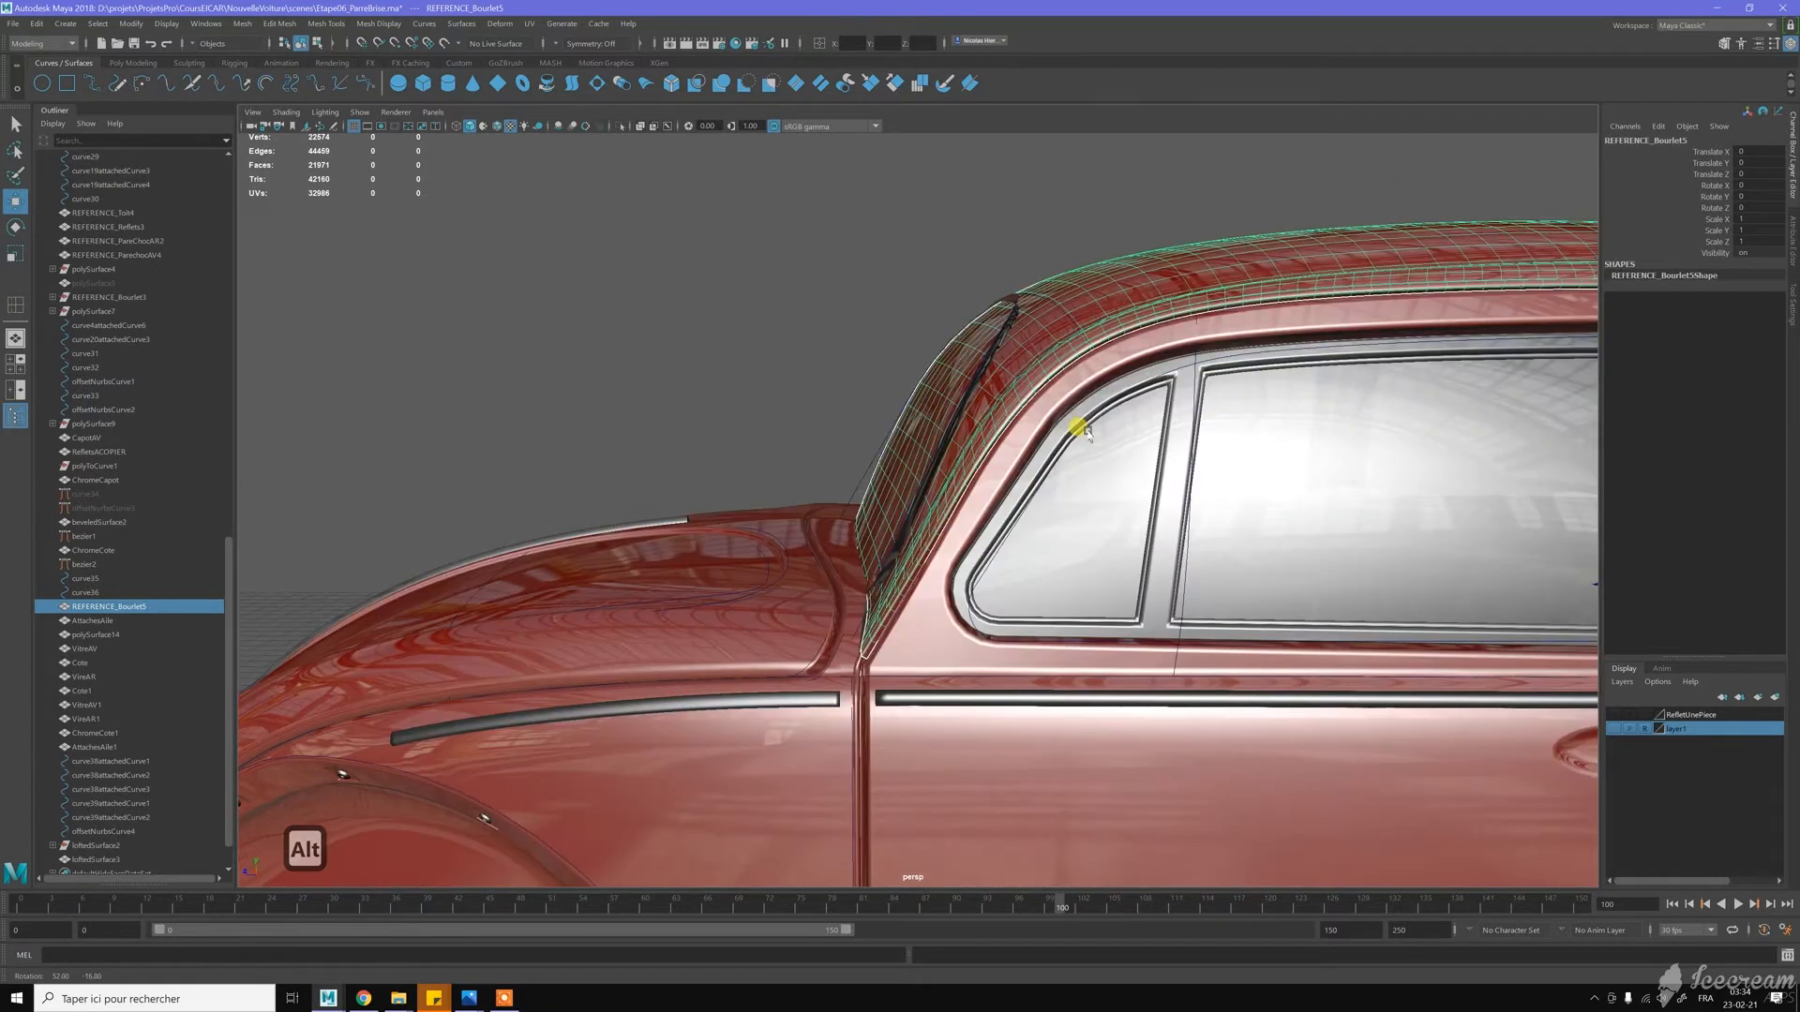
Select the lofted surface loftedSurface3 framing the windshield and activate the Move tool
{"action": "middle_click_drag", "start_coordinate": [1050, 451], "coordinate": [1029, 397], "text": "alt"}
{"action": "left_click_drag", "start_coordinate": [1028, 397], "coordinate": [1078, 361], "text": "alt"}
{"action": "left_click", "coordinate": [1073, 378]}
{"action": "middle_click_drag", "start_coordinate": [1078, 361], "coordinate": [1049, 392], "text": "alt"}
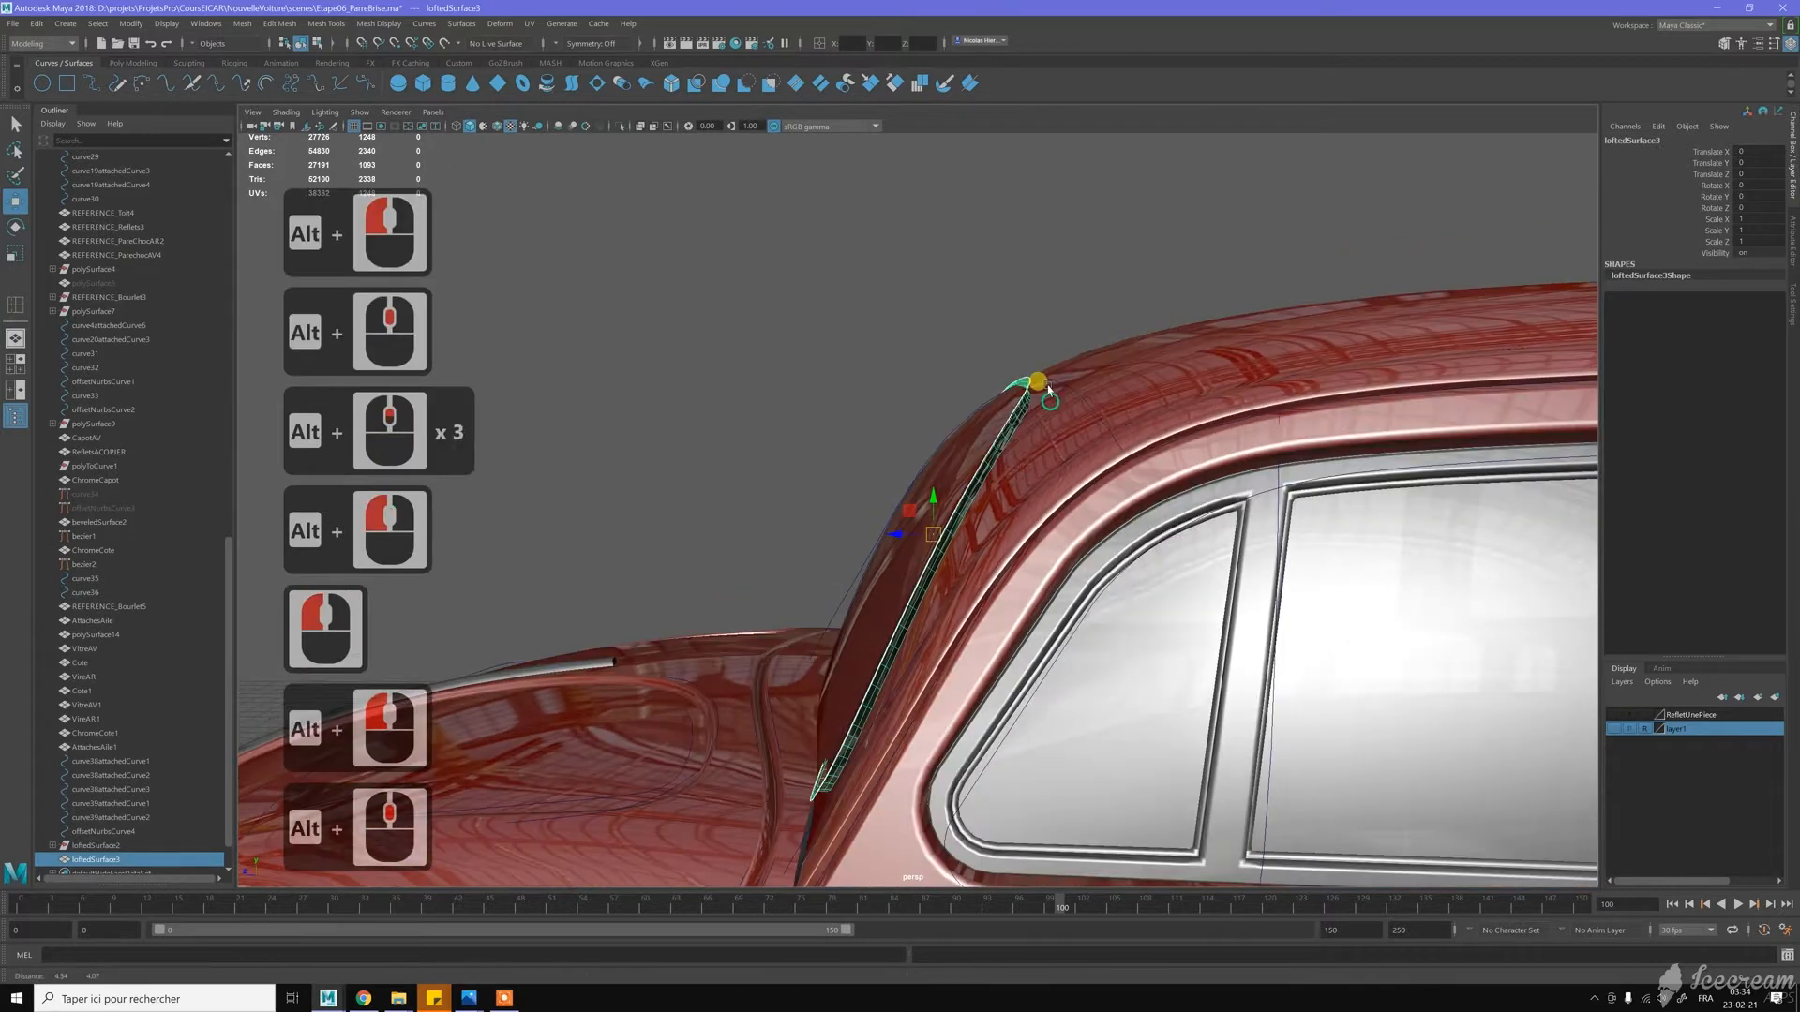
{"action": "left_click_drag", "start_coordinate": [1077, 494], "coordinate": [1085, 418], "text": "alt"}
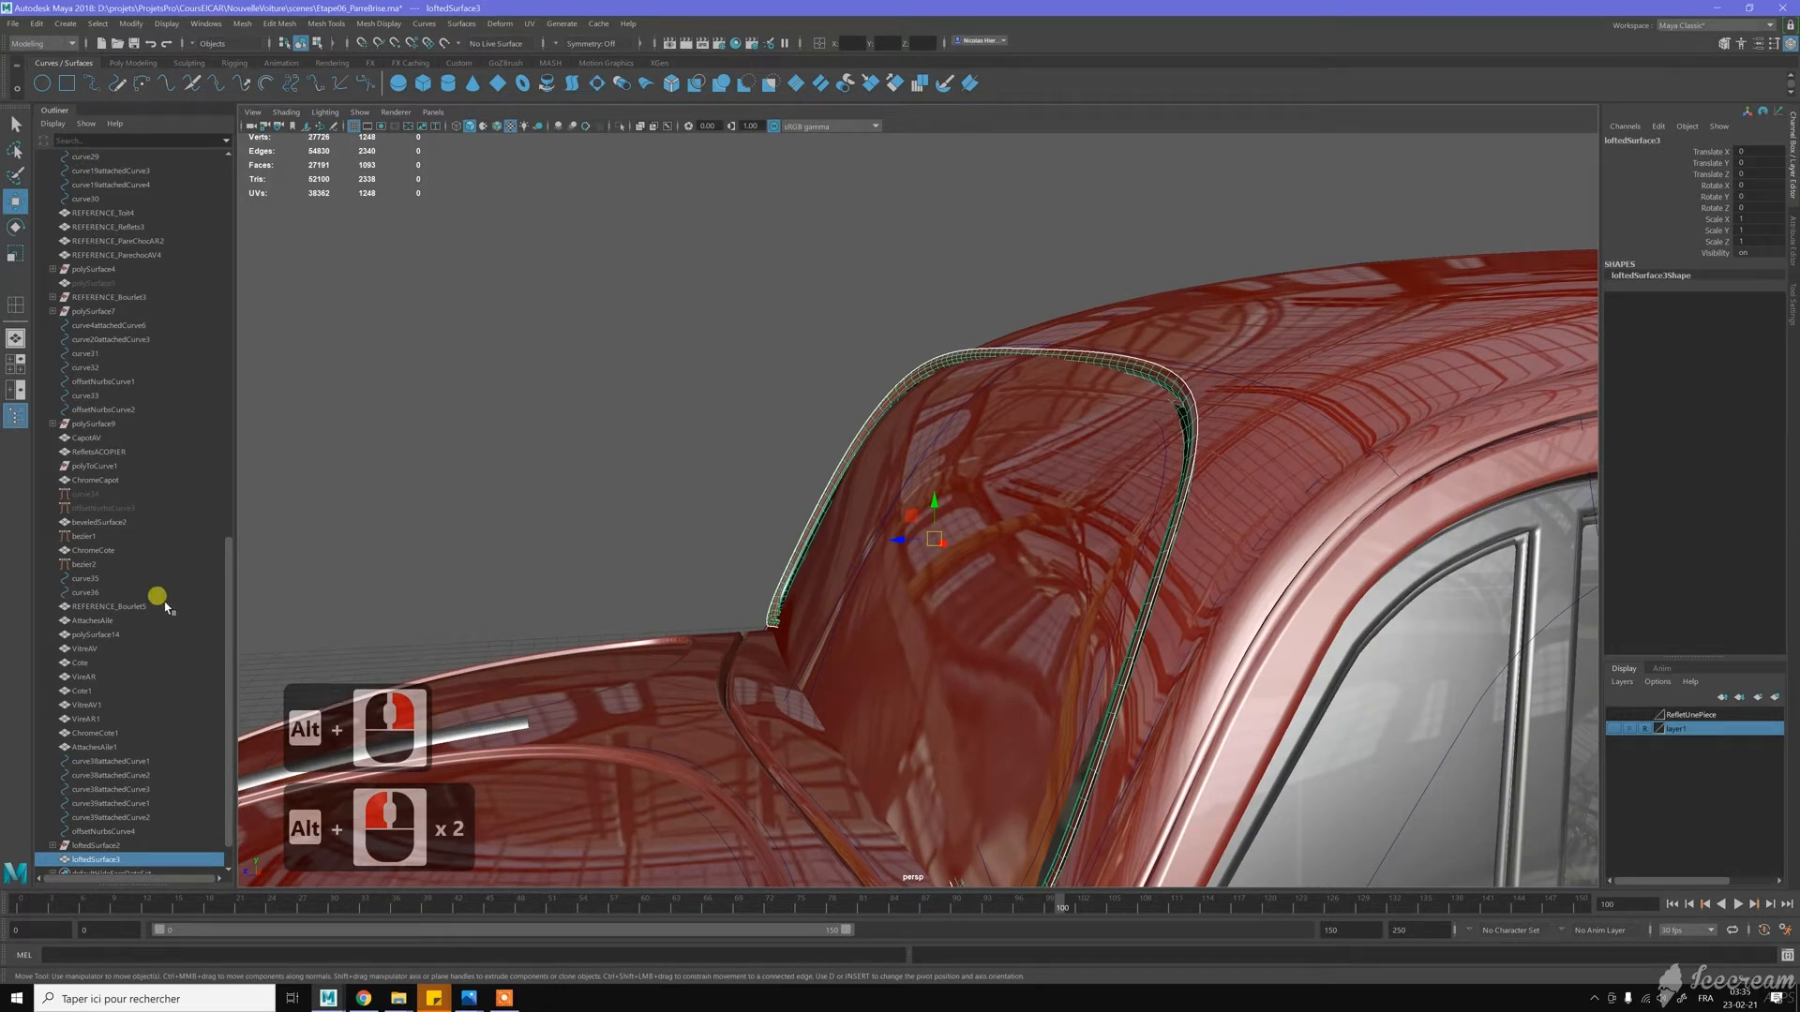
{"action": "scroll", "coordinate": [136, 806], "scroll_direction": "down", "scroll_amount": 3}
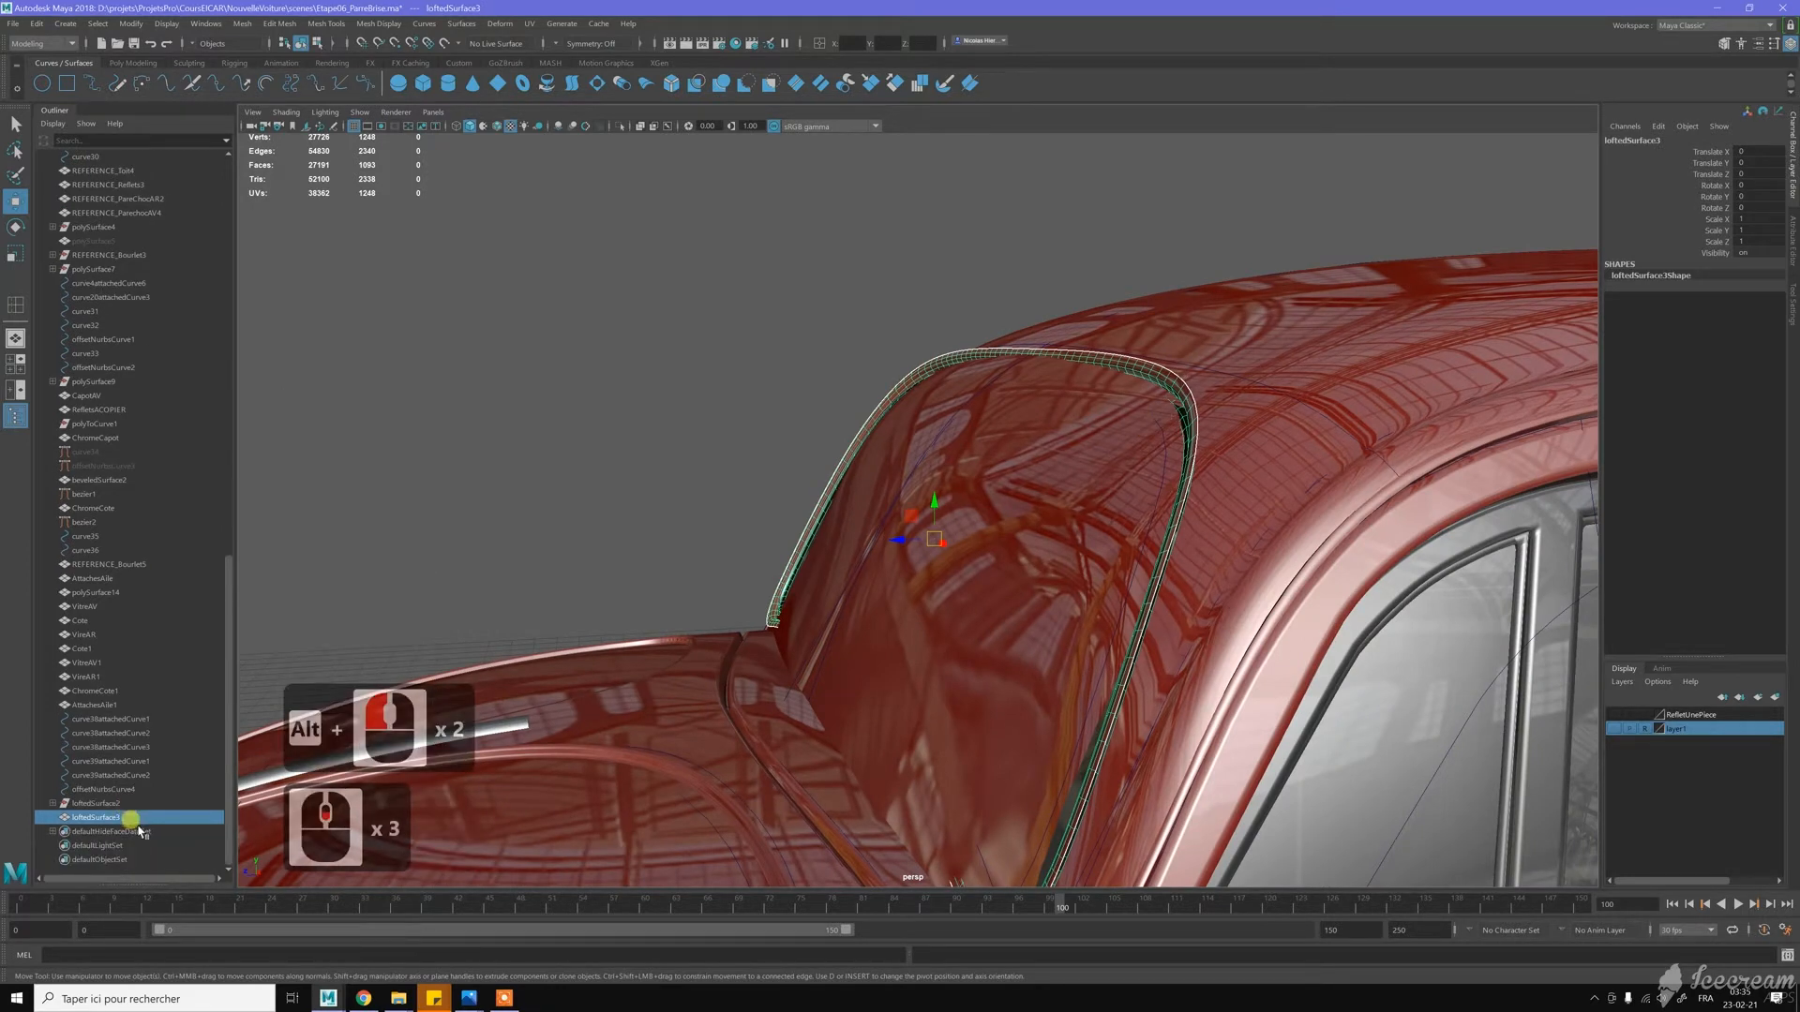
{"action": "left_click", "coordinate": [132, 790]}
{"action": "mouse_move", "coordinate": [921, 536]}
{"action": "left_mouse_down", "text": "alt"}
{"action": "mouse_move", "coordinate": [891, 526]}
{"action": "mouse_move", "coordinate": [918, 542]}
{"action": "left_mouse_up", "text": "alt"}
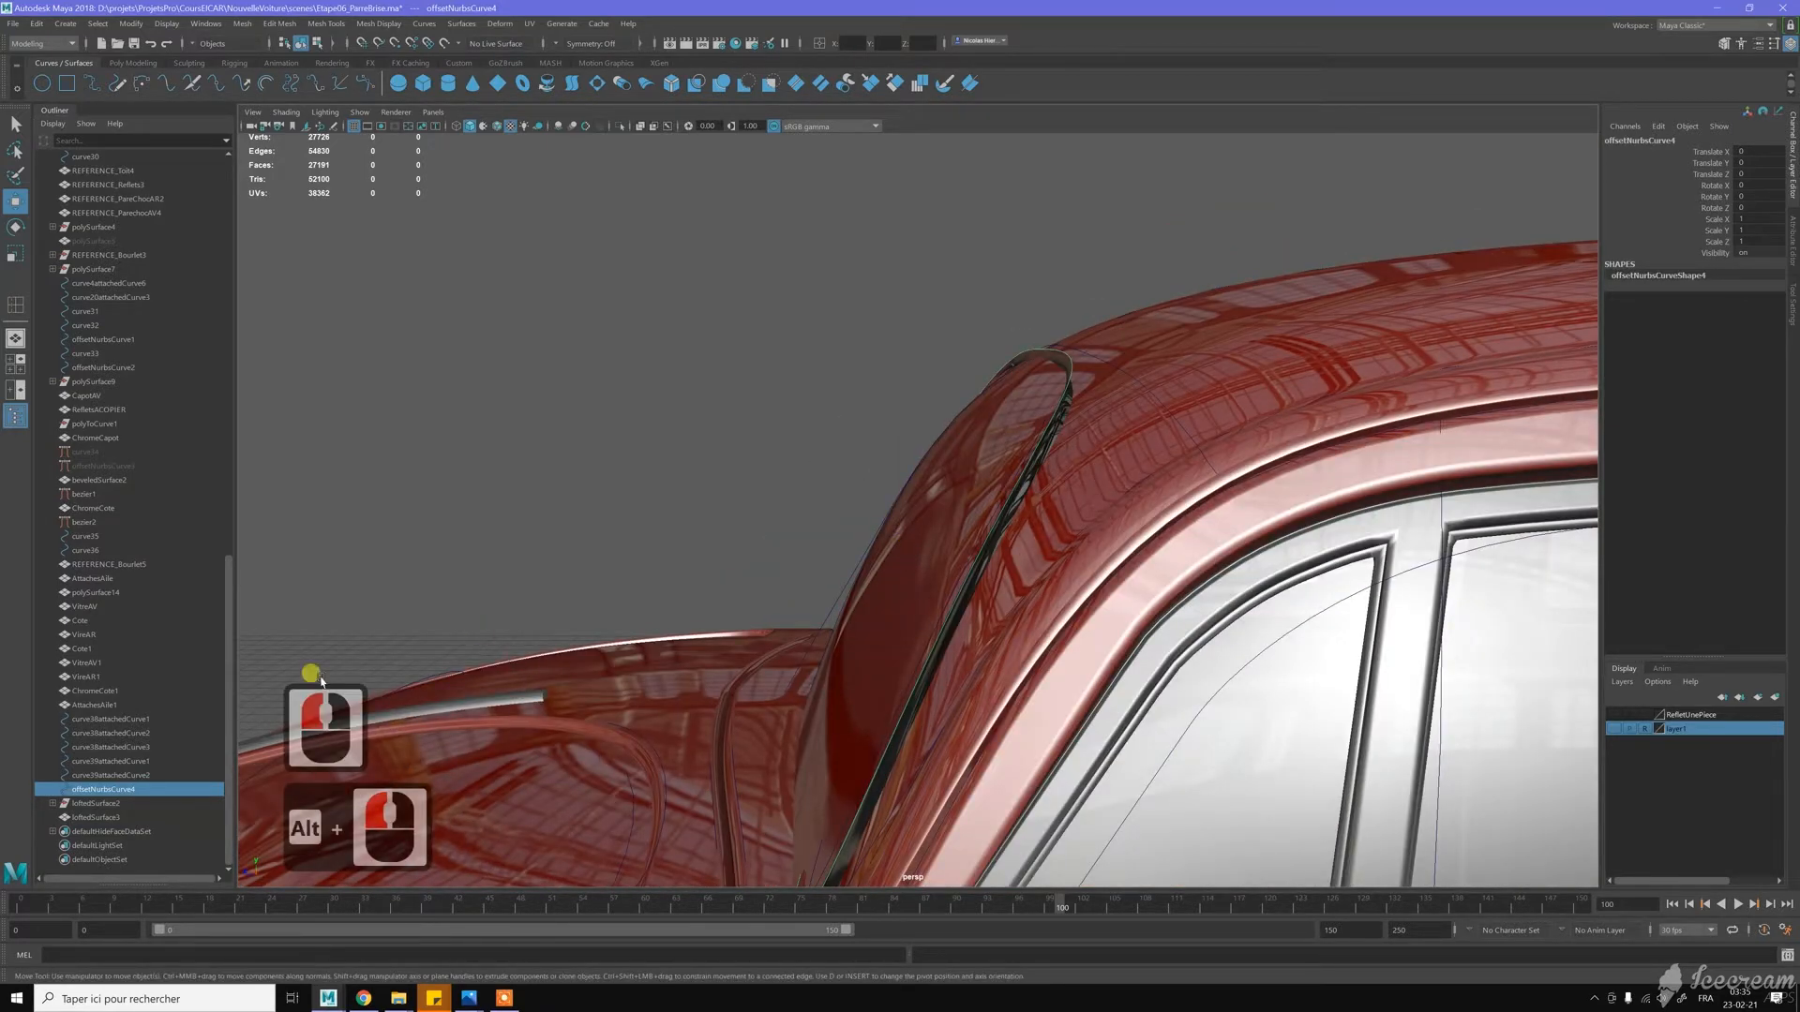
{"action": "left_click", "coordinate": [105, 816]}
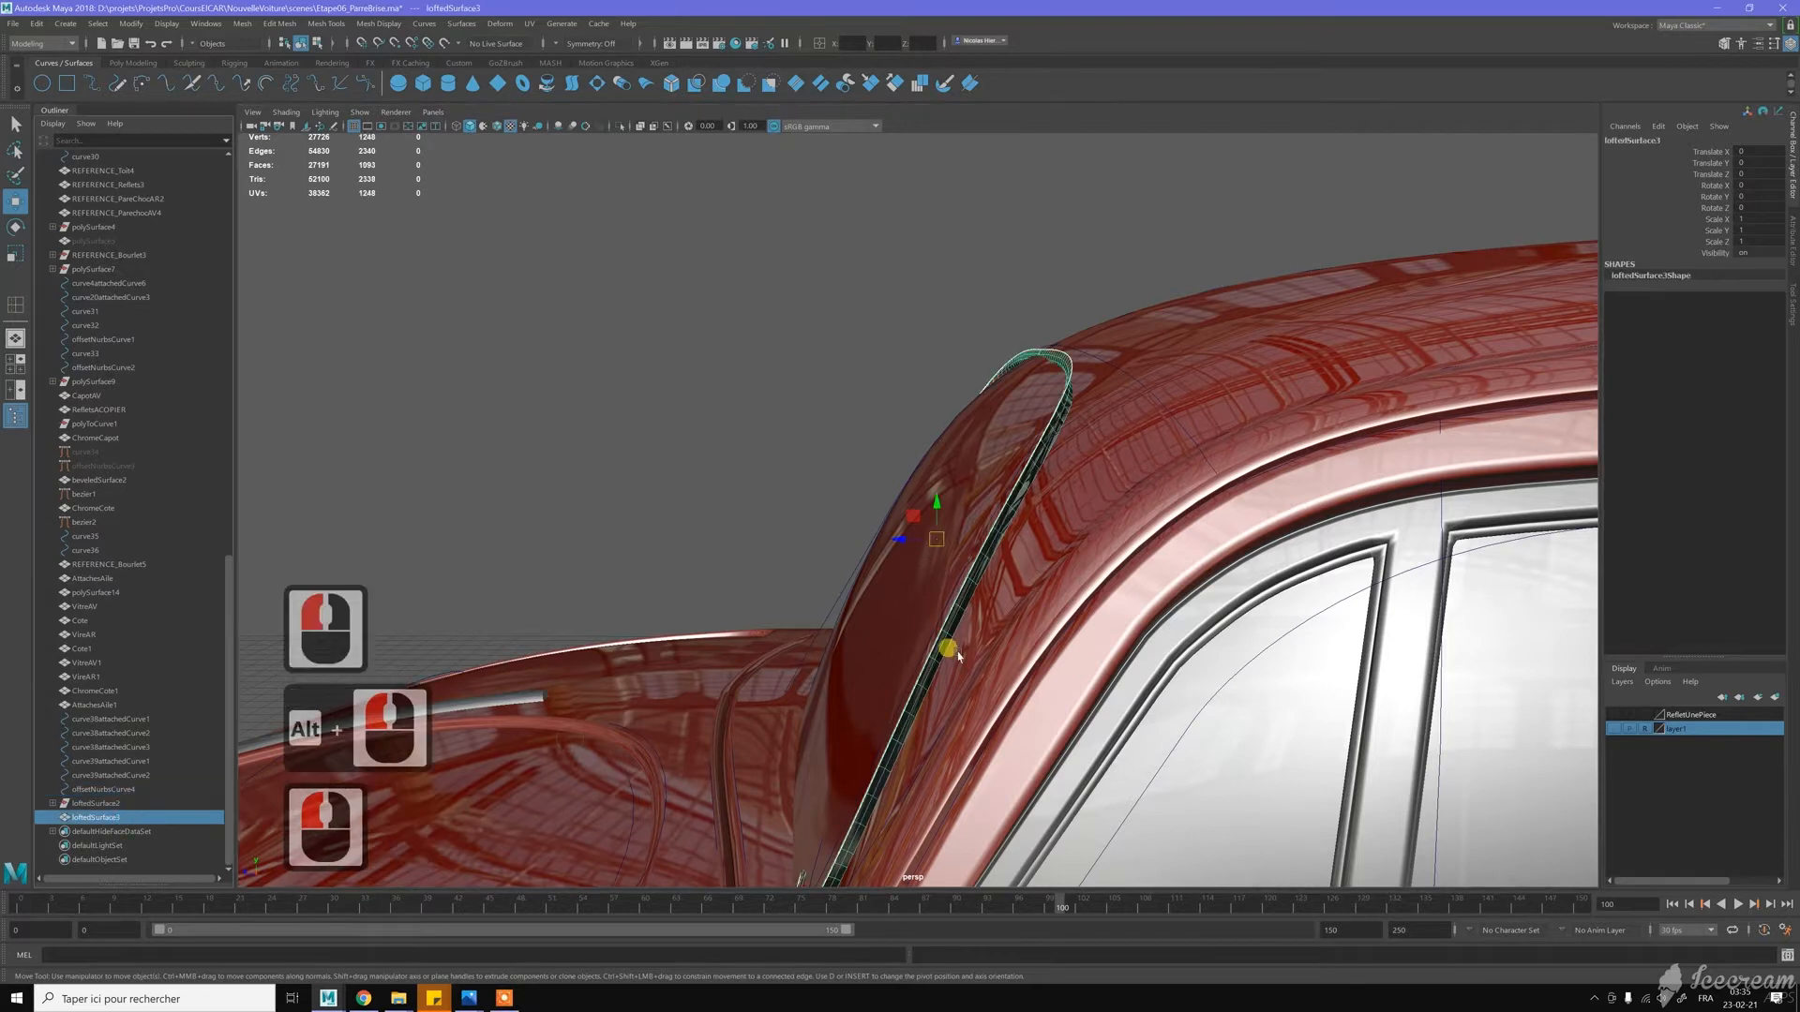
{"action": "key", "text": "w"}
{"action": "scroll", "coordinate": [914, 517], "scroll_direction": "down", "scroll_amount": 2}
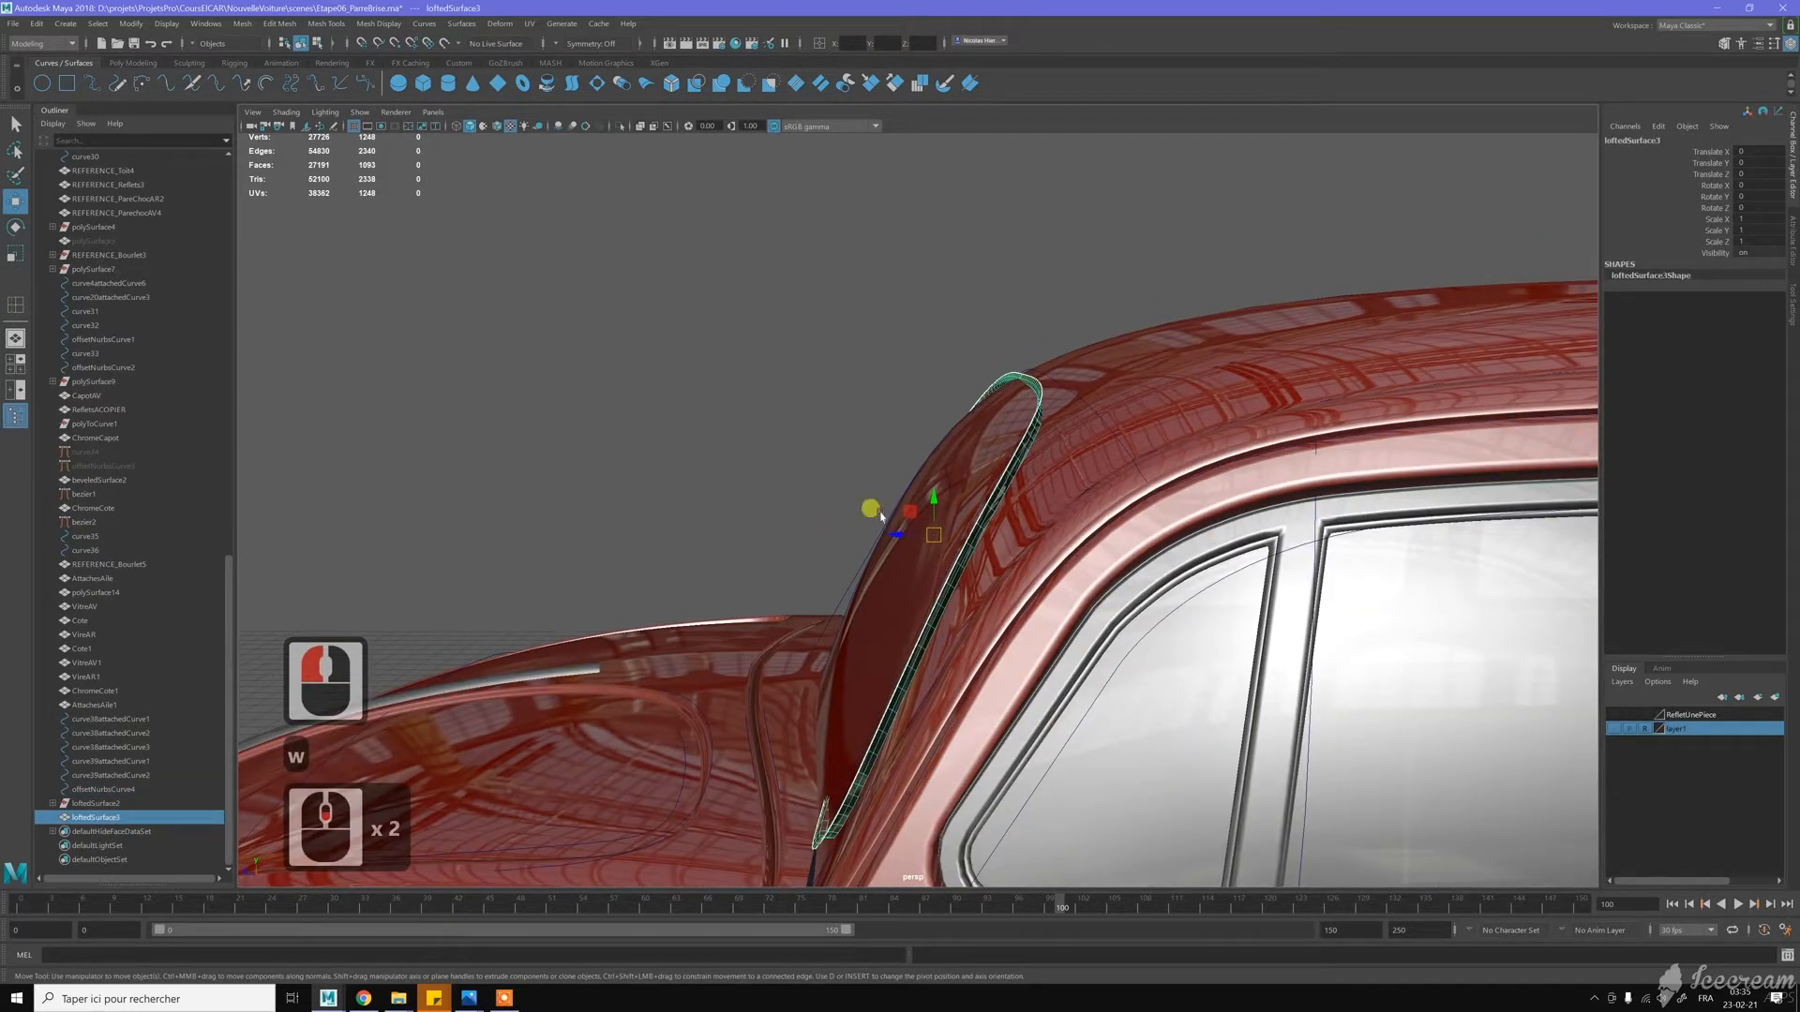
Switch to the four-view layout and show the blueprint images on layer1
{"action": "key", "text": "space"}
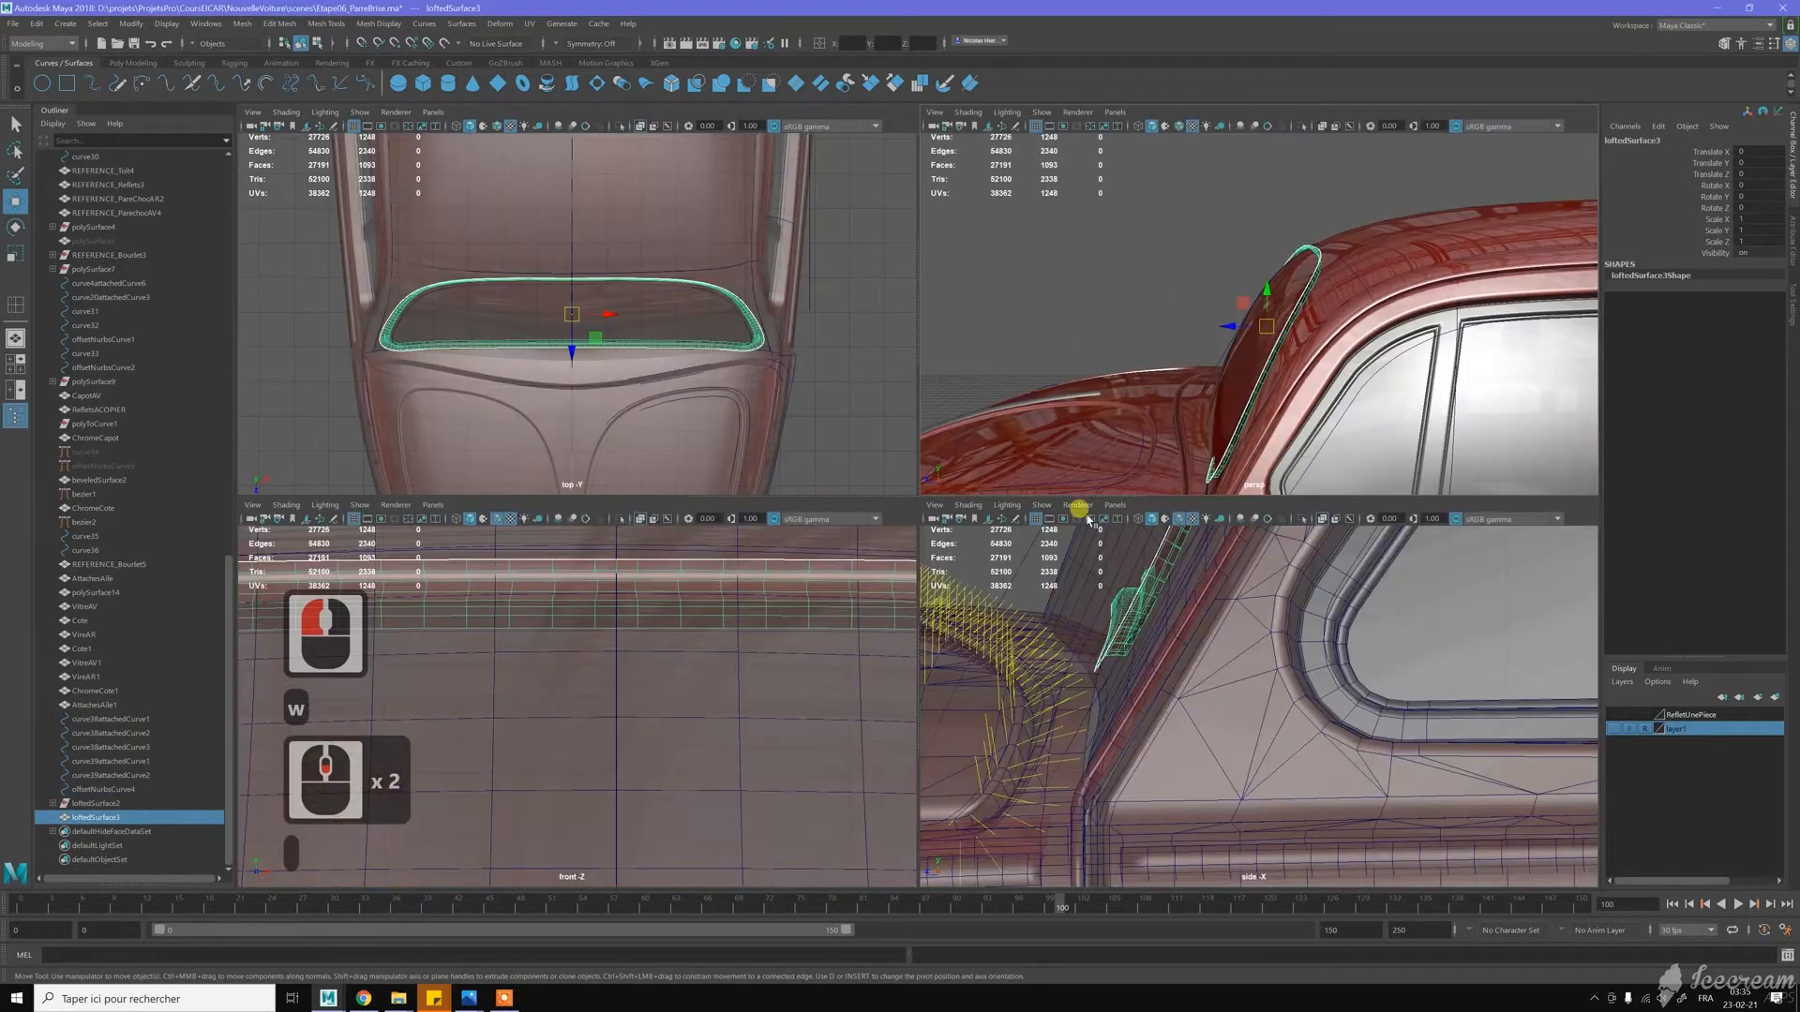
{"action": "scroll", "coordinate": [1426, 691], "scroll_direction": "down", "scroll_amount": 11}
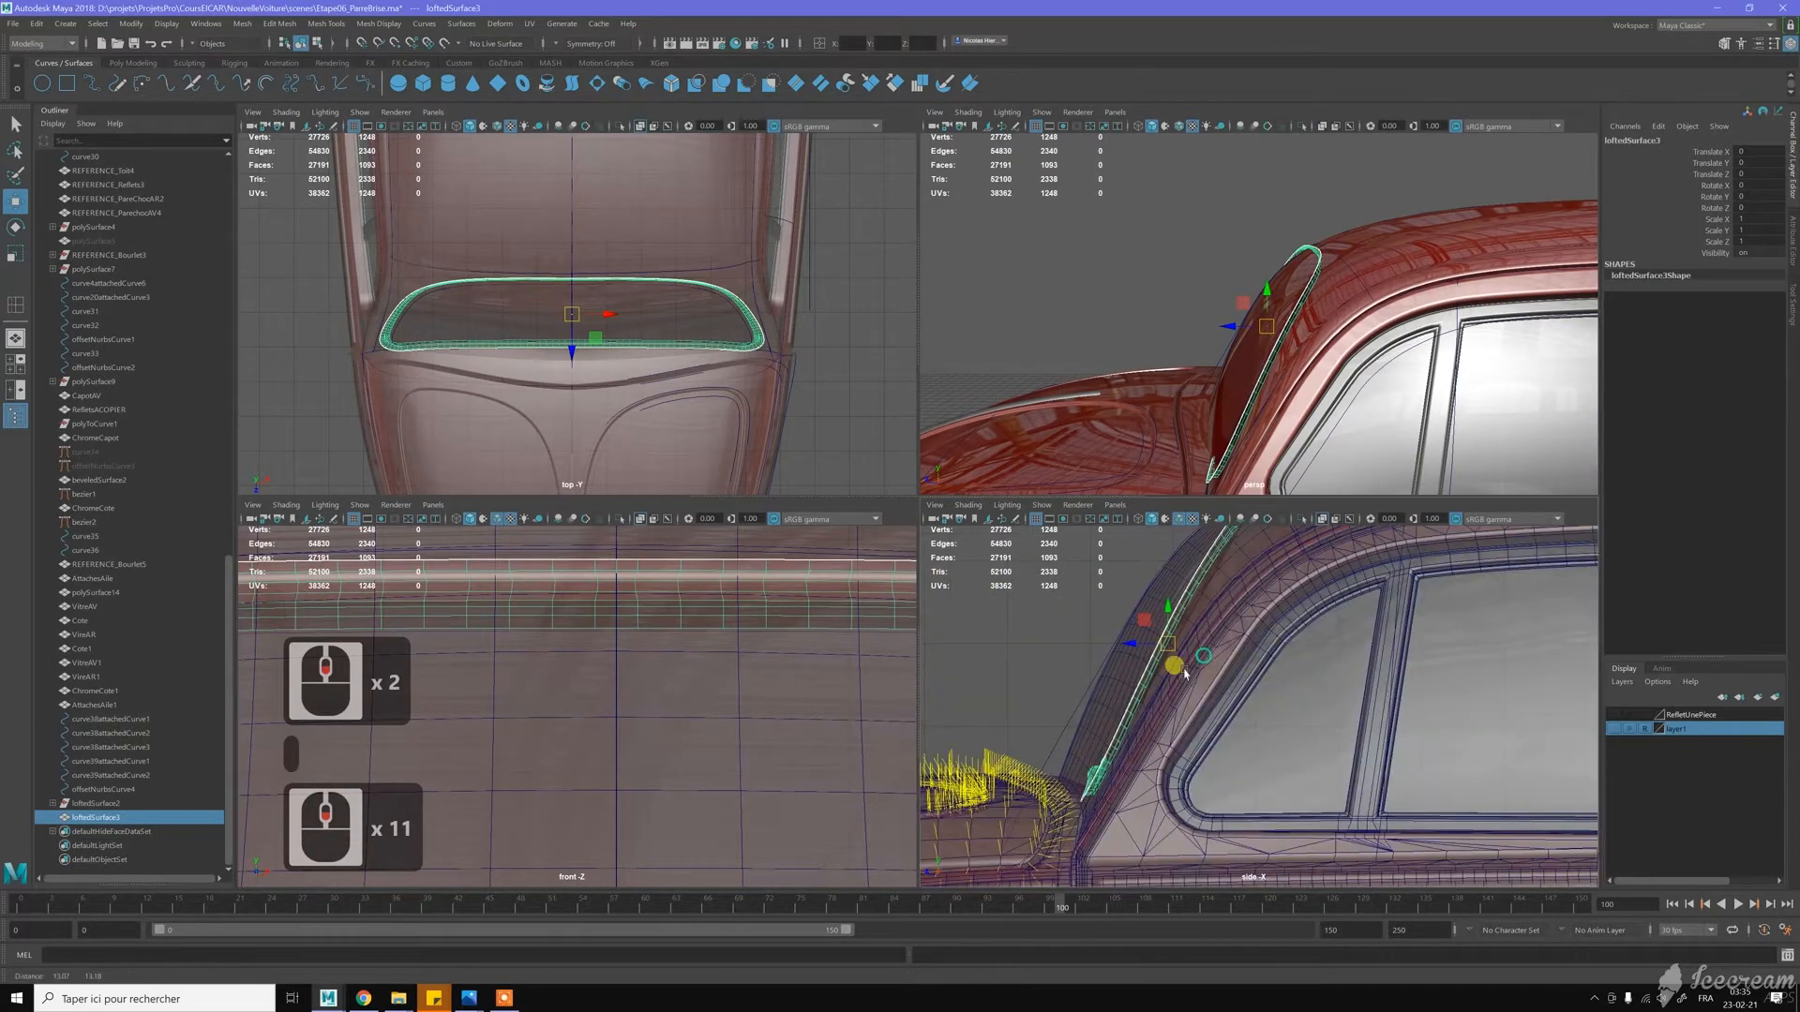
{"action": "middle_click_drag", "start_coordinate": [1121, 733], "coordinate": [1329, 691], "text": "alt"}
{"action": "left_click", "coordinate": [1617, 716]}
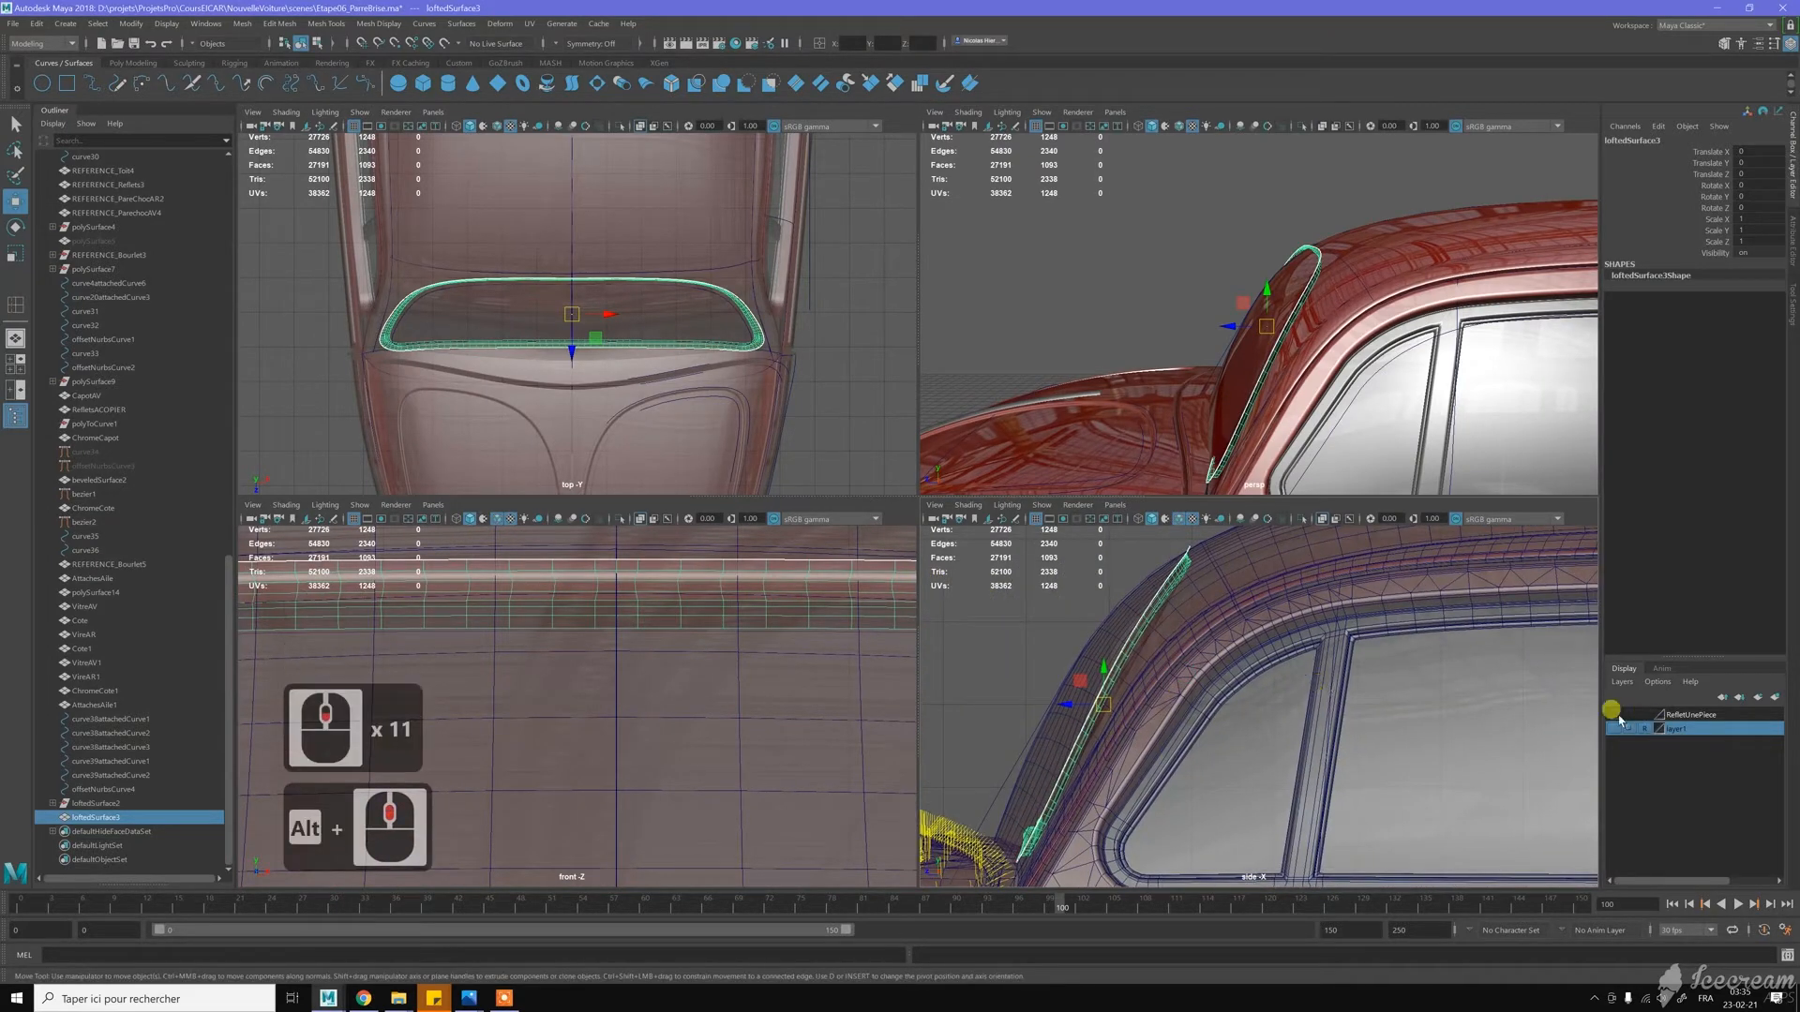
{"action": "left_click", "coordinate": [1613, 730]}
{"action": "scroll", "coordinate": [1130, 646], "scroll_direction": "up", "scroll_amount": 7}
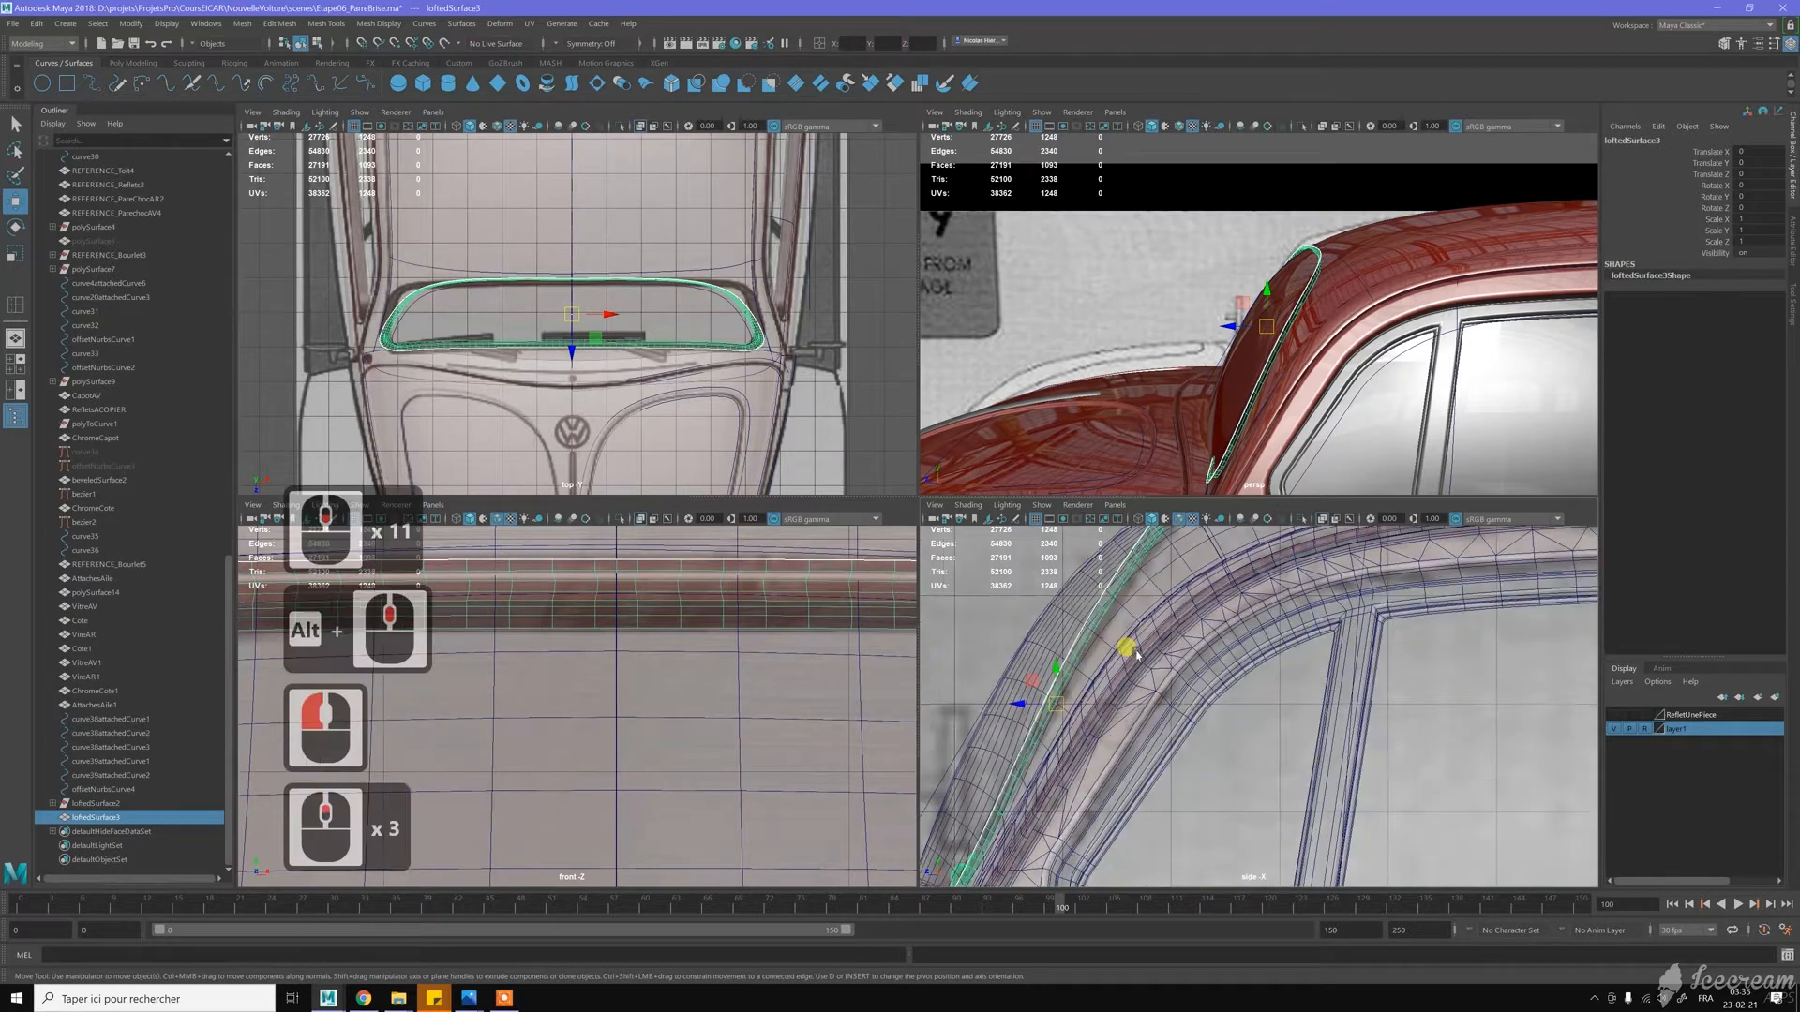
Try moving the windshield frame surface about 4.2 units toward the rear along Z in the side view
{"action": "middle_click_drag", "start_coordinate": [1104, 589], "coordinate": [1207, 611], "text": "alt"}
{"action": "left_click_drag", "start_coordinate": [1029, 770], "coordinate": [1092, 770]}
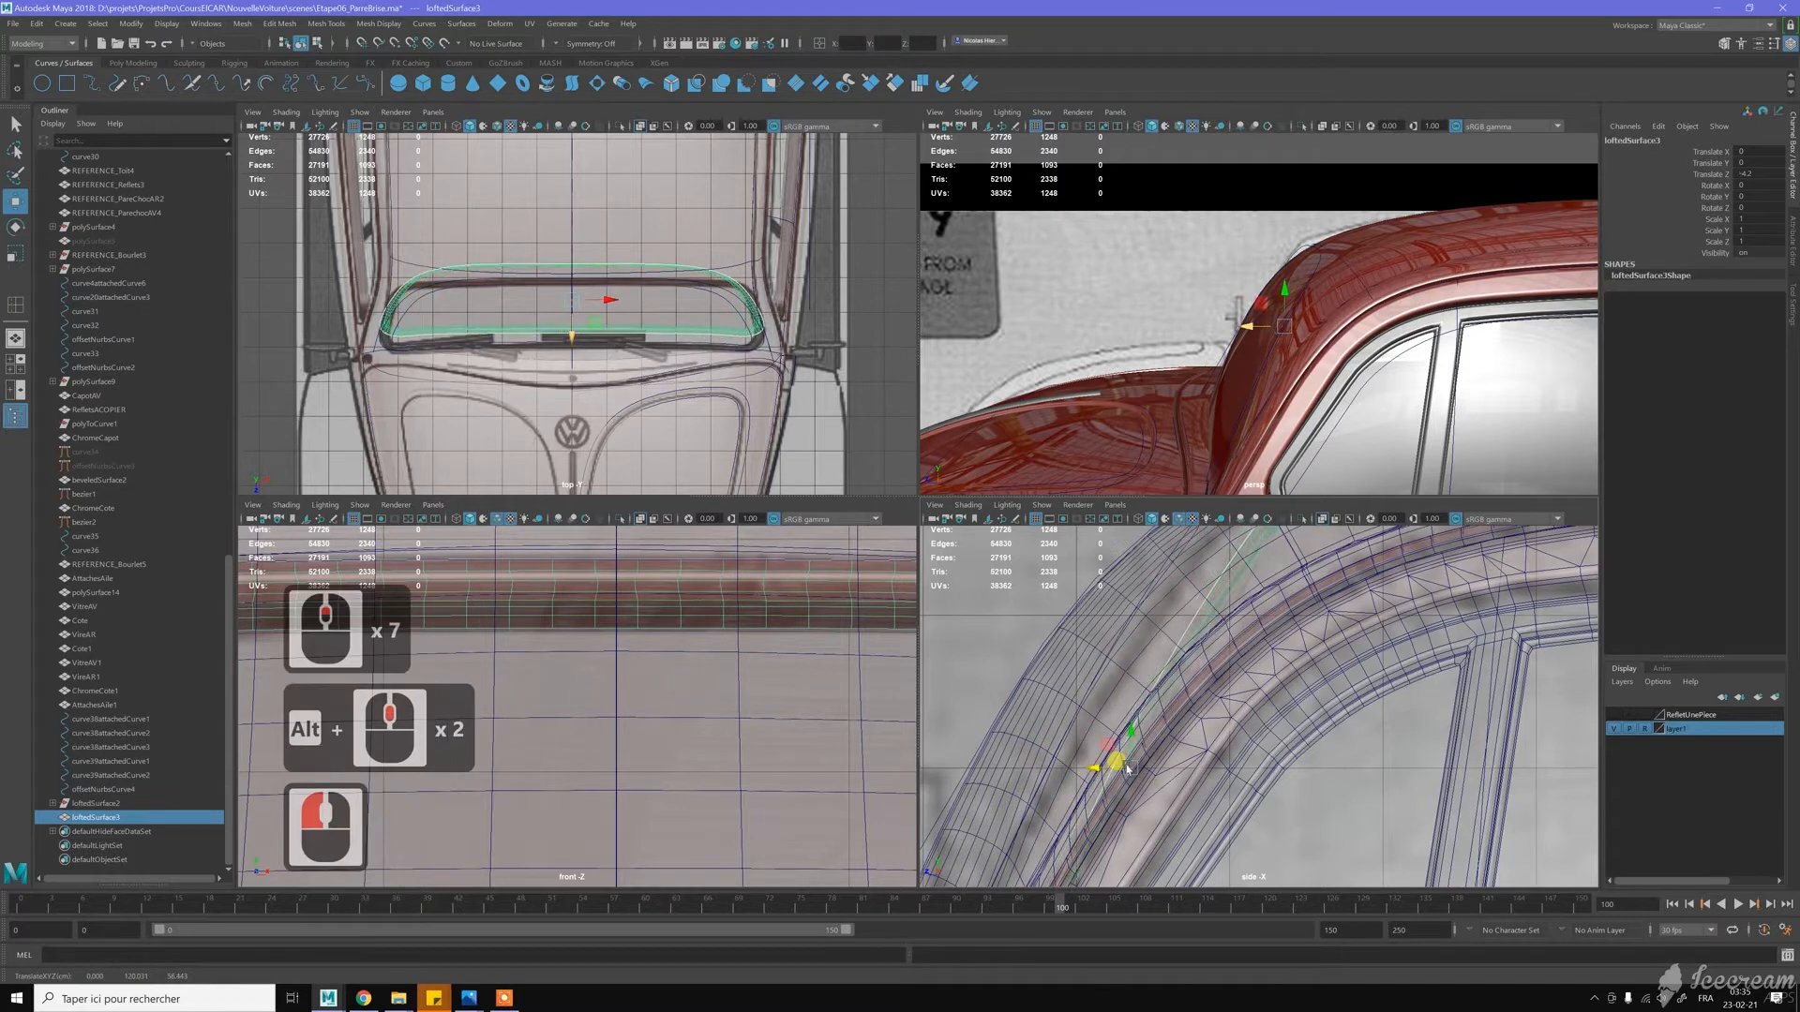
{"action": "key", "text": "ctrl+z"}
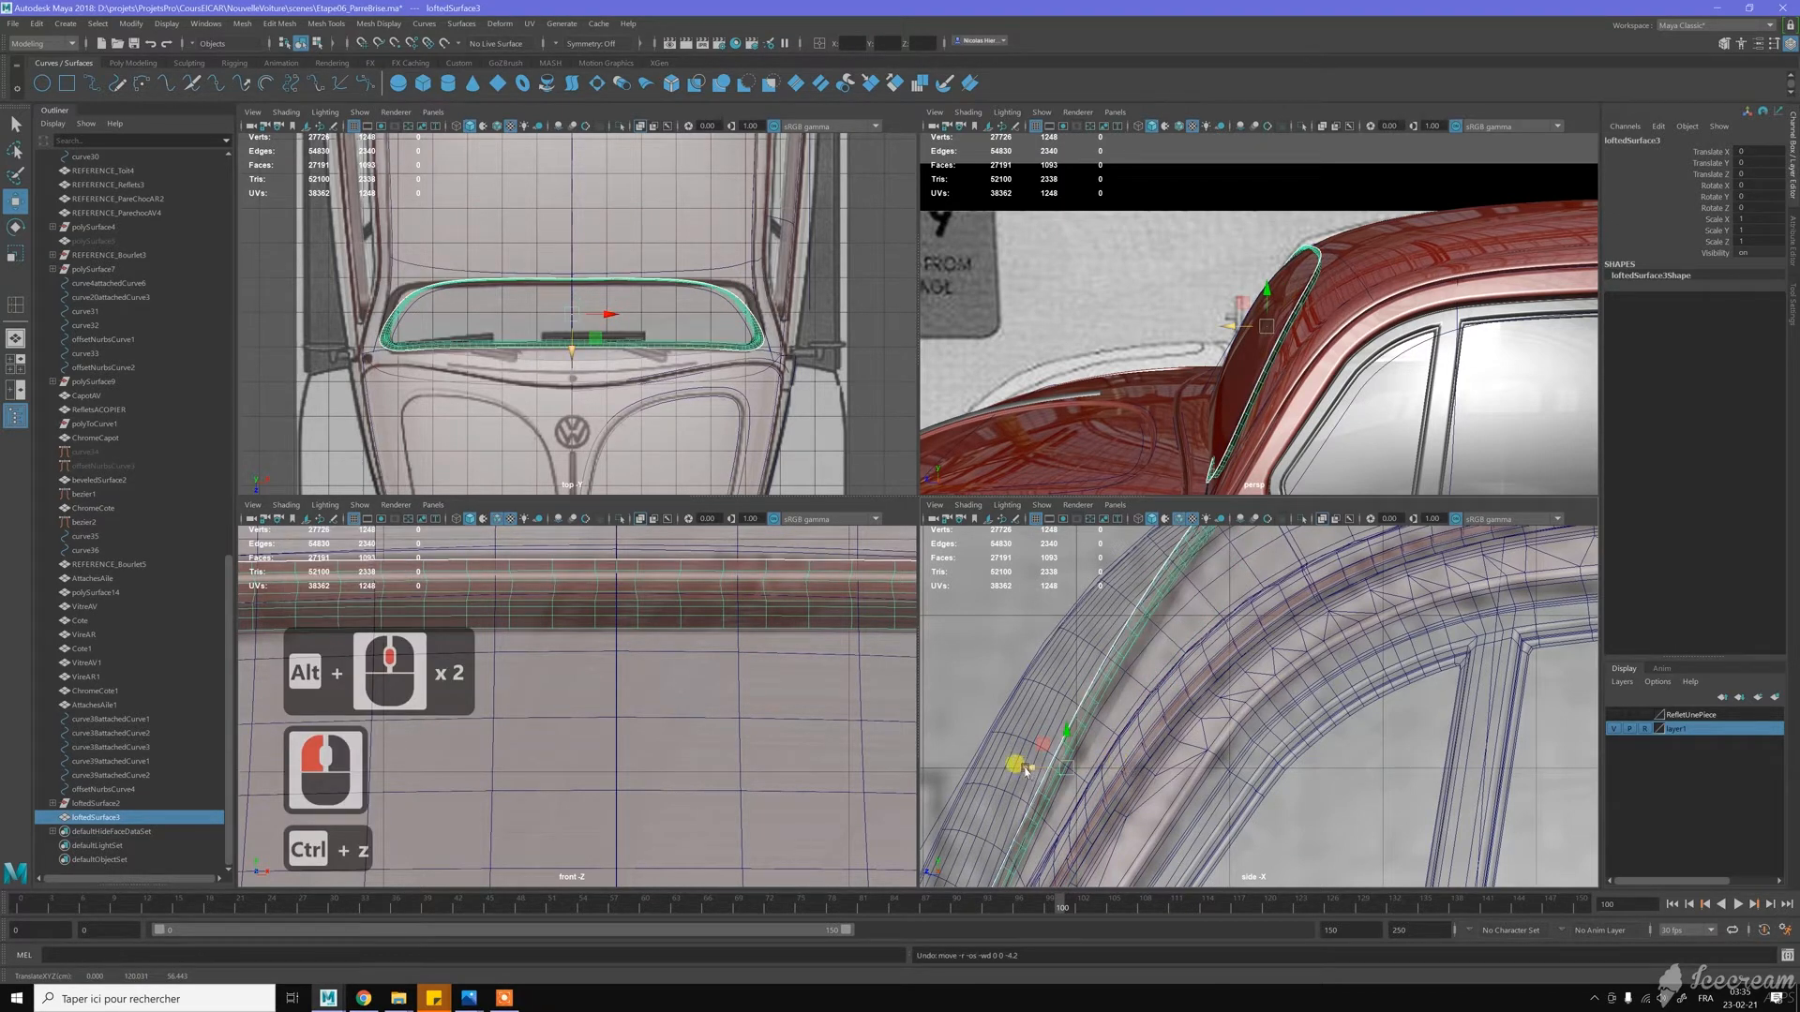
Move the windshield frame surface slightly toward the rear to about -0.9 in Z, using the side blueprint as a guide
{"action": "scroll", "coordinate": [1124, 740], "scroll_direction": "down", "scroll_amount": 3}
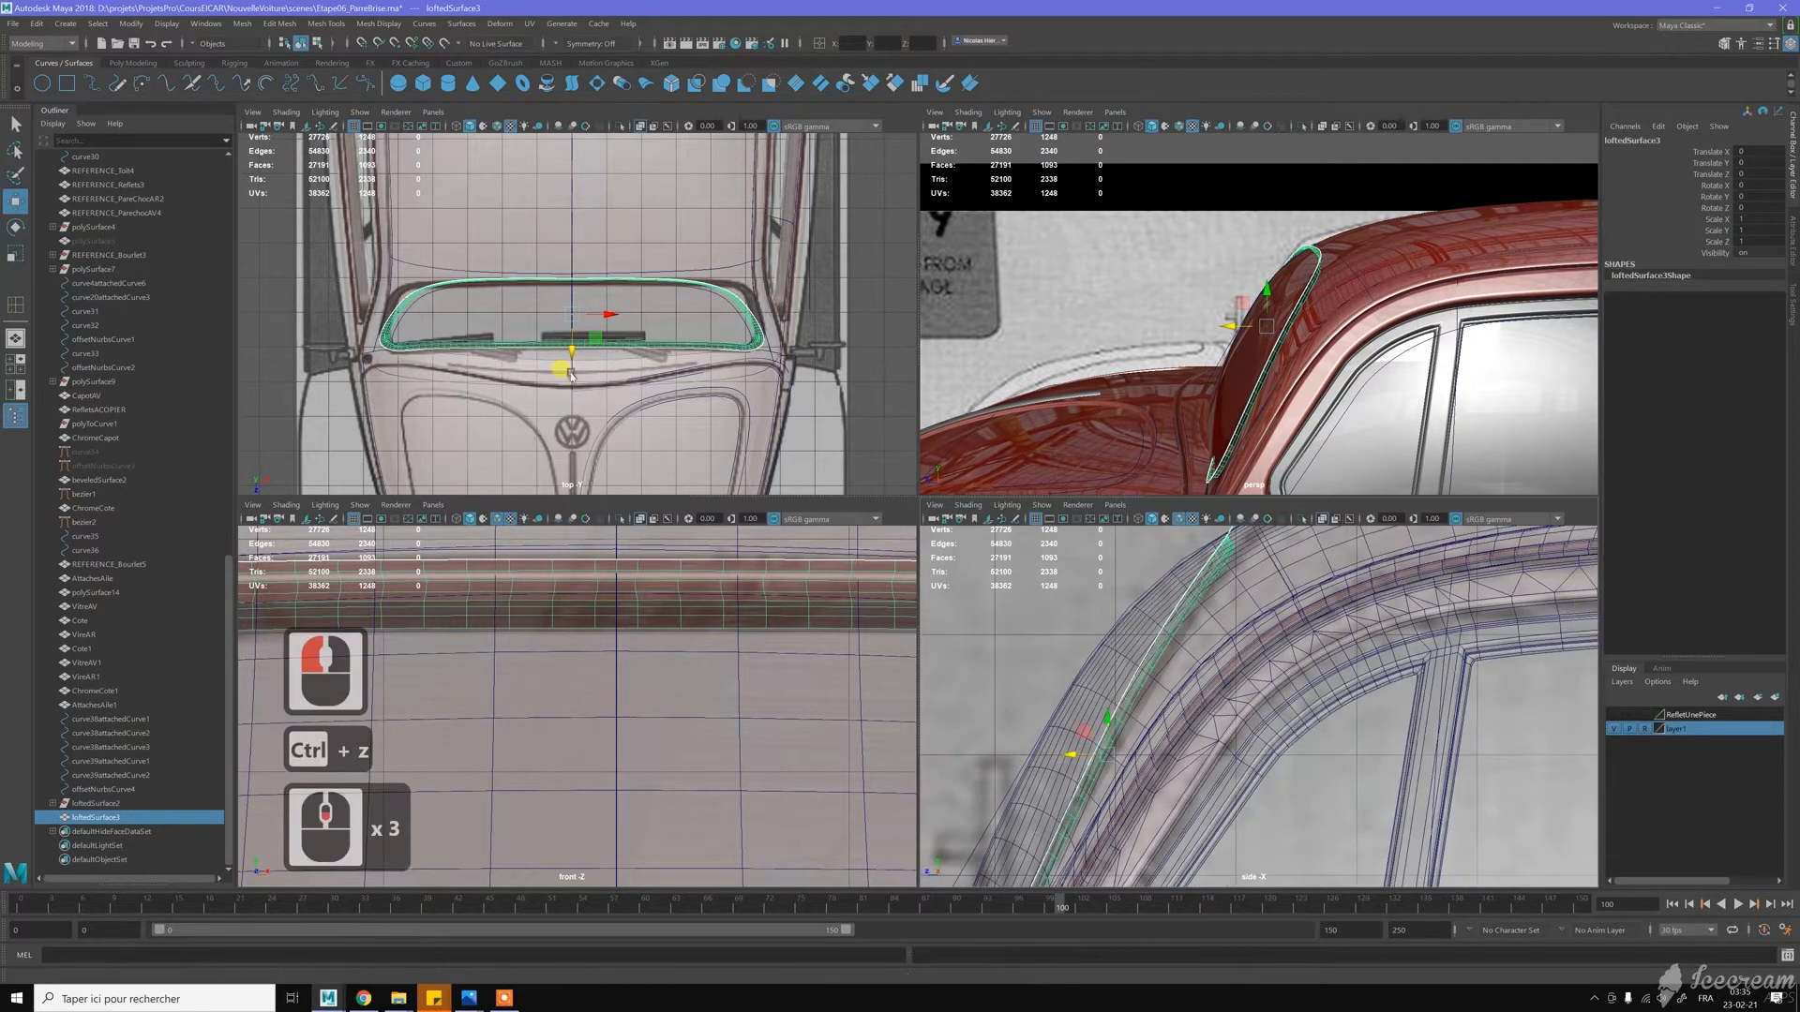
{"action": "scroll", "coordinate": [647, 266], "scroll_direction": "up", "scroll_amount": 4}
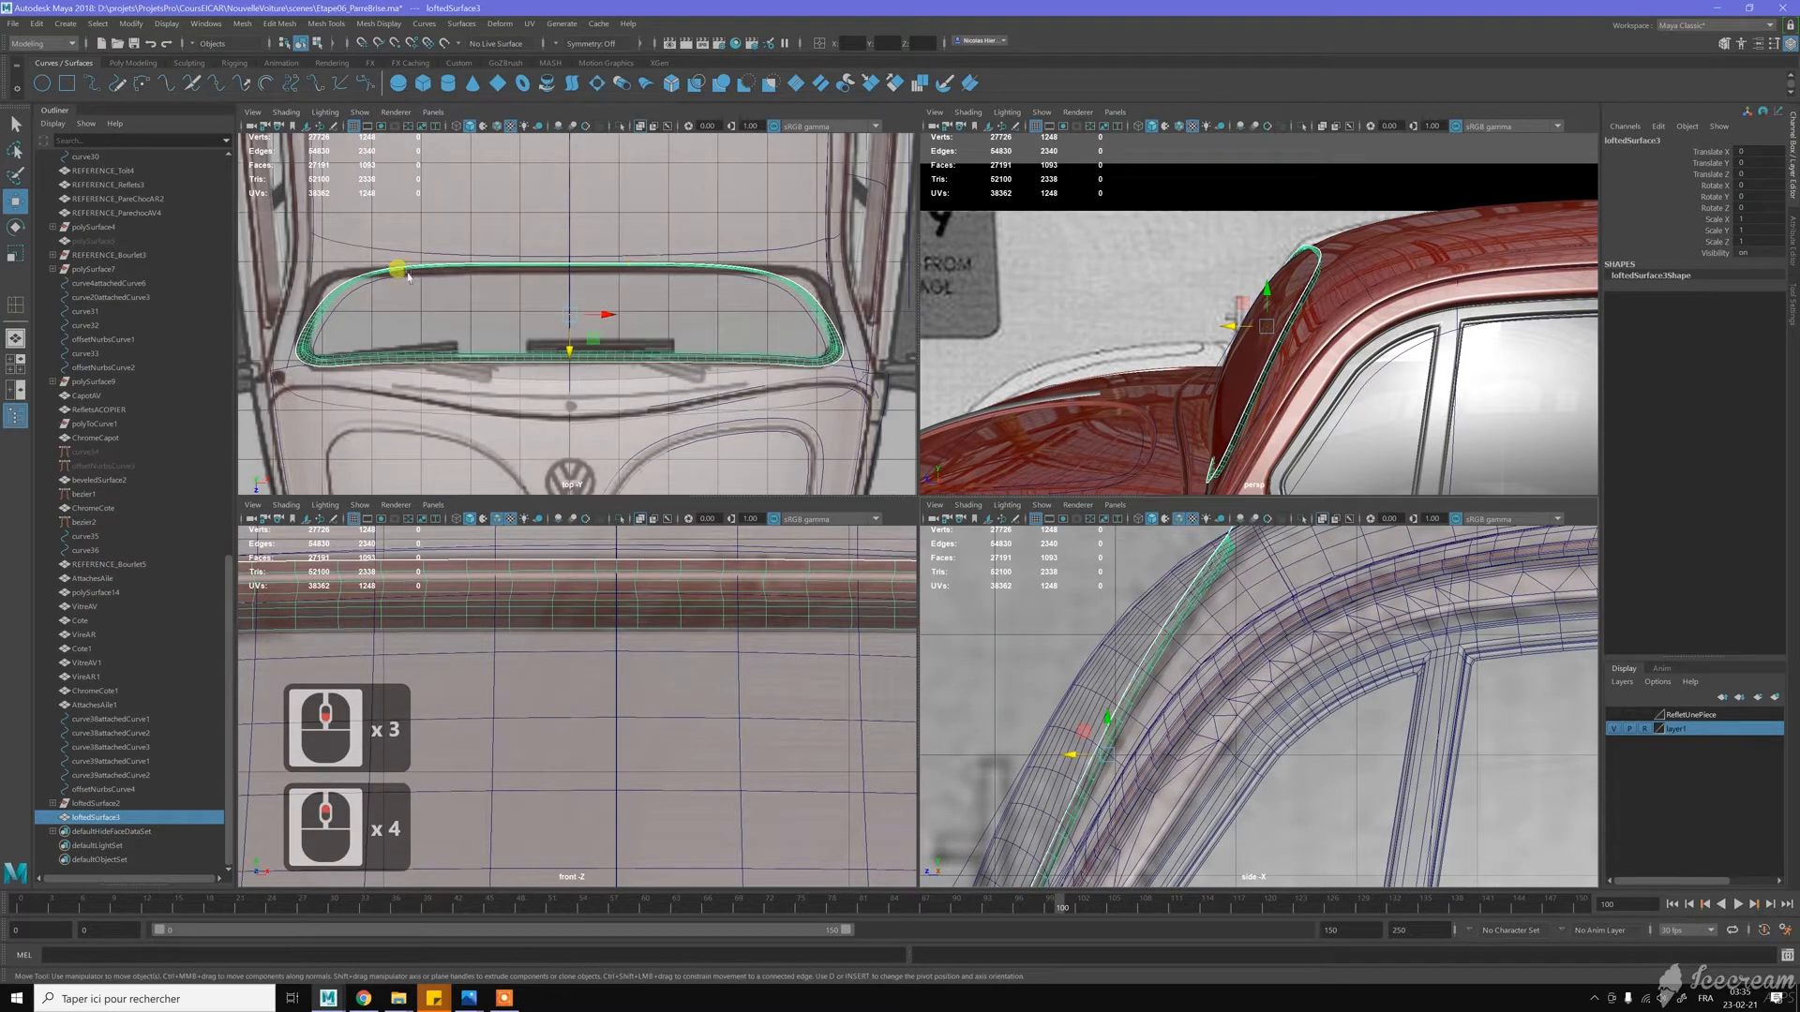
{"action": "scroll", "coordinate": [712, 646], "scroll_direction": "down", "scroll_amount": 20}
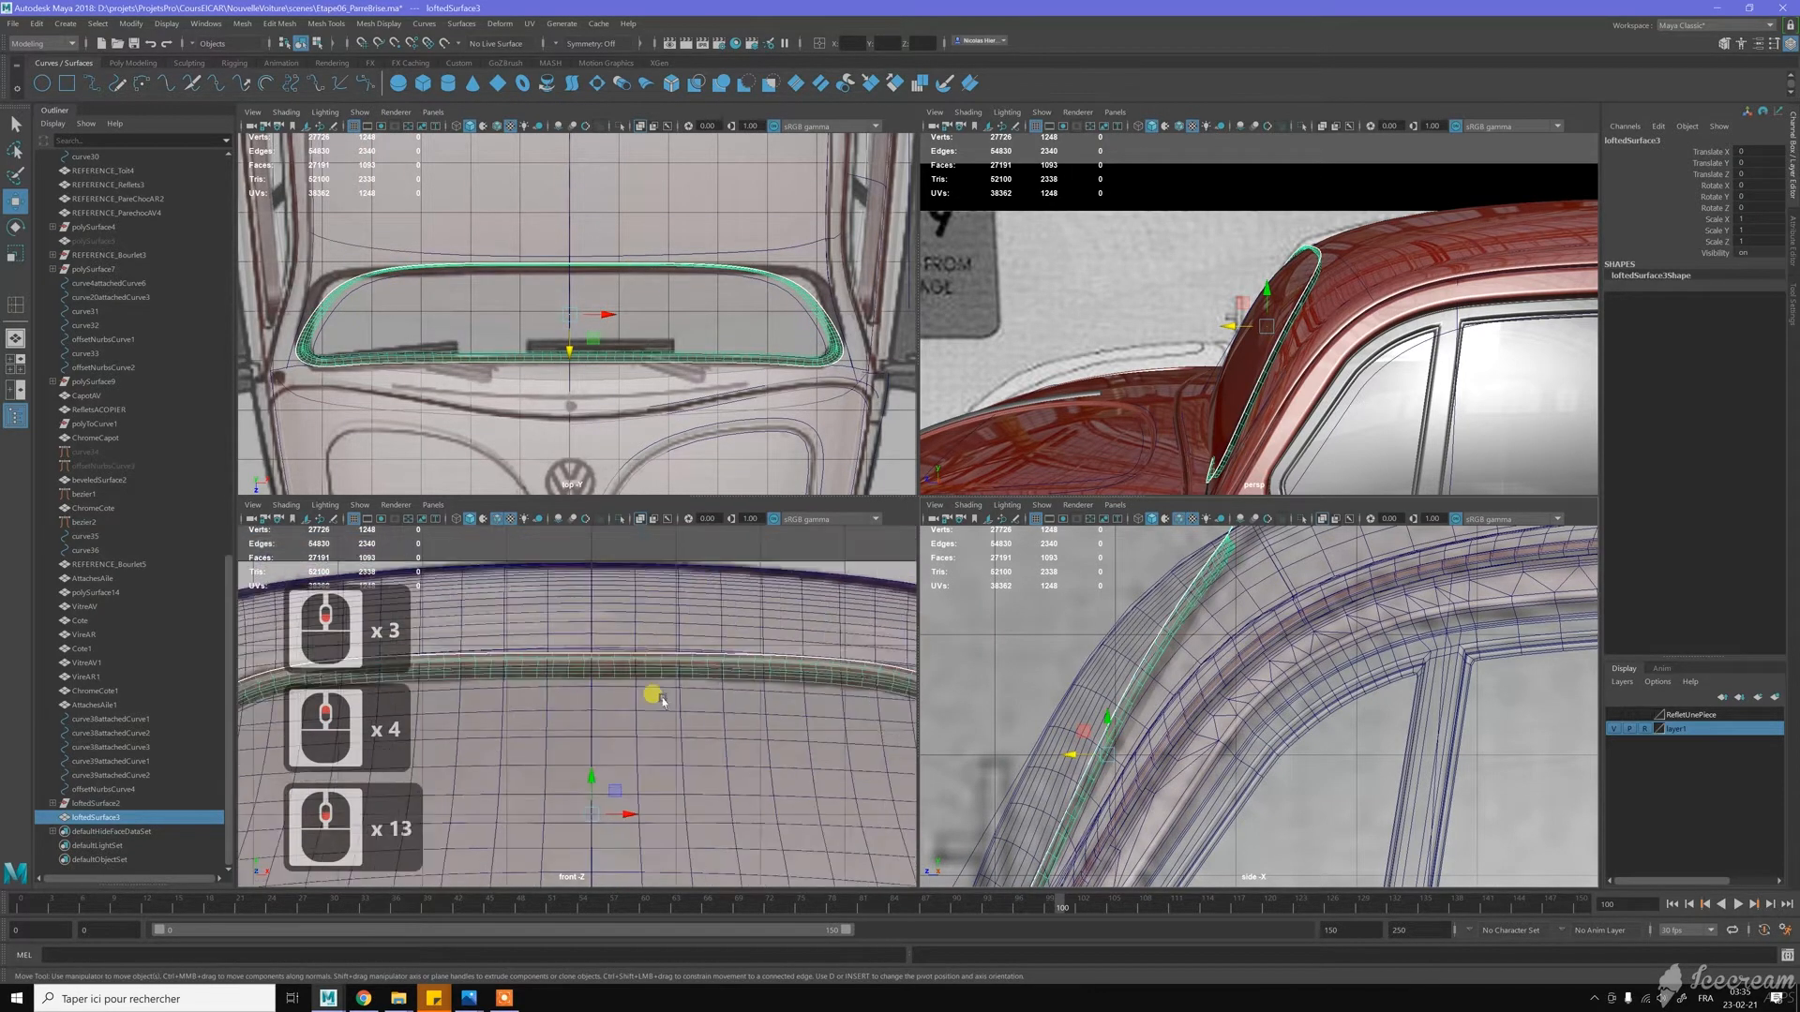
{"action": "middle_click_drag", "start_coordinate": [685, 743], "coordinate": [704, 654], "text": "alt"}
{"action": "scroll", "coordinate": [704, 654], "scroll_direction": "up", "scroll_amount": 3}
{"action": "scroll", "coordinate": [822, 673], "scroll_direction": "up", "scroll_amount": 5}
{"action": "middle_click_drag", "start_coordinate": [1041, 673], "coordinate": [1014, 791], "text": "alt"}
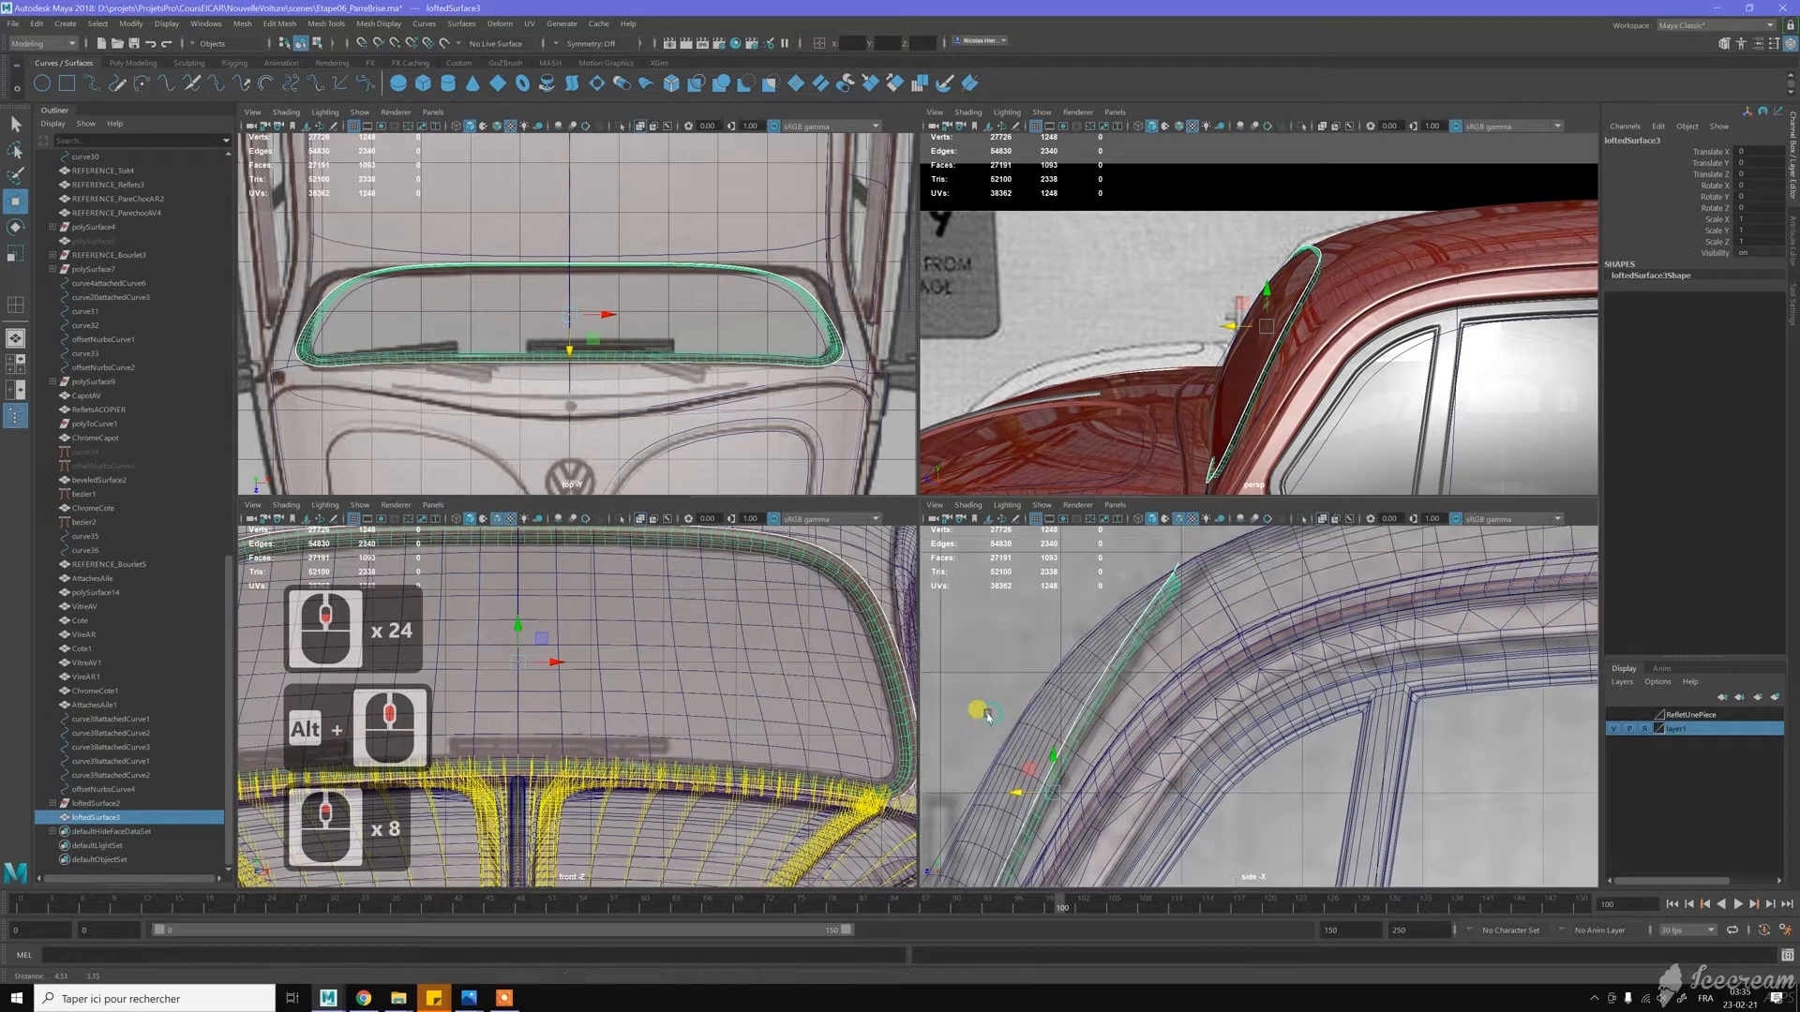
{"action": "left_click_drag", "start_coordinate": [1014, 791], "coordinate": [1029, 791]}
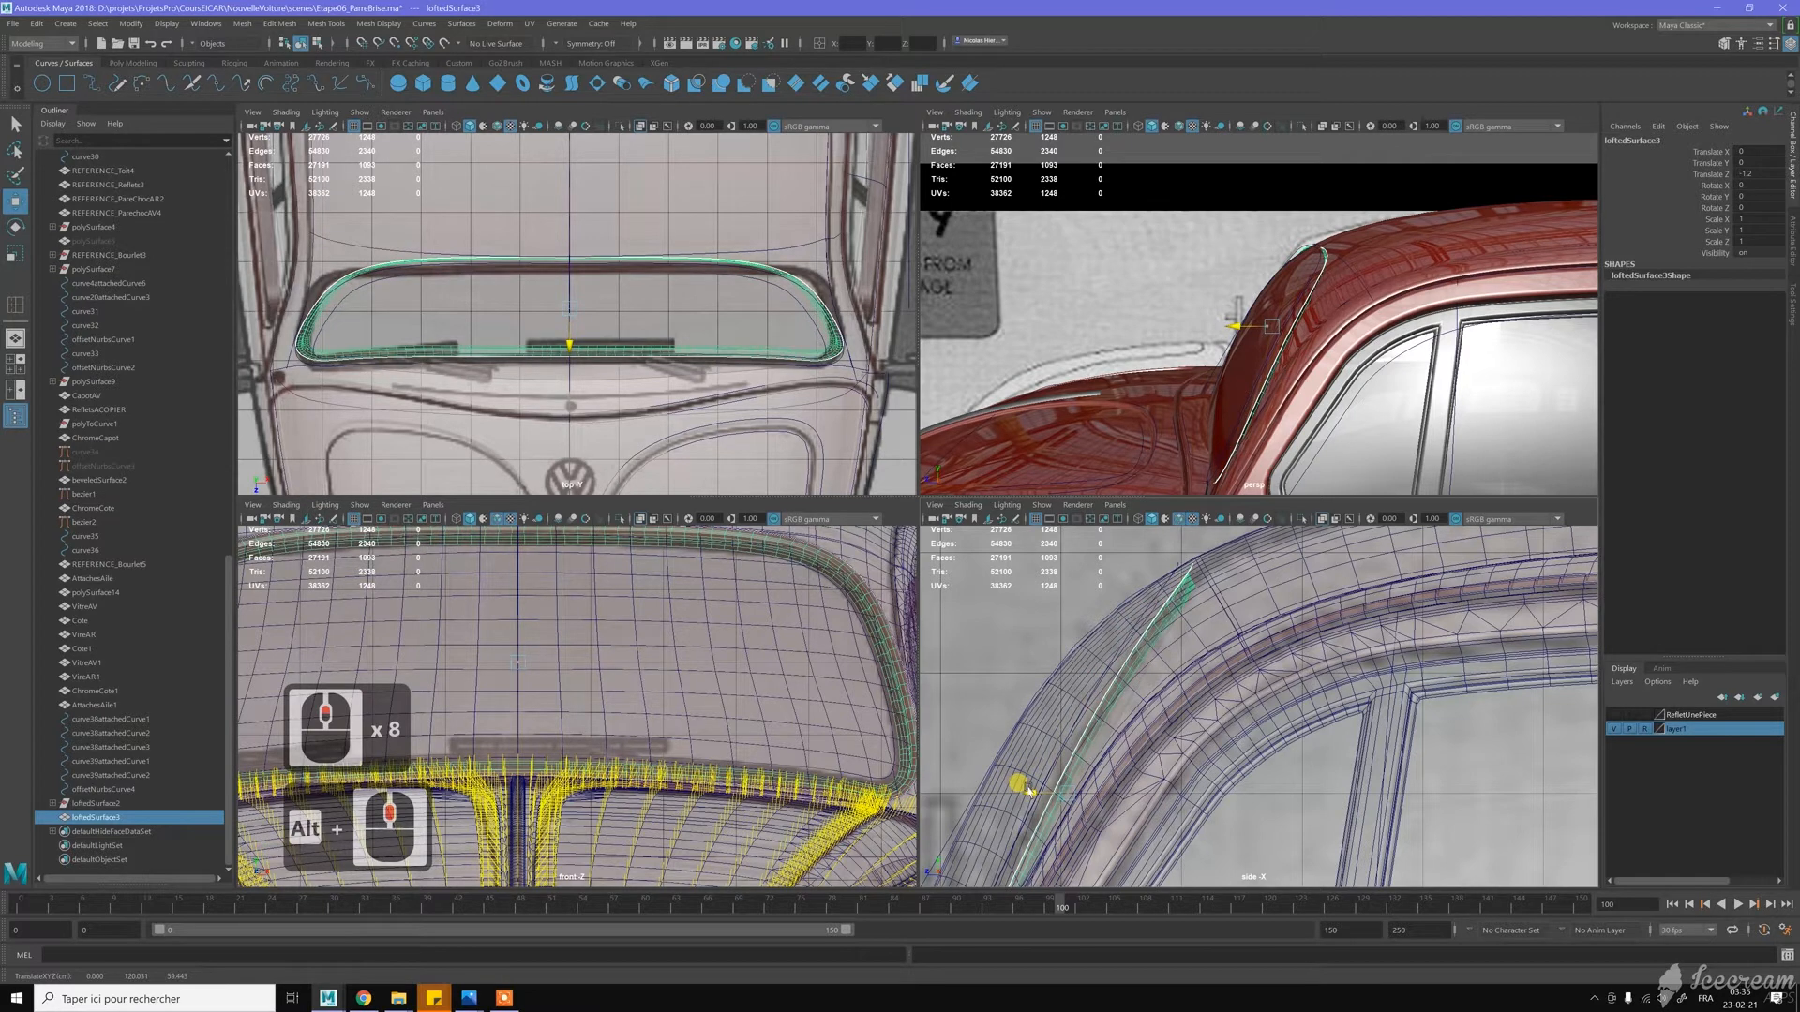
{"action": "left_click_drag", "start_coordinate": [1029, 791], "coordinate": [1072, 703]}
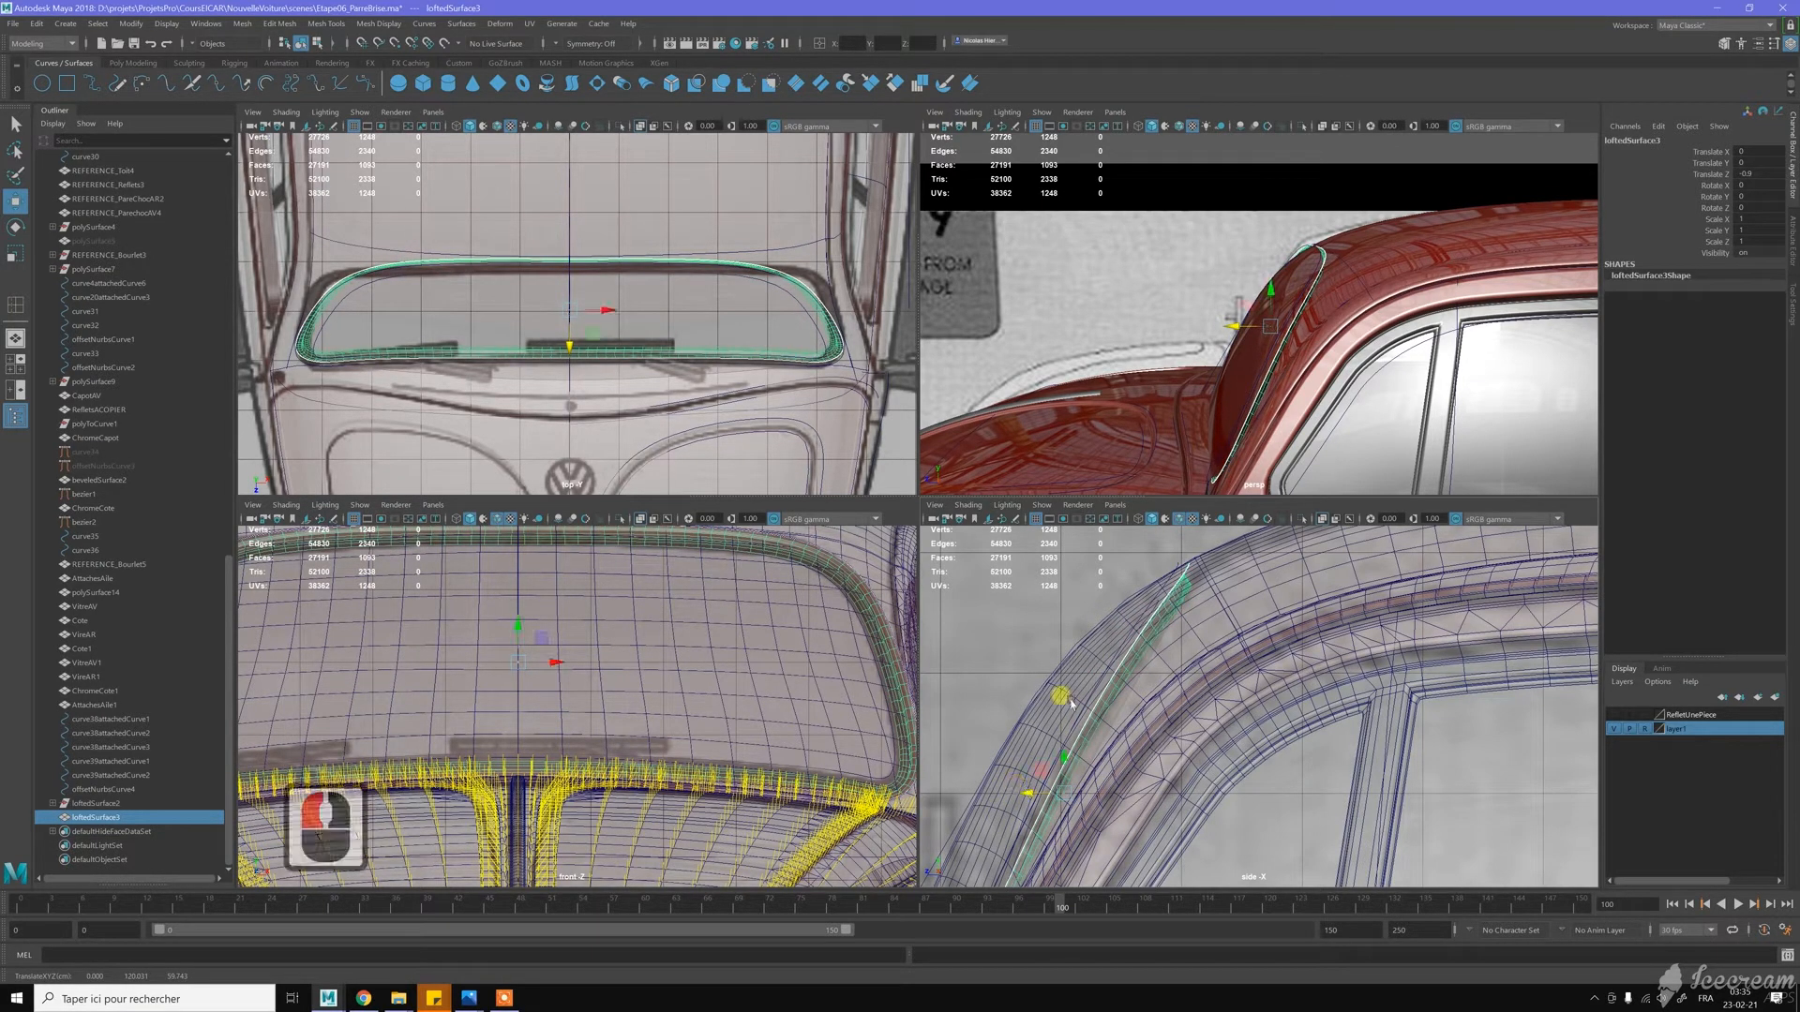
Shift the windshield frame surface further into the body, to about -2.1 in Z
{"action": "middle_click_drag", "start_coordinate": [1294, 398], "coordinate": [1193, 451], "text": "alt"}
{"action": "right_click_drag", "start_coordinate": [1193, 451], "coordinate": [1243, 459], "text": "alt"}
{"action": "left_click_drag", "start_coordinate": [1243, 460], "coordinate": [1258, 345], "text": "alt"}
{"action": "left_click_drag", "start_coordinate": [1376, 425], "coordinate": [1195, 430], "text": "alt"}
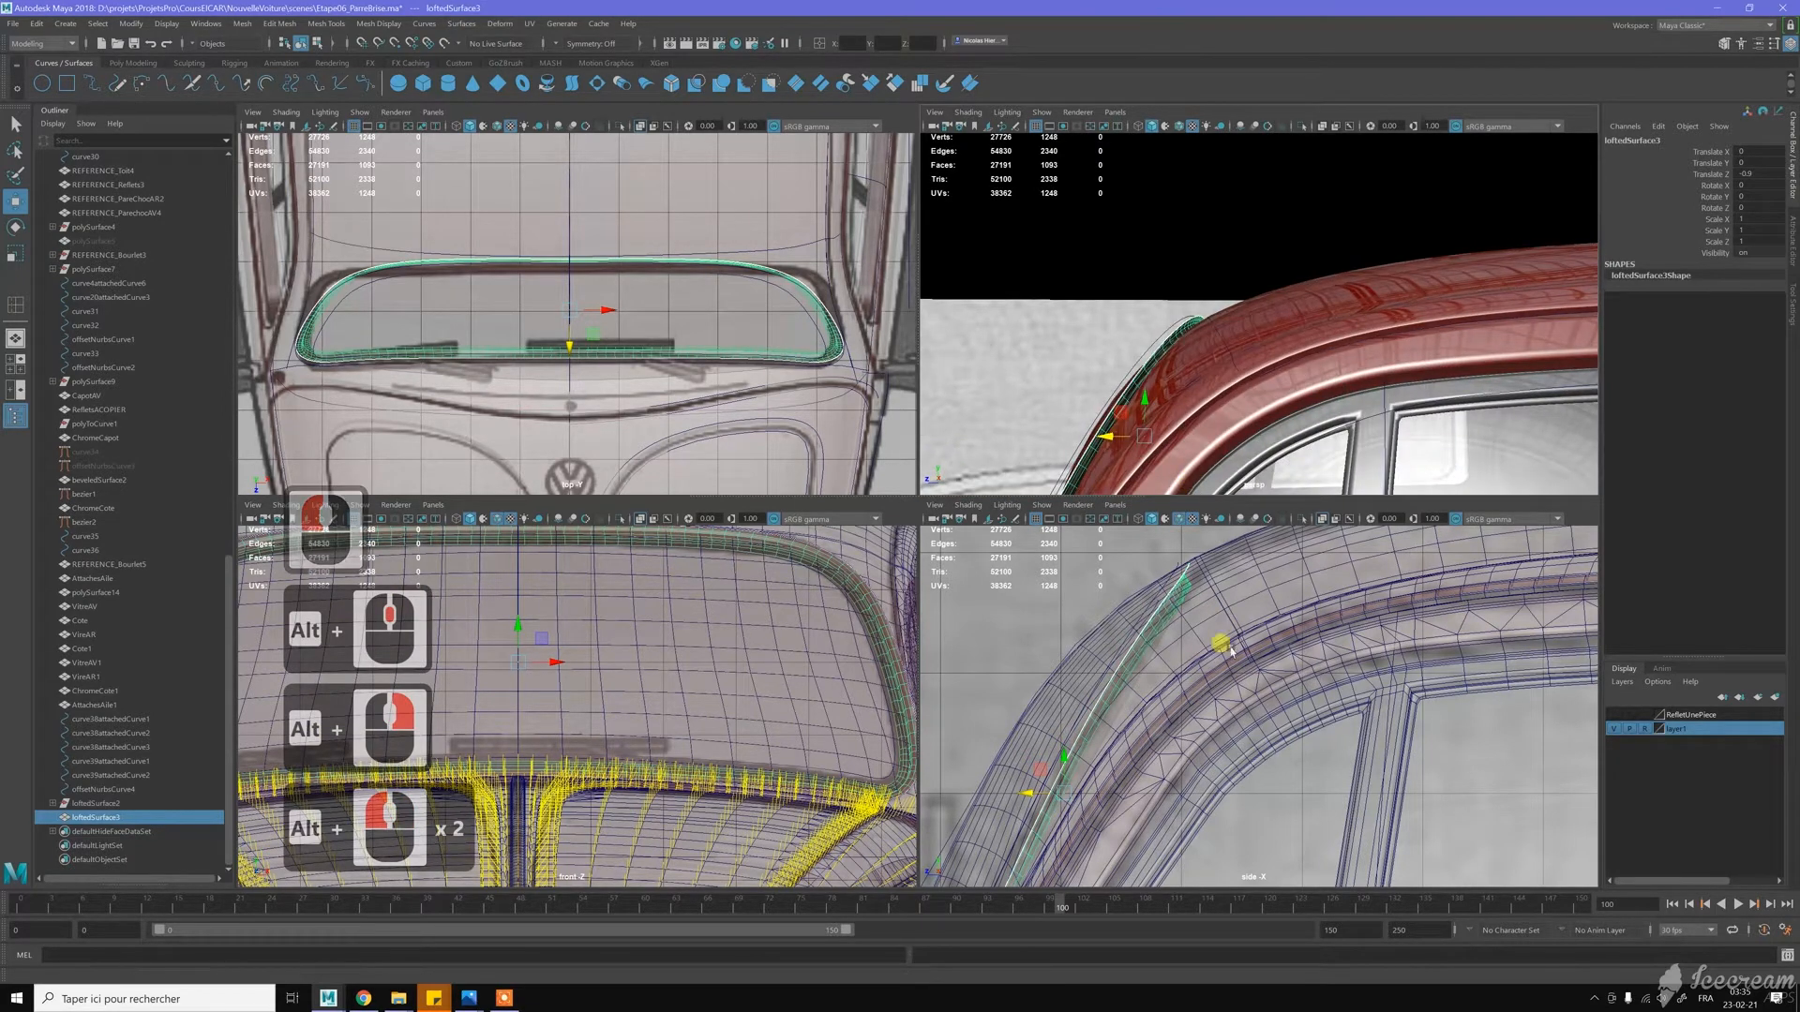
{"action": "middle_click_drag", "start_coordinate": [1235, 650], "coordinate": [1245, 647]}
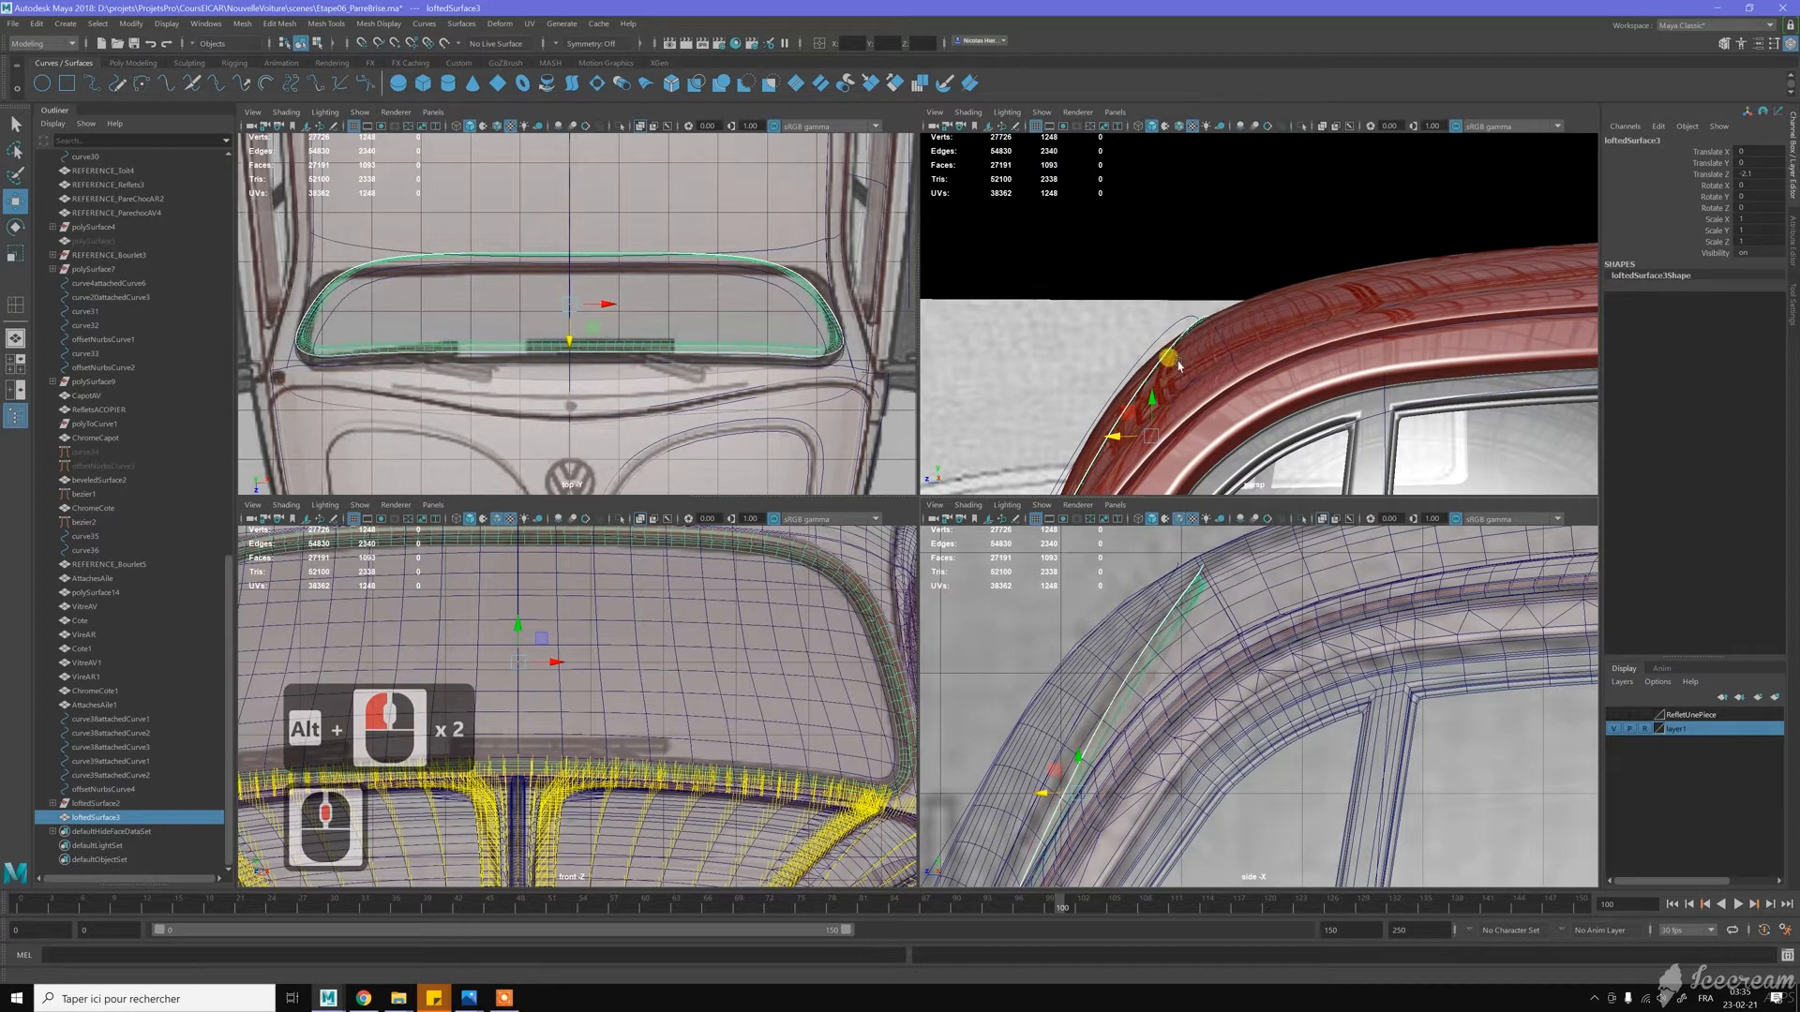
Examine how the windshield frame surface sits against the roof and pillars from the front and both sides
{"action": "left_click_drag", "start_coordinate": [1231, 350], "coordinate": [706, 677], "text": "alt"}
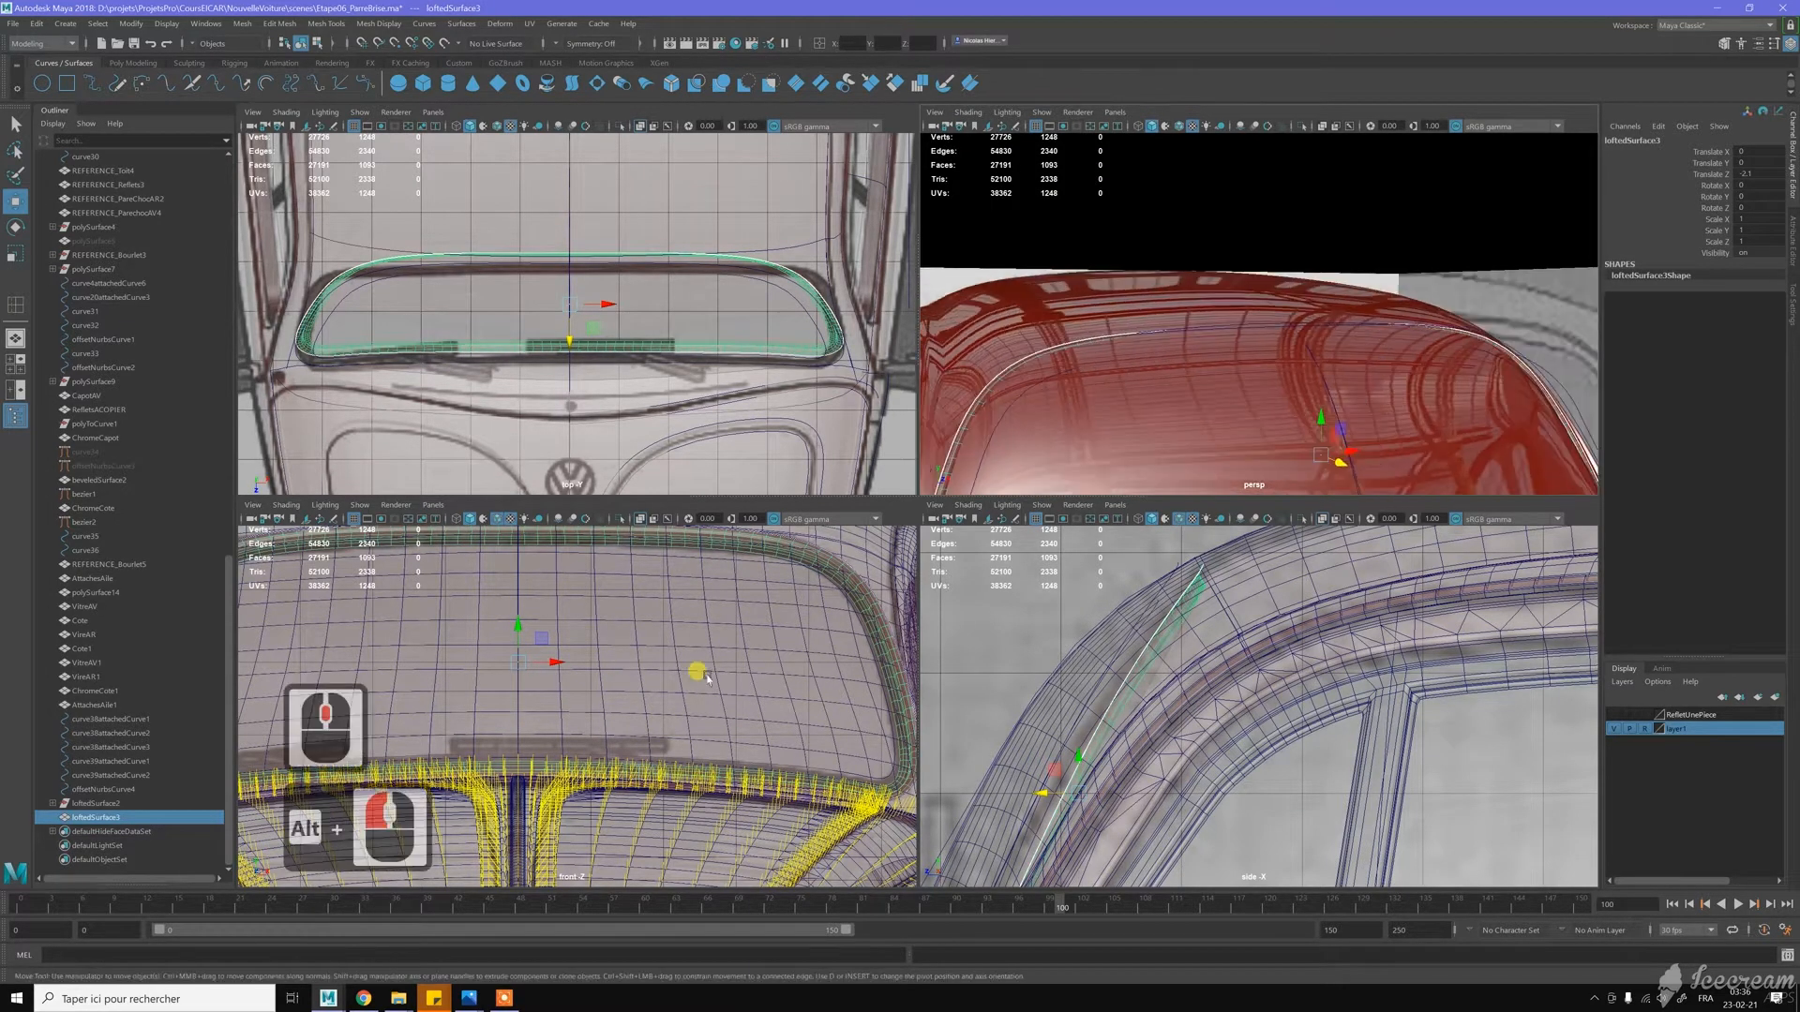
{"action": "scroll", "coordinate": [703, 675], "scroll_direction": "down", "scroll_amount": 2}
{"action": "middle_click_drag", "start_coordinate": [643, 652], "coordinate": [689, 687], "text": "alt"}
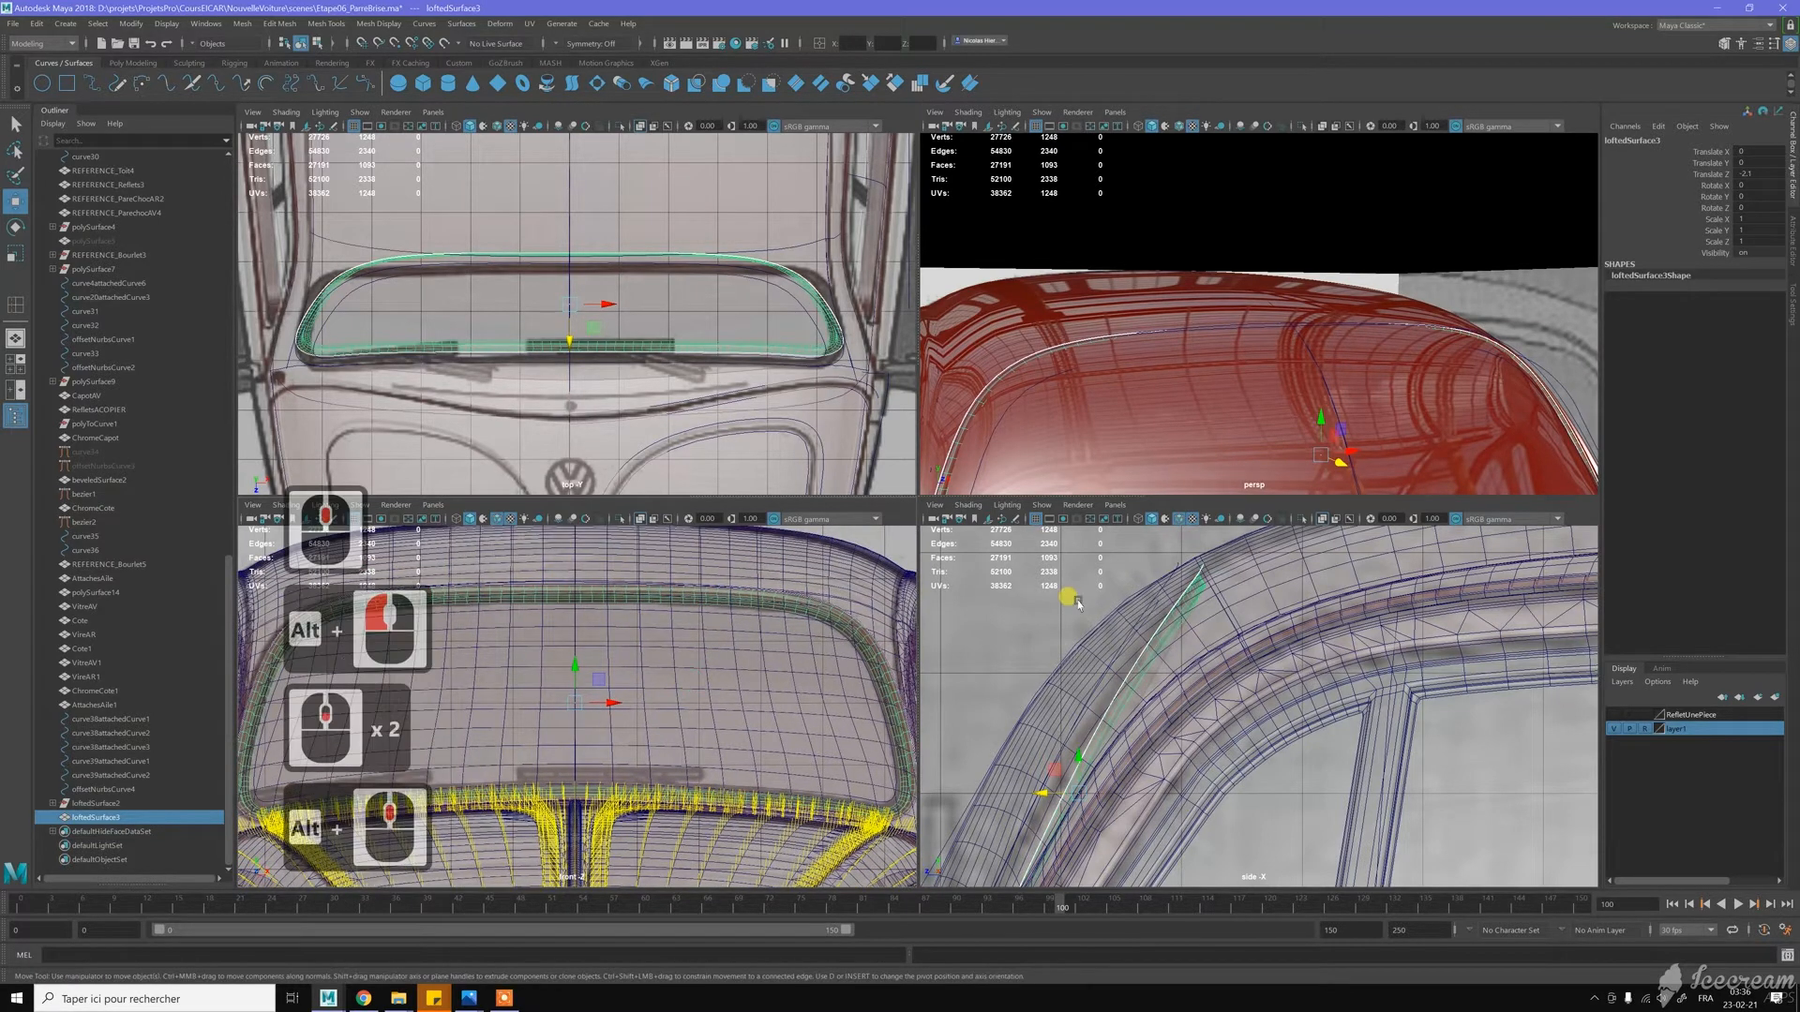
{"action": "mouse_move", "coordinate": [1300, 345]}
{"action": "left_mouse_down", "text": "alt"}
{"action": "mouse_move", "coordinate": [1248, 354]}
{"action": "mouse_move", "coordinate": [1163, 323]}
{"action": "mouse_move", "coordinate": [1324, 365]}
{"action": "left_mouse_up", "text": "alt"}
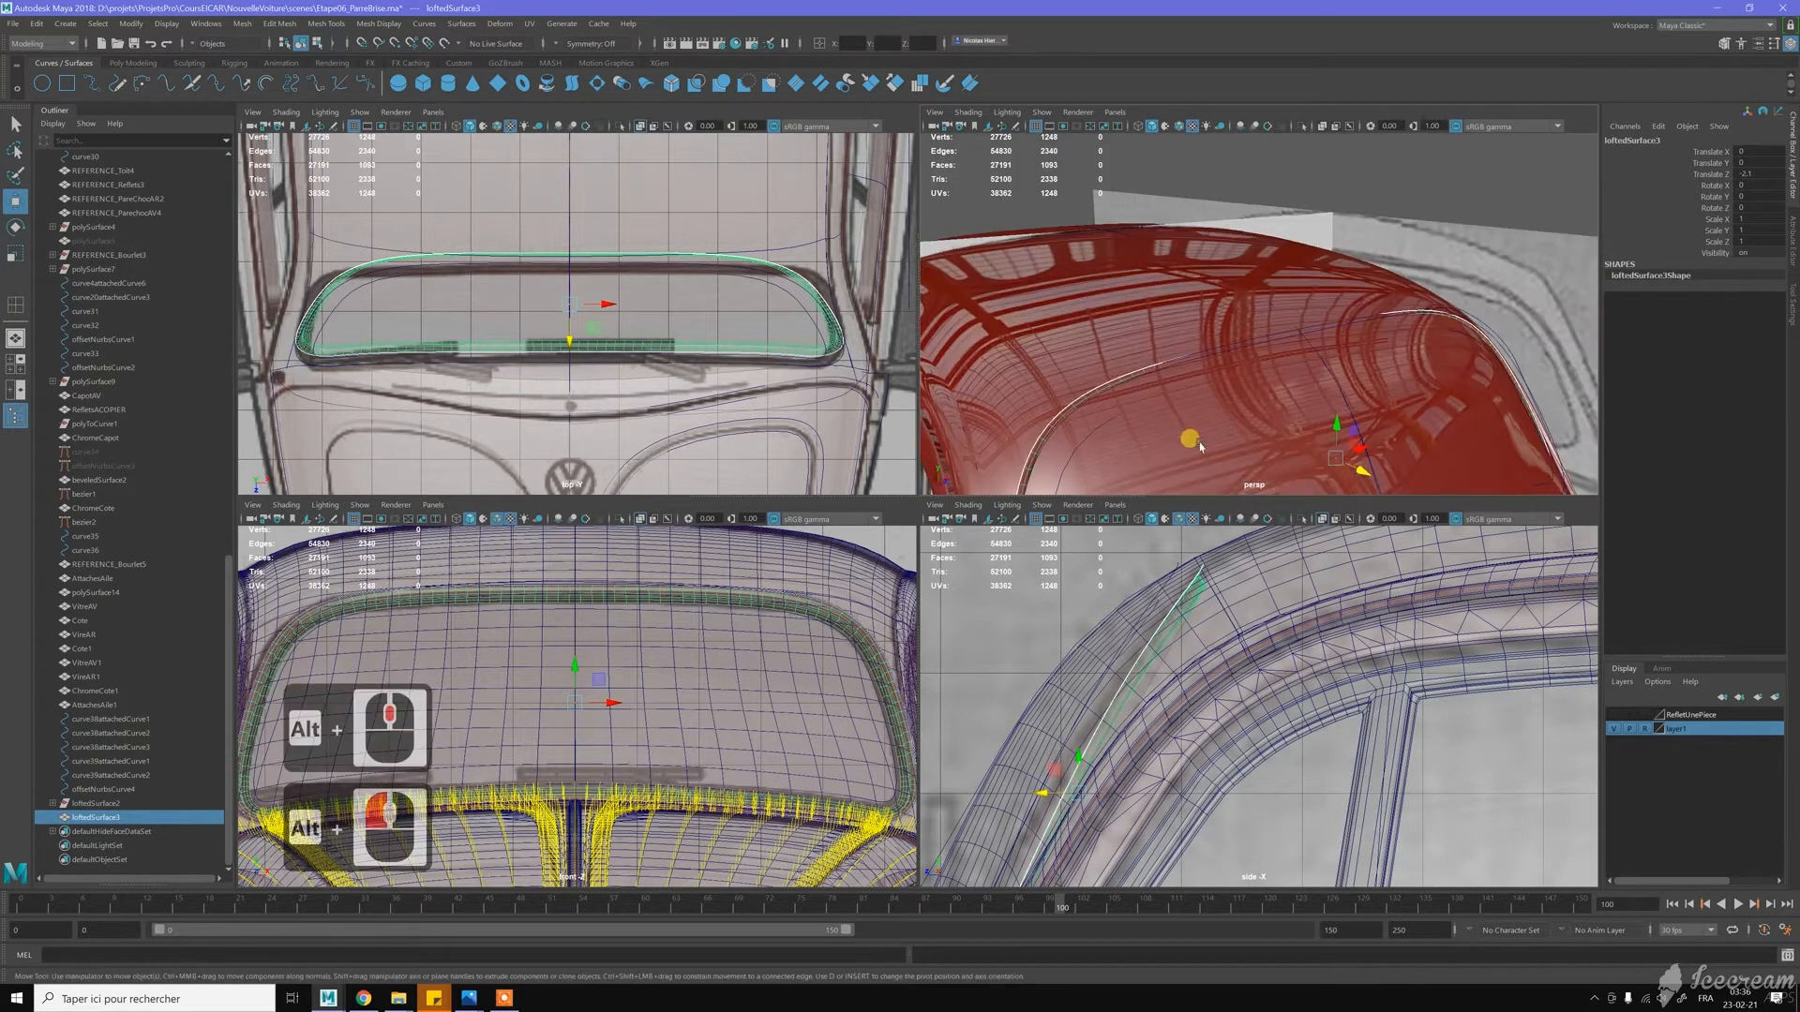
{"action": "middle_click_drag", "start_coordinate": [1193, 453], "coordinate": [1331, 298], "text": "alt"}
{"action": "scroll", "coordinate": [1268, 401], "scroll_direction": "up", "scroll_amount": 3}
{"action": "left_click_drag", "start_coordinate": [1269, 402], "coordinate": [1299, 397], "text": "alt"}
{"action": "middle_click_drag", "start_coordinate": [1301, 395], "coordinate": [1345, 354], "text": "alt"}
{"action": "left_click_drag", "start_coordinate": [1347, 348], "coordinate": [1387, 356], "text": "alt"}
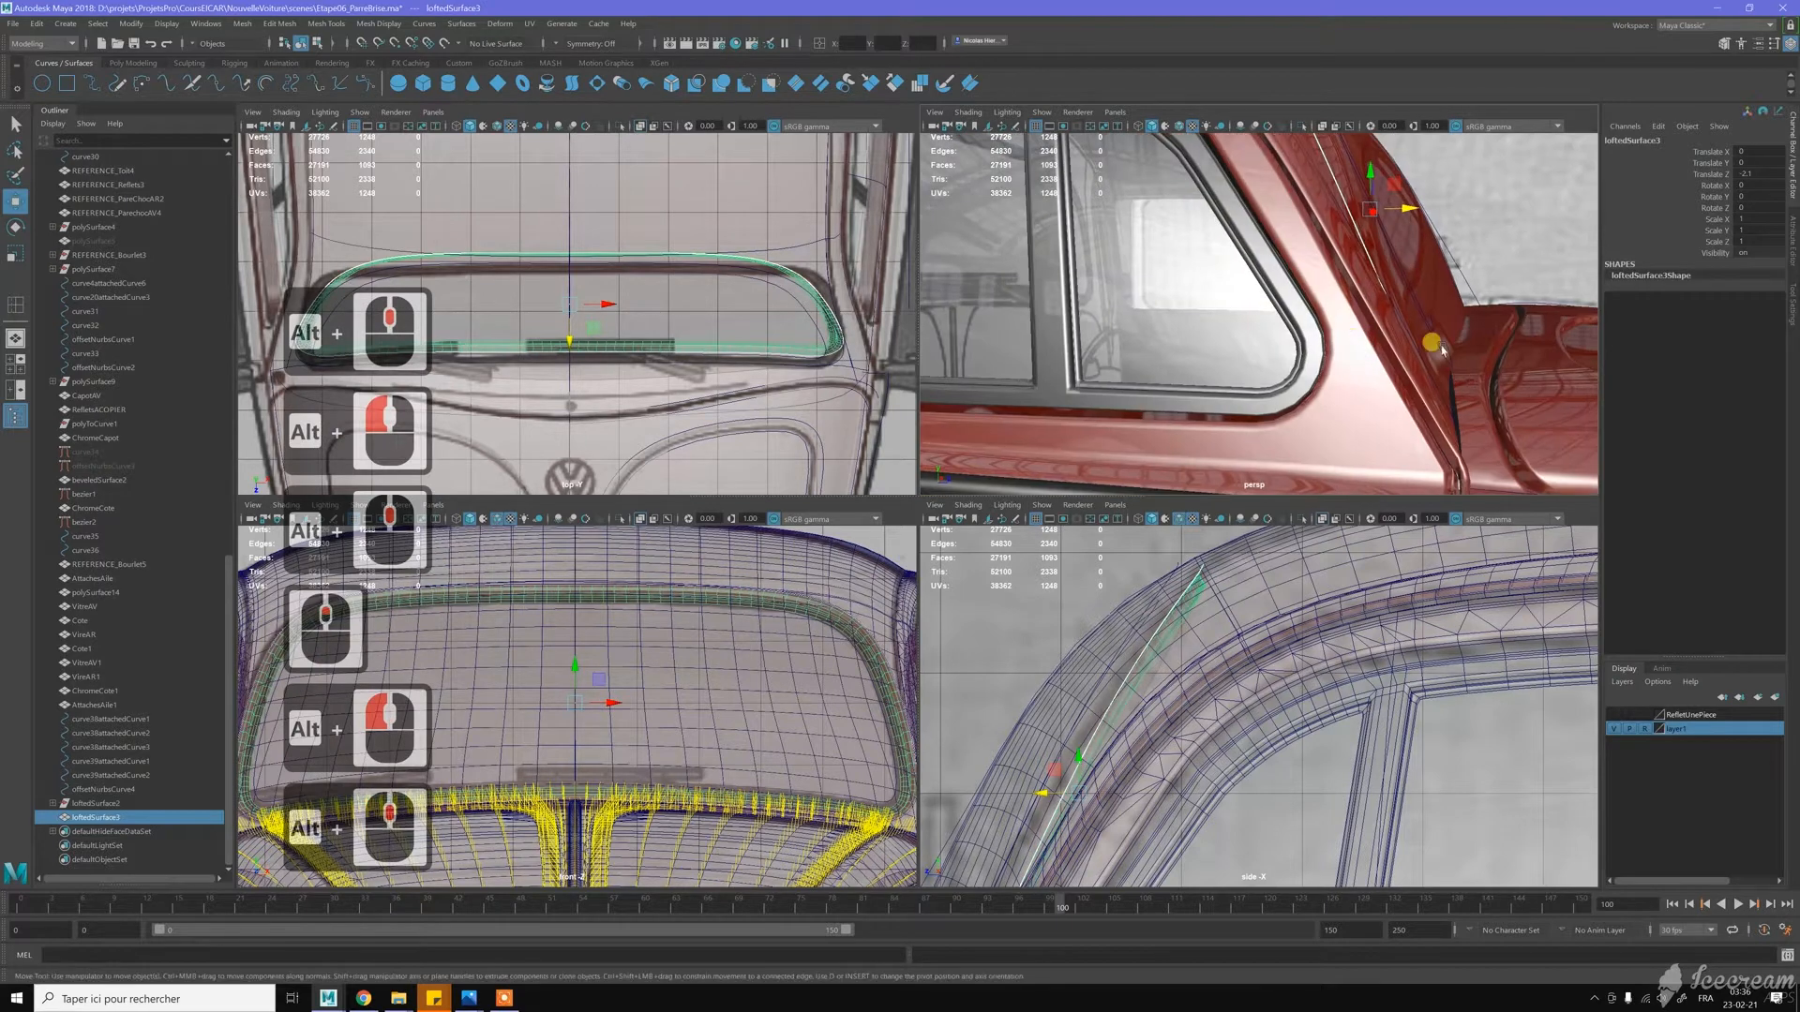
{"action": "left_click_drag", "start_coordinate": [1482, 387], "coordinate": [1356, 386], "text": "alt"}
{"action": "scroll", "coordinate": [1357, 385], "scroll_direction": "down", "scroll_amount": 4, "text": "alt"}
{"action": "left_click_drag", "start_coordinate": [1430, 311], "coordinate": [1346, 319], "text": "alt"}
{"action": "scroll", "coordinate": [1250, 653], "scroll_direction": "down", "scroll_amount": 3}
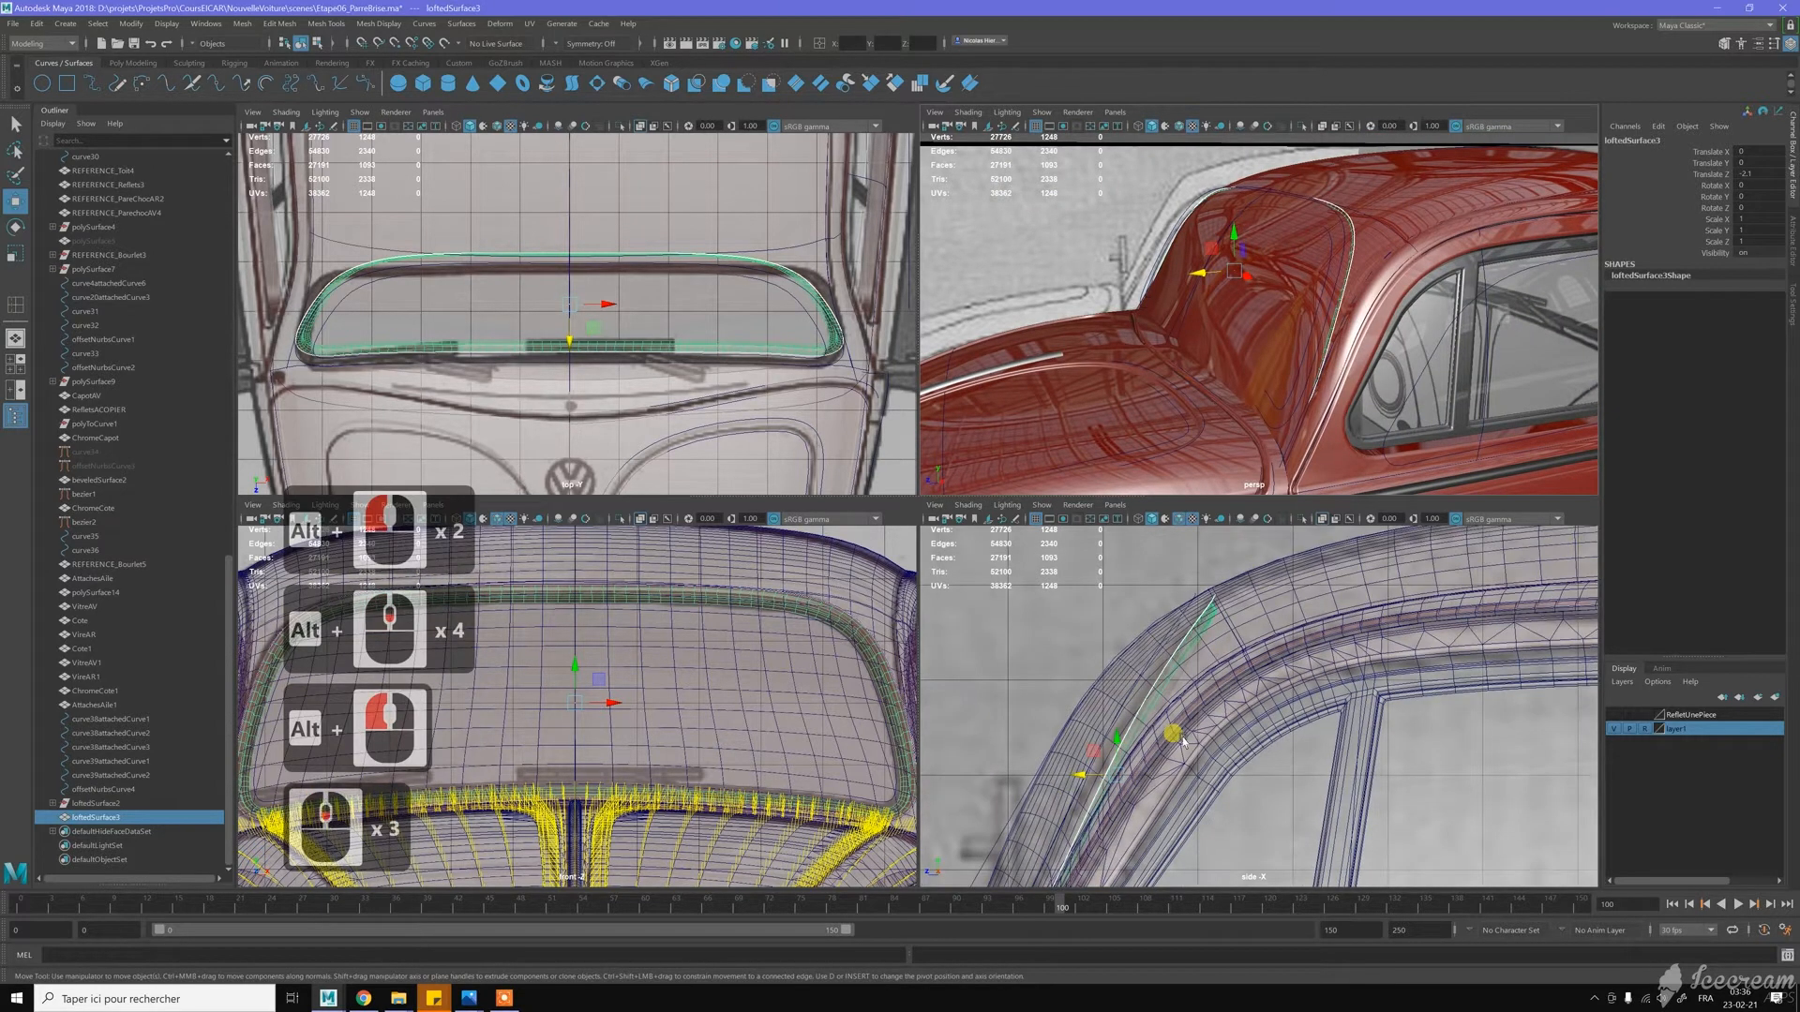
Move the windshield frame surface to about -1.8 in Z and tilt it about -2.16 degrees around X to follow the pillar
{"action": "middle_click_drag", "start_coordinate": [1251, 654], "coordinate": [1160, 659], "text": "alt"}
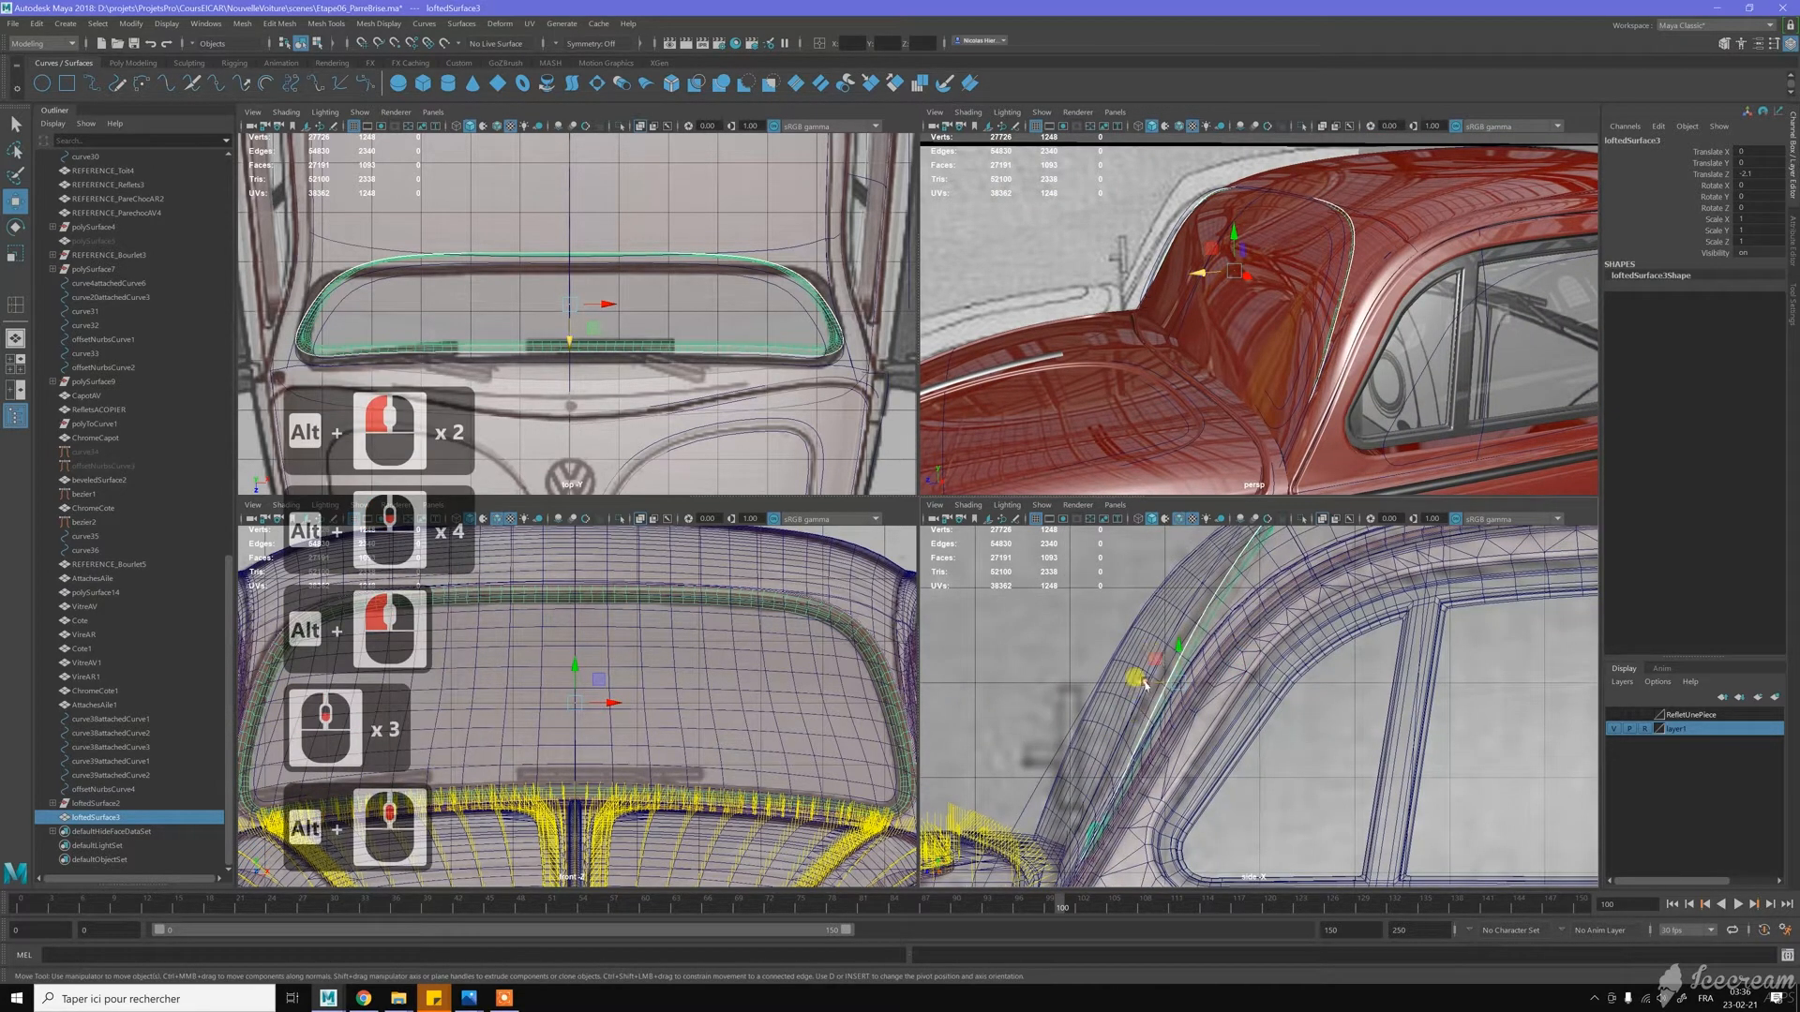
{"action": "left_click_drag", "start_coordinate": [1144, 685], "coordinate": [1257, 636]}
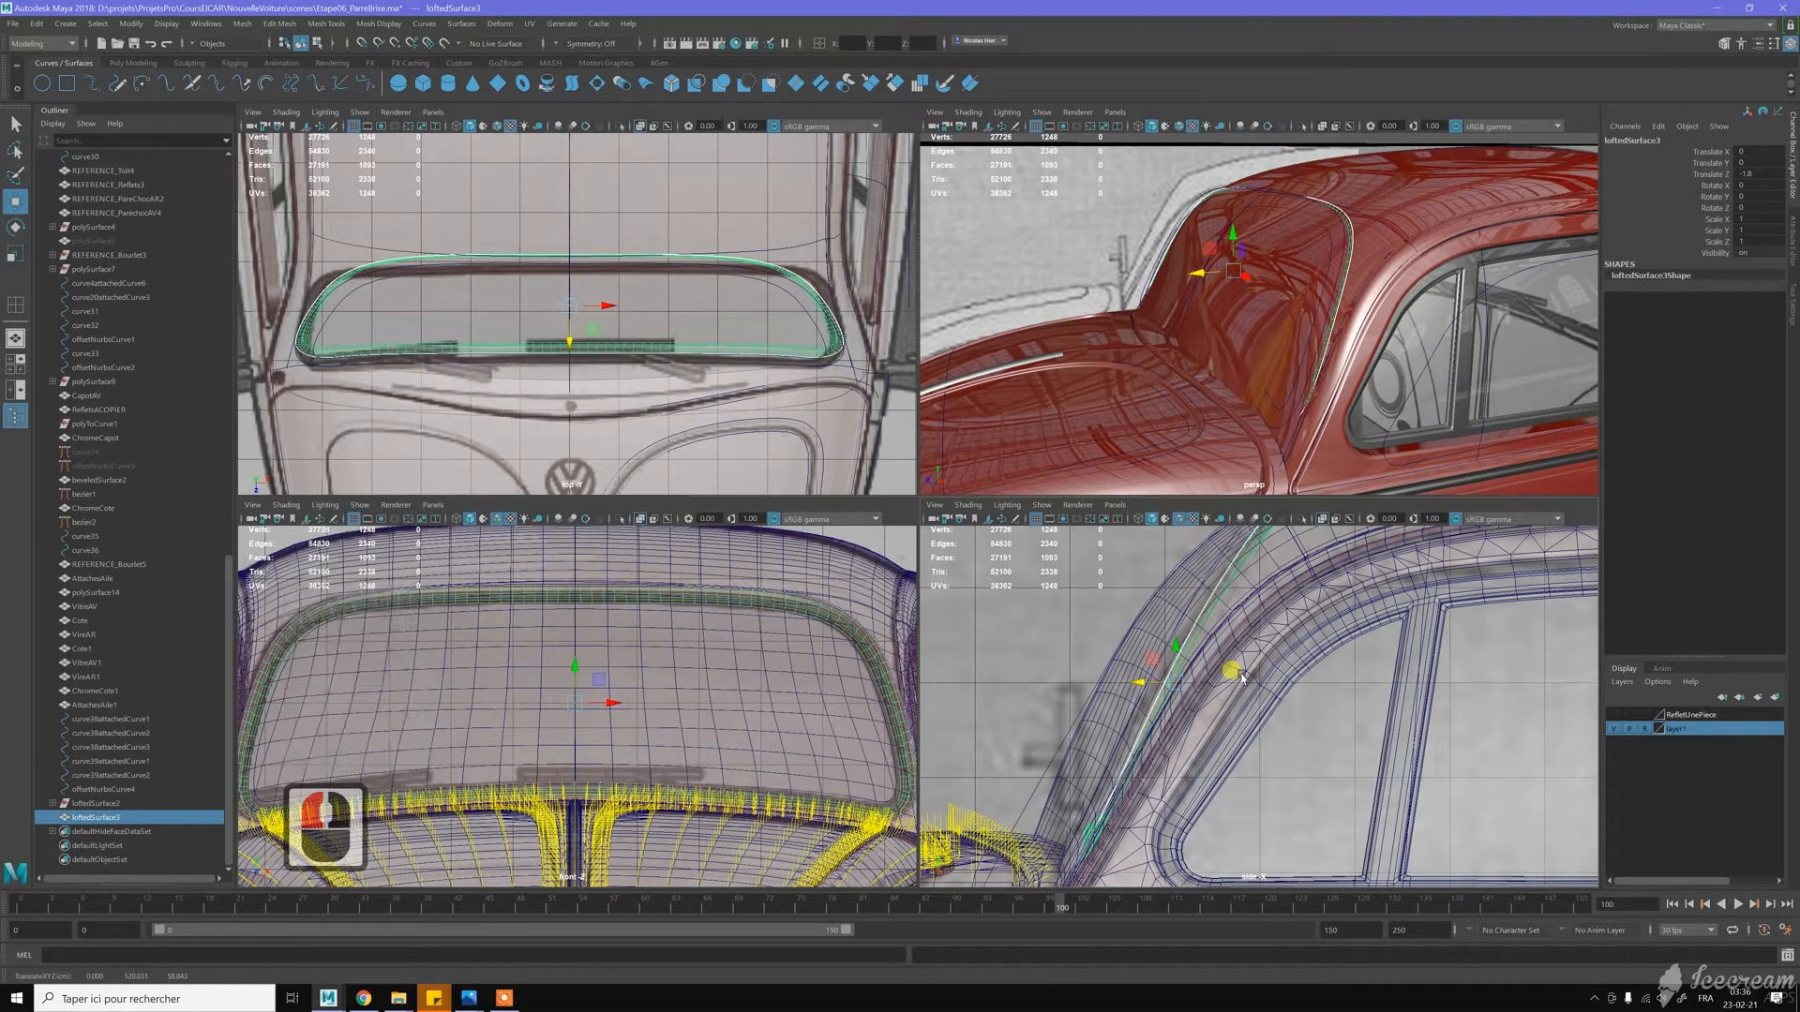
{"action": "key", "text": "e"}
{"action": "left_click_drag", "start_coordinate": [1179, 655], "coordinate": [1259, 641]}
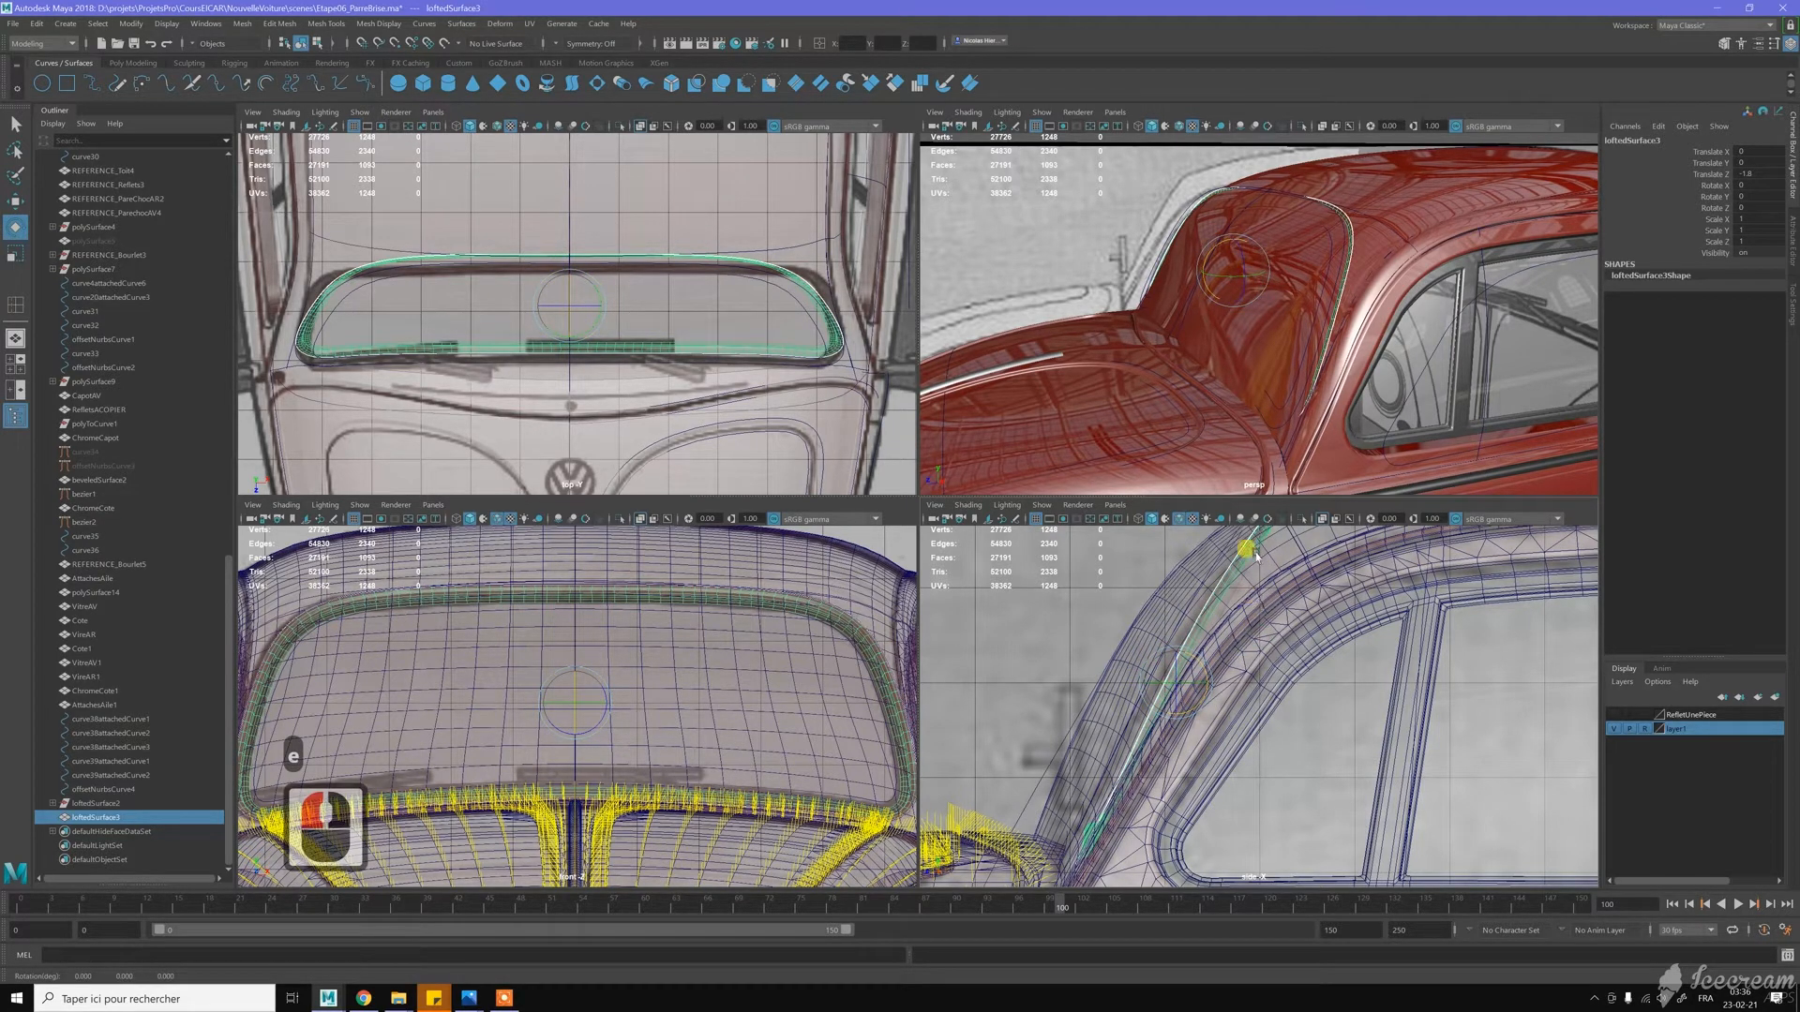
{"action": "left_click_drag", "start_coordinate": [1281, 631], "coordinate": [1284, 632]}
Readjust the tilted windshield frame surface to about -0.011 in Y and -2.1 in Z
{"action": "key", "text": "w"}
{"action": "middle_click_drag", "start_coordinate": [1203, 271], "coordinate": [1278, 250]}
{"action": "mouse_move", "coordinate": [1278, 250]}
{"action": "left_mouse_down", "text": "alt"}
{"action": "mouse_move", "coordinate": [1309, 273]}
{"action": "mouse_move", "coordinate": [1388, 273]}
{"action": "mouse_move", "coordinate": [1309, 232]}
{"action": "left_mouse_up", "text": "alt"}
{"action": "middle_click_drag", "start_coordinate": [1299, 238], "coordinate": [1213, 311], "text": "alt"}
{"action": "scroll", "coordinate": [1216, 313], "scroll_direction": "up", "scroll_amount": 2, "text": "alt"}
{"action": "left_click_drag", "start_coordinate": [1222, 316], "coordinate": [1335, 326], "text": "alt"}
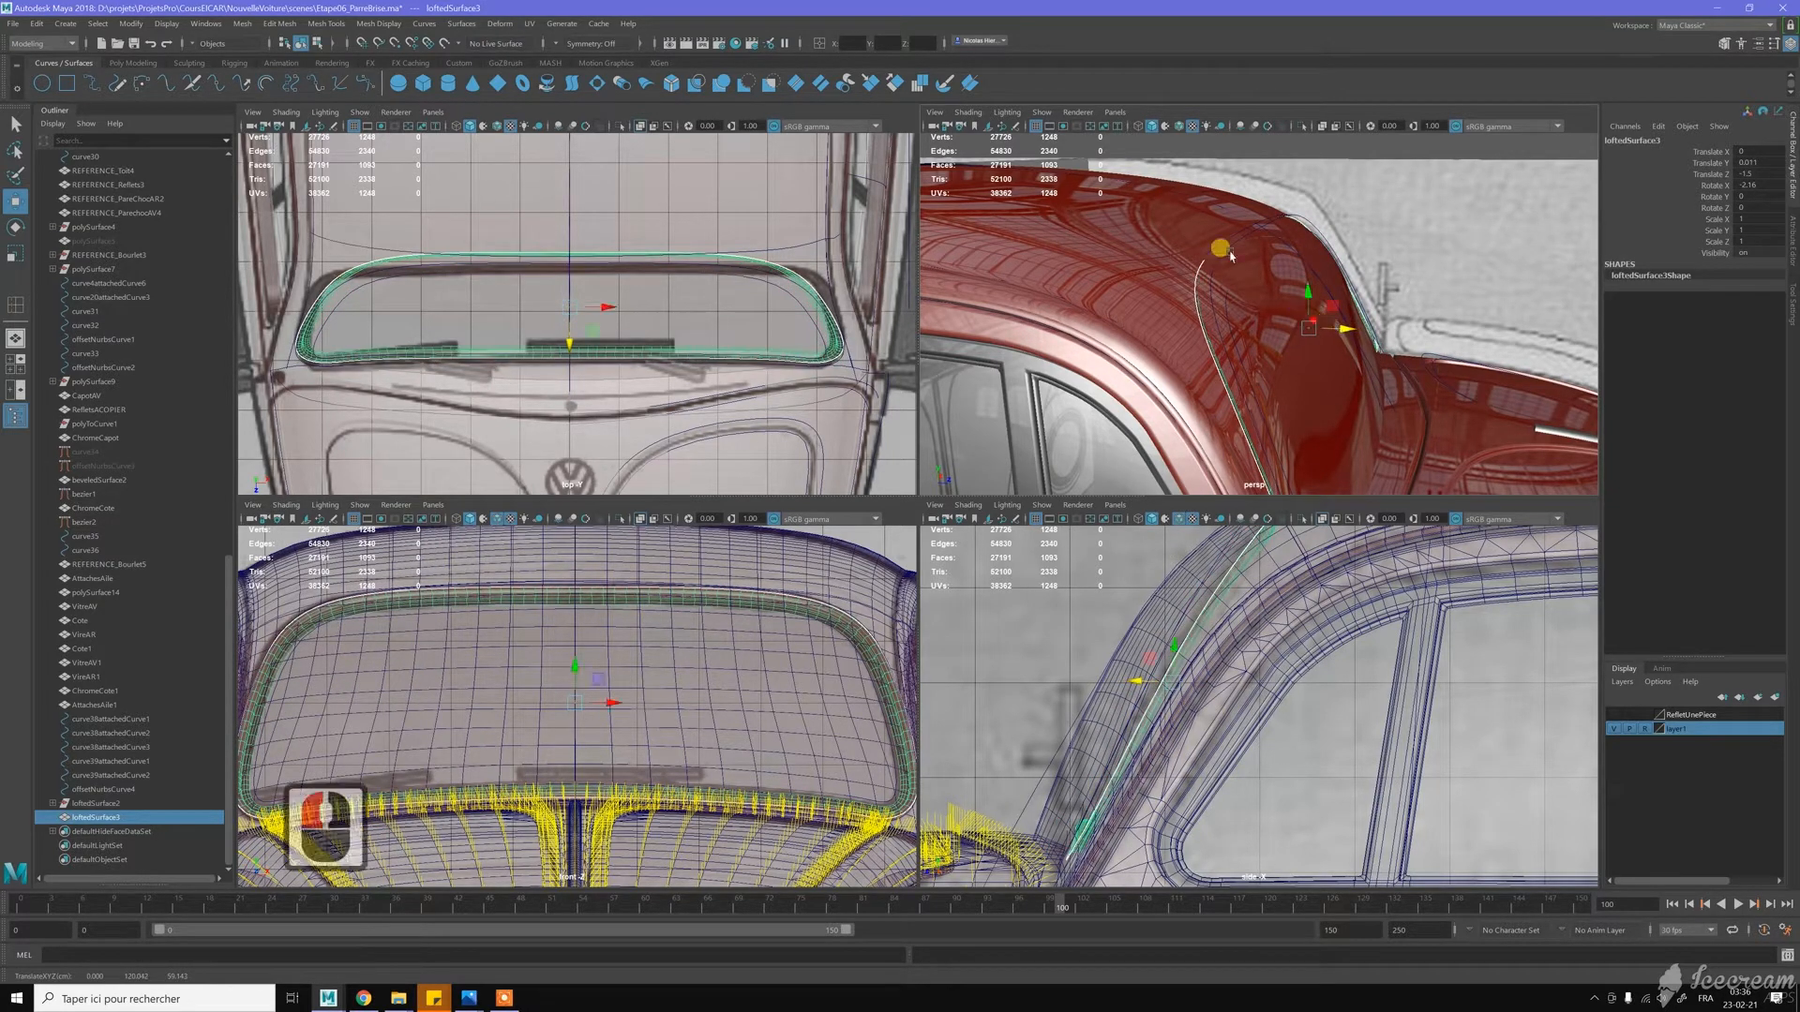
{"action": "mouse_move", "coordinate": [1274, 242]}
{"action": "left_mouse_down", "text": "alt"}
{"action": "mouse_move", "coordinate": [1316, 248]}
{"action": "mouse_move", "coordinate": [1272, 226]}
{"action": "mouse_move", "coordinate": [1296, 228]}
{"action": "left_mouse_up", "text": "alt"}
{"action": "left_click_drag", "start_coordinate": [1356, 315], "coordinate": [1214, 354]}
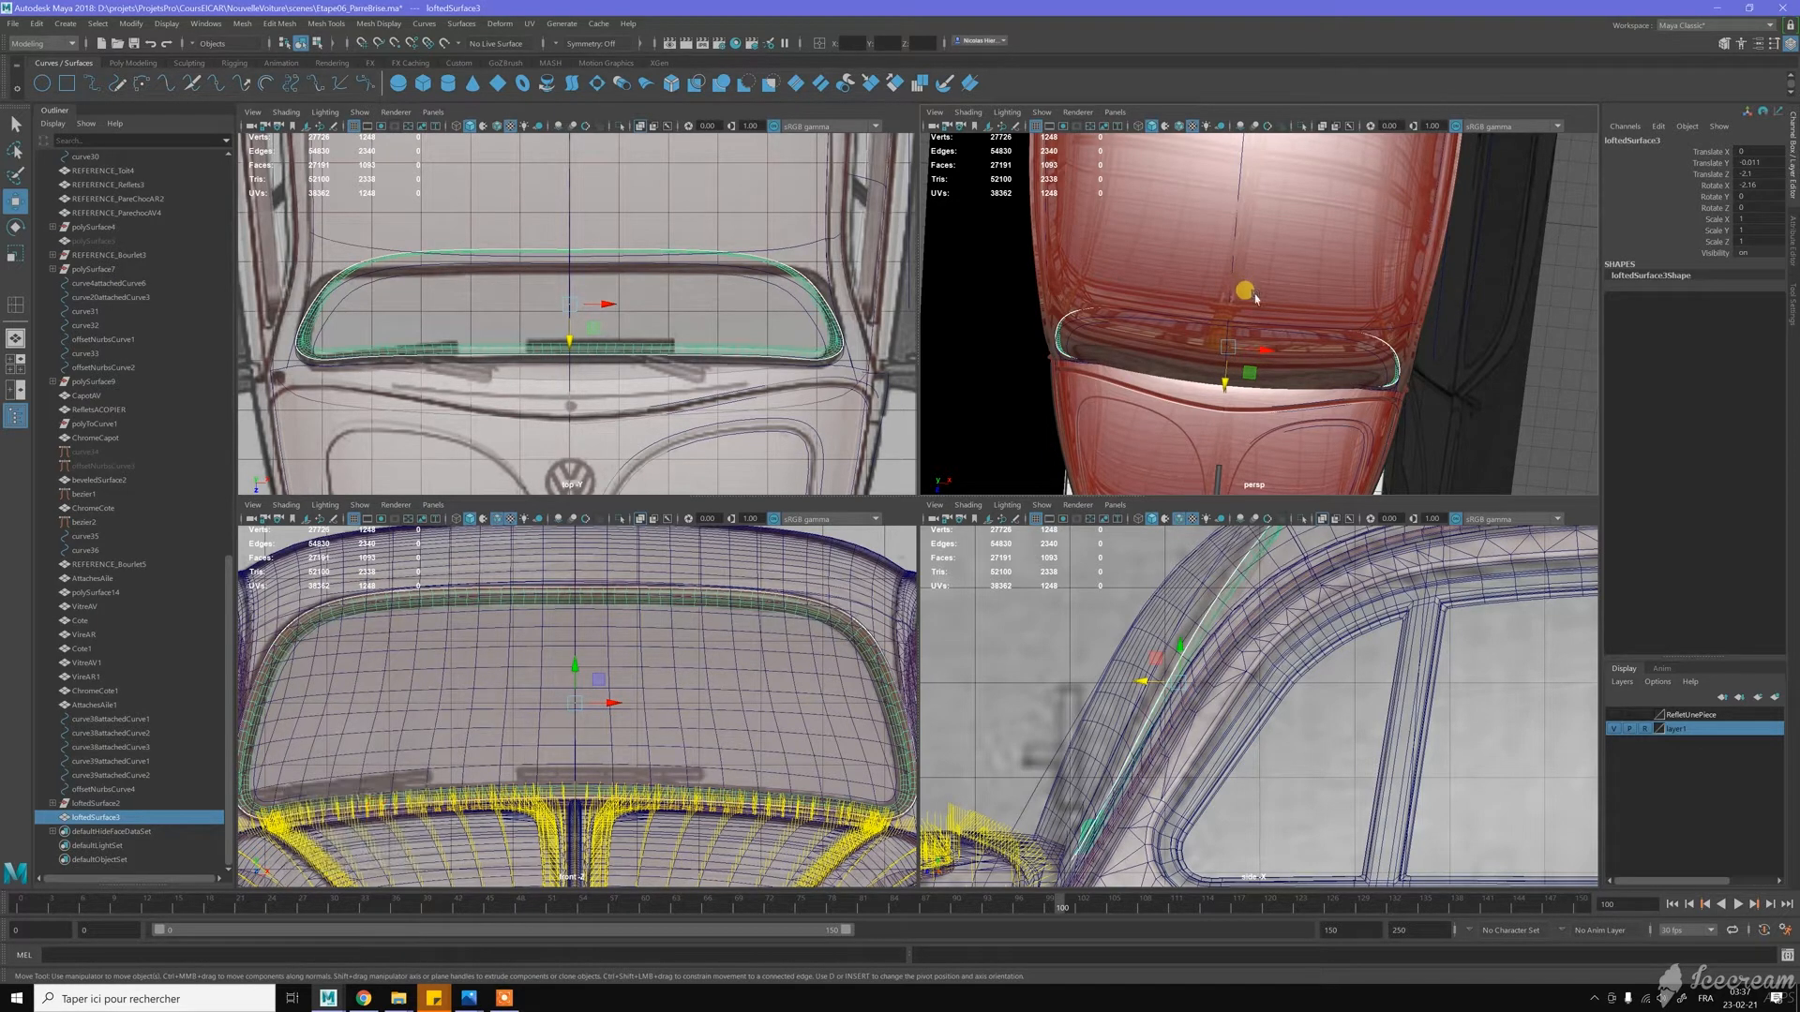
Check the repositioned windshield frame surface from several angles and save the scene
{"action": "left_click_drag", "start_coordinate": [1399, 390], "coordinate": [1378, 292], "text": "alt"}
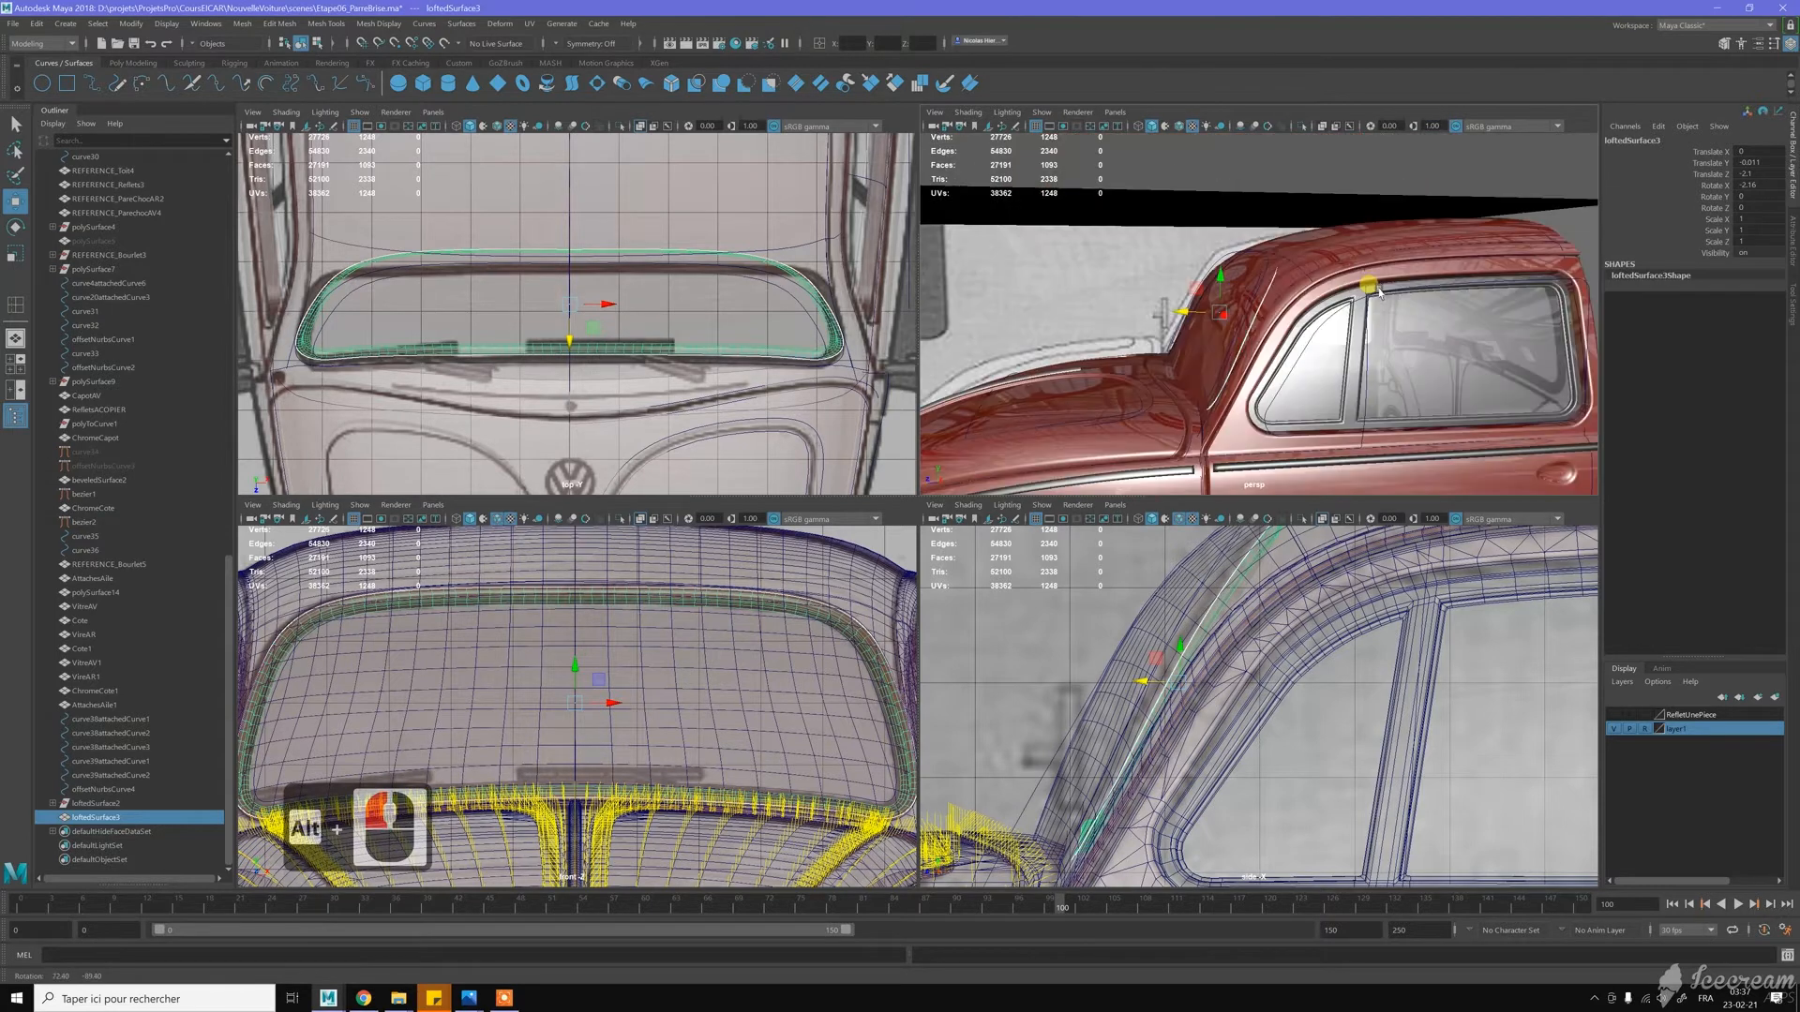
{"action": "right_click_drag", "start_coordinate": [1261, 272], "coordinate": [1330, 419], "text": "alt"}
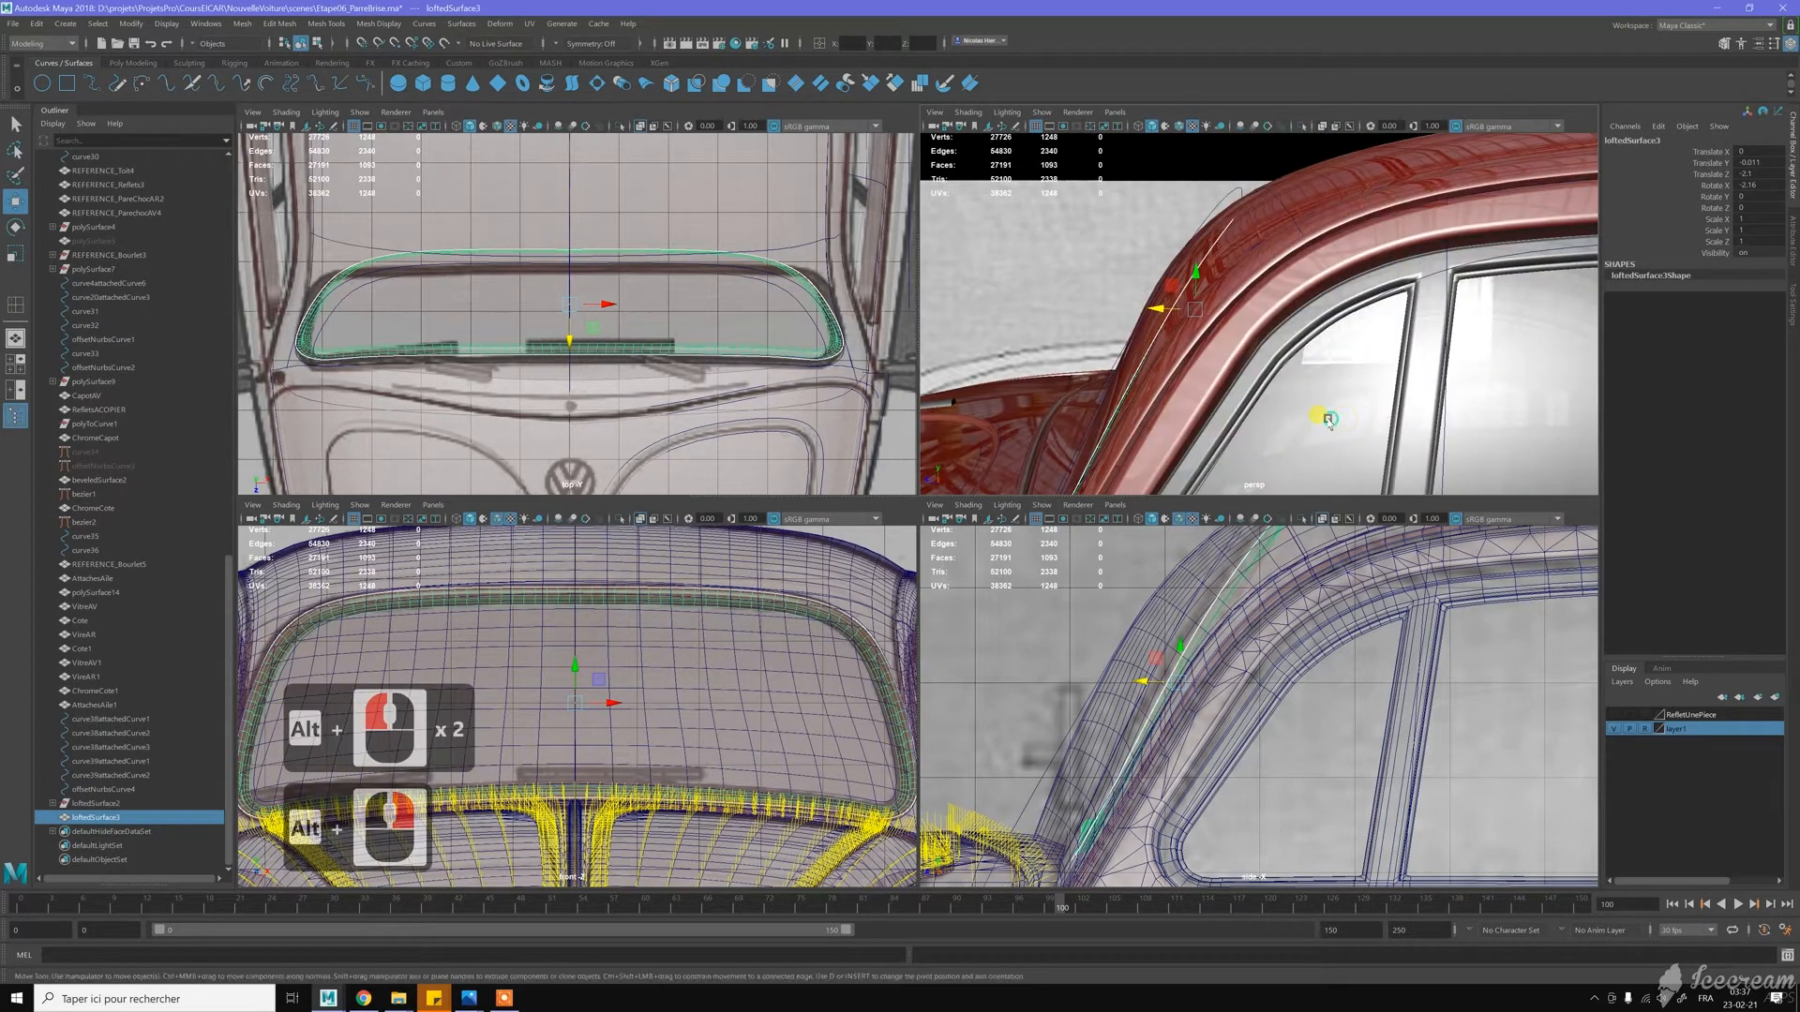
{"action": "left_click_drag", "start_coordinate": [1236, 365], "coordinate": [1317, 394], "text": "alt"}
{"action": "right_click_drag", "start_coordinate": [1317, 394], "coordinate": [1281, 366], "text": "alt"}
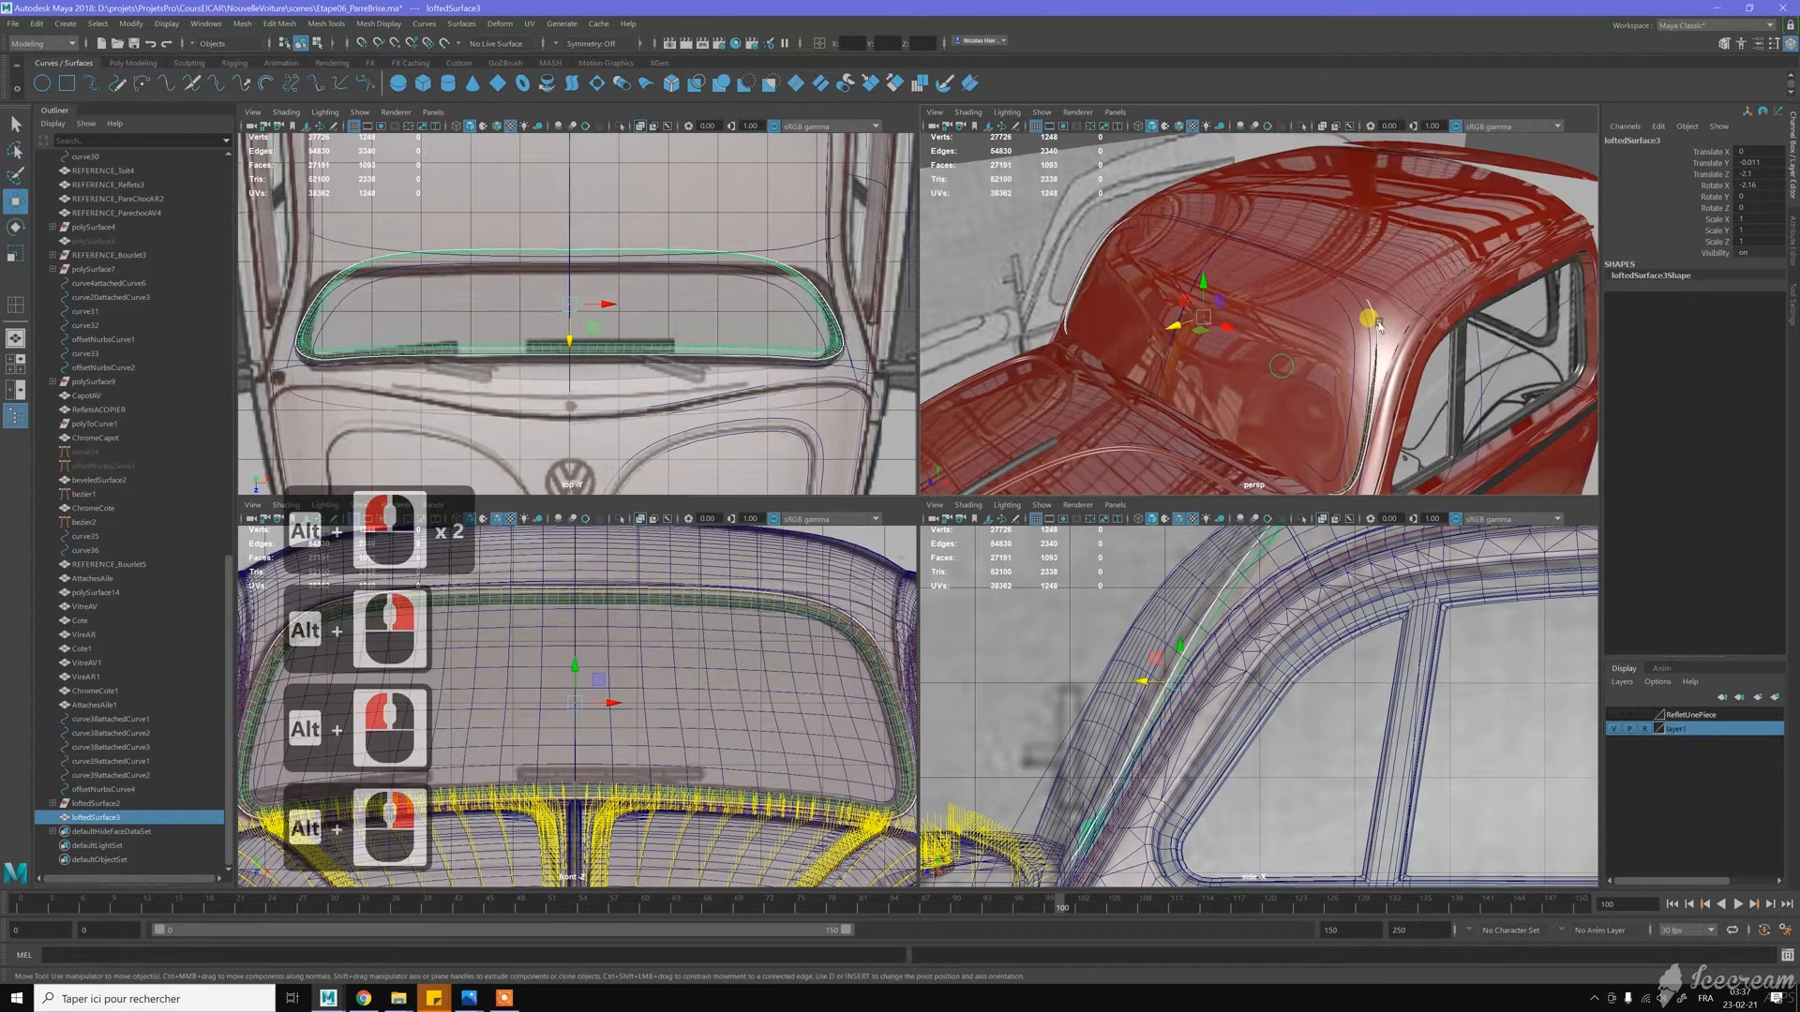
{"action": "key", "text": "ctrl+s"}
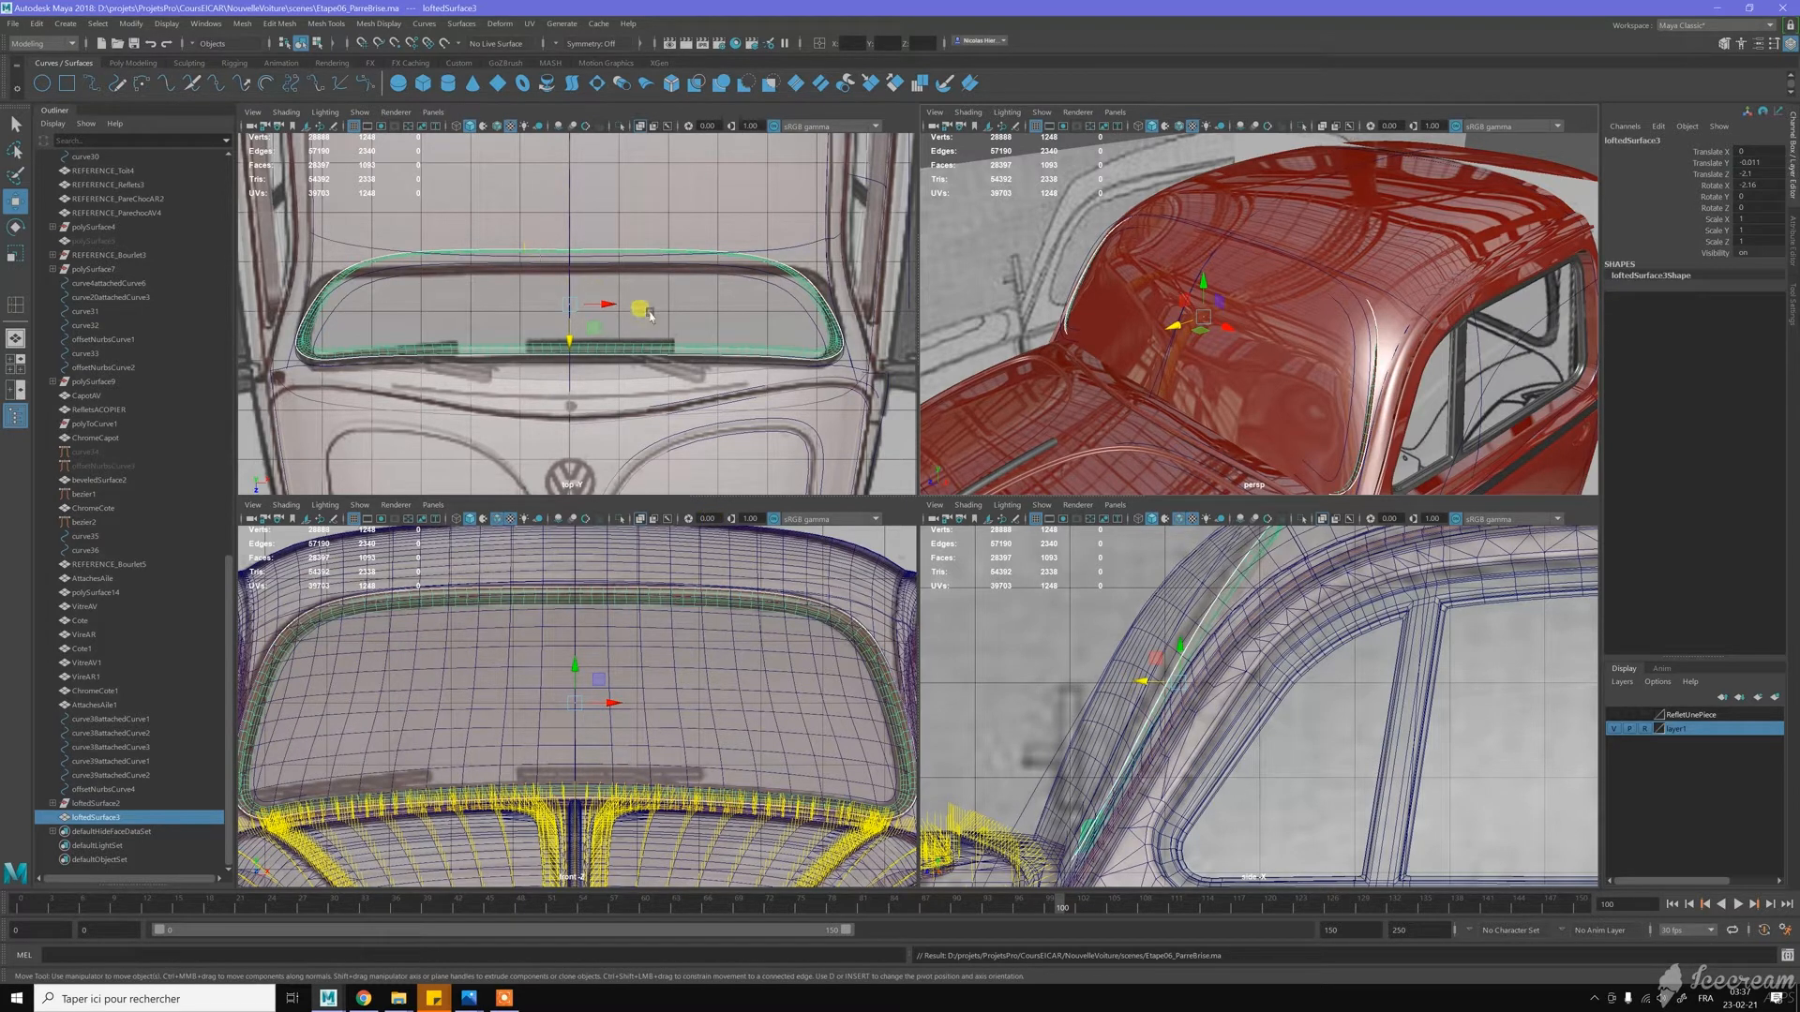
{"action": "left_click_drag", "start_coordinate": [1289, 267], "coordinate": [1314, 272], "text": "alt"}
{"action": "left_click_drag", "start_coordinate": [1275, 581], "coordinate": [1286, 588], "text": "alt"}
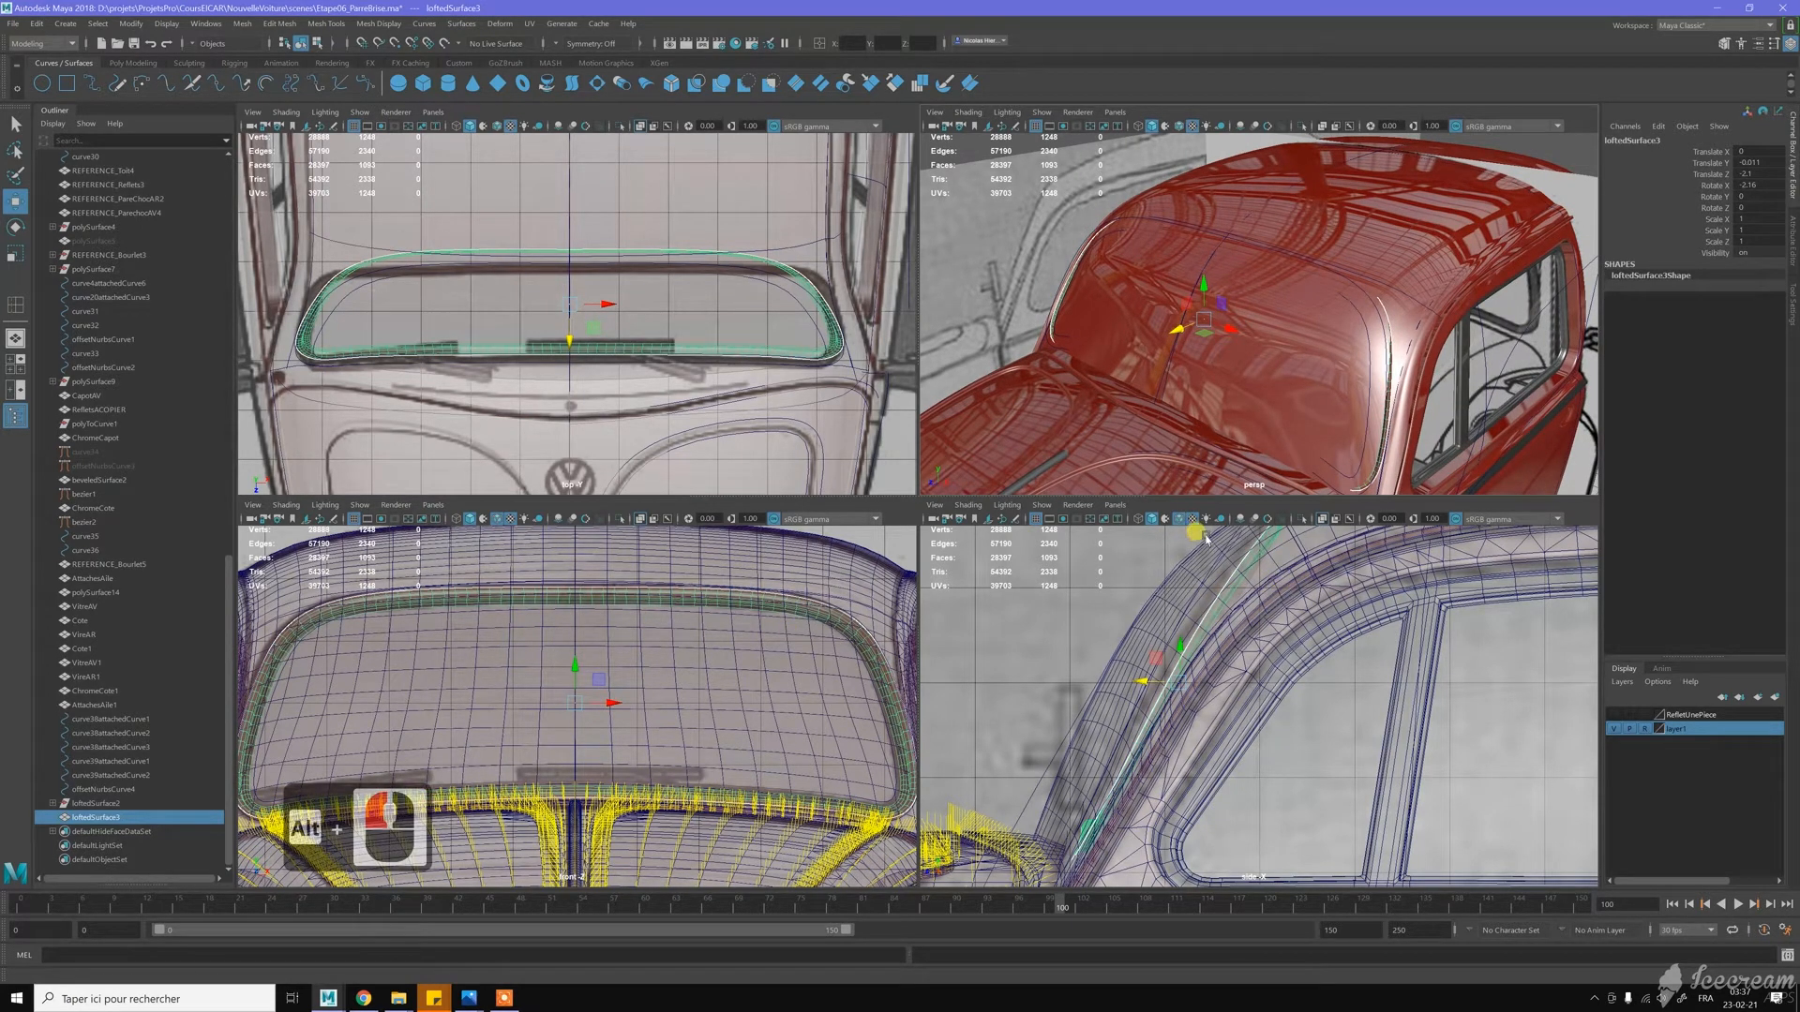
Delete the row of roof mesh faces along the upper edge of the windshield frame, across both sides of the centre line
{"action": "left_click", "coordinate": [1322, 267]}
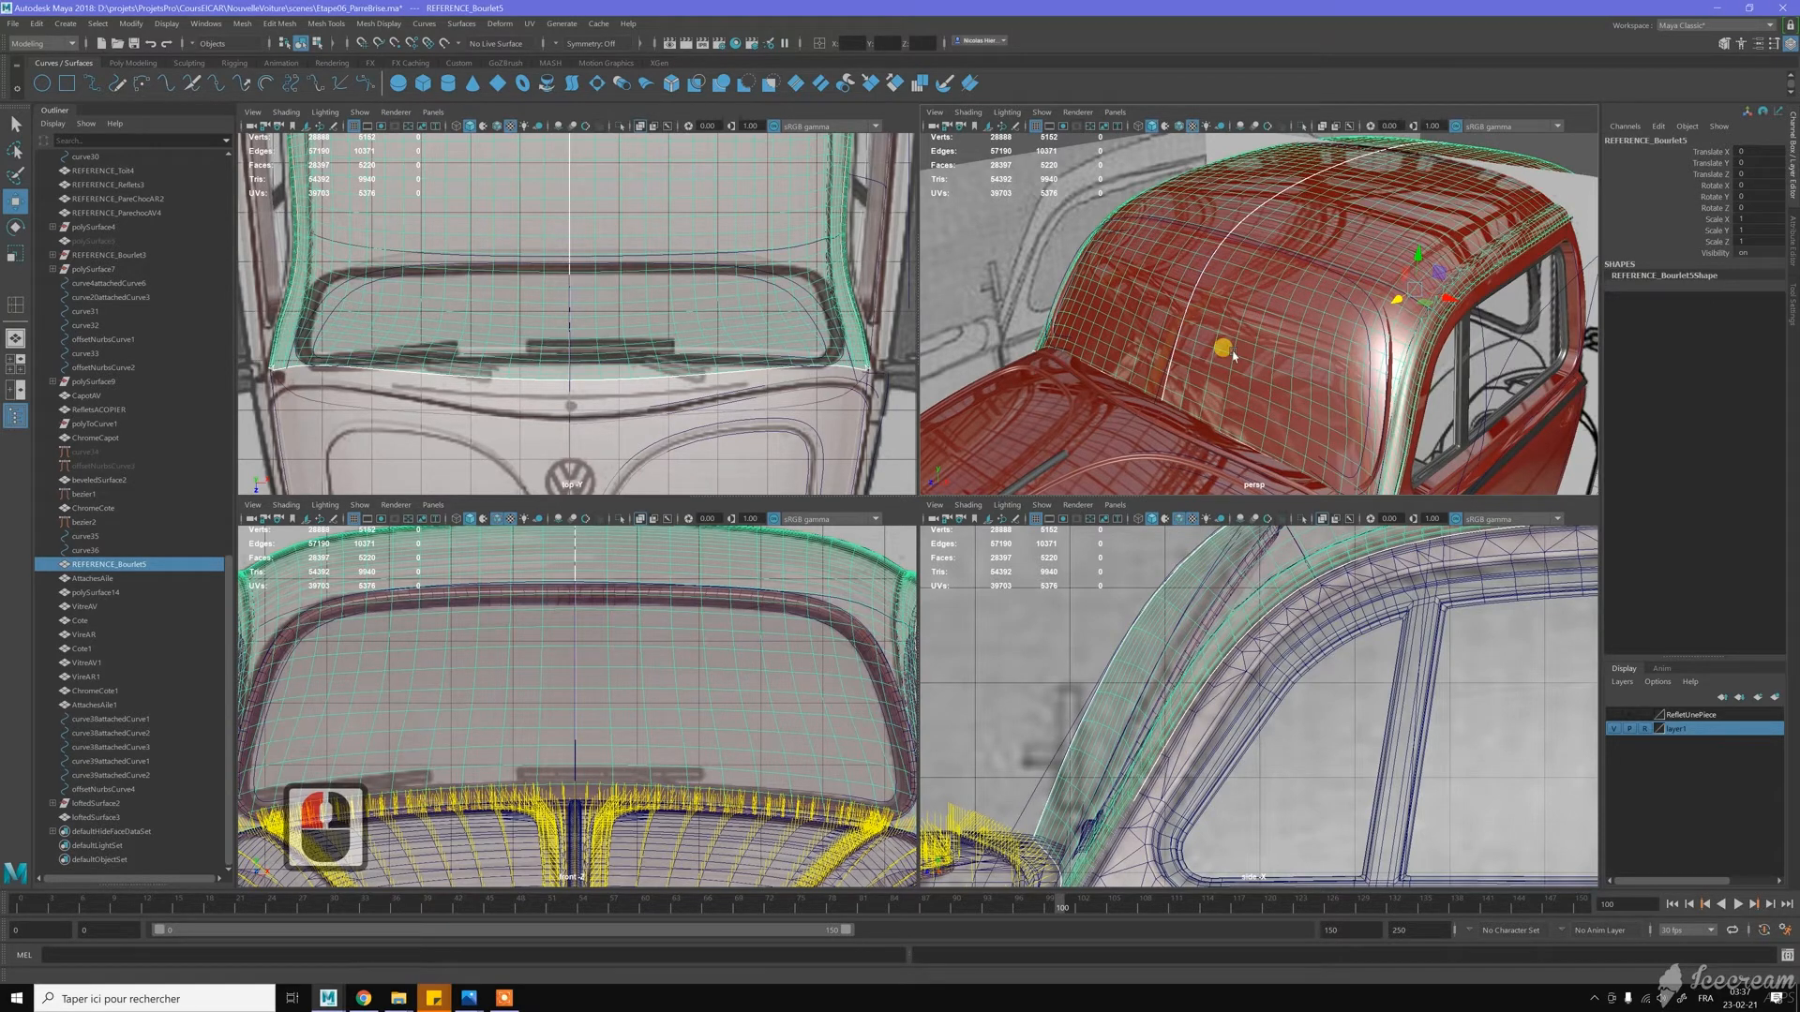
{"action": "mouse_move", "coordinate": [1230, 292]}
{"action": "left_mouse_down", "text": "alt"}
{"action": "mouse_move", "coordinate": [1279, 323]}
{"action": "mouse_move", "coordinate": [1225, 272]}
{"action": "left_mouse_up", "text": "alt"}
{"action": "middle_click_drag", "start_coordinate": [1225, 271], "coordinate": [1230, 291], "text": "alt"}
{"action": "right_click_drag", "start_coordinate": [1230, 291], "coordinate": [1301, 339], "text": "alt"}
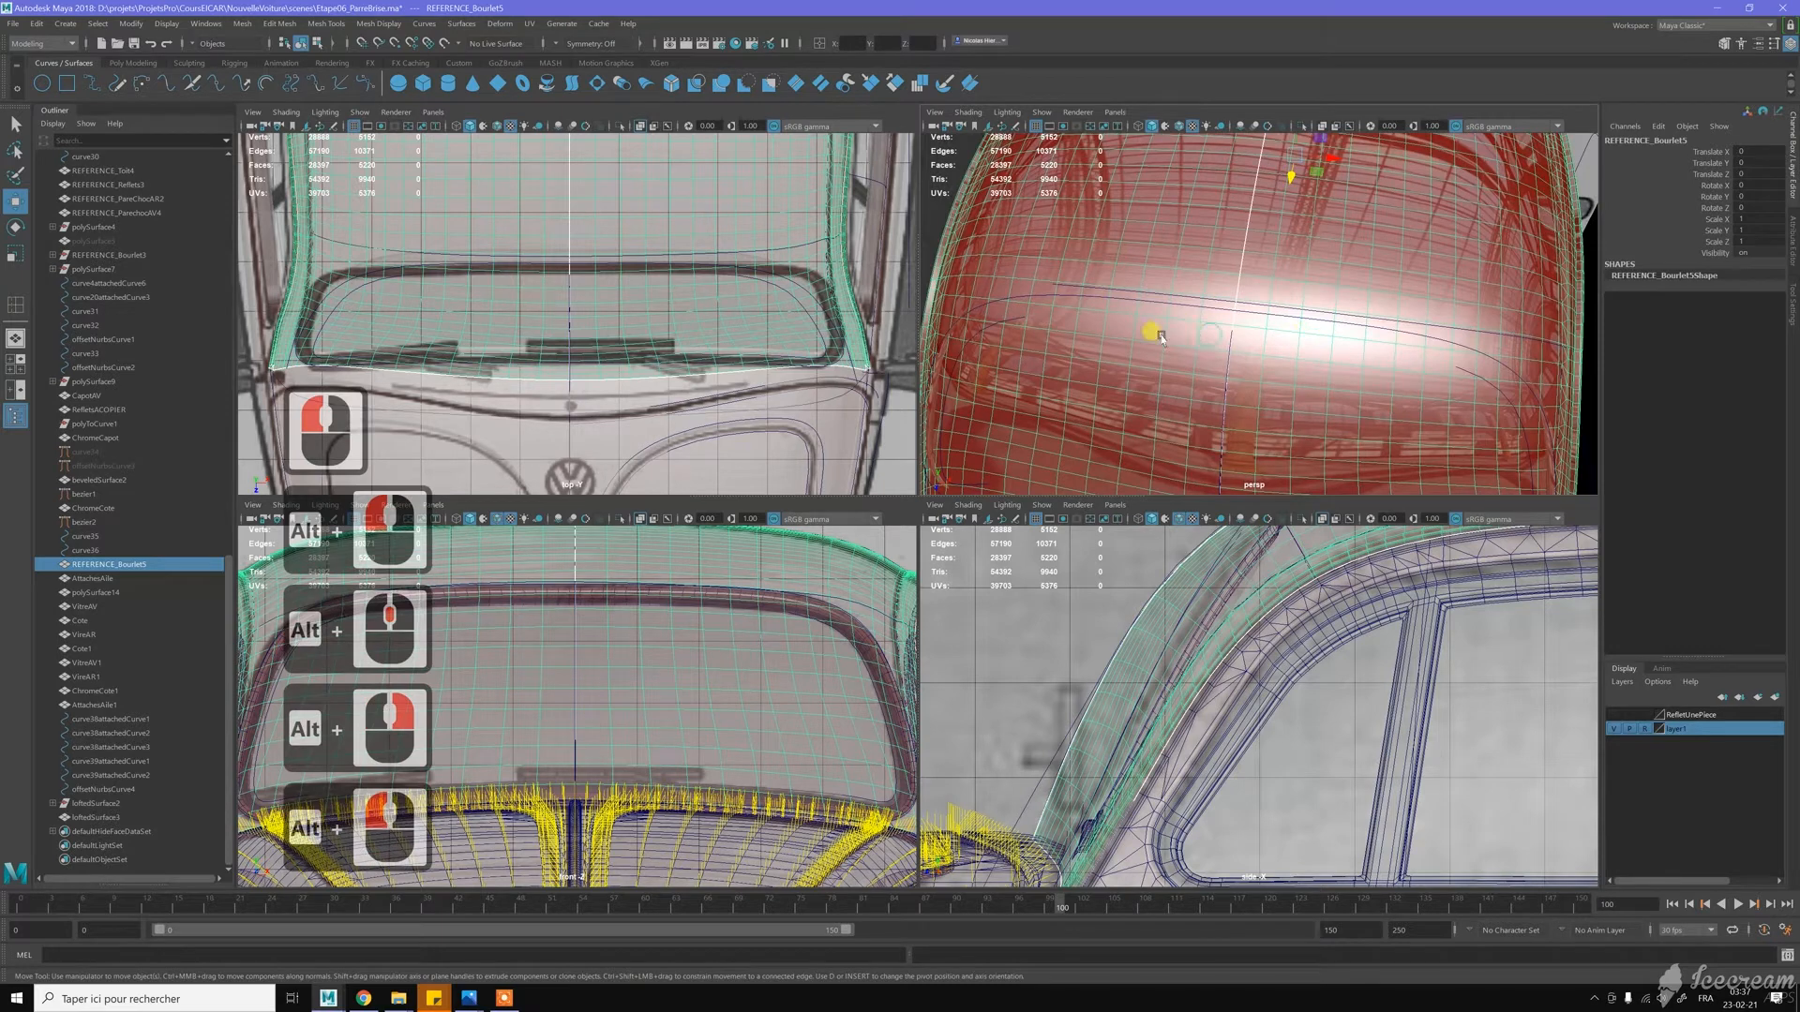
{"action": "middle_click_drag", "start_coordinate": [1158, 333], "coordinate": [1169, 321], "text": "alt"}
{"action": "right_click_drag", "start_coordinate": [1208, 305], "coordinate": [1211, 335]}
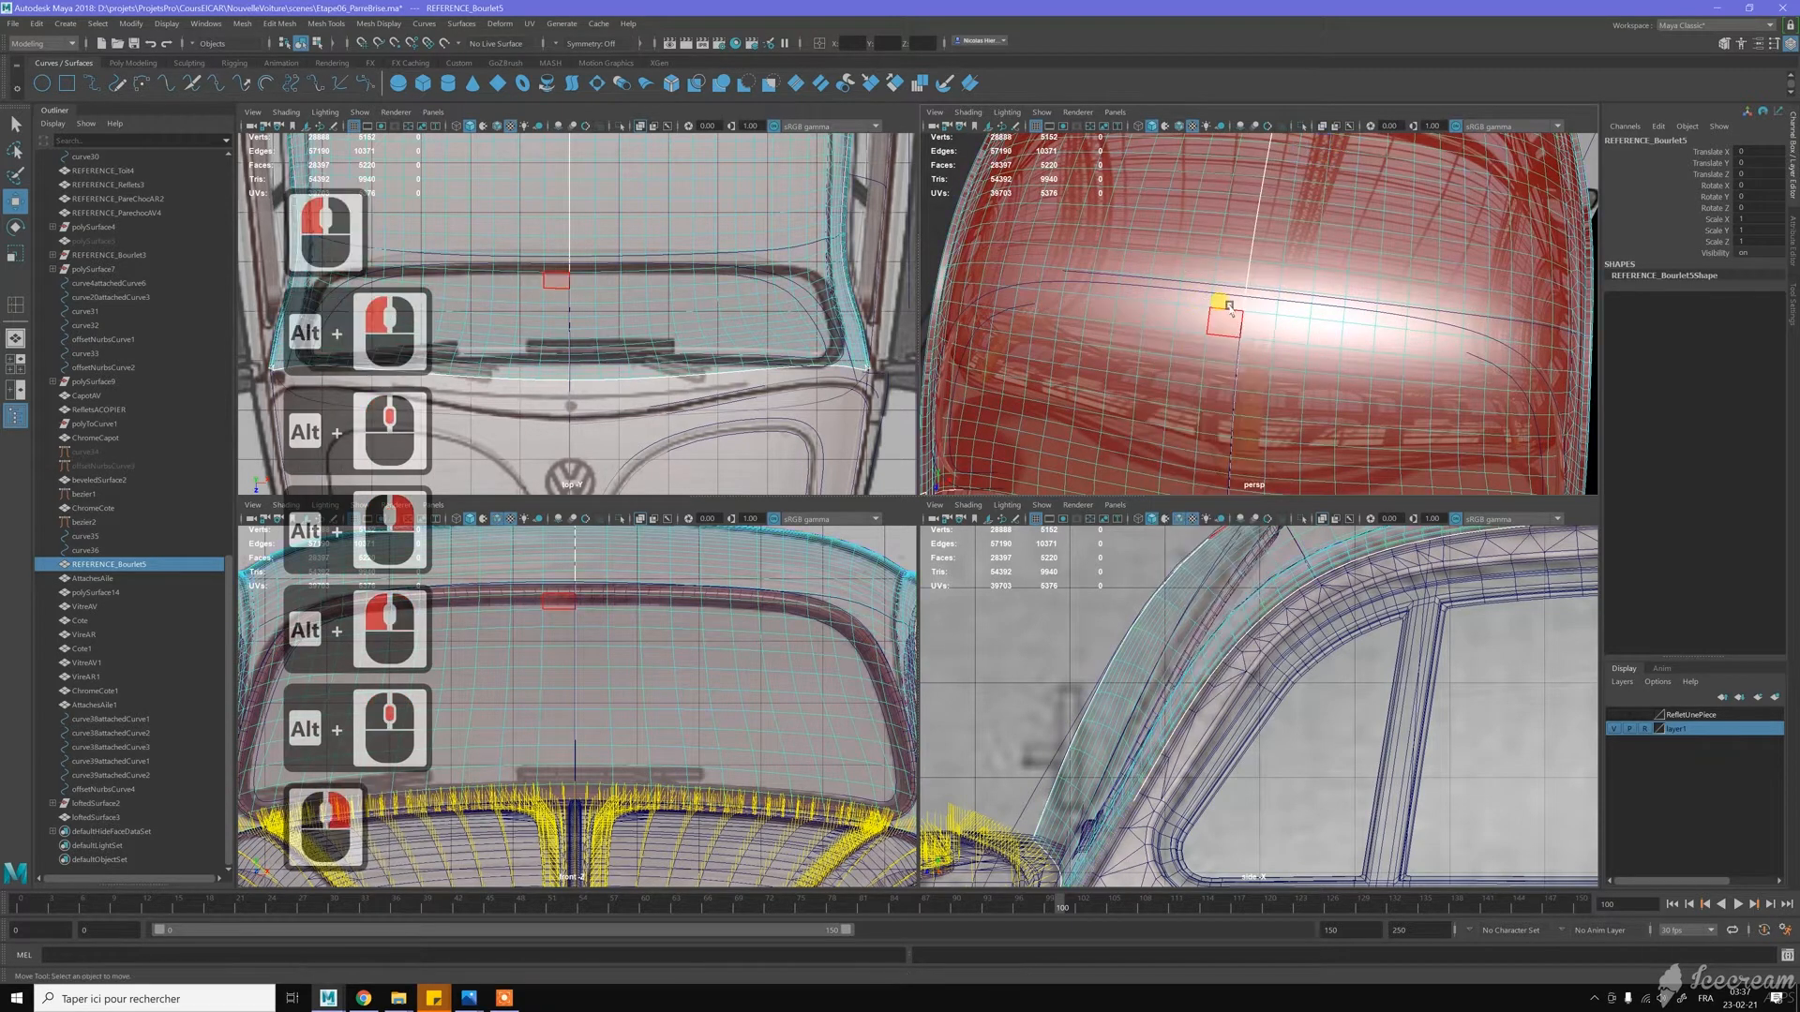
{"action": "left_click", "coordinate": [1257, 305]}
{"action": "left_click", "coordinate": [1271, 310], "text": "shift"}
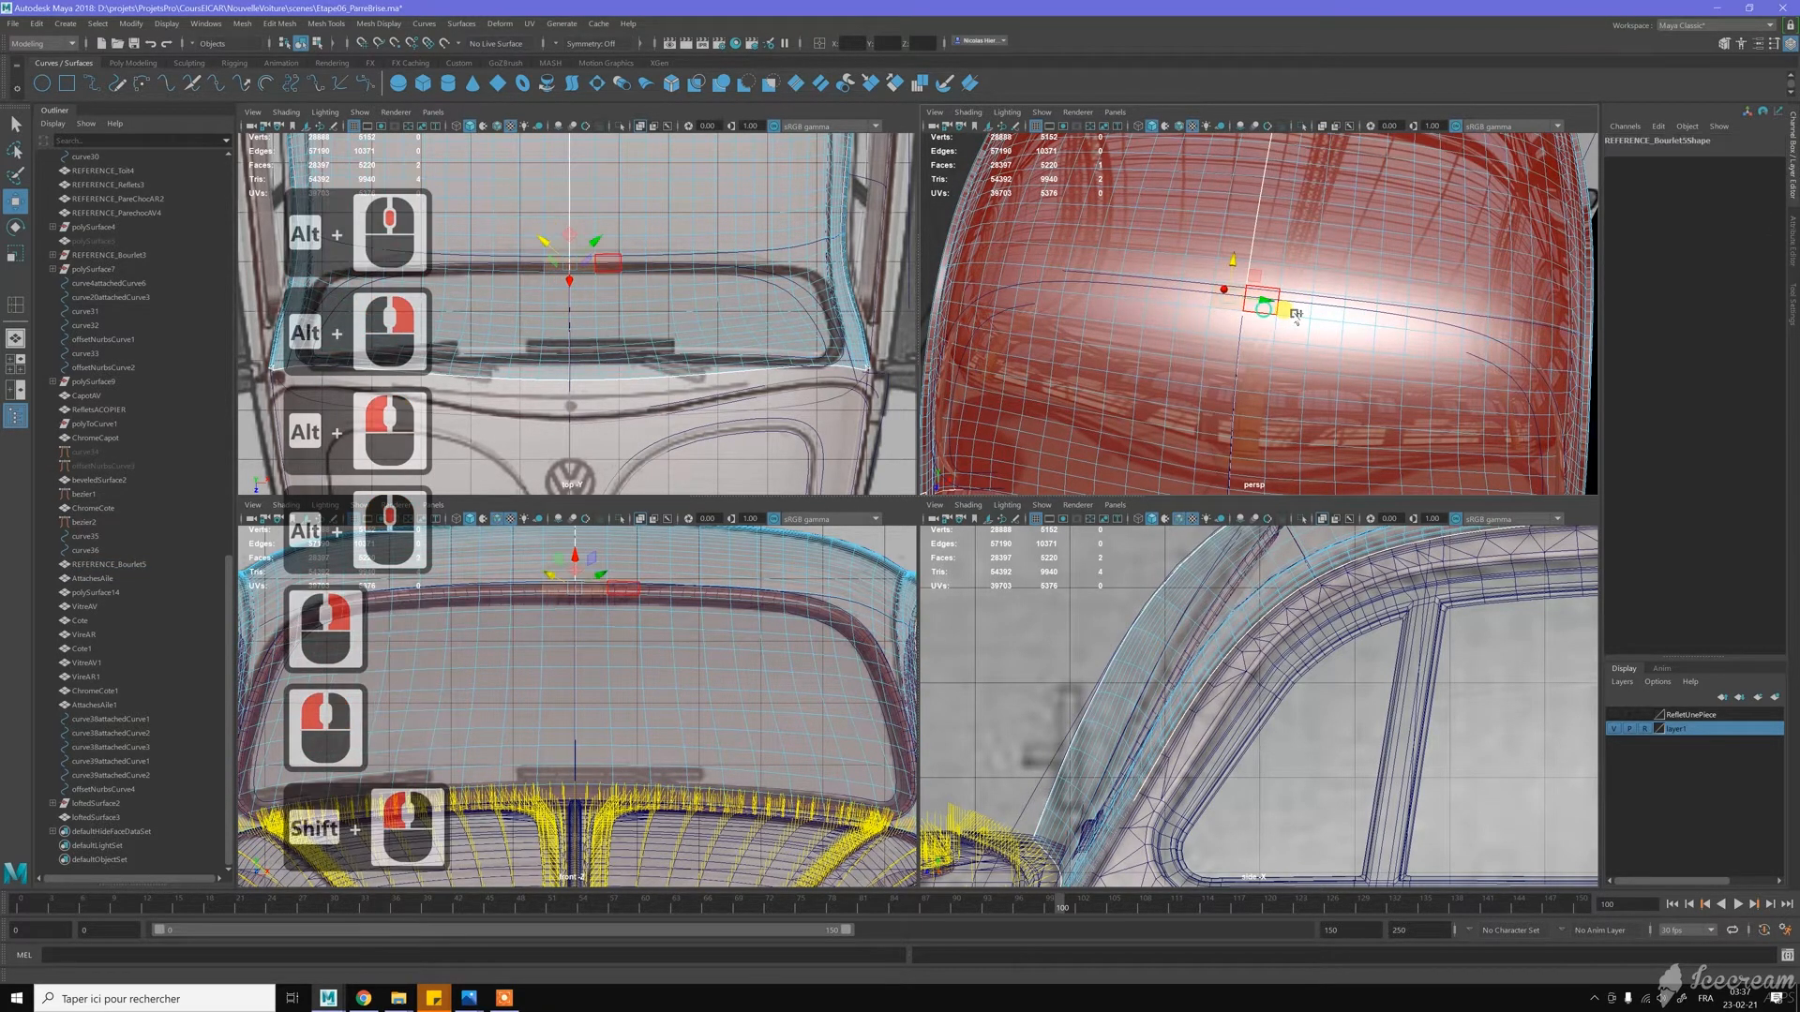
{"action": "left_click", "coordinate": [1300, 312], "text": "shift"}
{"action": "left_click", "coordinate": [1336, 315], "text": "shift"}
{"action": "left_click", "coordinate": [1378, 316], "text": "shift"}
{"action": "left_click", "coordinate": [1411, 318], "text": "shift"}
{"action": "left_click", "coordinate": [1178, 298], "text": "shift"}
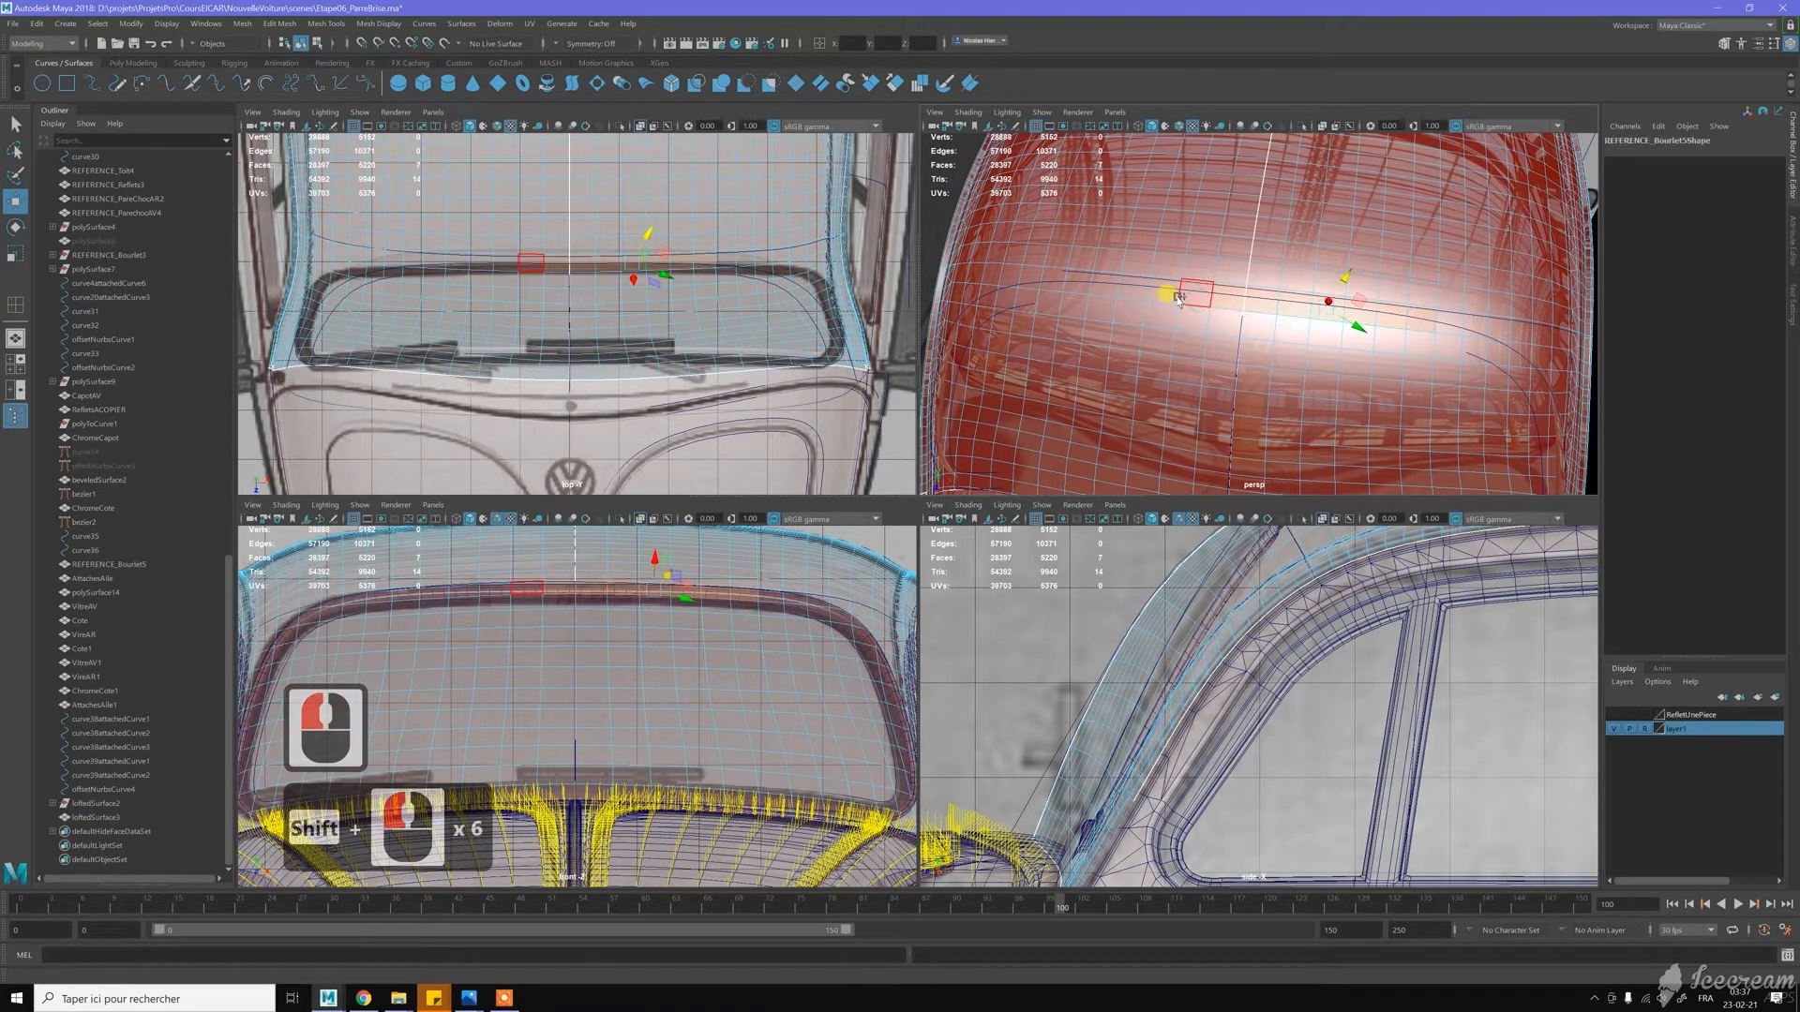
{"action": "left_click", "coordinate": [1157, 292], "text": "shift"}
{"action": "left_click", "coordinate": [1120, 290], "text": "shift"}
{"action": "left_click", "coordinate": [1082, 290], "text": "shift"}
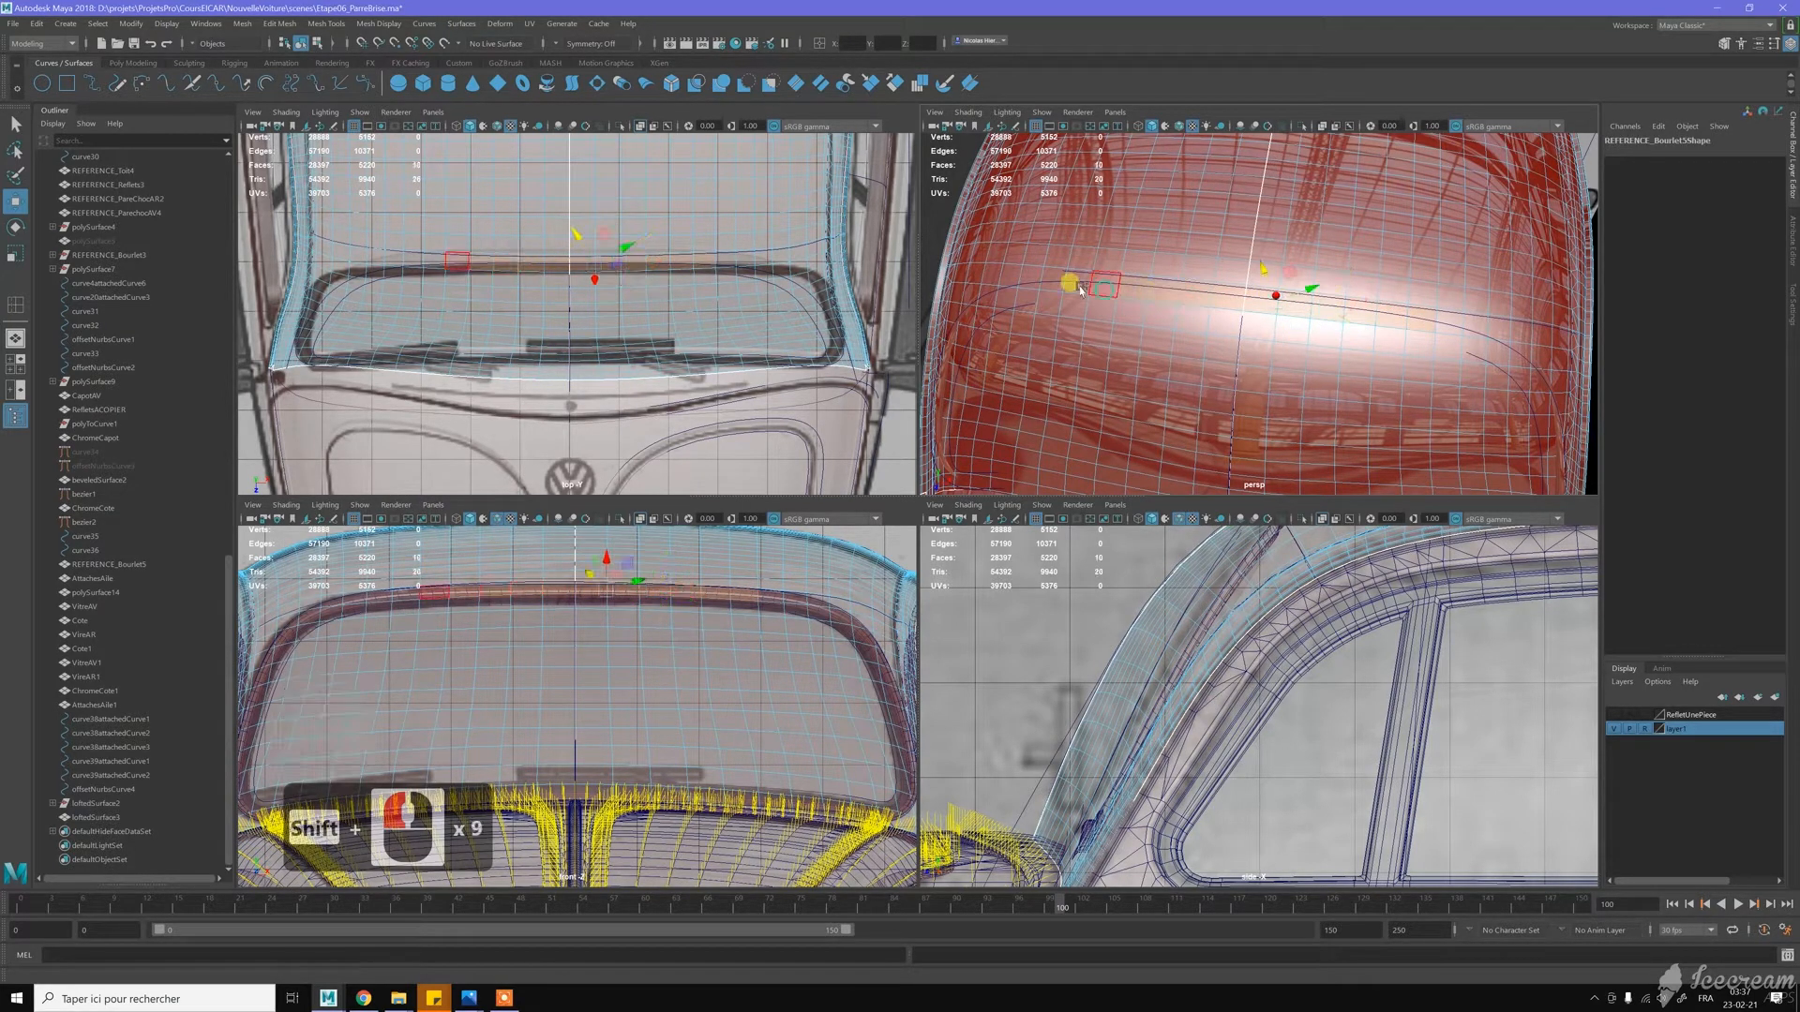
{"action": "left_click", "coordinate": [1061, 289], "text": "shift"}
{"action": "left_click", "coordinate": [1045, 288], "text": "shift"}
{"action": "left_click", "coordinate": [1029, 287], "text": "shift"}
{"action": "left_click", "coordinate": [1451, 319], "text": "shift"}
{"action": "left_click", "coordinate": [1475, 329], "text": "shift"}
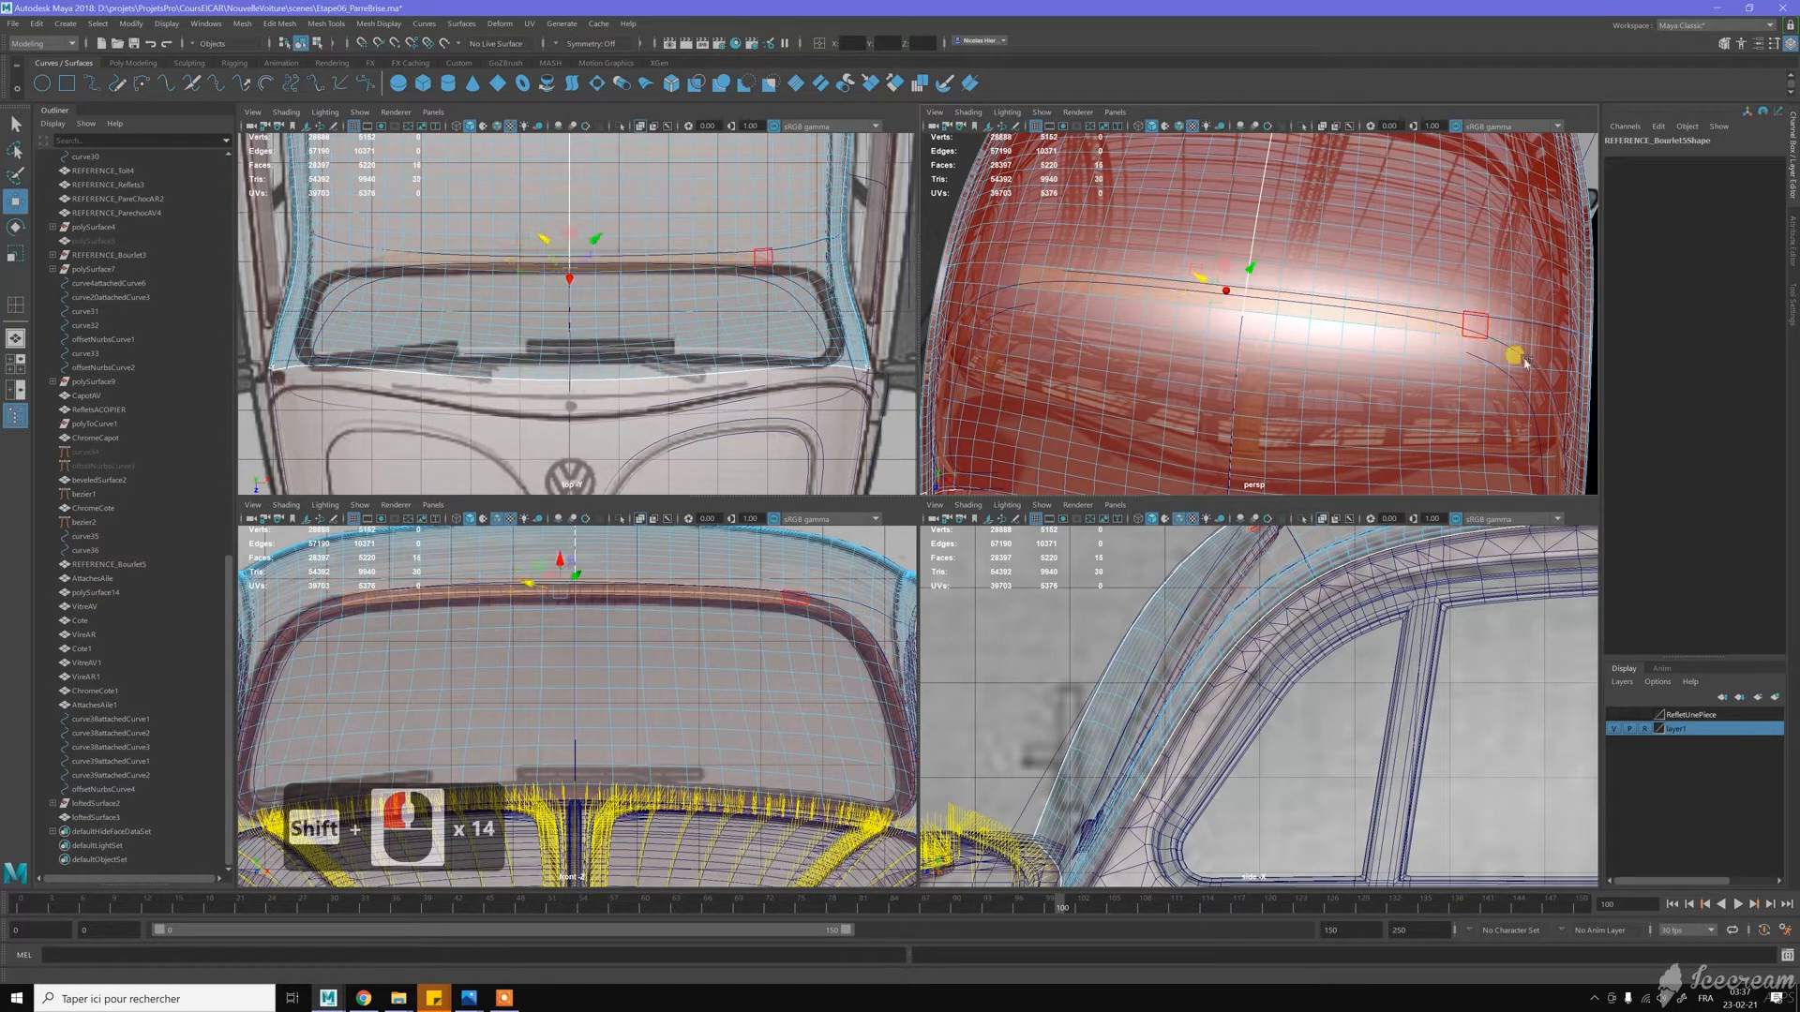
{"action": "left_click", "coordinate": [1168, 297], "text": "shift"}
{"action": "key", "text": "Delete"}
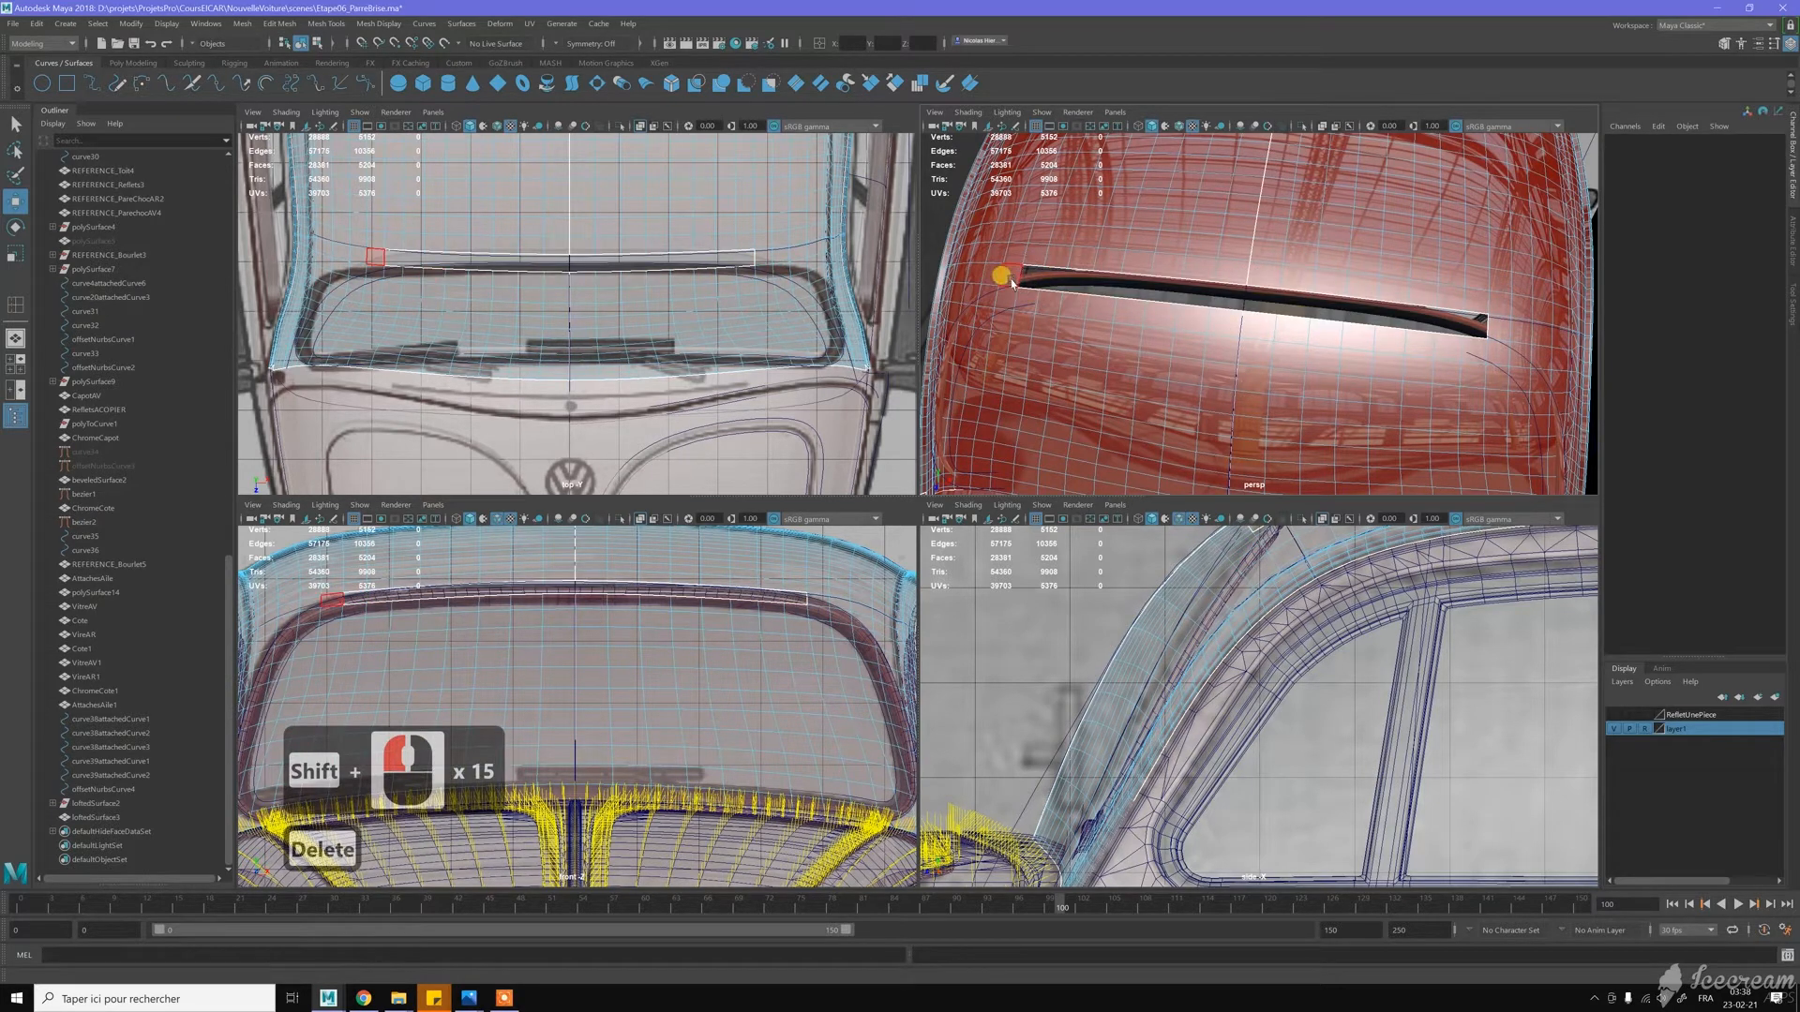
Delete one more face at each end of the slot above the windshield
{"action": "left_click", "coordinate": [1010, 275]}
{"action": "key", "text": "Delete"}
{"action": "key", "text": "Delete"}
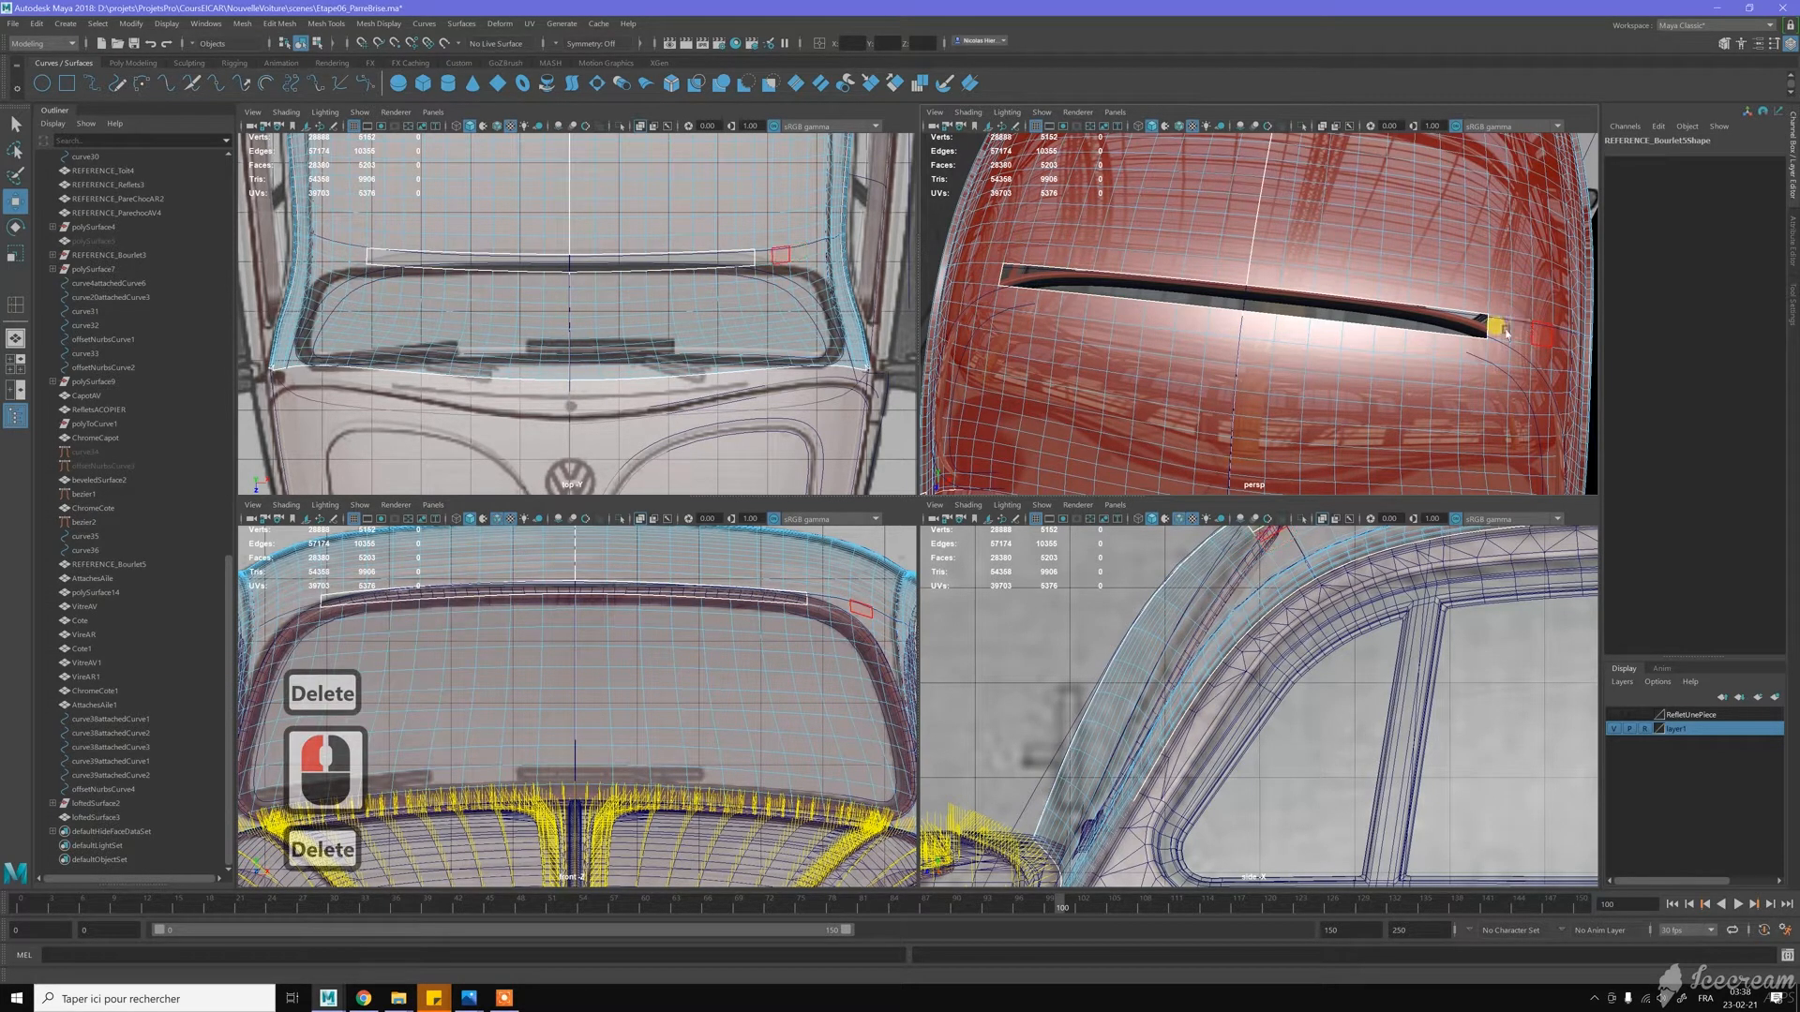
{"action": "left_click", "coordinate": [1239, 290]}
Delete the roof mesh faces that follow the windshield frame around one upper corner and down the pillar
{"action": "left_click_drag", "start_coordinate": [1251, 299], "coordinate": [1237, 246], "text": "alt"}
{"action": "middle_click_drag", "start_coordinate": [1439, 417], "coordinate": [1297, 283], "text": "alt"}
{"action": "left_click_drag", "start_coordinate": [1297, 283], "coordinate": [1332, 298], "text": "alt"}
{"action": "right_click_drag", "start_coordinate": [1332, 298], "coordinate": [1331, 292], "text": "alt"}
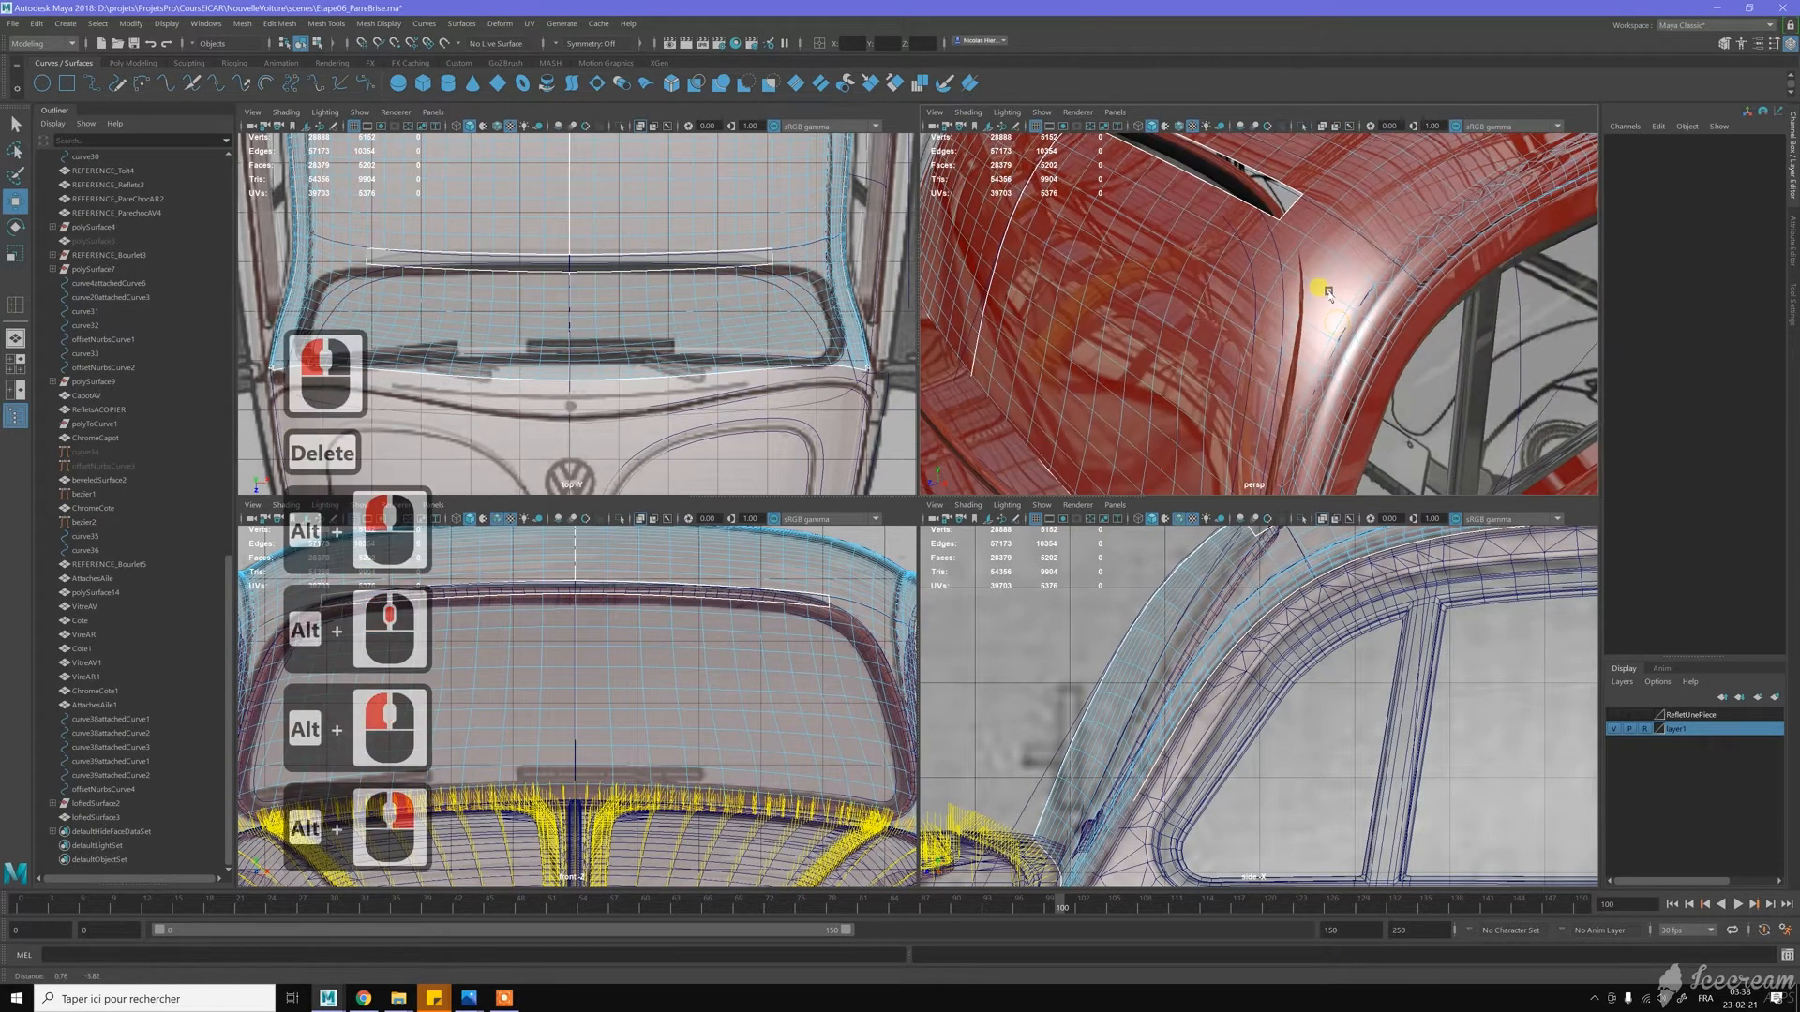
{"action": "middle_click_drag", "start_coordinate": [1331, 292], "coordinate": [1327, 289], "text": "alt"}
{"action": "left_click", "coordinate": [1273, 248]}
{"action": "left_click", "coordinate": [1273, 246], "text": "shift"}
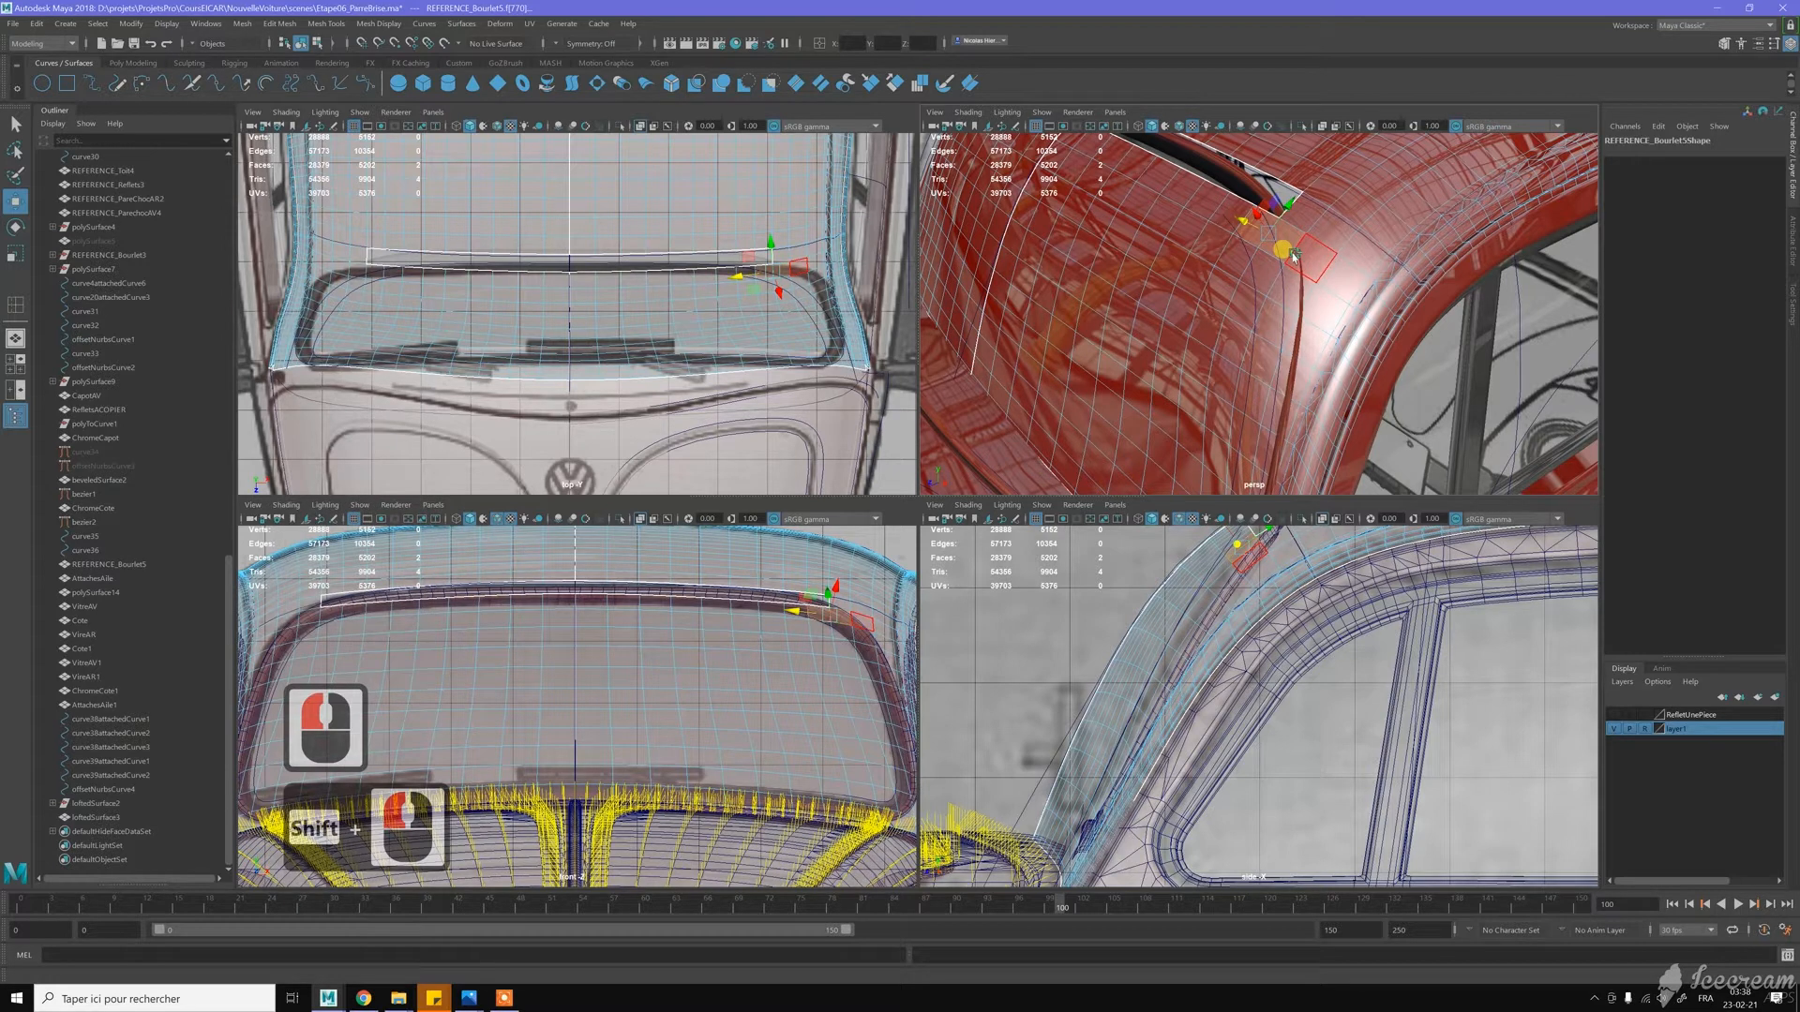
{"action": "left_click", "coordinate": [1278, 272], "text": "shift"}
{"action": "left_click", "coordinate": [1272, 297], "text": "shift"}
{"action": "left_click", "coordinate": [1276, 320], "text": "shift"}
{"action": "left_click", "coordinate": [1277, 327], "text": "shift"}
{"action": "left_click", "coordinate": [1296, 354], "text": "shift"}
{"action": "left_click", "coordinate": [1288, 390], "text": "shift"}
{"action": "middle_click_drag", "start_coordinate": [1290, 386], "coordinate": [1308, 274], "text": "alt"}
{"action": "left_click_drag", "start_coordinate": [1308, 274], "coordinate": [1302, 278], "text": "alt"}
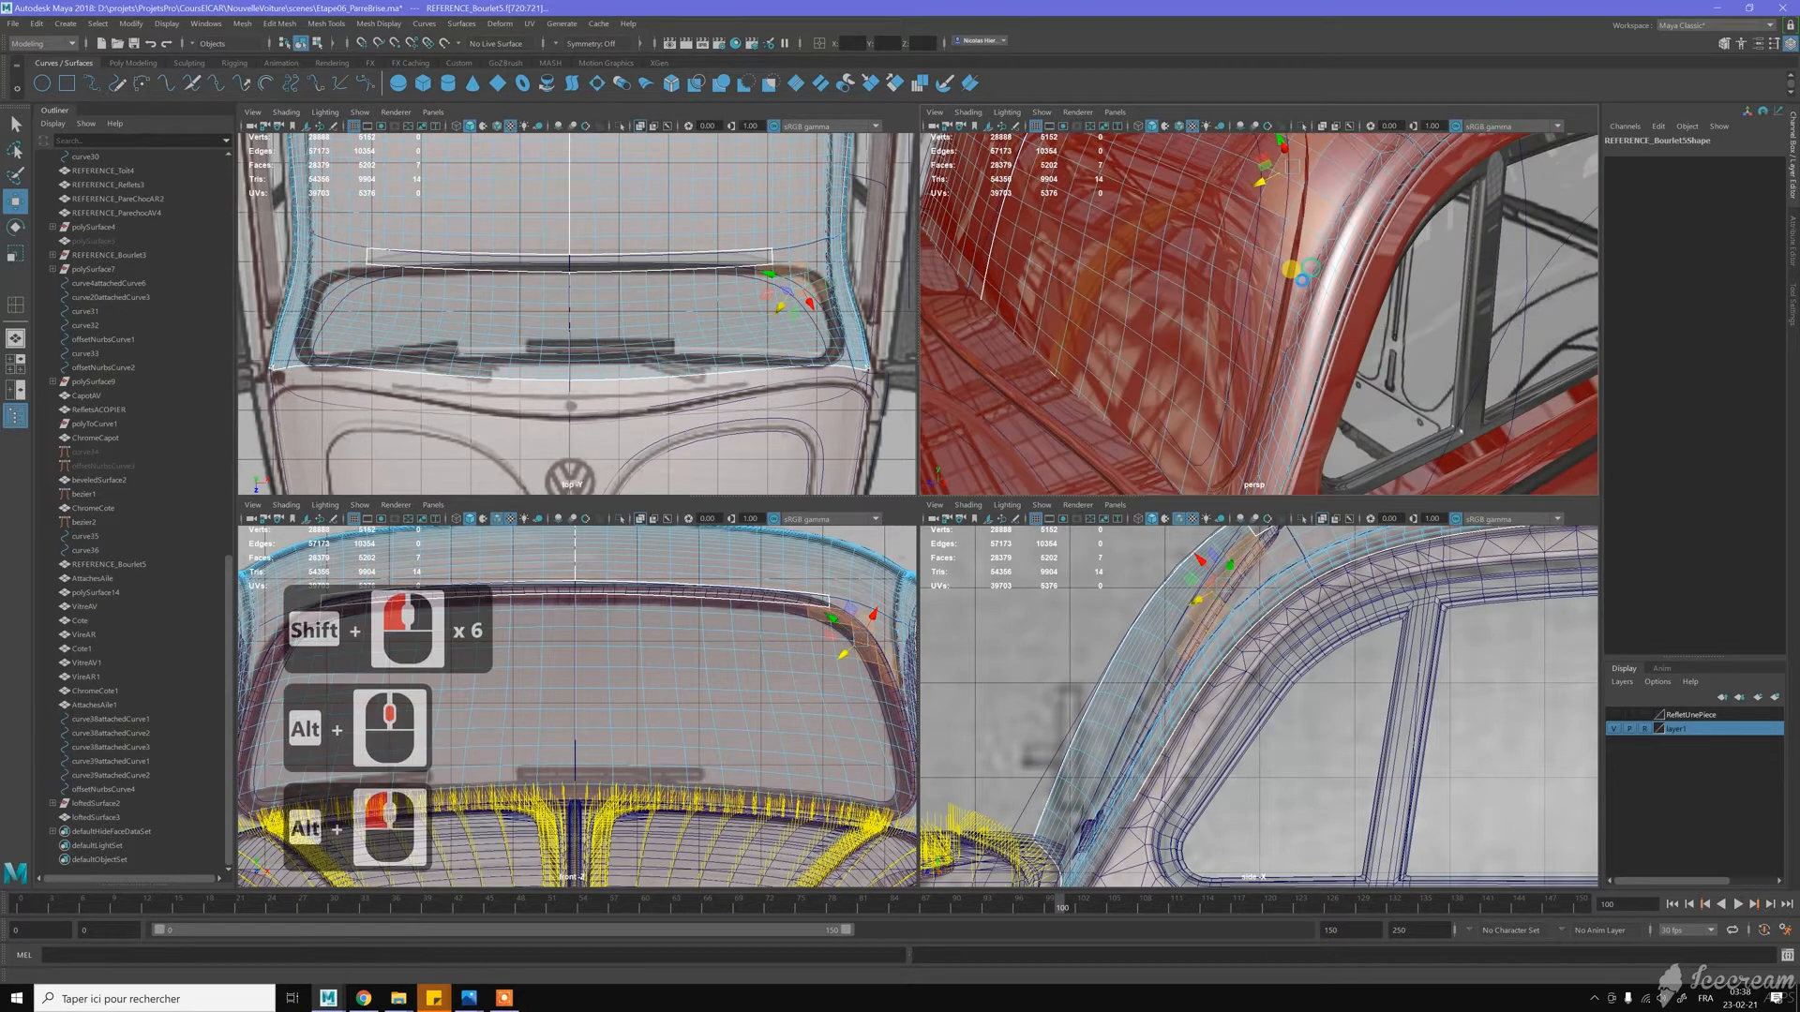
{"action": "left_click", "coordinate": [1288, 281], "text": "shift"}
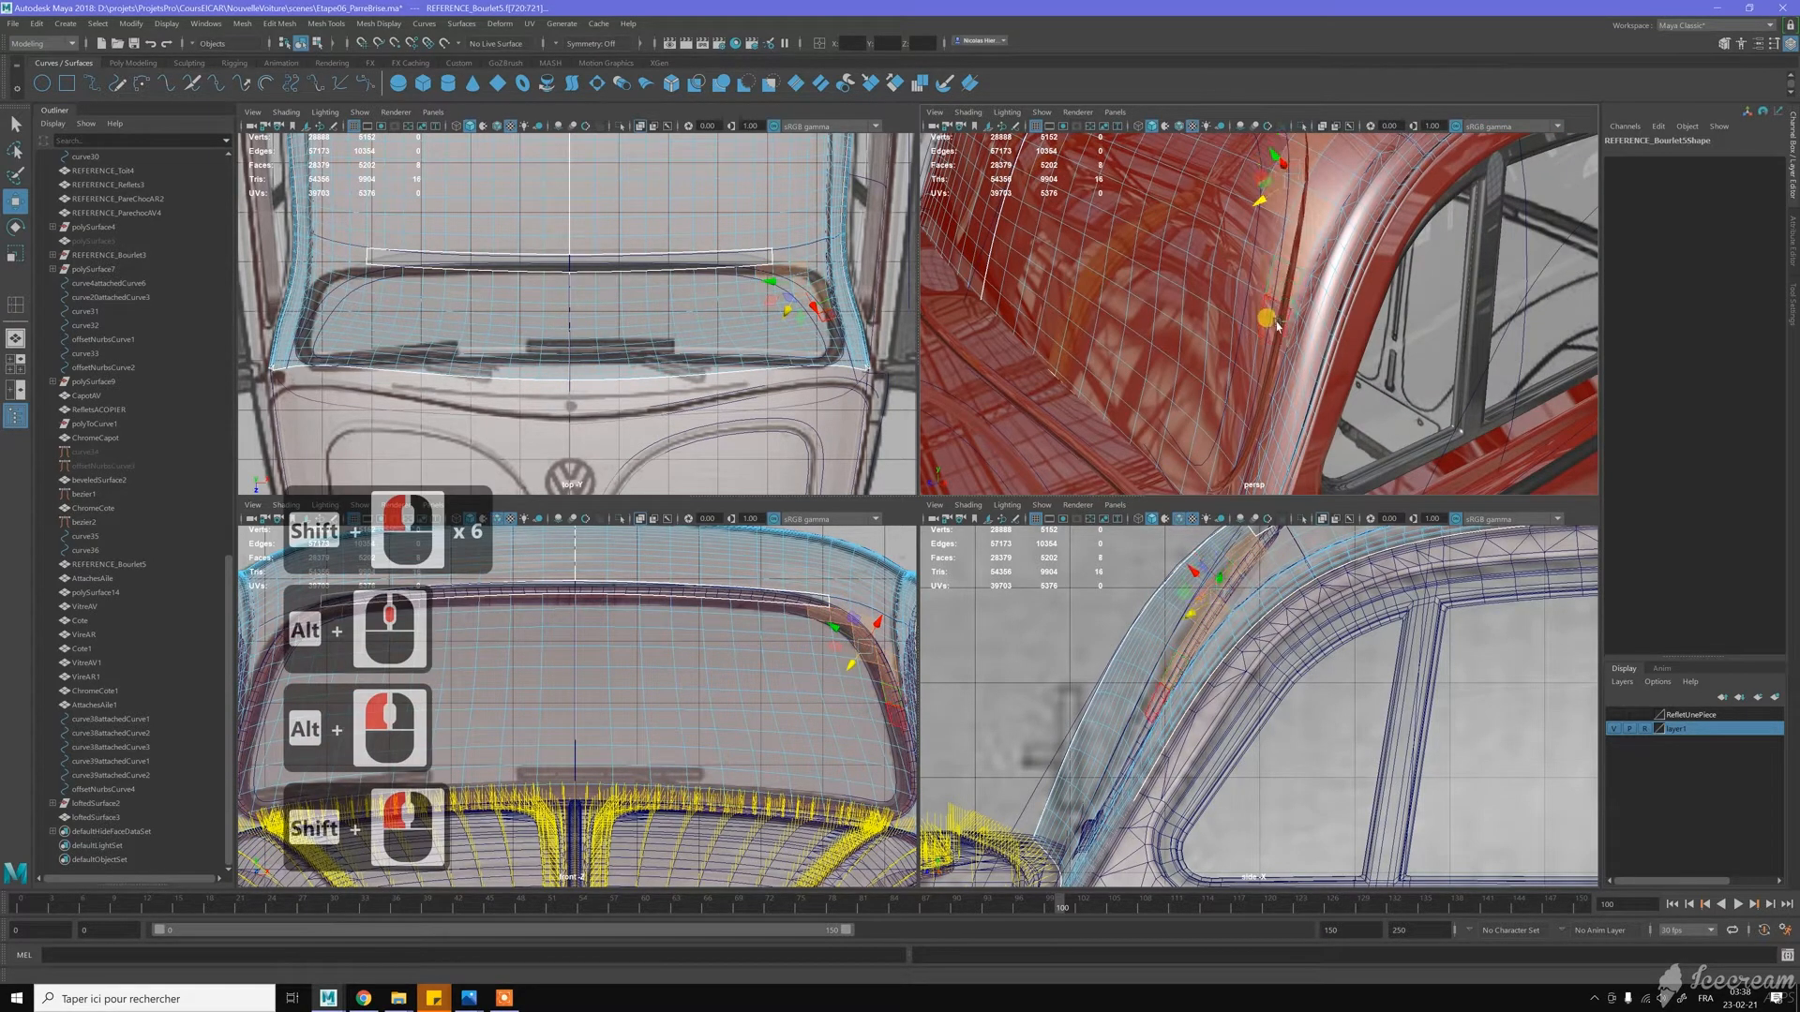
{"action": "left_click", "coordinate": [1278, 327], "text": "shift"}
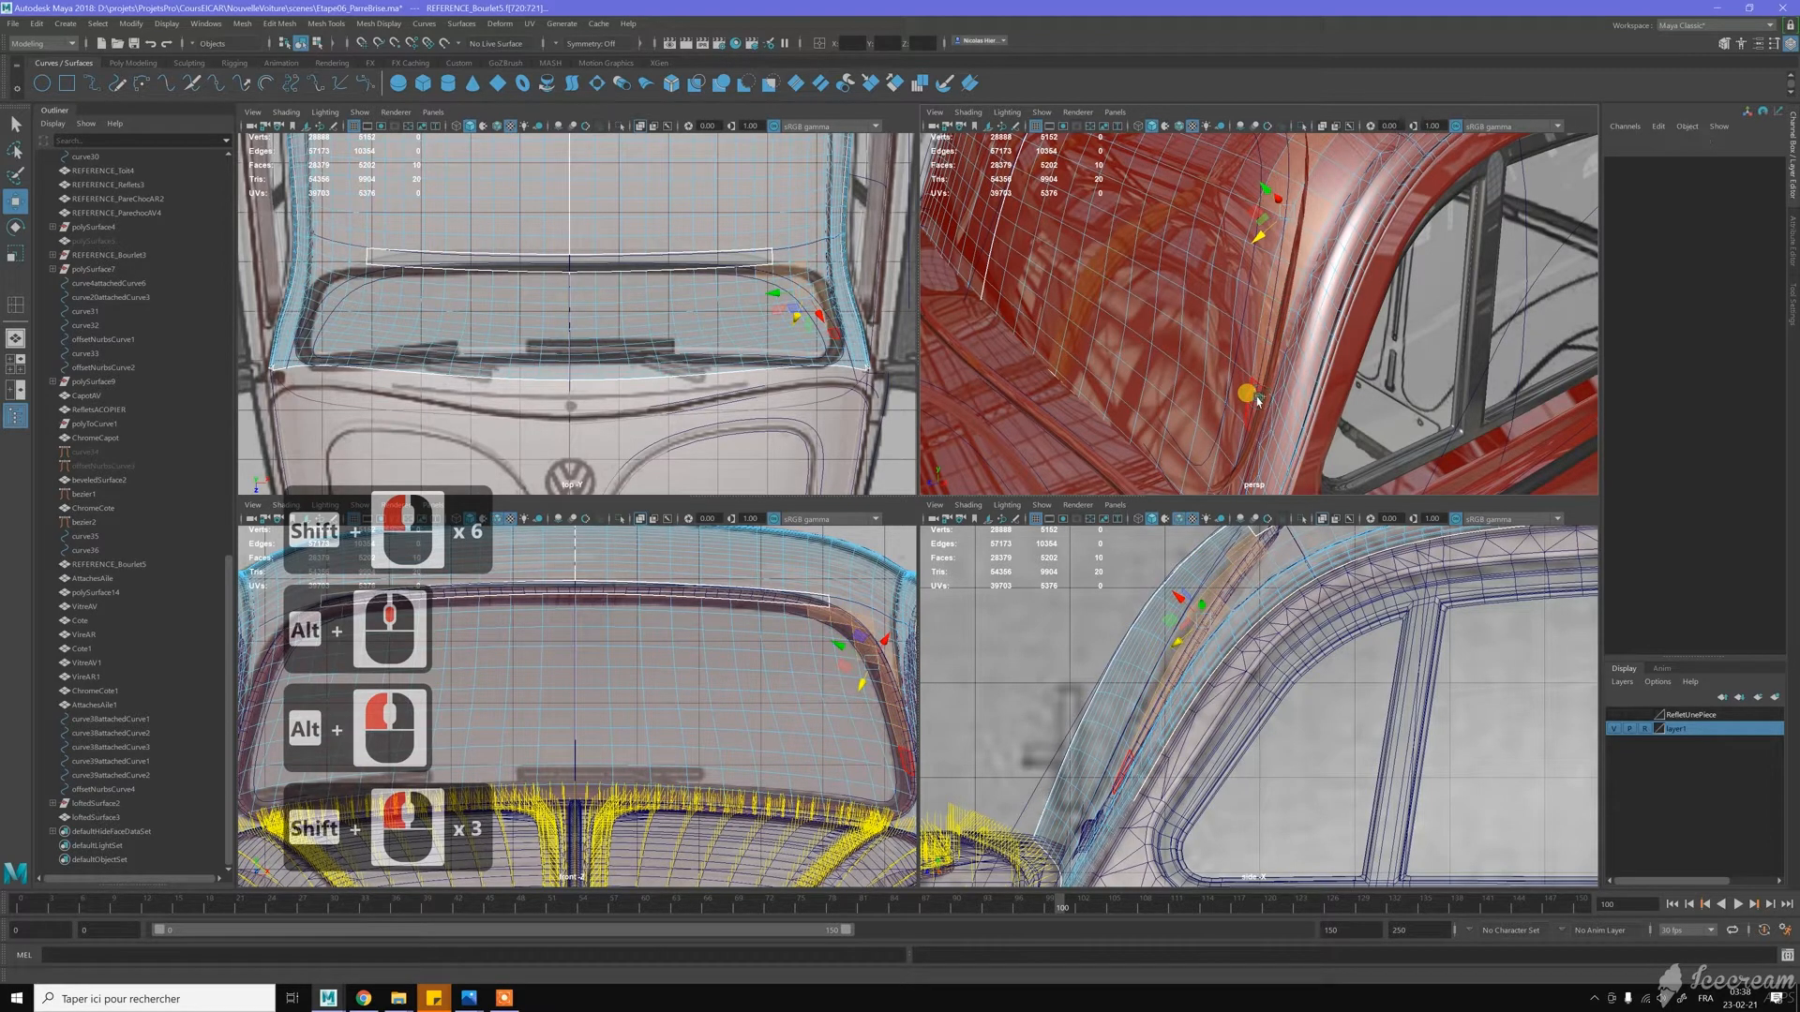
{"action": "left_click", "coordinate": [1236, 429], "text": "shift"}
{"action": "left_click", "coordinate": [1229, 465], "text": "shift"}
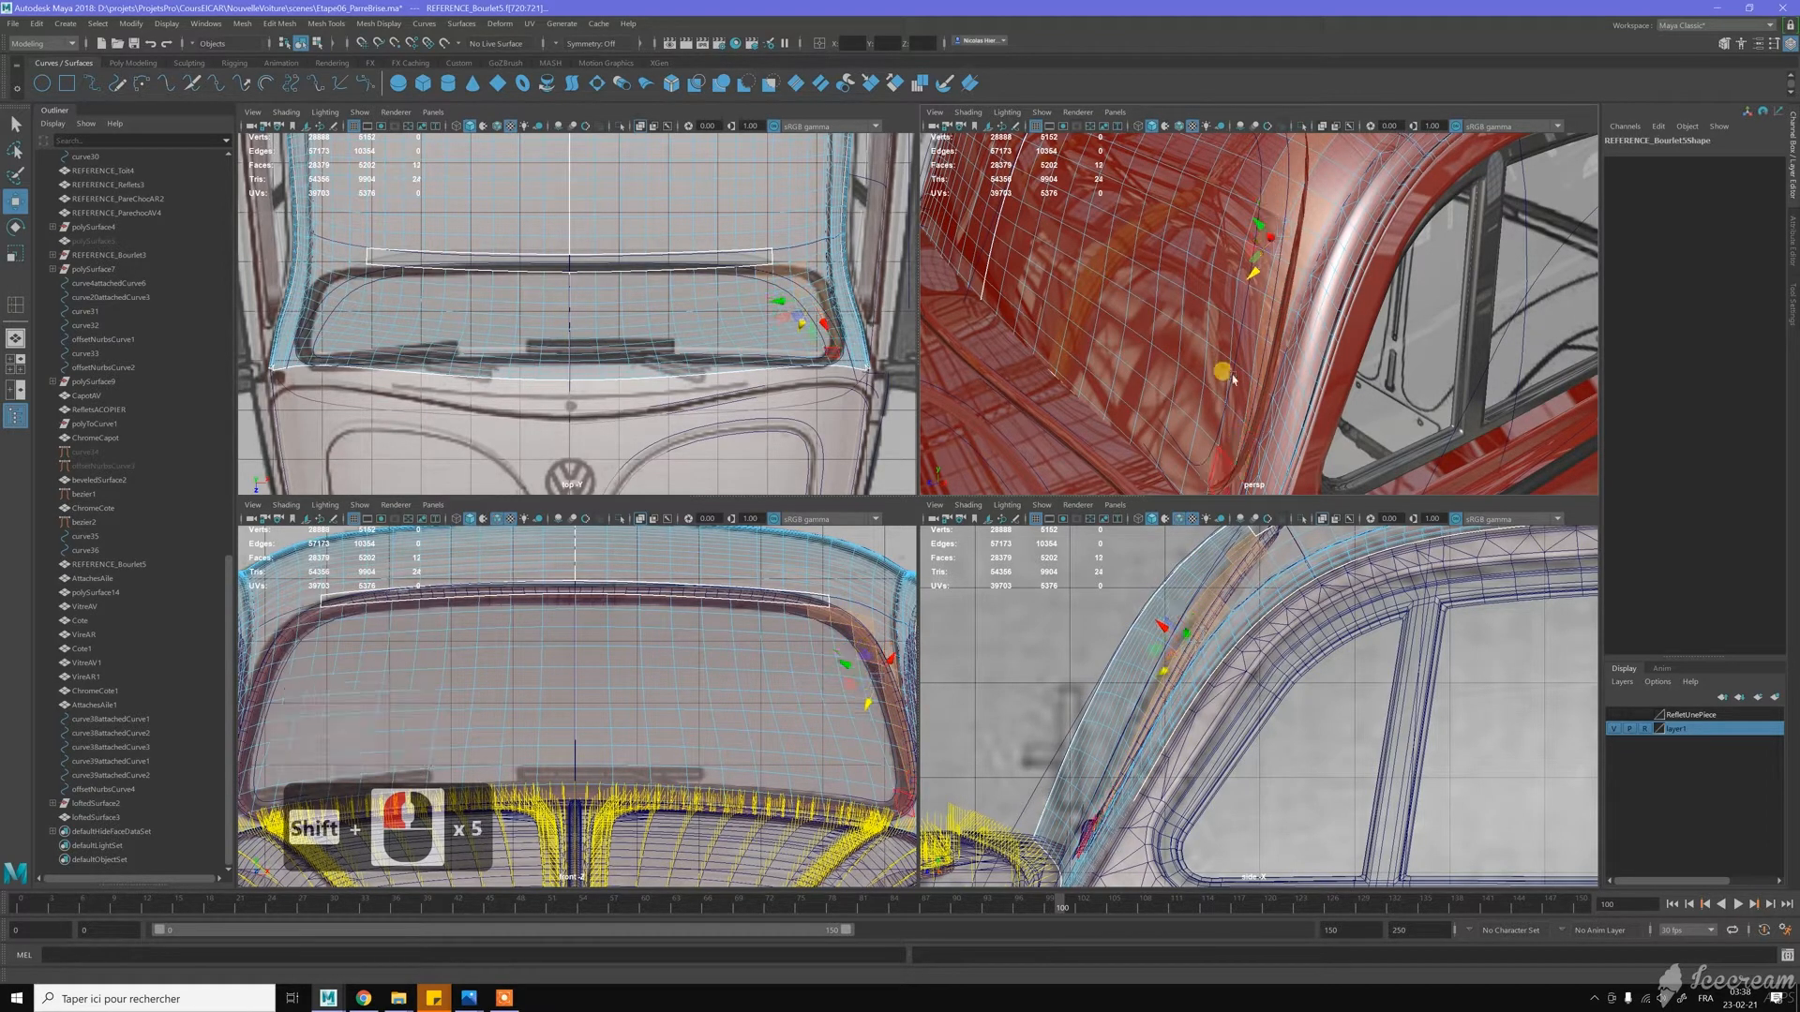
{"action": "right_click_drag", "start_coordinate": [1229, 465], "coordinate": [1275, 394], "text": "alt"}
{"action": "left_click_drag", "start_coordinate": [1275, 394], "coordinate": [1283, 328], "text": "alt"}
{"action": "key", "text": "Delete"}
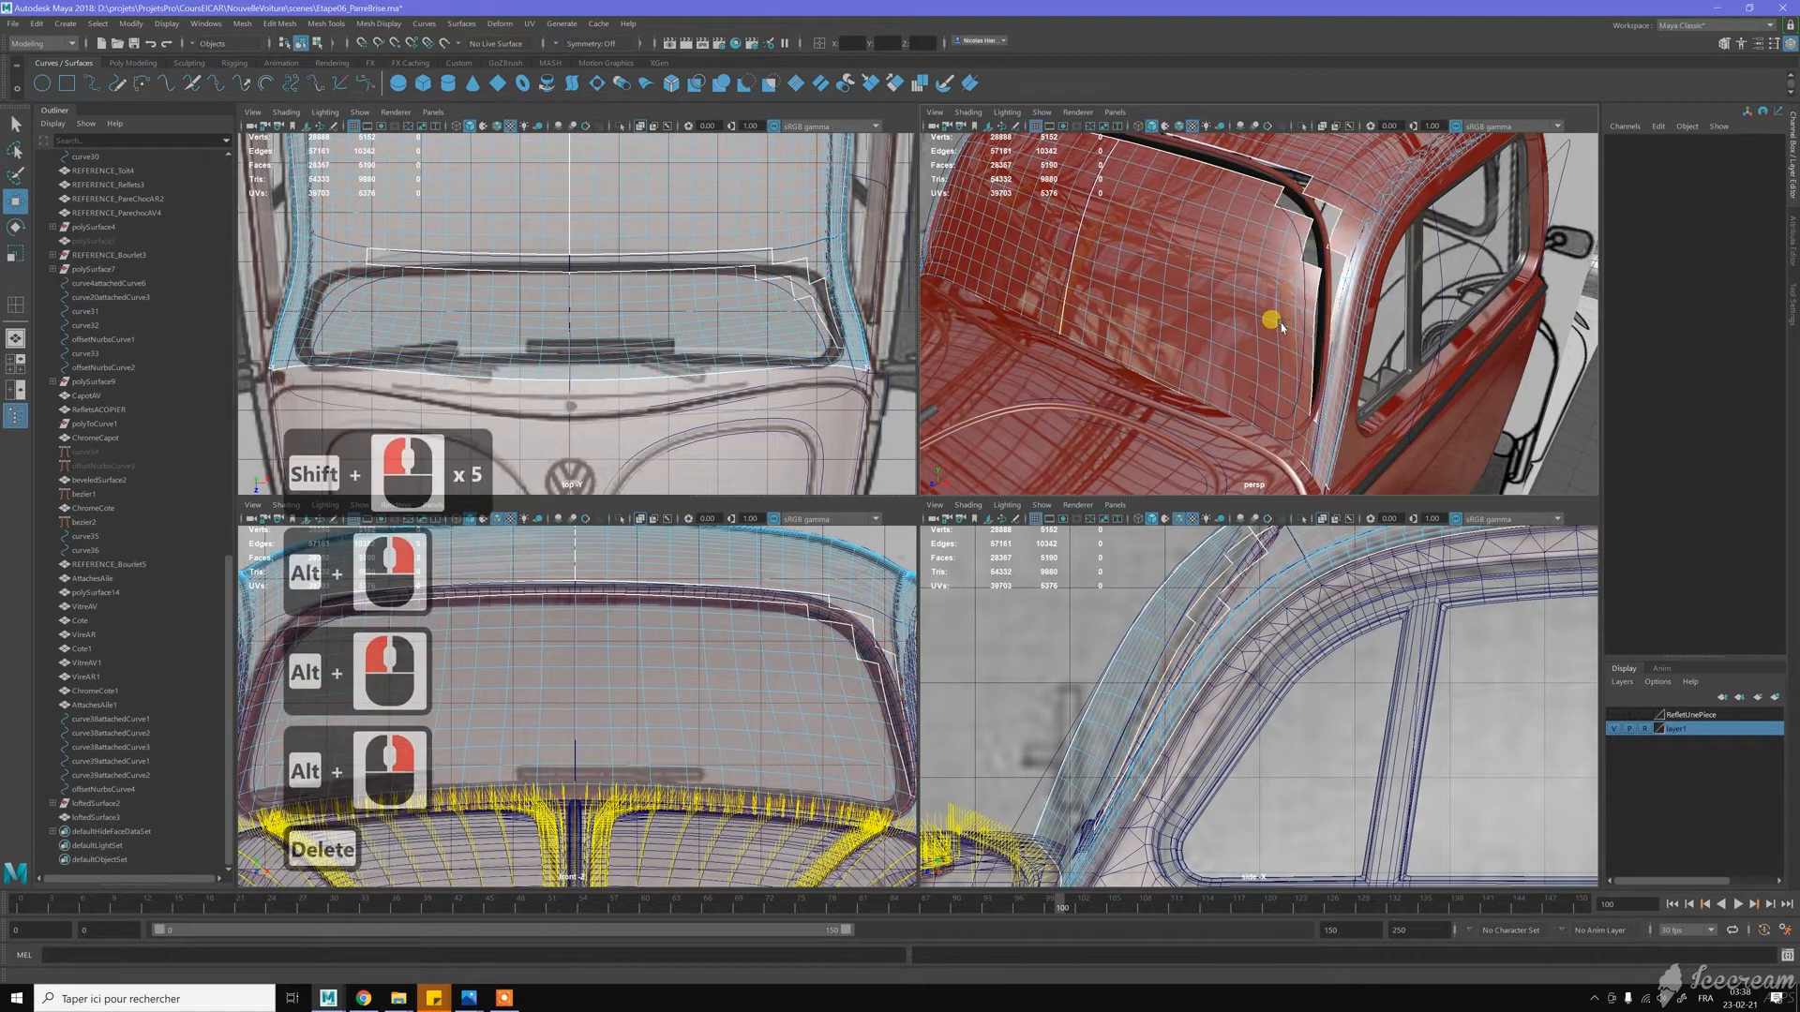
Return the cut roof mesh to object selection and isolate it in the perspective view
{"action": "scroll", "coordinate": [1247, 332], "scroll_direction": "down", "scroll_amount": 2}
{"action": "left_click_drag", "start_coordinate": [1236, 339], "coordinate": [1251, 349], "text": "alt"}
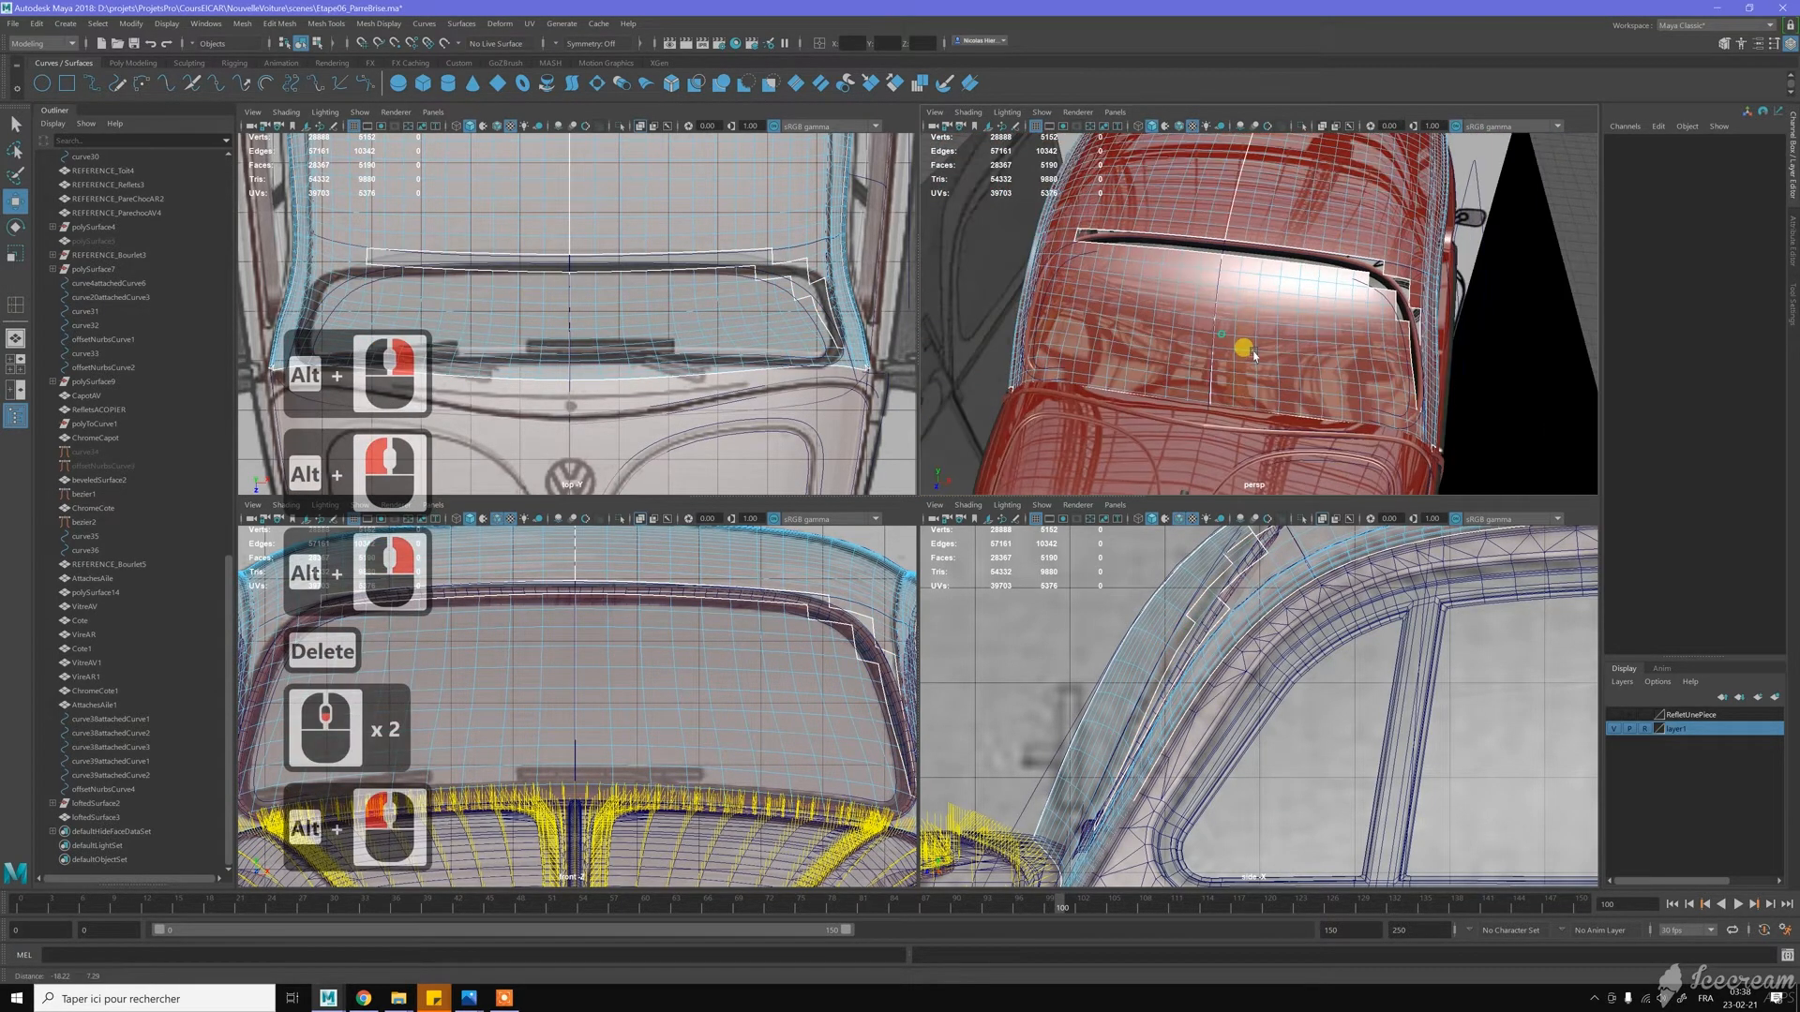
{"action": "middle_click_drag", "start_coordinate": [1251, 349], "coordinate": [1212, 170], "text": "alt"}
{"action": "left_click_drag", "start_coordinate": [1213, 170], "coordinate": [1210, 343], "text": "alt"}
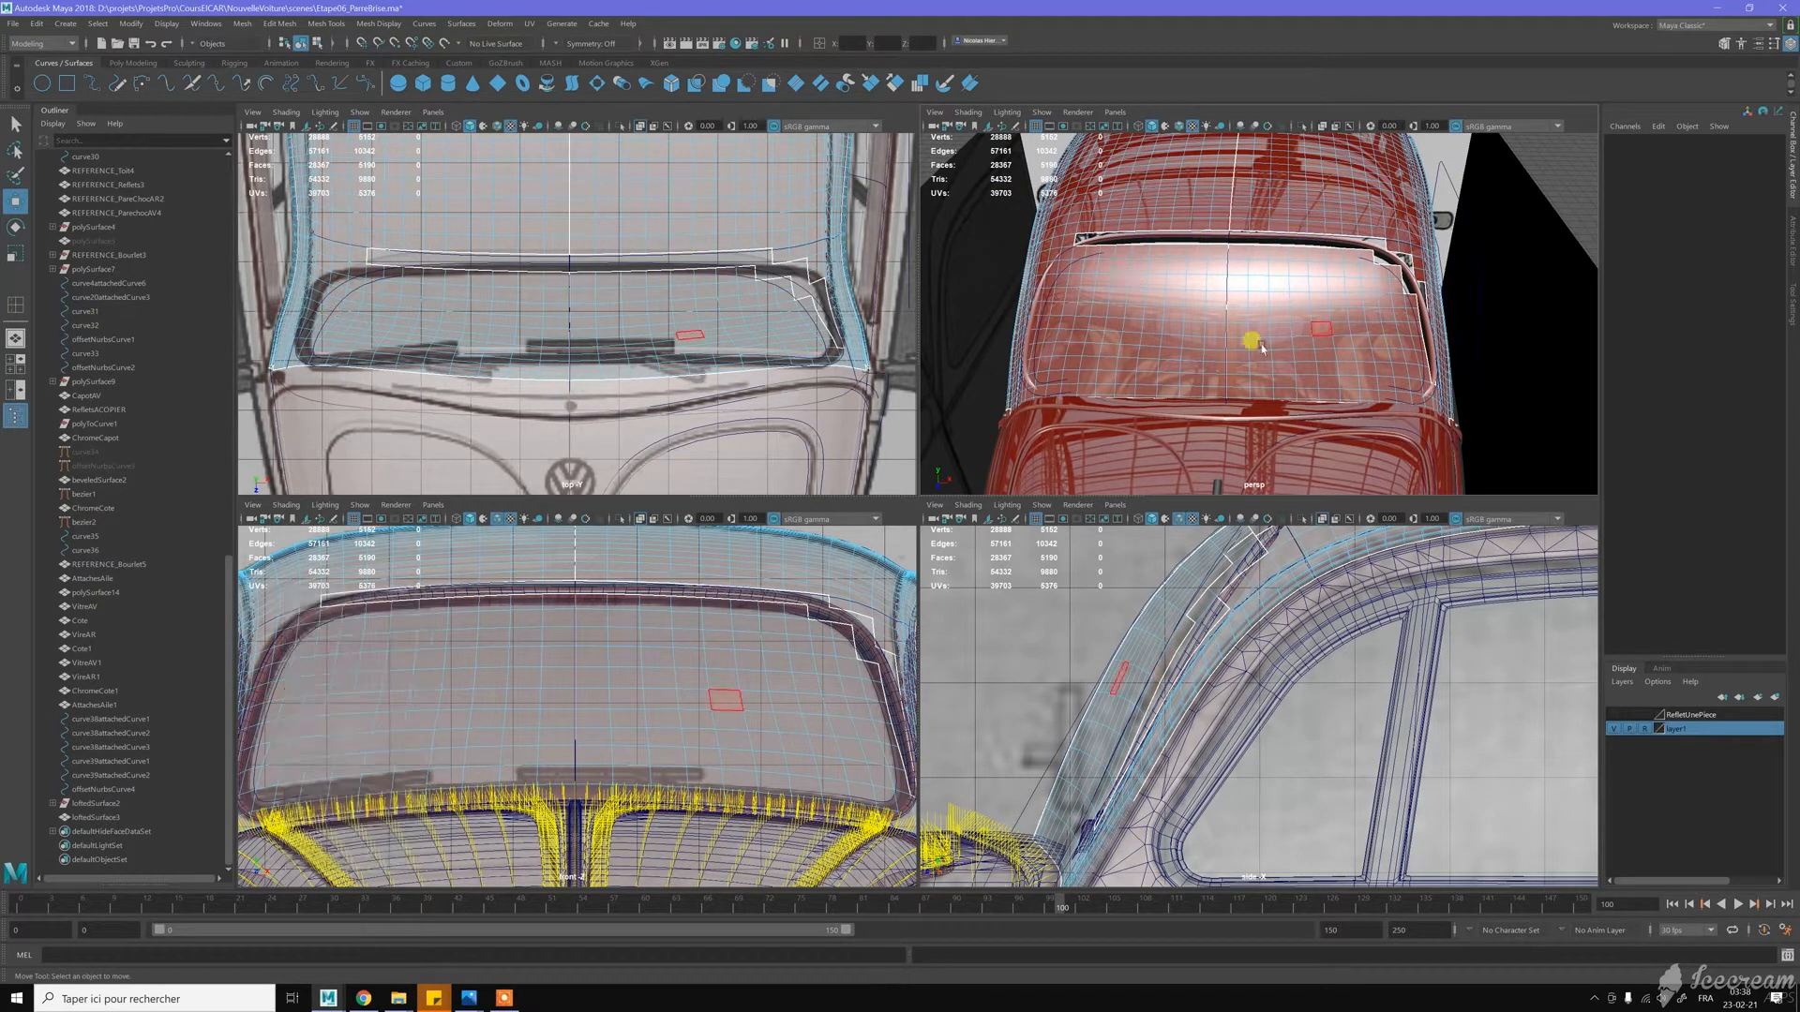
{"action": "scroll", "coordinate": [1255, 323], "scroll_direction": "down", "scroll_amount": 4}
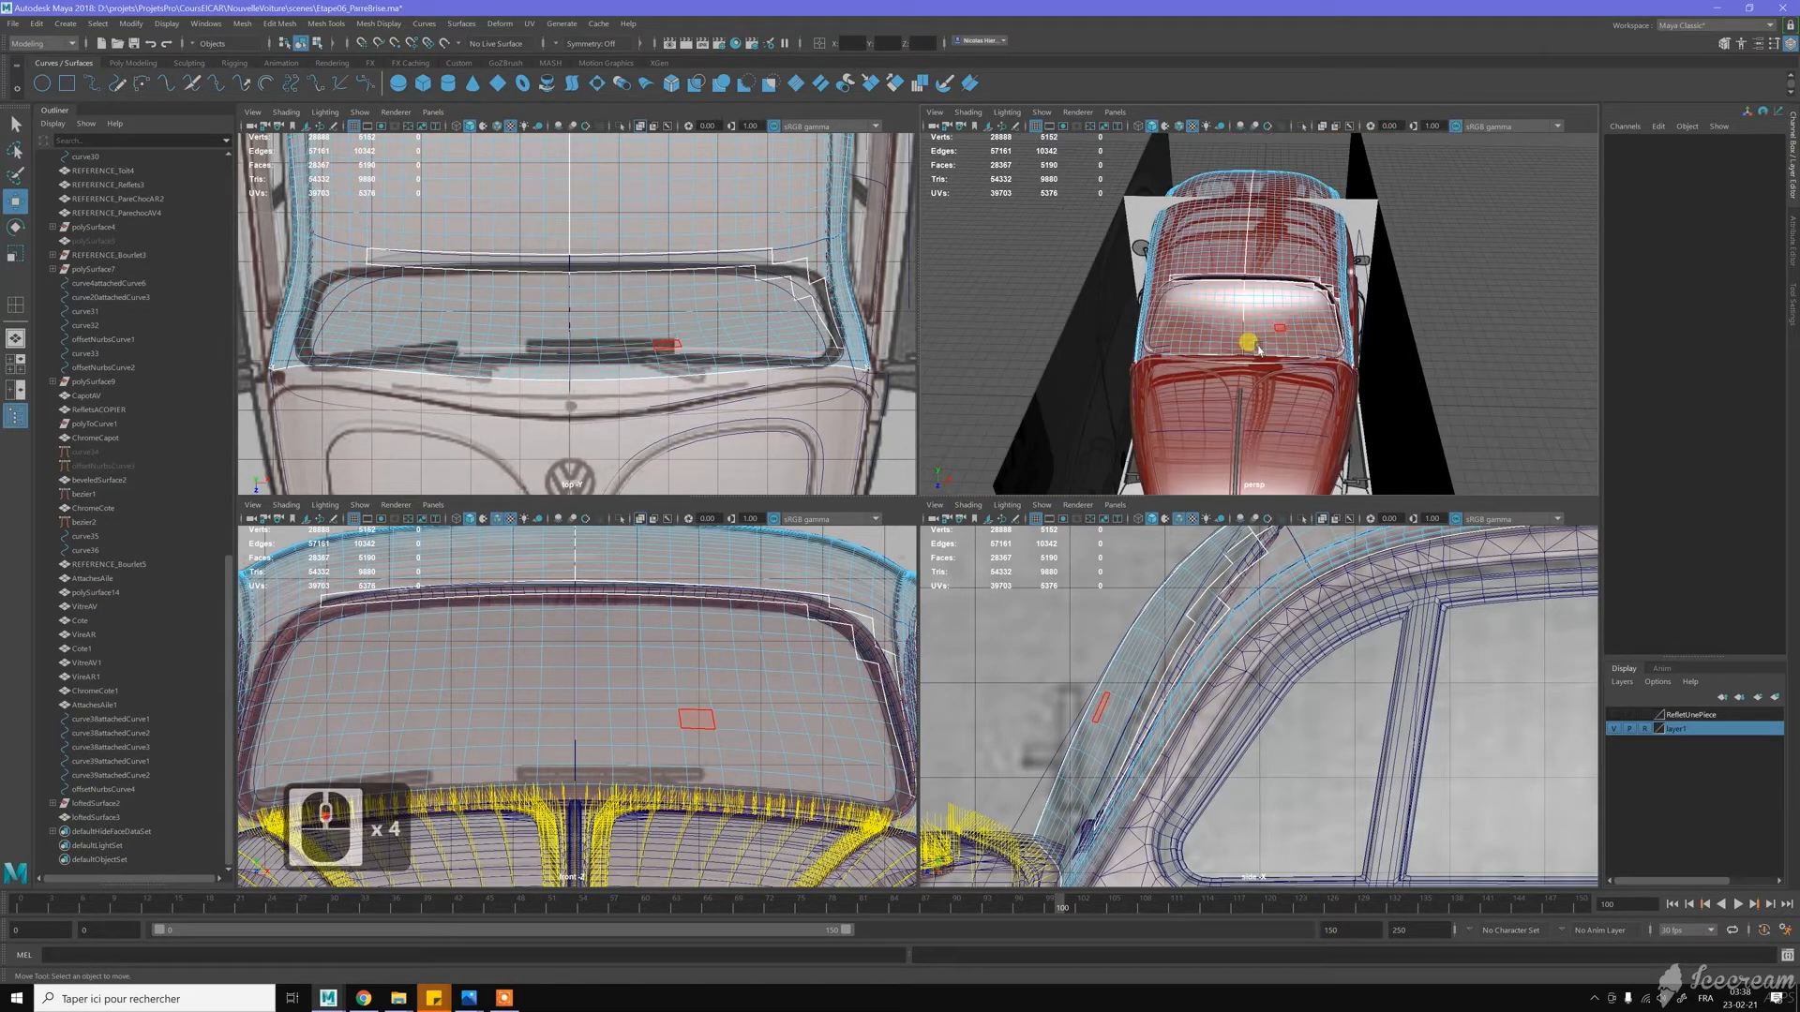
{"action": "right_click_drag", "start_coordinate": [1232, 217], "coordinate": [1299, 137]}
{"action": "left_click", "coordinate": [1302, 128]}
{"action": "left_click_drag", "start_coordinate": [1277, 224], "coordinate": [1271, 225], "text": "alt"}
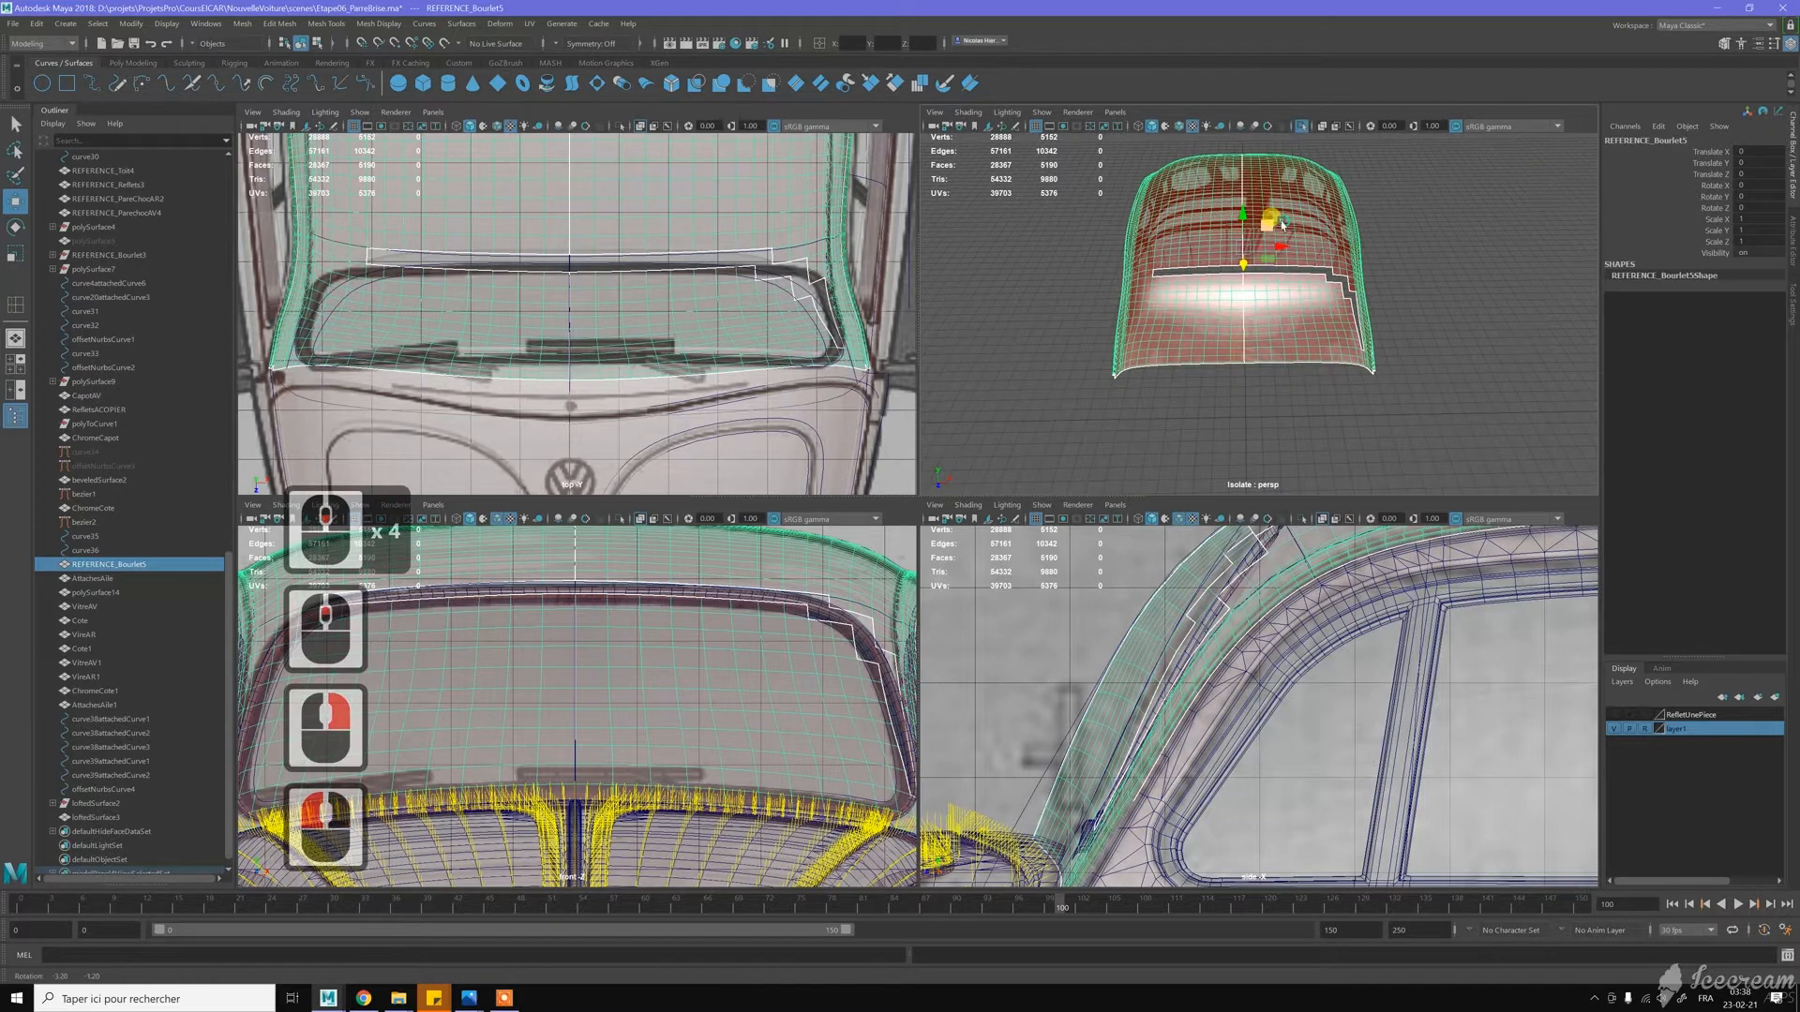
Delete the strip of faces beside the centre line from the mesh's front edge up to the windshield slot
{"action": "right_click_drag", "start_coordinate": [1236, 322], "coordinate": [1241, 401], "text": "alt"}
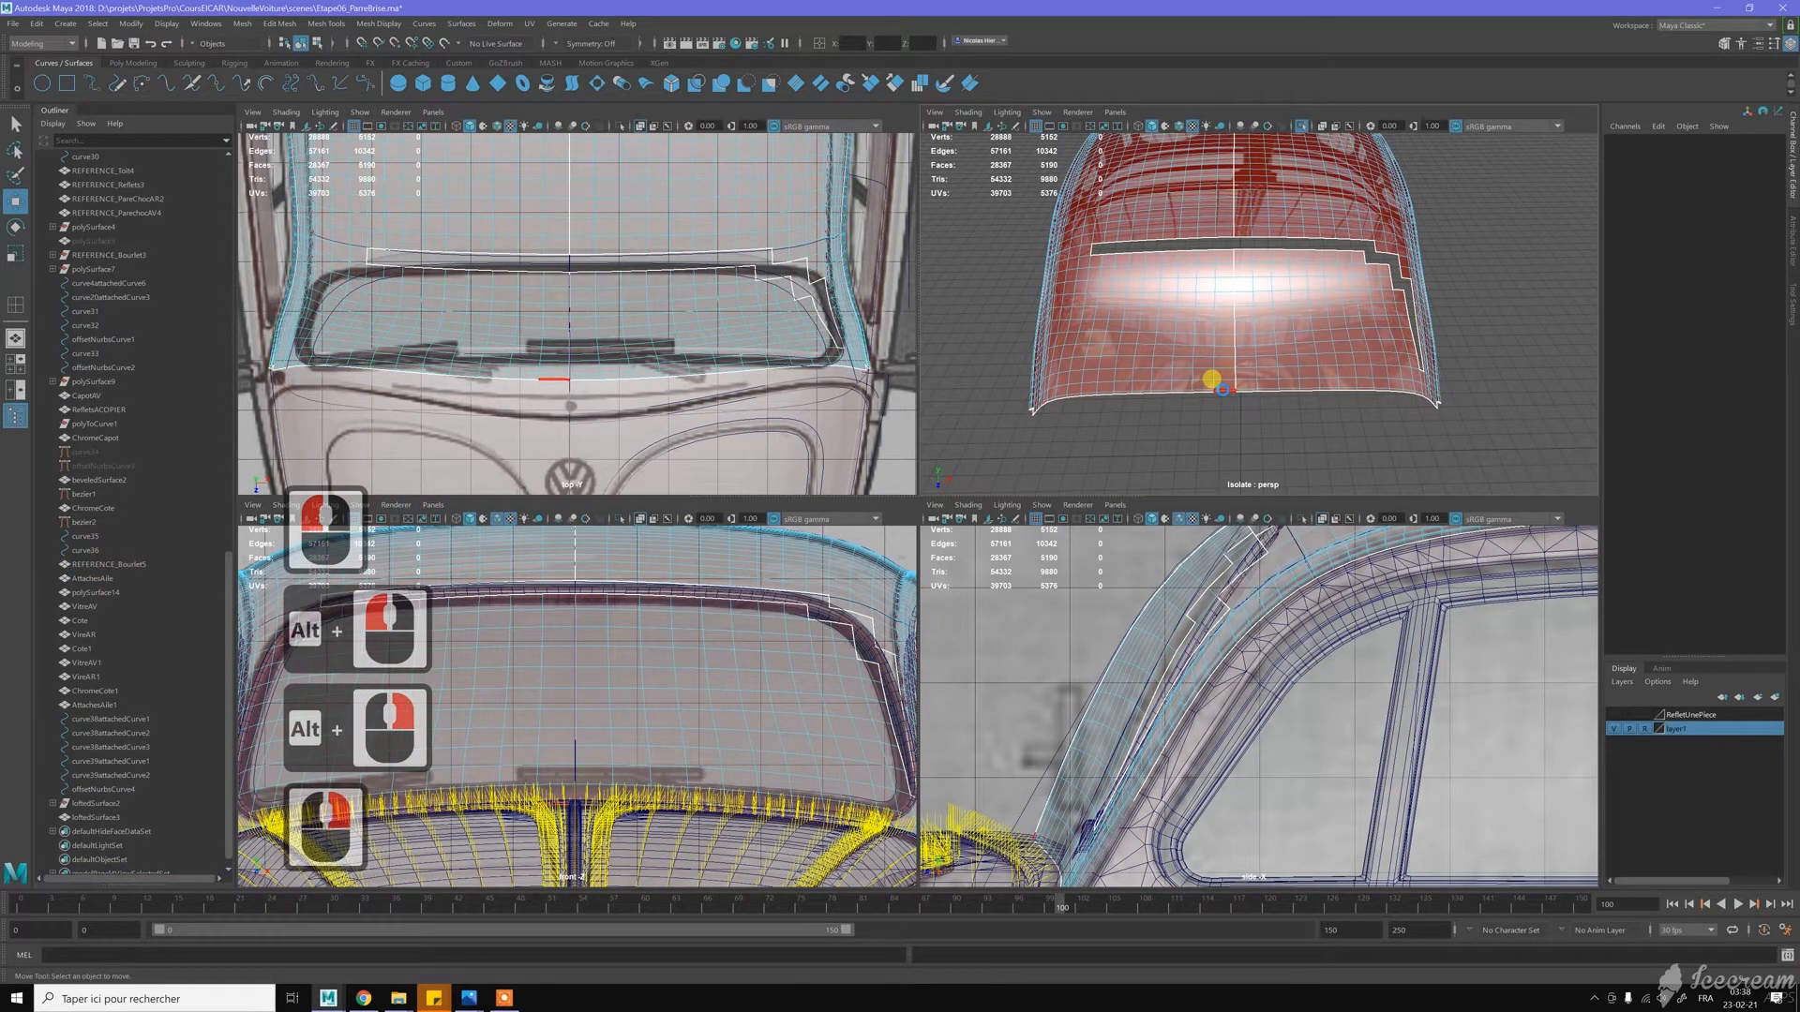
{"action": "left_click", "coordinate": [1222, 388]}
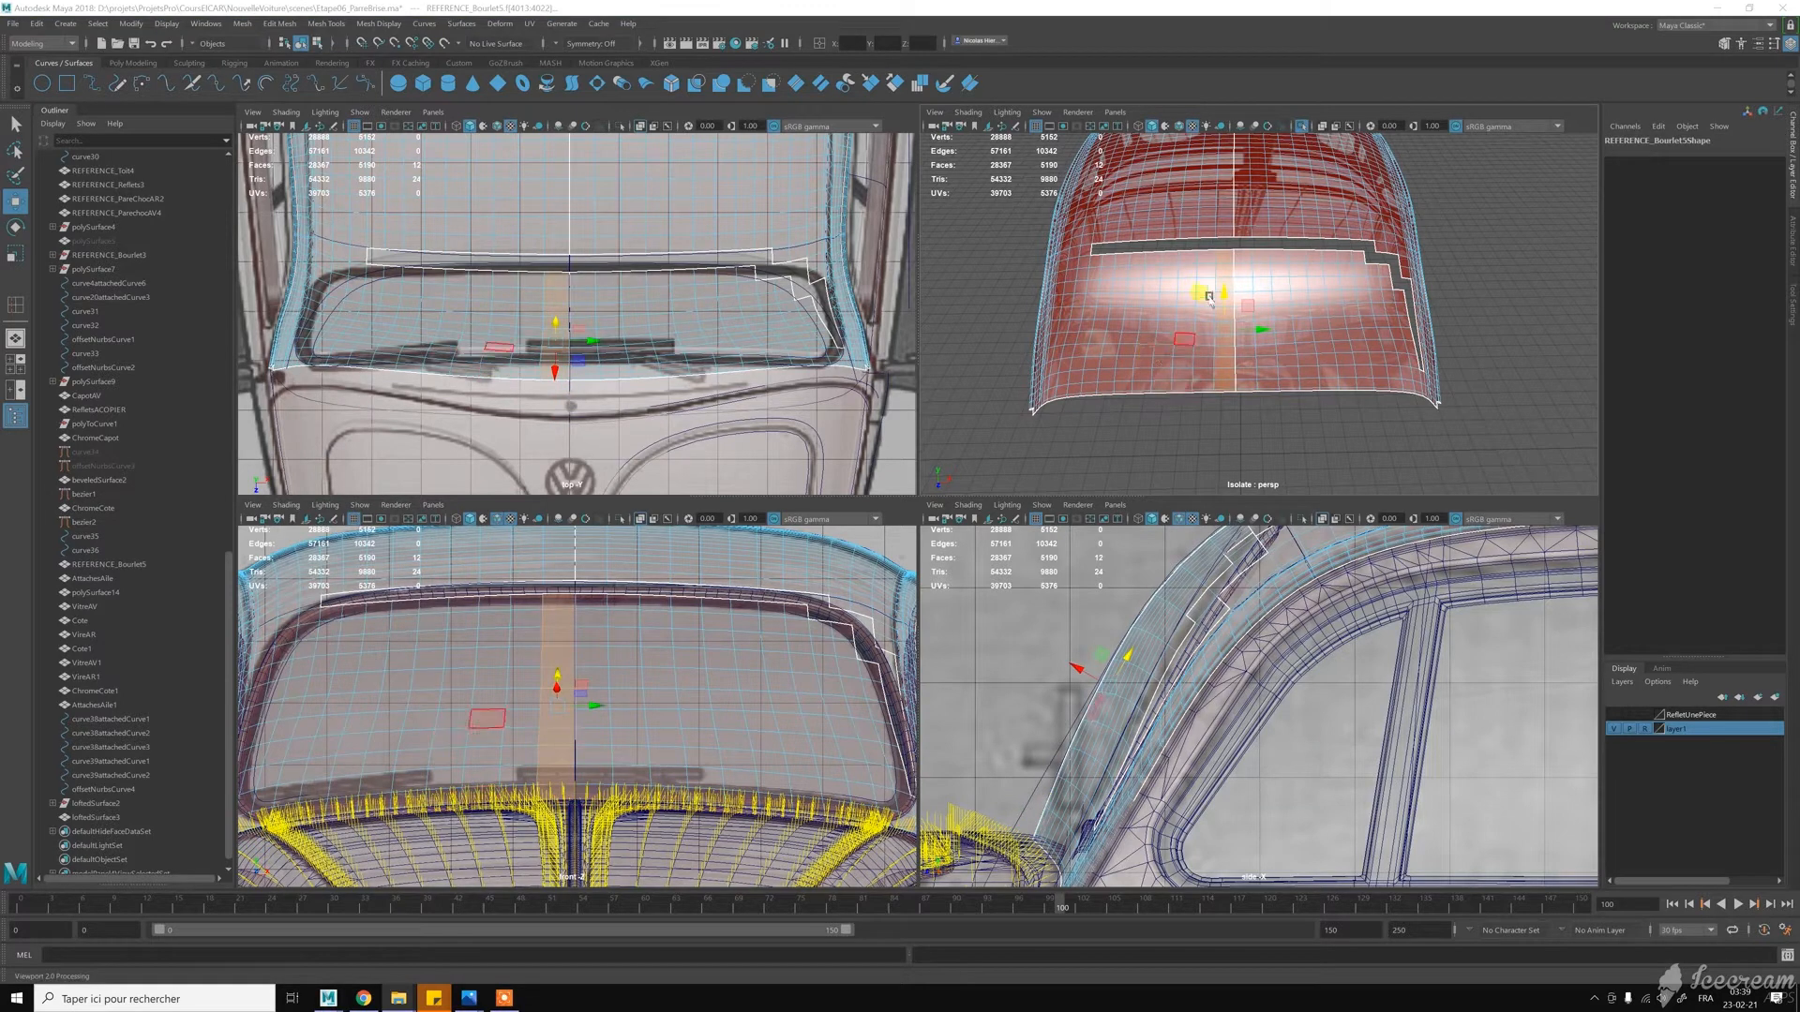
{"action": "key", "text": "Insert"}
{"action": "middle_click", "coordinate": [1239, 259]}
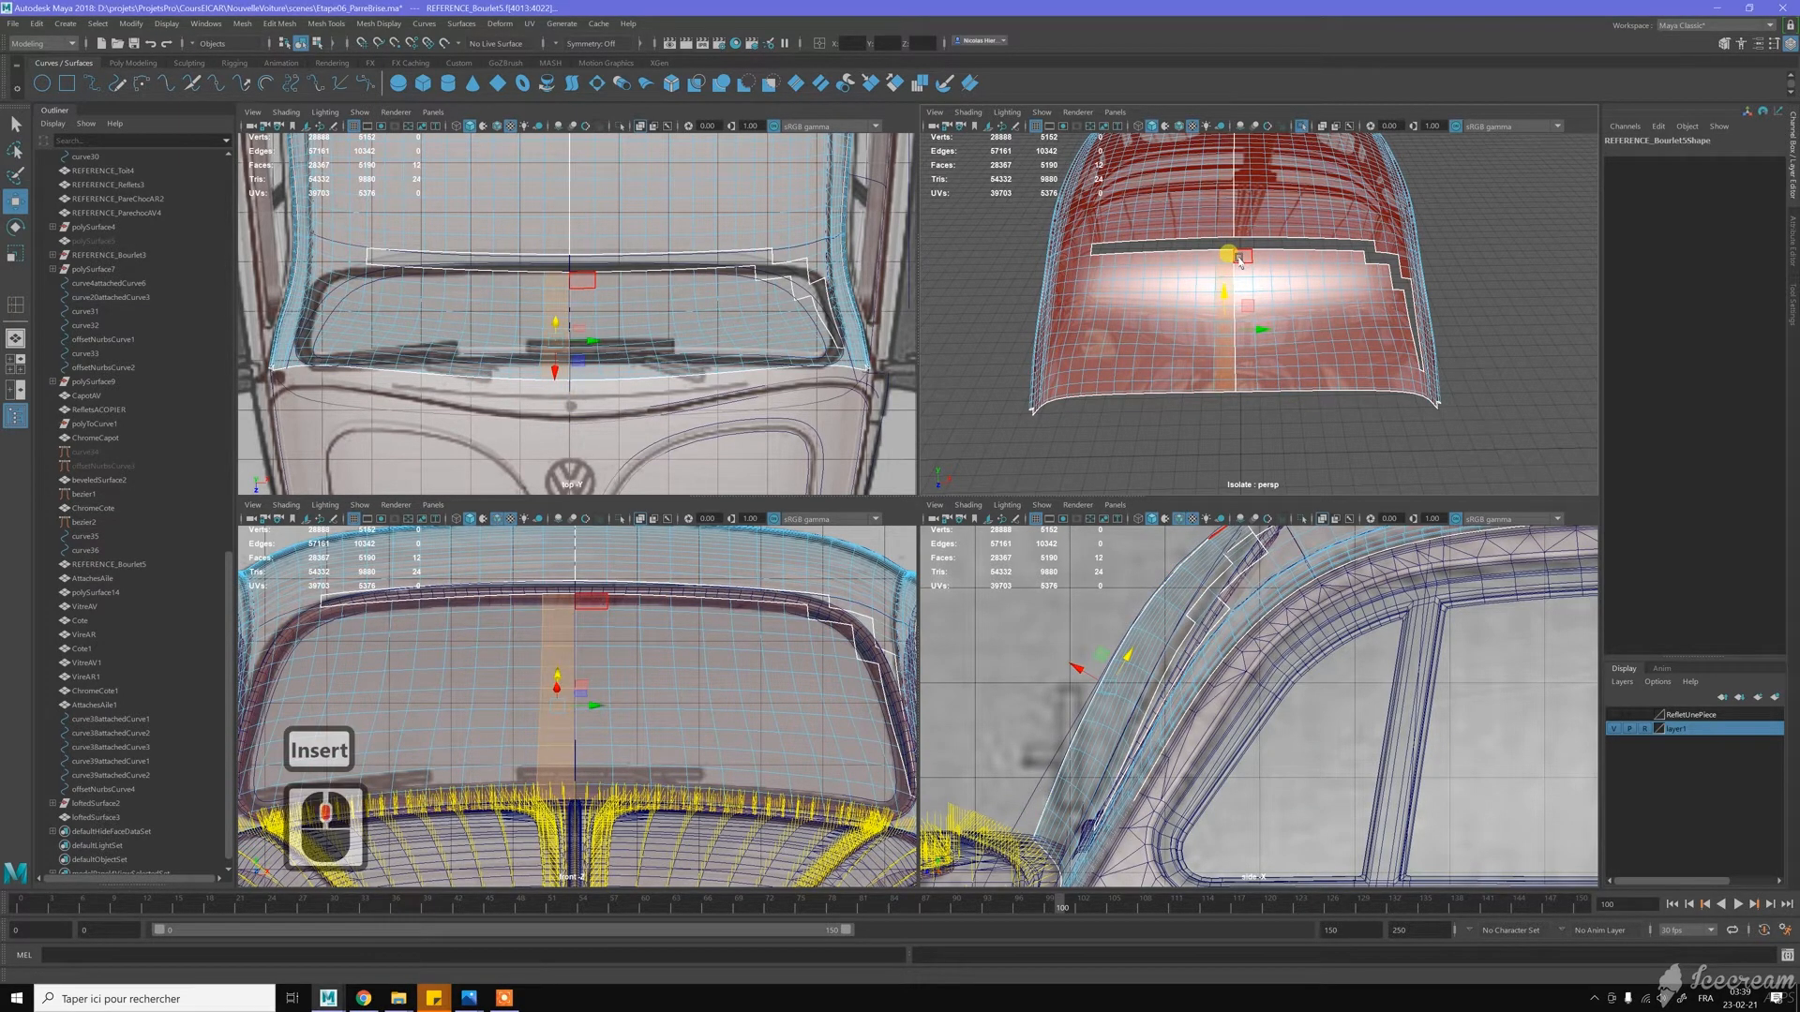
{"action": "key", "text": "Delete"}
Delete the strip of faces beside the centre line running from the windshield slot back over the roof
{"action": "mouse_move", "coordinate": [1239, 259]}
{"action": "middle_mouse_down", "text": "alt"}
{"action": "mouse_move", "coordinate": [1253, 300]}
{"action": "mouse_move", "coordinate": [1237, 280]}
{"action": "middle_mouse_up", "text": "alt"}
{"action": "scroll", "coordinate": [1257, 277], "scroll_direction": "up", "scroll_amount": 3}
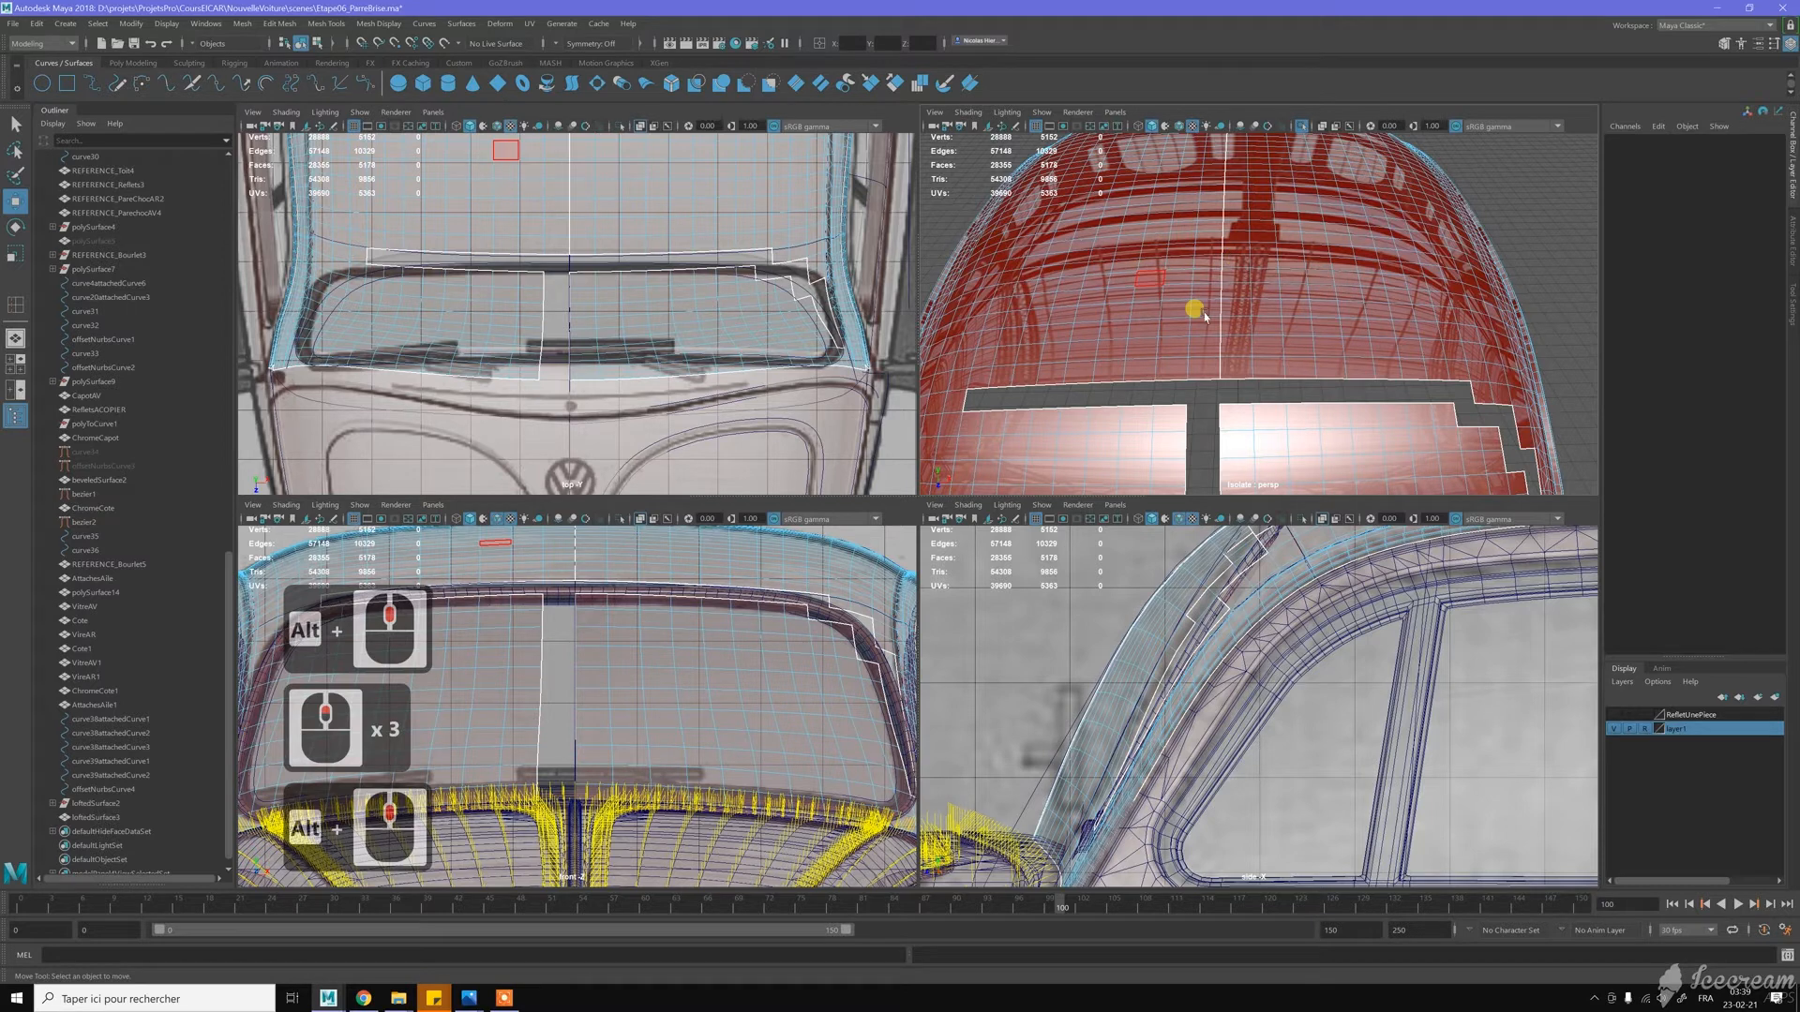
{"action": "left_click", "coordinate": [1177, 351]}
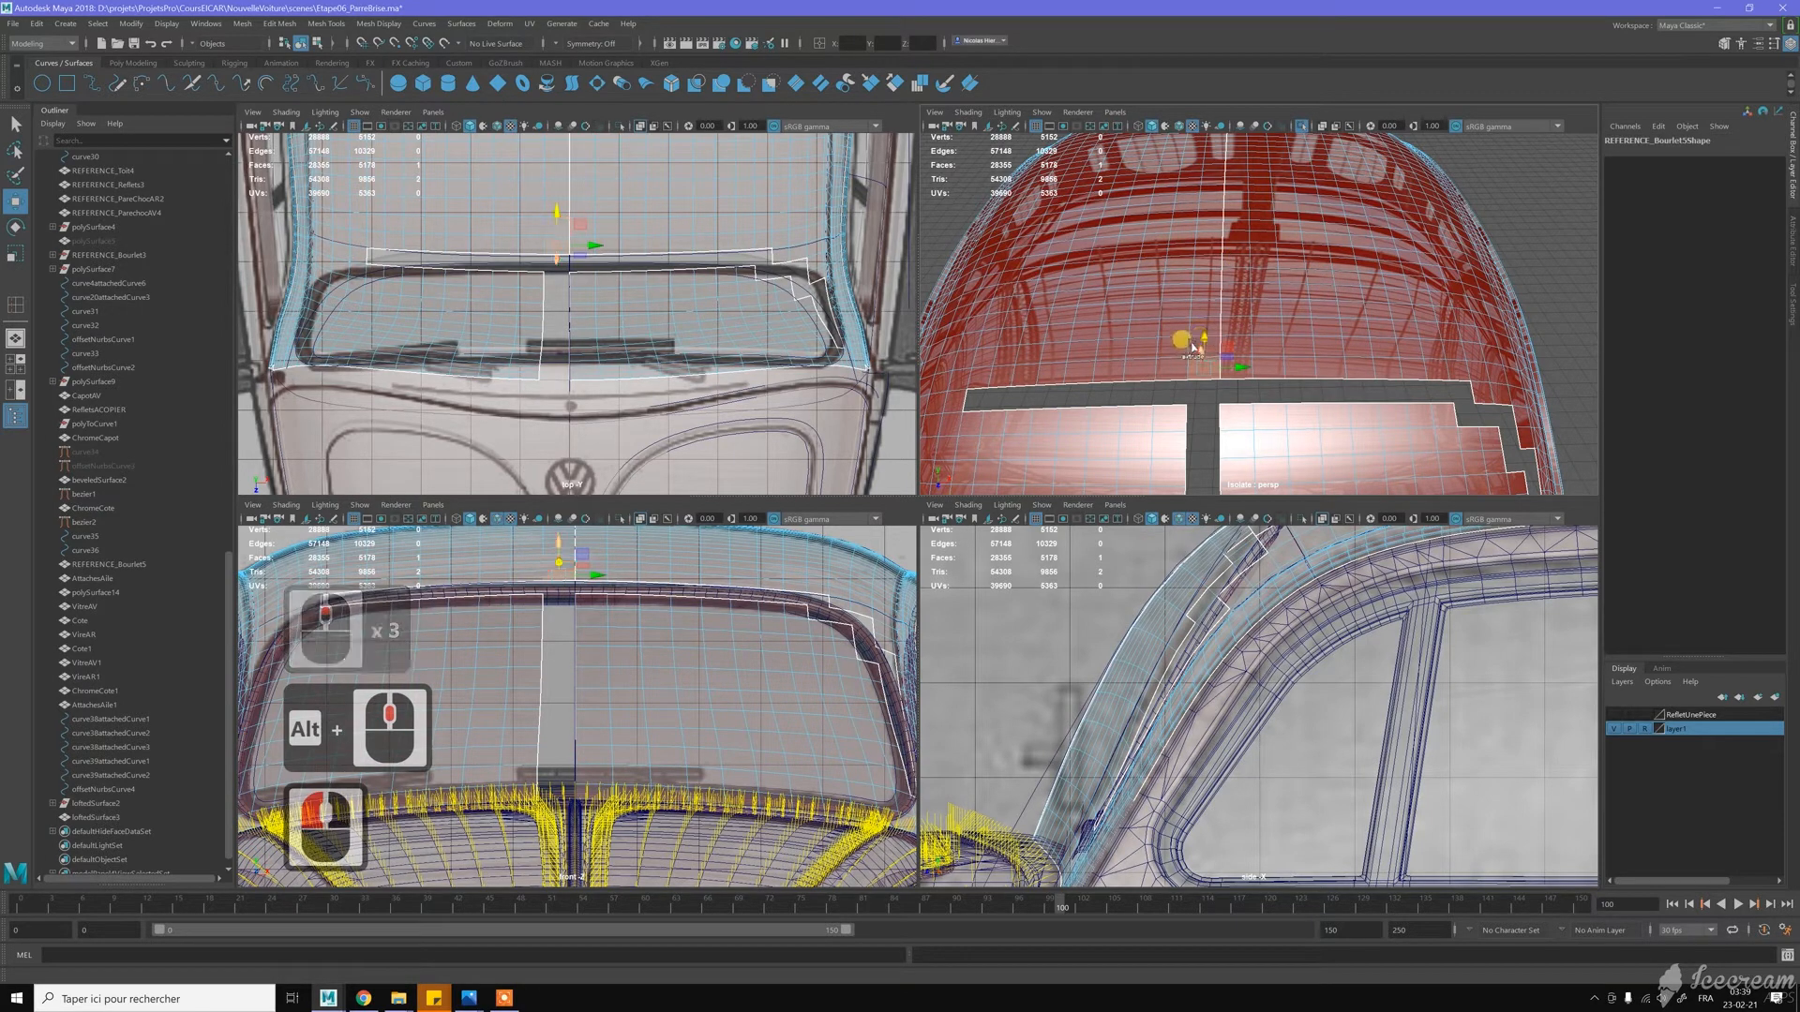
{"action": "scroll", "coordinate": [1189, 345], "scroll_direction": "up", "scroll_amount": 2}
{"action": "right_click", "coordinate": [1172, 354], "text": "alt"}
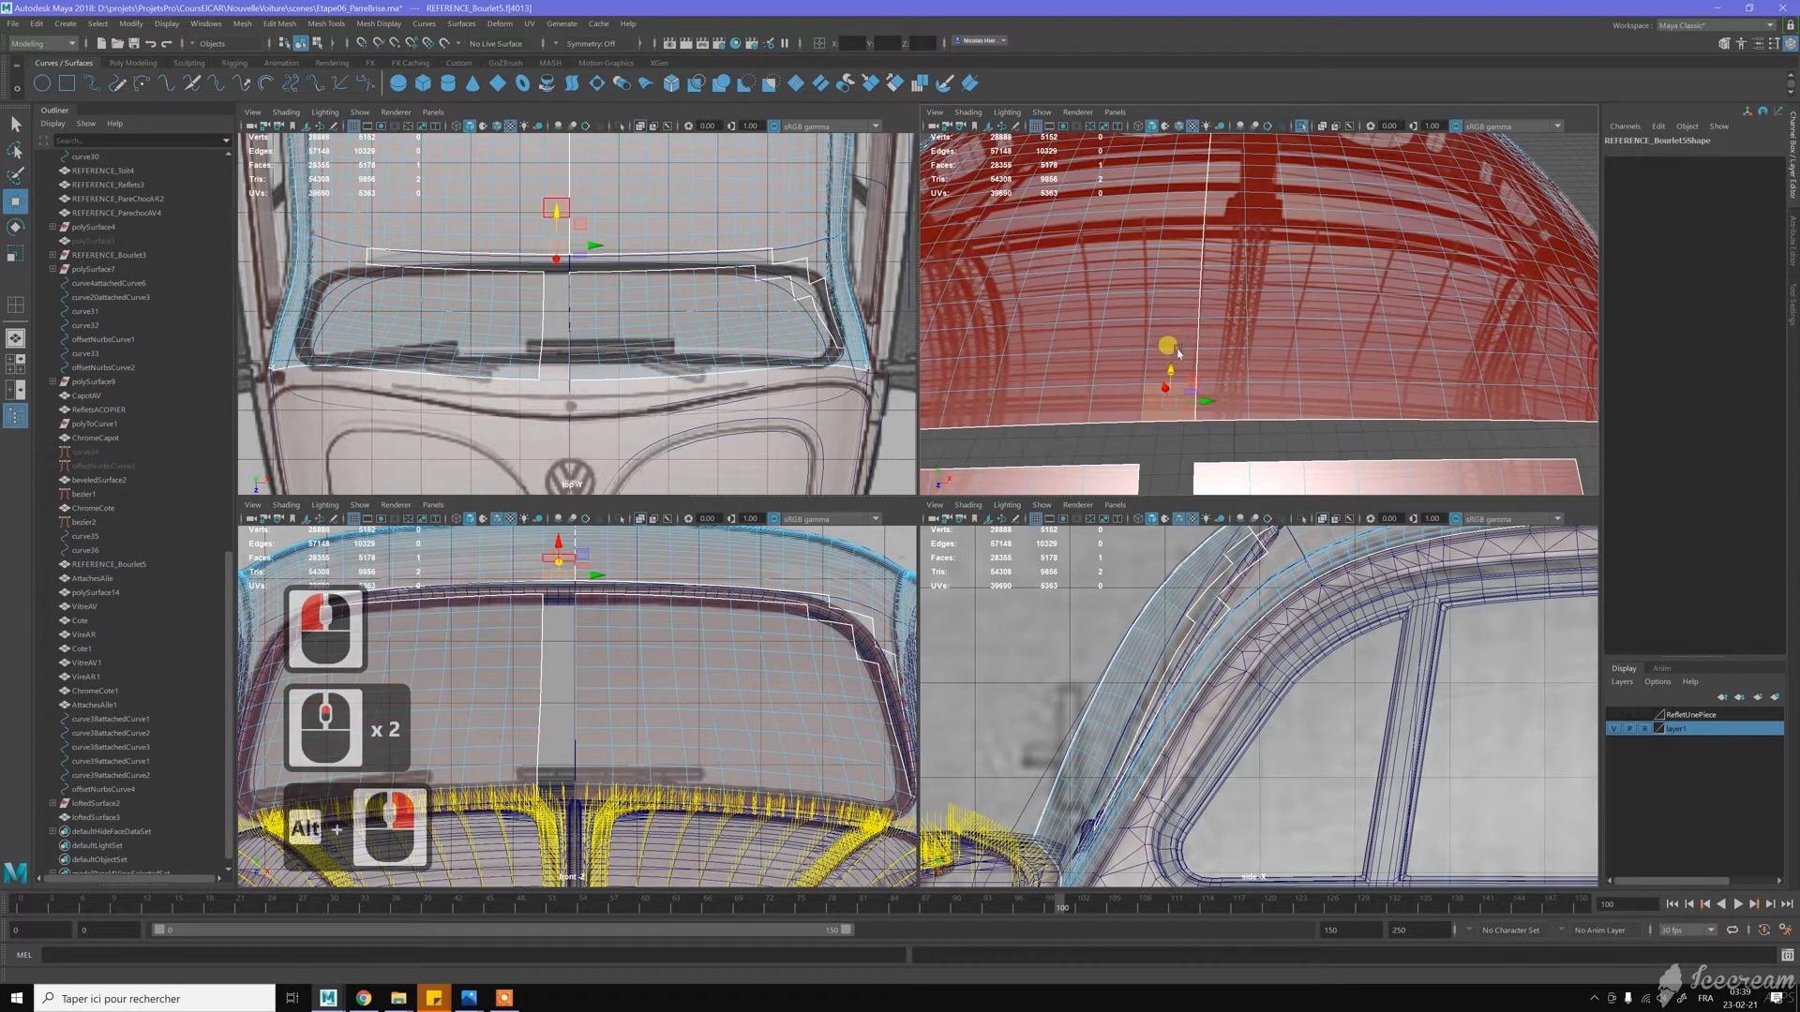
{"action": "double_click", "coordinate": [1179, 353], "text": "shift"}
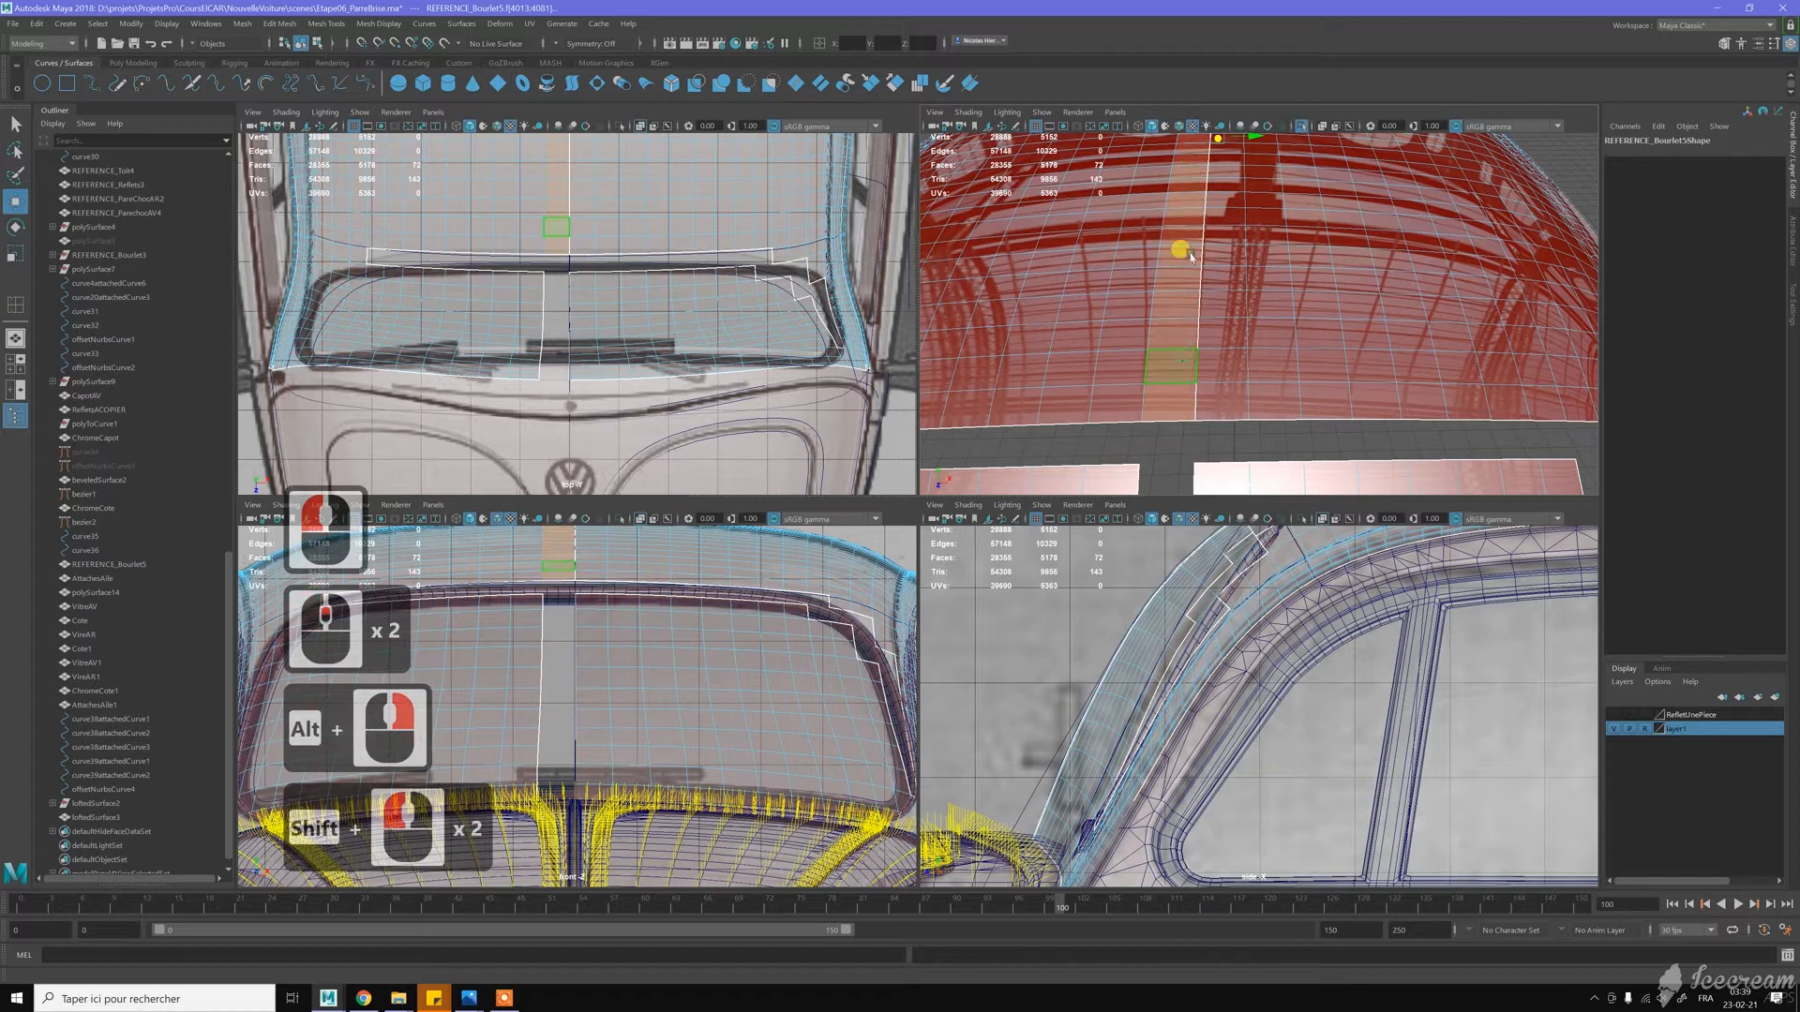
{"action": "key", "text": "Delete"}
Delete the remaining strip of faces beside the centre line at the rear edge, separating the two halves of the mesh
{"action": "scroll", "coordinate": [1191, 256], "scroll_direction": "down", "scroll_amount": 6}
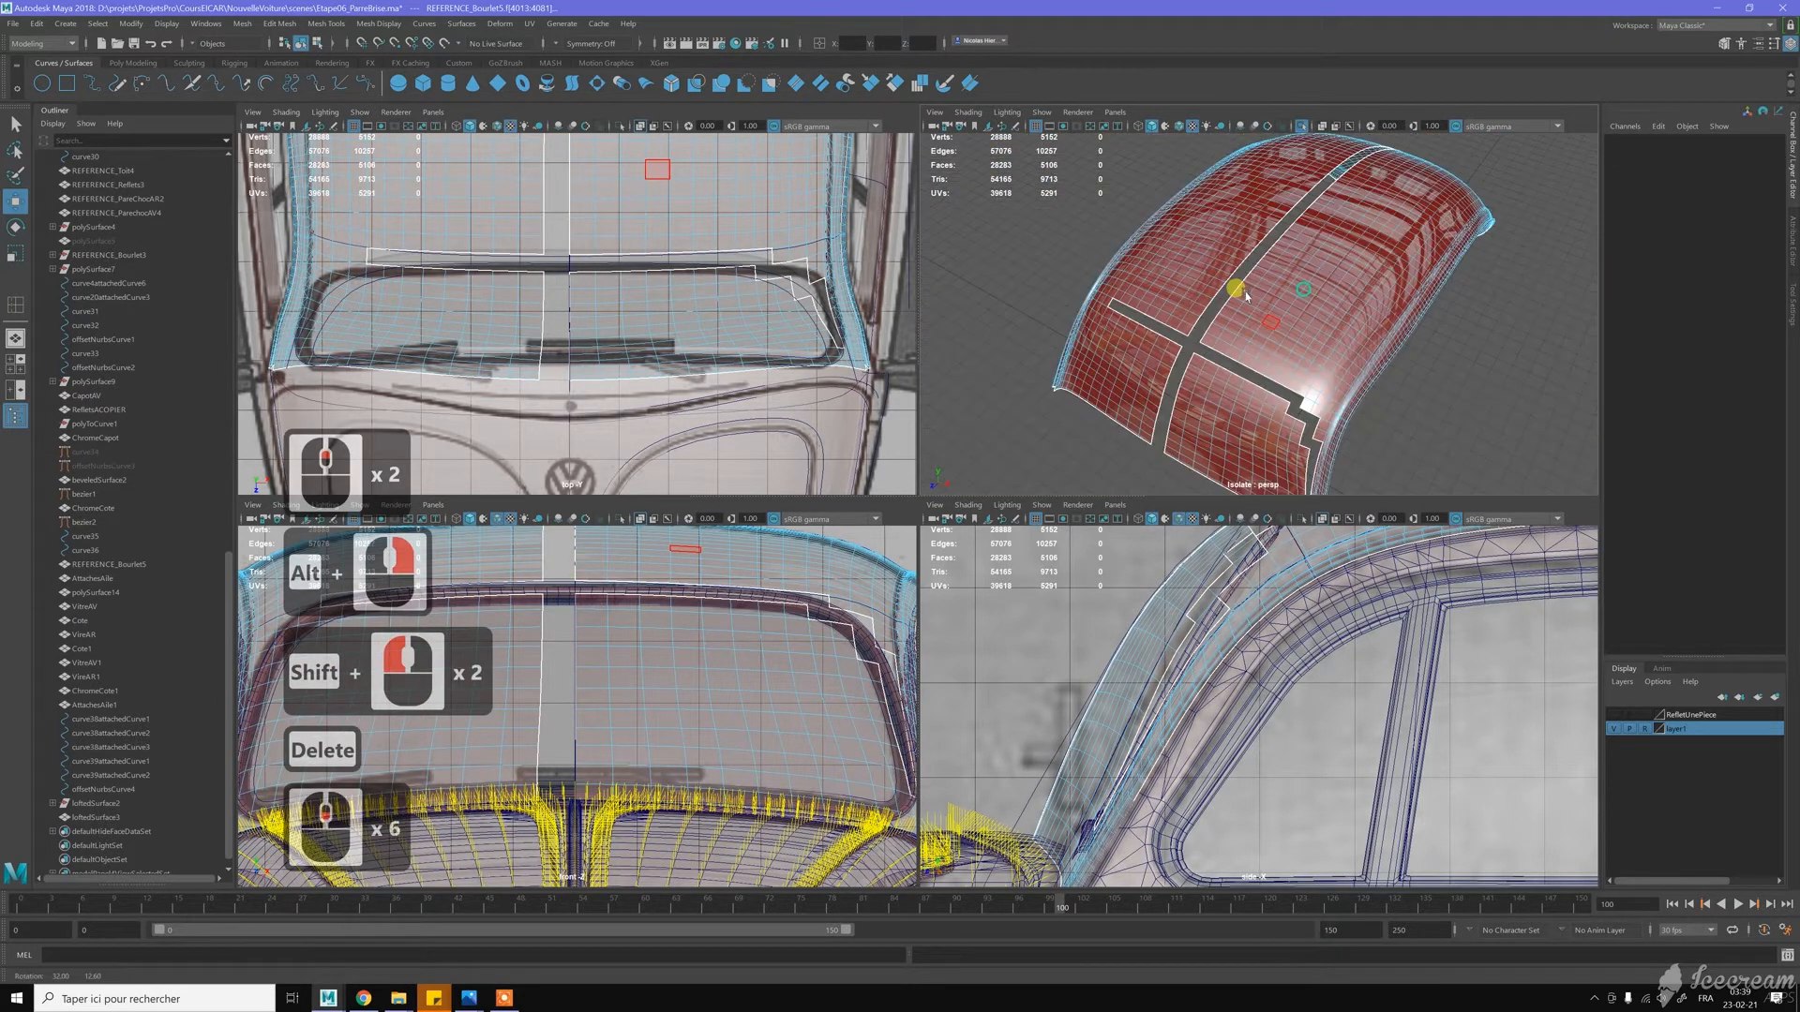
{"action": "left_click_drag", "start_coordinate": [1245, 293], "coordinate": [1255, 245], "text": "alt"}
{"action": "double_click", "coordinate": [1256, 245]}
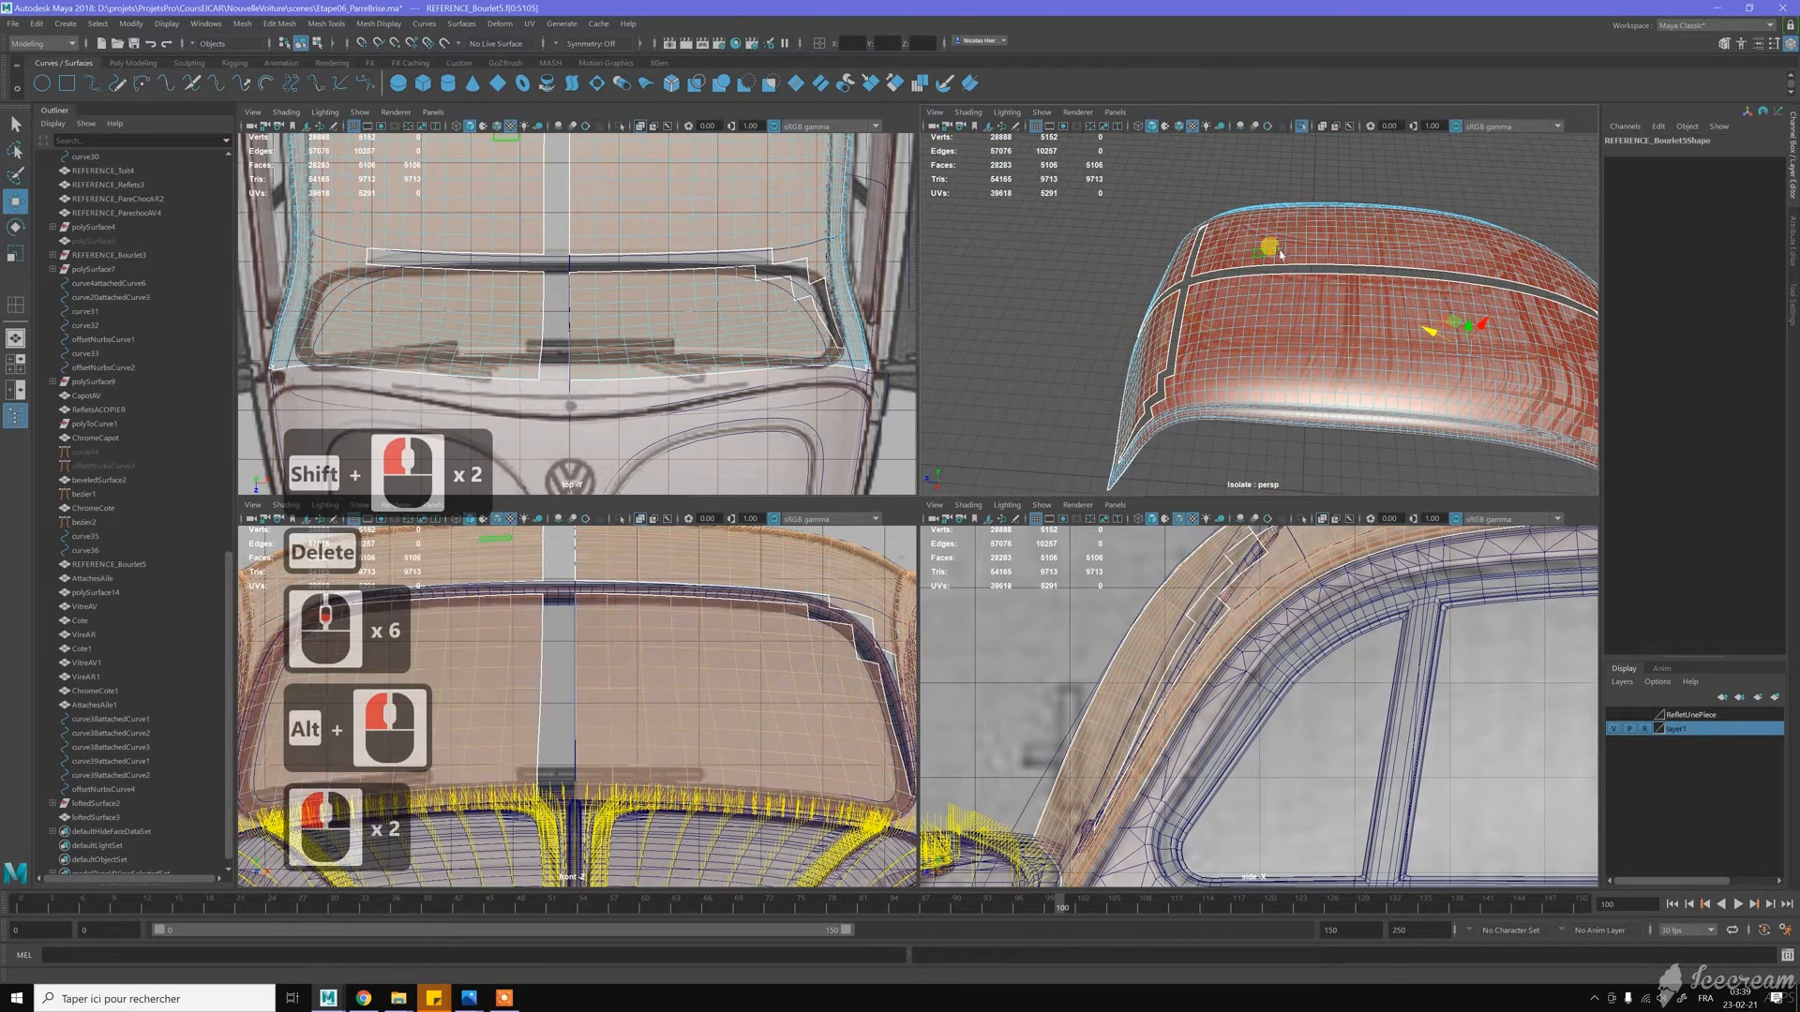
{"action": "middle_click_drag", "start_coordinate": [1281, 253], "coordinate": [1406, 389], "text": "alt"}
{"action": "left_click_drag", "start_coordinate": [1275, 344], "coordinate": [1261, 281], "text": "alt"}
{"action": "middle_click_drag", "start_coordinate": [1261, 290], "coordinate": [1299, 397], "text": "alt"}
{"action": "right_click_drag", "start_coordinate": [1298, 398], "coordinate": [1299, 388], "text": "alt"}
{"action": "middle_click_drag", "start_coordinate": [1285, 350], "coordinate": [1265, 291], "text": "alt"}
{"action": "left_click", "coordinate": [1212, 374]}
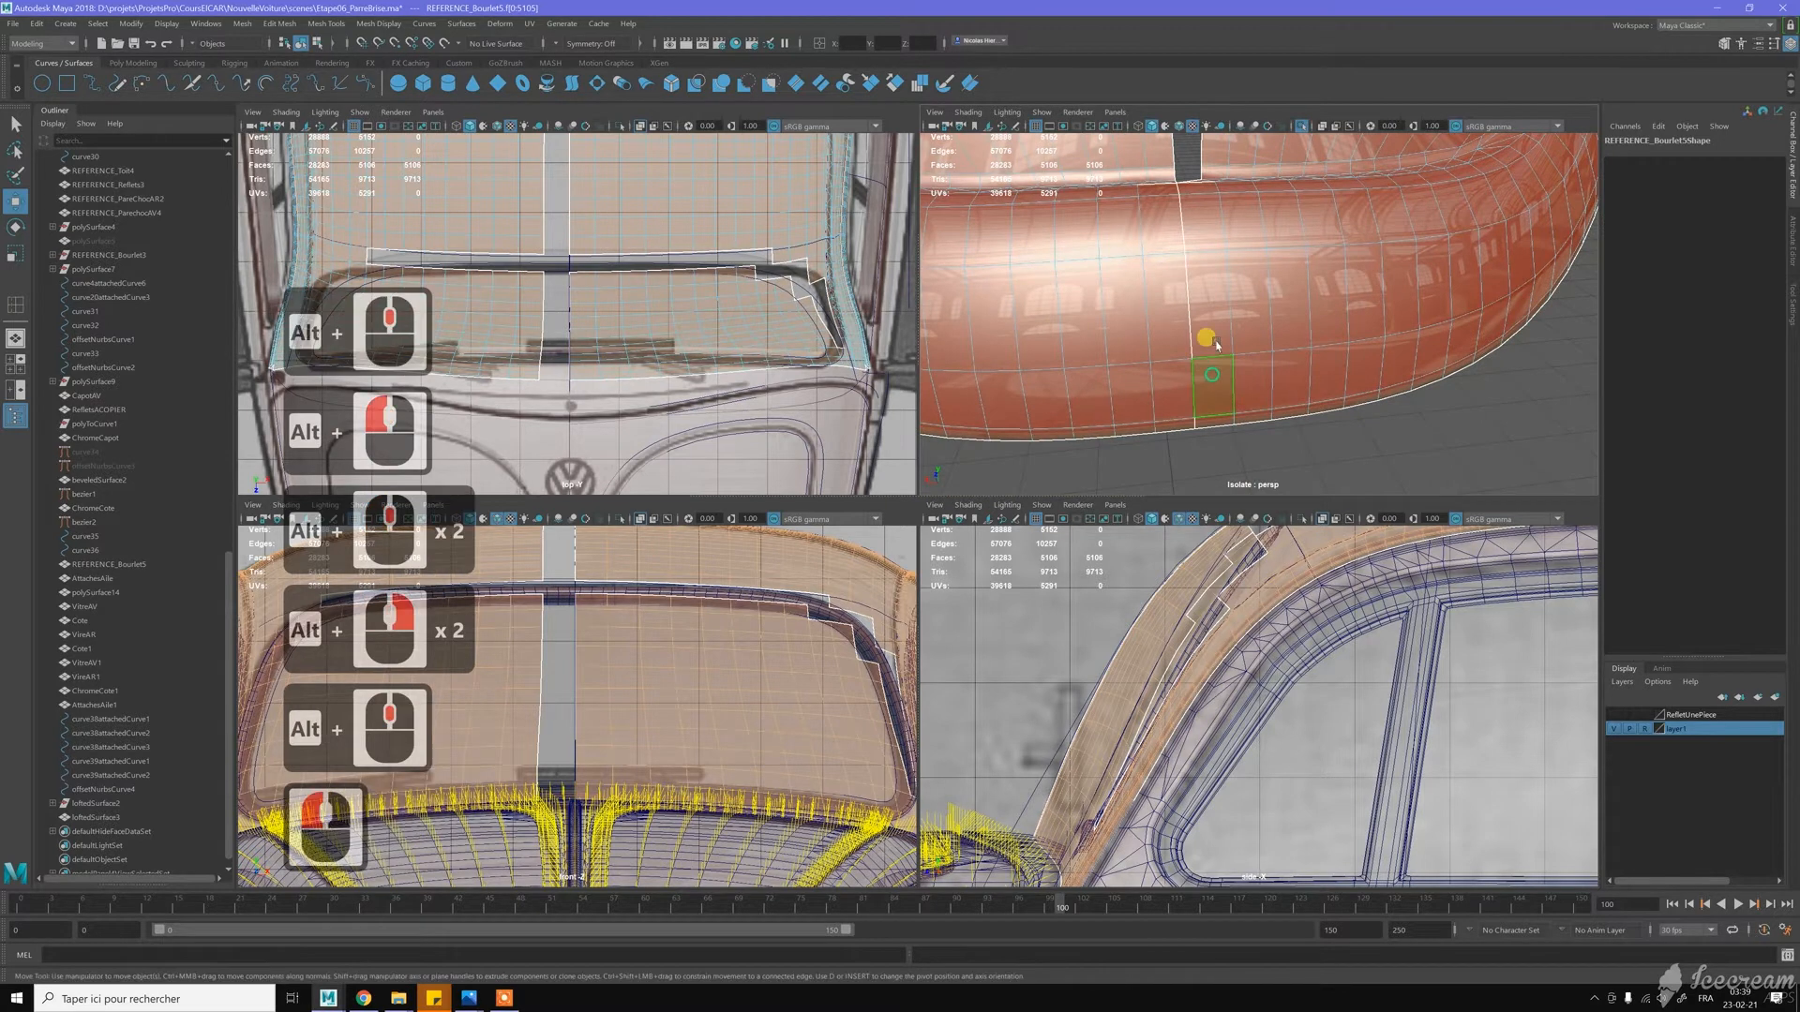
{"action": "double_click", "coordinate": [1212, 324], "text": "shift"}
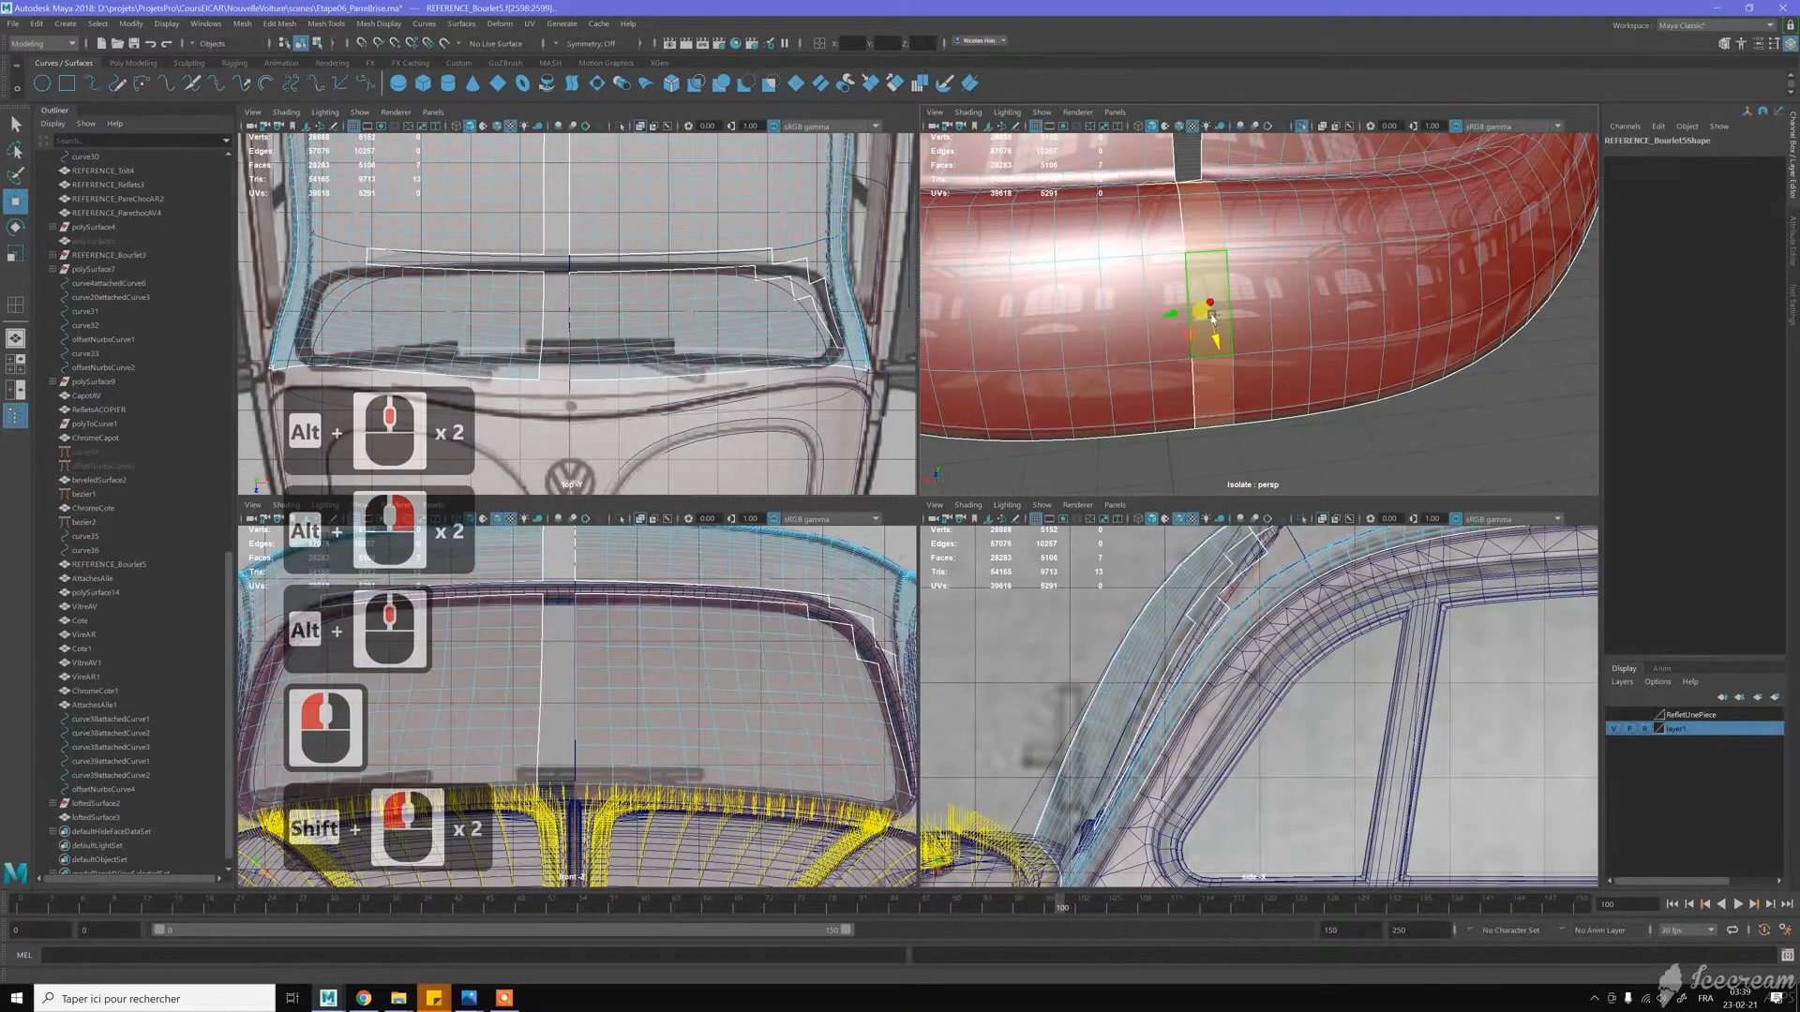
{"action": "key", "text": "Delete"}
Delete the entire half of the roof mesh that lacks the windshield pillar cut
{"action": "double_click", "coordinate": [1275, 281]}
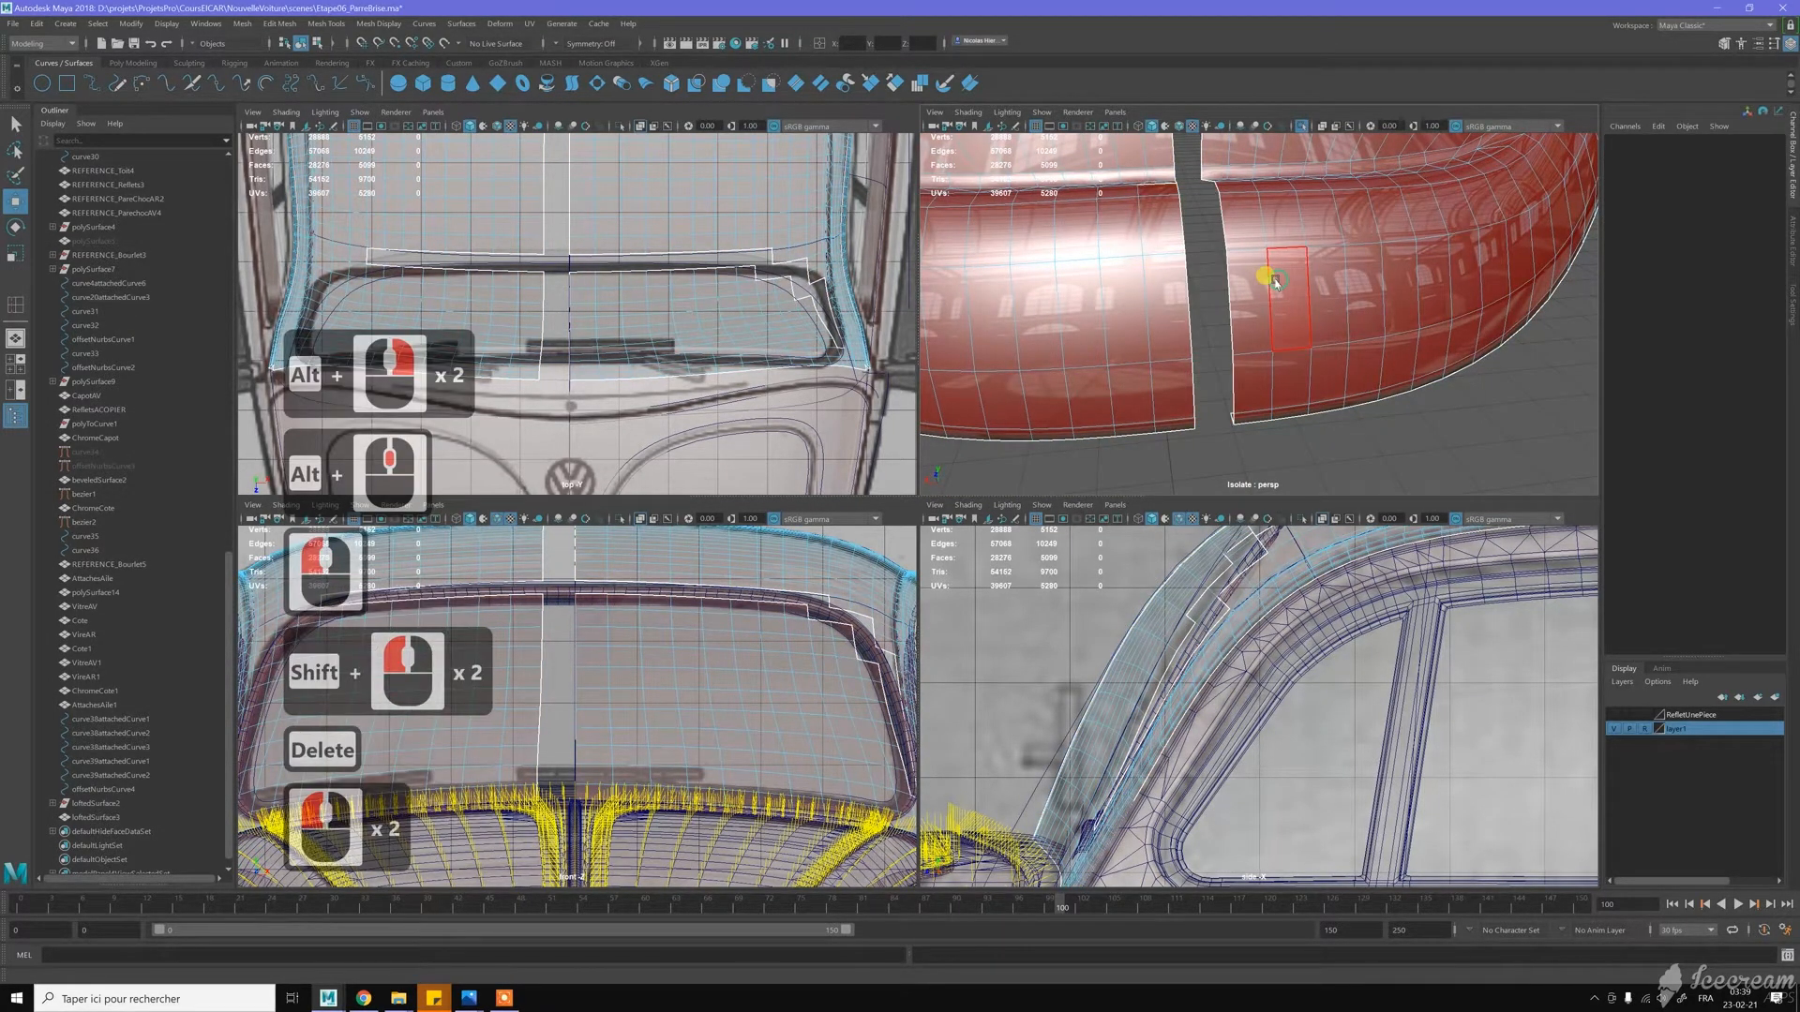
{"action": "key", "text": "Delete"}
{"action": "scroll", "coordinate": [1204, 272], "scroll_direction": "down", "scroll_amount": 11}
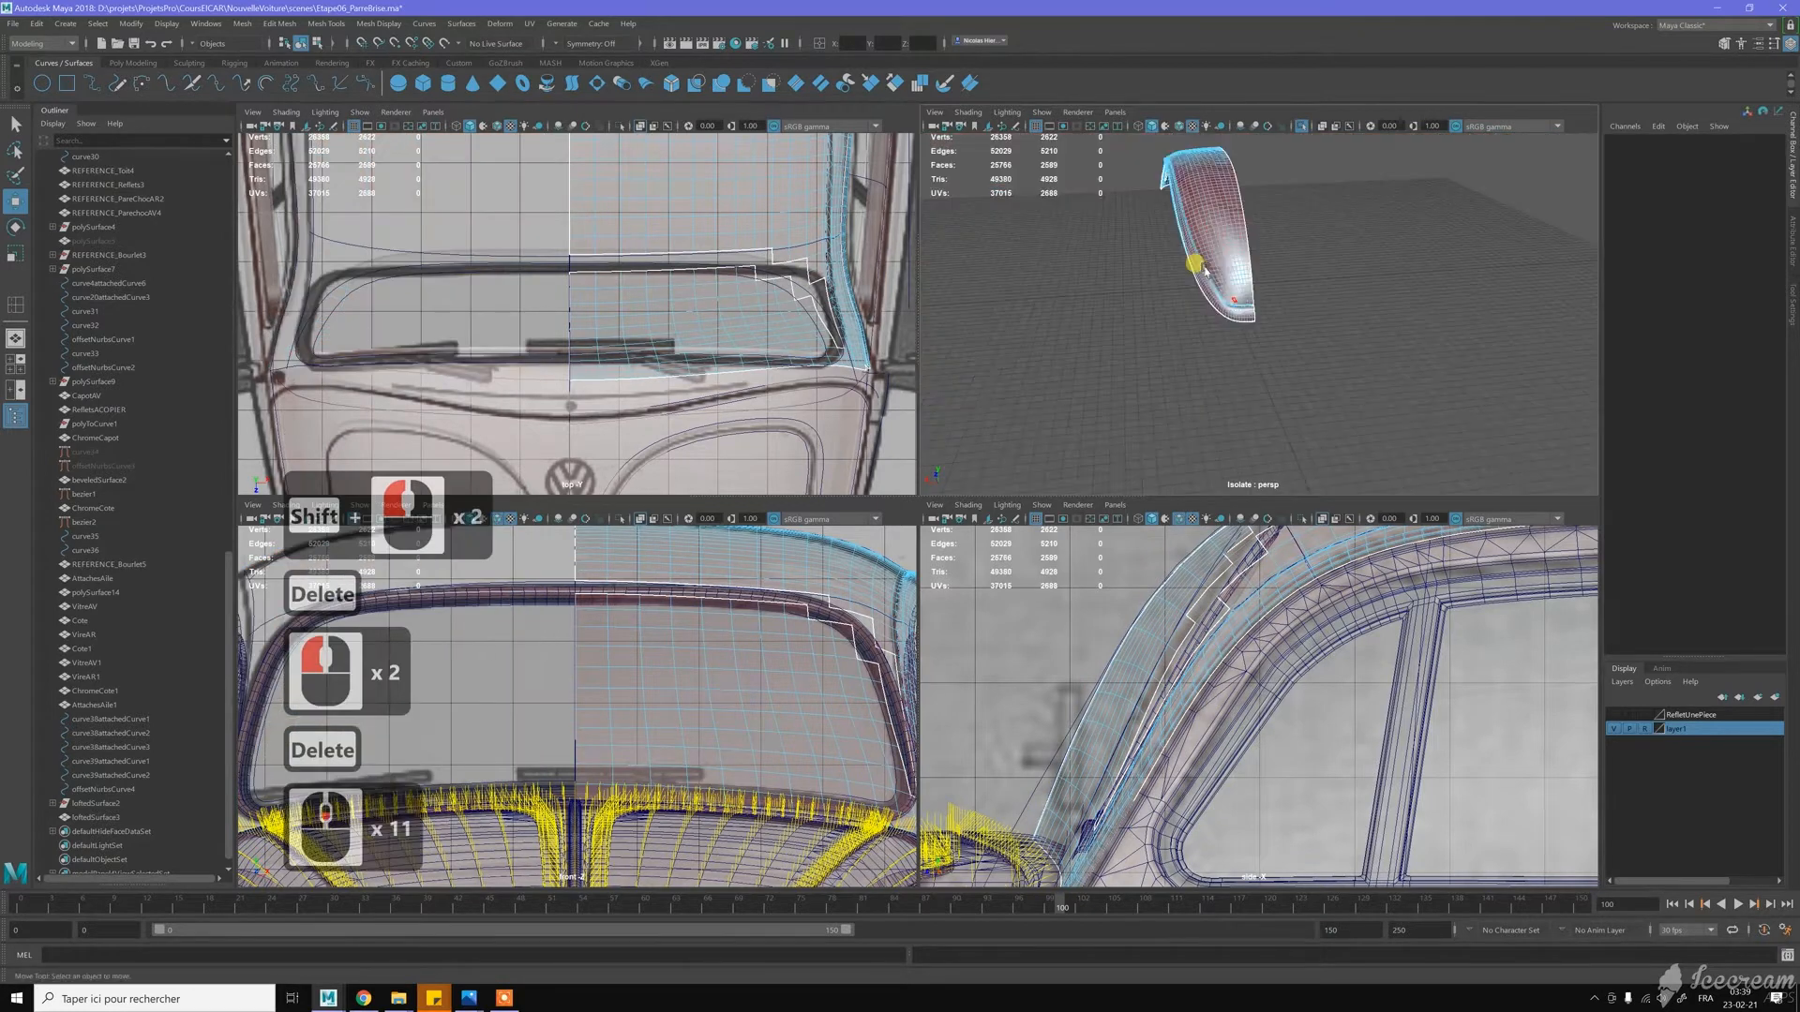
{"action": "left_click_drag", "start_coordinate": [1205, 272], "coordinate": [1191, 202], "text": "alt"}
{"action": "middle_click_drag", "start_coordinate": [1191, 202], "coordinate": [1264, 236], "text": "alt"}
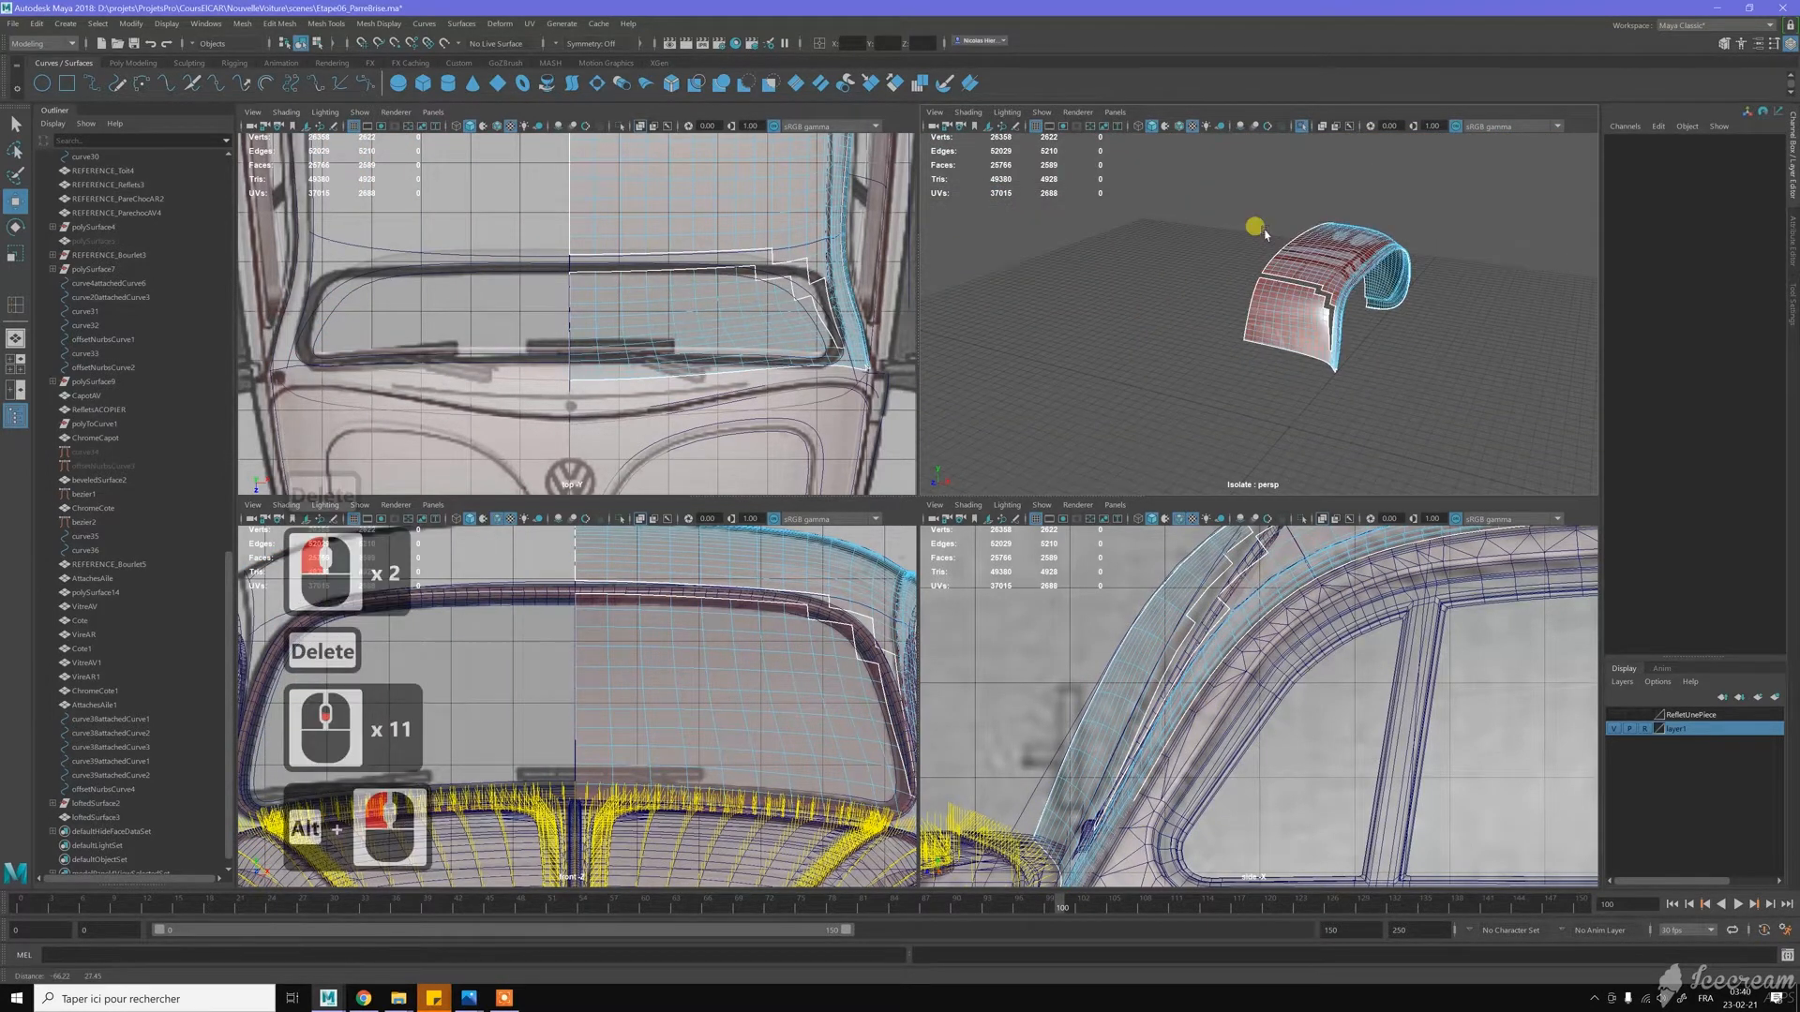
Mirror the remaining half of the roof mesh with Duplicate Special, using a Scale X of -1
{"action": "key", "text": "w"}
{"action": "right_click_drag", "start_coordinate": [1332, 326], "coordinate": [1354, 241], "text": "alt"}
{"action": "left_click_drag", "start_coordinate": [1216, 243], "coordinate": [1288, 256]}
{"action": "left_click", "coordinate": [1312, 254]}
{"action": "key", "text": "ctrl+shift+d"}
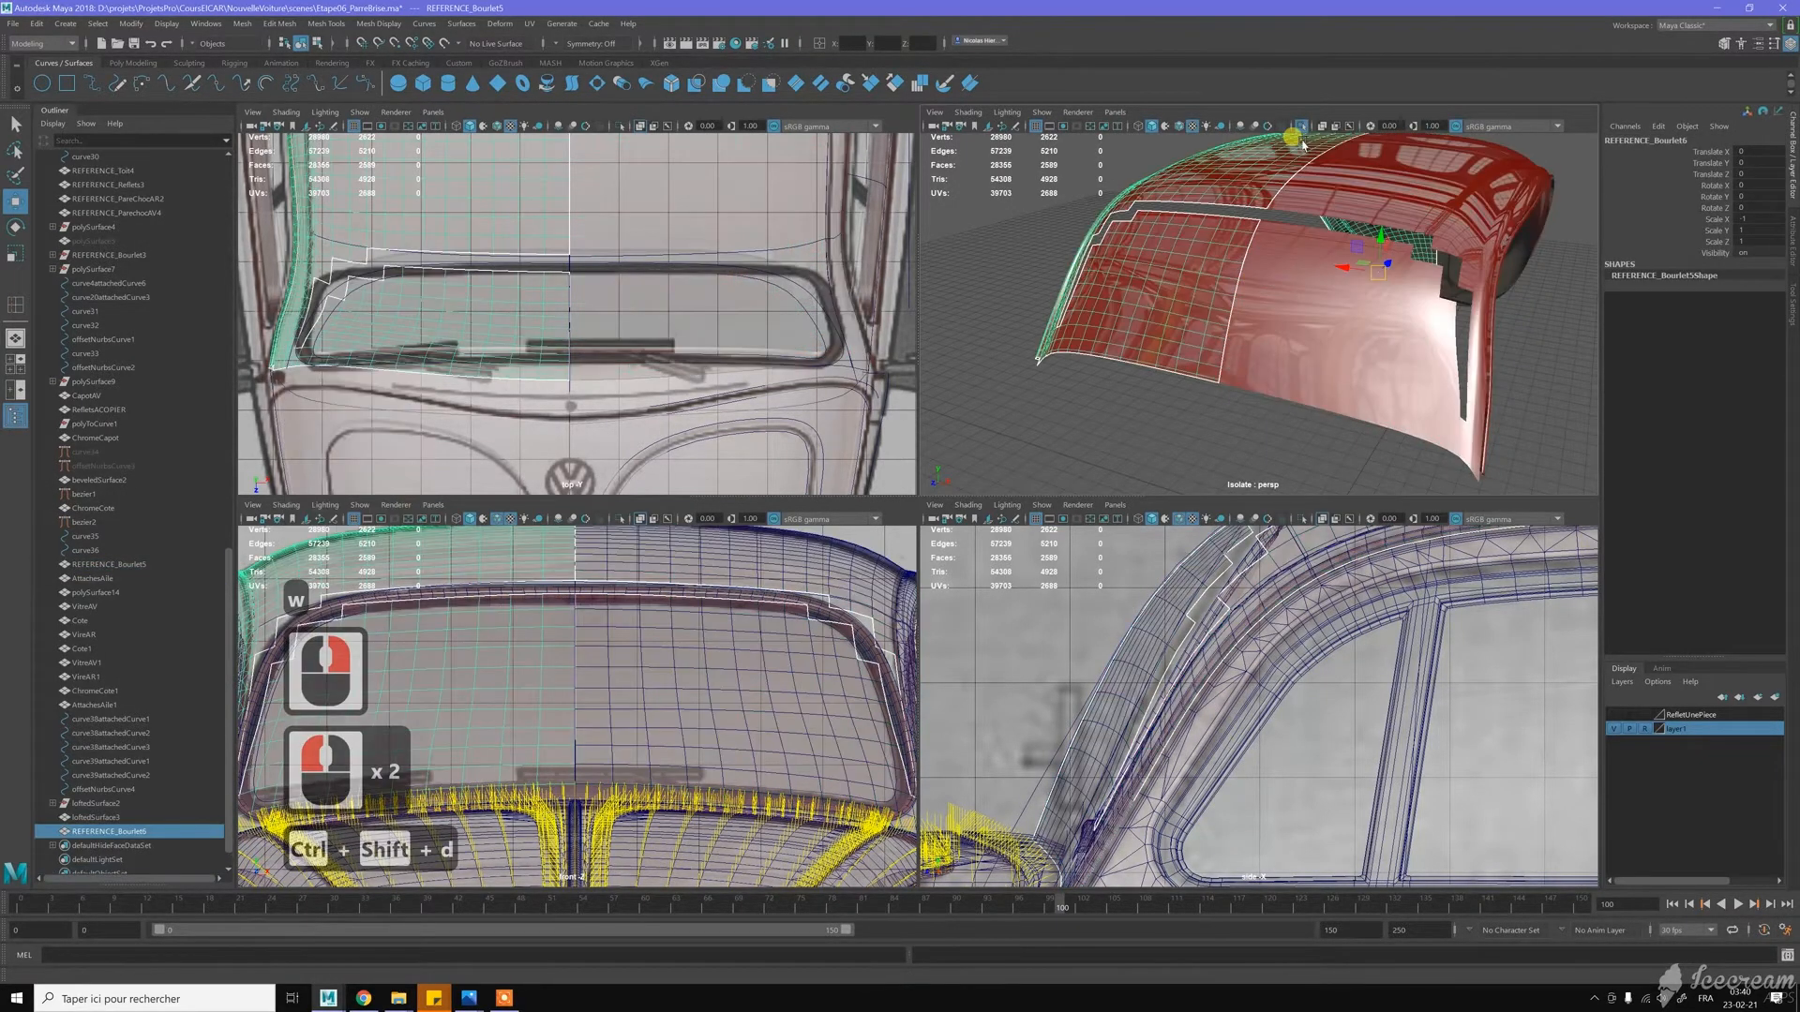
Show the whole car, then isolate the windshield frame and the adjoining roof half in an enlarged perspective view
{"action": "left_click", "coordinate": [1304, 128]}
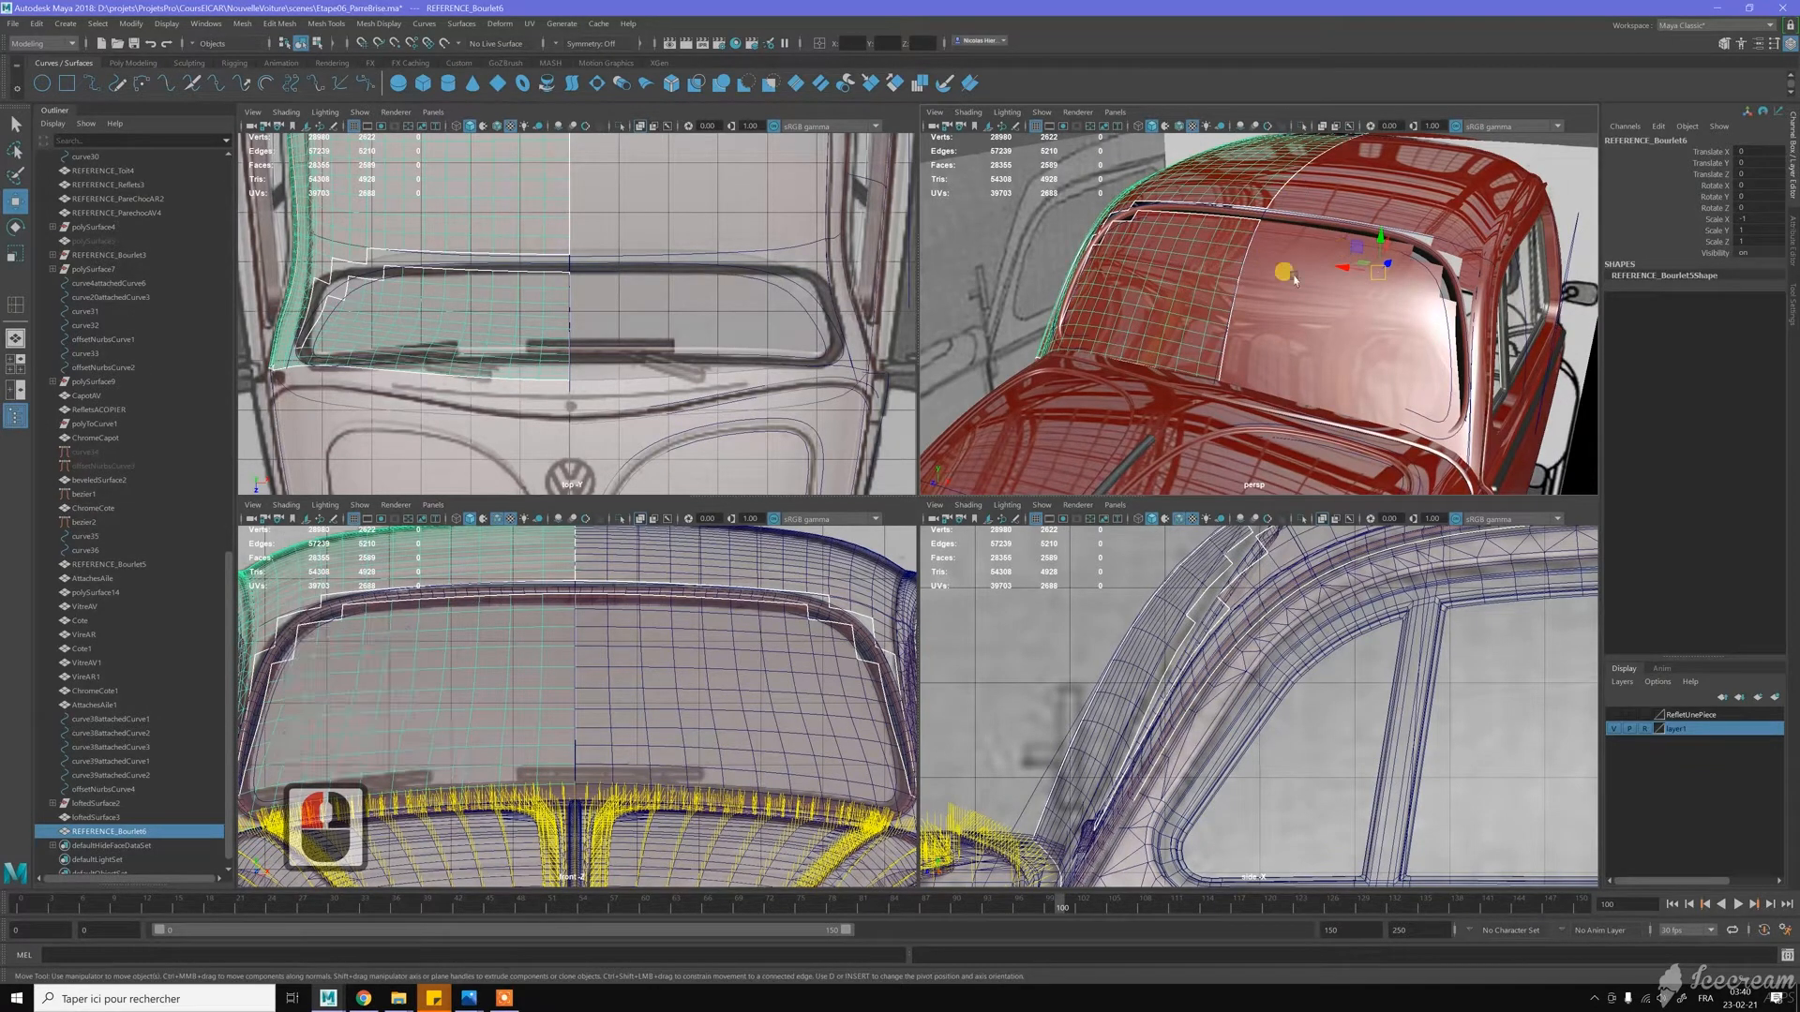
{"action": "left_click_drag", "start_coordinate": [1311, 289], "coordinate": [1289, 355], "text": "alt"}
{"action": "middle_click_drag", "start_coordinate": [1288, 355], "coordinate": [1287, 215], "text": "alt"}
{"action": "middle_click_drag", "start_coordinate": [1301, 300], "coordinate": [1307, 256], "text": "alt"}
{"action": "right_click_drag", "start_coordinate": [1303, 336], "coordinate": [1342, 377], "text": "alt"}
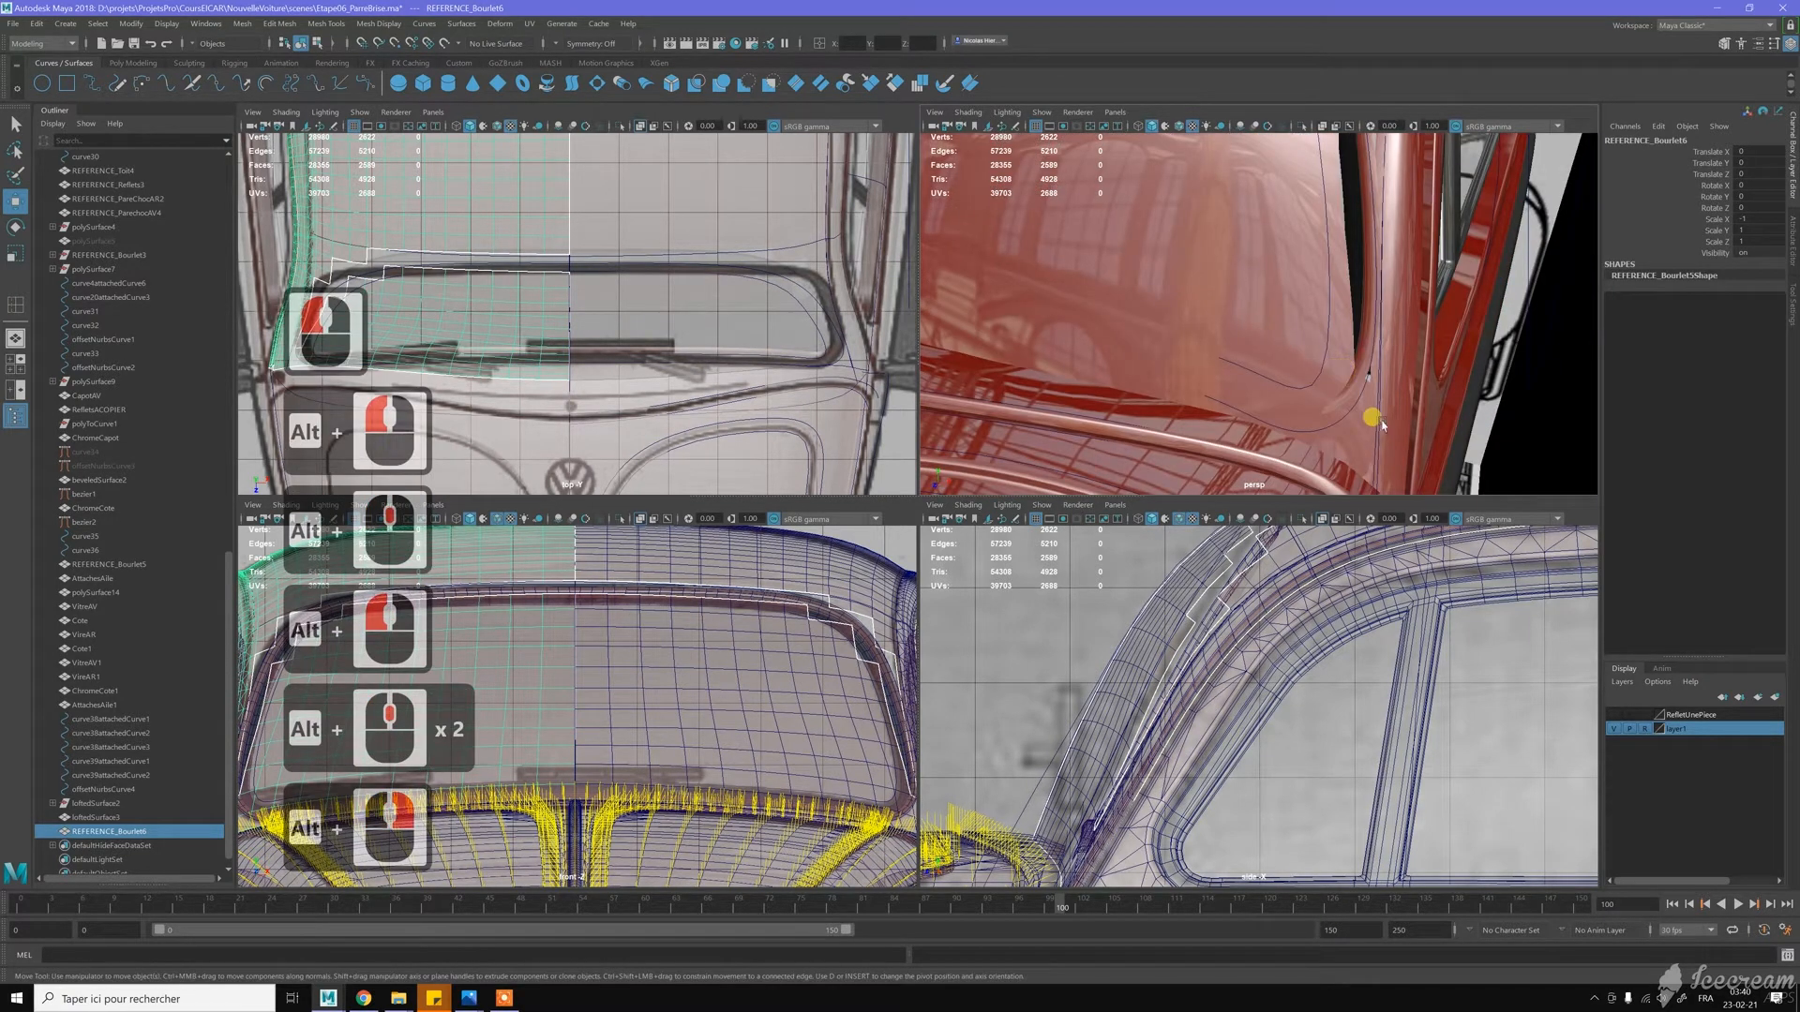
{"action": "left_click", "coordinate": [1360, 365]}
{"action": "left_click", "coordinate": [1364, 450], "text": "shift"}
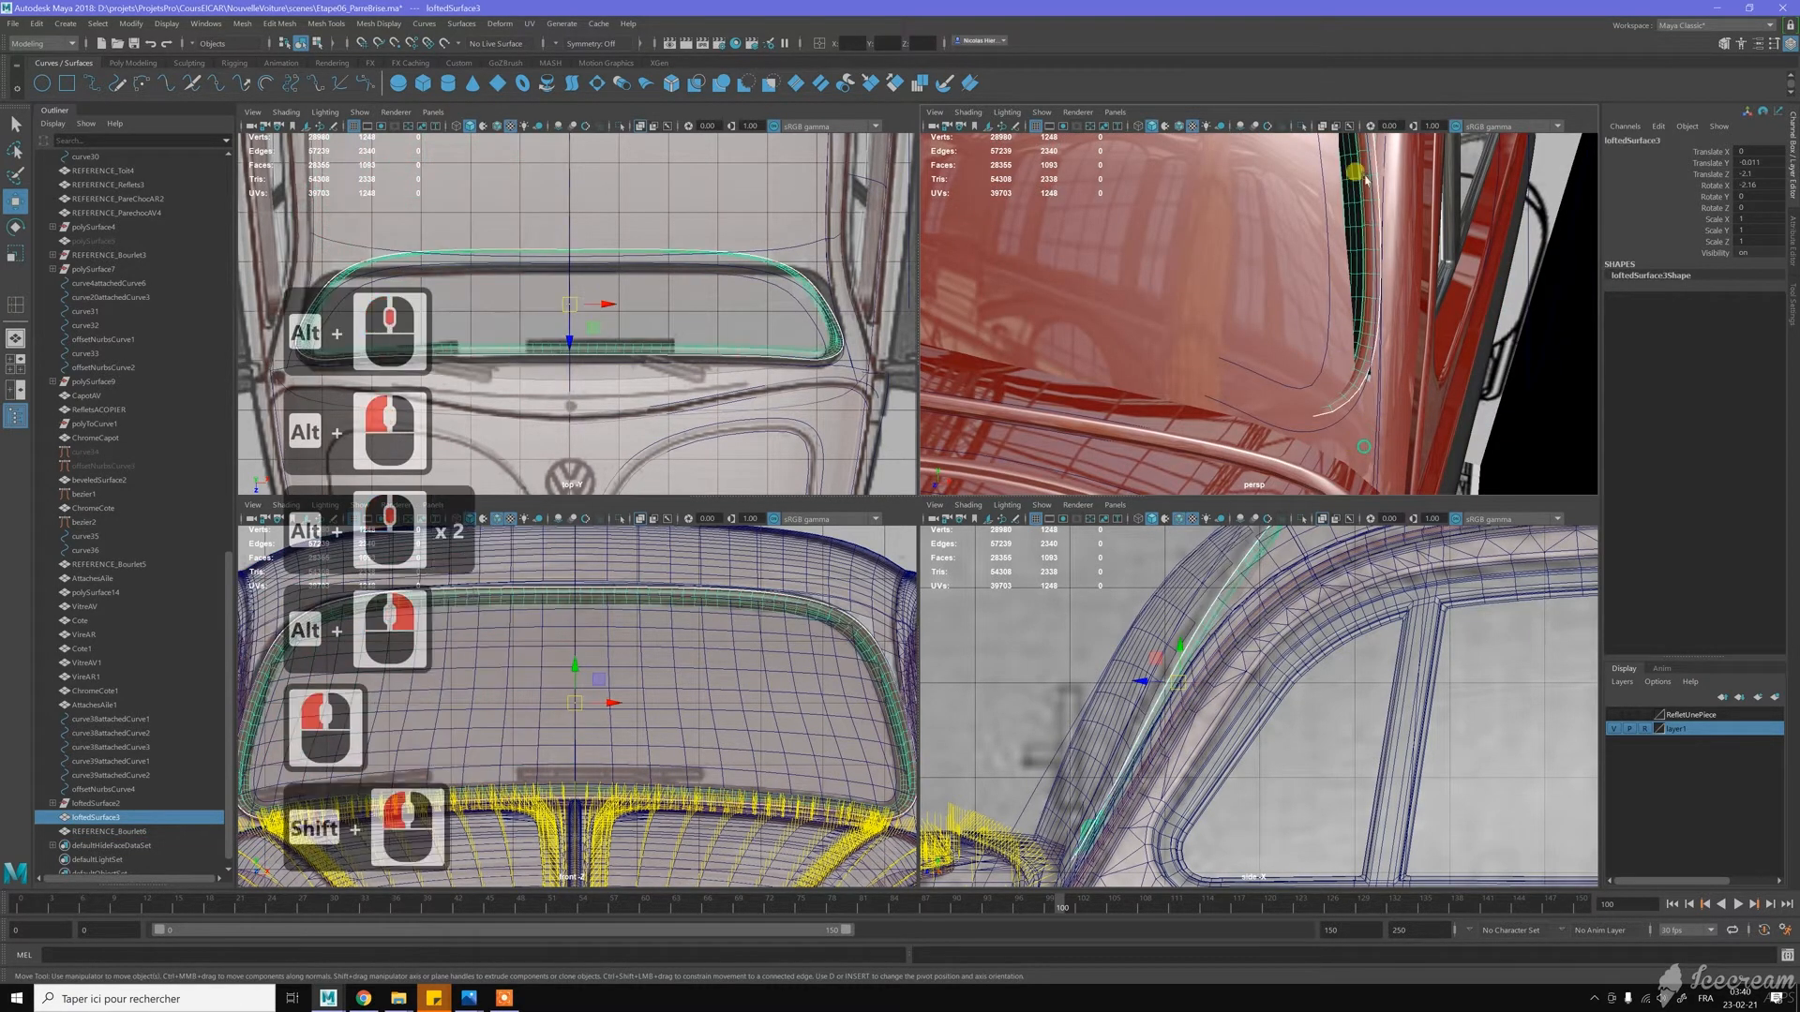
{"action": "left_click", "coordinate": [1304, 126]}
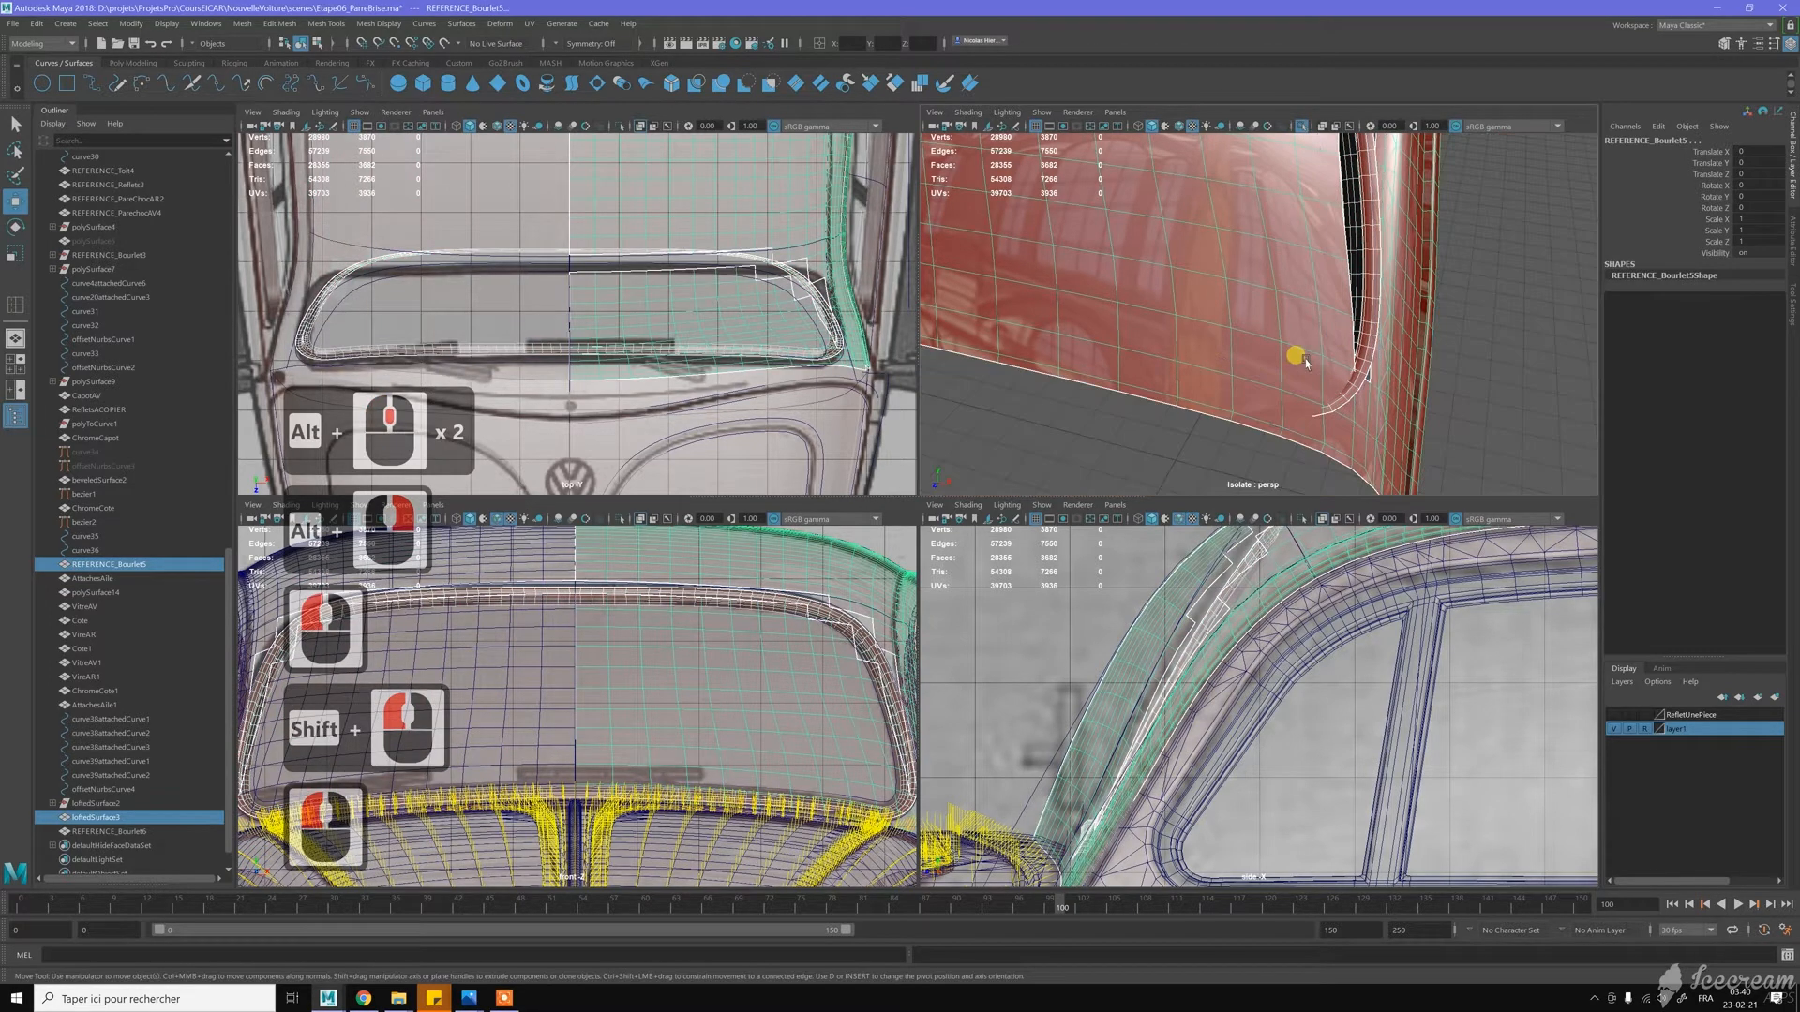
{"action": "key", "text": "space"}
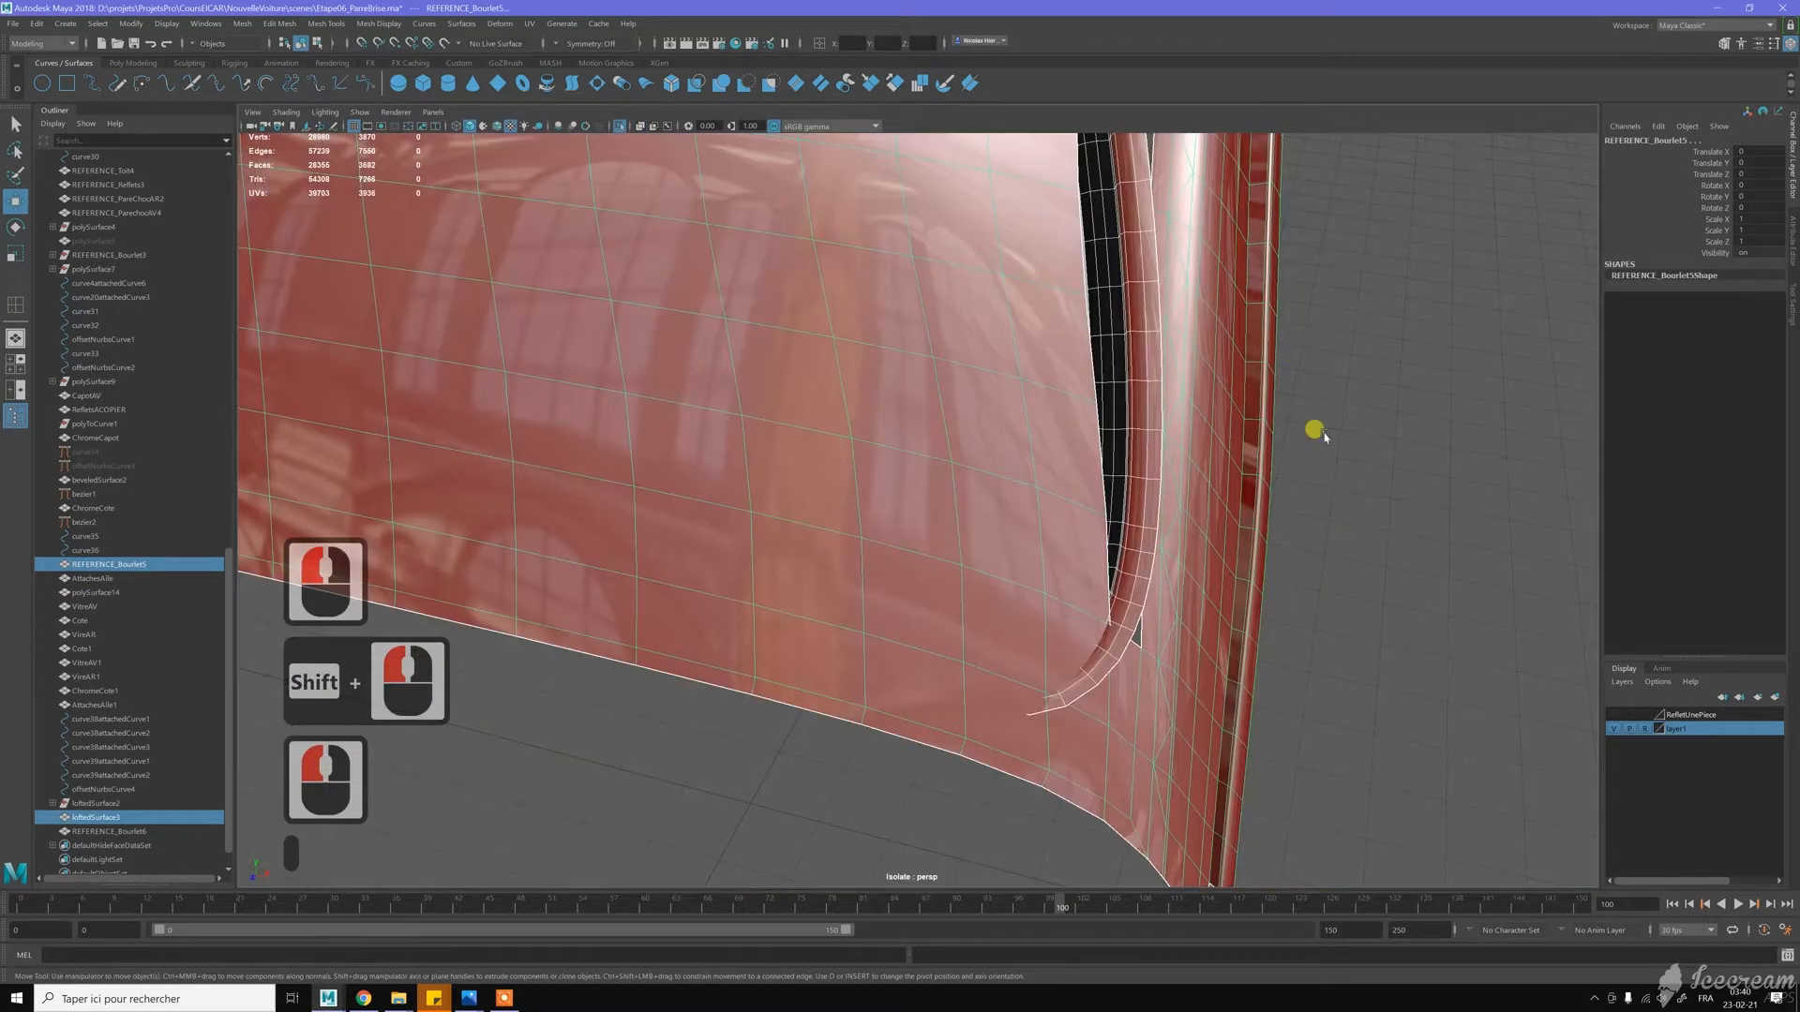
Delete the roof faces crossed by the windshield frame at the lower outer corner of the opening
{"action": "middle_click_drag", "start_coordinate": [1314, 430], "coordinate": [1365, 350], "text": "alt"}
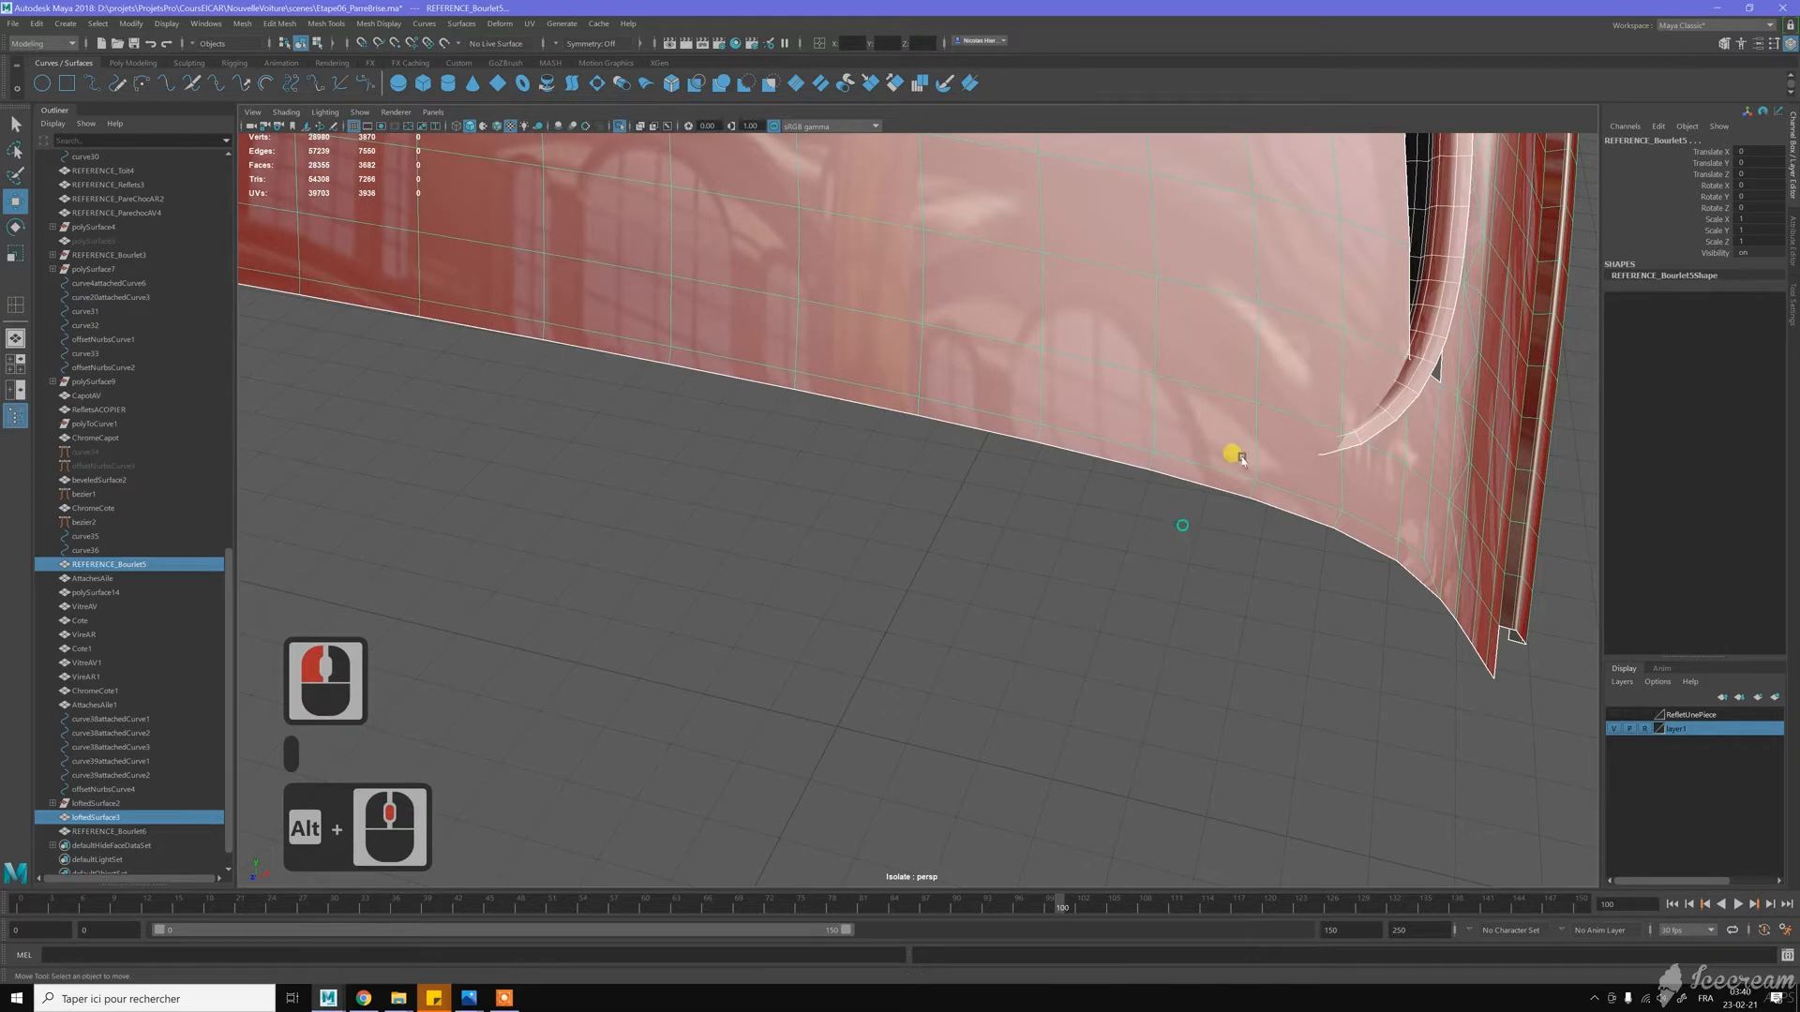
{"action": "left_click", "coordinate": [1346, 341]}
{"action": "right_click_drag", "start_coordinate": [1357, 343], "coordinate": [1357, 381]}
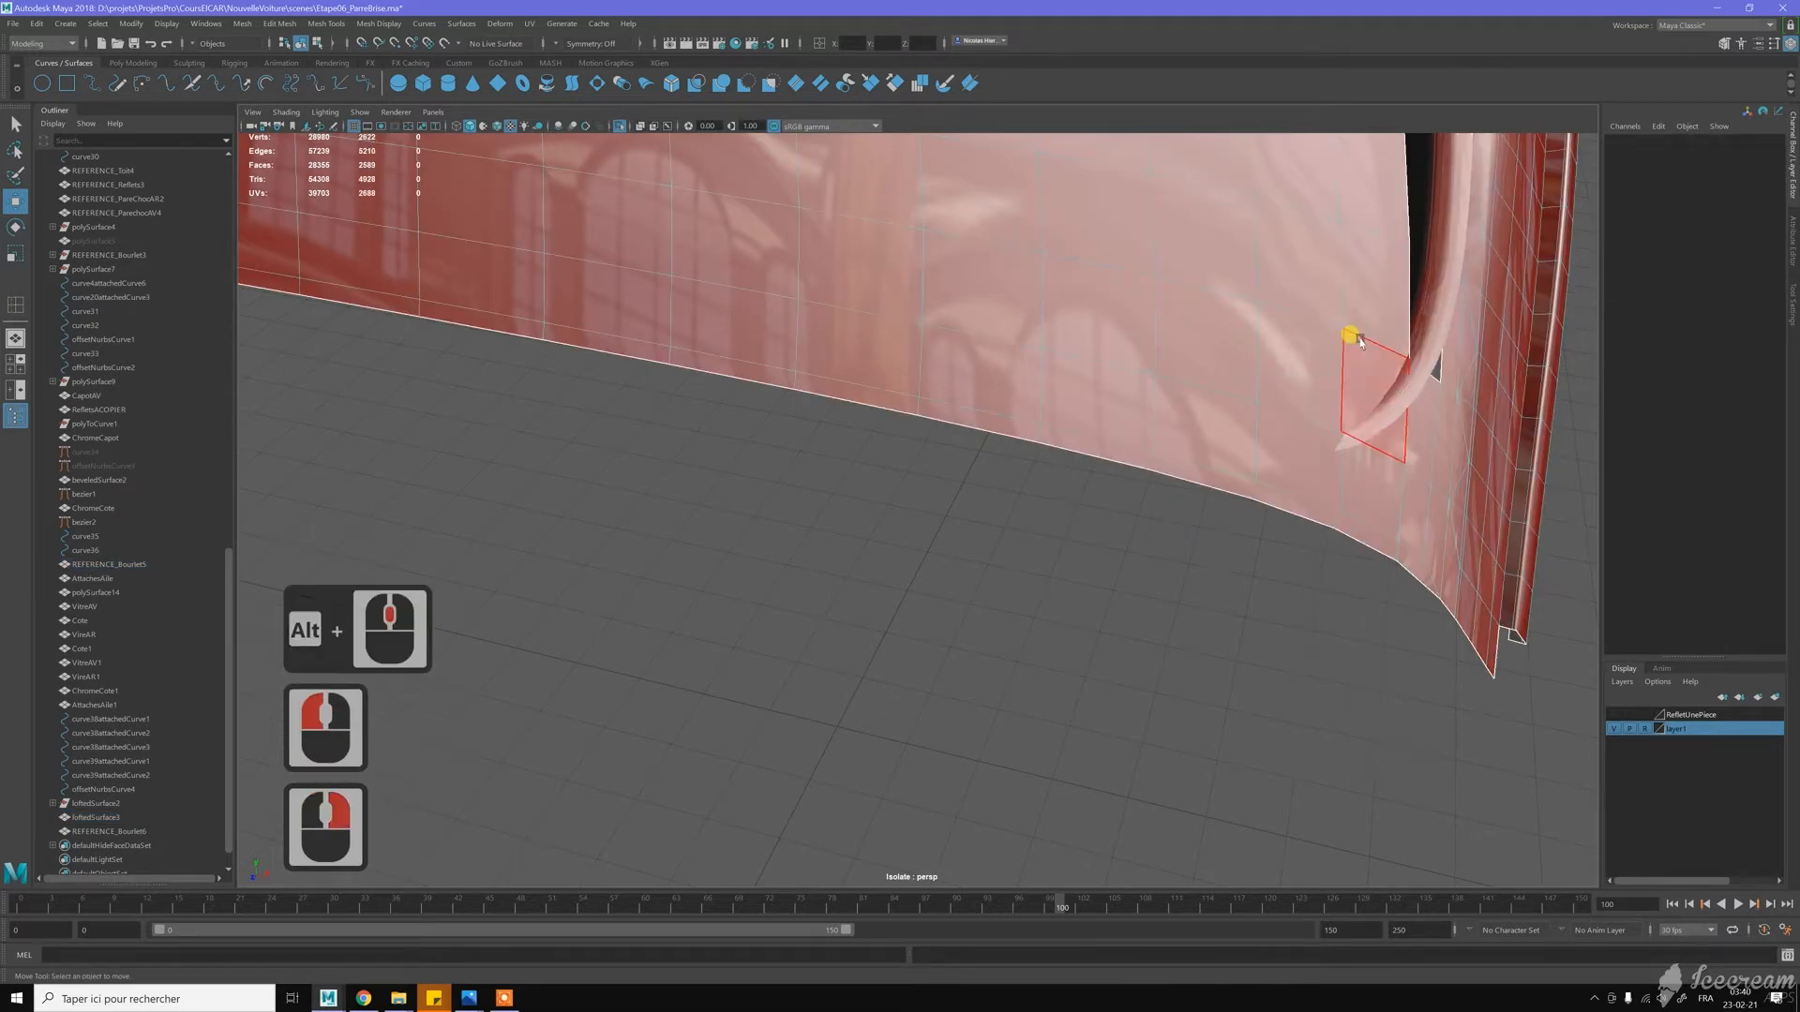
{"action": "left_click", "coordinate": [1367, 360]}
{"action": "middle_click_drag", "start_coordinate": [1367, 360], "coordinate": [1297, 333], "text": "alt"}
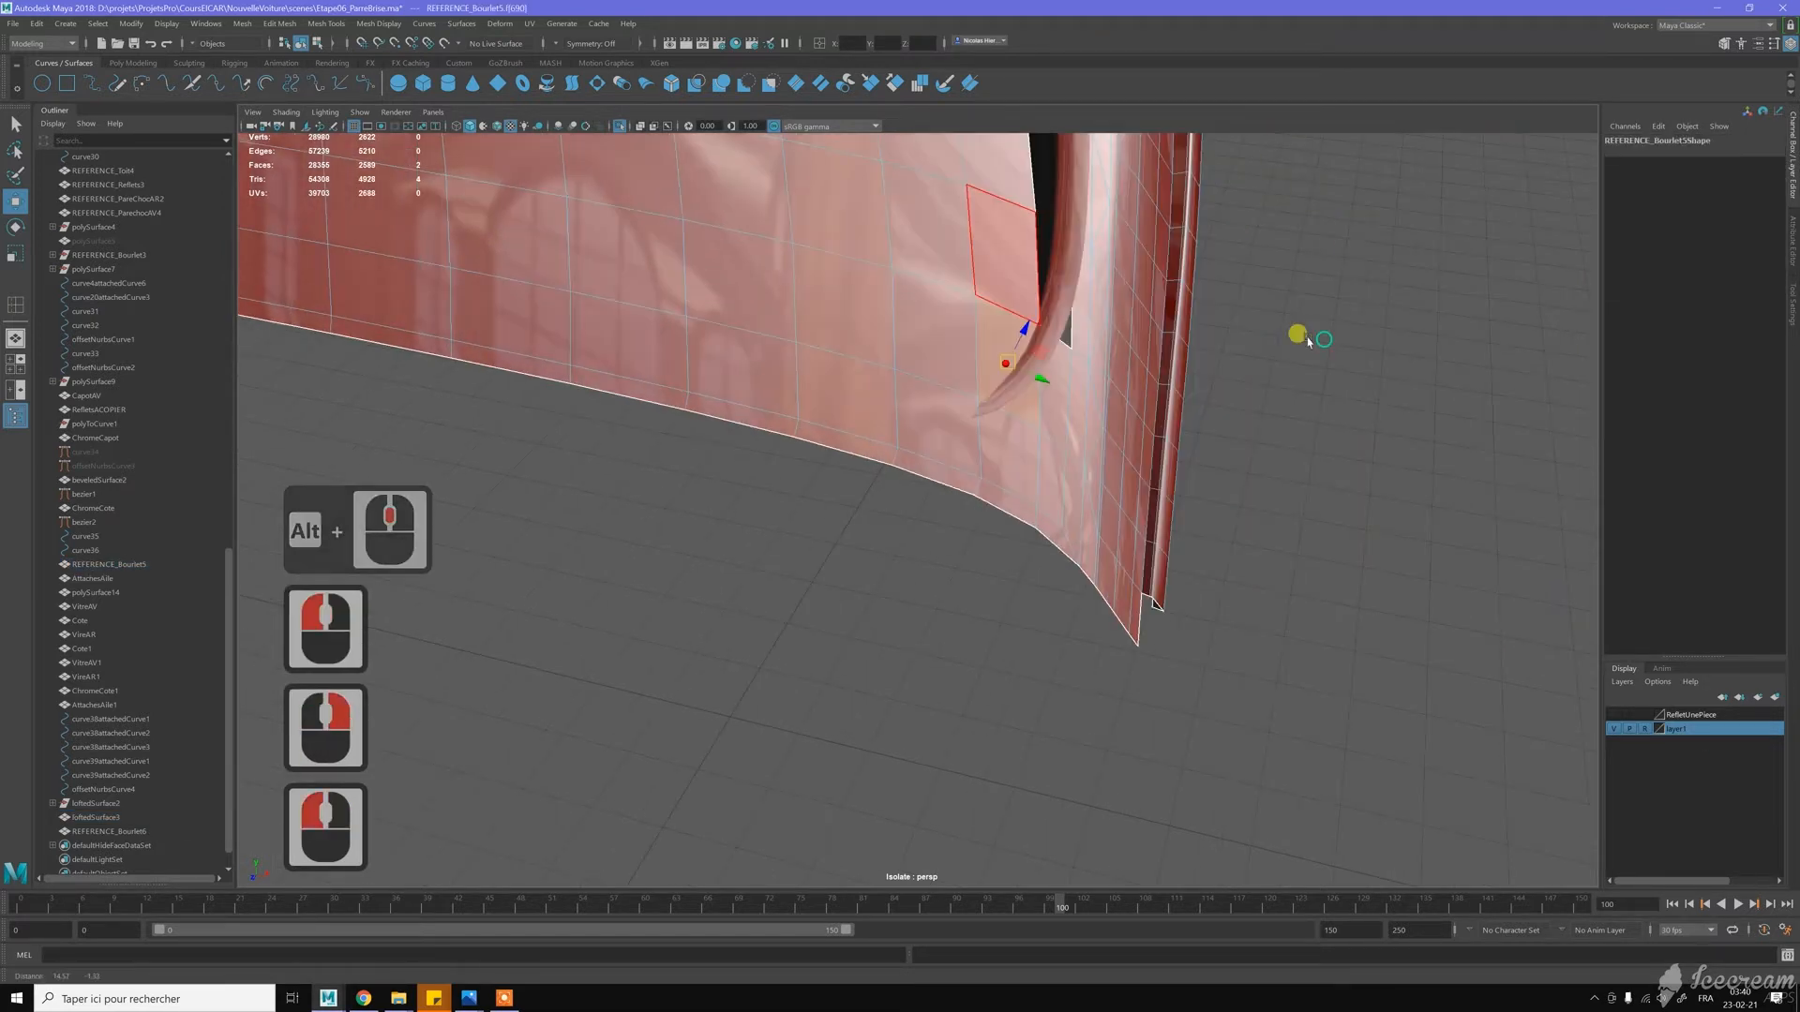
{"action": "left_click", "coordinate": [1059, 373], "text": "shift"}
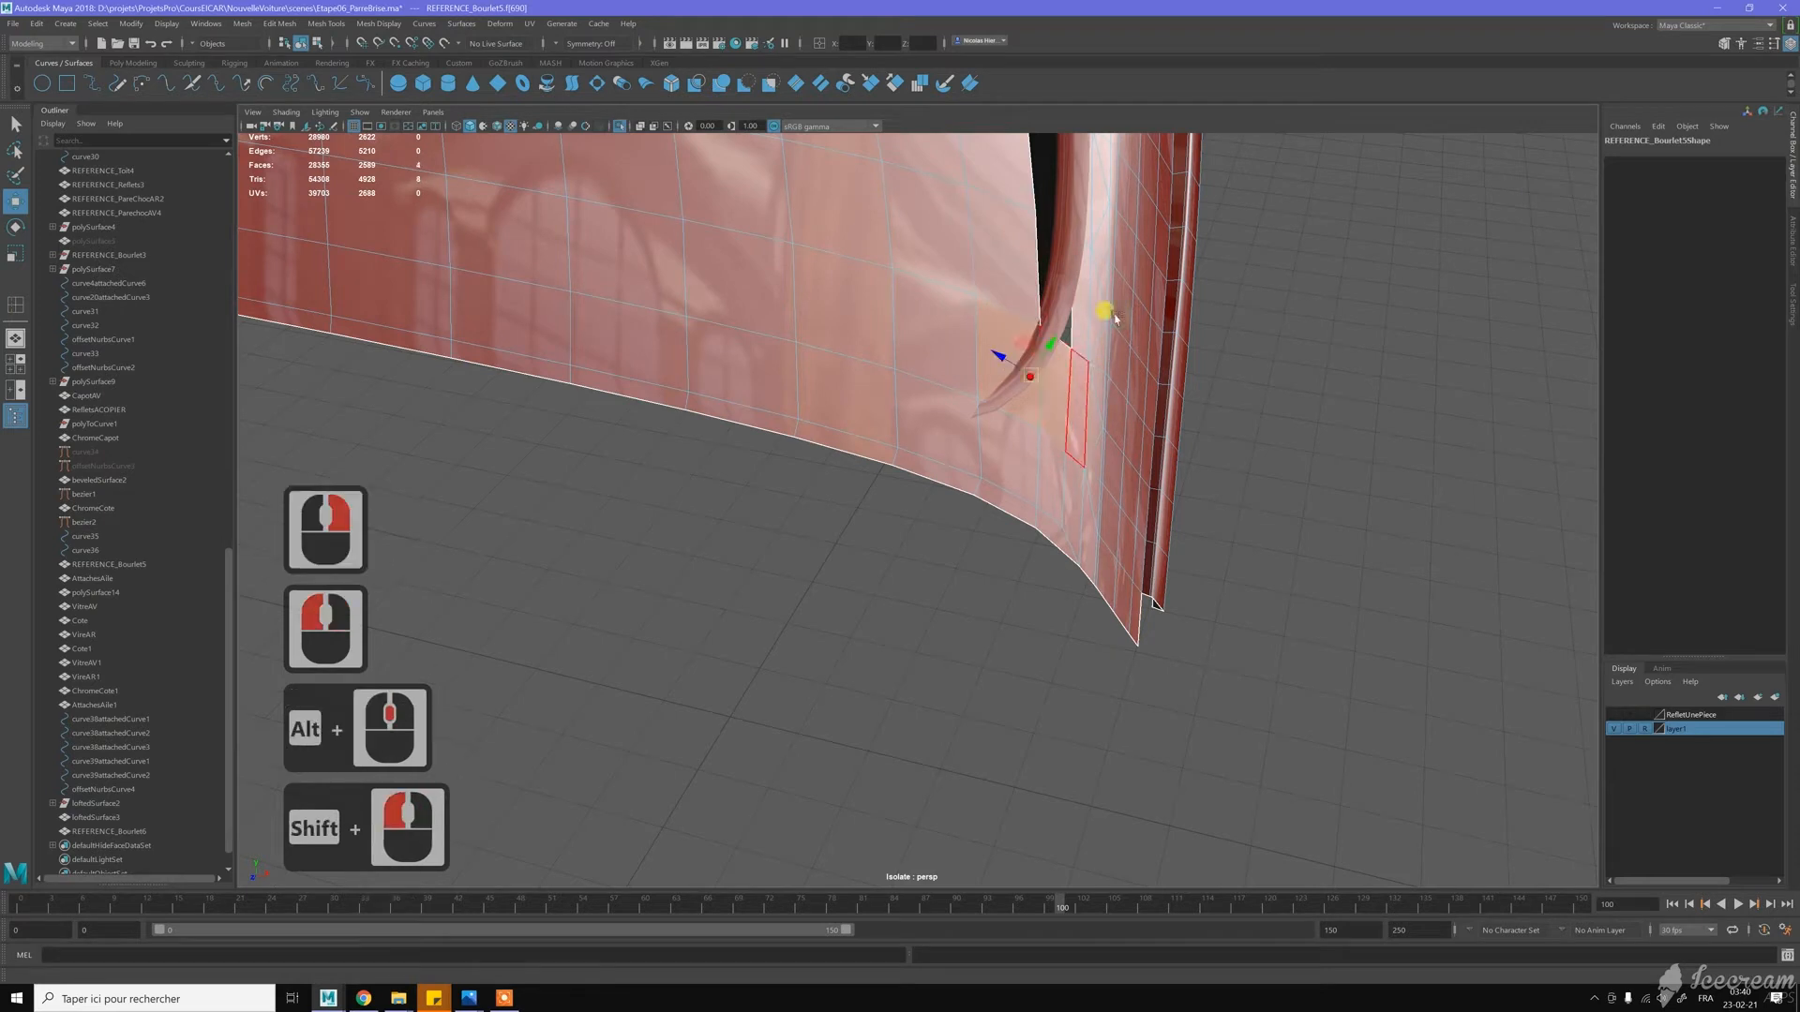
{"action": "key", "text": "Delete"}
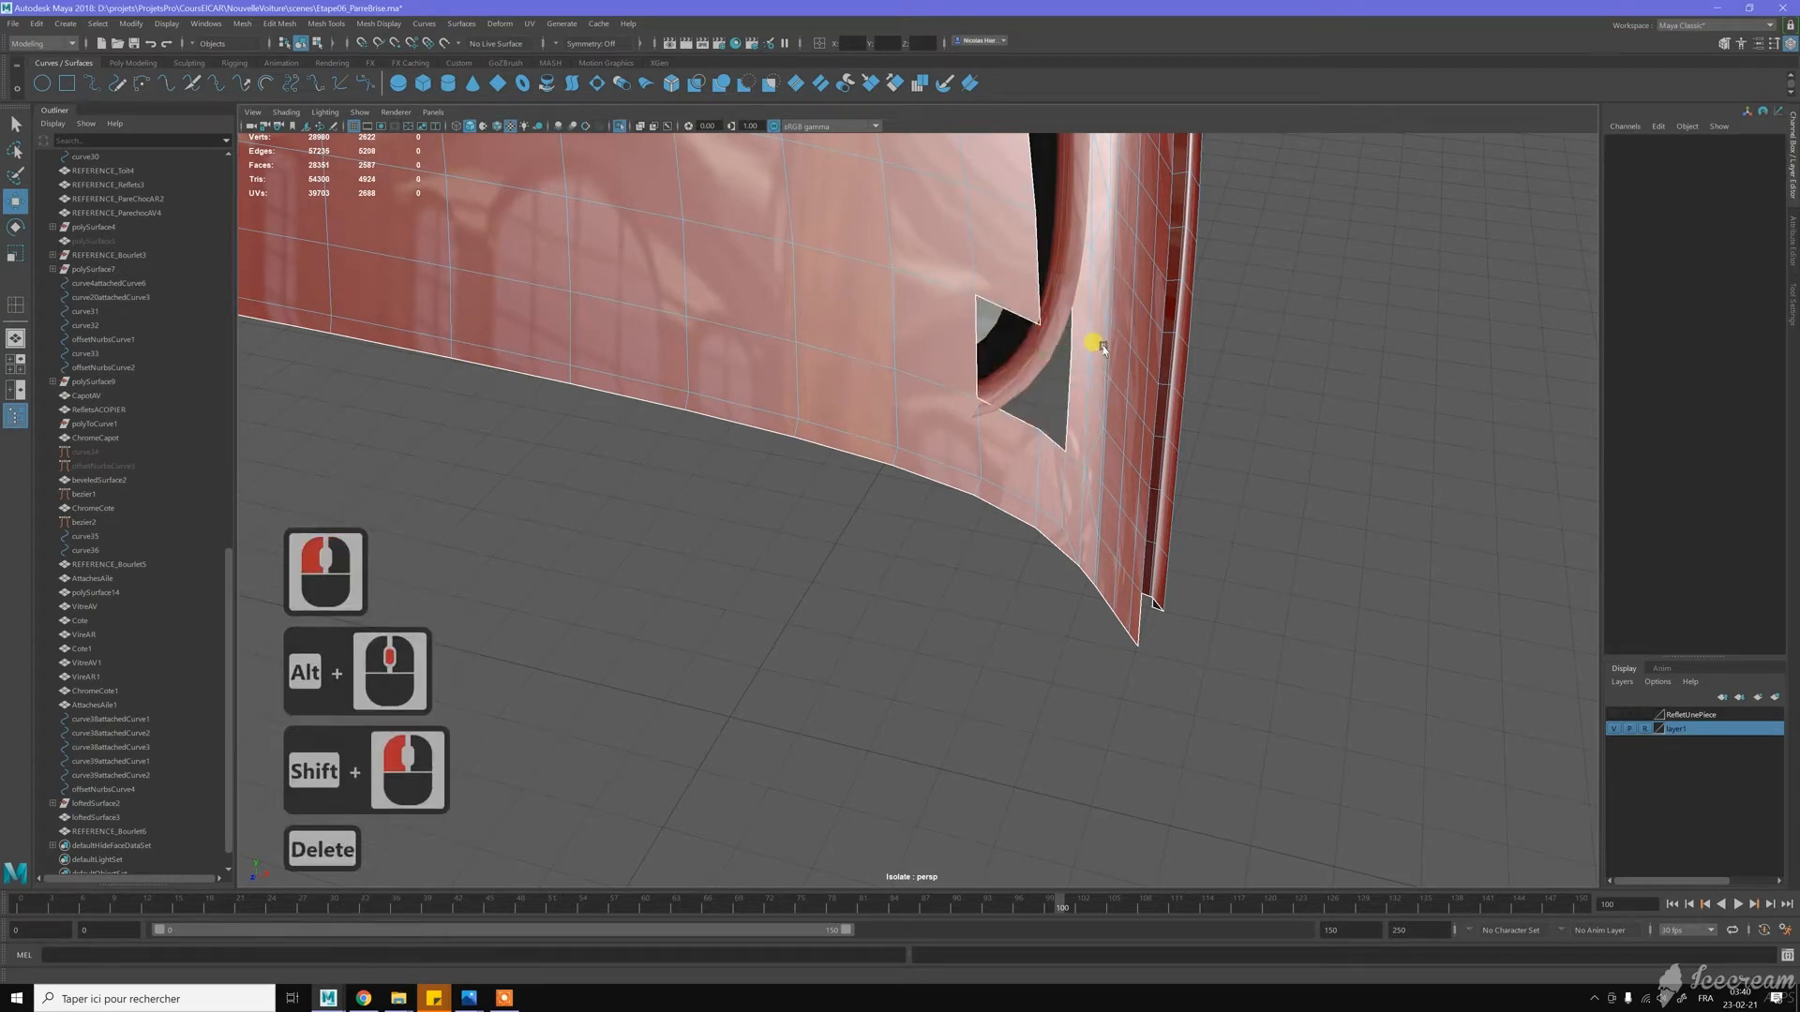
Leave face editing on the roof half and bring the rest of the car back into view
{"action": "scroll", "coordinate": [1008, 406], "scroll_direction": "down", "scroll_amount": 3}
{"action": "scroll", "coordinate": [1012, 408], "scroll_direction": "down", "scroll_amount": 1}
{"action": "left_click_drag", "start_coordinate": [947, 435], "coordinate": [780, 378], "text": "alt"}
{"action": "middle_click_drag", "start_coordinate": [818, 389], "coordinate": [1109, 477], "text": "alt"}
{"action": "left_click_drag", "start_coordinate": [1108, 477], "coordinate": [950, 428], "text": "alt"}
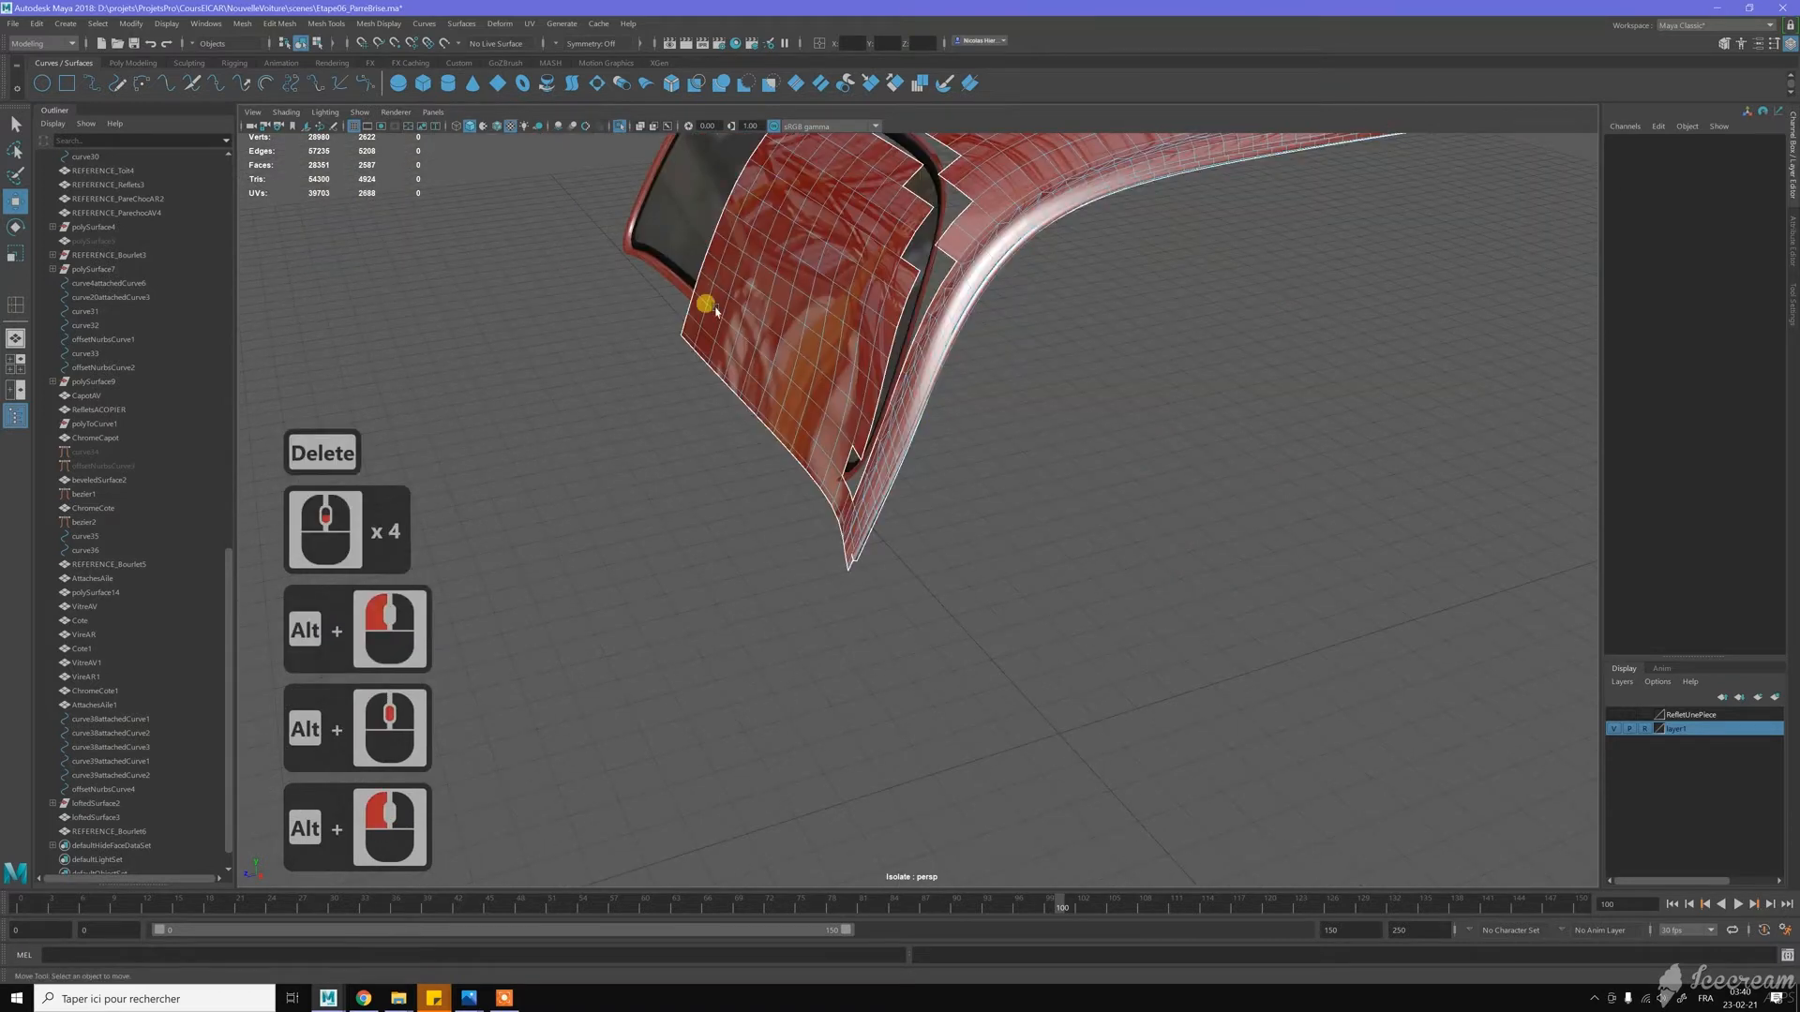
{"action": "left_click_drag", "start_coordinate": [856, 390], "coordinate": [908, 378], "text": "alt"}
{"action": "middle_click_drag", "start_coordinate": [909, 378], "coordinate": [974, 434], "text": "alt"}
{"action": "right_click_drag", "start_coordinate": [973, 434], "coordinate": [991, 446], "text": "alt"}
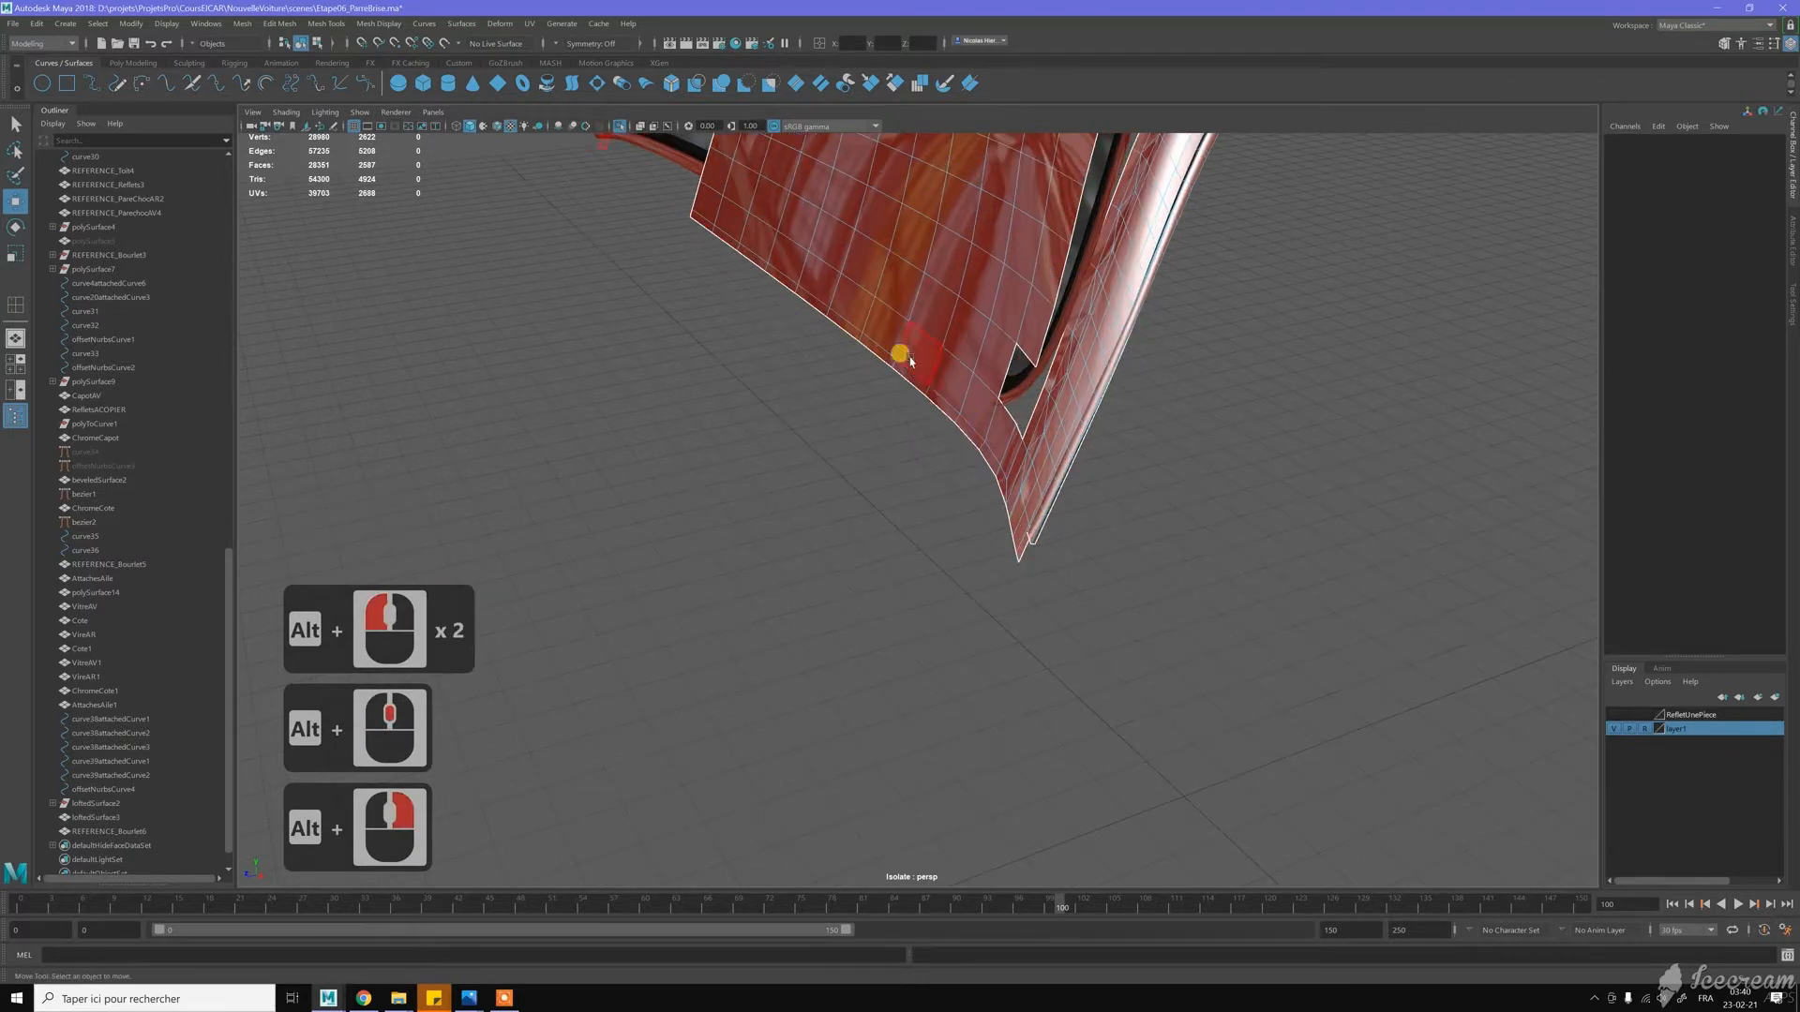
{"action": "key", "text": "w"}
{"action": "right_click_drag", "start_coordinate": [919, 334], "coordinate": [838, 424]}
{"action": "left_click", "coordinate": [837, 424]}
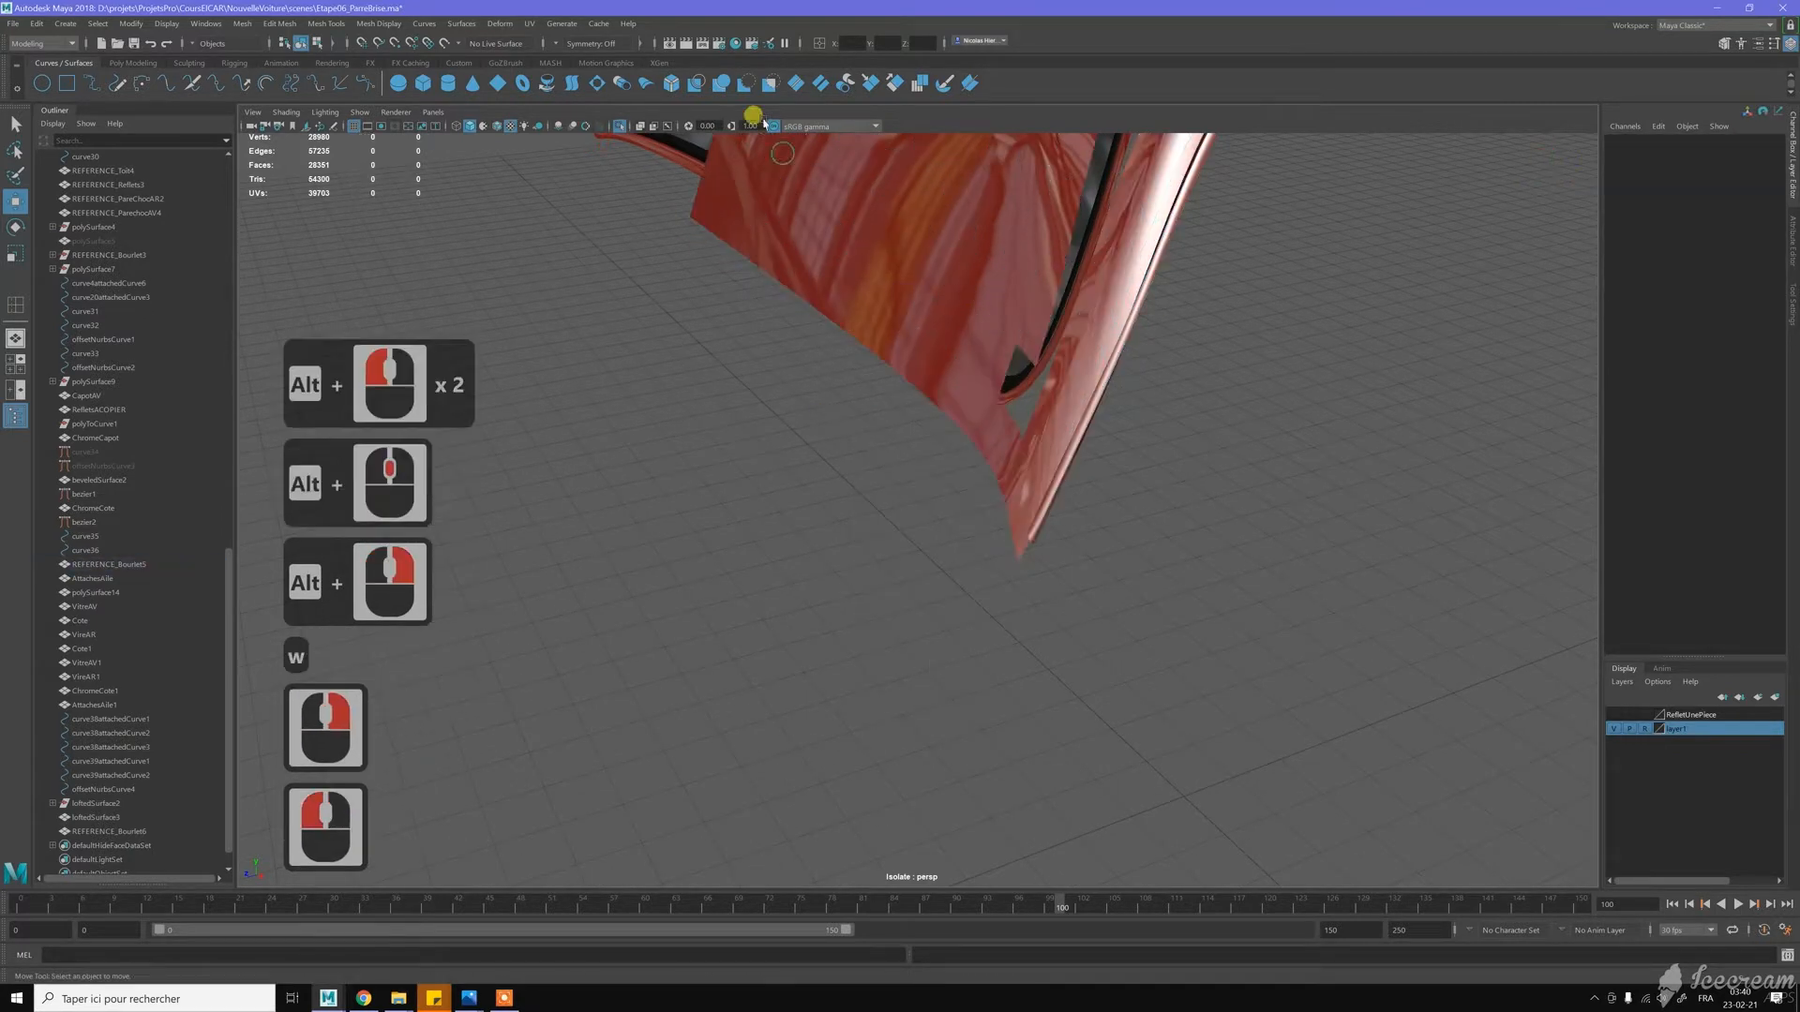
{"action": "left_click", "coordinate": [620, 126]}
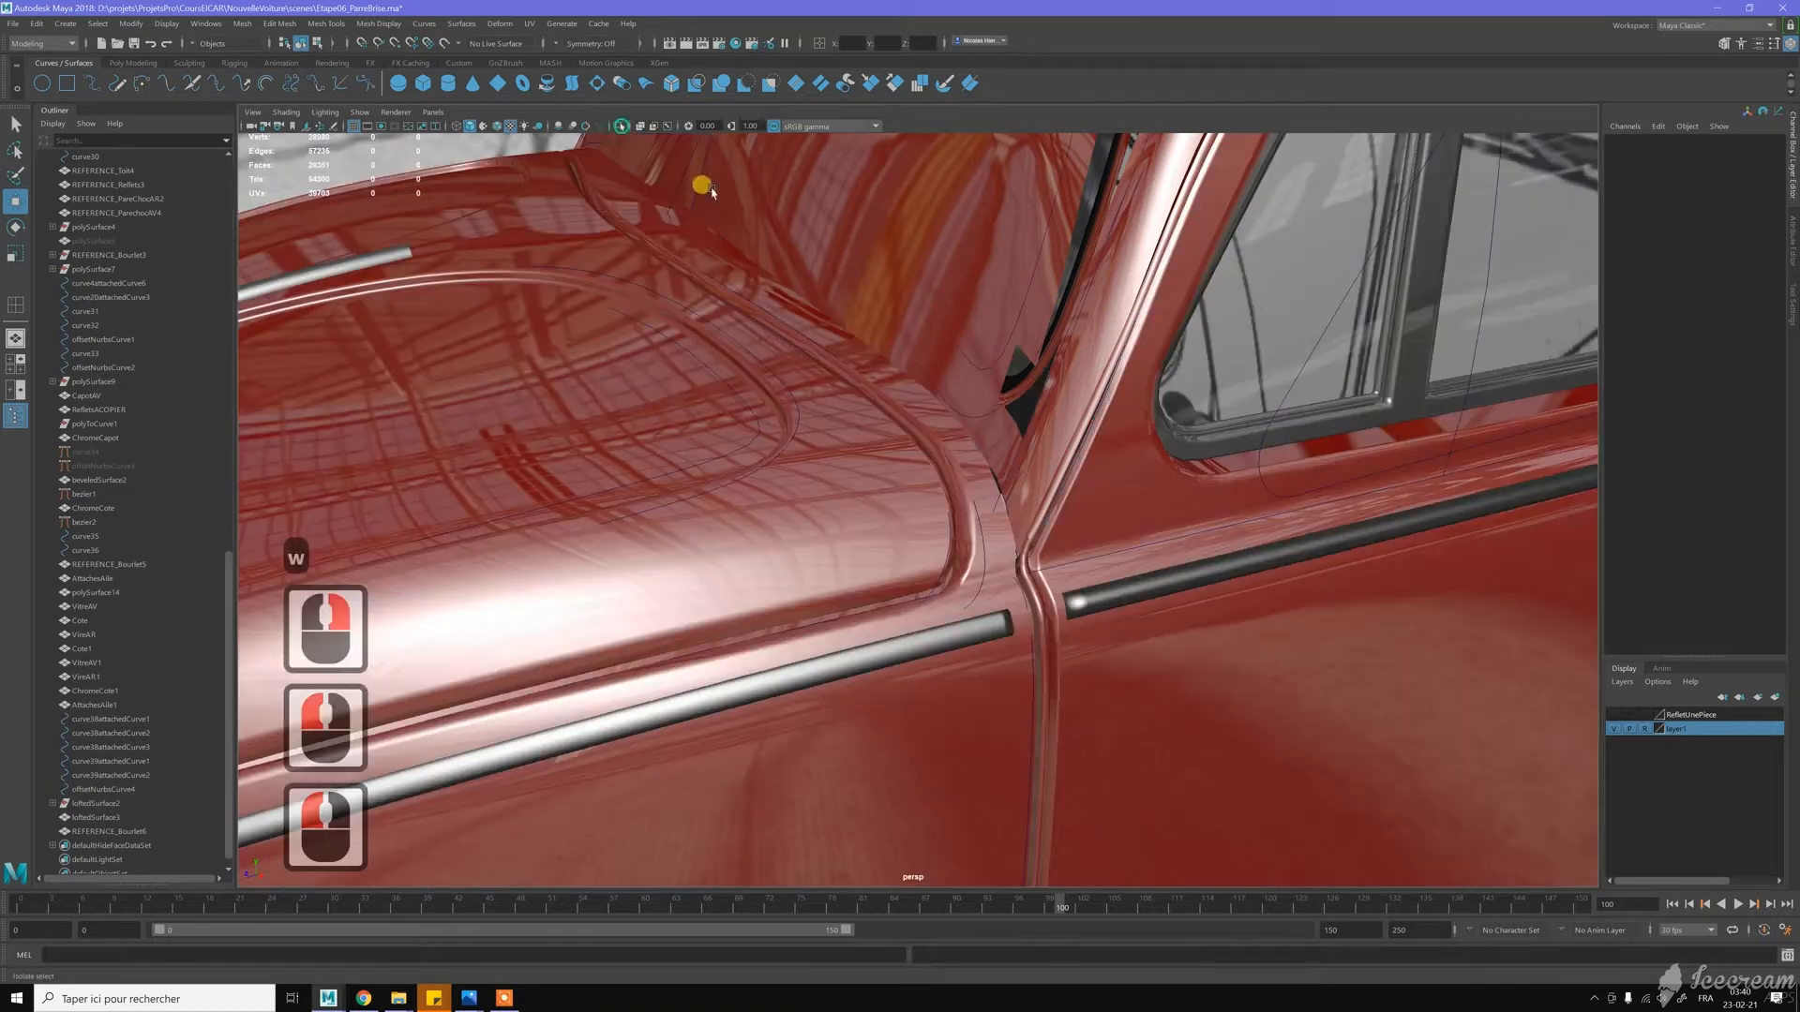
Select the roof half and examine how its lower front edge meets the hood and the door pillar
{"action": "double_click", "coordinate": [813, 260]}
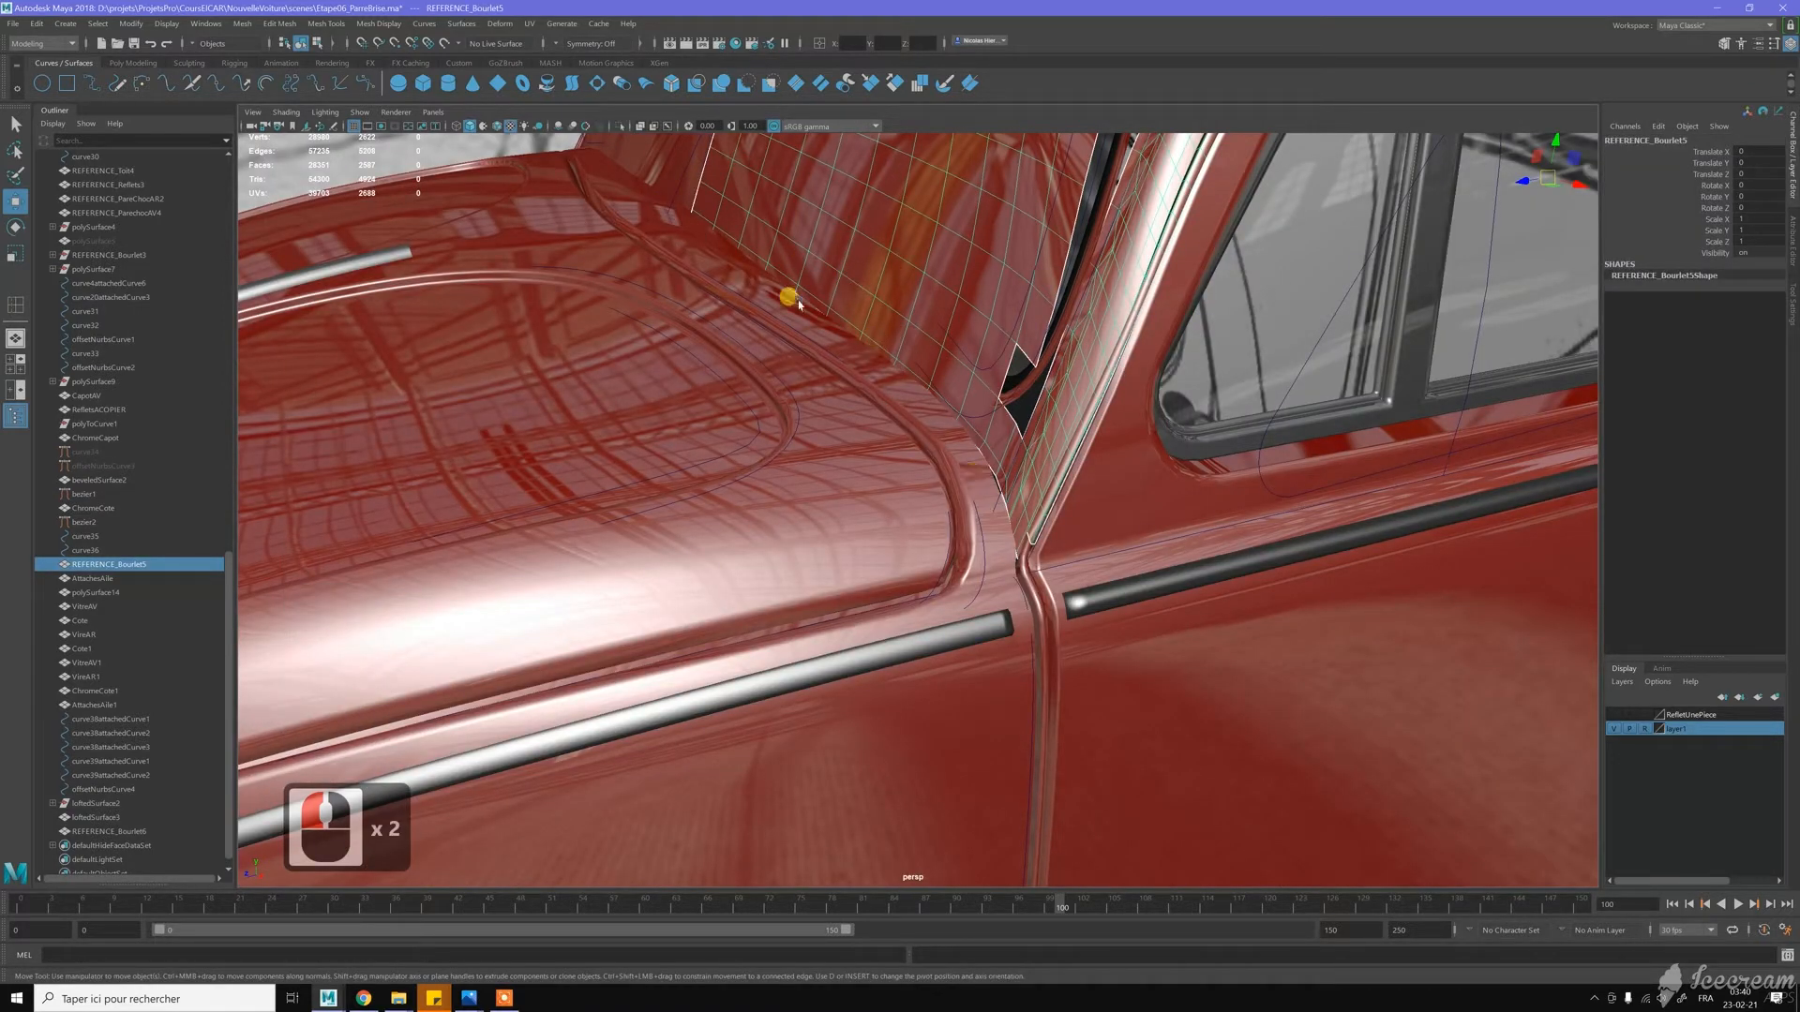
{"action": "middle_click_drag", "start_coordinate": [866, 301], "coordinate": [977, 389], "text": "alt"}
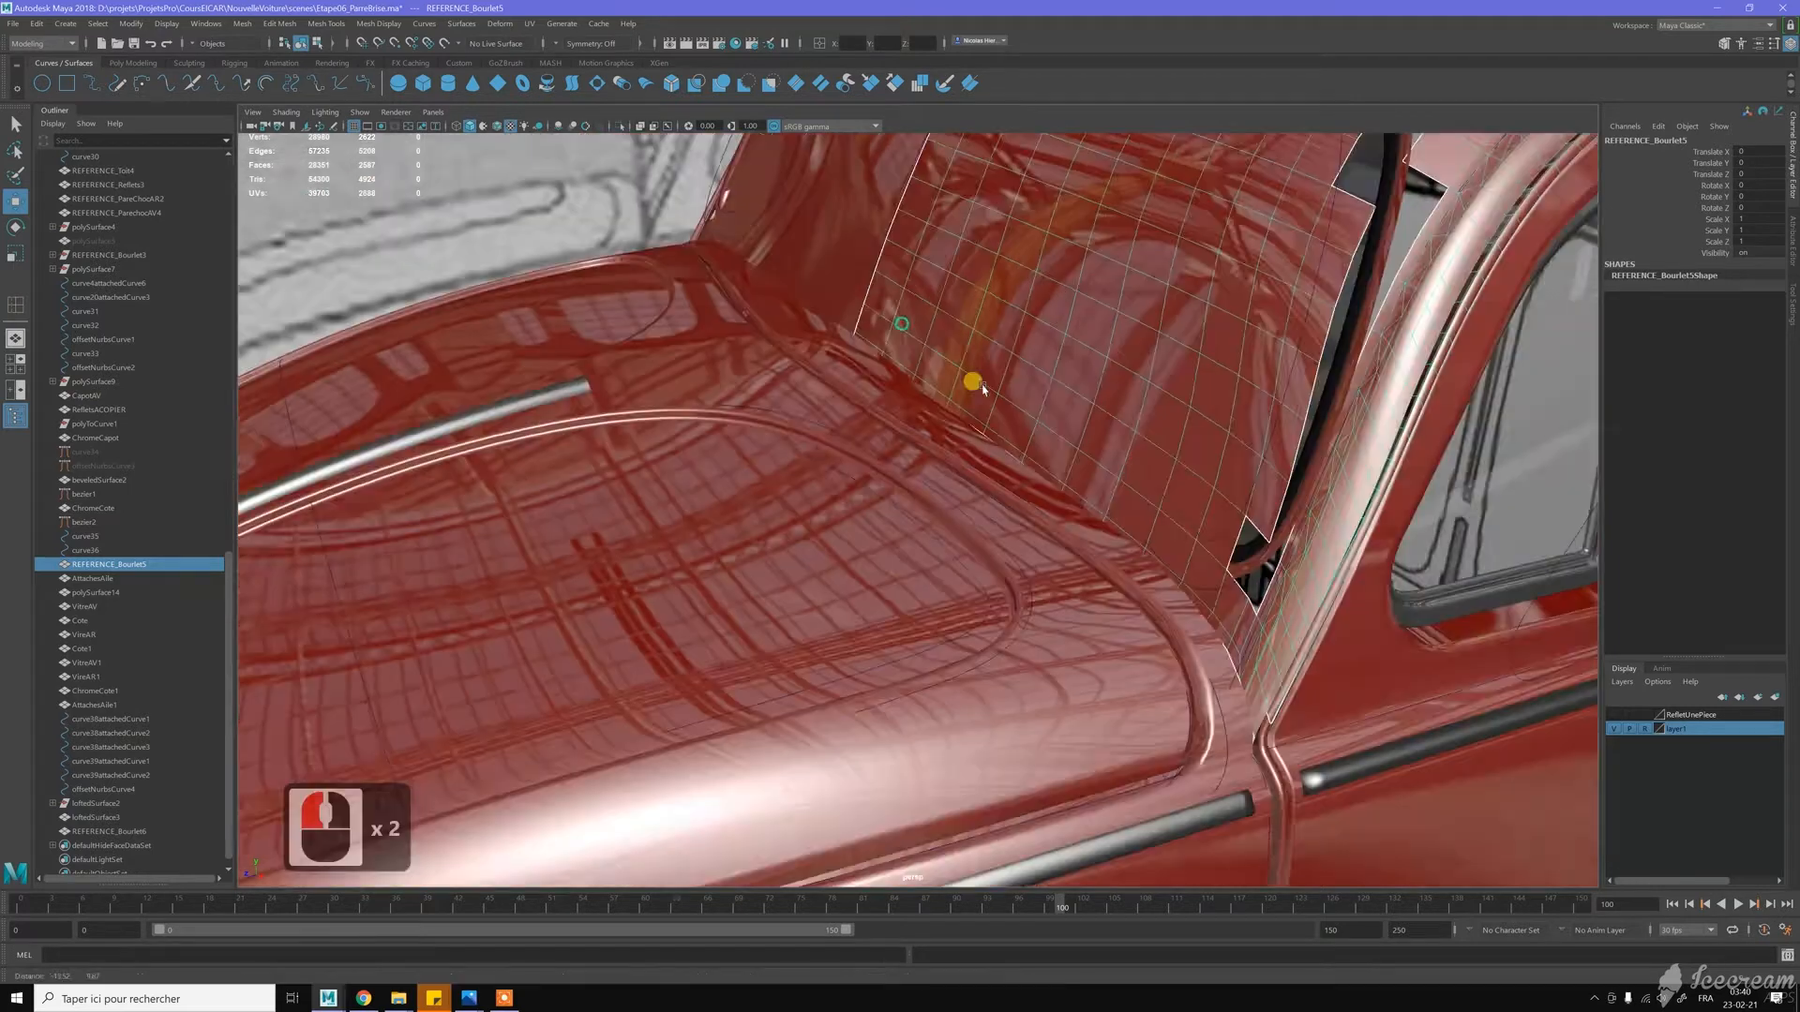
{"action": "left_click_drag", "start_coordinate": [977, 389], "coordinate": [799, 342], "text": "alt"}
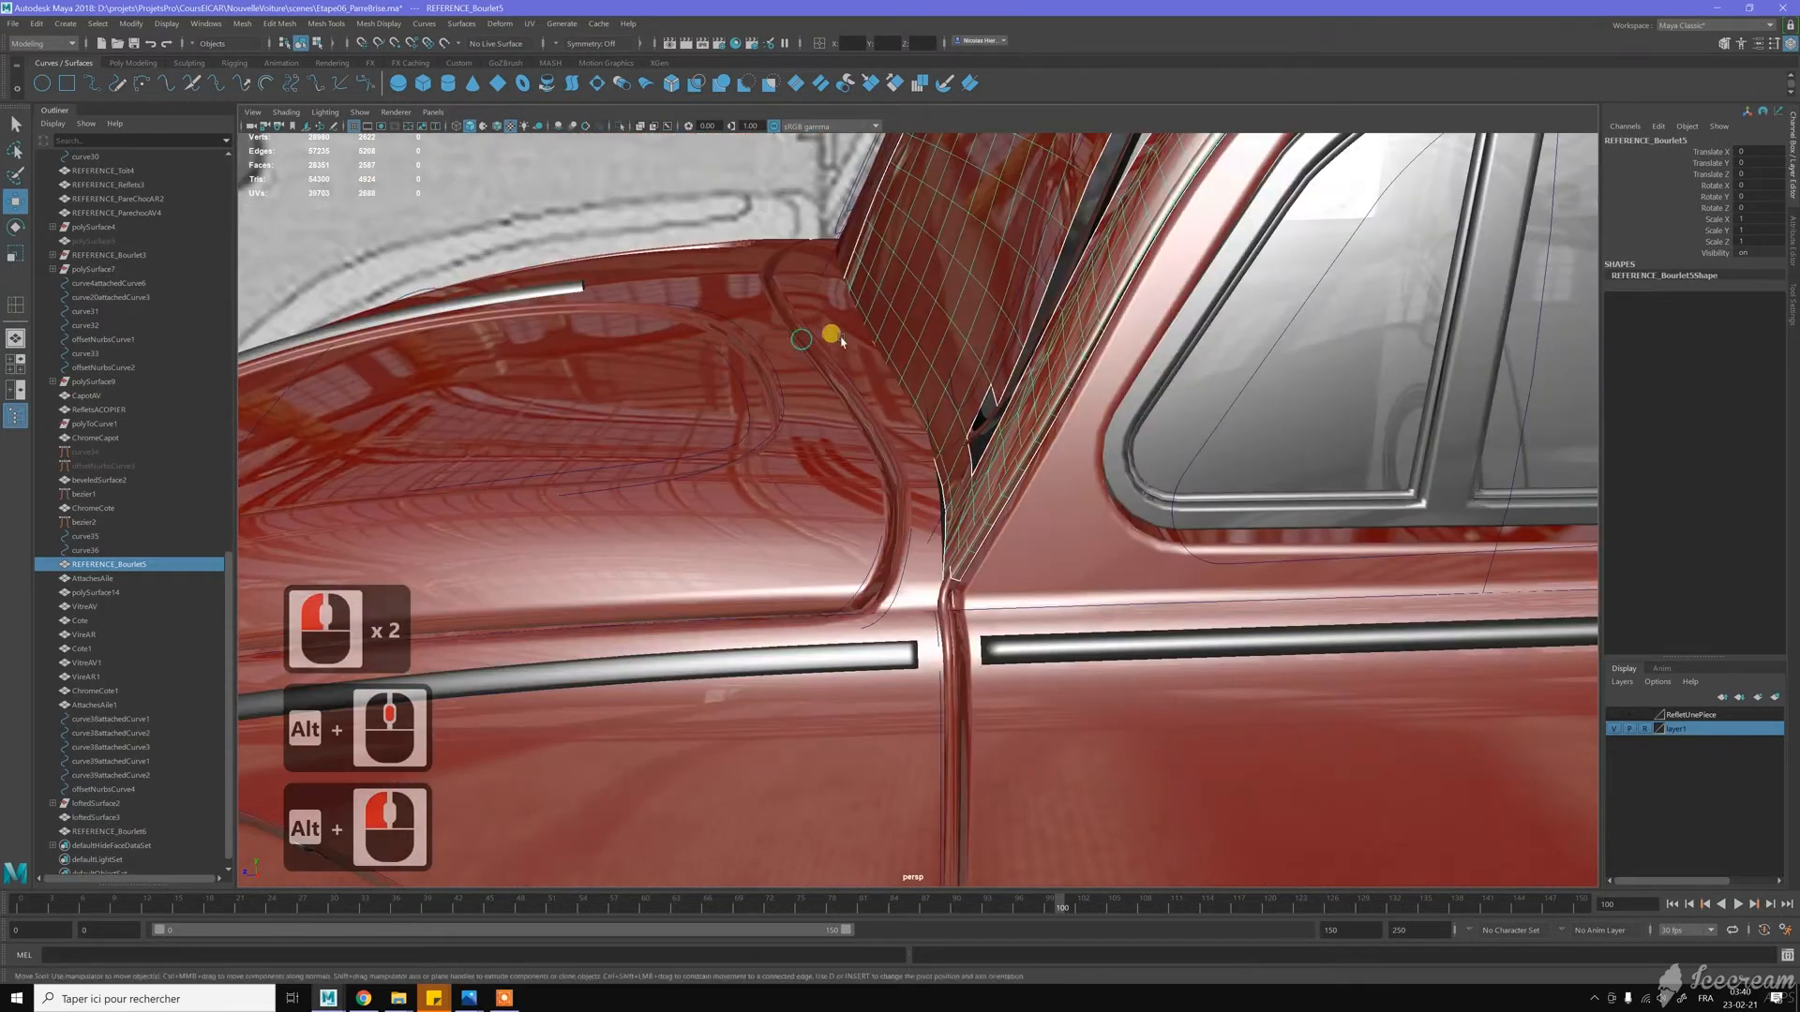
{"action": "middle_click_drag", "start_coordinate": [799, 342], "coordinate": [864, 390], "text": "alt"}
{"action": "right_click_drag", "start_coordinate": [863, 390], "coordinate": [976, 580], "text": "alt"}
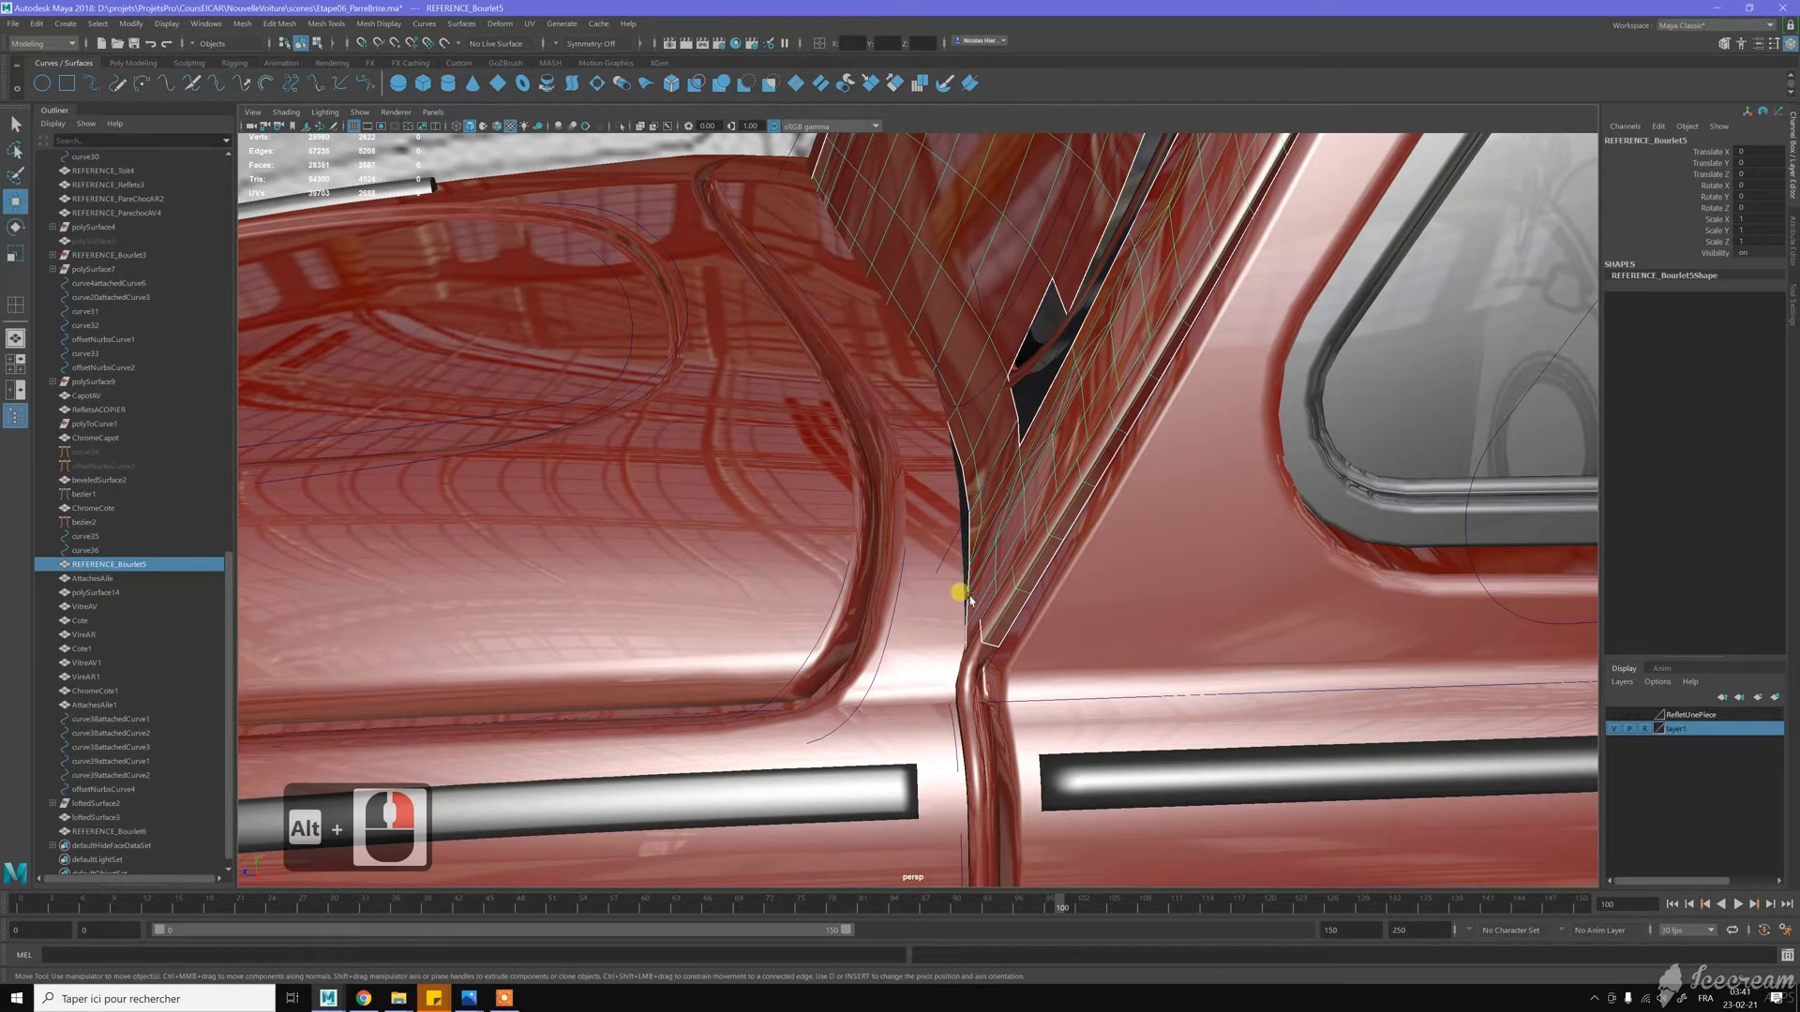
{"action": "right_click_drag", "start_coordinate": [975, 465], "coordinate": [924, 459], "text": "alt"}
{"action": "left_click_drag", "start_coordinate": [923, 459], "coordinate": [1251, 478], "text": "alt"}
{"action": "middle_click_drag", "start_coordinate": [1250, 478], "coordinate": [1138, 434], "text": "alt"}
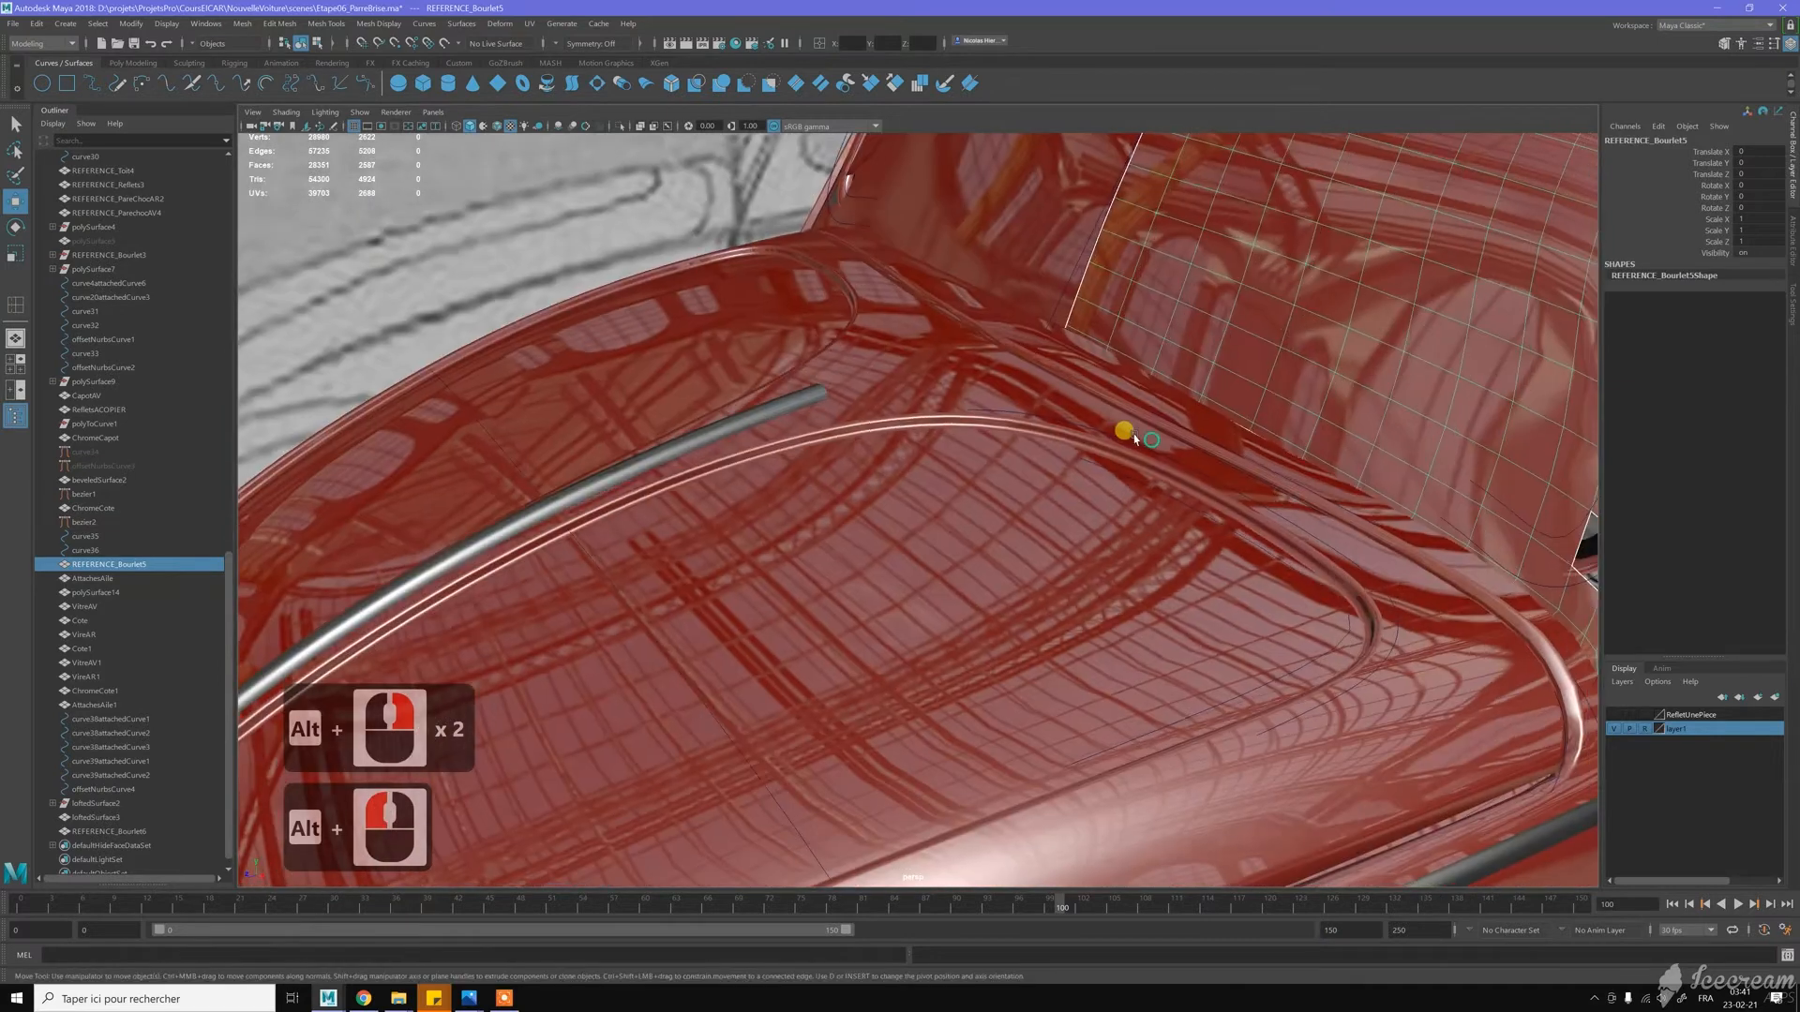
Isolate the roof half and select its lower front border edges from the centre line to the outer corner
{"action": "left_click", "coordinate": [619, 126]}
{"action": "right_click", "coordinate": [1083, 319]}
{"action": "left_click", "coordinate": [1076, 338]}
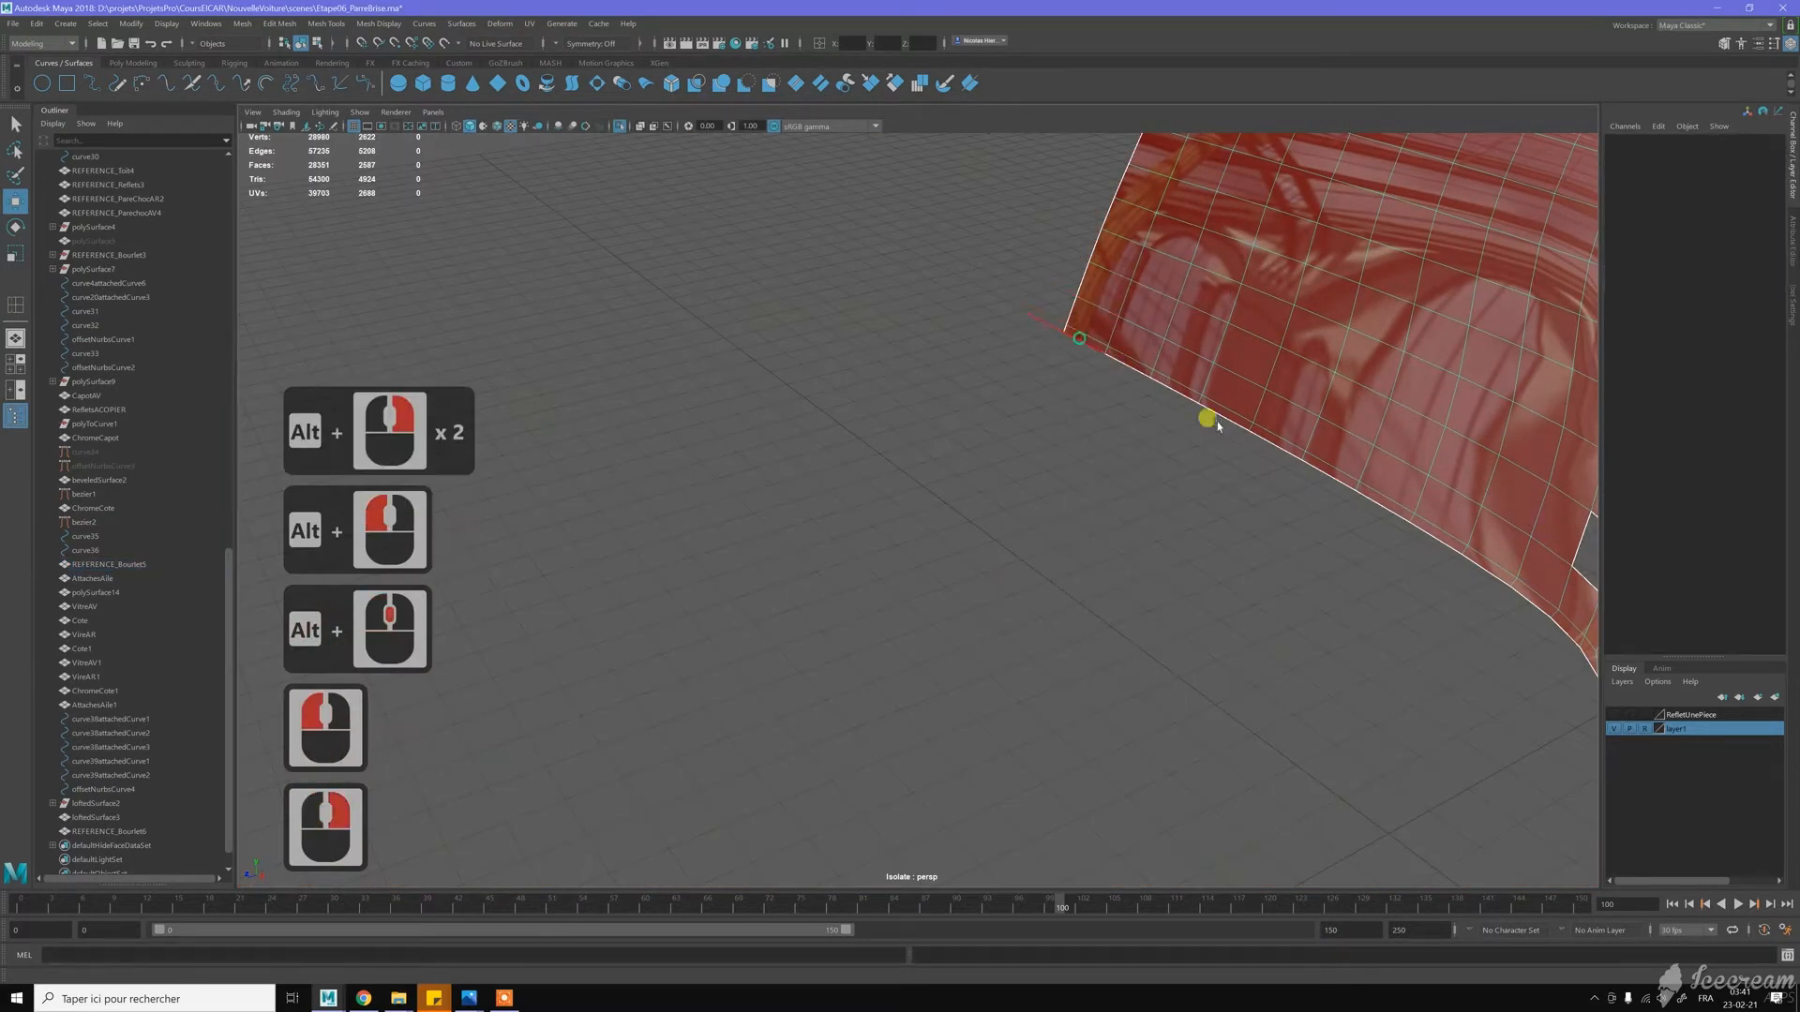
{"action": "middle_click_drag", "start_coordinate": [1284, 479], "coordinate": [1243, 513], "text": "alt"}
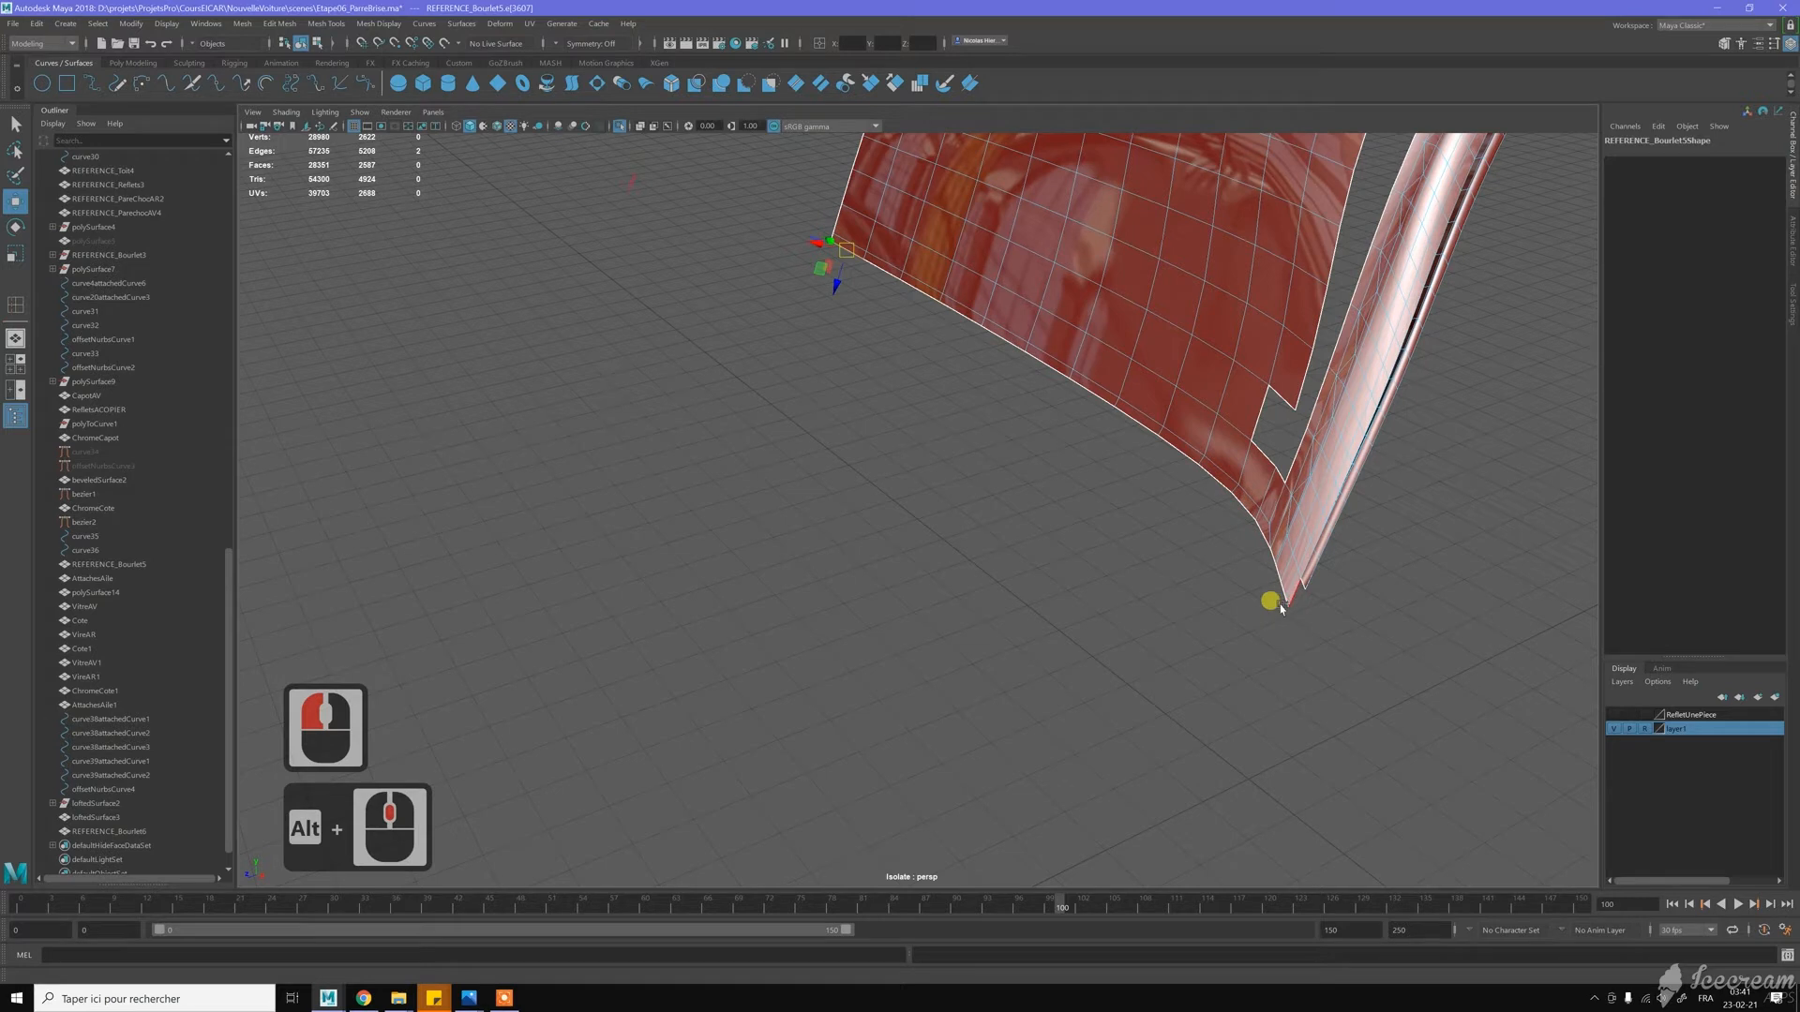
{"action": "double_click", "coordinate": [1275, 596], "text": "shift"}
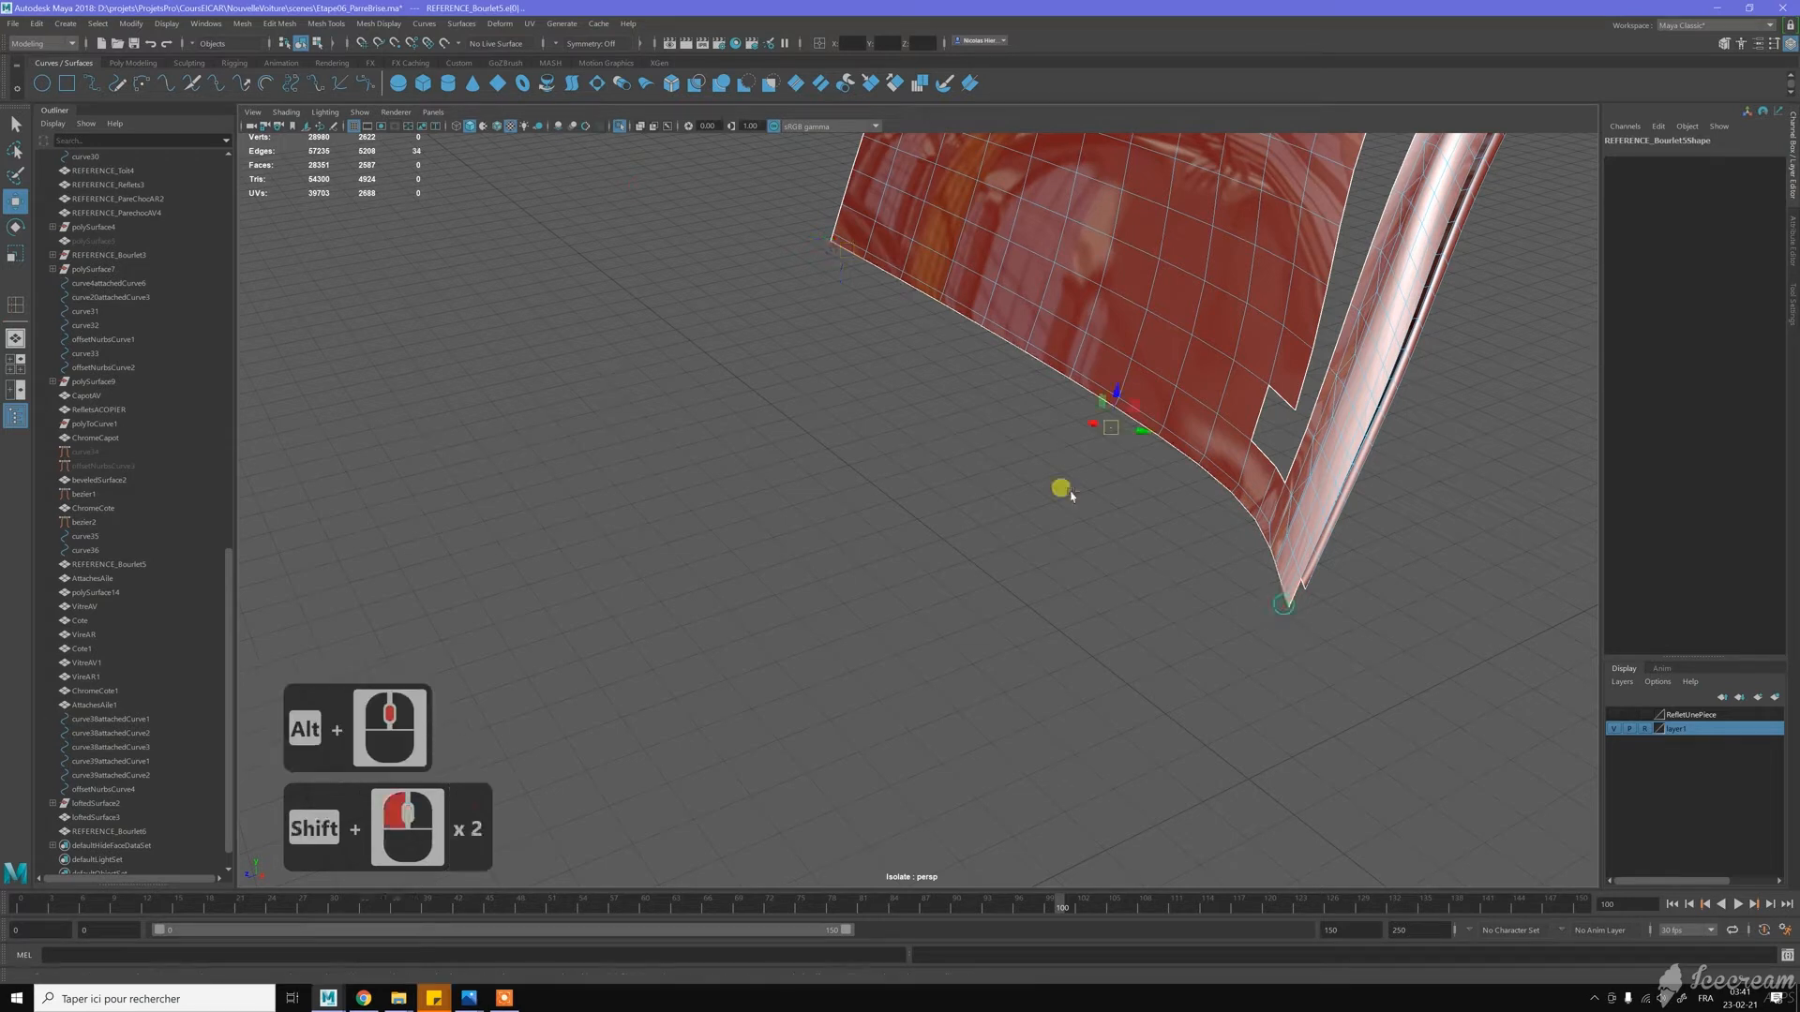
{"action": "right_click_drag", "start_coordinate": [1068, 513], "coordinate": [1029, 515], "text": "alt"}
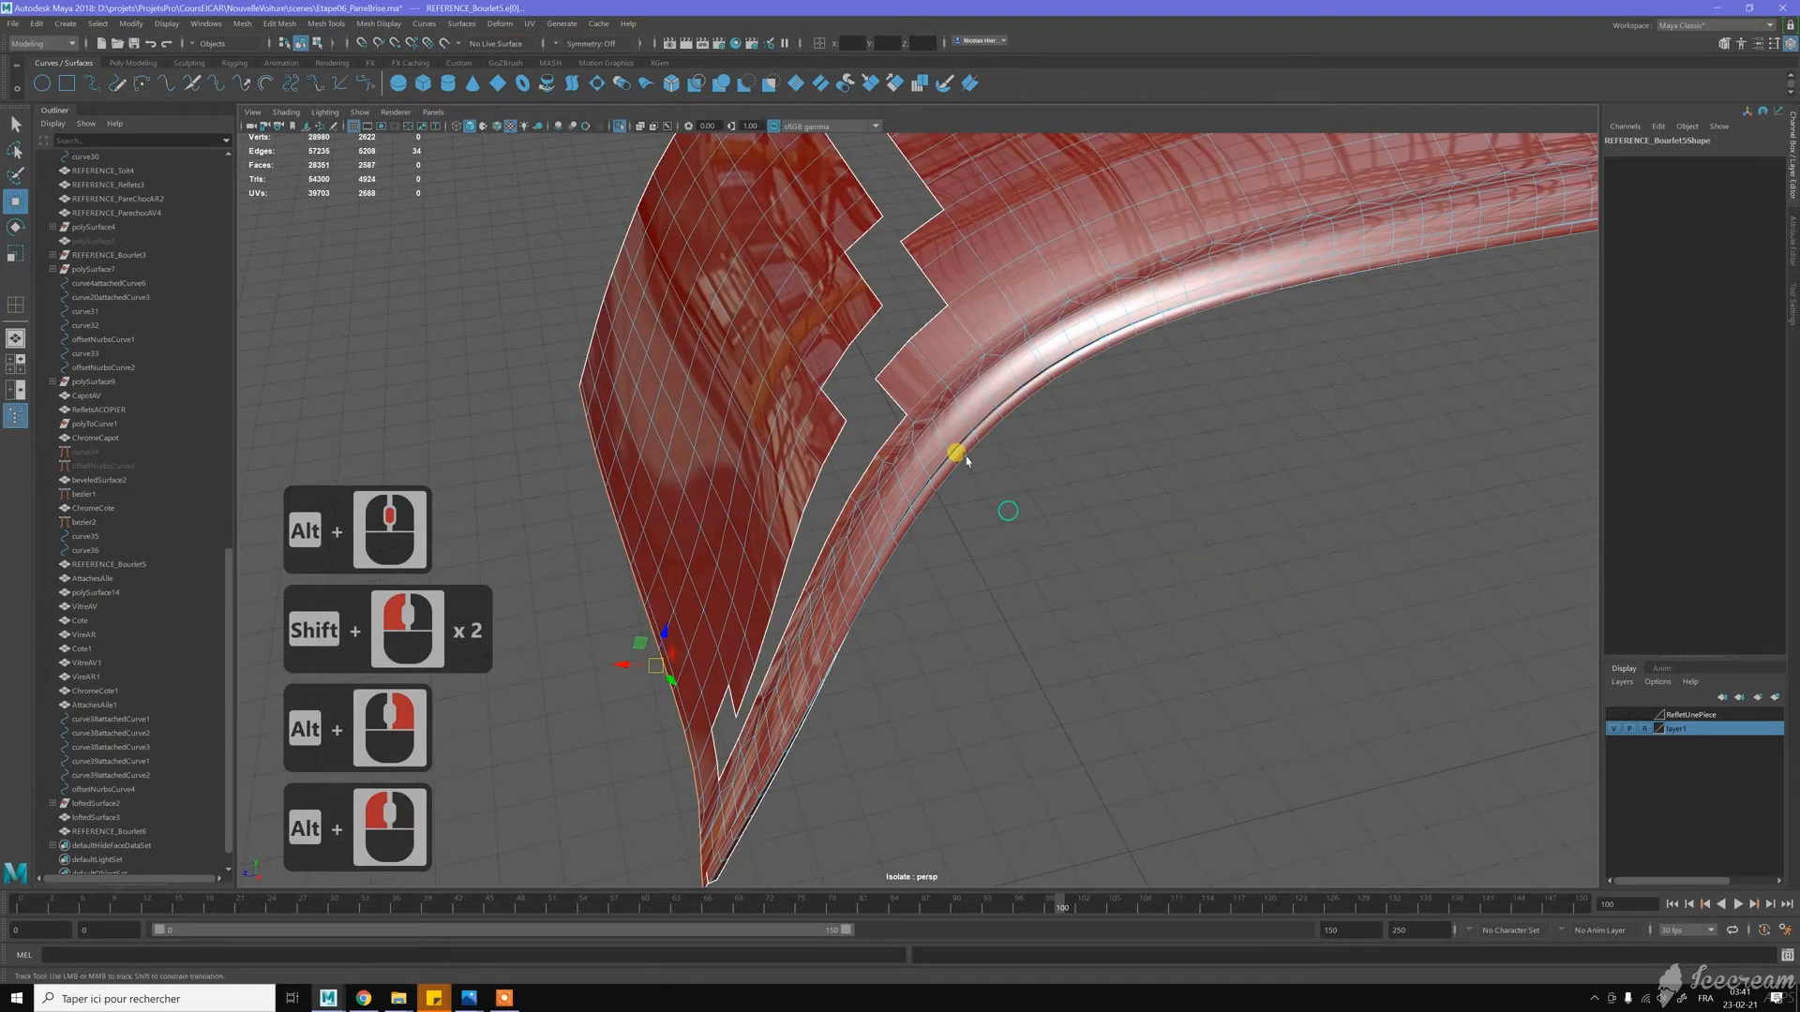
{"action": "left_click_drag", "start_coordinate": [956, 453], "coordinate": [1006, 443], "text": "alt"}
{"action": "middle_click", "coordinate": [1006, 442], "text": "alt"}
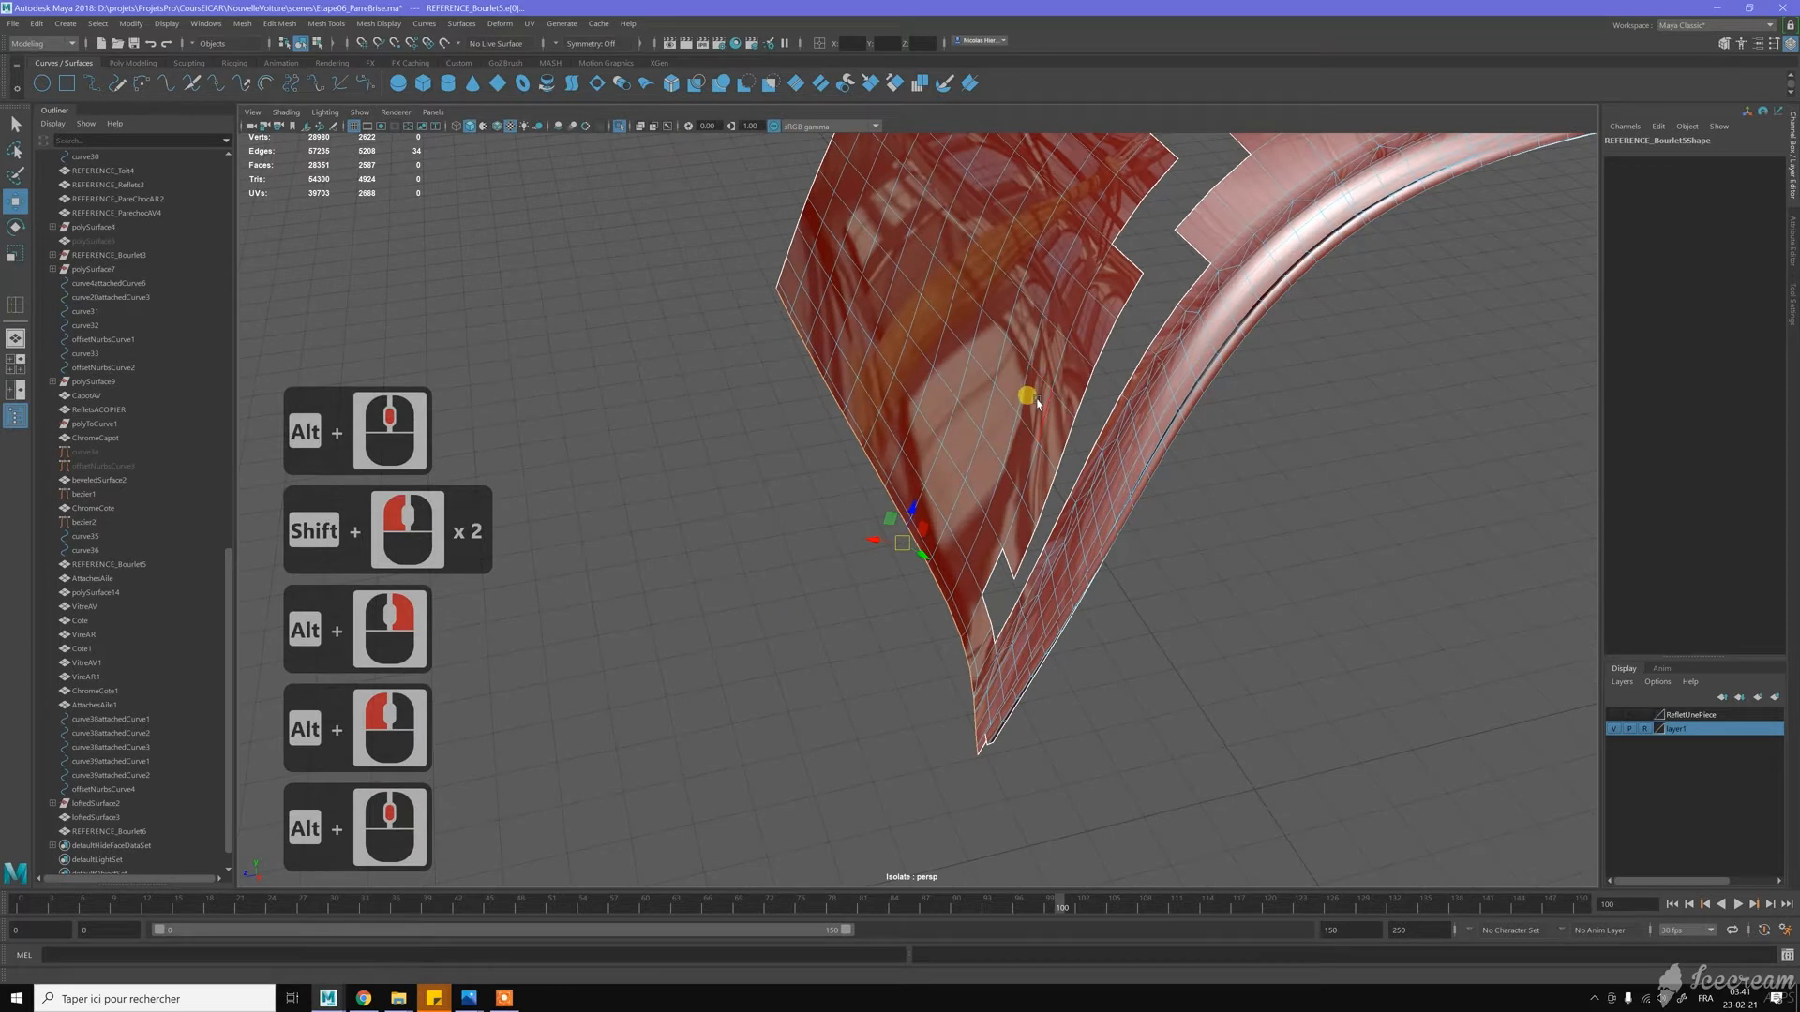
{"action": "scroll", "coordinate": [1037, 400], "scroll_direction": "down", "scroll_amount": 1}
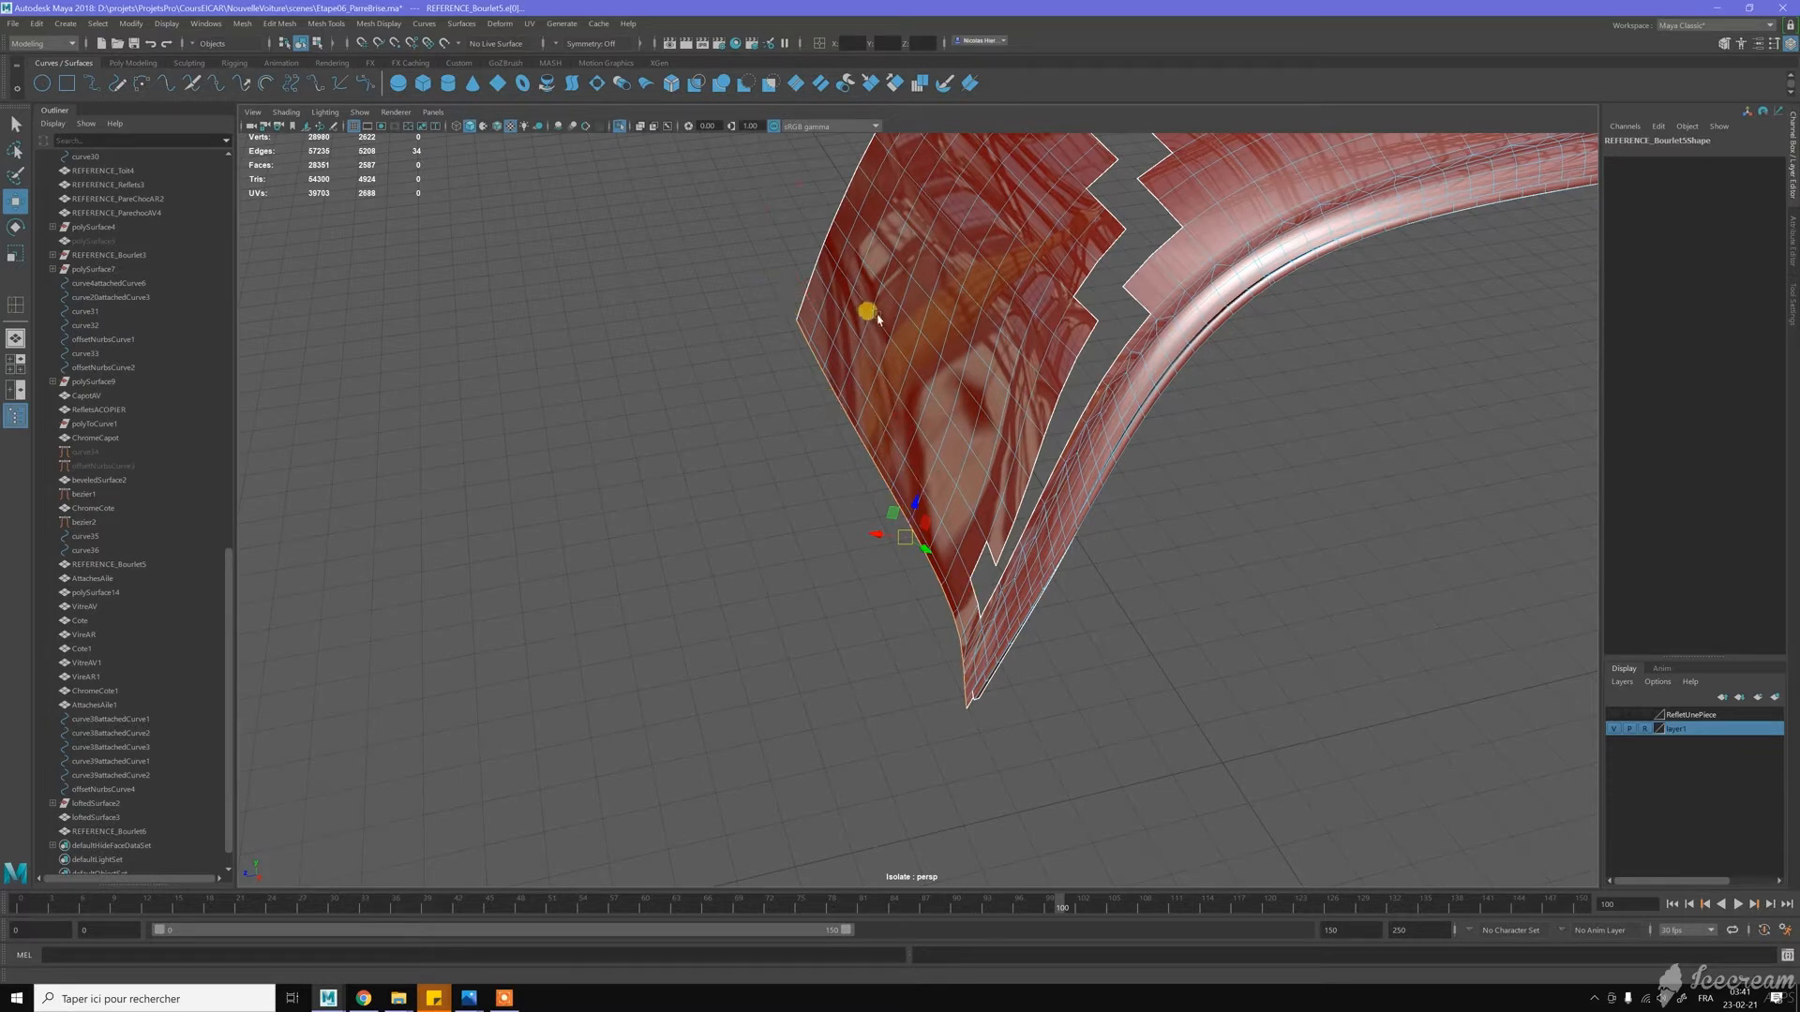
{"action": "right_click", "coordinate": [888, 374]}
{"action": "left_click", "coordinate": [790, 421]}
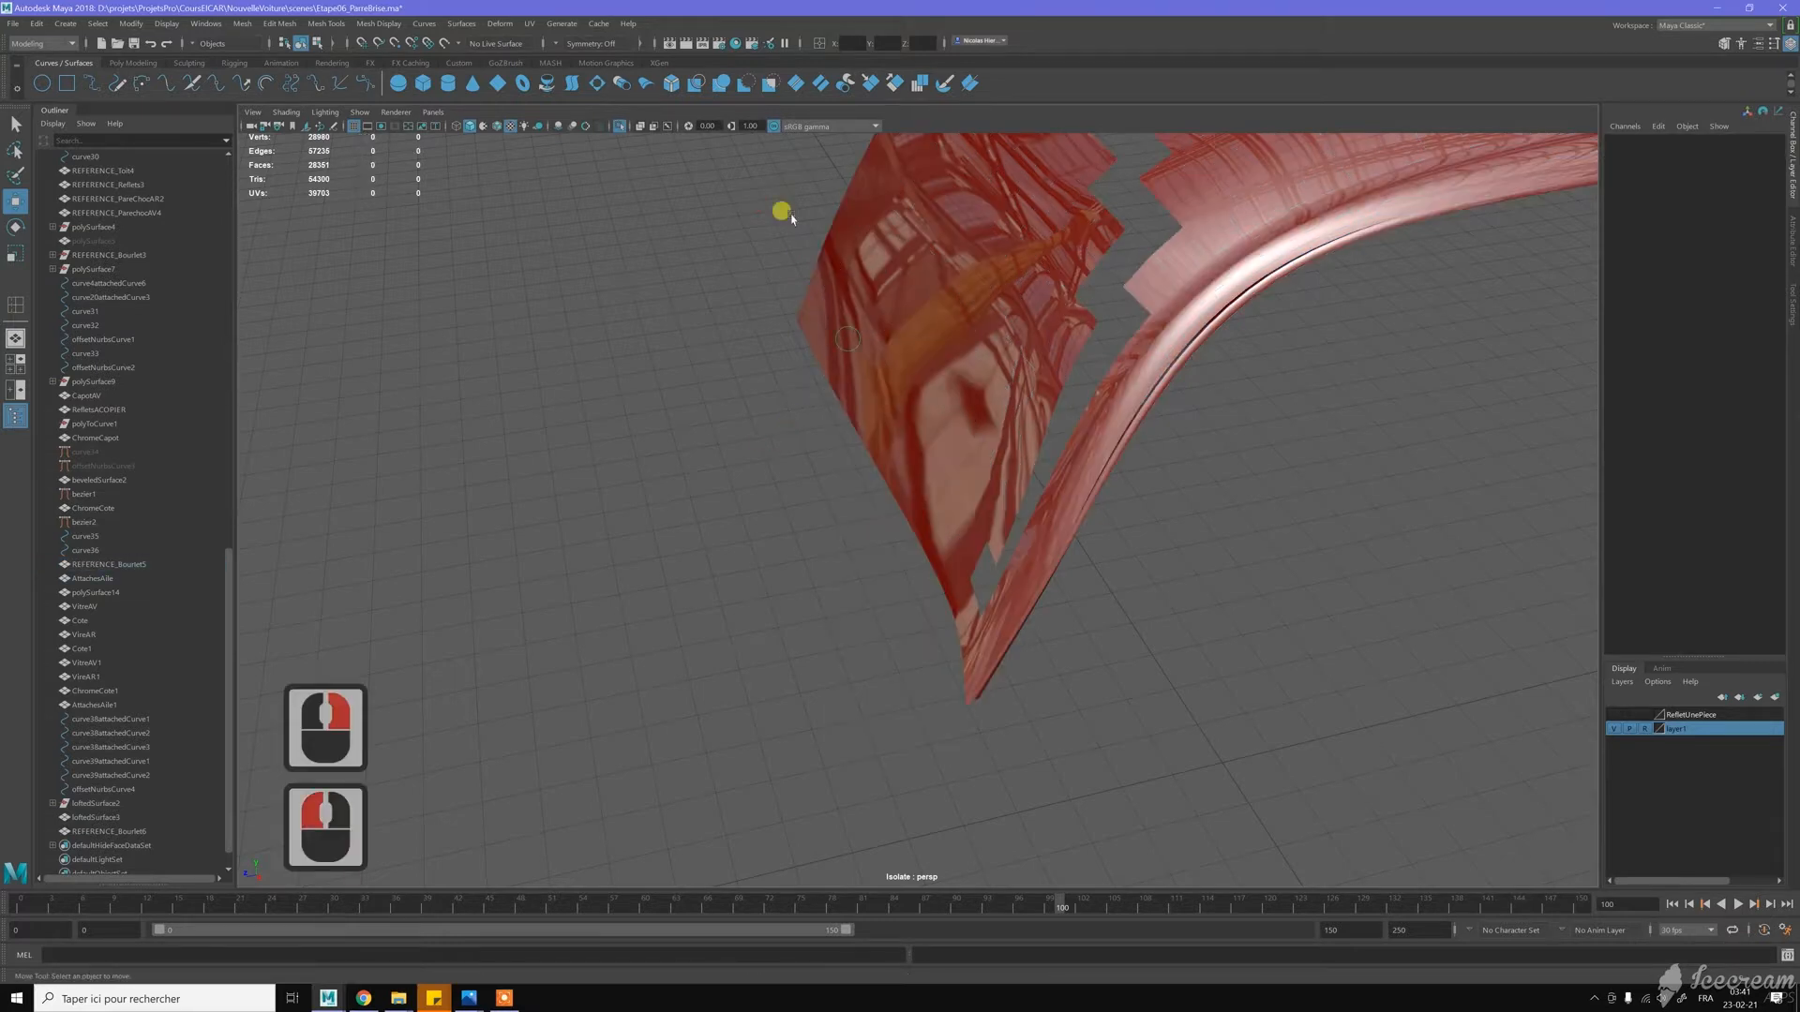
{"action": "left_click", "coordinate": [620, 126]}
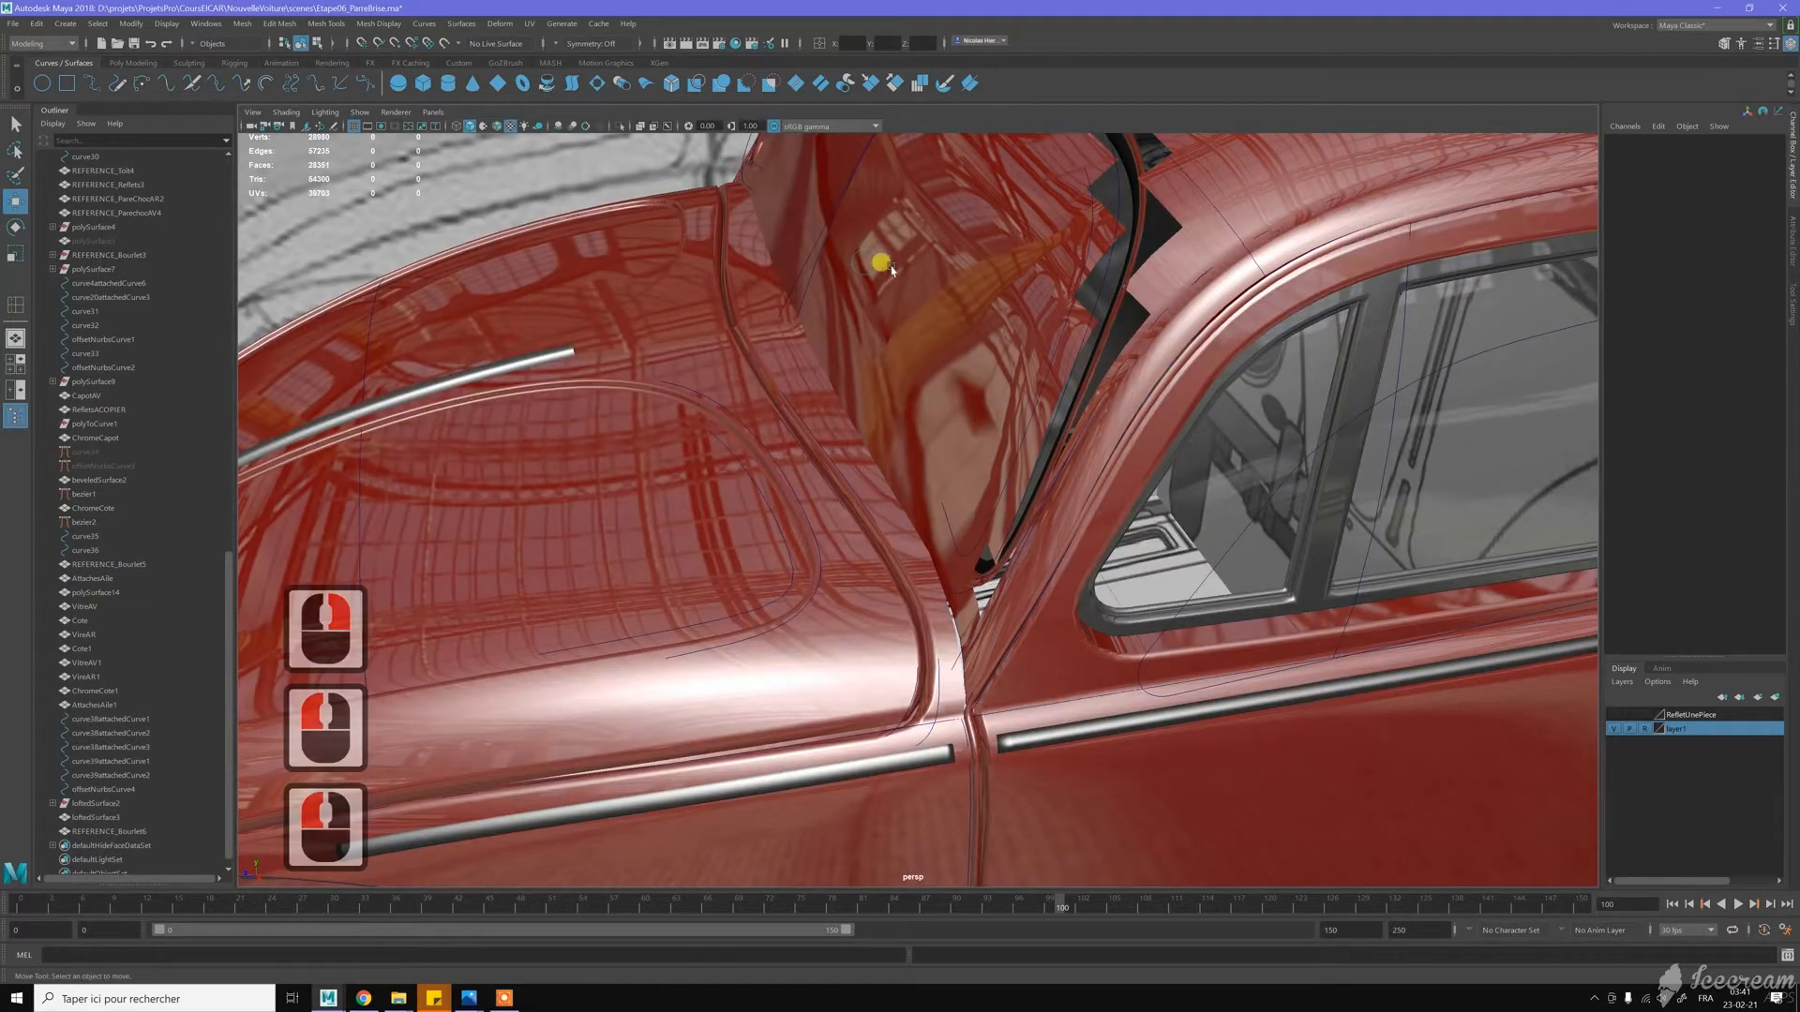
Isolate the lofted windshield frame and examine its curvature and lower border from the front and side
{"action": "left_click", "coordinate": [1110, 319]}
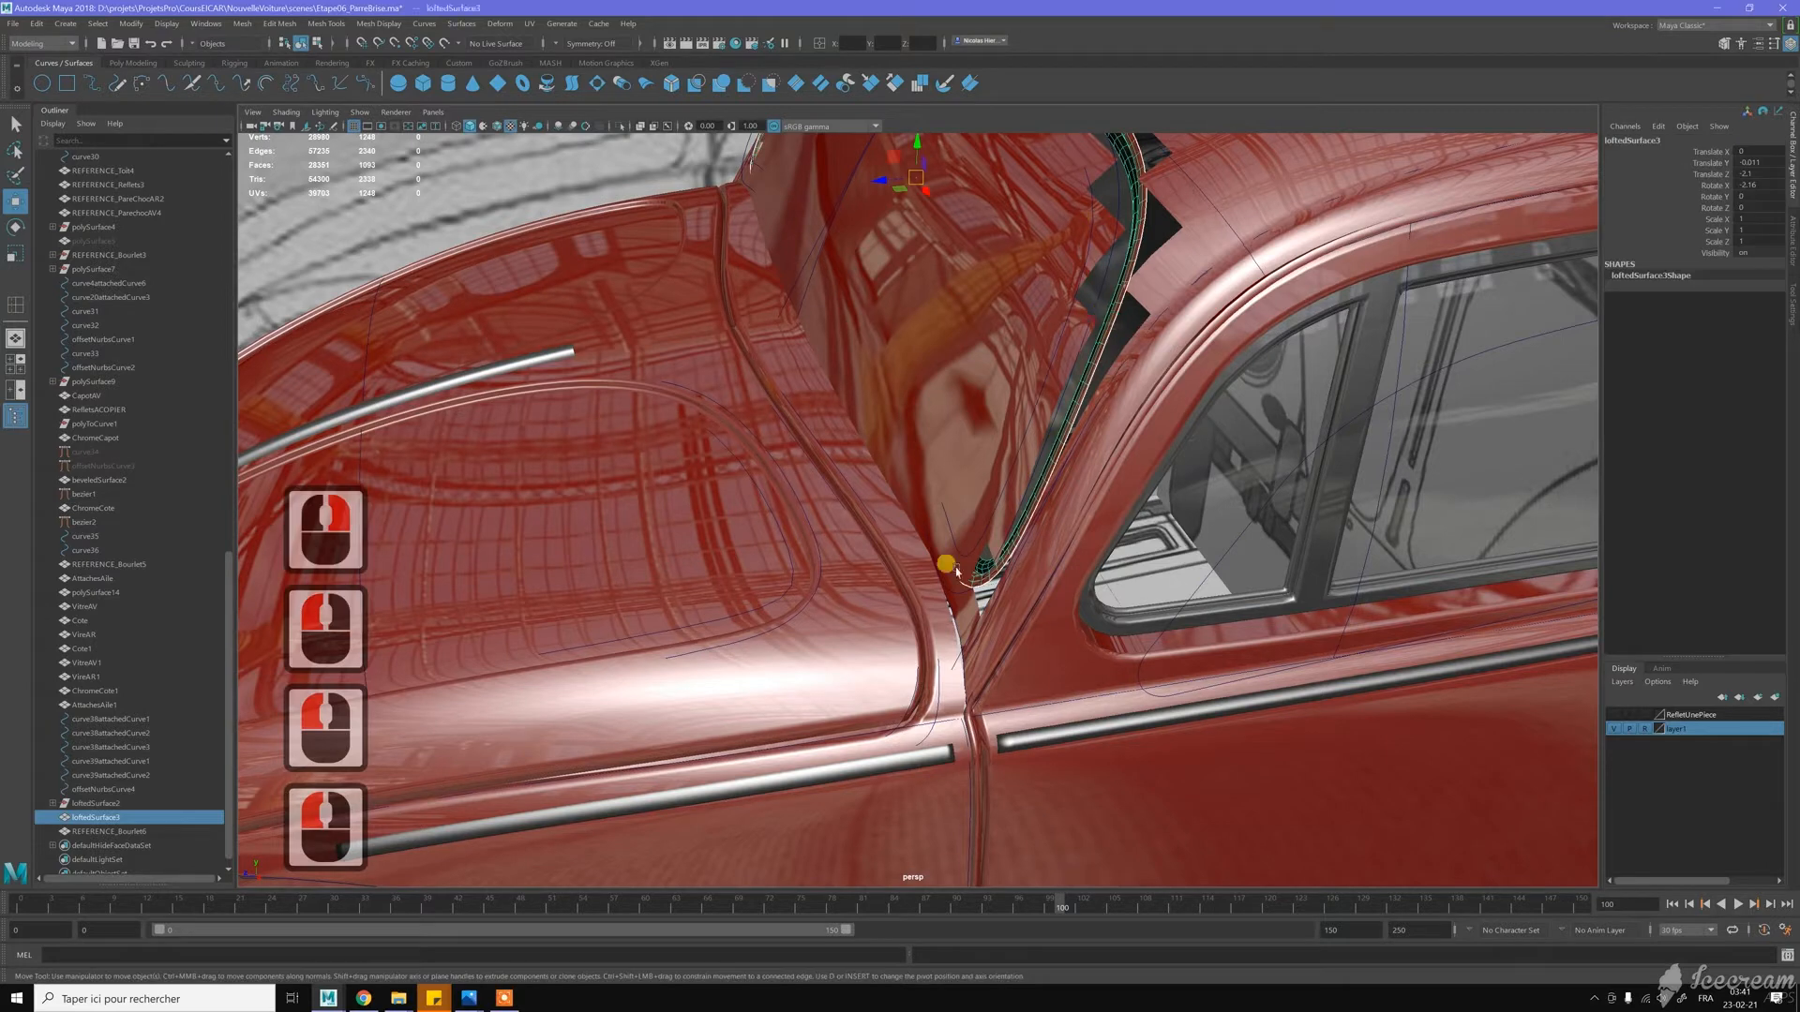
{"action": "left_click", "coordinate": [613, 125]}
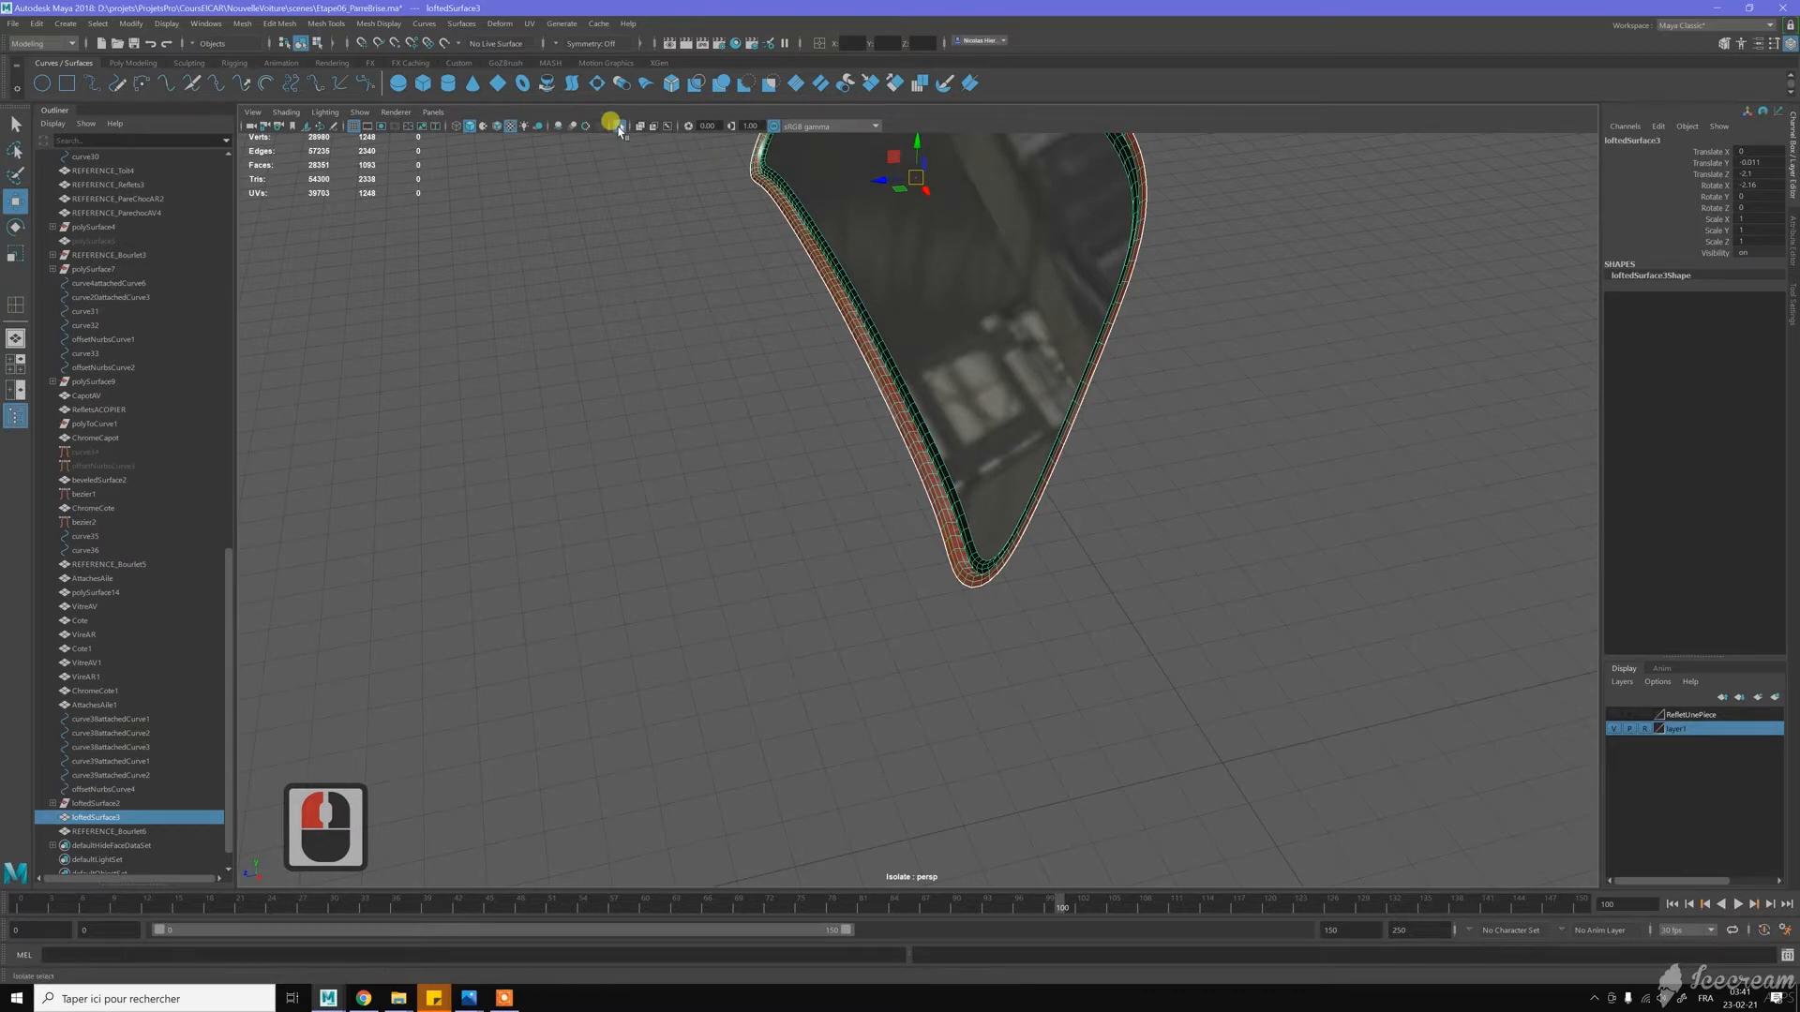
{"action": "left_click_drag", "start_coordinate": [985, 400], "coordinate": [951, 374], "text": "alt"}
{"action": "middle_click_drag", "start_coordinate": [928, 401], "coordinate": [954, 528], "text": "alt"}
{"action": "left_click_drag", "start_coordinate": [954, 441], "coordinate": [976, 474], "text": "alt"}
{"action": "middle_click_drag", "start_coordinate": [970, 450], "coordinate": [1022, 511], "text": "alt"}
{"action": "left_click_drag", "start_coordinate": [1014, 501], "coordinate": [925, 526], "text": "alt"}
{"action": "left_click_drag", "start_coordinate": [967, 437], "coordinate": [964, 426], "text": "alt"}
{"action": "middle_click_drag", "start_coordinate": [969, 407], "coordinate": [977, 367], "text": "alt"}
{"action": "left_click_drag", "start_coordinate": [999, 372], "coordinate": [925, 338], "text": "alt"}
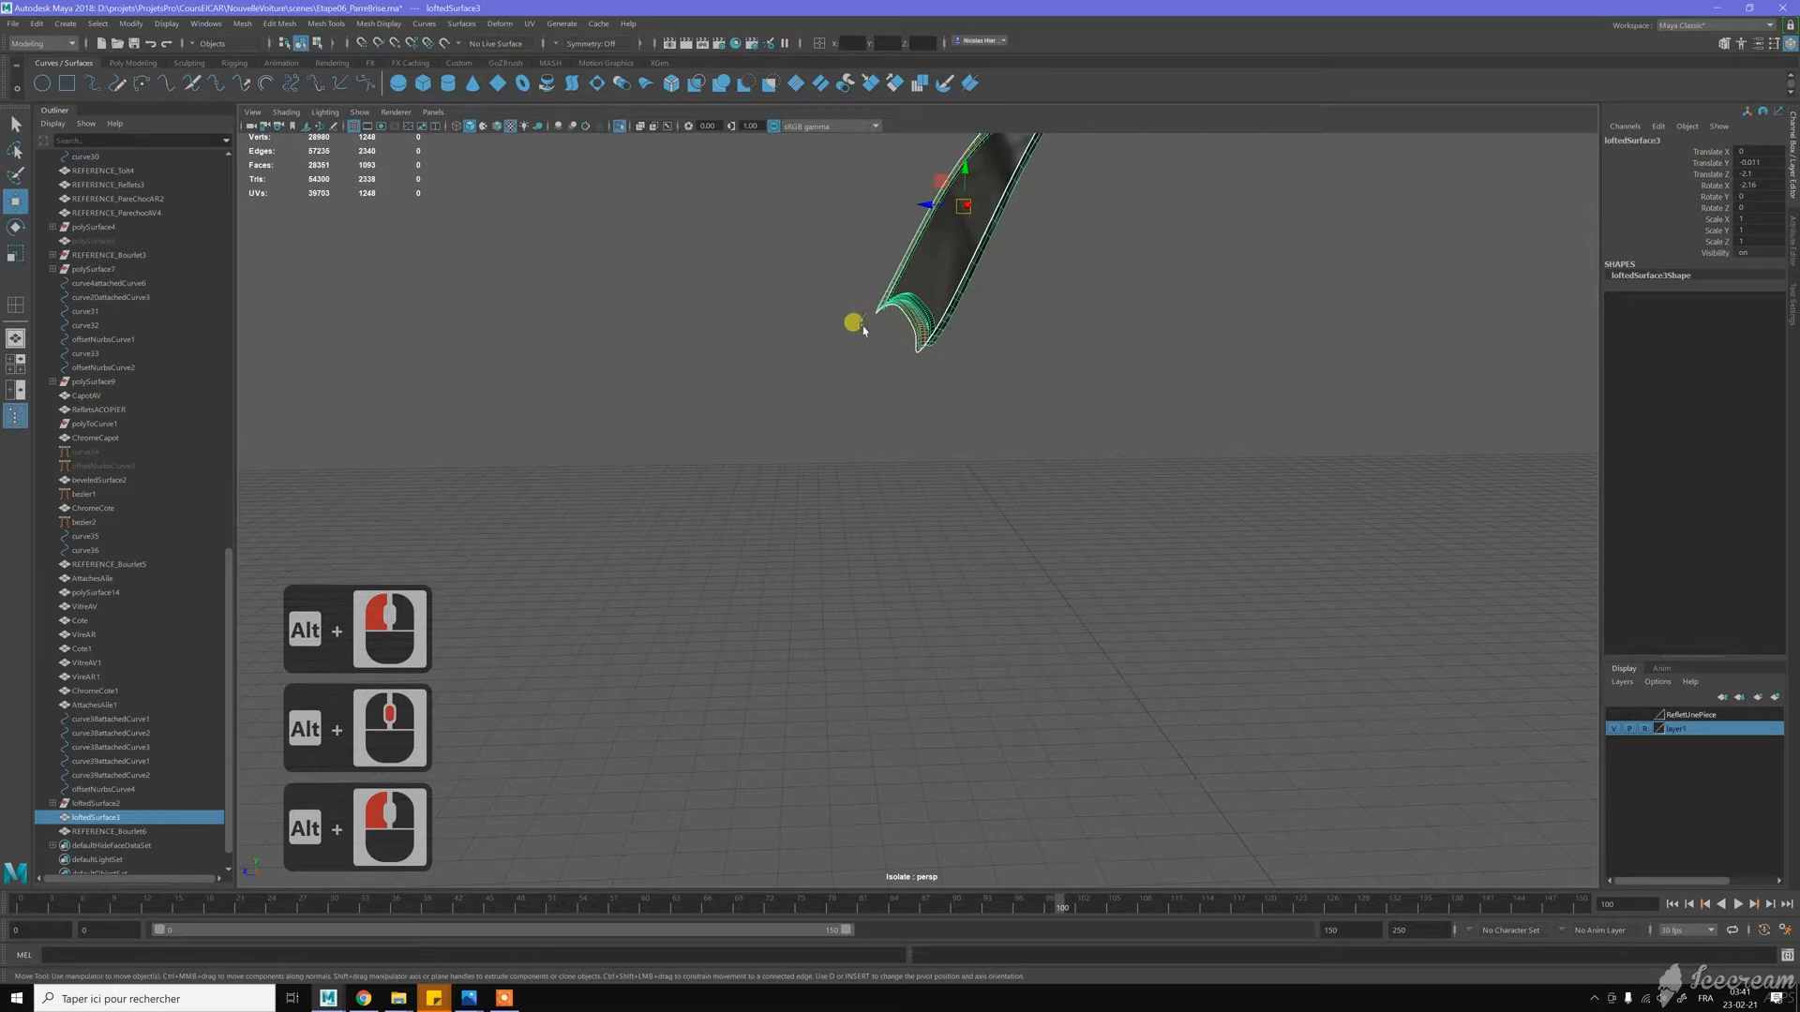
{"action": "left_click_drag", "start_coordinate": [855, 312], "coordinate": [1068, 402], "text": "alt"}
{"action": "mouse_move", "coordinate": [1069, 403]}
{"action": "right_mouse_down", "text": "alt"}
{"action": "mouse_move", "coordinate": [1125, 450]}
{"action": "mouse_move", "coordinate": [1121, 390]}
{"action": "mouse_move", "coordinate": [1053, 434]}
{"action": "right_mouse_up", "text": "alt"}
{"action": "middle_click_drag", "start_coordinate": [1053, 434], "coordinate": [1034, 422], "text": "alt"}
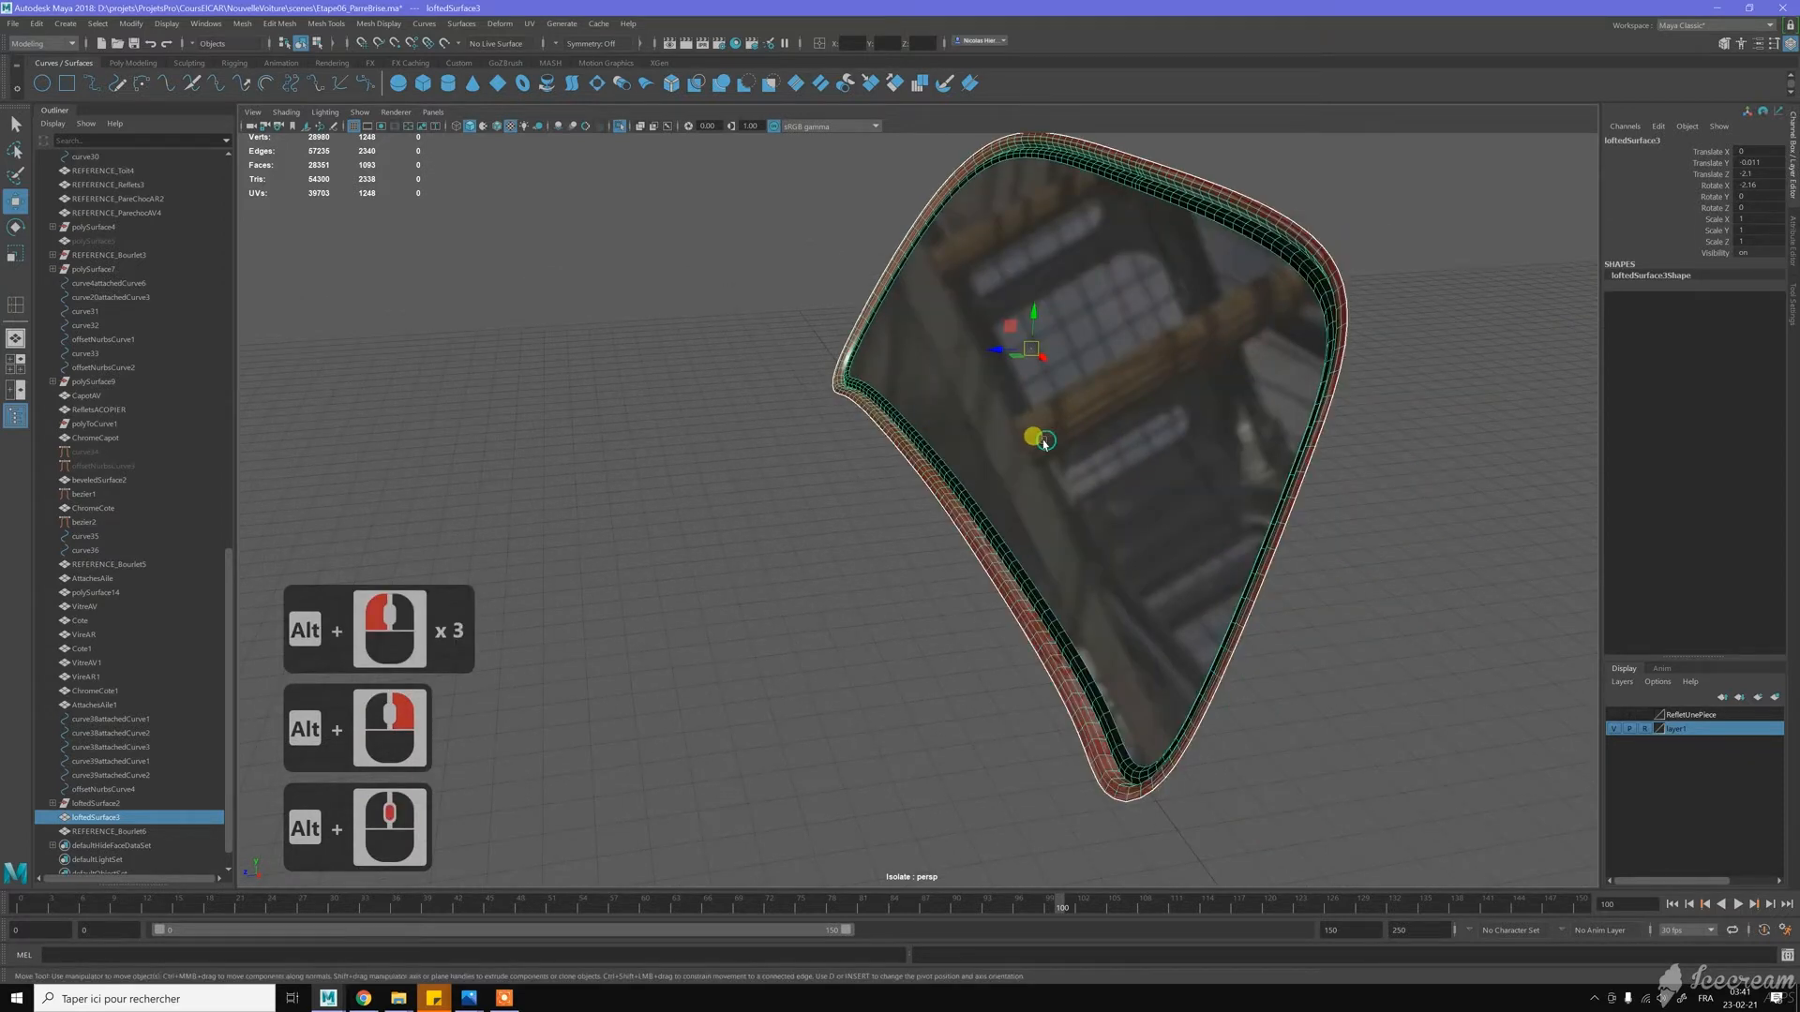
{"action": "right_click_drag", "start_coordinate": [1034, 422], "coordinate": [1043, 441], "text": "alt"}
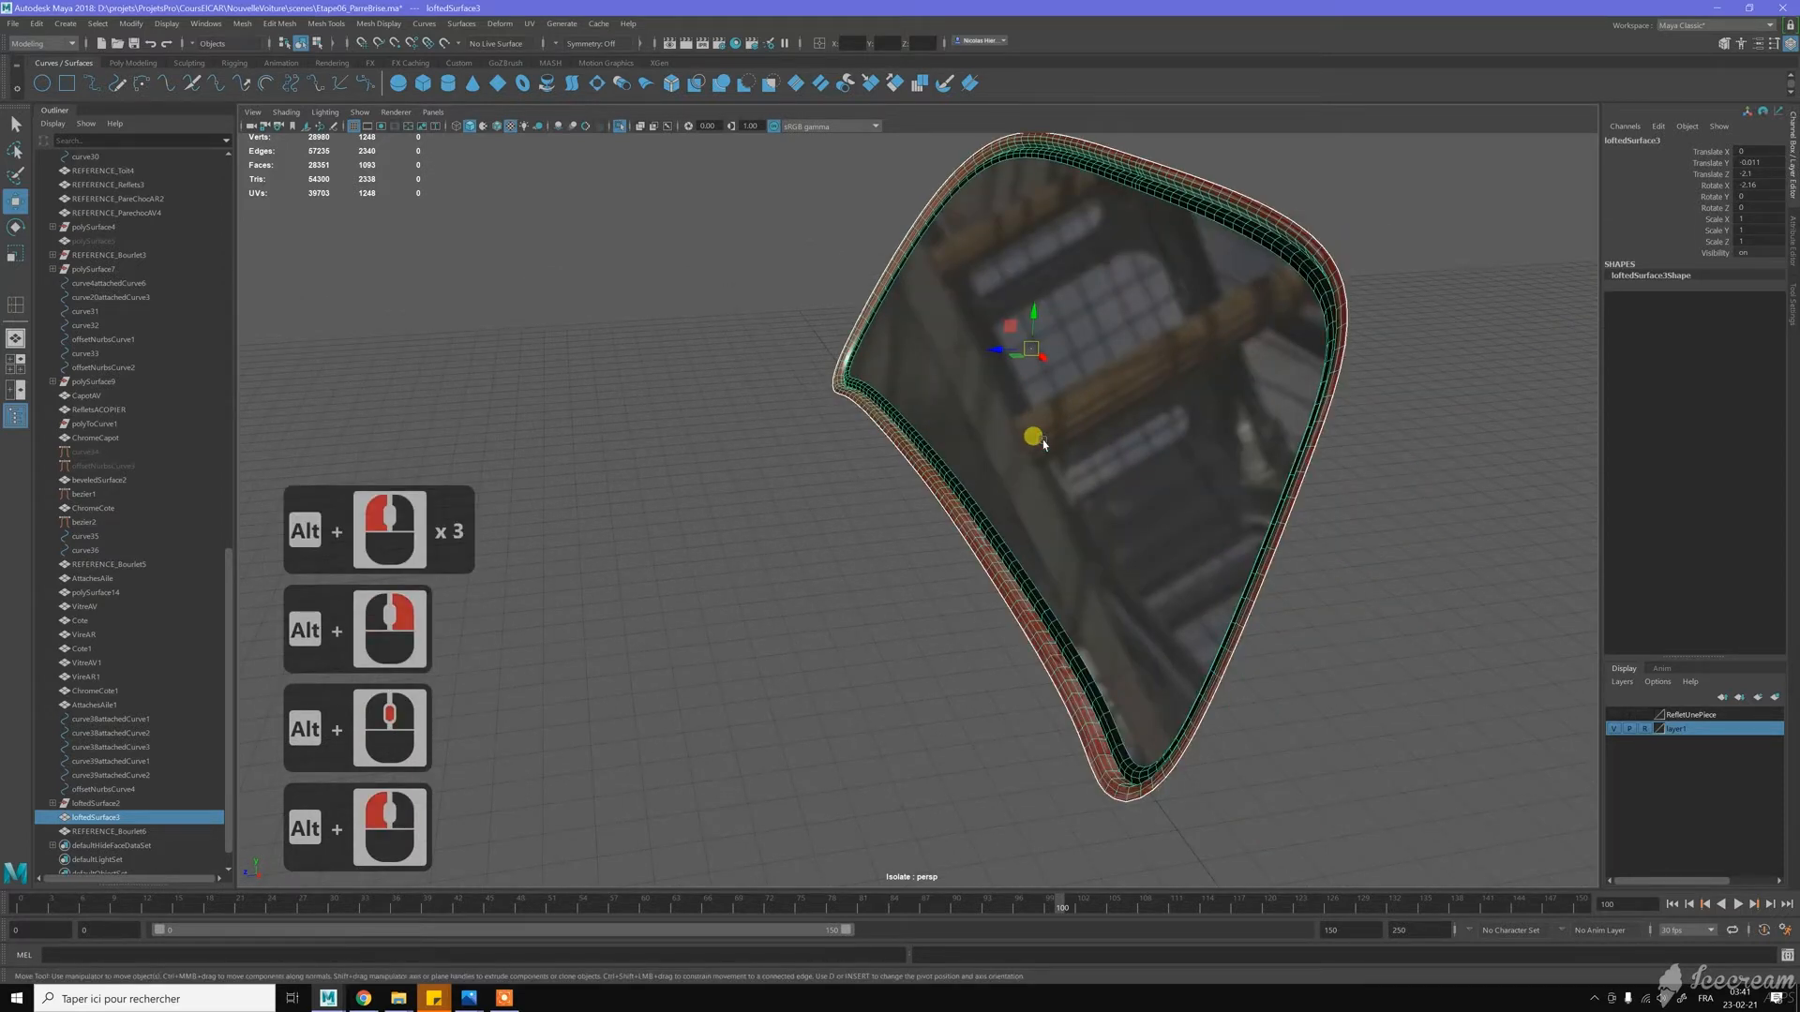
{"action": "key", "text": "F7"}
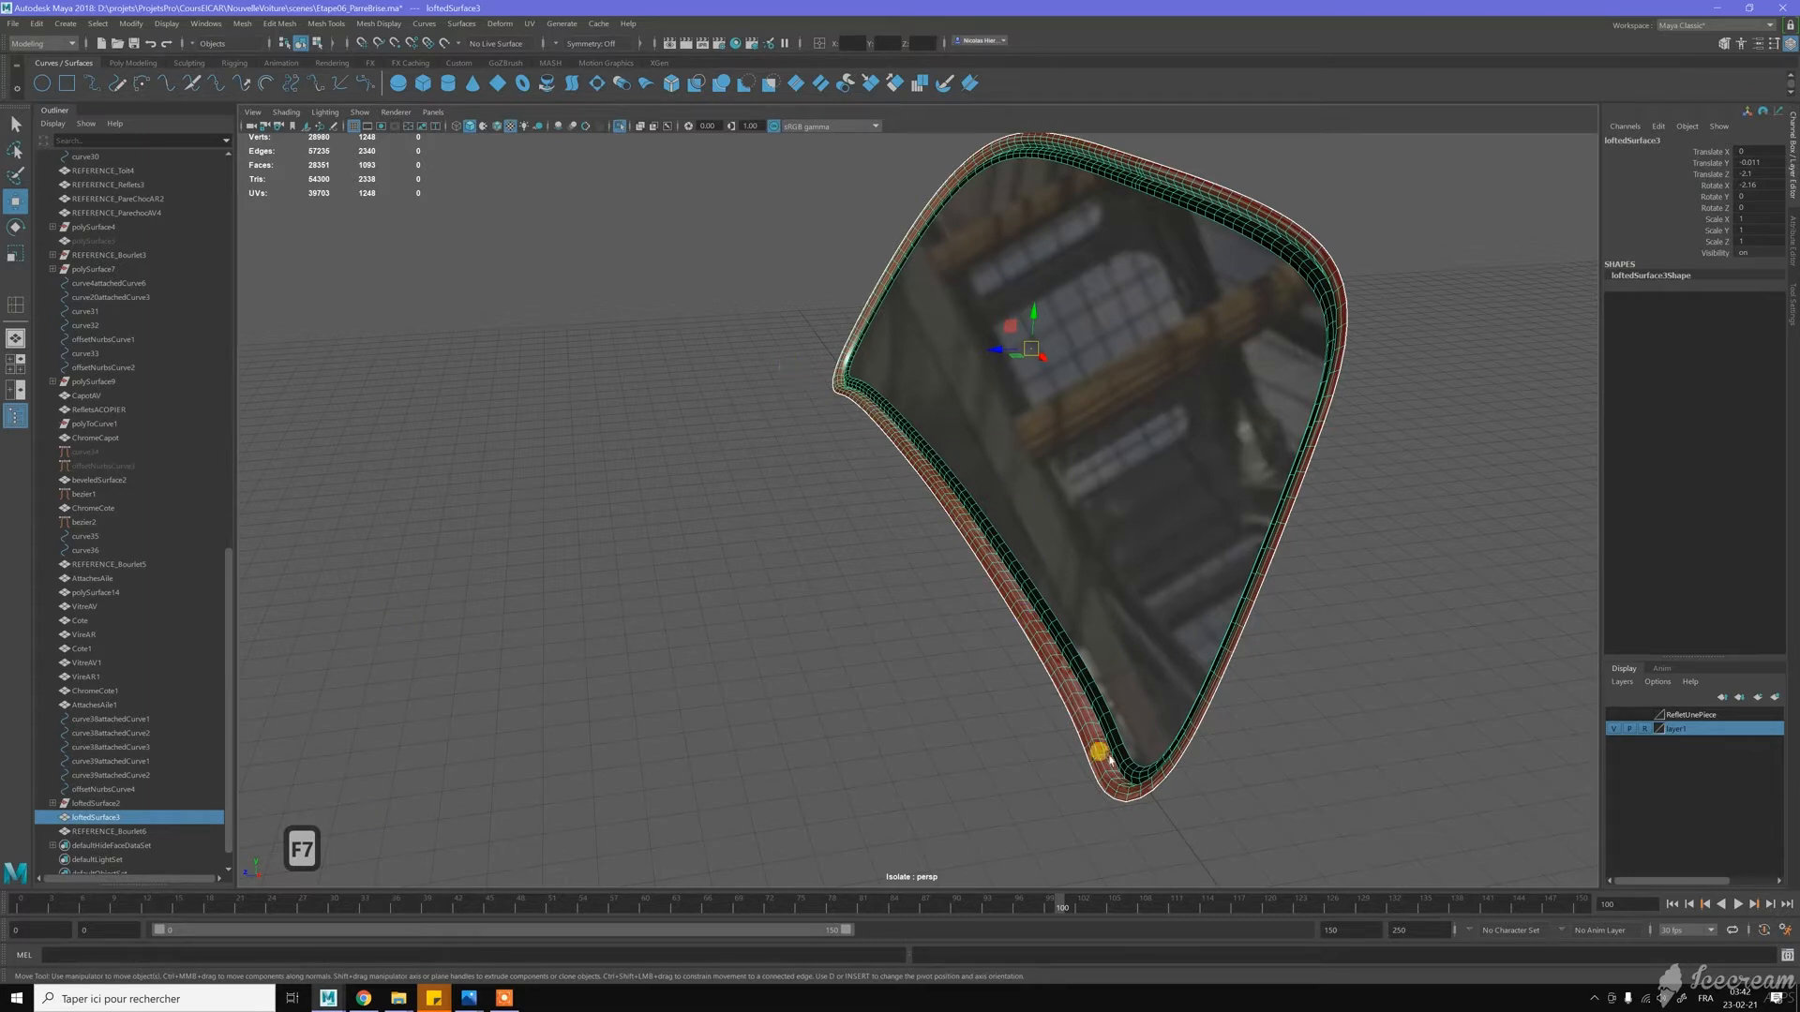
{"action": "left_click_drag", "start_coordinate": [1013, 660], "coordinate": [997, 644], "text": "alt"}
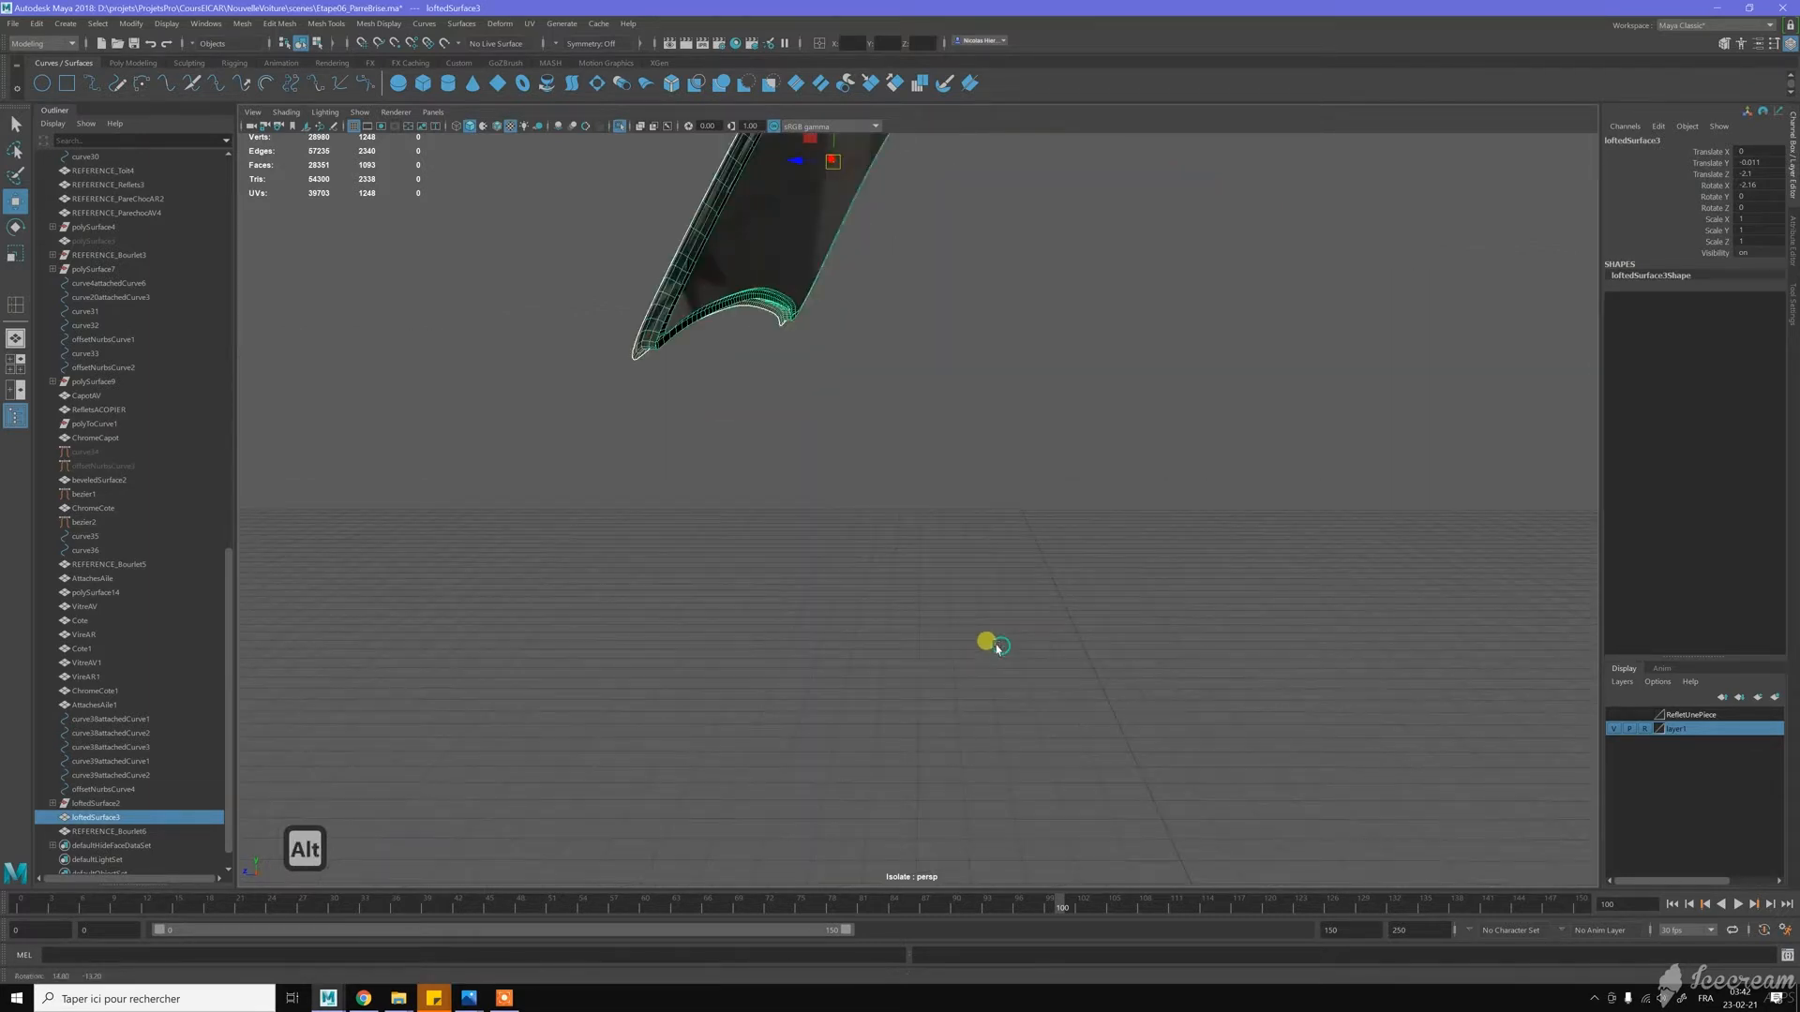
{"action": "left_click_drag", "start_coordinate": [1052, 574], "coordinate": [1135, 596], "text": "alt"}
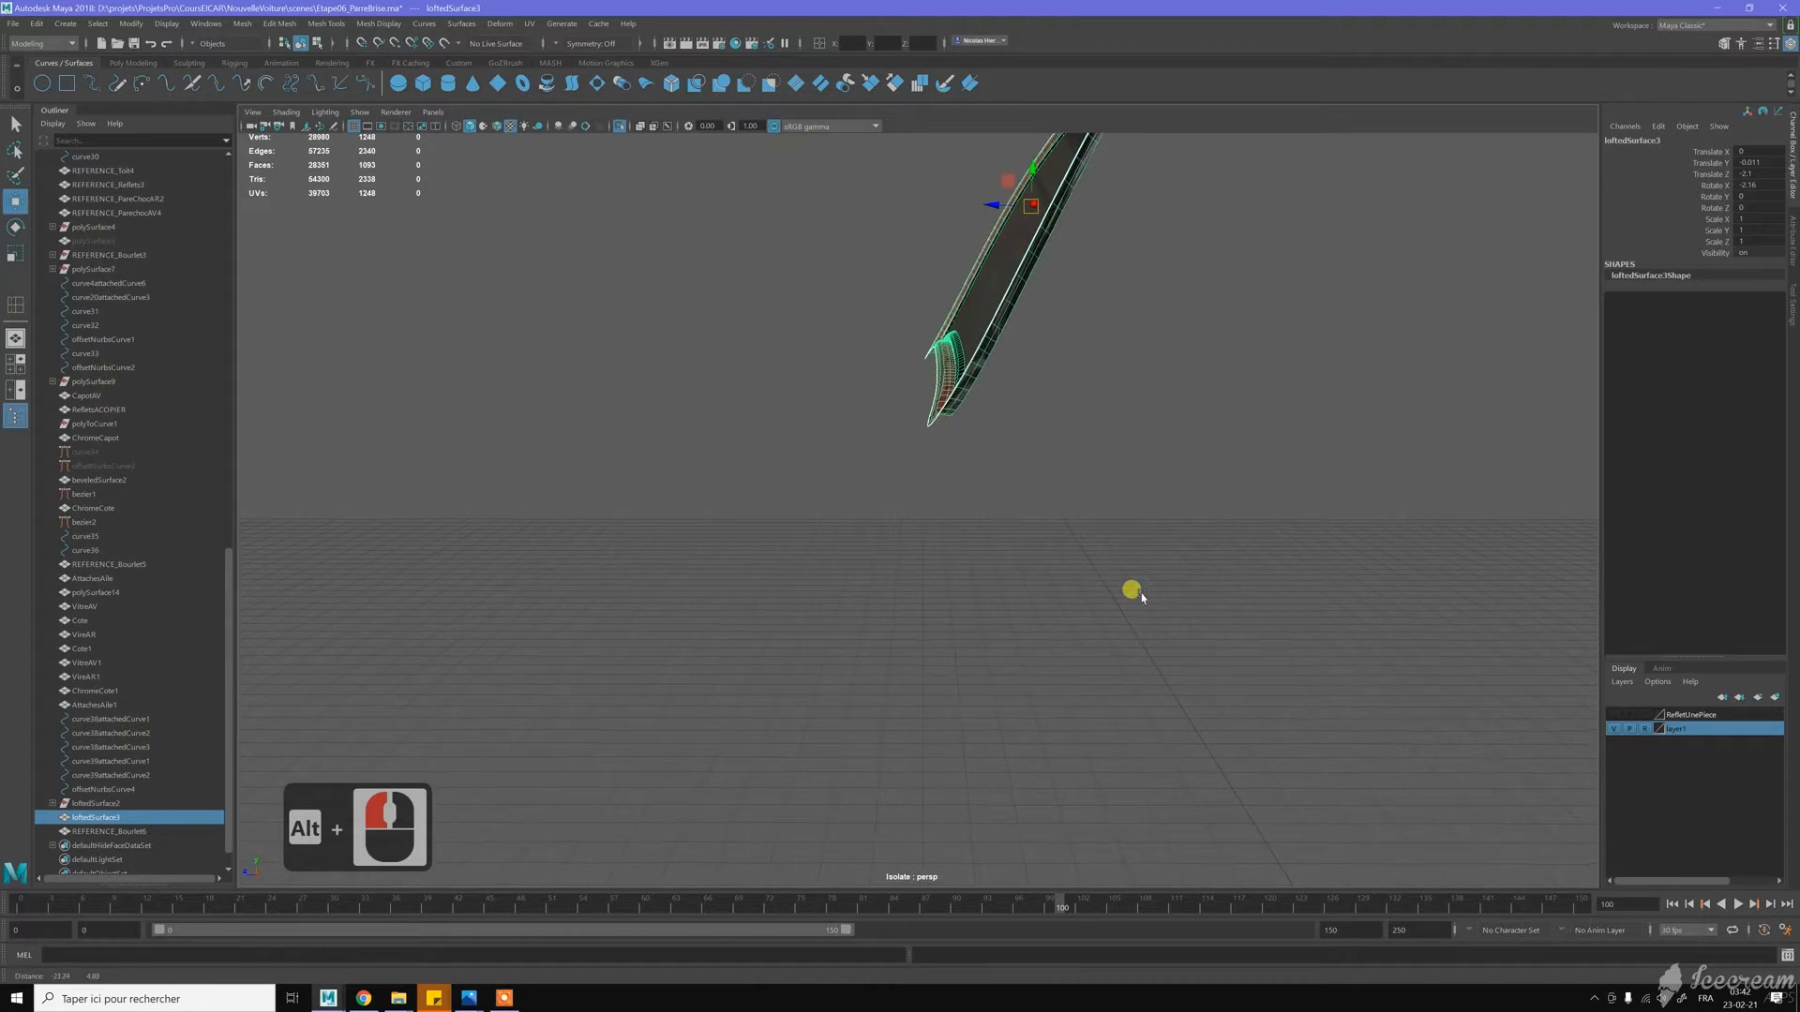
Select the full outer border edge loop of the lofted windshield frame
{"action": "middle_click_drag", "start_coordinate": [995, 469], "coordinate": [995, 469], "text": "alt"}
{"action": "left_click_drag", "start_coordinate": [905, 412], "coordinate": [975, 442], "text": "alt"}
{"action": "middle_click_drag", "start_coordinate": [1158, 450], "coordinate": [1018, 408], "text": "alt"}
{"action": "right_click_drag", "start_coordinate": [1019, 408], "coordinate": [1234, 482], "text": "alt"}
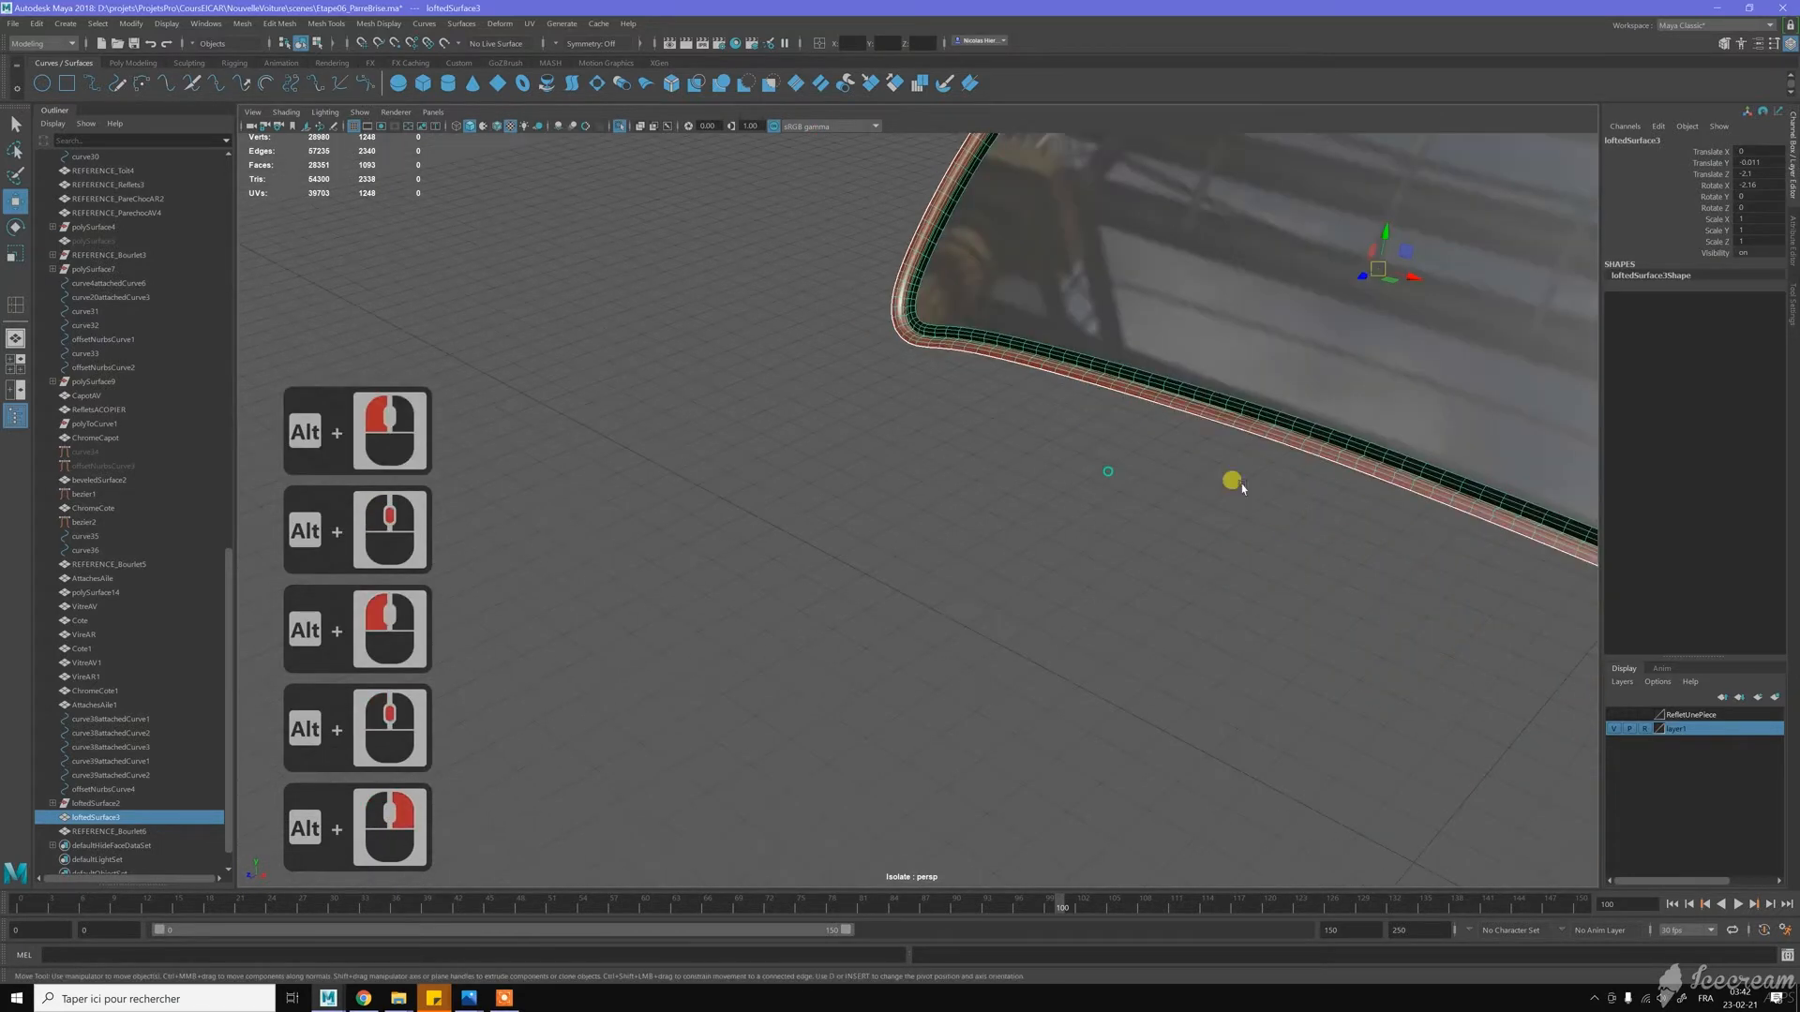
{"action": "left_click_drag", "start_coordinate": [1234, 482], "coordinate": [1137, 466], "text": "alt"}
{"action": "middle_click_drag", "start_coordinate": [1137, 466], "coordinate": [1181, 434], "text": "alt"}
{"action": "key", "text": "w"}
{"action": "right_click_drag", "start_coordinate": [1192, 443], "coordinate": [889, 409]}
{"action": "left_click_drag", "start_coordinate": [927, 405], "coordinate": [996, 390], "text": "alt"}
{"action": "right_click_drag", "start_coordinate": [996, 390], "coordinate": [897, 401], "text": "alt"}
{"action": "middle_click_drag", "start_coordinate": [897, 401], "coordinate": [879, 382], "text": "alt"}
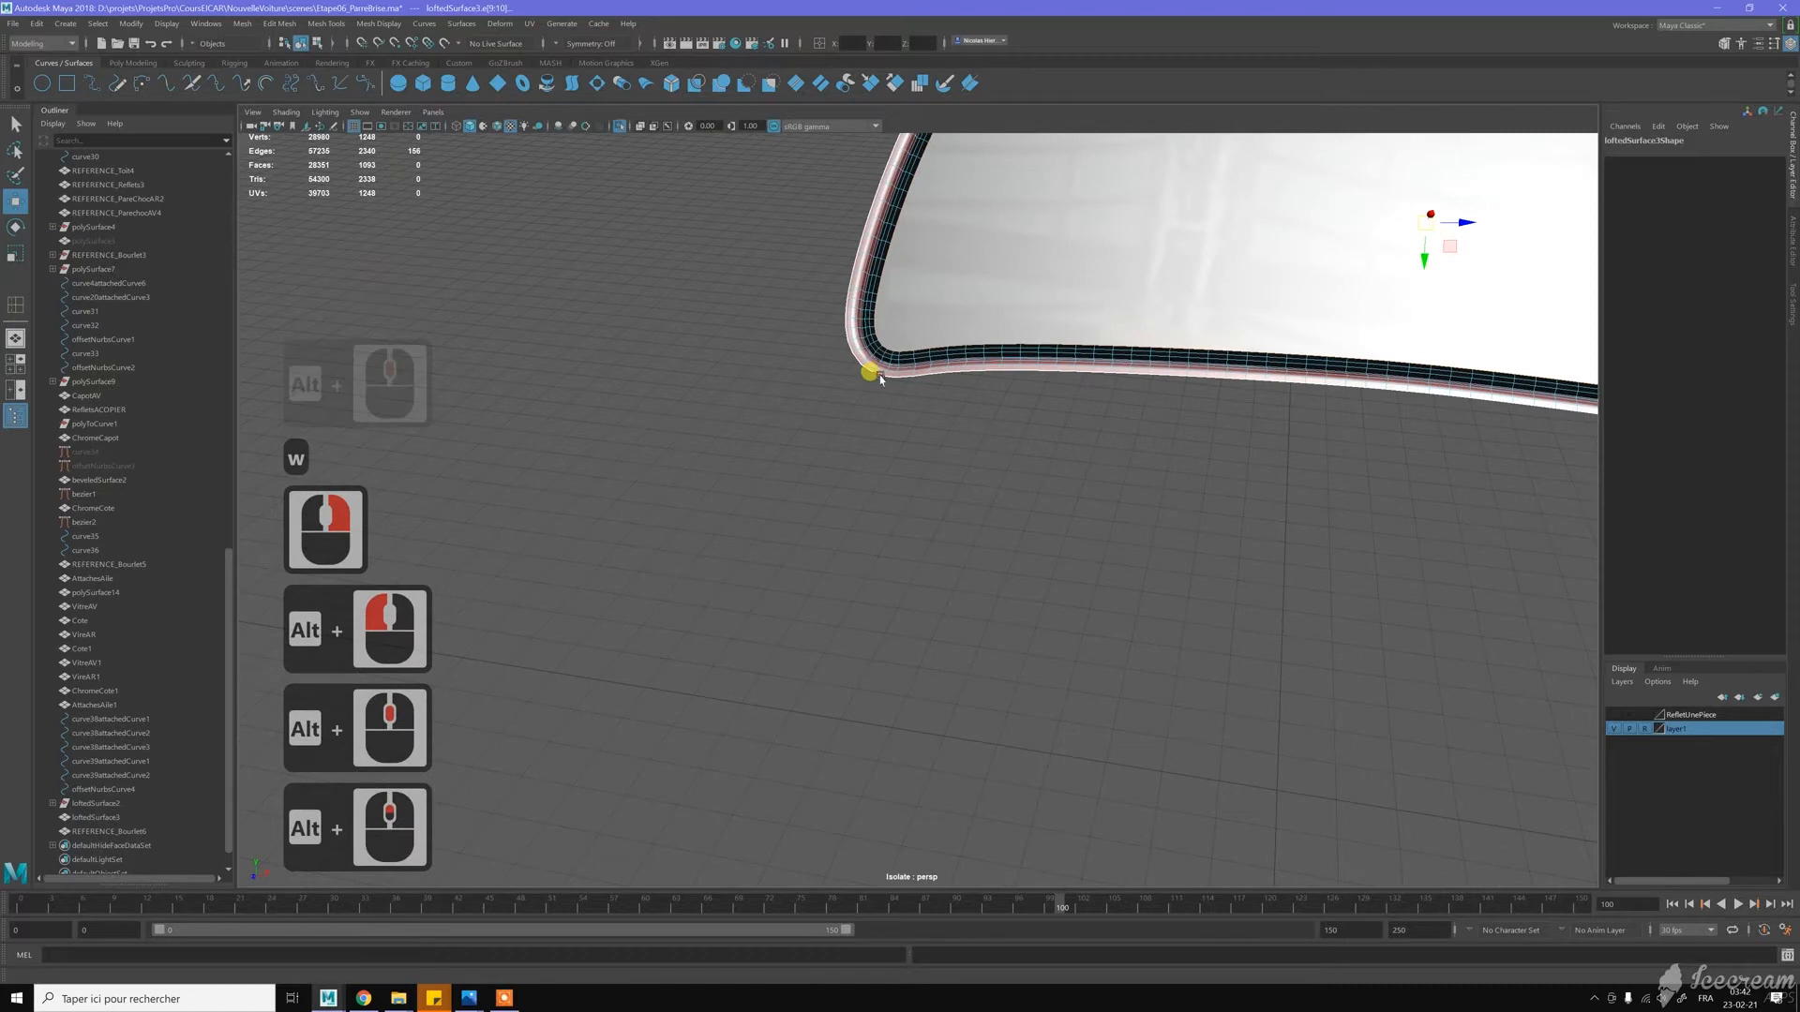
{"action": "double_click", "coordinate": [881, 377]}
Extrude the selected border edges outward with an offset to form a wide flange all around the windshield frame
{"action": "scroll", "coordinate": [890, 466], "scroll_direction": "down", "scroll_amount": 4}
{"action": "left_click_drag", "start_coordinate": [1032, 482], "coordinate": [765, 456], "text": "alt"}
{"action": "right_click_drag", "start_coordinate": [761, 457], "coordinate": [767, 485], "text": "shift"}
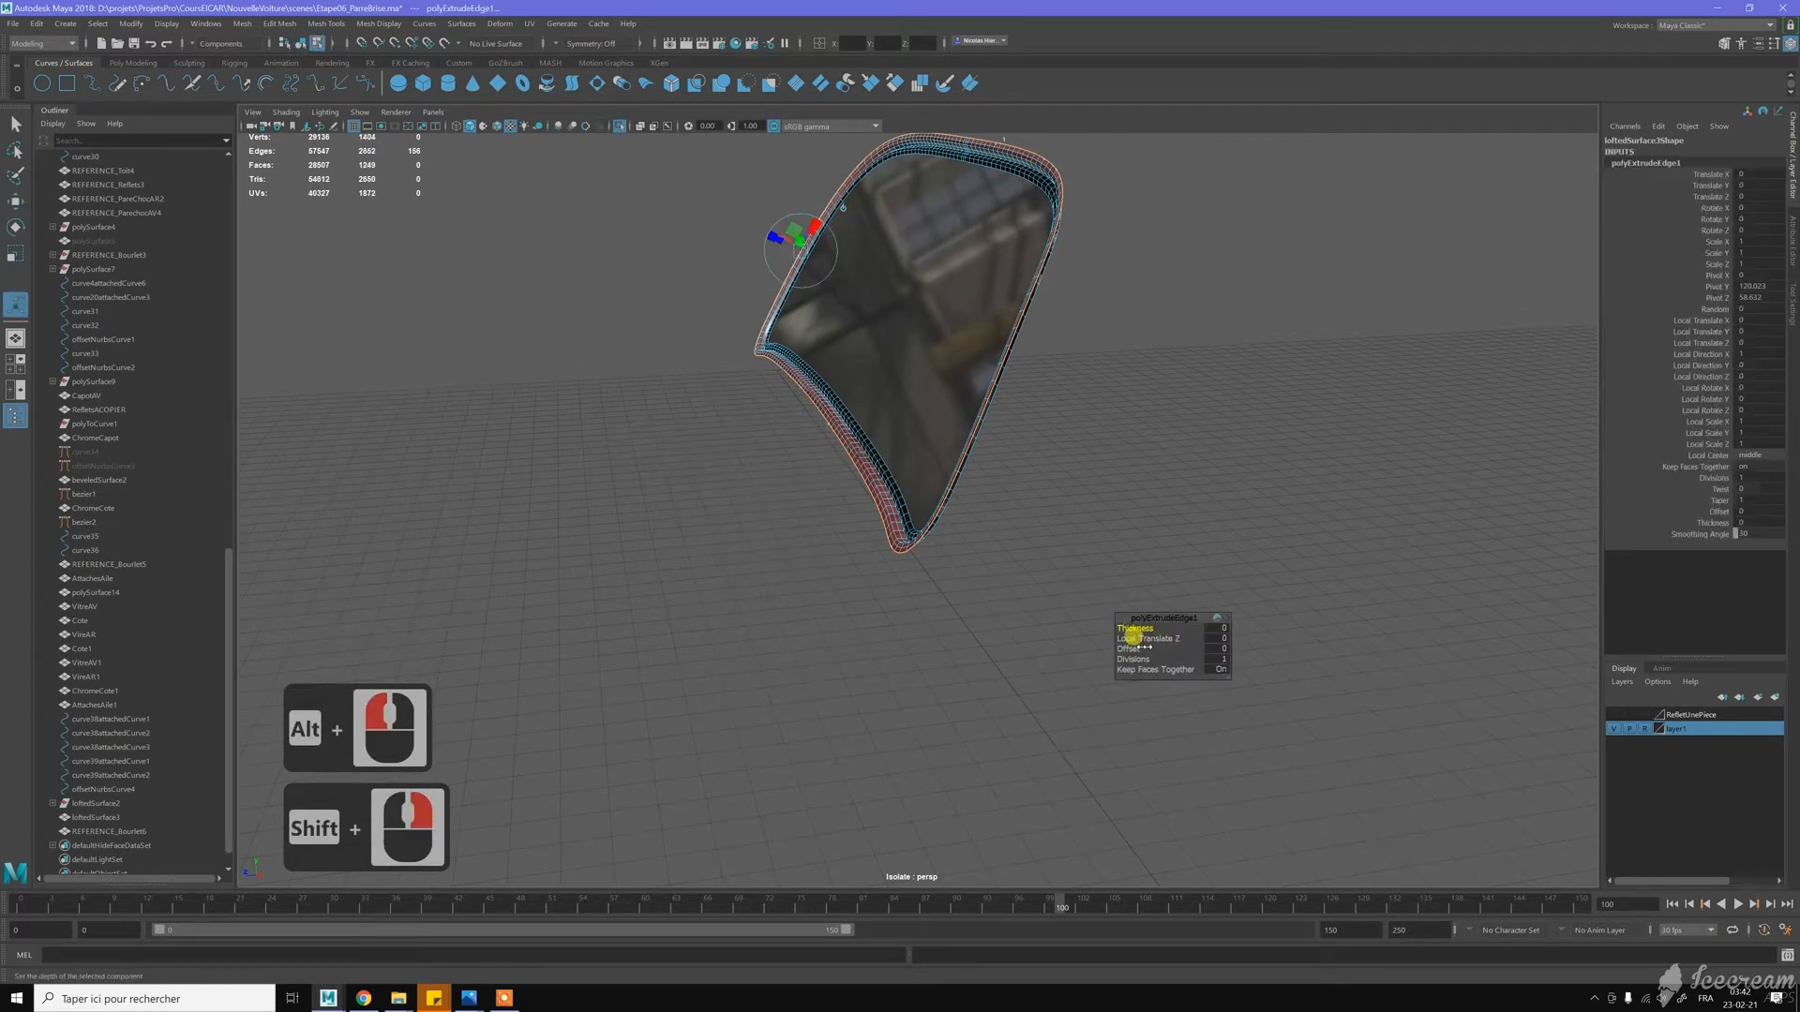
{"action": "left_click_drag", "start_coordinate": [1126, 649], "coordinate": [1168, 643]}
{"action": "left_click", "coordinate": [930, 551]}
{"action": "left_click_drag", "start_coordinate": [1024, 518], "coordinate": [1020, 433], "text": "alt"}
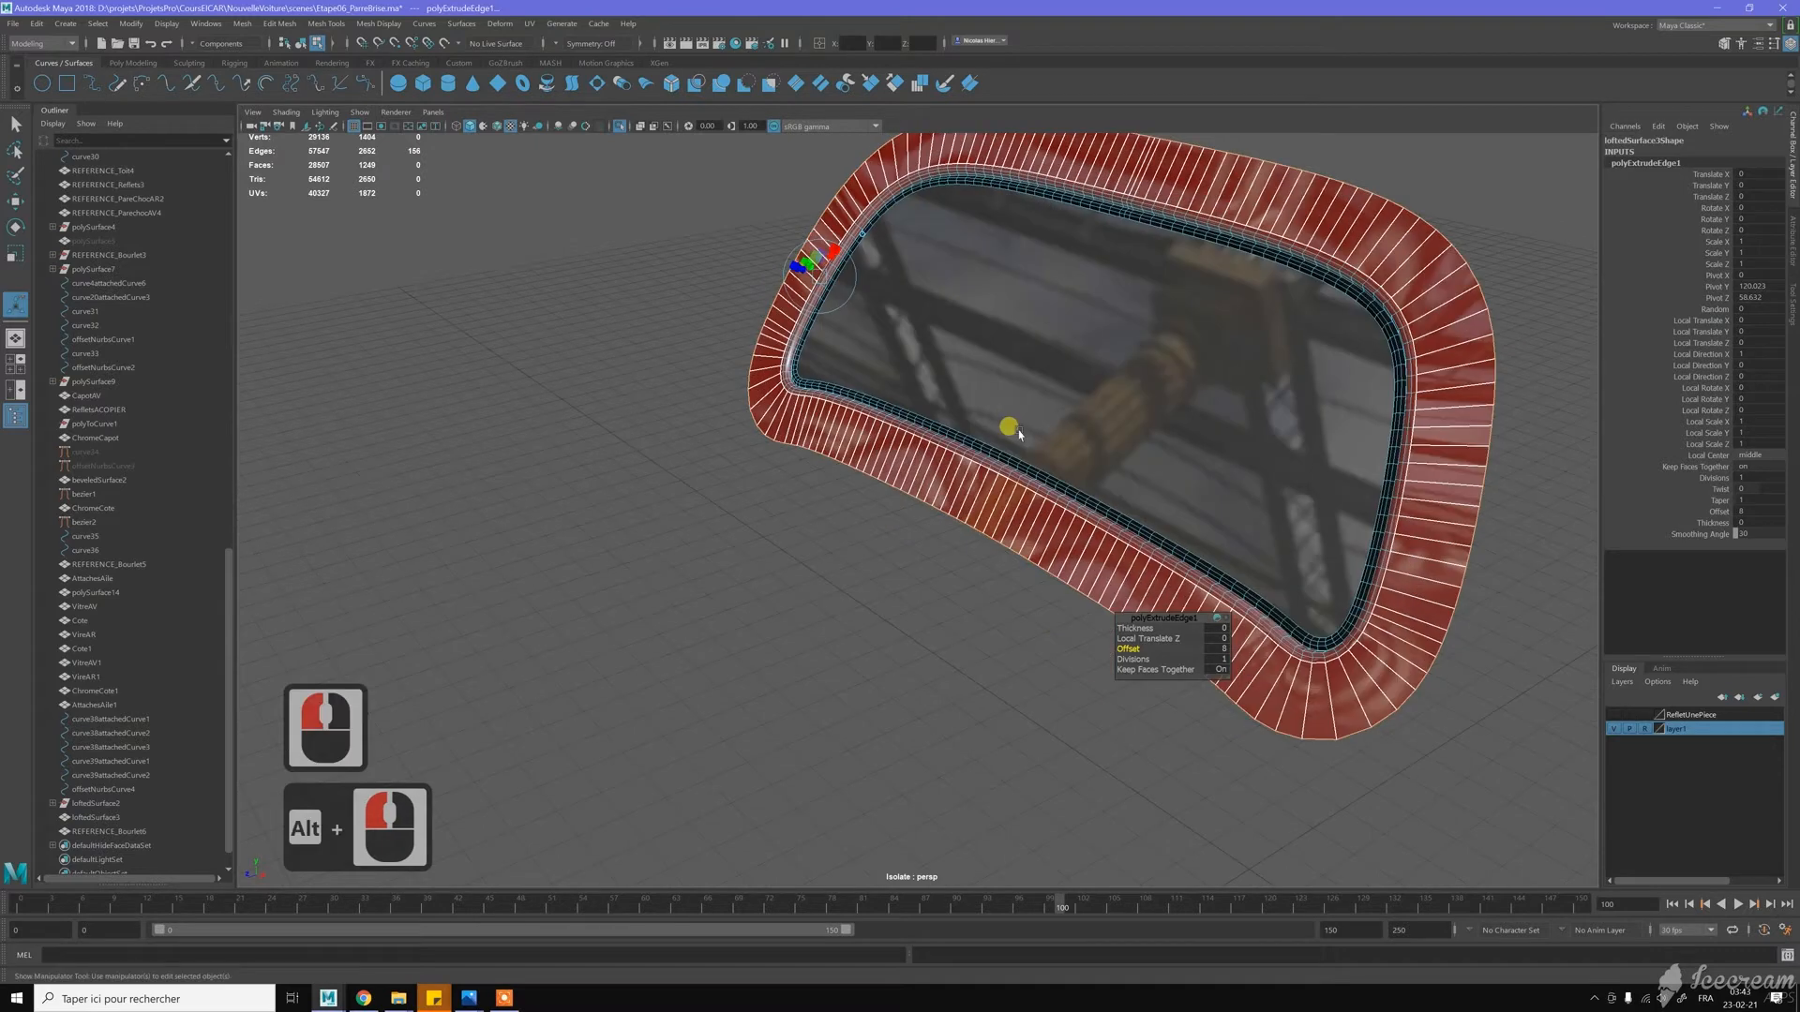
{"action": "key", "text": "w"}
{"action": "middle_click_drag", "start_coordinate": [1024, 293], "coordinate": [1002, 291], "text": "alt"}
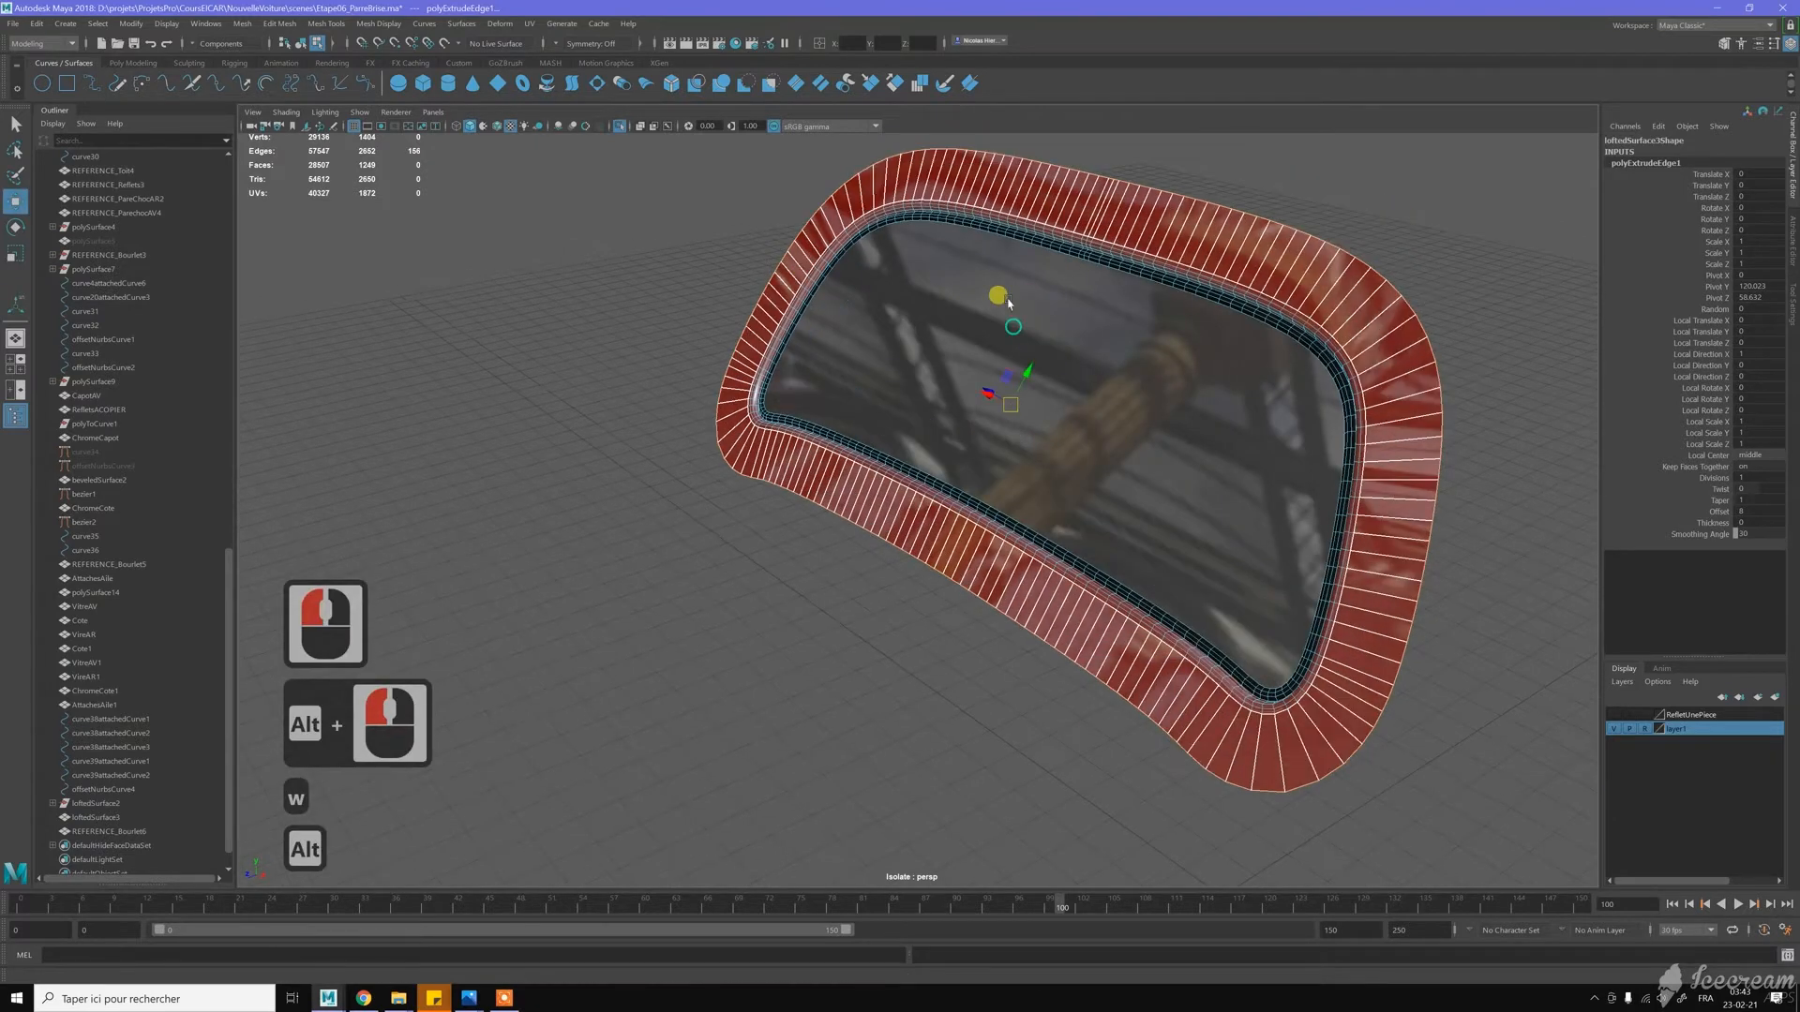
Bring the rest of the car back into view, select the windshield frame and the side body piece, and isolate the two
{"action": "left_click", "coordinate": [615, 126]}
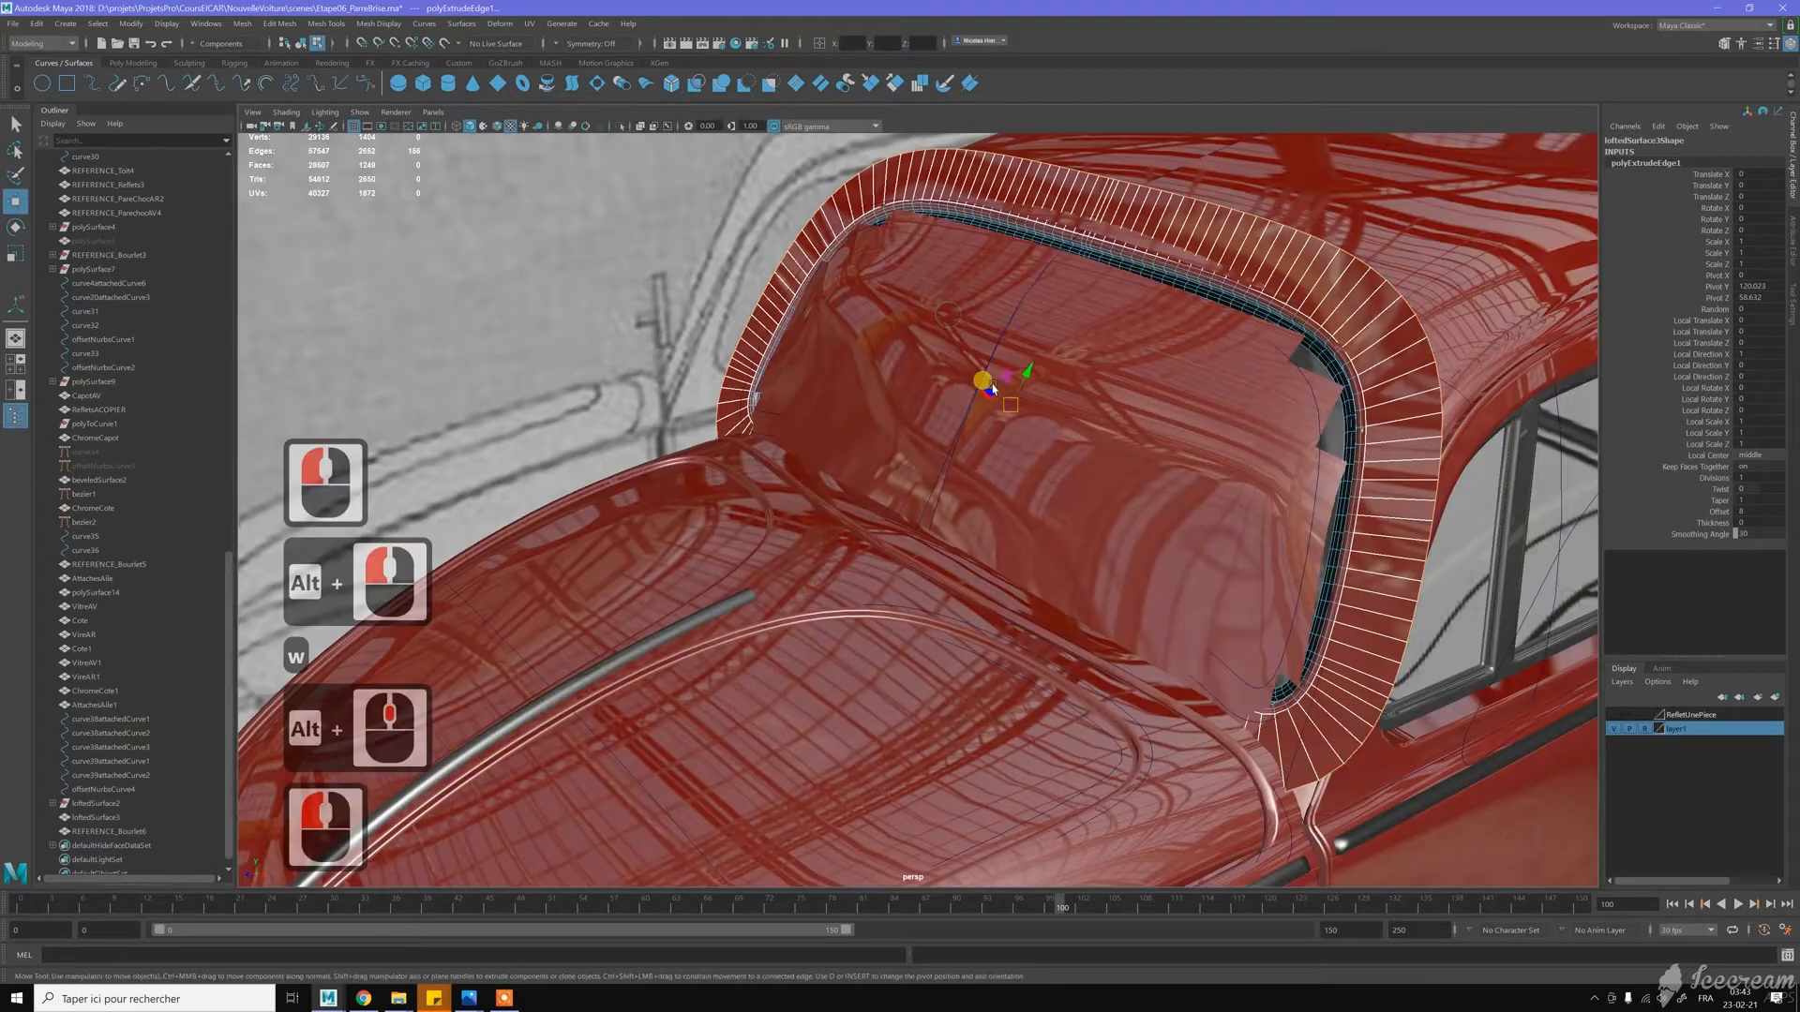
{"action": "middle_click_drag", "start_coordinate": [976, 395], "coordinate": [1037, 594], "text": "alt"}
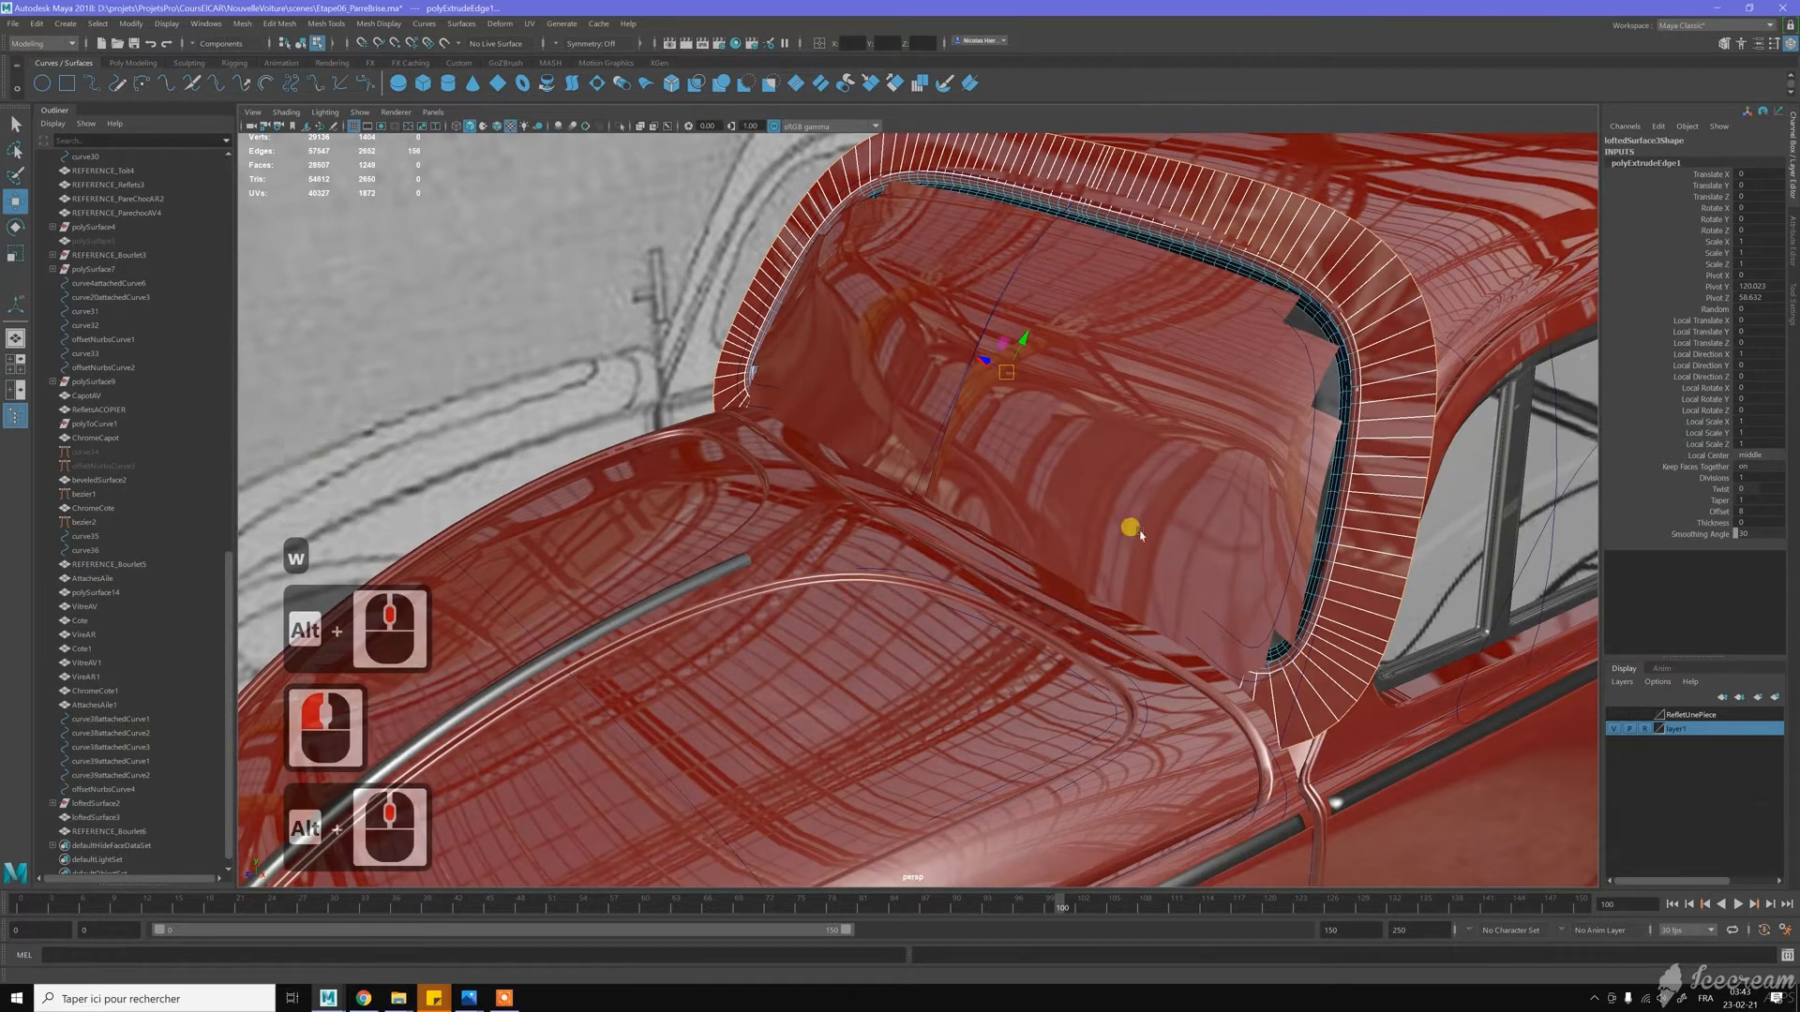
{"action": "key", "text": "w"}
{"action": "right_click_drag", "start_coordinate": [1370, 354], "coordinate": [1414, 324]}
{"action": "left_click", "coordinate": [1392, 375]}
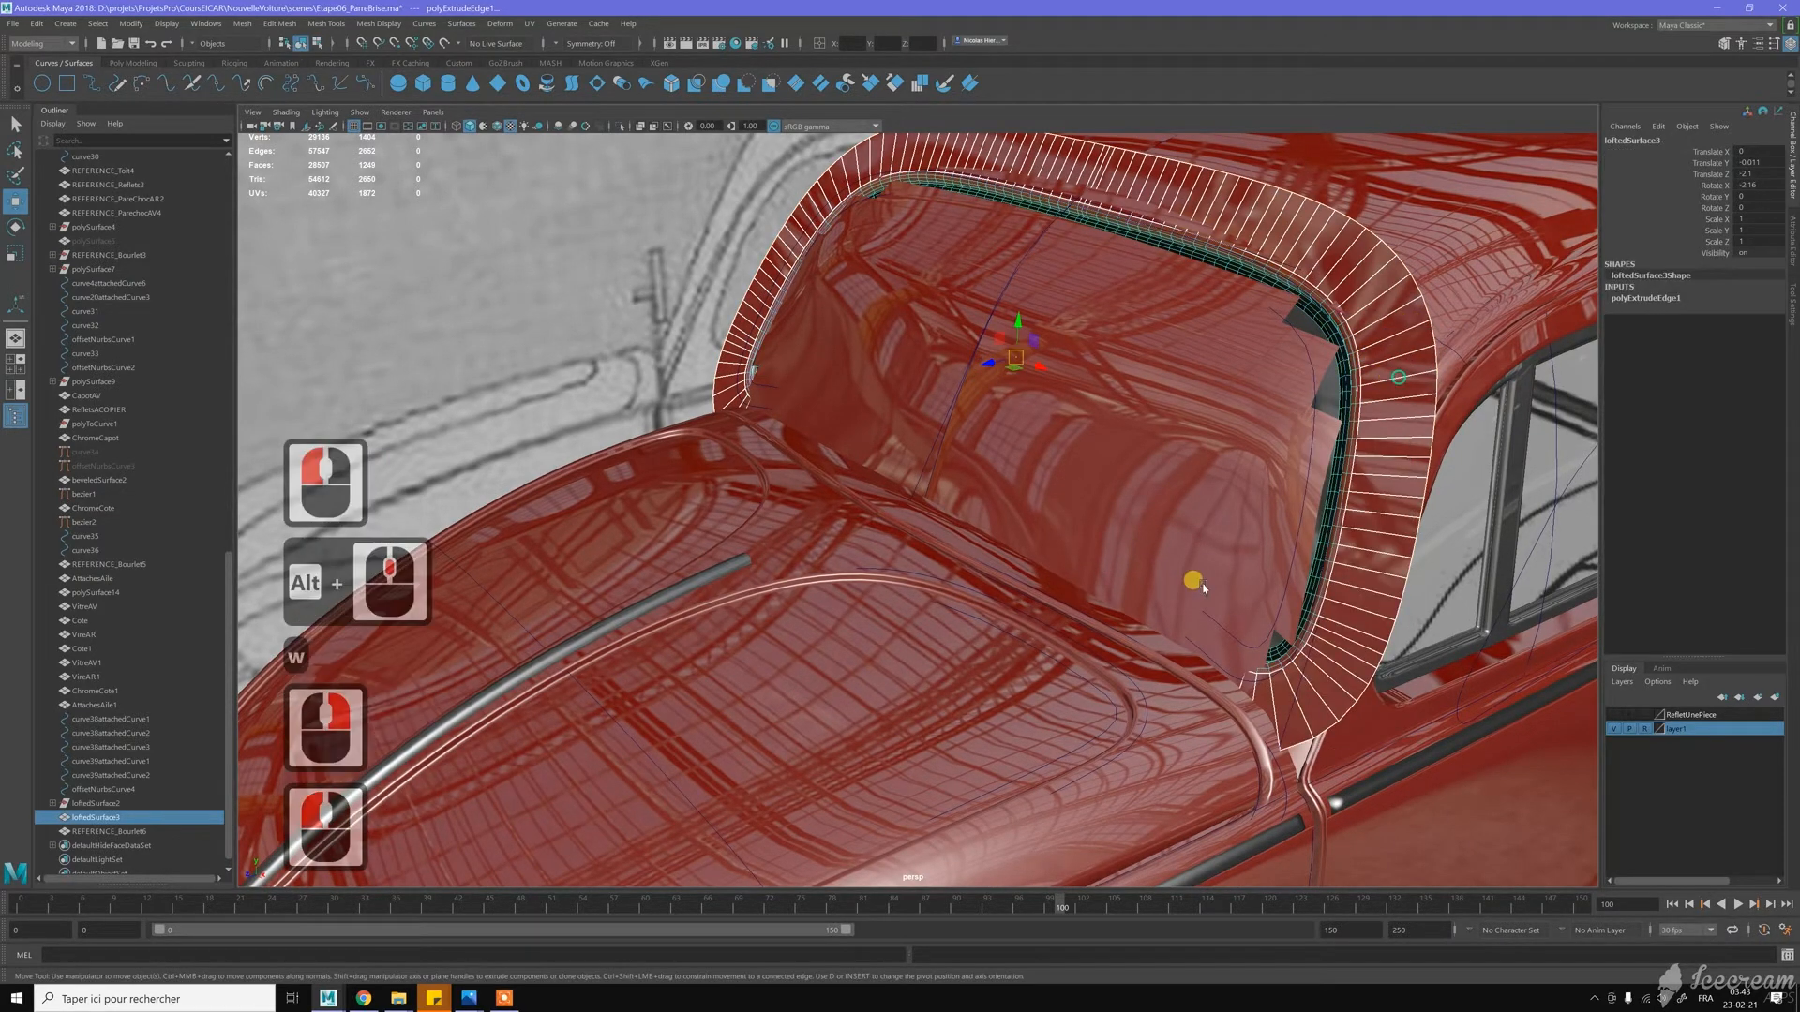
{"action": "left_click", "coordinate": [1132, 641], "text": "shift"}
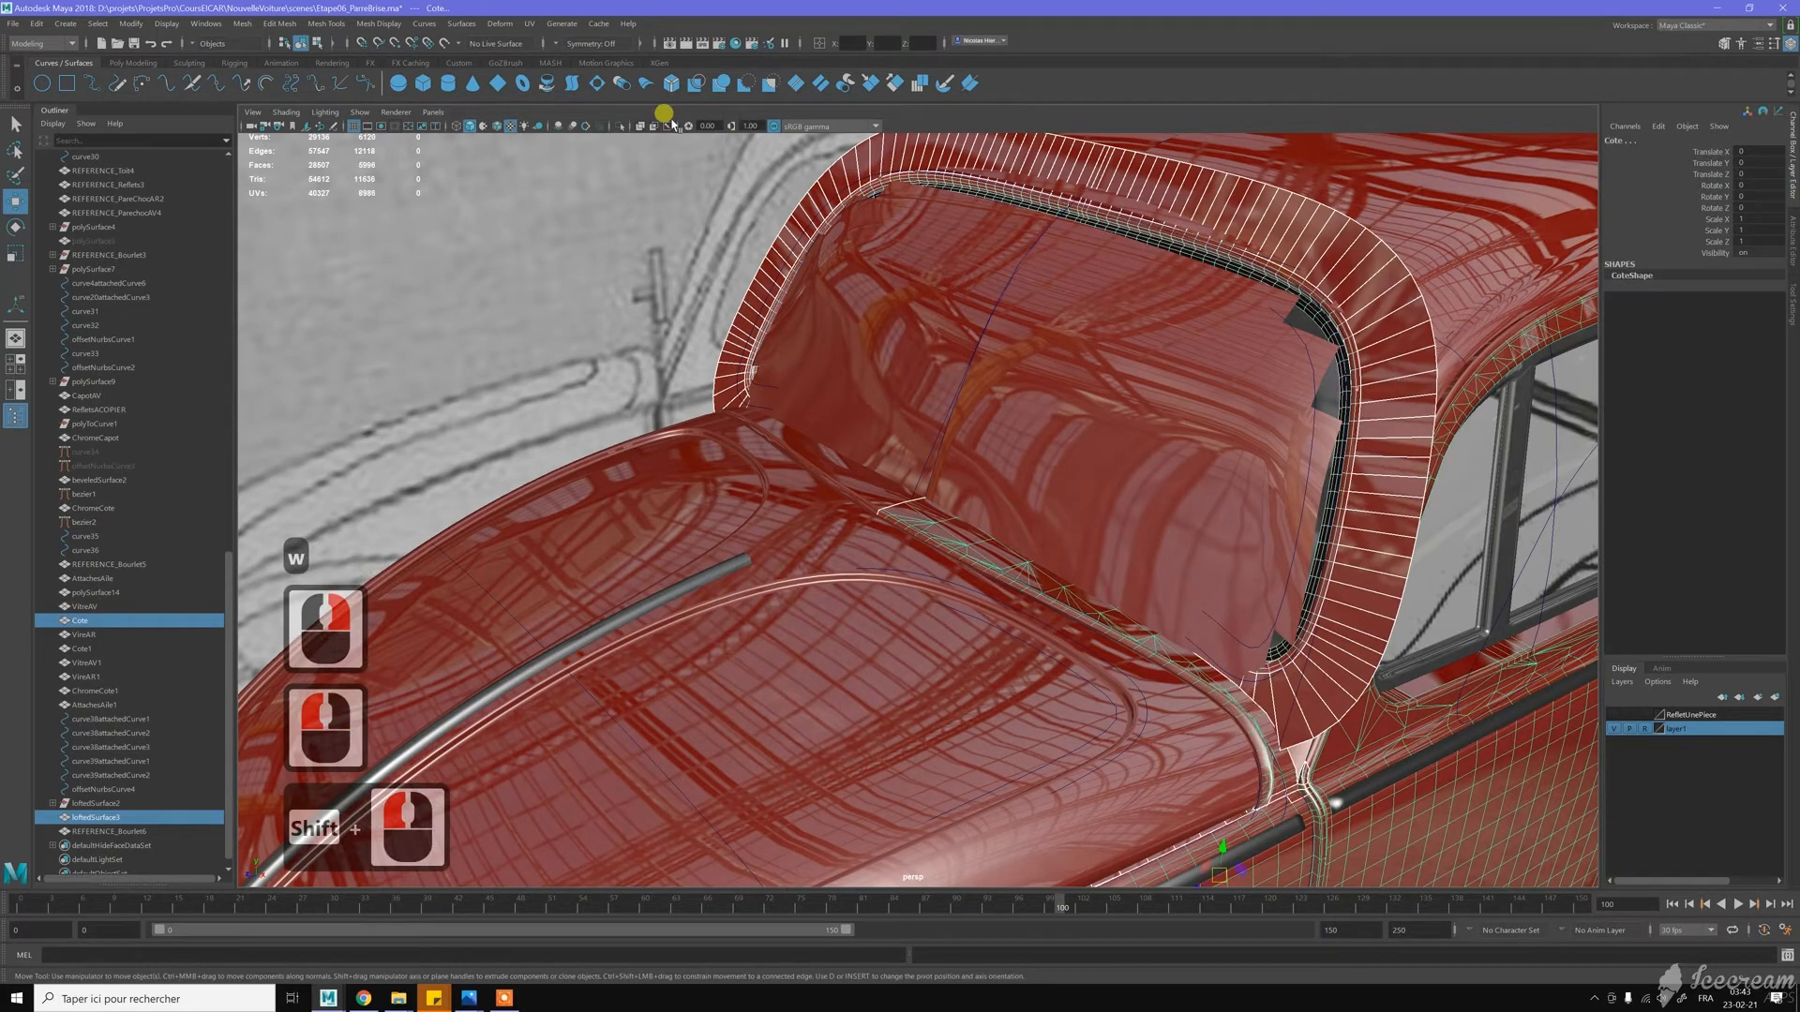
{"action": "left_click", "coordinate": [620, 125]}
Examine where the frame's lower flange crosses the side body piece, from the centre line to the lower corner
{"action": "left_click_drag", "start_coordinate": [831, 249], "coordinate": [964, 354], "text": "alt"}
{"action": "right_click_drag", "start_coordinate": [965, 353], "coordinate": [1087, 445], "text": "alt"}
{"action": "left_click_drag", "start_coordinate": [1069, 412], "coordinate": [1178, 345], "text": "alt"}
{"action": "middle_click_drag", "start_coordinate": [1177, 345], "coordinate": [1110, 377], "text": "alt"}
{"action": "left_click_drag", "start_coordinate": [1109, 375], "coordinate": [1162, 354], "text": "alt"}
{"action": "middle_click_drag", "start_coordinate": [1163, 355], "coordinate": [1033, 369], "text": "alt"}
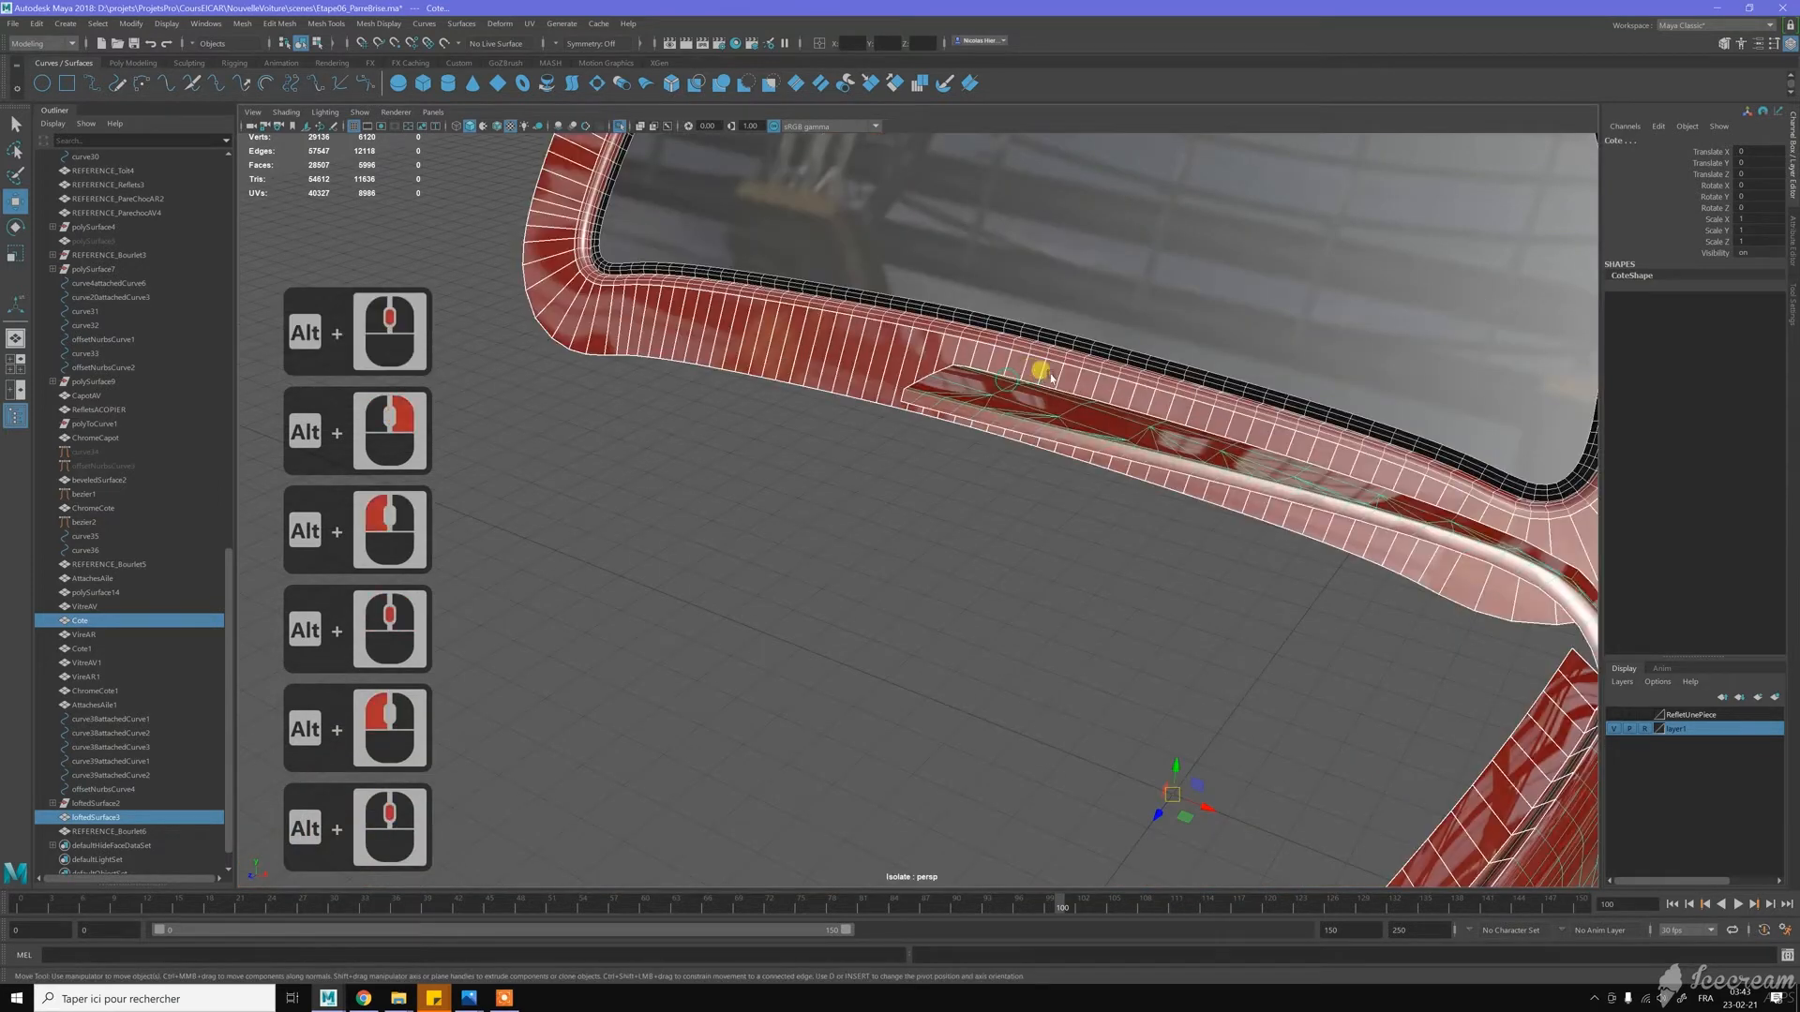
{"action": "left_click_drag", "start_coordinate": [1043, 370], "coordinate": [1088, 397], "text": "alt"}
{"action": "middle_click_drag", "start_coordinate": [1089, 396], "coordinate": [1011, 364], "text": "alt"}
{"action": "right_click_drag", "start_coordinate": [1028, 368], "coordinate": [1077, 402], "text": "alt"}
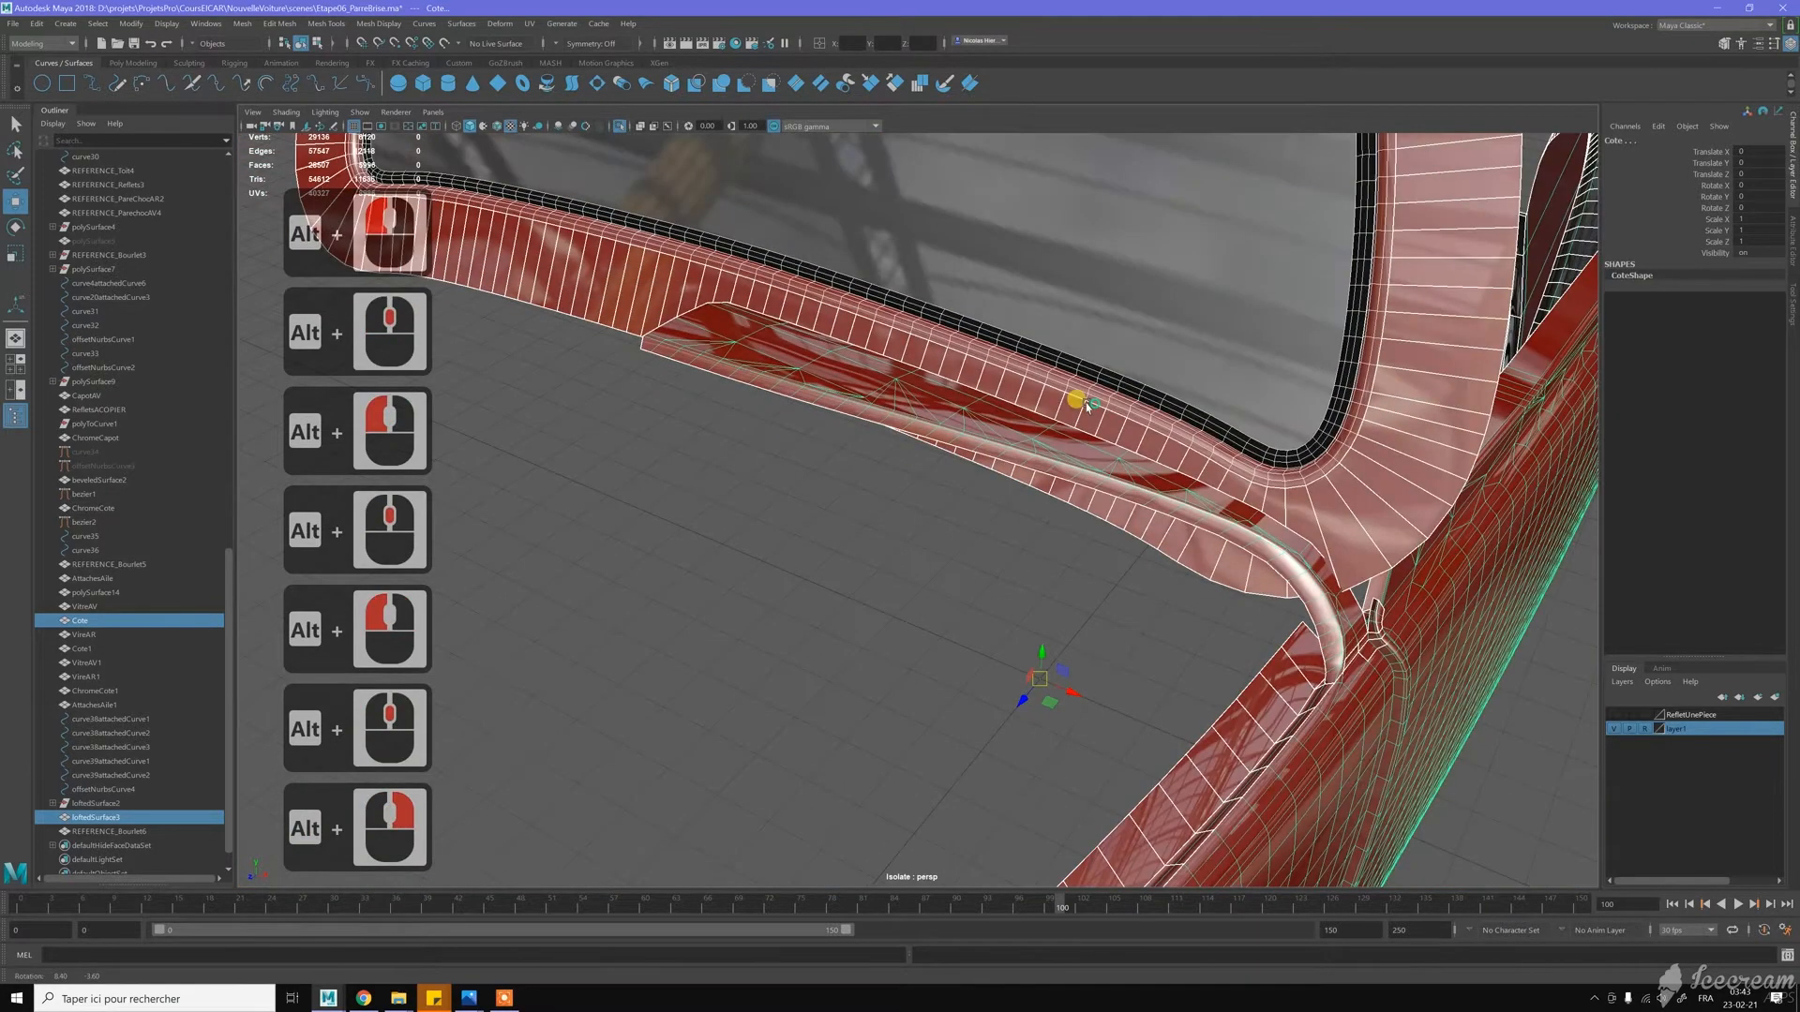
Select only the windshield frame and start the Insert Edge Loop tool near its lower flange
{"action": "key", "text": "w"}
{"action": "right_click", "coordinate": [1027, 395]}
{"action": "left_click", "coordinate": [1095, 371]}
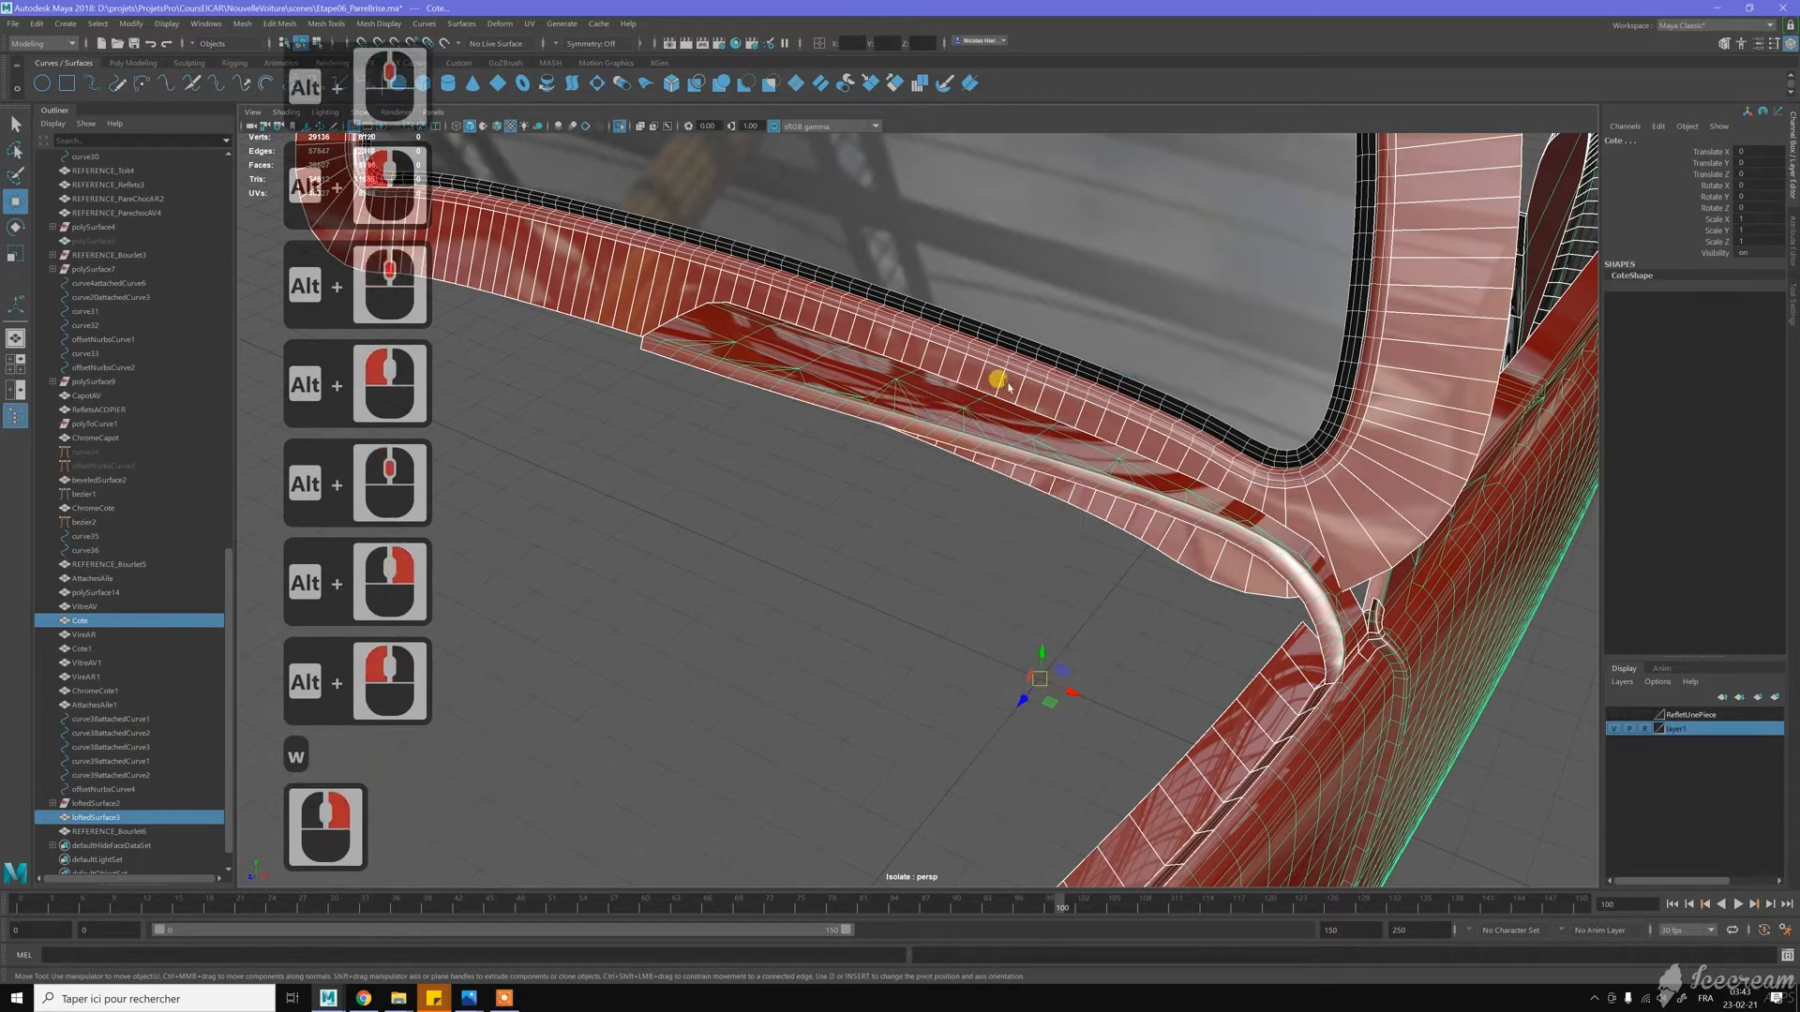
{"action": "left_click", "coordinate": [996, 381]}
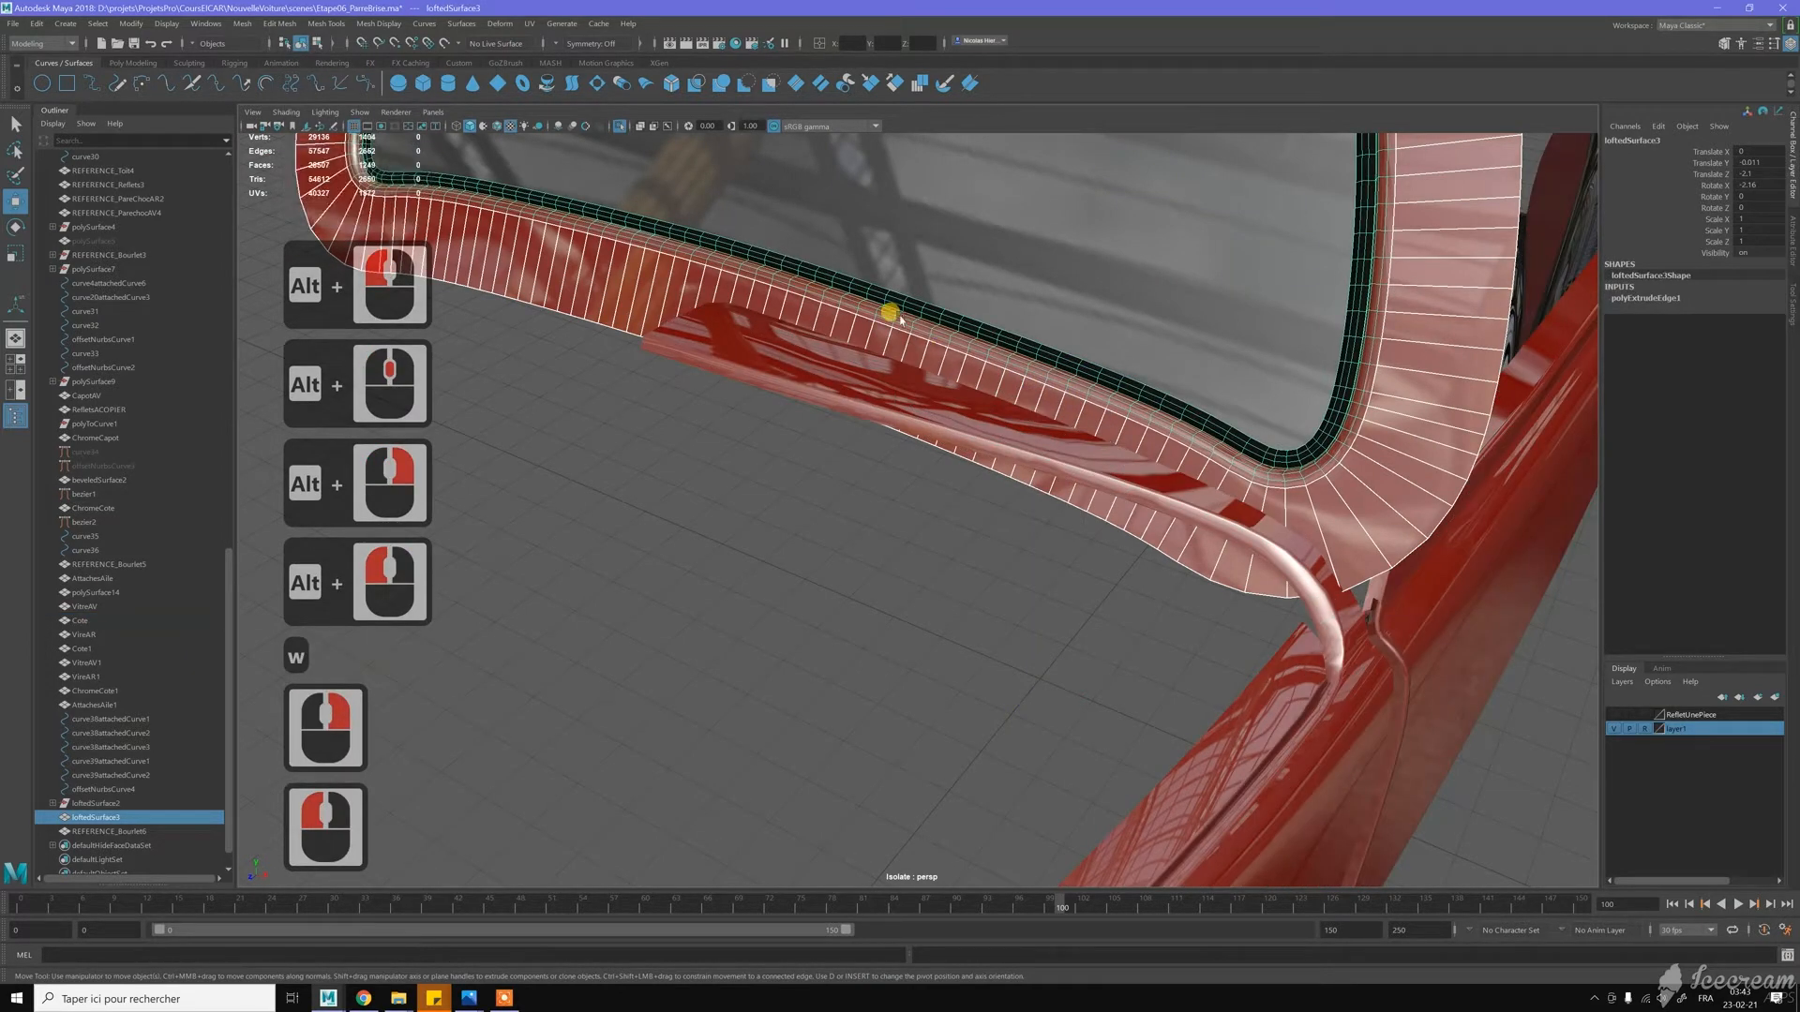
{"action": "right_click_drag", "start_coordinate": [888, 336], "coordinate": [815, 360], "text": "shift"}
{"action": "left_click_drag", "start_coordinate": [798, 319], "coordinate": [841, 320], "text": "alt"}
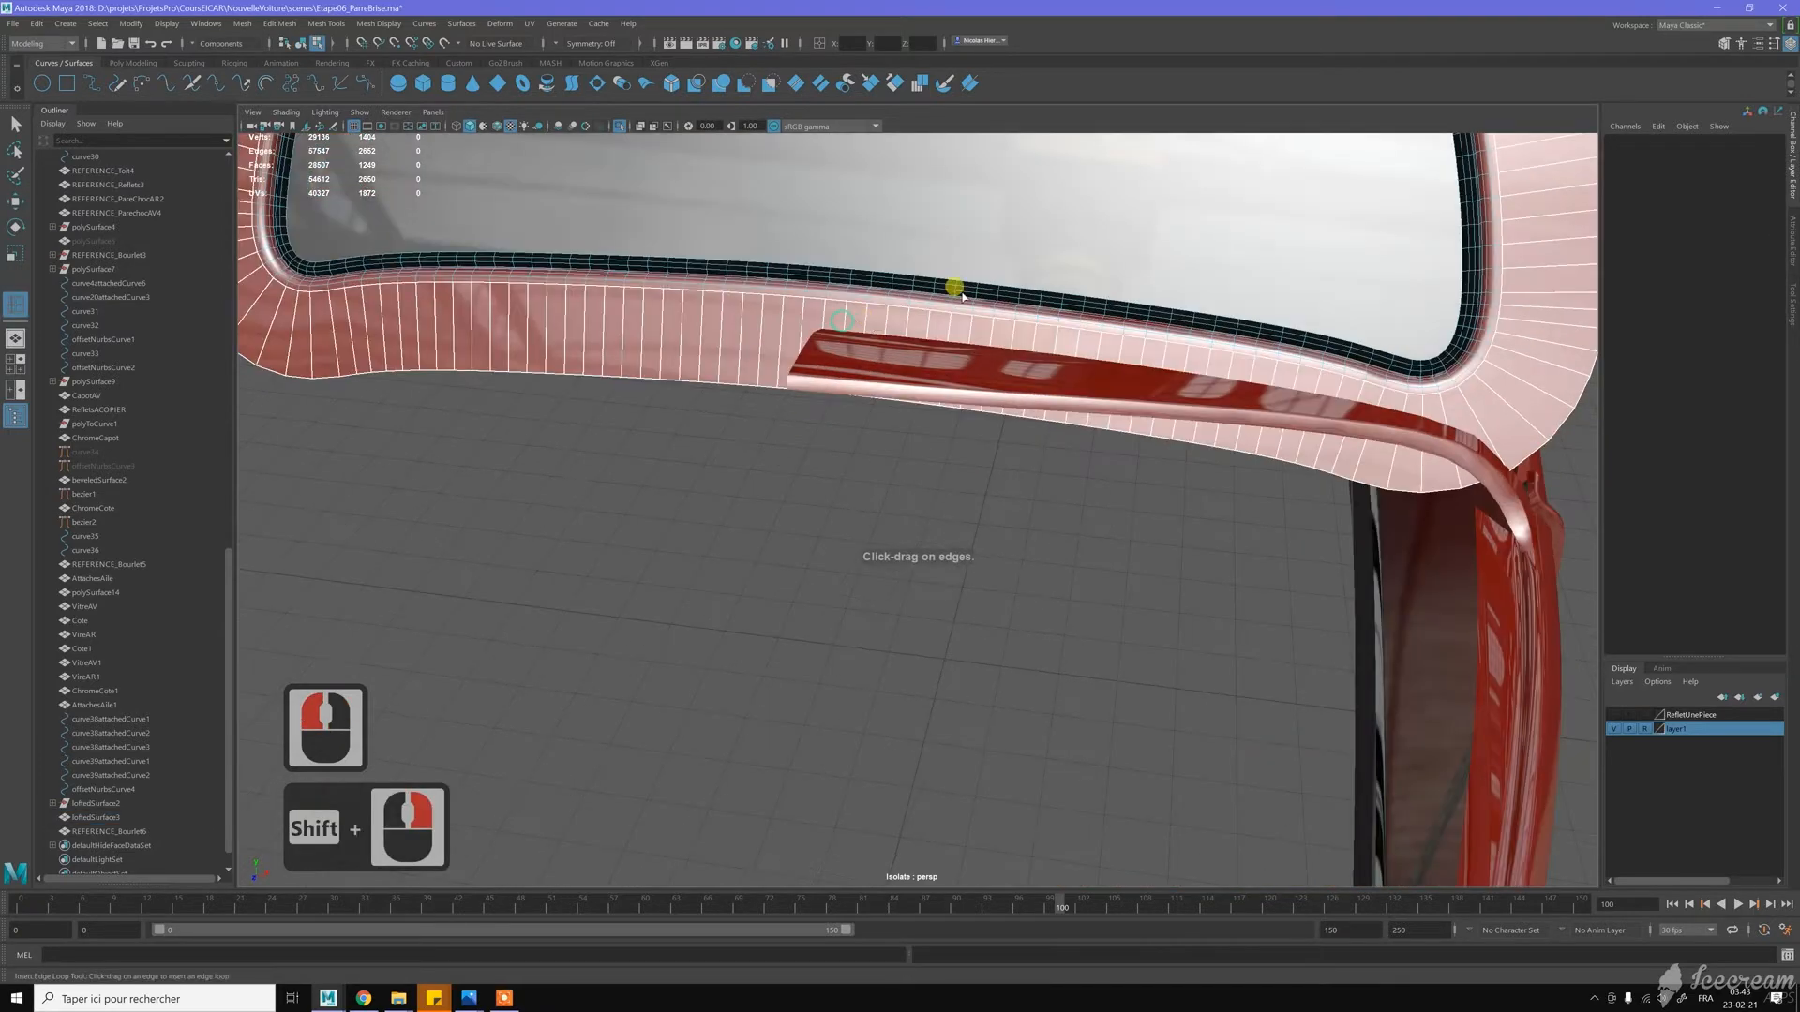
{"action": "left_click_drag", "start_coordinate": [963, 297], "coordinate": [970, 300], "text": "alt"}
{"action": "middle_click_drag", "start_coordinate": [971, 300], "coordinate": [983, 304], "text": "alt"}
{"action": "left_click_drag", "start_coordinate": [982, 304], "coordinate": [1018, 289], "text": "alt"}
{"action": "middle_click_drag", "start_coordinate": [1018, 289], "coordinate": [1014, 394], "text": "alt"}
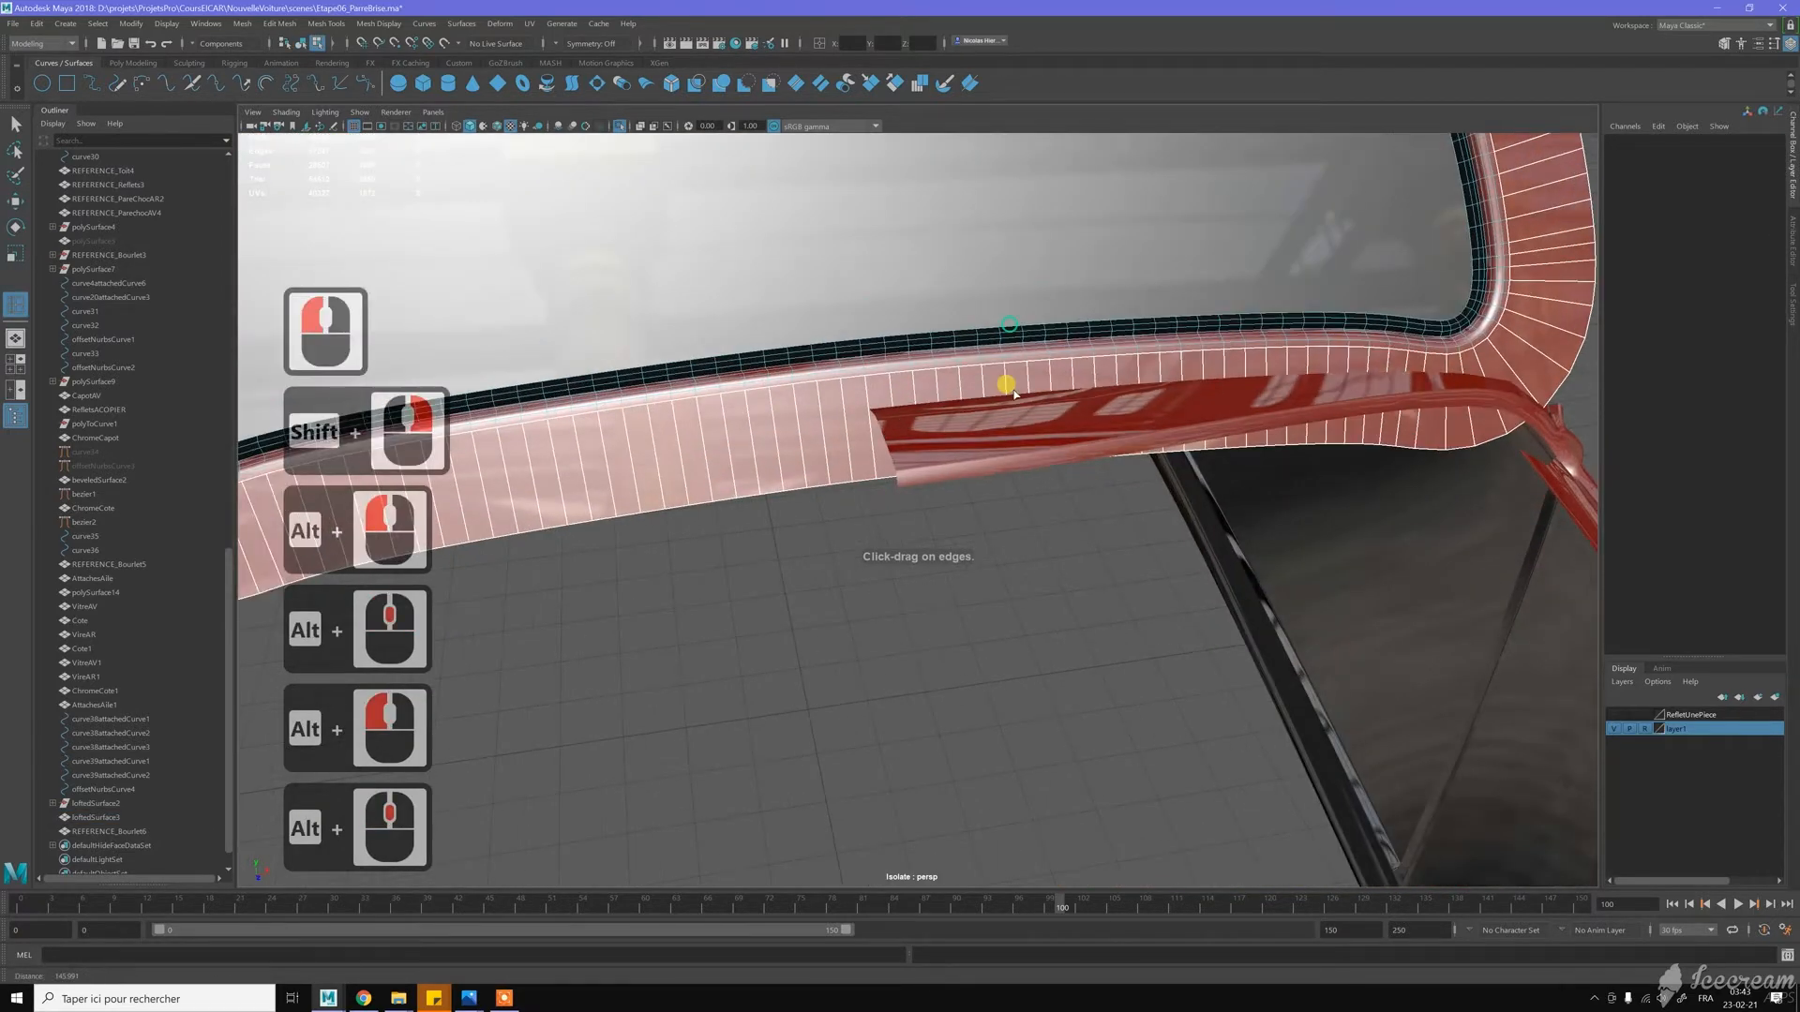
{"action": "right_click_drag", "start_coordinate": [1014, 393], "coordinate": [864, 392], "text": "alt"}
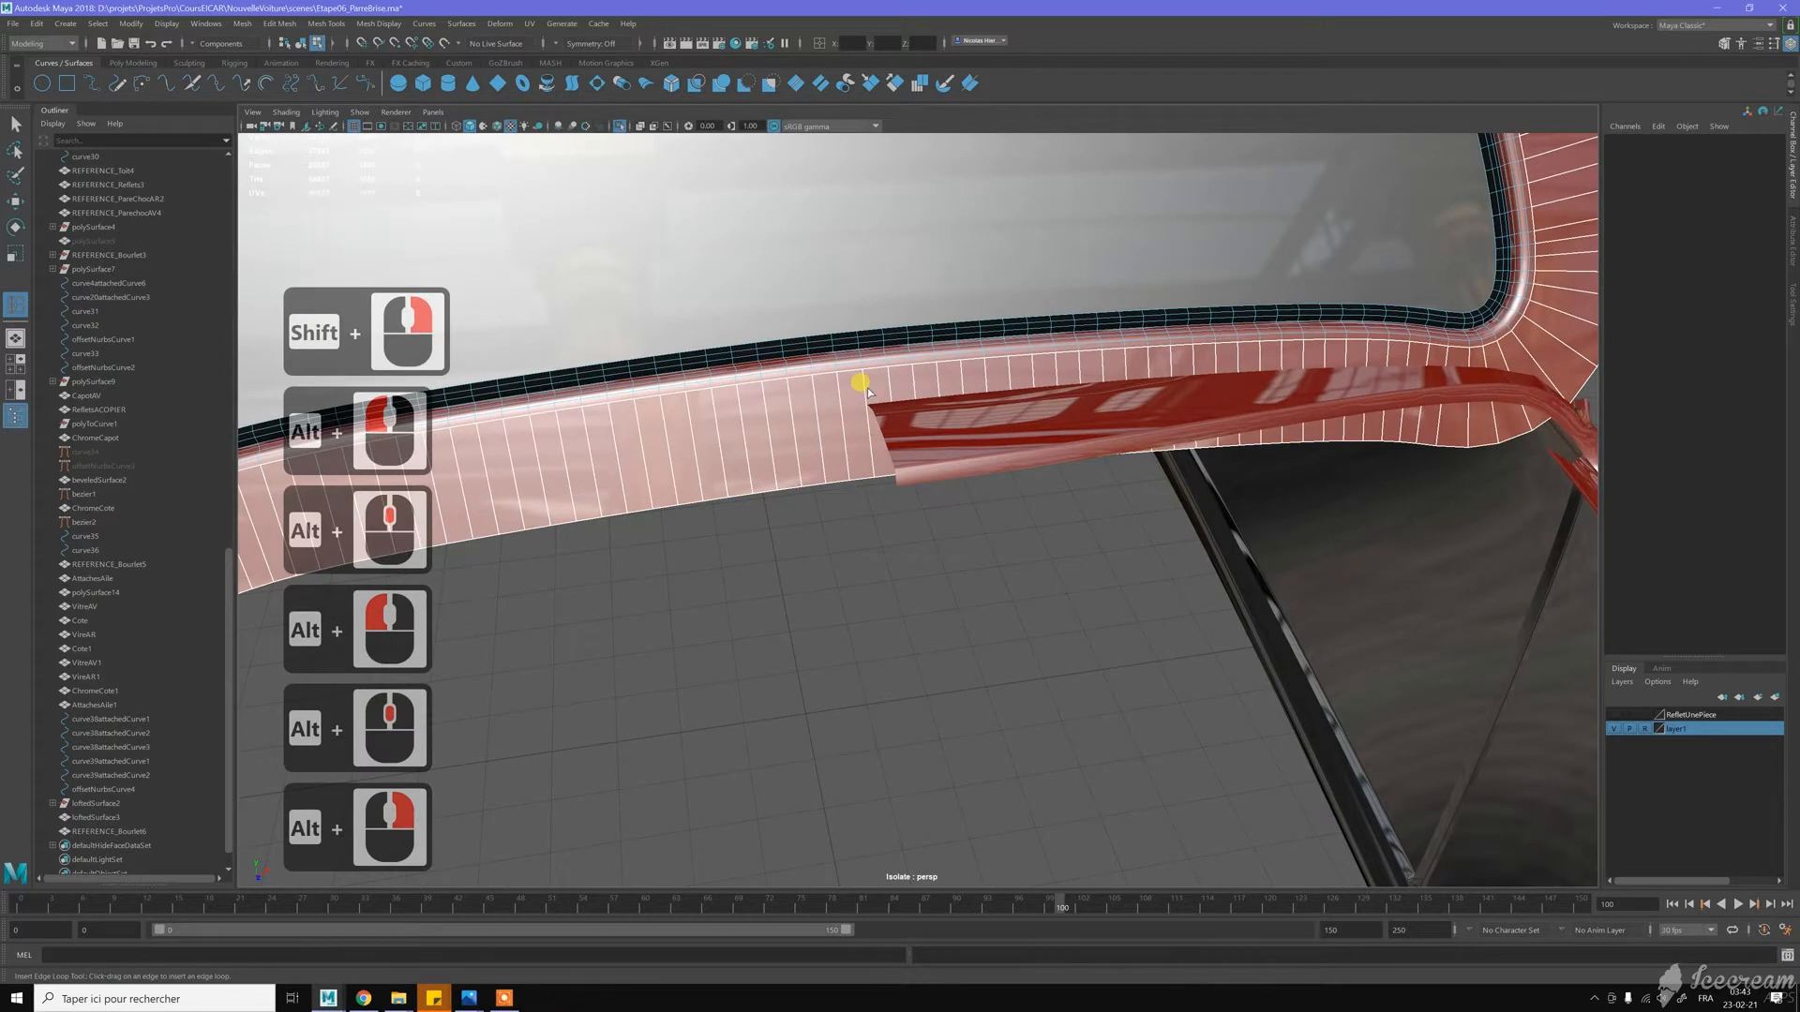
Undo the first inserted loop, switch Insert Edge Loop to equal distance from edge, and insert a loop near the flange's inner edge
{"action": "left_click", "coordinate": [863, 384]}
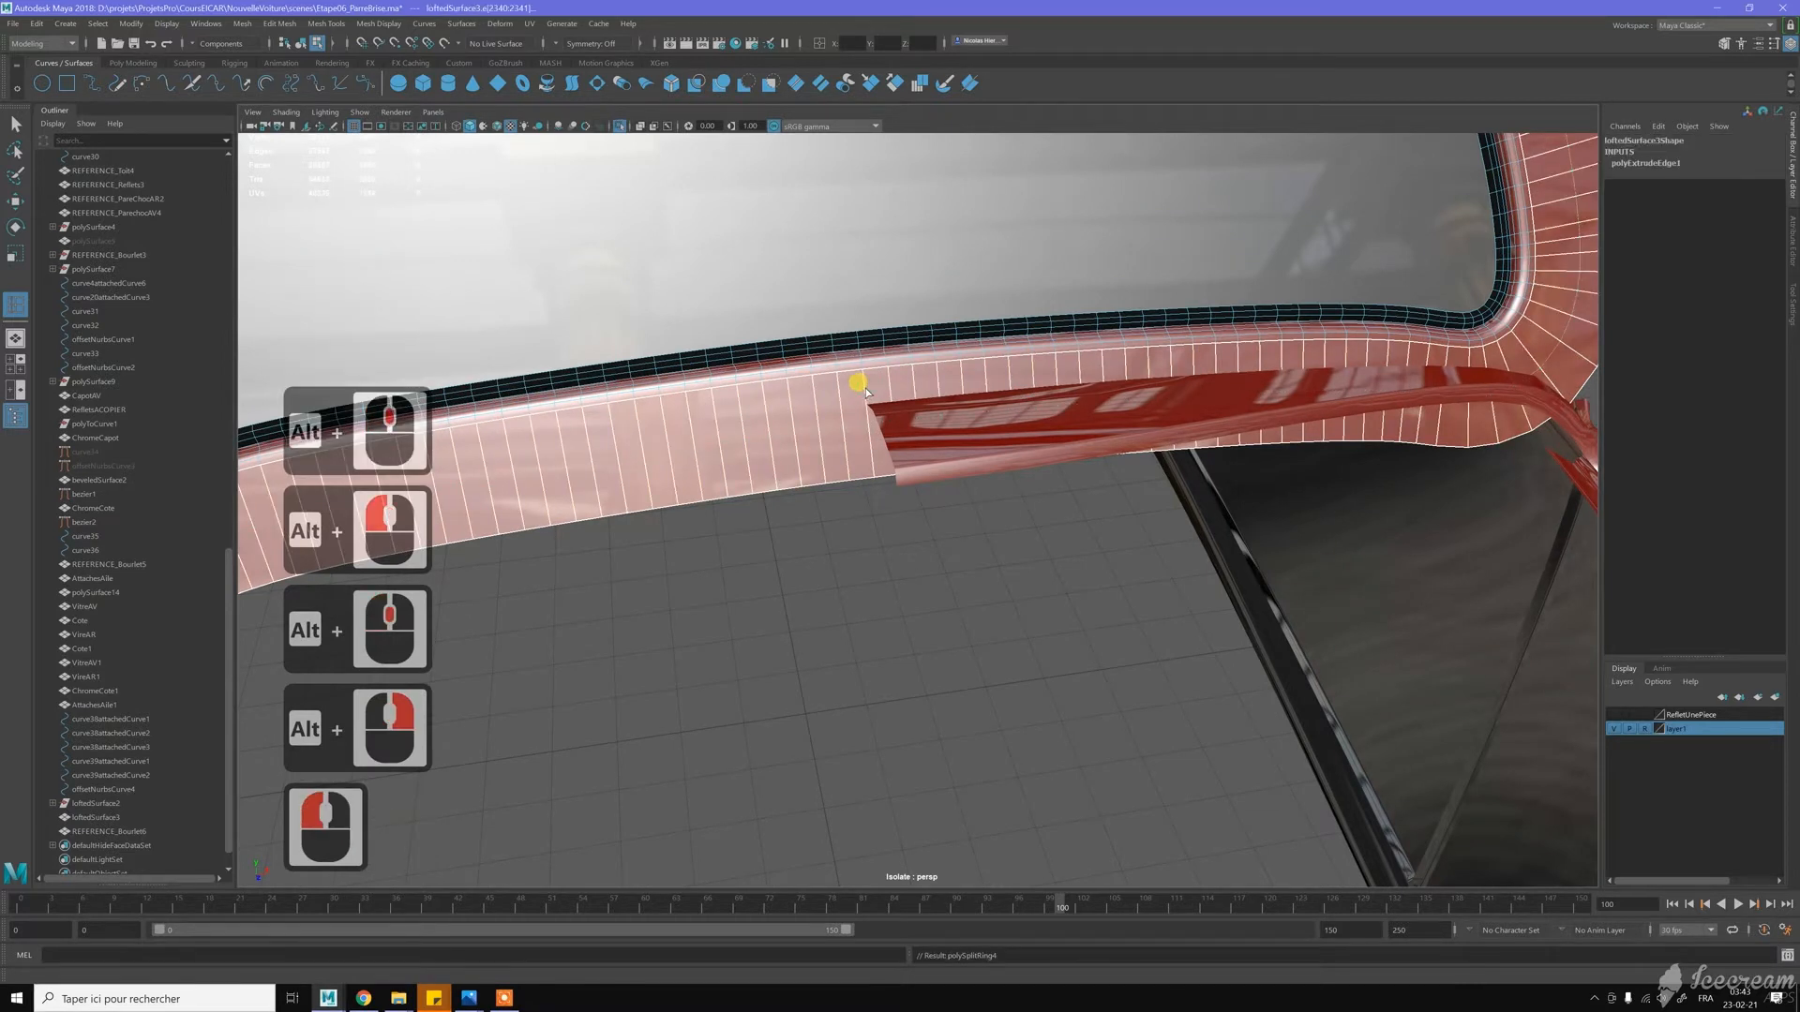
{"action": "key", "text": "z"}
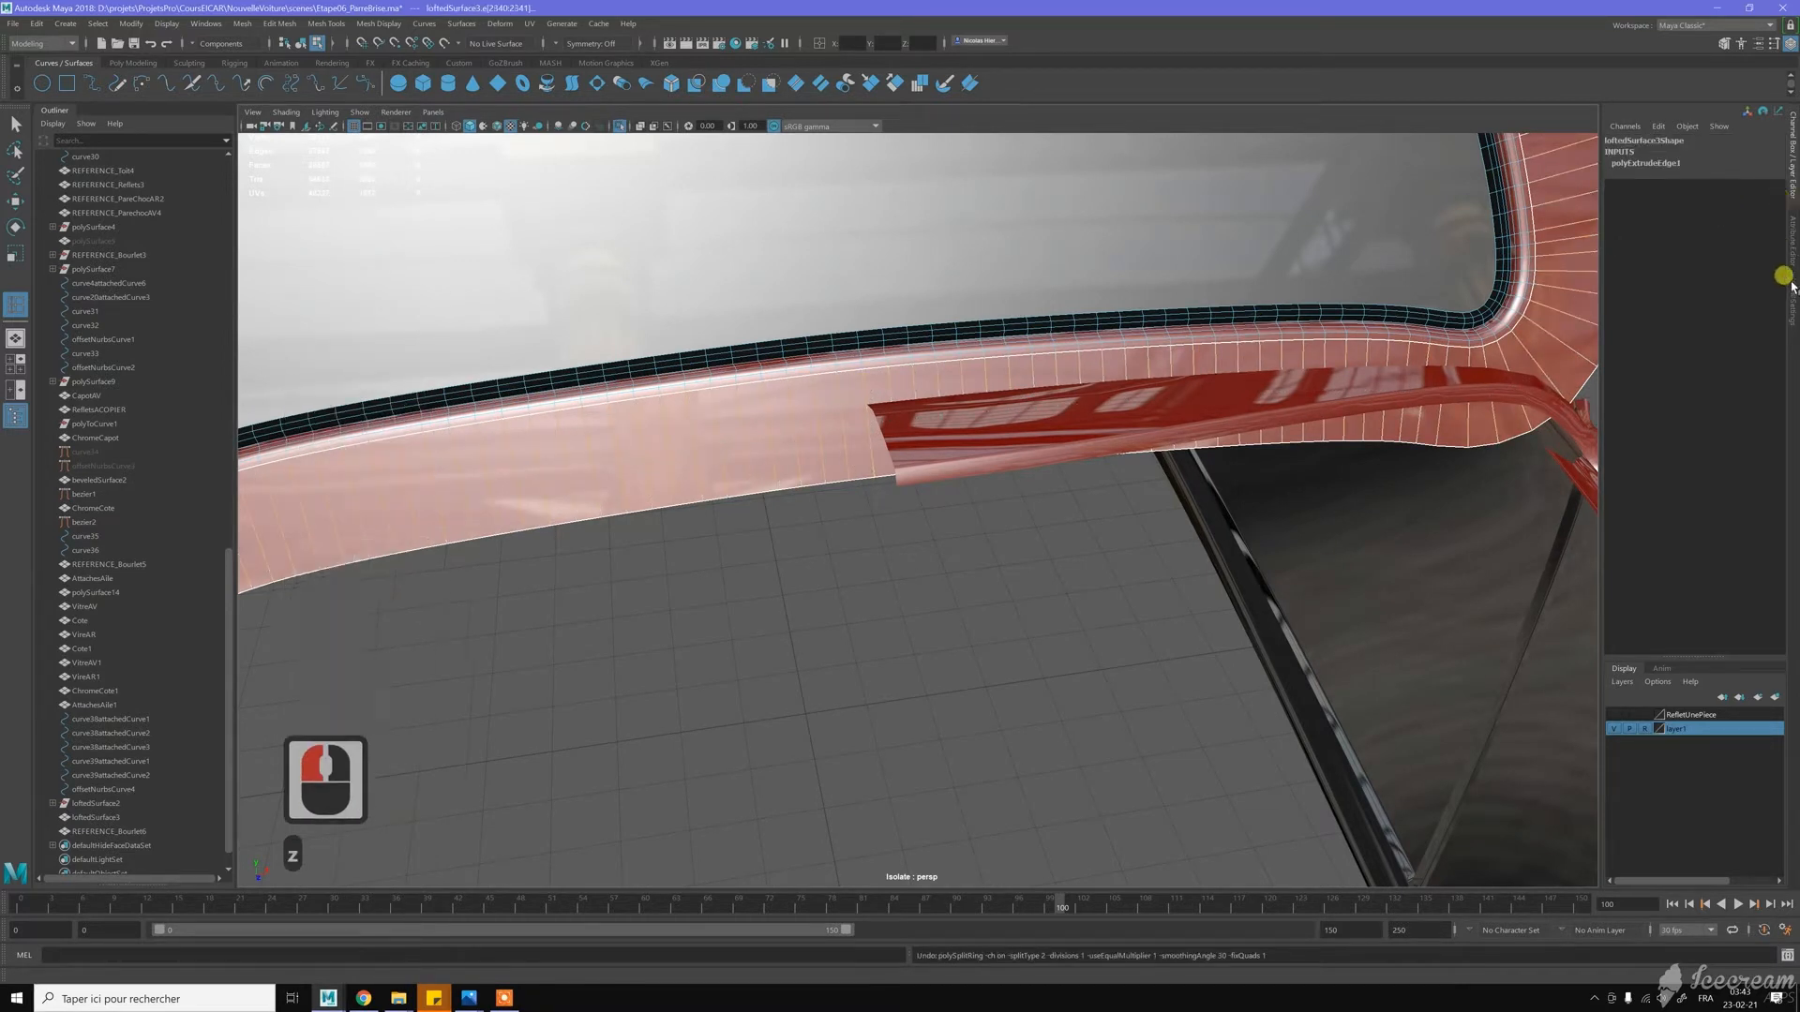
{"action": "left_click", "coordinate": [1792, 285]}
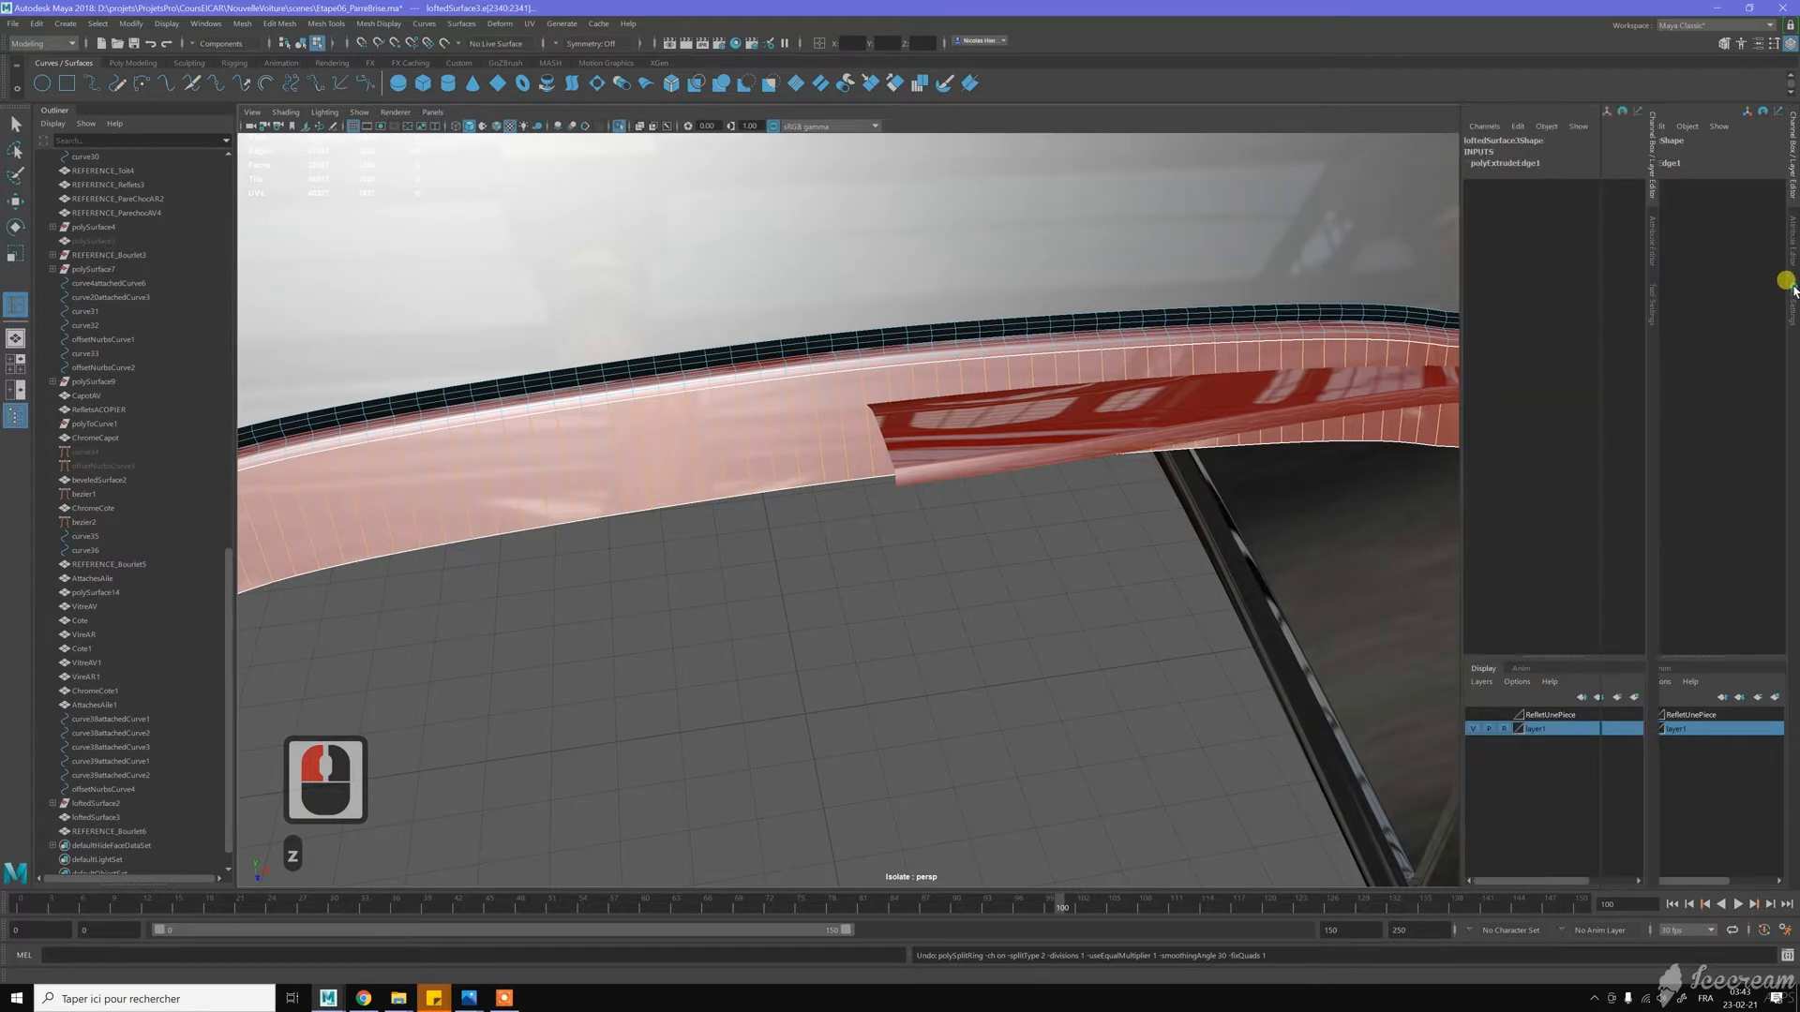
{"action": "left_click", "coordinate": [1562, 212]}
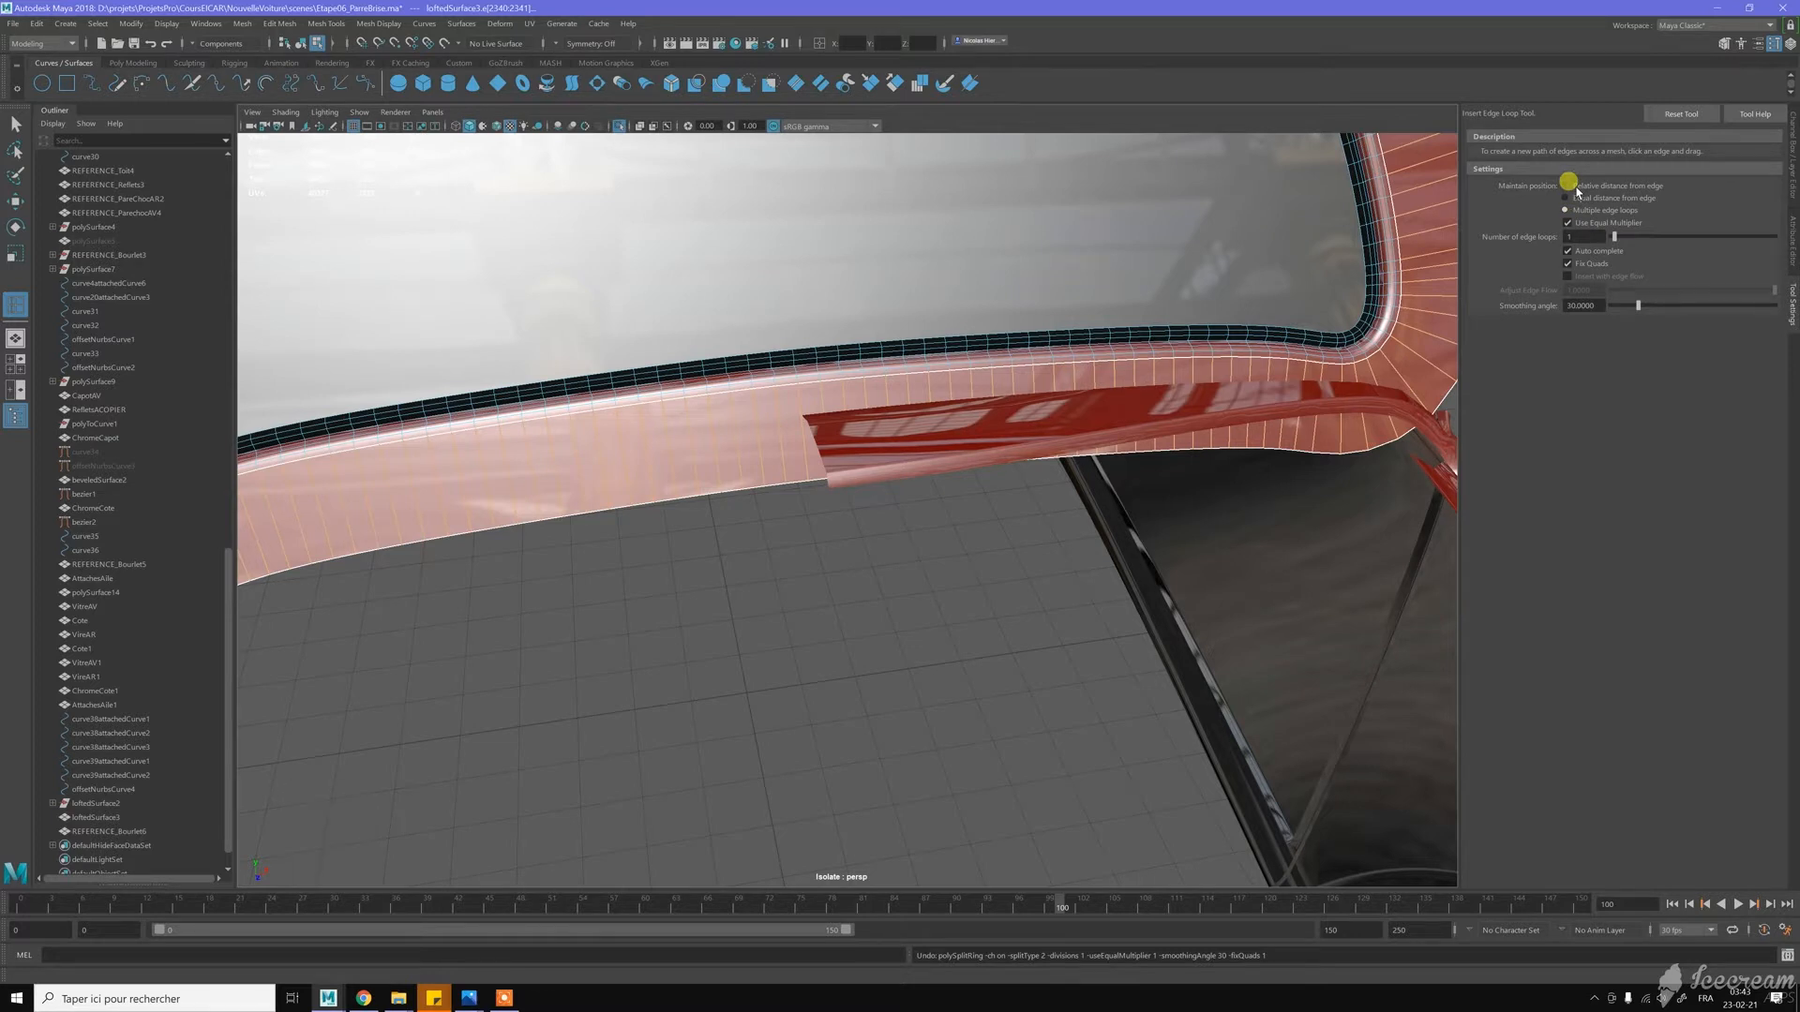
{"action": "left_click", "coordinate": [1581, 198]}
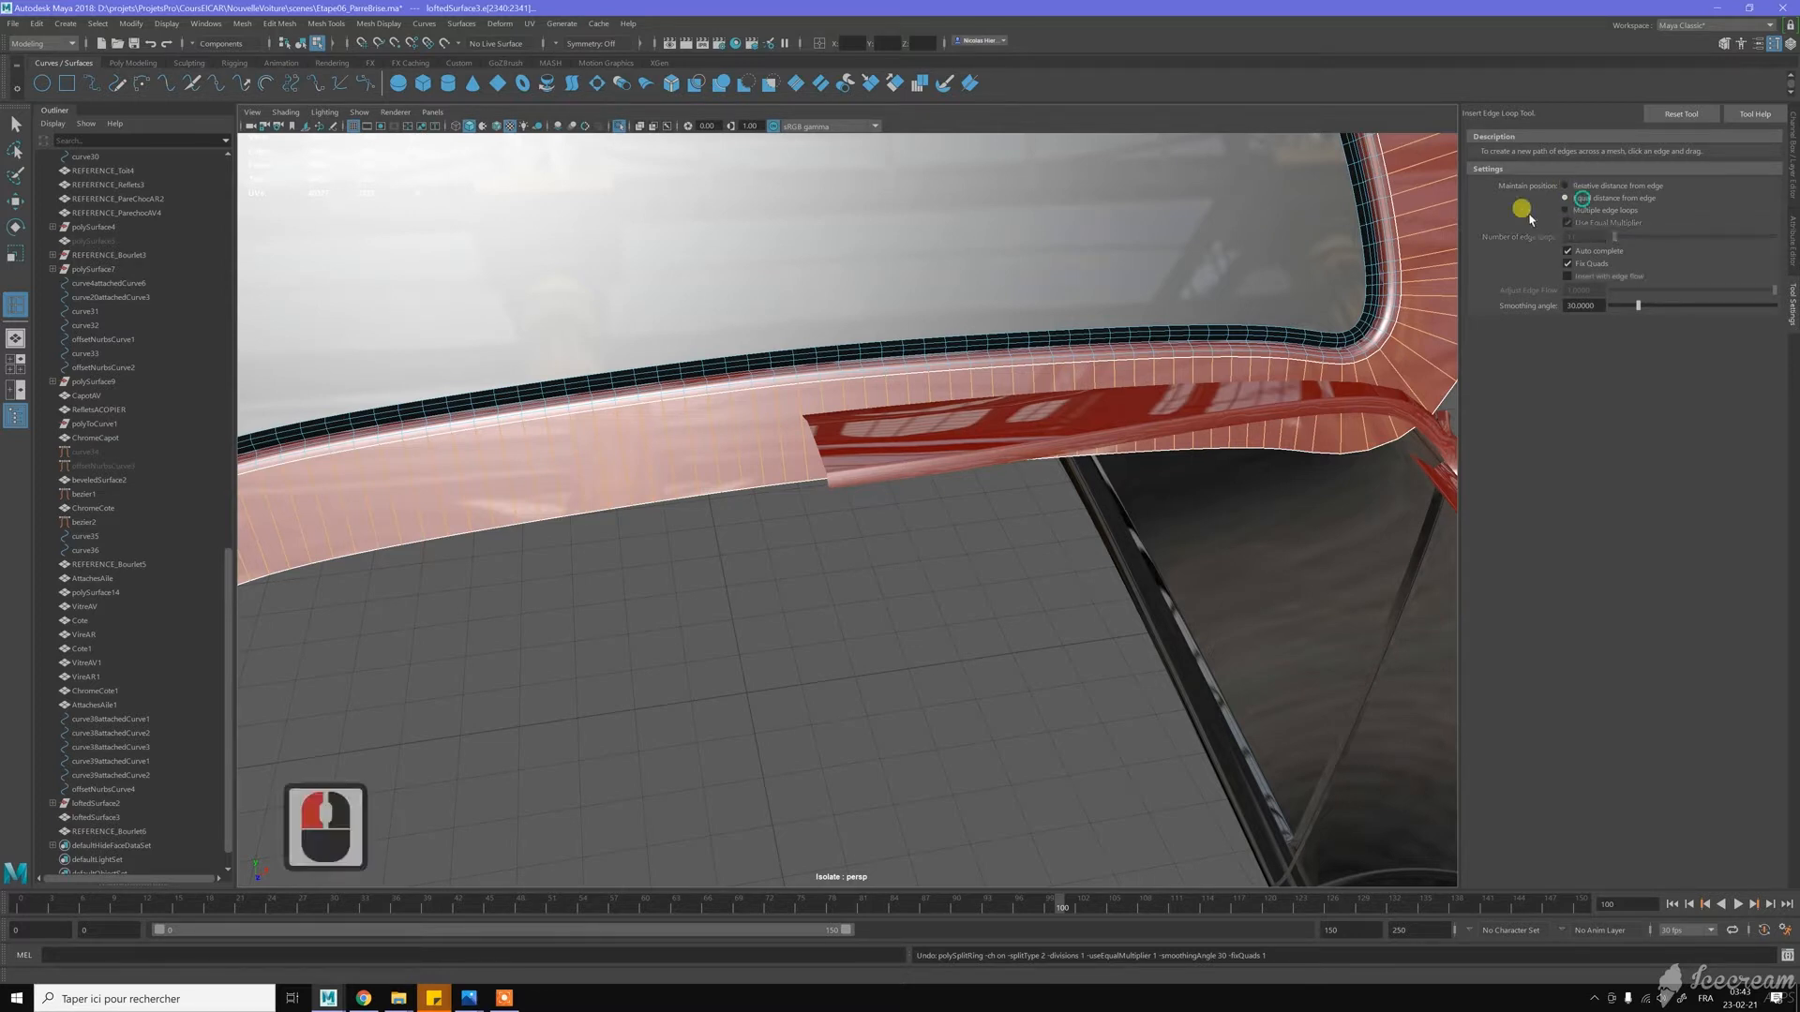
{"action": "left_click_drag", "start_coordinate": [799, 399], "coordinate": [802, 409]}
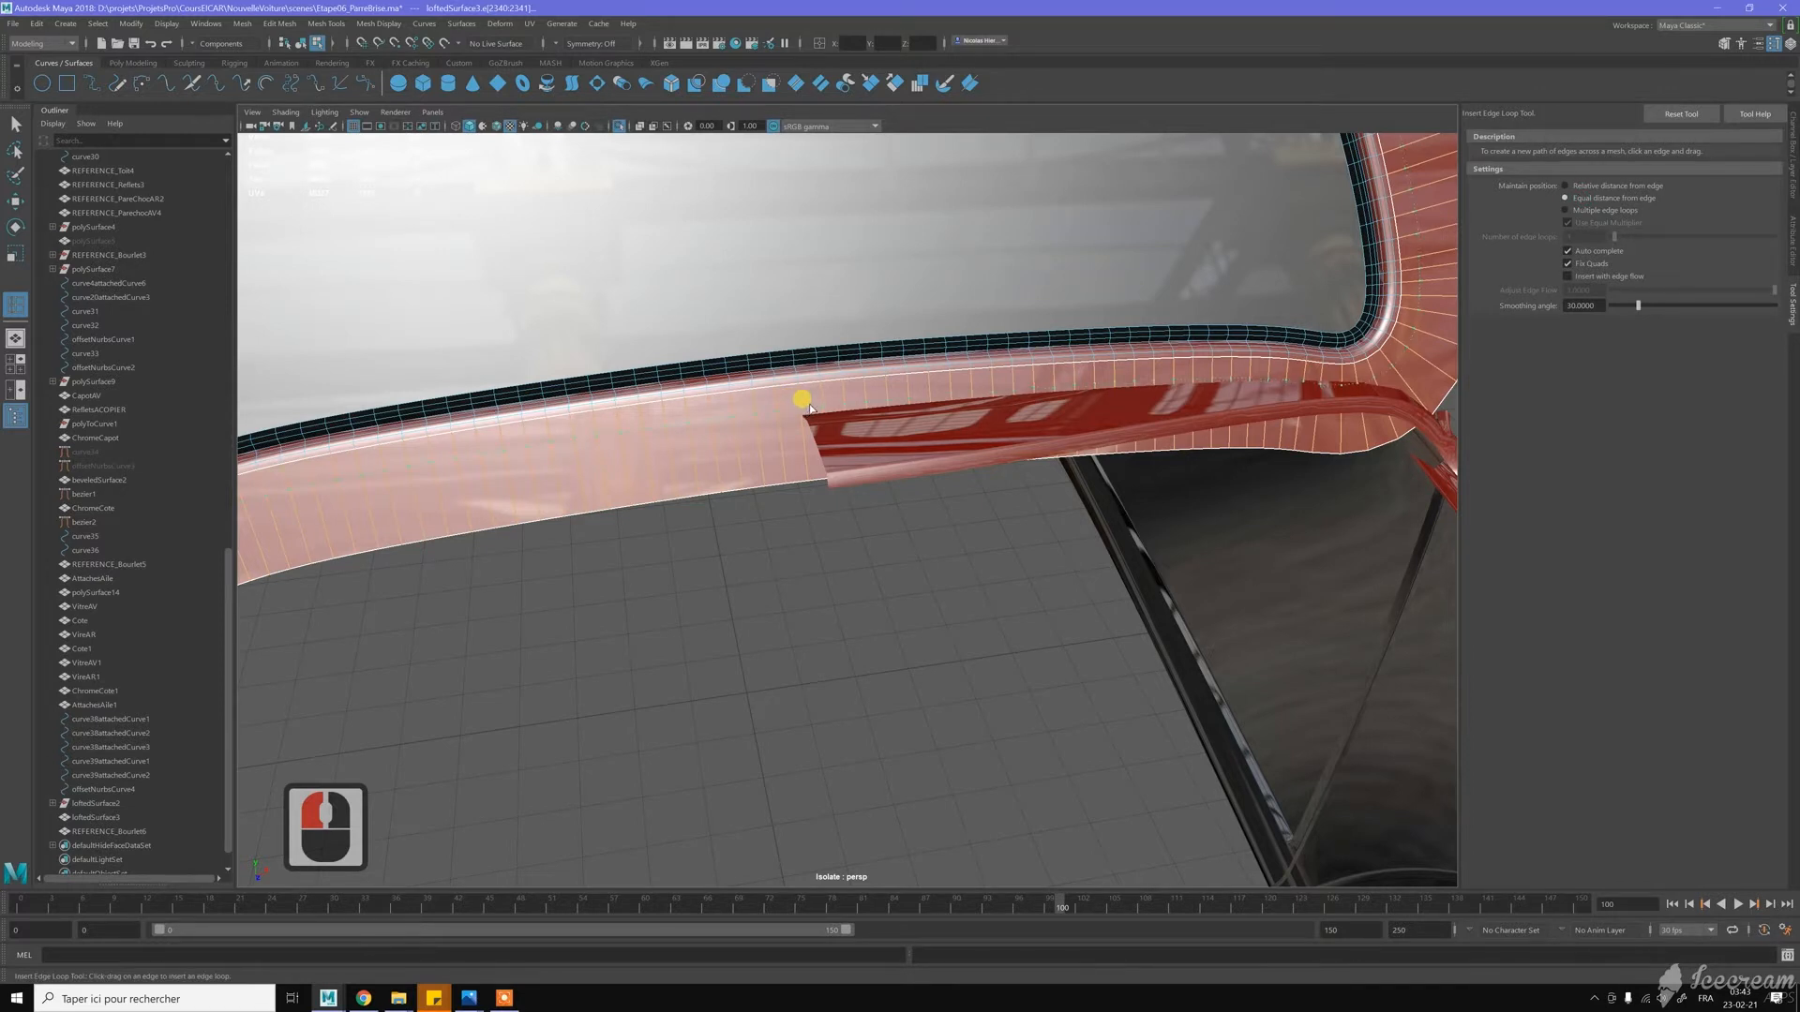
{"action": "left_click", "coordinate": [813, 403]}
Examine the flange against the hood edge and door pillar from the front and side, returning the frame to object mode
{"action": "mouse_move", "coordinate": [886, 274]}
{"action": "left_mouse_down", "text": "alt"}
{"action": "mouse_move", "coordinate": [822, 260]}
{"action": "mouse_move", "coordinate": [869, 280]}
{"action": "left_mouse_up", "text": "alt"}
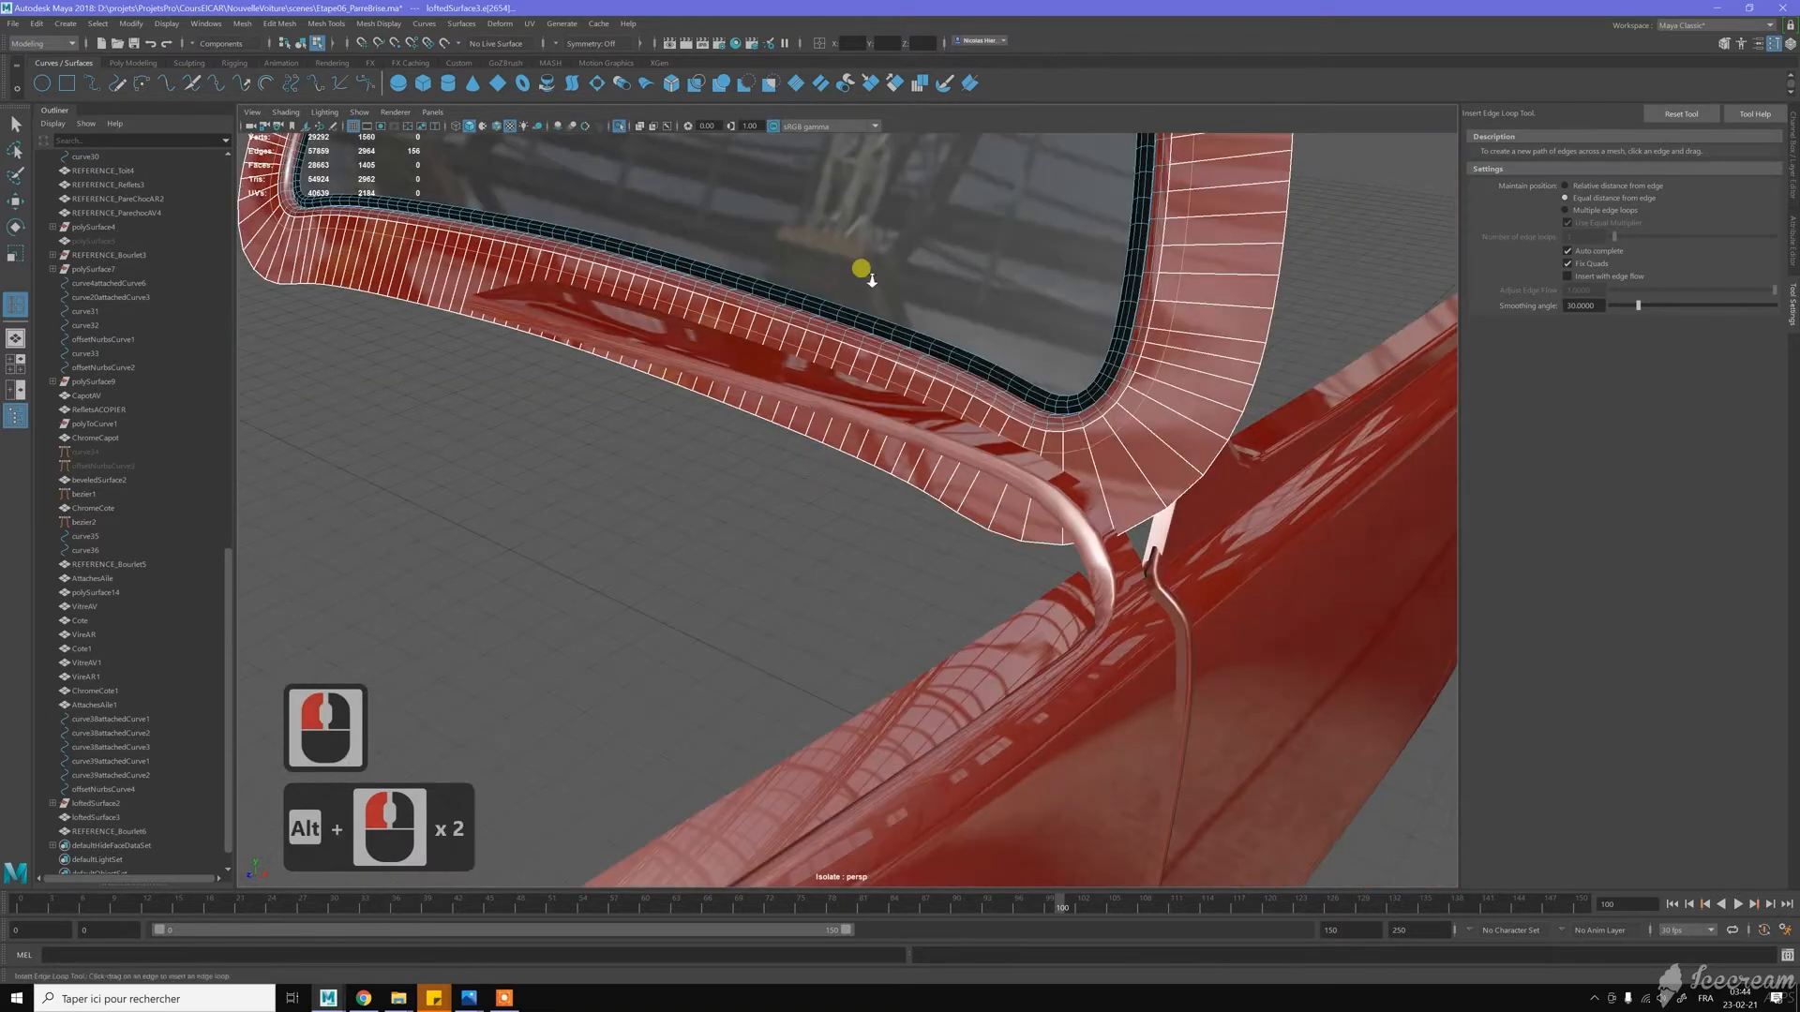
{"action": "right_click_drag", "start_coordinate": [868, 281], "coordinate": [901, 303], "text": "alt"}
{"action": "left_click_drag", "start_coordinate": [810, 310], "coordinate": [654, 301], "text": "alt"}
{"action": "scroll", "coordinate": [791, 321], "scroll_direction": "up", "scroll_amount": 8, "text": "alt"}
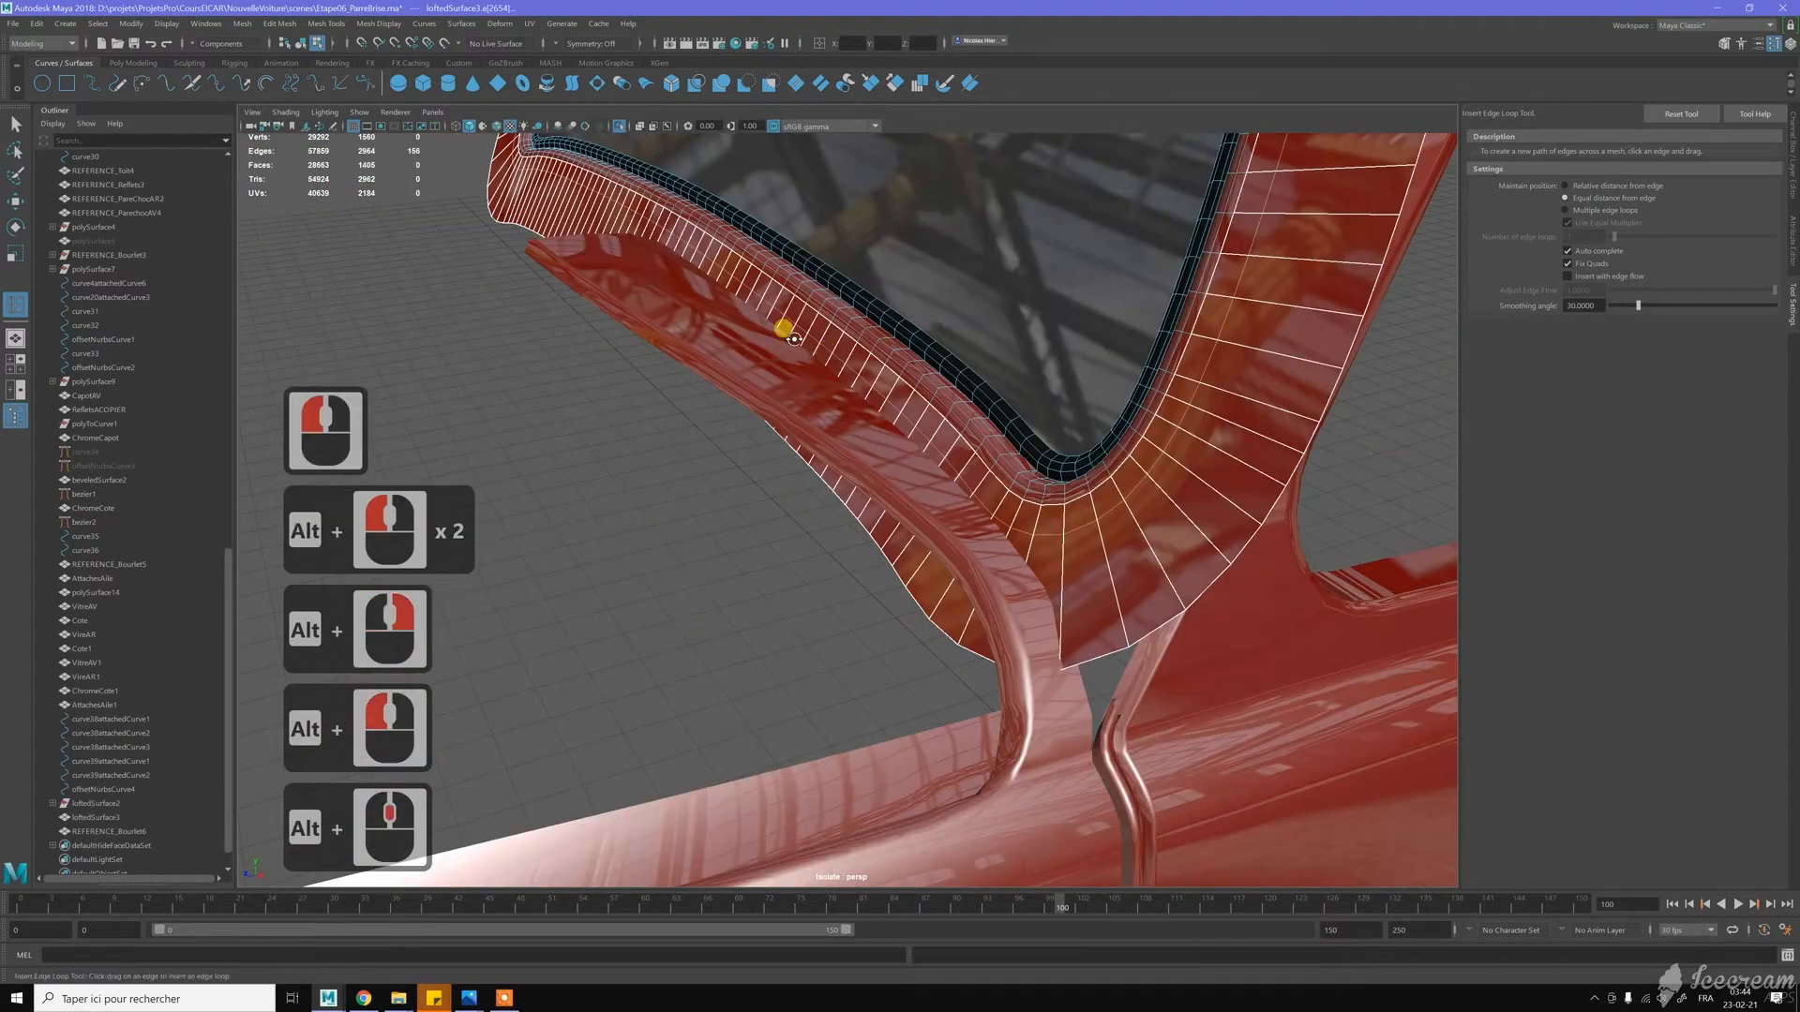
{"action": "left_click_drag", "start_coordinate": [779, 329], "coordinate": [923, 381], "text": "alt"}
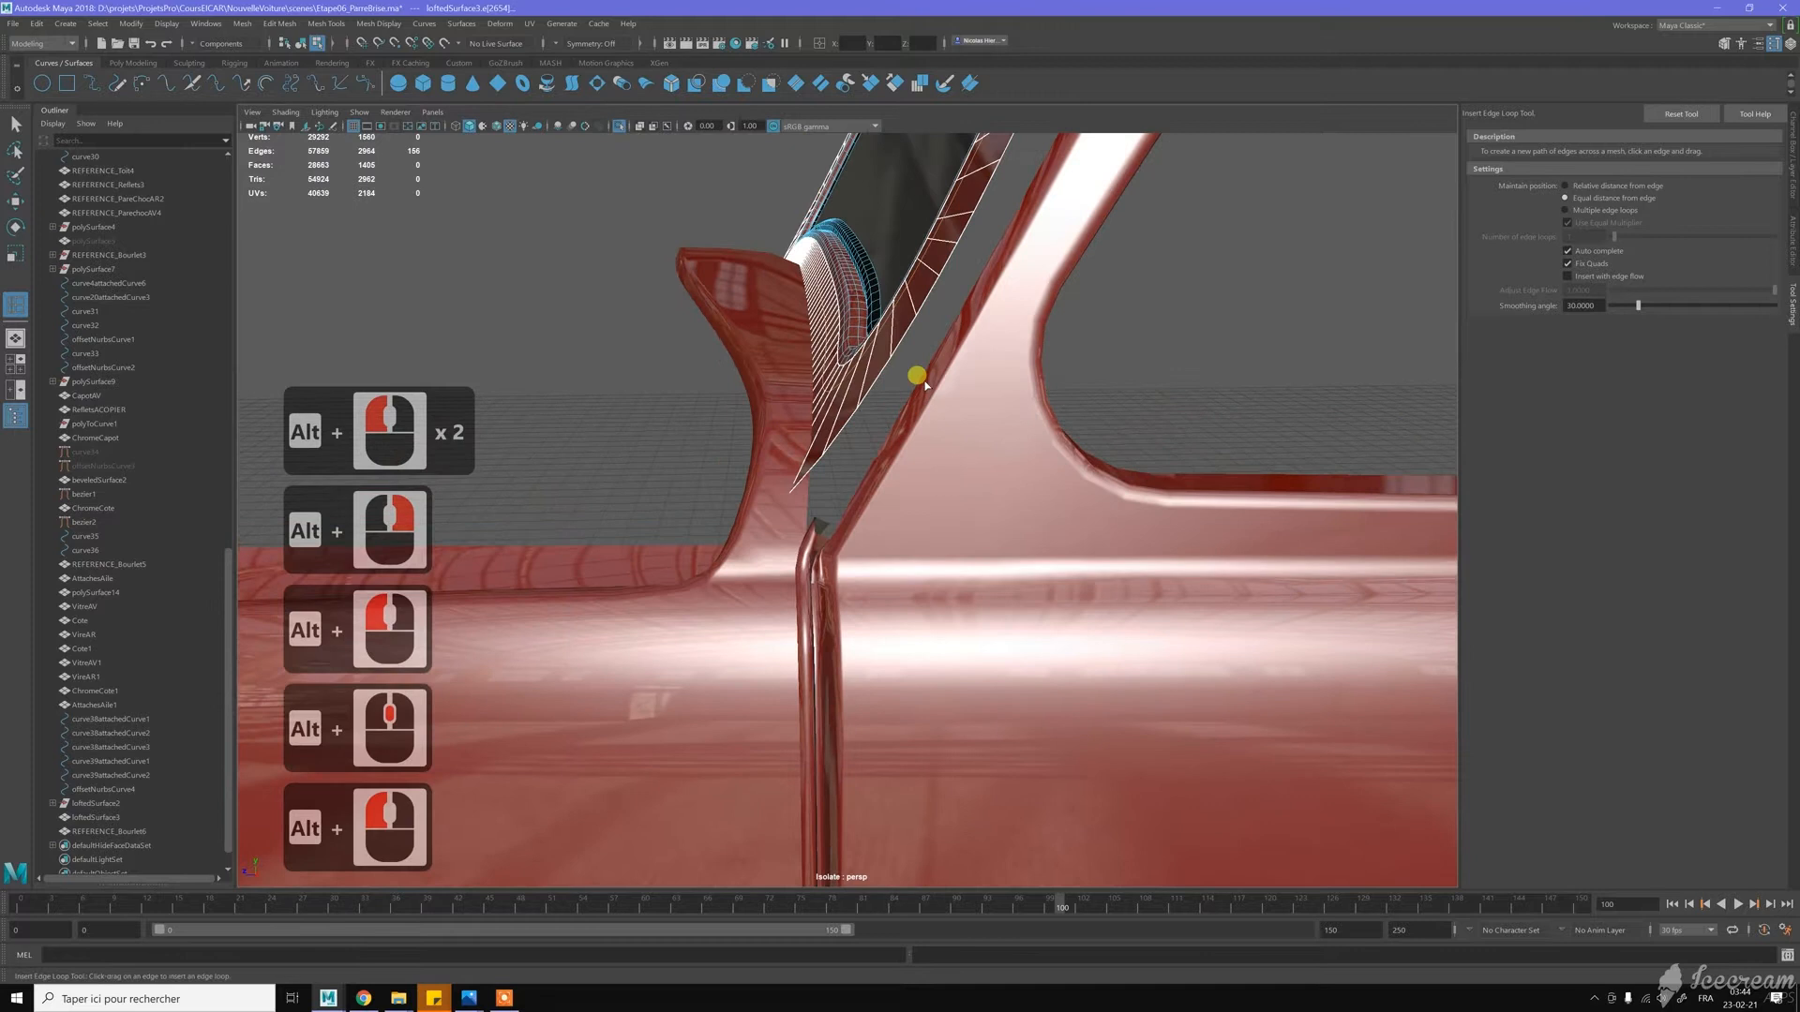
{"action": "middle_click_drag", "start_coordinate": [853, 324], "coordinate": [856, 361], "text": "alt"}
{"action": "right_click_drag", "start_coordinate": [856, 362], "coordinate": [791, 317], "text": "alt"}
{"action": "key", "text": "w"}
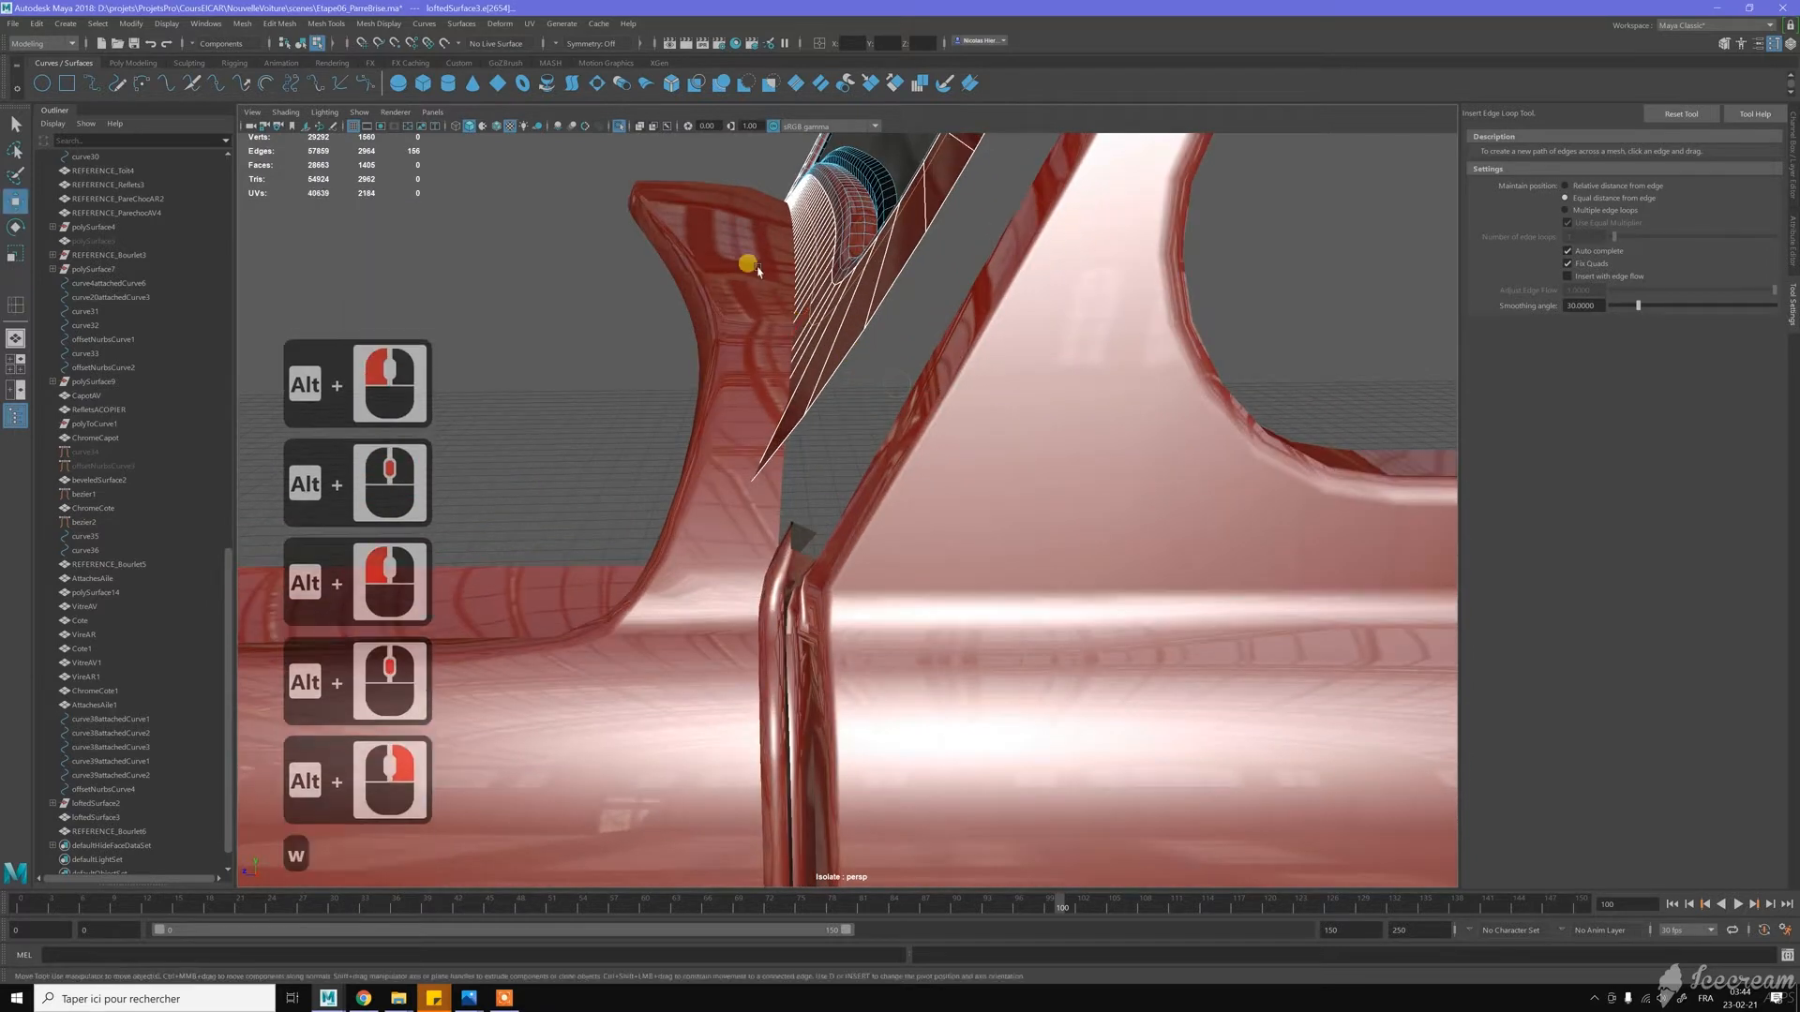
{"action": "left_click", "coordinate": [786, 208]}
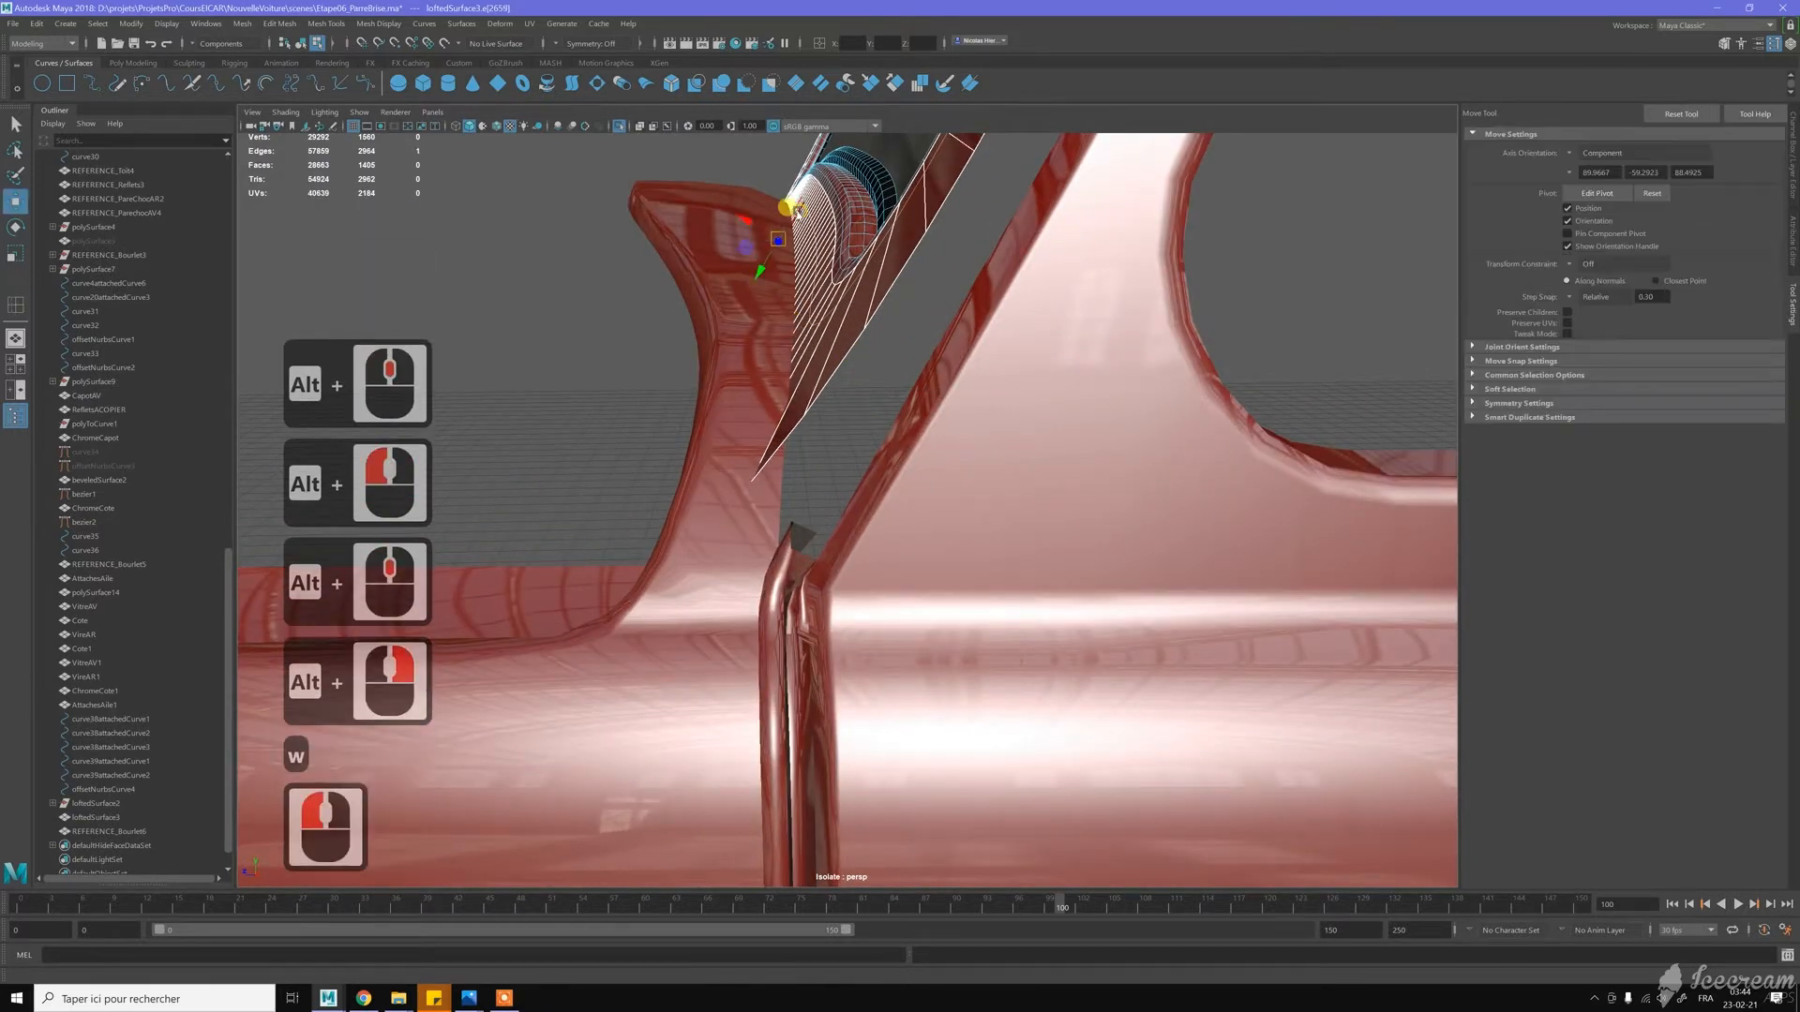
{"action": "right_click_drag", "start_coordinate": [801, 223], "coordinate": [844, 193]}
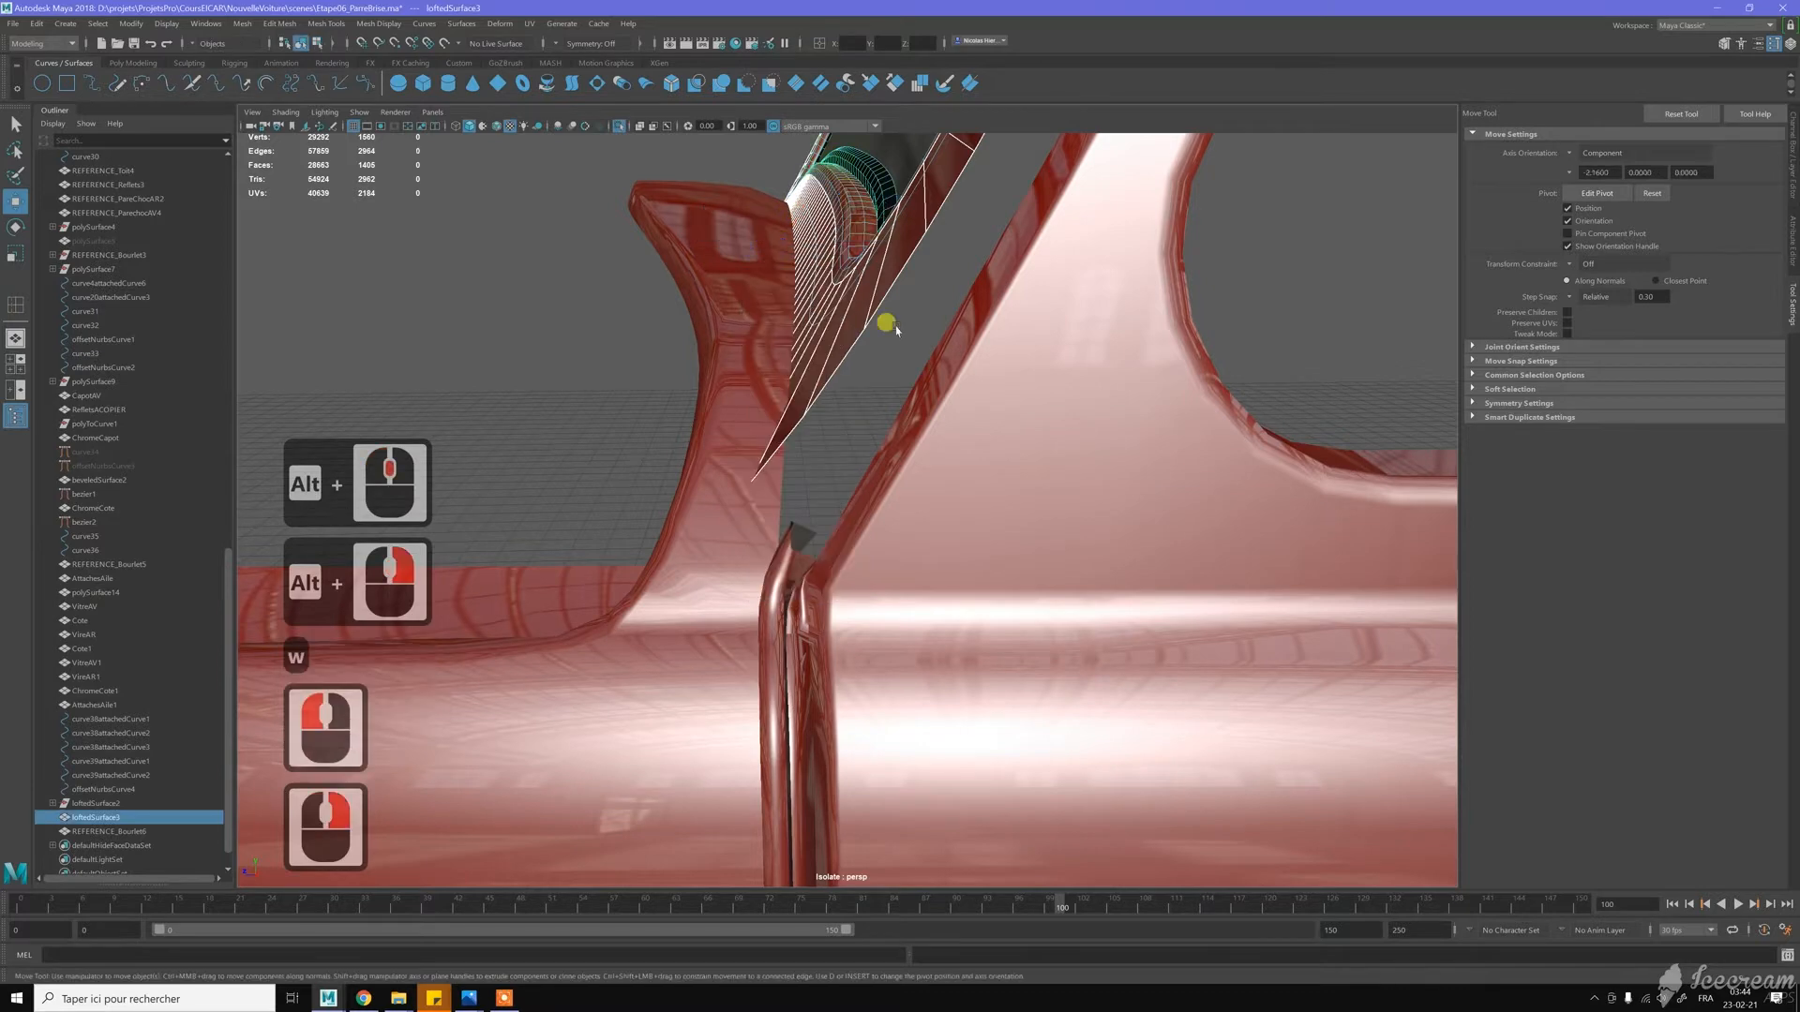
{"action": "right_click_drag", "start_coordinate": [895, 328], "coordinate": [764, 273], "text": "alt"}
{"action": "left_click_drag", "start_coordinate": [764, 274], "coordinate": [887, 238], "text": "alt"}
{"action": "scroll", "coordinate": [877, 299], "scroll_direction": "up", "scroll_amount": 4}
{"action": "scroll", "coordinate": [876, 298], "scroll_direction": "down", "scroll_amount": 2}
Cut the large windshield face vertically down its centre with Multi-Cut, from the upper to the lower inner border
{"action": "right_click", "coordinate": [887, 238]}
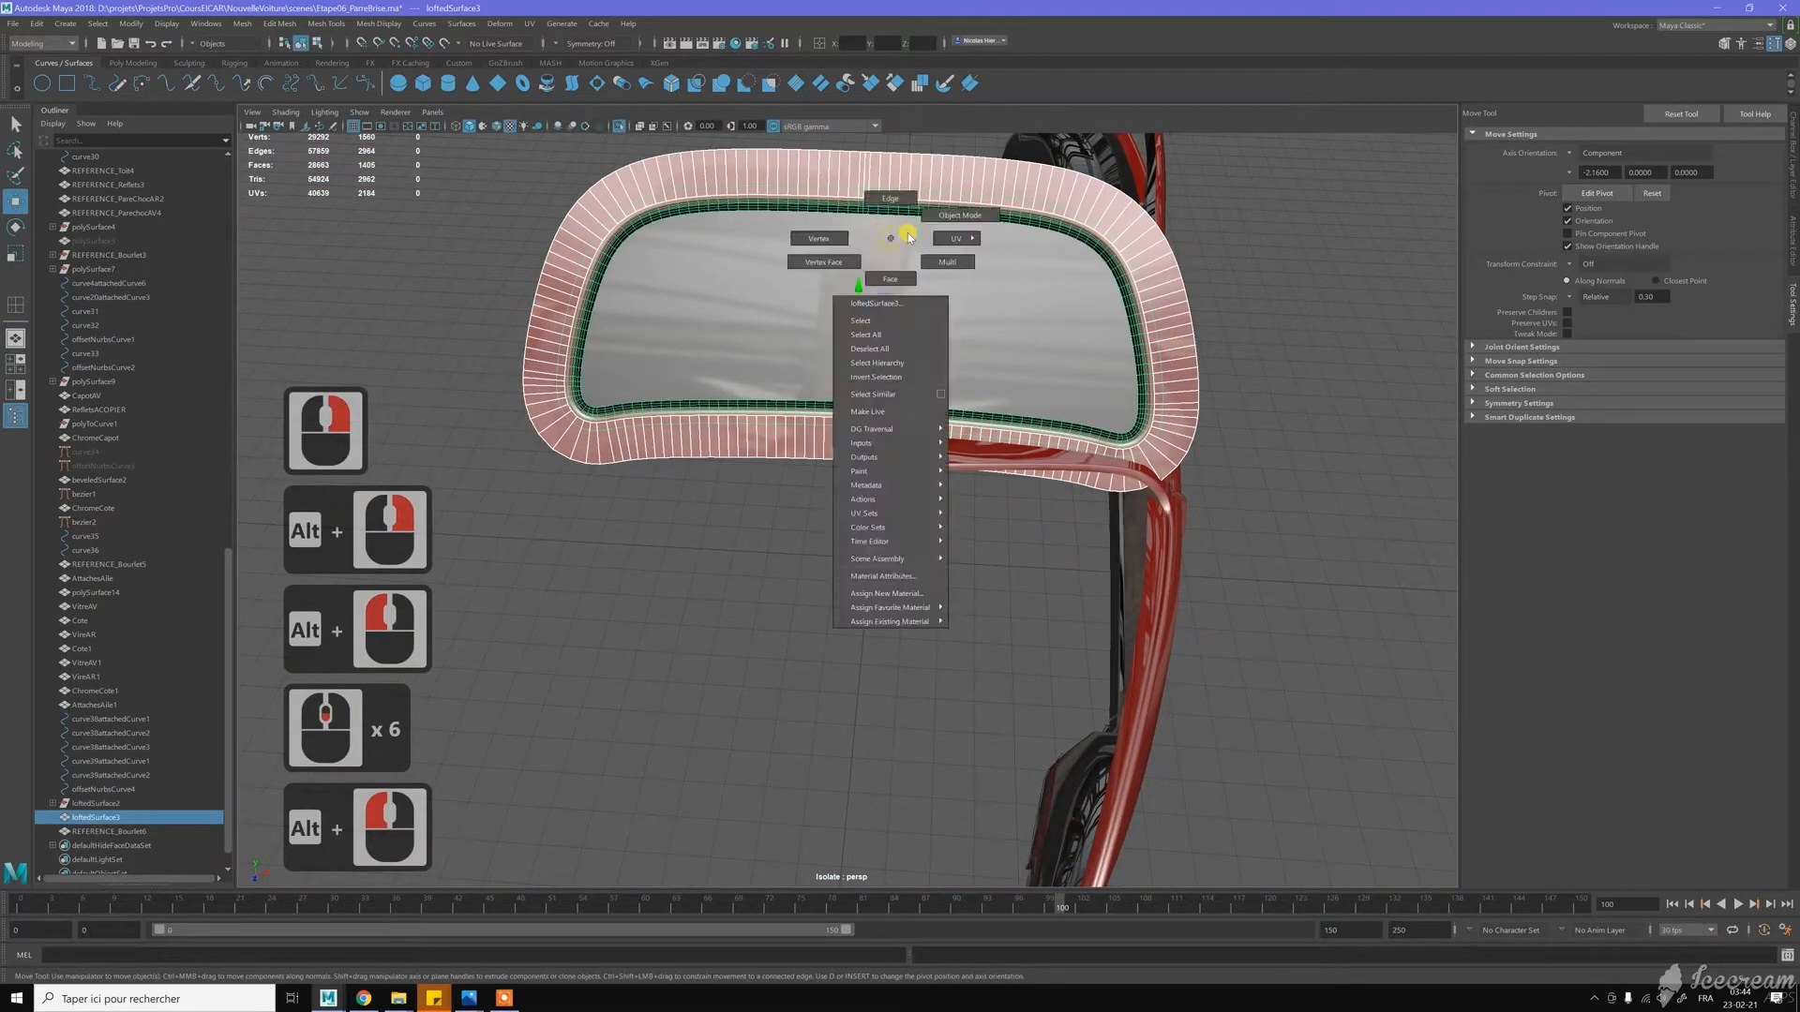
{"action": "right_click_drag", "start_coordinate": [909, 249], "coordinate": [849, 237], "text": "shift"}
{"action": "scroll", "coordinate": [849, 236], "scroll_direction": "up", "scroll_amount": 1}
{"action": "middle_click_drag", "start_coordinate": [849, 238], "coordinate": [865, 352], "text": "alt"}
{"action": "scroll", "coordinate": [870, 311], "scroll_direction": "up", "scroll_amount": 3, "text": "alt"}
{"action": "left_click_drag", "start_coordinate": [881, 298], "coordinate": [878, 200], "text": "alt"}
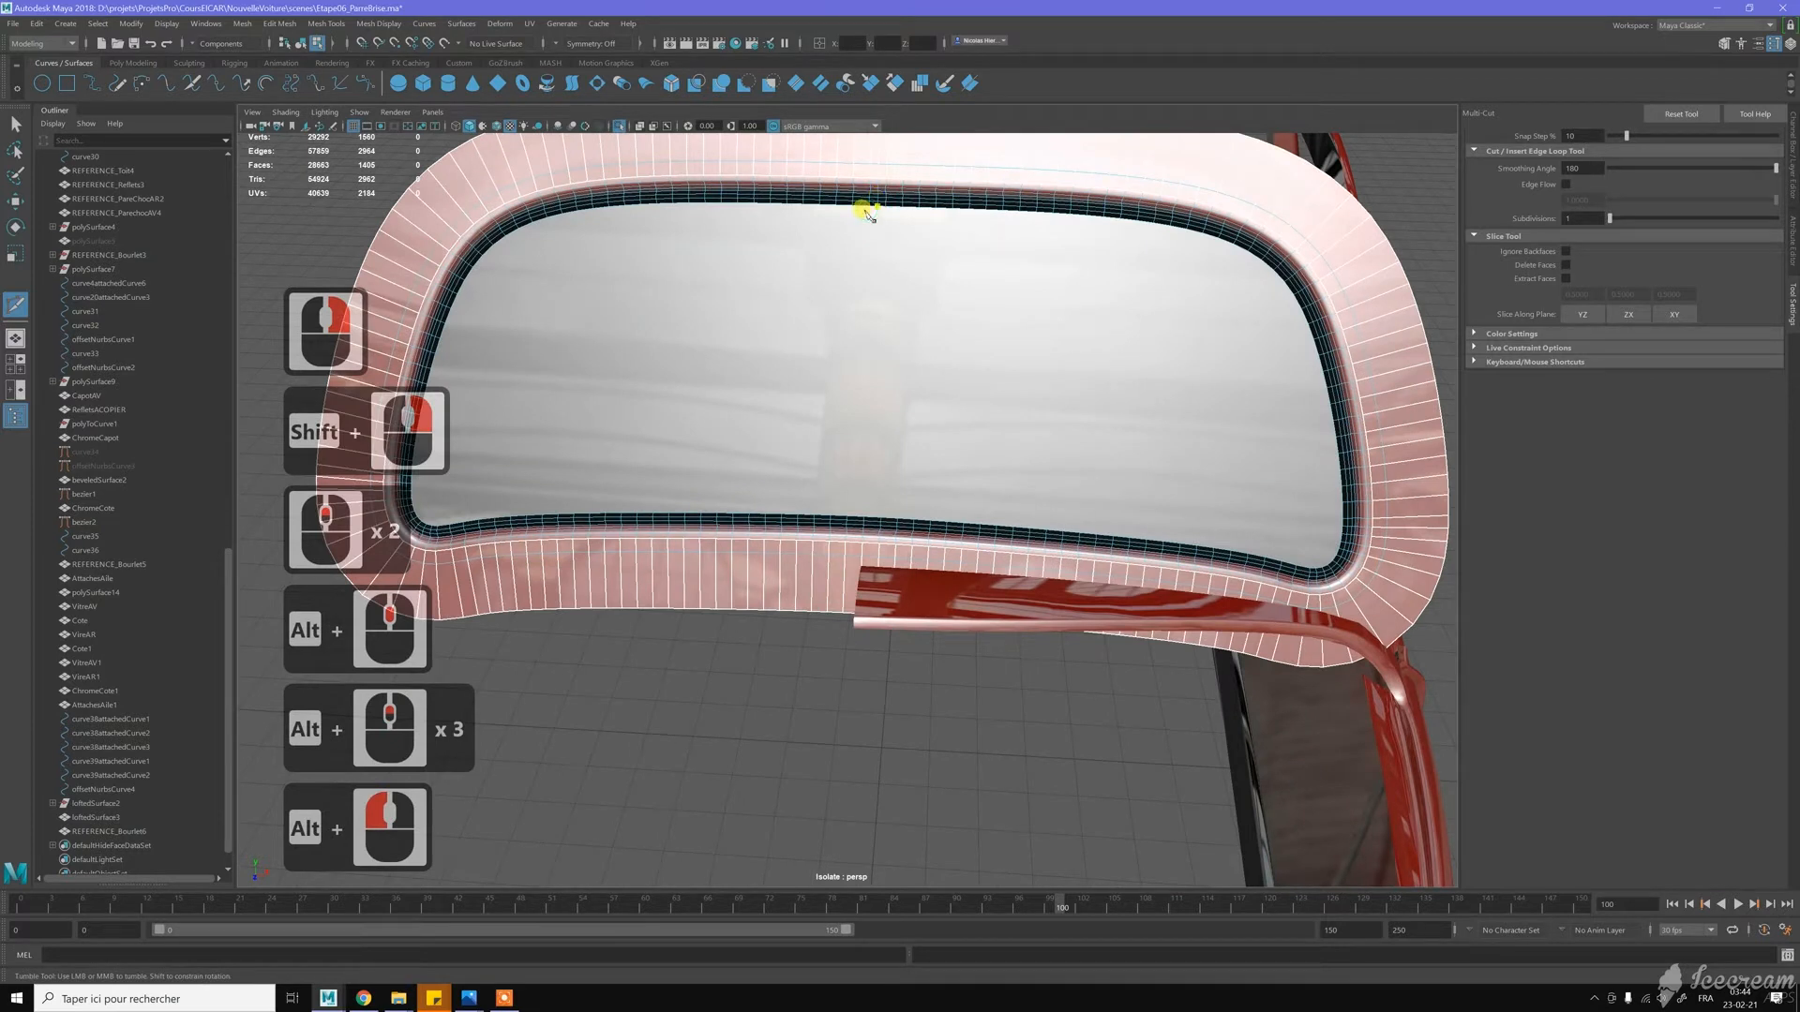
{"action": "left_click", "coordinate": [869, 215]}
{"action": "left_click_drag", "start_coordinate": [872, 518], "coordinate": [858, 526]}
{"action": "left_click", "coordinate": [860, 530]}
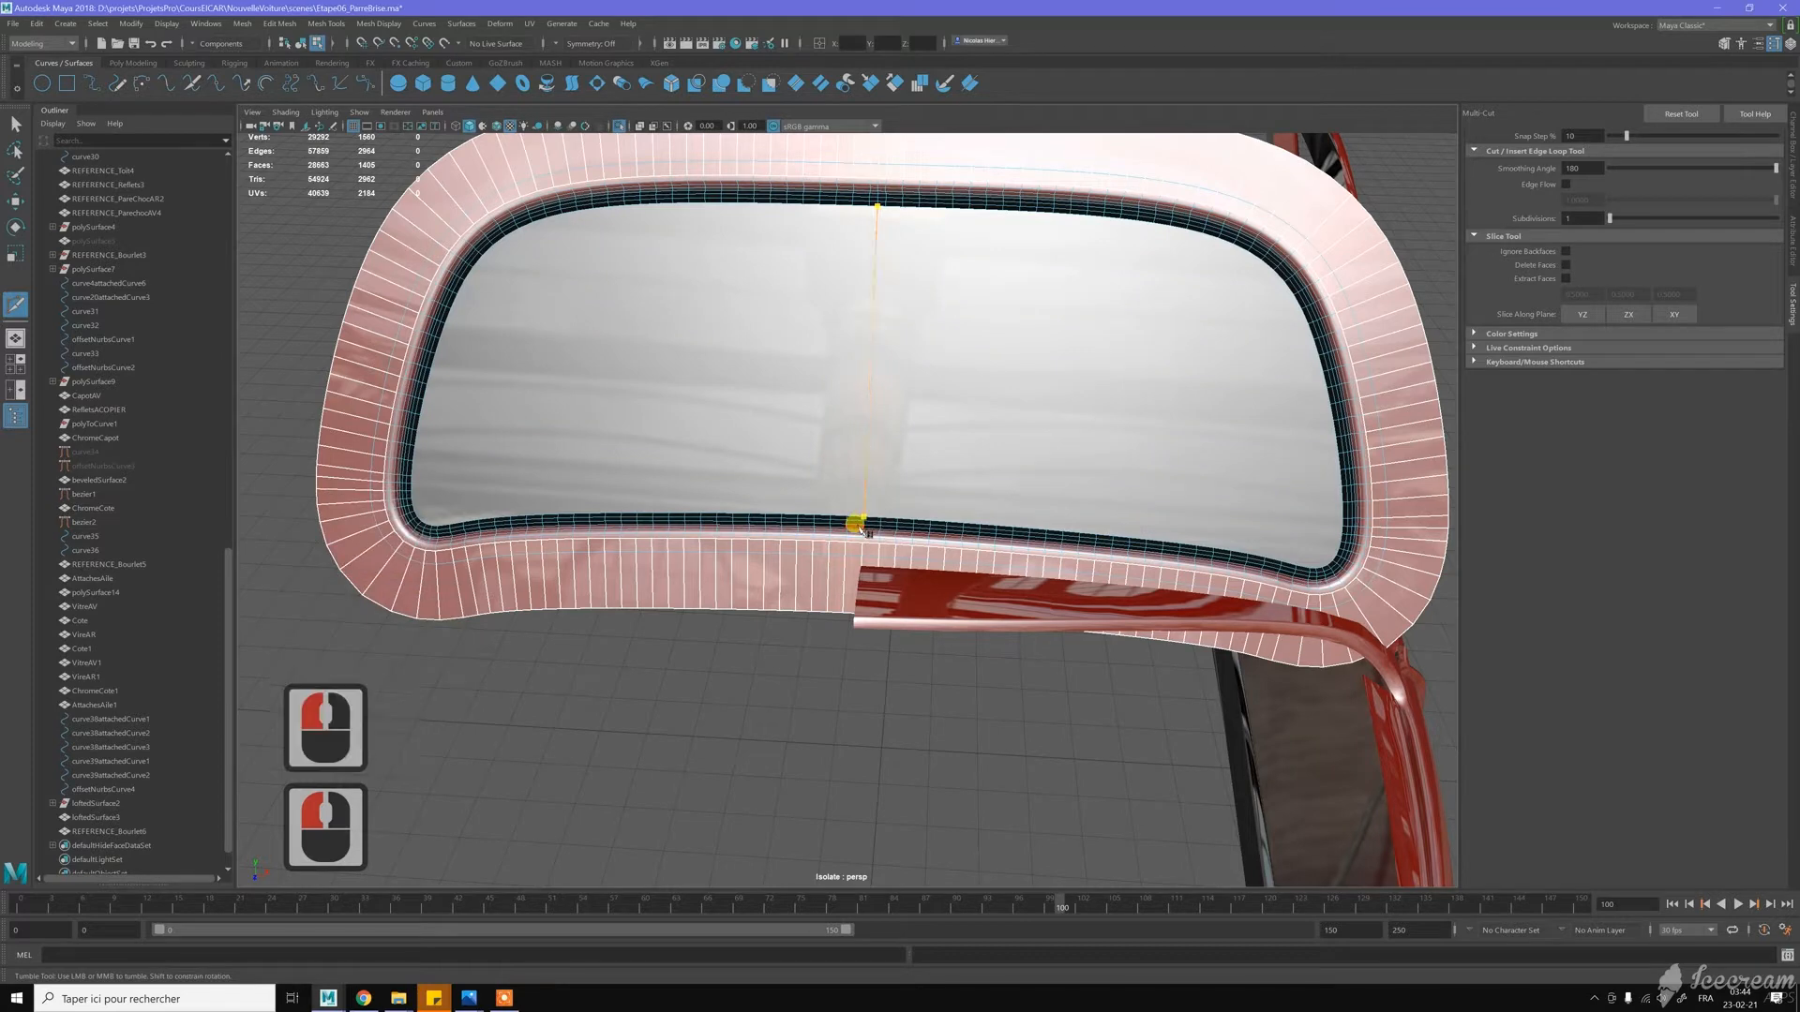
{"action": "key", "text": "y"}
{"action": "key", "text": "w"}
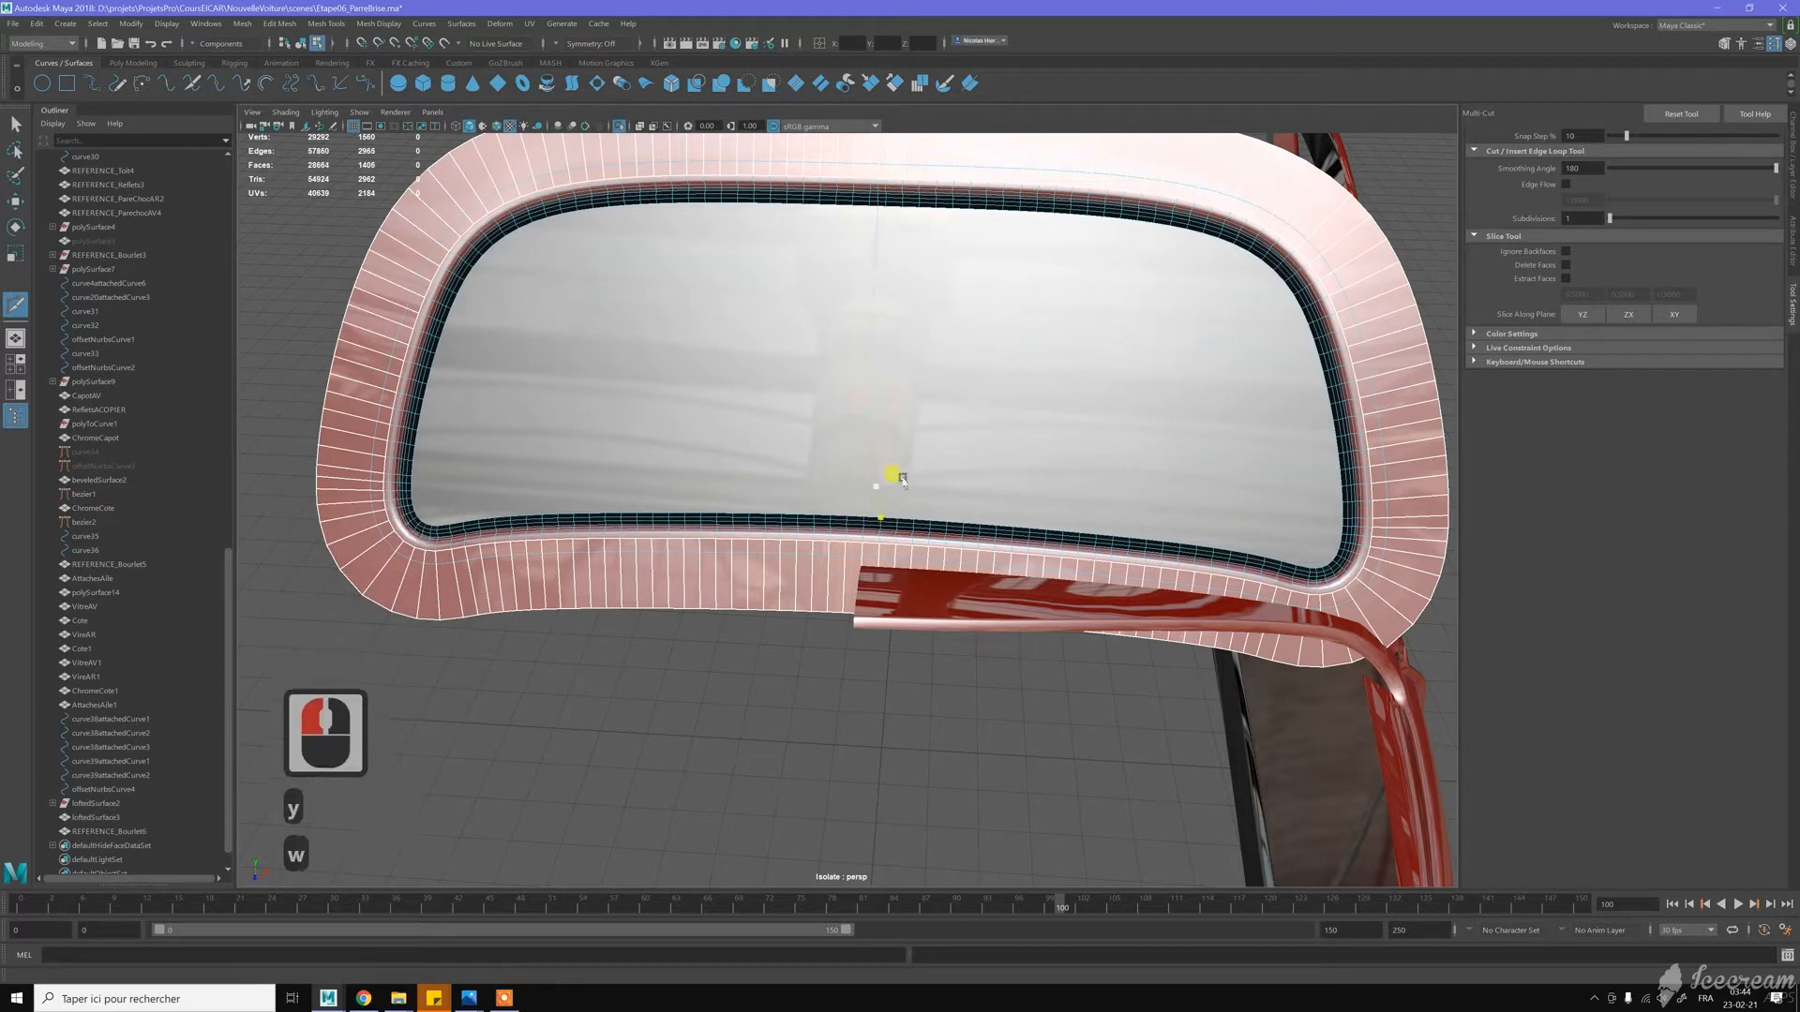
Delete the windshield and frame faces on the half of the car without the side body piece
{"action": "scroll", "coordinate": [890, 474], "scroll_direction": "down", "scroll_amount": 4}
{"action": "left_click_drag", "start_coordinate": [898, 474], "coordinate": [838, 413], "text": "alt"}
{"action": "key", "text": "w"}
{"action": "right_click_drag", "start_coordinate": [817, 384], "coordinate": [807, 413]}
{"action": "left_click_drag", "start_coordinate": [433, 180], "coordinate": [791, 705]}
{"action": "key", "text": "Delete"}
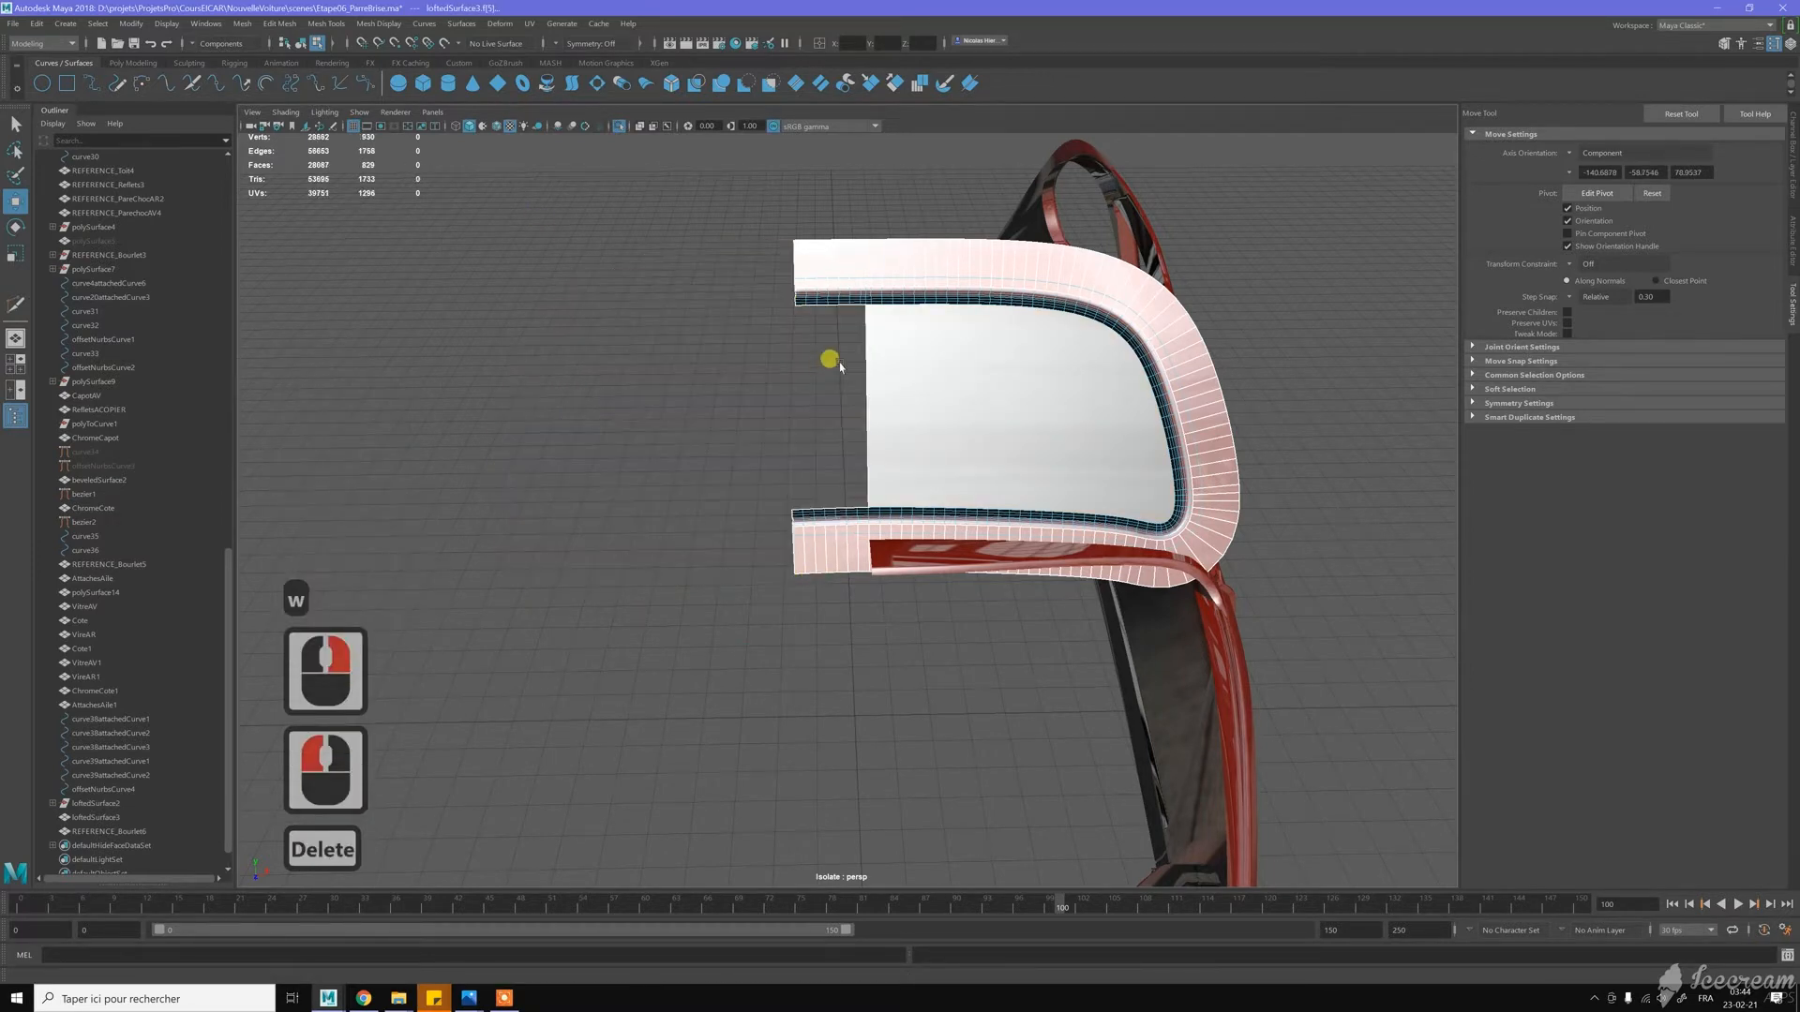
Delete the frame and flange faces that overhang the centre line along the windshield's upper border
{"action": "scroll", "coordinate": [832, 362], "scroll_direction": "up", "scroll_amount": 3}
{"action": "middle_click_drag", "start_coordinate": [832, 450], "coordinate": [831, 403], "text": "alt"}
{"action": "scroll", "coordinate": [830, 403], "scroll_direction": "up", "scroll_amount": 7, "text": "alt"}
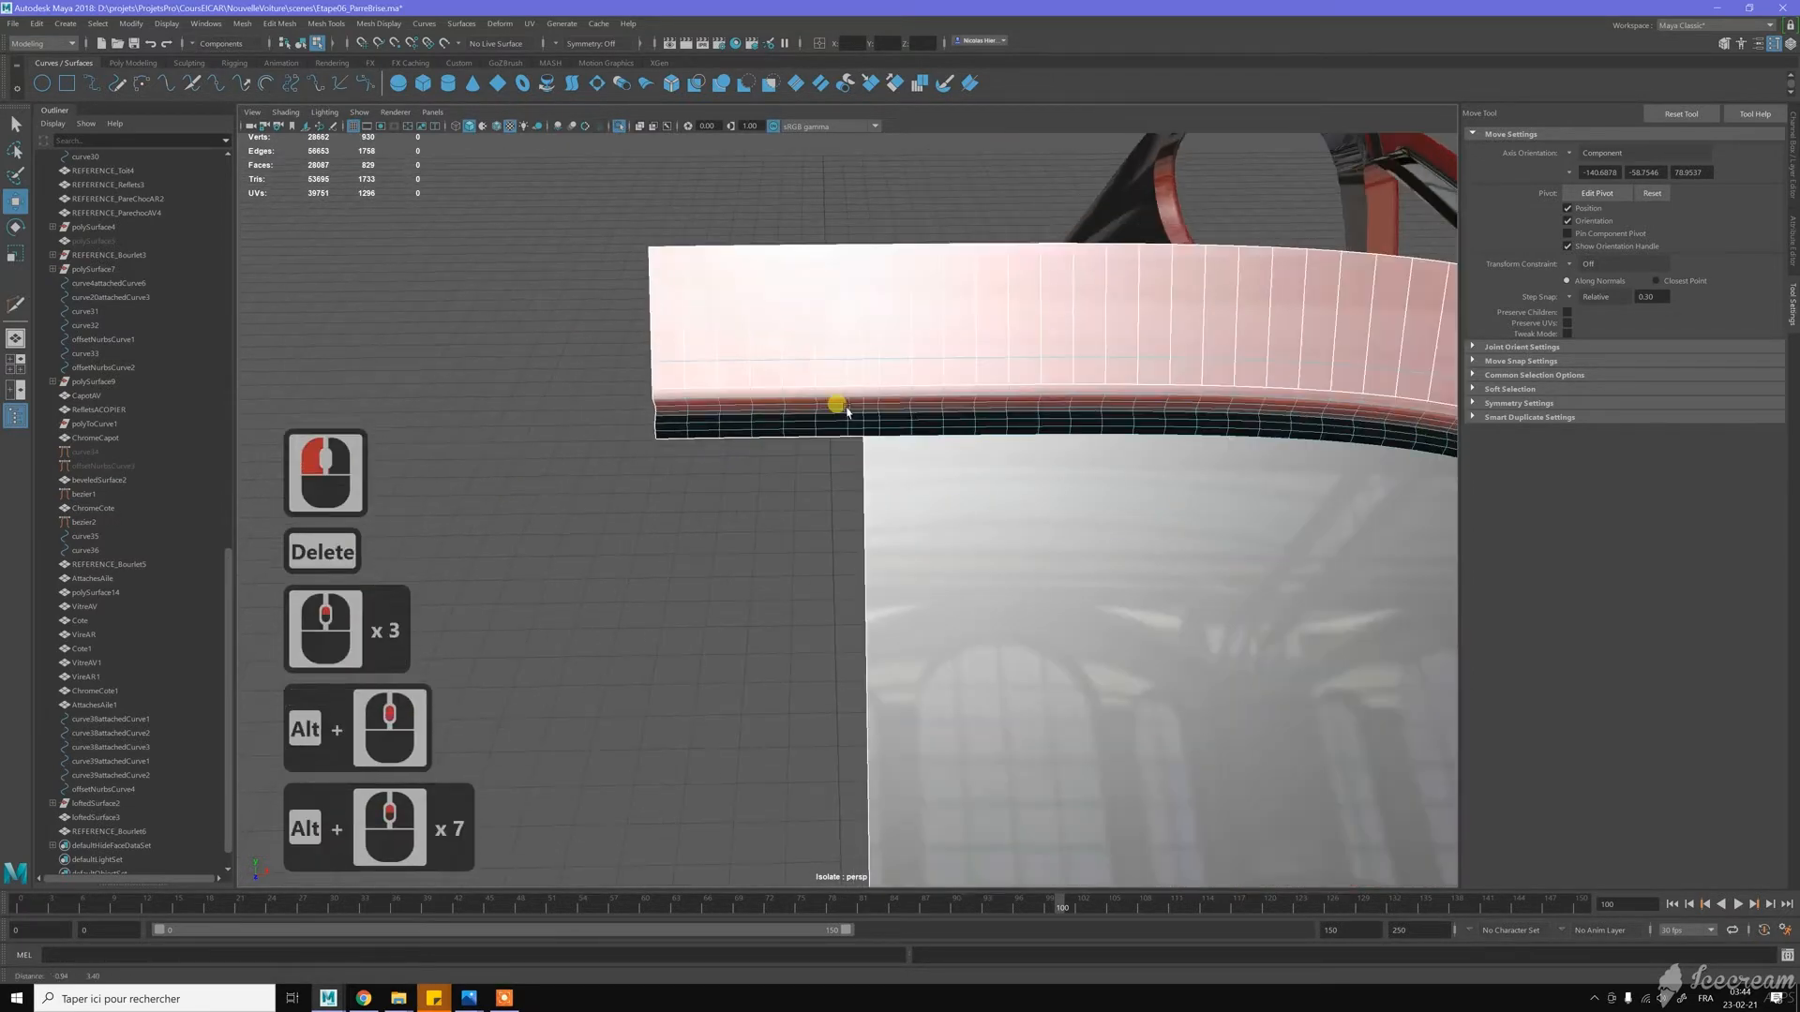
{"action": "left_click_drag", "start_coordinate": [542, 190], "coordinate": [848, 472]}
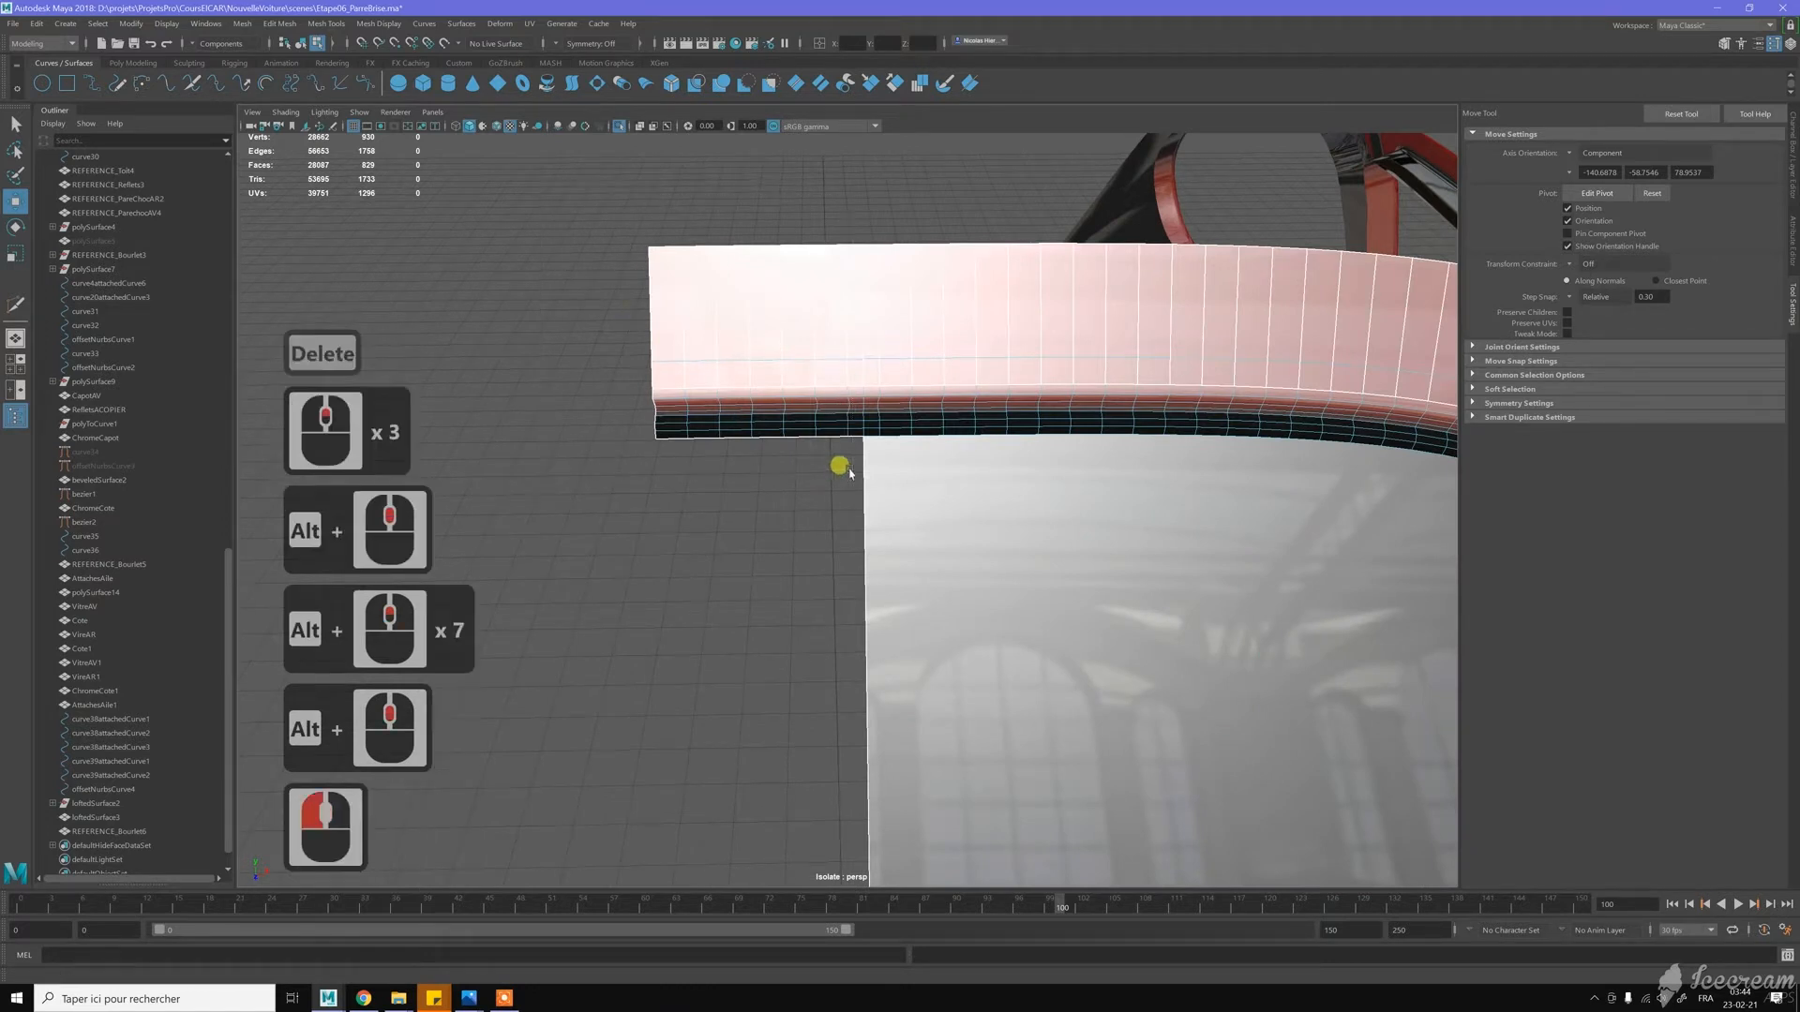
{"action": "key", "text": "Delete"}
Delete the frame and flange faces that overhang the centre line along the windshield's lower border
{"action": "scroll", "coordinate": [916, 450], "scroll_direction": "down", "scroll_amount": 5}
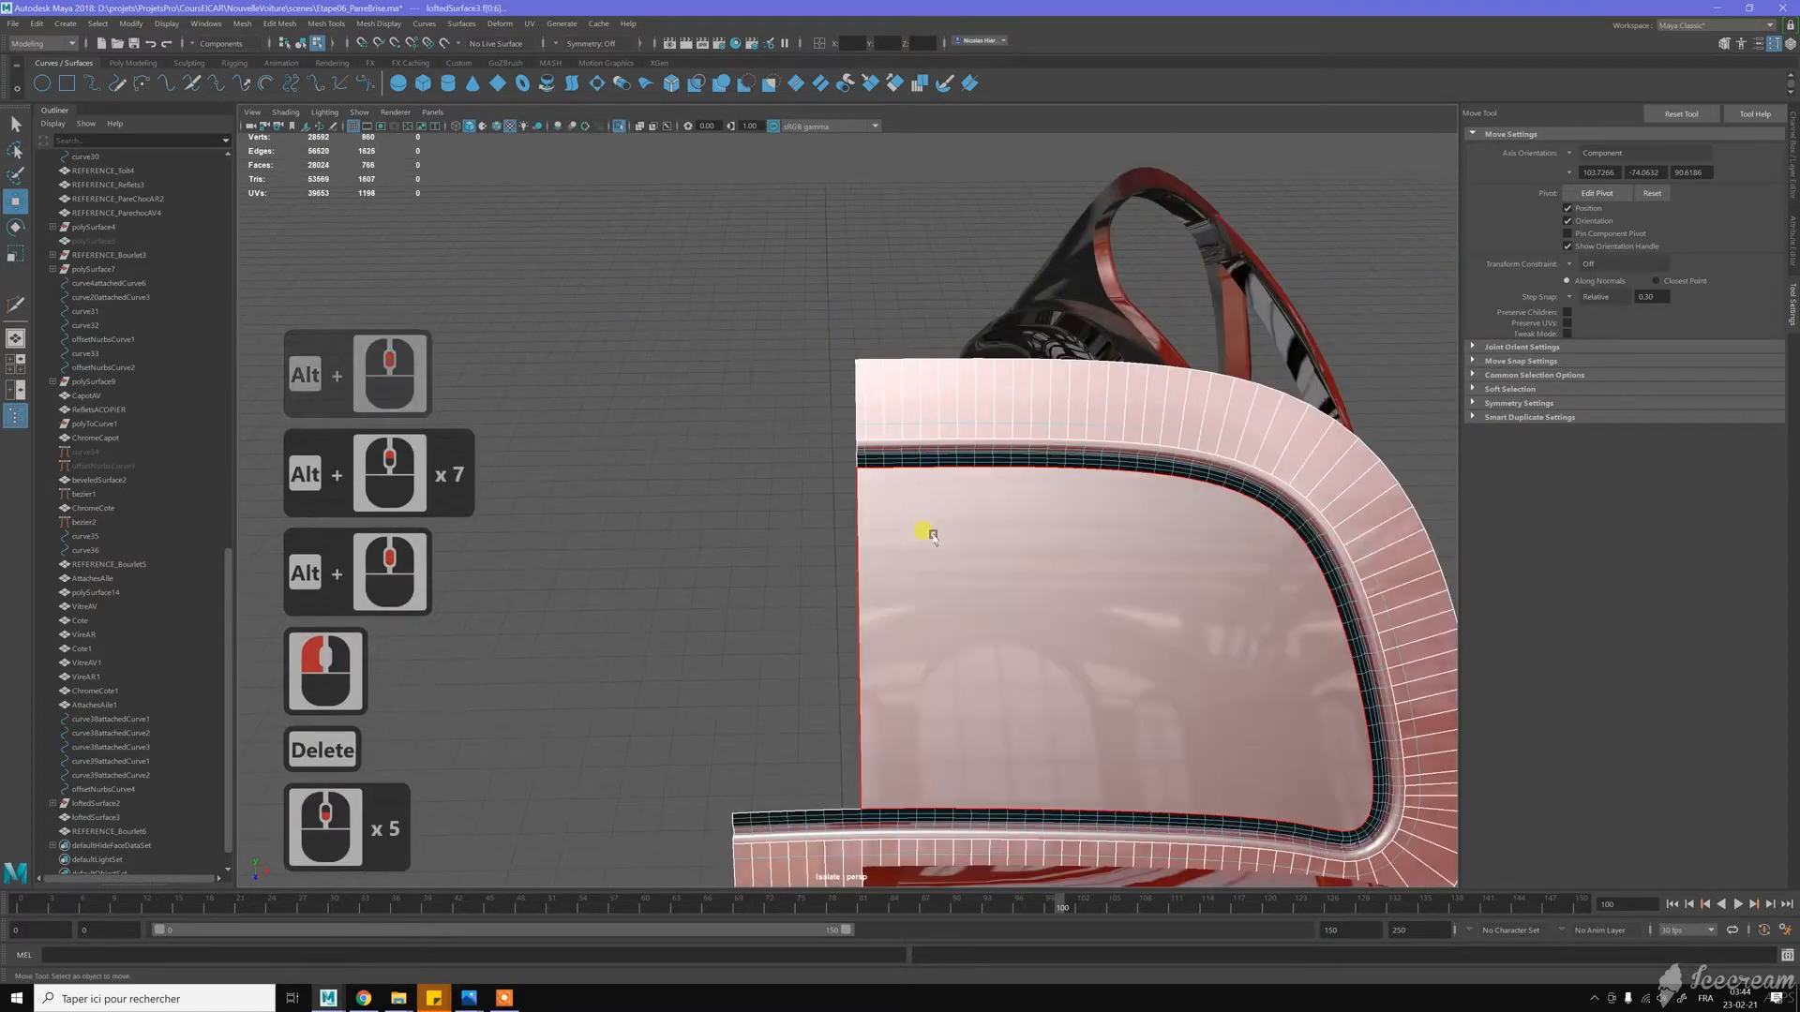
{"action": "middle_click_drag", "start_coordinate": [924, 526], "coordinate": [957, 303], "text": "alt"}
{"action": "middle_click_drag", "start_coordinate": [859, 471], "coordinate": [647, 432], "text": "alt"}
{"action": "scroll", "coordinate": [647, 431], "scroll_direction": "up", "scroll_amount": 2}
{"action": "left_click_drag", "start_coordinate": [661, 434], "coordinate": [864, 722]}
{"action": "key", "text": "Delete"}
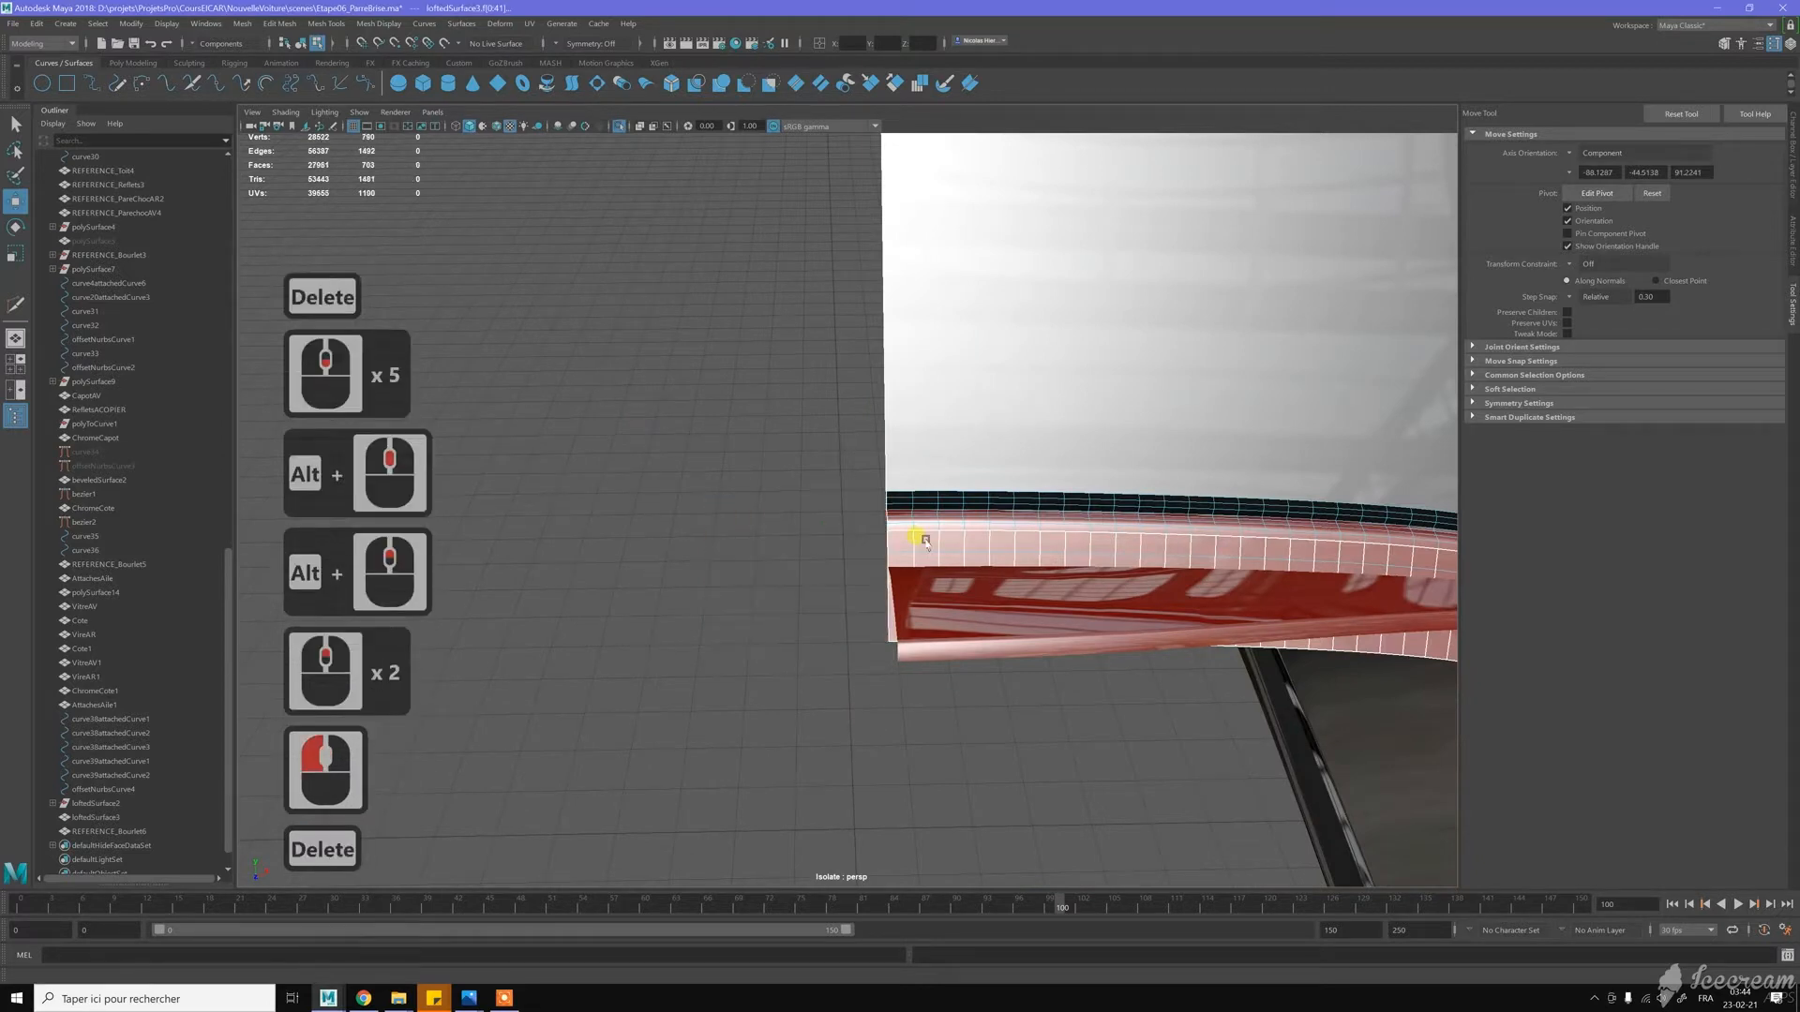
Examine from the side how the body side piece's cowl section meets the windshield flange and its lower corner
{"action": "scroll", "coordinate": [962, 539], "scroll_direction": "down", "scroll_amount": 2}
{"action": "left_click_drag", "start_coordinate": [965, 539], "coordinate": [631, 474], "text": "alt"}
{"action": "left_click", "coordinate": [972, 531], "text": "alt"}
{"action": "key", "text": "w"}
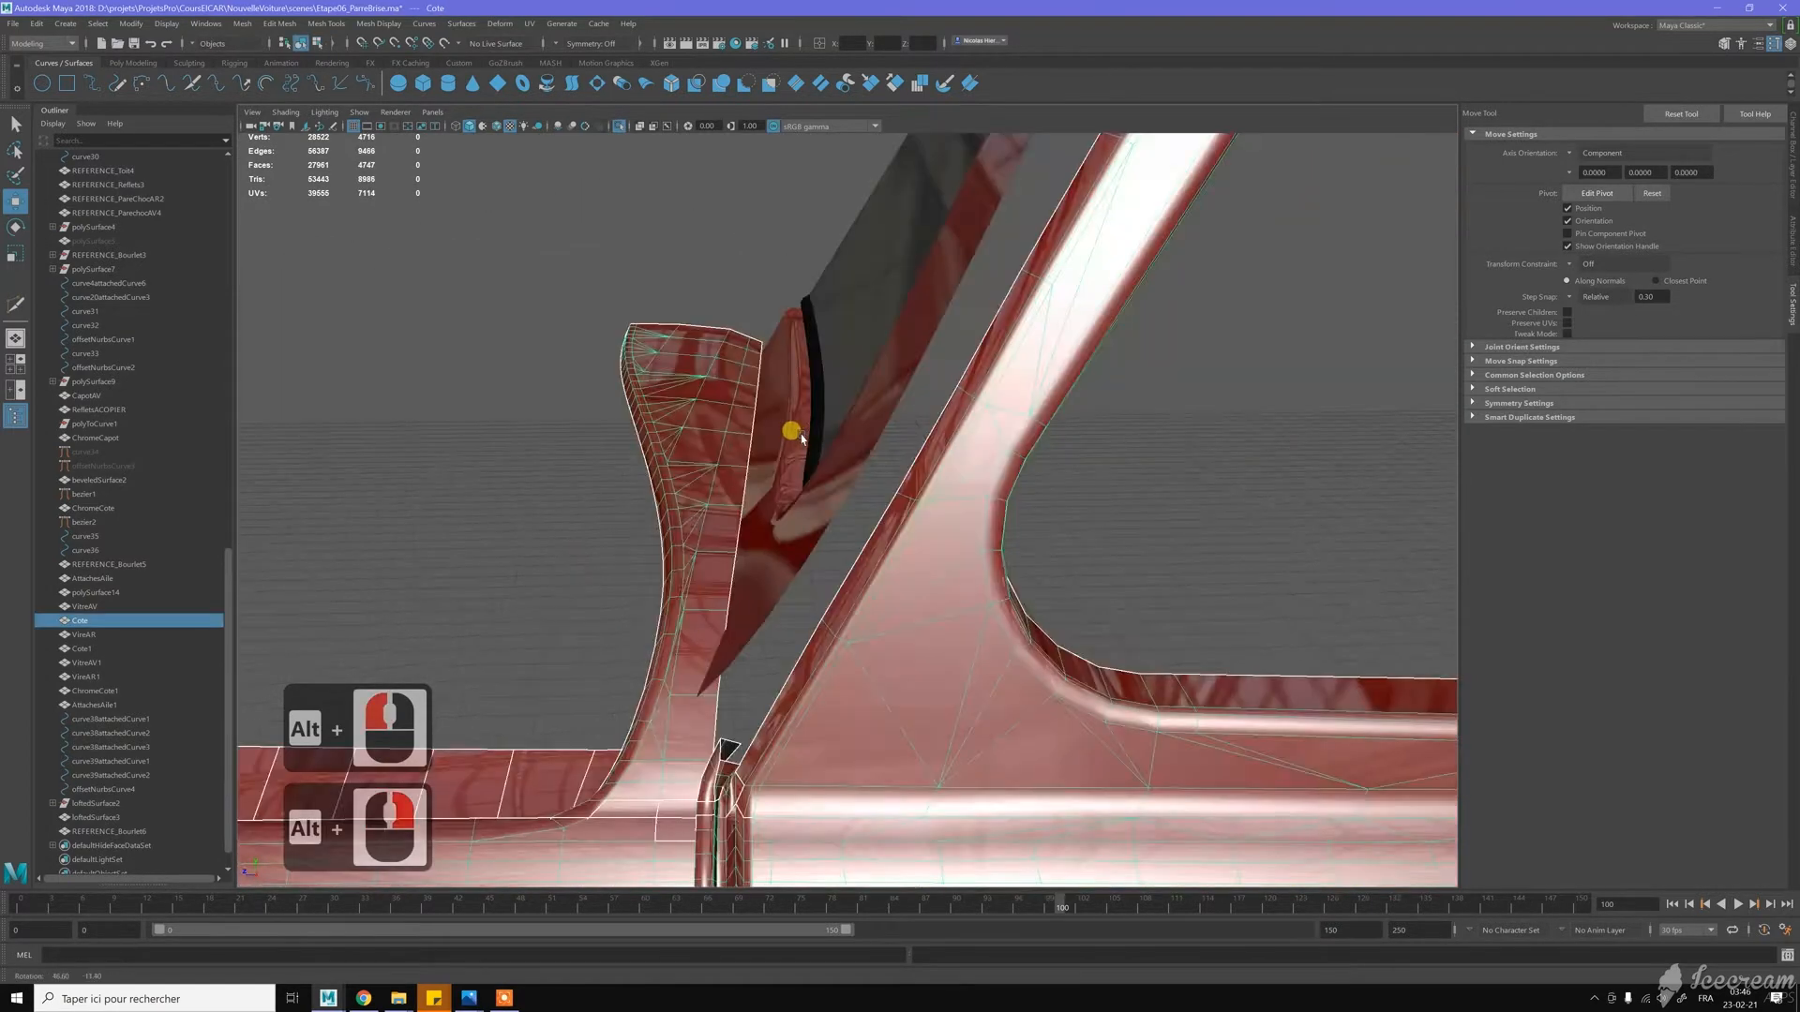
{"action": "right_click_drag", "start_coordinate": [787, 418], "coordinate": [882, 443], "text": "alt"}
{"action": "left_click_drag", "start_coordinate": [881, 442], "coordinate": [947, 450], "text": "alt"}
{"action": "middle_click_drag", "start_coordinate": [1144, 442], "coordinate": [832, 434], "text": "alt"}
{"action": "left_click_drag", "start_coordinate": [856, 356], "coordinate": [840, 407], "text": "alt"}
{"action": "scroll", "coordinate": [681, 356], "scroll_direction": "up", "scroll_amount": 1}
{"action": "middle_click_drag", "start_coordinate": [657, 333], "coordinate": [827, 467], "text": "alt"}
{"action": "scroll", "coordinate": [729, 387], "scroll_direction": "up", "scroll_amount": 2, "text": "alt"}
{"action": "scroll", "coordinate": [729, 387], "scroll_direction": "up", "scroll_amount": 3, "text": "alt"}
{"action": "scroll", "coordinate": [827, 467], "scroll_direction": "up", "scroll_amount": 1, "text": "alt"}
{"action": "left_click_drag", "start_coordinate": [827, 467], "coordinate": [816, 461], "text": "alt"}
{"action": "middle_click_drag", "start_coordinate": [817, 461], "coordinate": [799, 499], "text": "alt"}
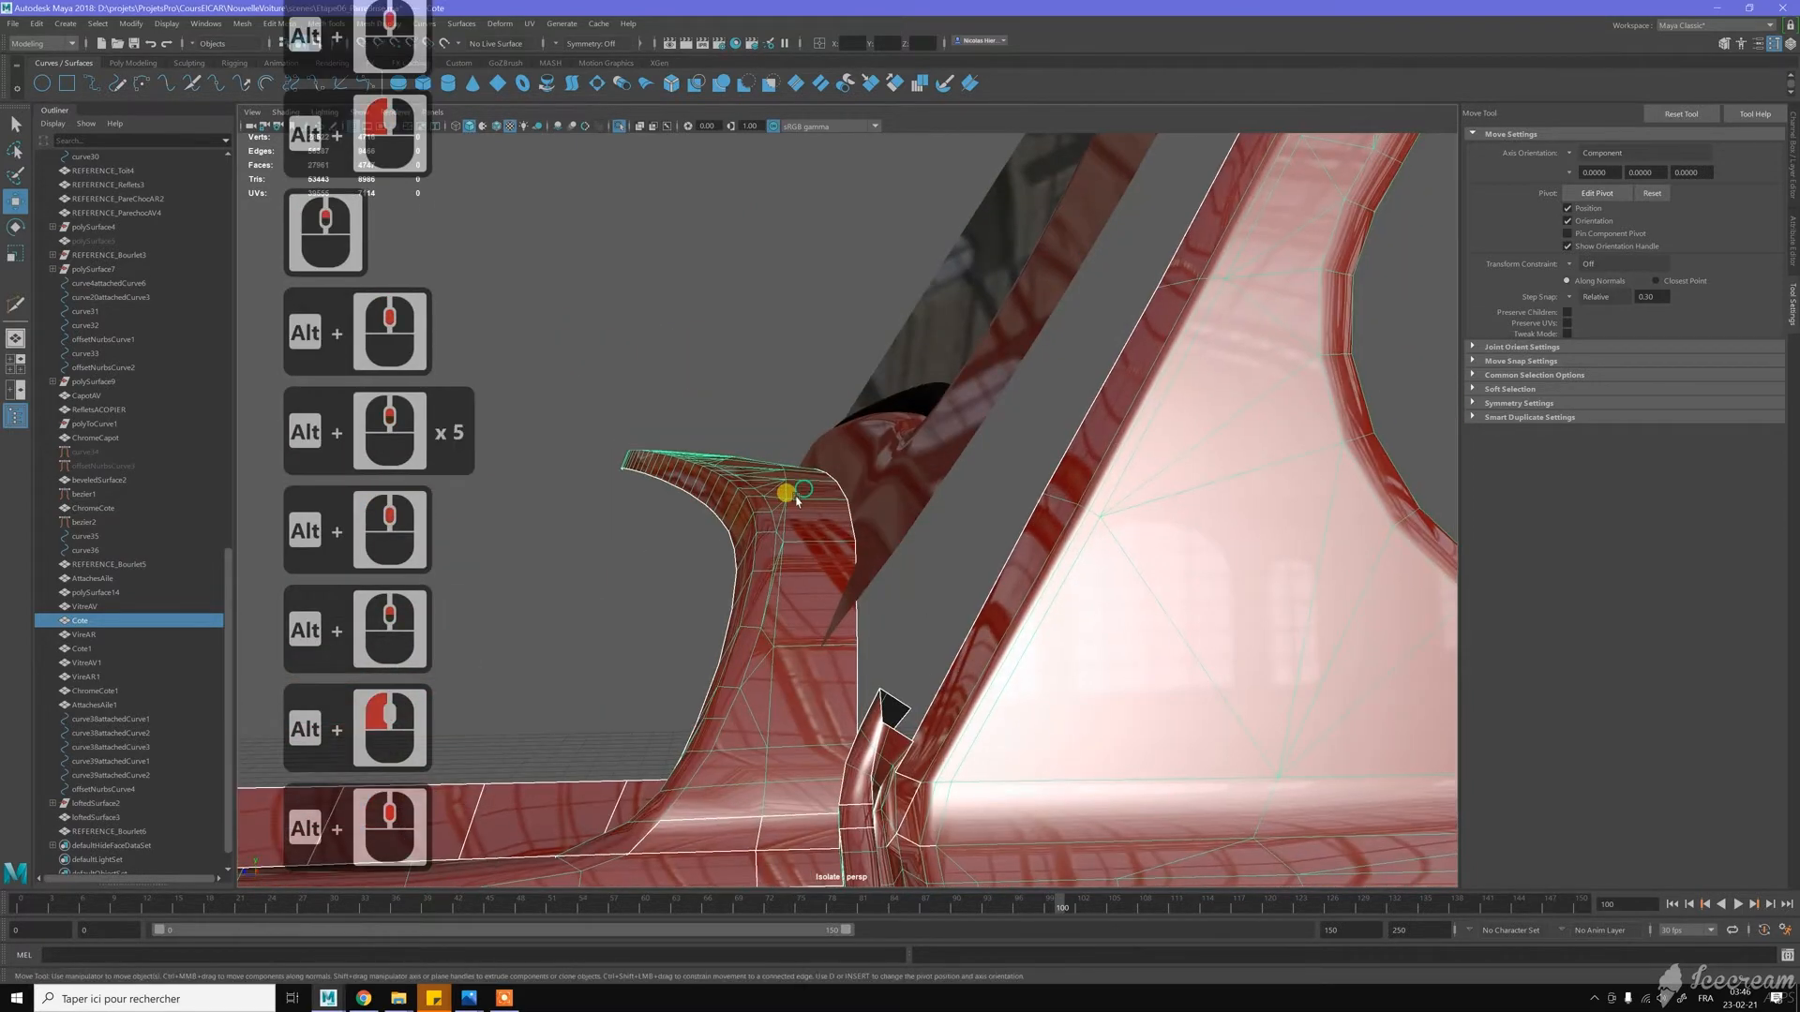
{"action": "left_click_drag", "start_coordinate": [799, 499], "coordinate": [814, 488], "text": "alt"}
{"action": "middle_click_drag", "start_coordinate": [814, 488], "coordinate": [836, 480], "text": "alt"}
{"action": "right_click_drag", "start_coordinate": [800, 453], "coordinate": [873, 594], "text": "alt"}
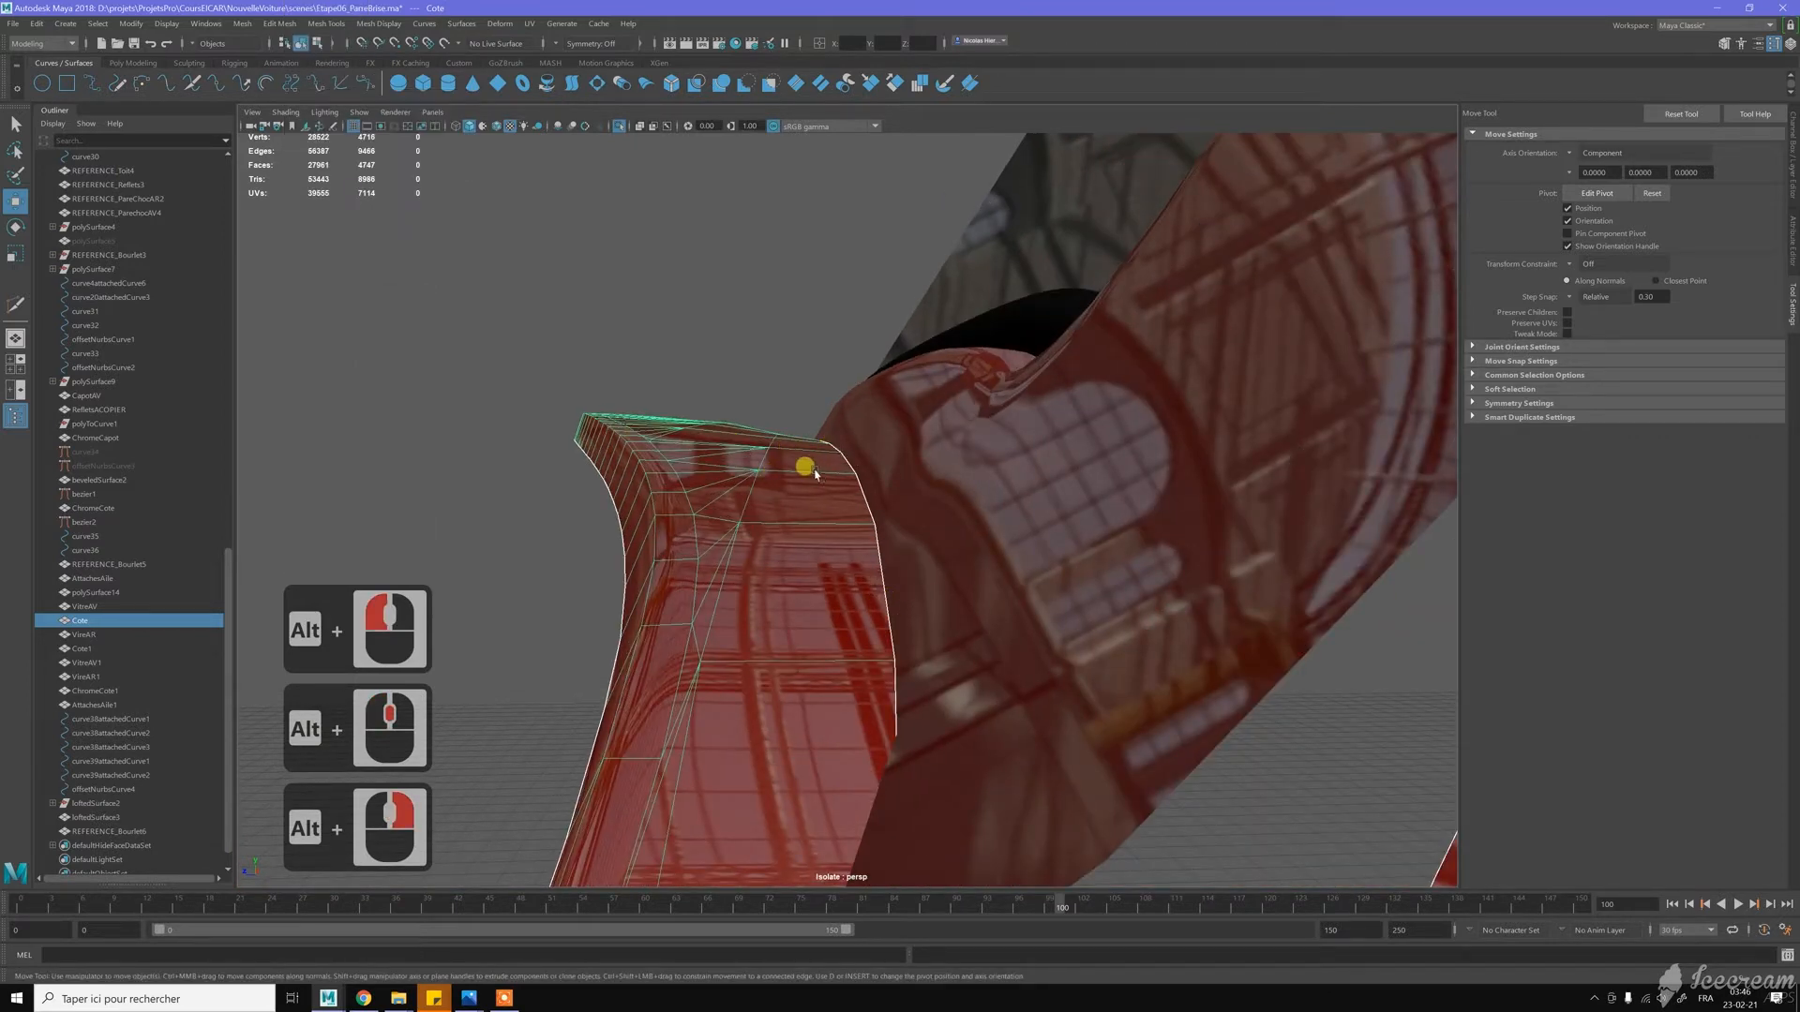
{"action": "left_click_drag", "start_coordinate": [817, 480], "coordinate": [815, 474], "text": "alt"}
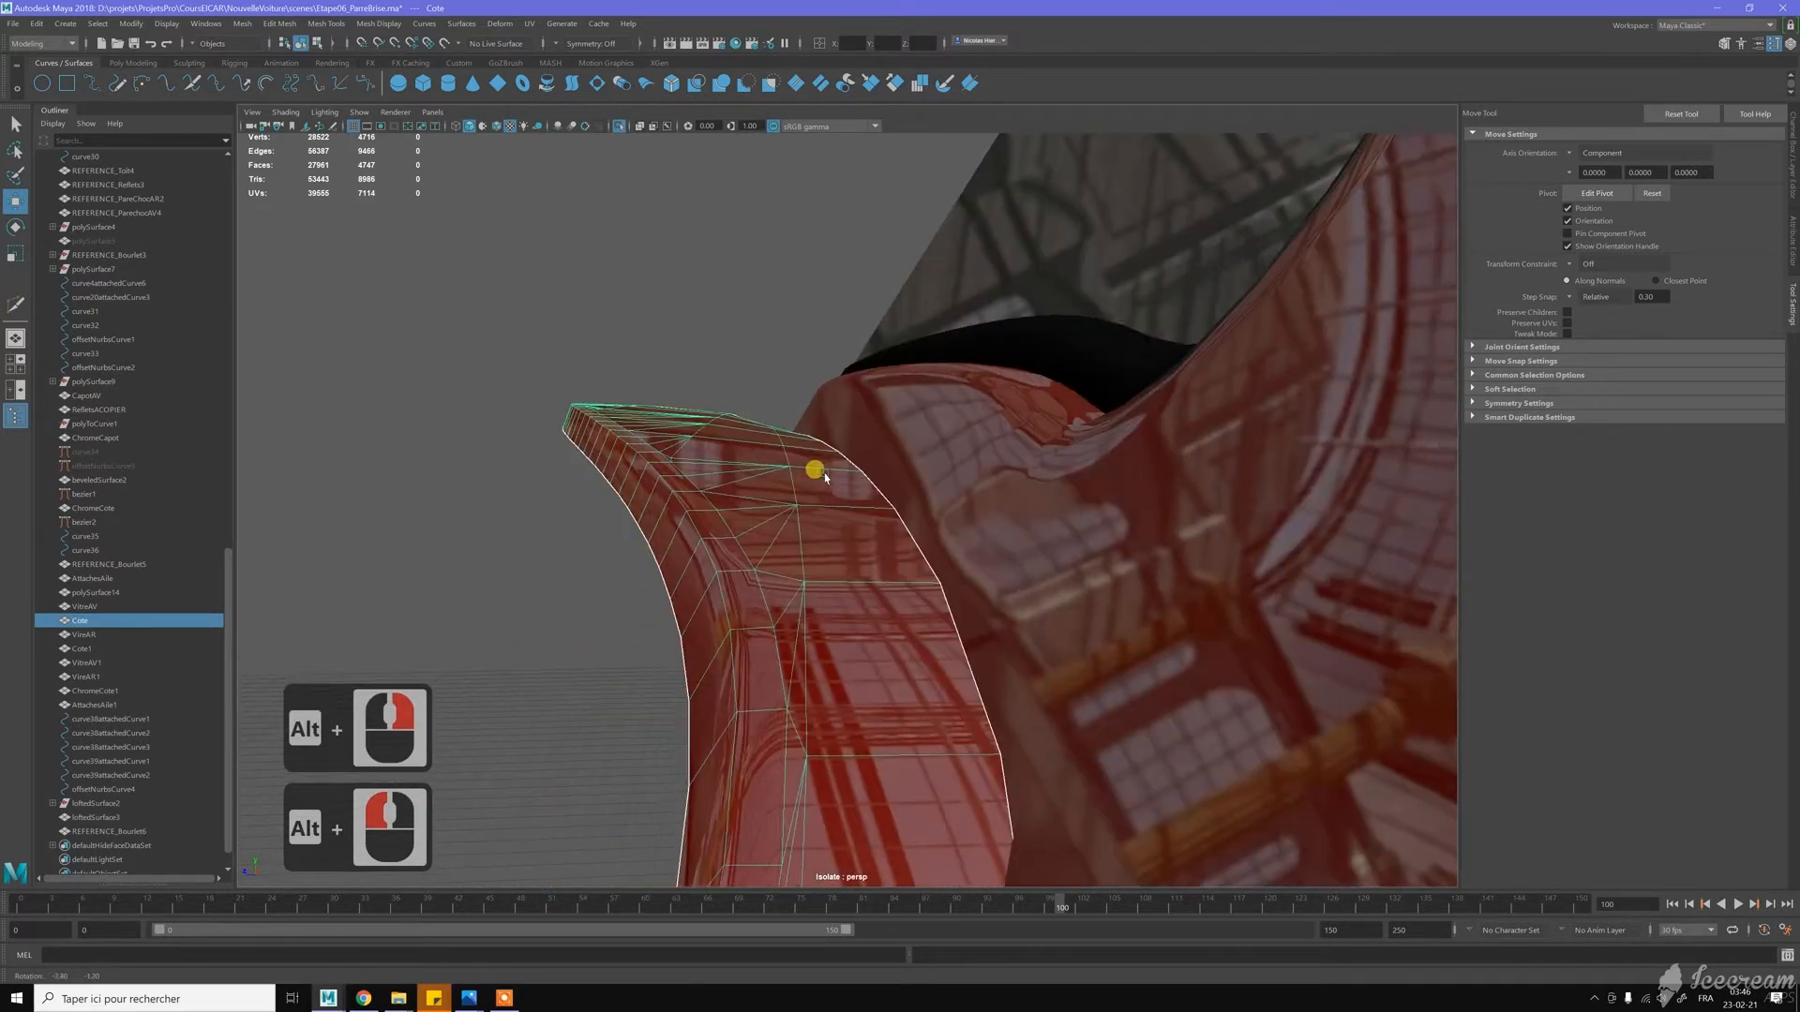
Delete the neighbouring faces across the side piece's cowl strip near the windshield's lower corner, opening a gap there
{"action": "key", "text": "w"}
{"action": "right_click_drag", "start_coordinate": [773, 459], "coordinate": [756, 452]}
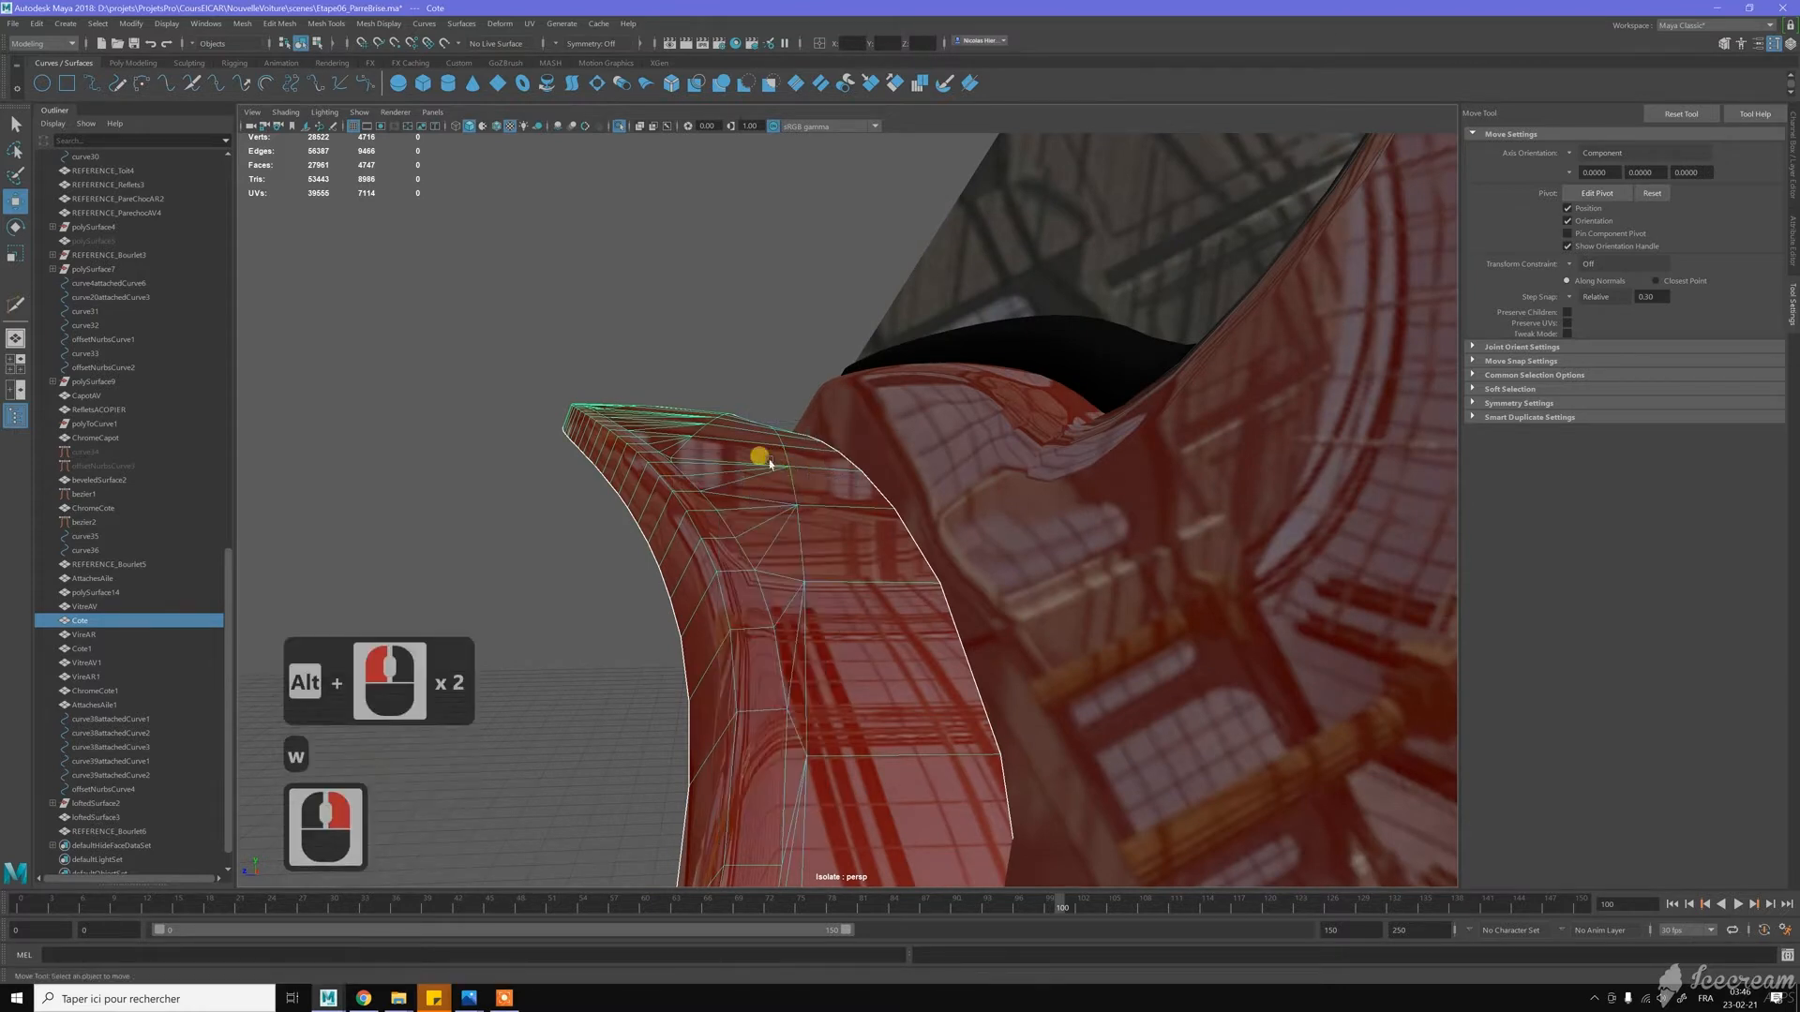
{"action": "left_click", "coordinate": [802, 459]}
{"action": "left_click", "coordinate": [804, 458]}
{"action": "left_click", "coordinate": [848, 500], "text": "shift"}
{"action": "left_click_drag", "start_coordinate": [849, 500], "coordinate": [835, 534], "text": "alt"}
{"action": "key", "text": "Delete"}
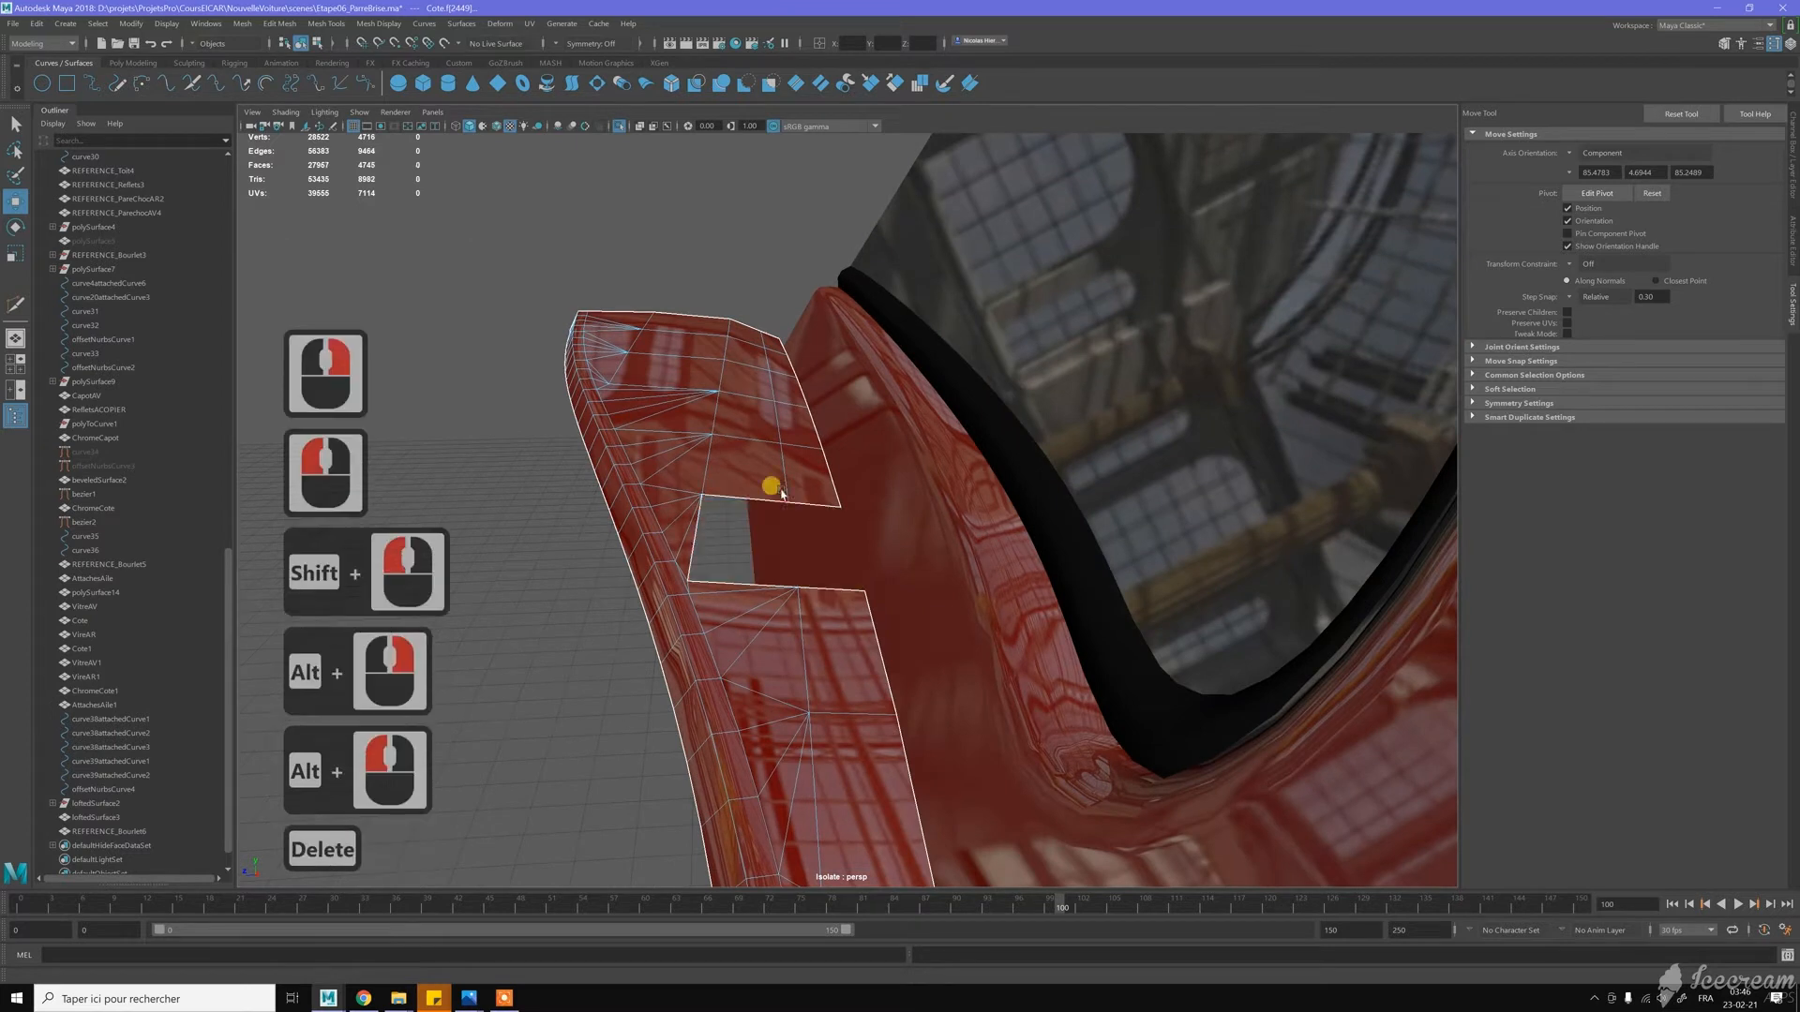
Try to delete the inner row of cowl faces running from the gap to the centre line, and dismiss the error dialog
{"action": "left_click", "coordinate": [765, 471]}
{"action": "double_click", "coordinate": [760, 421], "text": "shift"}
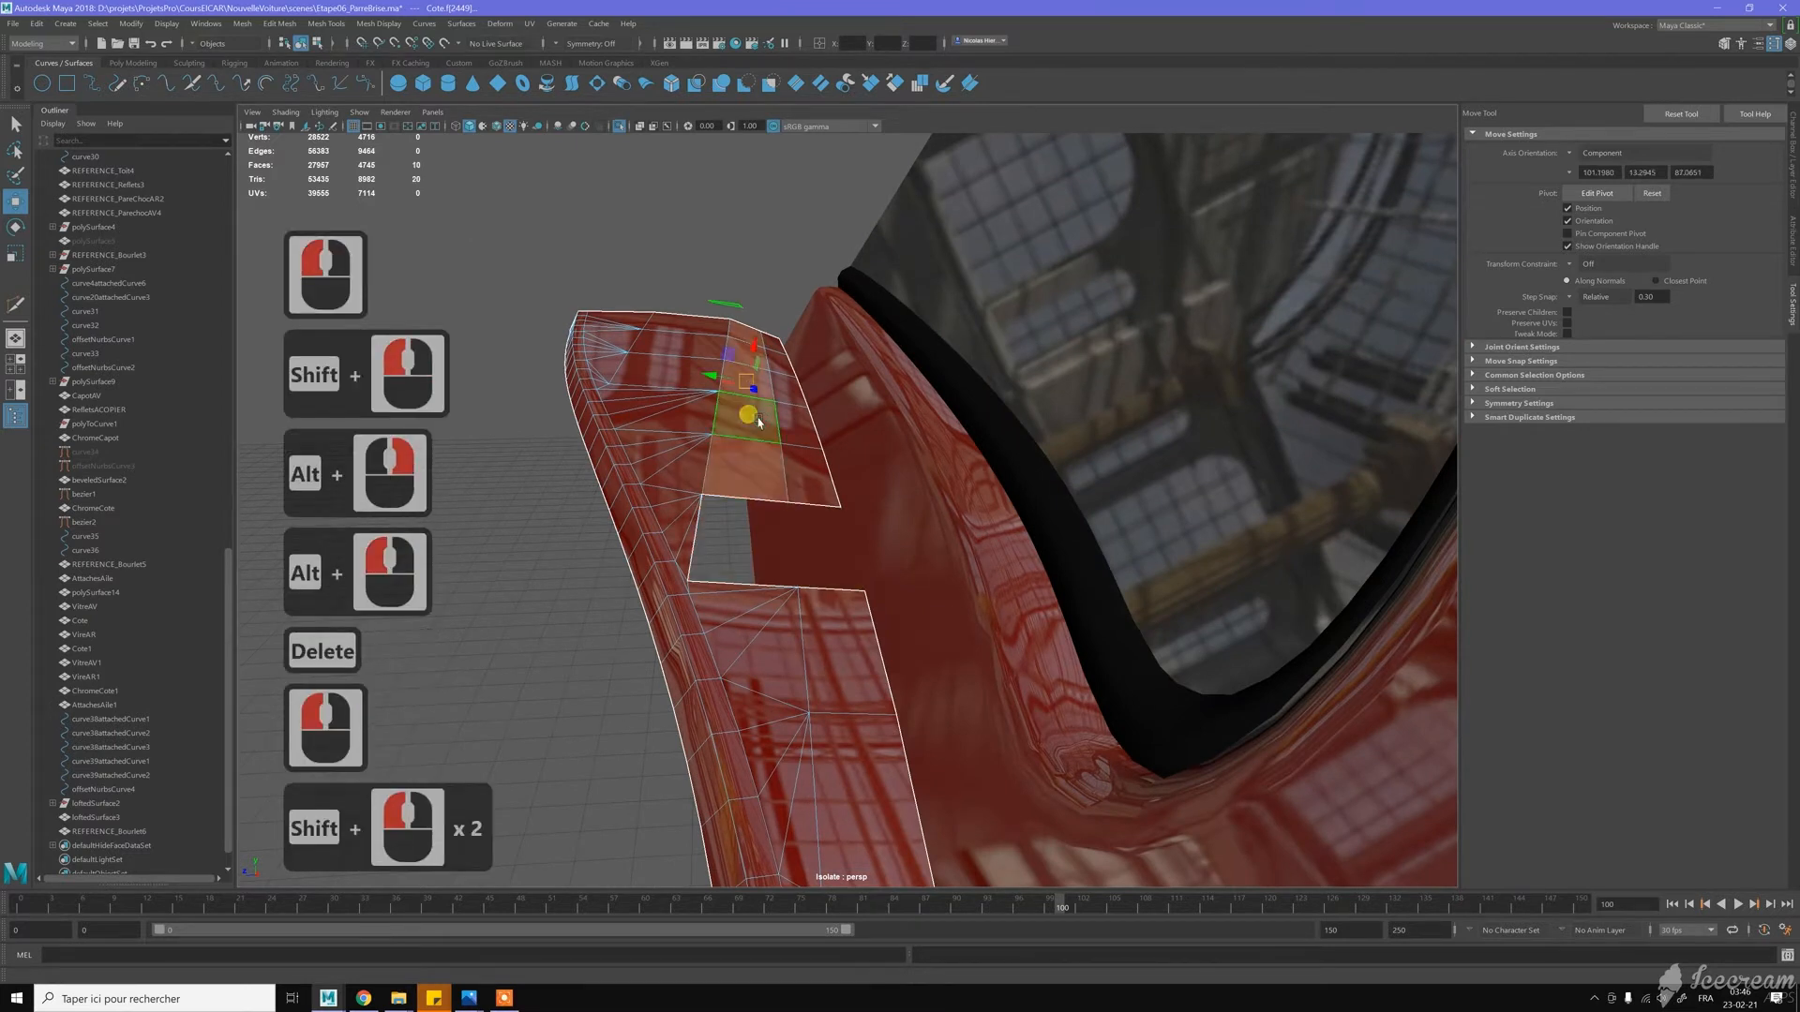
{"action": "key", "text": "Delete"}
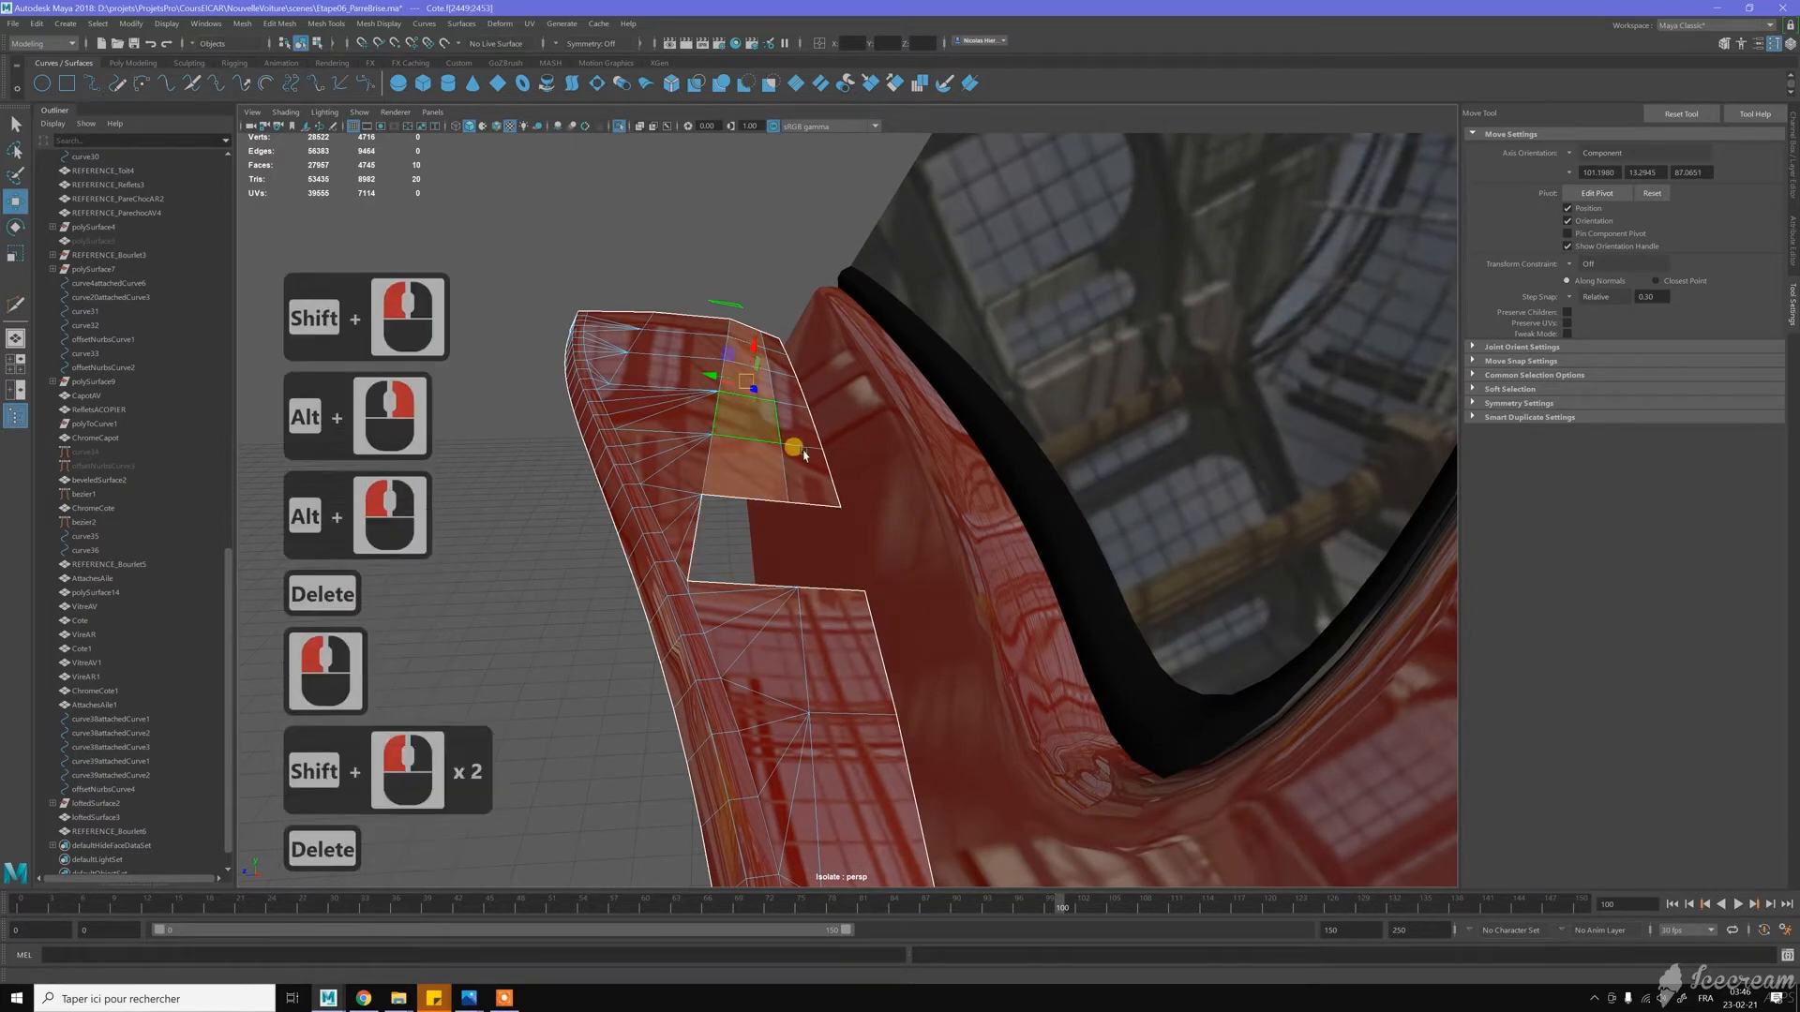
{"action": "middle_click", "coordinate": [760, 467]}
{"action": "key", "text": "Delete"}
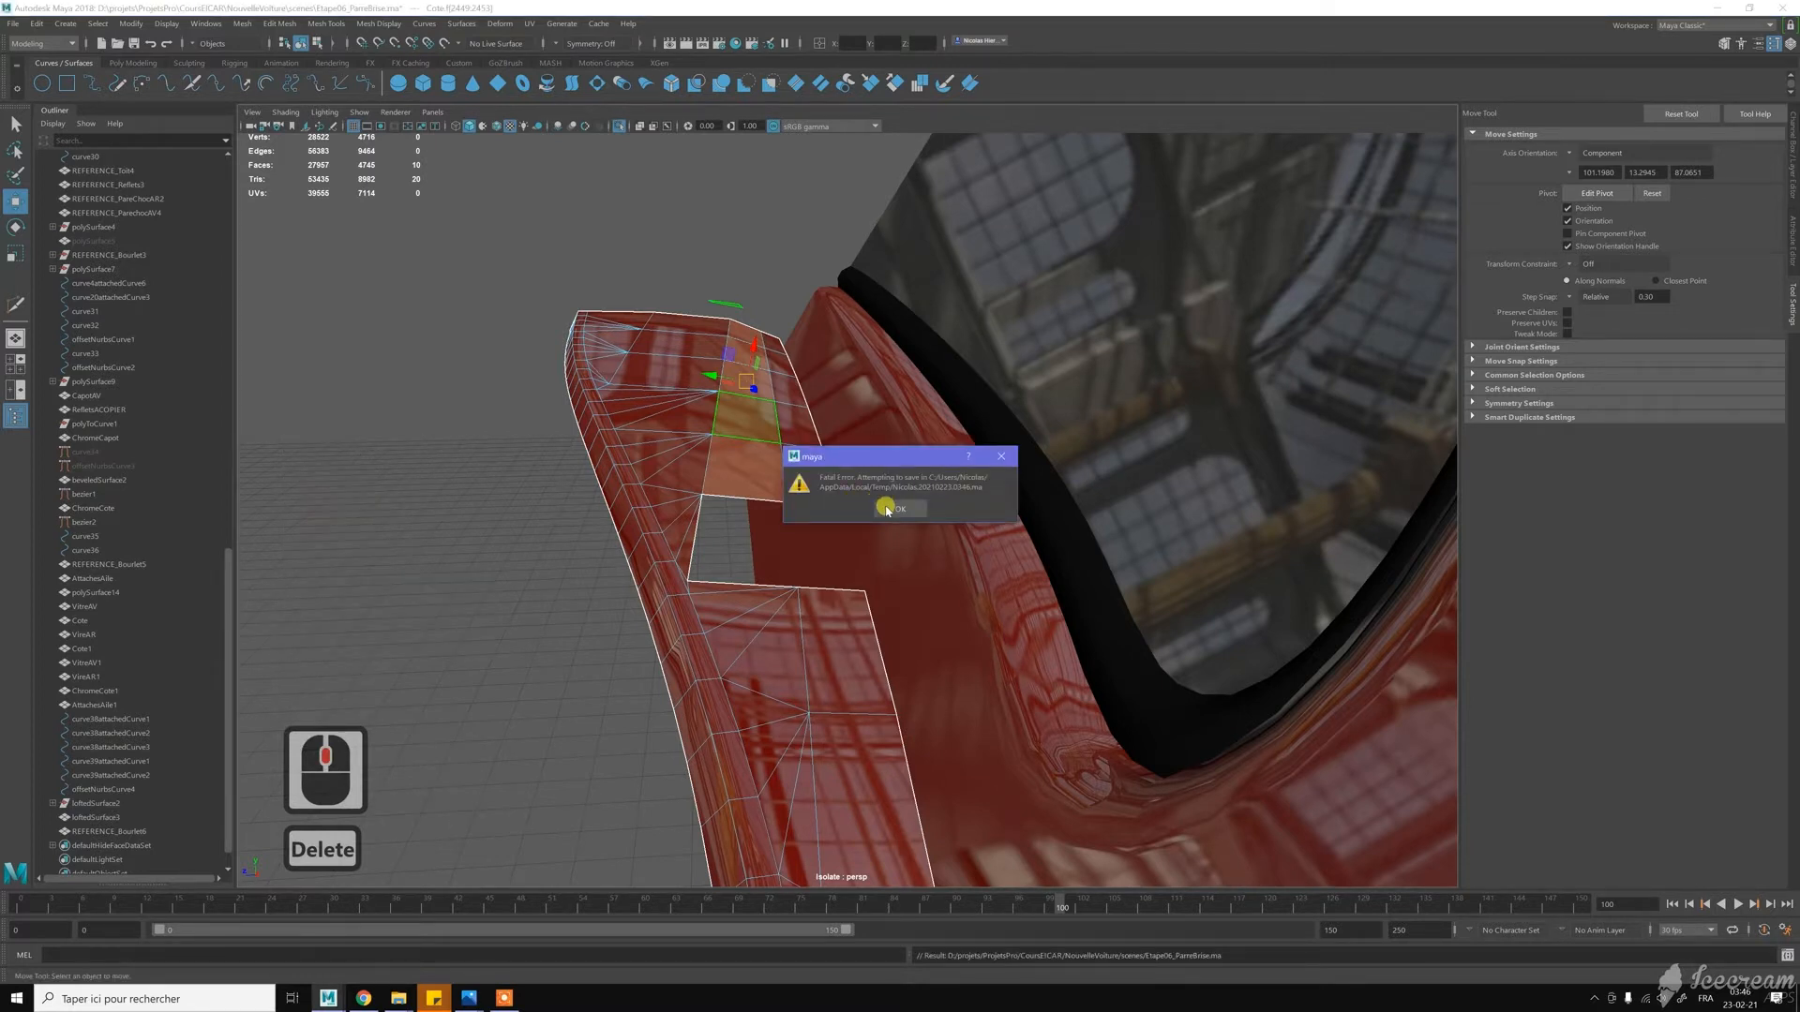
{"action": "left_click", "coordinate": [891, 509]}
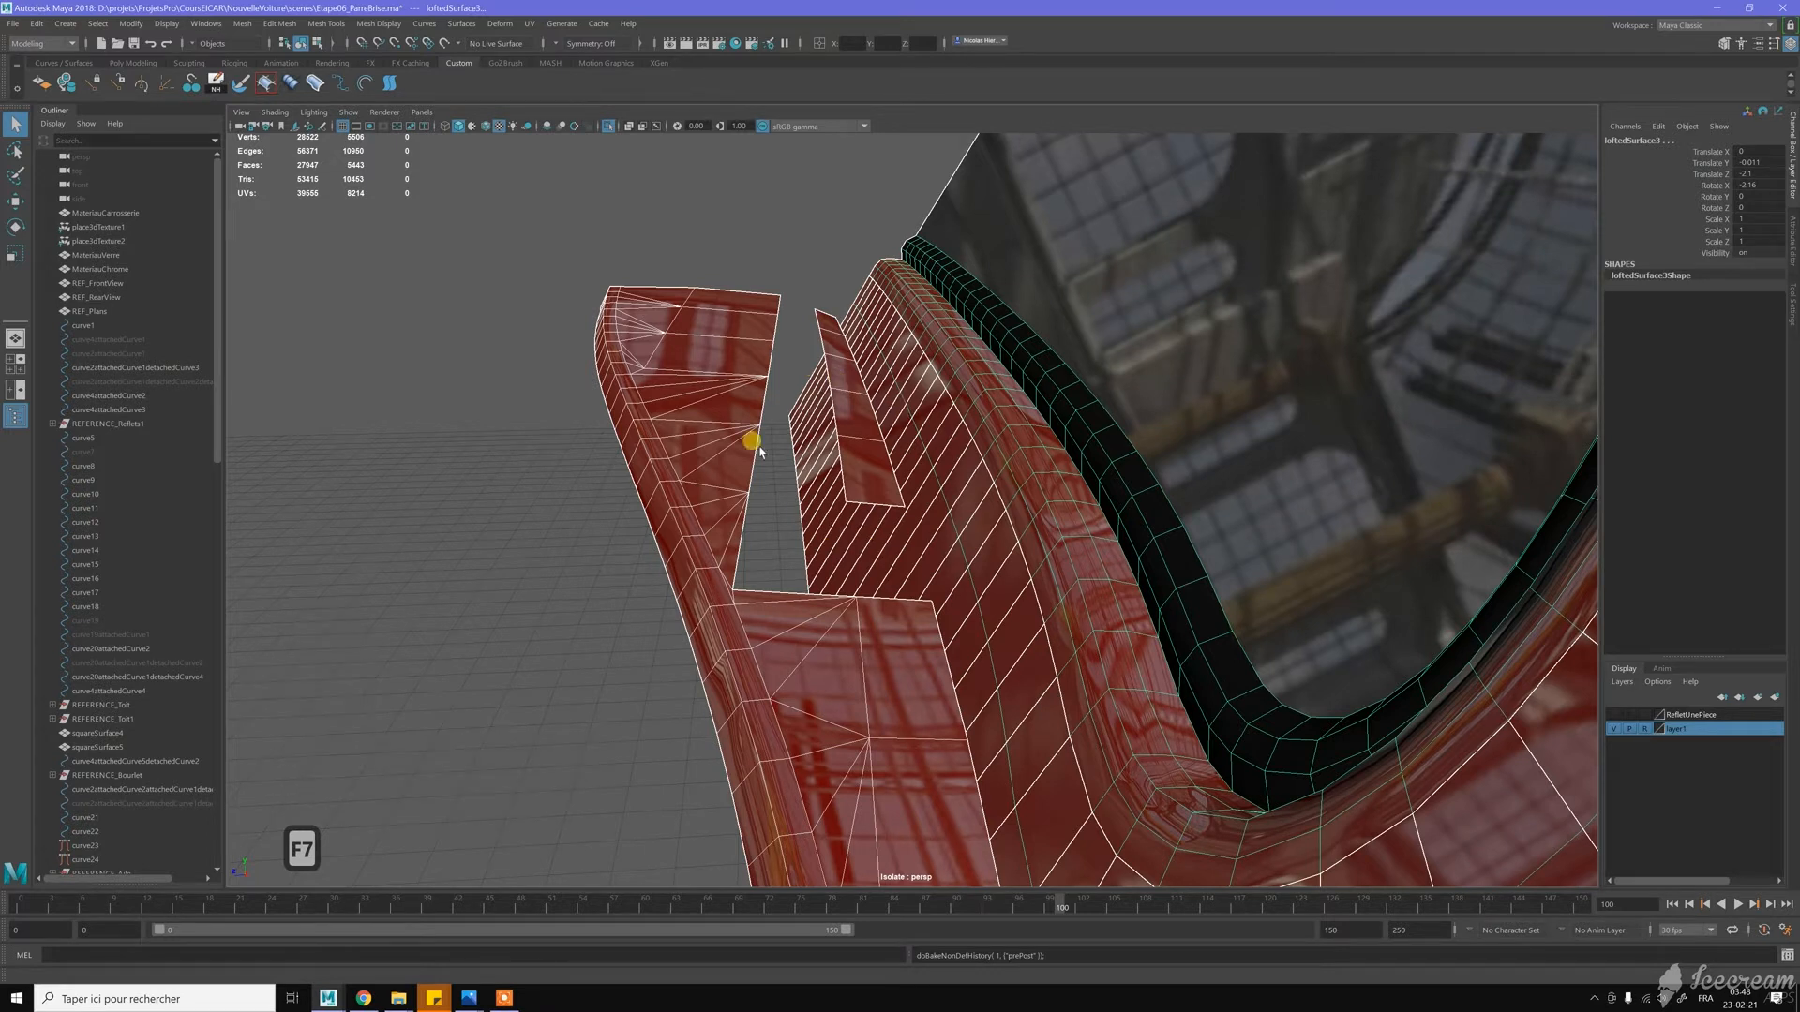
Delete the detached strip of side piece faces left floating between the cowl and the windshield flange
{"action": "key", "text": "w"}
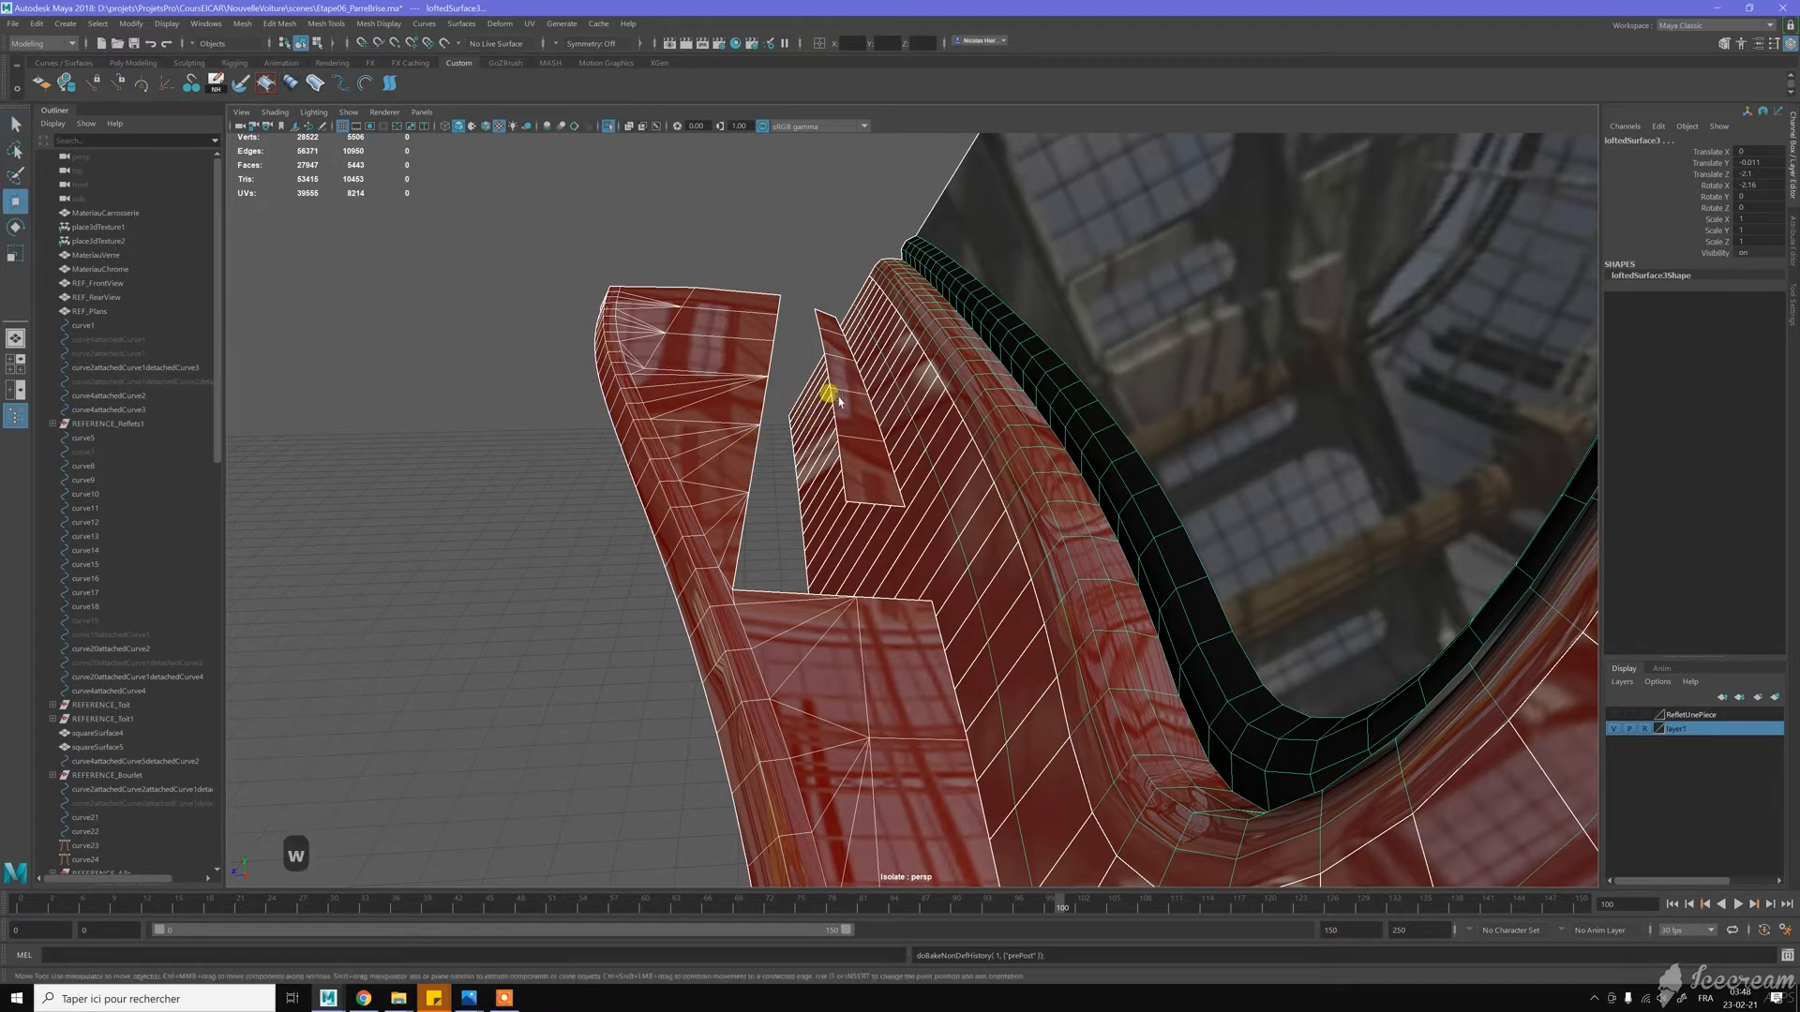
{"action": "right_click_drag", "start_coordinate": [849, 428], "coordinate": [845, 462]}
{"action": "left_click", "coordinate": [848, 456]}
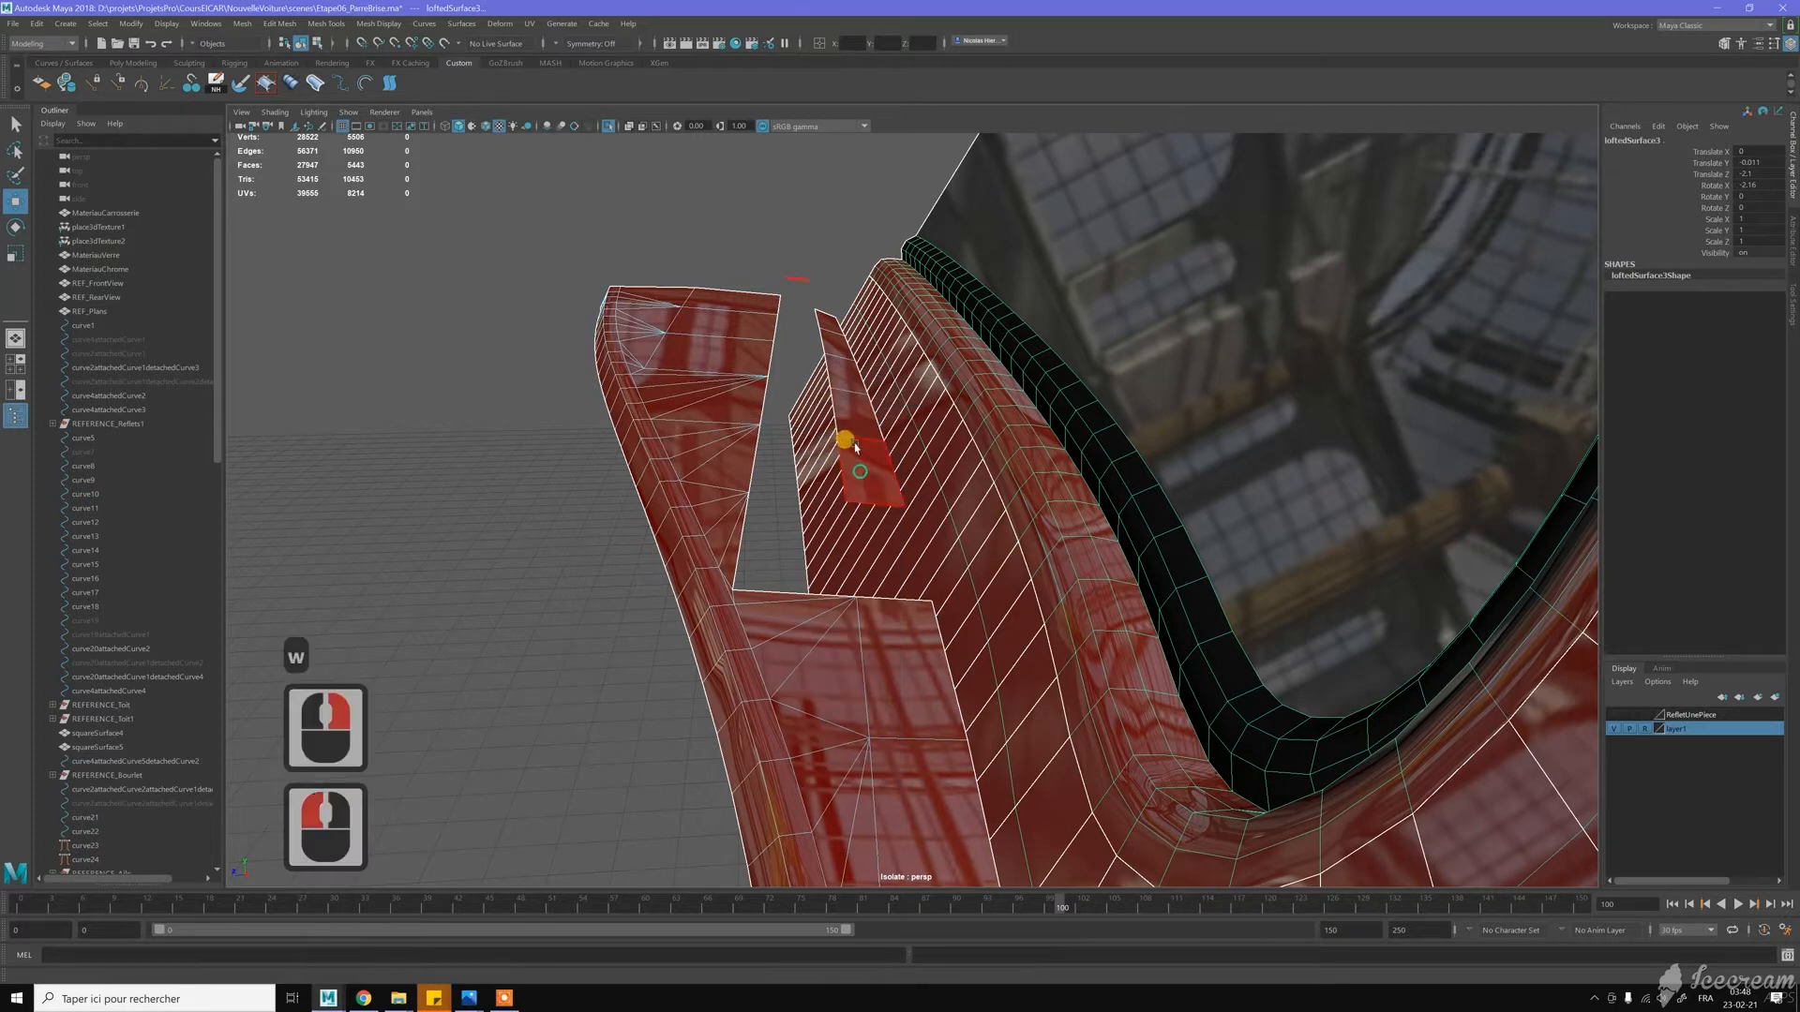
{"action": "double_click", "coordinate": [828, 327], "text": "shift"}
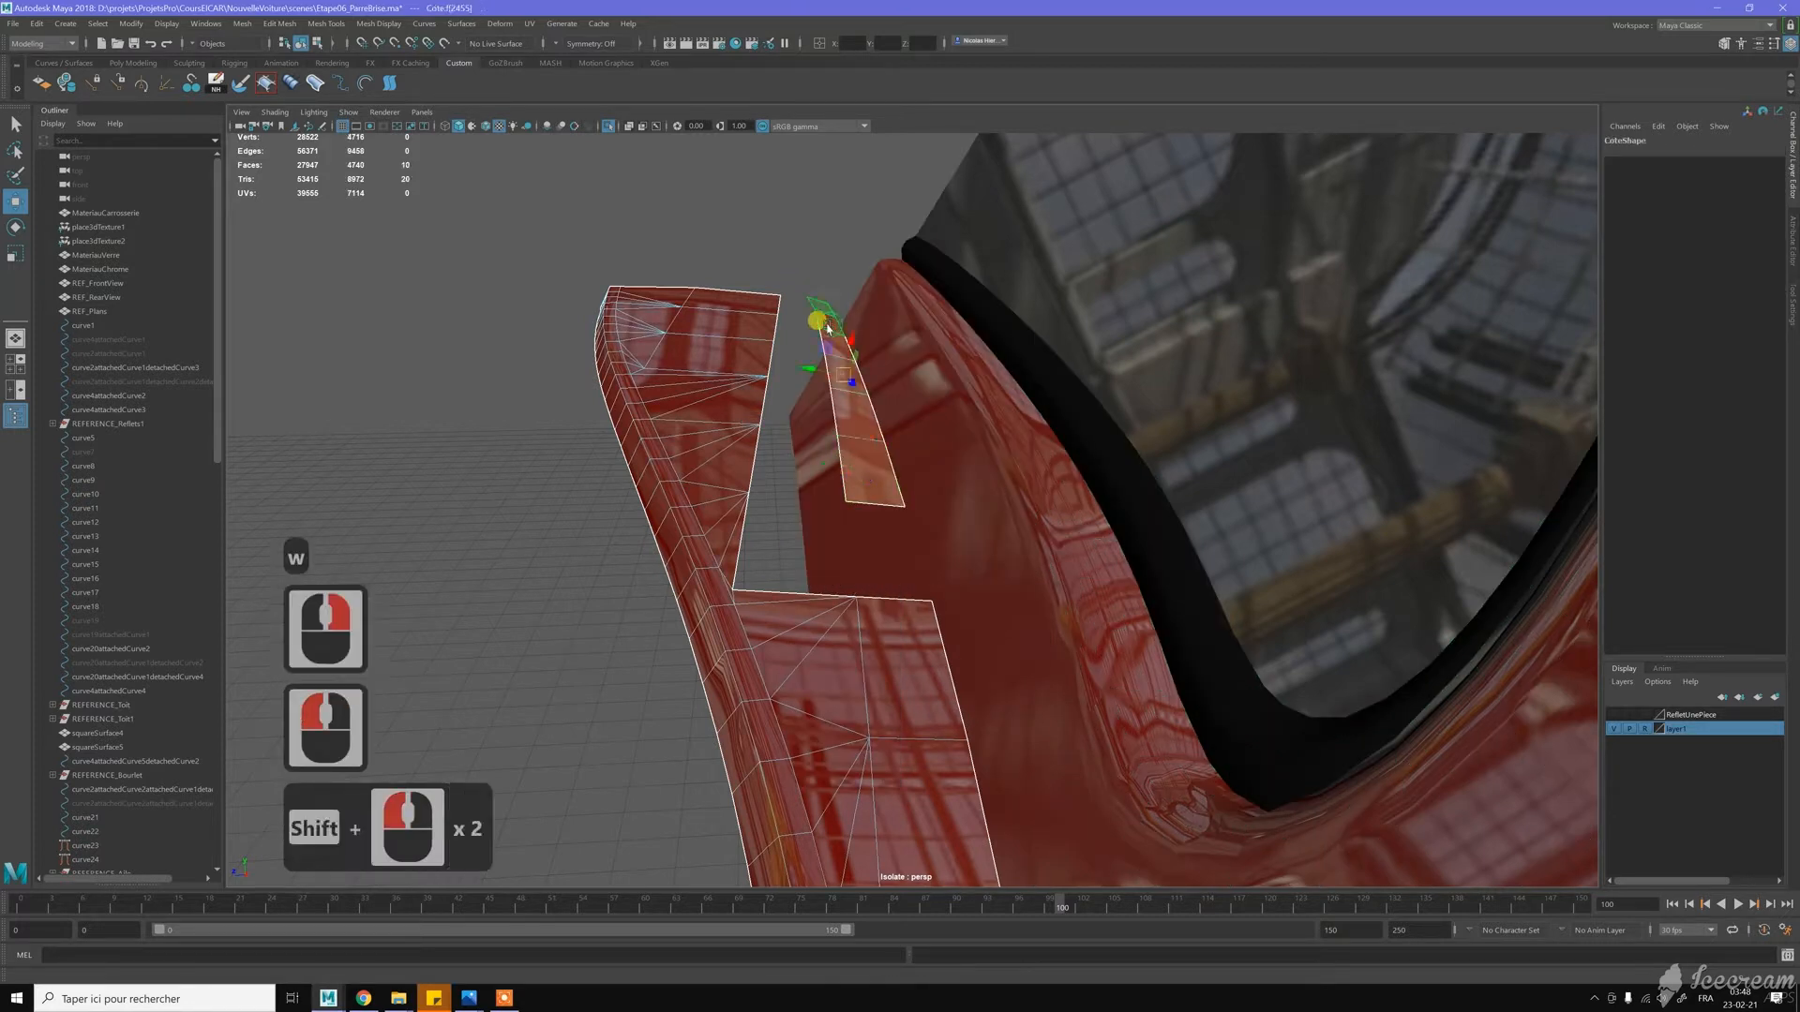
{"action": "key", "text": "Delete"}
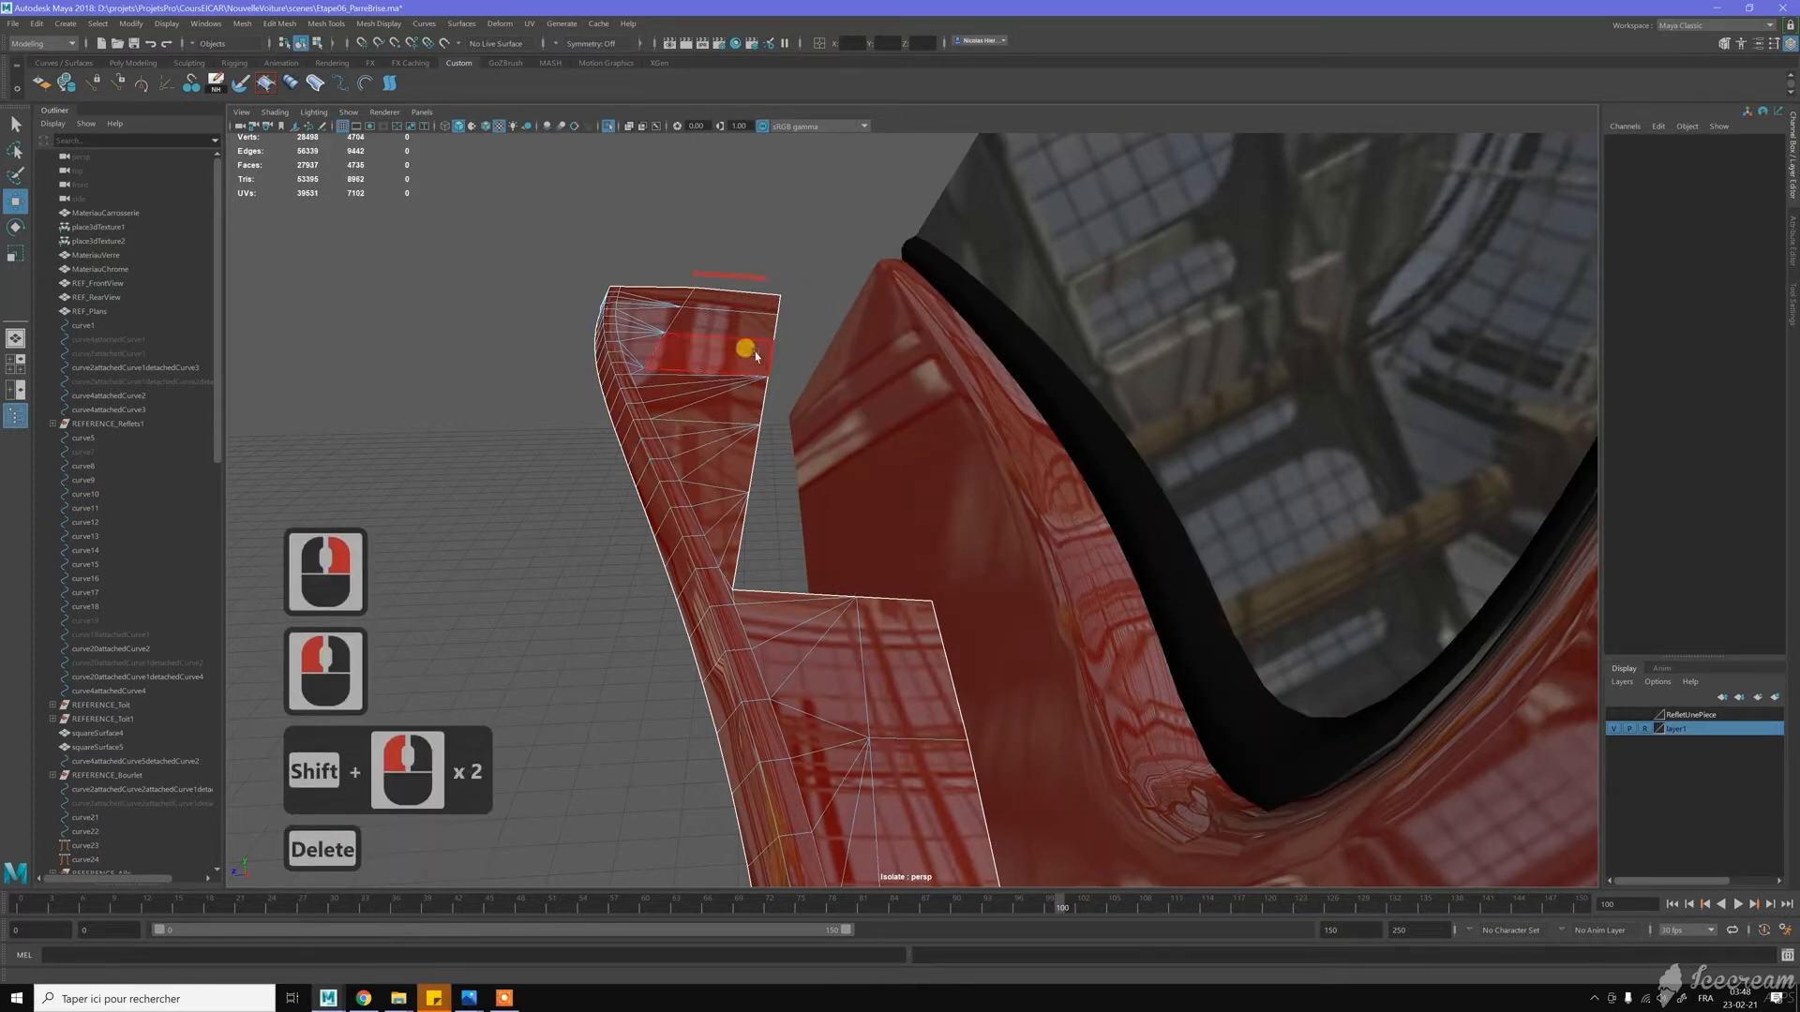
Extrude the cowl's open border edges from the centre line to the gap towards the windshield with an offset of 5.2
{"action": "key", "text": "w"}
{"action": "right_click_drag", "start_coordinate": [760, 354], "coordinate": [762, 303]}
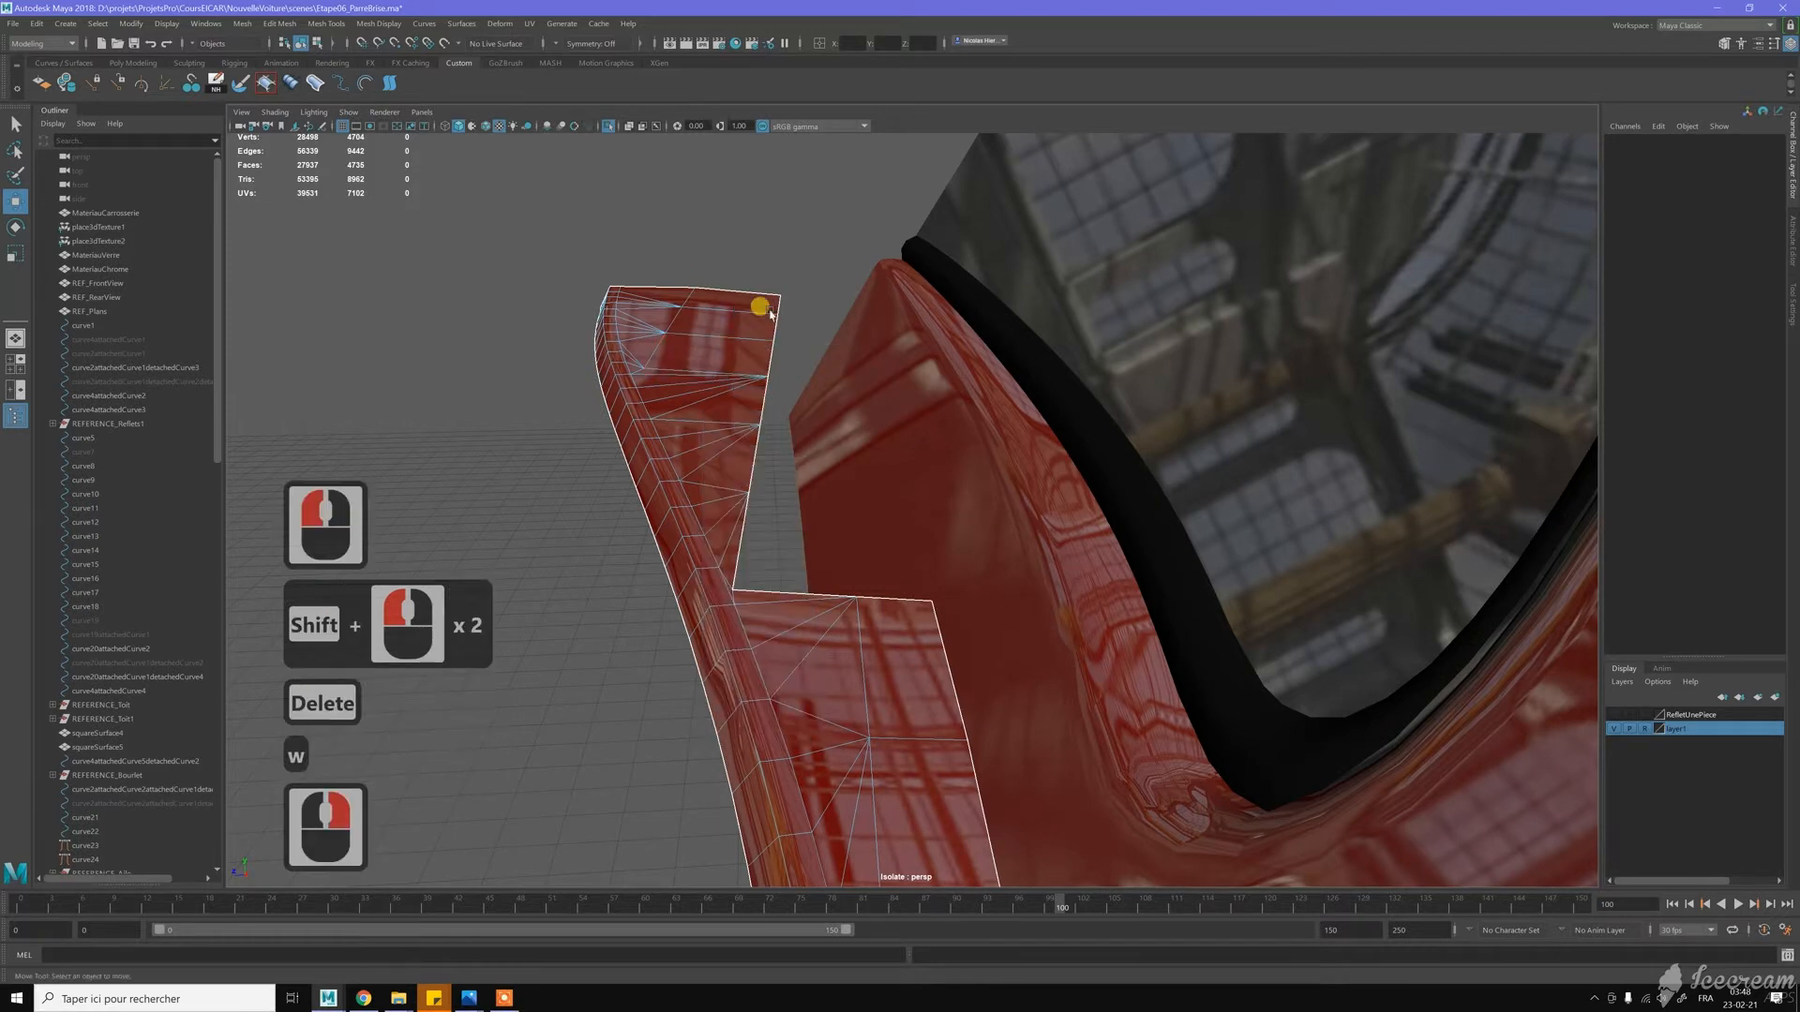
{"action": "left_click", "coordinate": [777, 305]}
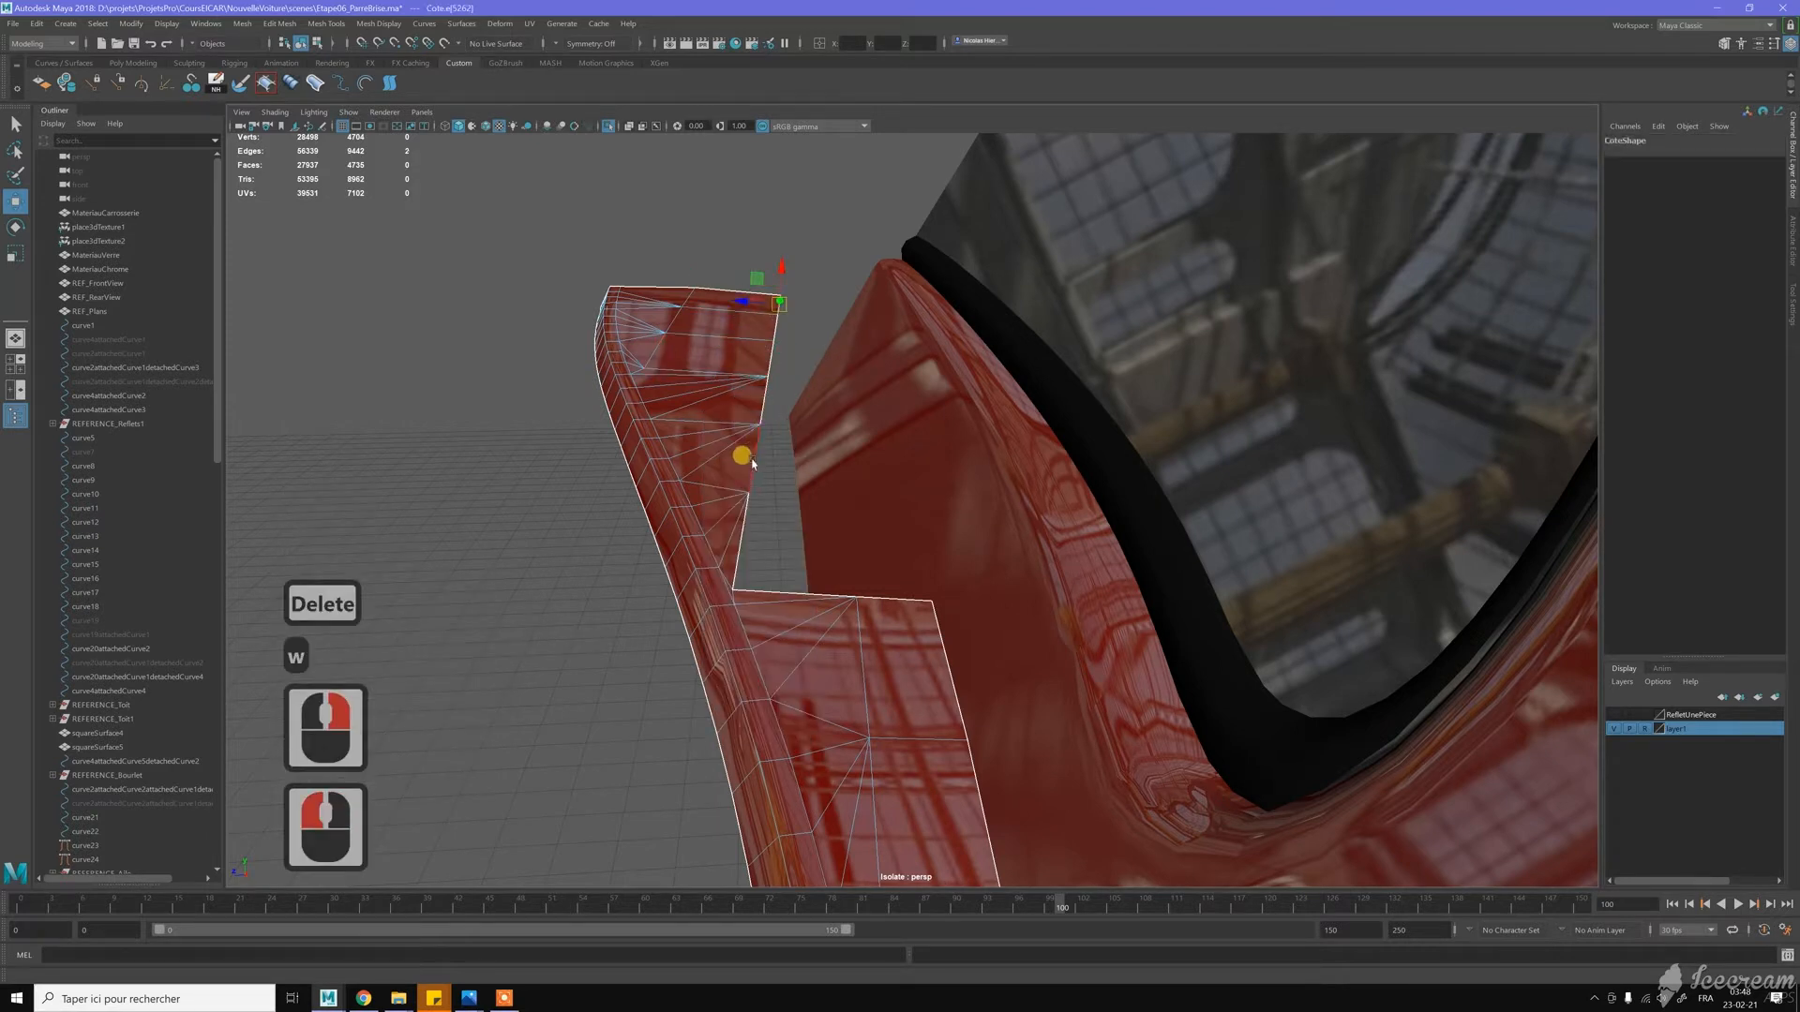
{"action": "double_click", "coordinate": [752, 462], "text": "shift"}
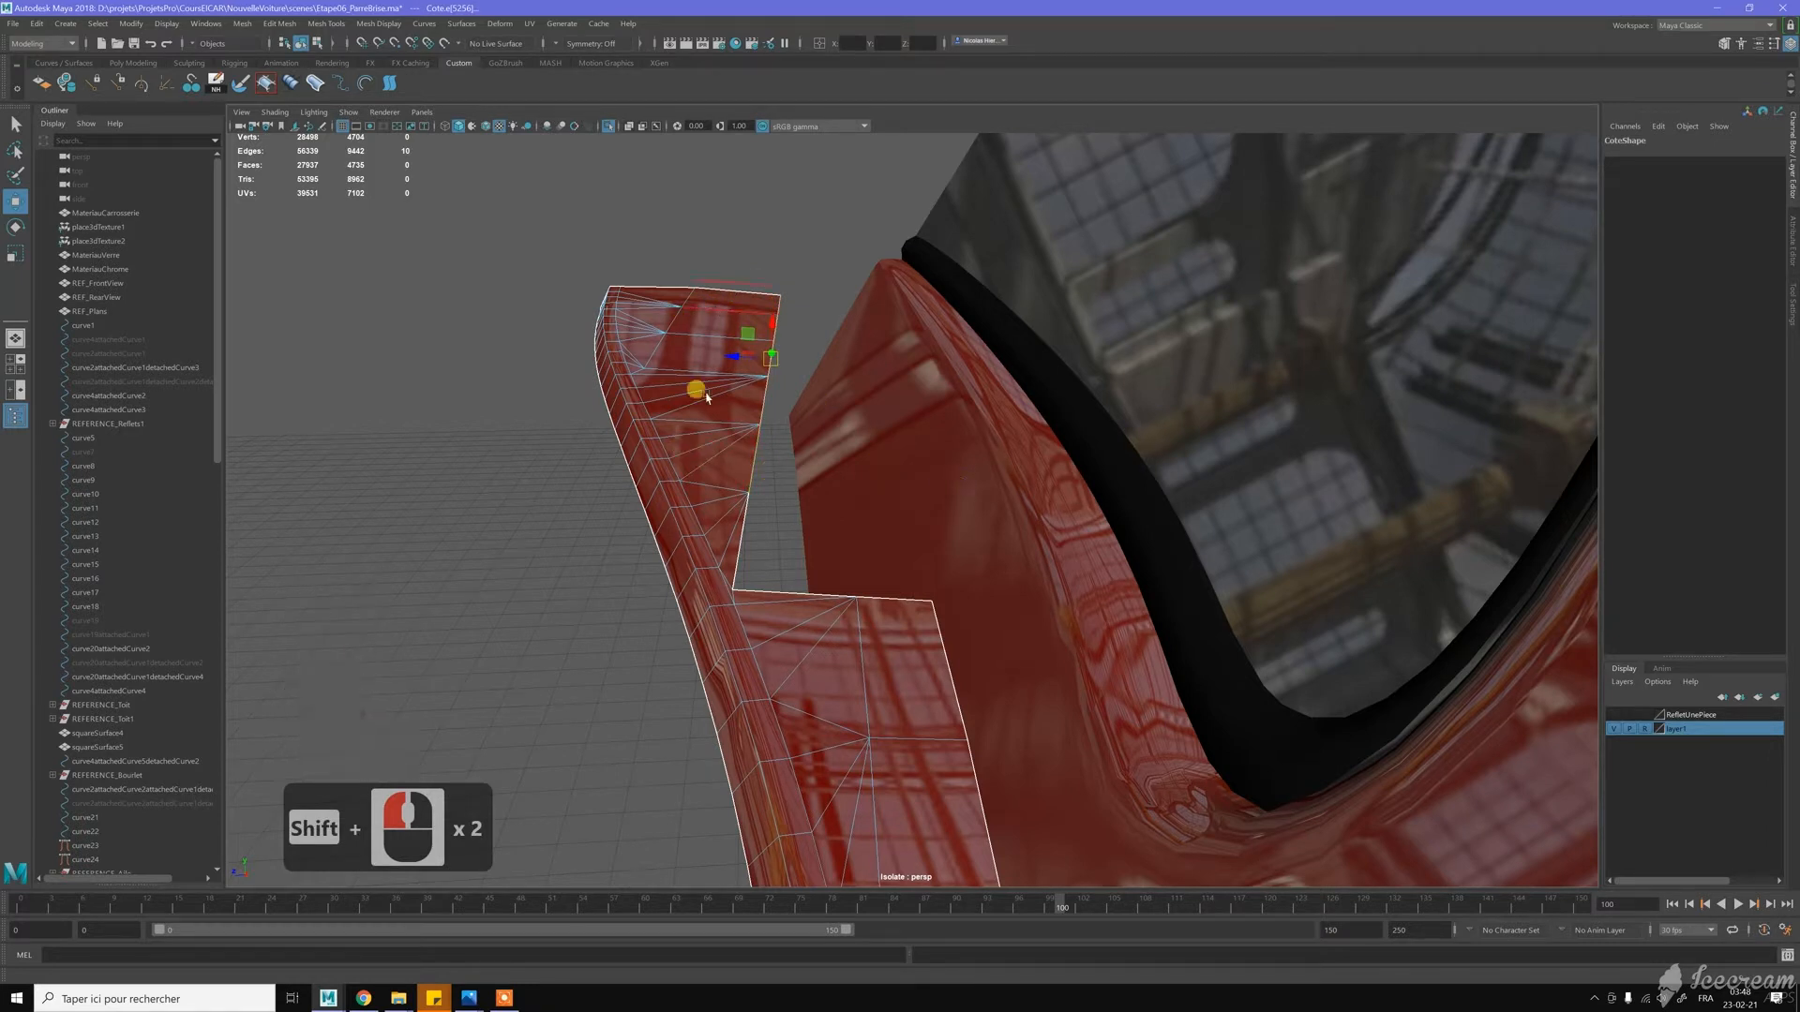
{"action": "right_click", "coordinate": [722, 438], "text": "shift"}
{"action": "right_click_drag", "start_coordinate": [725, 440], "coordinate": [727, 485], "text": "shift"}
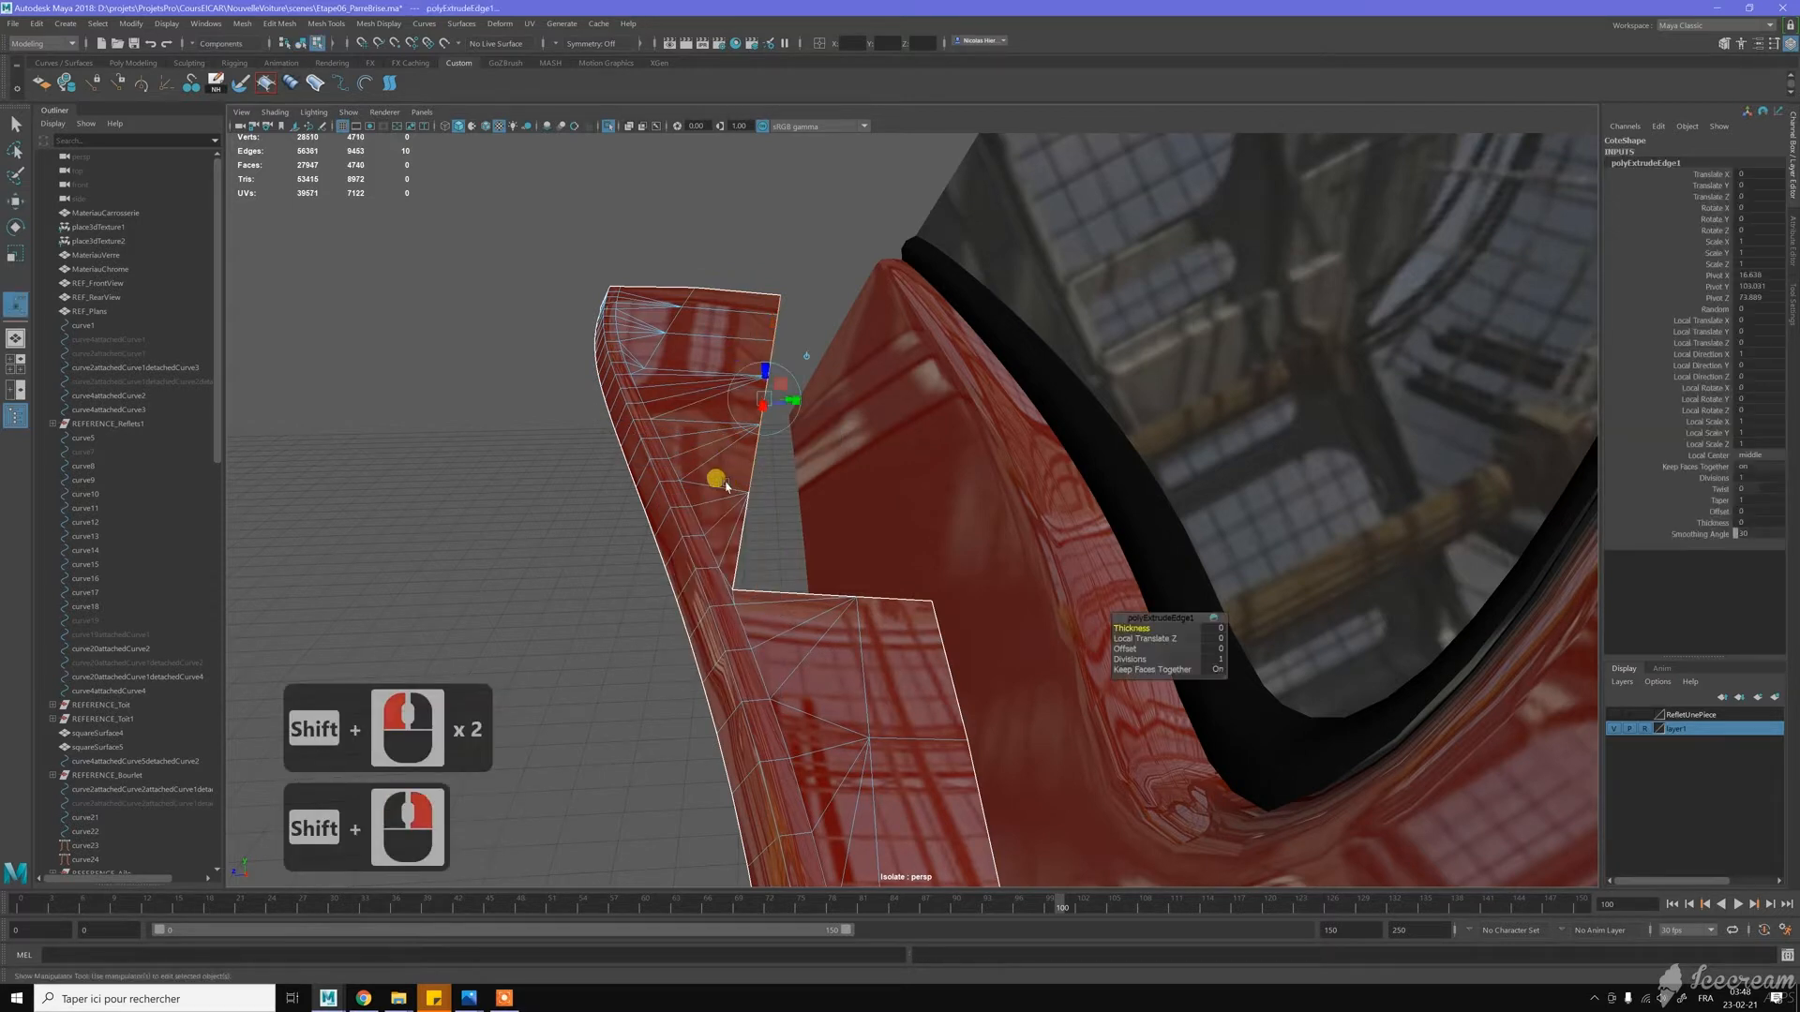
{"action": "left_click_drag", "start_coordinate": [1122, 649], "coordinate": [1150, 648]}
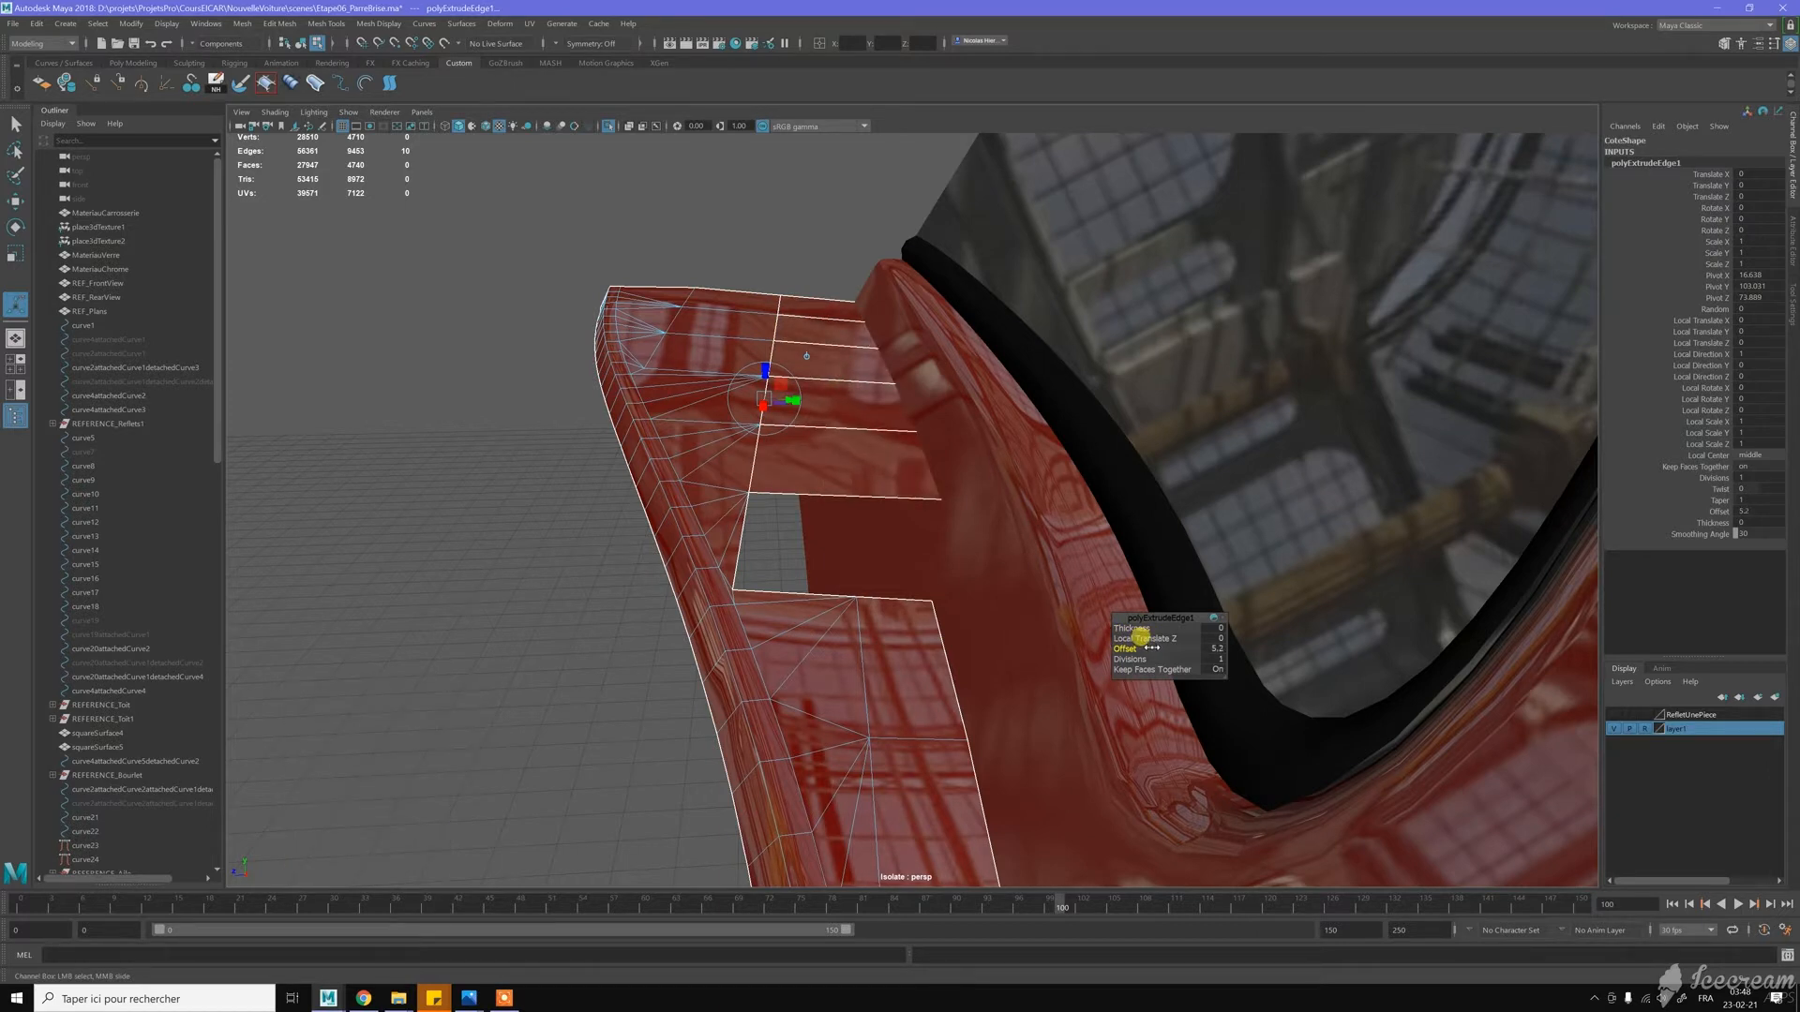
Insert an edge loop lengthwise through the newly extruded cowl strip, working in the top view over the blueprint
{"action": "key", "text": "w"}
{"action": "right_click_drag", "start_coordinate": [831, 444], "coordinate": [773, 464]}
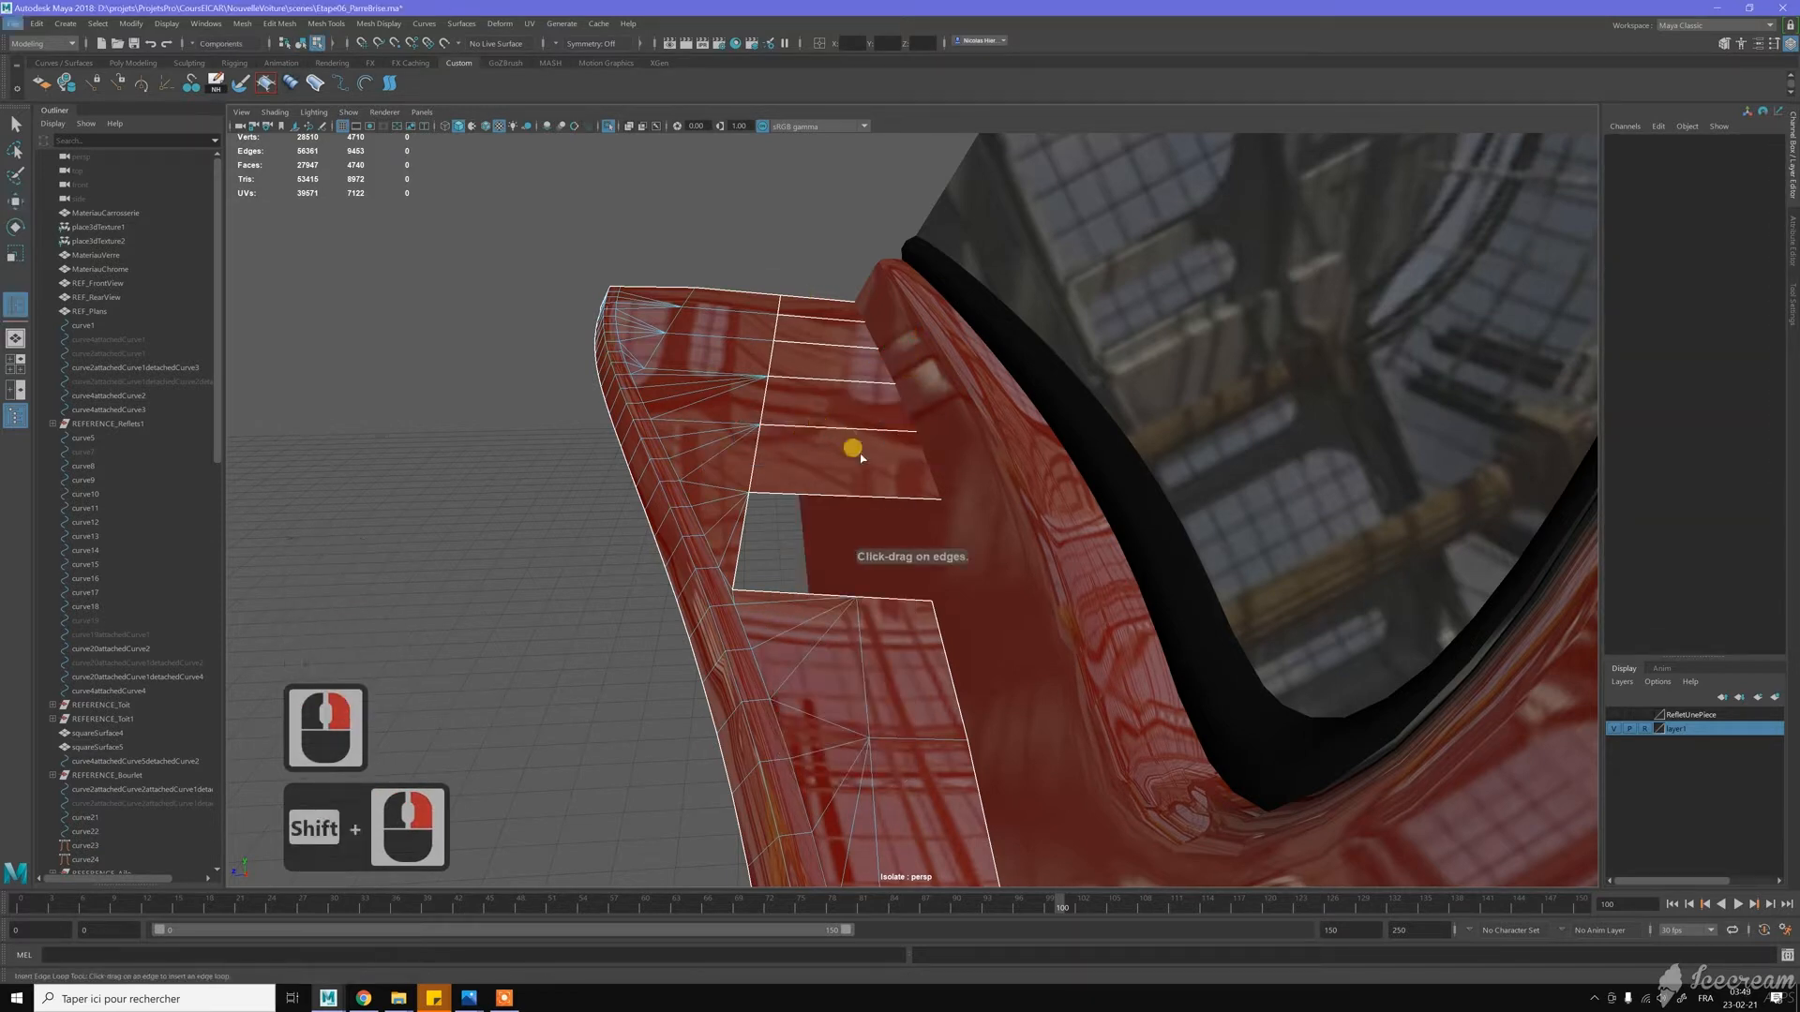
{"action": "key", "text": "space"}
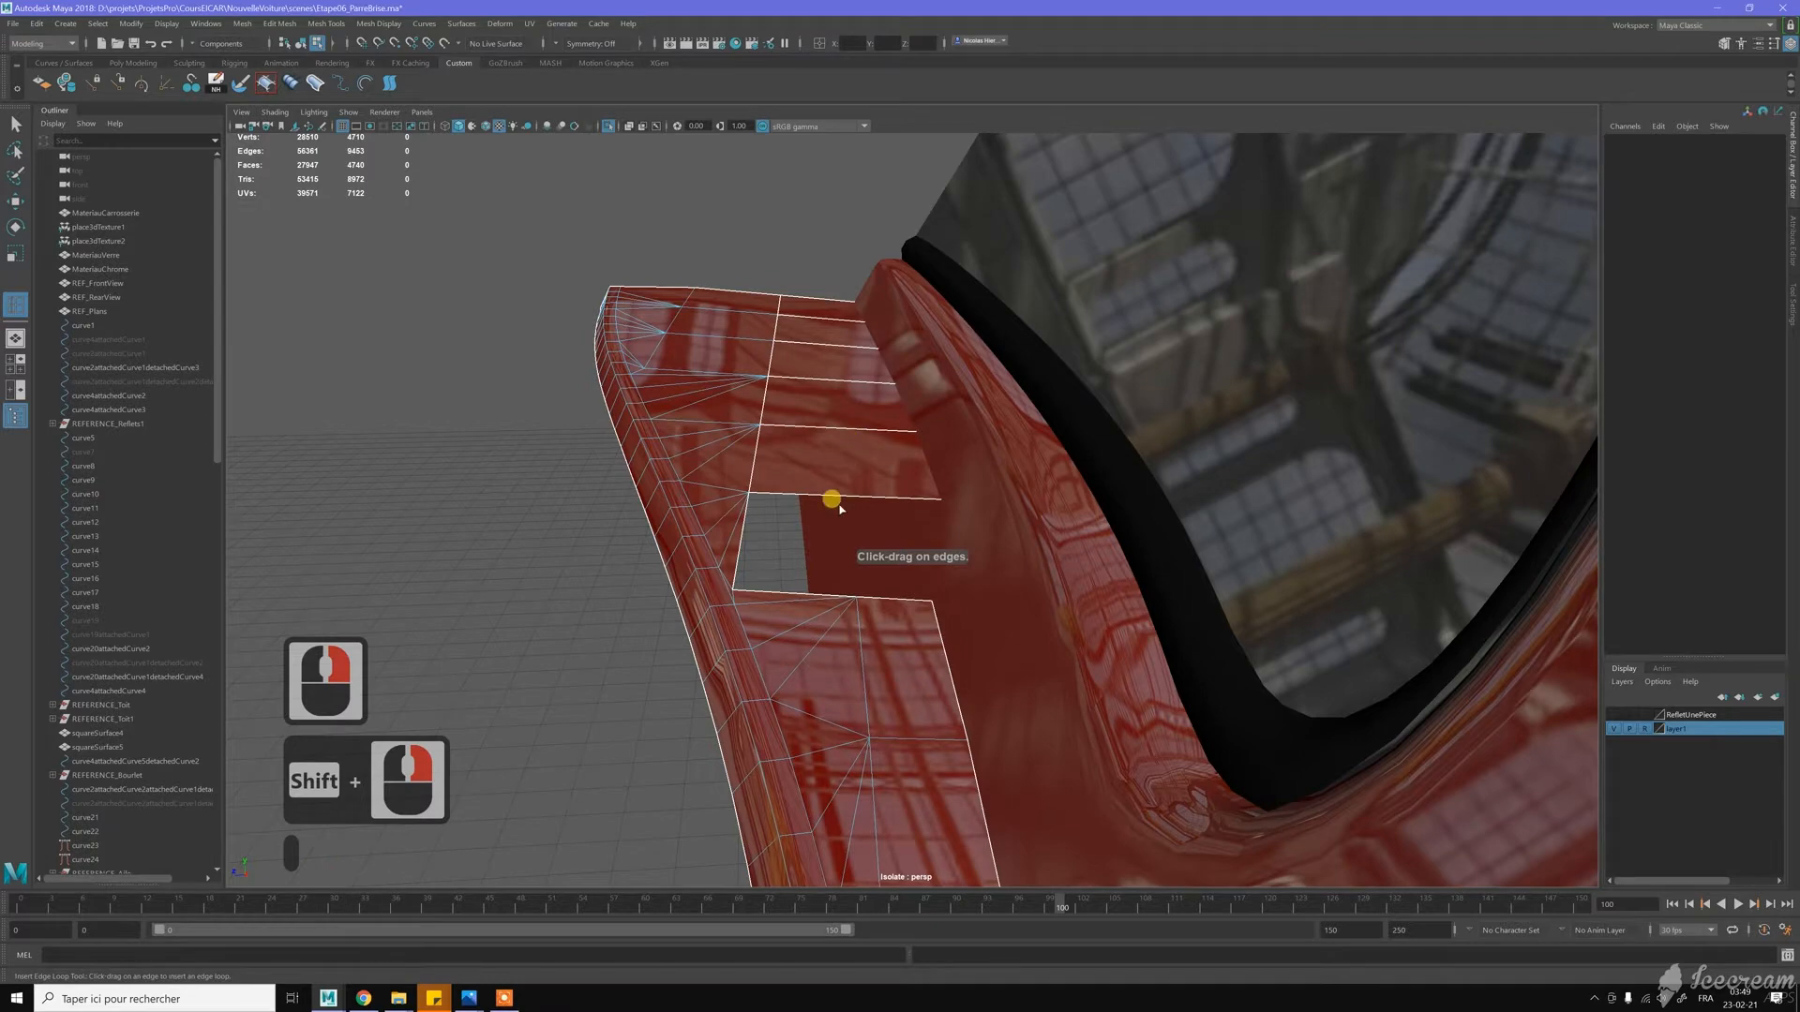
{"action": "scroll", "coordinate": [839, 506], "scroll_direction": "down", "scroll_amount": 1}
{"action": "scroll", "coordinate": [839, 506], "scroll_direction": "down", "scroll_amount": 4}
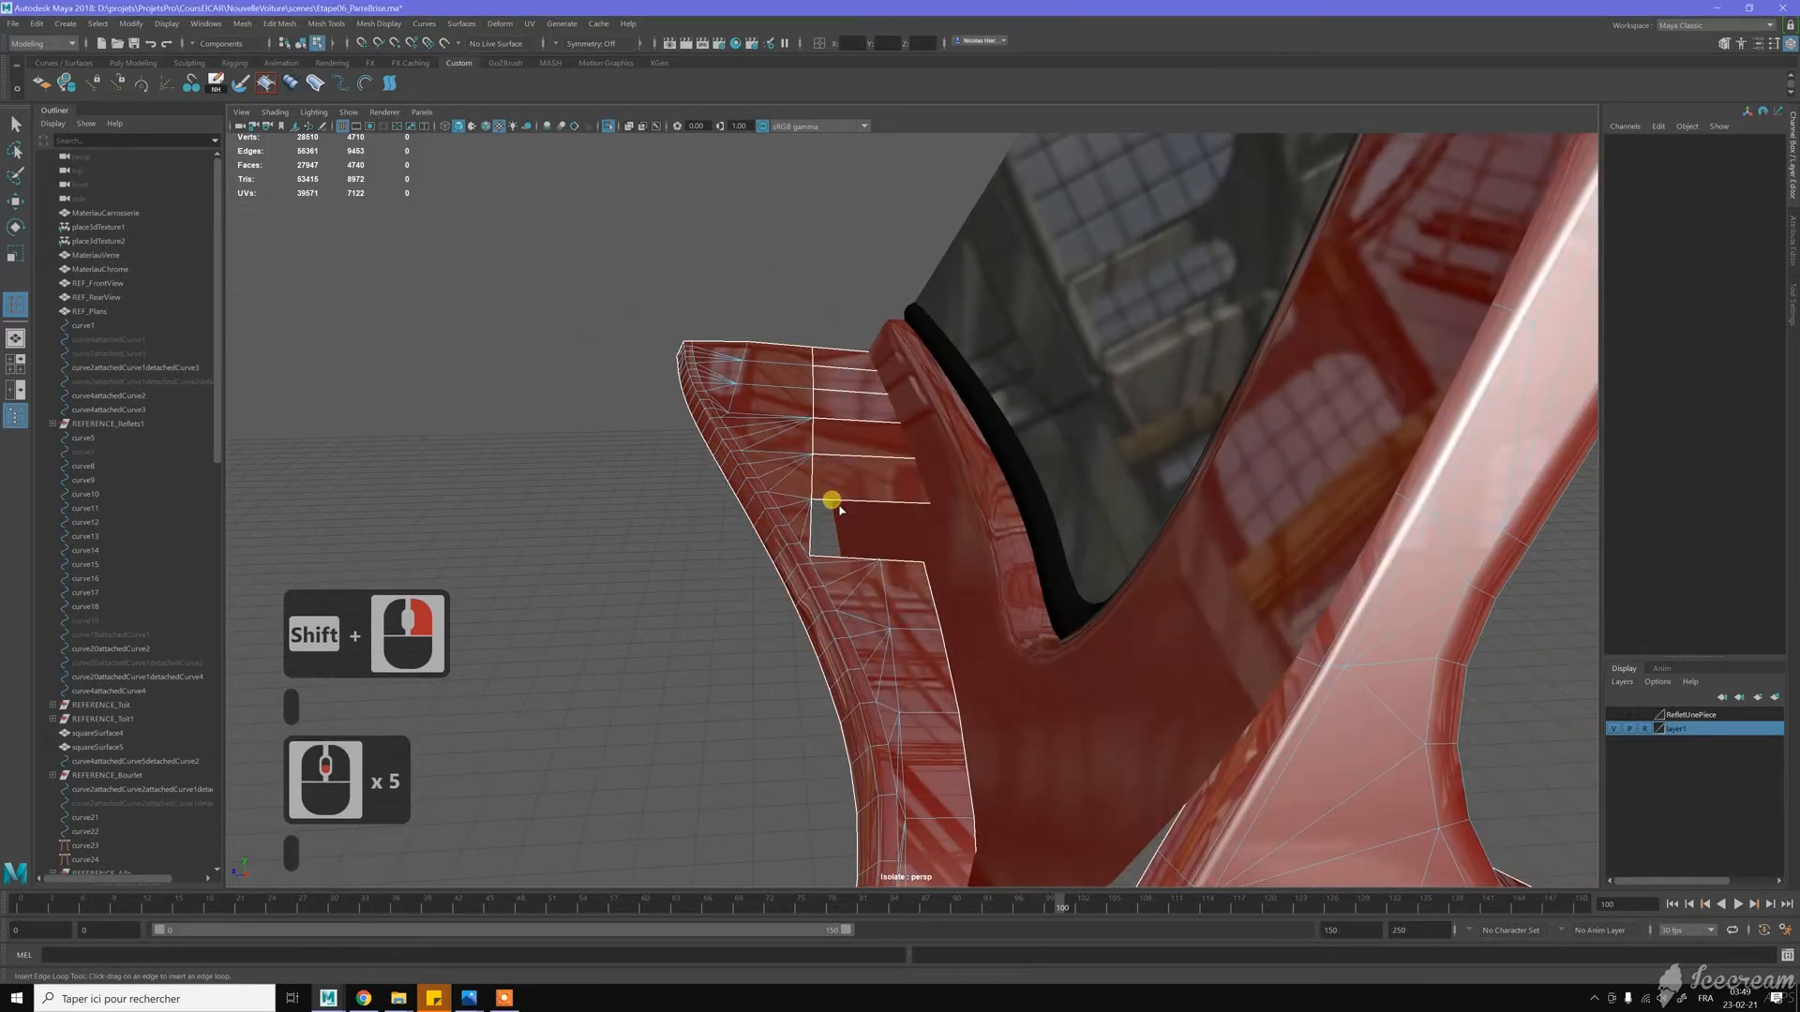
{"action": "key", "text": "space"}
{"action": "key", "text": "space"}
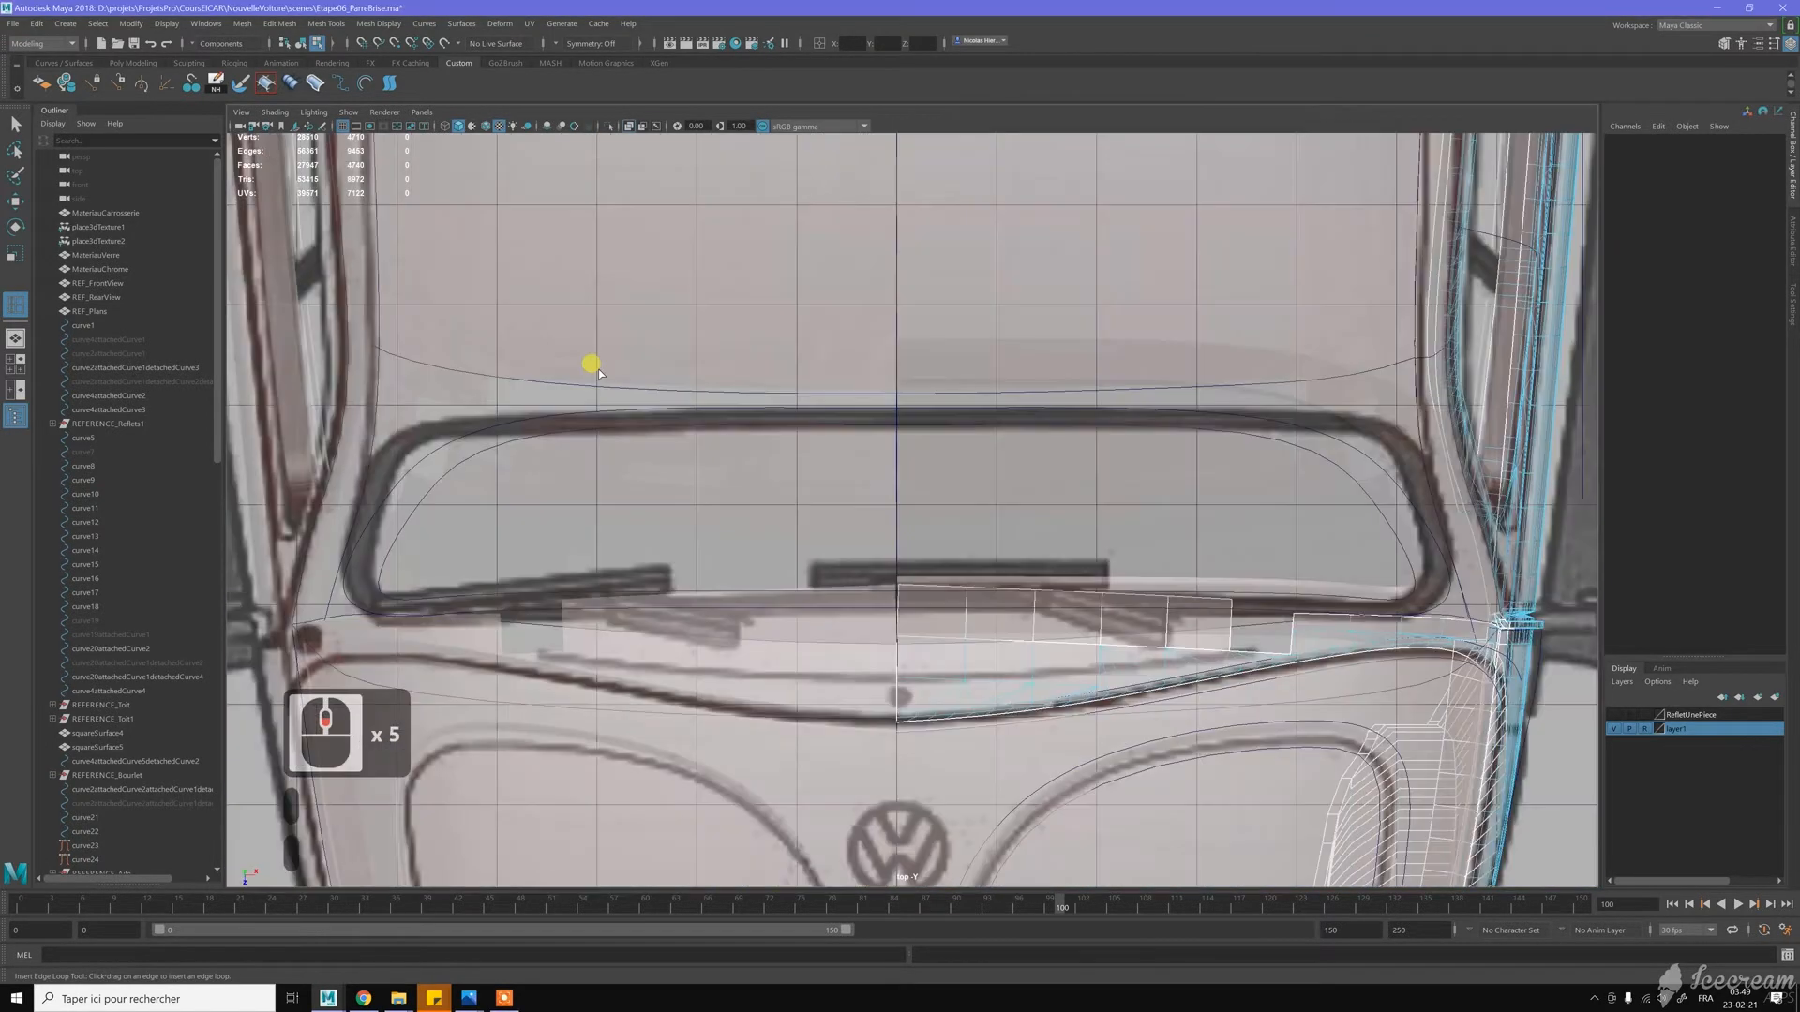
{"action": "middle_click_drag", "start_coordinate": [1089, 522], "coordinate": [744, 422], "text": "alt"}
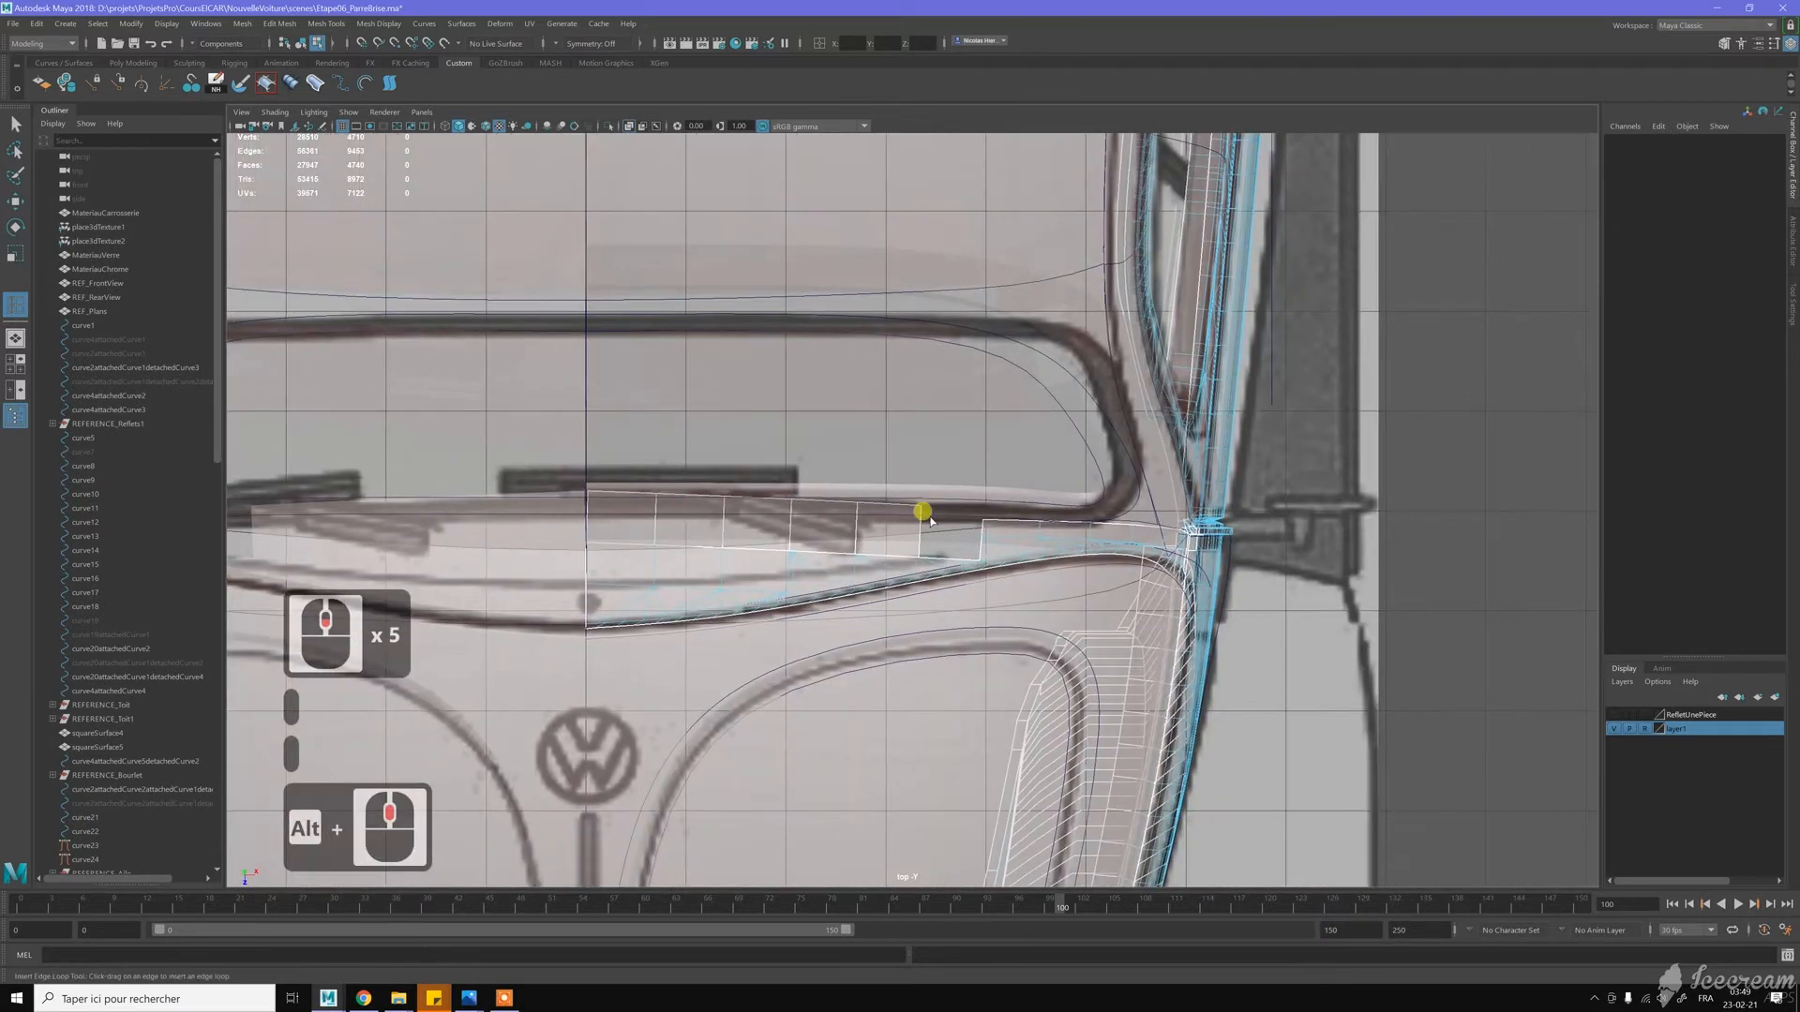
{"action": "scroll", "coordinate": [924, 510], "scroll_direction": "up", "scroll_amount": 2}
{"action": "scroll", "coordinate": [864, 535], "scroll_direction": "up", "scroll_amount": 14, "text": "alt"}
{"action": "middle_click_drag", "start_coordinate": [864, 535], "coordinate": [943, 521], "text": "alt"}
{"action": "scroll", "coordinate": [928, 512], "scroll_direction": "up", "scroll_amount": 3, "text": "alt"}
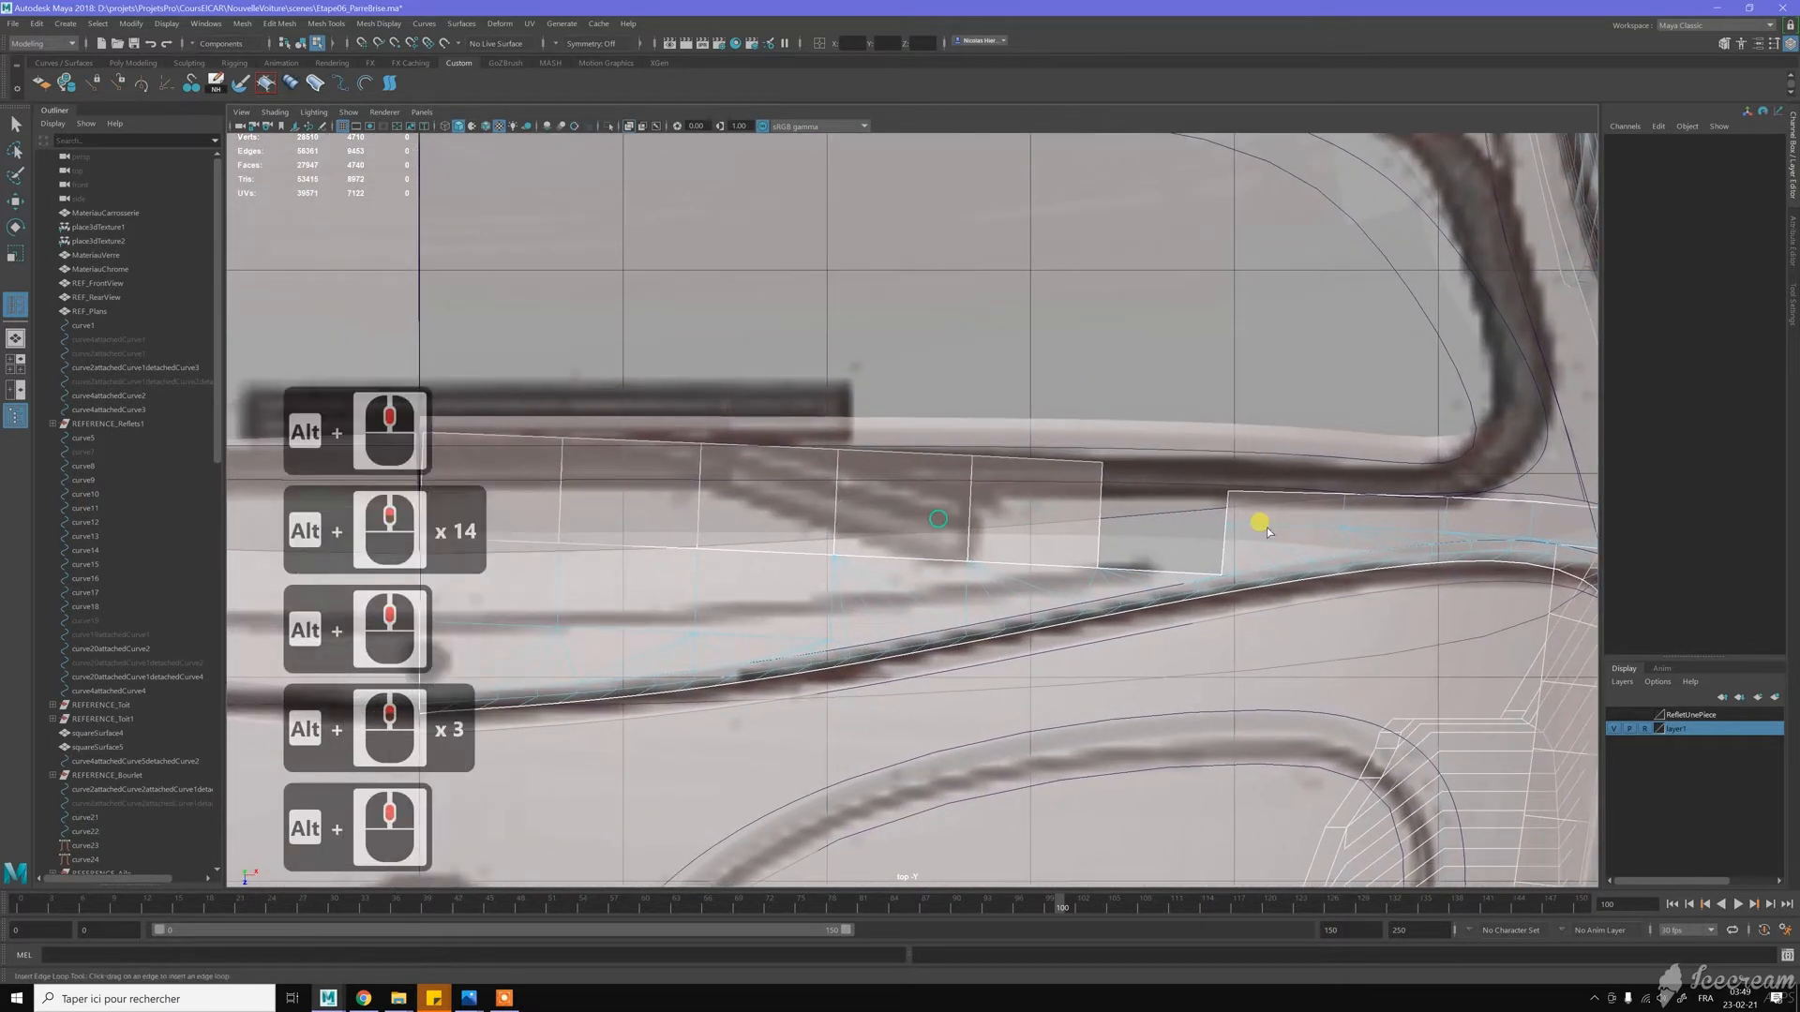
{"action": "left_click", "coordinate": [1793, 244]}
{"action": "left_click", "coordinate": [1794, 294]}
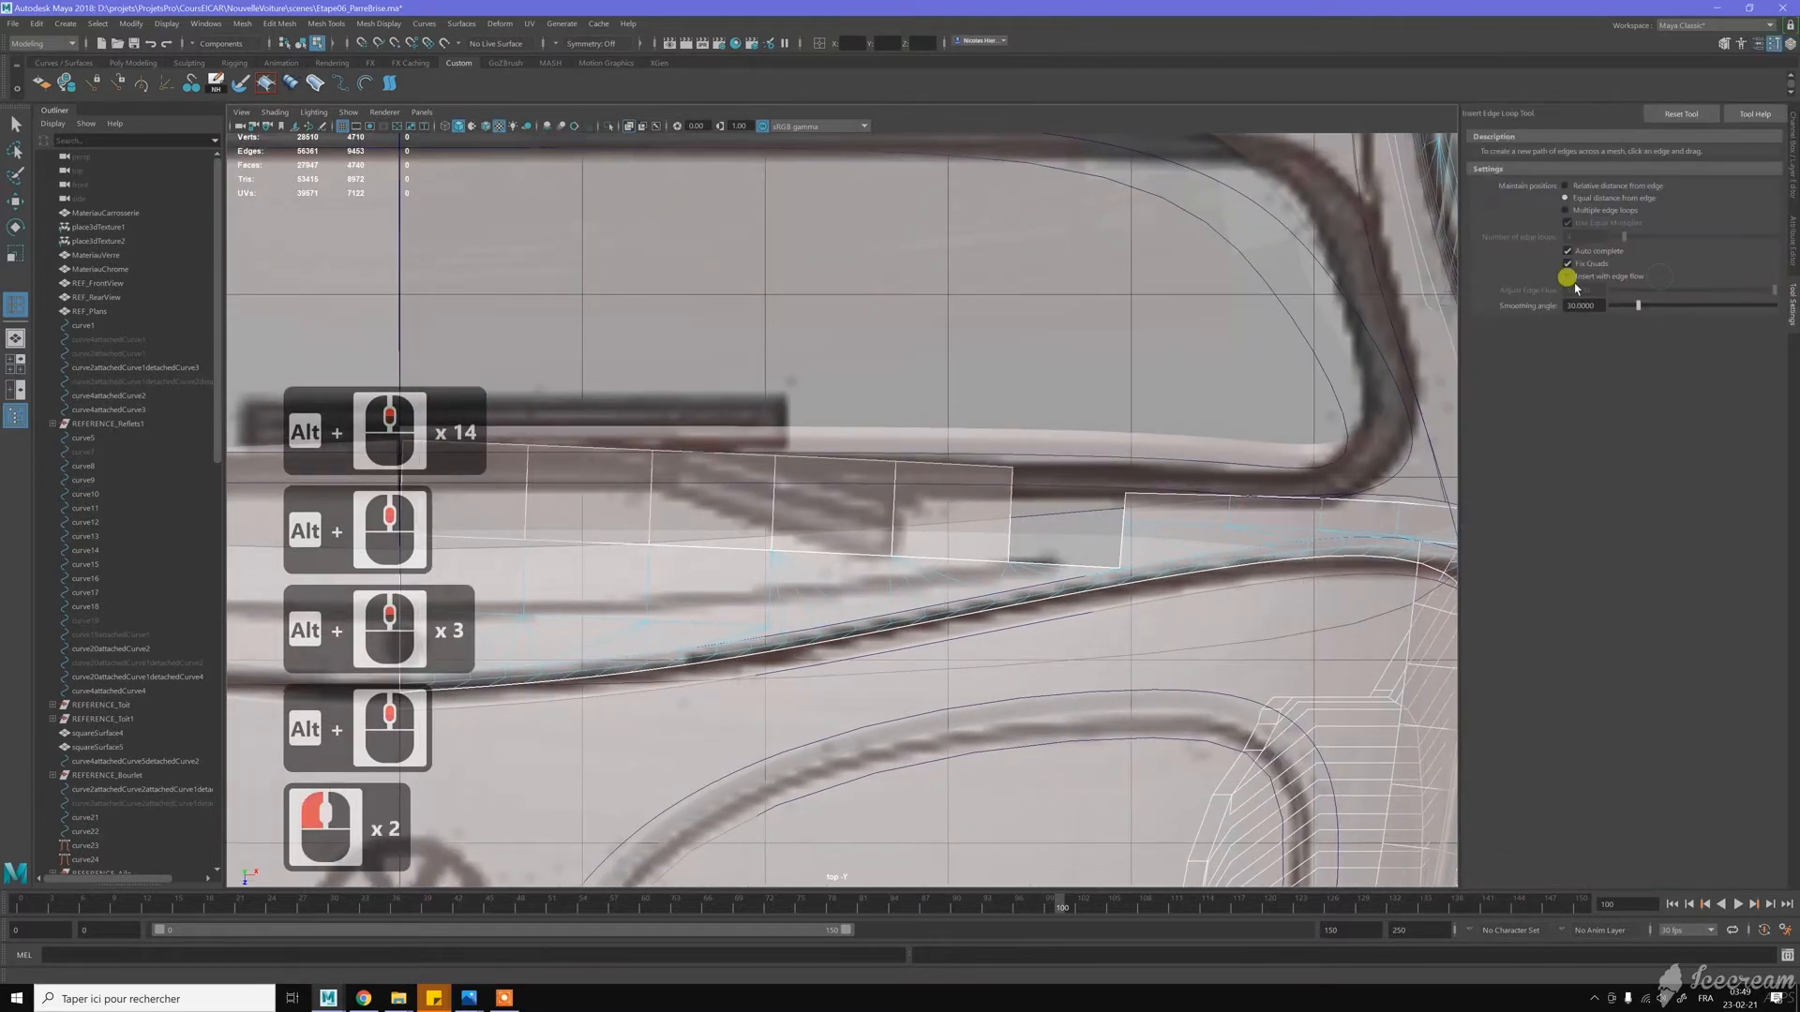
{"action": "middle_click_drag", "start_coordinate": [883, 422], "coordinate": [937, 387], "text": "alt"}
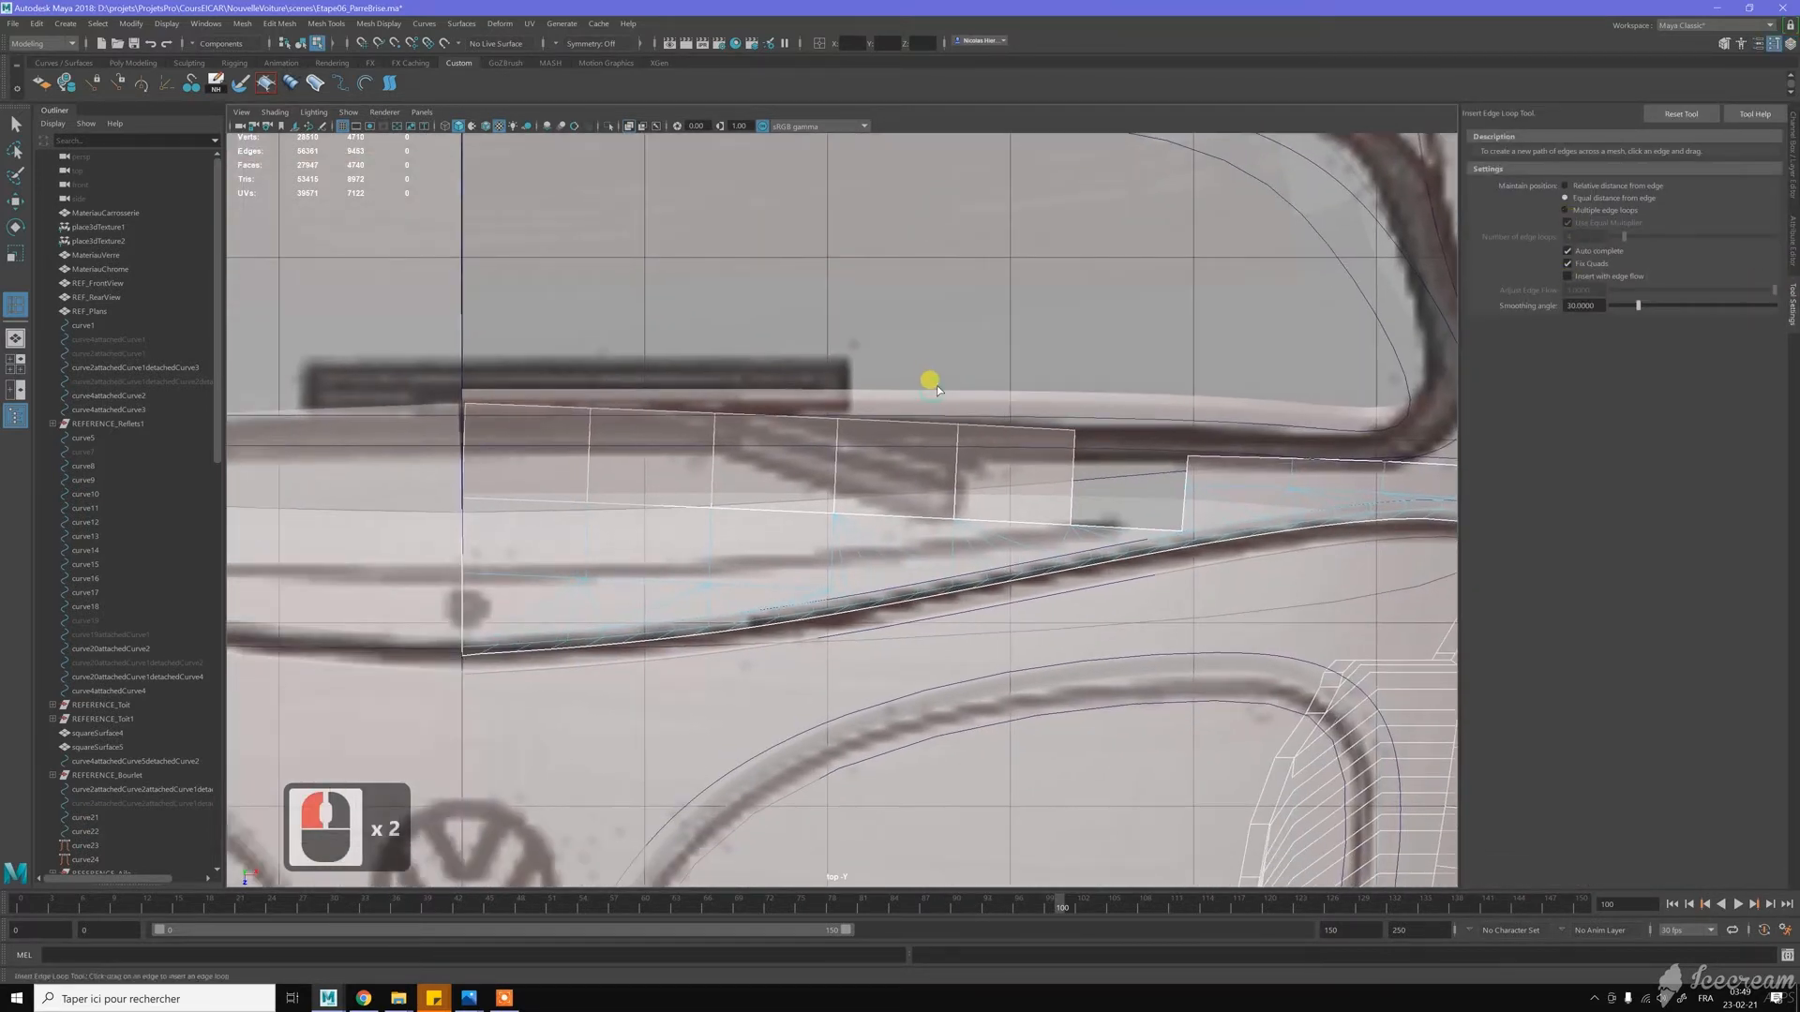
{"action": "left_click", "coordinate": [1073, 486]}
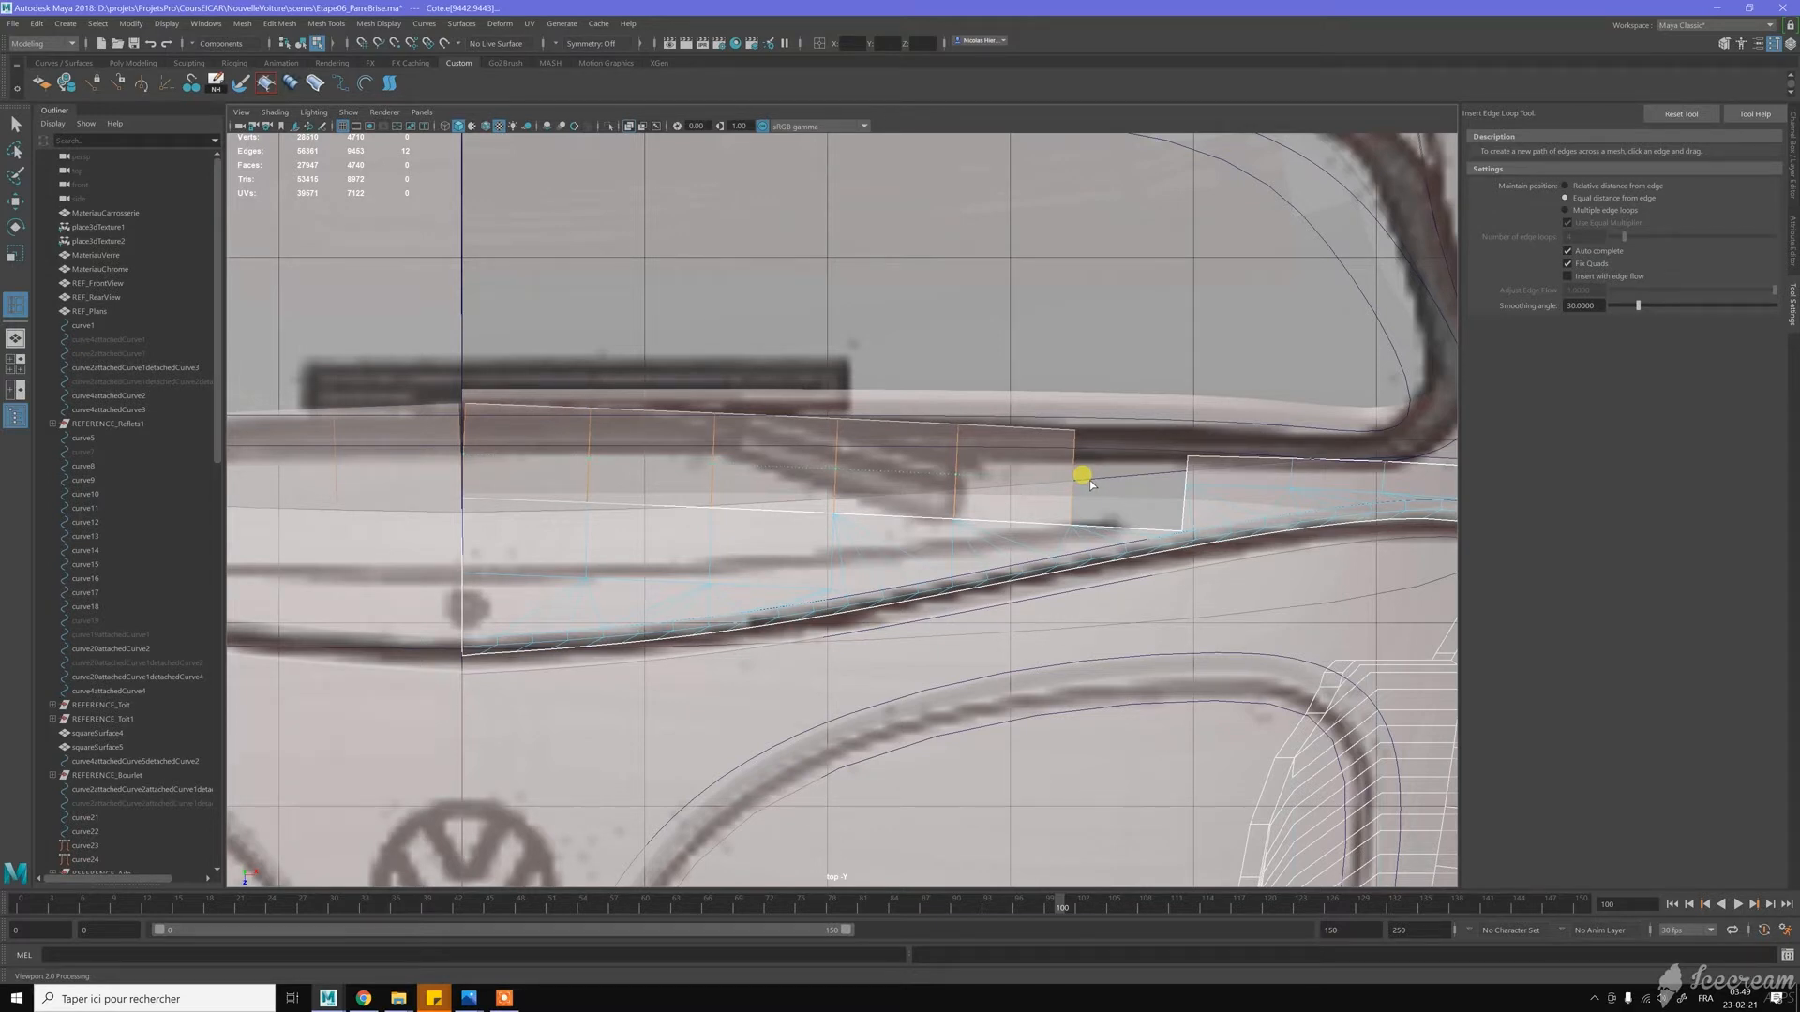
{"action": "left_click", "coordinate": [1077, 481]}
{"action": "key", "text": "w"}
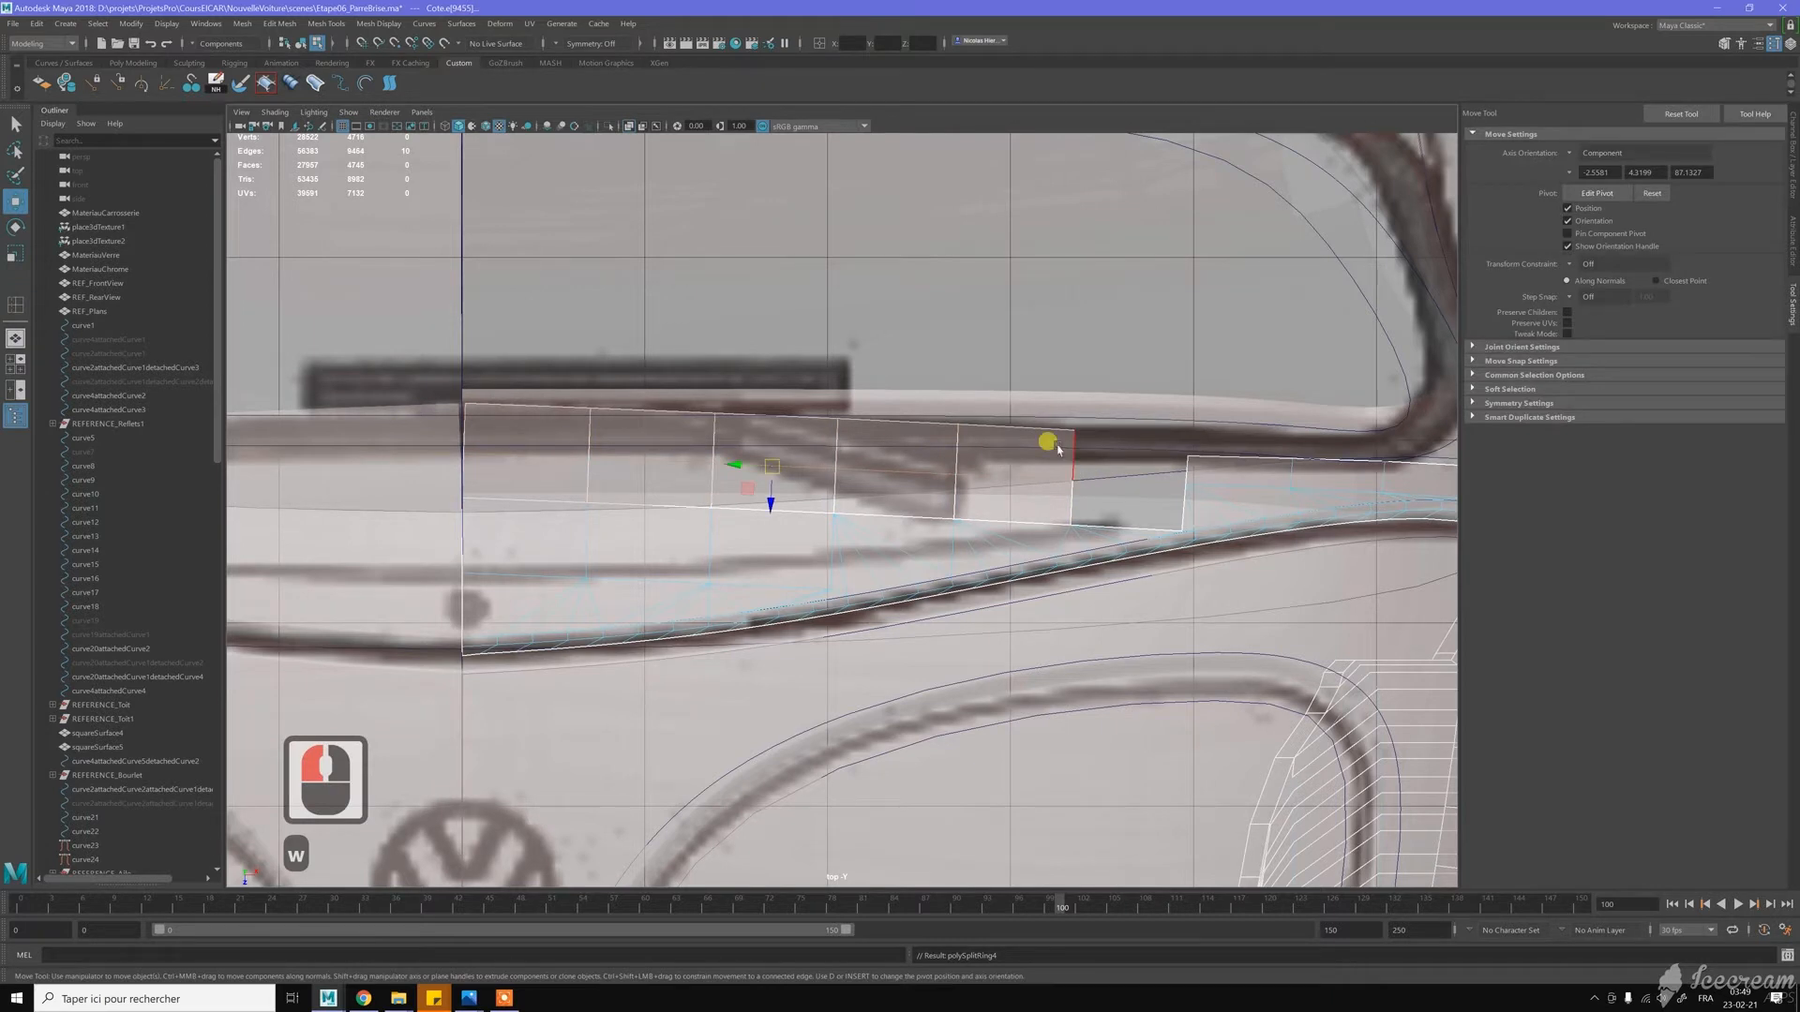
{"action": "left_click", "coordinate": [1192, 456]}
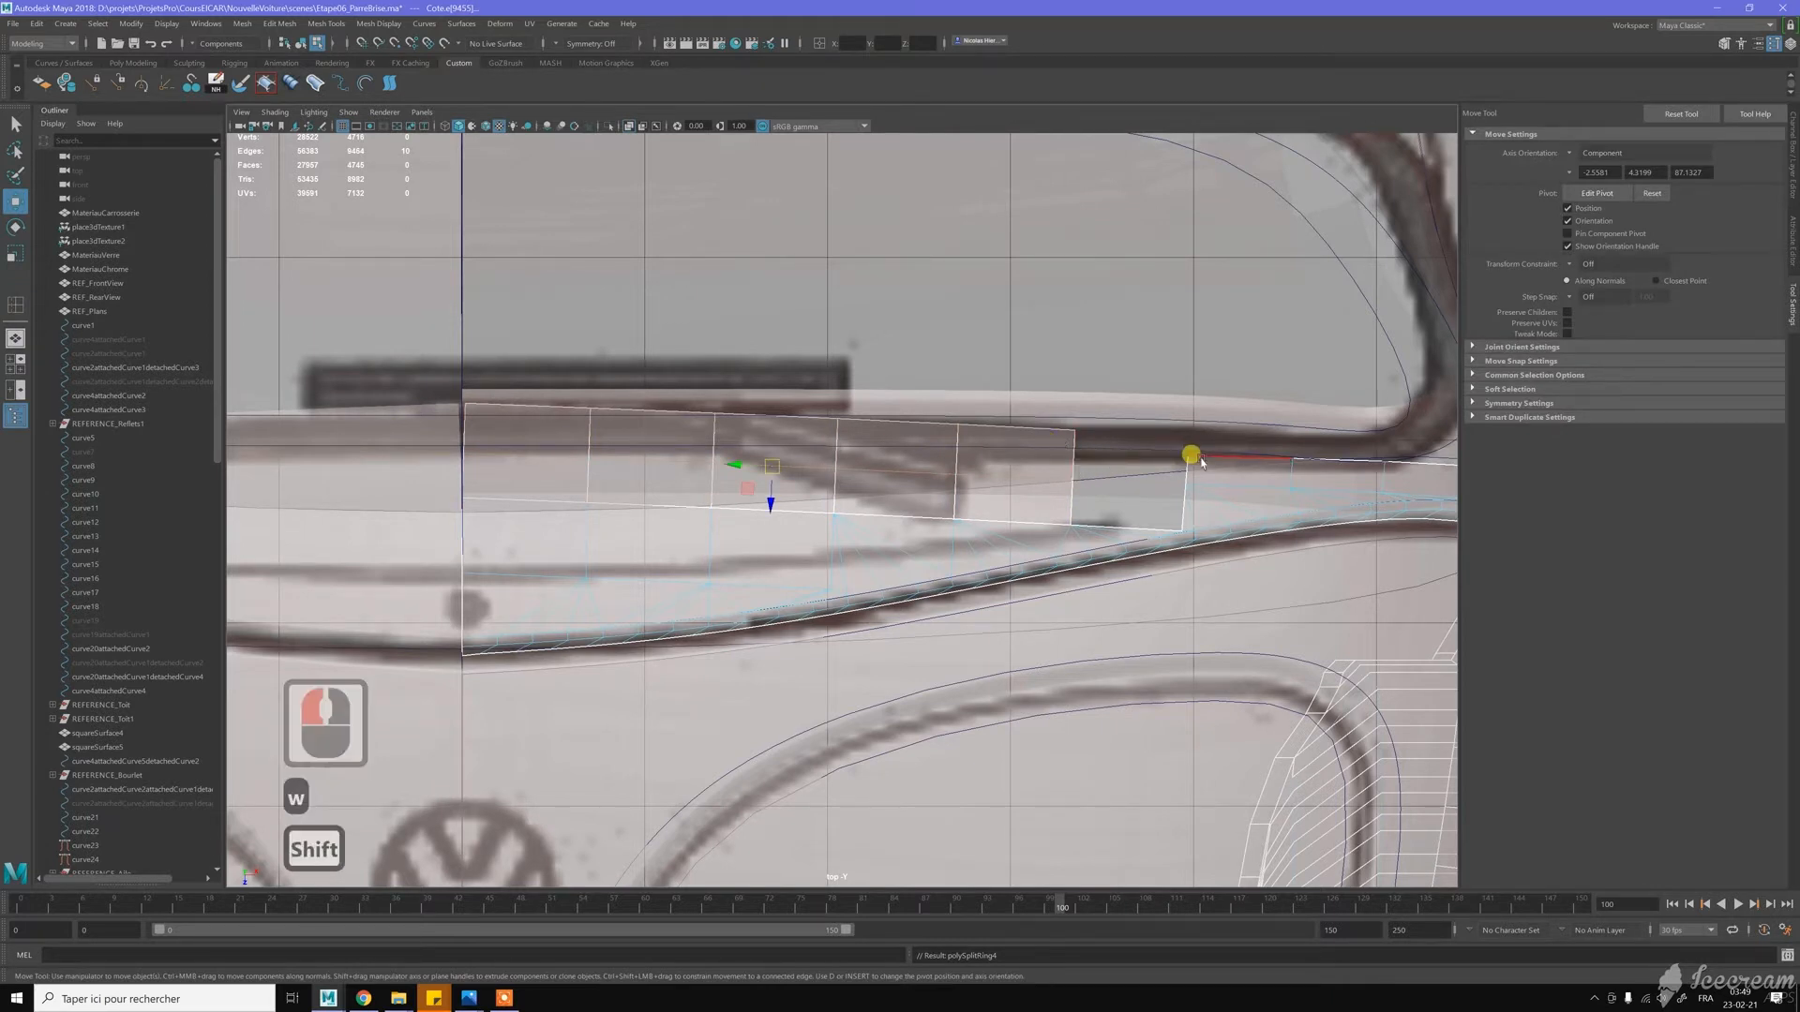
{"action": "left_click", "coordinate": [1066, 452], "text": "shift"}
{"action": "right_click", "coordinate": [1068, 455], "text": "shift"}
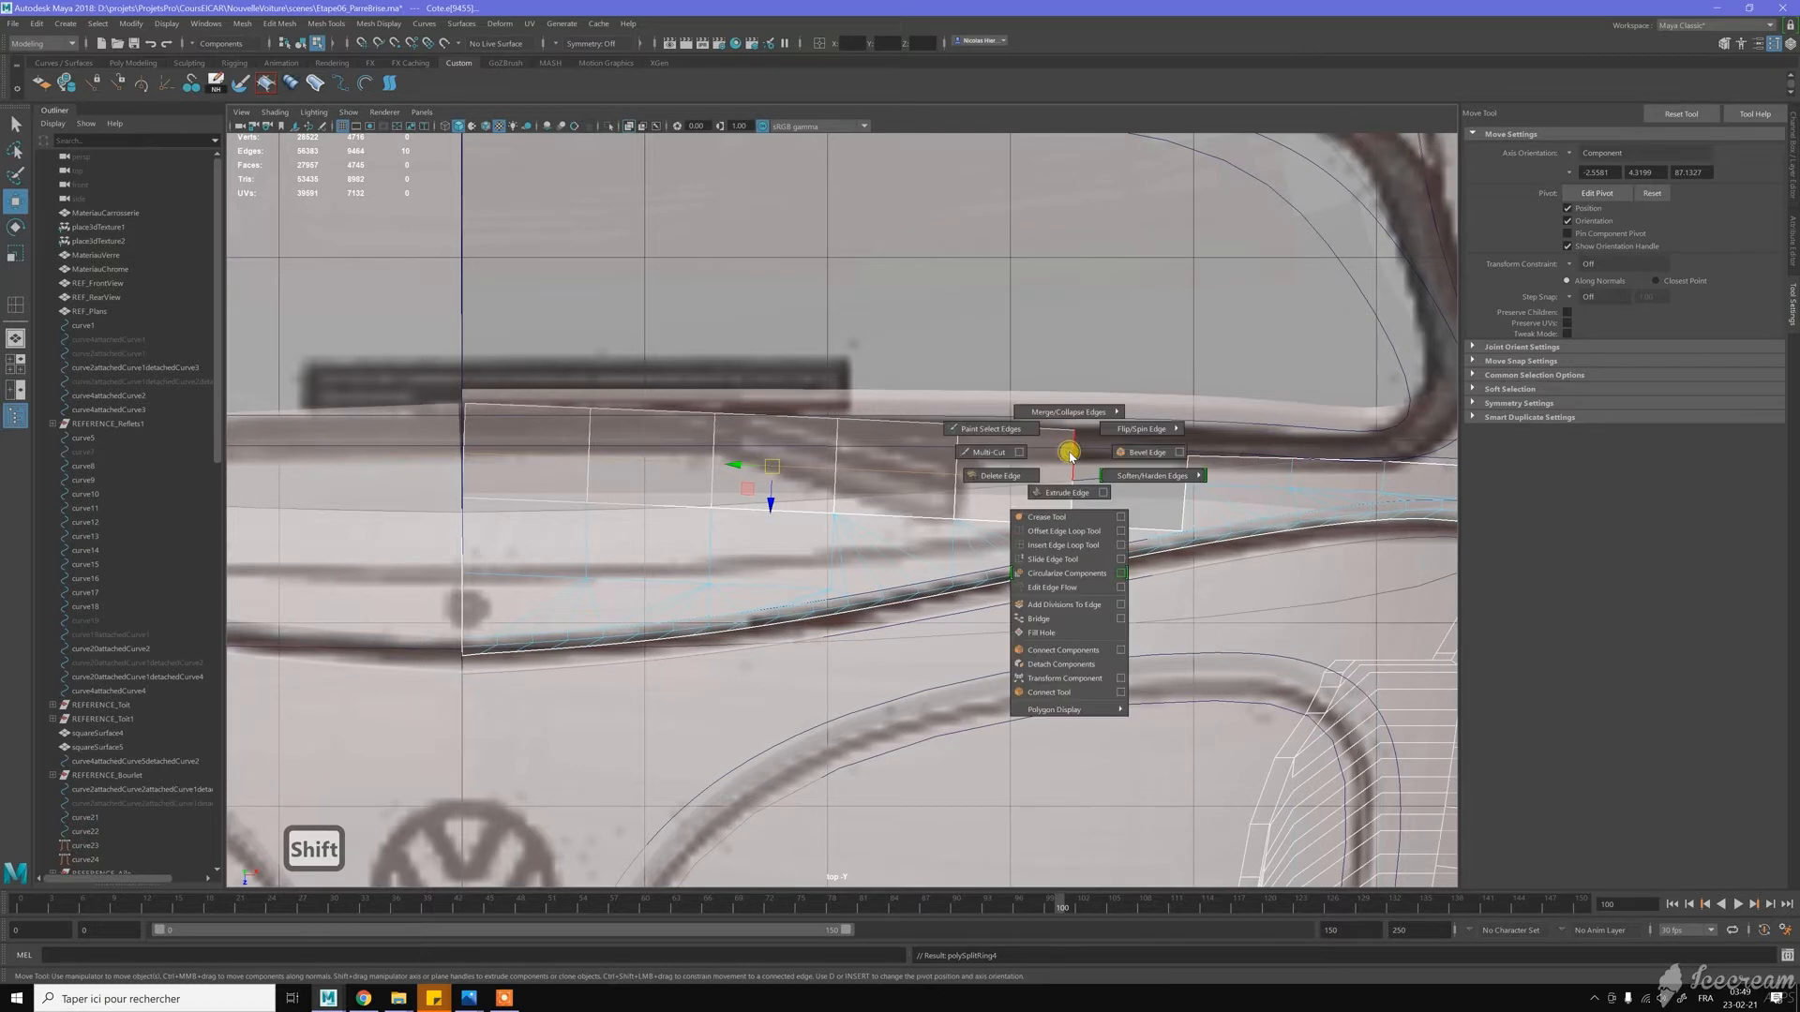
Insert a second lengthwise edge loop through the cowl strip, level with the side strip's edge across the gap
{"action": "right_click_drag", "start_coordinate": [1026, 450], "coordinate": [1035, 493]}
{"action": "left_click", "coordinate": [1032, 450]}
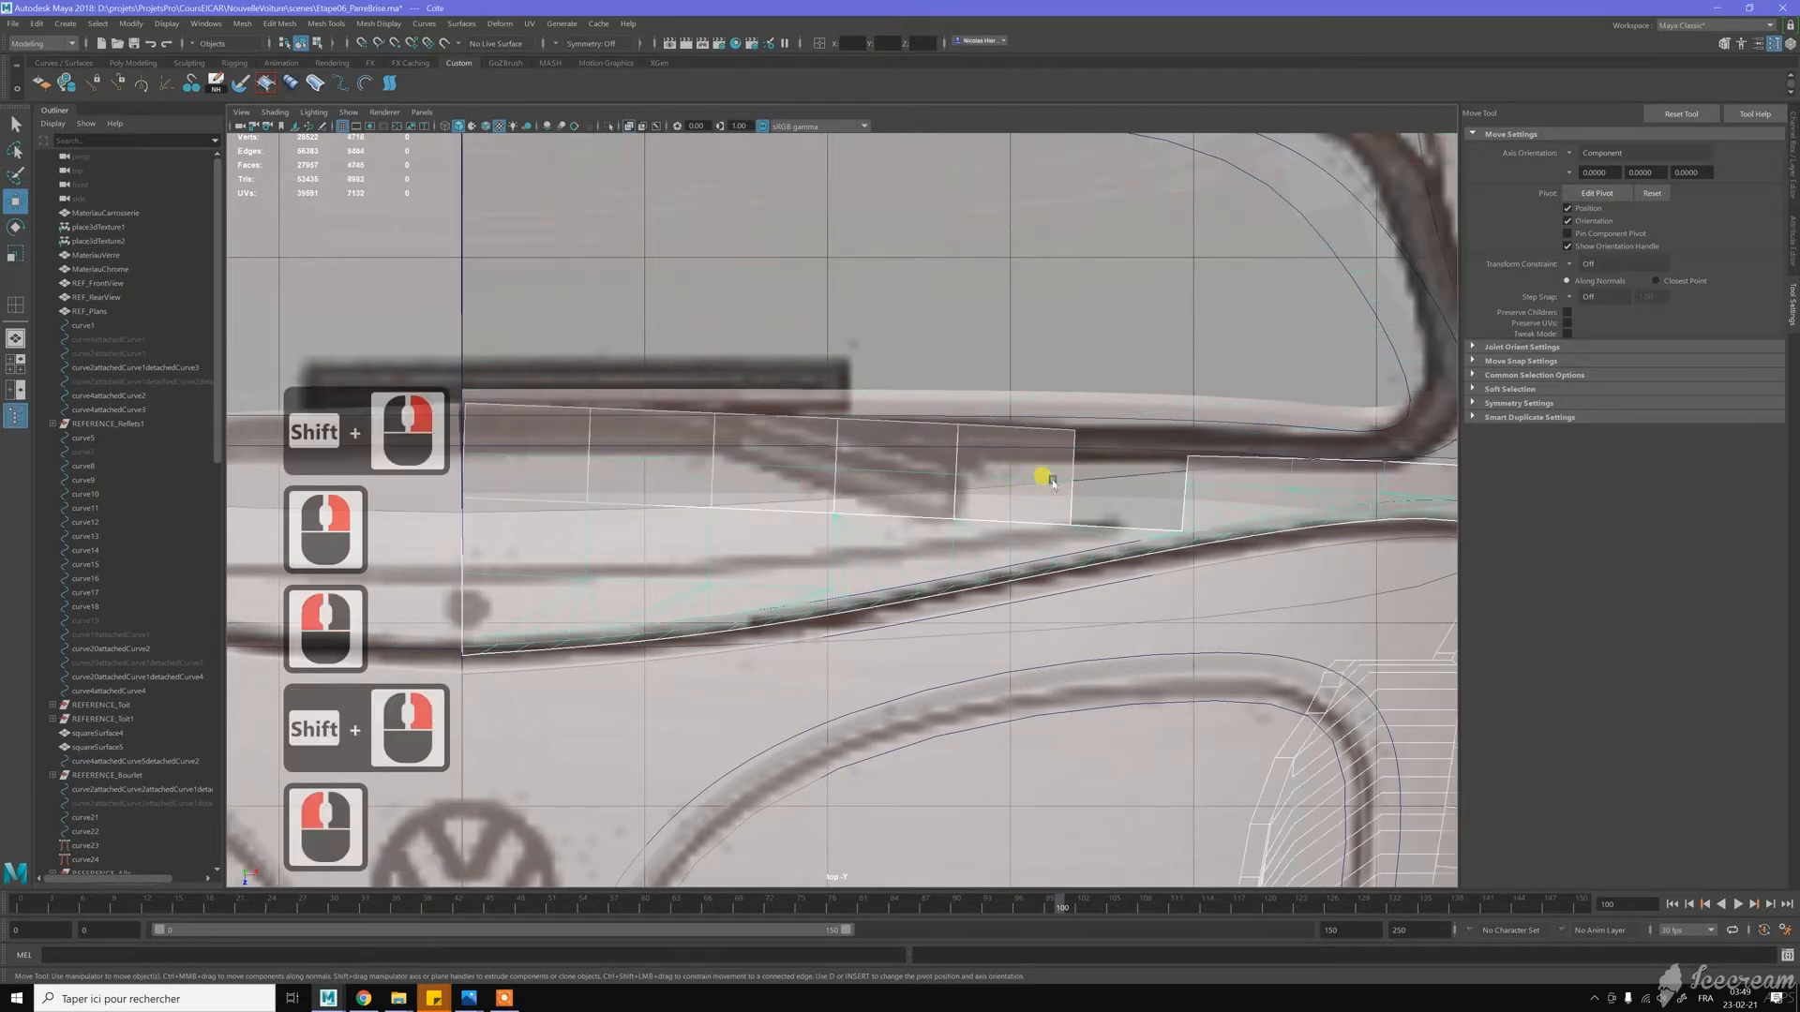
{"action": "right_click", "coordinate": [1040, 494], "text": "shift"}
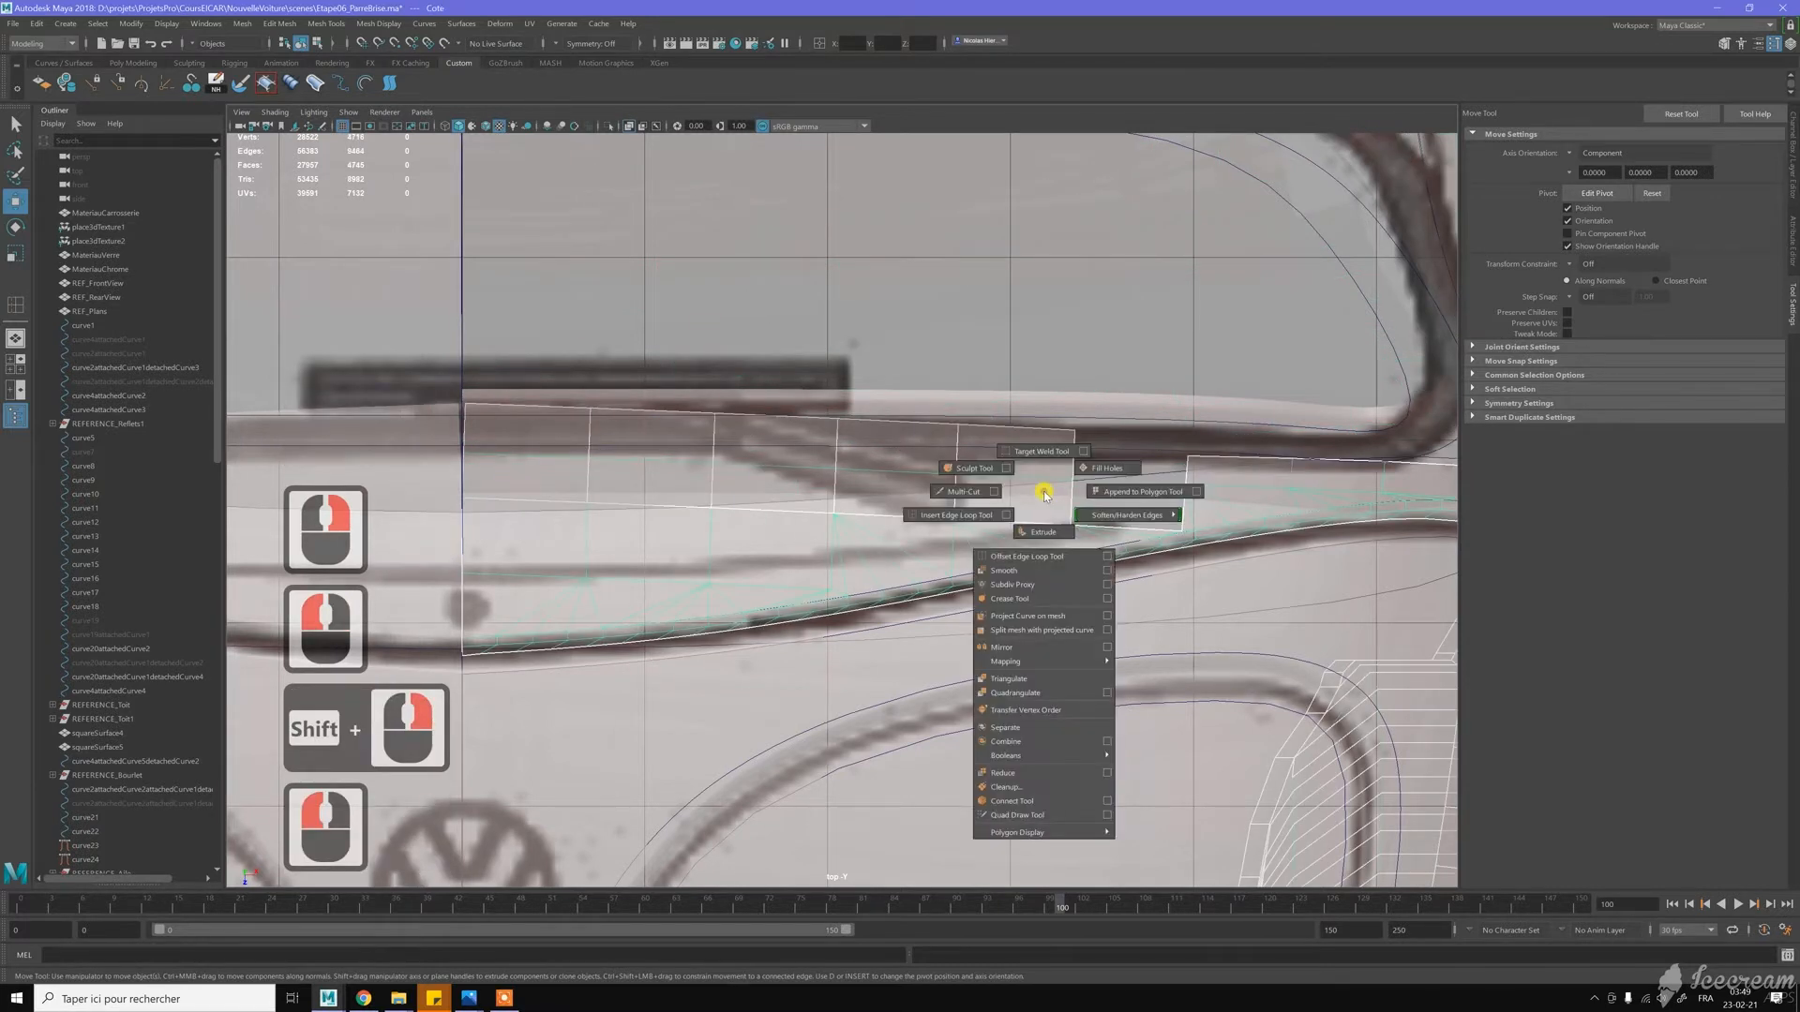
{"action": "left_click", "coordinate": [956, 515]}
{"action": "left_click_drag", "start_coordinate": [1073, 465], "coordinate": [1097, 464]}
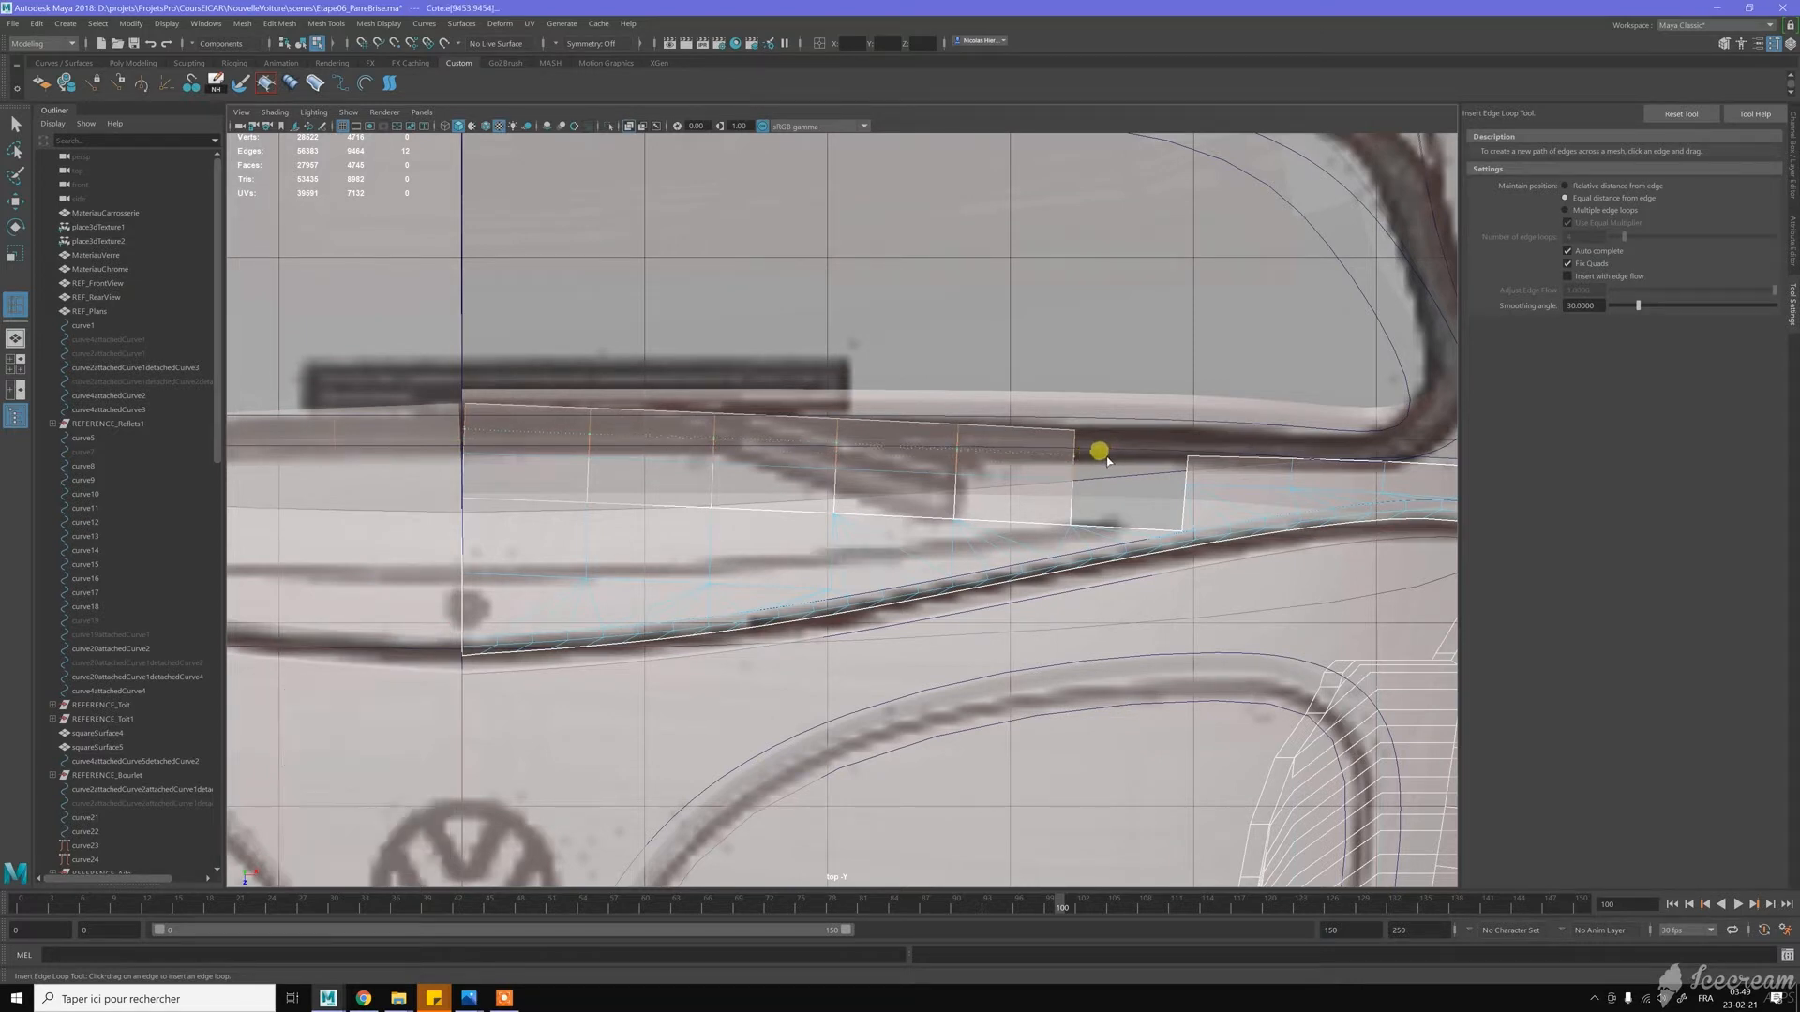
{"action": "left_click", "coordinate": [1102, 456]}
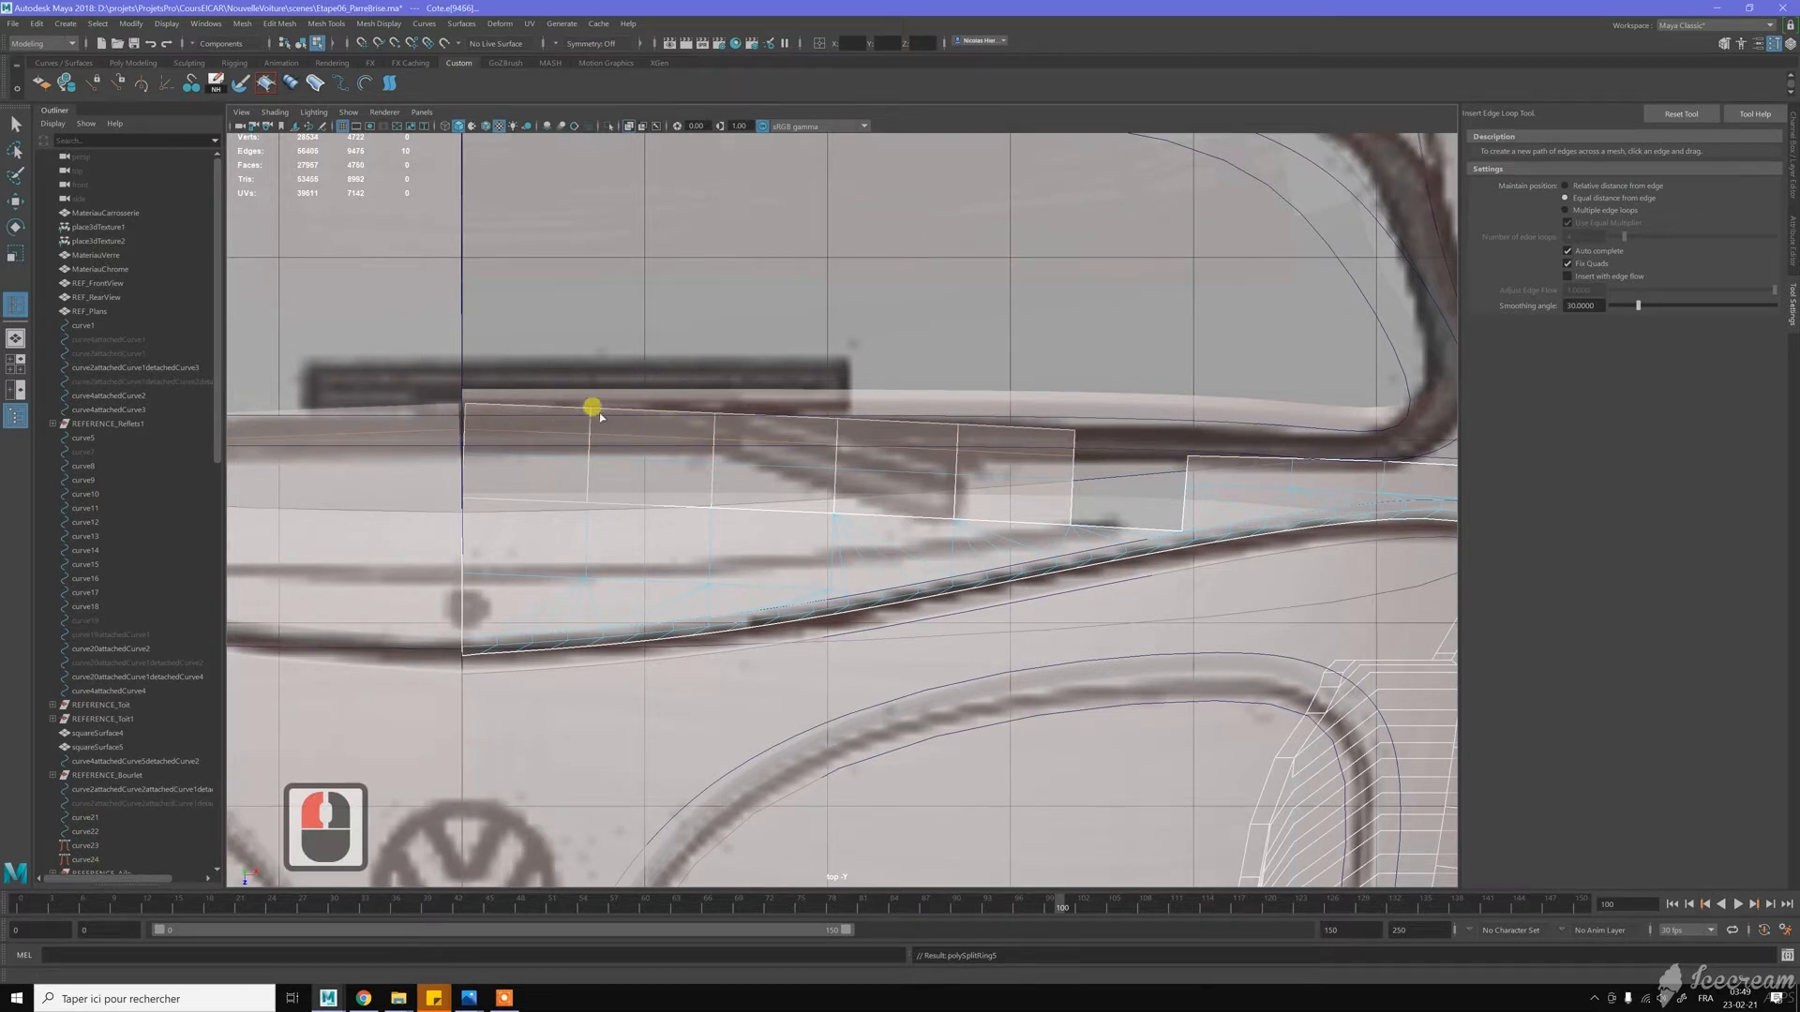
Isolate the side piece and delete the row of cowl faces on the windshield side of the new edge loop
{"action": "key", "text": "w"}
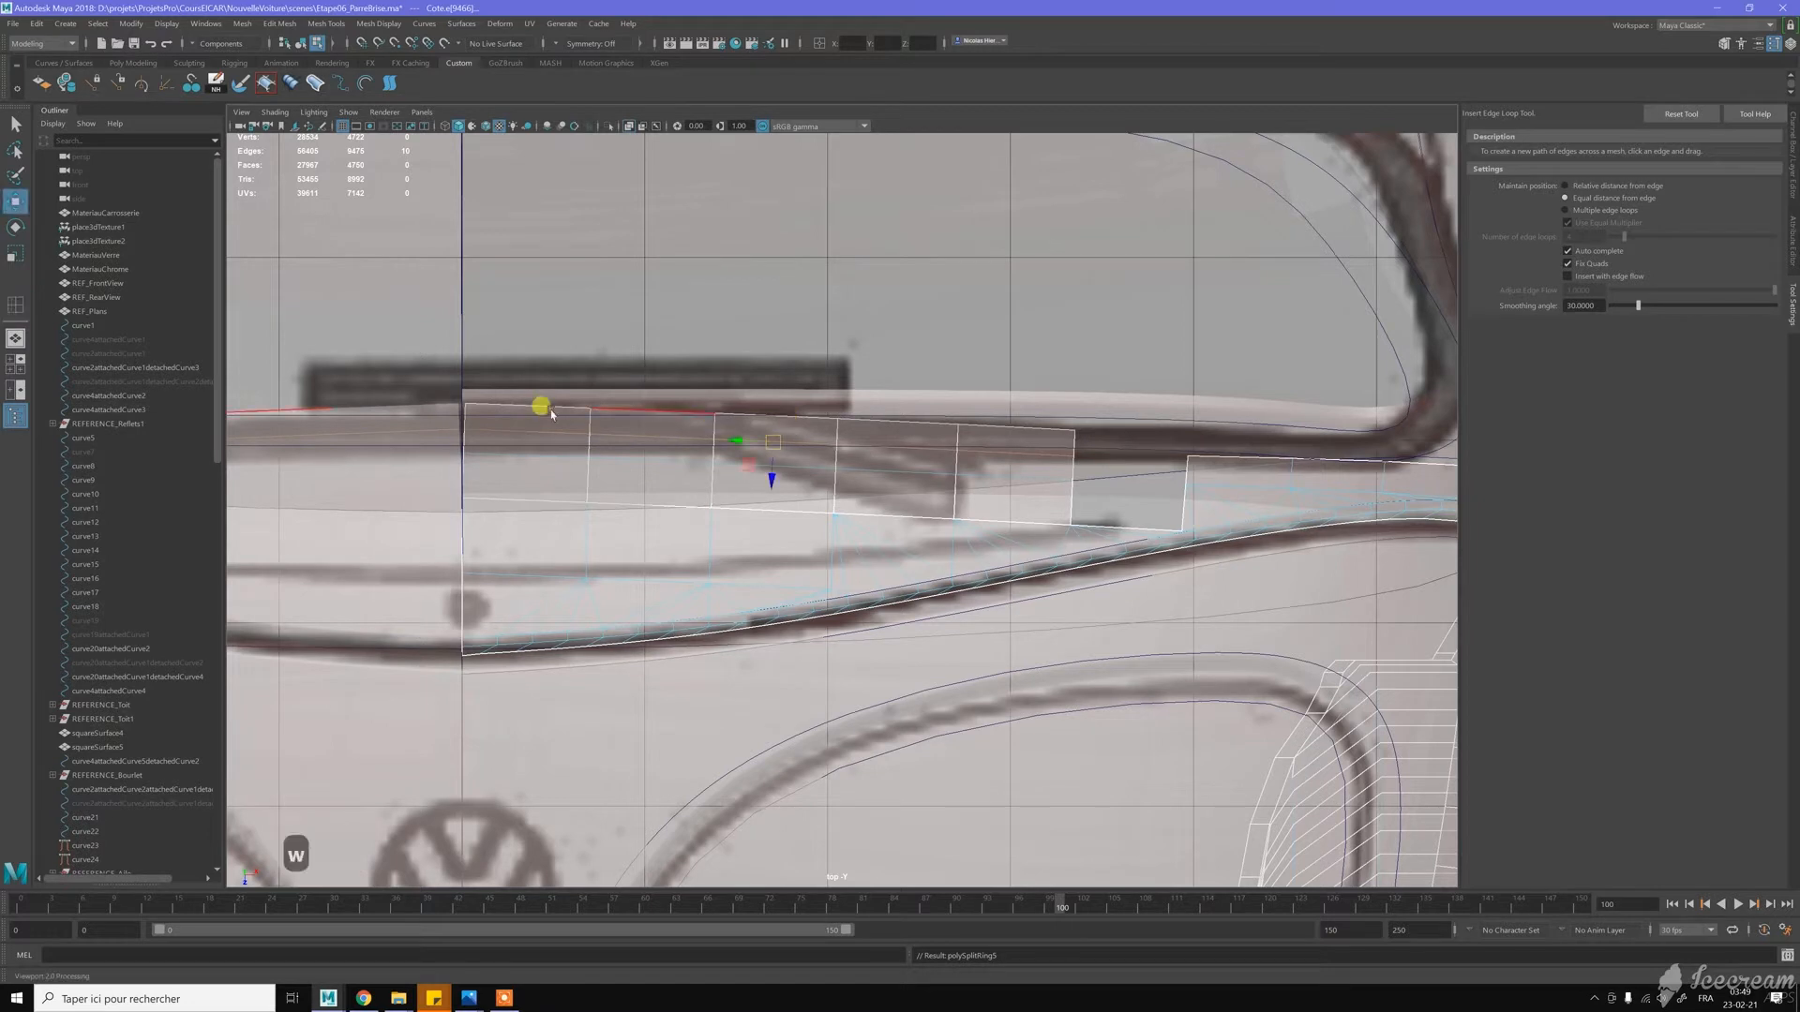
{"action": "right_click_drag", "start_coordinate": [554, 412], "coordinate": [553, 450]}
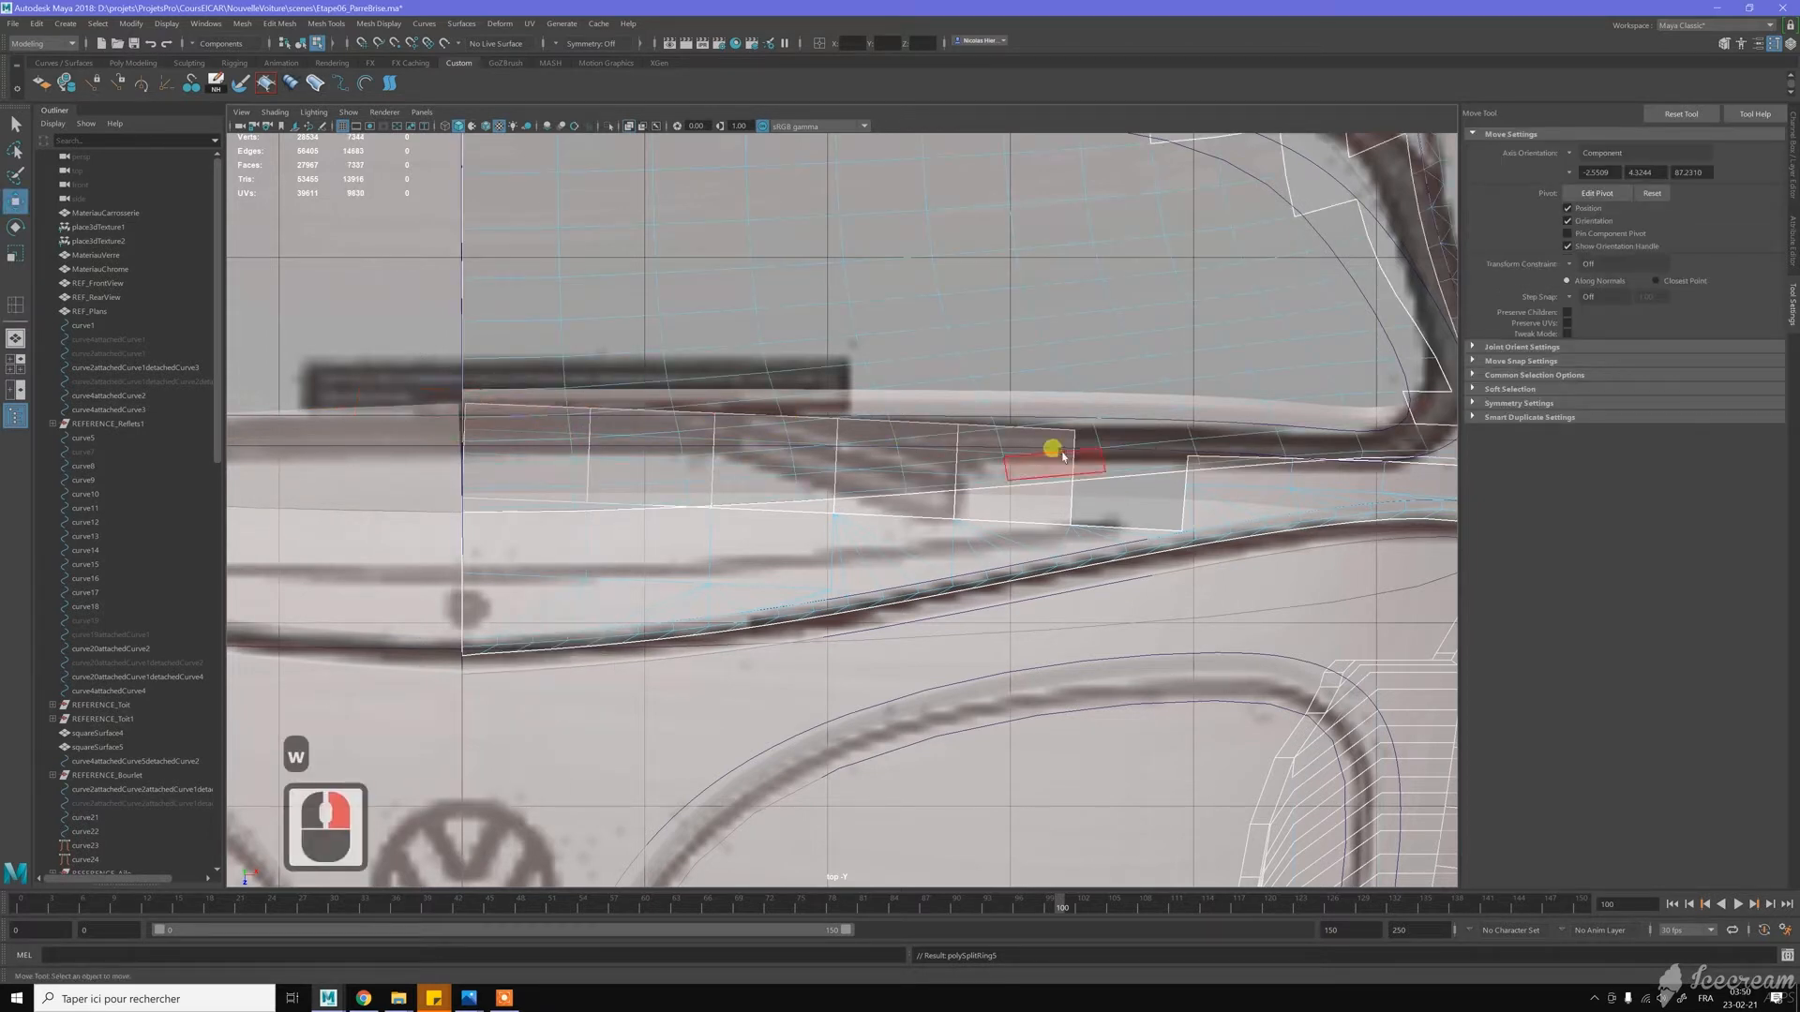
{"action": "right_click_drag", "start_coordinate": [1077, 380], "coordinate": [1118, 355]}
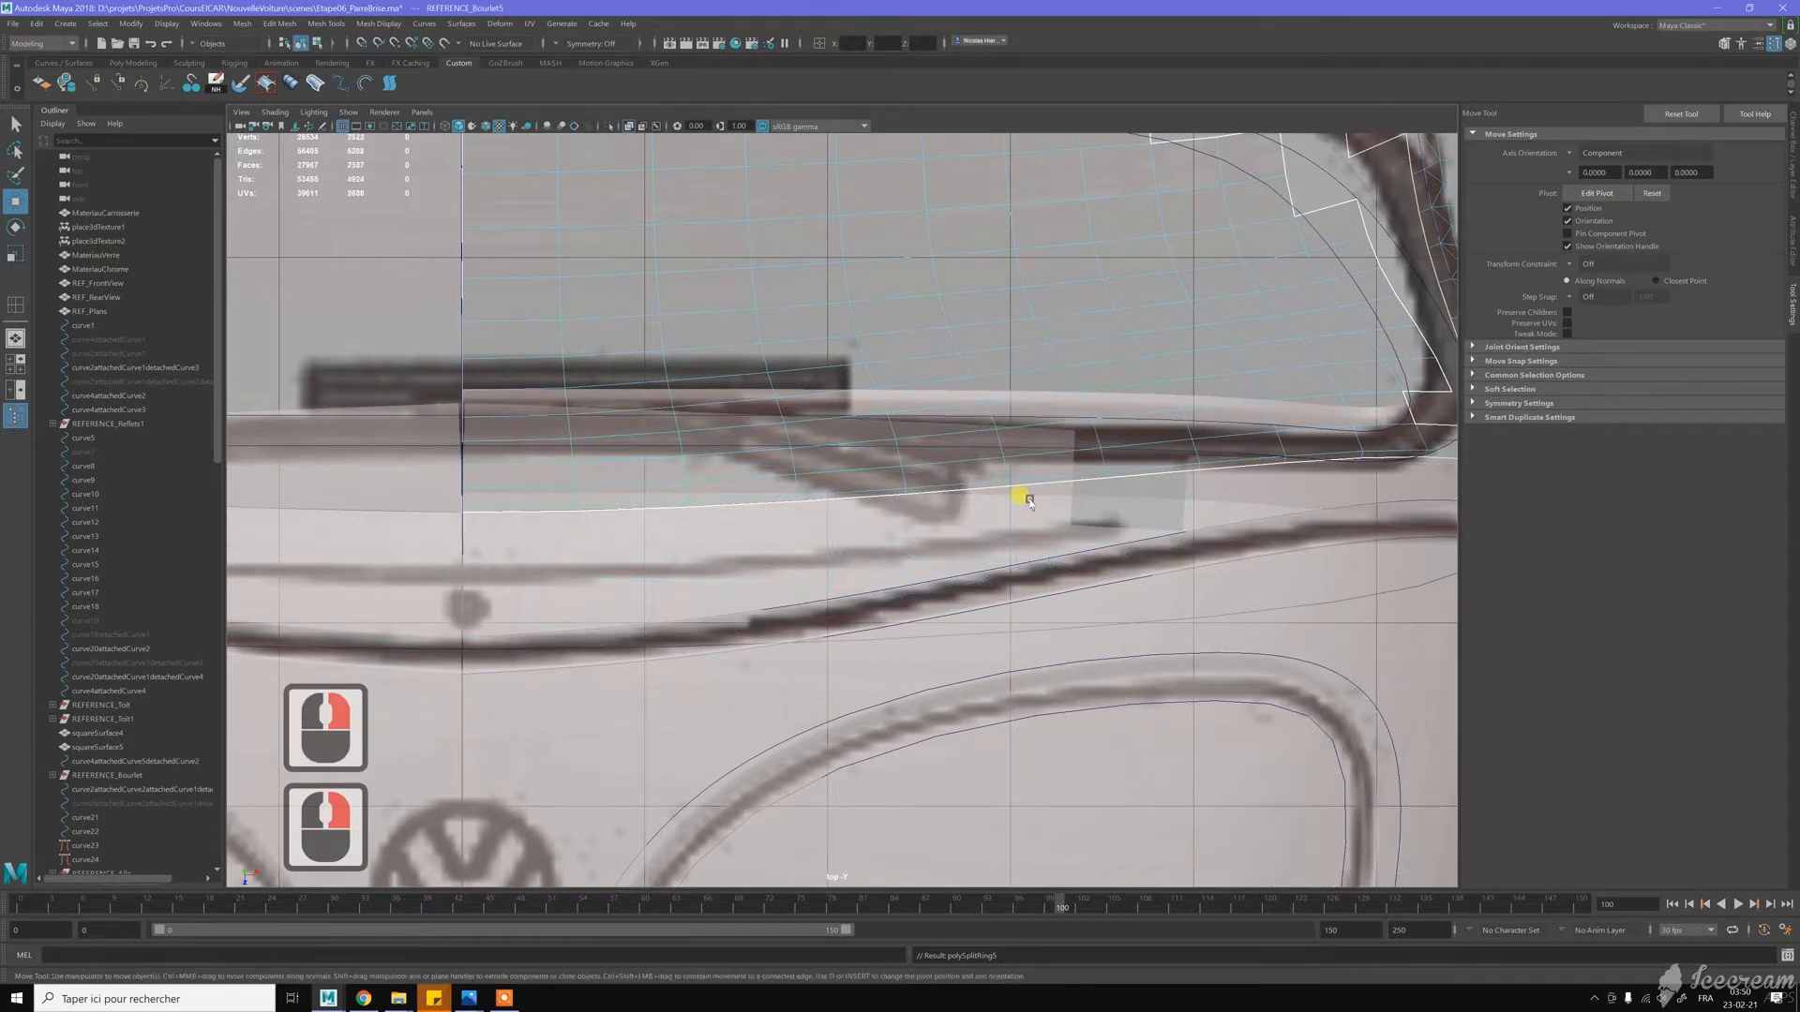
{"action": "left_click", "coordinate": [1028, 506]}
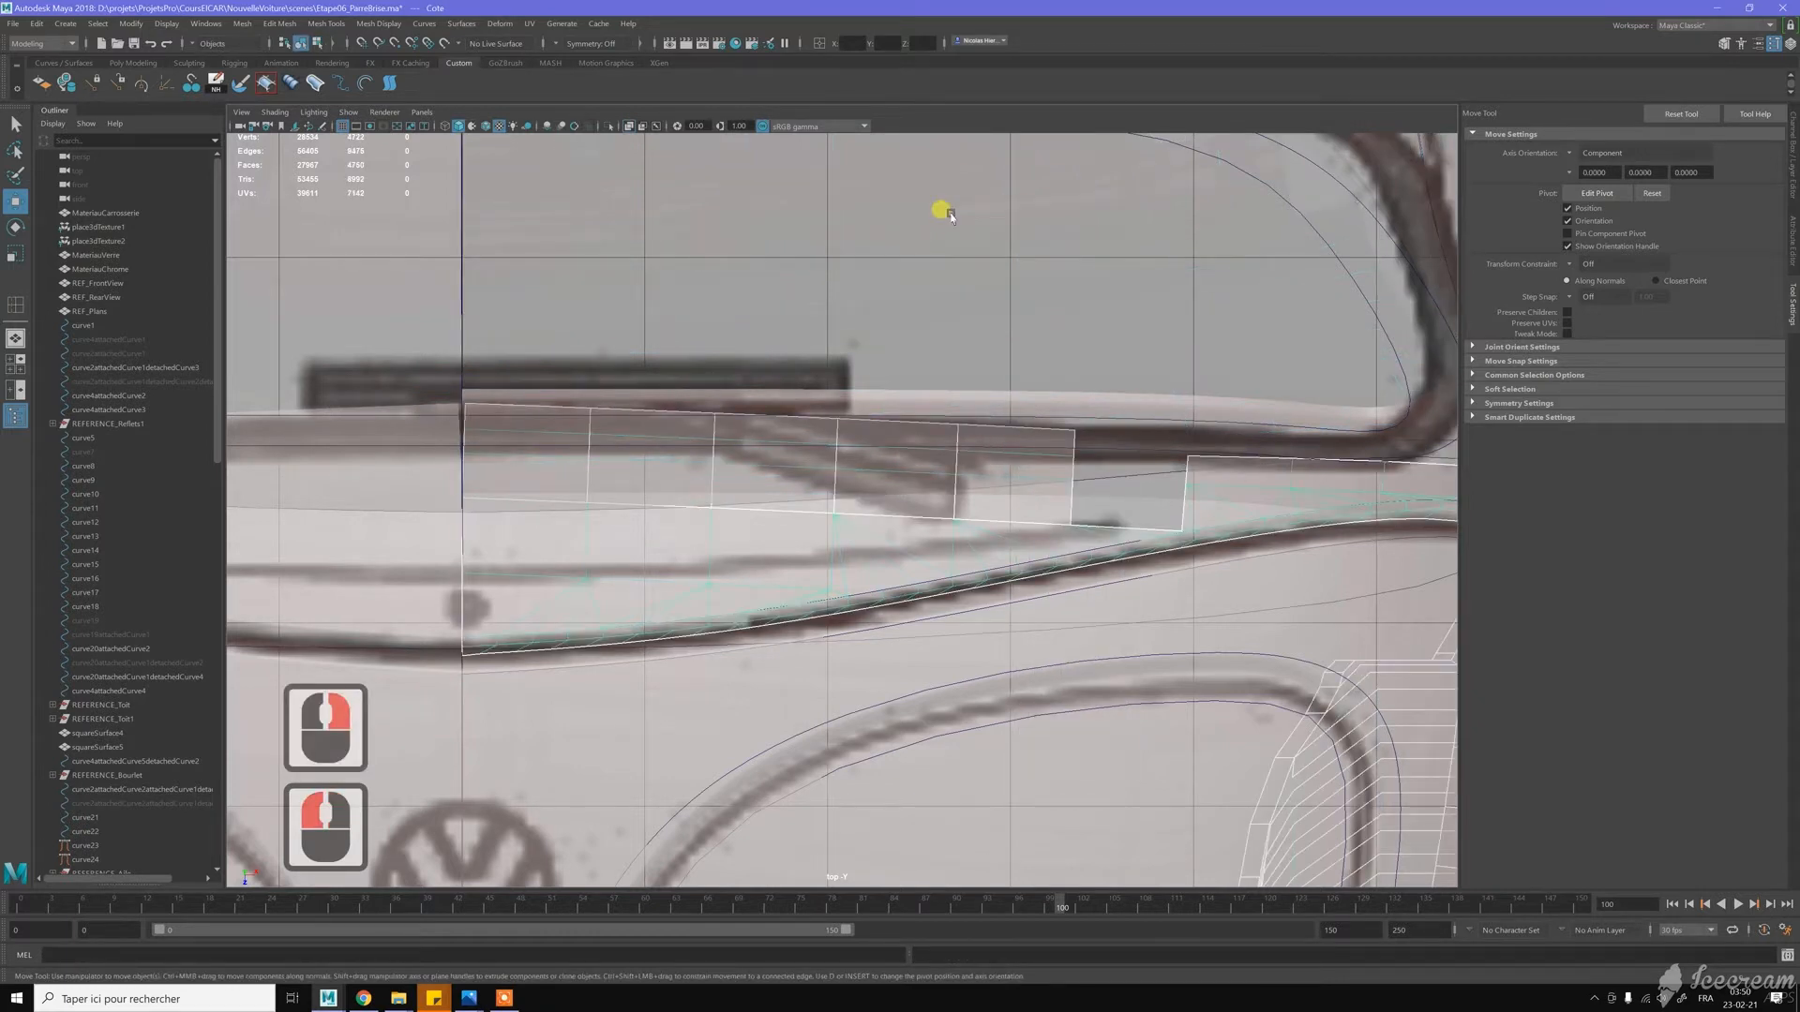
{"action": "left_click", "coordinate": [604, 126]}
{"action": "right_click_drag", "start_coordinate": [544, 410], "coordinate": [556, 423]}
{"action": "left_click", "coordinate": [556, 423]}
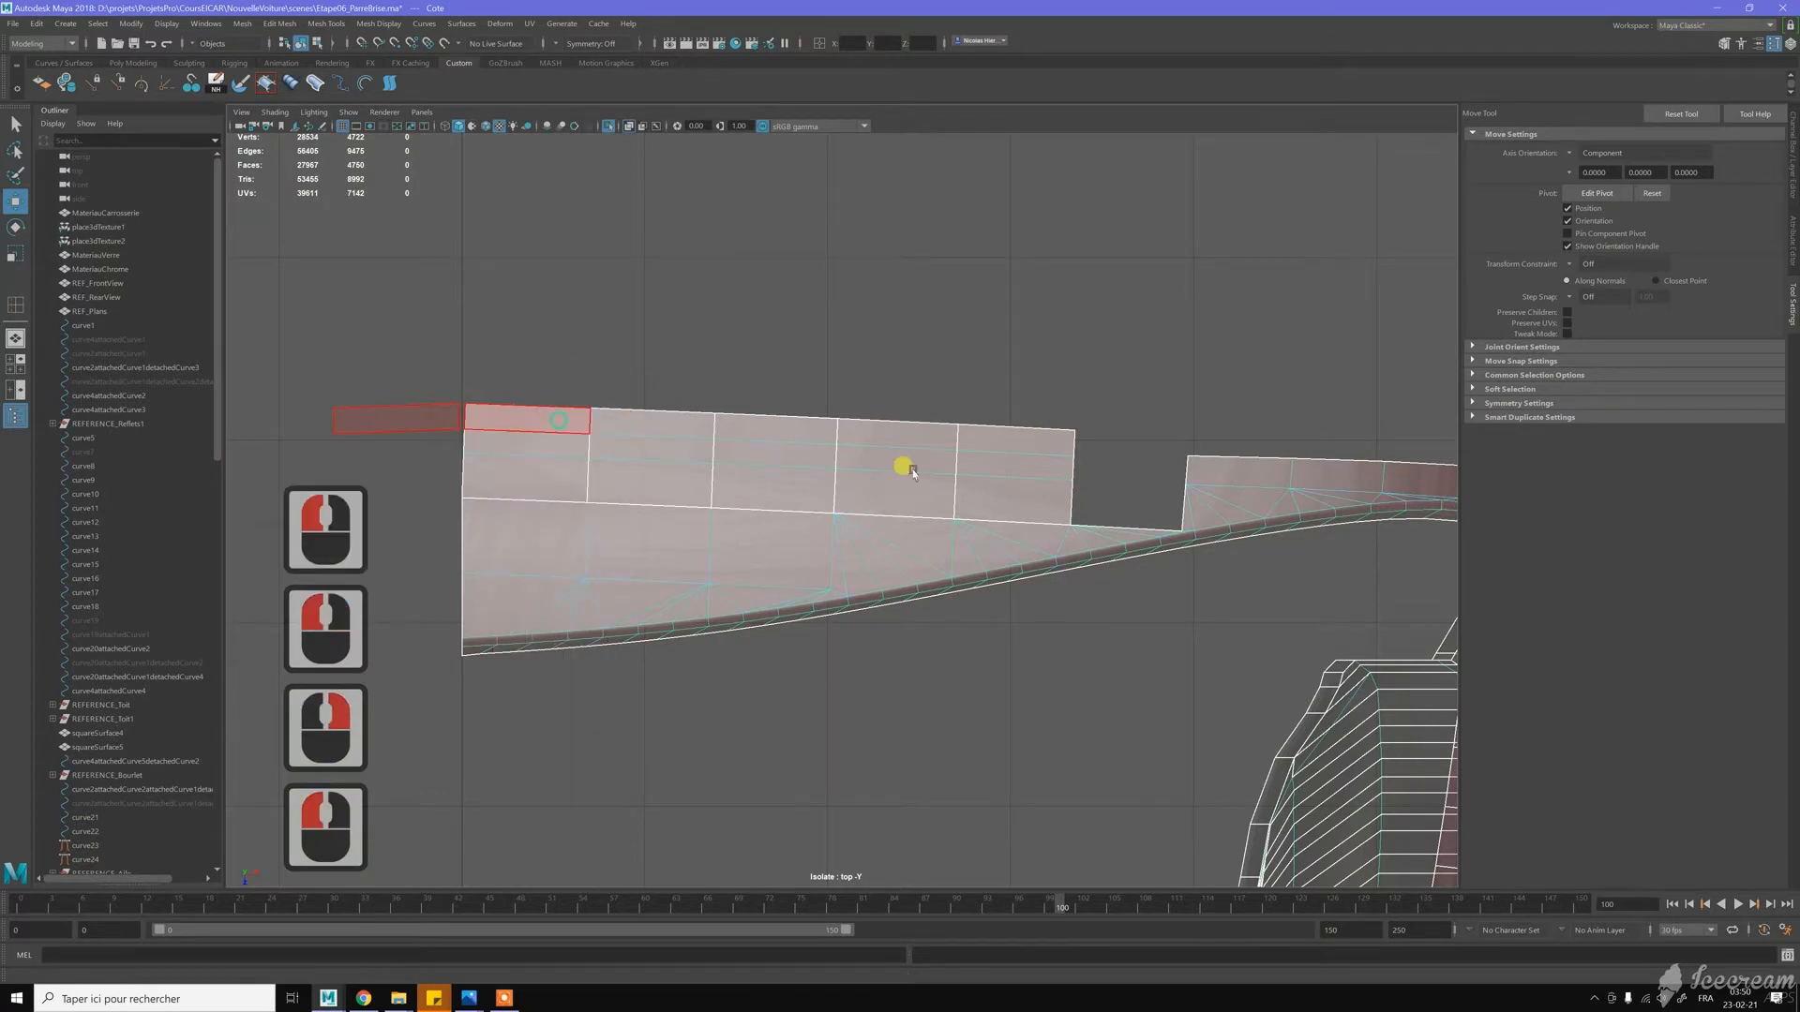
{"action": "double_click", "coordinate": [1010, 448], "text": "shift"}
{"action": "key", "text": "Delete"}
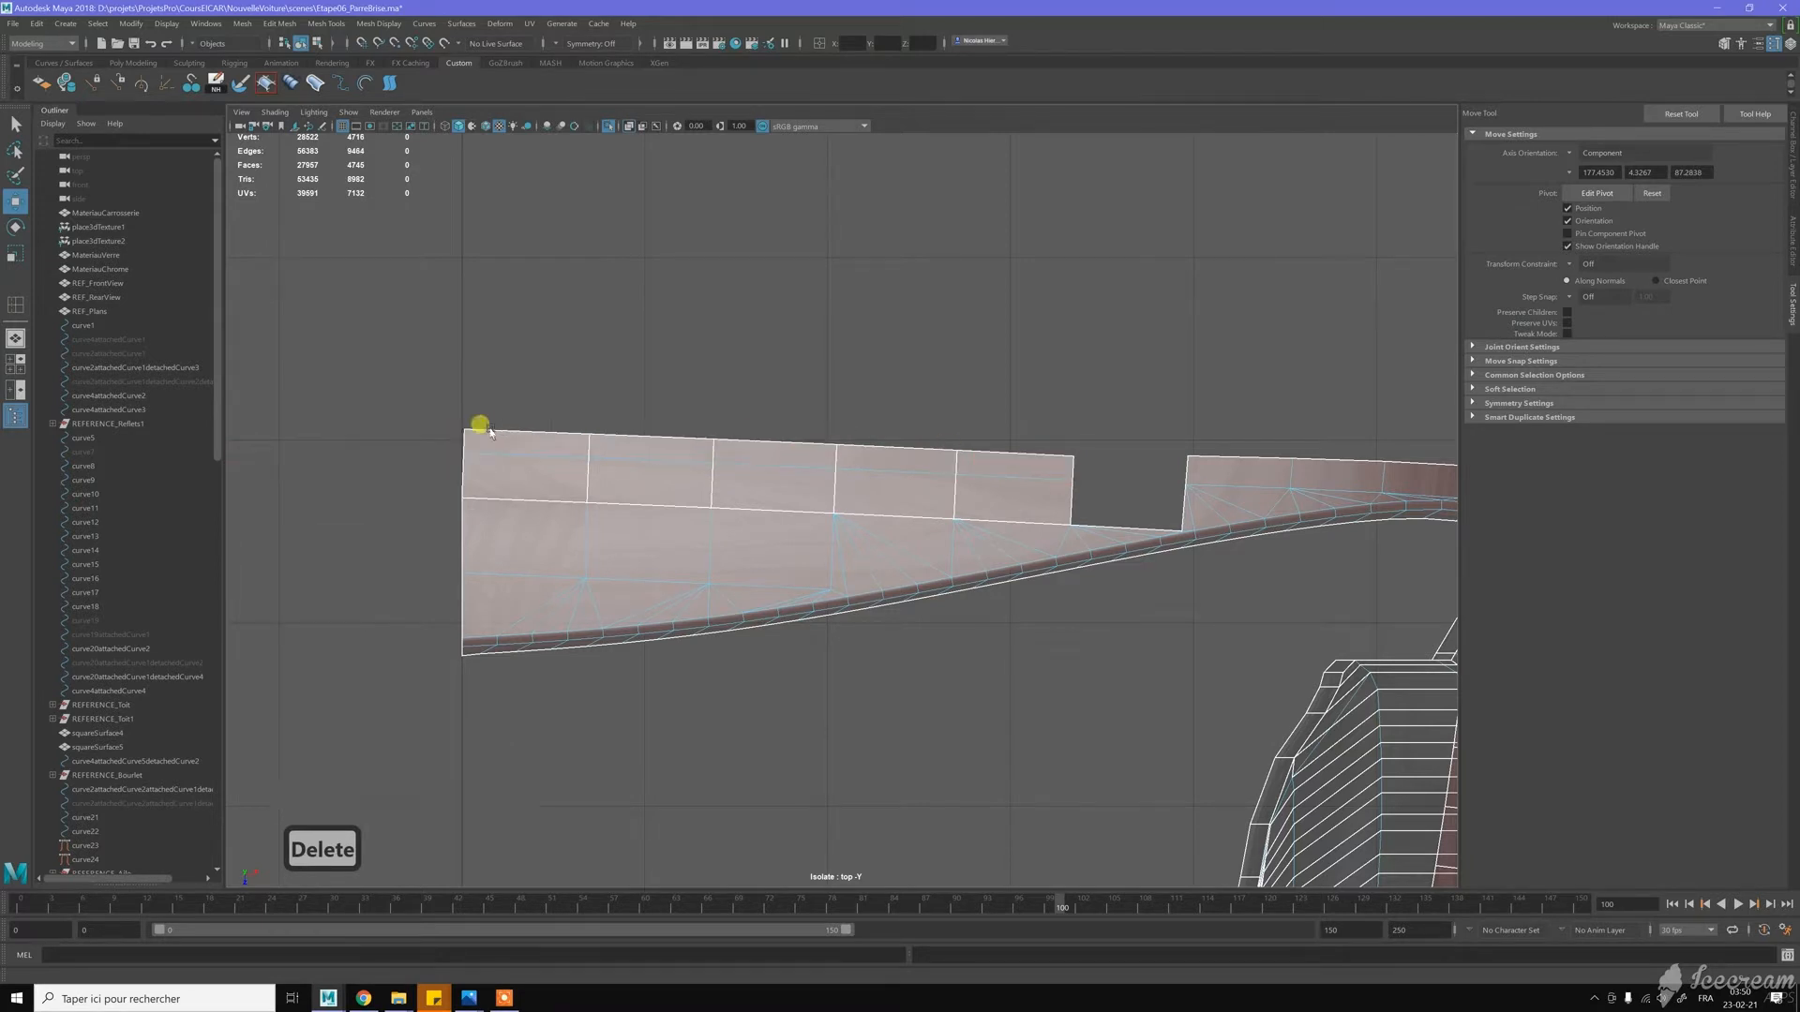
Delete the leftover lengthwise edge loop through the middle of the cowl strip and end the isolation in the top view
{"action": "key", "text": "w"}
{"action": "right_click_drag", "start_coordinate": [794, 467], "coordinate": [795, 428]}
{"action": "double_click", "coordinate": [783, 466]}
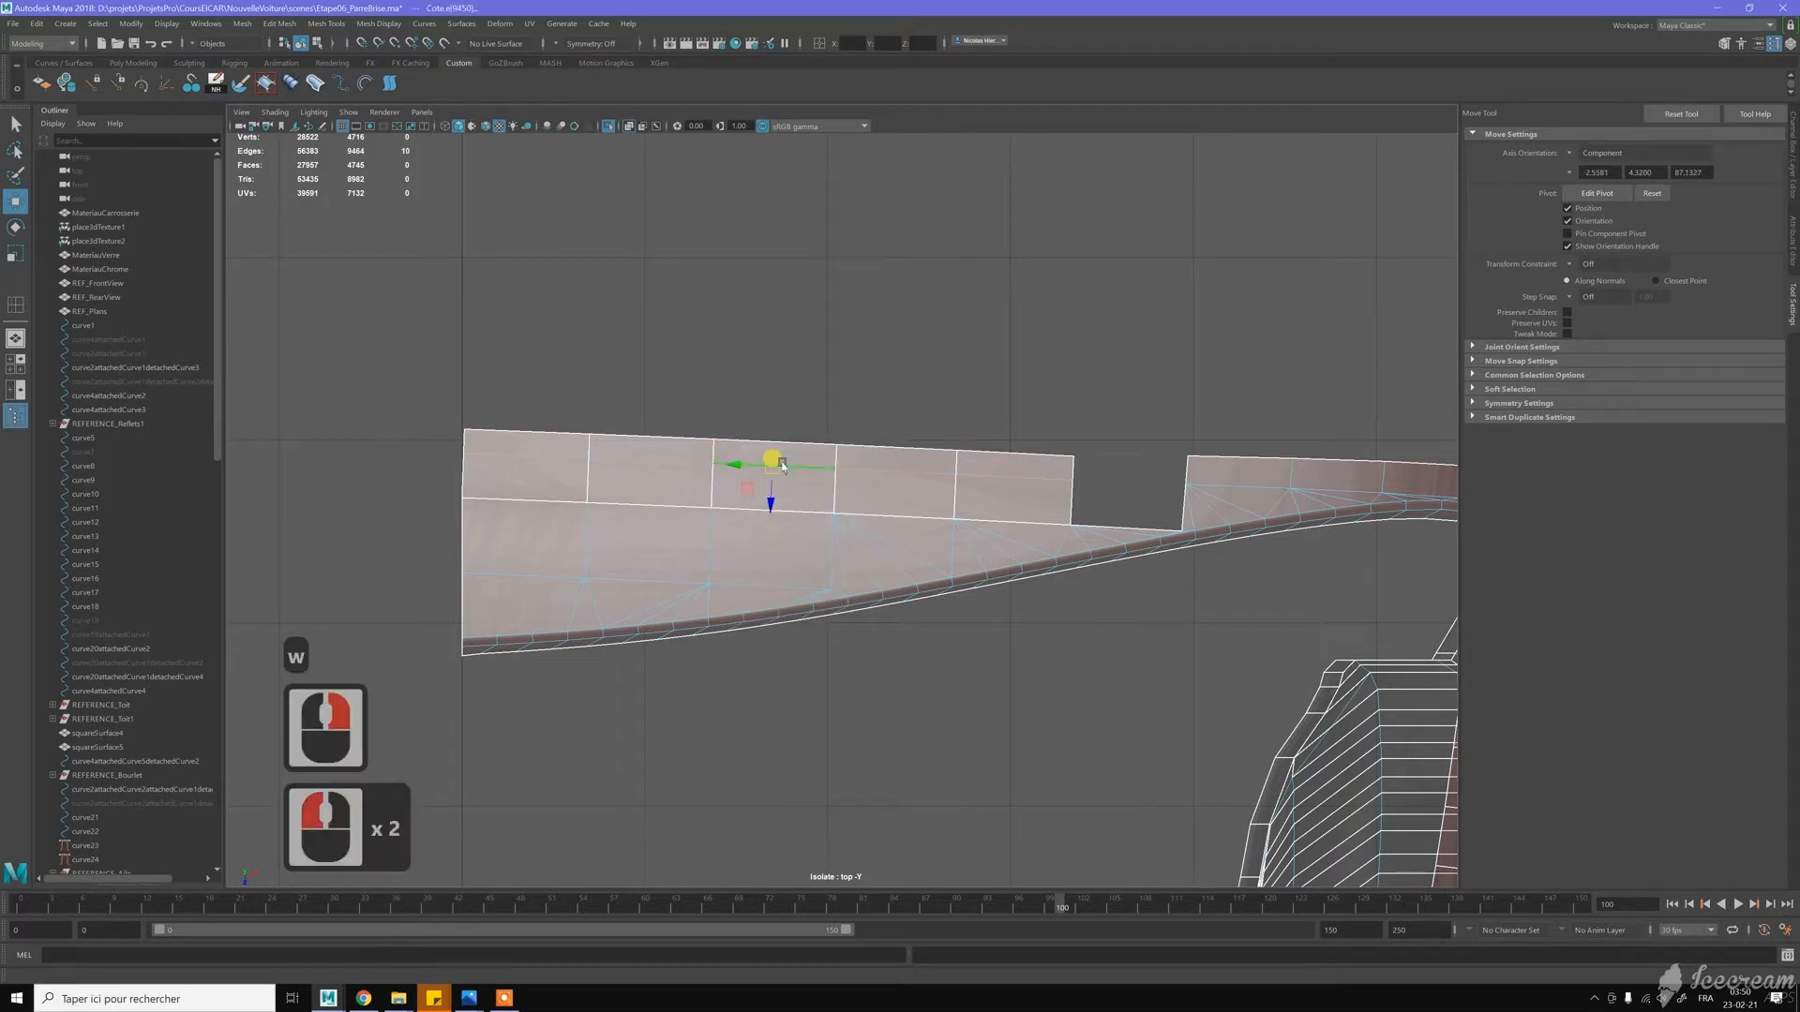
{"action": "key", "text": "ctrl+BackSpace"}
{"action": "key", "text": "w"}
{"action": "right_click_drag", "start_coordinate": [673, 450], "coordinate": [759, 411]}
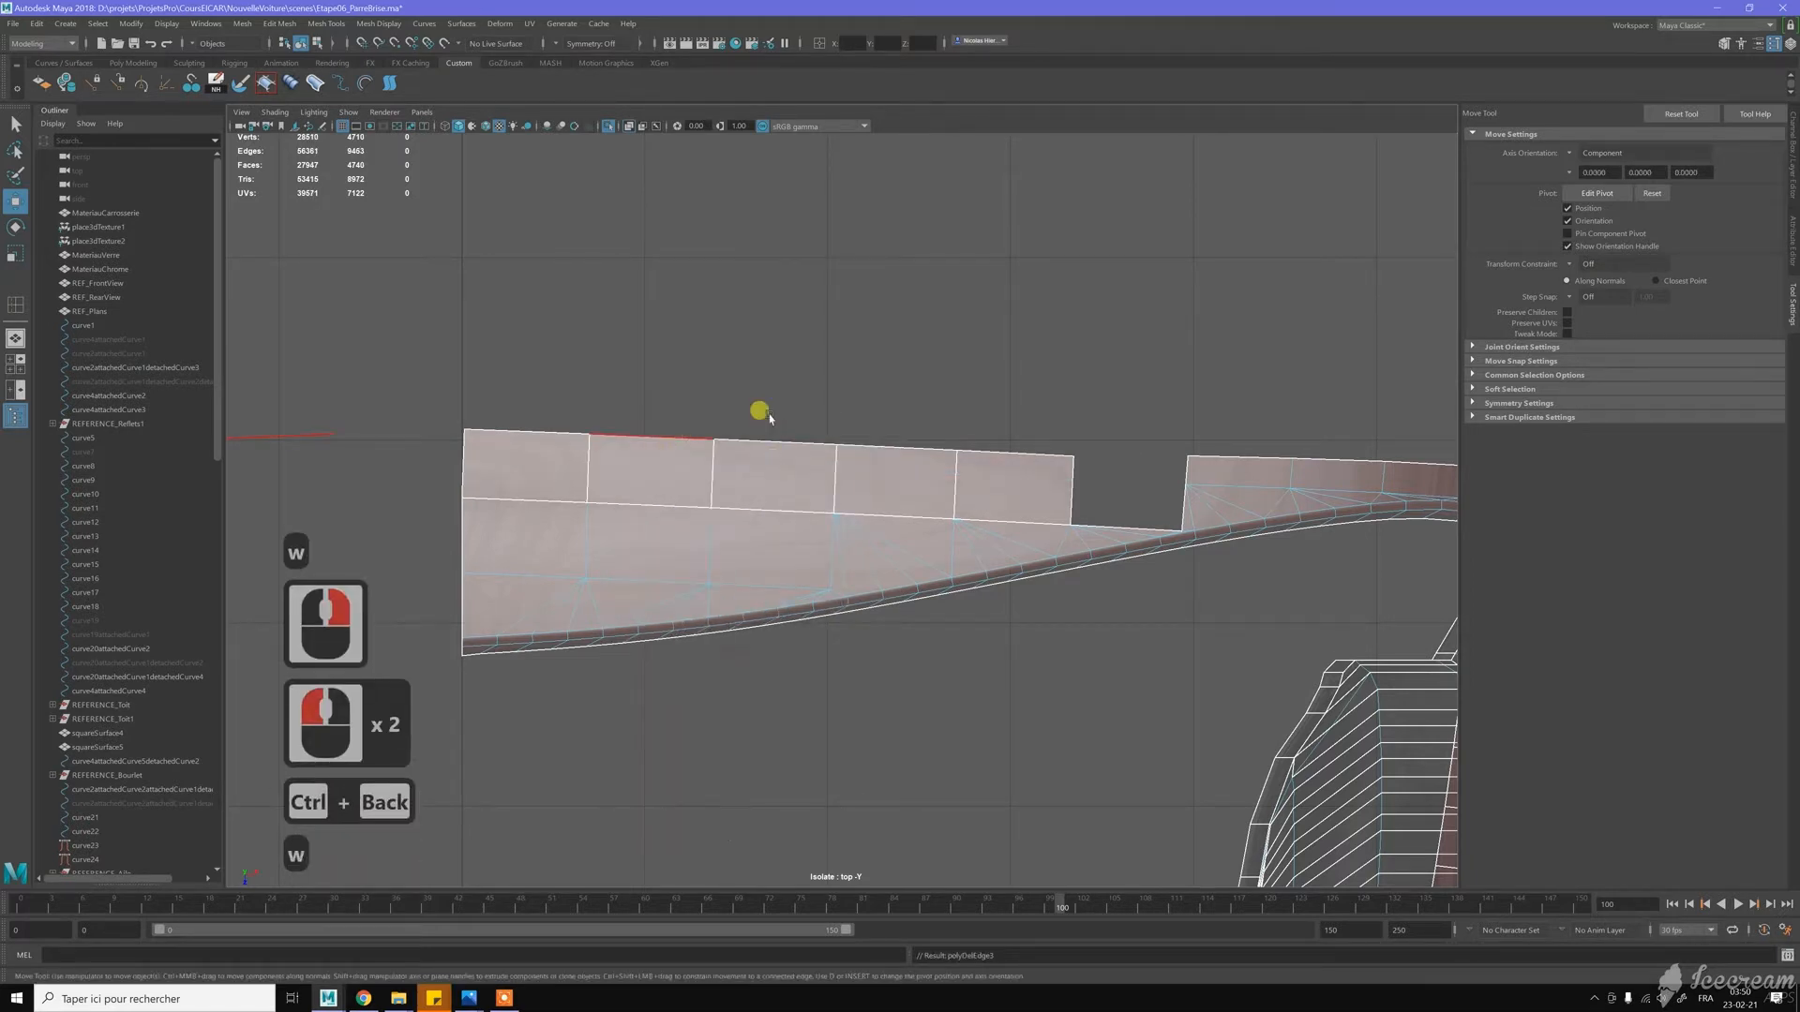
{"action": "left_click", "coordinate": [609, 126]}
In the perspective view, slide the cowl strip's windshield-side corner vertex at the centre line along its edge using the Edge Slide constraint
{"action": "key", "text": "space"}
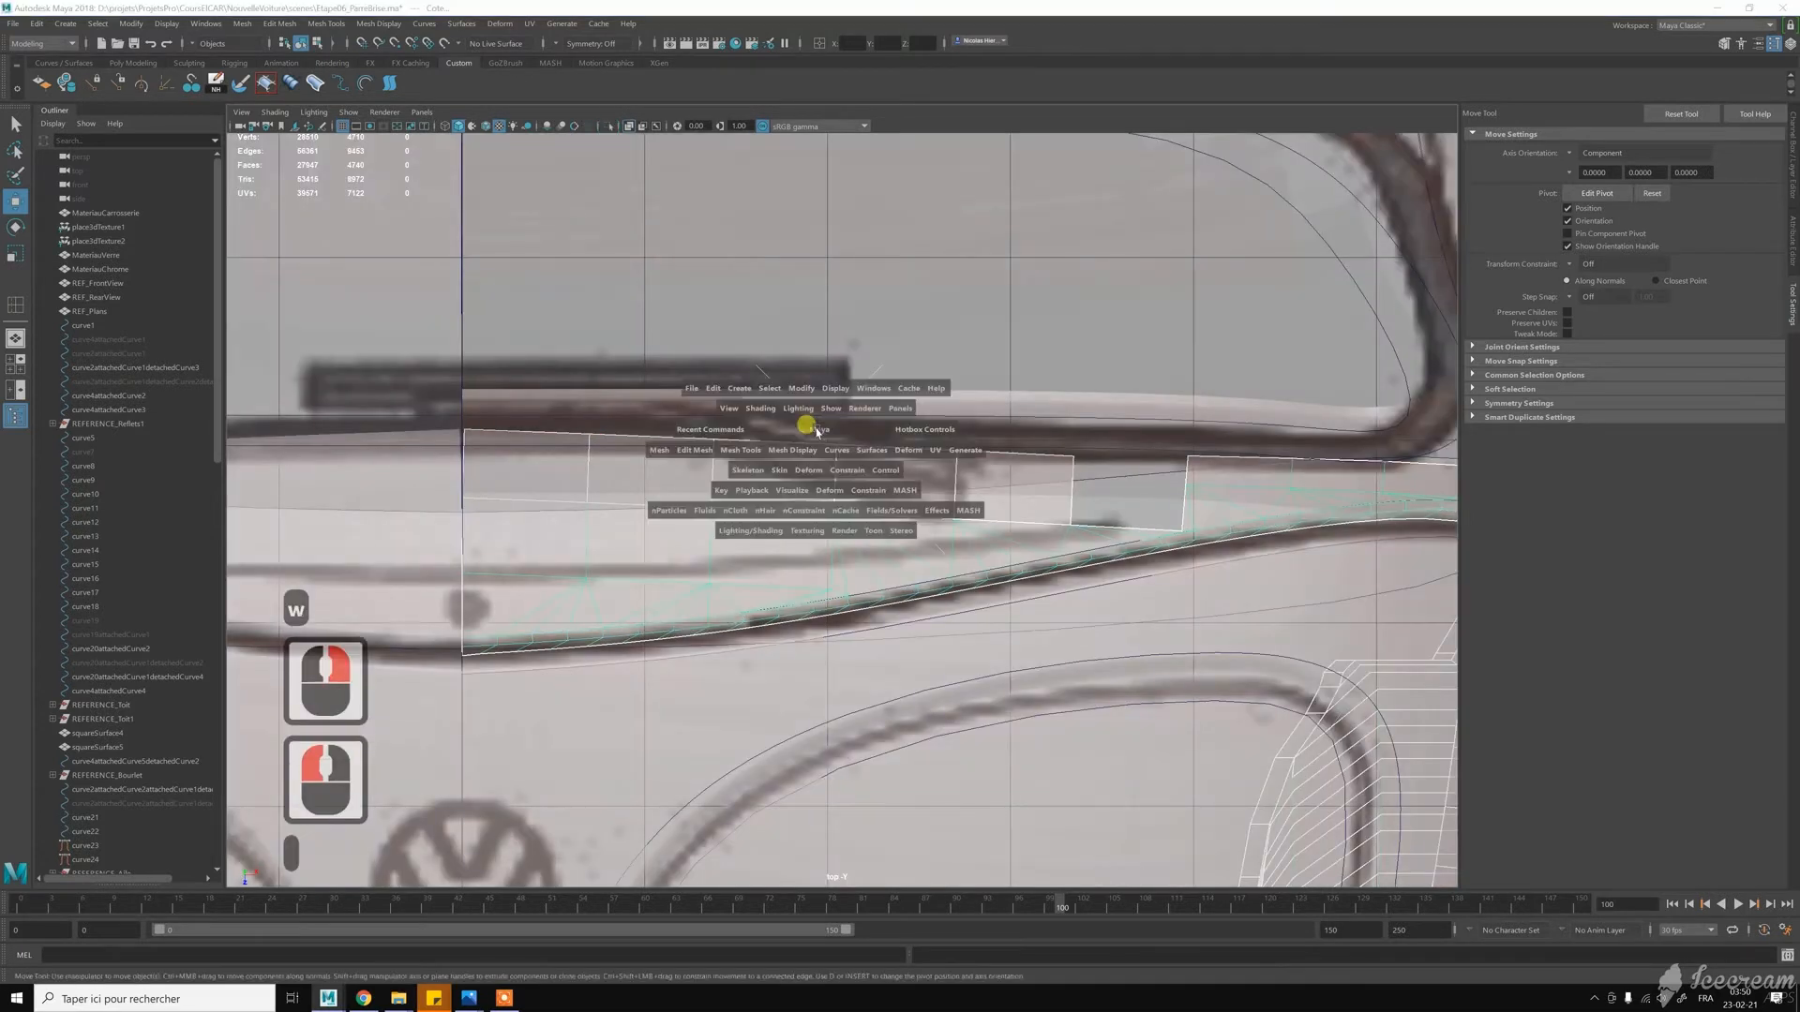
{"action": "key", "text": "space"}
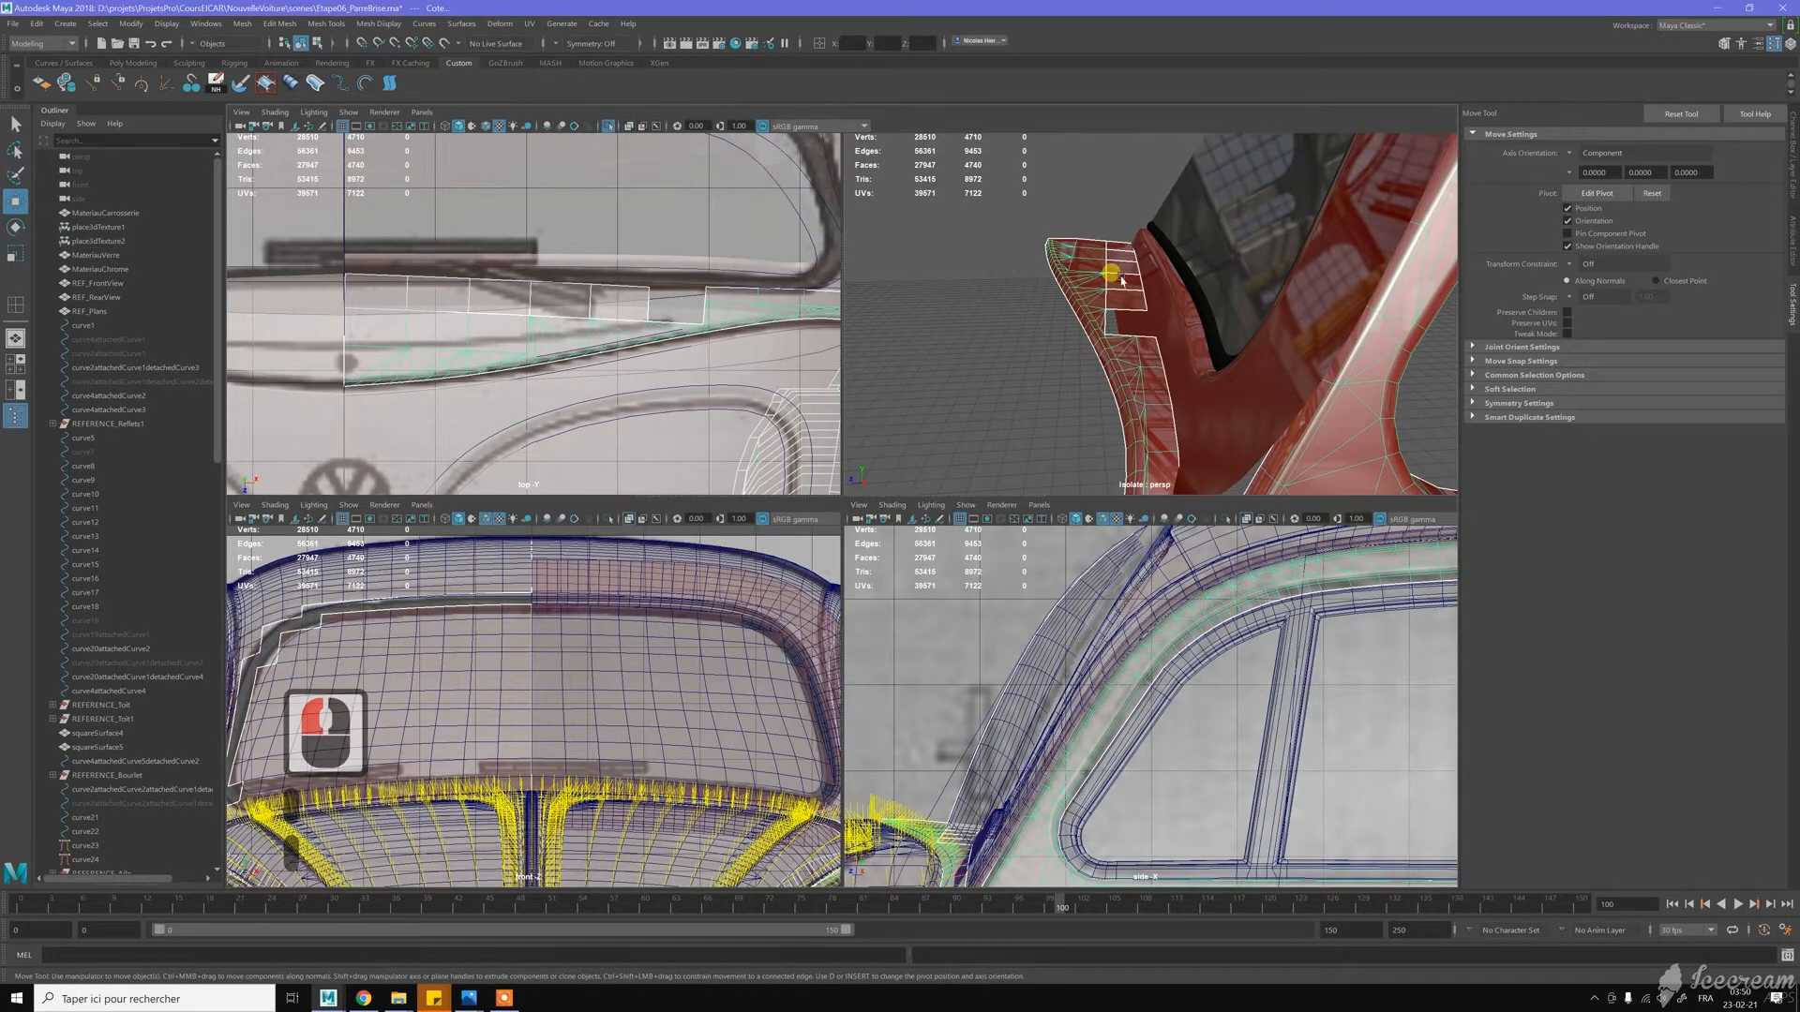
{"action": "left_click_drag", "start_coordinate": [1068, 281], "coordinate": [655, 345], "text": "alt"}
{"action": "middle_click_drag", "start_coordinate": [655, 346], "coordinate": [763, 337], "text": "alt"}
{"action": "left_click_drag", "start_coordinate": [763, 338], "coordinate": [843, 338], "text": "alt"}
{"action": "middle_click_drag", "start_coordinate": [844, 337], "coordinate": [872, 345], "text": "alt"}
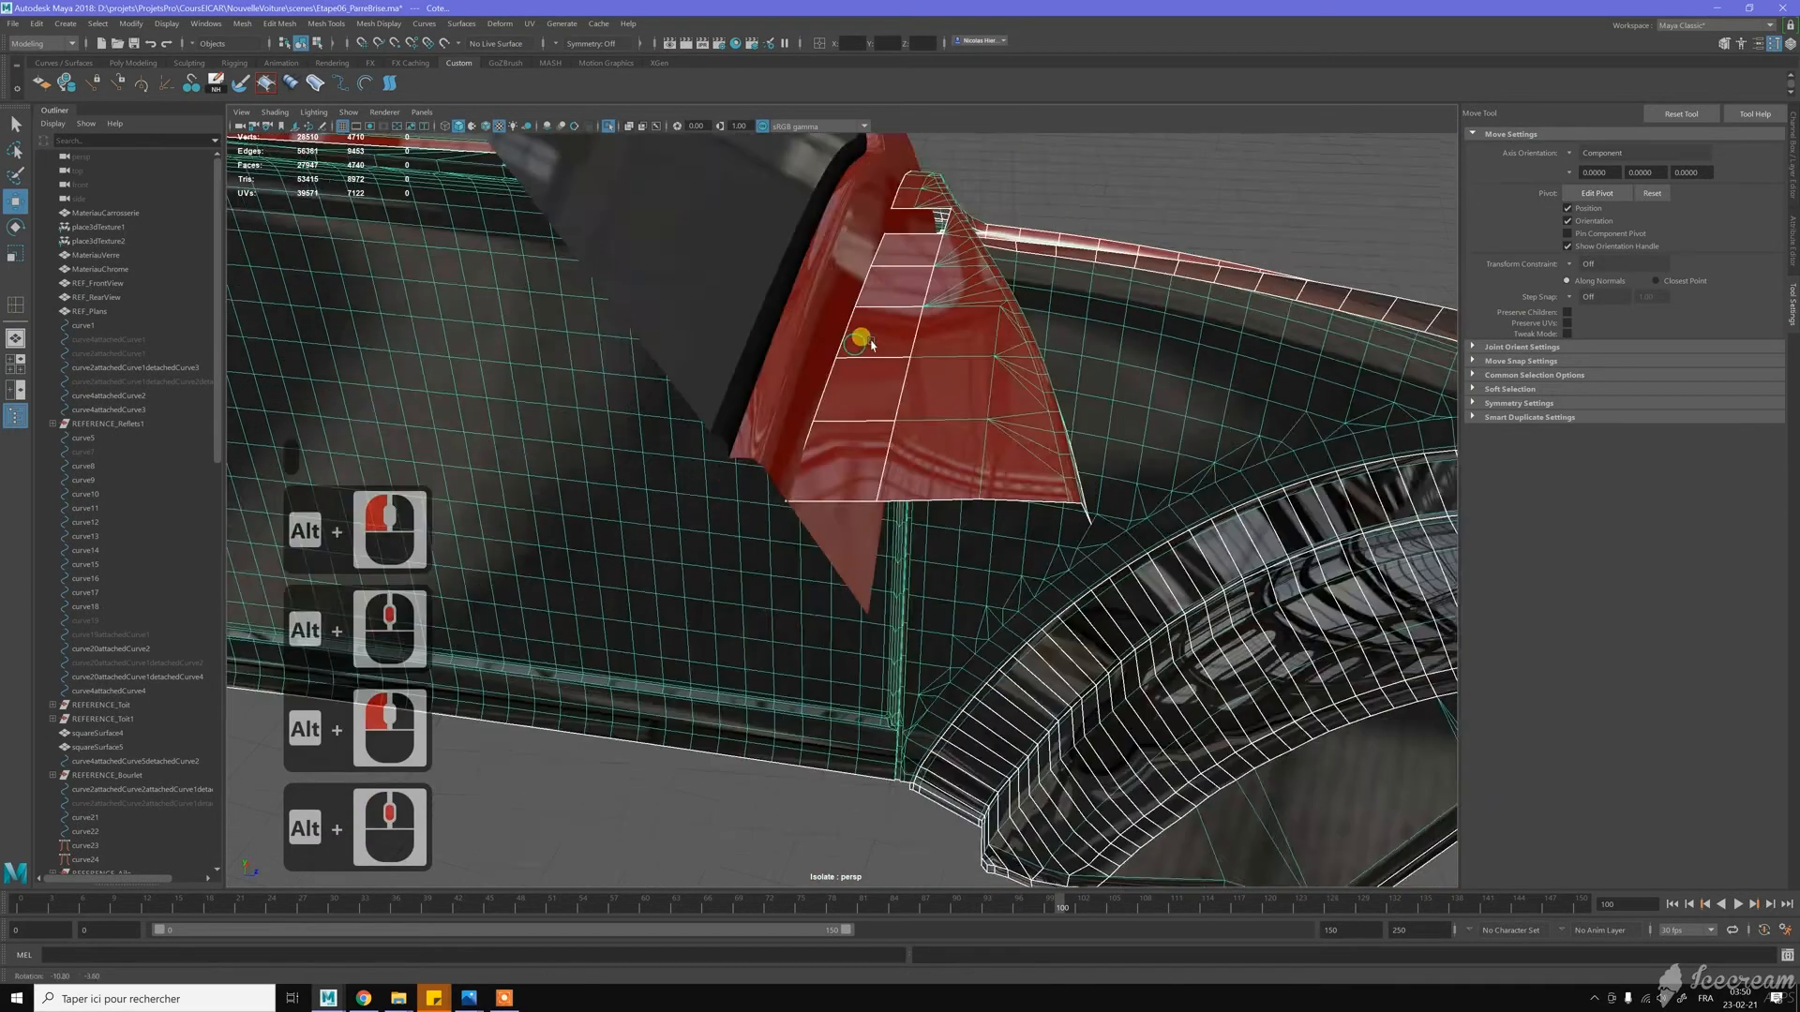
{"action": "left_click_drag", "start_coordinate": [871, 344], "coordinate": [916, 418], "text": "alt"}
{"action": "right_click_drag", "start_coordinate": [916, 418], "coordinate": [815, 391], "text": "alt"}
{"action": "left_click_drag", "start_coordinate": [785, 492], "coordinate": [816, 470]}
{"action": "left_click_drag", "start_coordinate": [887, 418], "coordinate": [864, 418], "text": "alt"}
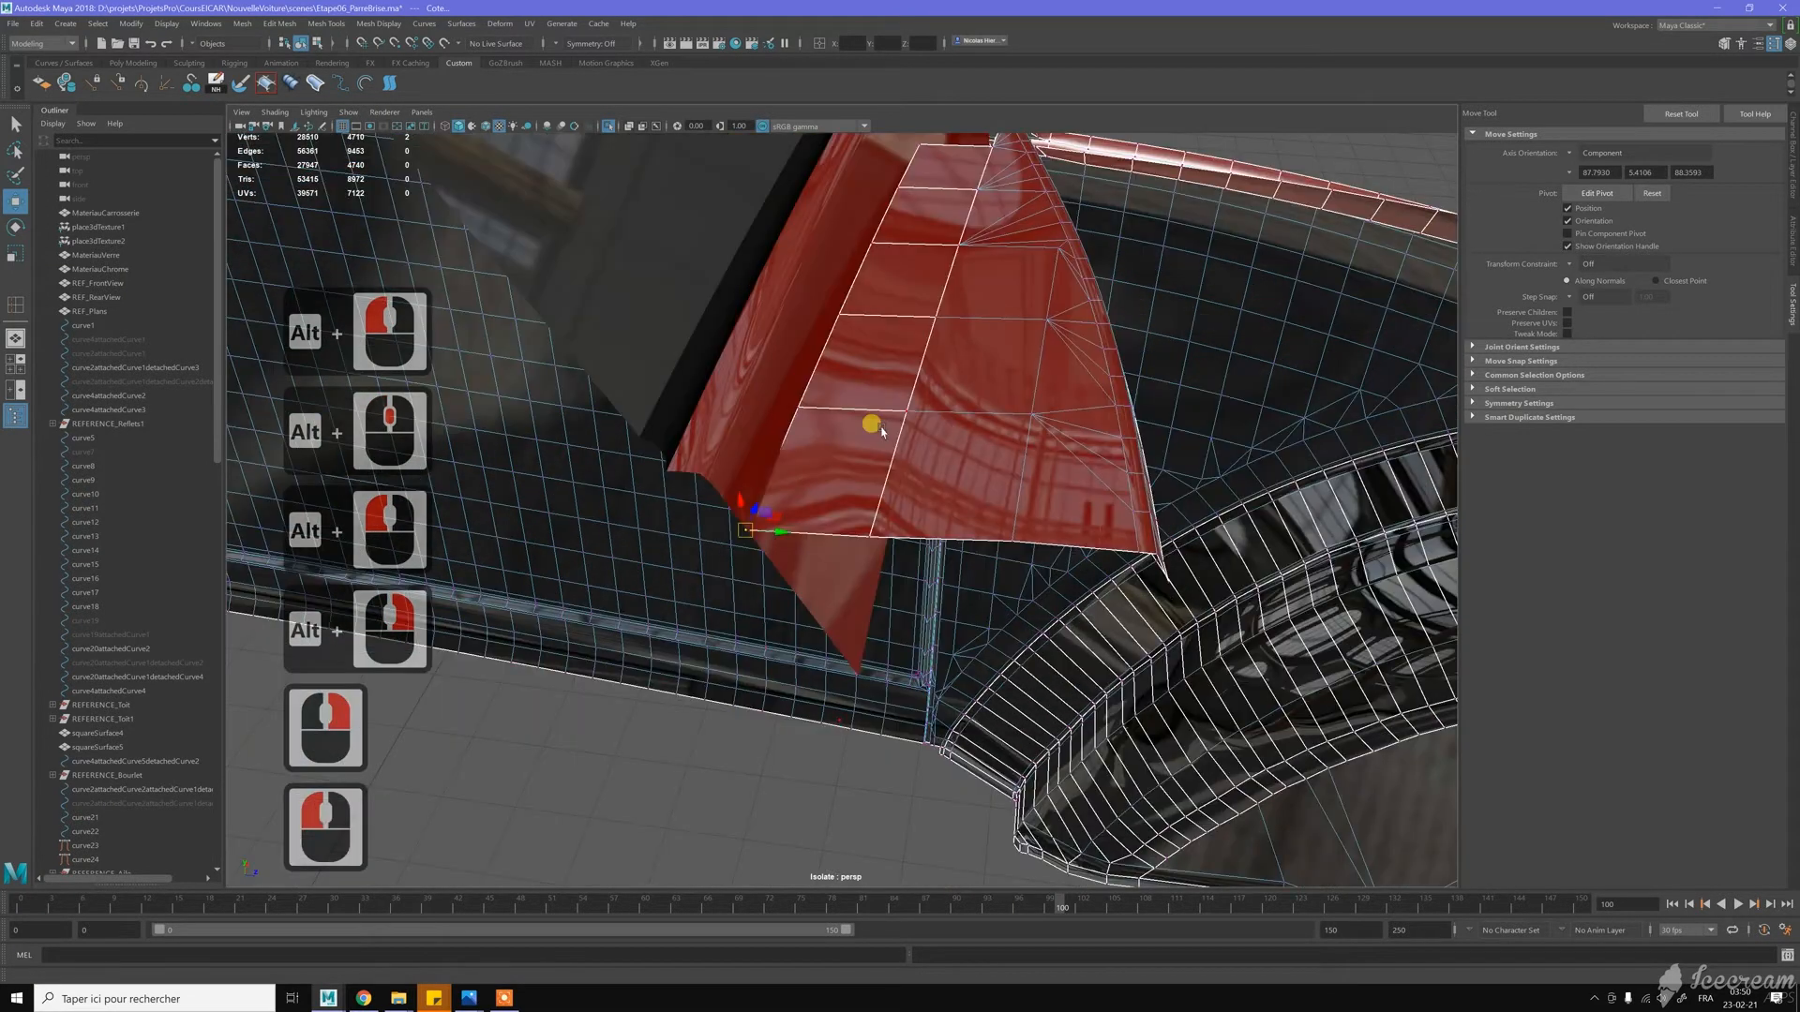
{"action": "left_click", "coordinate": [850, 480]}
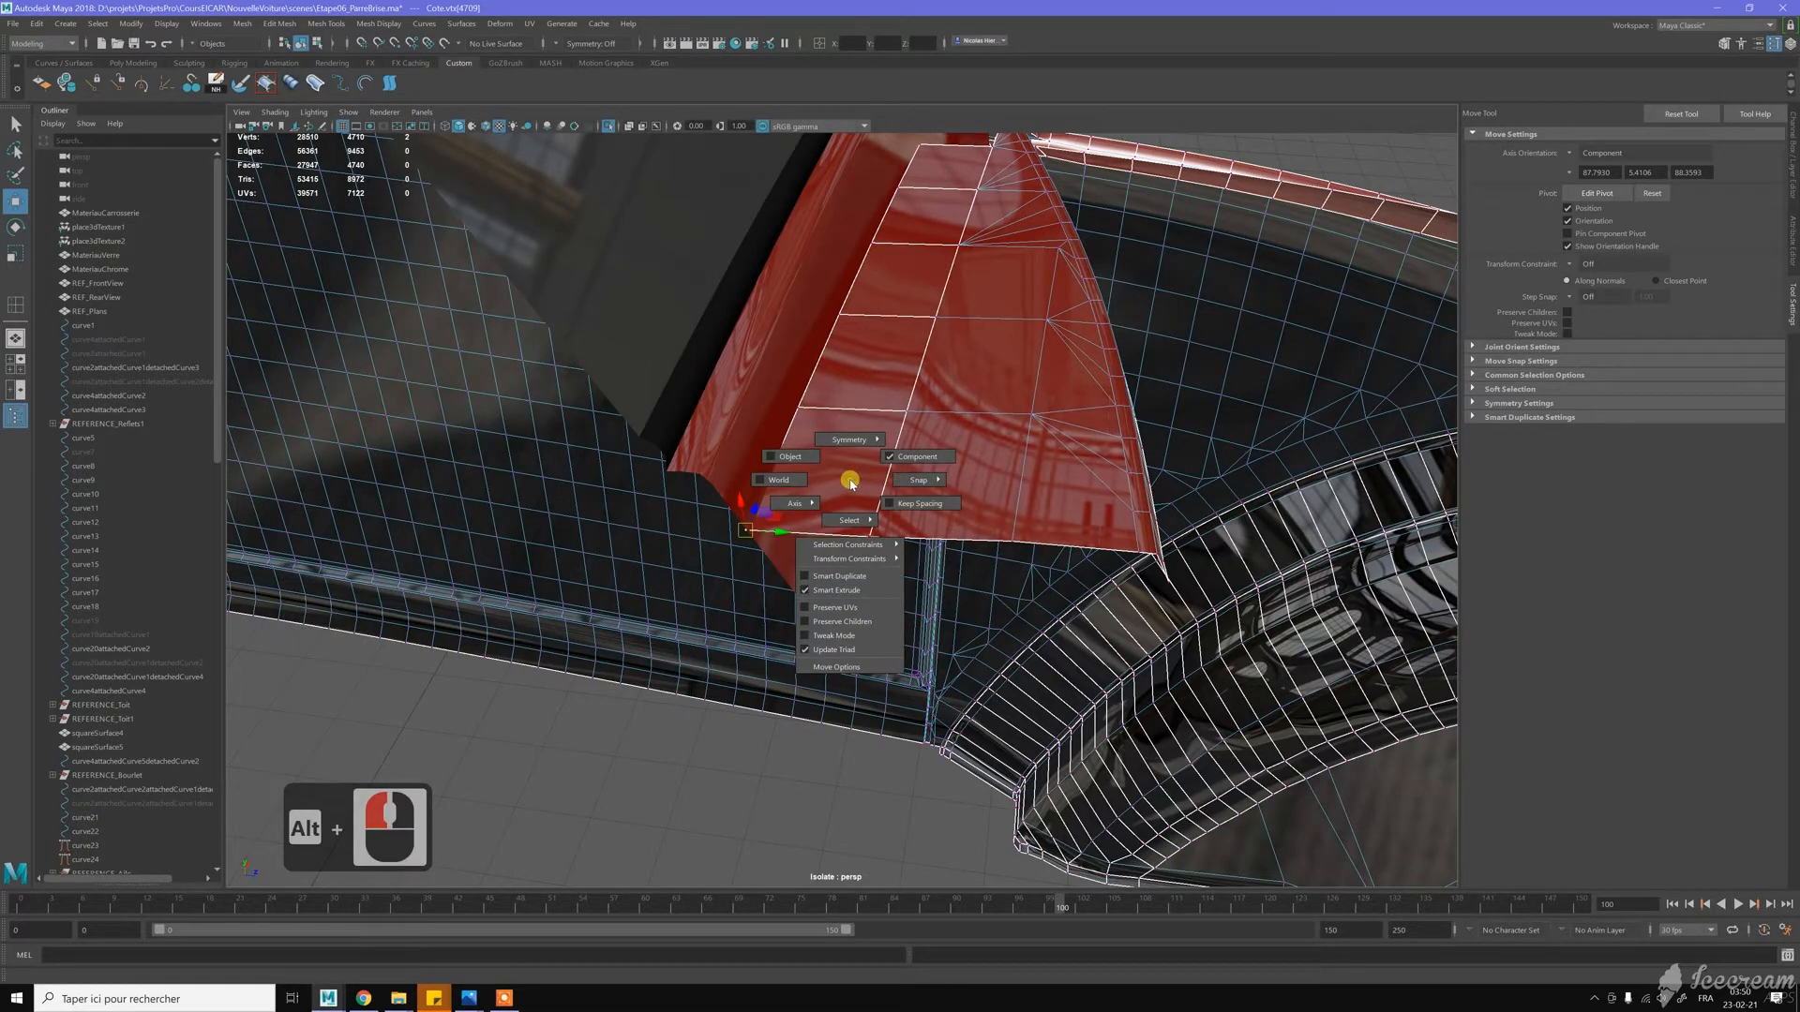
{"action": "mouse_move", "coordinate": [858, 549]}
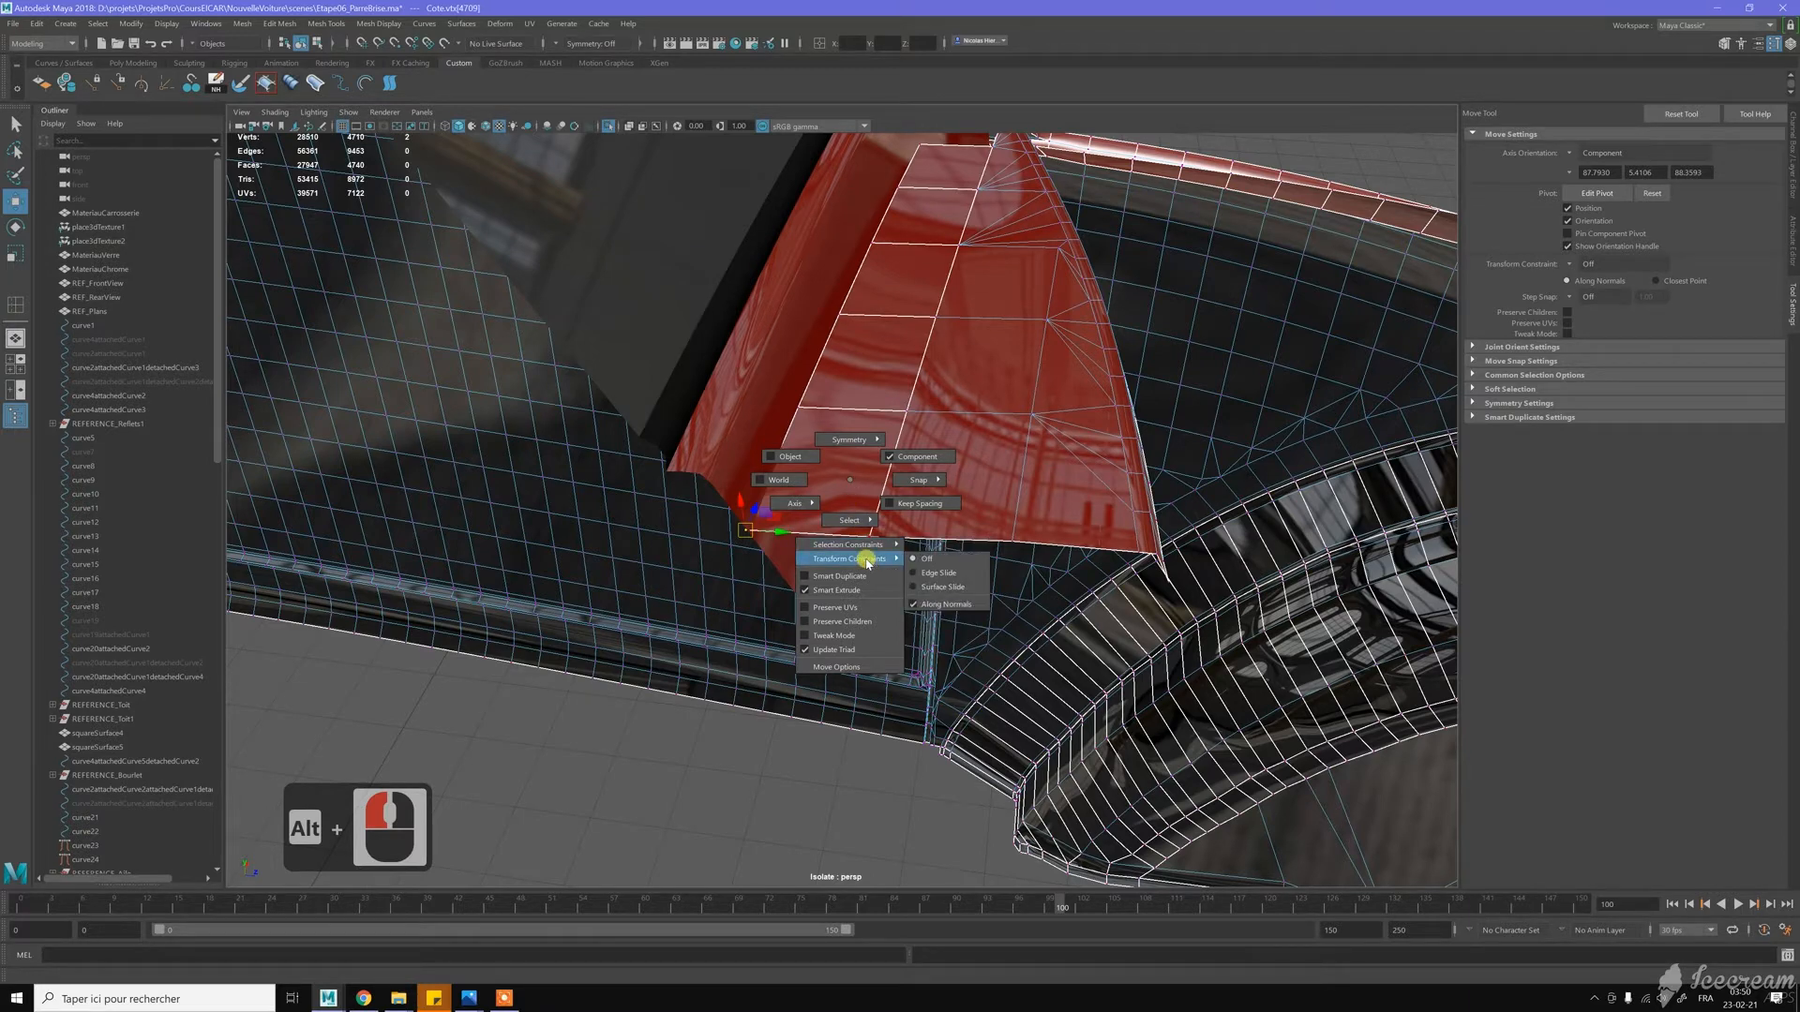
{"action": "left_click", "coordinate": [943, 574]}
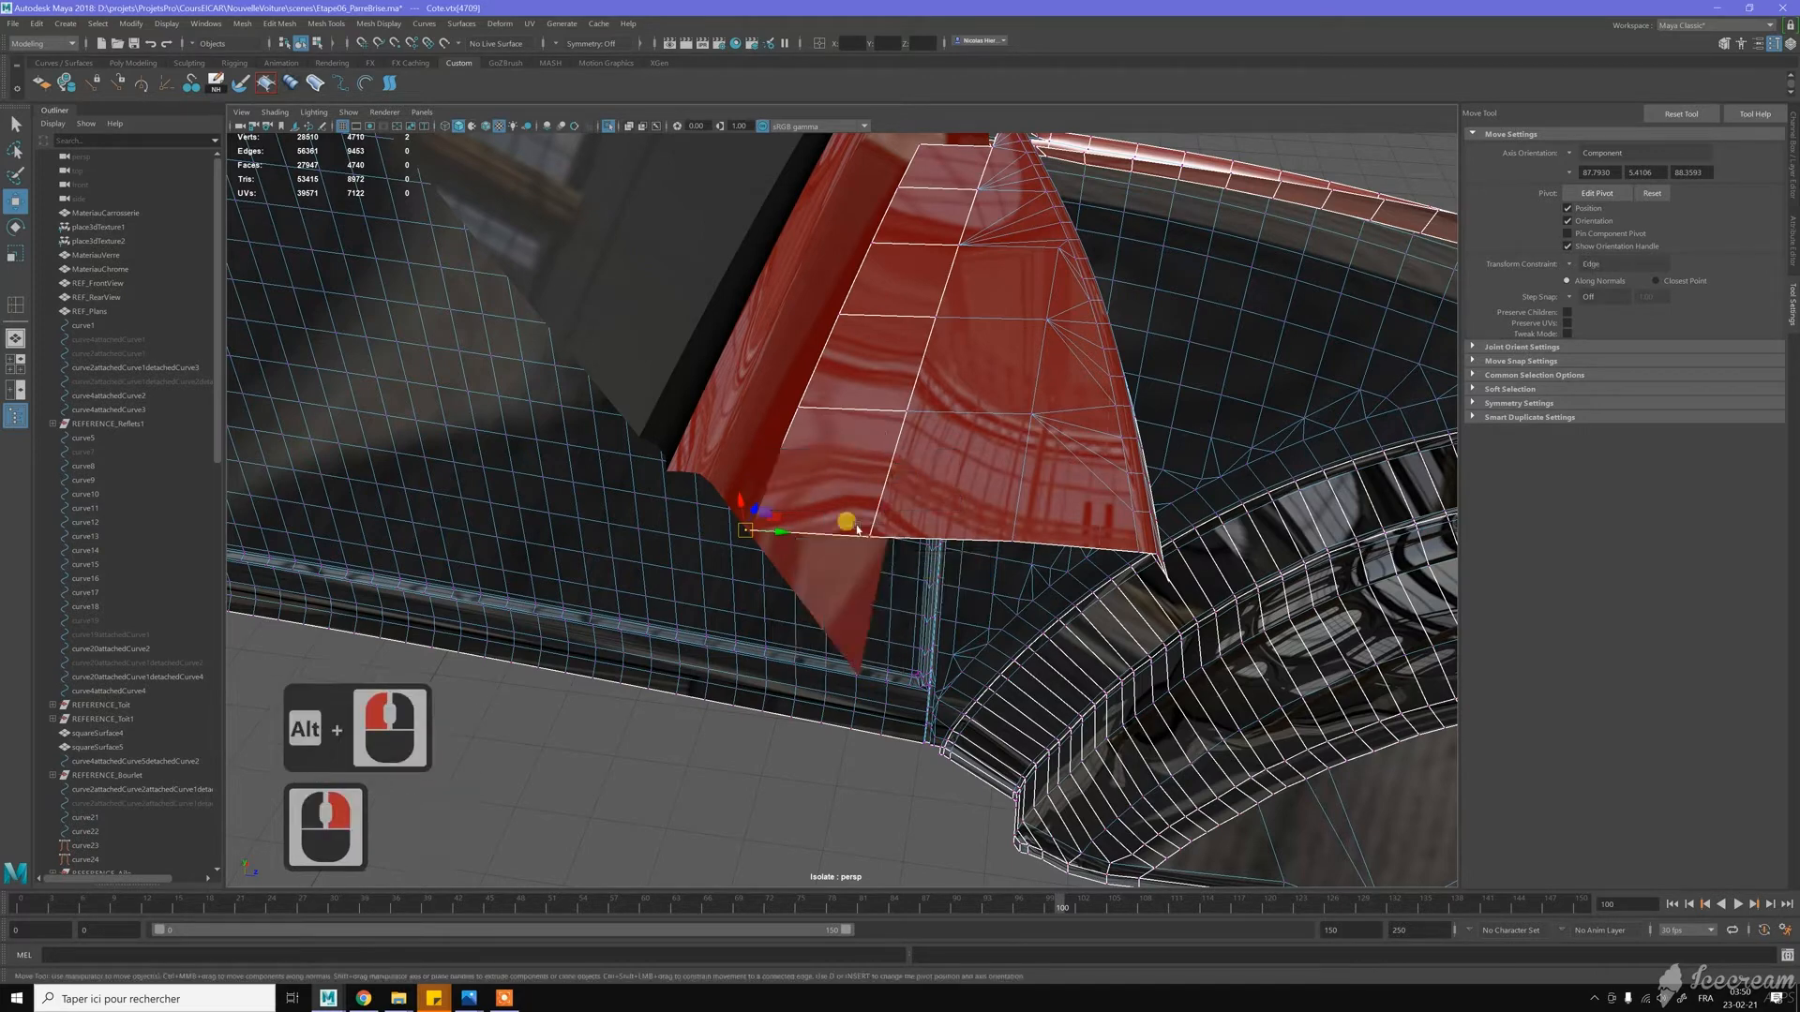
{"action": "left_click_drag", "start_coordinate": [779, 532], "coordinate": [782, 532]}
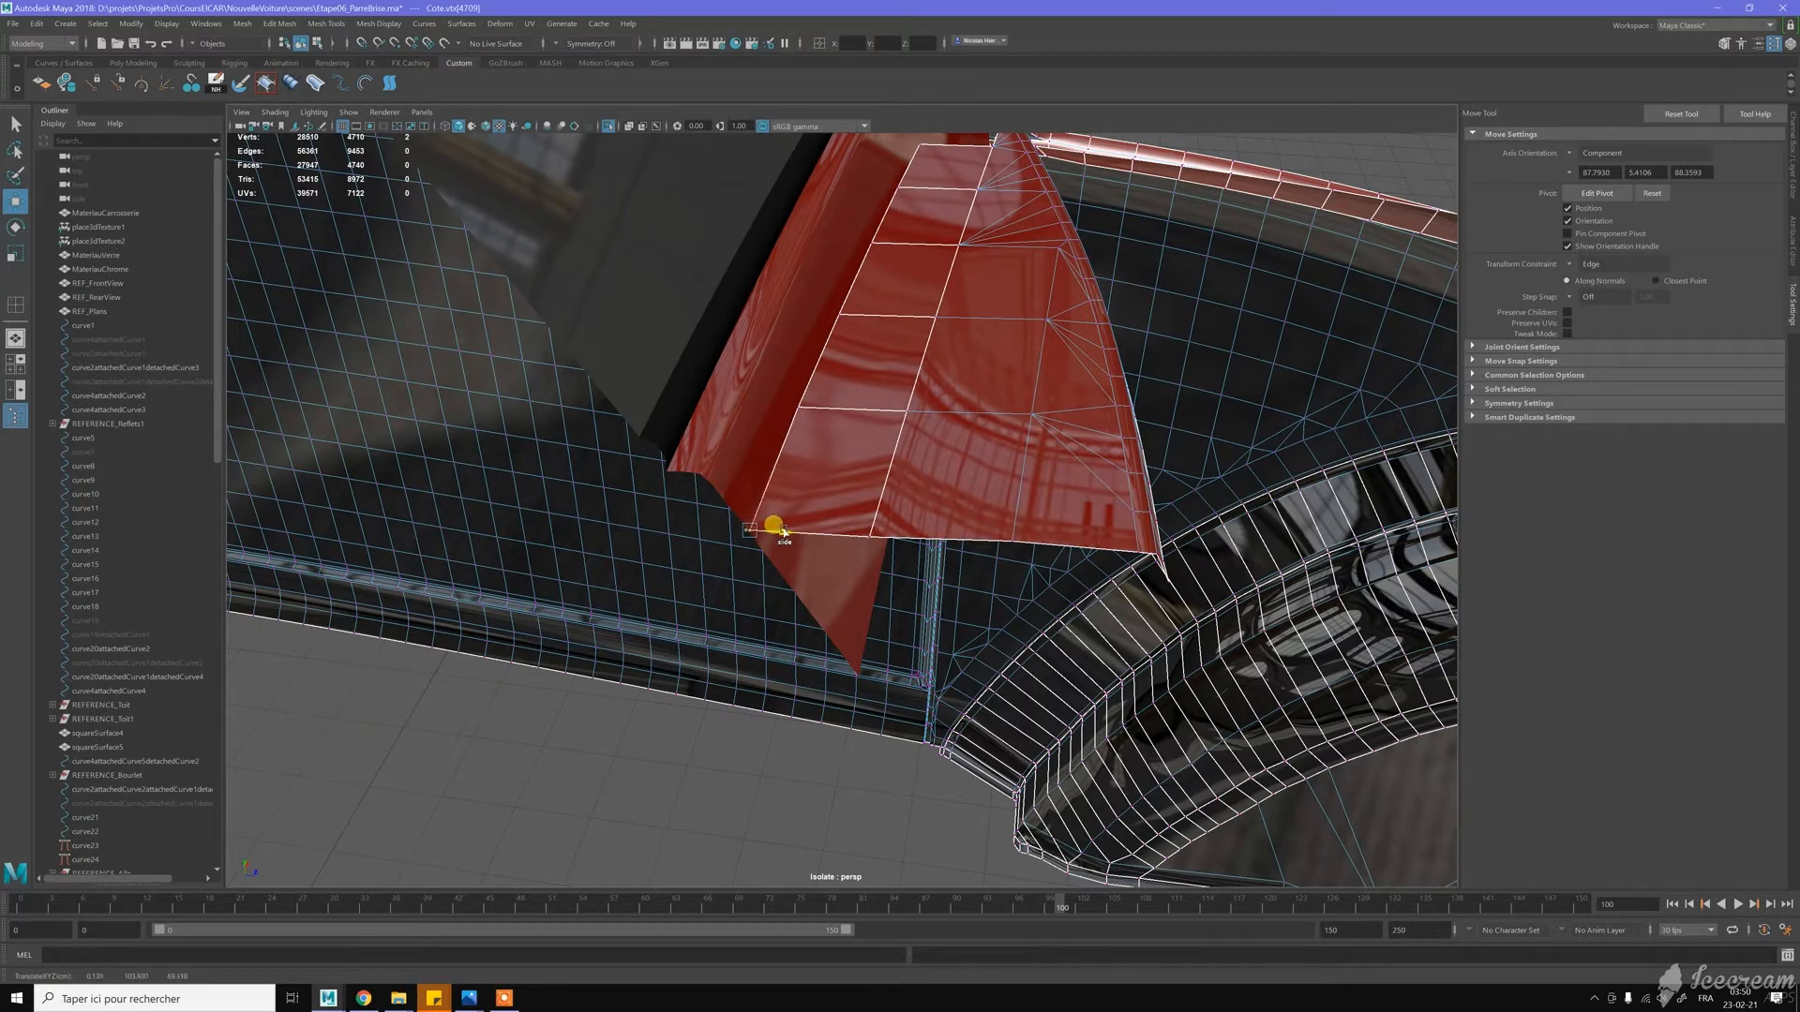
Inspect the strip's fit against the windshield flange and turn the Move tool's transform constraint off
{"action": "left_click_drag", "start_coordinate": [784, 532], "coordinate": [928, 469], "text": "alt"}
{"action": "middle_click_drag", "start_coordinate": [928, 469], "coordinate": [946, 520], "text": "alt"}
{"action": "right_click_drag", "start_coordinate": [946, 519], "coordinate": [1125, 421], "text": "alt"}
{"action": "left_click_drag", "start_coordinate": [1125, 422], "coordinate": [1000, 514], "text": "alt"}
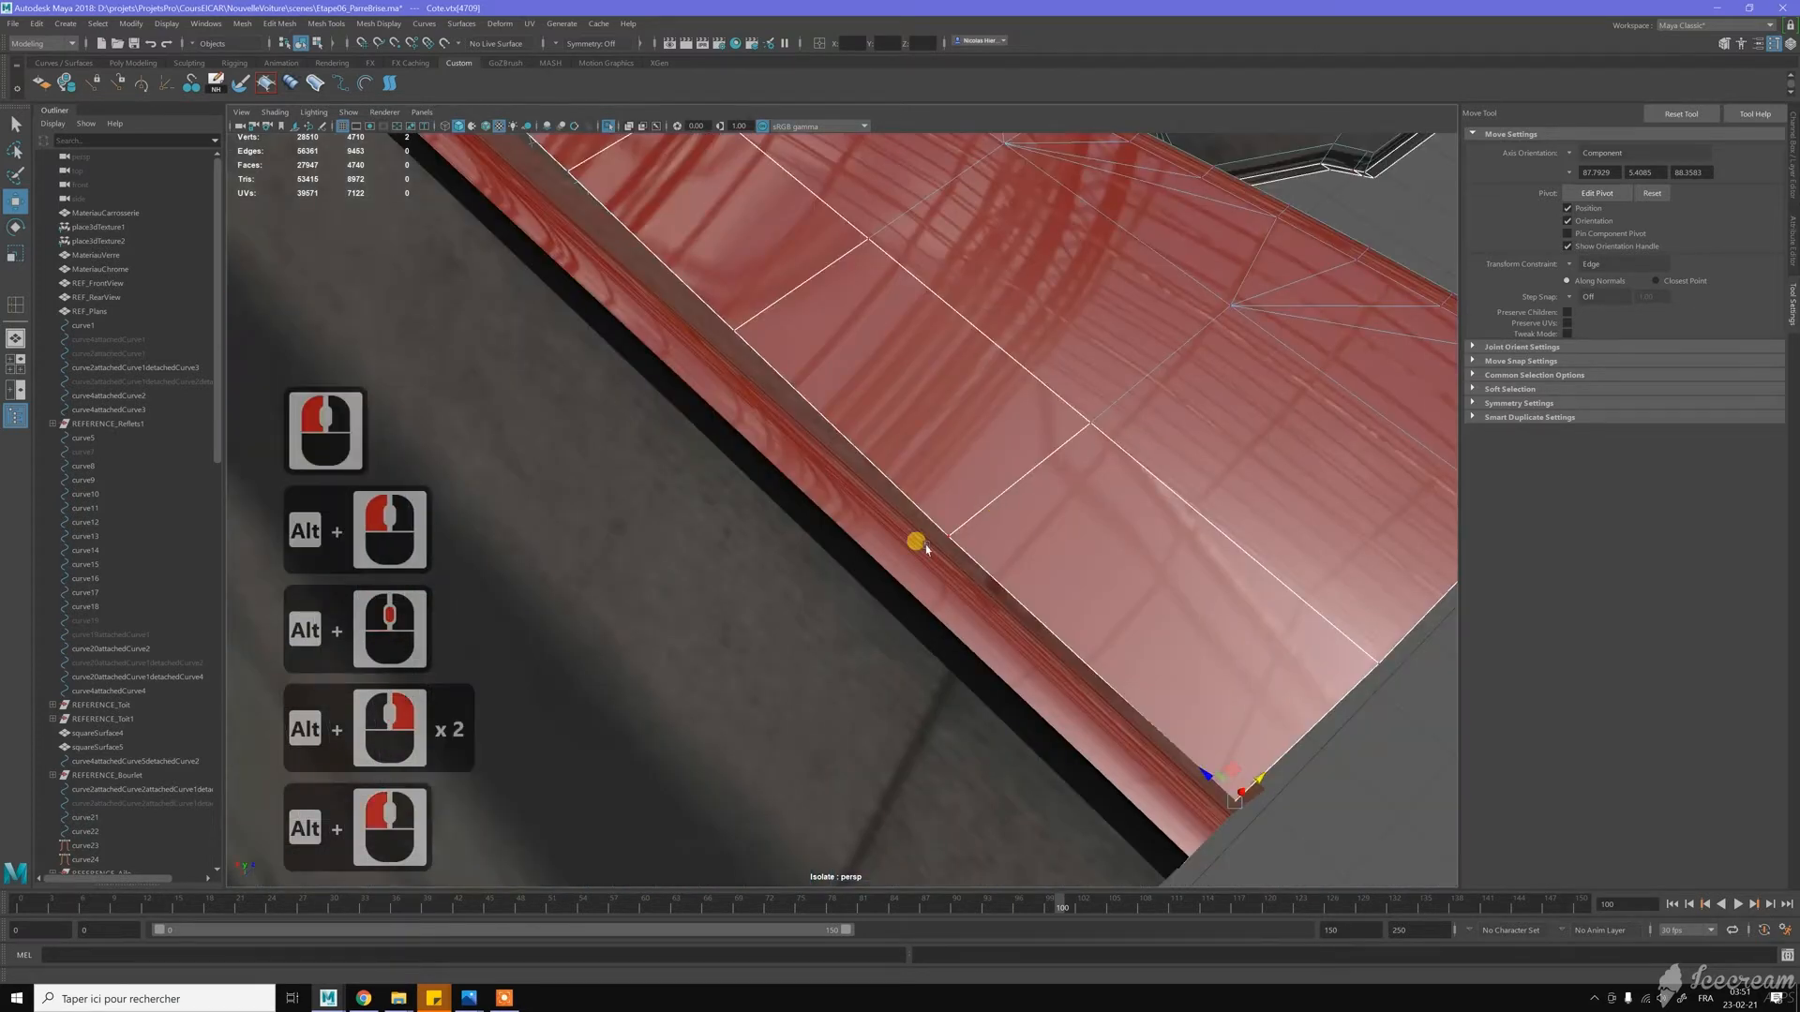
{"action": "right_click_drag", "start_coordinate": [1006, 511], "coordinate": [825, 481], "text": "alt"}
{"action": "left_click_drag", "start_coordinate": [825, 481], "coordinate": [1301, 410], "text": "alt"}
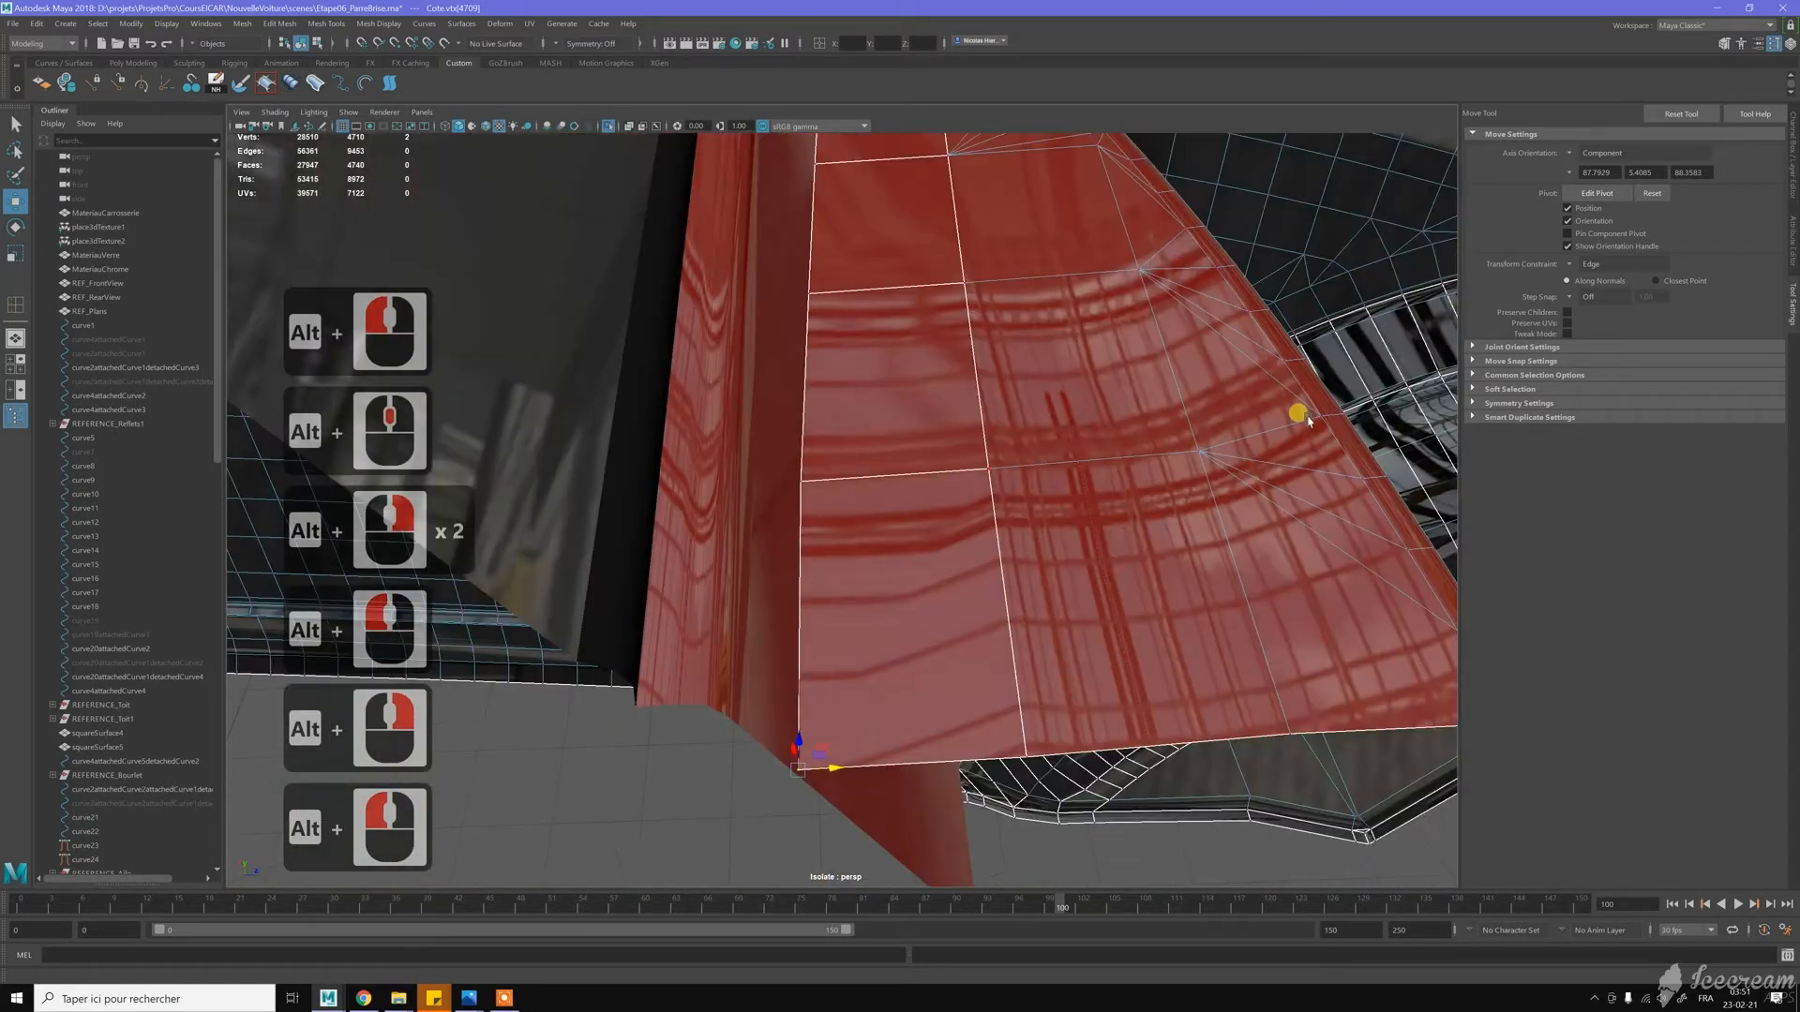
{"action": "right_click", "coordinate": [887, 405], "text": "shift"}
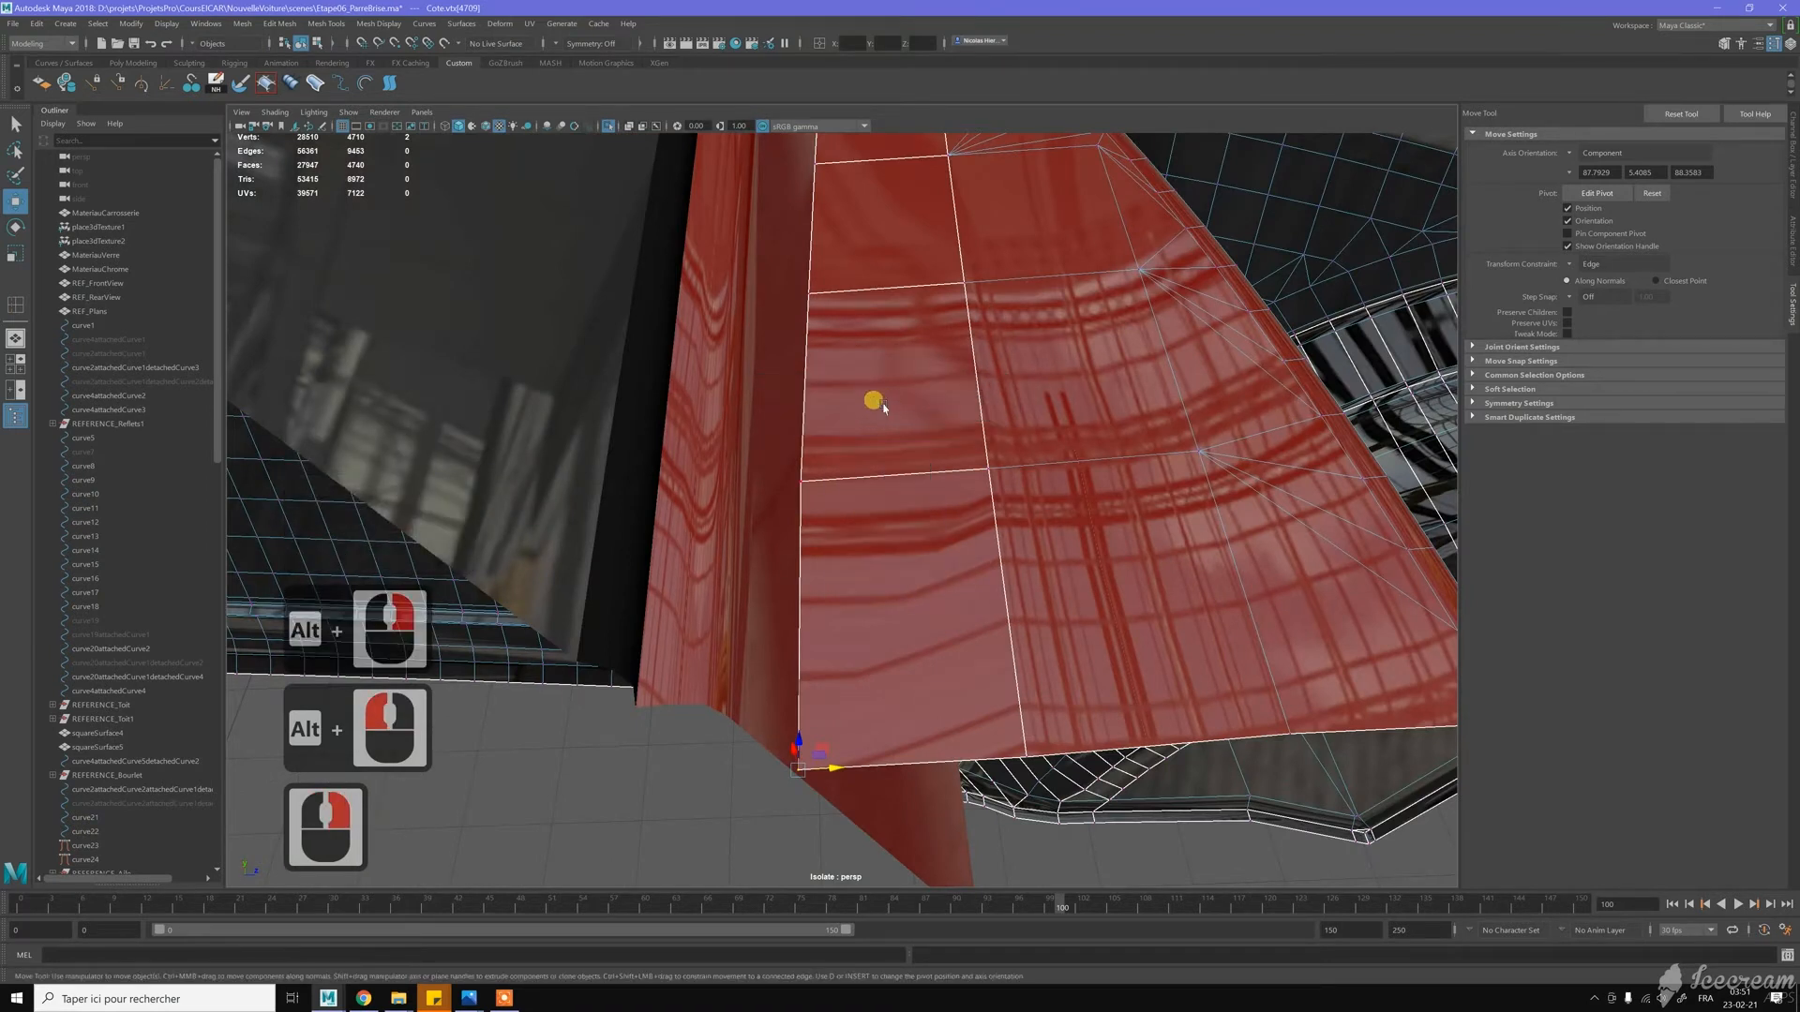
{"action": "right_click_drag", "start_coordinate": [881, 492], "coordinate": [898, 468]}
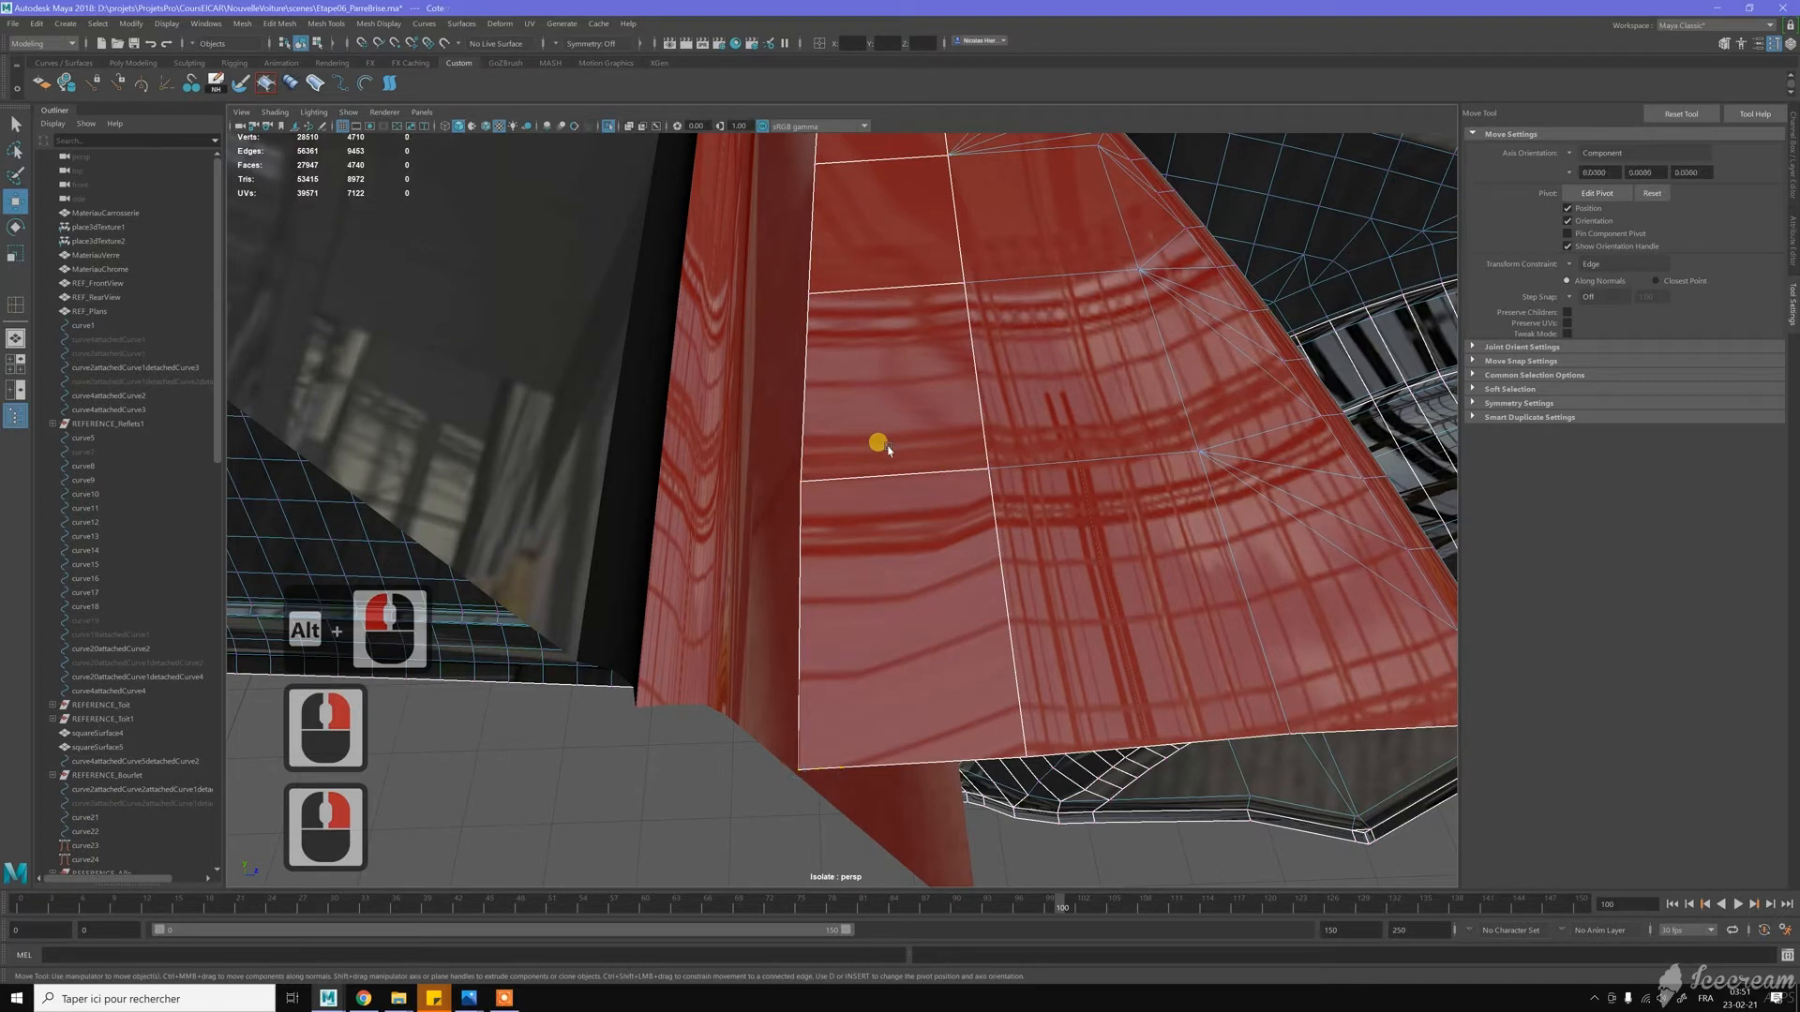
{"action": "left_click", "coordinate": [903, 424]}
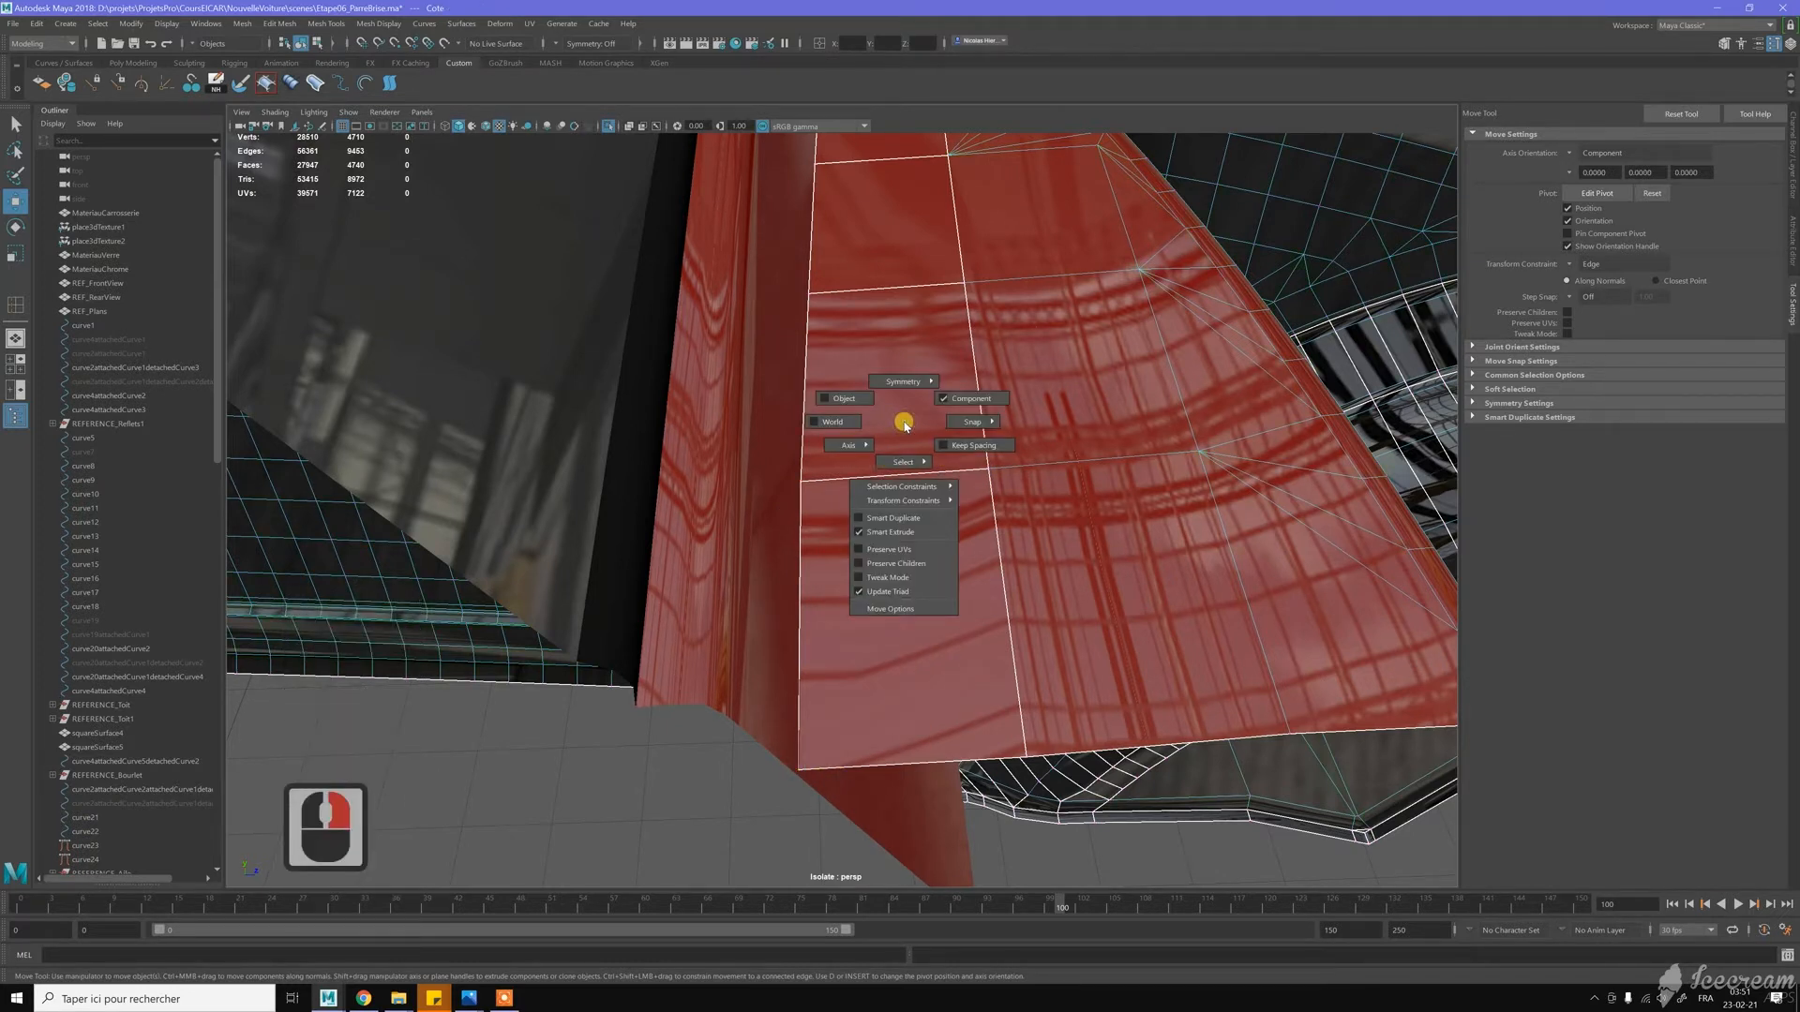
{"action": "right_click_drag", "start_coordinate": [909, 480], "coordinate": [969, 506]}
Move the border vertex next to the centre-line corner towards the windshield flange, with its pivot aligned to the adjoining cross edge
{"action": "right_click_drag", "start_coordinate": [892, 427], "coordinate": [827, 446]}
{"action": "left_click", "coordinate": [799, 481]}
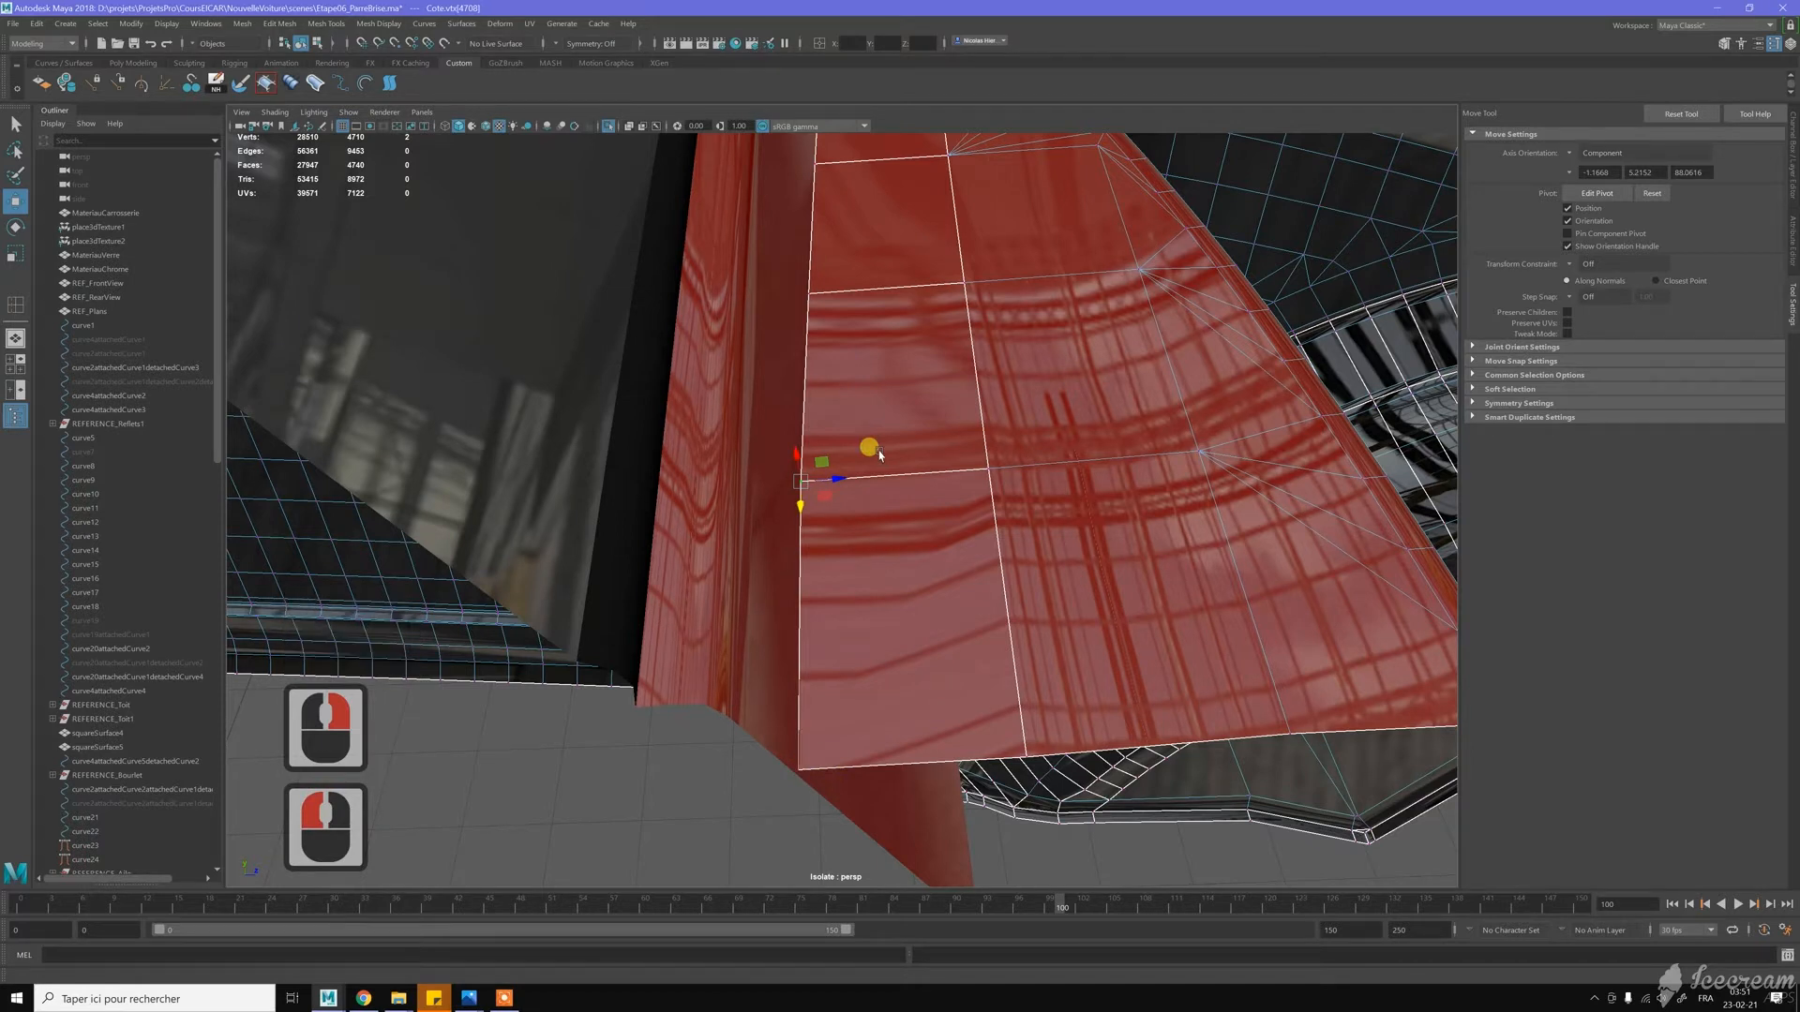
{"action": "key", "text": "Insert"}
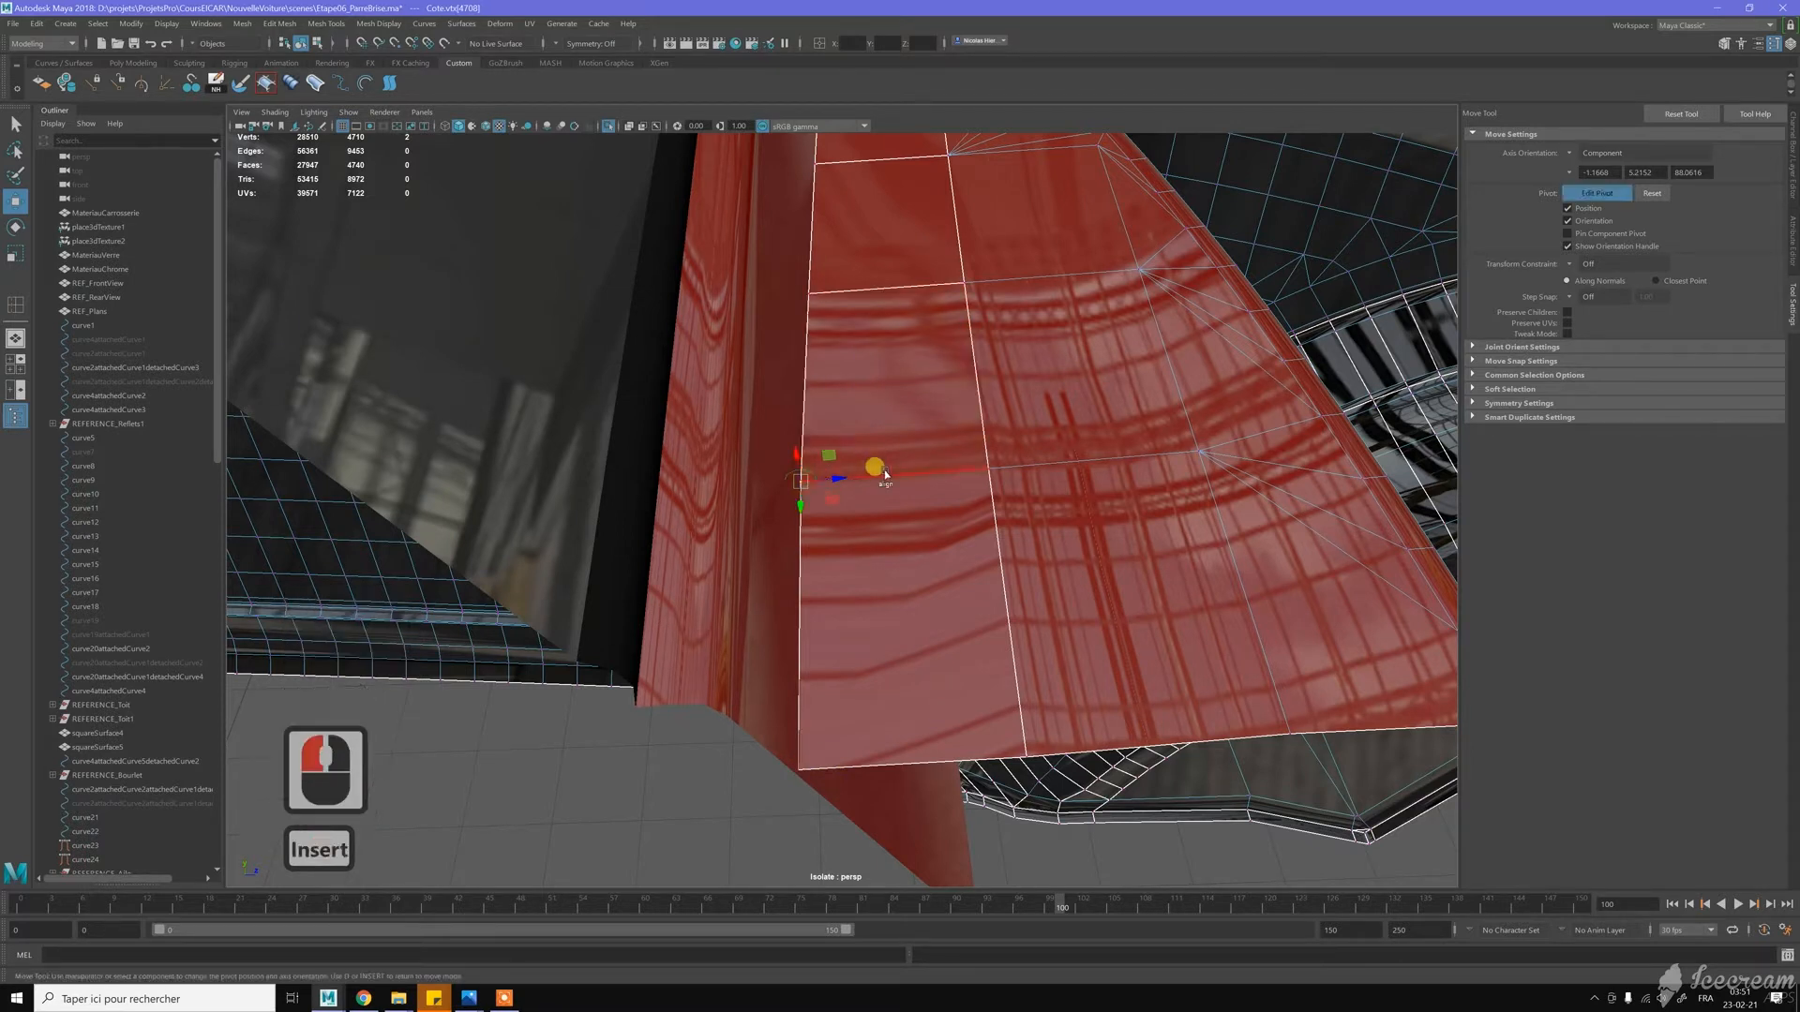
{"action": "left_click", "coordinate": [869, 433]}
{"action": "key", "text": "Insert"}
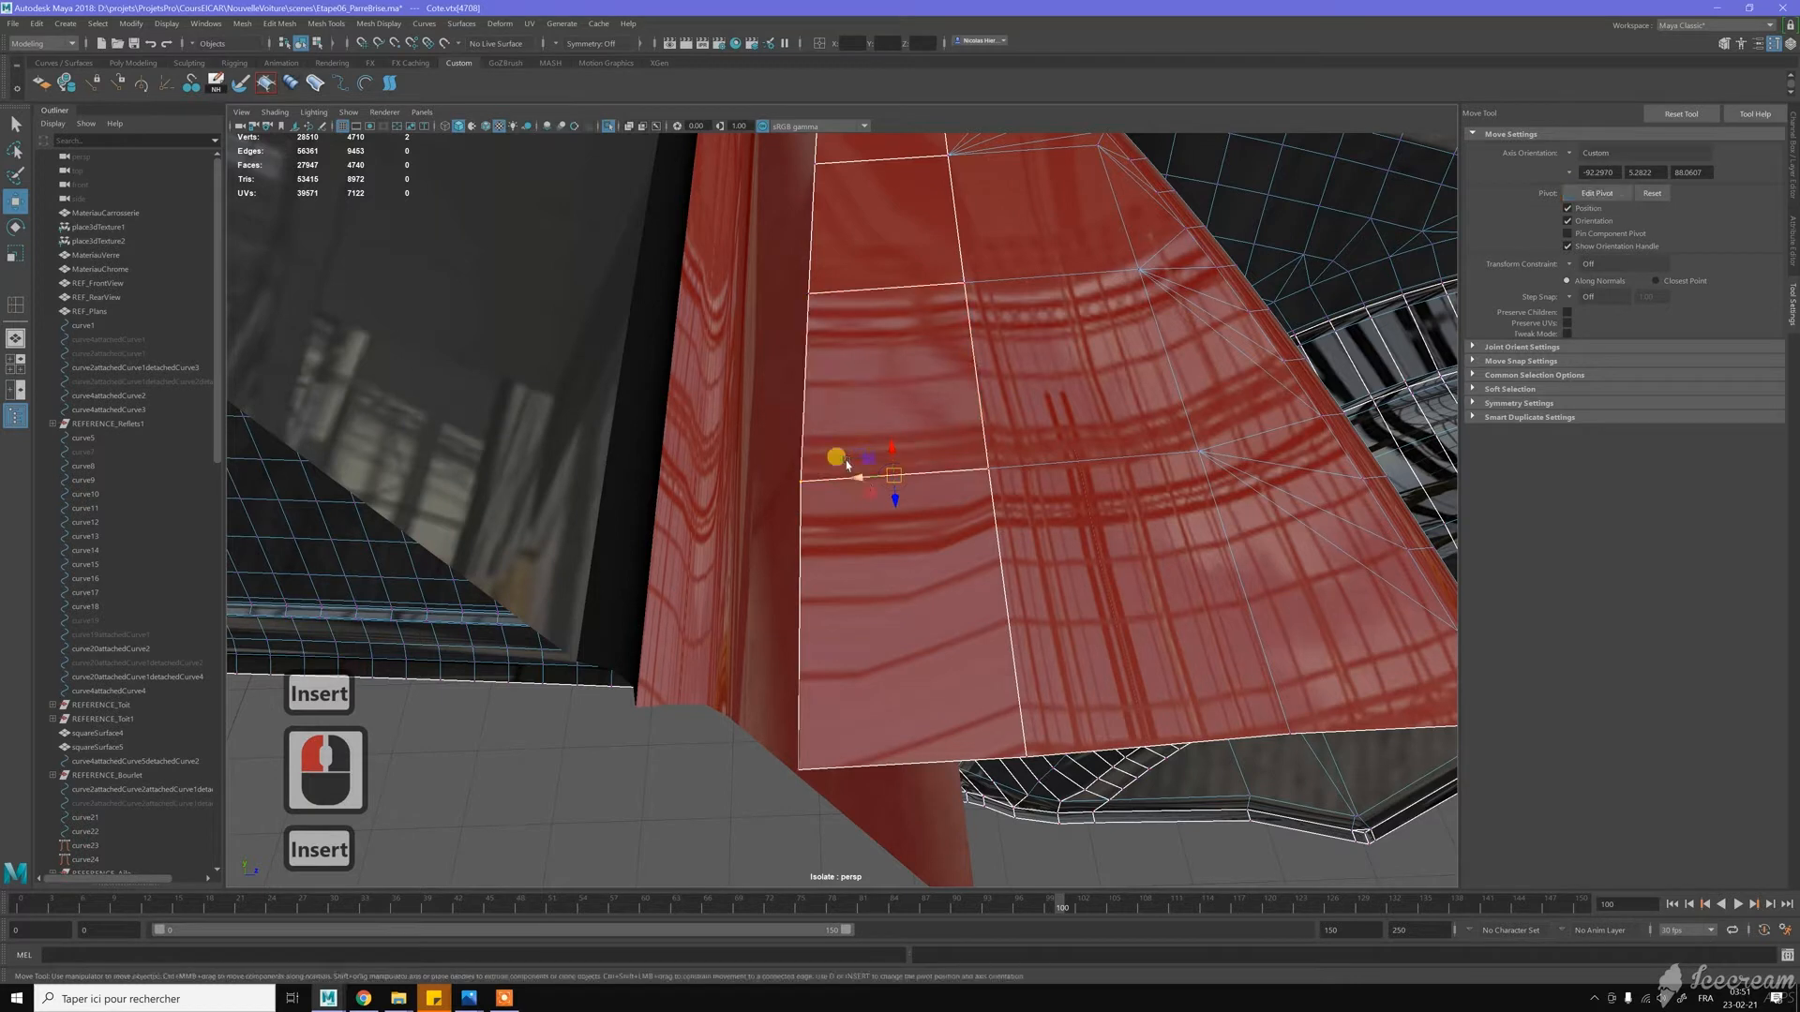
{"action": "left_click_drag", "start_coordinate": [853, 480], "coordinate": [847, 480]}
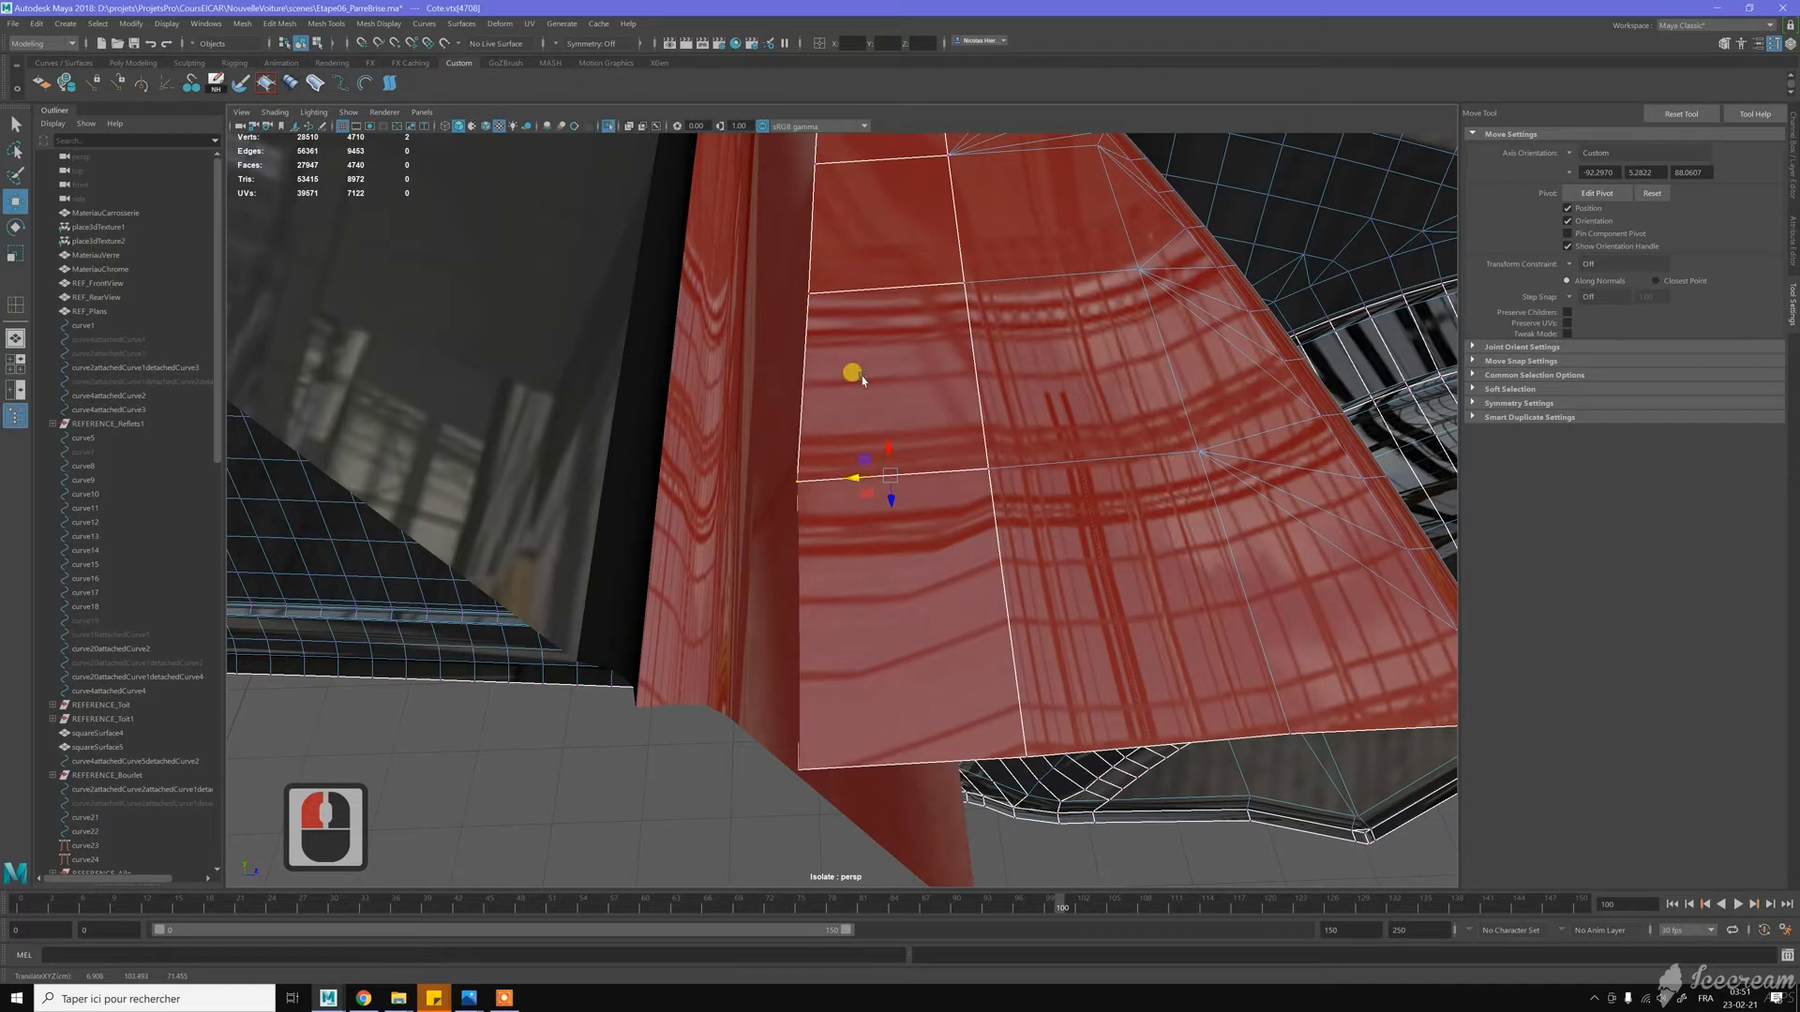
Align the pivot of the third border vertex from the centre line to its cross edge and move the vertex towards the flange
{"action": "left_click", "coordinate": [808, 292]}
{"action": "left_click_drag", "start_coordinate": [885, 280], "coordinate": [897, 286]}
{"action": "key", "text": "Insert"}
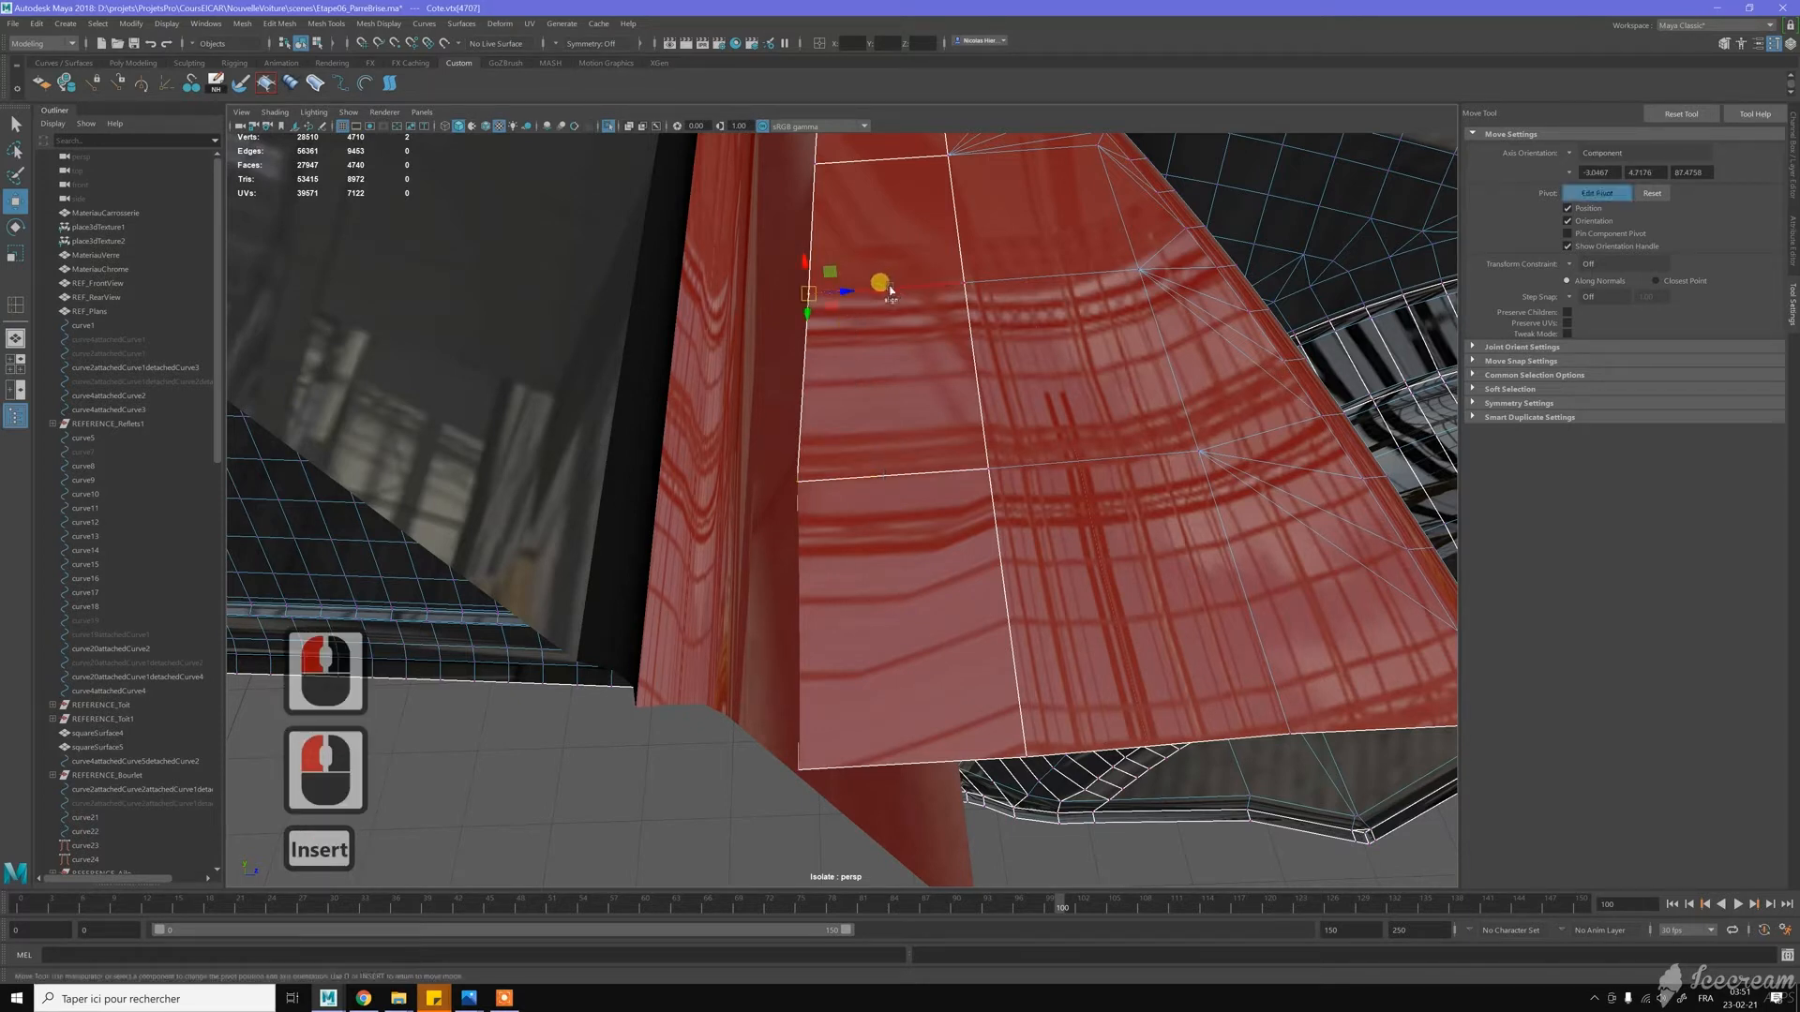
{"action": "left_click", "coordinate": [892, 287]}
{"action": "key", "text": "Insert"}
{"action": "left_click_drag", "start_coordinate": [853, 294], "coordinate": [833, 297]}
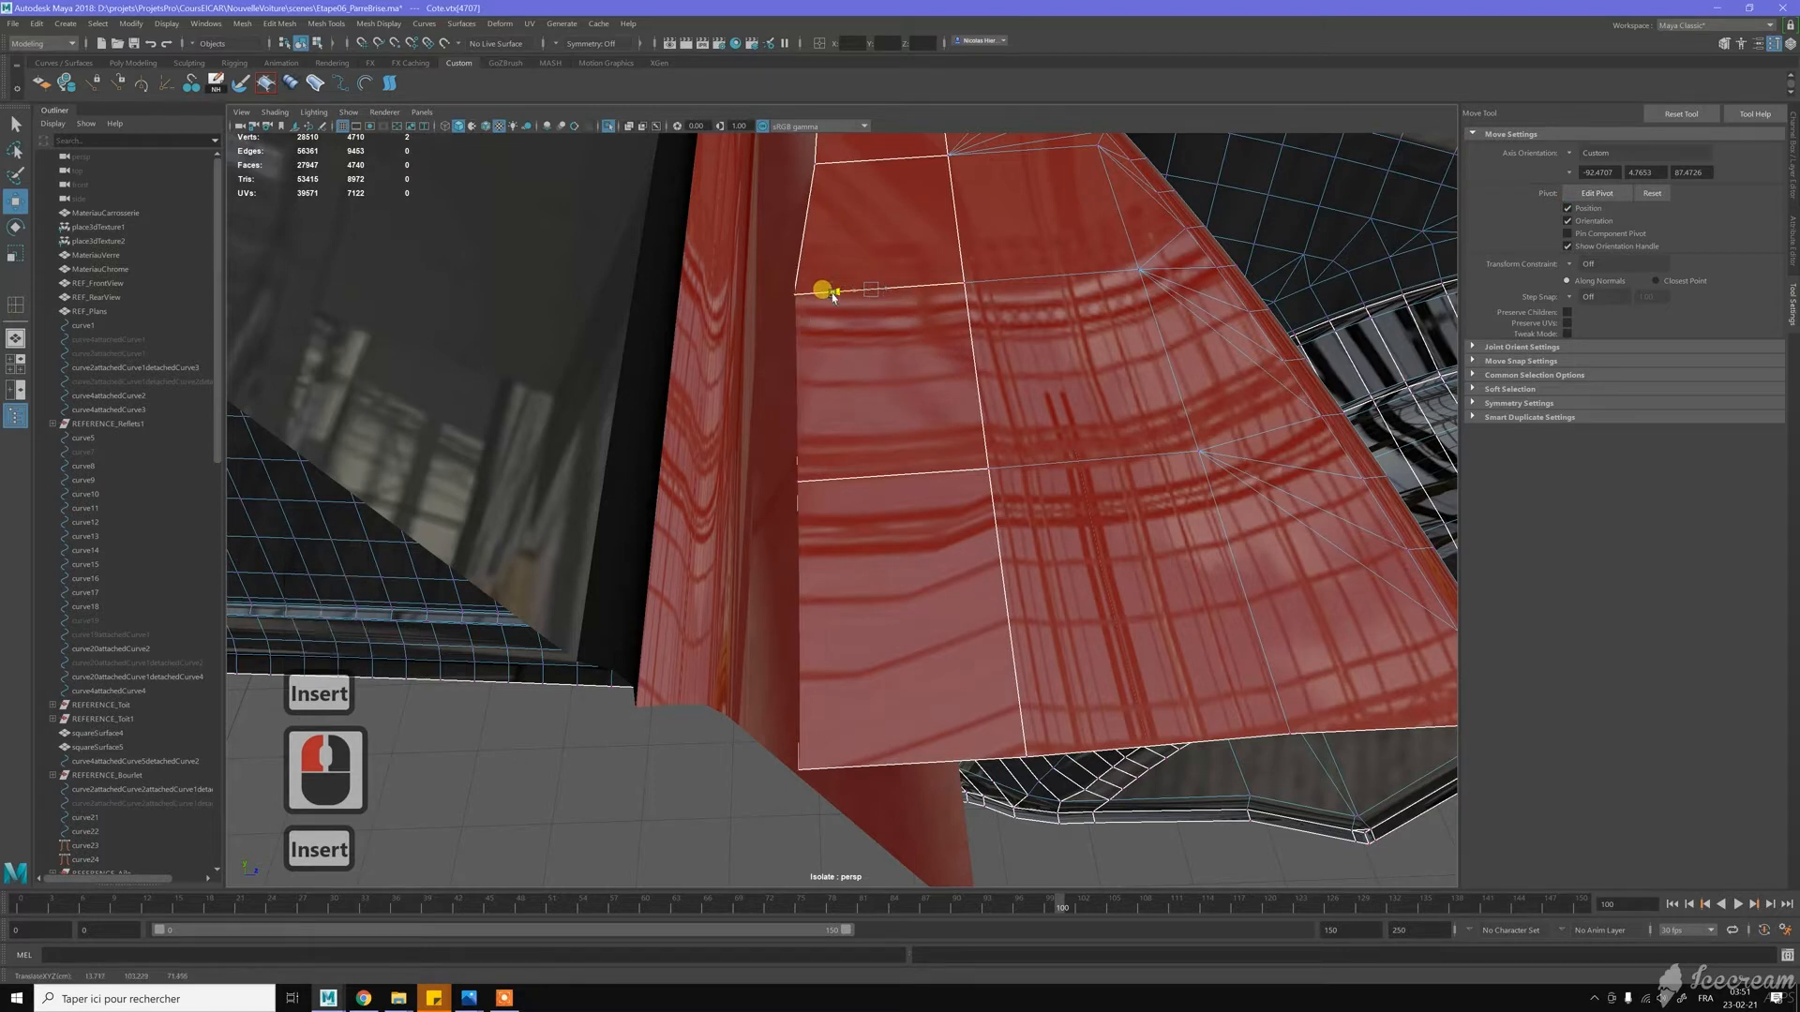
{"action": "left_click_drag", "start_coordinate": [832, 297], "coordinate": [831, 297]}
{"action": "middle_click_drag", "start_coordinate": [929, 375], "coordinate": [886, 375], "text": "alt"}
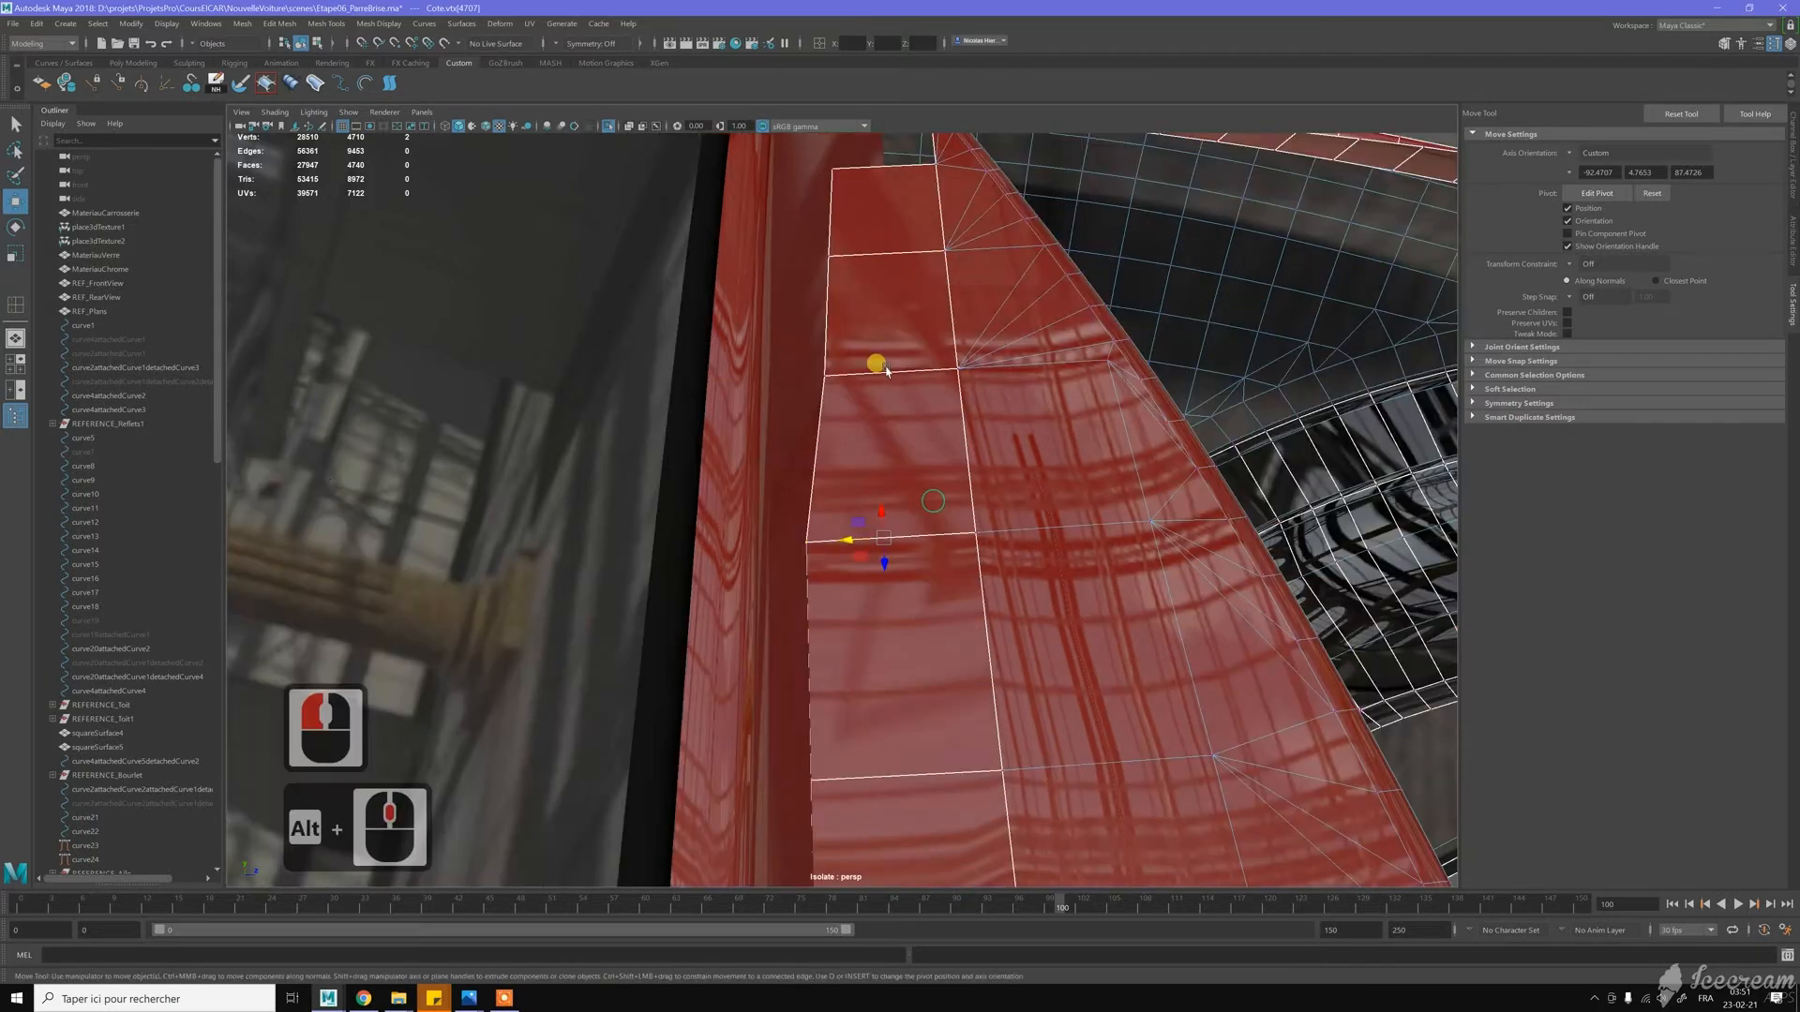
Align the pivot of the fourth border vertex from the centre line to its cross edge and move the vertex towards the windshield flange
{"action": "right_click_drag", "start_coordinate": [886, 375], "coordinate": [936, 399], "text": "alt"}
{"action": "left_click_drag", "start_coordinate": [935, 398], "coordinate": [945, 458], "text": "alt"}
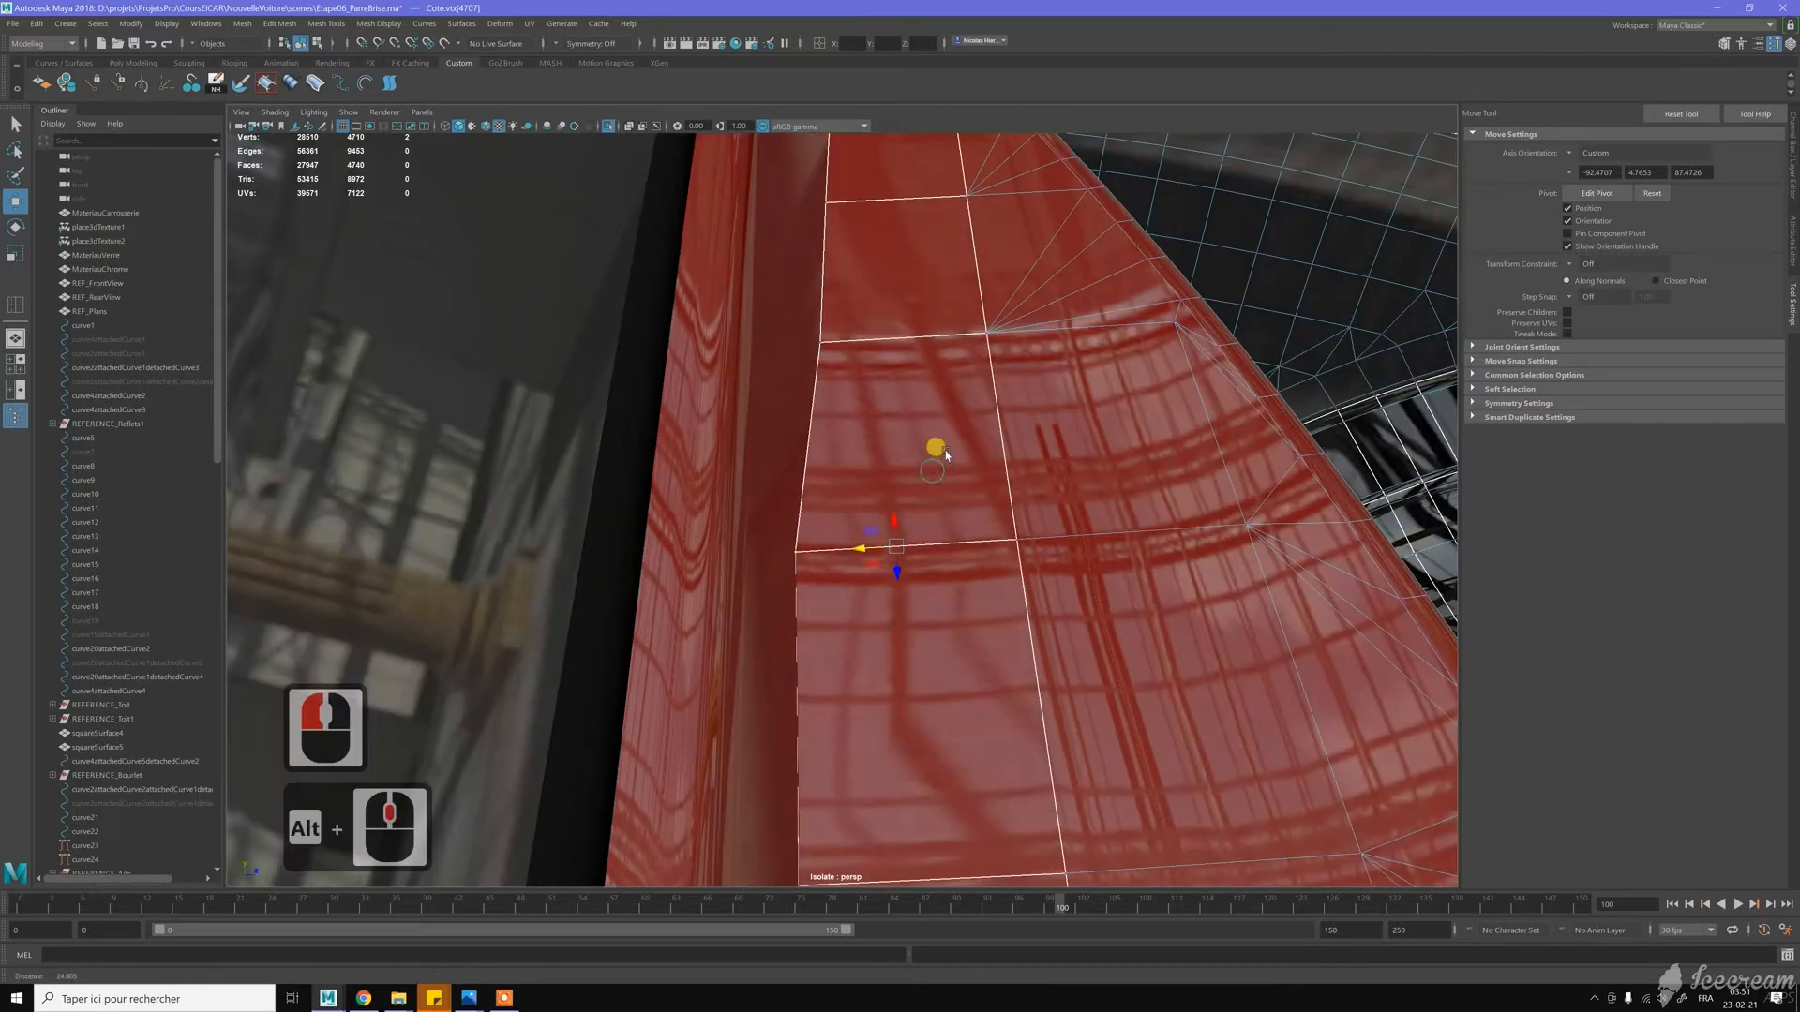
{"action": "left_click", "coordinate": [825, 350]}
{"action": "key", "text": "Insert"}
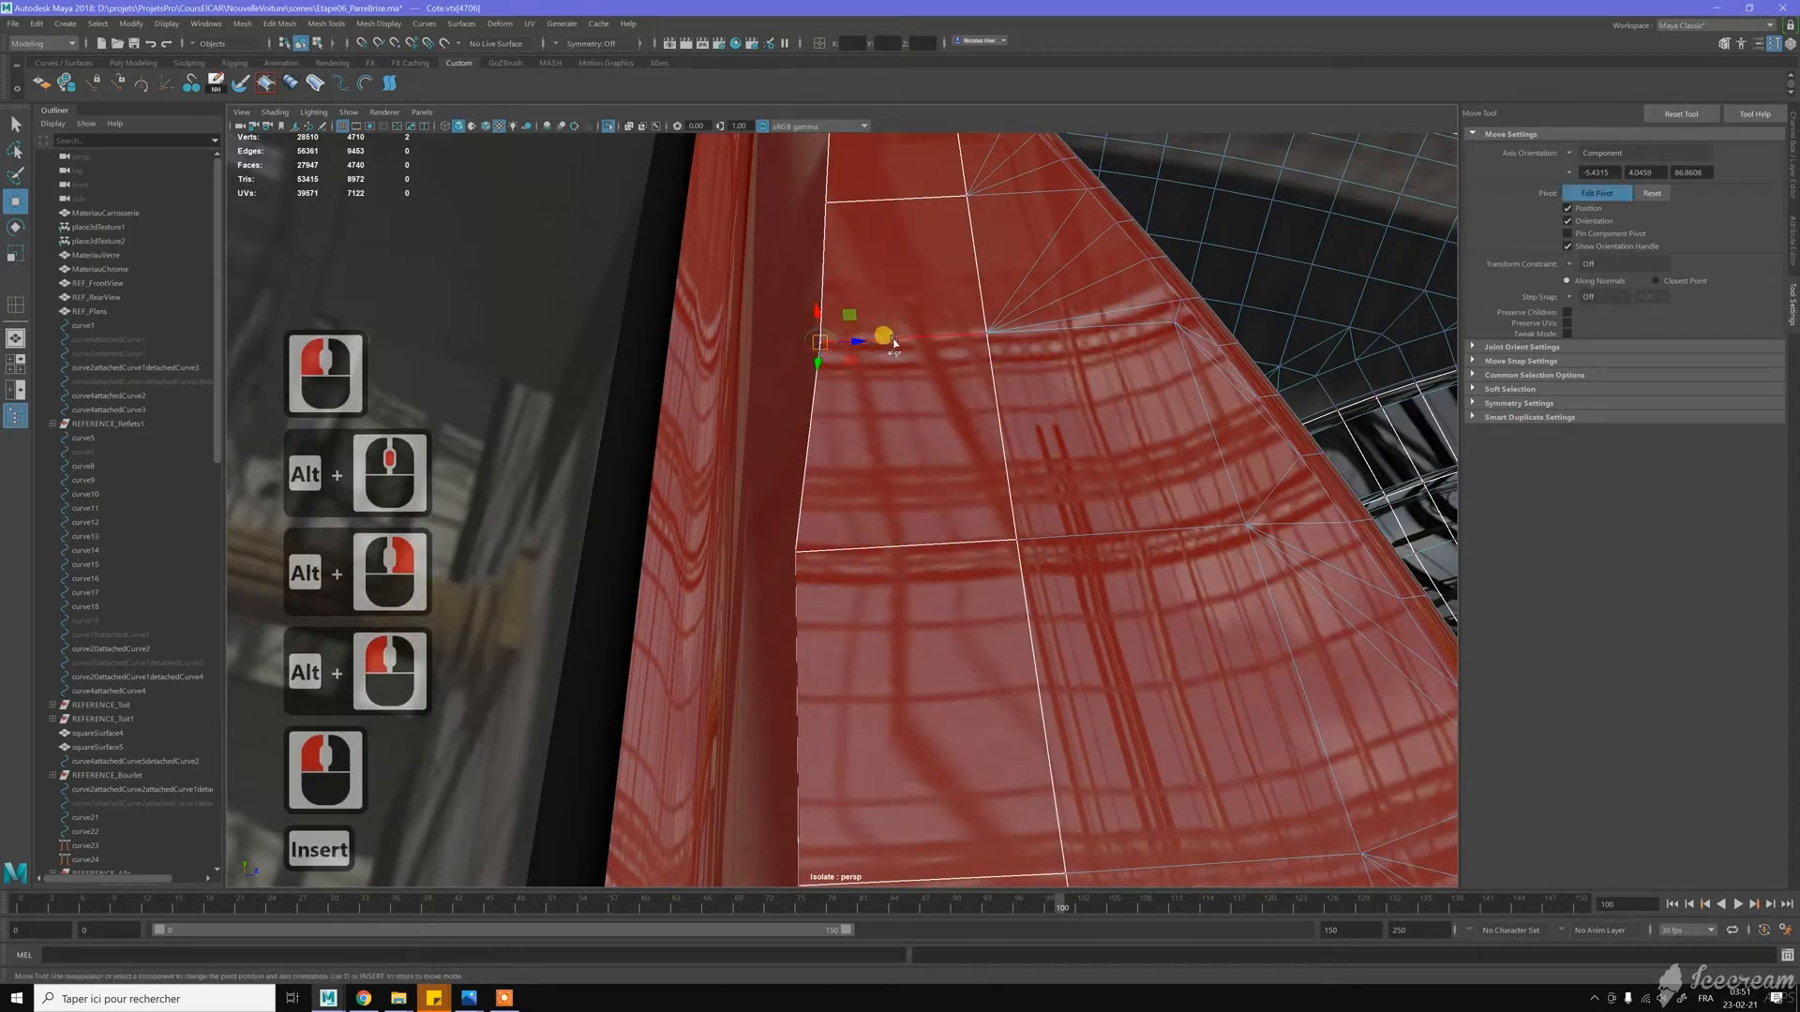
{"action": "left_click", "coordinate": [869, 342]}
{"action": "key", "text": "Insert"}
{"action": "left_click_drag", "start_coordinate": [870, 344], "coordinate": [837, 353]}
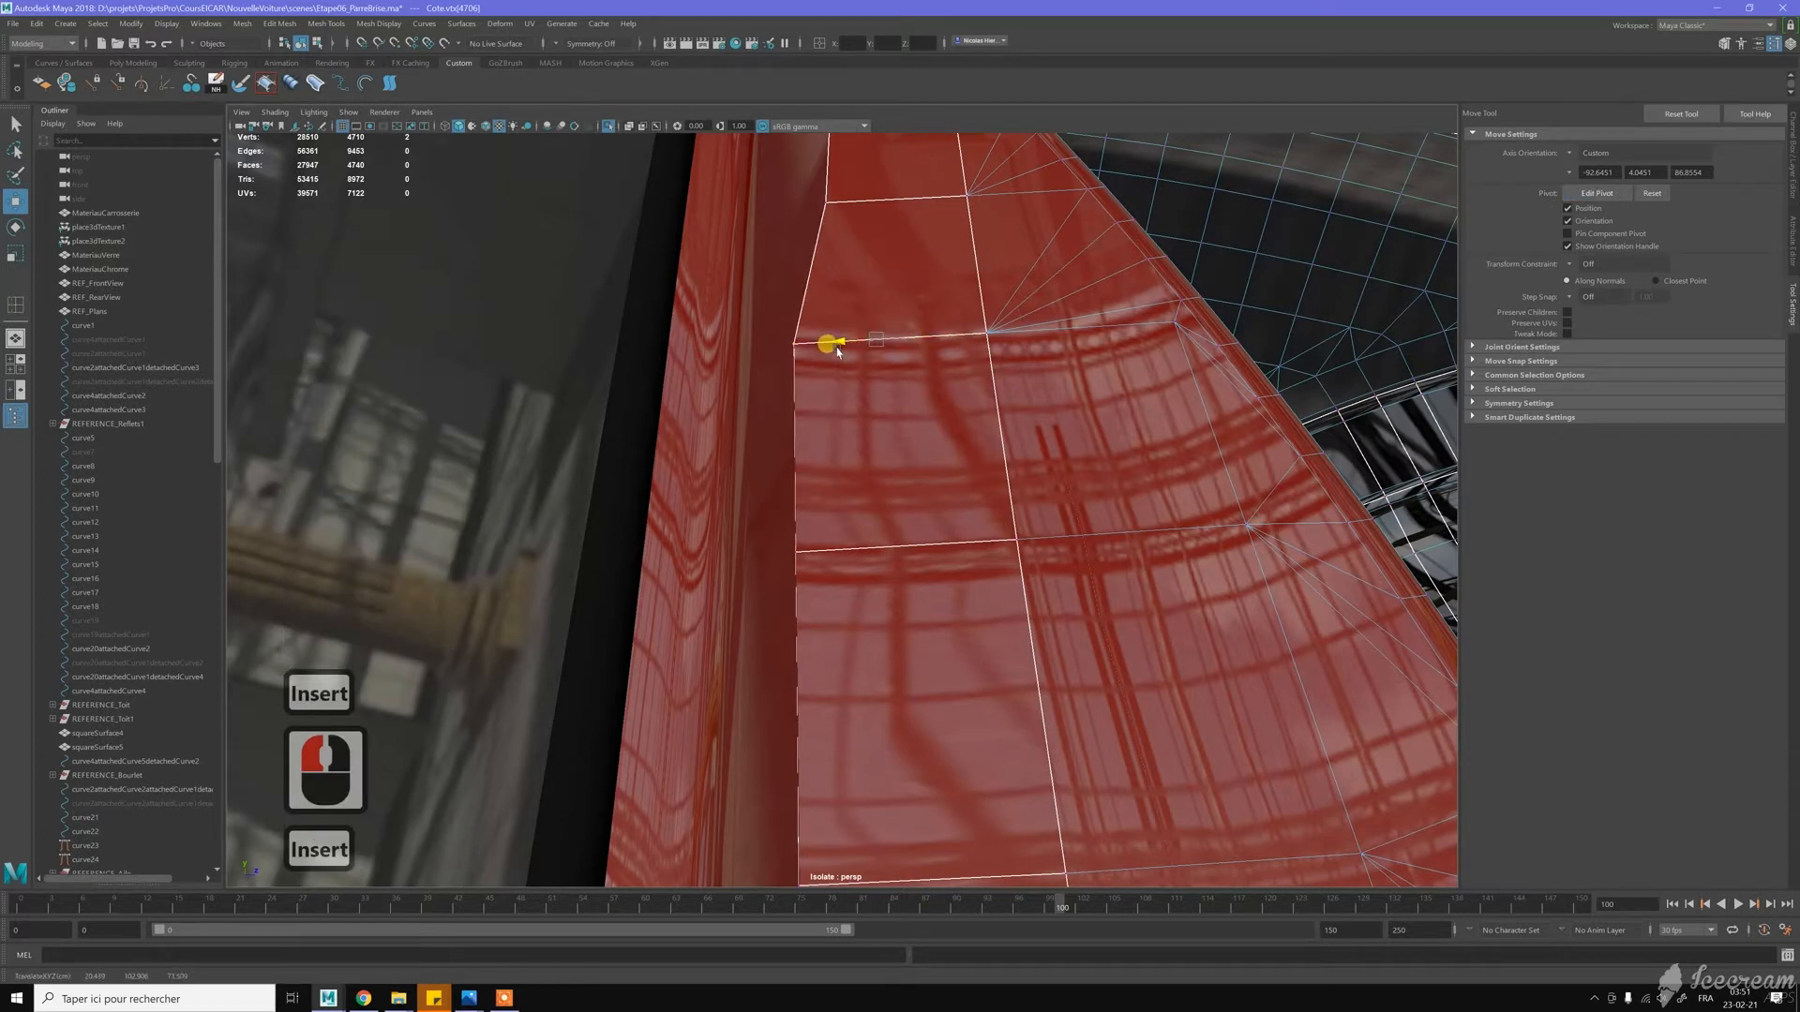
Move the fifth border vertex from the centre line towards the flange, with its pivot aligned to its cross edge
{"action": "left_click", "coordinate": [840, 216]}
{"action": "left_click", "coordinate": [823, 204]}
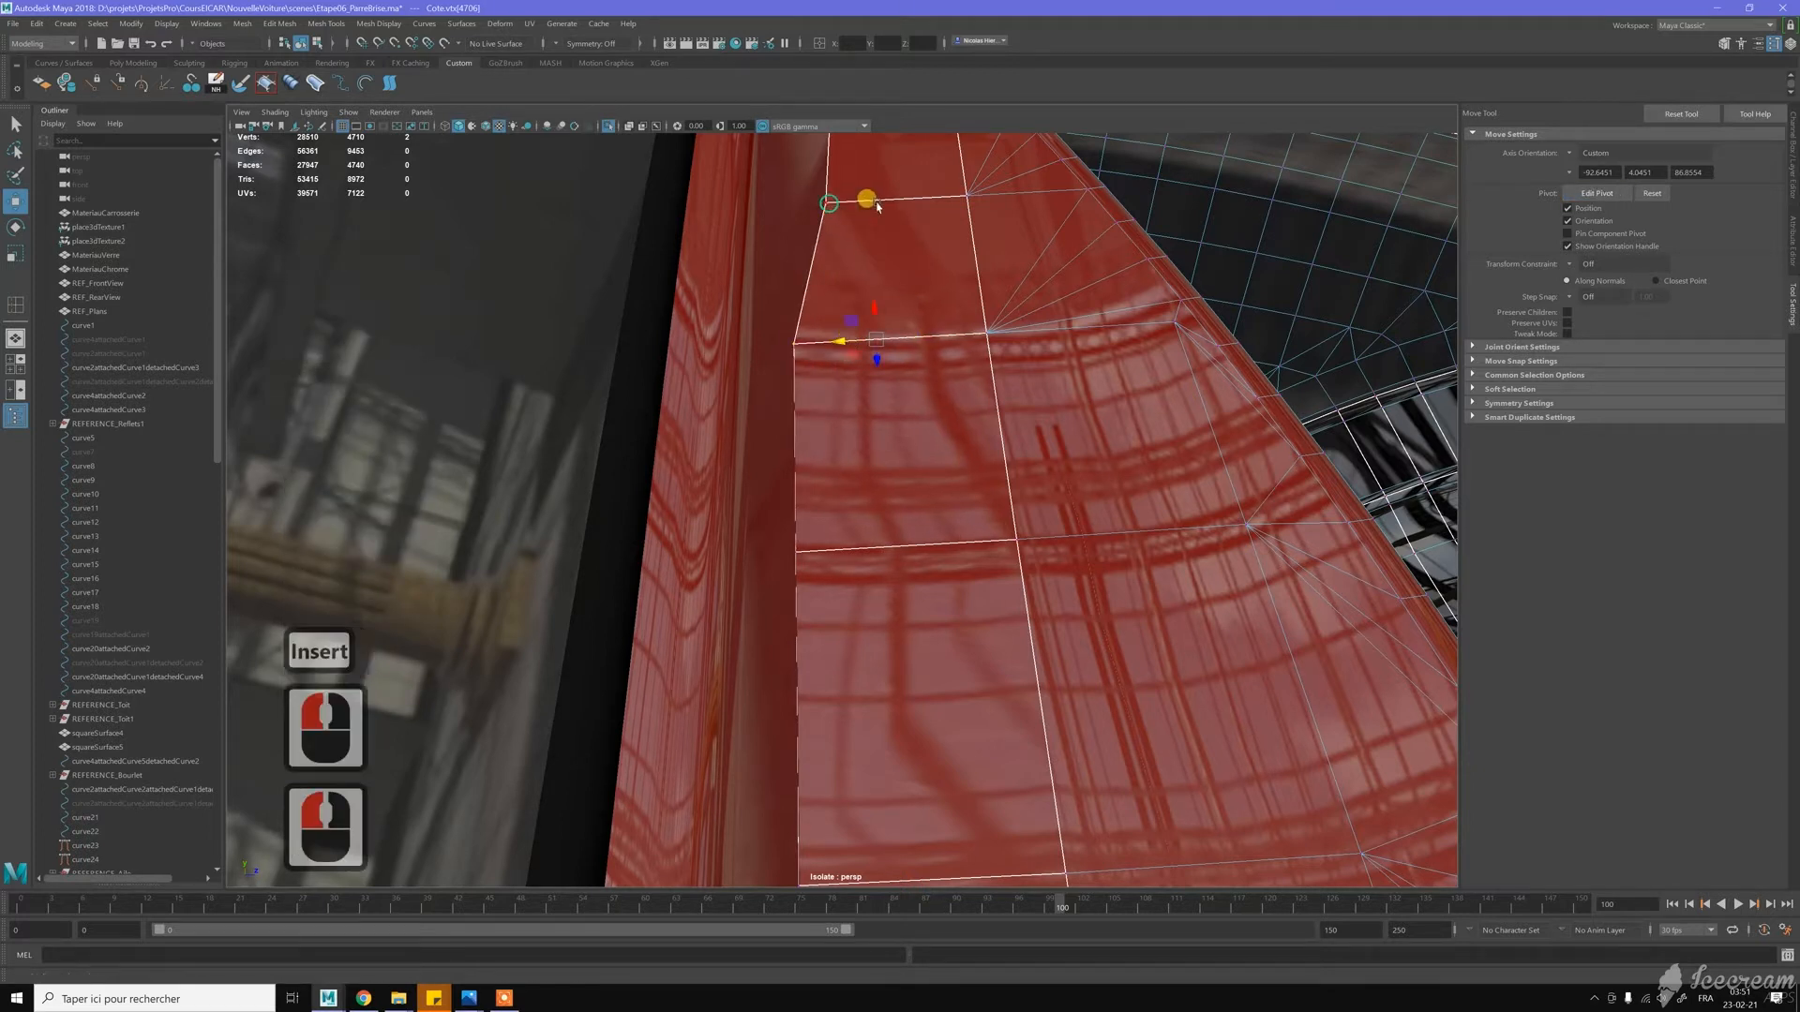
{"action": "key", "text": "Insert"}
{"action": "left_click", "coordinate": [872, 199]}
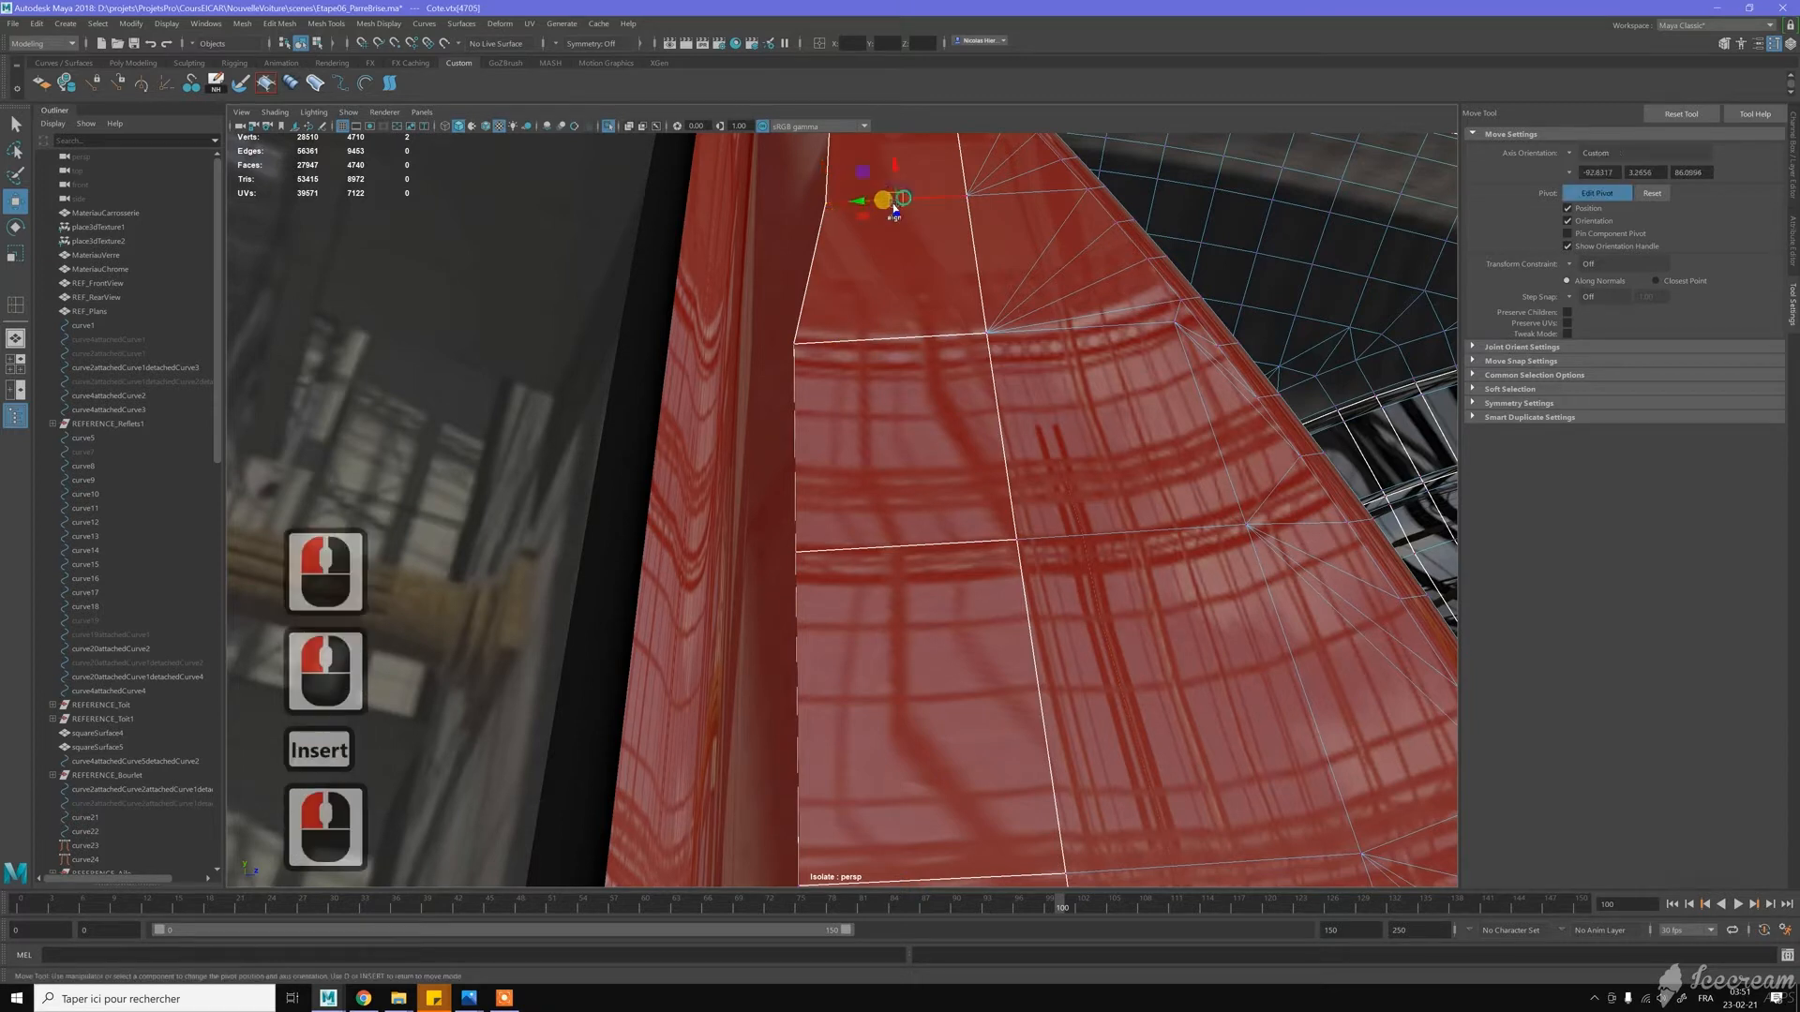
{"action": "left_click", "coordinate": [860, 201]}
{"action": "key", "text": "Insert"}
{"action": "left_click_drag", "start_coordinate": [865, 201], "coordinate": [820, 213]}
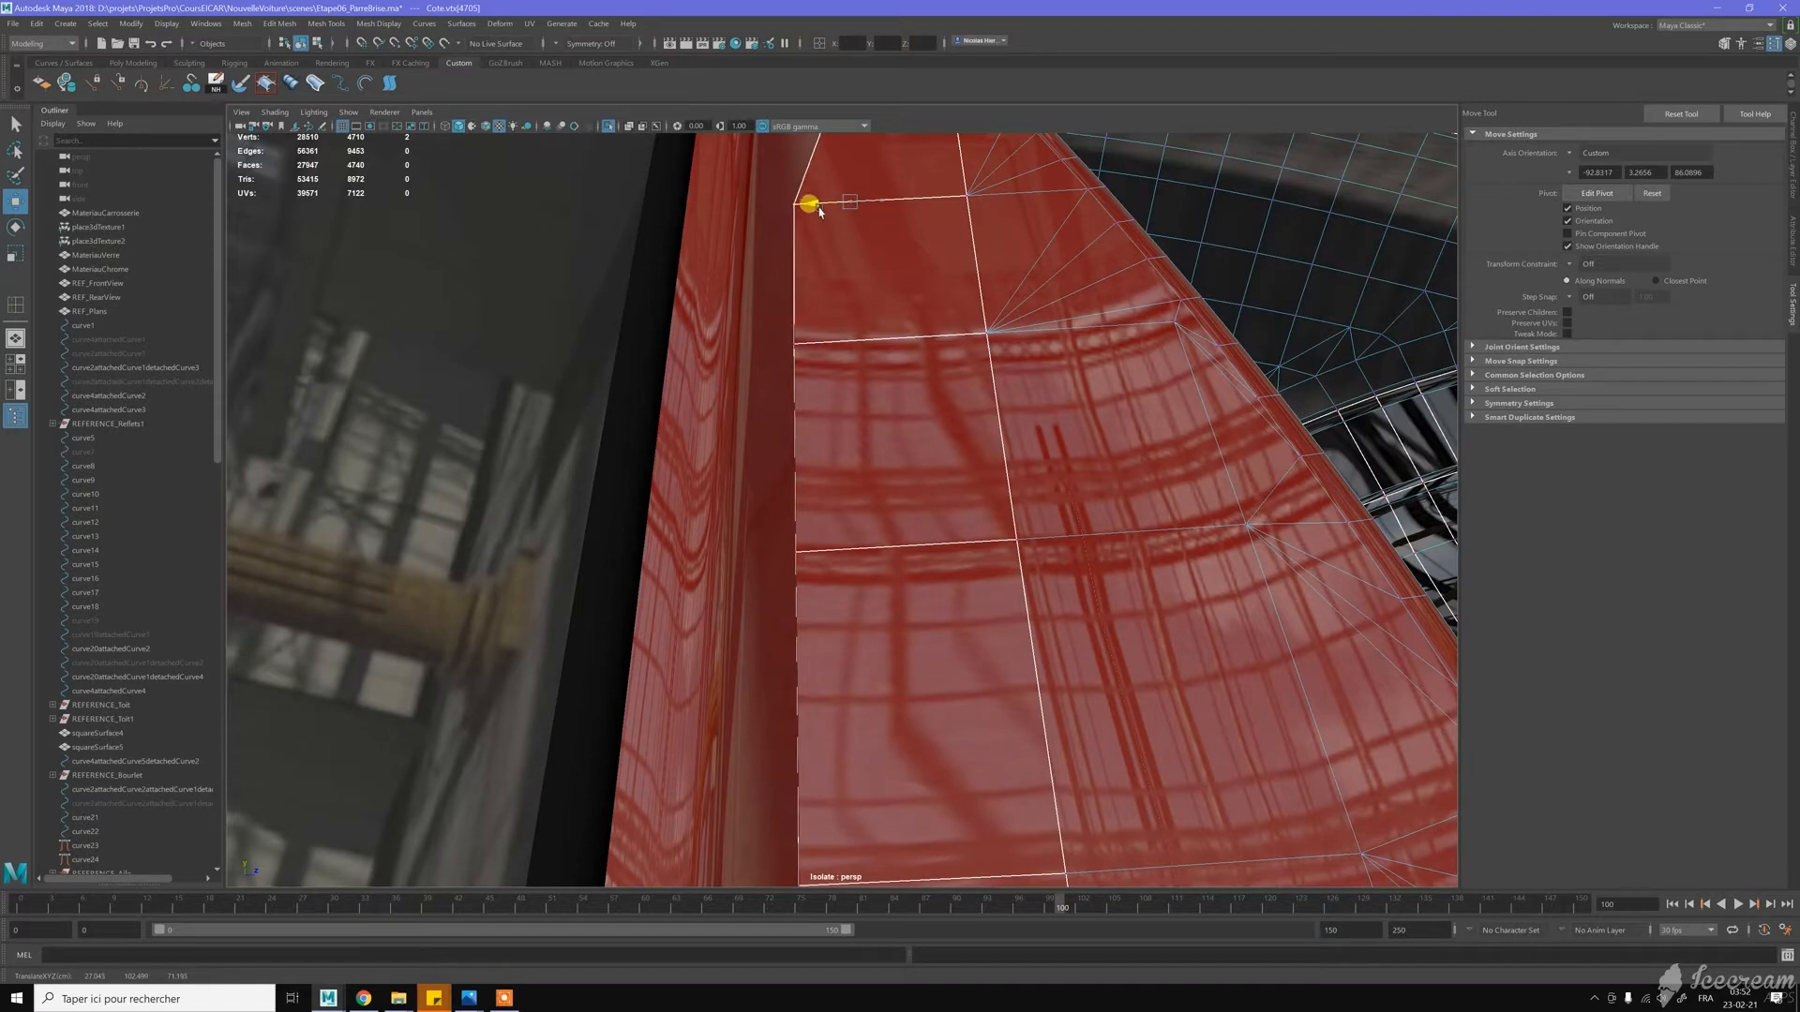
Align the pivot of the windshield-side corner vertex before the gap to the strip's end edge and move the vertex towards the flange
{"action": "scroll", "coordinate": [961, 314], "scroll_direction": "down", "scroll_amount": 3}
{"action": "left_click_drag", "start_coordinate": [961, 314], "coordinate": [862, 370], "text": "alt"}
{"action": "scroll", "coordinate": [1052, 406], "scroll_direction": "down", "scroll_amount": 4, "text": "alt"}
{"action": "middle_click_drag", "start_coordinate": [1053, 406], "coordinate": [904, 398], "text": "alt"}
{"action": "mouse_move", "coordinate": [904, 398]}
{"action": "left_mouse_down", "text": "alt"}
{"action": "mouse_move", "coordinate": [916, 406]}
{"action": "mouse_move", "coordinate": [891, 397]}
{"action": "left_mouse_up", "text": "alt"}
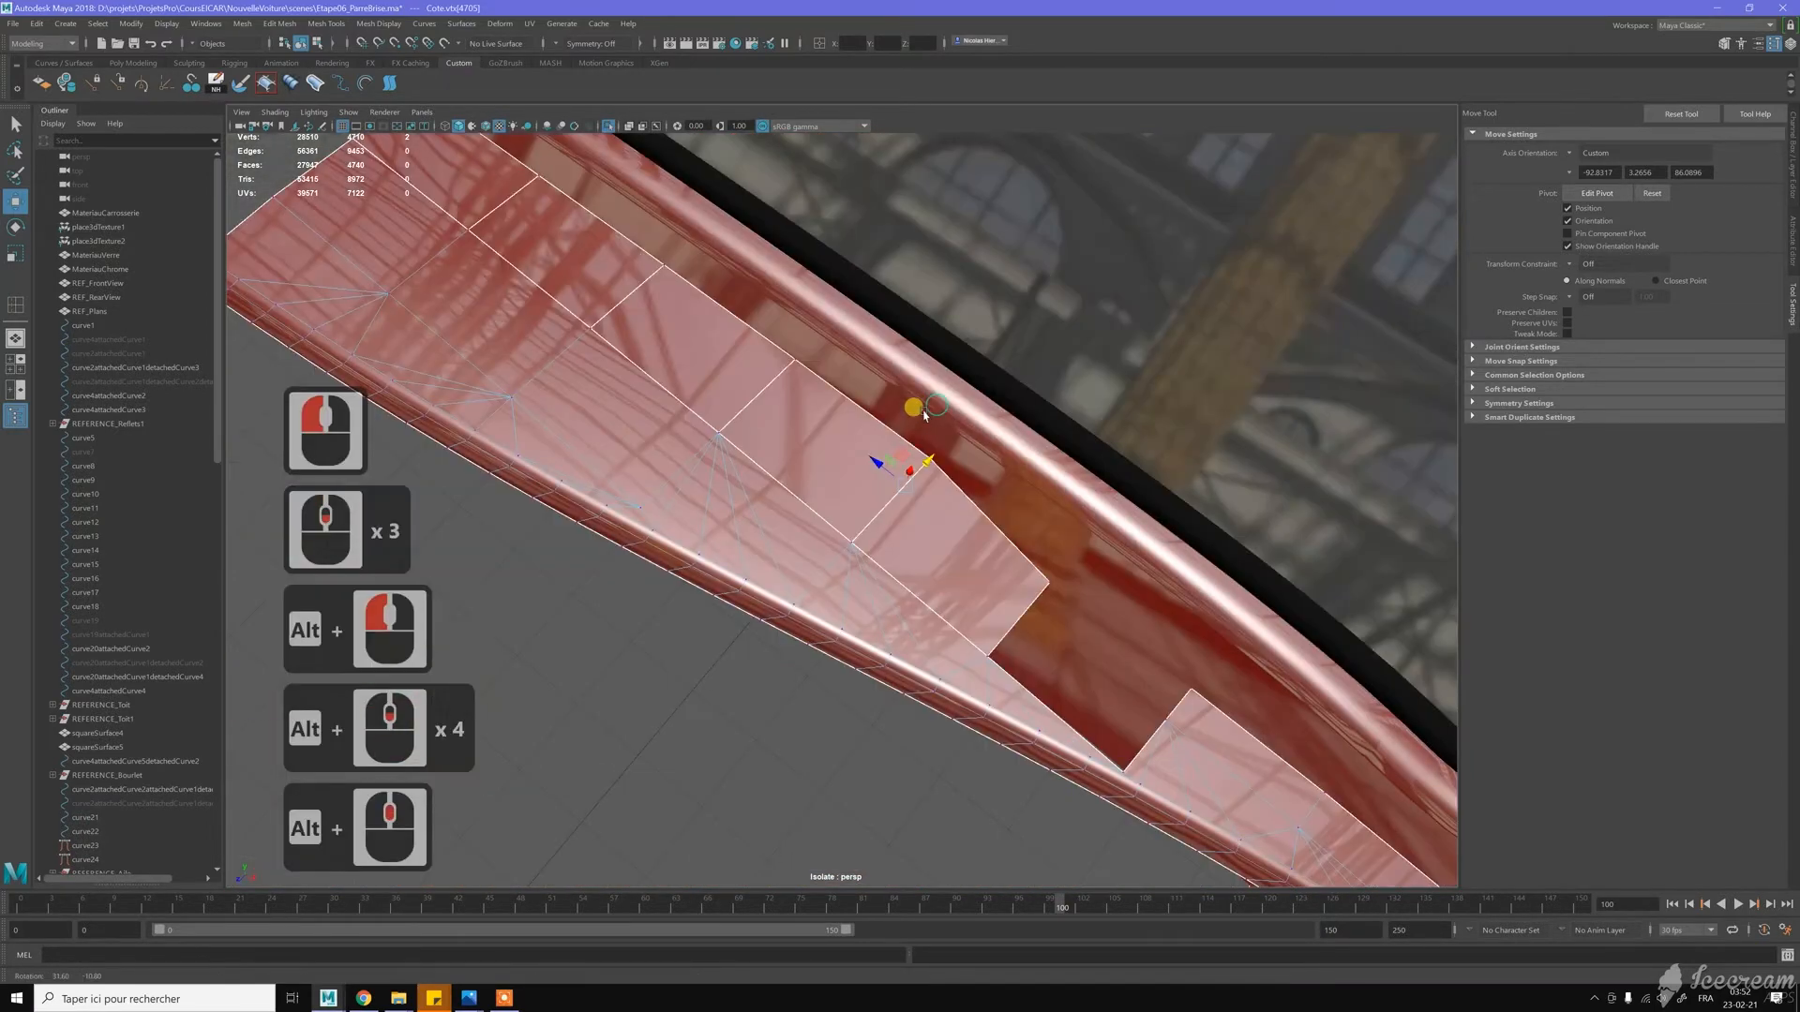
{"action": "middle_click_drag", "start_coordinate": [893, 401], "coordinate": [759, 318], "text": "alt"}
{"action": "left_click_drag", "start_coordinate": [759, 319], "coordinate": [860, 447], "text": "alt"}
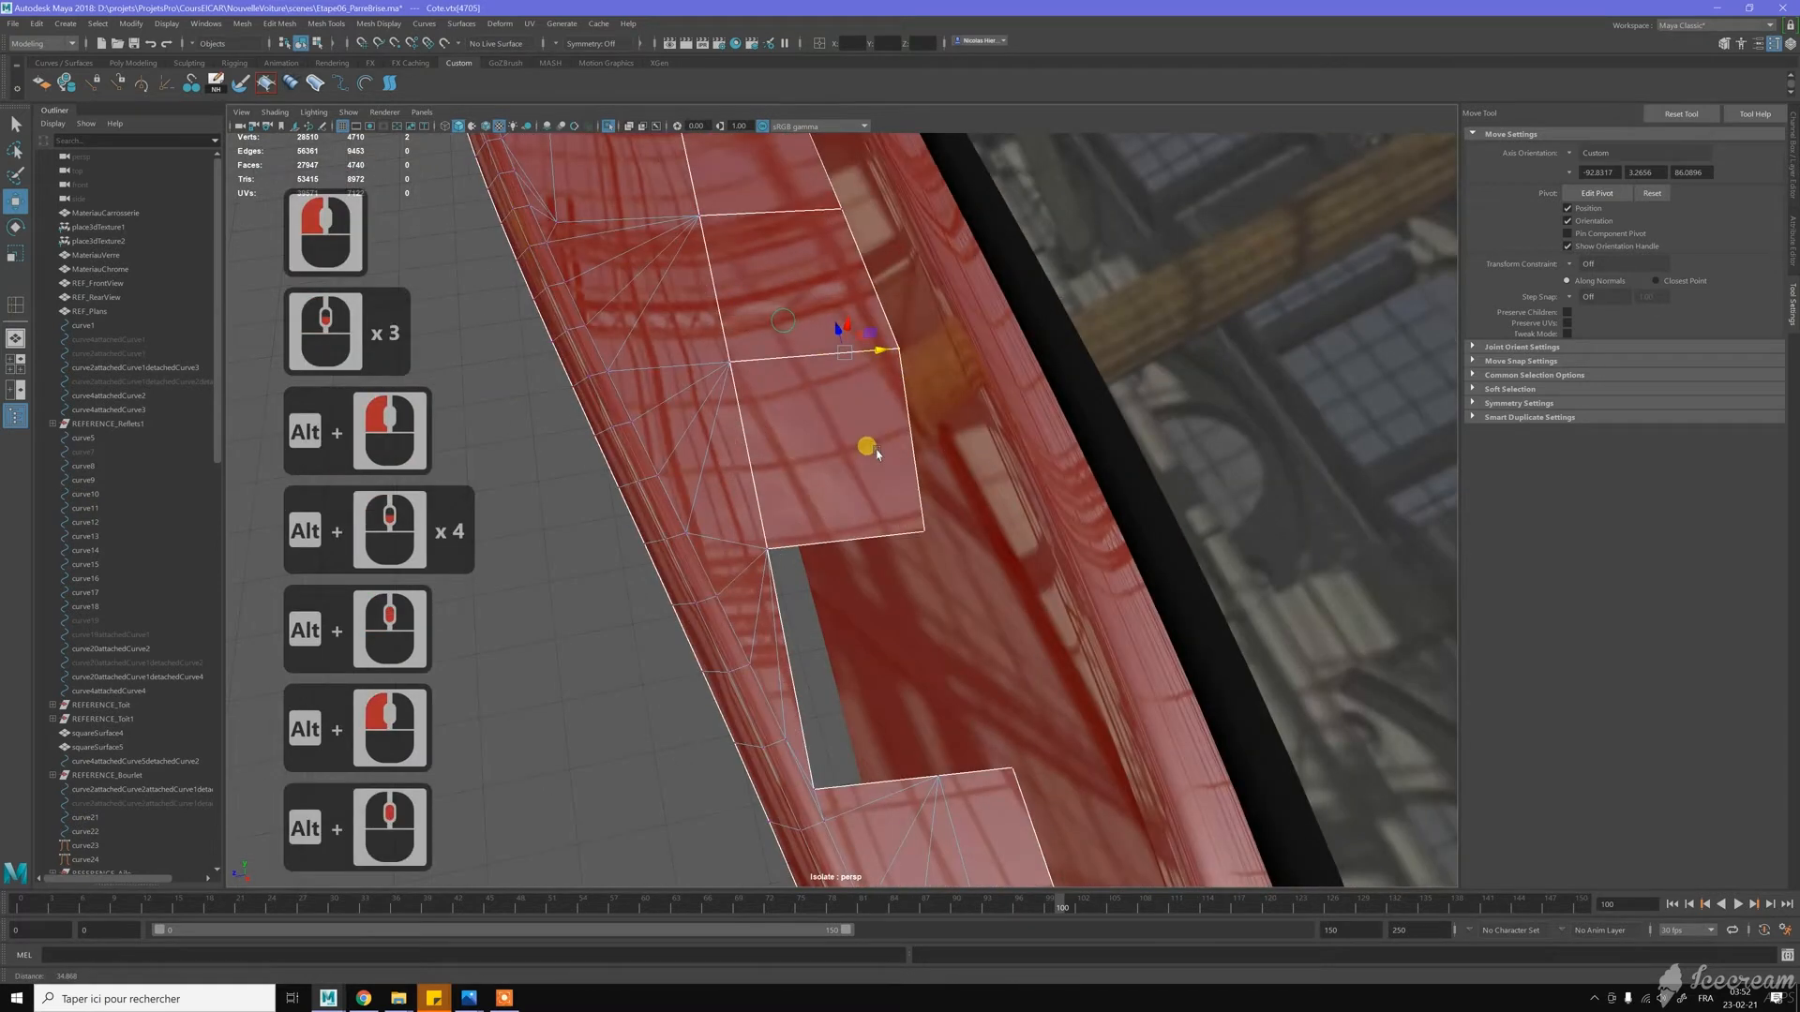
{"action": "middle_click_drag", "start_coordinate": [860, 446], "coordinate": [918, 489], "text": "alt"}
{"action": "left_click", "coordinate": [931, 518]}
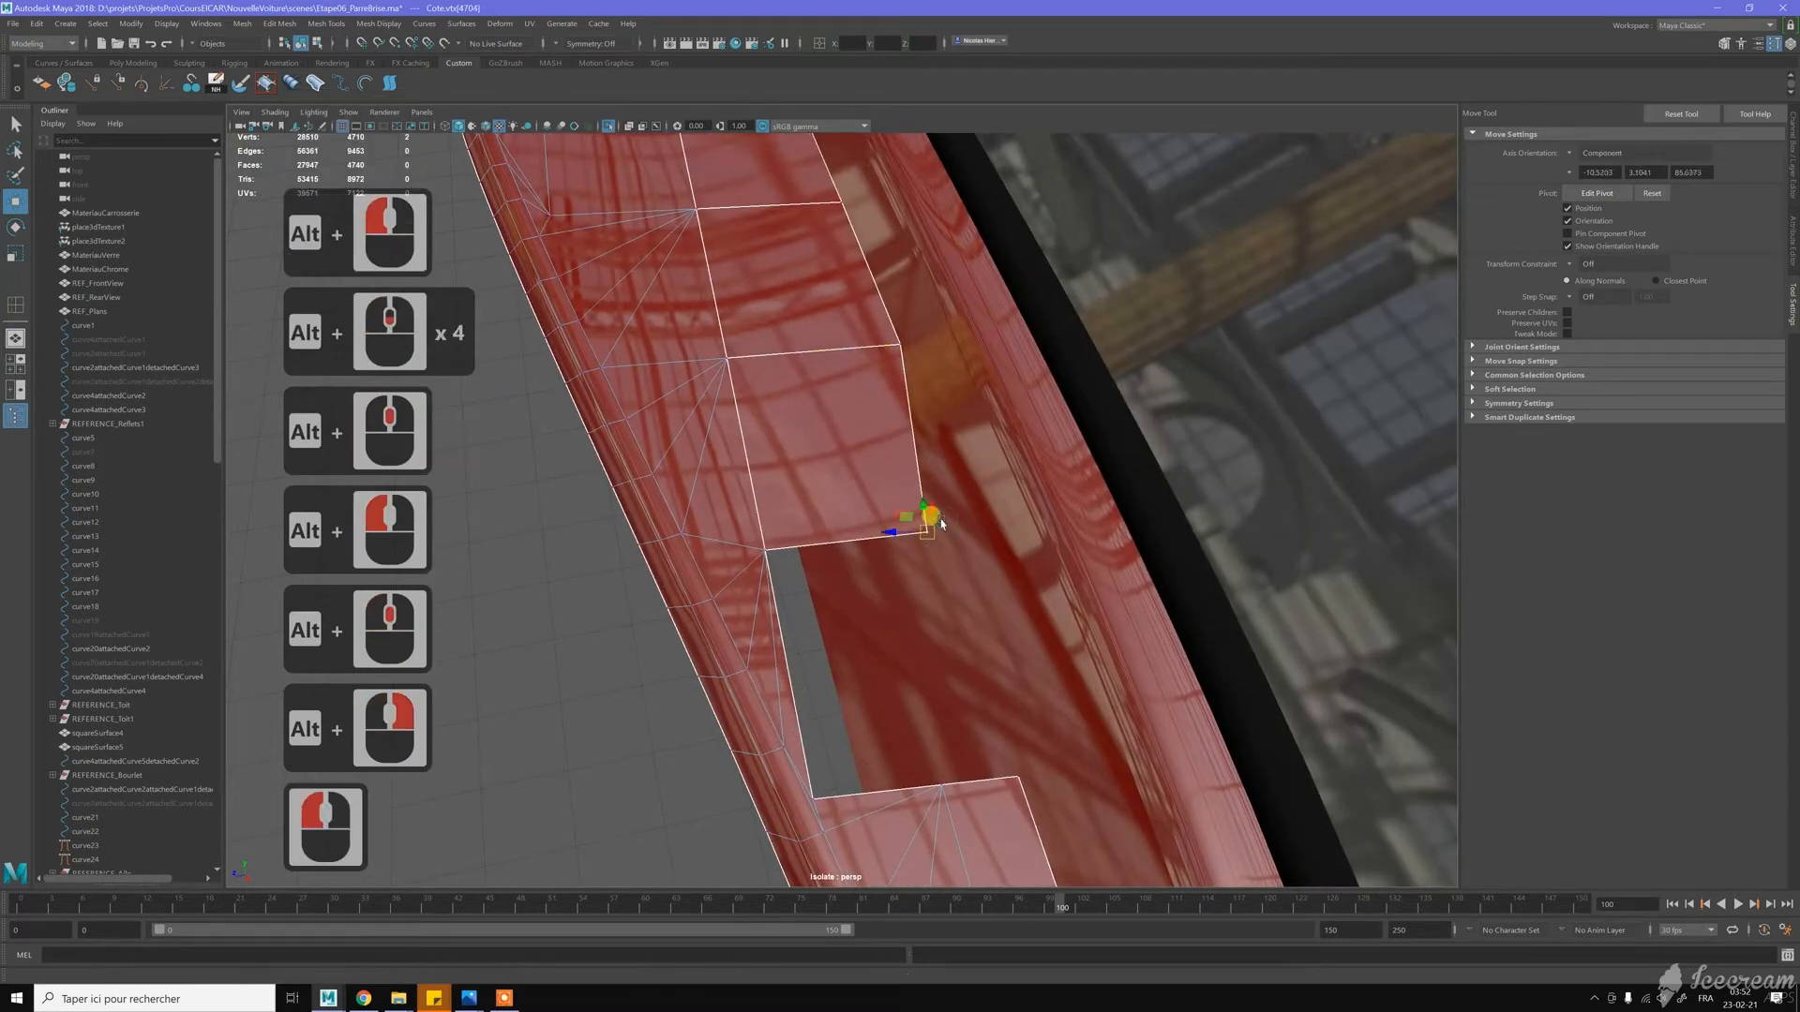
{"action": "key", "text": "Insert"}
{"action": "left_click", "coordinate": [841, 539]}
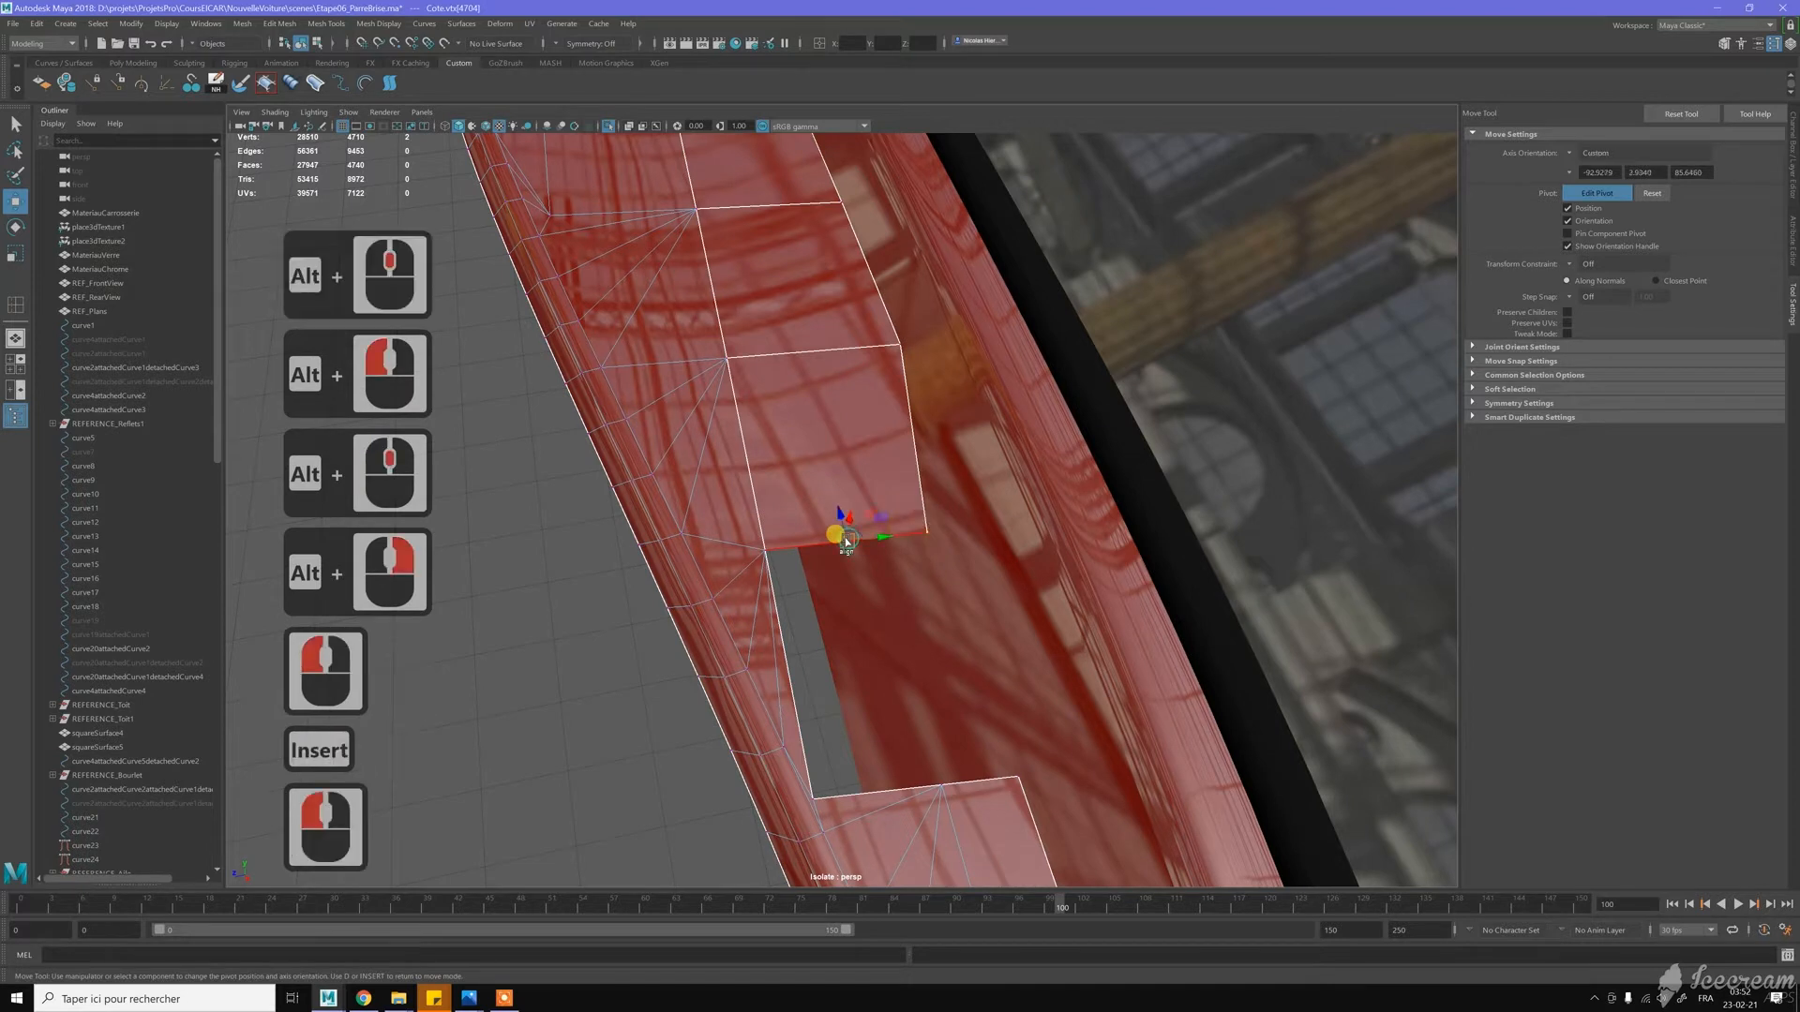
{"action": "key", "text": "Insert"}
{"action": "left_click_drag", "start_coordinate": [904, 542], "coordinate": [917, 530]}
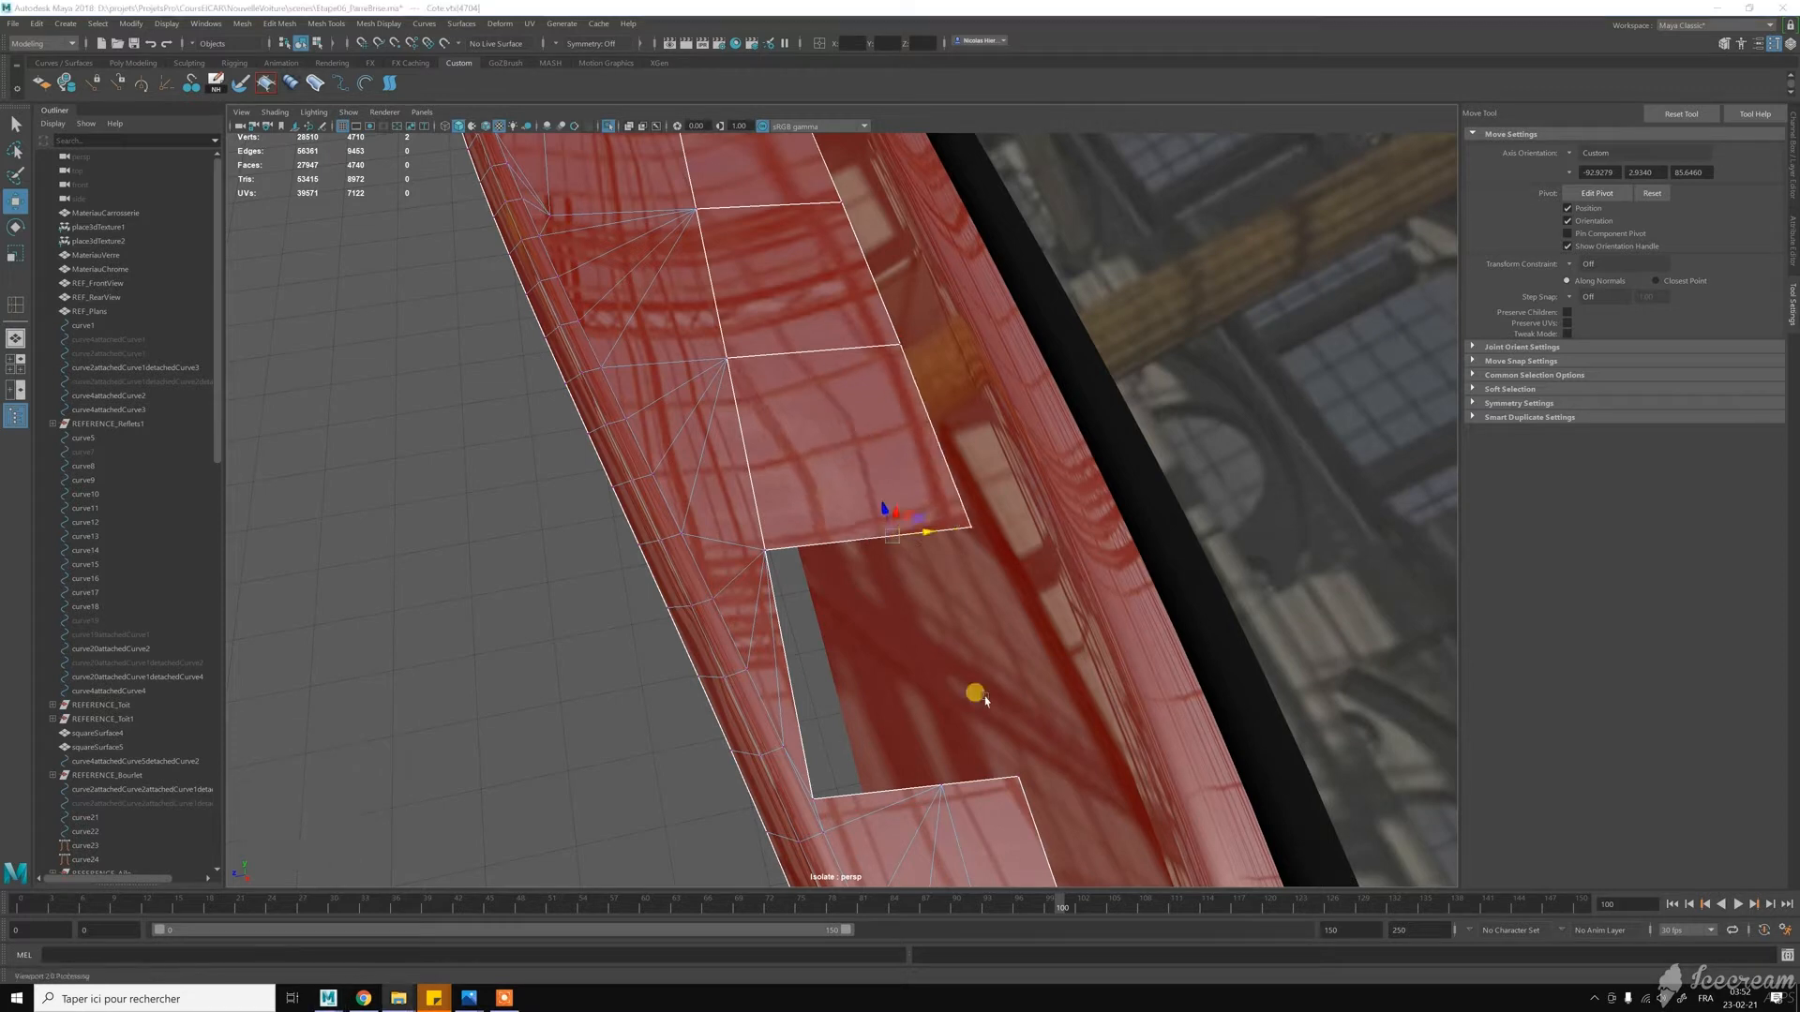
Move the windshield-side corner vertex on the far side of the gap towards the flange, with its pivot aligned to the adjoining edge
{"action": "middle_click_drag", "start_coordinate": [920, 695], "coordinate": [919, 685], "text": "alt"}
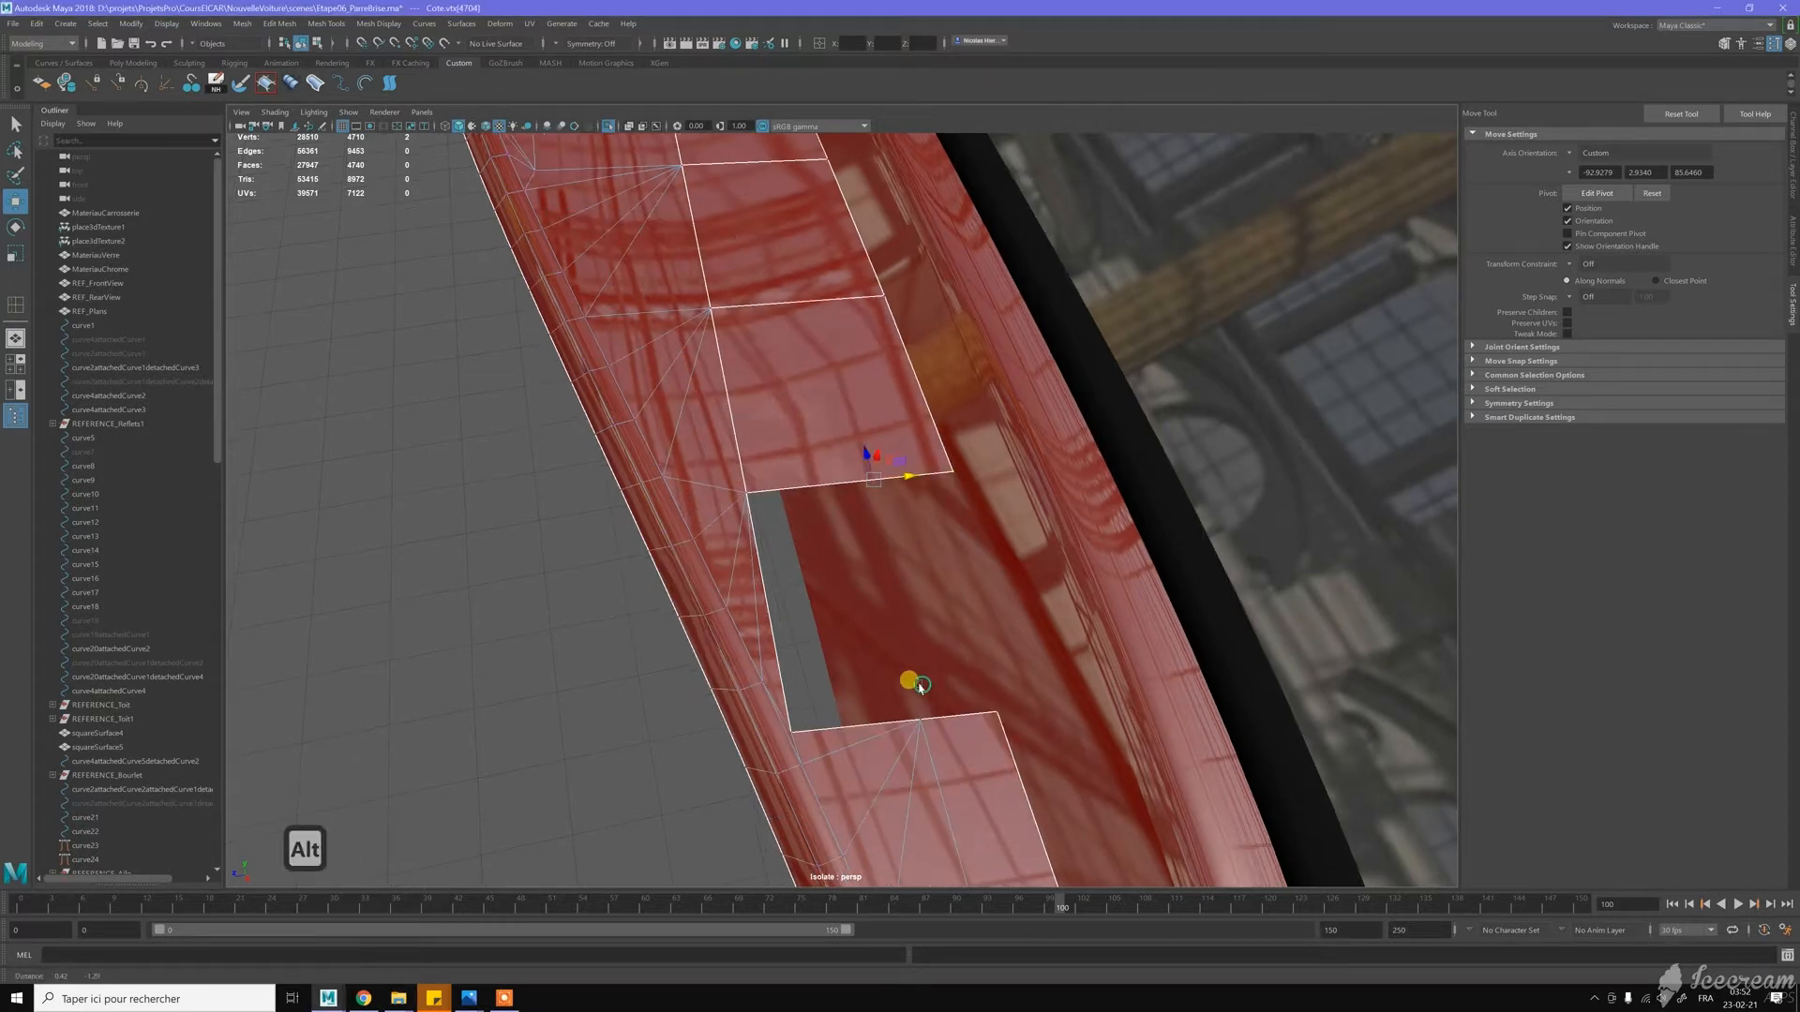
{"action": "left_click_drag", "start_coordinate": [918, 685], "coordinate": [879, 507], "text": "alt"}
{"action": "mouse_move", "coordinate": [880, 506]}
{"action": "right_mouse_down", "text": "alt"}
{"action": "mouse_move", "coordinate": [876, 525]}
{"action": "mouse_move", "coordinate": [863, 480]}
{"action": "right_mouse_up", "text": "alt"}
{"action": "left_click", "coordinate": [941, 487]}
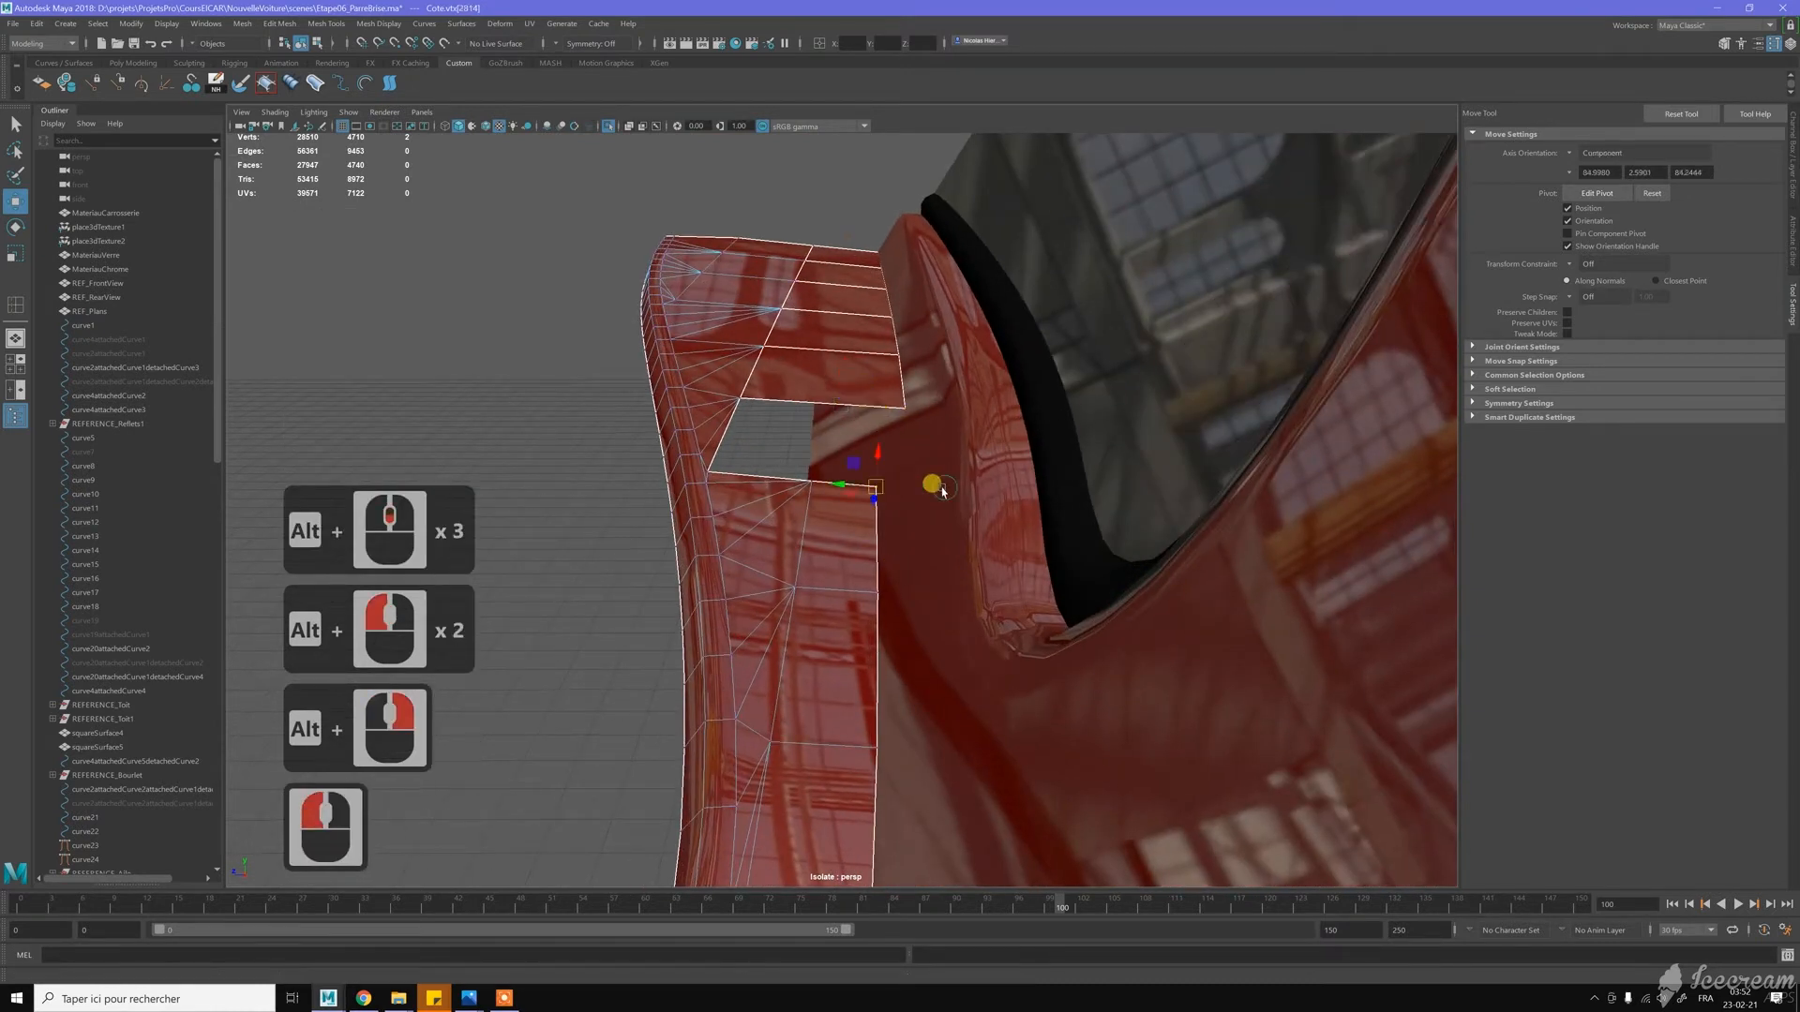
{"action": "key", "text": "Insert"}
{"action": "left_click", "coordinate": [810, 478]}
{"action": "left_click", "coordinate": [818, 483]}
{"action": "key", "text": "Insert"}
{"action": "left_click_drag", "start_coordinate": [881, 482], "coordinate": [913, 485]}
Align the pivot of the first border vertex past the gap's corner to its cross edge and move the vertex towards the flange
{"action": "right_click_drag", "start_coordinate": [904, 467], "coordinate": [909, 522], "text": "alt"}
{"action": "left_click_drag", "start_coordinate": [910, 522], "coordinate": [945, 470], "text": "alt"}
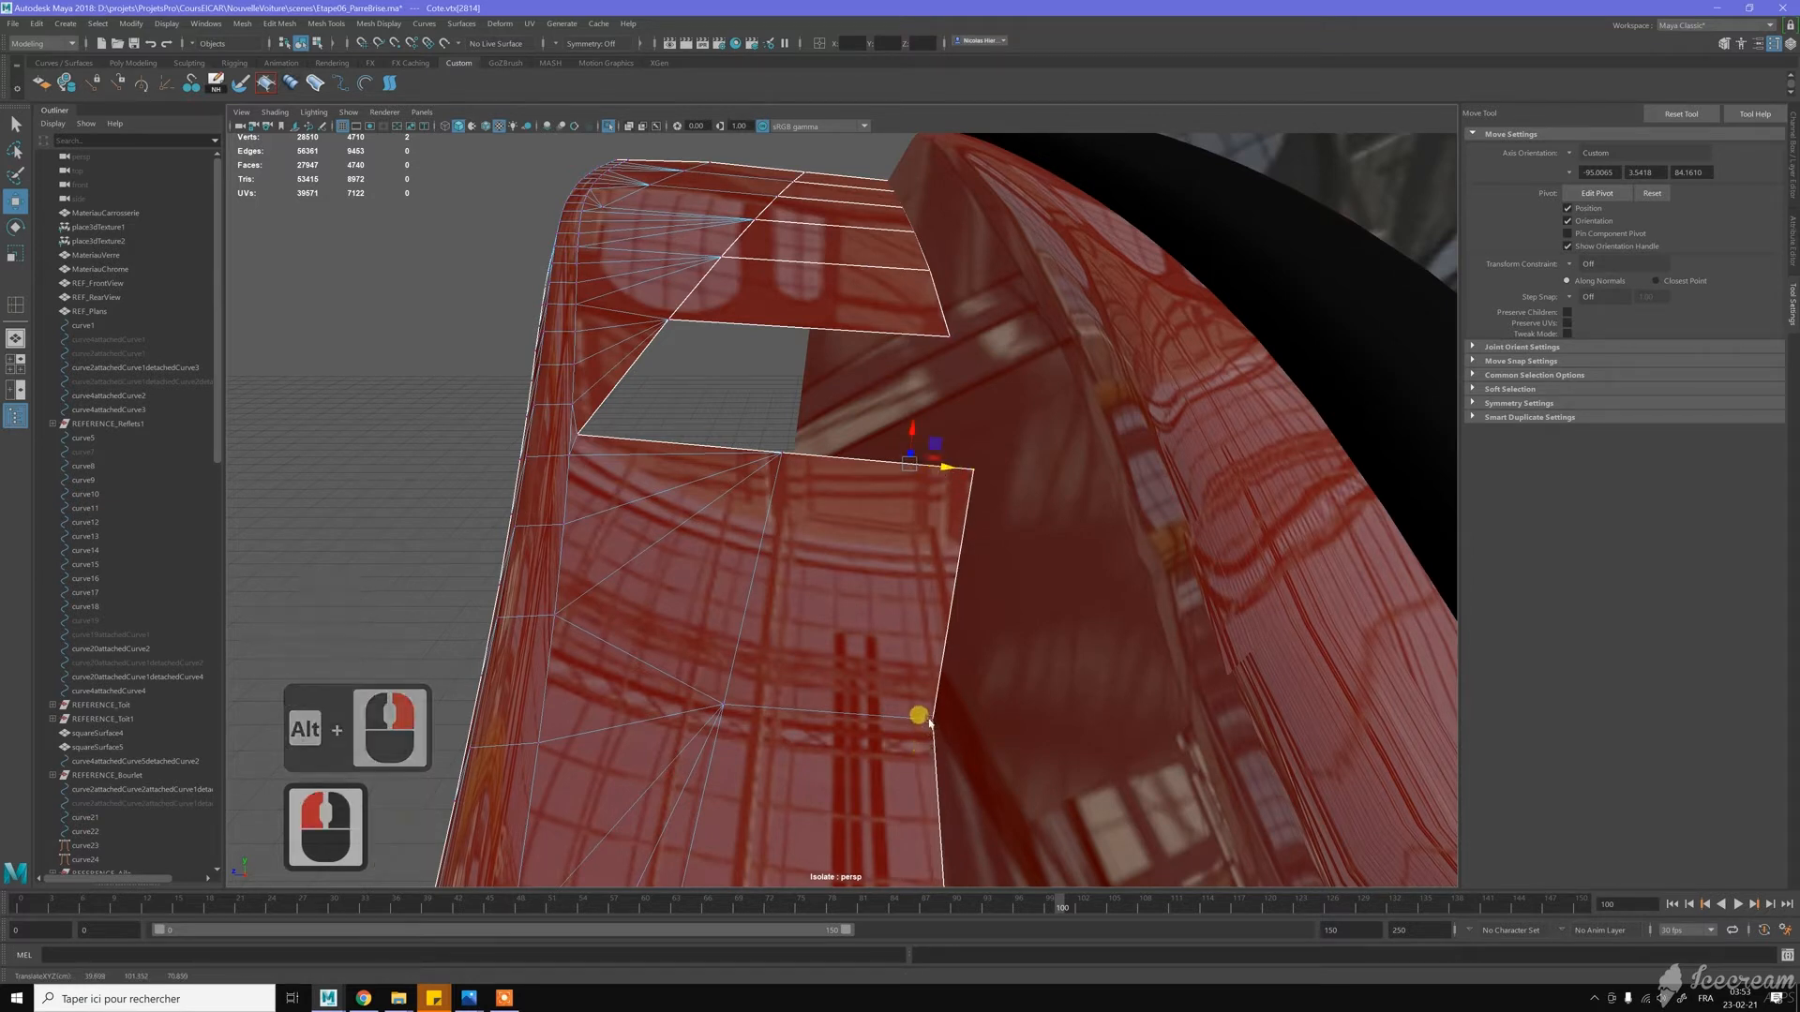
{"action": "left_click", "coordinate": [925, 723]}
{"action": "key", "text": "Insert"}
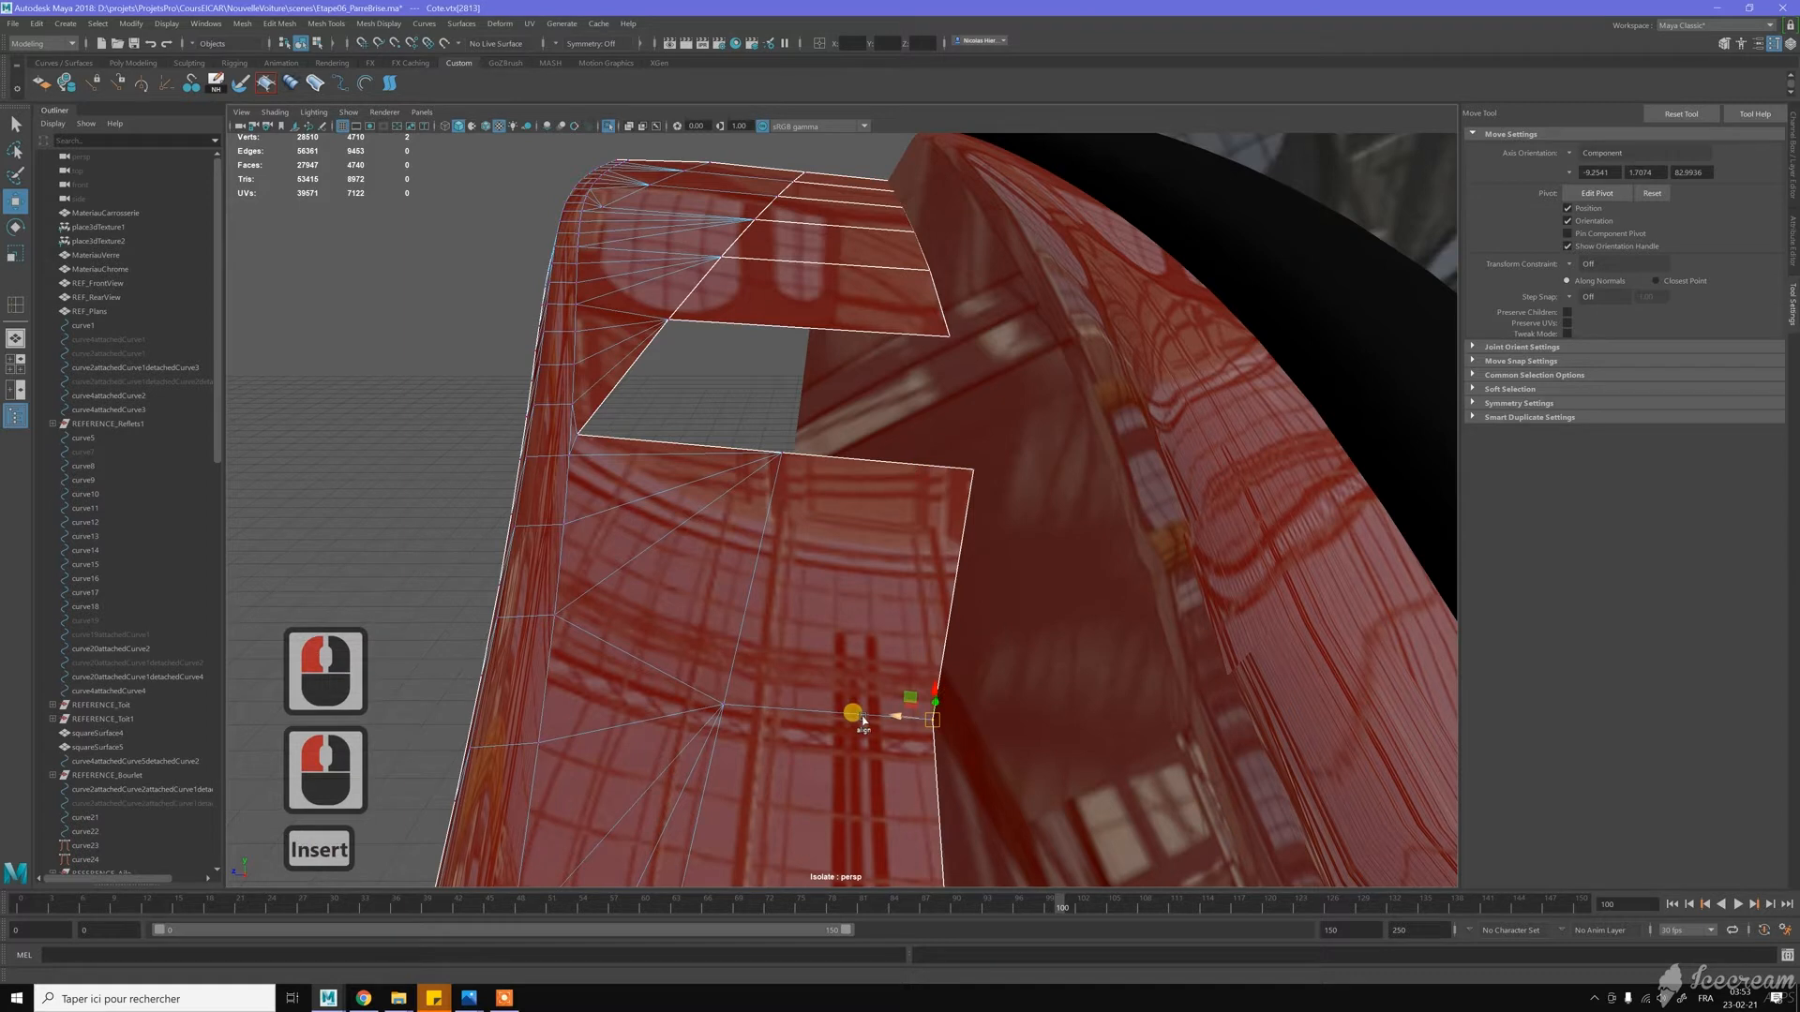
{"action": "left_click", "coordinate": [877, 720]}
{"action": "key", "text": "Insert"}
{"action": "left_click_drag", "start_coordinate": [864, 720], "coordinate": [980, 723]}
{"action": "key", "text": "Insert"}
Move the second border vertex past the gap's corner towards the flange, with its pivot aligned to its cross edge
{"action": "scroll", "coordinate": [976, 613], "scroll_direction": "down", "scroll_amount": 2}
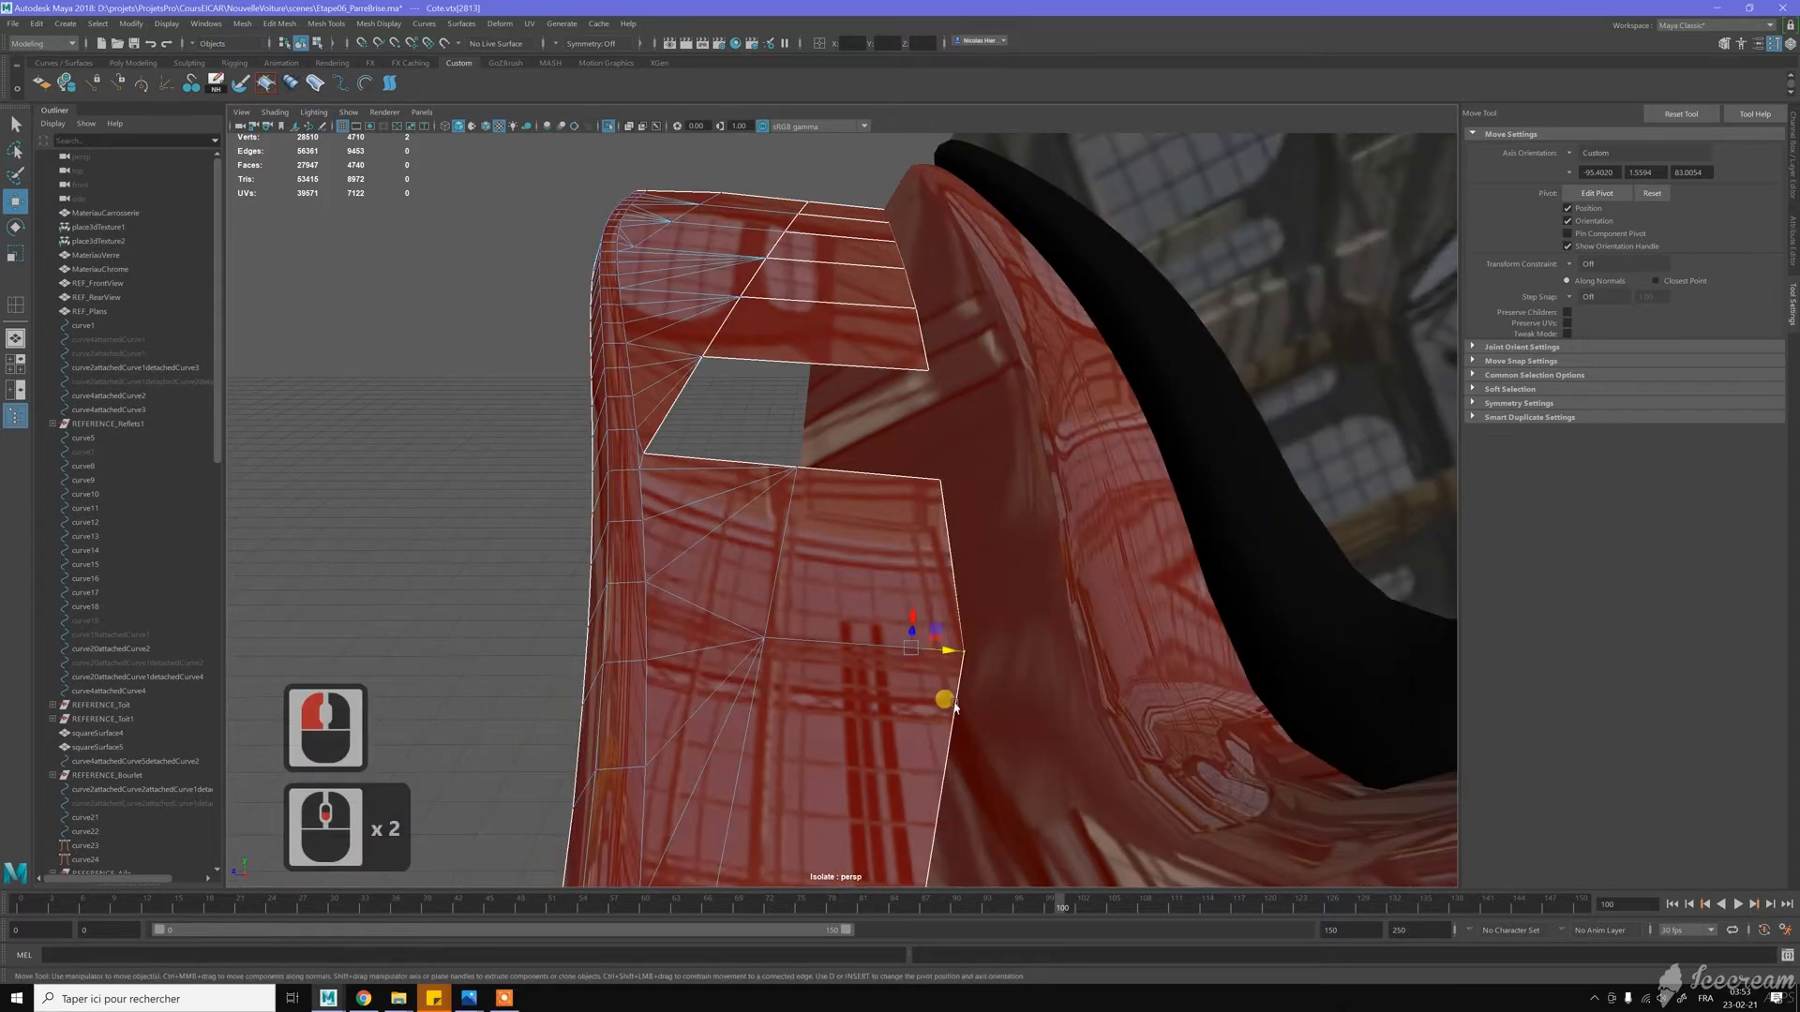
{"action": "middle_click_drag", "start_coordinate": [953, 709], "coordinate": [927, 581], "text": "alt"}
{"action": "left_click", "coordinate": [859, 571]}
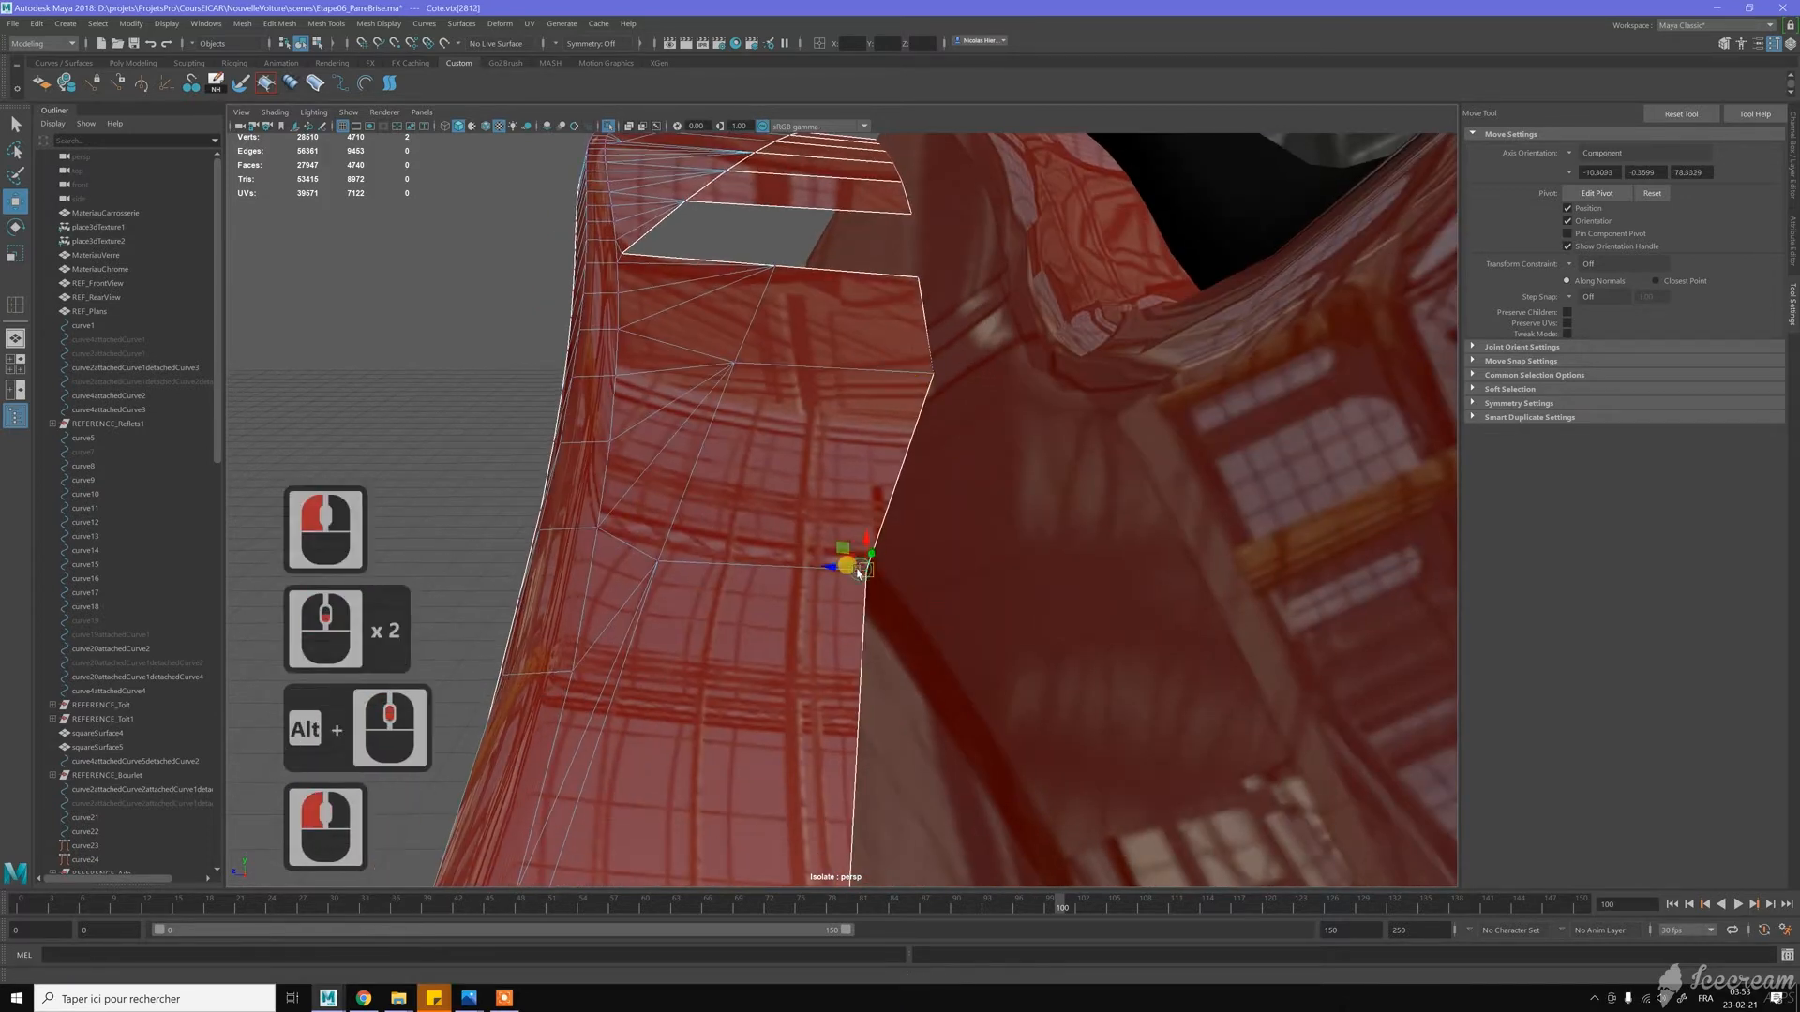
{"action": "key", "text": "Insert"}
{"action": "left_click", "coordinate": [788, 563]}
{"action": "key", "text": "Insert"}
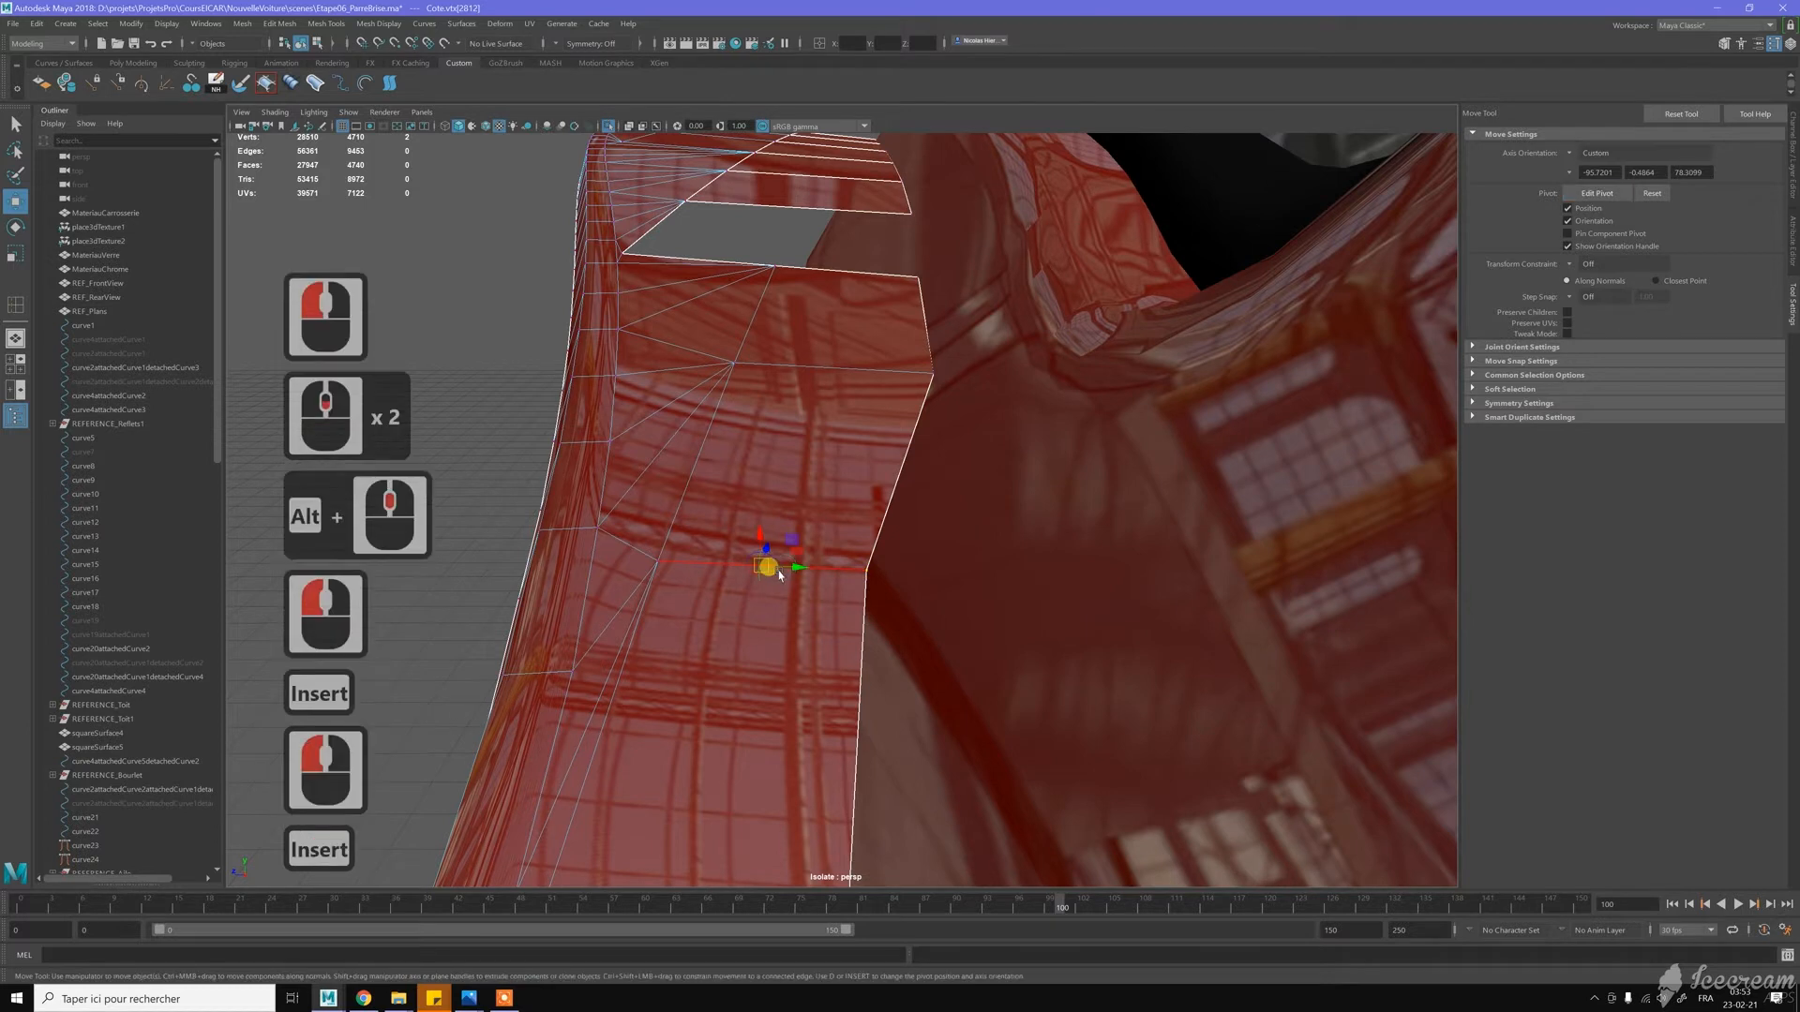
{"action": "left_click_drag", "start_coordinate": [798, 568], "coordinate": [875, 574]}
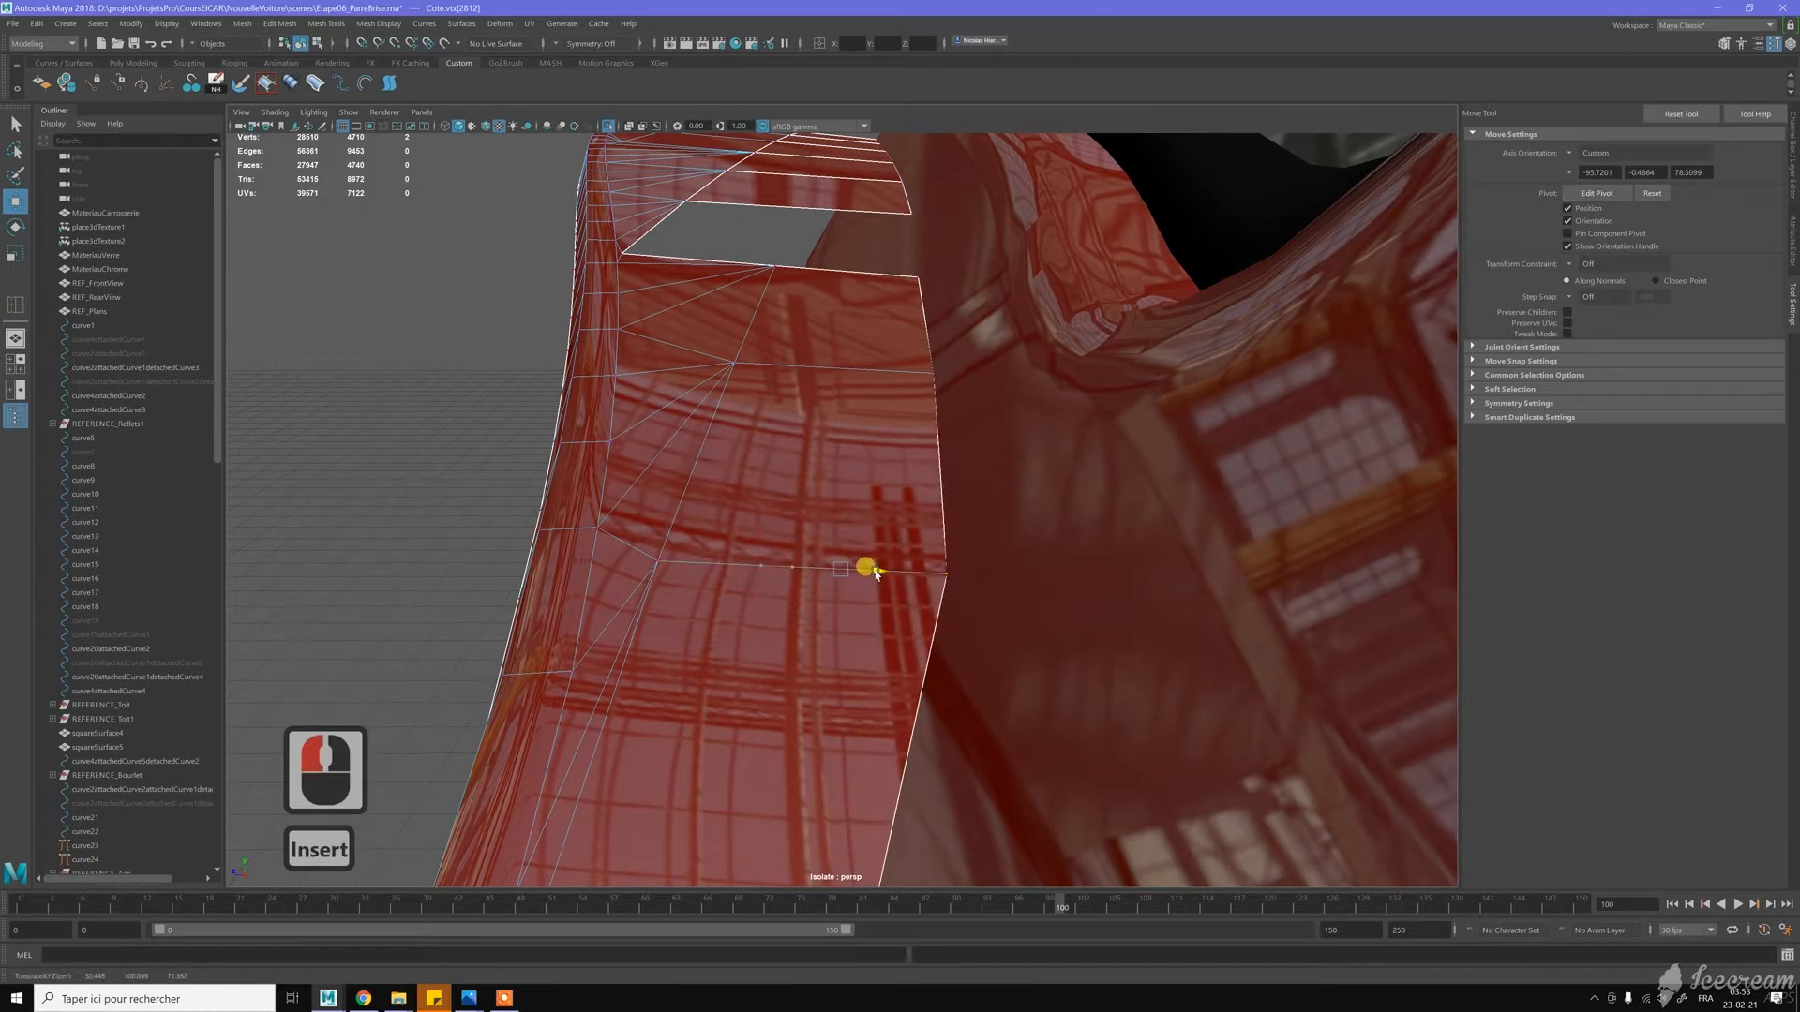
{"action": "left_click", "coordinate": [875, 572]}
Align the pivot of the third border vertex past the gap's corner to its cross edge and move the vertex slightly outward
{"action": "scroll", "coordinate": [868, 569], "scroll_direction": "up", "scroll_amount": 3}
{"action": "middle_click_drag", "start_coordinate": [862, 722], "coordinate": [844, 537], "text": "alt"}
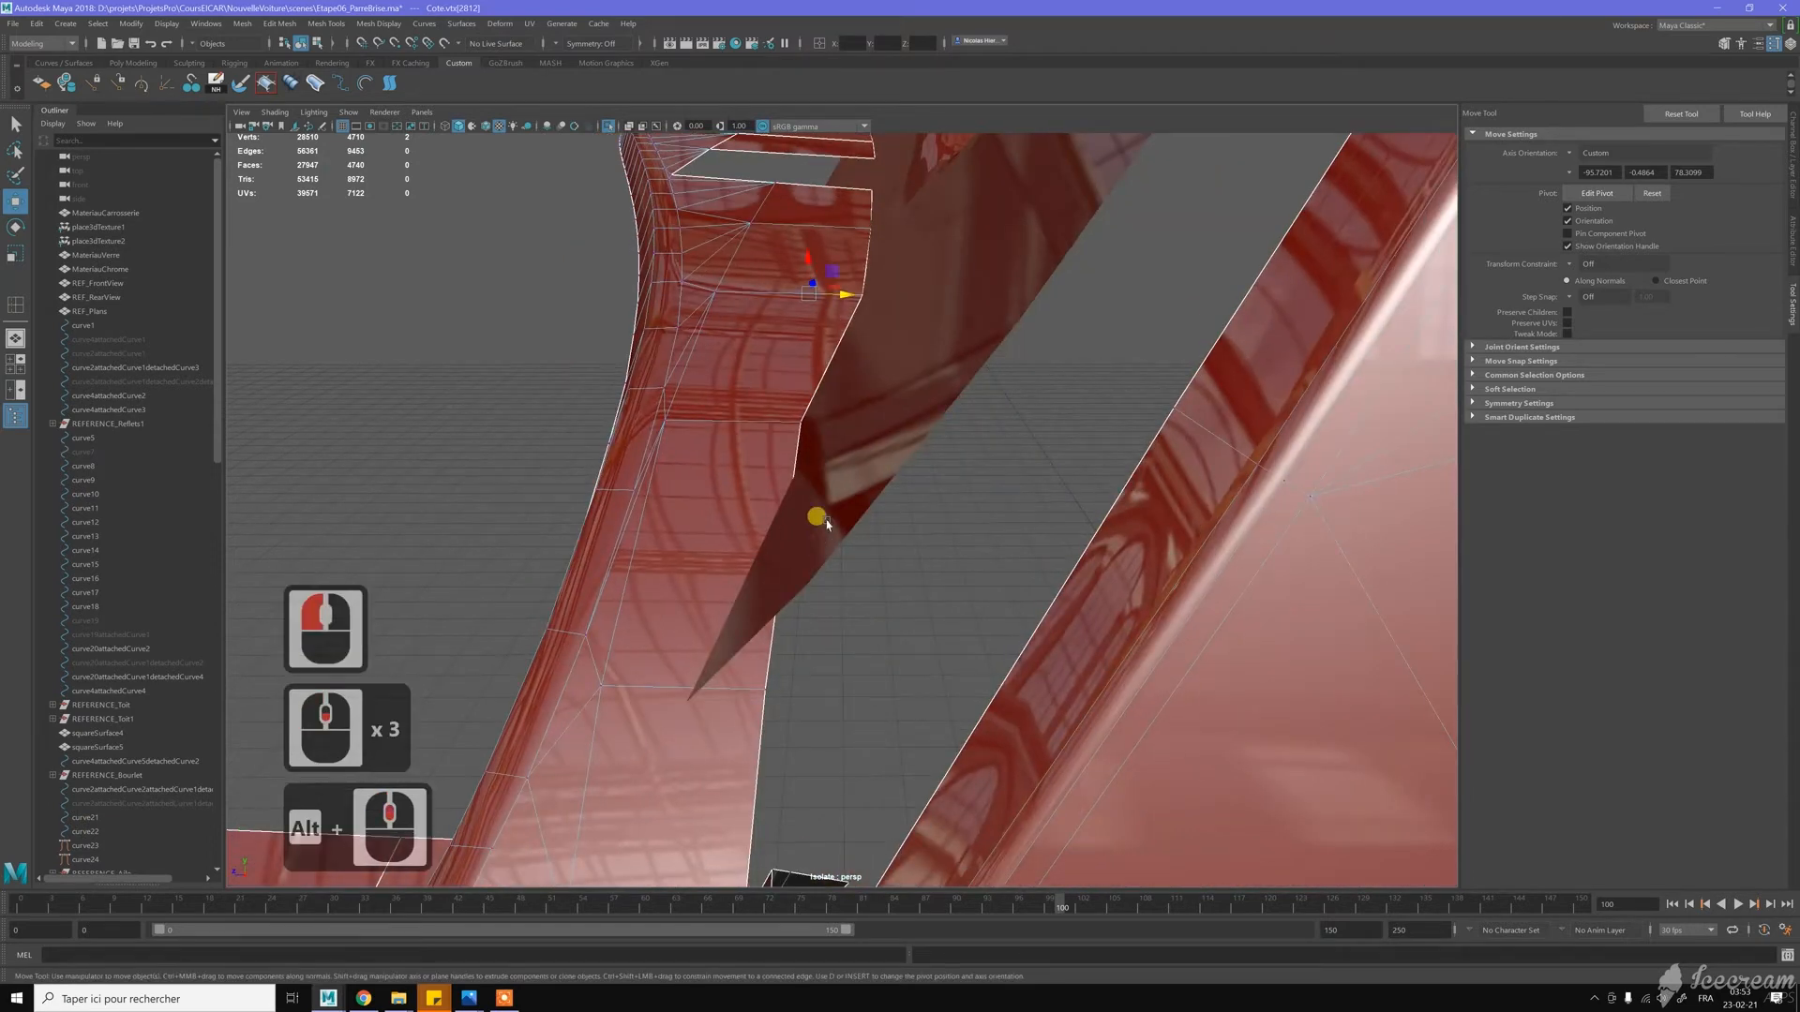
{"action": "right_click_drag", "start_coordinate": [849, 538], "coordinate": [862, 530], "text": "alt"}
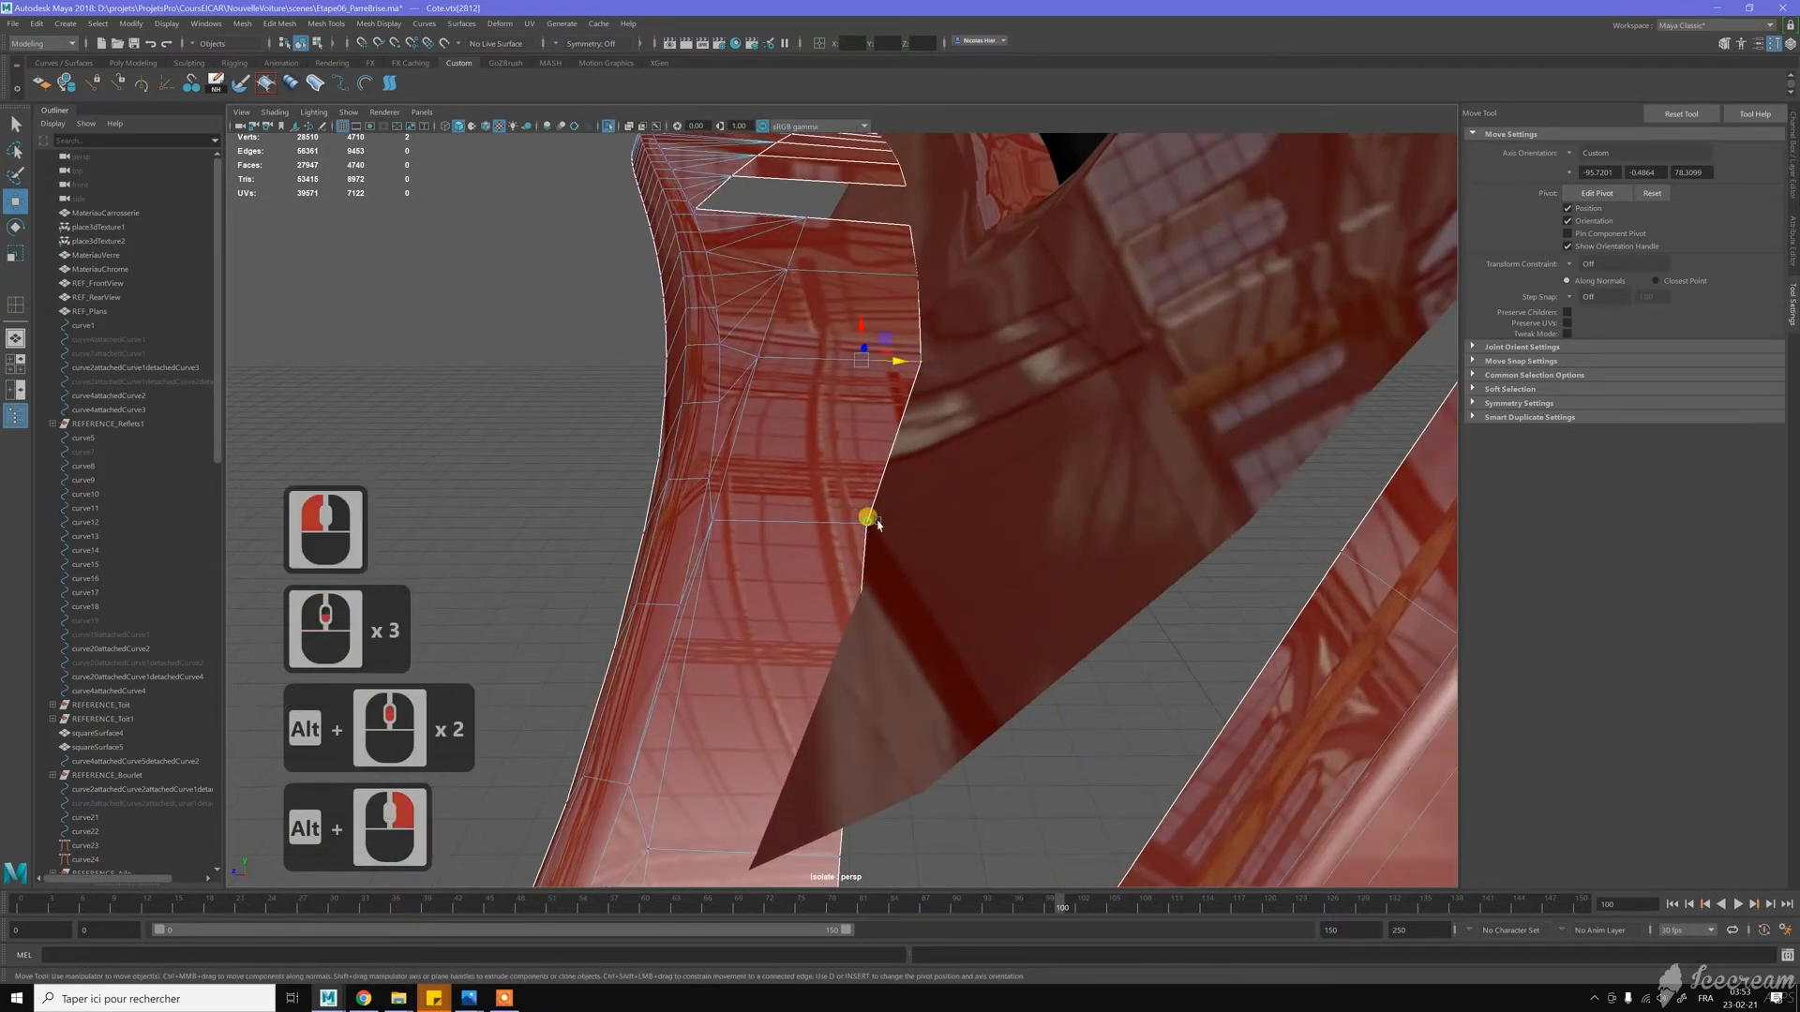
{"action": "left_click", "coordinate": [867, 519]}
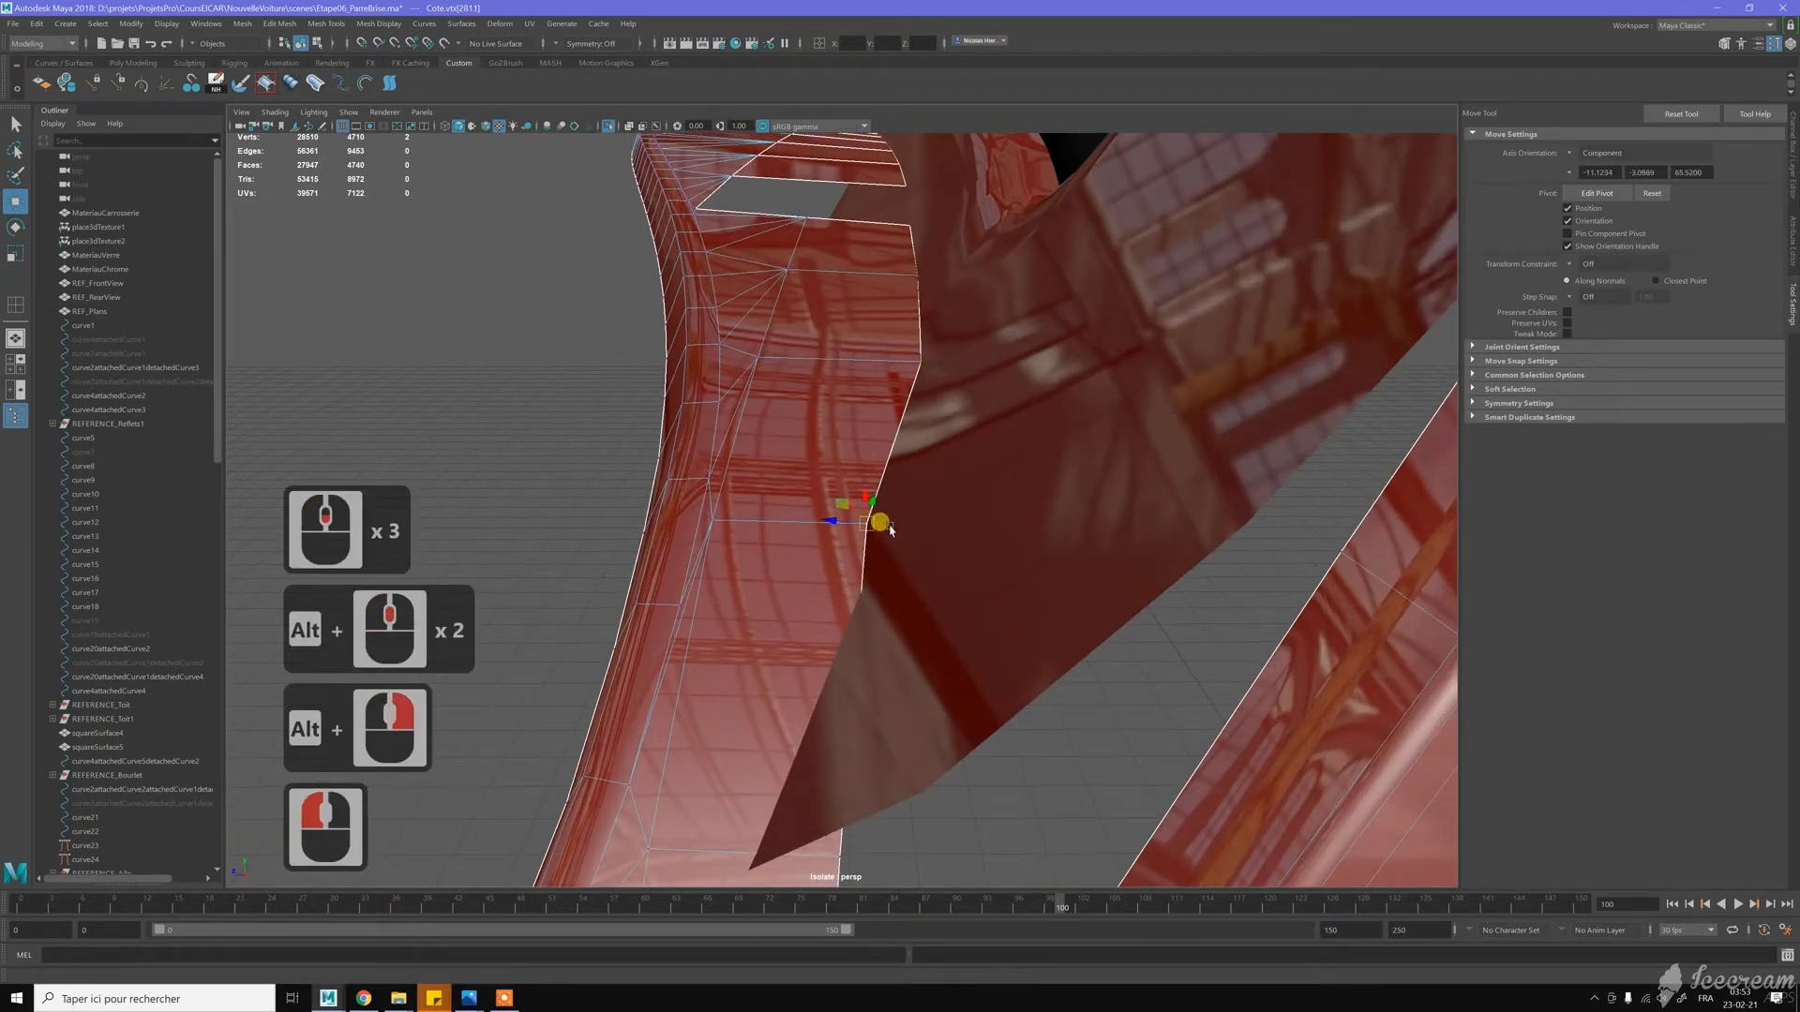
{"action": "key", "text": "Insert"}
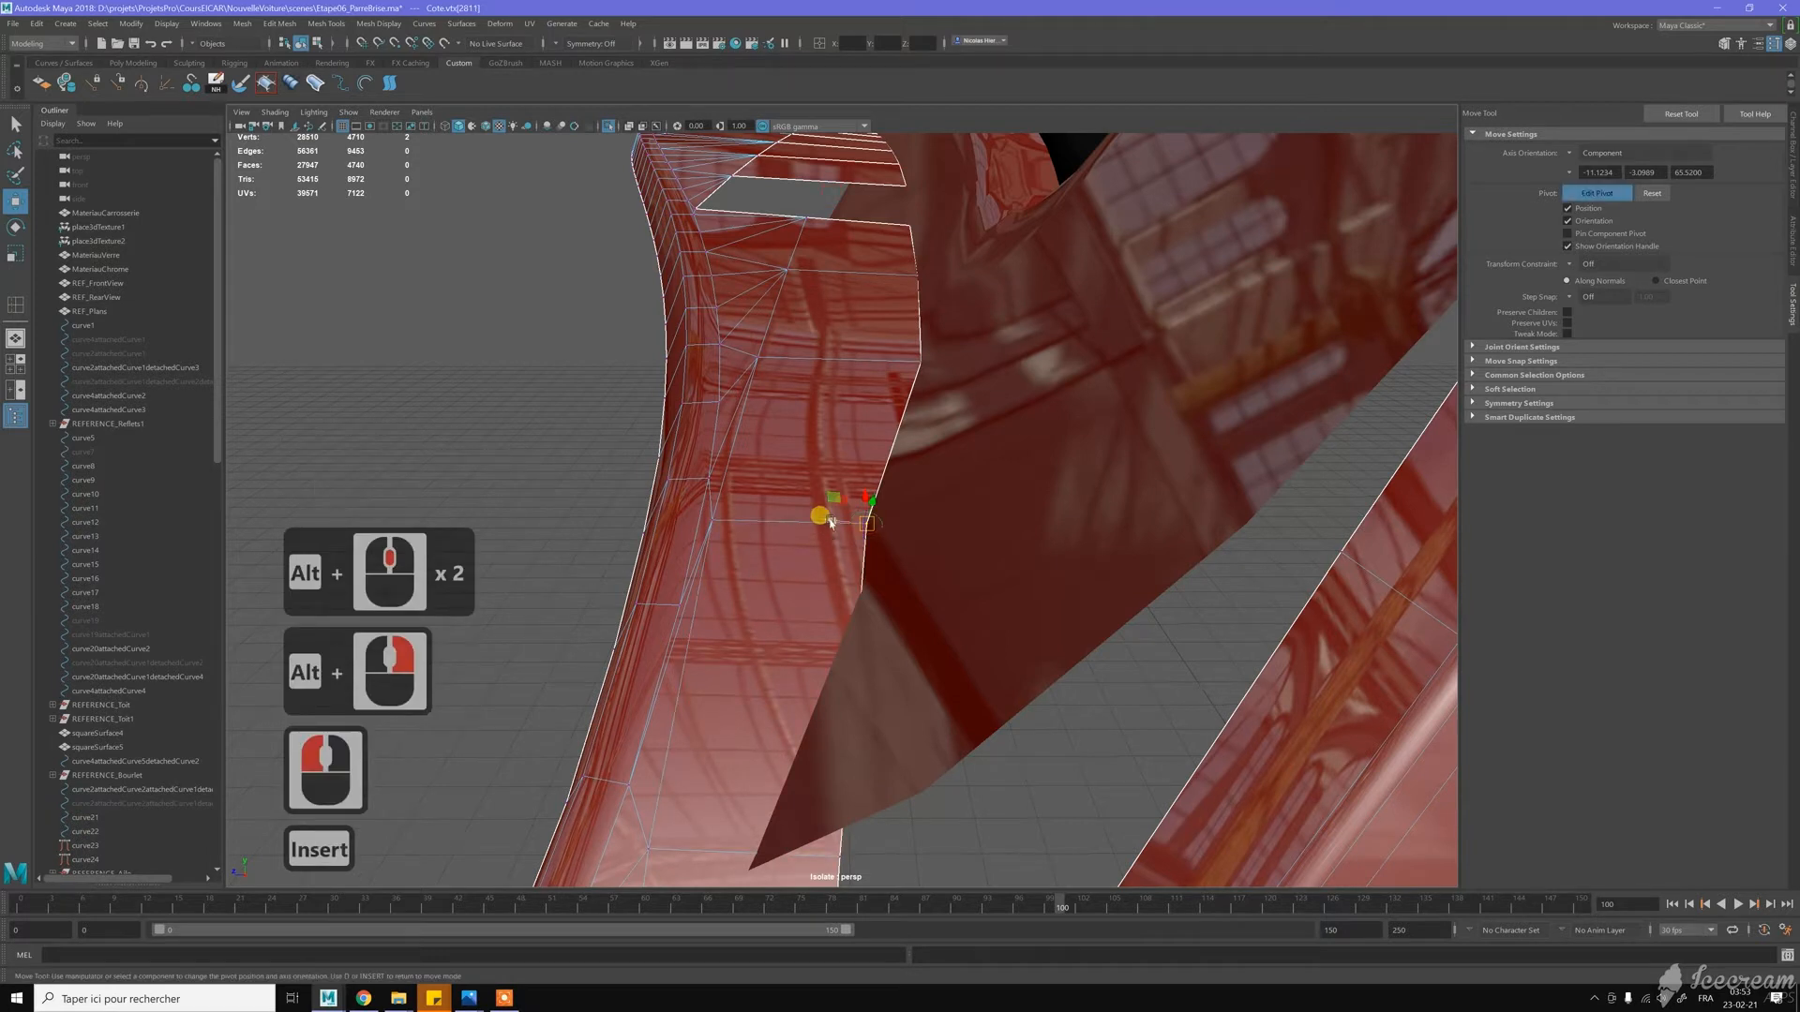
{"action": "left_click", "coordinate": [827, 523]}
{"action": "key", "text": "Insert"}
{"action": "left_click_drag", "start_coordinate": [808, 518], "coordinate": [853, 523]}
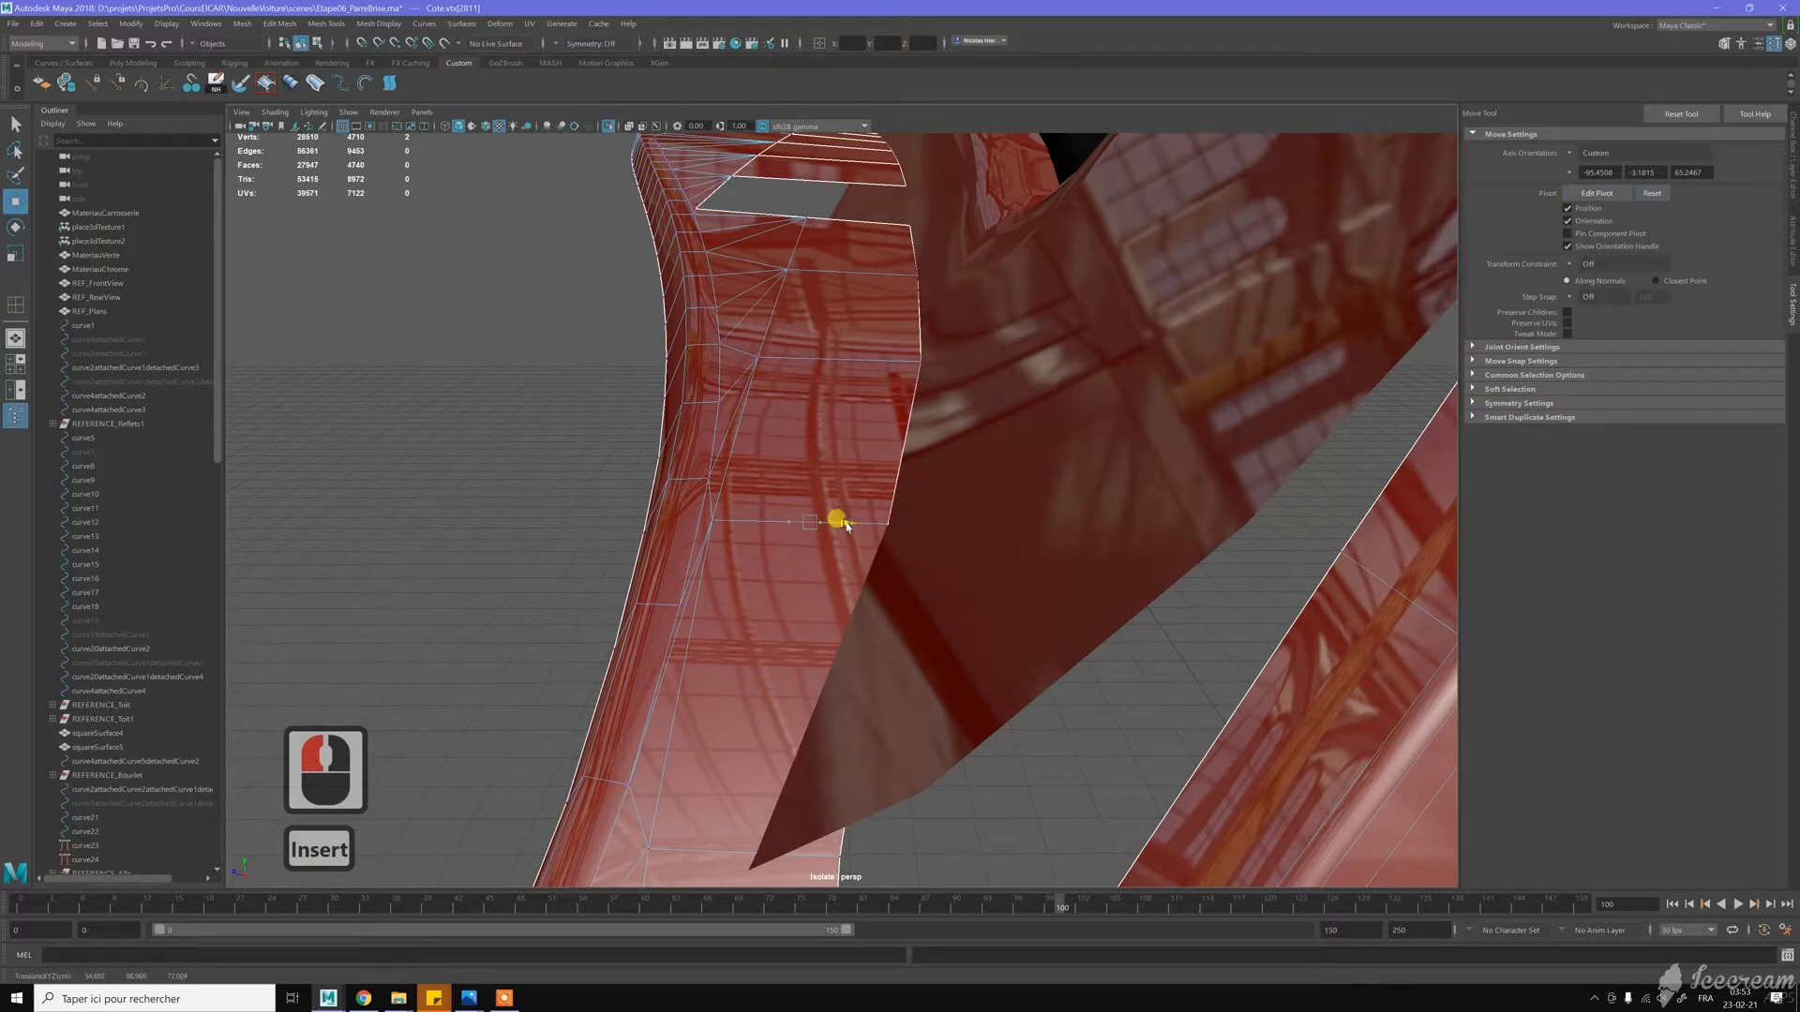
{"action": "left_click_drag", "start_coordinate": [847, 526], "coordinate": [848, 526]}
Examine the cowl strip's fit along the windshield flange and down the pillar from several angles
{"action": "middle_click_drag", "start_coordinate": [859, 767], "coordinate": [917, 616], "text": "alt"}
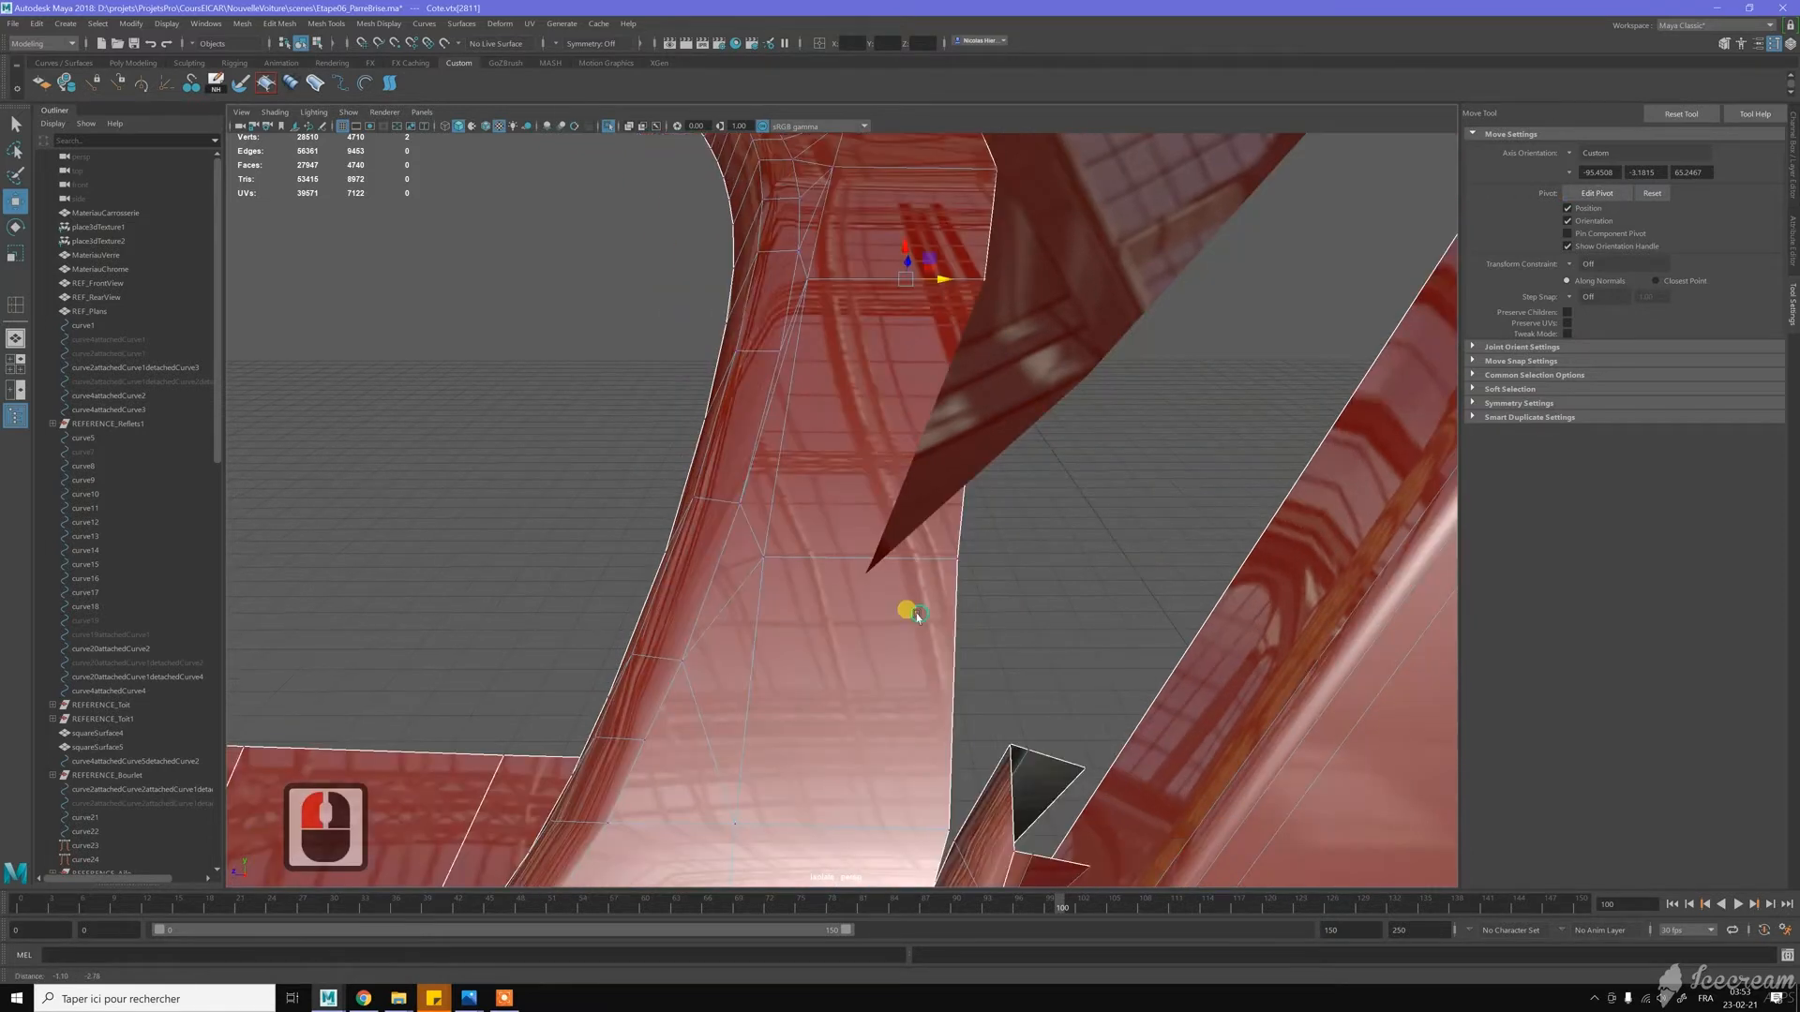
{"action": "scroll", "coordinate": [940, 586], "scroll_direction": "down", "scroll_amount": 8}
{"action": "mouse_move", "coordinate": [769, 500]}
{"action": "left_mouse_down", "text": "alt"}
{"action": "mouse_move", "coordinate": [739, 490]}
{"action": "mouse_move", "coordinate": [816, 536]}
{"action": "mouse_move", "coordinate": [723, 491]}
{"action": "mouse_move", "coordinate": [908, 507]}
{"action": "mouse_move", "coordinate": [760, 534]}
{"action": "left_mouse_up", "text": "alt"}
{"action": "middle_click_drag", "start_coordinate": [759, 535], "coordinate": [1053, 574], "text": "alt"}
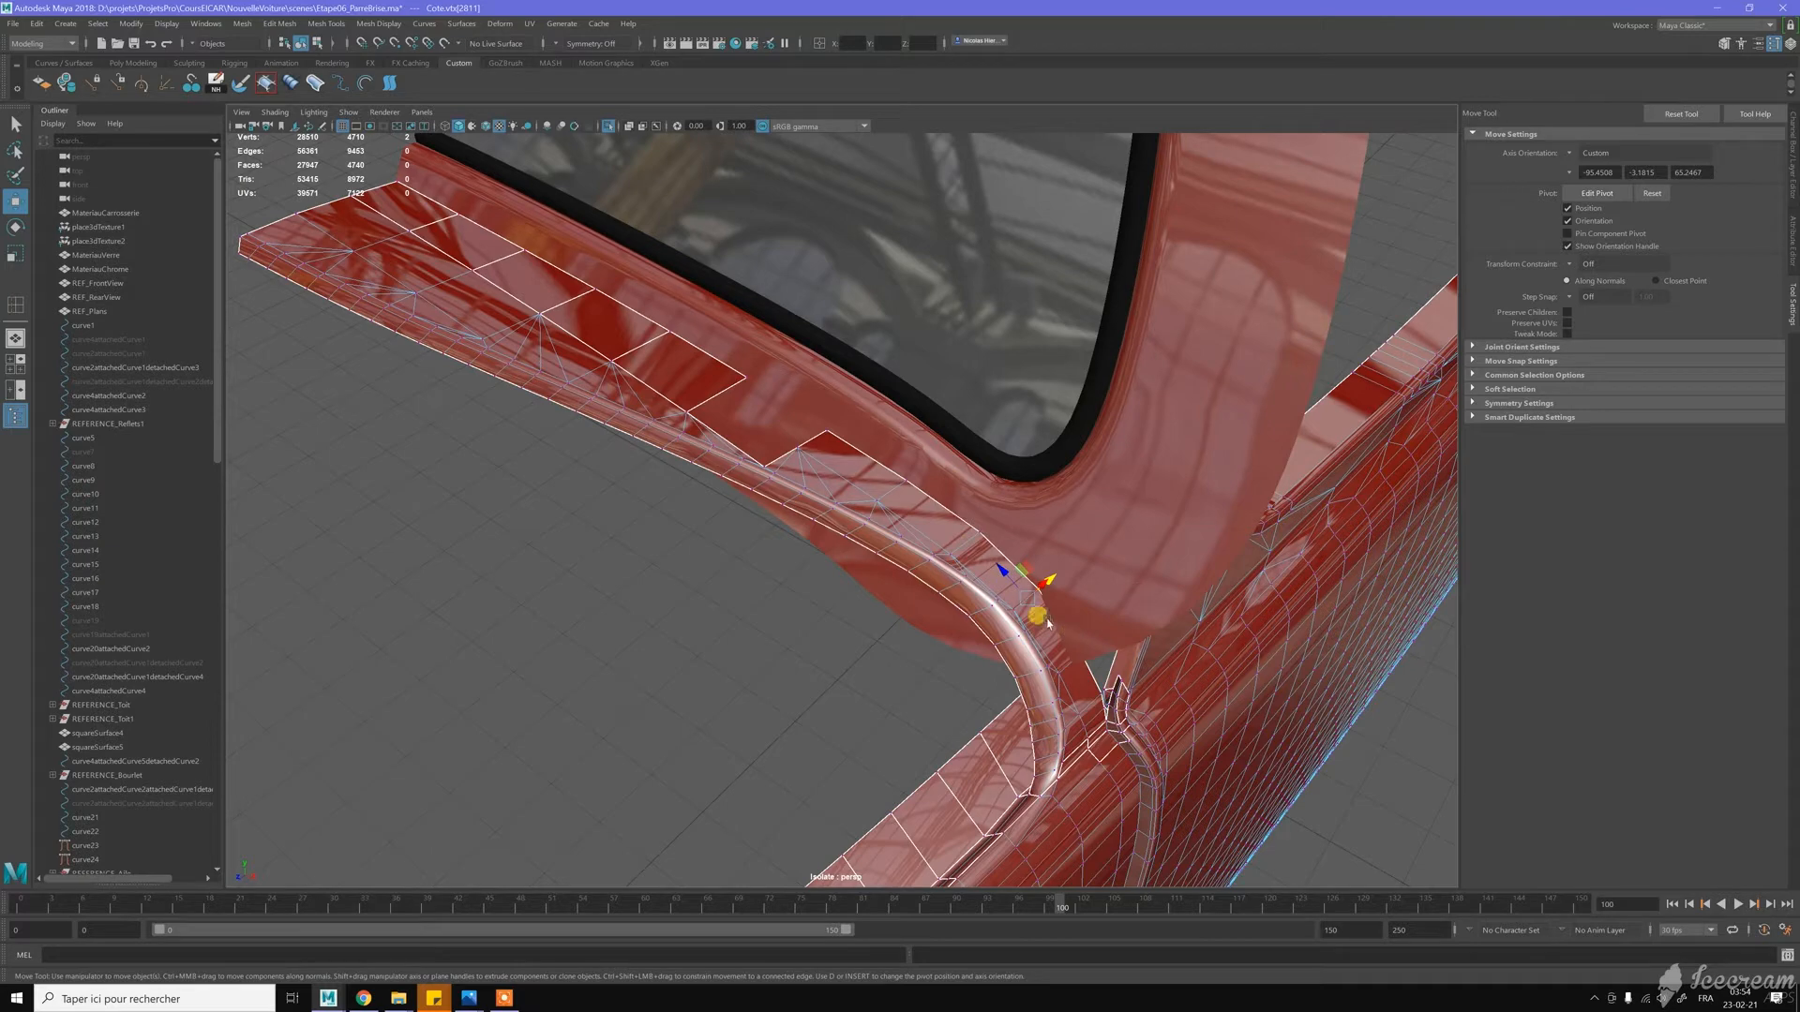
{"action": "left_click_drag", "start_coordinate": [1065, 595], "coordinate": [892, 514], "text": "alt"}
{"action": "middle_click", "coordinate": [892, 514], "text": "alt"}
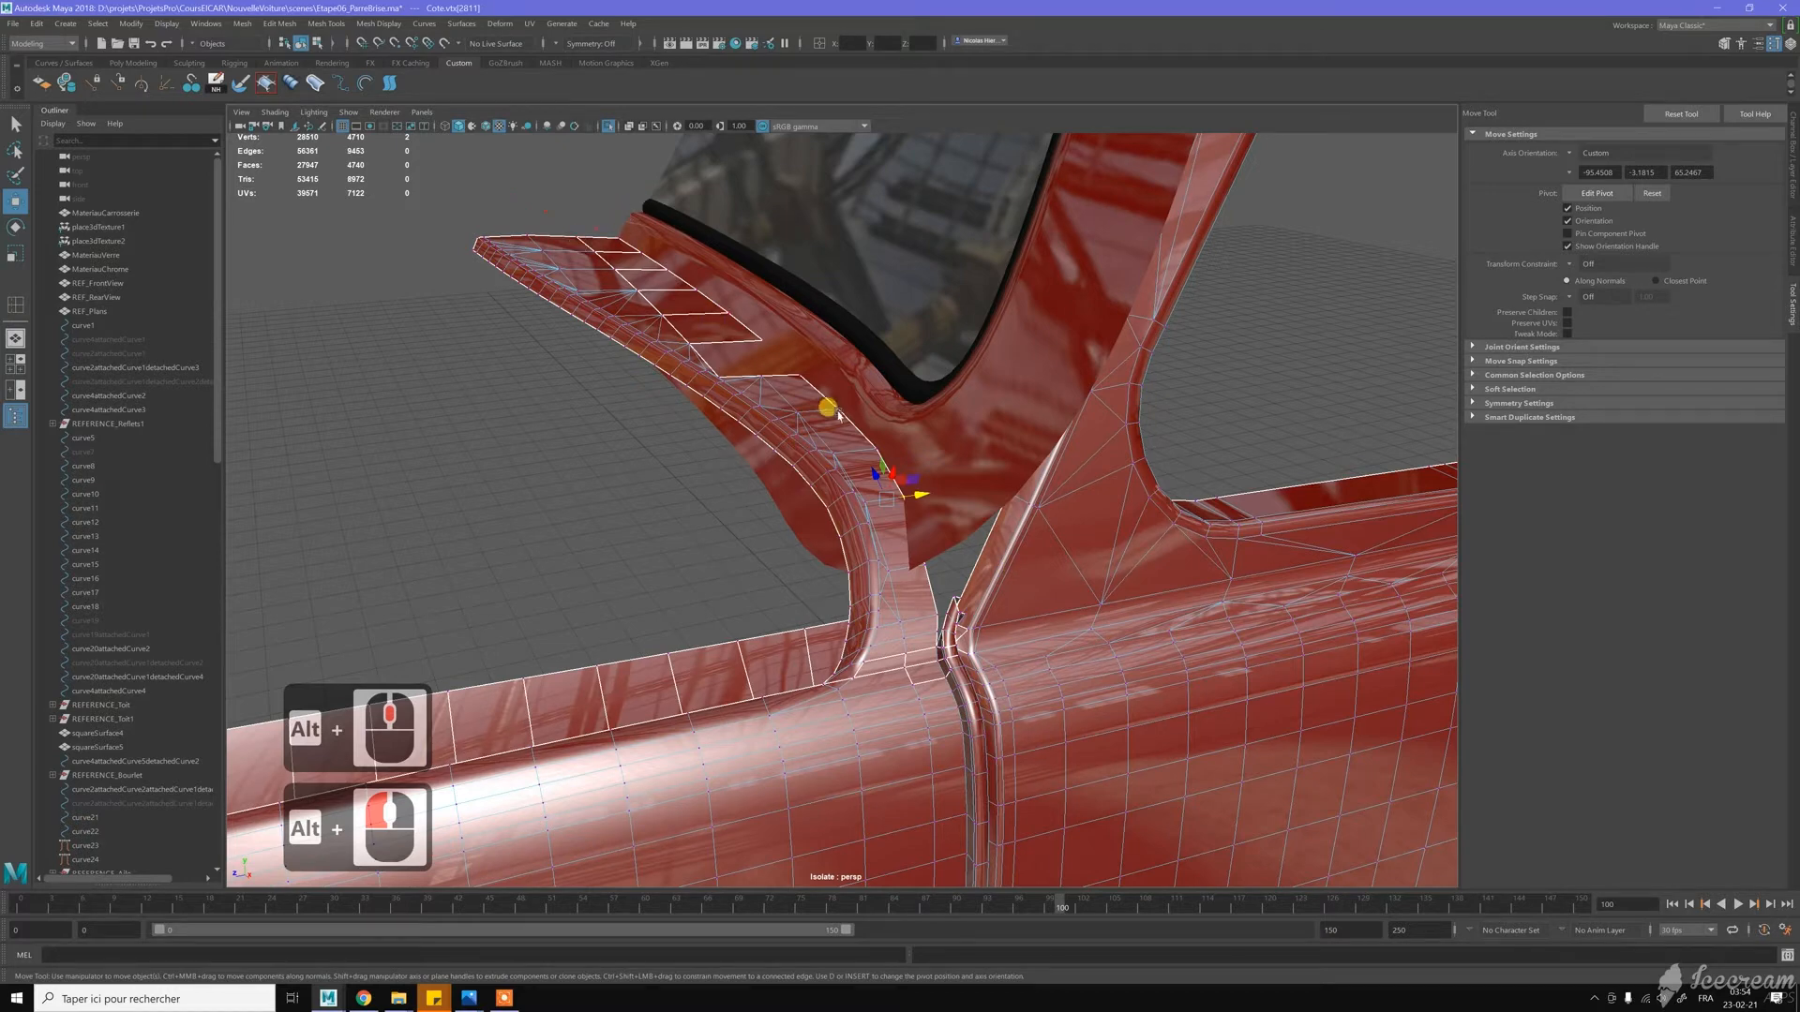
{"action": "scroll", "coordinate": [840, 478], "scroll_direction": "down", "scroll_amount": 7}
{"action": "mouse_move", "coordinate": [912, 420]}
{"action": "middle_mouse_down", "text": "alt"}
{"action": "mouse_move", "coordinate": [860, 438]}
{"action": "mouse_move", "coordinate": [891, 445]}
{"action": "middle_mouse_up", "text": "alt"}
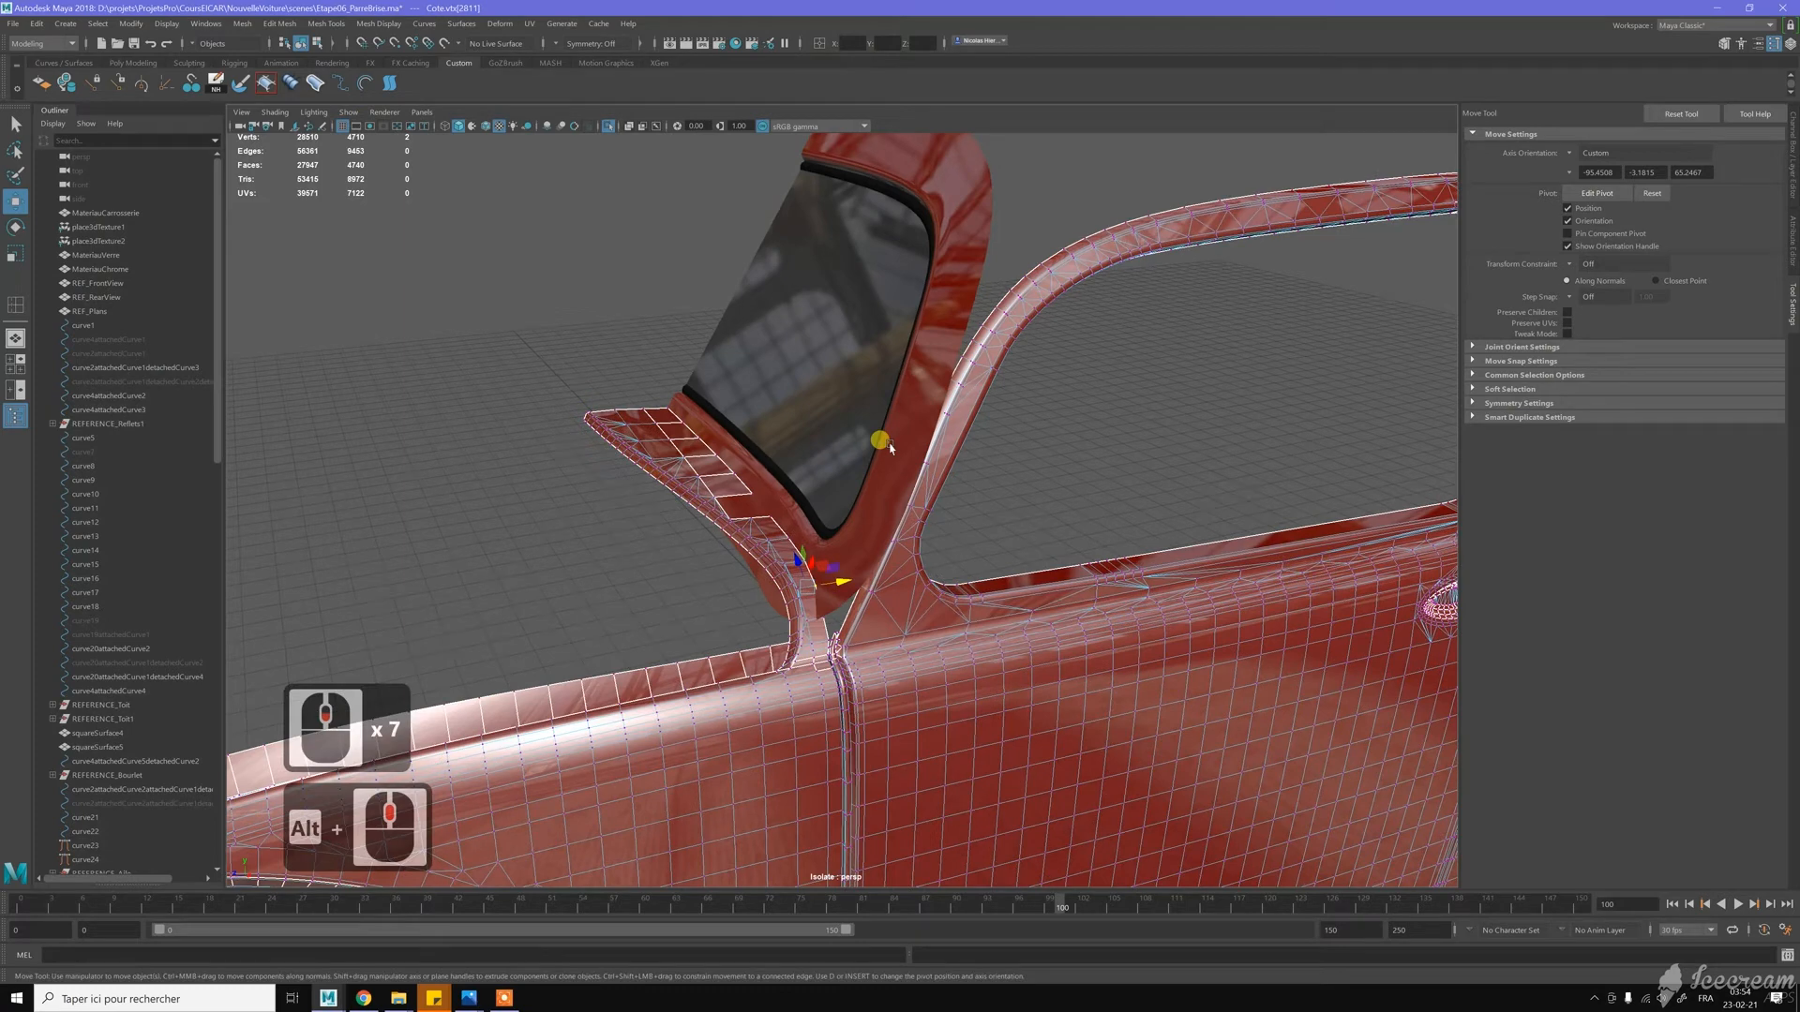
{"action": "scroll", "coordinate": [764, 527], "scroll_direction": "up", "scroll_amount": 5}
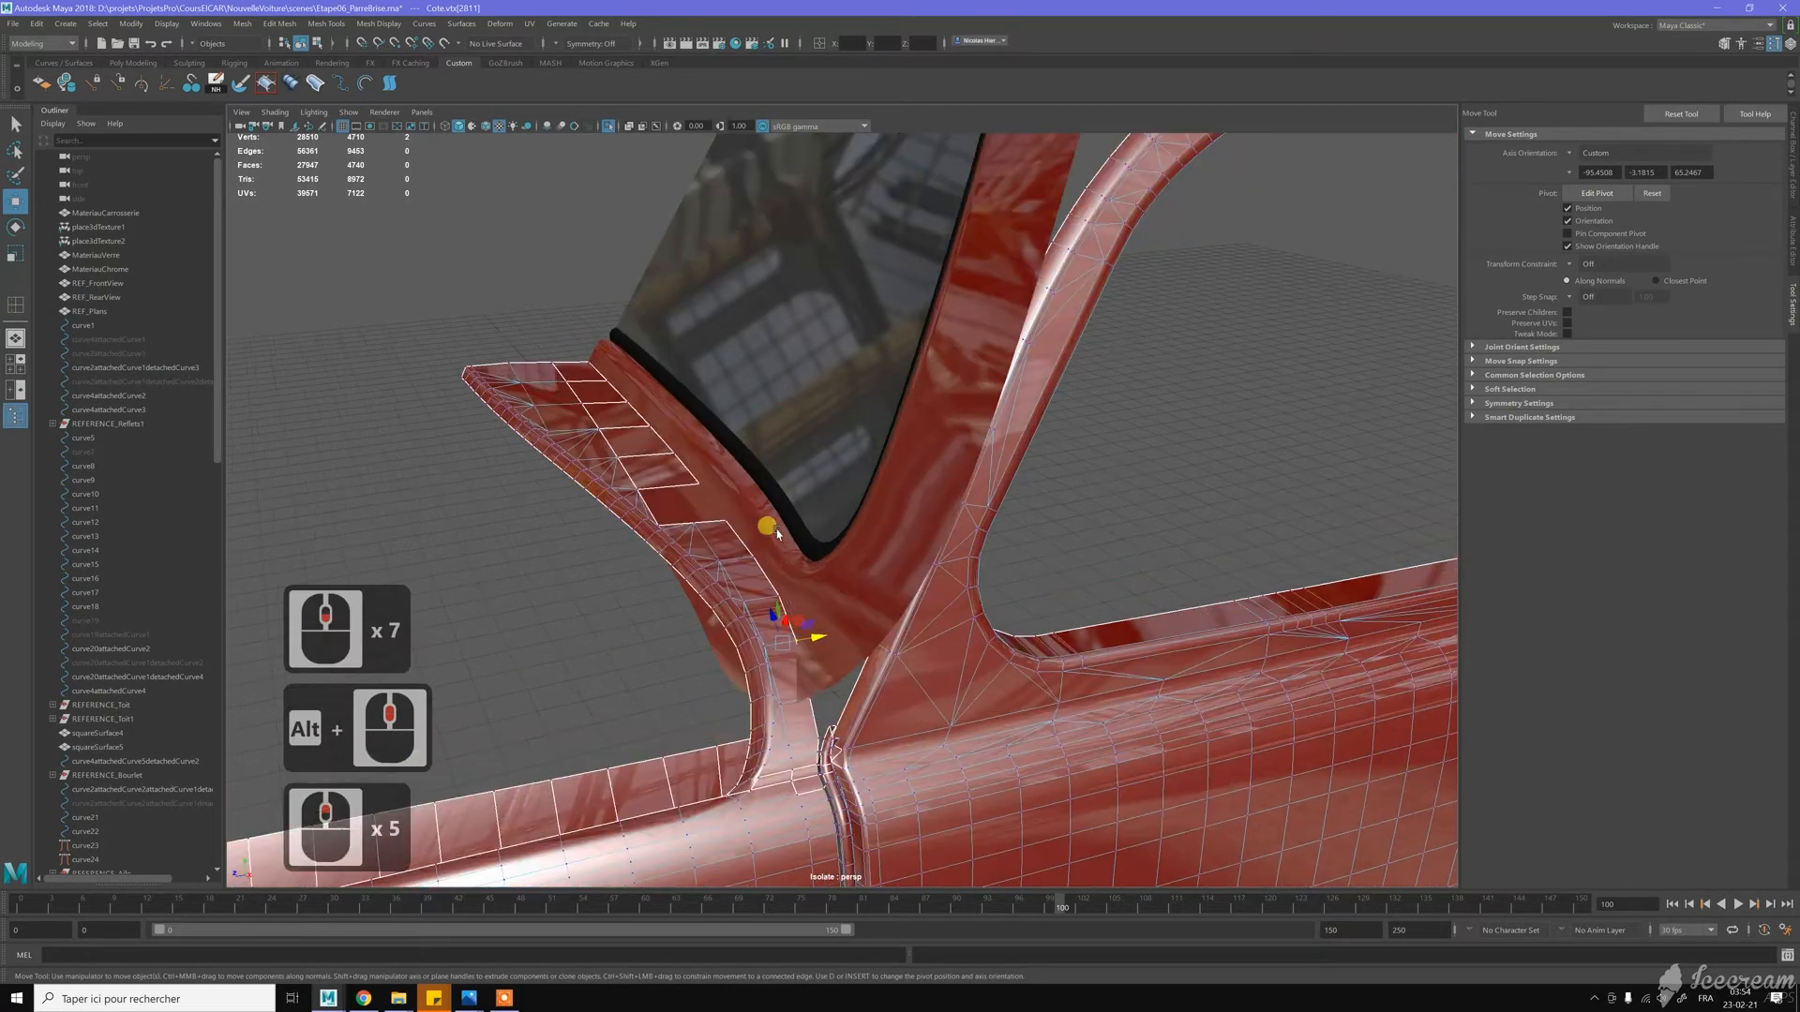
{"action": "middle_click_drag", "start_coordinate": [622, 529], "coordinate": [801, 507], "text": "alt"}
{"action": "left_click_drag", "start_coordinate": [801, 507], "coordinate": [765, 439], "text": "alt"}
{"action": "right_click_drag", "start_coordinate": [765, 439], "coordinate": [824, 506], "text": "alt"}
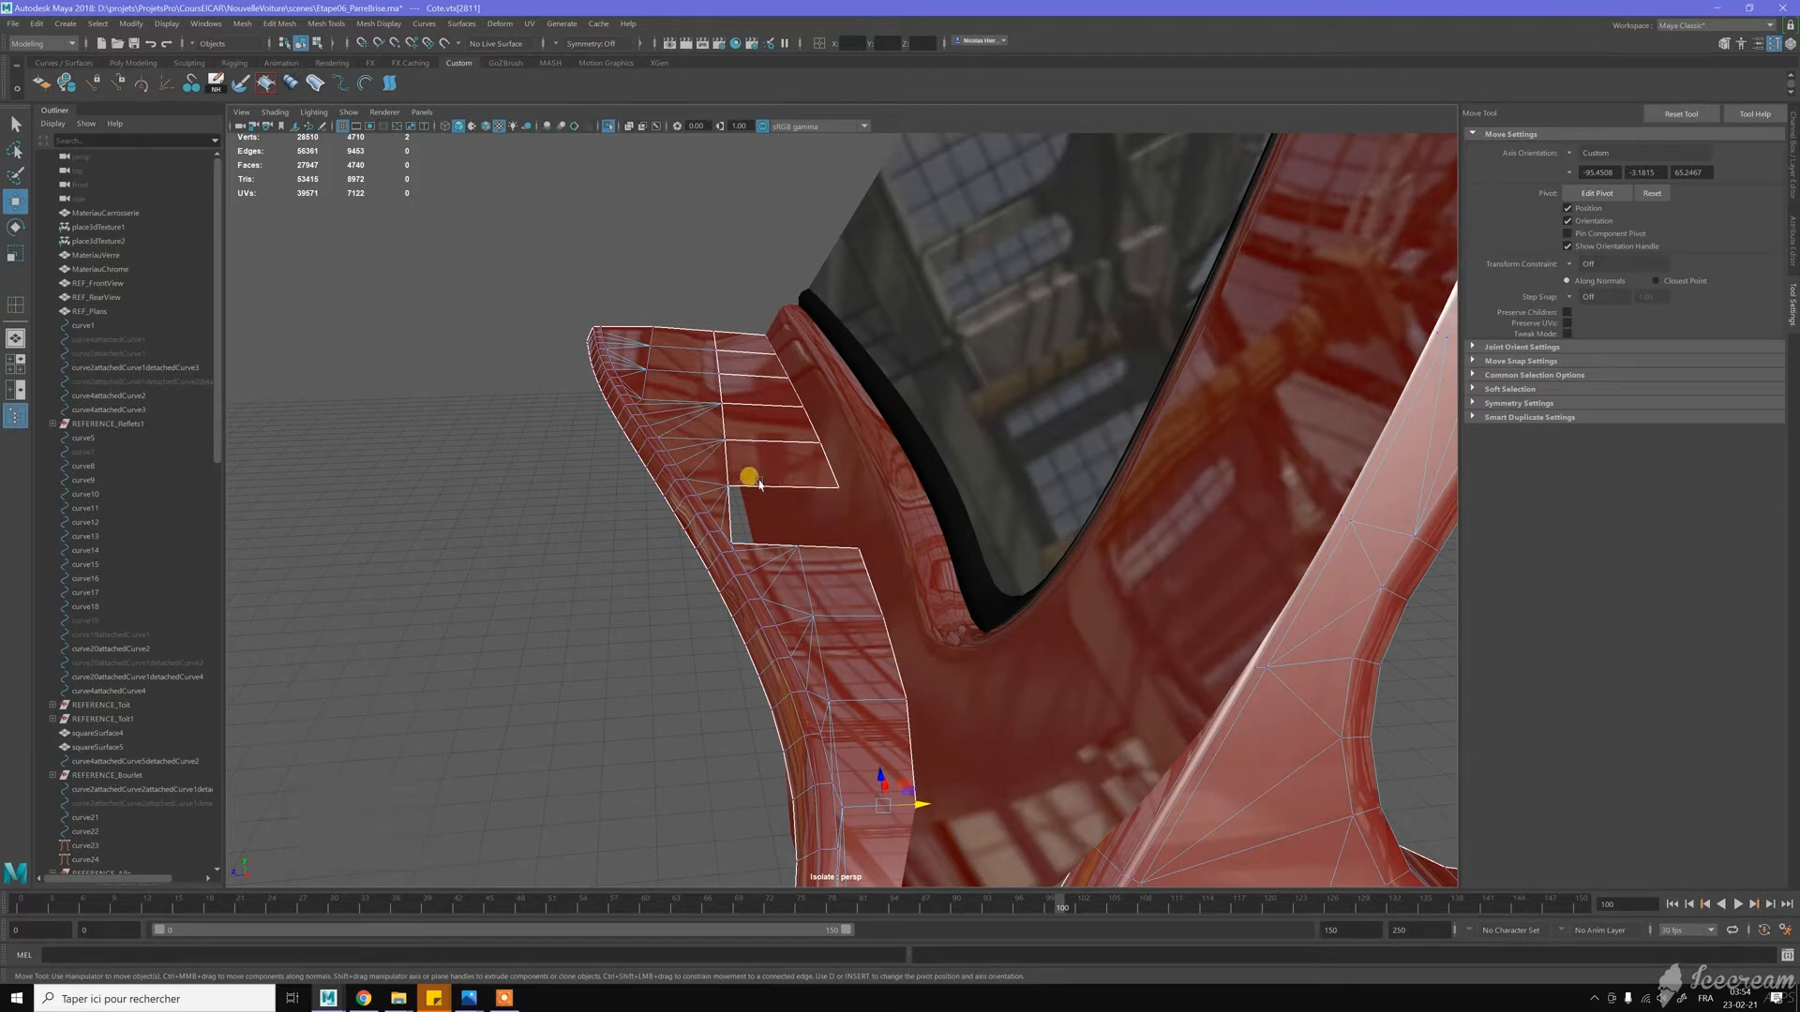
Return the side piece to object mode and start the Insert Edge Loop tool in the maximized top view
{"action": "right_click_drag", "start_coordinate": [757, 416], "coordinate": [791, 375]}
{"action": "key", "text": "space"}
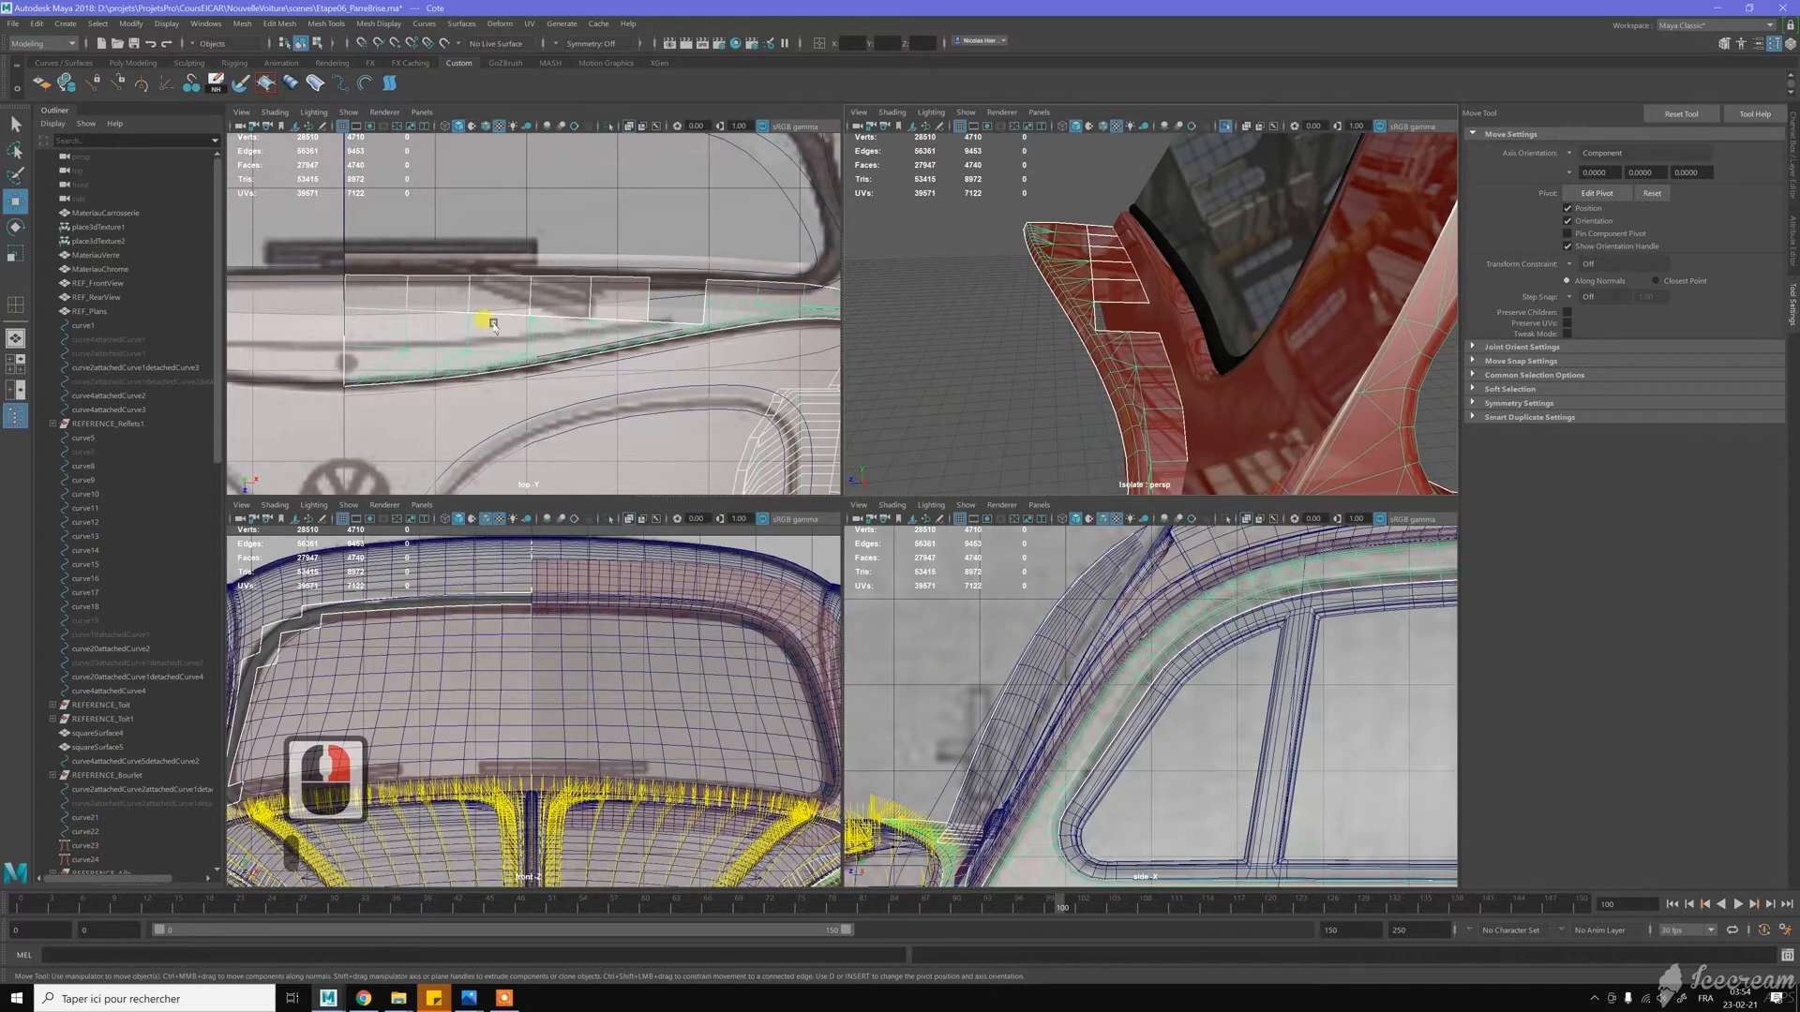
{"action": "key", "text": "space"}
{"action": "key", "text": "space"}
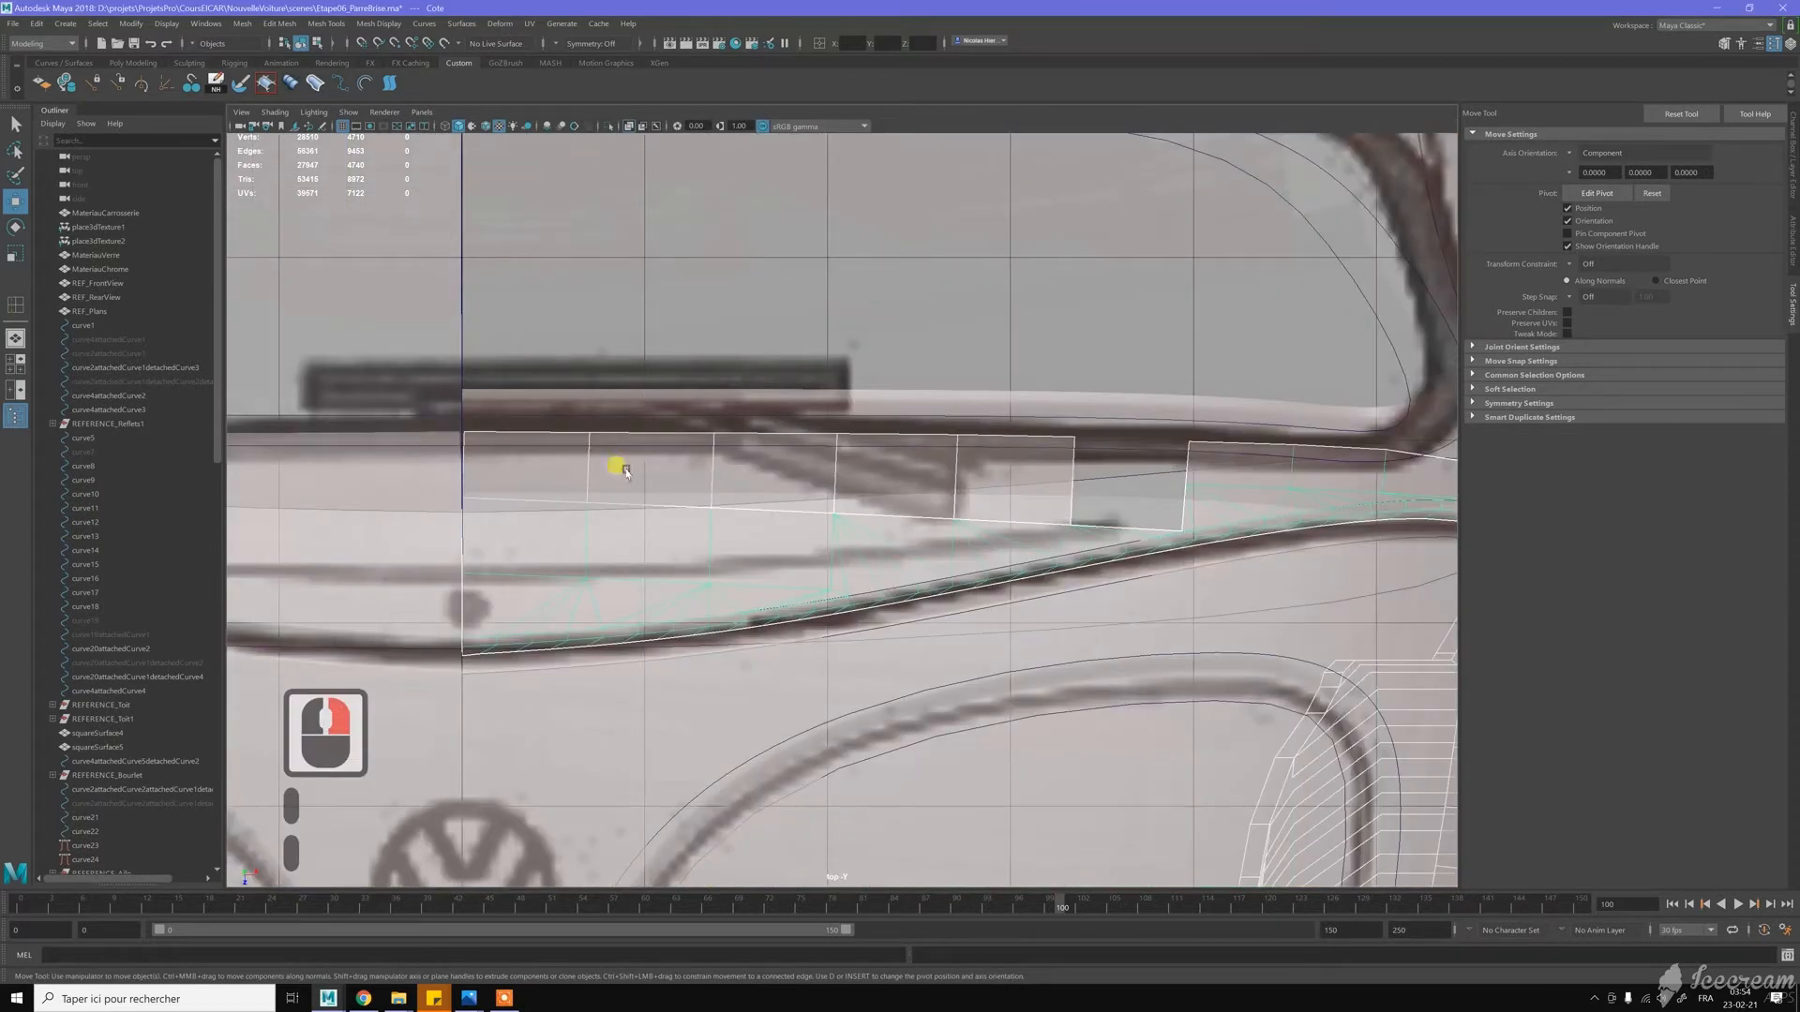
{"action": "right_click_drag", "start_coordinate": [630, 469], "coordinate": [595, 486], "text": "shift"}
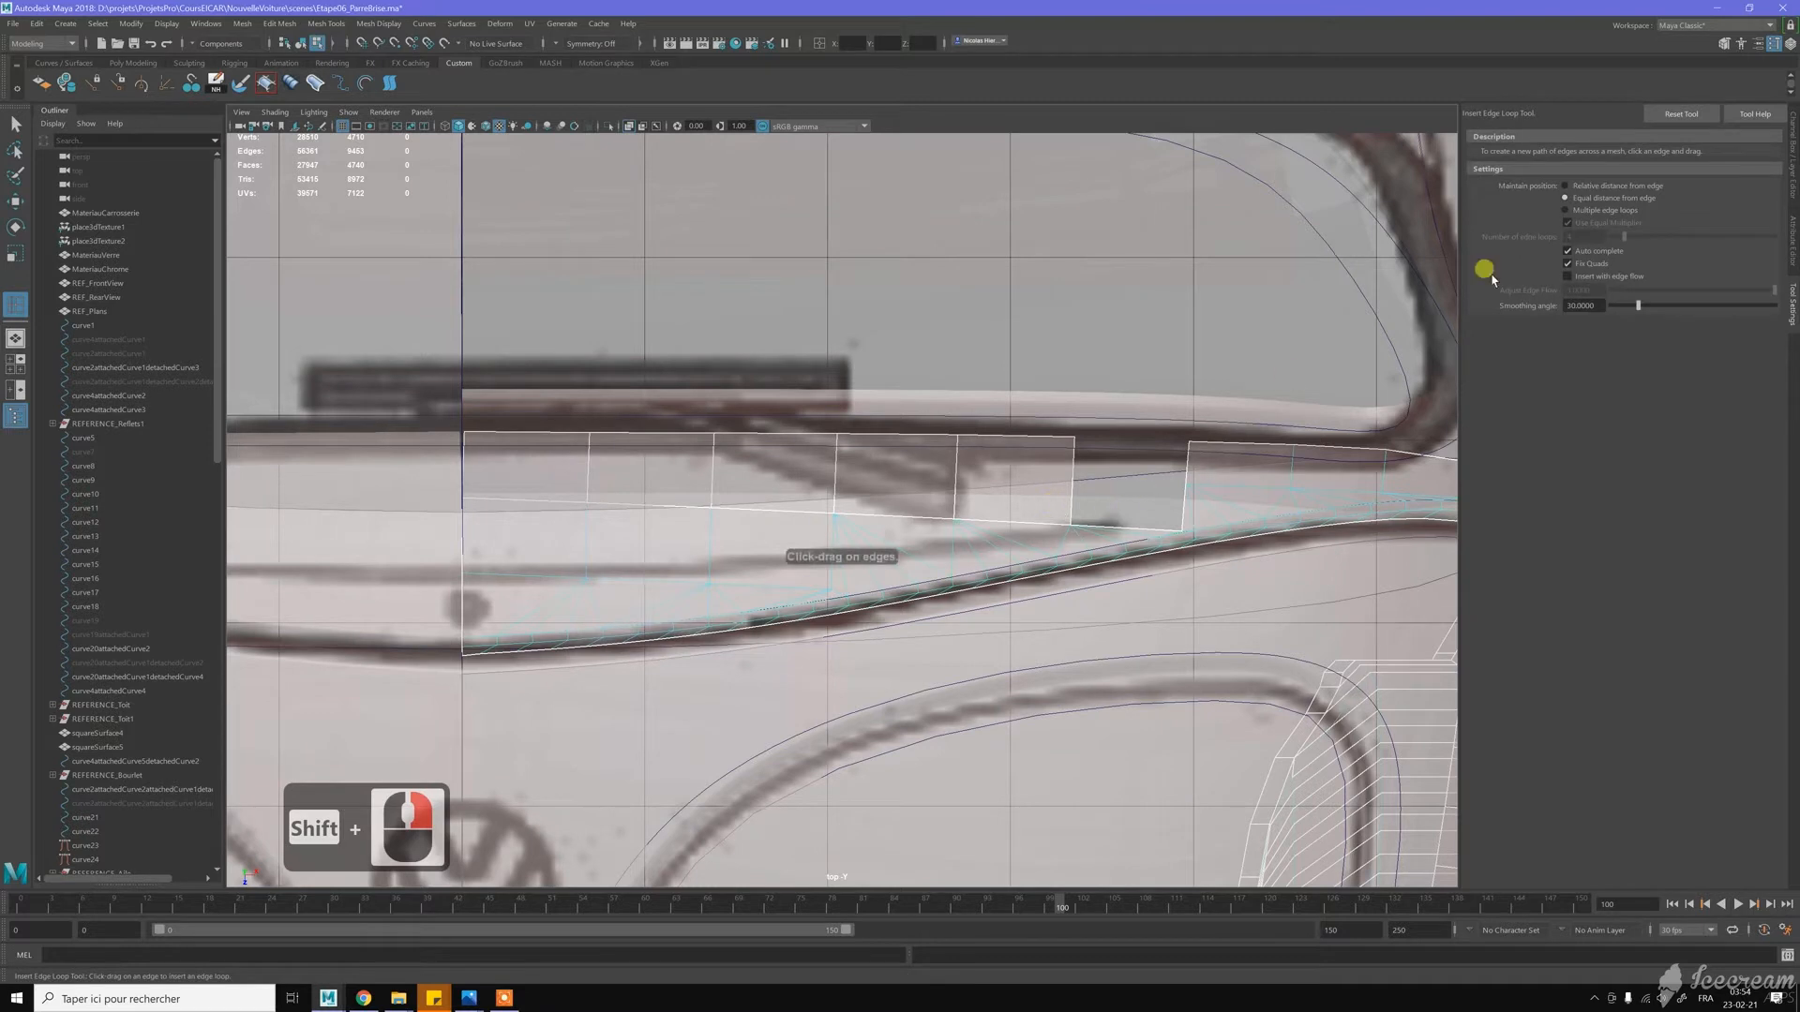
Try to insert a lengthwise edge loop midway across the cowl strip
{"action": "left_click_drag", "start_coordinate": [1081, 484], "coordinate": [1077, 485]}
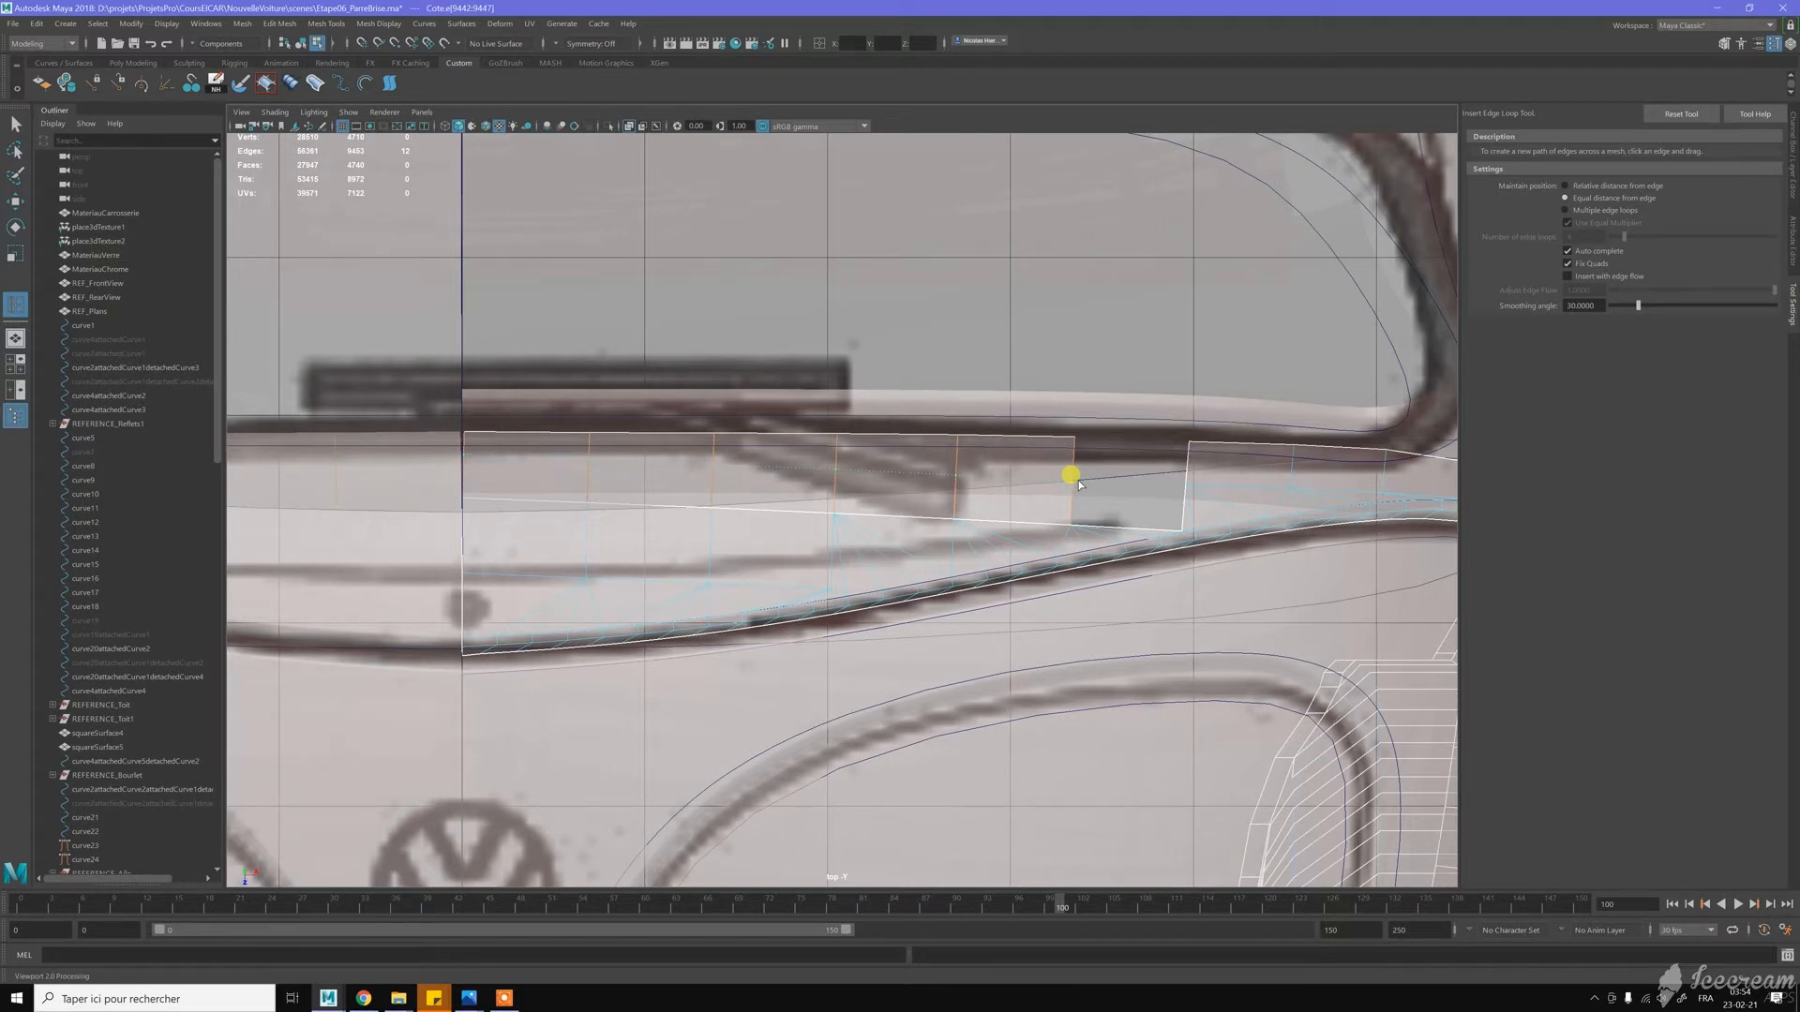
{"action": "left_click_drag", "start_coordinate": [1079, 485], "coordinate": [1079, 485]}
{"action": "key", "text": "z"}
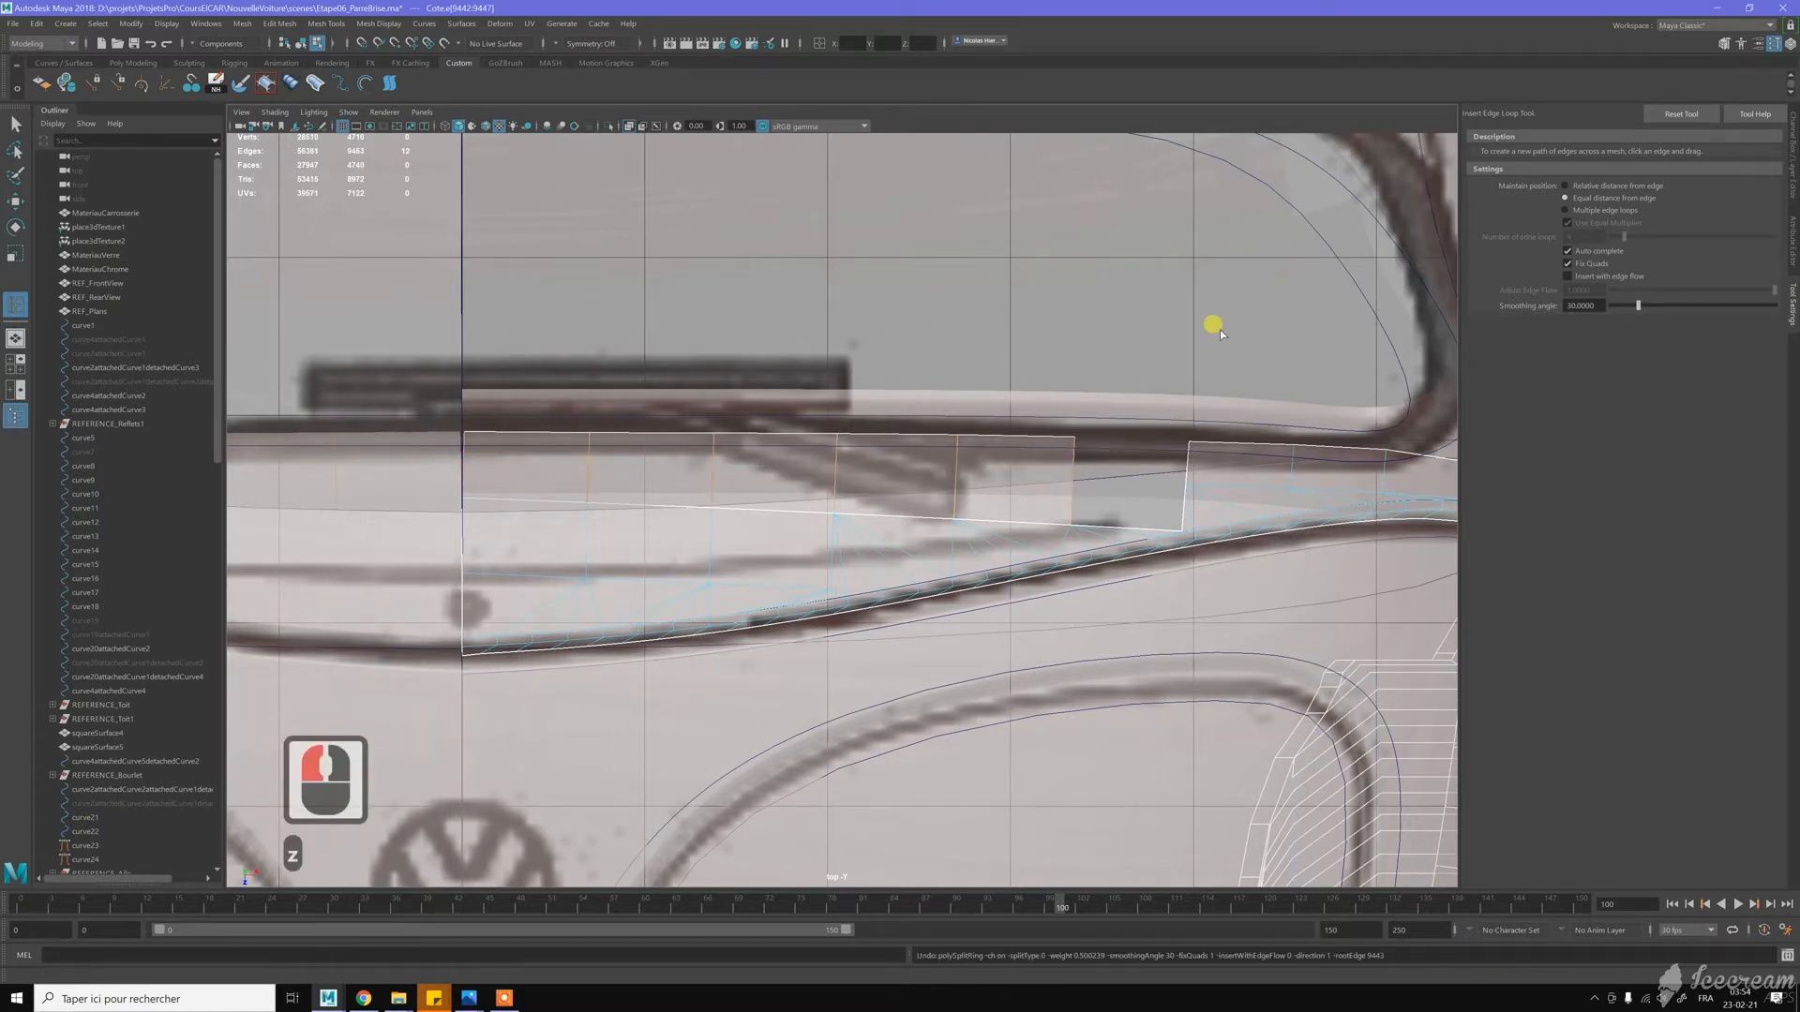
Insert a lengthwise edge loop about midway across the side piece's cowl strip
{"action": "left_click_drag", "start_coordinate": [1074, 449], "coordinate": [1075, 459]}
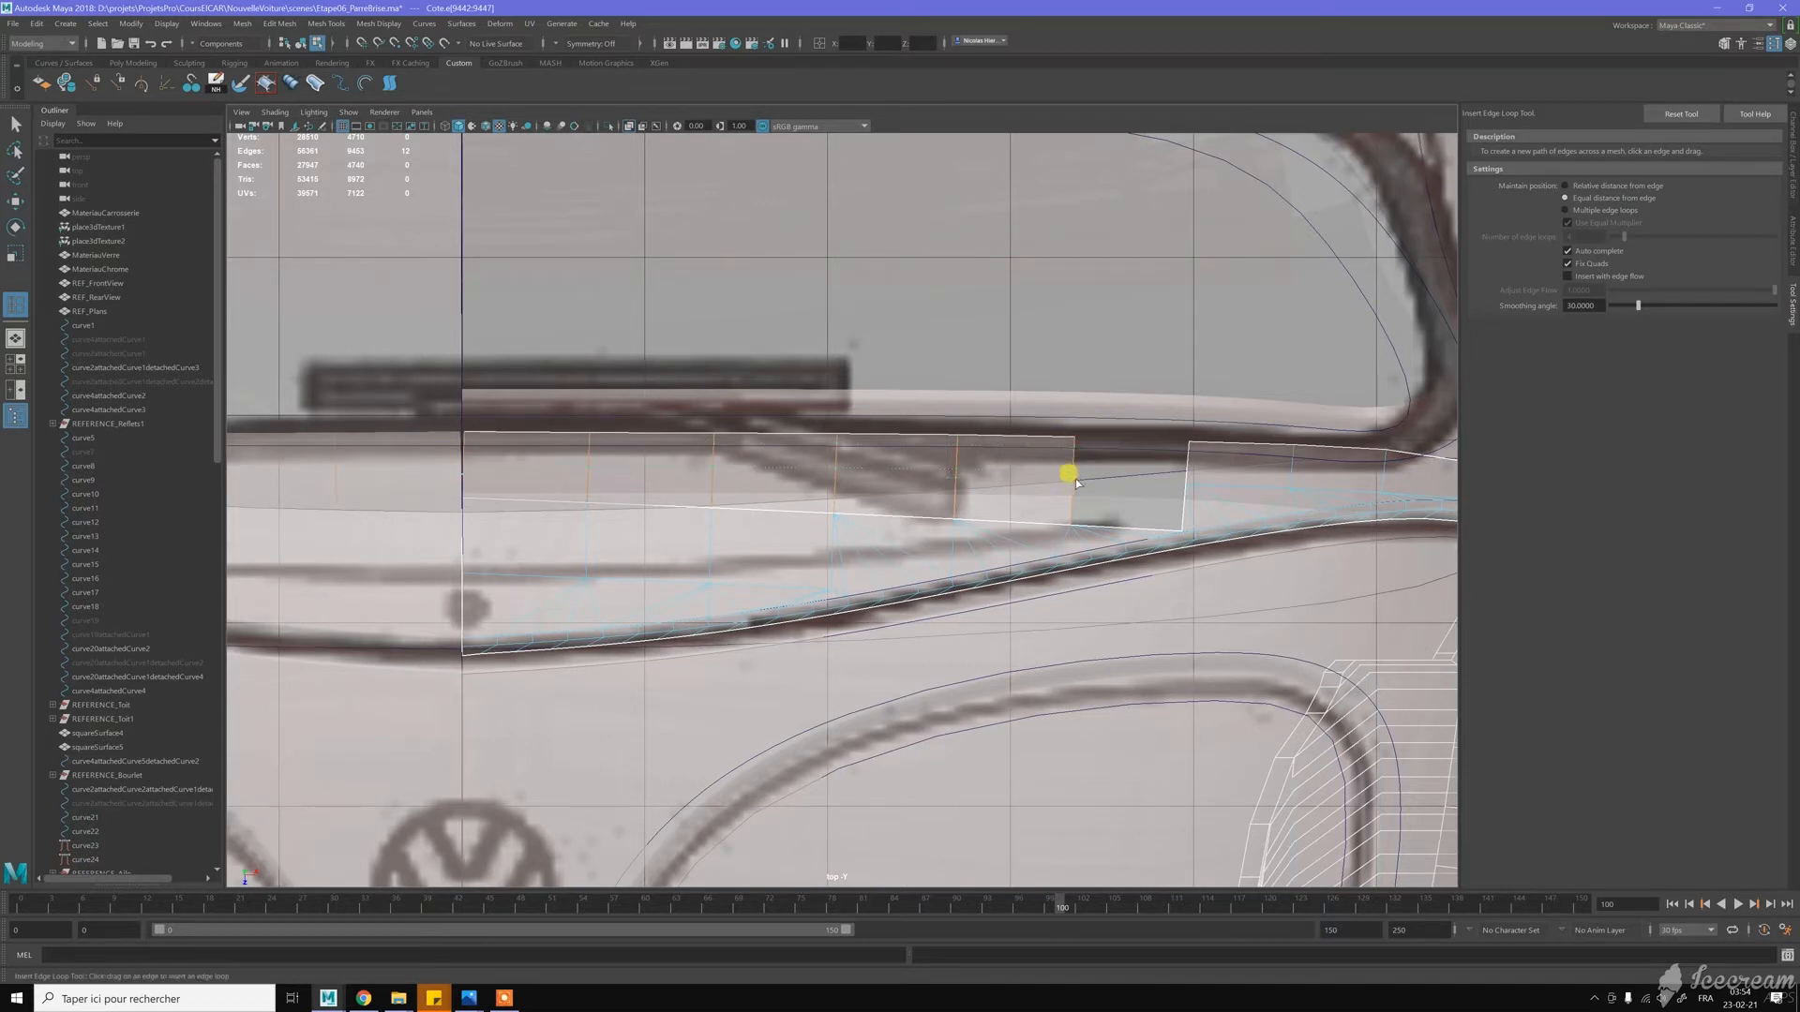
{"action": "left_click_drag", "start_coordinate": [1079, 483], "coordinate": [1069, 470]}
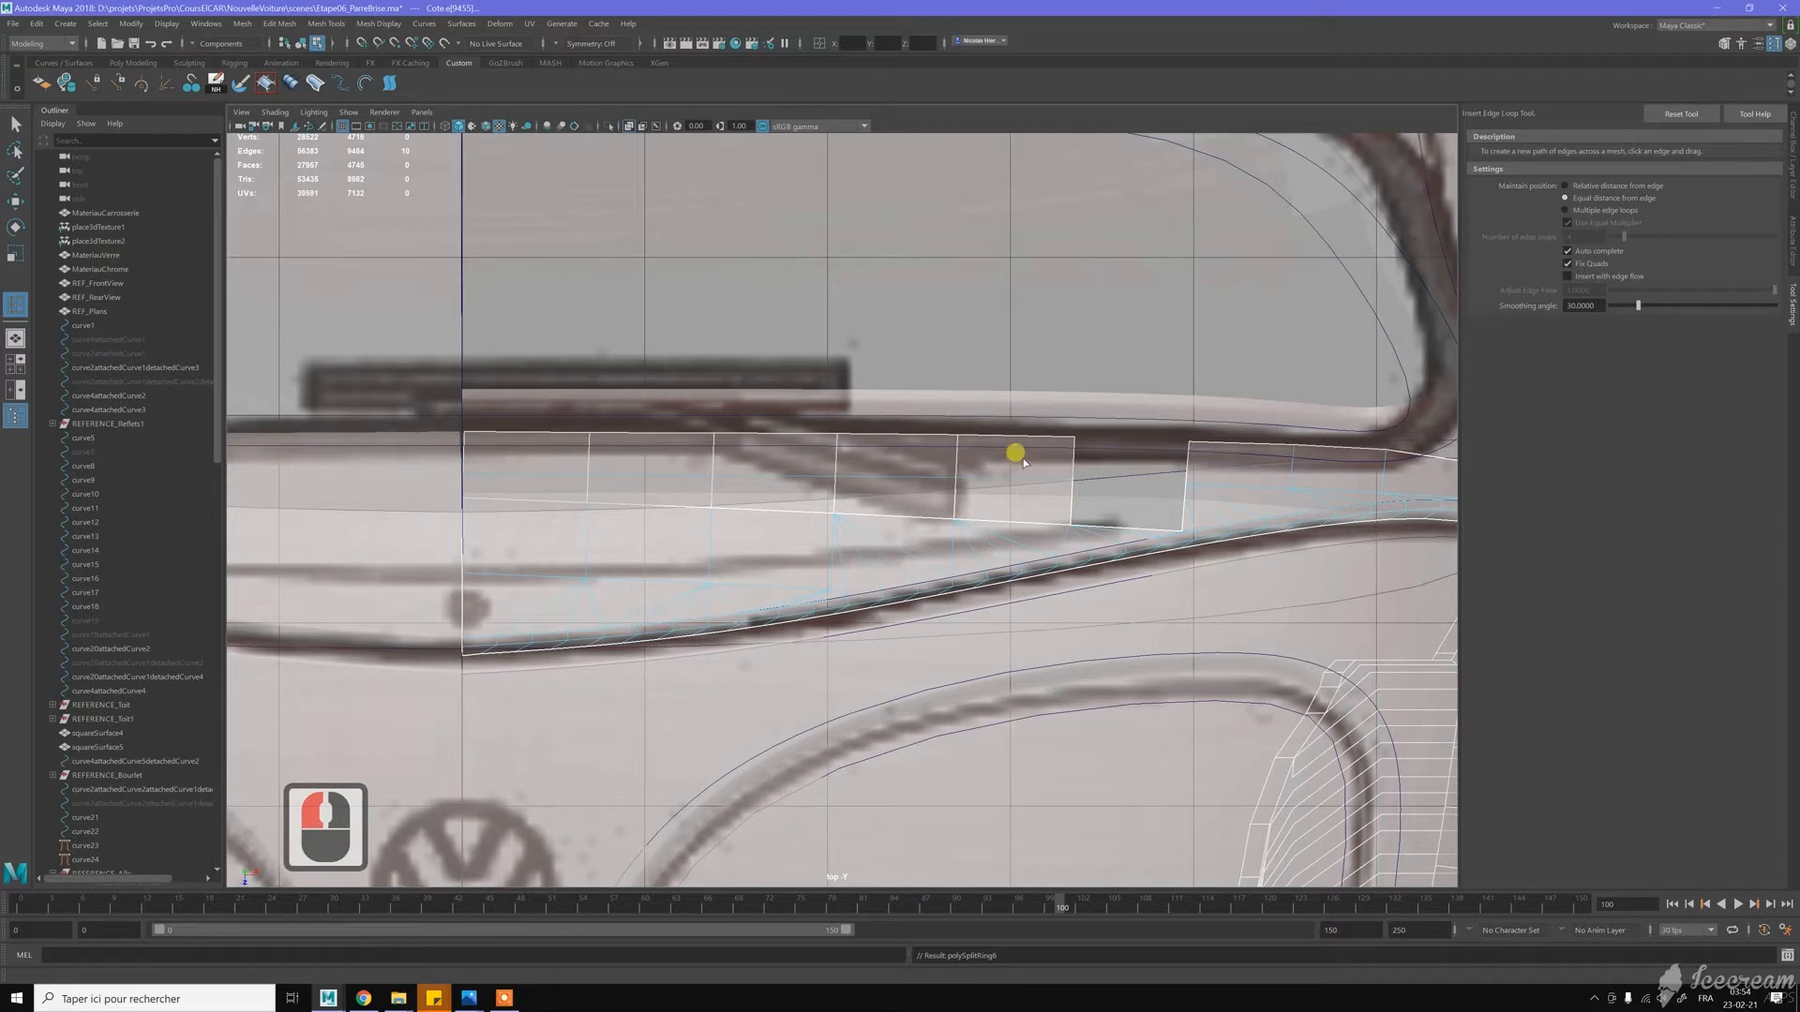
{"action": "key", "text": "w"}
Return the side piece to object mode and isolate it in the top view
{"action": "middle_click_drag", "start_coordinate": [991, 453], "coordinate": [939, 439], "text": "alt"}
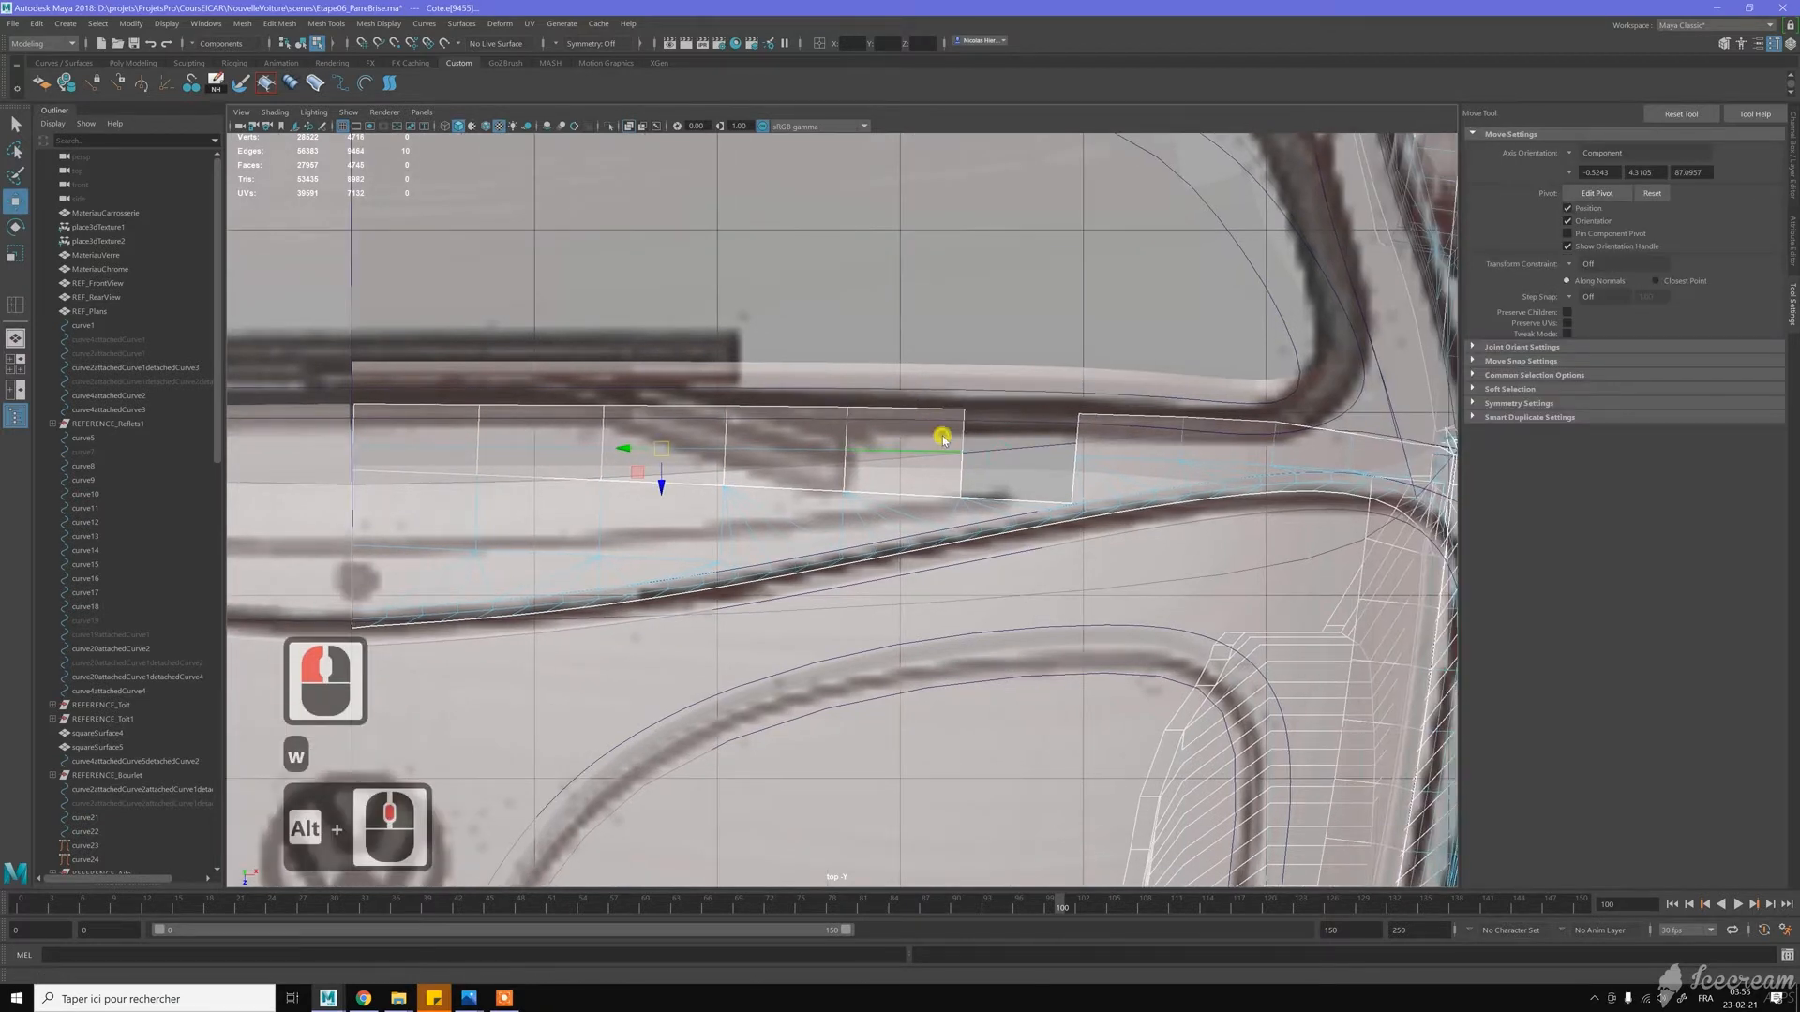
{"action": "right_click", "coordinate": [942, 437]}
{"action": "right_click", "coordinate": [941, 397]}
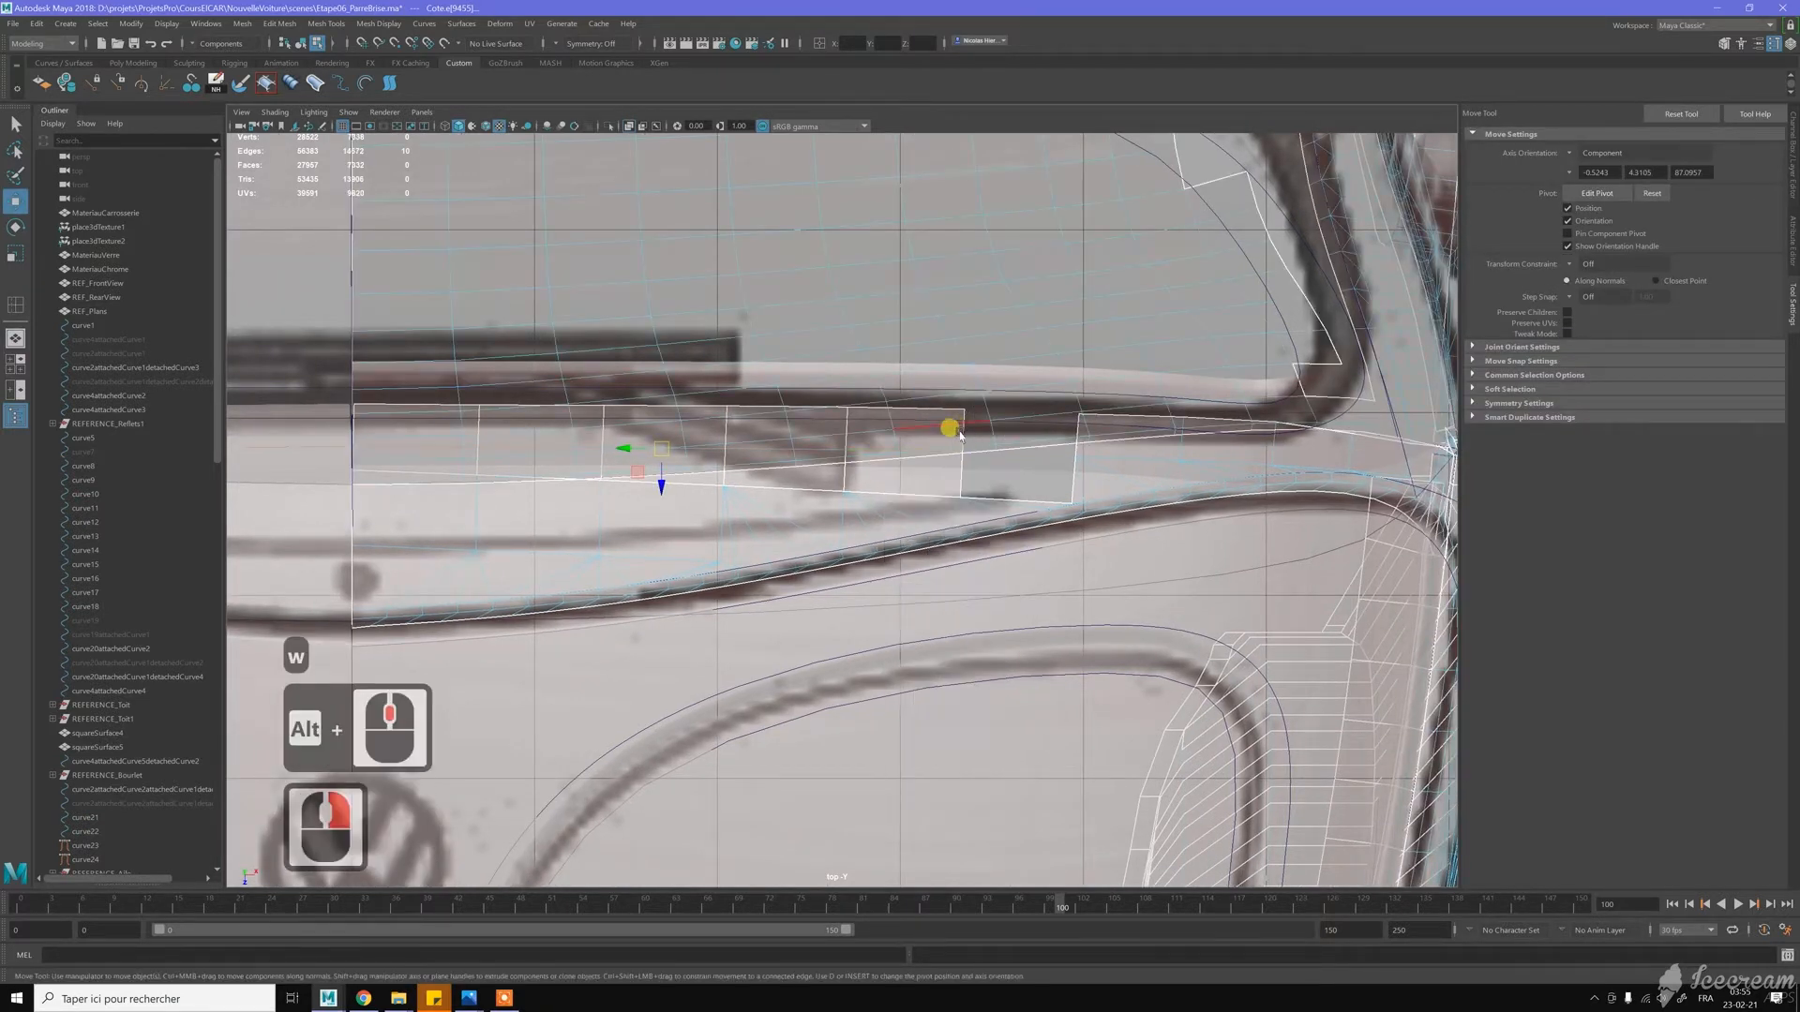
{"action": "left_click", "coordinate": [956, 478]}
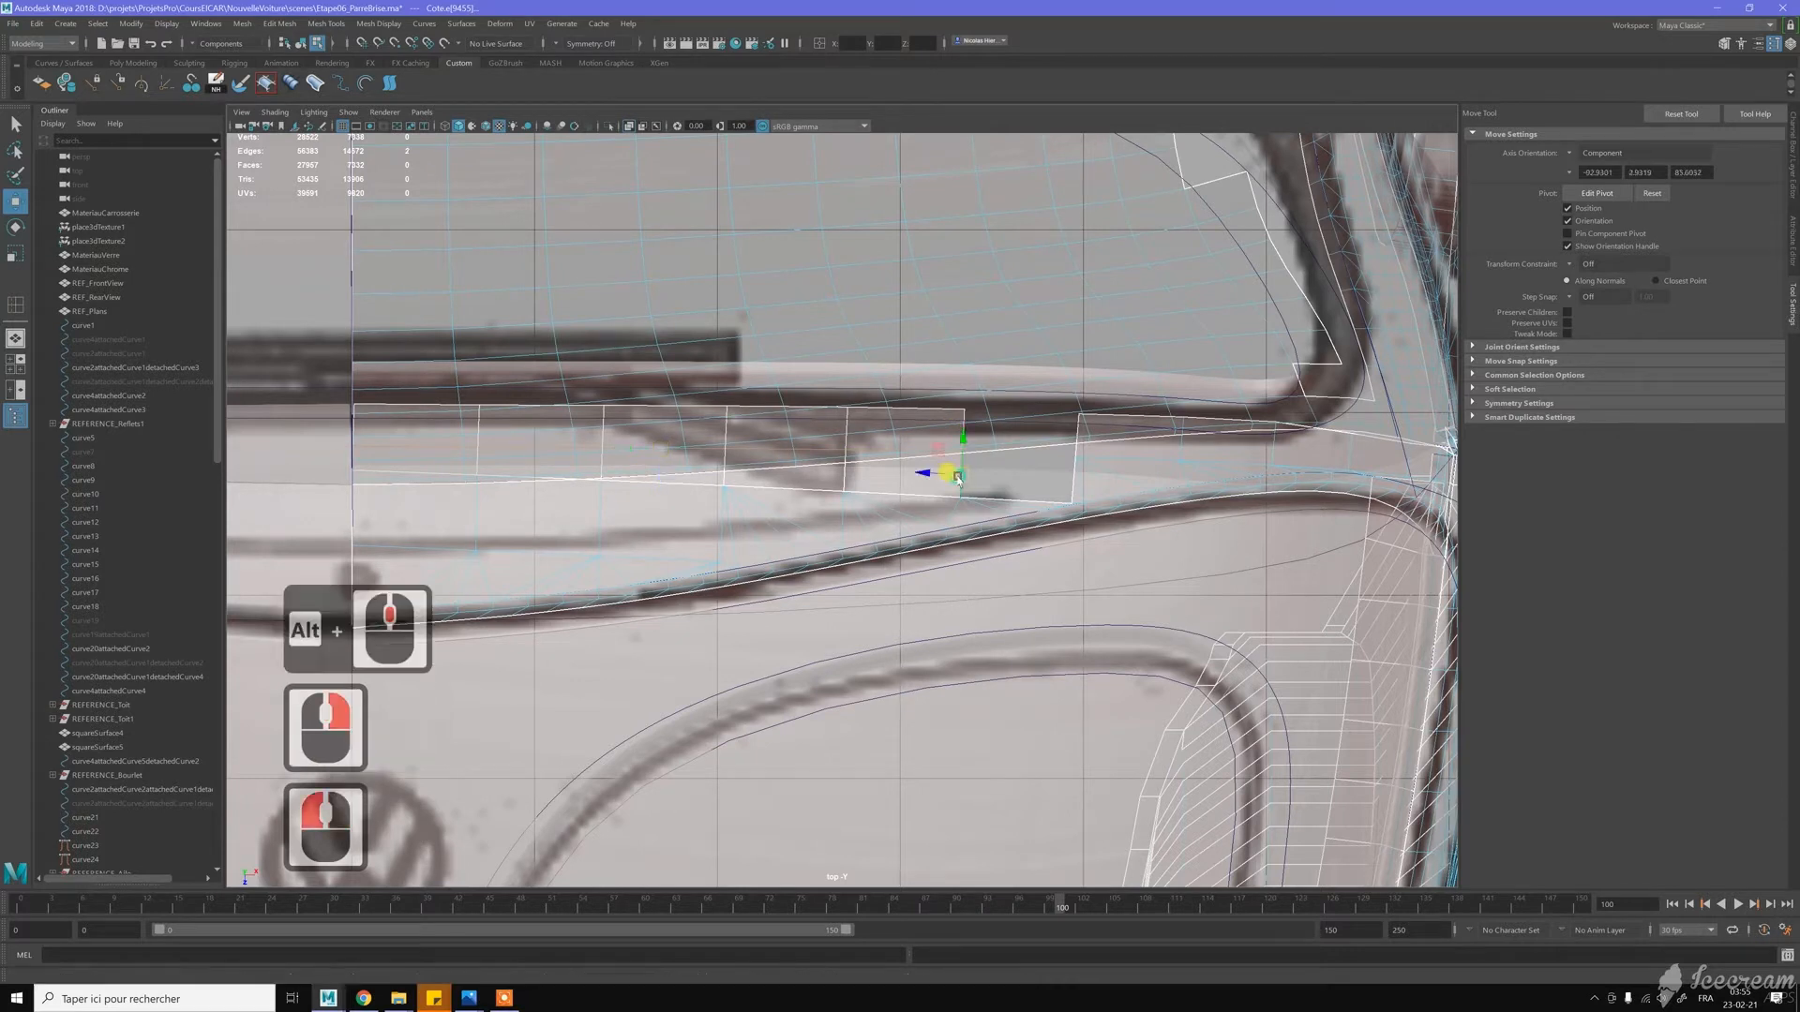
{"action": "right_click", "coordinate": [1009, 394]}
{"action": "right_click_drag", "start_coordinate": [1042, 380], "coordinate": [1052, 376]}
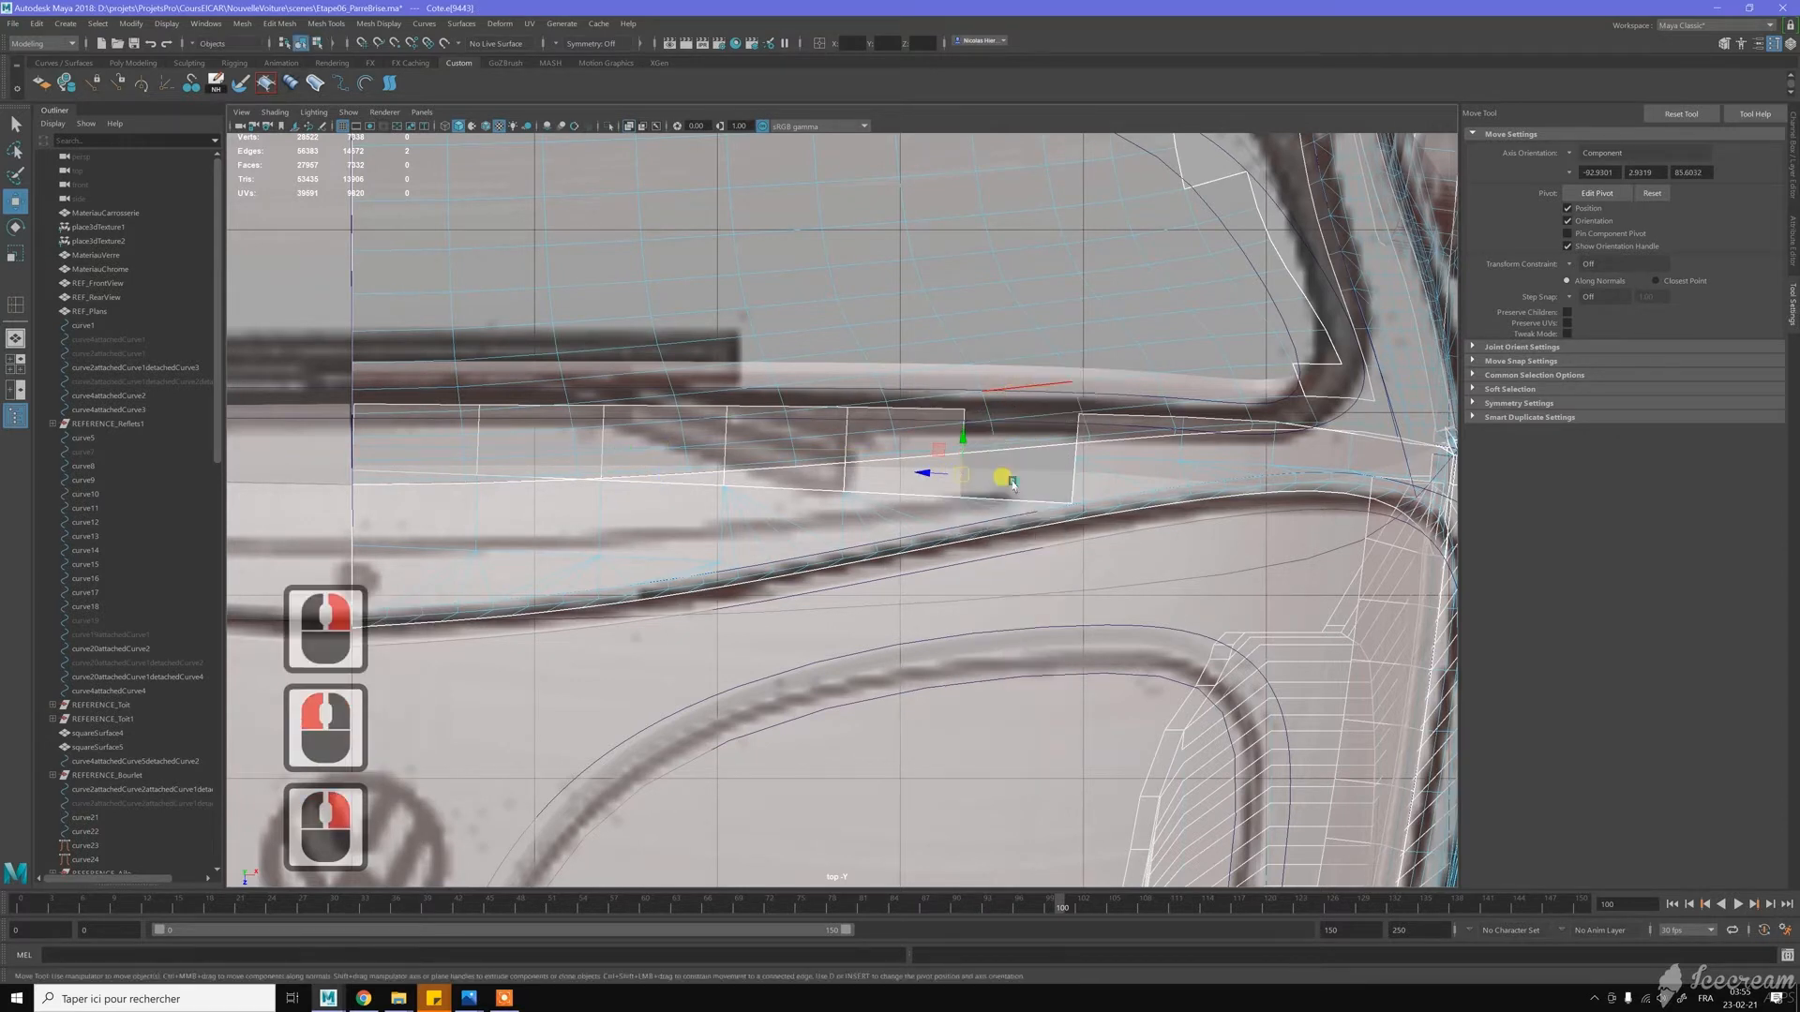
{"action": "left_click", "coordinate": [1006, 460]}
{"action": "left_click", "coordinate": [950, 479]}
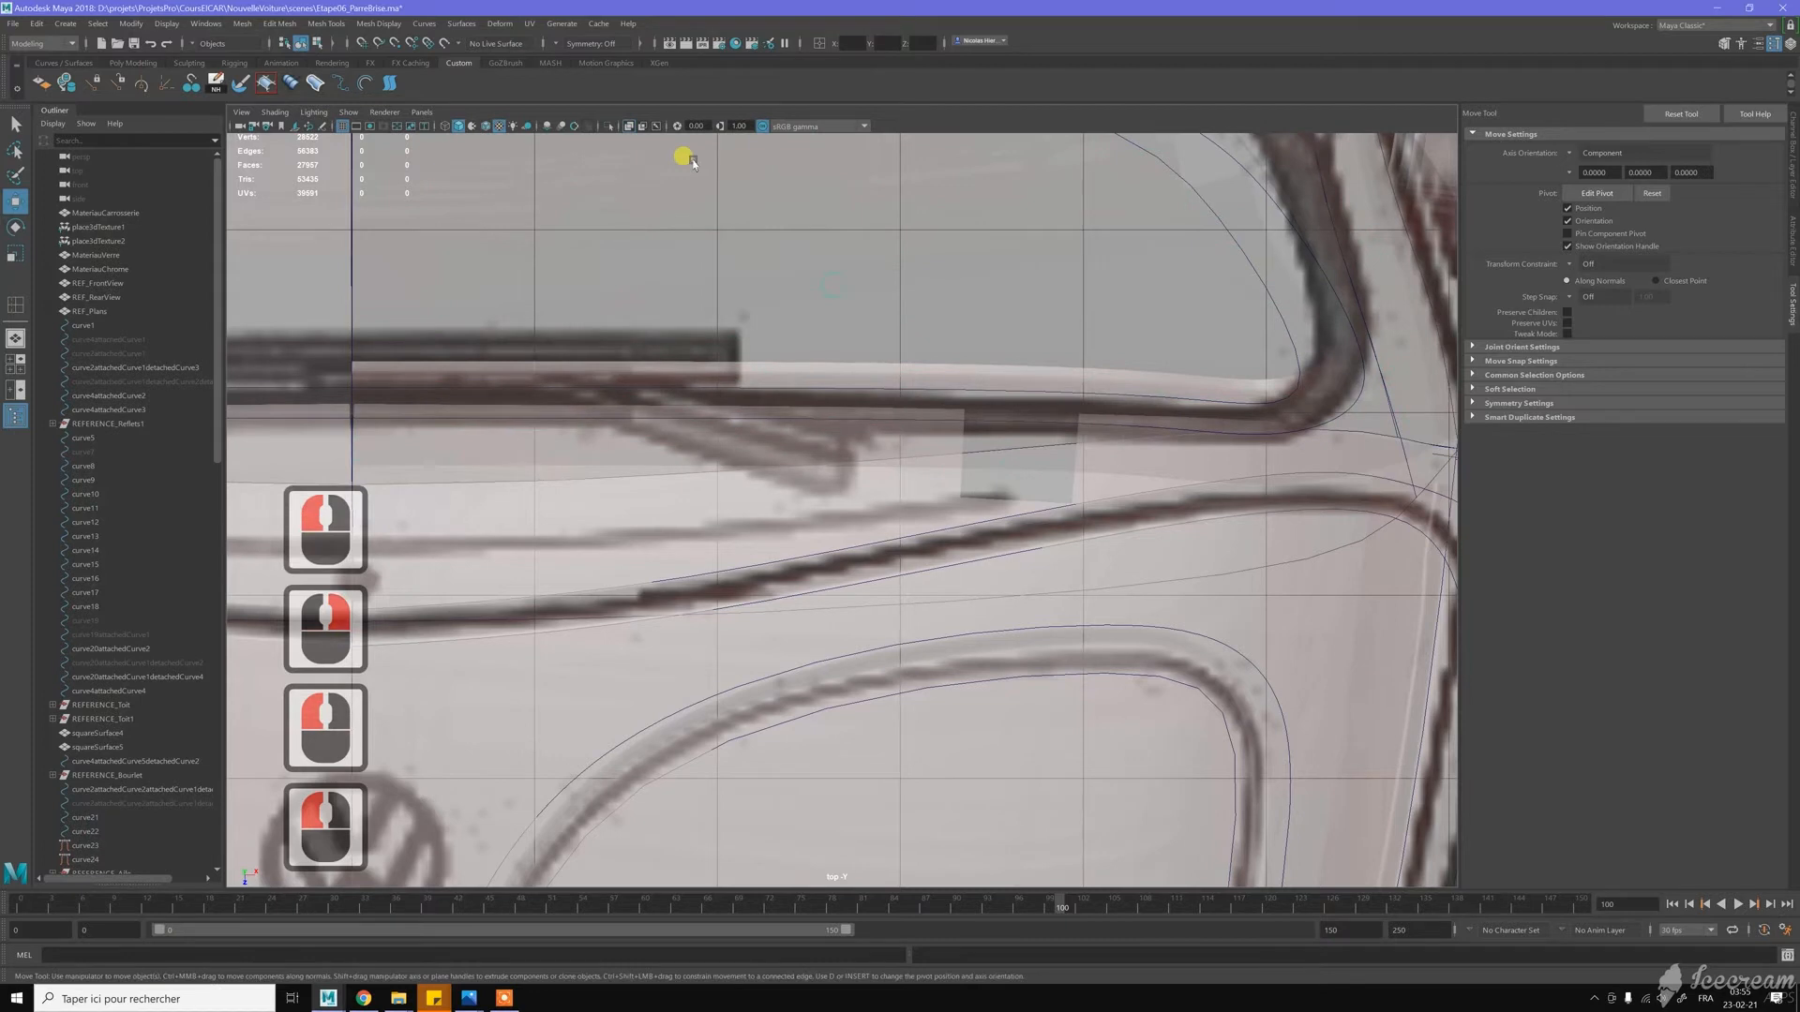
{"action": "left_click", "coordinate": [607, 125]}
Bridge the open edges on both sides of the gap in the cowl strip and return the side piece to object mode
{"action": "right_click_drag", "start_coordinate": [912, 426], "coordinate": [917, 393]}
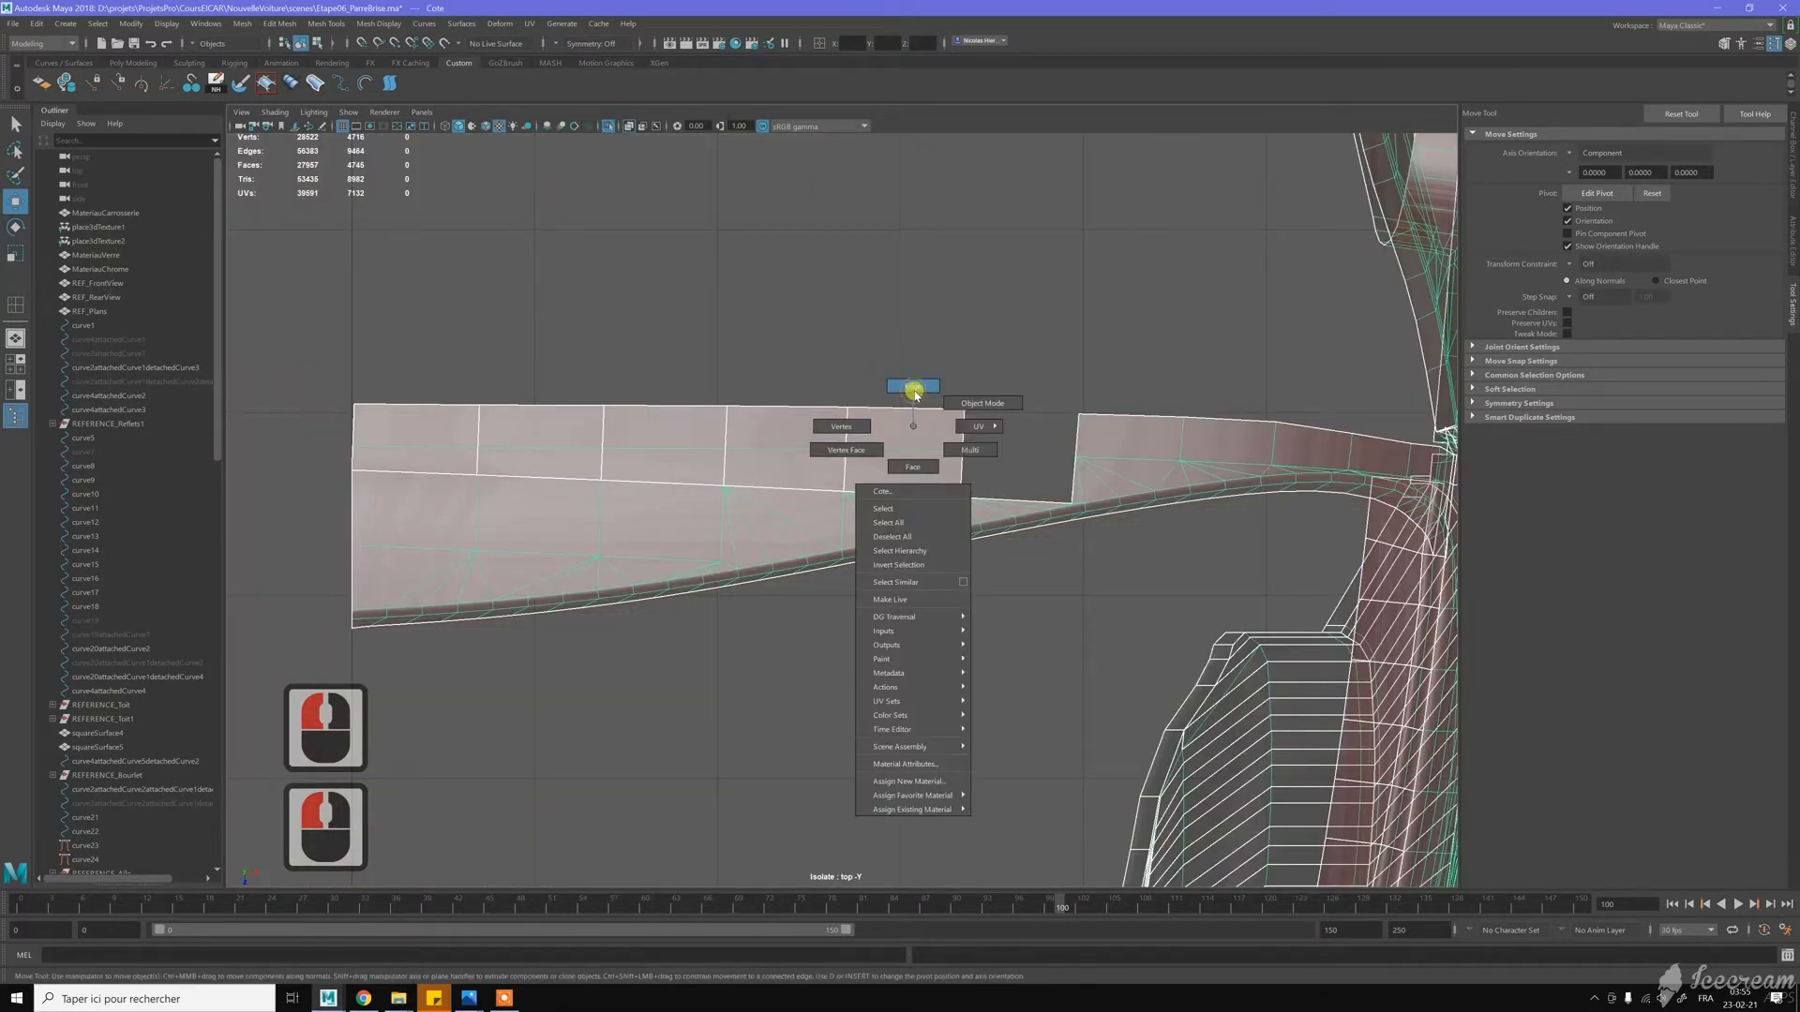
{"action": "left_click", "coordinate": [963, 475]}
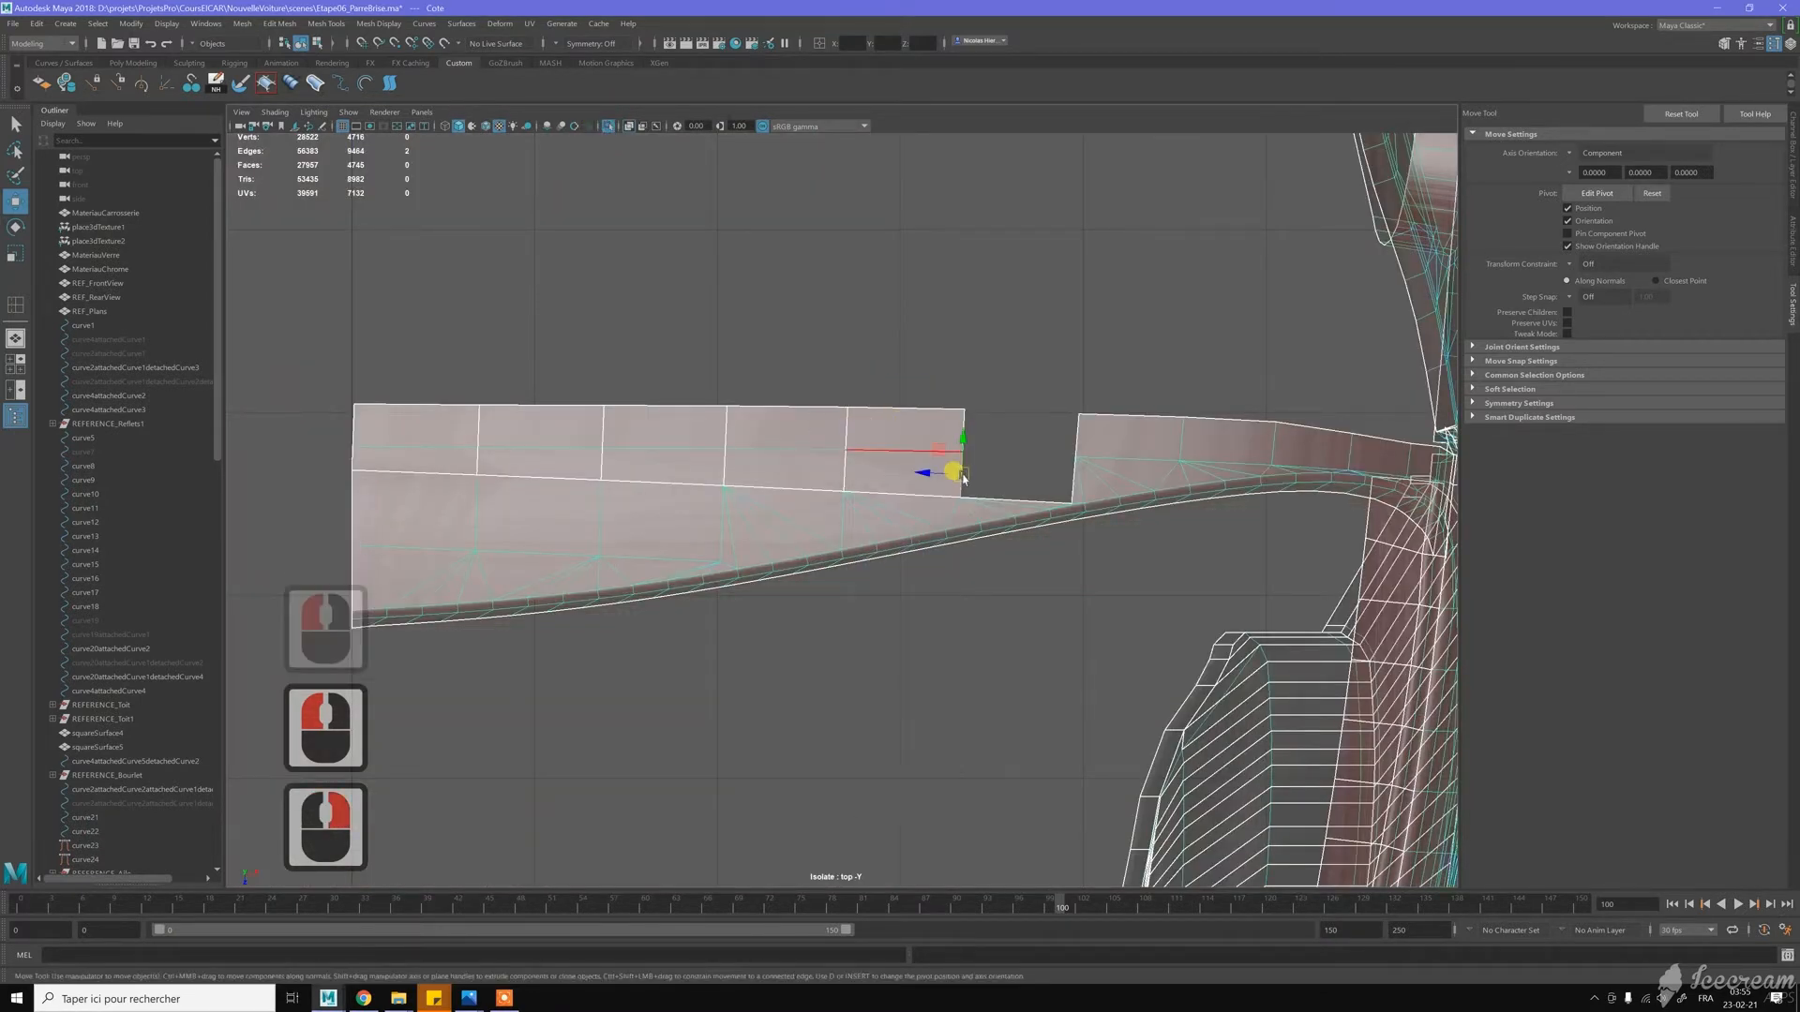
{"action": "left_click", "coordinate": [1072, 476], "text": "shift"}
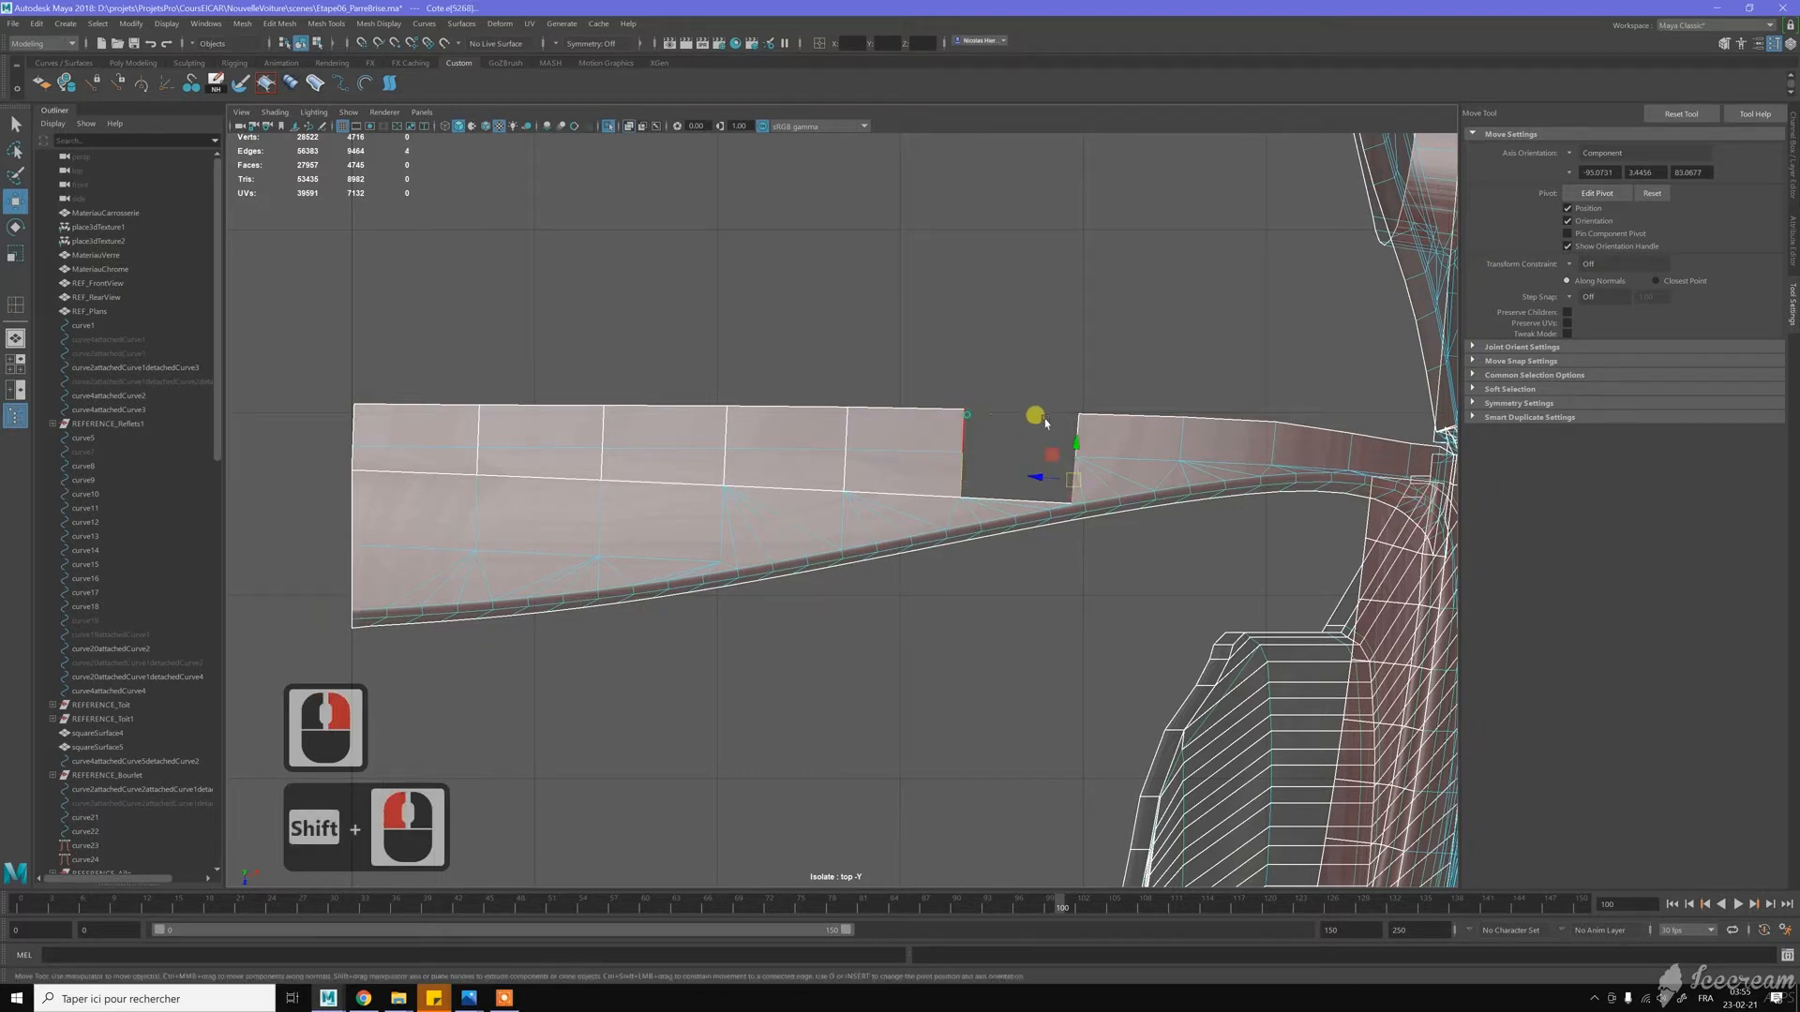
{"action": "left_click", "coordinate": [1076, 424], "text": "shift"}
{"action": "left_click", "coordinate": [1071, 422], "text": "shift"}
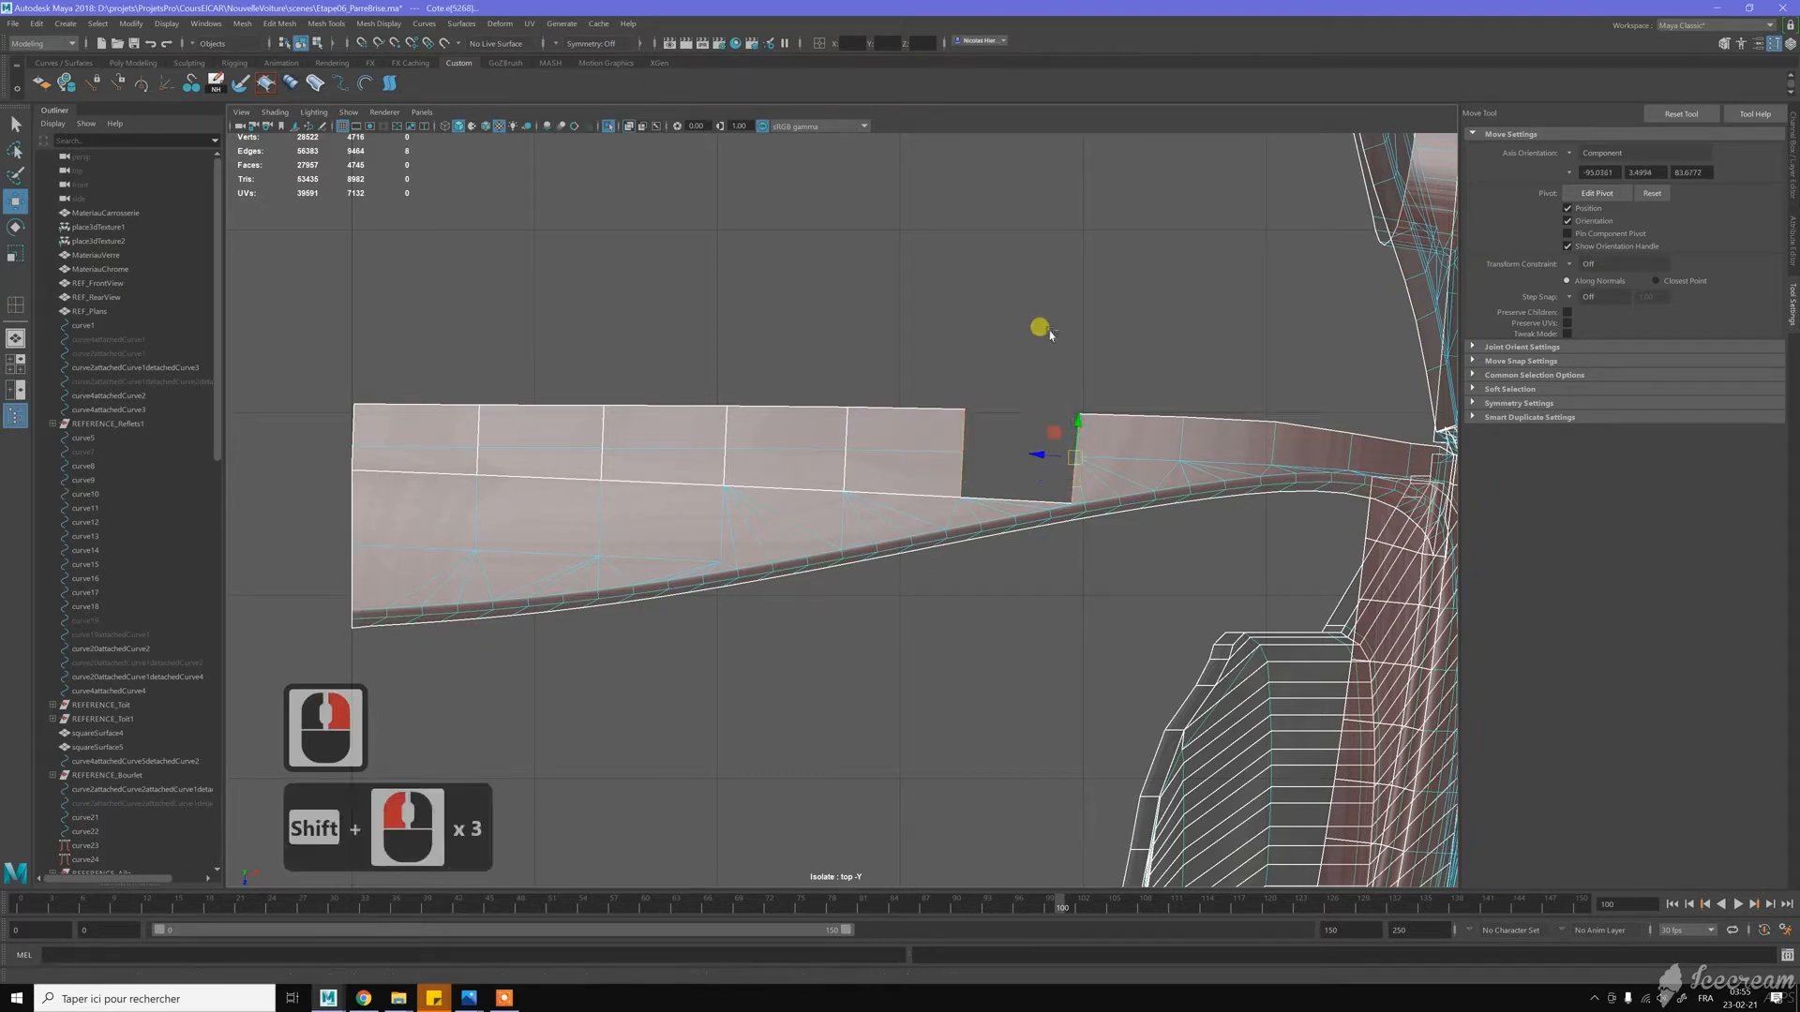
{"action": "right_click_drag", "start_coordinate": [1053, 332], "coordinate": [1039, 503], "text": "shift"}
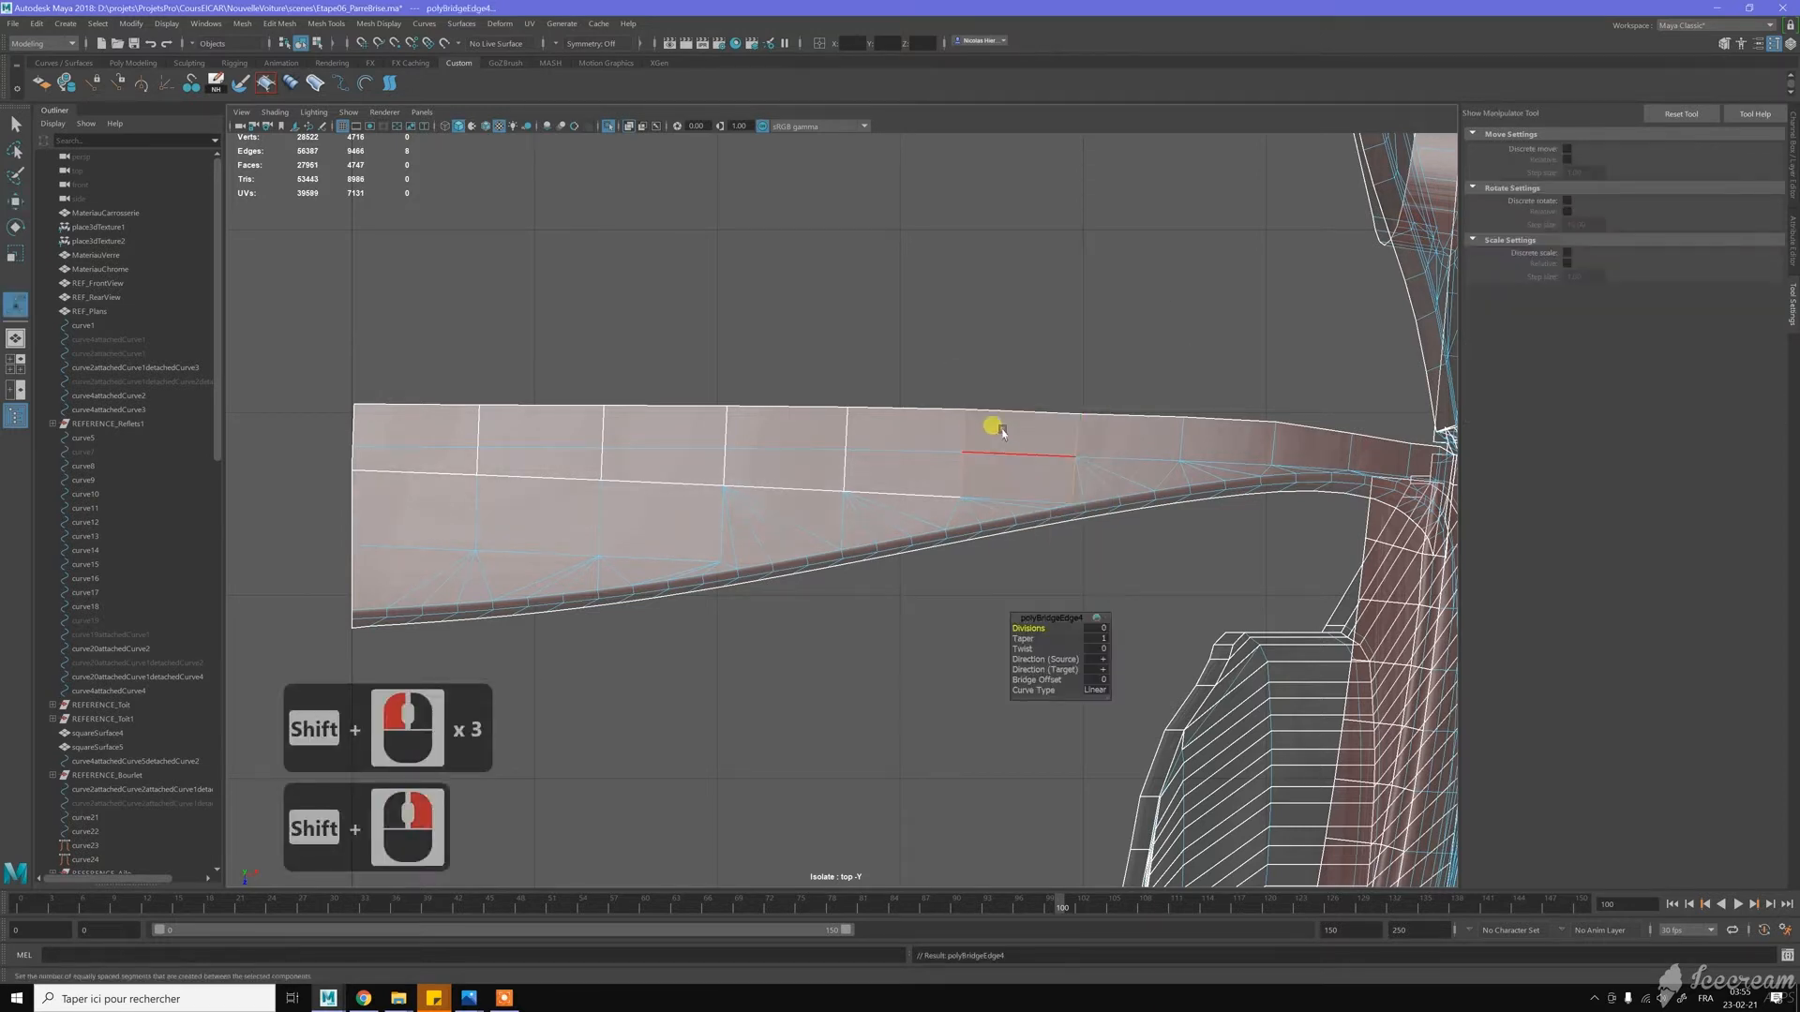
{"action": "key", "text": "w"}
{"action": "right_click_drag", "start_coordinate": [1028, 418], "coordinate": [977, 402]}
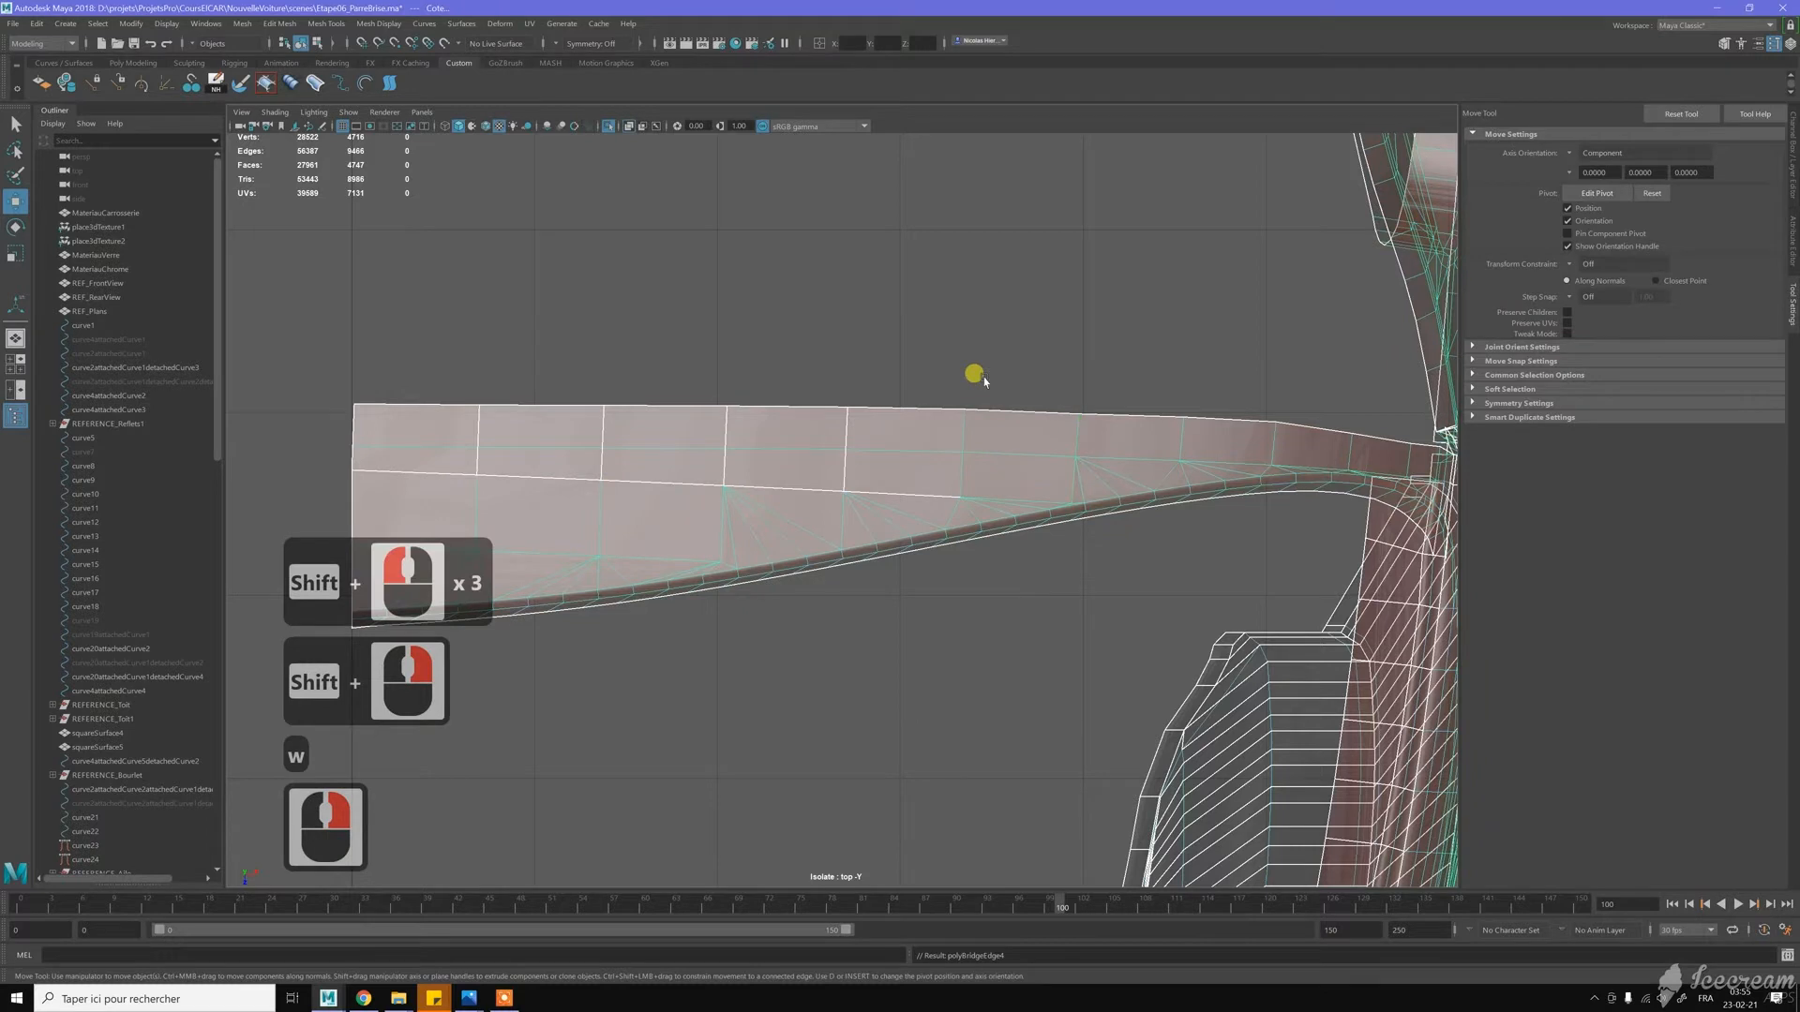
End the side piece's isolation in the top view so the rest of the model and the blueprint show again
{"action": "left_click", "coordinate": [977, 376]}
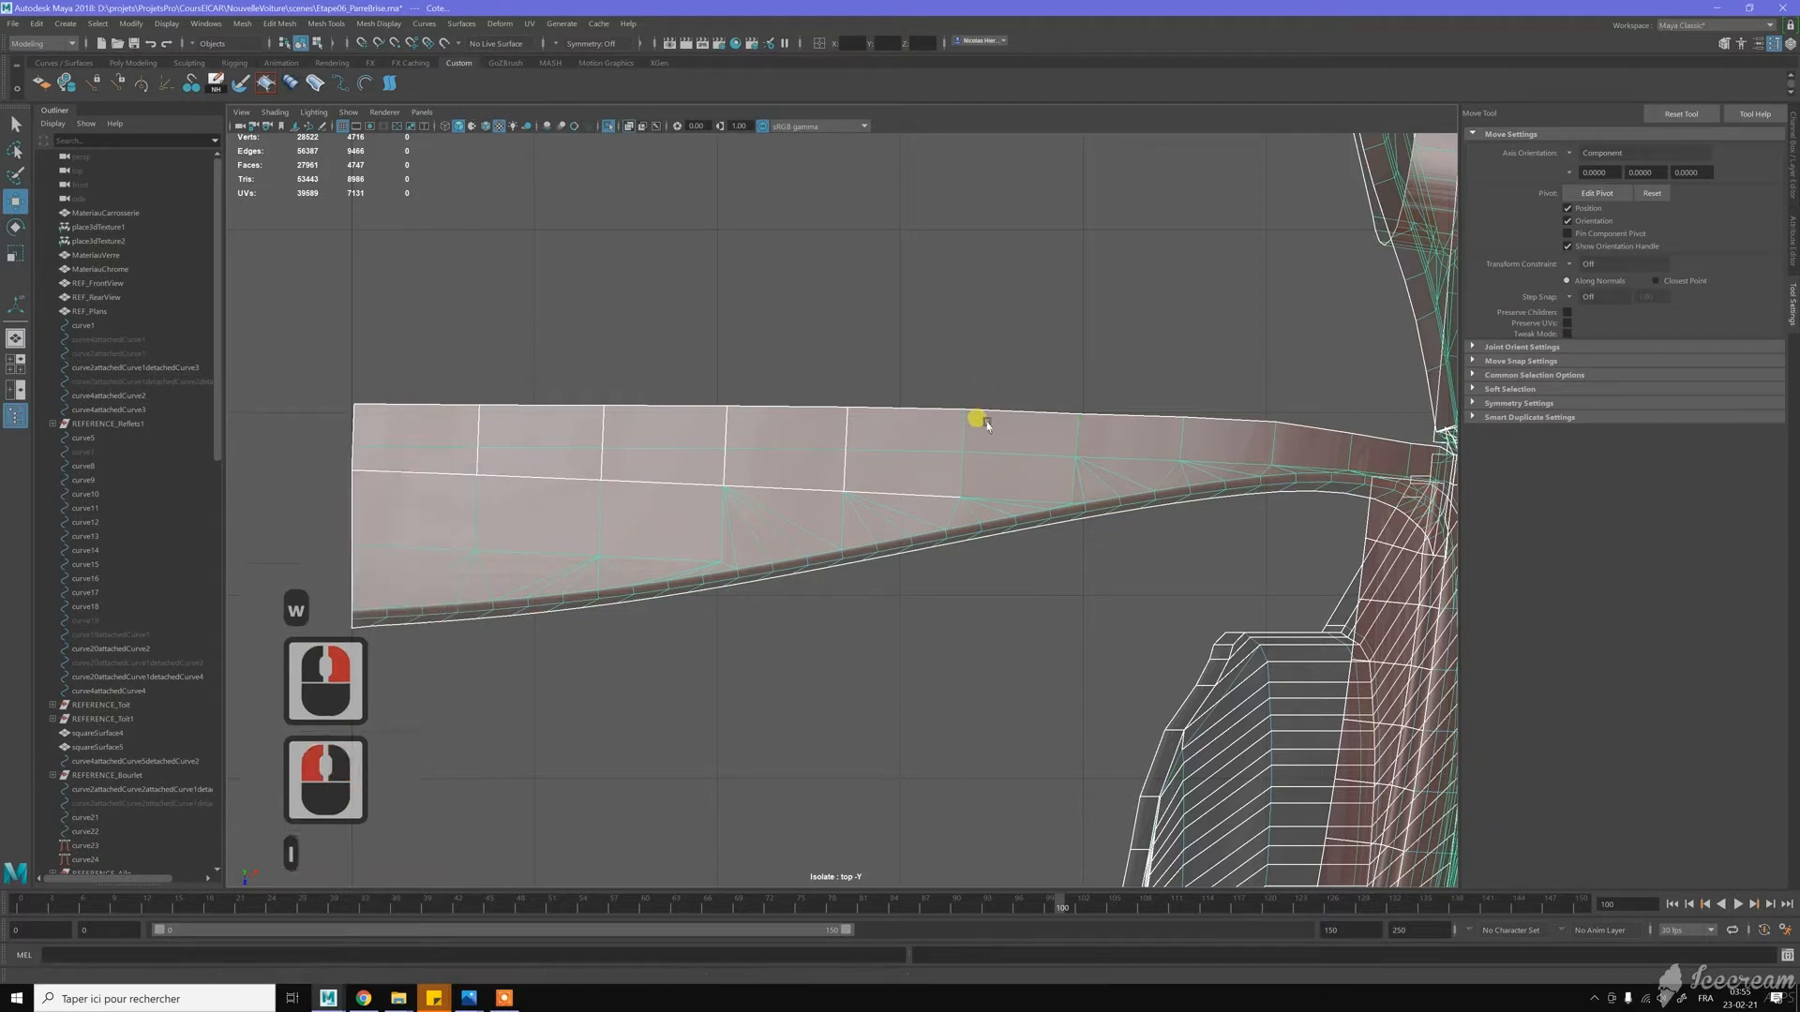
{"action": "left_click", "coordinate": [610, 126]}
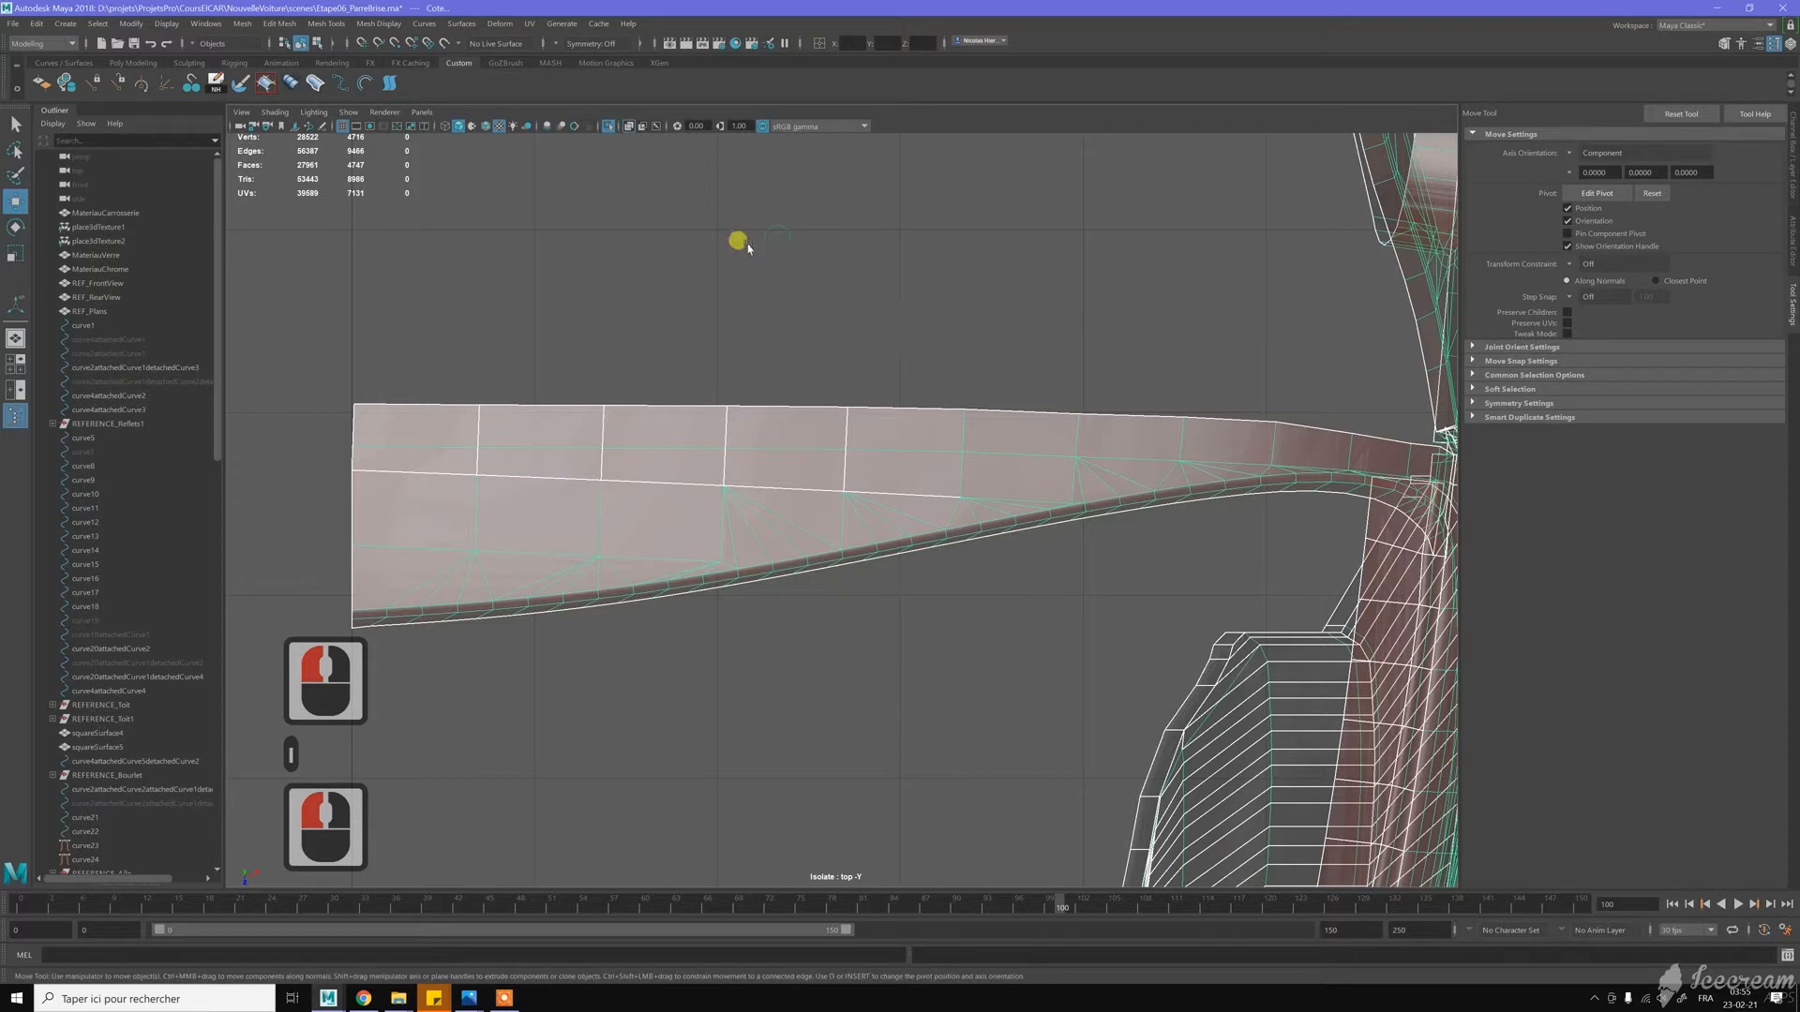
{"action": "left_click", "coordinate": [610, 126]}
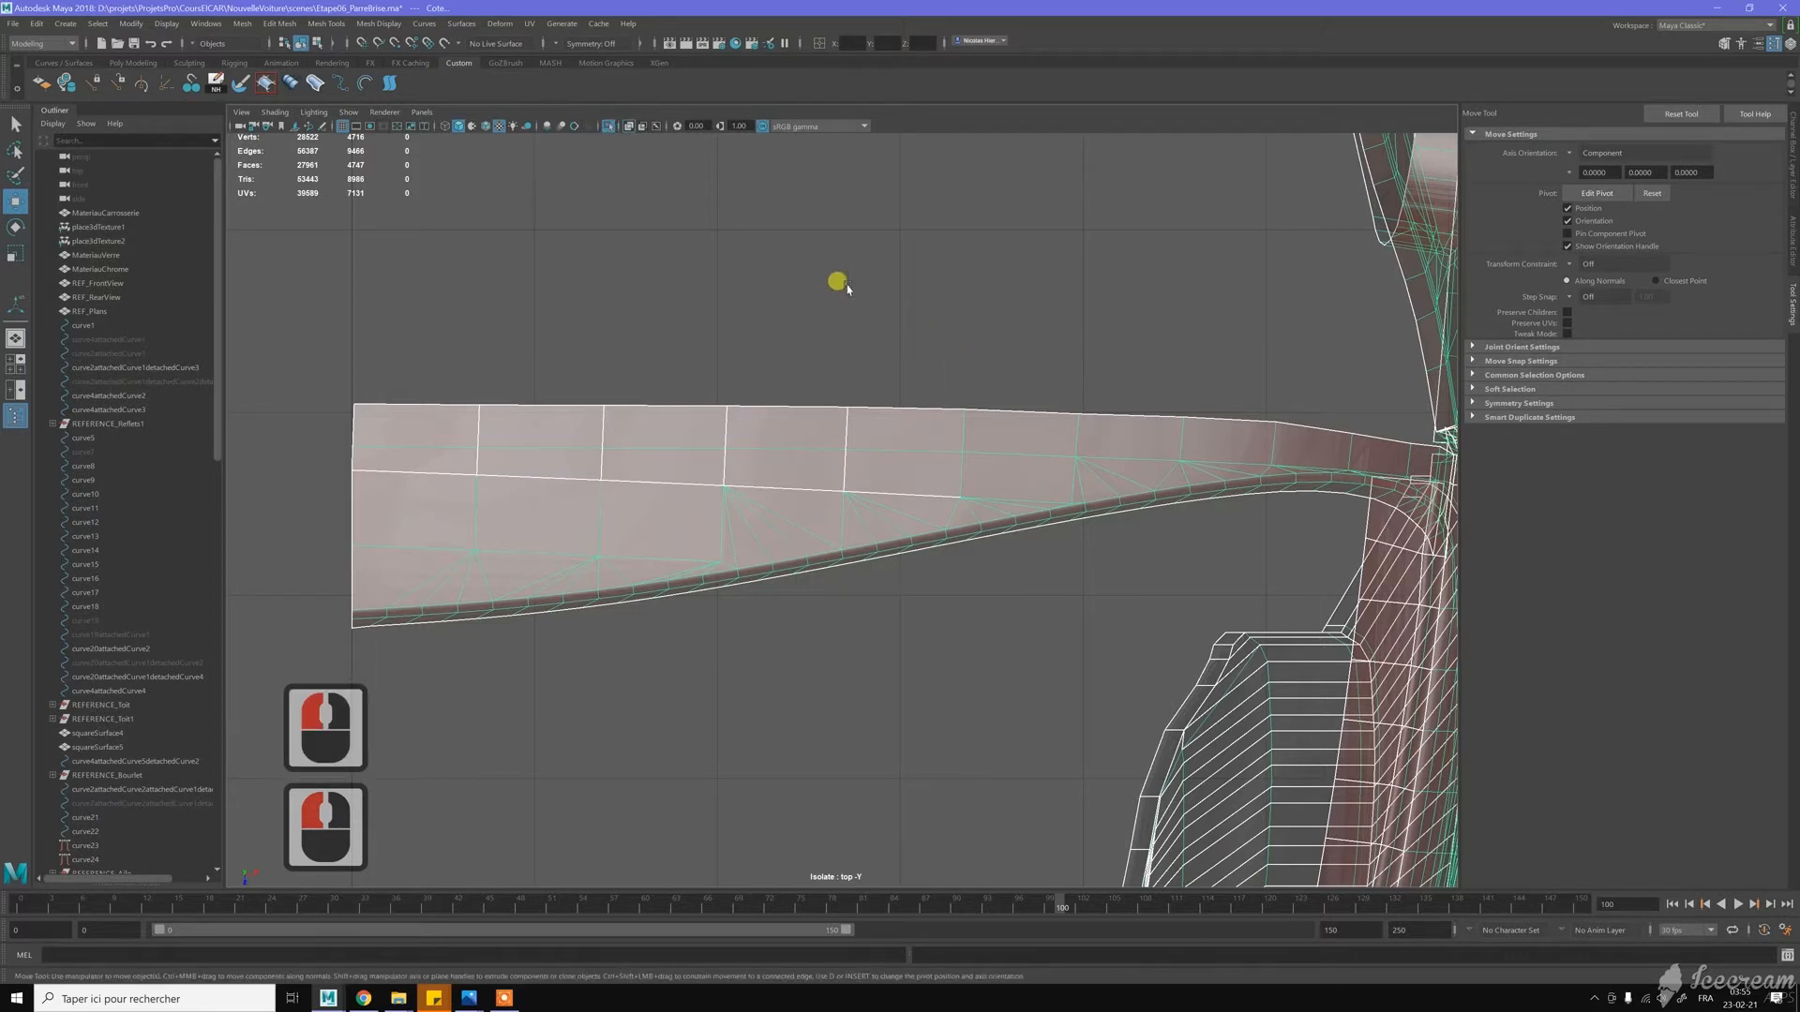
{"action": "left_click", "coordinate": [607, 128]}
{"action": "key", "text": "w"}
{"action": "right_click_drag", "start_coordinate": [655, 402], "coordinate": [749, 366]}
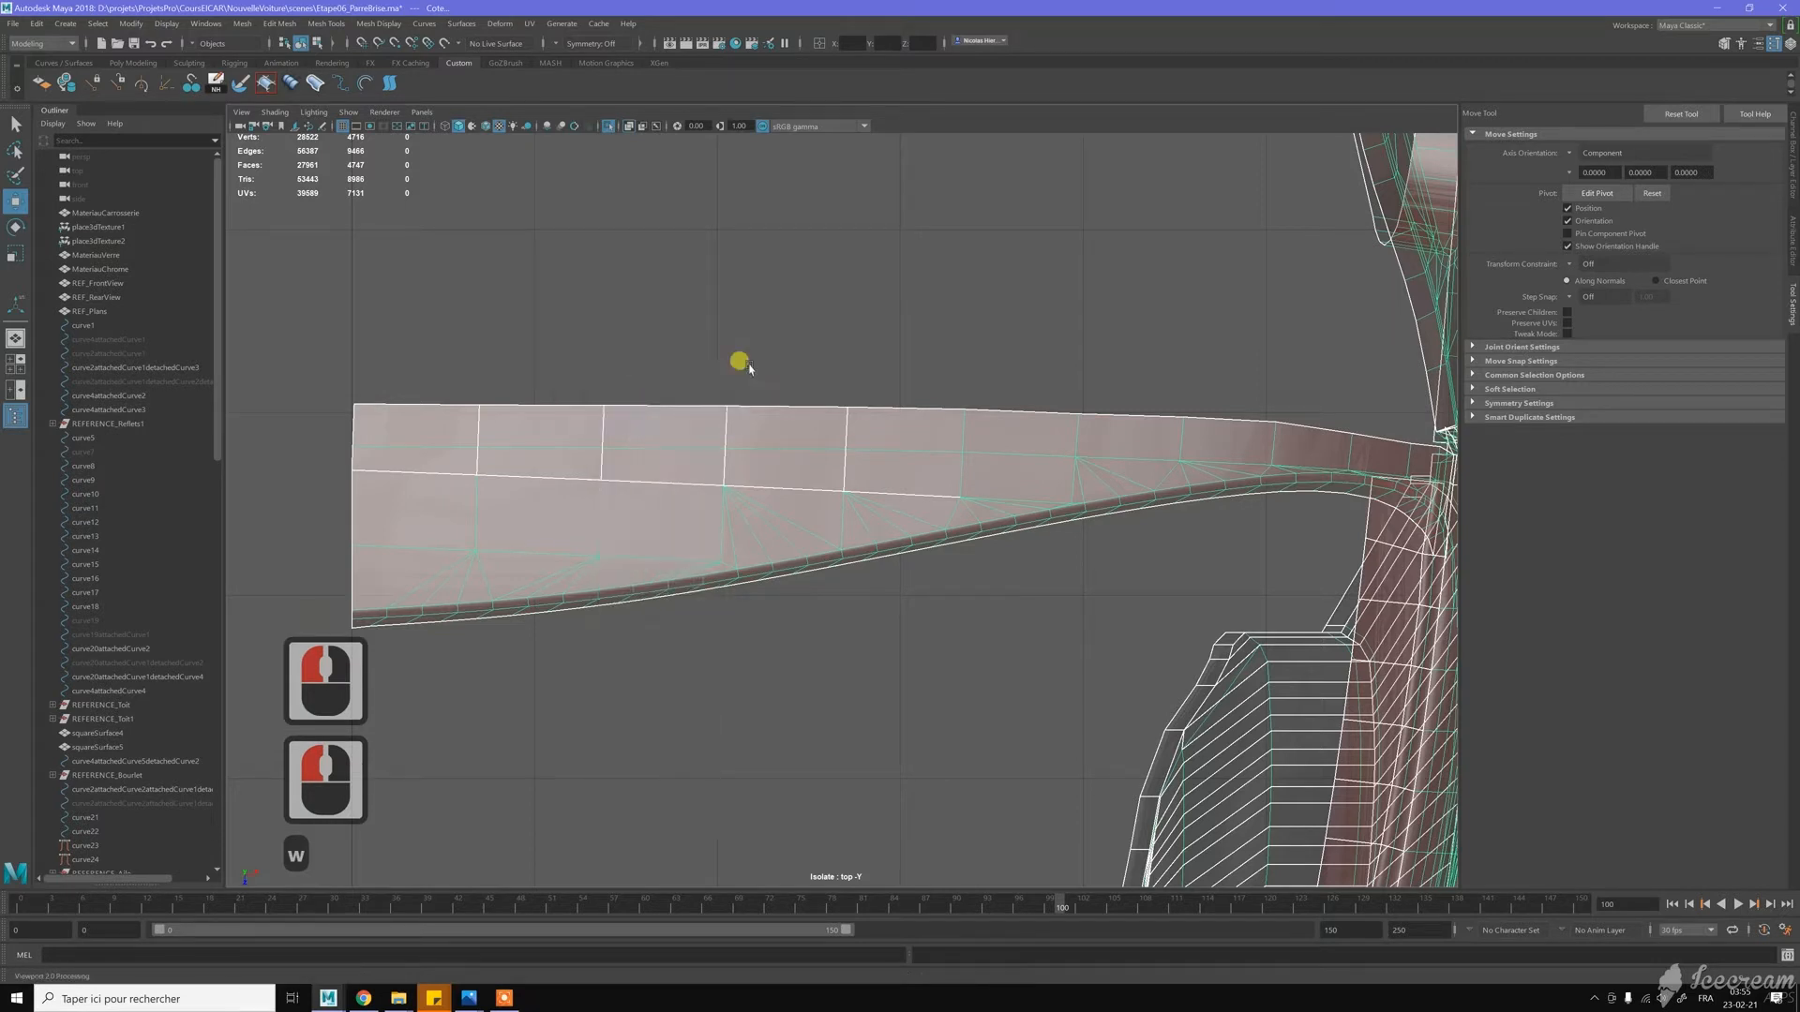
{"action": "key", "text": "l"}
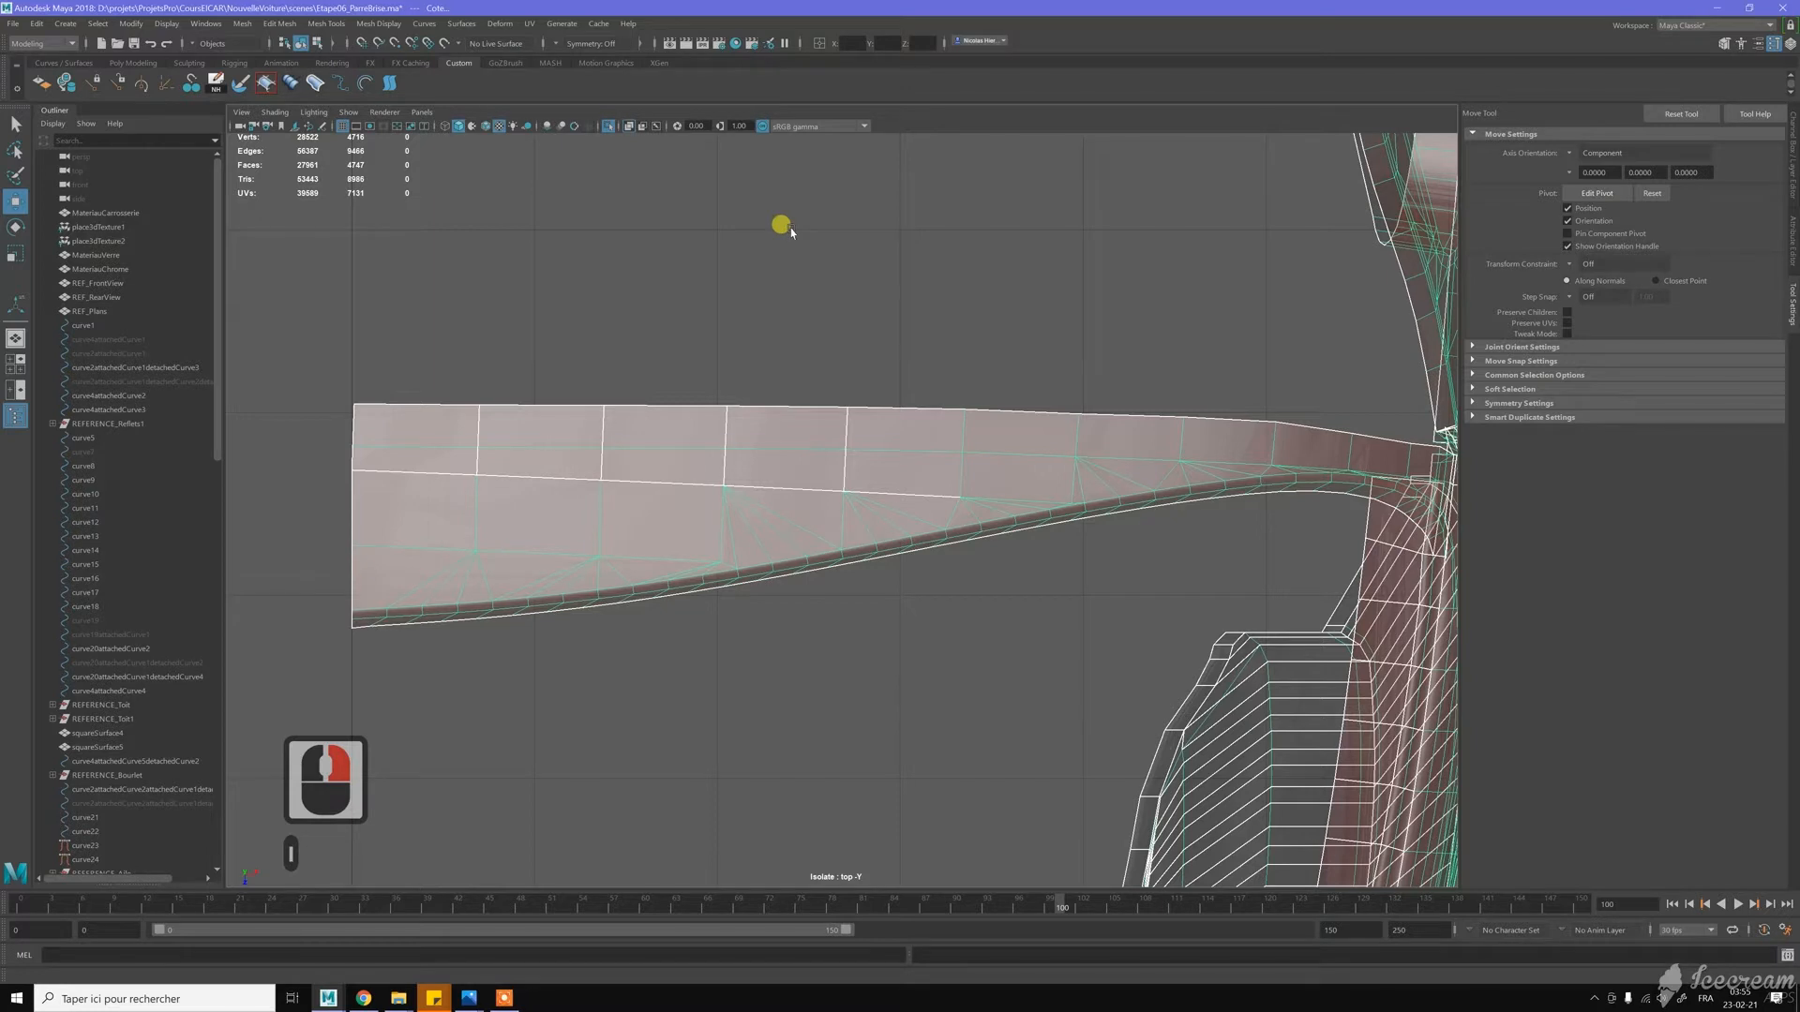
{"action": "left_click", "coordinate": [607, 127]}
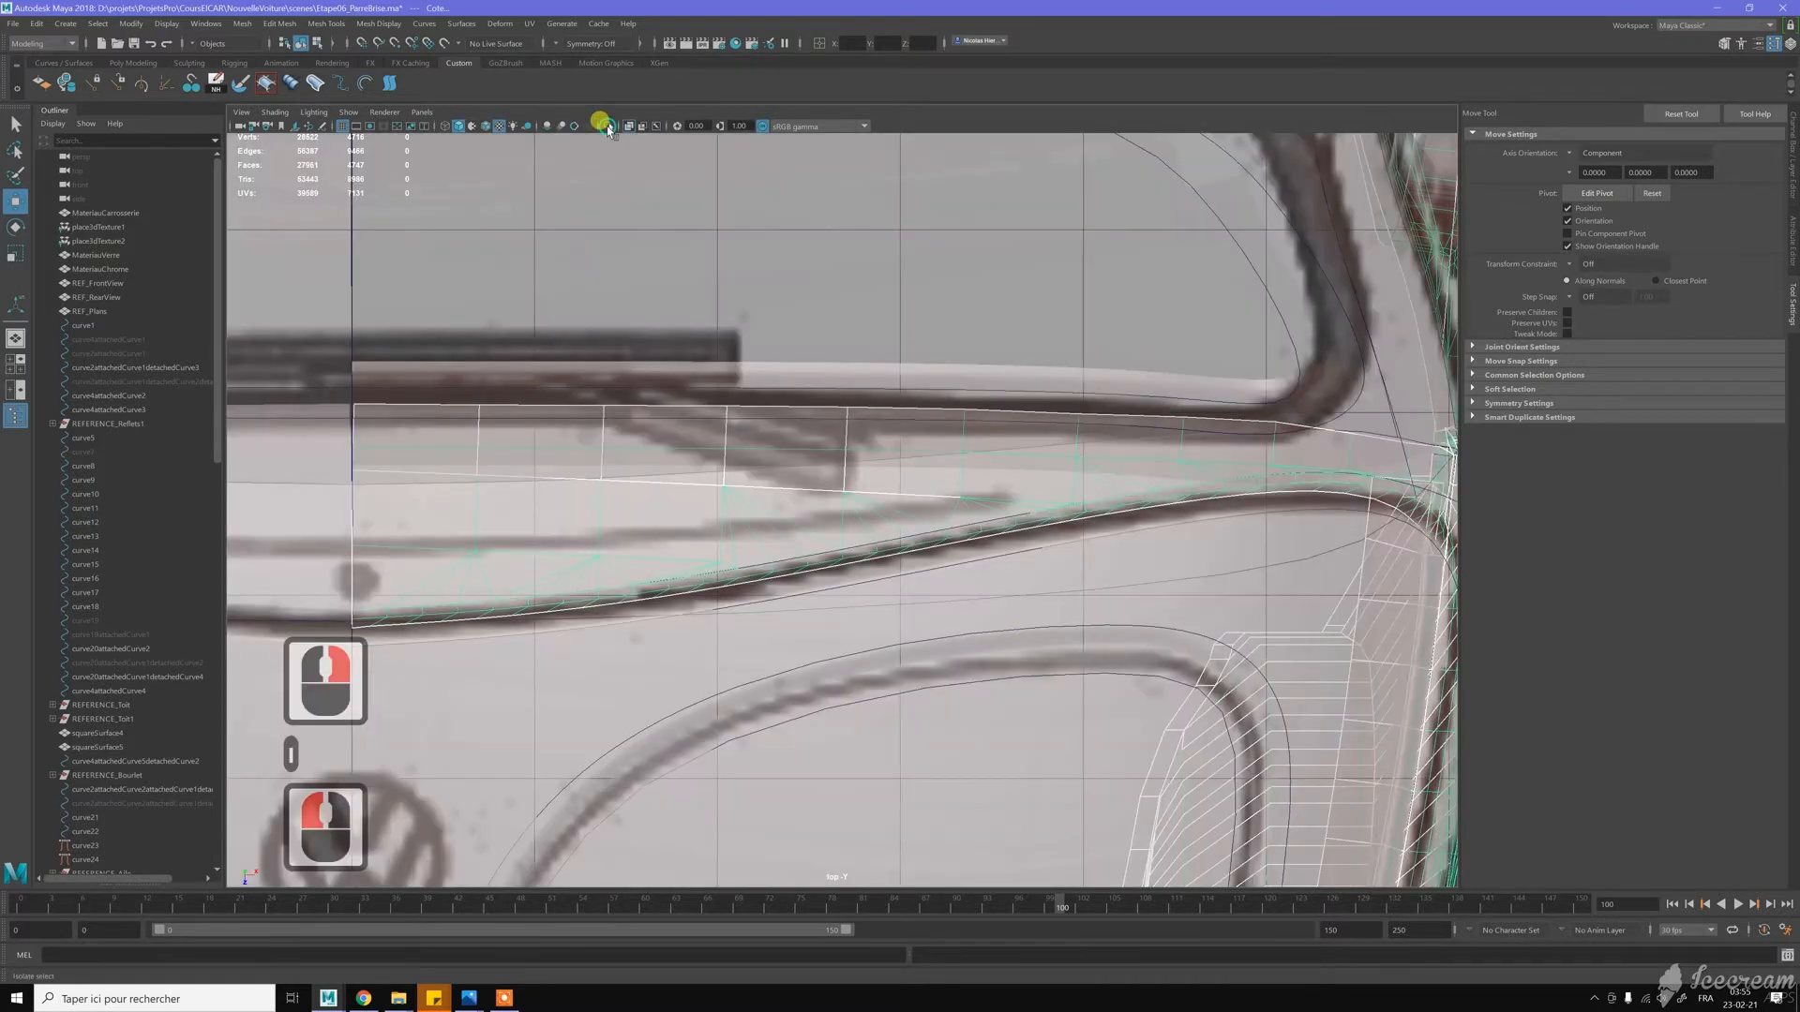
{"action": "right_click_drag", "start_coordinate": [1007, 471], "coordinate": [976, 447], "text": "alt"}
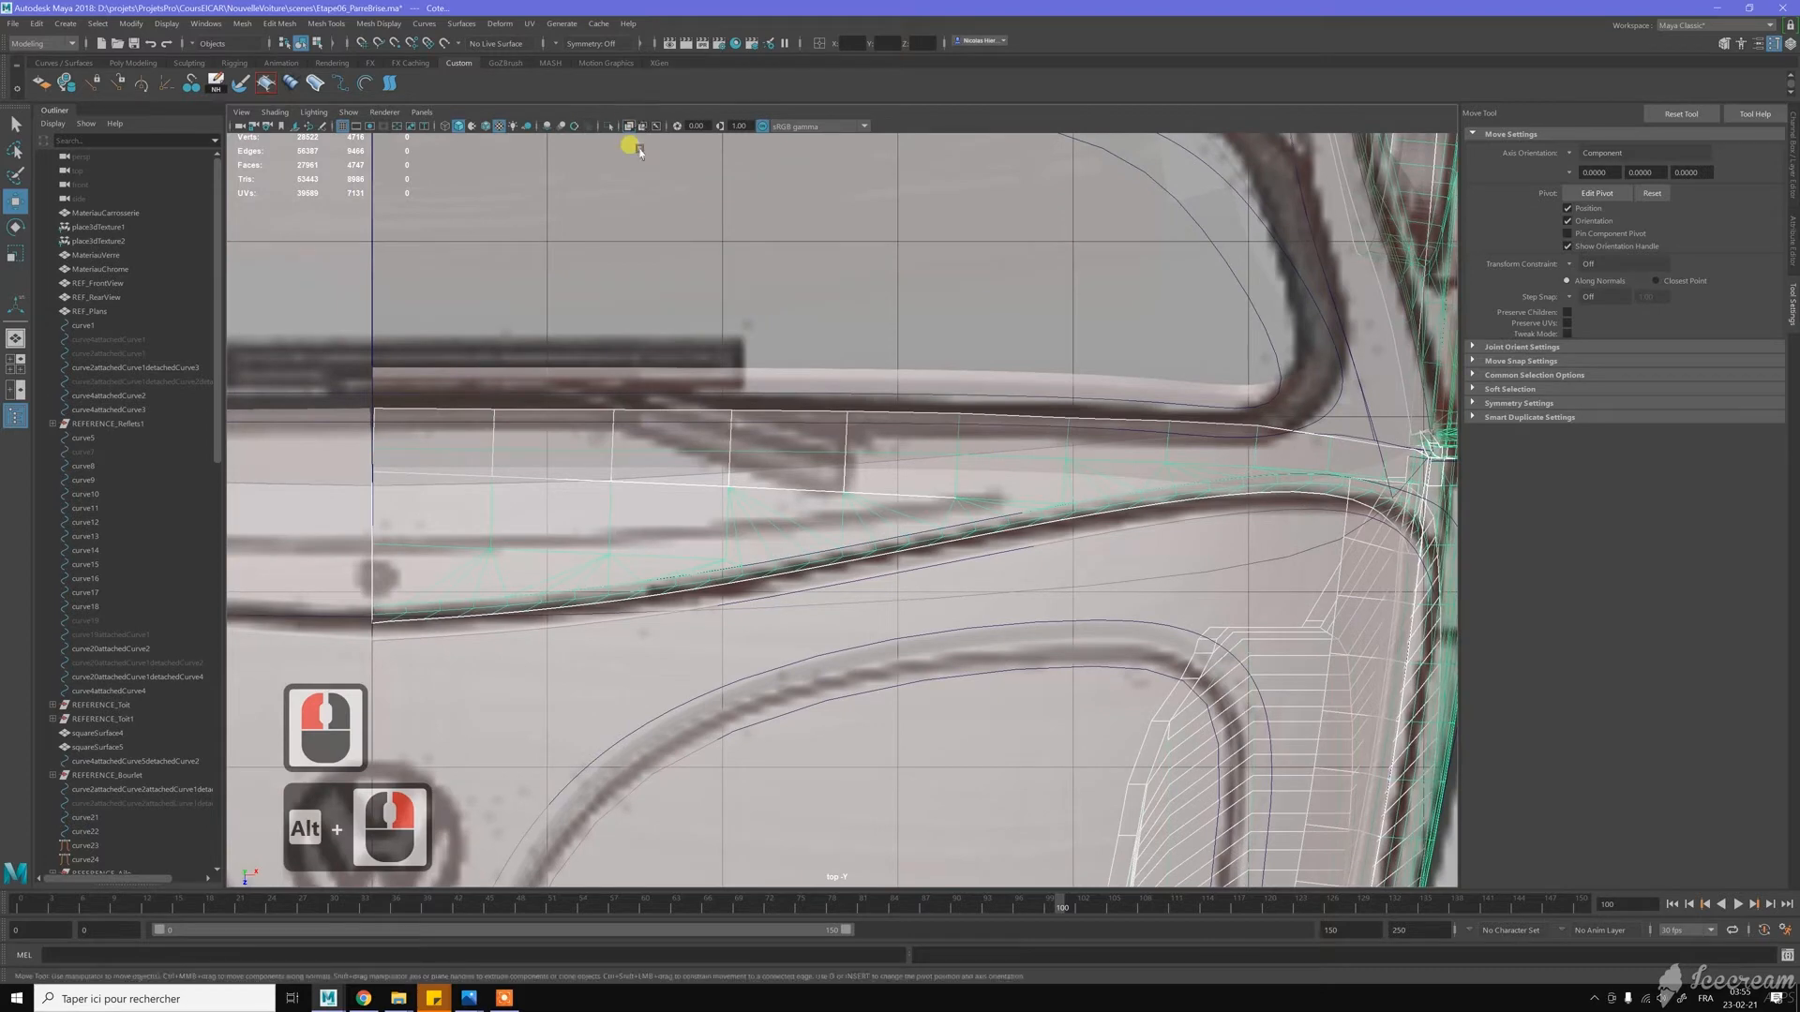
Try to soften all edges of the side piece in the maximized perspective view and clear the selection
{"action": "key", "text": "space"}
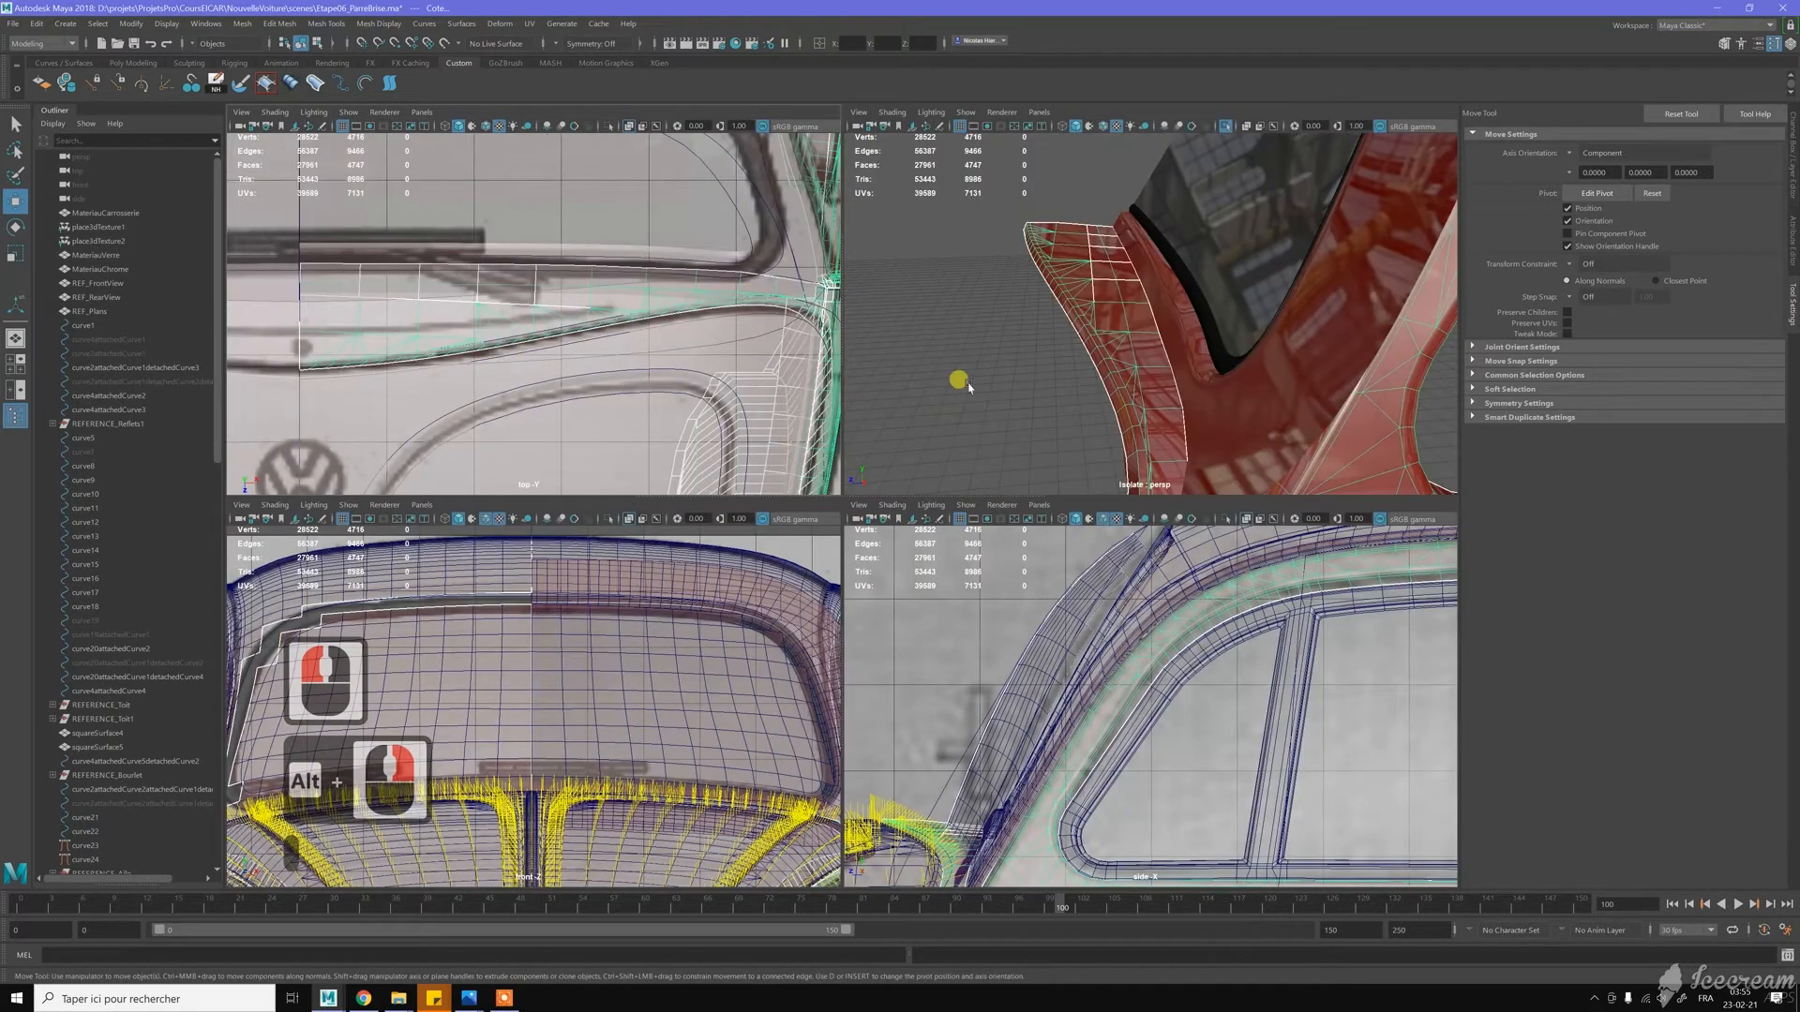
{"action": "key", "text": "space"}
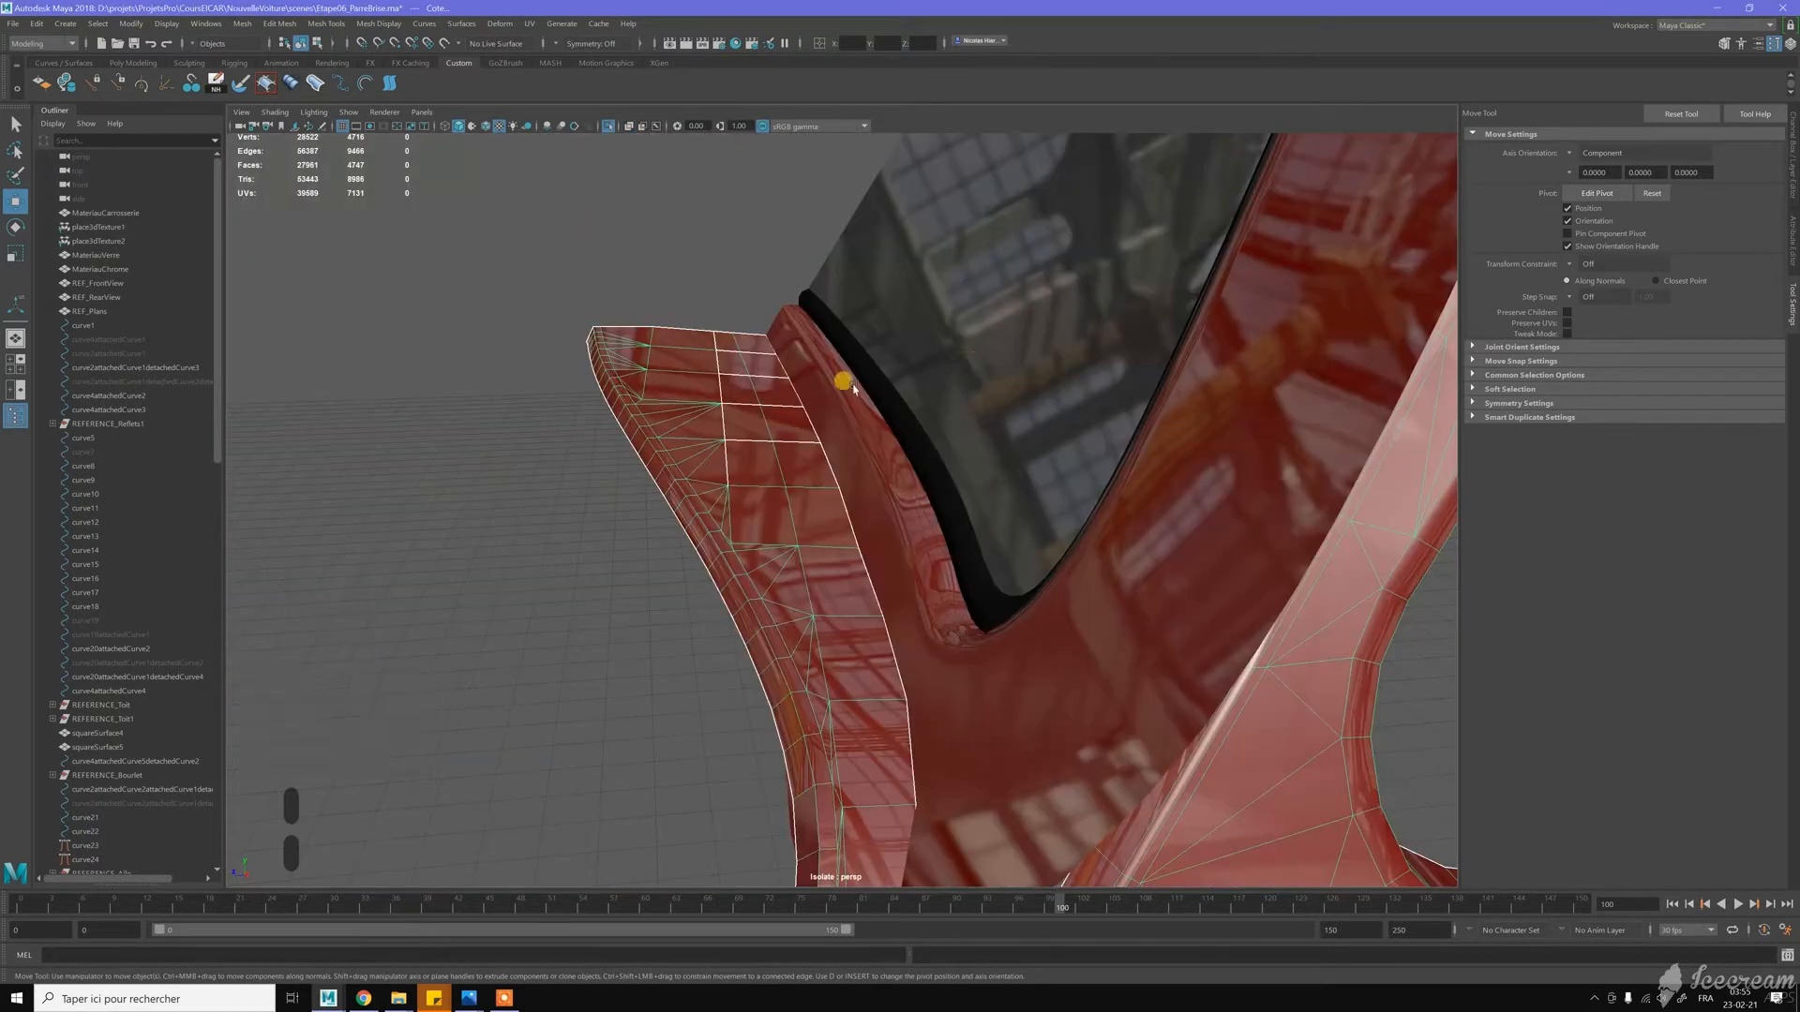
{"action": "right_click_drag", "start_coordinate": [759, 403], "coordinate": [840, 403], "text": "shift"}
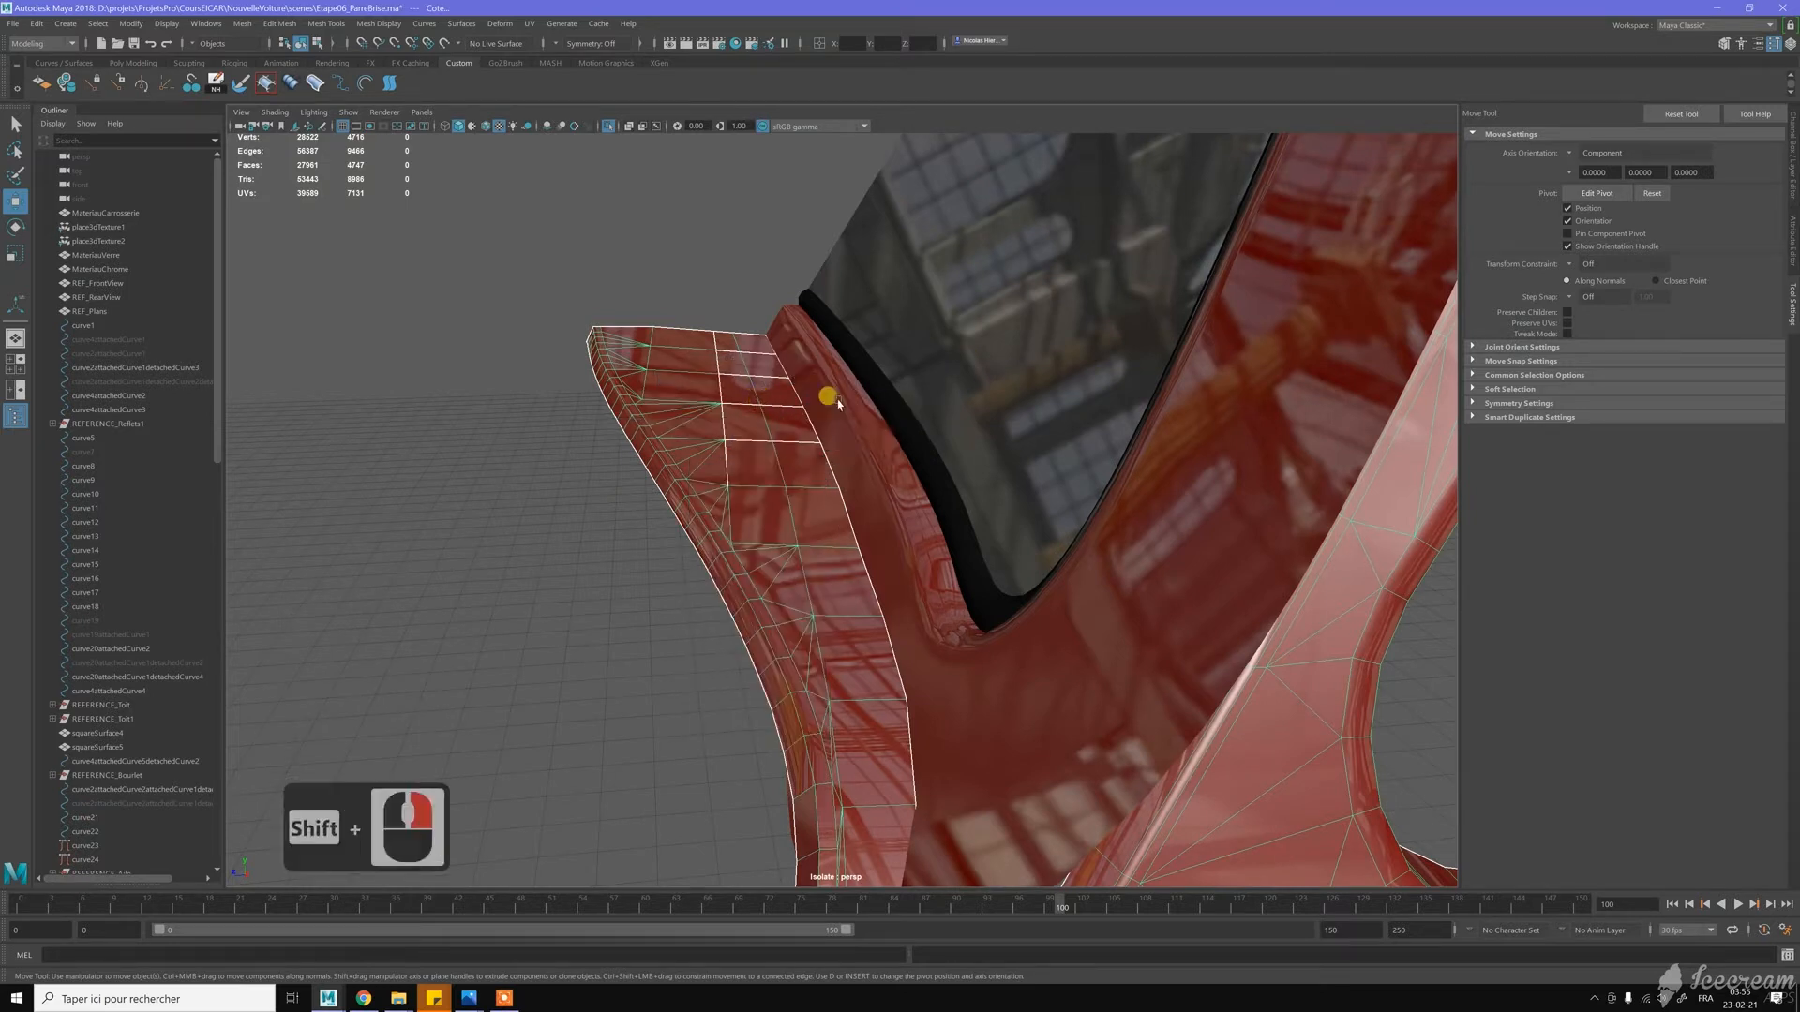
{"action": "scroll", "coordinate": [838, 403], "scroll_direction": "down", "scroll_amount": 9}
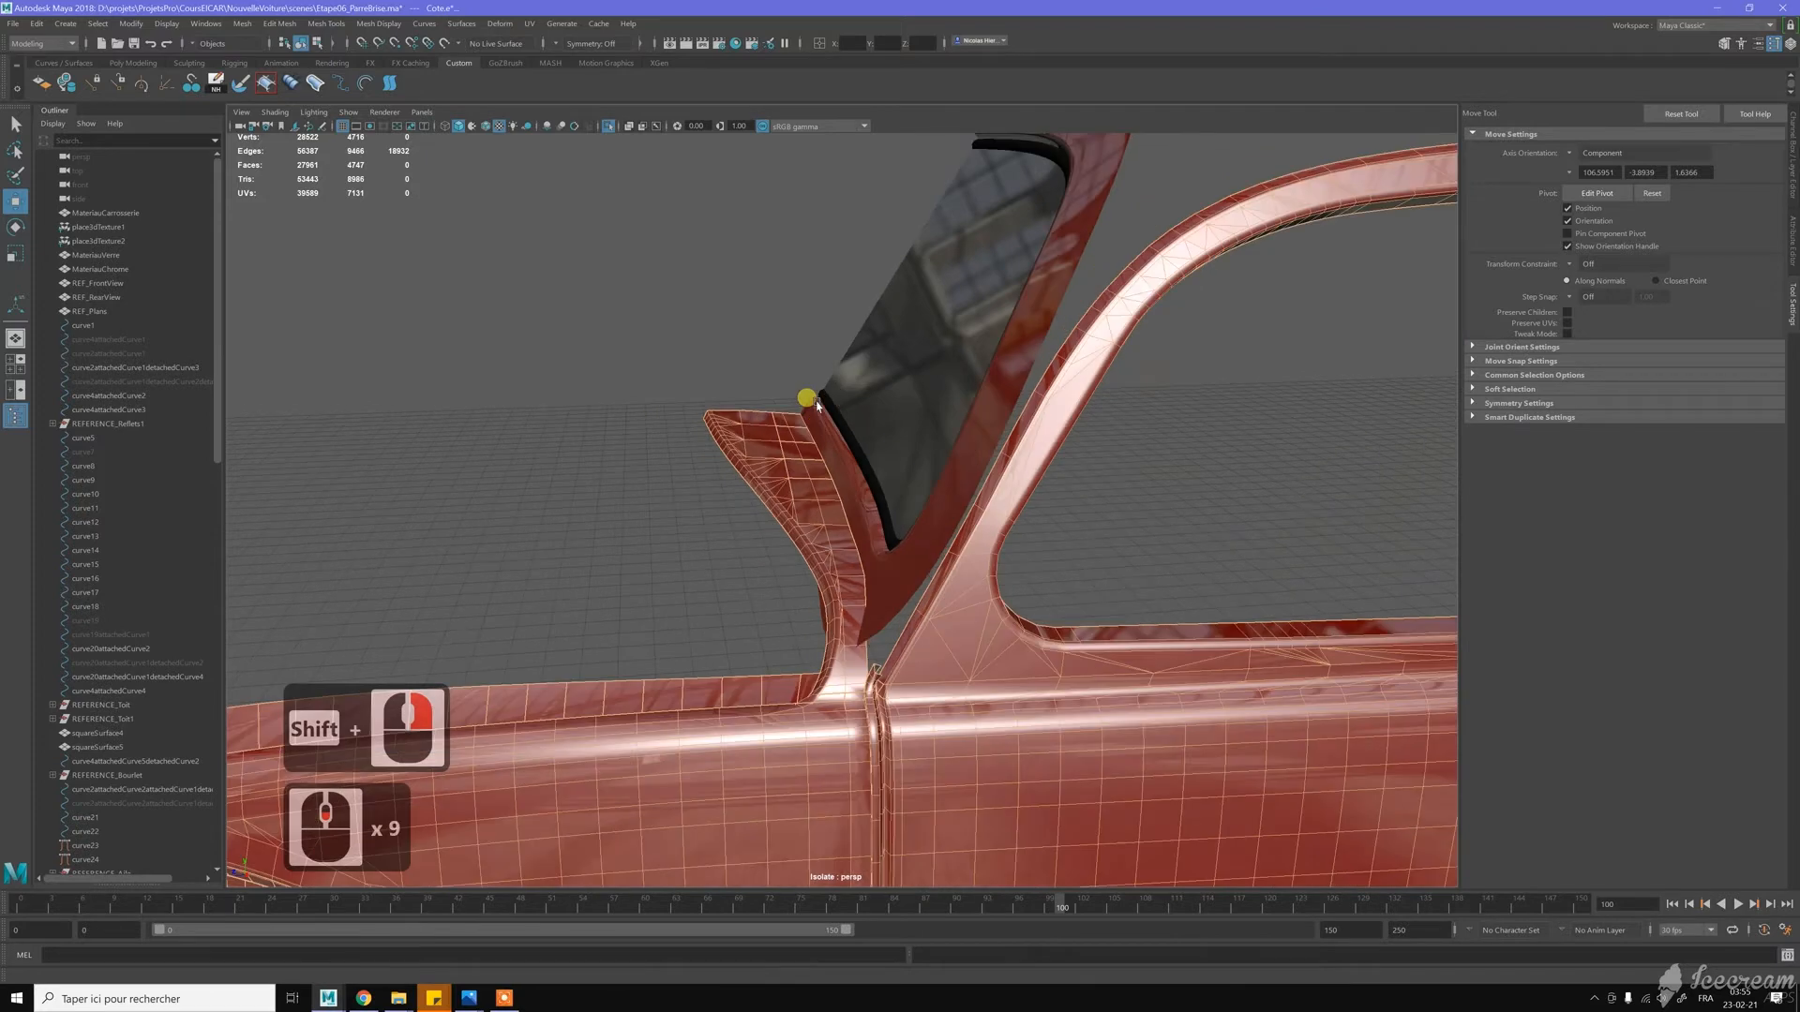
{"action": "middle_click_drag", "start_coordinate": [1145, 458], "coordinate": [1137, 454], "text": "alt"}
{"action": "left_click", "coordinate": [1107, 459]}
Examine the shading of the cowl strip, windshield surround and door frame from several angles
{"action": "scroll", "coordinate": [1059, 455], "scroll_direction": "down", "scroll_amount": 3}
{"action": "left_click_drag", "start_coordinate": [1100, 459], "coordinate": [951, 454], "text": "alt"}
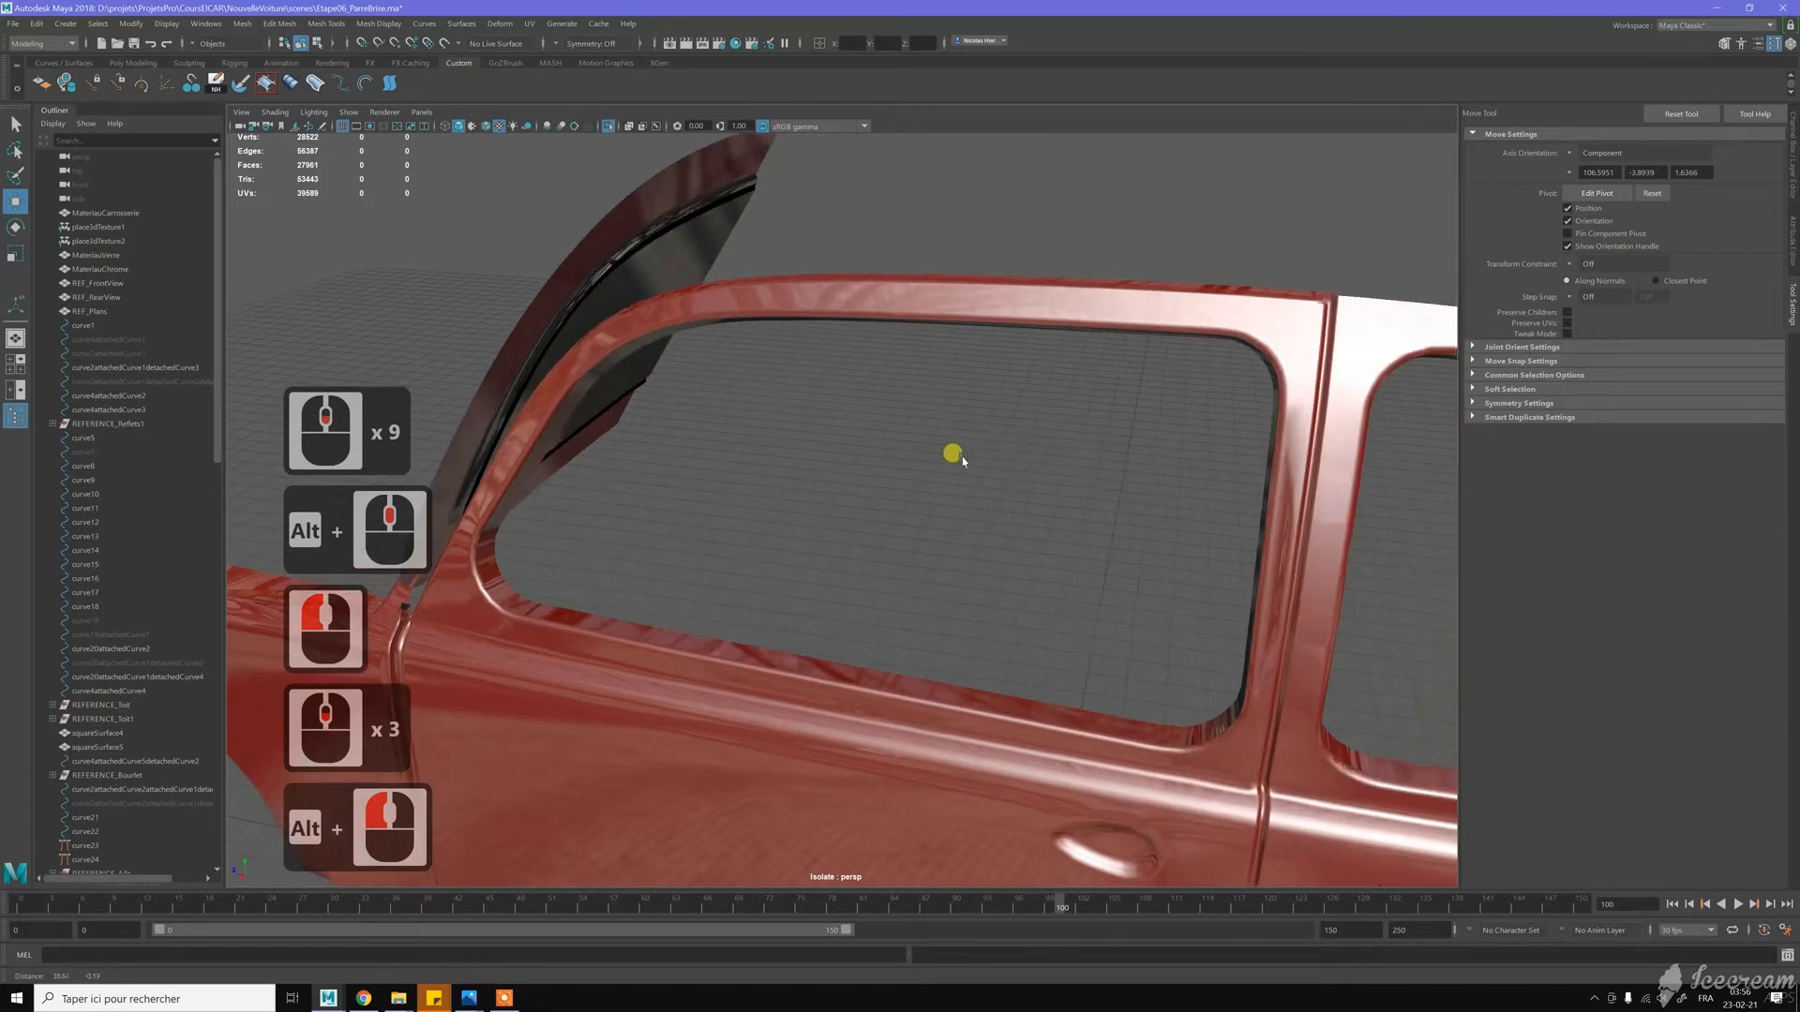
{"action": "middle_click_drag", "start_coordinate": [949, 454], "coordinate": [951, 462], "text": "alt"}
{"action": "left_click_drag", "start_coordinate": [1093, 507], "coordinate": [1144, 515], "text": "alt"}
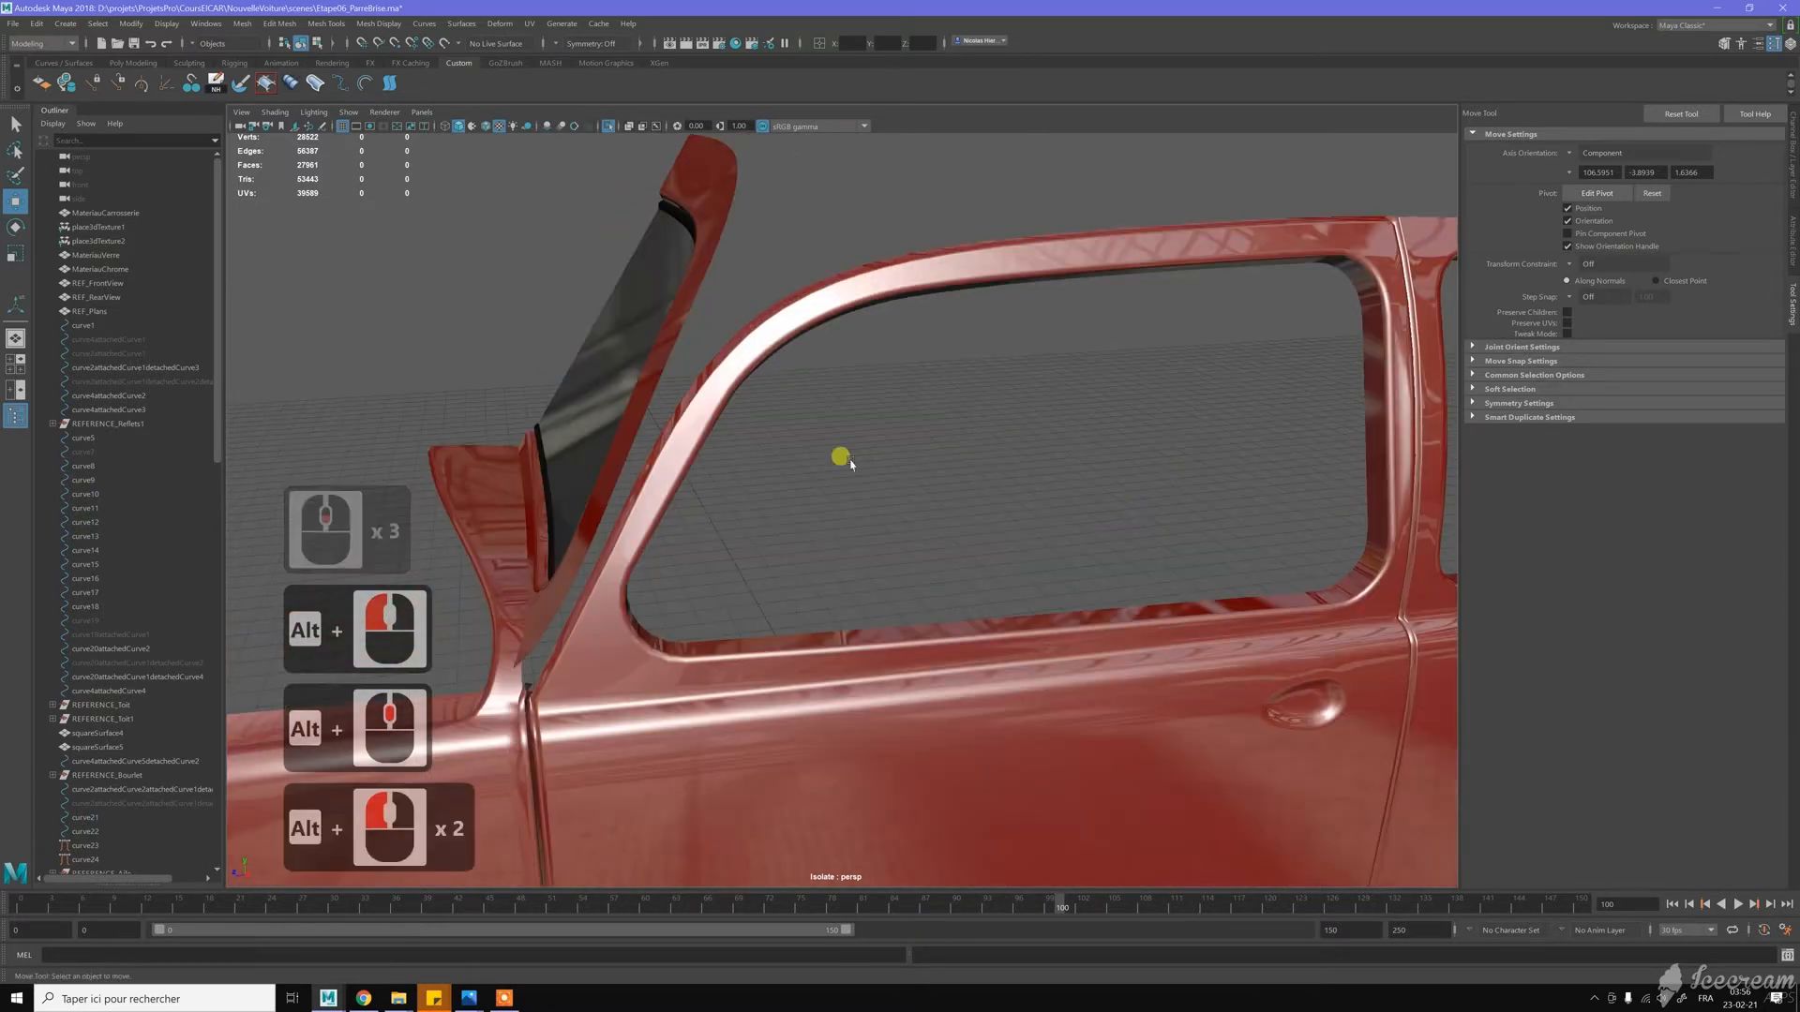
{"action": "left_click_drag", "start_coordinate": [846, 459], "coordinate": [1069, 441], "text": "alt"}
{"action": "middle_click_drag", "start_coordinate": [859, 442], "coordinate": [874, 445], "text": "alt"}
{"action": "scroll", "coordinate": [780, 435], "scroll_direction": "up", "scroll_amount": 3, "text": "alt"}
{"action": "left_click_drag", "start_coordinate": [782, 442], "coordinate": [745, 475], "text": "alt"}
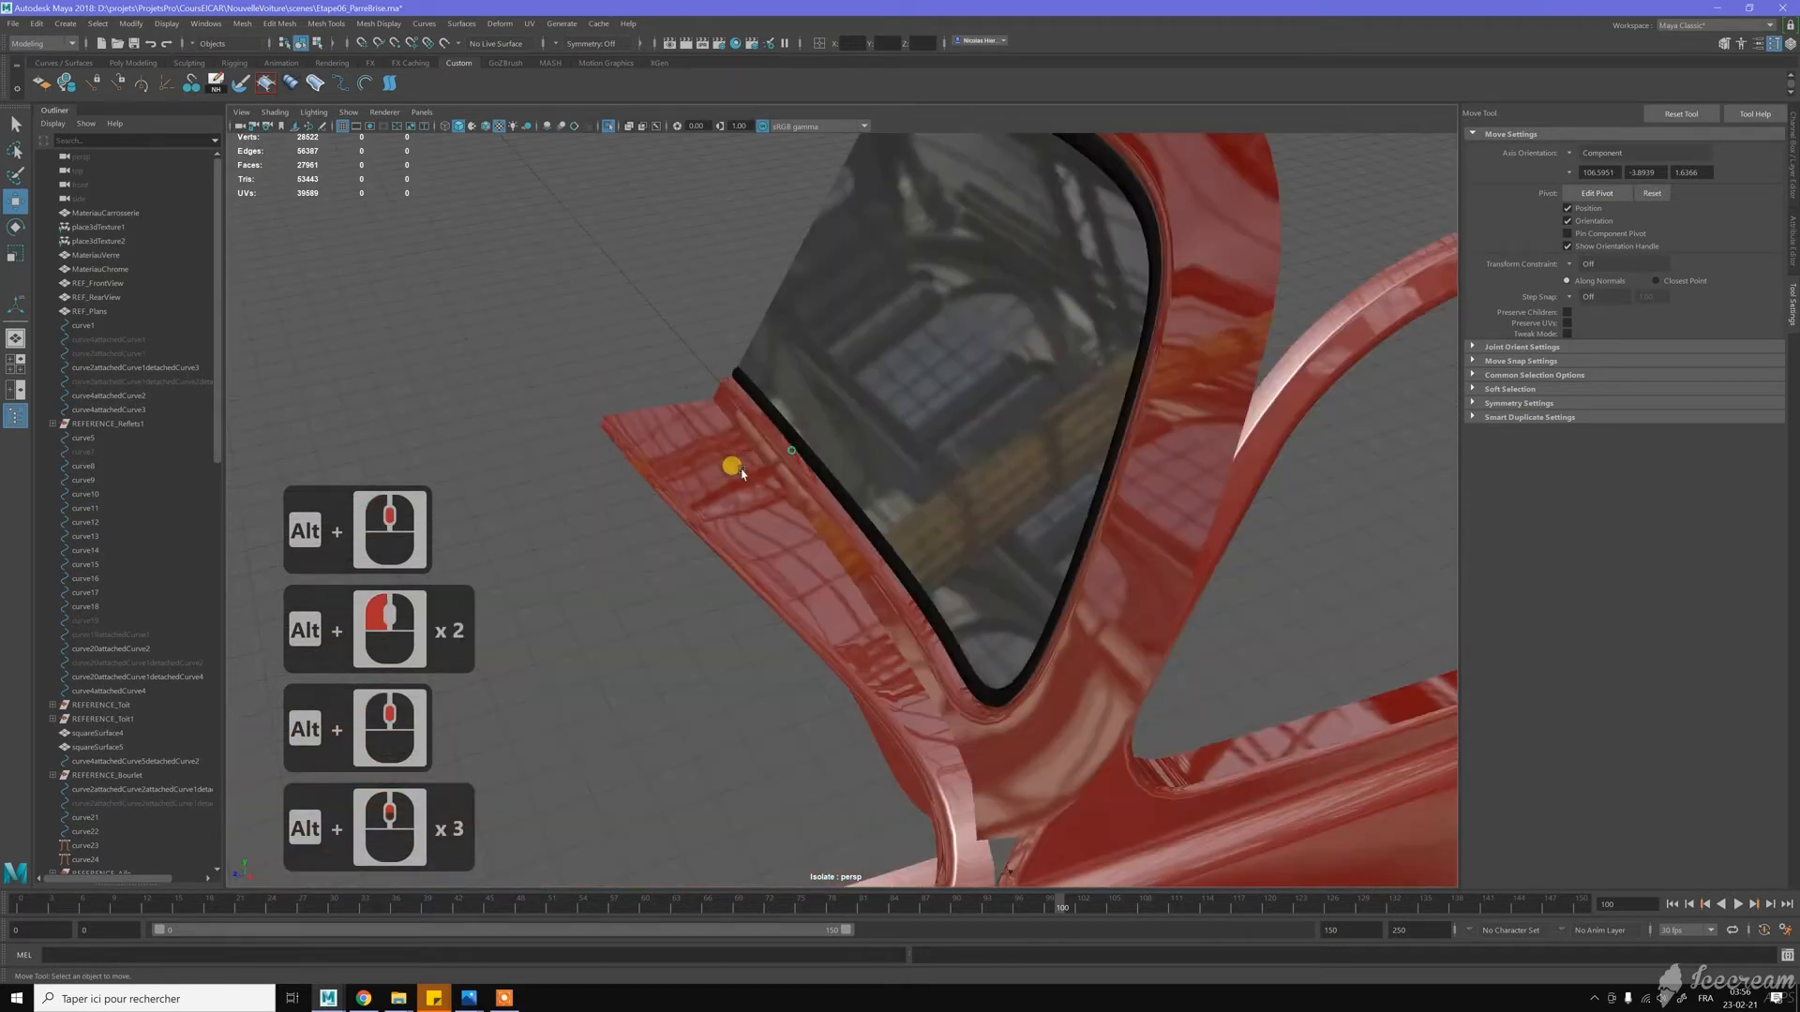
{"action": "right_click_drag", "start_coordinate": [936, 570], "coordinate": [840, 485], "text": "alt"}
{"action": "left_click", "coordinate": [844, 483], "text": "alt"}
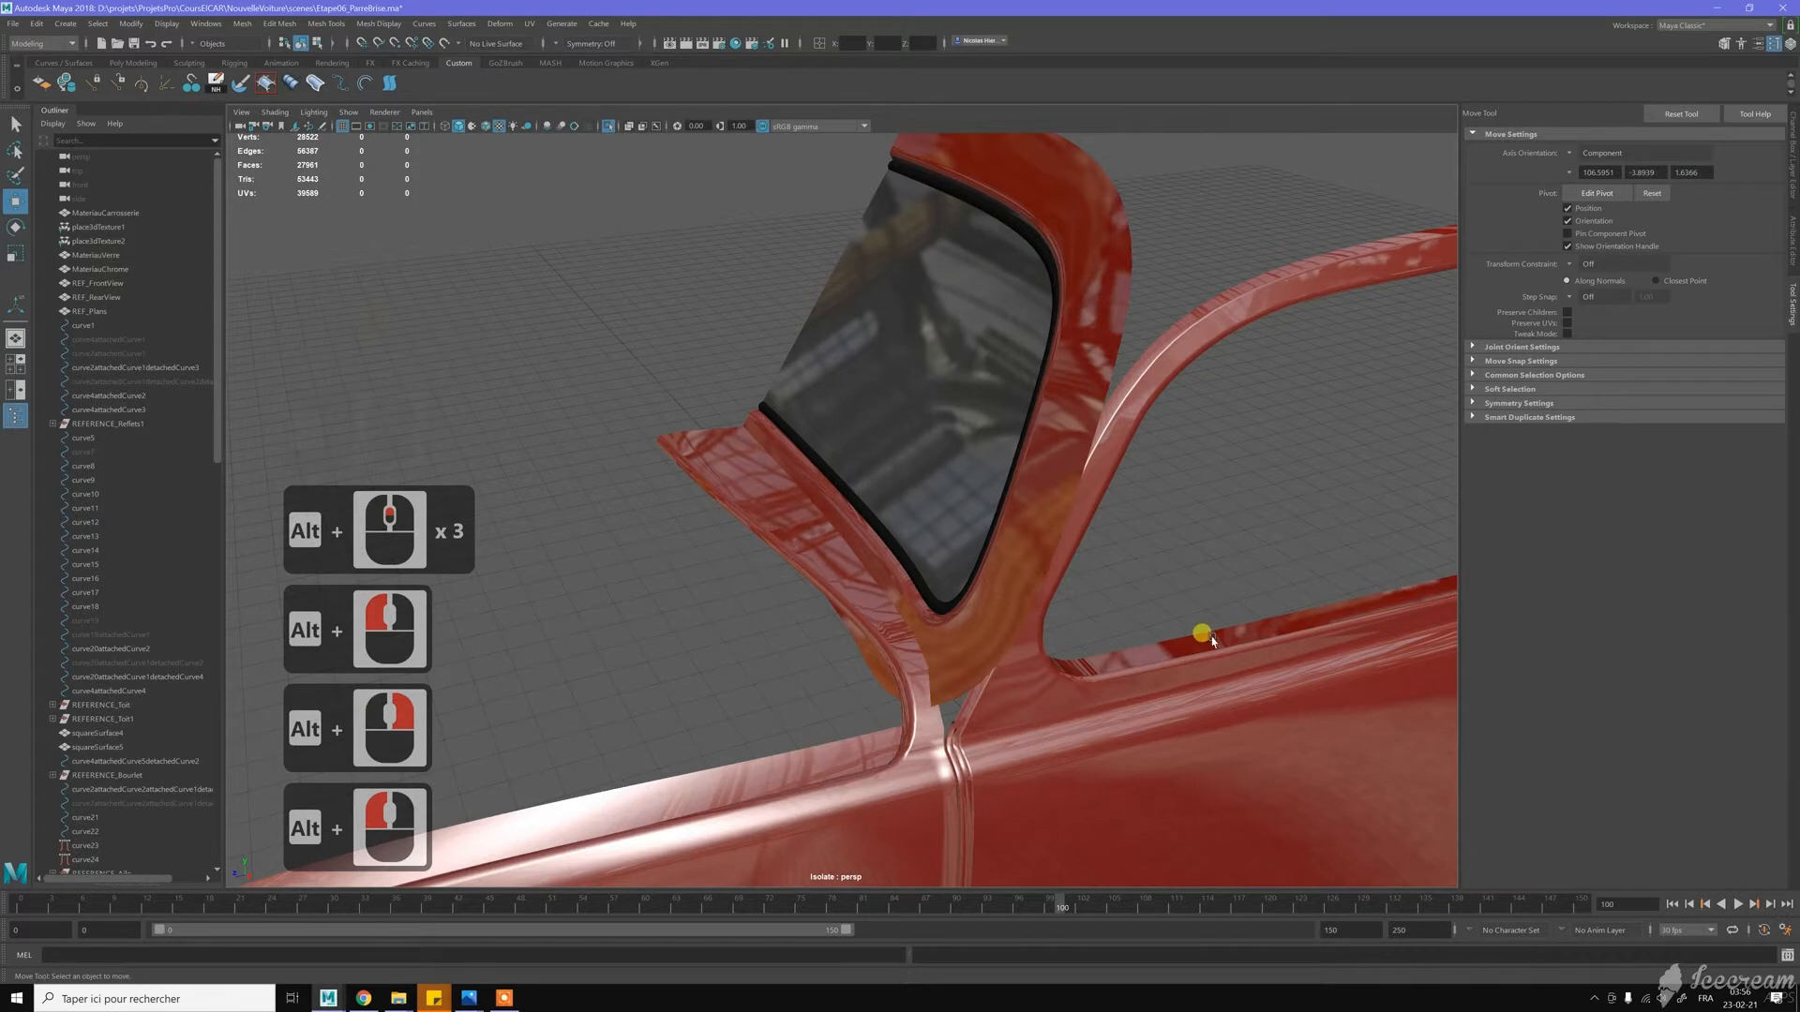
{"action": "scroll", "coordinate": [1158, 634], "scroll_direction": "down", "scroll_amount": 3}
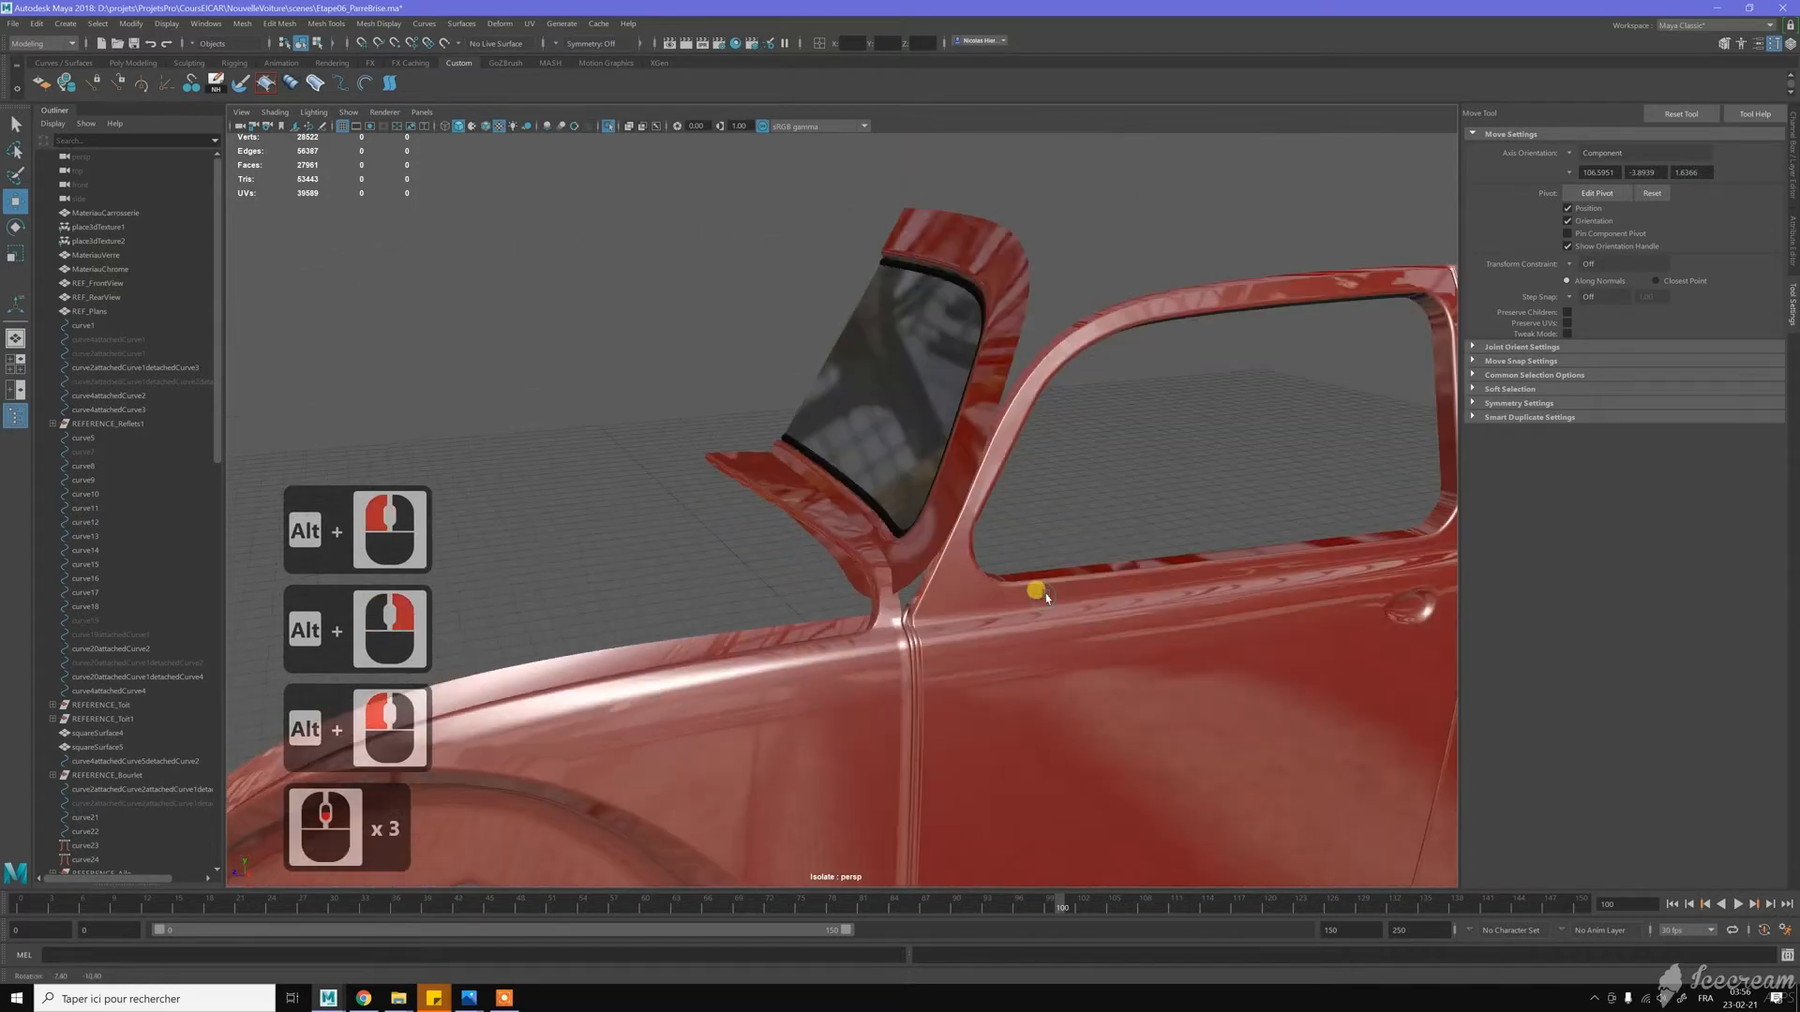
{"action": "left_click", "coordinate": [937, 514], "text": "alt"}
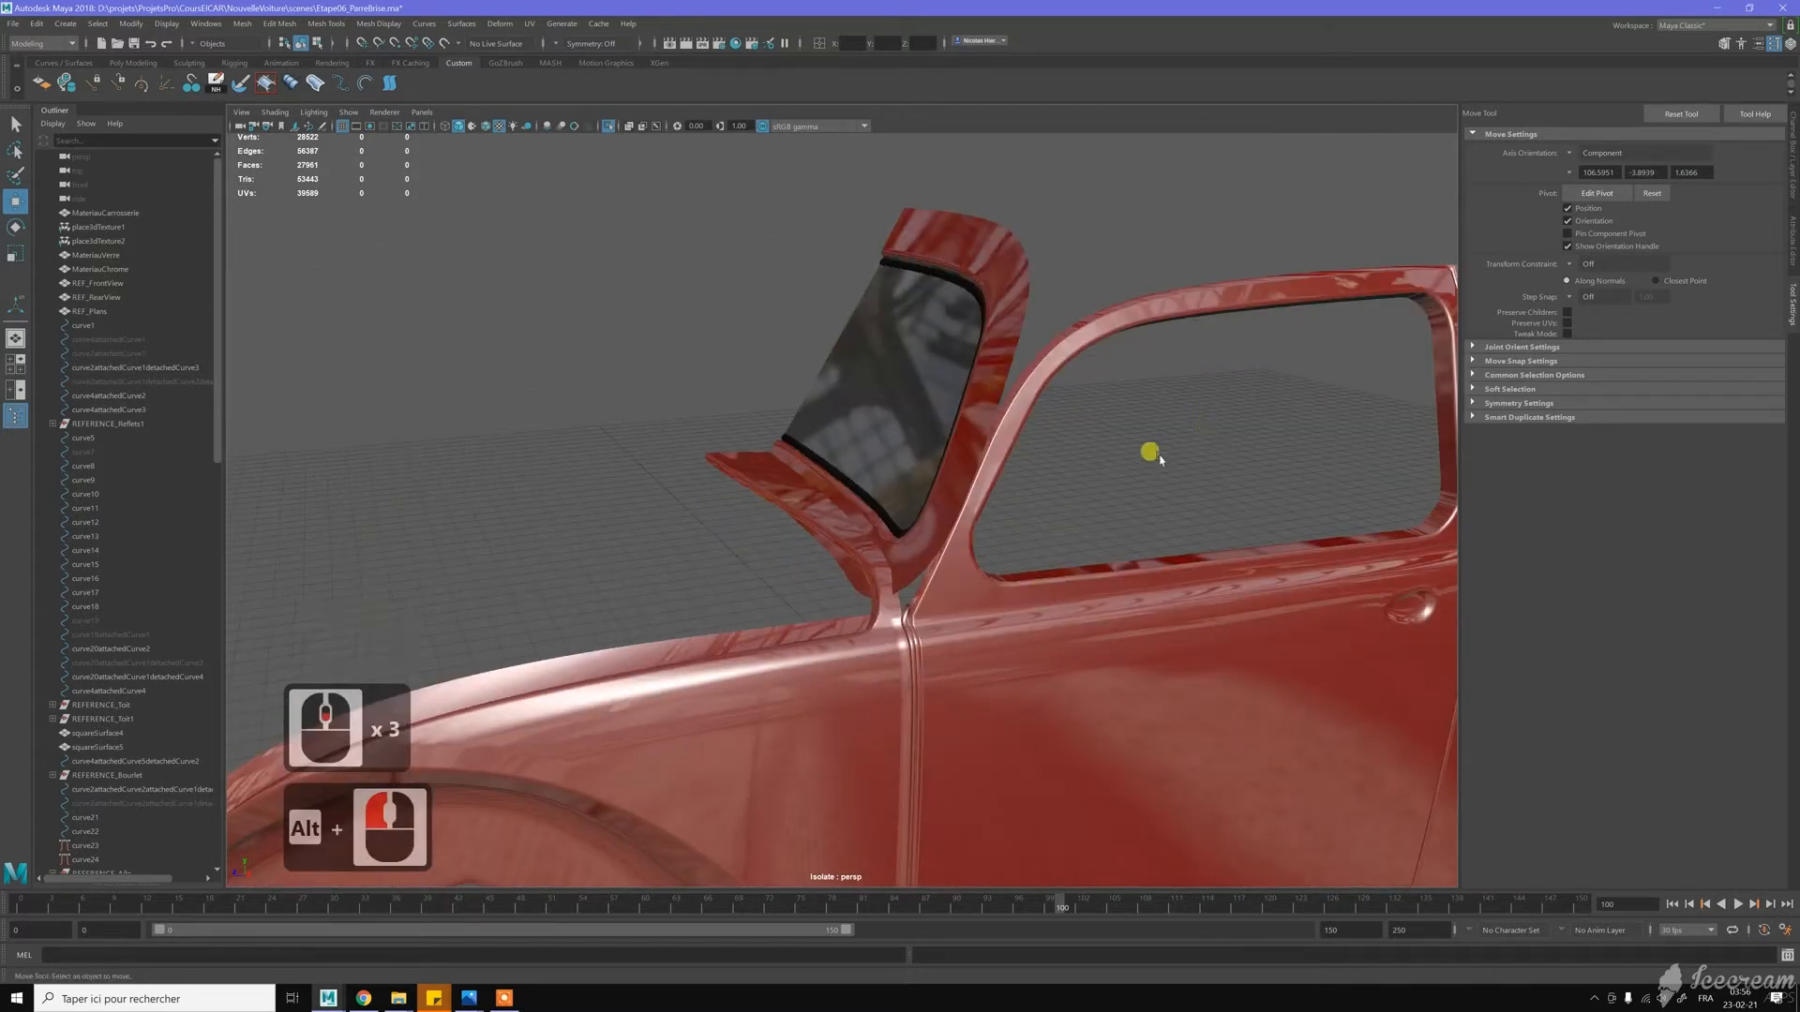
{"action": "mouse_move", "coordinate": [950, 451]}
{"action": "left_mouse_down", "text": "alt"}
{"action": "mouse_move", "coordinate": [922, 457]}
{"action": "mouse_move", "coordinate": [936, 457]}
{"action": "left_mouse_up", "text": "alt"}
{"action": "right_click", "coordinate": [850, 525], "text": "alt"}
{"action": "right_click", "coordinate": [852, 527], "text": "alt"}
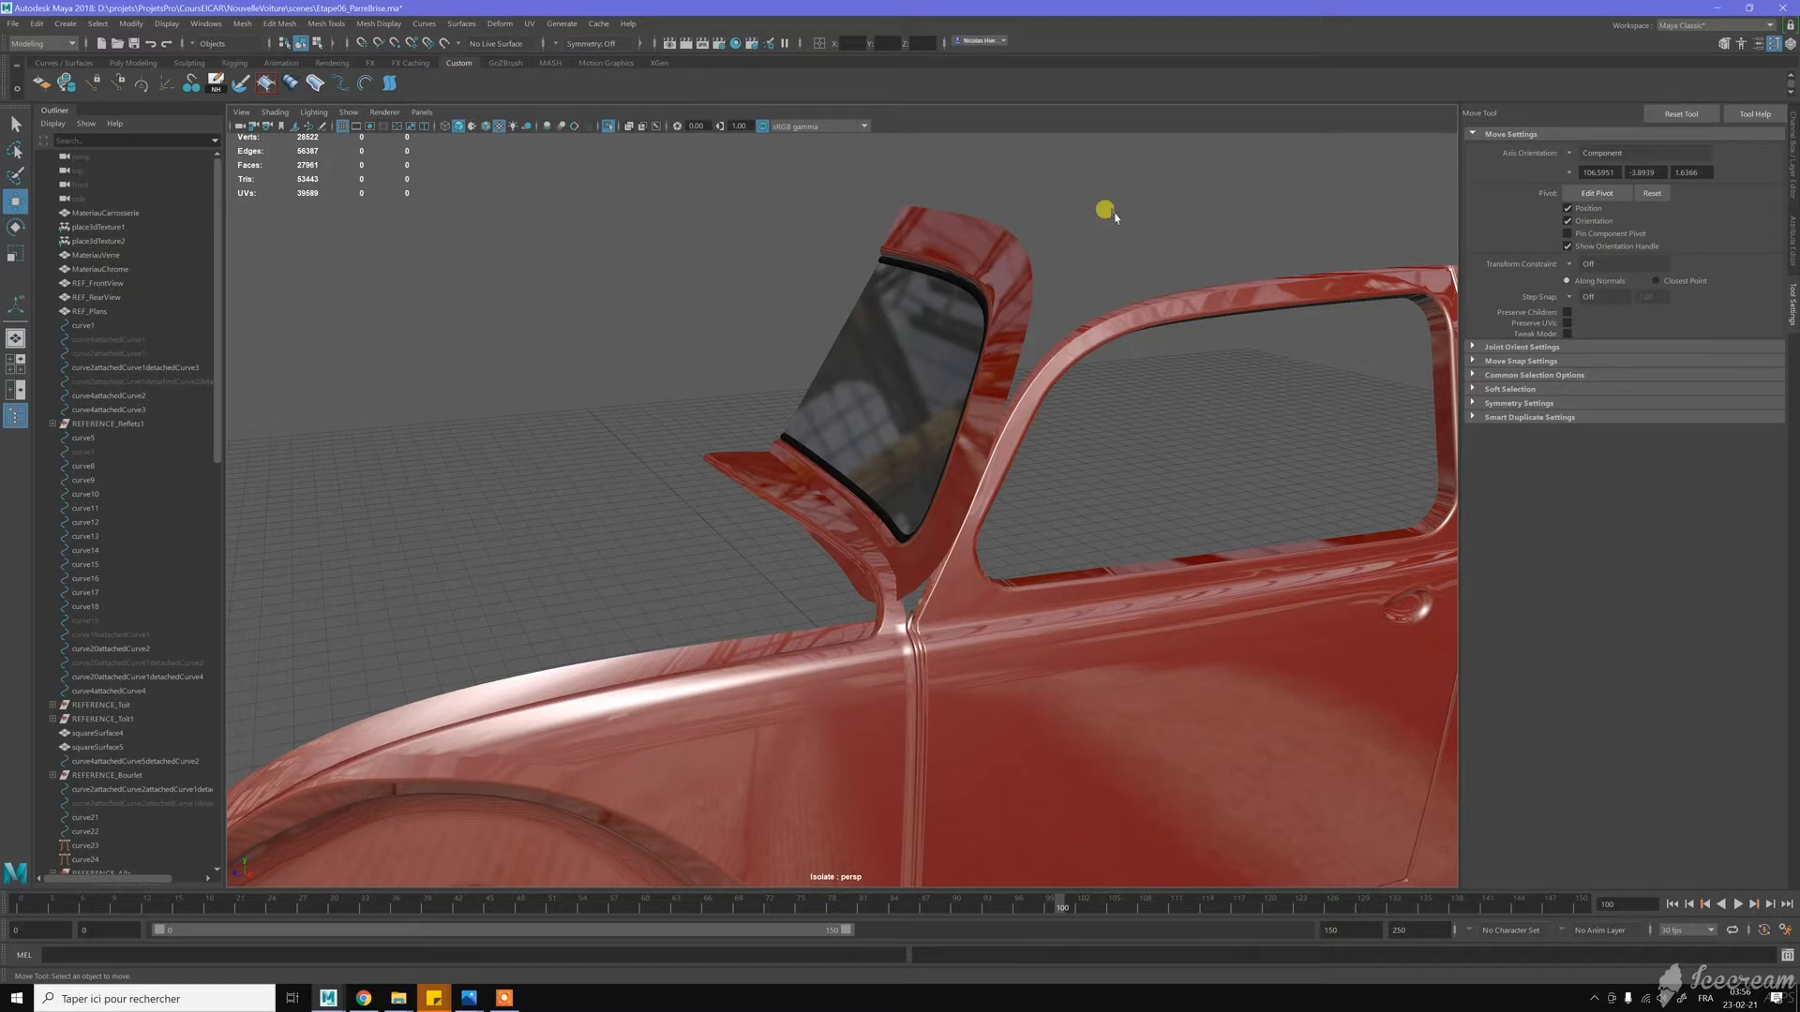
Undo the isolation, selection and edge-softening changes on the side piece, stepping back to its last bridge
{"action": "key", "text": "z"}
{"action": "key", "text": "z"}
{"action": "key", "text": "z"}
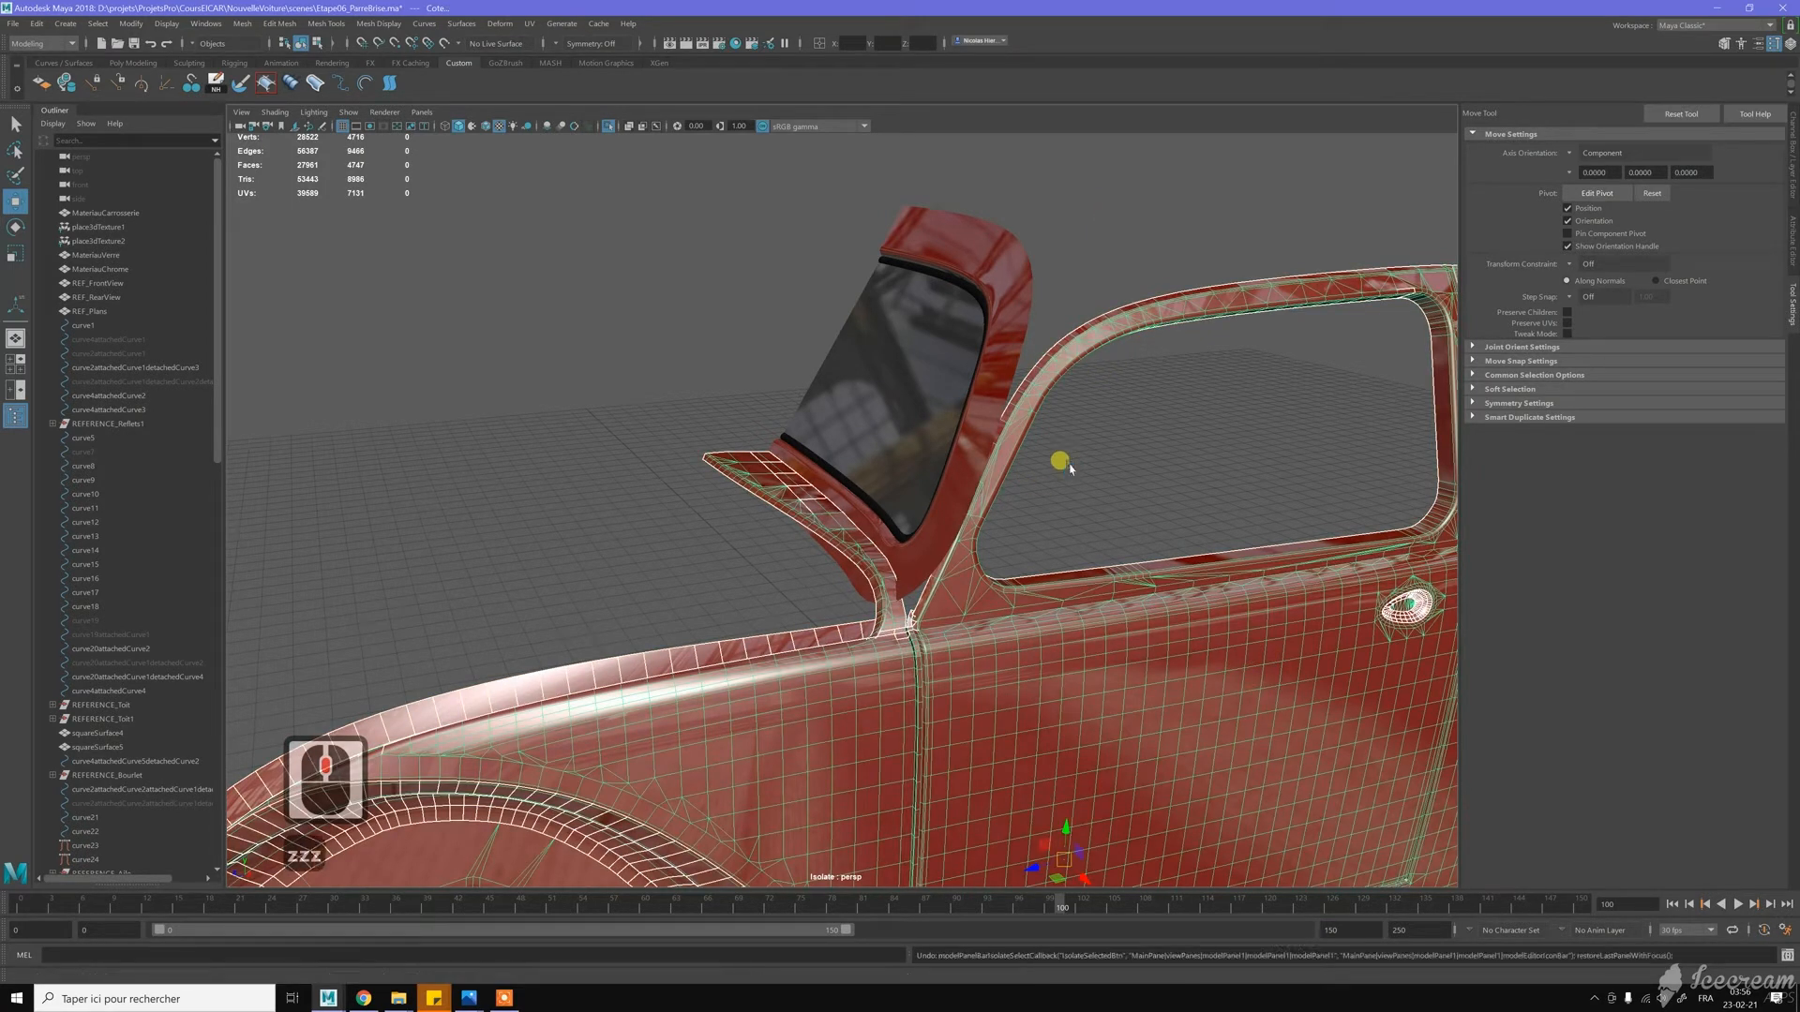
{"action": "key", "text": "z"}
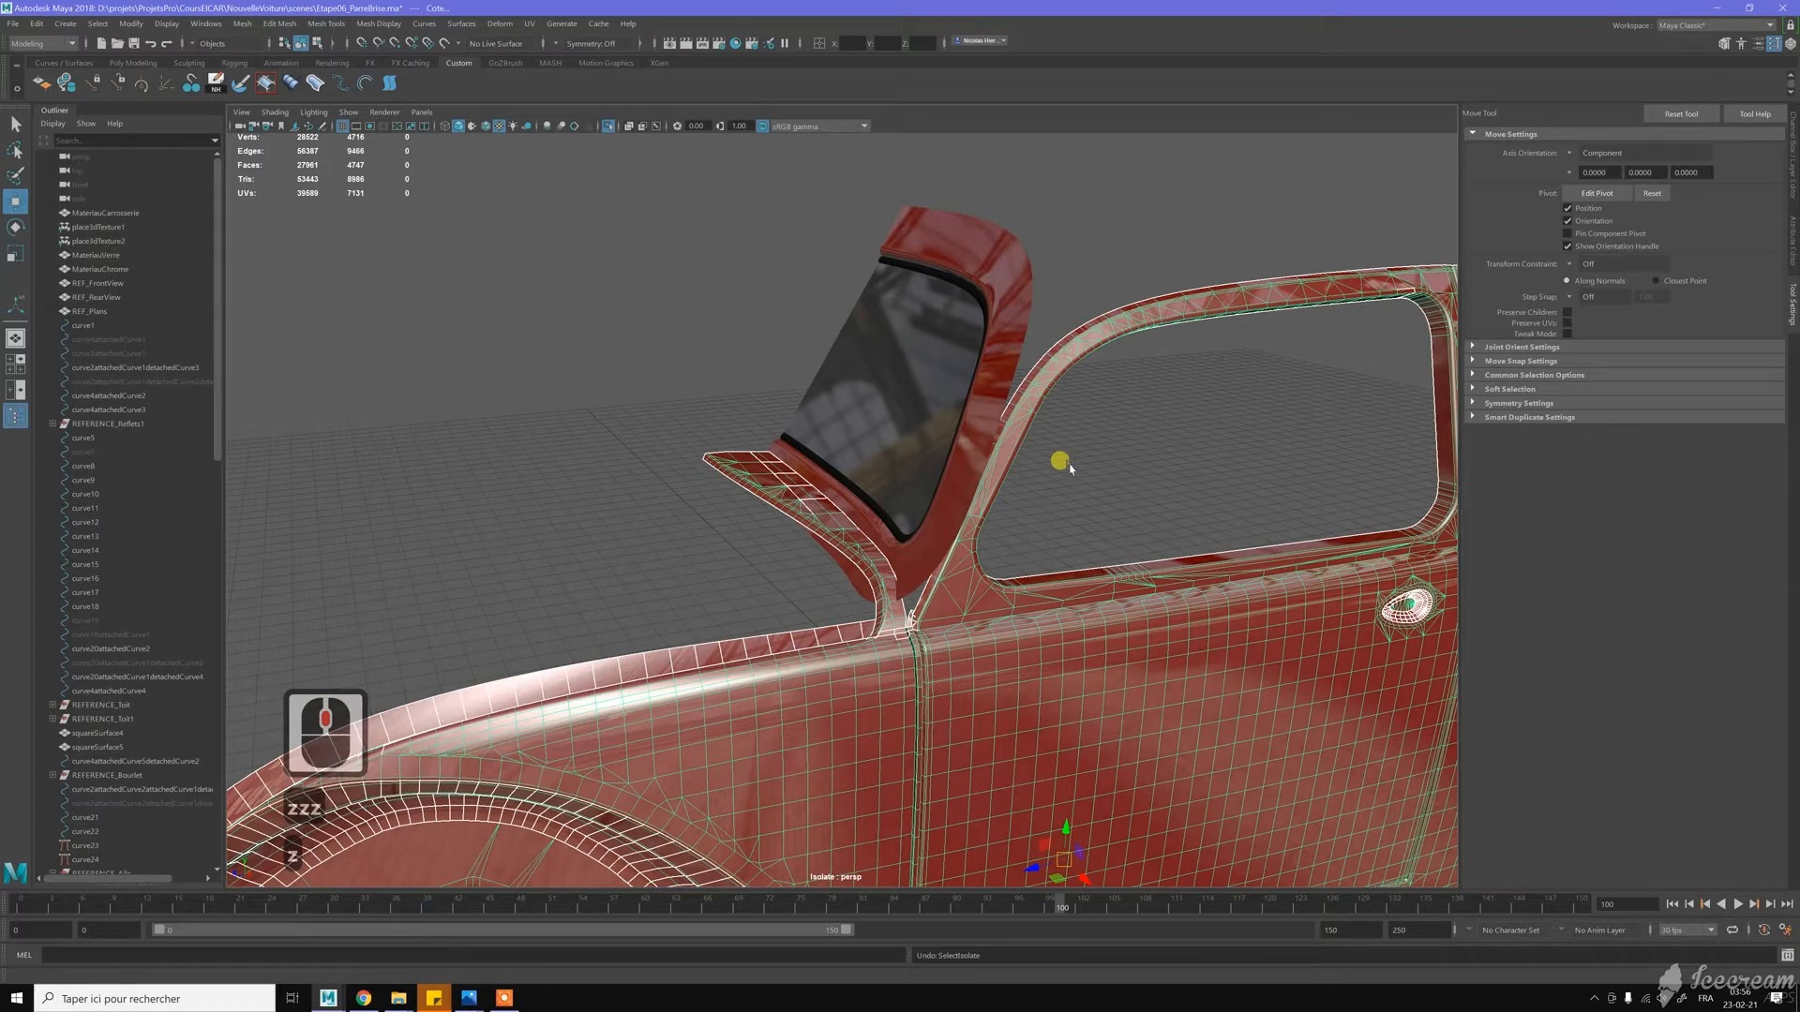
{"action": "key", "text": "z"}
{"action": "key", "text": "z"}
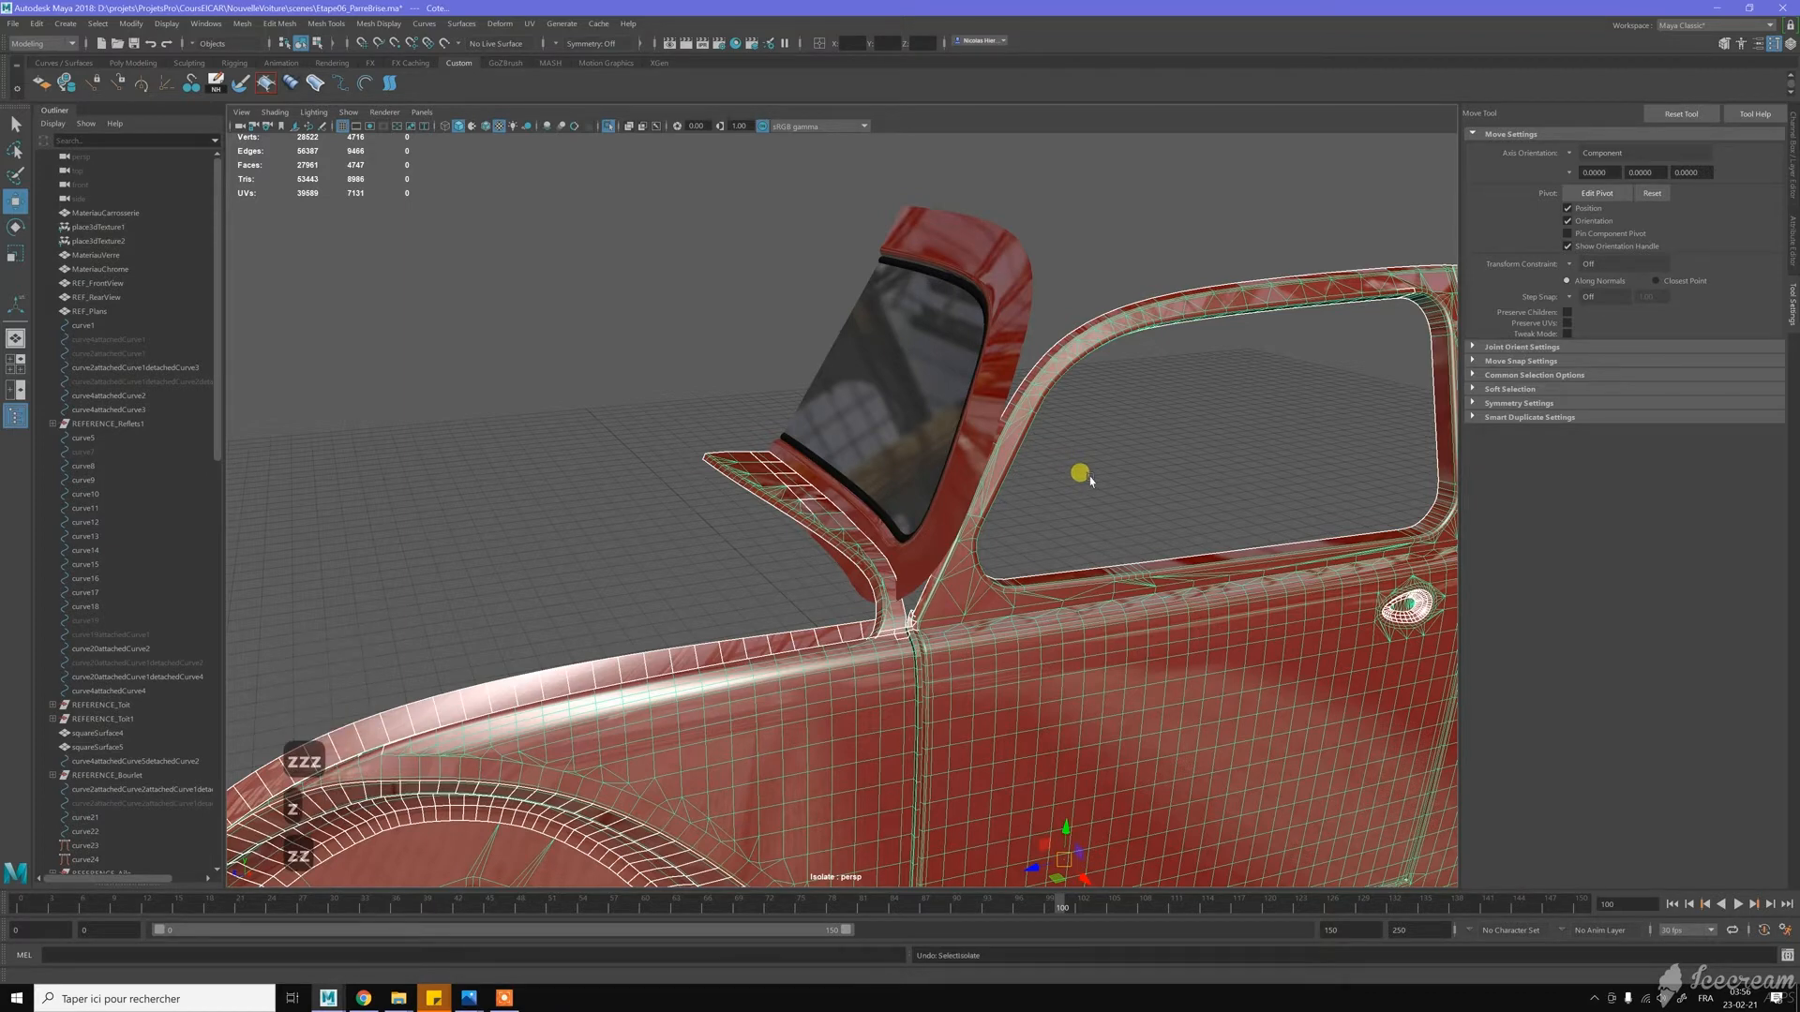
{"action": "key", "text": "z"}
{"action": "key", "text": "z"}
{"action": "key", "text": "z"}
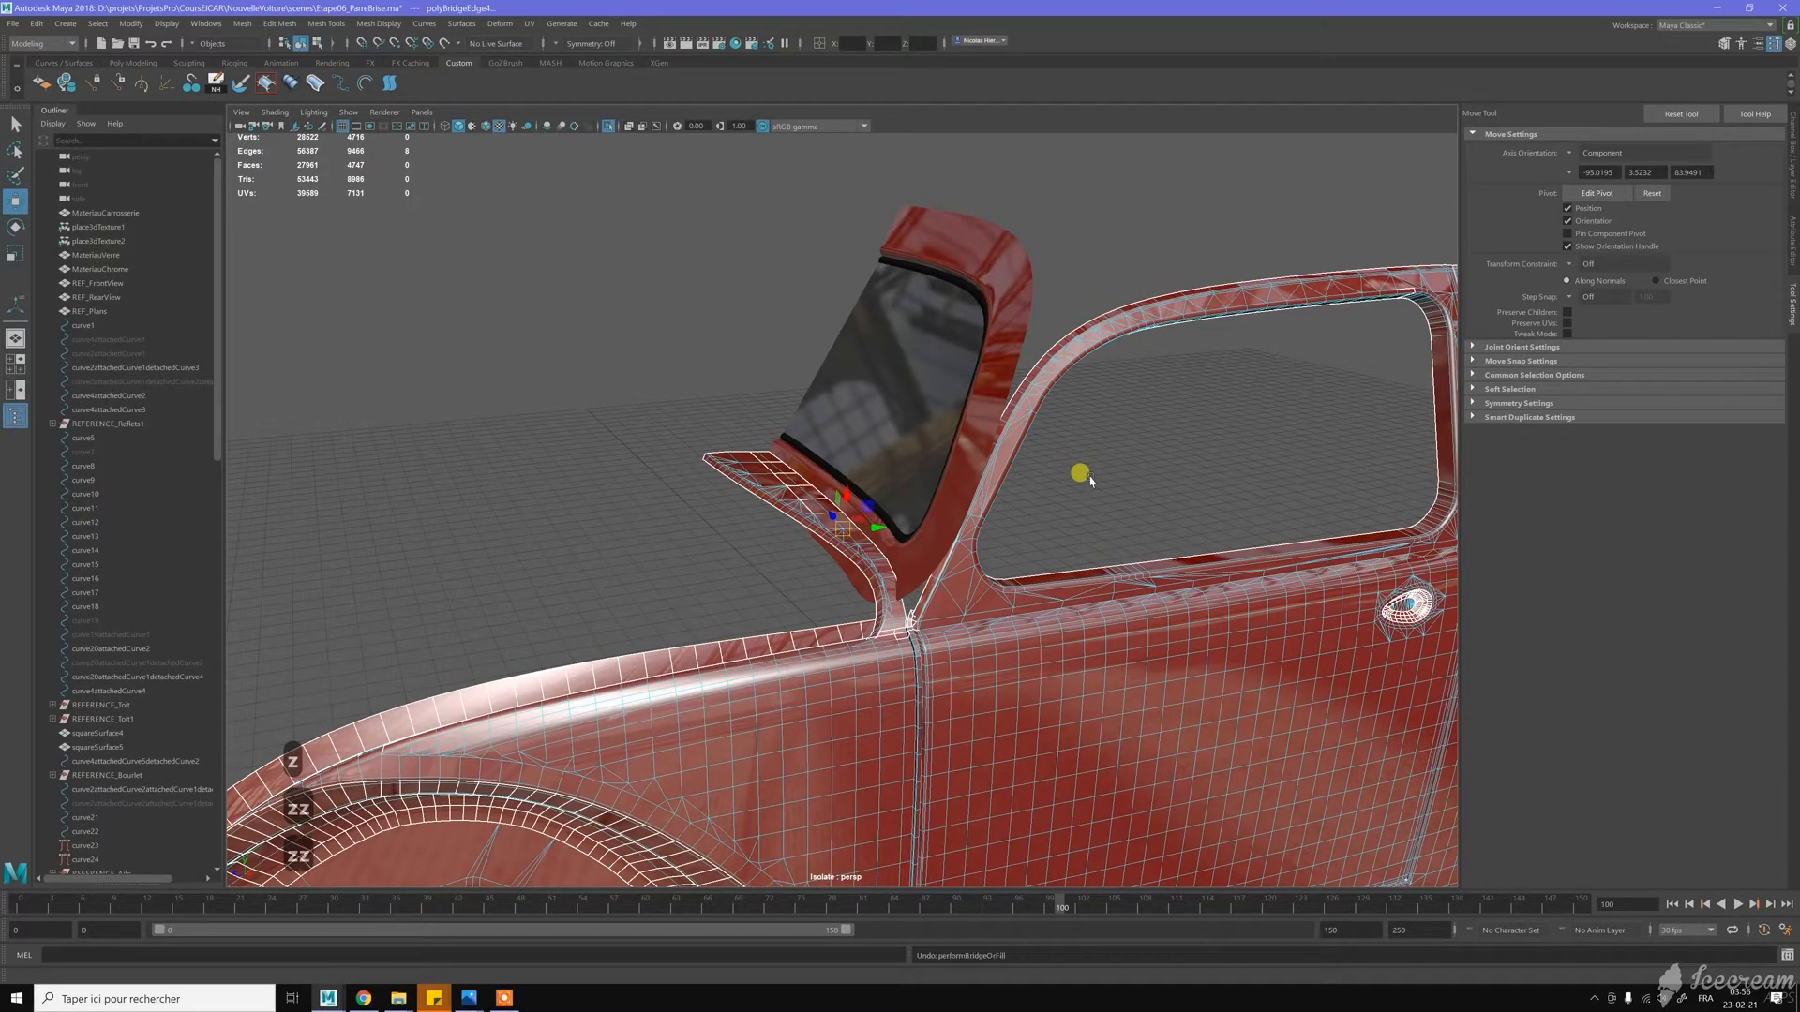
{"action": "key", "text": "shift+z"}
{"action": "key", "text": "shift+z"}
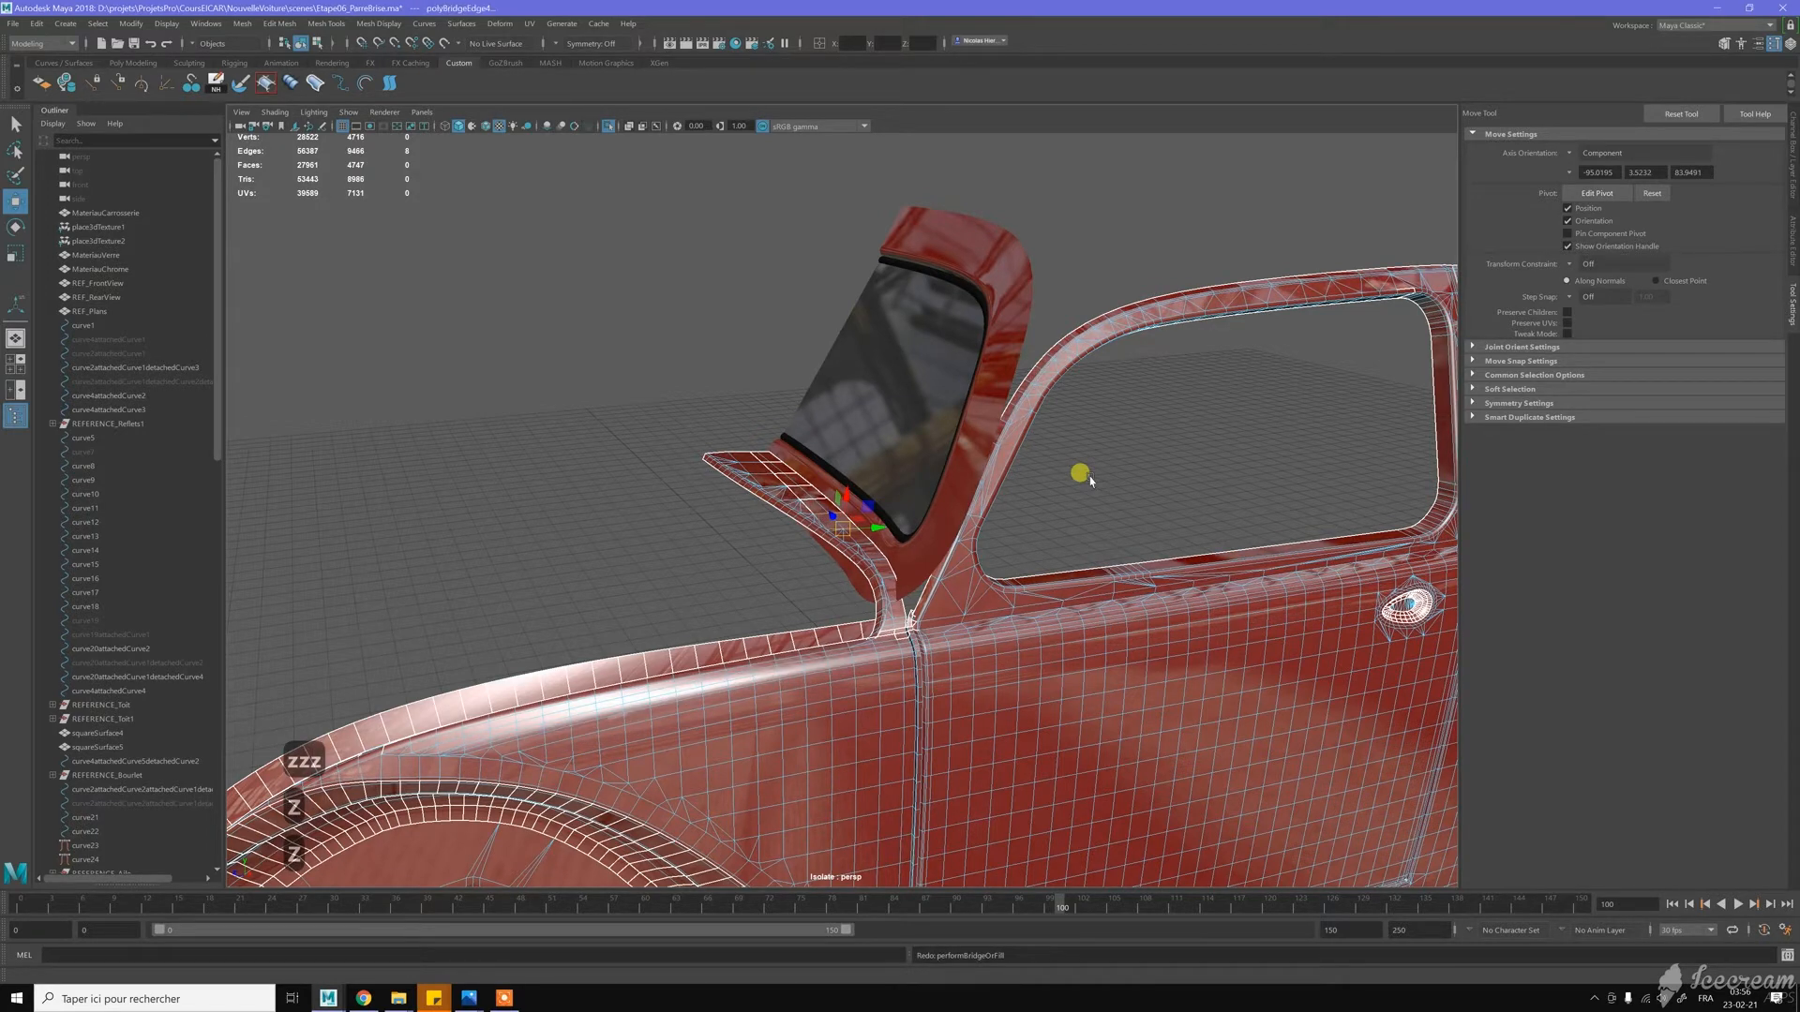
Return the side piece to object mode, clear the selection and examine the shading around the door window frame
{"action": "left_click", "coordinate": [1078, 427]}
{"action": "right_click_drag", "start_coordinate": [1097, 338], "coordinate": [1146, 320]}
{"action": "left_click", "coordinate": [1185, 425]}
{"action": "left_click_drag", "start_coordinate": [1151, 439], "coordinate": [931, 494], "text": "alt"}
{"action": "scroll", "coordinate": [956, 474], "scroll_direction": "up", "scroll_amount": 3}
{"action": "middle_click_drag", "start_coordinate": [960, 475], "coordinate": [993, 559], "text": "alt"}
Undo the last bridge on the cowl strip and leave the side piece in object mode with nothing selected
{"action": "key", "text": "z"}
{"action": "key", "text": "z"}
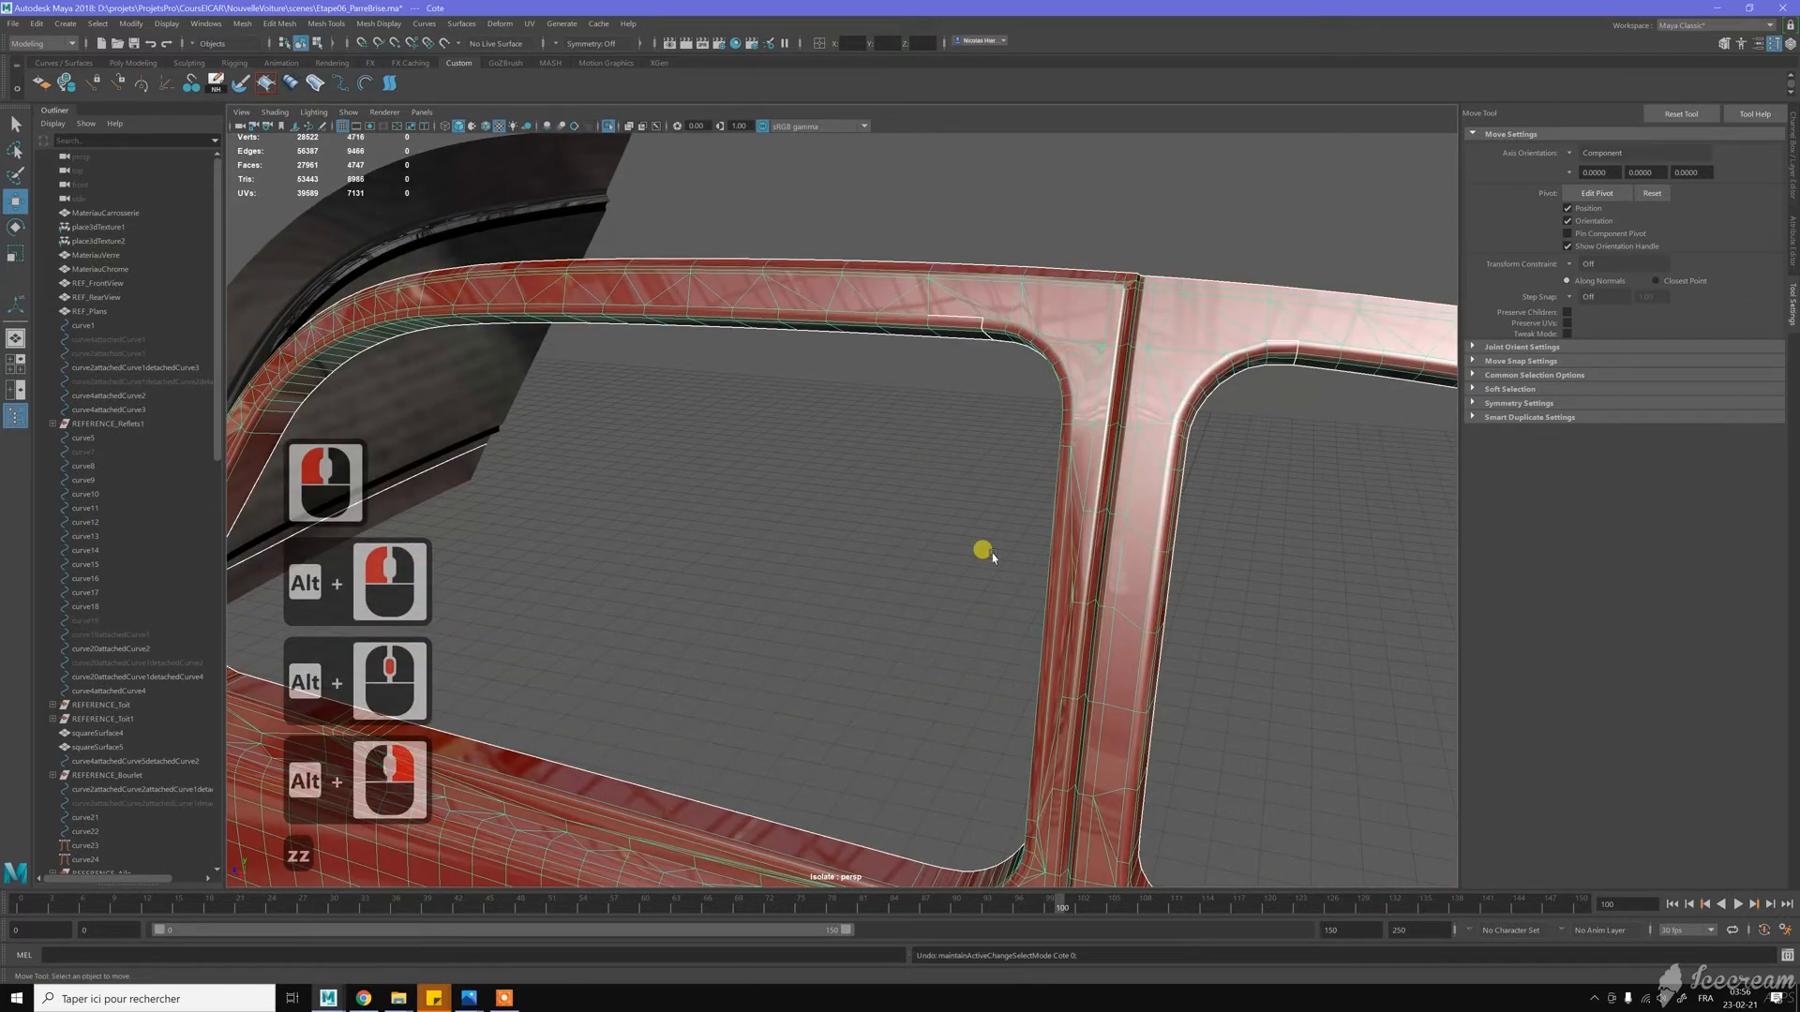
{"action": "key", "text": "z"}
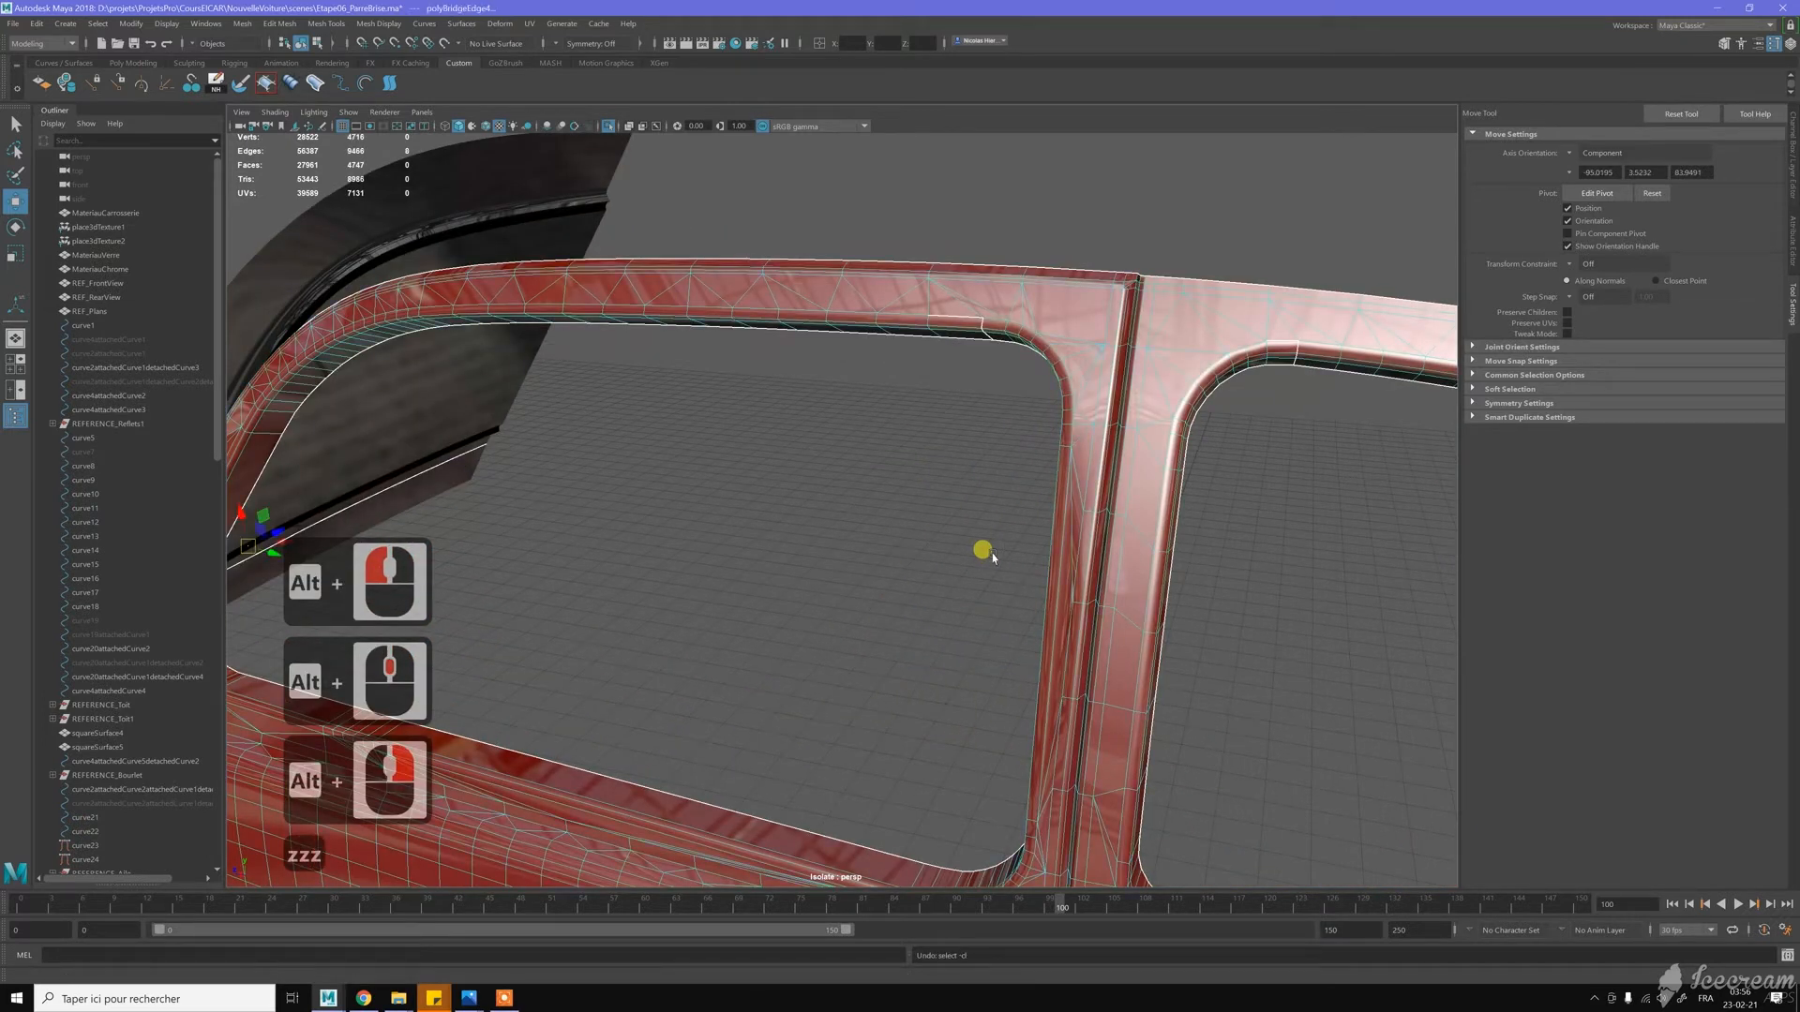
{"action": "key", "text": "z"}
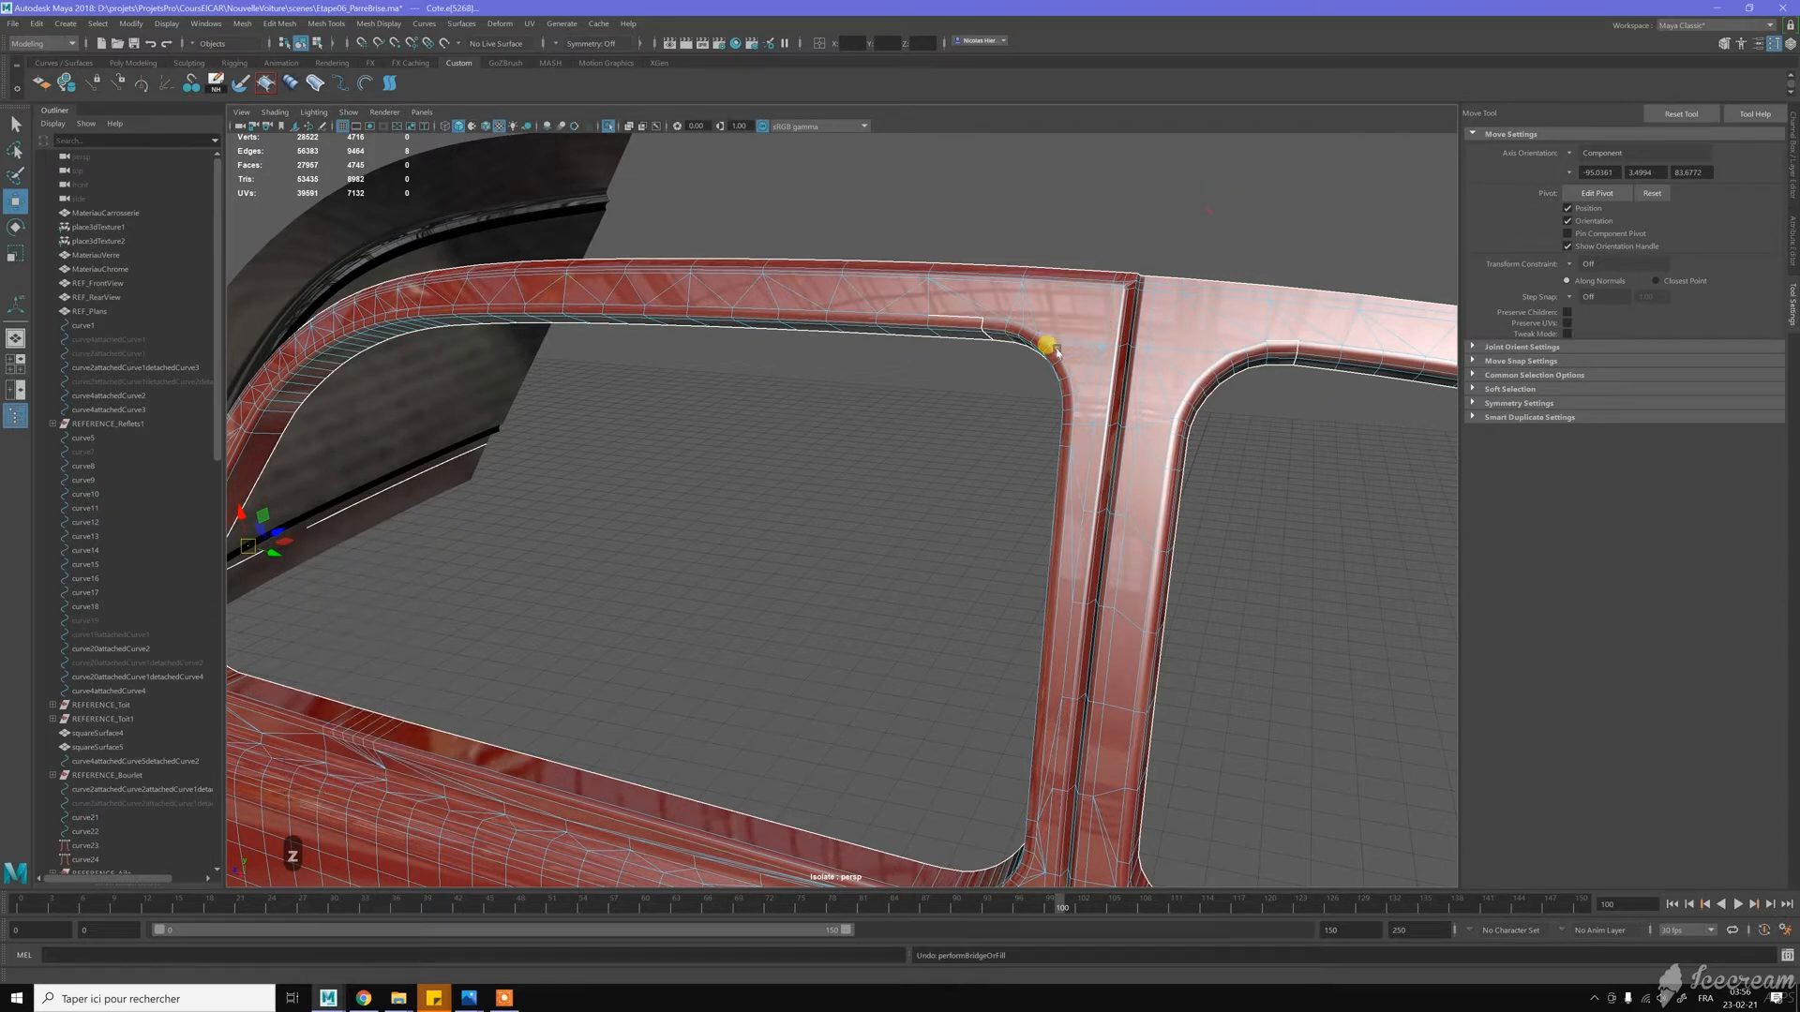
{"action": "key", "text": "w"}
{"action": "right_click_drag", "start_coordinate": [1061, 335], "coordinate": [1102, 312]}
{"action": "left_click", "coordinate": [906, 382]}
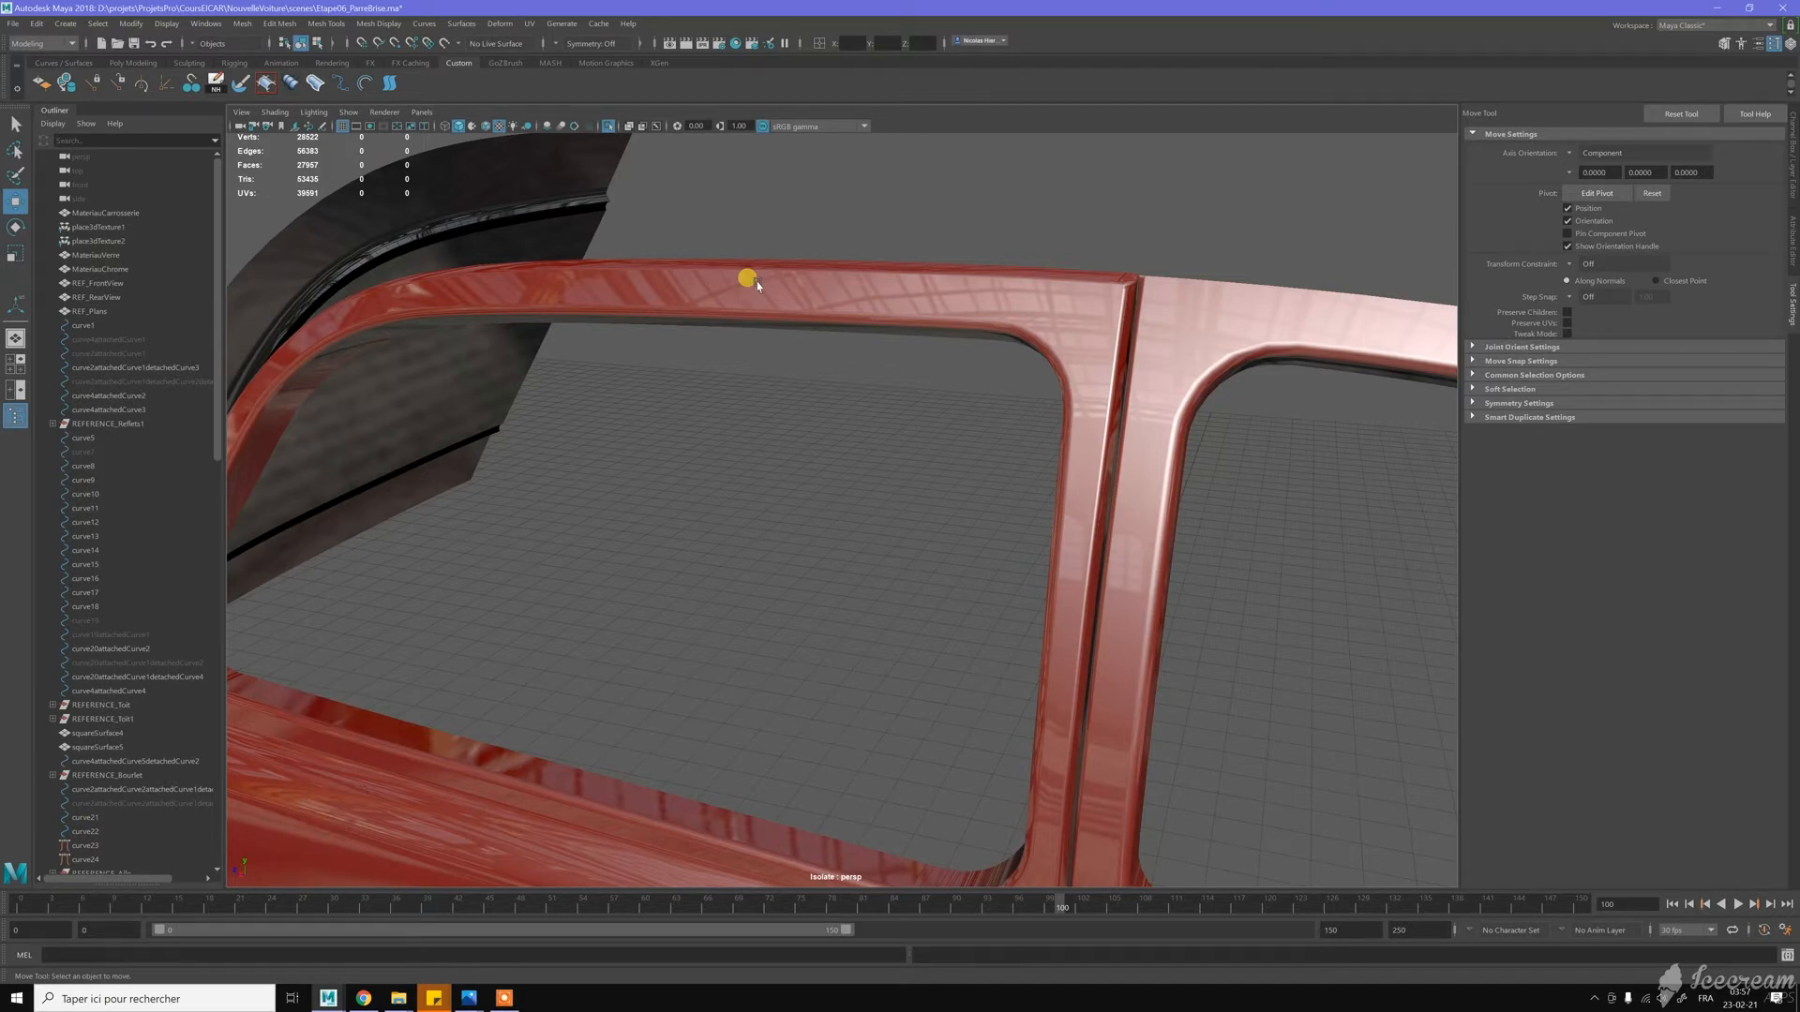
{"action": "left_click_drag", "start_coordinate": [834, 230], "coordinate": [956, 274]}
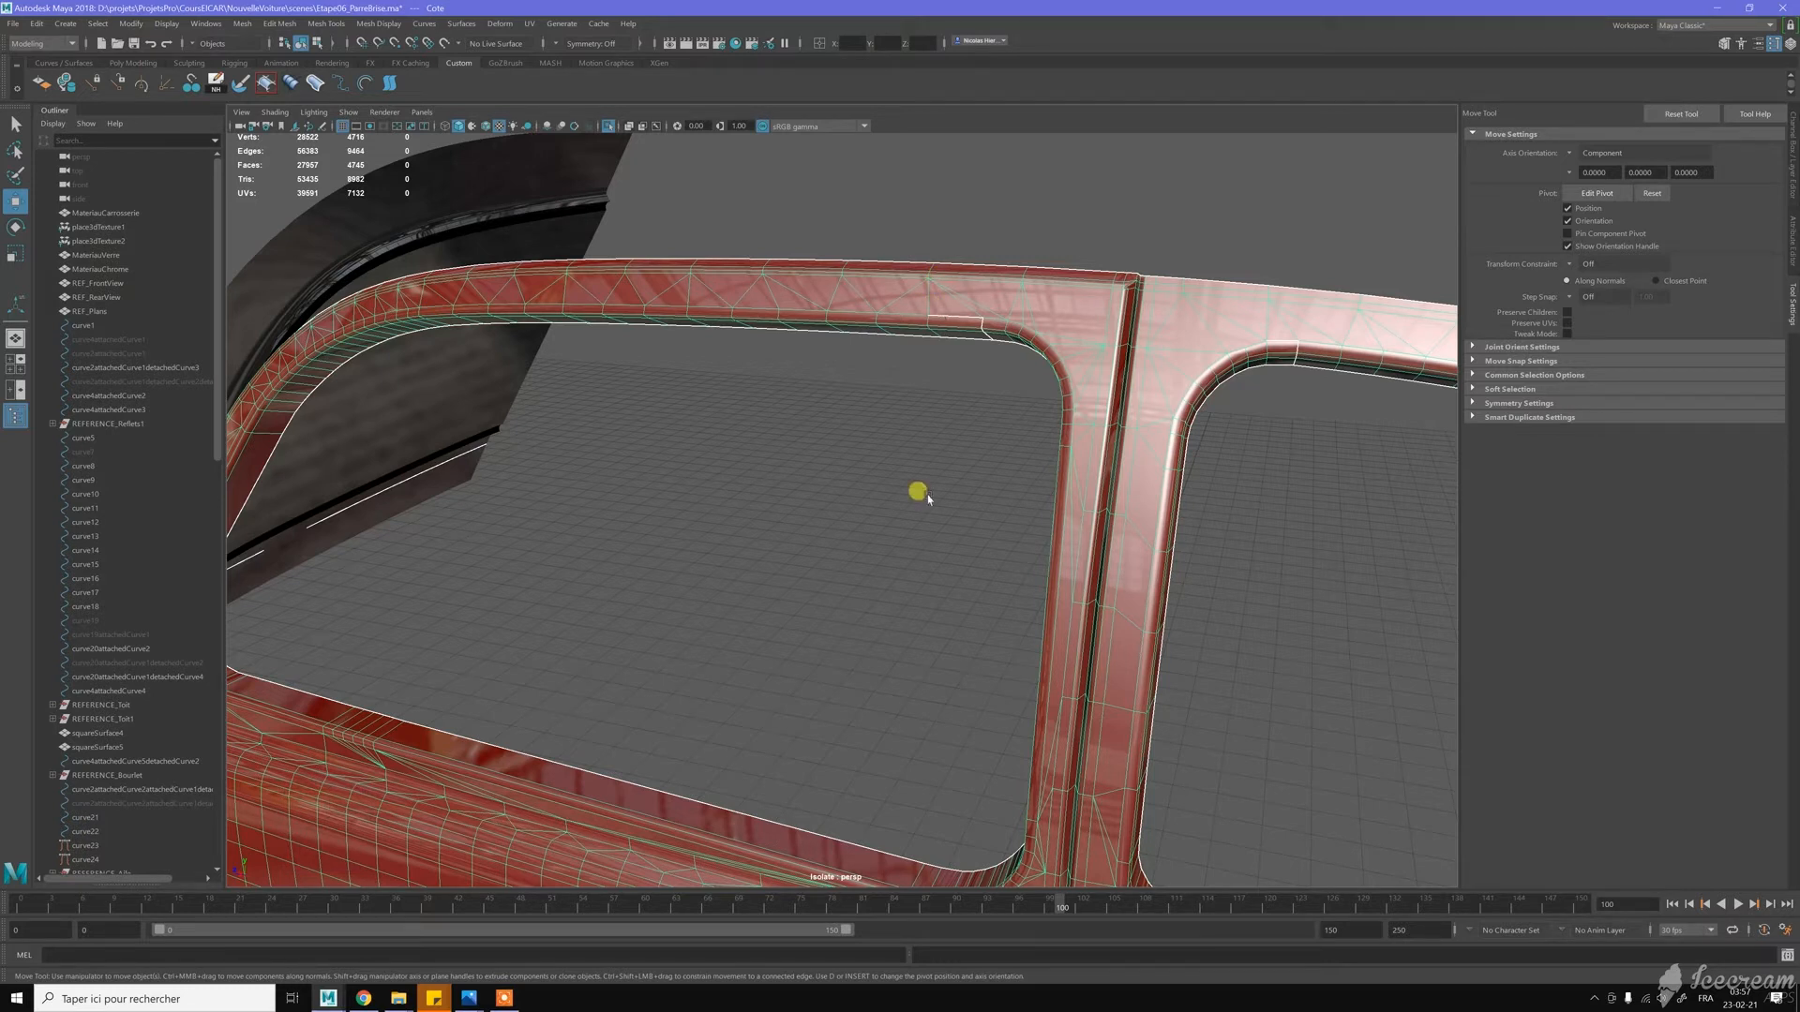
{"action": "left_click", "coordinate": [928, 497]}
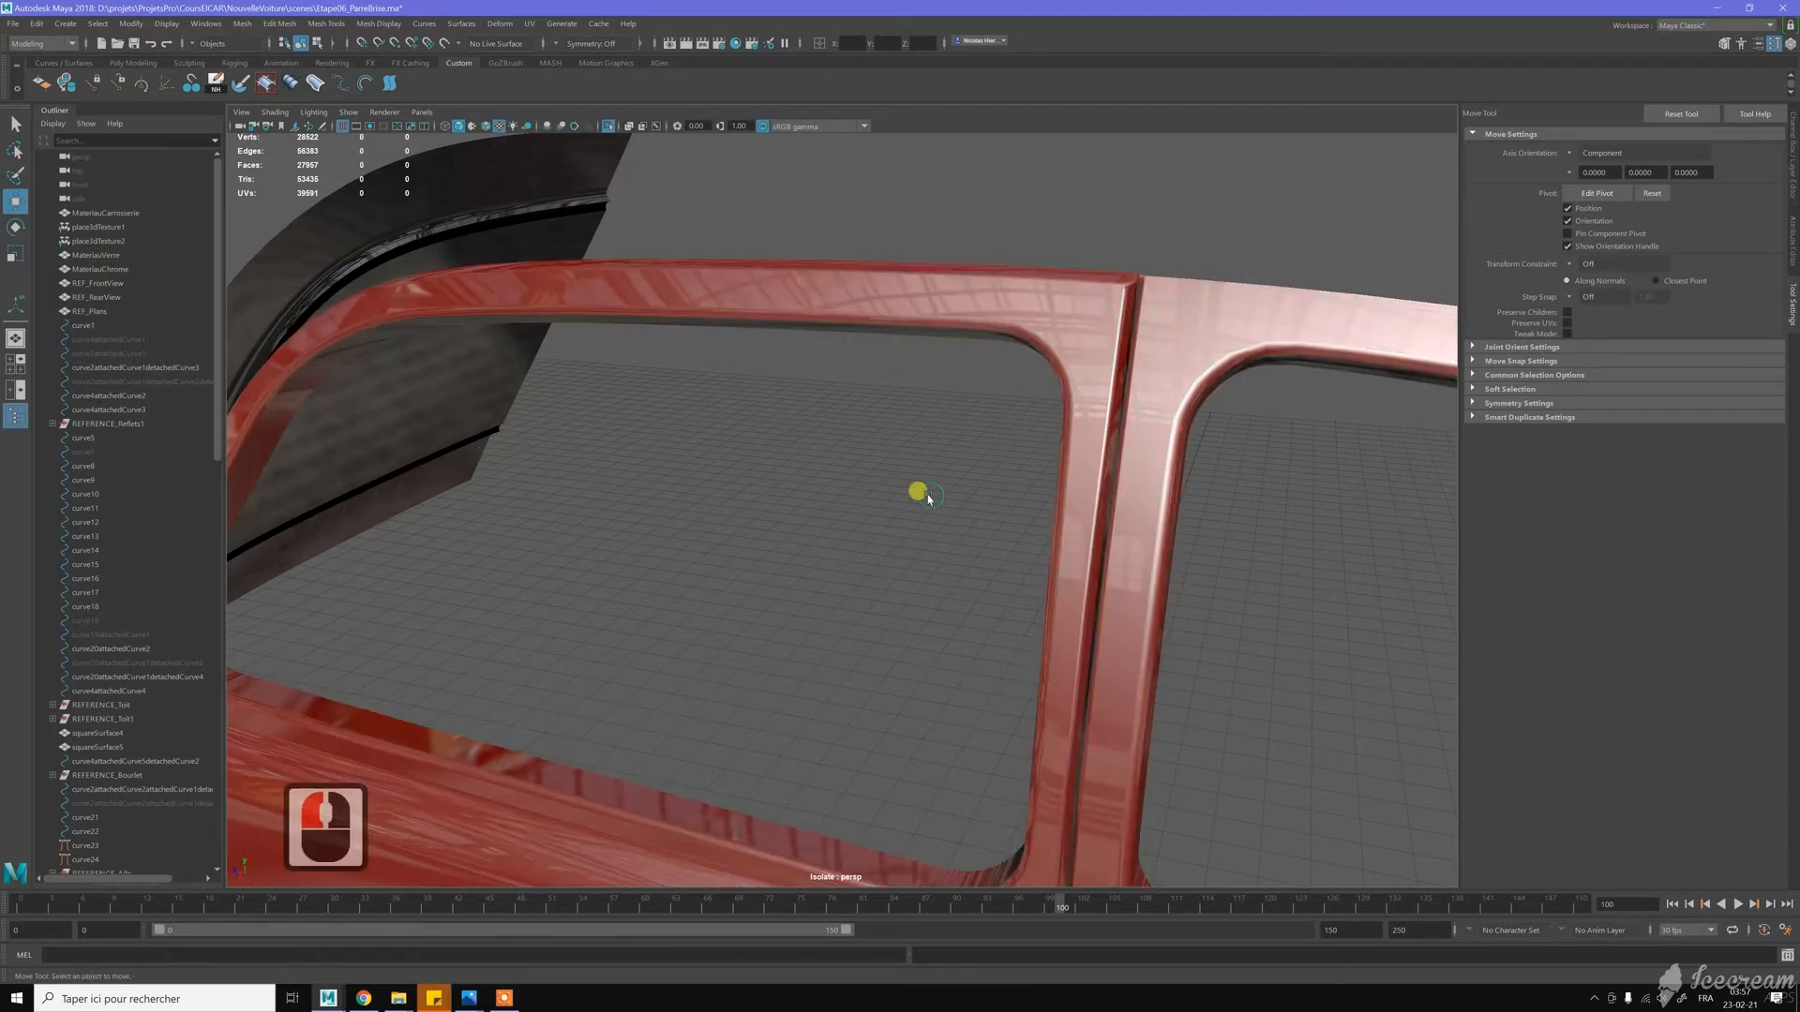
Select the side piece and delete its non-deformer history after checking the door frame and windshield surround
{"action": "right_click_drag", "start_coordinate": [928, 497], "coordinate": [868, 522], "text": "alt"}
{"action": "left_click_drag", "start_coordinate": [888, 526], "coordinate": [904, 527], "text": "alt"}
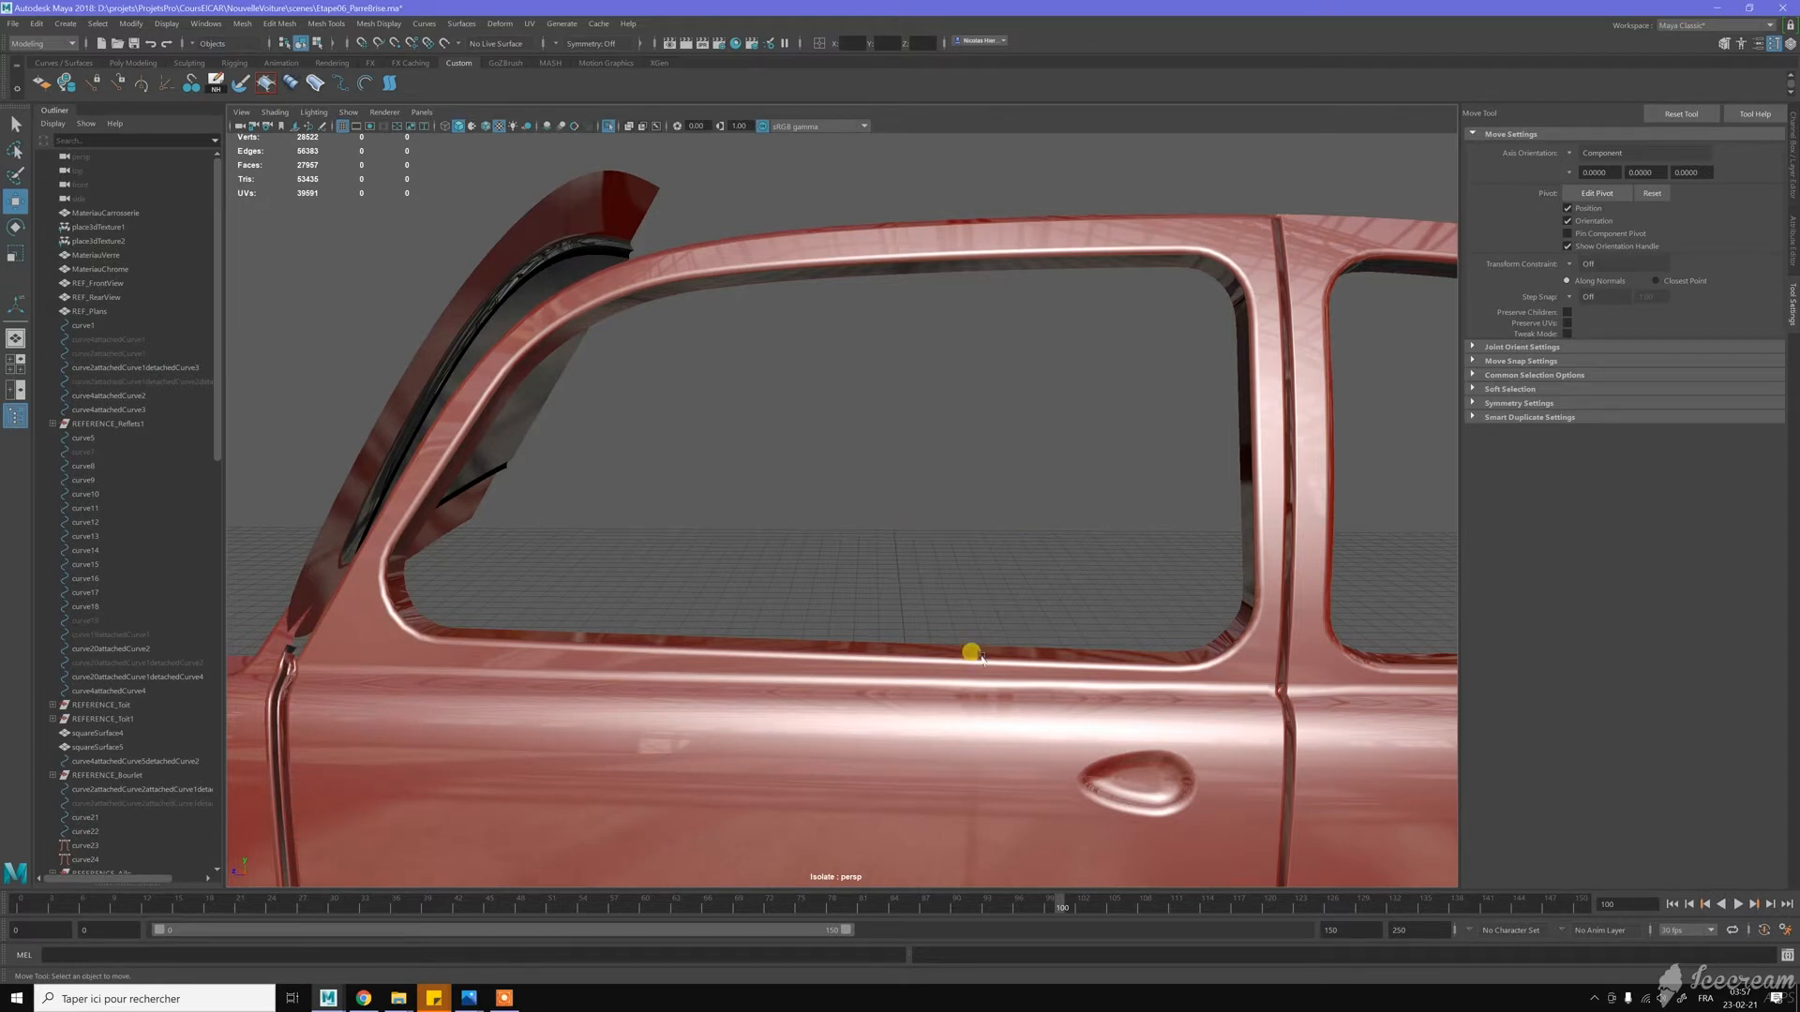
{"action": "right_click_drag", "start_coordinate": [1113, 615], "coordinate": [1043, 545], "text": "alt"}
{"action": "left_click_drag", "start_coordinate": [937, 525], "coordinate": [986, 532], "text": "alt"}
{"action": "left_click_drag", "start_coordinate": [897, 578], "coordinate": [823, 616], "text": "alt"}
{"action": "middle_click_drag", "start_coordinate": [823, 616], "coordinate": [874, 563], "text": "alt"}
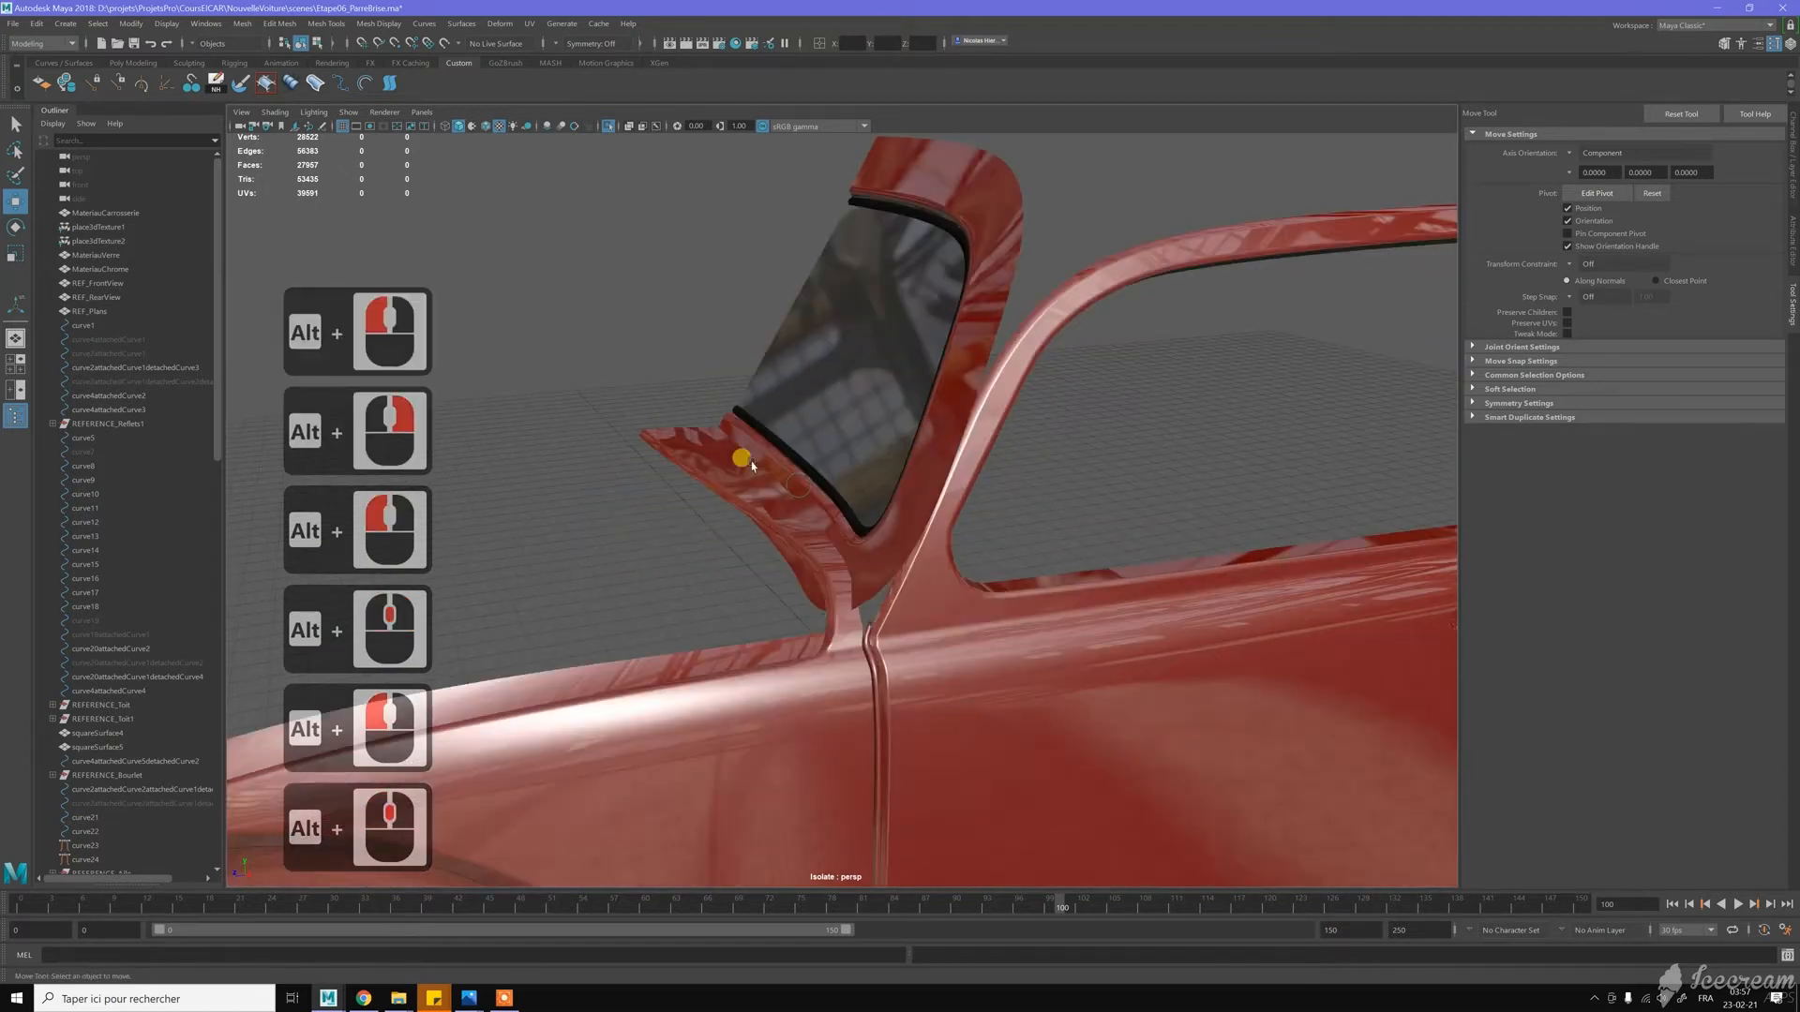
{"action": "left_click", "coordinate": [942, 598]}
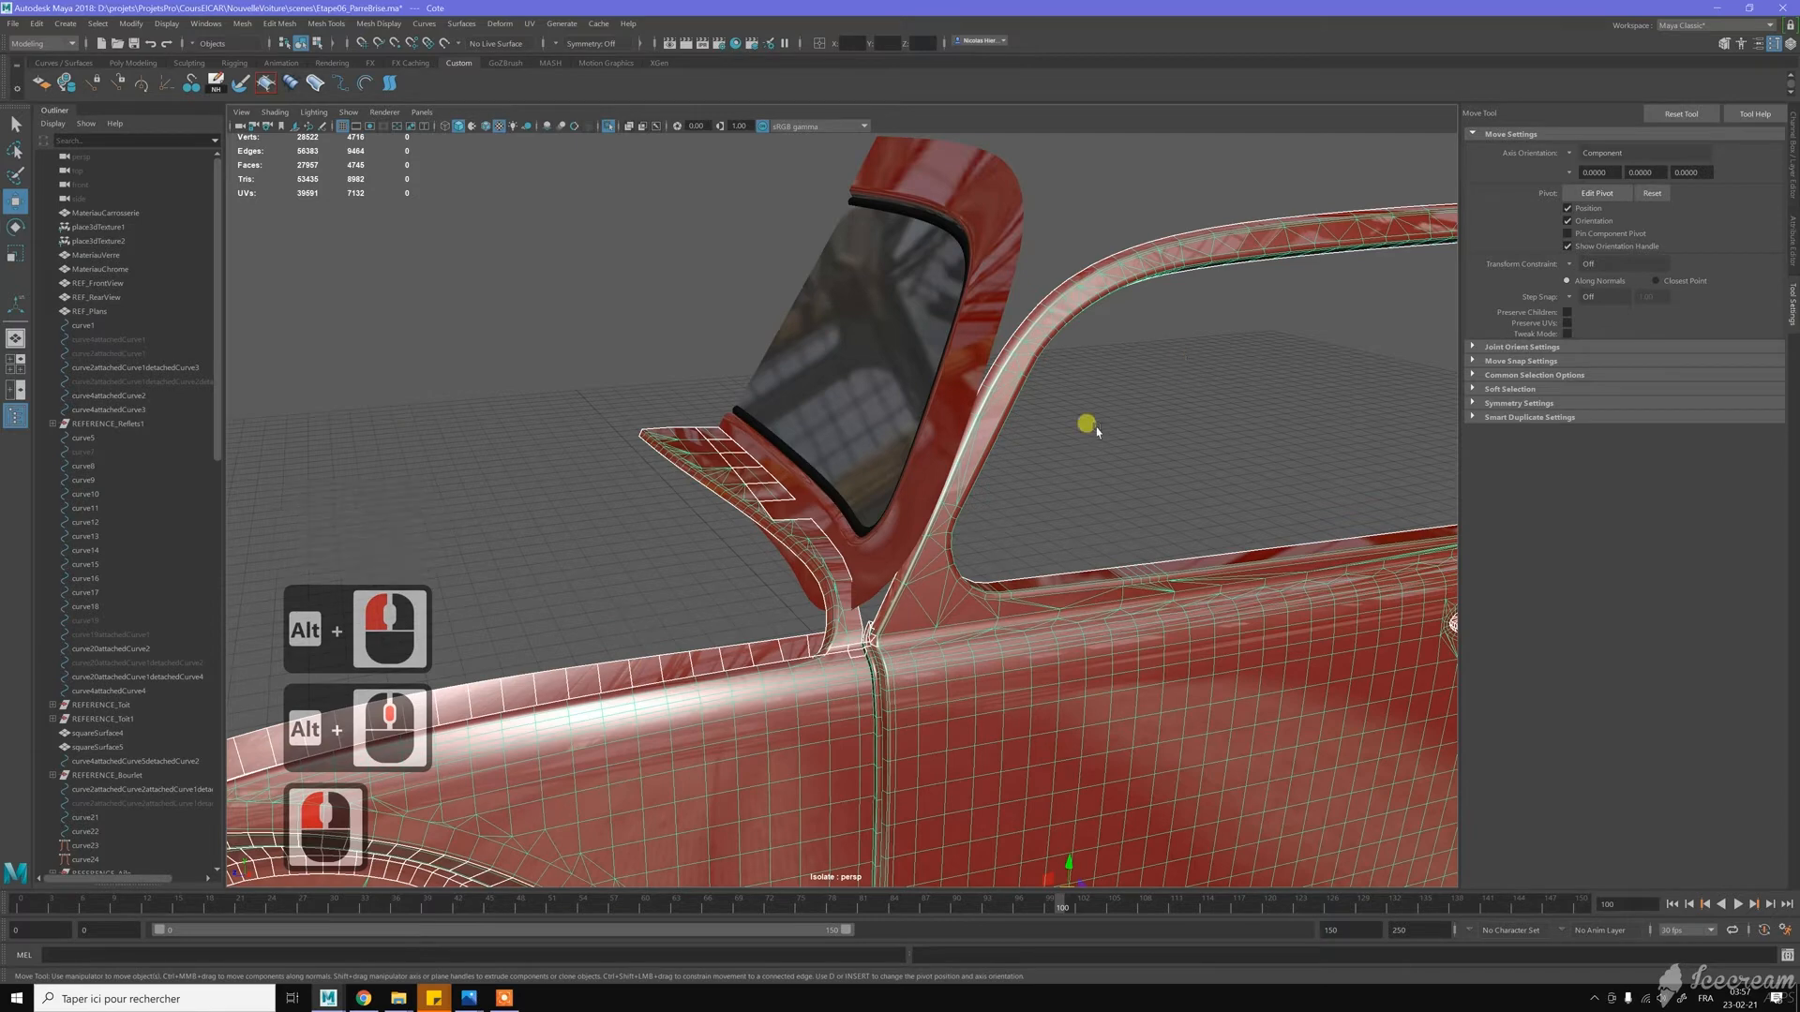
{"action": "key", "text": "alt+d"}
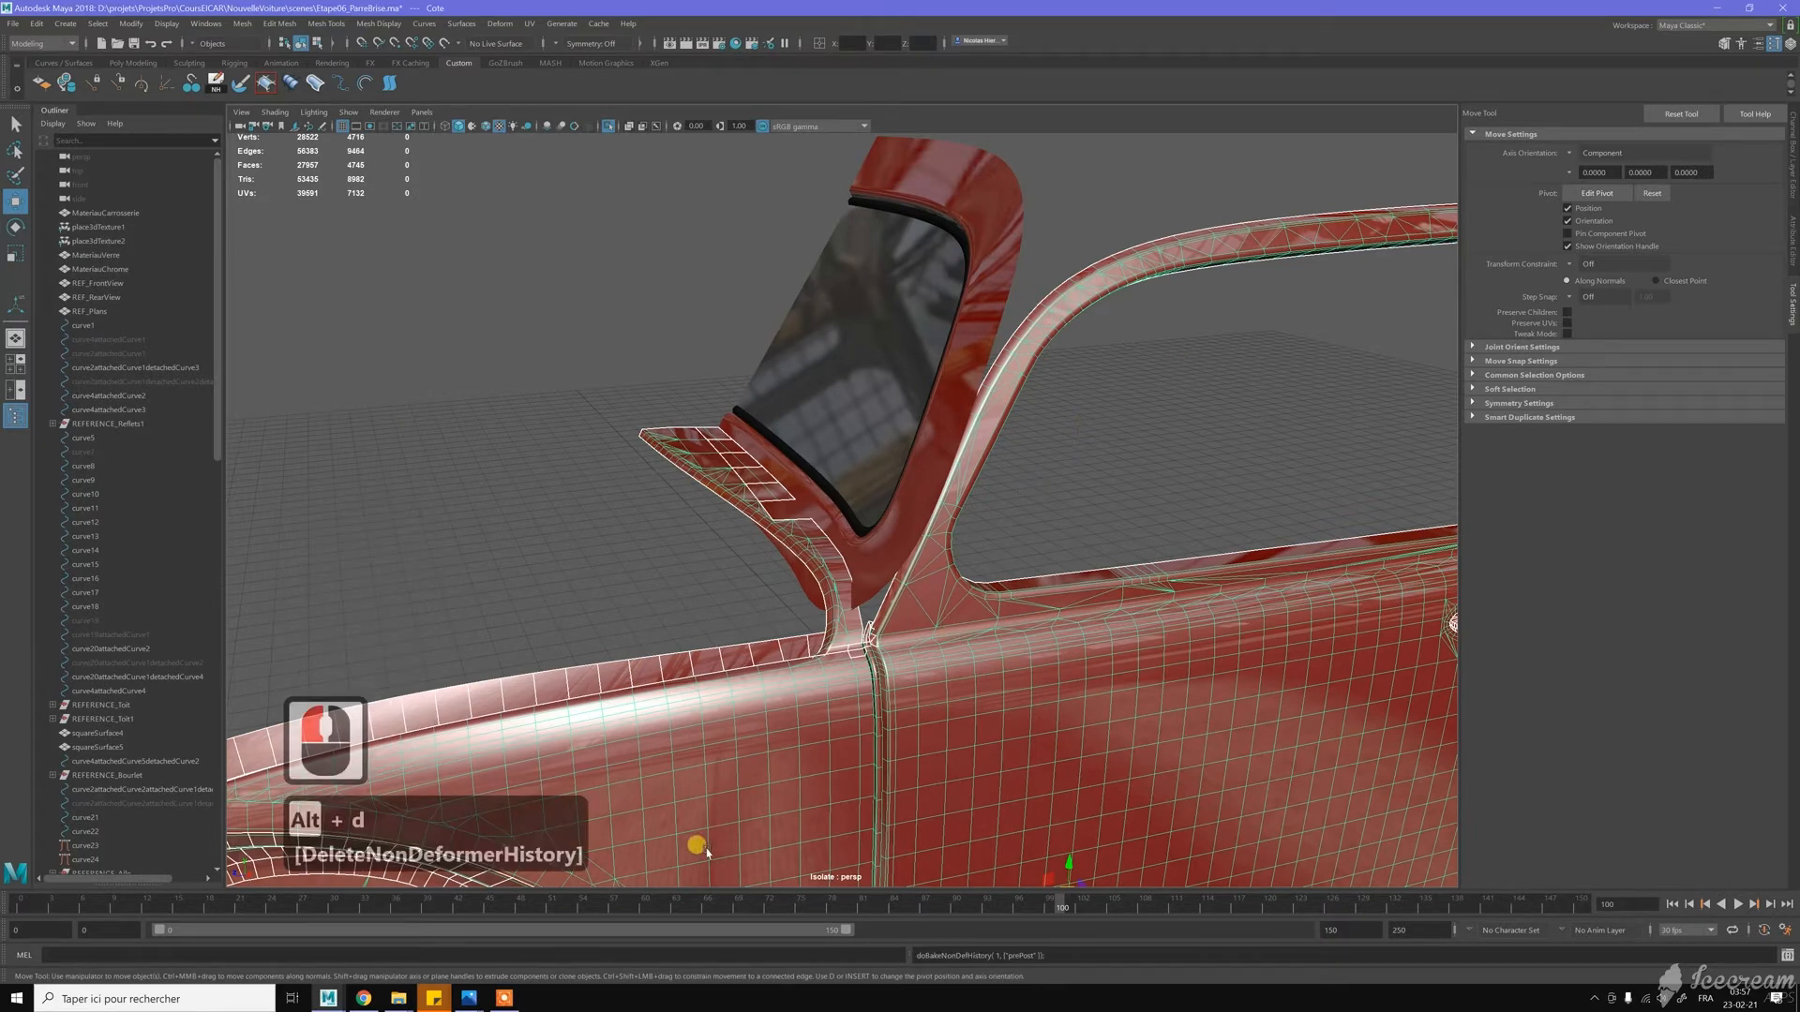
Study the reference photo of the hood, fender and windshield pillar junction in Photos and switch back to Maya
{"action": "left_click", "coordinate": [472, 999]}
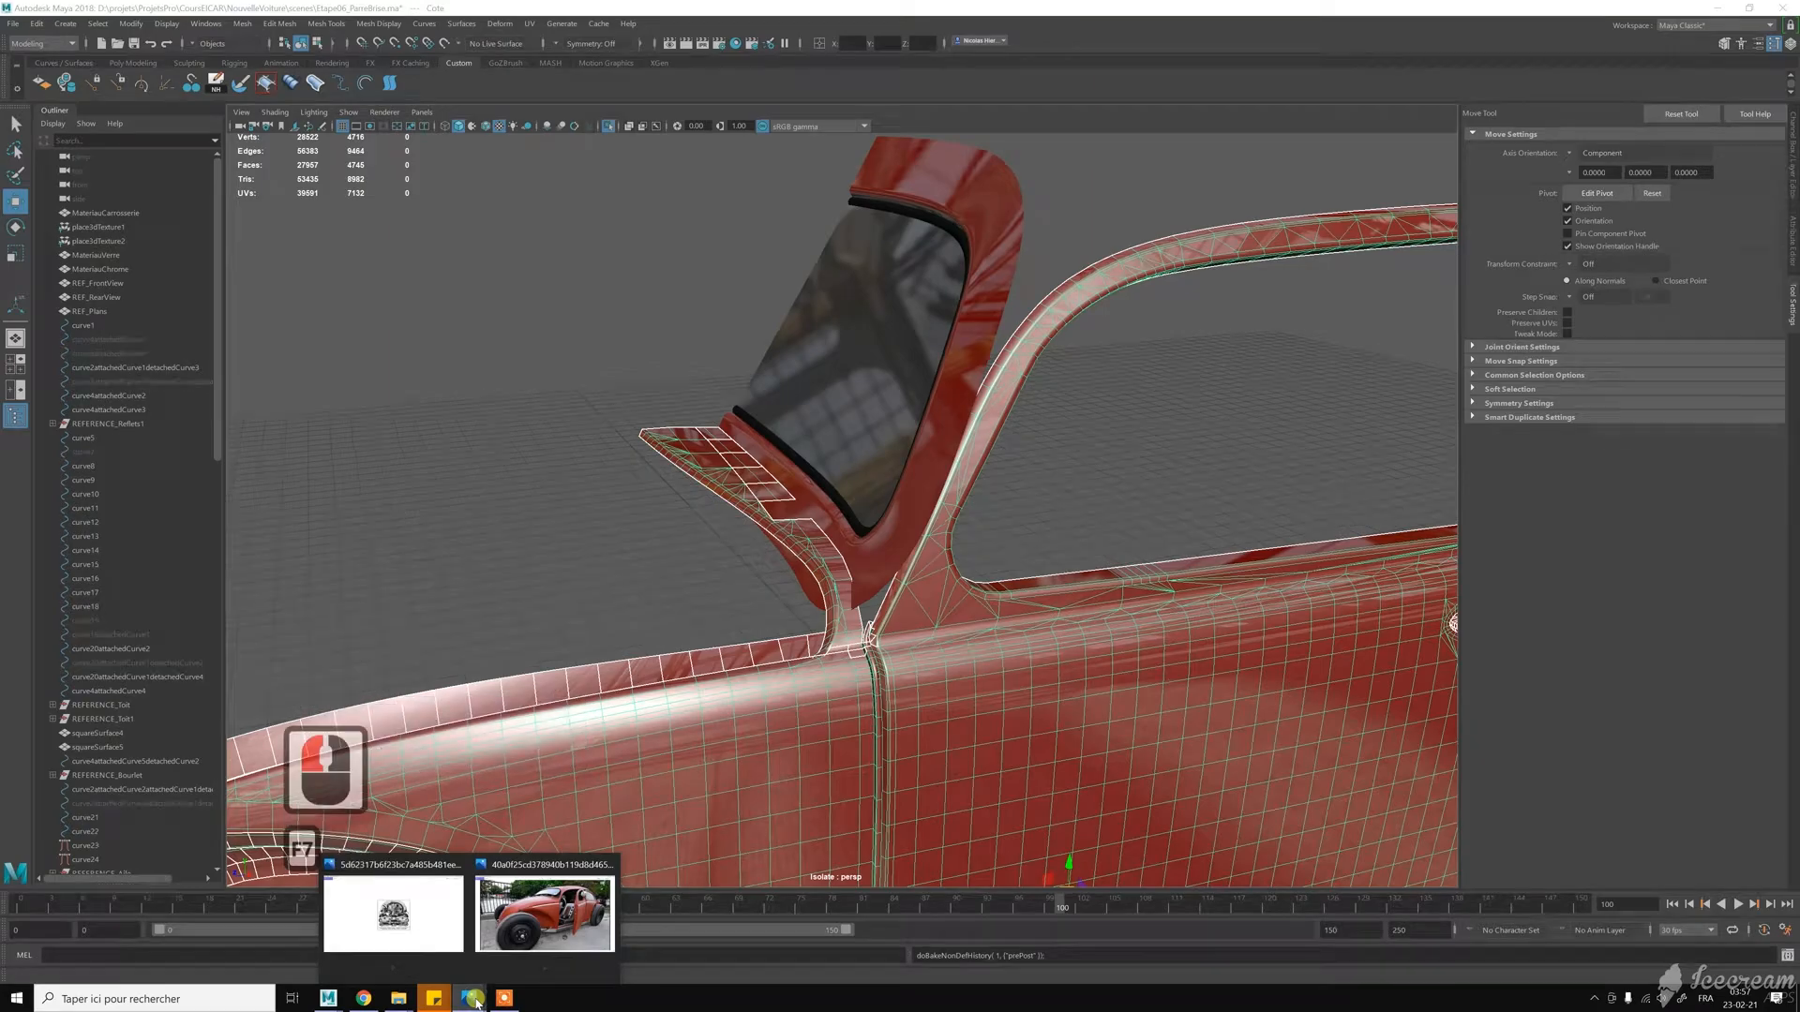
{"action": "left_click", "coordinate": [590, 879]}
{"action": "key", "text": "F7"}
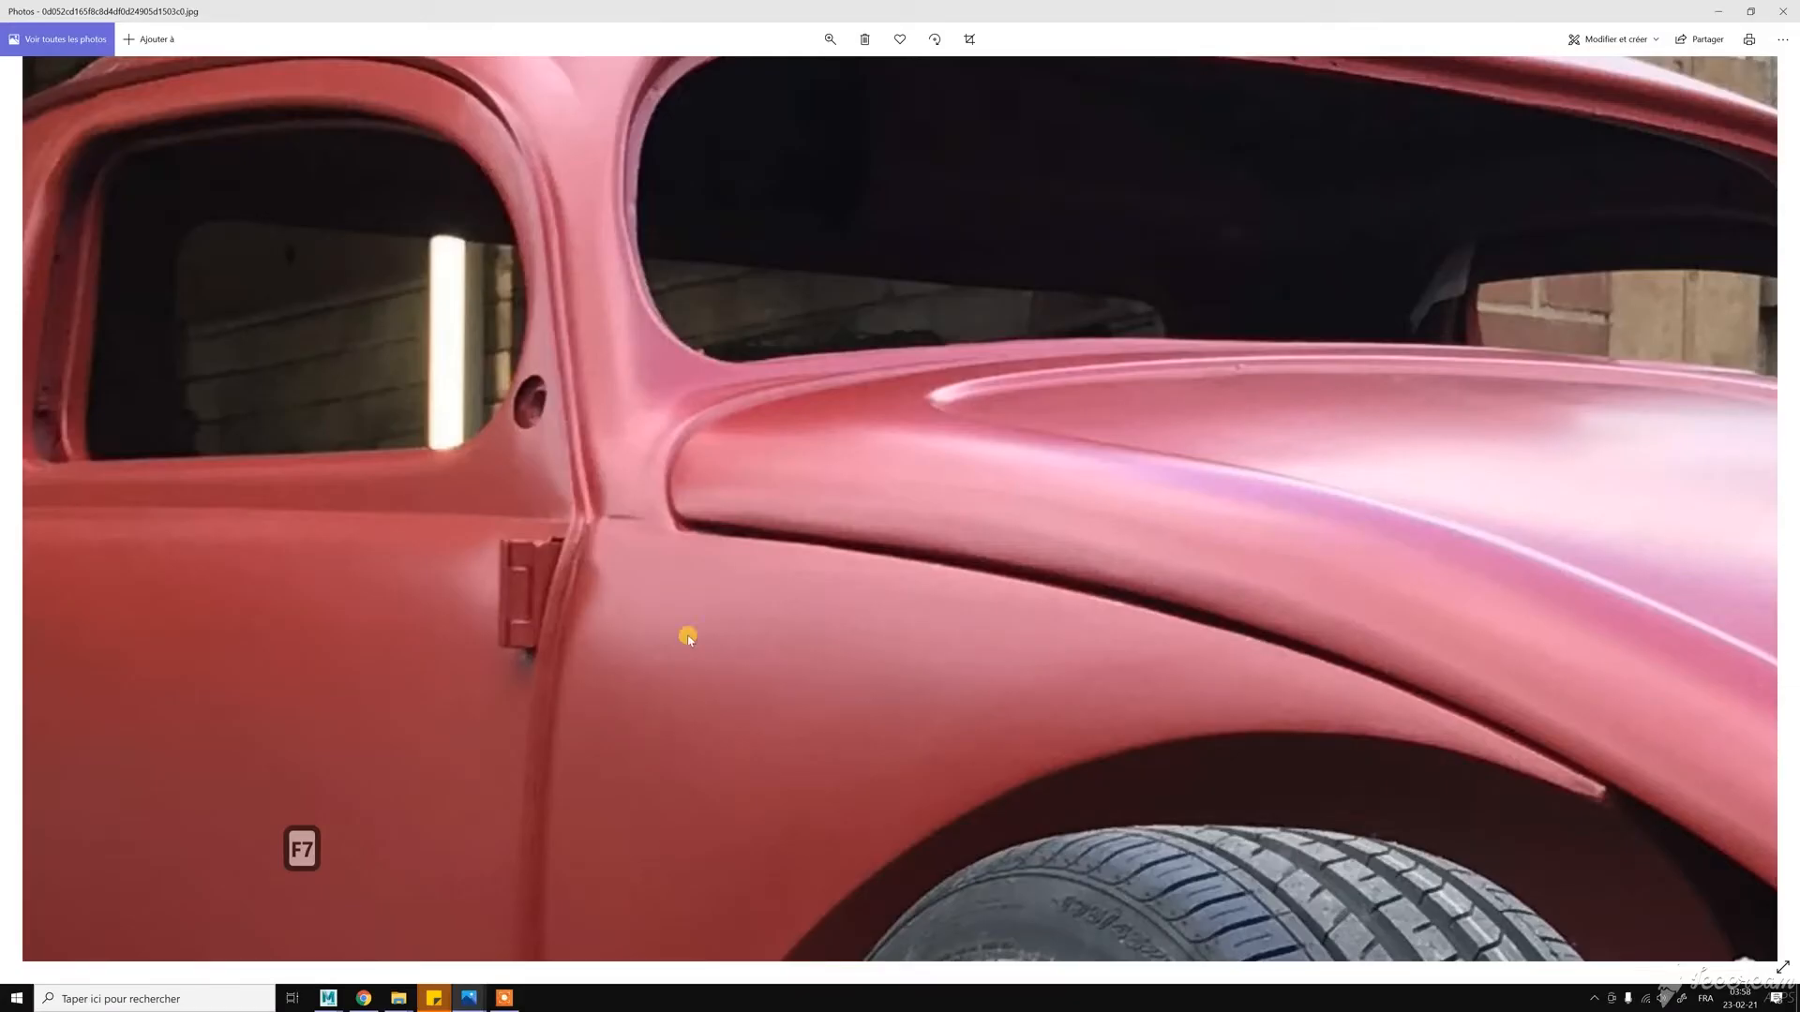
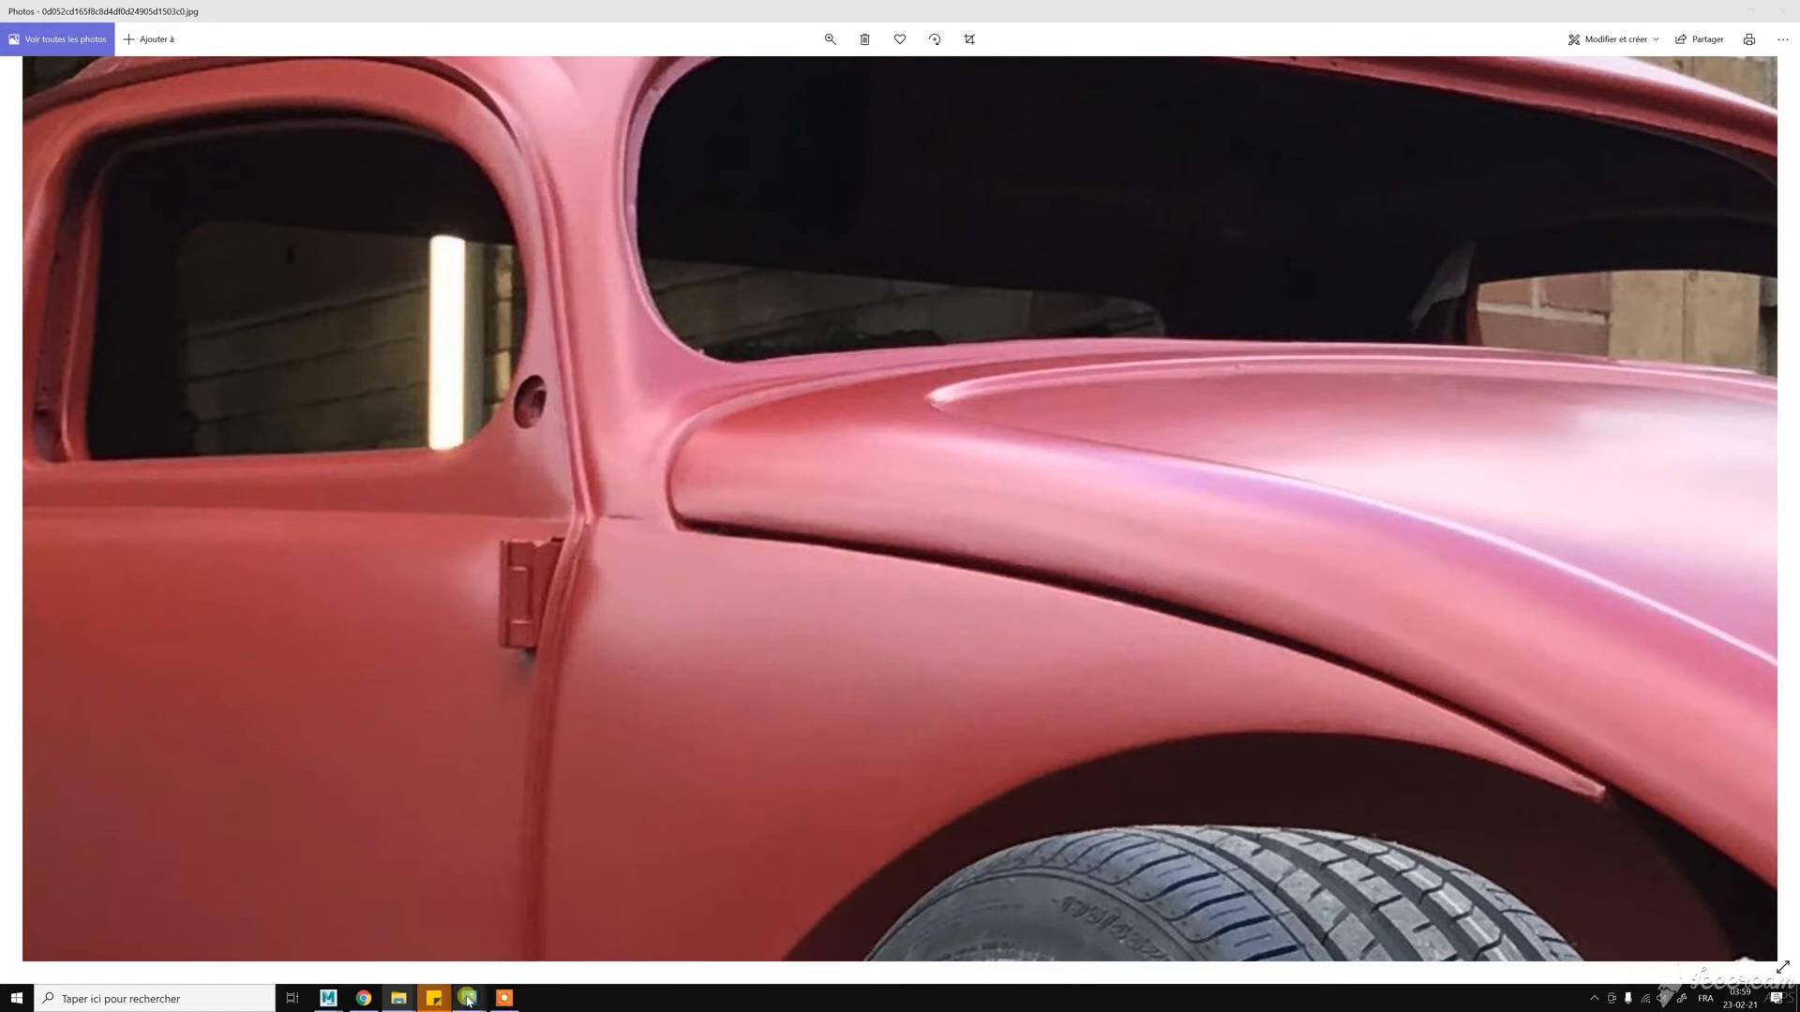
{"action": "mouse_move", "coordinate": [333, 999]}
{"action": "left_click", "coordinate": [538, 914]}
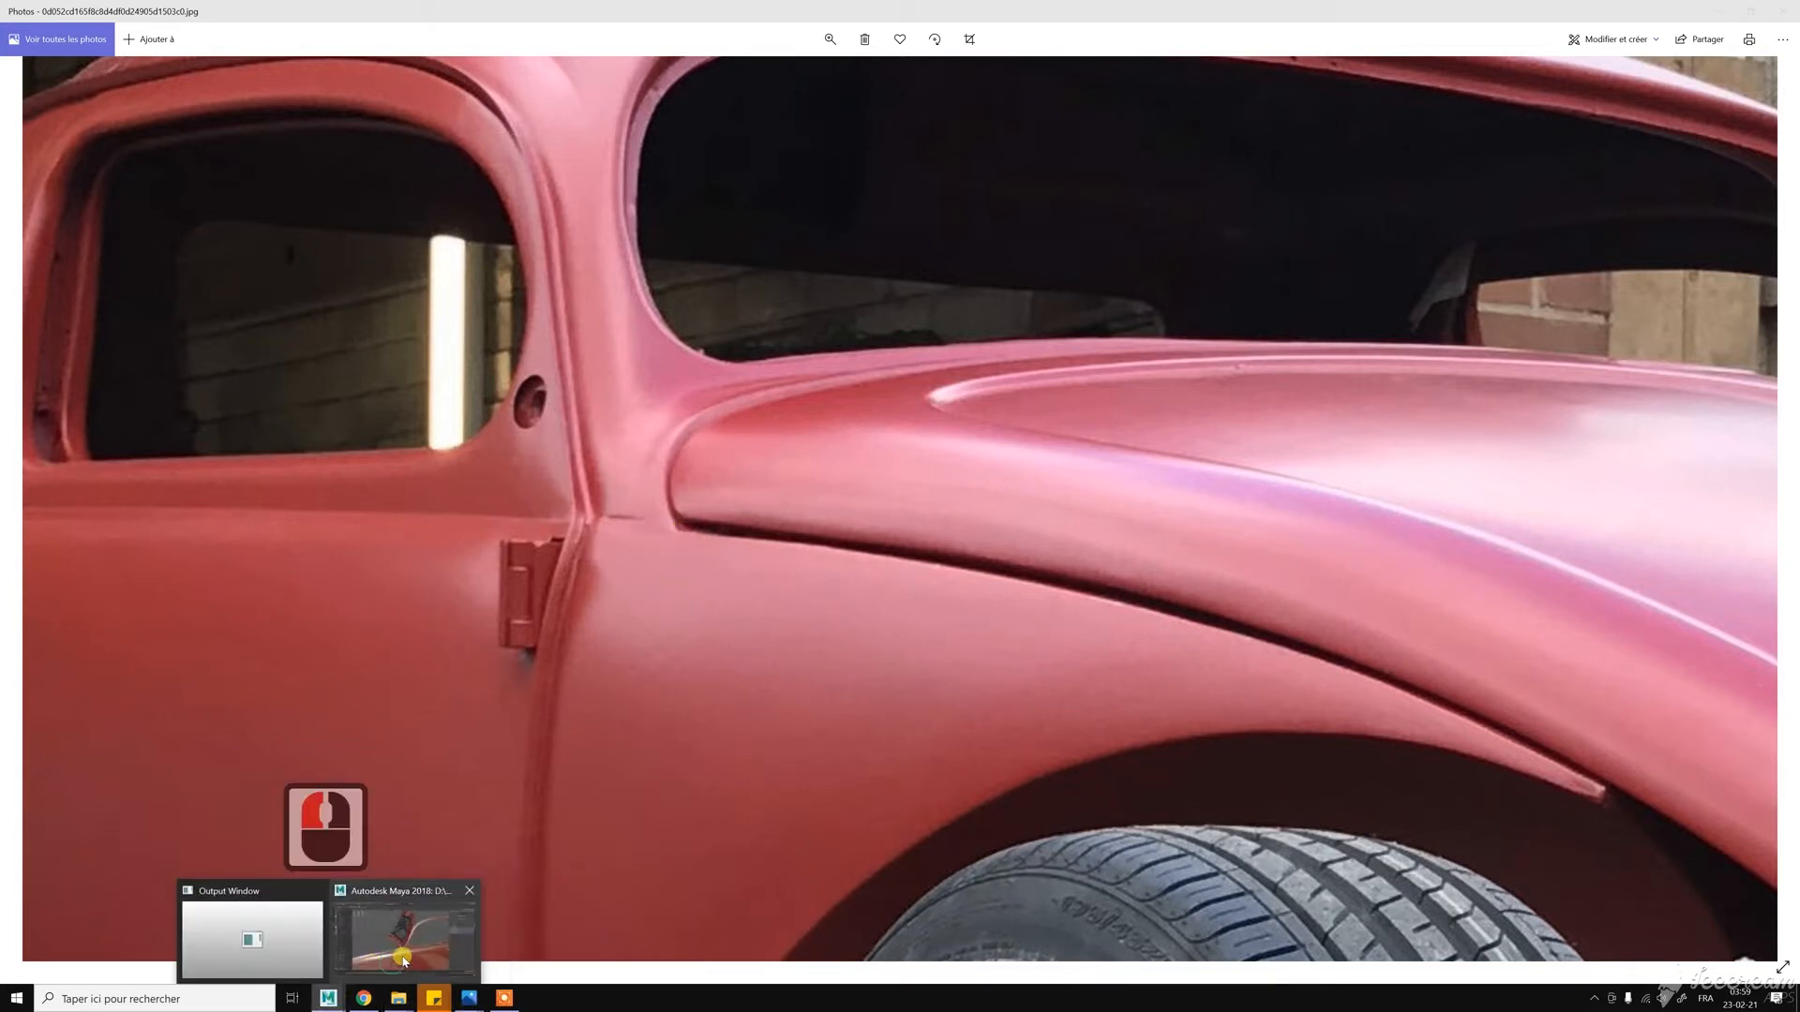
Duplicate the side piece and isolate the copy in the perspective view
{"action": "left_click_drag", "start_coordinate": [831, 614], "coordinate": [816, 566], "text": "alt"}
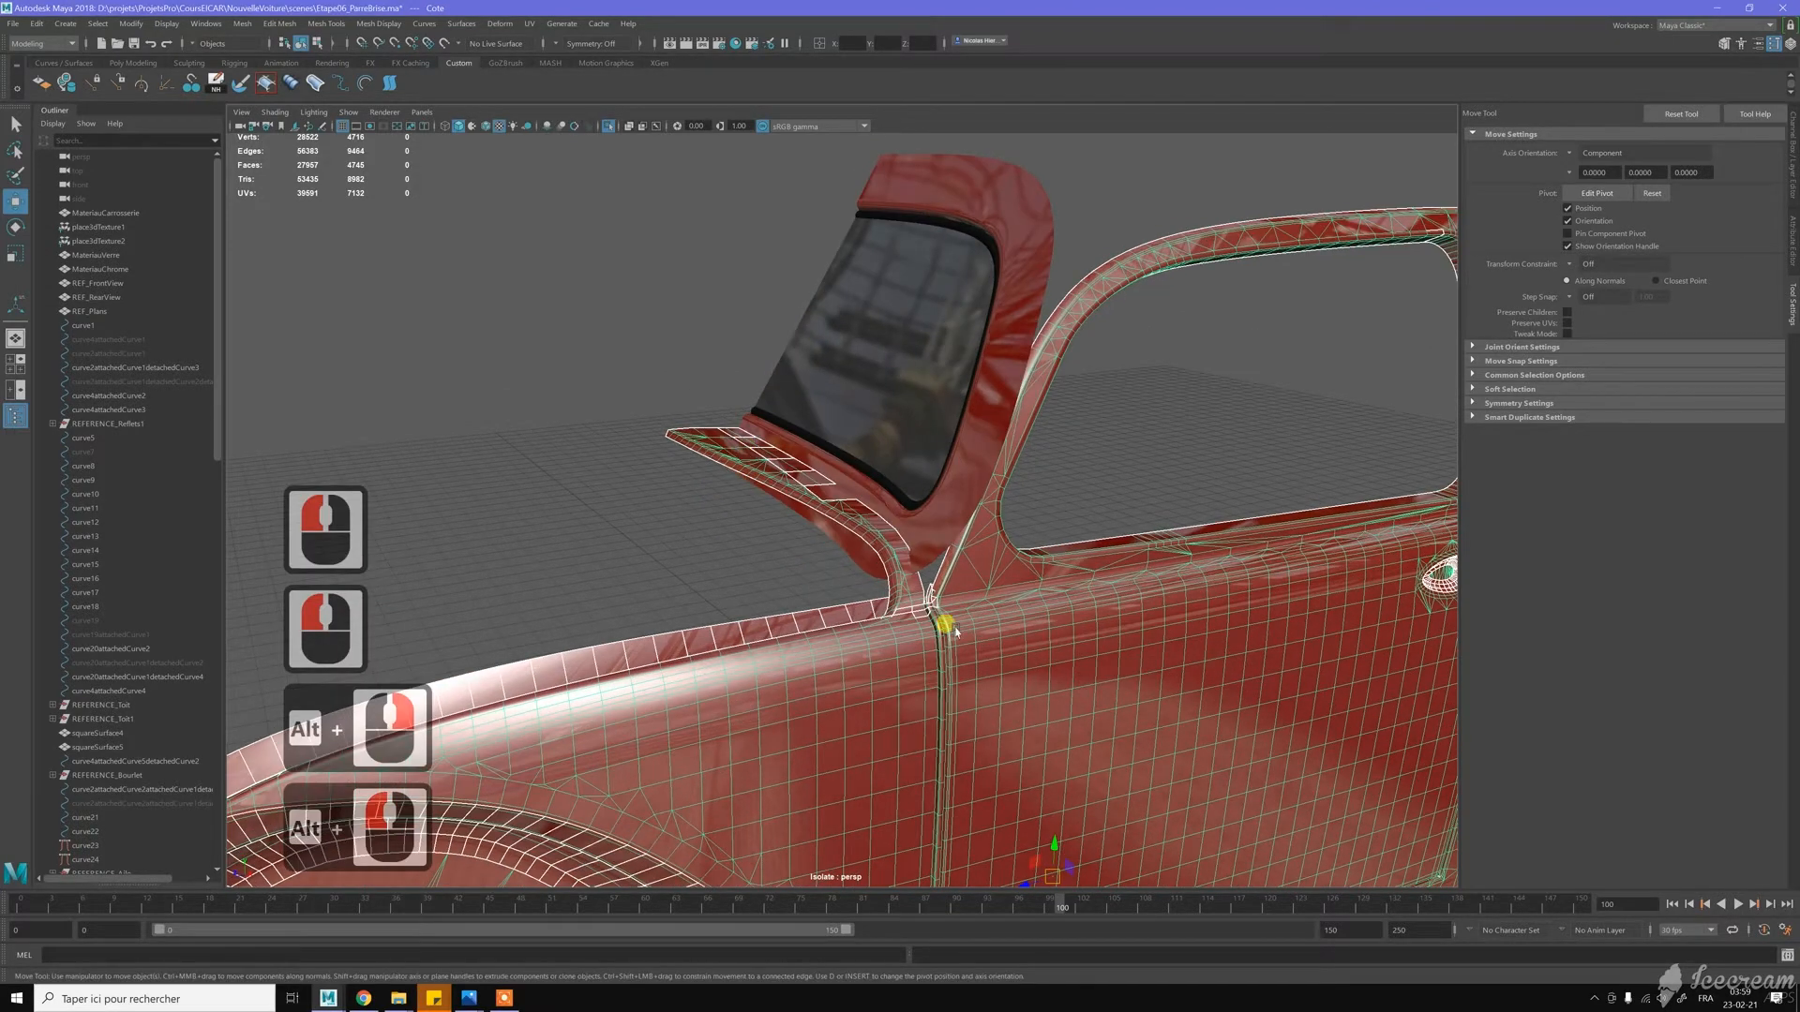
{"action": "left_click_drag", "start_coordinate": [1036, 623], "coordinate": [968, 603], "text": "alt"}
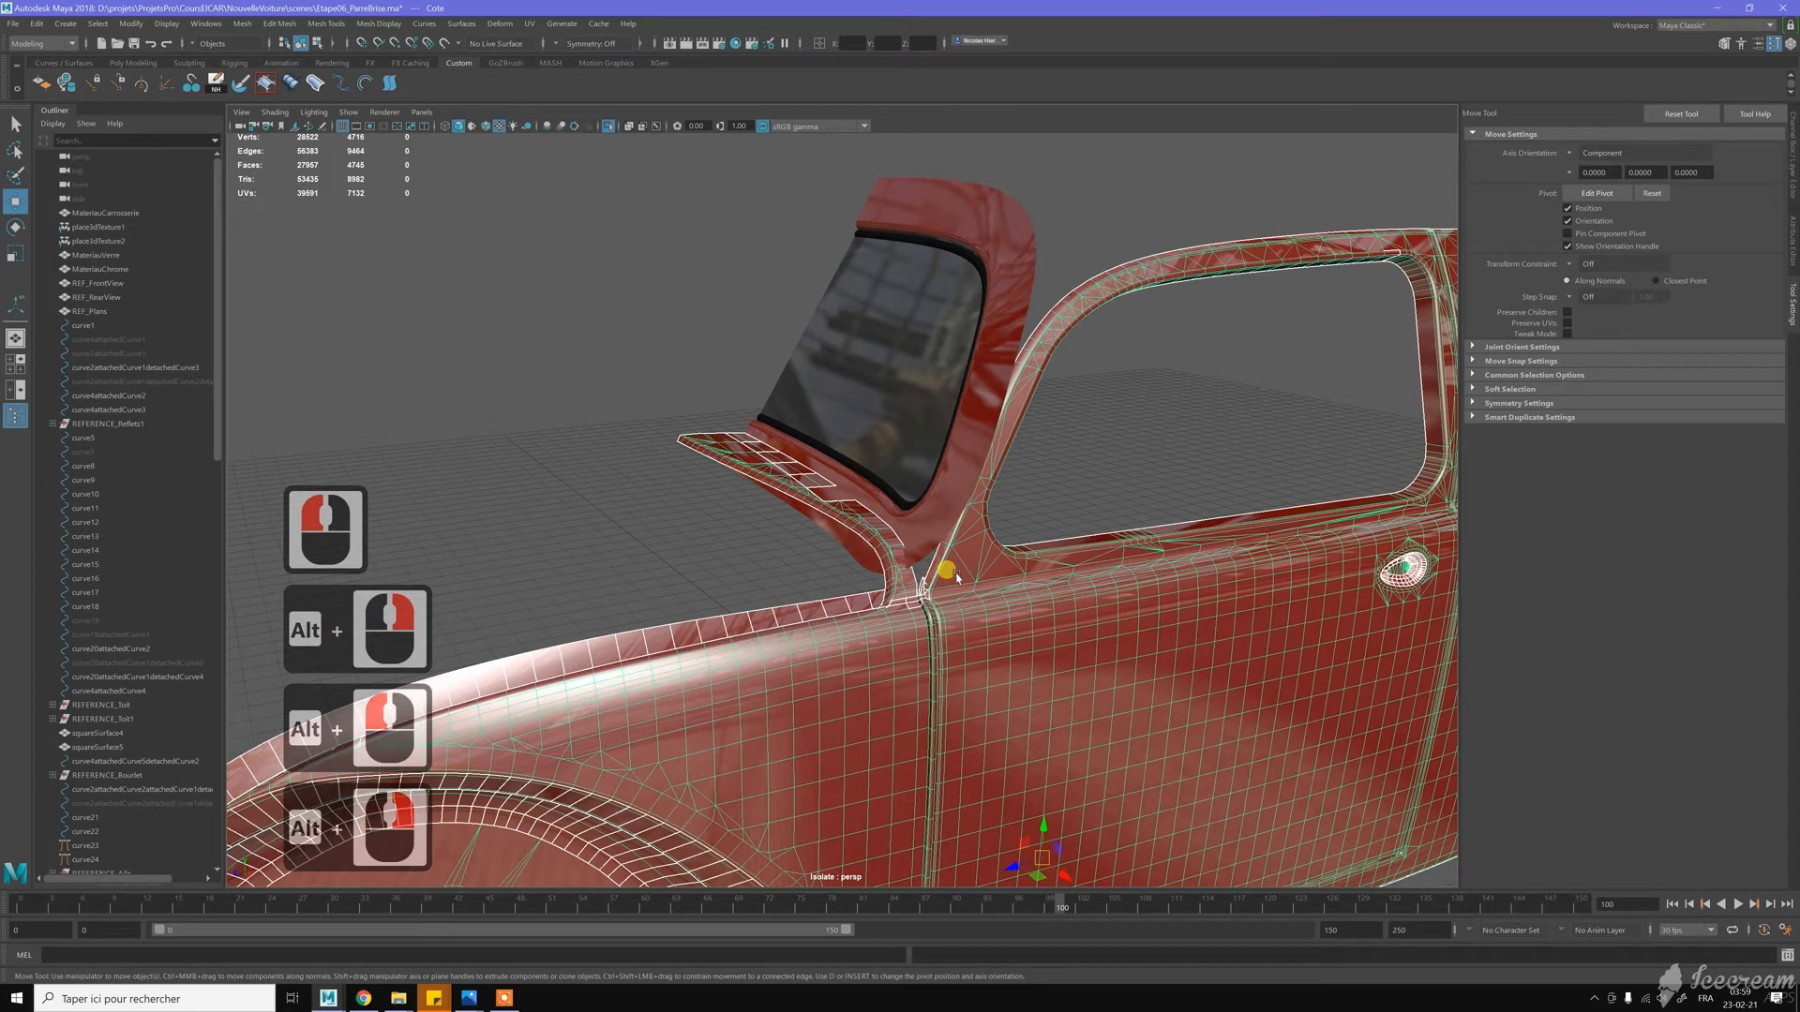
{"action": "right_click_drag", "start_coordinate": [964, 573], "coordinate": [1046, 528]}
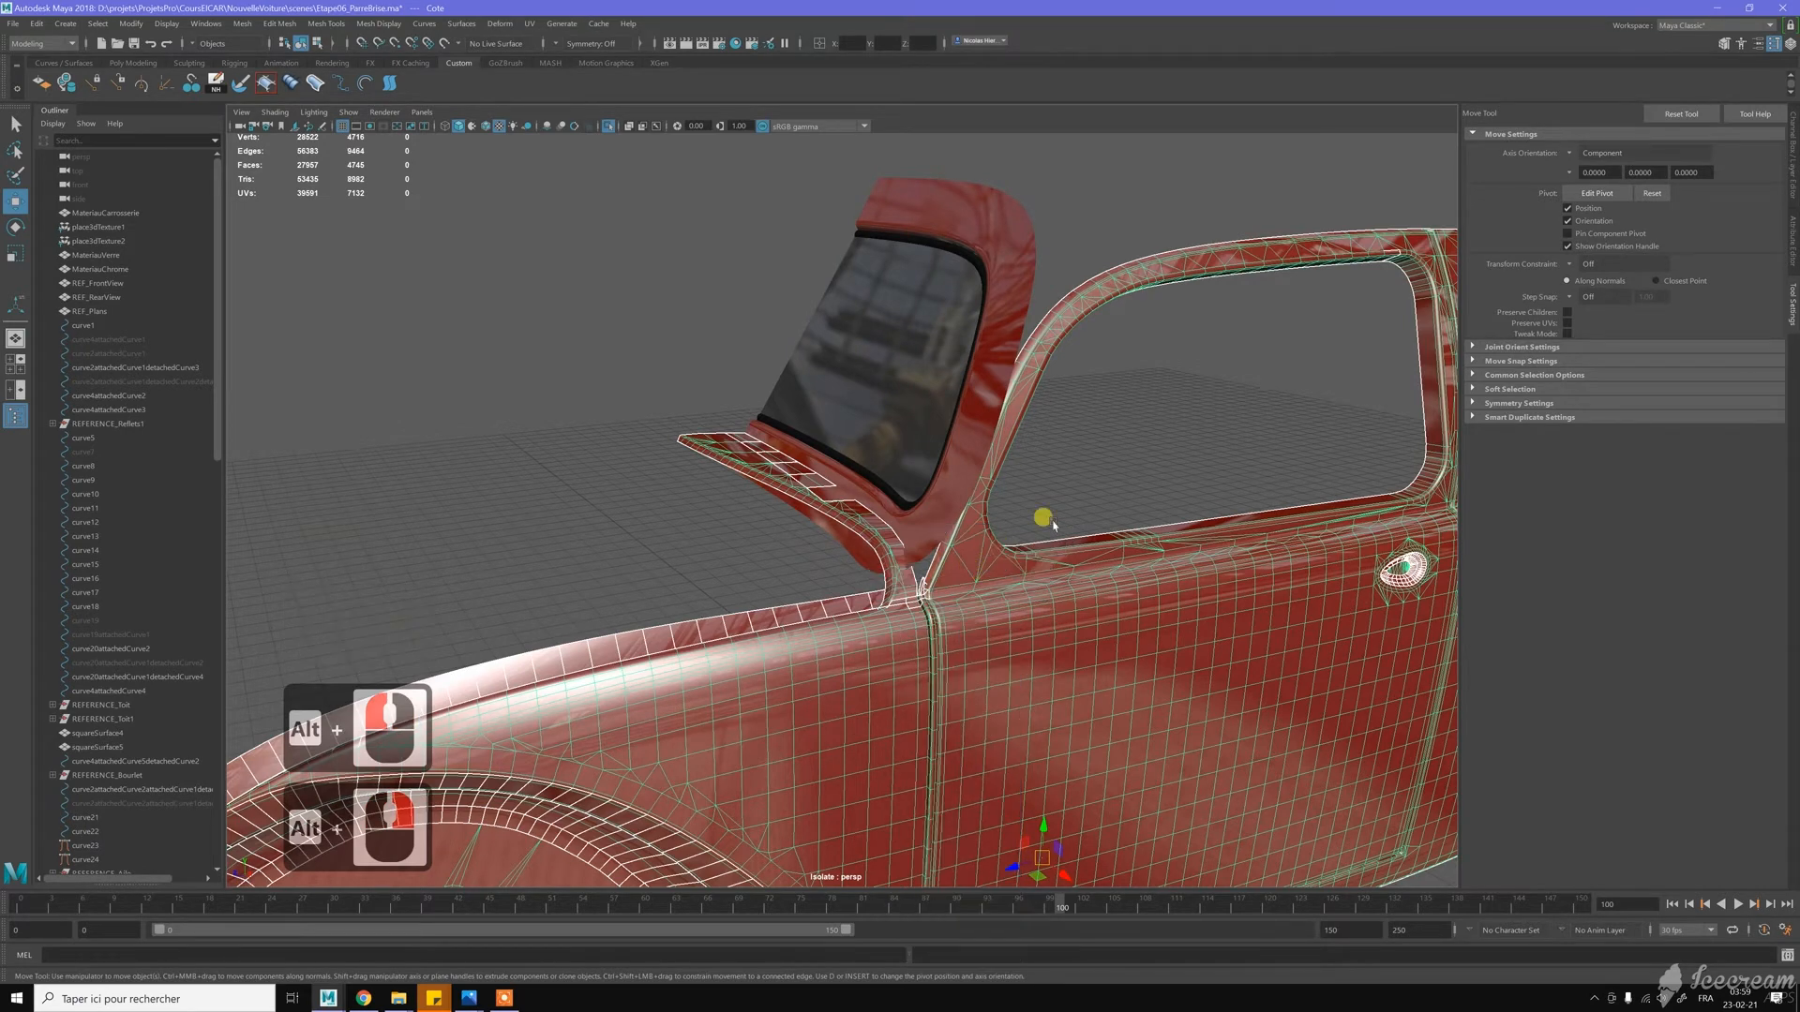
{"action": "left_click", "coordinate": [1050, 522]}
{"action": "left_click", "coordinate": [1011, 561]}
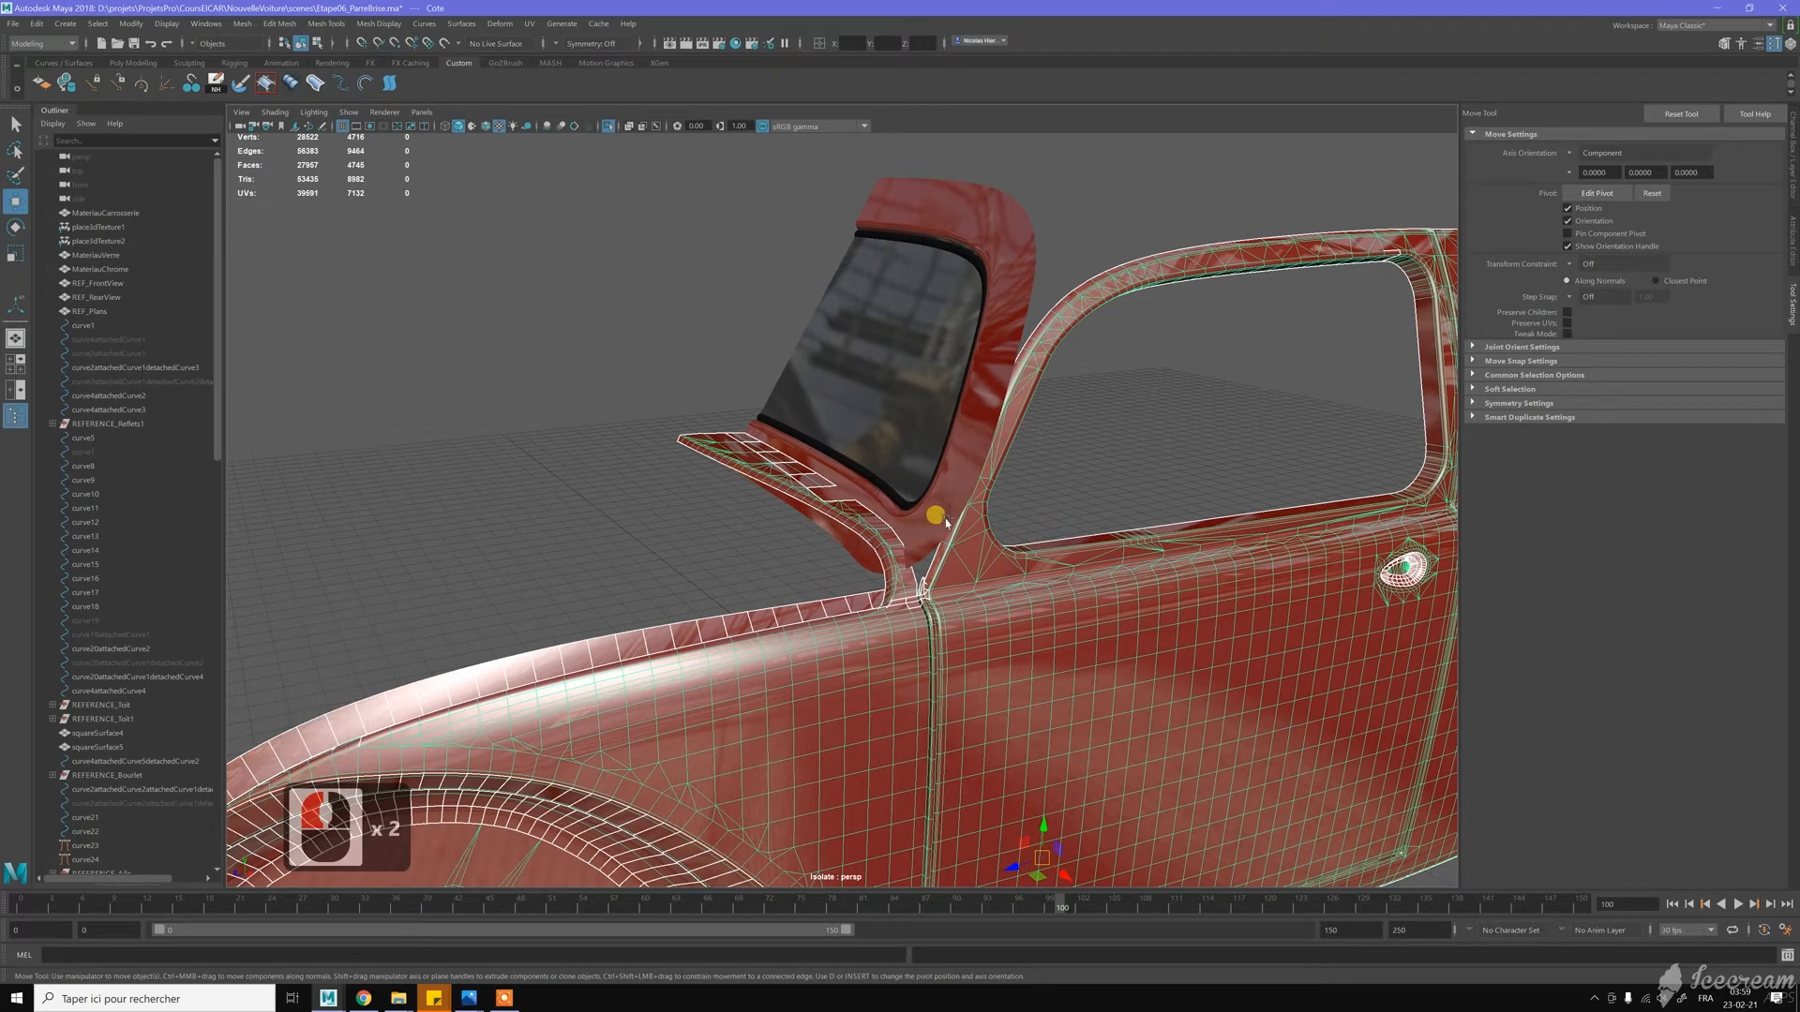
{"action": "key", "text": "ctrl+d"}
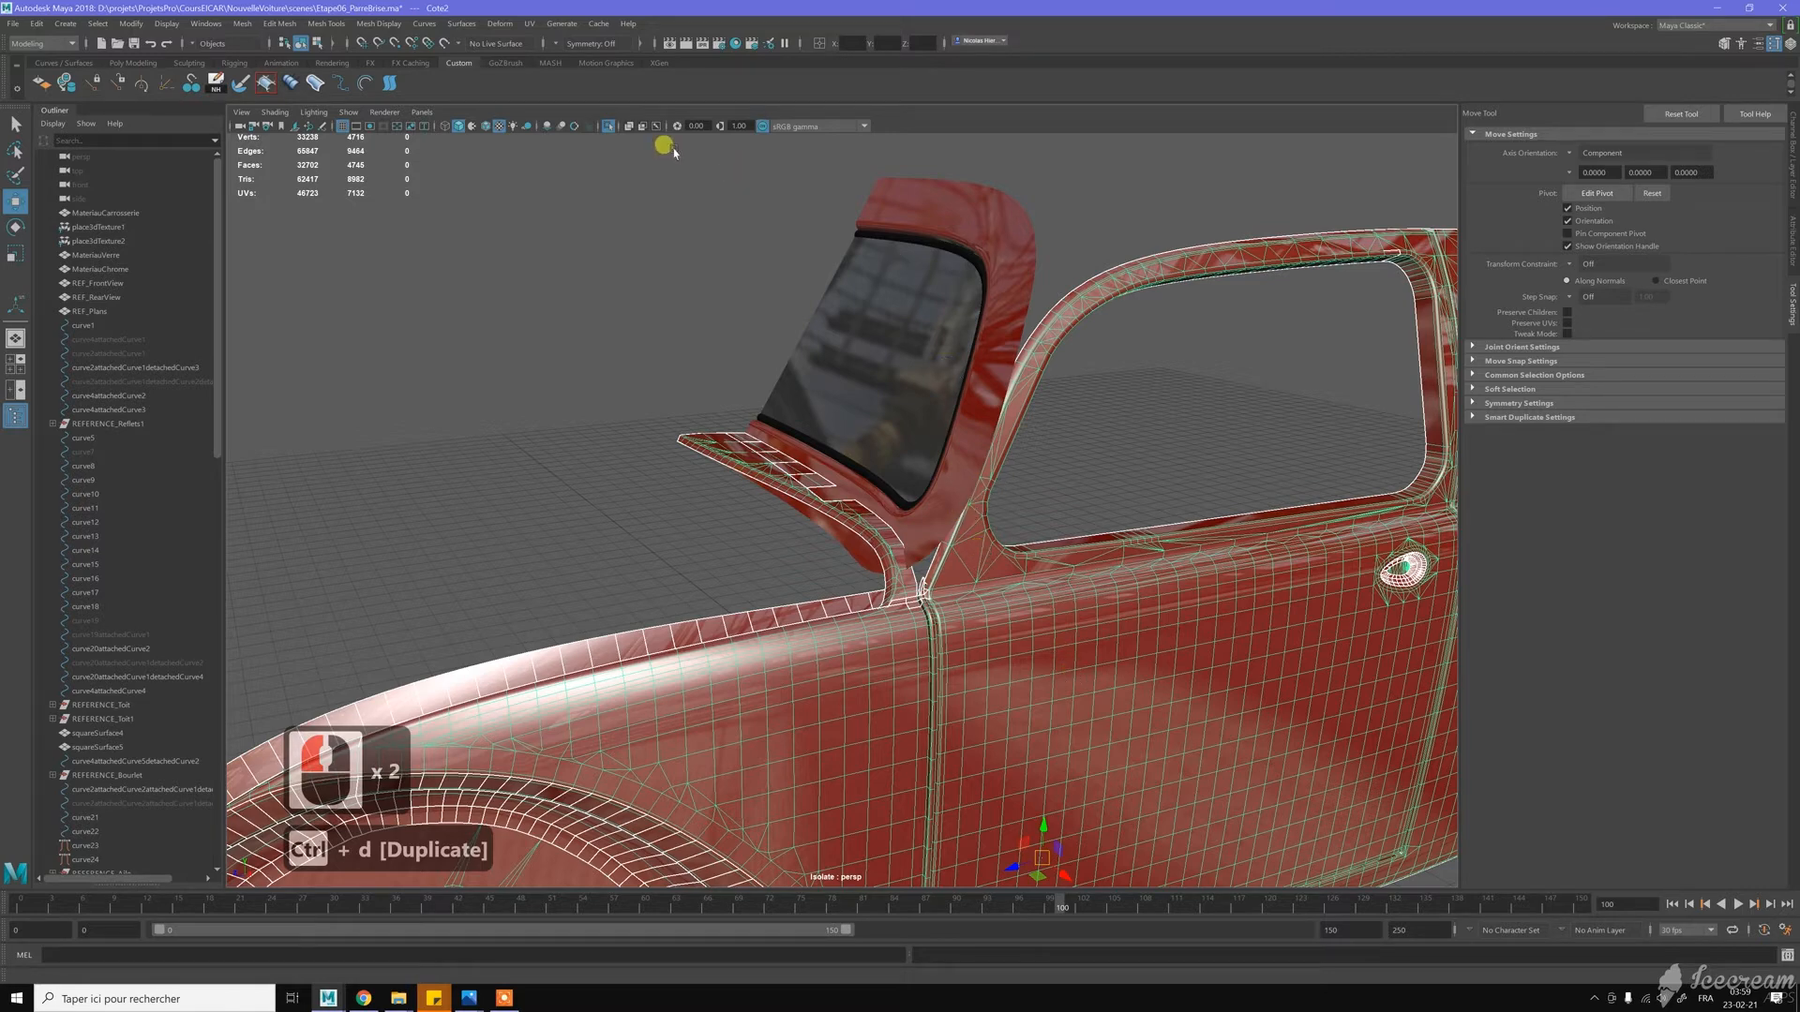
{"action": "left_click", "coordinate": [613, 126]}
{"action": "left_click", "coordinate": [613, 126]}
Delete the five faces of the copy that join the cowl strip to the fender just ahead of the door gap
{"action": "right_click_drag", "start_coordinate": [613, 126], "coordinate": [715, 337], "text": "alt"}
{"action": "middle_click_drag", "start_coordinate": [715, 334], "coordinate": [735, 313], "text": "alt"}
{"action": "right_click_drag", "start_coordinate": [844, 472], "coordinate": [919, 530], "text": "alt"}
{"action": "middle_click_drag", "start_coordinate": [809, 523], "coordinate": [847, 474], "text": "alt"}
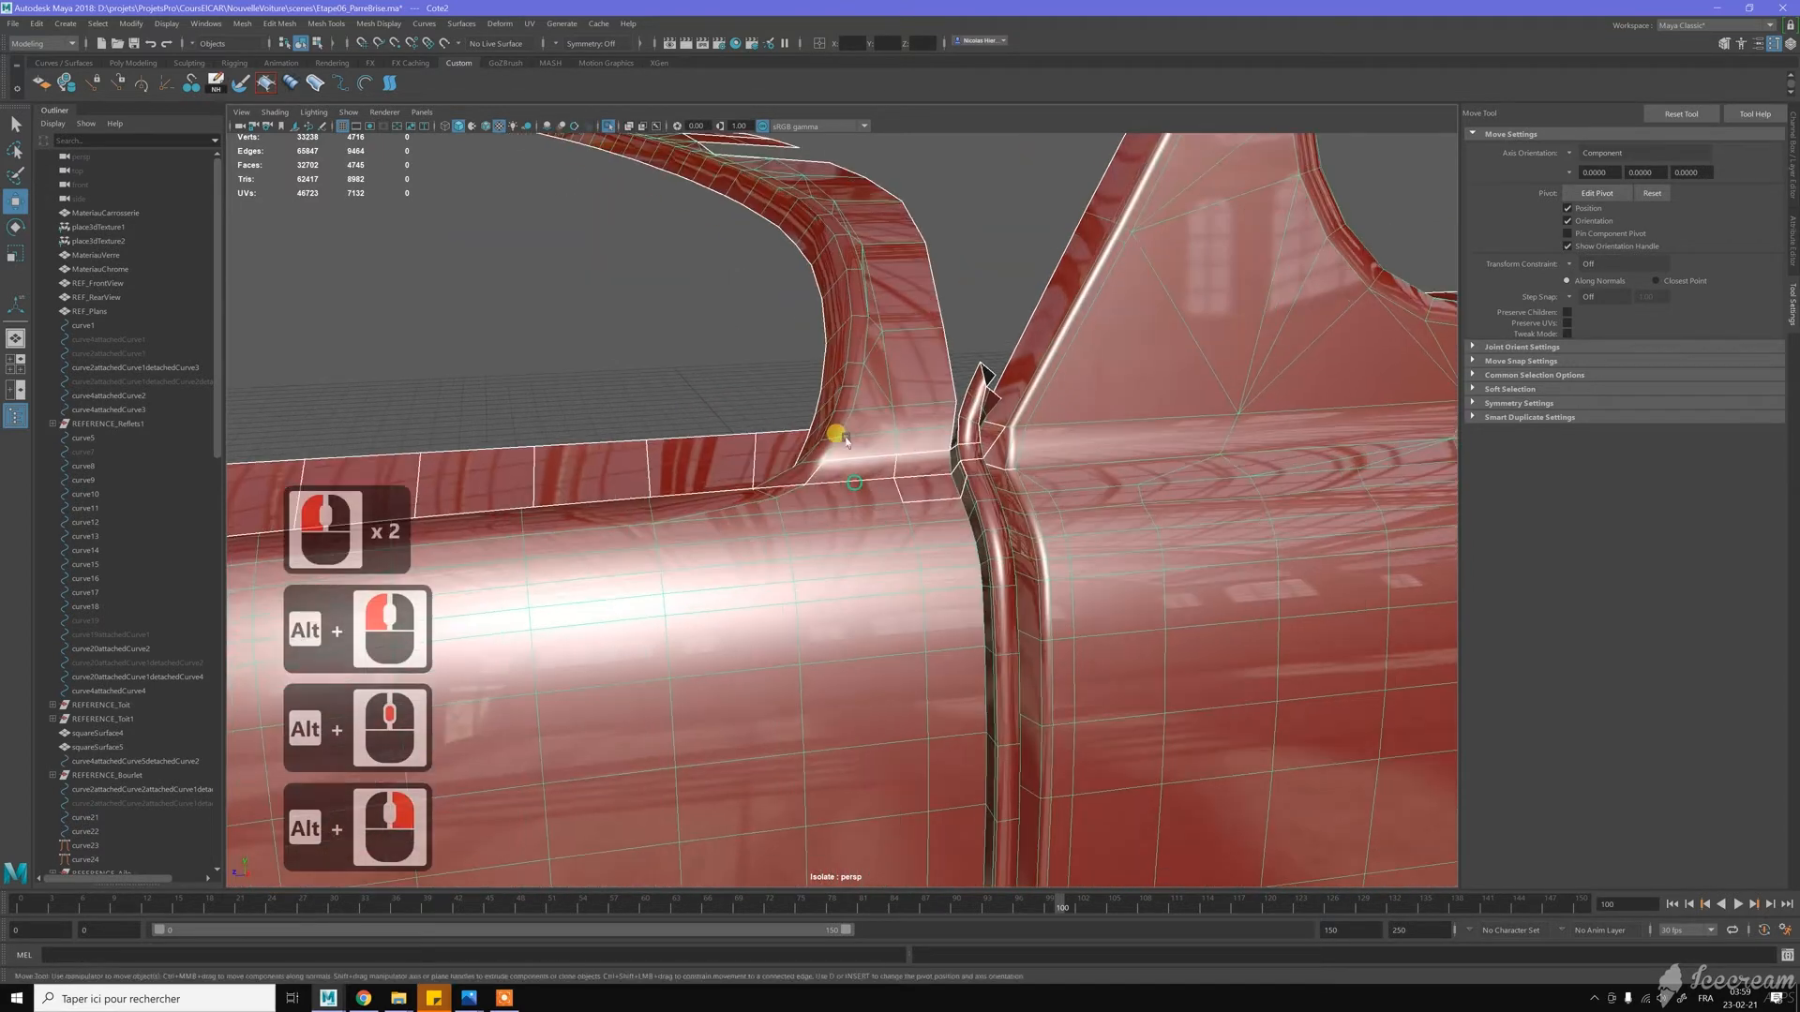
{"action": "mouse_move", "coordinate": [848, 474]}
{"action": "right_mouse_down", "text": "alt"}
{"action": "mouse_move", "coordinate": [856, 414]}
{"action": "mouse_move", "coordinate": [865, 459]}
{"action": "right_mouse_up", "text": "alt"}
{"action": "key", "text": "w"}
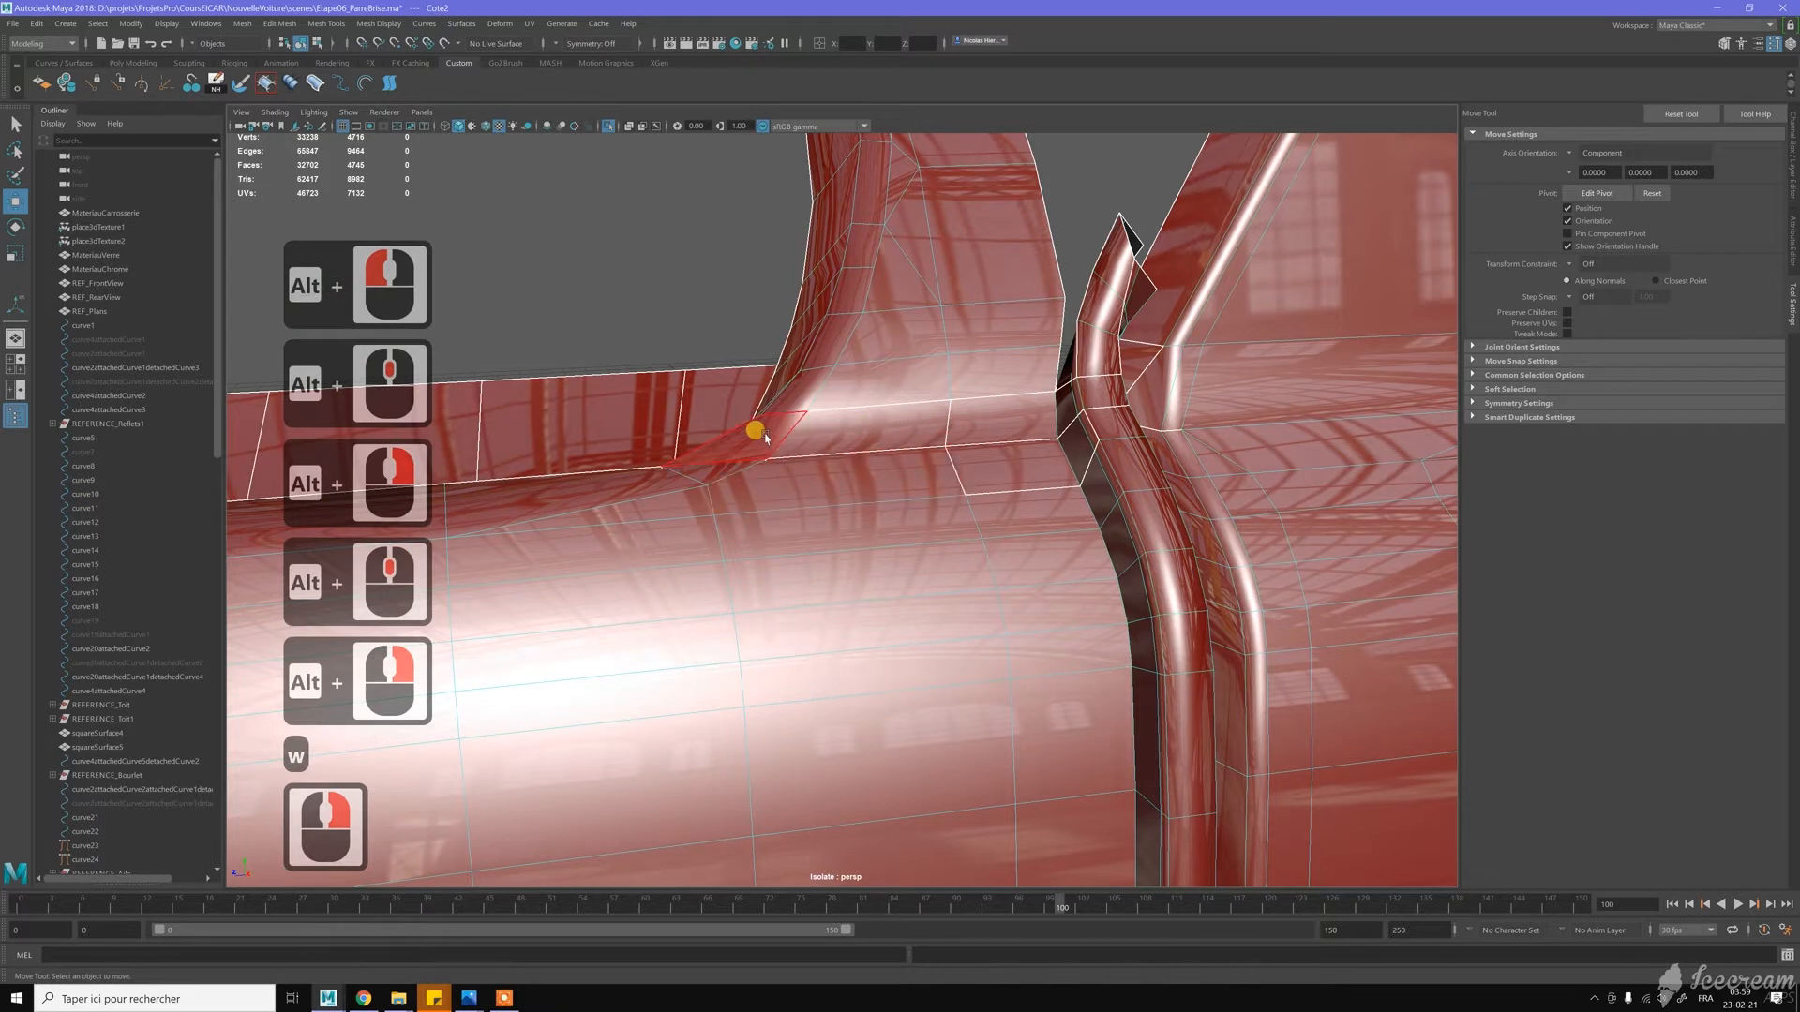
{"action": "left_click", "coordinate": [748, 419]}
{"action": "left_click", "coordinate": [995, 419], "text": "shift"}
{"action": "left_click", "coordinate": [995, 419], "text": "shift"}
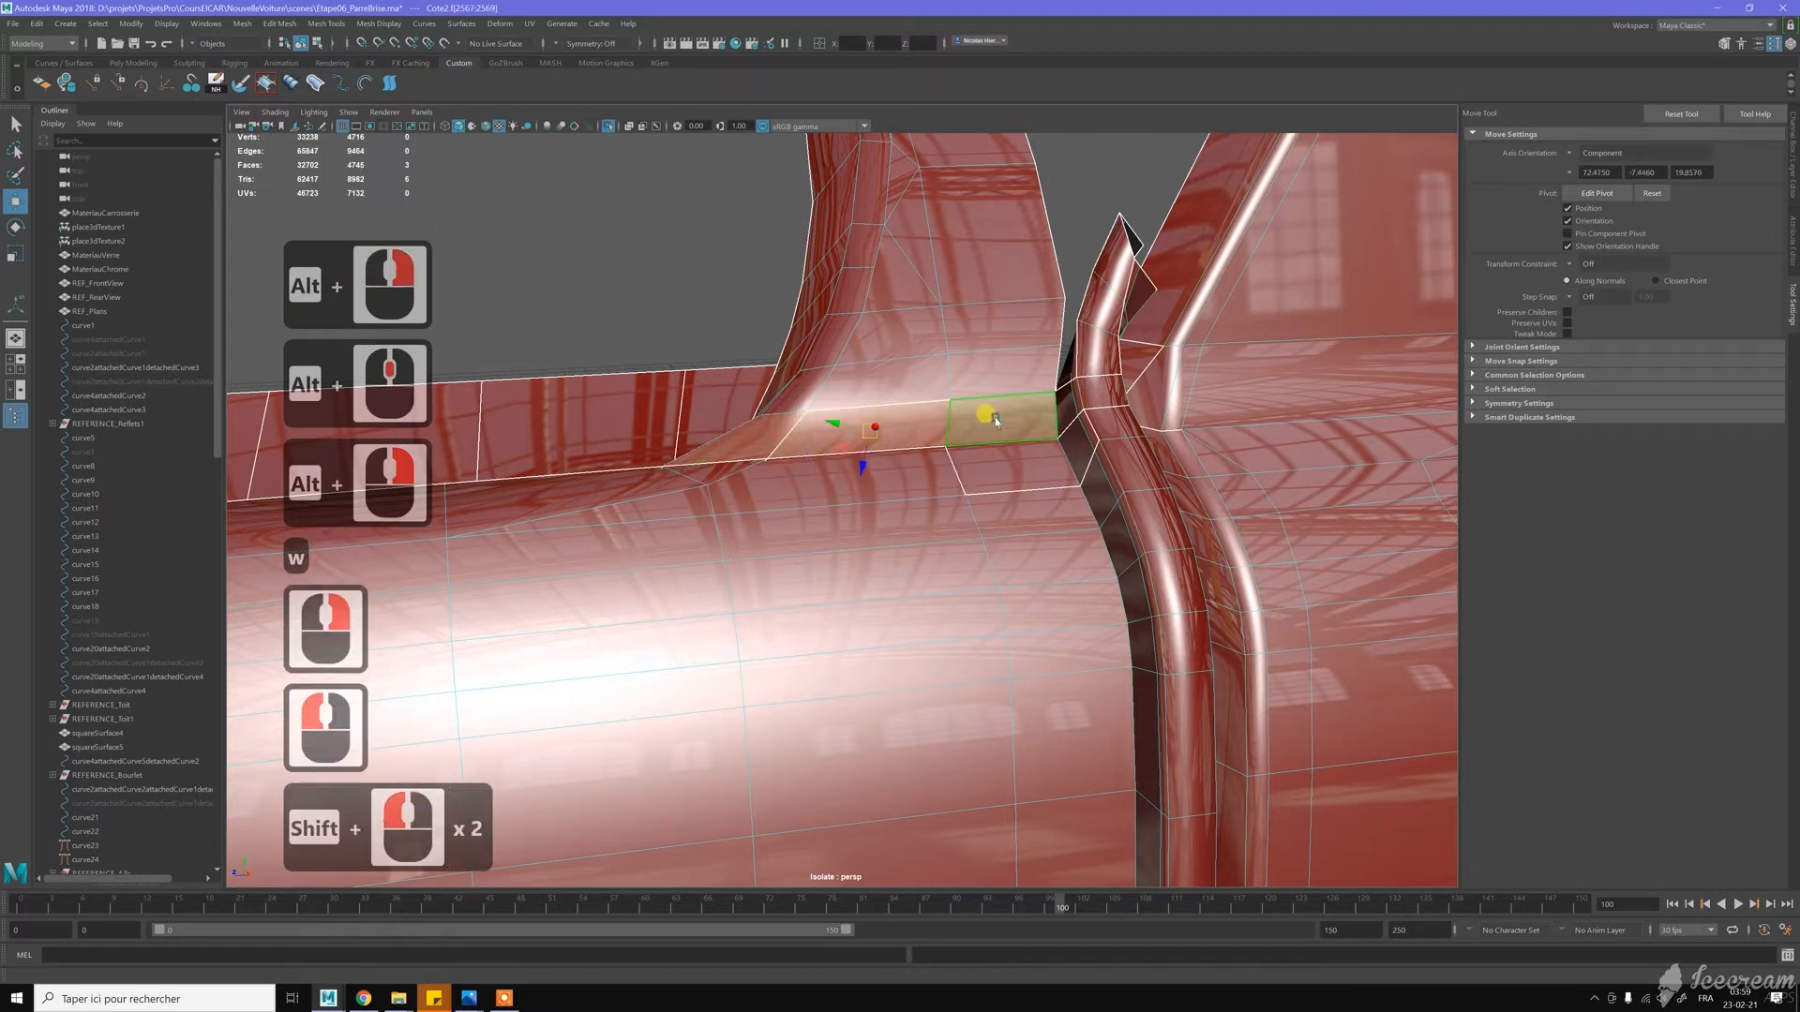
{"action": "left_click", "coordinate": [1007, 388], "text": "shift"}
{"action": "key", "text": "f"}
{"action": "right_click_drag", "start_coordinate": [902, 401], "coordinate": [880, 401], "text": "alt"}
{"action": "left_click_drag", "start_coordinate": [879, 401], "coordinate": [971, 424], "text": "alt"}
{"action": "scroll", "coordinate": [882, 561], "scroll_direction": "down", "scroll_amount": 3, "text": "alt"}
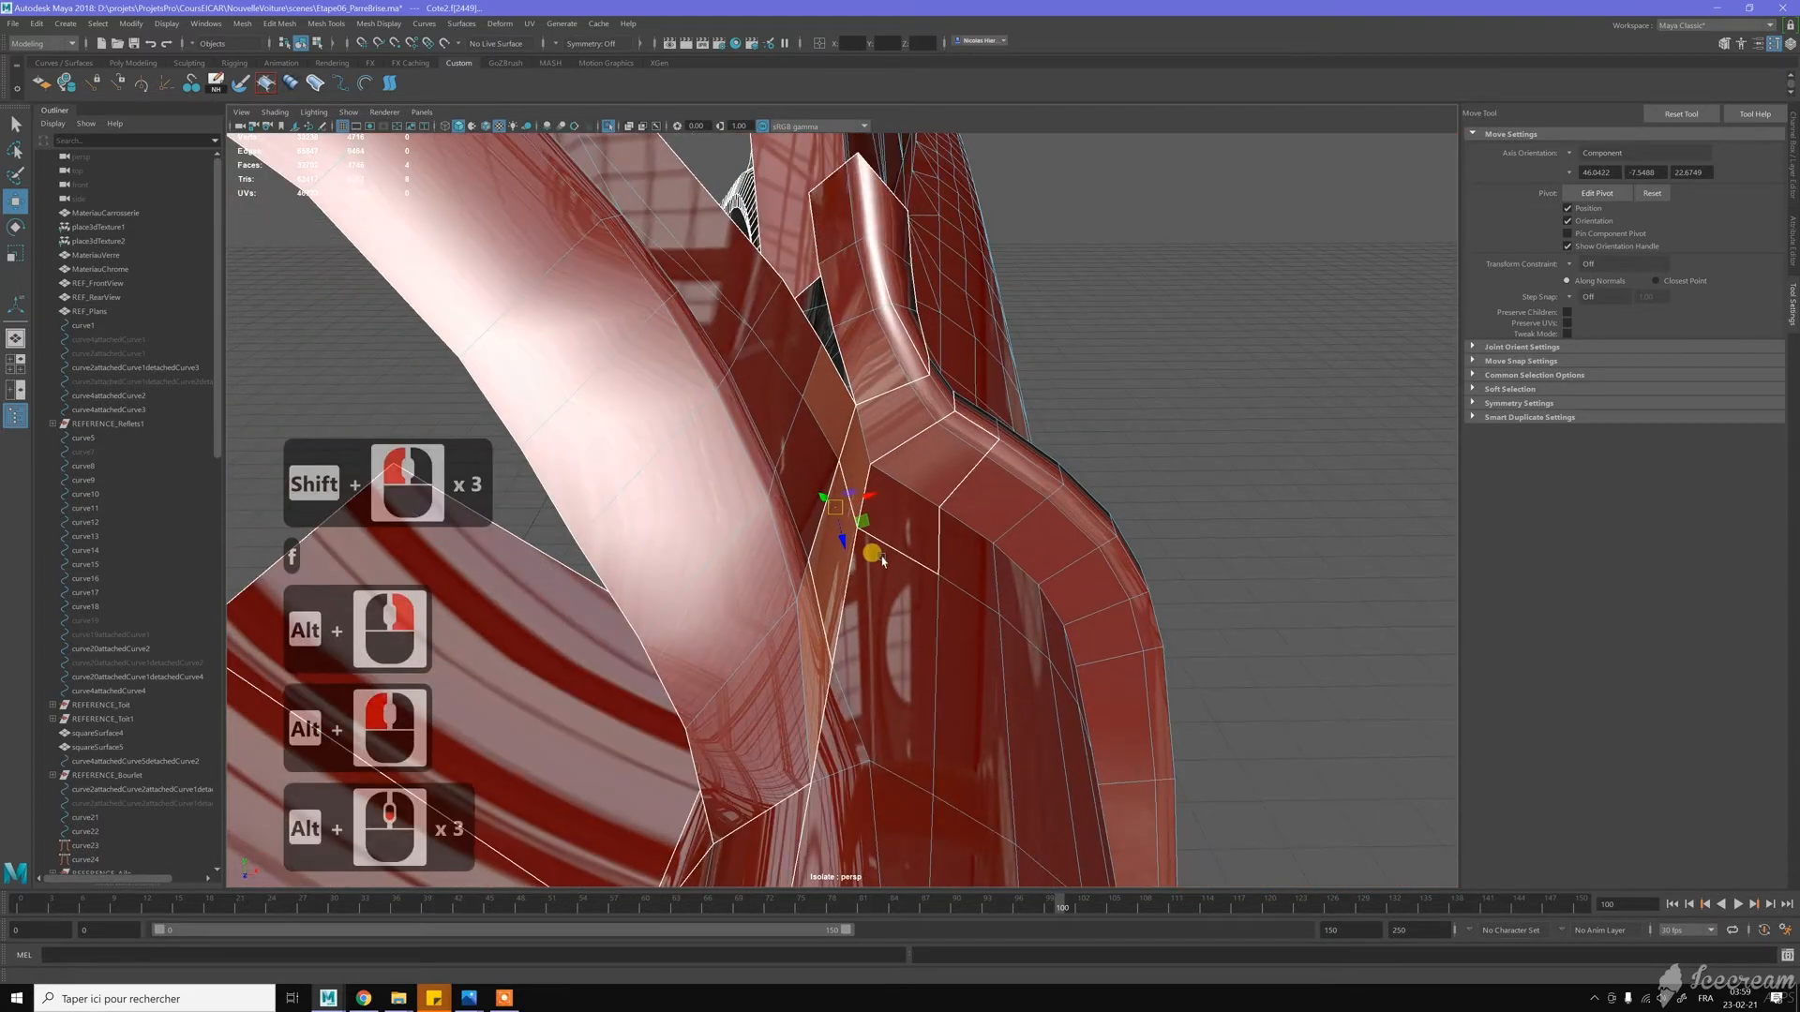
{"action": "left_click", "coordinate": [737, 770], "text": "shift"}
{"action": "left_click_drag", "start_coordinate": [938, 643], "coordinate": [819, 627], "text": "alt"}
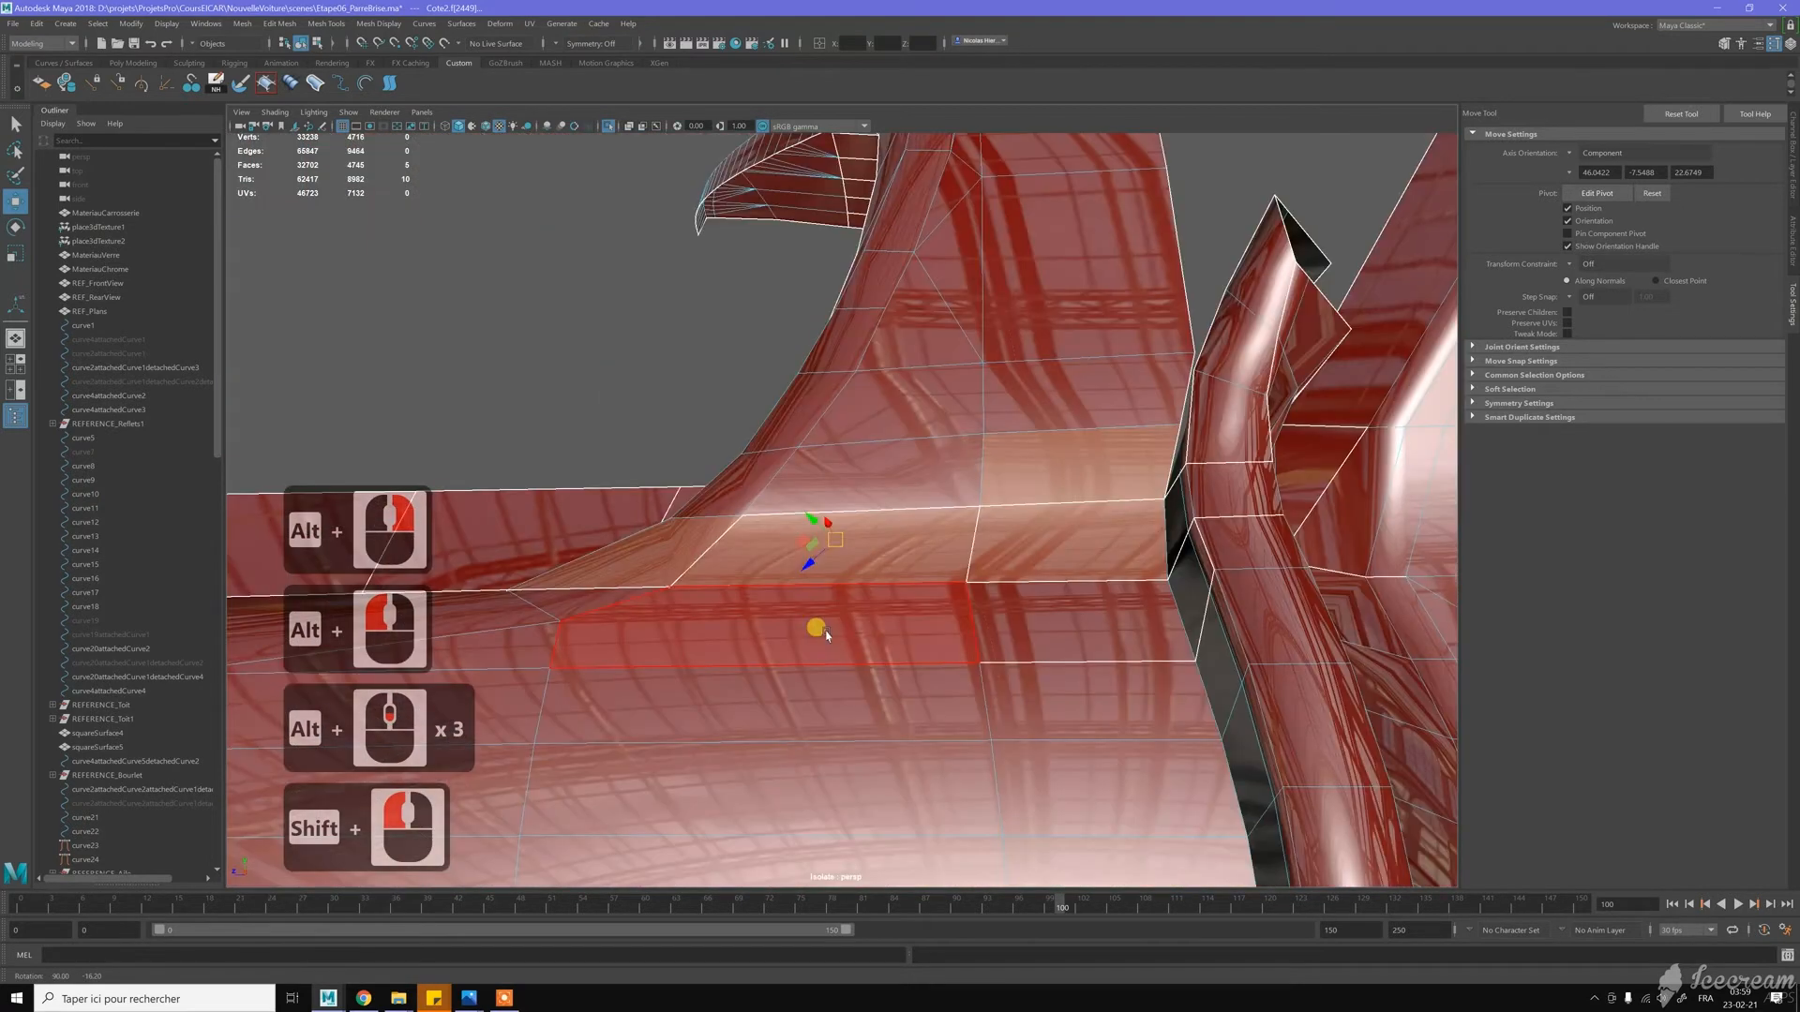
{"action": "key", "text": "Delete"}
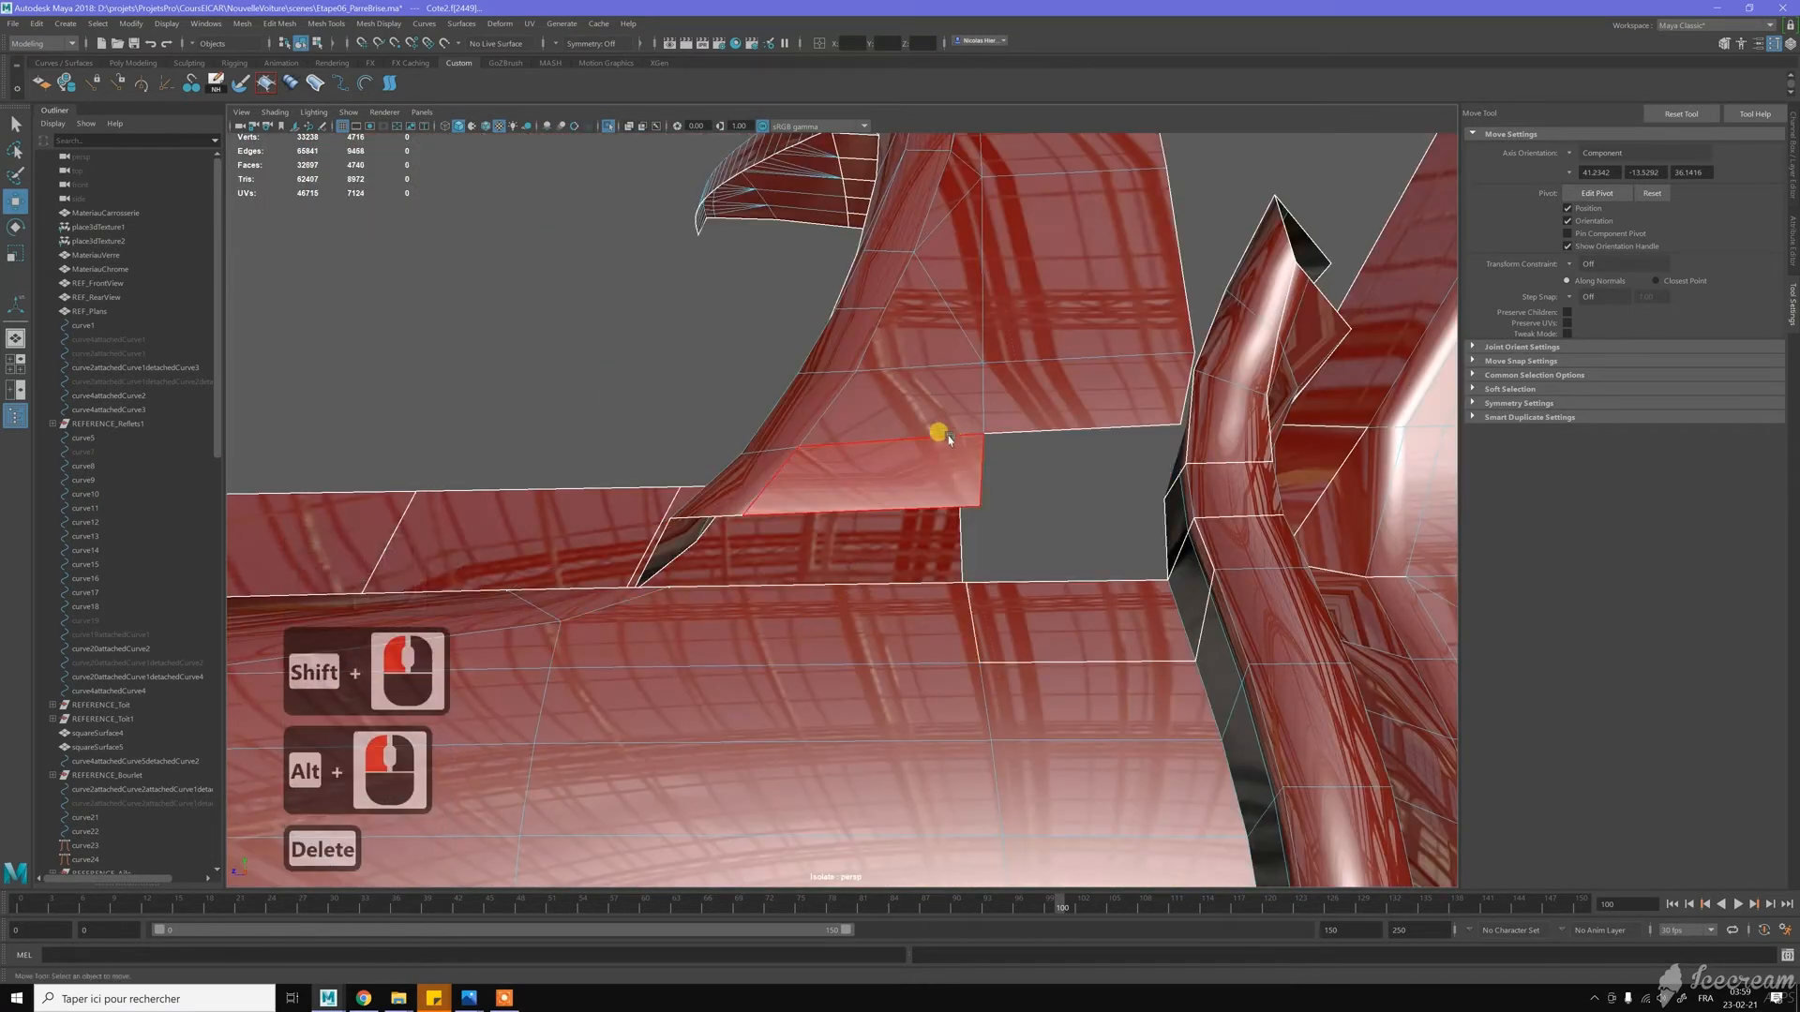
Delete the detached cowl strip from the copy, return to object mode and clear the selection
{"action": "double_click", "coordinate": [940, 433]}
{"action": "key", "text": "Delete"}
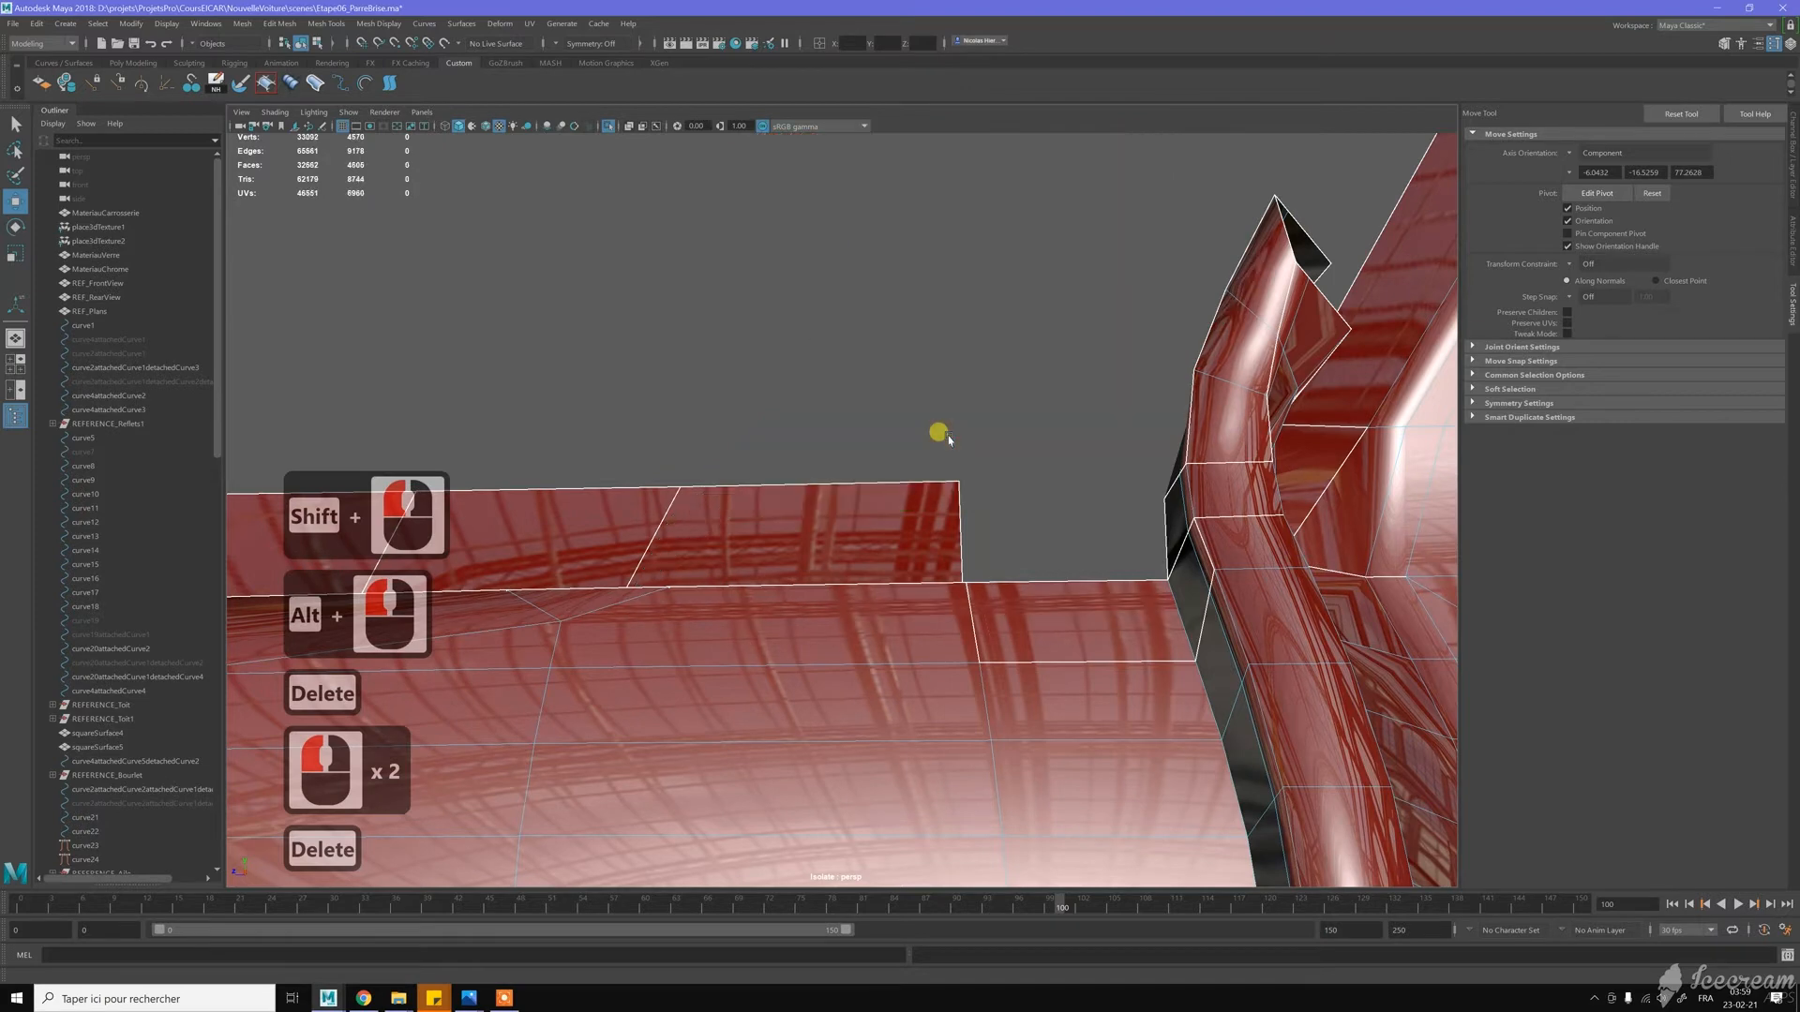
{"action": "scroll", "coordinate": [881, 502], "scroll_direction": "up", "scroll_amount": 10}
{"action": "key", "text": "w"}
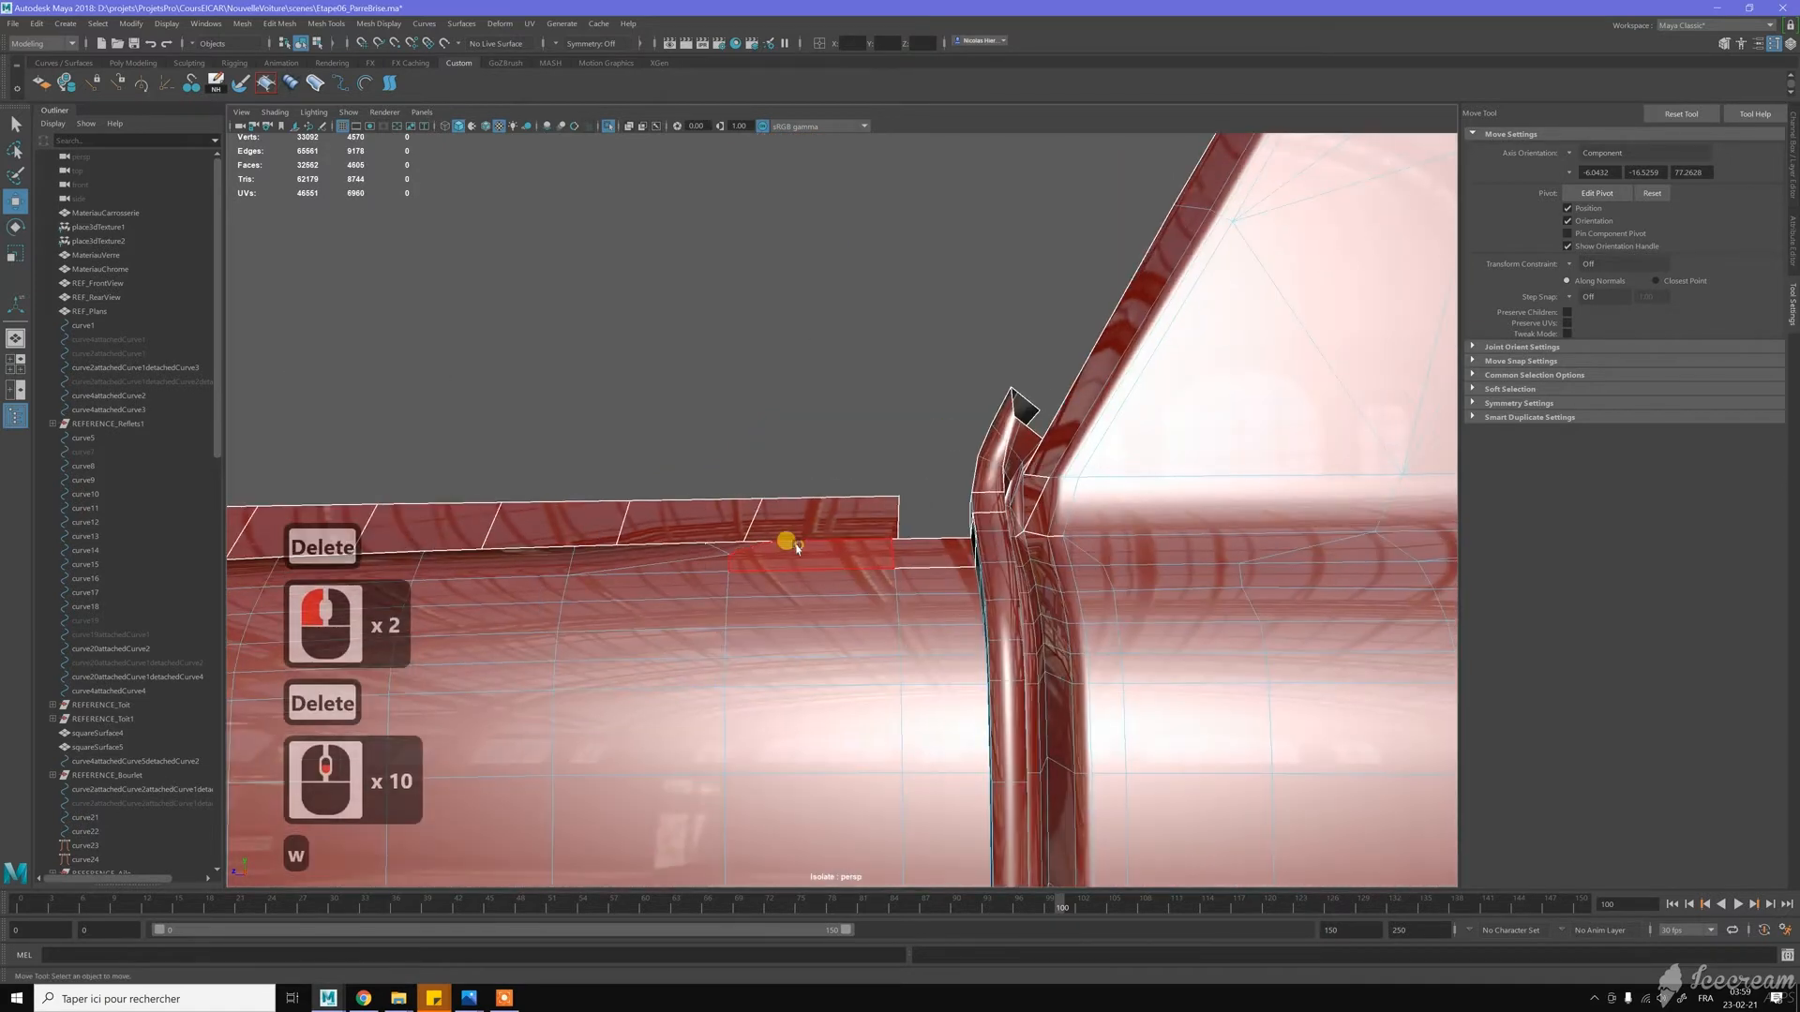
{"action": "right_click_drag", "start_coordinate": [798, 545], "coordinate": [843, 528]}
{"action": "right_click_drag", "start_coordinate": [862, 443], "coordinate": [859, 437]}
{"action": "left_click", "coordinate": [859, 437]}
{"action": "scroll", "coordinate": [861, 441], "scroll_direction": "up", "scroll_amount": 7}
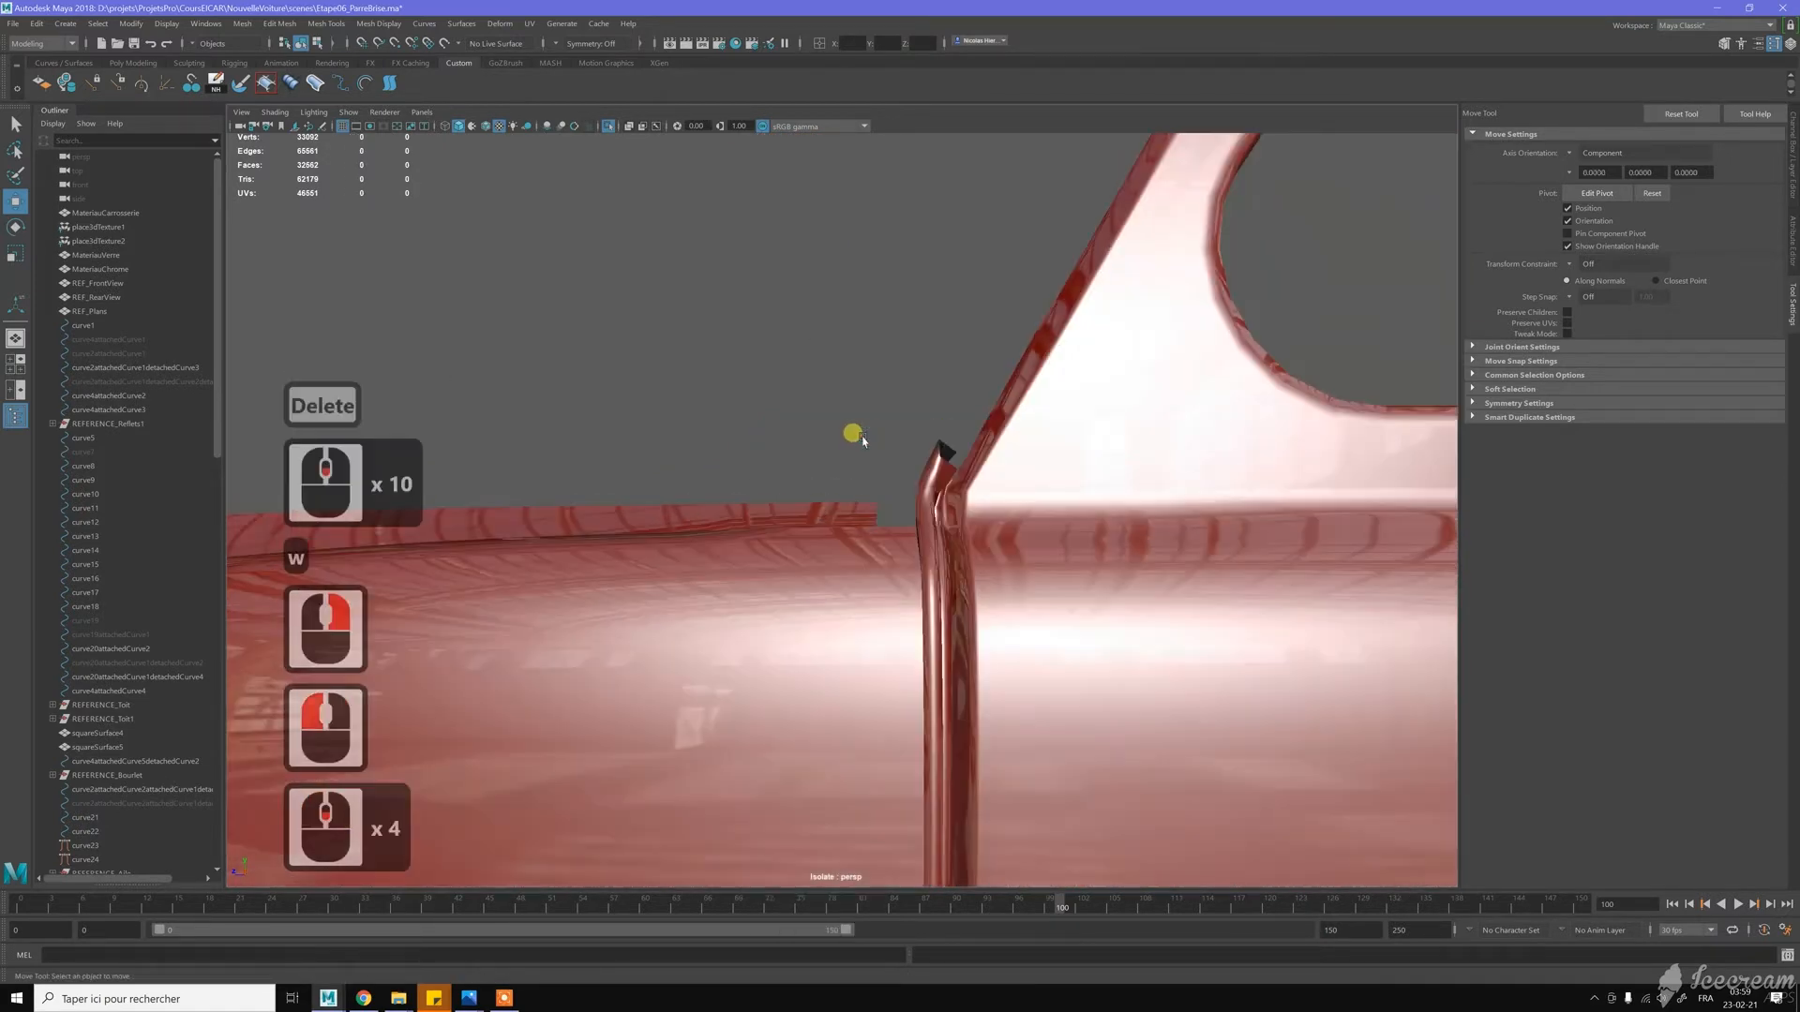
Examine the trimmed side copy from the front fender and cowl junction back to the rear window and rear wheel arch
{"action": "left_click_drag", "start_coordinate": [863, 446], "coordinate": [1012, 402], "text": "alt"}
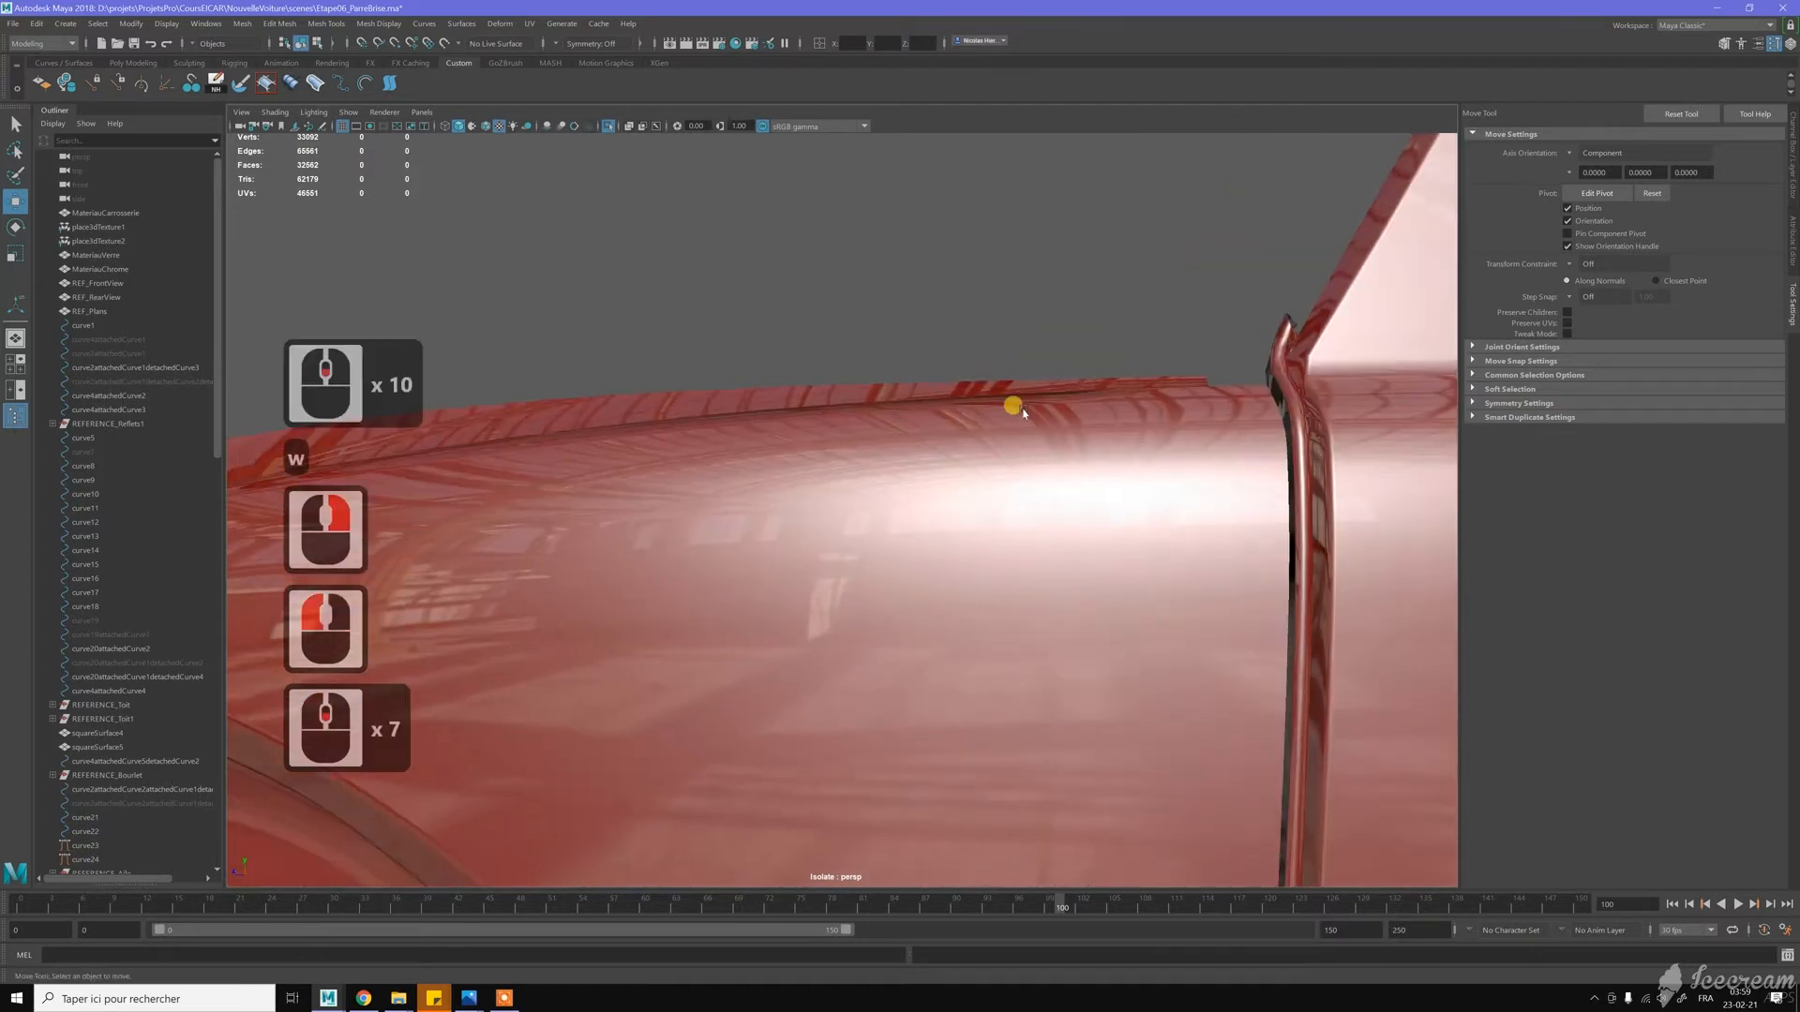
{"action": "scroll", "coordinate": [872, 462], "scroll_direction": "down", "scroll_amount": 11, "text": "alt"}
{"action": "left_click_drag", "start_coordinate": [917, 465], "coordinate": [1387, 369], "text": "alt"}
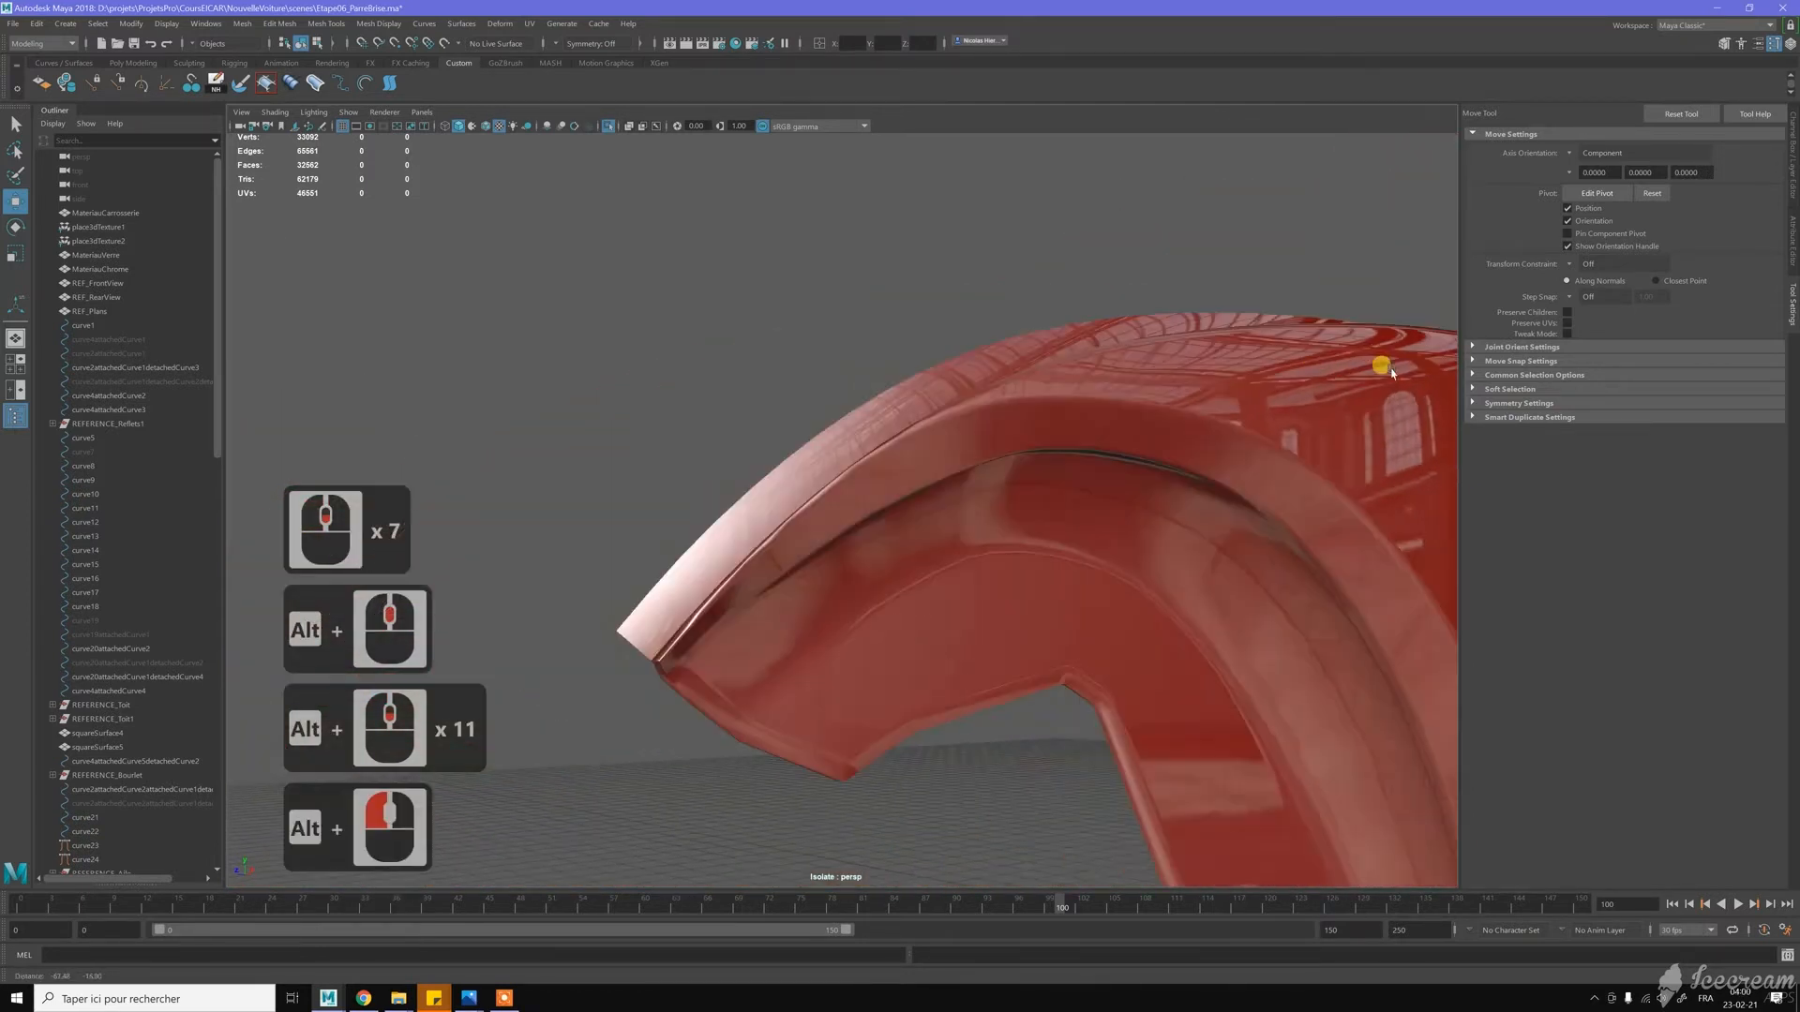
{"action": "middle_click_drag", "start_coordinate": [1205, 394], "coordinate": [1208, 414], "text": "alt"}
{"action": "left_click_drag", "start_coordinate": [1208, 414], "coordinate": [1147, 418], "text": "alt"}
{"action": "scroll", "coordinate": [923, 471], "scroll_direction": "down", "scroll_amount": 7, "text": "alt"}
{"action": "middle_click_drag", "start_coordinate": [923, 467], "coordinate": [925, 466], "text": "alt"}
{"action": "left_click_drag", "start_coordinate": [924, 466], "coordinate": [978, 410], "text": "alt"}
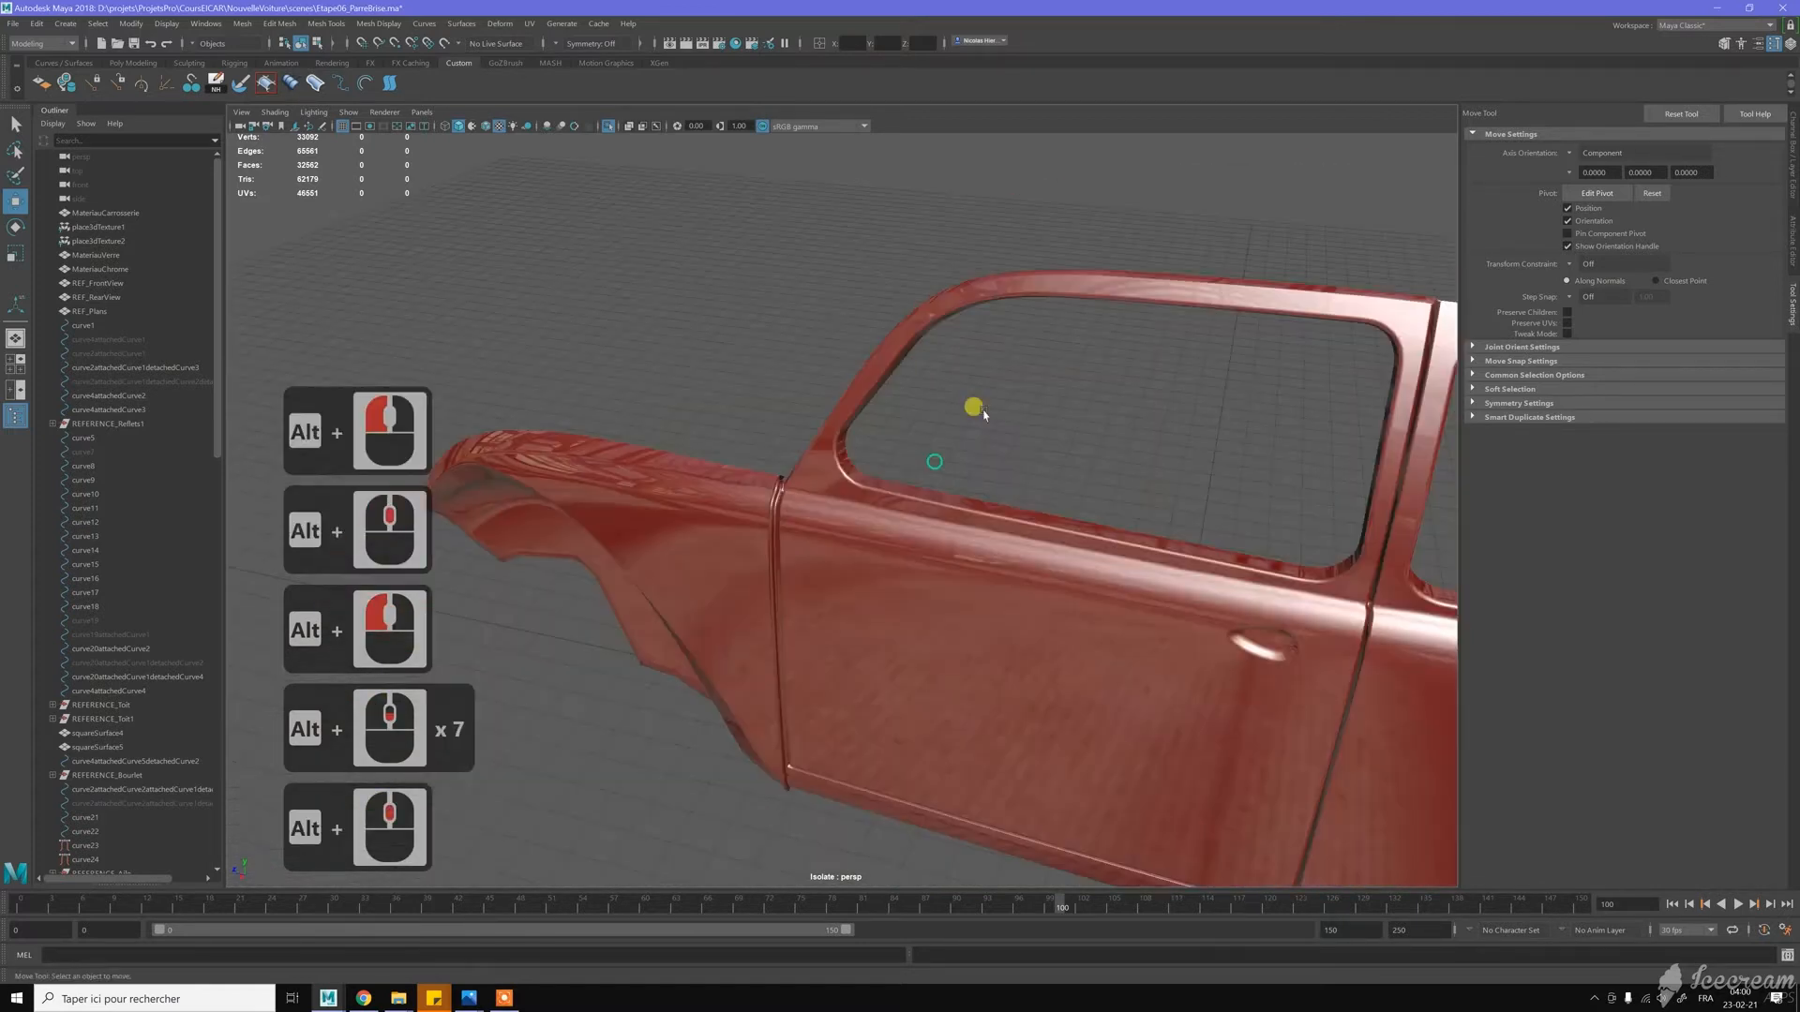
{"action": "middle_click_drag", "start_coordinate": [978, 411], "coordinate": [749, 486], "text": "alt"}
{"action": "right_click_drag", "start_coordinate": [843, 434], "coordinate": [932, 532], "text": "alt"}
{"action": "middle_click_drag", "start_coordinate": [1171, 395], "coordinate": [1012, 523], "text": "alt"}
{"action": "right_click_drag", "start_coordinate": [1012, 522], "coordinate": [996, 420], "text": "alt"}
{"action": "scroll", "coordinate": [985, 453], "scroll_direction": "down", "scroll_amount": 5, "text": "alt"}
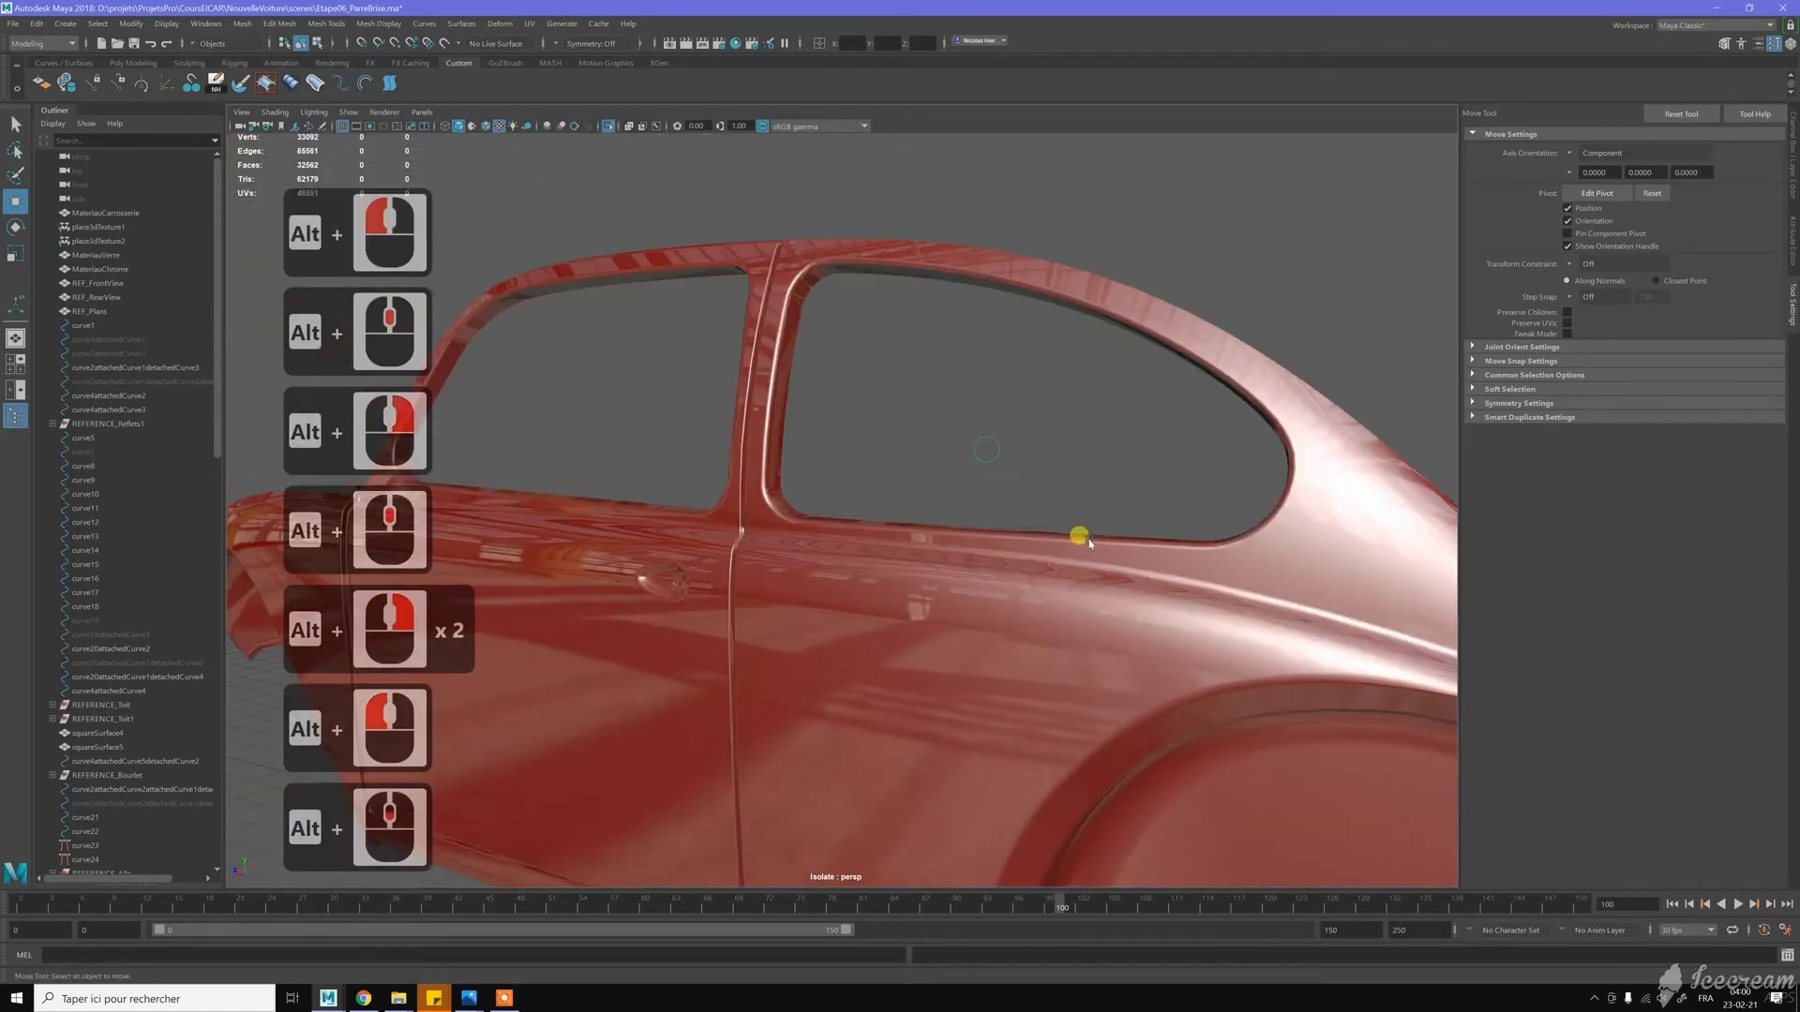
{"action": "middle_click_drag", "start_coordinate": [1080, 538], "coordinate": [954, 485], "text": "alt"}
{"action": "right_click_drag", "start_coordinate": [954, 485], "coordinate": [900, 484], "text": "alt"}
{"action": "left_click_drag", "start_coordinate": [992, 470], "coordinate": [1035, 592], "text": "alt"}
Delete the trimmed side piece's non-deformer history, show its channel values and clear the selection
{"action": "left_click", "coordinate": [1037, 586]}
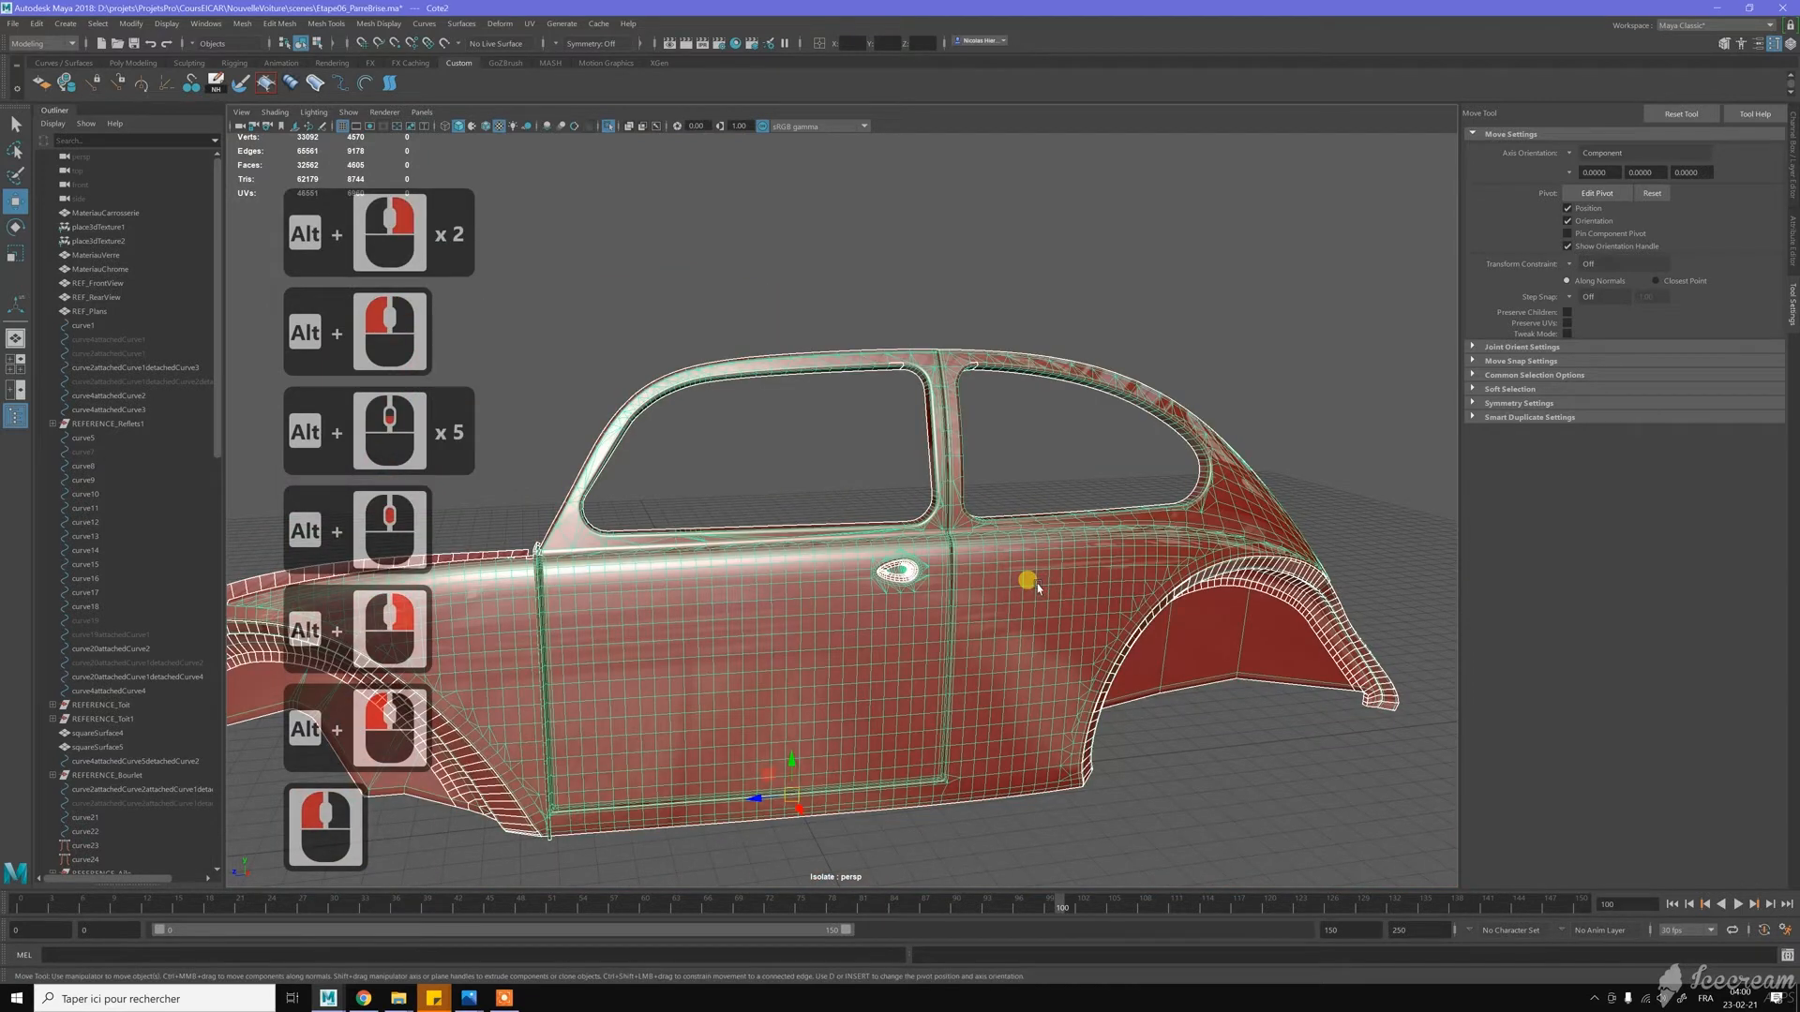
{"action": "key", "text": "alt+d"}
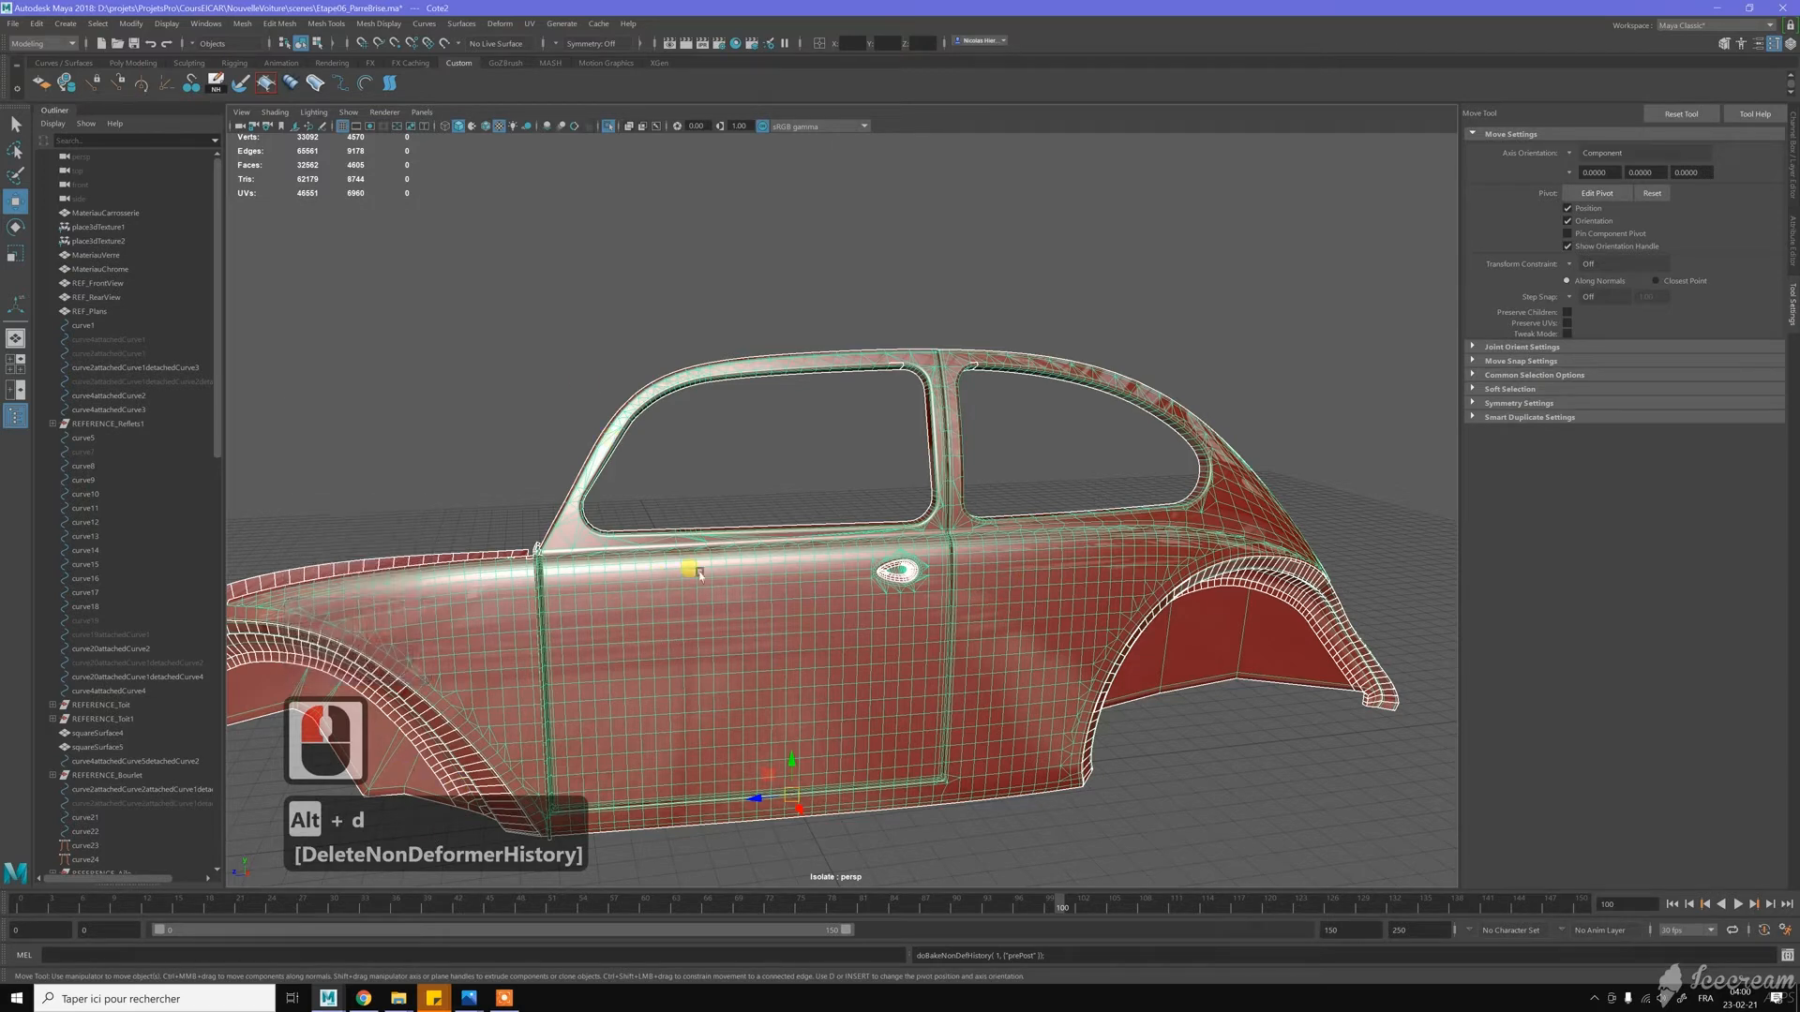
{"action": "left_click", "coordinate": [1791, 183]}
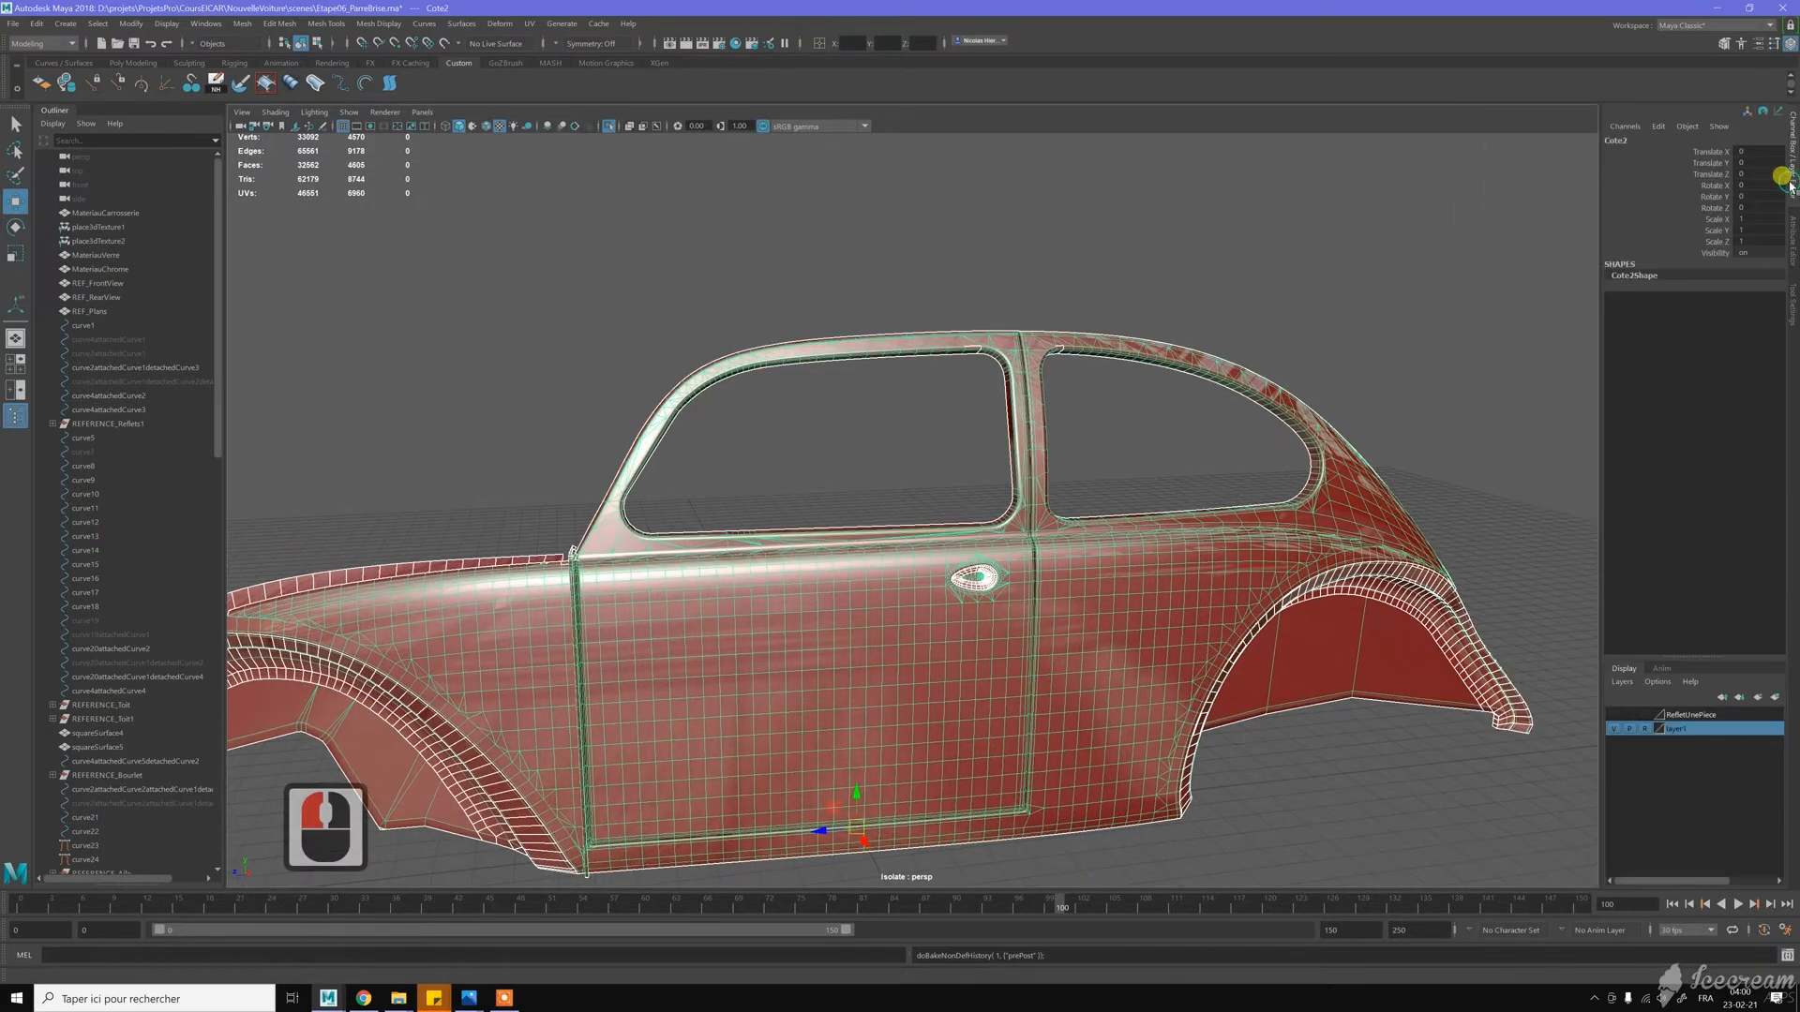
{"action": "left_click", "coordinate": [1132, 230]}
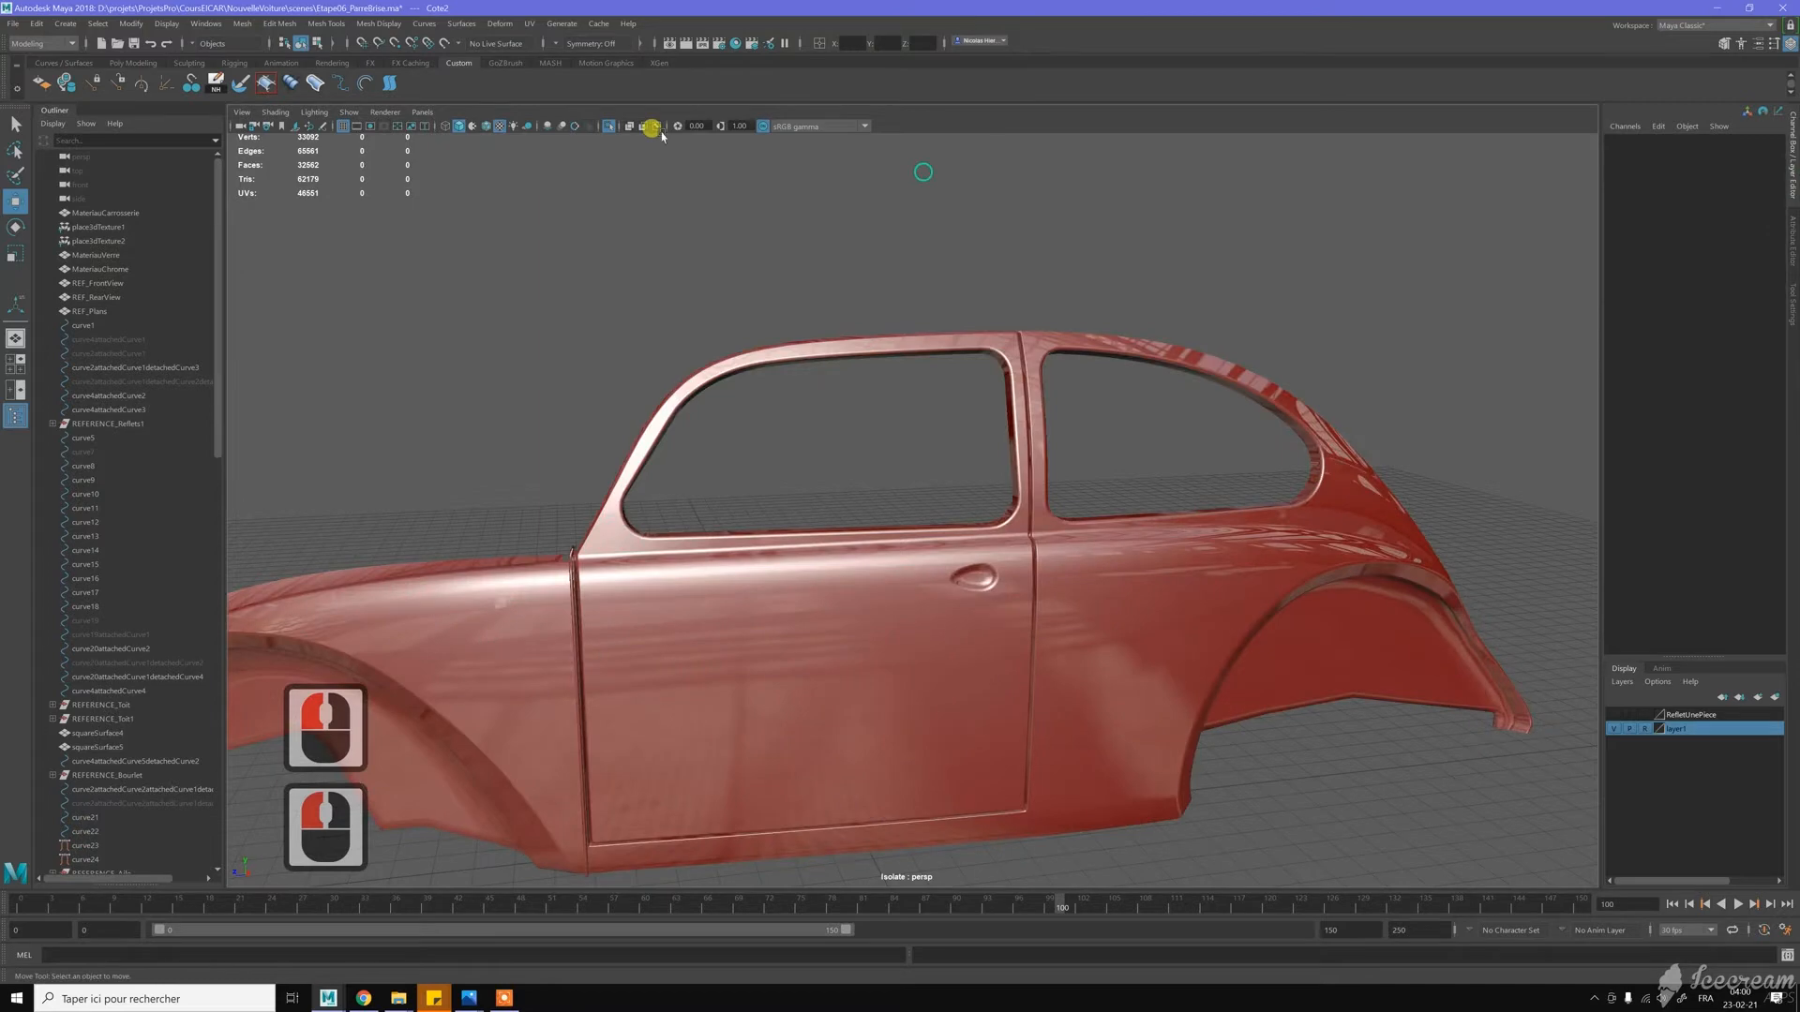
Leave isolation and delete the old mirrored side piece on the opposite side of the car
{"action": "left_click", "coordinate": [608, 126]}
{"action": "left_click_drag", "start_coordinate": [694, 301], "coordinate": [820, 290], "text": "alt"}
{"action": "left_click", "coordinate": [1014, 694]}
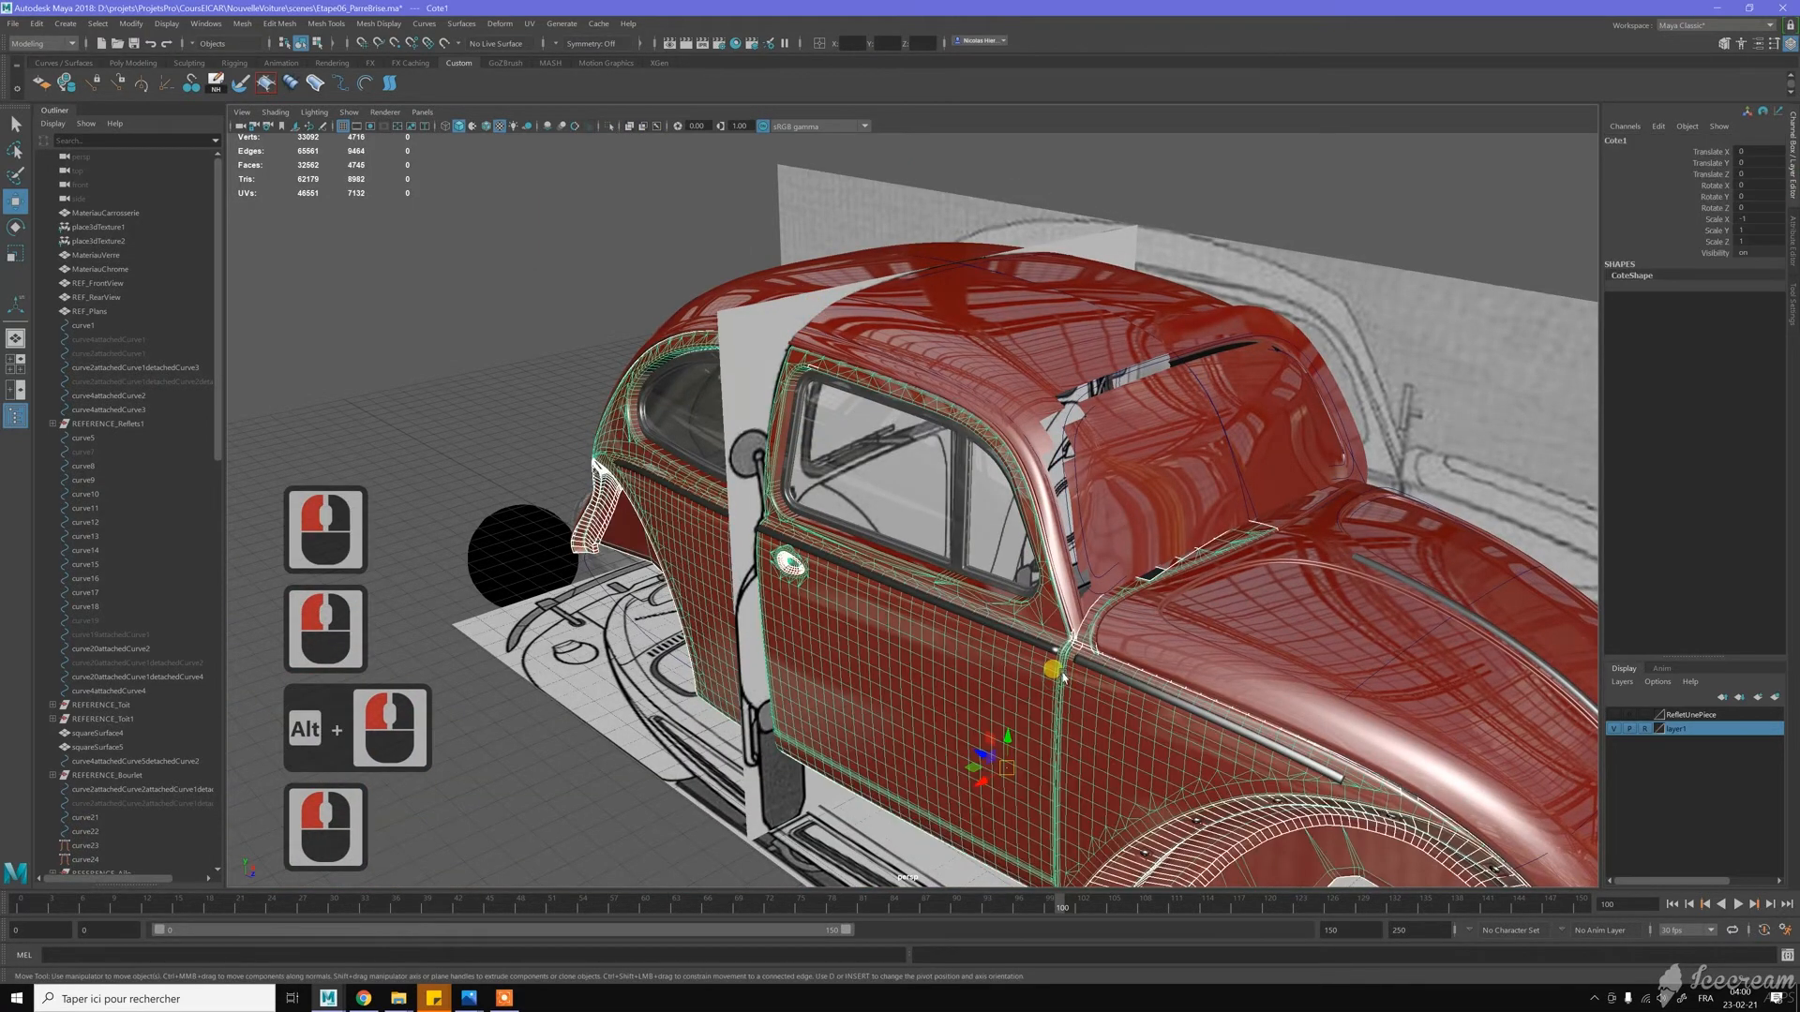
{"action": "left_click_drag", "start_coordinate": [1201, 474], "coordinate": [1146, 469], "text": "alt"}
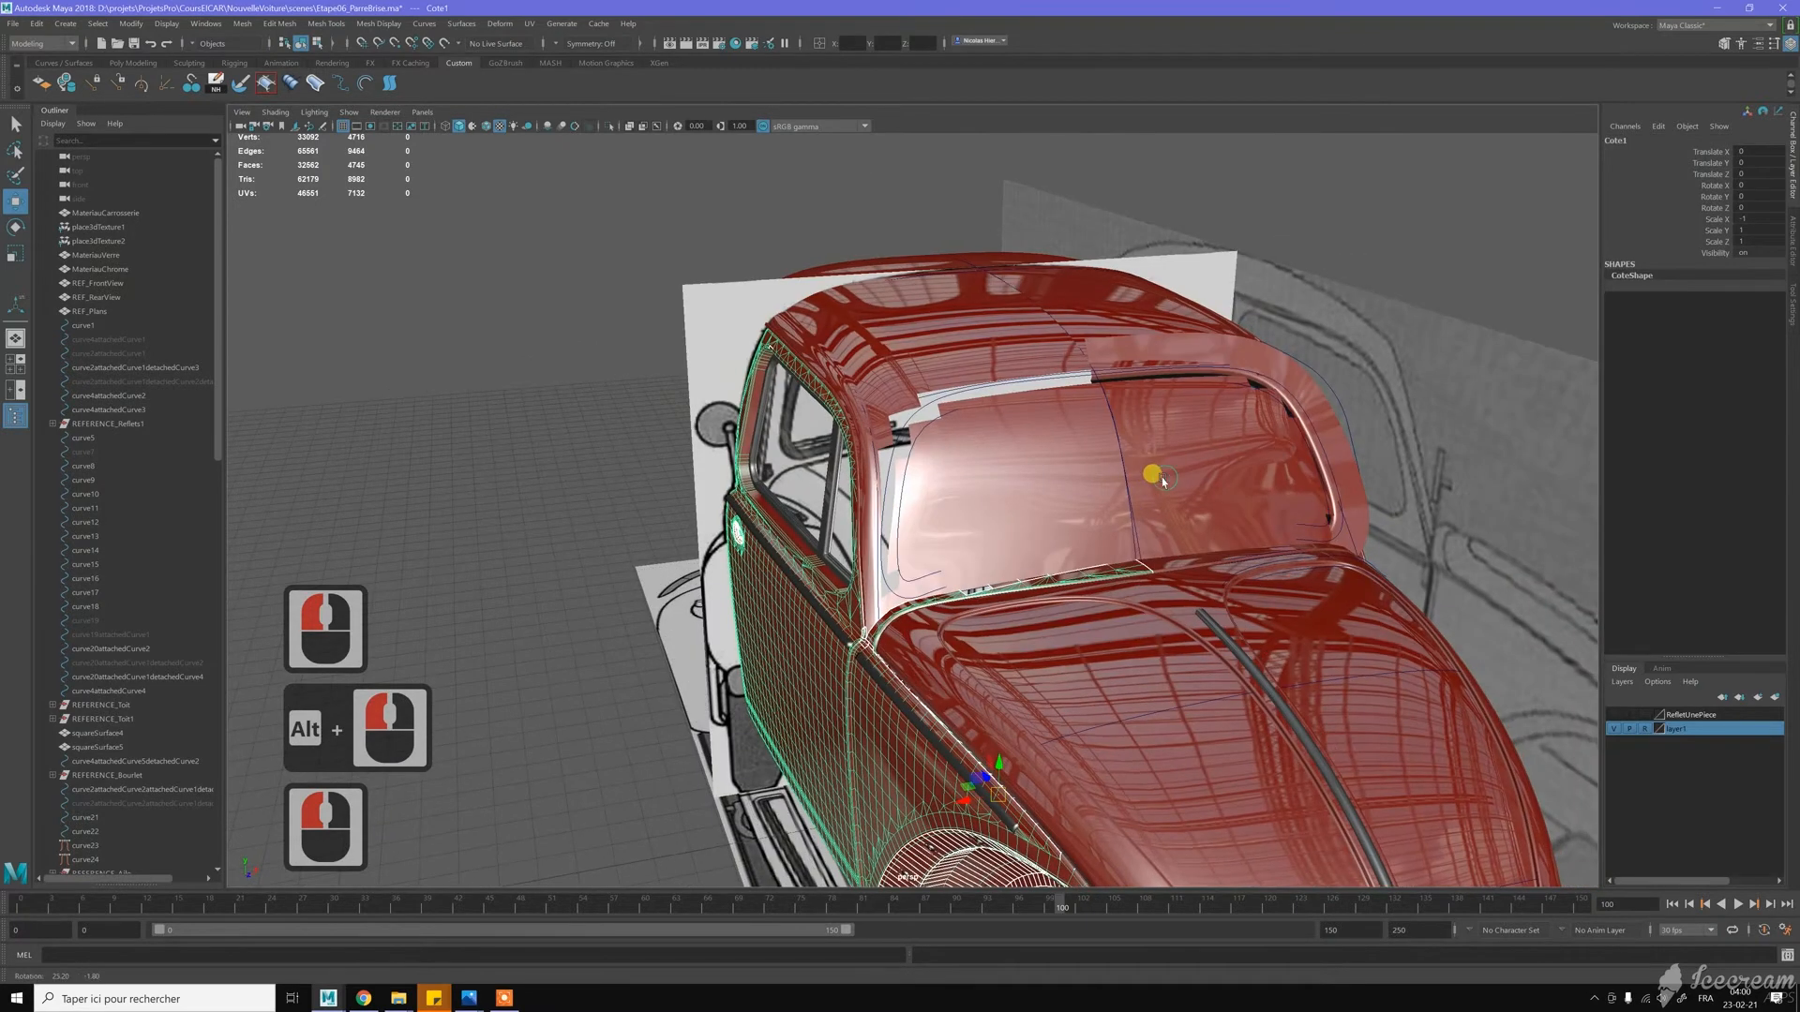
{"action": "left_click_drag", "start_coordinate": [950, 419], "coordinate": [951, 419], "text": "alt"}
{"action": "key", "text": "Delete"}
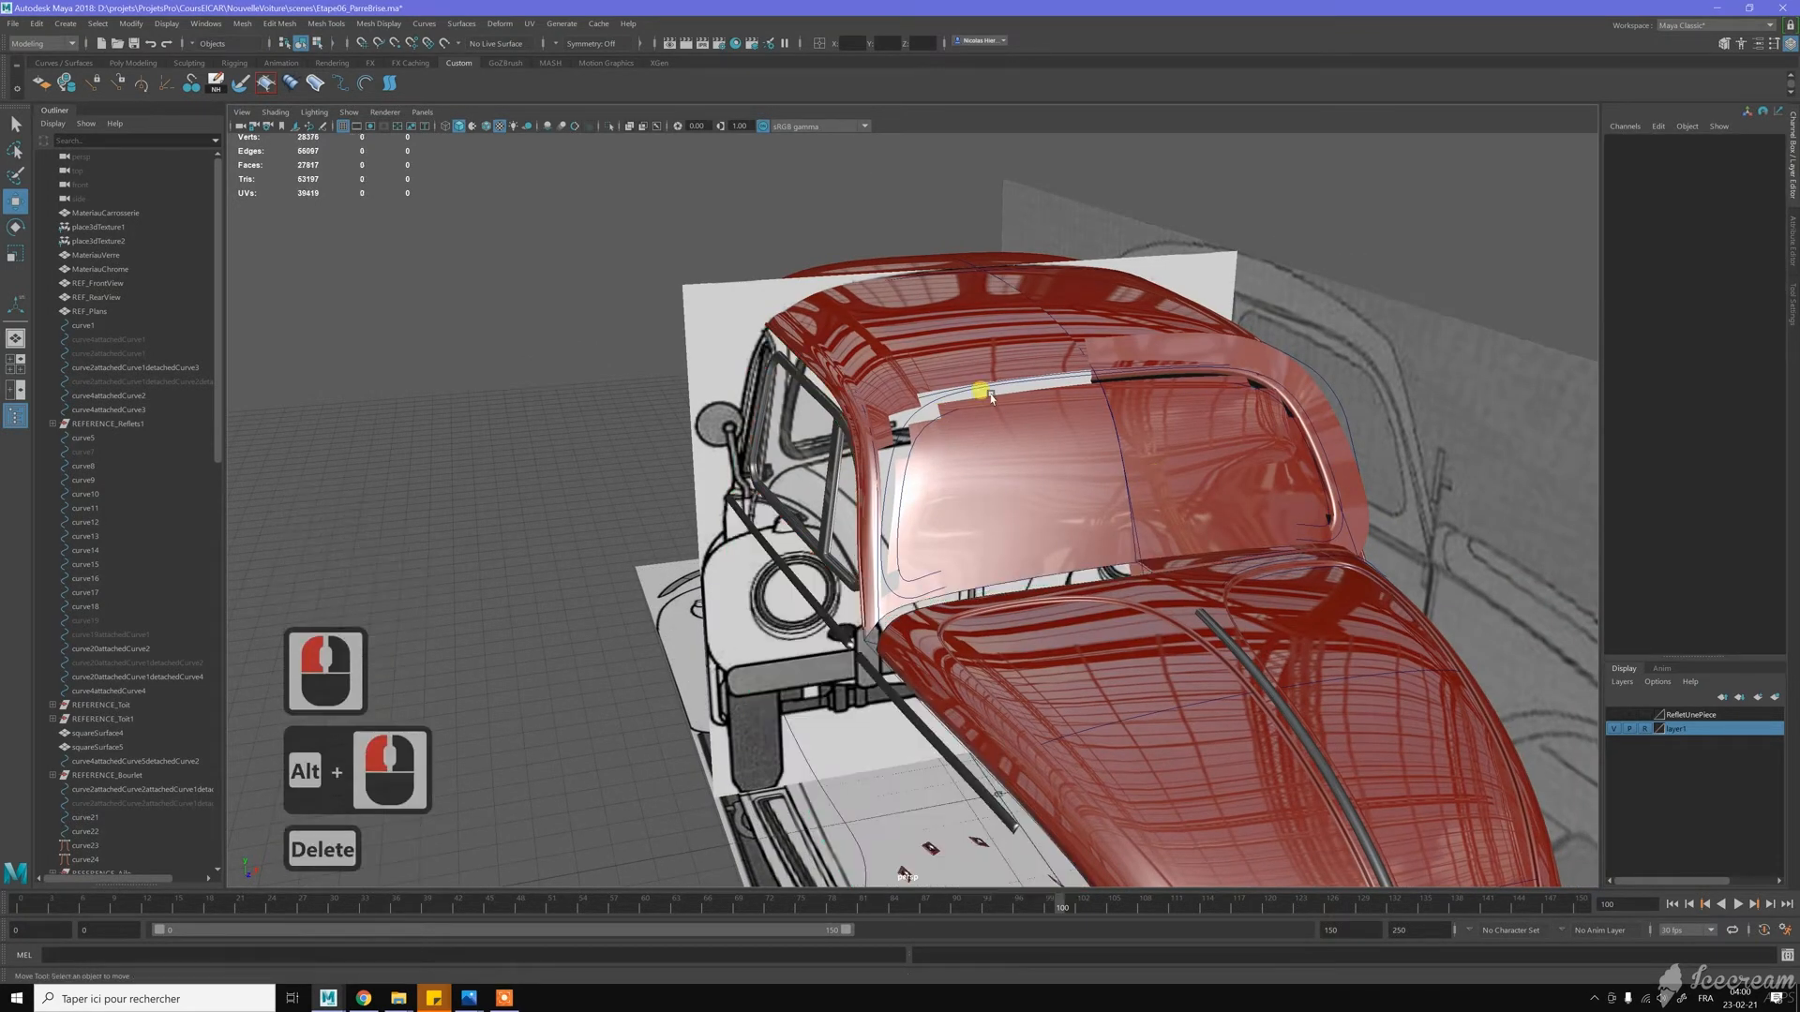
Create a mirrored duplicate of the trimmed side piece for the opposite side and check it around the windshield
{"action": "left_click_drag", "start_coordinate": [1054, 452], "coordinate": [976, 425], "text": "alt"}
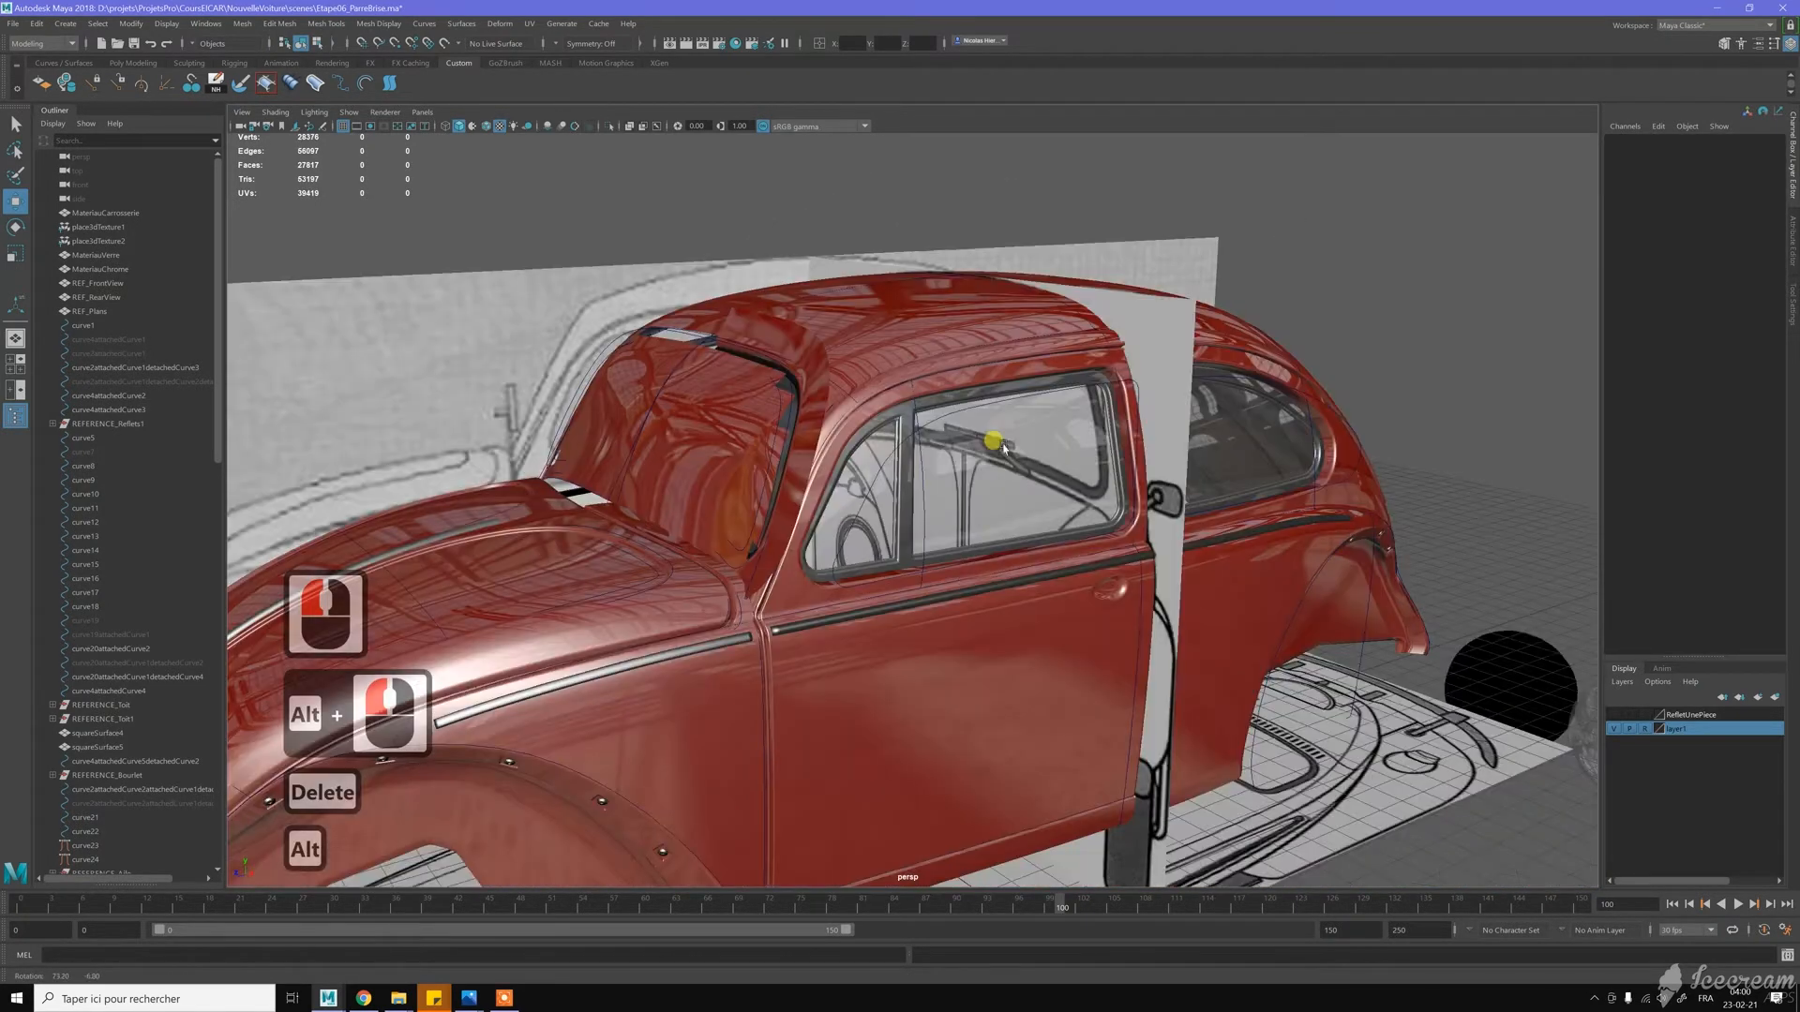
{"action": "left_click", "coordinate": [963, 645]}
{"action": "key", "text": "ctrl+shift+d"}
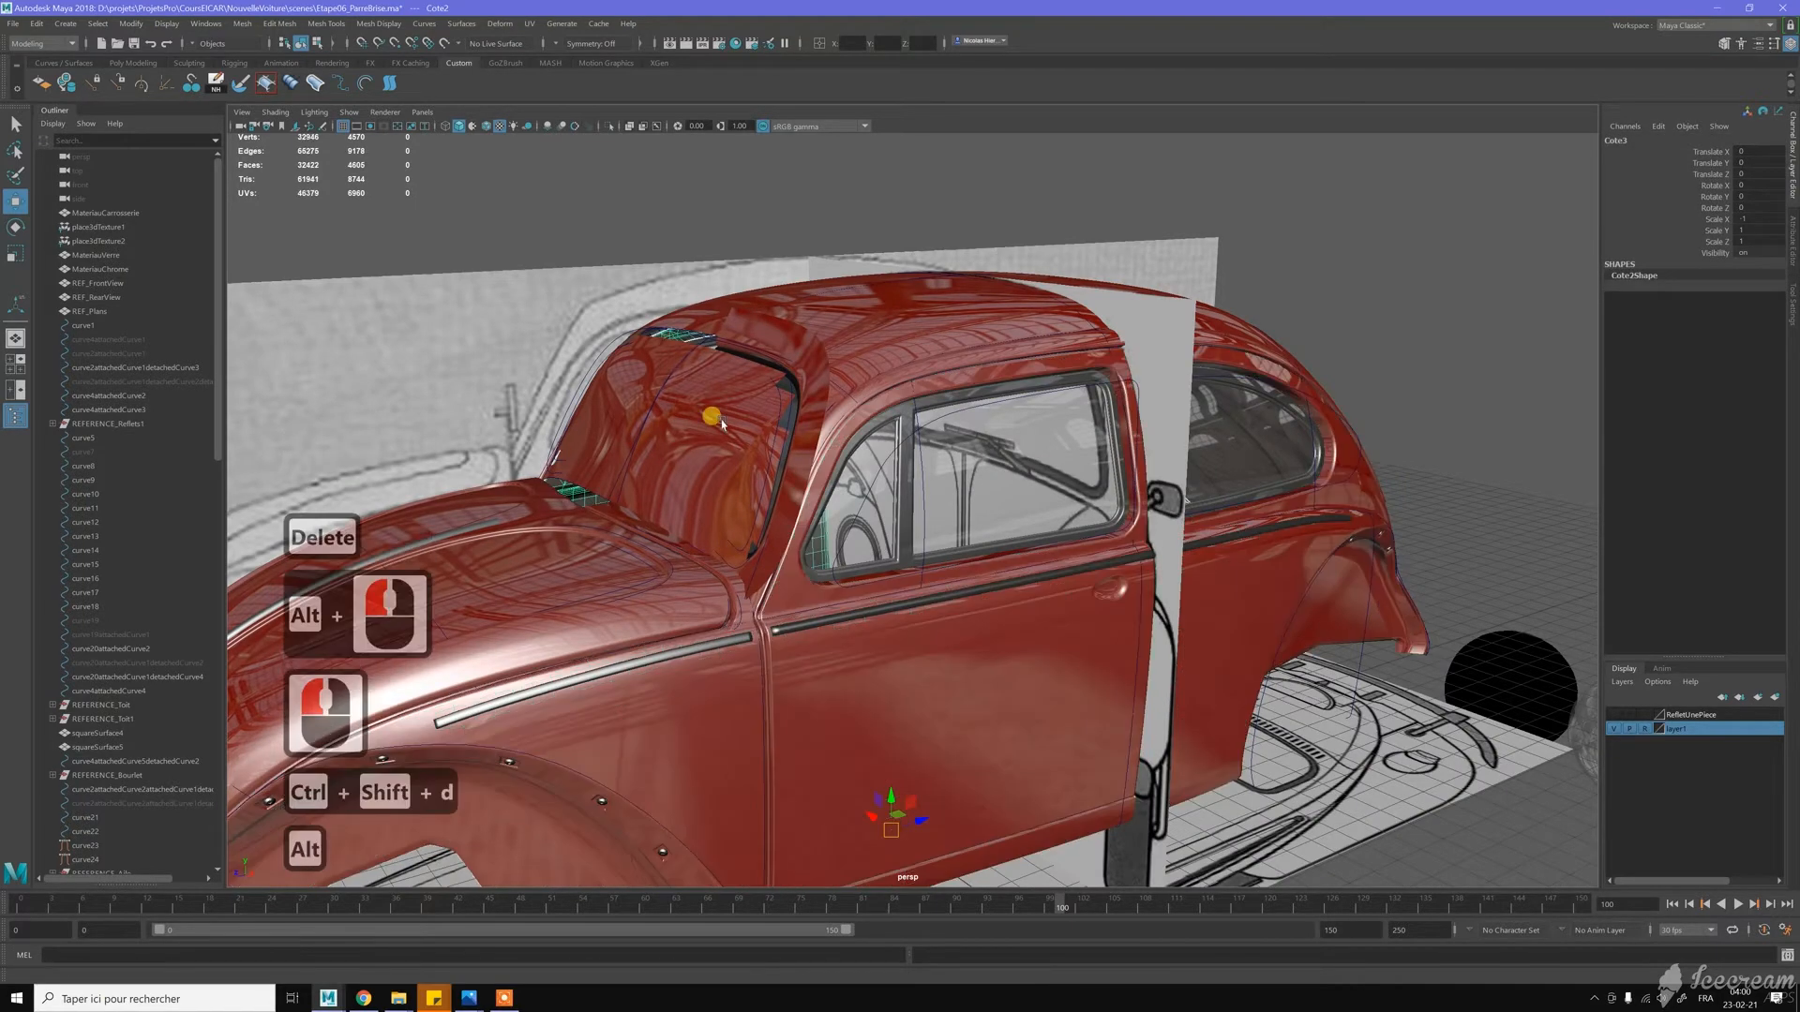
{"action": "left_click_drag", "start_coordinate": [727, 417], "coordinate": [858, 422], "text": "alt"}
{"action": "left_click", "coordinate": [1234, 592], "text": "alt"}
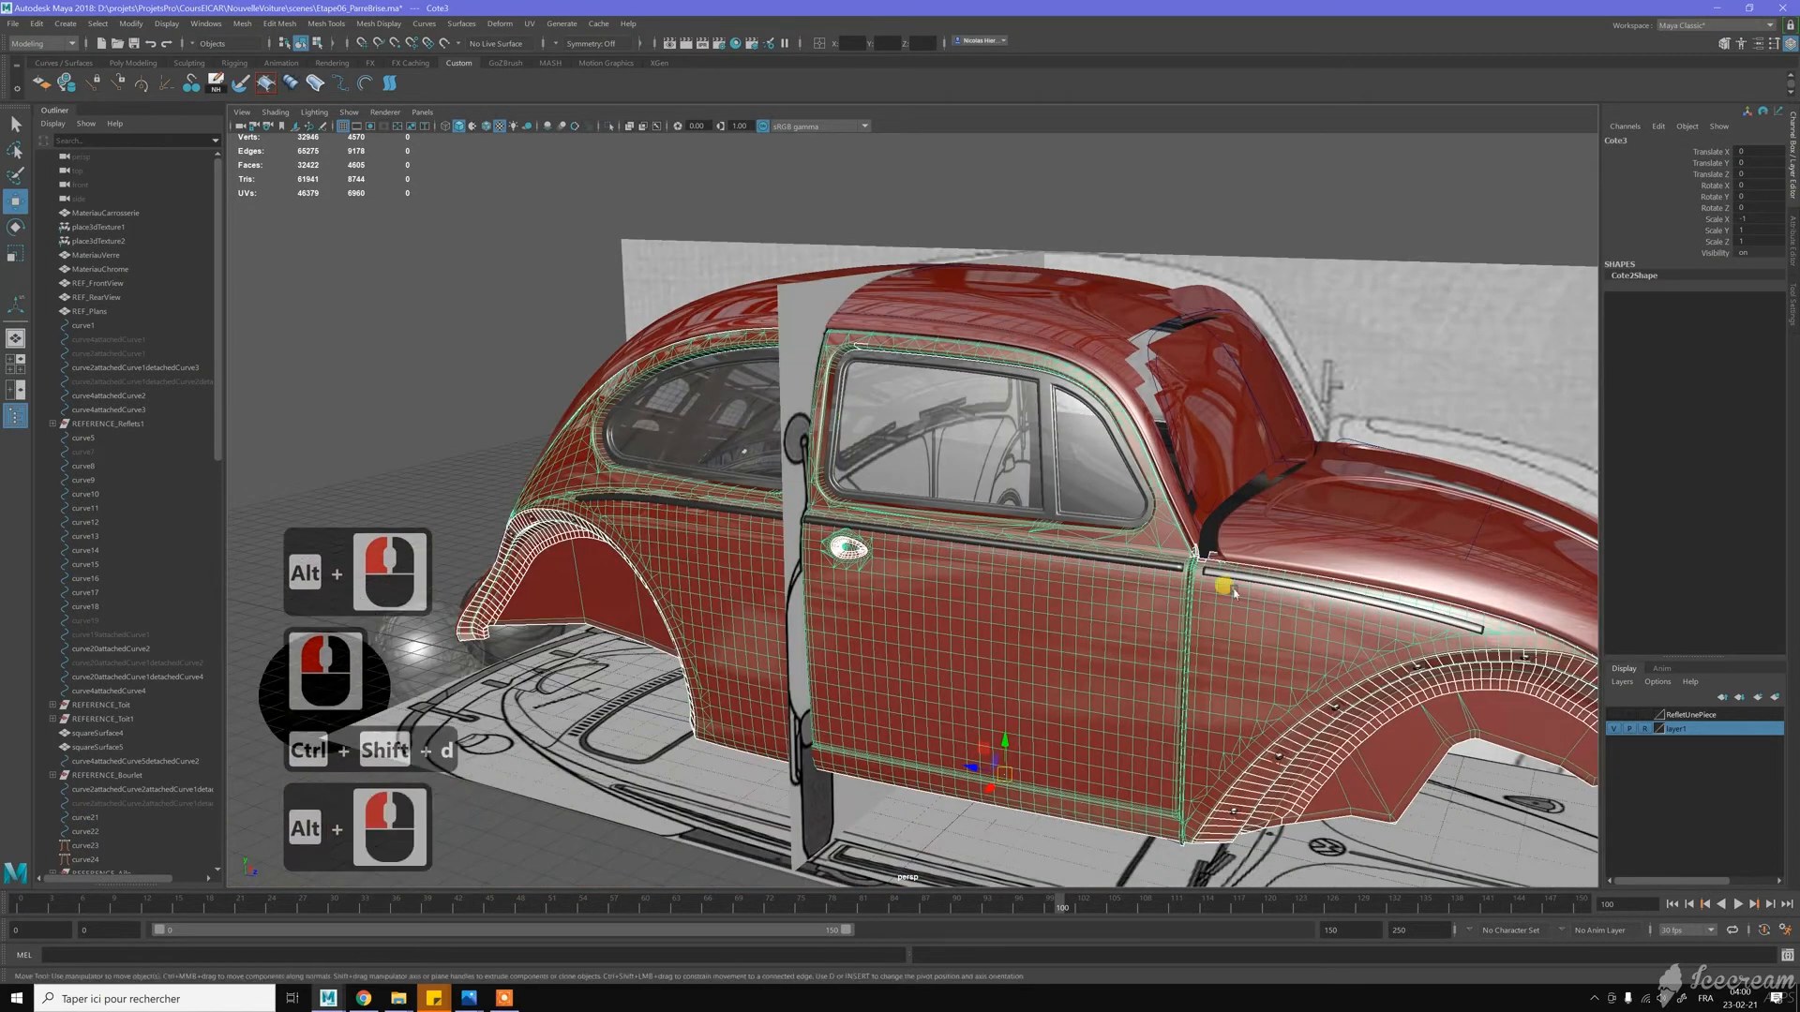
{"action": "left_click_drag", "start_coordinate": [1247, 466], "coordinate": [1068, 402], "text": "alt"}
{"action": "middle_click_drag", "start_coordinate": [1069, 402], "coordinate": [1029, 422], "text": "alt"}
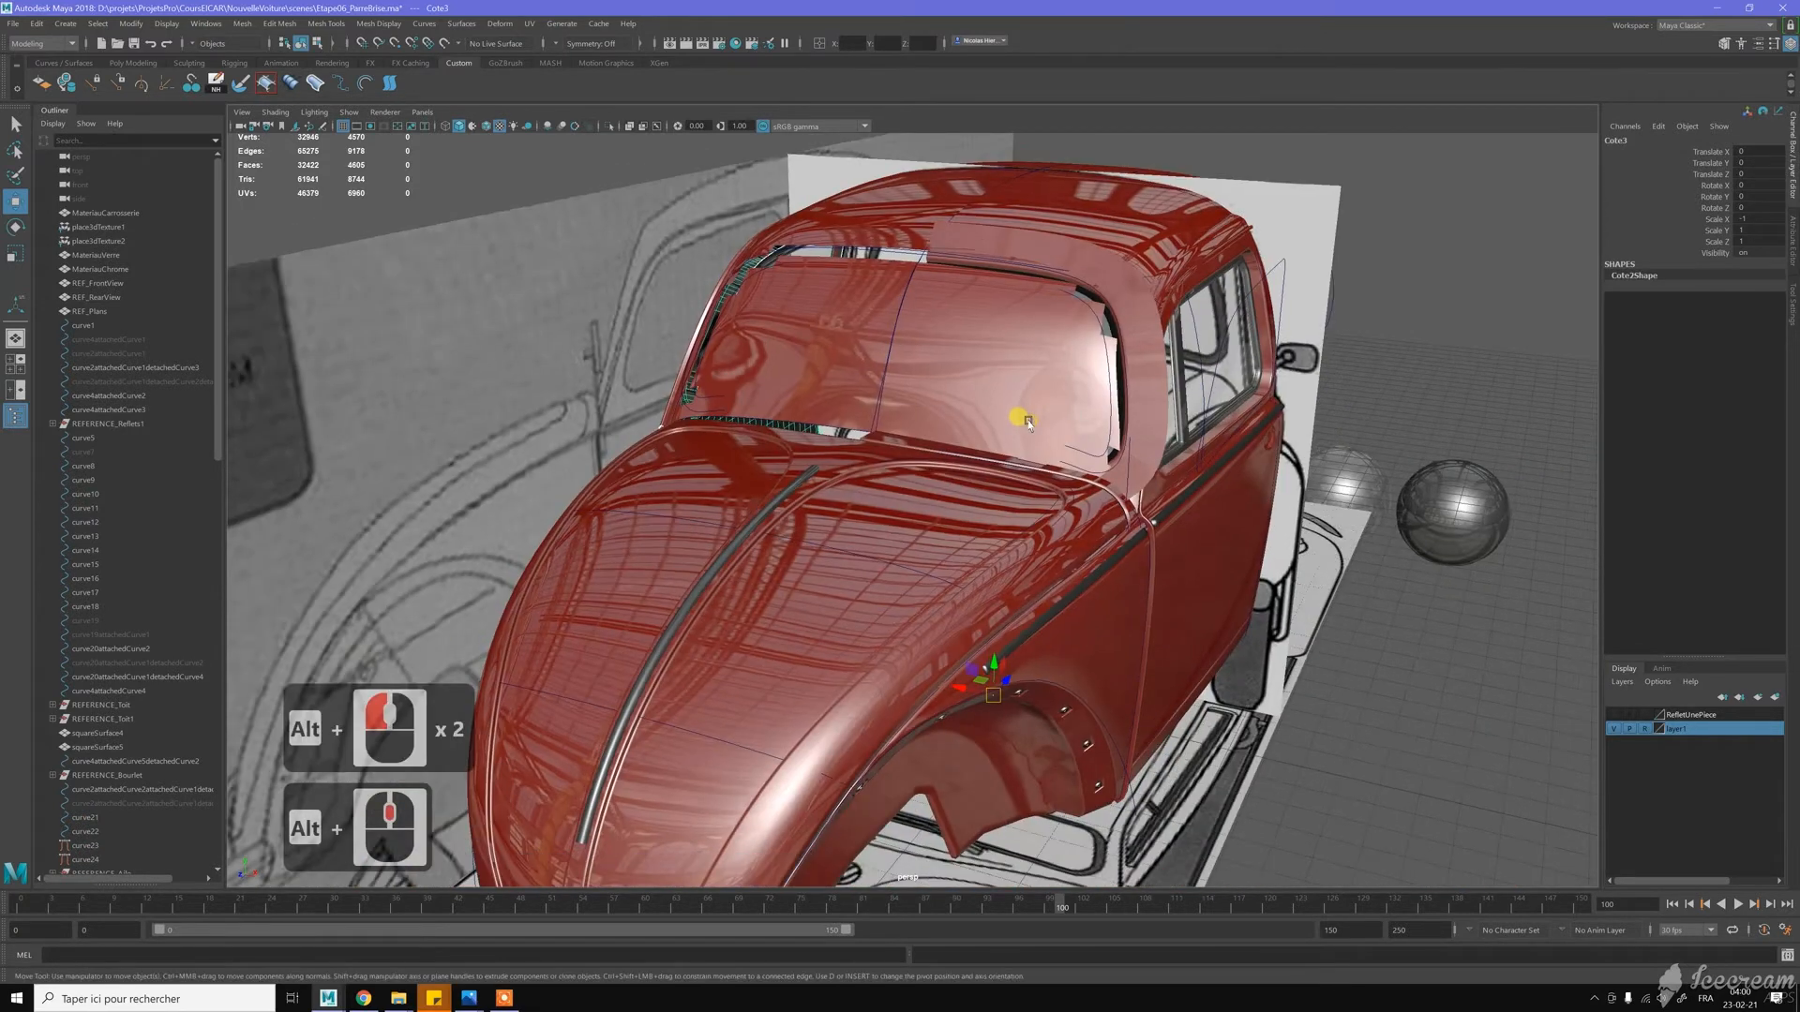
{"action": "right_click", "coordinate": [1048, 465], "text": "alt"}
Isolate the original side piece that still has its cowl strip and frame the junction with the door gap
{"action": "left_click", "coordinate": [928, 446]}
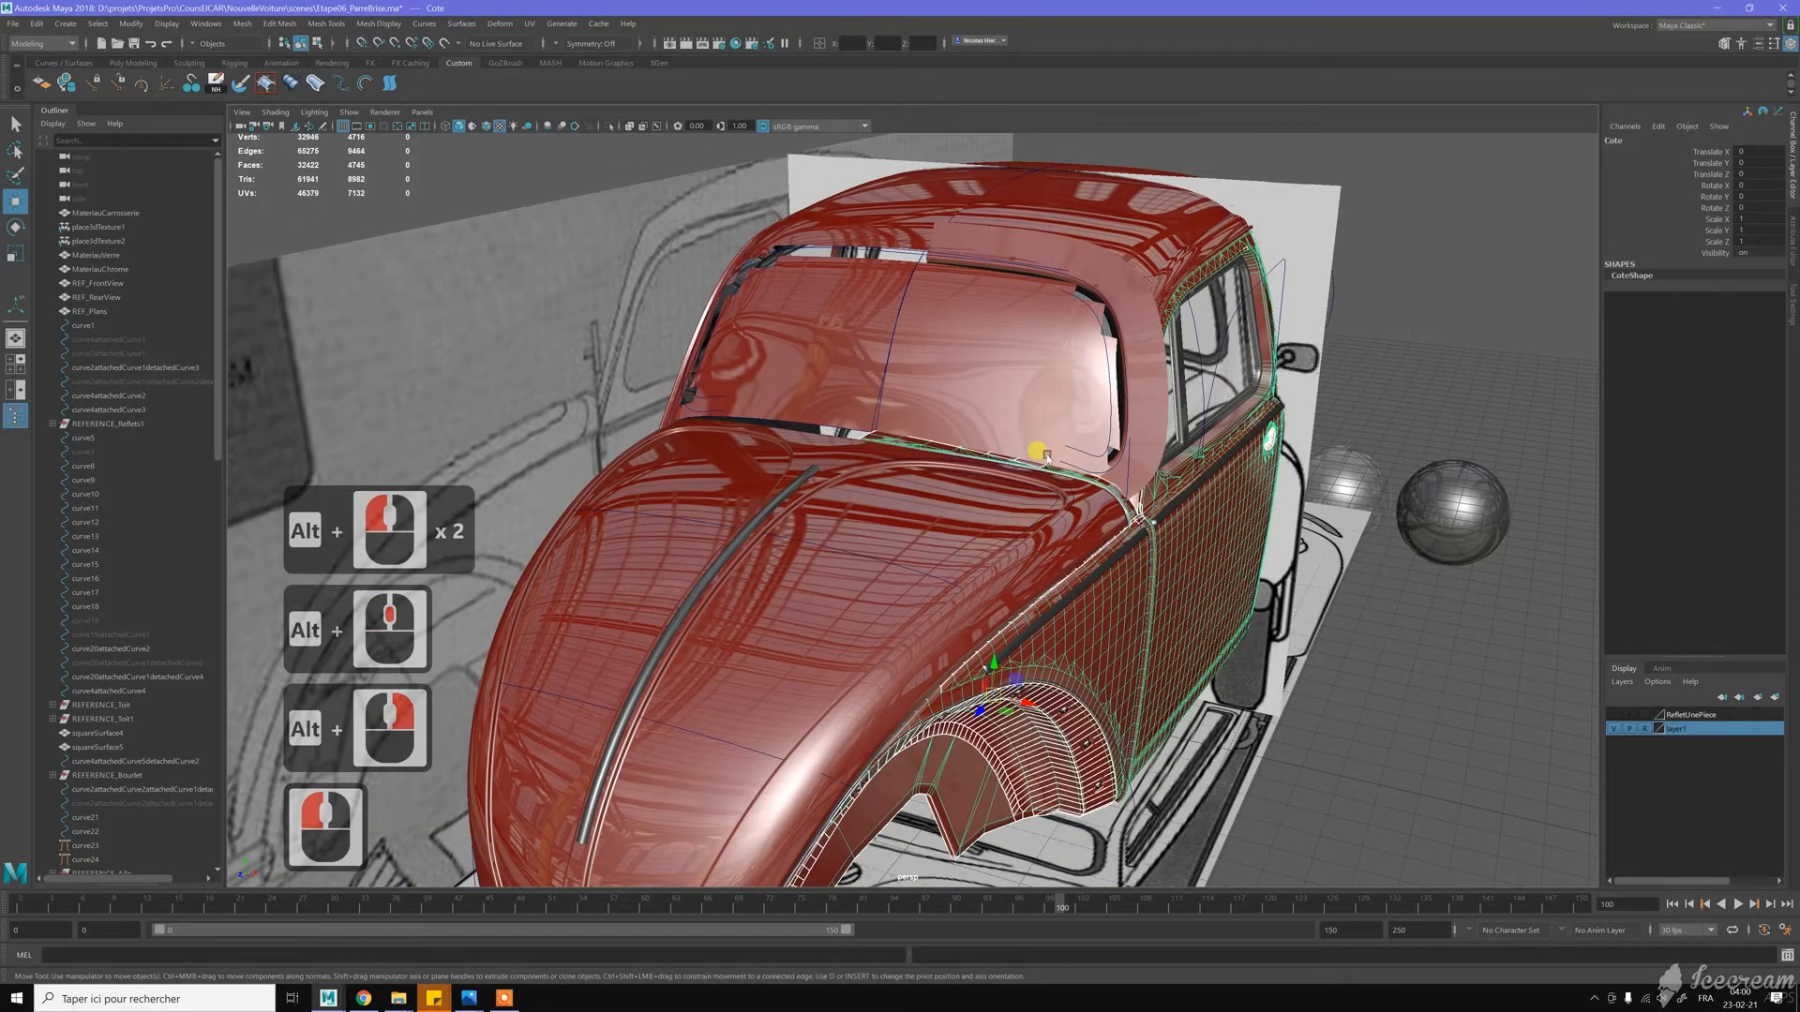
{"action": "left_click_drag", "start_coordinate": [1047, 455], "coordinate": [762, 279], "text": "alt"}
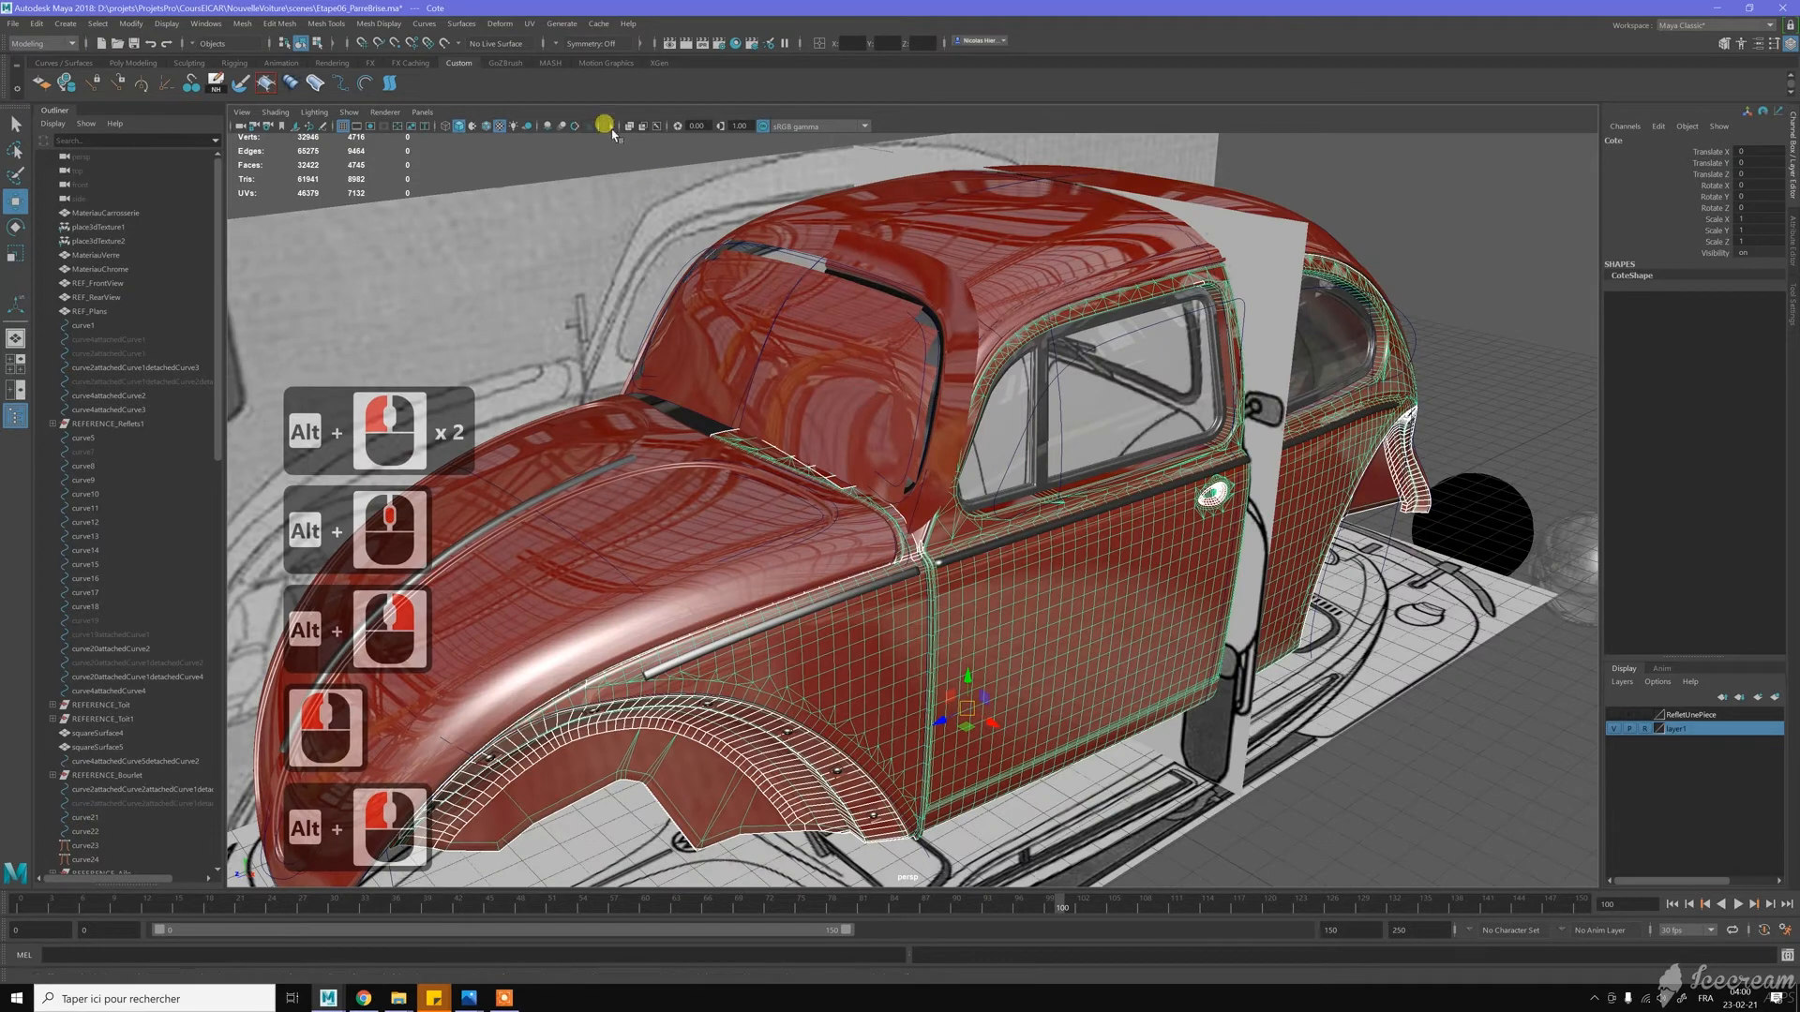
{"action": "left_click", "coordinate": [610, 126]}
{"action": "right_click_drag", "start_coordinate": [813, 292], "coordinate": [731, 415], "text": "alt"}
{"action": "scroll", "coordinate": [731, 415], "scroll_direction": "up", "scroll_amount": 5}
{"action": "middle_click_drag", "start_coordinate": [1001, 509], "coordinate": [1073, 558], "text": "alt"}
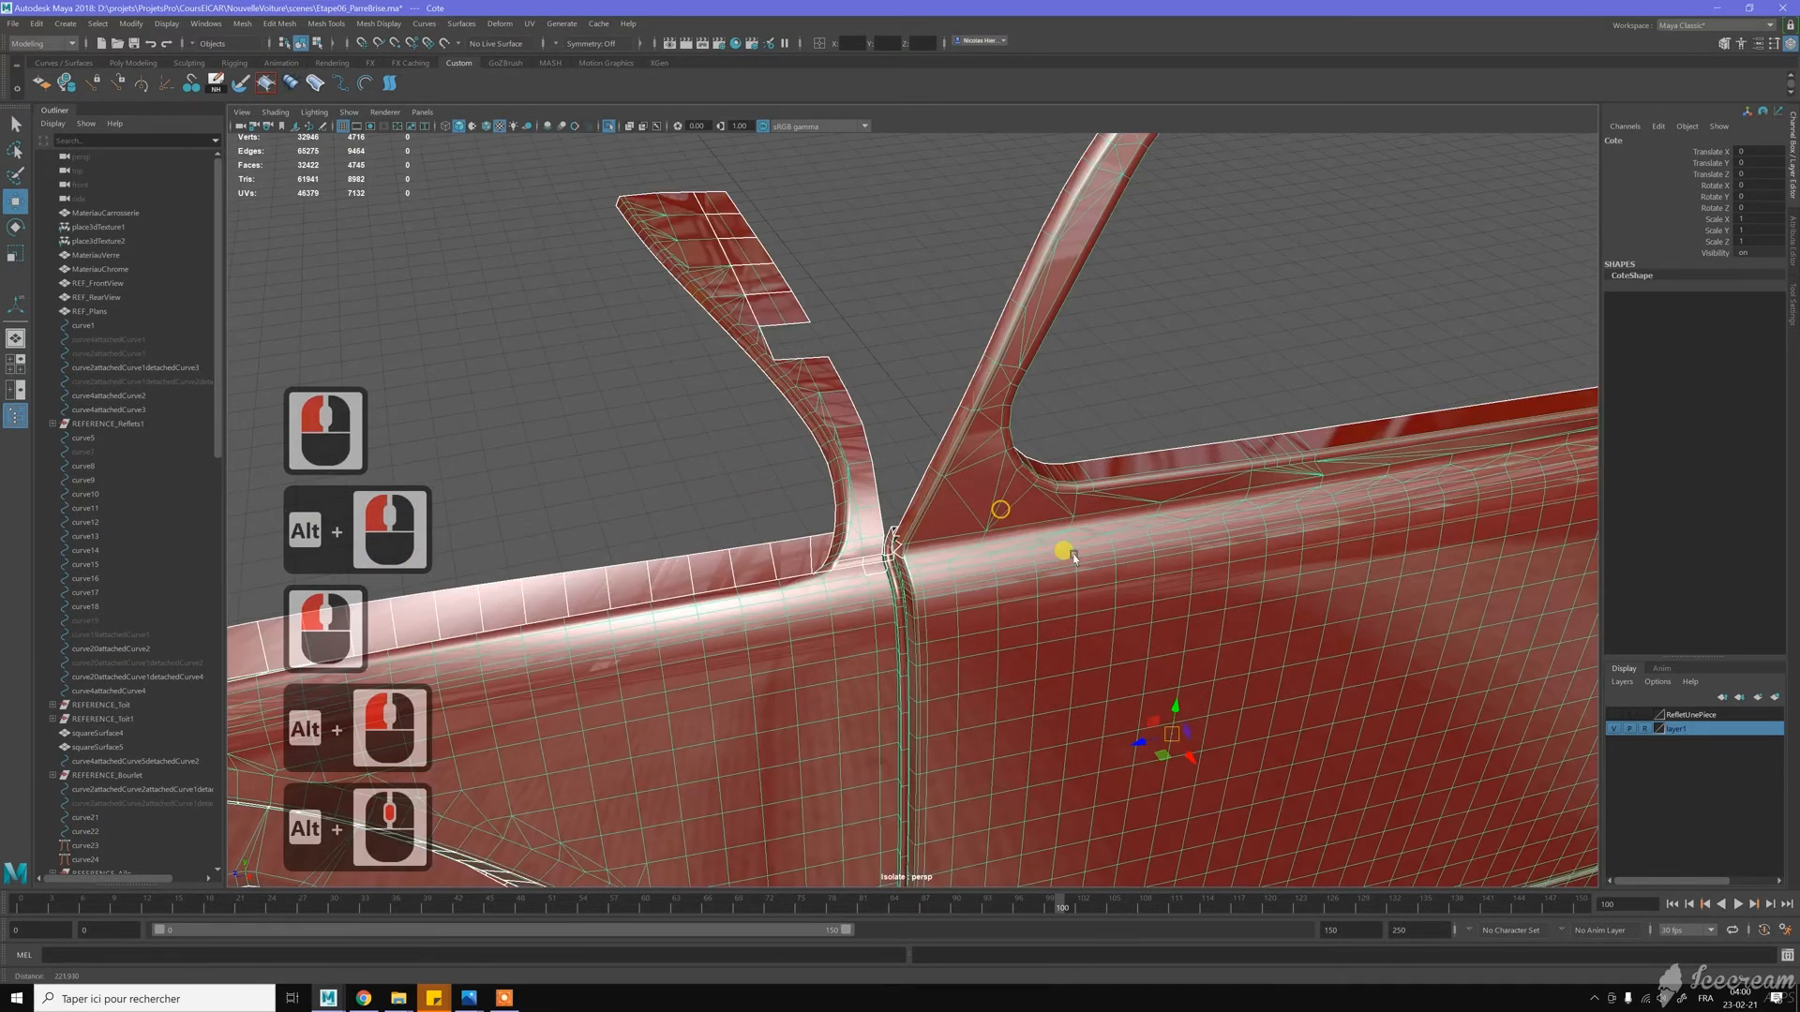
{"action": "right_click_drag", "start_coordinate": [1074, 558], "coordinate": [1136, 538], "text": "alt"}
{"action": "middle_click_drag", "start_coordinate": [923, 506], "coordinate": [942, 477], "text": "alt"}
{"action": "right_click_drag", "start_coordinate": [944, 478], "coordinate": [956, 410], "text": "alt"}
Delete the eight faces of the original piece that link the cowl strip to the fender ahead of the door gap
{"action": "key", "text": "w"}
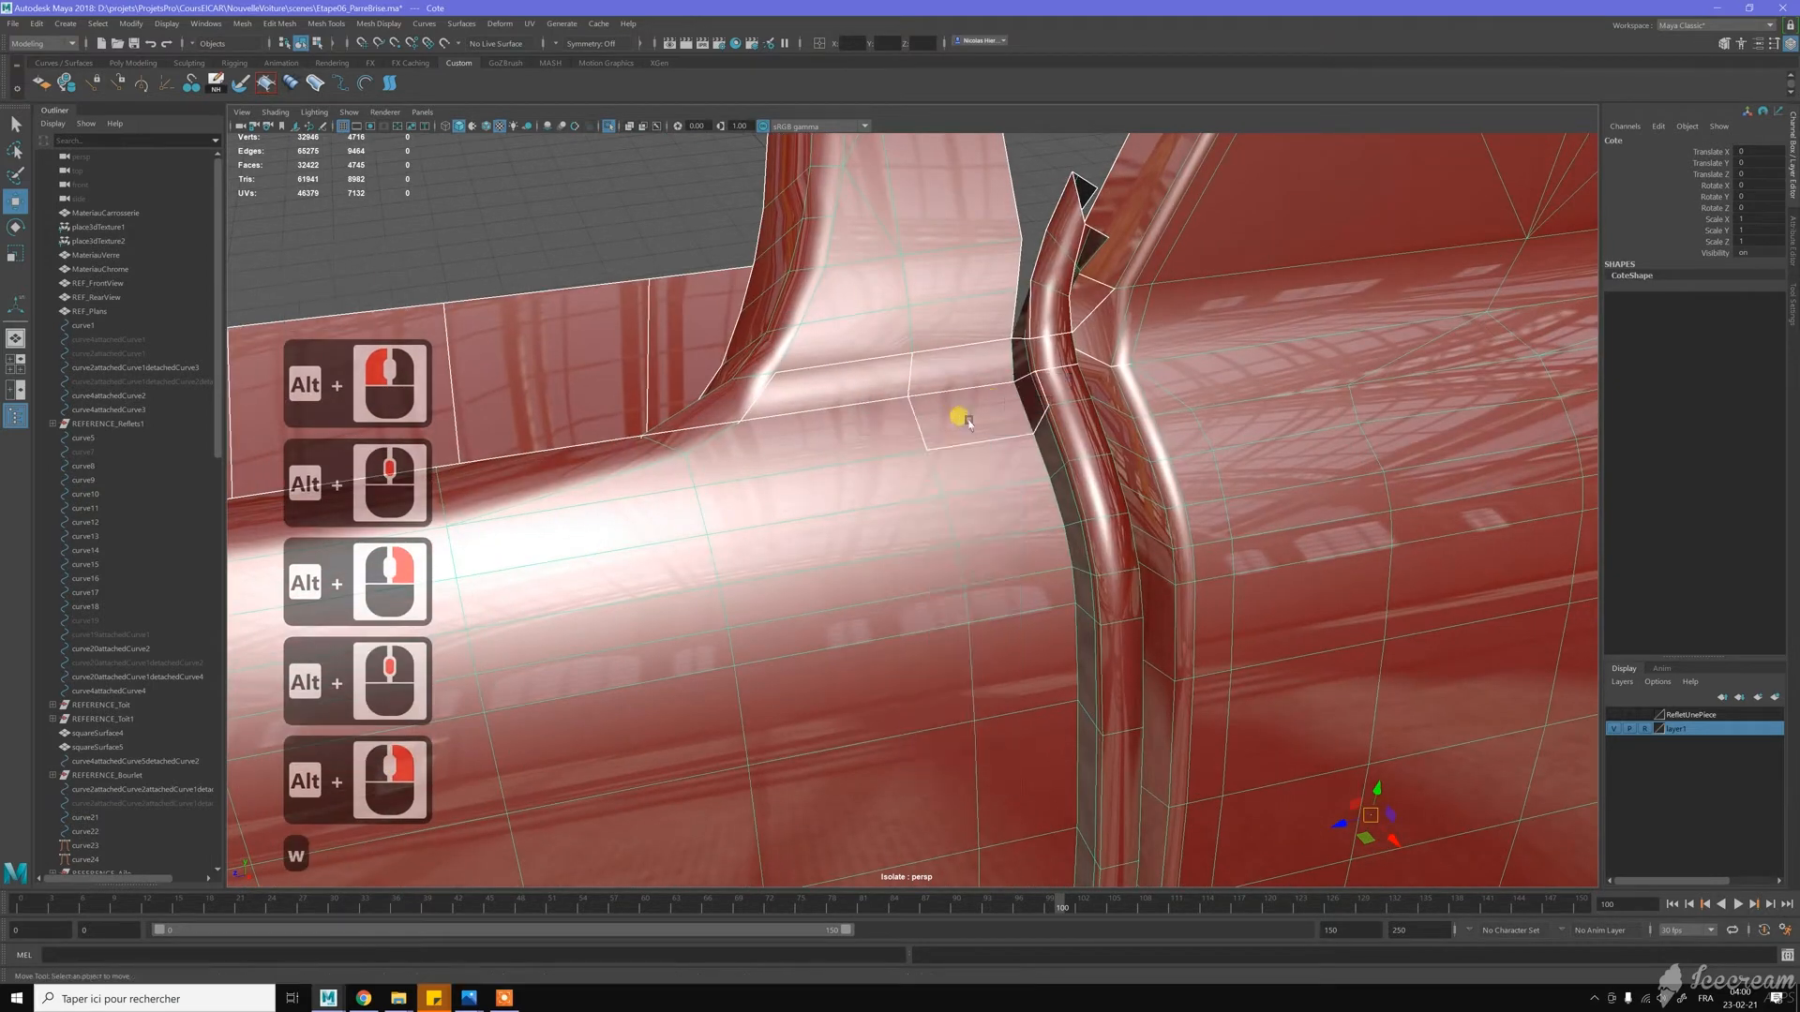
{"action": "left_click", "coordinate": [959, 411]}
{"action": "left_click", "coordinate": [736, 431], "text": "shift"}
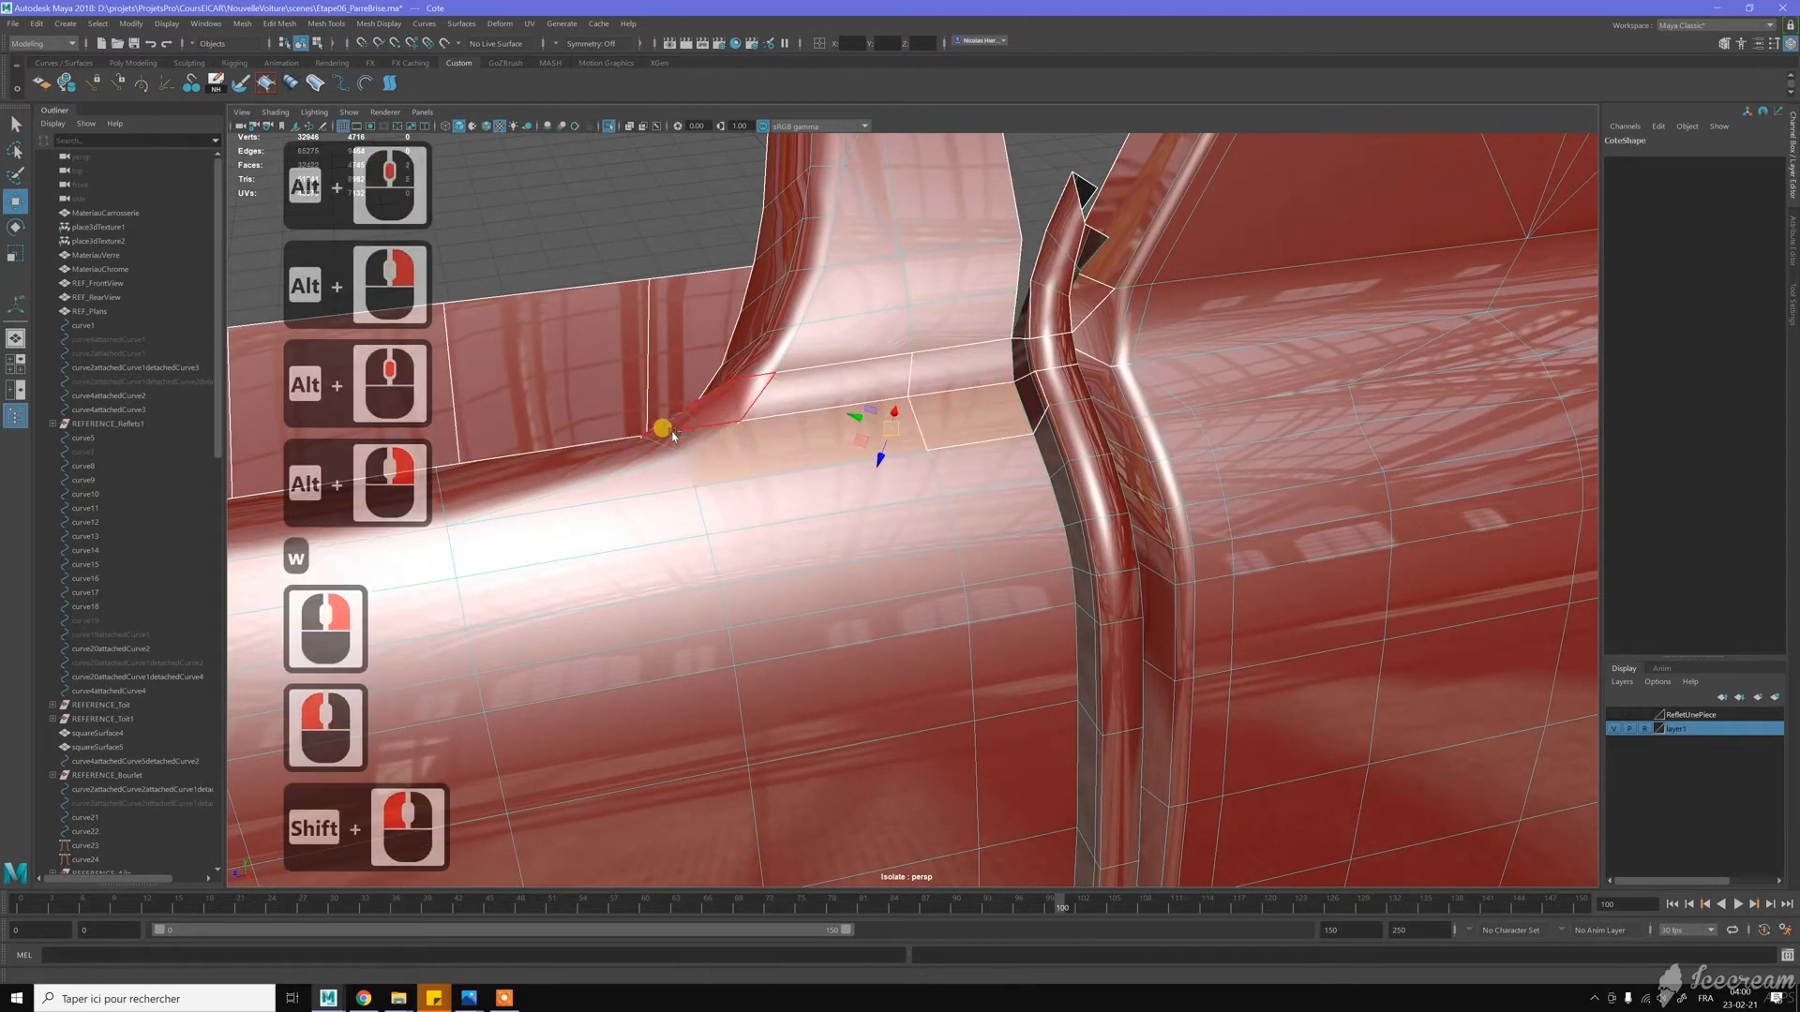
{"action": "left_click", "coordinate": [682, 435], "text": "shift"}
{"action": "key", "text": "f"}
{"action": "left_click_drag", "start_coordinate": [844, 403], "coordinate": [855, 351], "text": "alt"}
{"action": "right_click_drag", "start_coordinate": [855, 352], "coordinate": [932, 354], "text": "alt"}
{"action": "scroll", "coordinate": [903, 522], "scroll_direction": "up", "scroll_amount": 5, "text": "alt"}
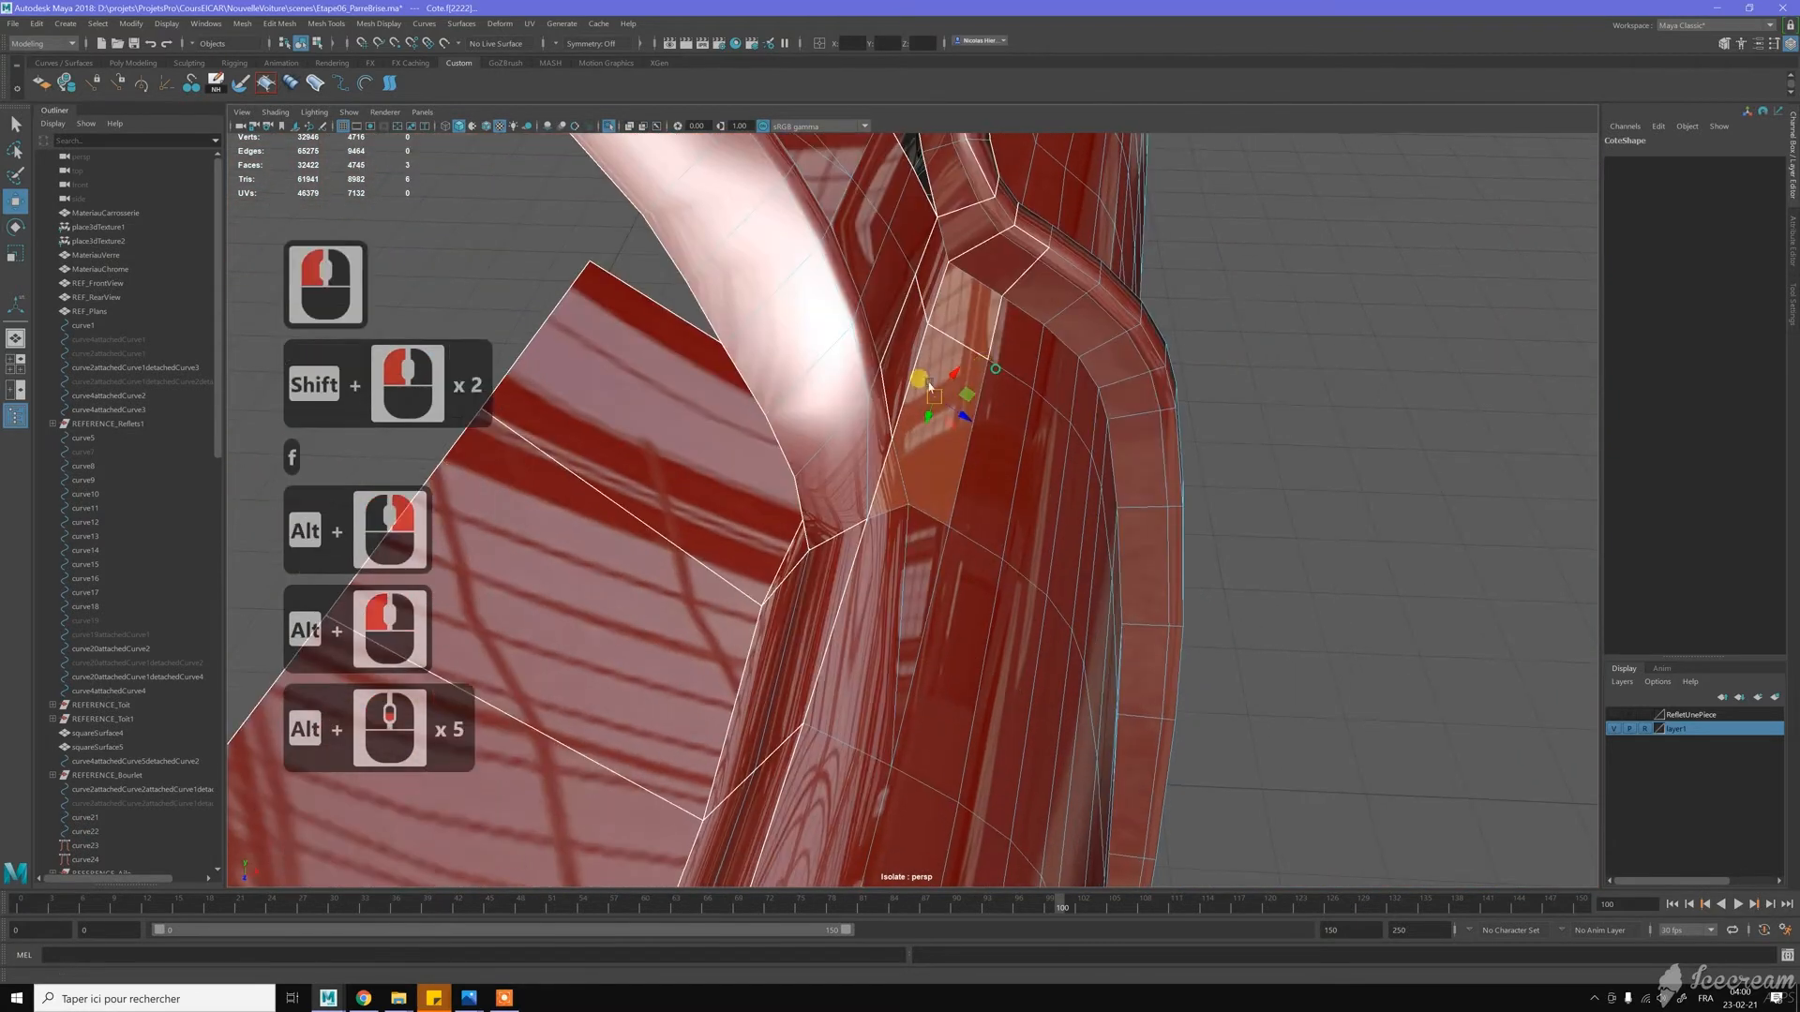
{"action": "middle_click_drag", "start_coordinate": [928, 413], "coordinate": [944, 497], "text": "alt"}
{"action": "left_click", "coordinate": [947, 501], "text": "alt"}
{"action": "left_click", "coordinate": [956, 515], "text": "shift"}
{"action": "left_click", "coordinate": [901, 538], "text": "shift"}
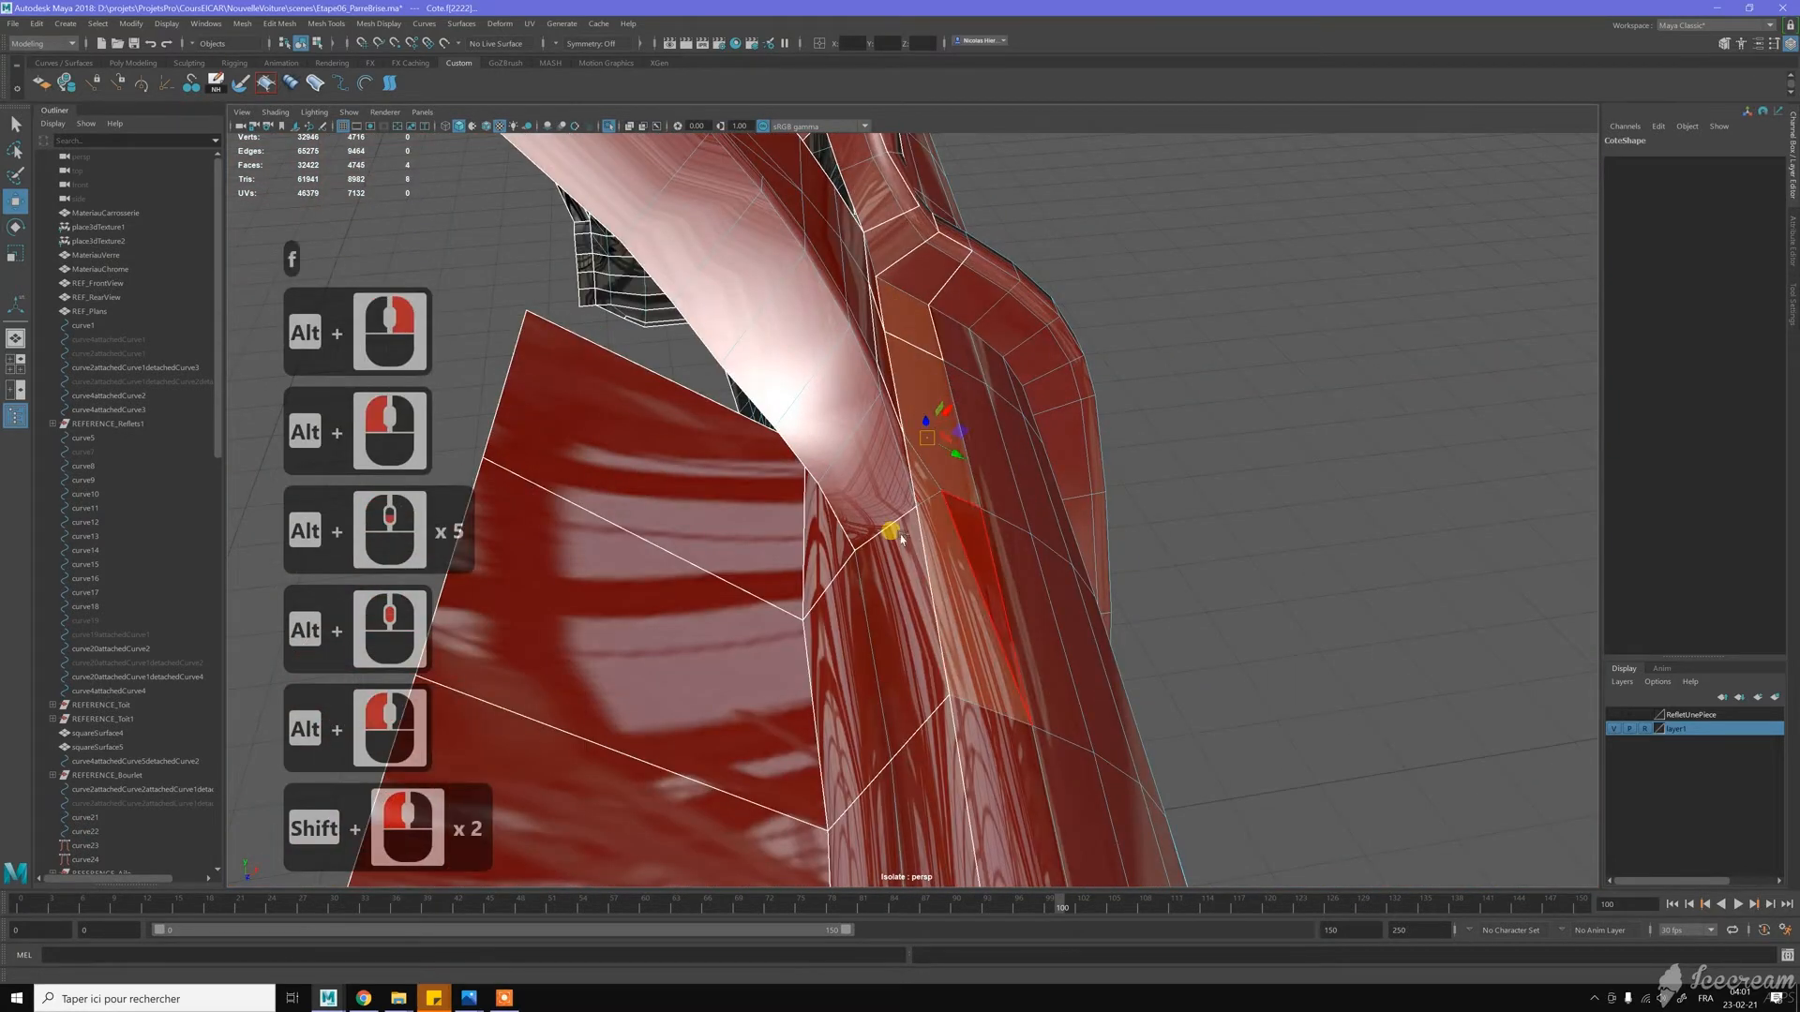
{"action": "left_click", "coordinate": [830, 609], "text": "shift"}
{"action": "left_click", "coordinate": [928, 583], "text": "shift"}
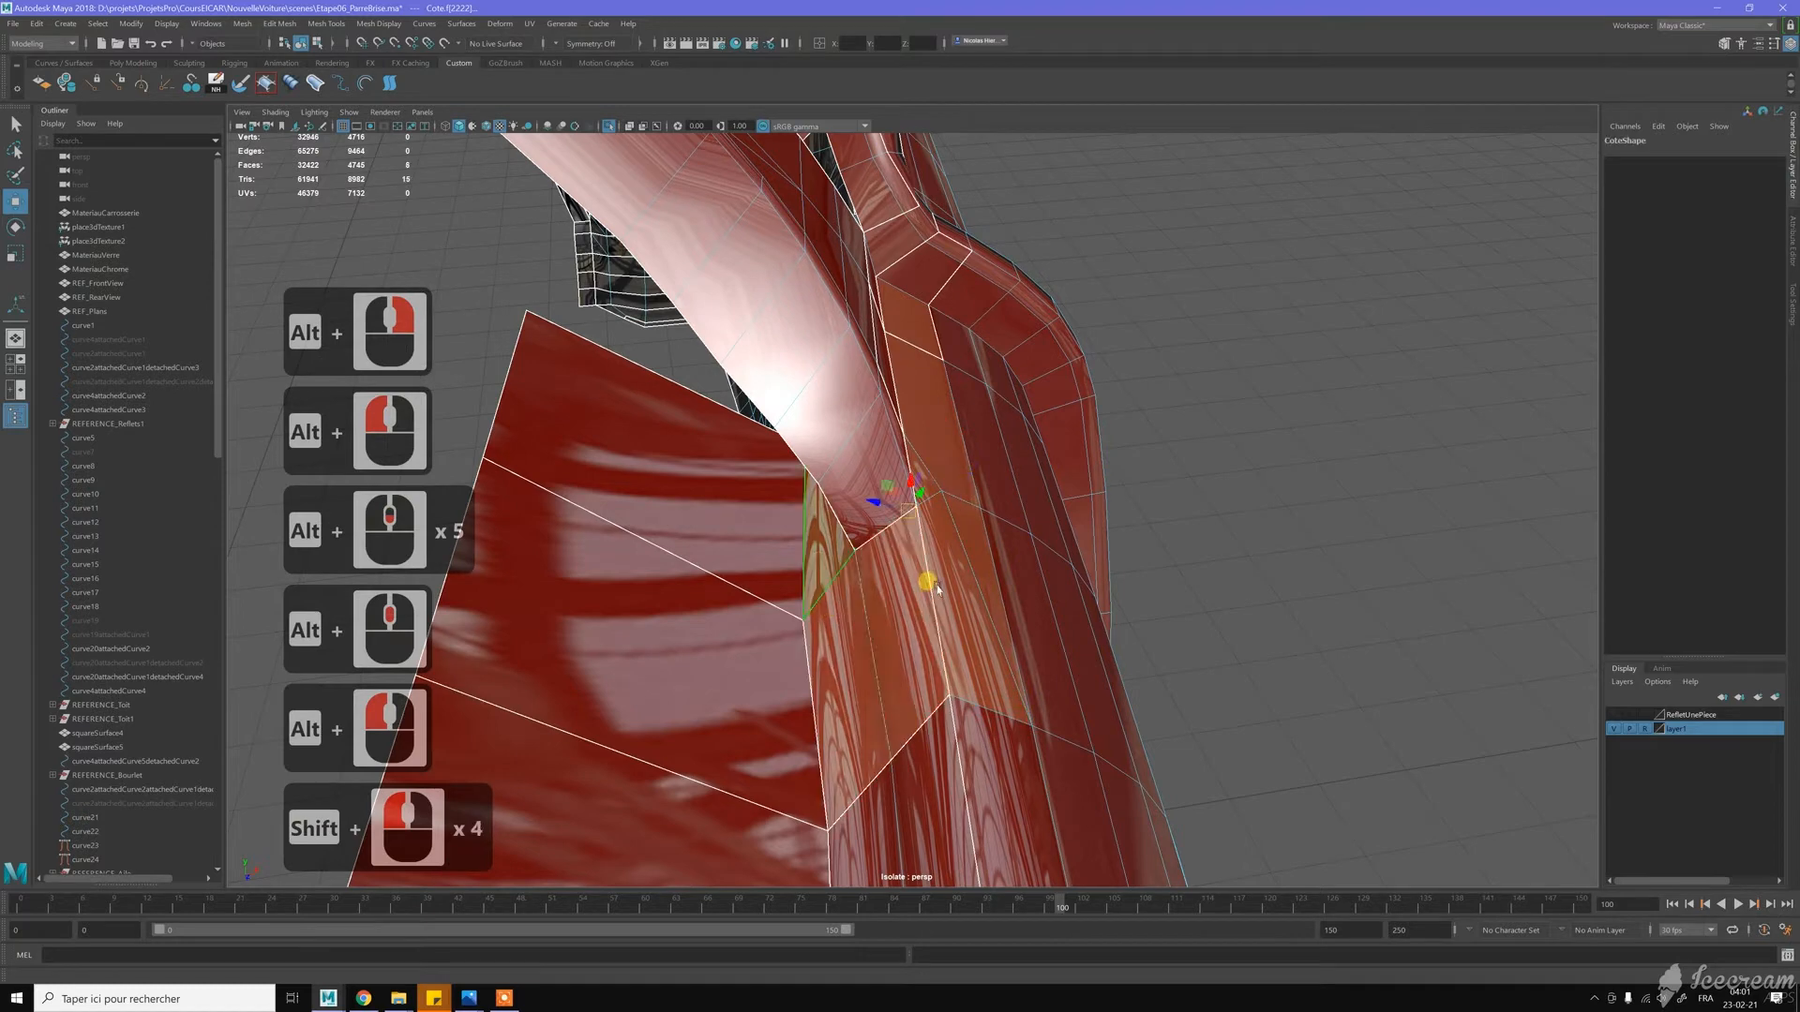
{"action": "right_click_drag", "start_coordinate": [937, 589], "coordinate": [922, 550], "text": "alt"}
{"action": "left_click_drag", "start_coordinate": [922, 551], "coordinate": [951, 549], "text": "alt"}
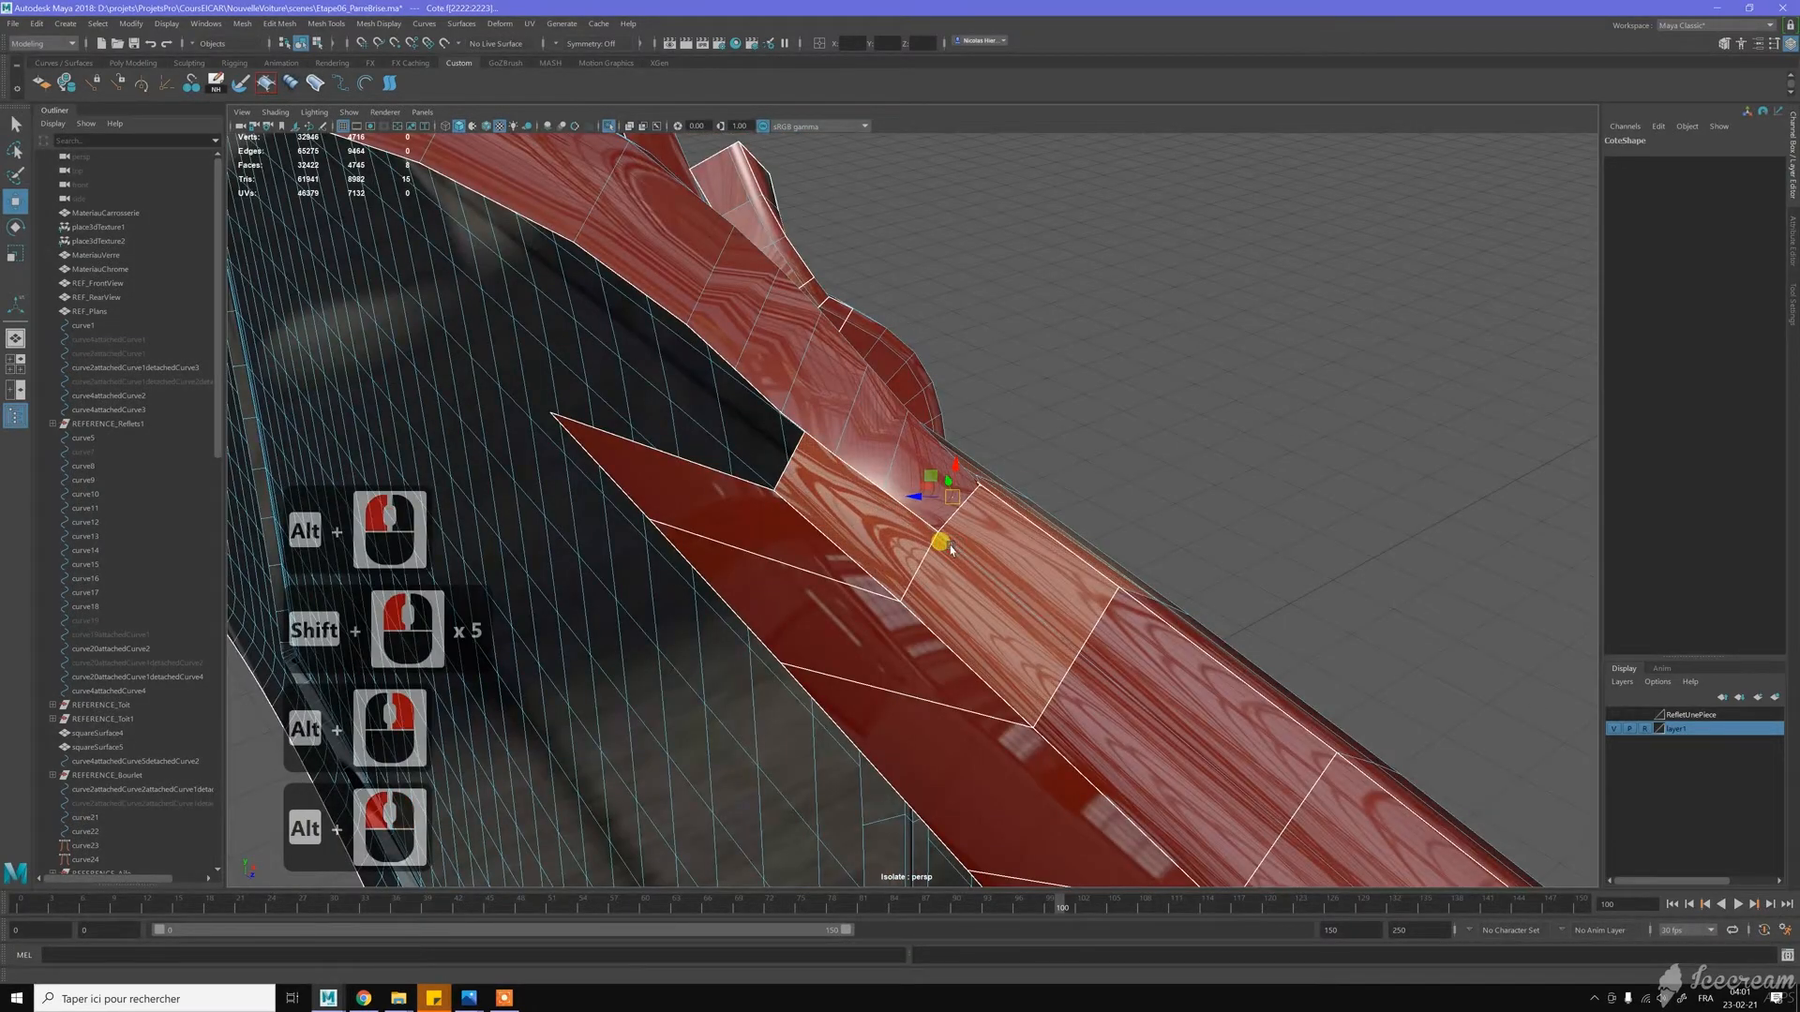
{"action": "key", "text": "Delete"}
Delete the three remaining small faces connecting the cowl strip to the door gap edge
{"action": "left_click", "coordinate": [1045, 522], "text": "alt"}
{"action": "left_click_drag", "start_coordinate": [972, 518], "coordinate": [935, 521], "text": "alt"}
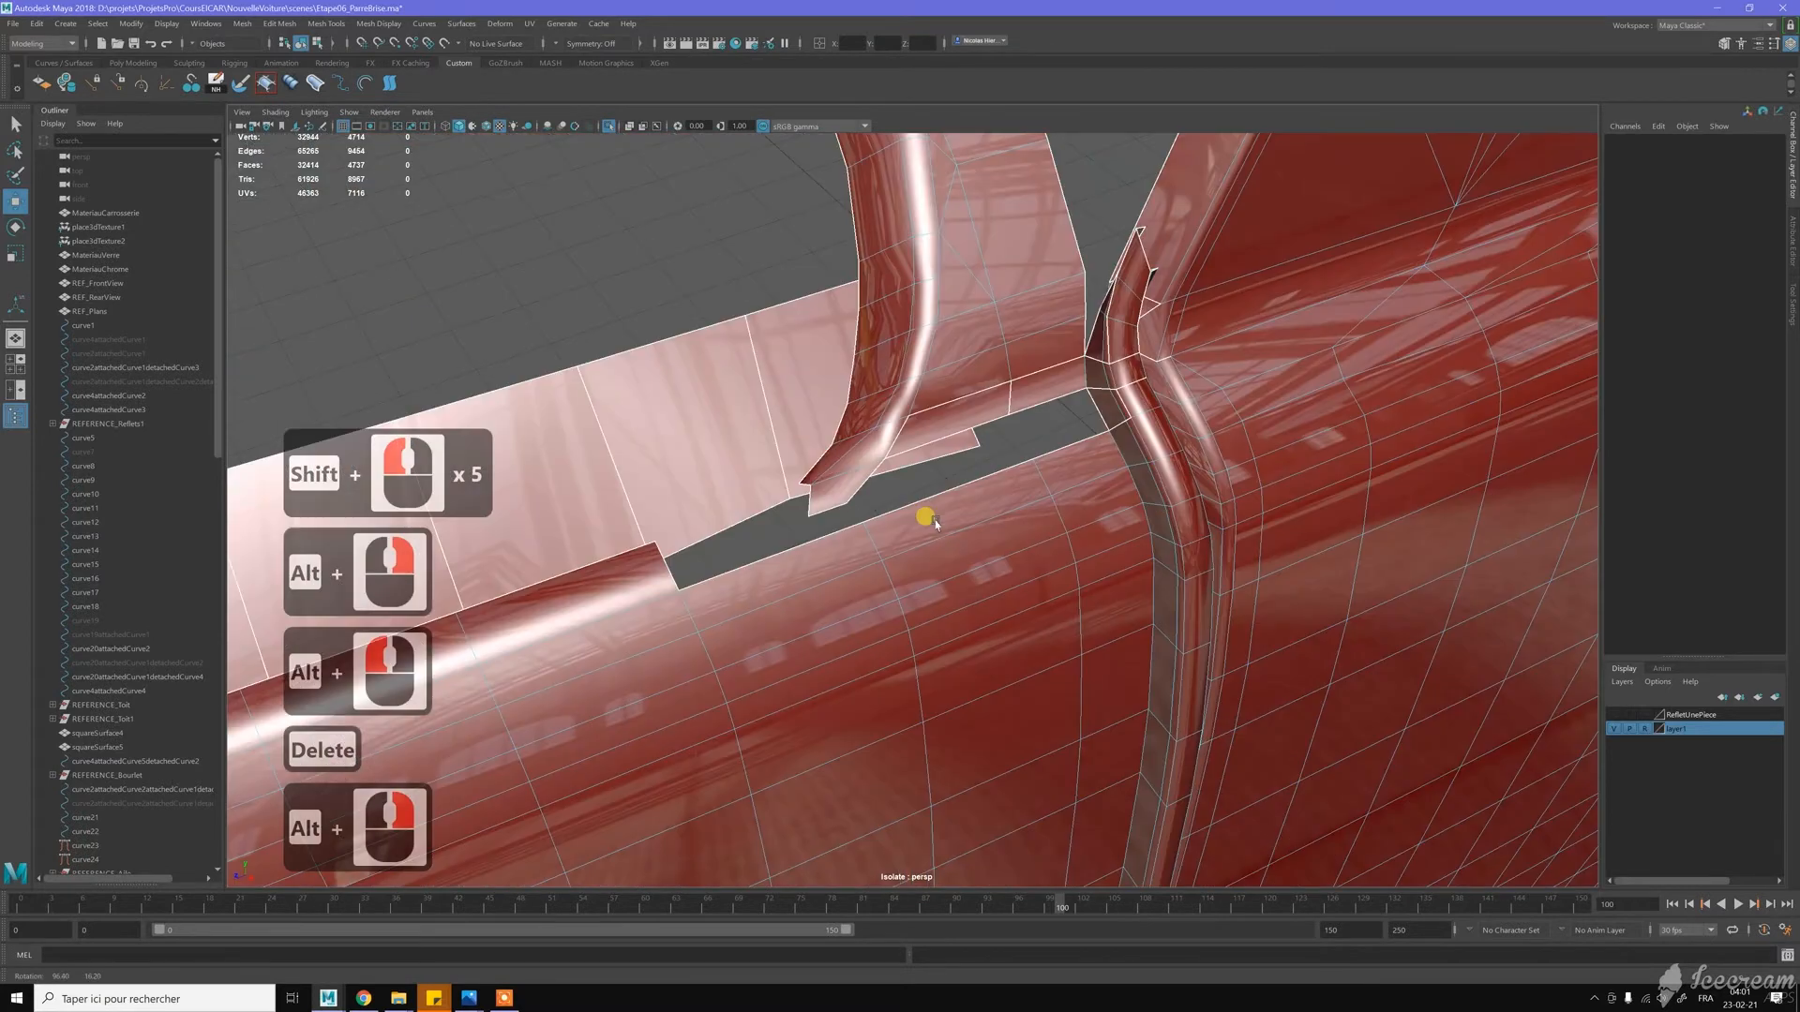
{"action": "left_click", "coordinate": [1090, 368]}
{"action": "key", "text": "Delete"}
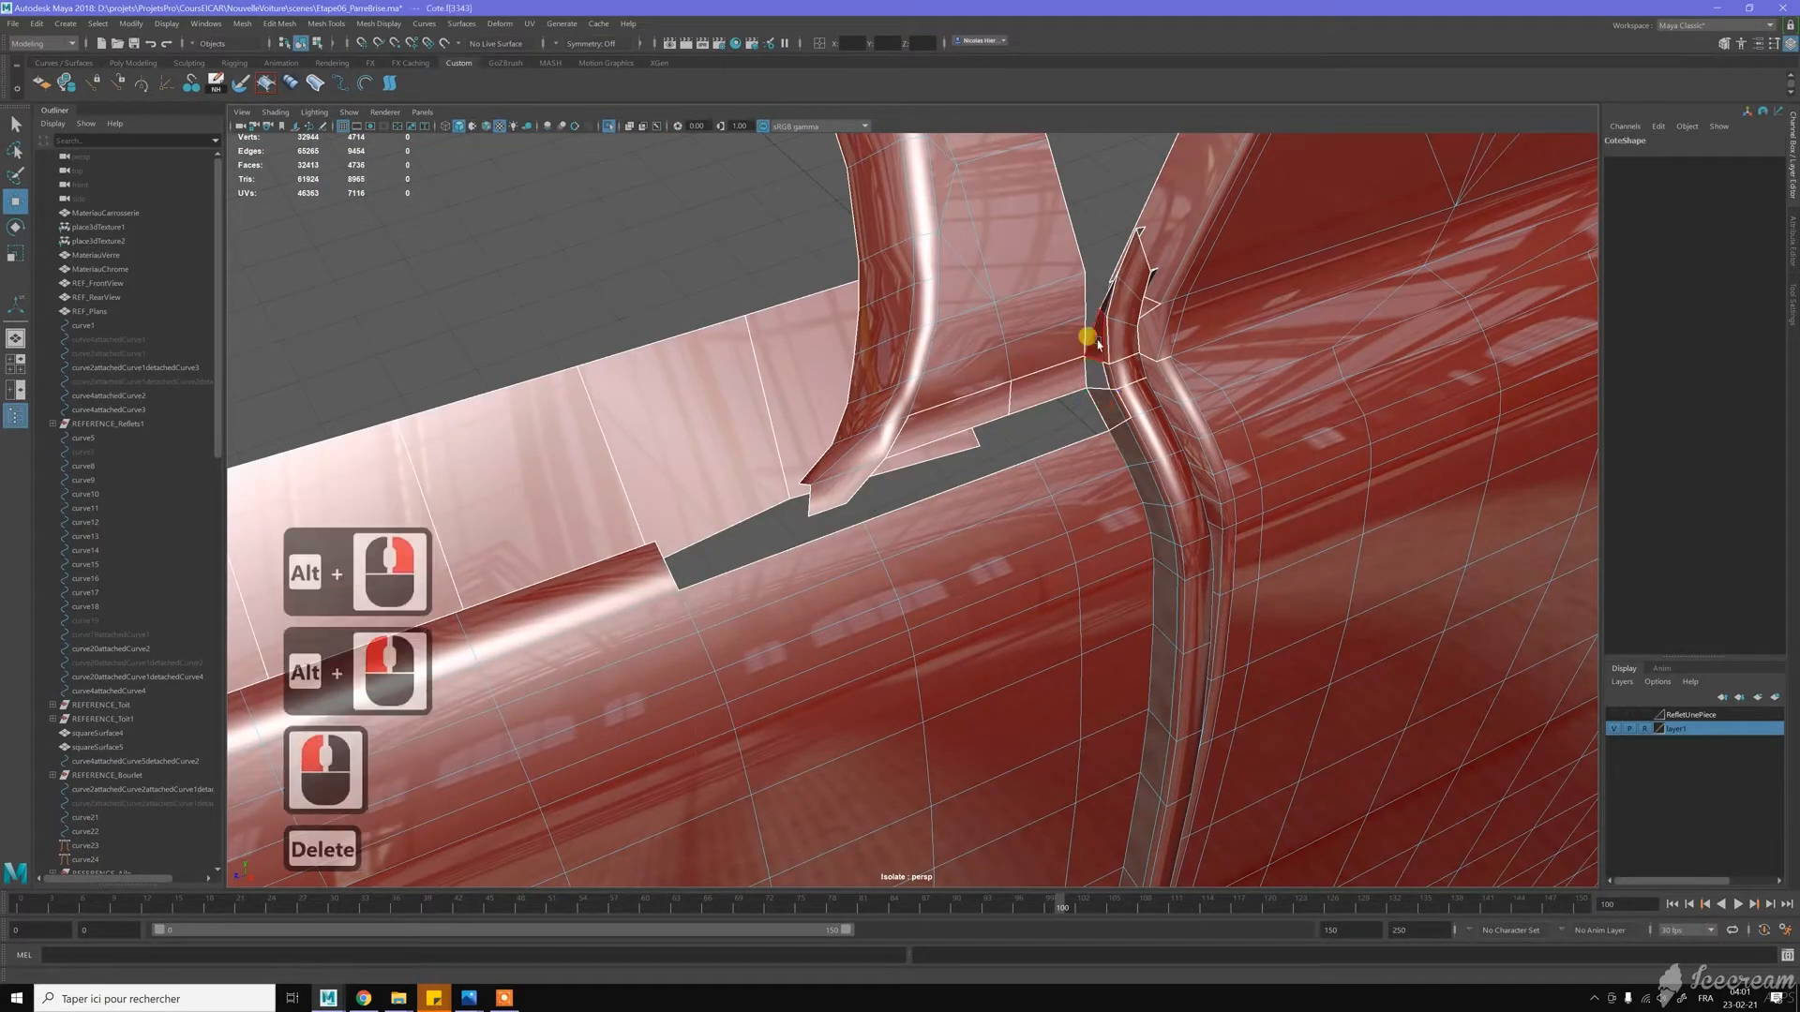
{"action": "left_click", "coordinate": [1107, 409]}
{"action": "key", "text": "Delete"}
{"action": "left_click", "coordinate": [1105, 408]}
{"action": "key", "text": "Delete"}
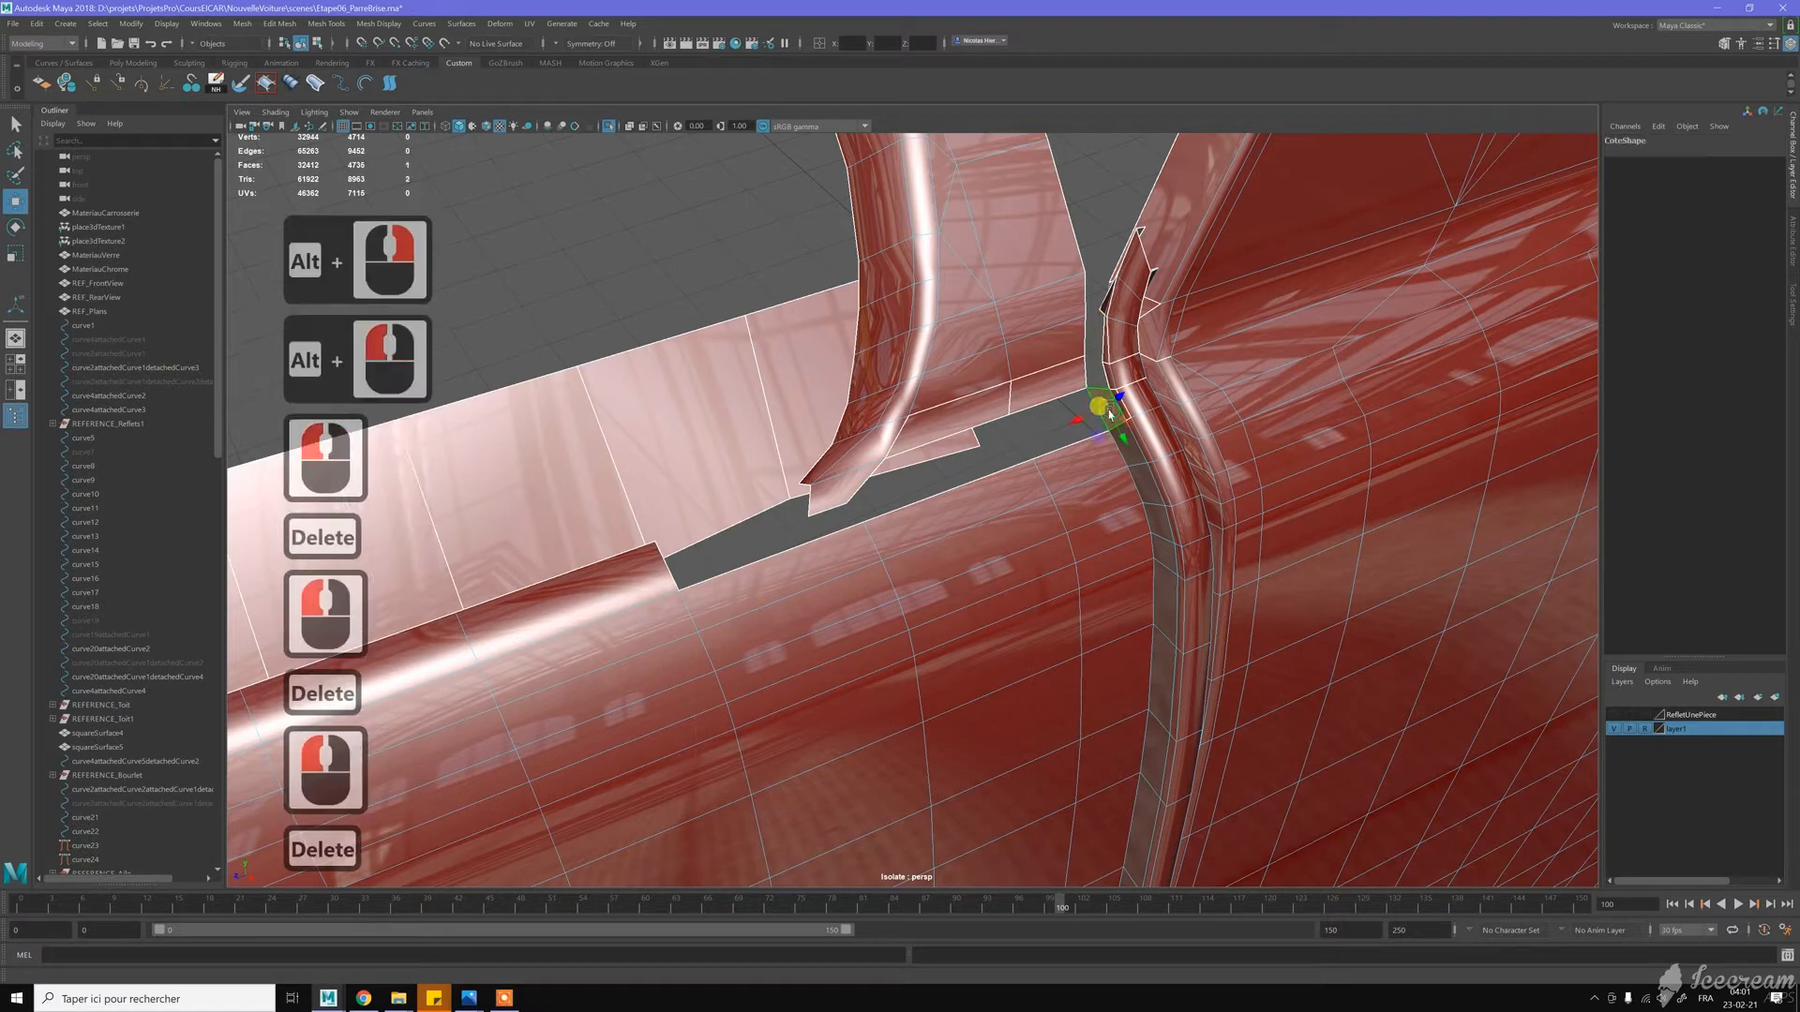
Delete the whole fender and door shell so only the cowl strip is left, return to object mode and clear the selection
{"action": "scroll", "coordinate": [937, 571], "scroll_direction": "up", "scroll_amount": 1}
{"action": "scroll", "coordinate": [940, 575], "scroll_direction": "down", "scroll_amount": 12}
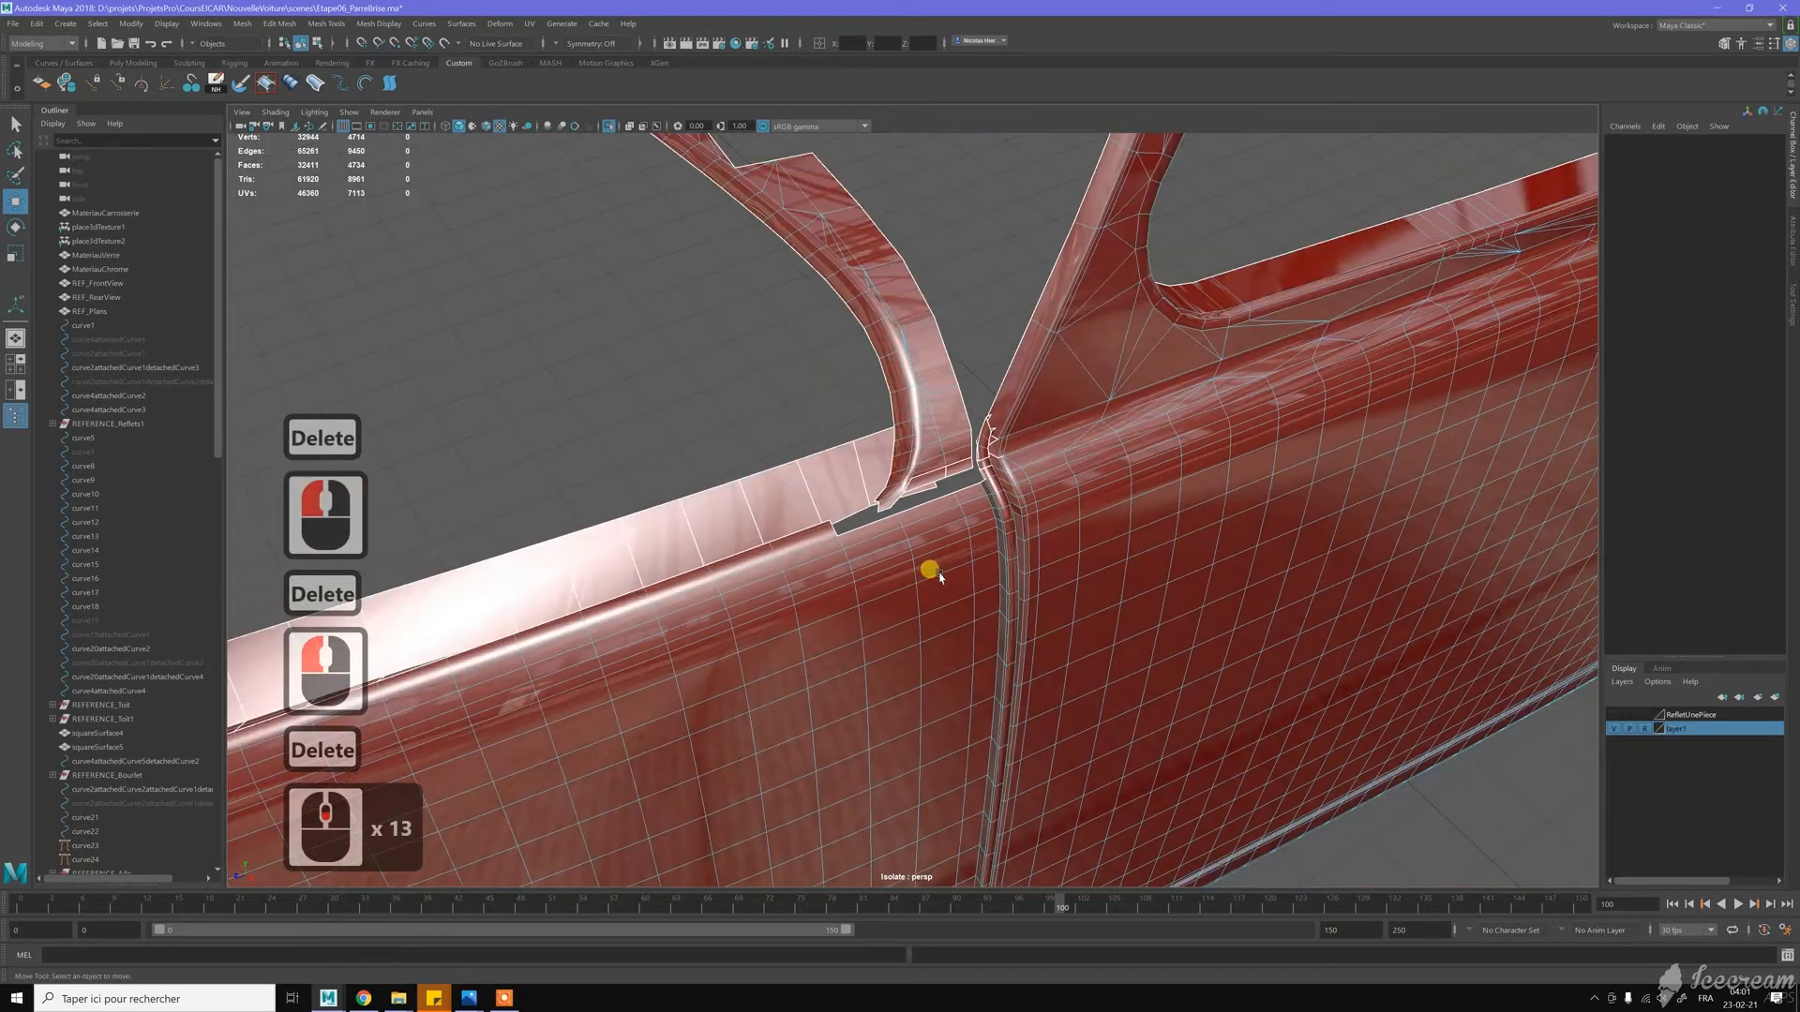
{"action": "scroll", "coordinate": [940, 575], "scroll_direction": "down", "scroll_amount": 5}
{"action": "double_click", "coordinate": [816, 508]}
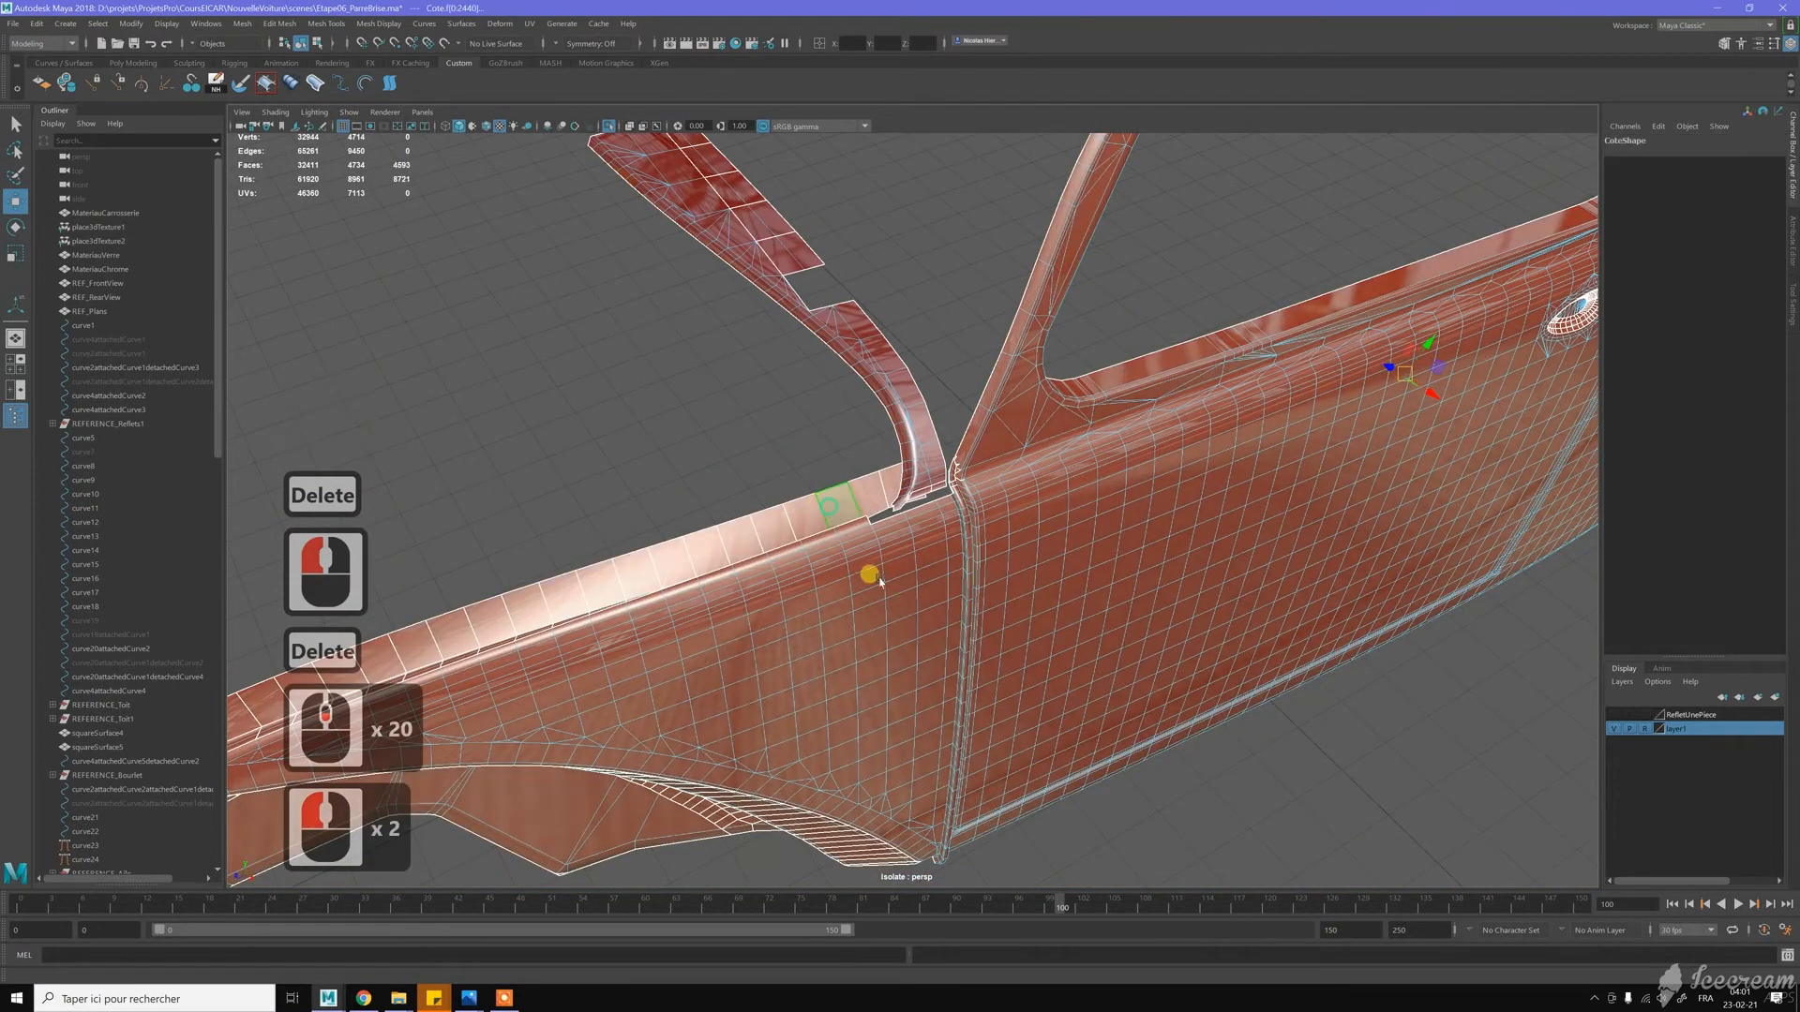
{"action": "scroll", "coordinate": [903, 597], "scroll_direction": "down", "scroll_amount": 18}
{"action": "key", "text": "Delete"}
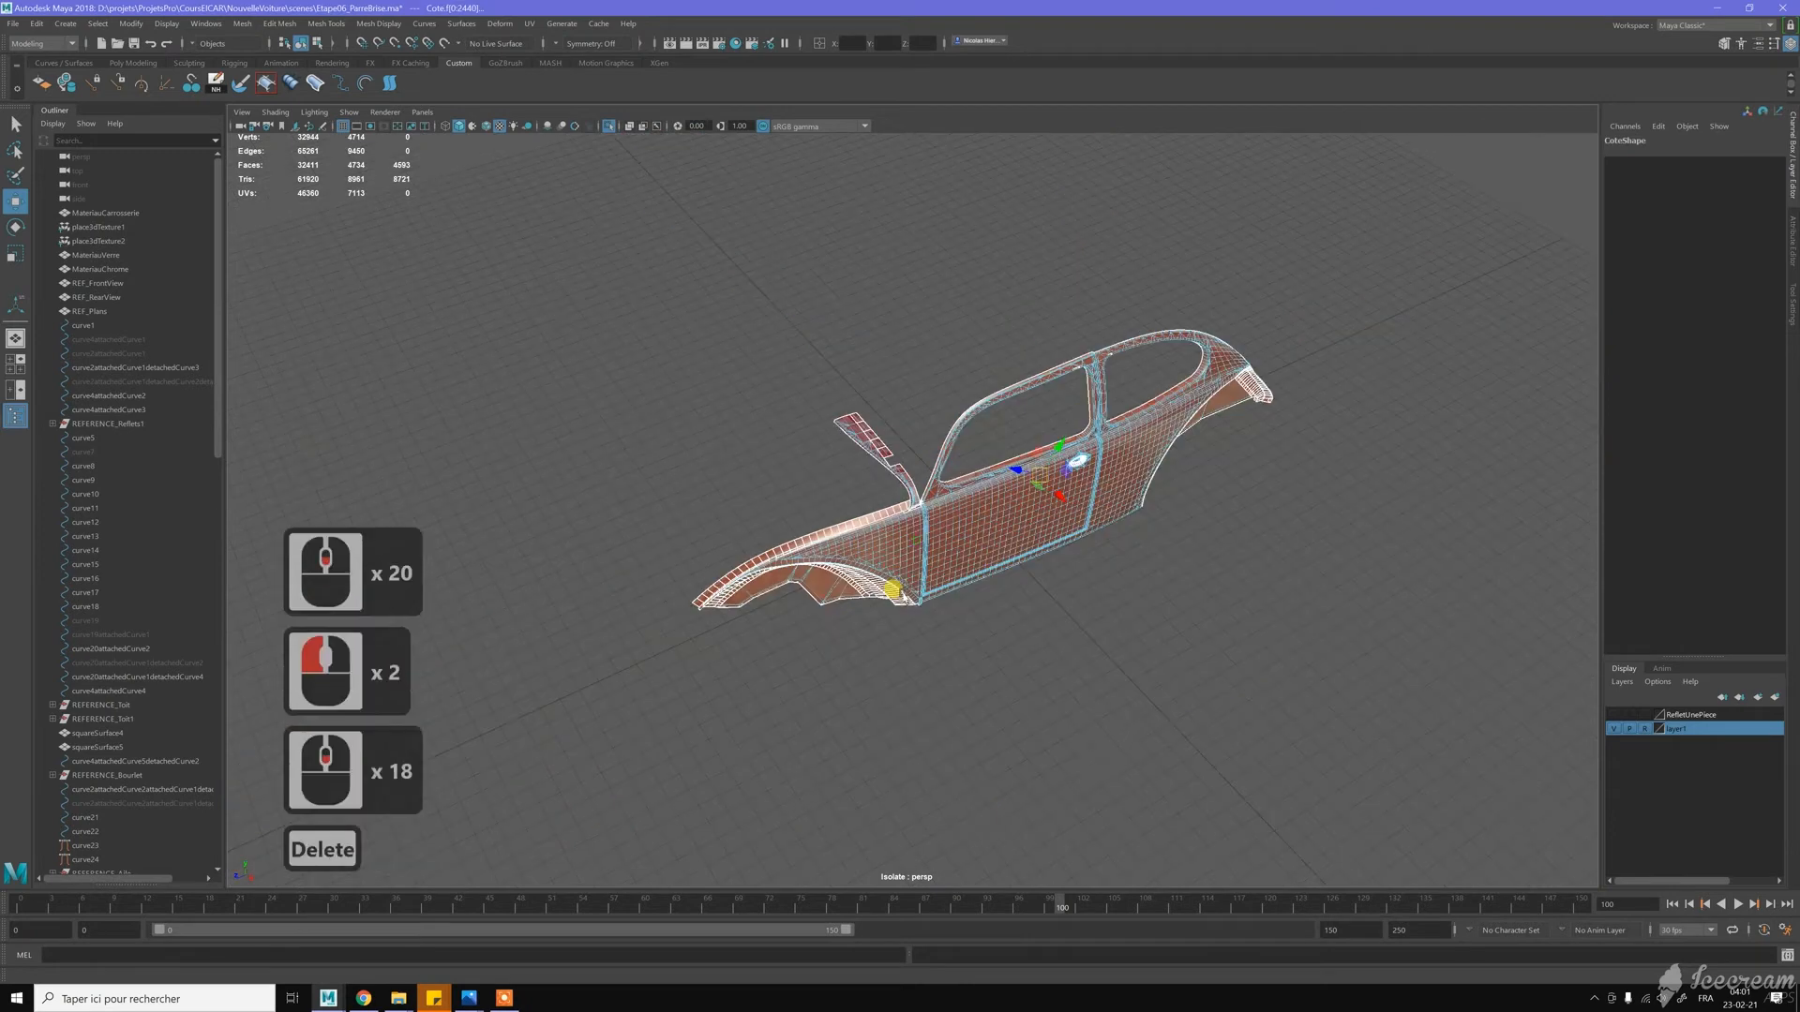
{"action": "scroll", "coordinate": [867, 499], "scroll_direction": "up", "scroll_amount": 12}
{"action": "scroll", "coordinate": [867, 500], "scroll_direction": "up", "scroll_amount": 7}
{"action": "key", "text": "w"}
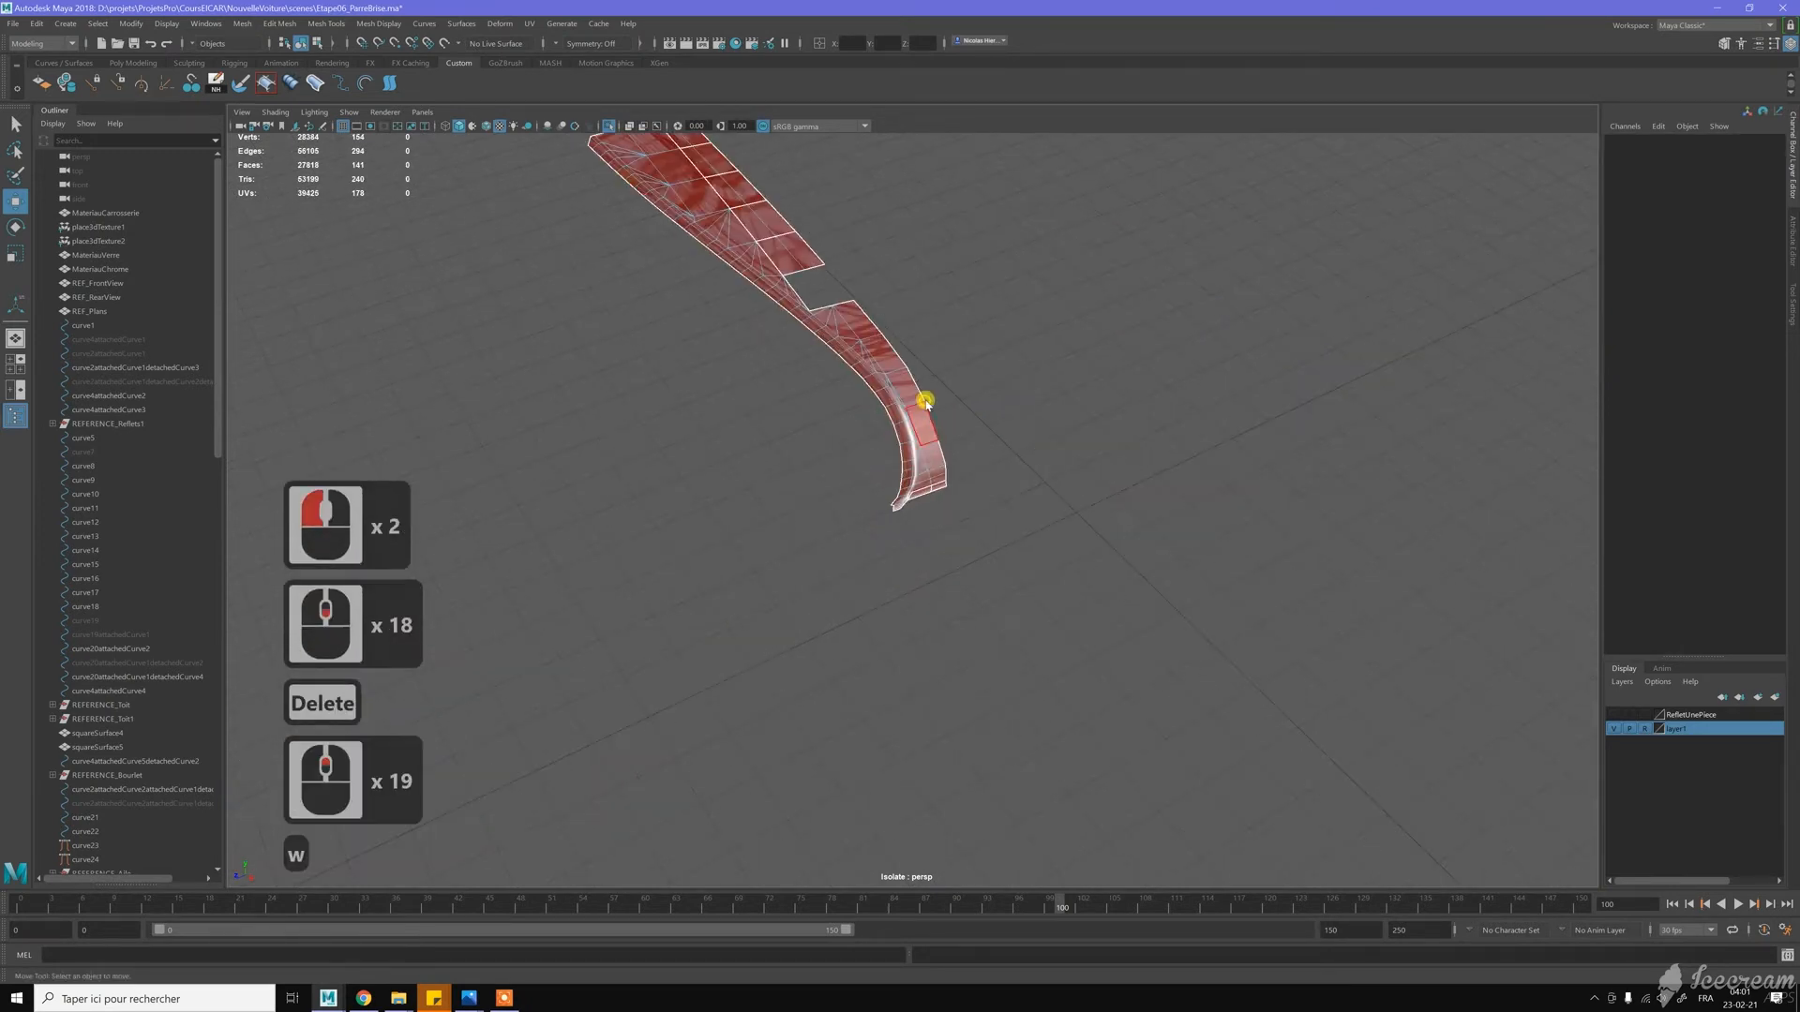
{"action": "right_click_drag", "start_coordinate": [926, 404], "coordinate": [984, 354]}
{"action": "left_click", "coordinate": [949, 366]}
Bridge the open edges across the notch in the cowl strip's outer border and return to object mode
{"action": "middle_click_drag", "start_coordinate": [882, 366], "coordinate": [1033, 595], "text": "alt"}
{"action": "scroll", "coordinate": [956, 451], "scroll_direction": "up", "scroll_amount": 1, "text": "alt"}
{"action": "scroll", "coordinate": [1021, 385], "scroll_direction": "up", "scroll_amount": 8}
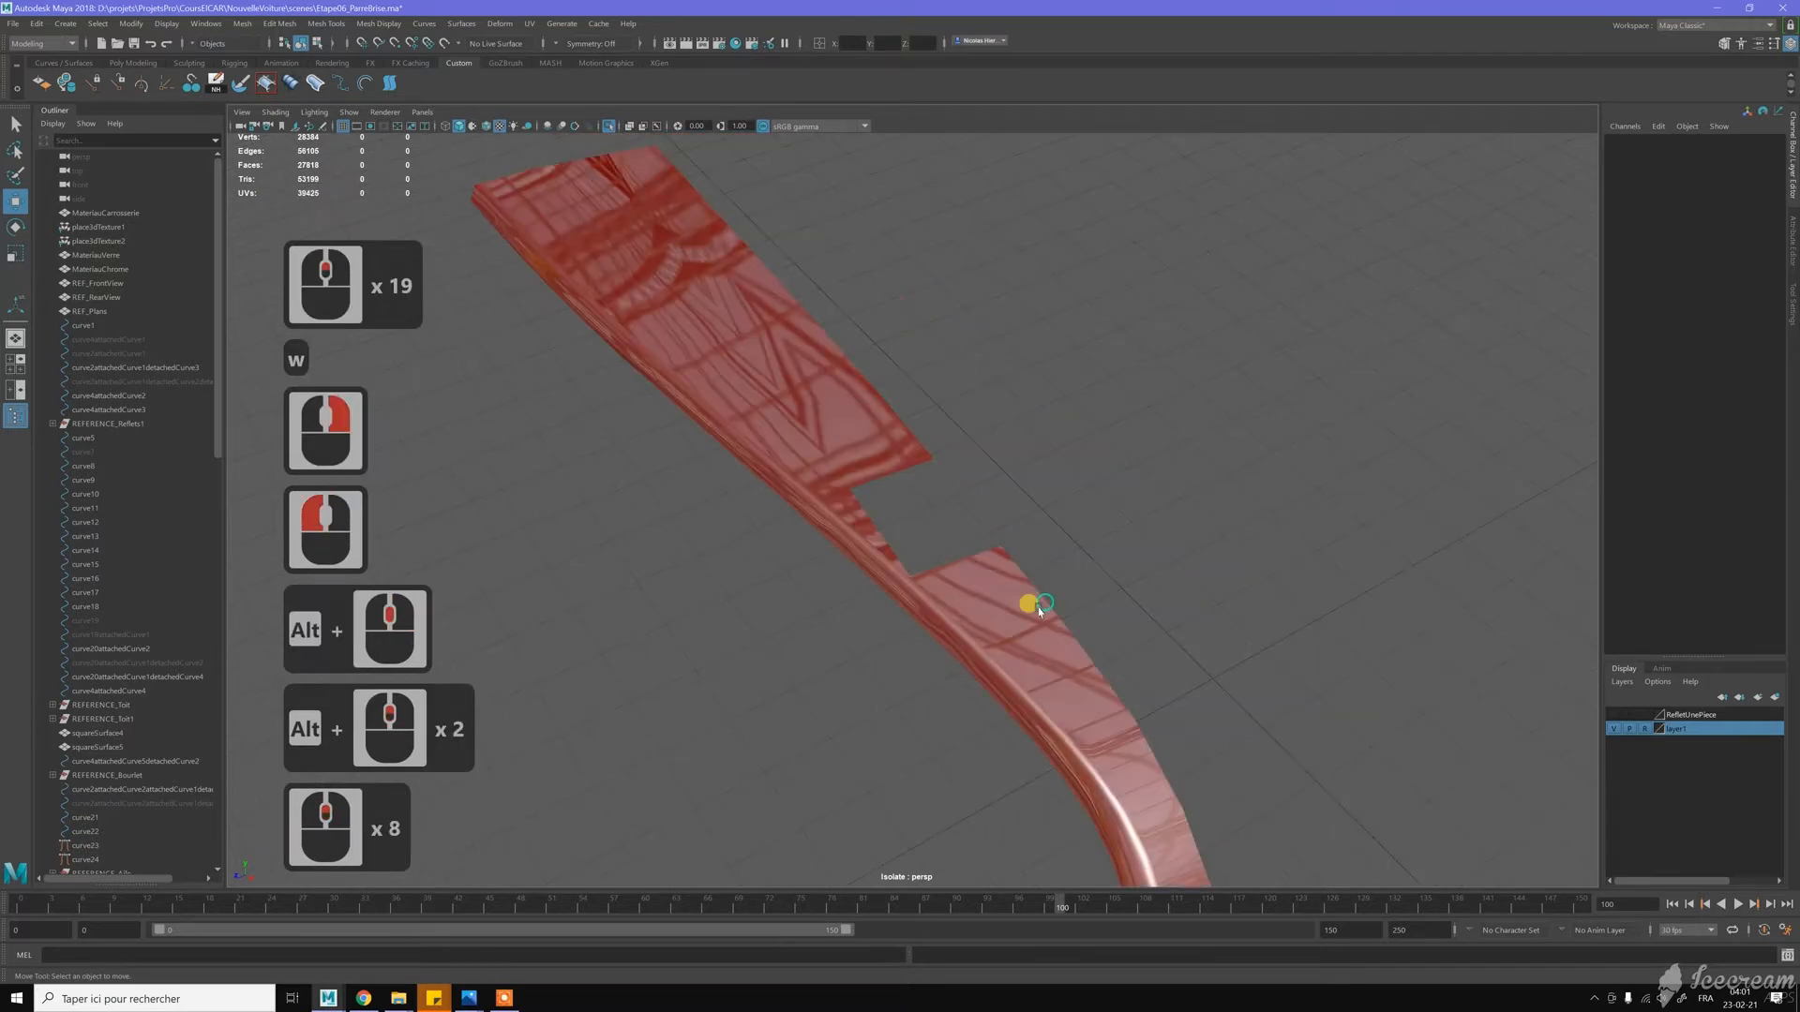
{"action": "left_click", "coordinate": [891, 446]}
{"action": "right_click_drag", "start_coordinate": [887, 413], "coordinate": [890, 375]}
{"action": "left_click", "coordinate": [947, 443]}
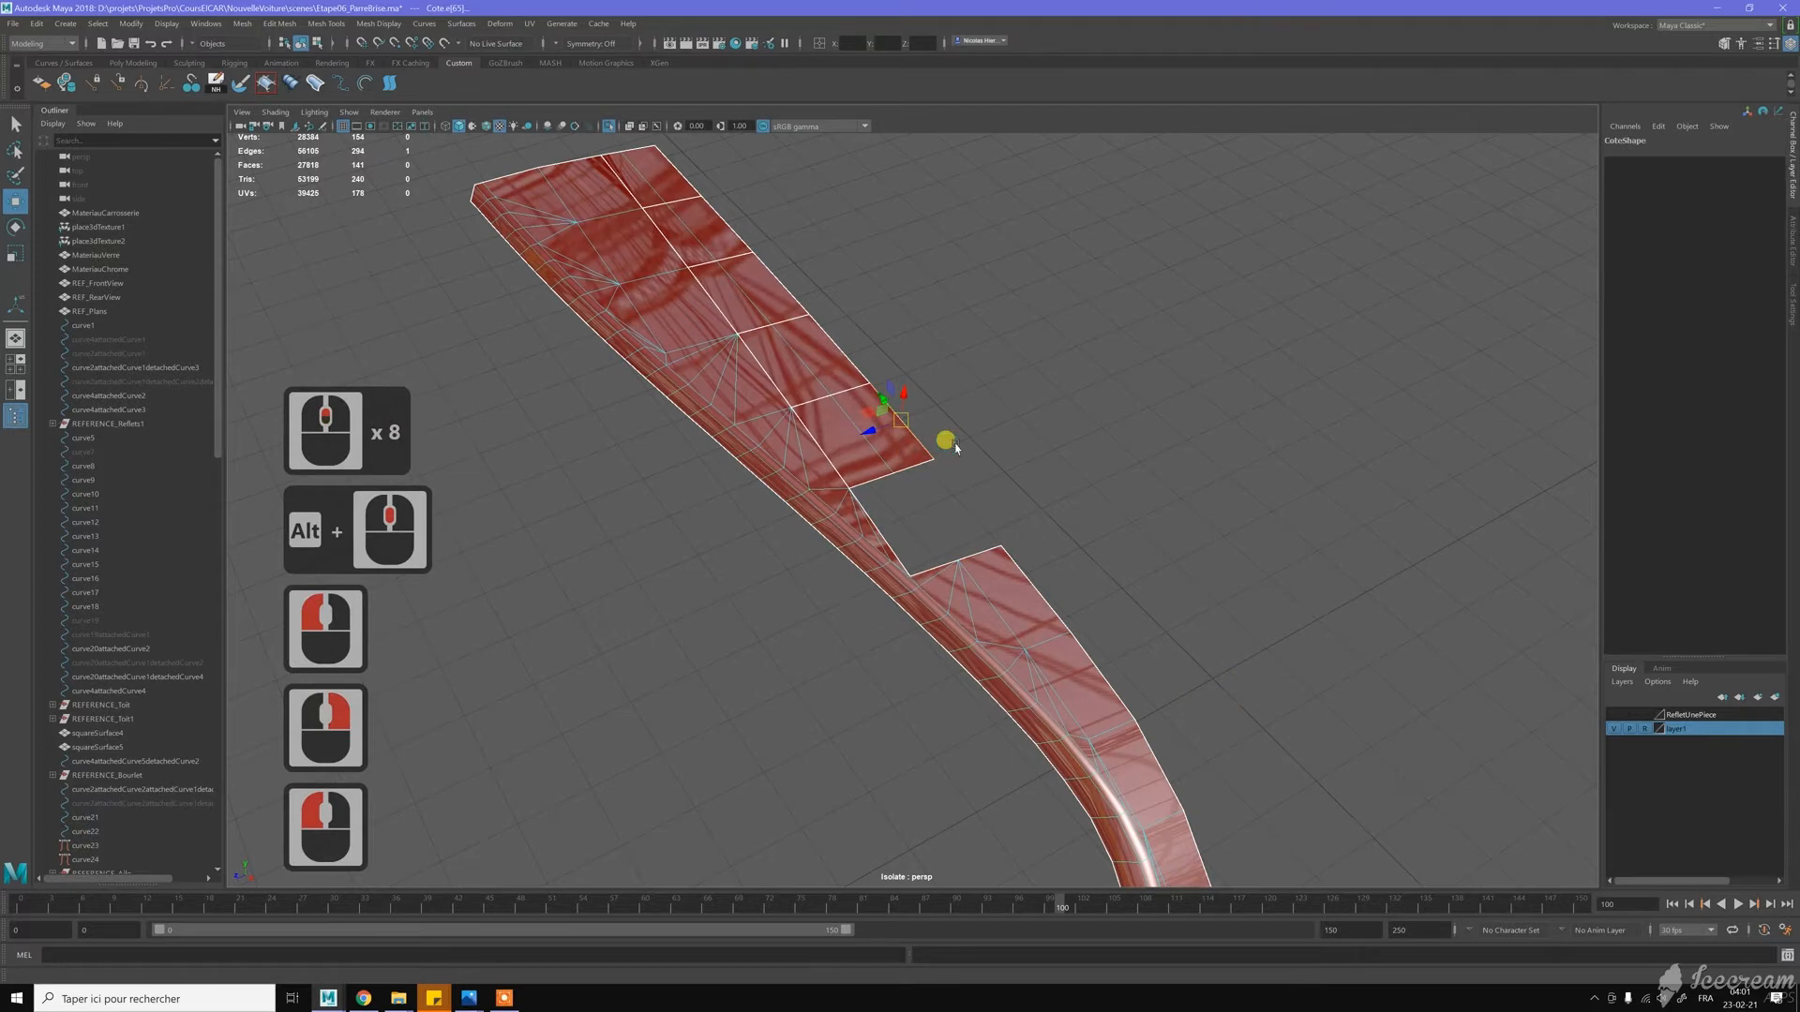
{"action": "key", "text": "z"}
{"action": "right_click_drag", "start_coordinate": [1010, 423], "coordinate": [997, 589], "text": "shift"}
{"action": "key", "text": "w"}
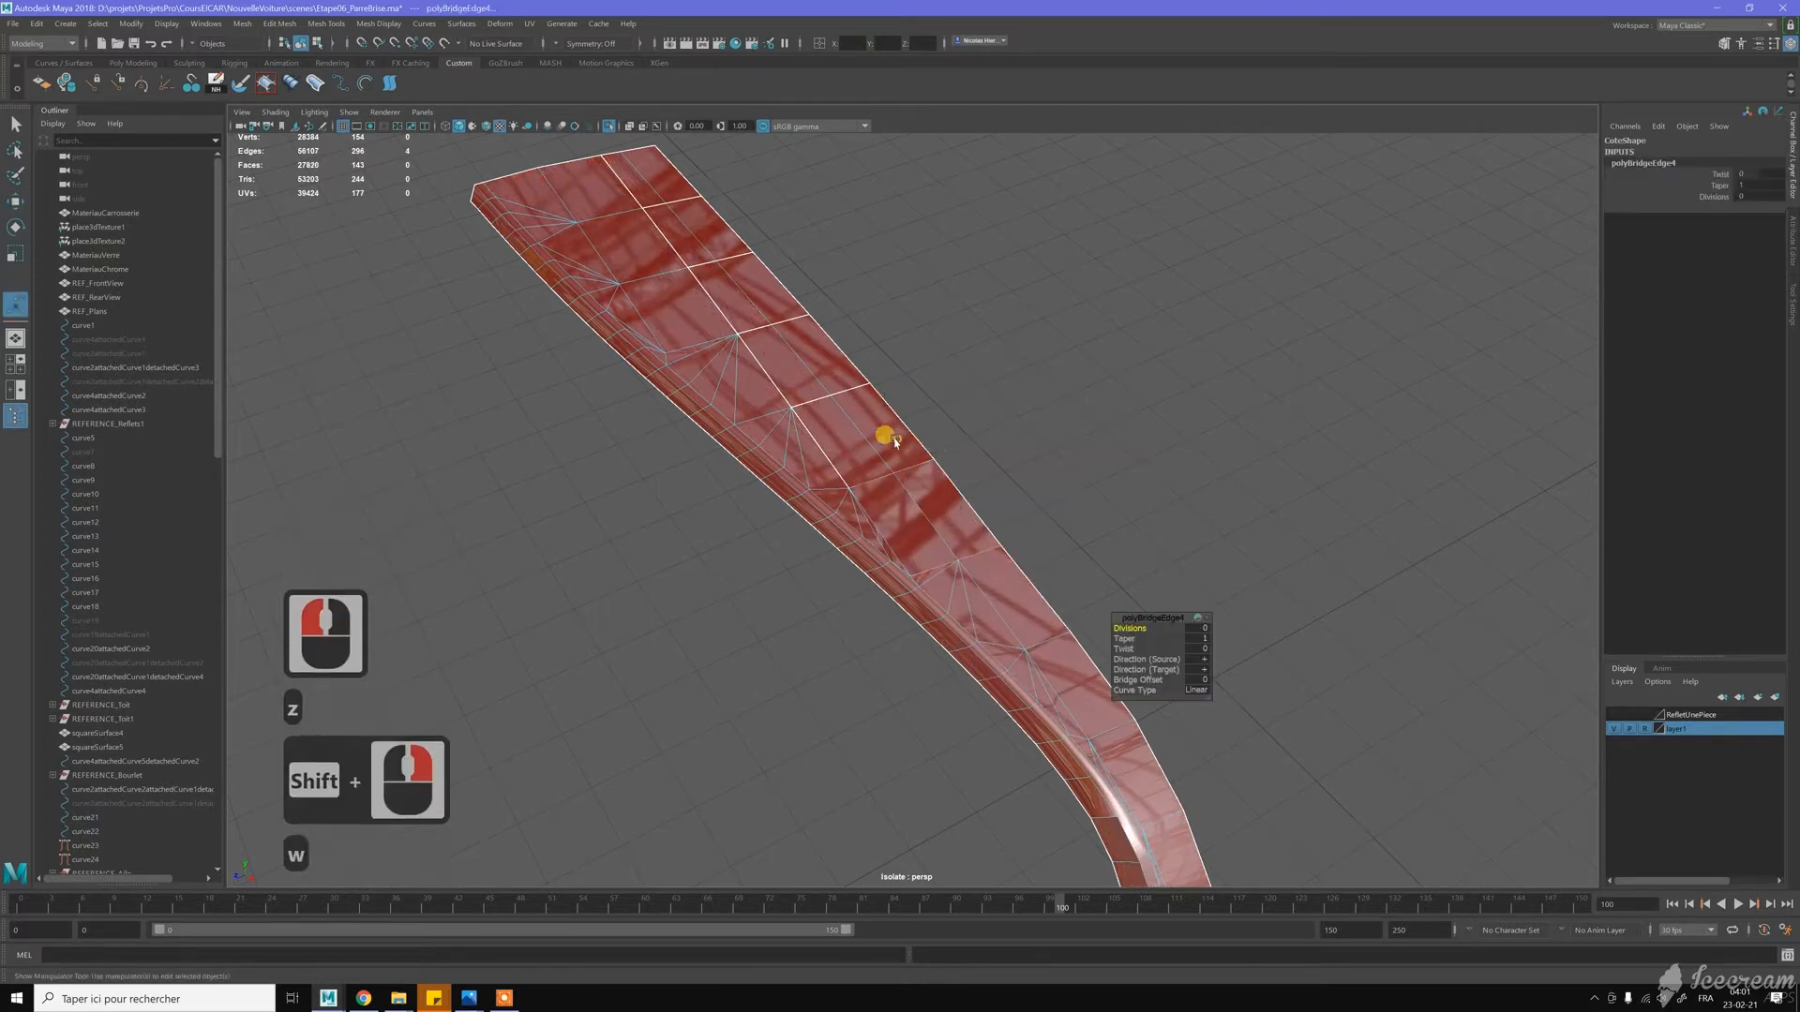
{"action": "right_click_drag", "start_coordinate": [936, 406], "coordinate": [1029, 402]}
{"action": "left_click", "coordinate": [1028, 402]}
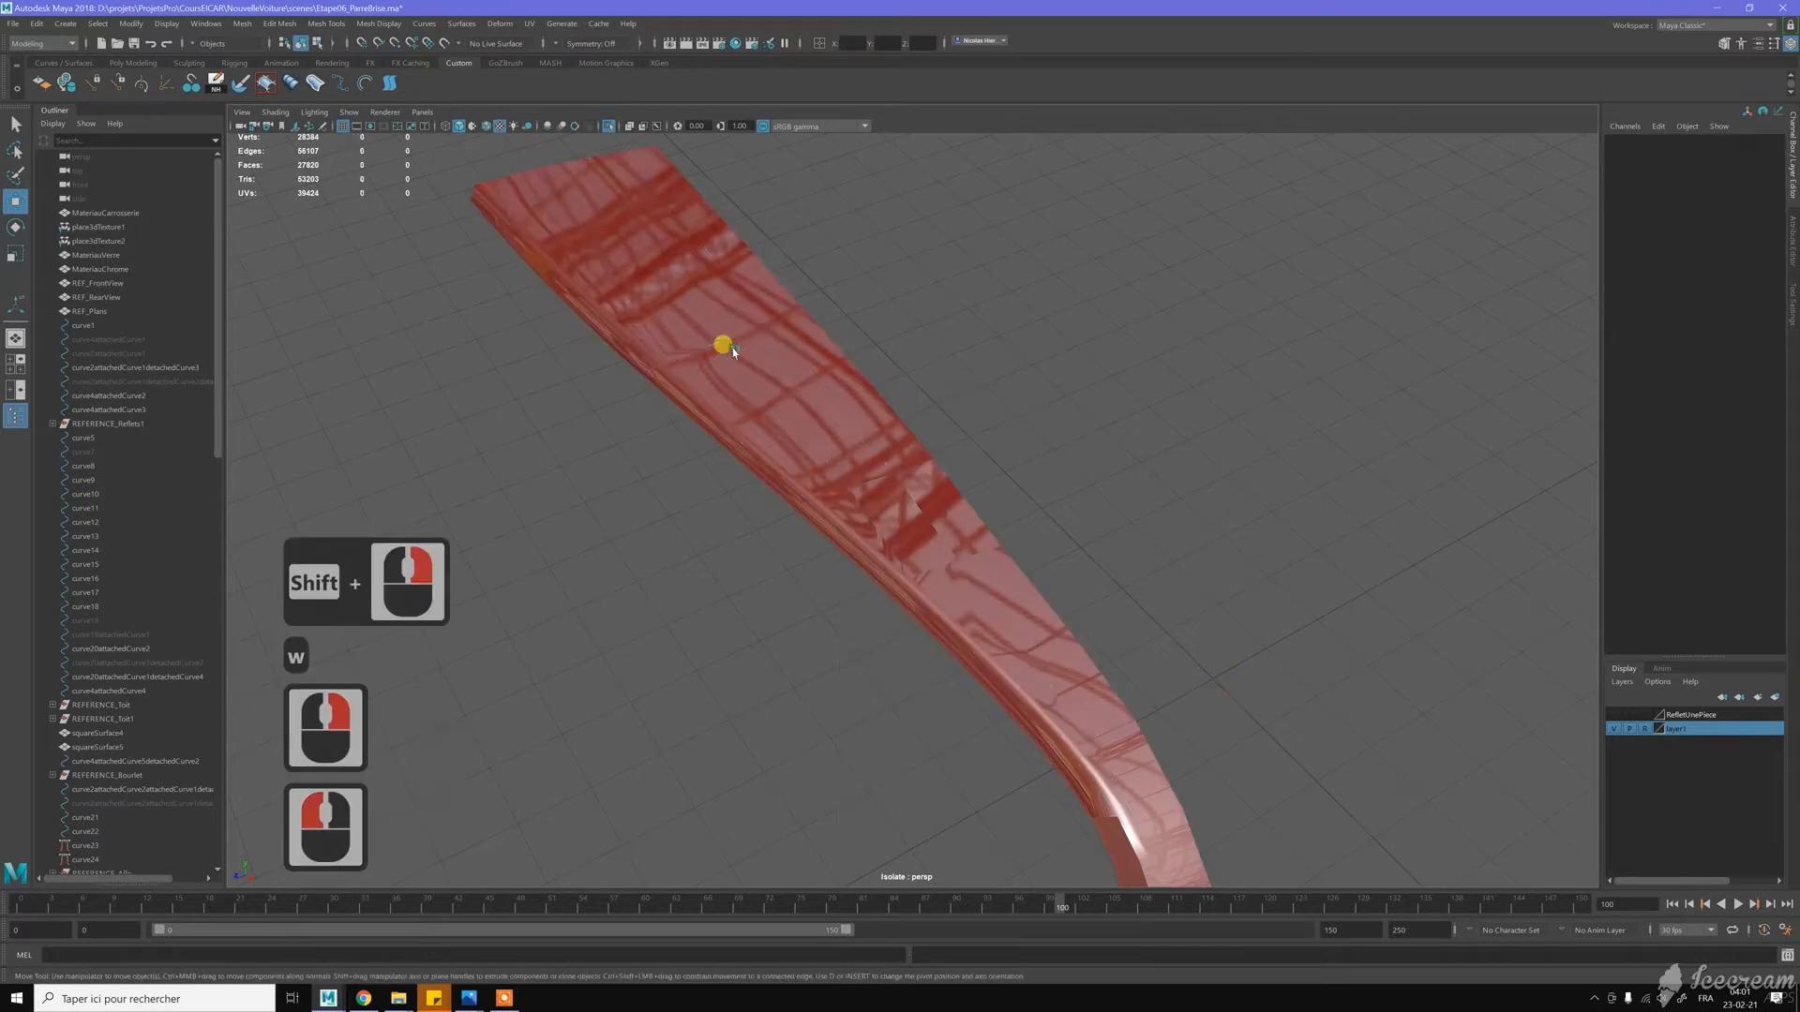
Select the isolated cowl strip and toggle its vertex normals display to inspect its shading
{"action": "double_click", "coordinate": [733, 351]}
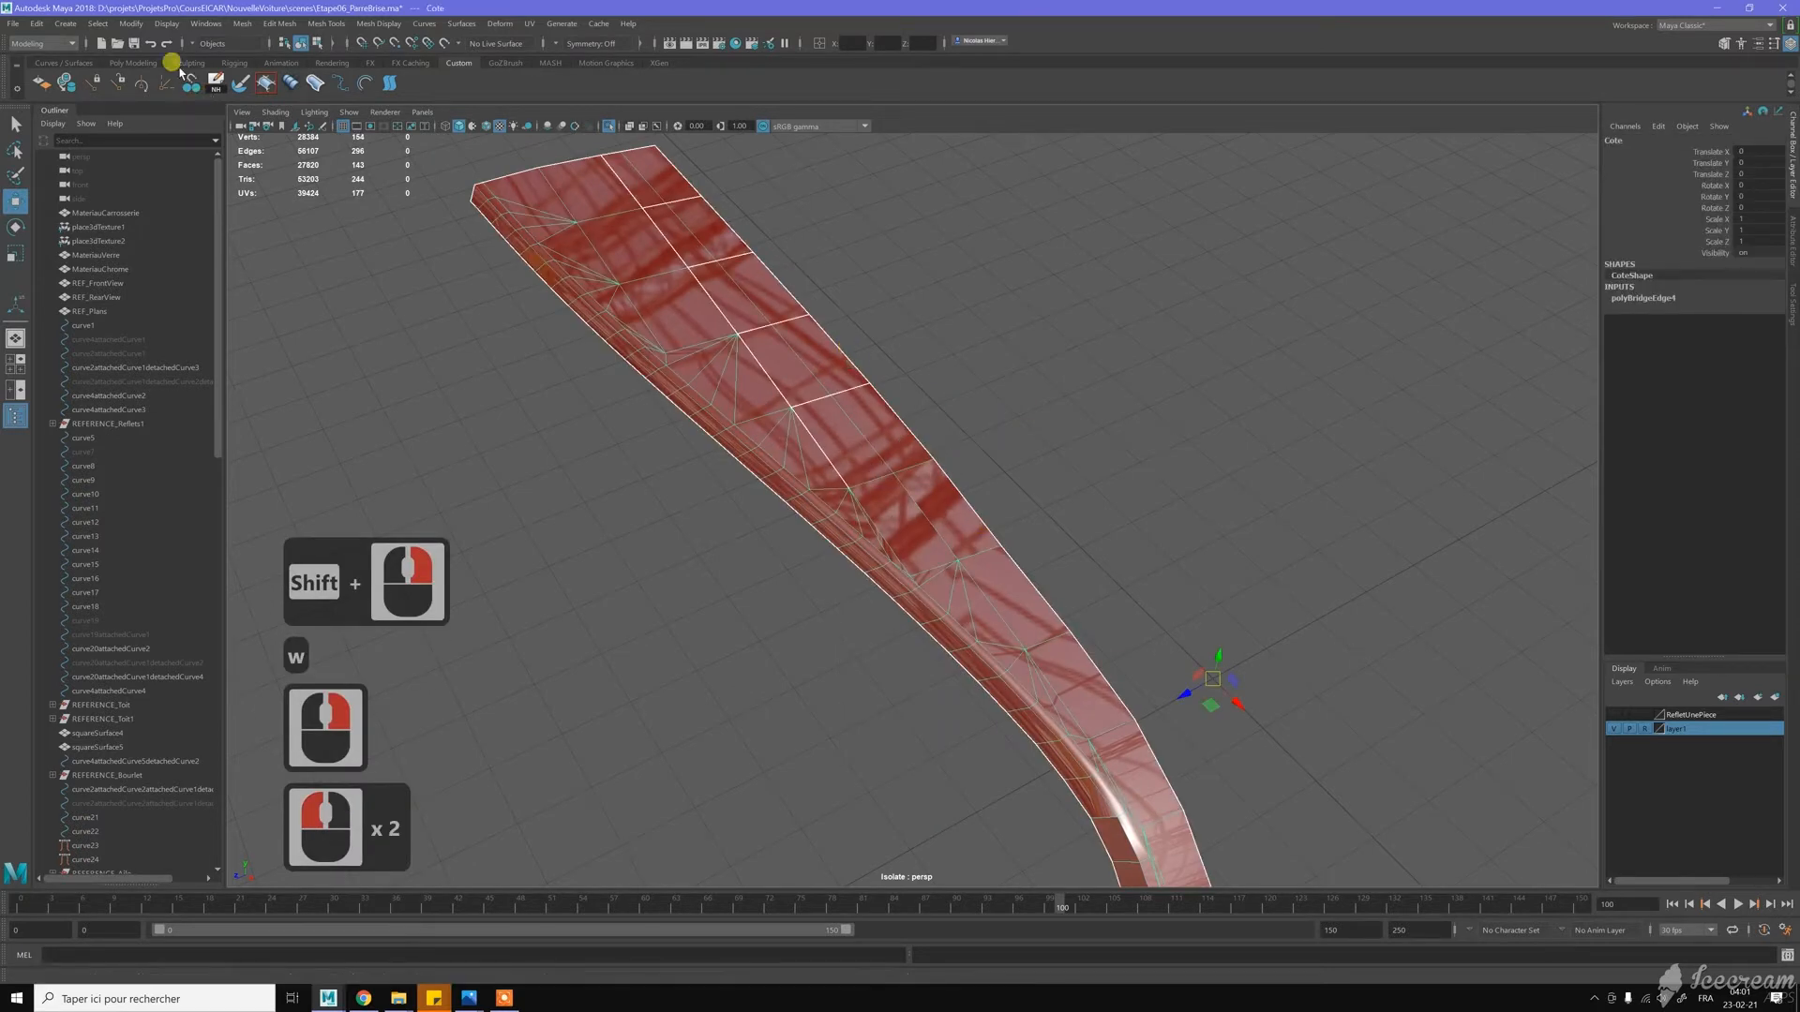
{"action": "left_click", "coordinate": [164, 25]}
{"action": "mouse_move", "coordinate": [333, 203]}
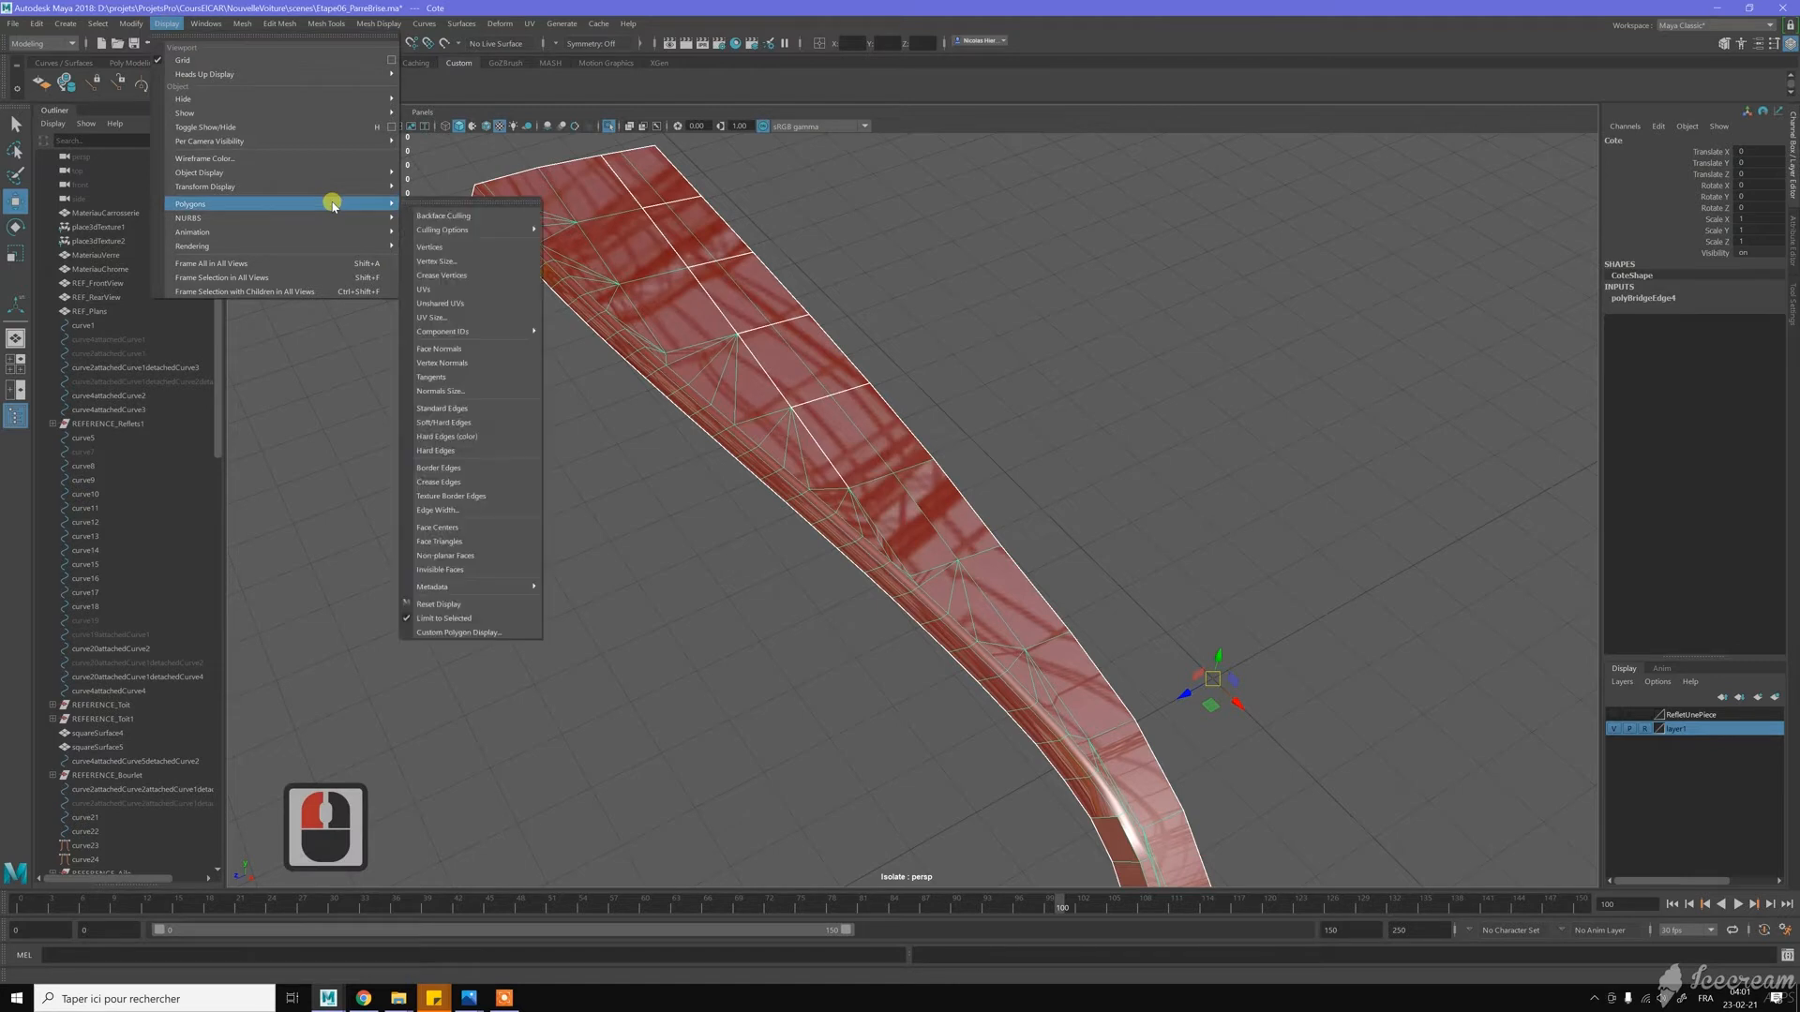
{"action": "left_click", "coordinate": [502, 365]}
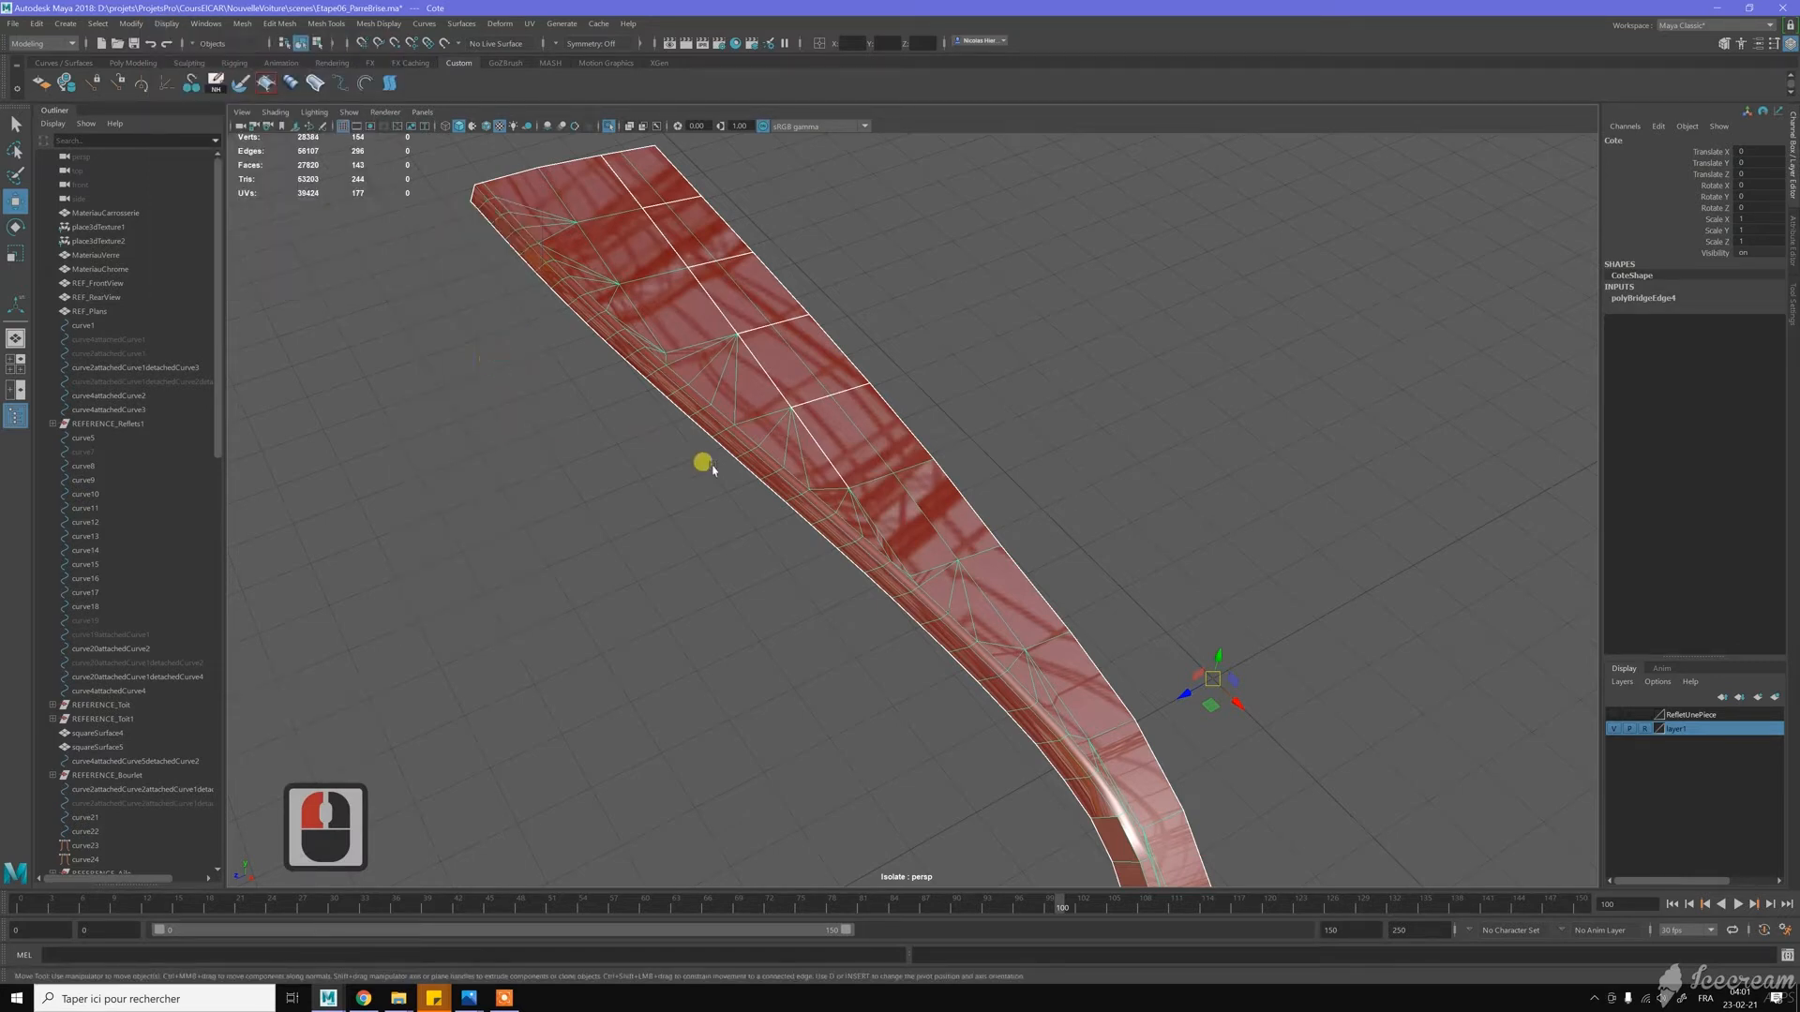
{"action": "scroll", "coordinate": [786, 445], "scroll_direction": "up", "scroll_amount": 17}
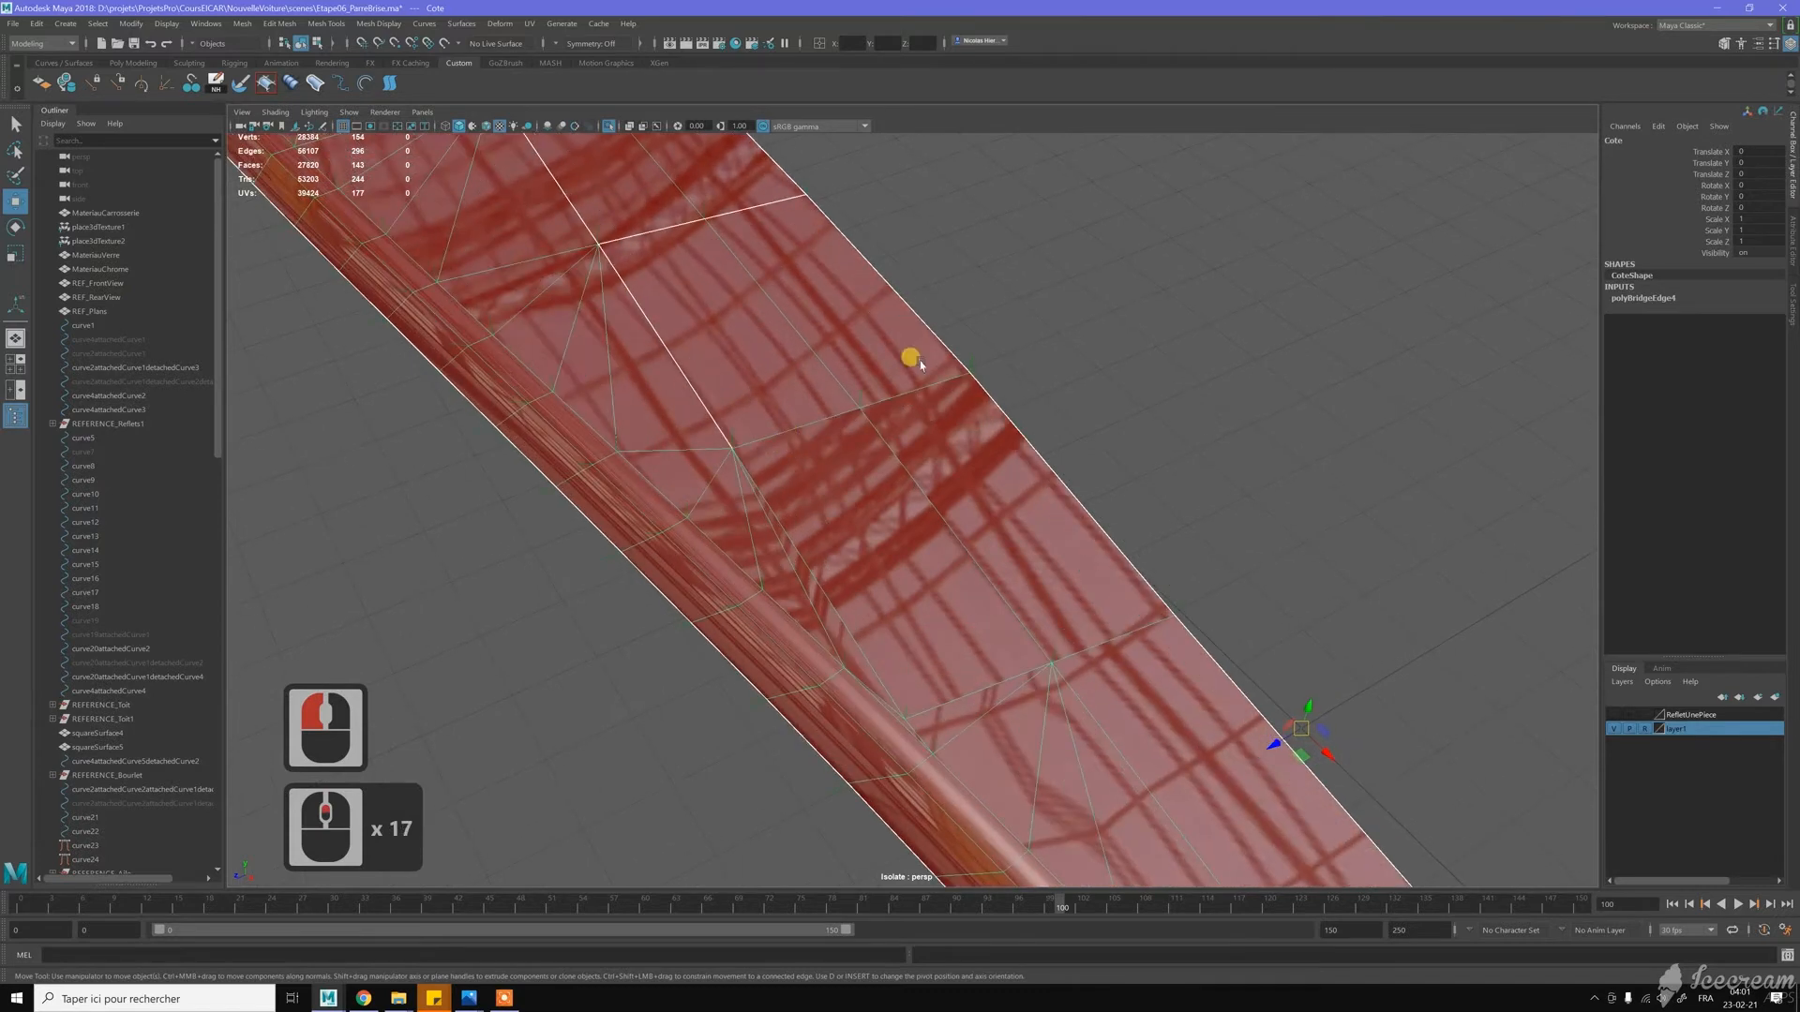
{"action": "scroll", "coordinate": [879, 422], "scroll_direction": "down", "scroll_amount": 8}
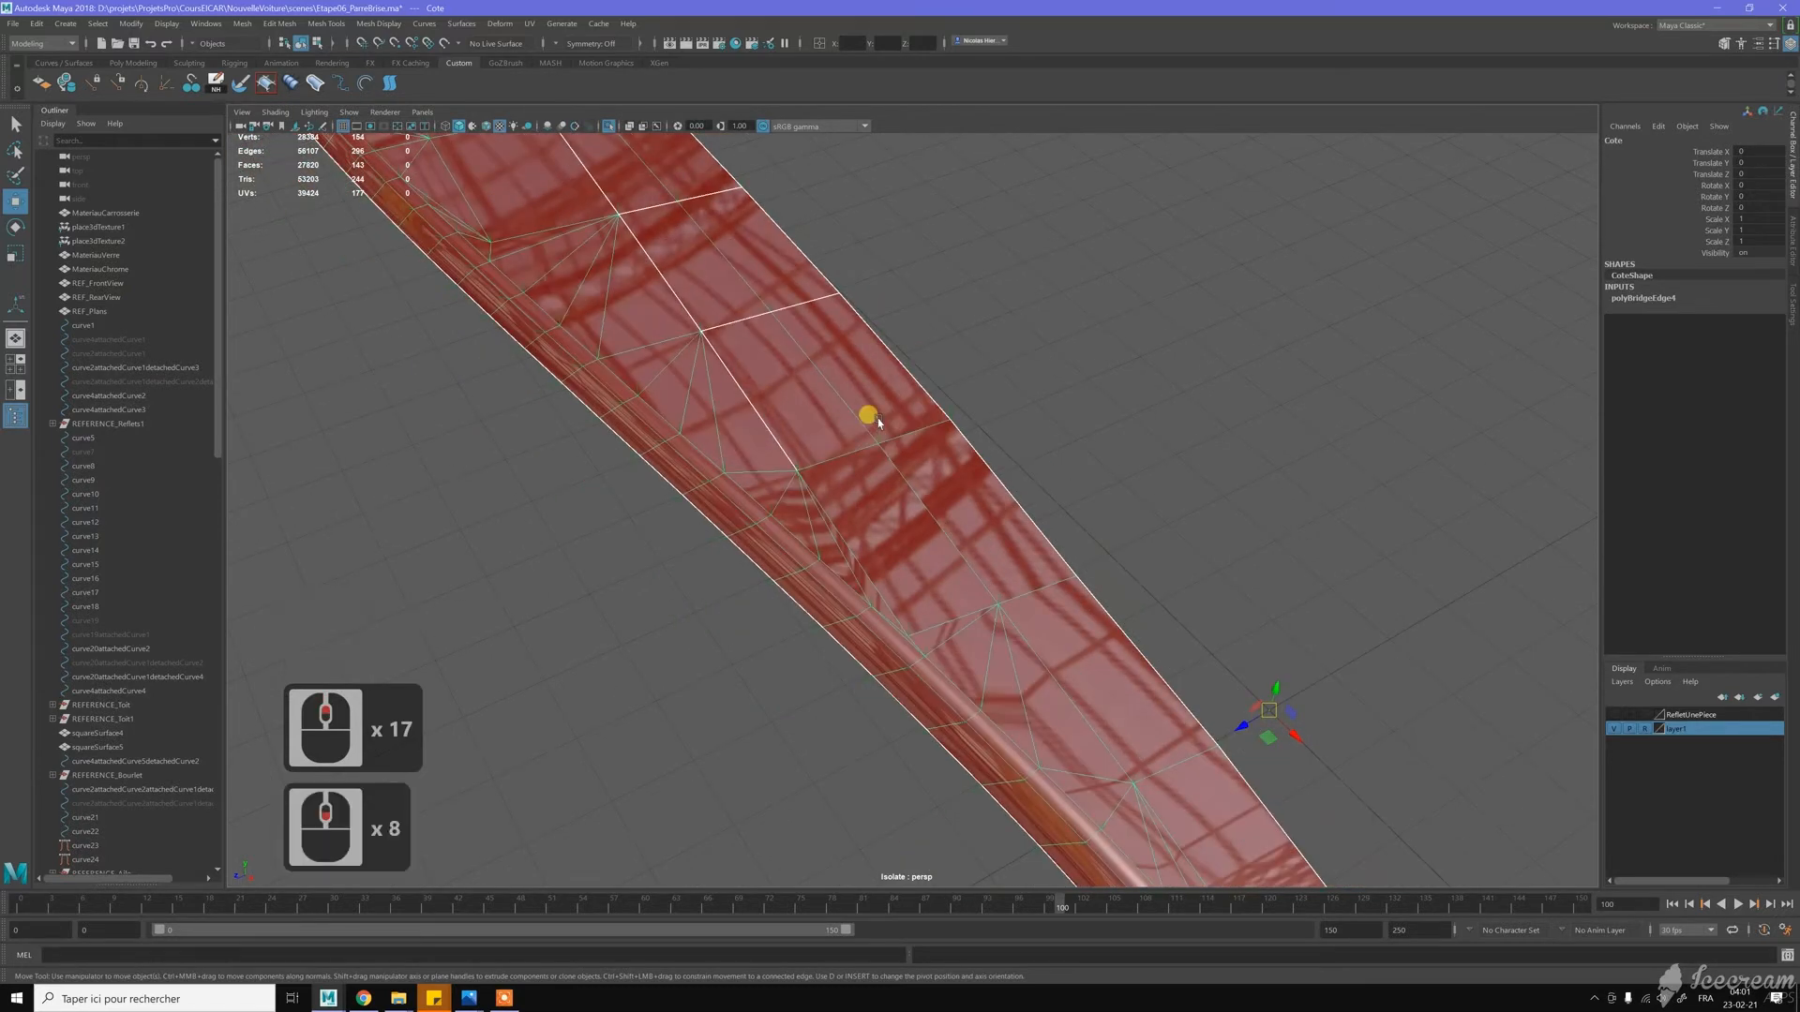
Show the whole car again and turn on the vertex normals display for the body side piece around the door gap
{"action": "left_click", "coordinate": [609, 126]}
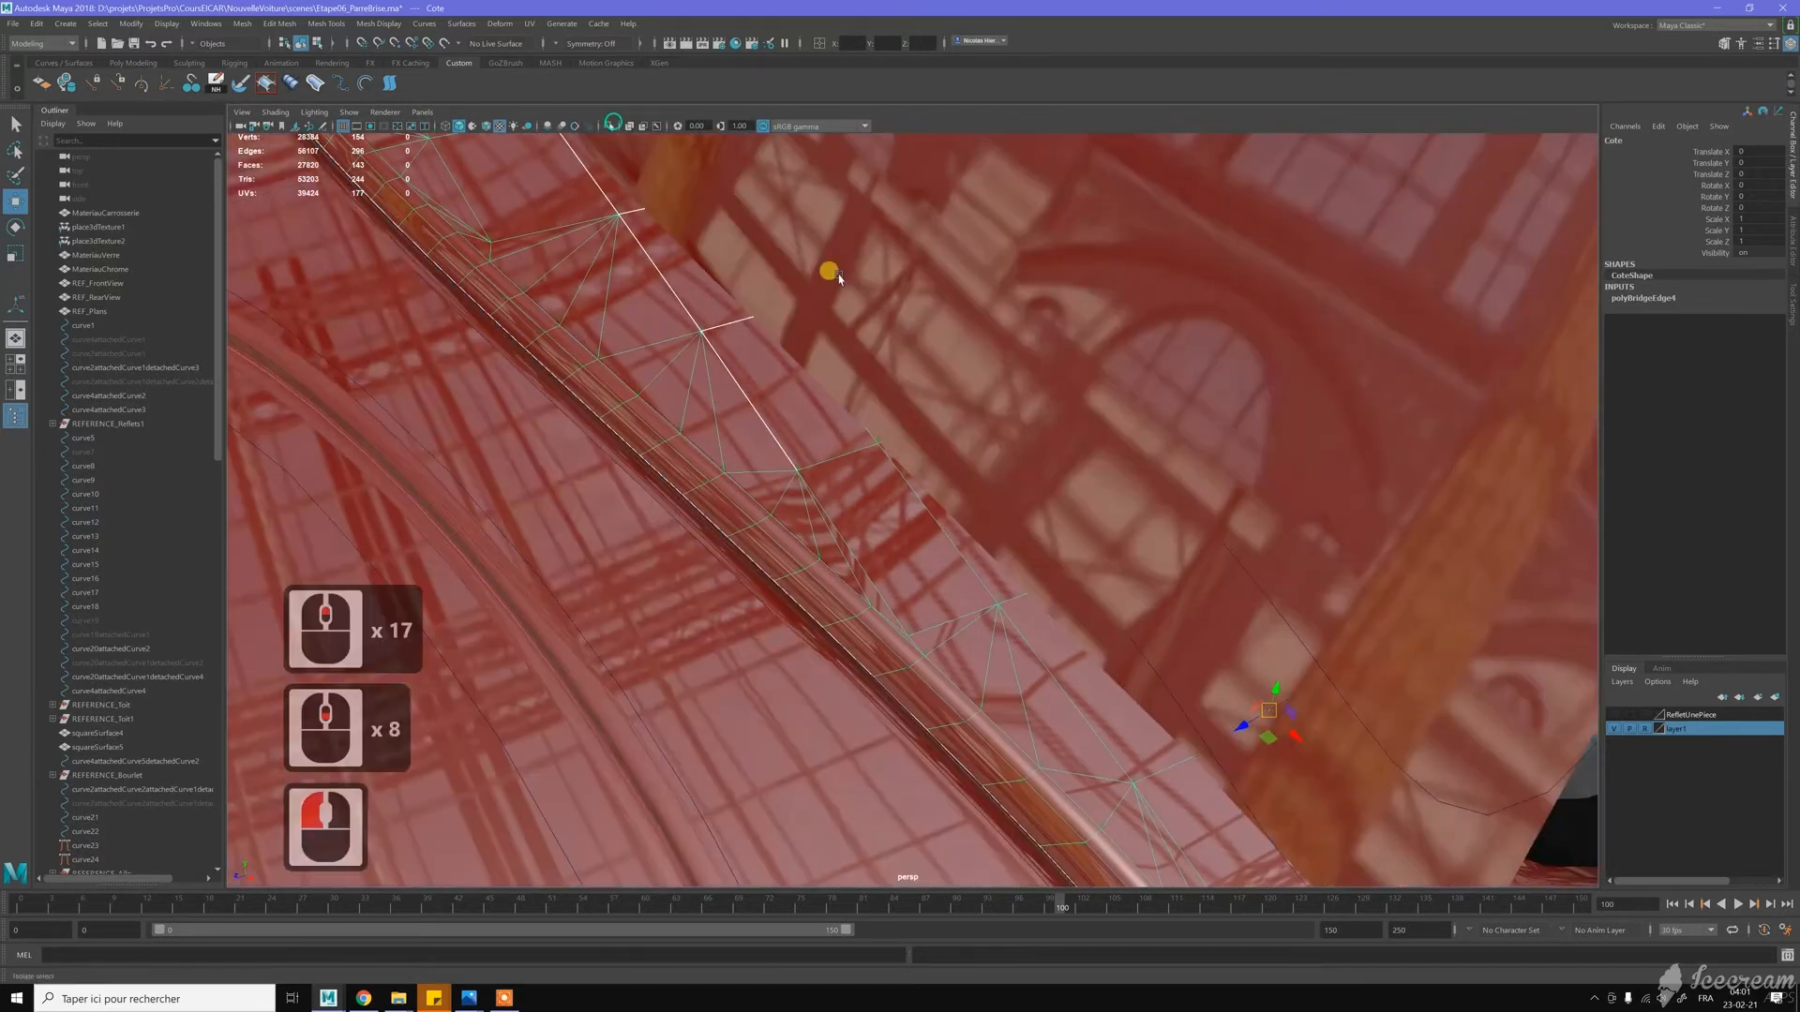
{"action": "scroll", "coordinate": [949, 336], "scroll_direction": "down", "scroll_amount": 14}
{"action": "middle_click_drag", "start_coordinate": [1066, 511], "coordinate": [1012, 390], "text": "alt"}
{"action": "left_click_drag", "start_coordinate": [1013, 390], "coordinate": [966, 341], "text": "alt"}
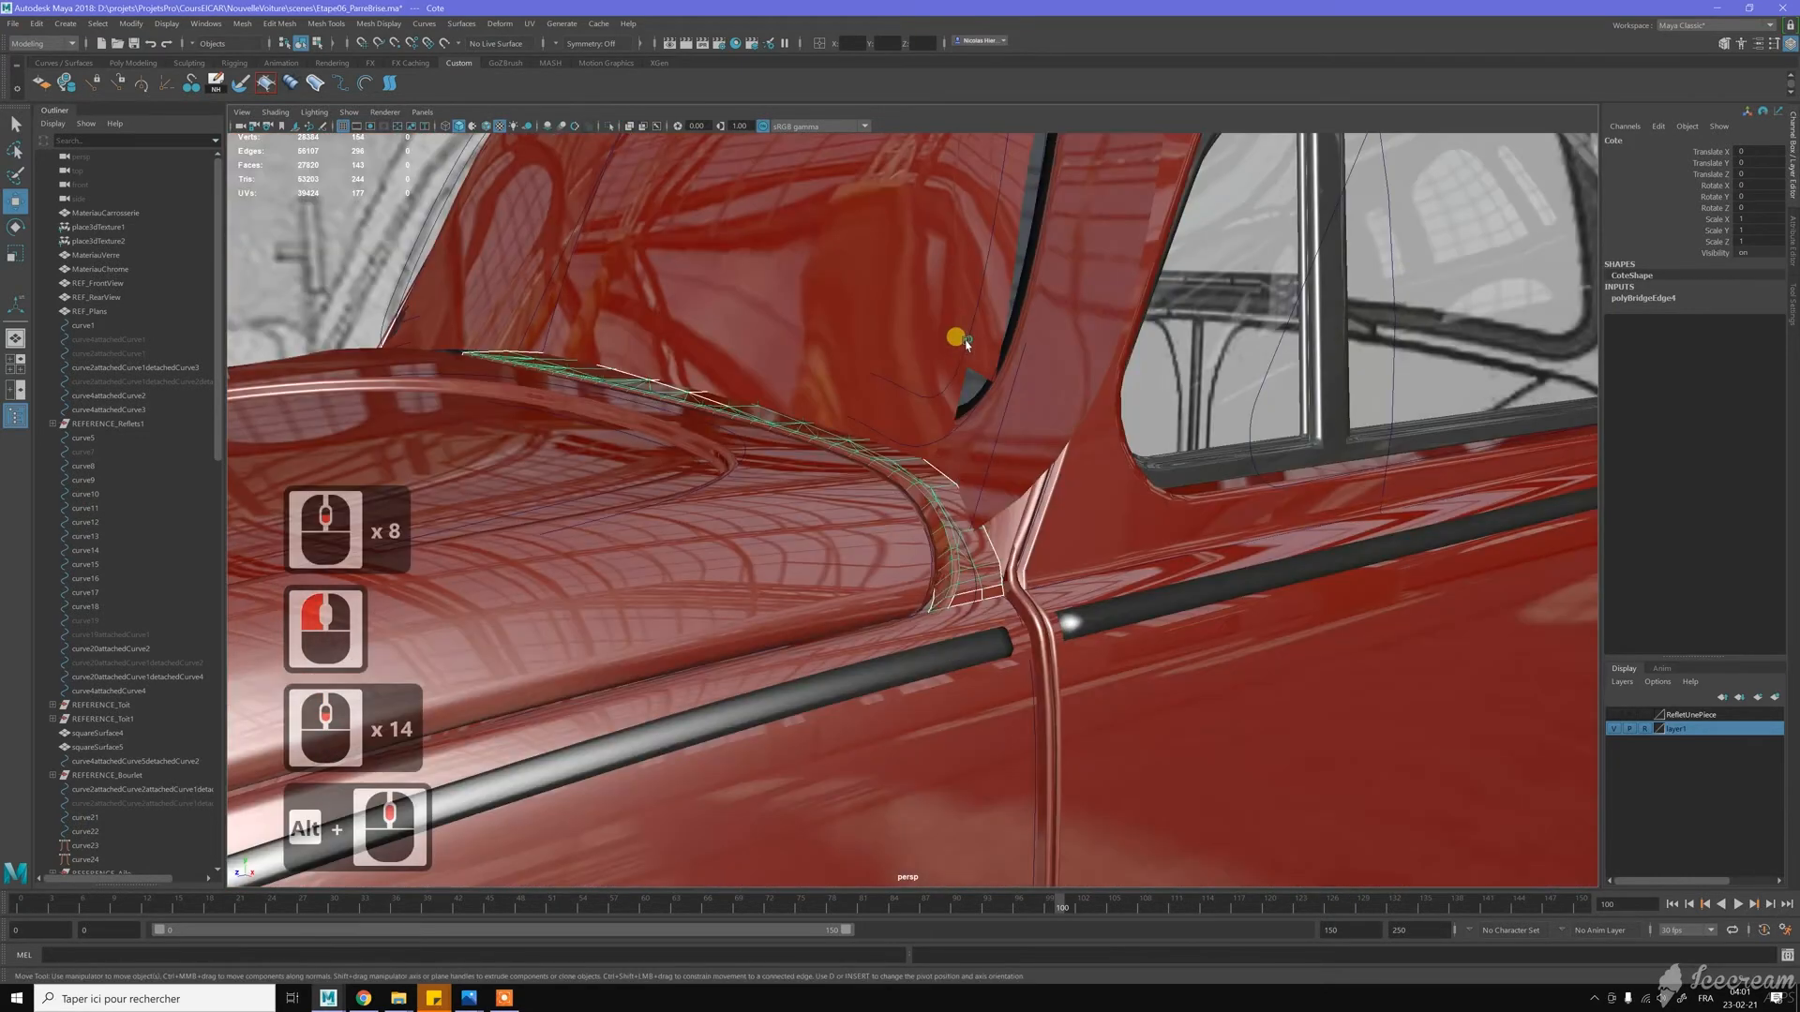
{"action": "left_click", "coordinate": [1075, 525]}
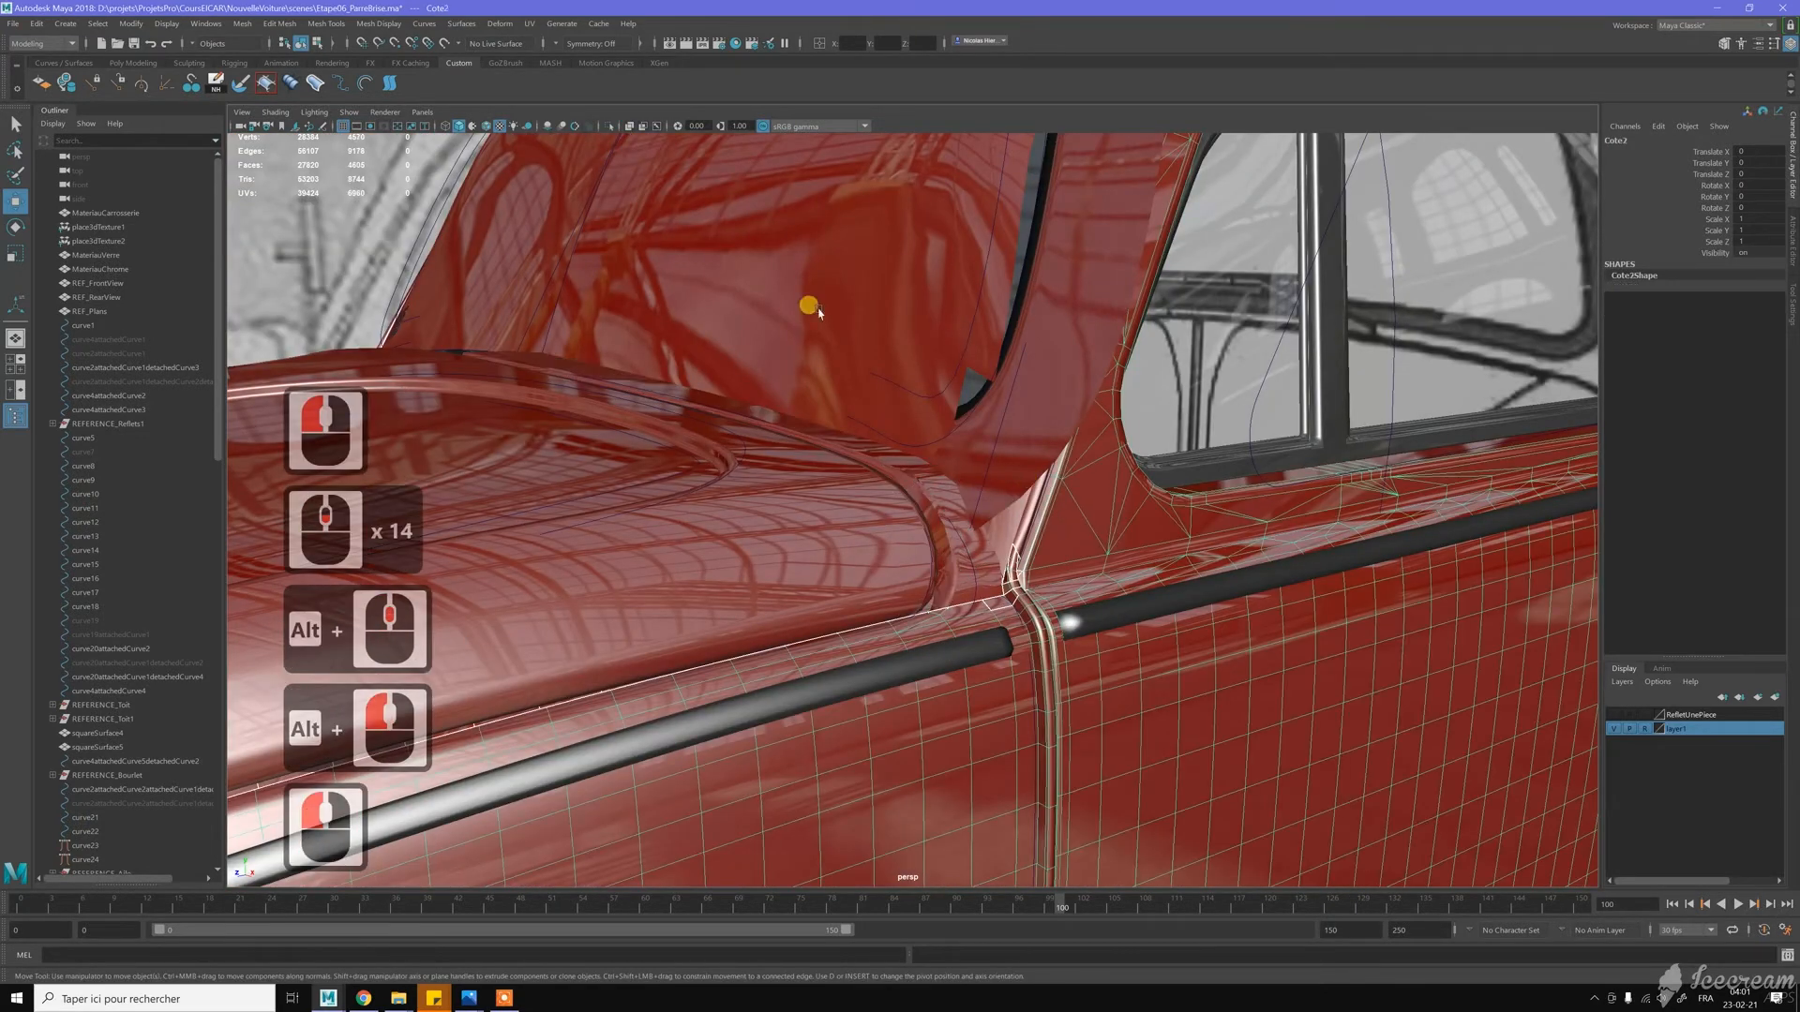
{"action": "middle_click_drag", "start_coordinate": [995, 433], "coordinate": [1040, 353], "text": "alt"}
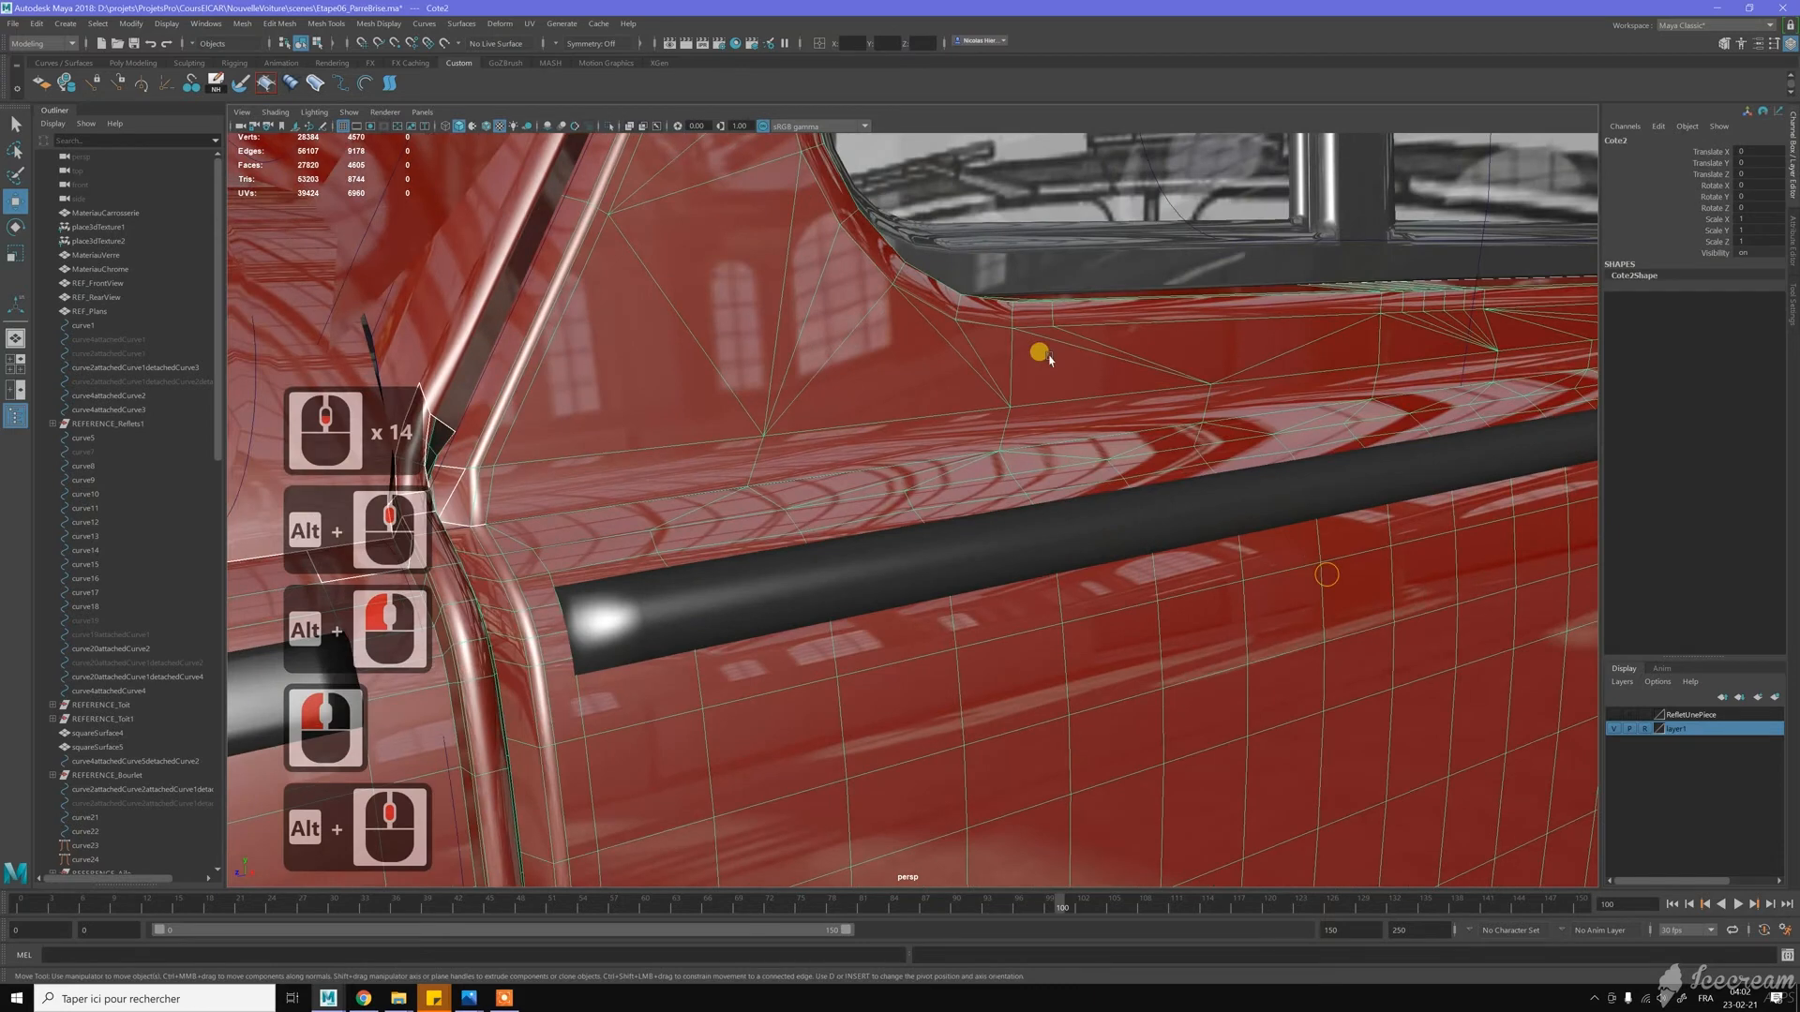
{"action": "left_click", "coordinate": [167, 24]}
{"action": "mouse_move", "coordinate": [374, 206]}
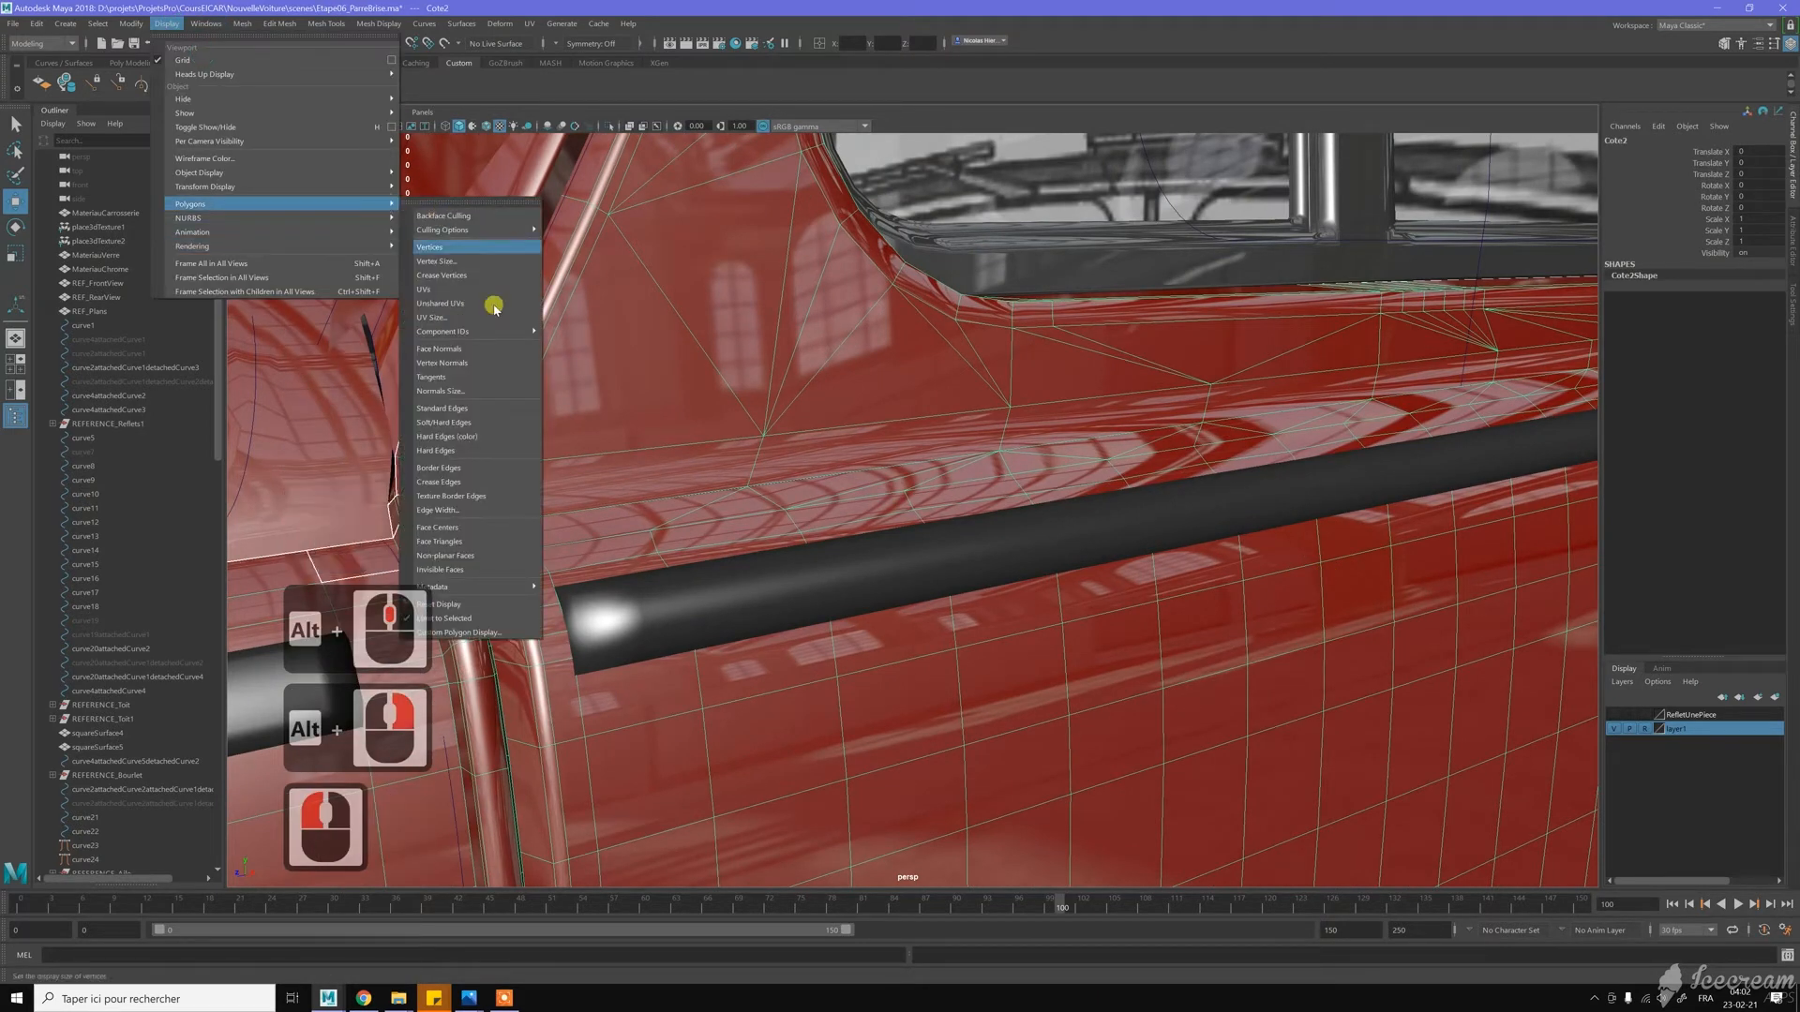
{"action": "left_click", "coordinate": [466, 362]}
{"action": "left_click_drag", "start_coordinate": [681, 399], "coordinate": [774, 494], "text": "alt"}
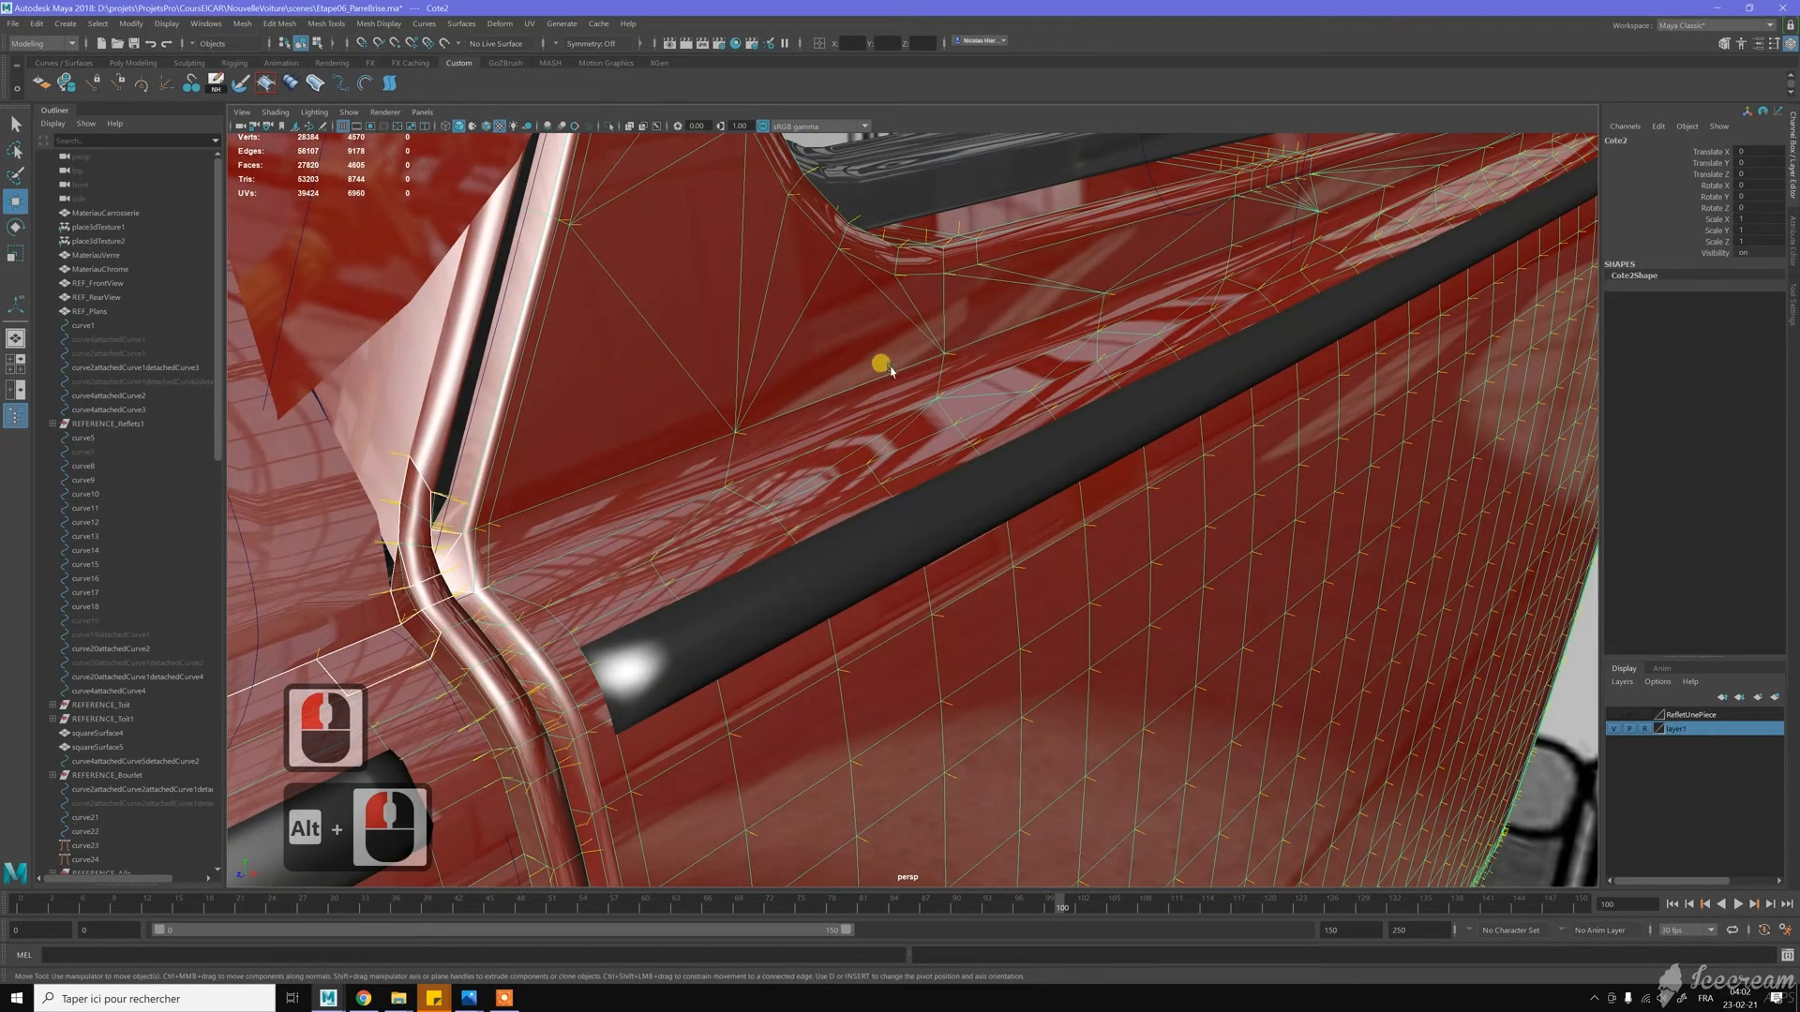
Isolate the cowl strip, soften all its edges, and return to object mode with nothing selected
{"action": "scroll", "coordinate": [891, 370], "scroll_direction": "down", "scroll_amount": 5}
{"action": "middle_click_drag", "start_coordinate": [795, 261], "coordinate": [997, 446], "text": "alt"}
{"action": "scroll", "coordinate": [1078, 487], "scroll_direction": "down", "scroll_amount": 6}
{"action": "left_click_drag", "start_coordinate": [997, 447], "coordinate": [786, 401], "text": "alt"}
{"action": "key", "text": "w"}
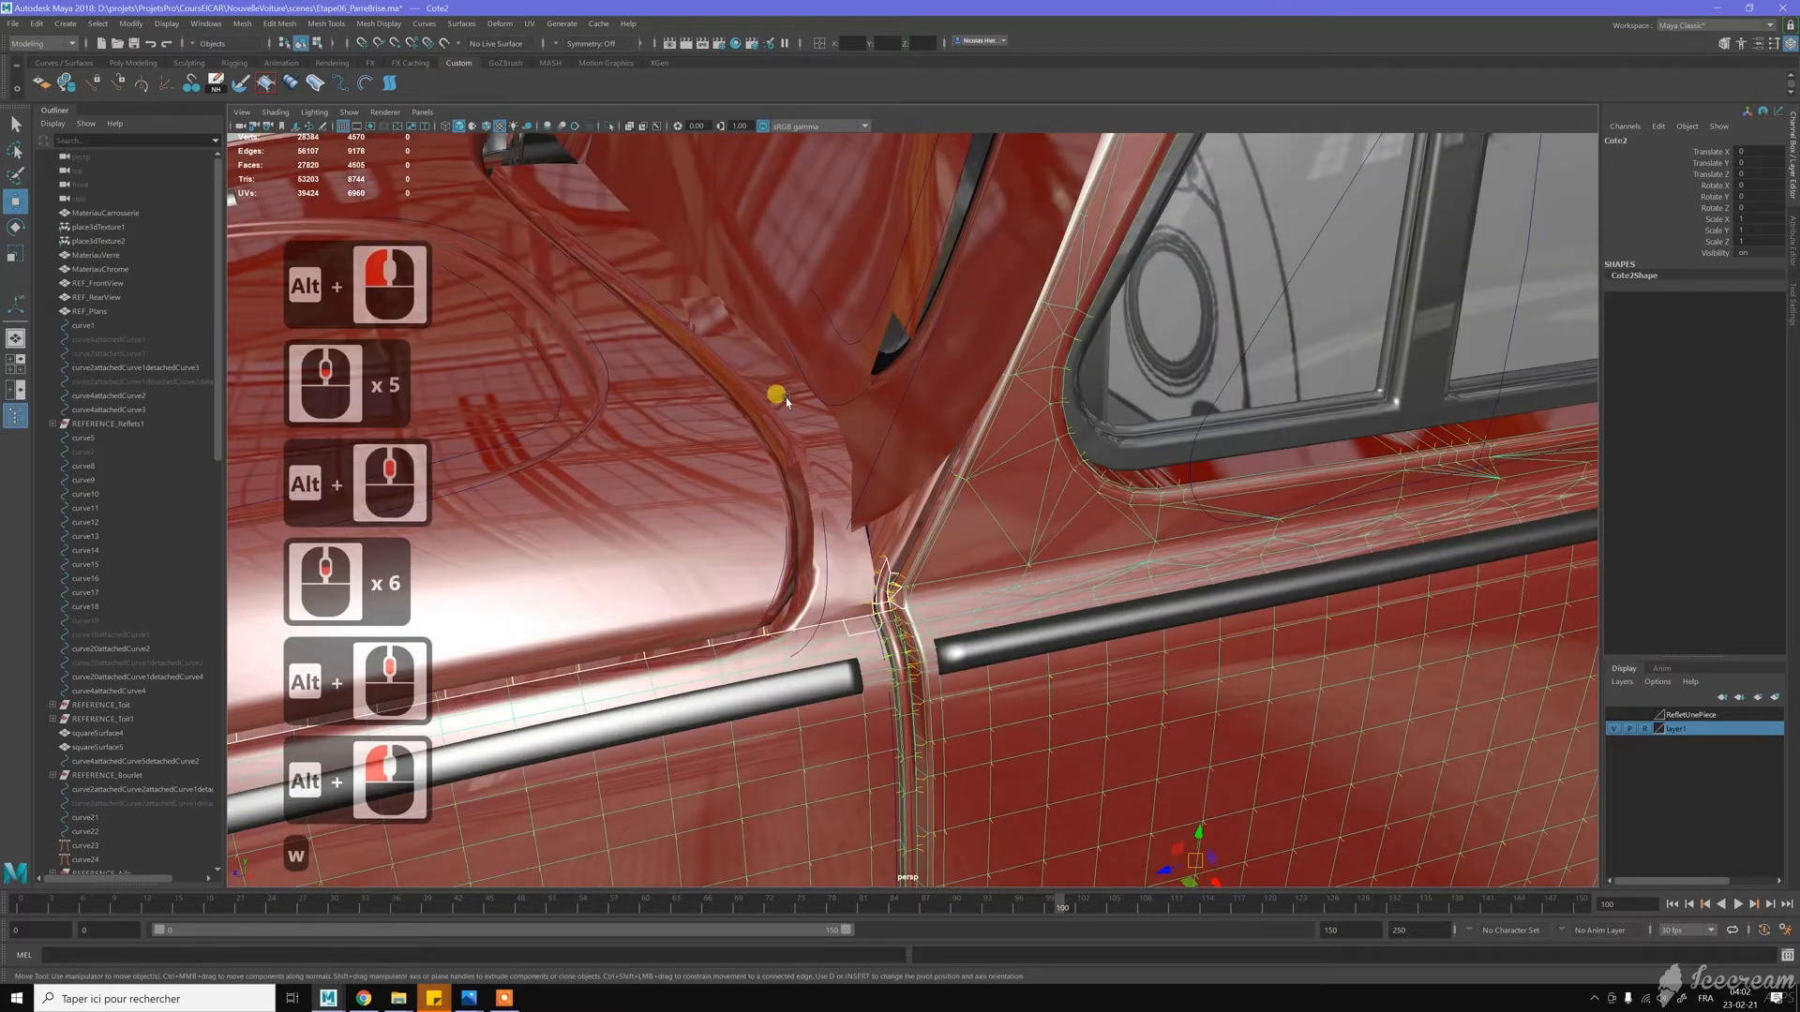
{"action": "left_click", "coordinate": [785, 402]}
{"action": "left_click", "coordinate": [603, 128]}
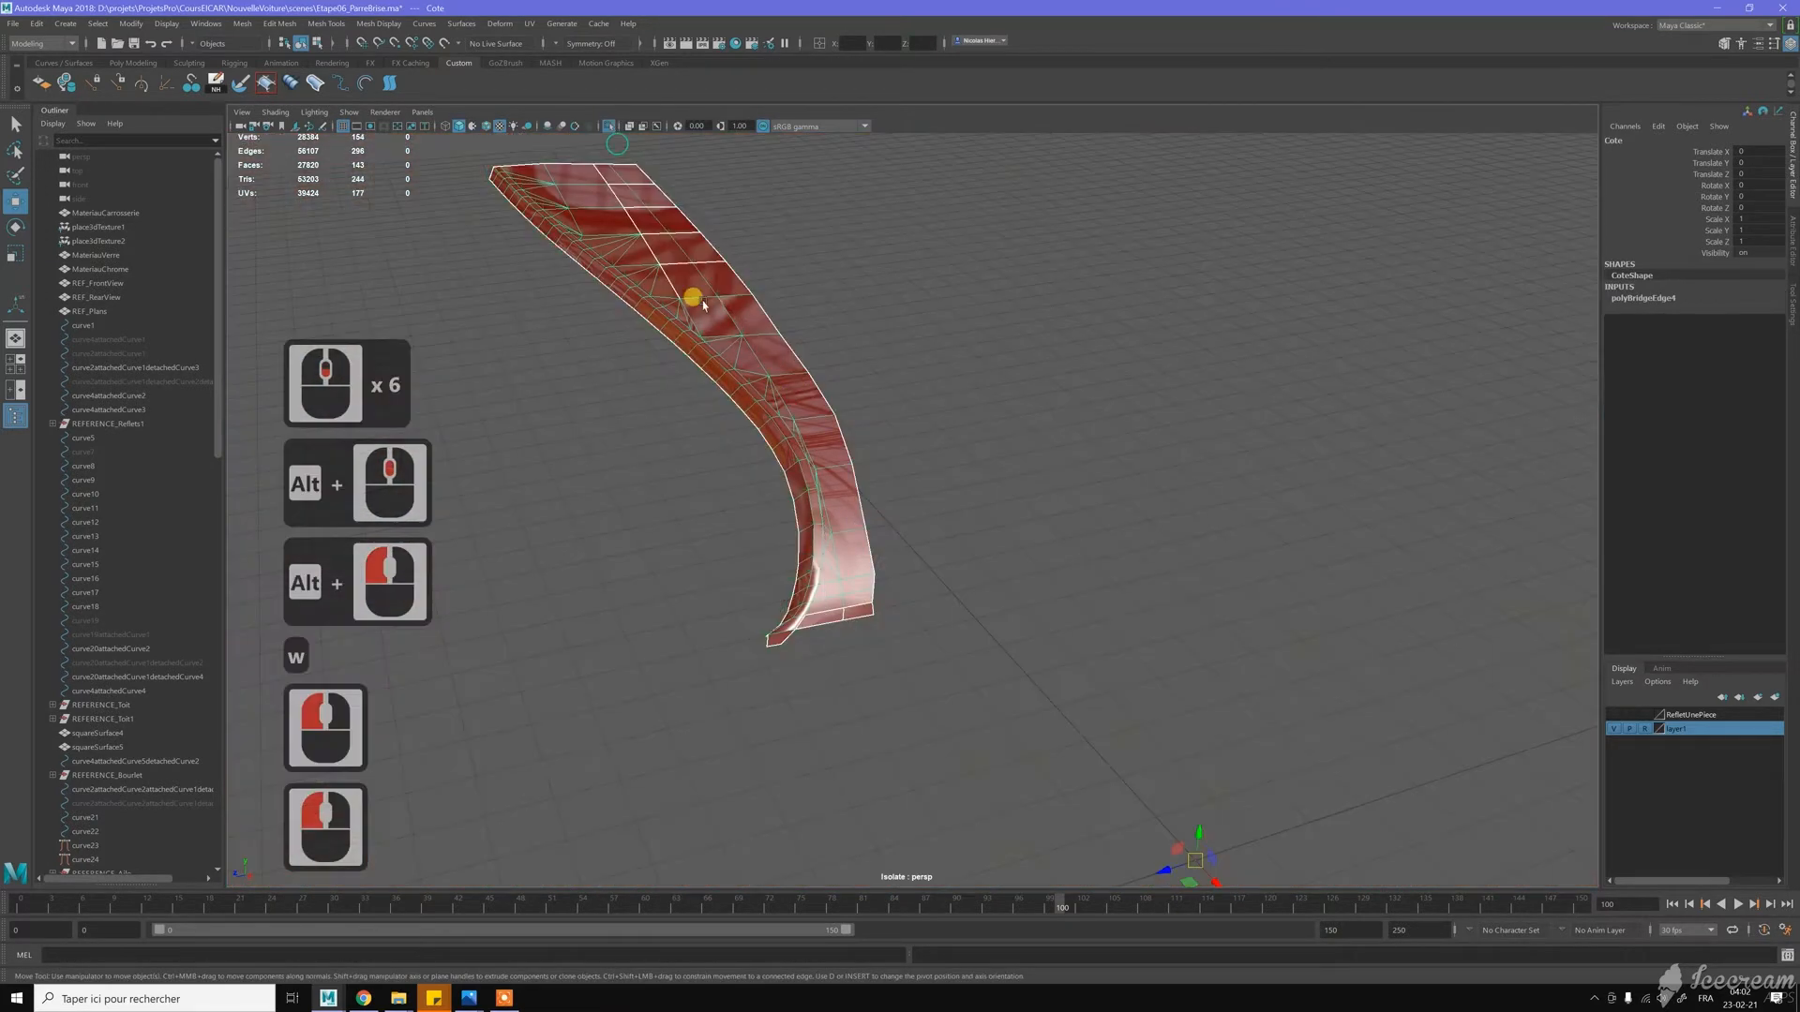
{"action": "right_click_drag", "start_coordinate": [731, 296], "coordinate": [838, 291], "text": "shift"}
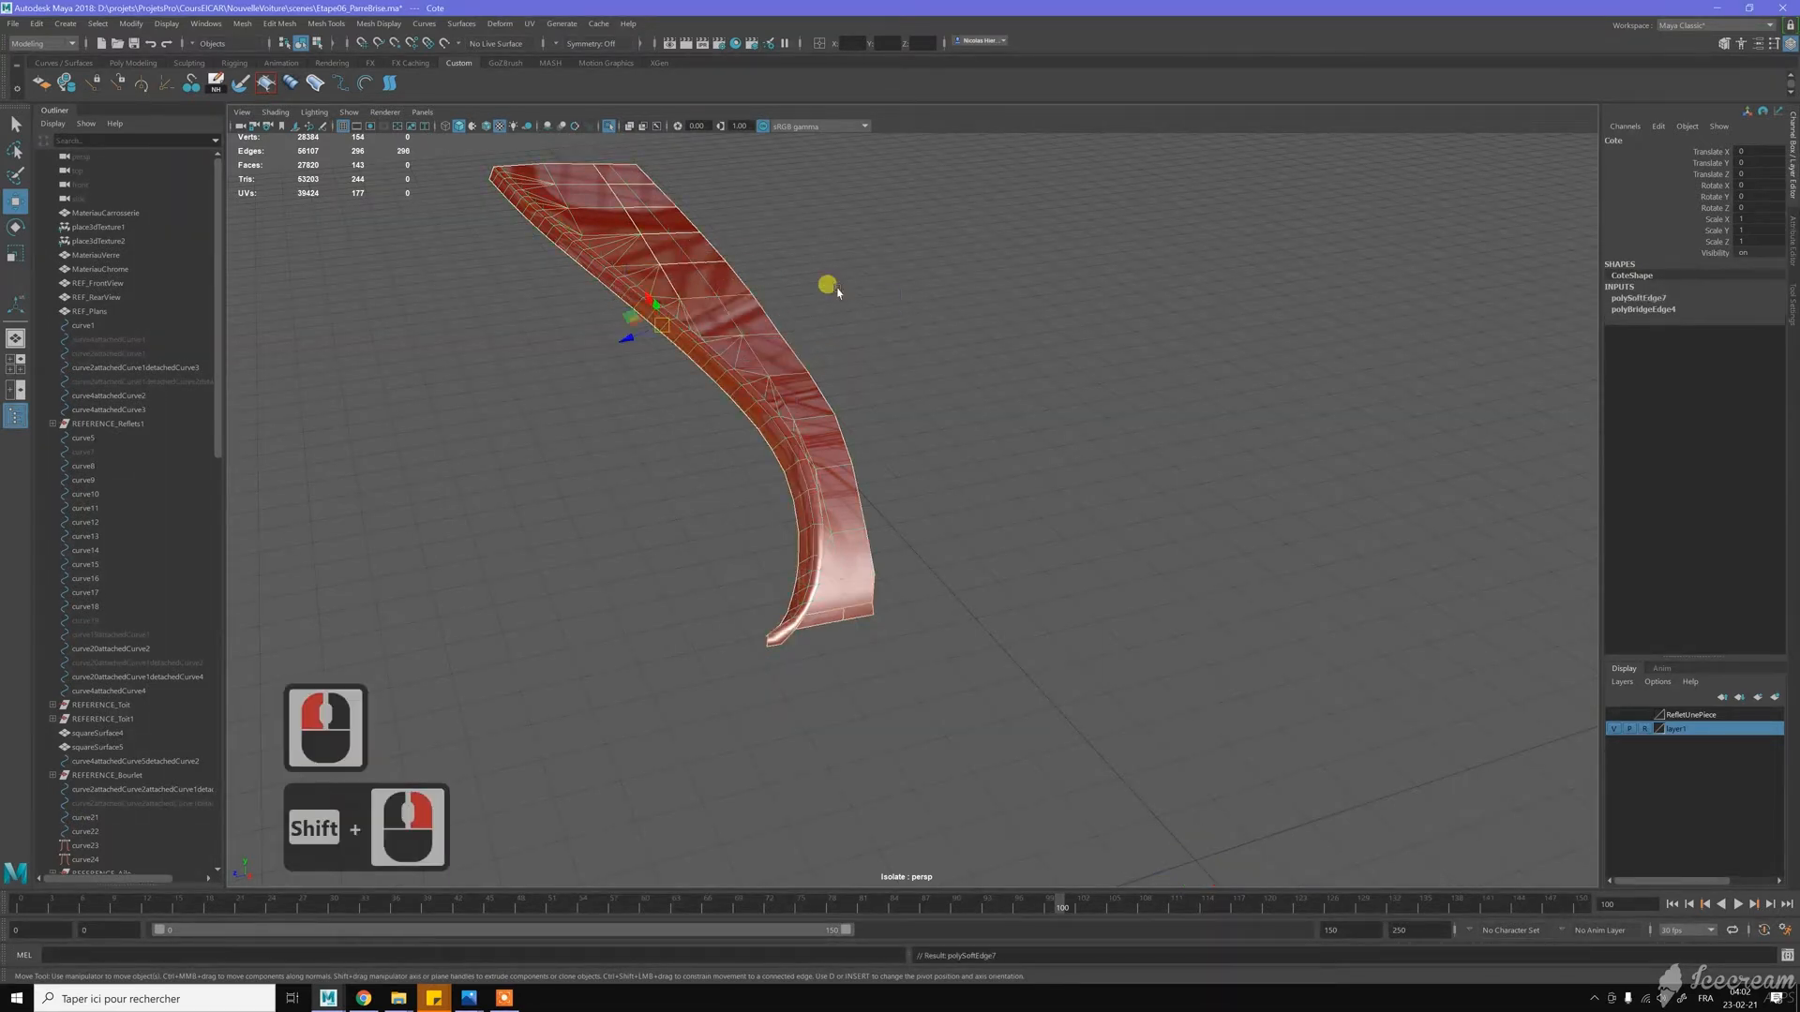
{"action": "key", "text": "w"}
{"action": "right_click_drag", "start_coordinate": [702, 278], "coordinate": [769, 259]}
{"action": "left_click", "coordinate": [875, 258]}
Leave the strip's isolation and isolate the windshield frame together with the cowl strip
{"action": "left_click_drag", "start_coordinate": [874, 269], "coordinate": [912, 277], "text": "alt"}
{"action": "left_click_drag", "start_coordinate": [799, 285], "coordinate": [639, 201], "text": "alt"}
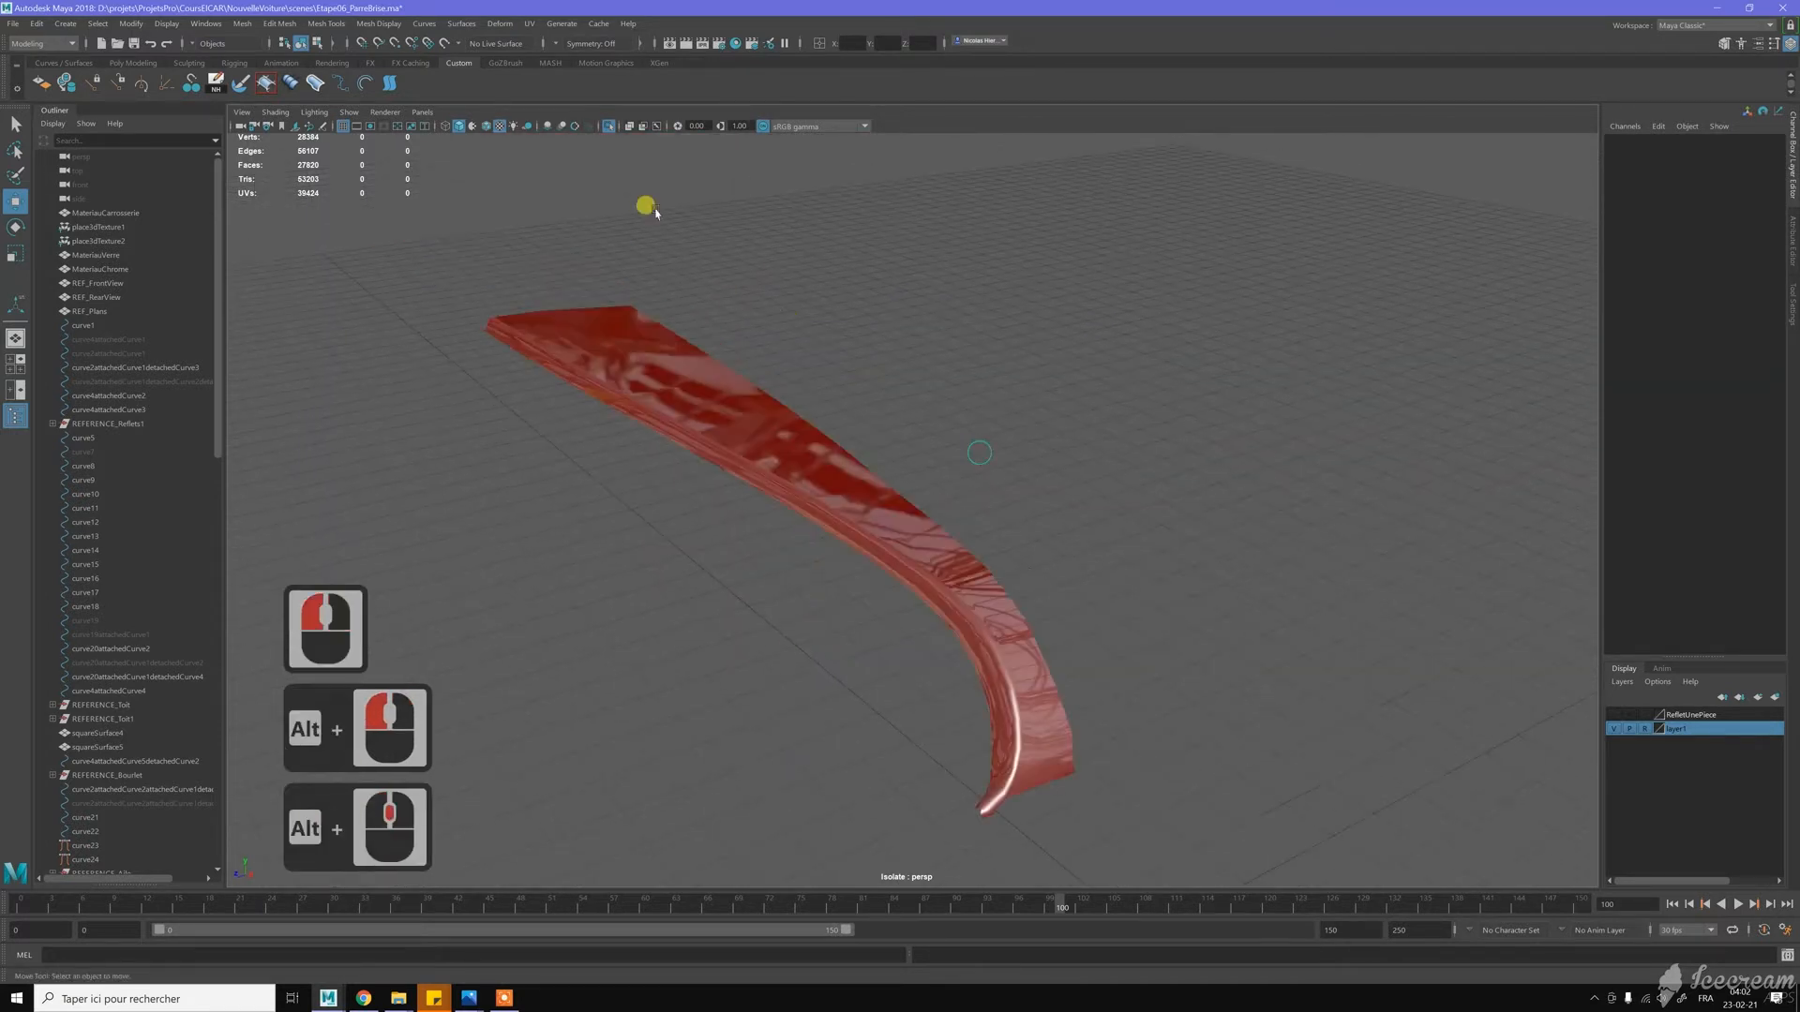
{"action": "left_click", "coordinate": [604, 126]}
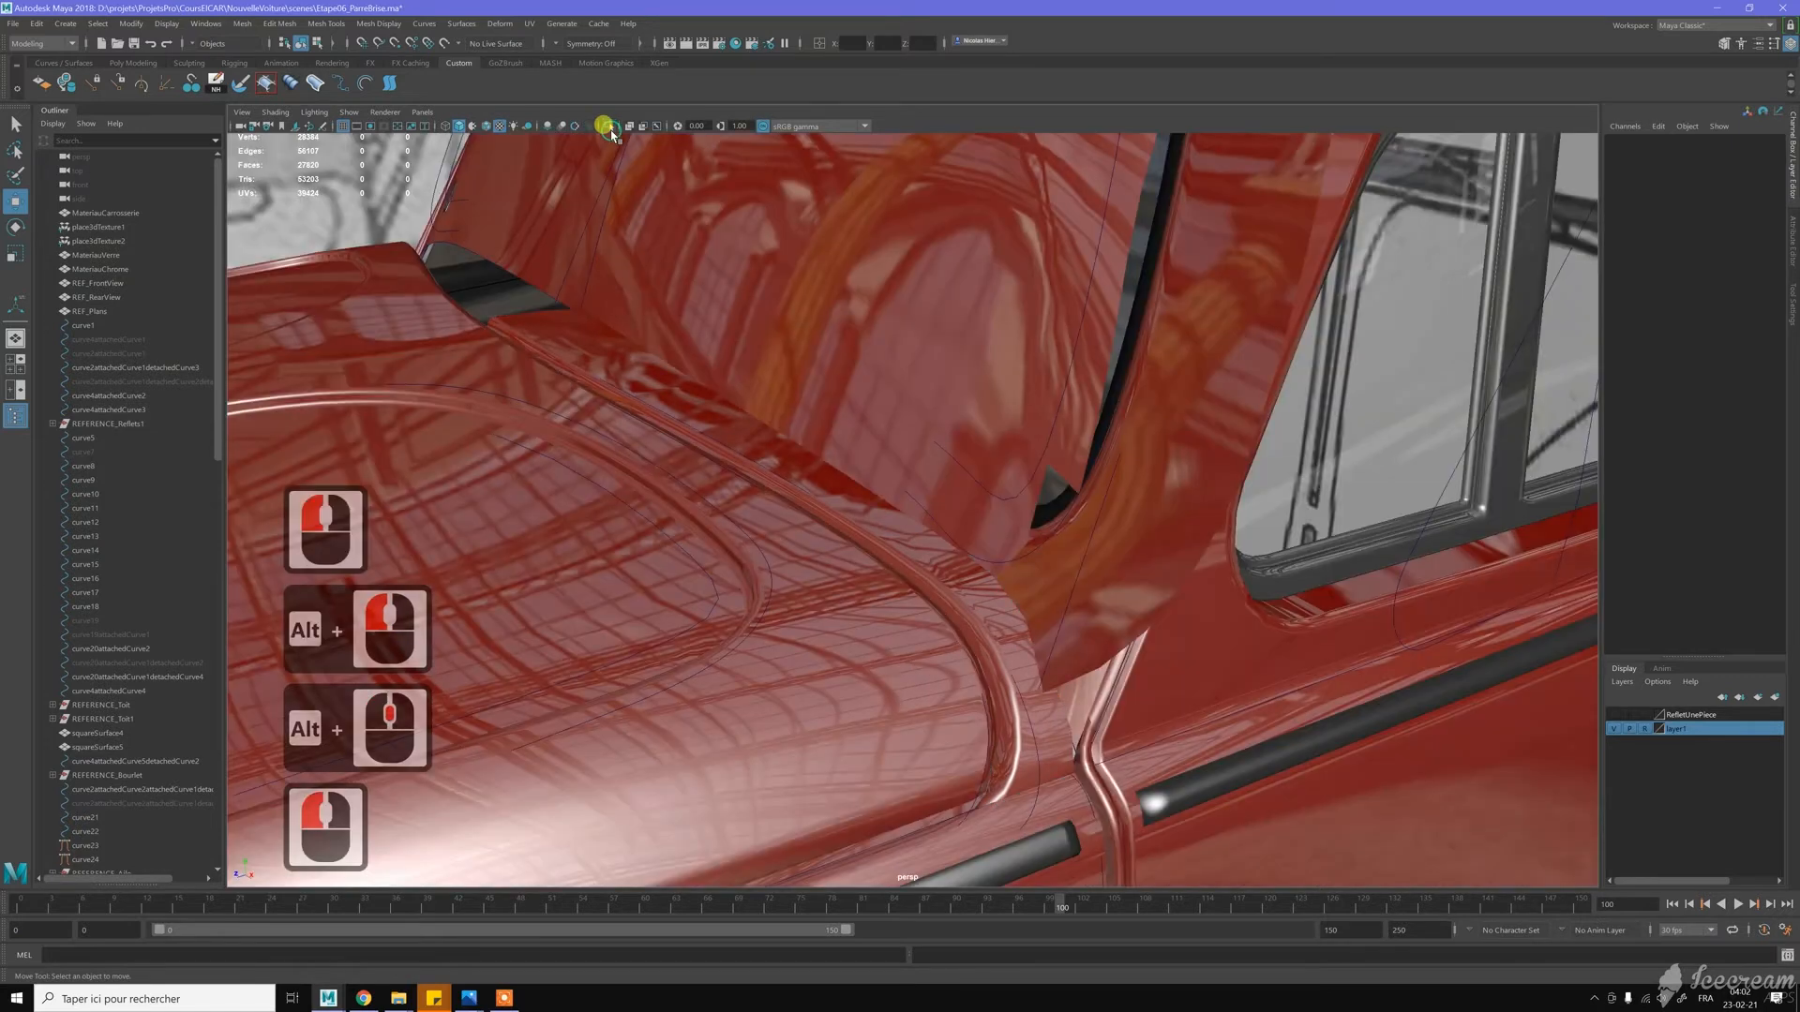
{"action": "left_click", "coordinate": [1066, 536]}
{"action": "left_click", "coordinate": [932, 543], "text": "shift"}
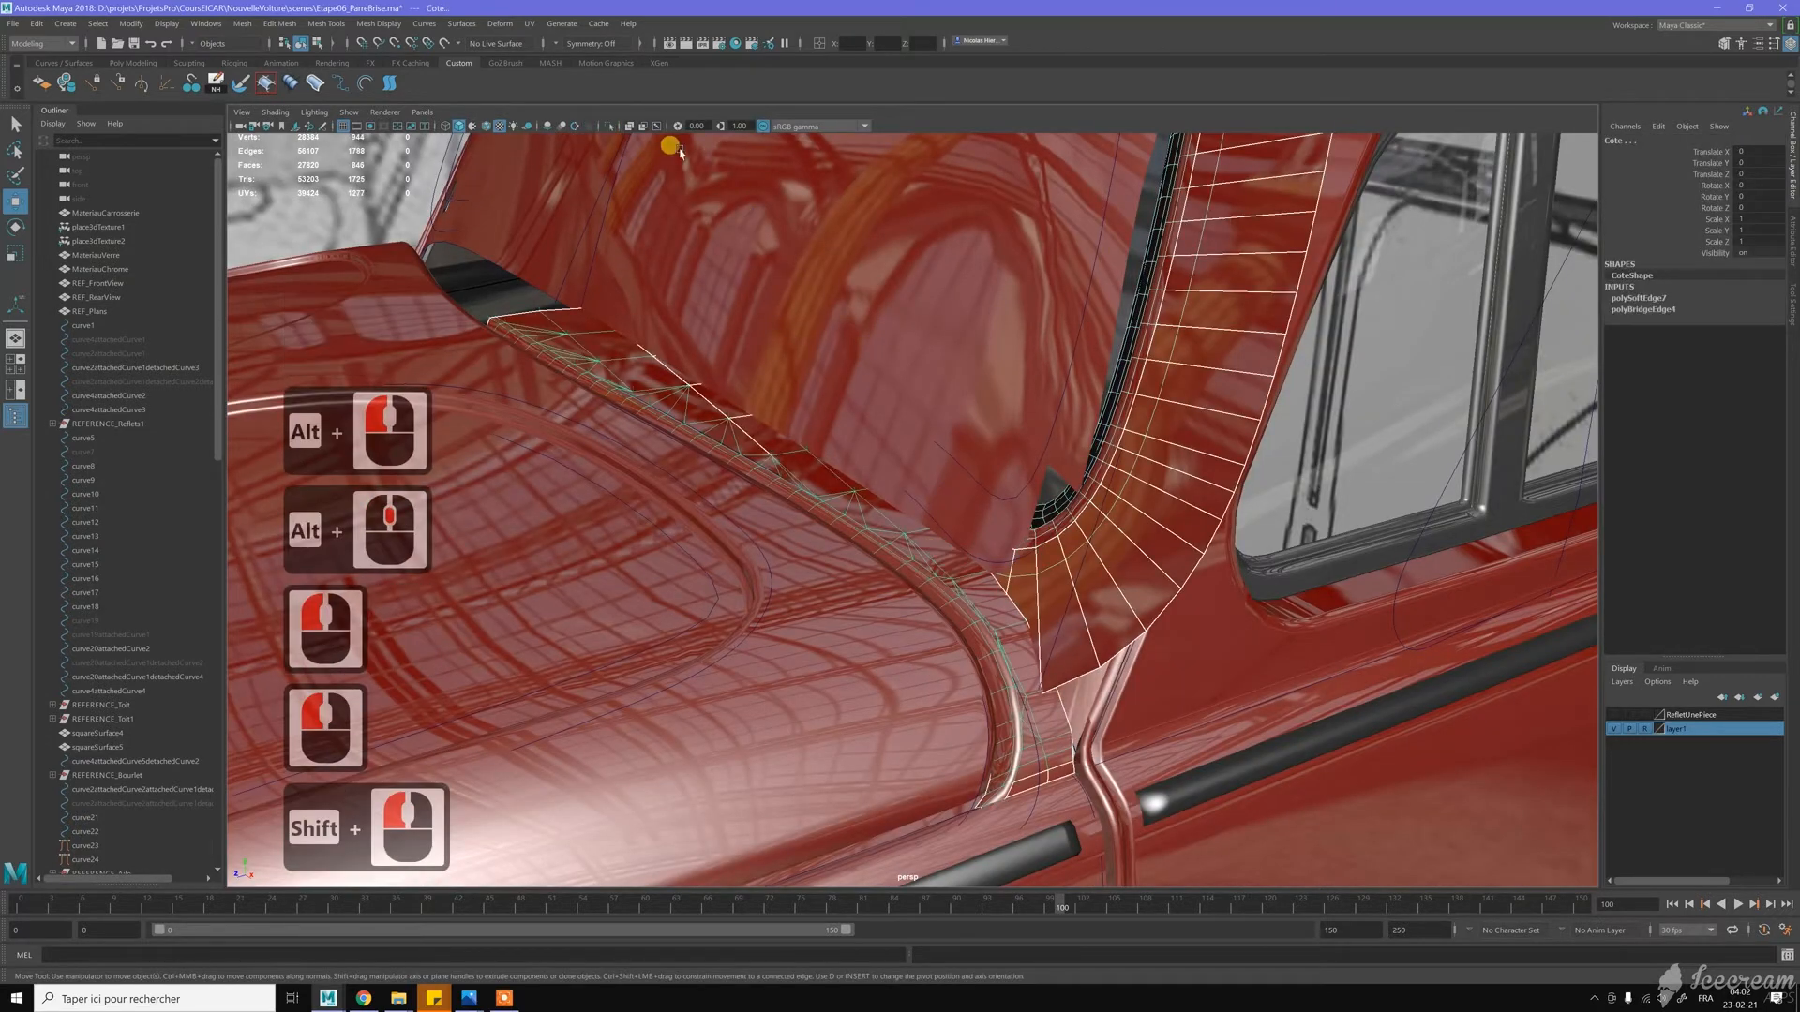
{"action": "left_click", "coordinate": [605, 126]}
Examine how the cowl strip's rear edge meets the lower windshield frame, comparing the edge divisions of both meshes
{"action": "left_click_drag", "start_coordinate": [684, 250], "coordinate": [772, 359], "text": "alt"}
{"action": "left_click_drag", "start_coordinate": [469, 375], "coordinate": [840, 414], "text": "alt"}
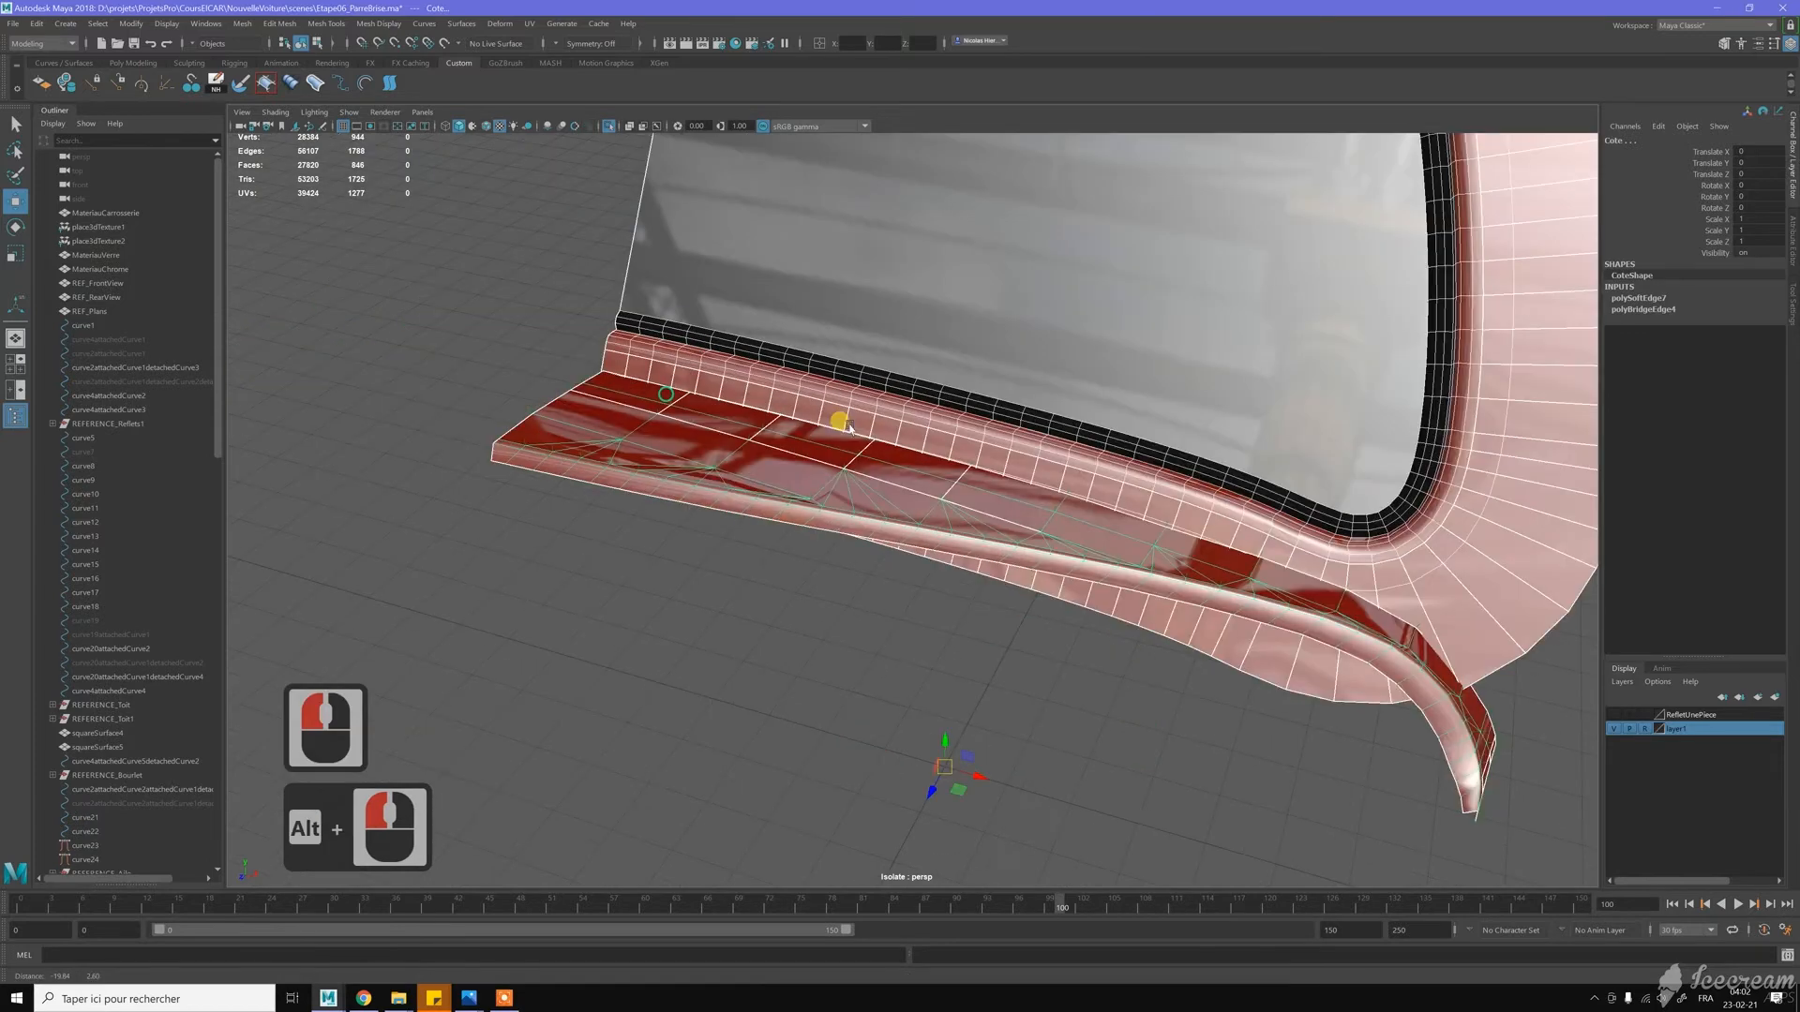
{"action": "middle_click_drag", "start_coordinate": [840, 413], "coordinate": [683, 370], "text": "alt"}
{"action": "left_click_drag", "start_coordinate": [684, 369], "coordinate": [982, 356], "text": "alt"}
{"action": "middle_click_drag", "start_coordinate": [982, 356], "coordinate": [891, 418], "text": "alt"}
{"action": "left_click_drag", "start_coordinate": [891, 418], "coordinate": [720, 522], "text": "alt"}
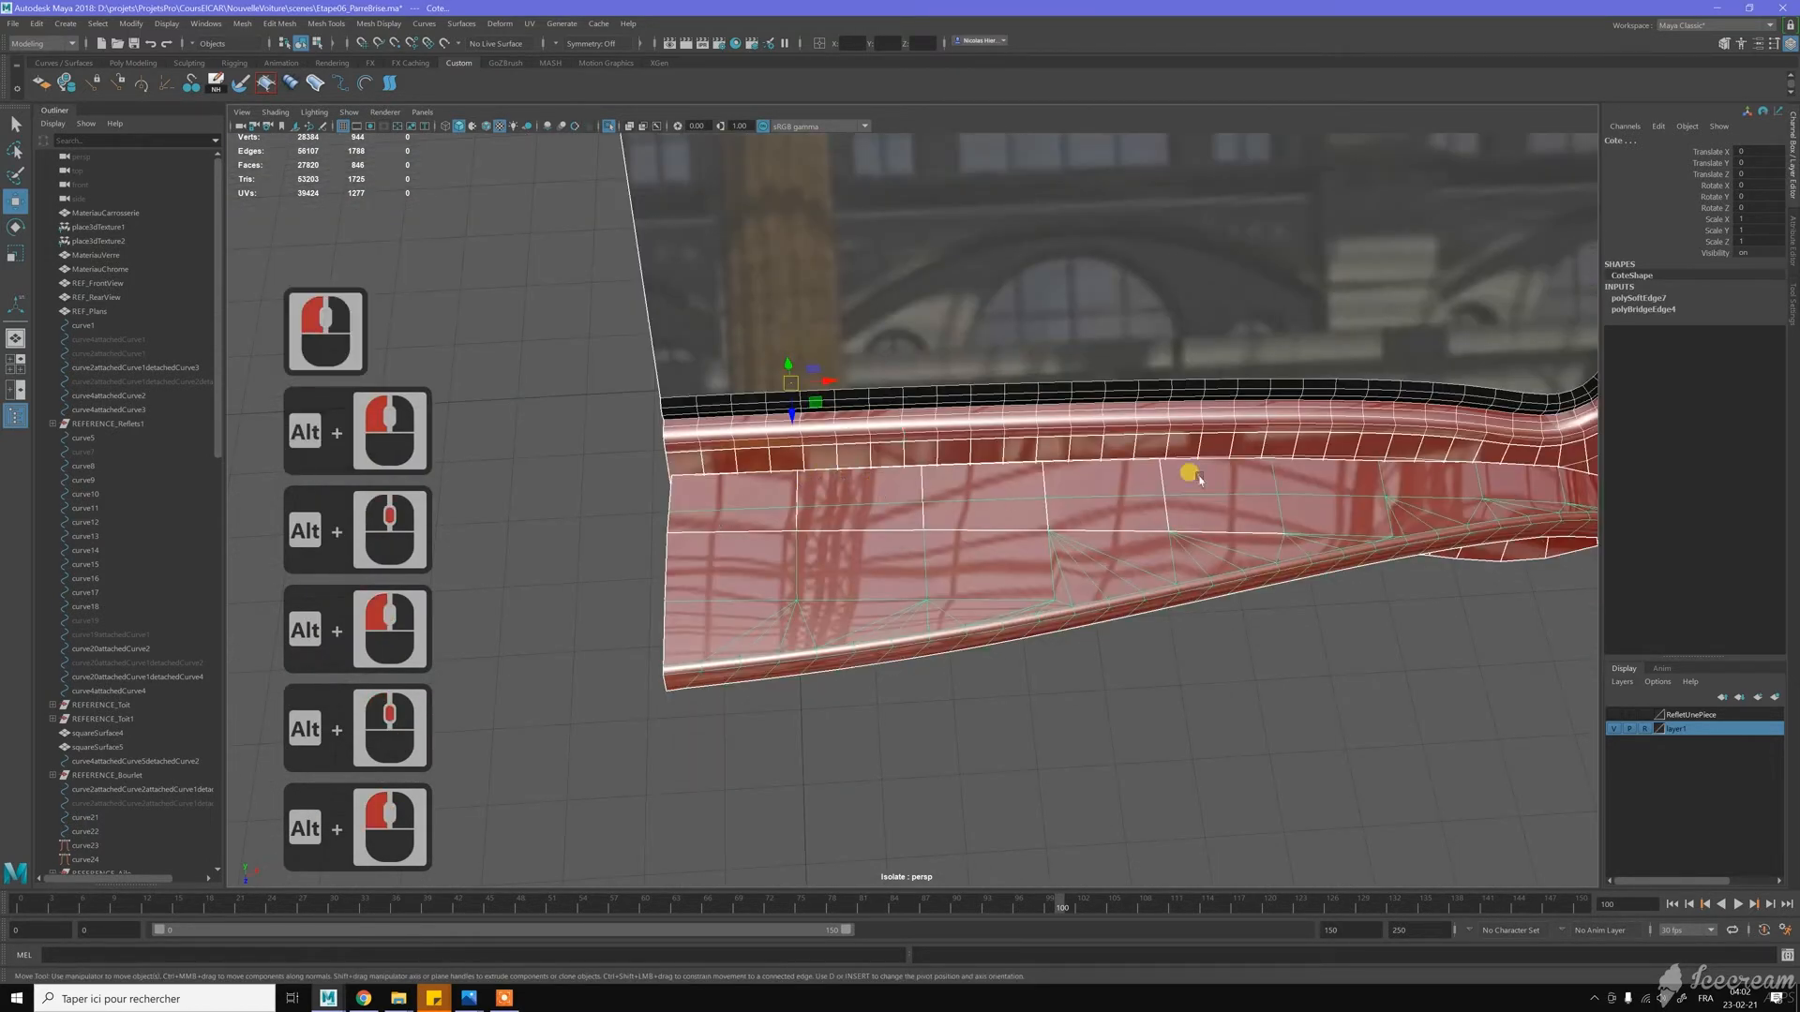
{"action": "middle_click_drag", "start_coordinate": [1206, 457], "coordinate": [1168, 460], "text": "alt"}
{"action": "mouse_move", "coordinate": [1167, 460]}
{"action": "left_mouse_down", "text": "alt"}
{"action": "mouse_move", "coordinate": [1140, 438]}
{"action": "mouse_move", "coordinate": [1159, 447]}
{"action": "left_mouse_up", "text": "alt"}
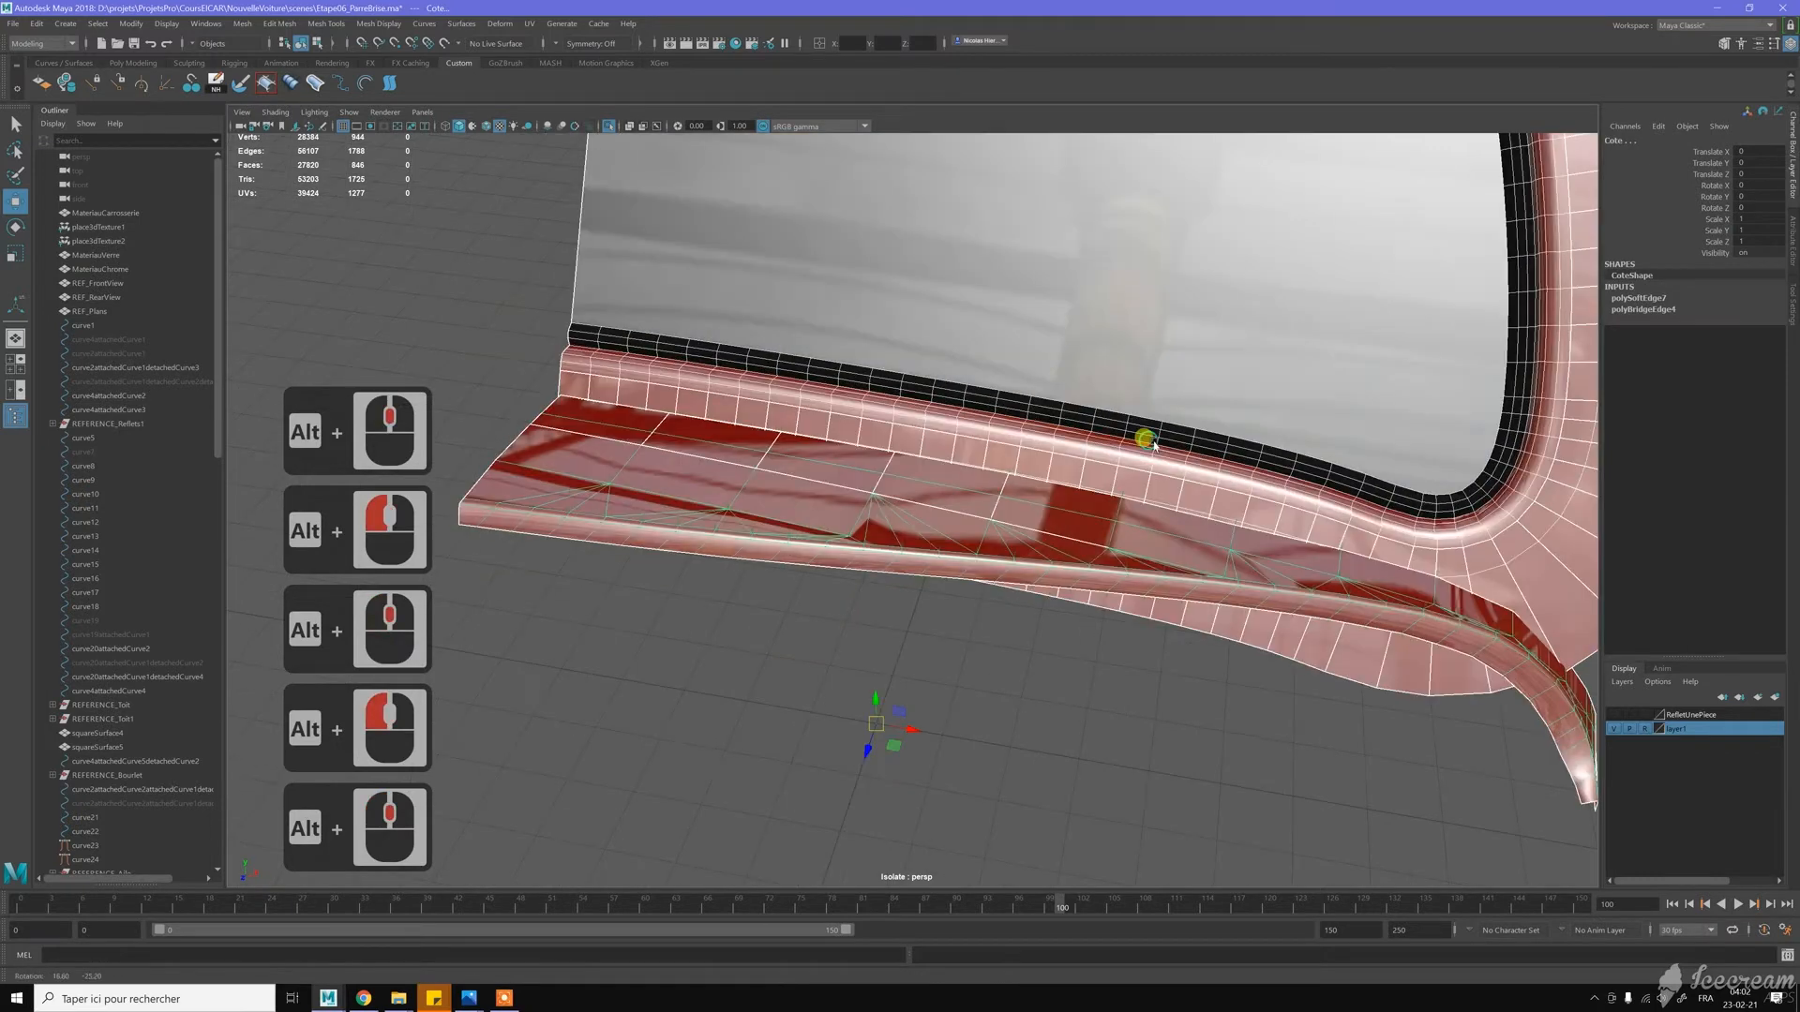
{"action": "left_click_drag", "start_coordinate": [786, 459], "coordinate": [773, 464], "text": "alt"}
{"action": "middle_click_drag", "start_coordinate": [774, 464], "coordinate": [941, 484], "text": "alt"}
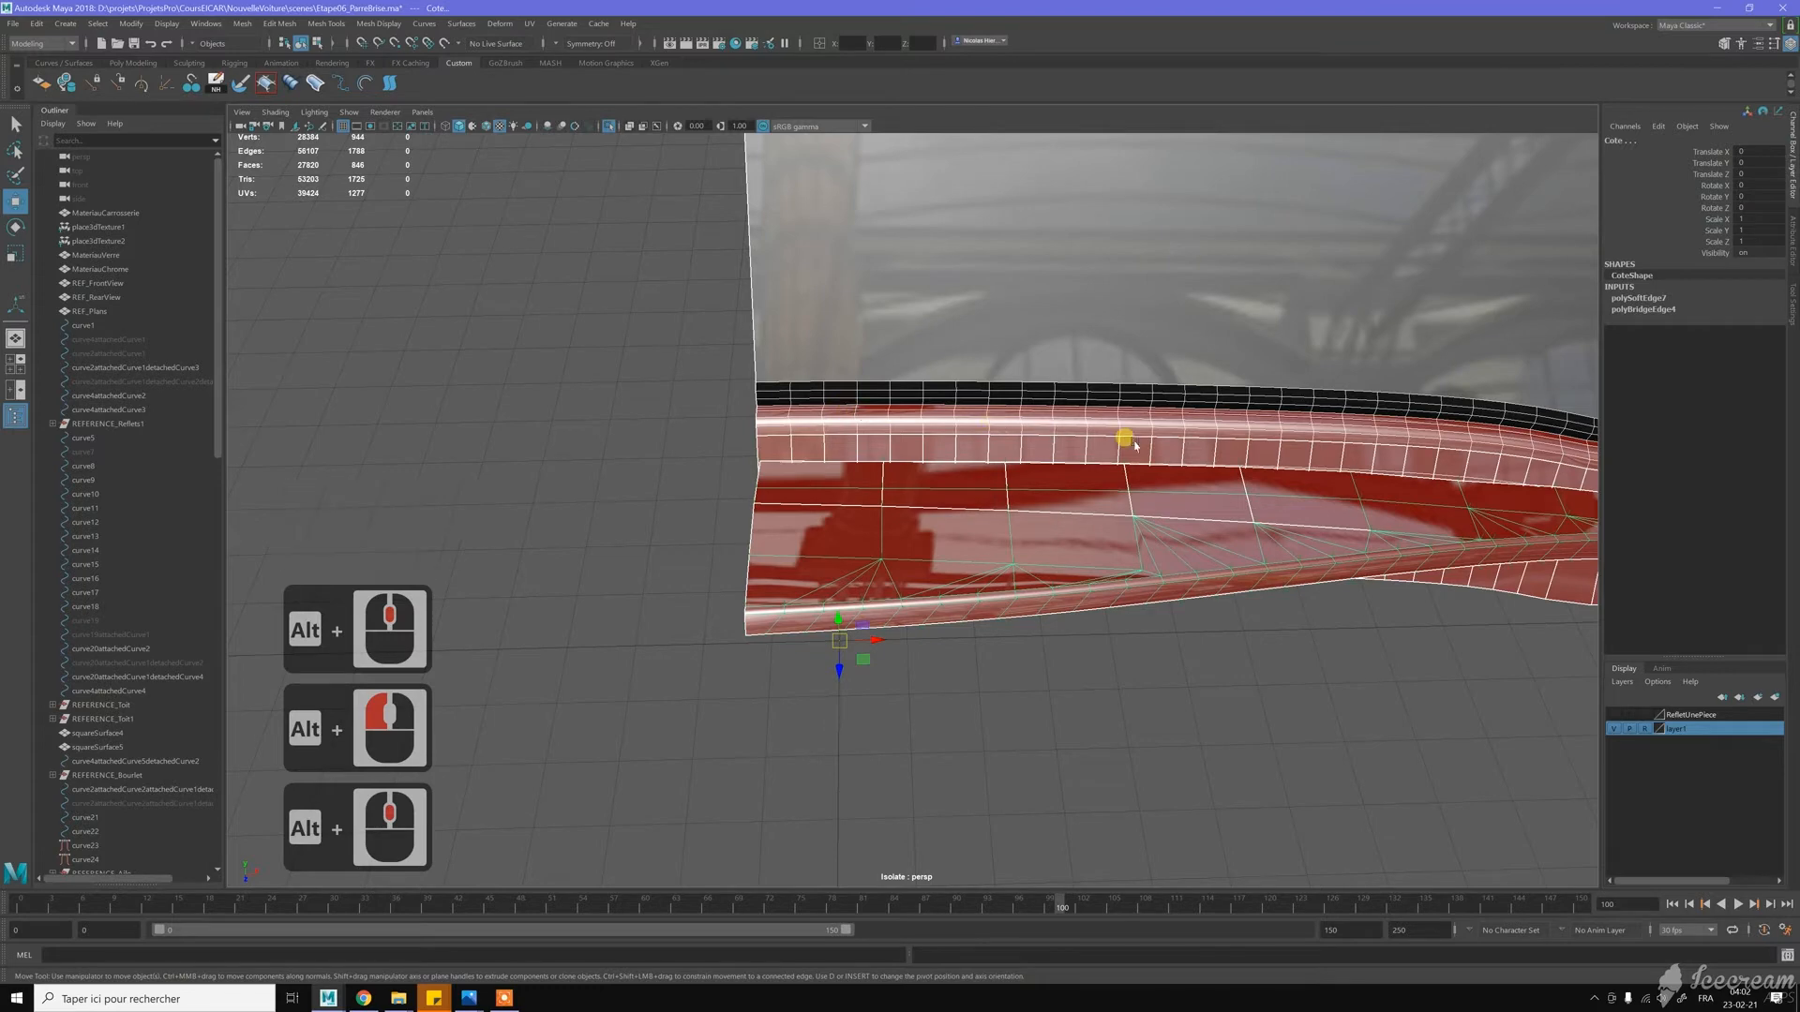
{"action": "middle_click_drag", "start_coordinate": [1356, 437], "coordinate": [1031, 401], "text": "alt"}
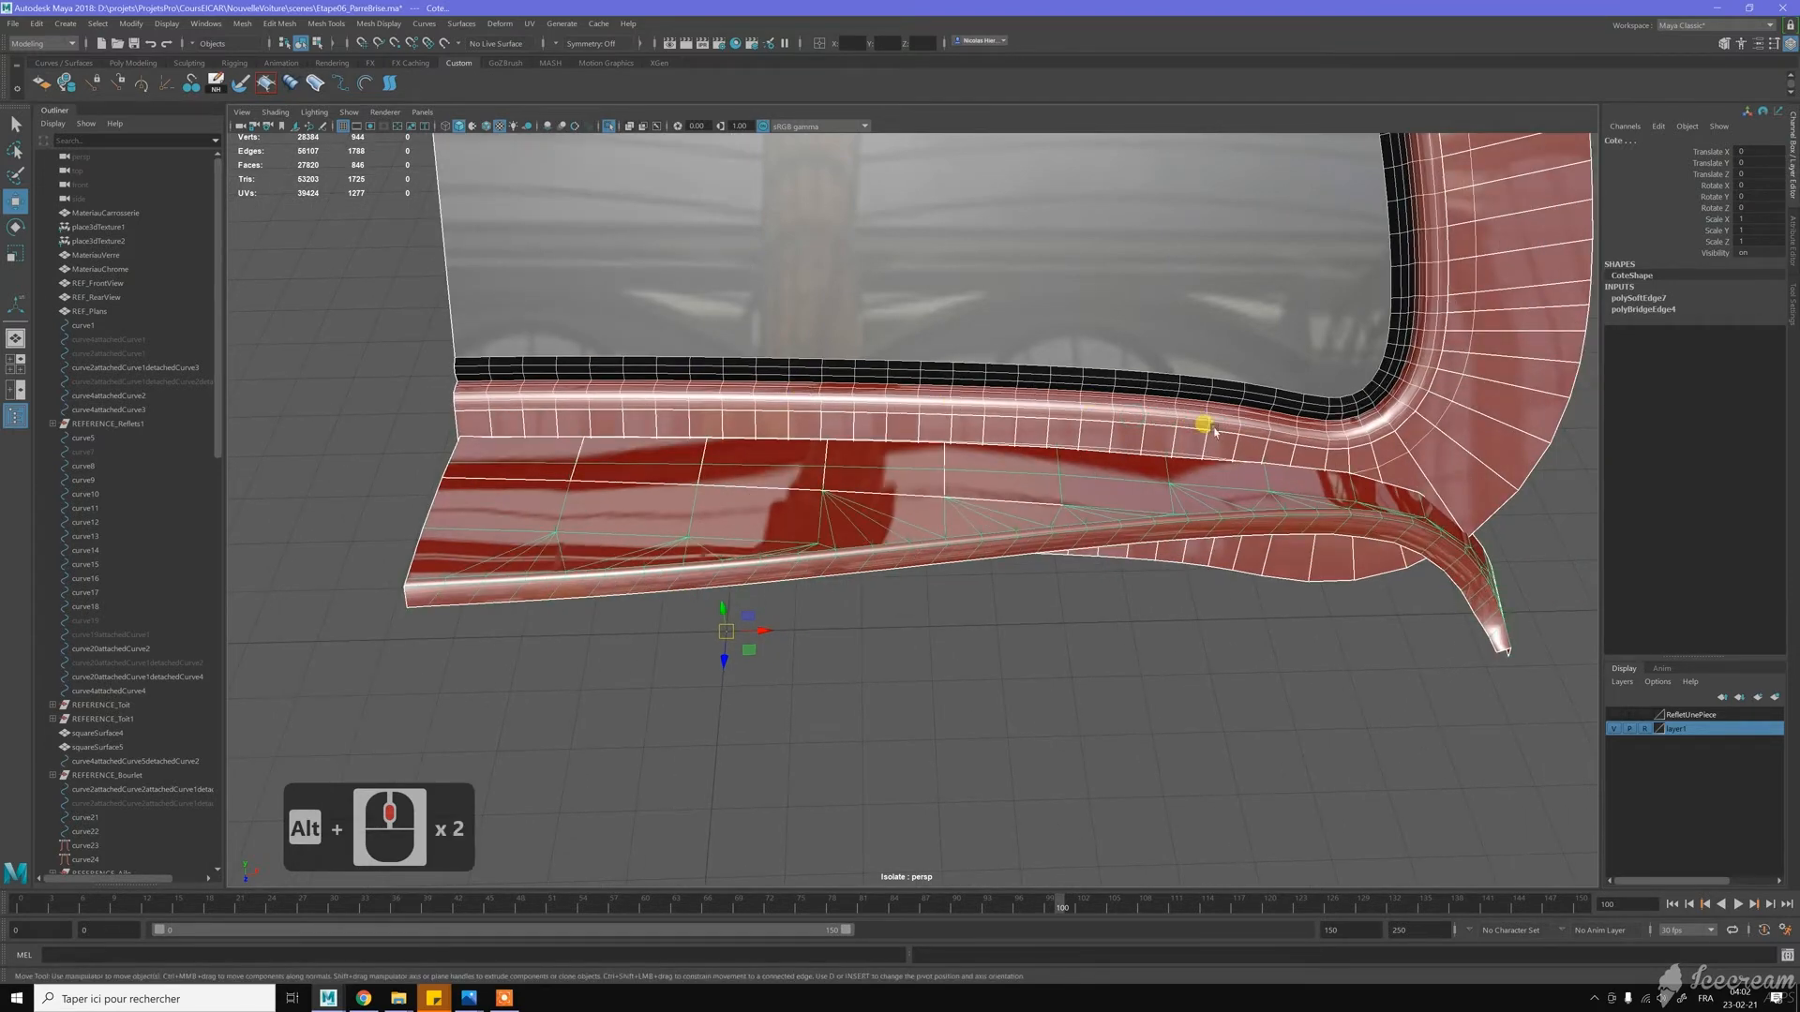
{"action": "middle_click_drag", "start_coordinate": [1217, 430], "coordinate": [1193, 416], "text": "alt"}
{"action": "left_click_drag", "start_coordinate": [1194, 416], "coordinate": [1138, 399], "text": "alt"}
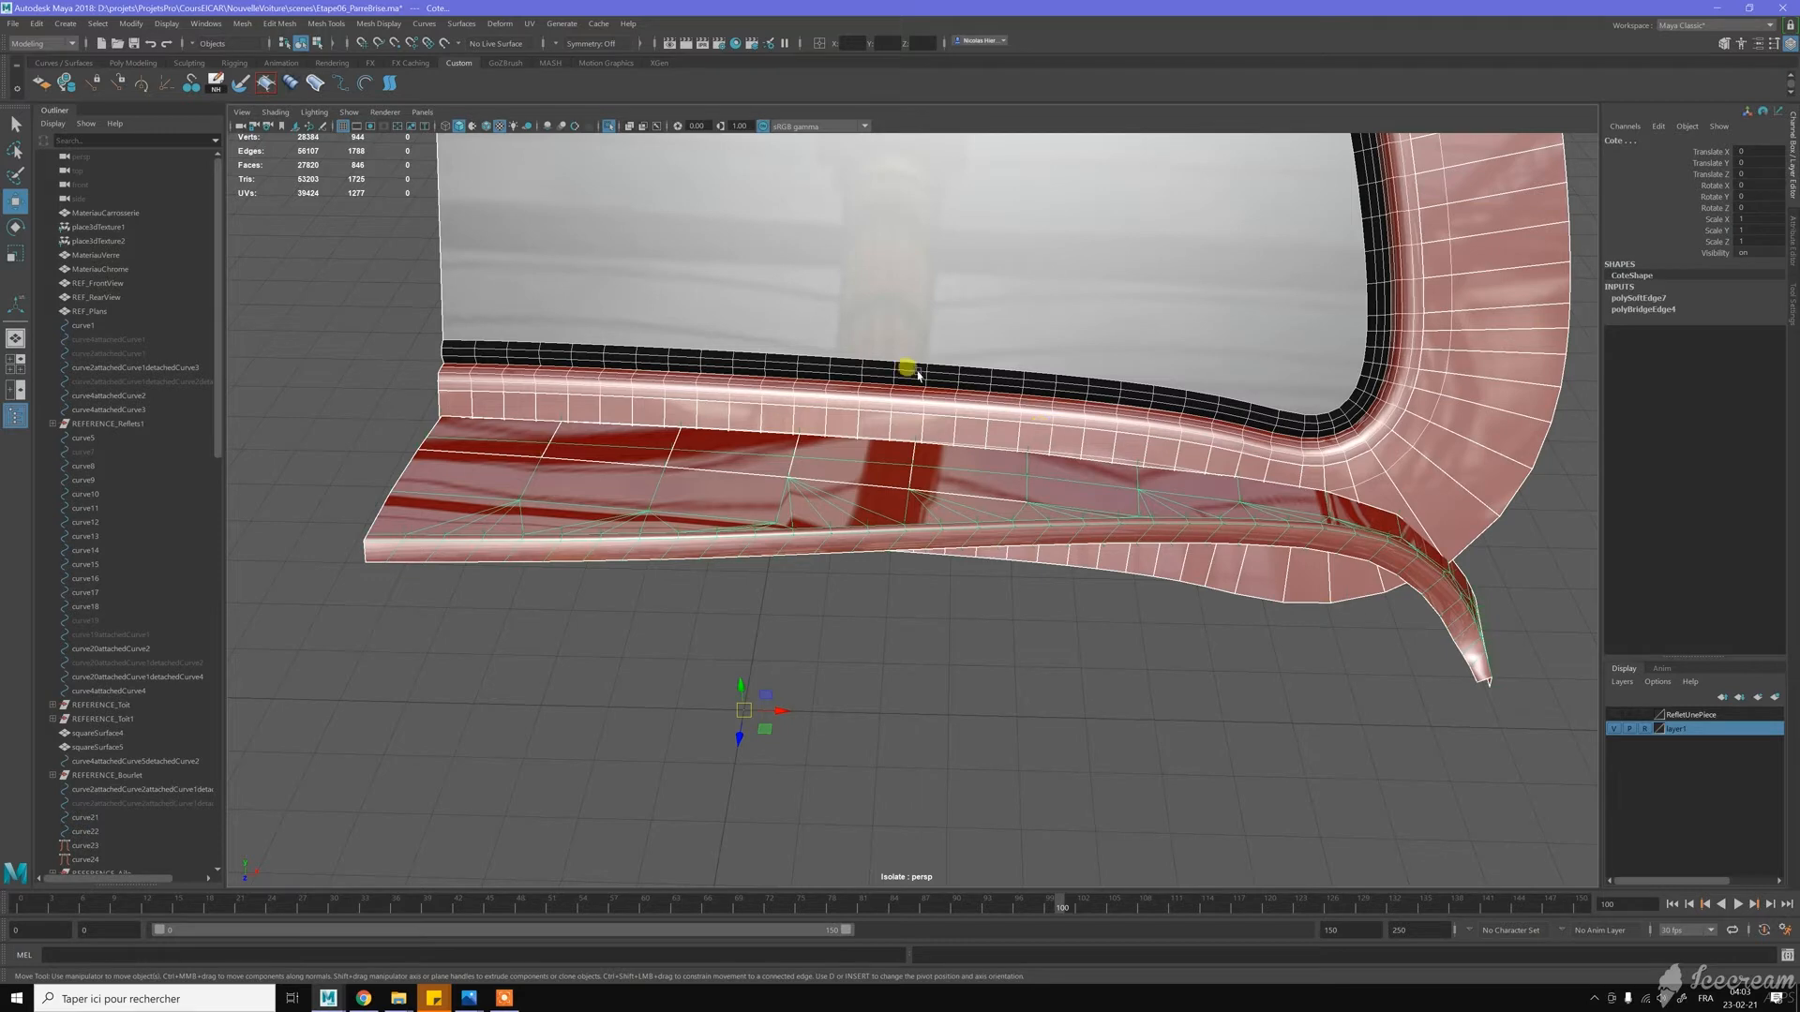
Convert the cowl strip's end edge next to the windshield frame on the car's centreline to vertices and set their X position to 0
{"action": "left_click_drag", "start_coordinate": [638, 451], "coordinate": [844, 482], "text": "alt"}
{"action": "middle_click_drag", "start_coordinate": [816, 469], "coordinate": [790, 447], "text": "alt"}
{"action": "left_click_drag", "start_coordinate": [790, 448], "coordinate": [953, 515], "text": "alt"}
{"action": "middle_click_drag", "start_coordinate": [953, 514], "coordinate": [947, 441], "text": "alt"}
{"action": "right_click_drag", "start_coordinate": [947, 441], "coordinate": [941, 382], "text": "alt"}
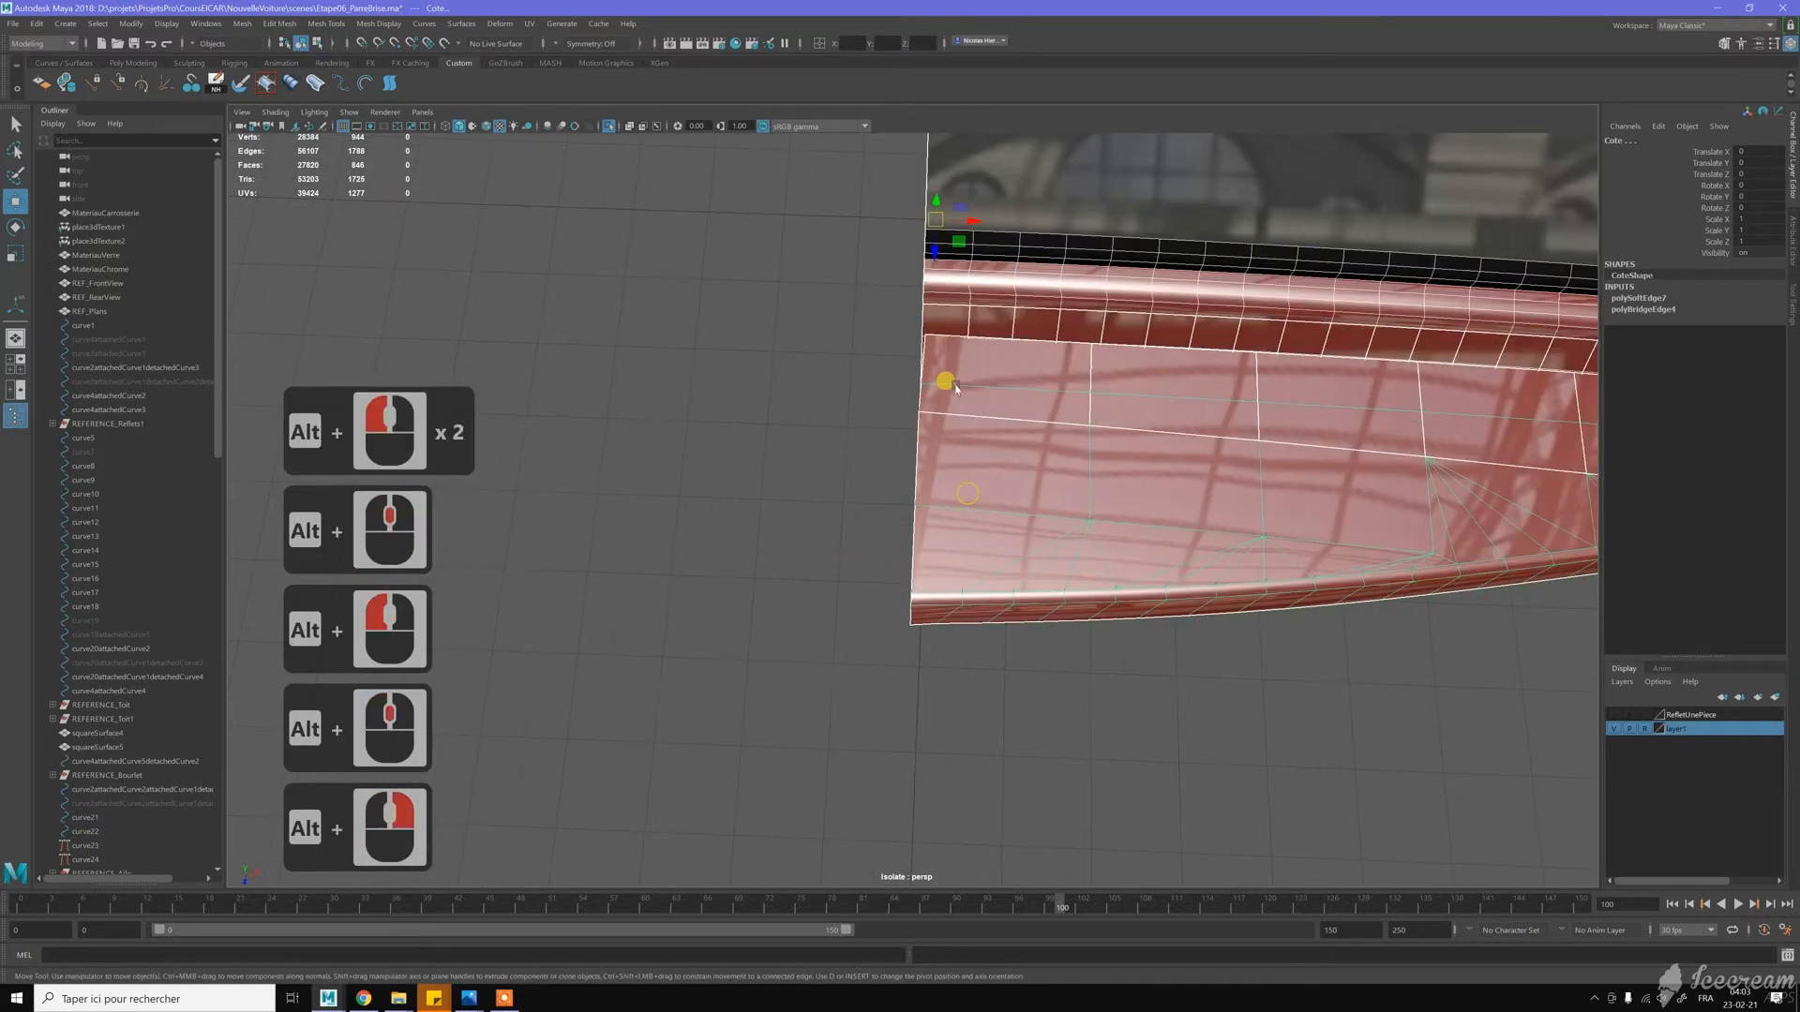
{"action": "key", "text": "w"}
{"action": "right_click", "coordinate": [958, 384]}
{"action": "right_click", "coordinate": [958, 345]}
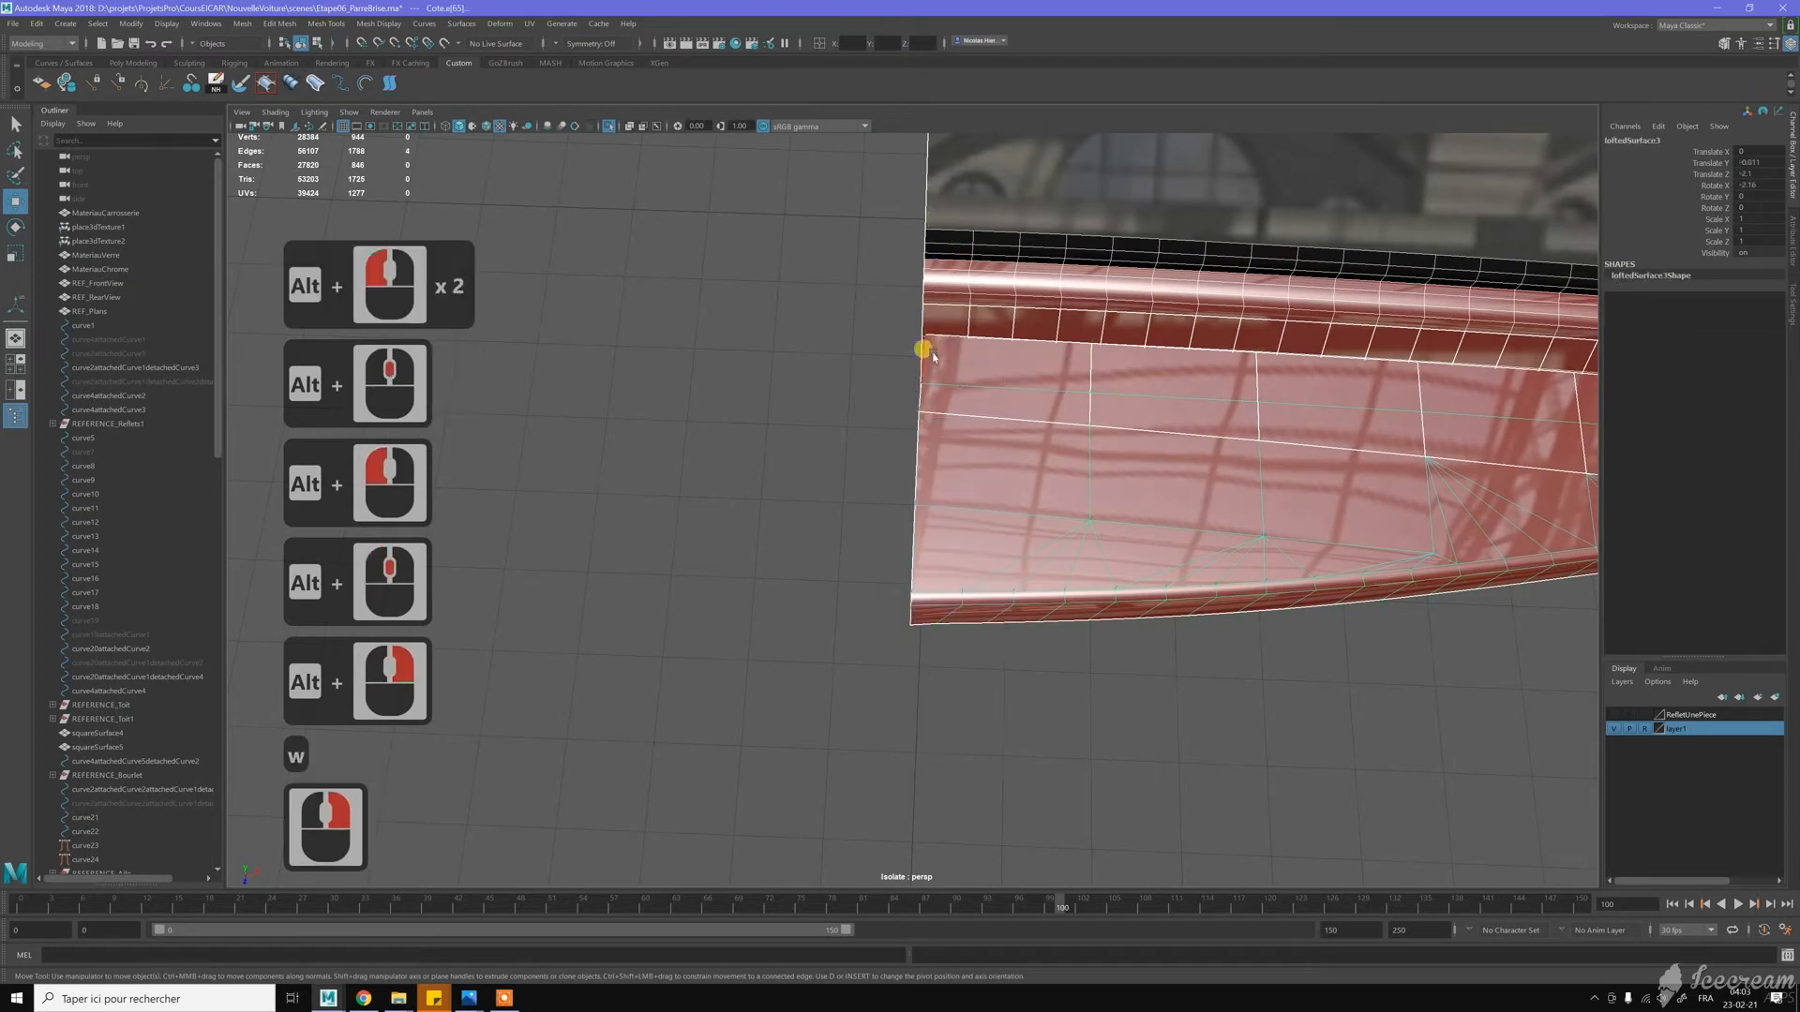
{"action": "left_click", "coordinate": [928, 353]}
{"action": "key", "text": "ctrl+F9"}
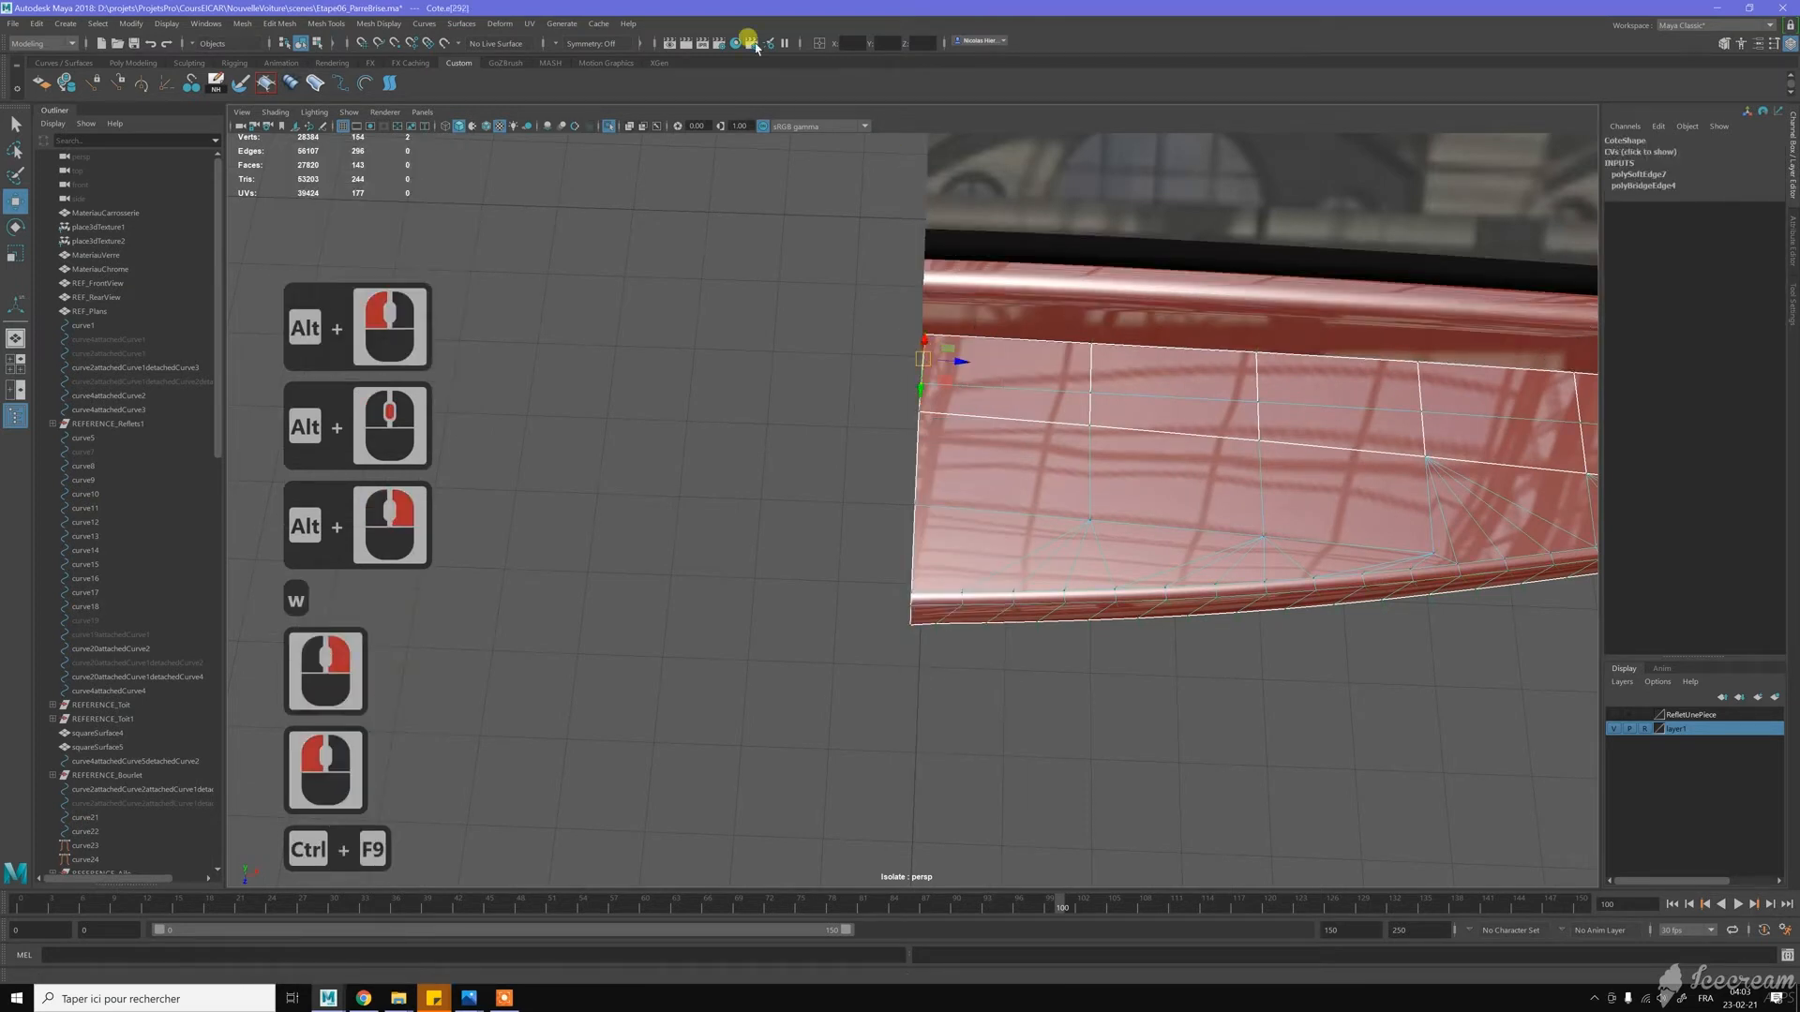
{"action": "left_click", "coordinate": [837, 34]}
{"action": "type", "text": "0"}
{"action": "key", "text": "Return"}
{"action": "key", "text": "w"}
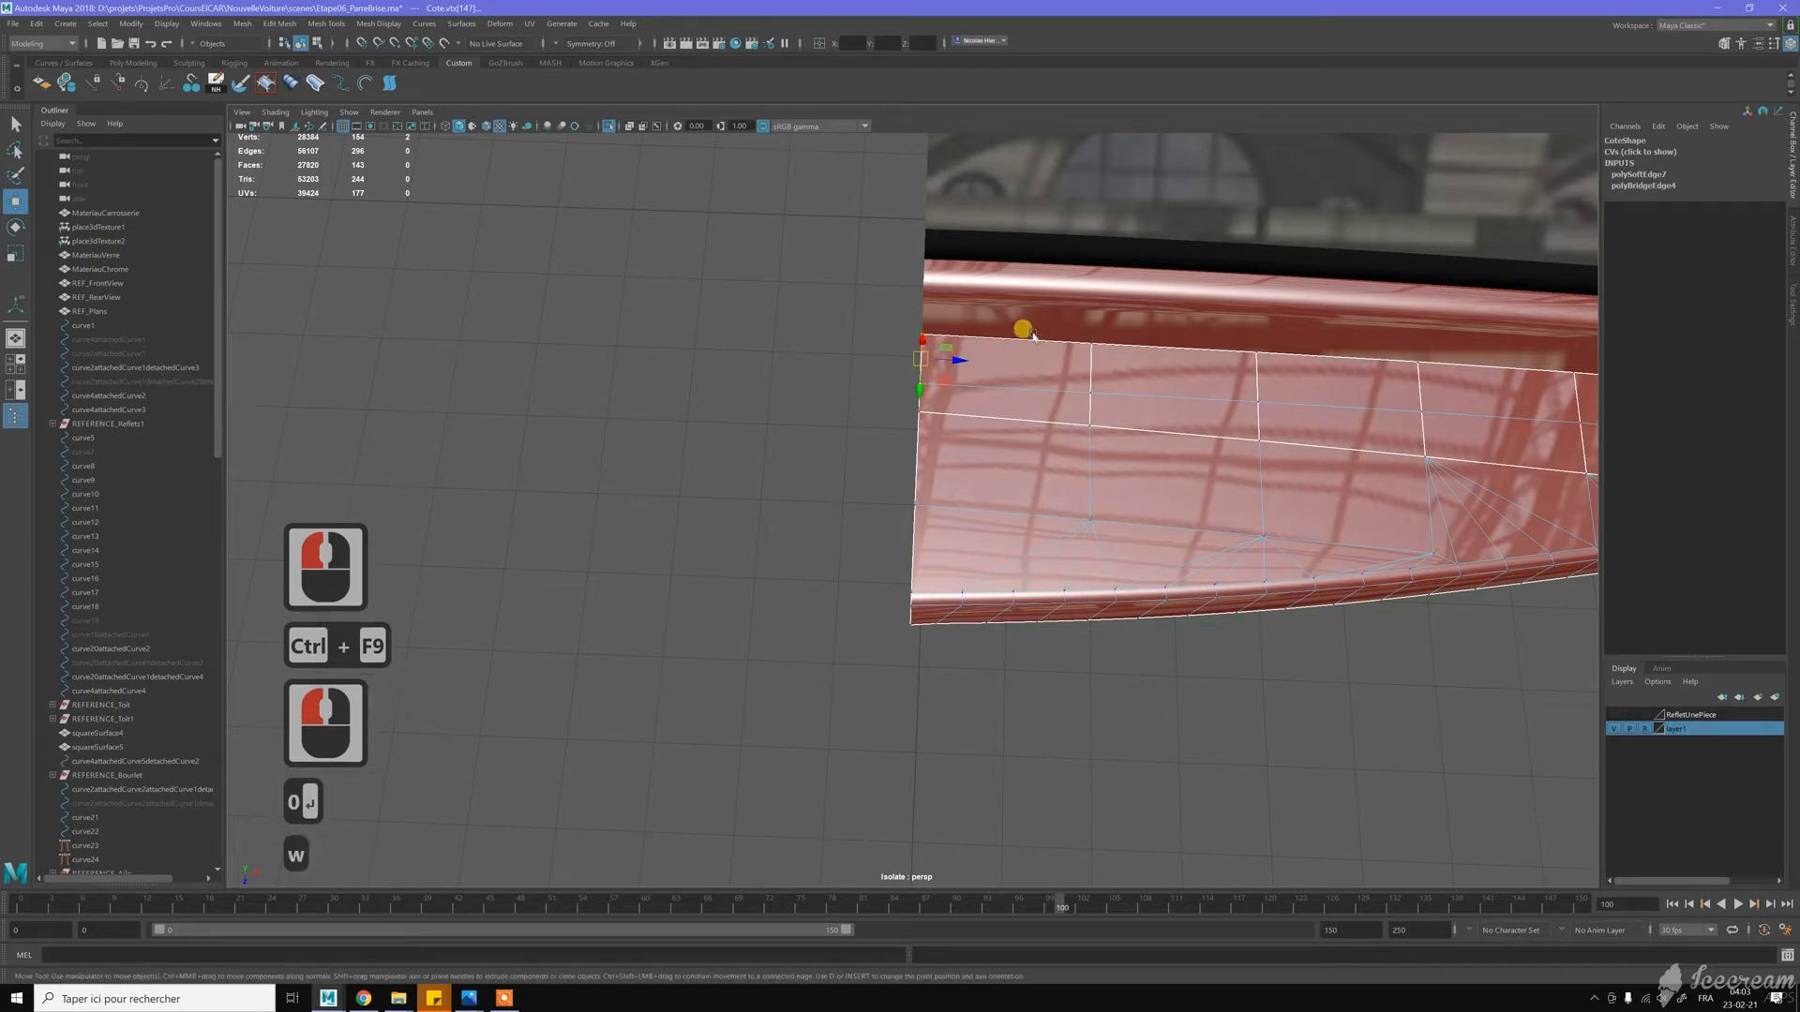
Turn on wireframe on shaded and return the cowl strip to object mode
{"action": "left_click", "coordinate": [487, 126]}
{"action": "mouse_move", "coordinate": [1129, 358]}
{"action": "middle_mouse_down", "text": "alt"}
{"action": "mouse_move", "coordinate": [1062, 368]}
{"action": "mouse_move", "coordinate": [968, 321]}
{"action": "middle_mouse_up", "text": "alt"}
{"action": "key", "text": "w"}
{"action": "right_click_drag", "start_coordinate": [955, 358], "coordinate": [994, 331]}
{"action": "left_click", "coordinate": [958, 357]}
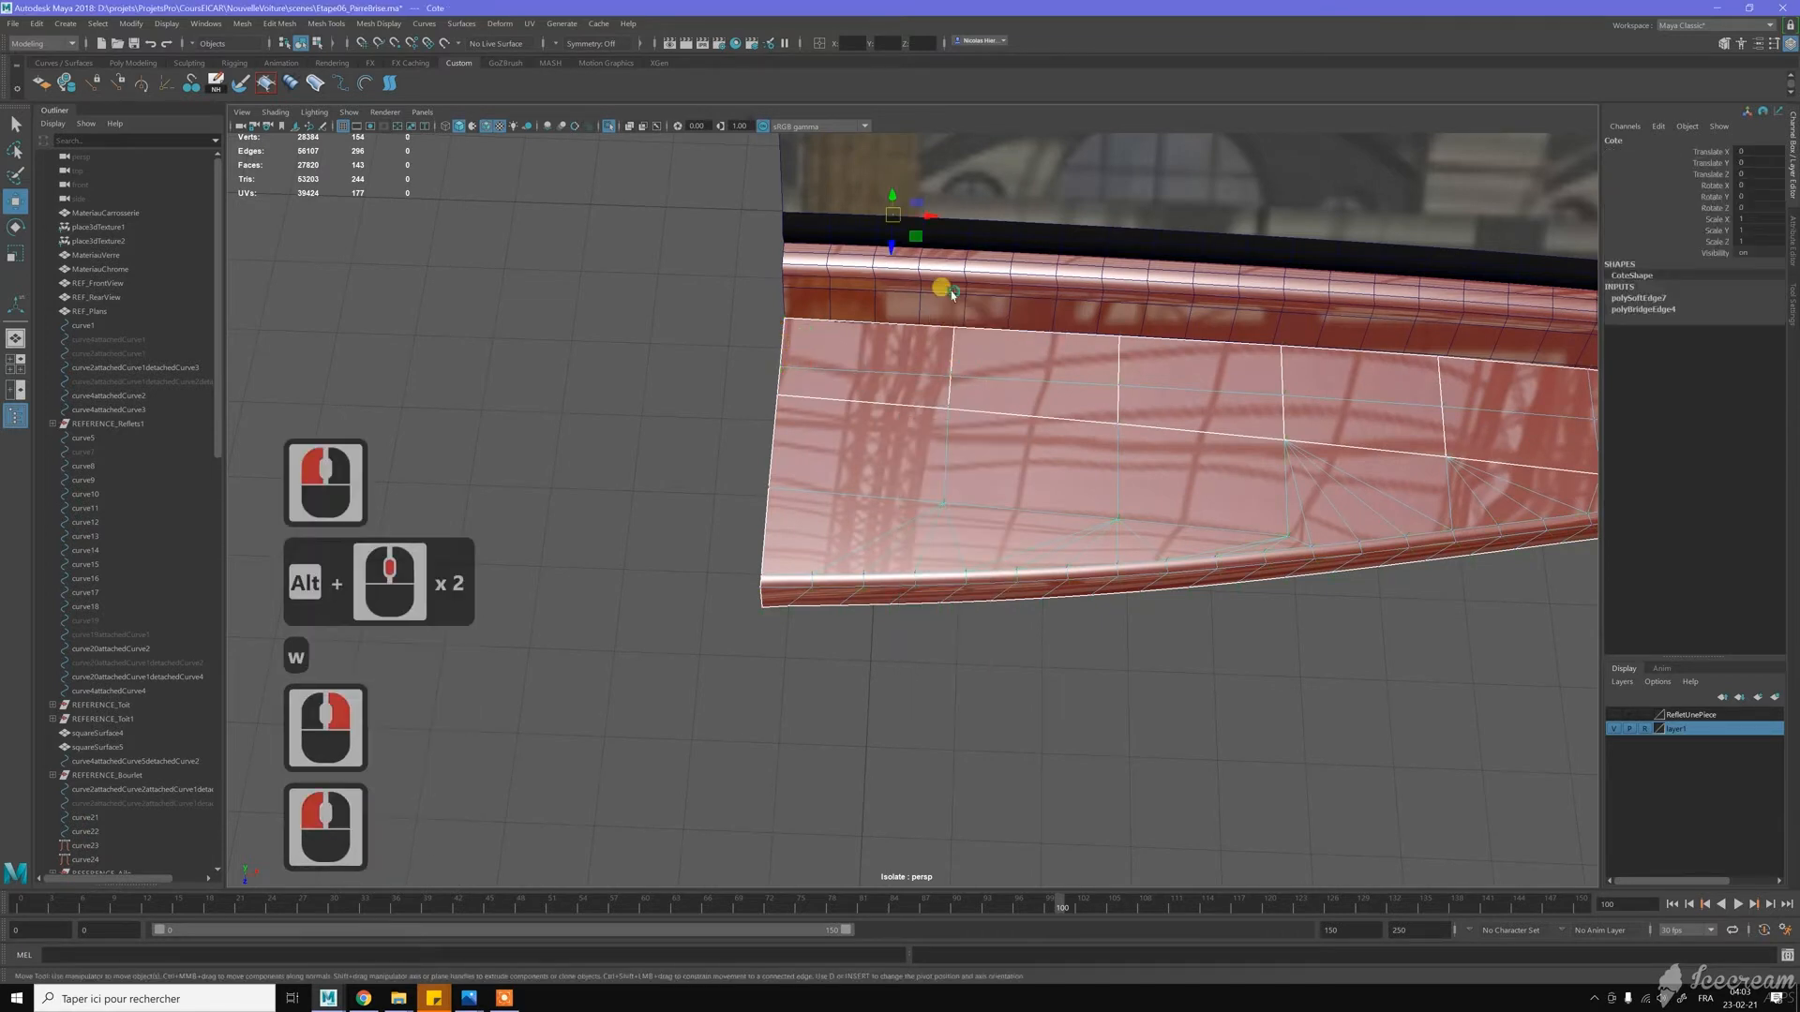
Insert an edge loop across the windshield frame in line with the cowl strip's first cross edge, using relative distance from edge
{"action": "left_click", "coordinate": [947, 291]}
{"action": "right_click_drag", "start_coordinate": [954, 294], "coordinate": [902, 310], "text": "shift"}
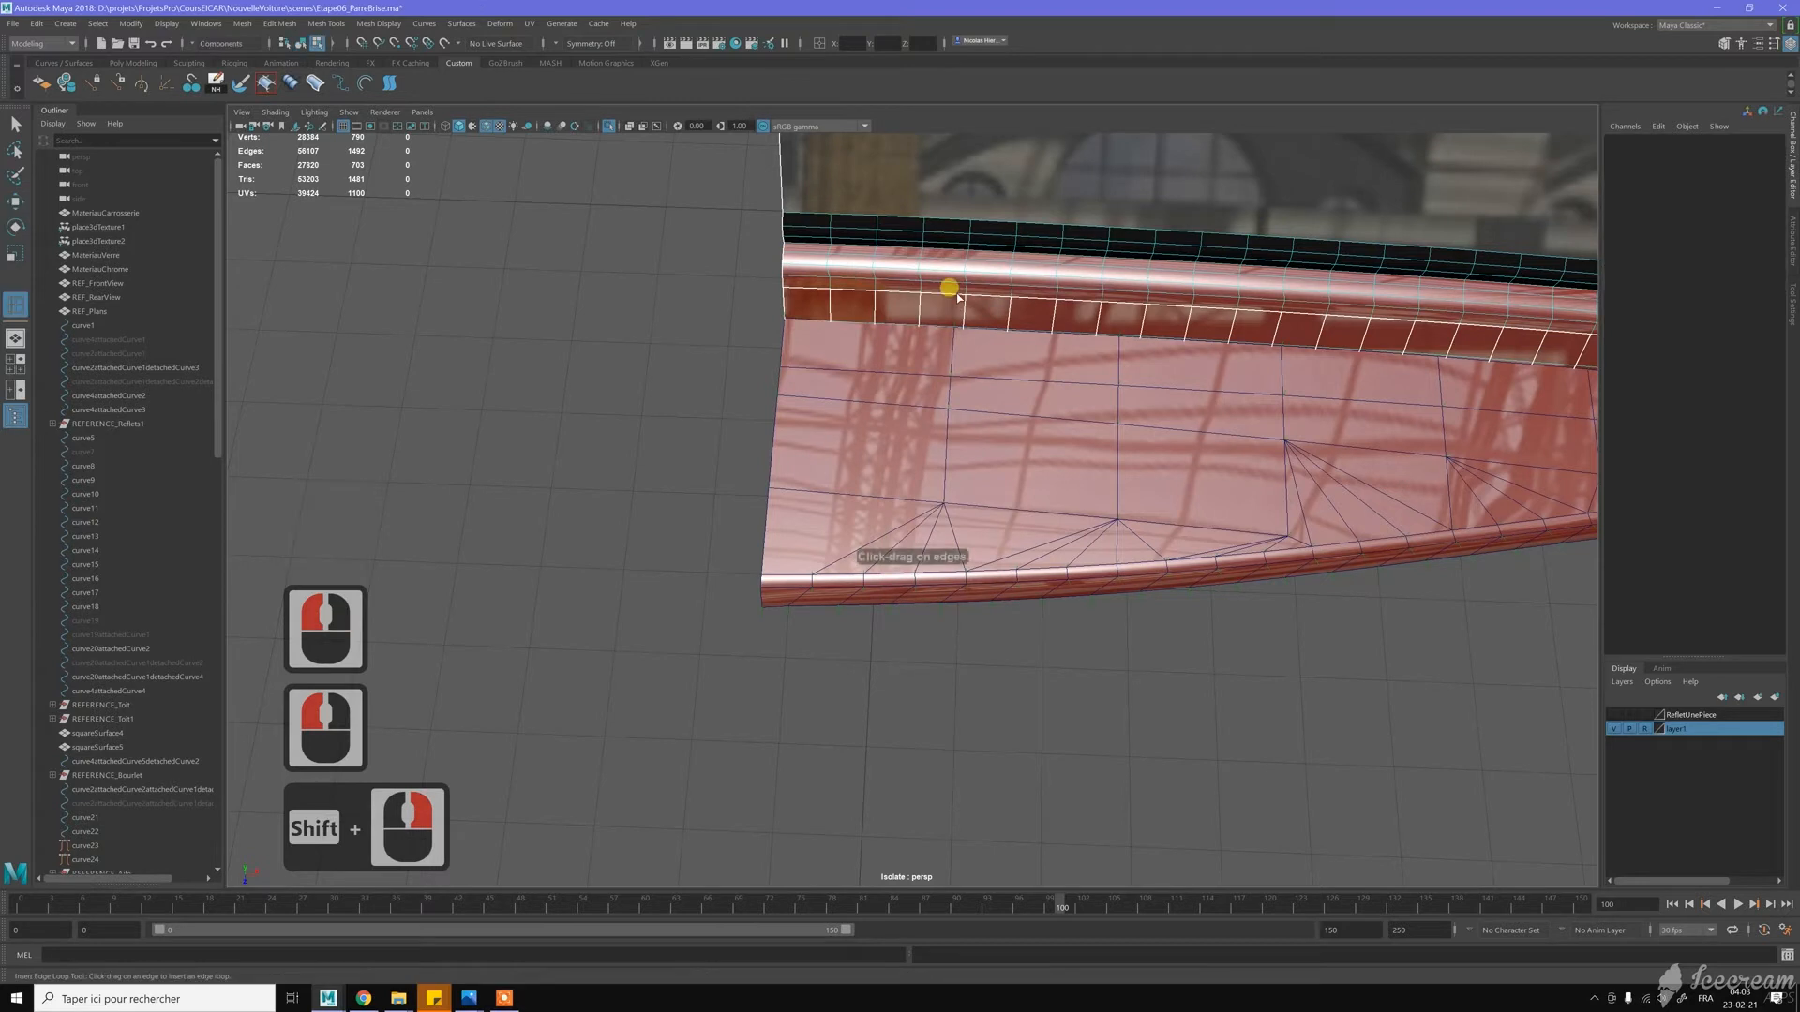
{"action": "left_click", "coordinate": [1791, 296]}
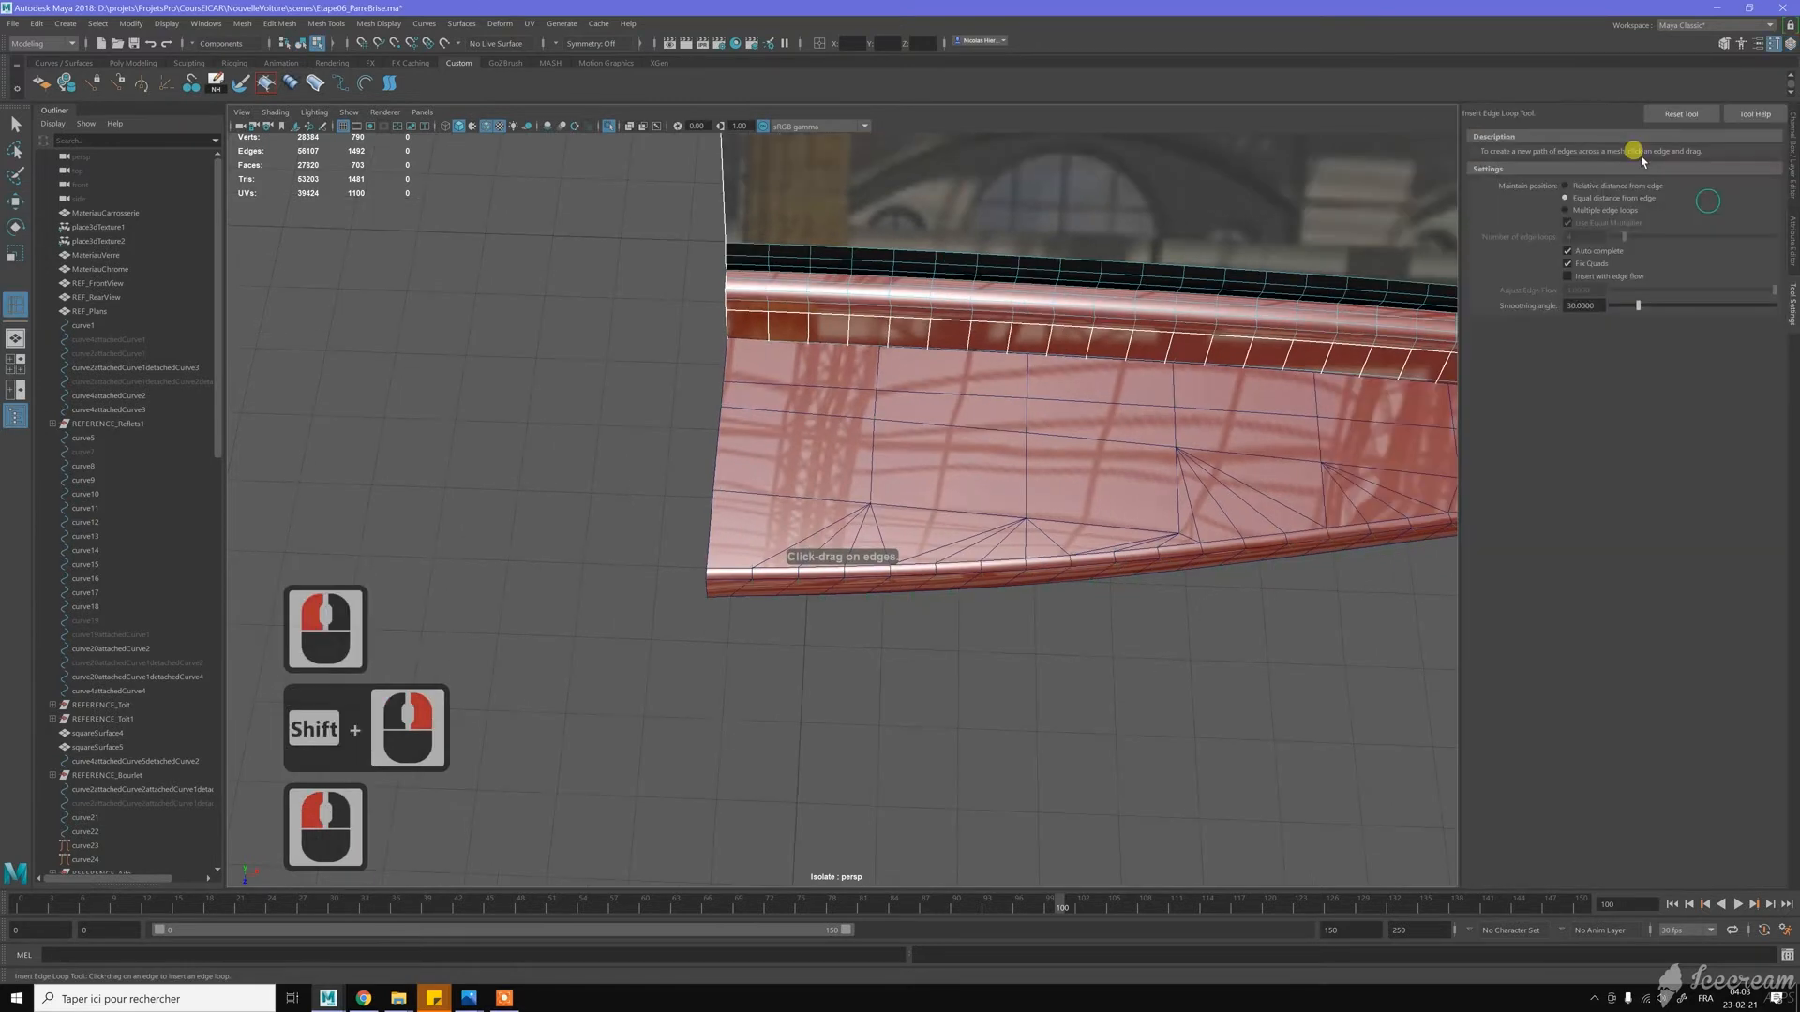
{"action": "middle_click_drag", "start_coordinate": [901, 266], "coordinate": [891, 321], "text": "alt"}
{"action": "right_click_drag", "start_coordinate": [891, 321], "coordinate": [956, 309], "text": "alt"}
{"action": "left_click", "coordinate": [1584, 186]}
{"action": "mouse_move", "coordinate": [923, 413]}
{"action": "right_mouse_down", "text": "alt"}
{"action": "mouse_move", "coordinate": [959, 510]}
{"action": "mouse_move", "coordinate": [957, 407]}
{"action": "right_mouse_up", "text": "alt"}
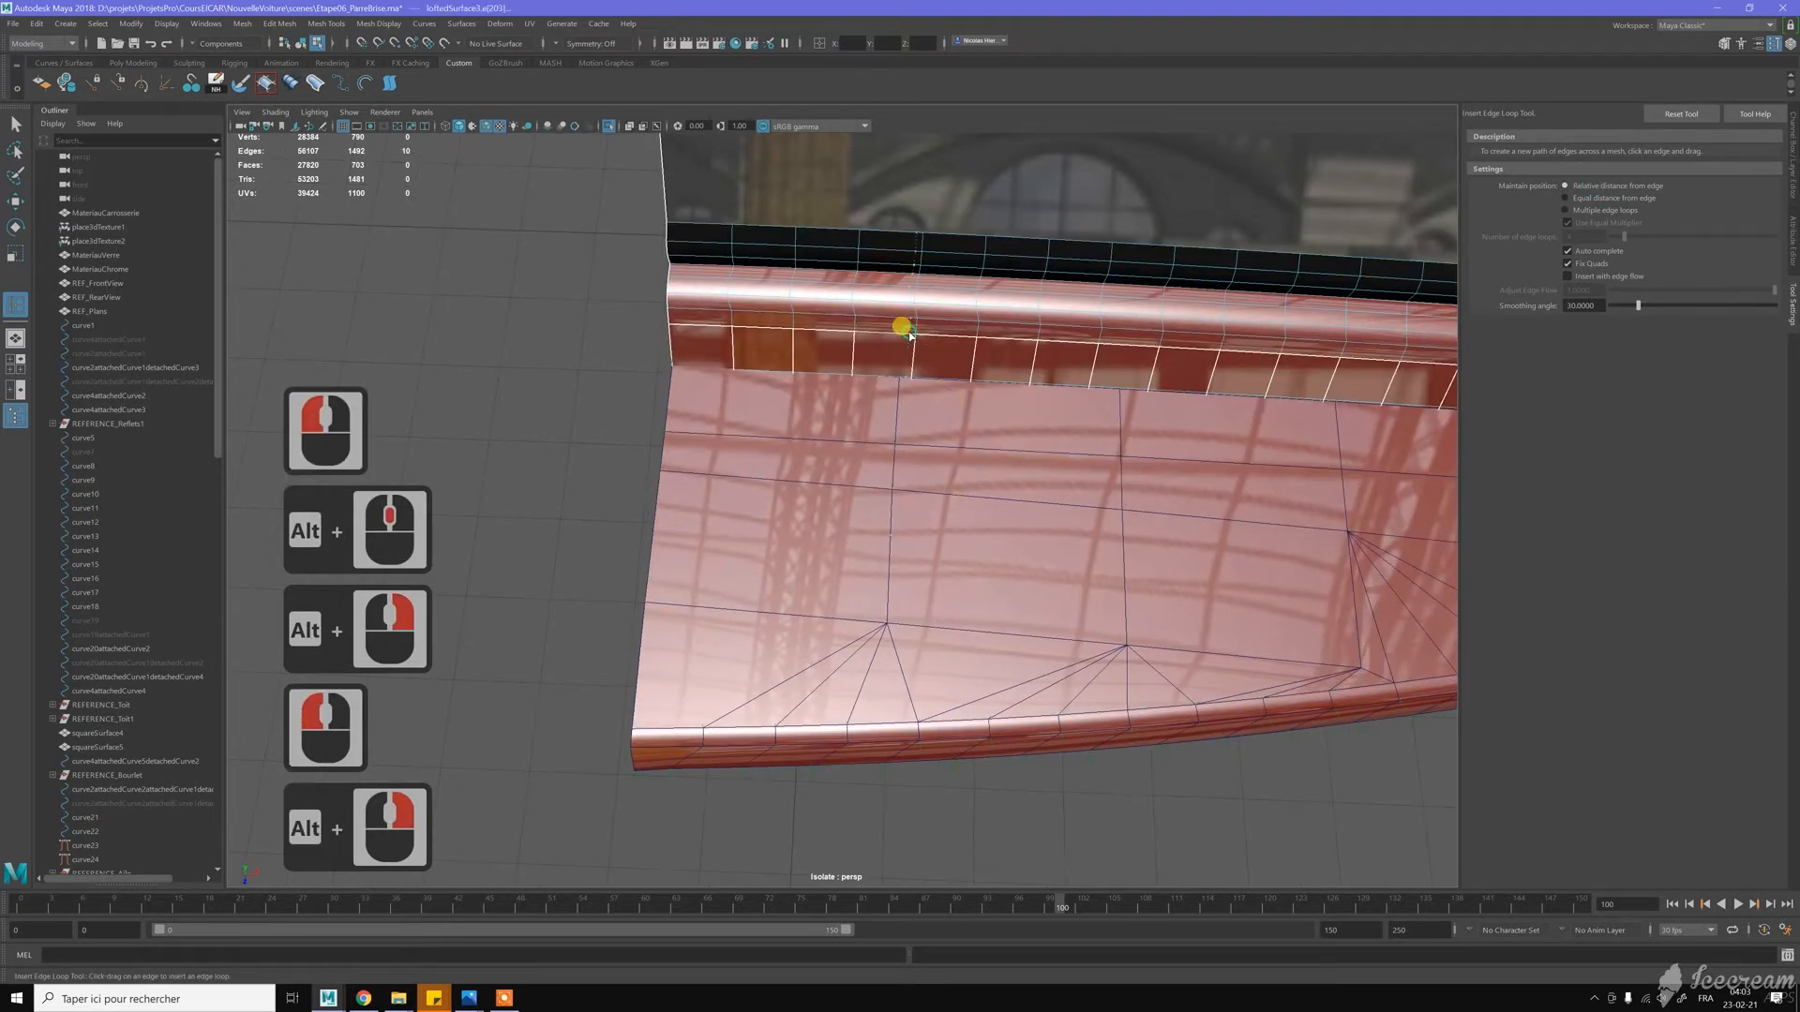
{"action": "left_click_drag", "start_coordinate": [907, 337], "coordinate": [900, 335]}
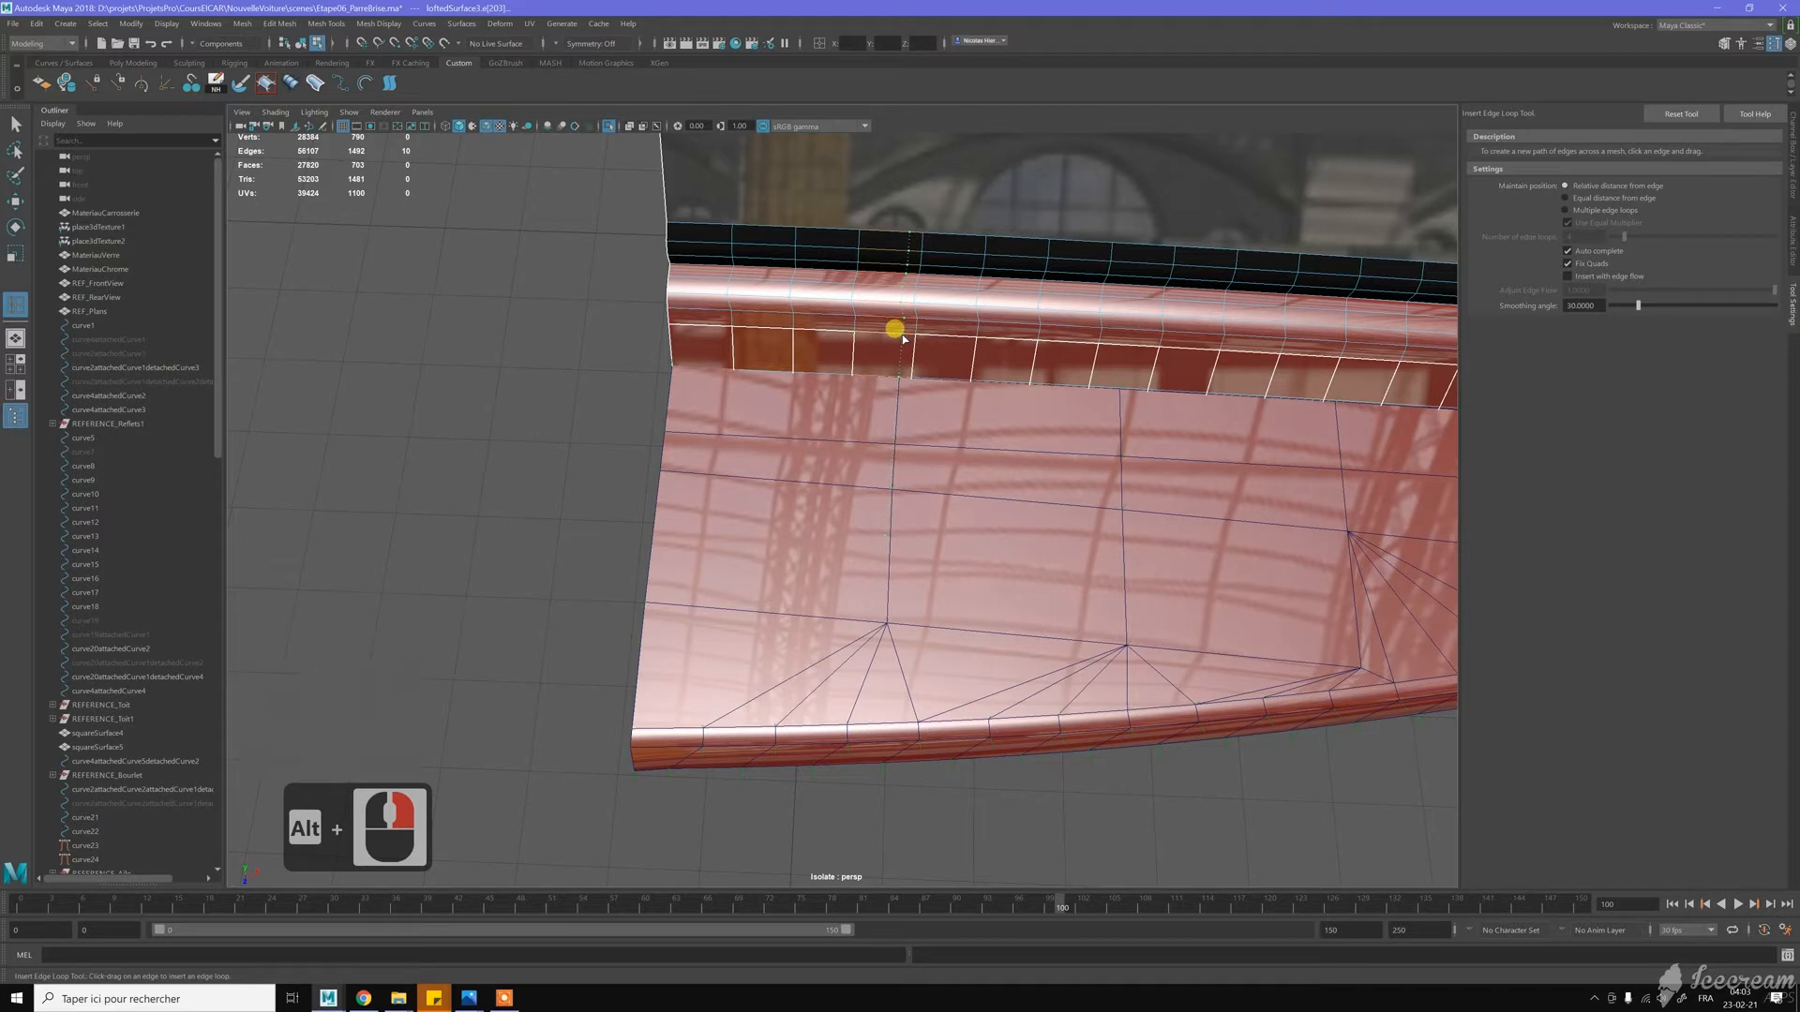
{"action": "middle_click_drag", "start_coordinate": [1061, 359], "coordinate": [926, 335], "text": "alt"}
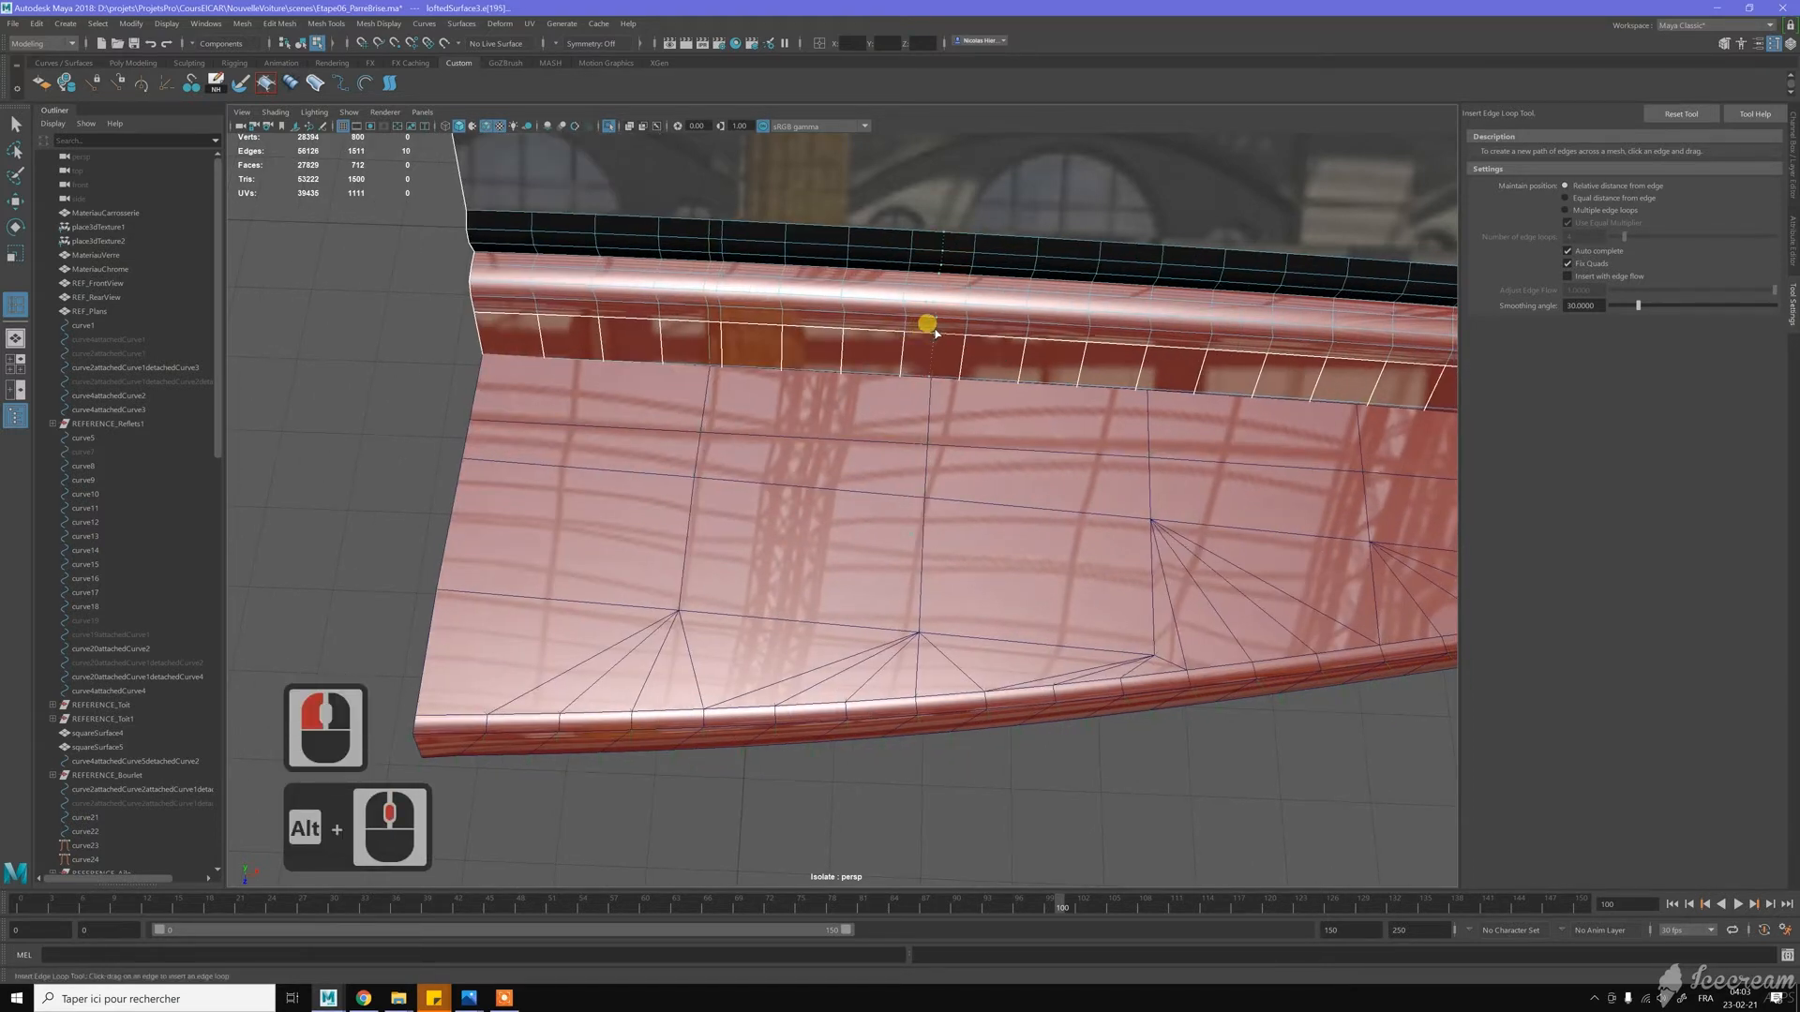
Insert further edge loops across the windshield frame in line with the cowl strip's next cross edges away from the centreline
{"action": "left_click", "coordinate": [936, 330]}
{"action": "middle_click_drag", "start_coordinate": [953, 329], "coordinate": [974, 389], "text": "alt"}
{"action": "middle_click", "coordinate": [1004, 362], "text": "alt"}
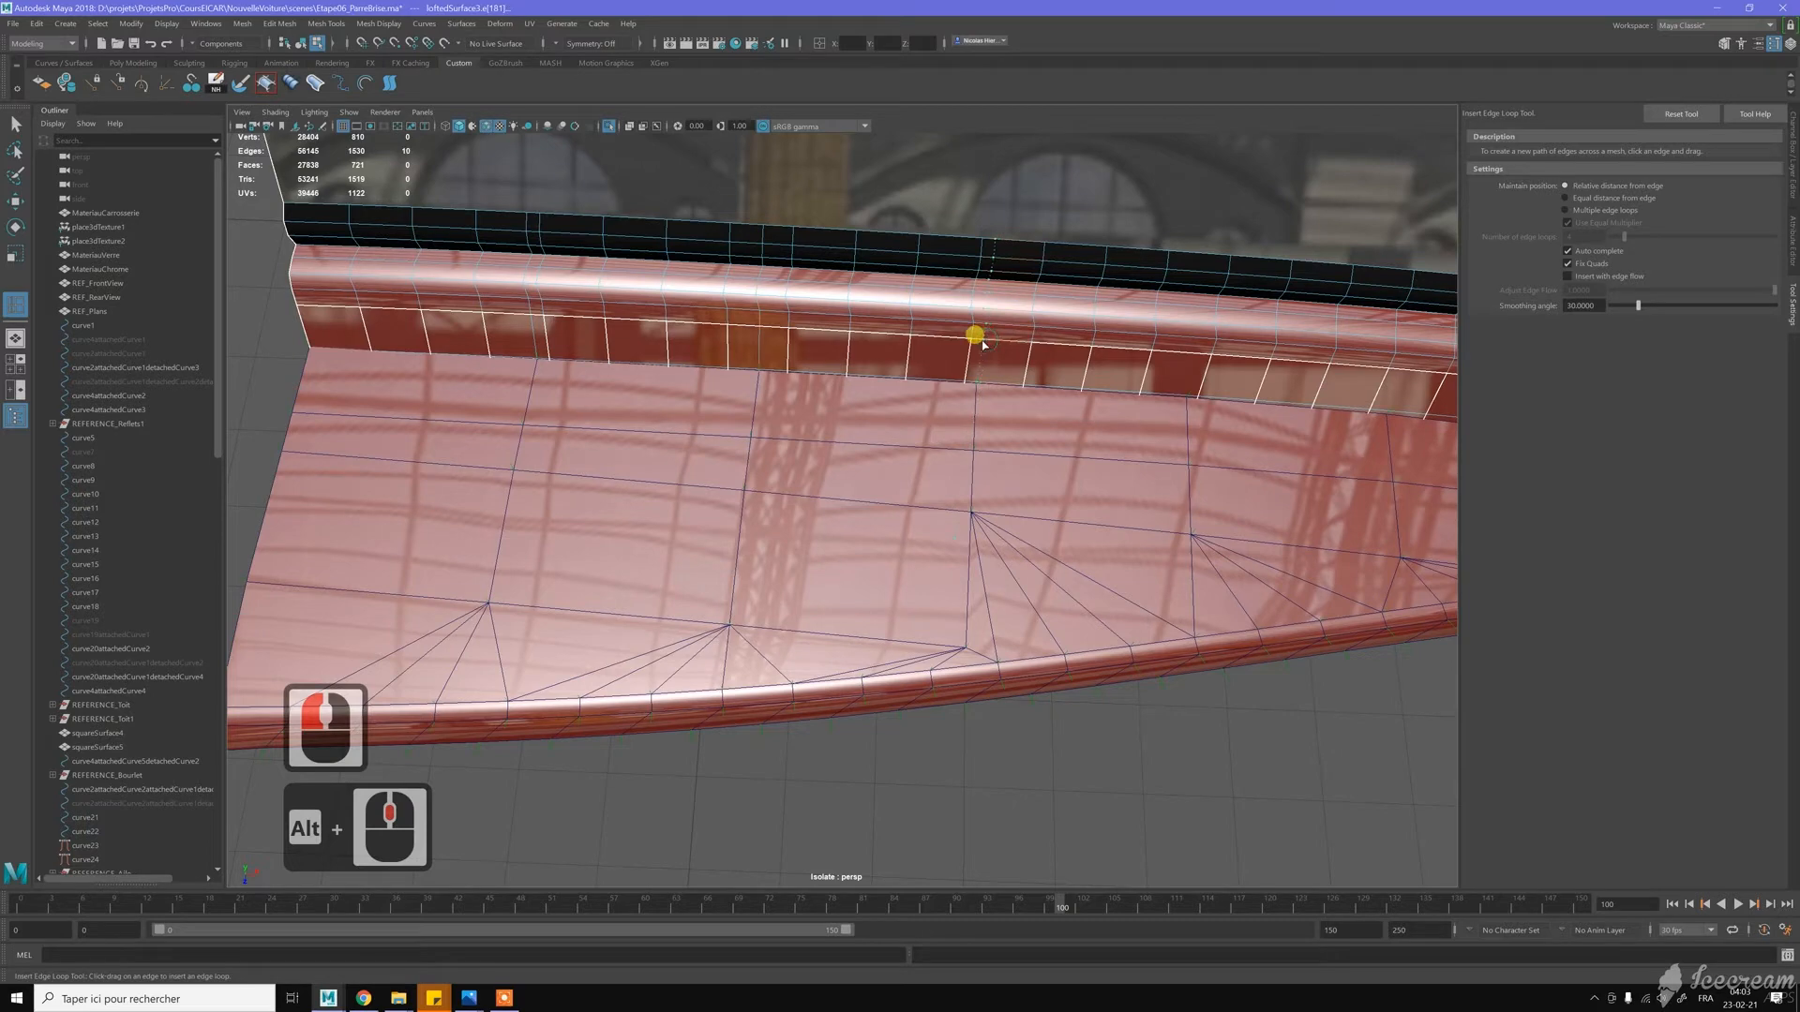
{"action": "left_click_drag", "start_coordinate": [985, 345], "coordinate": [986, 345], "text": "shift"}
{"action": "middle_click_drag", "start_coordinate": [1115, 344], "coordinate": [656, 301], "text": "alt"}
{"action": "middle_click_drag", "start_coordinate": [1057, 336], "coordinate": [933, 354], "text": "alt"}
{"action": "right_click_drag", "start_coordinate": [933, 354], "coordinate": [939, 347], "text": "alt"}
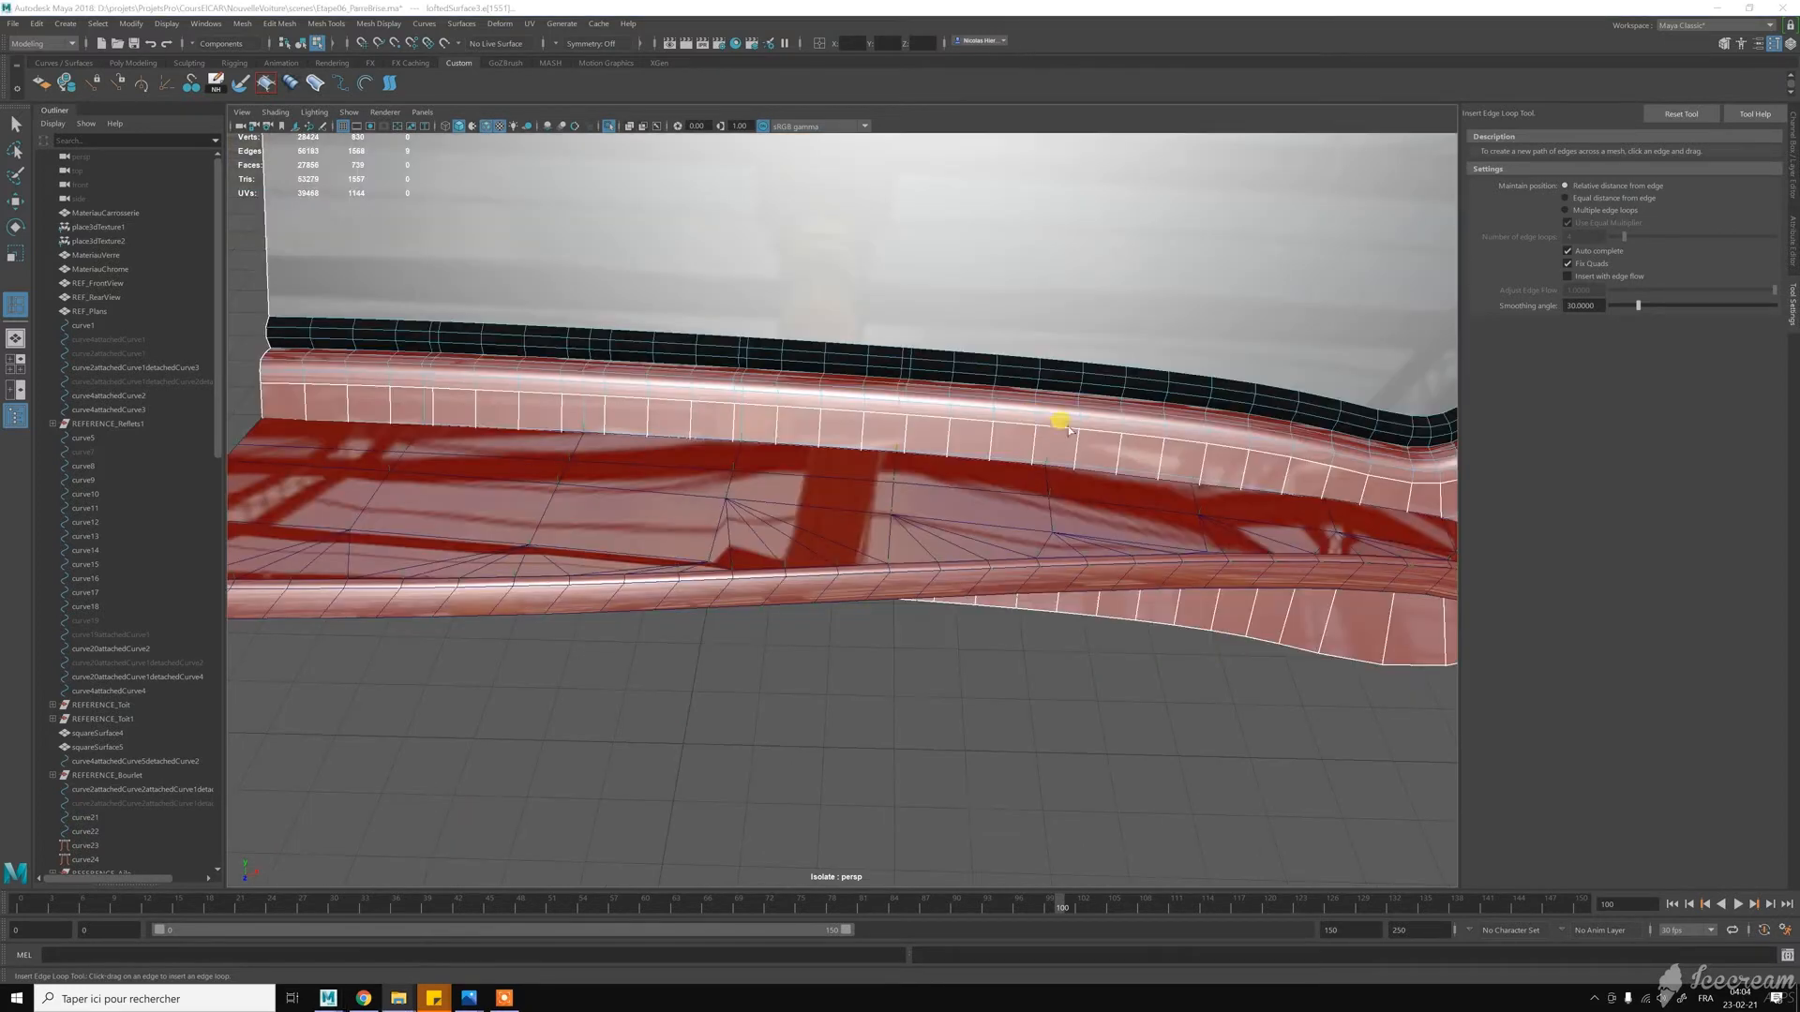
Insert one edge loop across the lower windshield frame strip, just left of the windshield's rounded corner
{"action": "middle_click_drag", "start_coordinate": [1052, 418], "coordinate": [932, 454], "text": "alt"}
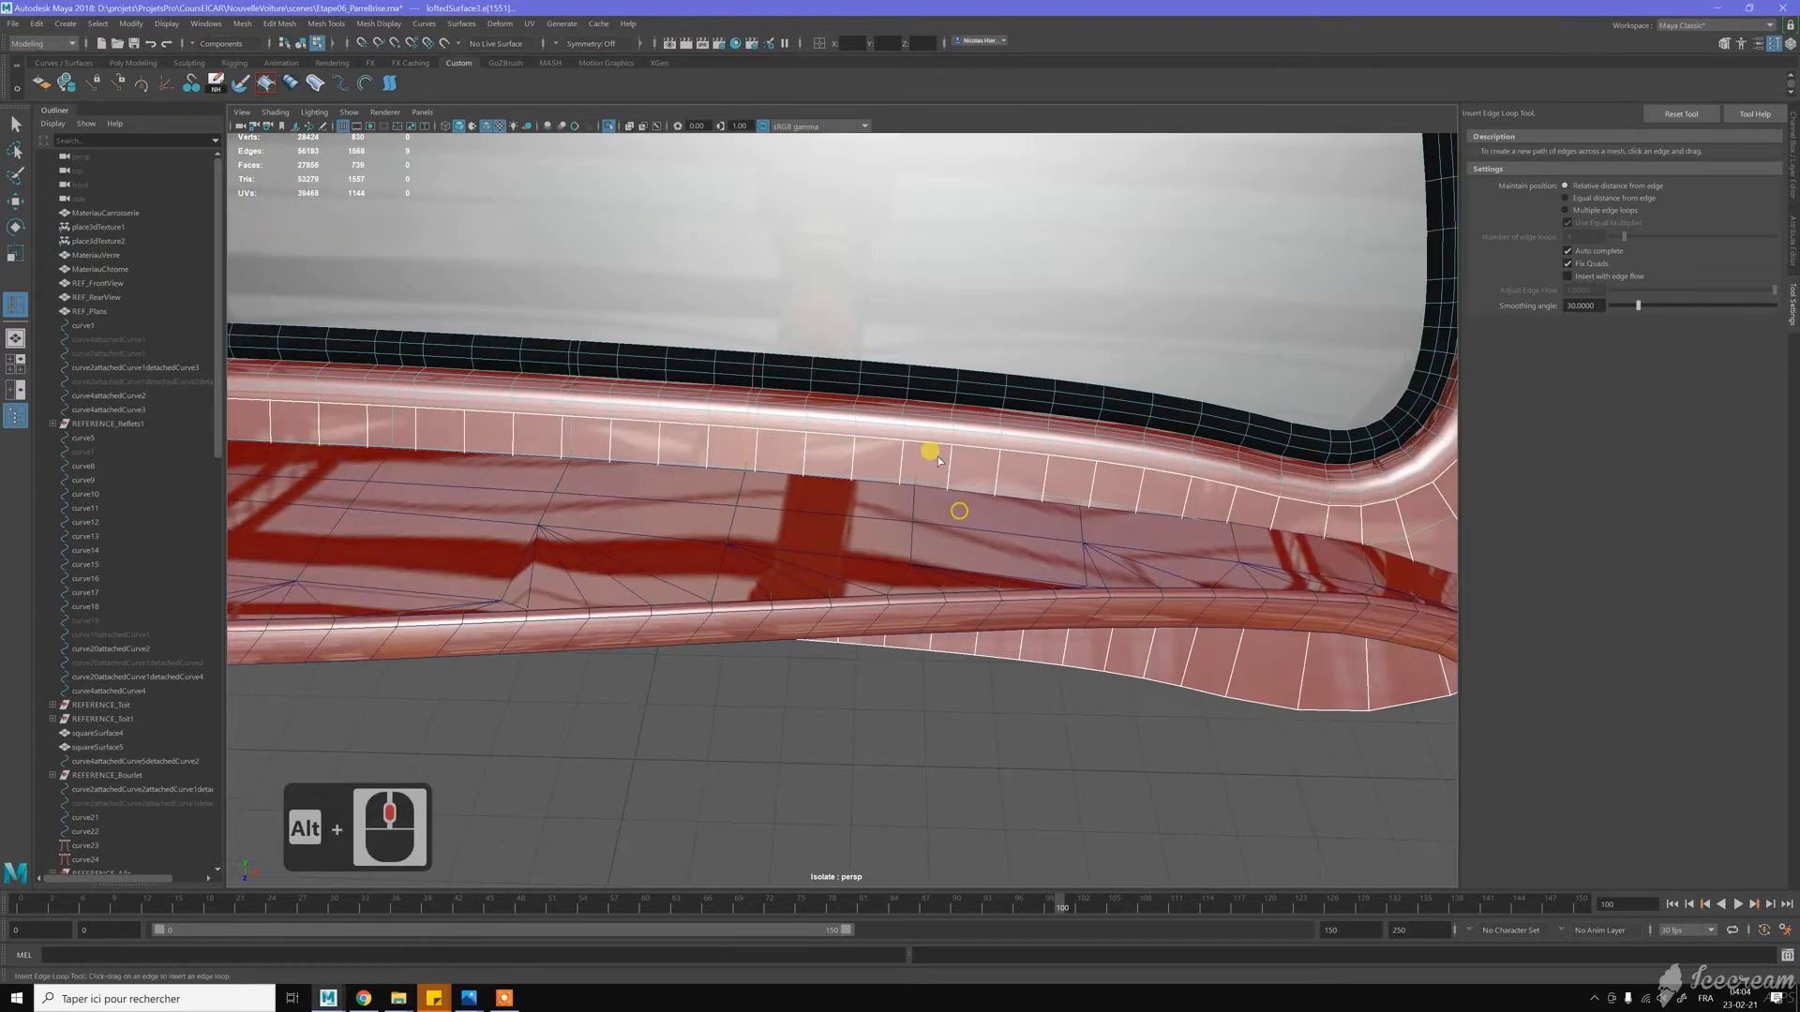
{"action": "right_click_drag", "start_coordinate": [931, 454], "coordinate": [924, 447], "text": "alt"}
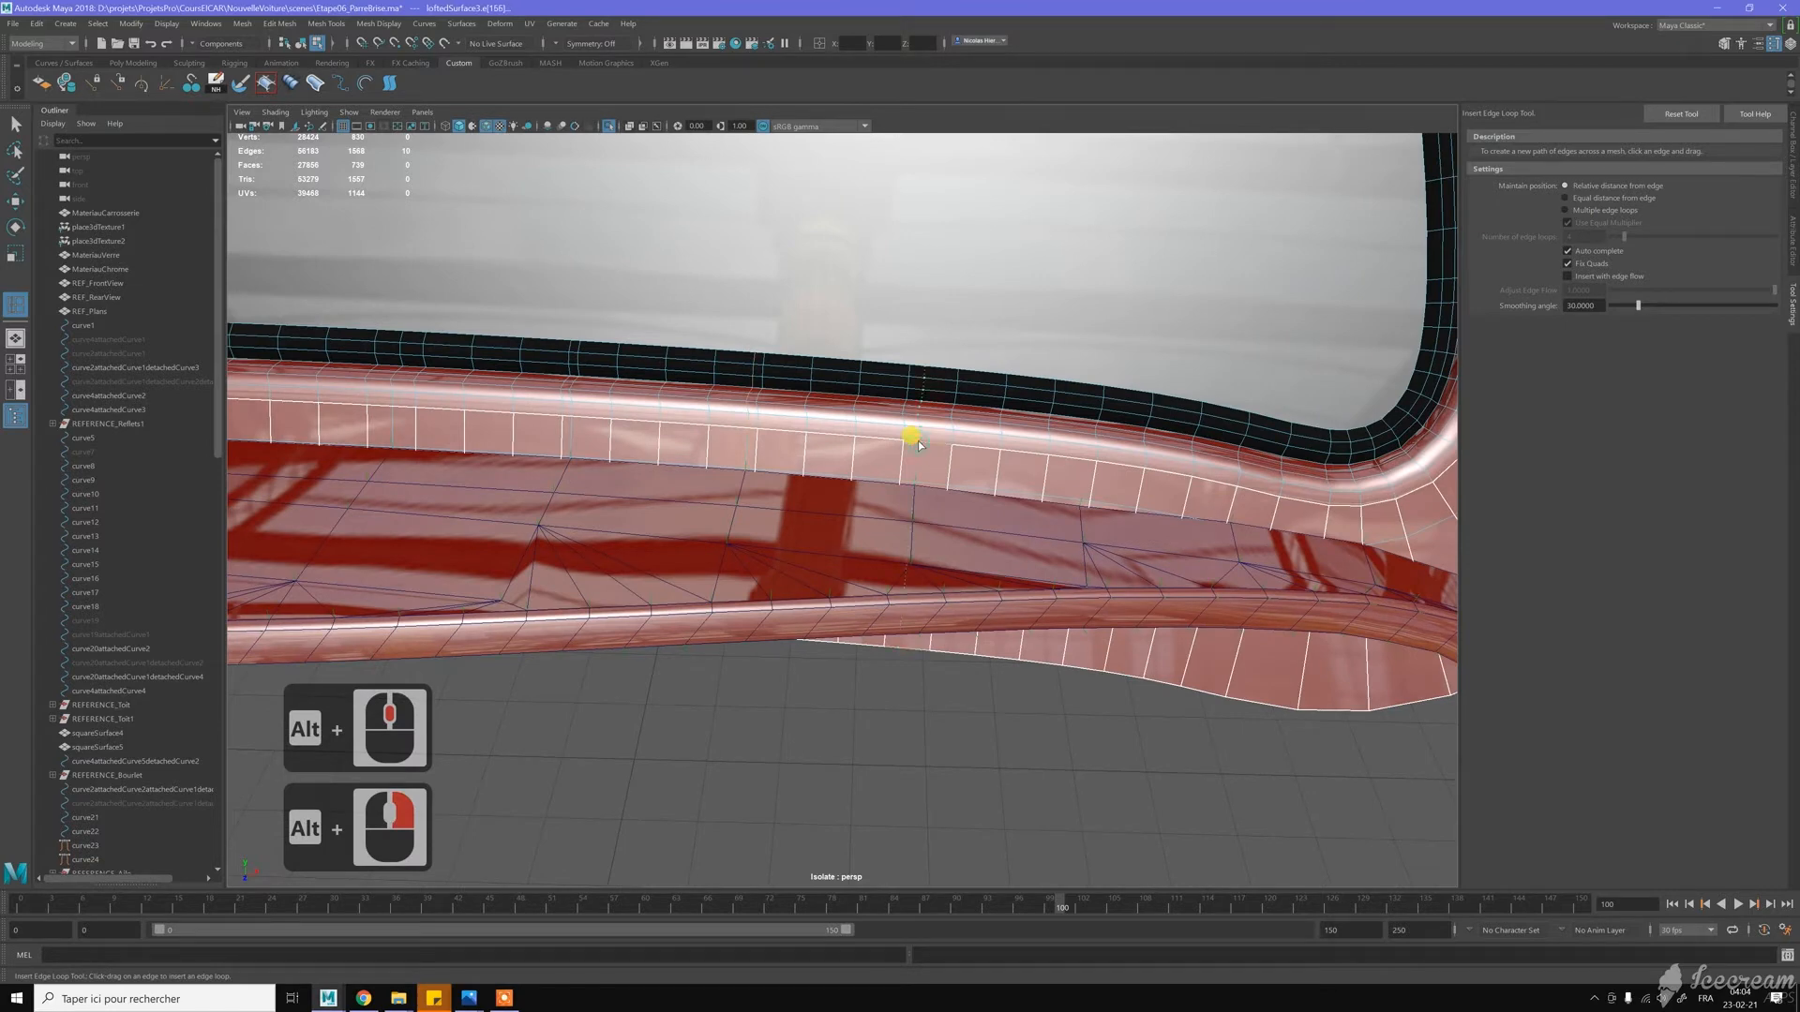
{"action": "left_click", "coordinate": [947, 434], "text": "shift"}
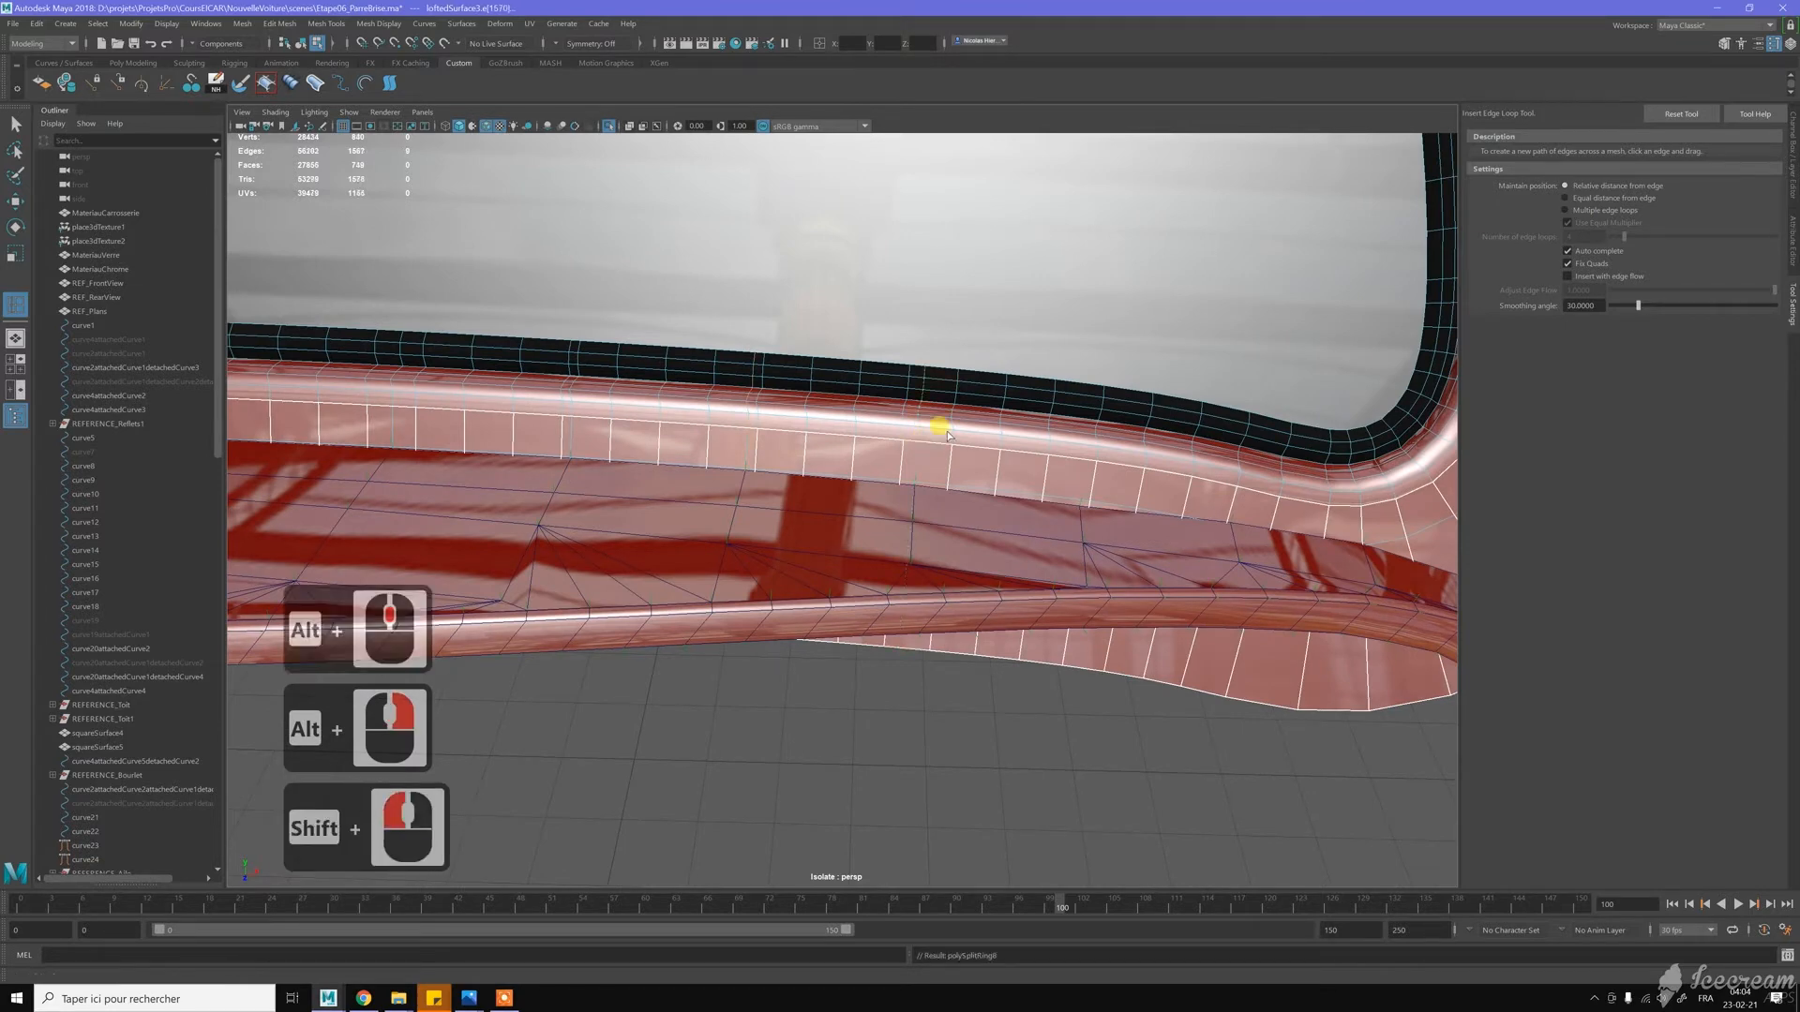
Delete seven neighbouring crosswise edge loops from the middle stretch of the lower windshield frame
{"action": "key", "text": "w"}
{"action": "left_click_drag", "start_coordinate": [947, 431], "coordinate": [938, 469], "text": "alt"}
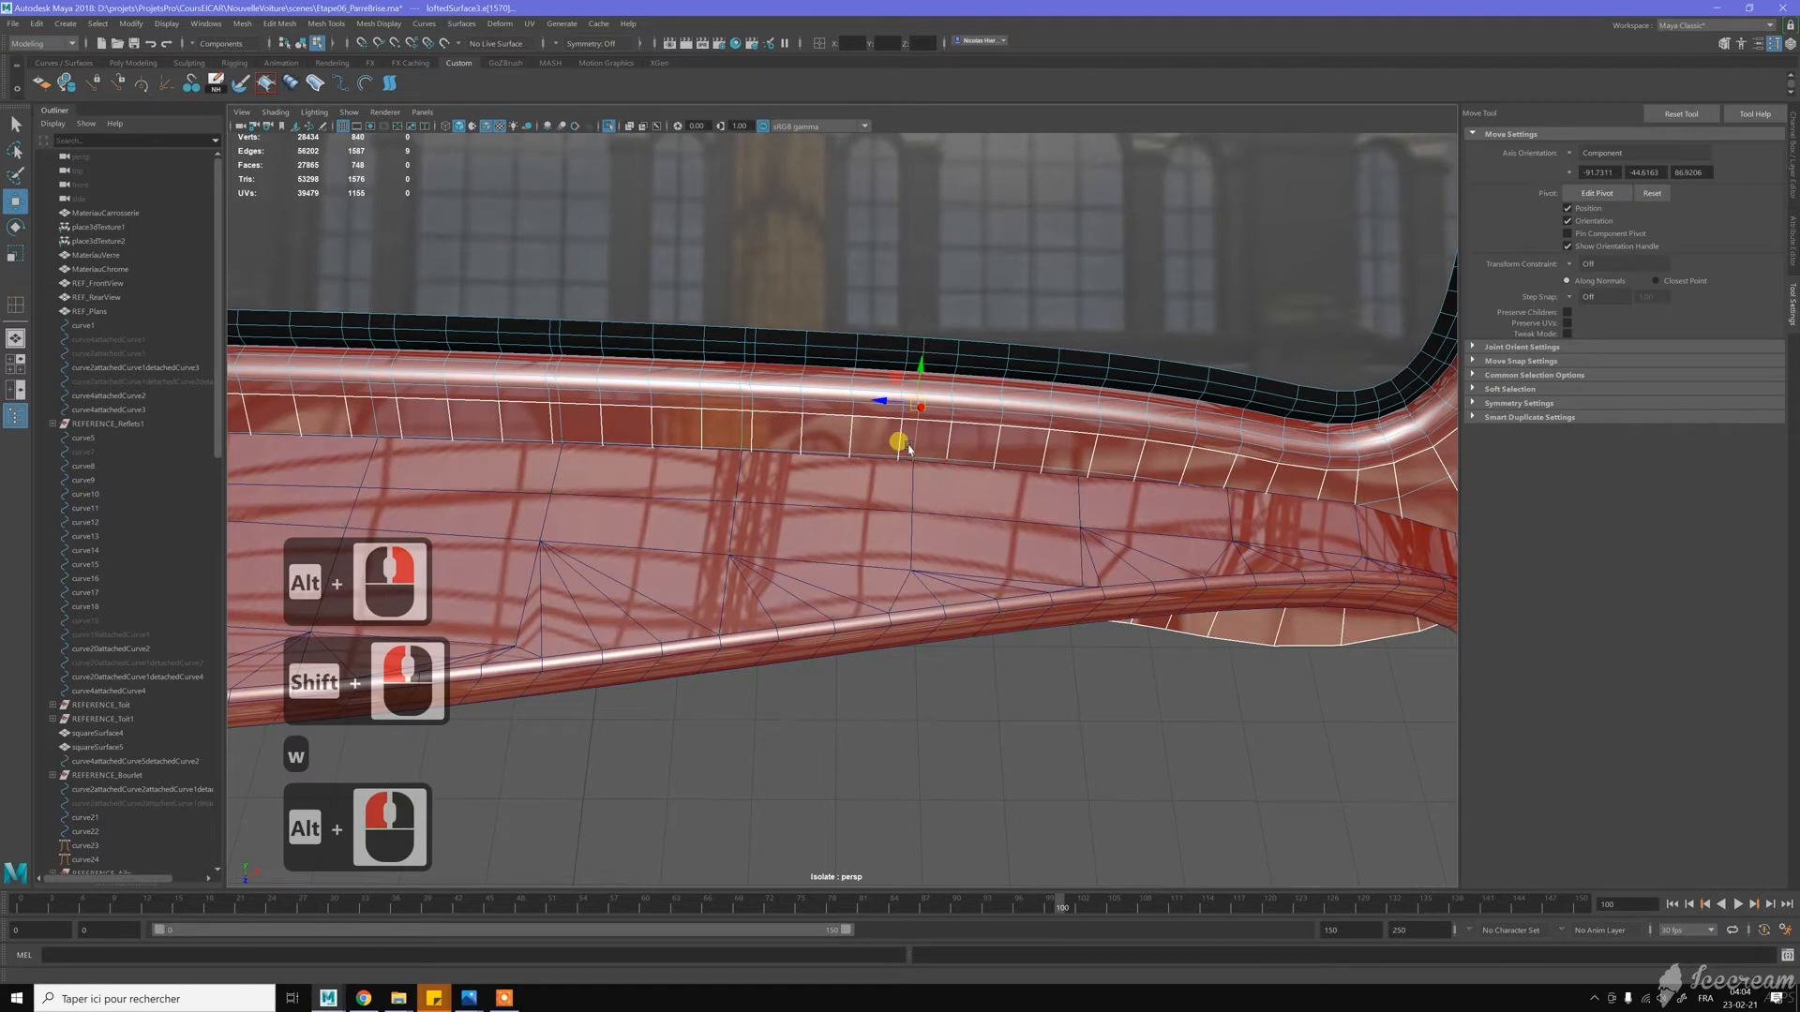
{"action": "key", "text": "w"}
{"action": "scroll", "coordinate": [843, 476], "scroll_direction": "down", "scroll_amount": 3}
{"action": "middle_click_drag", "start_coordinate": [829, 480], "coordinate": [870, 485], "text": "alt"}
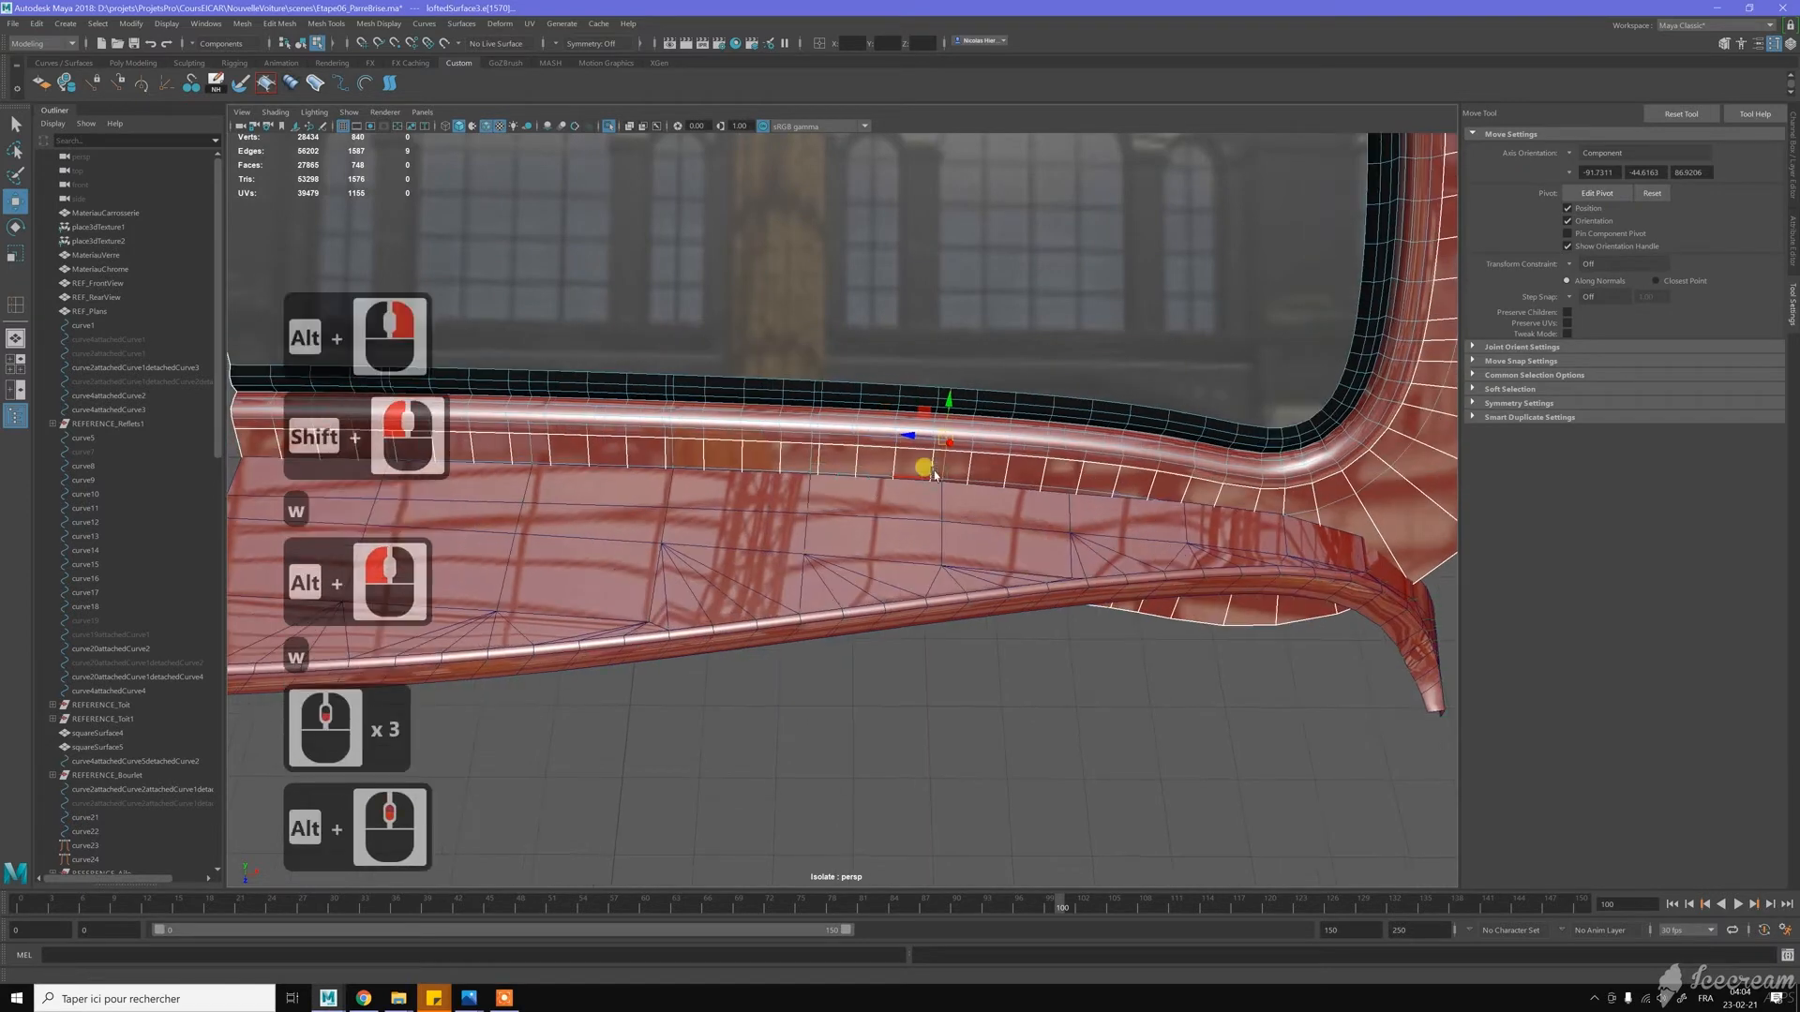
{"action": "double_click", "coordinate": [876, 463]}
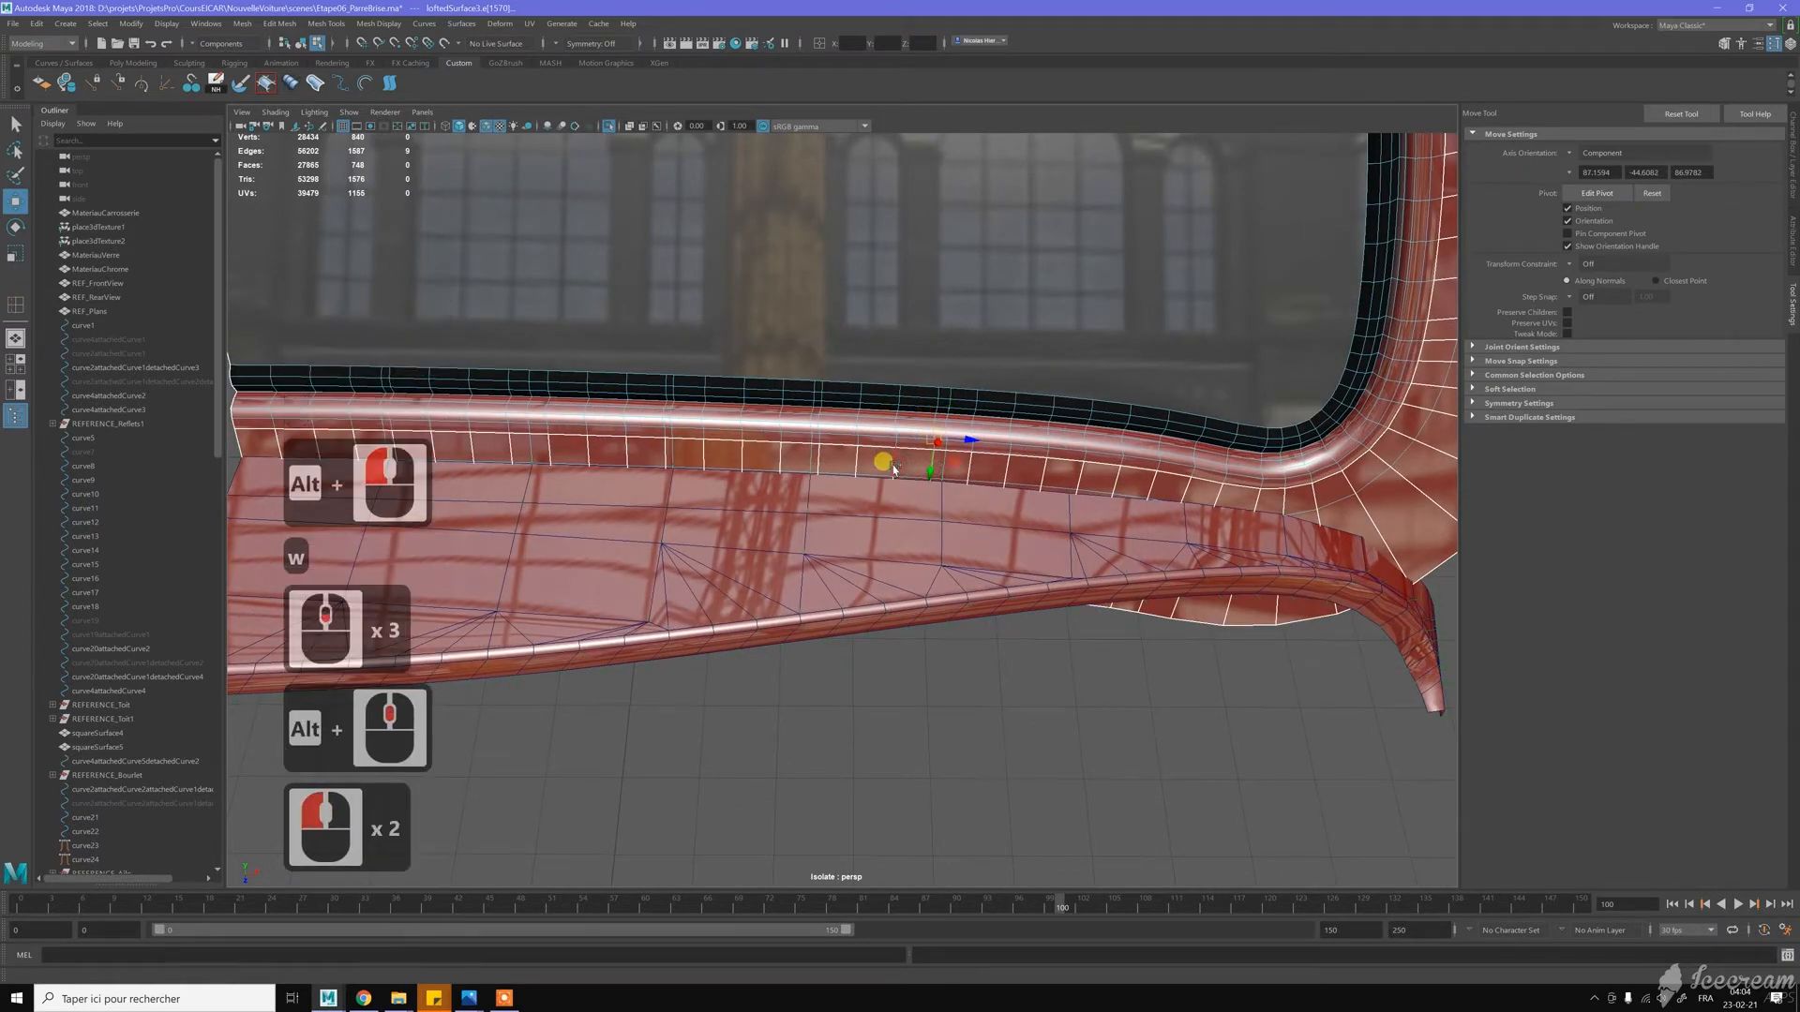
{"action": "left_click", "coordinate": [864, 464], "text": "shift"}
{"action": "left_click", "coordinate": [863, 464], "text": "shift"}
{"action": "double_click", "coordinate": [813, 457], "text": "shift"}
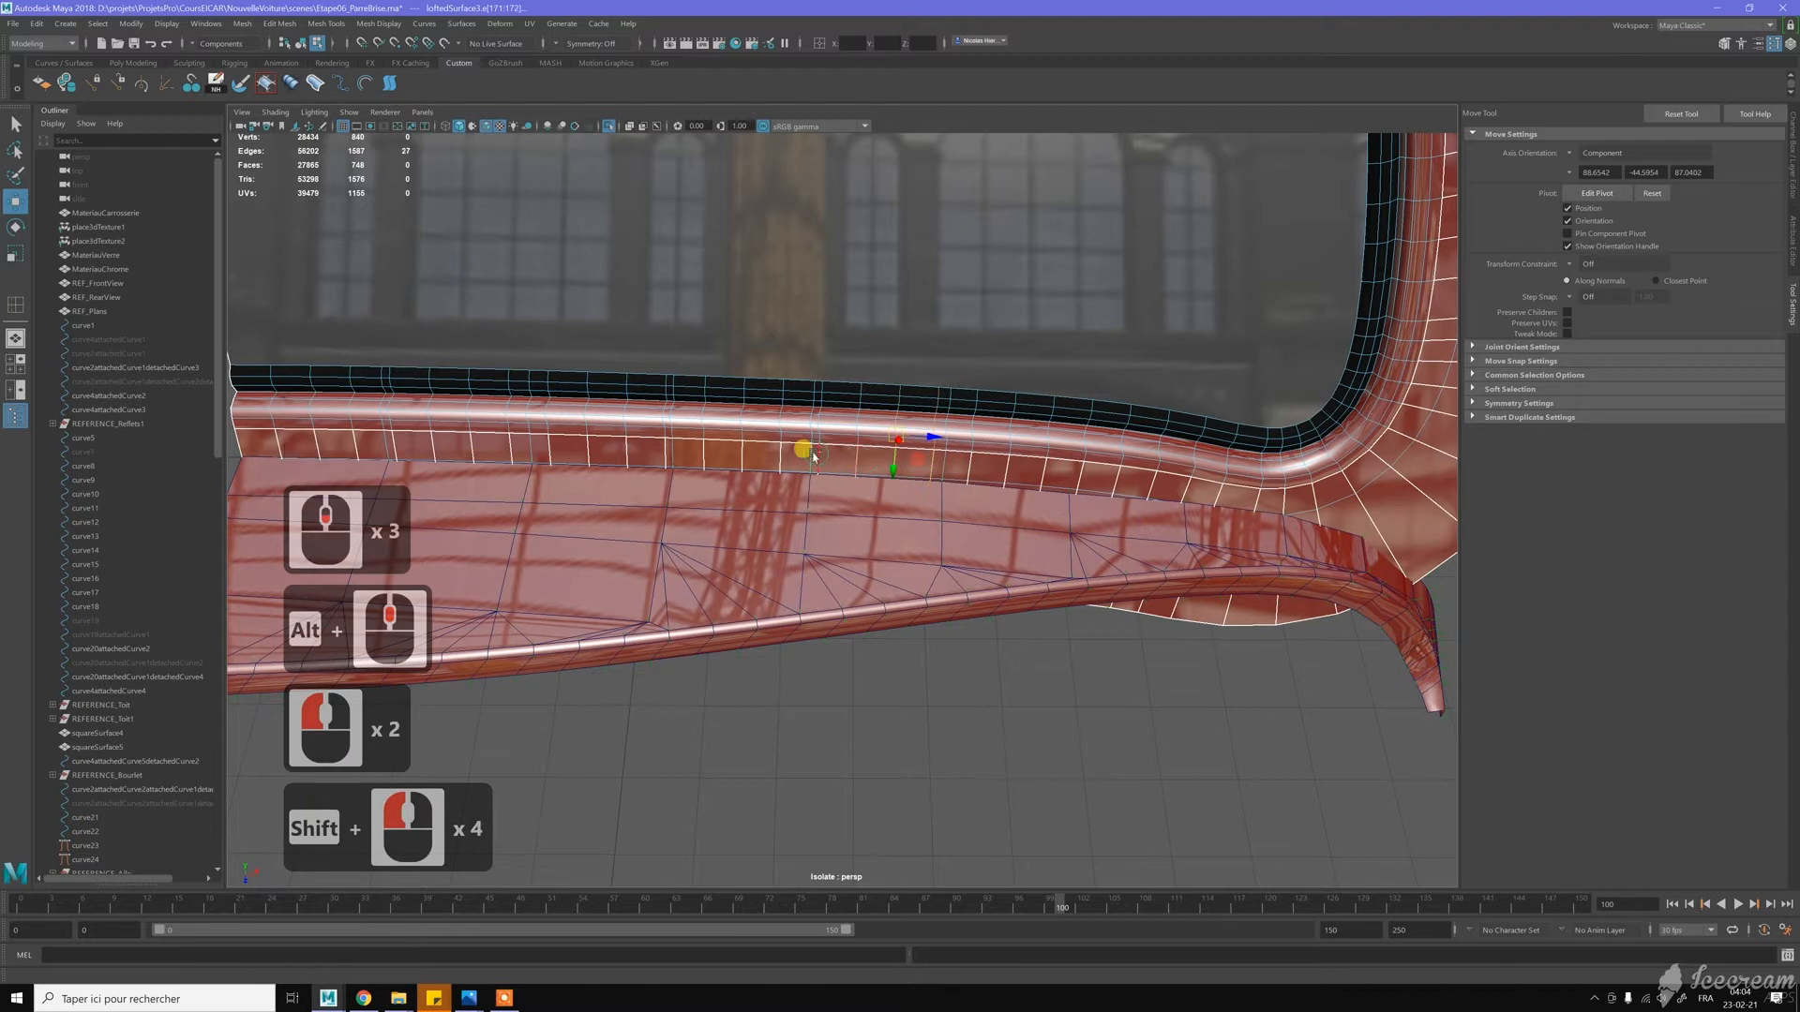
{"action": "double_click", "coordinate": [782, 458], "text": "shift"}
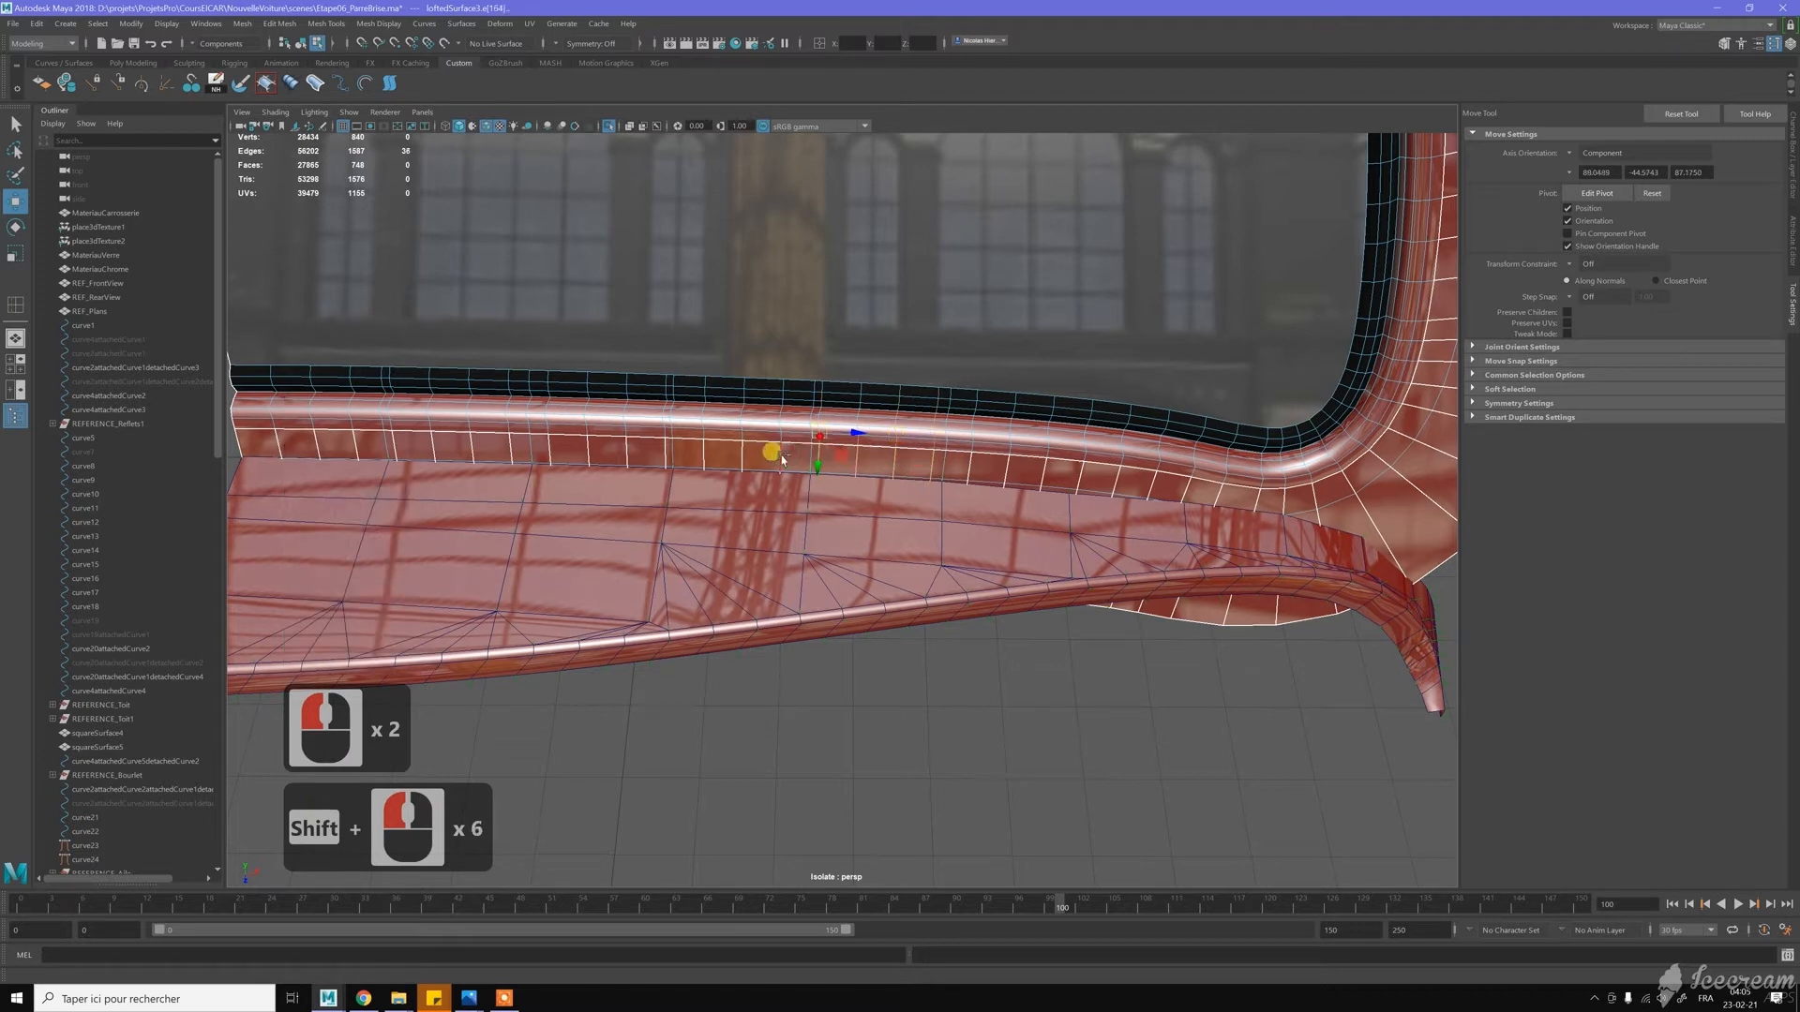
{"action": "double_click", "coordinate": [743, 459], "text": "shift"}
{"action": "double_click", "coordinate": [704, 460], "text": "shift"}
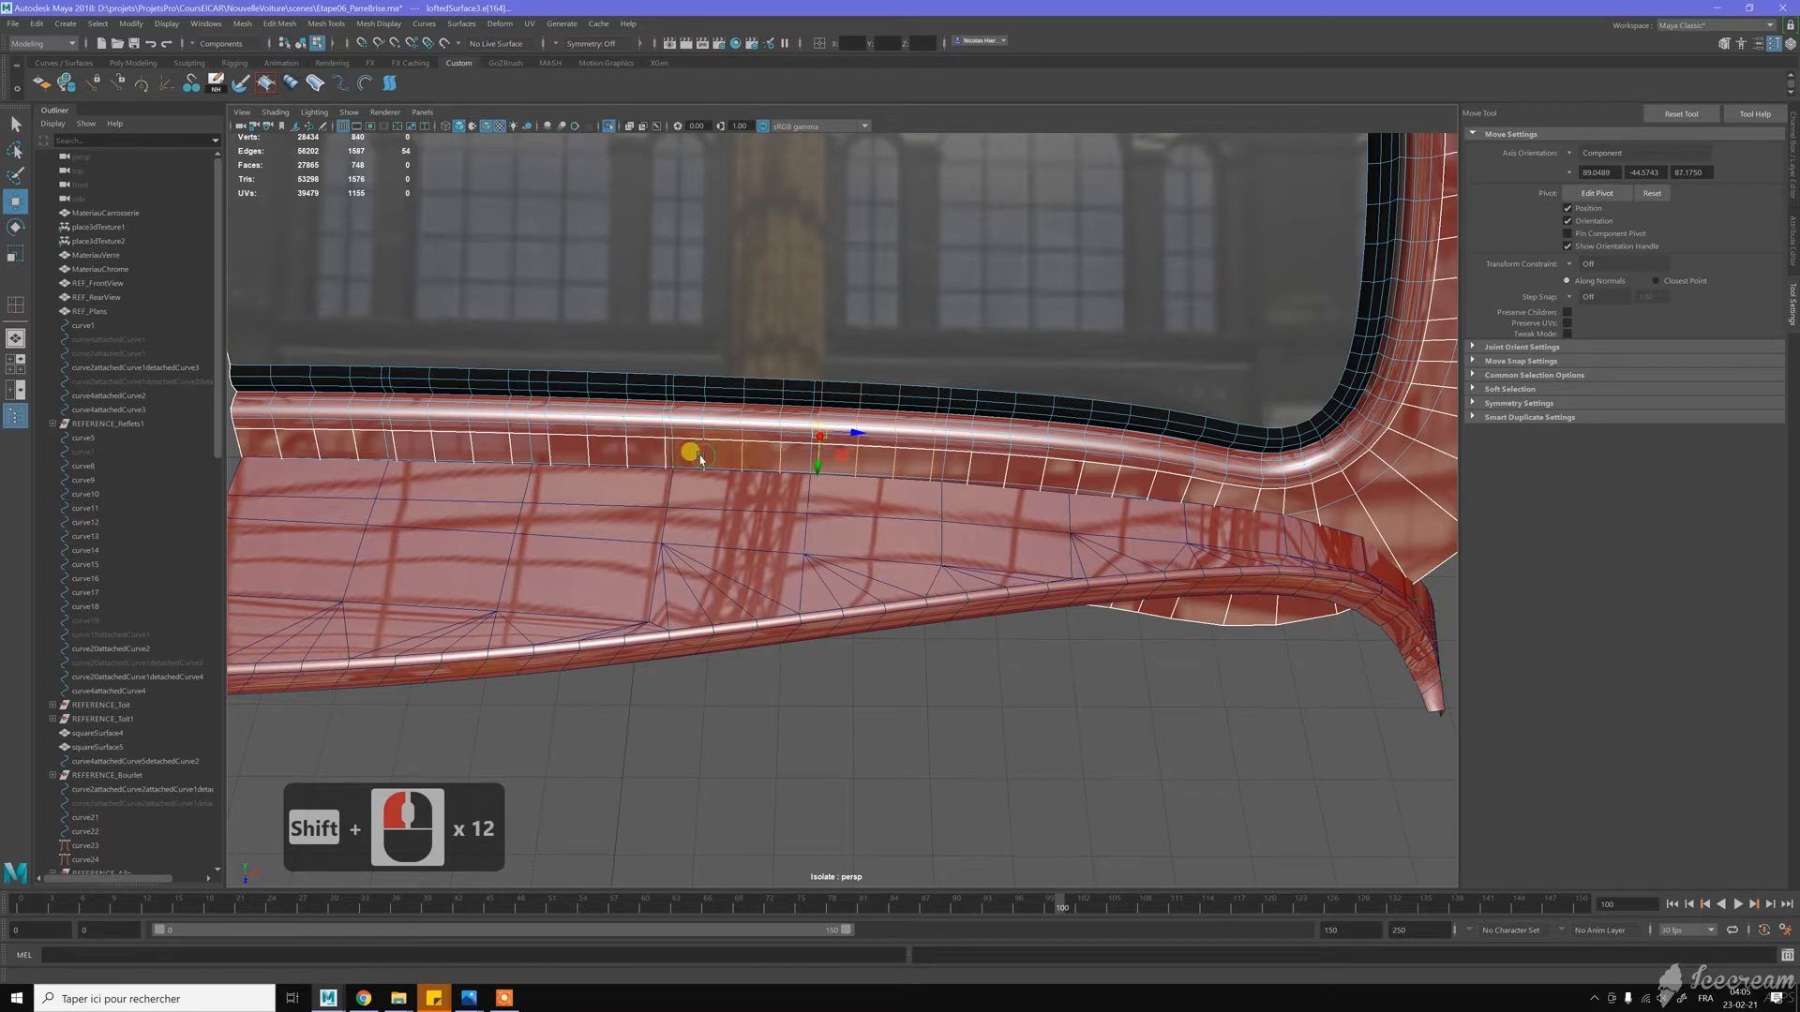
{"action": "key", "text": "ctrl+BackSpace"}
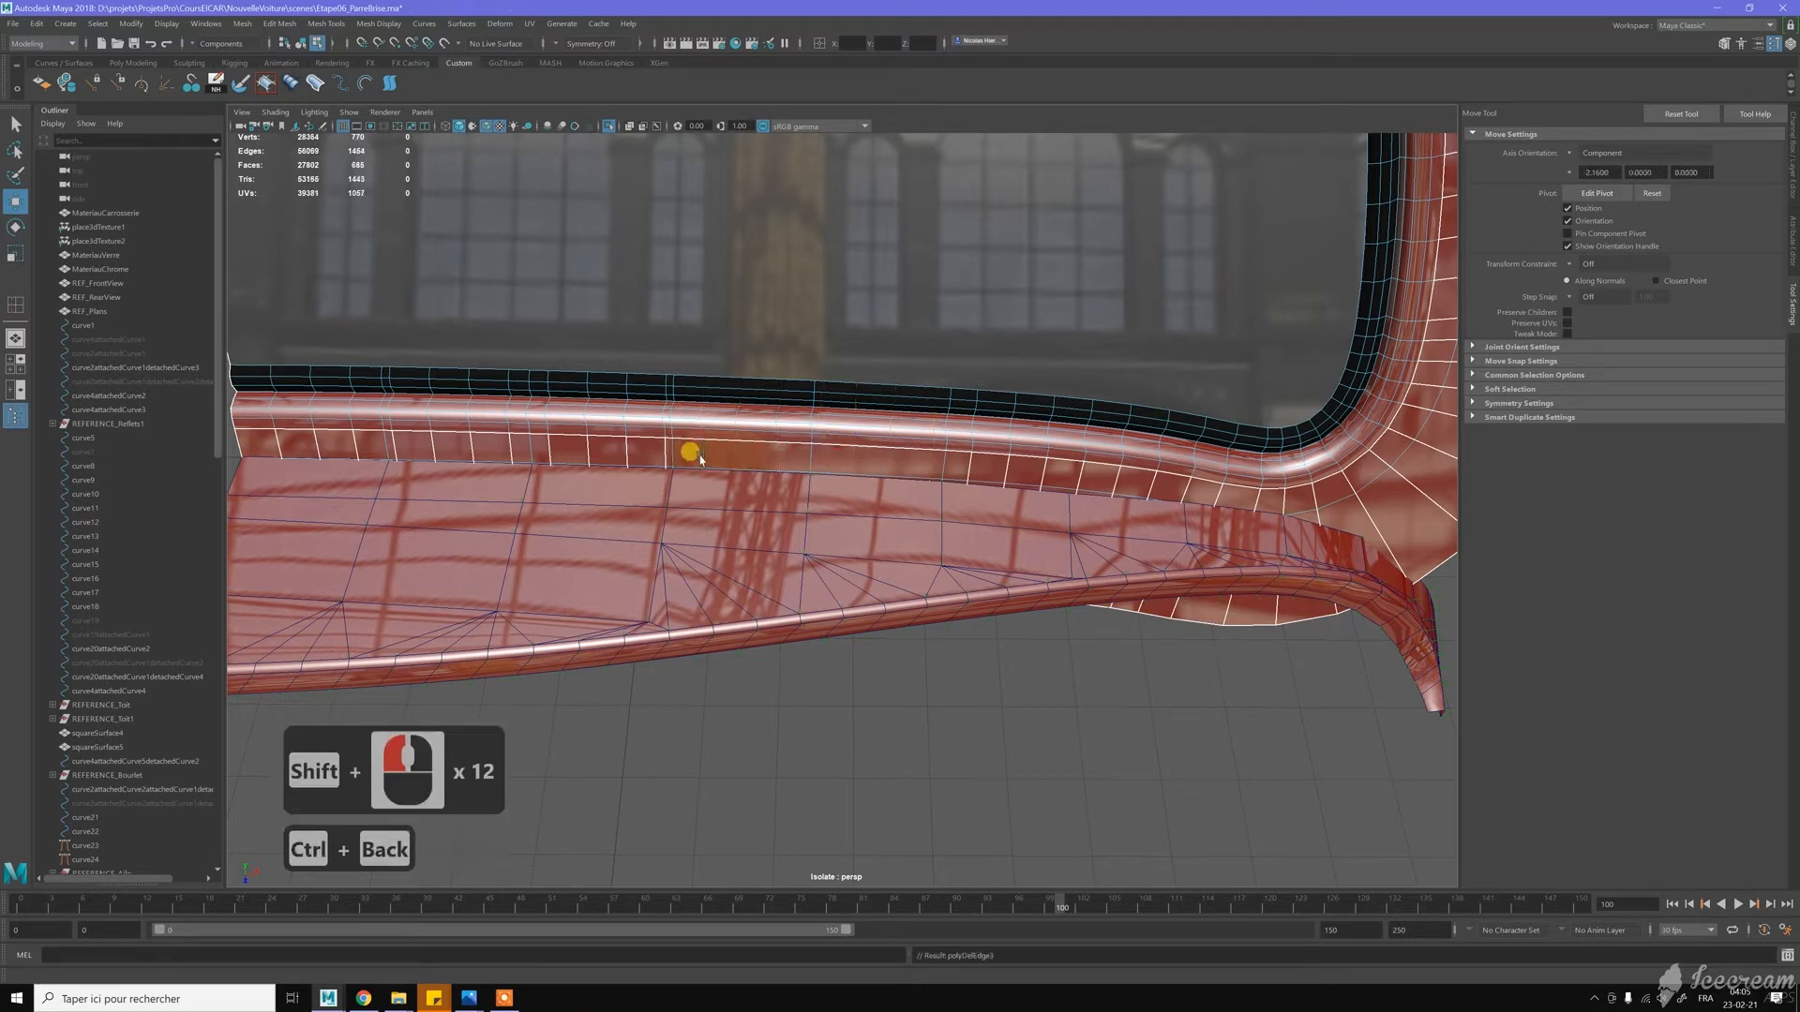
Delete three more crosswise edge loops, one after another, from the lower windshield frame towards the car's centreline
{"action": "middle_click_drag", "start_coordinate": [624, 455], "coordinate": [839, 472], "text": "alt"}
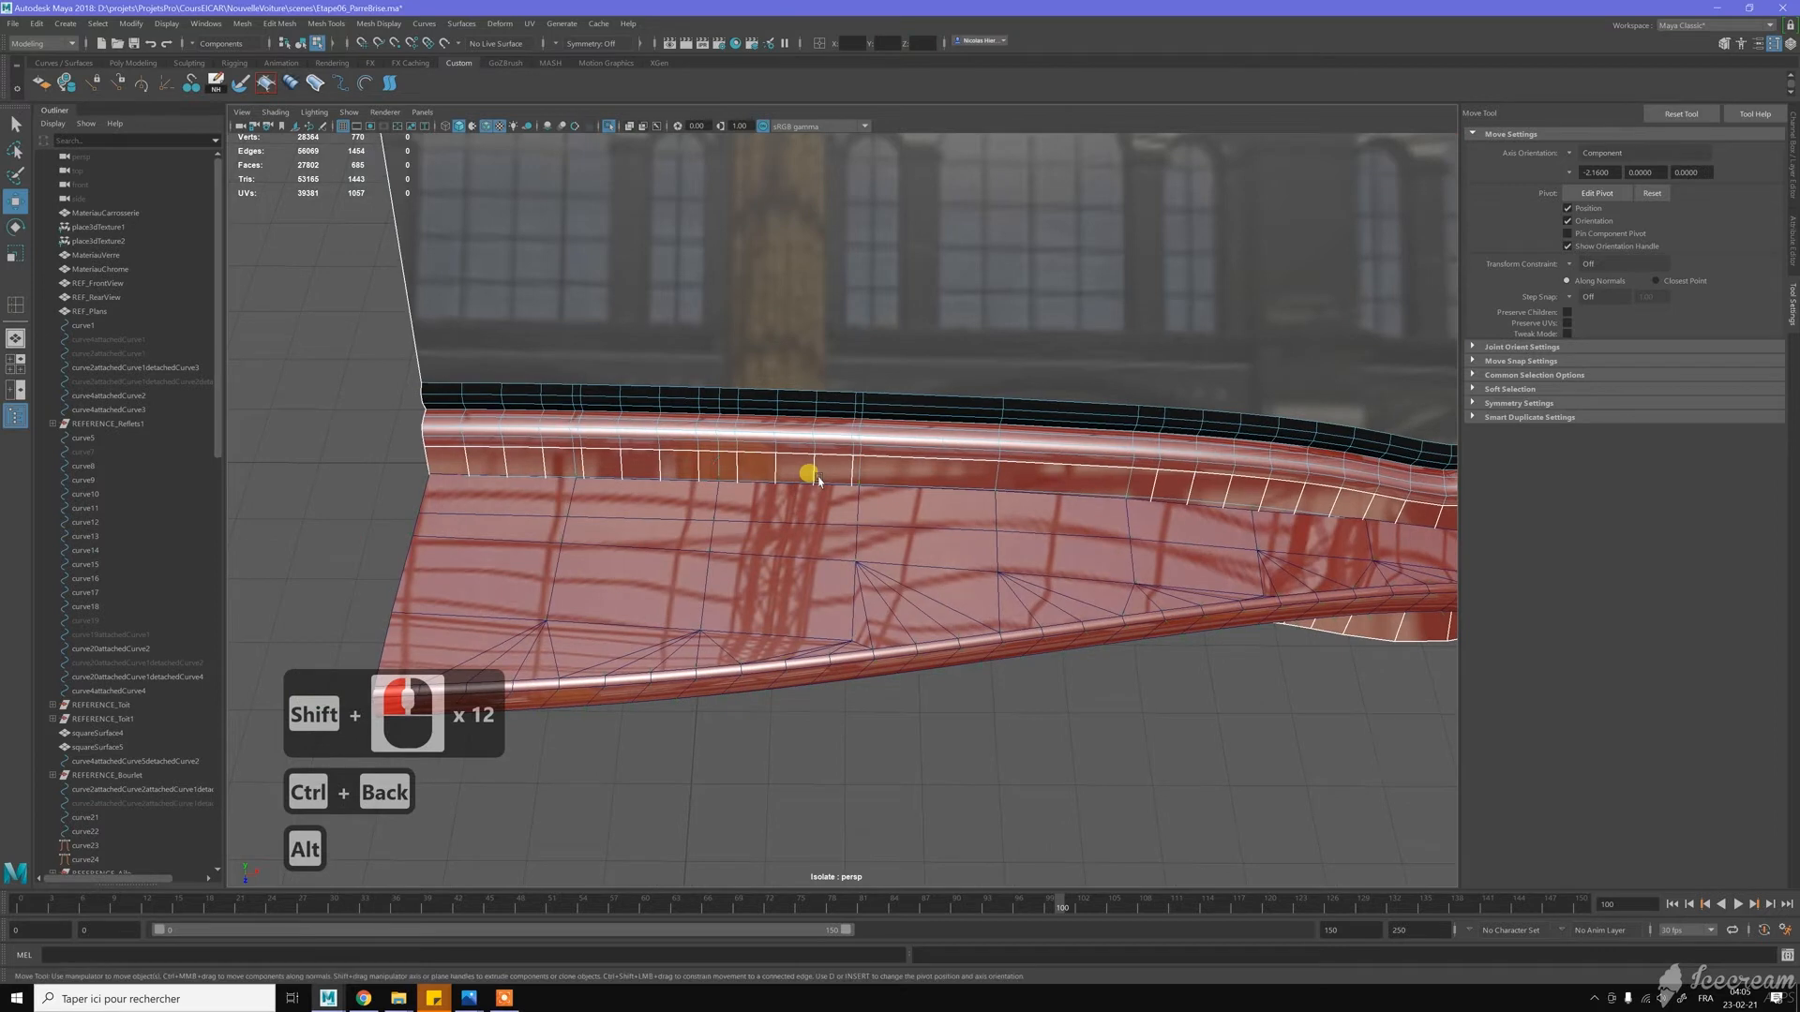
{"action": "double_click", "coordinate": [849, 464]}
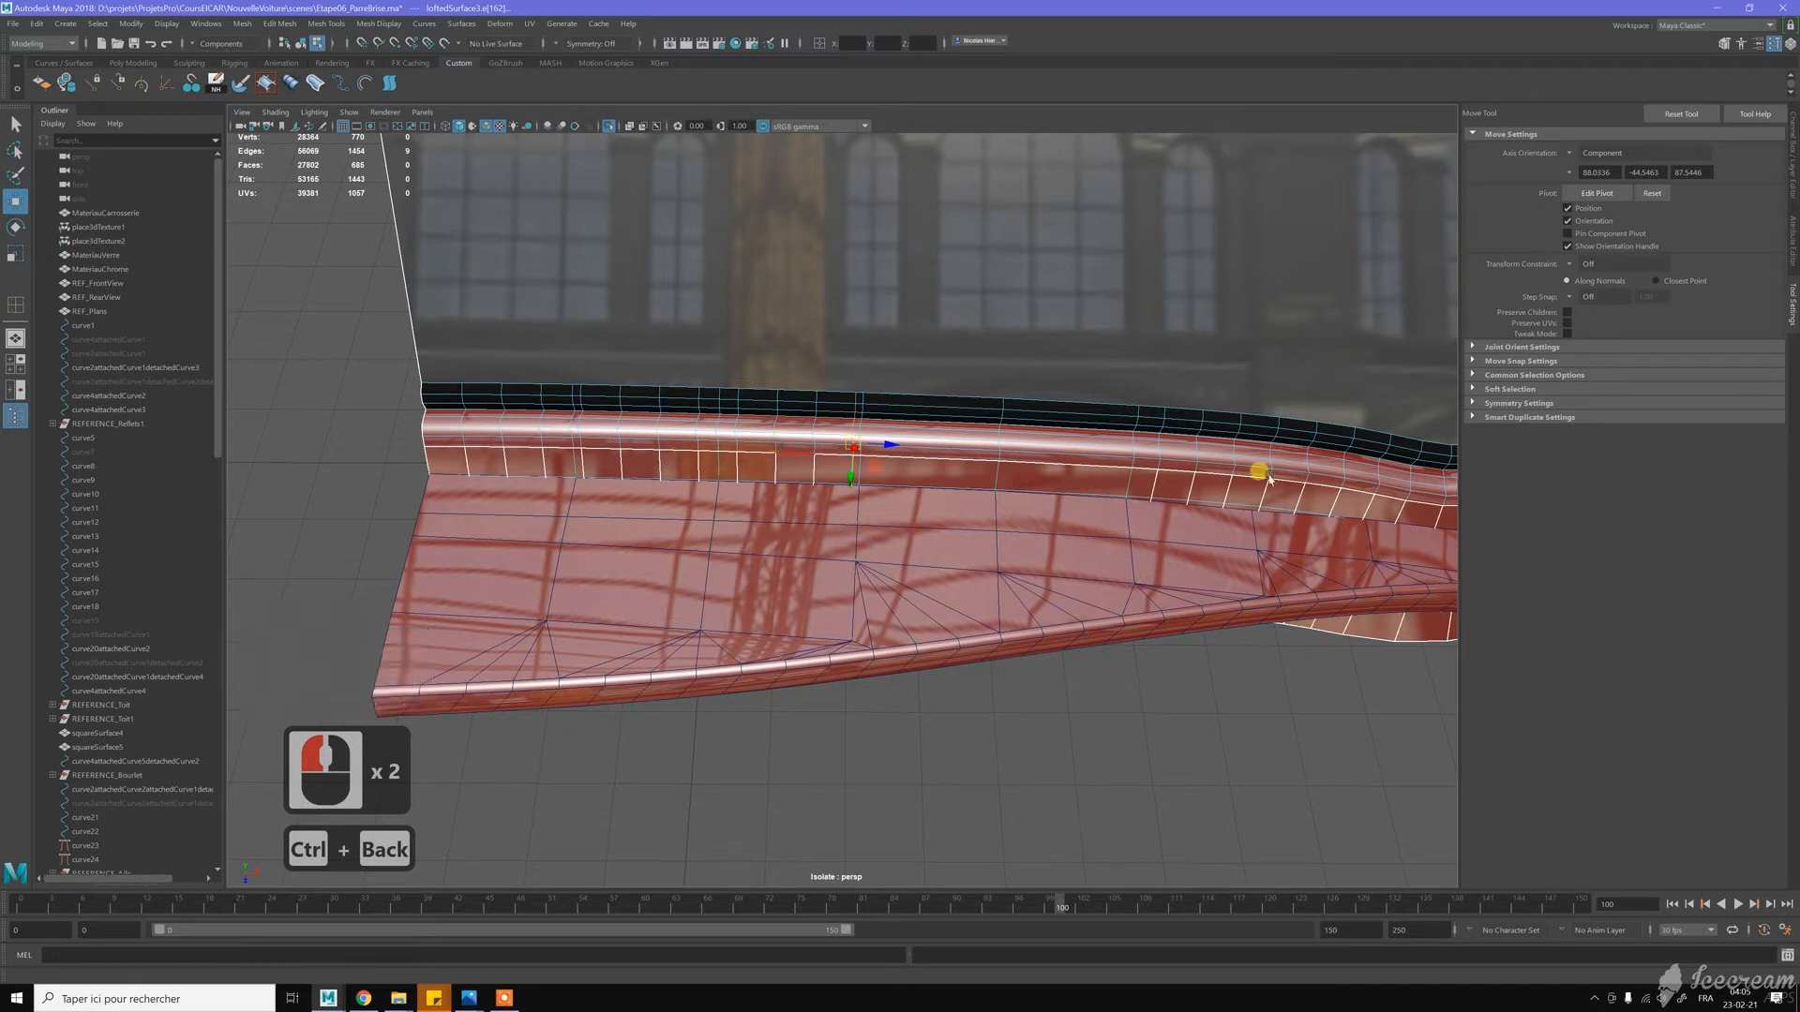
{"action": "middle_click_drag", "start_coordinate": [1097, 482], "coordinate": [1394, 514], "text": "alt"}
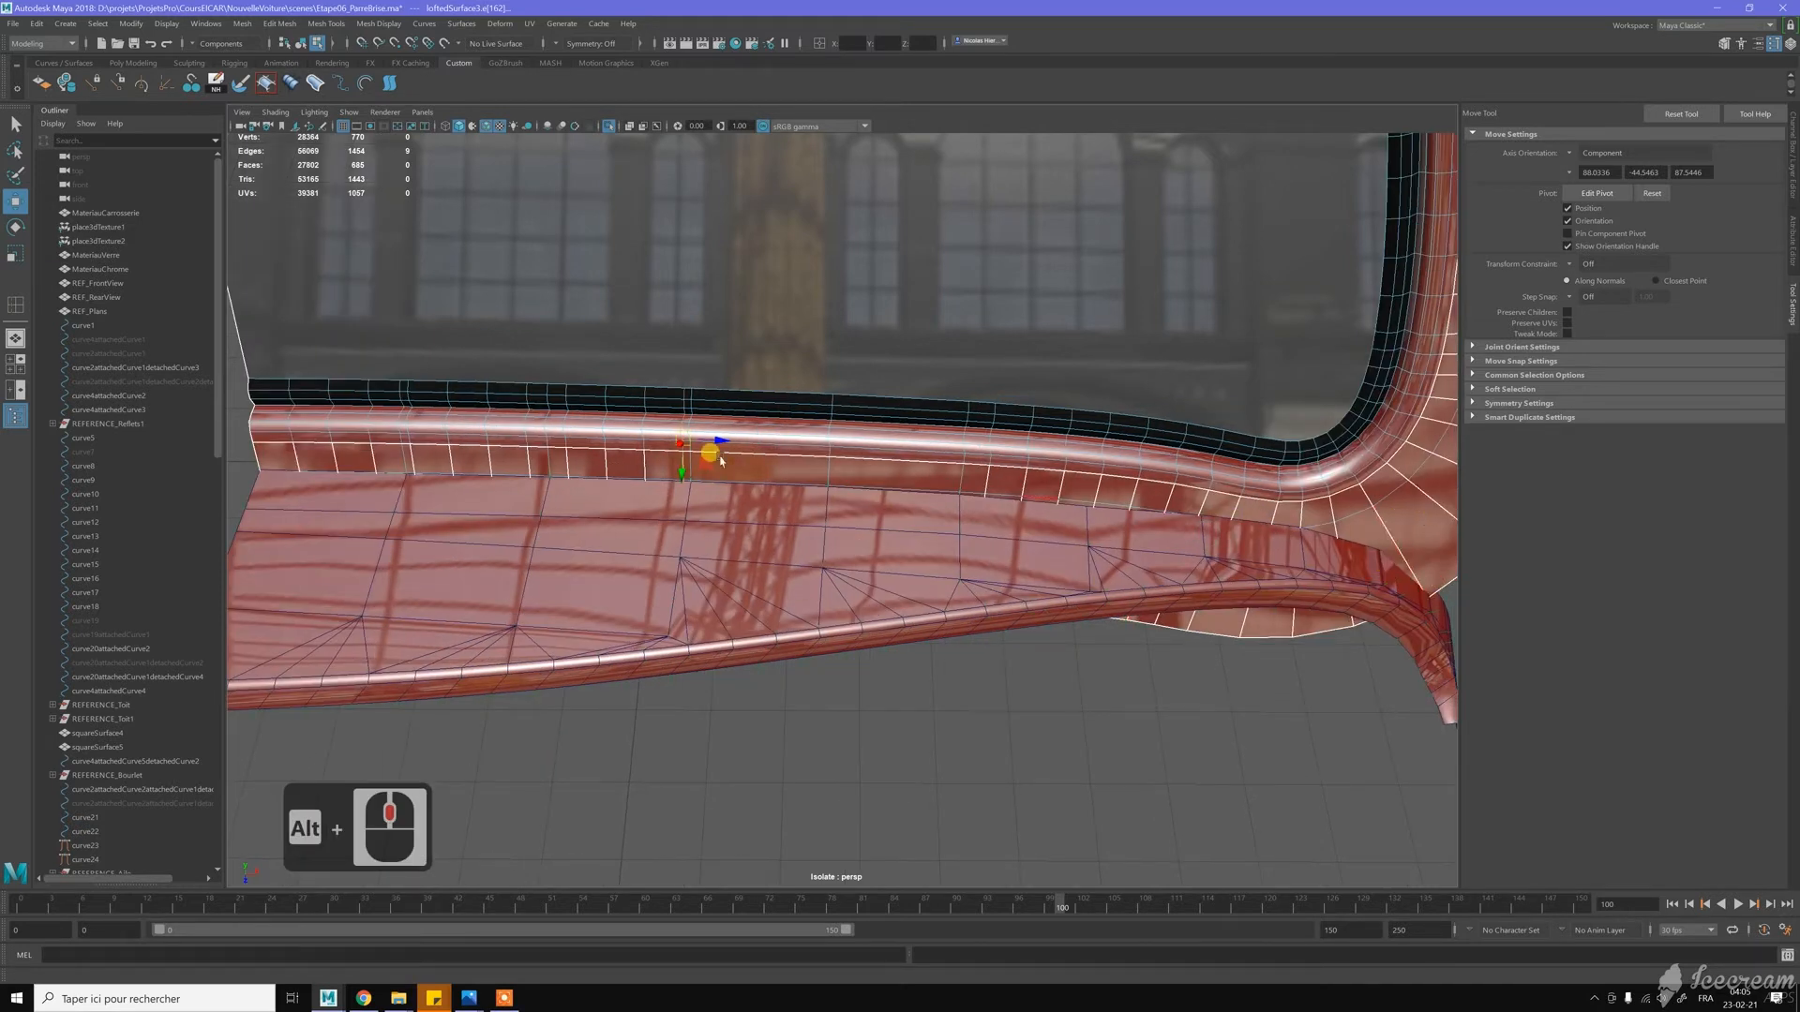
{"action": "middle_click_drag", "start_coordinate": [735, 494], "coordinate": [971, 547], "text": "alt"}
{"action": "middle_click", "coordinate": [971, 546], "text": "alt"}
{"action": "key", "text": "ctrl+BackSpace"}
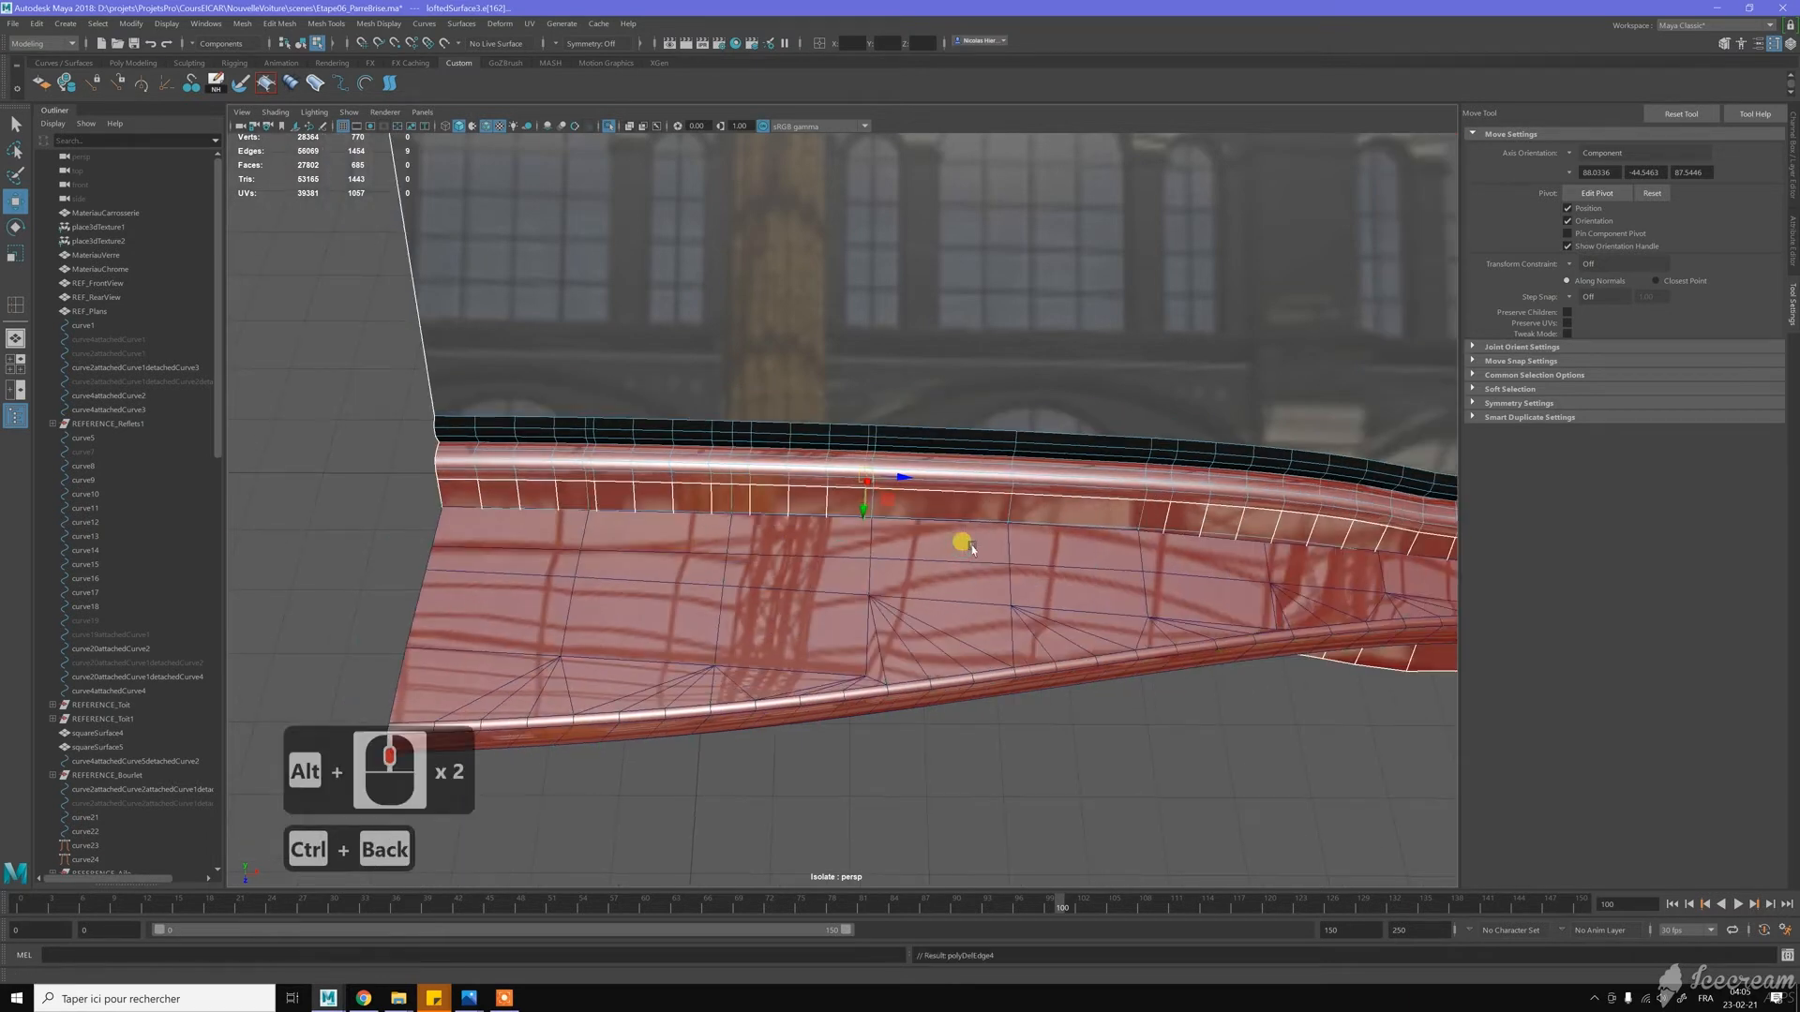
{"action": "double_click", "coordinate": [825, 497]}
{"action": "key", "text": "ctrl+BackSpace"}
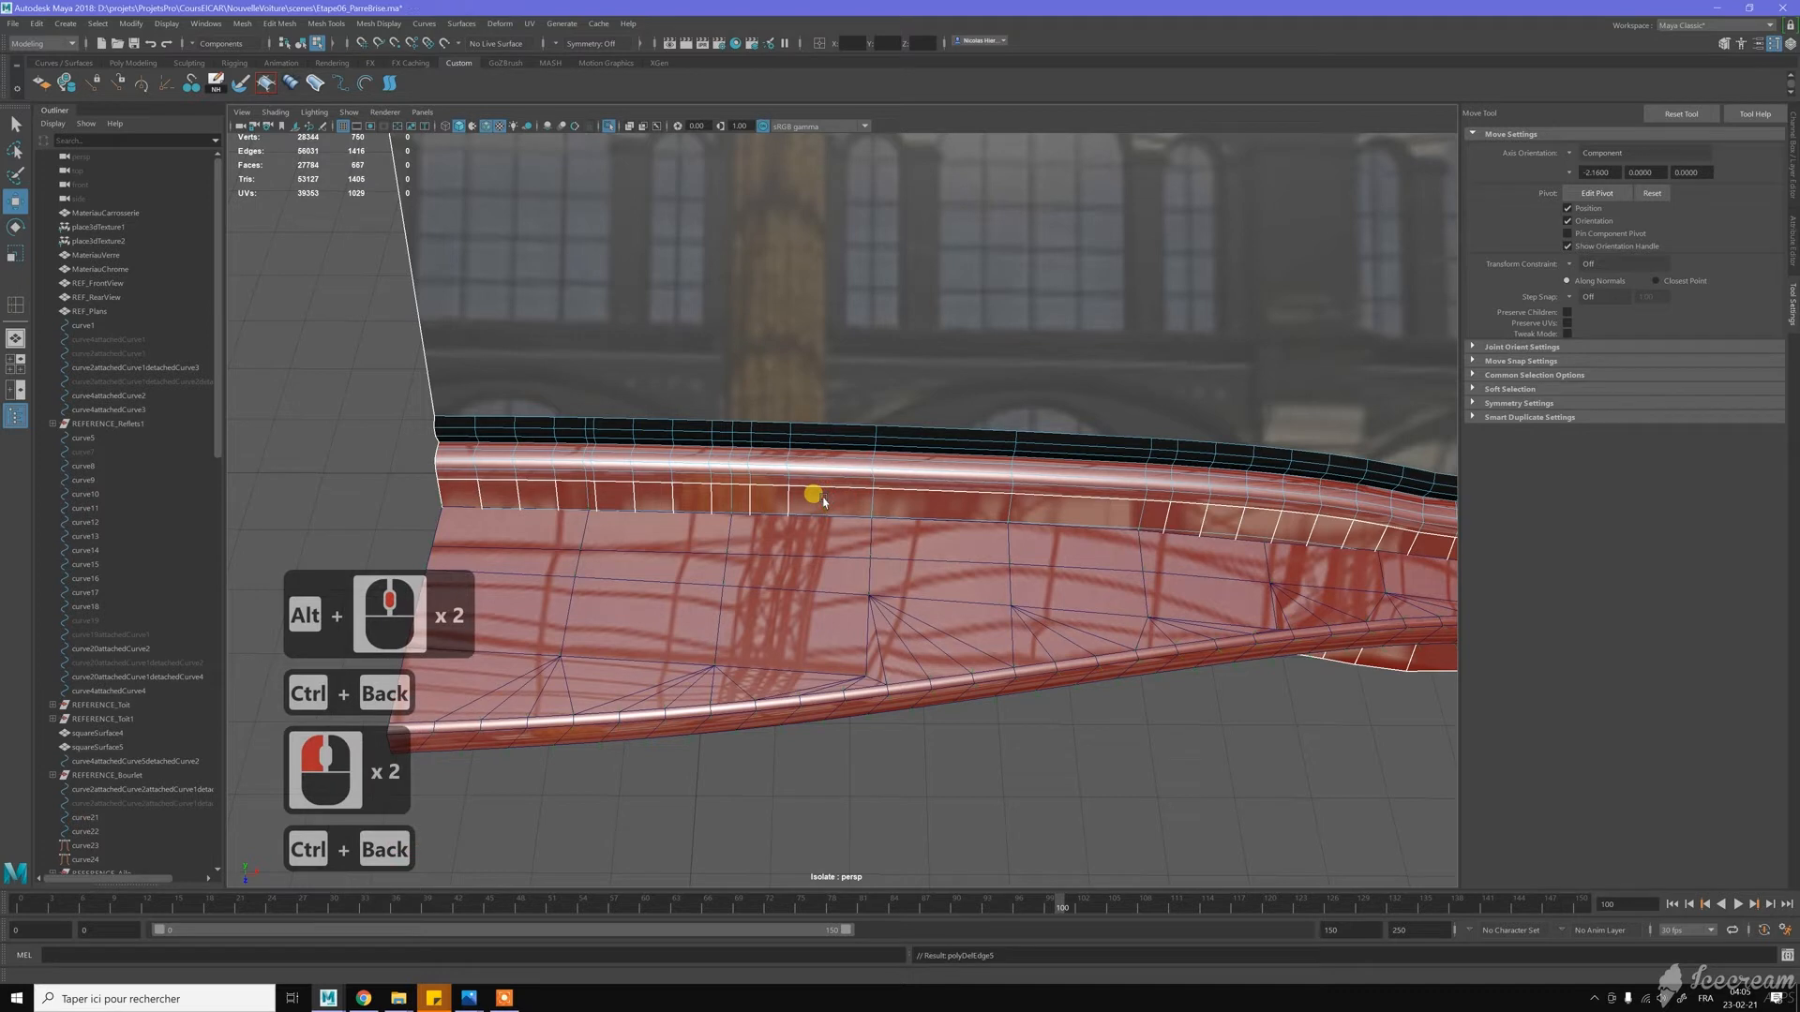
{"action": "double_click", "coordinate": [748, 497]}
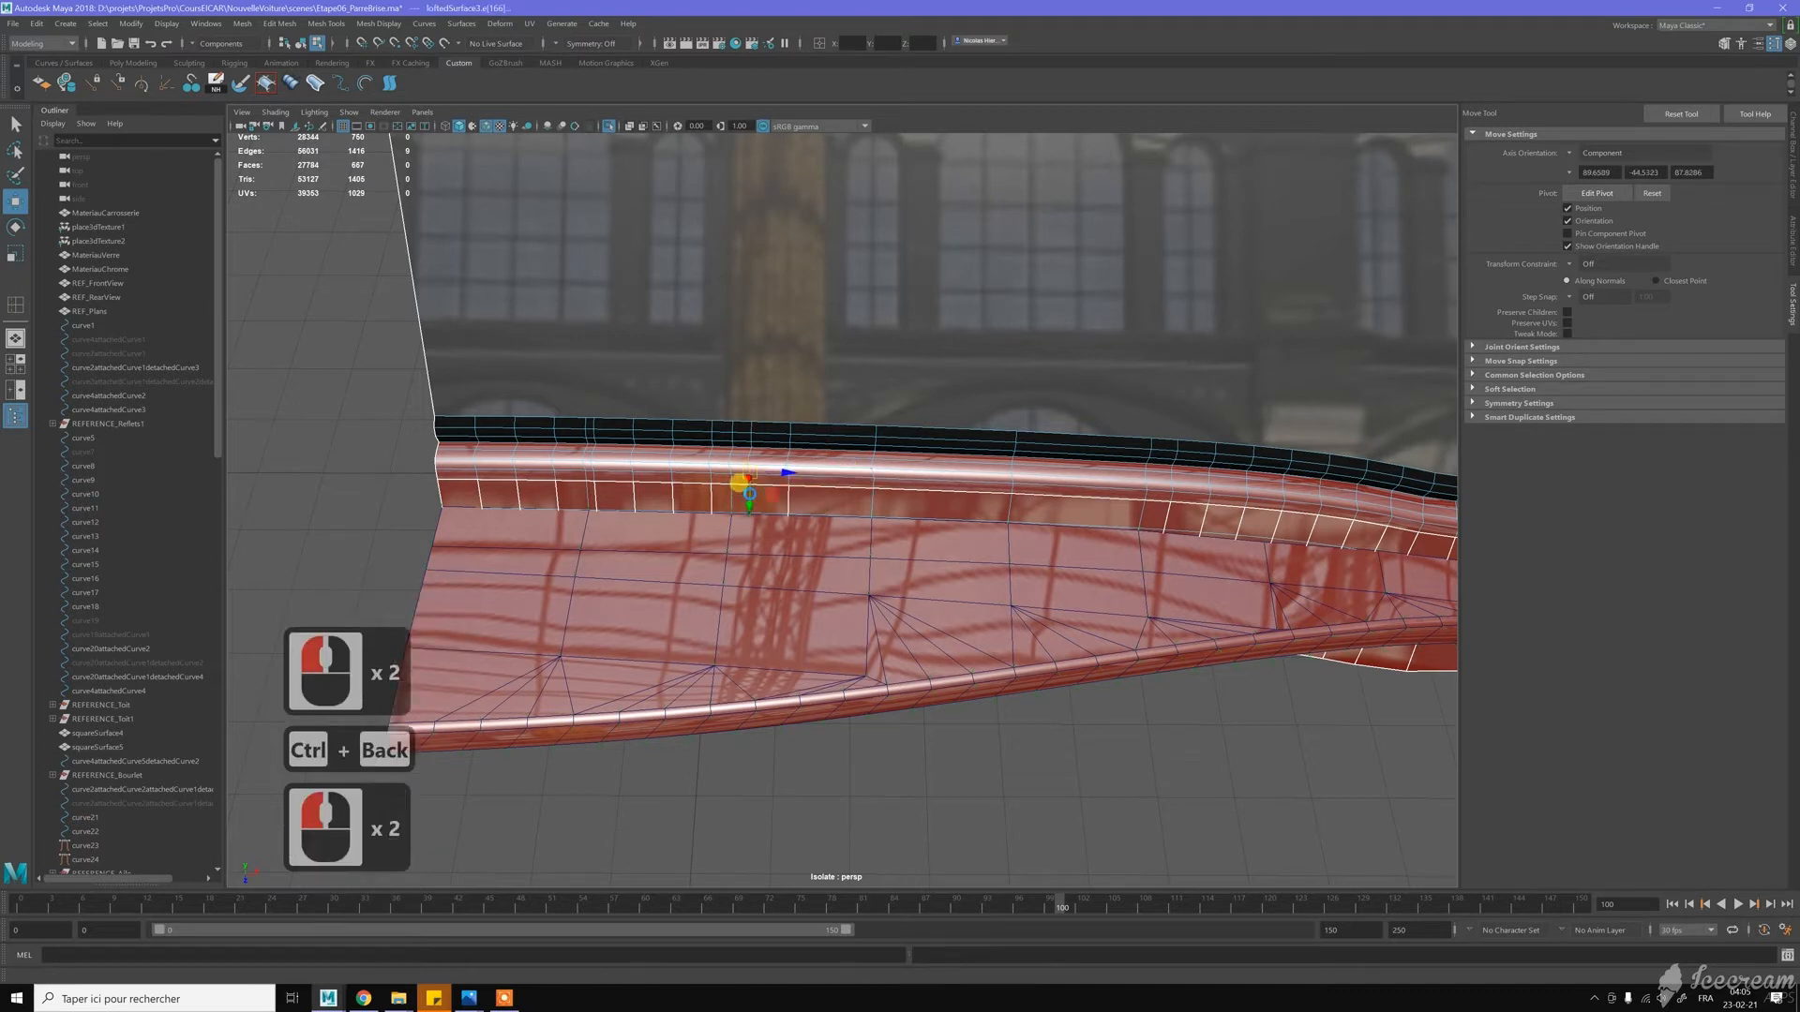
{"action": "key", "text": "ctrl+BackSpace"}
Delete the next four closely spaced edge loops together from the lower windshield frame near its centreline end
{"action": "middle_click_drag", "start_coordinate": [663, 526], "coordinate": [778, 515], "text": "alt"}
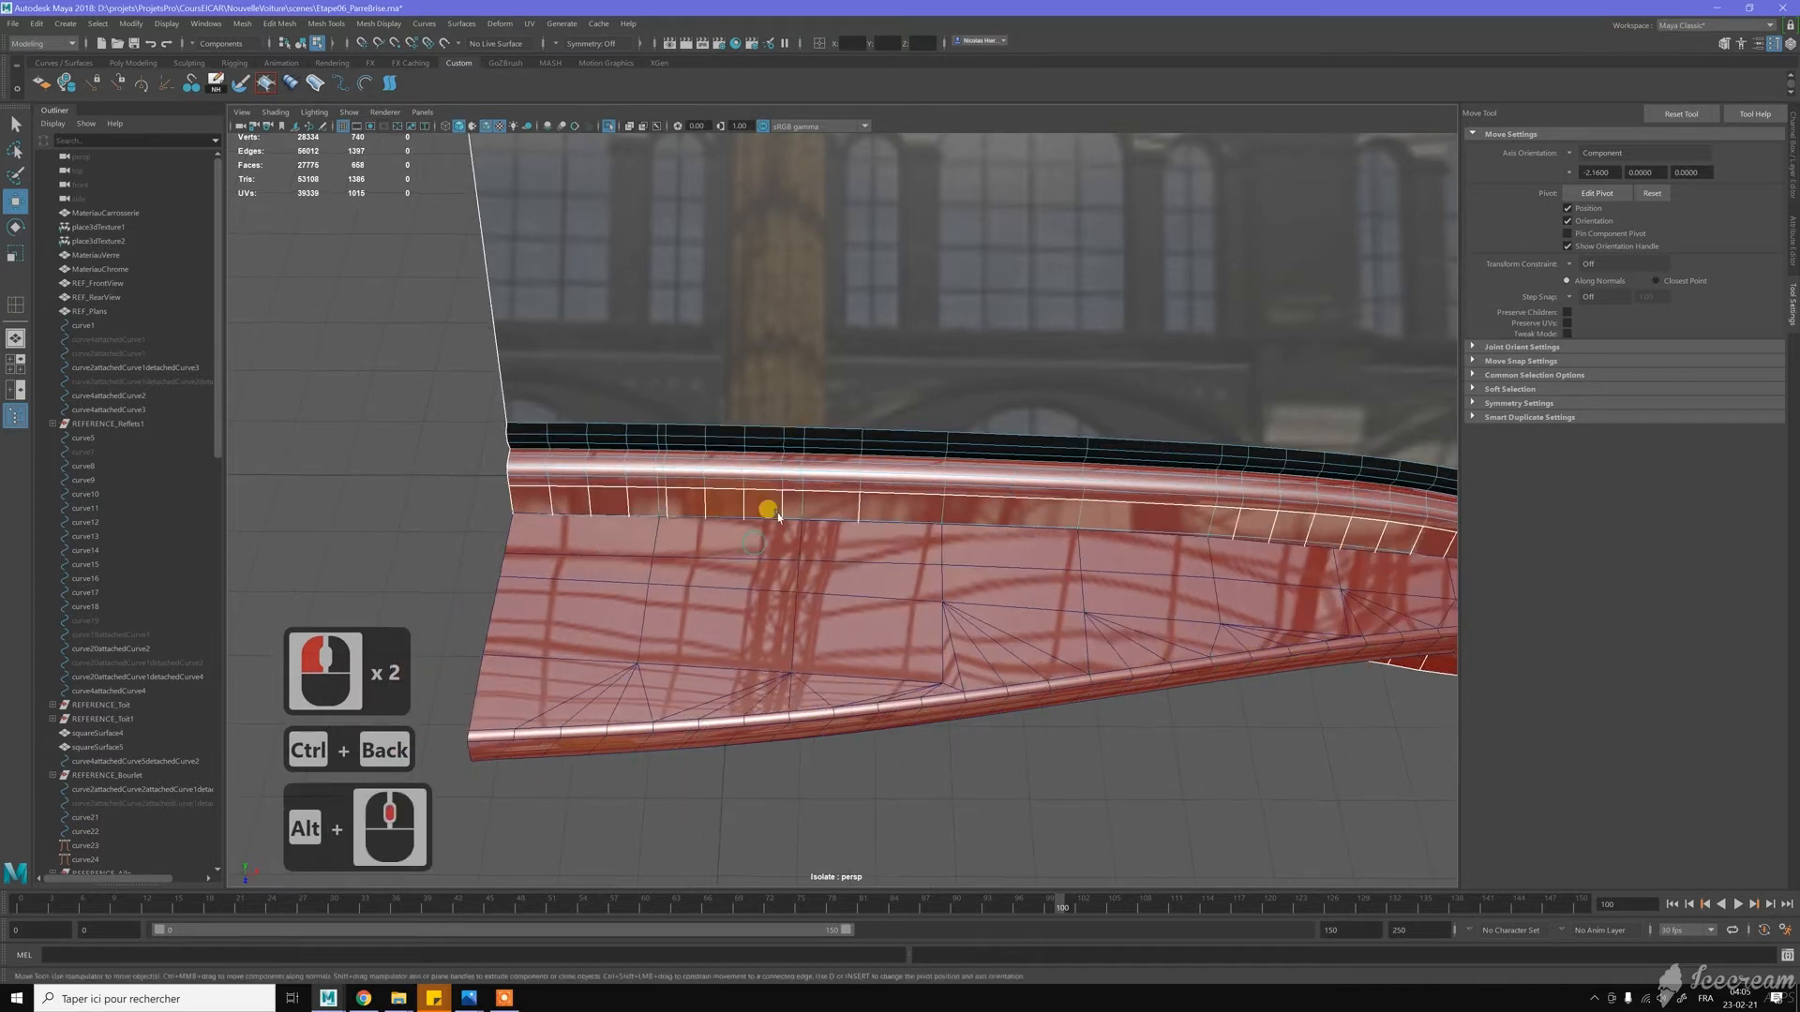
{"action": "double_click", "coordinate": [777, 512]}
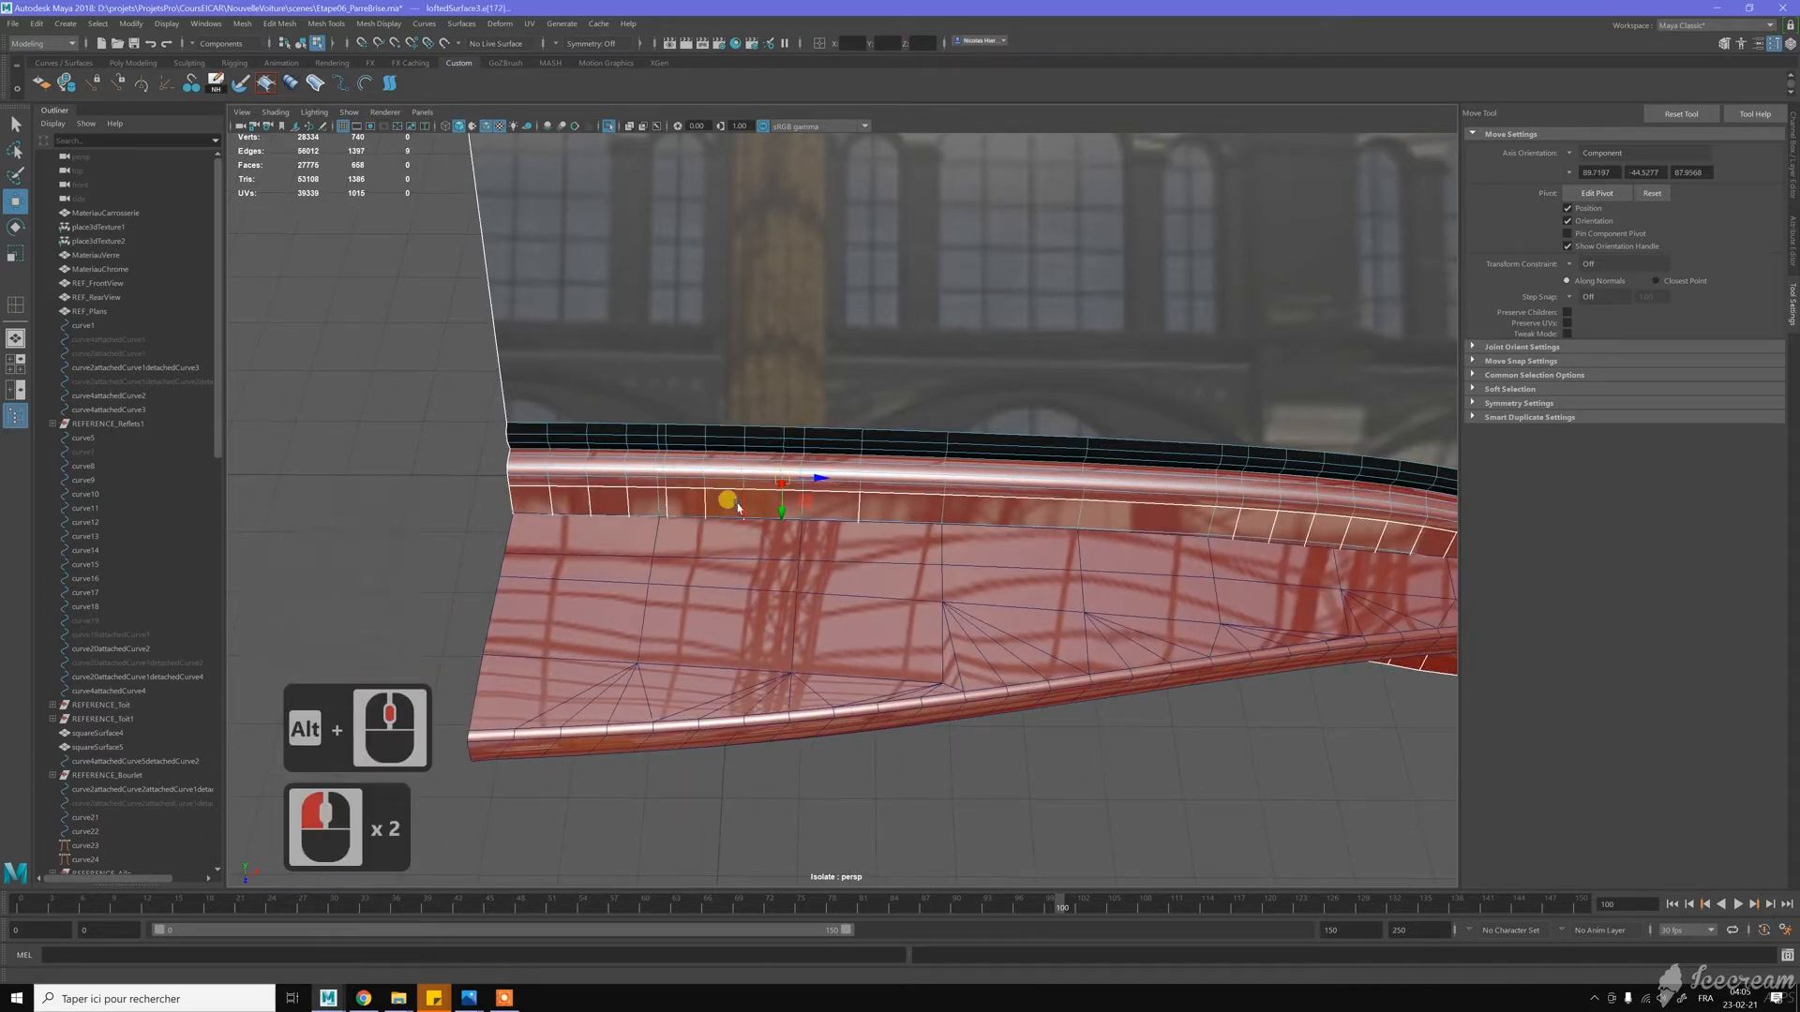
{"action": "double_click", "coordinate": [738, 507], "text": "shift"}
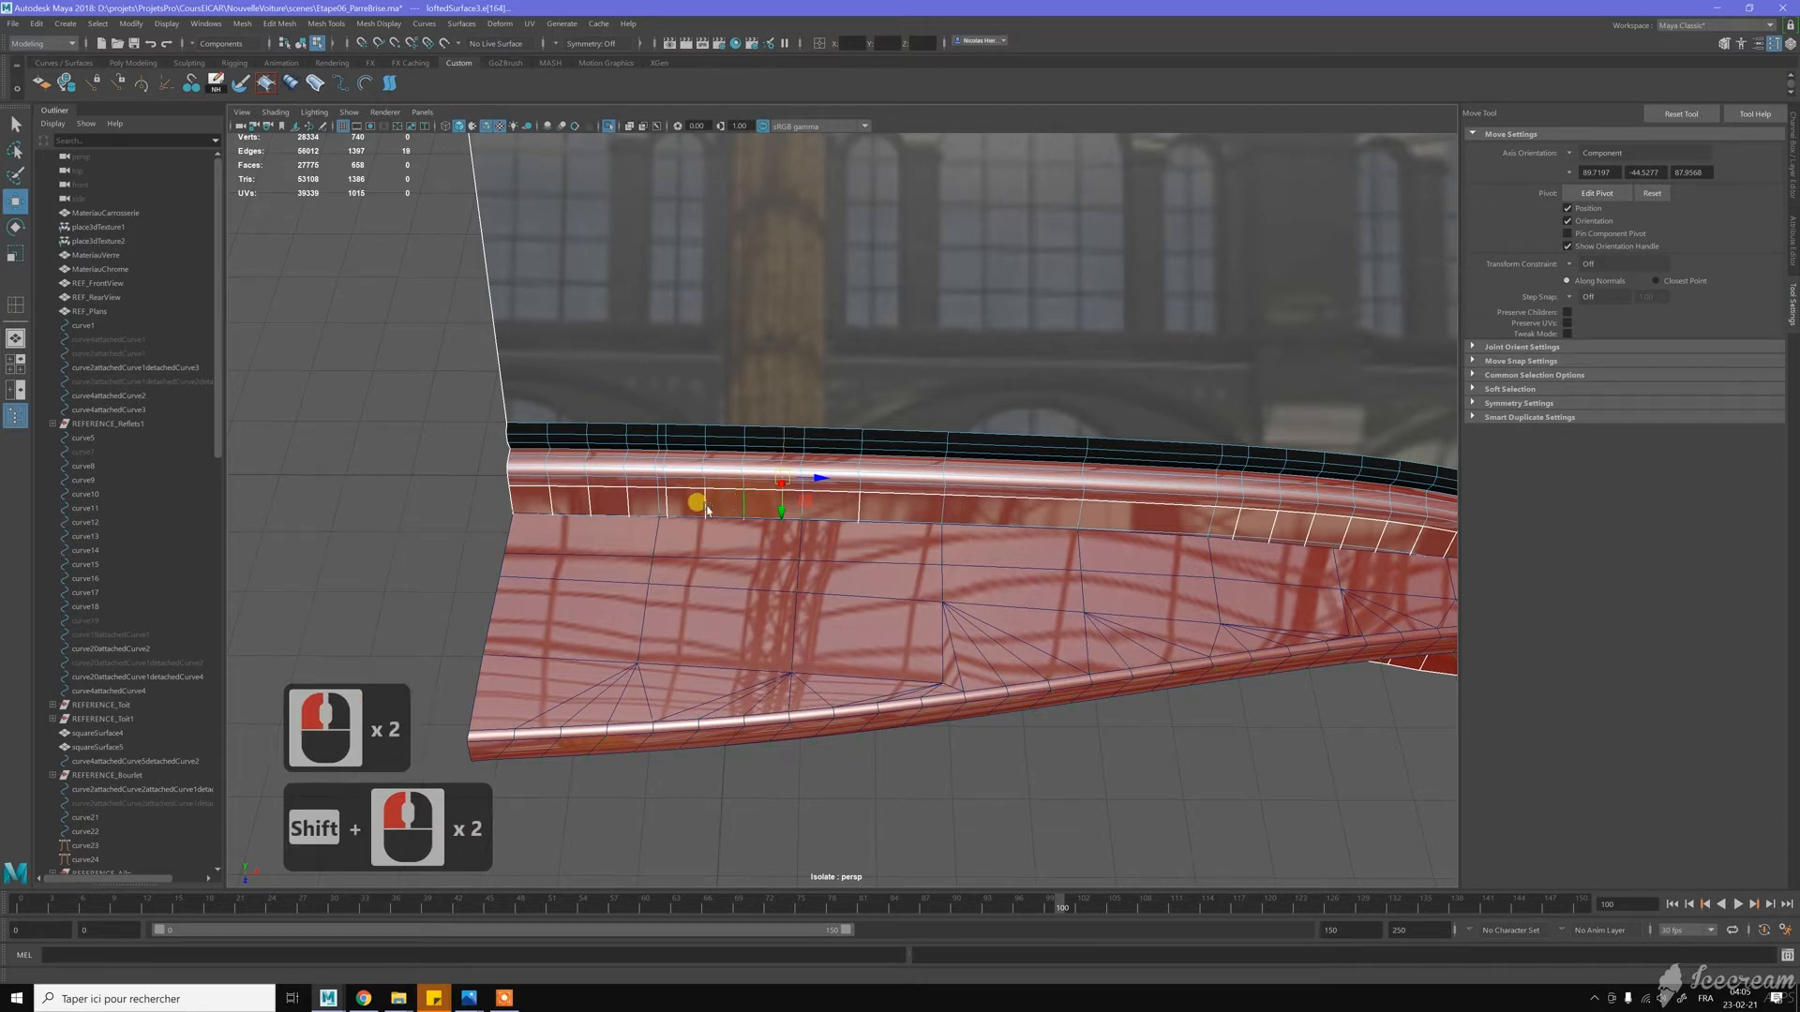
{"action": "double_click", "coordinate": [676, 510], "text": "shift"}
{"action": "double_click", "coordinate": [666, 510], "text": "shift"}
{"action": "key", "text": "ctrl+BackSpace"}
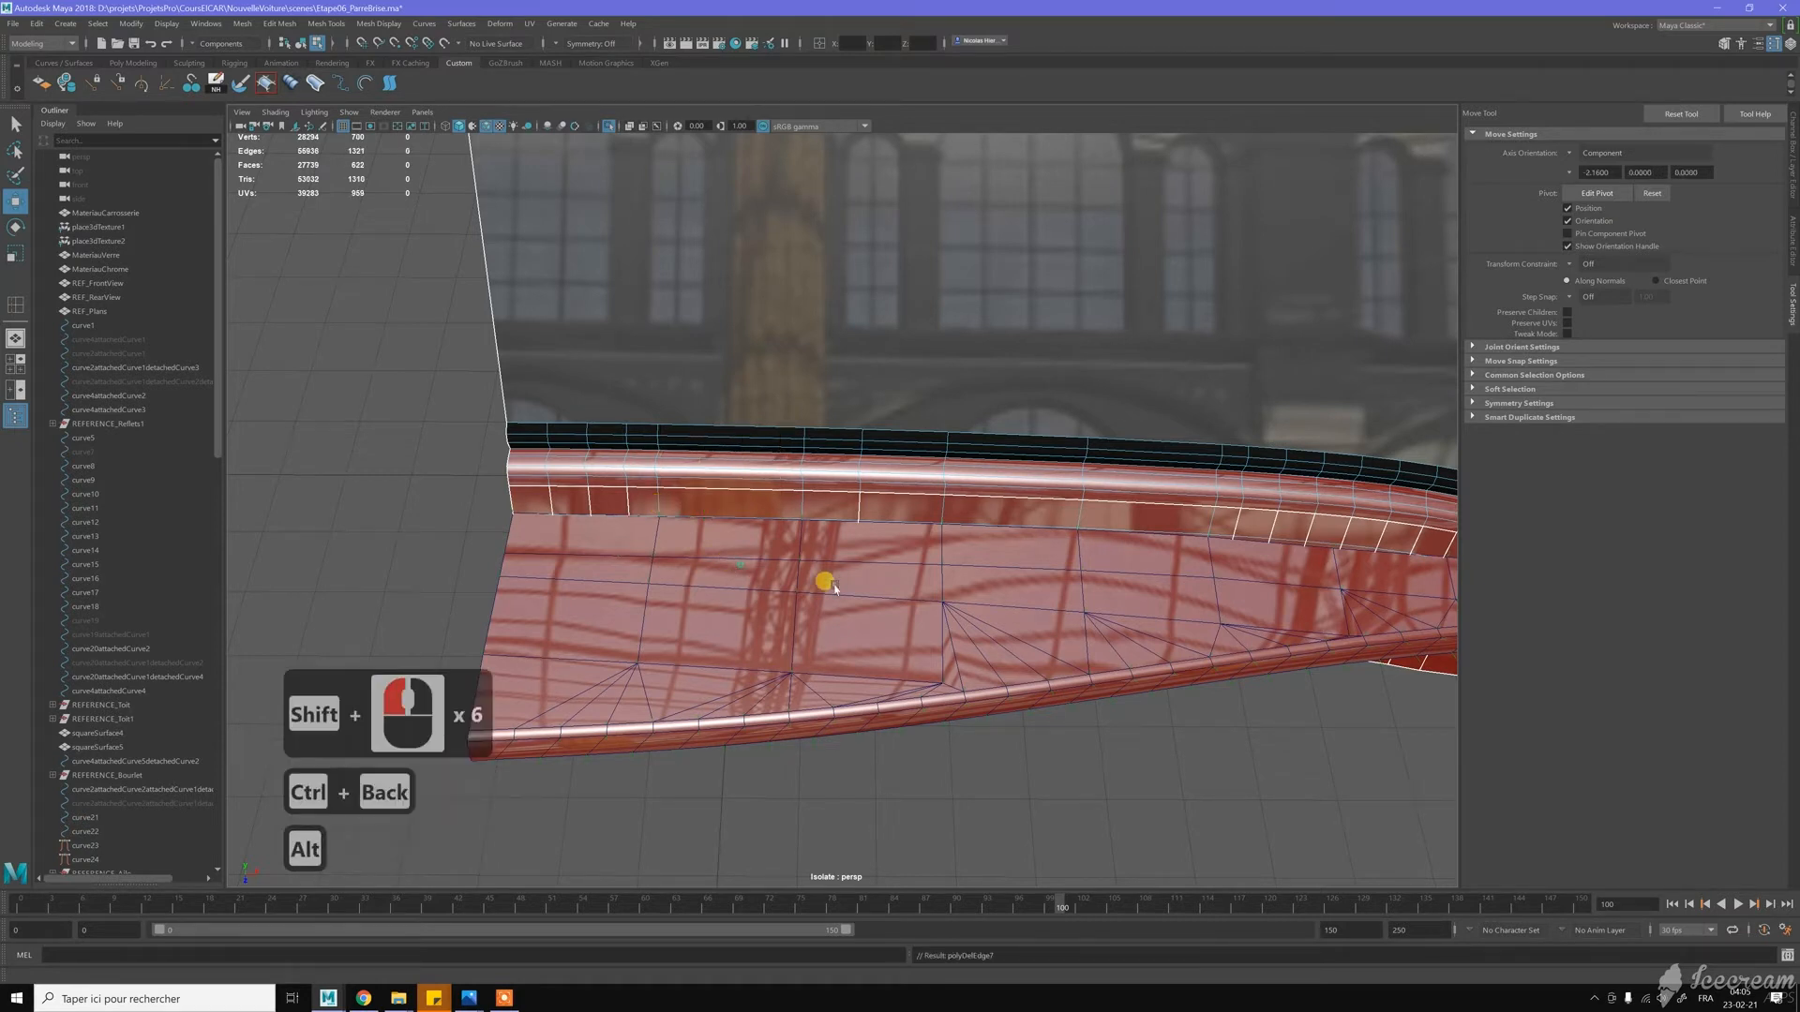
Delete the last three surplus edge loops at the frame's centreline end and one extra loop farther along the strip
{"action": "middle_click_drag", "start_coordinate": [834, 587], "coordinate": [846, 481], "text": "alt"}
{"action": "double_click", "coordinate": [745, 514]}
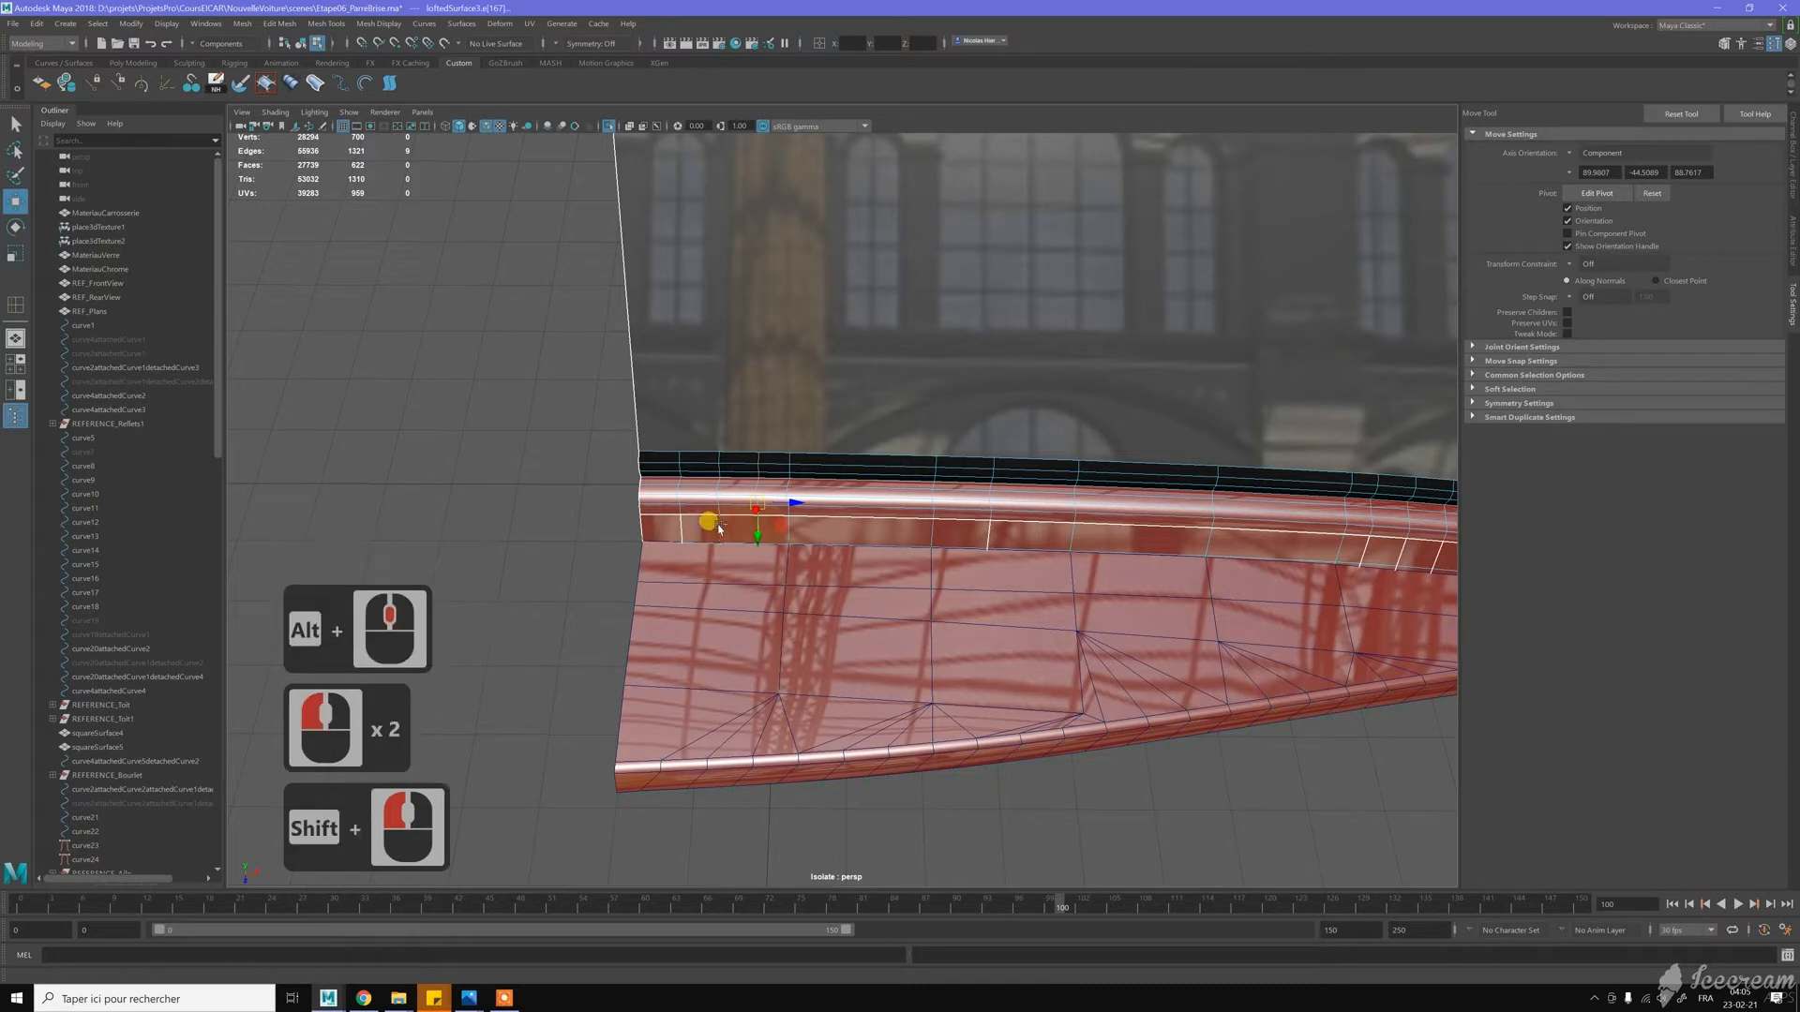
{"action": "double_click", "coordinate": [680, 531], "text": "shift"}
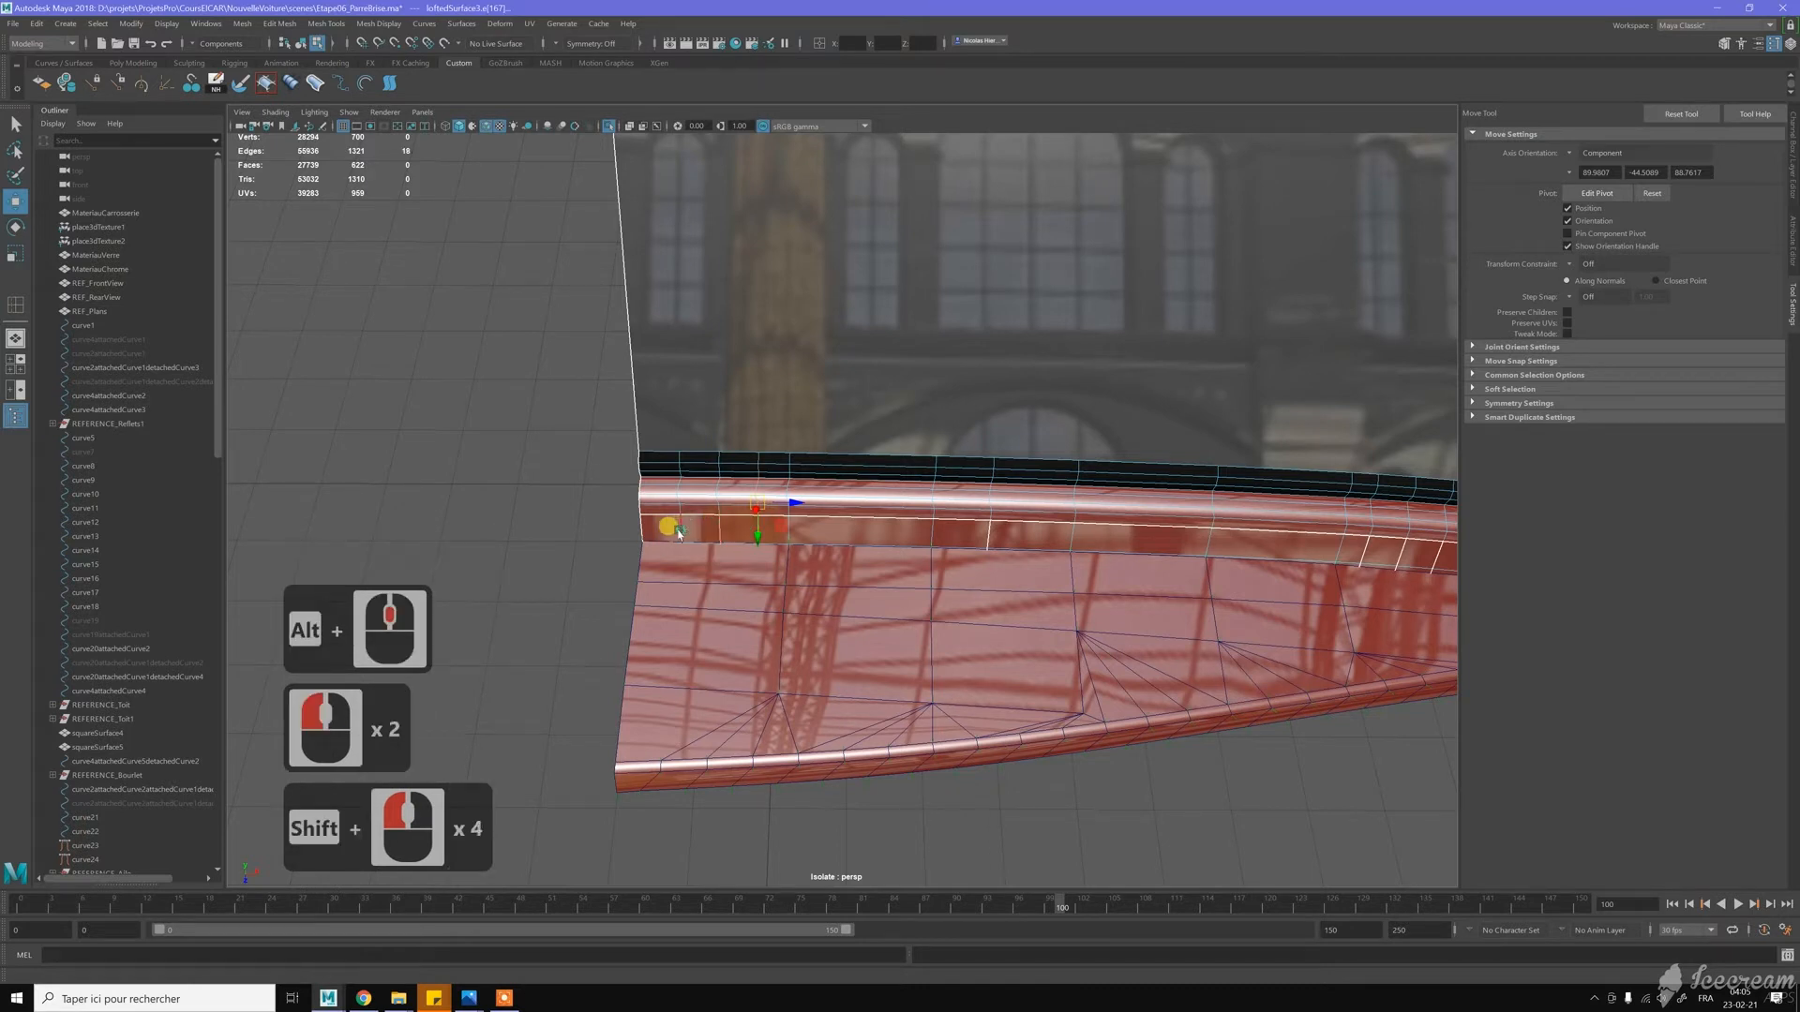
{"action": "key", "text": "ctrl+BackSpace"}
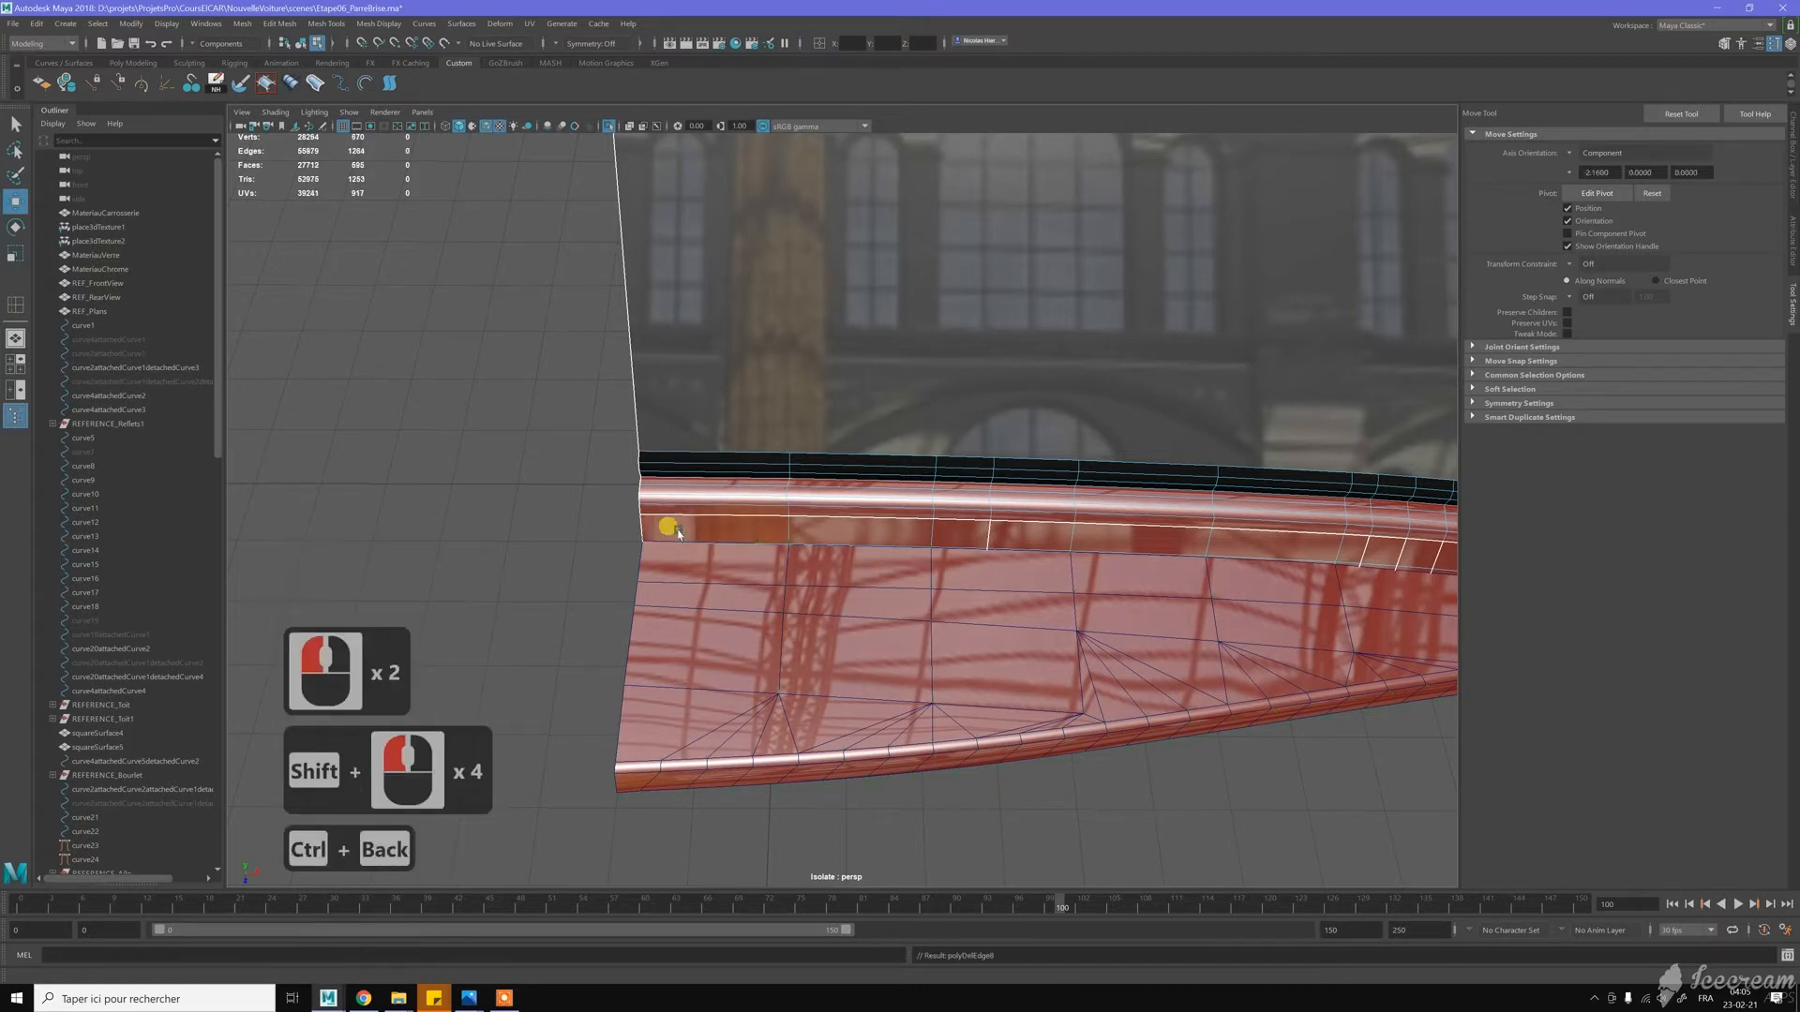
{"action": "double_click", "coordinate": [983, 530]}
{"action": "key", "text": "ctrl+BackSpace"}
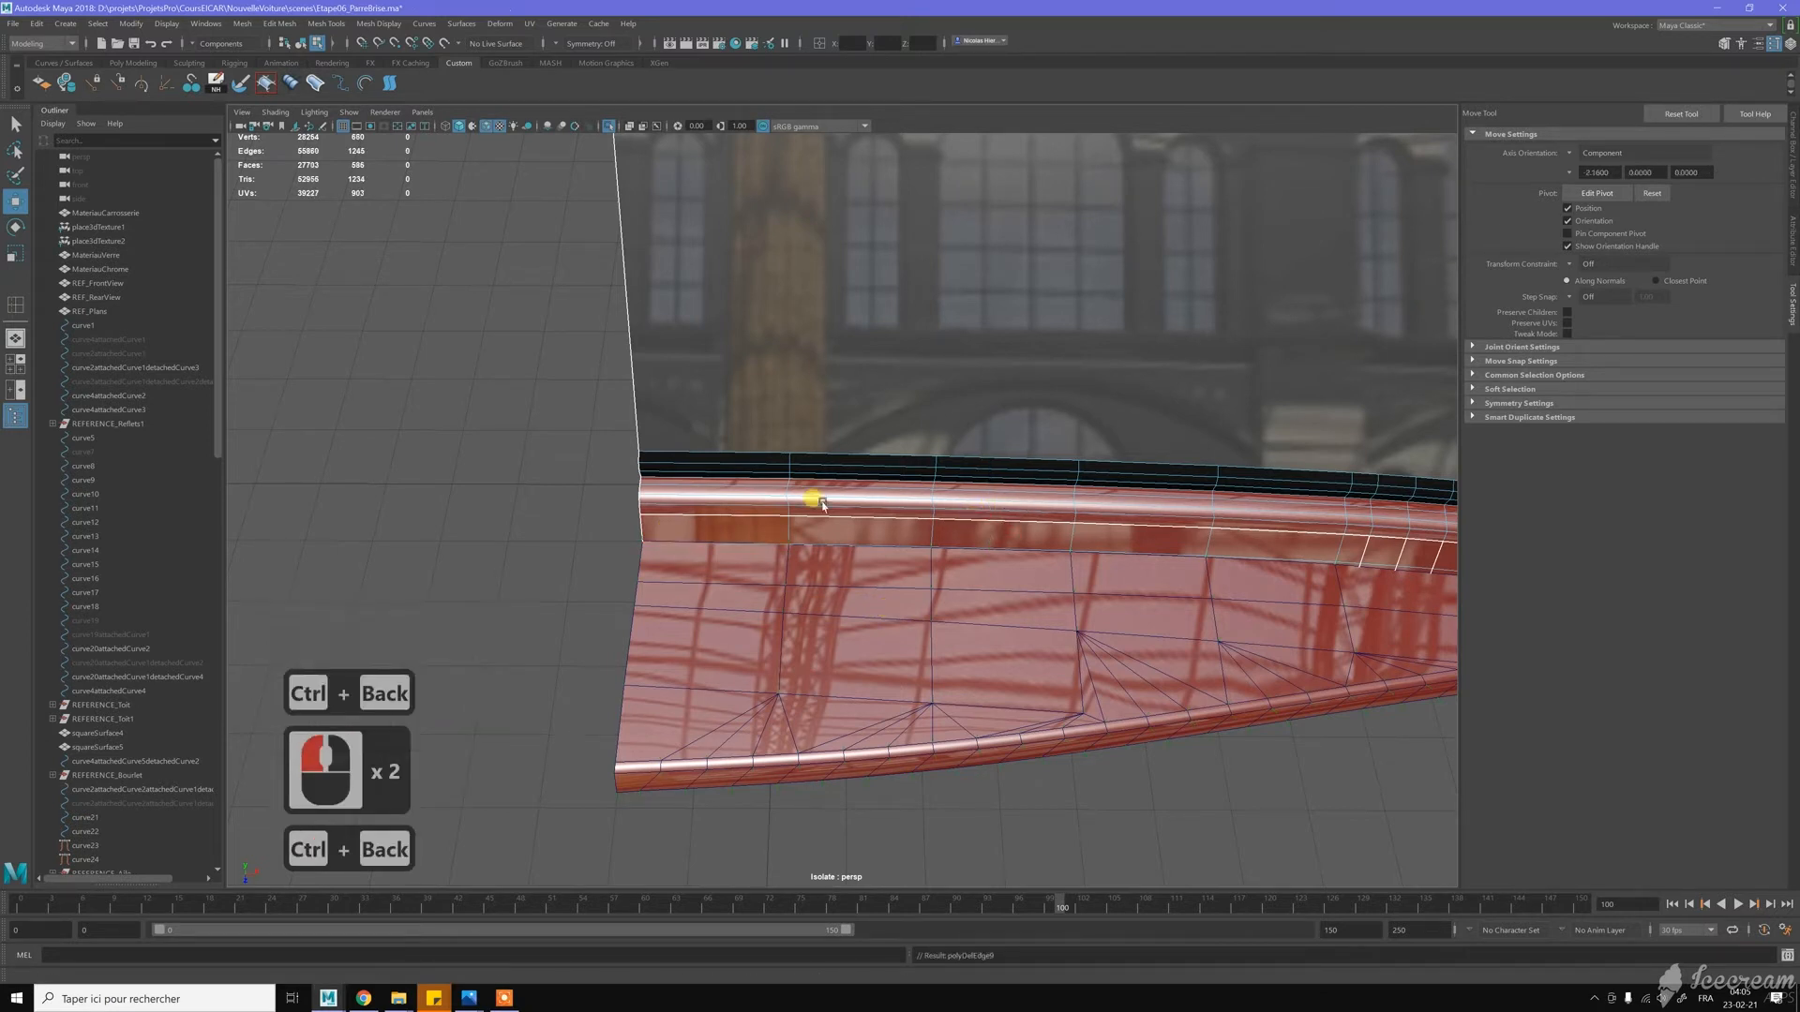
Inspect the thinned edge spacing along the lower windshield frame against the body panel's edges, up to the rounded corner
{"action": "scroll", "coordinate": [807, 499], "scroll_direction": "down", "scroll_amount": 3}
{"action": "left_click_drag", "start_coordinate": [956, 496], "coordinate": [991, 535], "text": "alt"}
{"action": "middle_click_drag", "start_coordinate": [1116, 574], "coordinate": [987, 522], "text": "alt"}
{"action": "left_click_drag", "start_coordinate": [990, 518], "coordinate": [868, 515], "text": "alt"}
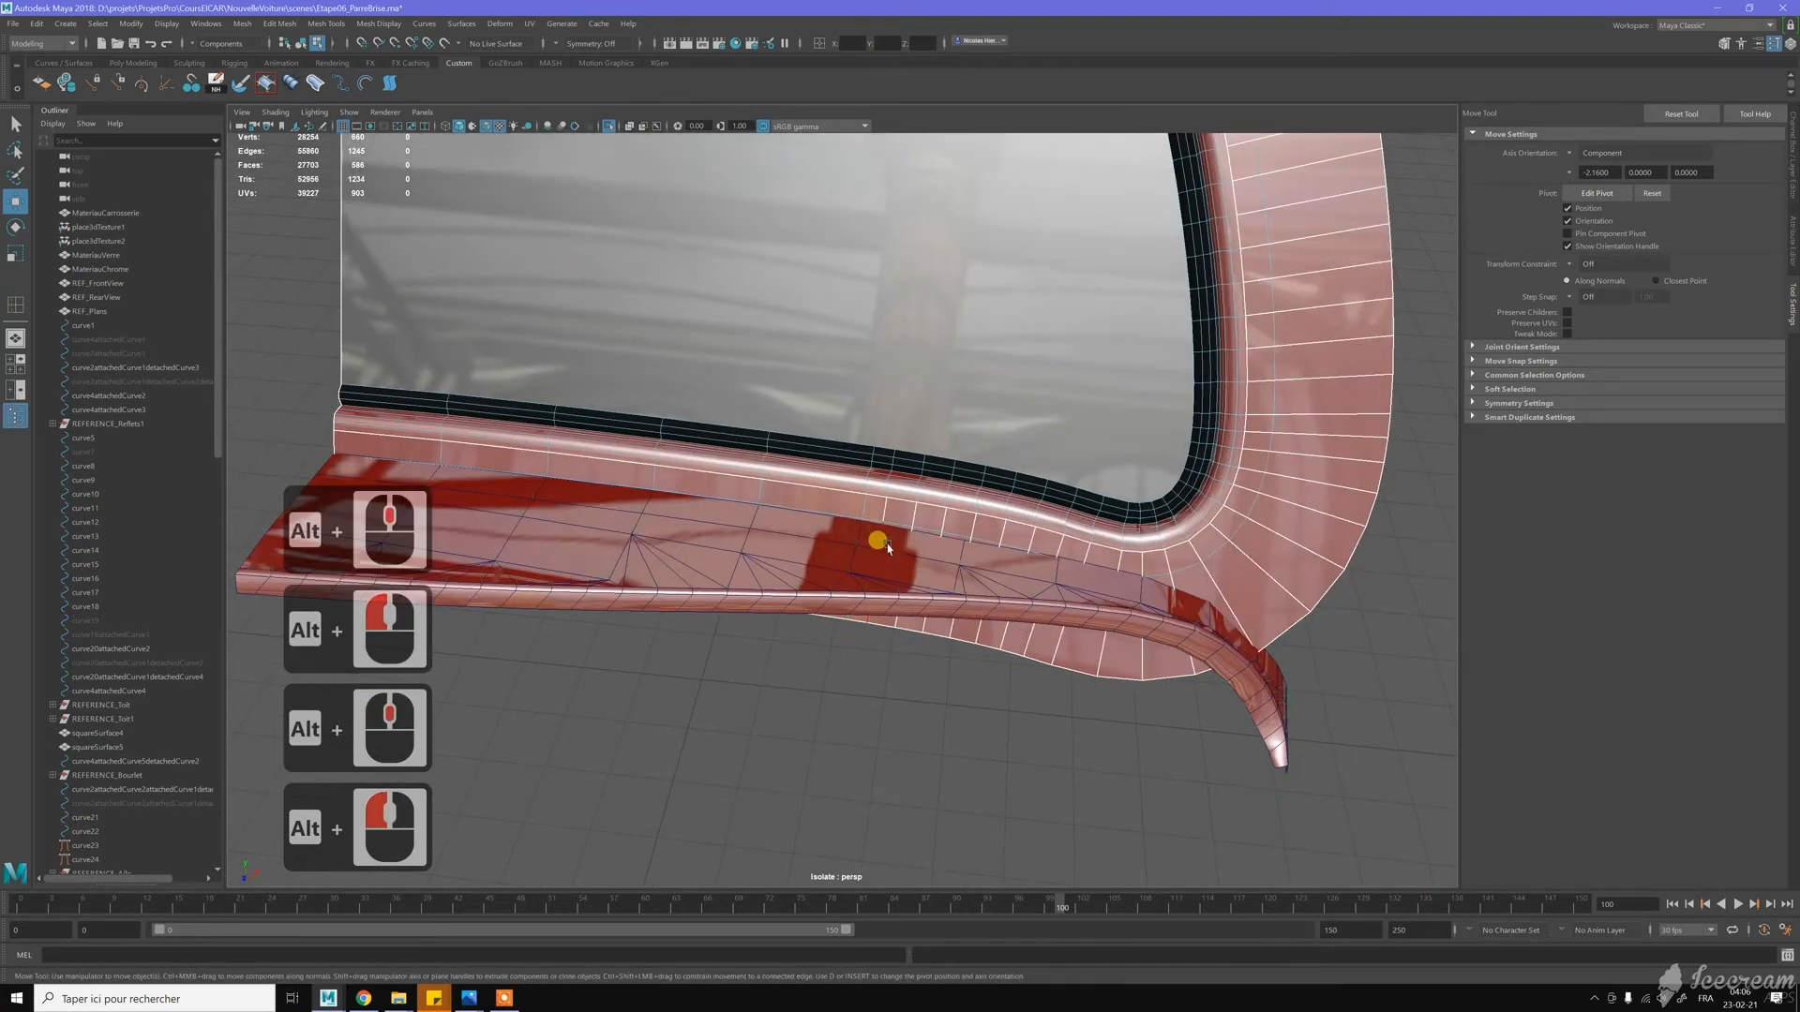
{"action": "scroll", "coordinate": [951, 562], "scroll_direction": "up", "scroll_amount": 2}
{"action": "scroll", "coordinate": [951, 562], "scroll_direction": "up", "scroll_amount": 3}
{"action": "middle_click_drag", "start_coordinate": [932, 562], "coordinate": [856, 523], "text": "alt"}
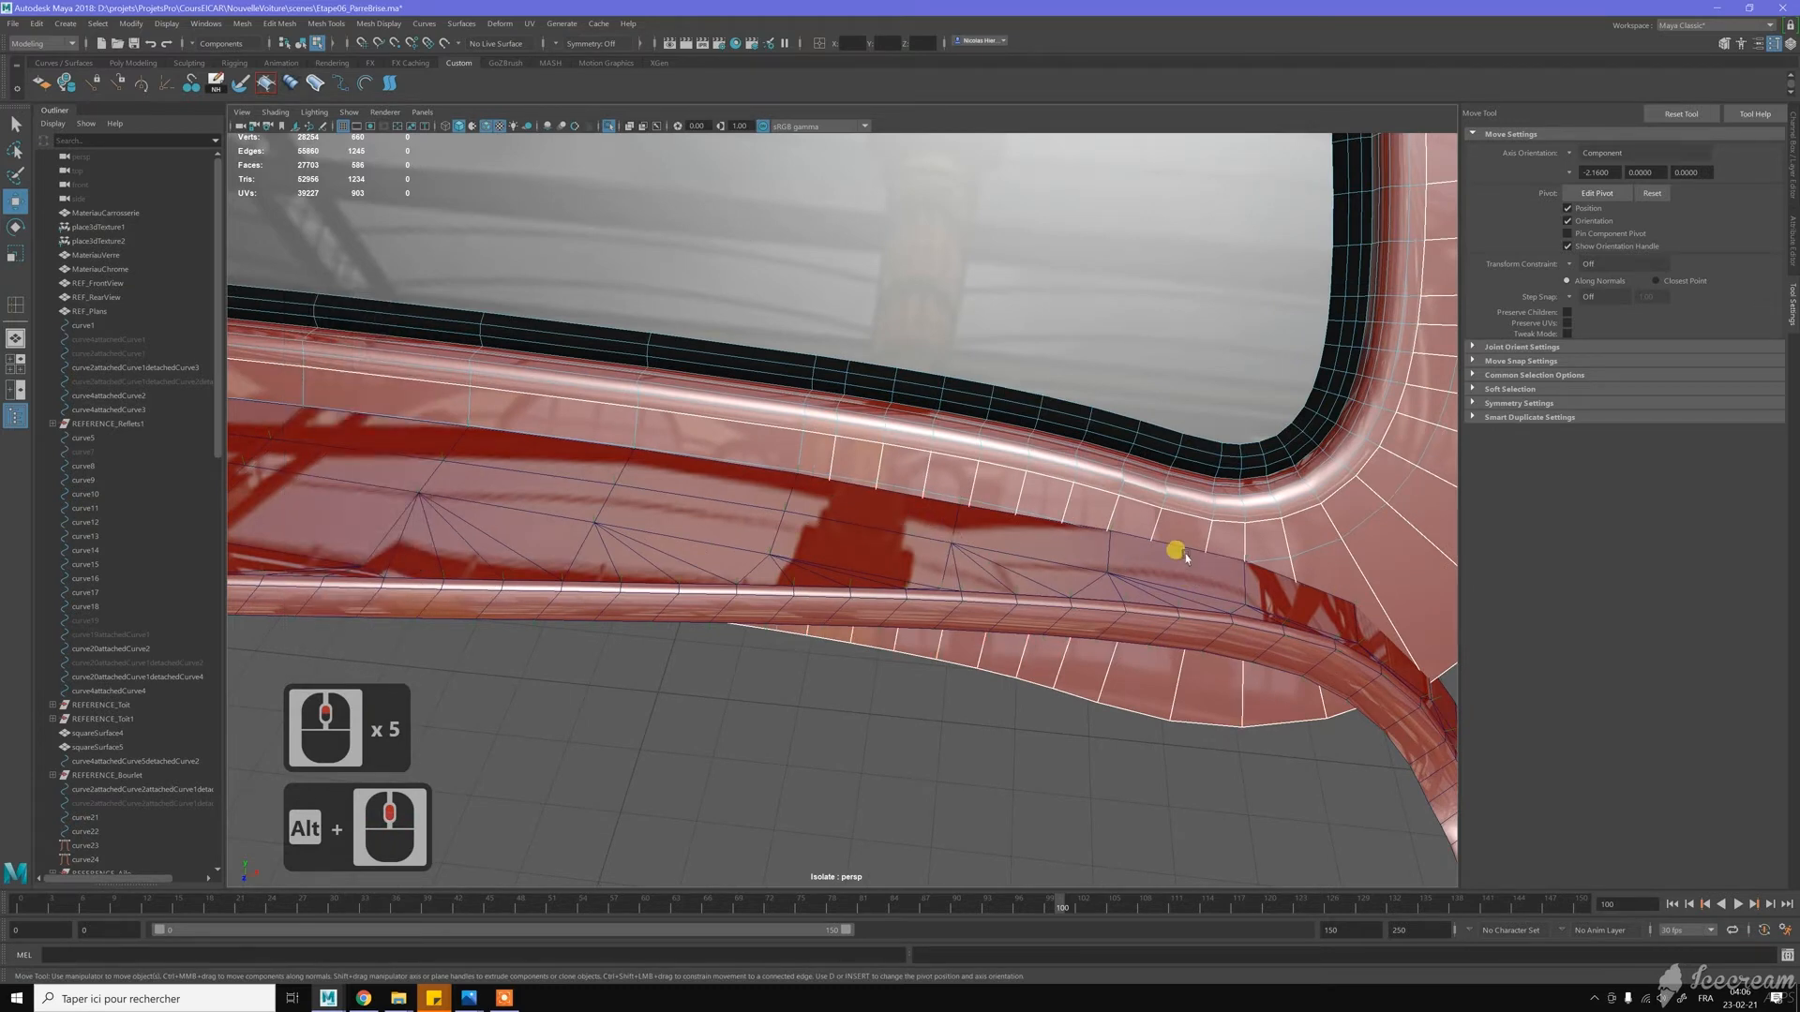
{"action": "middle_click_drag", "start_coordinate": [1205, 566], "coordinate": [1125, 526], "text": "alt"}
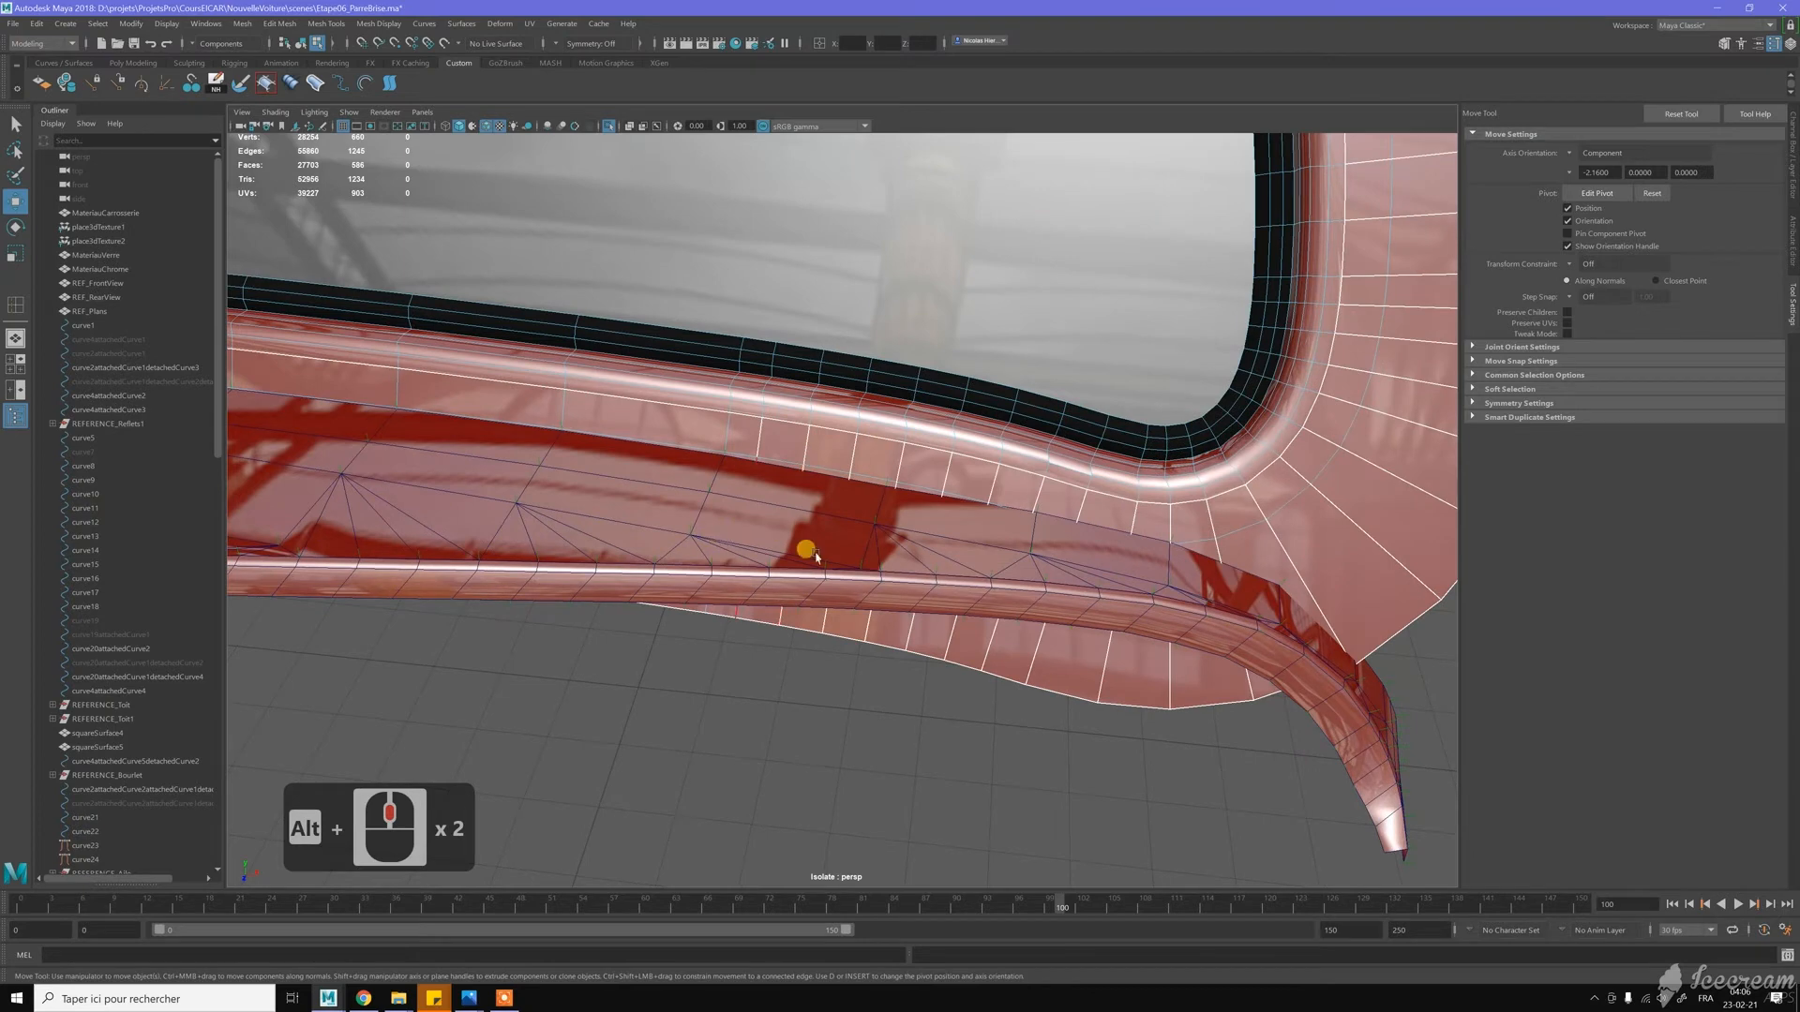
Insert two crosswise edge loops in the red body panel below the windshield, in line with the frame's edges
{"action": "key", "text": "w"}
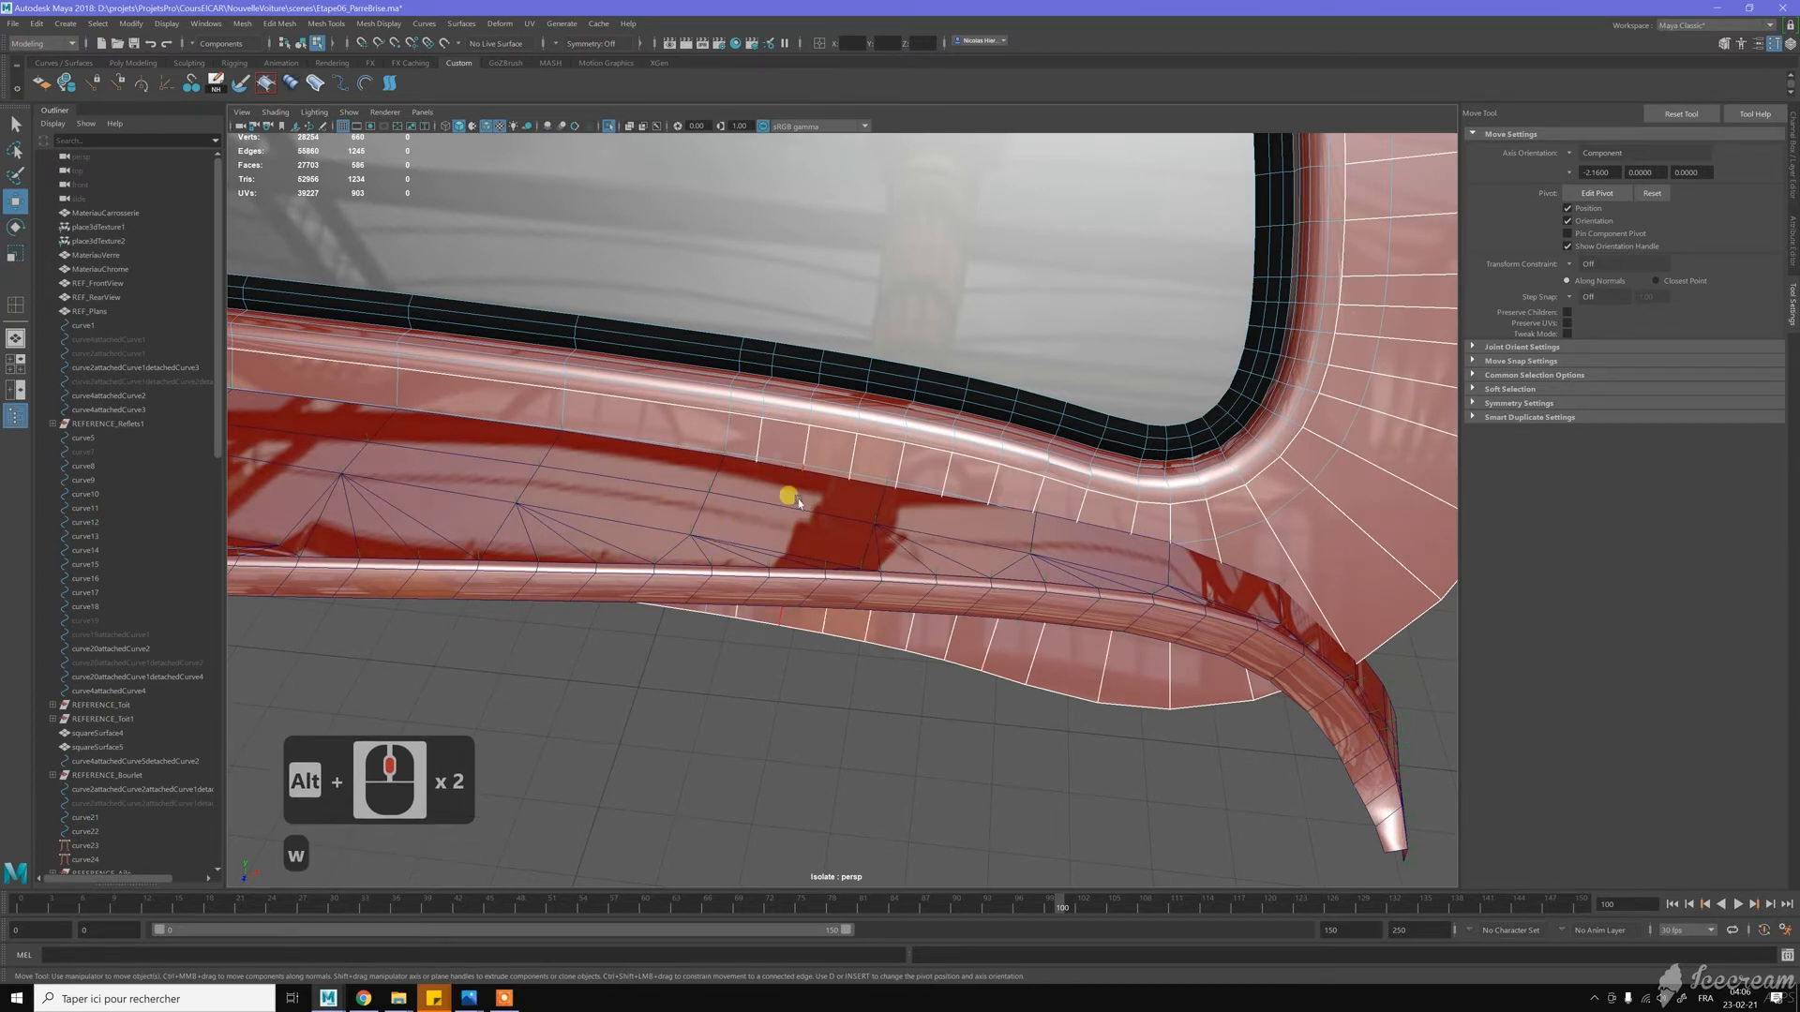
{"action": "middle_click_drag", "start_coordinate": [791, 503], "coordinate": [848, 482], "text": "alt"}
{"action": "right_click_drag", "start_coordinate": [821, 502], "coordinate": [764, 498]}
{"action": "left_click", "coordinate": [837, 491]}
{"action": "scroll", "coordinate": [844, 450], "scroll_direction": "up", "scroll_amount": 1}
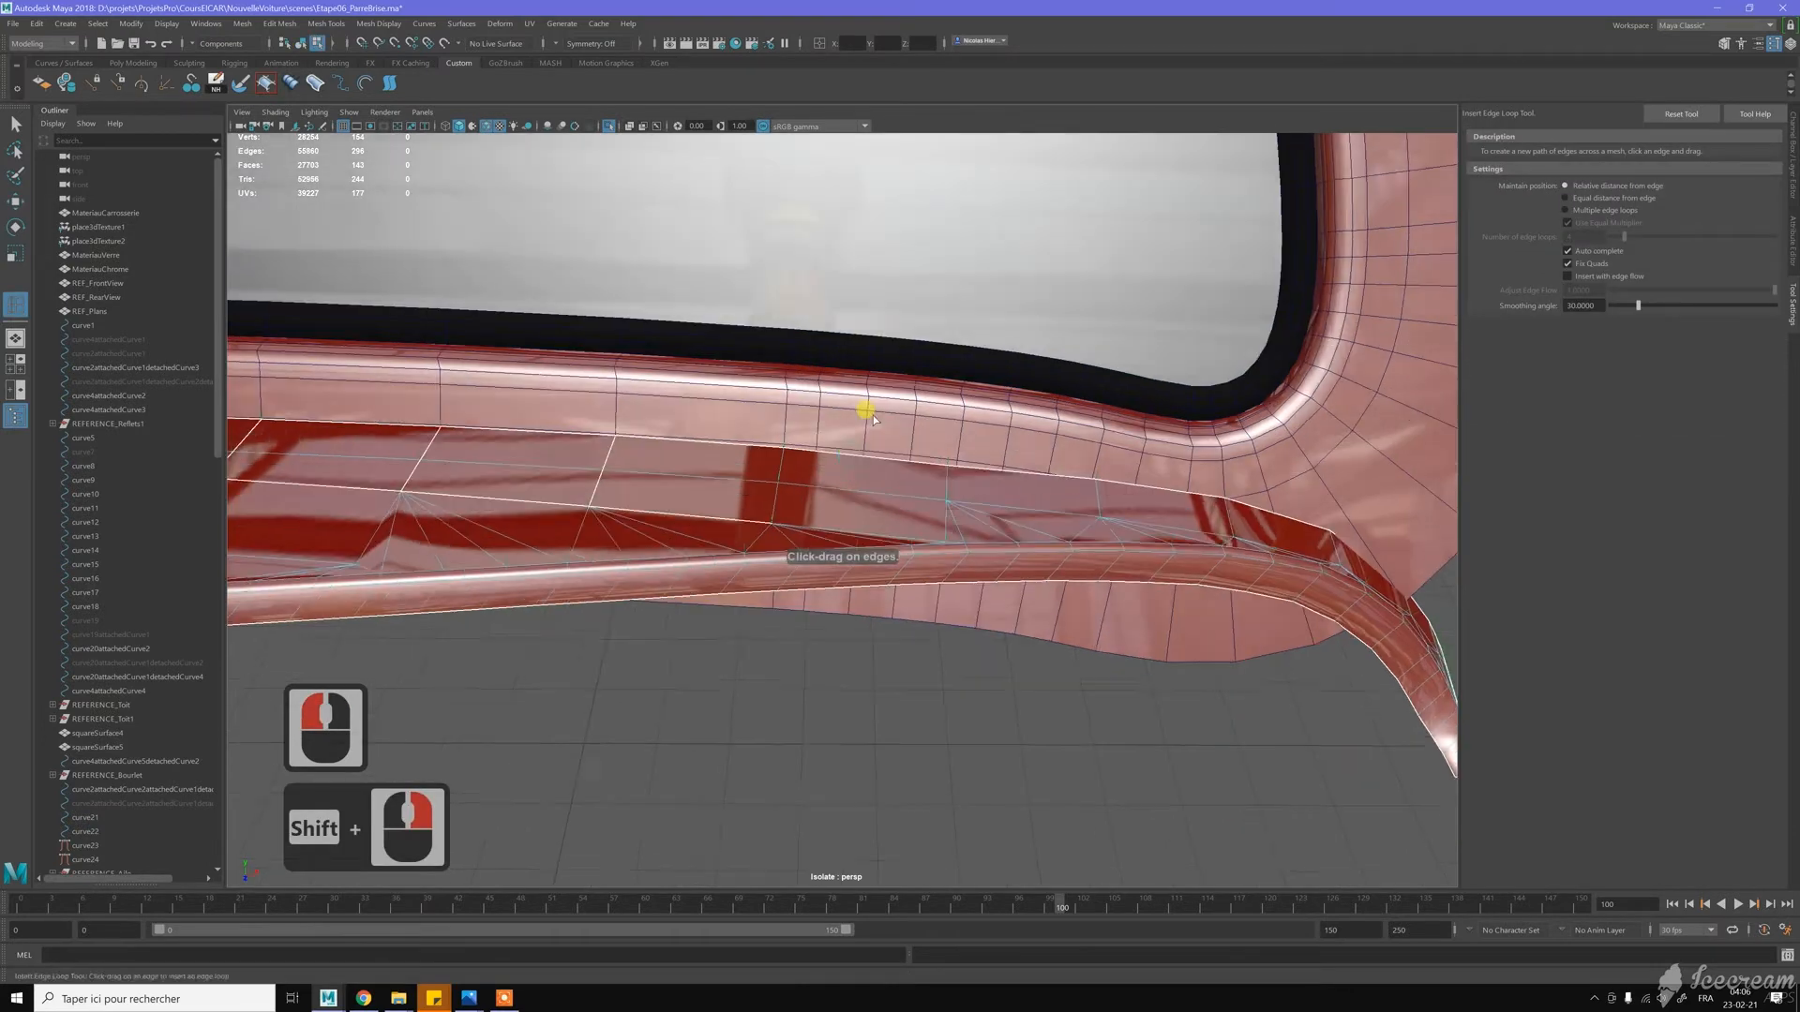
{"action": "left_click_drag", "start_coordinate": [871, 419], "coordinate": [872, 462], "text": "alt"}
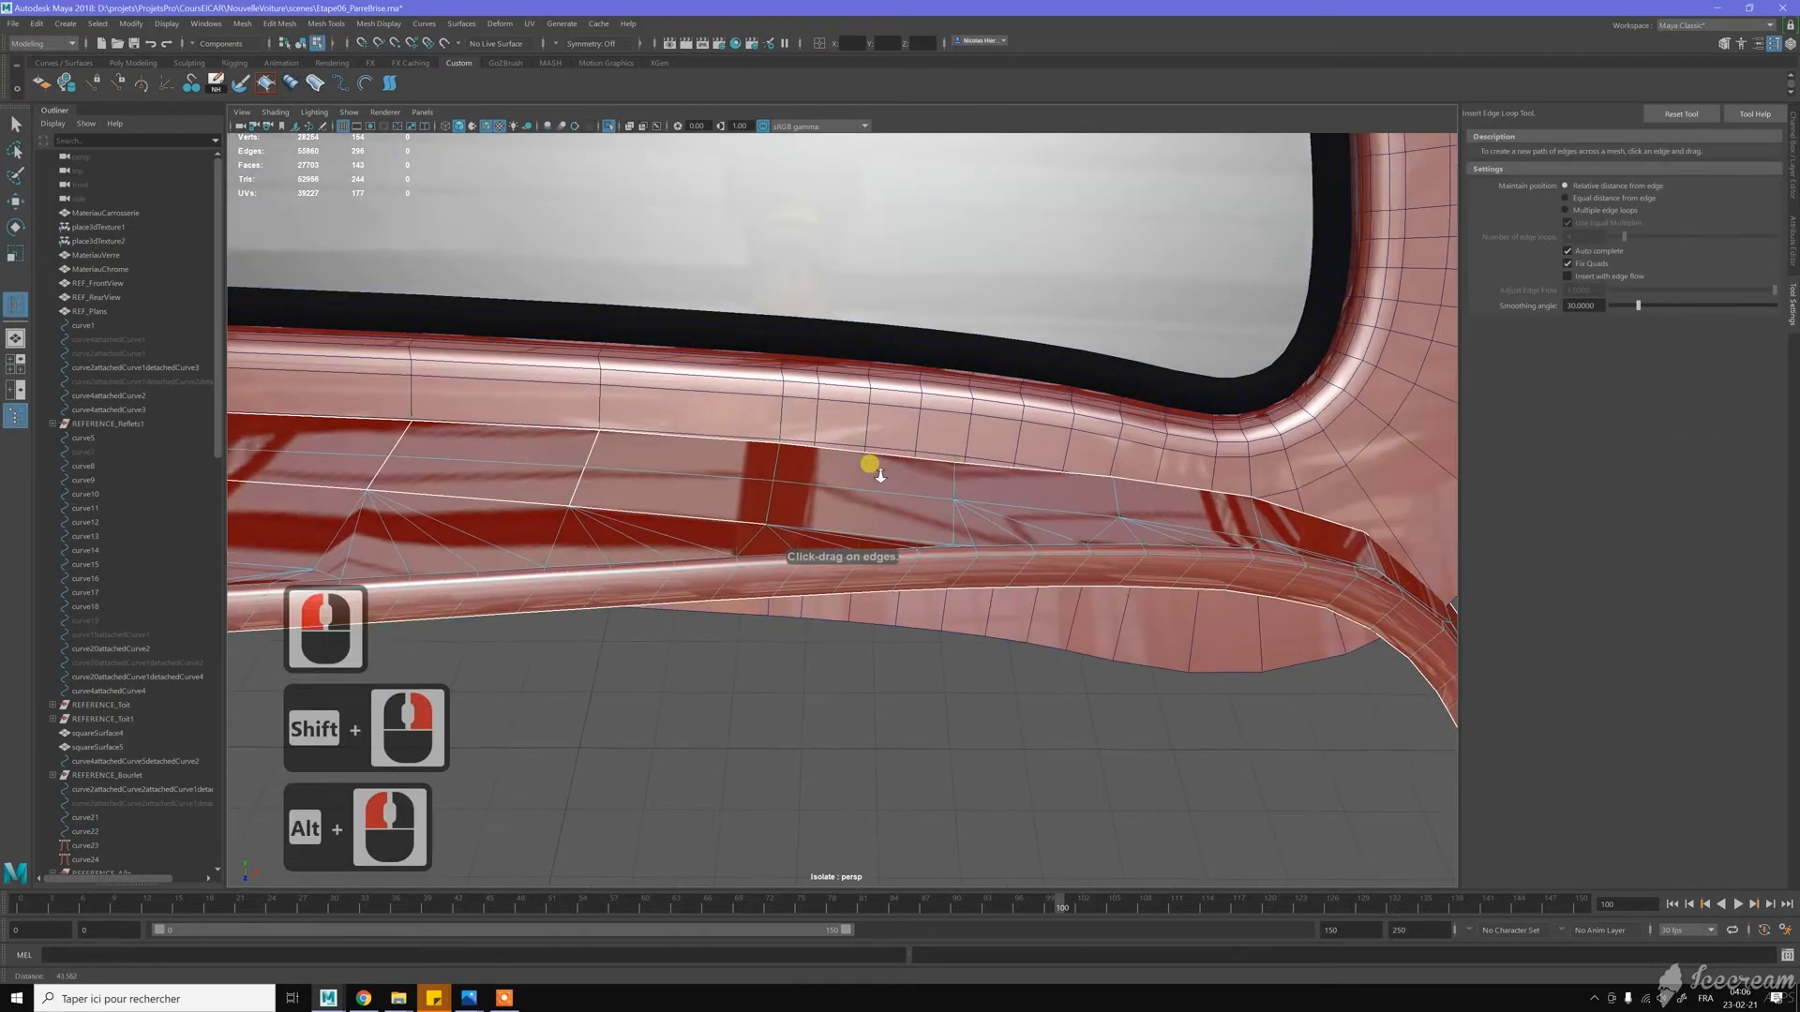
{"action": "right_click_drag", "start_coordinate": [872, 462], "coordinate": [824, 470], "text": "alt"}
{"action": "left_click_drag", "start_coordinate": [810, 481], "coordinate": [810, 481]}
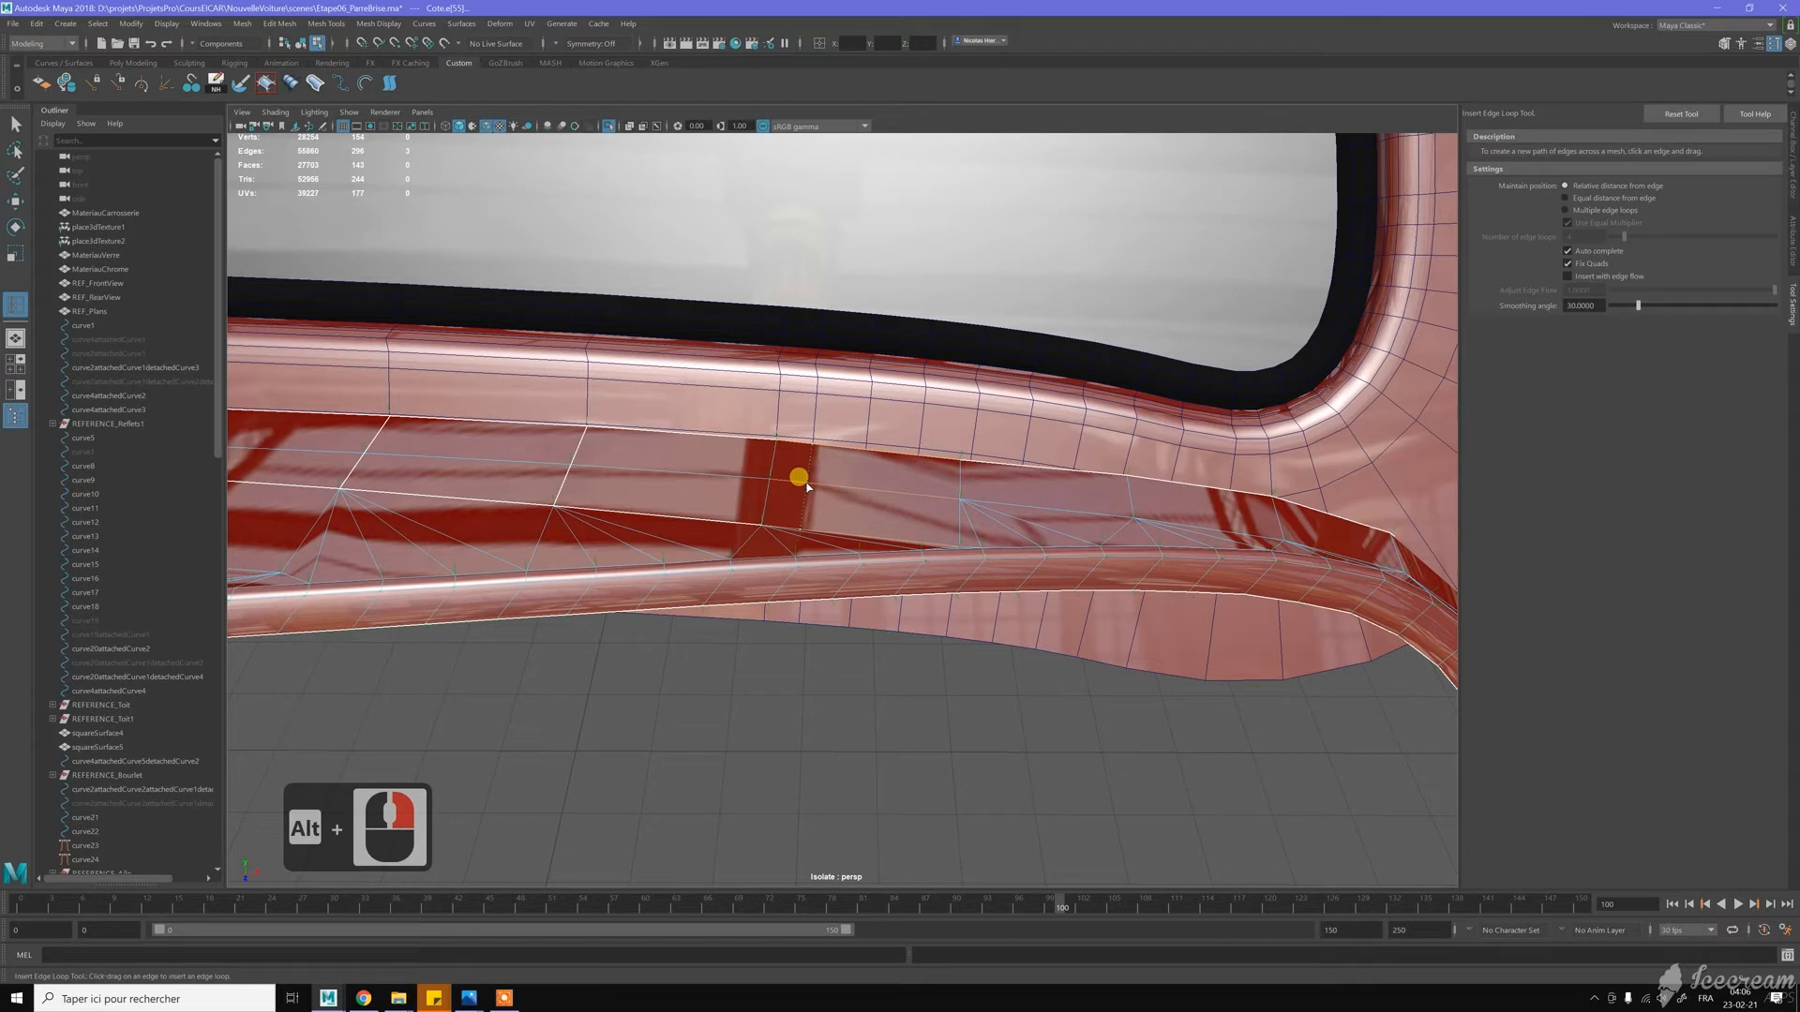
{"action": "left_click", "coordinate": [807, 486], "text": "shift"}
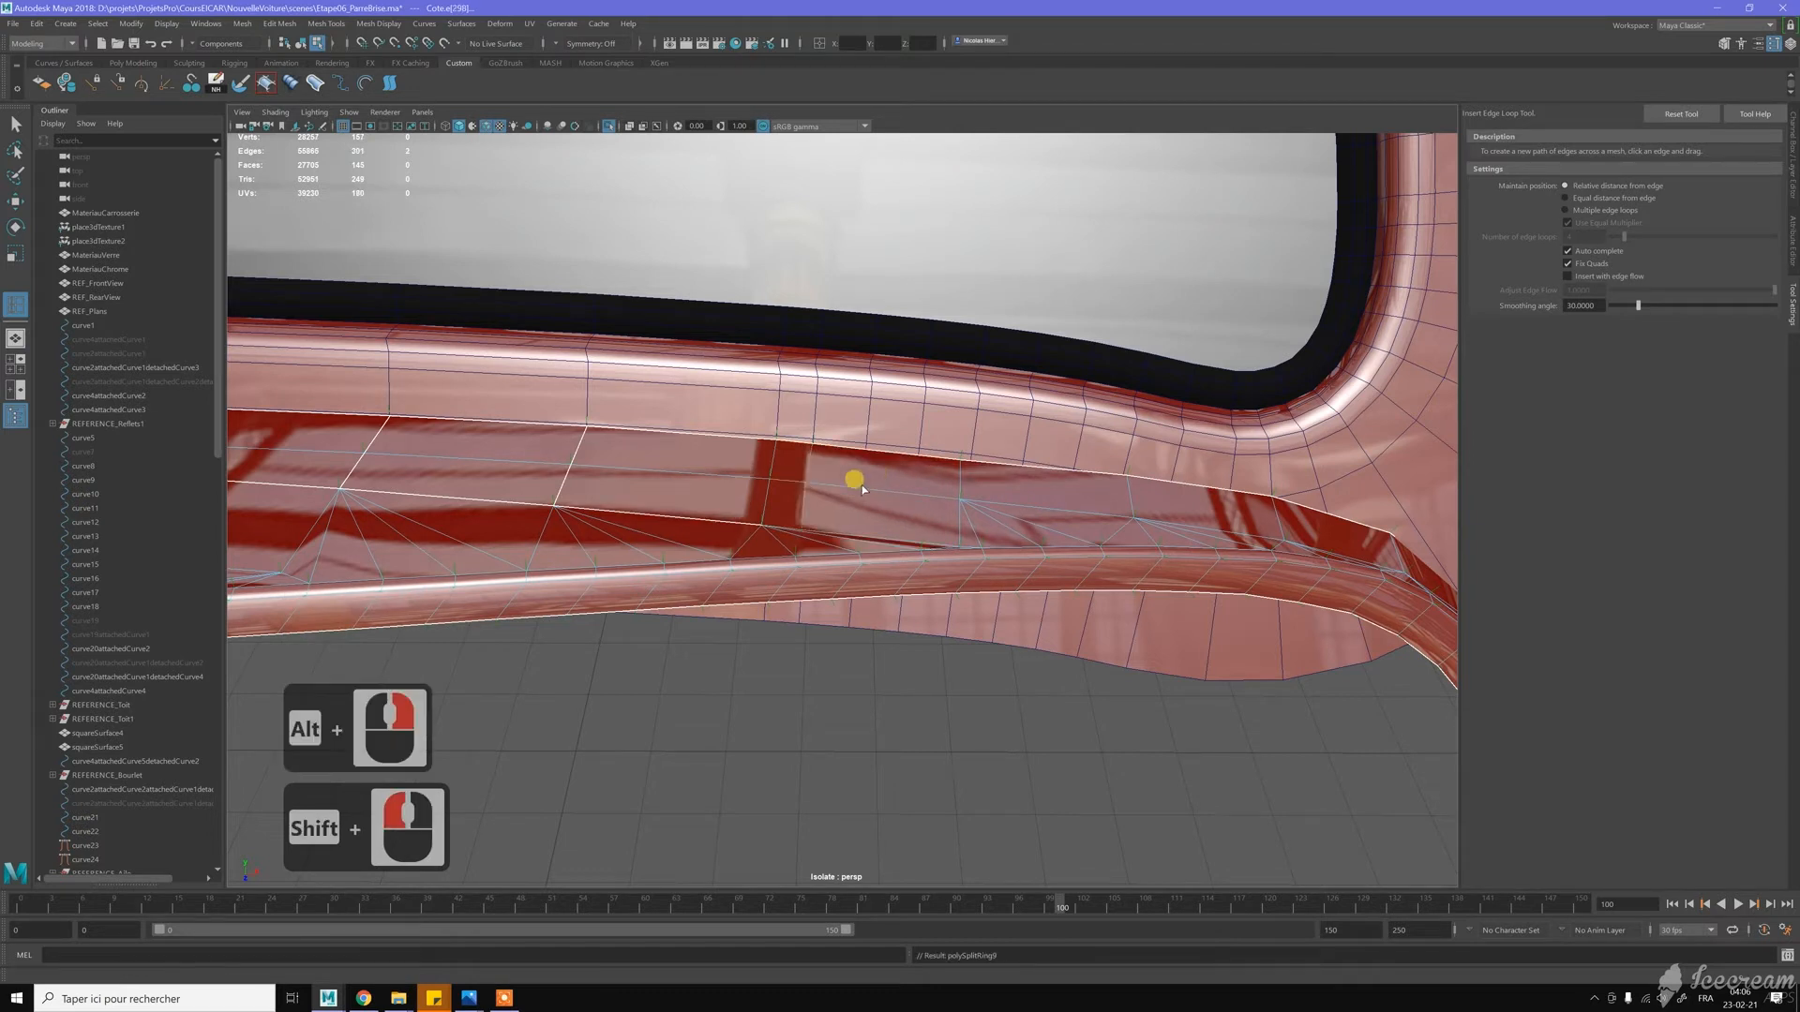
{"action": "left_click", "coordinate": [918, 474], "text": "shift"}
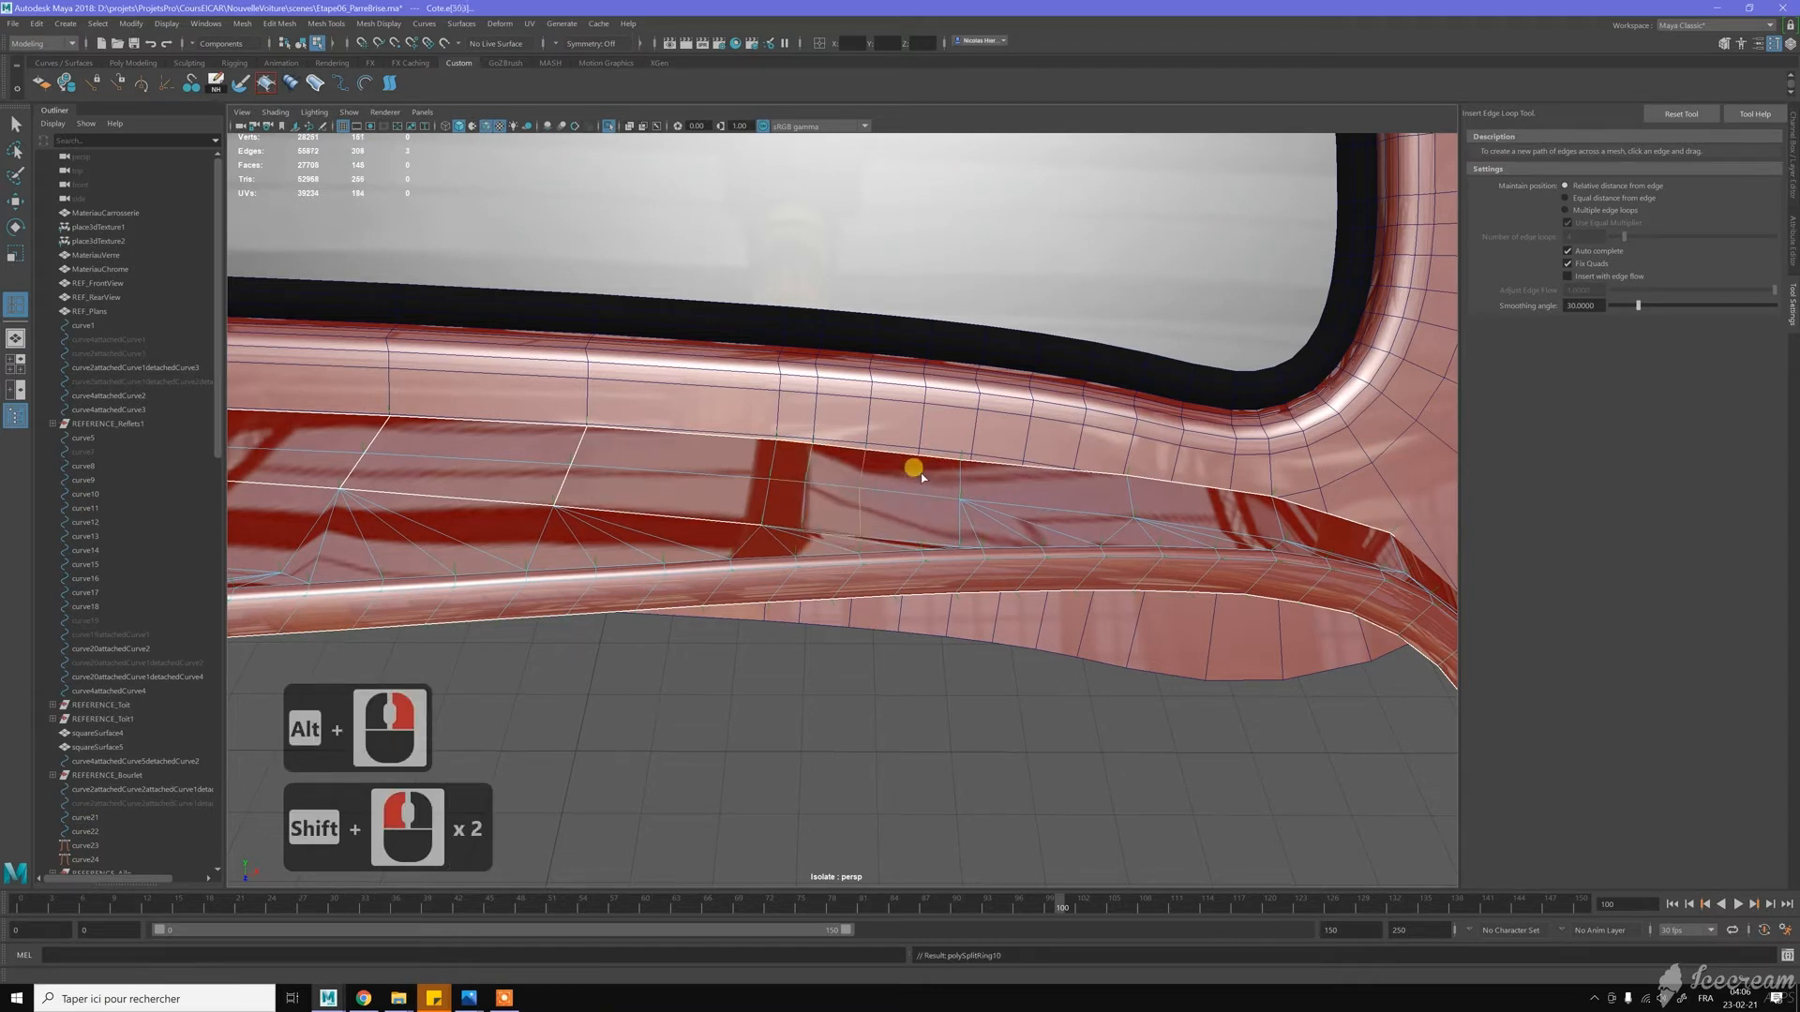
Insert a third edge loop in the body panel between the two added loops and the frame's corner
{"action": "left_click_drag", "start_coordinate": [920, 454], "coordinate": [921, 468], "text": "alt"}
{"action": "right_click_drag", "start_coordinate": [935, 428], "coordinate": [945, 490], "text": "alt"}
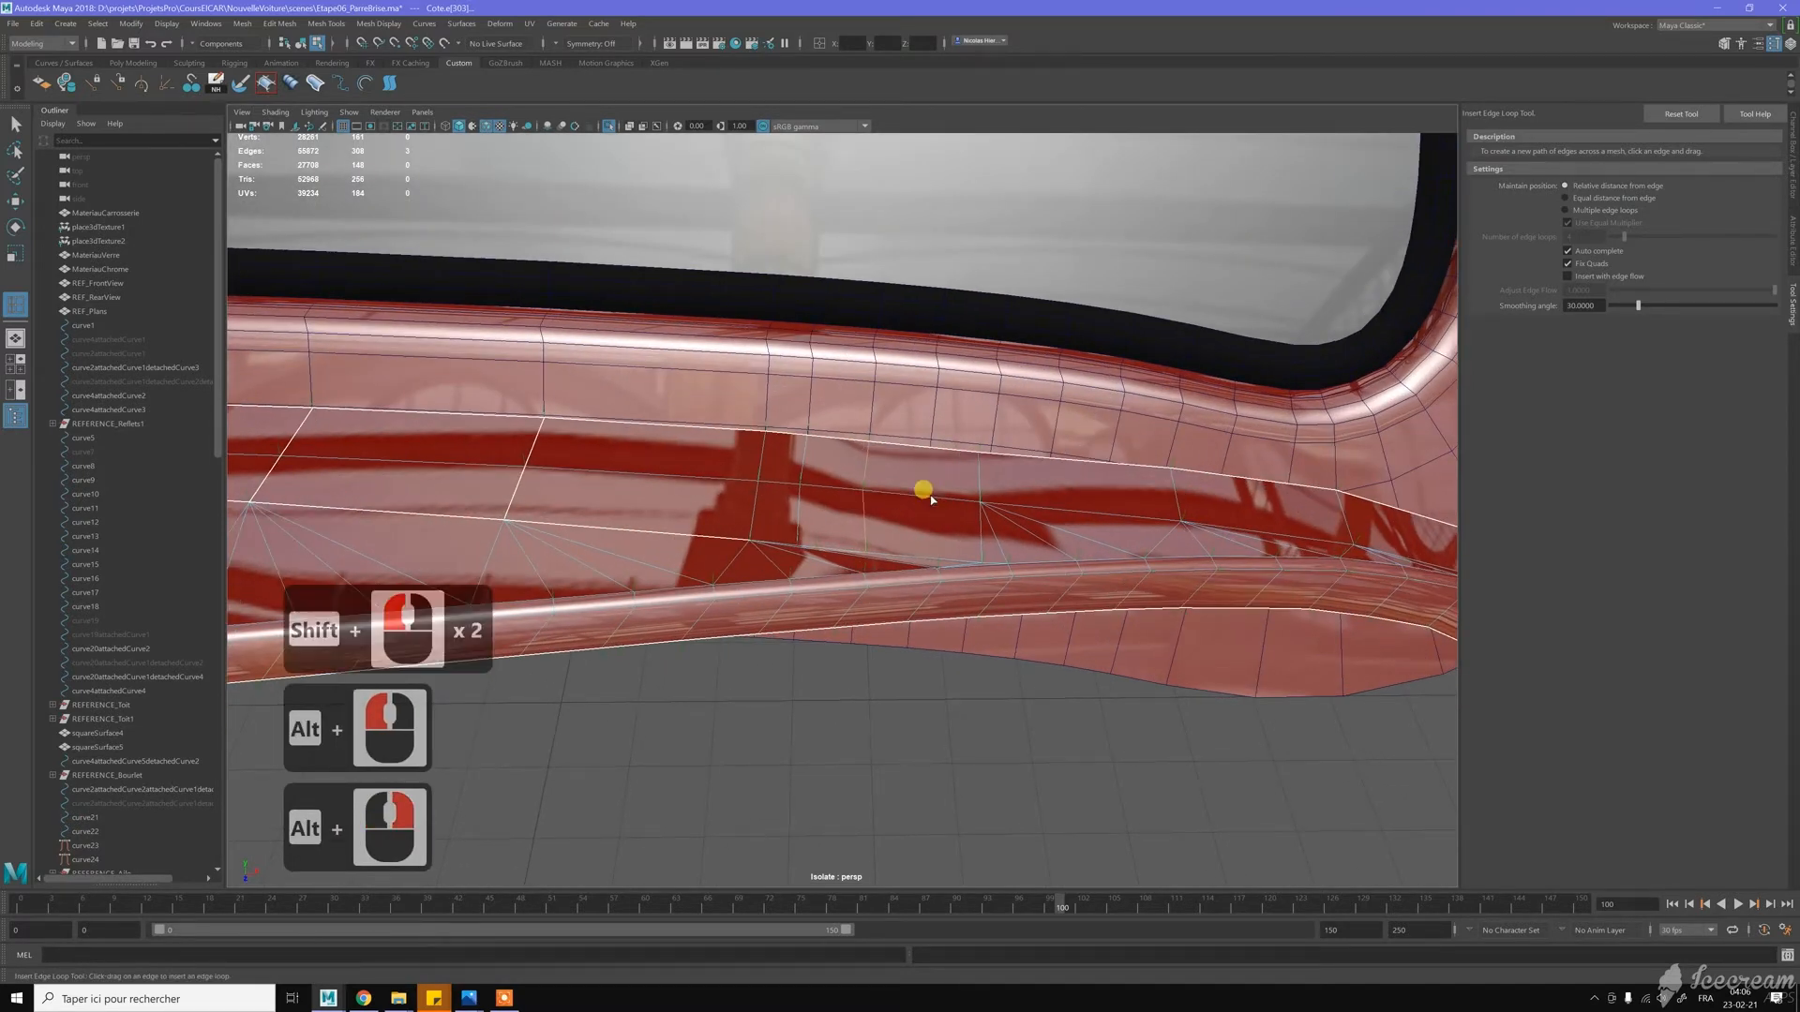
{"action": "mouse_move", "coordinate": [931, 499]}
{"action": "left_mouse_down"}
{"action": "mouse_move", "coordinate": [972, 462]}
{"action": "mouse_move", "coordinate": [928, 450]}
{"action": "mouse_move", "coordinate": [905, 471]}
{"action": "mouse_move", "coordinate": [868, 453]}
{"action": "mouse_move", "coordinate": [876, 406]}
{"action": "mouse_move", "coordinate": [969, 466]}
{"action": "mouse_move", "coordinate": [940, 434]}
{"action": "mouse_move", "coordinate": [891, 434]}
{"action": "mouse_move", "coordinate": [925, 442]}
{"action": "mouse_move", "coordinate": [941, 474]}
{"action": "mouse_move", "coordinate": [901, 560]}
{"action": "mouse_move", "coordinate": [881, 440]}
{"action": "mouse_move", "coordinate": [898, 487]}
{"action": "left_mouse_up"}
{"action": "middle_click_drag", "start_coordinate": [898, 488], "coordinate": [938, 576], "text": "alt"}
{"action": "right_click_drag", "start_coordinate": [937, 576], "coordinate": [1105, 683], "text": "alt"}
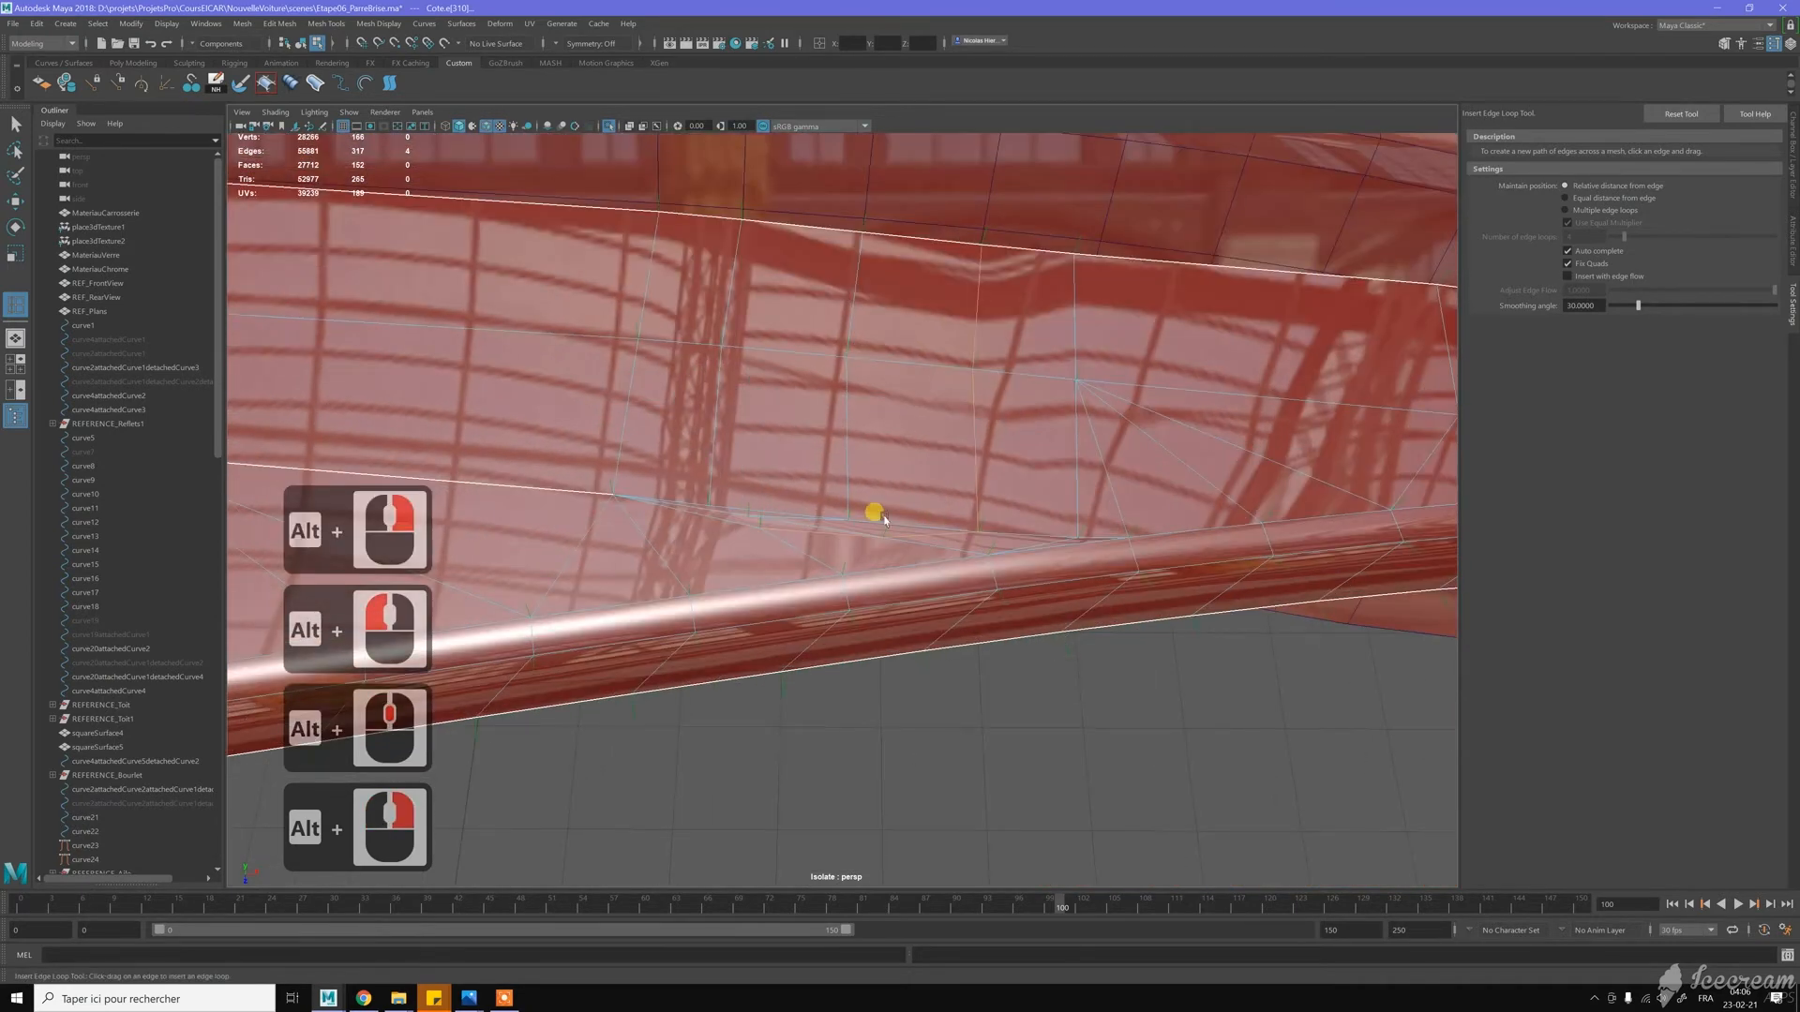
Cut a new edge with Multi-Cut from the end of the body panel's added crosswise loop down to the ridge below it
{"action": "key", "text": "w"}
{"action": "left_click", "coordinate": [864, 364]}
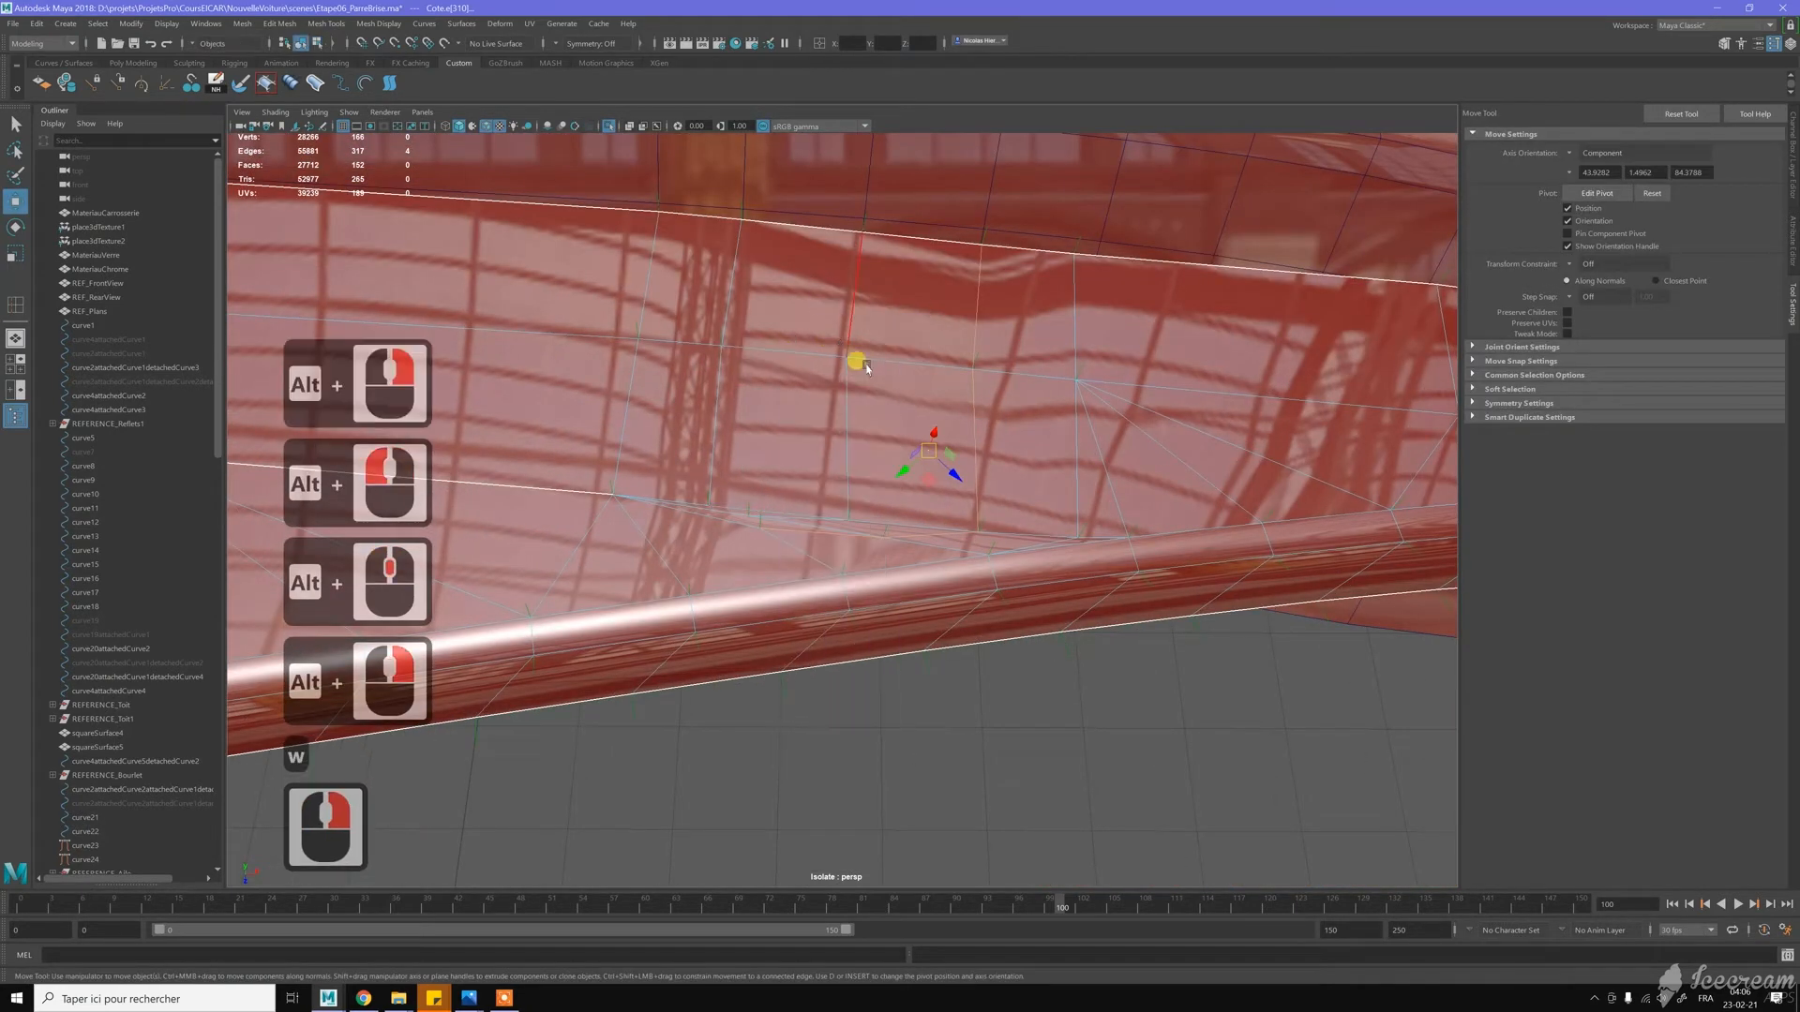
{"action": "right_click_drag", "start_coordinate": [870, 365], "coordinate": [789, 373], "text": "shift"}
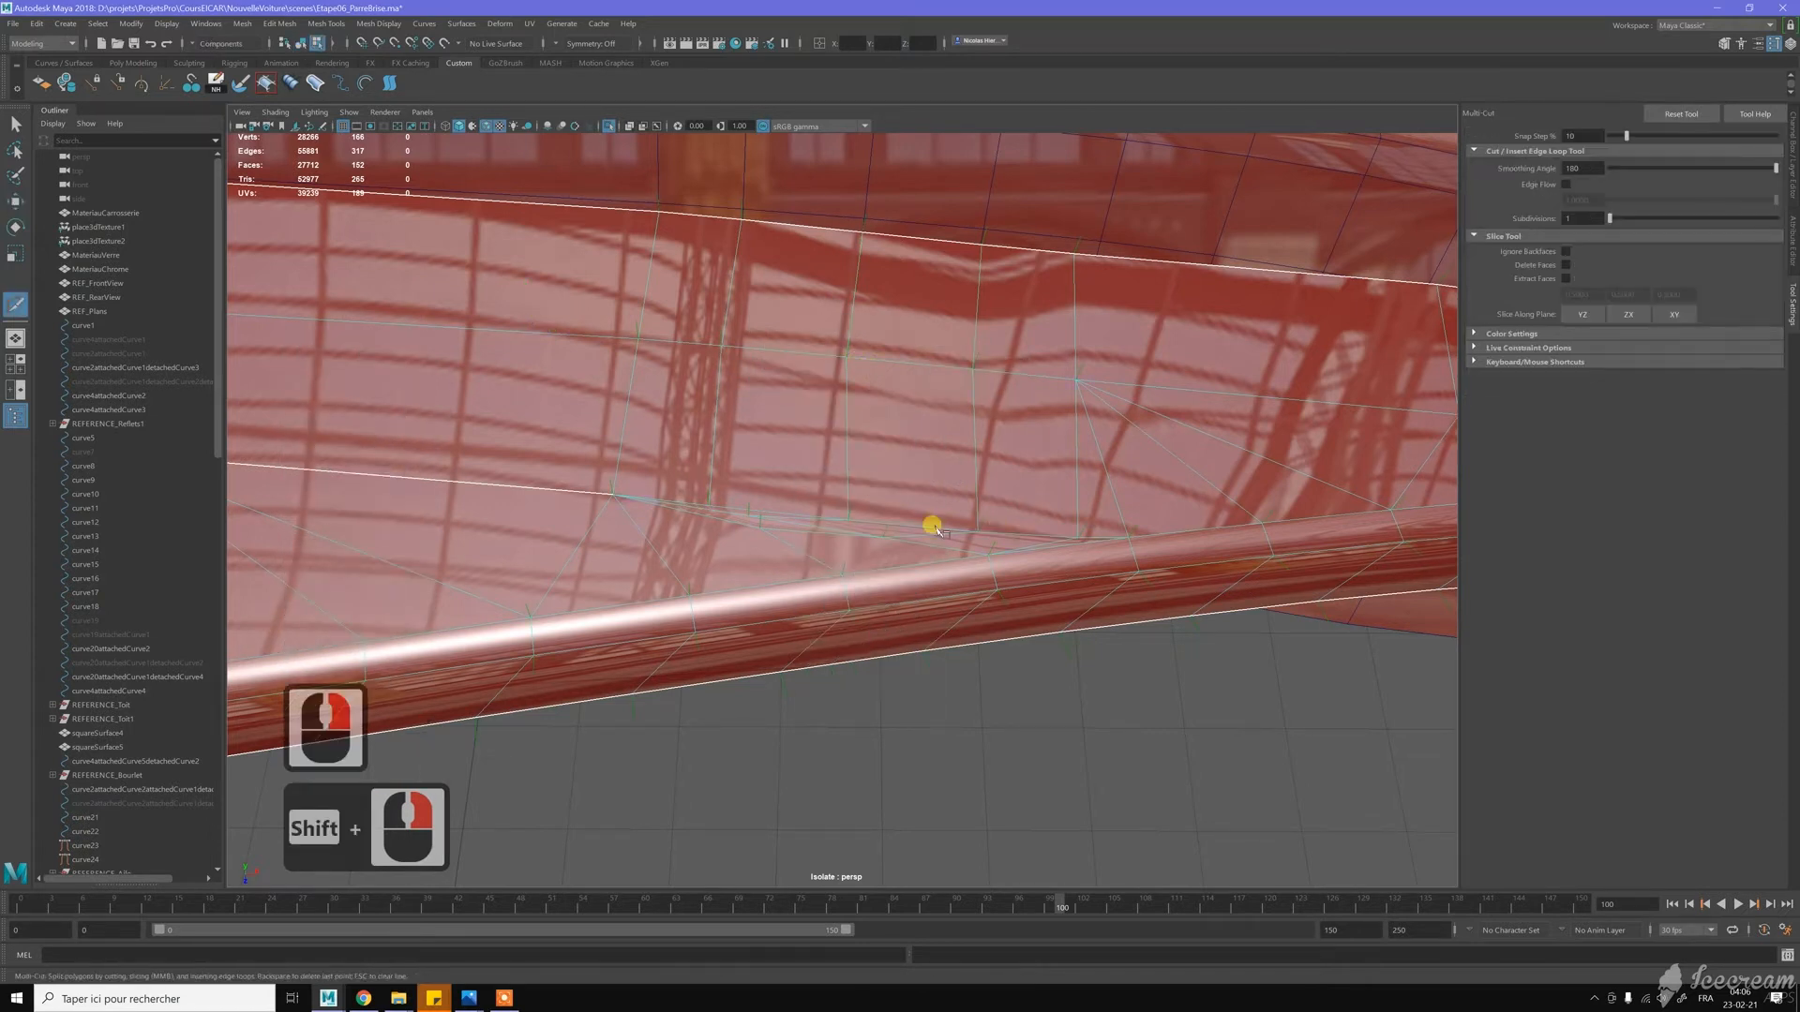
{"action": "left_click", "coordinate": [952, 543]}
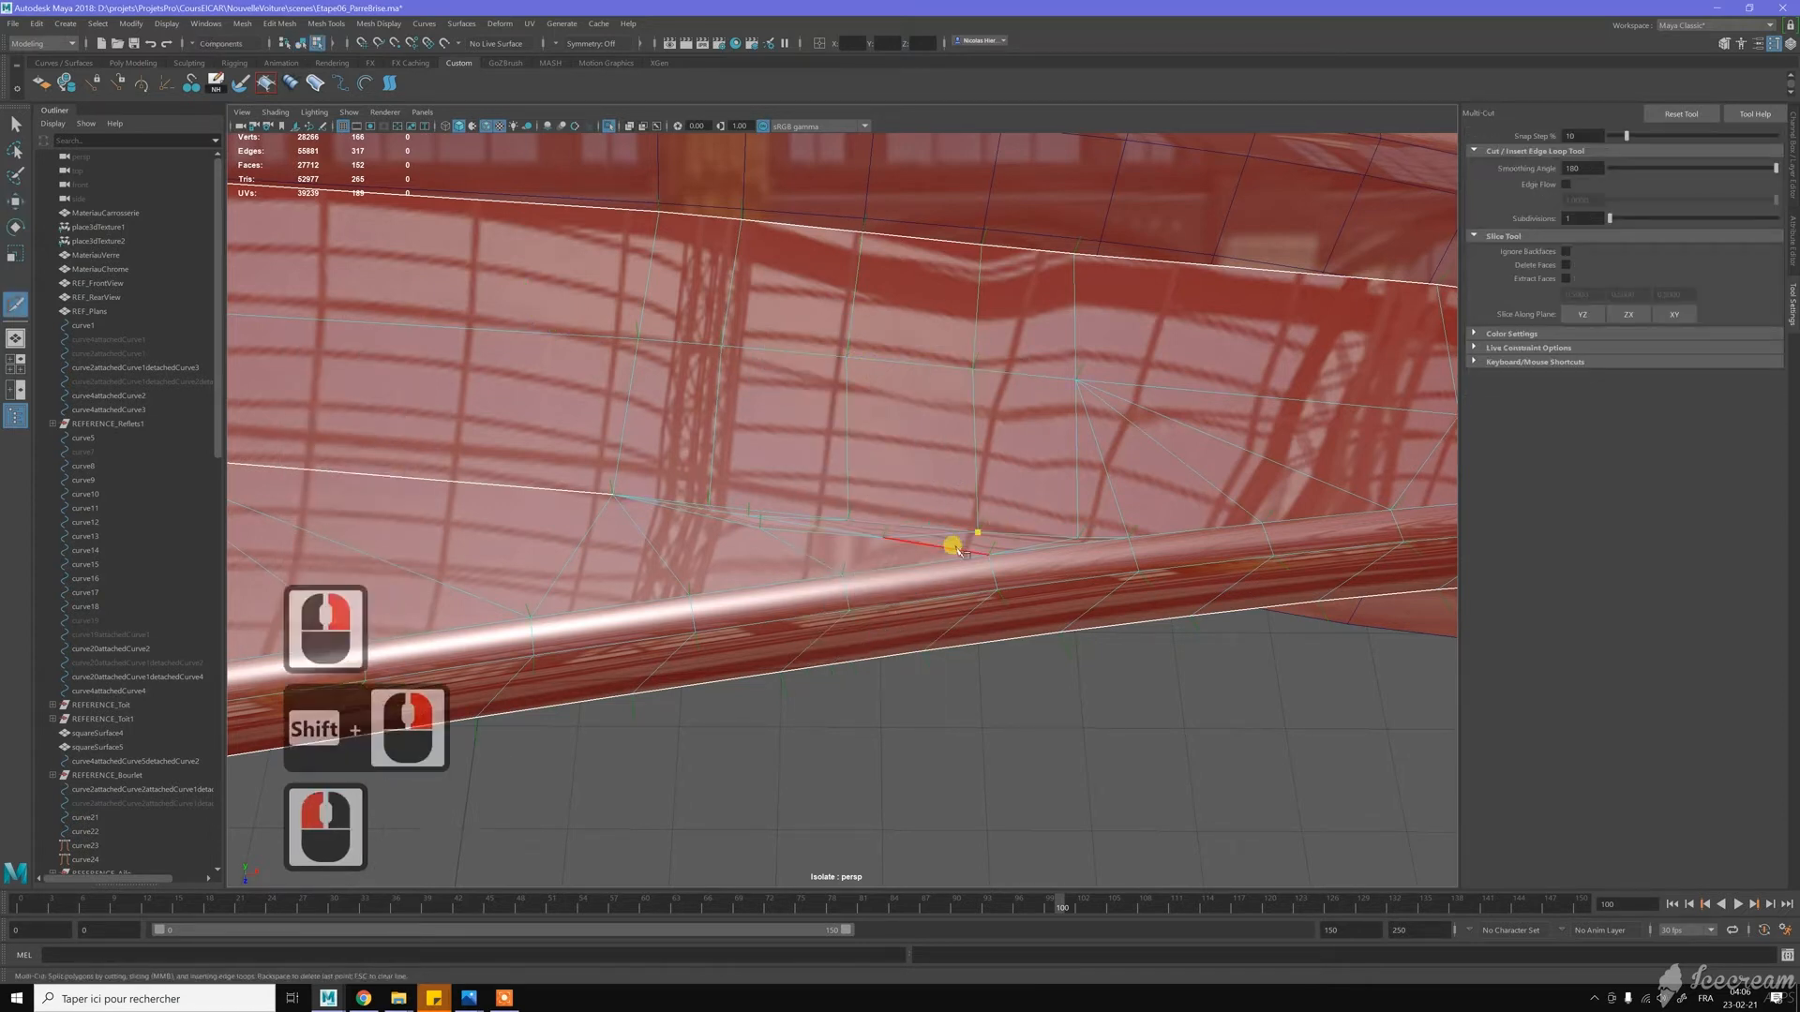
{"action": "left_click", "coordinate": [1012, 570]}
{"action": "key", "text": "y"}
{"action": "key", "text": "y"}
{"action": "key", "text": "w"}
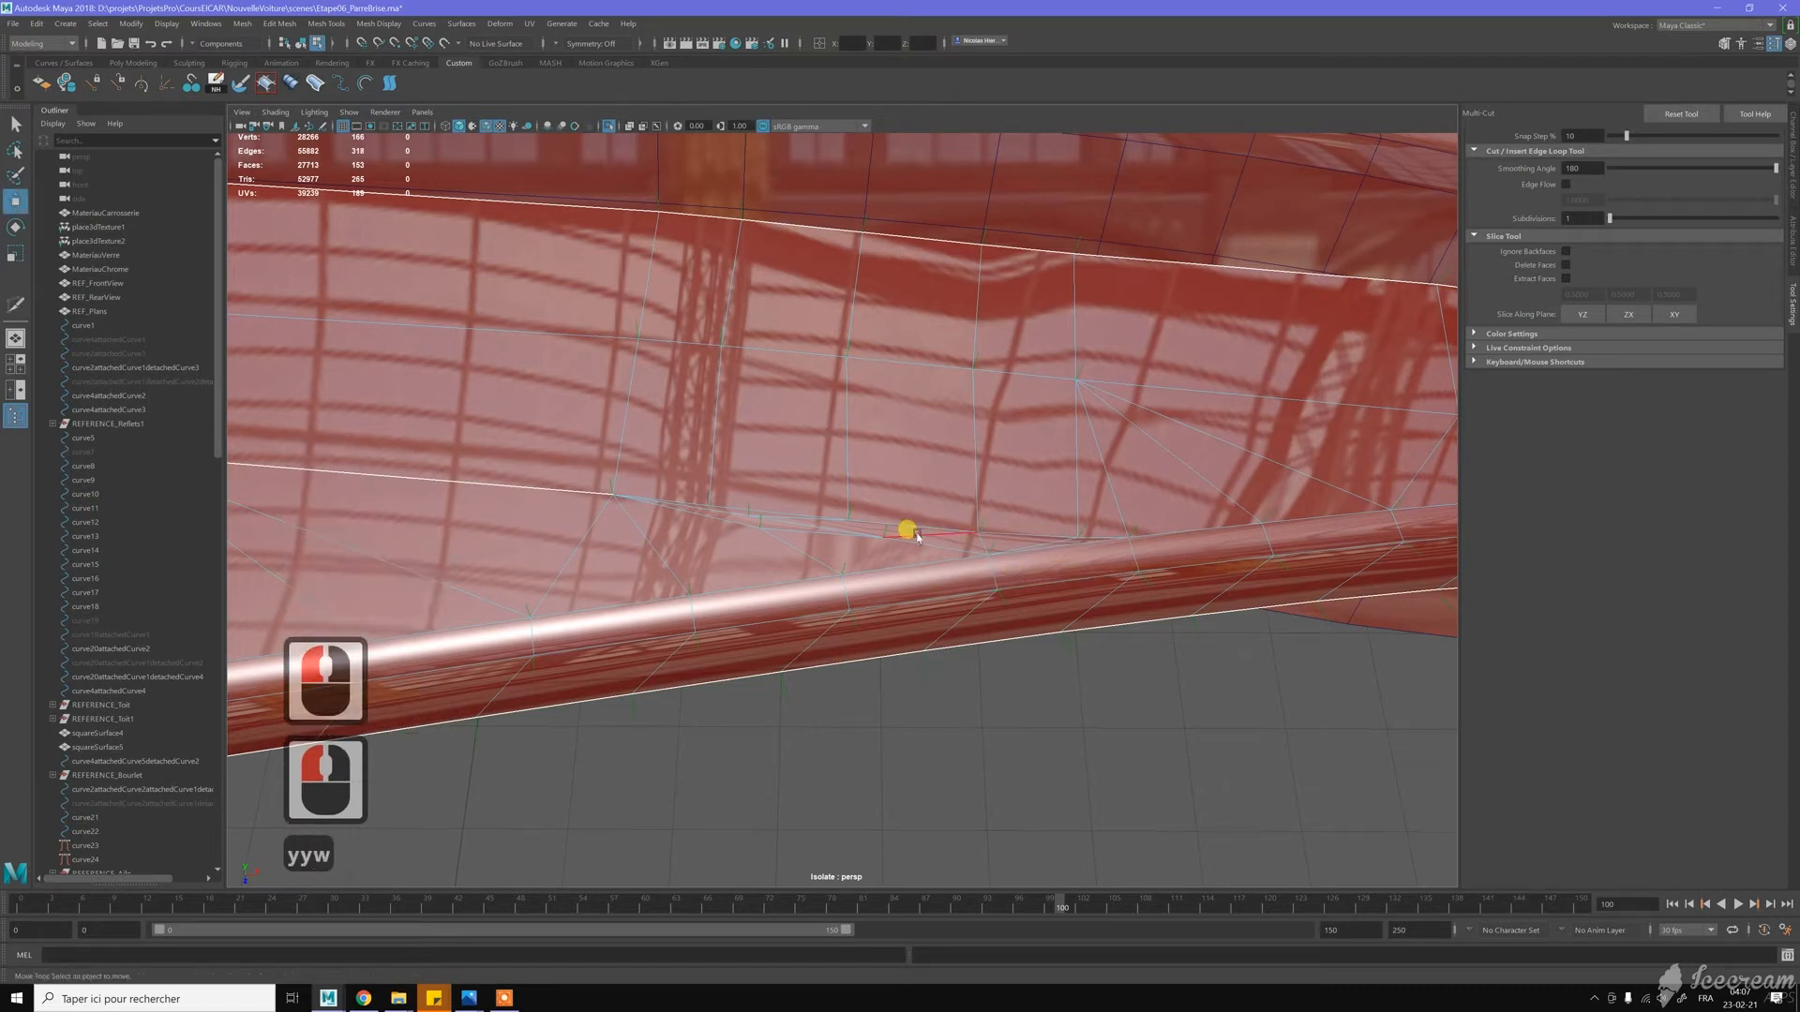
Delete the surplus lengthwise and diagonal edges between the body panel's crosswise loops and the ridge
{"action": "double_click", "coordinate": [906, 508]}
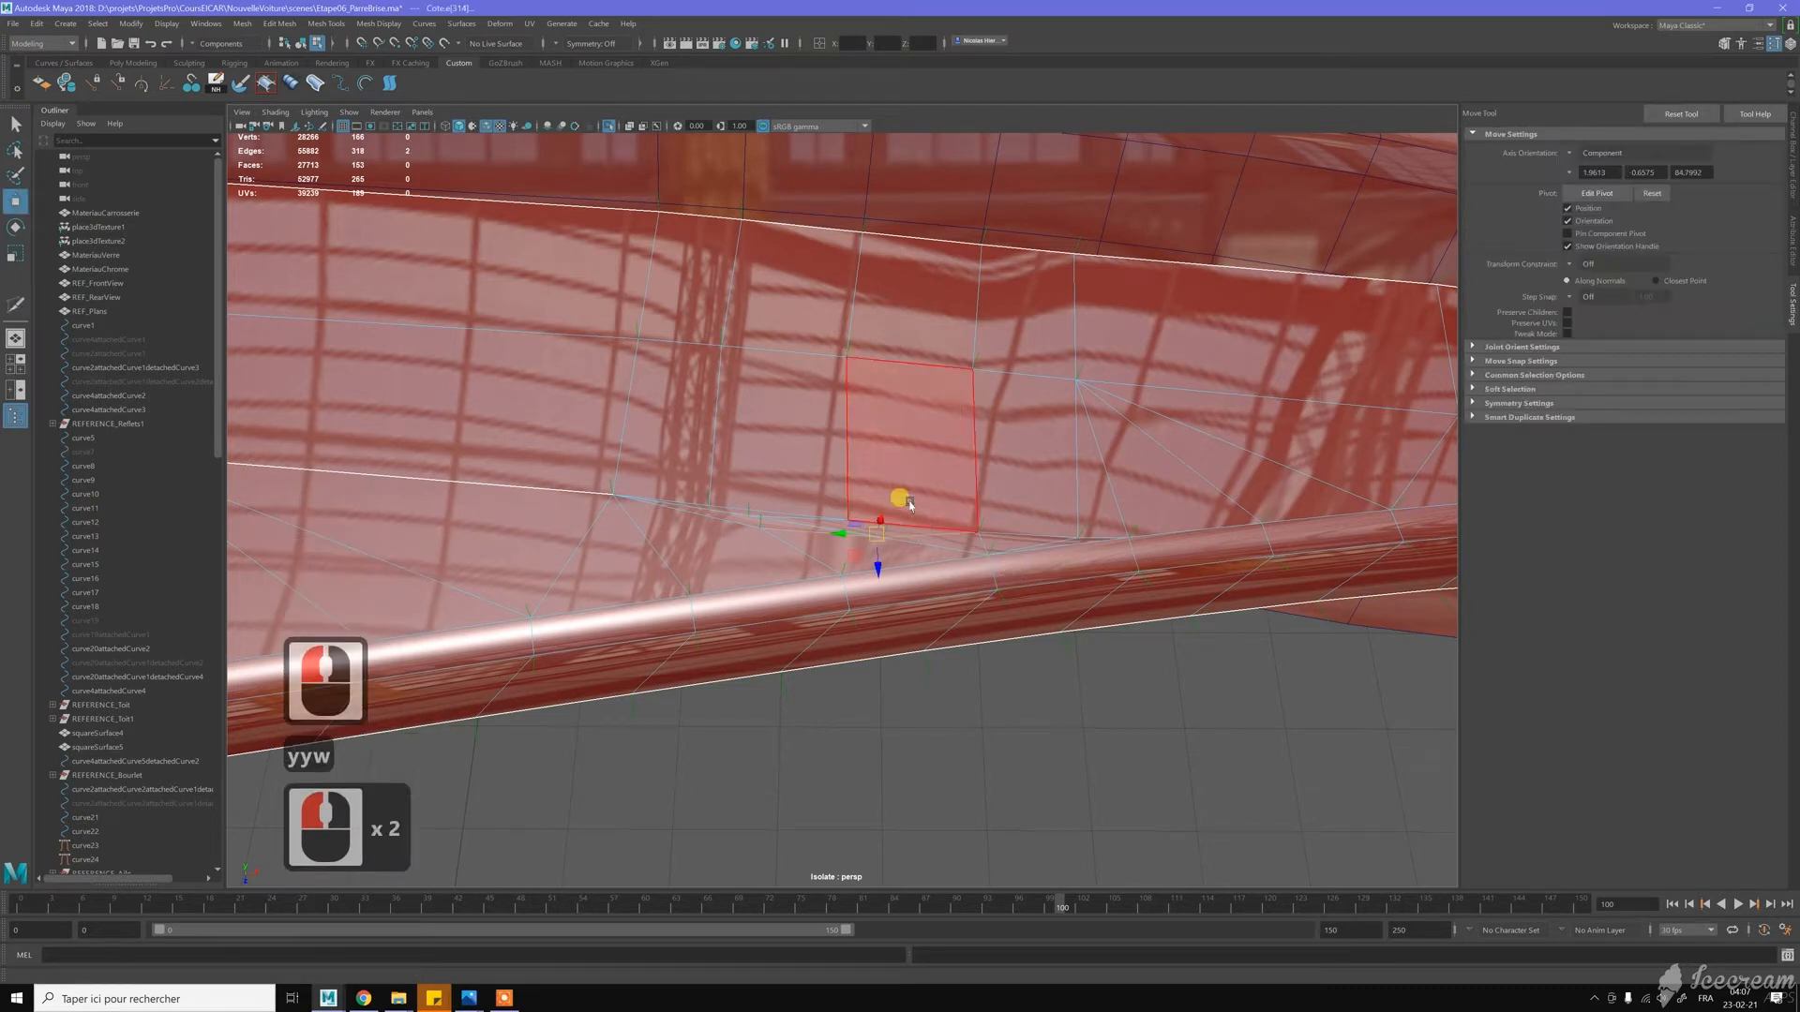
{"action": "key", "text": "ctrl+BackSpace"}
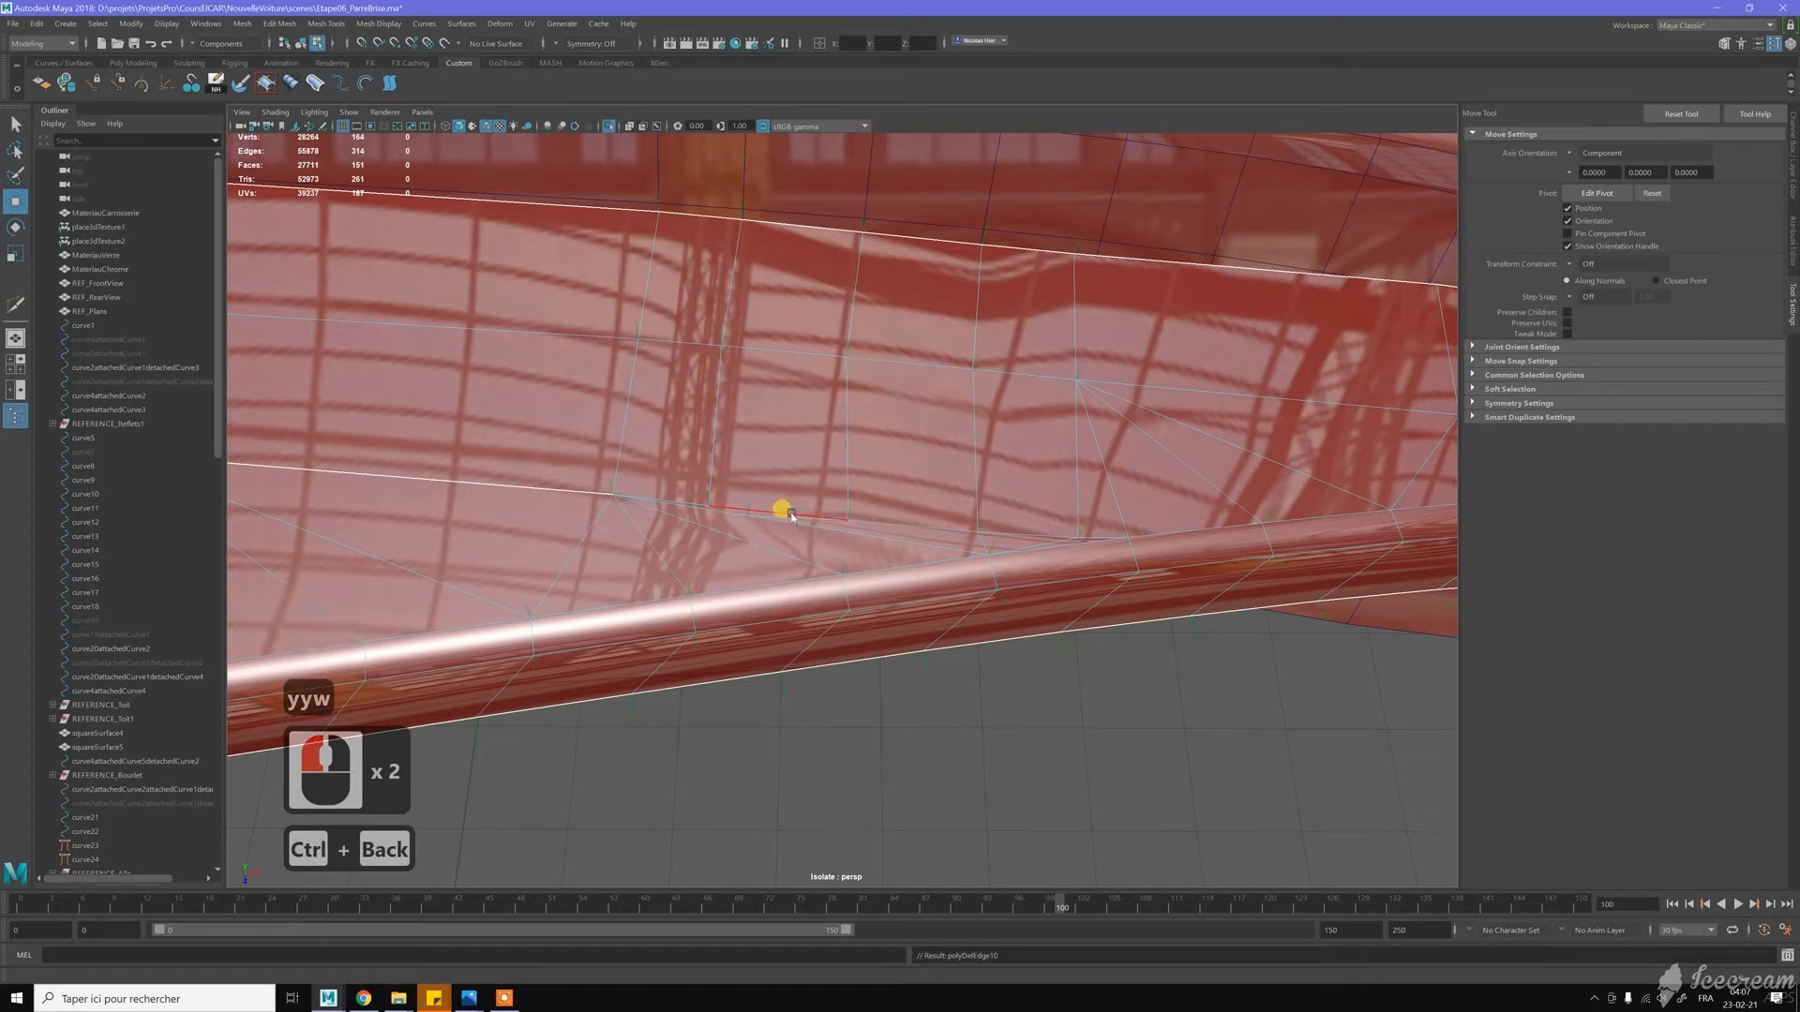
{"action": "left_click", "coordinate": [782, 515]}
{"action": "key", "text": "ctrl+BackSpace"}
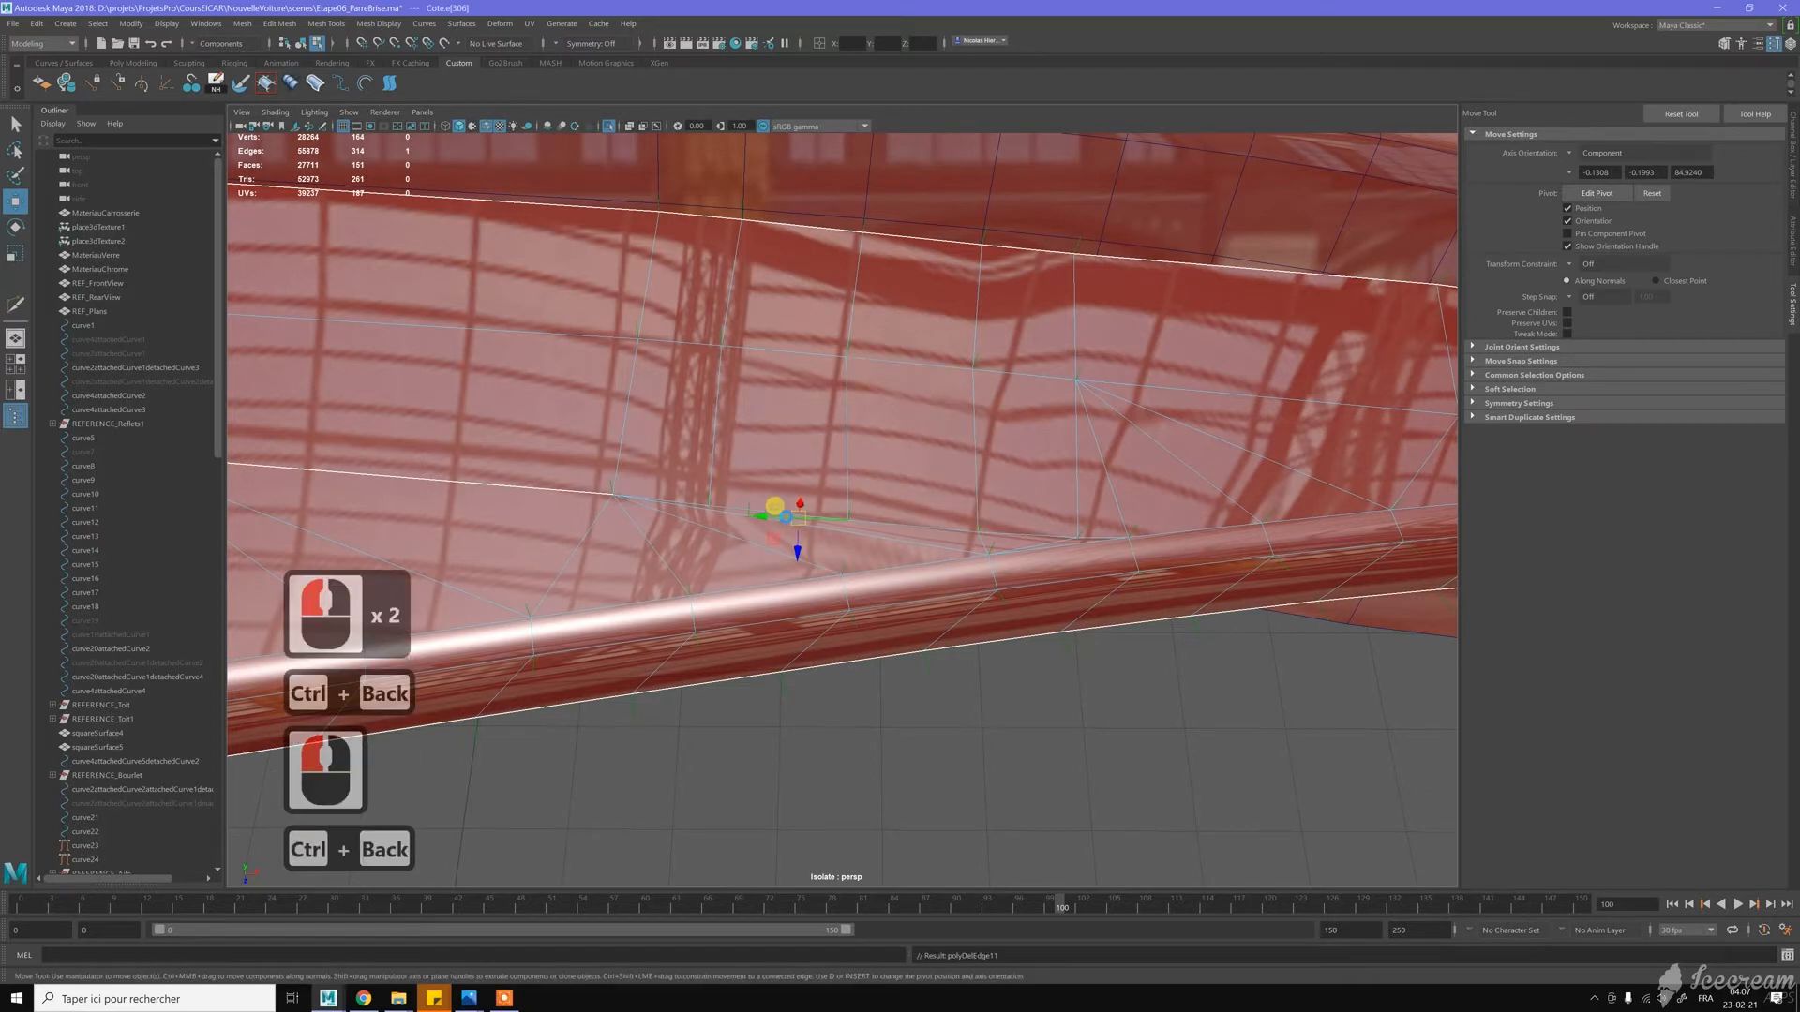
{"action": "left_click", "coordinate": [775, 523]}
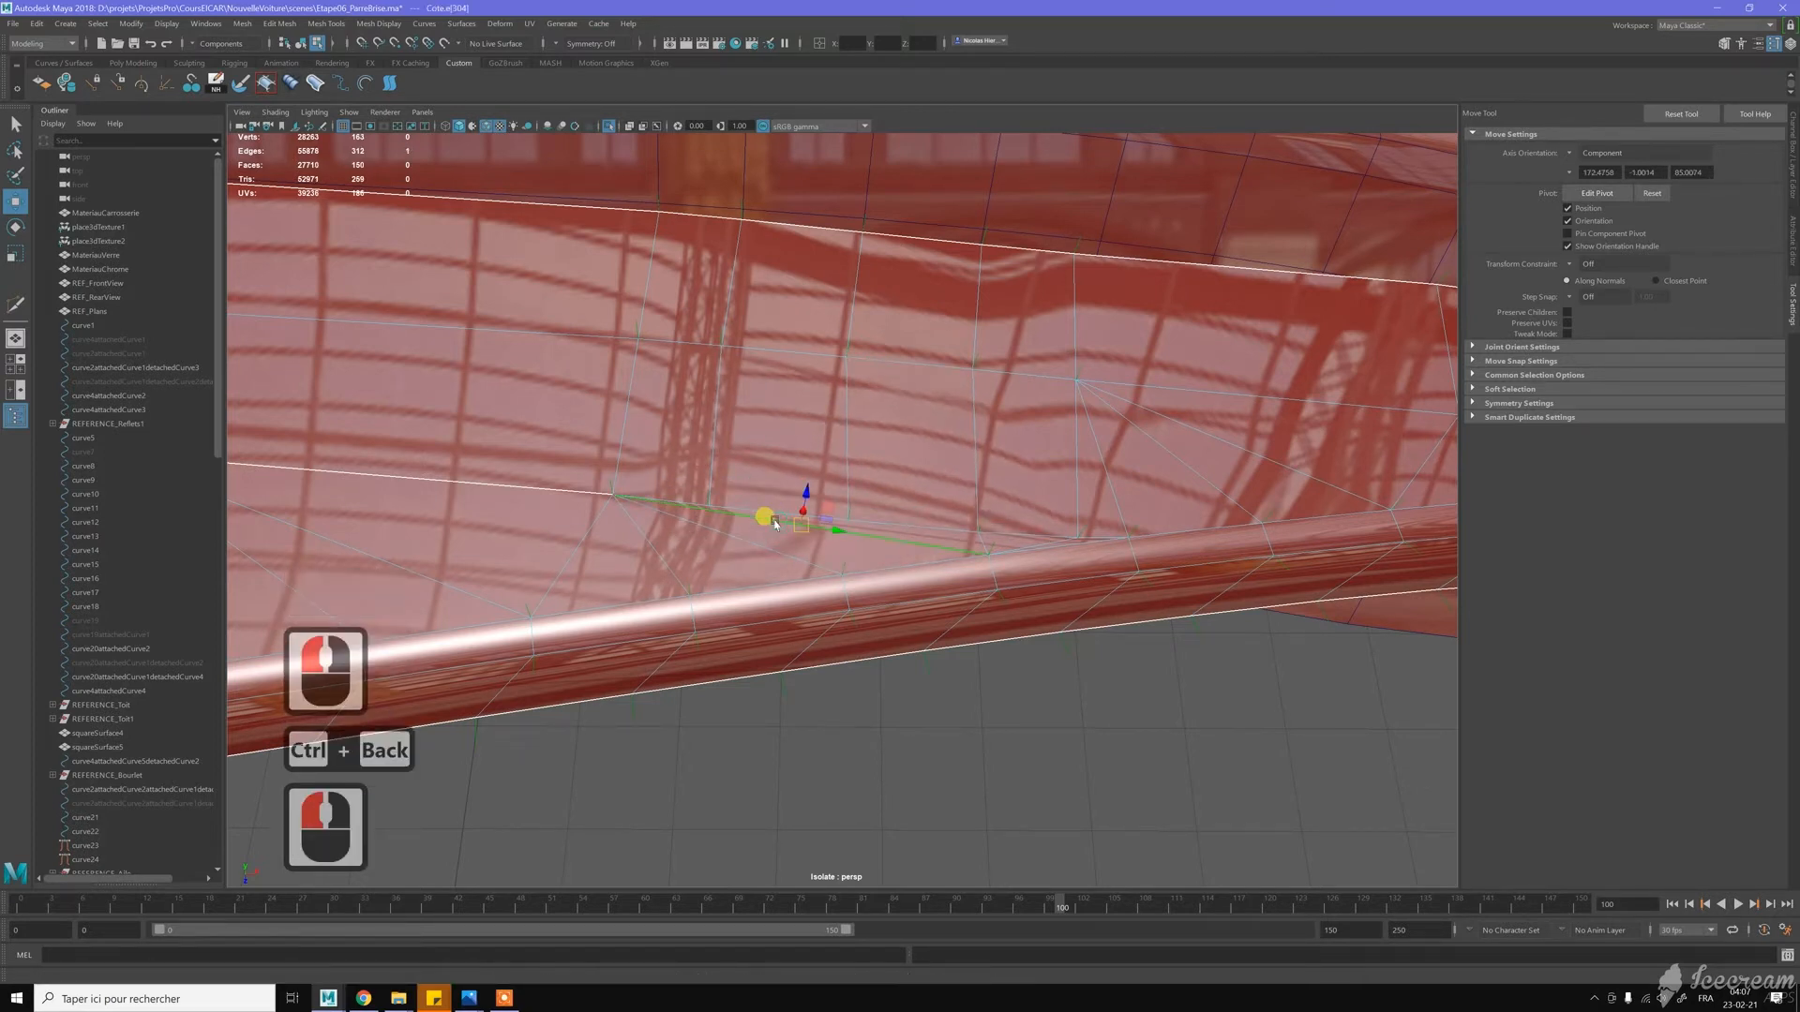
{"action": "key", "text": "ctrl+BackSpace"}
Cut two replacement edges with Multi-Cut that connect the ends of the panel's crosswise loops to the ridge
{"action": "key", "text": "w"}
{"action": "mouse_move", "coordinate": [782, 451]}
{"action": "right_mouse_down"}
{"action": "mouse_move", "coordinate": [856, 425]}
{"action": "mouse_move", "coordinate": [769, 431]}
{"action": "right_mouse_up"}
{"action": "left_click", "coordinate": [814, 457]}
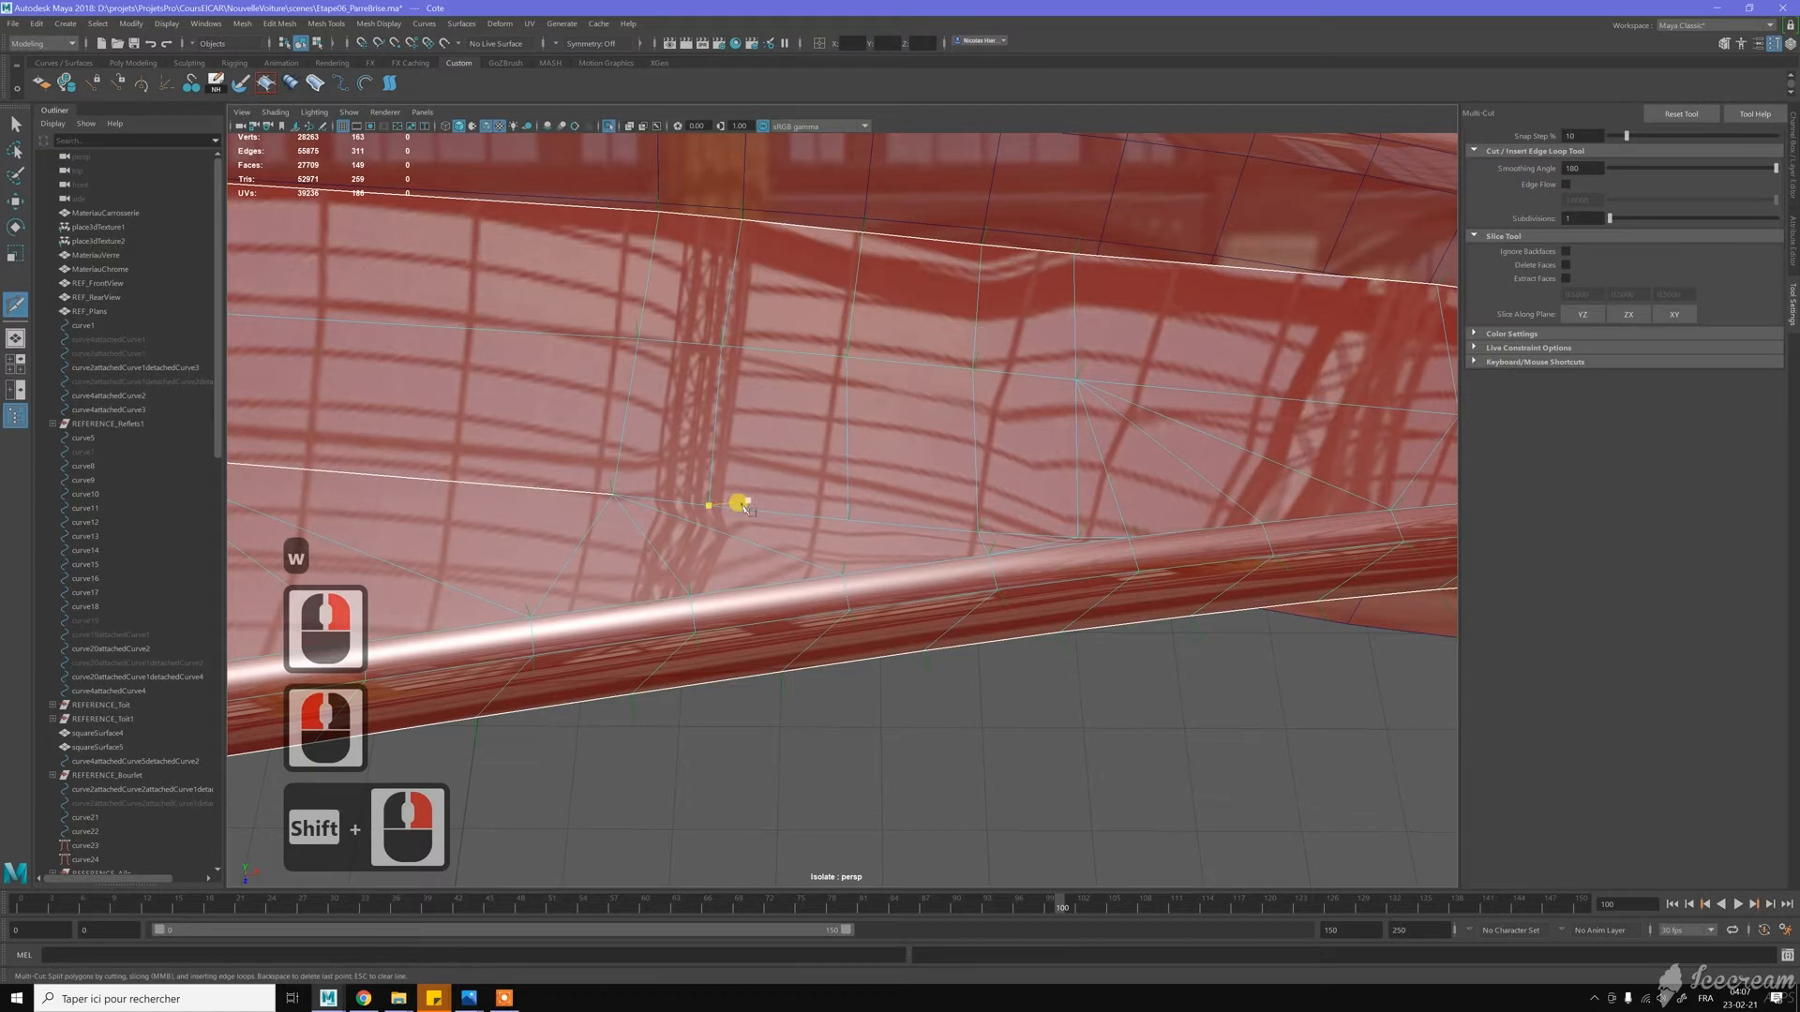
{"action": "left_click", "coordinate": [733, 502]}
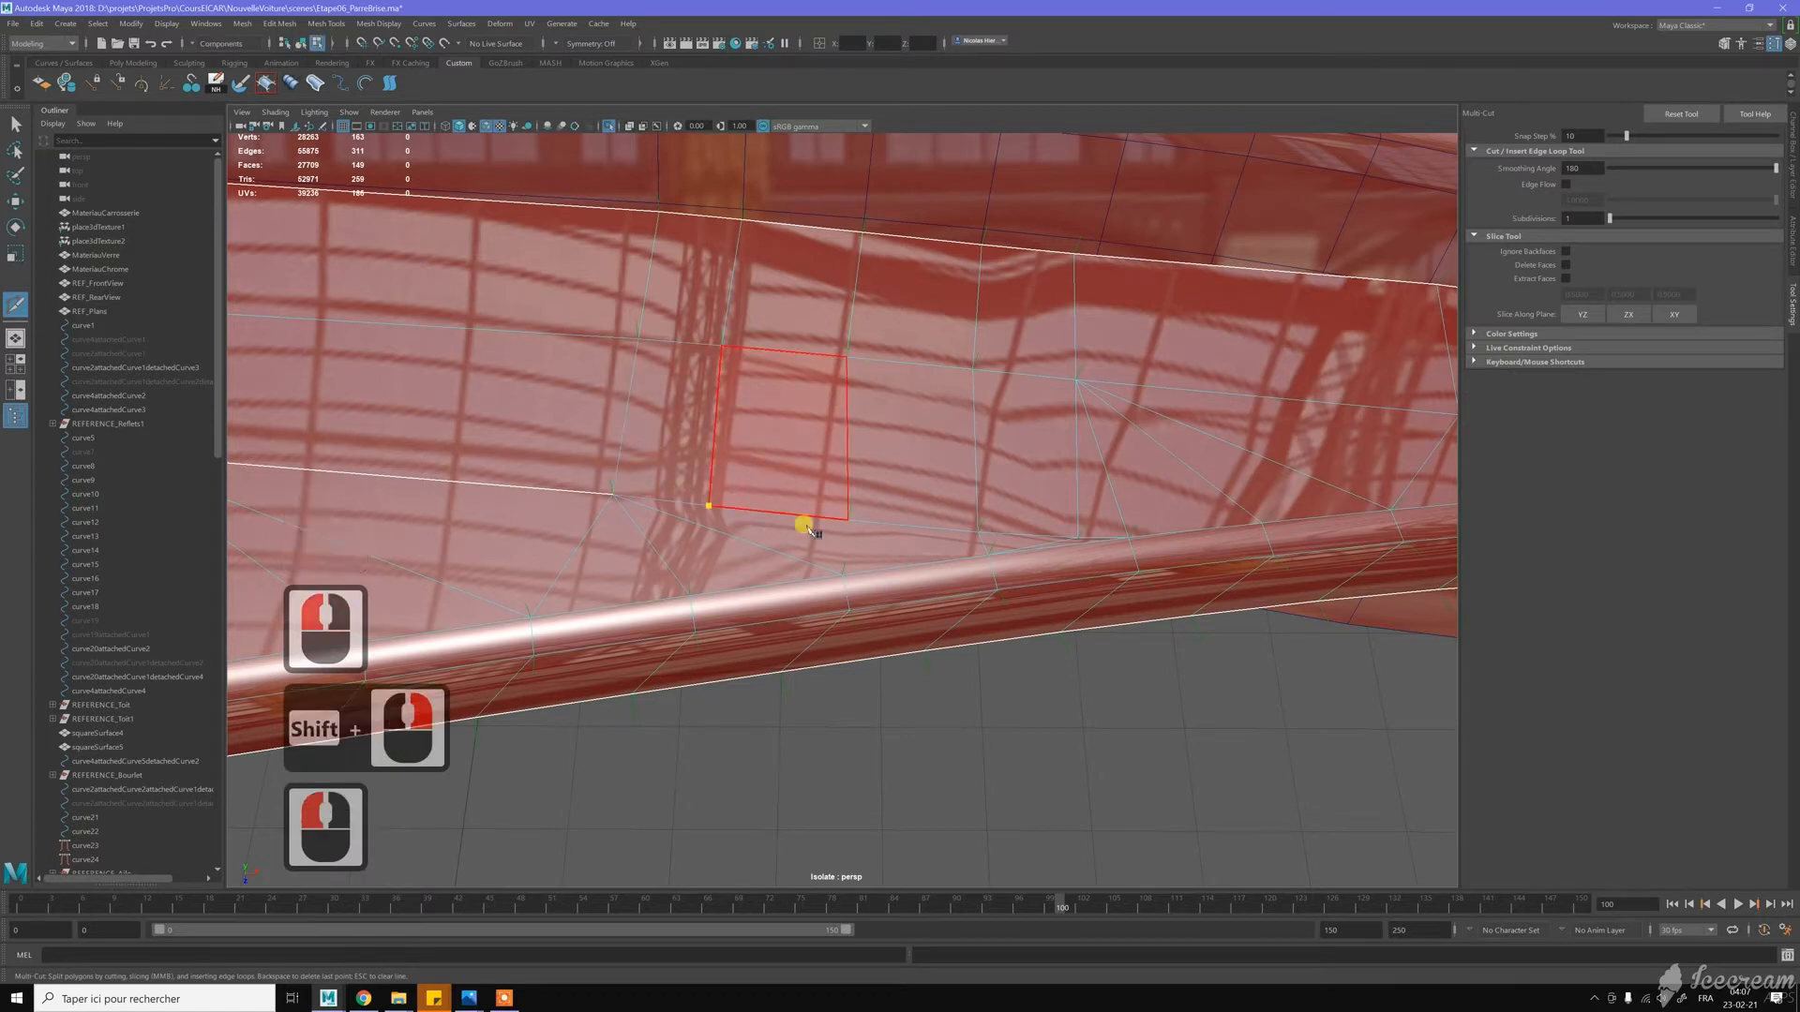
{"action": "left_click", "coordinate": [843, 575]}
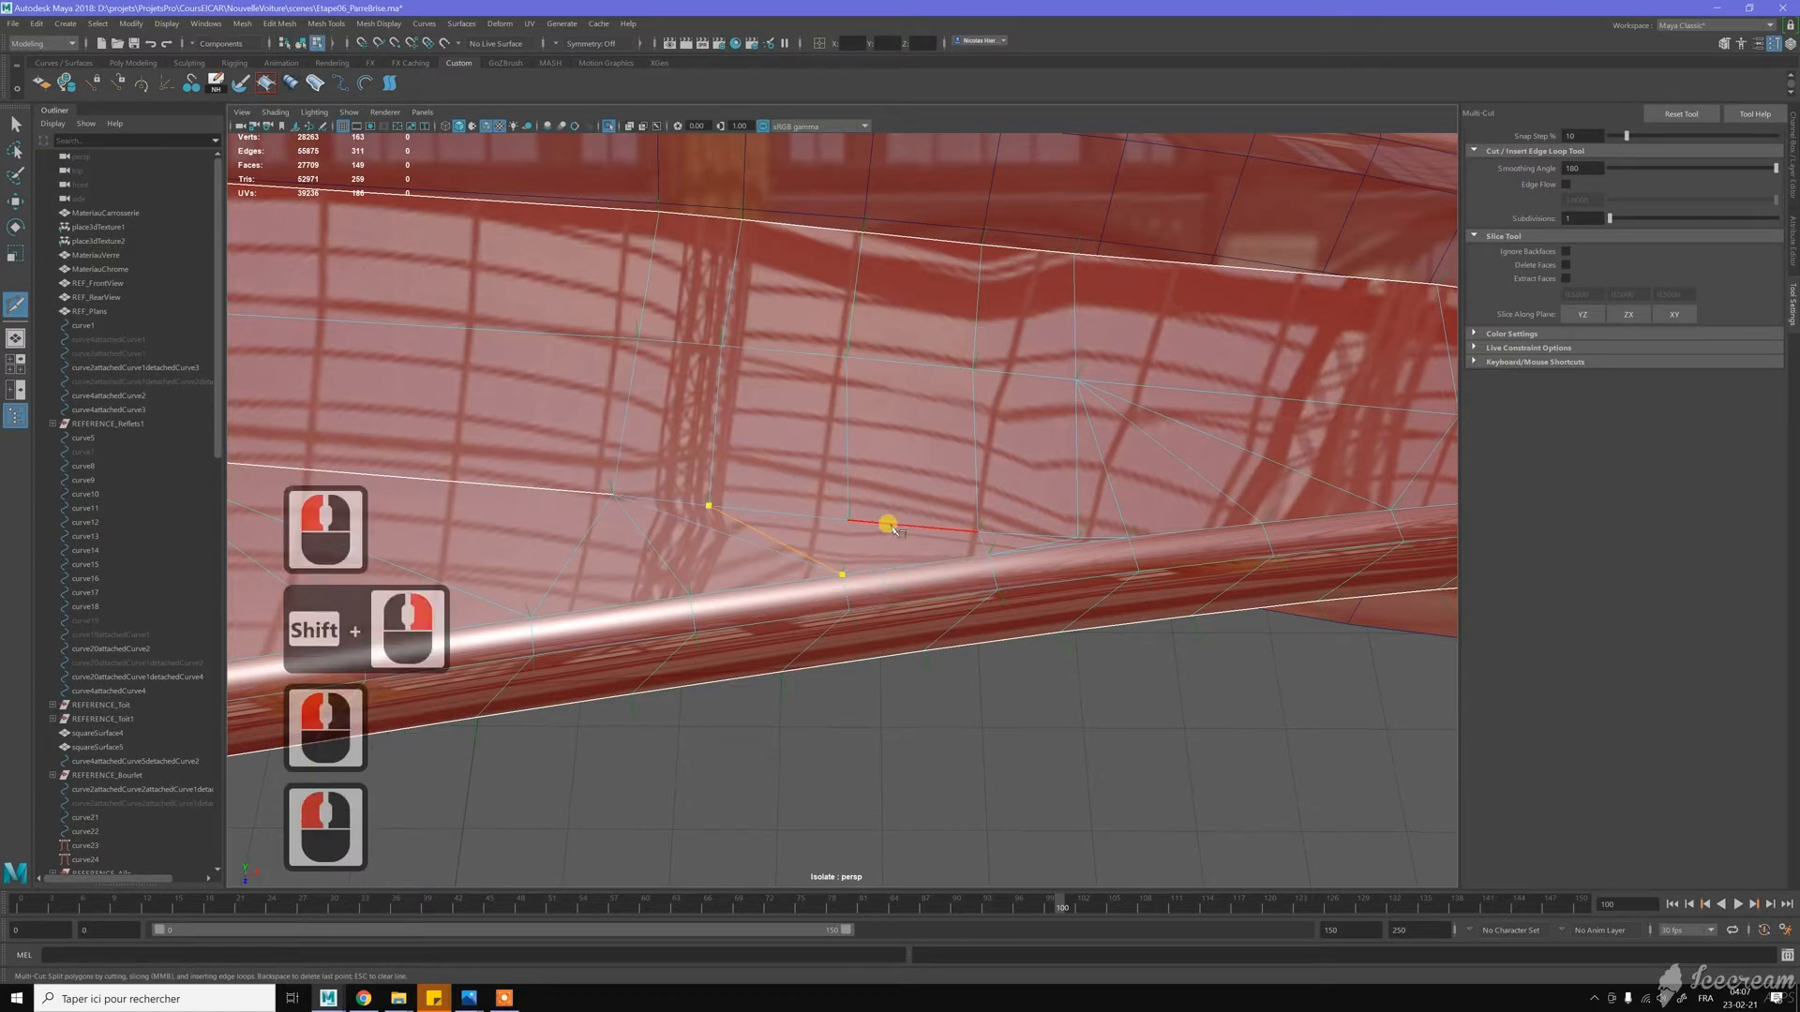
{"action": "left_click", "coordinate": [848, 520]}
{"action": "key", "text": "y"}
{"action": "key", "text": "y"}
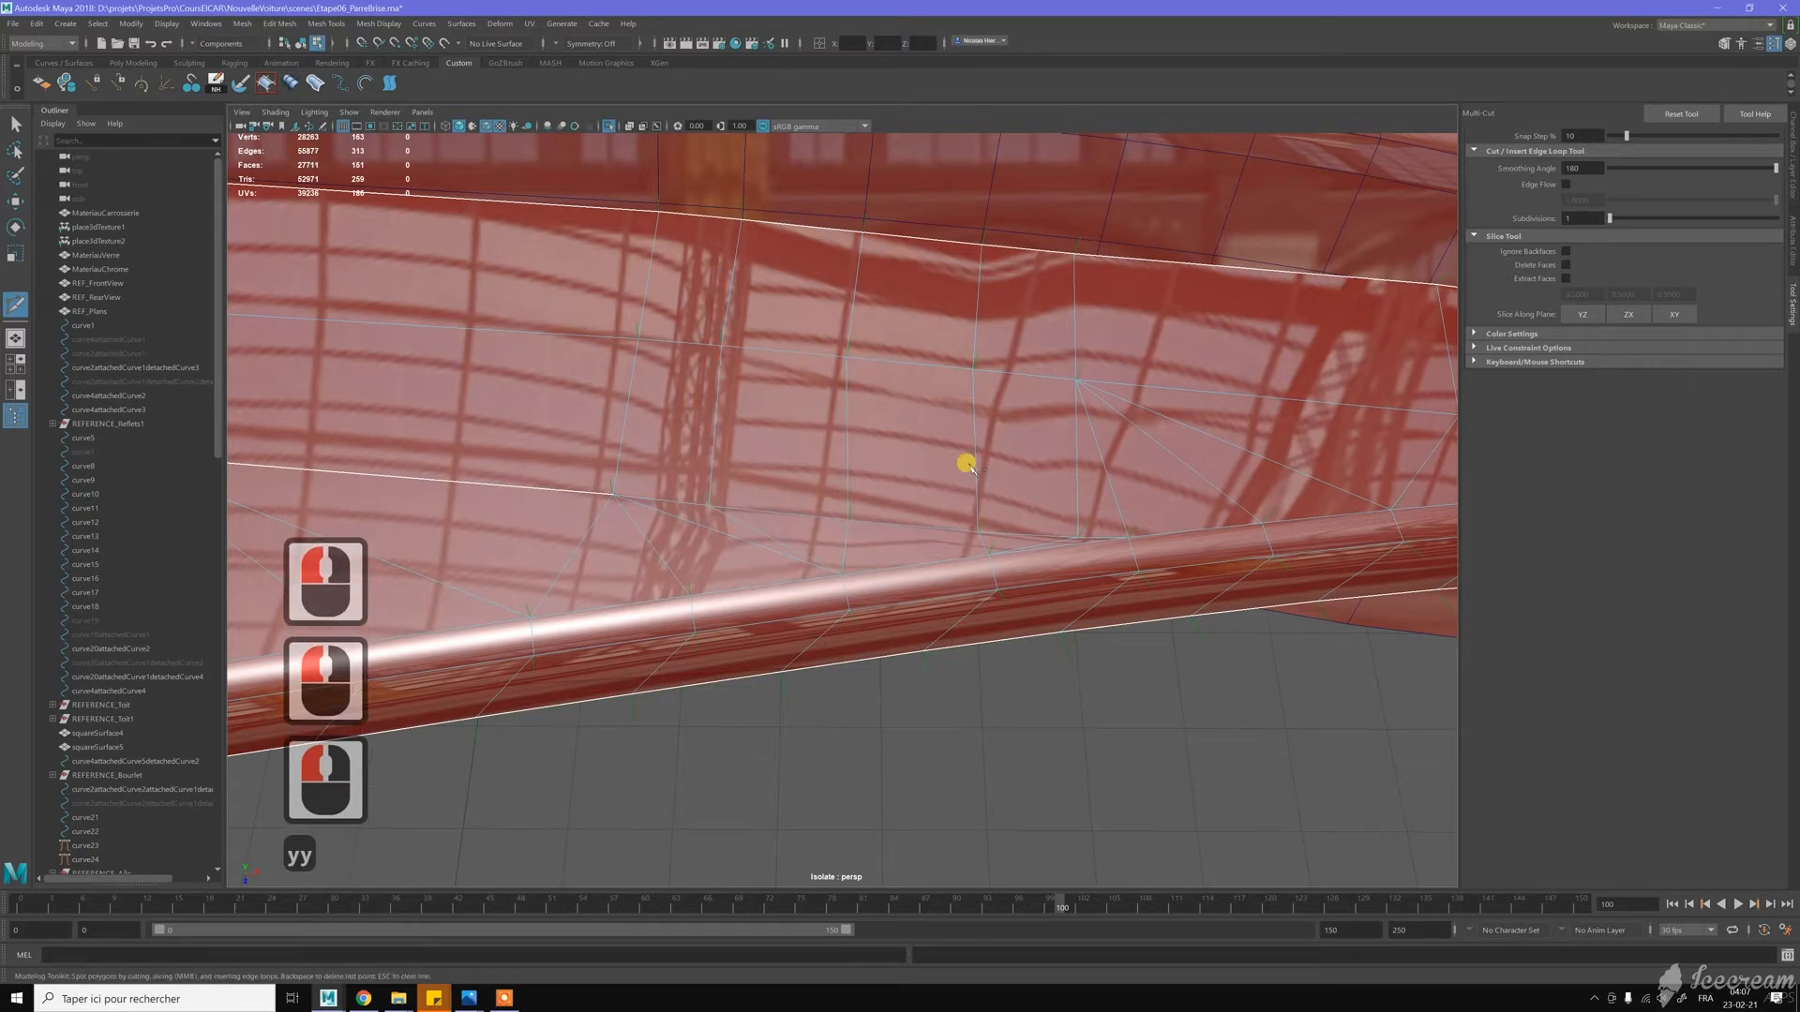
{"action": "key", "text": "w"}
Try to insert a crosswise edge loop in the wide body panel face nearer the windshield frame's rounded corner
{"action": "scroll", "coordinate": [934, 511], "scroll_direction": "down", "scroll_amount": 4}
{"action": "scroll", "coordinate": [935, 511], "scroll_direction": "down", "scroll_amount": 2}
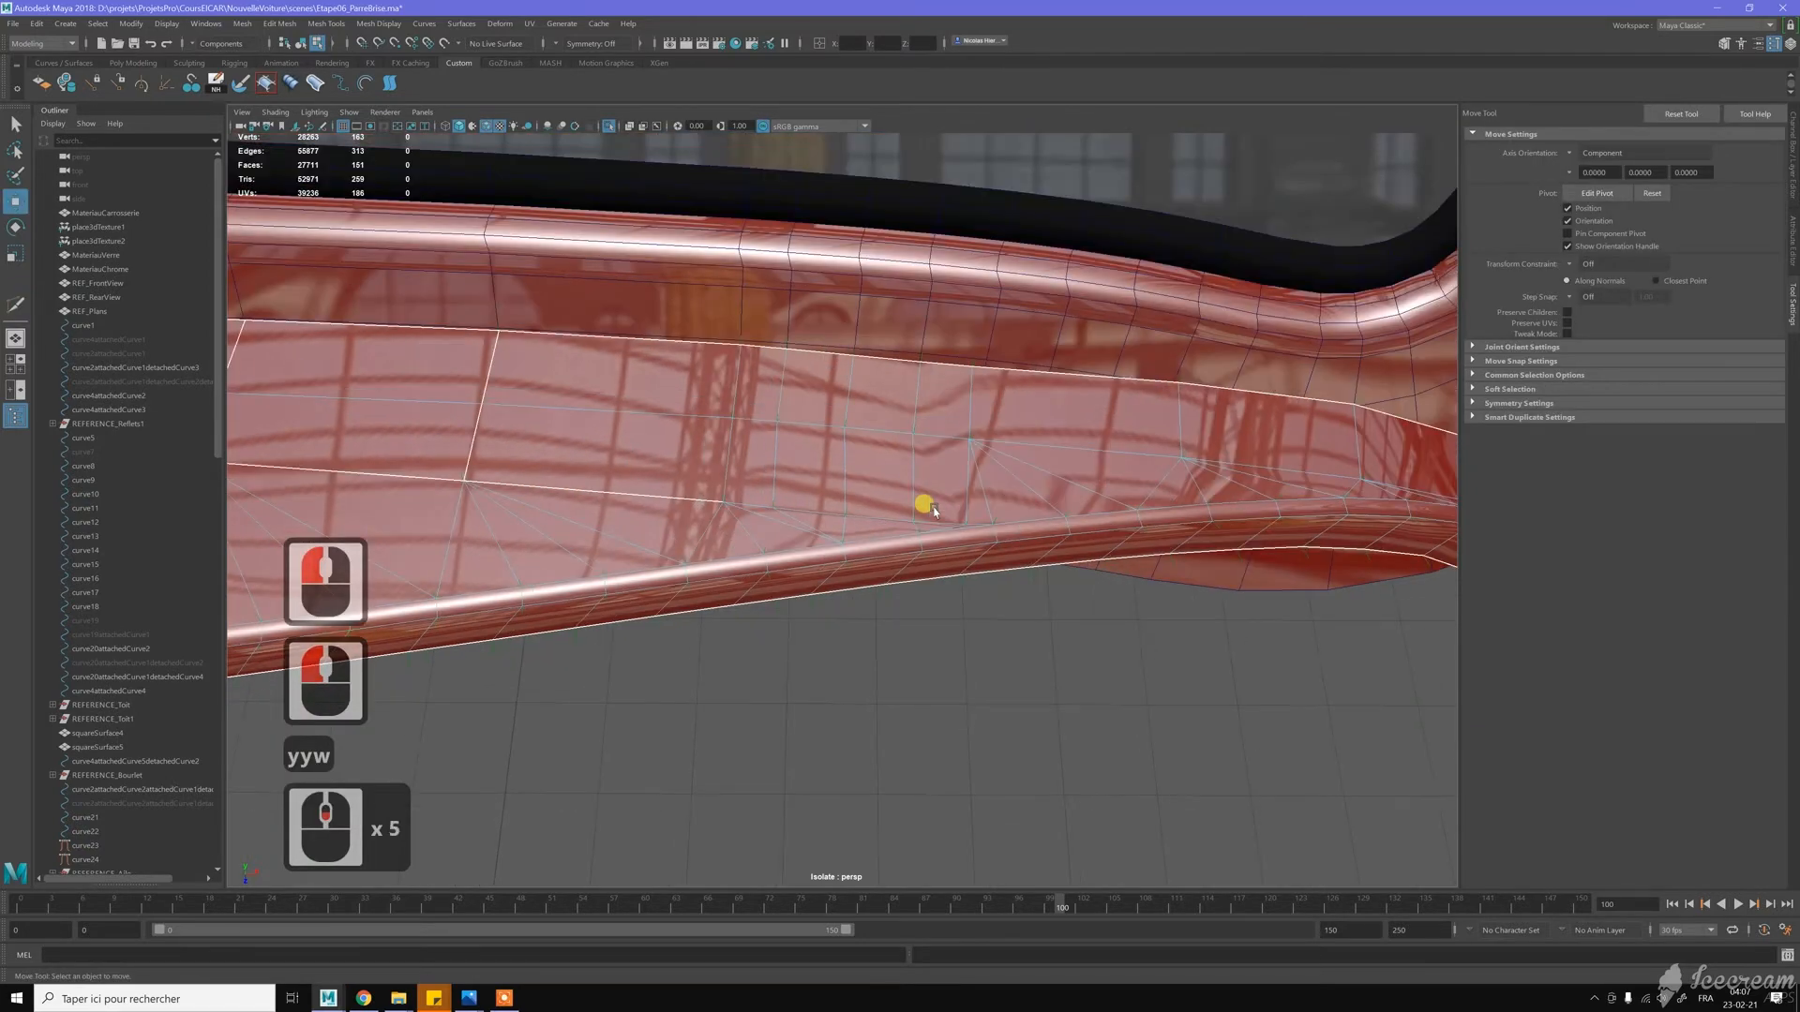
{"action": "left_click_drag", "start_coordinate": [937, 500], "coordinate": [916, 487], "text": "alt"}
{"action": "middle_click_drag", "start_coordinate": [972, 498], "coordinate": [902, 539], "text": "alt"}
{"action": "right_click_drag", "start_coordinate": [902, 538], "coordinate": [902, 538], "text": "alt"}
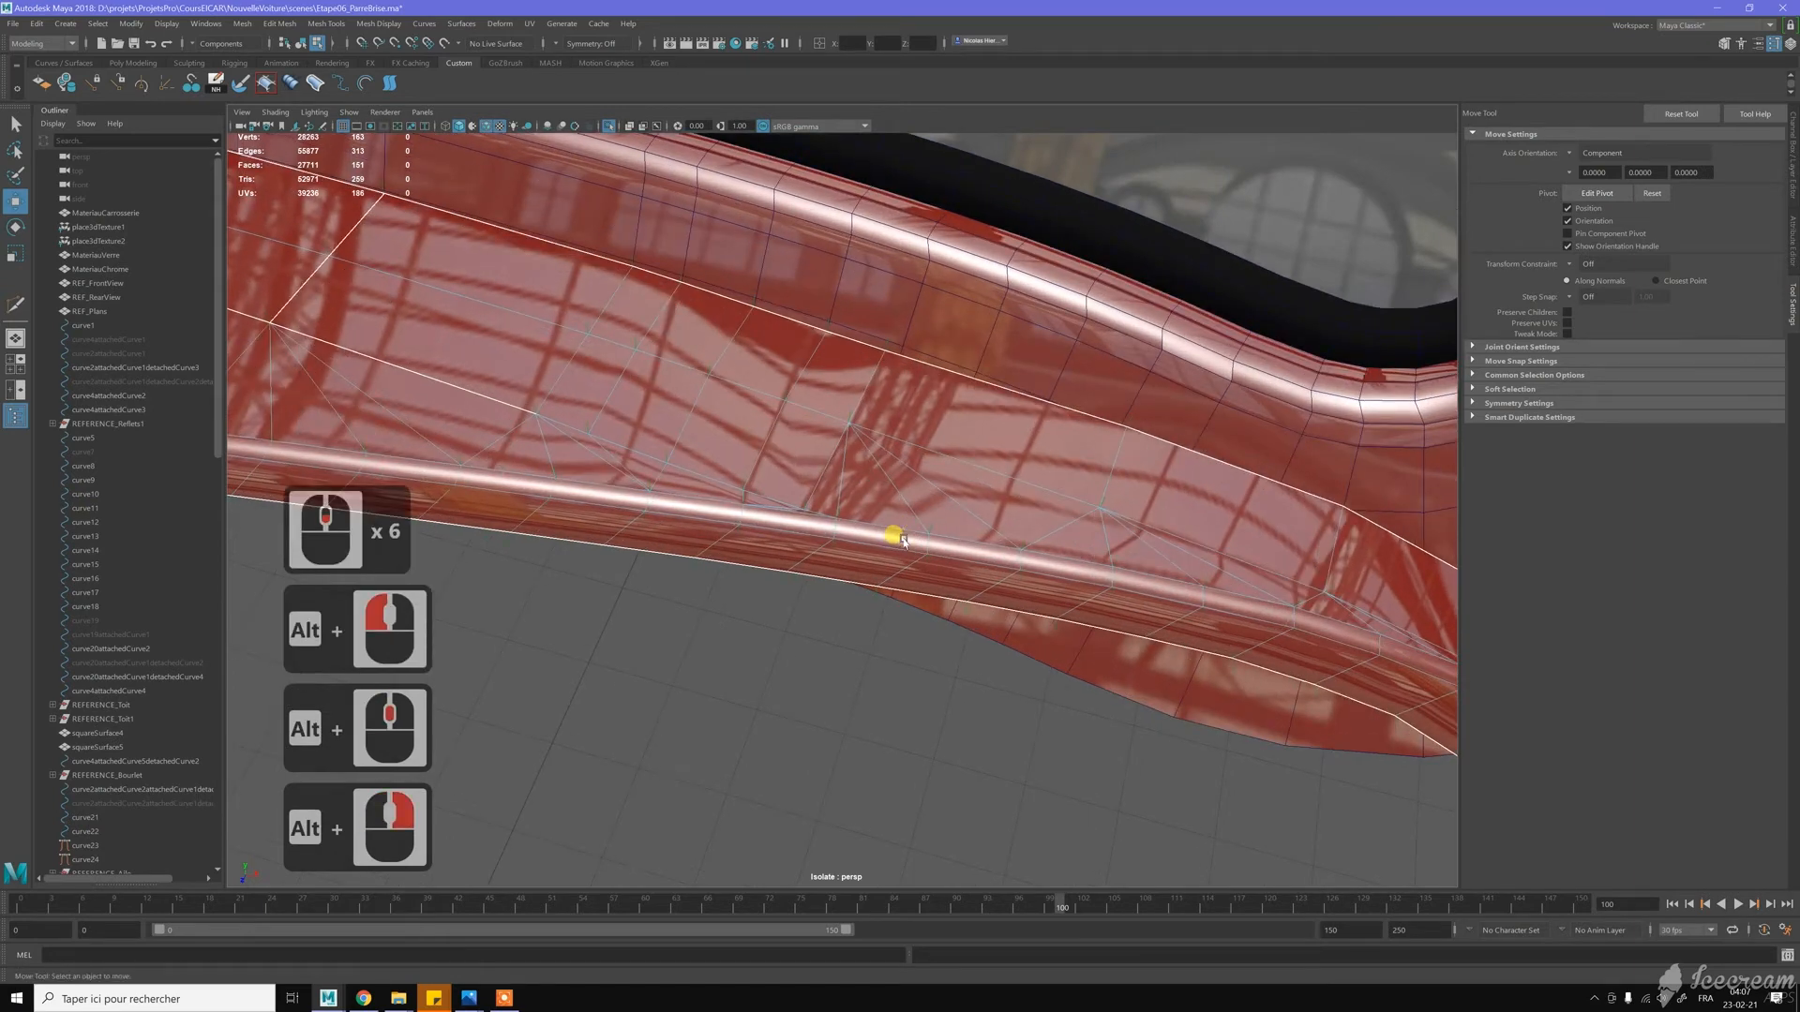
{"action": "key", "text": "w"}
{"action": "left_click", "coordinate": [940, 418]}
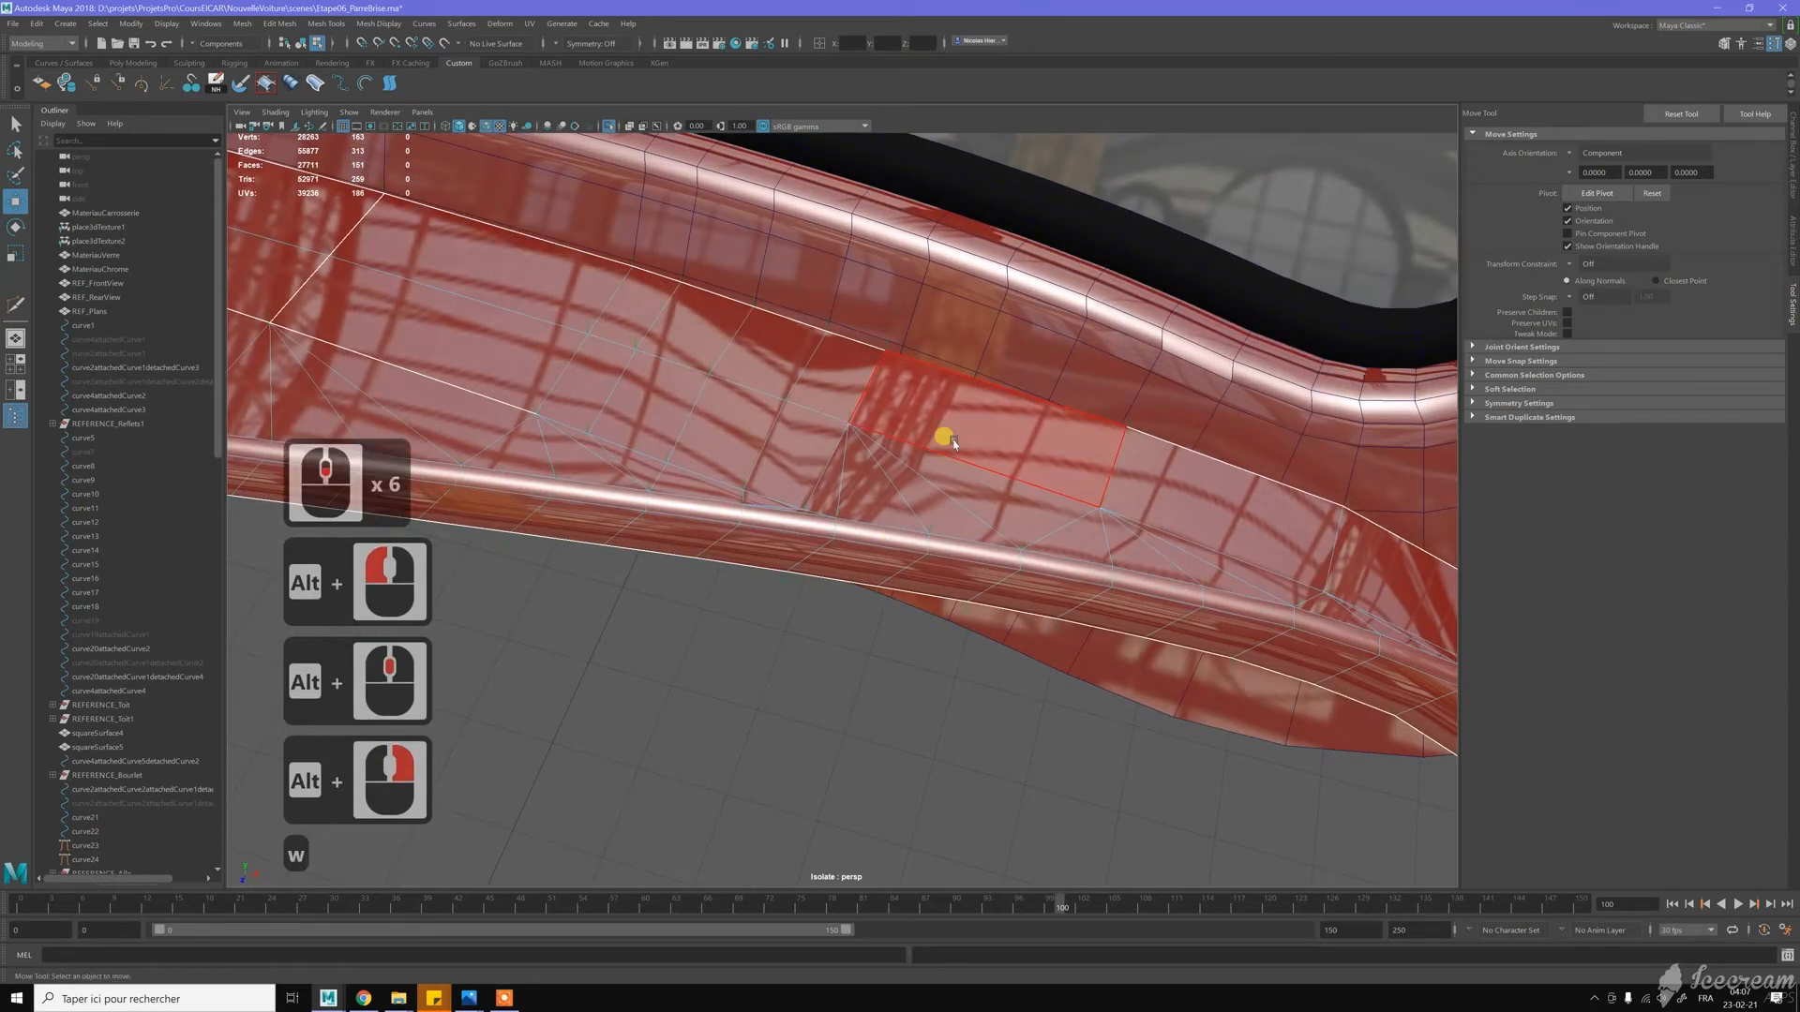
{"action": "middle_click_drag", "start_coordinate": [940, 418], "coordinate": [856, 468], "text": "alt"}
{"action": "right_click_drag", "start_coordinate": [856, 468], "coordinate": [814, 404], "text": "alt"}
{"action": "right_click", "coordinate": [856, 418]}
{"action": "left_click", "coordinate": [858, 382]}
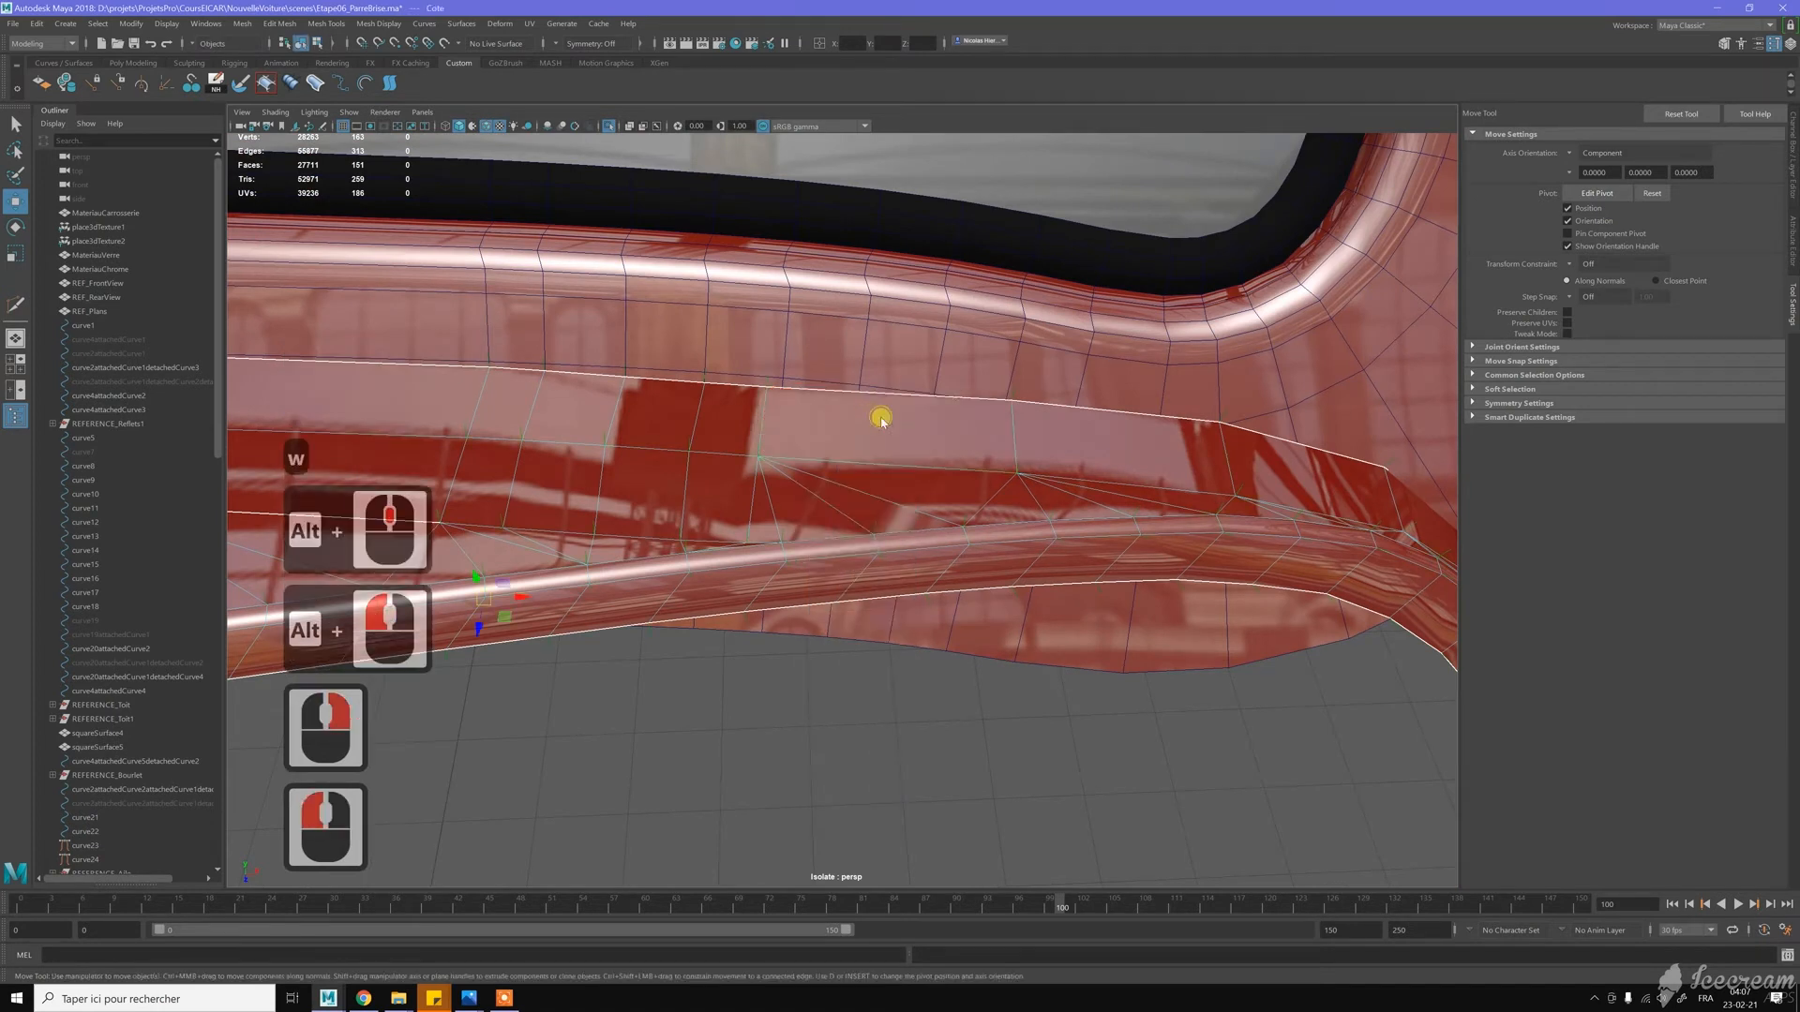
{"action": "right_click", "coordinate": [881, 419], "text": "shift"}
{"action": "right_click_drag", "start_coordinate": [805, 433], "coordinate": [795, 441], "text": "shift"}
{"action": "left_click_drag", "start_coordinate": [853, 392], "coordinate": [863, 444]}
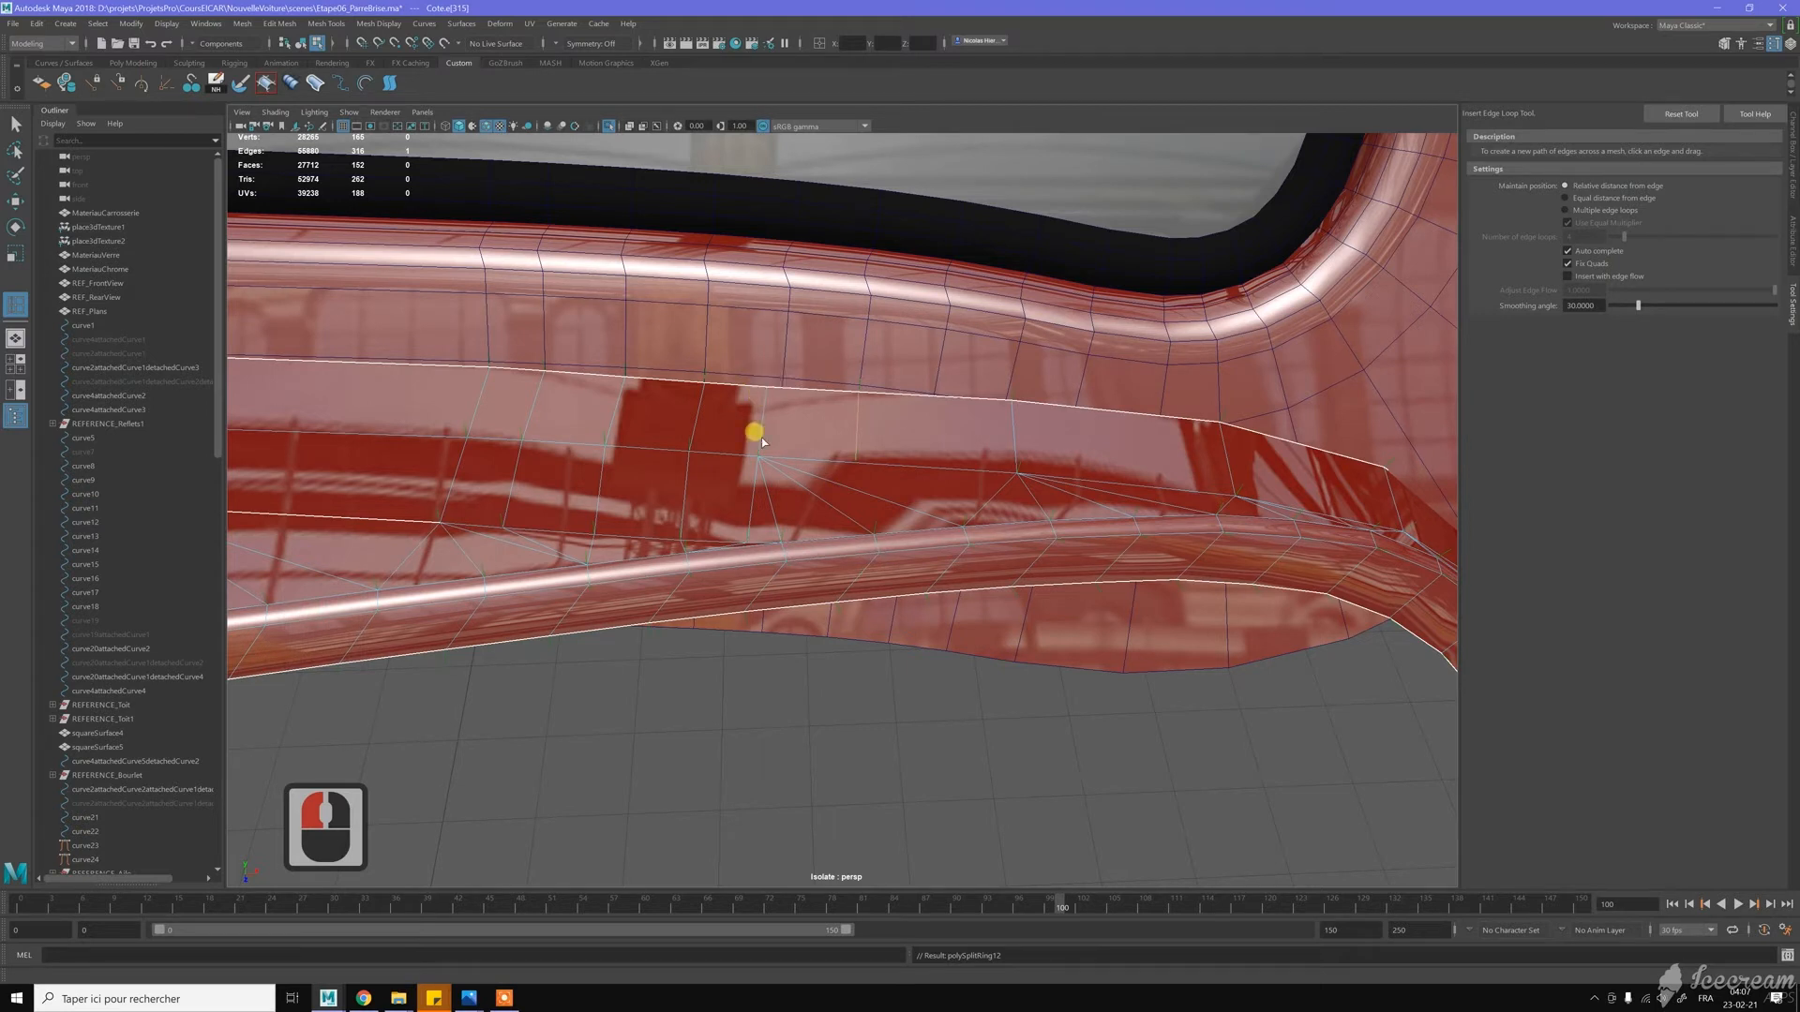
Undo the last edge loop insertion in the body panel and check the panel against the frame's edges
{"action": "left_click", "coordinate": [933, 397]}
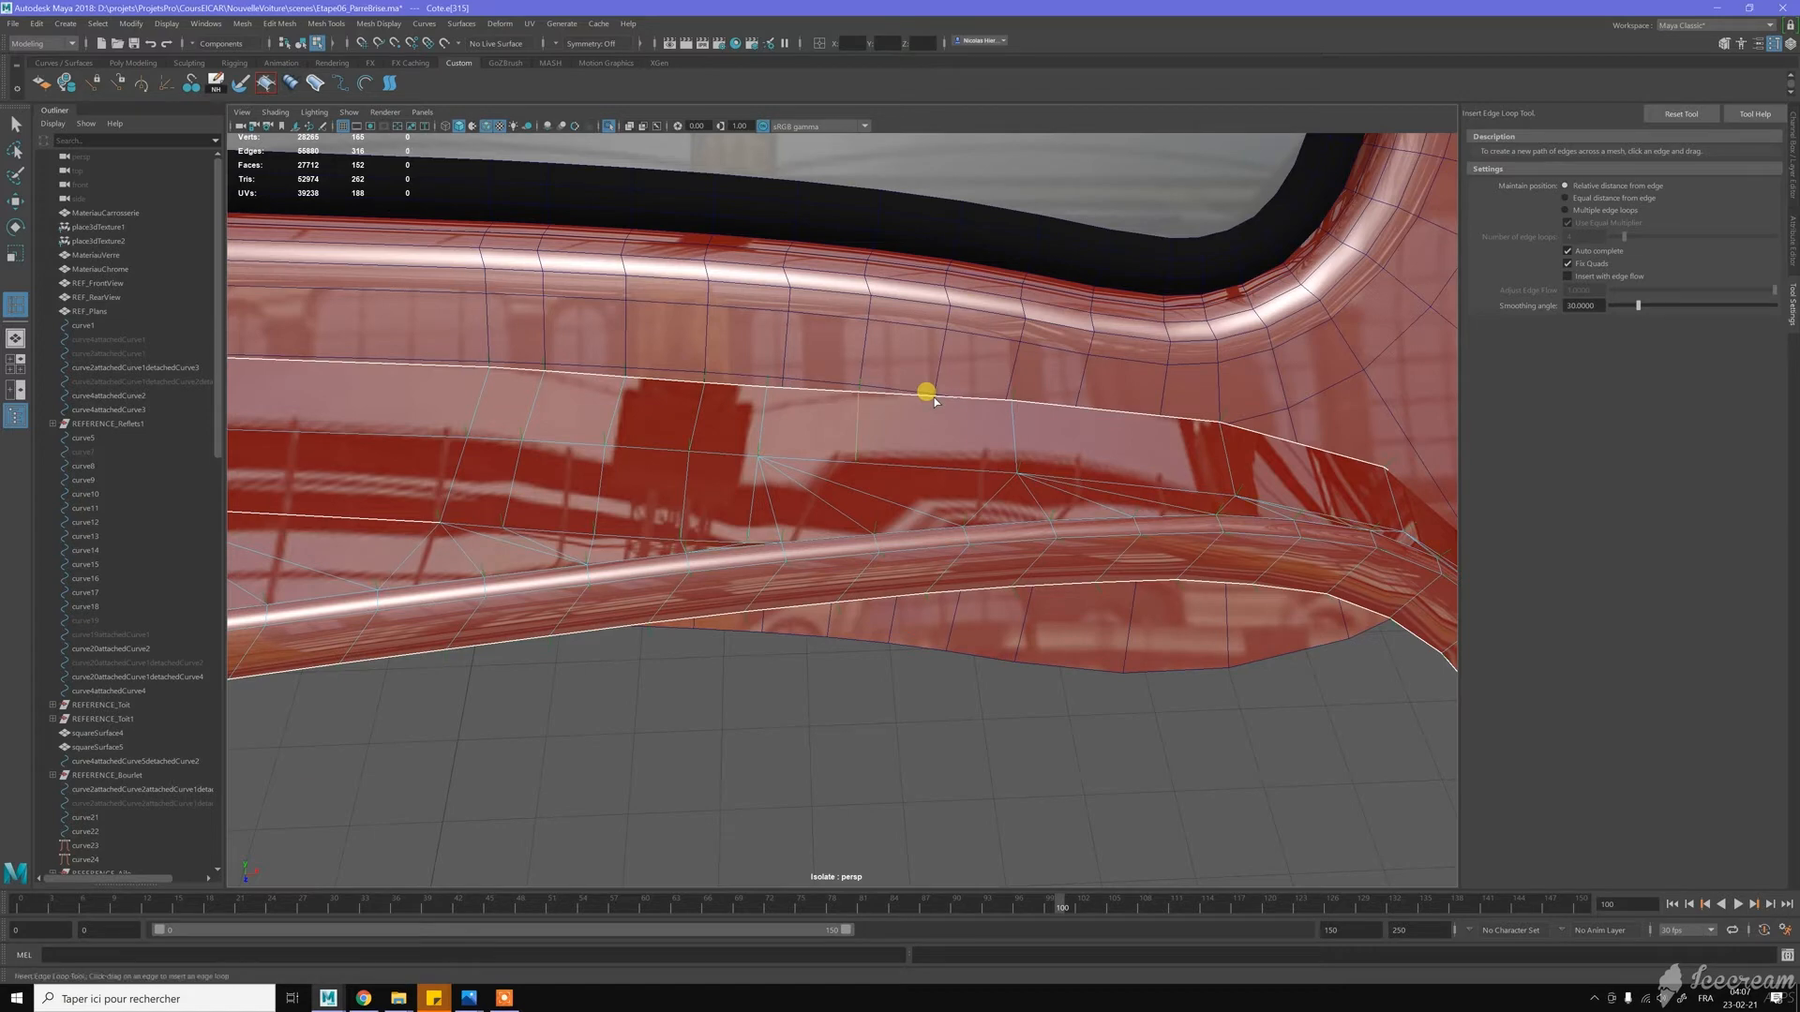
{"action": "left_click_drag", "start_coordinate": [930, 423], "coordinate": [929, 419], "text": "alt"}
{"action": "middle_click_drag", "start_coordinate": [923, 386], "coordinate": [898, 421], "text": "alt"}
{"action": "right_click_drag", "start_coordinate": [898, 421], "coordinate": [928, 448], "text": "alt"}
{"action": "left_click_drag", "start_coordinate": [928, 448], "coordinate": [925, 450], "text": "alt"}
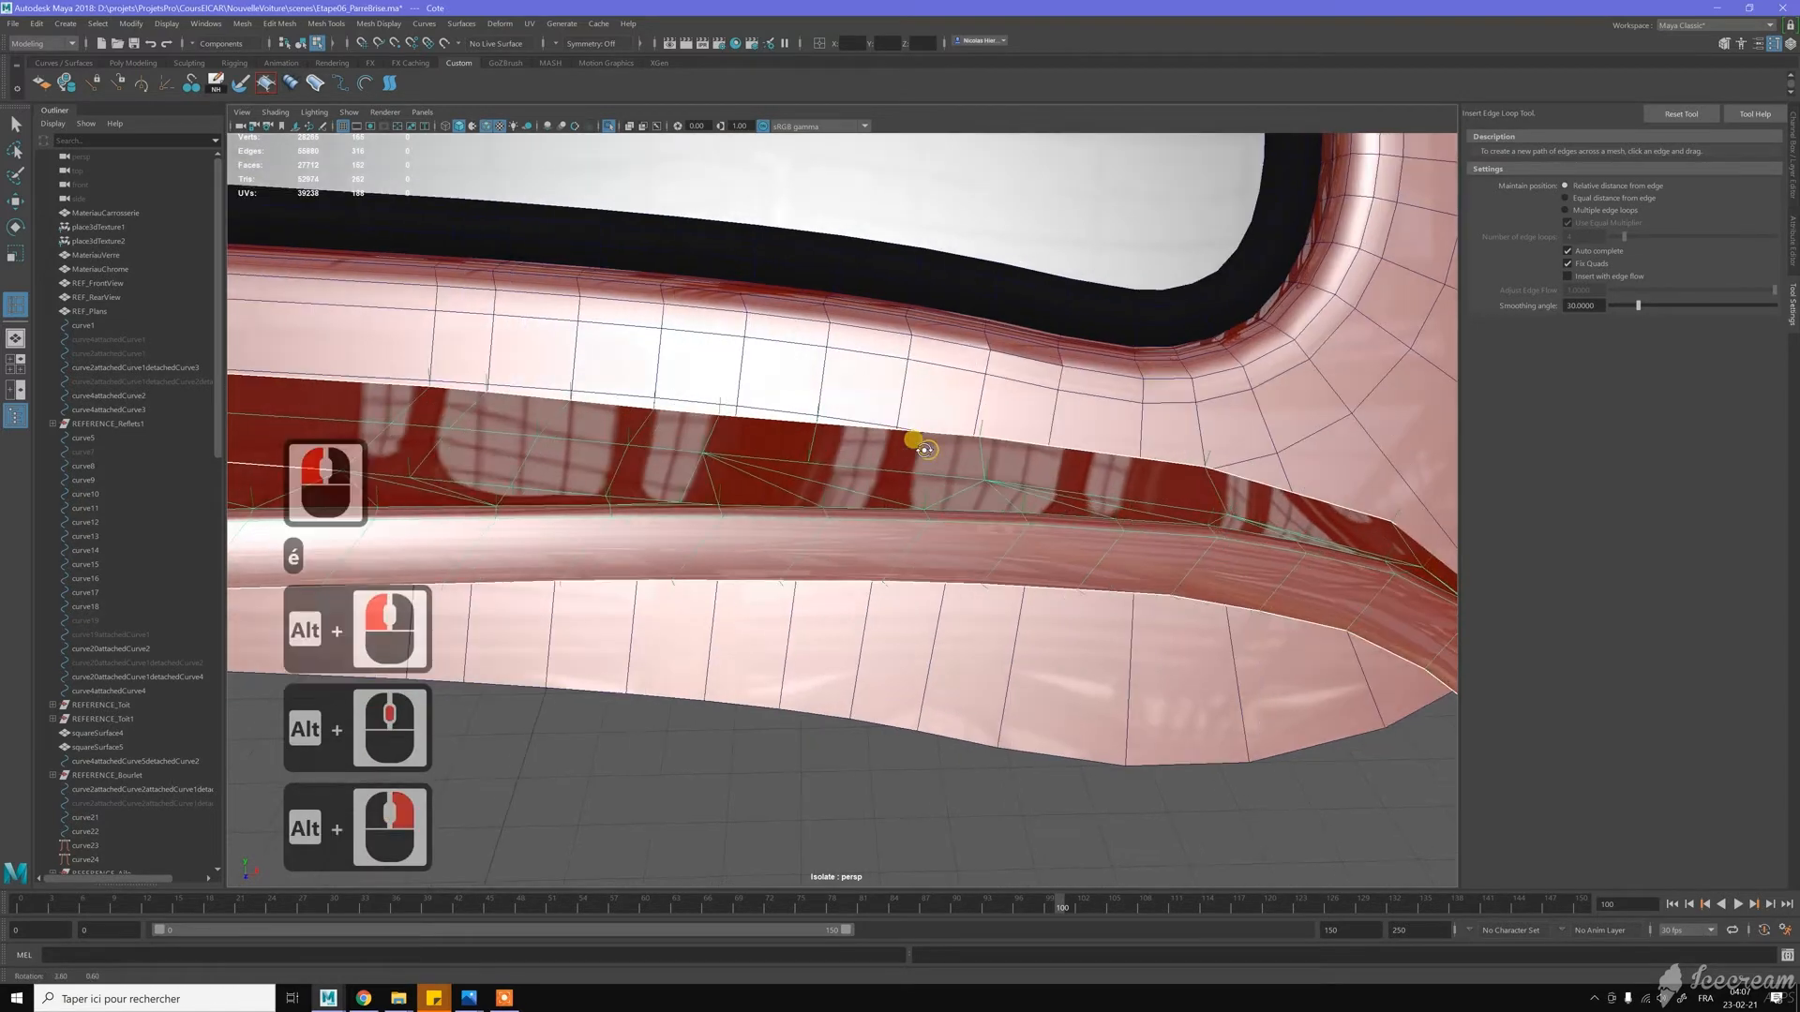
{"action": "key", "text": "z"}
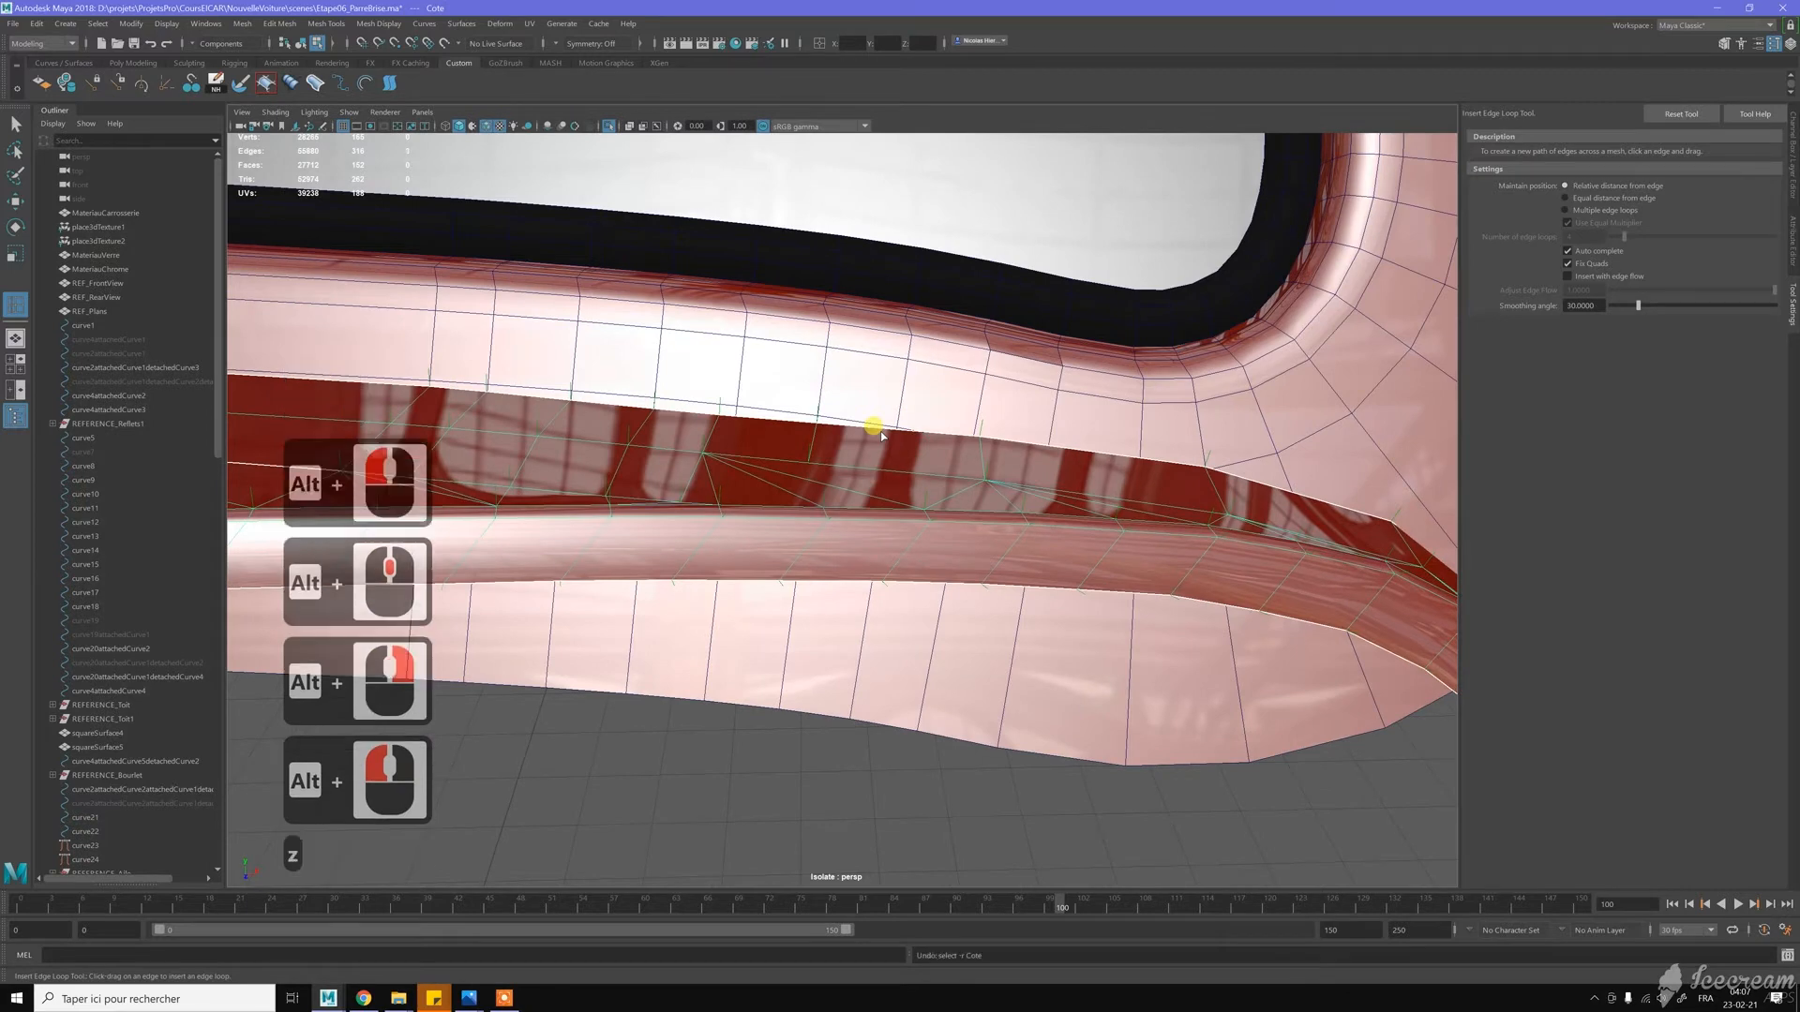
{"action": "key", "text": "z"}
Insert two crosswise edge loops in the wide body panel face, in line with the windshield frame's edges
{"action": "left_click_drag", "start_coordinate": [911, 405], "coordinate": [831, 416], "text": "alt"}
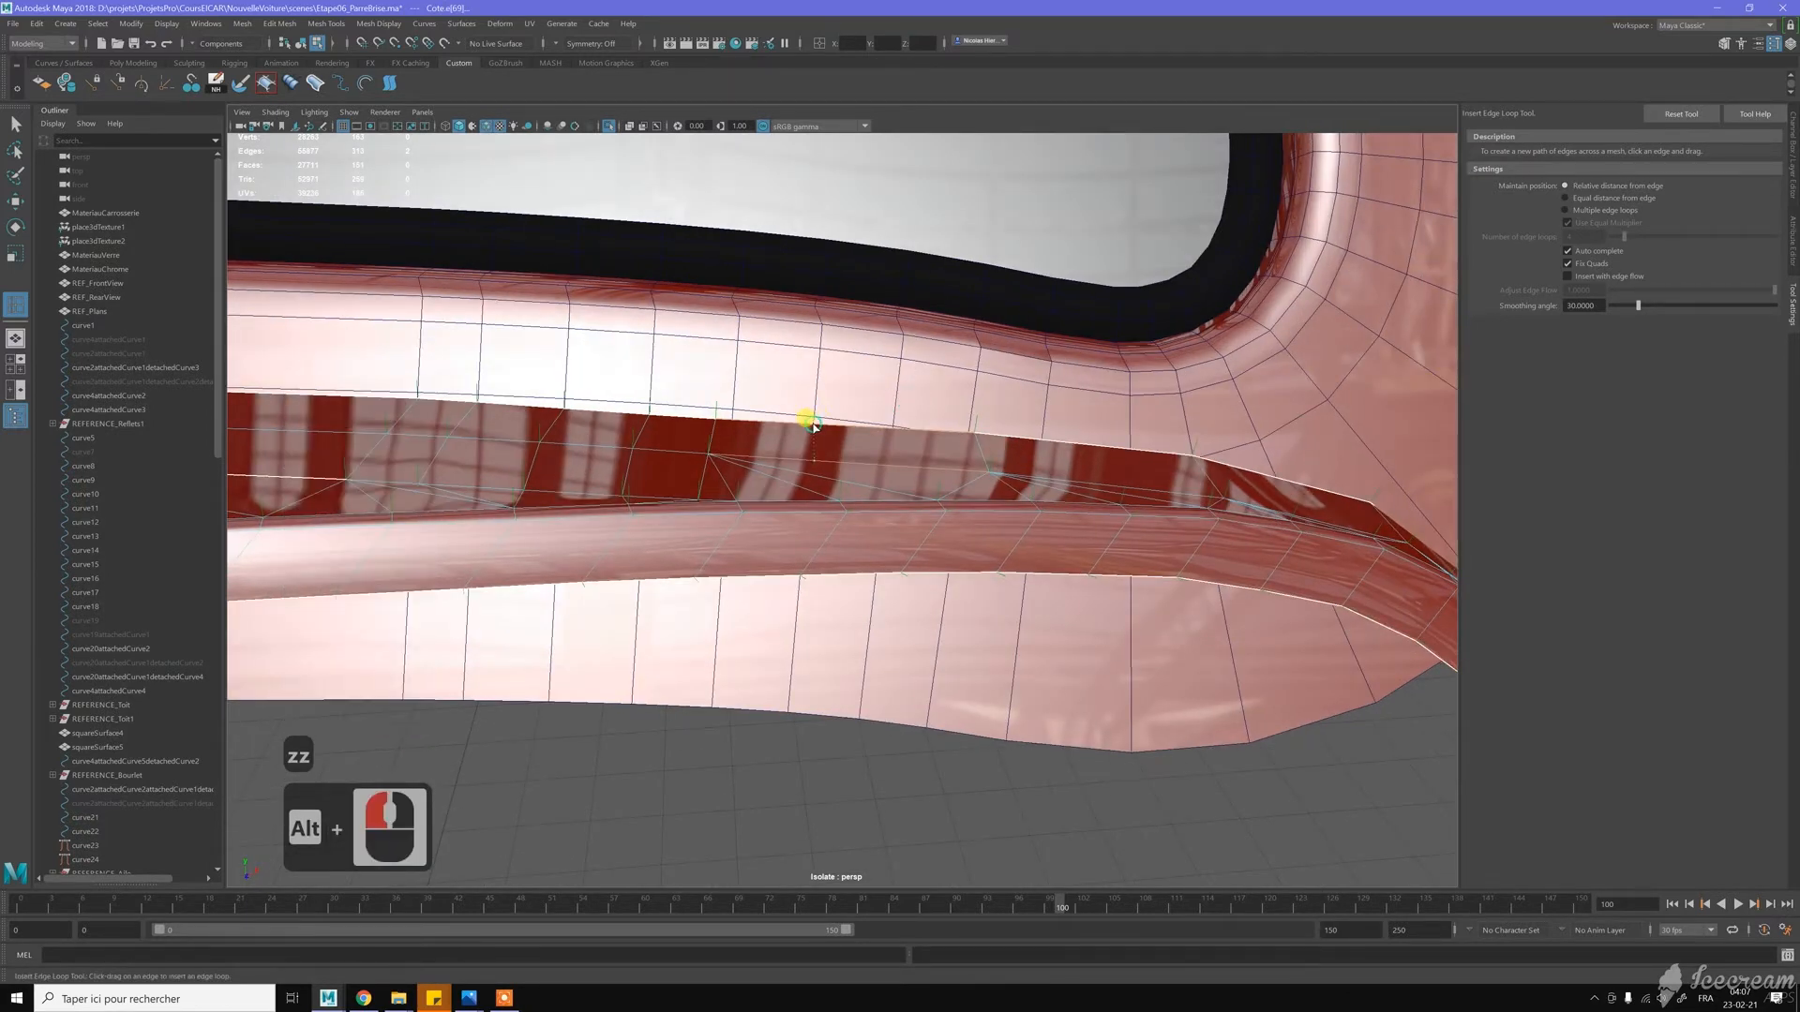
{"action": "left_click", "coordinate": [893, 429], "text": "shift"}
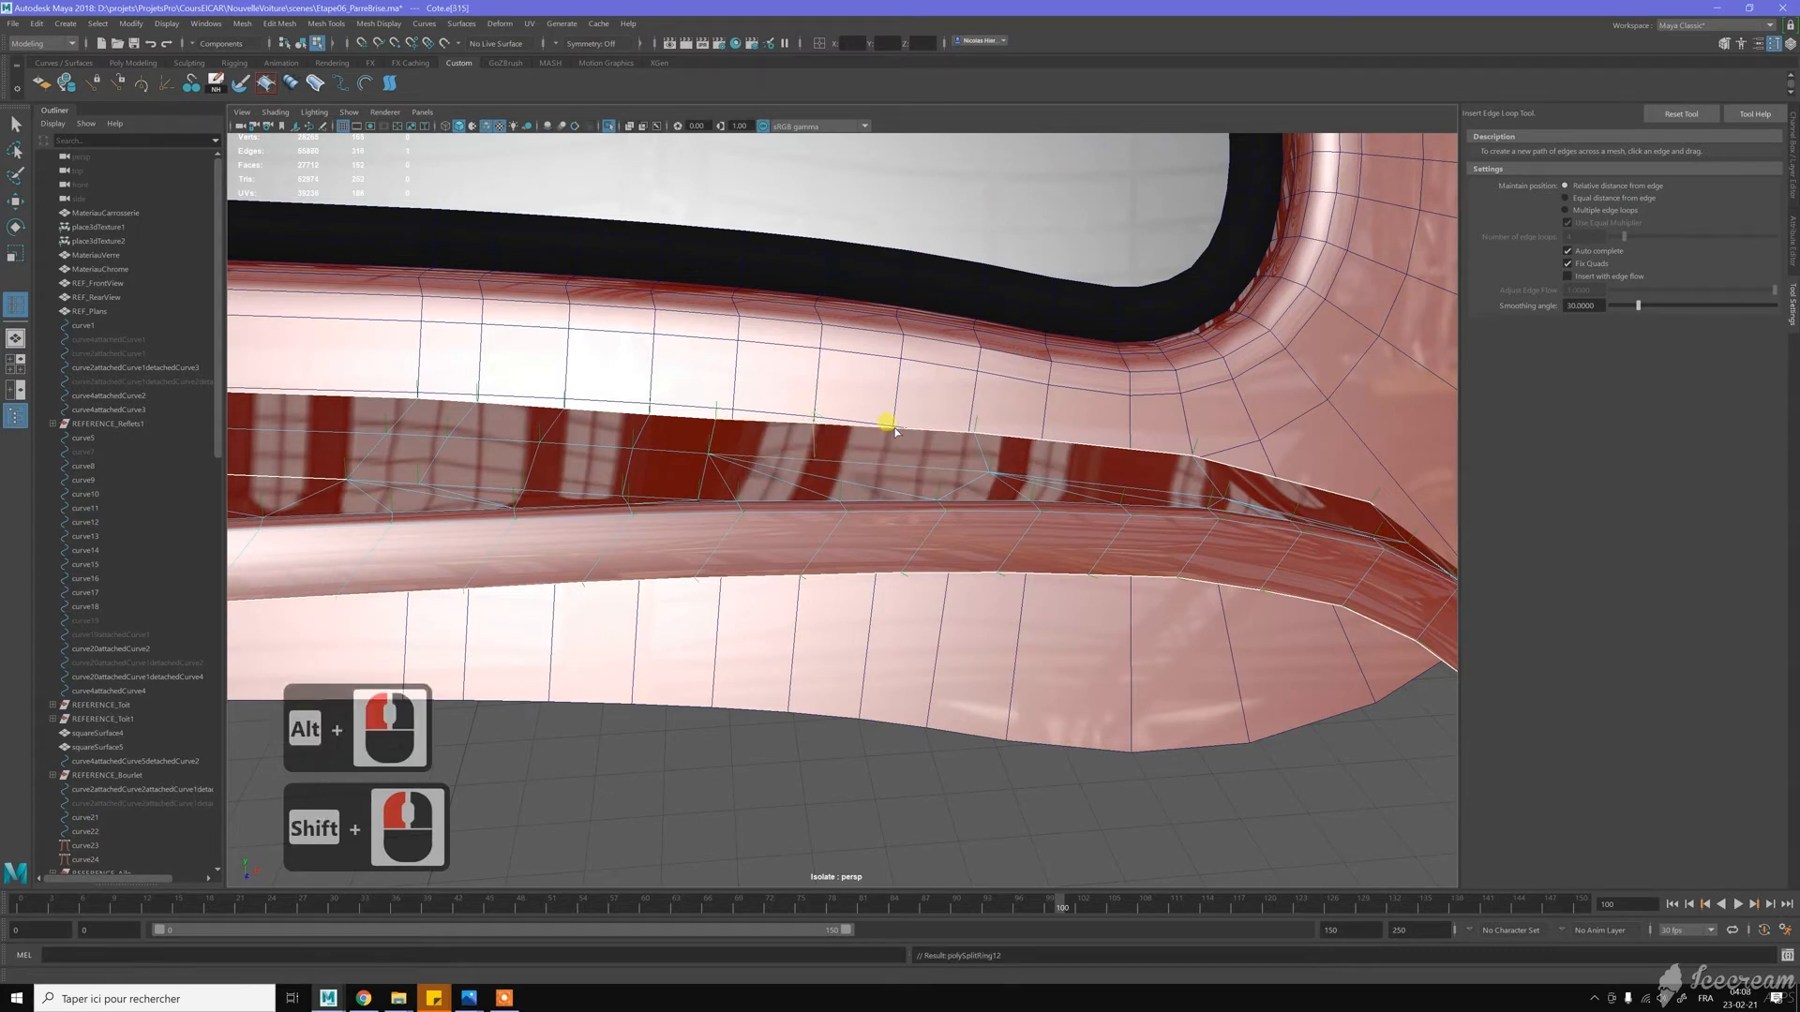
{"action": "left_click", "coordinate": [893, 429]}
{"action": "left_click", "coordinate": [944, 415], "text": "shift"}
Insert two more crosswise edge loops in the next body panel face towards the frame's rounded corner
{"action": "left_click_drag", "start_coordinate": [945, 415], "coordinate": [818, 433], "text": "alt"}
{"action": "middle_click", "coordinate": [884, 413], "text": "alt"}
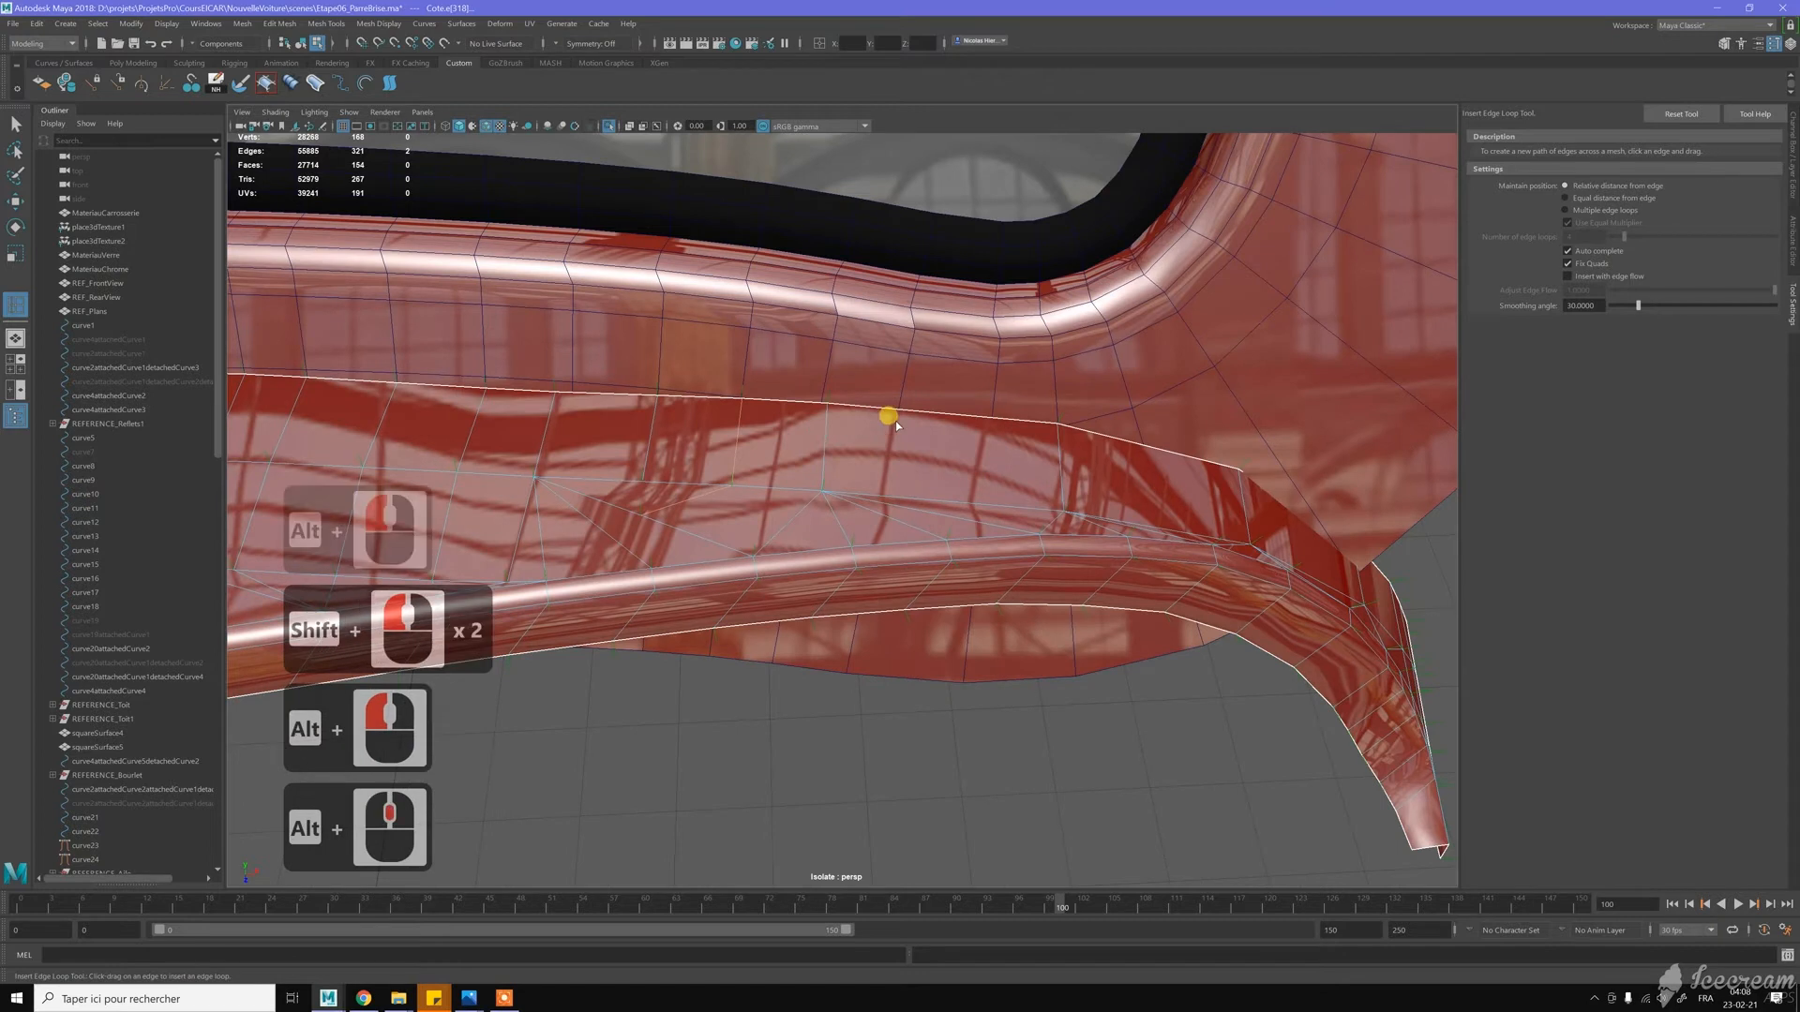
{"action": "left_click", "coordinate": [900, 409], "text": "shift"}
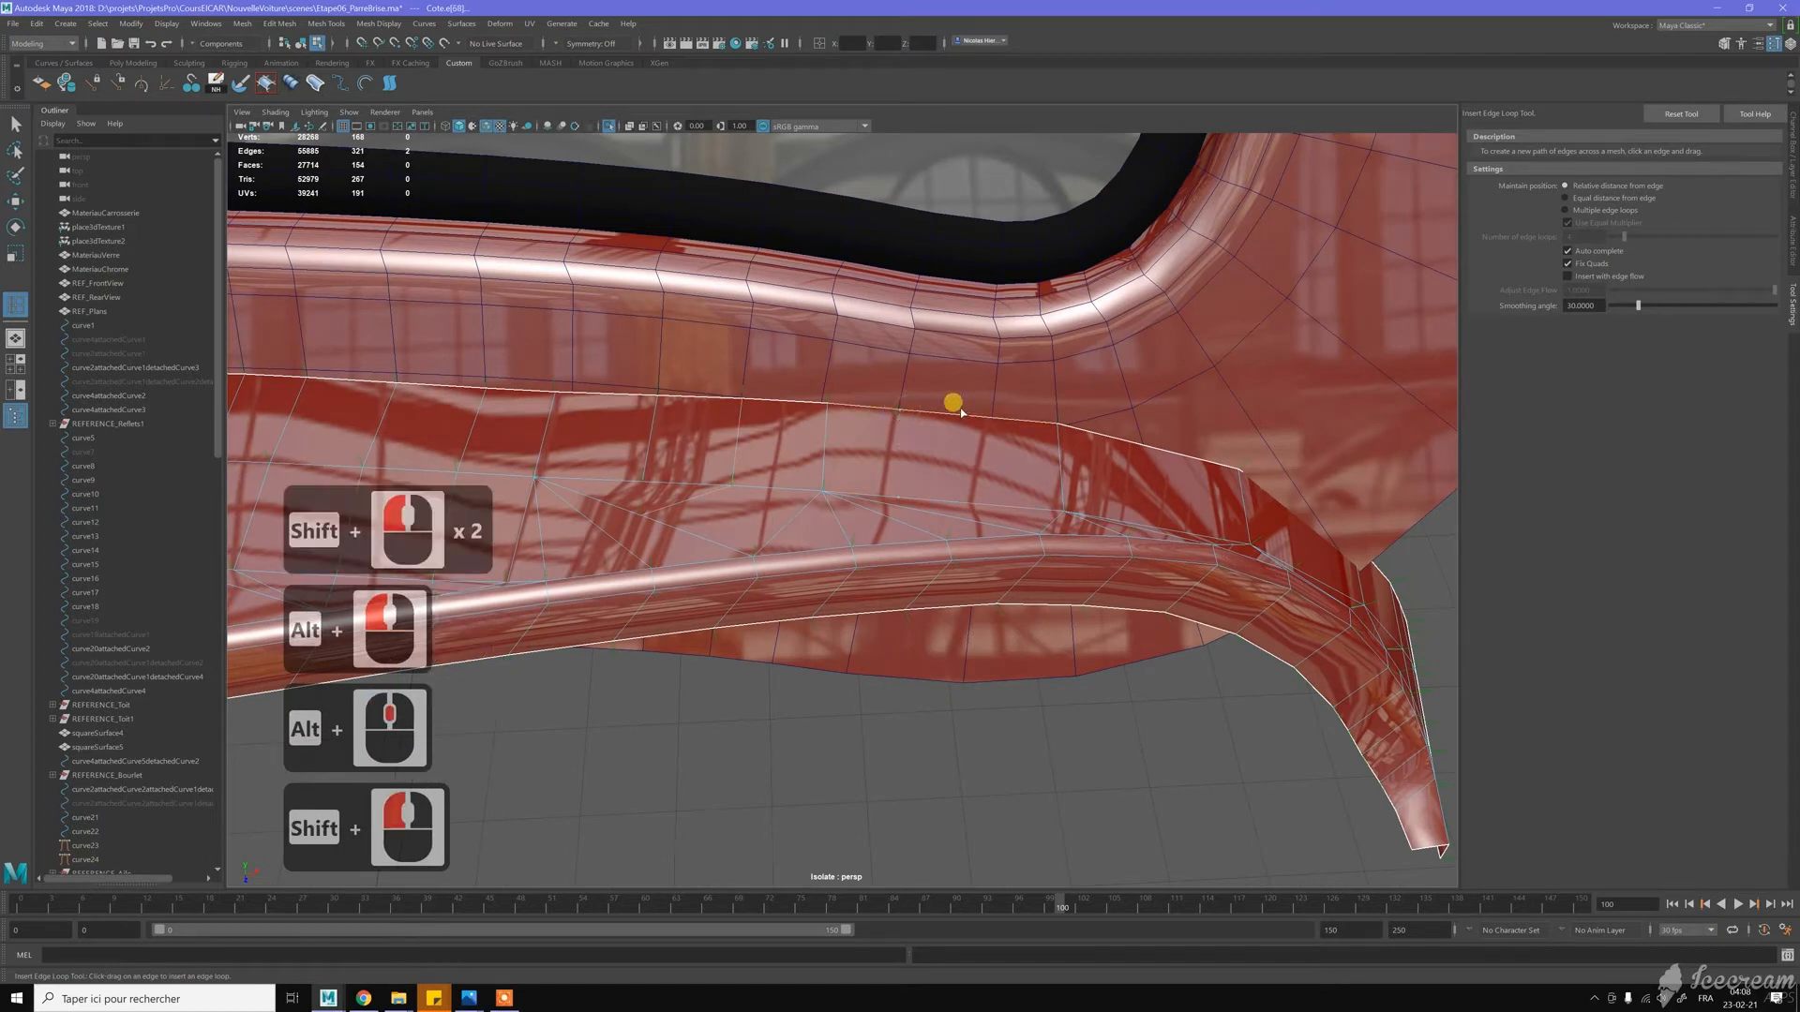
{"action": "left_click", "coordinate": [993, 415], "text": "shift"}
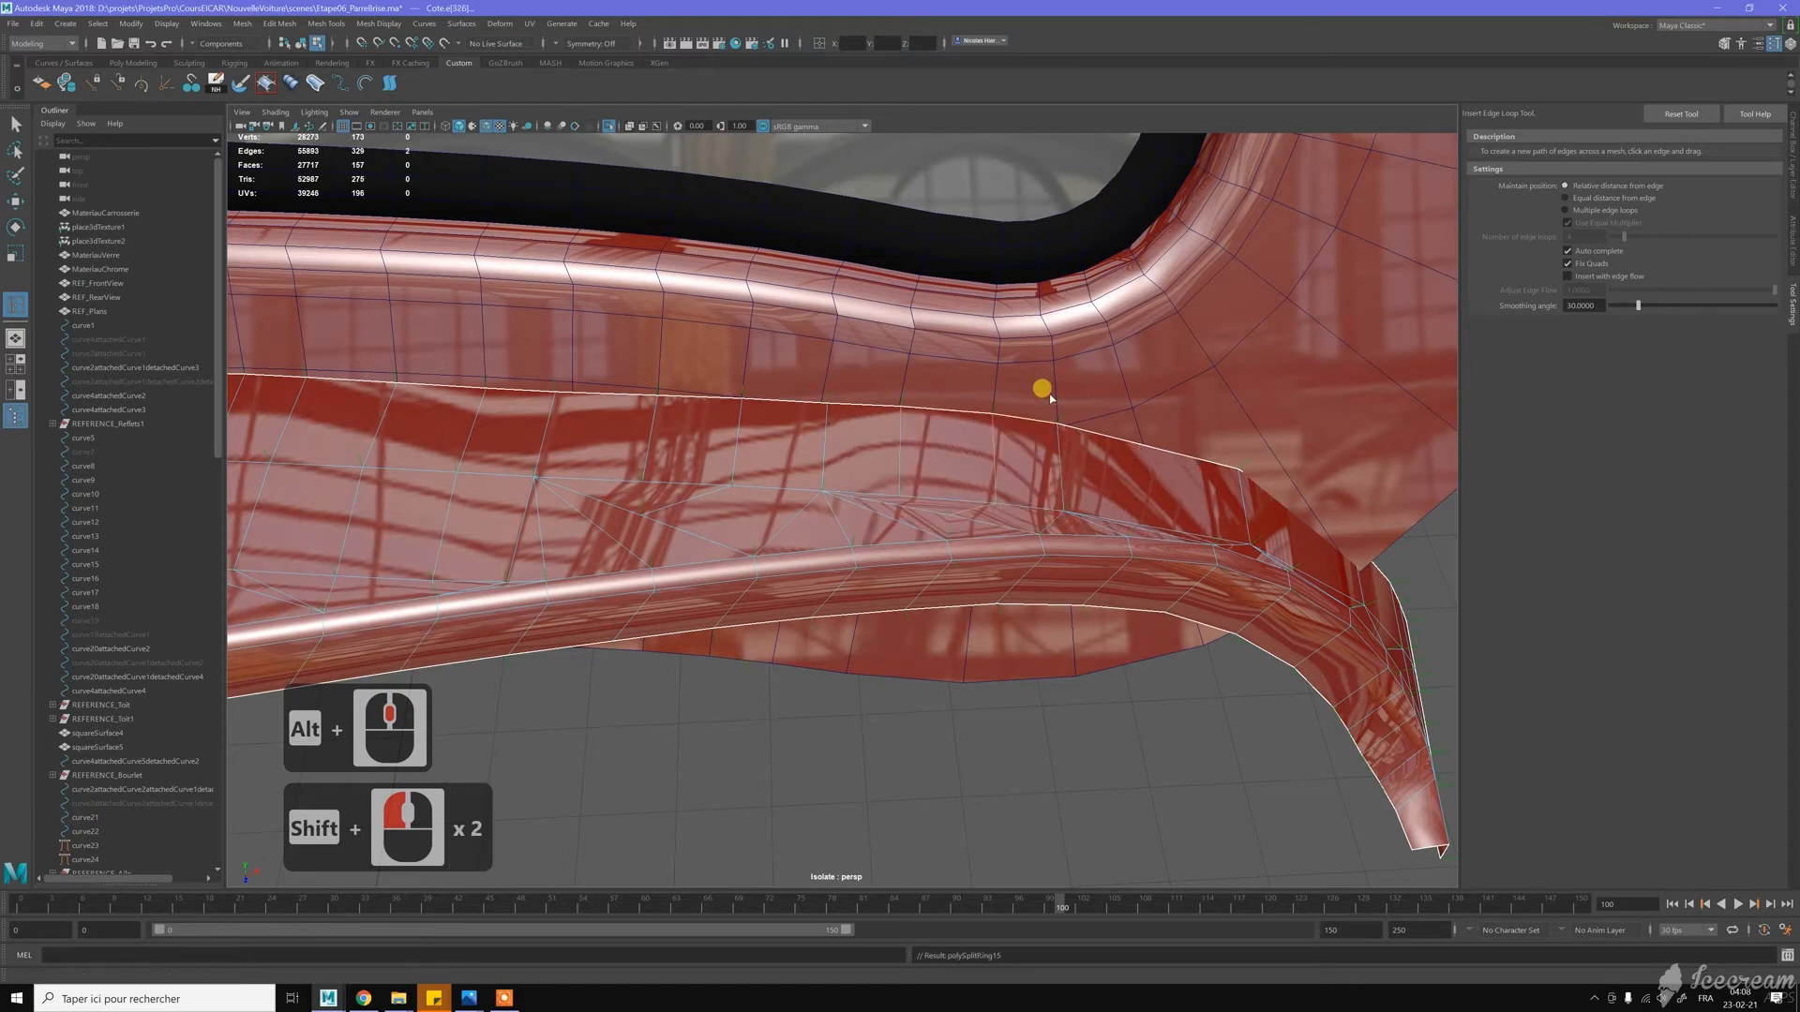
Cut an edge with Multi-Cut from the crease line near the rounded corner down to the ridge, along the dense new loops
{"action": "left_click_drag", "start_coordinate": [1049, 394], "coordinate": [988, 422], "text": "alt"}
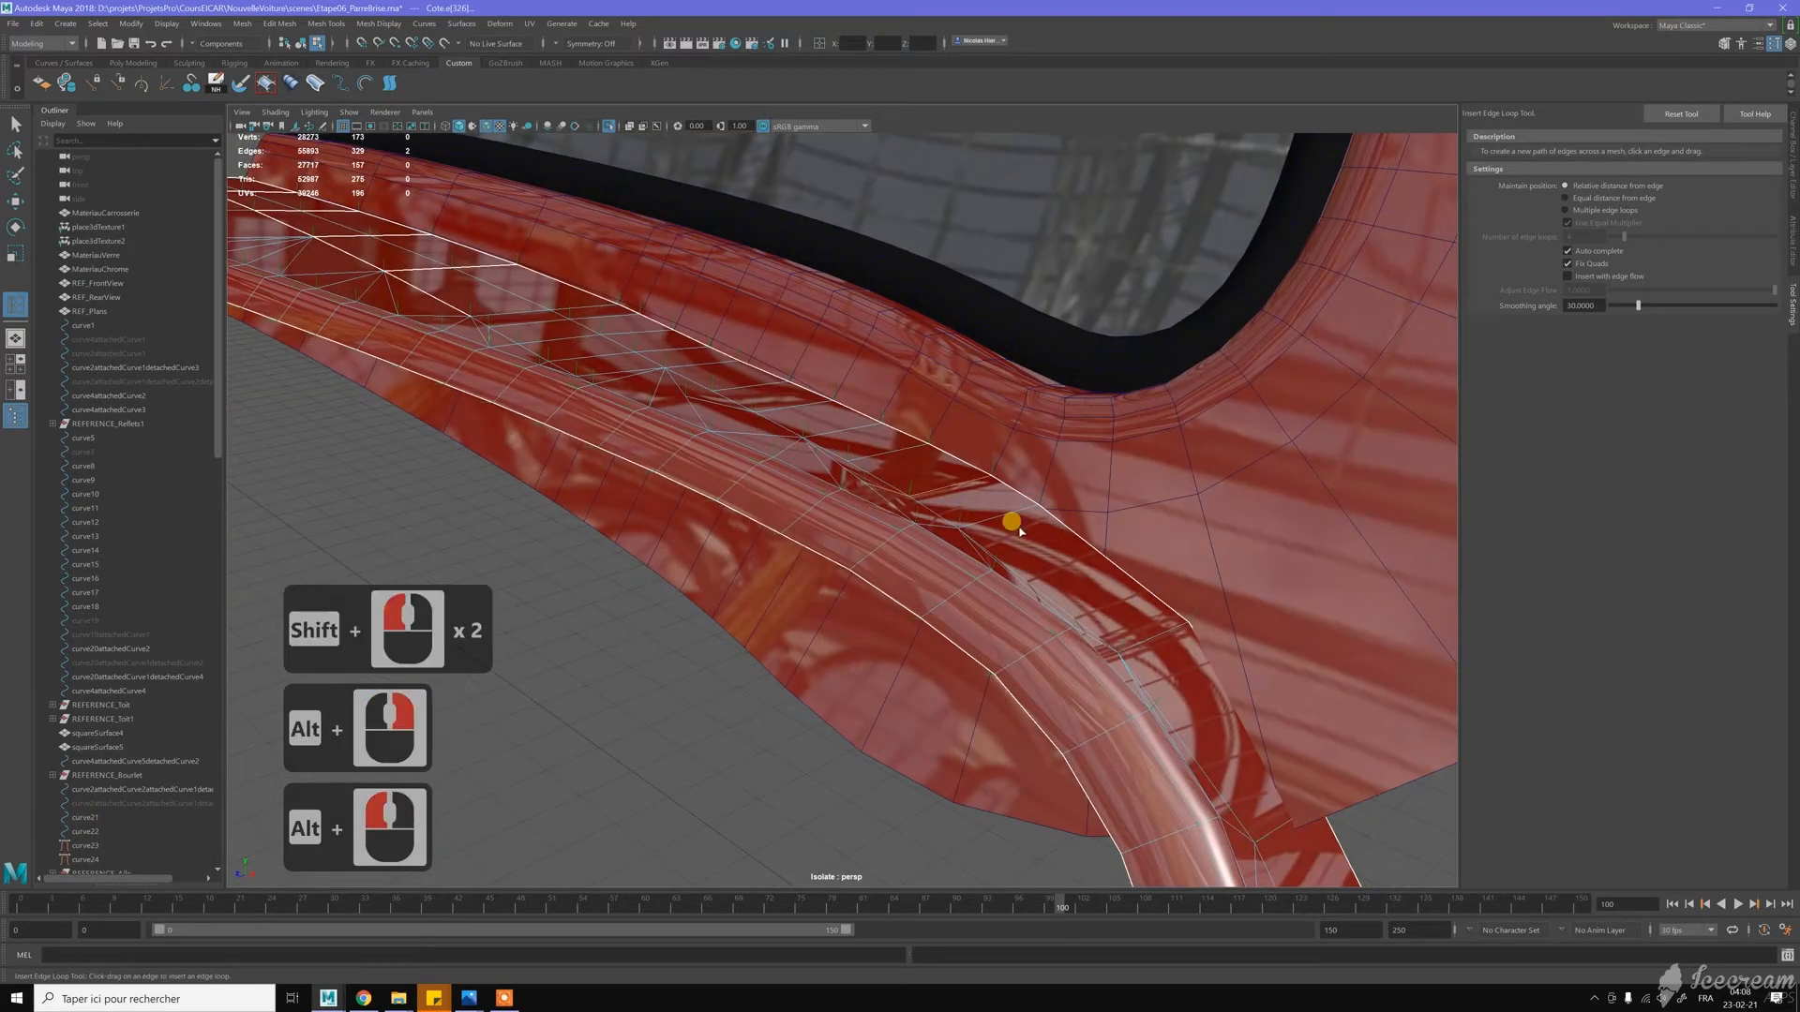
{"action": "key", "text": "w"}
{"action": "right_click_drag", "start_coordinate": [900, 438], "coordinate": [885, 441], "text": "alt"}
{"action": "left_click_drag", "start_coordinate": [886, 441], "coordinate": [928, 513], "text": "alt"}
{"action": "right_click_drag", "start_coordinate": [928, 514], "coordinate": [1045, 519], "text": "alt"}
{"action": "middle_click_drag", "start_coordinate": [1046, 520], "coordinate": [936, 436], "text": "alt"}
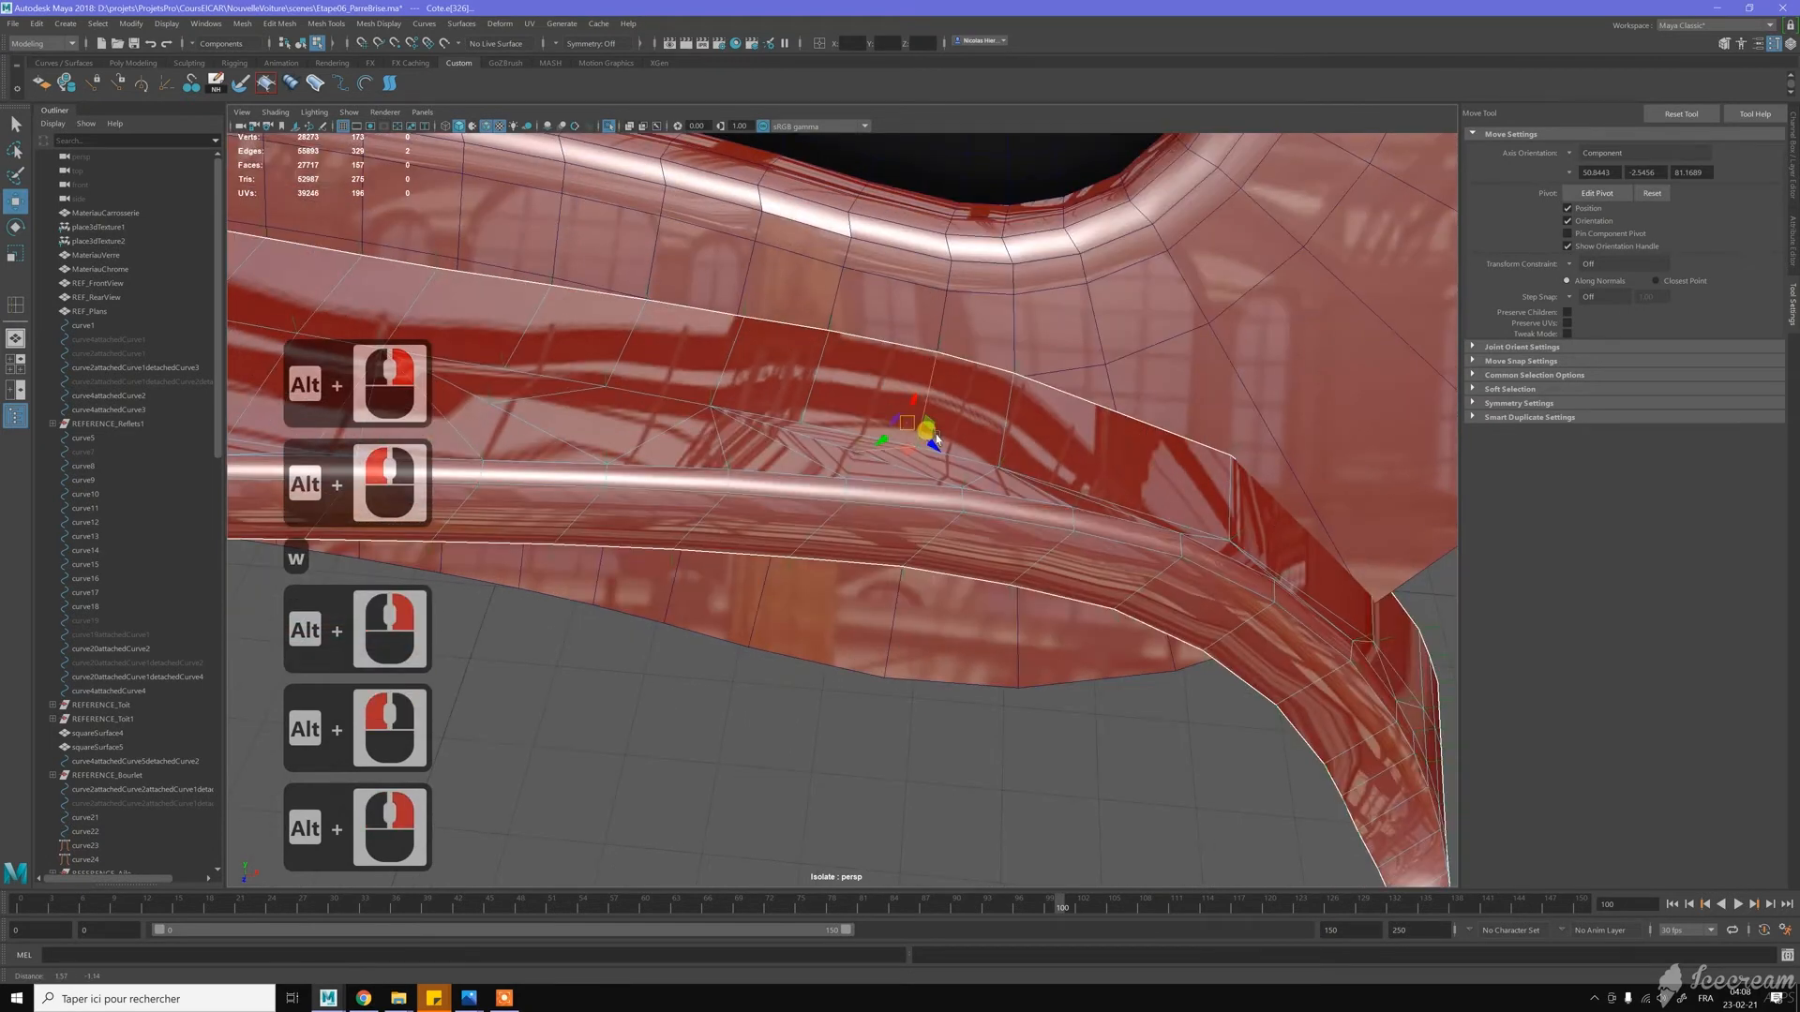
{"action": "key", "text": "w"}
{"action": "right_click_drag", "start_coordinate": [933, 481], "coordinate": [973, 432]}
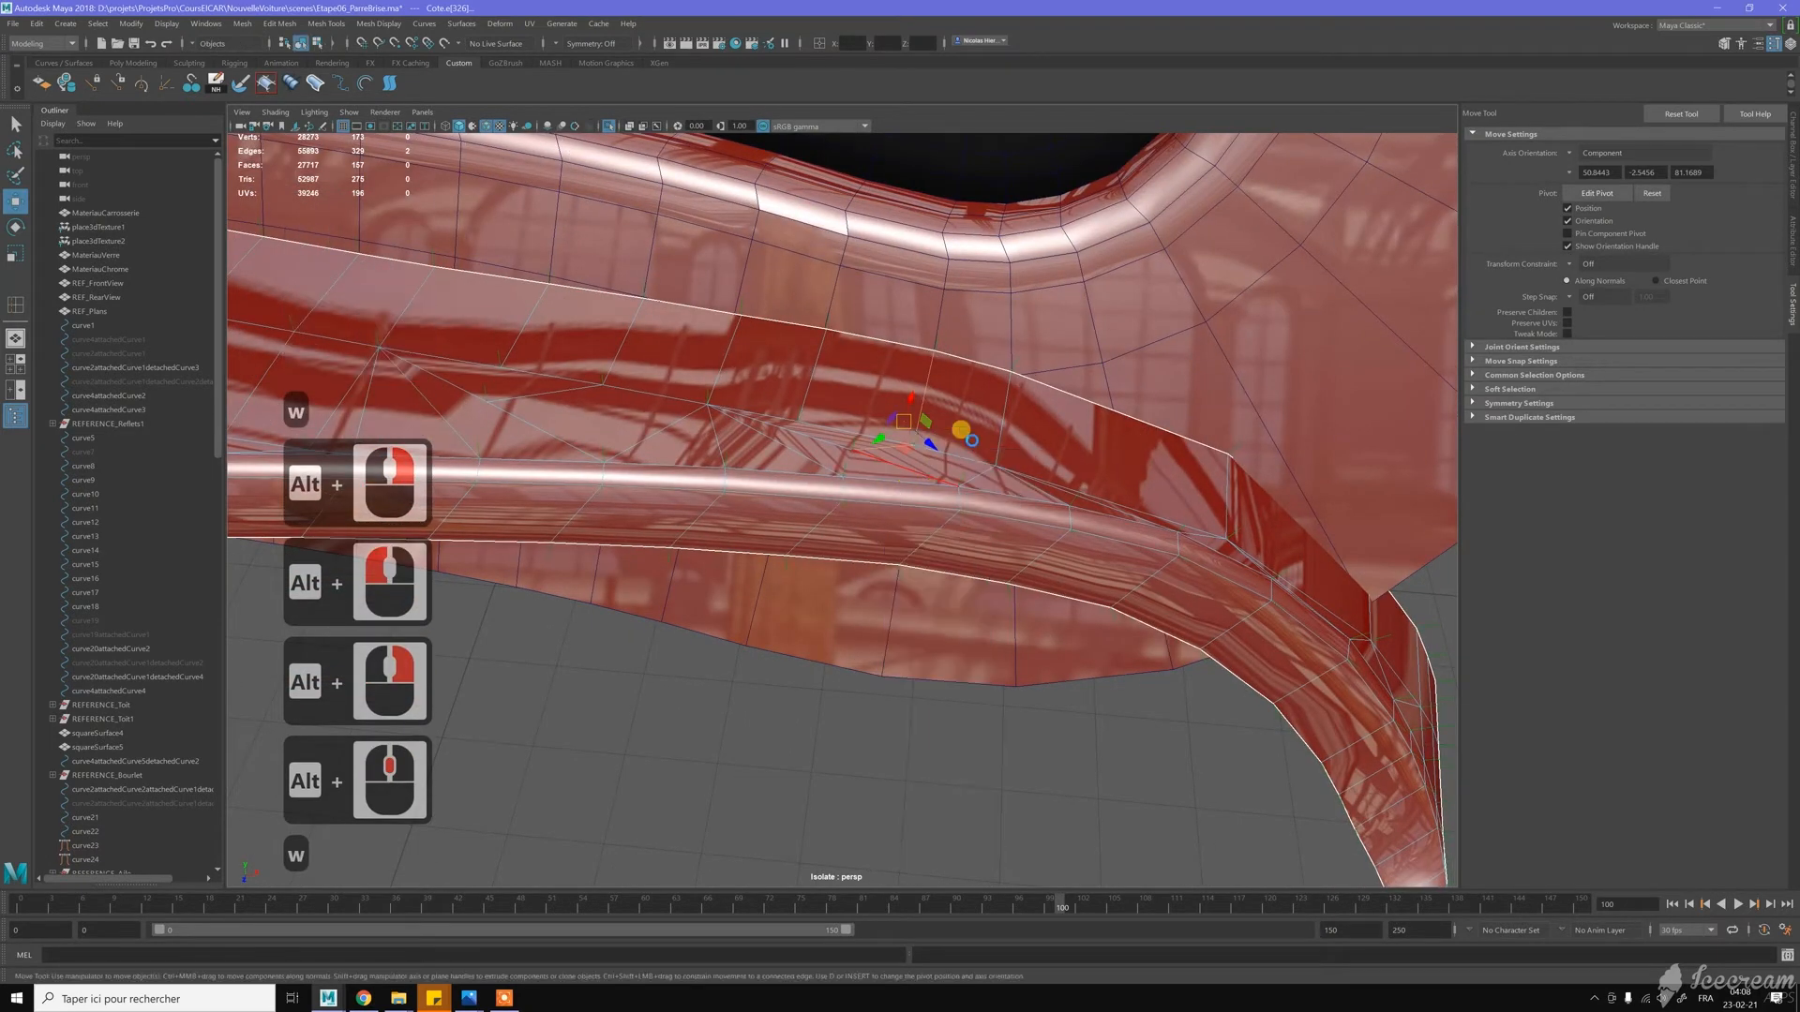
{"action": "left_click", "coordinate": [972, 426]}
{"action": "right_click_drag", "start_coordinate": [972, 420], "coordinate": [884, 426], "text": "shift"}
{"action": "left_click_drag", "start_coordinate": [882, 447], "coordinate": [1001, 518]}
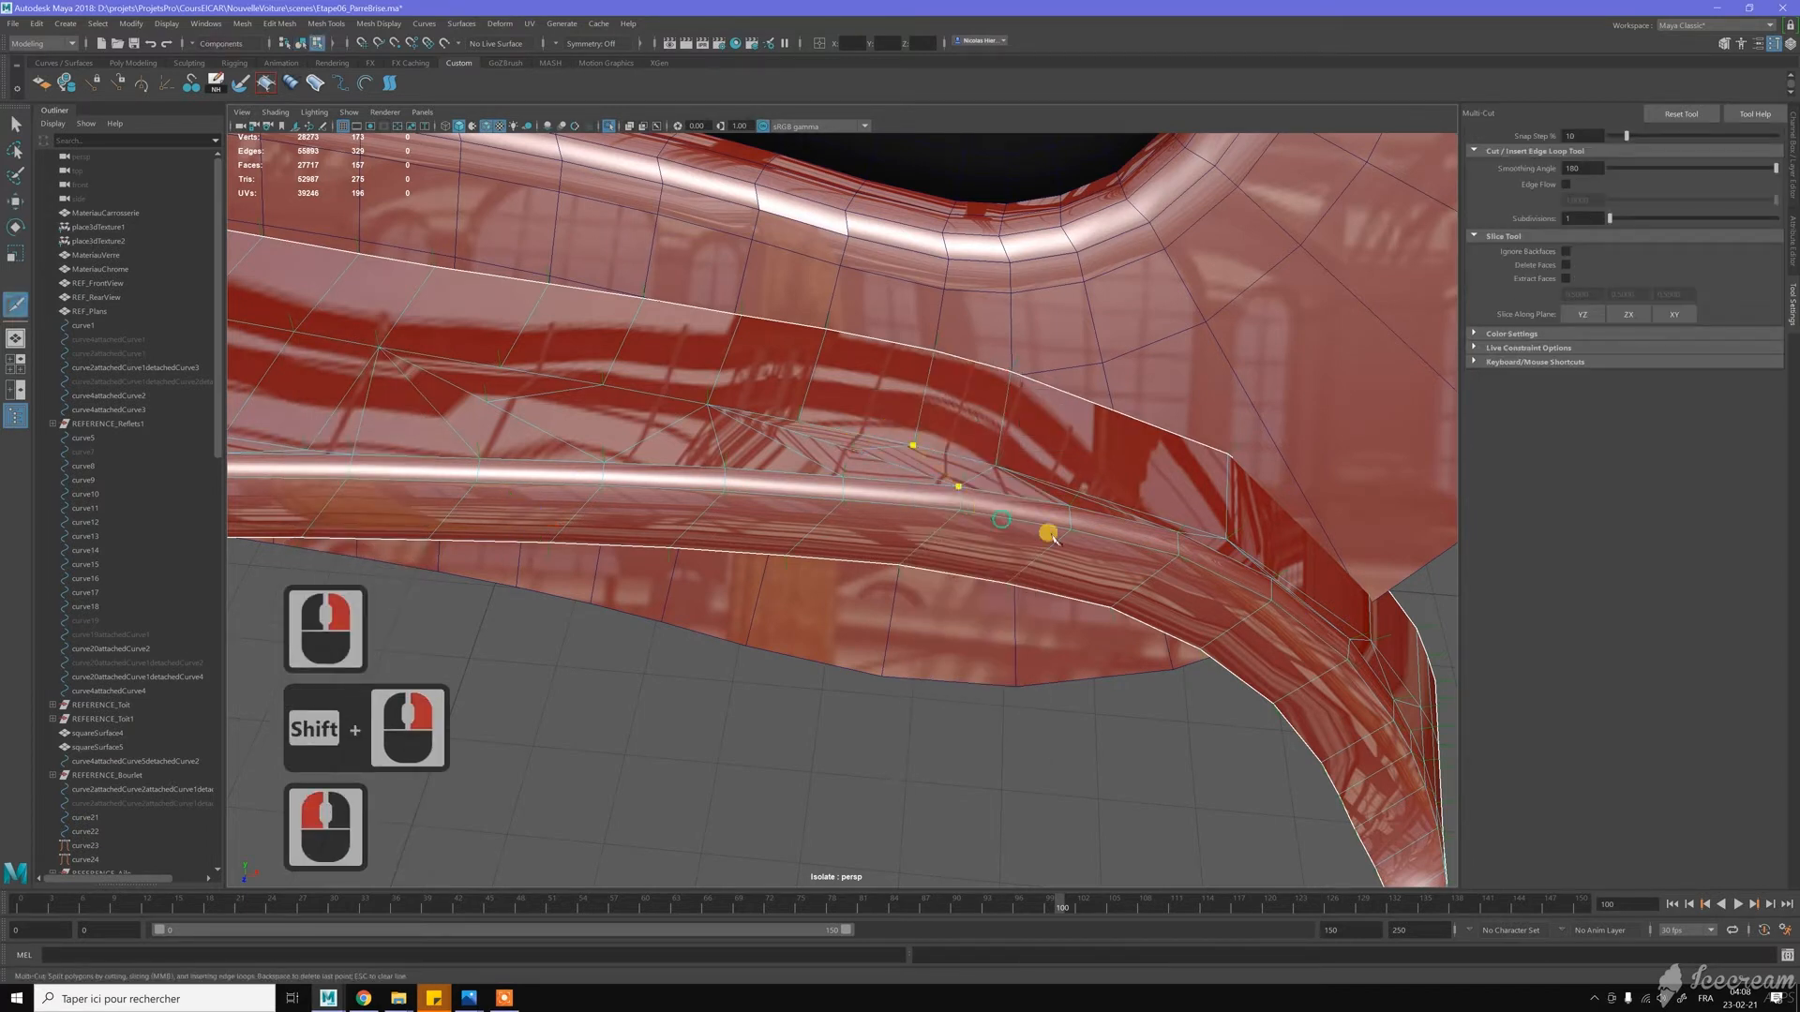
{"action": "left_click", "coordinate": [1049, 534]}
{"action": "key", "text": "y"}
{"action": "key", "text": "y"}
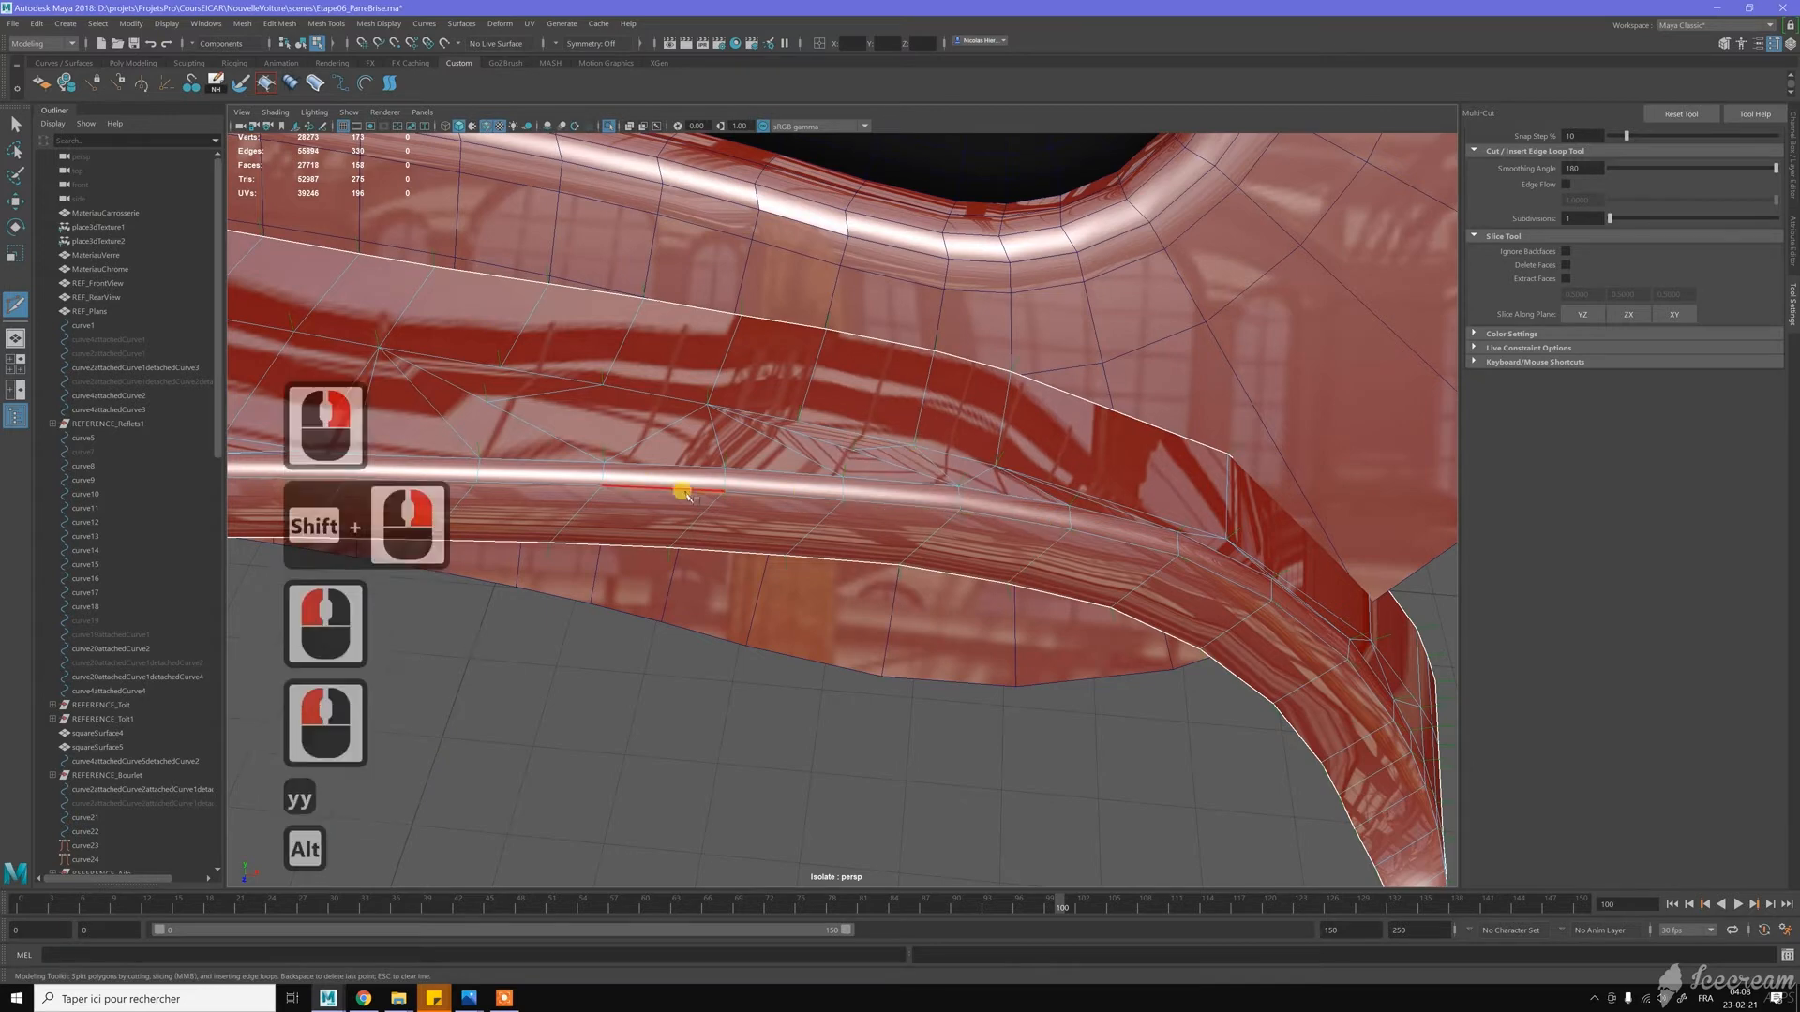
Cut a path from one added loop's end on the crease down to the ridge and back up to the neighbouring loop
{"action": "middle_click_drag", "start_coordinate": [683, 490], "coordinate": [678, 416], "text": "alt"}
{"action": "left_click", "coordinate": [722, 410]}
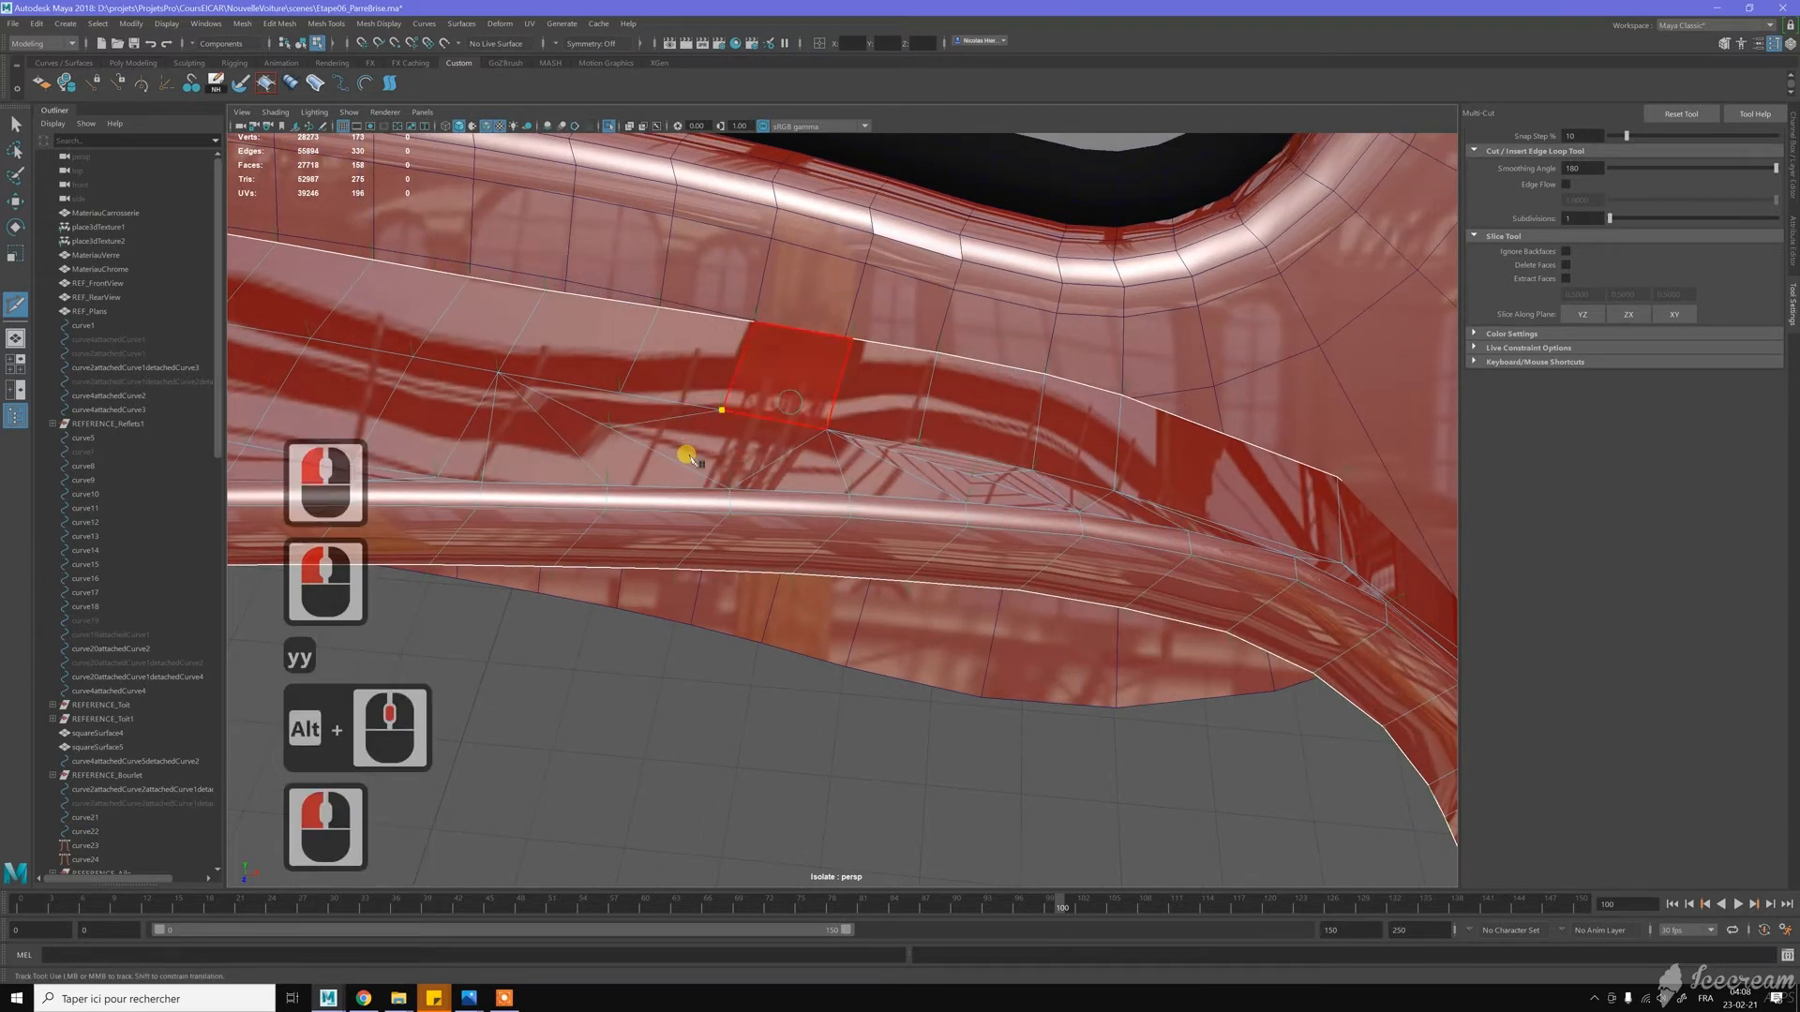
{"action": "left_click", "coordinate": [737, 492]}
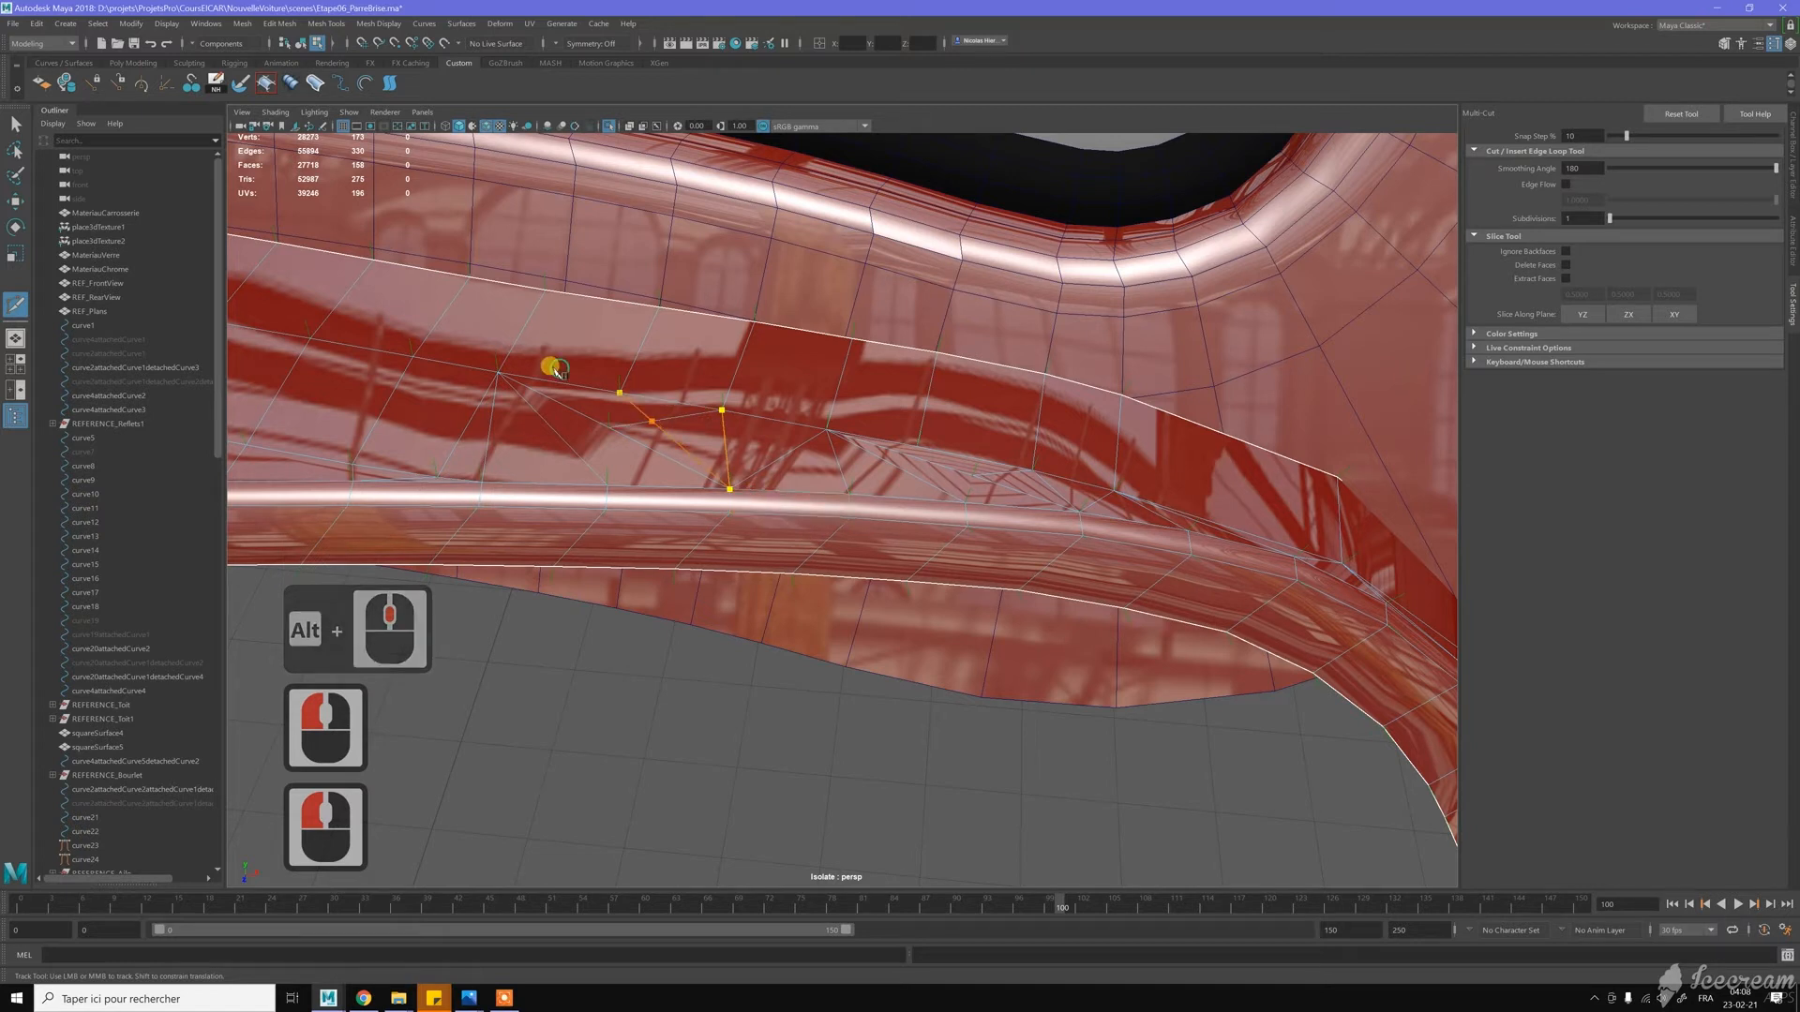
{"action": "left_click", "coordinate": [557, 366]}
{"action": "key", "text": "y"}
{"action": "key", "text": "w"}
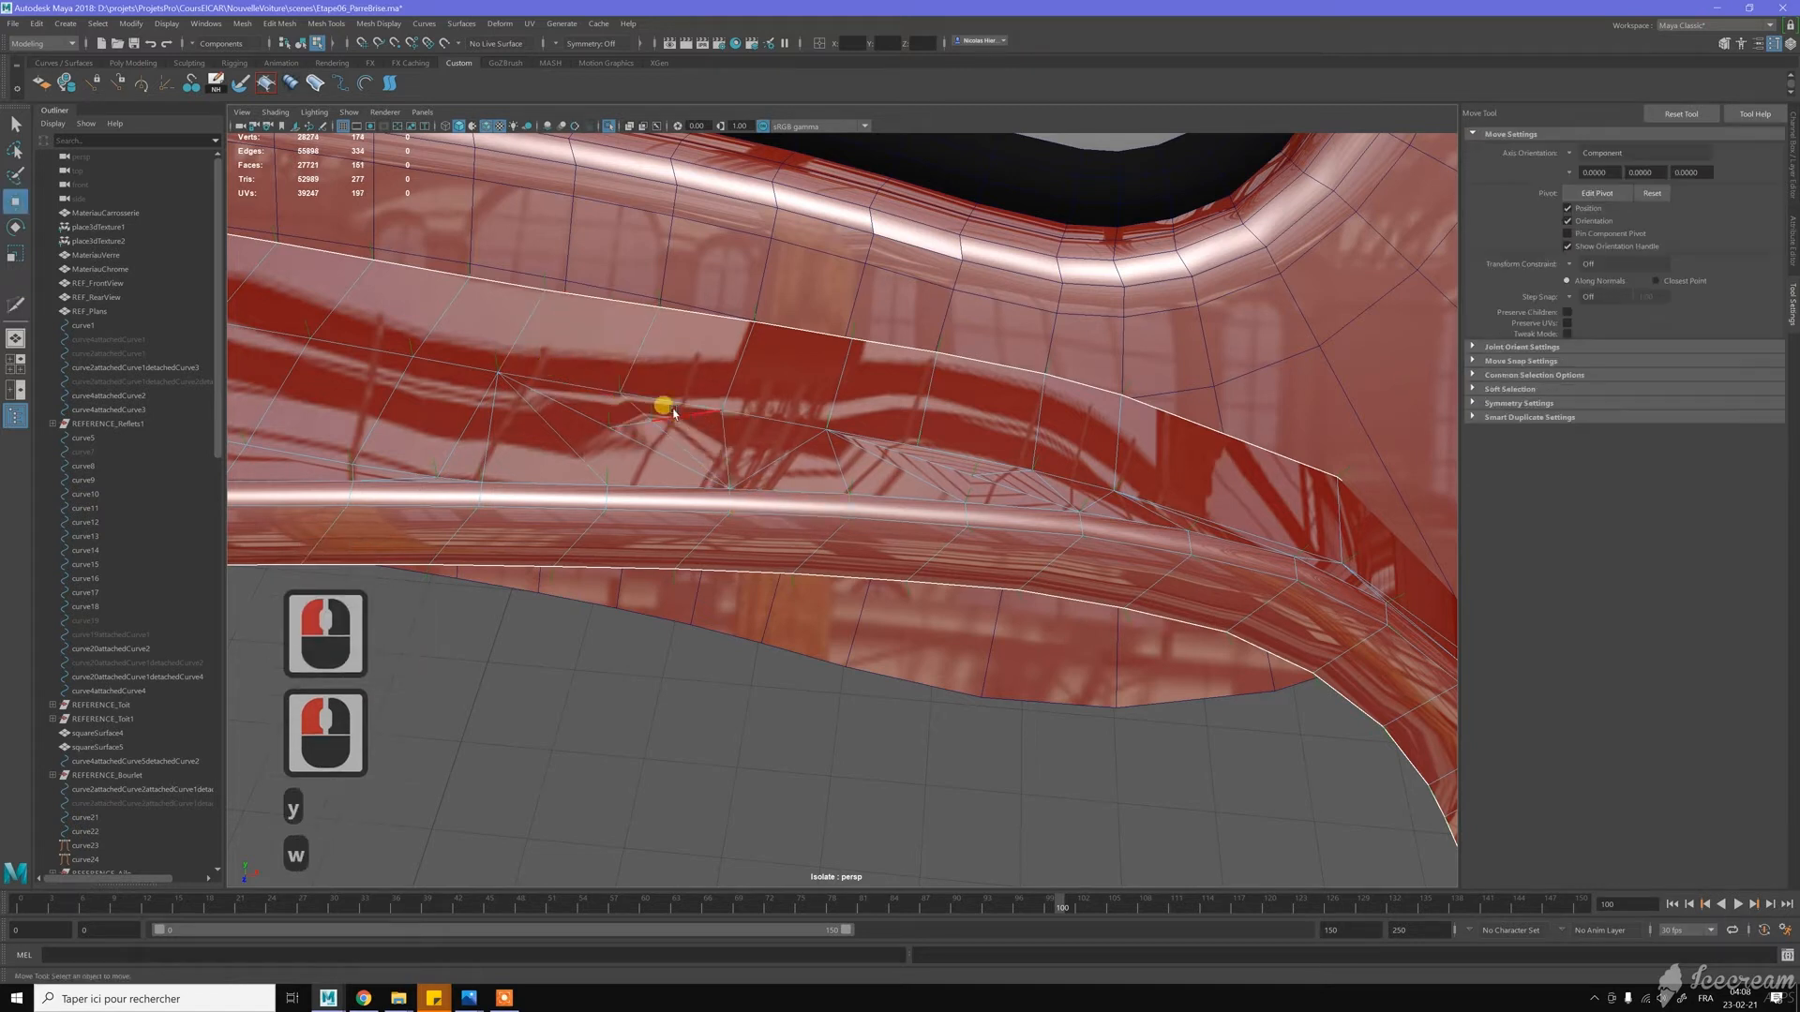
Delete the surplus diagonal edges and edge loops on the body panel between the crease line and the ridge
{"action": "double_click", "coordinate": [663, 410]}
{"action": "key", "text": "ctrl+BackSpace"}
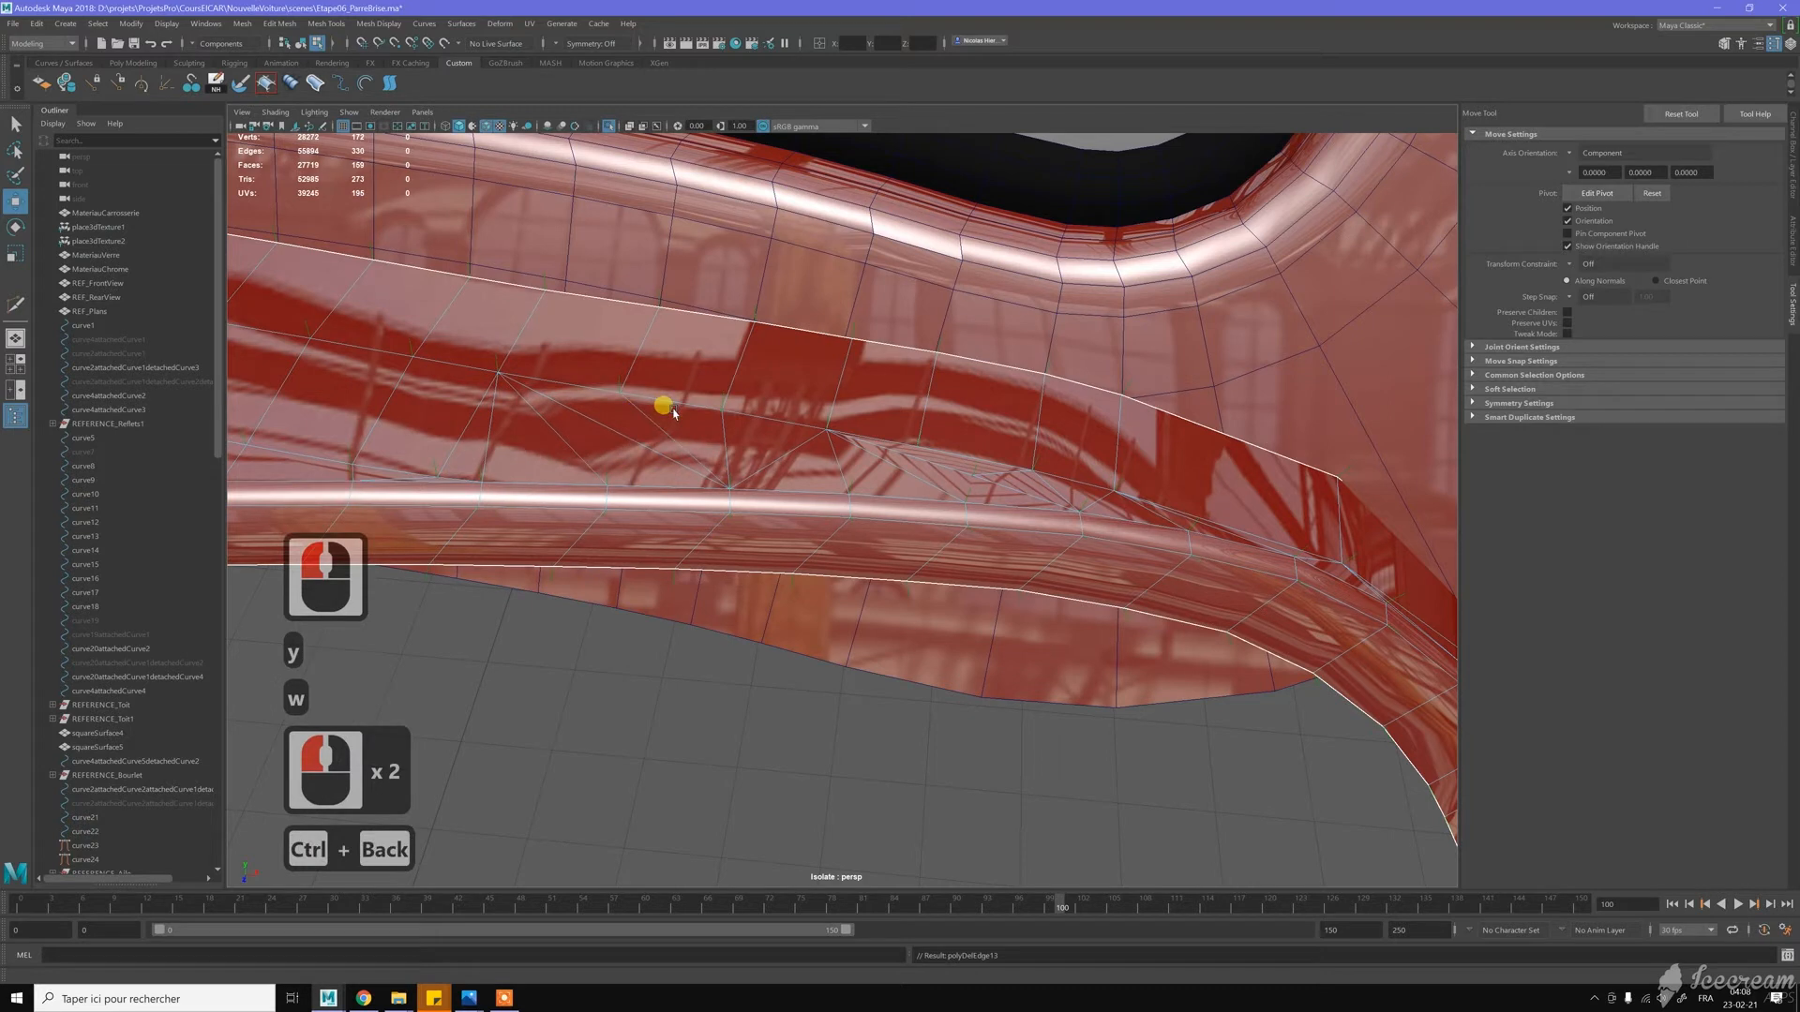
{"action": "left_click", "coordinate": [1008, 475]}
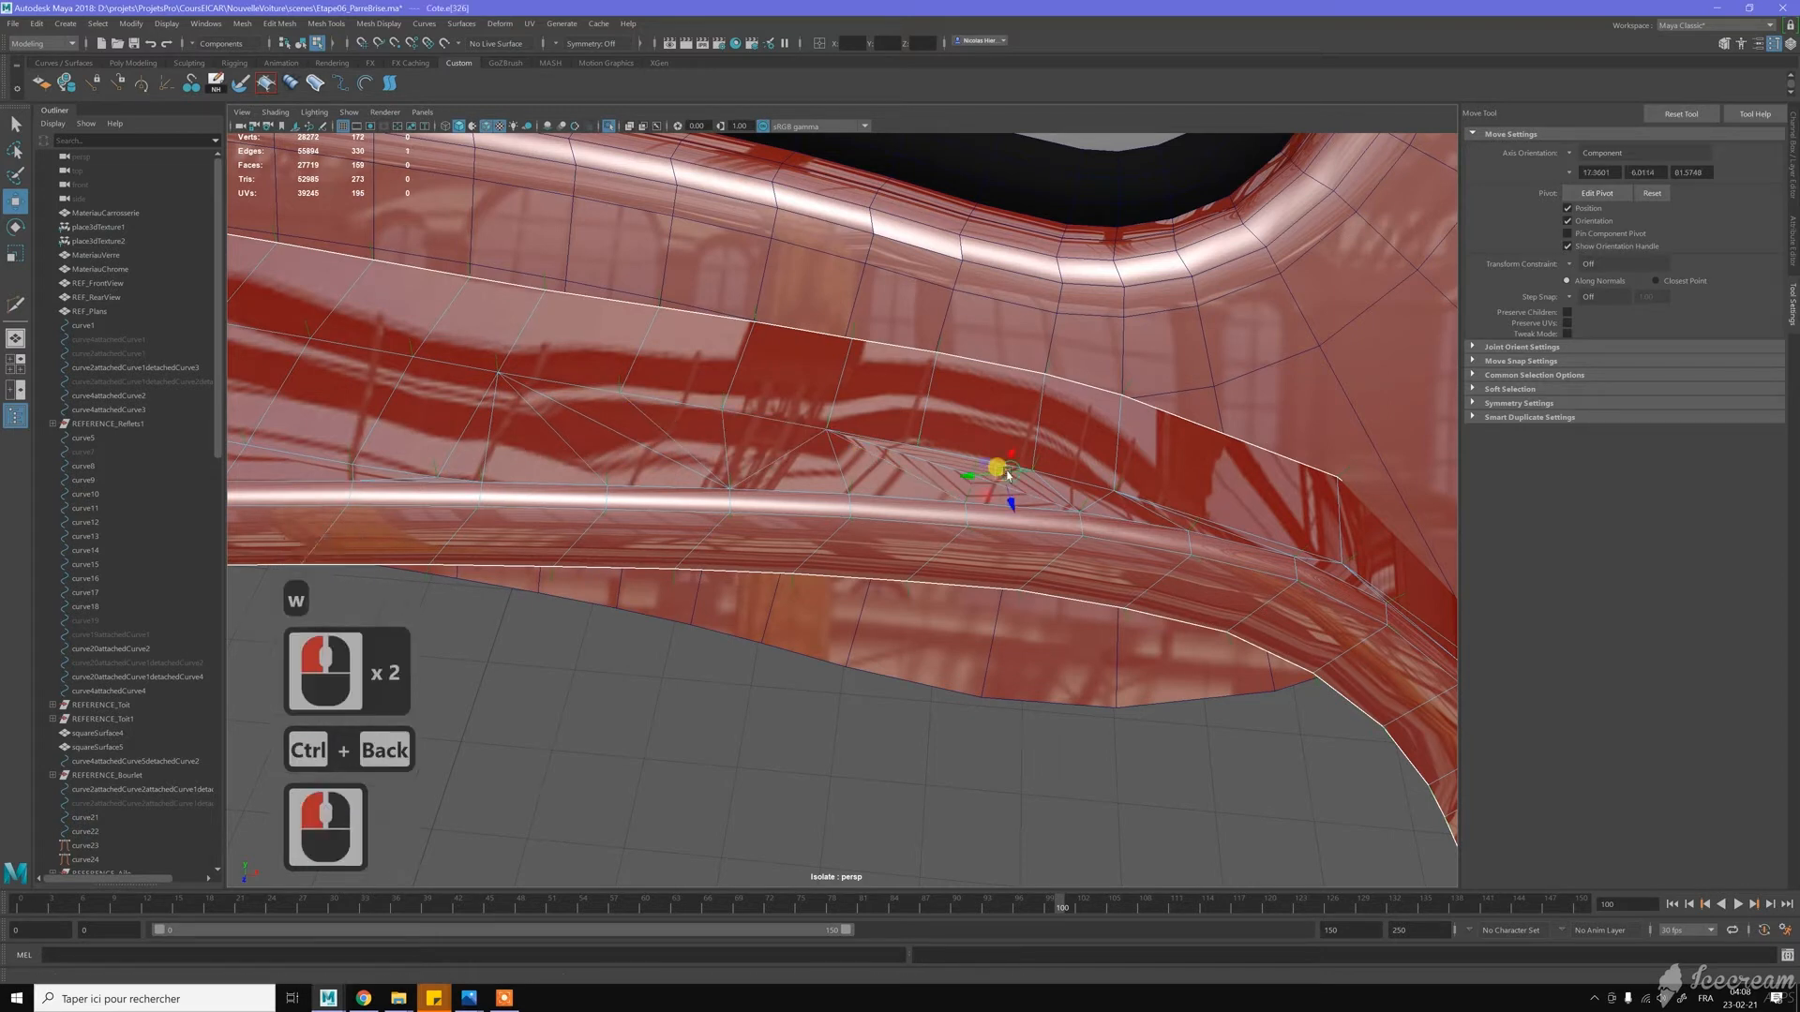
{"action": "key", "text": "ctrl+BackSpace"}
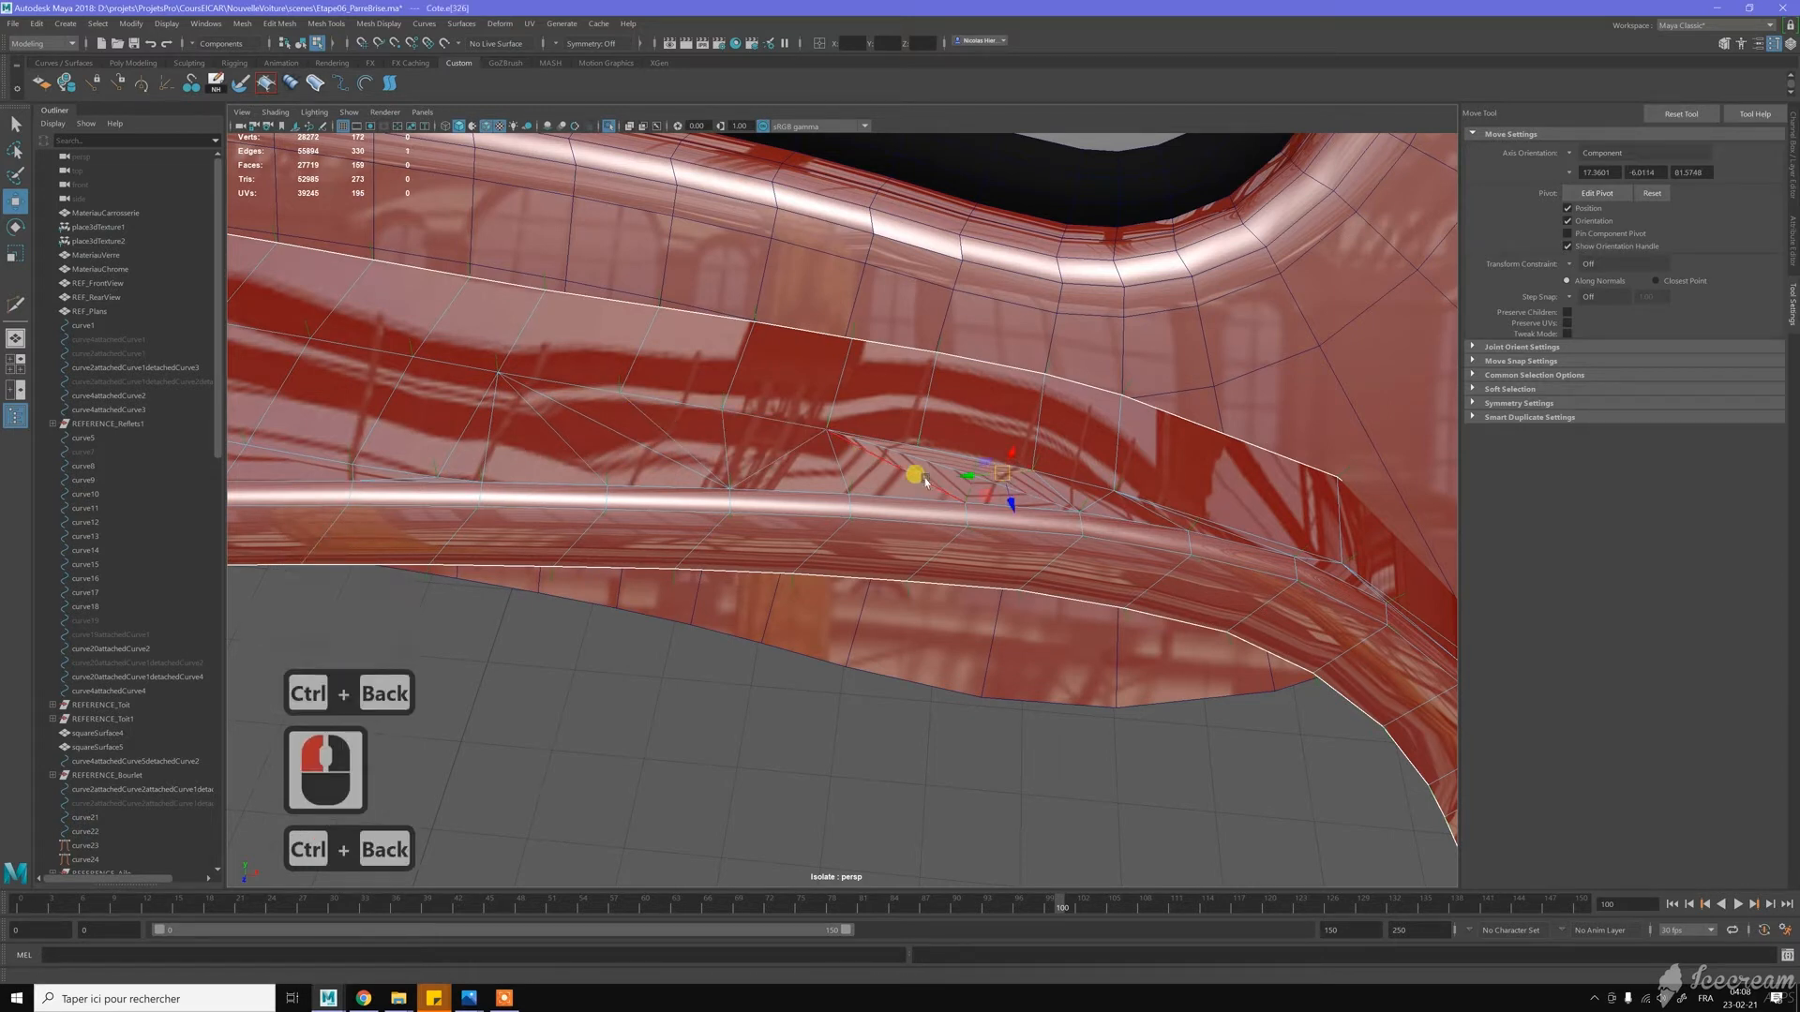
{"action": "key", "text": "ctrl+BackSpace"}
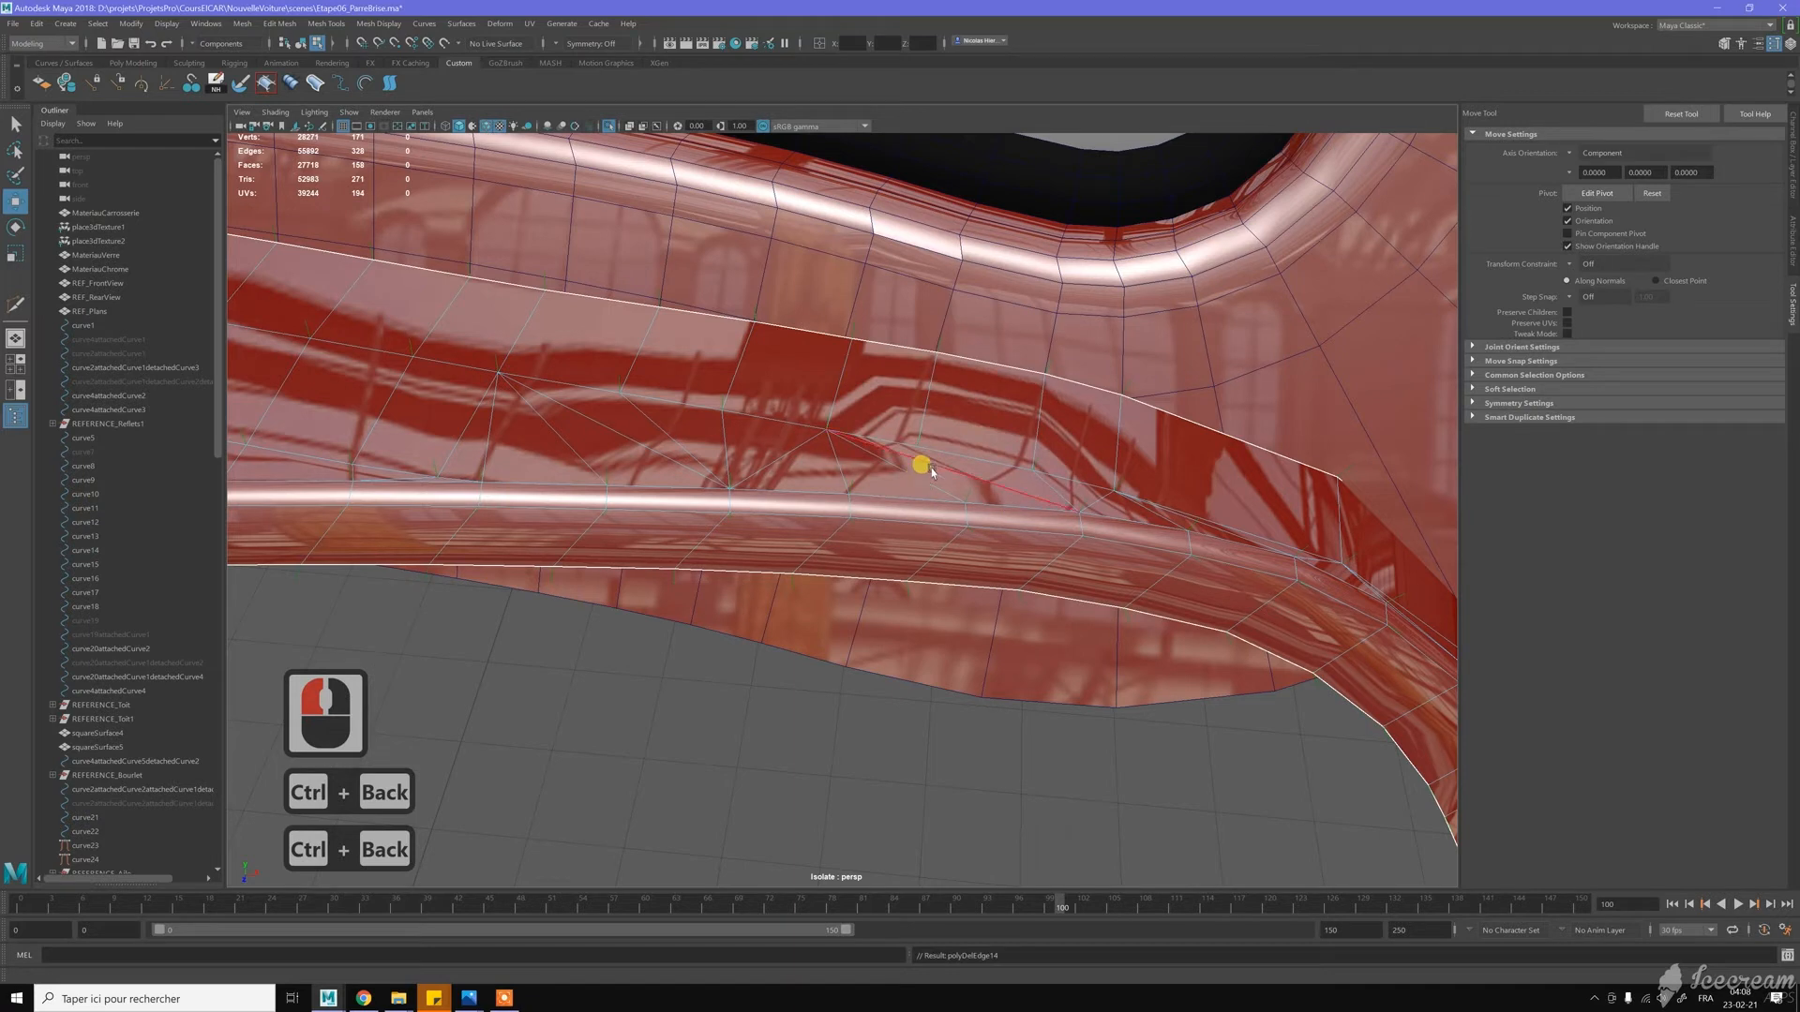
{"action": "left_click", "coordinate": [931, 468]}
{"action": "key", "text": "ctrl+BackSpace"}
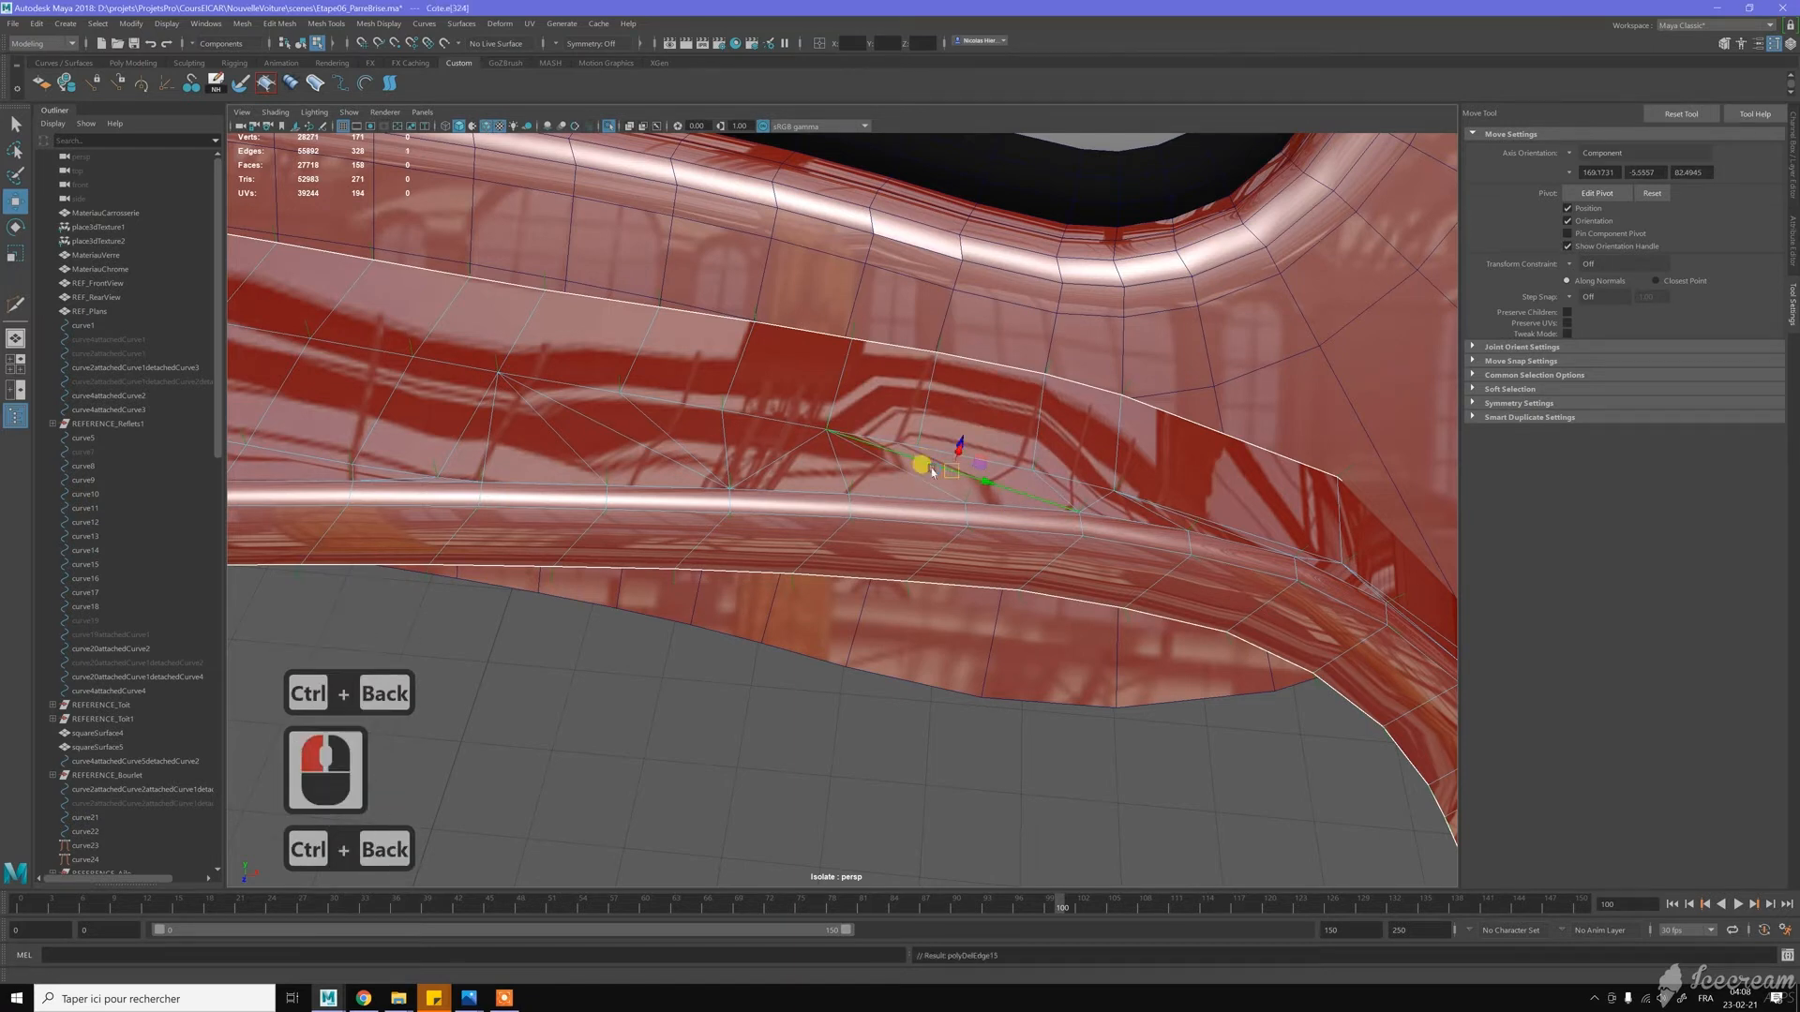
{"action": "left_click", "coordinate": [621, 434]}
{"action": "key", "text": "ctrl+BackSpace"}
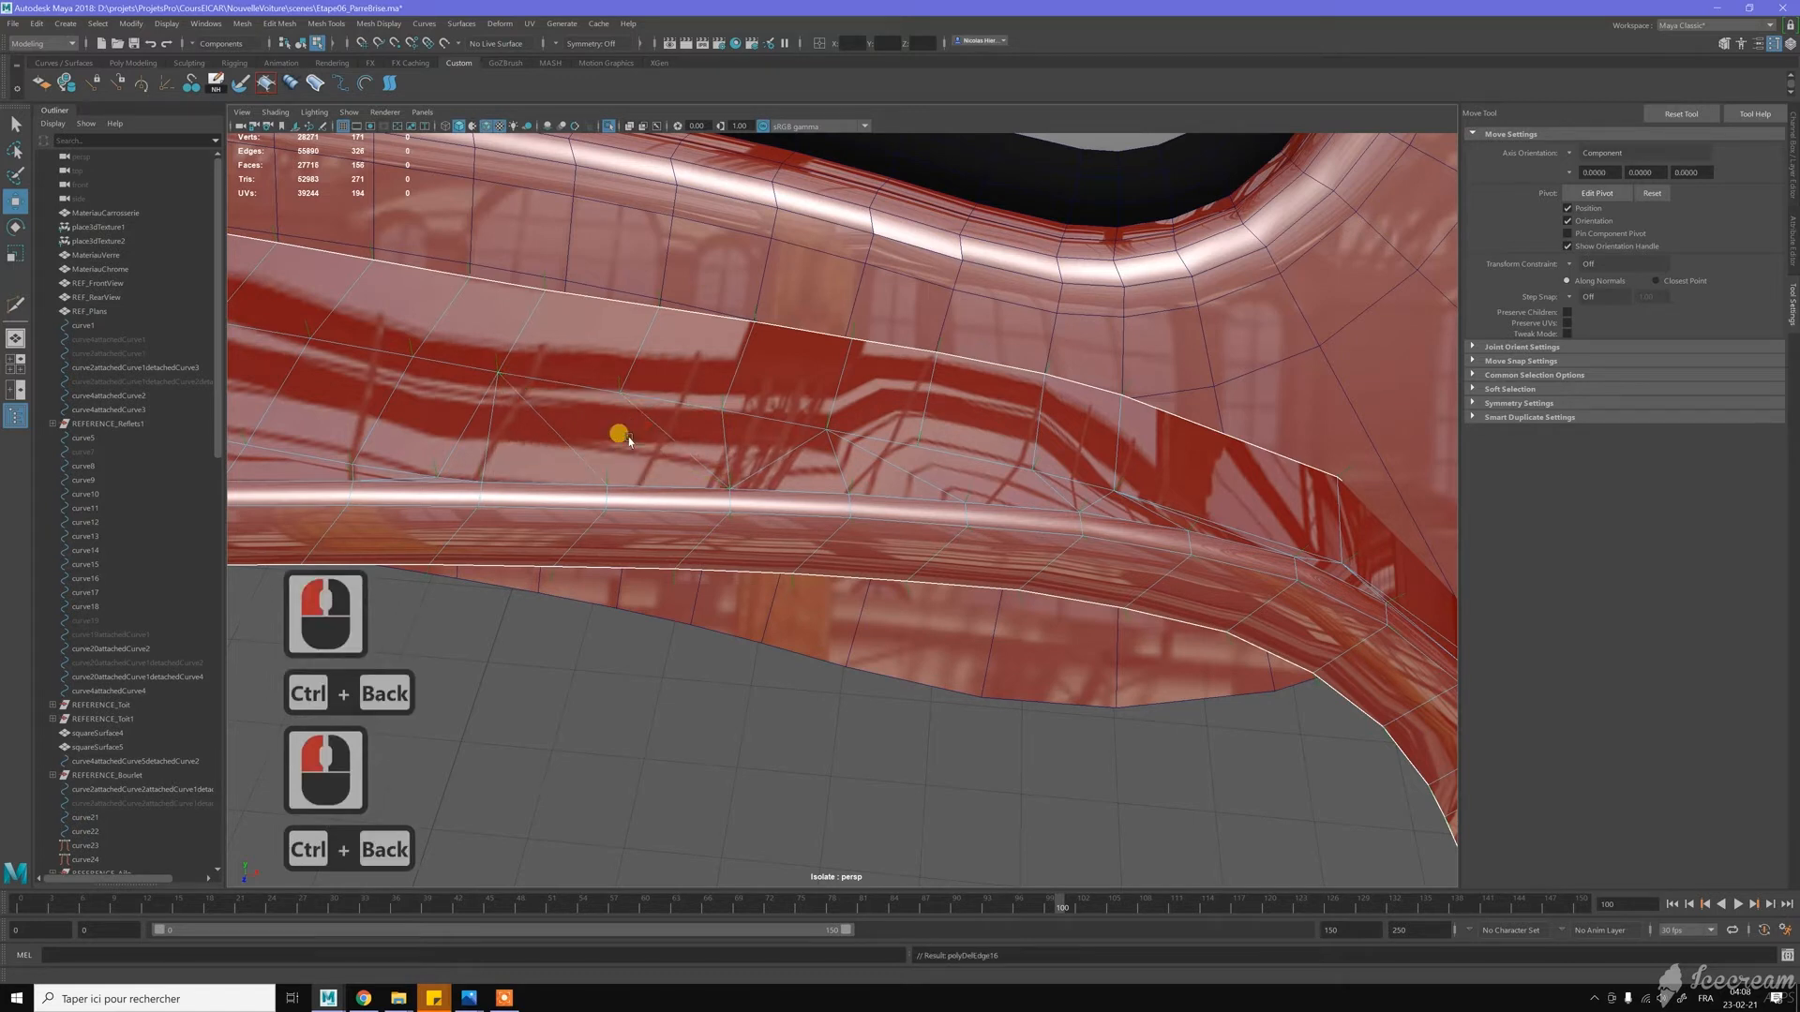
Cut a single edge with Multi-Cut from the crease line down to the ridge in the cleared section of the panel
{"action": "key", "text": "w"}
{"action": "right_click", "coordinate": [608, 416]}
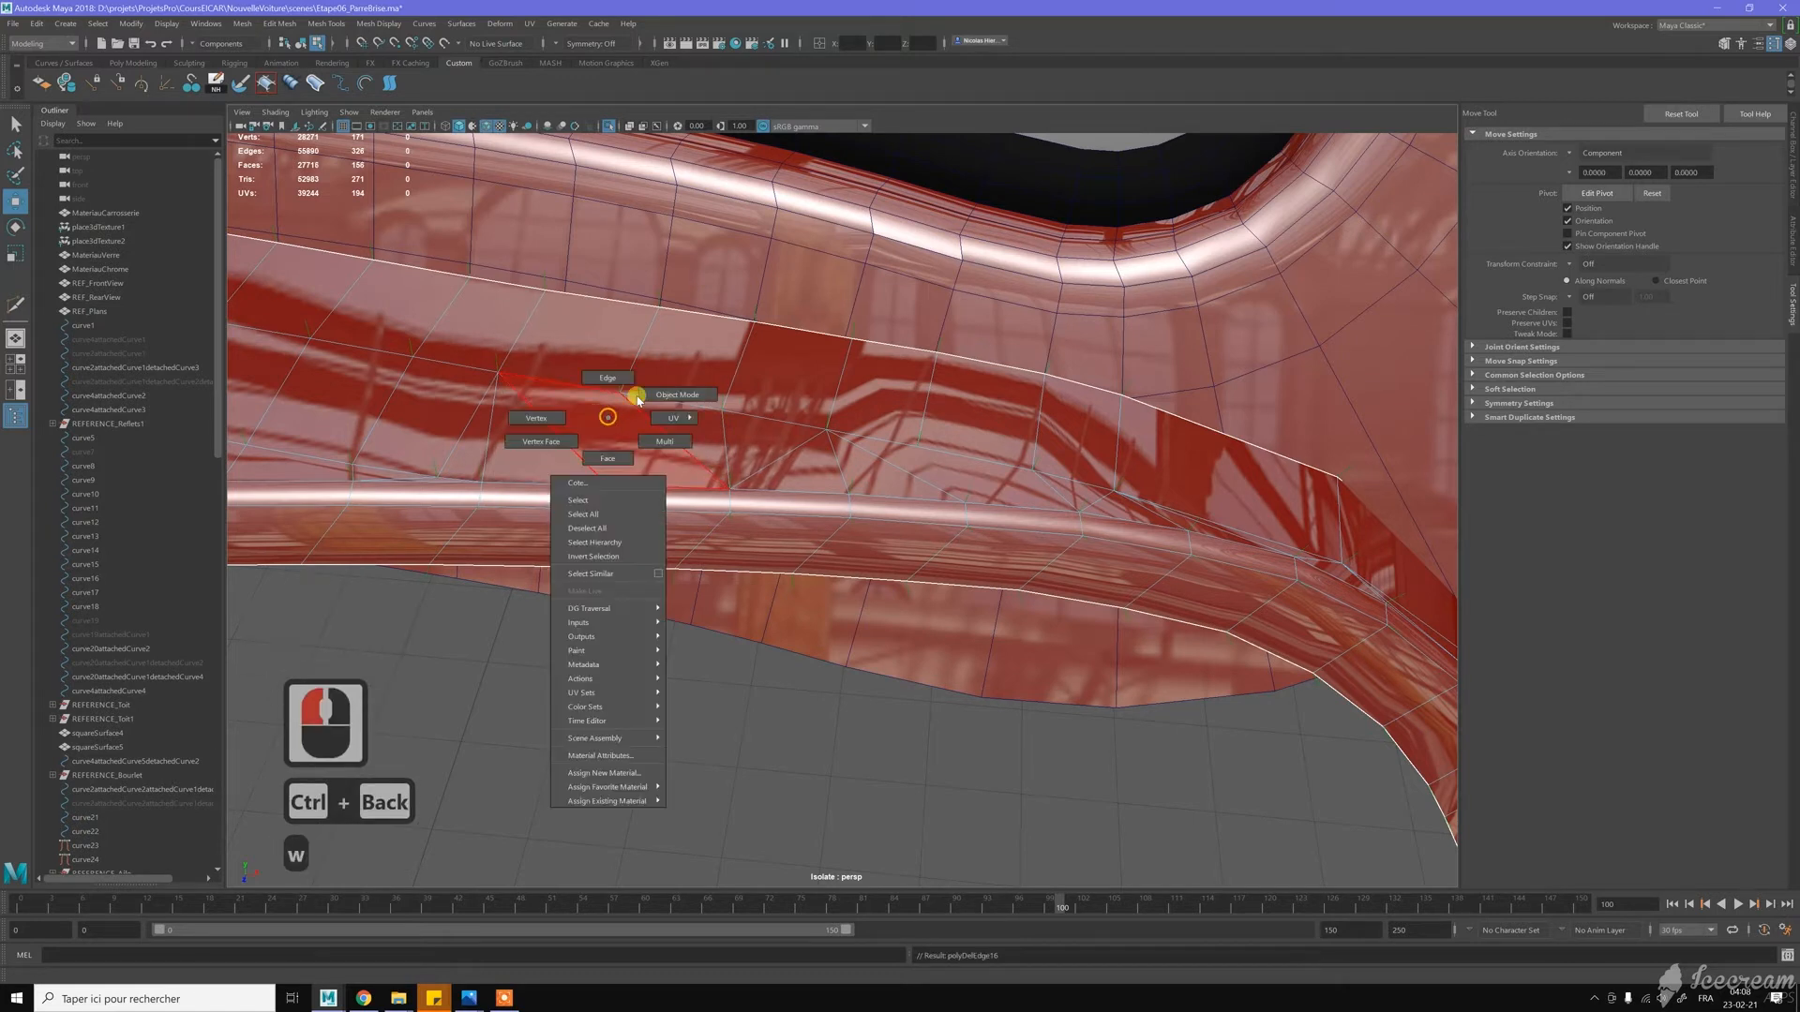
{"action": "left_click", "coordinate": [638, 396]}
{"action": "right_click_drag", "start_coordinate": [597, 419], "coordinate": [549, 376], "text": "shift"}
{"action": "left_click", "coordinate": [619, 393]}
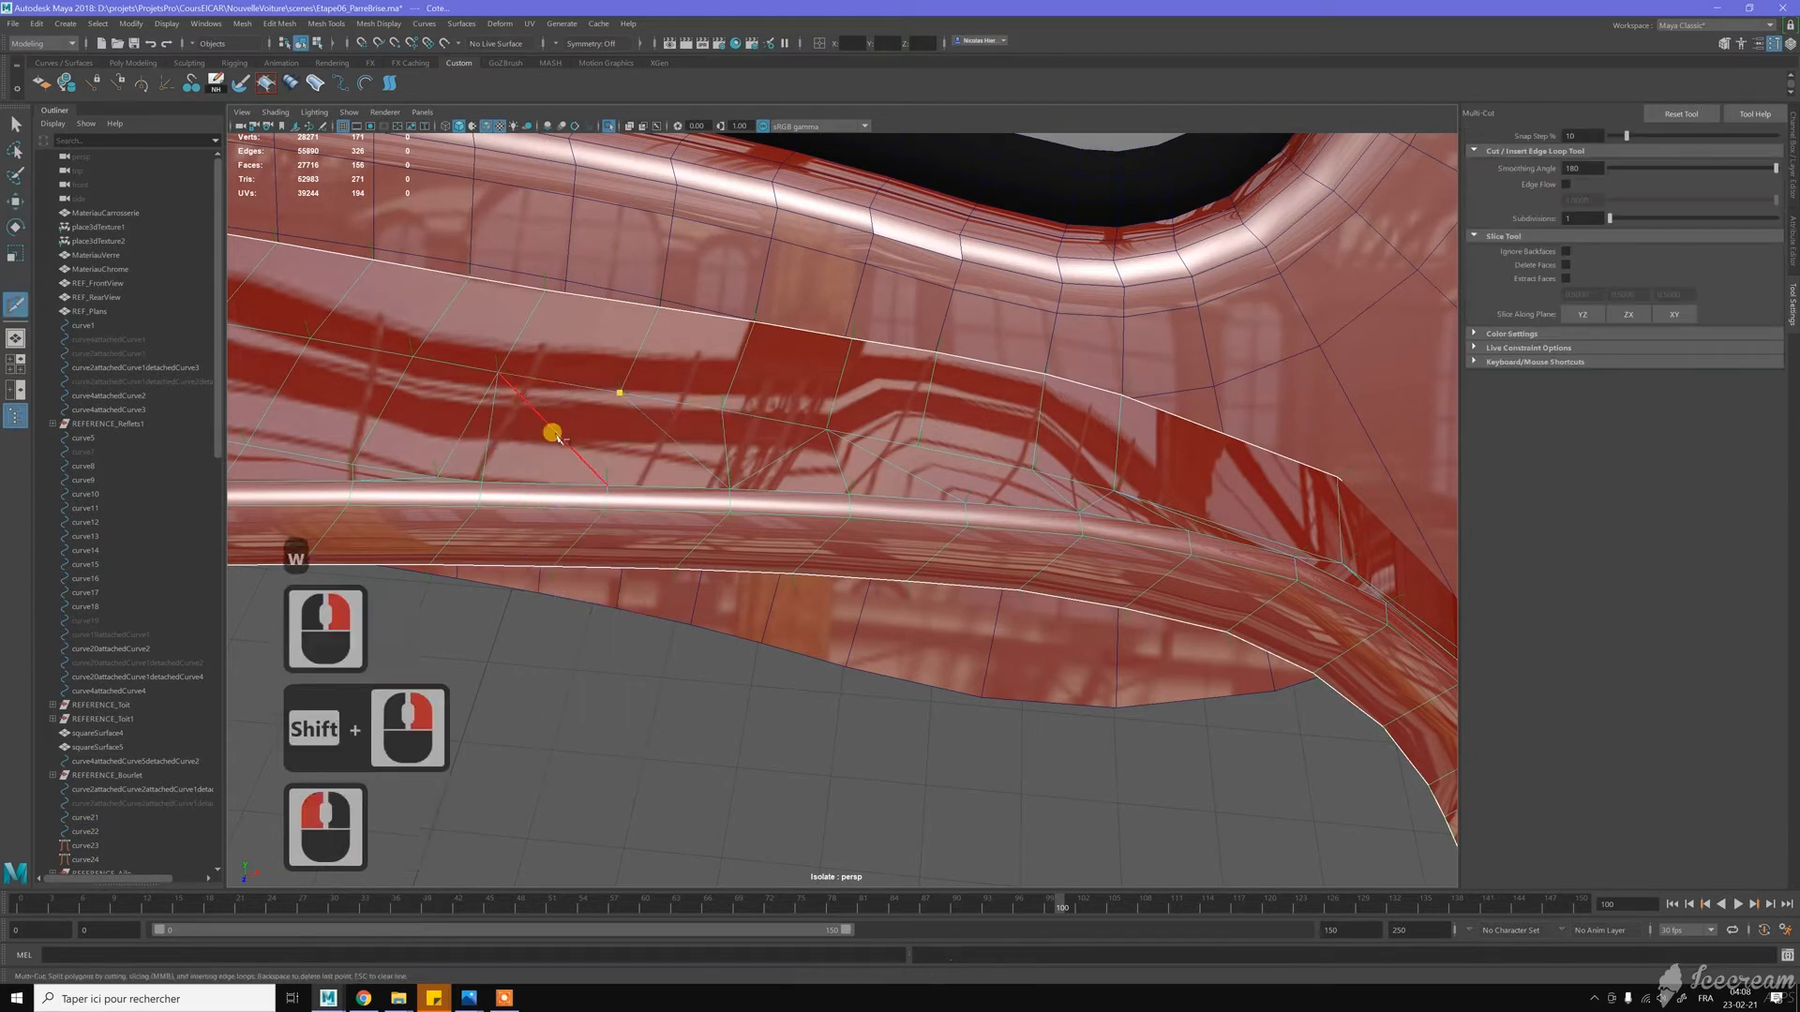
{"action": "left_click", "coordinate": [669, 574]}
{"action": "key", "text": "y"}
{"action": "key", "text": "y"}
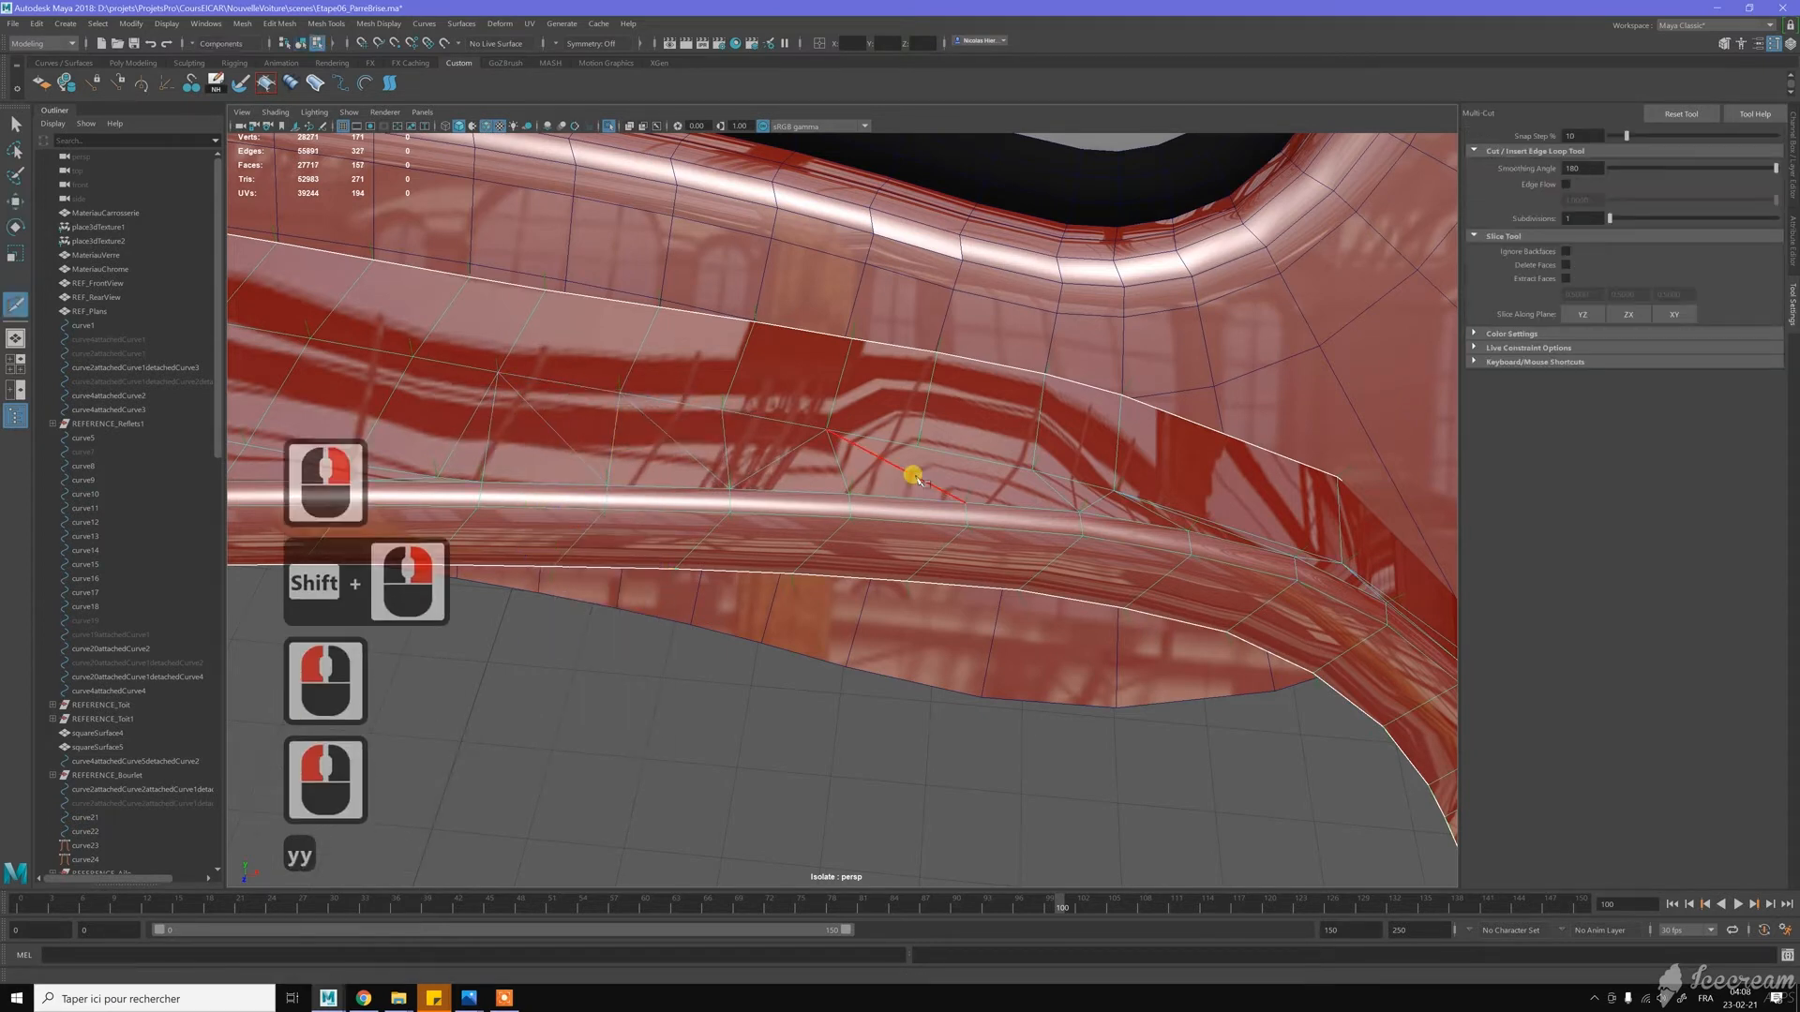
Cut a path near the rounded corner from the crease line down to the ridge and back up to the neighbouring crease point
{"action": "left_click", "coordinate": [915, 447]}
{"action": "left_click", "coordinate": [965, 503]}
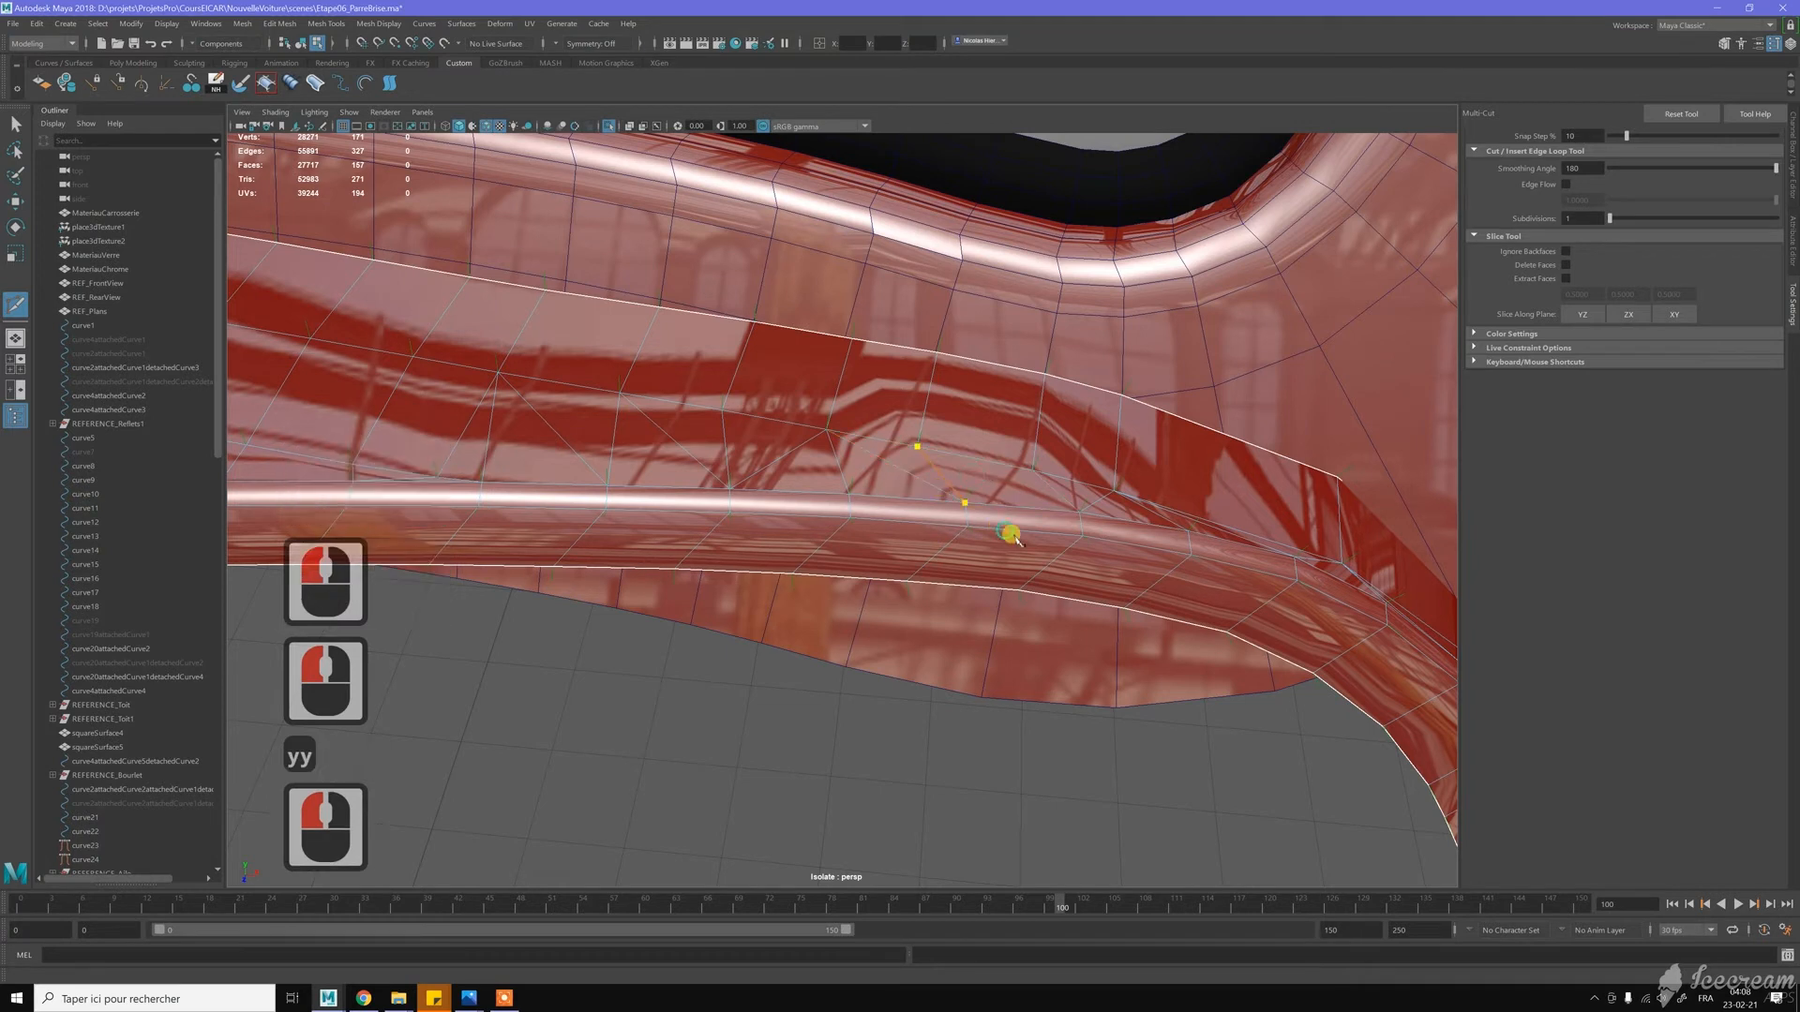
{"action": "left_click", "coordinate": [1033, 469]}
{"action": "key", "text": "y"}
{"action": "key", "text": "y"}
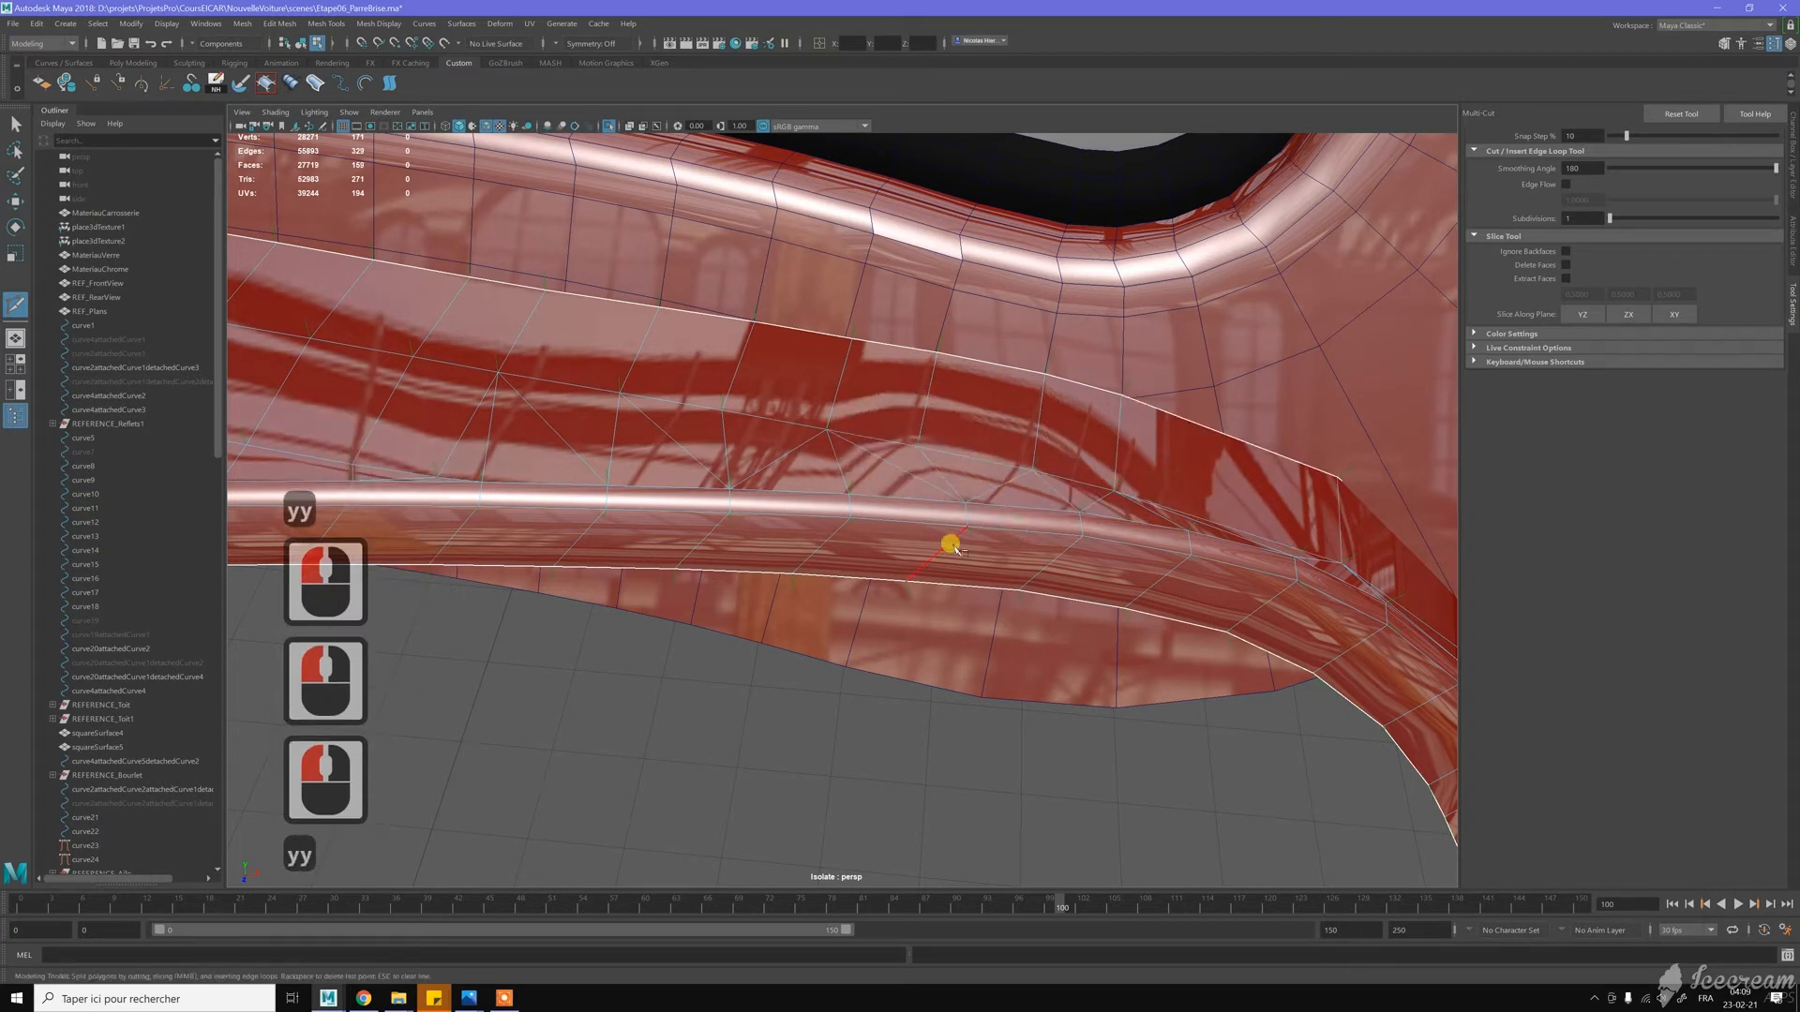
{"action": "key", "text": "w"}
{"action": "key", "text": "w"}
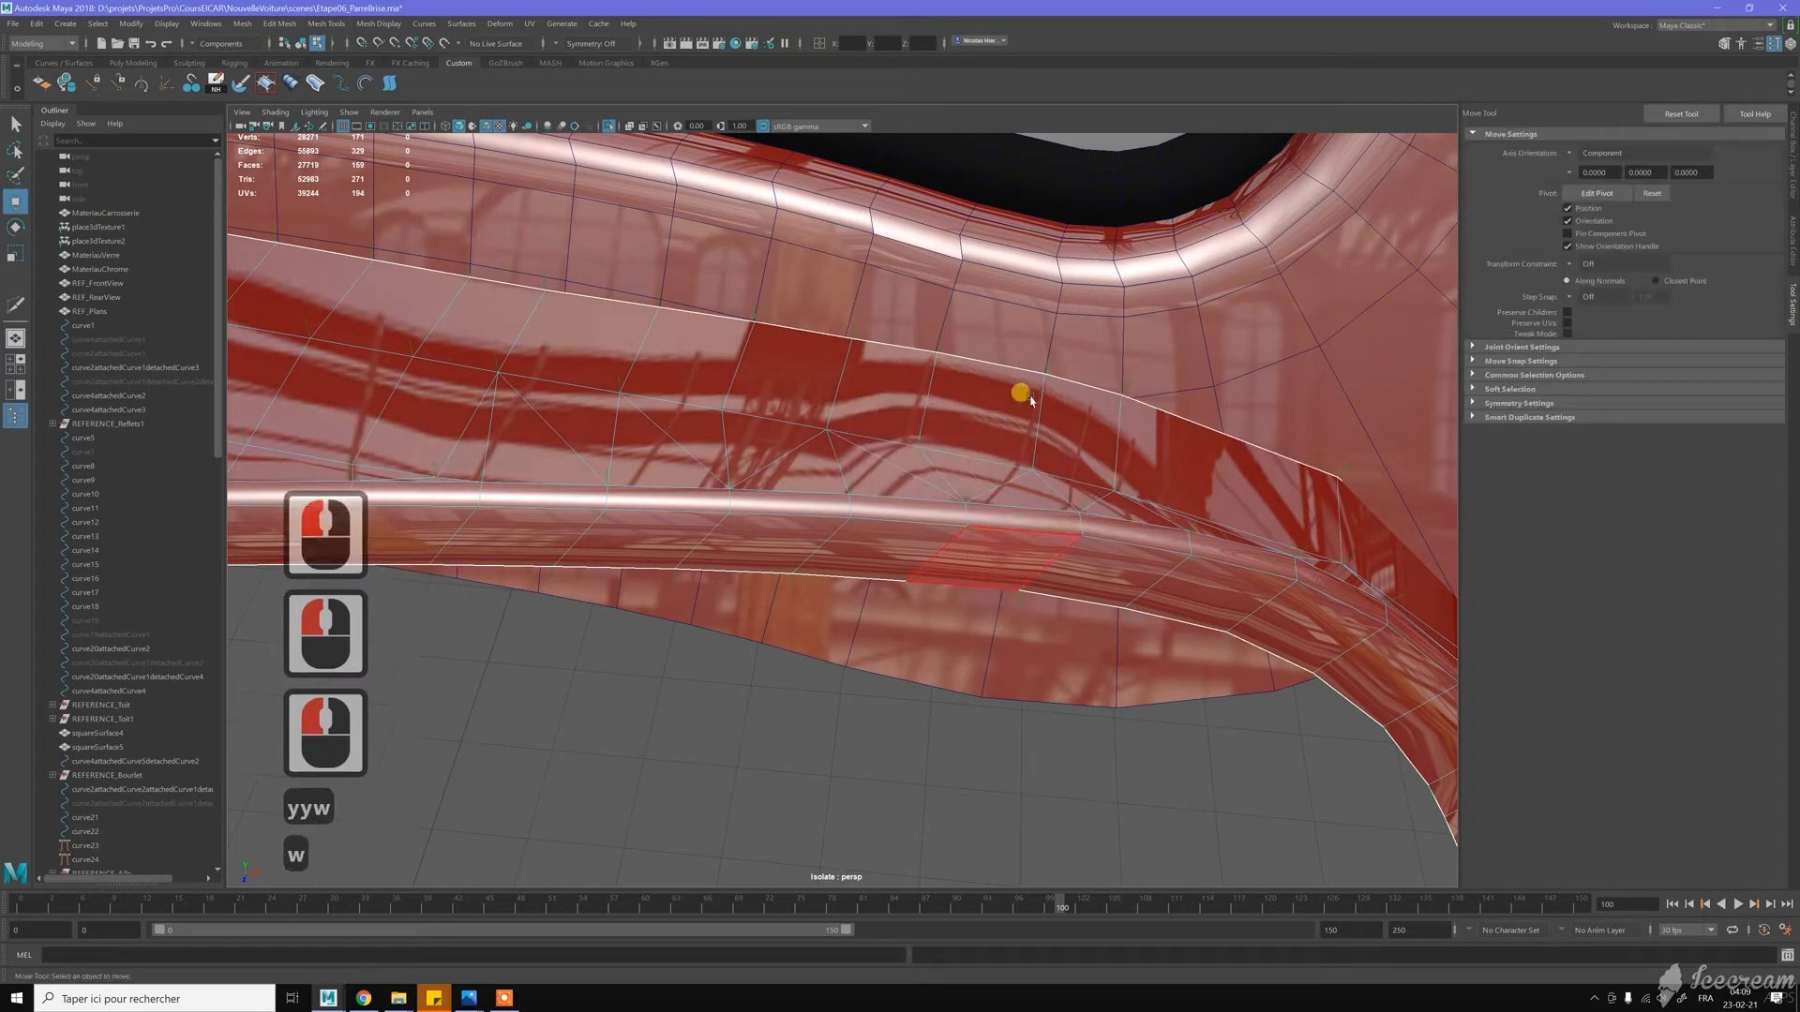
Inspect how the body panel's reworked edges line up with the windshield frame, along its length and in profile
{"action": "right_click_drag", "start_coordinate": [972, 490], "coordinate": [867, 441], "text": "alt"}
{"action": "middle_click_drag", "start_coordinate": [868, 441], "coordinate": [859, 429], "text": "alt"}
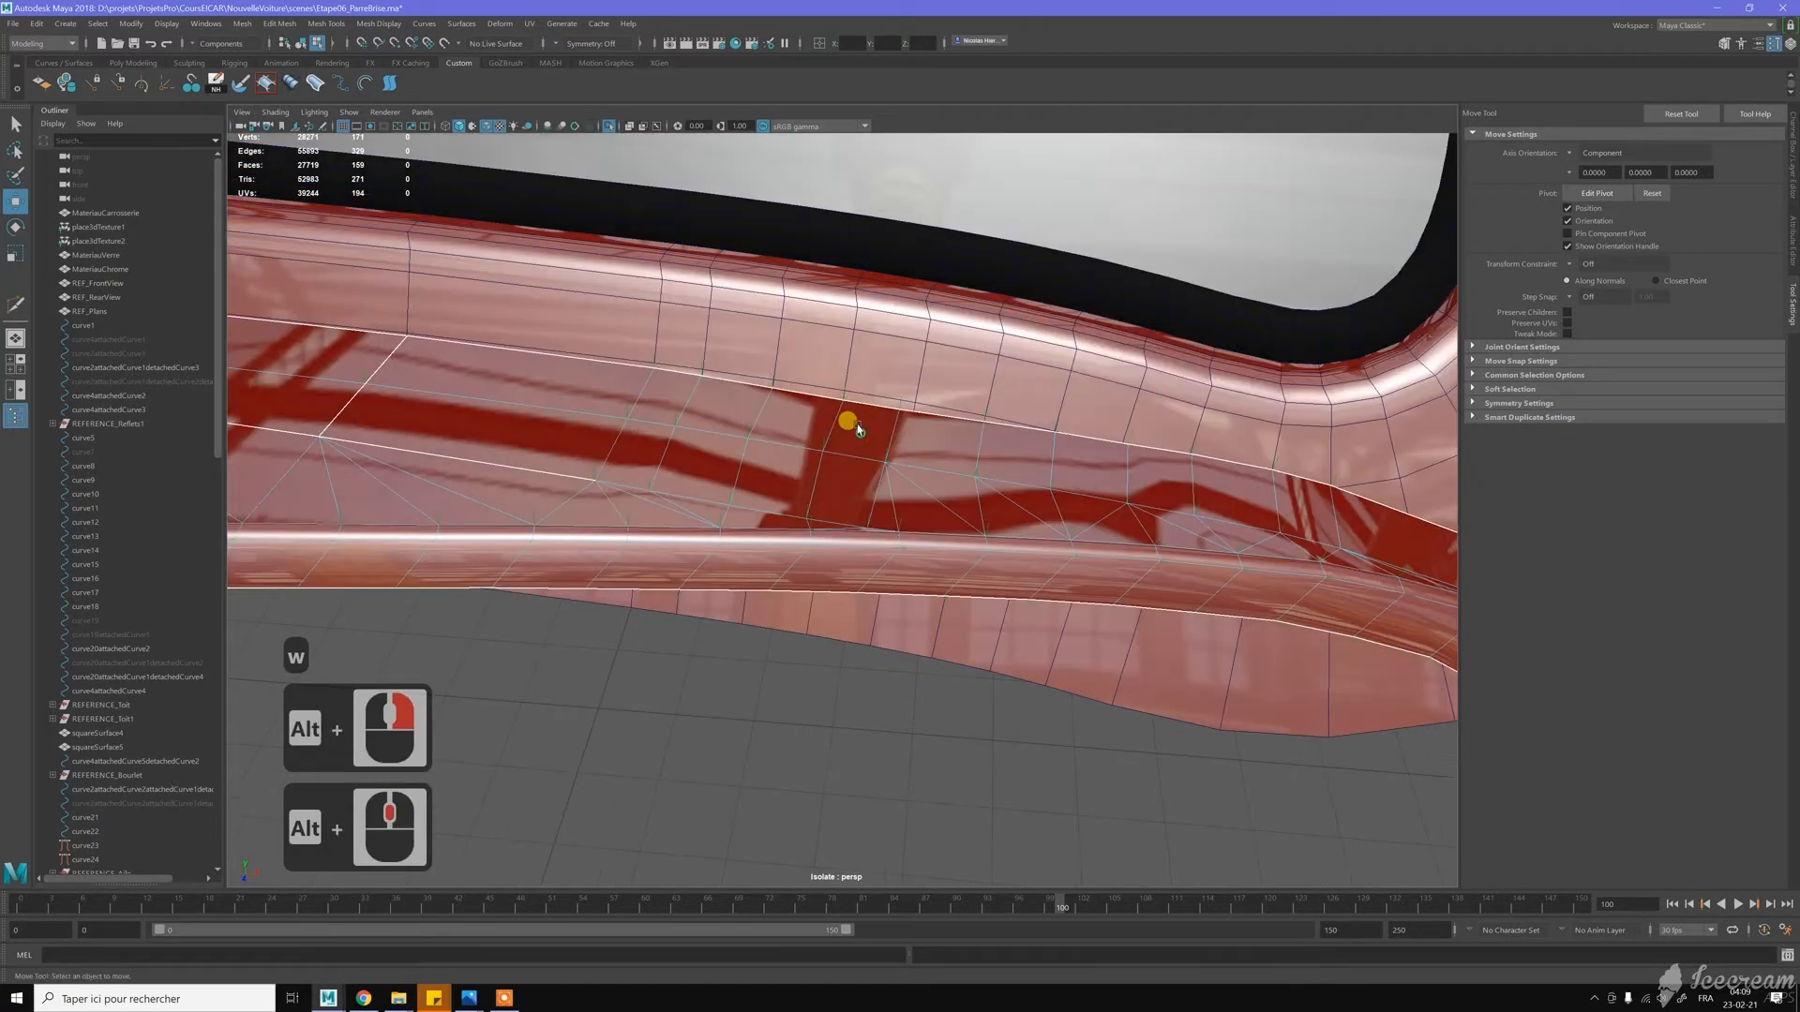
{"action": "left_click", "coordinate": [897, 426], "text": "alt"}
{"action": "scroll", "coordinate": [883, 426], "scroll_direction": "down", "scroll_amount": 2, "text": "alt"}
{"action": "scroll", "coordinate": [866, 426], "scroll_direction": "down", "scroll_amount": 3, "text": "alt"}
{"action": "left_click_drag", "start_coordinate": [866, 426], "coordinate": [780, 446], "text": "alt"}
{"action": "right_click_drag", "start_coordinate": [921, 450], "coordinate": [978, 484], "text": "alt"}
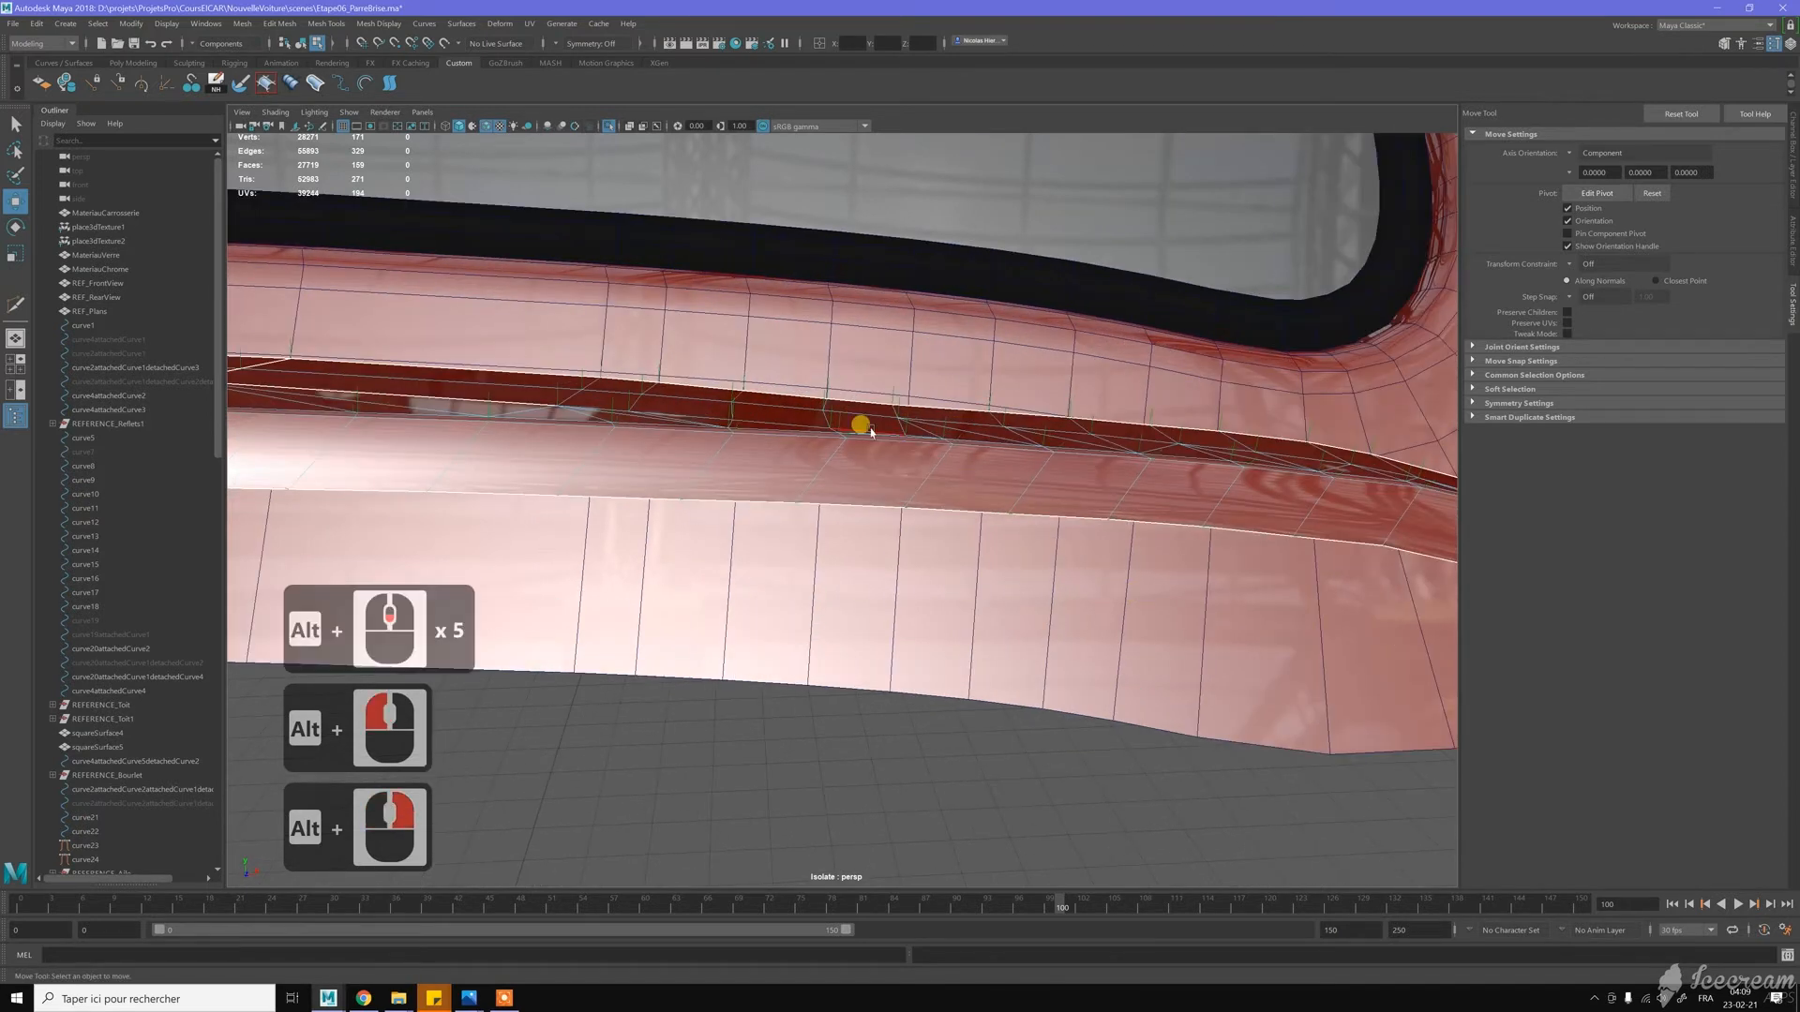
{"action": "key", "text": "w"}
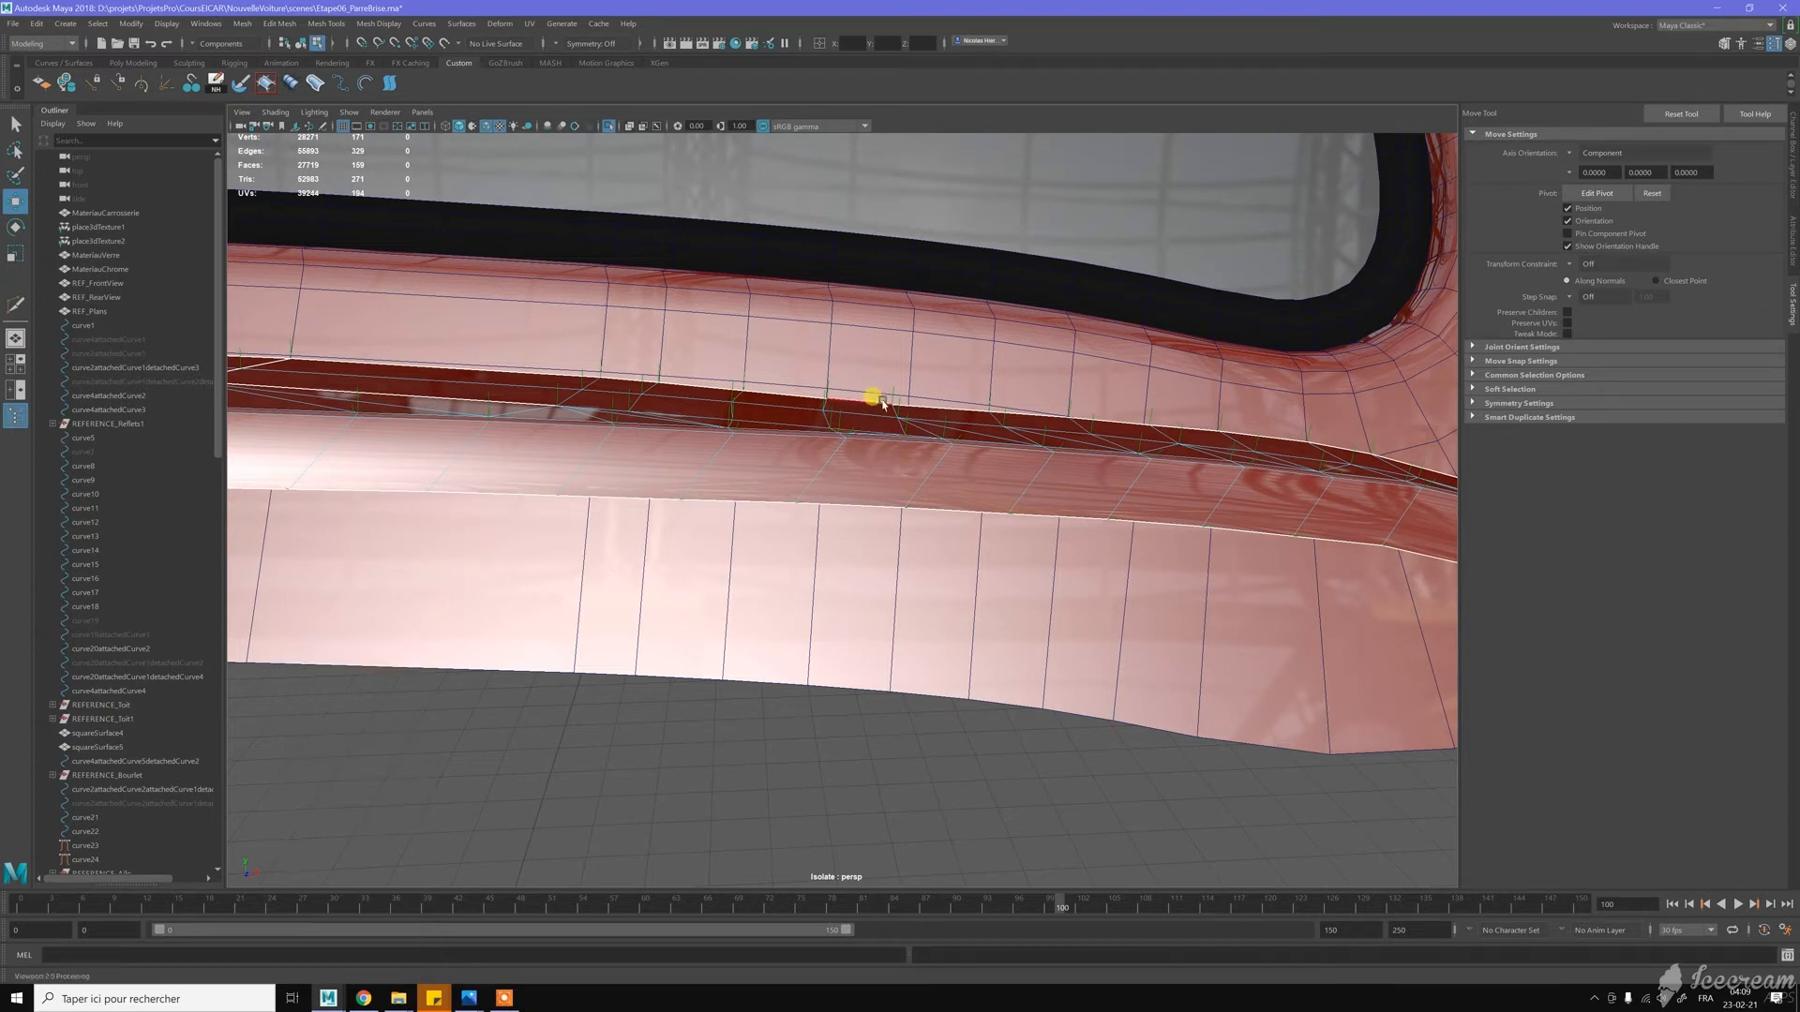
{"action": "scroll", "coordinate": [881, 402], "scroll_direction": "down", "scroll_amount": 1}
{"action": "middle_click_drag", "start_coordinate": [629, 399], "coordinate": [1032, 414], "text": "alt"}
{"action": "scroll", "coordinate": [908, 413], "scroll_direction": "down", "scroll_amount": 4}
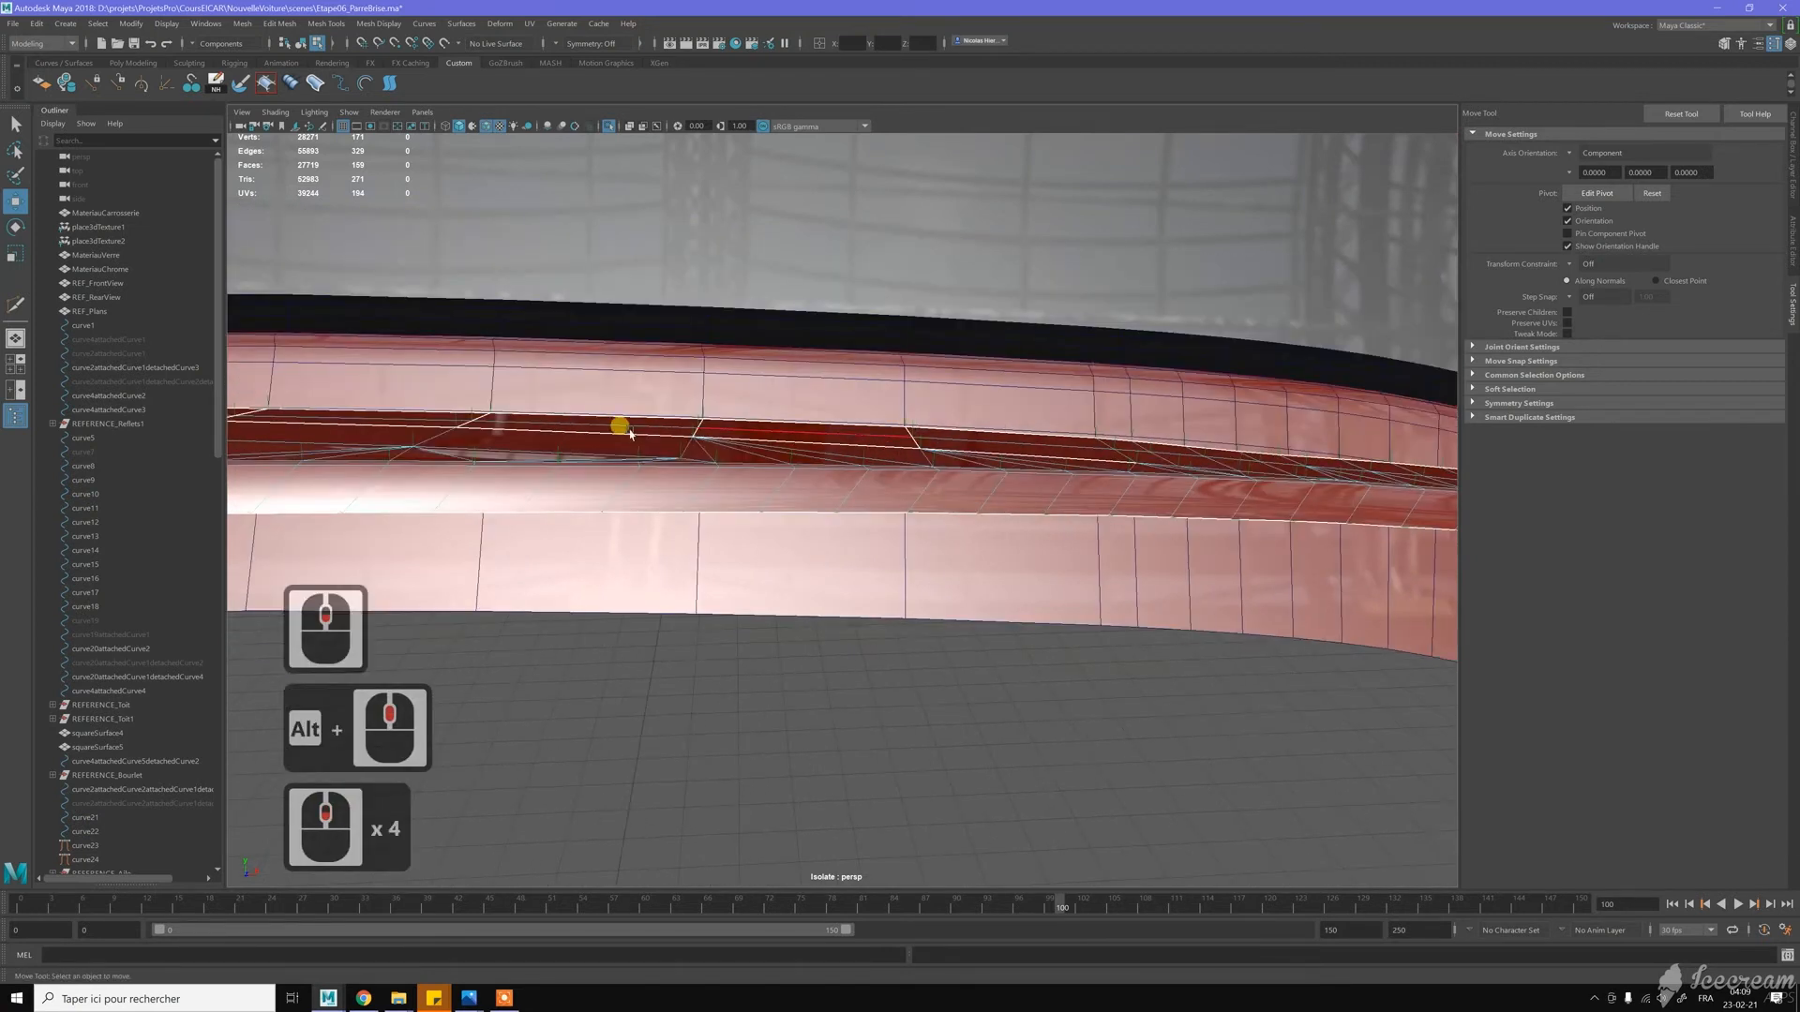
{"action": "mouse_move", "coordinate": [662, 426]}
{"action": "middle_mouse_down", "text": "alt"}
{"action": "mouse_move", "coordinate": [876, 434]}
{"action": "mouse_move", "coordinate": [656, 398]}
{"action": "middle_mouse_up", "text": "alt"}
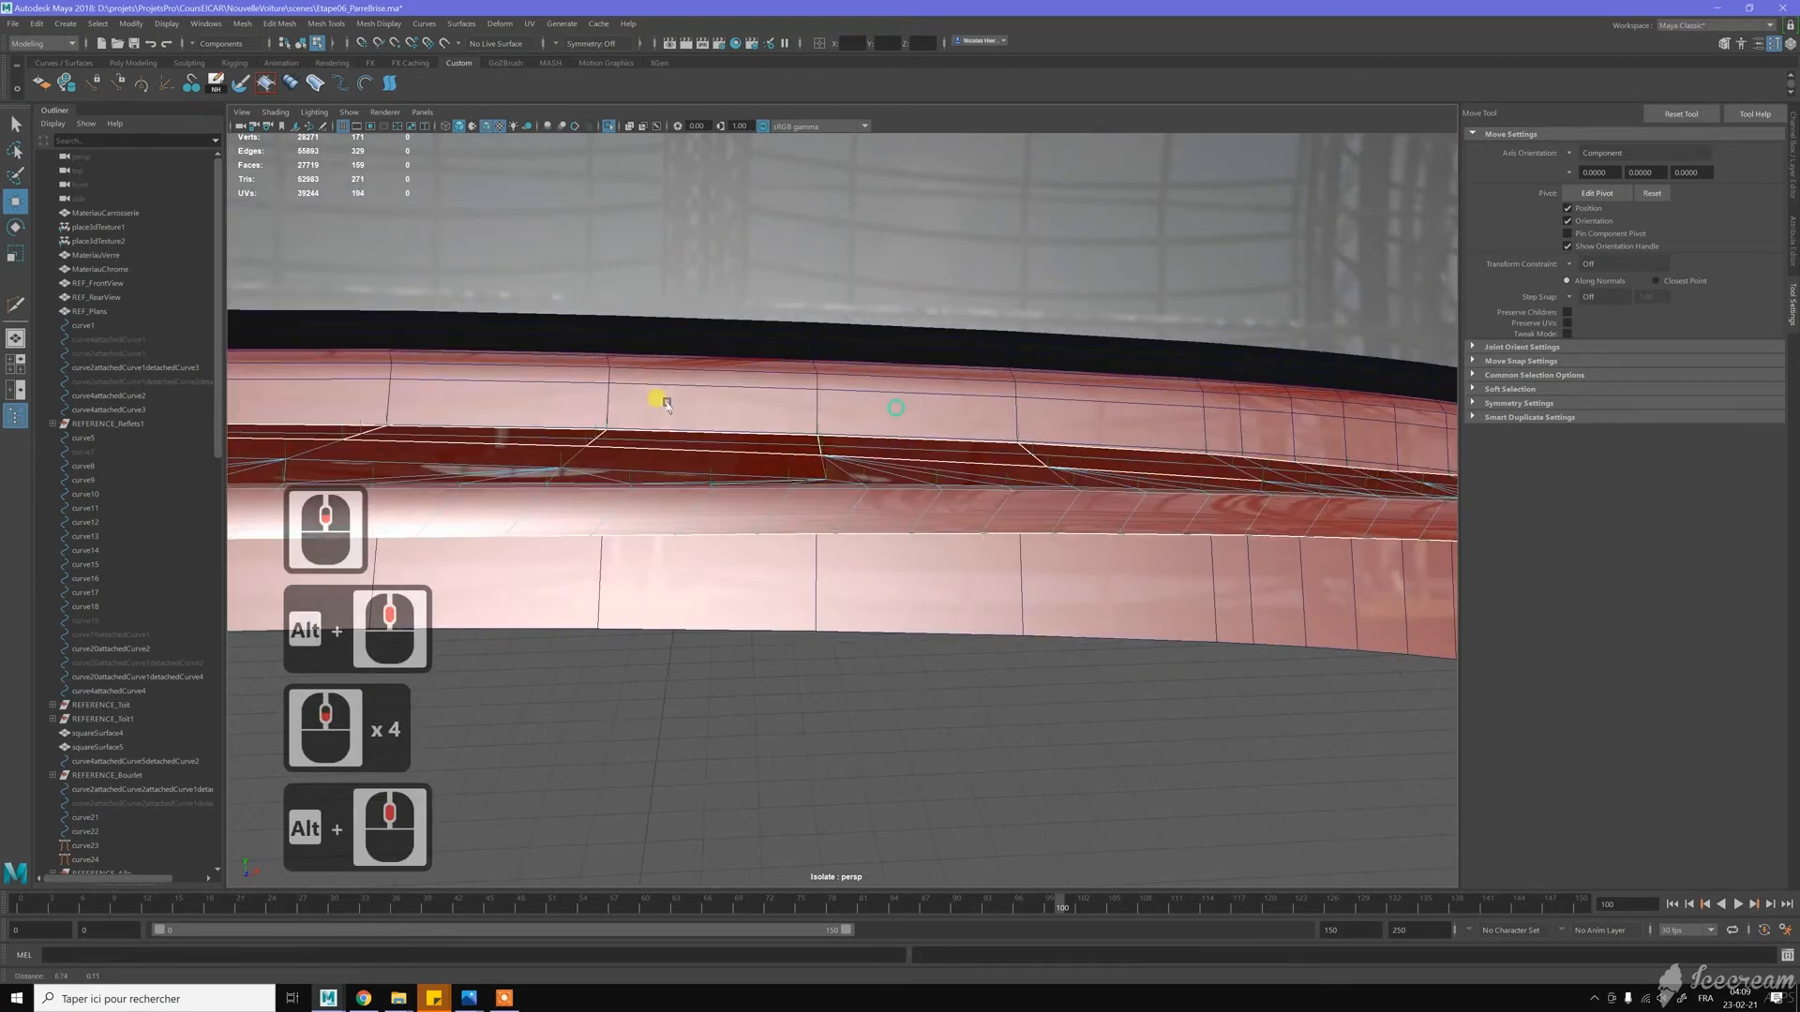
{"action": "middle_click_drag", "start_coordinate": [1205, 434], "coordinate": [843, 426], "text": "alt"}
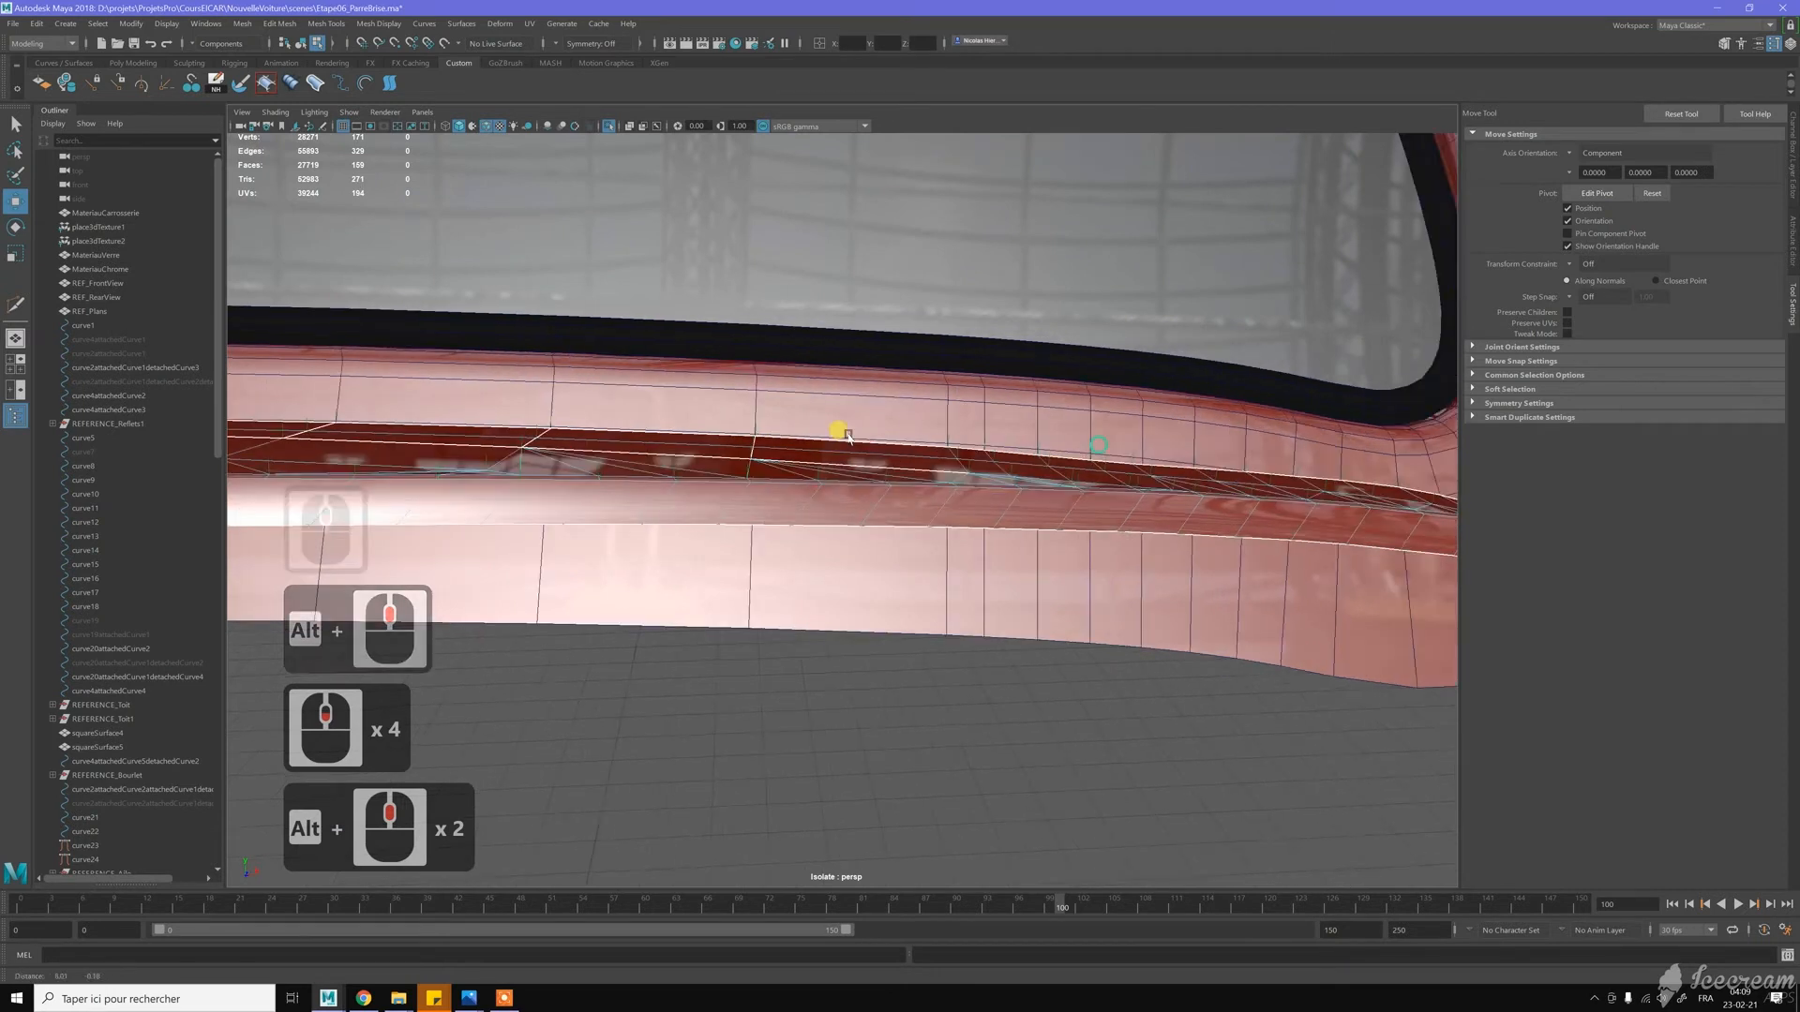
{"action": "middle_click_drag", "start_coordinate": [1032, 429], "coordinate": [872, 402], "text": "alt"}
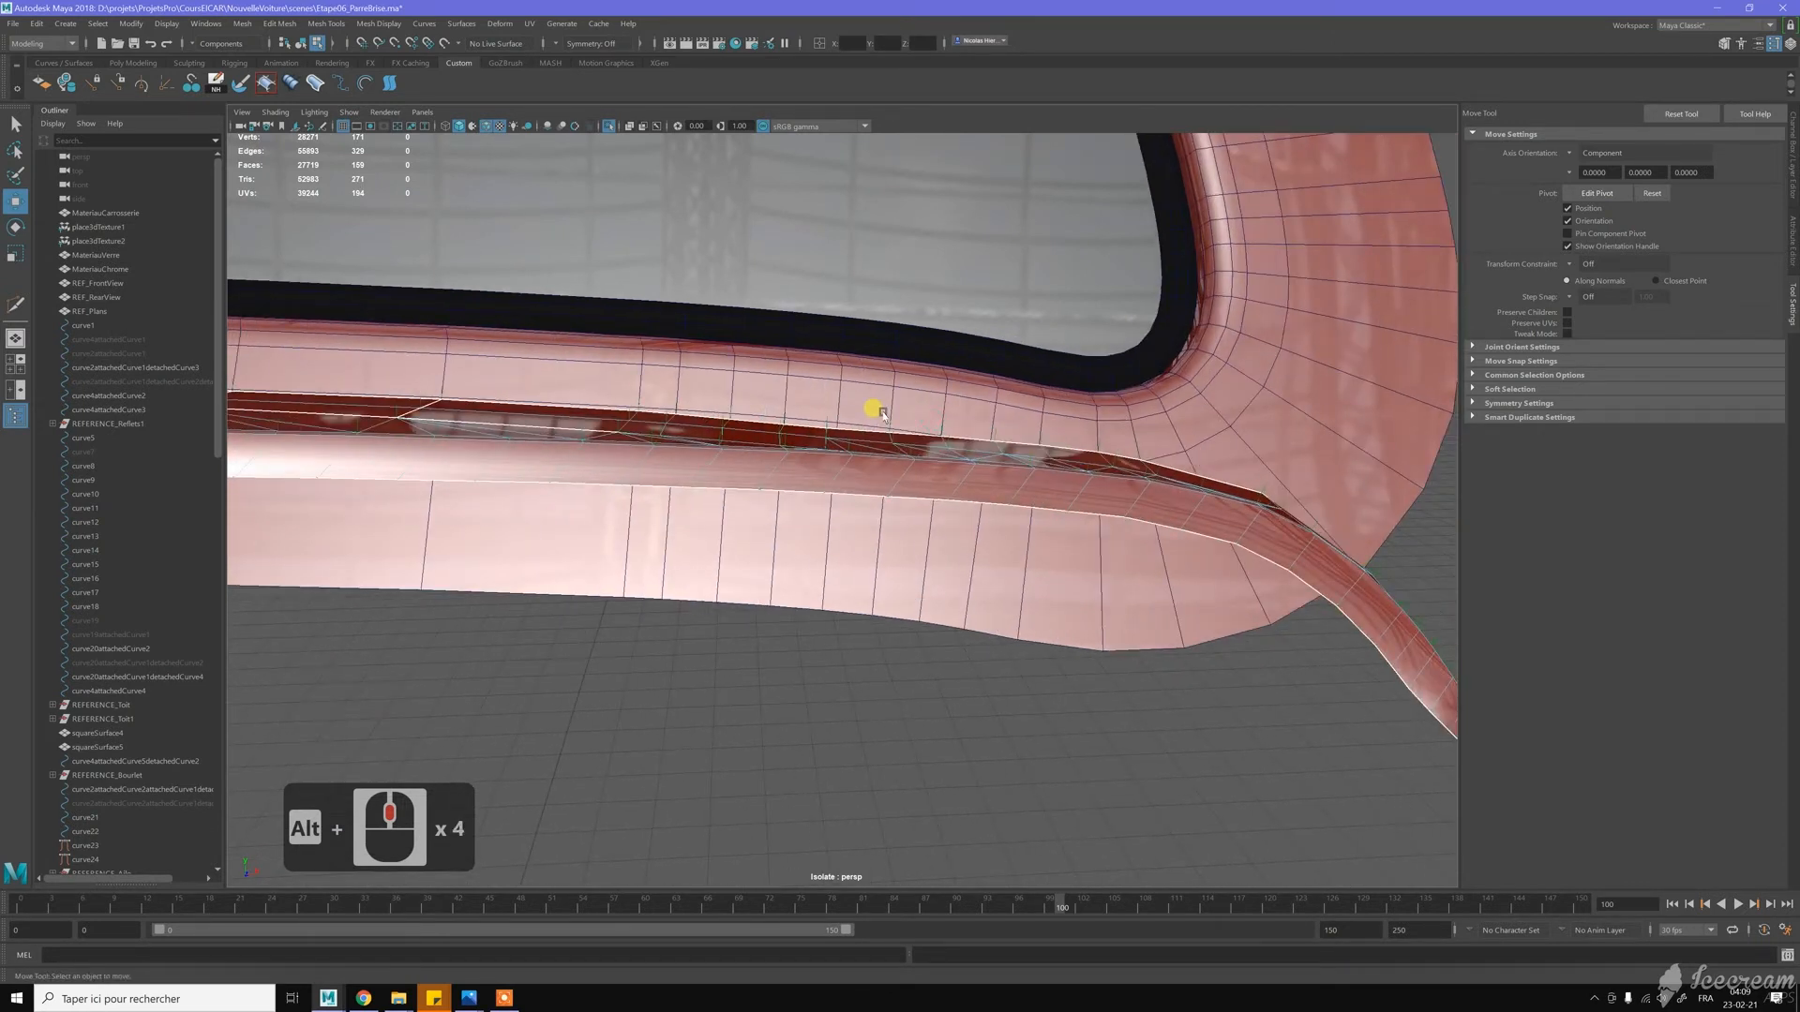
{"action": "mouse_move", "coordinate": [751, 406]}
{"action": "left_mouse_down", "text": "alt"}
{"action": "mouse_move", "coordinate": [643, 406]}
{"action": "mouse_move", "coordinate": [723, 410]}
{"action": "left_mouse_up", "text": "alt"}
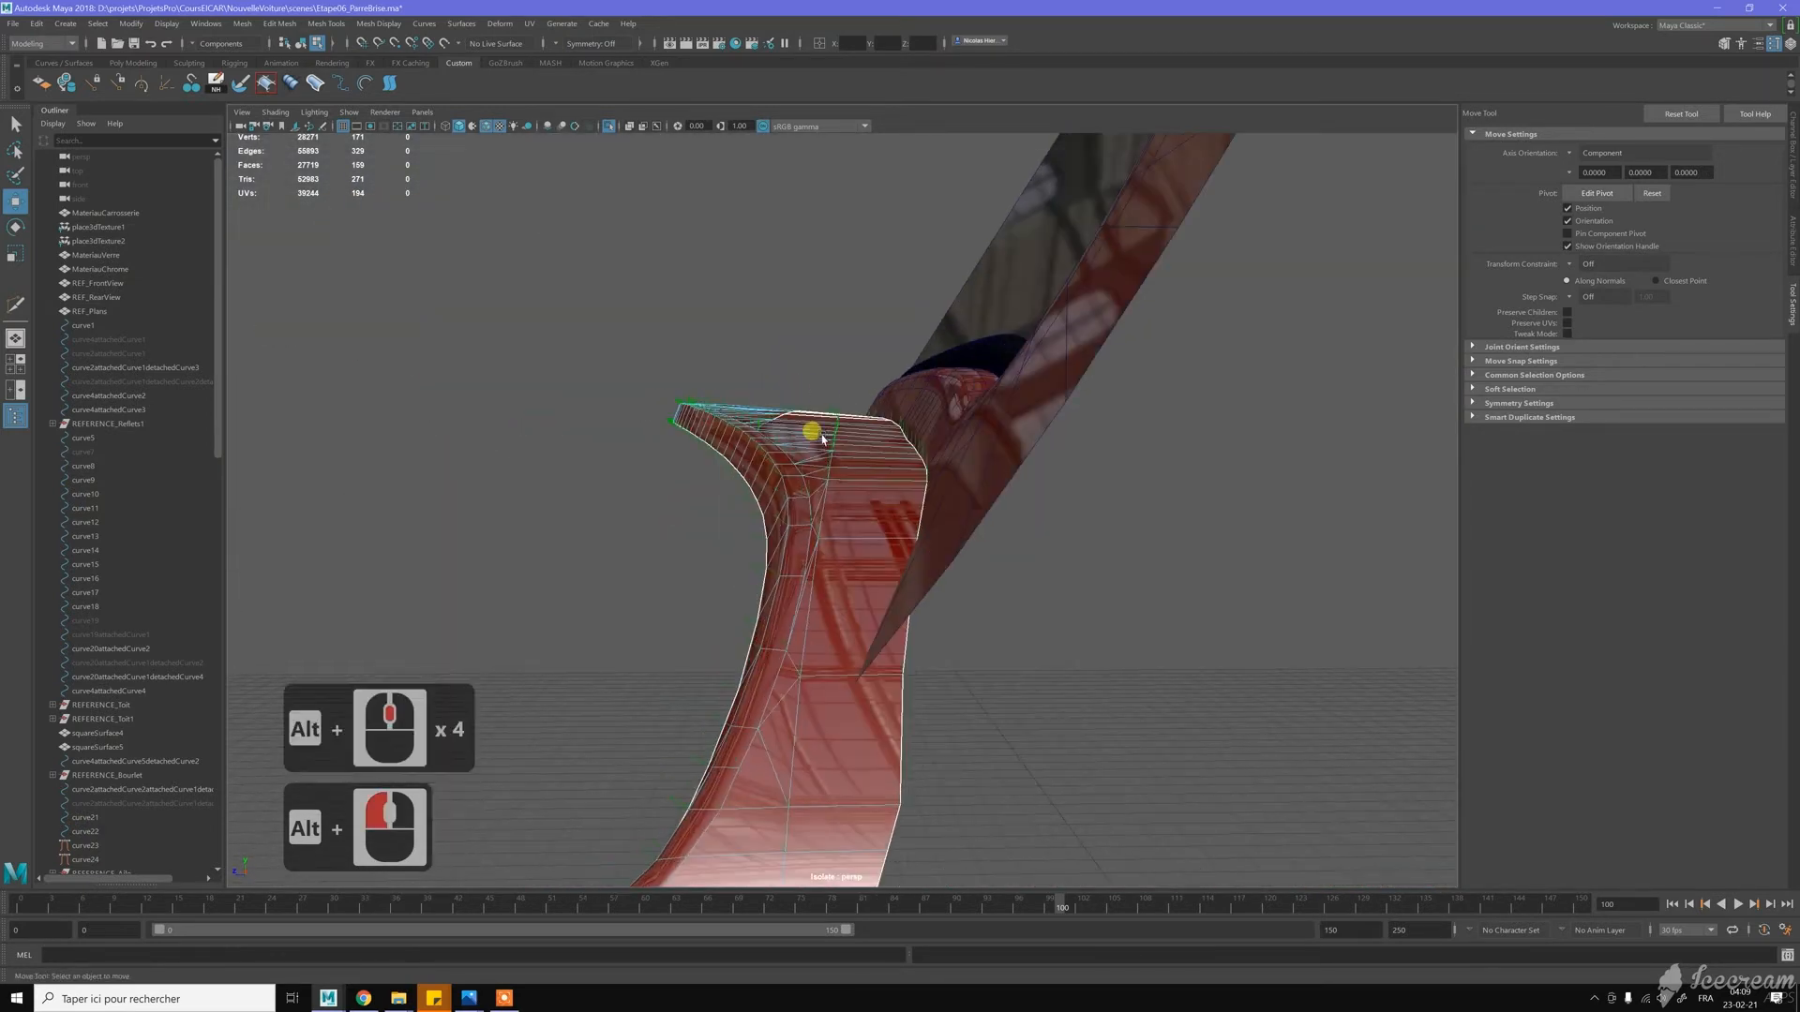
{"action": "left_click_drag", "start_coordinate": [830, 381], "coordinate": [845, 392], "text": "alt"}
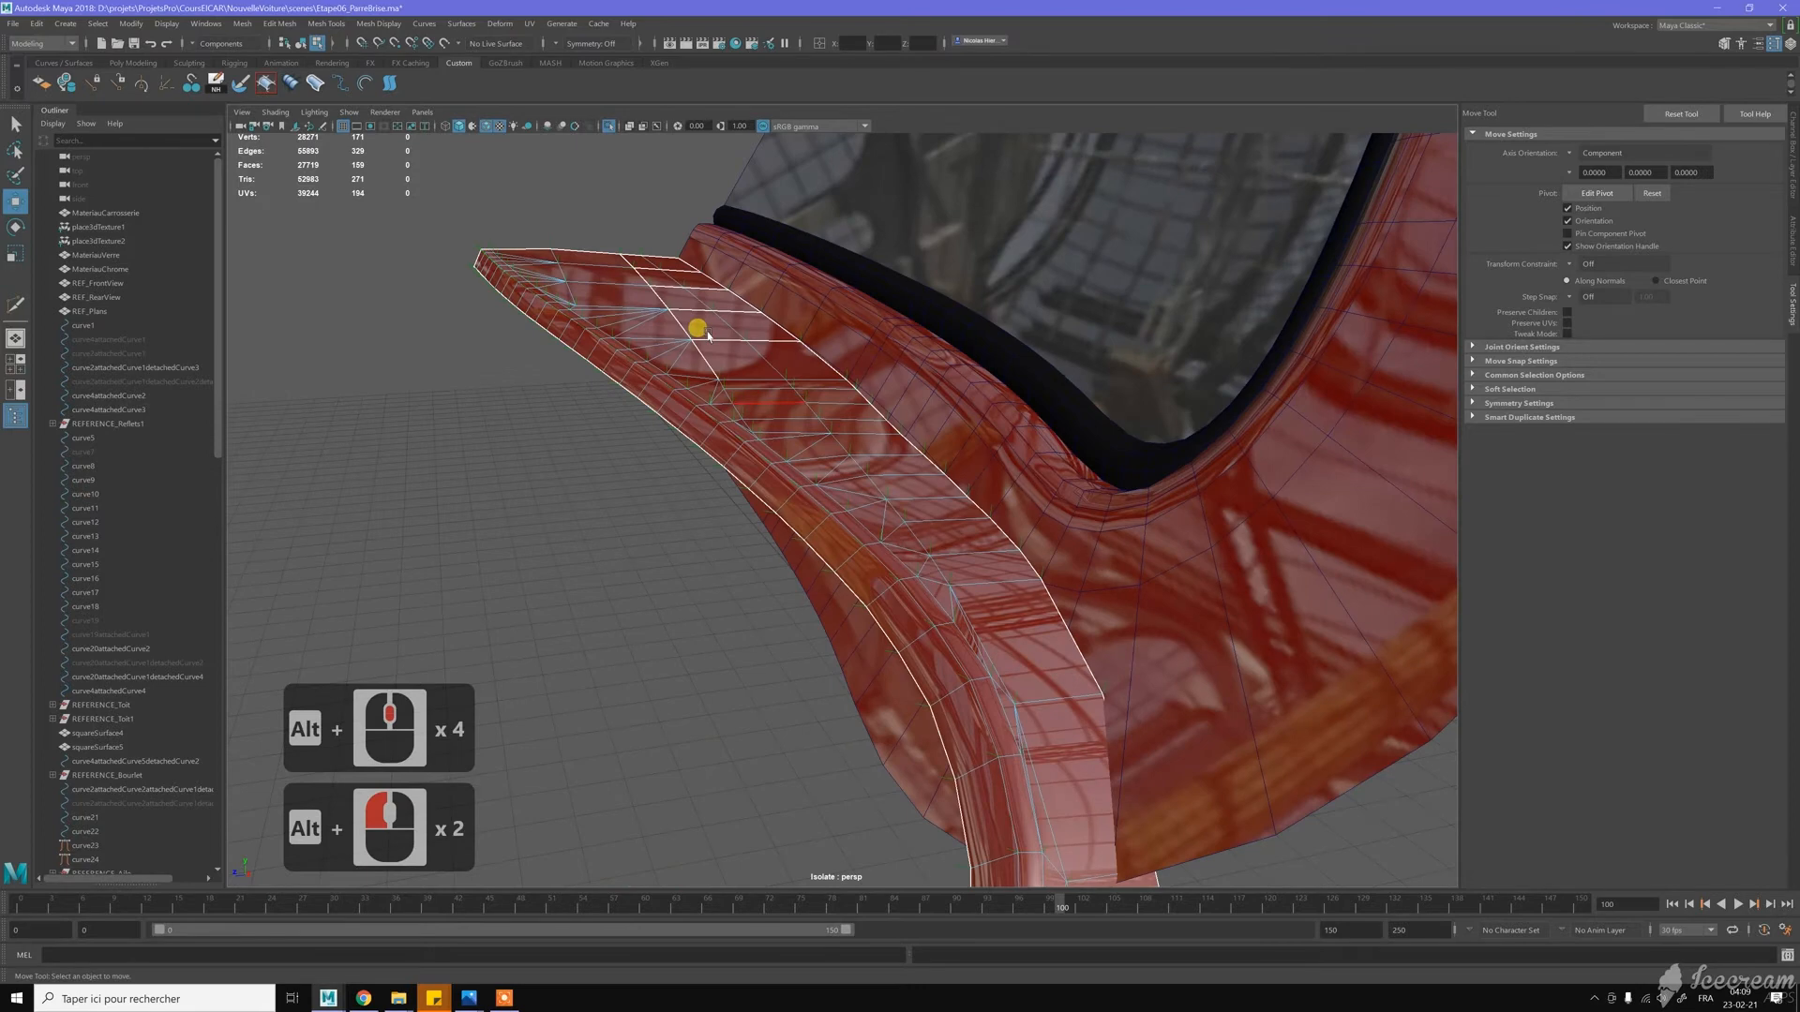
{"action": "left_click_drag", "start_coordinate": [712, 378], "coordinate": [803, 382], "text": "alt"}
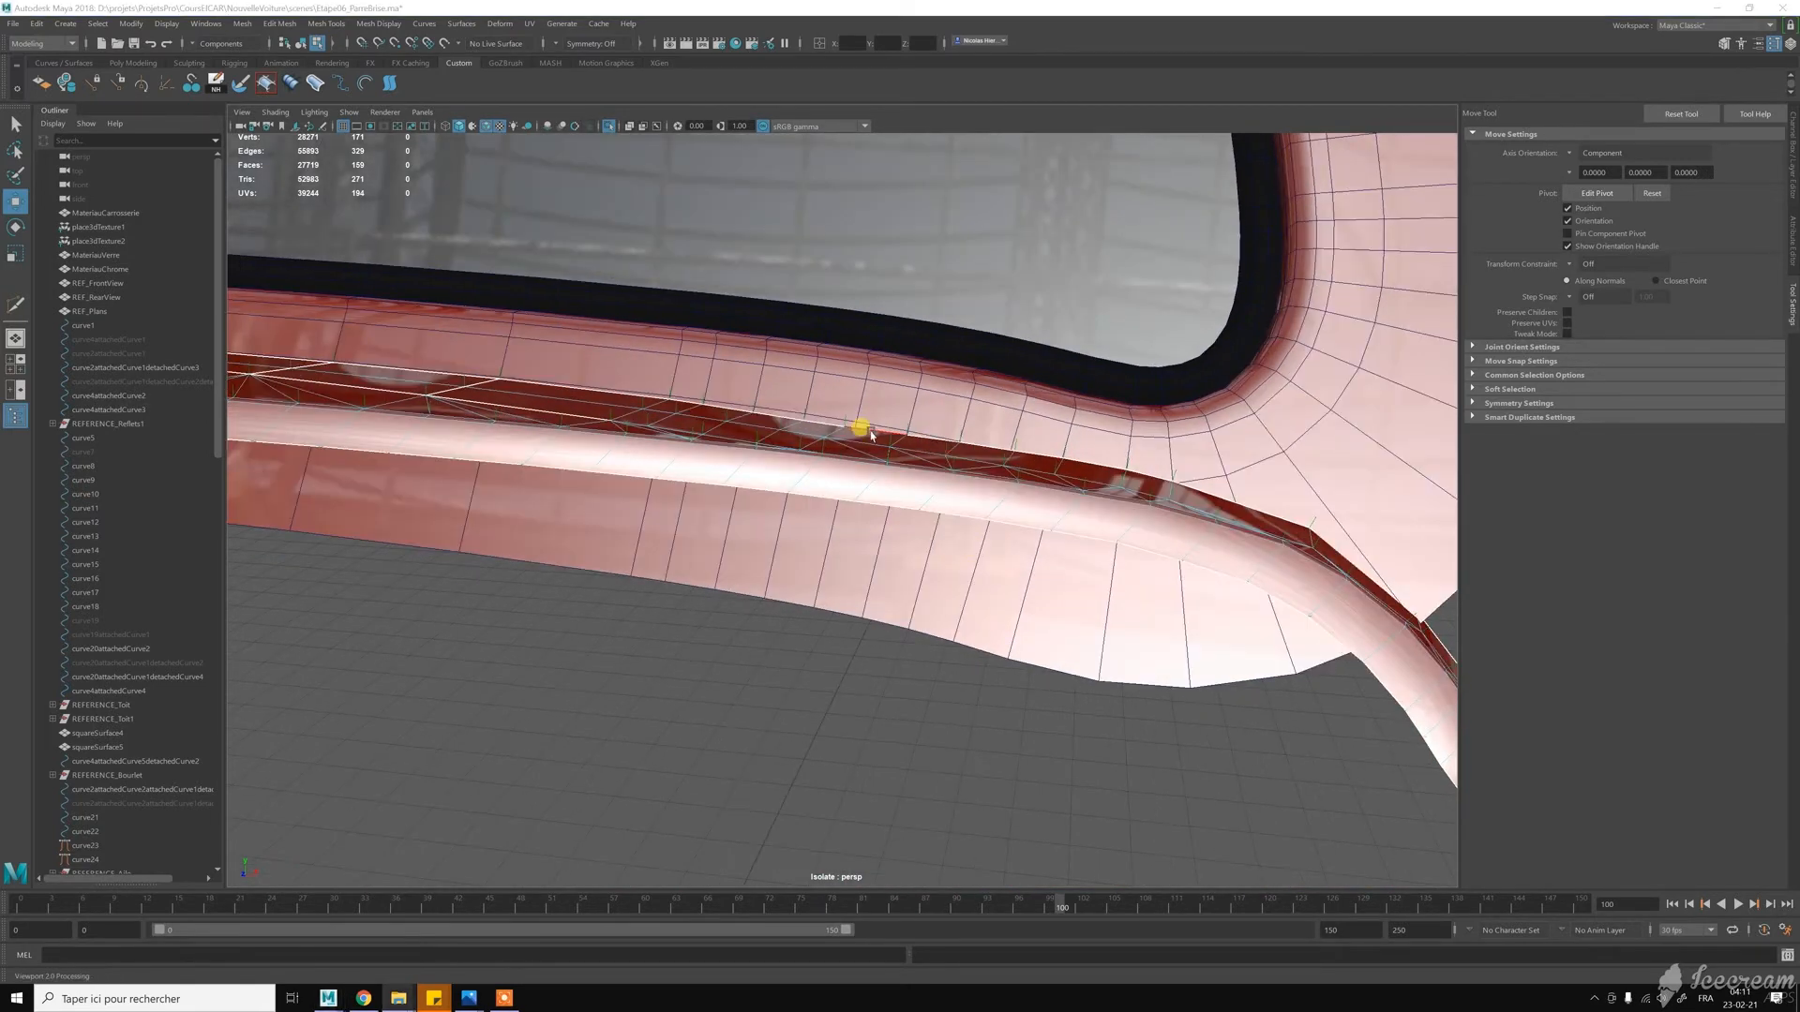
Select an edge on the panel's border beside the windshield frame, enable Soft Select and reduce its falloff radius
{"action": "left_click", "coordinate": [858, 433]}
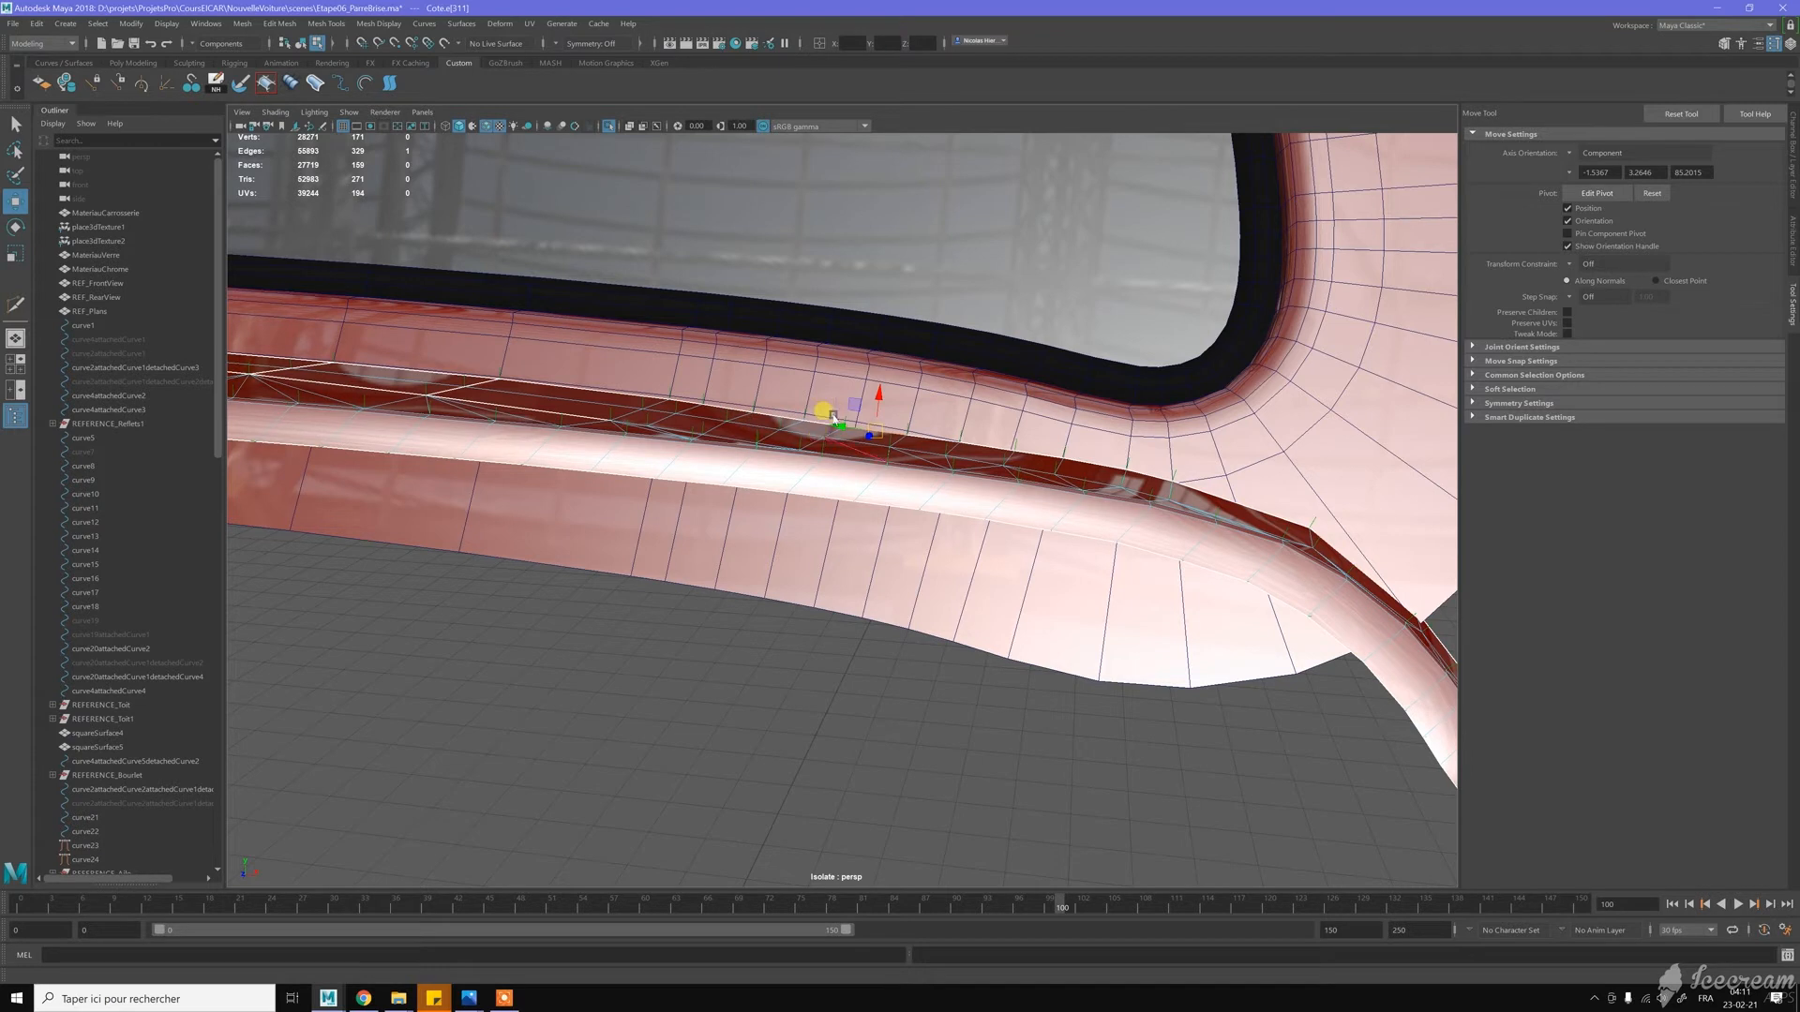
{"action": "middle_click_drag", "start_coordinate": [735, 469], "coordinate": [824, 542], "text": "alt"}
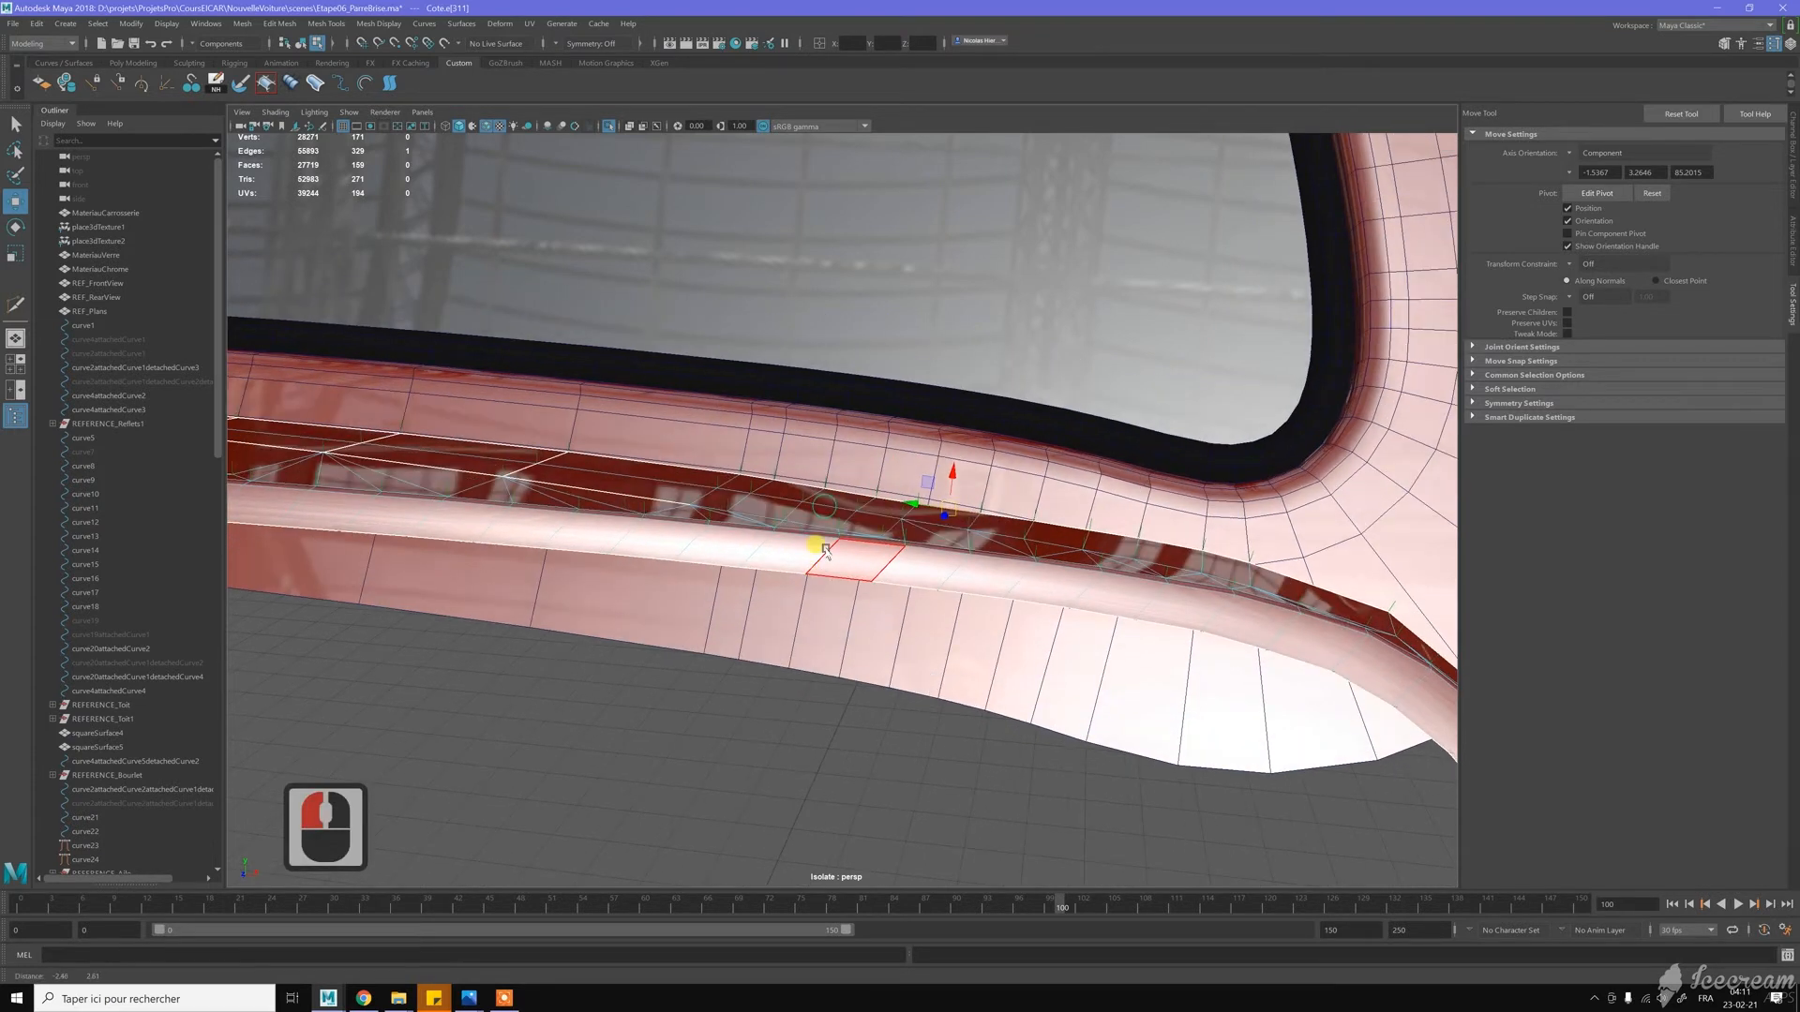
{"action": "right_click_drag", "start_coordinate": [907, 551], "coordinate": [971, 596], "text": "alt"}
{"action": "middle_click_drag", "start_coordinate": [947, 551], "coordinate": [920, 542], "text": "alt"}
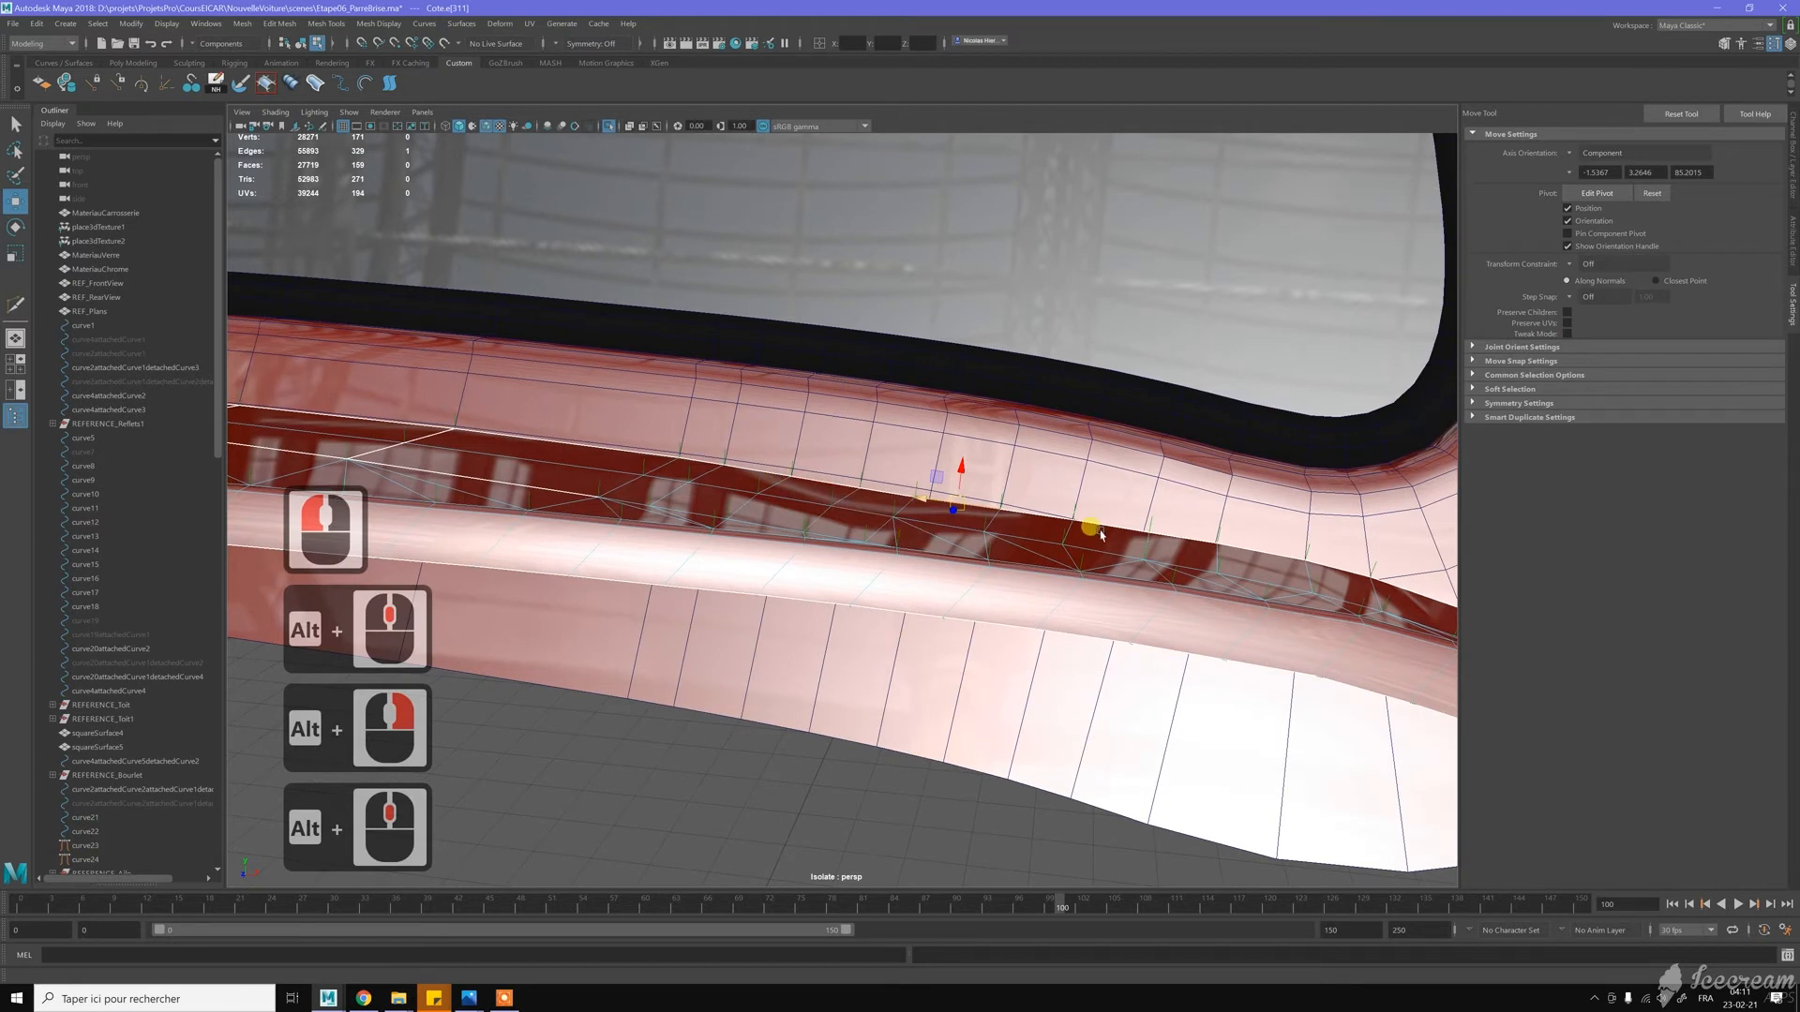
{"action": "key", "text": "b"}
{"action": "key", "text": "b"}
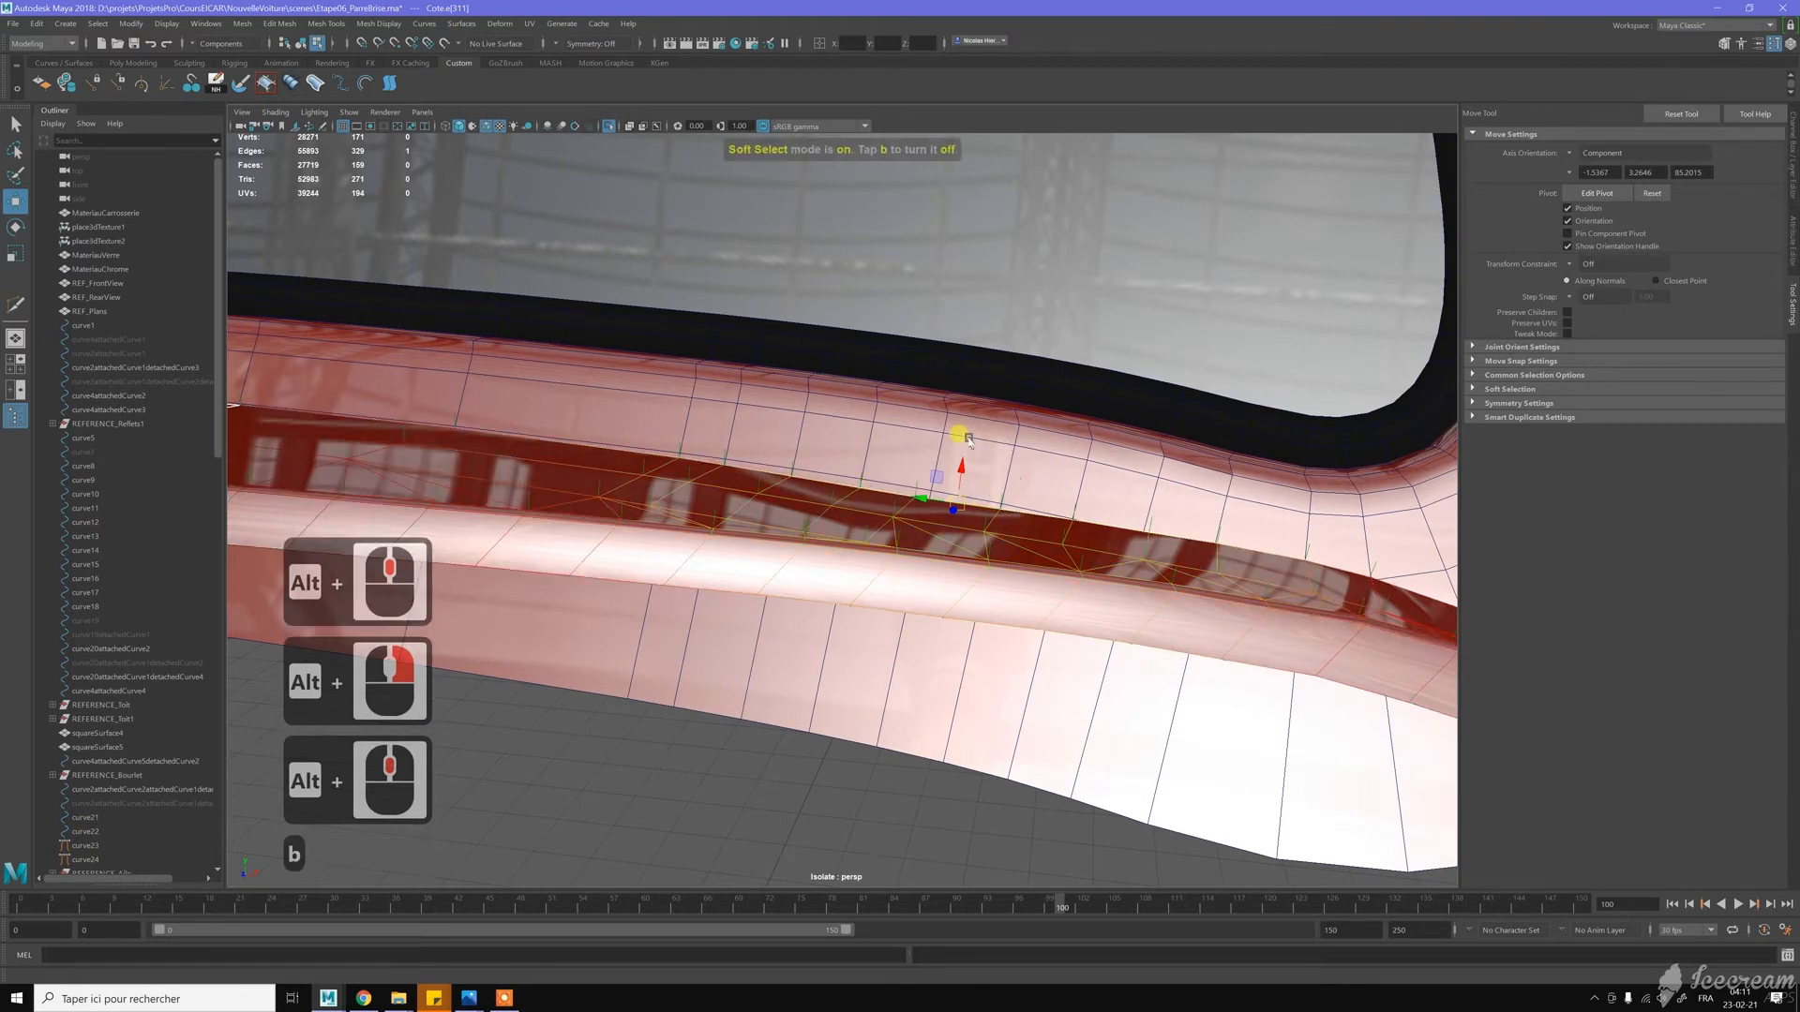
{"action": "key", "text": "b"}
{"action": "left_click_drag", "start_coordinate": [978, 504], "coordinate": [596, 515]}
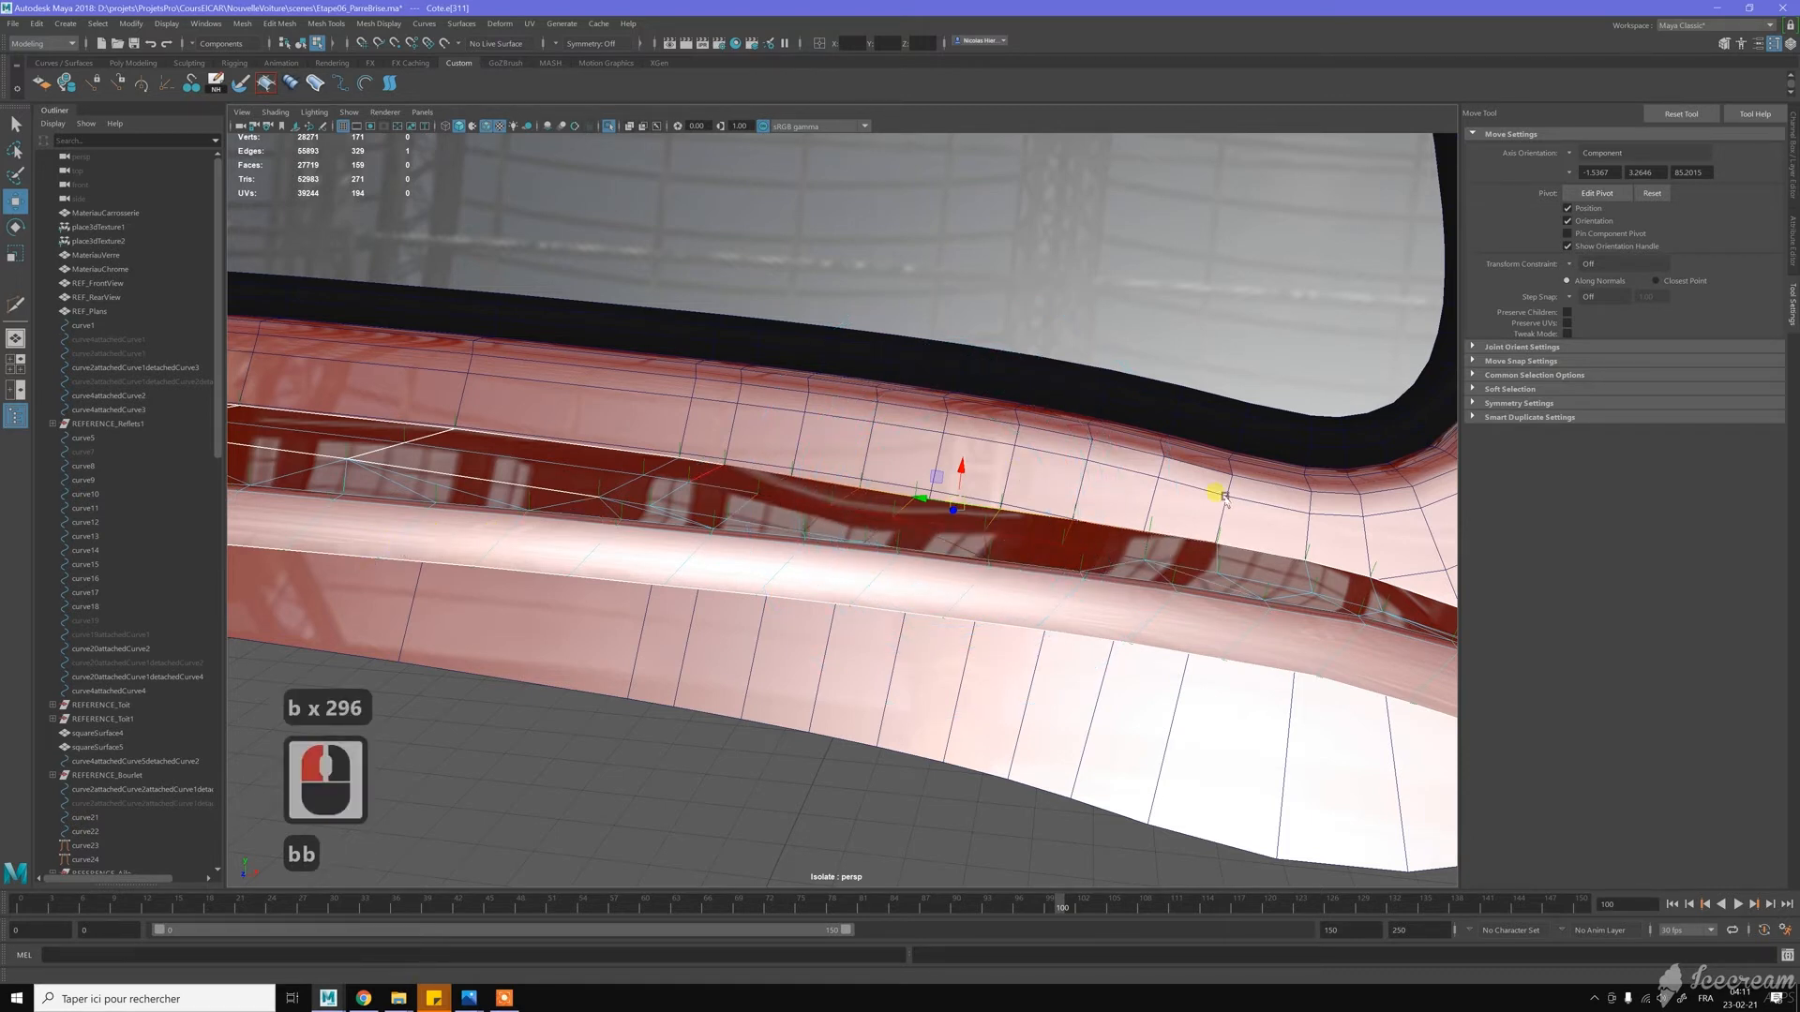
Give the soft selection a smooth falloff curve and raise the selected panel edge slightly towards the windshield frame
{"action": "left_click", "coordinate": [1473, 390]}
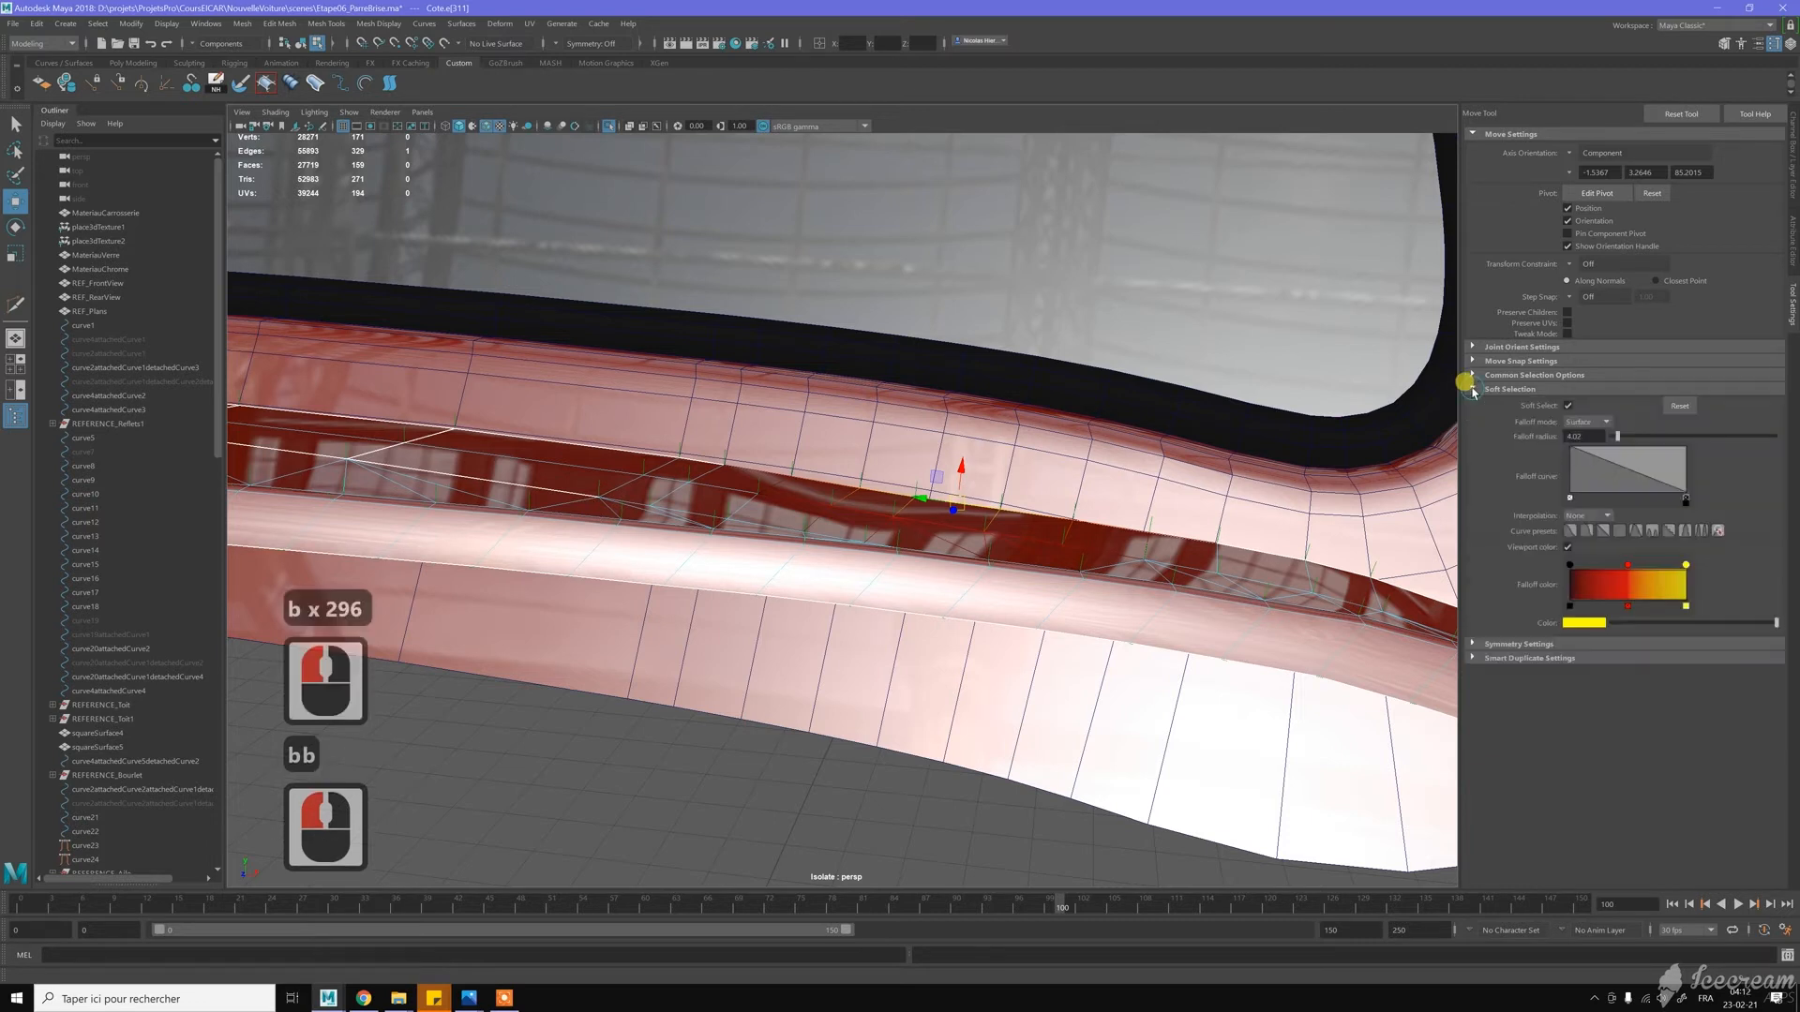
{"action": "left_click", "coordinate": [1607, 423]}
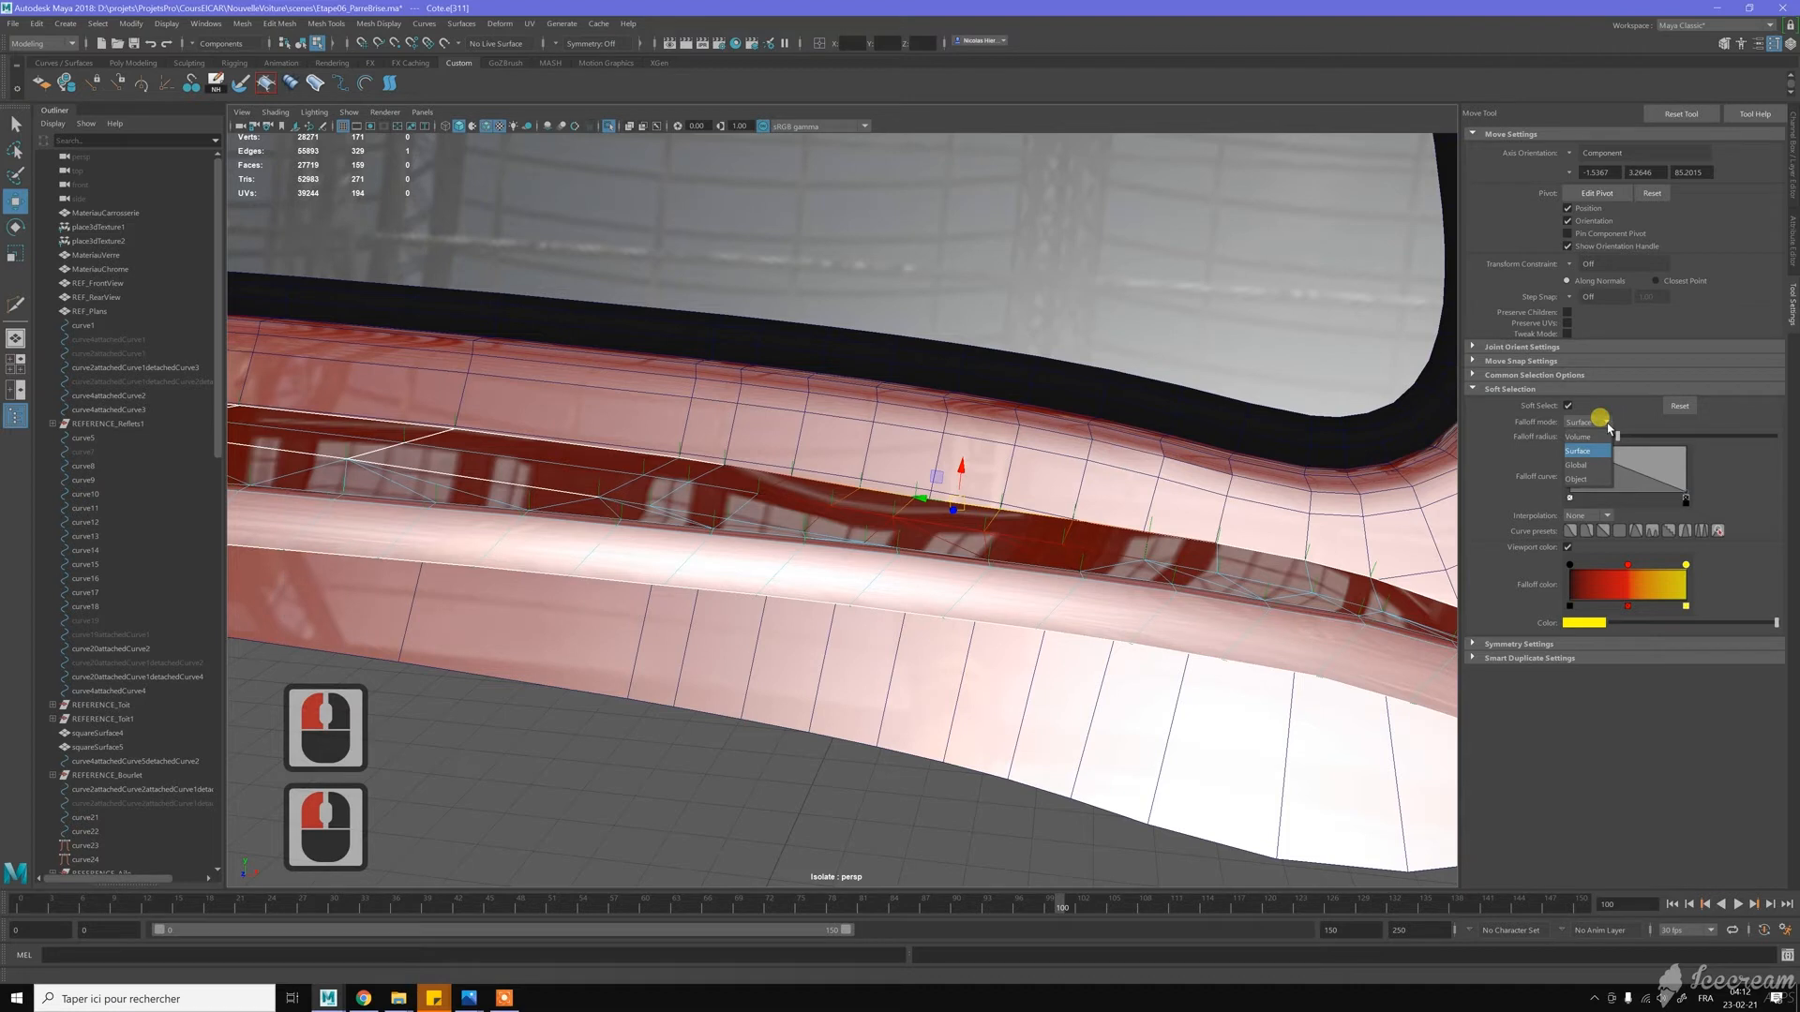
{"action": "left_click", "coordinate": [1608, 425]}
{"action": "left_click", "coordinate": [1572, 531]}
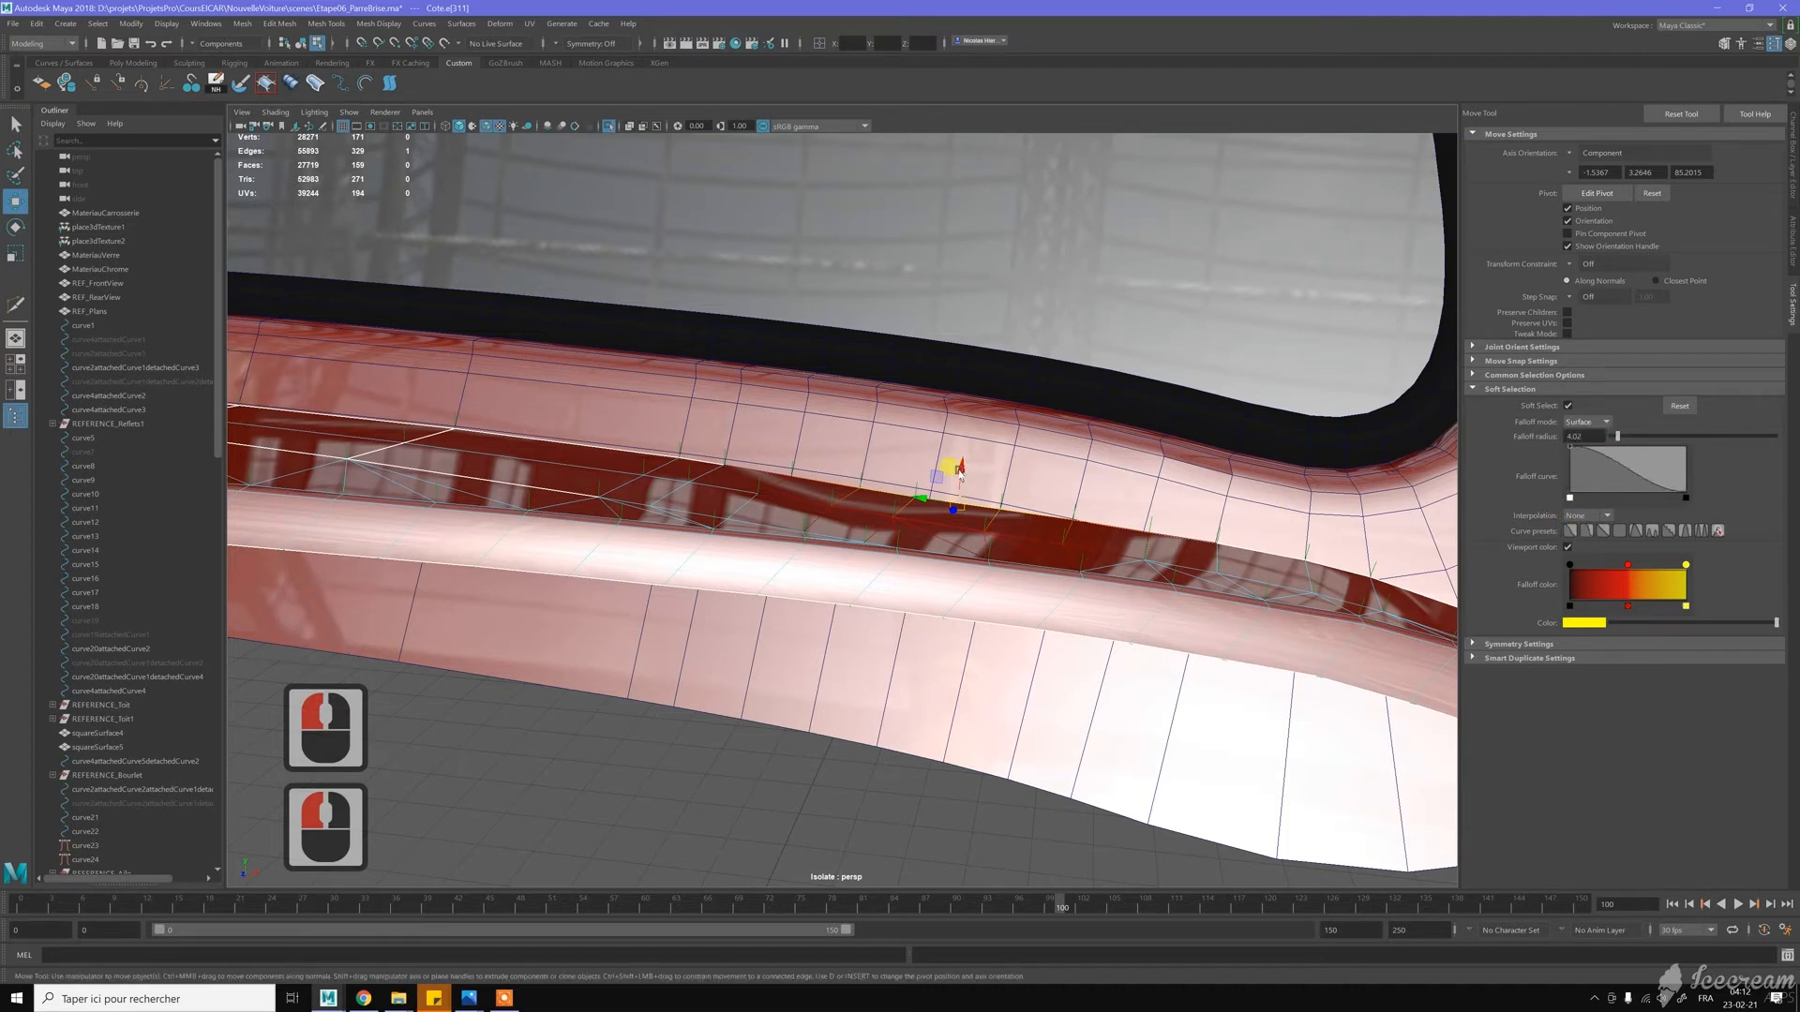
{"action": "left_click_drag", "start_coordinate": [958, 472], "coordinate": [971, 466]}
Switch the windshield frame to edge editing, select its lower border edge near the rounded corner and adjust that edge's position with Soft Select
{"action": "key", "text": "f"}
{"action": "scroll", "coordinate": [1011, 516], "scroll_direction": "down", "scroll_amount": 8}
{"action": "left_click_drag", "start_coordinate": [849, 461], "coordinate": [1103, 506], "text": "alt"}
{"action": "scroll", "coordinate": [910, 466], "scroll_direction": "down", "scroll_amount": 18}
{"action": "right_click_drag", "start_coordinate": [1106, 506], "coordinate": [1053, 533]}
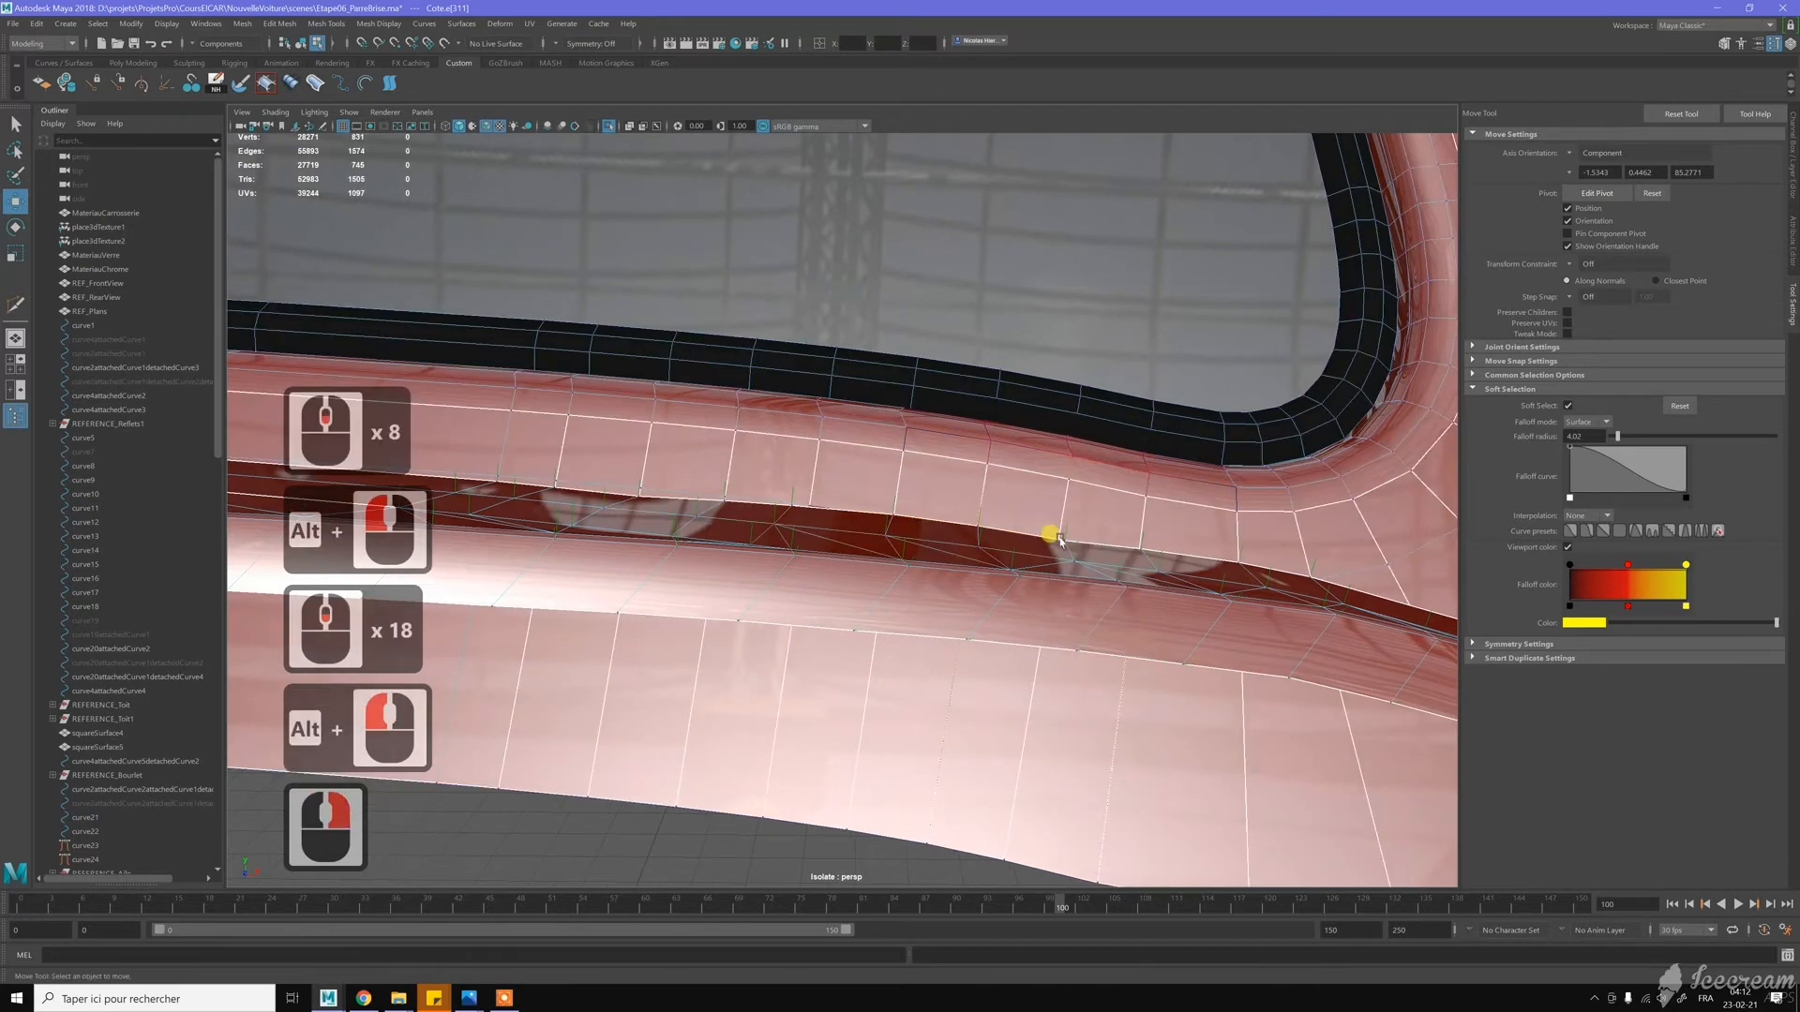
{"action": "left_click", "coordinate": [1239, 531]}
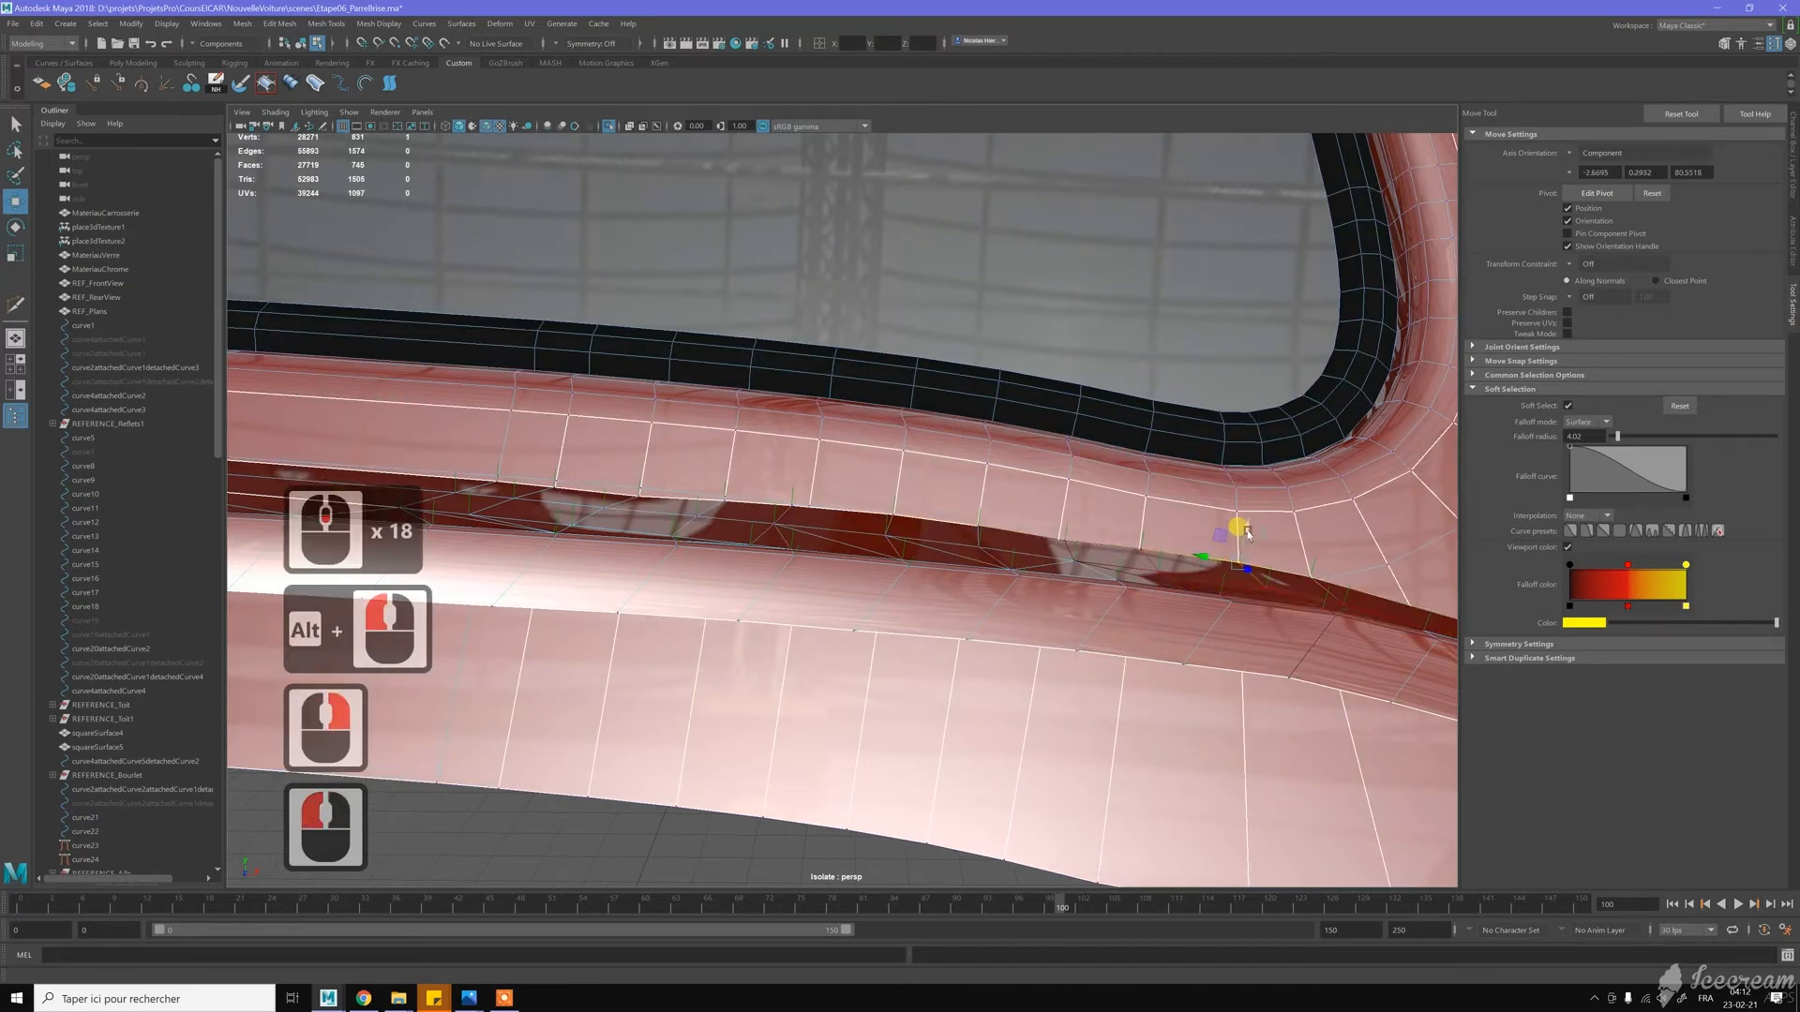
{"action": "left_click_drag", "start_coordinate": [1242, 537], "coordinate": [1248, 542]}
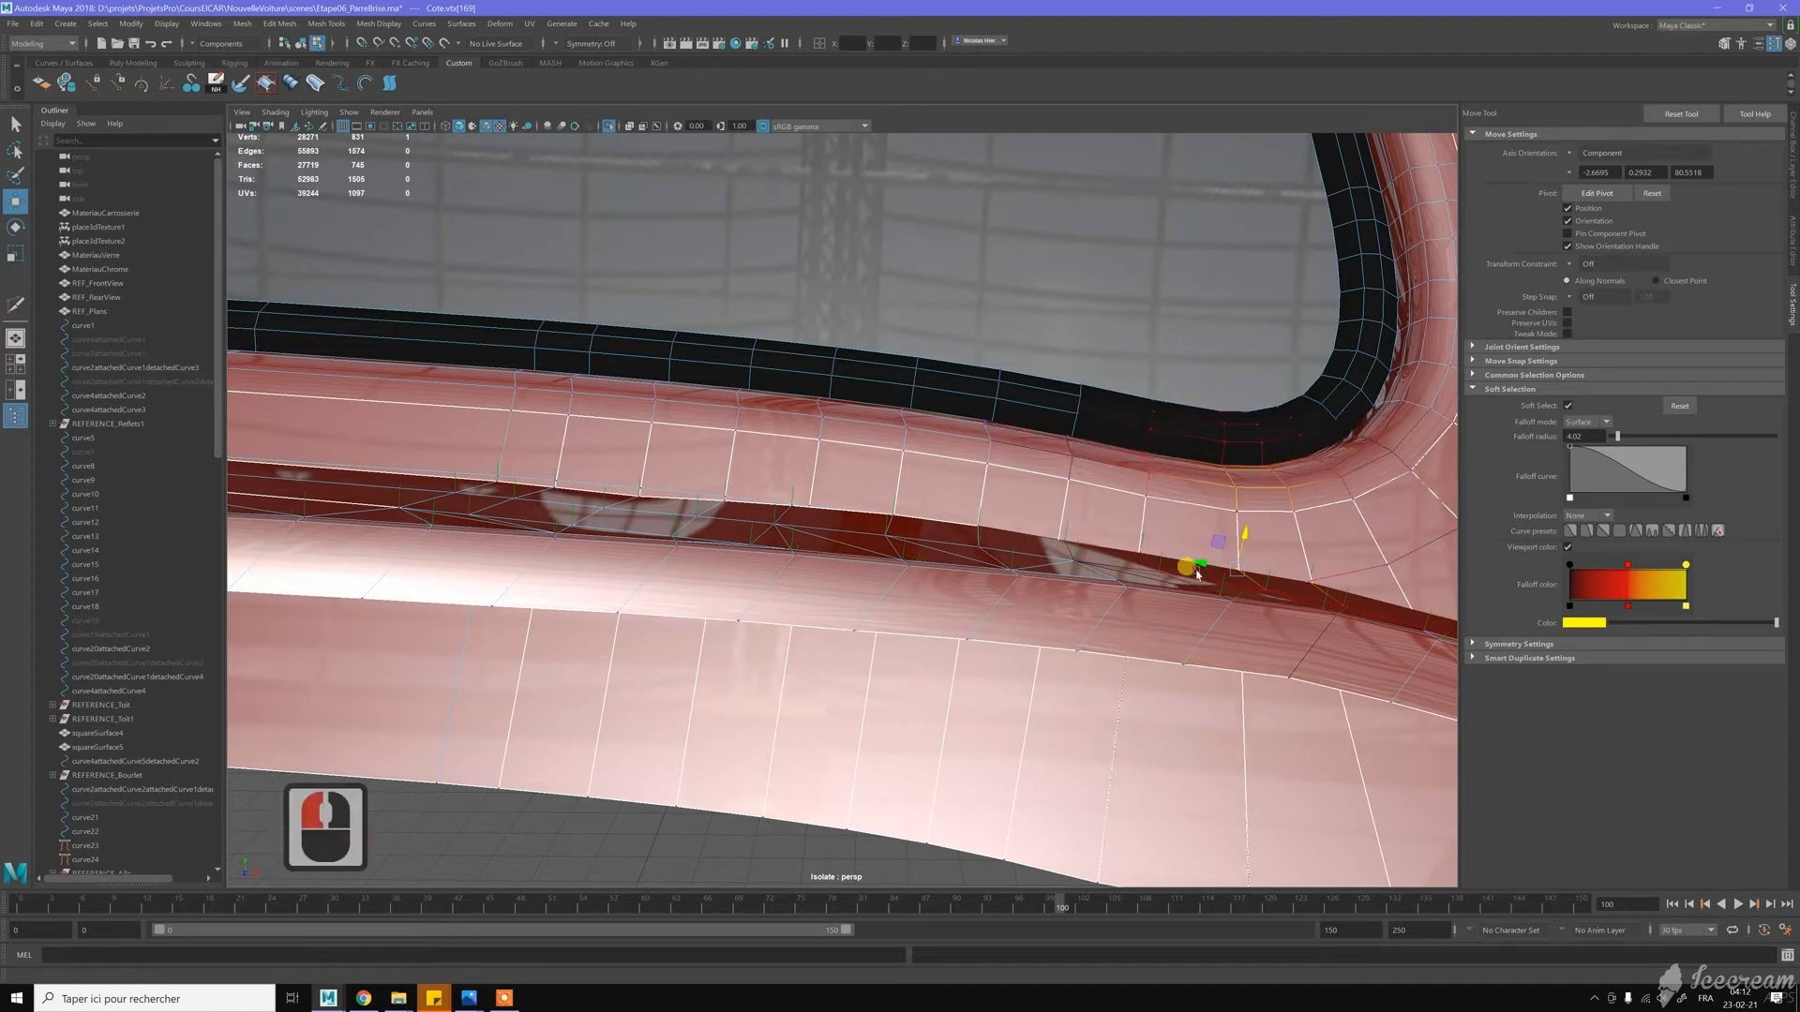
{"action": "left_click_drag", "start_coordinate": [1212, 509], "coordinate": [889, 459]}
{"action": "middle_click_drag", "start_coordinate": [1077, 509], "coordinate": [1083, 513], "text": "alt"}
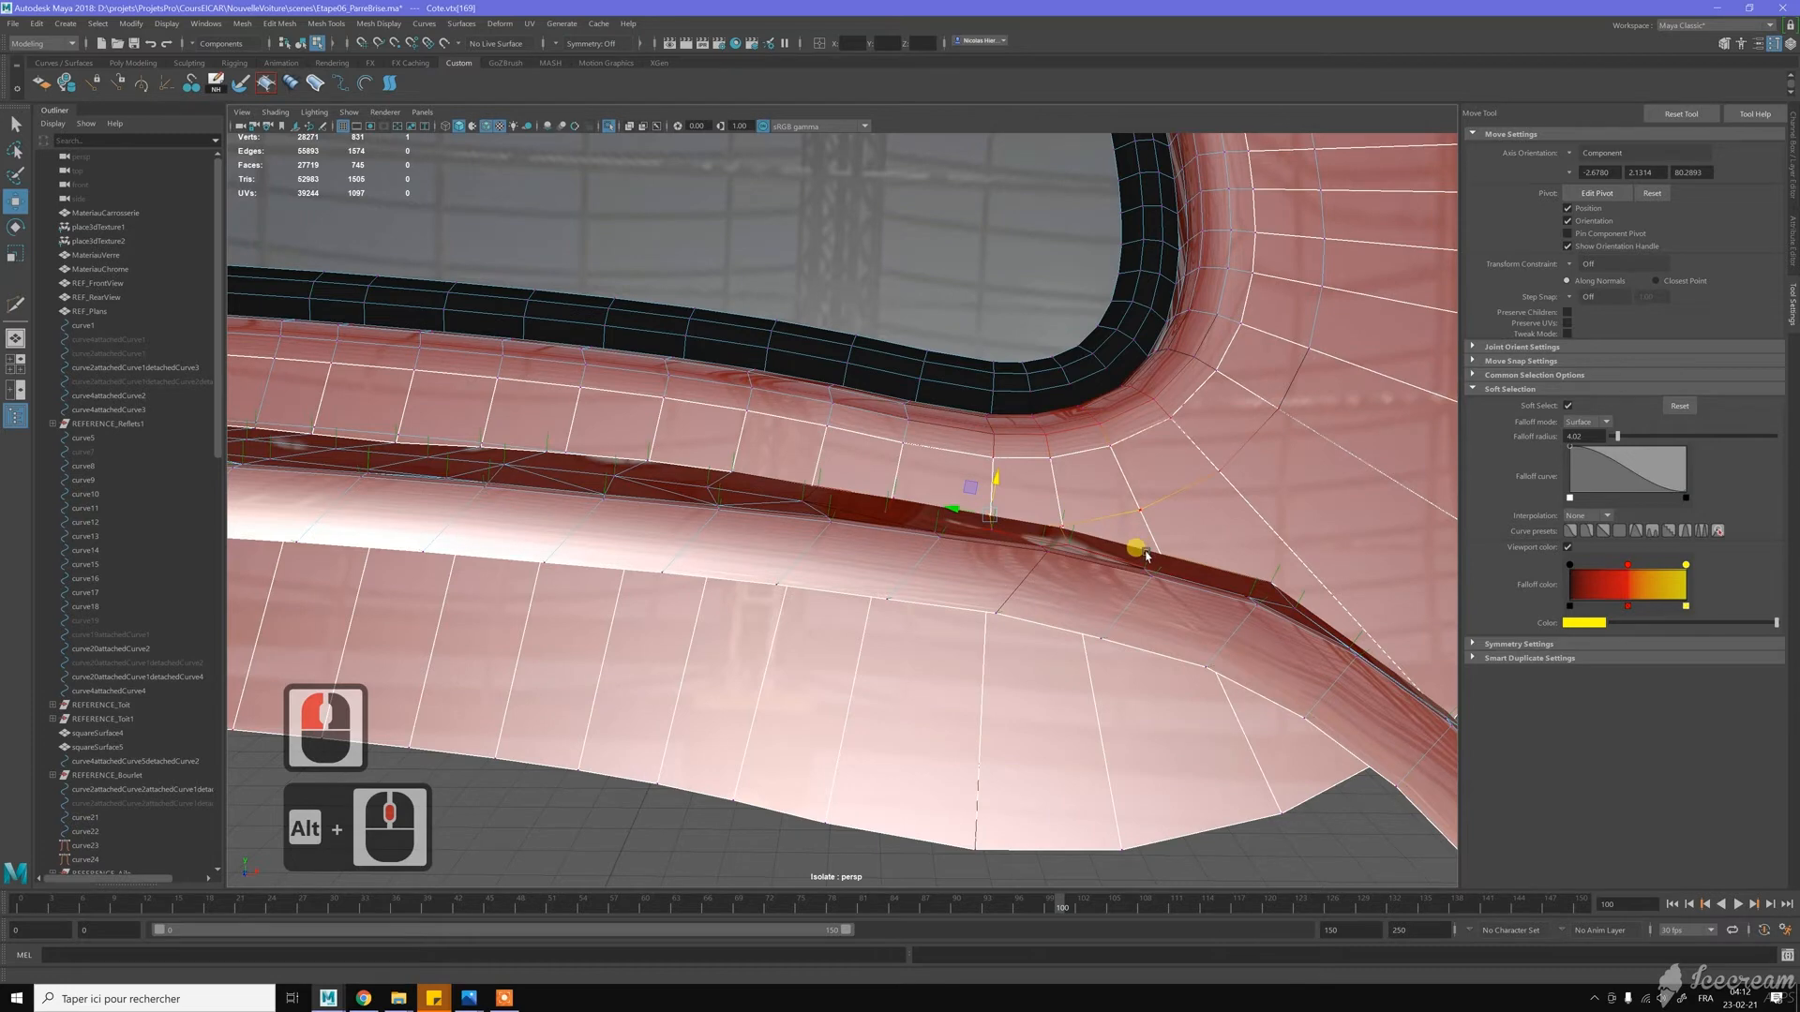
{"action": "middle_click_drag", "start_coordinate": [1091, 500], "coordinate": [1141, 623], "text": "alt"}
{"action": "right_click_drag", "start_coordinate": [1141, 622], "coordinate": [1168, 628], "text": "alt"}
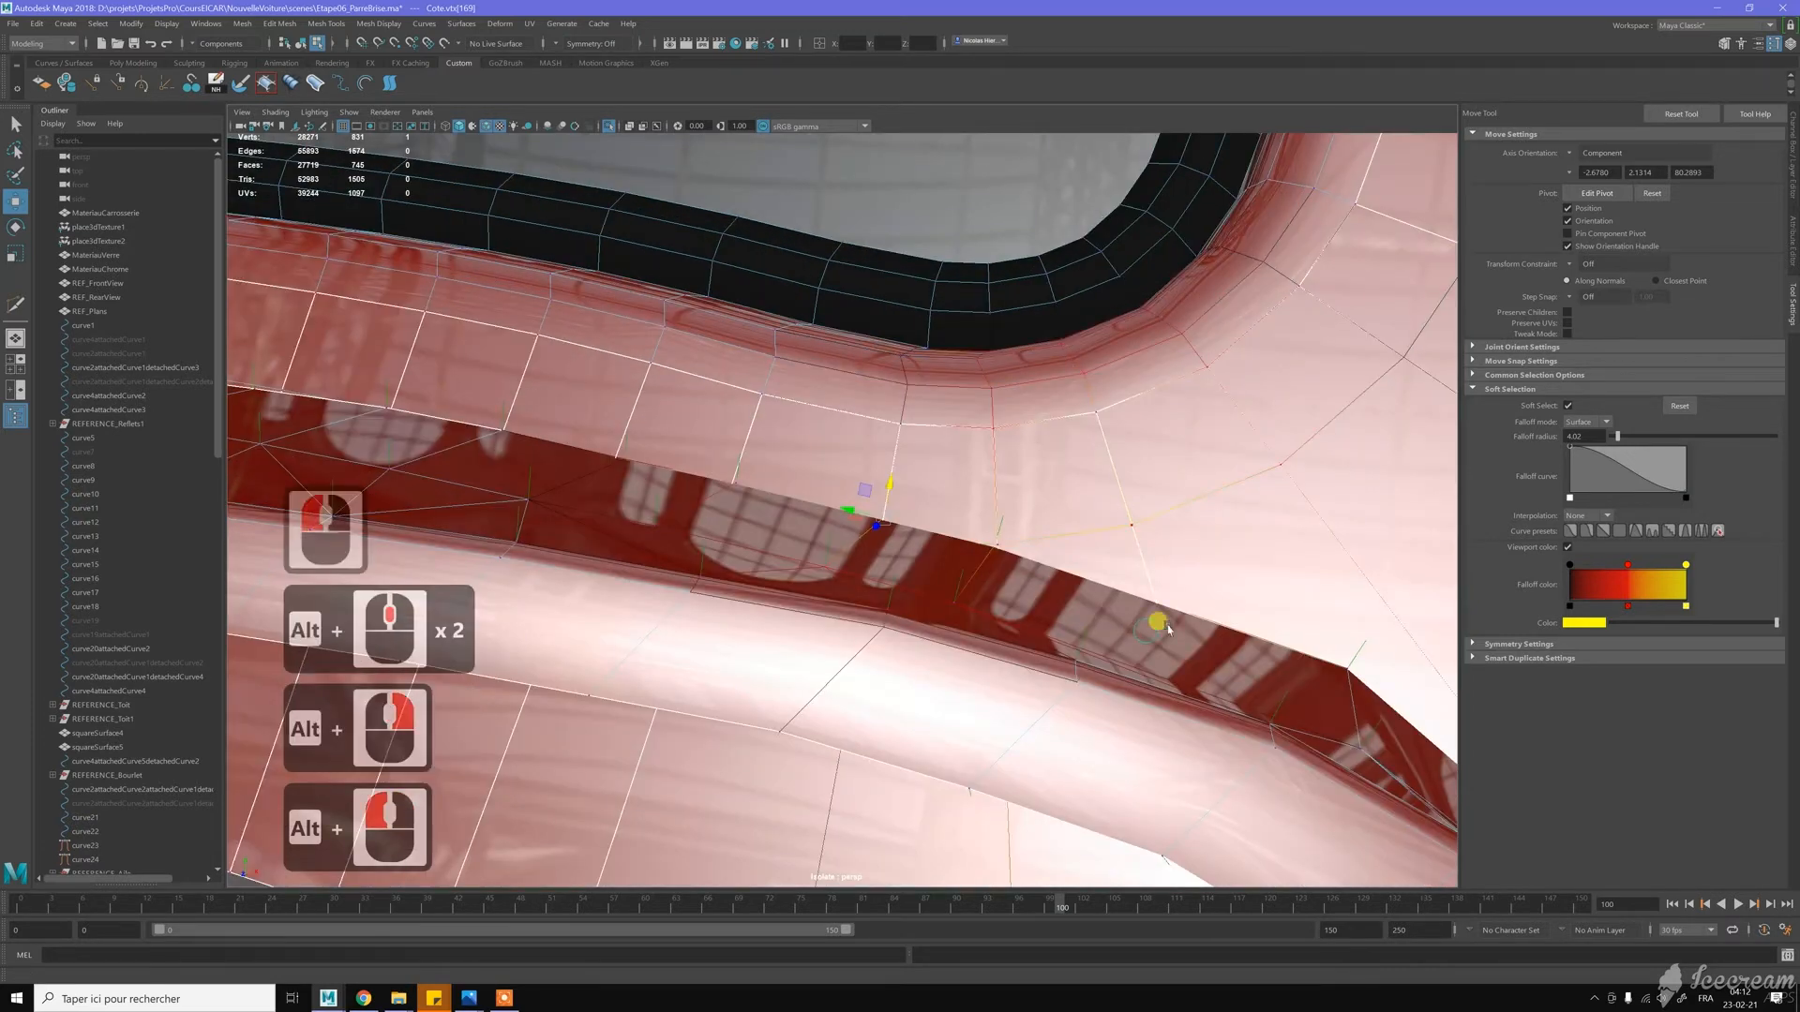
Raise three vertices slightly along the straight part of the windshield frame's lower border, using Soft Select
{"action": "left_click_drag", "start_coordinate": [1169, 628], "coordinate": [1136, 593], "text": "alt"}
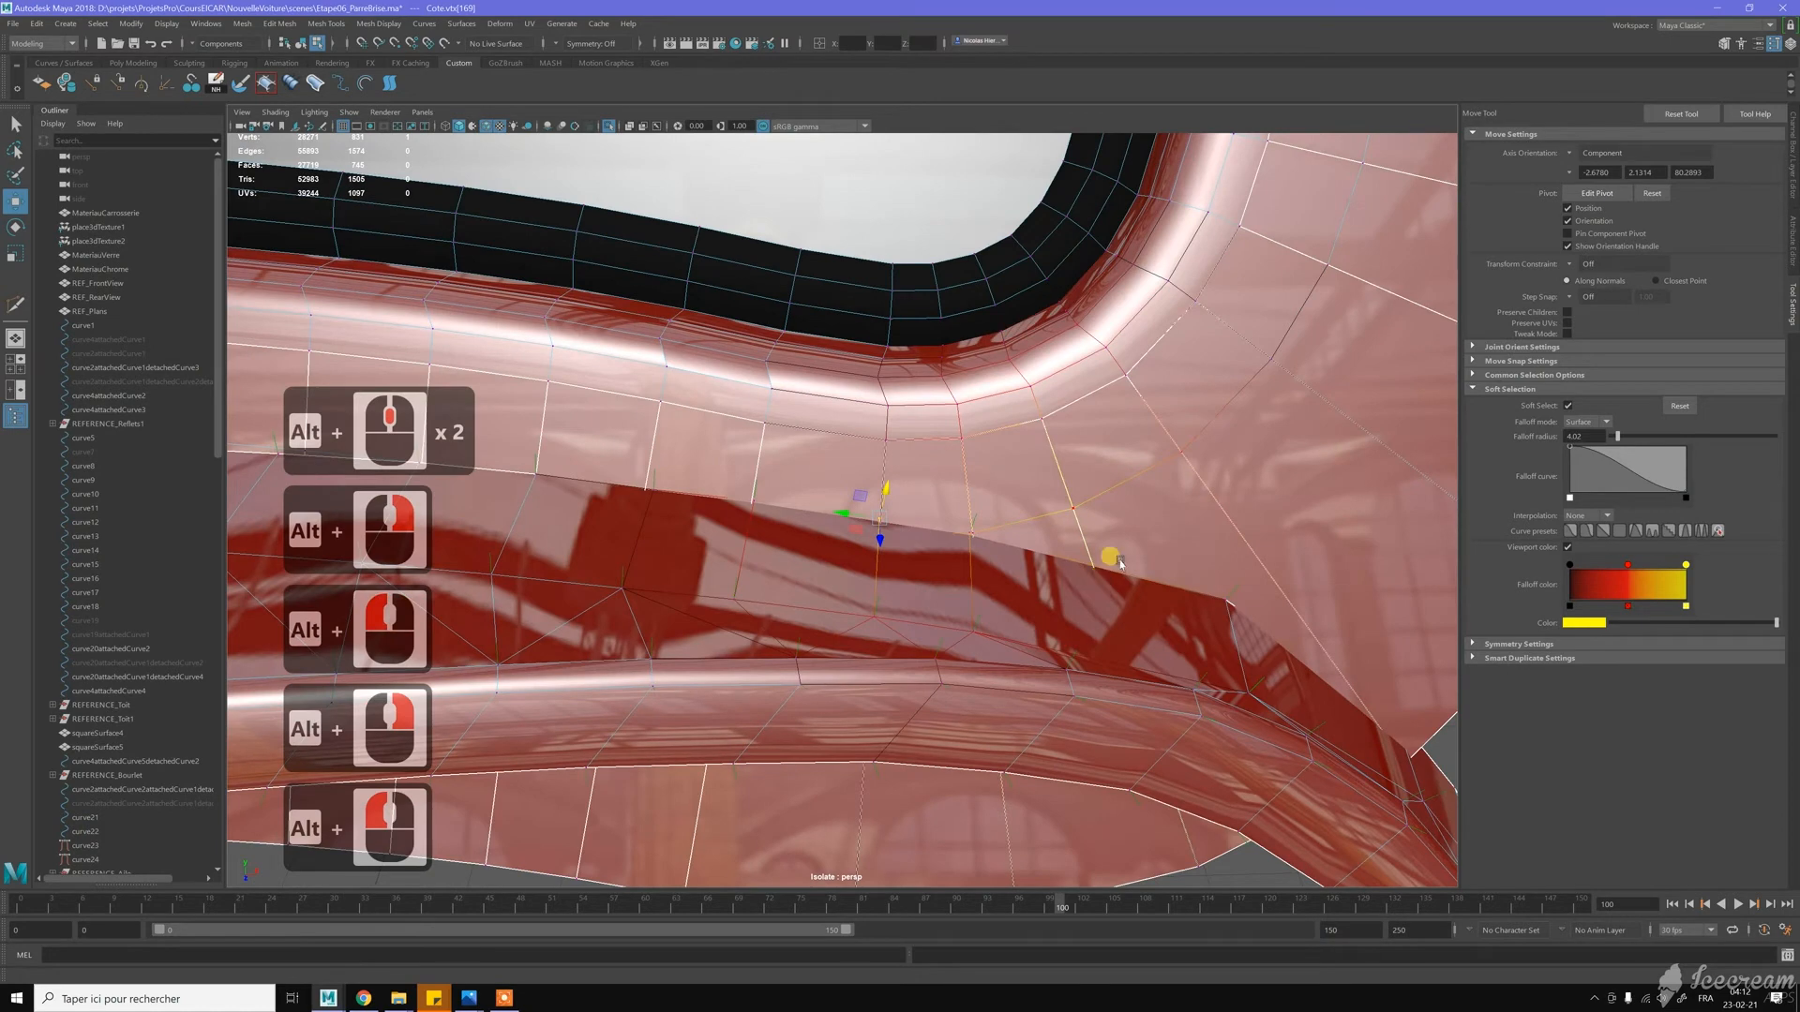
{"action": "scroll", "coordinate": [1109, 554], "scroll_direction": "down", "scroll_amount": 4}
{"action": "middle_click_drag", "start_coordinate": [871, 553], "coordinate": [1024, 560], "text": "alt"}
{"action": "middle_click_drag", "start_coordinate": [795, 524], "coordinate": [1011, 495], "text": "alt"}
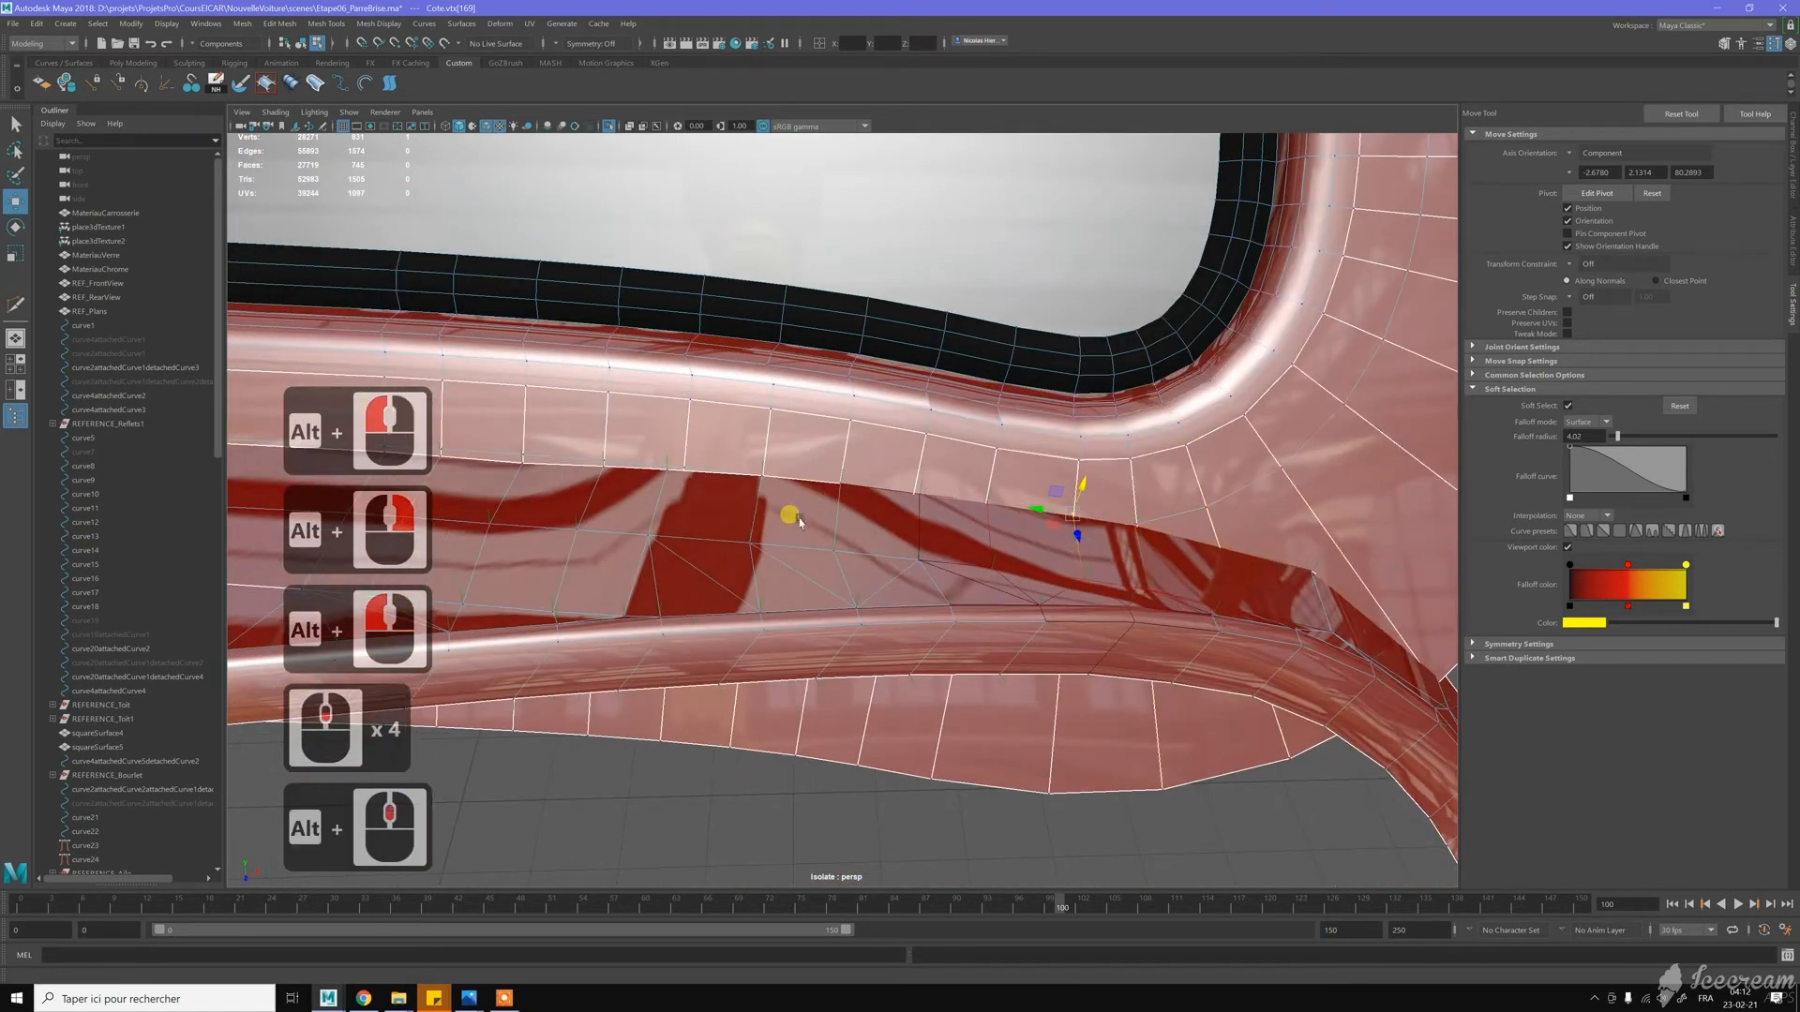
{"action": "right_click_drag", "start_coordinate": [1012, 495], "coordinate": [924, 473], "text": "alt"}
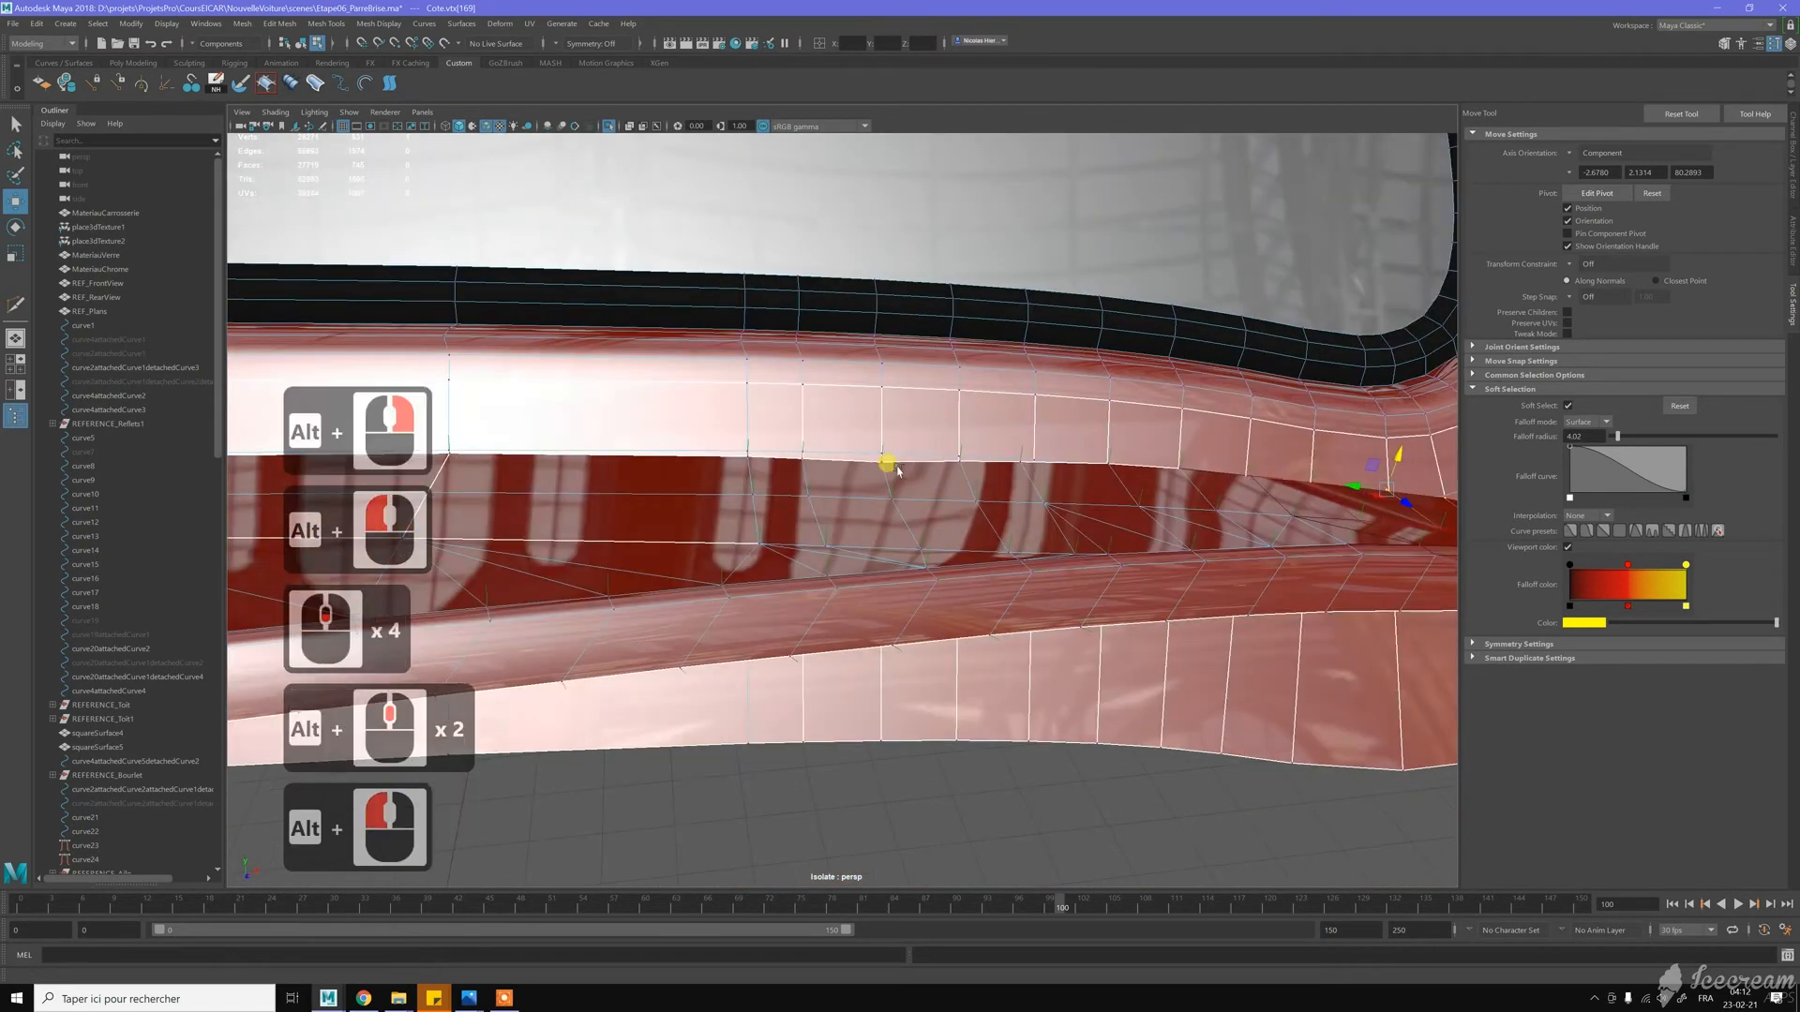
{"action": "left_click", "coordinate": [881, 464]}
{"action": "left_click_drag", "start_coordinate": [884, 436], "coordinate": [906, 426]}
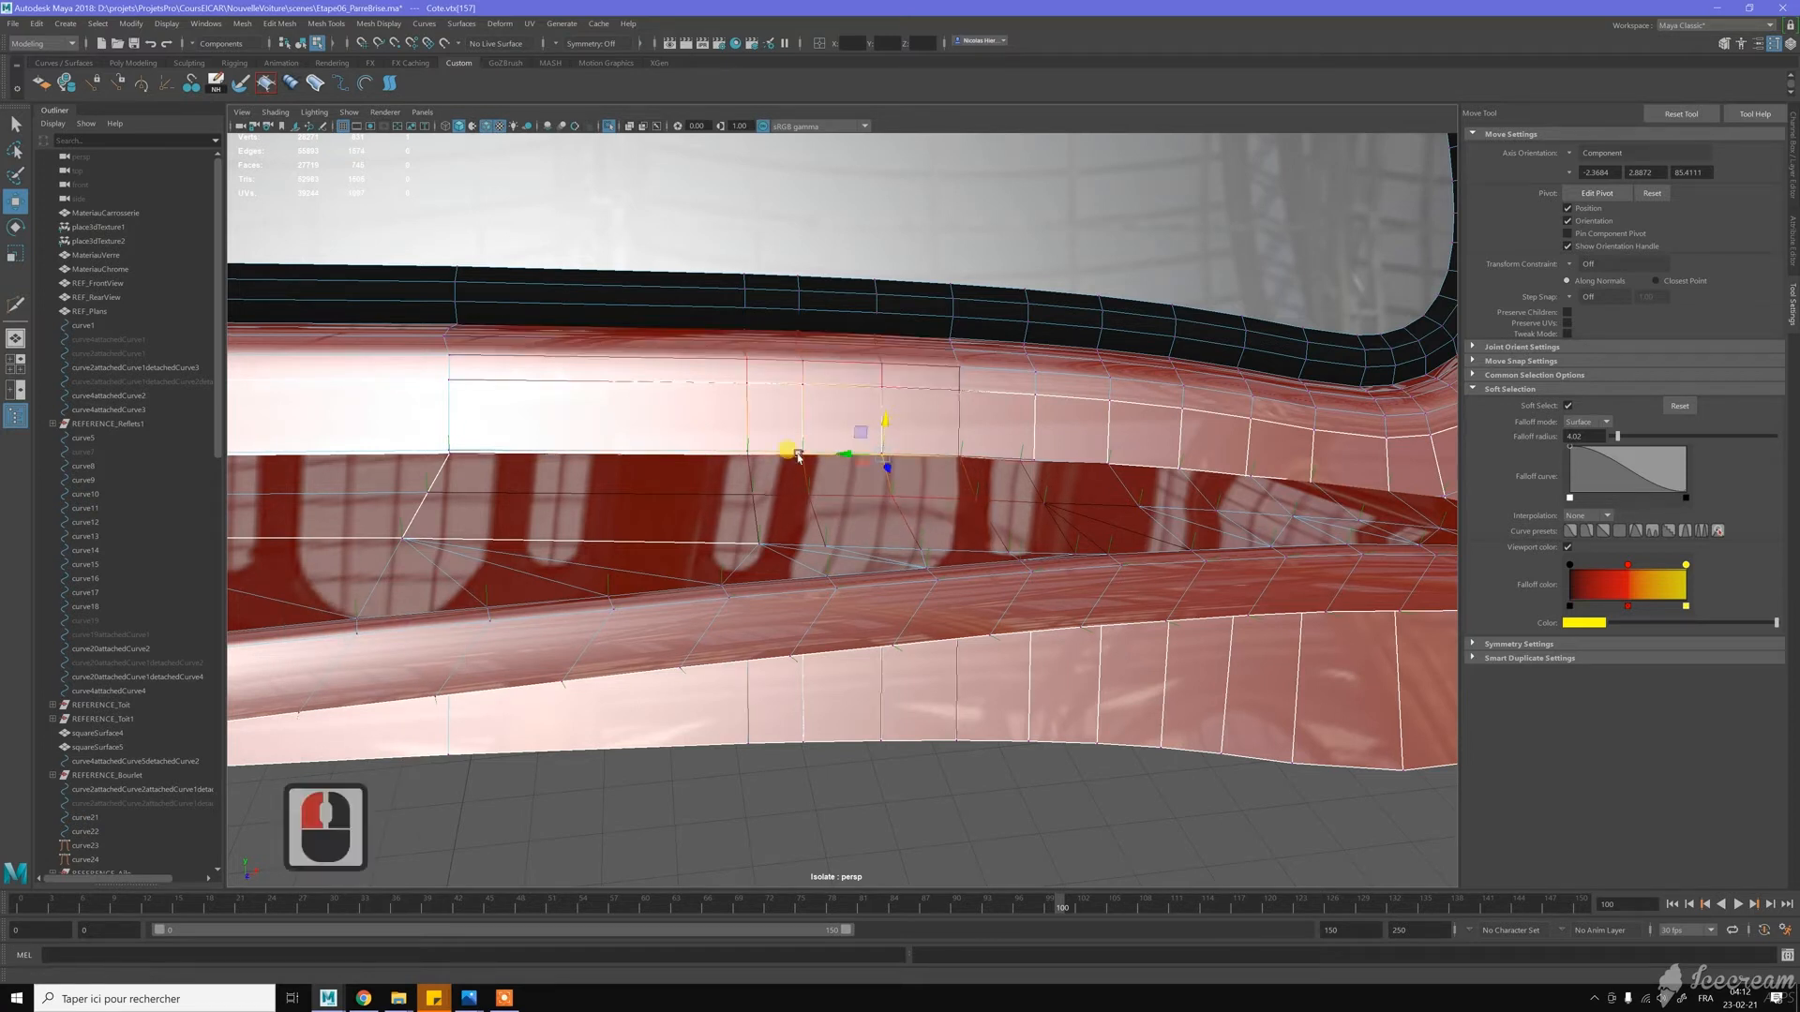
{"action": "left_click", "coordinate": [749, 455]}
{"action": "left_click_drag", "start_coordinate": [751, 419], "coordinate": [763, 418]}
{"action": "left_click", "coordinate": [450, 454]}
{"action": "left_click_drag", "start_coordinate": [457, 419], "coordinate": [461, 415]}
Continue raising the frame's lower border vertices with Soft Select towards the car's centre line, including the end vertex
{"action": "middle_click_drag", "start_coordinate": [530, 396], "coordinate": [1156, 411], "text": "alt"}
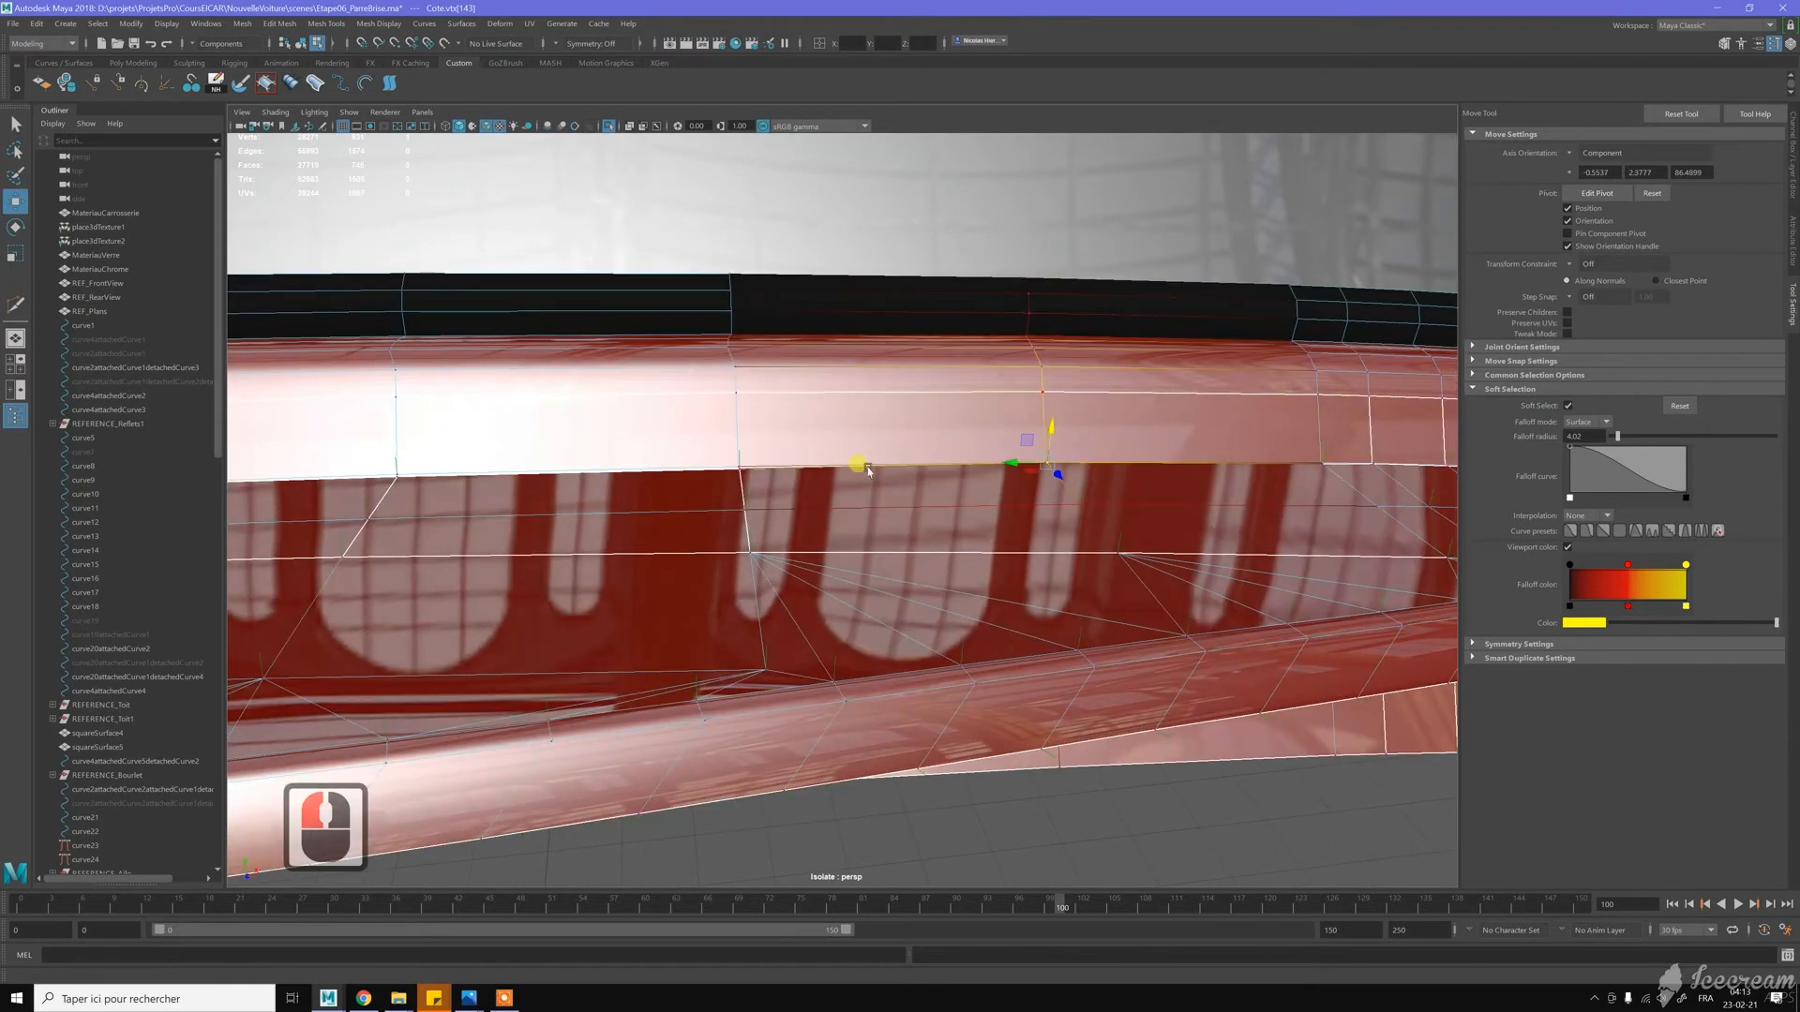
{"action": "left_click_drag", "start_coordinate": [756, 468], "coordinate": [783, 414], "text": "alt"}
{"action": "left_click", "coordinate": [786, 469]}
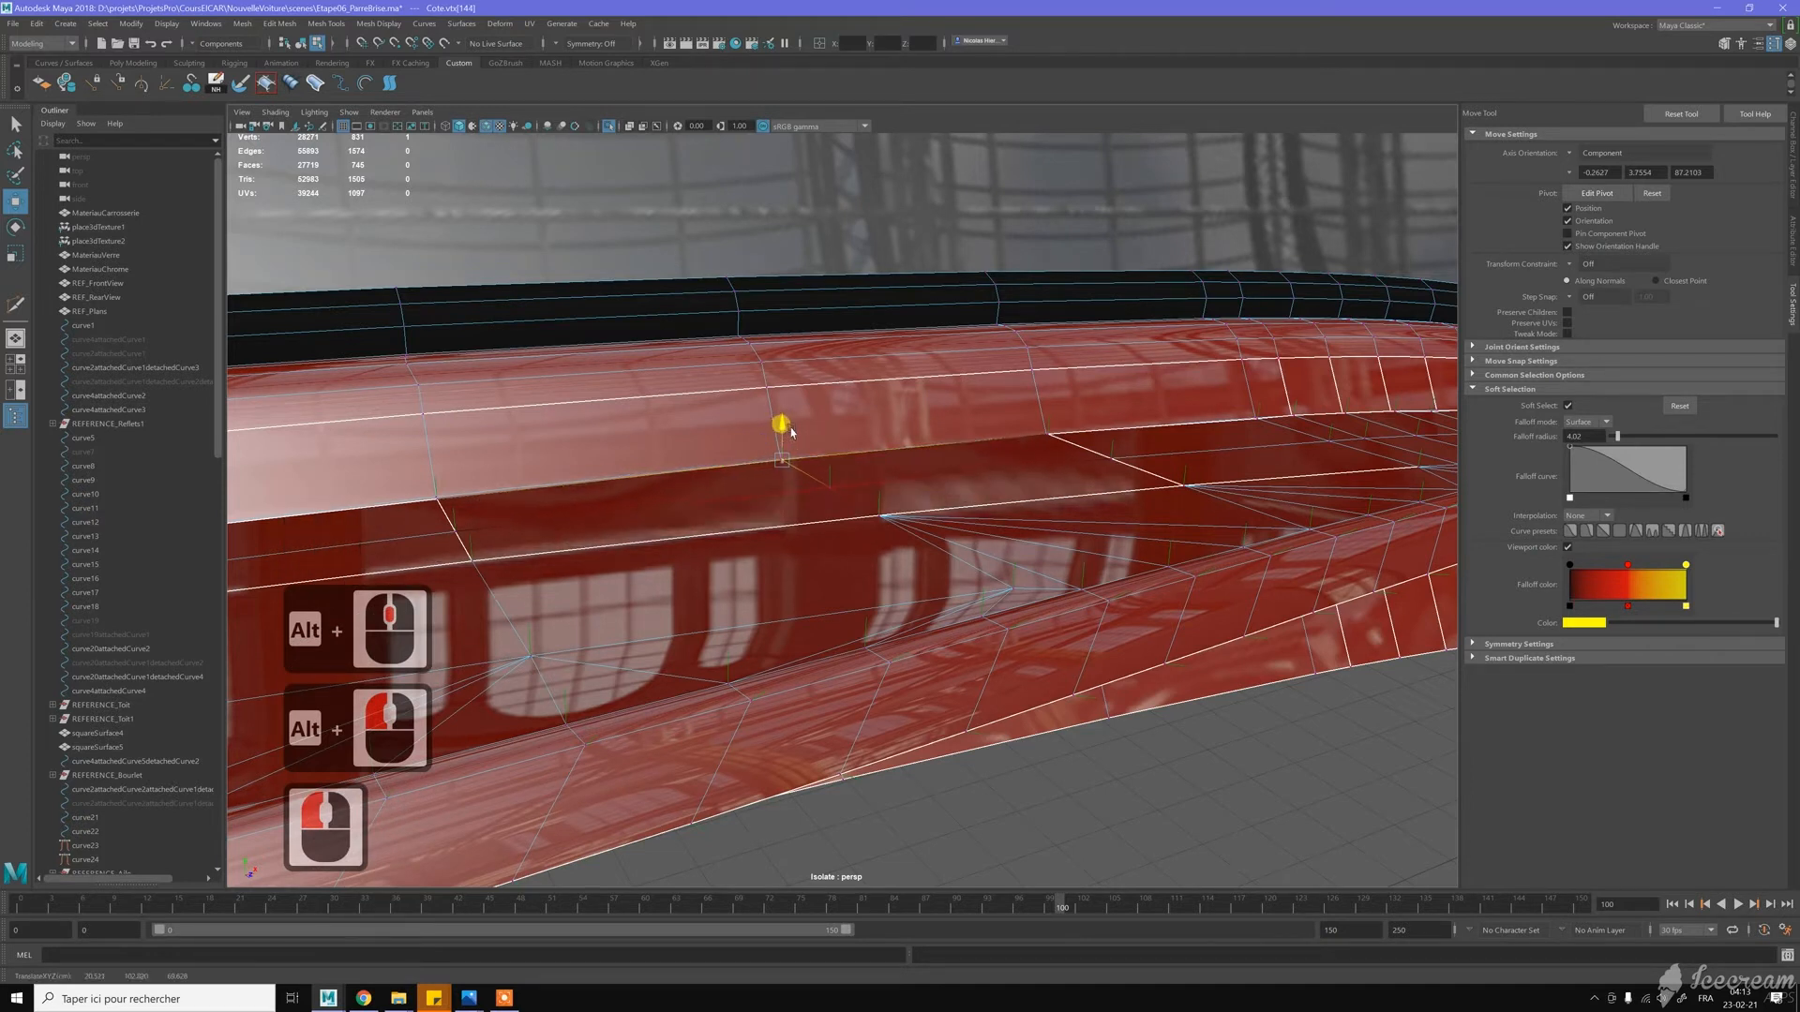
{"action": "left_click", "coordinate": [441, 500]}
{"action": "left_click_drag", "start_coordinate": [442, 494], "coordinate": [448, 464]}
{"action": "scroll", "coordinate": [823, 461], "scroll_direction": "down", "scroll_amount": 5}
{"action": "left_click_drag", "start_coordinate": [775, 478], "coordinate": [886, 460], "text": "alt"}
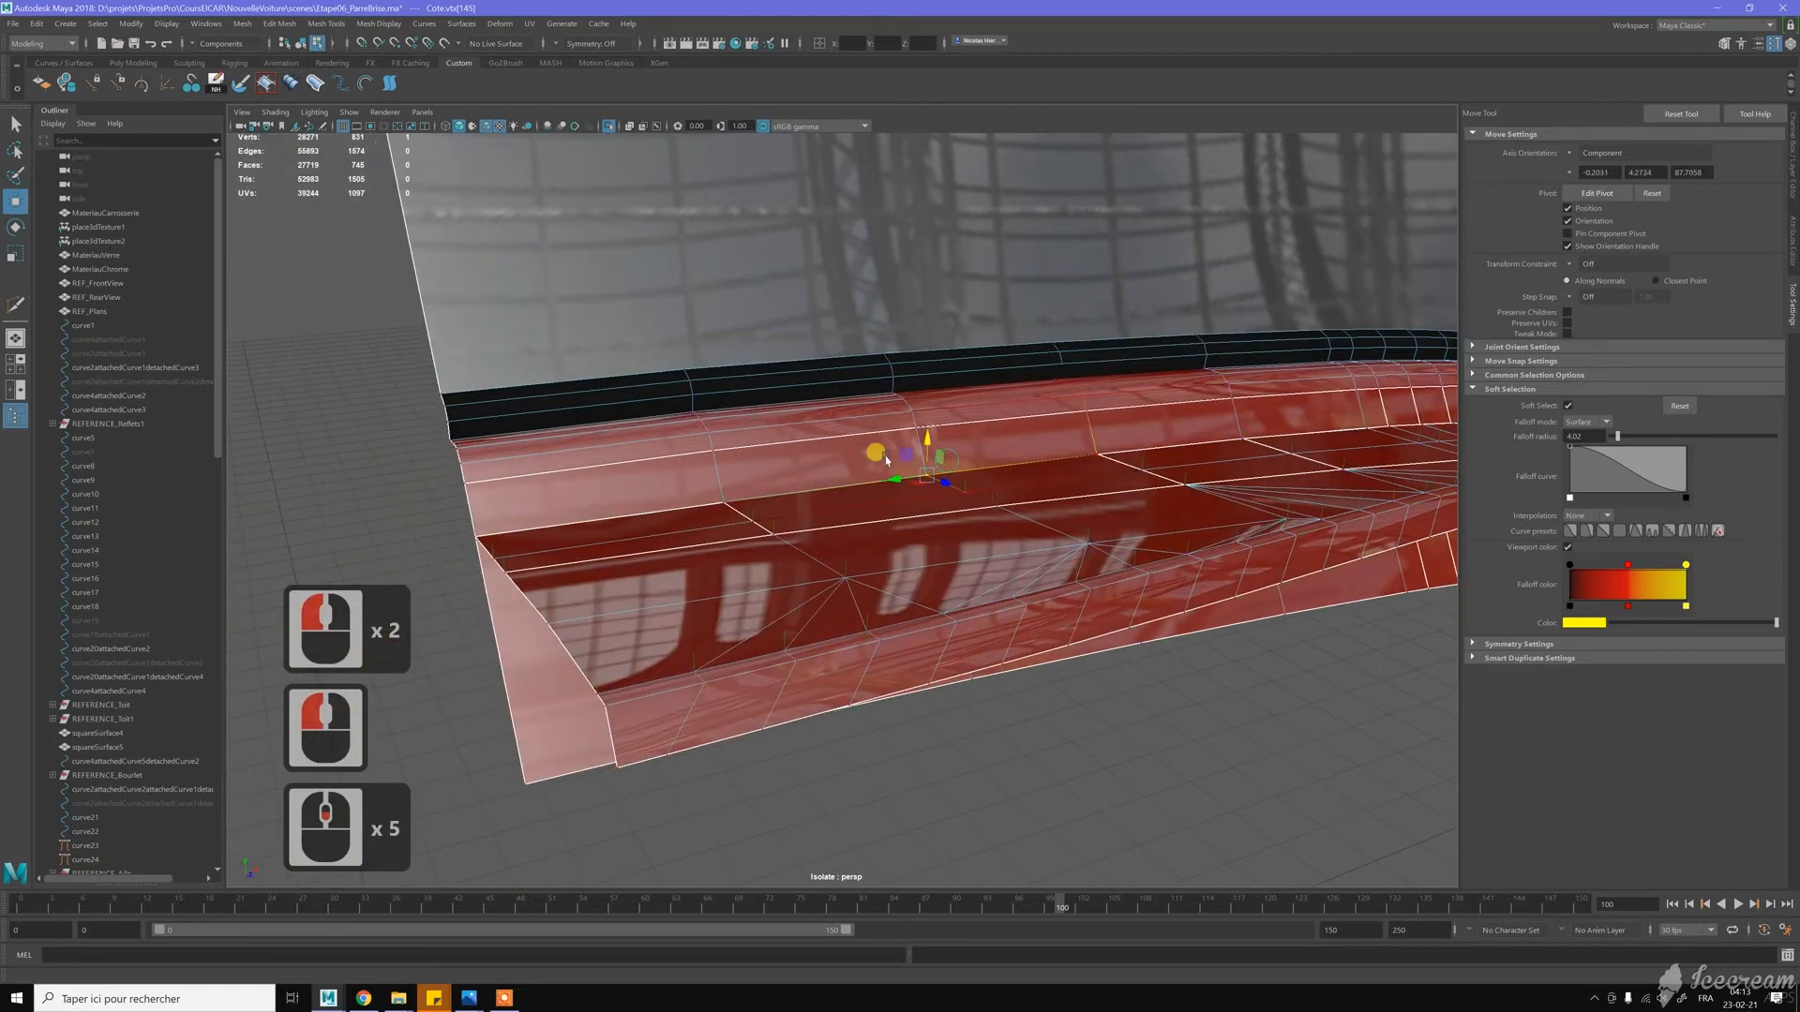
{"action": "middle_click_drag", "start_coordinate": [783, 482], "coordinate": [727, 519], "text": "alt"}
{"action": "right_click_drag", "start_coordinate": [727, 518], "coordinate": [732, 492], "text": "alt"}
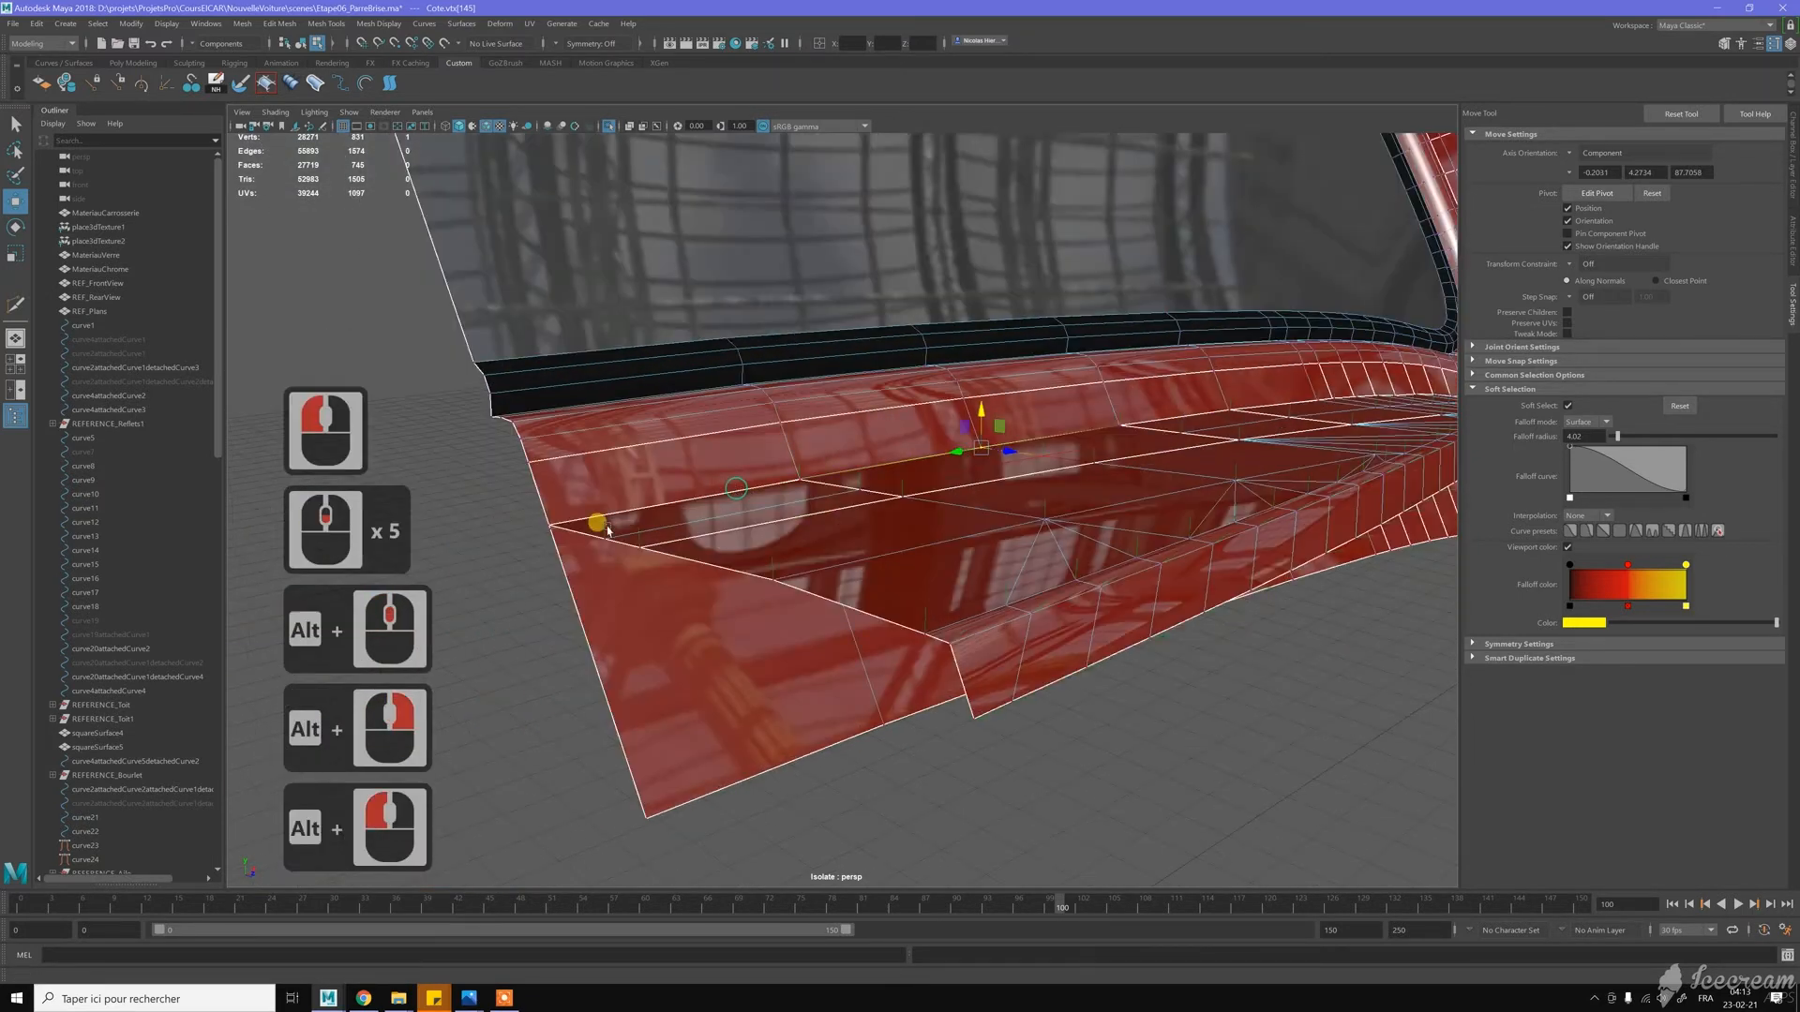
{"action": "left_click", "coordinate": [540, 494]}
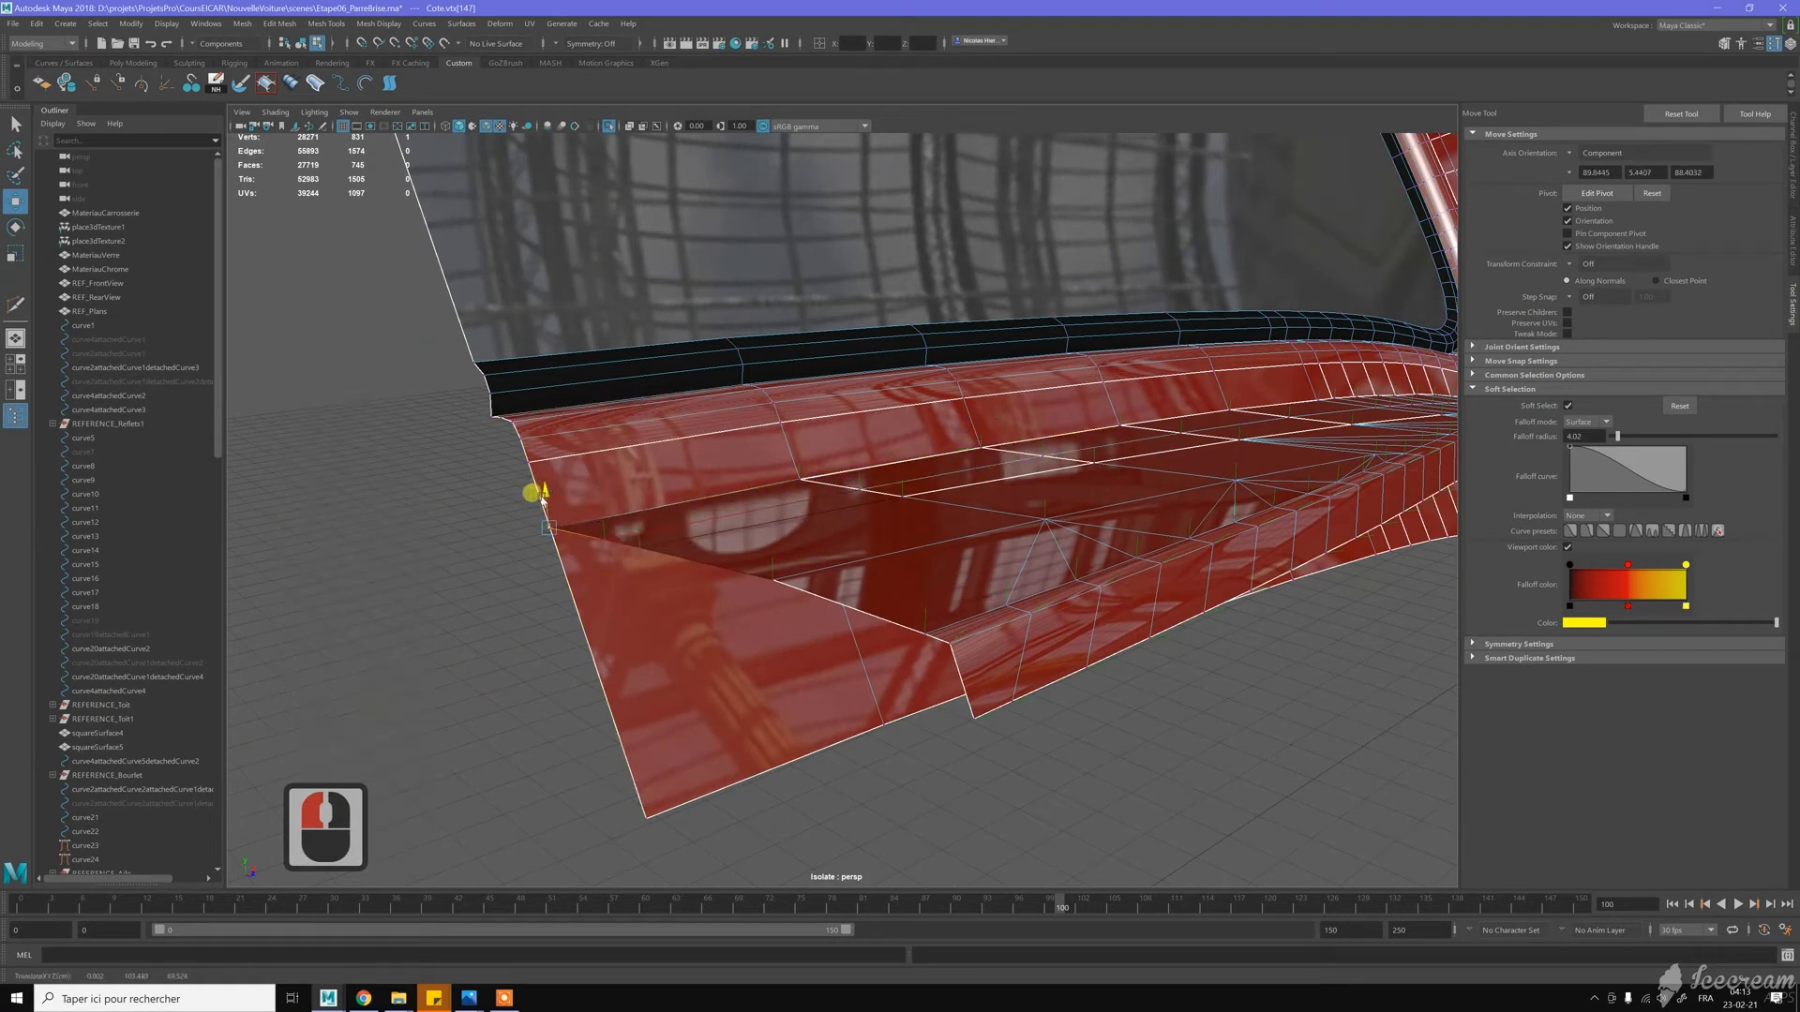
Return to object mode, deselect everything, hide the wireframe overlay and inspect the reflections where the frame meets the panel
{"action": "left_click_drag", "start_coordinate": [566, 477], "coordinate": [763, 475], "text": "alt"}
{"action": "scroll", "coordinate": [877, 542], "scroll_direction": "up", "scroll_amount": 3}
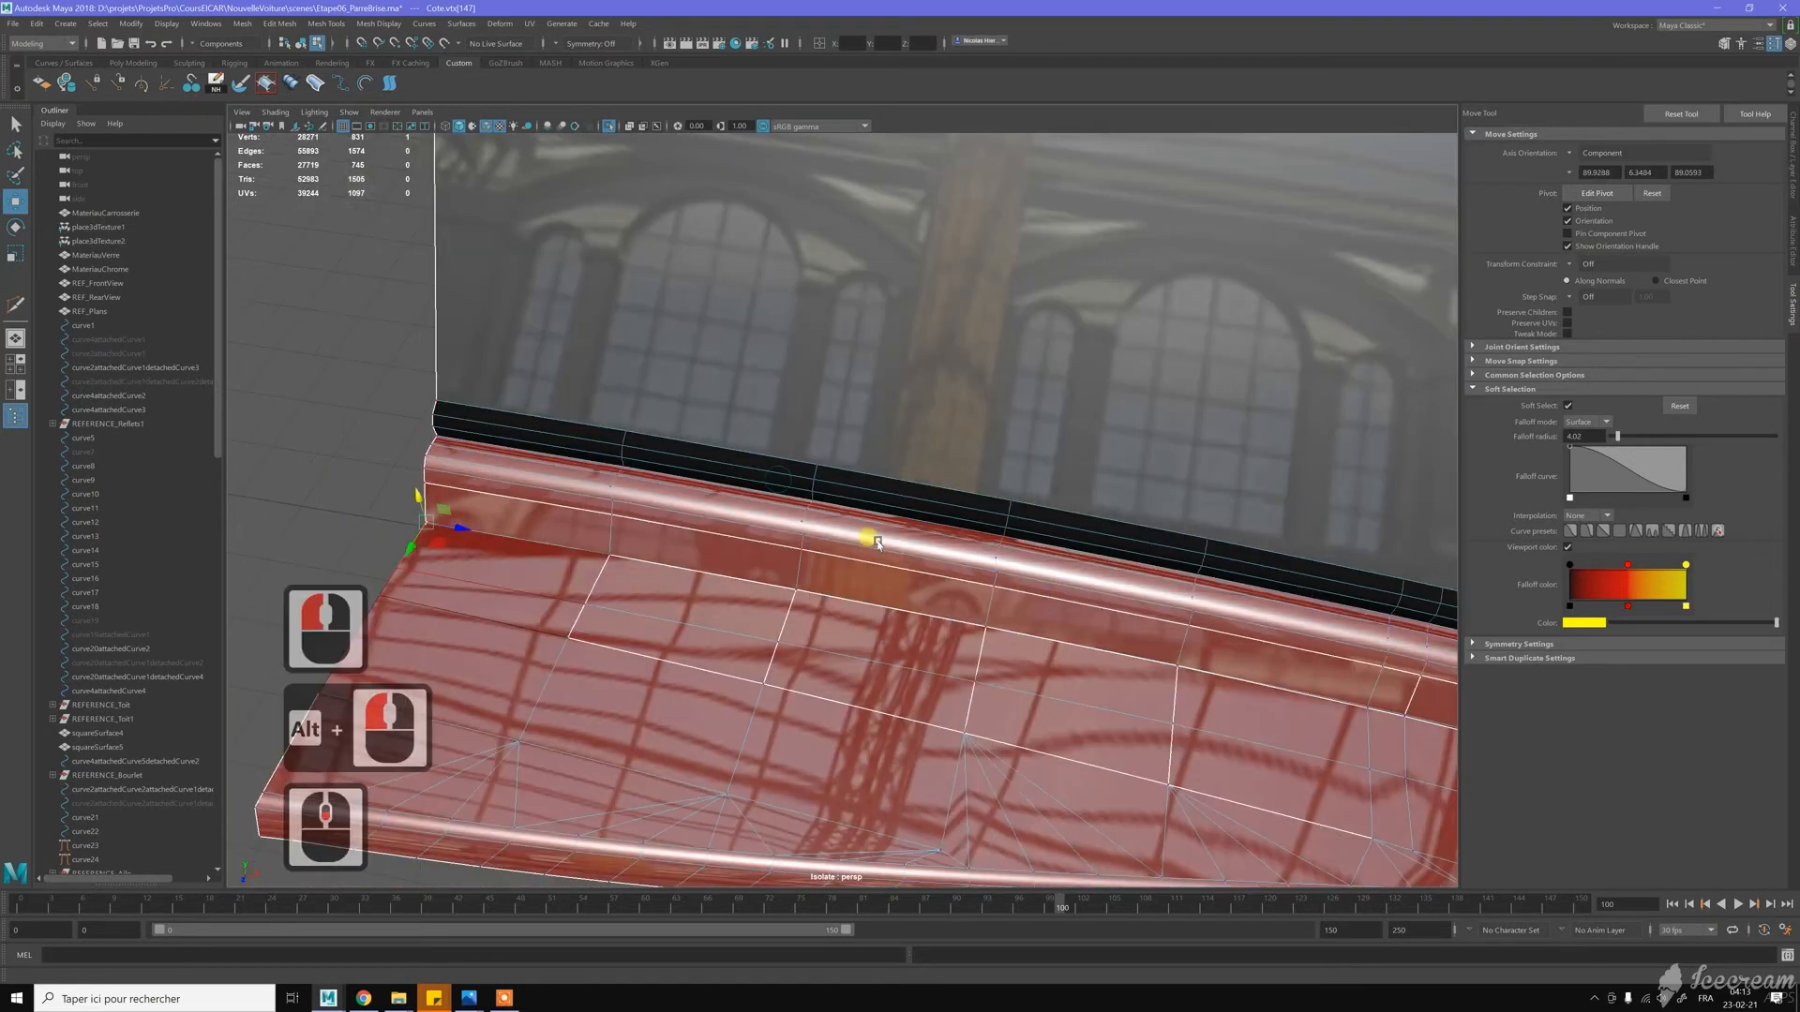
{"action": "scroll", "coordinate": [879, 543], "scroll_direction": "down", "scroll_amount": 3}
{"action": "middle_click_drag", "start_coordinate": [918, 568], "coordinate": [893, 533], "text": "alt"}
{"action": "left_click_drag", "start_coordinate": [894, 533], "coordinate": [735, 501], "text": "alt"}
{"action": "key", "text": "w"}
{"action": "right_click_drag", "start_coordinate": [670, 470], "coordinate": [726, 449]}
{"action": "left_click", "coordinate": [742, 790]}
{"action": "left_click_drag", "start_coordinate": [713, 605], "coordinate": [801, 619], "text": "alt"}
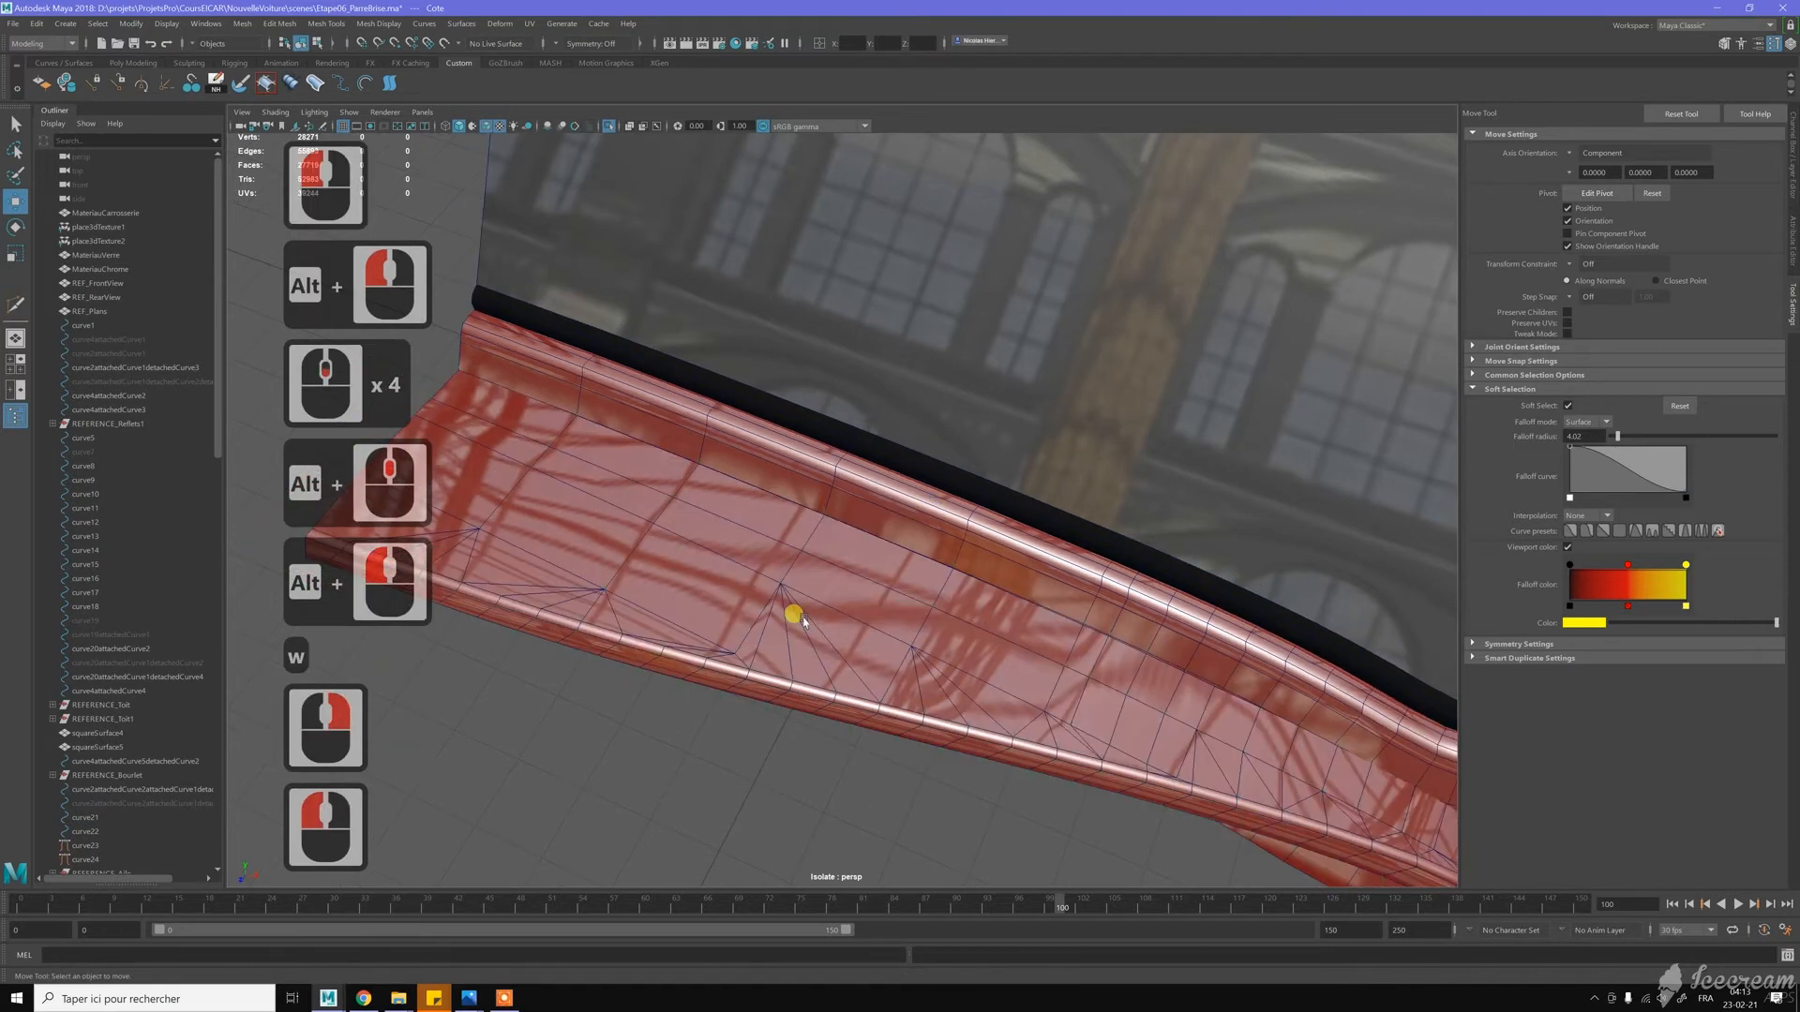
{"action": "scroll", "coordinate": [801, 619], "scroll_direction": "down", "scroll_amount": 3}
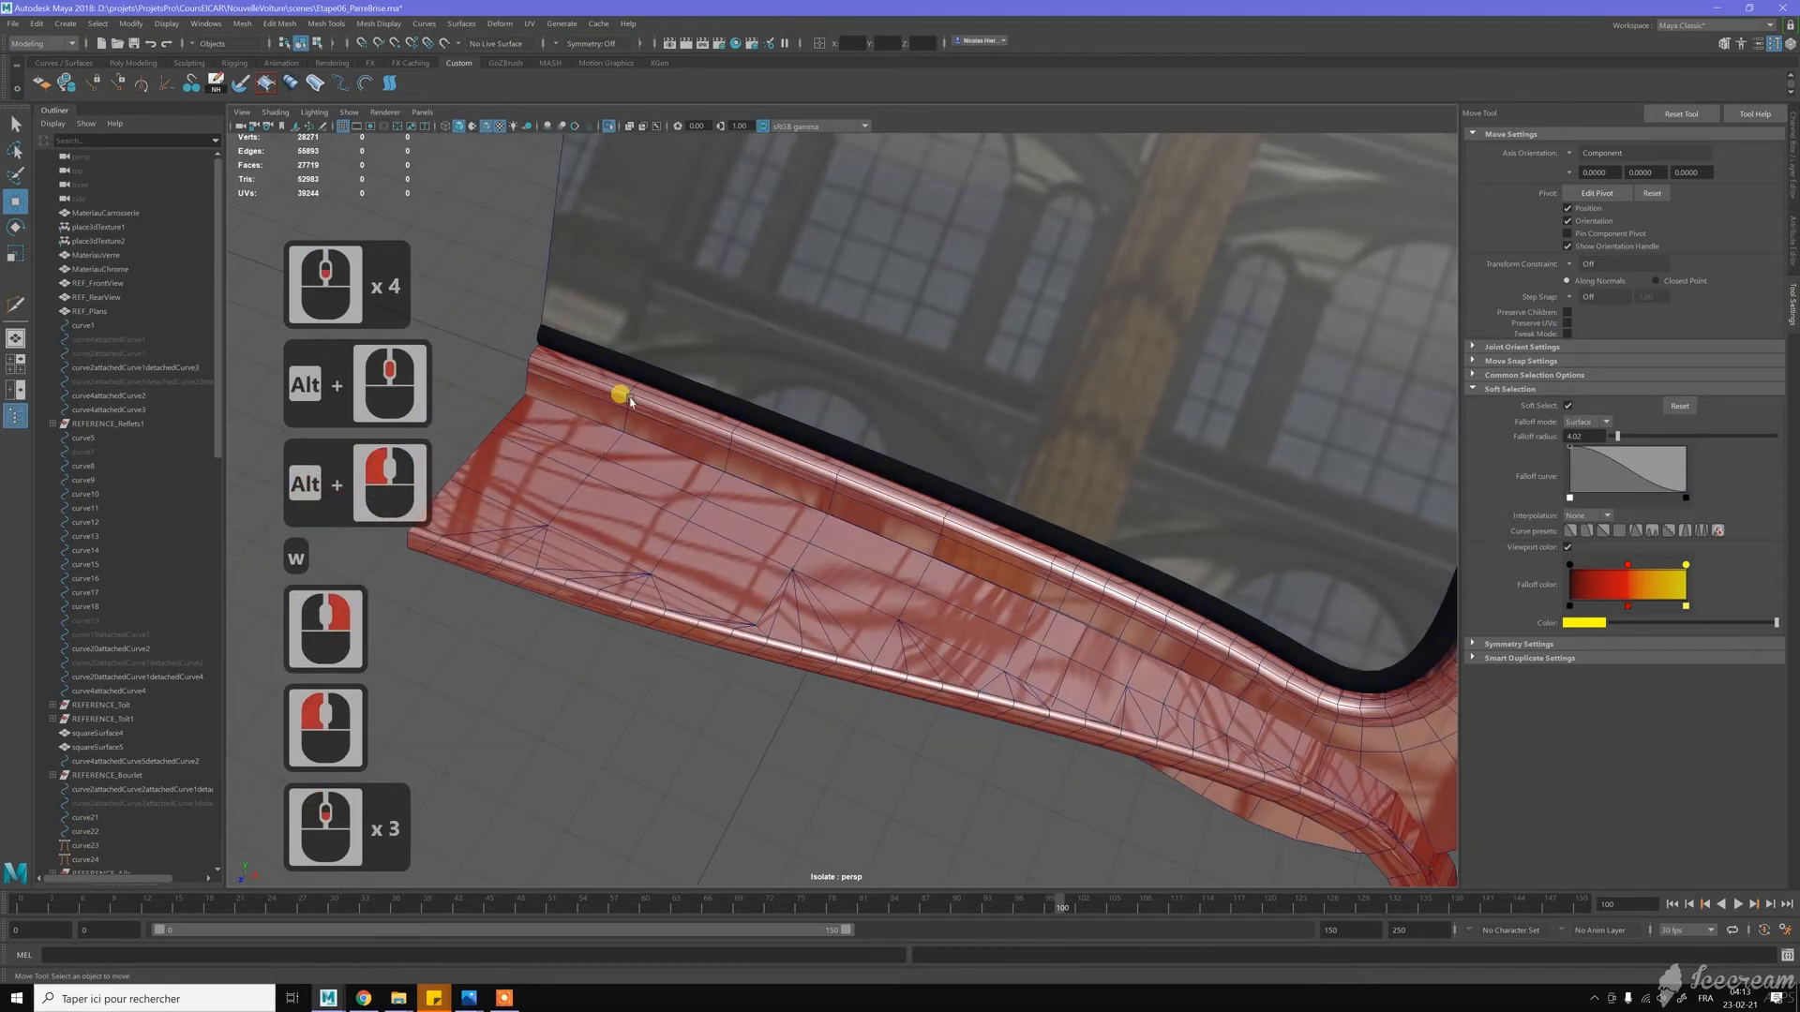
{"action": "left_click", "coordinate": [488, 129]}
{"action": "left_click_drag", "start_coordinate": [759, 367], "coordinate": [779, 390], "text": "alt"}
{"action": "left_click_drag", "start_coordinate": [966, 570], "coordinate": [897, 537], "text": "alt"}
{"action": "middle_click_drag", "start_coordinate": [897, 536], "coordinate": [891, 533], "text": "alt"}
{"action": "left_click_drag", "start_coordinate": [891, 533], "coordinate": [858, 518], "text": "alt"}
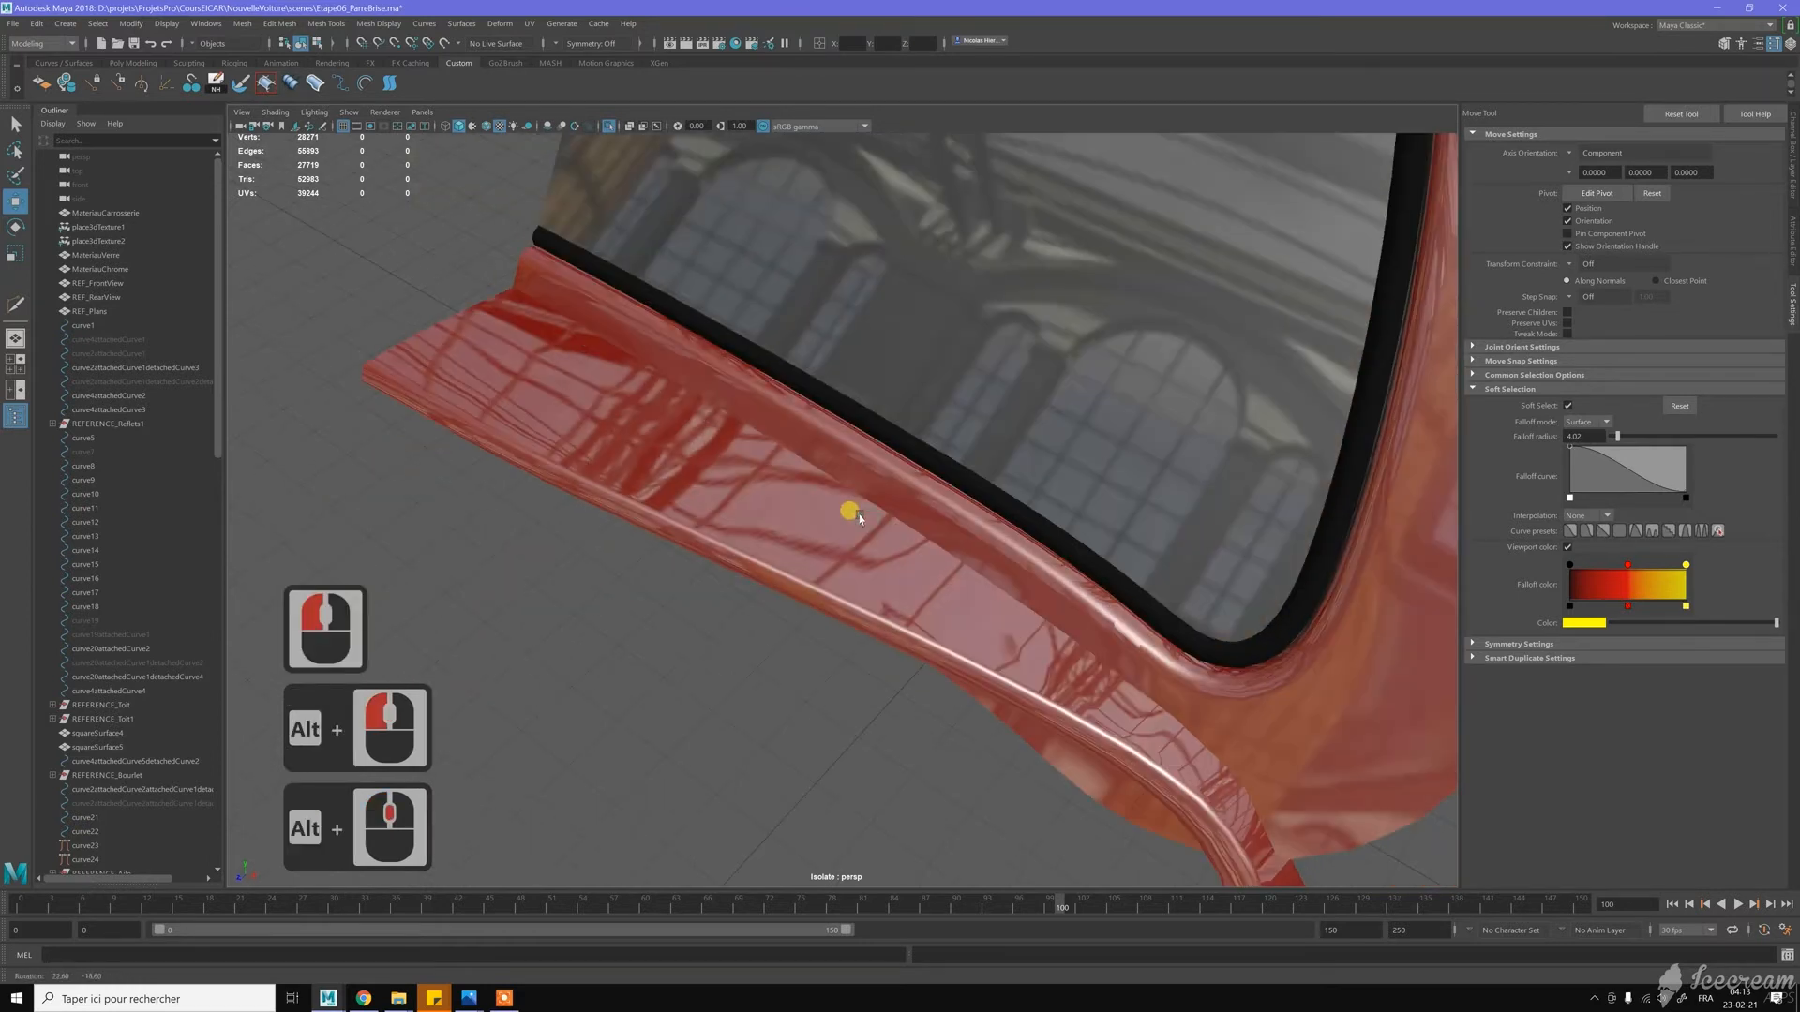
{"action": "left_click", "coordinate": [800, 437], "text": "alt"}
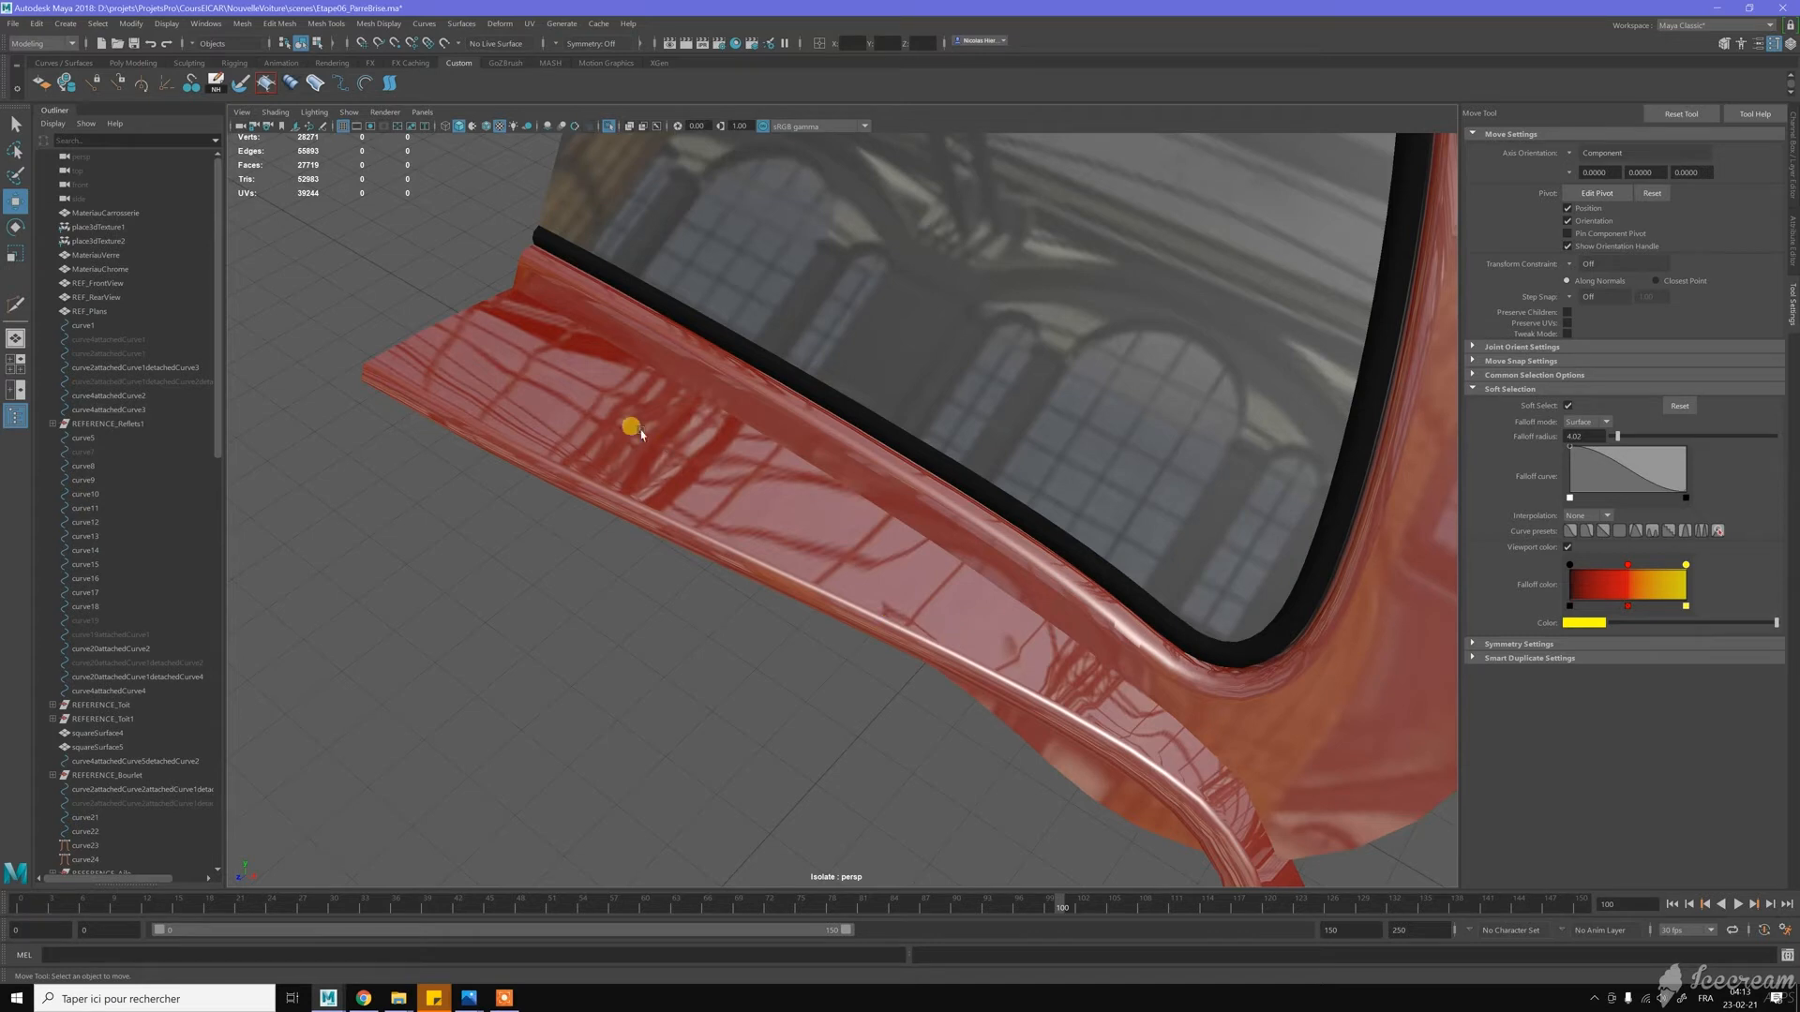
Select the panel below the windshield frame, pick a vertex on its upper border and set the transform constraint to Edge
{"action": "left_click", "coordinate": [861, 565]}
{"action": "left_click_drag", "start_coordinate": [771, 488], "coordinate": [684, 454], "text": "alt"}
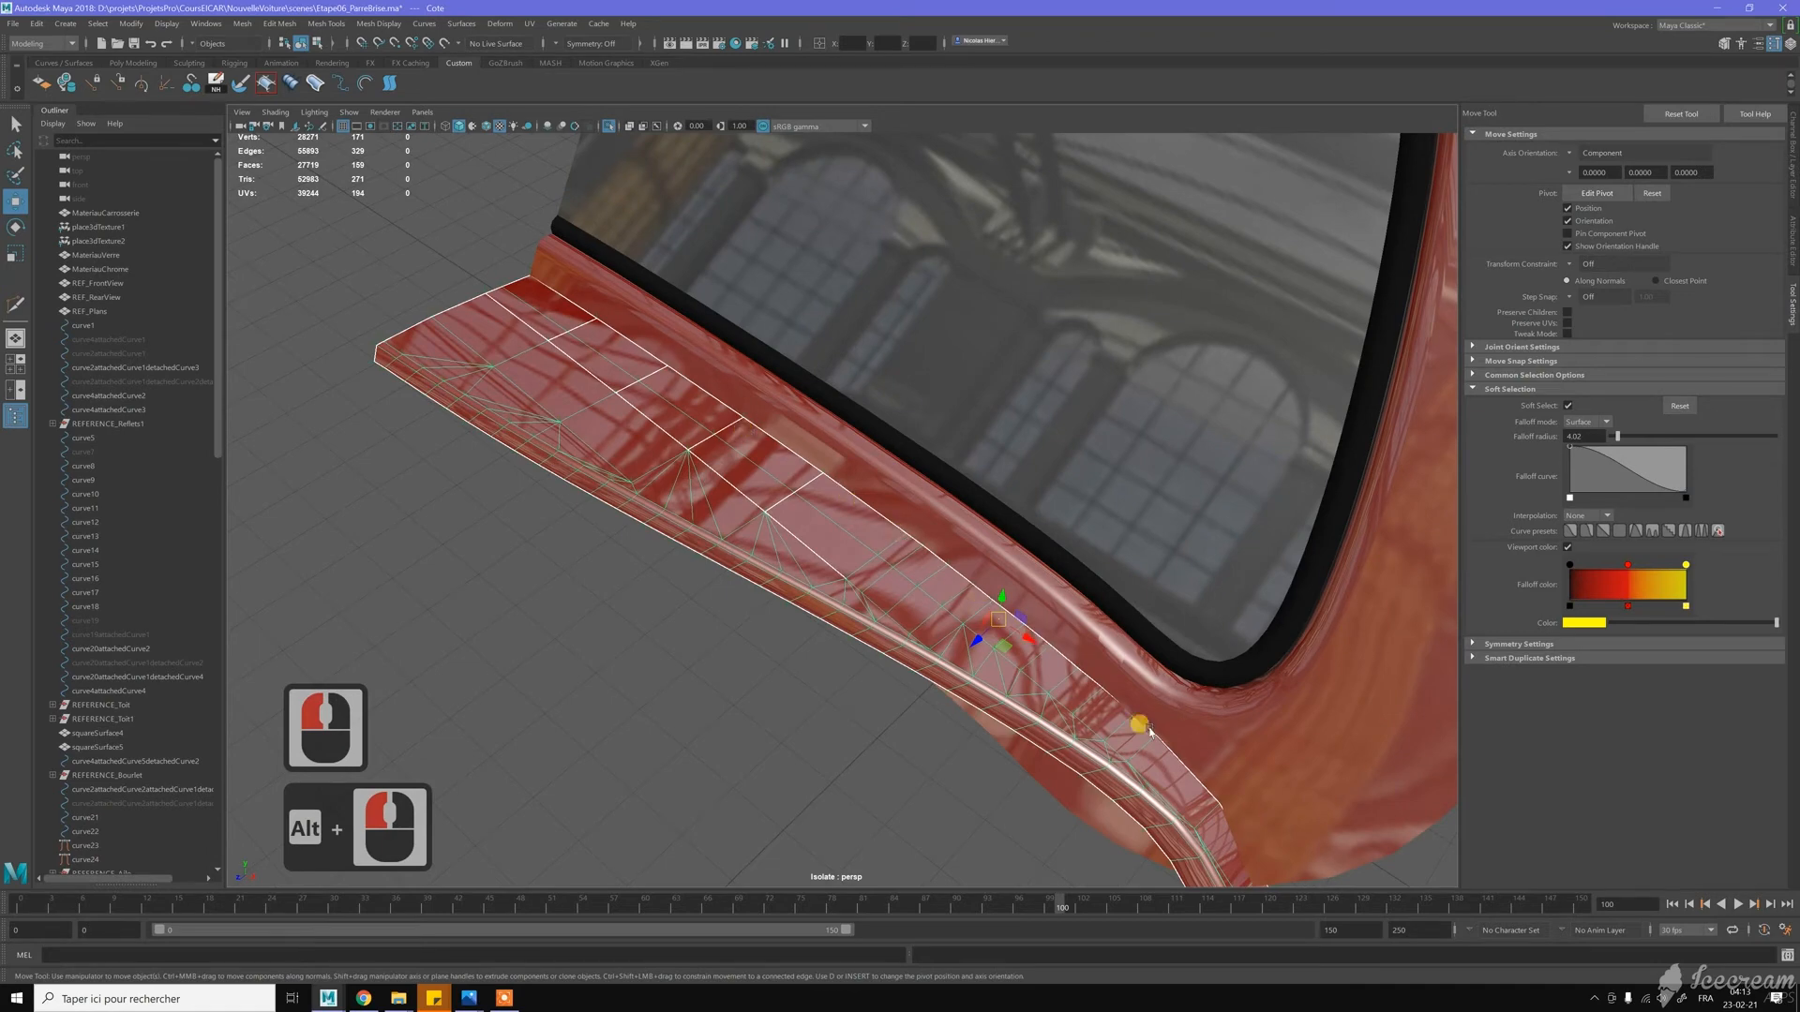
{"action": "left_click_drag", "start_coordinate": [1148, 727], "coordinate": [1106, 694], "text": "alt"}
{"action": "left_click", "coordinate": [865, 450], "text": "alt"}
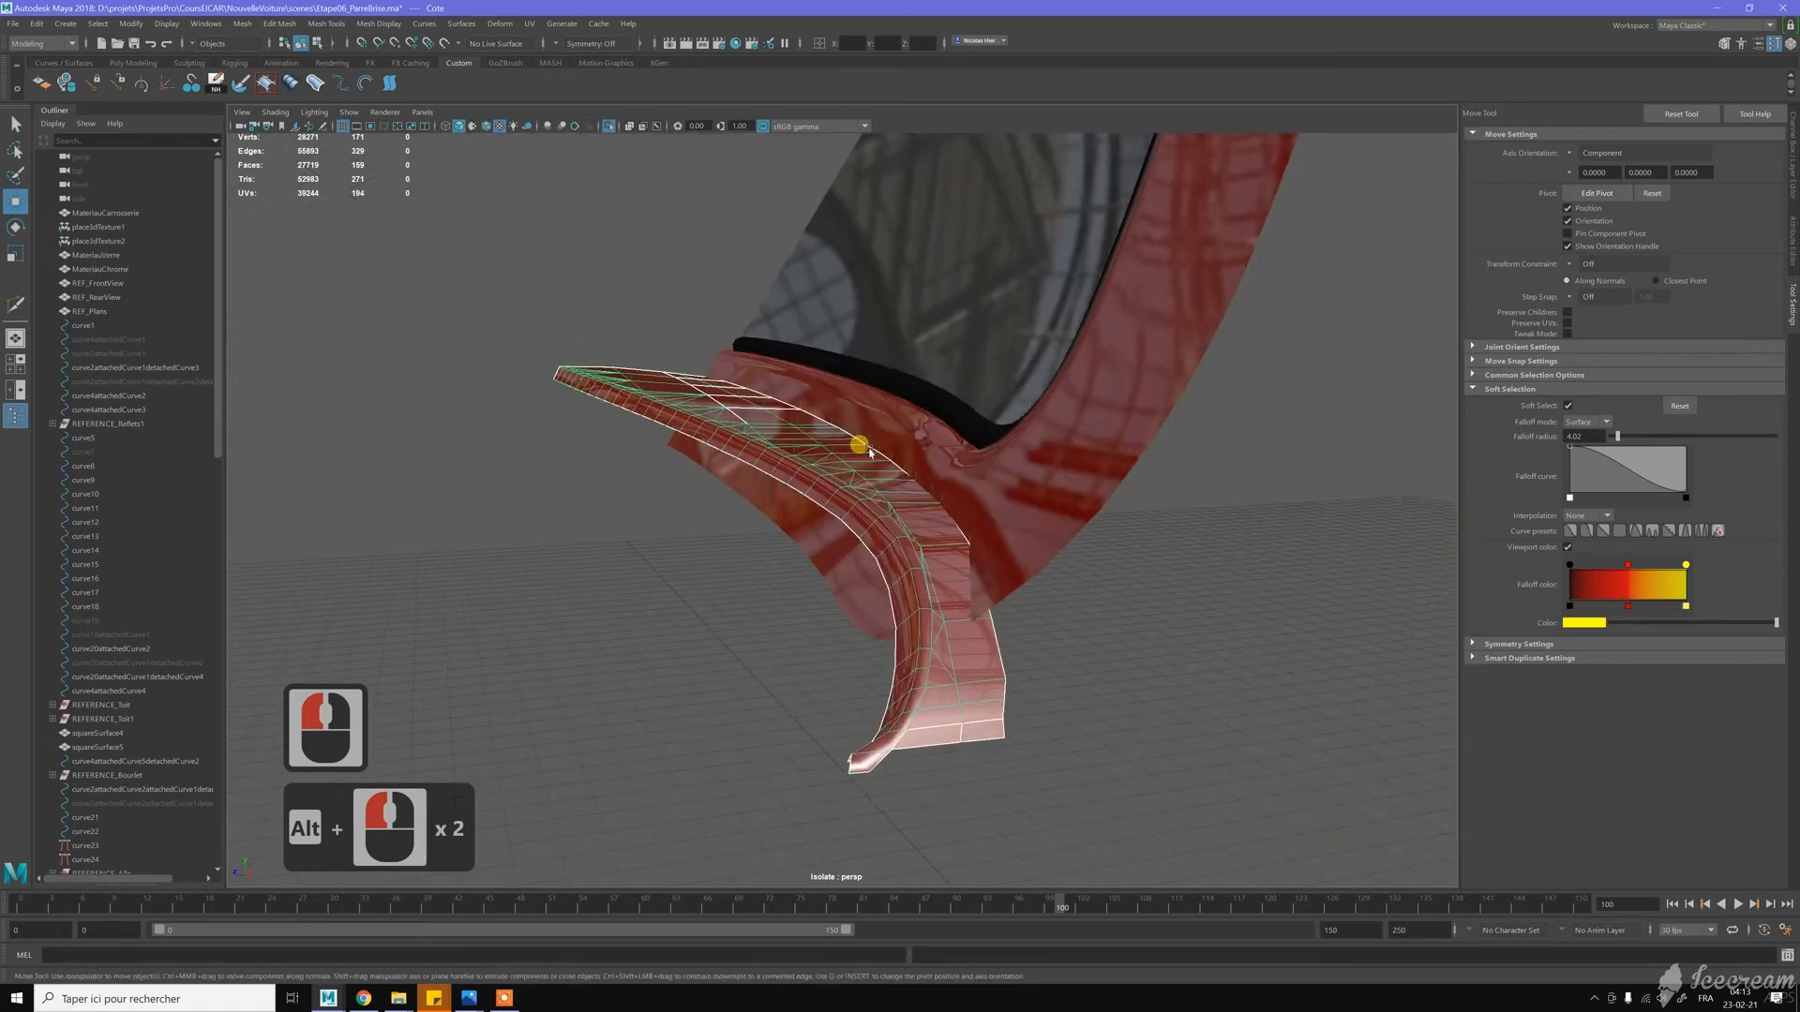
{"action": "left_click_drag", "start_coordinate": [830, 450], "coordinate": [1132, 636], "text": "alt"}
{"action": "middle_click_drag", "start_coordinate": [1022, 619], "coordinate": [864, 523], "text": "alt"}
{"action": "scroll", "coordinate": [865, 525], "scroll_direction": "up", "scroll_amount": 11, "text": "alt"}
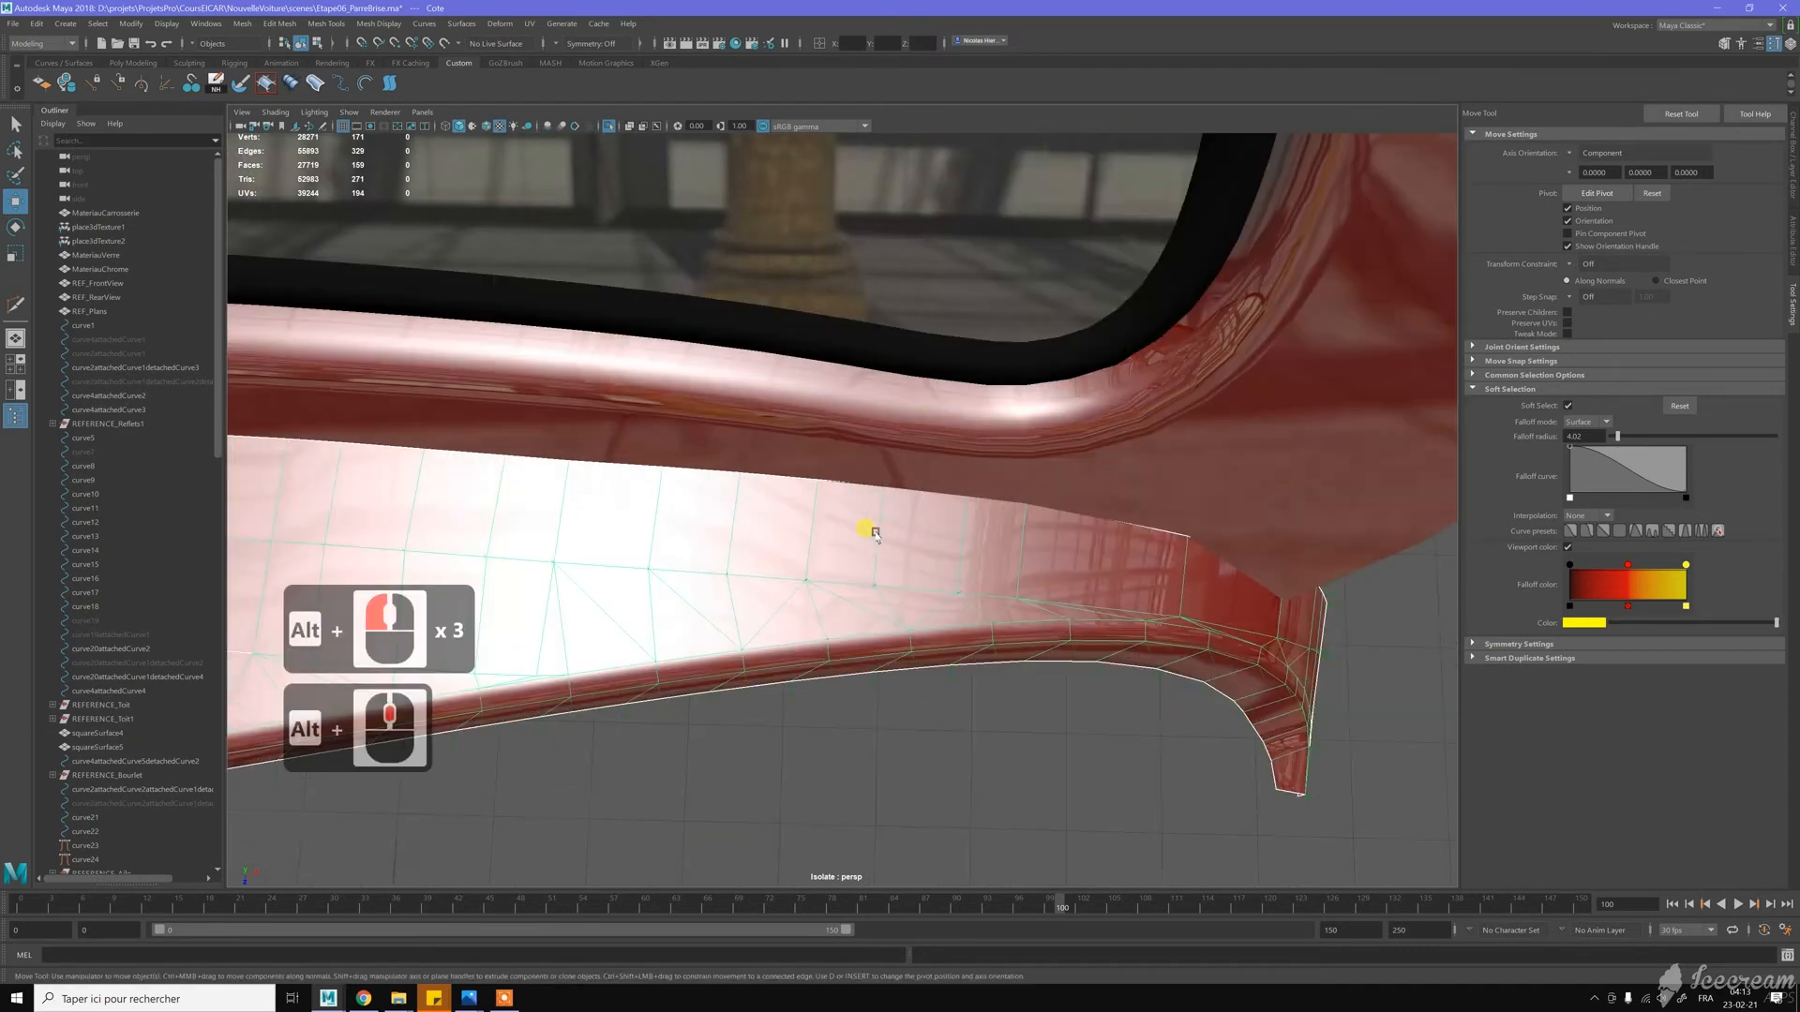
{"action": "mouse_move", "coordinate": [886, 527]}
{"action": "right_mouse_down"}
{"action": "mouse_move", "coordinate": [872, 522]}
{"action": "mouse_move", "coordinate": [900, 497]}
{"action": "right_mouse_up"}
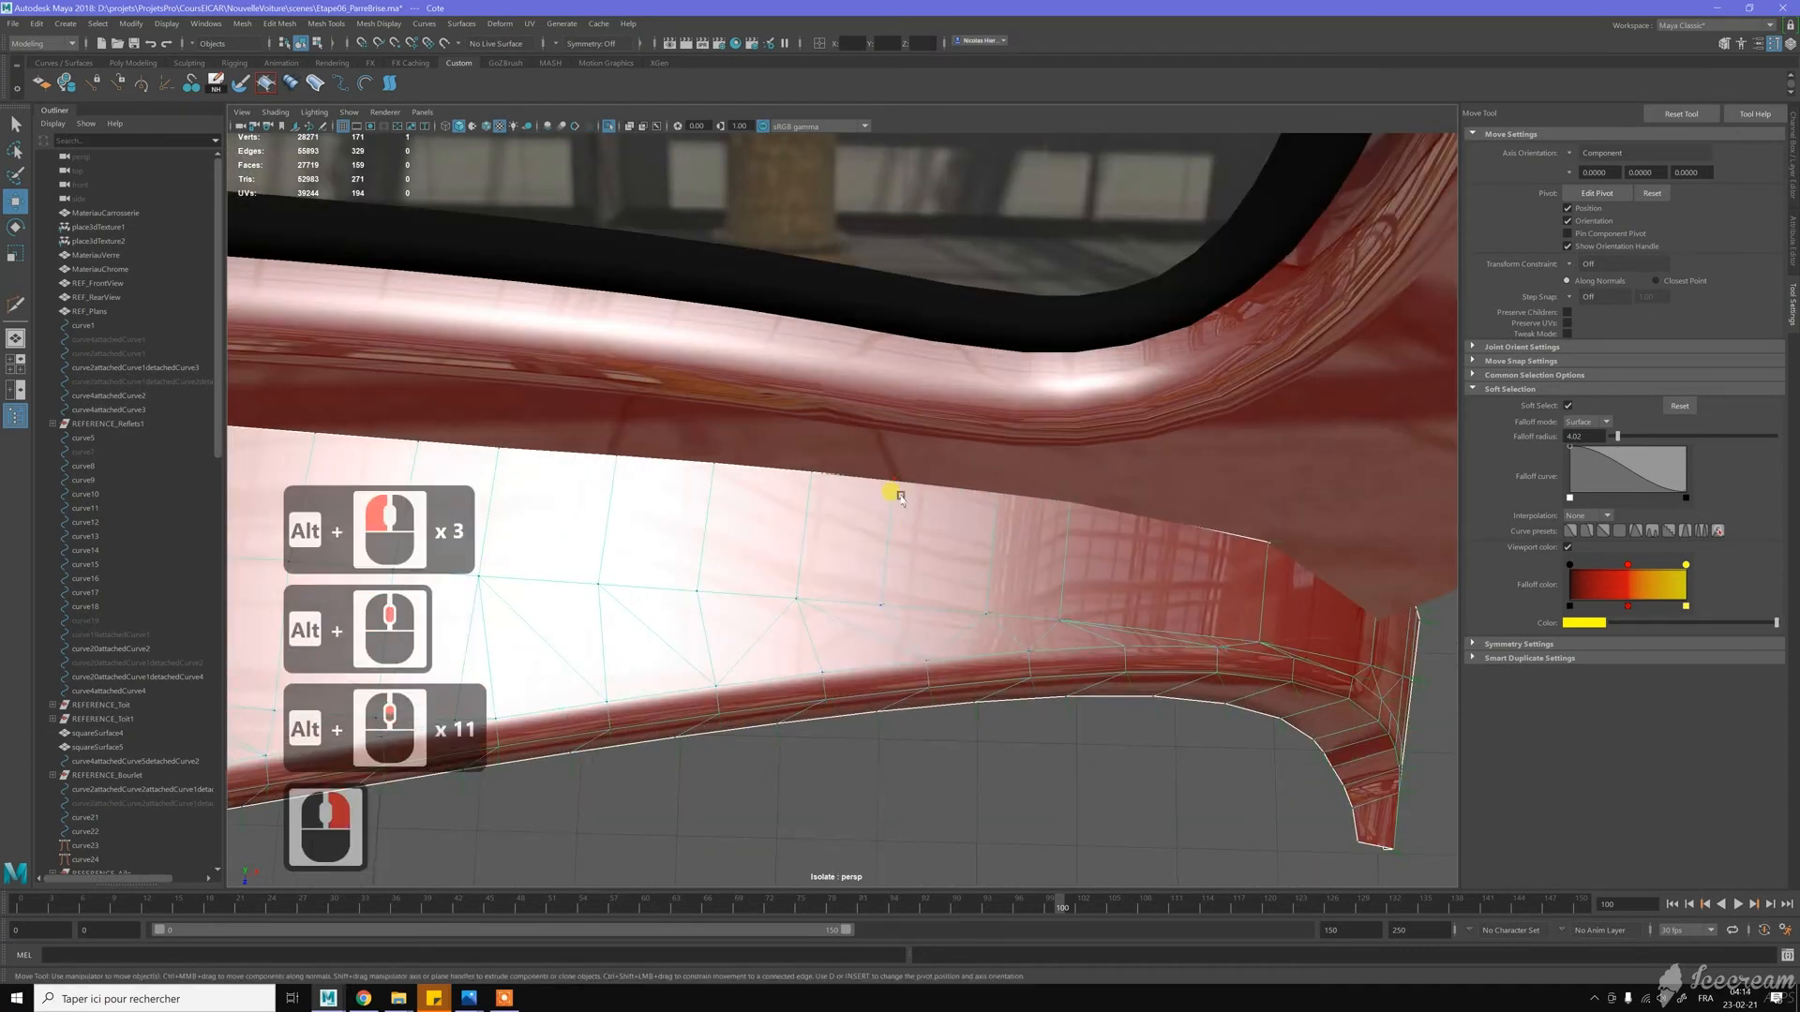
{"action": "left_click", "coordinate": [893, 479]}
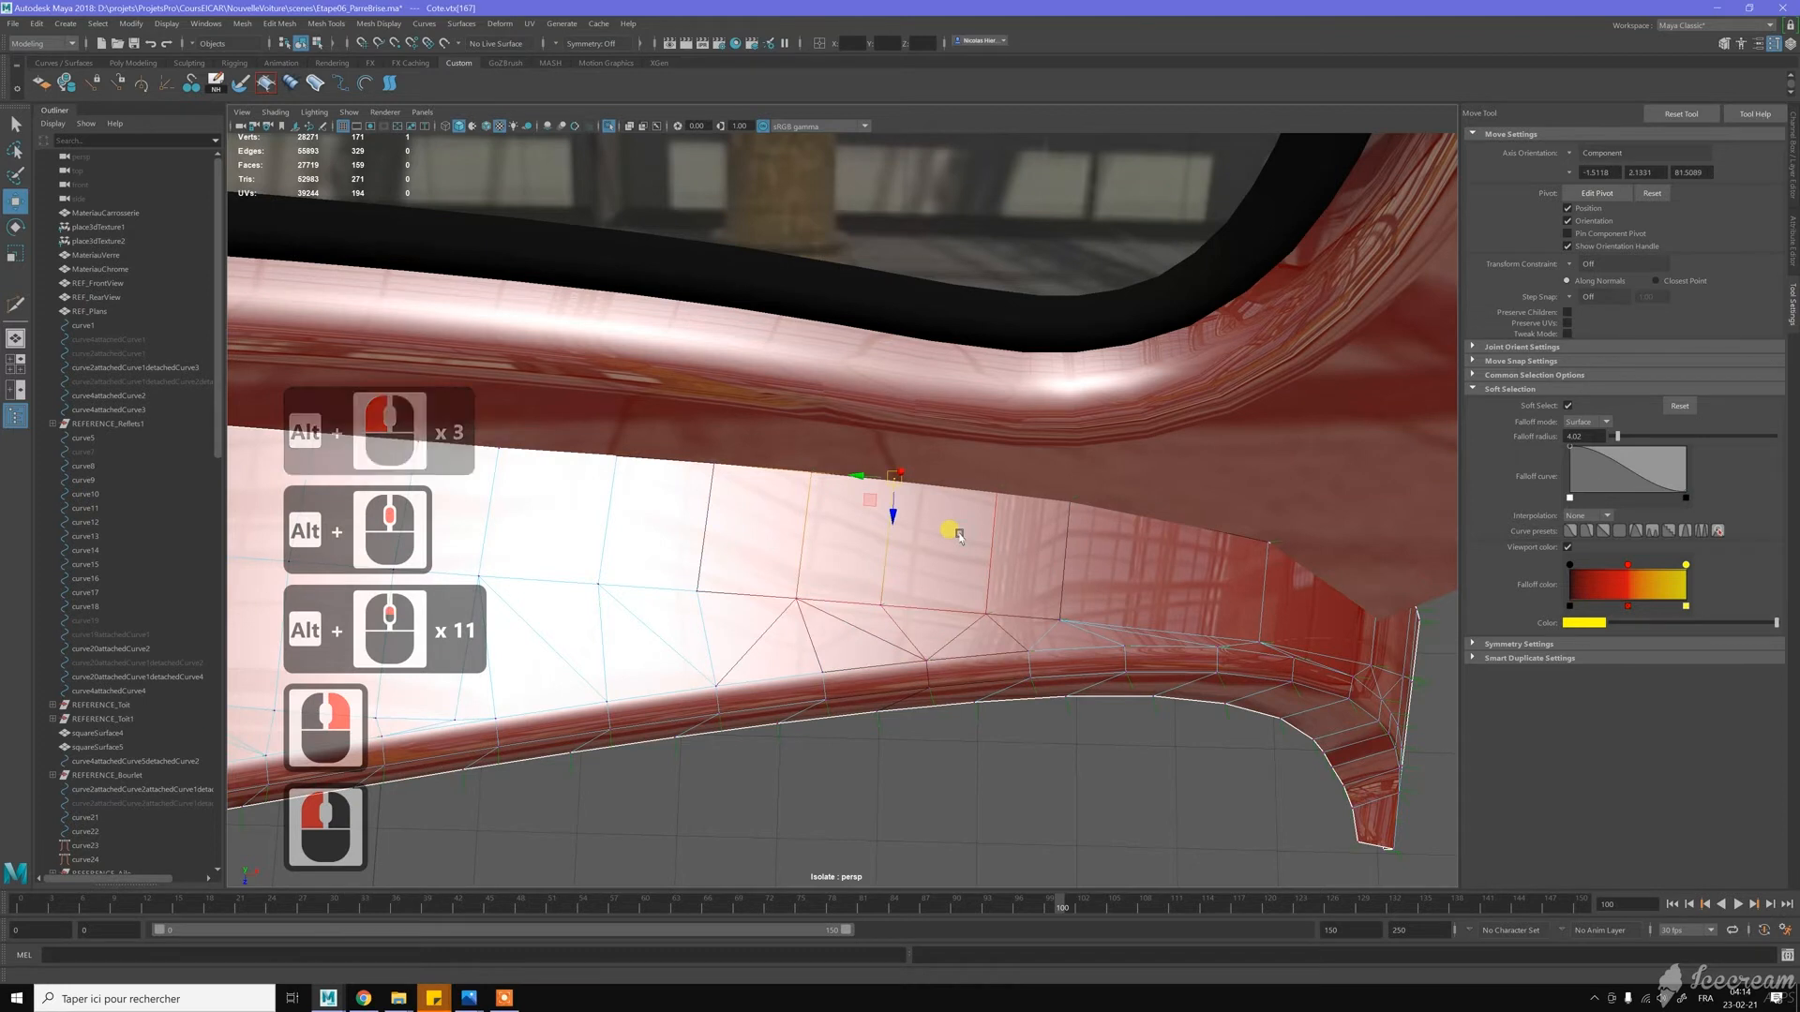
{"action": "left_click_drag", "start_coordinate": [960, 538], "coordinate": [1031, 626]}
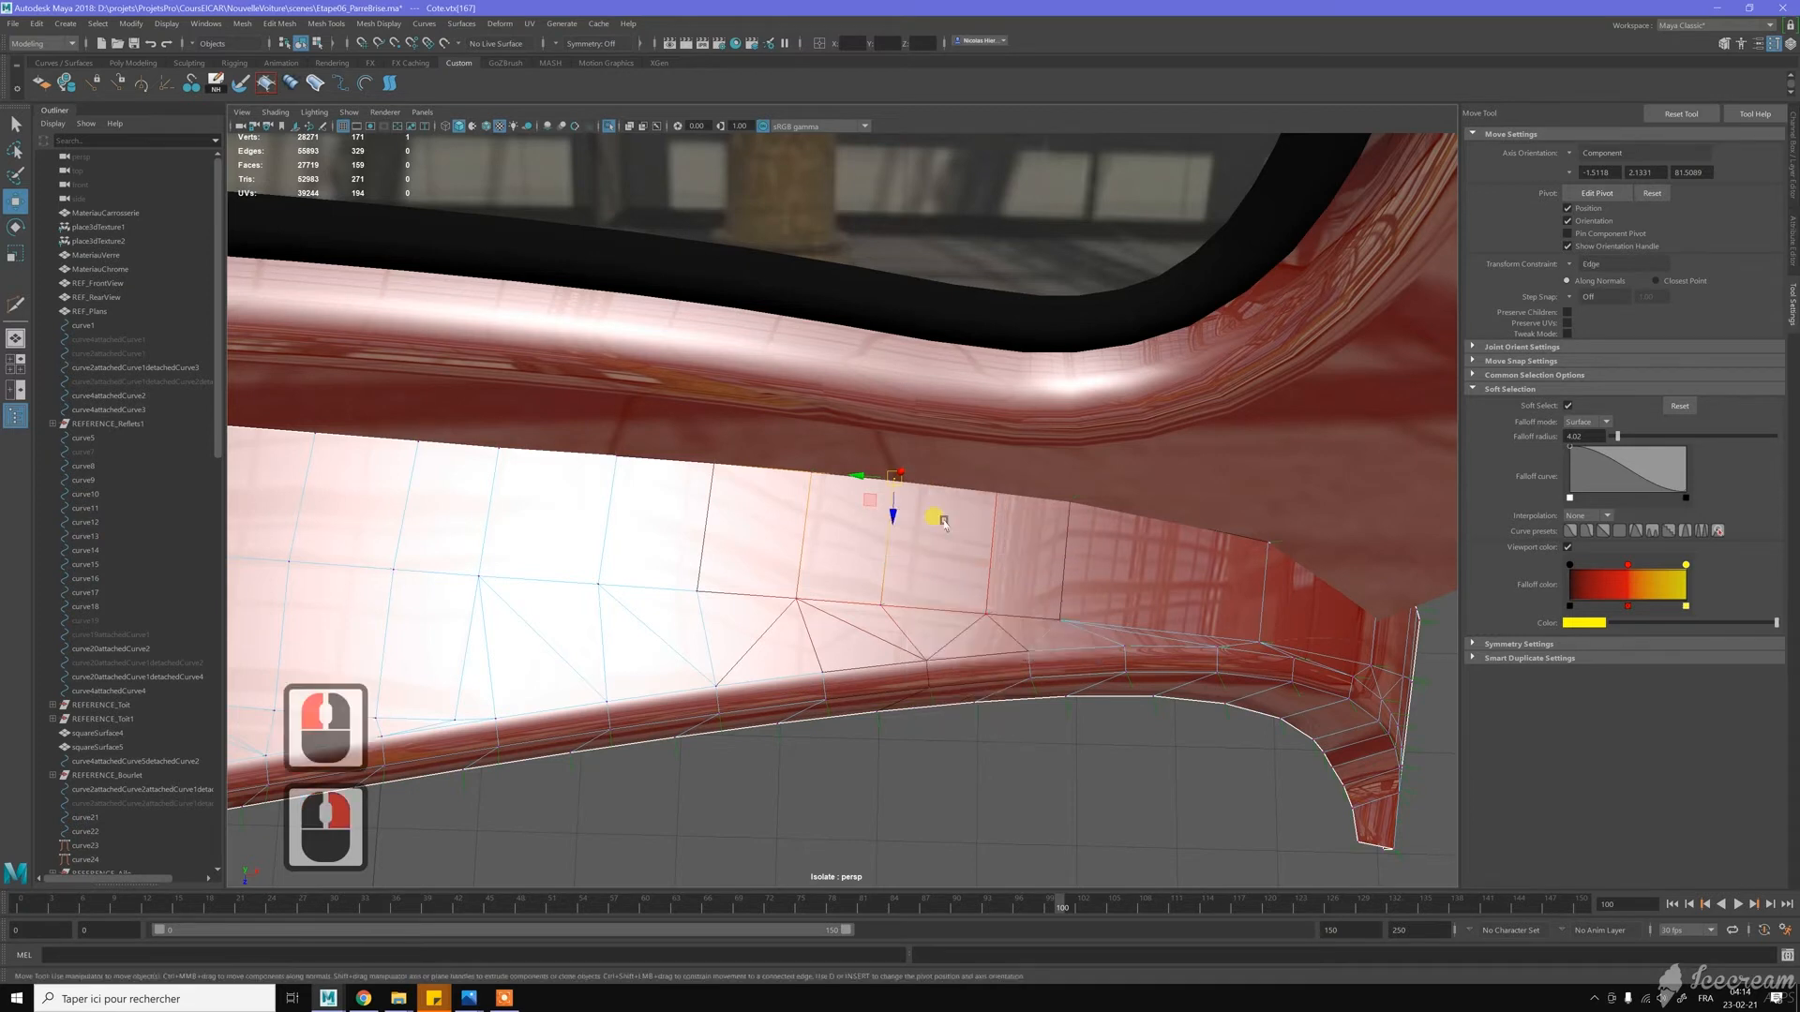
Turn off Soft Select and slide vertices along the panel's upper border near the rounded windshield corner
{"action": "key", "text": "b"}
{"action": "left_click", "coordinate": [889, 518]}
{"action": "left_click", "coordinate": [994, 495]}
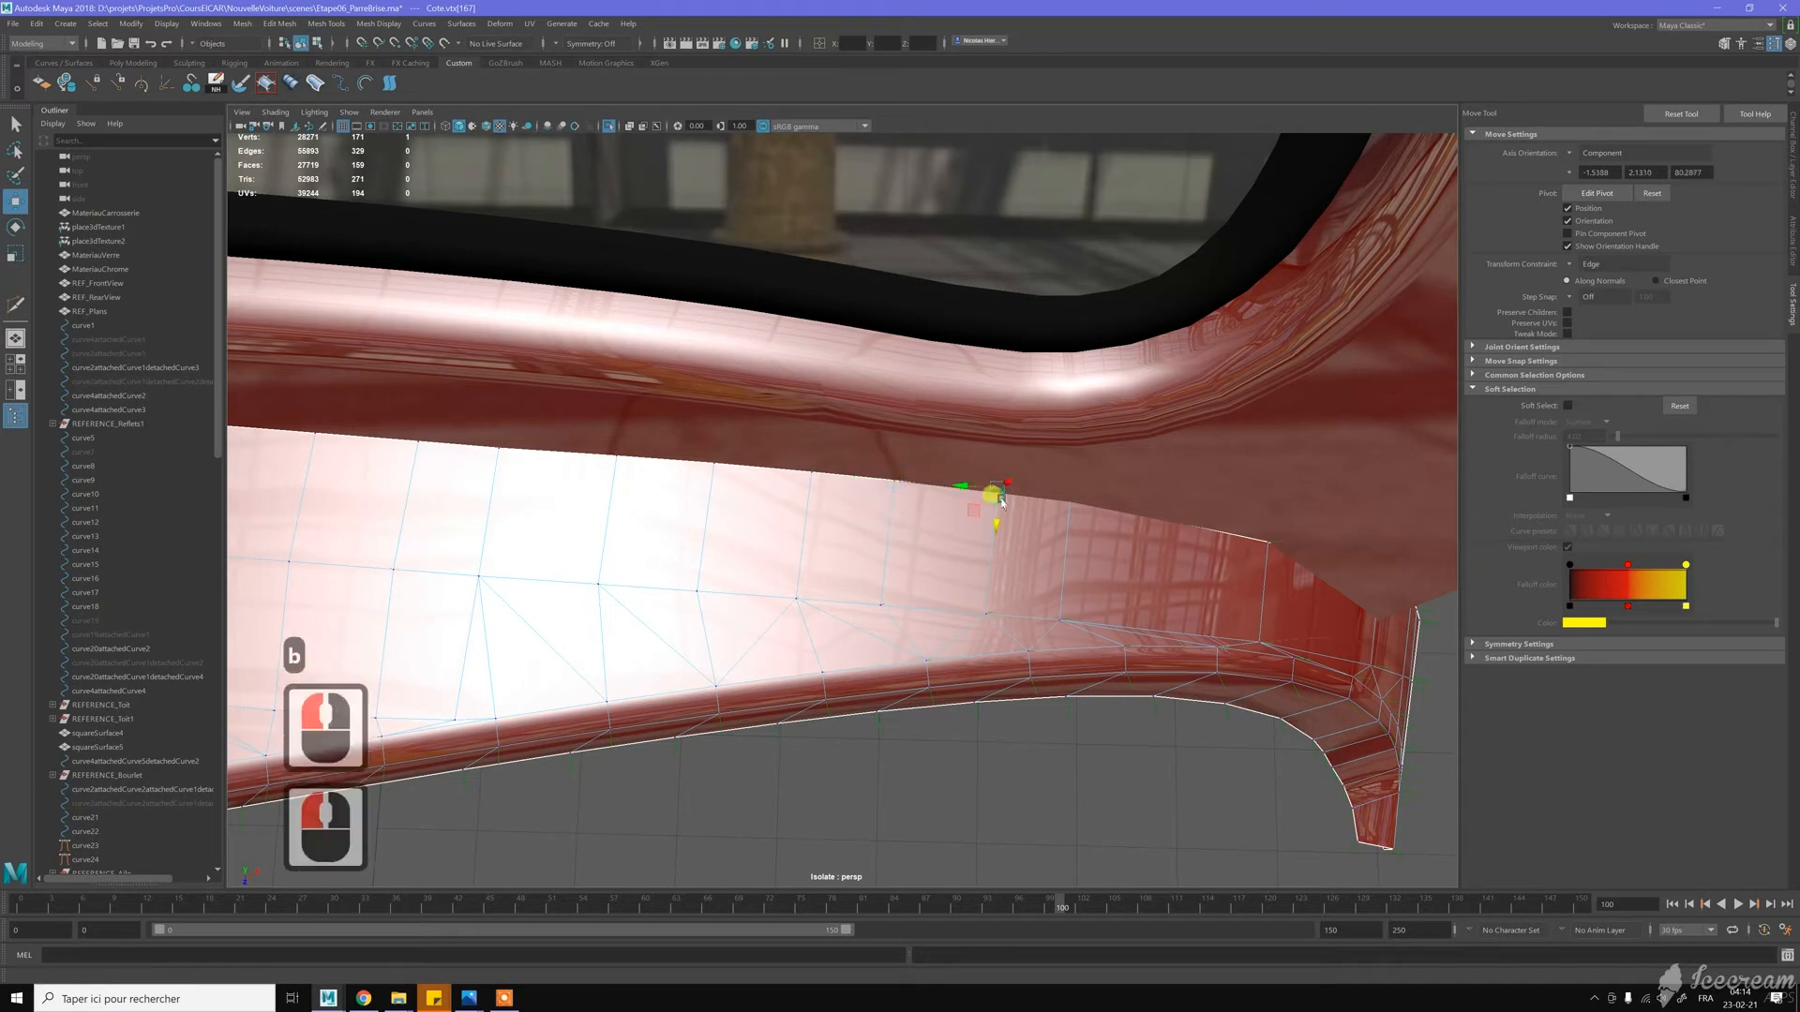
{"action": "left_click", "coordinate": [1065, 501]}
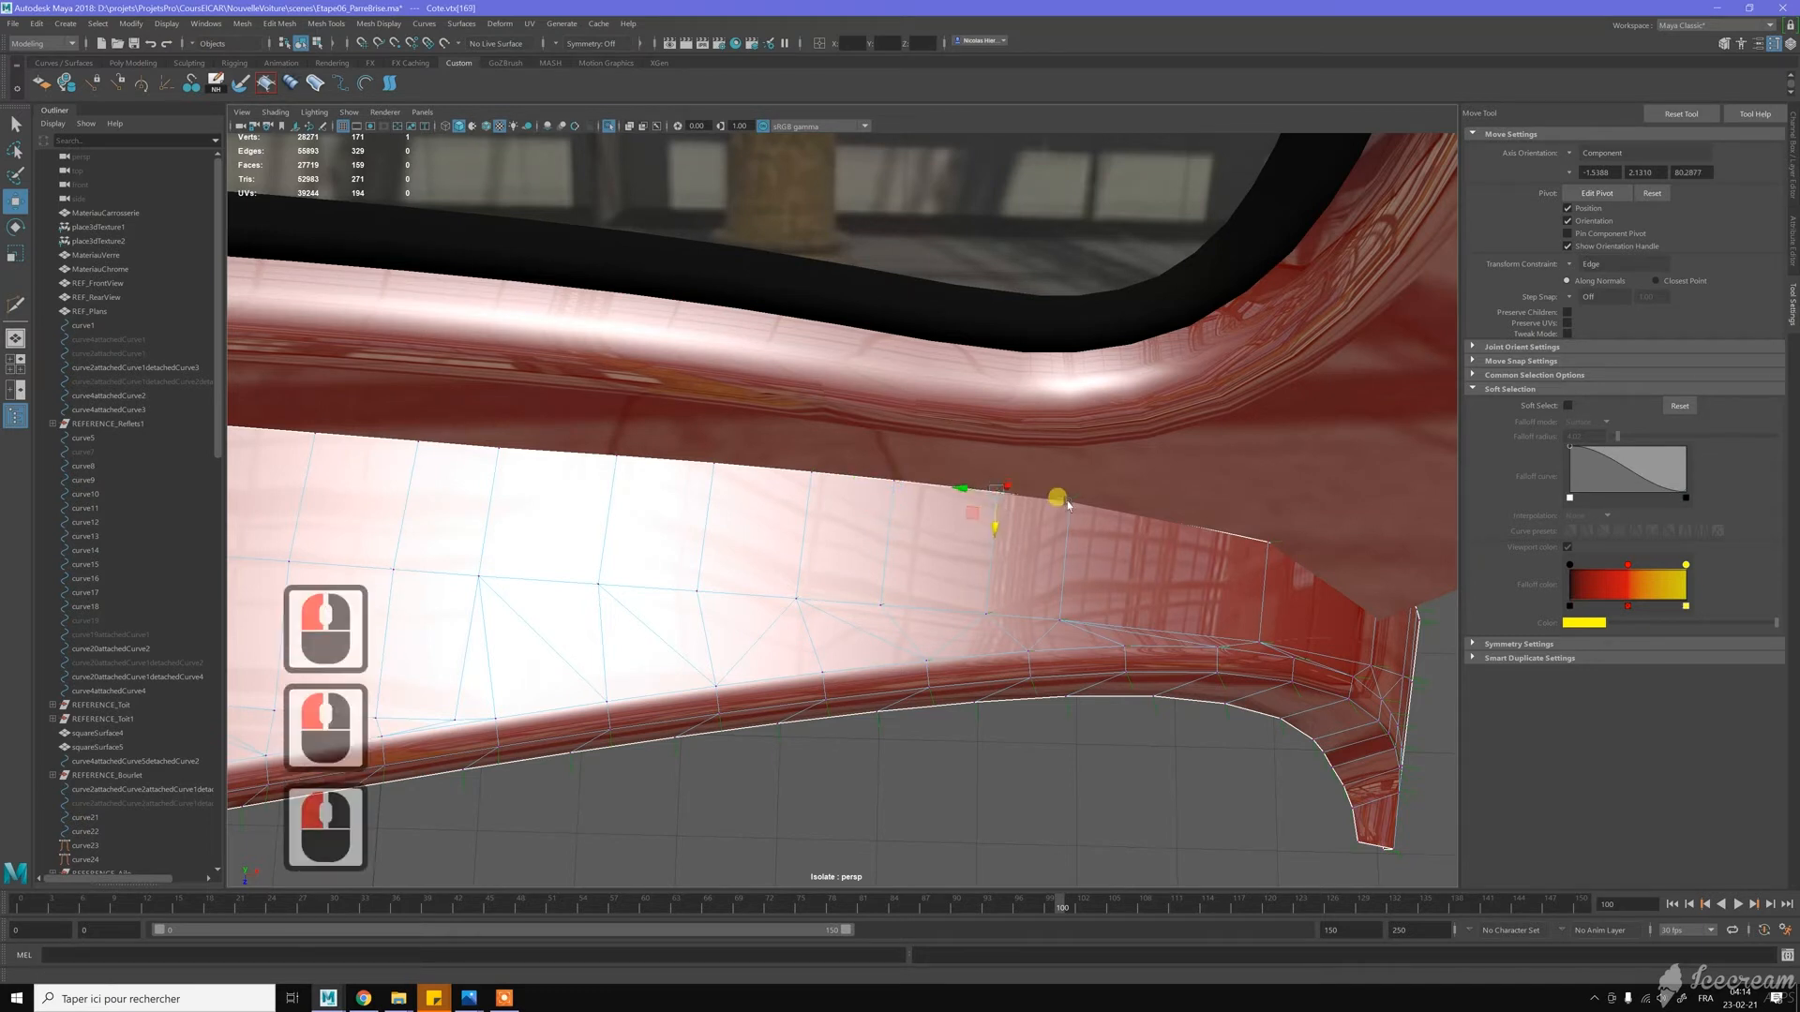
{"action": "left_click", "coordinate": [1067, 533]}
{"action": "left_click_drag", "start_coordinate": [1063, 536], "coordinate": [1060, 537]}
{"action": "middle_click_drag", "start_coordinate": [1129, 526], "coordinate": [1017, 519], "text": "alt"}
{"action": "left_click_drag", "start_coordinate": [1017, 519], "coordinate": [984, 531], "text": "alt"}
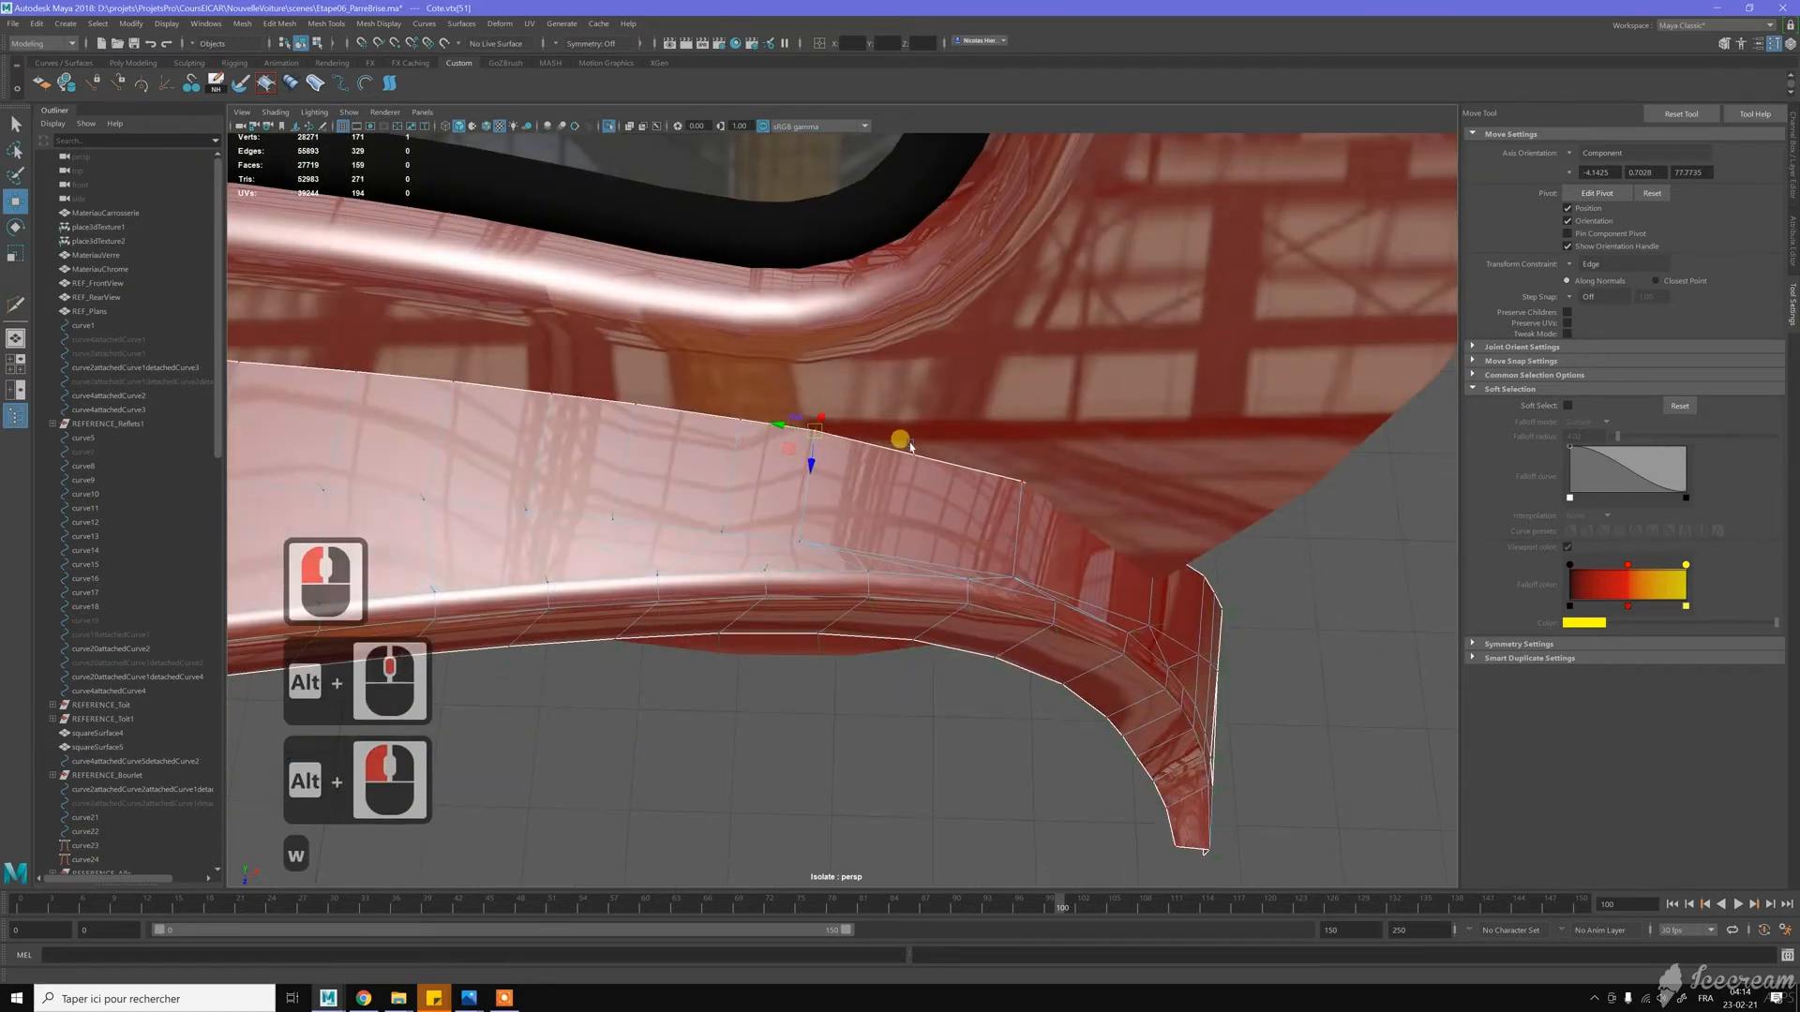
Show the wireframe overlay again and insert an edge loop across the panel's curved end, matching the windshield frame's edges
{"action": "key", "text": "w"}
{"action": "left_click", "coordinate": [487, 126]}
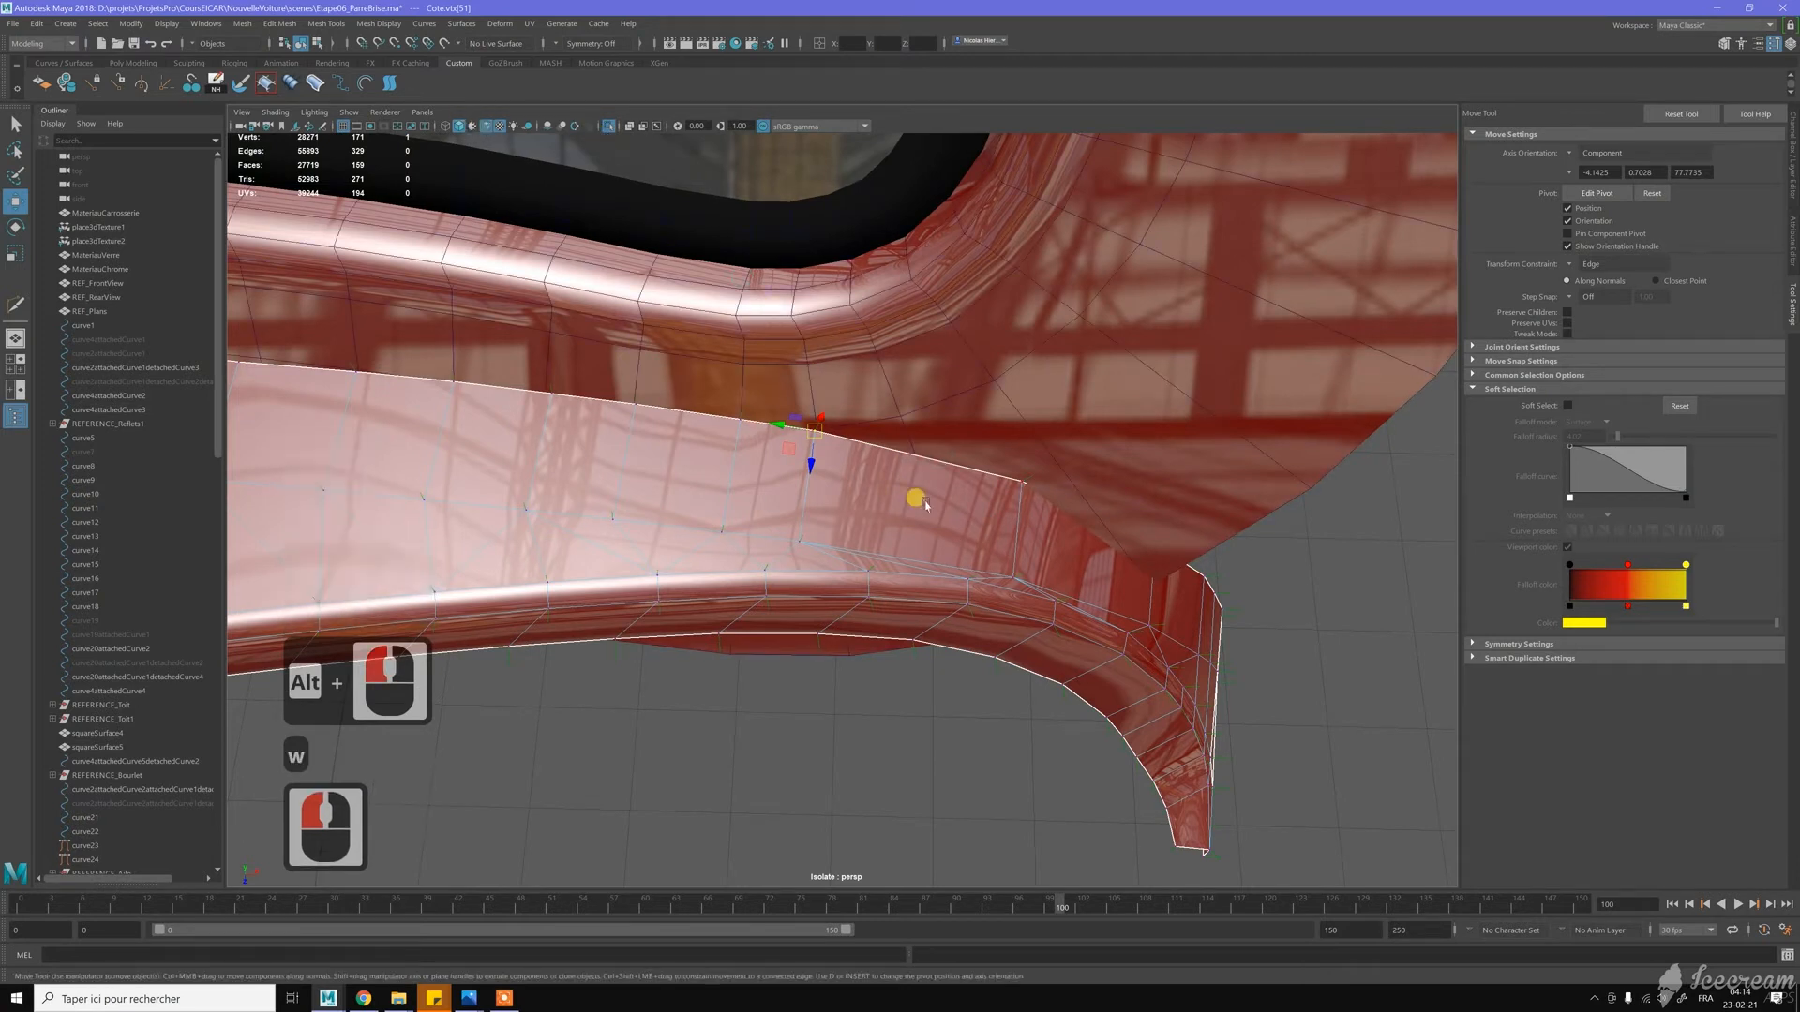
{"action": "right_click_drag", "start_coordinate": [920, 502], "coordinate": [918, 505]}
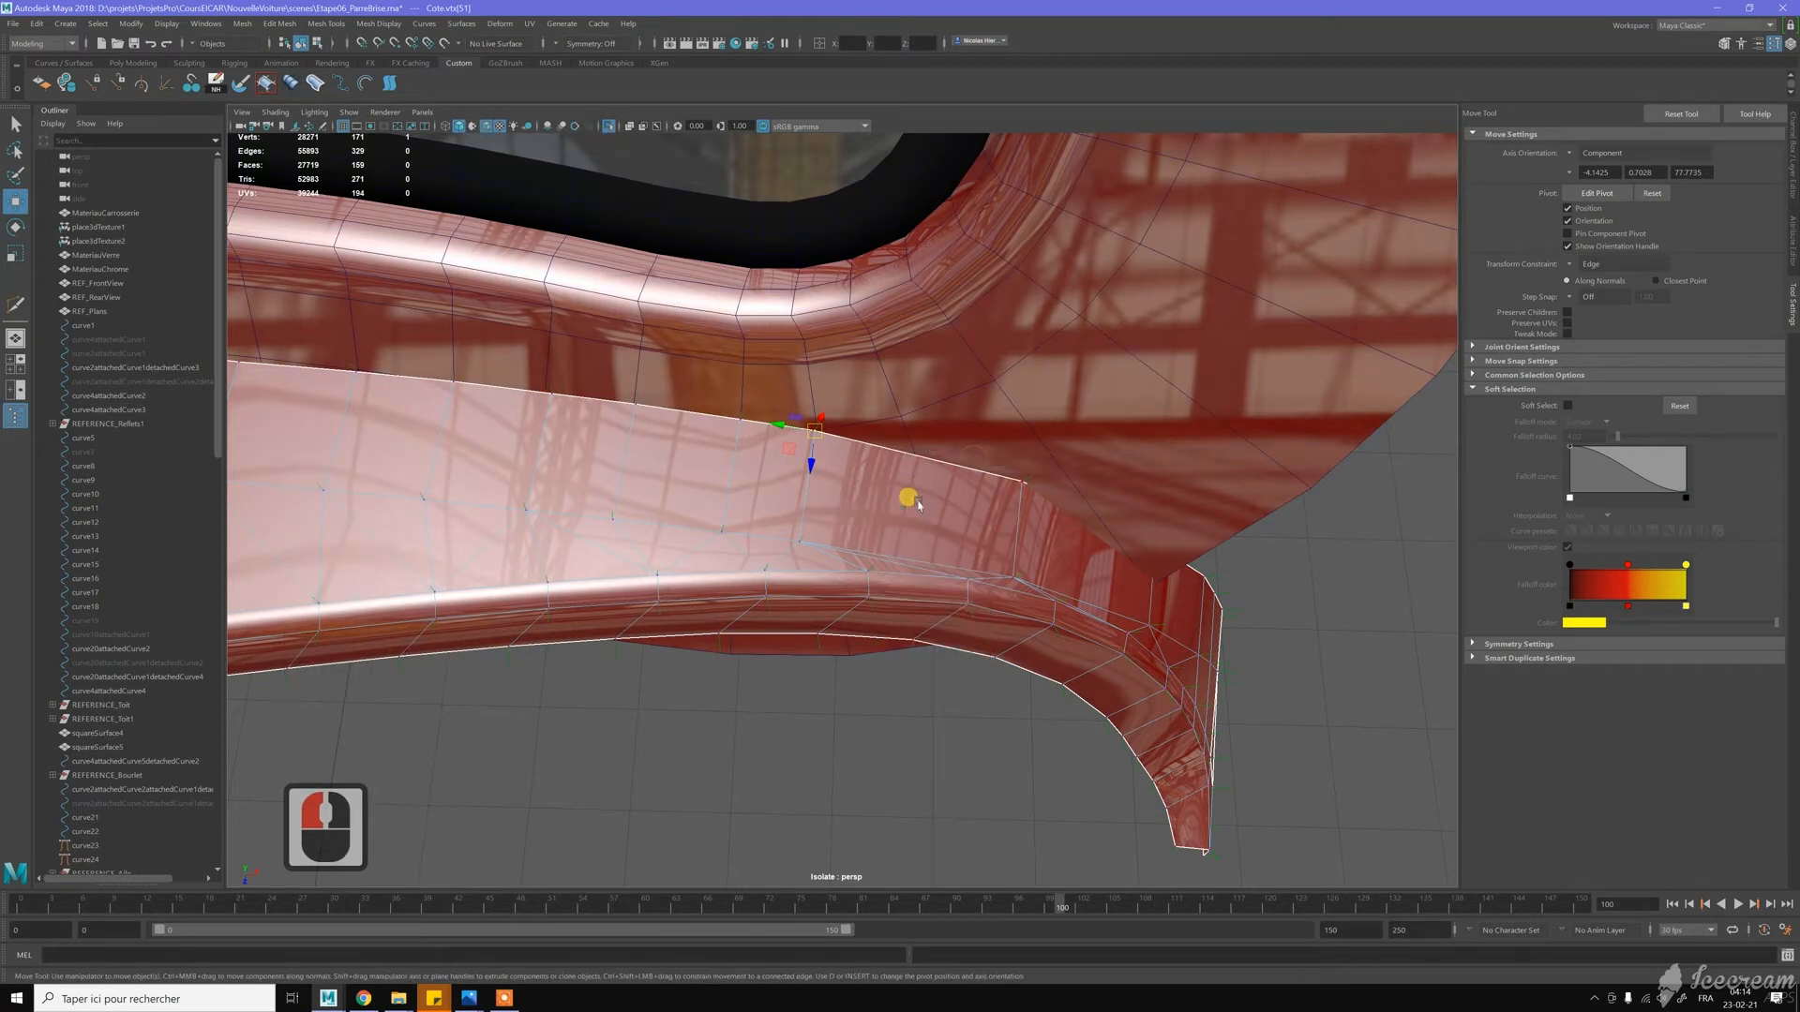
{"action": "left_click", "coordinate": [919, 503]}
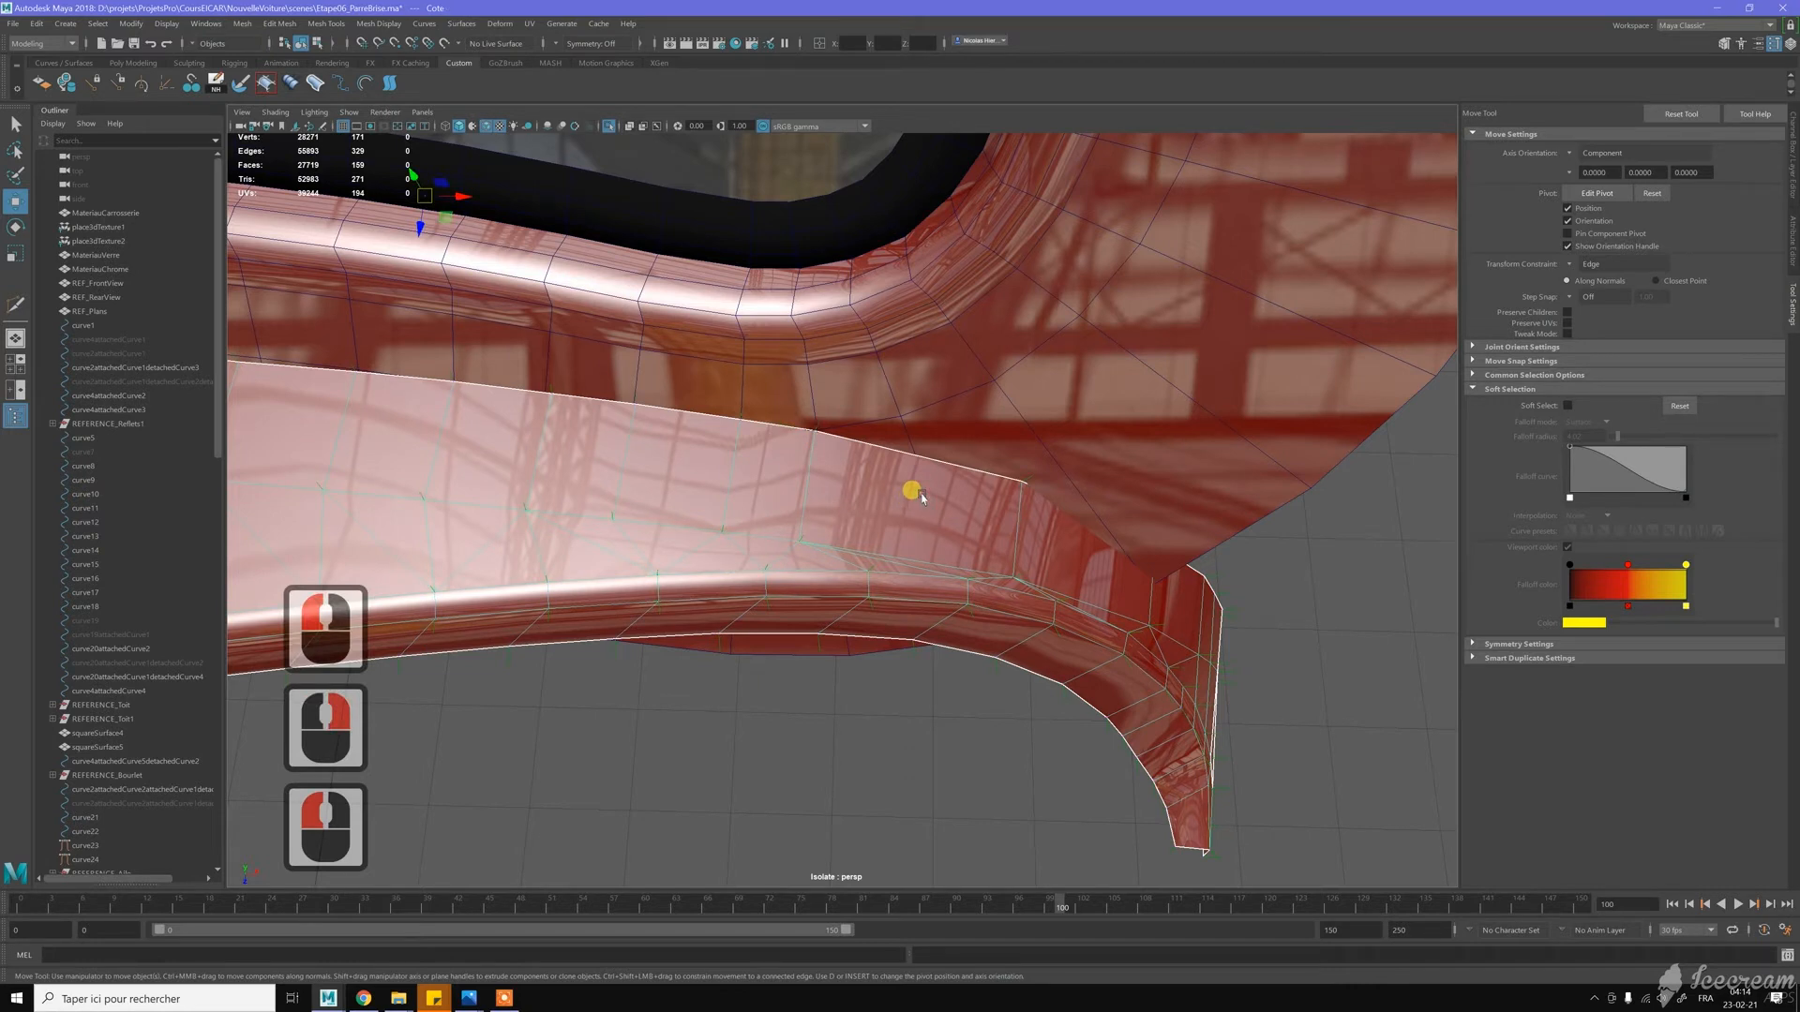
{"action": "right_click_drag", "start_coordinate": [922, 497], "coordinate": [839, 518], "text": "shift"}
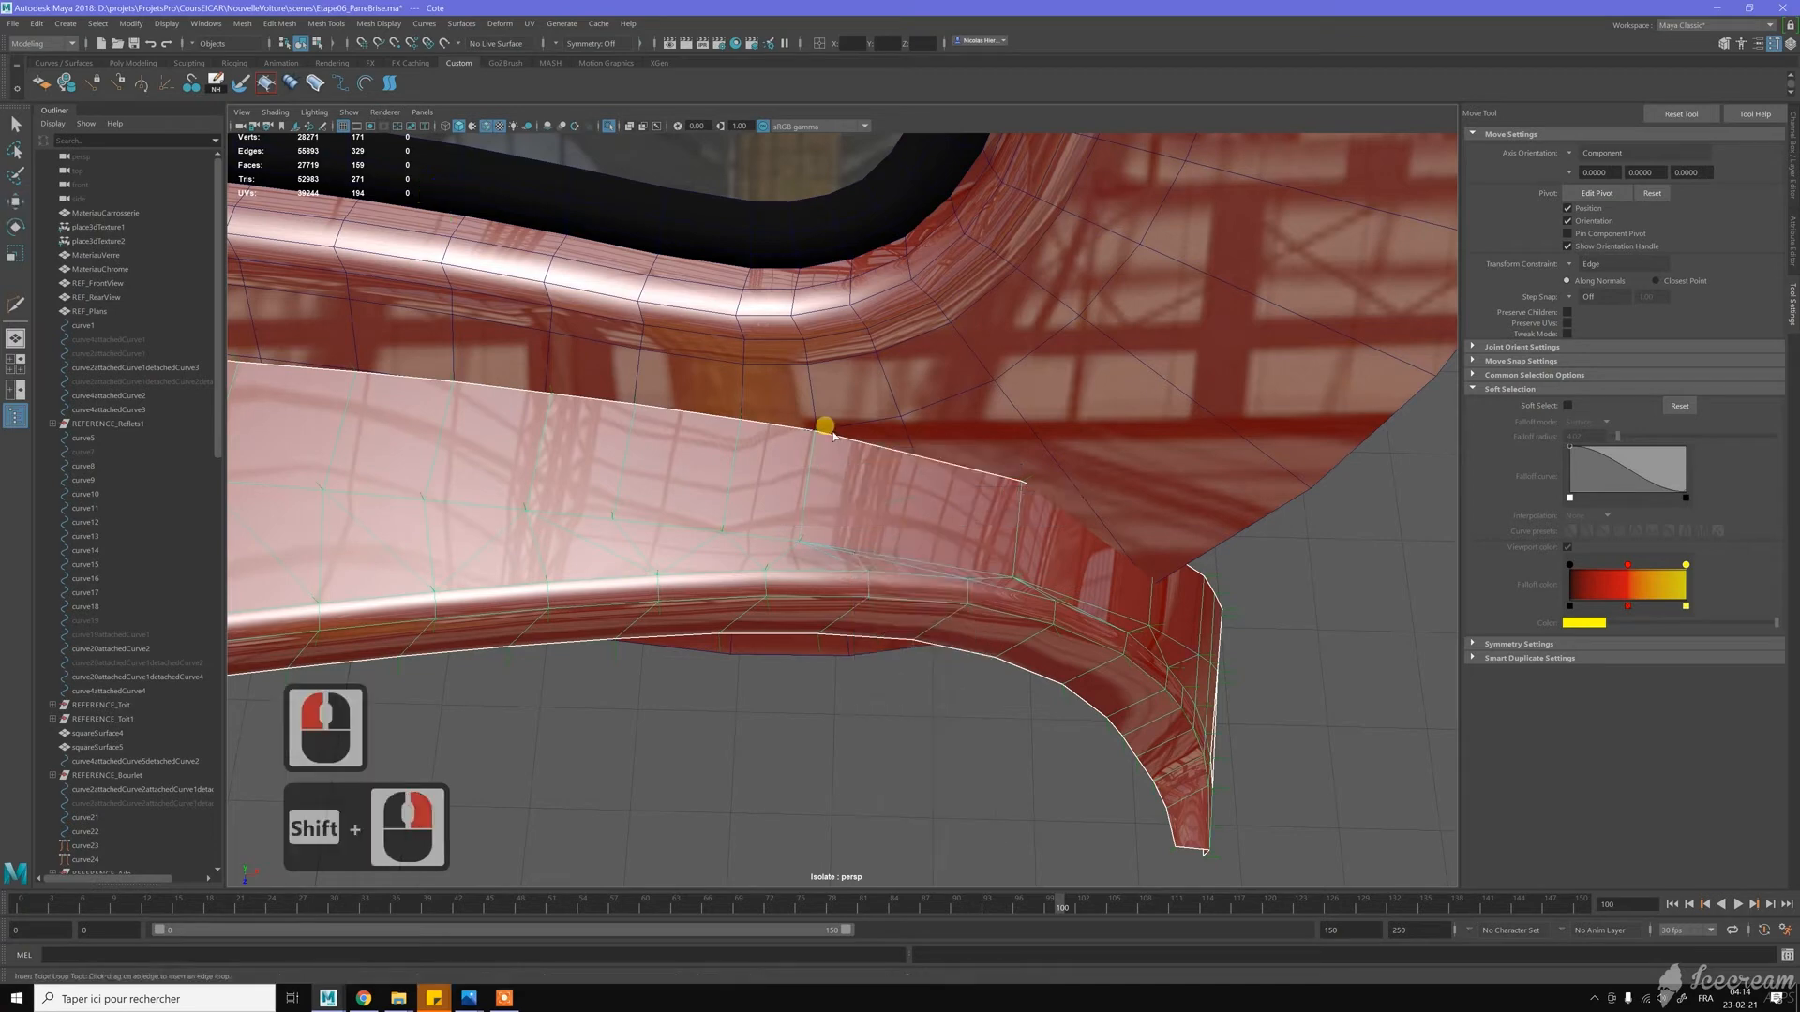
{"action": "left_click_drag", "start_coordinate": [975, 489], "coordinate": [992, 435], "text": "alt"}
{"action": "middle_click_drag", "start_coordinate": [992, 435], "coordinate": [1015, 462], "text": "alt"}
{"action": "right_click_drag", "start_coordinate": [1016, 462], "coordinate": [1028, 534], "text": "alt"}
{"action": "left_click_drag", "start_coordinate": [940, 405], "coordinate": [825, 400]}
{"action": "left_click", "coordinate": [825, 399], "text": "alt"}
{"action": "key", "text": "w"}
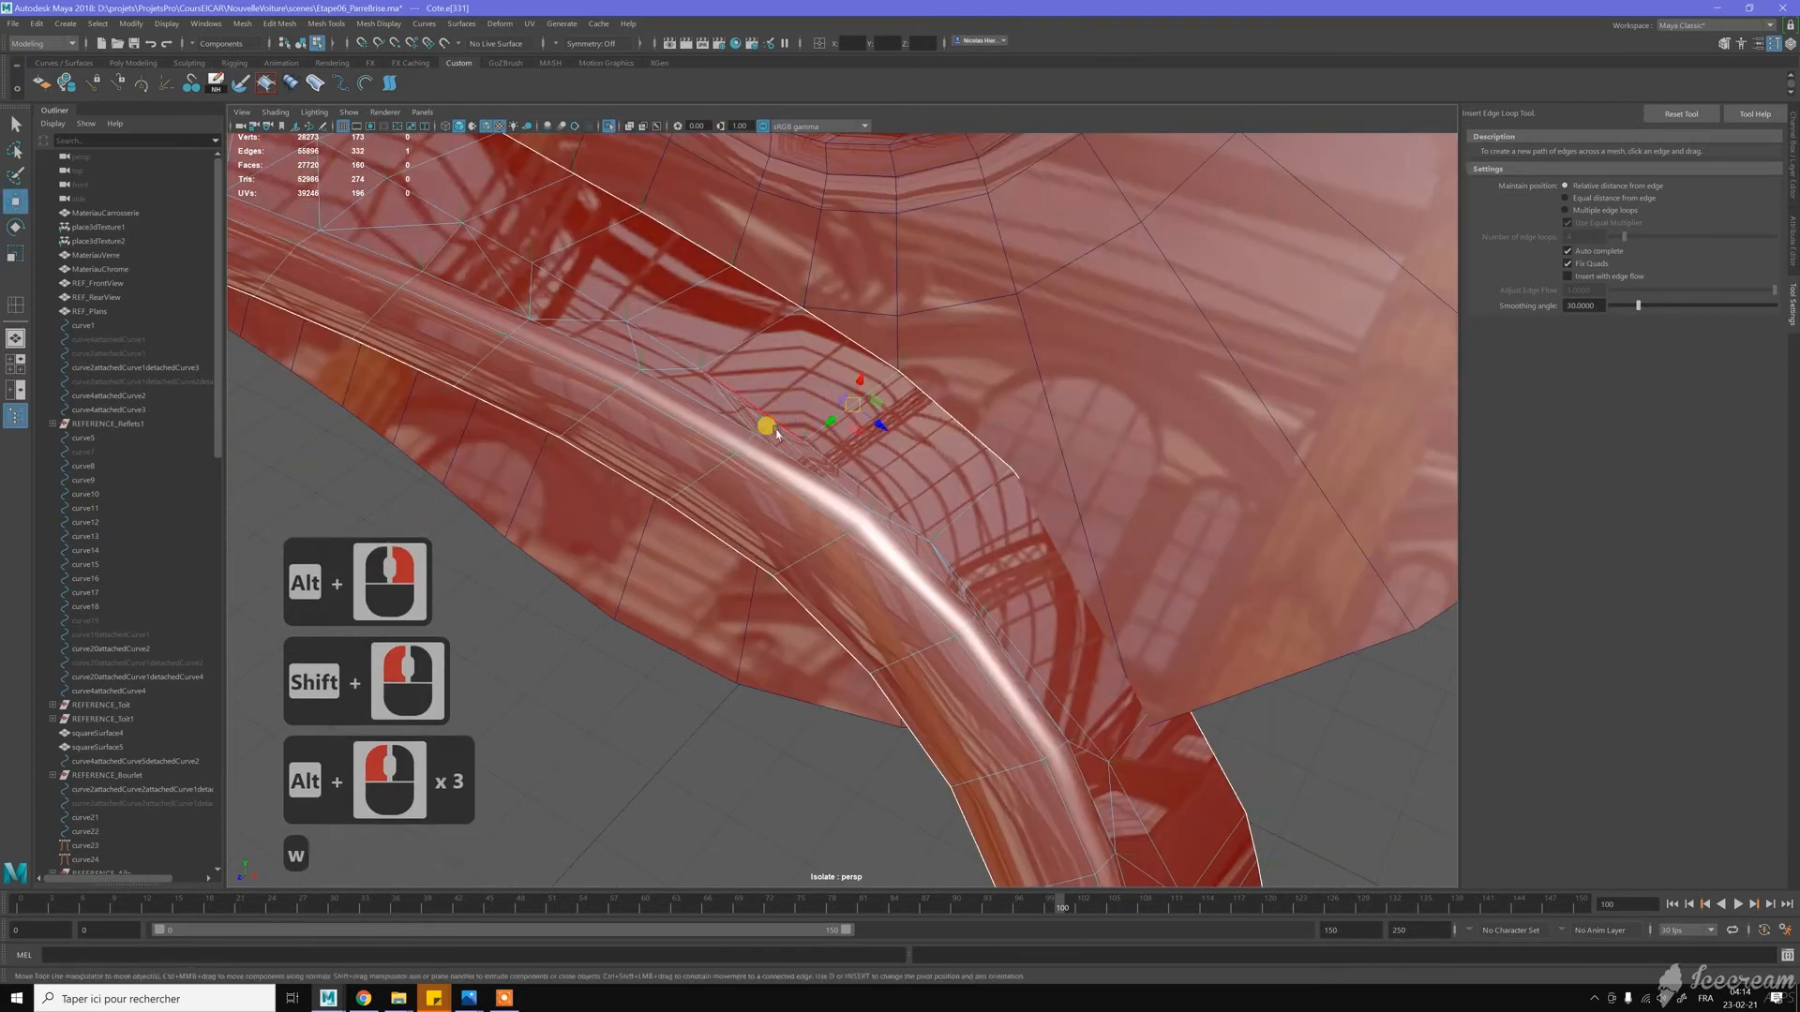
Delete the edge segment beside the panel's rounded bulge and cut a replacement edge there with Multi-Cut
{"action": "left_click", "coordinate": [775, 435]}
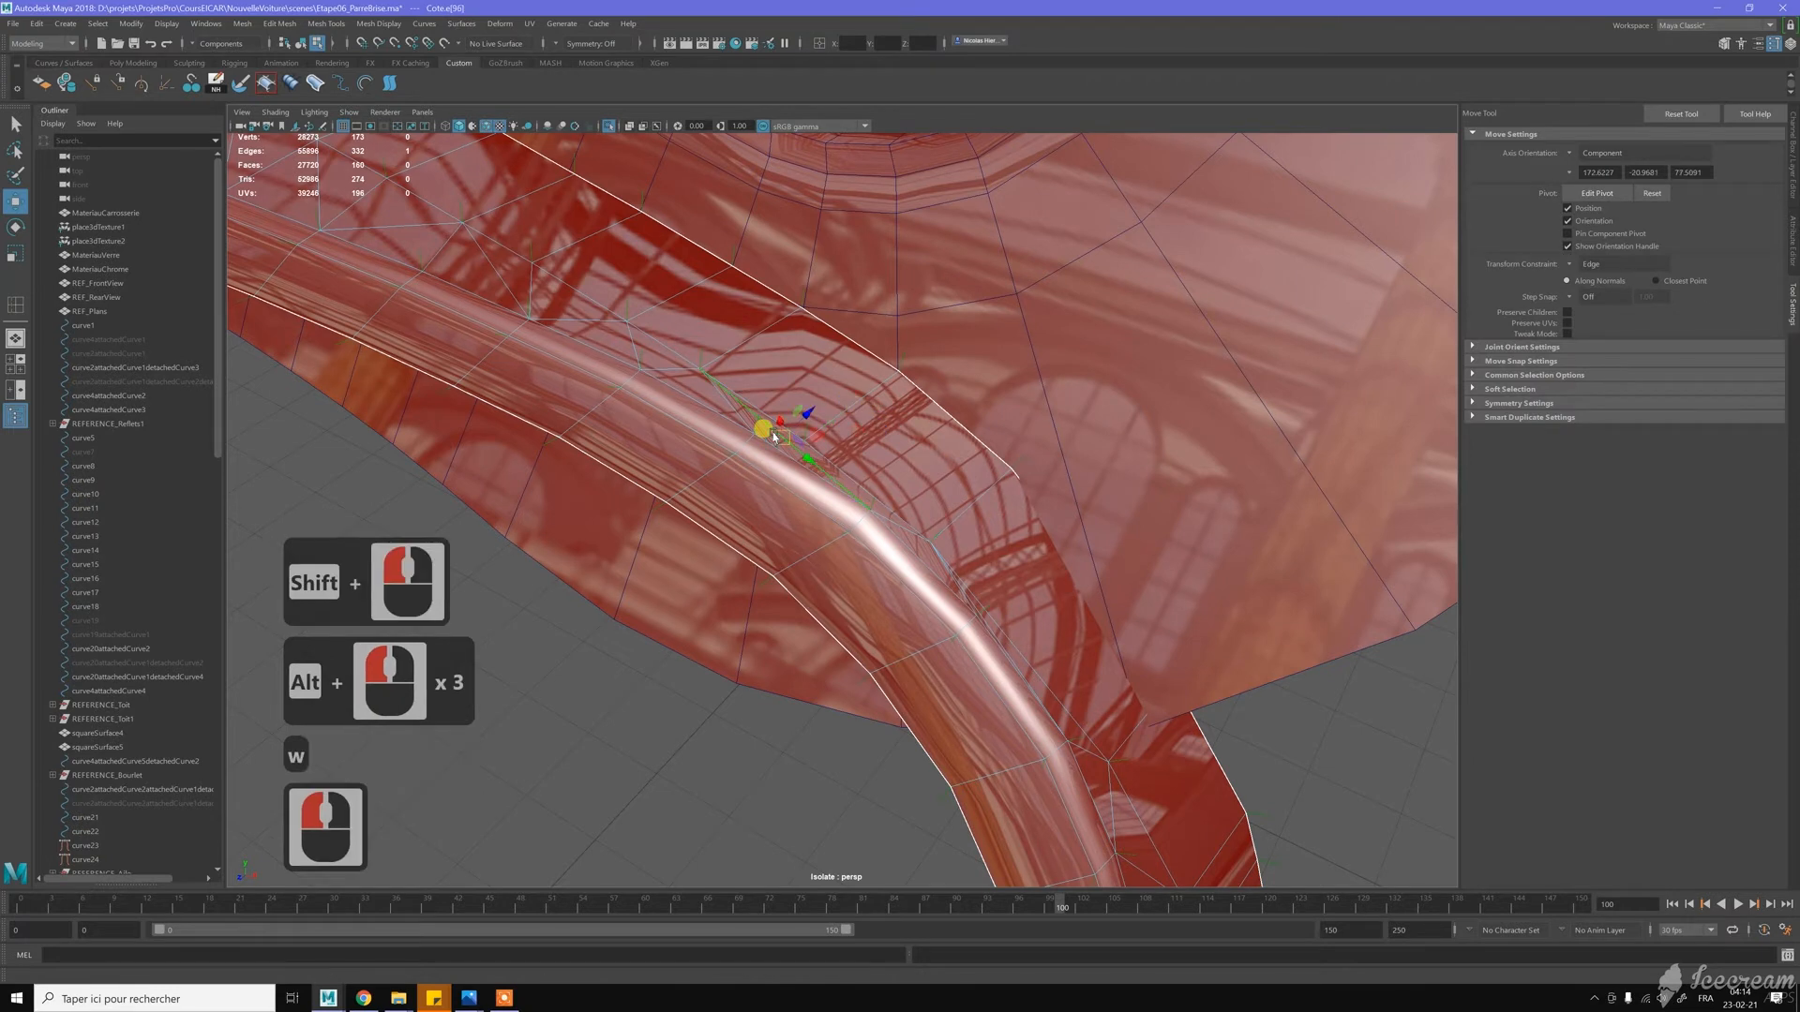
{"action": "key", "text": "ctrl+BackSpace"}
{"action": "key", "text": "w"}
{"action": "right_click", "coordinate": [769, 365]}
{"action": "left_click", "coordinate": [795, 362]}
{"action": "right_click", "coordinate": [786, 384], "text": "shift"}
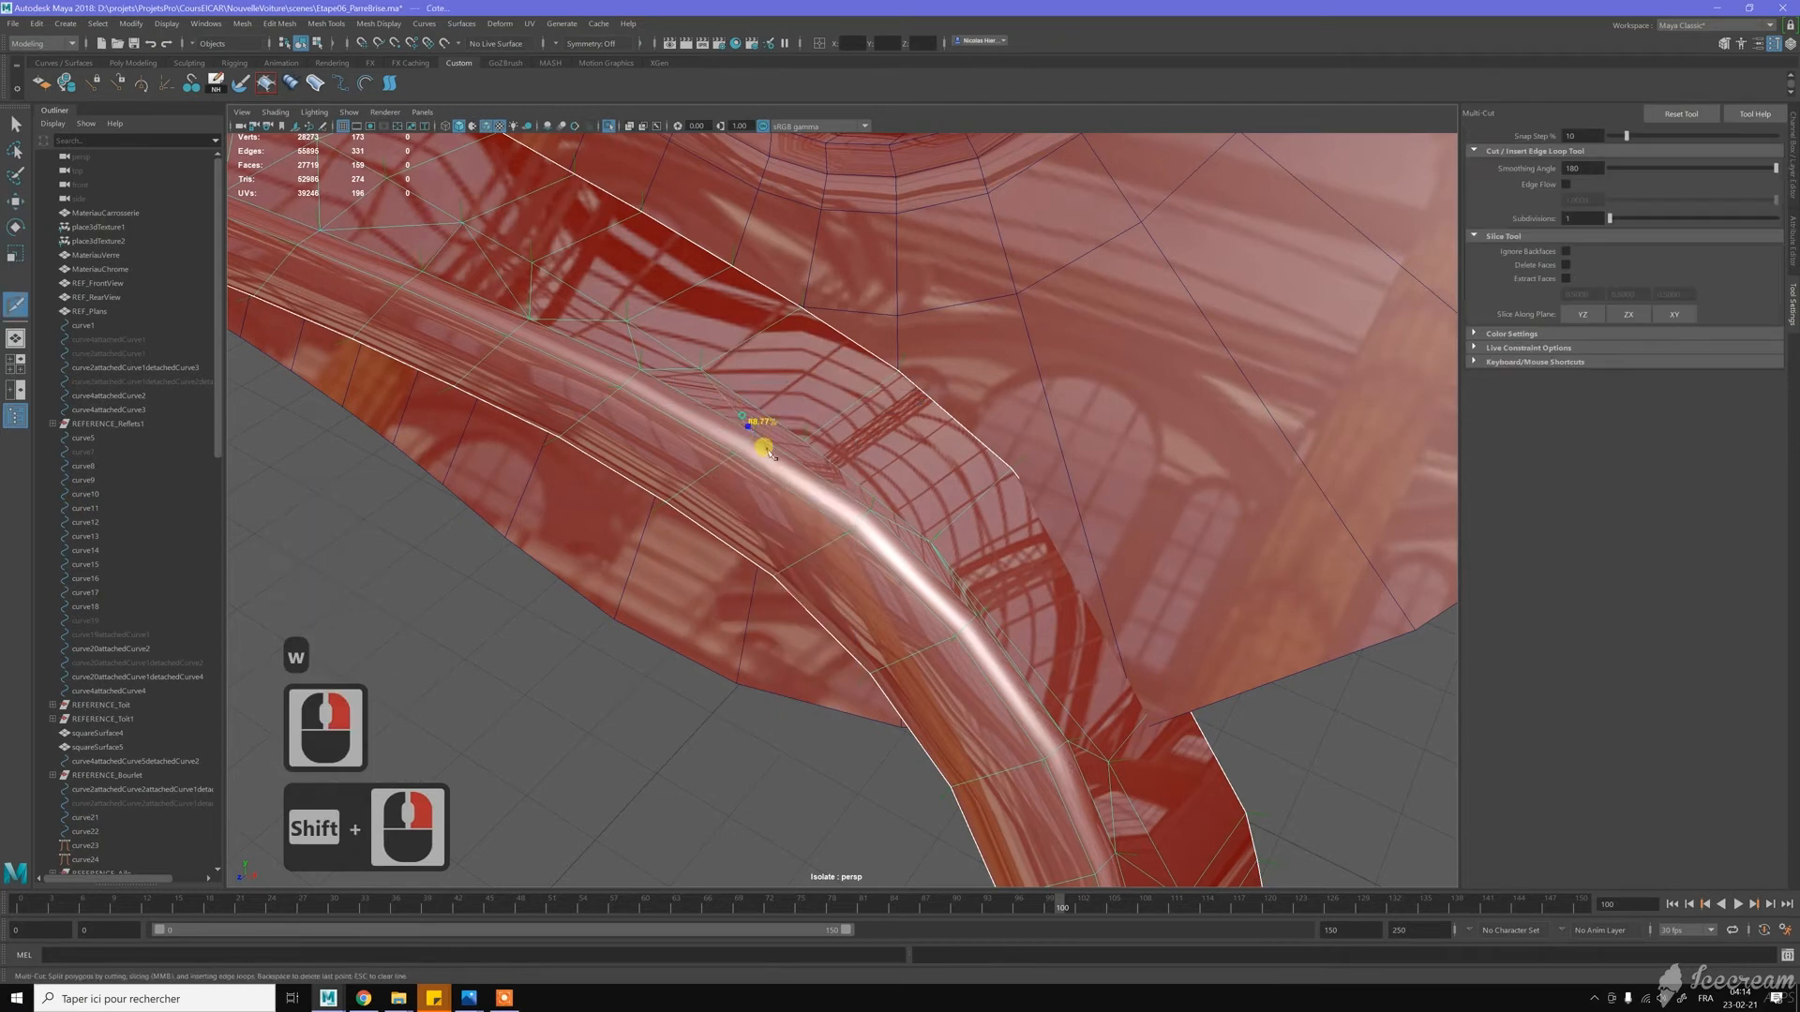
{"action": "left_click", "coordinate": [773, 432]}
{"action": "left_click", "coordinate": [805, 440]}
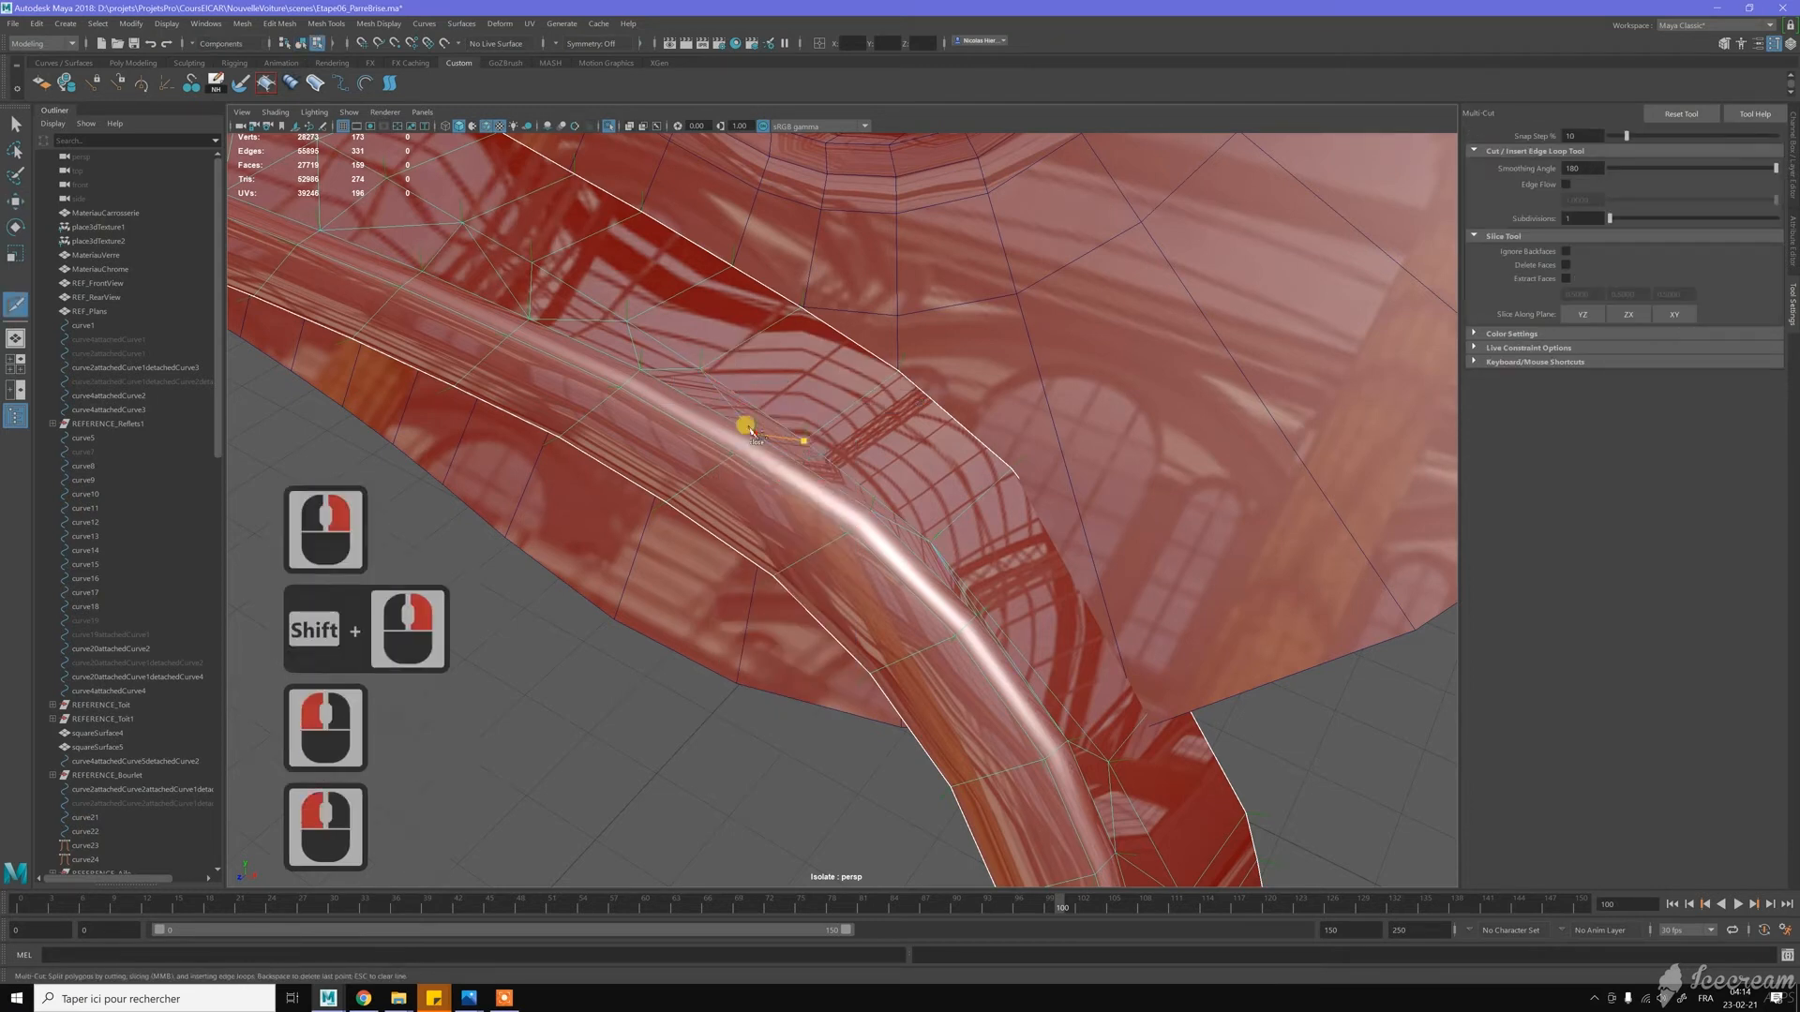
{"action": "key", "text": "Return"}
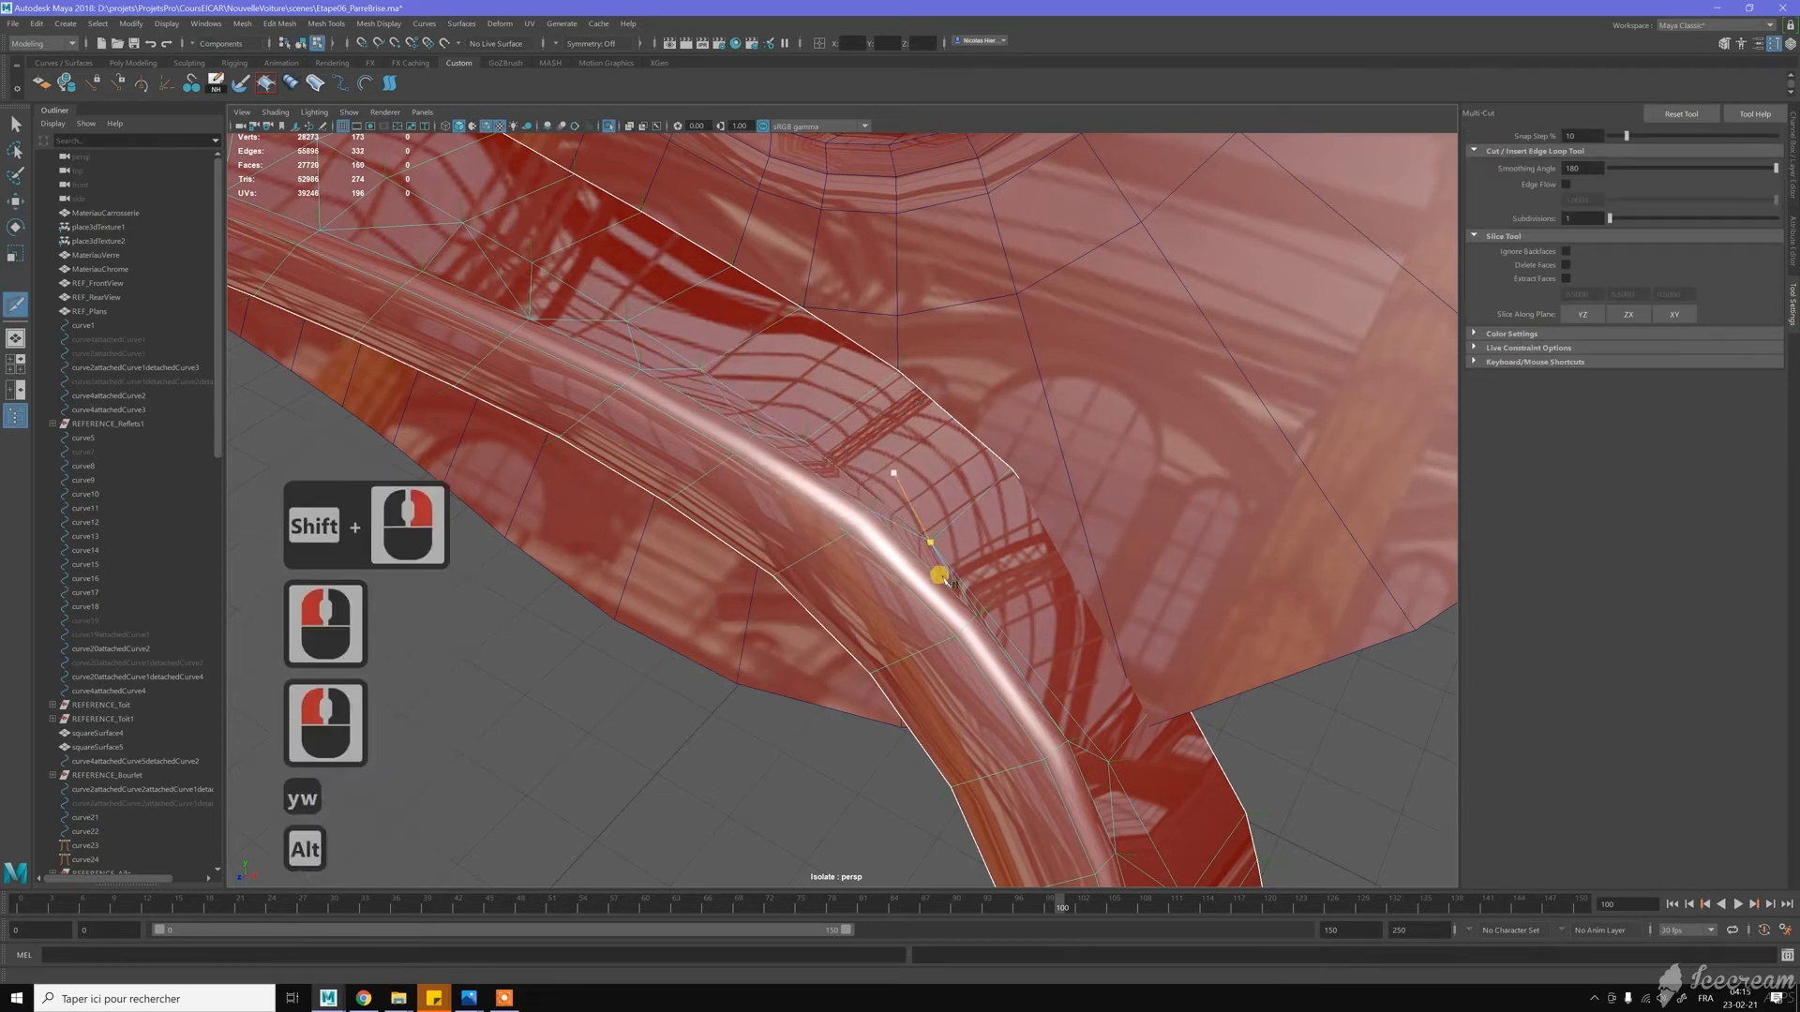
Turn off the transform constraint and nudge a vertex on the panel's upper border in line with the windshield frame's vertical edge
{"action": "left_click_drag", "start_coordinate": [878, 536], "coordinate": [754, 415], "text": "alt"}
{"action": "key", "text": "w"}
{"action": "middle_click_drag", "start_coordinate": [753, 415], "coordinate": [766, 463], "text": "alt"}
{"action": "right_click_drag", "start_coordinate": [814, 459], "coordinate": [760, 402], "text": "alt"}
{"action": "left_click_drag", "start_coordinate": [759, 403], "coordinate": [779, 370], "text": "alt"}
{"action": "middle_click_drag", "start_coordinate": [779, 370], "coordinate": [804, 450], "text": "alt"}
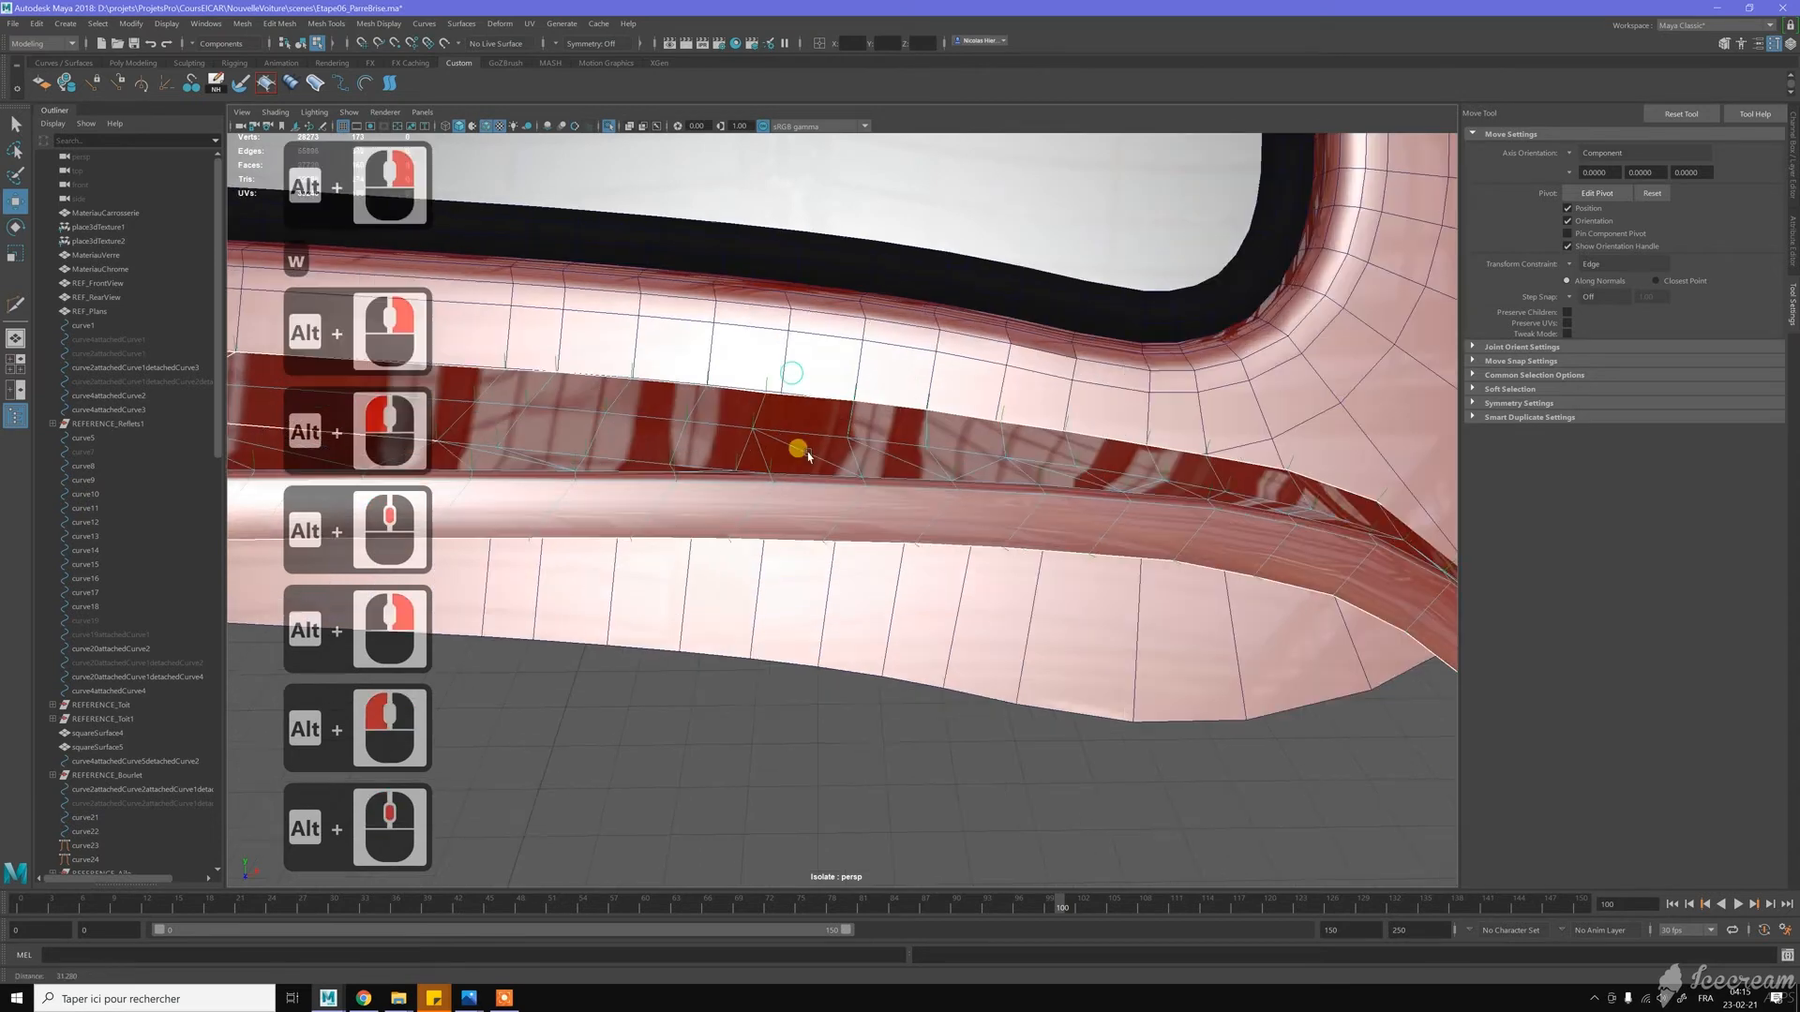
{"action": "right_click_drag", "start_coordinate": [803, 450], "coordinate": [771, 404], "text": "alt"}
{"action": "key", "text": "w"}
{"action": "right_click", "coordinate": [764, 401]}
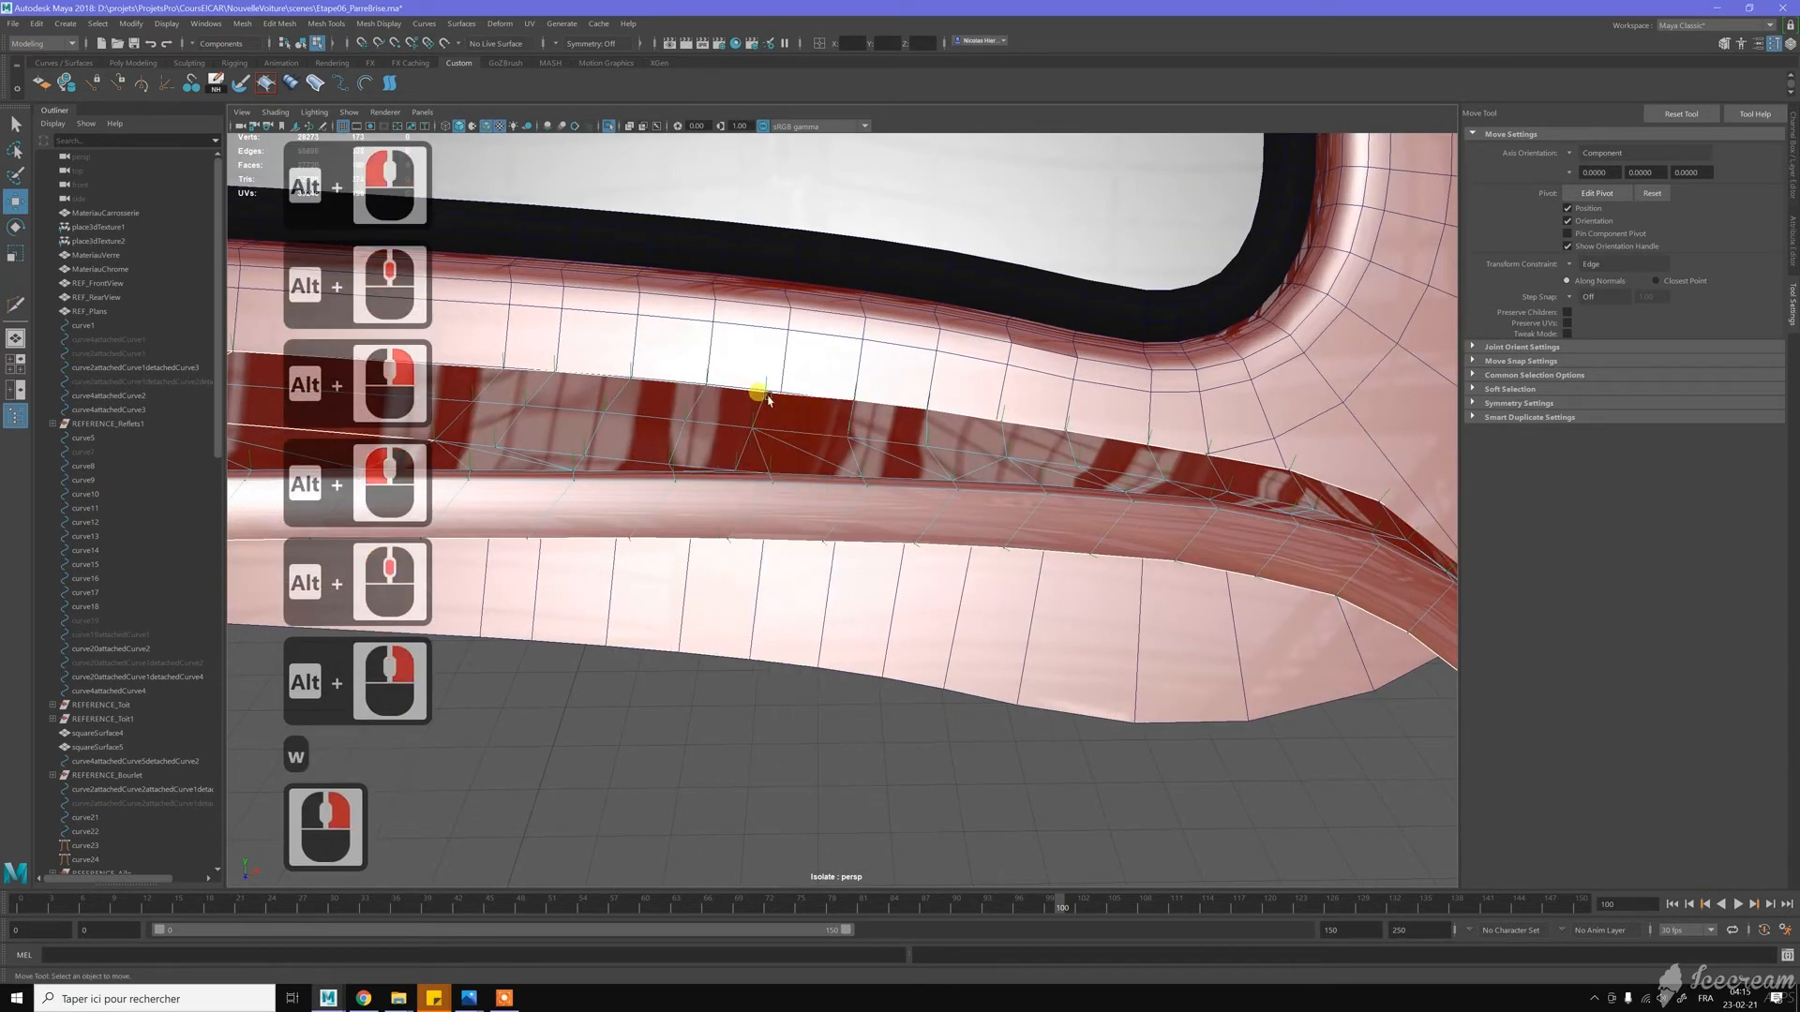
{"action": "left_click", "coordinate": [764, 397]}
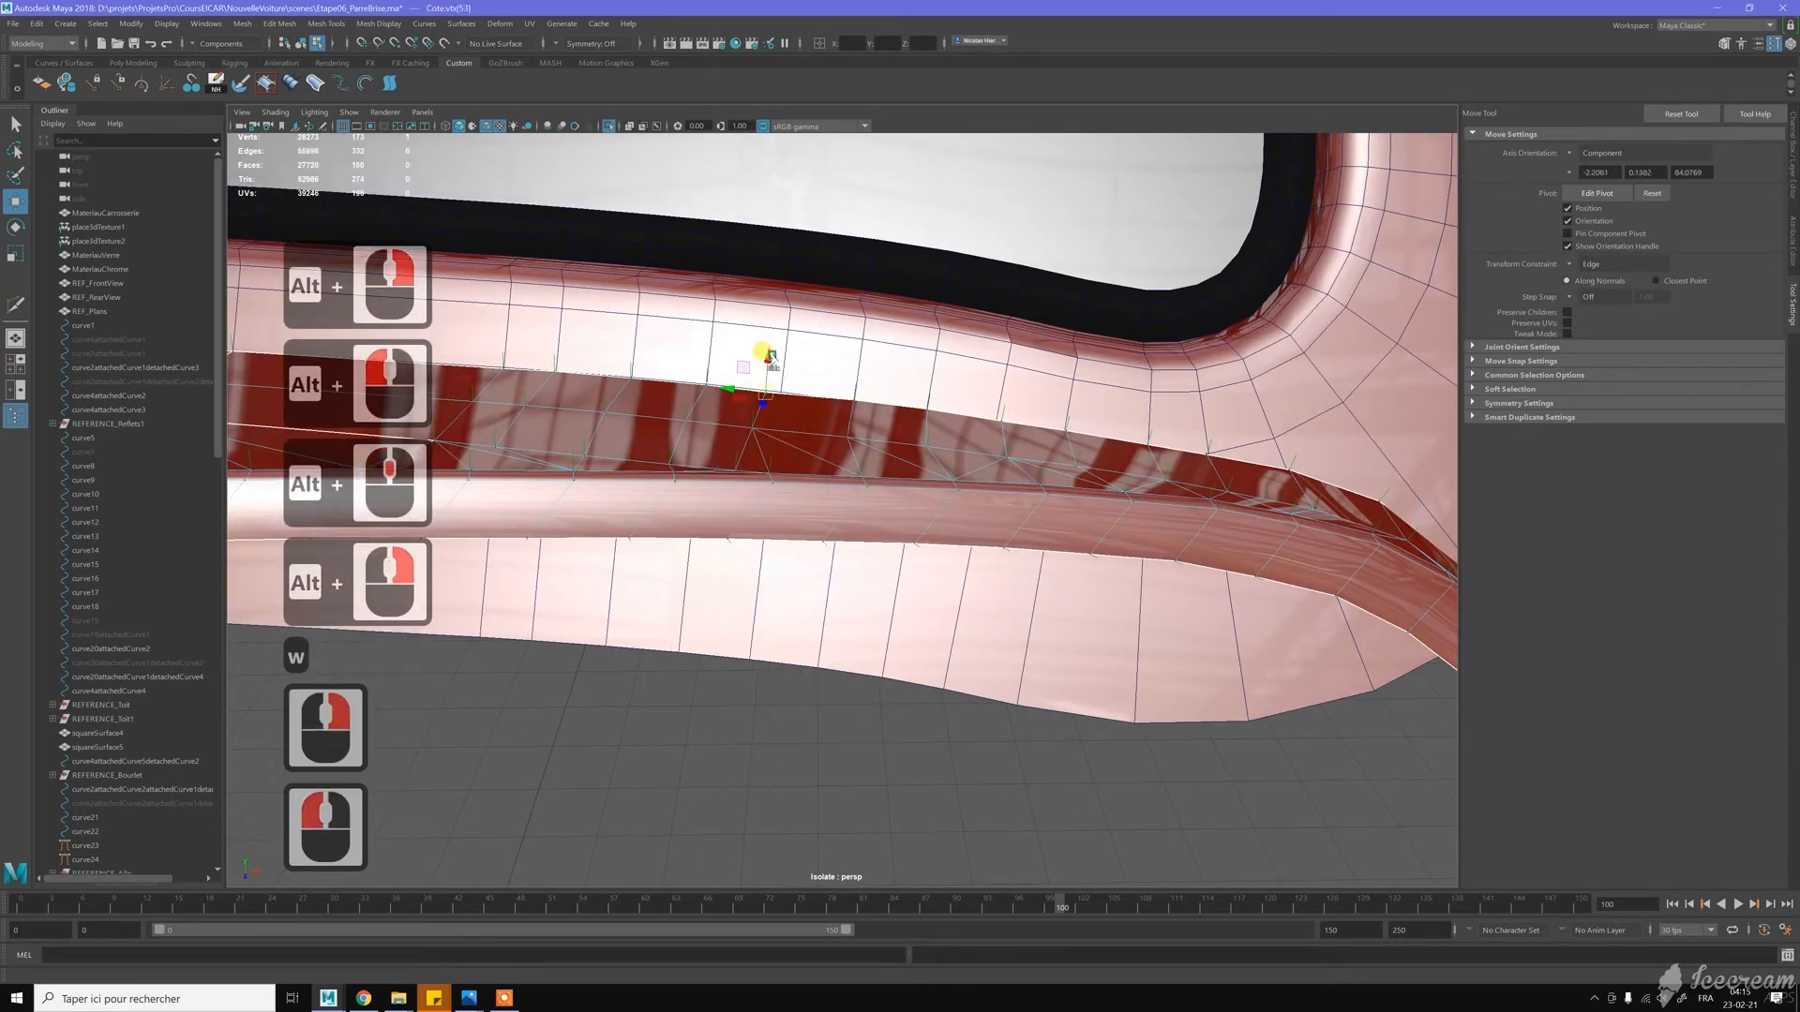
{"action": "left_click", "coordinate": [770, 402]}
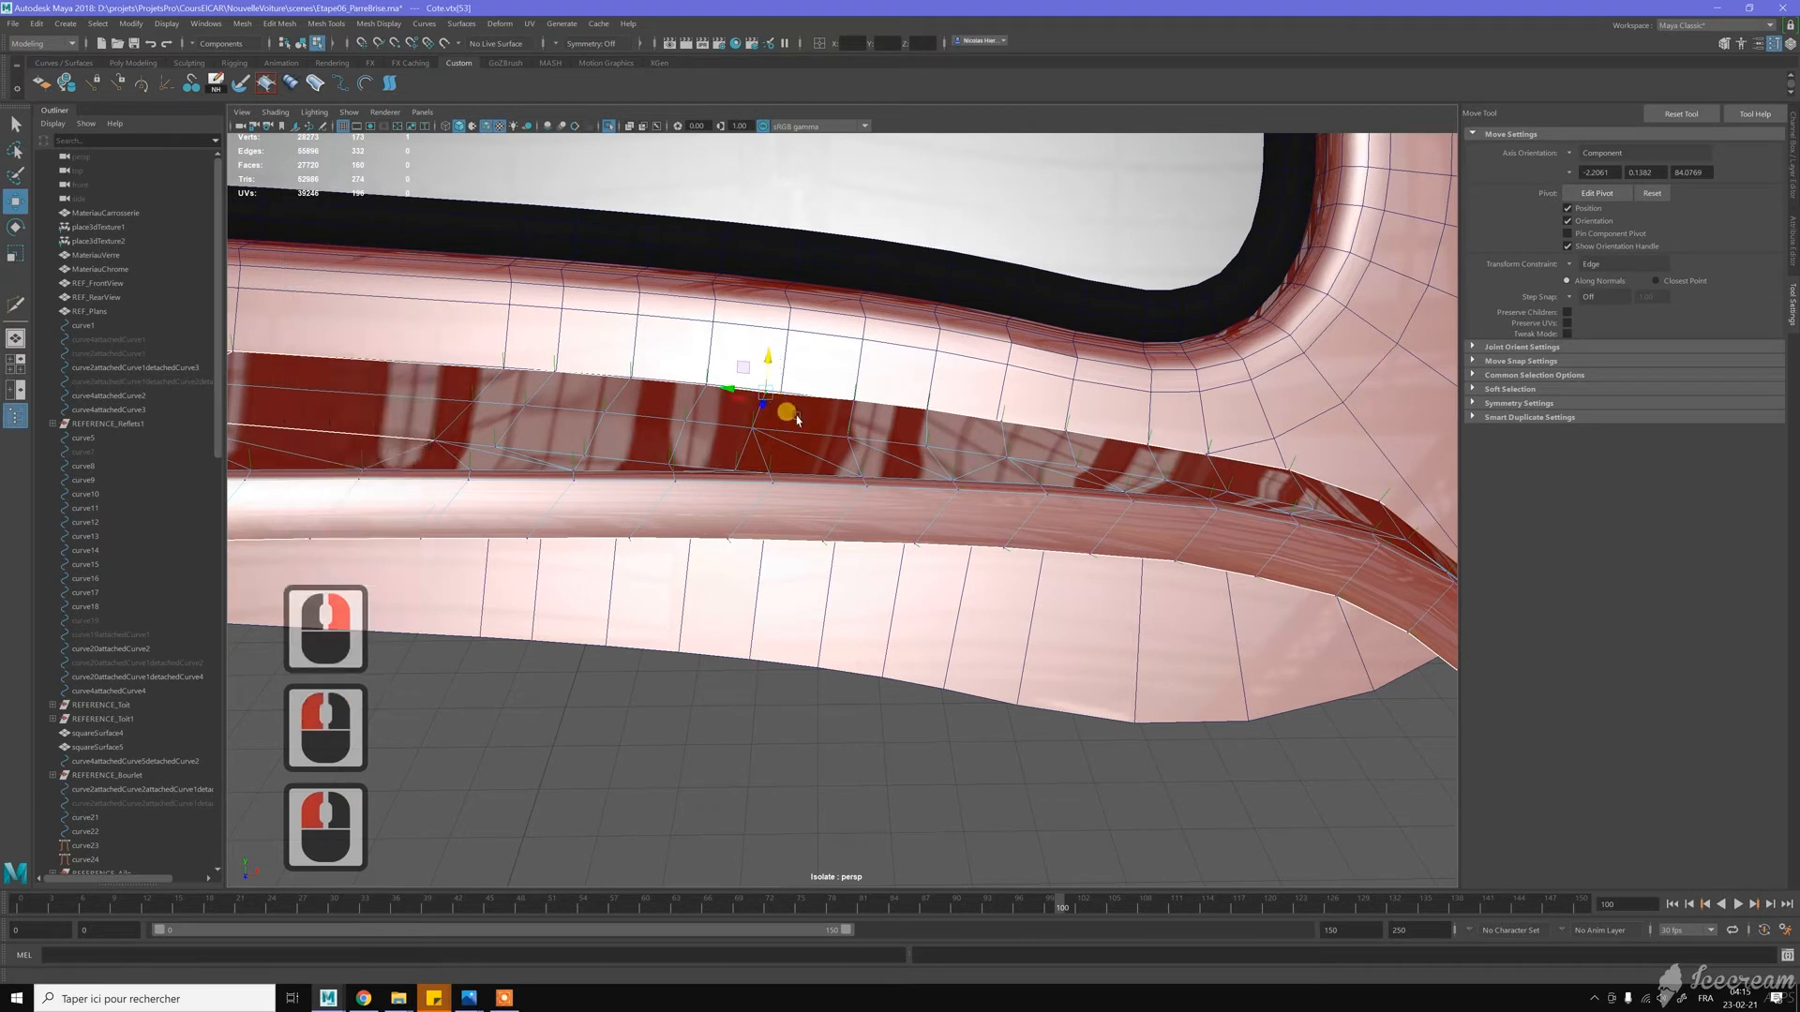
{"action": "right_click_drag", "start_coordinate": [799, 417], "coordinate": [876, 495], "text": "ctrl+shift"}
{"action": "left_click_drag", "start_coordinate": [769, 365], "coordinate": [772, 363]}
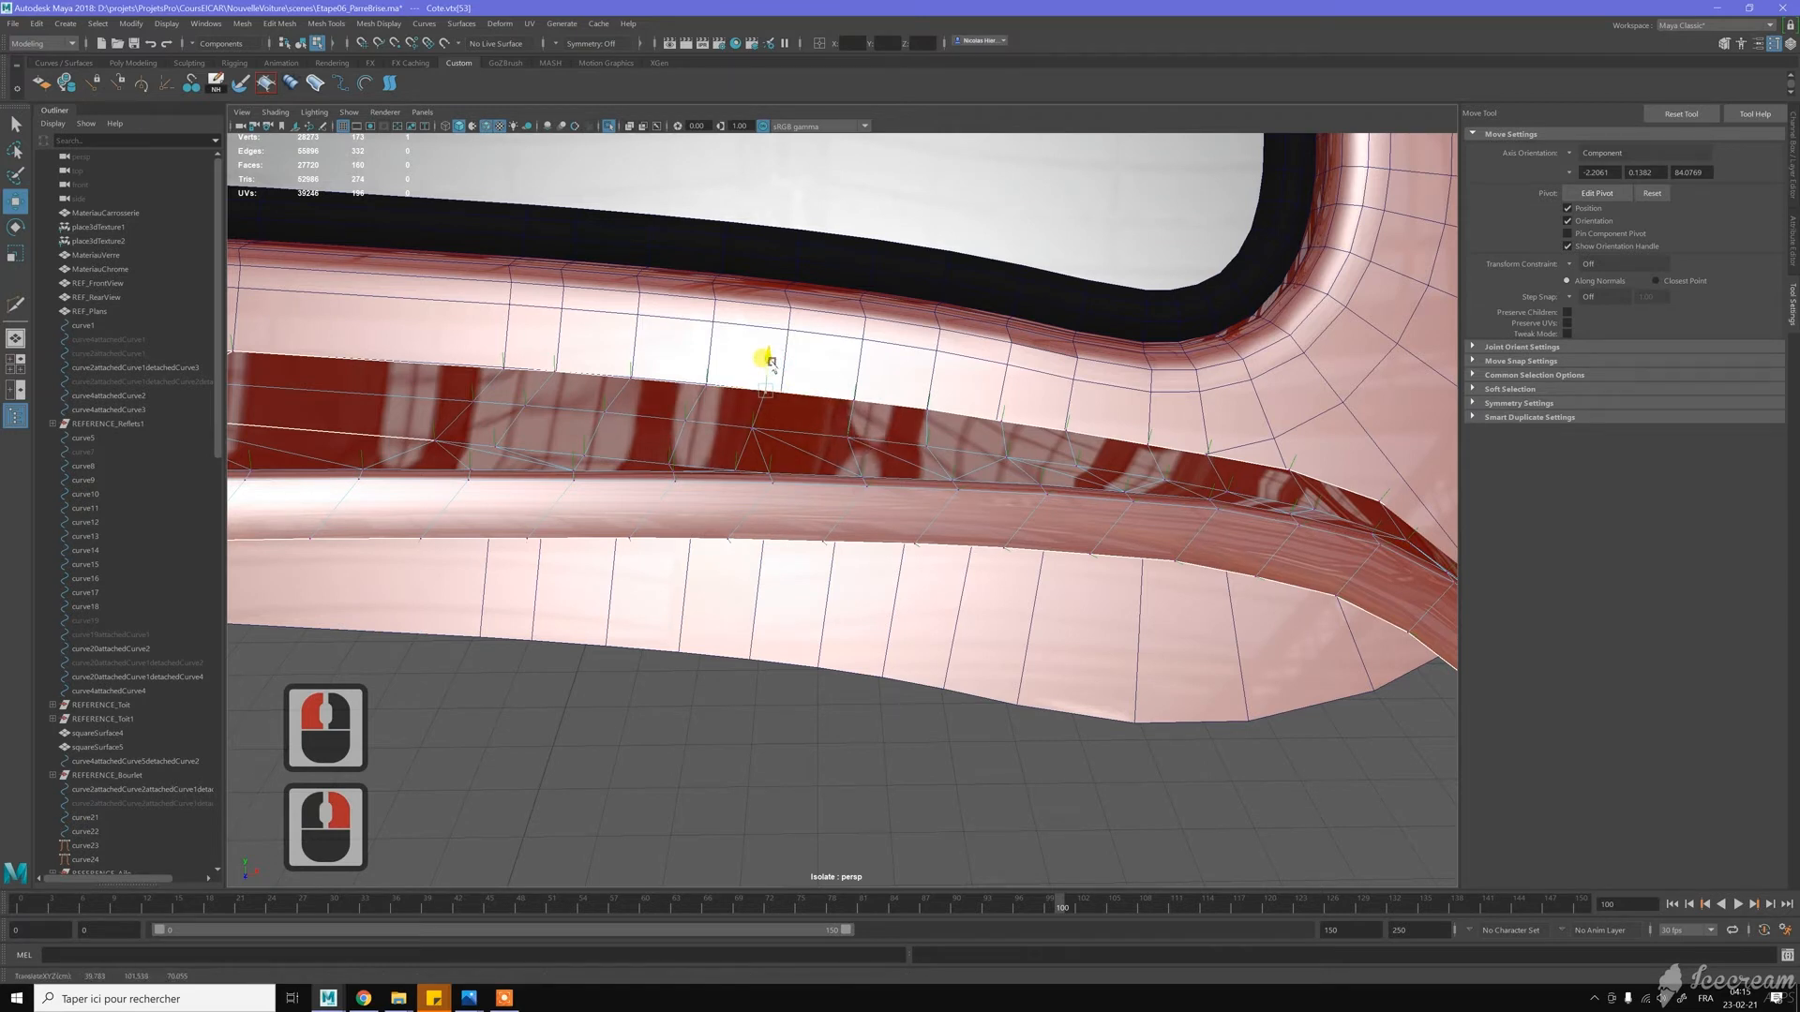
Adjust the next two vertices along the panel's upper border, heading away from the rounded corner, to line up with the frame's edges
{"action": "left_click", "coordinate": [723, 395]}
{"action": "left_click", "coordinate": [694, 354]}
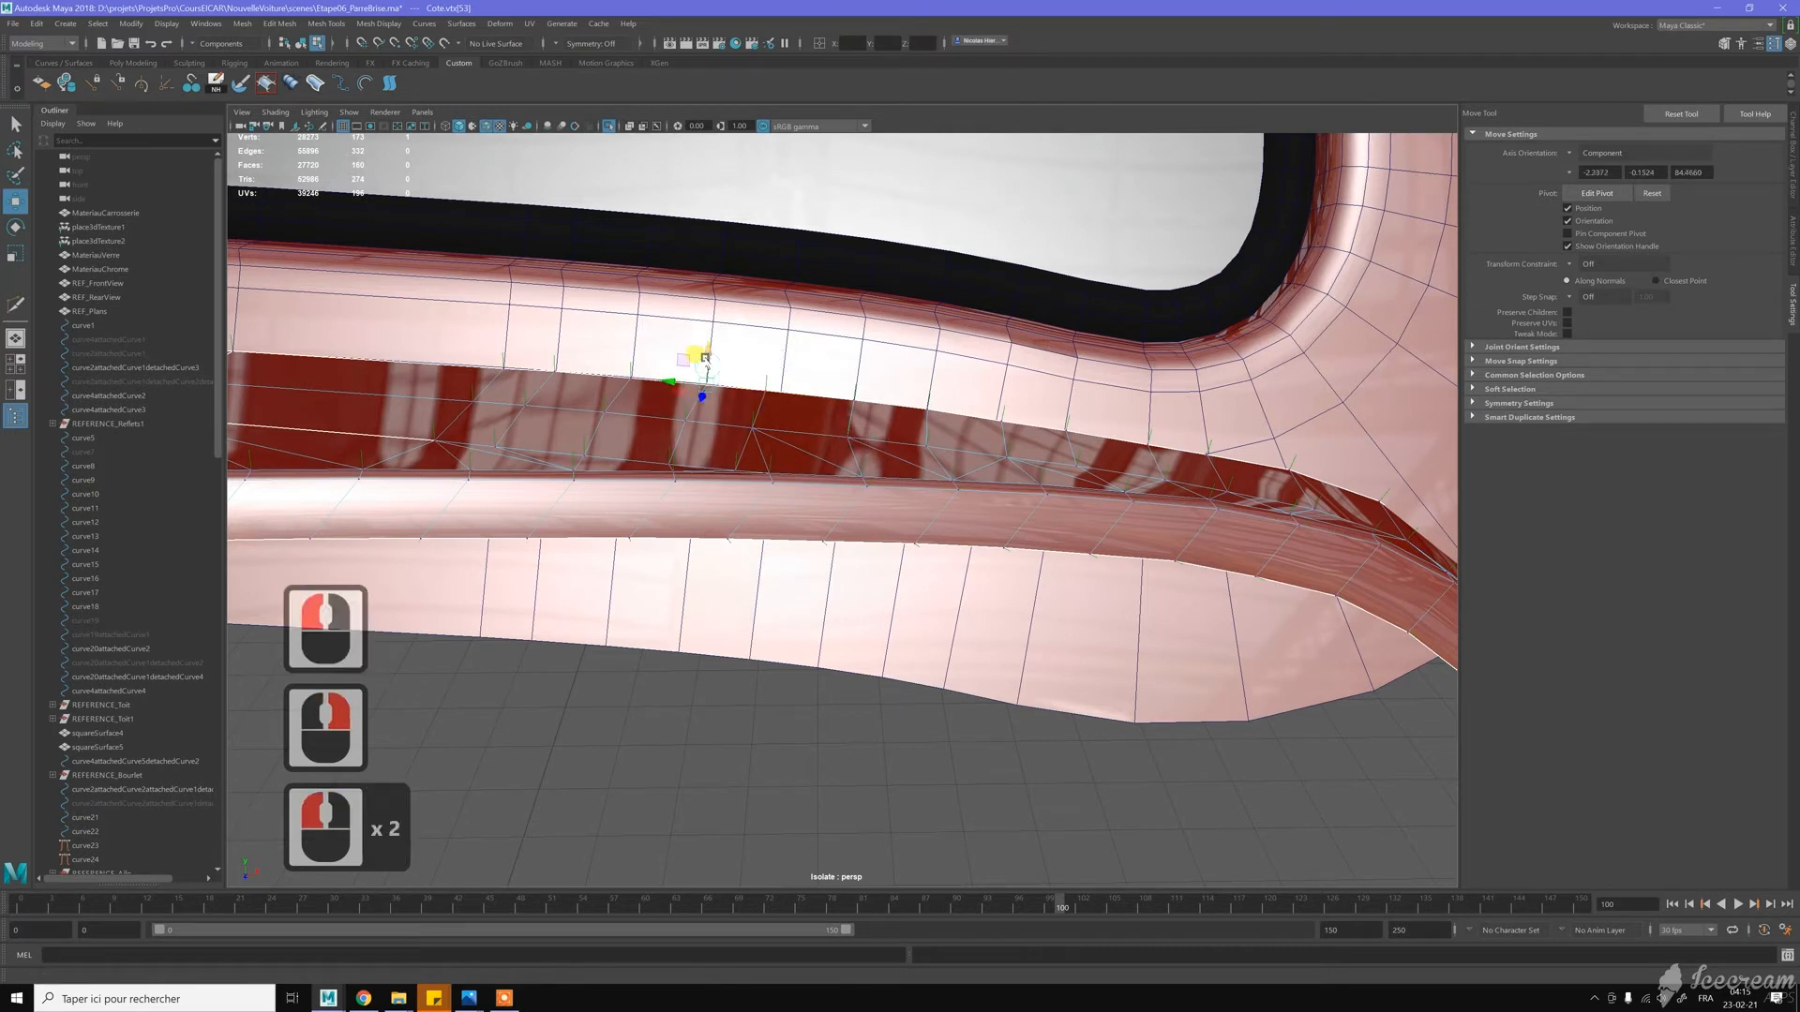
{"action": "left_click_drag", "start_coordinate": [705, 357], "coordinate": [704, 357]}
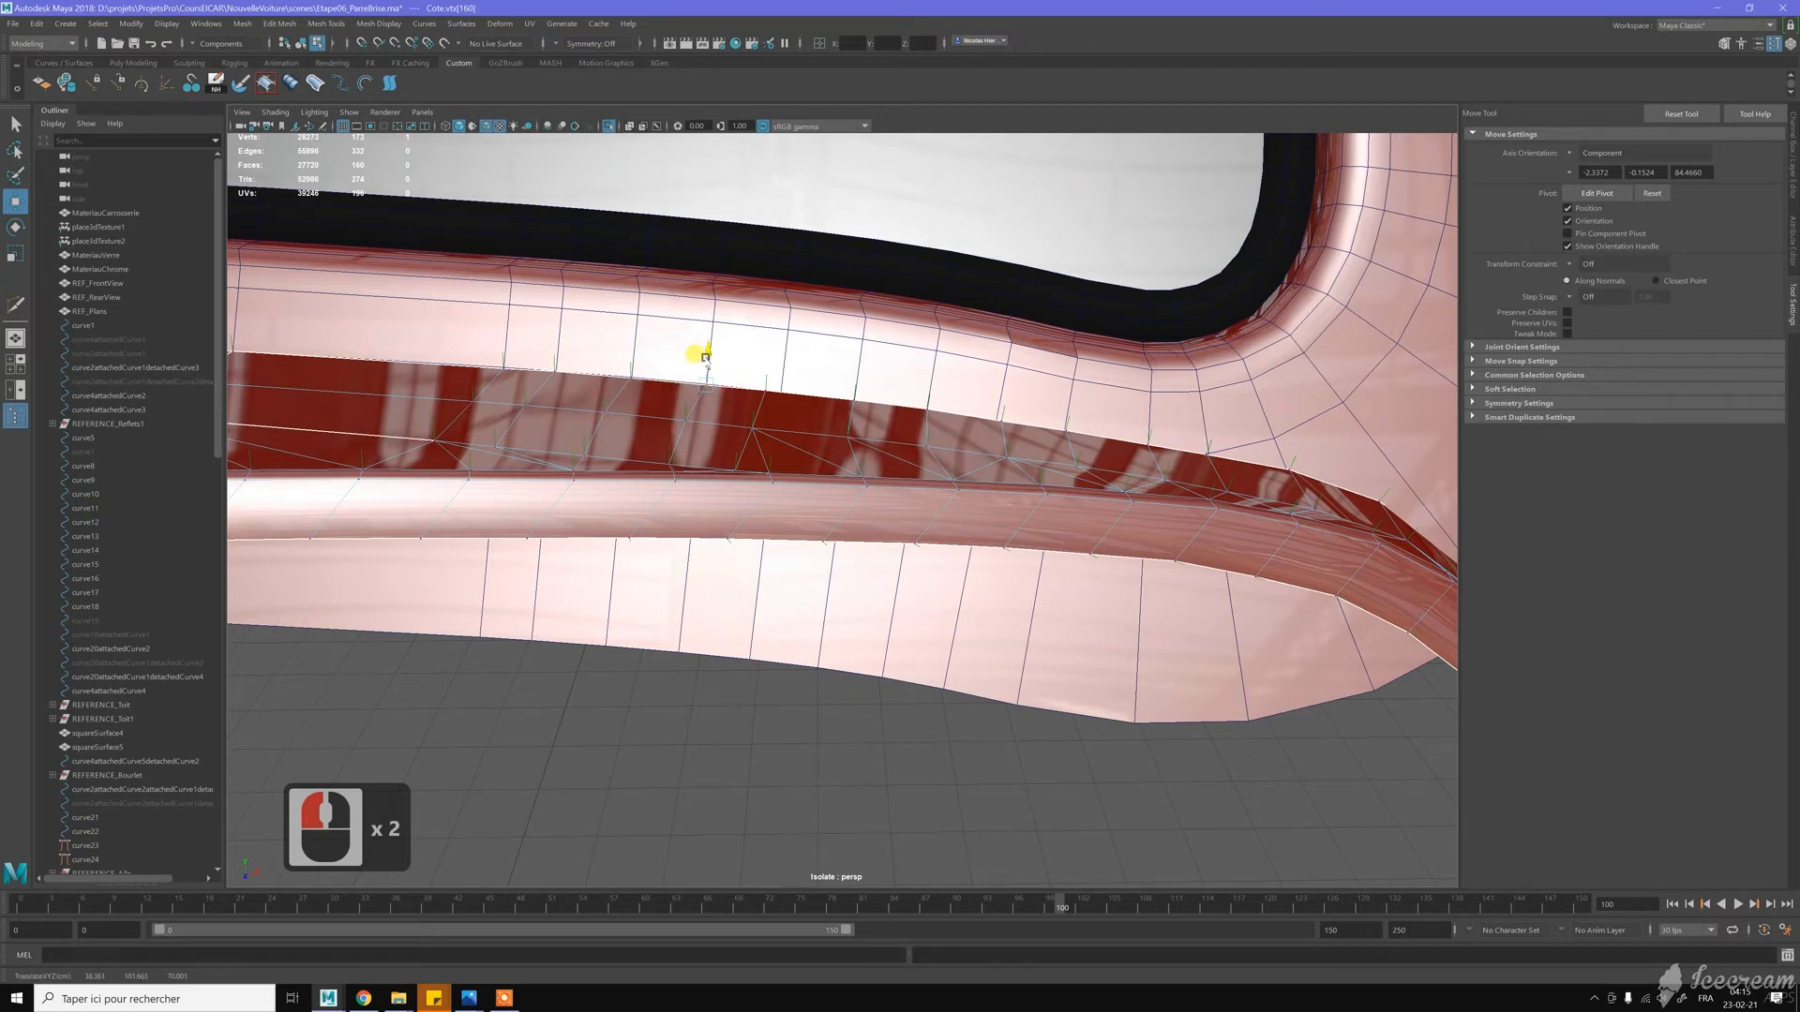
{"action": "left_click", "coordinate": [685, 366]}
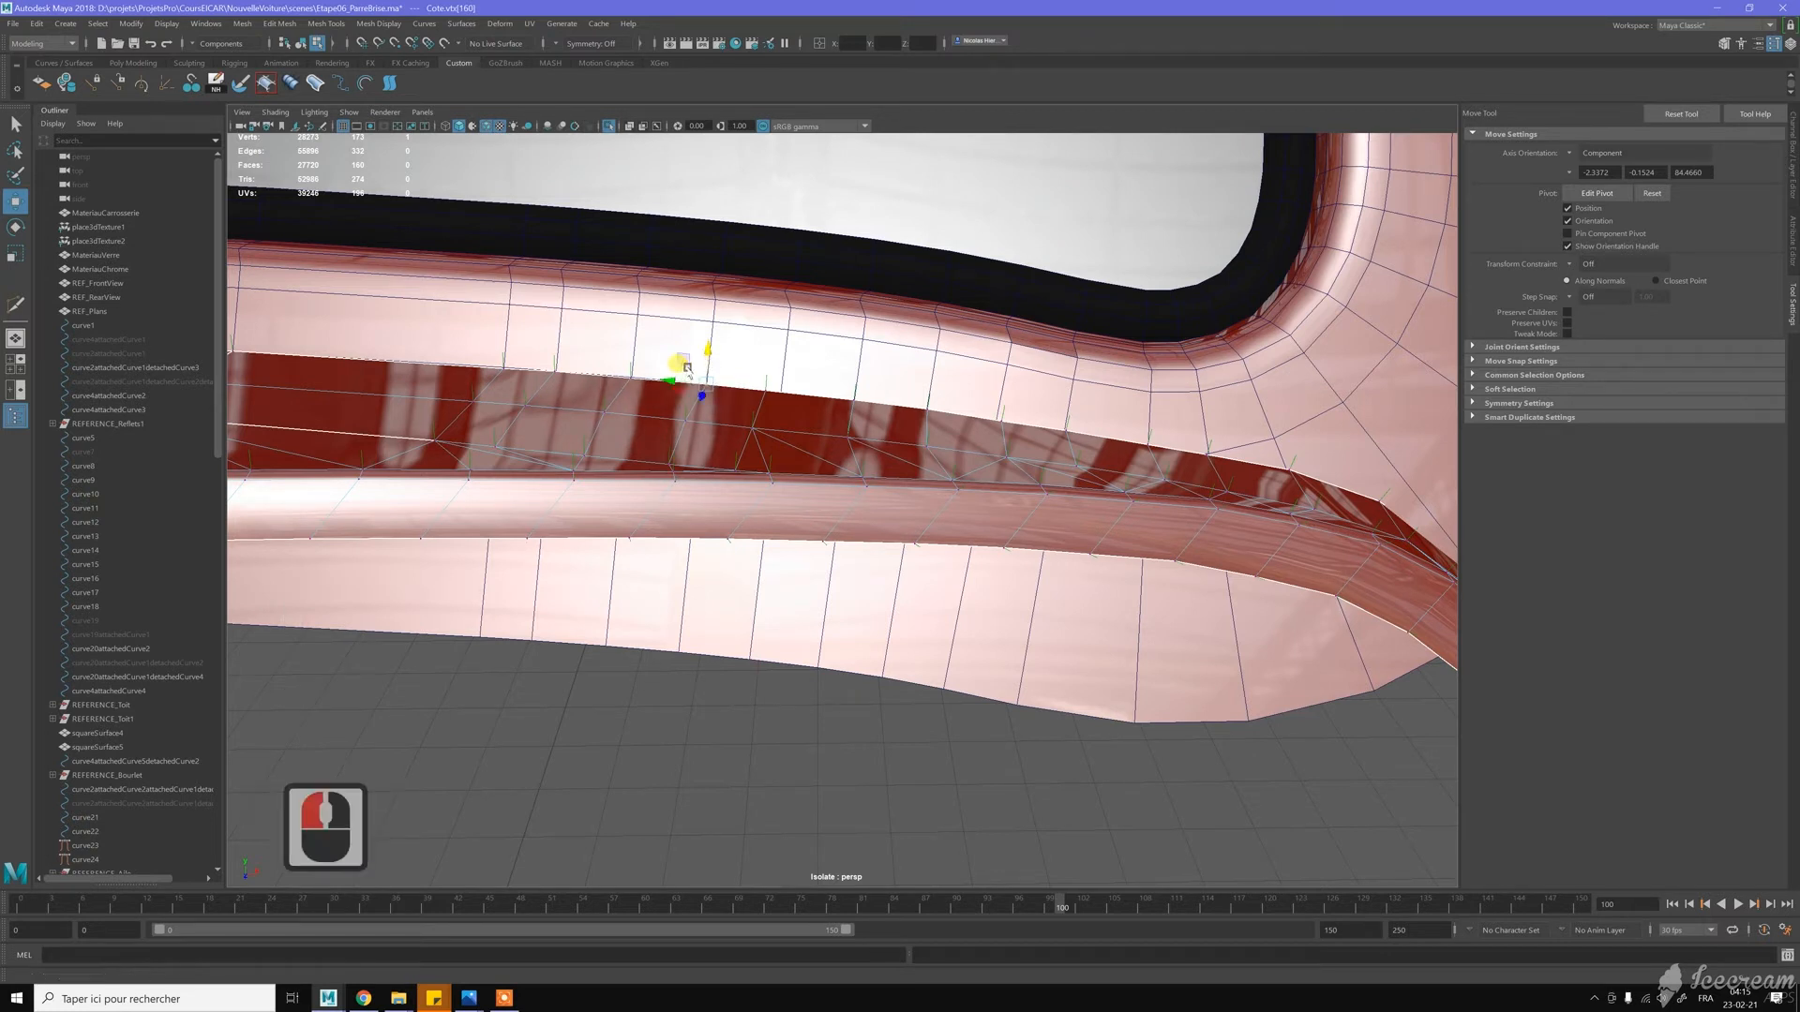
{"action": "left_click", "coordinate": [632, 349]}
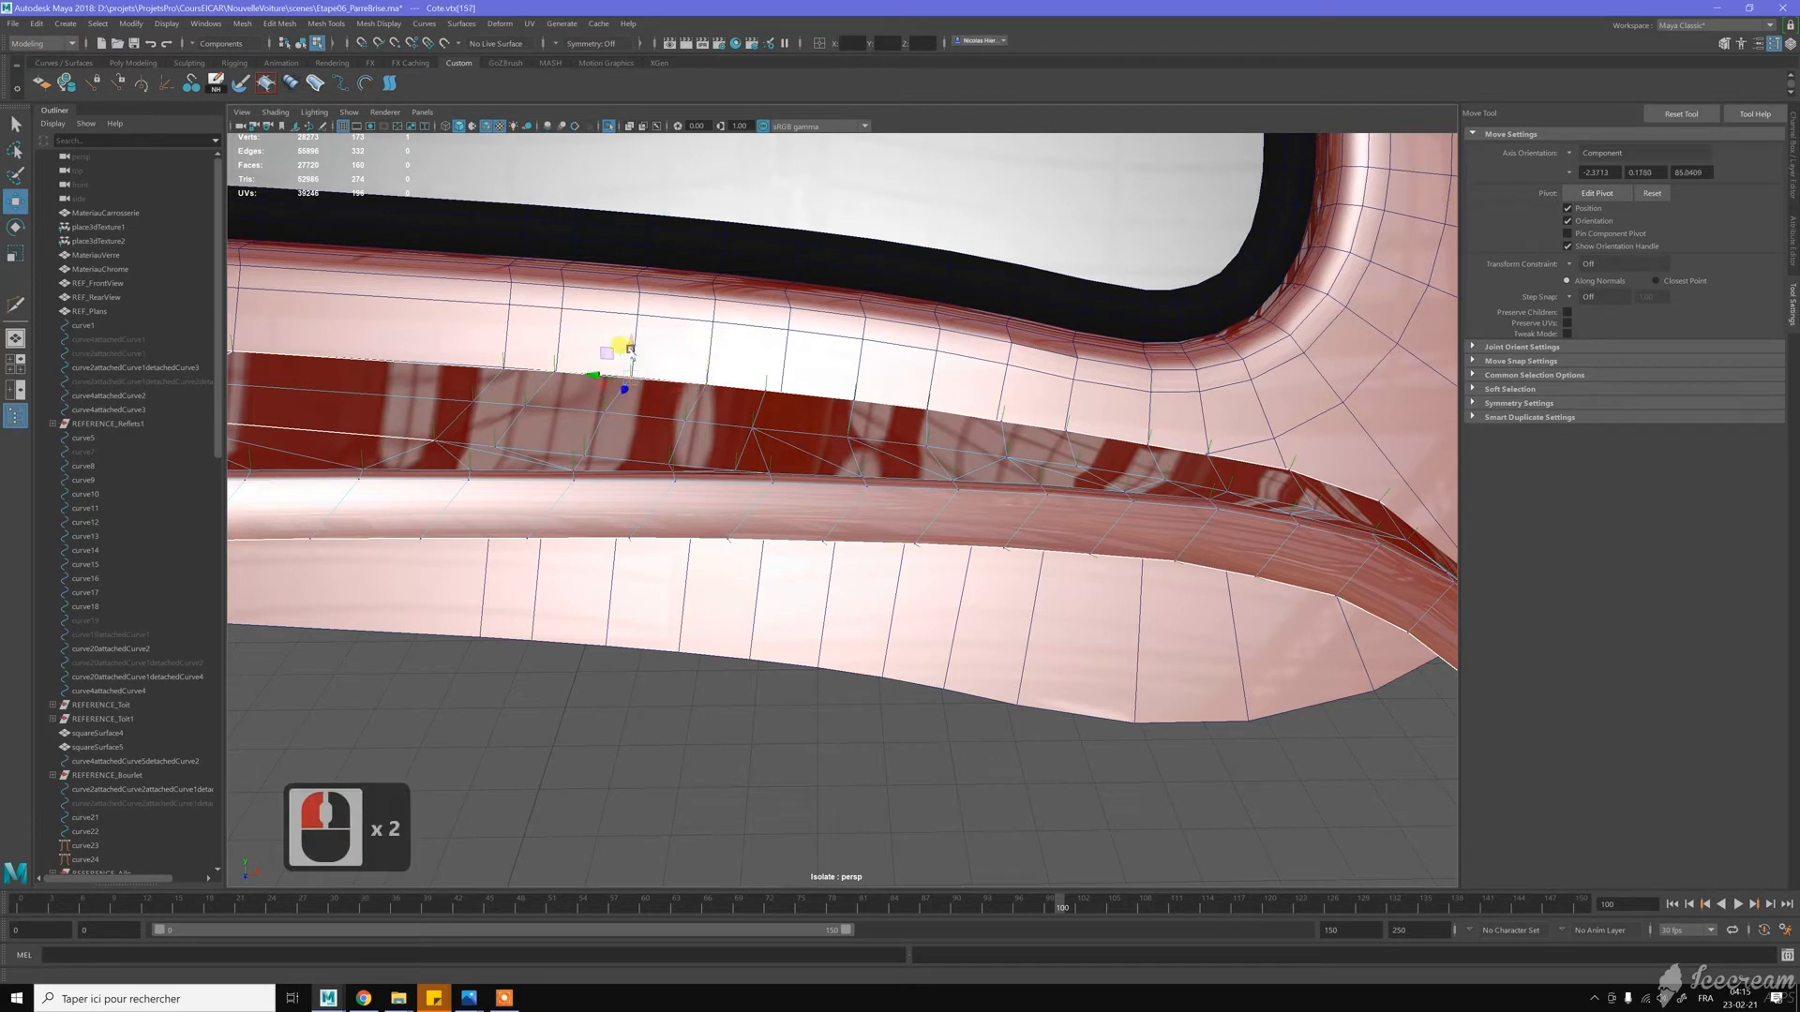
{"action": "left_click", "coordinate": [722, 353]}
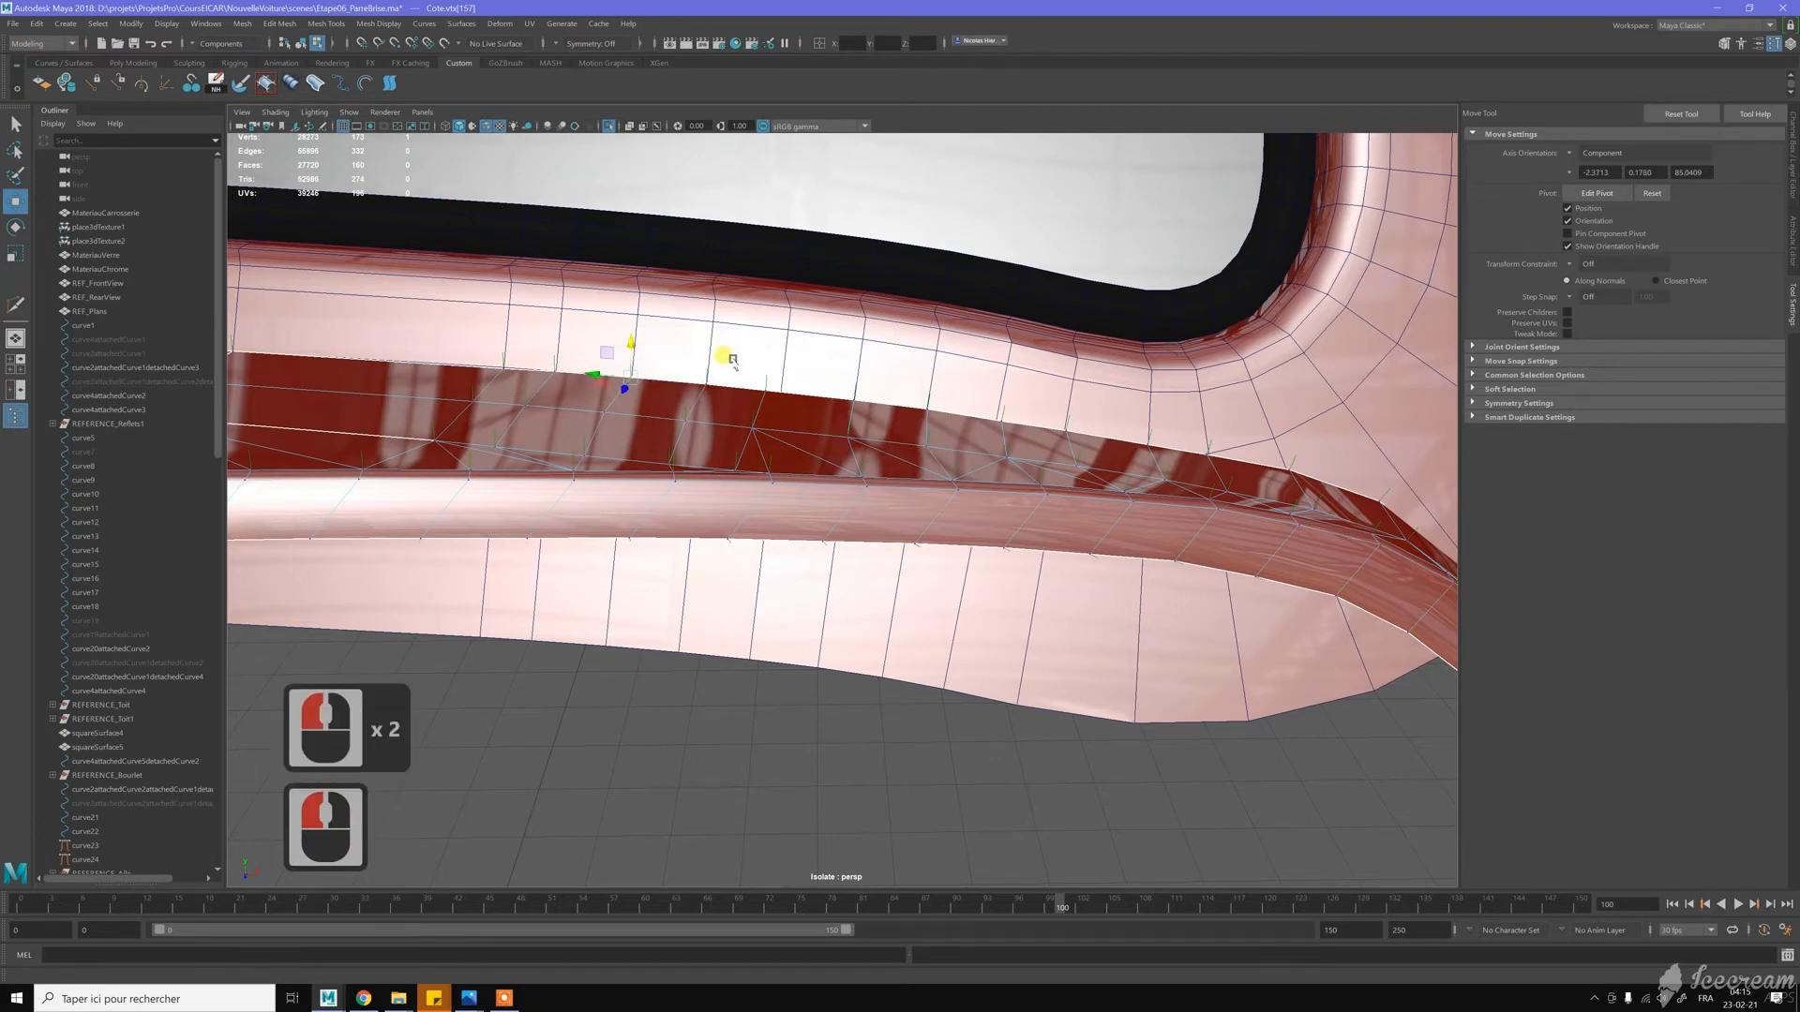
Move the upper-border vertex beside the wide panel faces so it lines up with the windshield frame's edge
{"action": "scroll", "coordinate": [713, 355], "scroll_direction": "down", "scroll_amount": 3}
{"action": "middle_click_drag", "start_coordinate": [625, 347], "coordinate": [709, 330], "text": "alt"}
{"action": "right_click_drag", "start_coordinate": [709, 330], "coordinate": [732, 386], "text": "alt"}
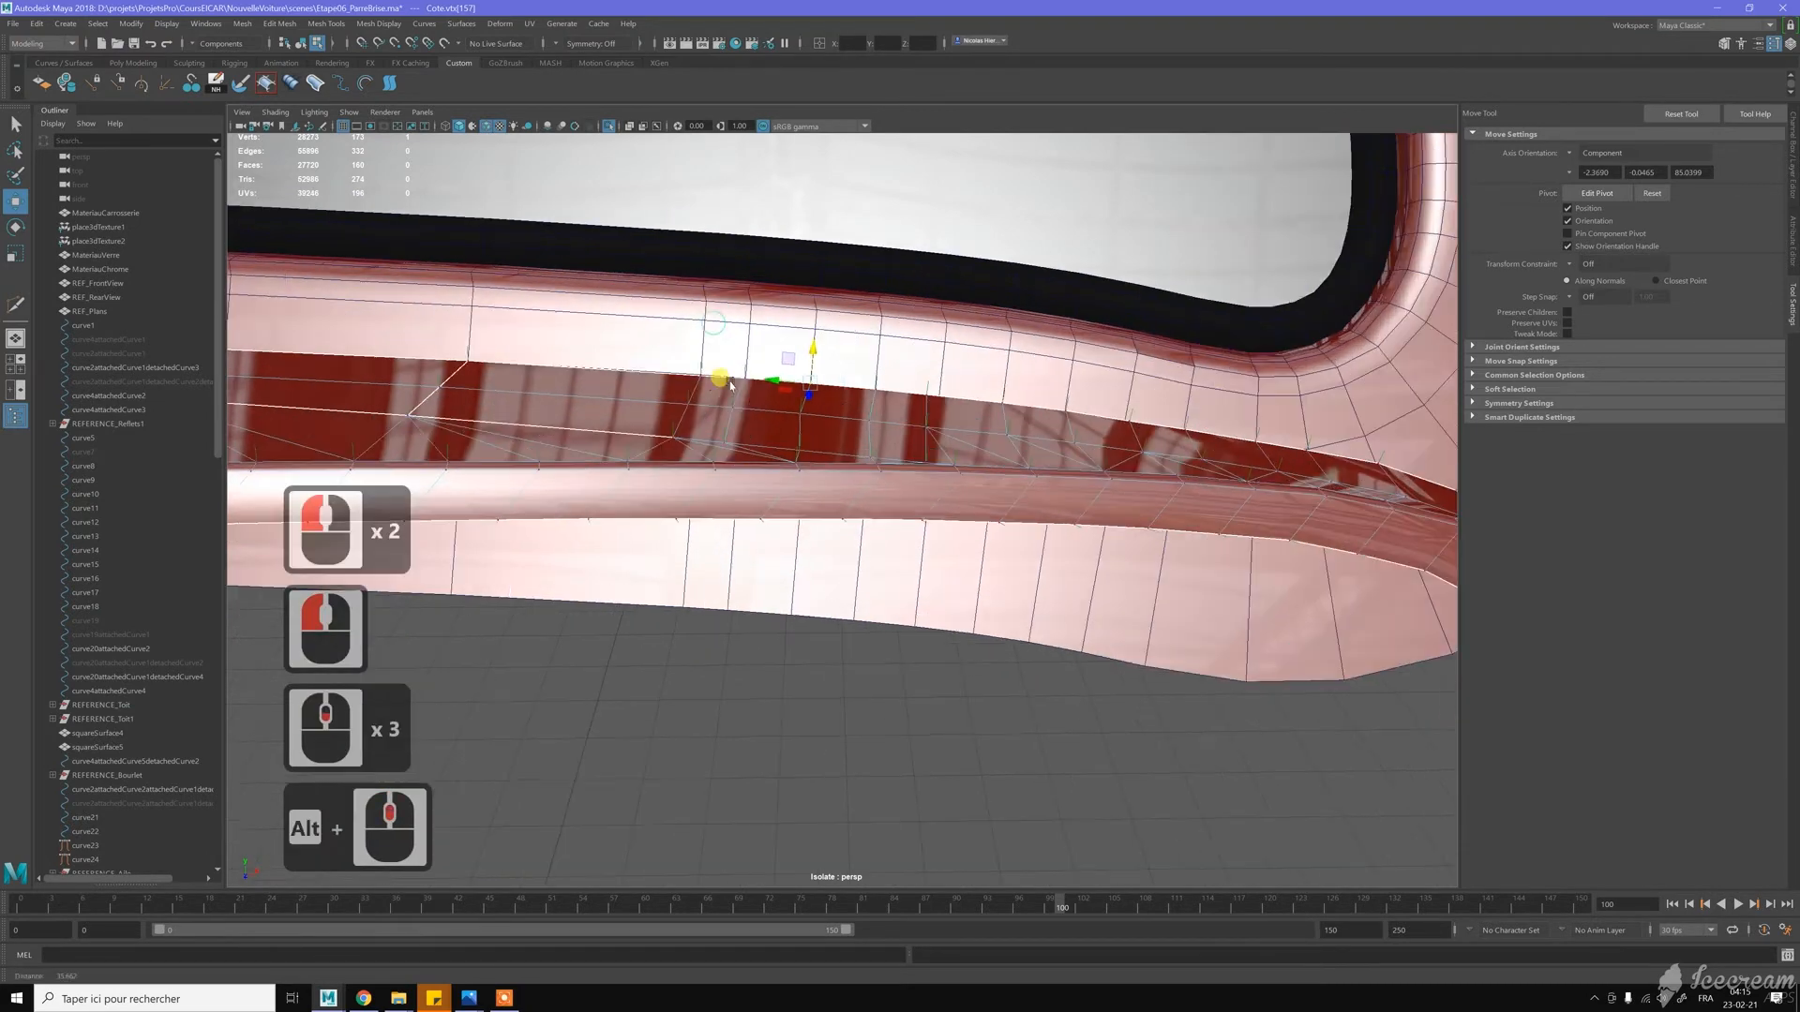
{"action": "left_click", "coordinate": [695, 344]}
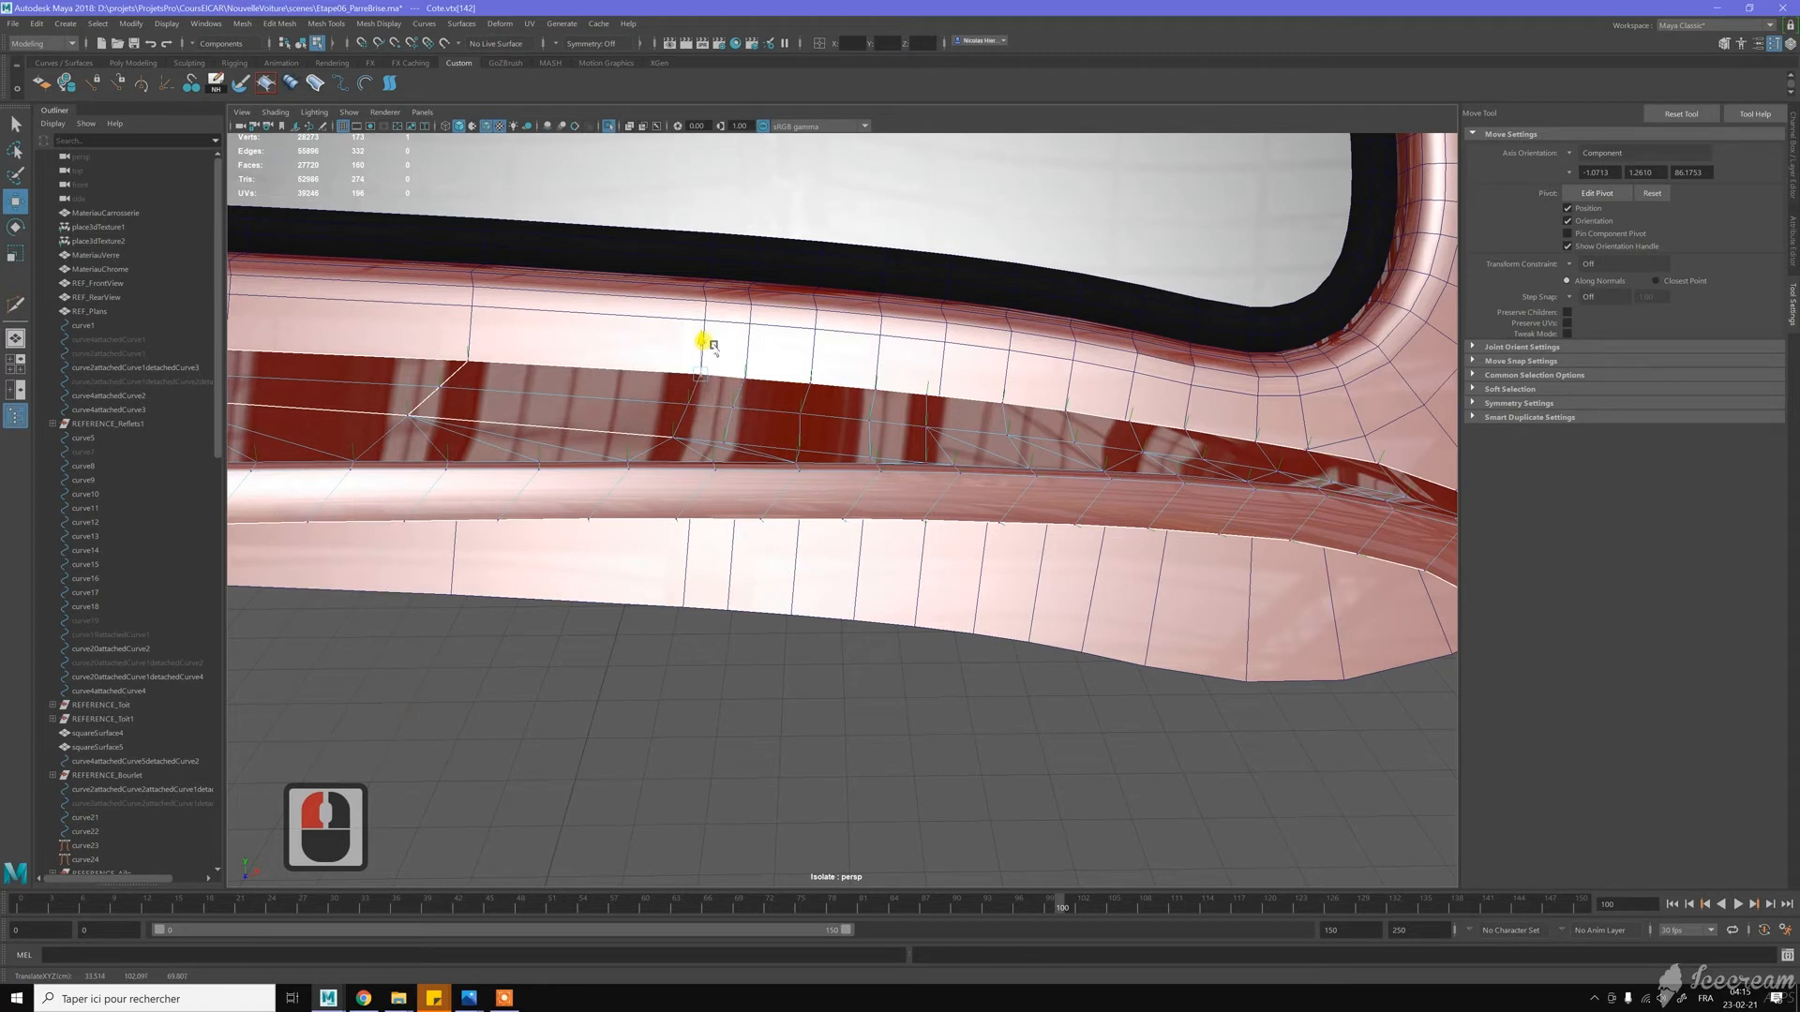
{"action": "left_click_drag", "start_coordinate": [704, 347], "coordinate": [699, 349]}
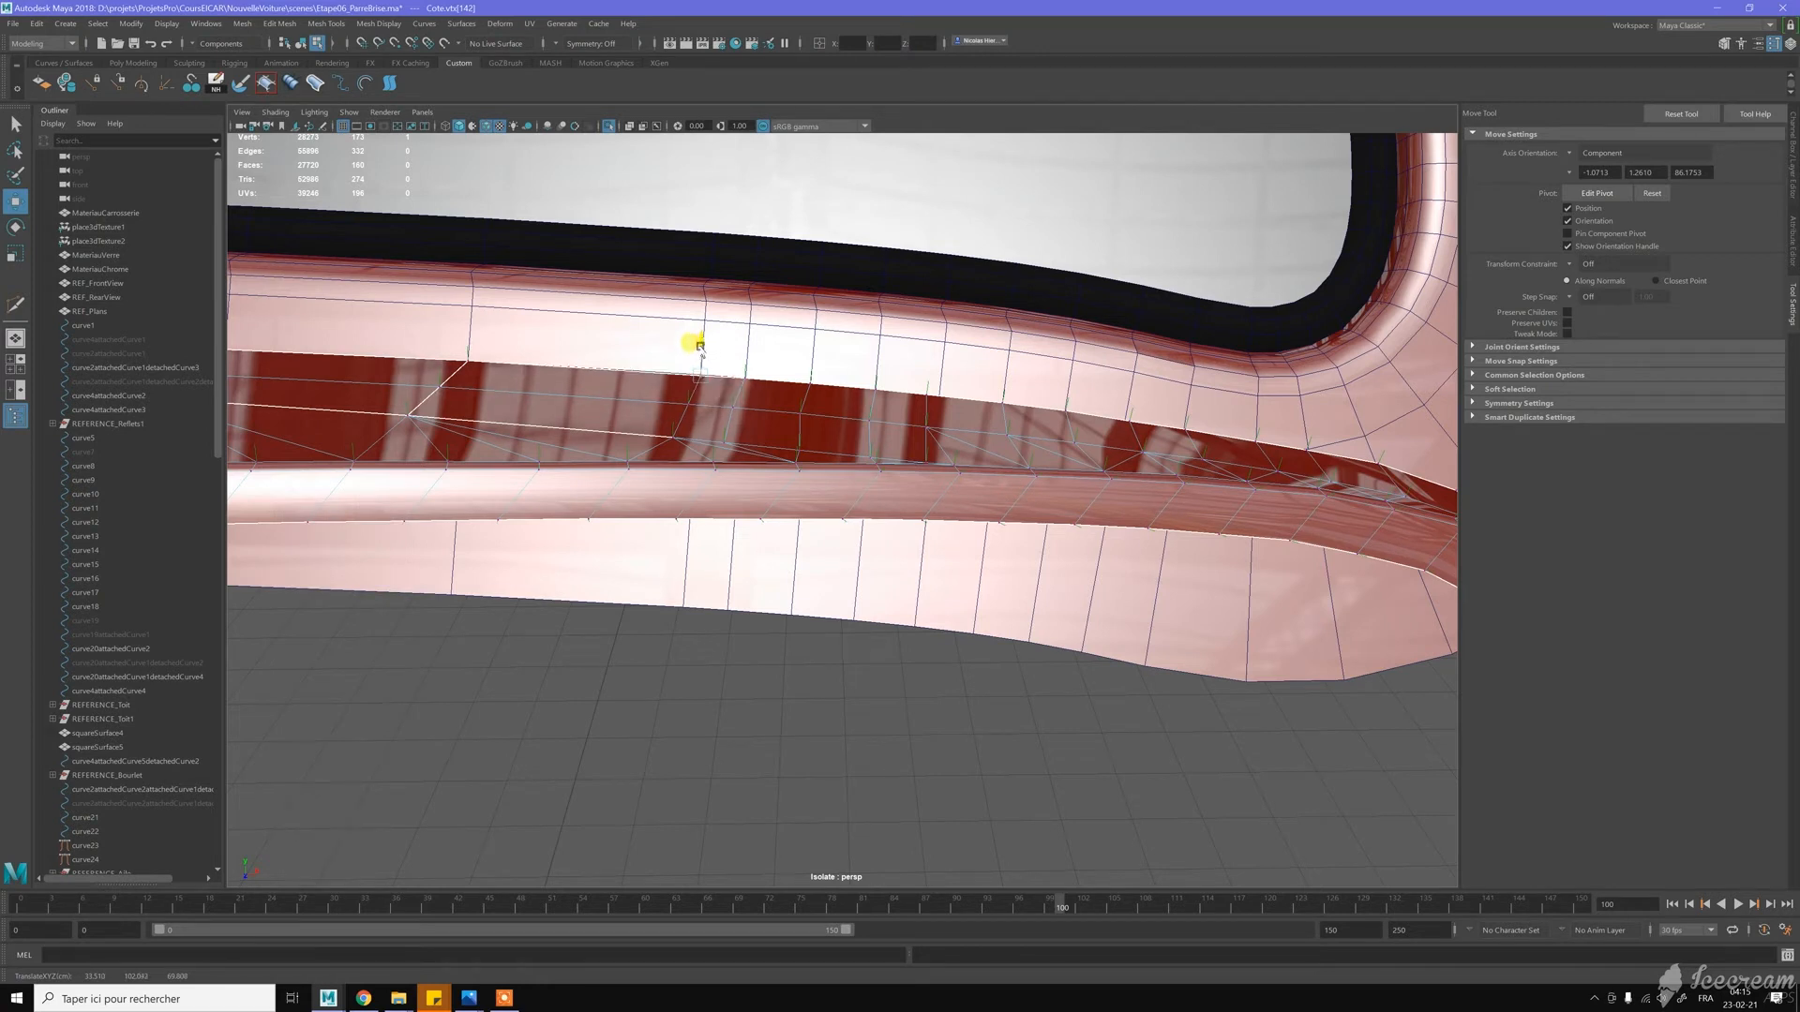
{"action": "left_click", "coordinate": [699, 347]}
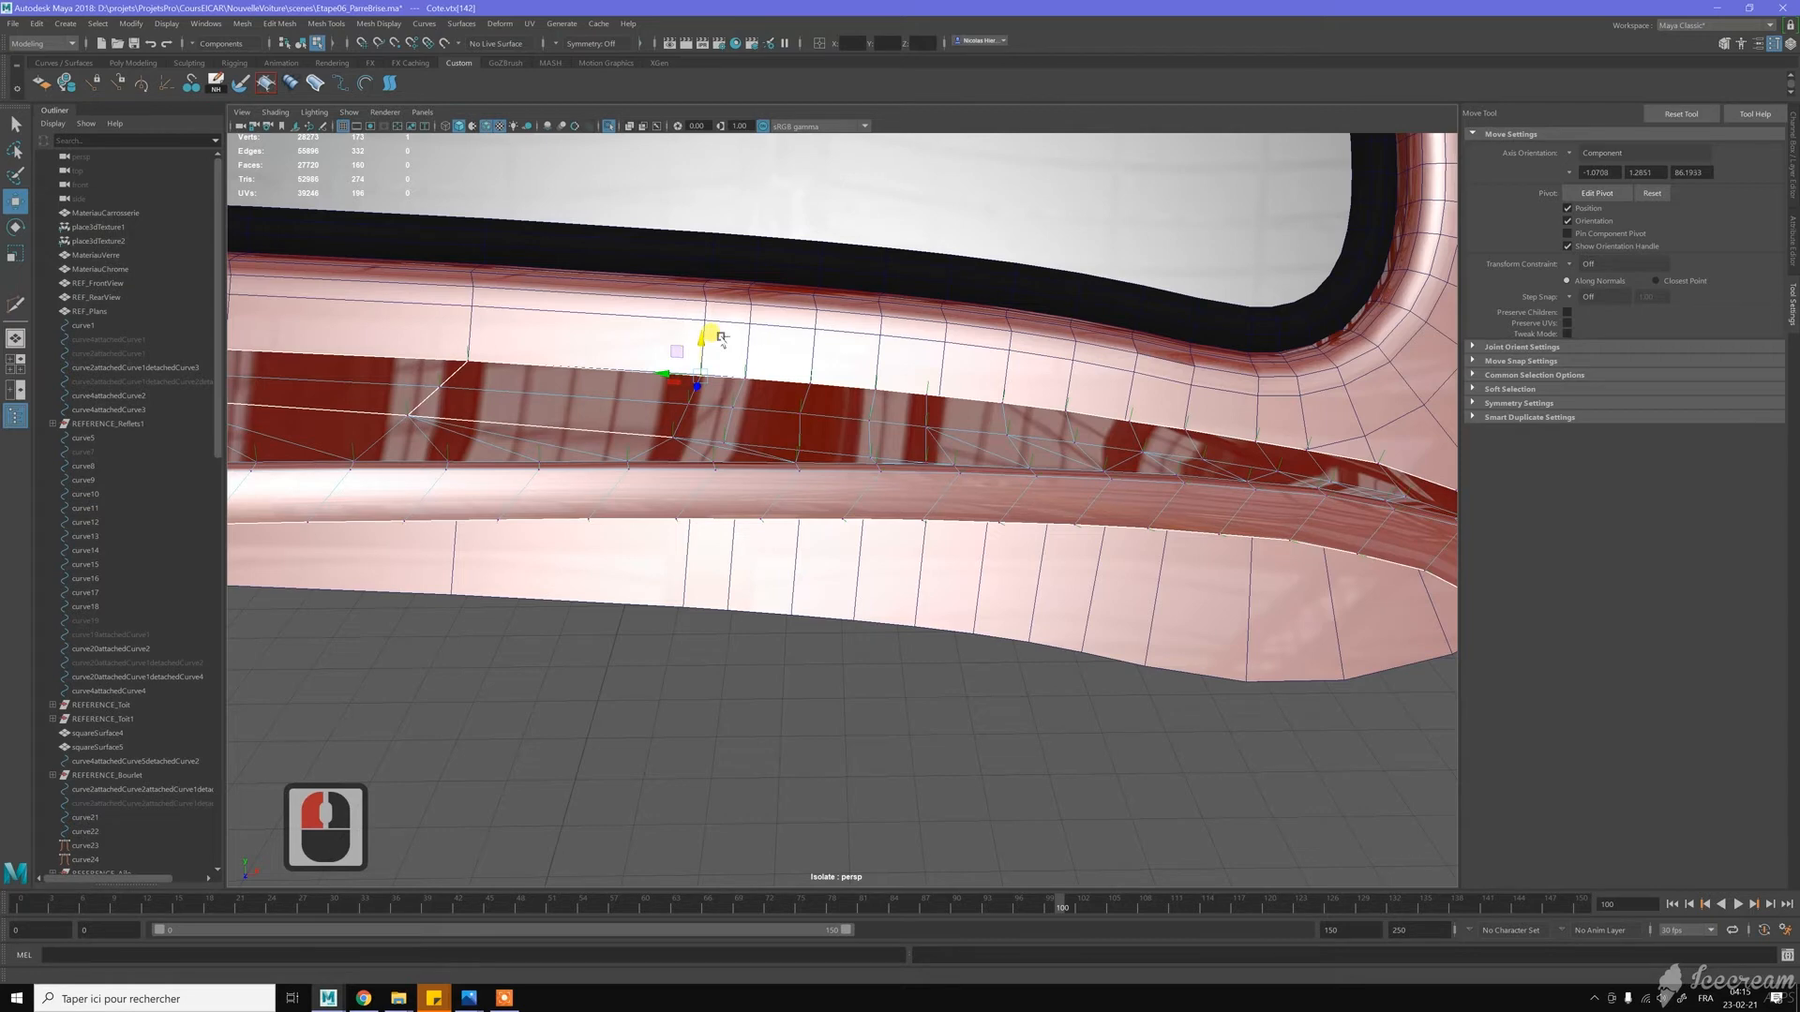
Fine-tune the selected upper-border vertex beside the wide faces with small incremental nudges
{"action": "key", "text": "ctrl+Up"}
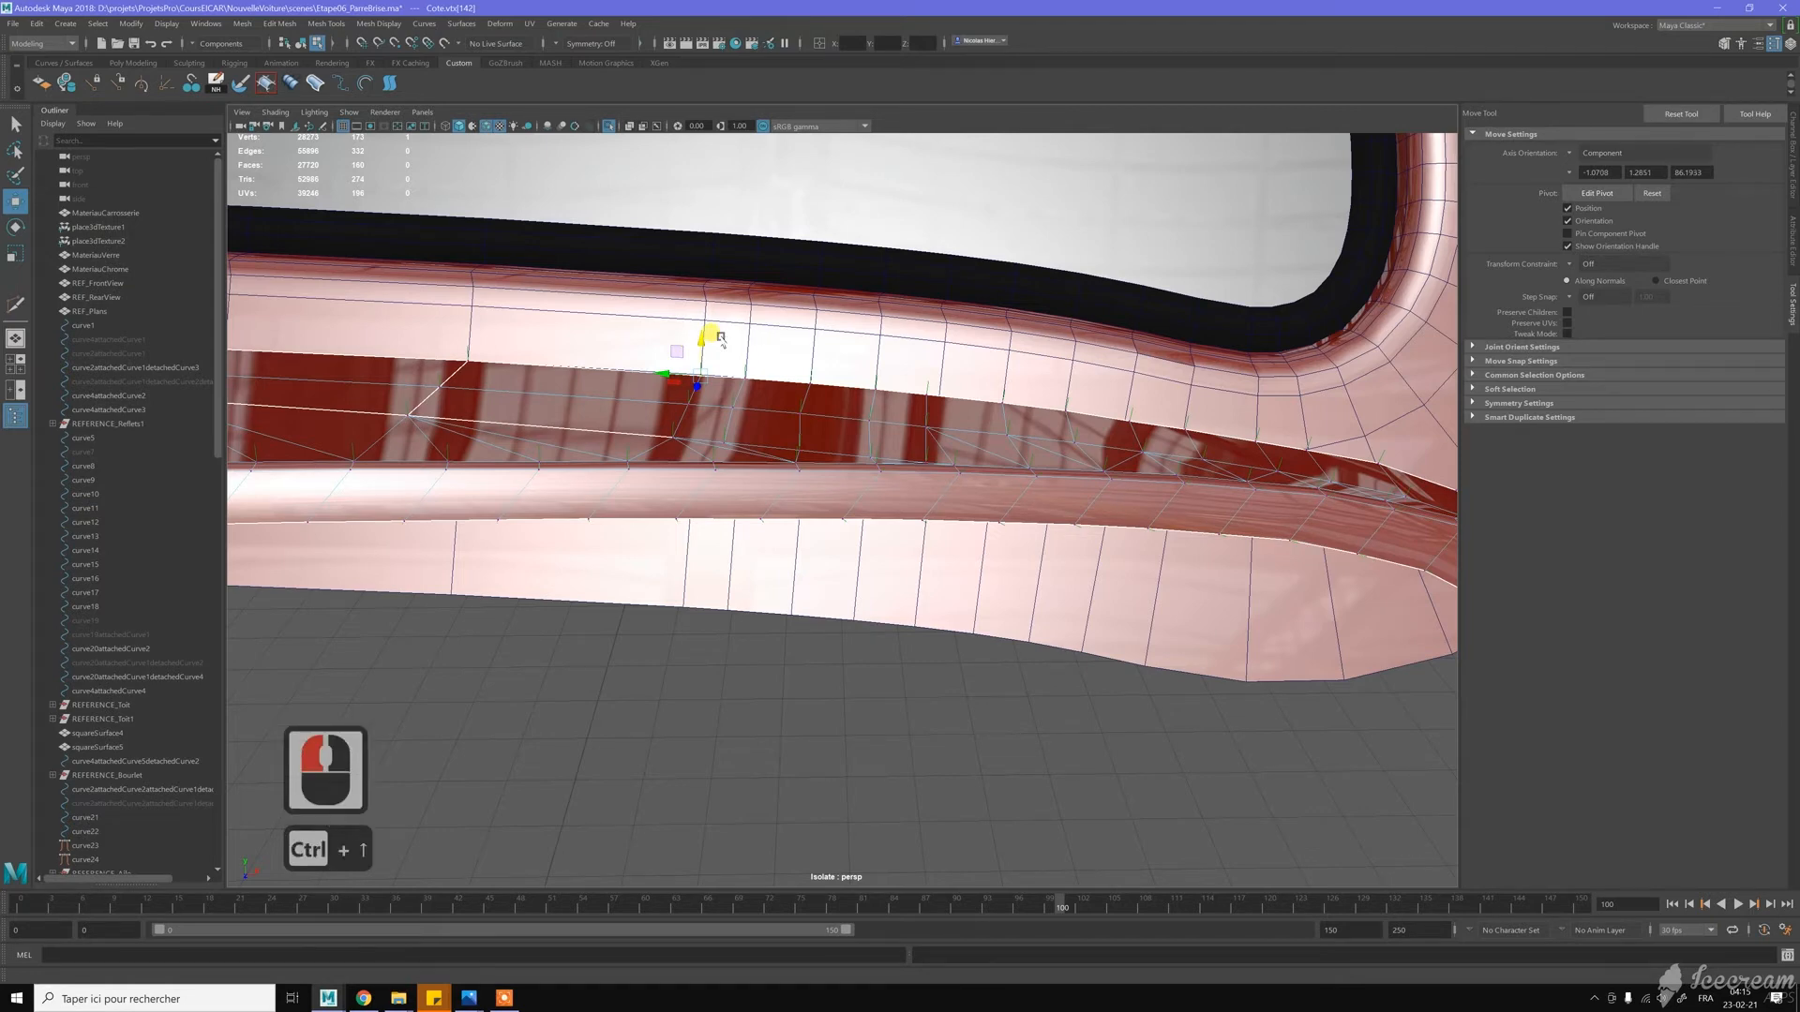
{"action": "left_click_drag", "start_coordinate": [721, 336], "coordinate": [711, 362], "text": "alt"}
{"action": "right_click_drag", "start_coordinate": [711, 362], "coordinate": [707, 354], "text": "alt"}
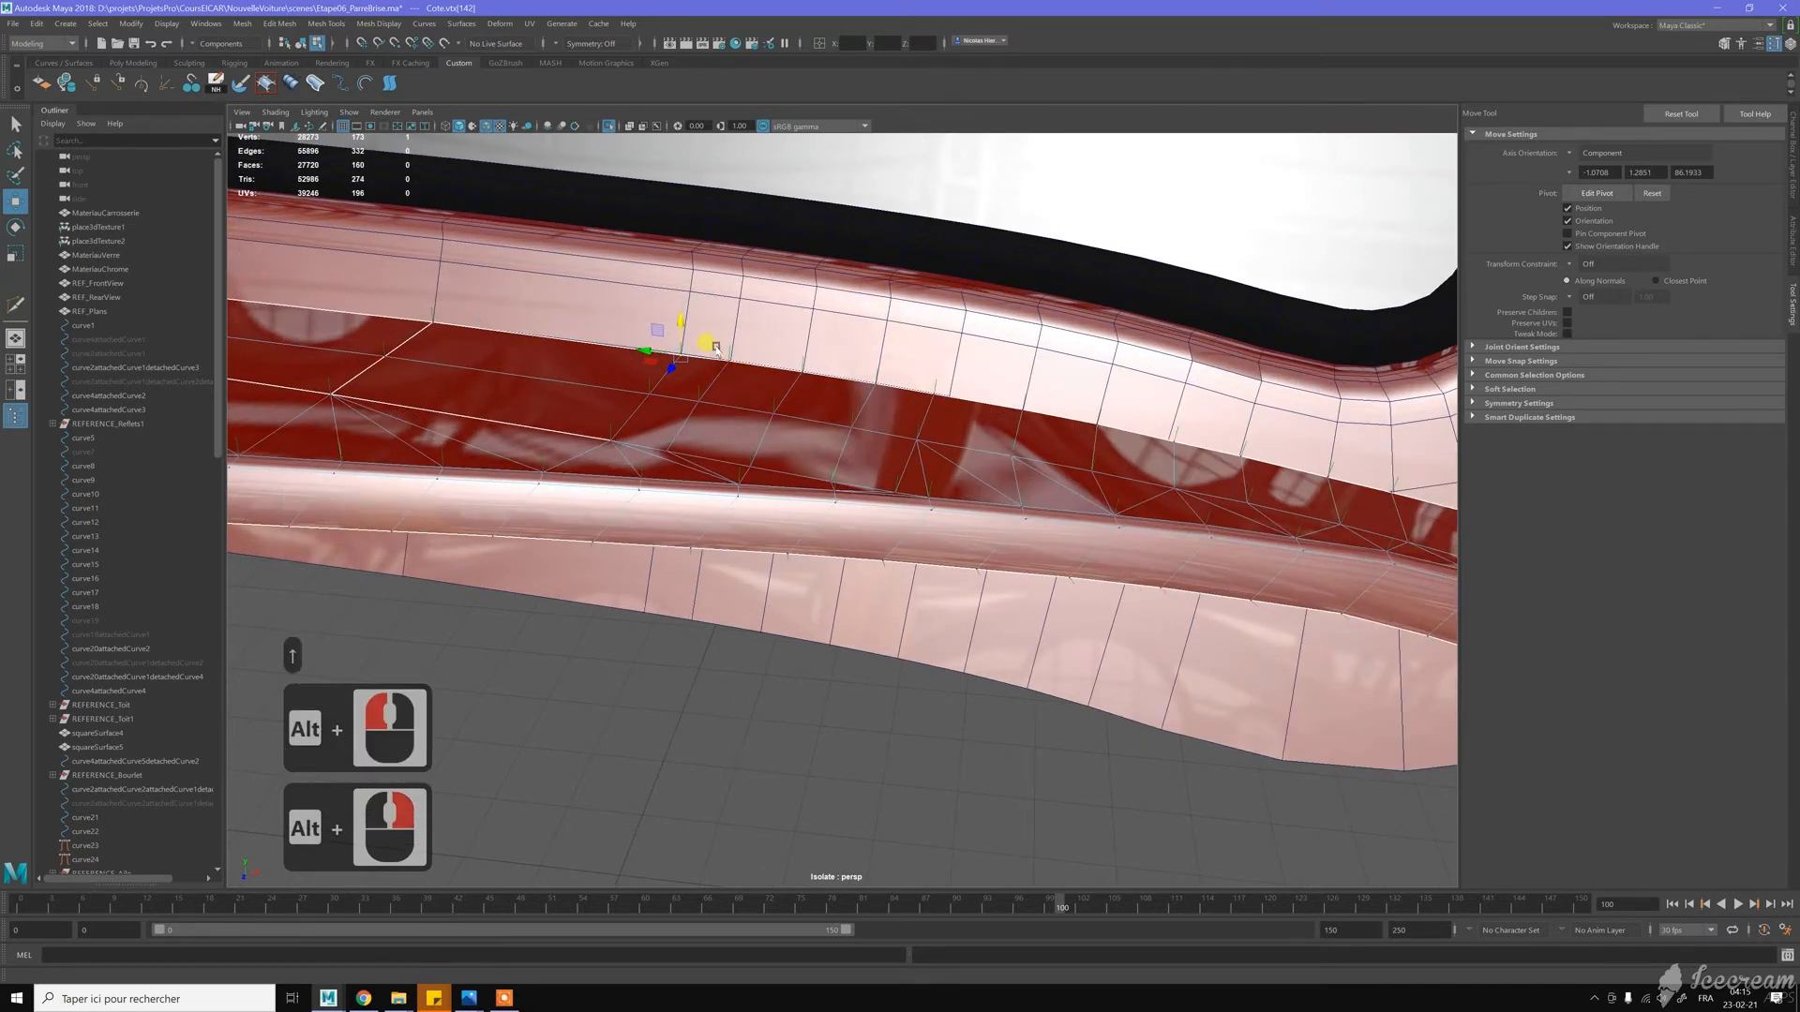
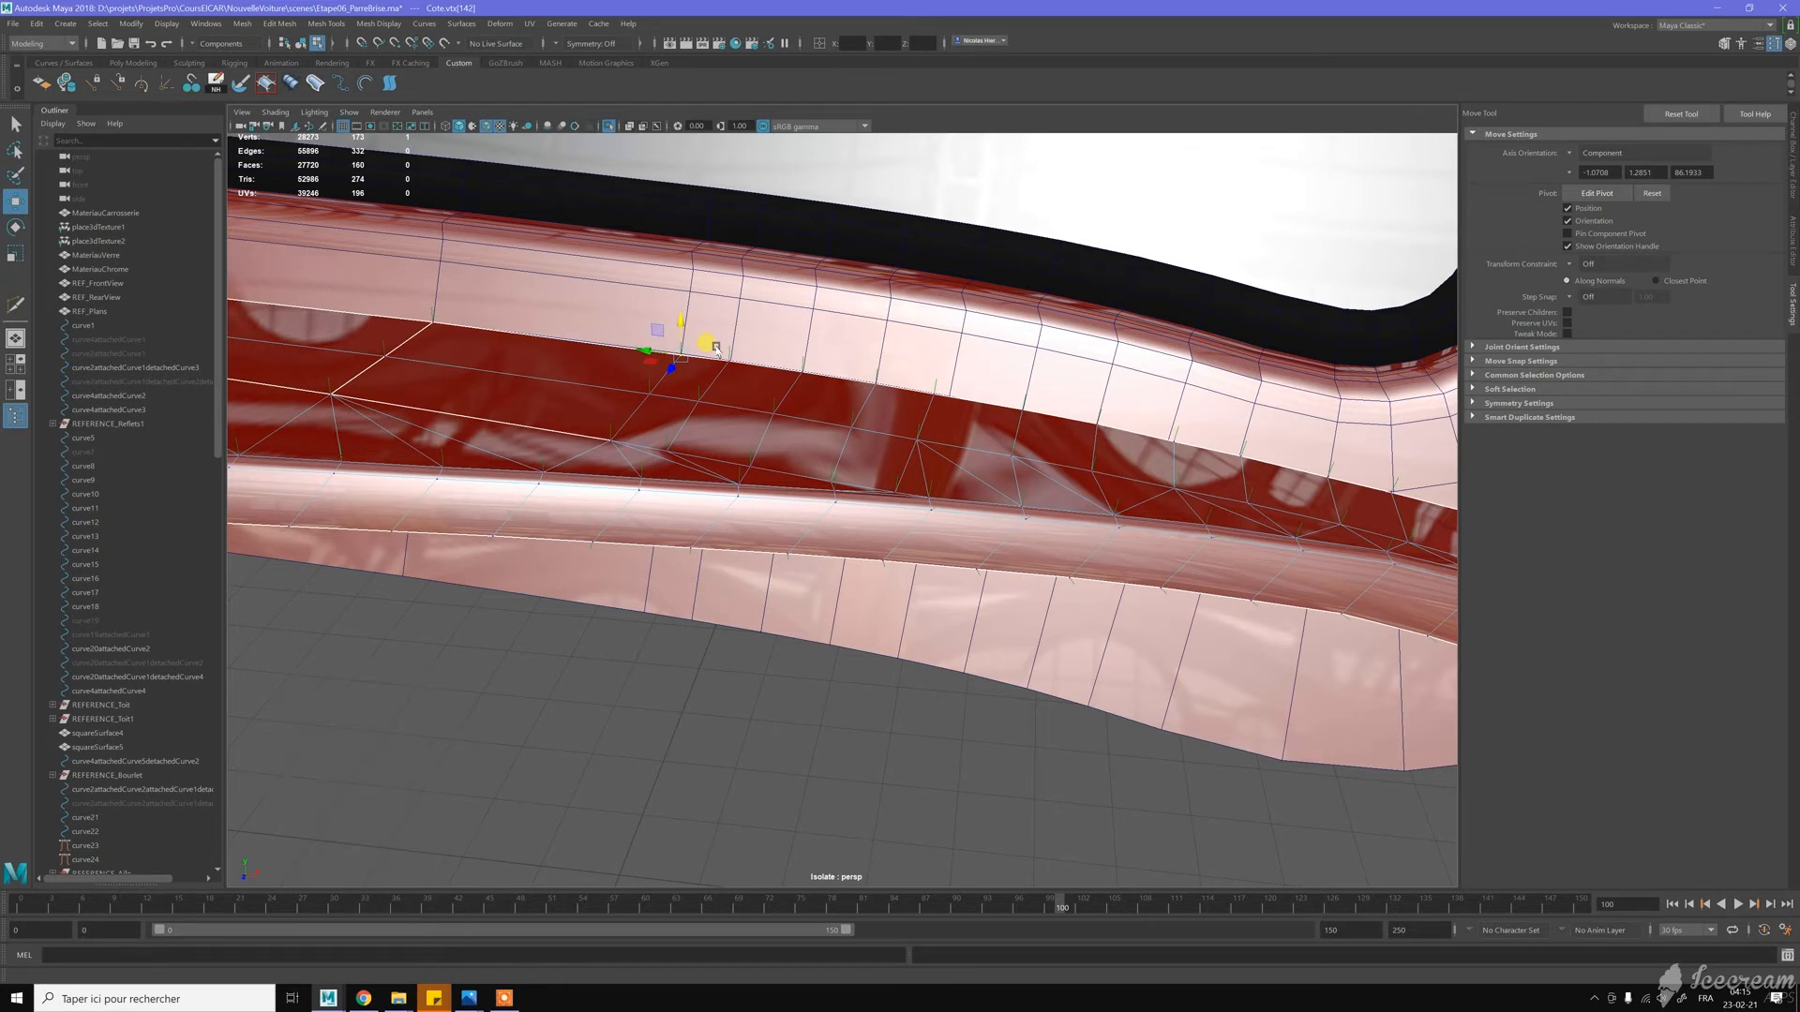
{"action": "key", "text": "F7"}
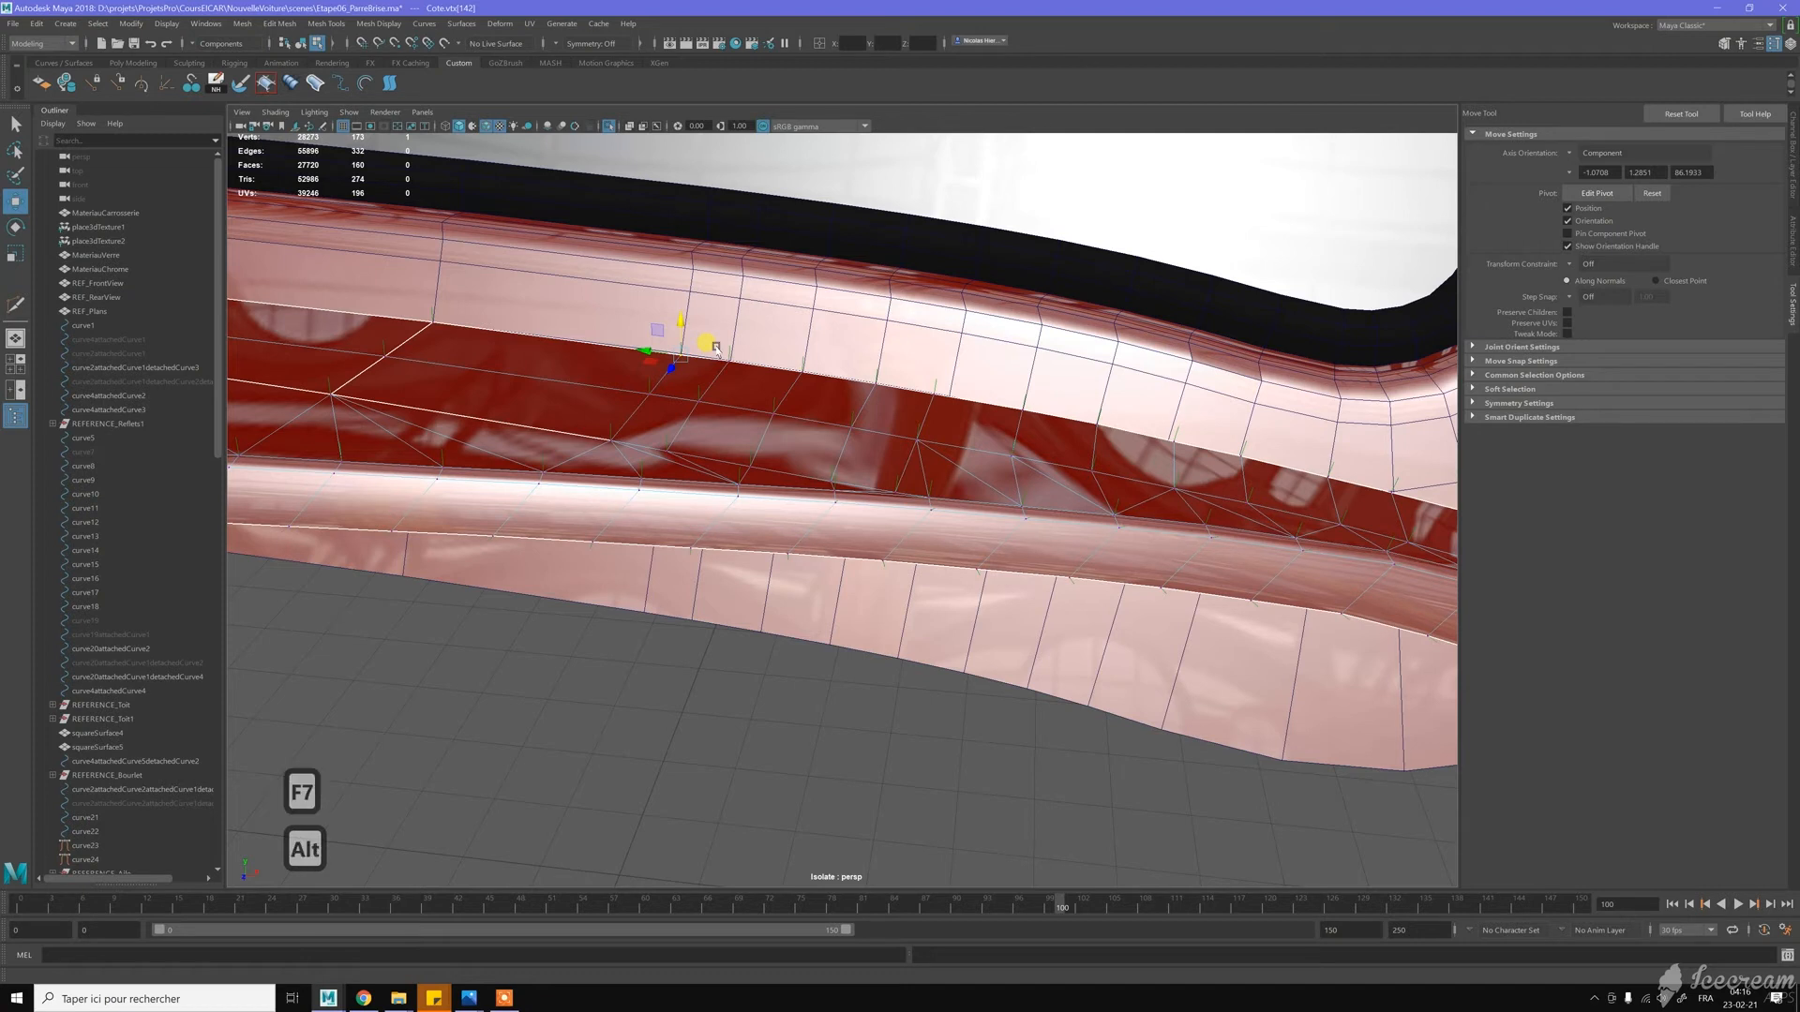
{"action": "key", "text": "alt+Up"}
{"action": "key", "text": "alt+Up"}
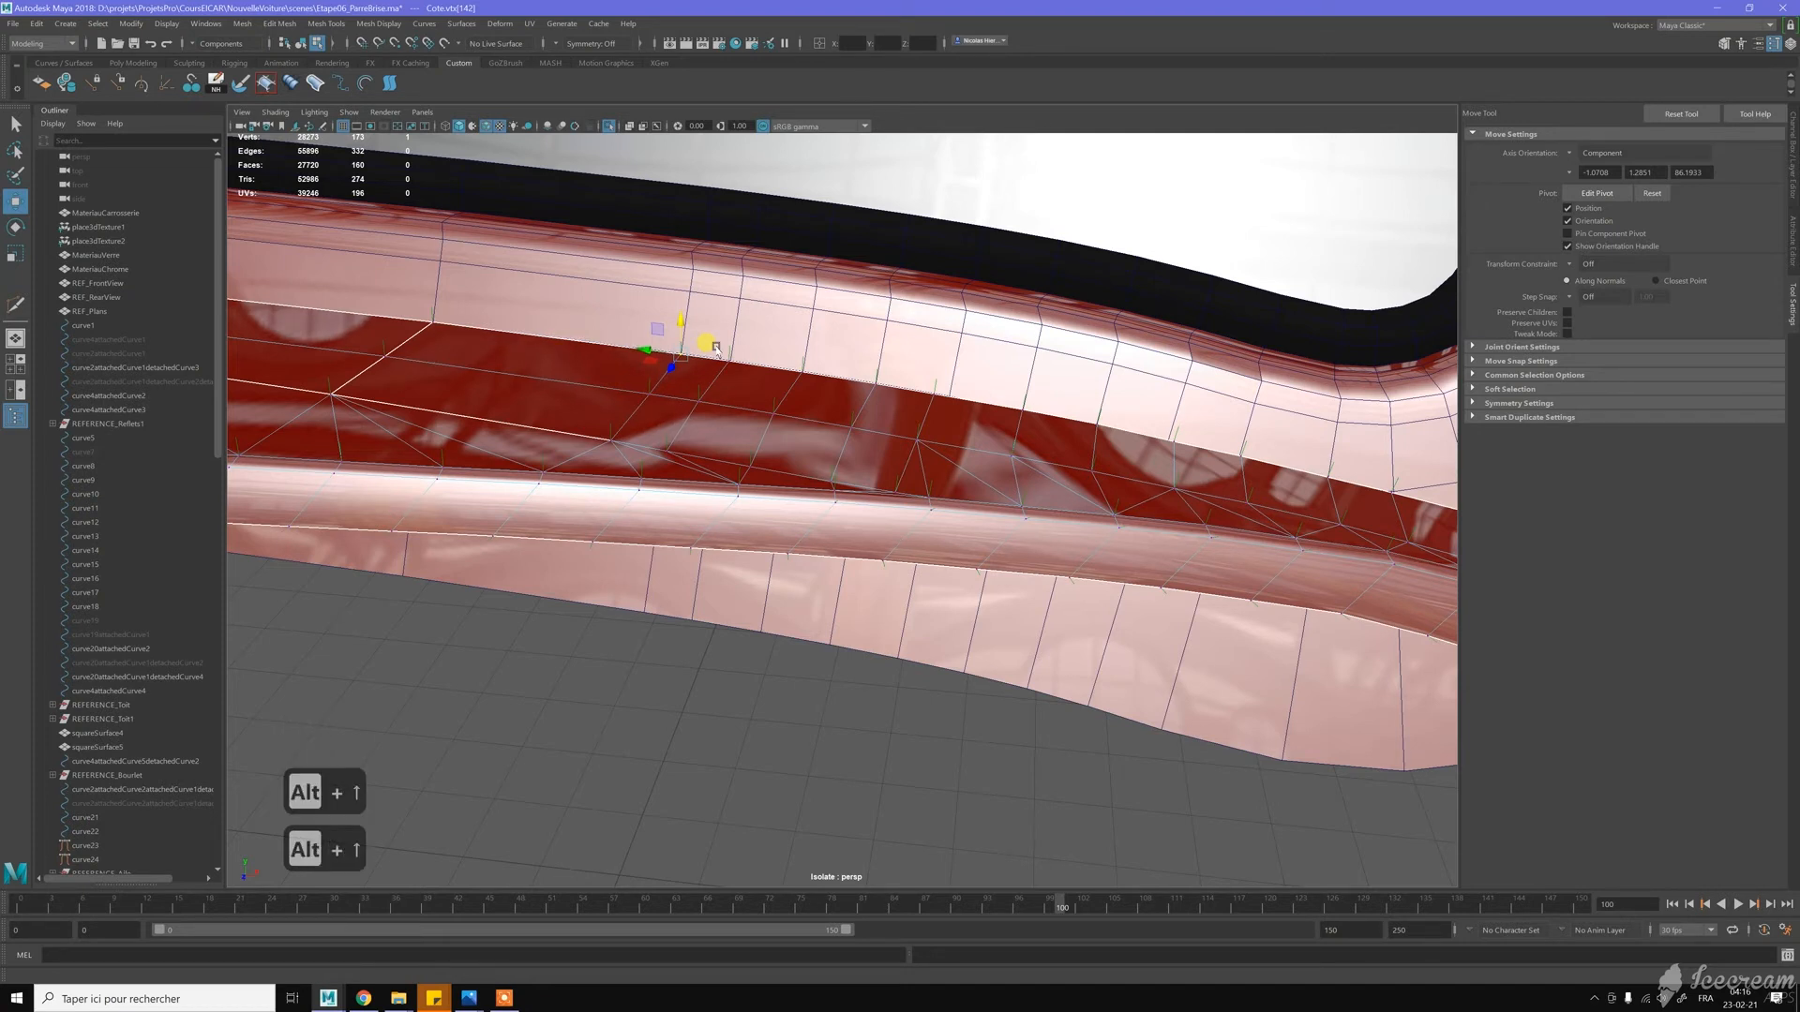
{"action": "key", "text": "alt+Down"}
{"action": "key", "text": "alt+Down"}
{"action": "key", "text": "alt+Down"}
{"action": "key", "text": "alt+Up"}
{"action": "key", "text": "alt+Up"}
{"action": "key", "text": "alt+Up"}
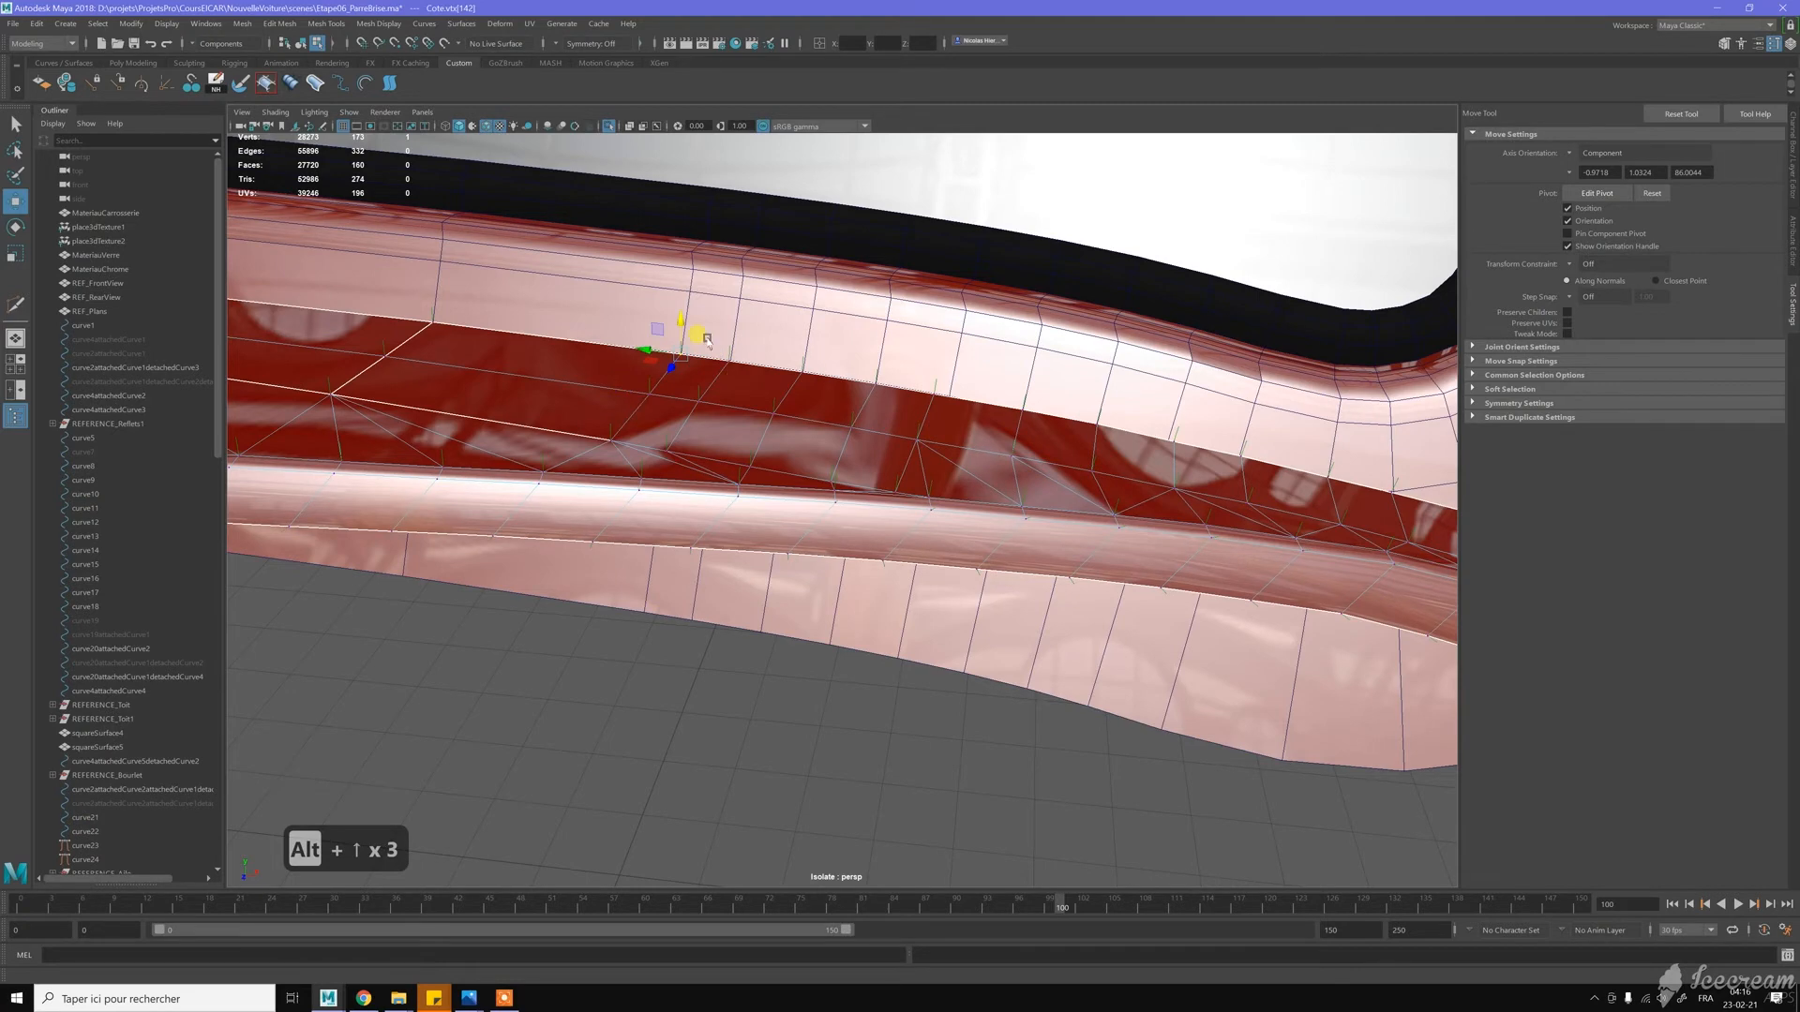
Align the upper-border vertices approaching the rounded windshield corner with the frame's edges using small moves
{"action": "left_click_drag", "start_coordinate": [722, 338], "coordinate": [799, 339], "text": "alt"}
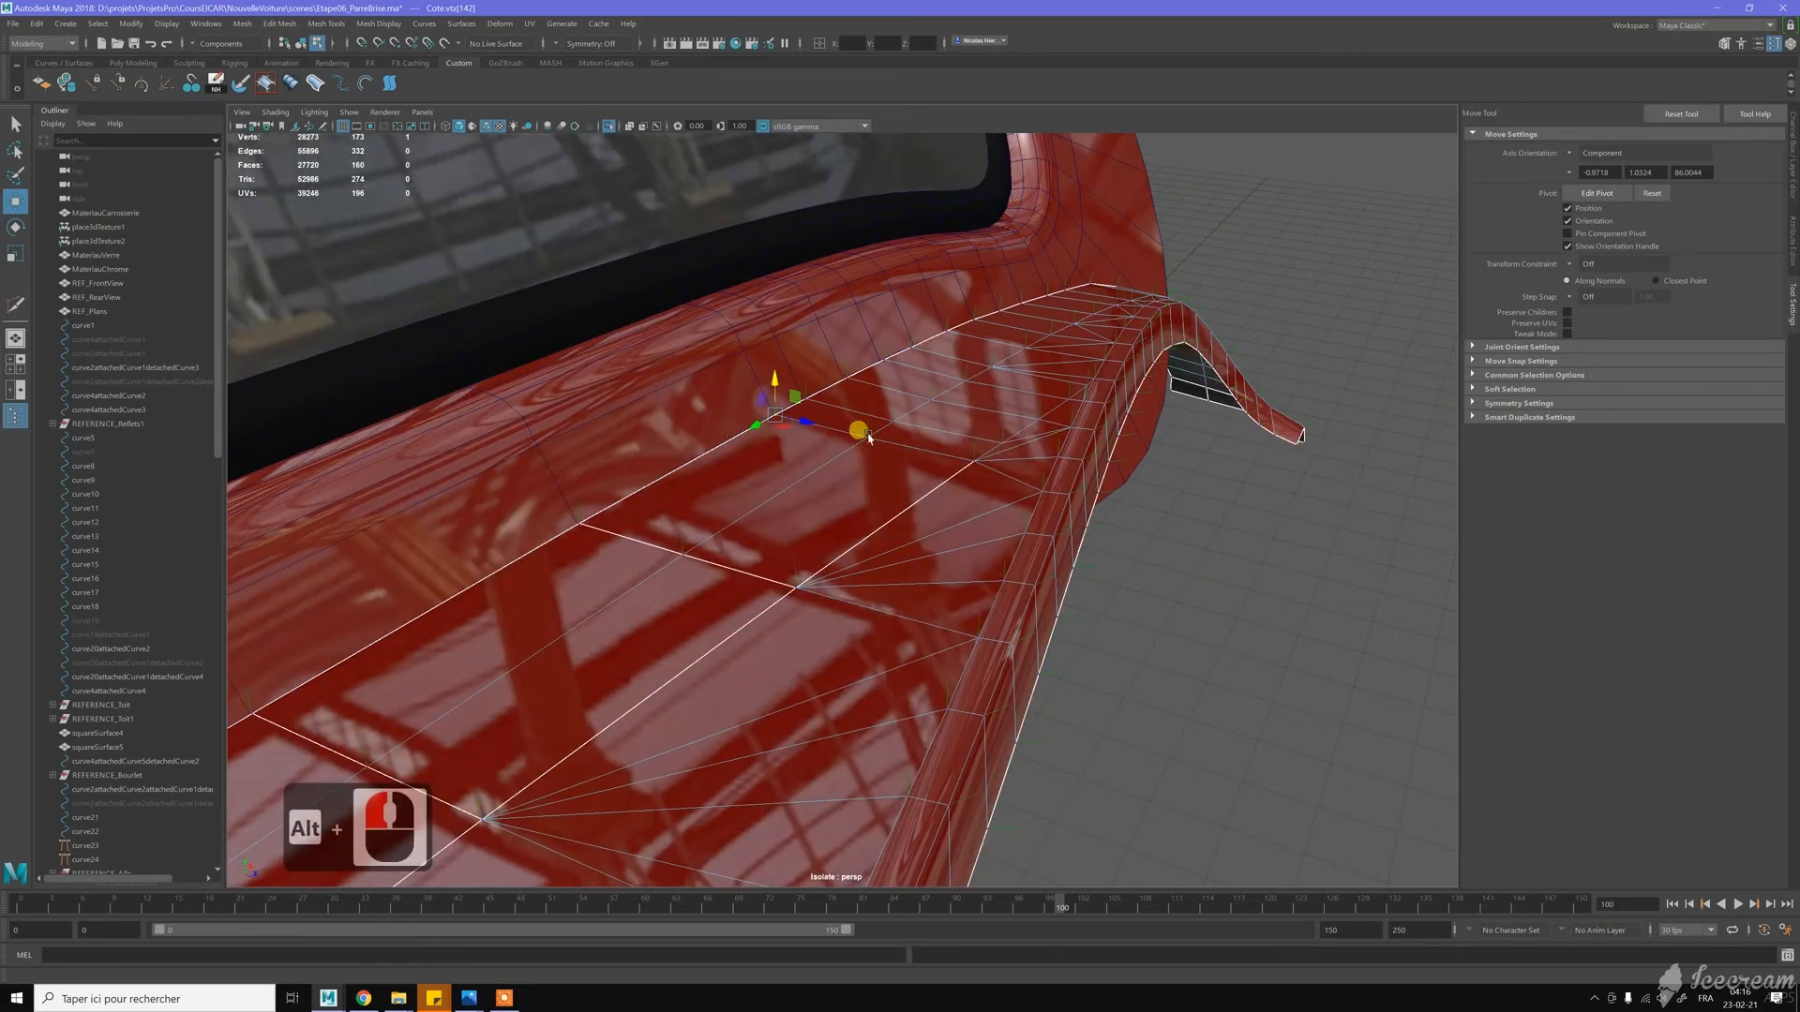
{"action": "left_click_drag", "start_coordinate": [916, 406], "coordinate": [861, 408], "text": "alt"}
{"action": "left_click", "coordinate": [731, 375], "text": "alt"}
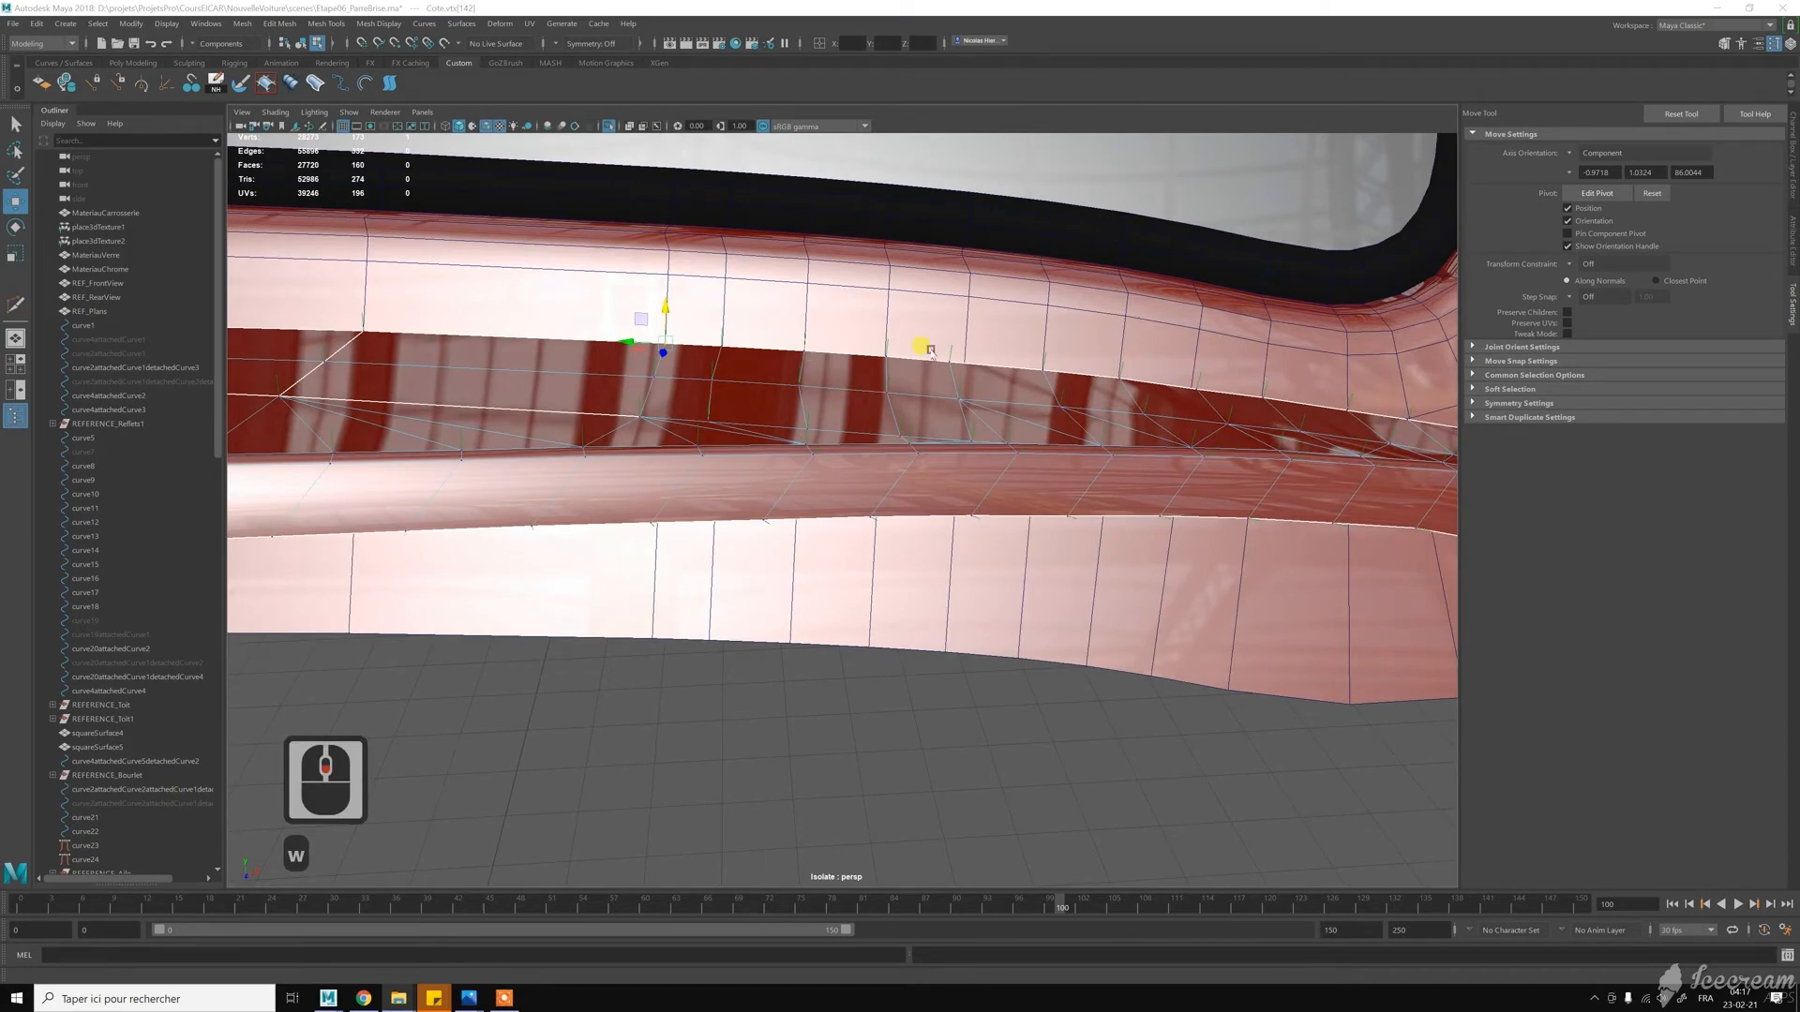
{"action": "middle_click_drag", "start_coordinate": [1174, 389], "coordinate": [993, 364], "text": "alt"}
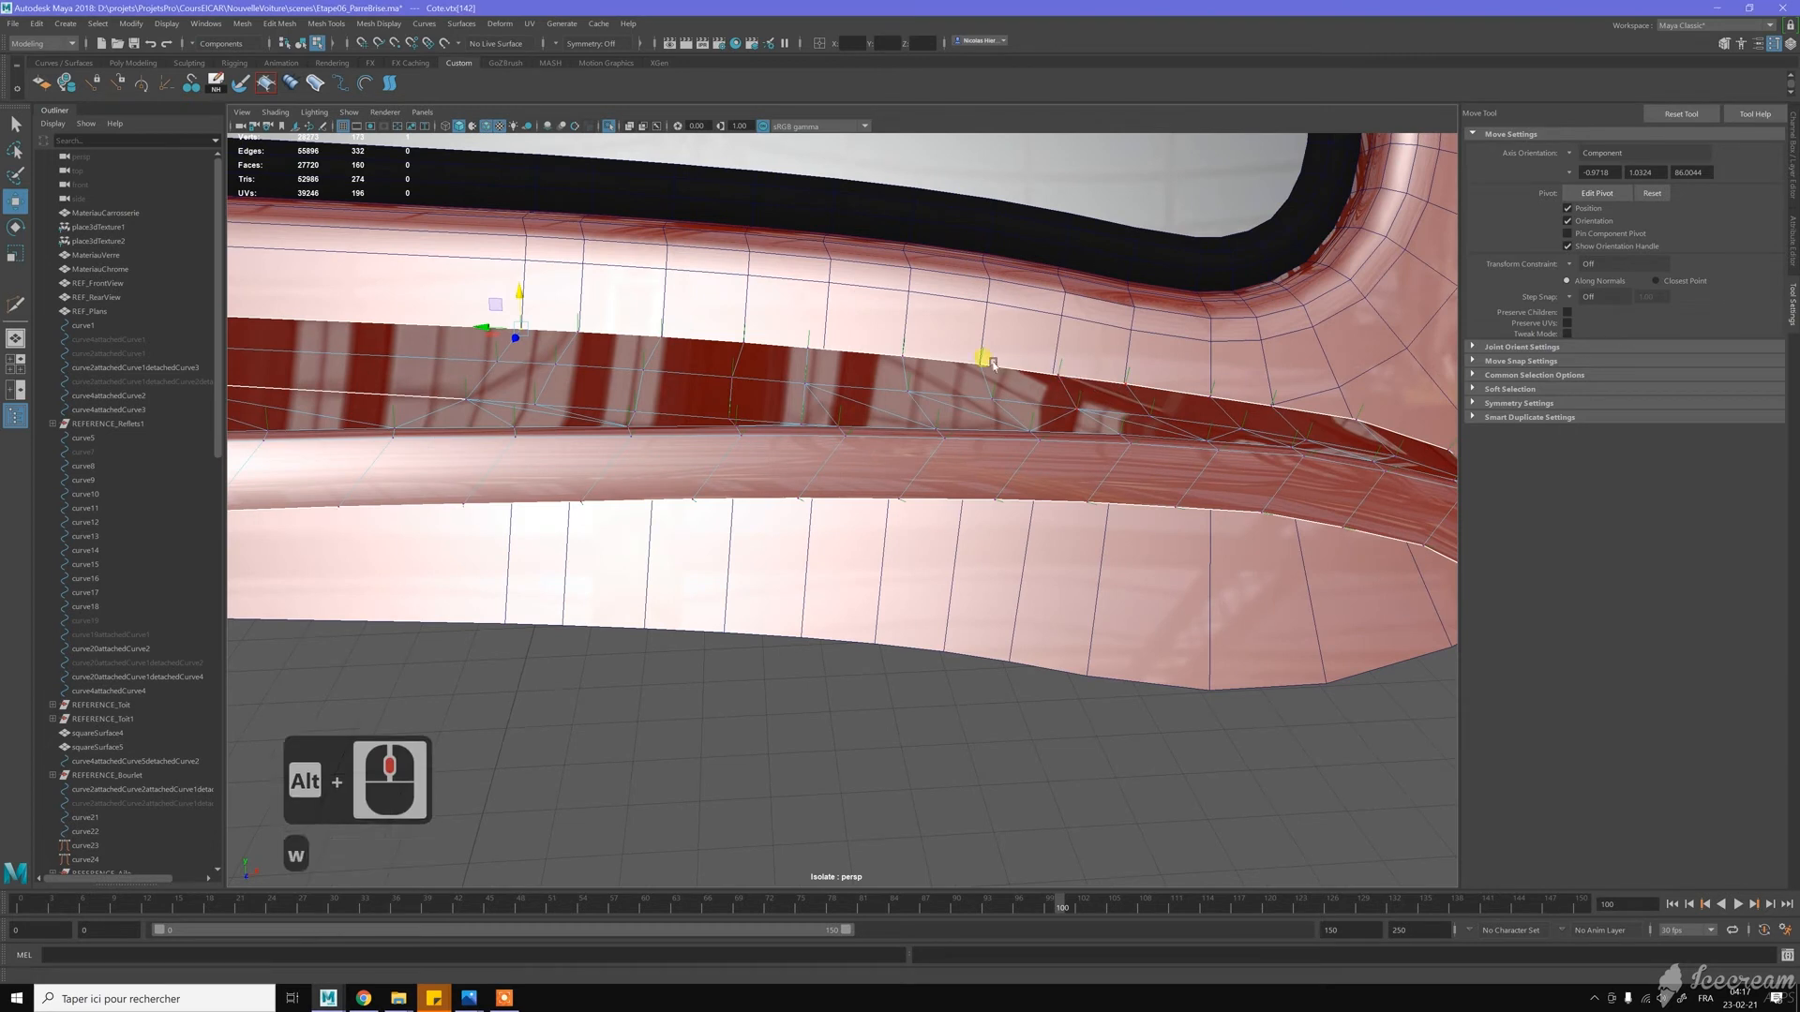
{"action": "left_click", "coordinate": [984, 359]}
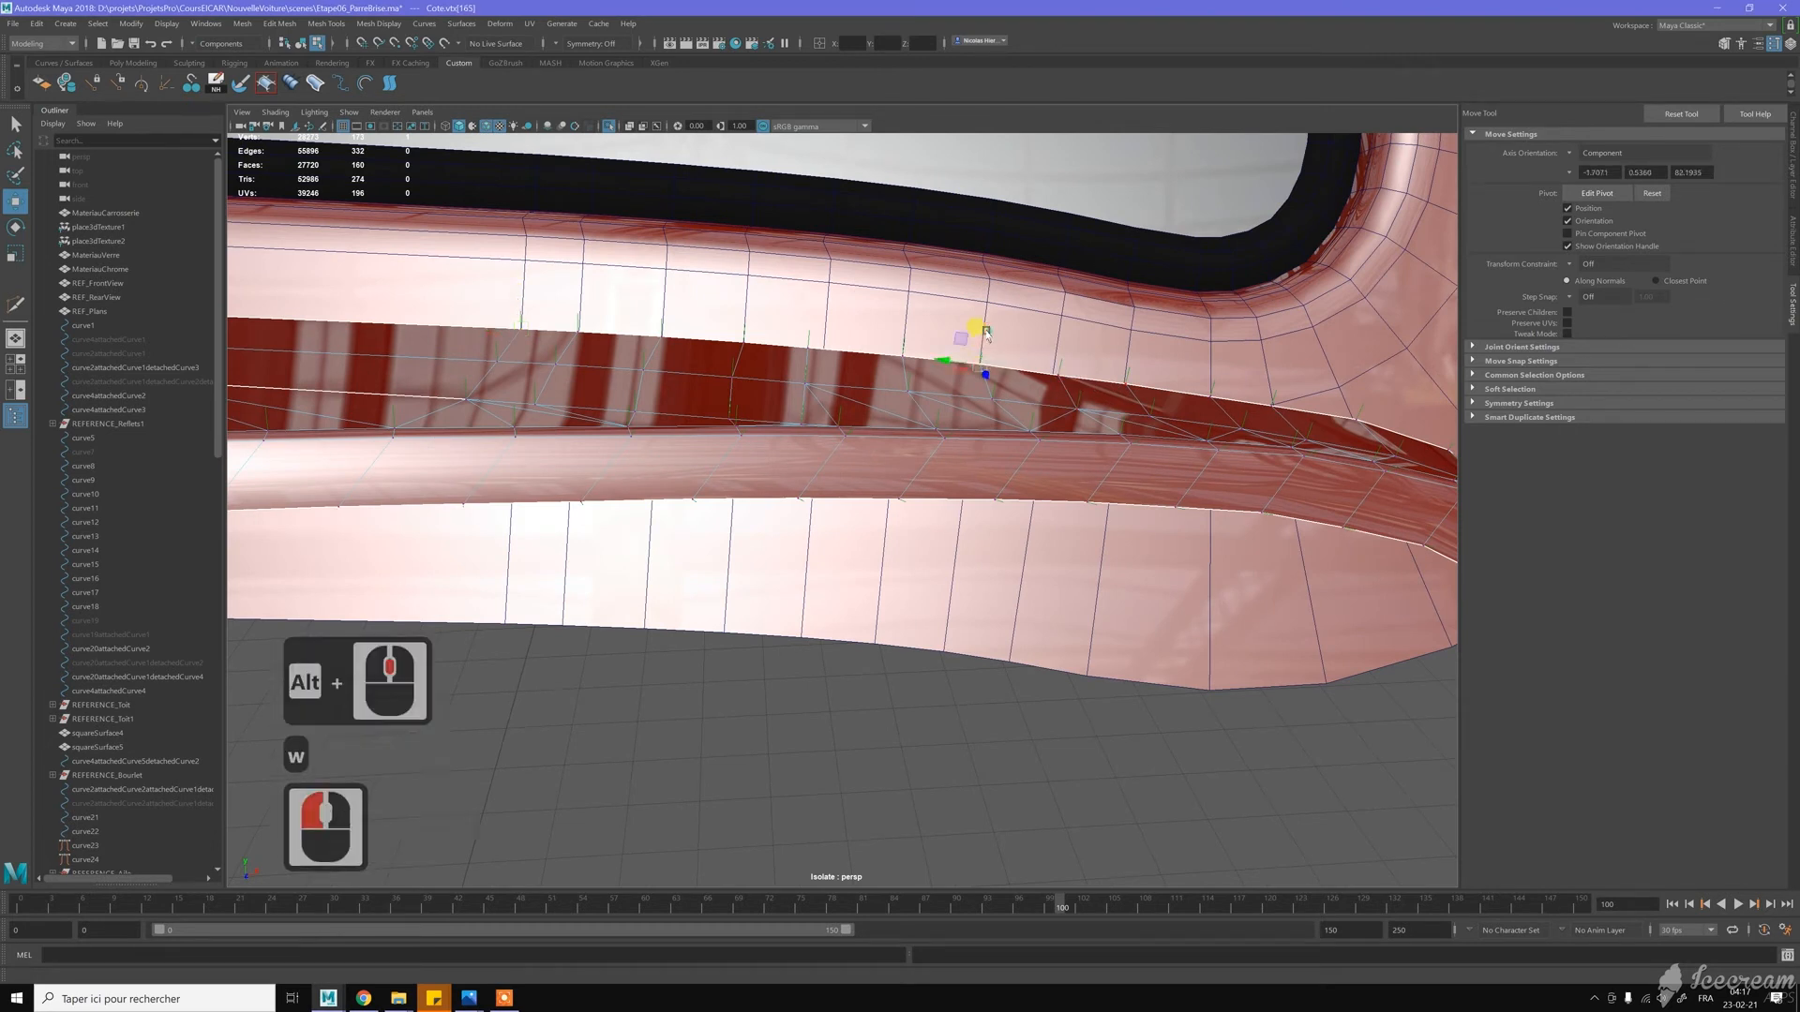
{"action": "left_click_drag", "start_coordinate": [985, 332], "coordinate": [983, 331]}
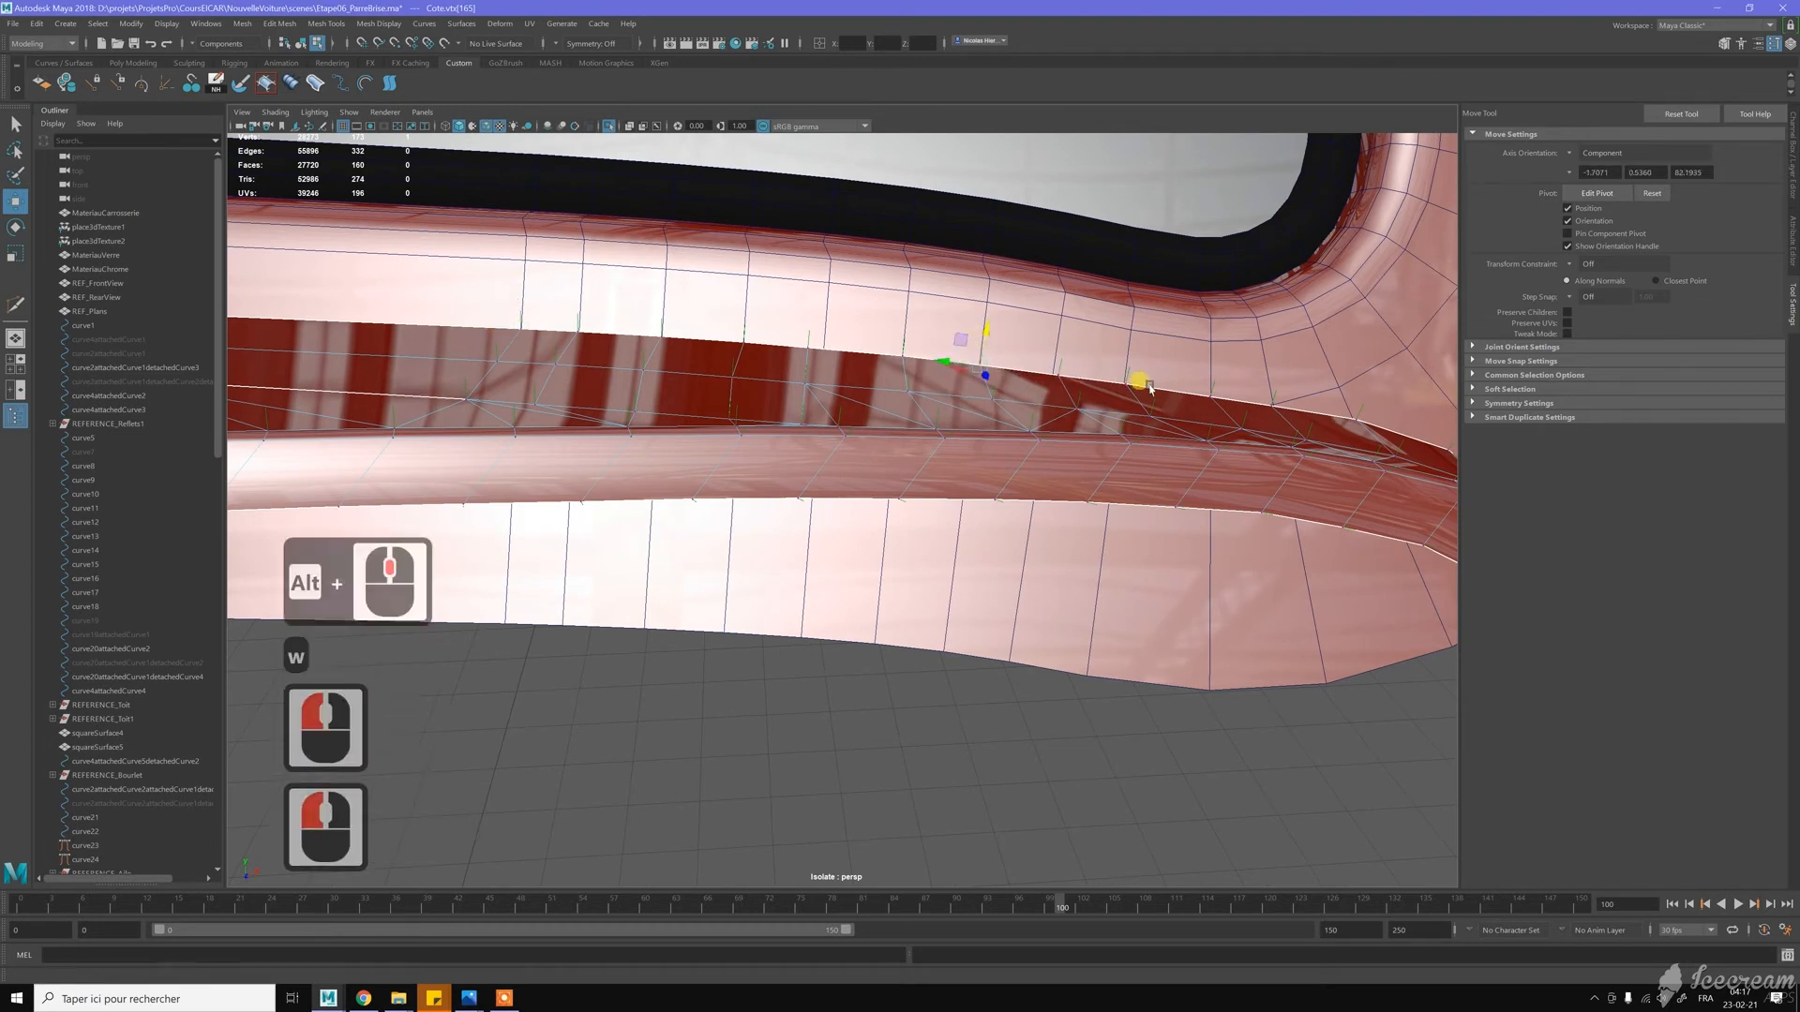
{"action": "left_click", "coordinate": [1063, 375]}
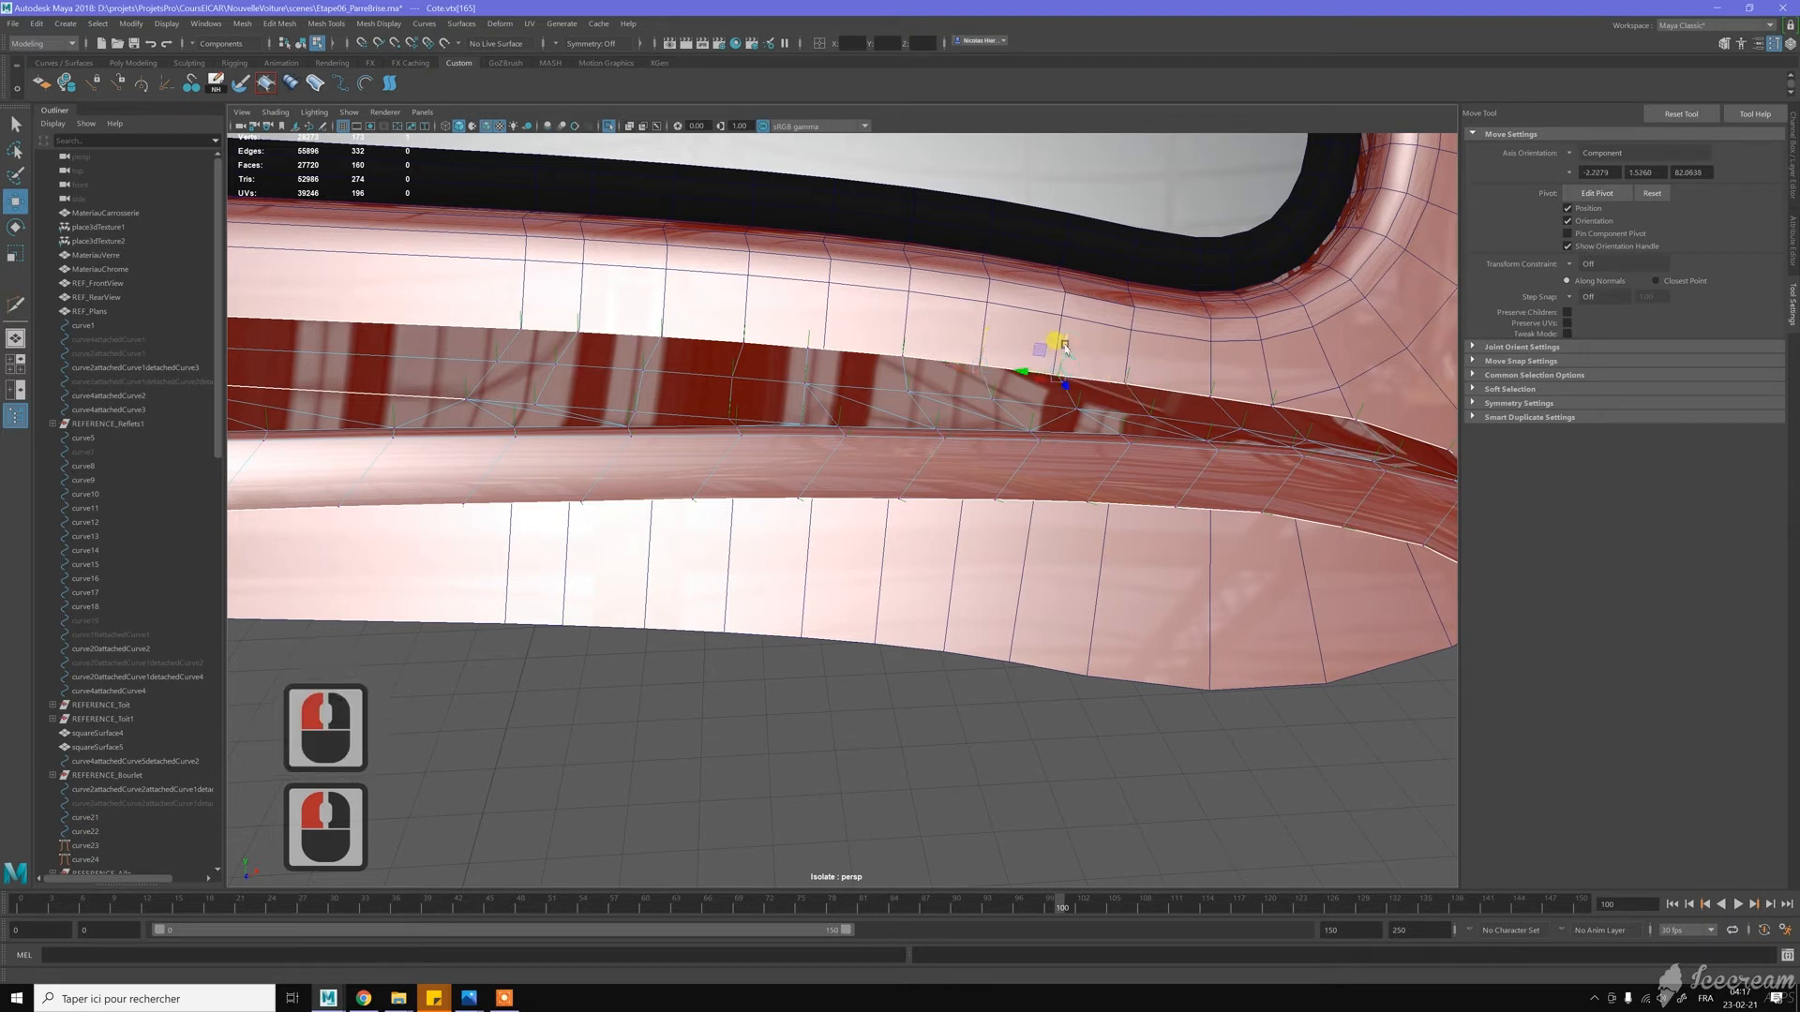
{"action": "left_click", "coordinate": [1127, 385]}
{"action": "left_click", "coordinate": [1069, 368]}
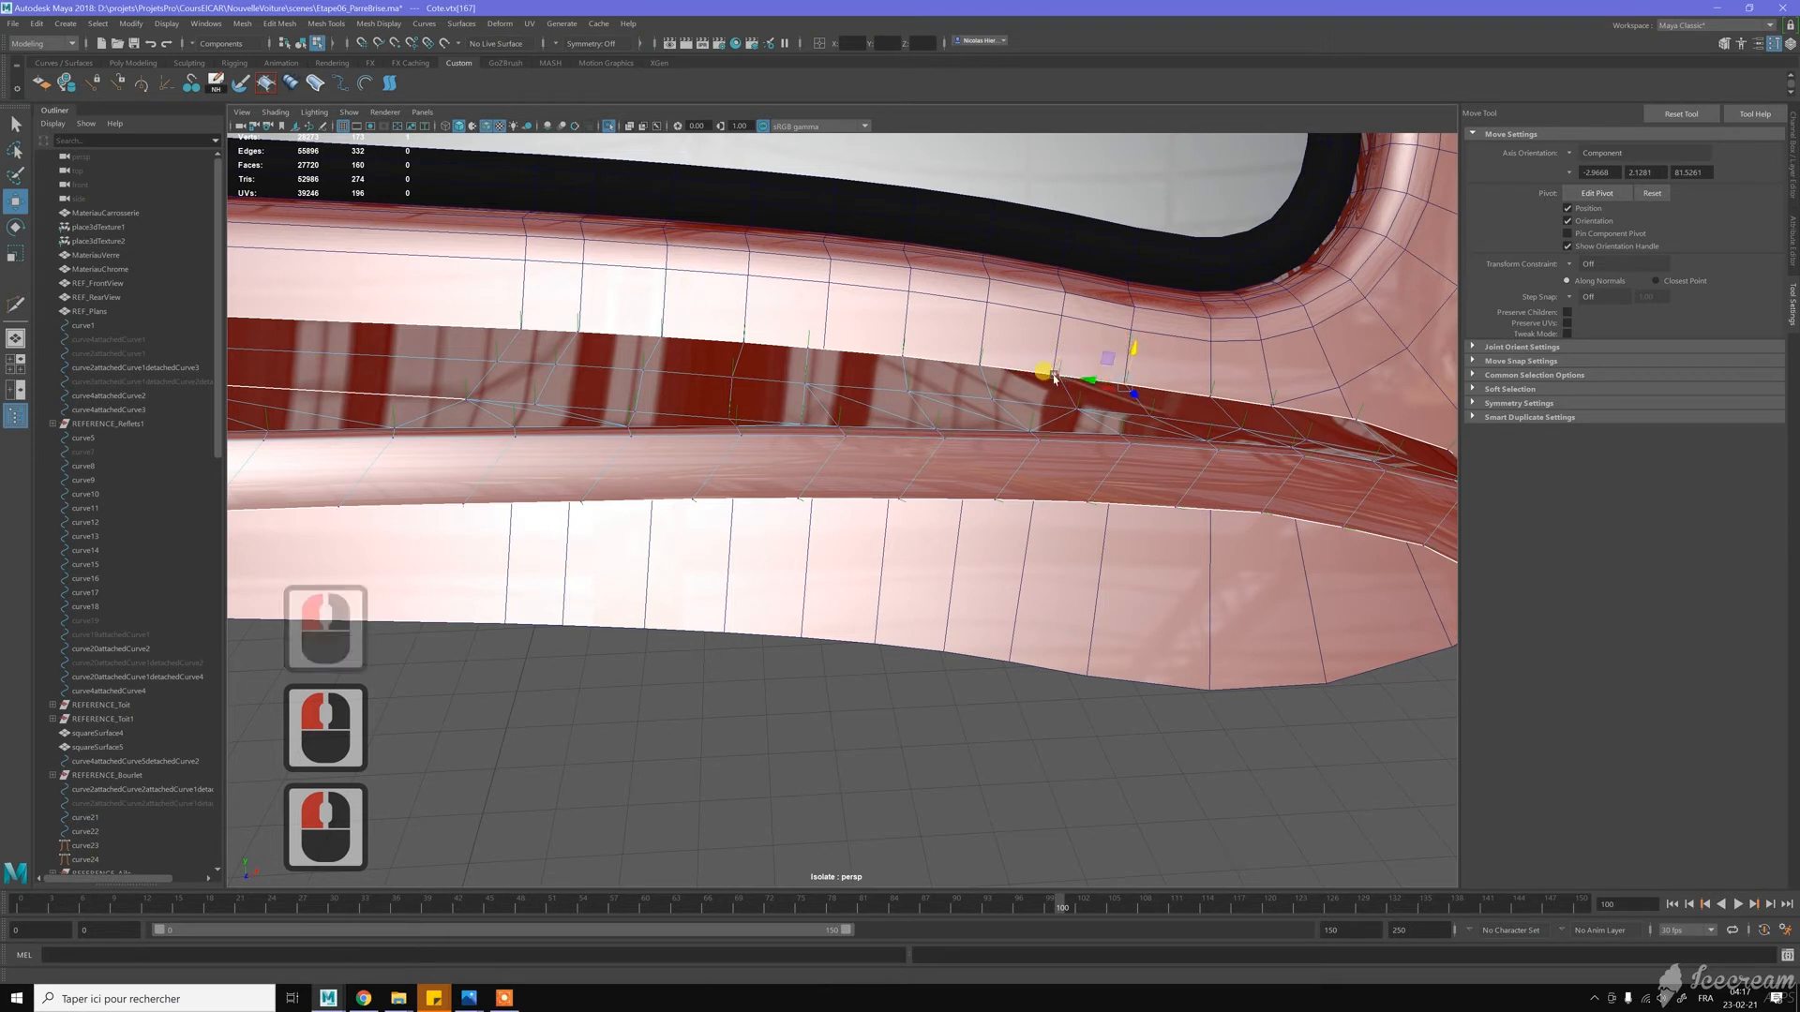
{"action": "left_click_drag", "start_coordinate": [1060, 348], "coordinate": [1064, 345]}
Switch to edge selection and select the lengthwise row of edges through the middle of the panel, from its curved end inward
{"action": "left_click_drag", "start_coordinate": [1003, 416], "coordinate": [764, 350], "text": "alt"}
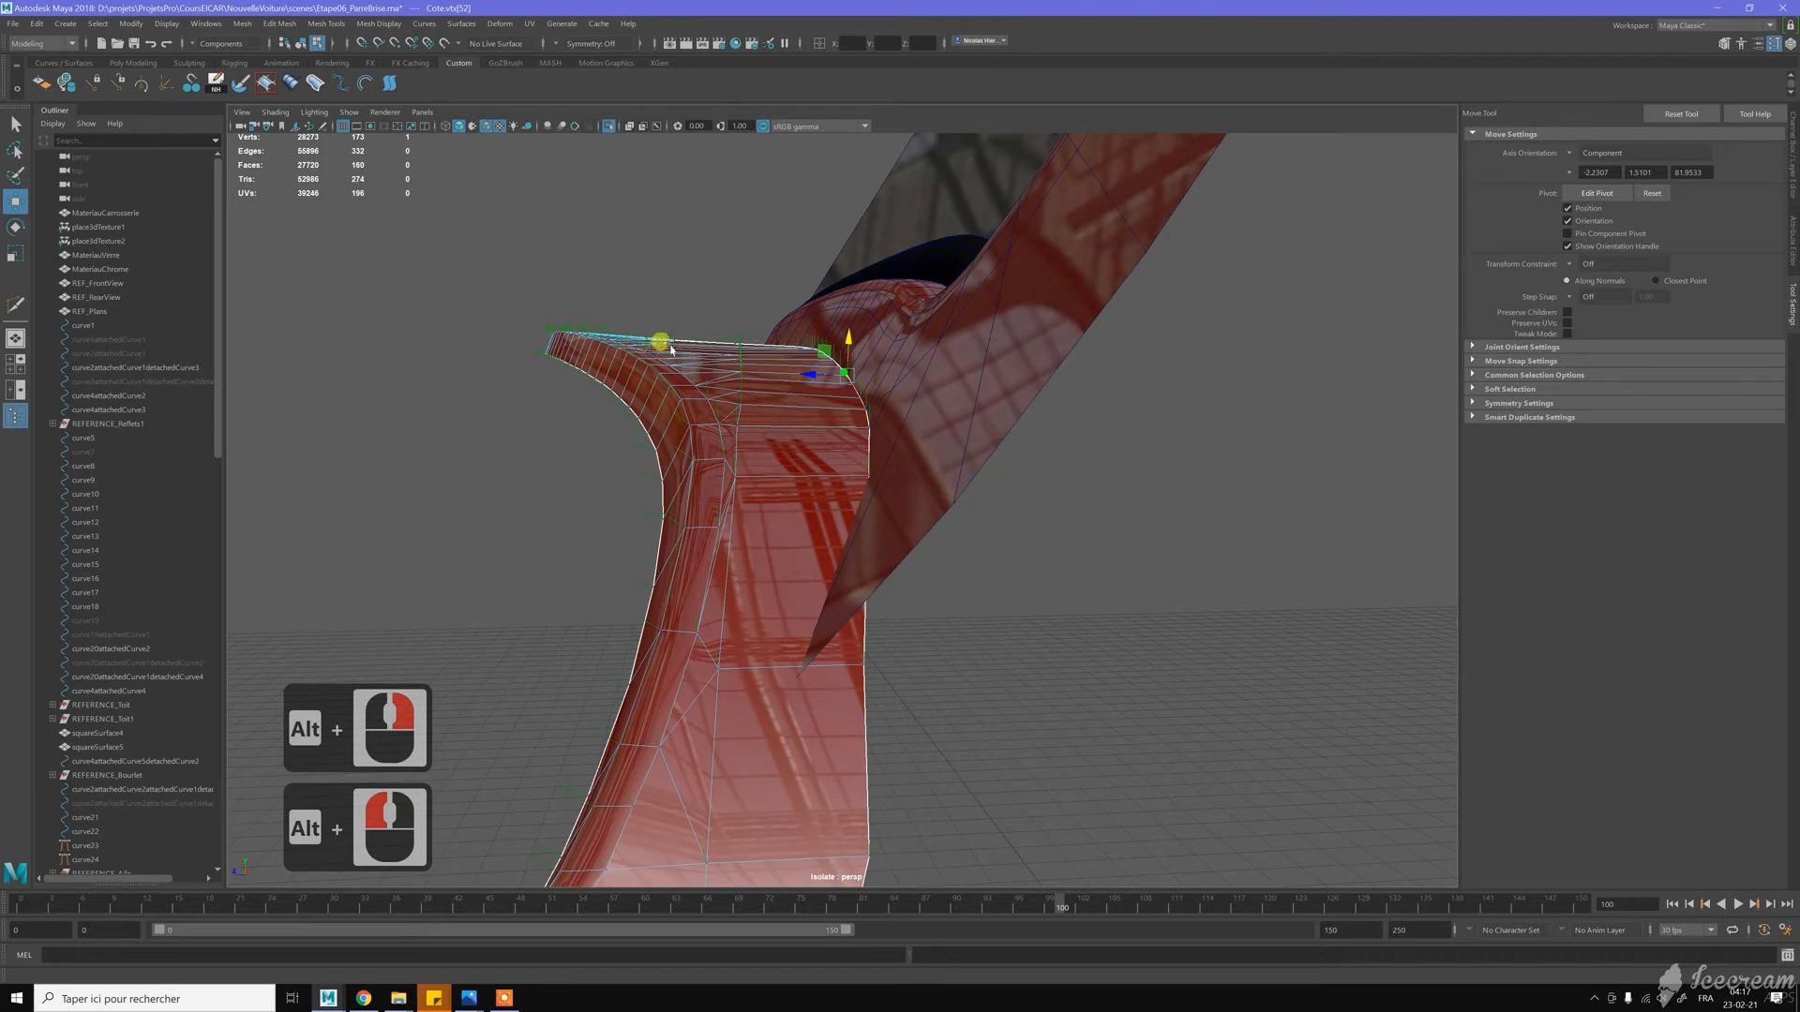
{"action": "left_click_drag", "start_coordinate": [701, 349], "coordinate": [844, 363], "text": "alt"}
{"action": "left_click", "coordinate": [844, 363], "text": "alt"}
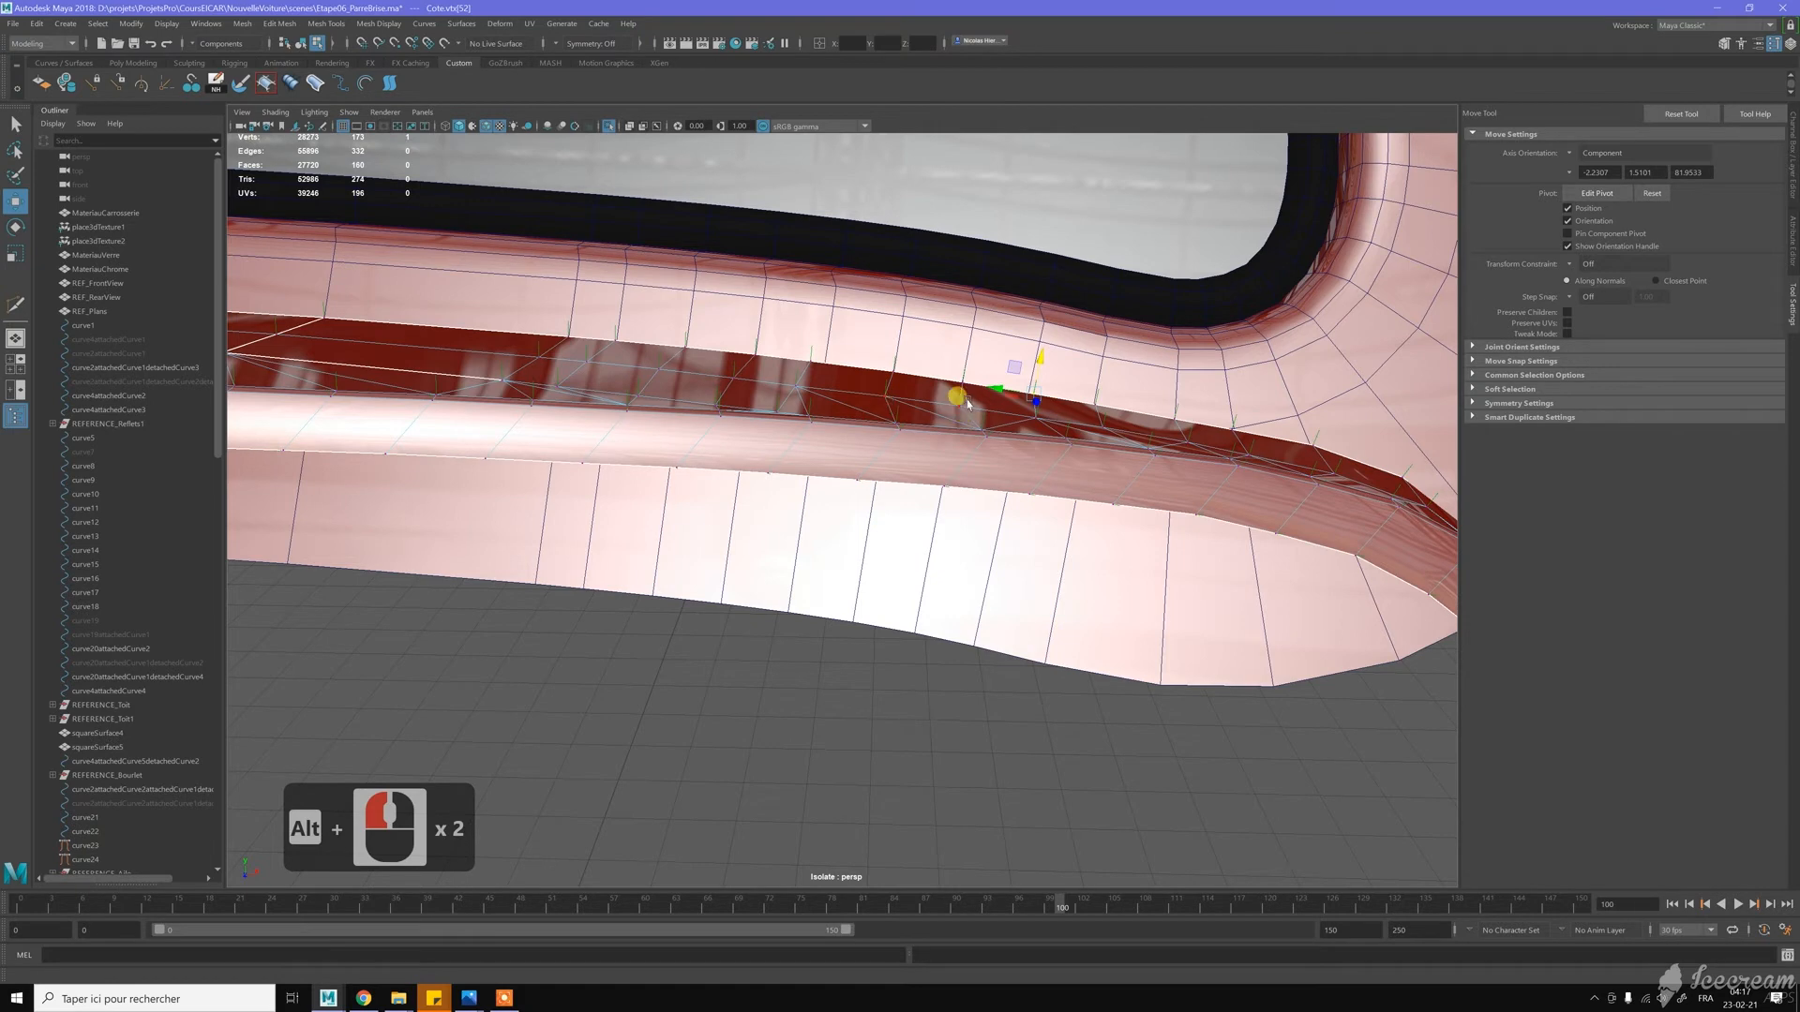
{"action": "left_click_drag", "start_coordinate": [968, 403], "coordinate": [956, 434], "text": "alt"}
{"action": "right_click_drag", "start_coordinate": [985, 583], "coordinate": [985, 541]}
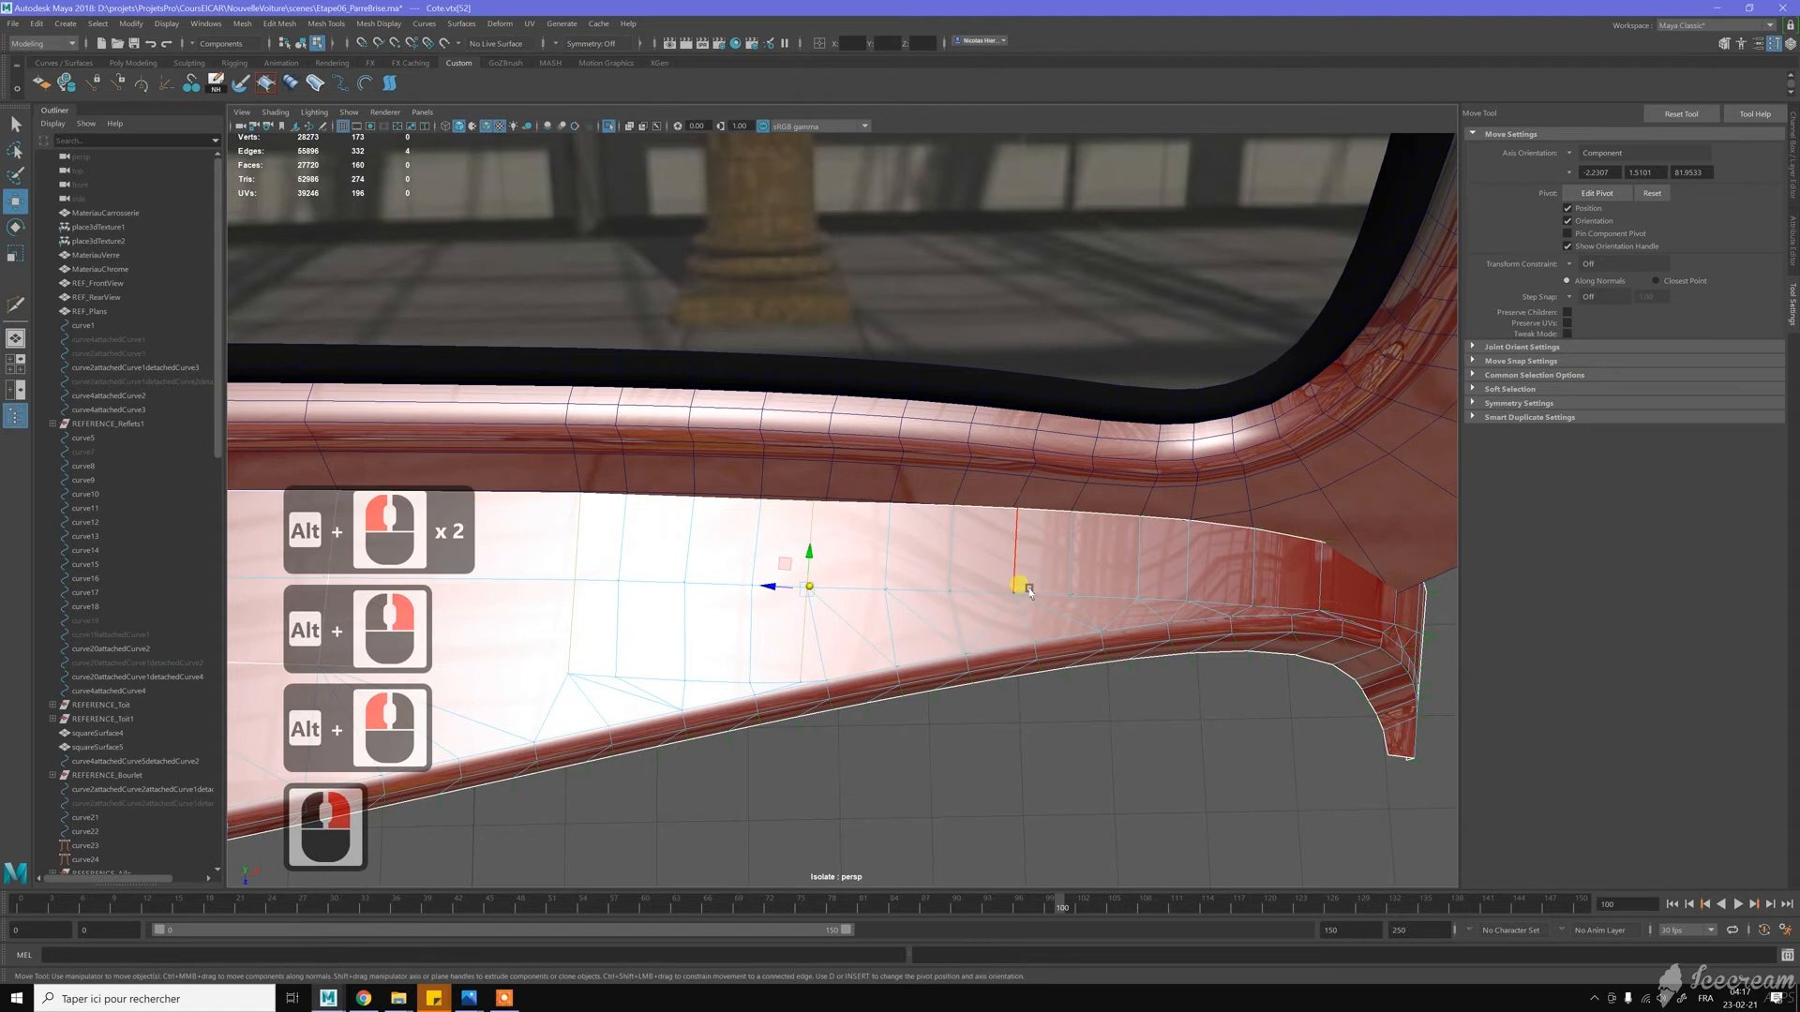
{"action": "left_click", "coordinate": [1153, 599]}
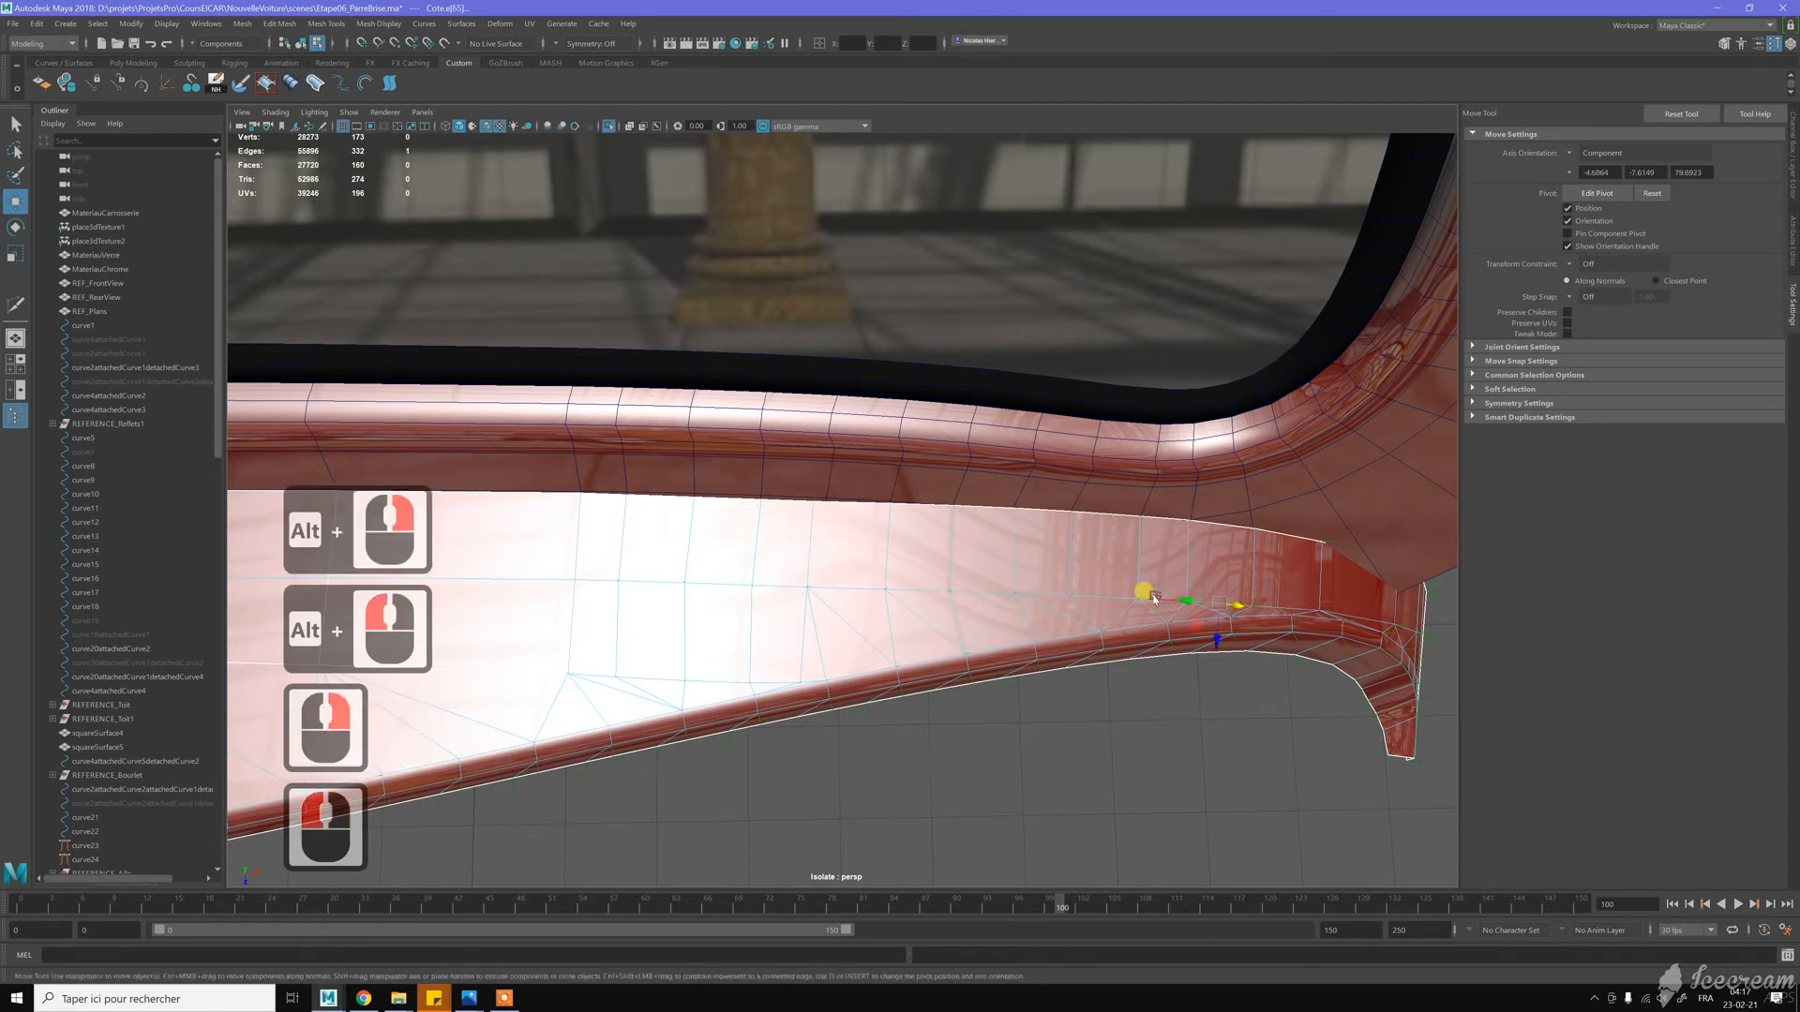
{"action": "left_click", "coordinate": [1111, 595], "text": "shift"}
{"action": "left_click", "coordinate": [1039, 594], "text": "shift"}
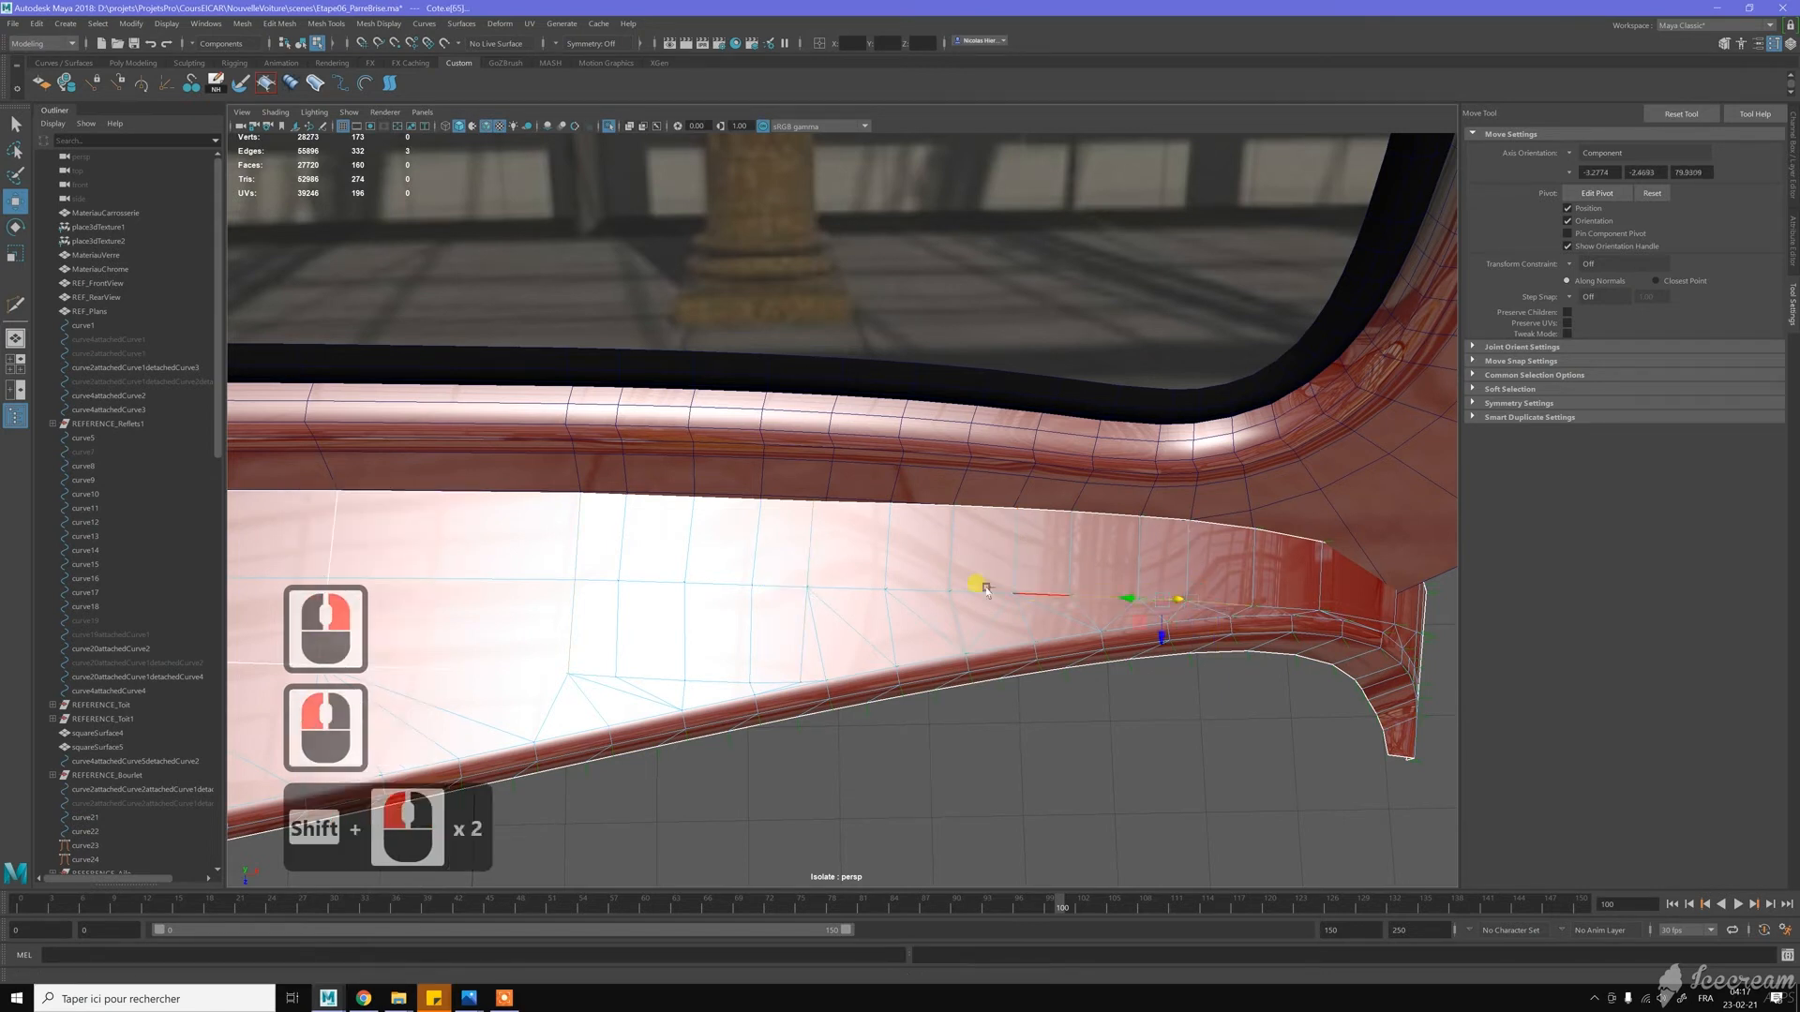
{"action": "left_click", "coordinate": [957, 591], "text": "shift"}
{"action": "left_click", "coordinate": [931, 592], "text": "shift"}
{"action": "left_click", "coordinate": [847, 587], "text": "shift"}
{"action": "left_click", "coordinate": [782, 585], "text": "shift"}
{"action": "double_click", "coordinate": [772, 582], "text": "shift"}
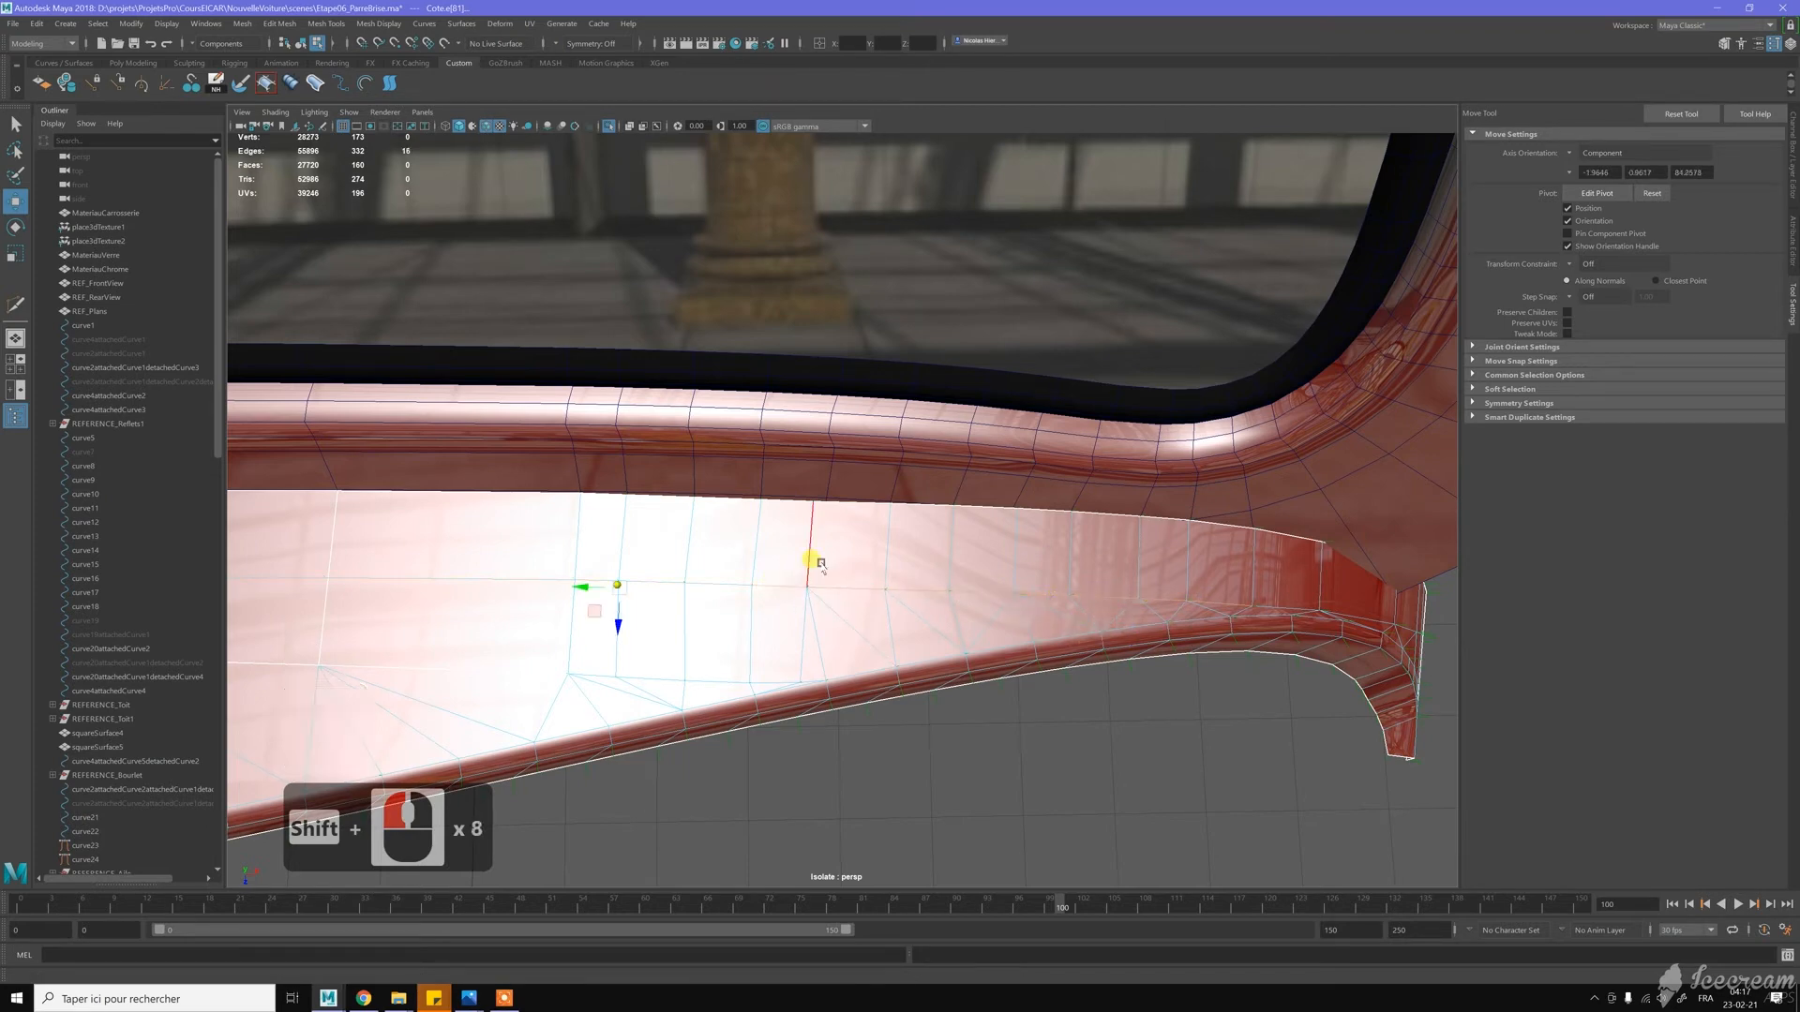
Convert the selected lengthwise edge row on the panel to a vertex selection
{"action": "left_click_drag", "start_coordinate": [724, 570], "coordinate": [638, 544], "text": "alt"}
{"action": "middle_click_drag", "start_coordinate": [638, 544], "coordinate": [620, 566], "text": "alt"}
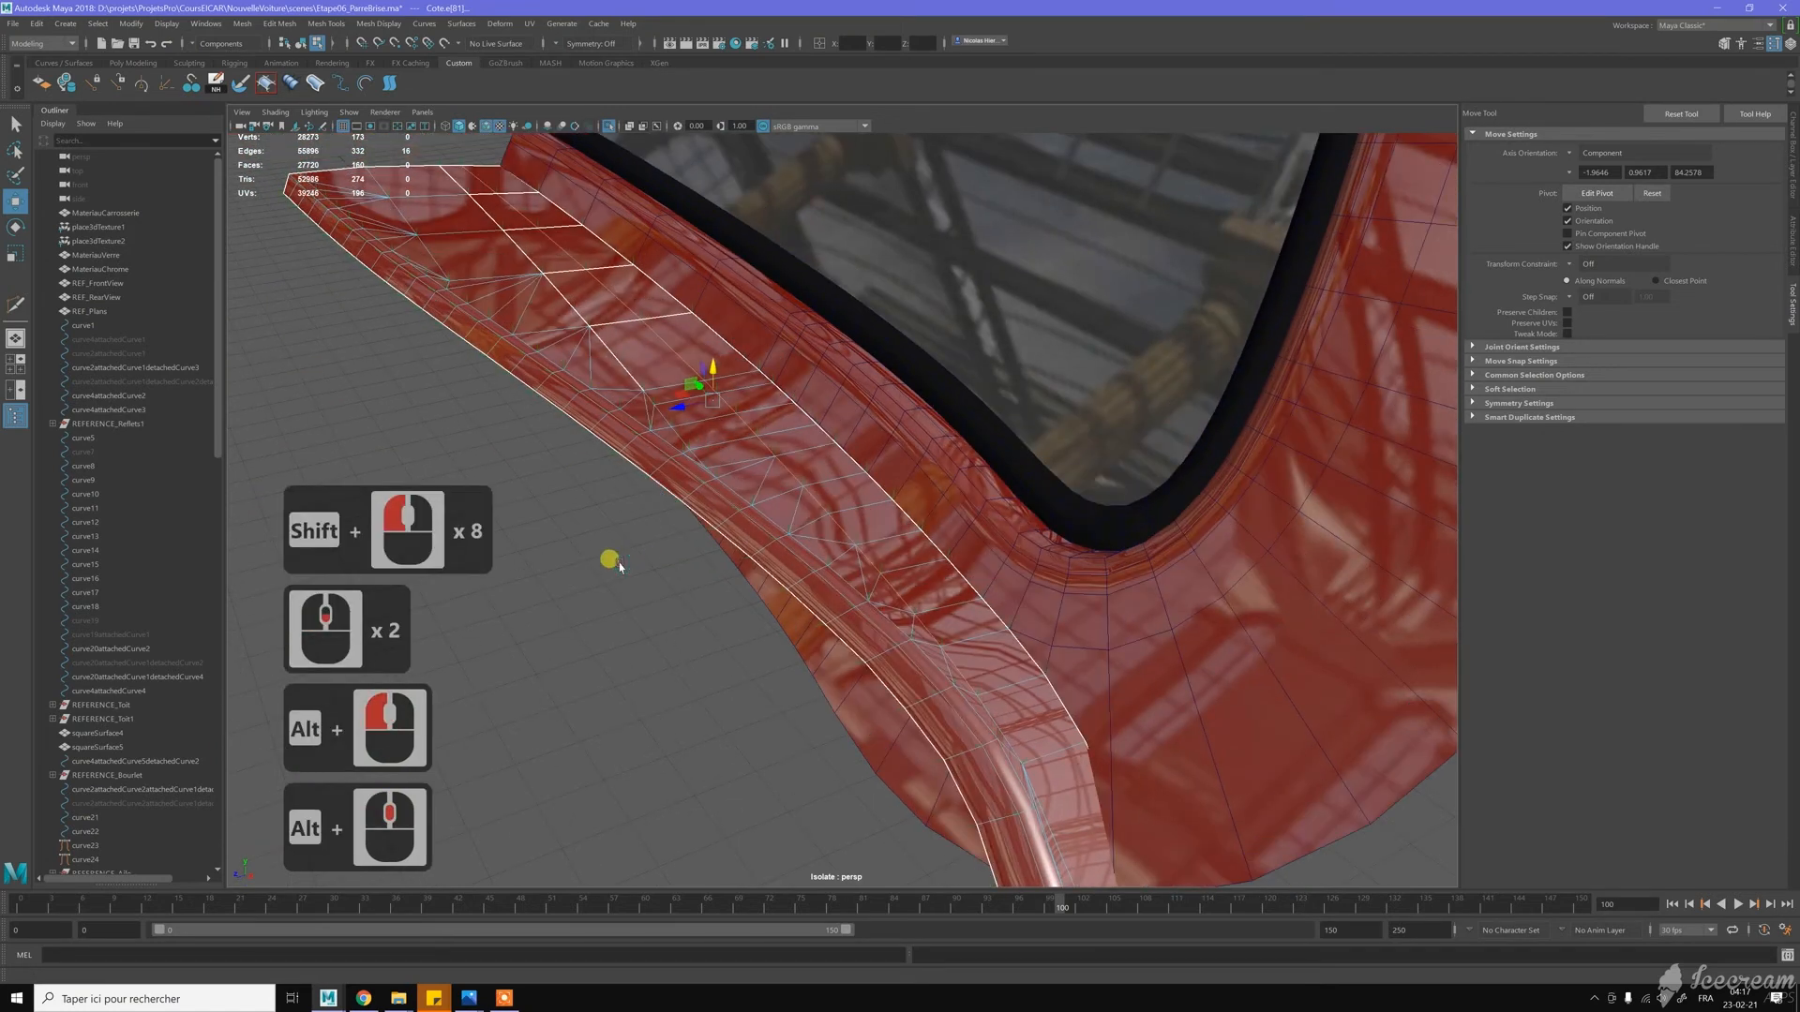
{"action": "key", "text": "ctrl+F9"}
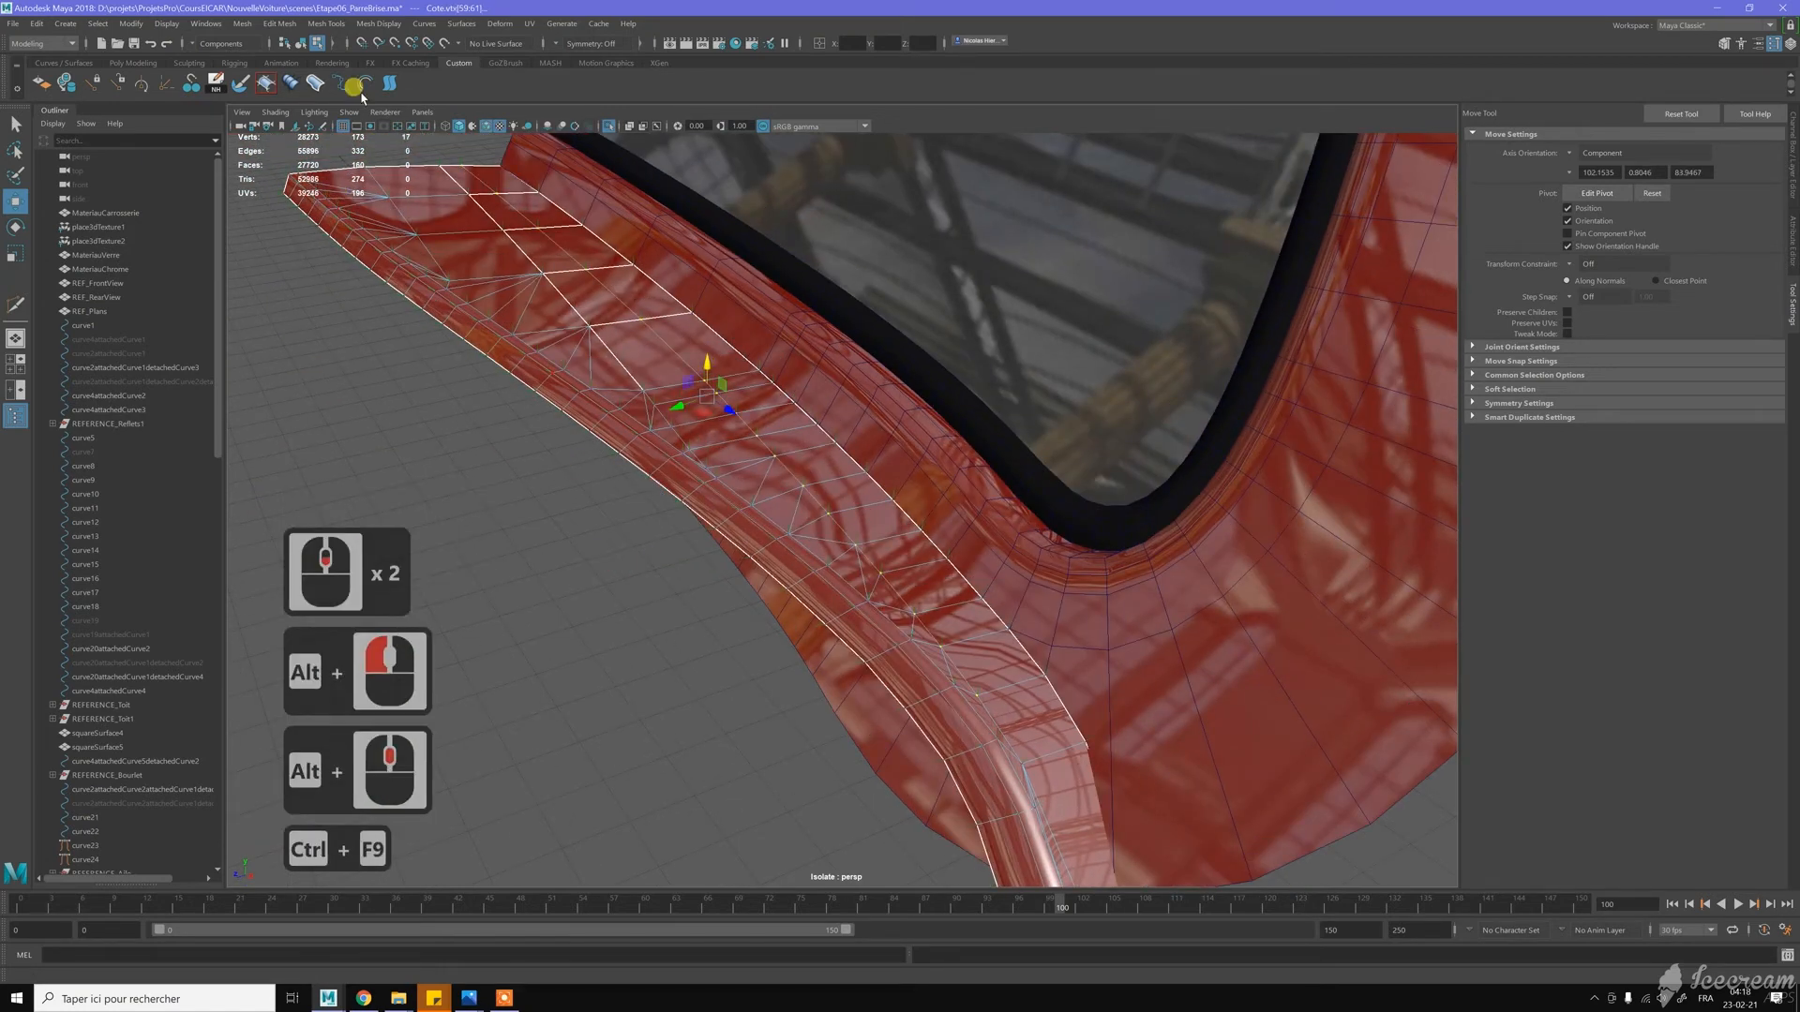
Smooth the selected middle-row vertices with the Sculpt Geometry Tool by flooding the Smooth operation repeatedly
{"action": "left_click", "coordinate": [240, 82]}
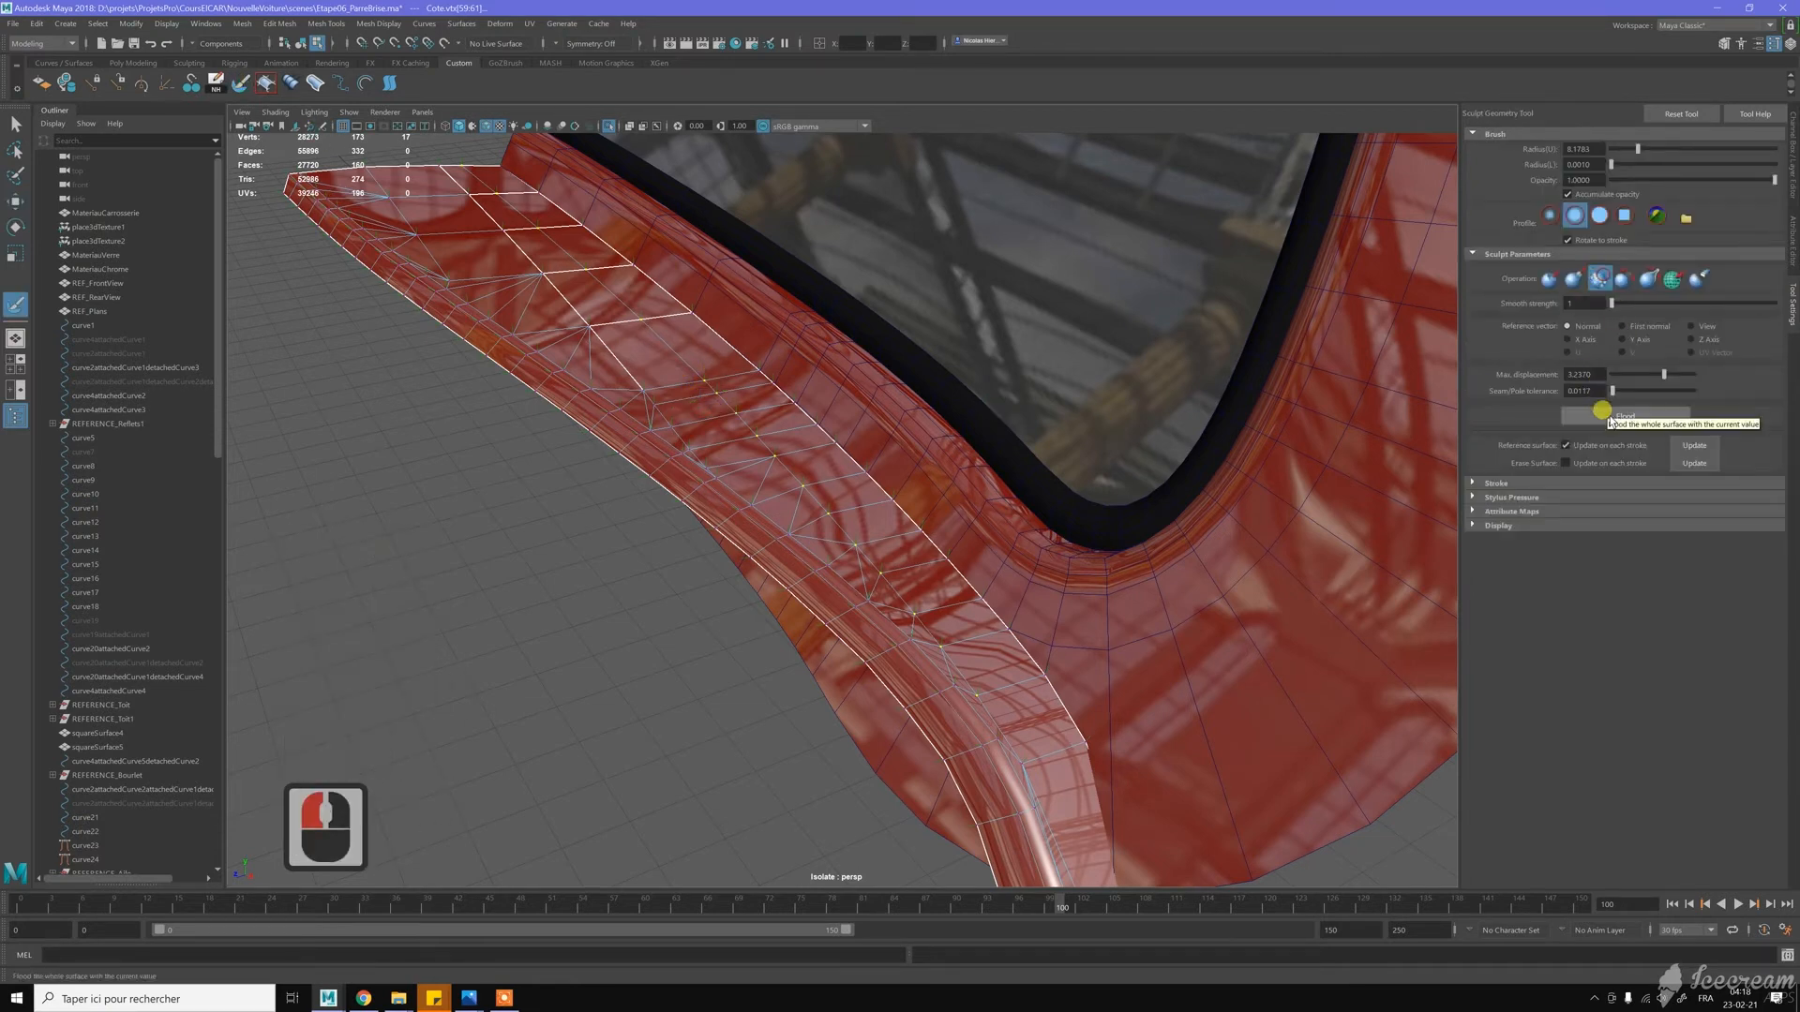
{"action": "left_click", "coordinate": [1610, 419]}
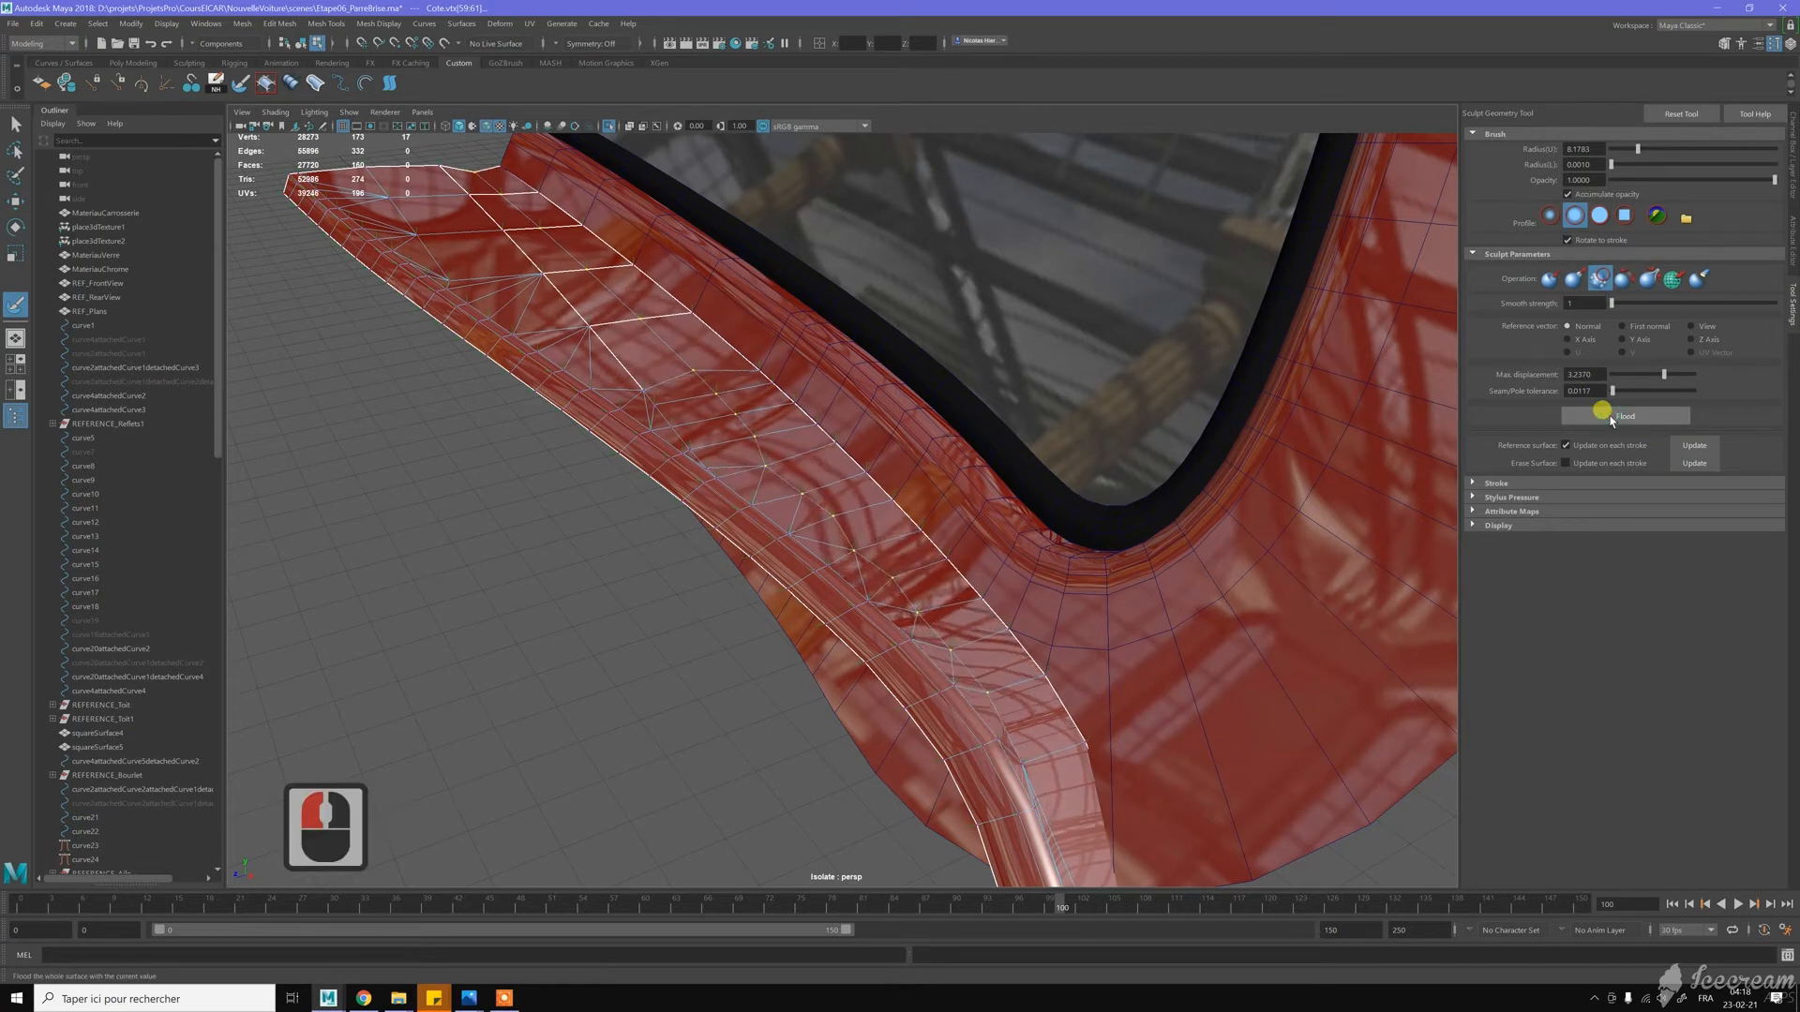
{"action": "left_click", "coordinate": [1610, 419]}
{"action": "left_click", "coordinate": [1609, 419]}
{"action": "left_click", "coordinate": [1610, 419]}
{"action": "left_click", "coordinate": [1610, 419]}
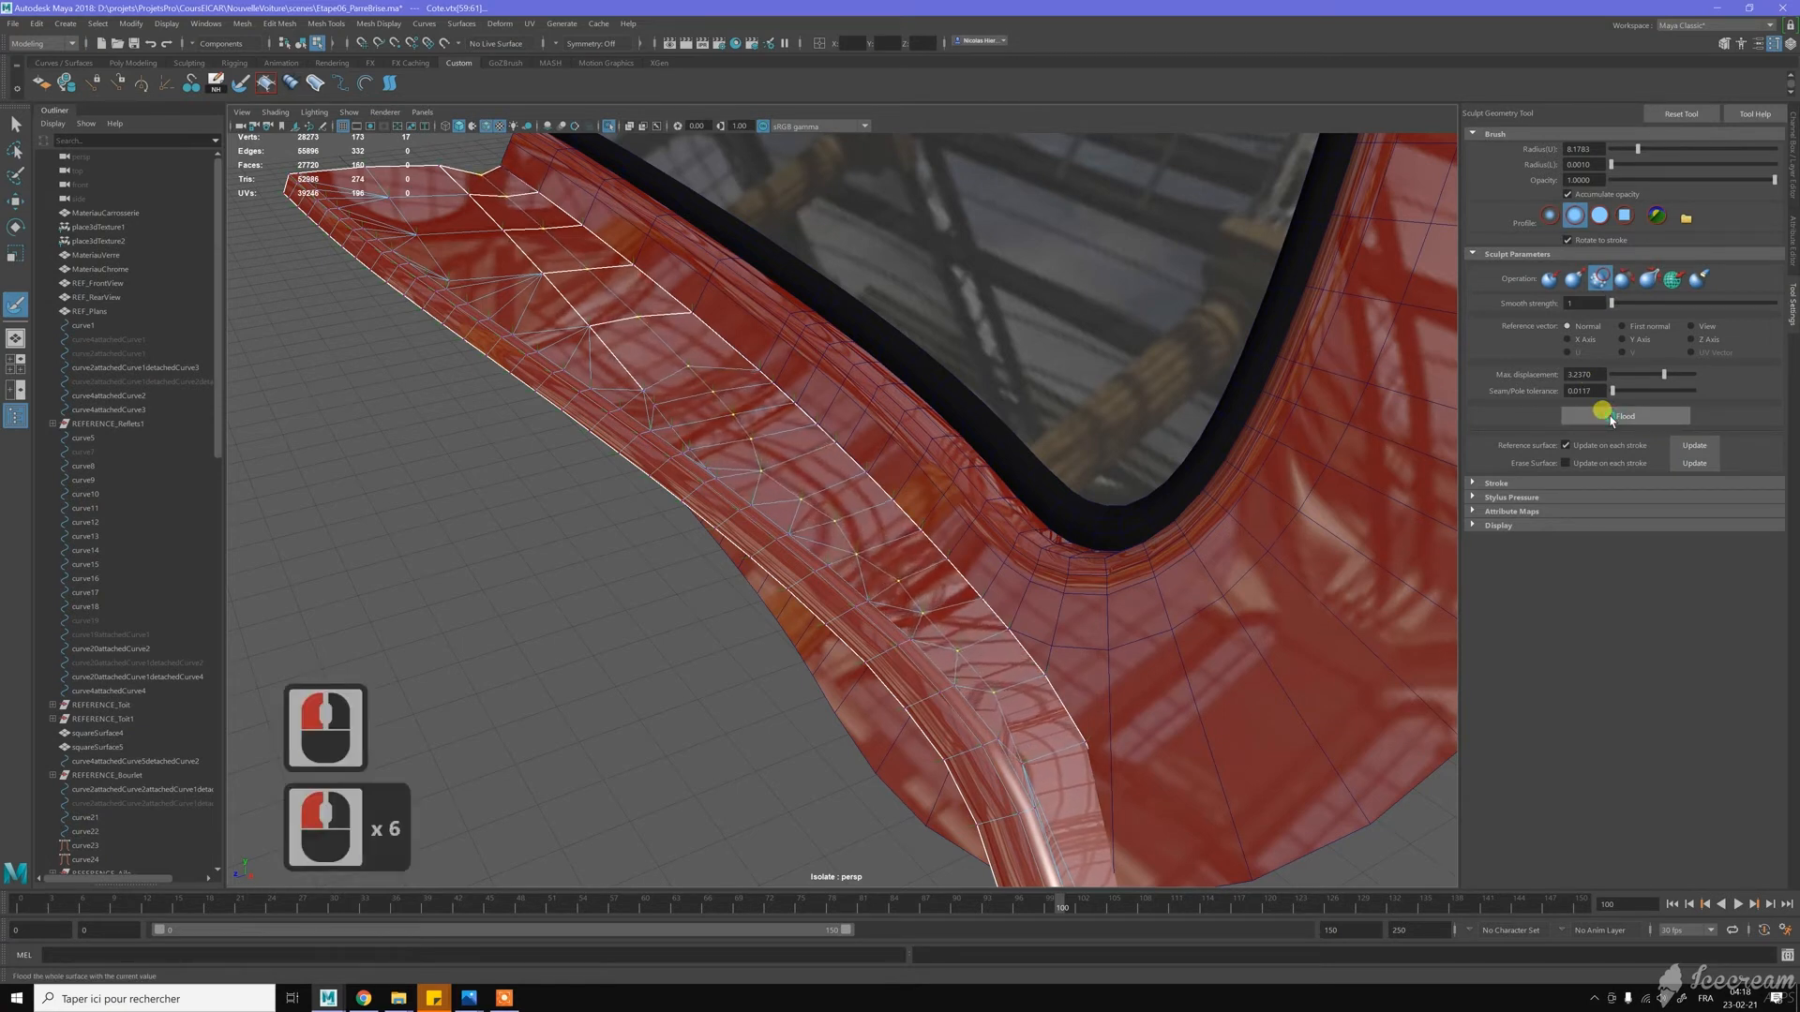
{"action": "left_click", "coordinate": [1609, 419]}
{"action": "left_click", "coordinate": [1609, 419]}
{"action": "left_click", "coordinate": [1609, 419]}
{"action": "mouse_move", "coordinate": [863, 374]}
{"action": "left_mouse_down", "text": "alt"}
{"action": "mouse_move", "coordinate": [844, 429]}
{"action": "mouse_move", "coordinate": [860, 443]}
{"action": "mouse_move", "coordinate": [857, 420]}
{"action": "mouse_move", "coordinate": [824, 413]}
{"action": "left_mouse_up", "text": "alt"}
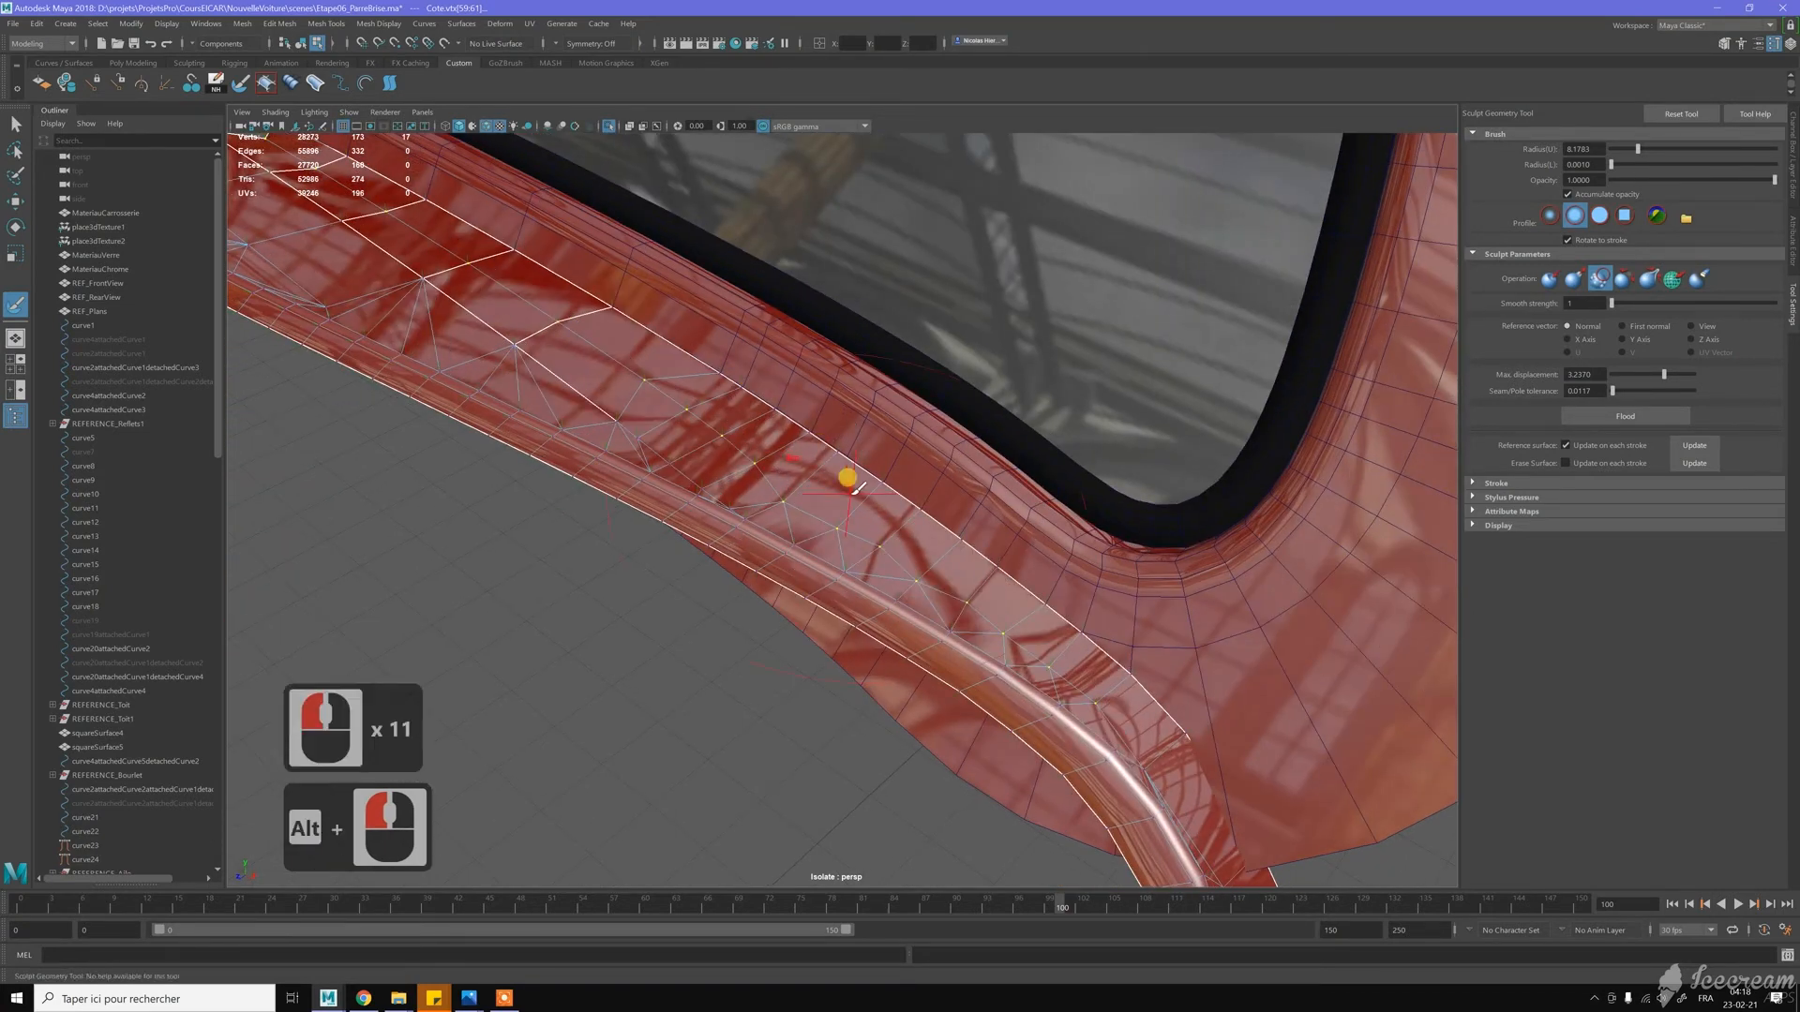
{"action": "key", "text": "q"}
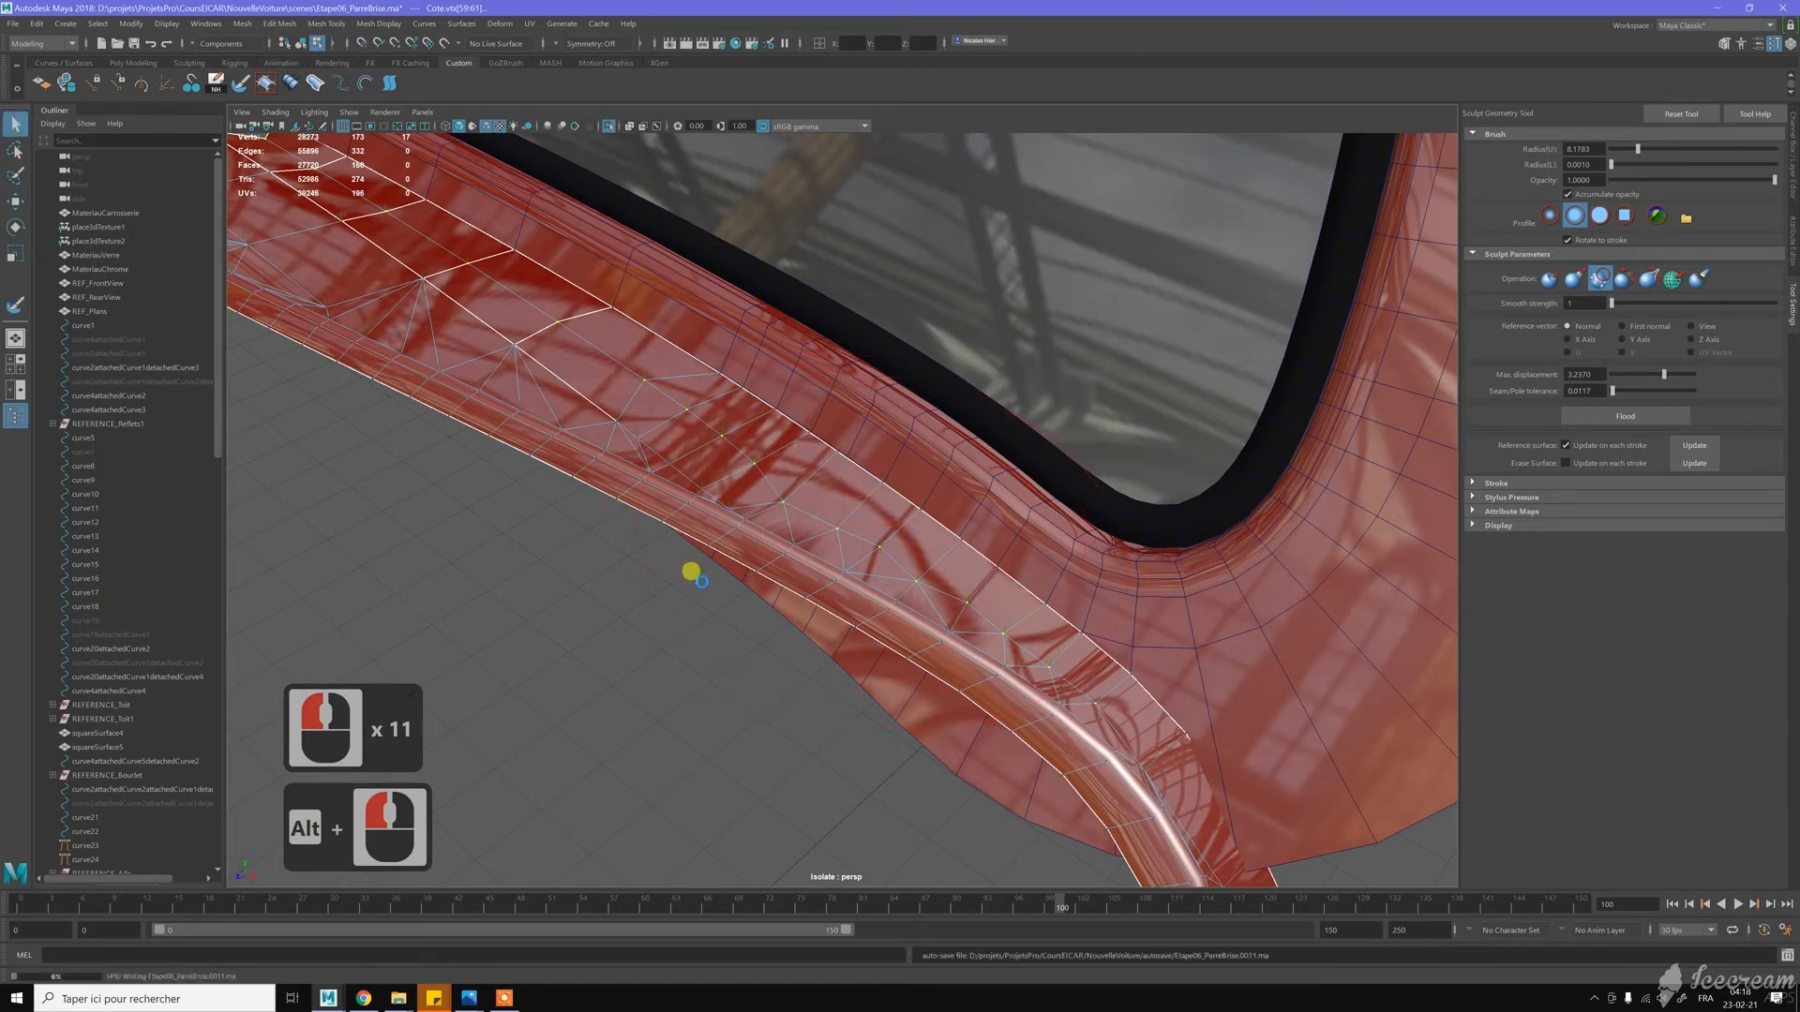
Undo the smoothing passes on the panel back to the edge selection that preceded the vertex conversion
{"action": "key", "text": "z"}
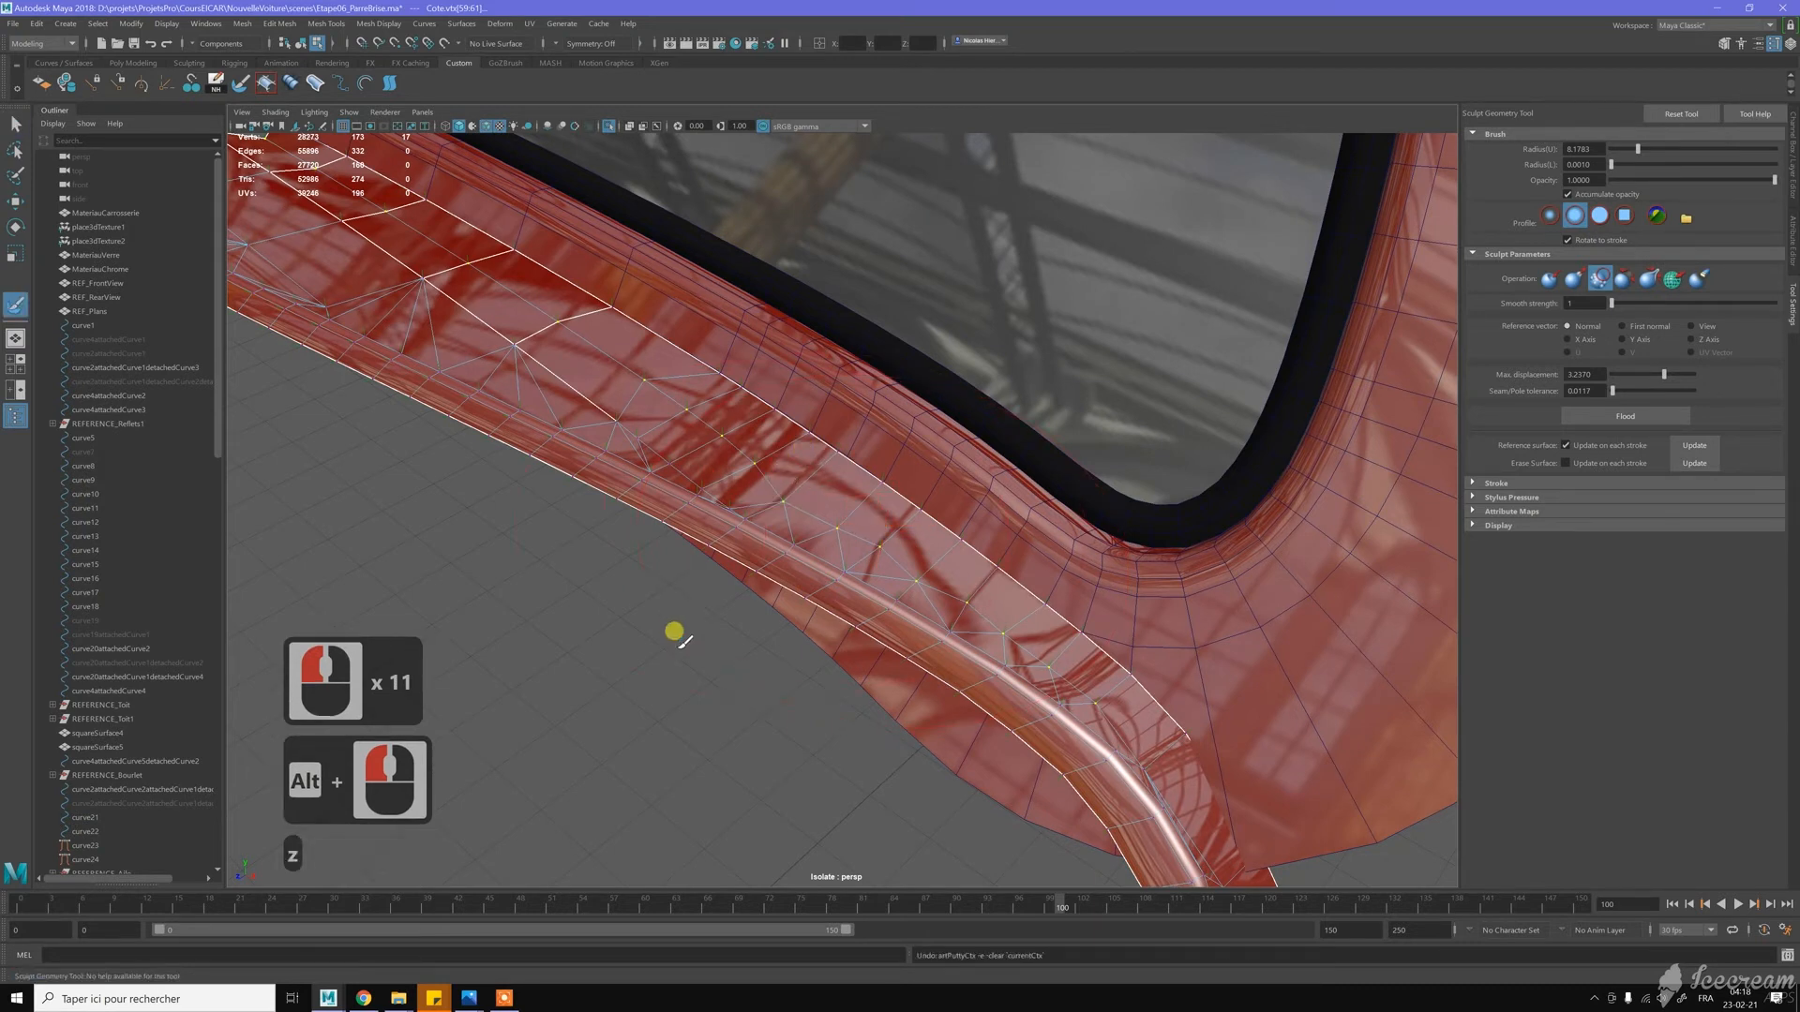
{"action": "key", "text": "z"}
{"action": "key", "text": "z"}
{"action": "key", "text": "z"}
{"action": "key", "text": "z"}
{"action": "key", "text": "z"}
{"action": "key", "text": "z"}
{"action": "key", "text": "z"}
{"action": "key", "text": "z"}
{"action": "key", "text": "z"}
{"action": "key", "text": "z"}
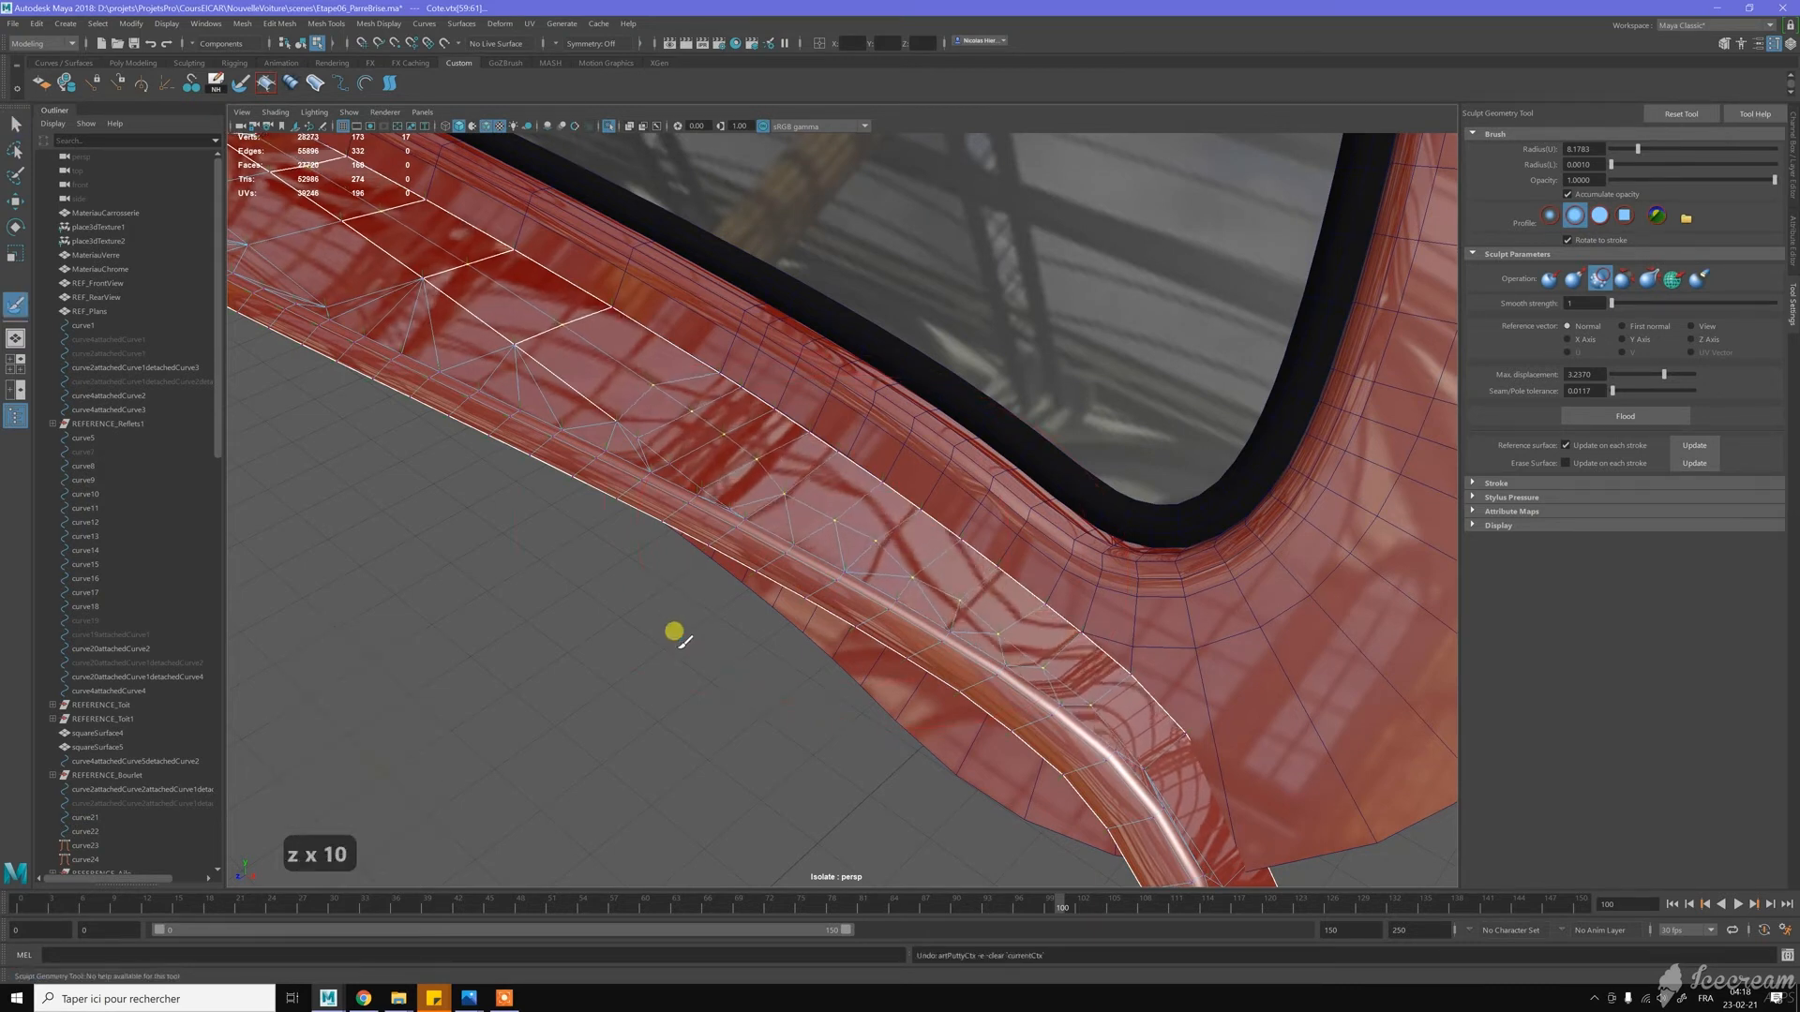
{"action": "key", "text": "z"}
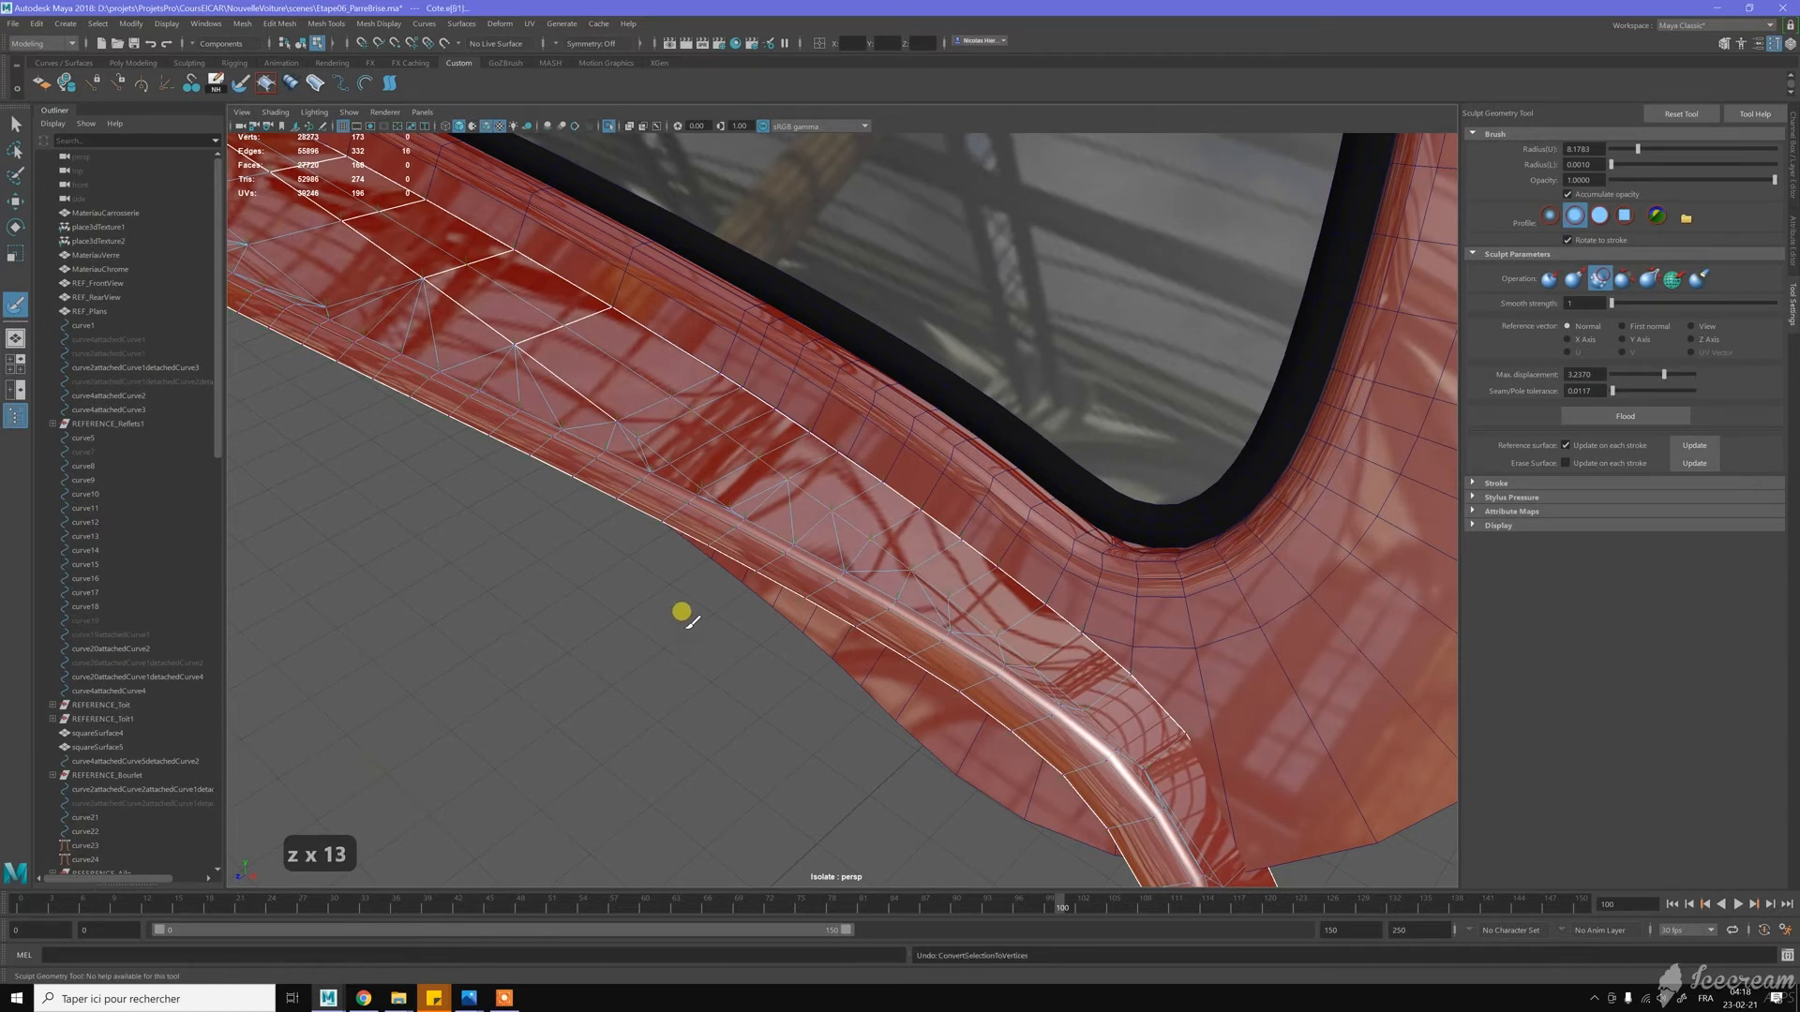
Redo the vertex conversion and all the undone smoothing passes on the panel's middle row
{"action": "key", "text": "shift+z"}
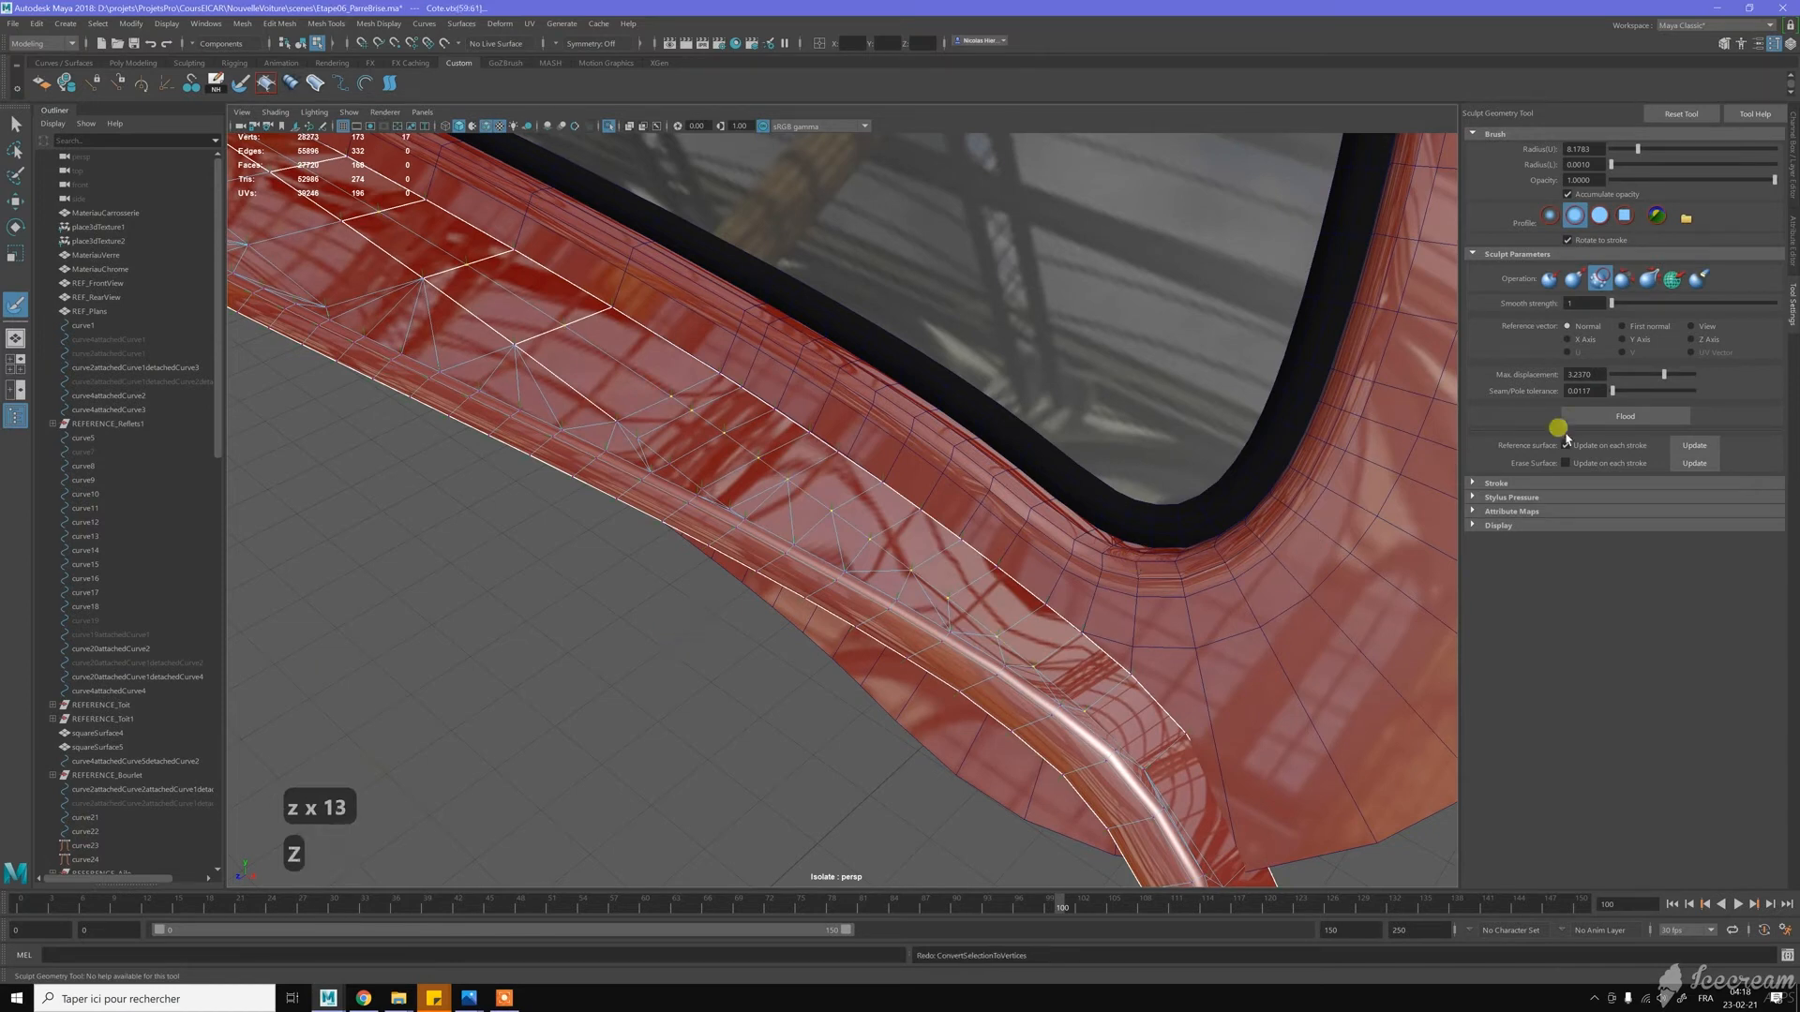
{"action": "key", "text": "shift+z"}
{"action": "key", "text": "shift+z"}
{"action": "key", "text": "shift+z"}
{"action": "key", "text": "shift+z"}
{"action": "key", "text": "shift+z"}
{"action": "key", "text": "shift+z"}
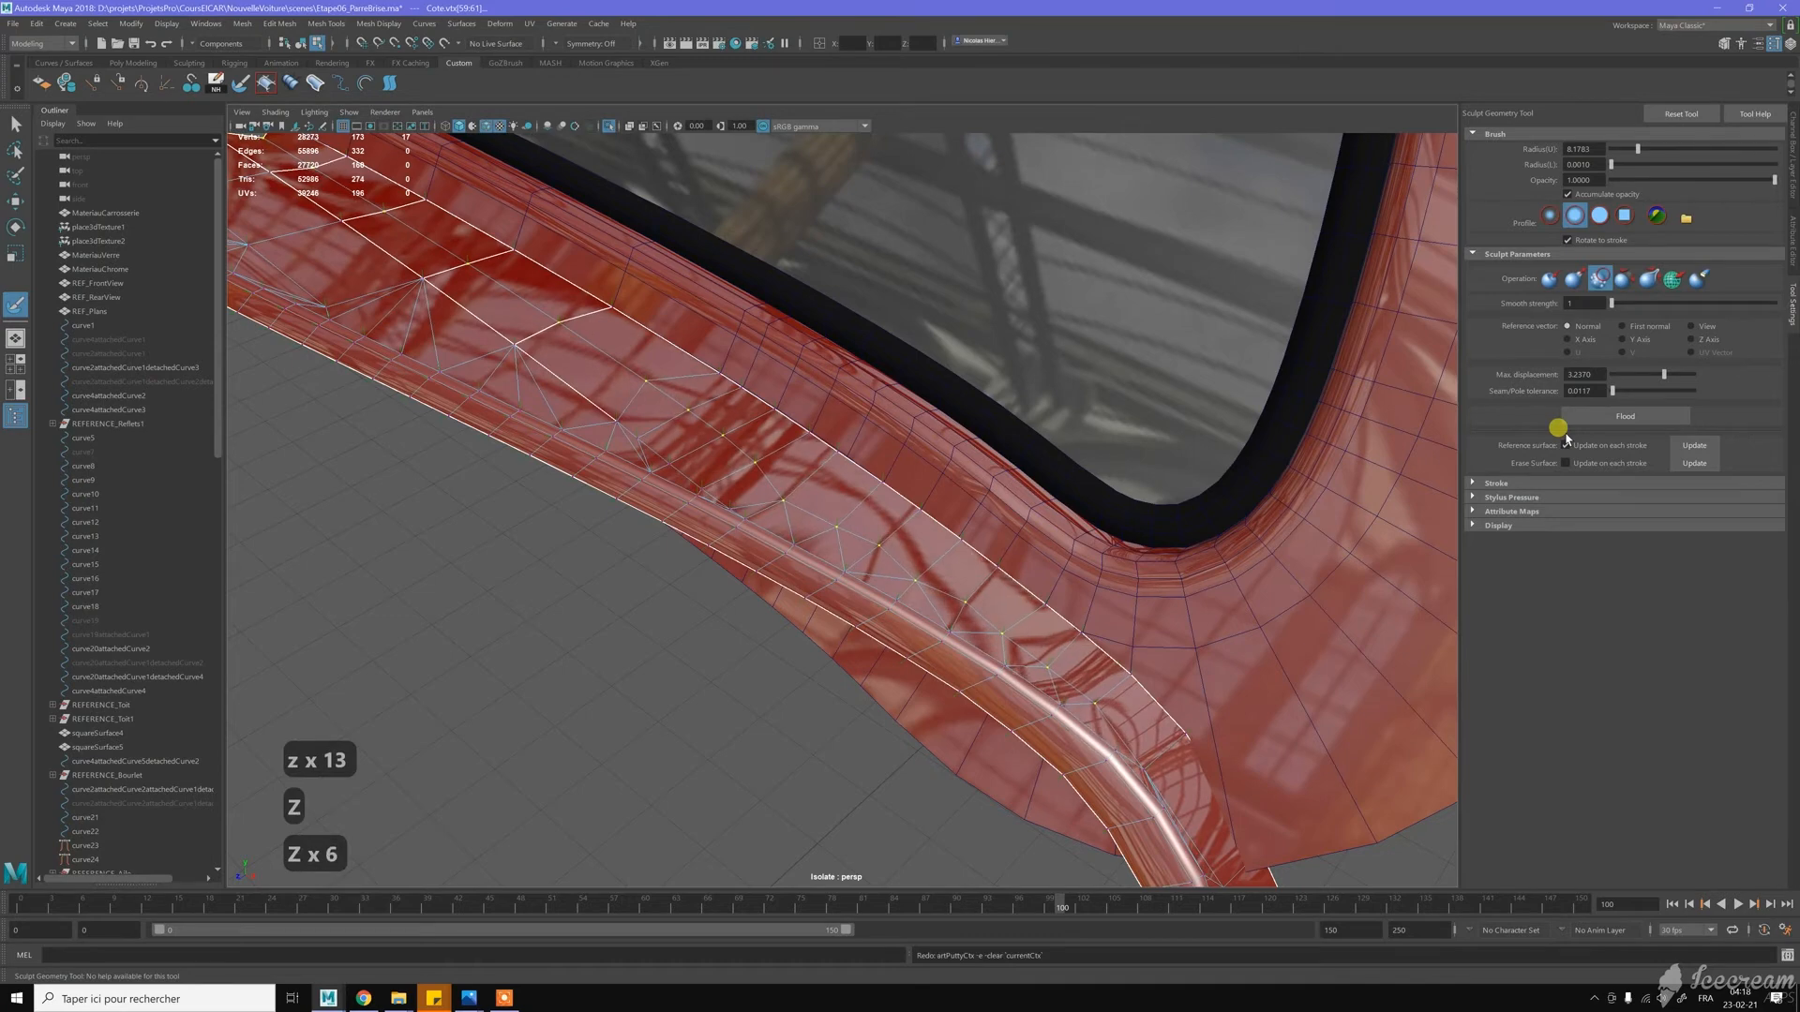
{"action": "key", "text": "shift+z"}
{"action": "key", "text": "shift+z"}
{"action": "key", "text": "shift+z"}
{"action": "key", "text": "shift+z"}
{"action": "key", "text": "shift+z"}
{"action": "key", "text": "shift+z"}
{"action": "key", "text": "shift+z"}
{"action": "key", "text": "shift+z"}
{"action": "key", "text": "shift+z"}
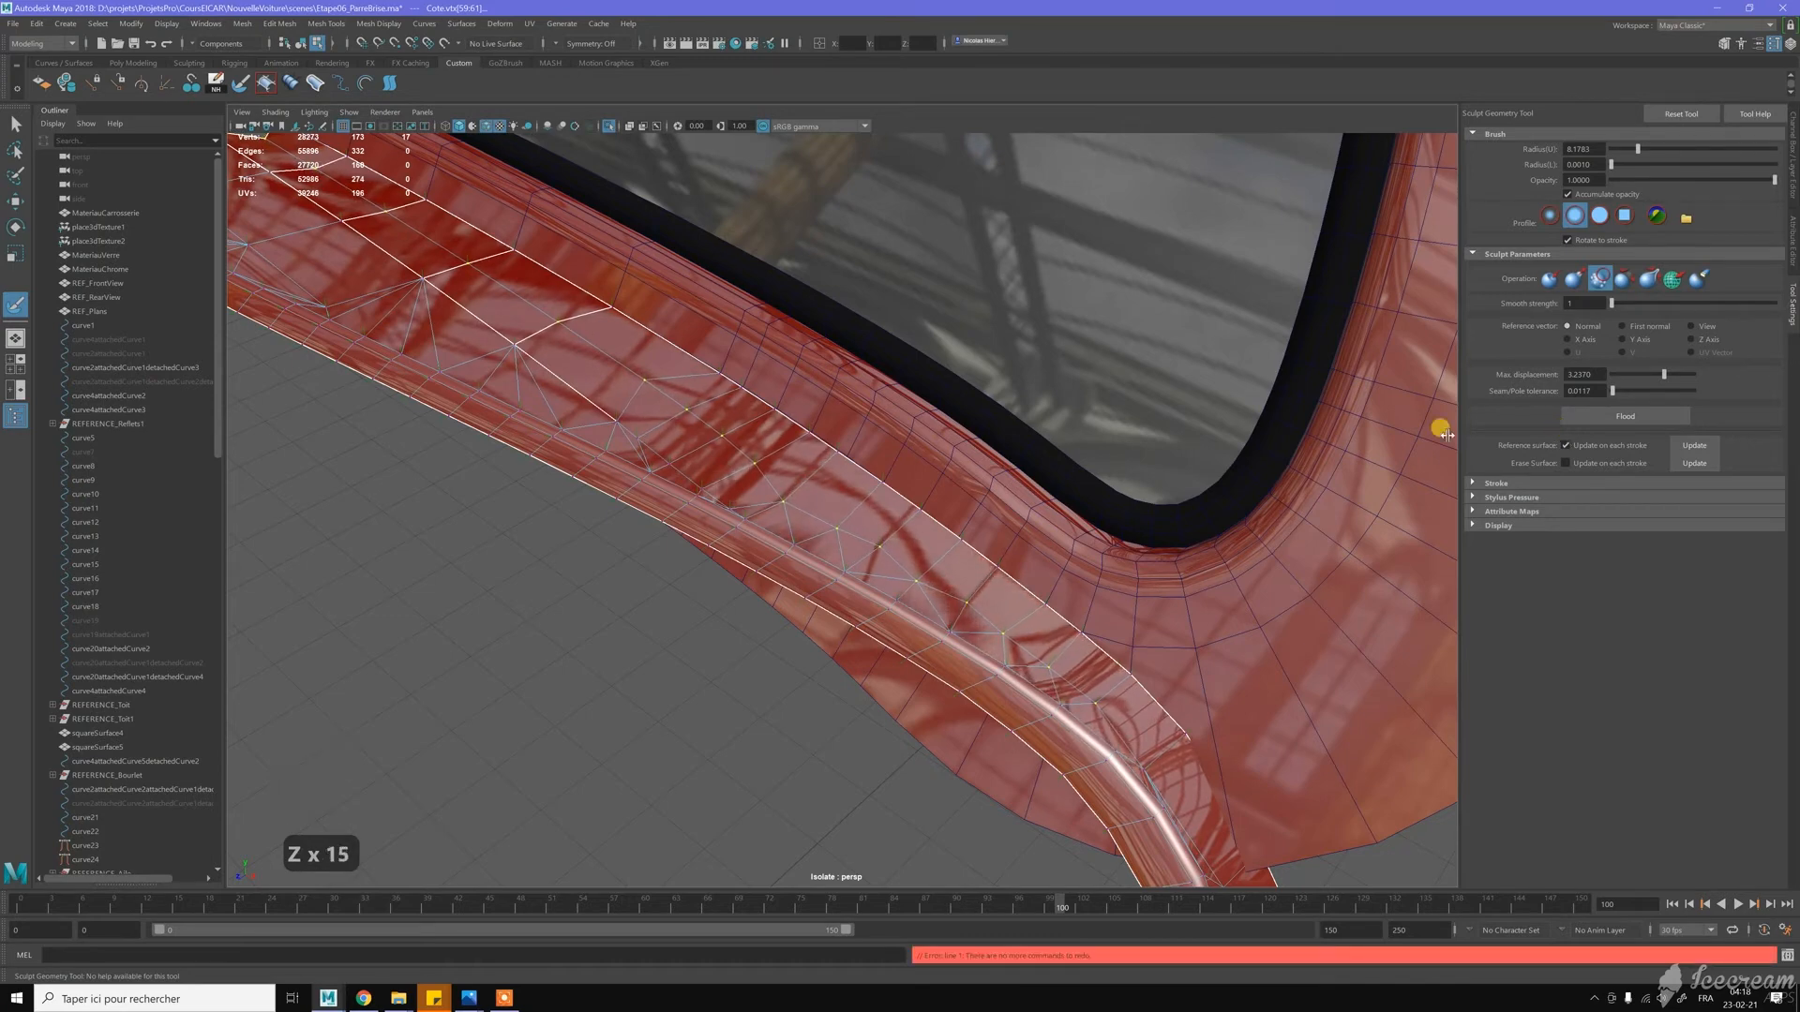
Examine the smoothed middle vertex row from several angles, with the Move tool active and one of its vertices selected
{"action": "left_click_drag", "start_coordinate": [993, 470], "coordinate": [866, 416], "text": "alt"}
{"action": "key", "text": "w"}
{"action": "left_click_drag", "start_coordinate": [687, 394], "coordinate": [738, 418], "text": "alt"}
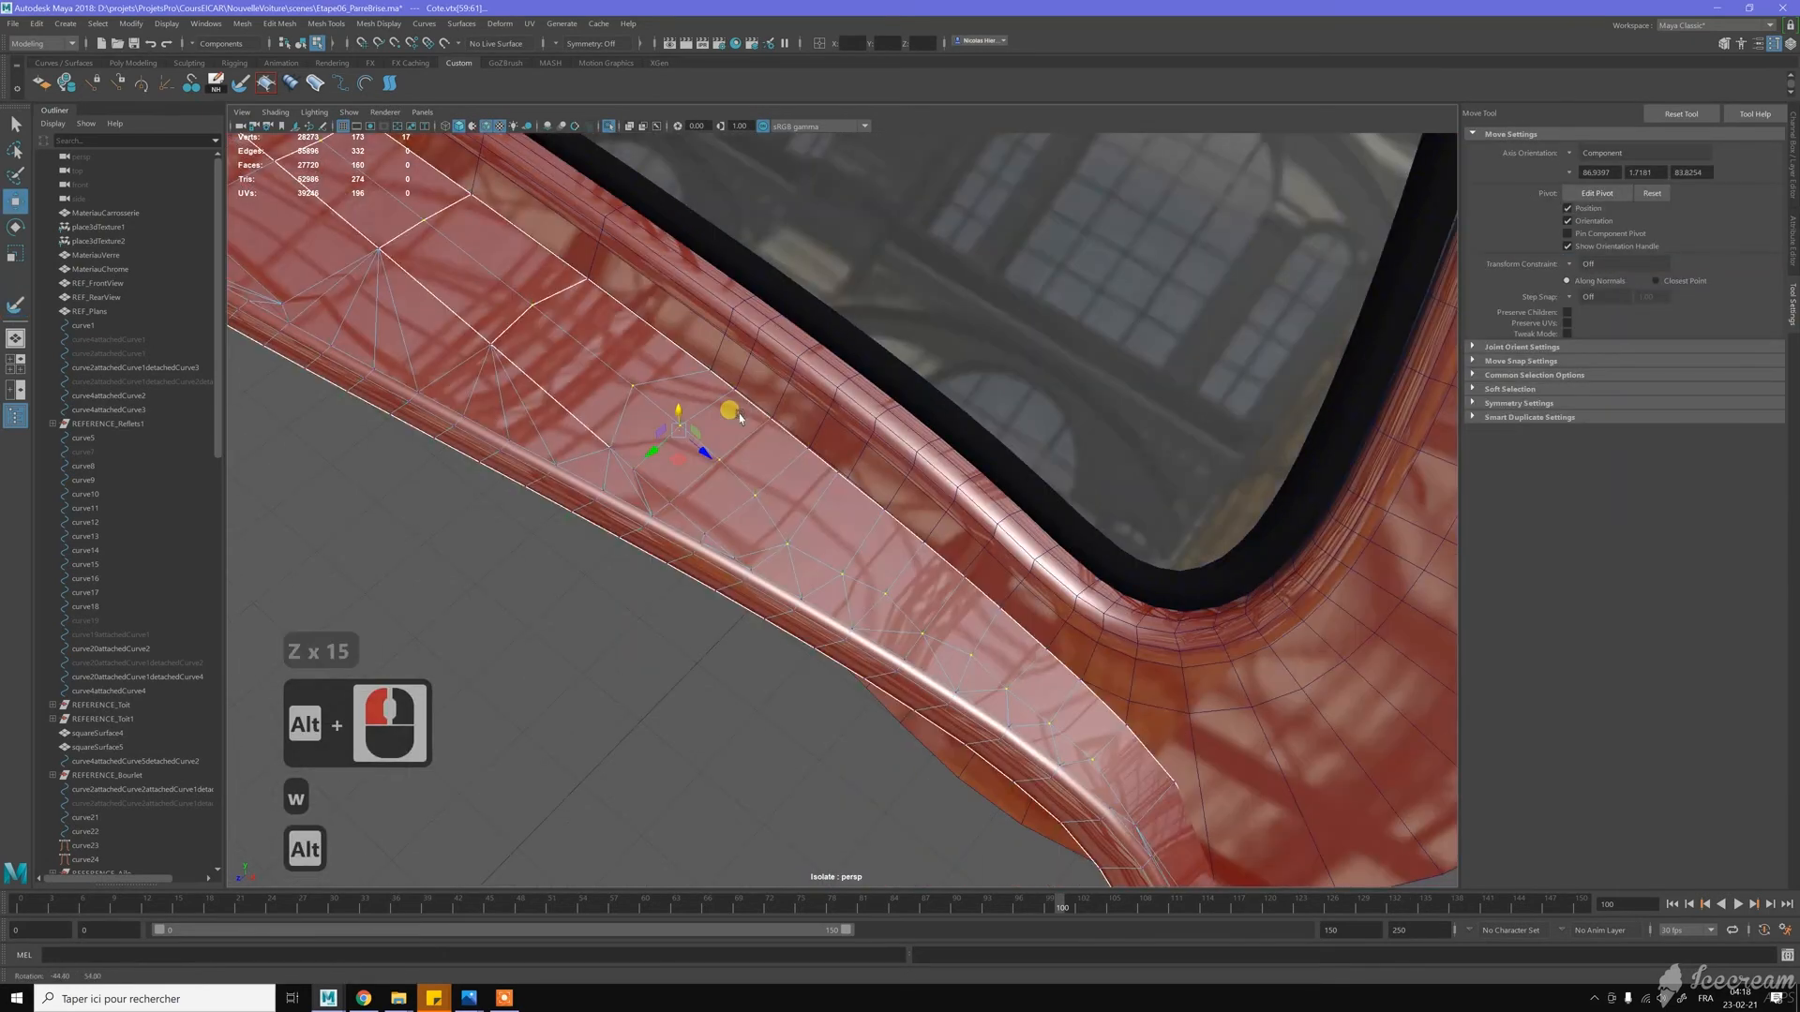
{"action": "left_click", "coordinate": [751, 494]}
{"action": "left_click_drag", "start_coordinate": [802, 447], "coordinate": [758, 419], "text": "alt"}
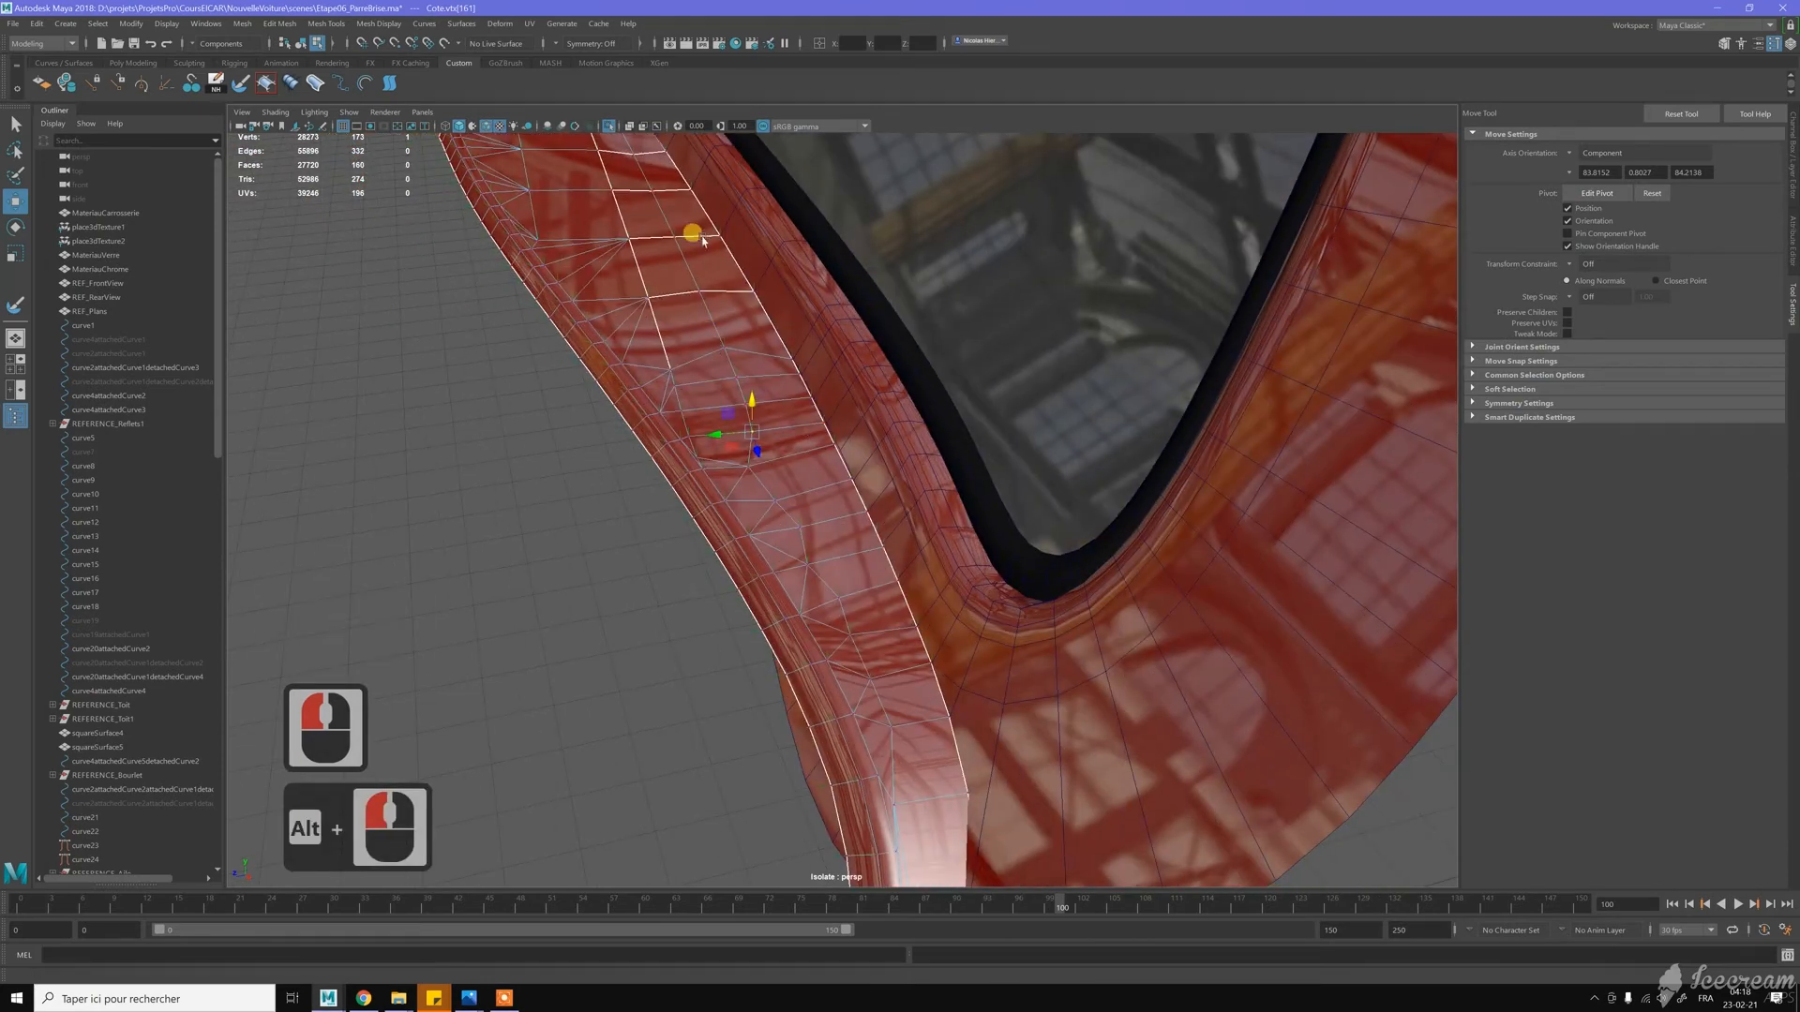
{"action": "left_click_drag", "start_coordinate": [747, 410], "coordinate": [871, 501], "text": "alt"}
{"action": "middle_click_drag", "start_coordinate": [872, 502], "coordinate": [893, 492], "text": "alt"}
{"action": "right_click_drag", "start_coordinate": [892, 492], "coordinate": [892, 494], "text": "alt"}
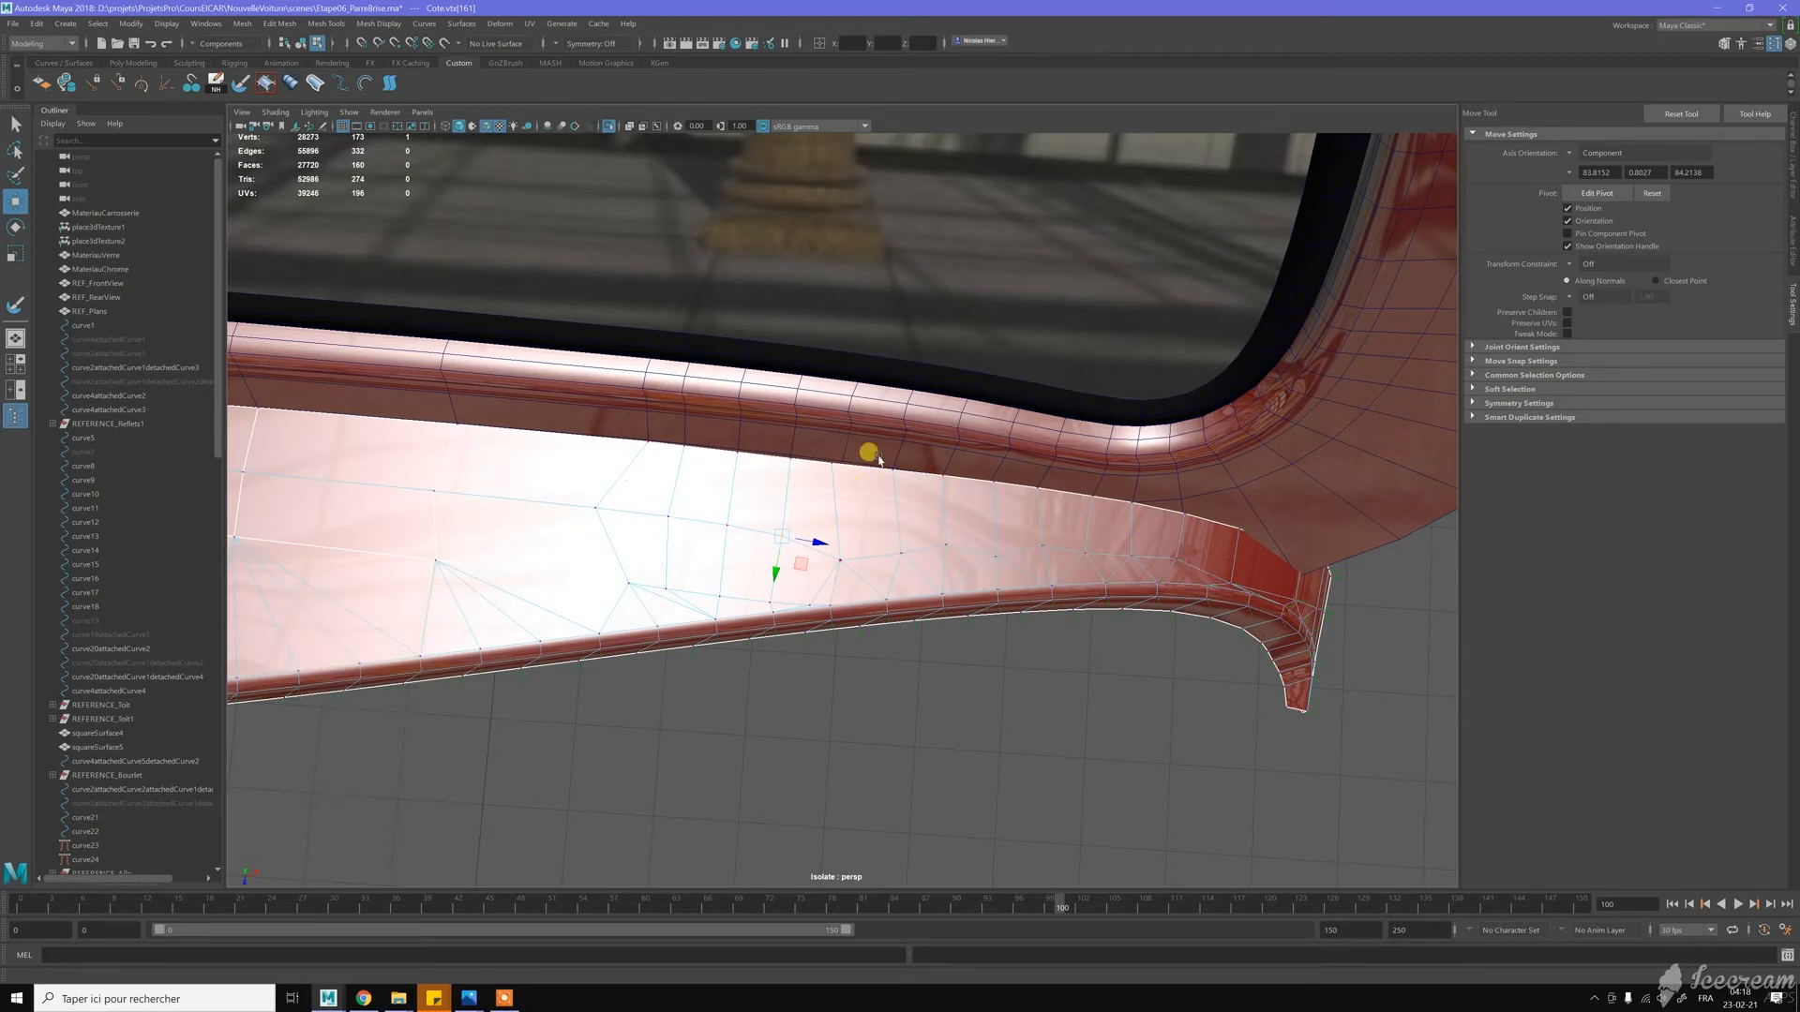
In the top view, select the middle-row vertex near the panel's curved end and set the Move axis orientation to World
{"action": "key", "text": "space"}
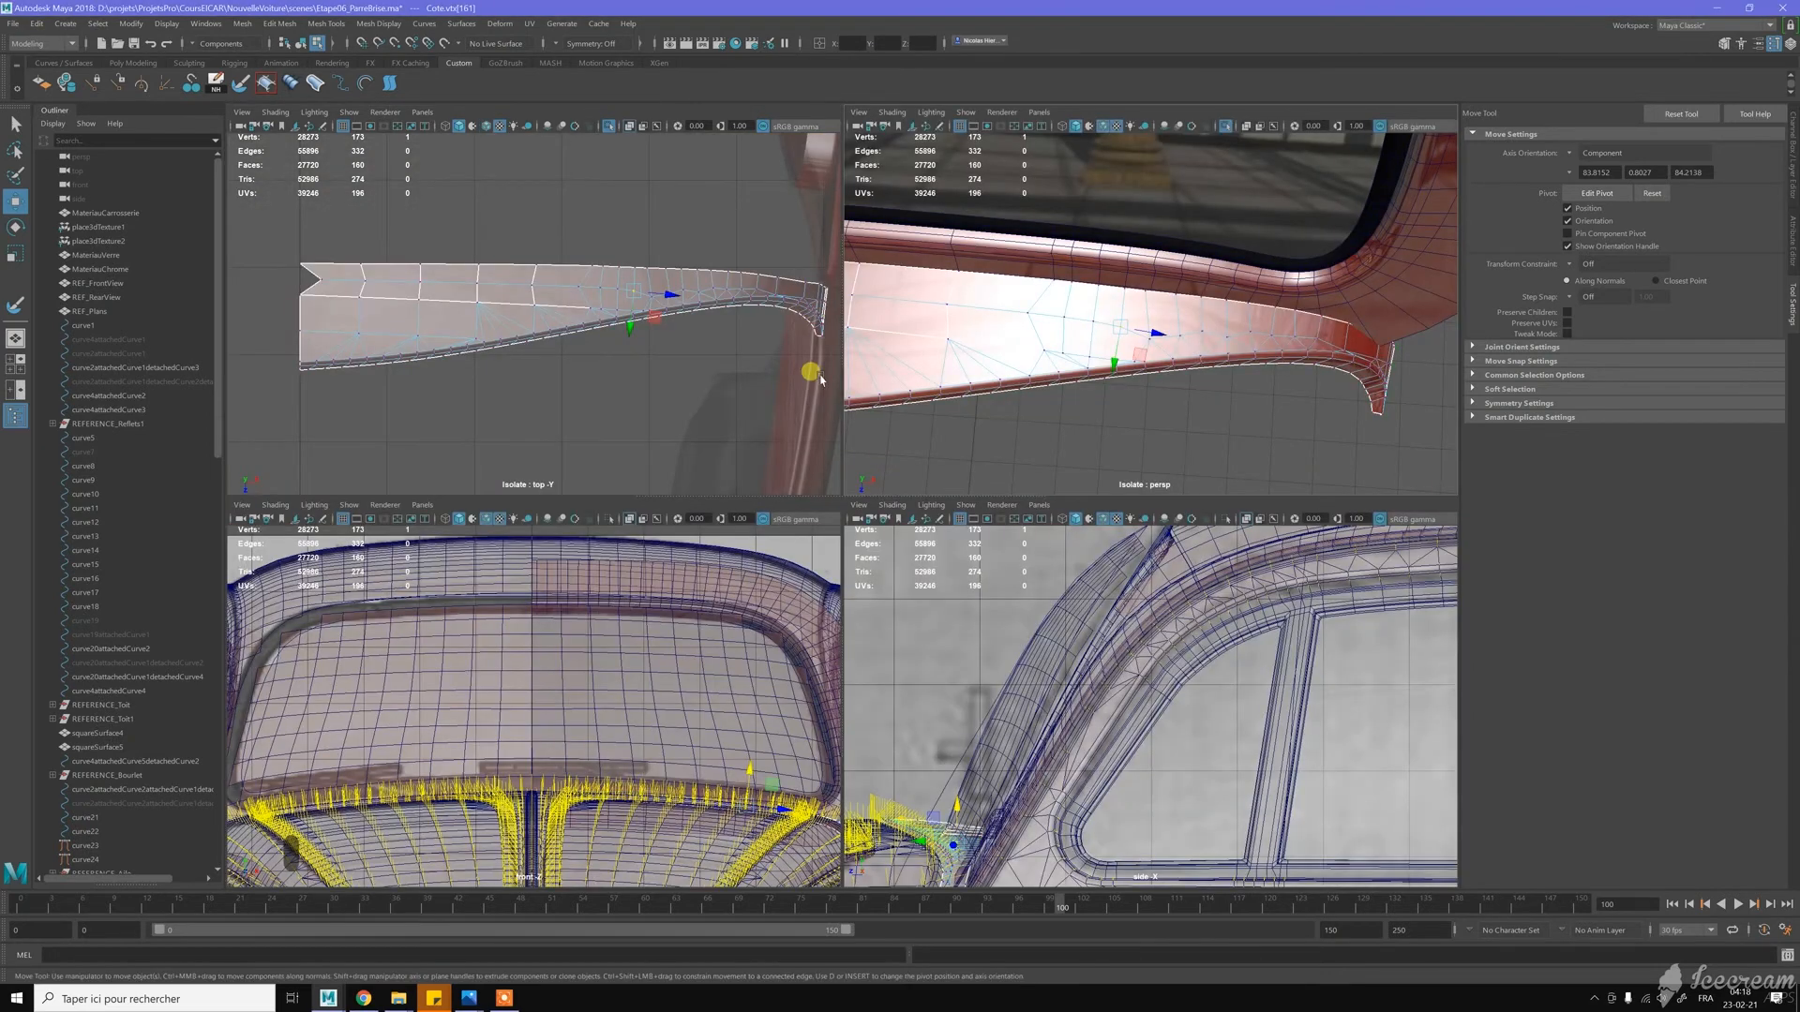
{"action": "key", "text": "space"}
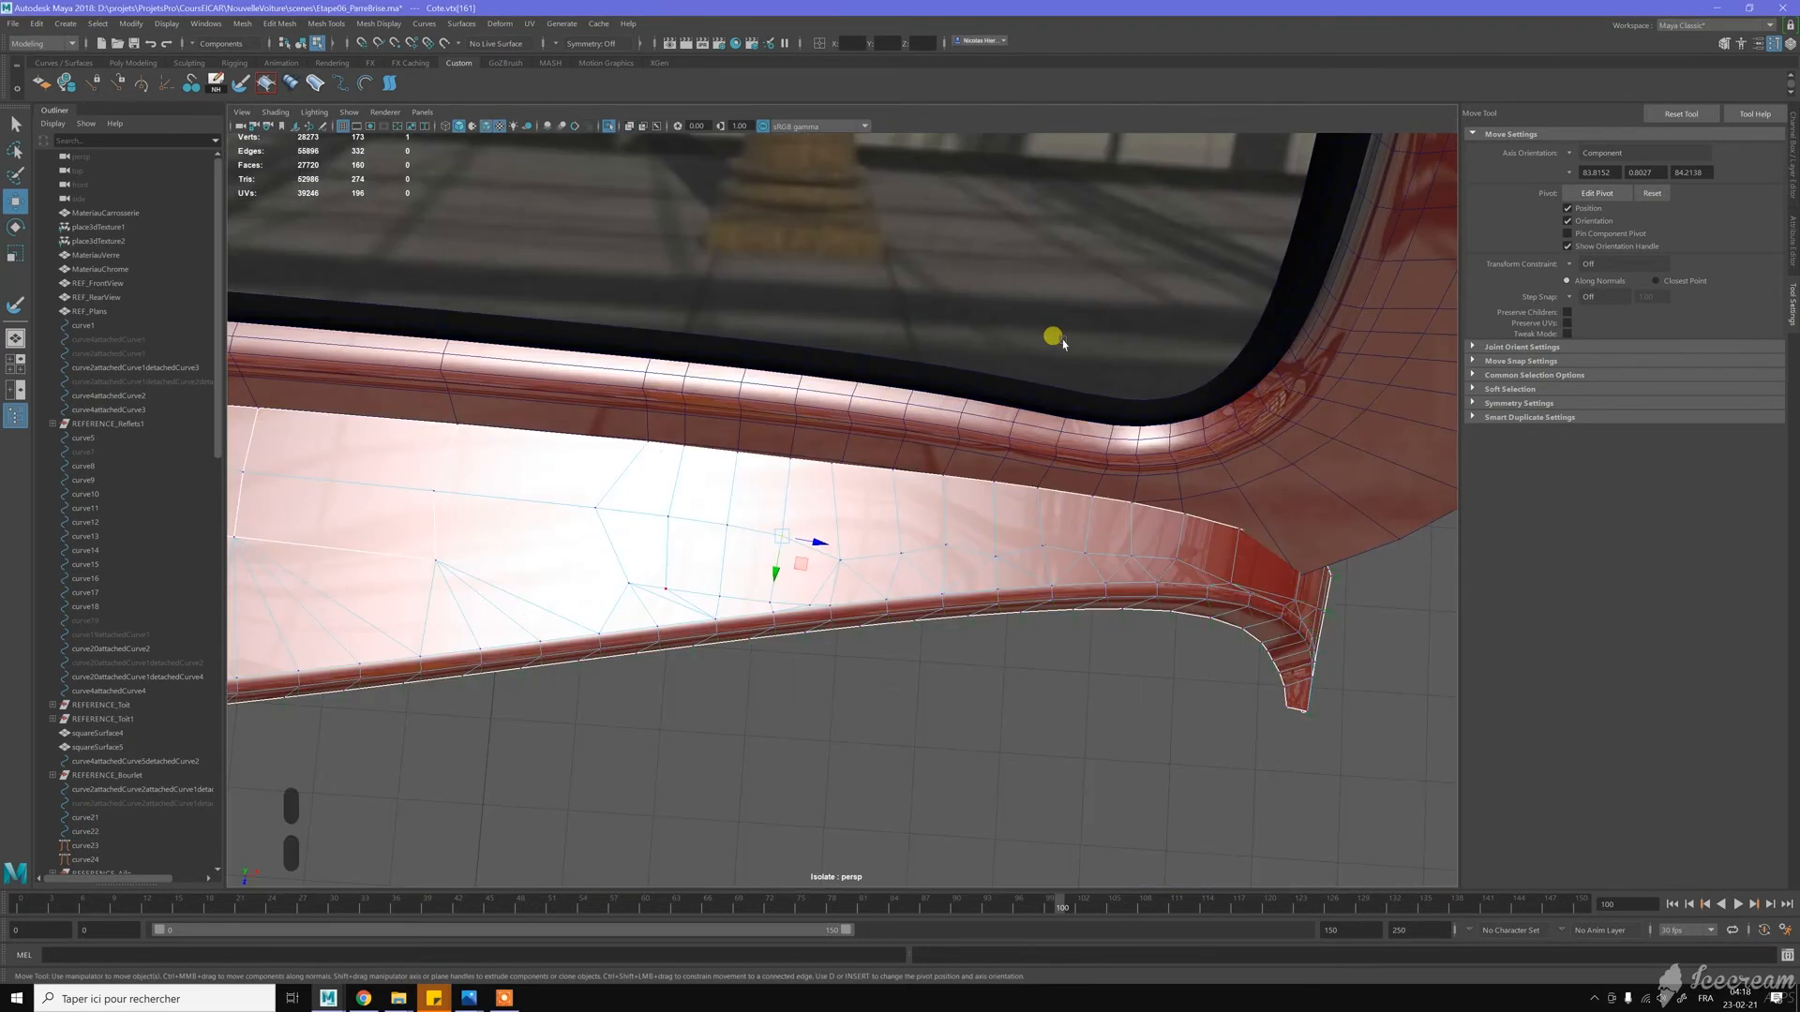
{"action": "key", "text": "space"}
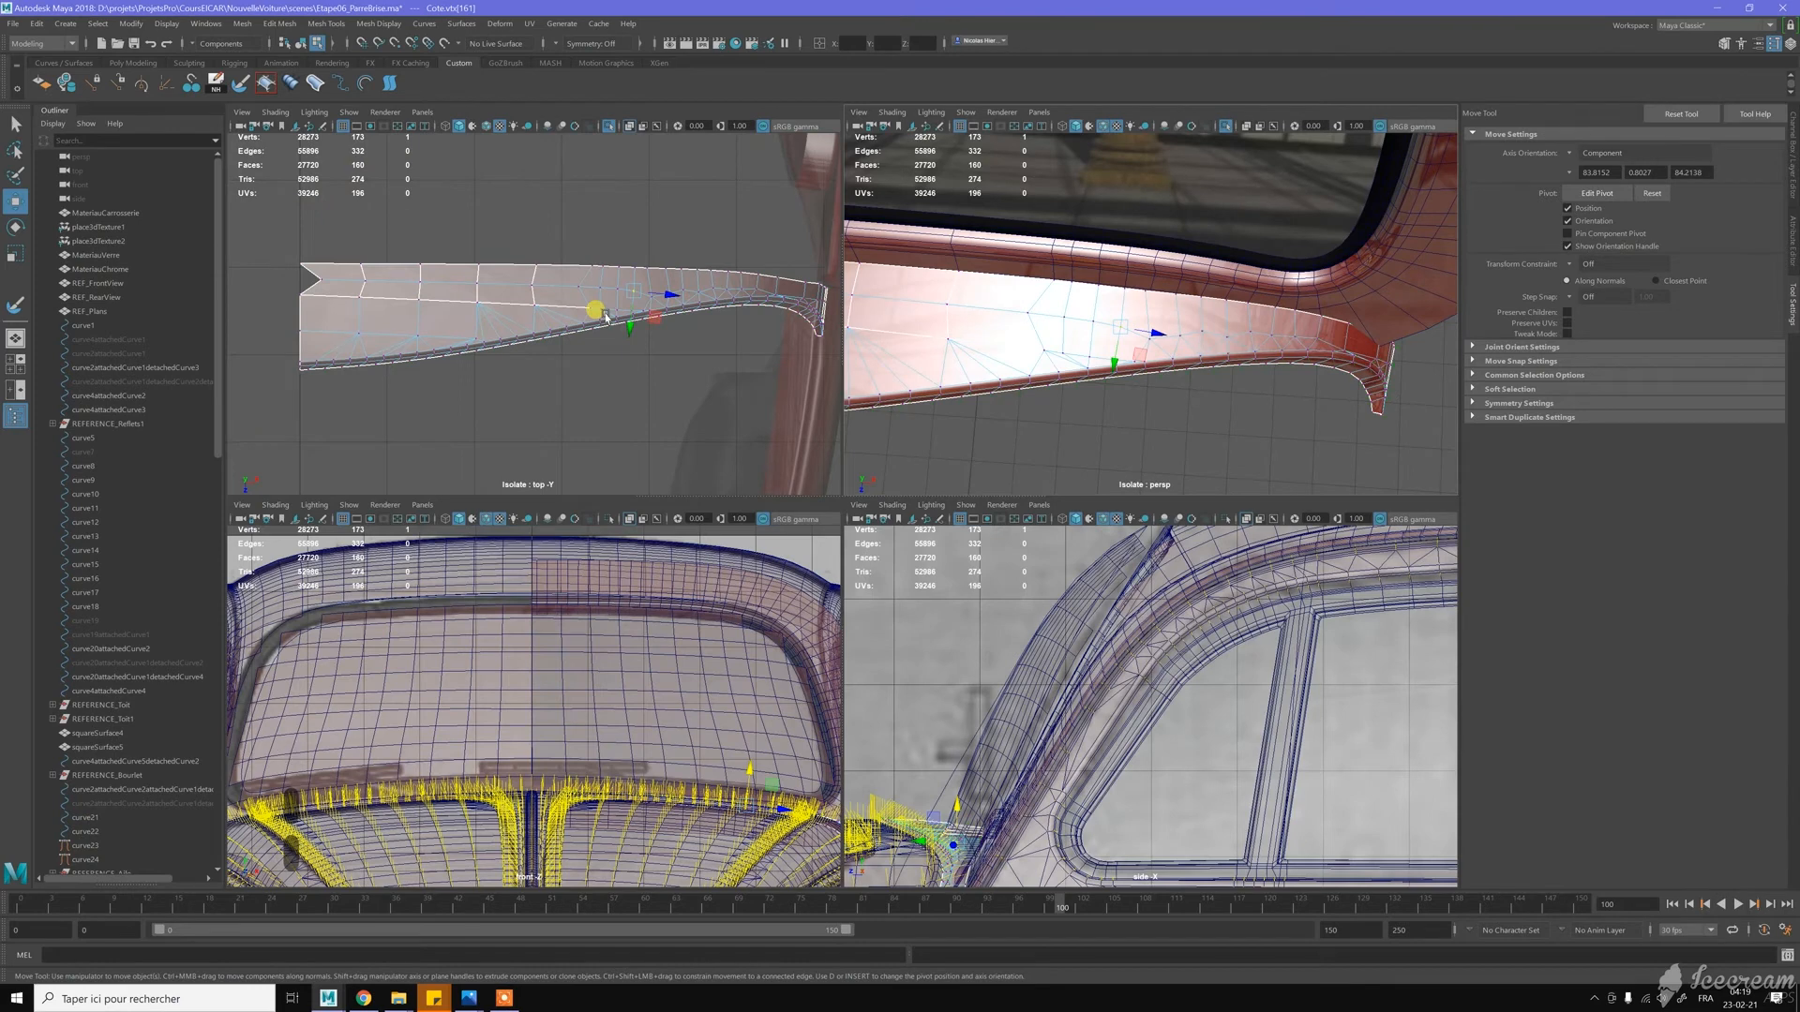
{"action": "key", "text": "space"}
{"action": "scroll", "coordinate": [1004, 365], "scroll_direction": "up", "scroll_amount": 2}
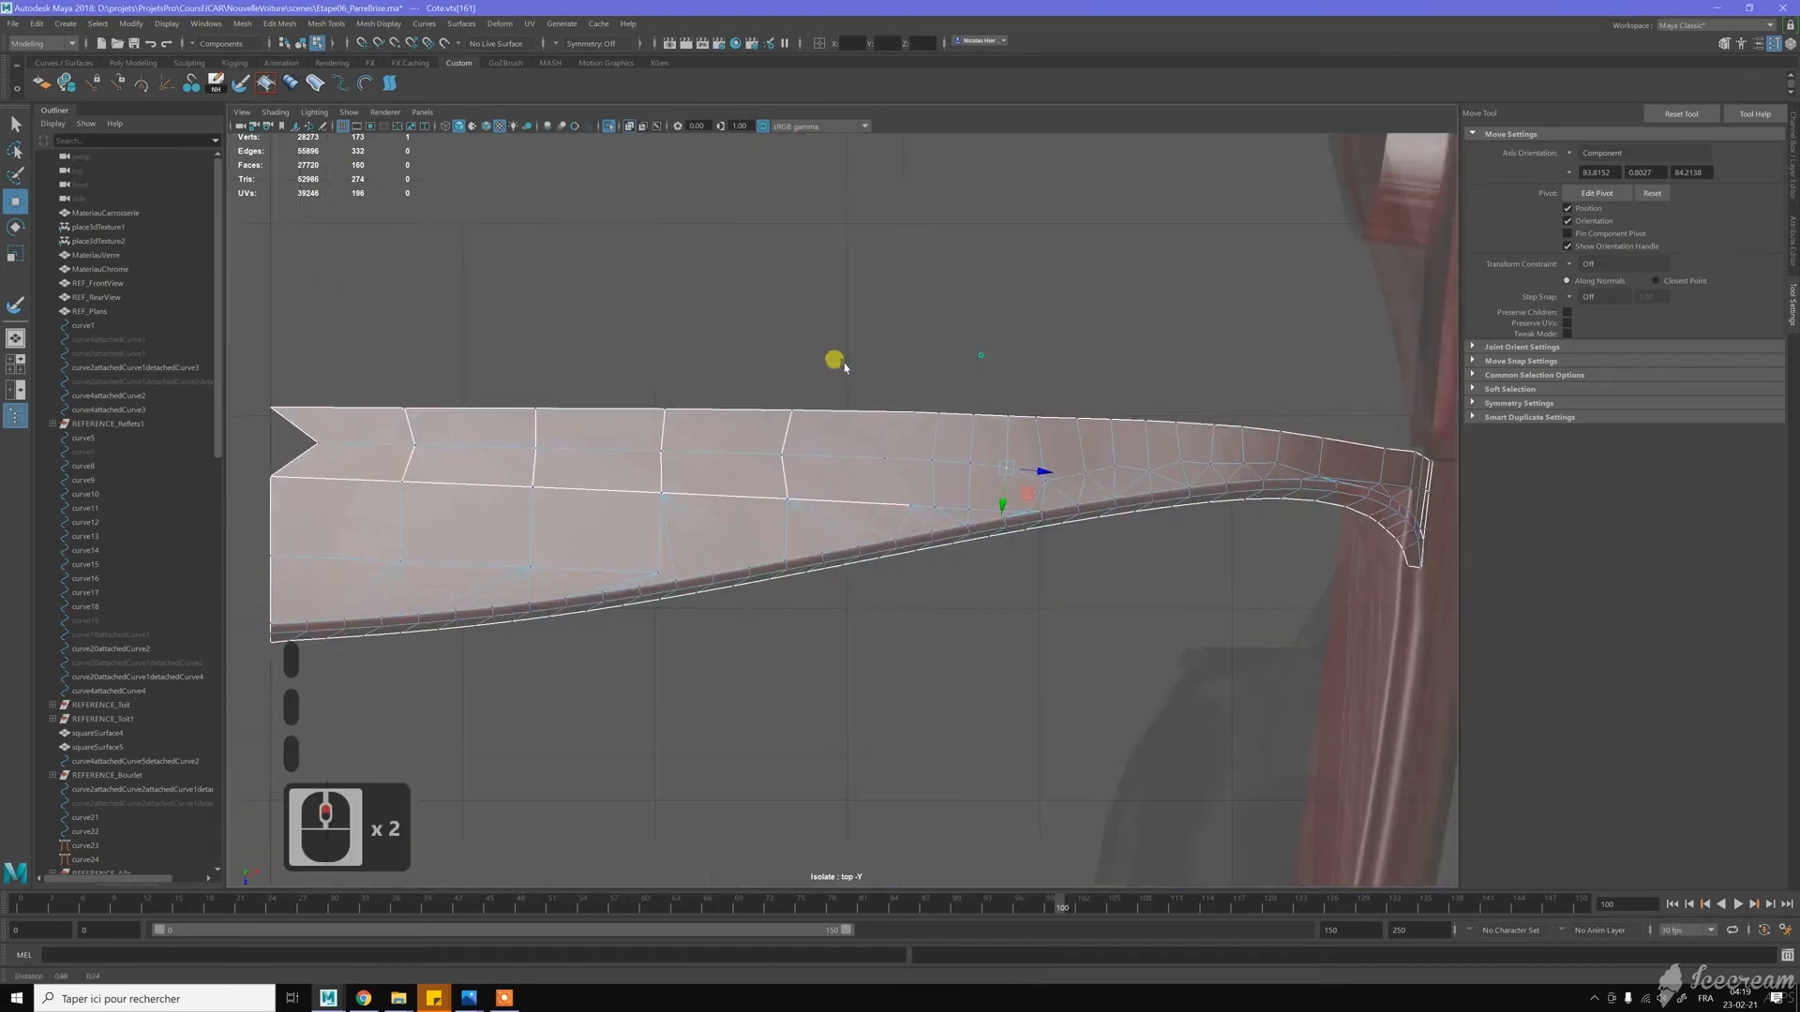
{"action": "middle_click_drag", "start_coordinate": [761, 377], "coordinate": [797, 431], "text": "alt"}
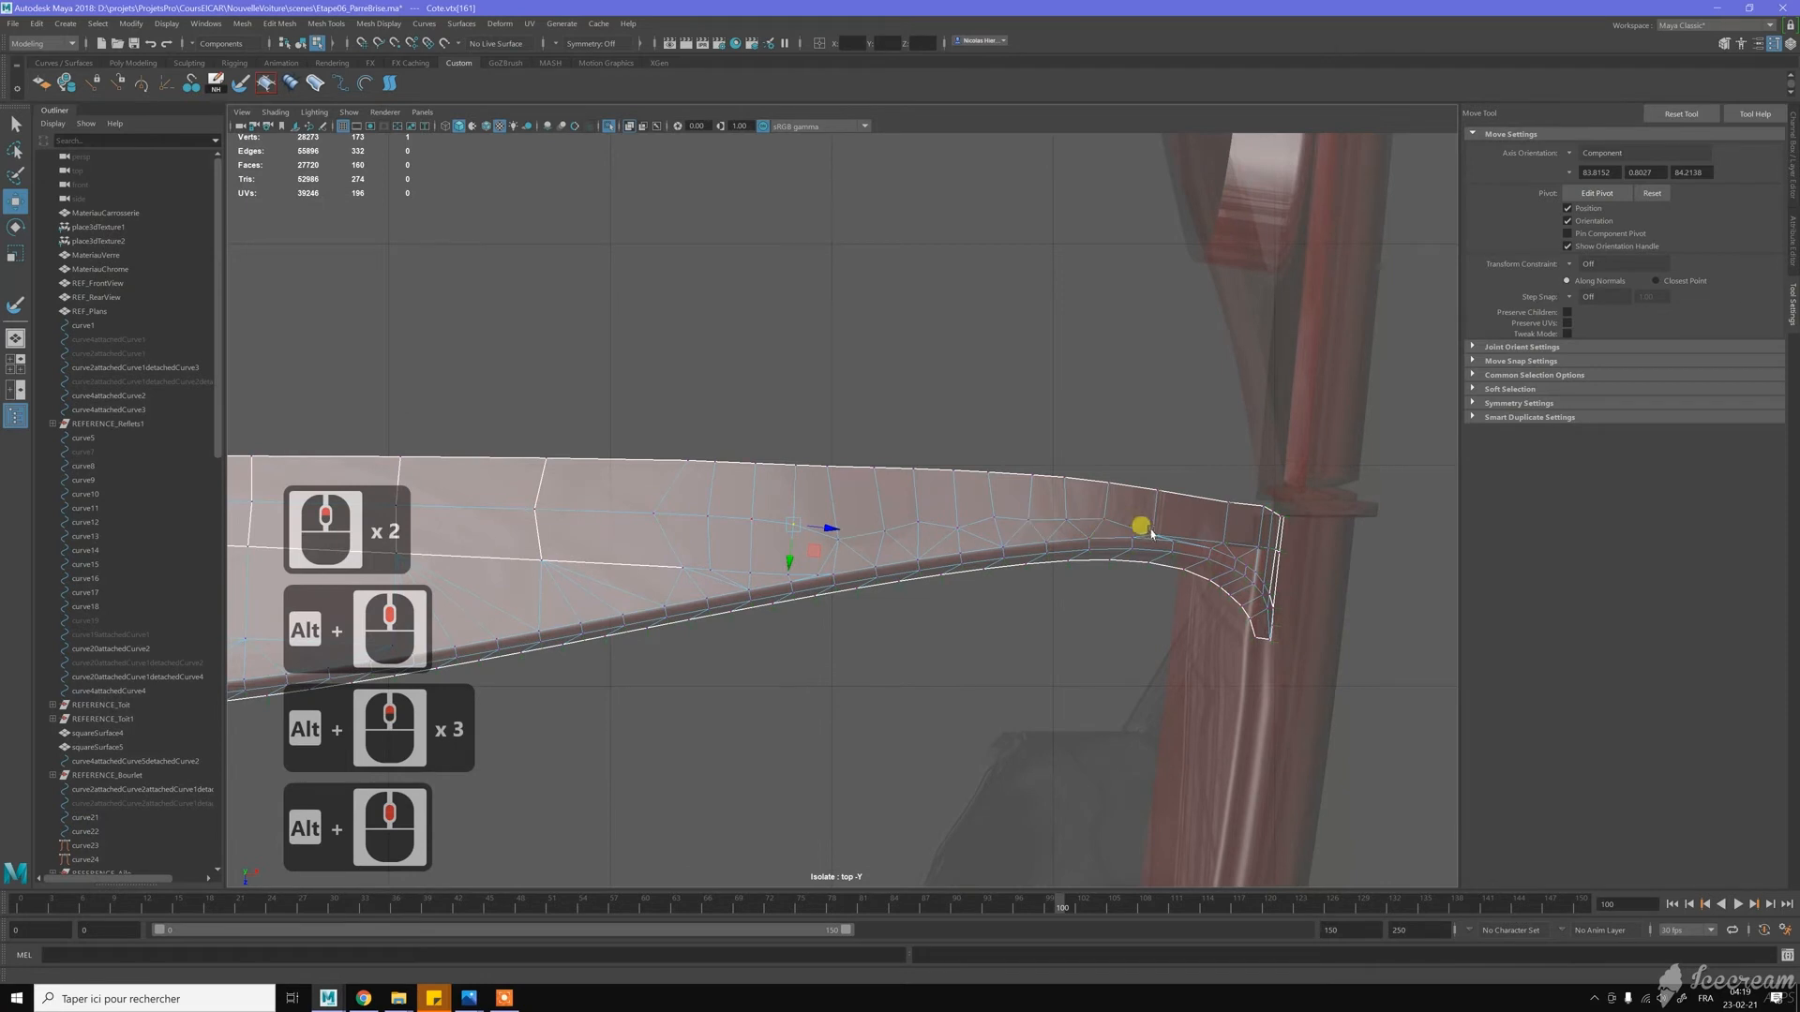
{"action": "left_click", "coordinate": [1103, 521]}
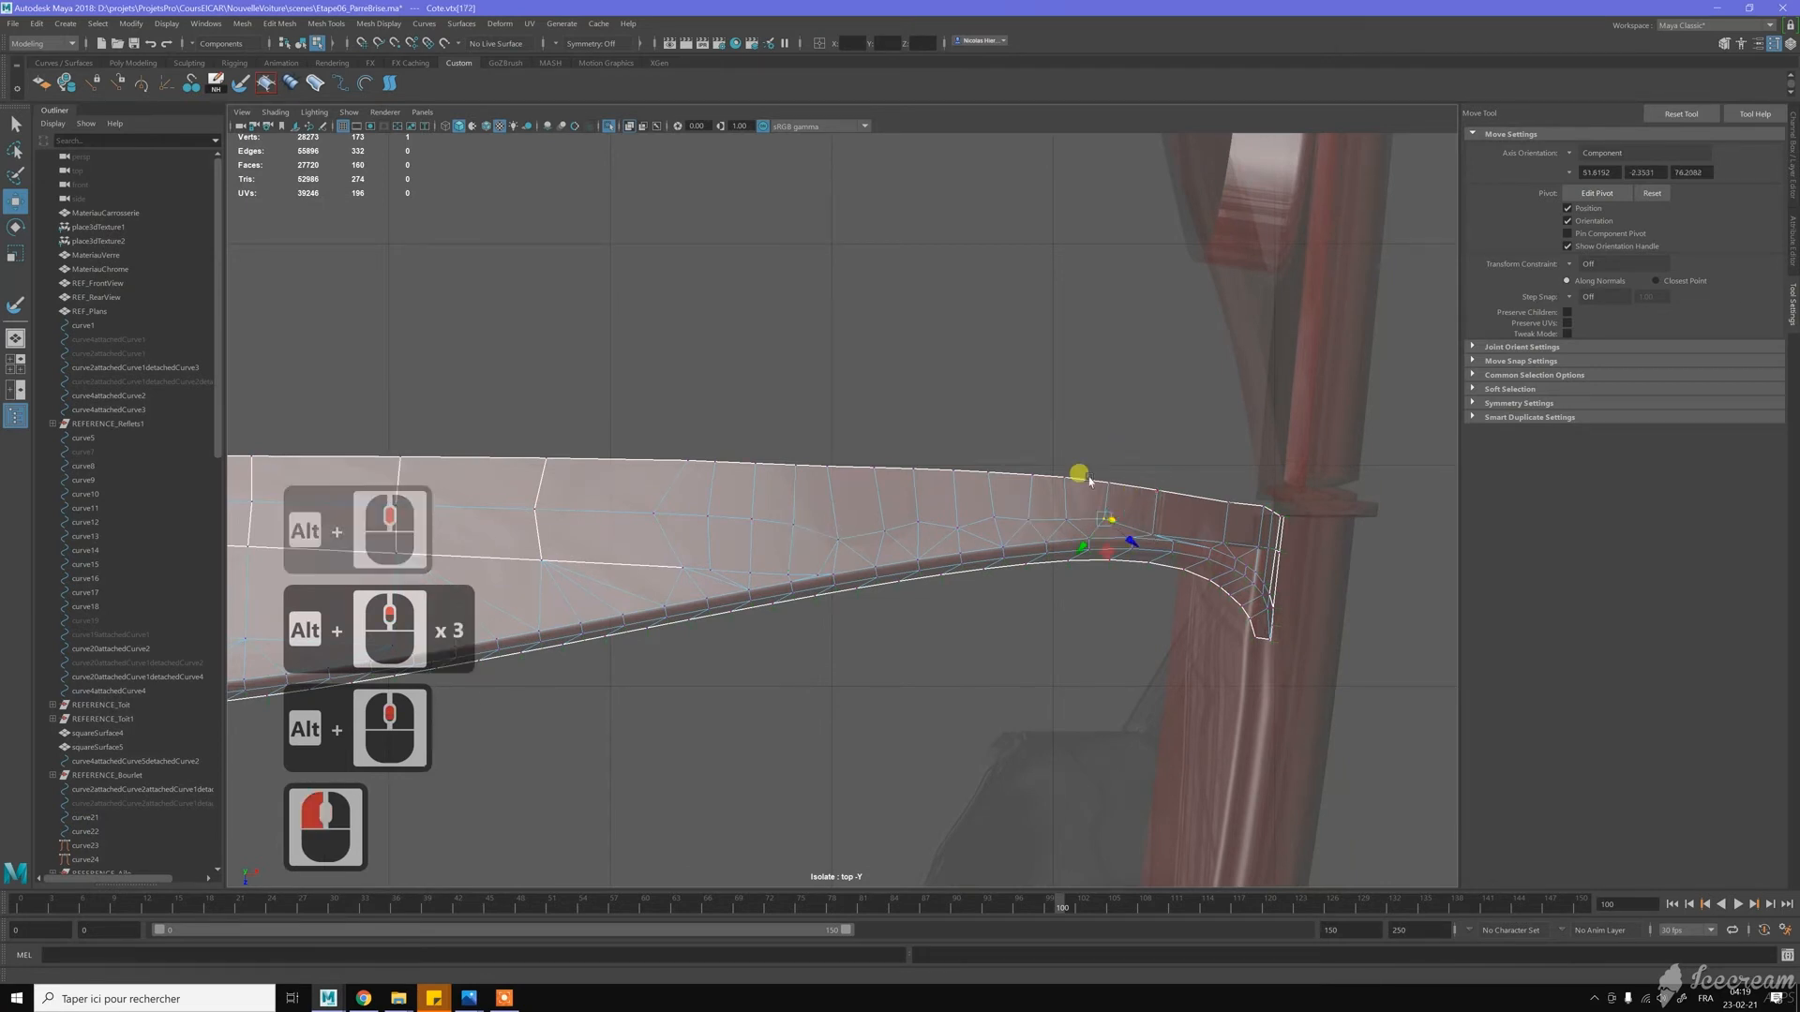
{"action": "left_click", "coordinate": [1573, 157]}
{"action": "left_click", "coordinate": [1594, 172]}
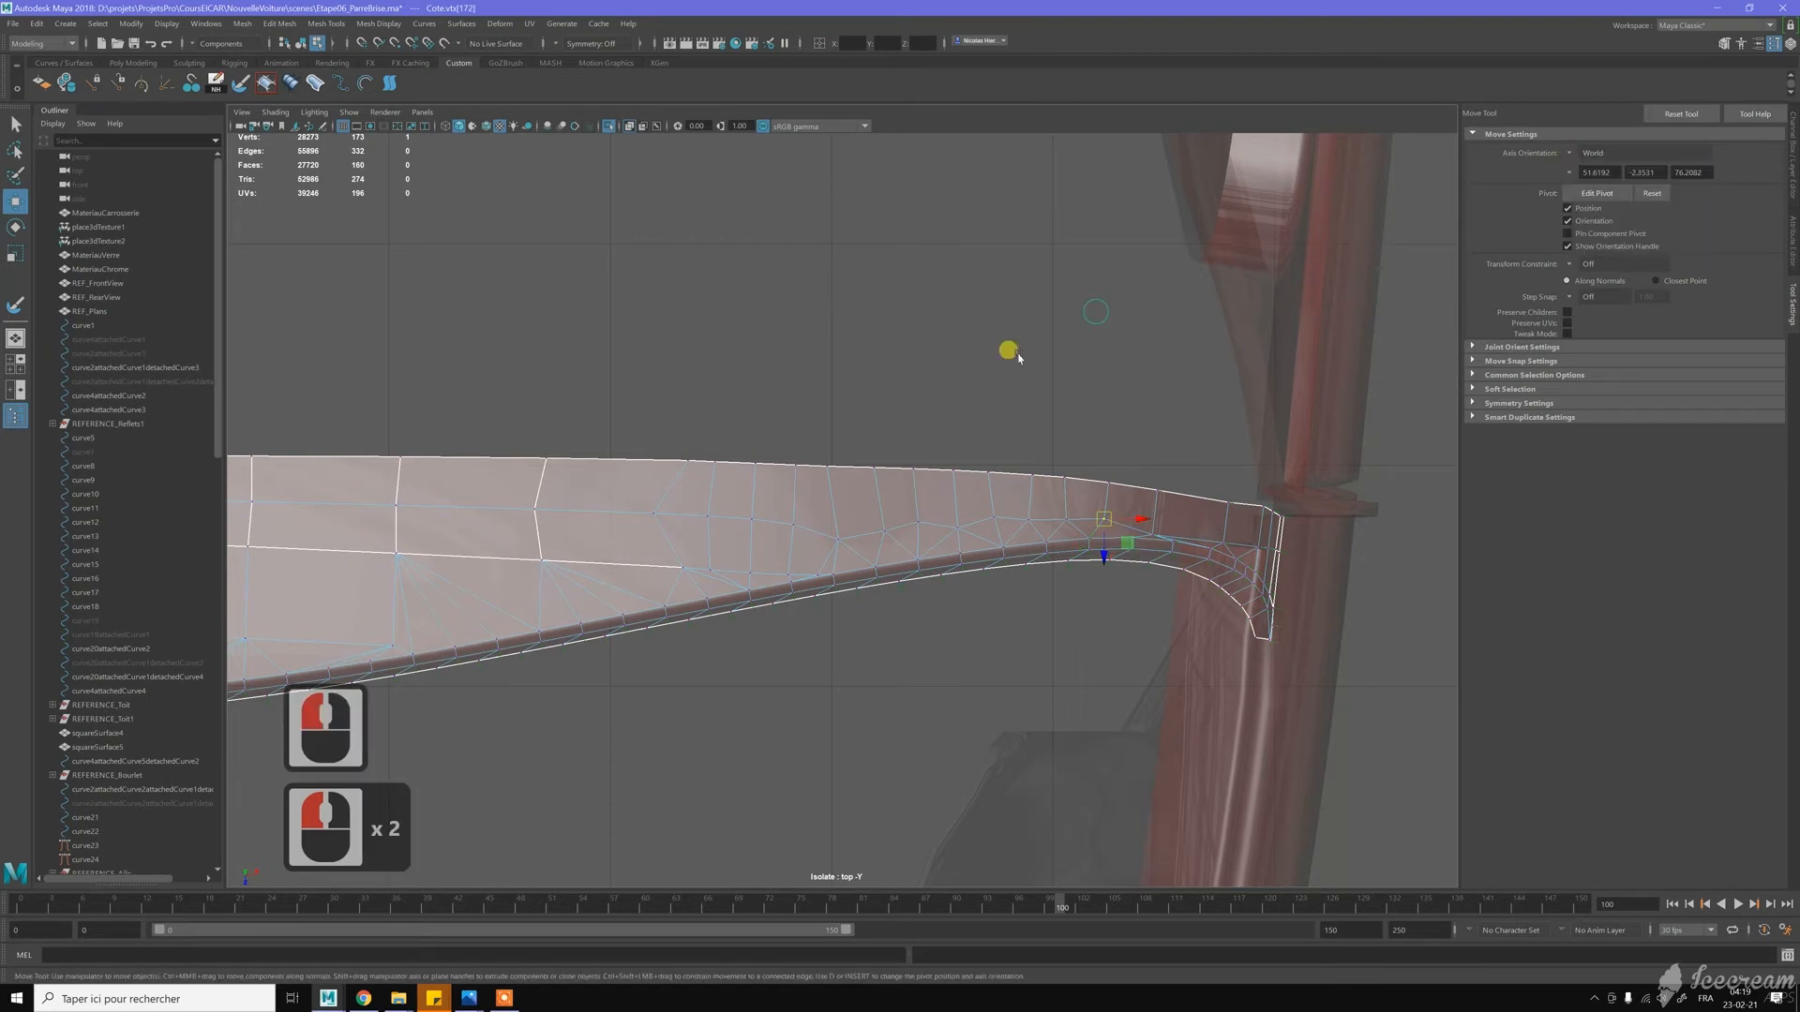
Set the transform constraint to Surface and slide the selected vertex slightly toward the panel's lower border
{"action": "middle_click_drag", "start_coordinate": [1012, 353], "coordinate": [952, 341], "text": "alt"}
{"action": "left_click_drag", "start_coordinate": [960, 350], "coordinate": [1036, 460]}
{"action": "scroll", "coordinate": [1111, 562], "scroll_direction": "up", "scroll_amount": 5}
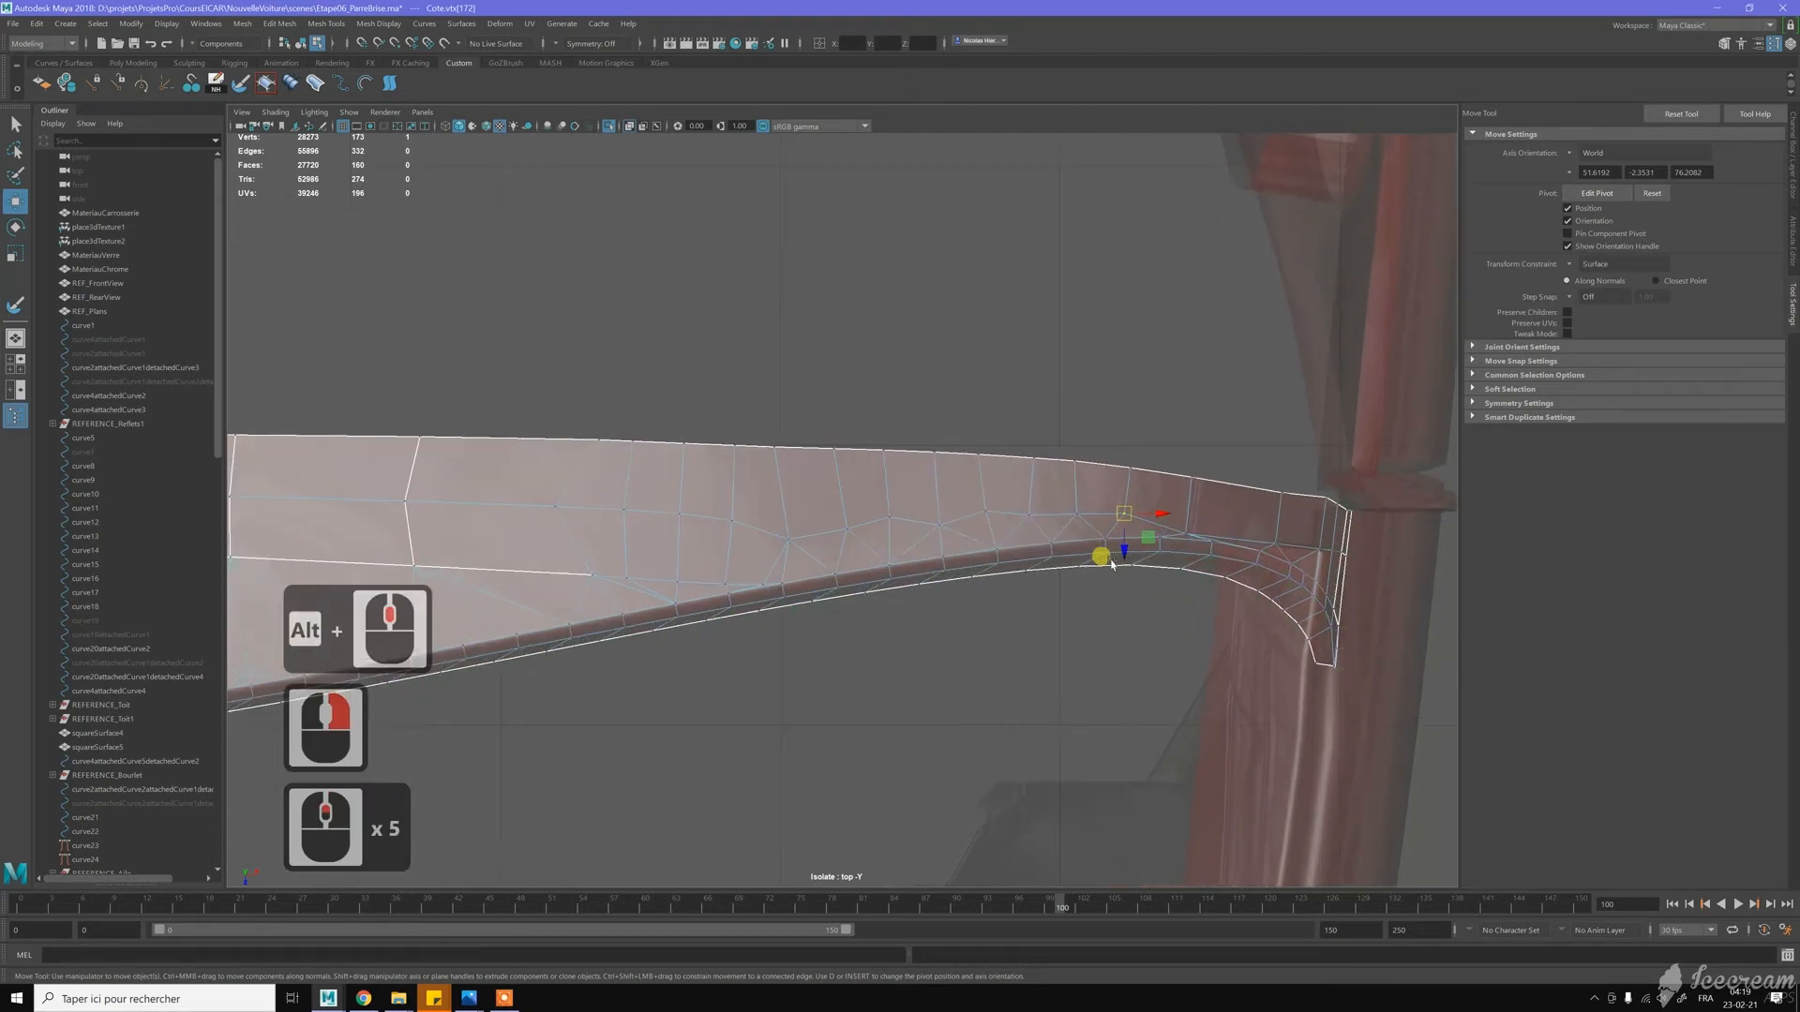
{"action": "left_click_drag", "start_coordinate": [1124, 559], "coordinate": [1123, 576]}
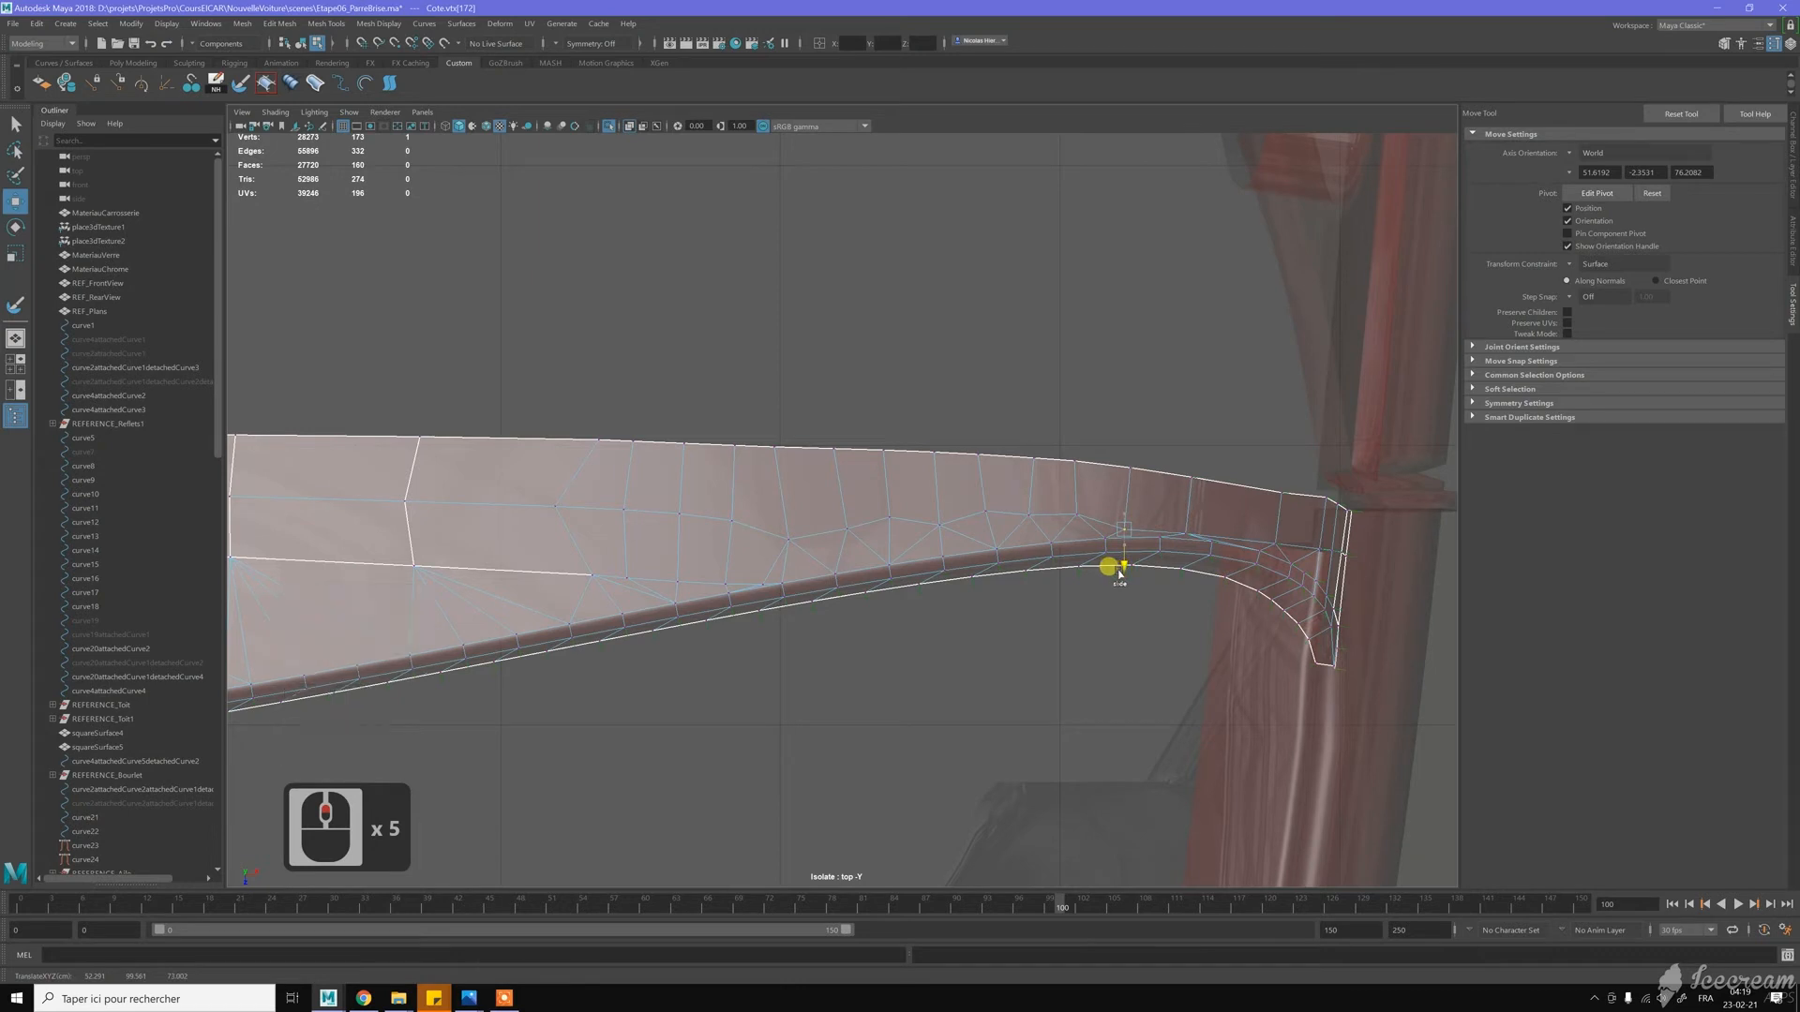
{"action": "left_click_drag", "start_coordinate": [1117, 574], "coordinate": [1117, 575]}
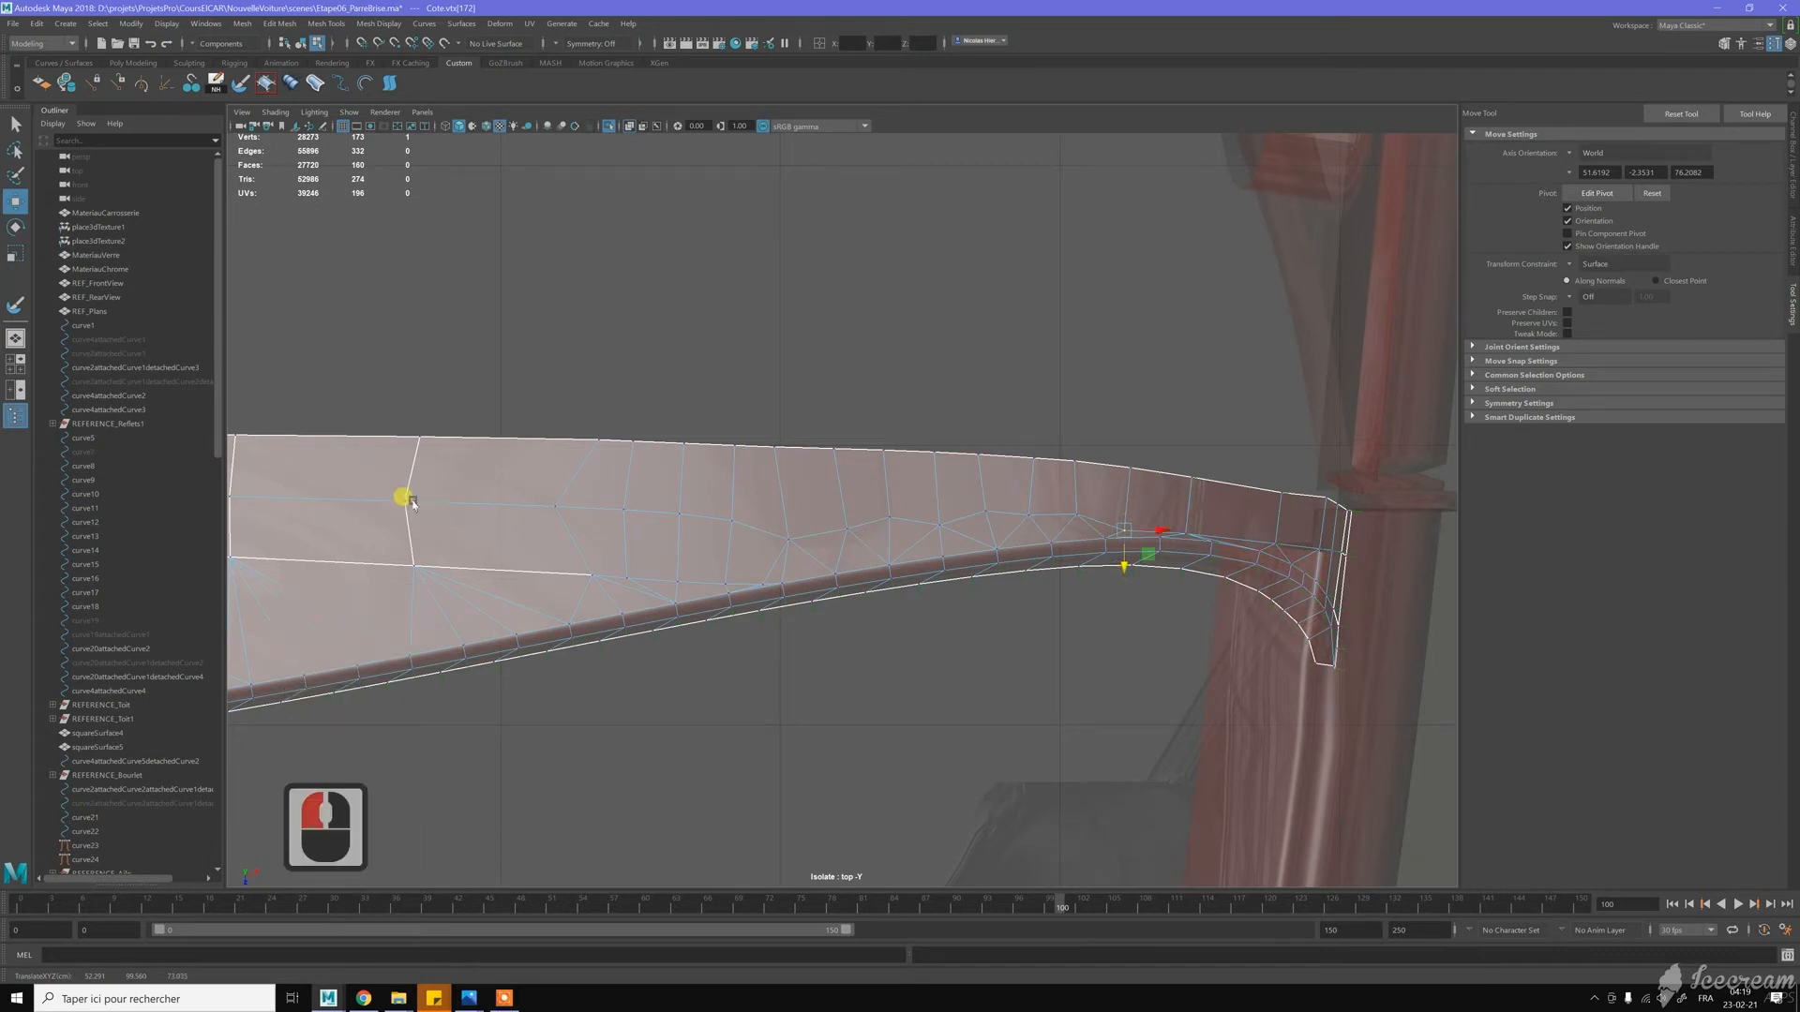
Slide the next four middle-row vertices inward from the curved end along the surface to even out the row
{"action": "left_click", "coordinate": [1075, 517]}
{"action": "left_click_drag", "start_coordinate": [1072, 560], "coordinate": [1063, 569]}
{"action": "left_click_drag", "start_coordinate": [1069, 566], "coordinate": [1070, 566]}
{"action": "left_click", "coordinate": [1027, 518]}
{"action": "left_click", "coordinate": [1027, 562]}
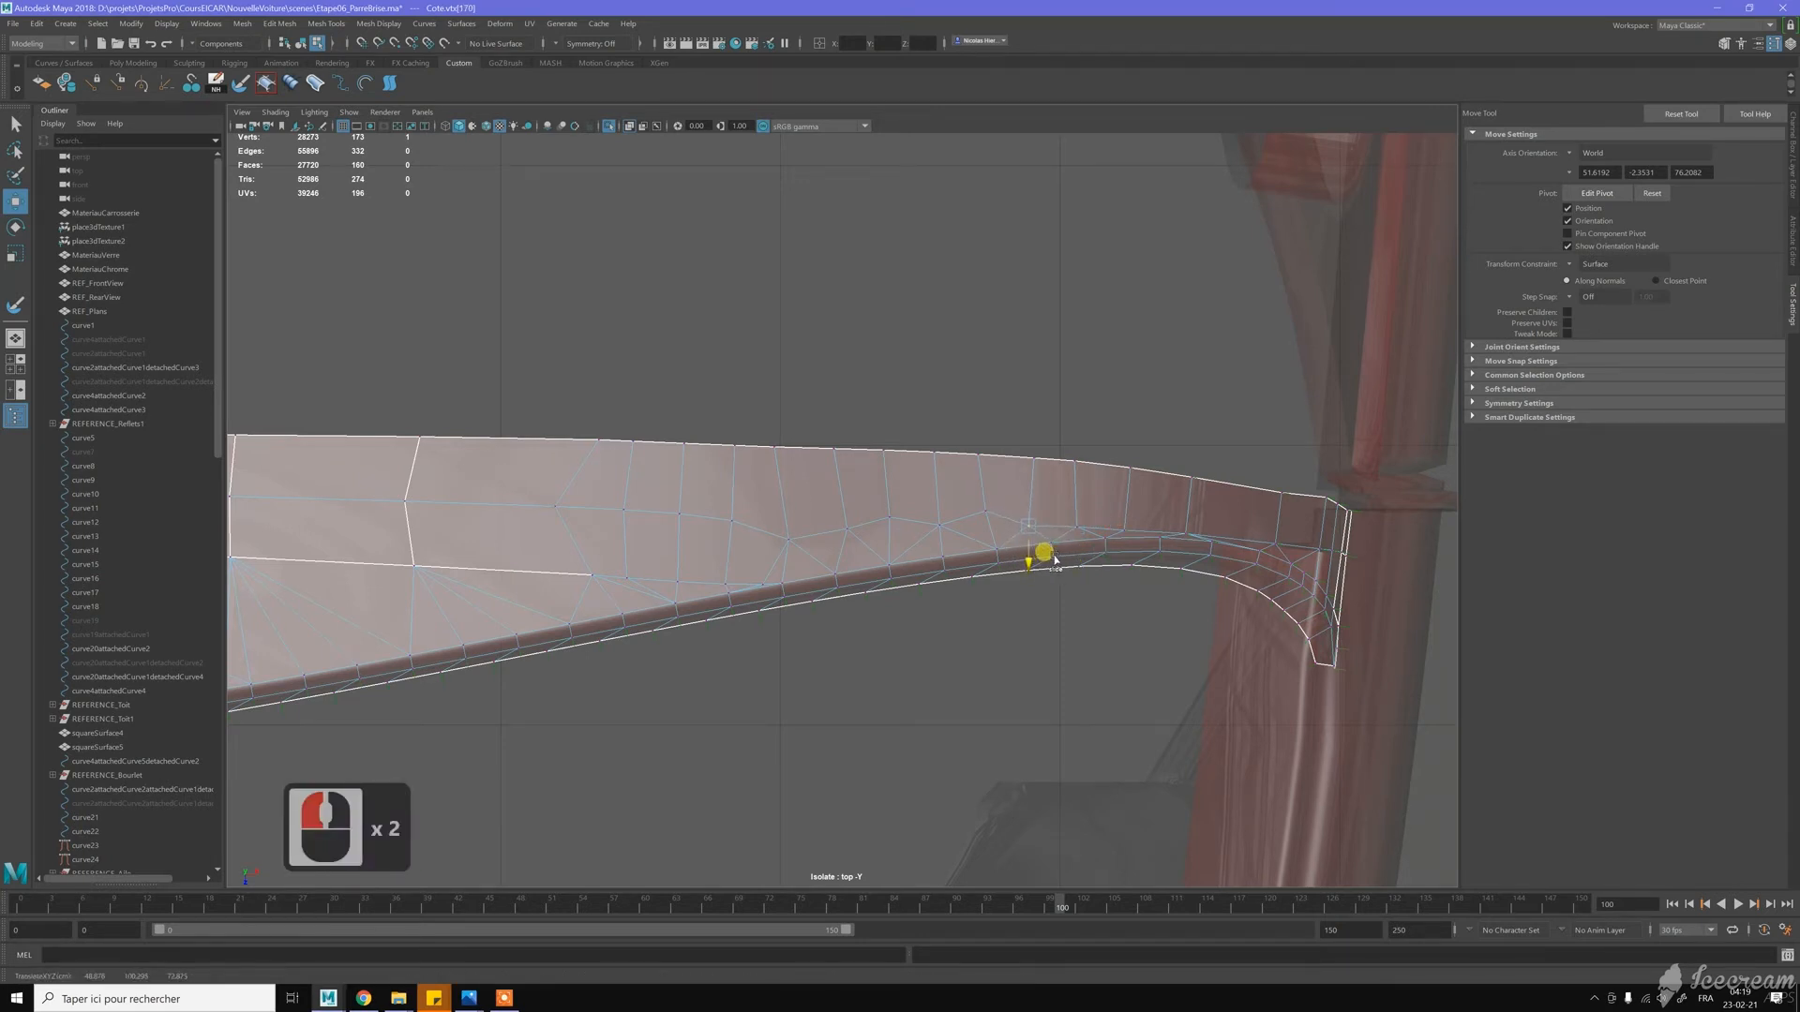
{"action": "left_click_drag", "start_coordinate": [1059, 556], "coordinate": [1063, 556]}
{"action": "left_click_drag", "start_coordinate": [966, 506], "coordinate": [979, 559]}
{"action": "left_click", "coordinate": [936, 522]}
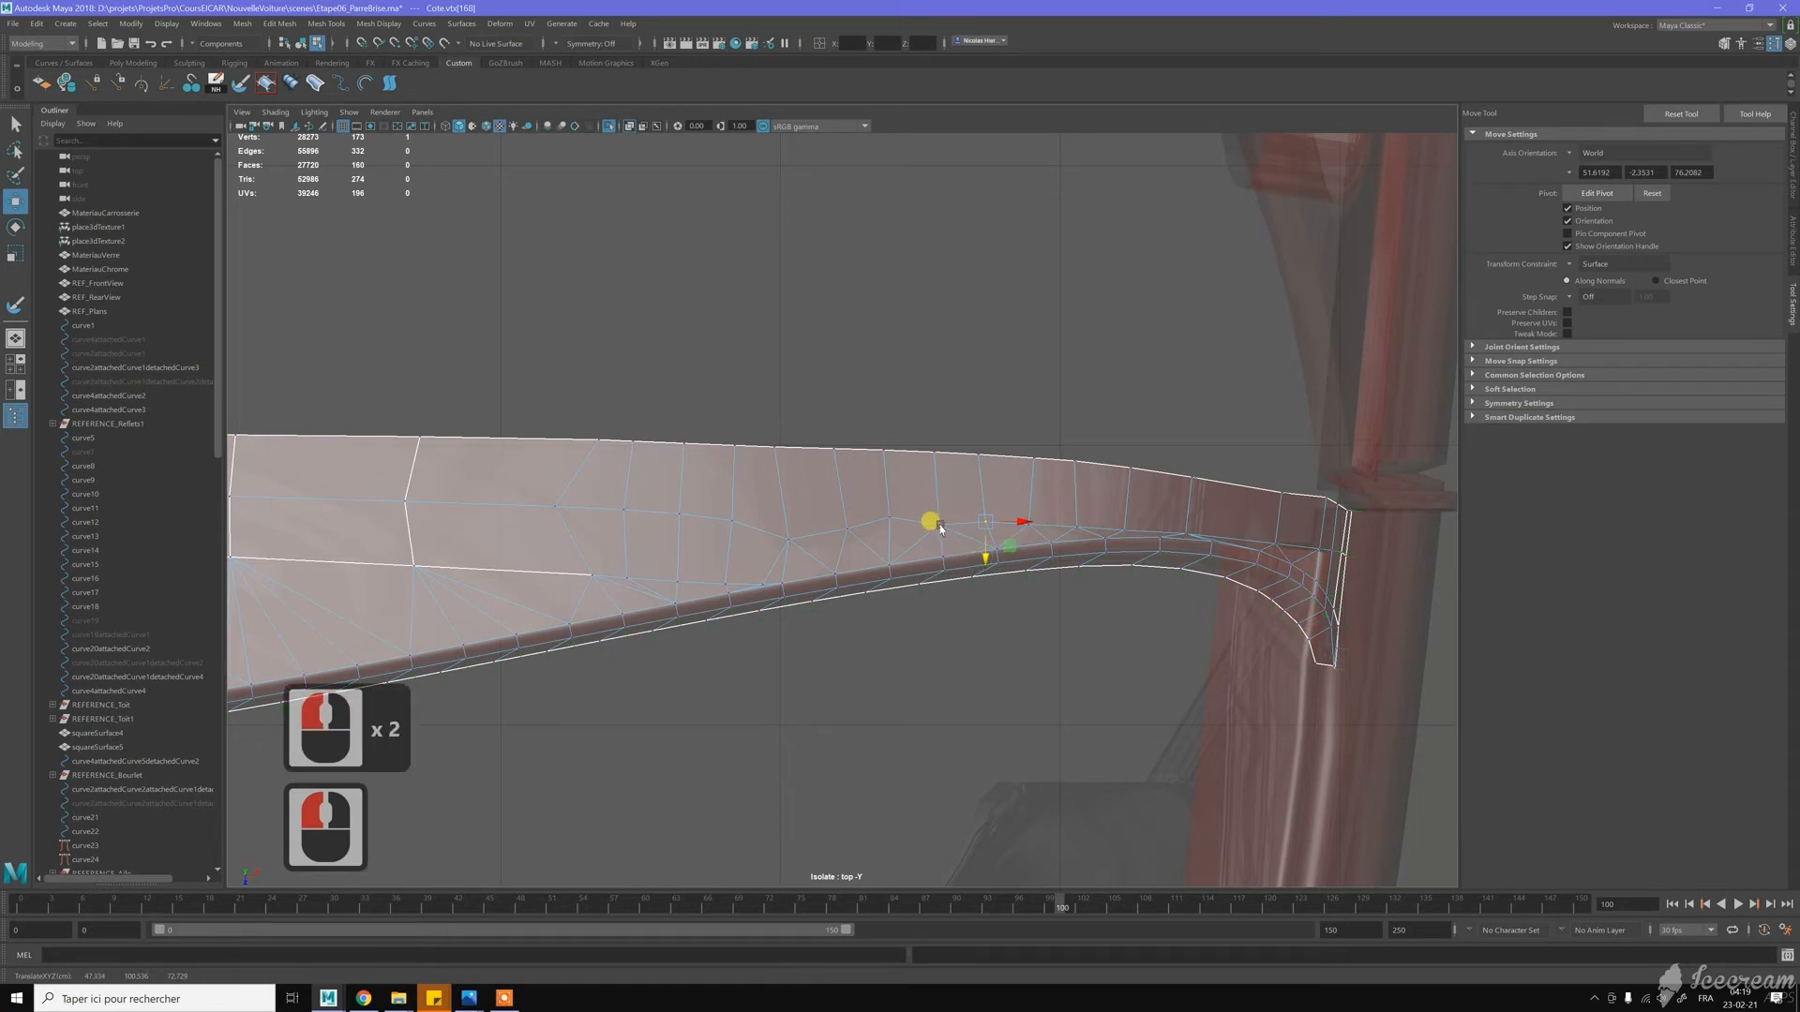
{"action": "left_click_drag", "start_coordinate": [937, 562], "coordinate": [958, 559]}
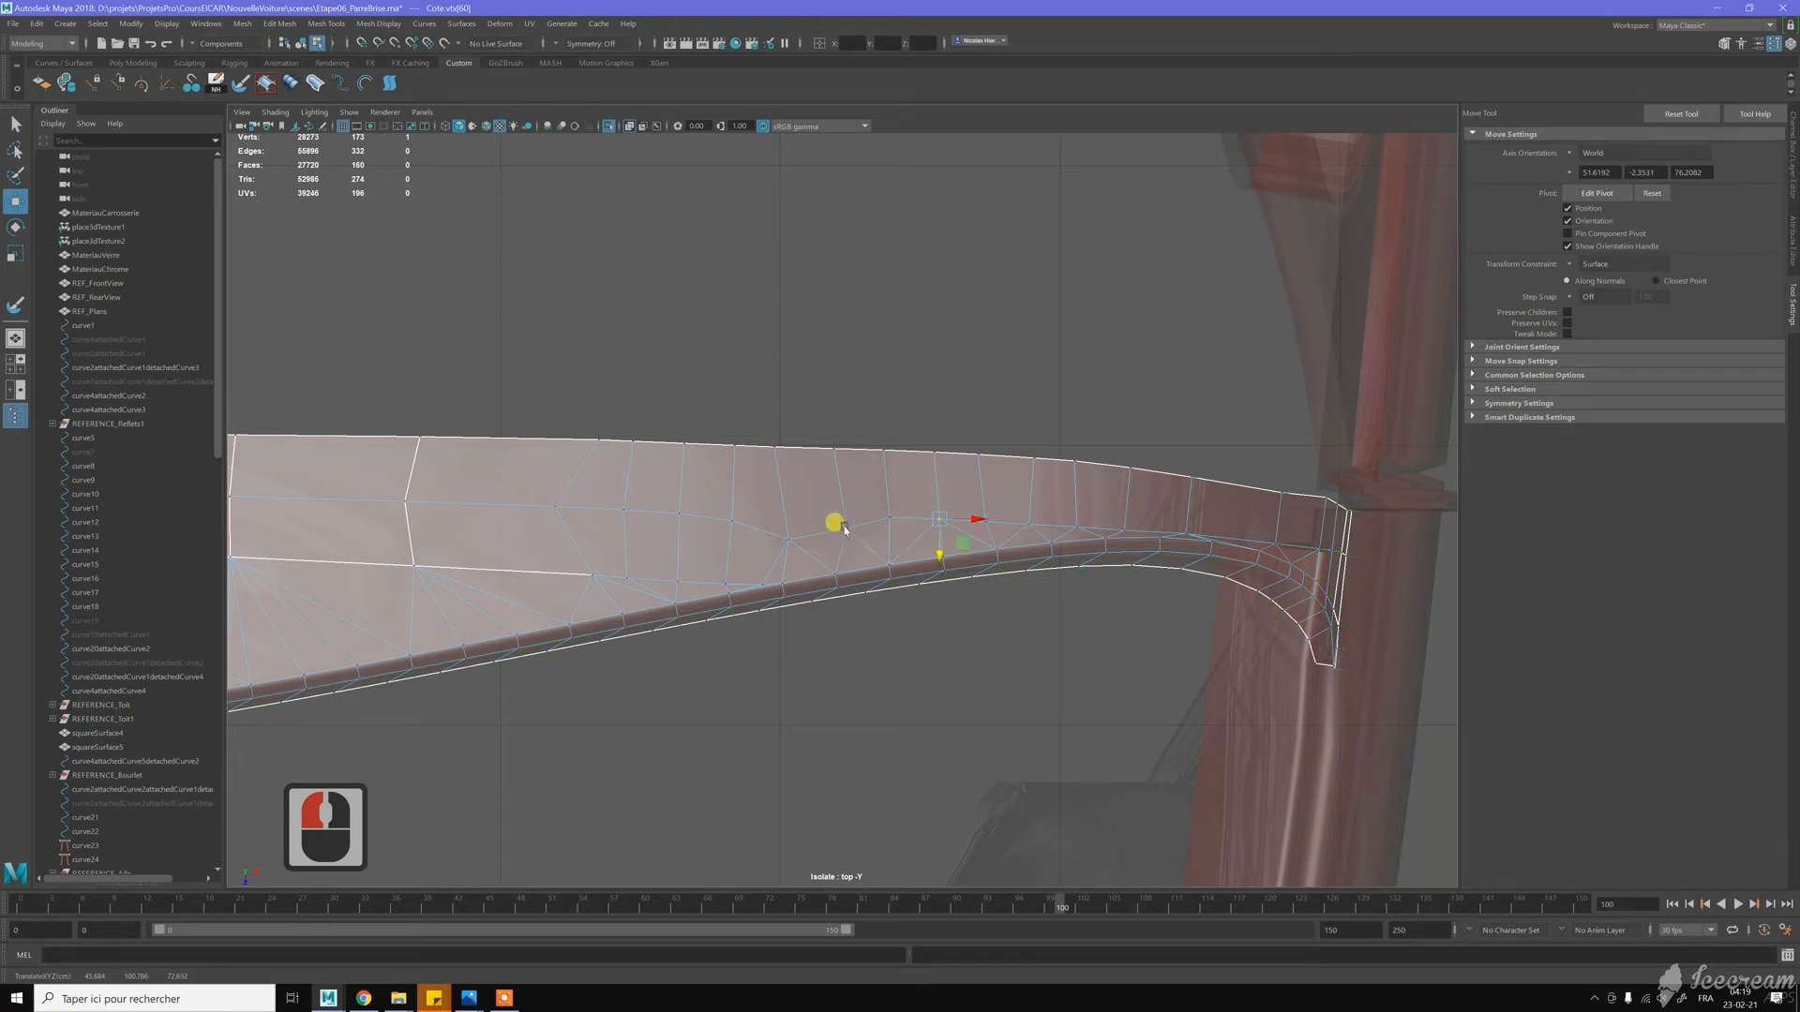
Align the remaining uneven middle-row vertices toward the wide faces by sliding each along the surface into a straight line
{"action": "left_click", "coordinate": [848, 555]}
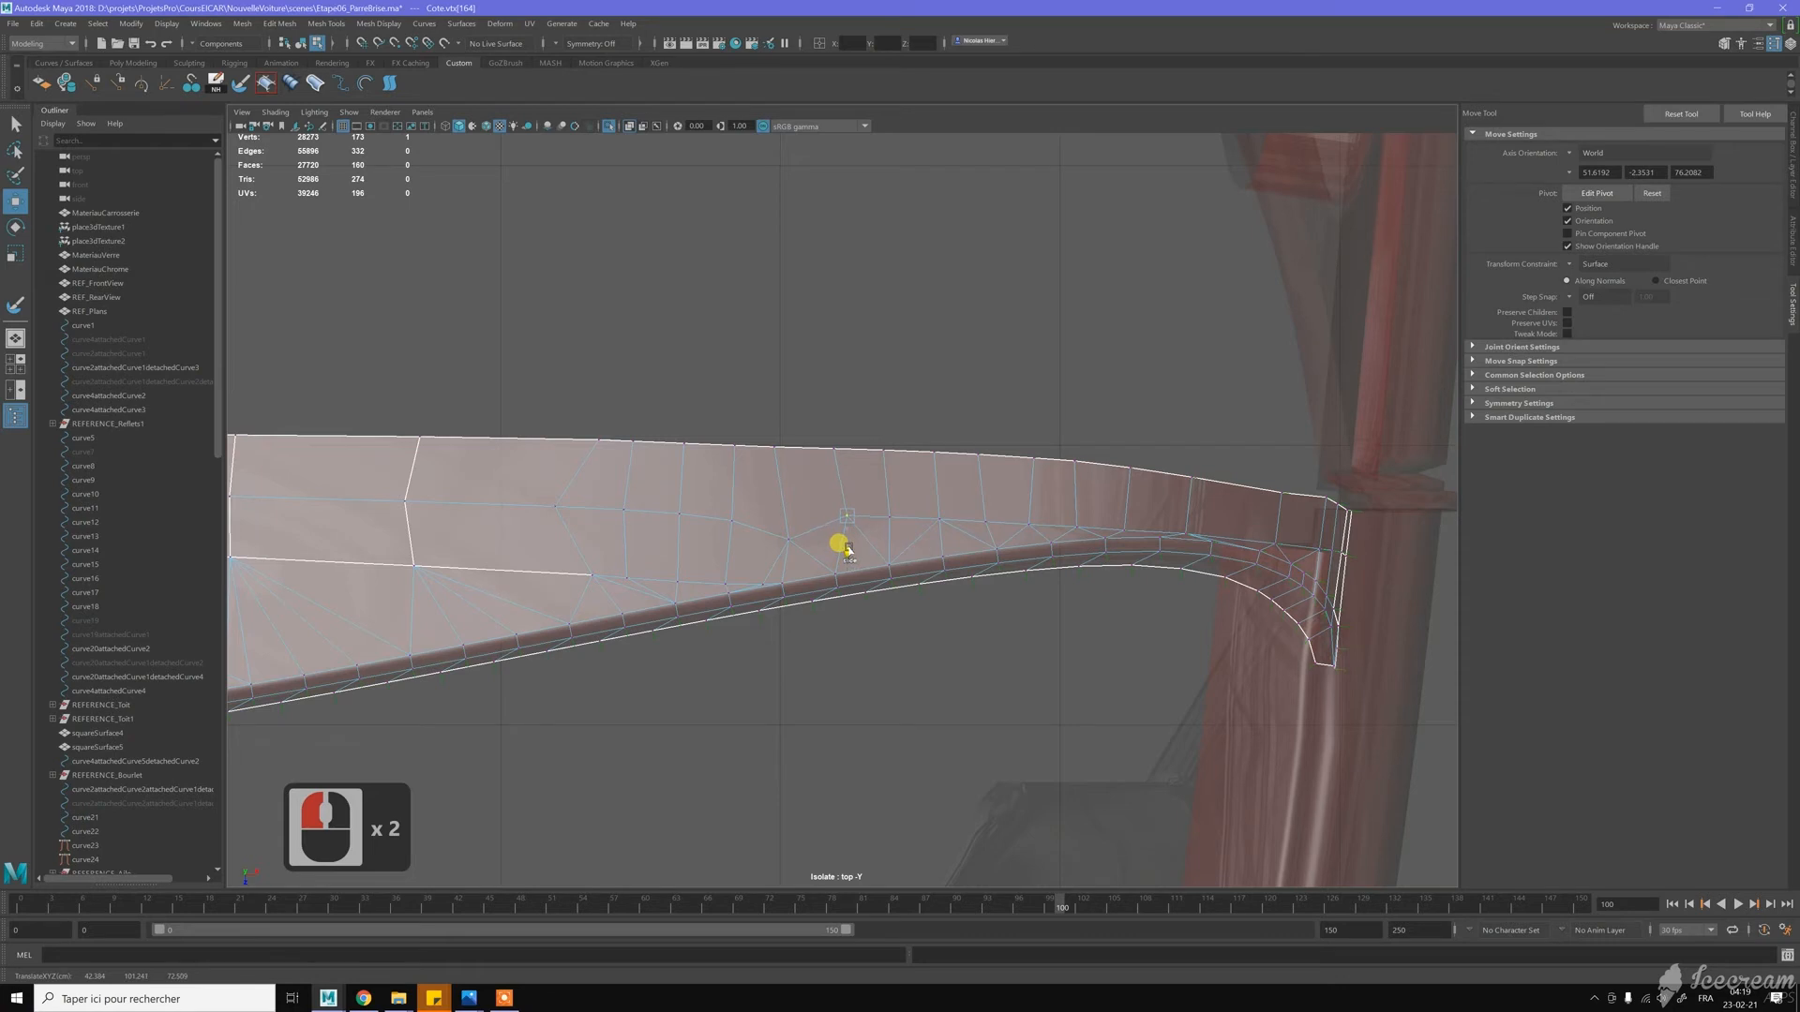
{"action": "left_click", "coordinate": [794, 542]}
{"action": "left_click", "coordinate": [786, 540]}
{"action": "left_click", "coordinate": [763, 523]}
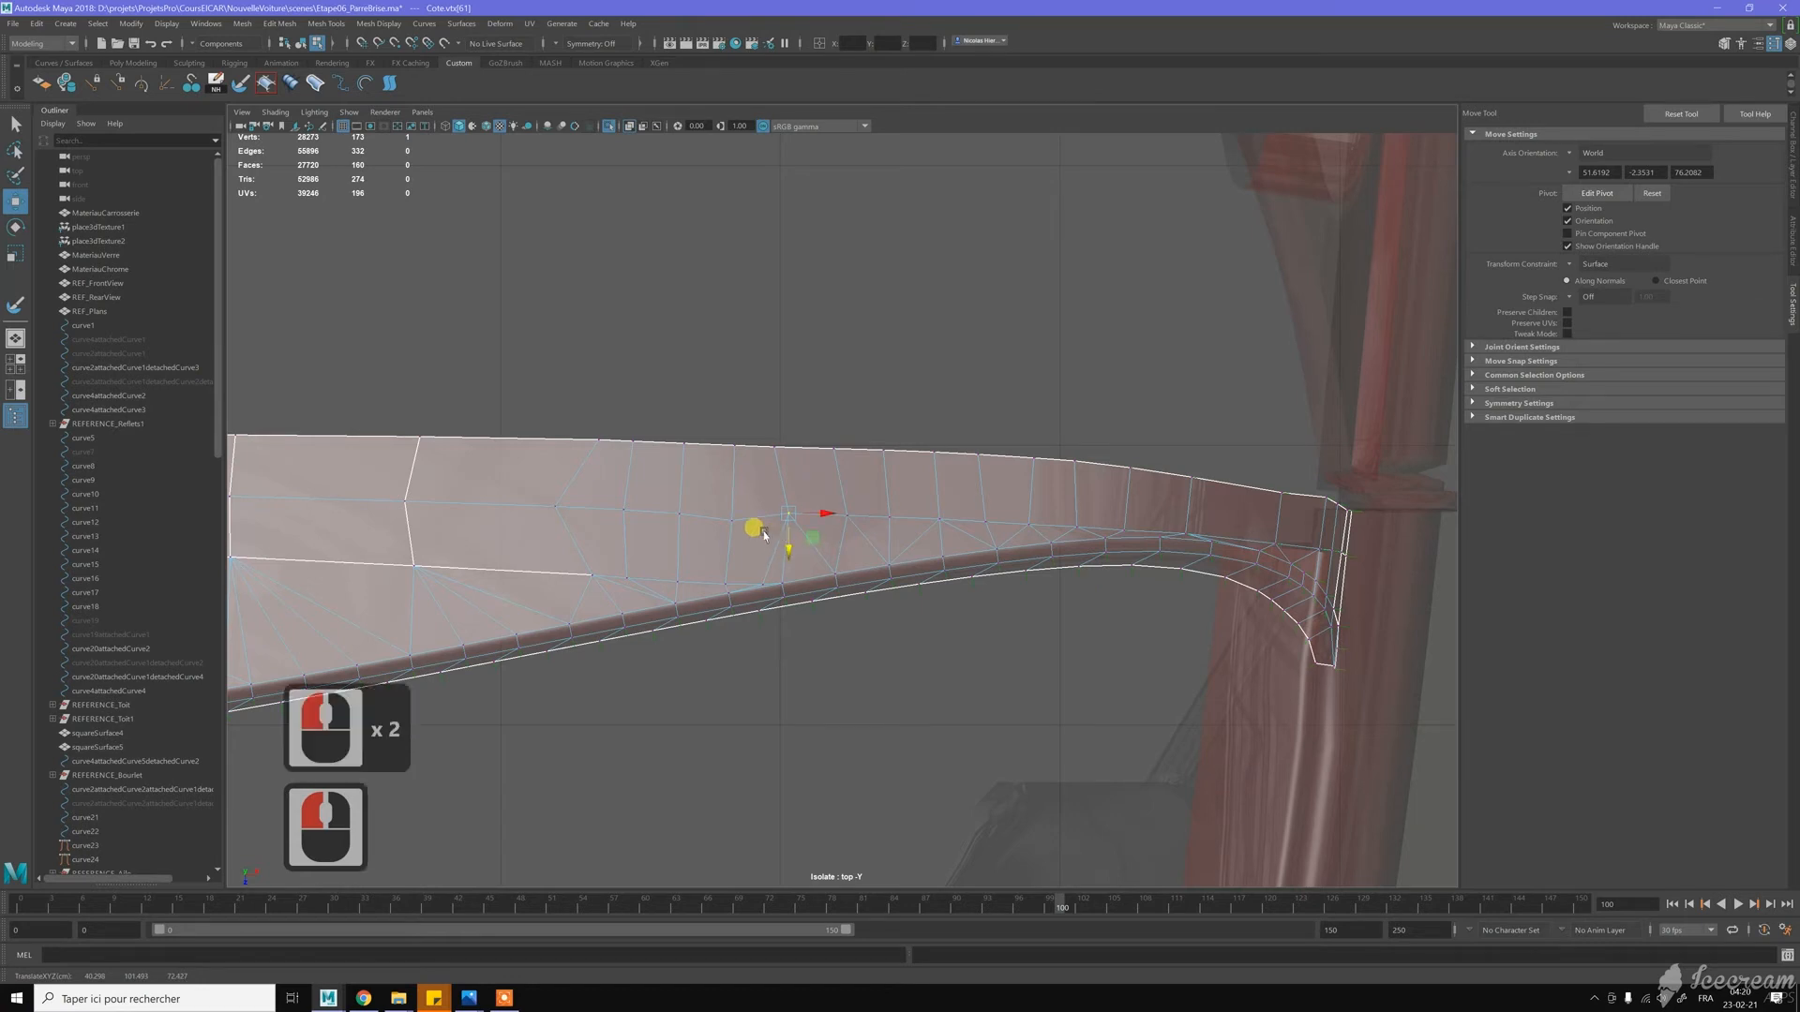
{"action": "left_click", "coordinate": [735, 544]}
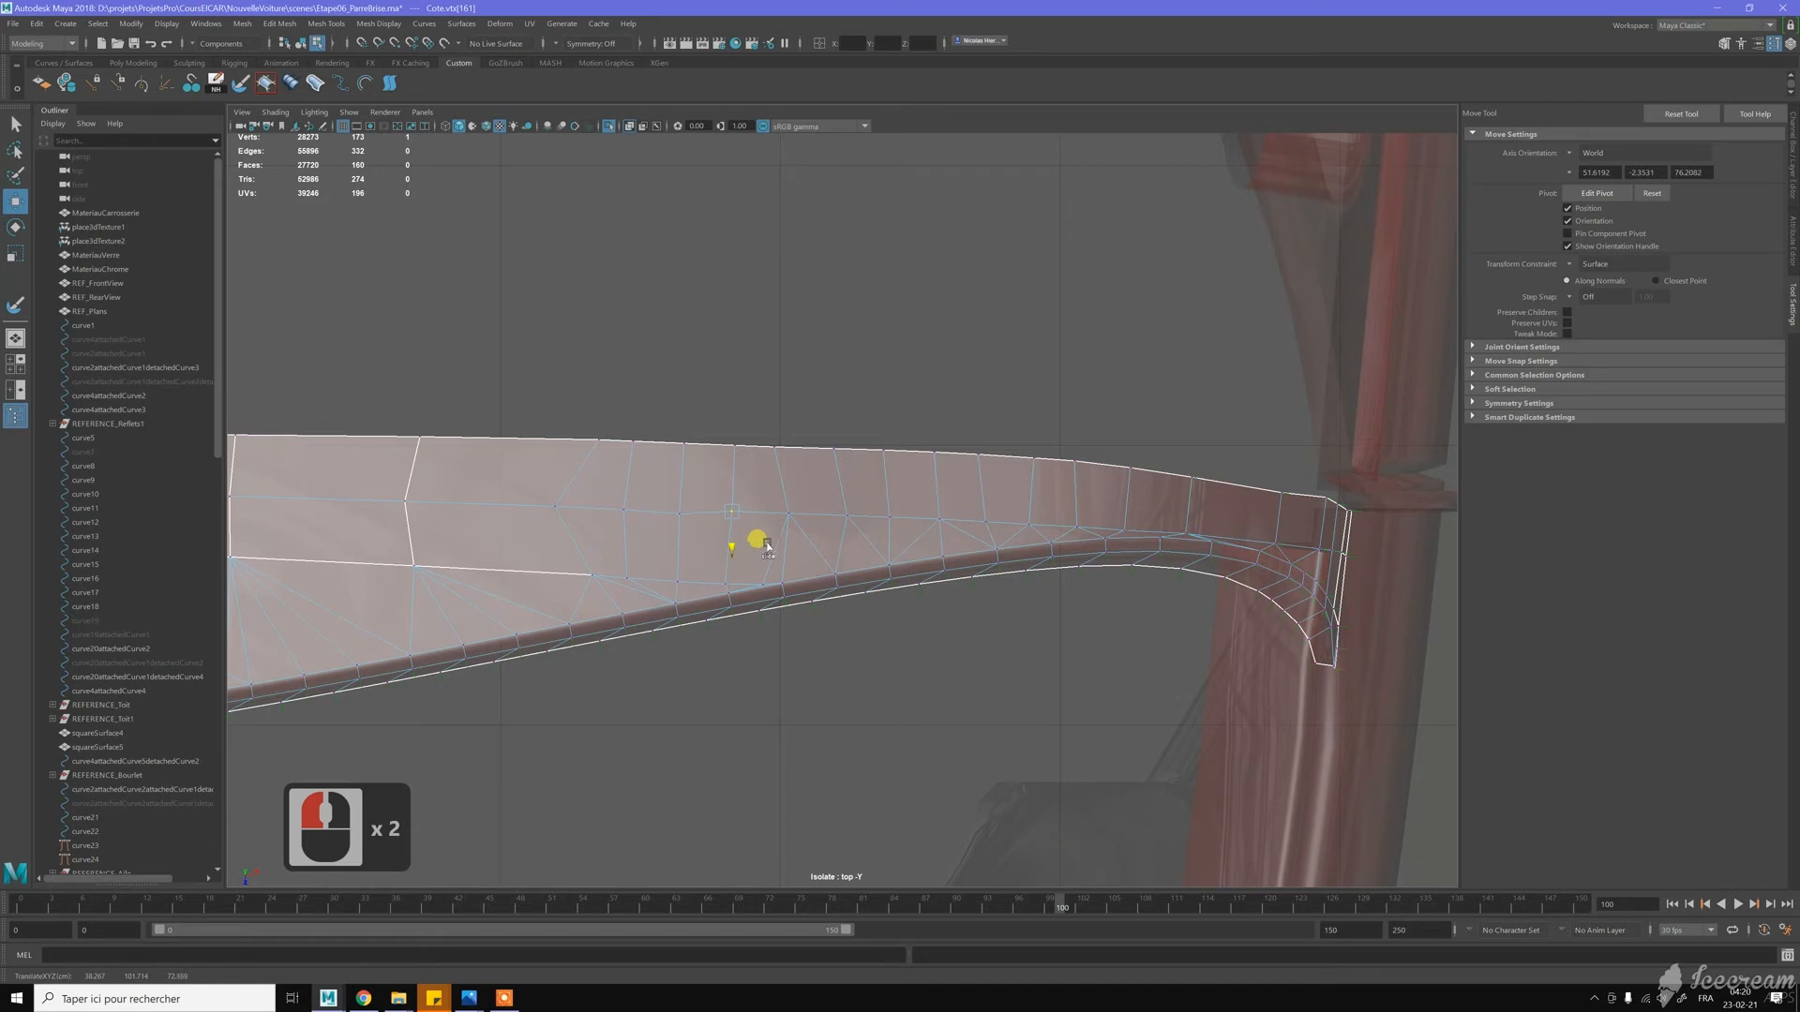
{"action": "left_click", "coordinate": [682, 521]}
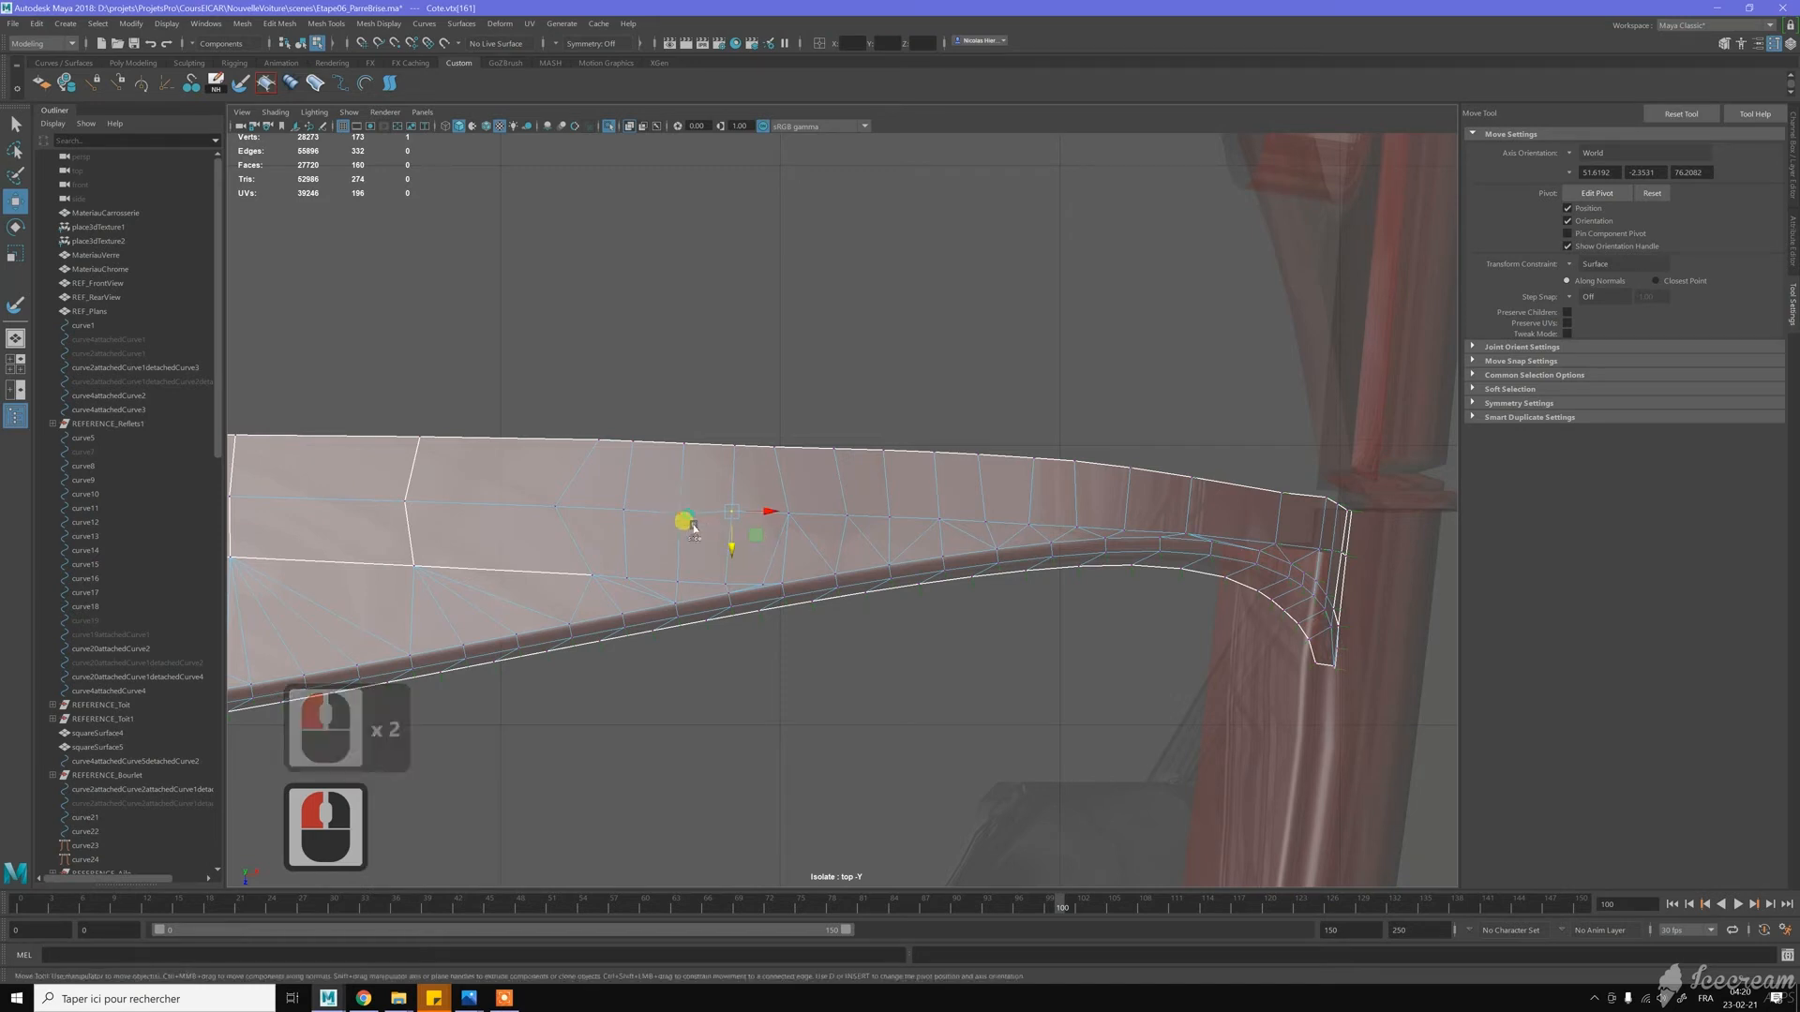
{"action": "left_click", "coordinate": [674, 542]}
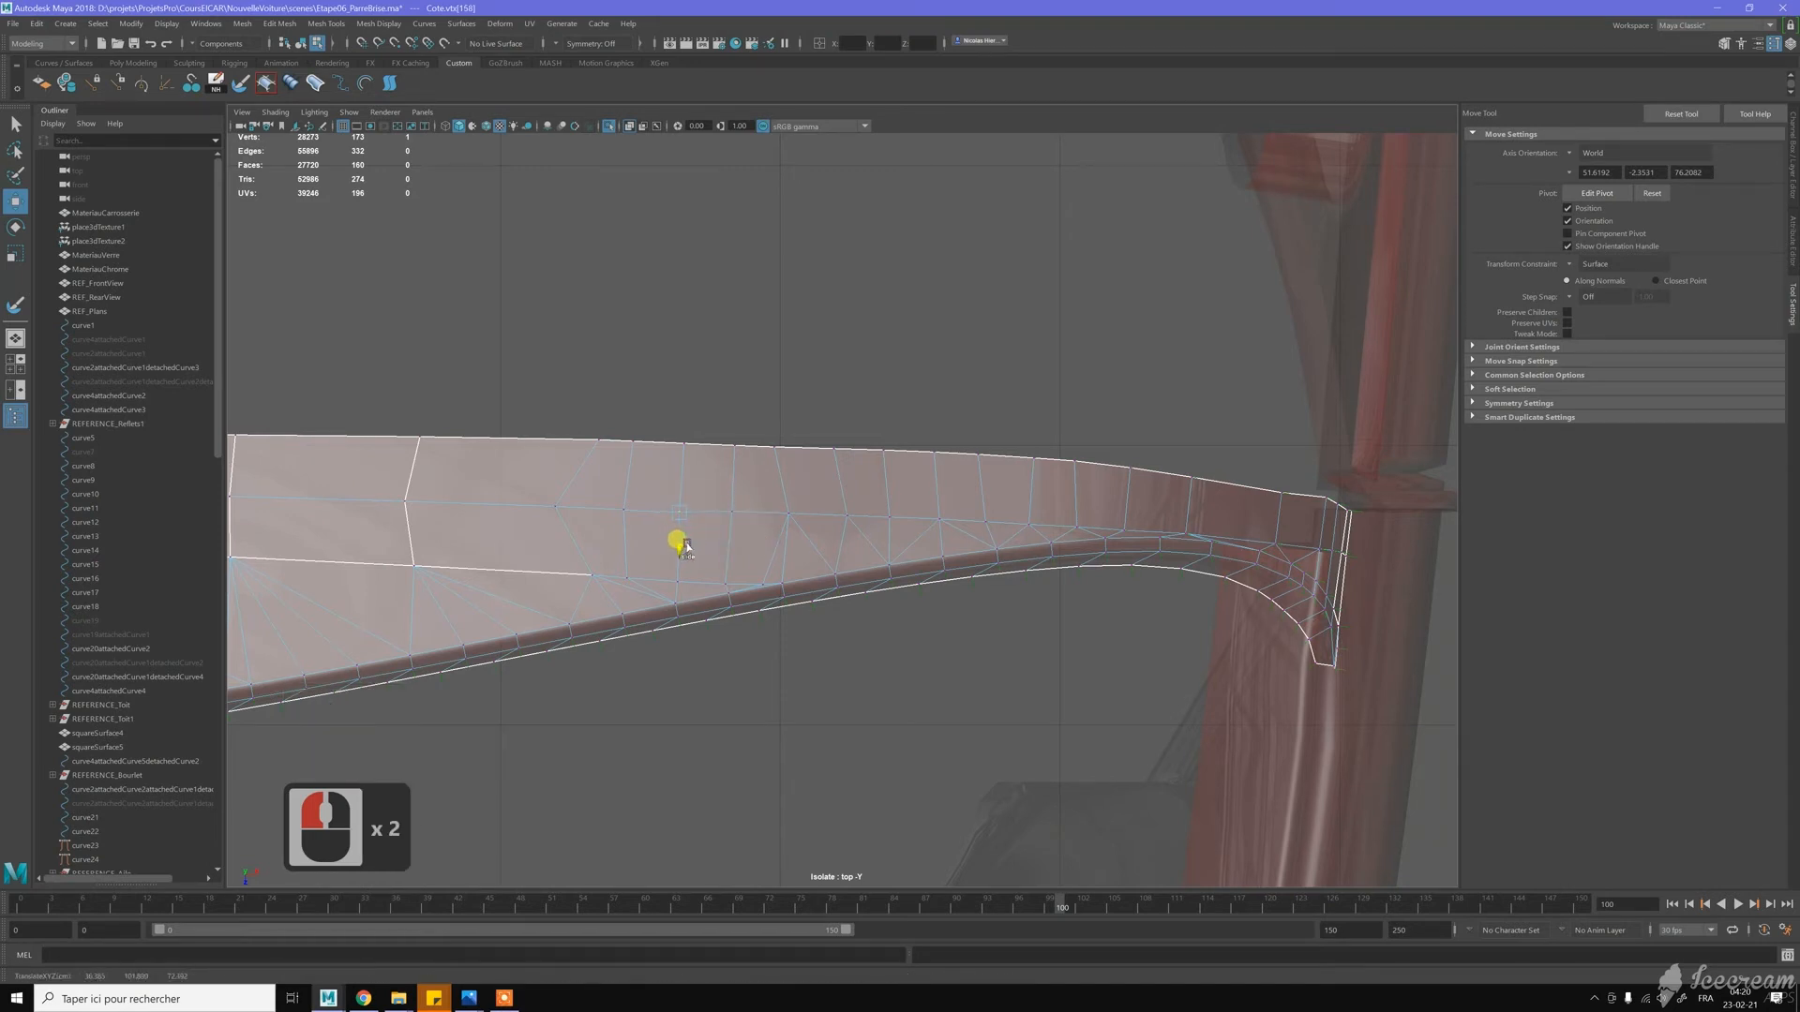
Select the panel's middle-row vertices for scaling, try the Component axis orientation, and return it to Object
{"action": "left_click_drag", "start_coordinate": [494, 466], "coordinate": [965, 491]}
{"action": "key", "text": "r"}
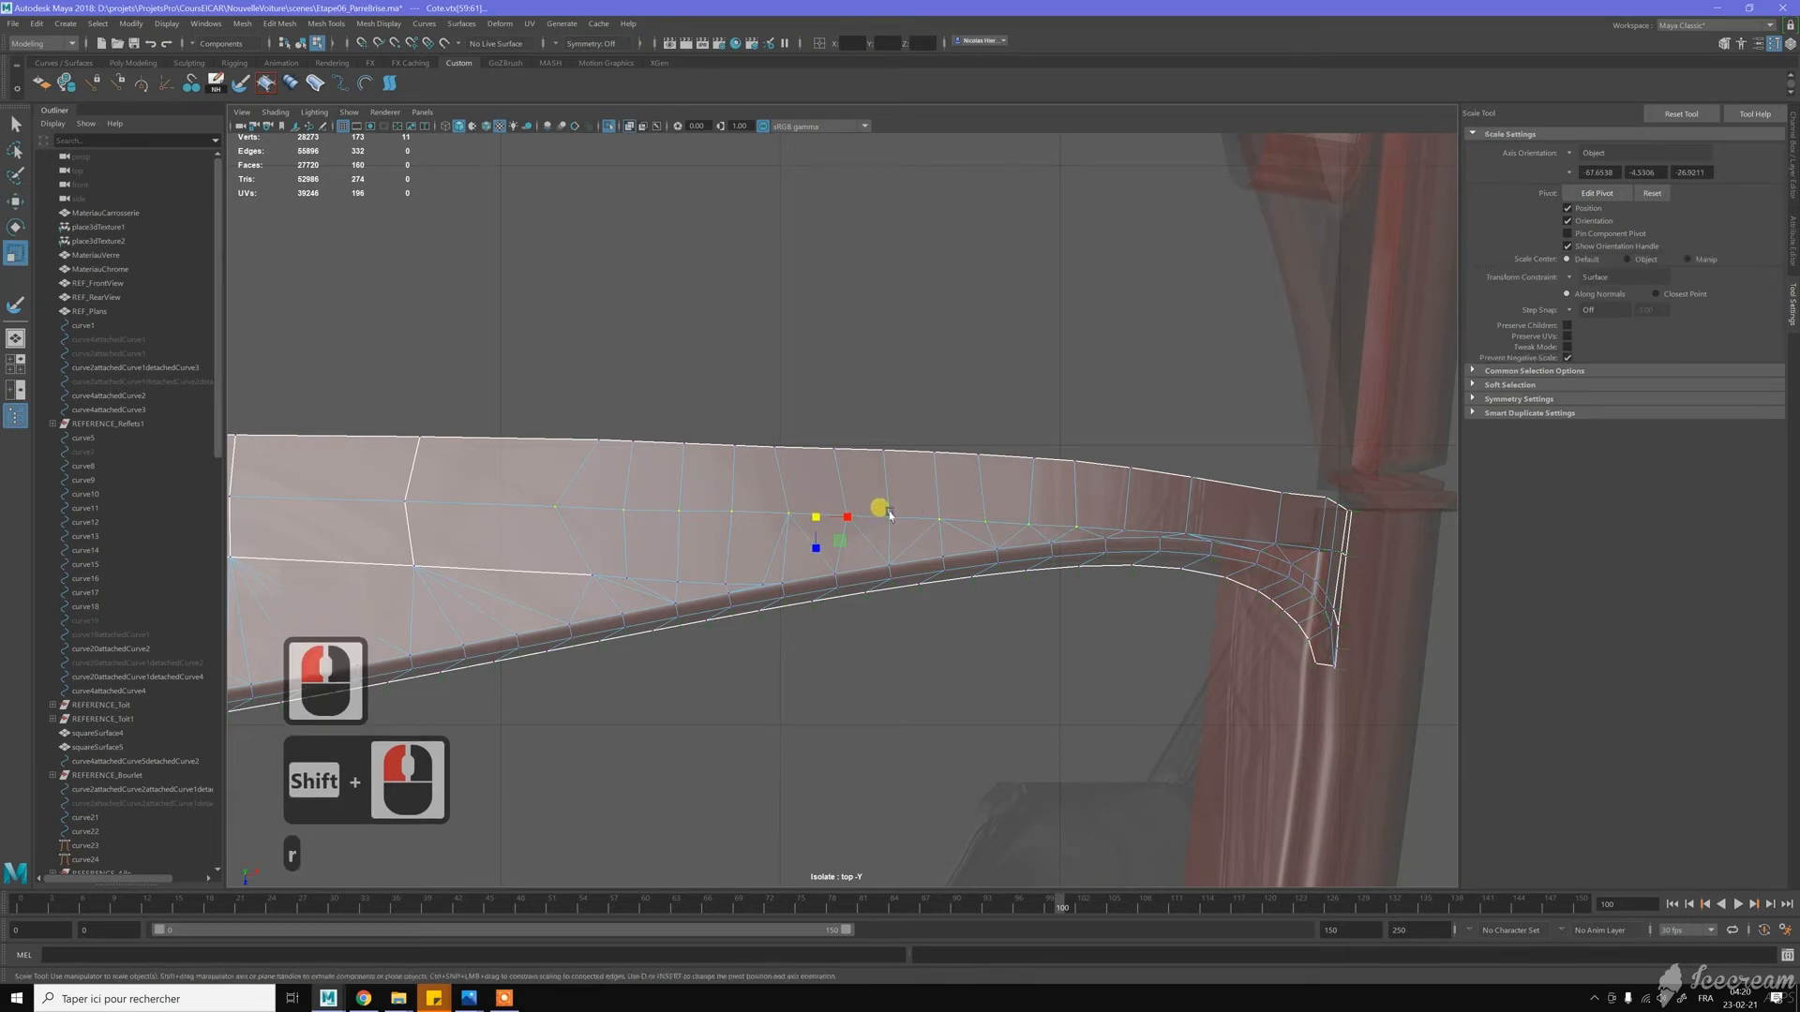
{"action": "left_click", "coordinate": [1572, 153]}
{"action": "left_click", "coordinate": [1609, 188]}
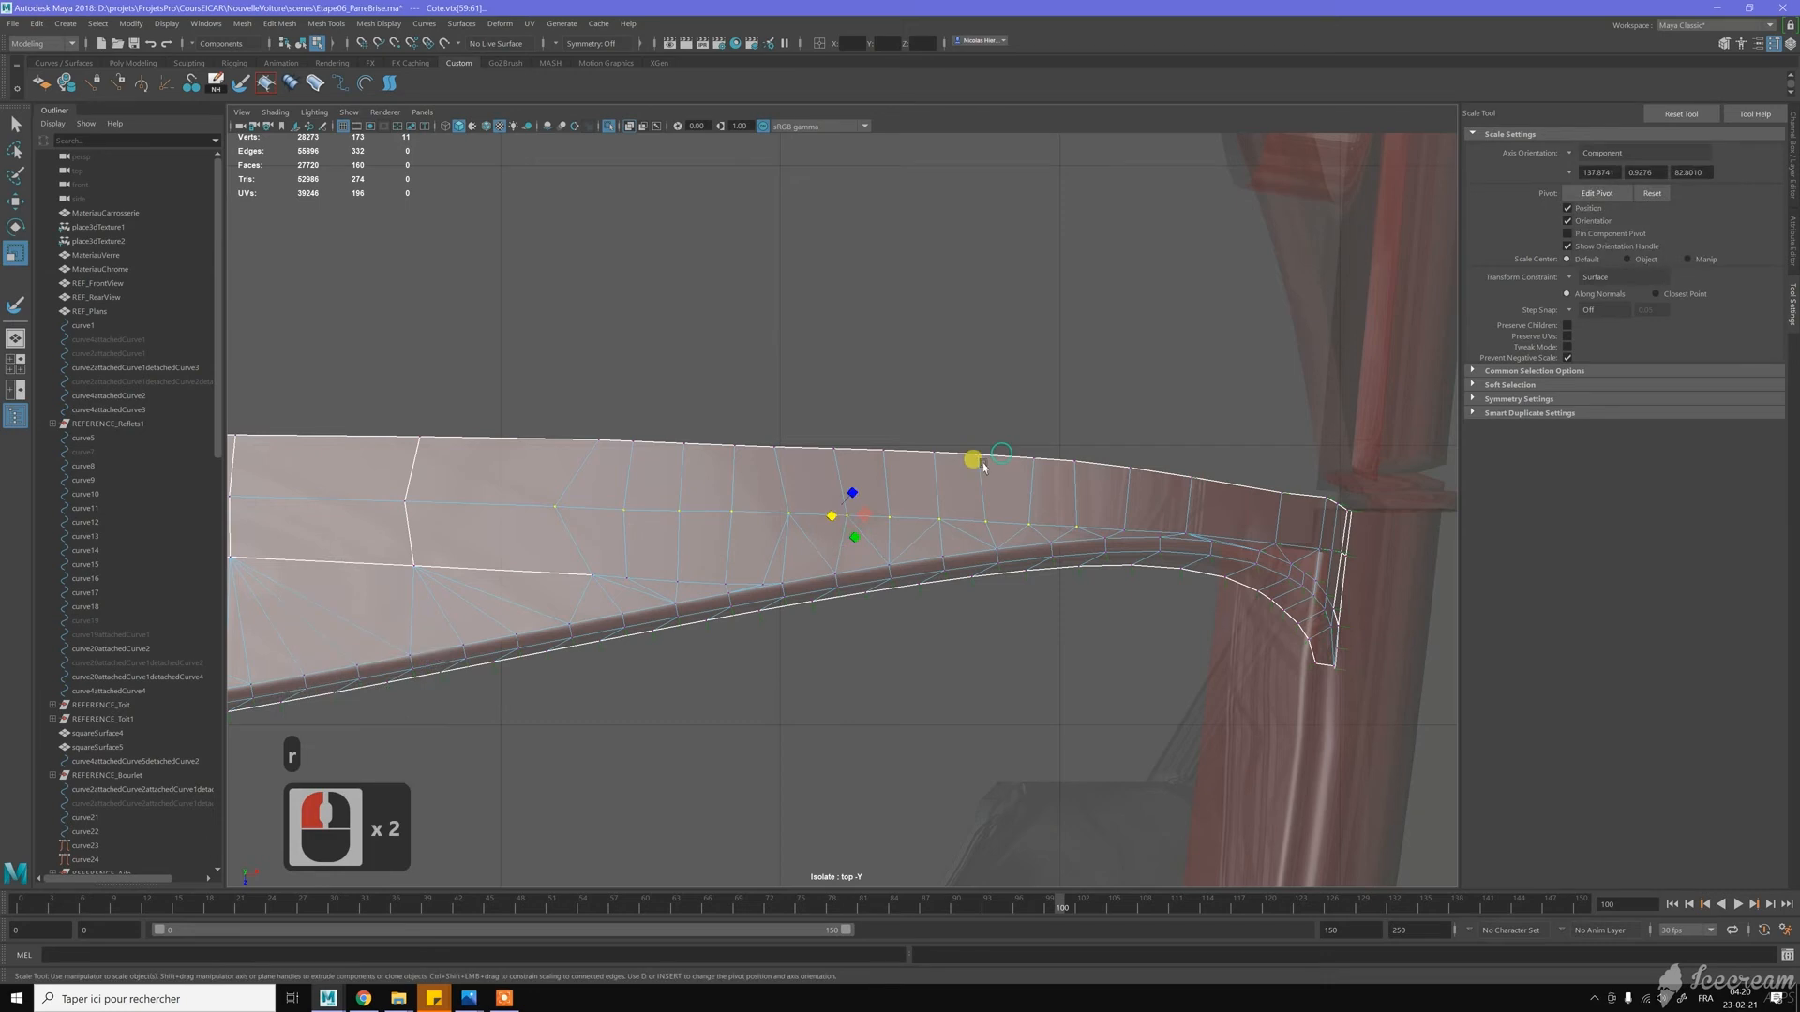
{"action": "left_click", "coordinate": [1570, 155]}
{"action": "left_click", "coordinate": [1593, 162]}
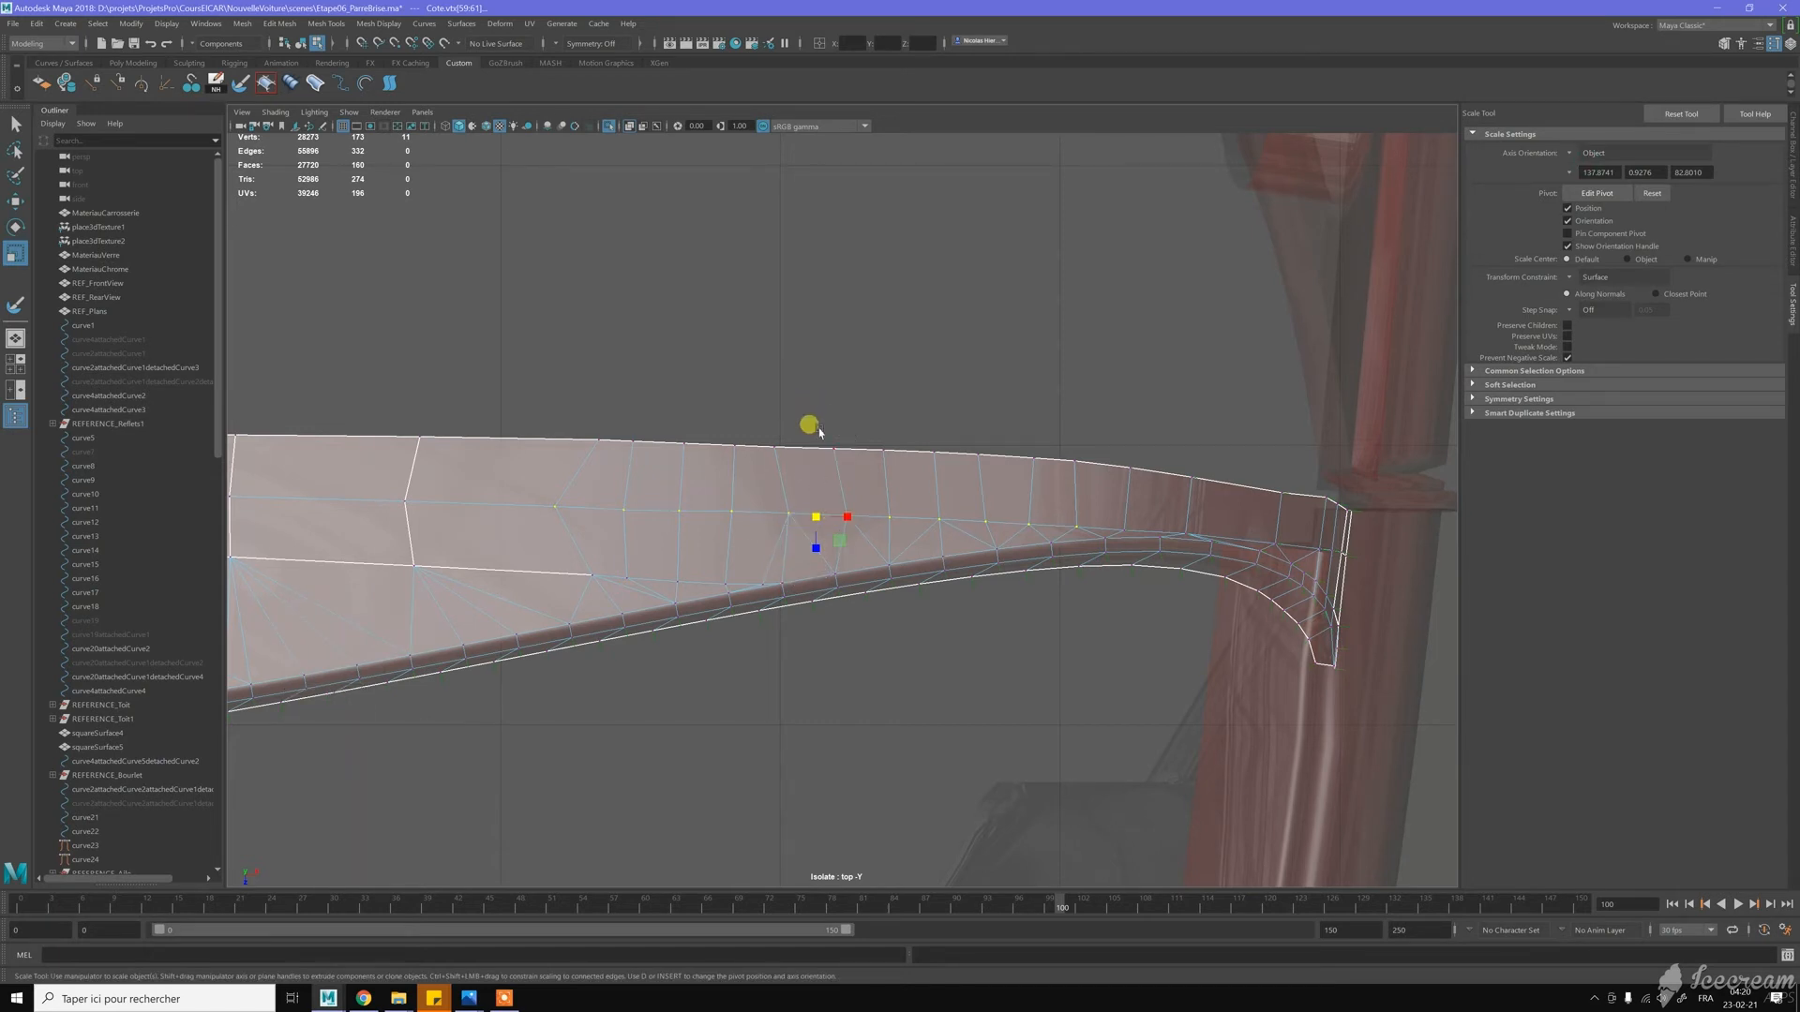
Align the Scale pivot to the short cross edge just below the selected row, try scaling along it, and undo the scaling
{"action": "key", "text": "Insert"}
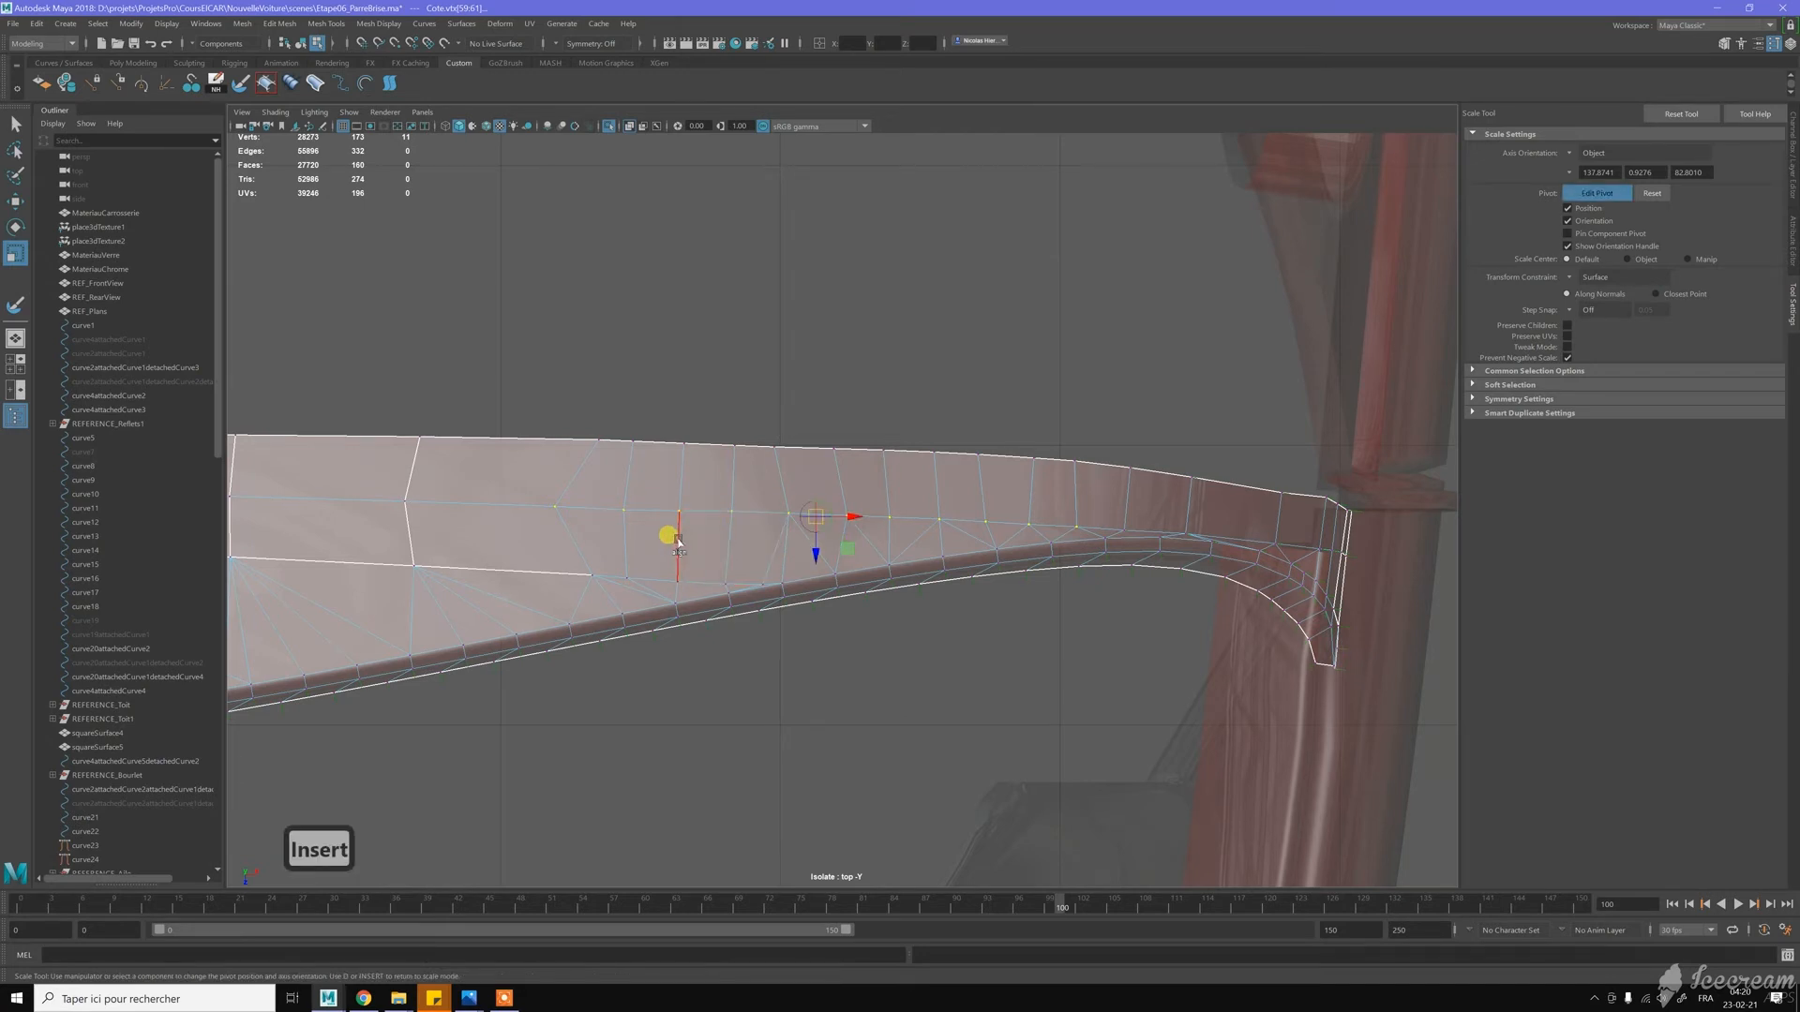
{"action": "left_click", "coordinate": [679, 542]}
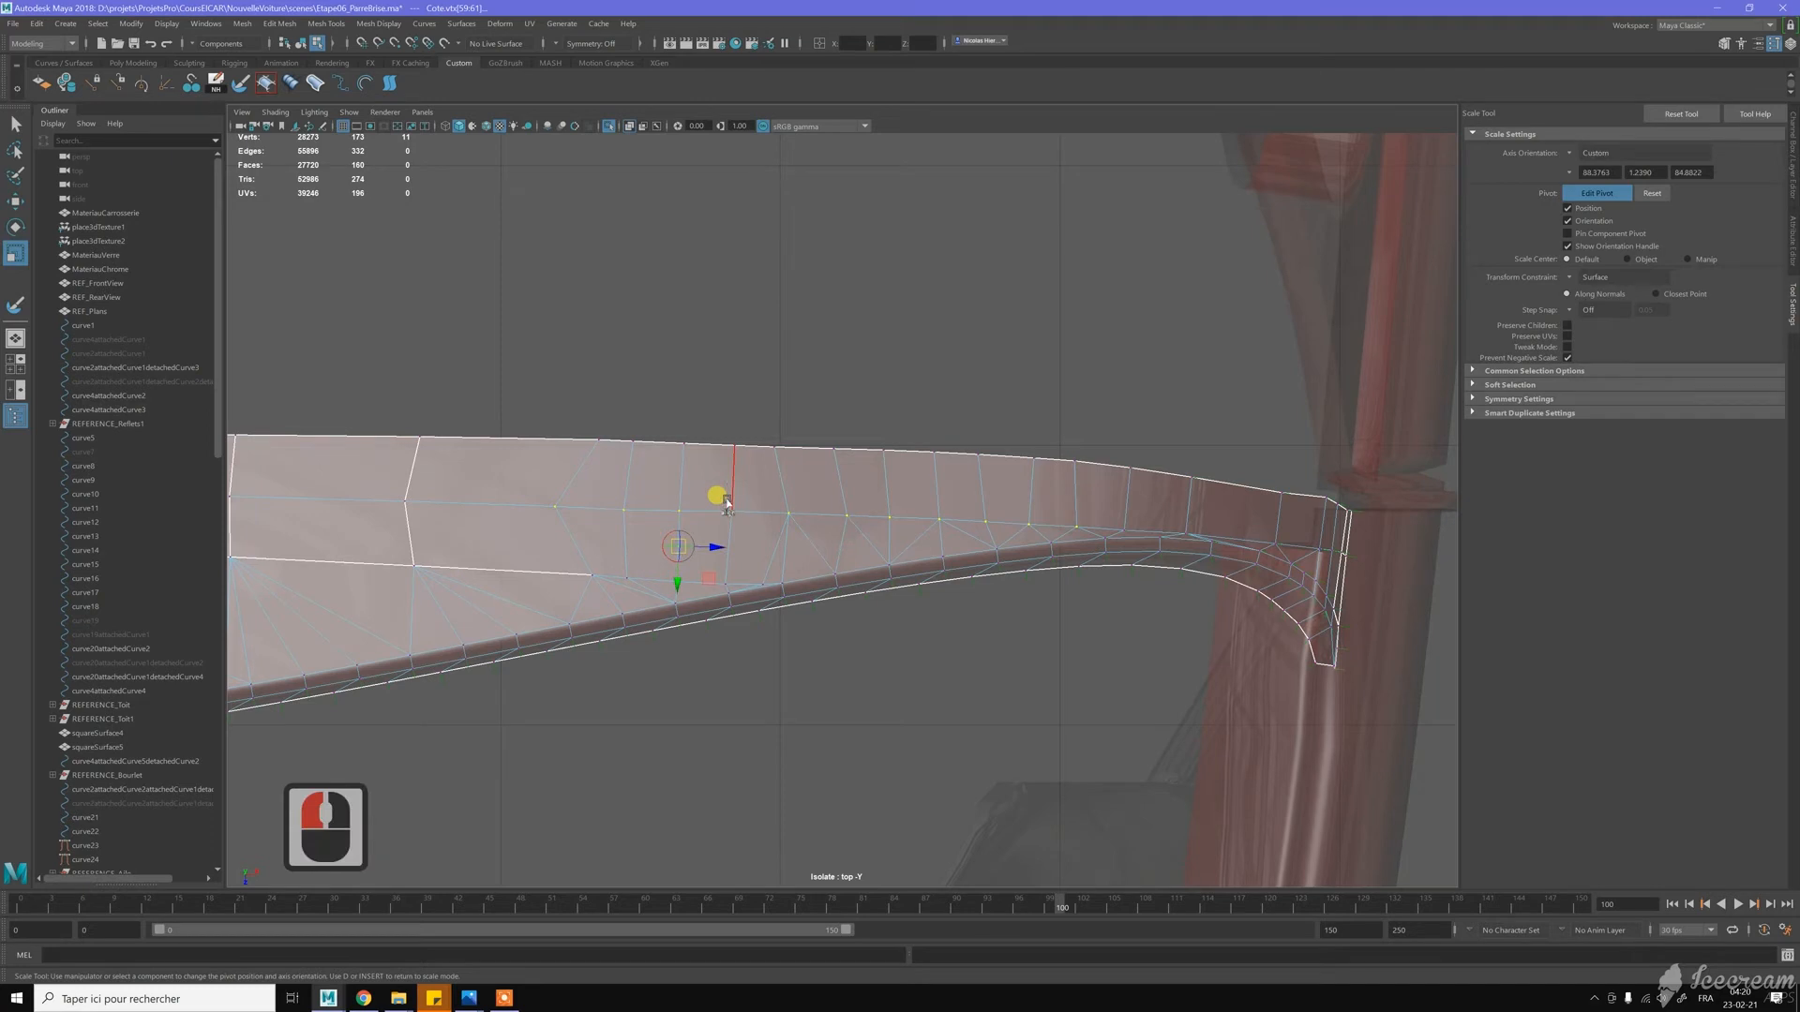
{"action": "key", "text": "Insert"}
{"action": "left_click_drag", "start_coordinate": [673, 576], "coordinate": [678, 553]}
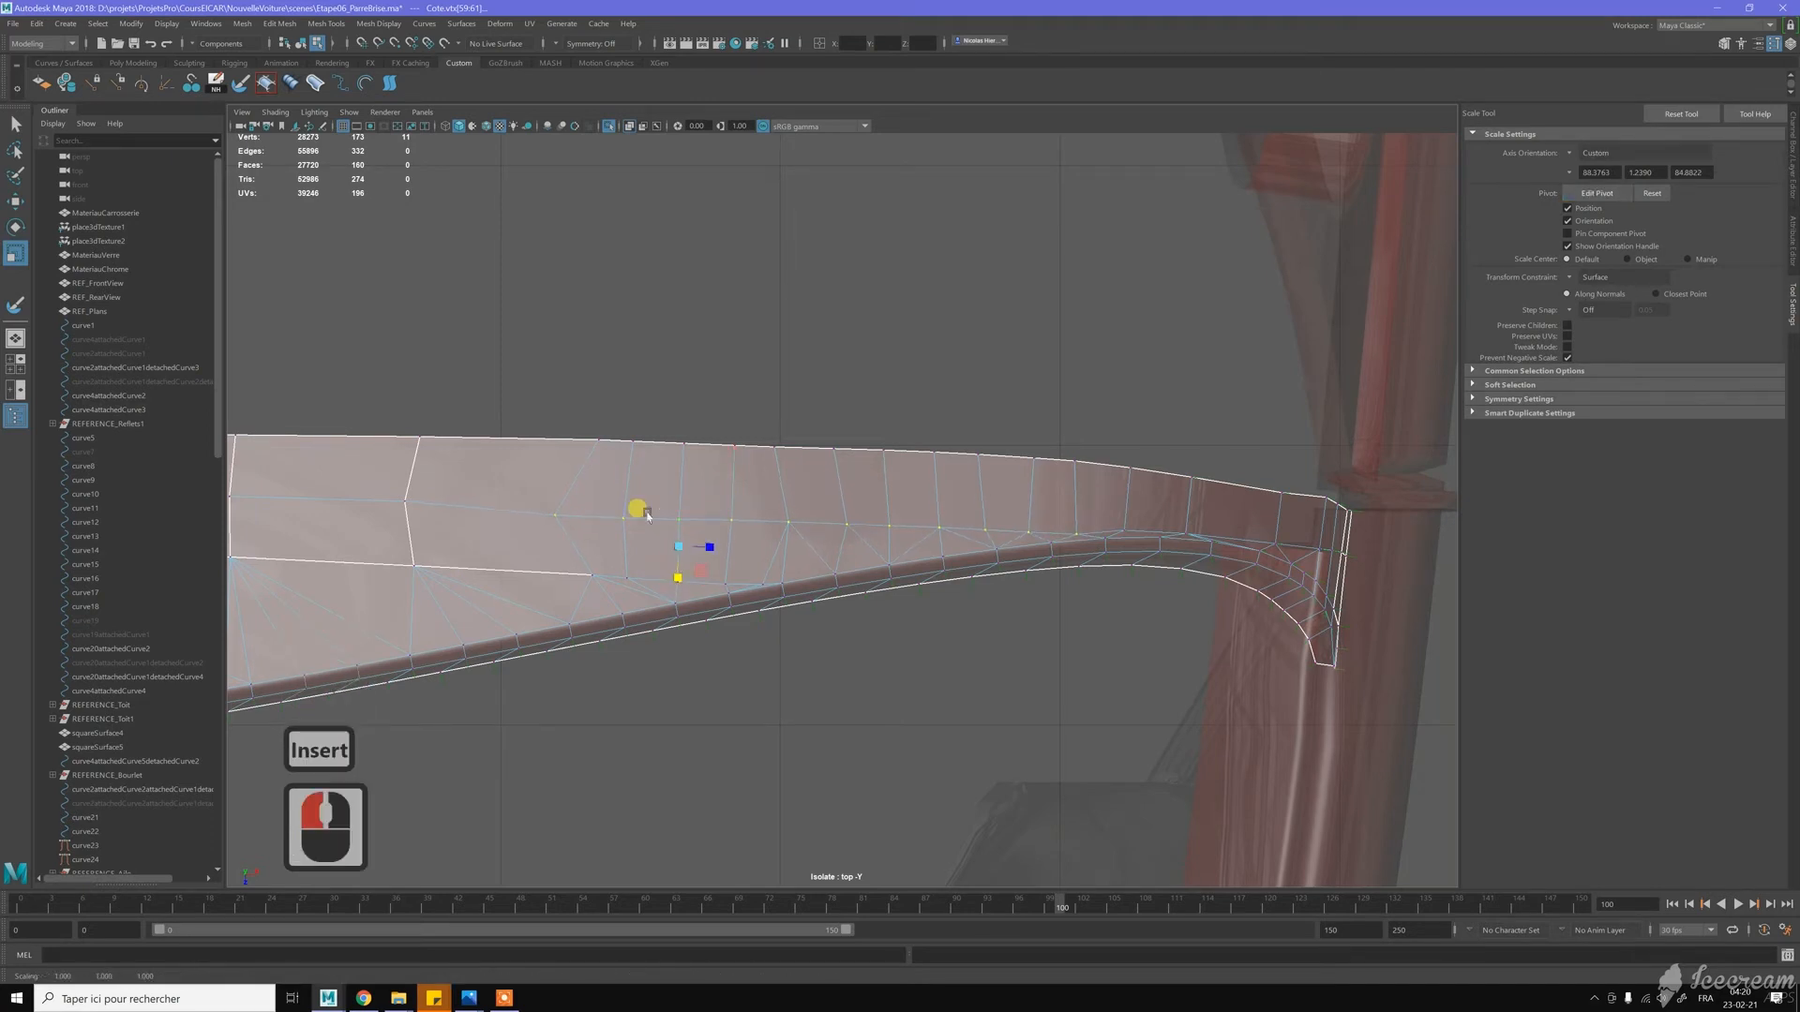
{"action": "key", "text": "z"}
Snap the custom pivot to the middle-row vertex above that edge and scale the selected vertices along its axis to straighten the row
{"action": "key", "text": "Insert"}
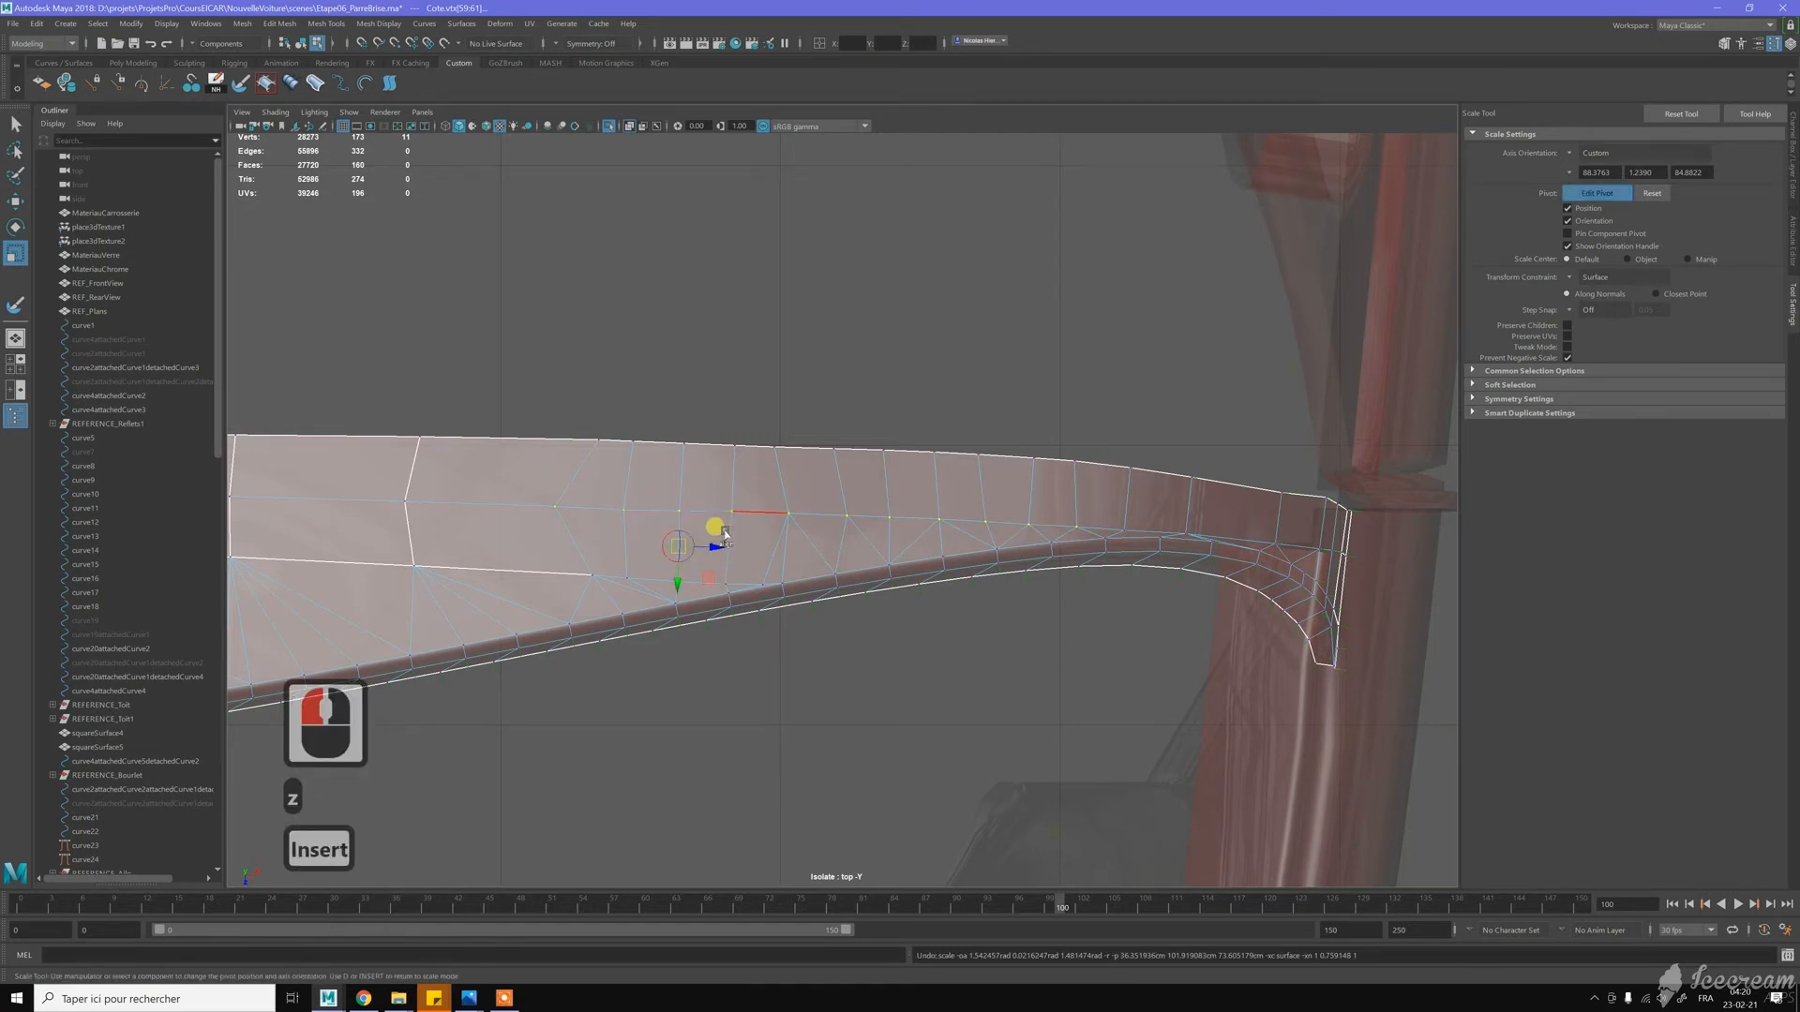
{"action": "key", "text": "v"}
{"action": "key", "text": "v"}
{"action": "left_click_drag", "start_coordinate": [674, 548], "coordinate": [684, 515]}
{"action": "key", "text": "Insert"}
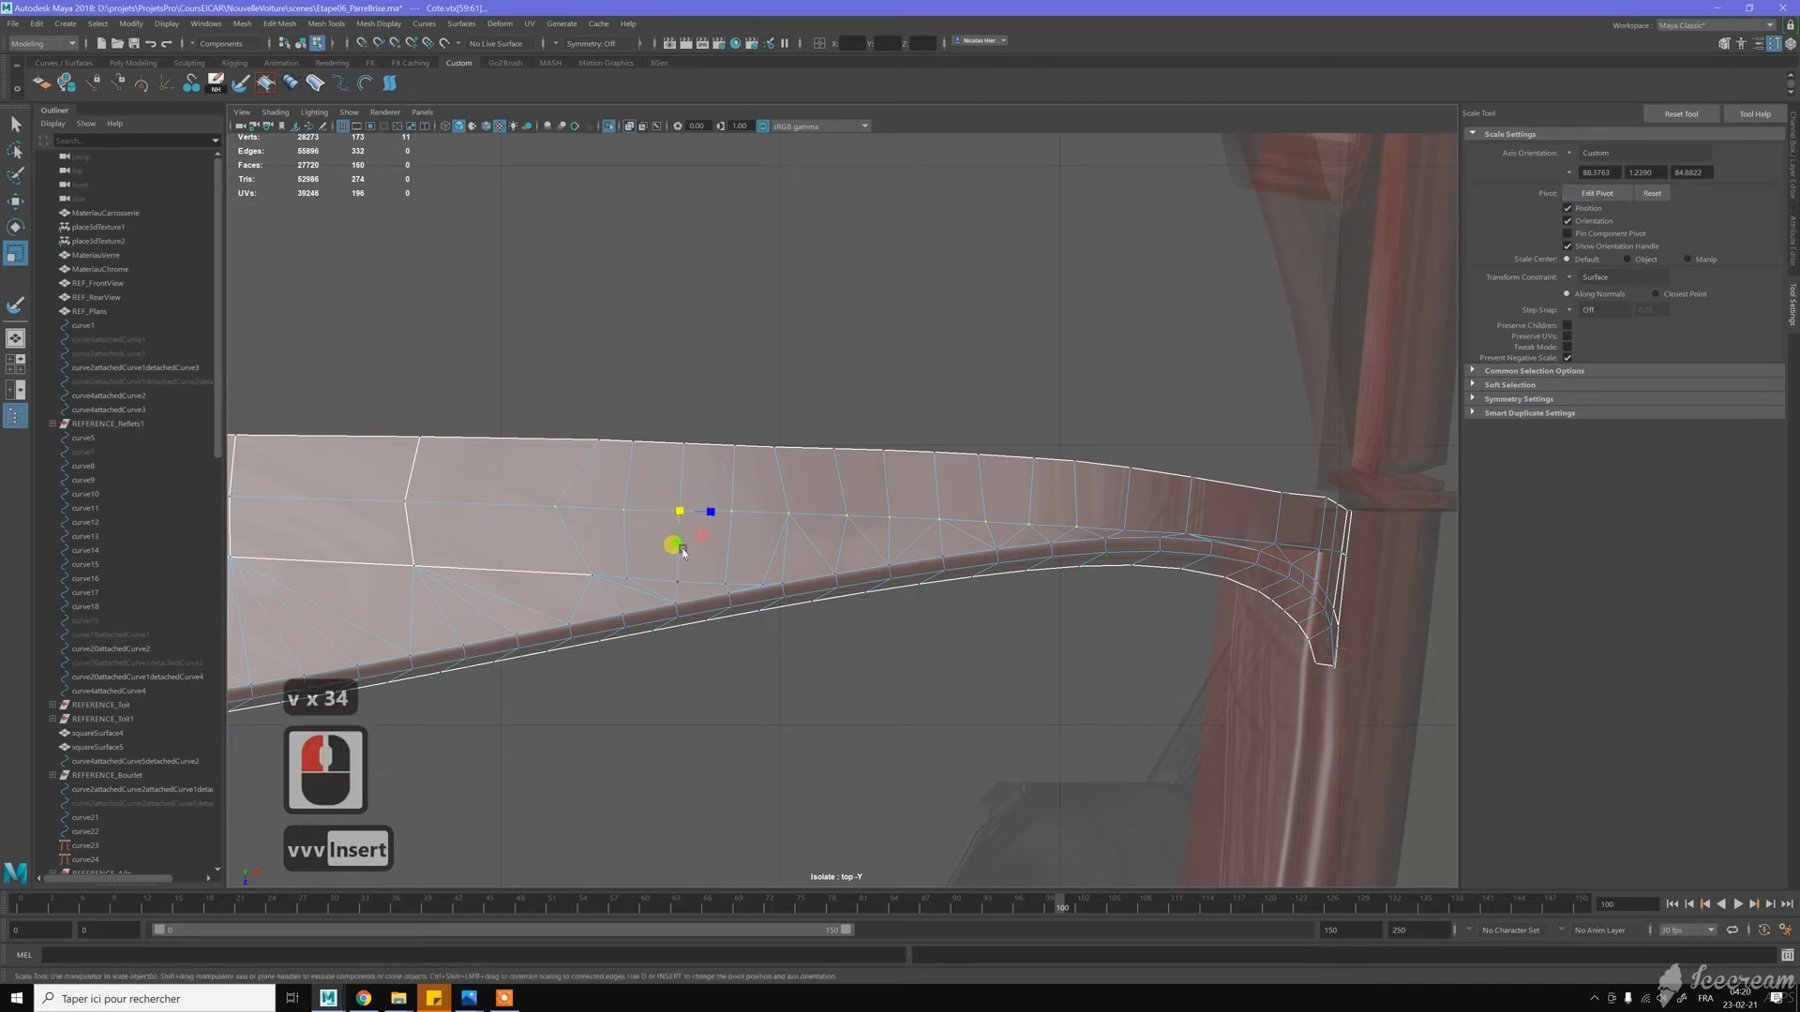
{"action": "left_click_drag", "start_coordinate": [679, 542], "coordinate": [681, 543]}
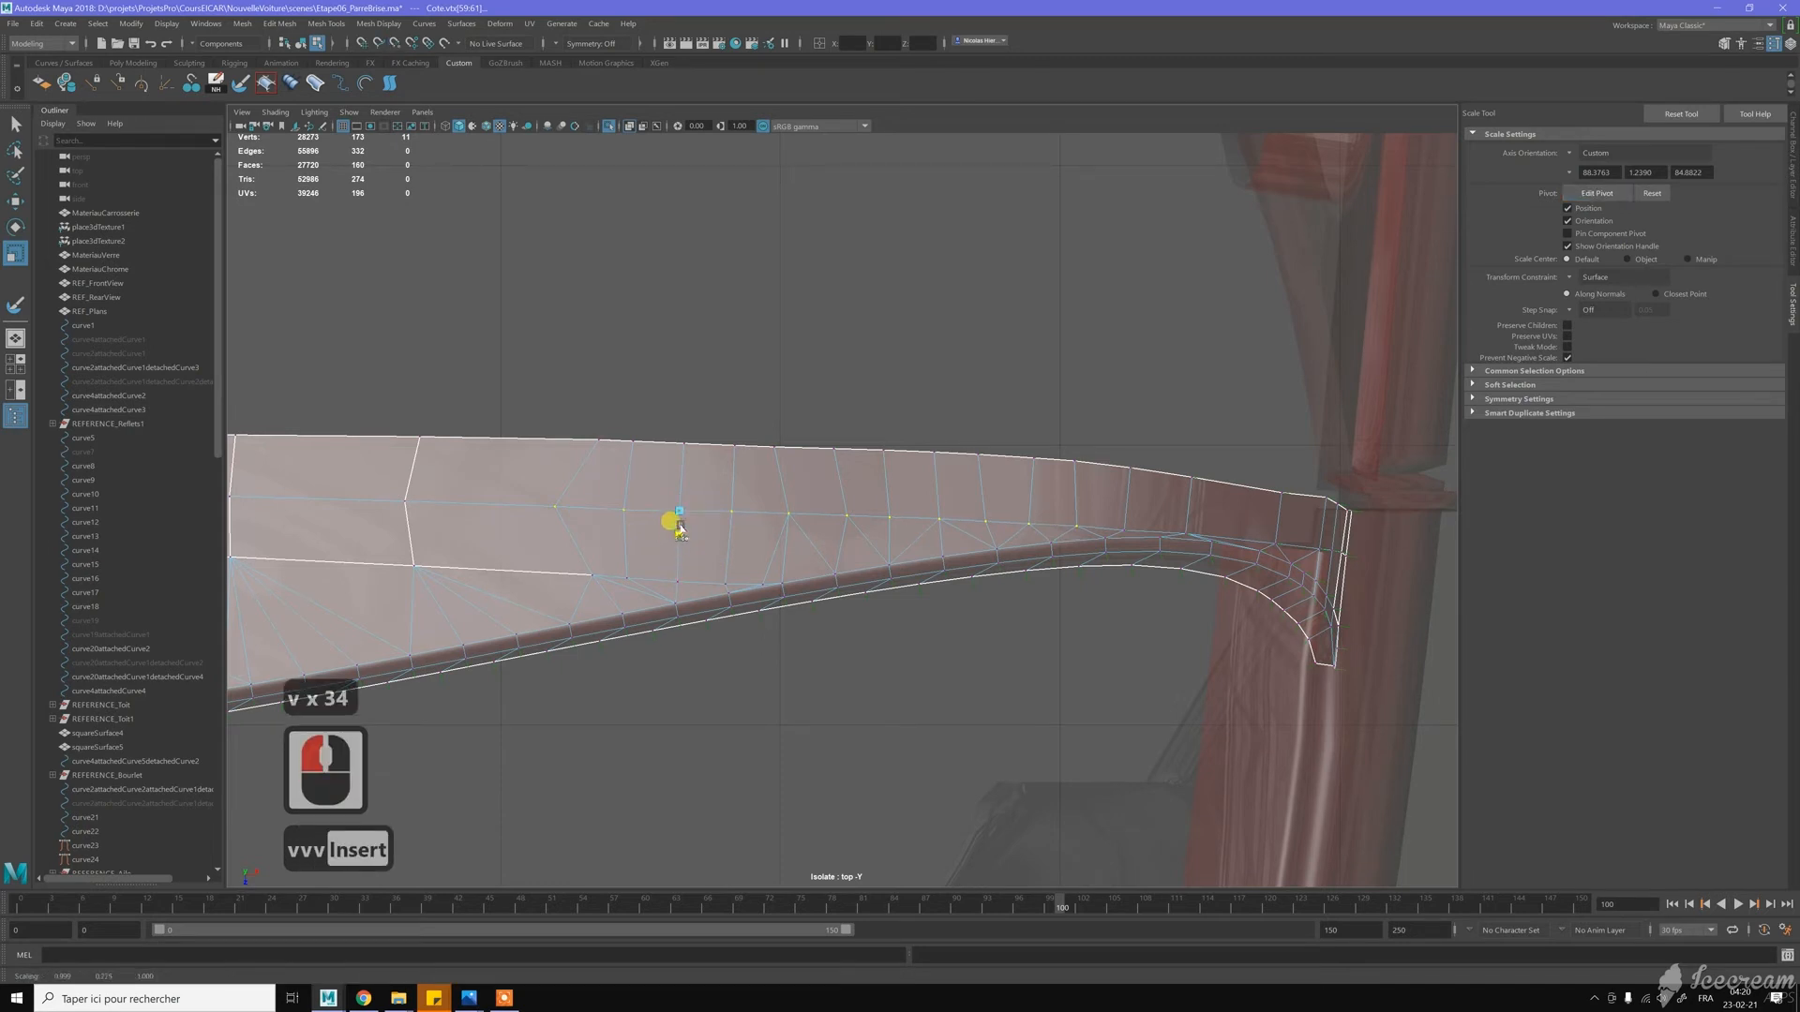
{"action": "left_click", "coordinate": [679, 523]}
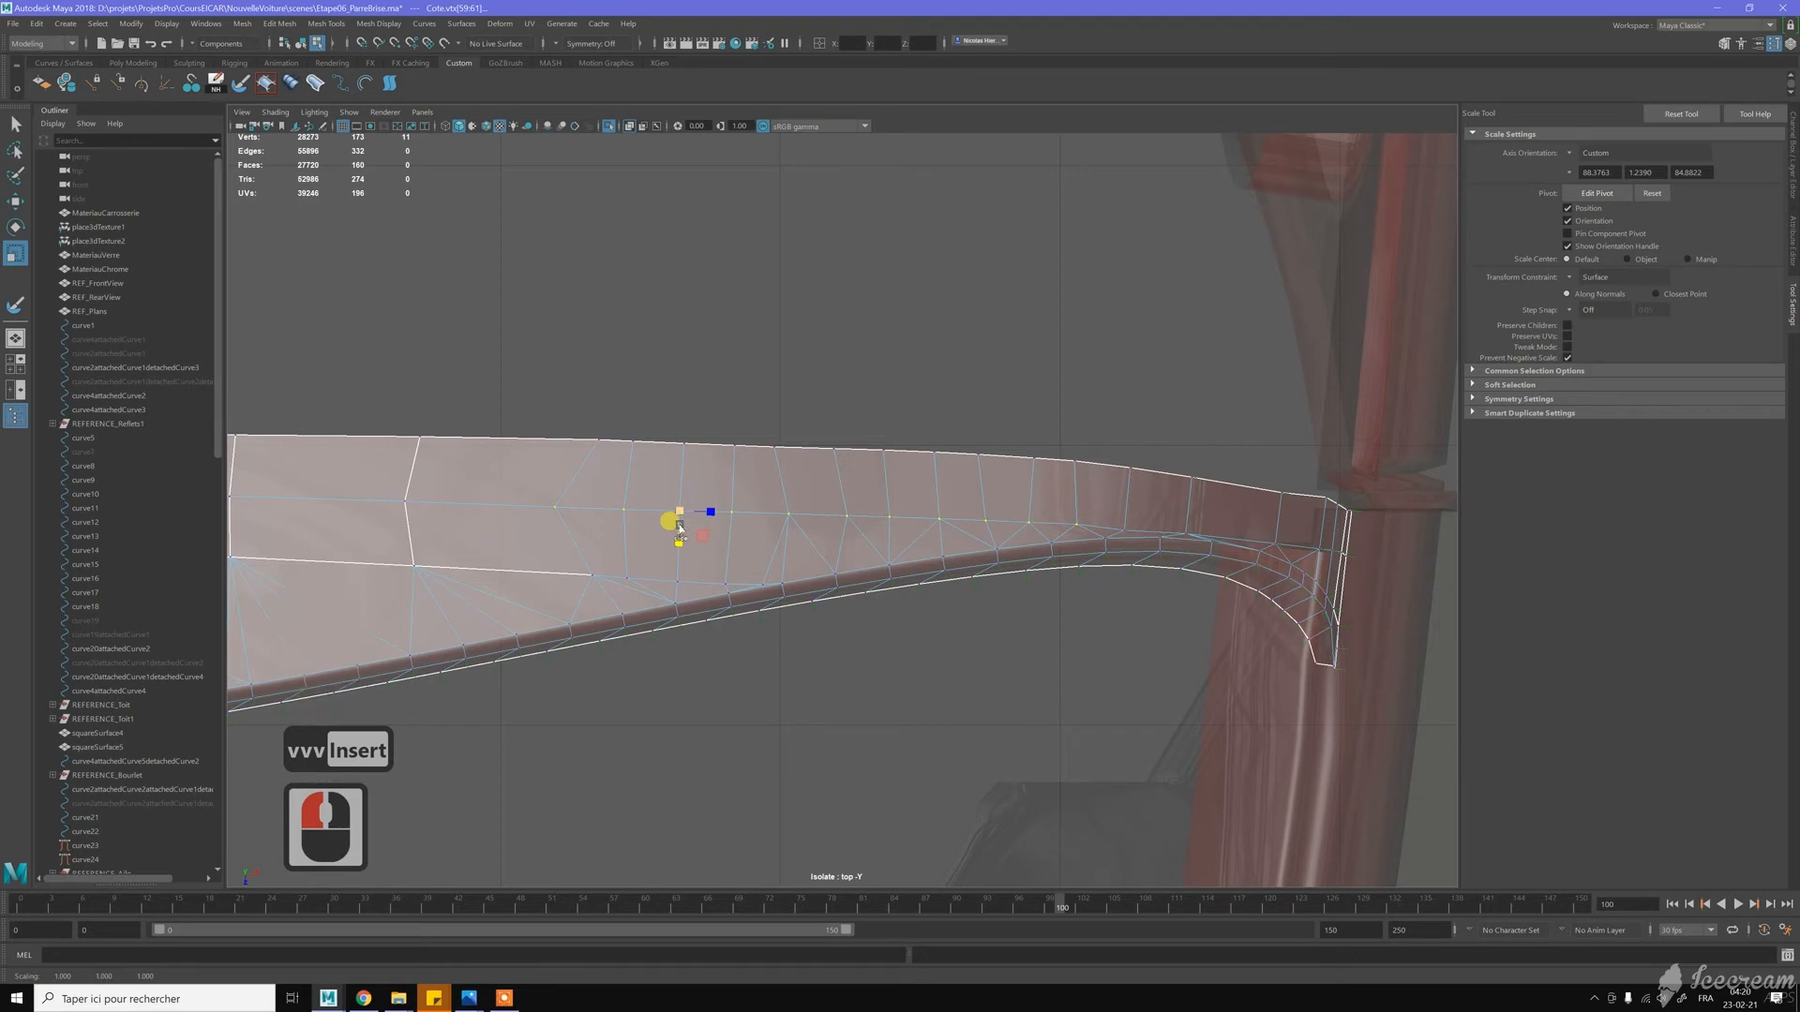
{"action": "left_click_drag", "start_coordinate": [678, 542], "coordinate": [679, 520]}
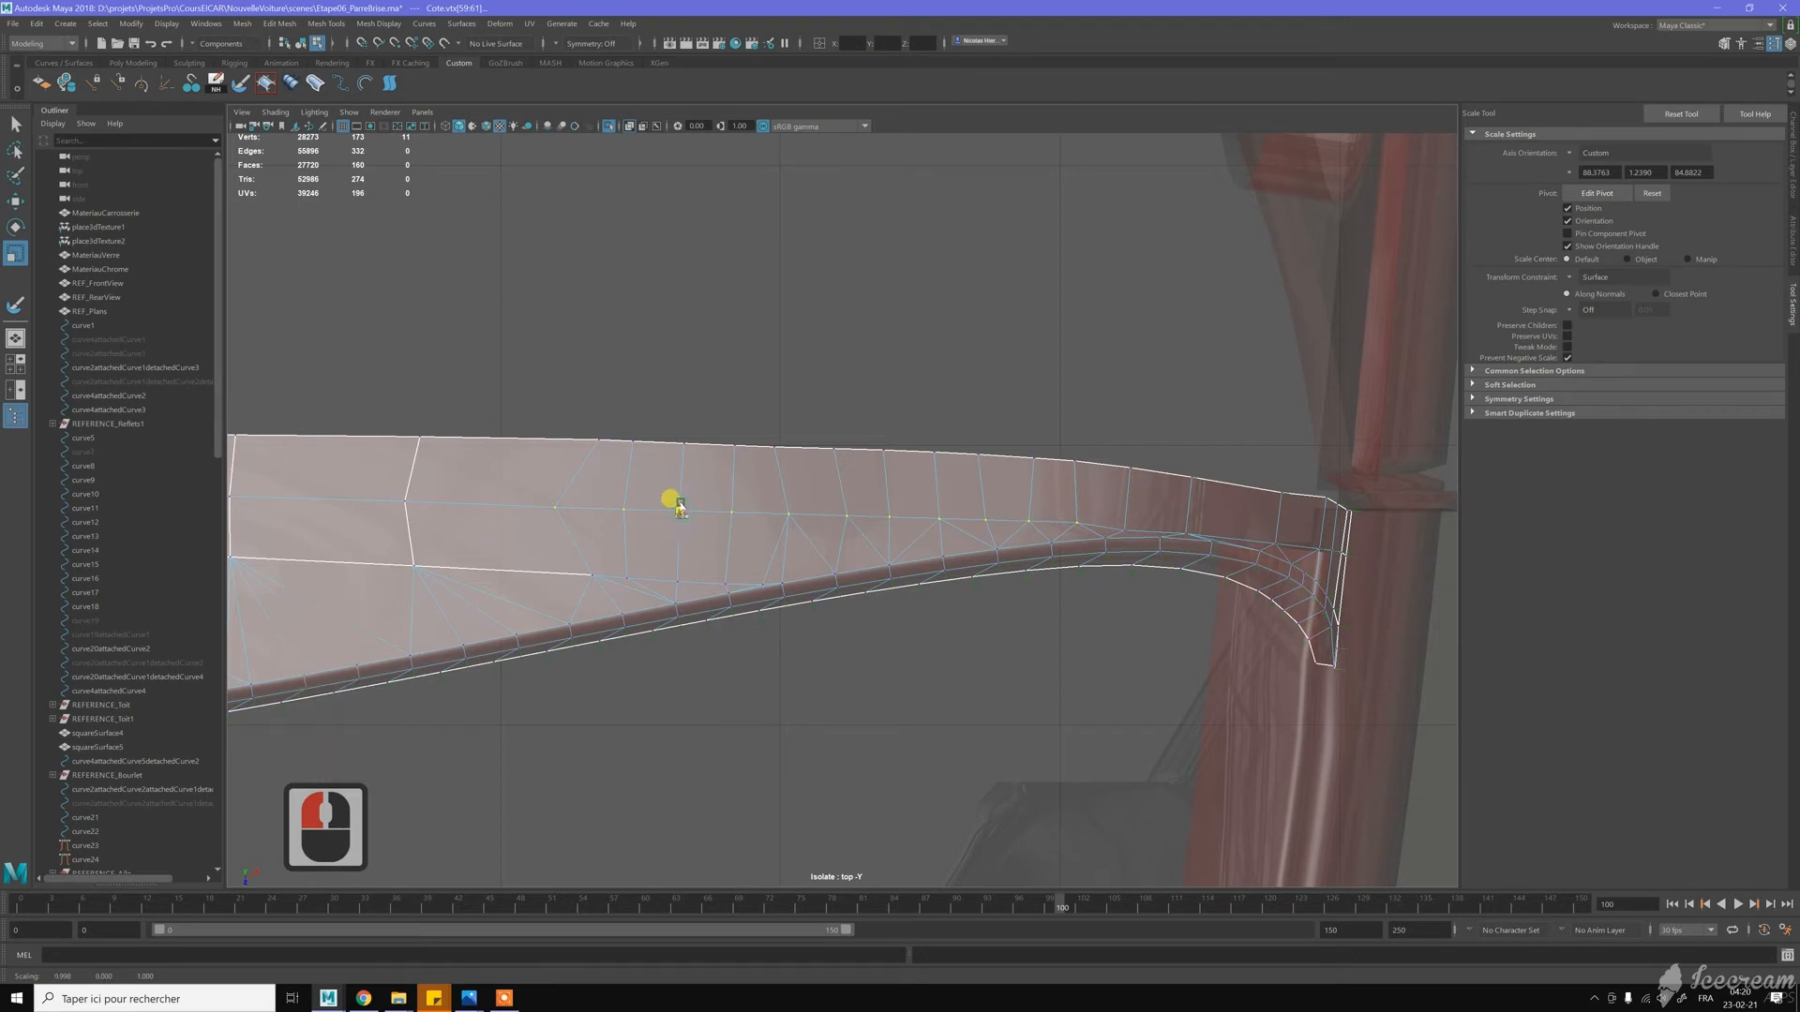
{"action": "left_click", "coordinate": [675, 541]}
{"action": "mouse_move", "coordinate": [675, 544]}
{"action": "left_mouse_down"}
{"action": "mouse_move", "coordinate": [681, 654]}
{"action": "mouse_move", "coordinate": [674, 508]}
{"action": "left_mouse_up"}
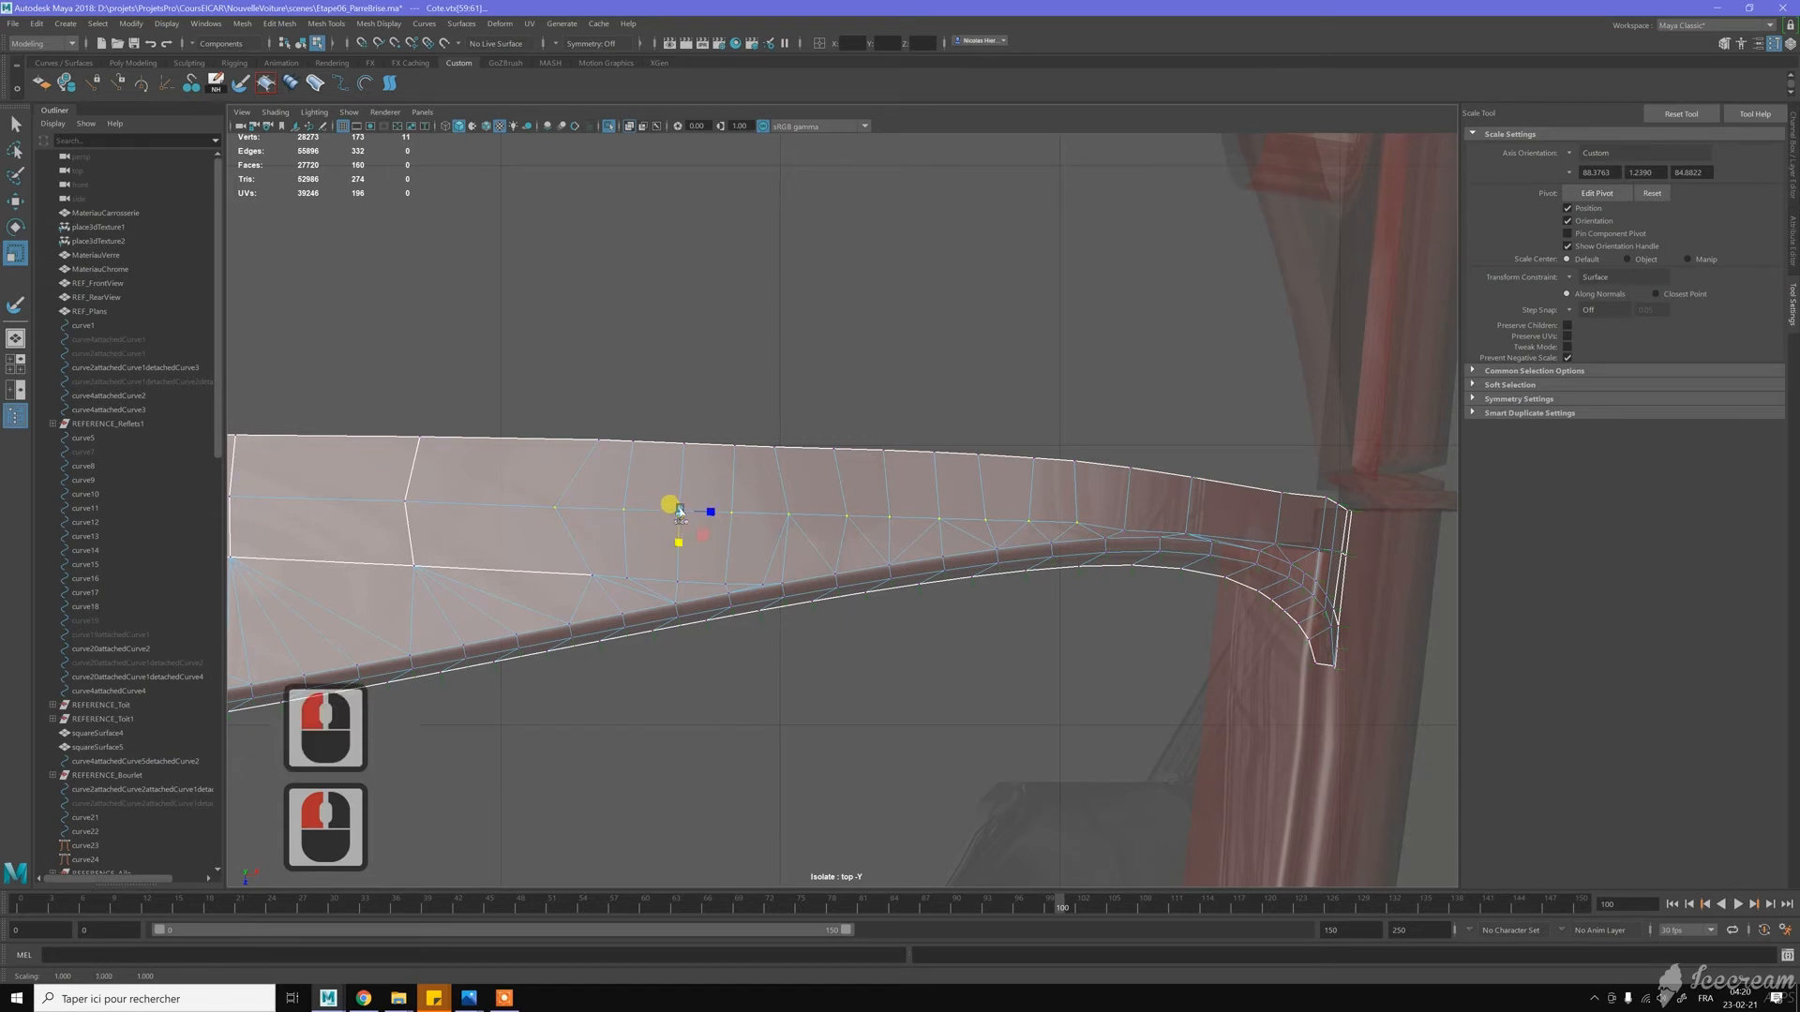
Adjust the two middle-row vertices closest to the curved end by sliding each slightly across the panel with the Move tool
{"action": "left_click", "coordinate": [1122, 532]}
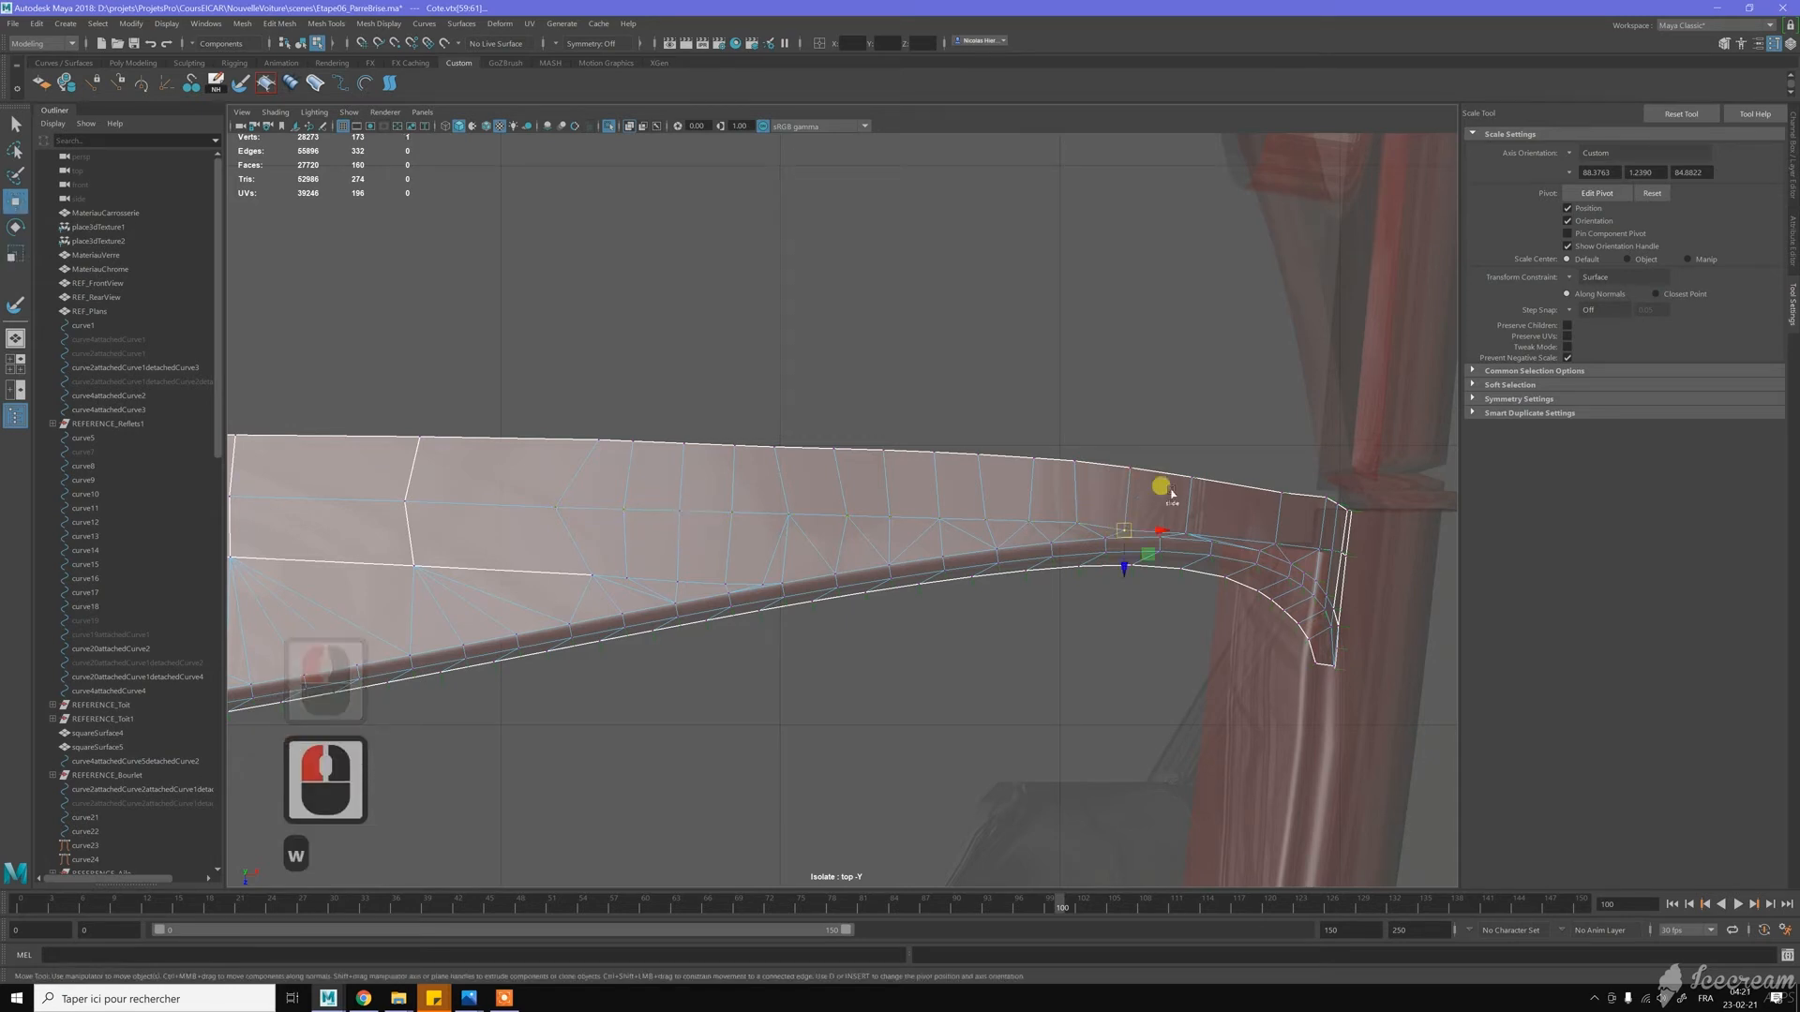
{"action": "key", "text": "w"}
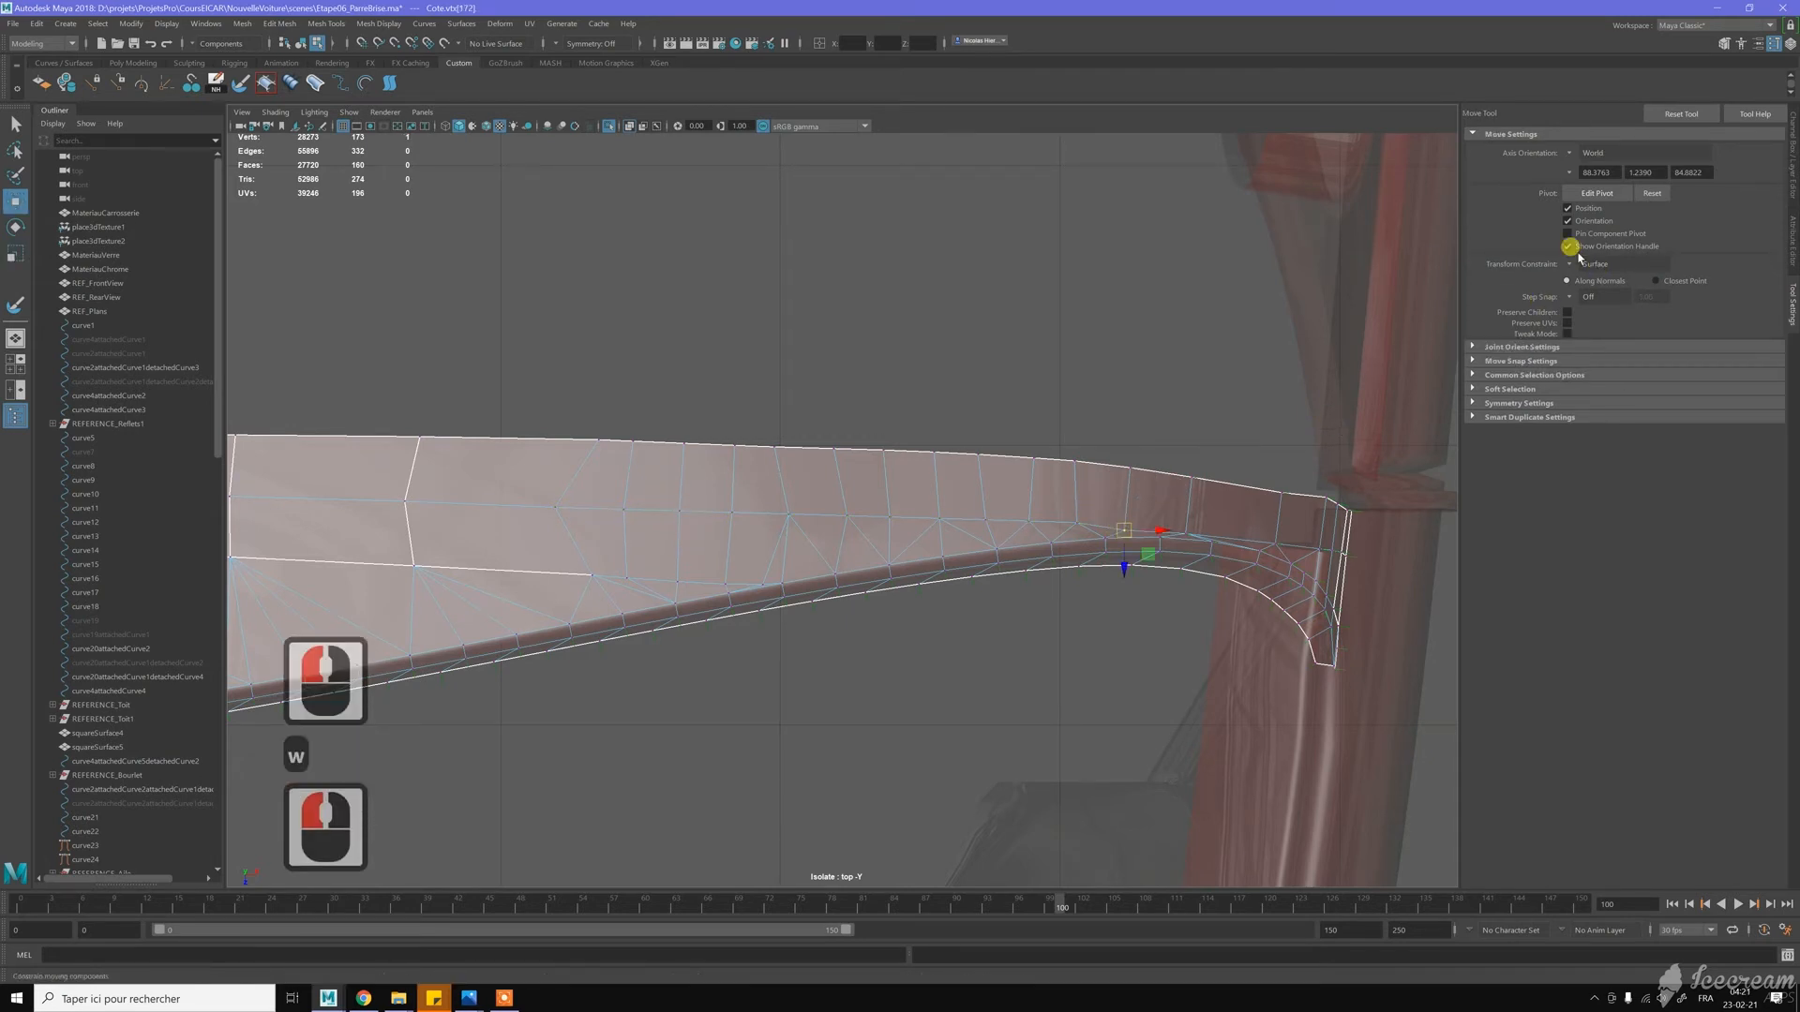
{"action": "left_click_drag", "start_coordinate": [1122, 569], "coordinate": [1192, 571]}
{"action": "left_click", "coordinate": [1184, 537]}
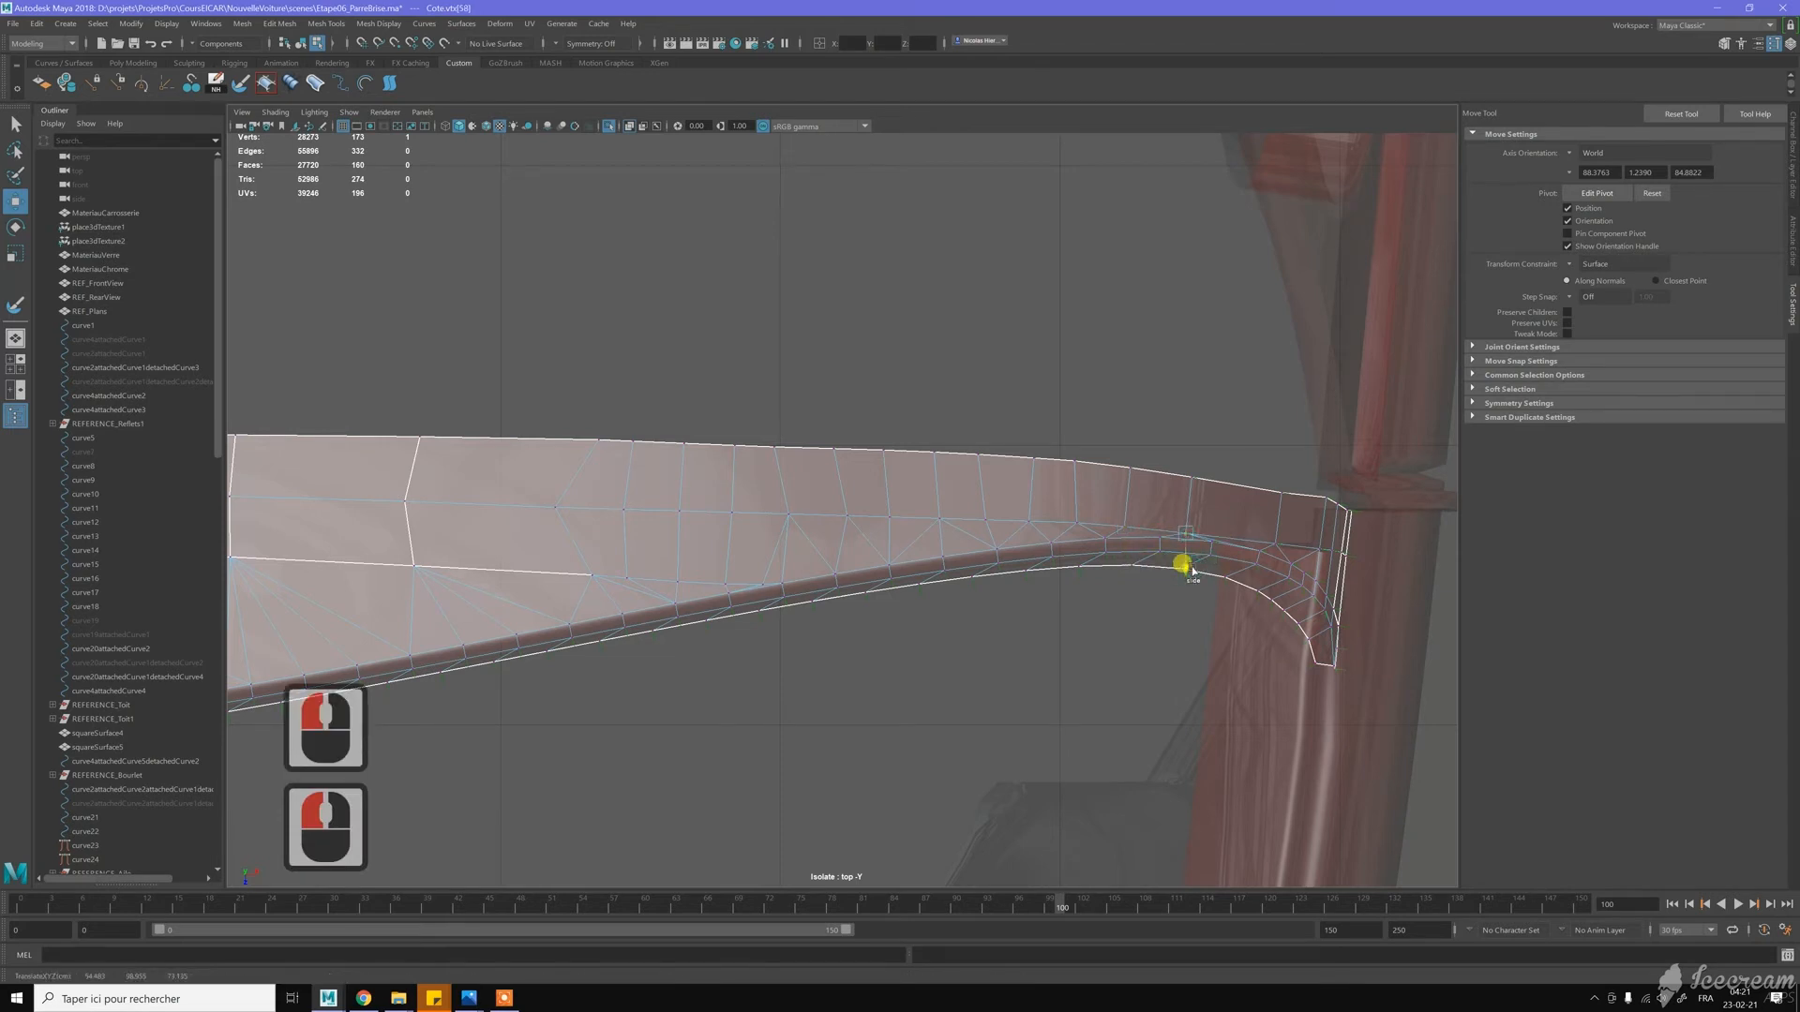
{"action": "left_click_drag", "start_coordinate": [1184, 565], "coordinate": [1186, 566]}
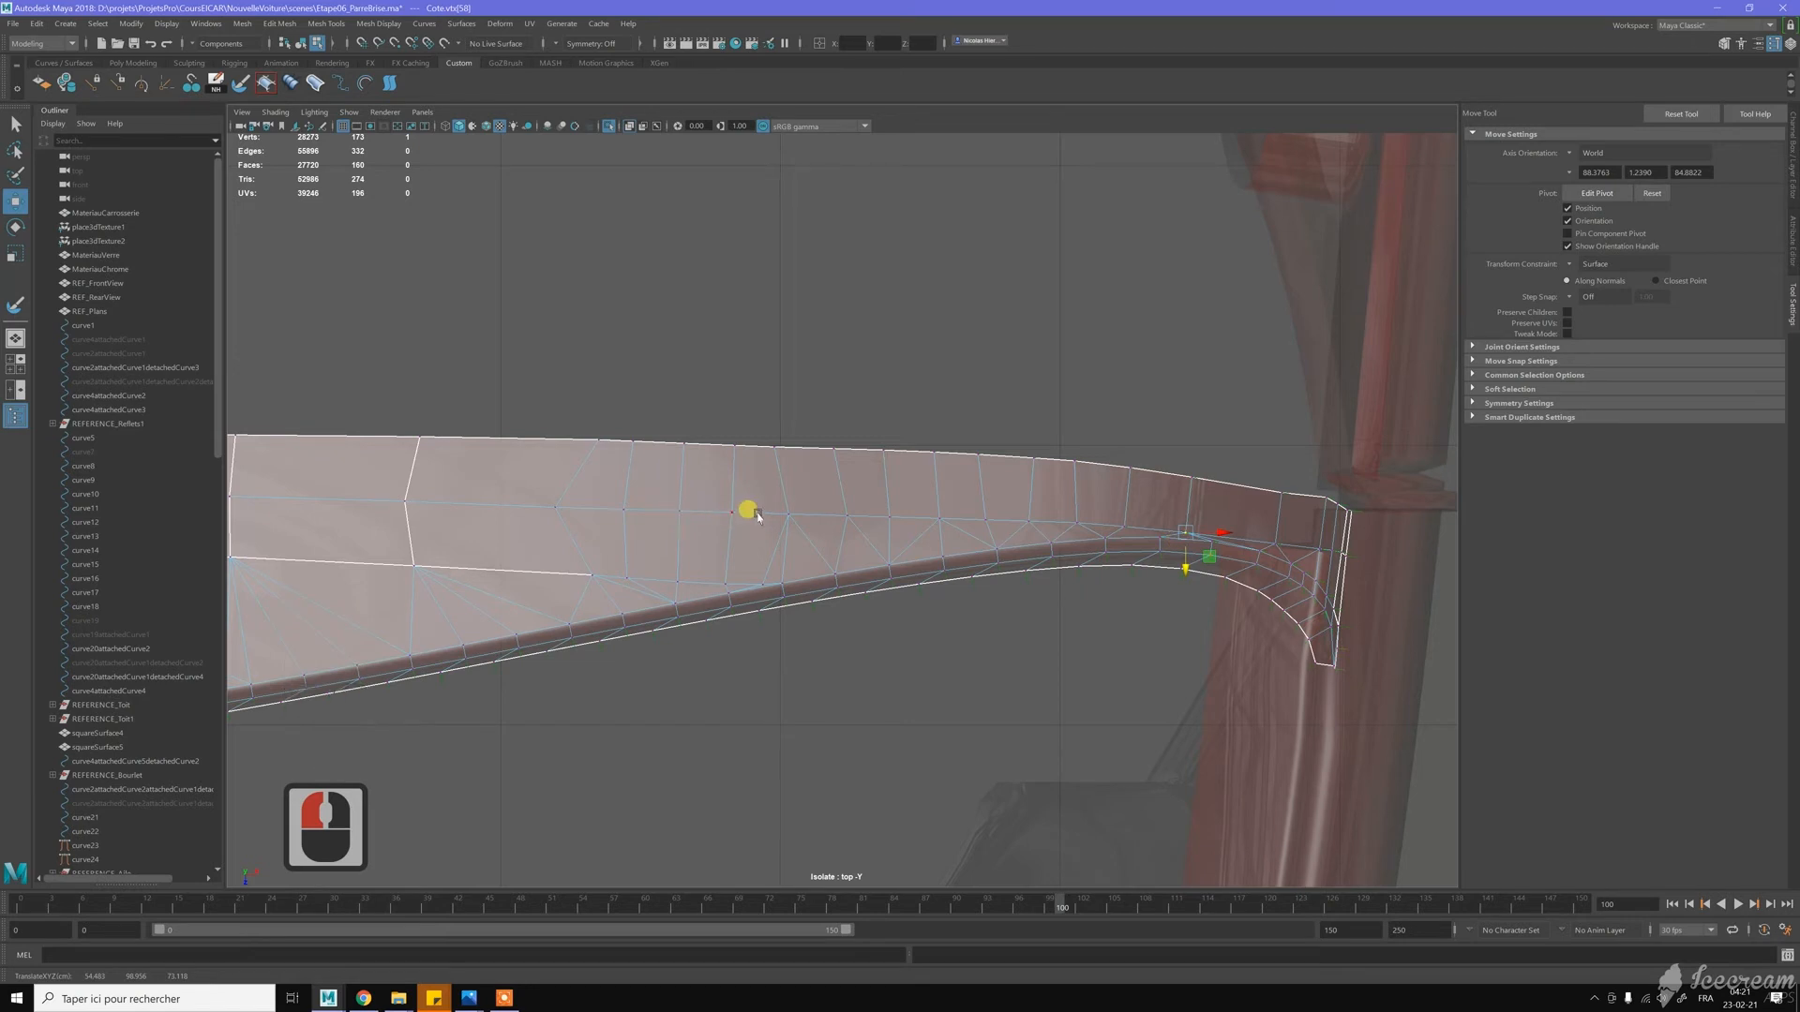
Slide three consecutive vertices in the middle of the row lengthwise toward the wide faces to straighten their cross edges
{"action": "left_click", "coordinate": [796, 513]}
{"action": "left_click_drag", "start_coordinate": [815, 517], "coordinate": [814, 516]}
{"action": "left_click", "coordinate": [849, 517]}
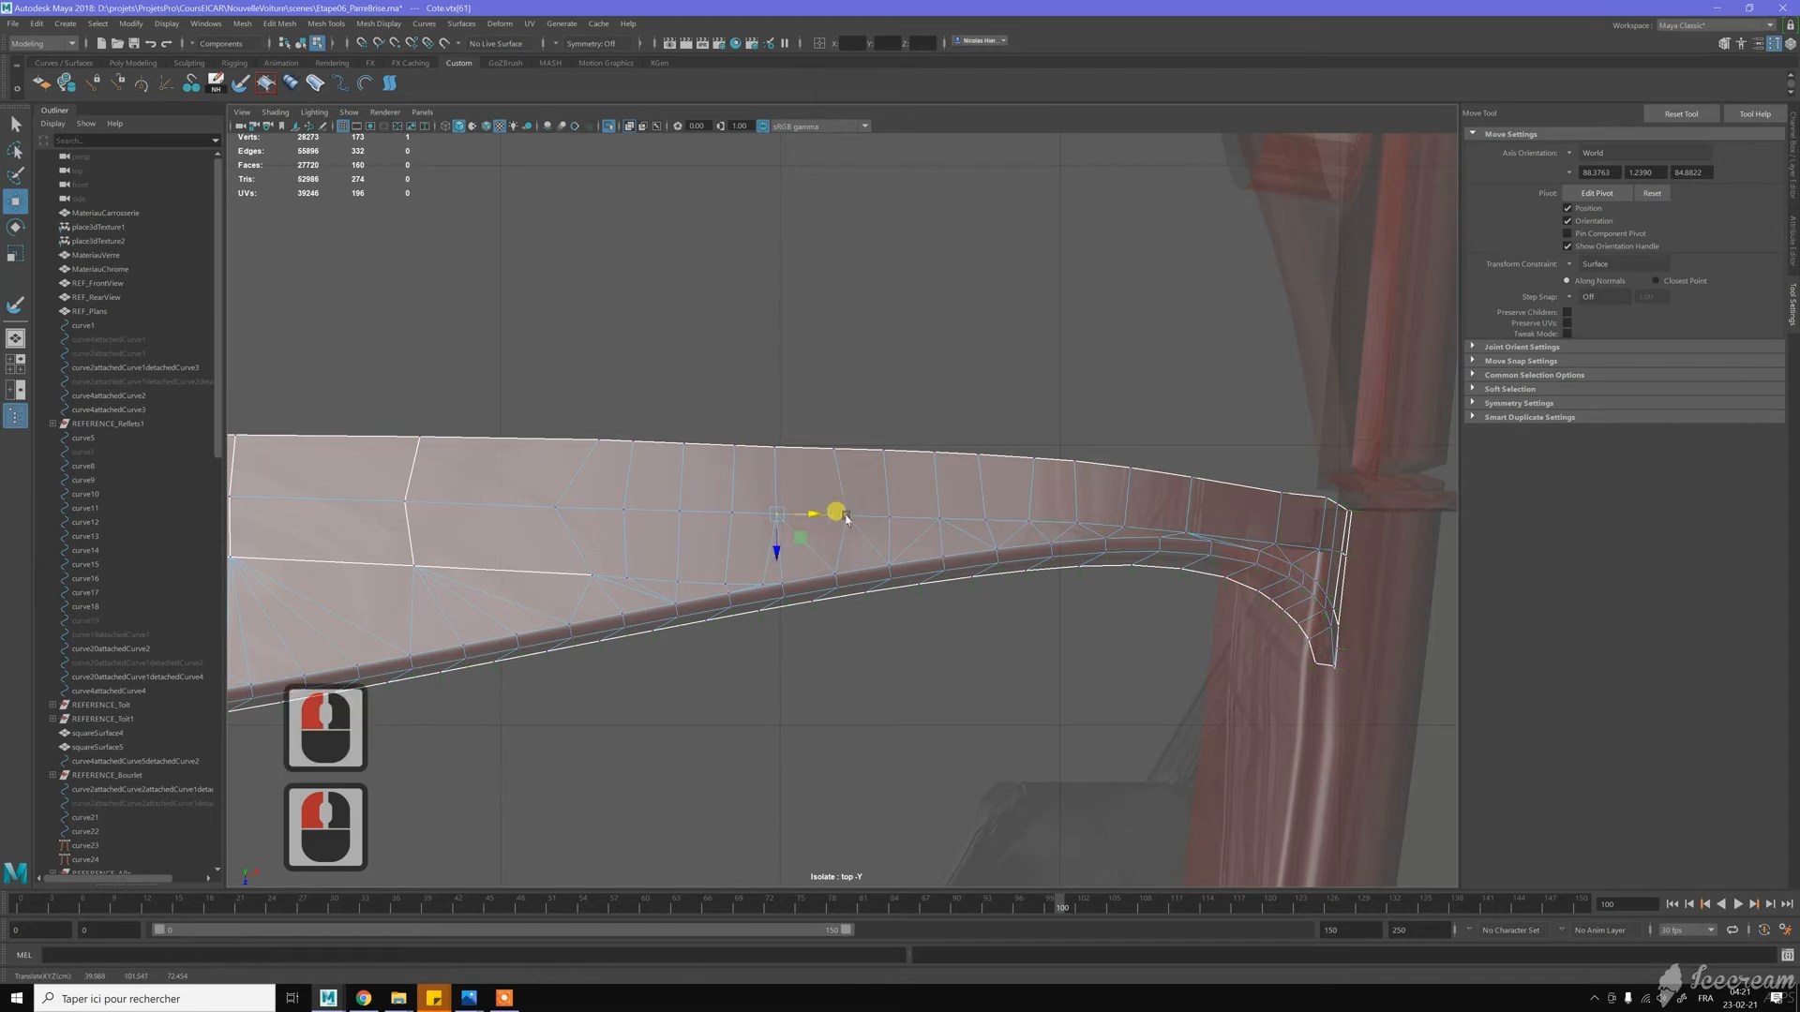
{"action": "left_click", "coordinate": [866, 516]}
{"action": "left_click_drag", "start_coordinate": [875, 516], "coordinate": [863, 517]}
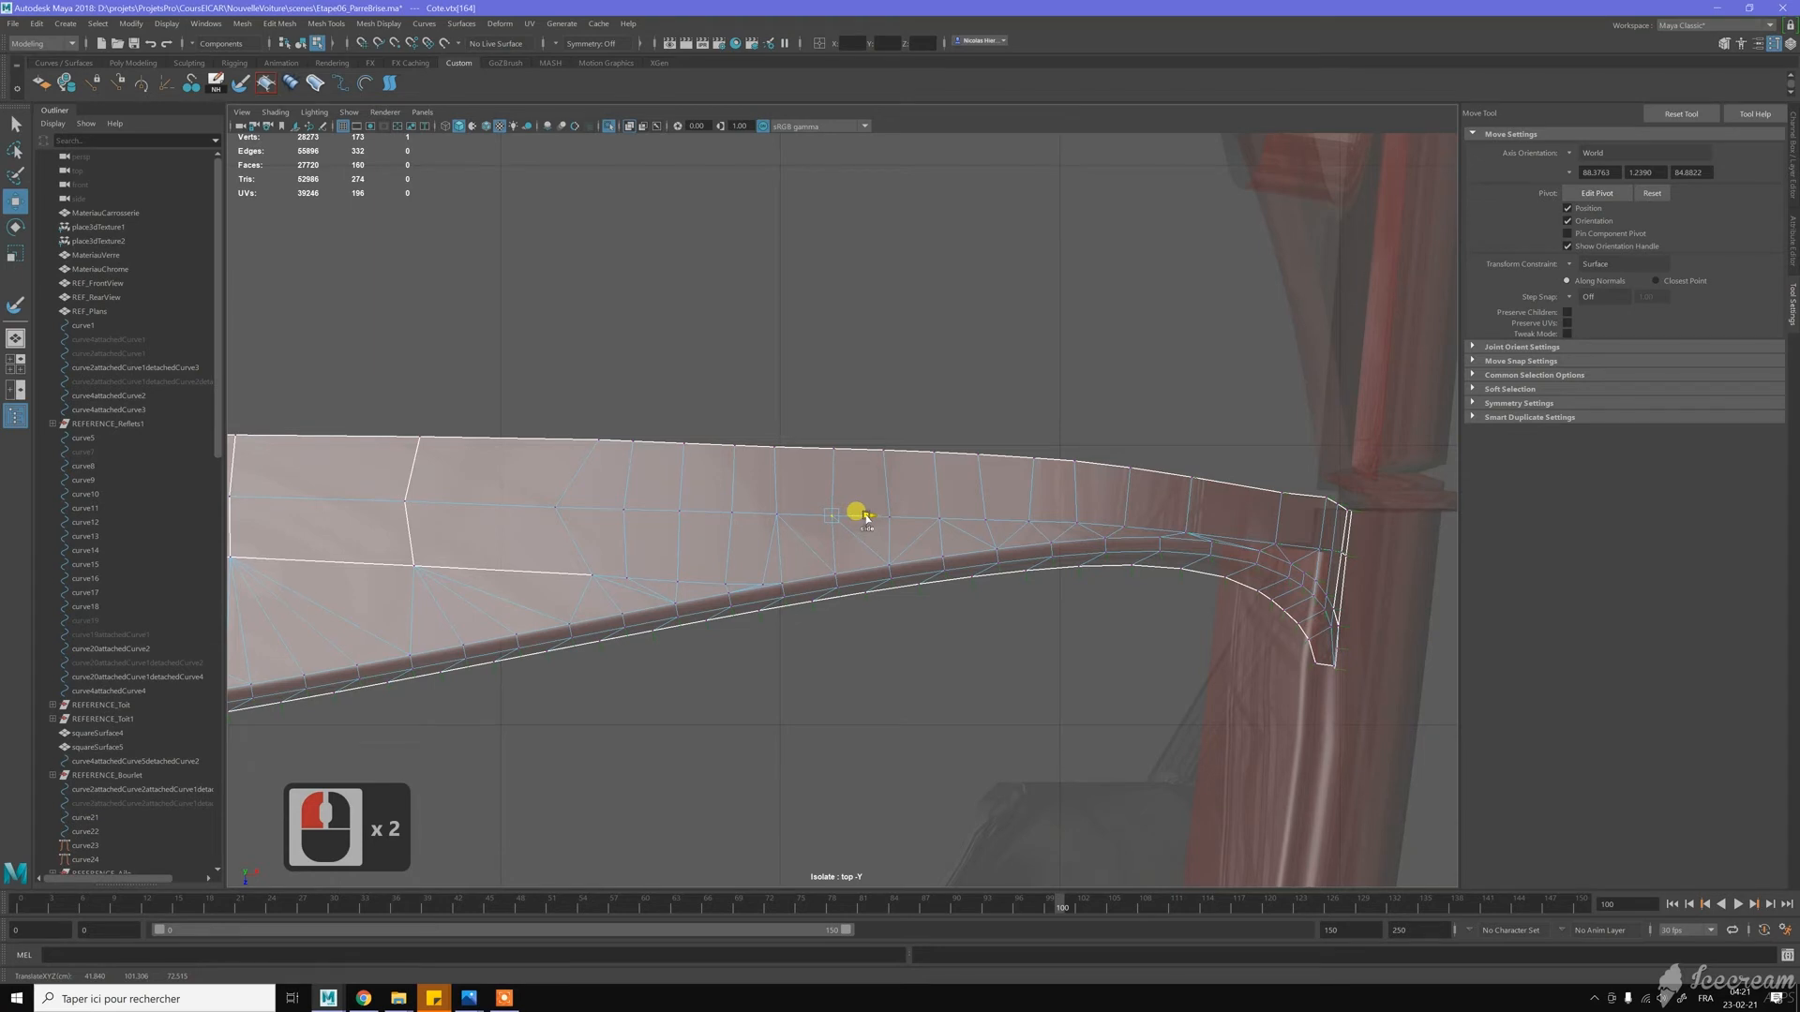
{"action": "left_click", "coordinate": [779, 514]}
{"action": "left_click_drag", "start_coordinate": [810, 515], "coordinate": [807, 515]}
{"action": "left_click", "coordinate": [880, 515]}
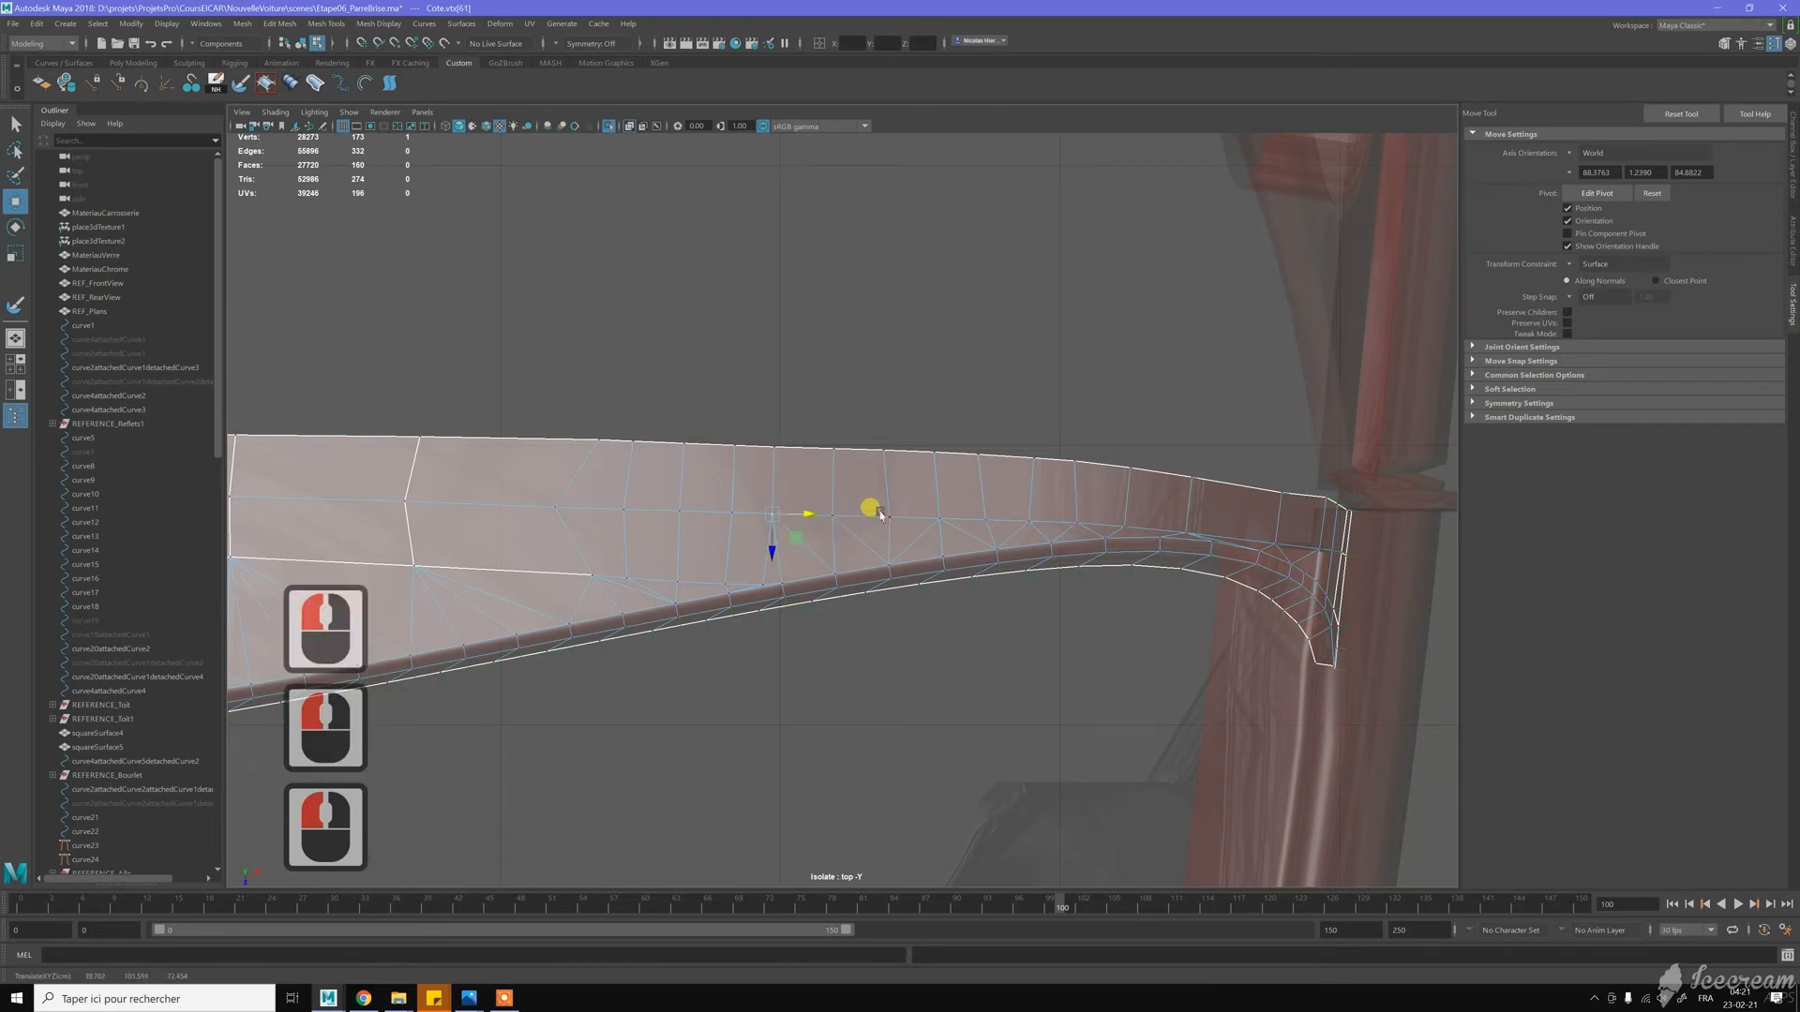
{"action": "left_click_drag", "start_coordinate": [924, 518], "coordinate": [920, 519]}
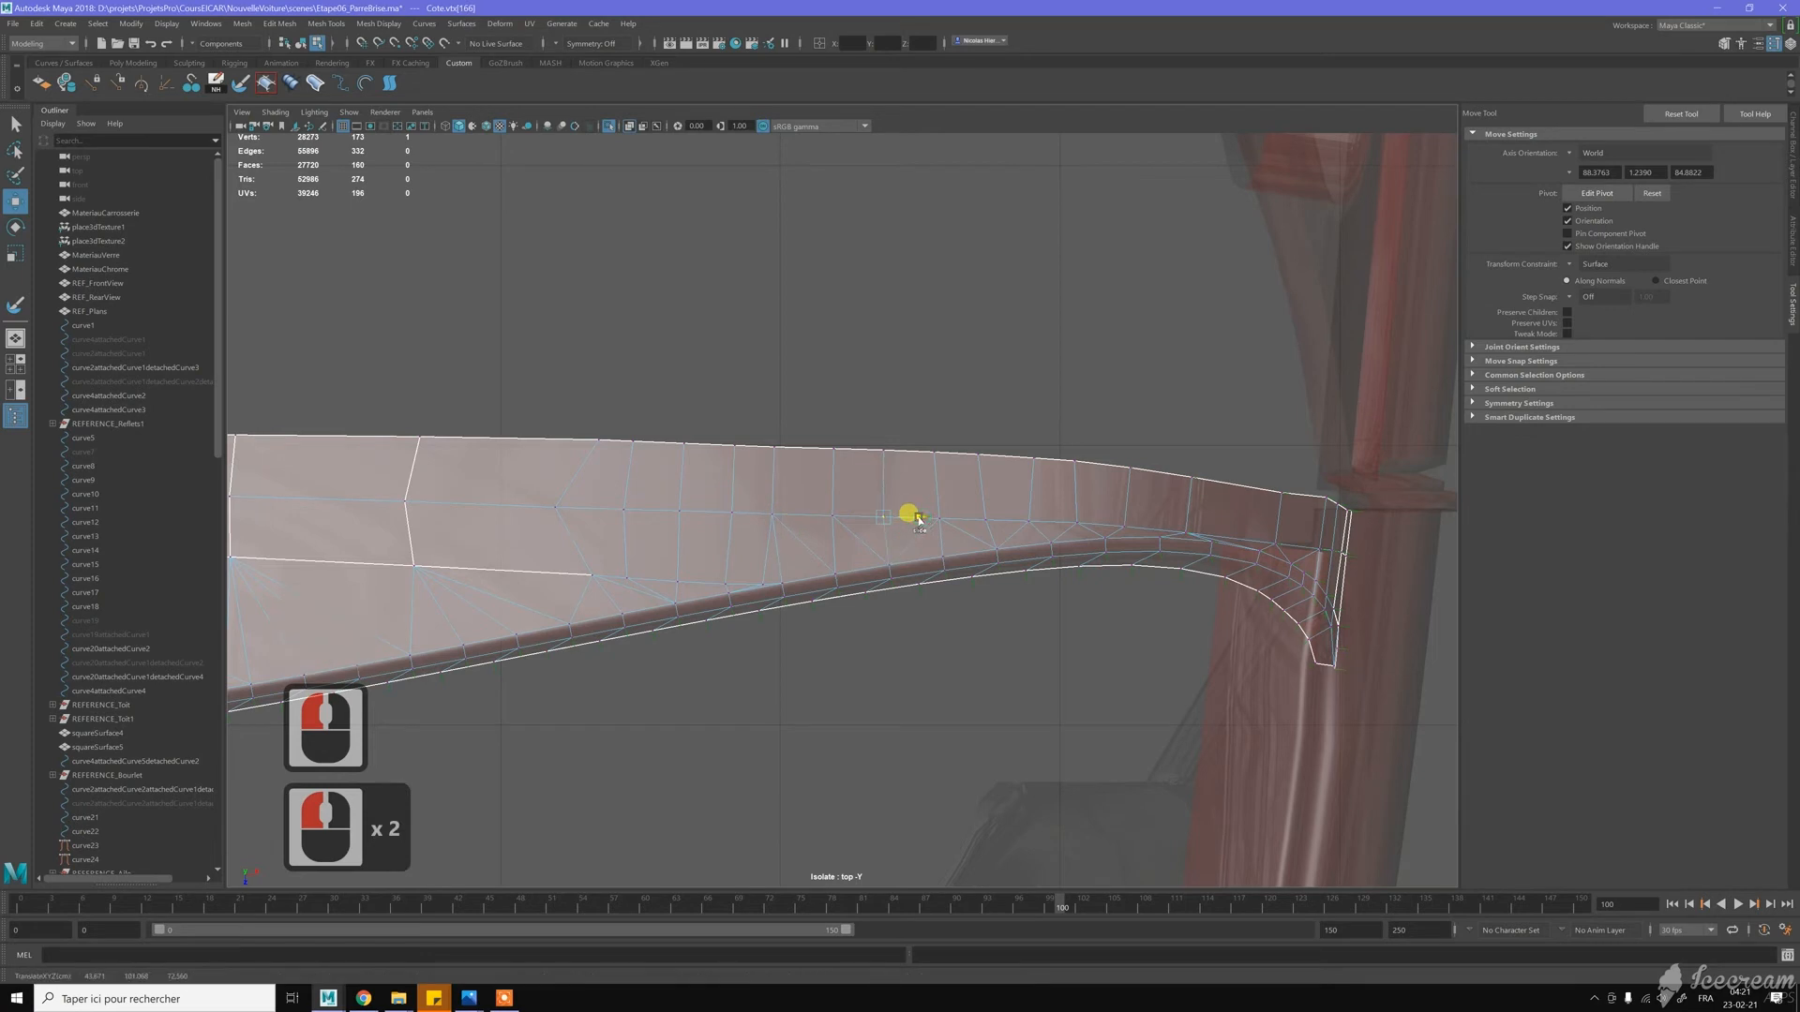
Slide the next three middle-row vertices toward the curved end lengthwise to line up their cross edges
{"action": "left_click", "coordinate": [939, 517]}
{"action": "left_click_drag", "start_coordinate": [958, 526], "coordinate": [957, 525]}
{"action": "left_click", "coordinate": [970, 519]}
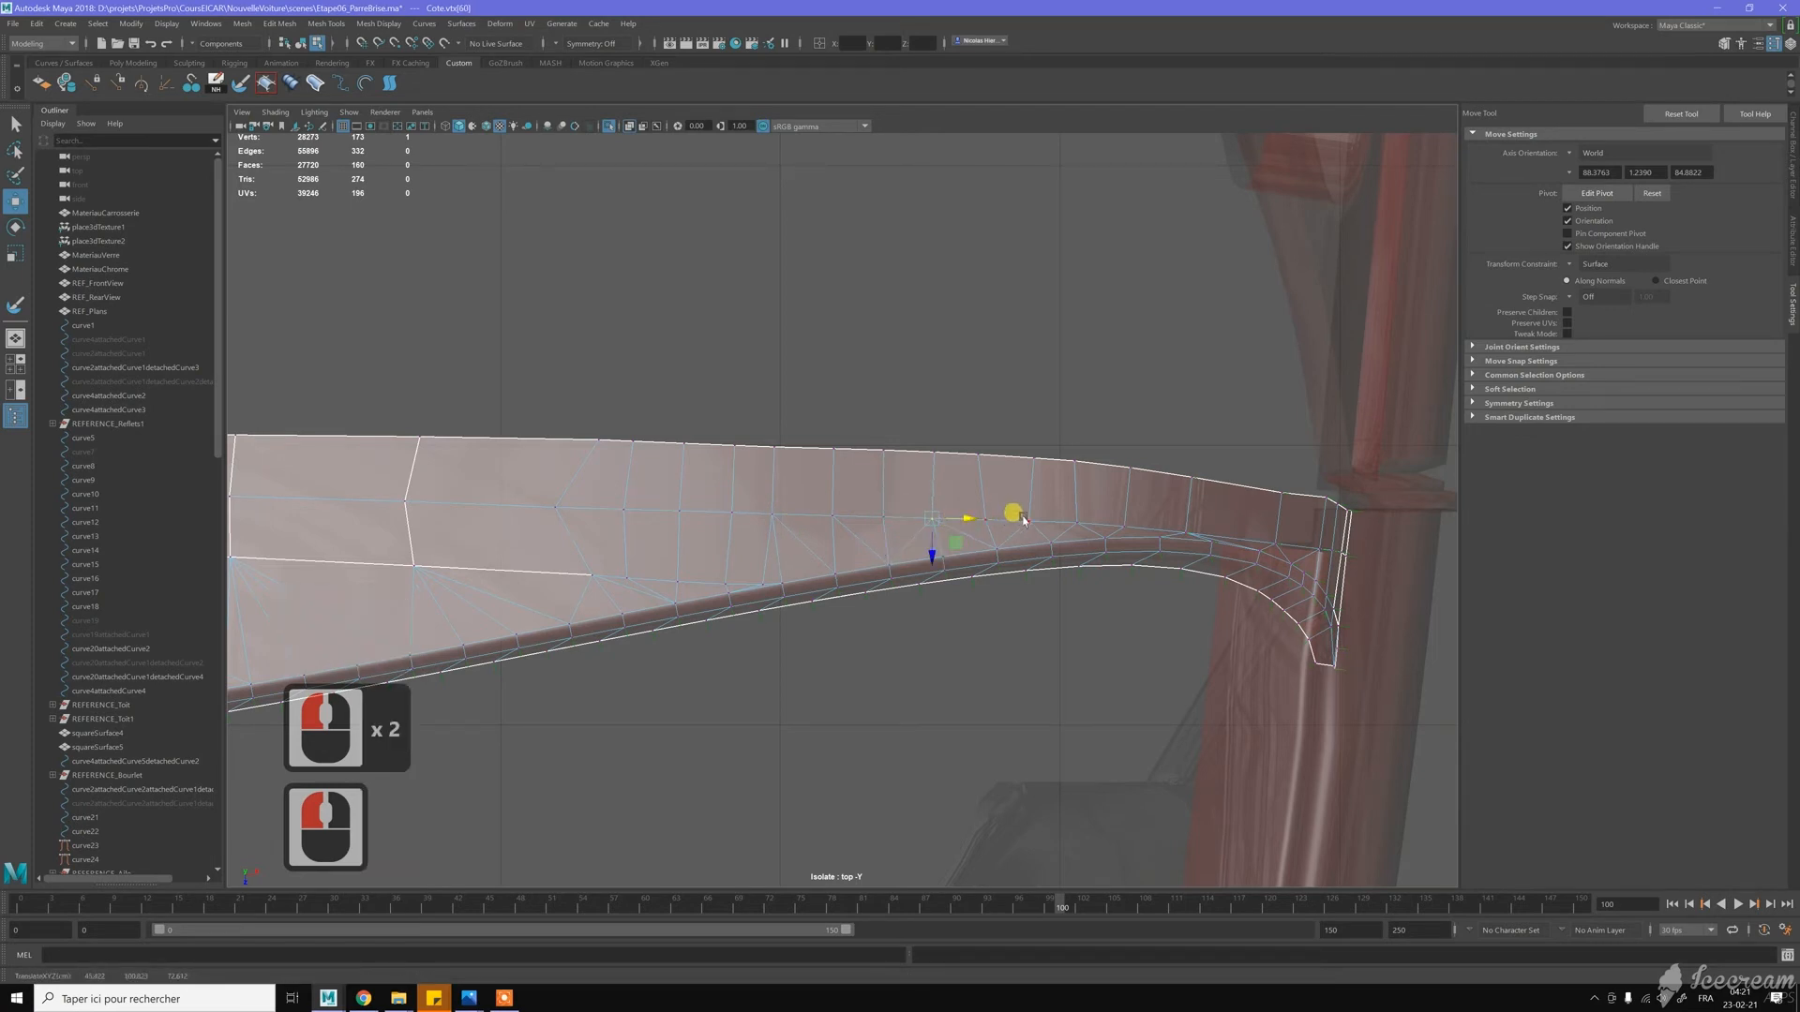
{"action": "left_click_drag", "start_coordinate": [964, 515], "coordinate": [1010, 522]}
{"action": "left_click", "coordinate": [1031, 522]}
{"action": "left_click_drag", "start_coordinate": [1061, 523], "coordinate": [1065, 522]}
Straighten the first narrow cross edges beside the wide faces by sliding their middle-row vertices lengthwise along the surface
{"action": "middle_click_drag", "start_coordinate": [641, 472], "coordinate": [723, 503], "text": "alt"}
{"action": "left_click", "coordinate": [694, 510]}
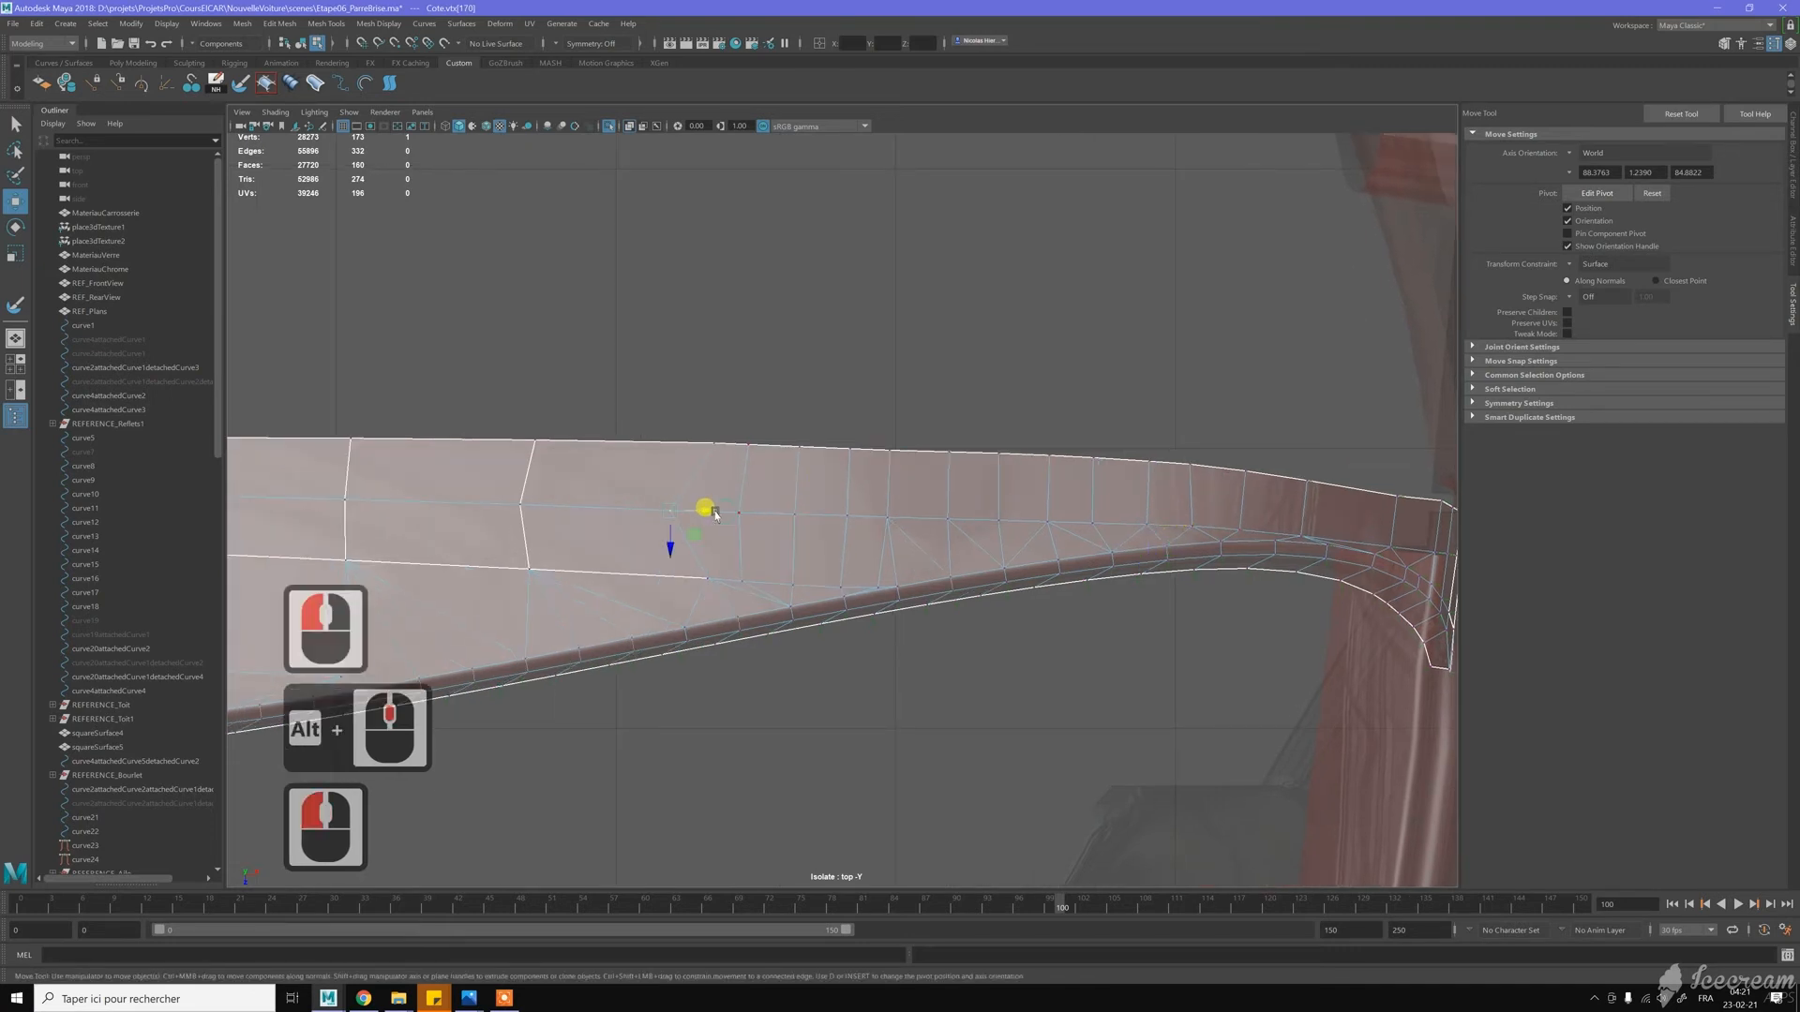
{"action": "left_click_drag", "start_coordinate": [694, 510], "coordinate": [729, 514]}
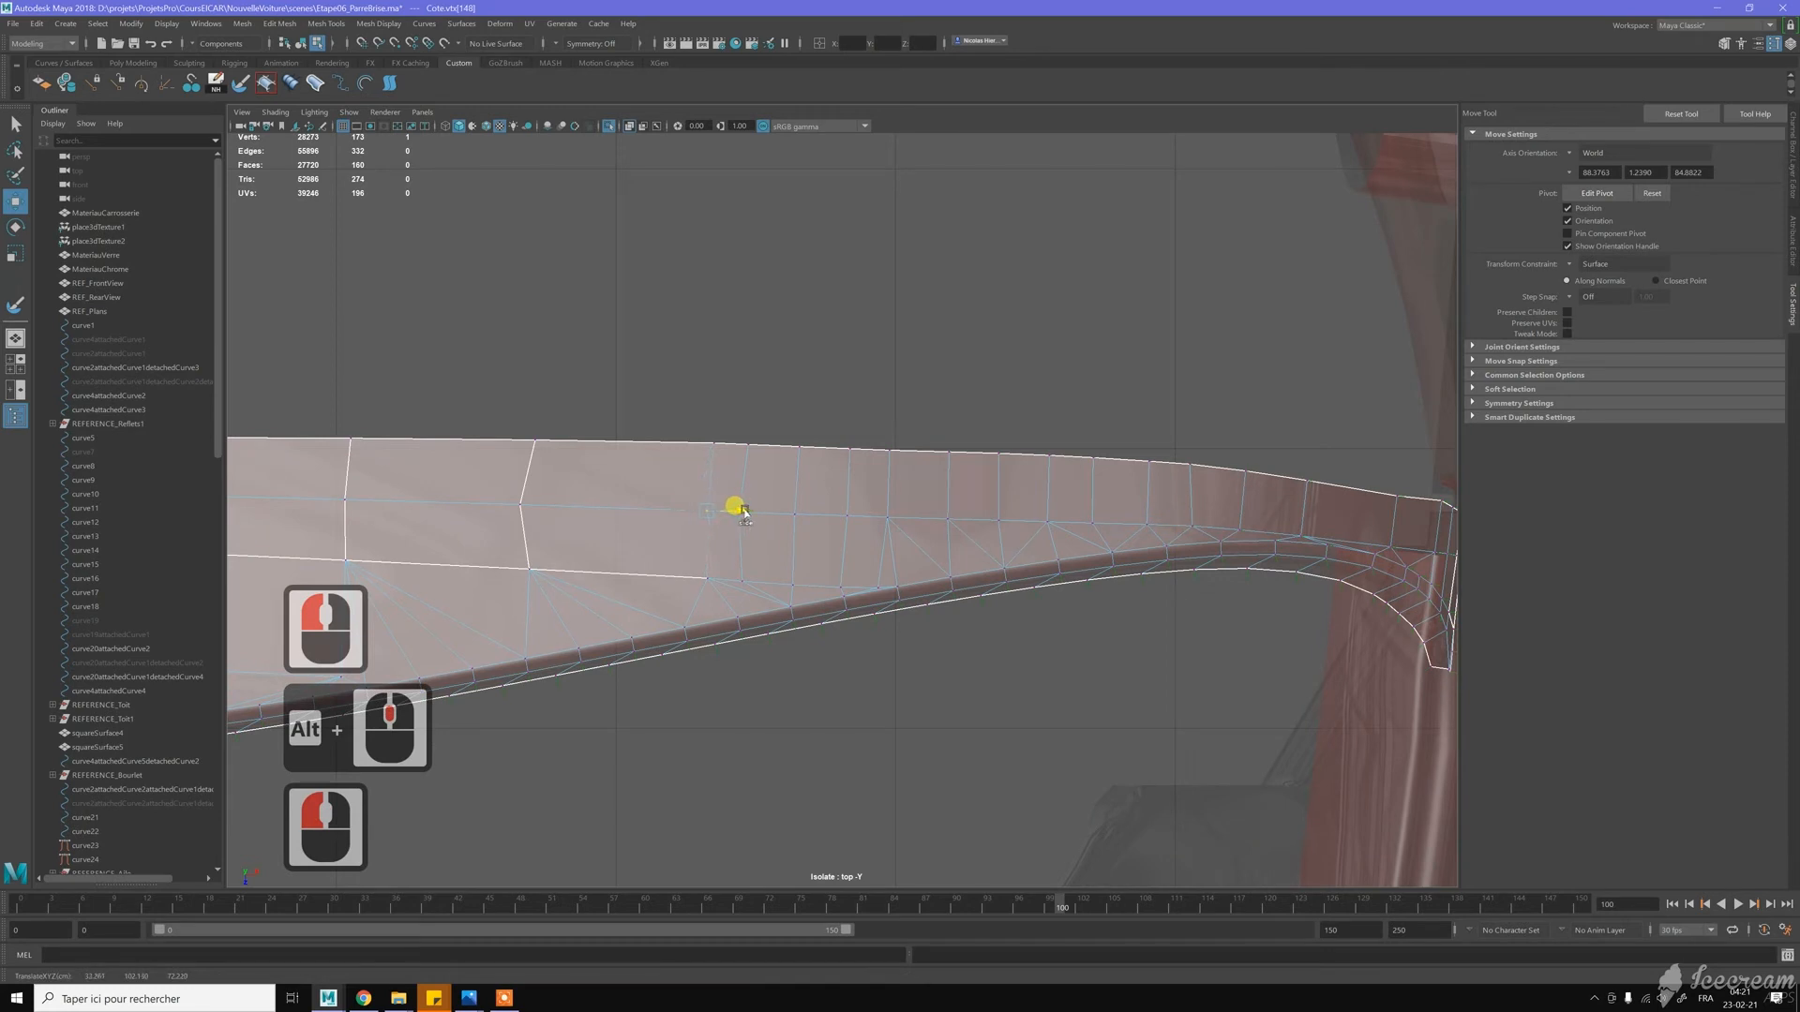
{"action": "left_click_drag", "start_coordinate": [746, 508], "coordinate": [747, 507]}
{"action": "left_click", "coordinate": [768, 430]}
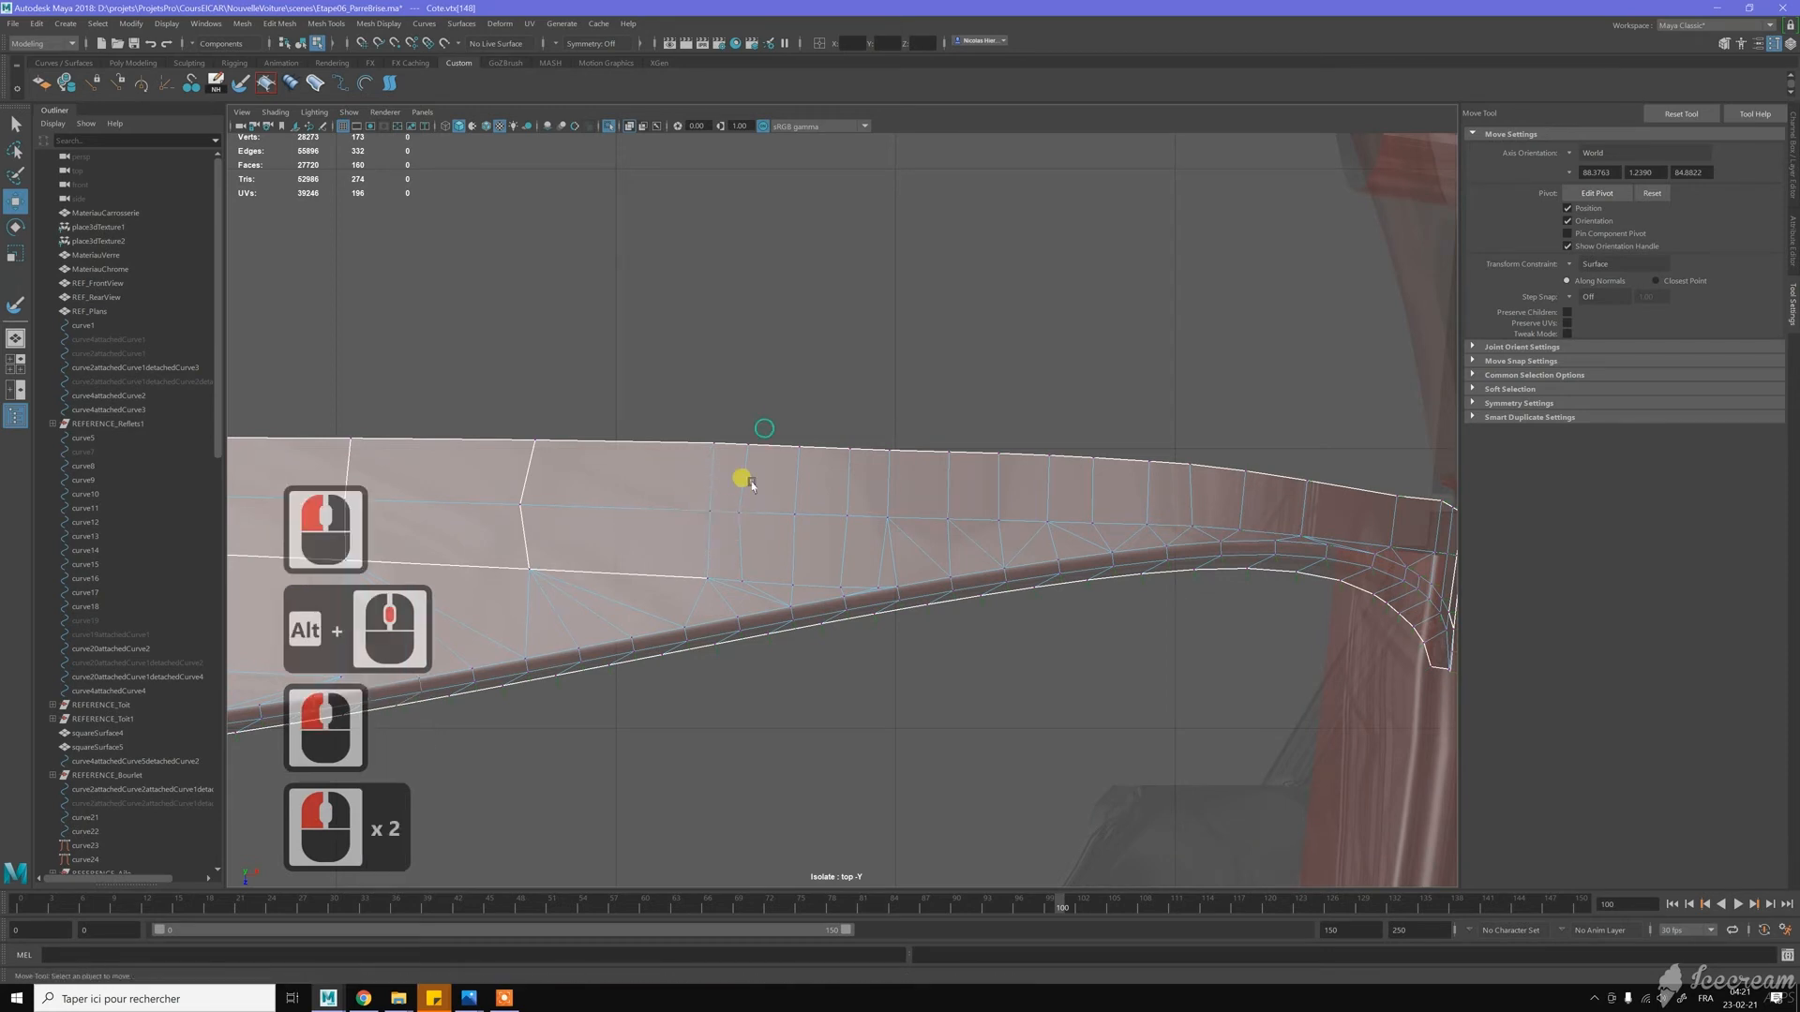
{"action": "left_click", "coordinate": [801, 469]}
{"action": "middle_click_drag", "start_coordinate": [823, 407], "coordinate": [849, 406]}
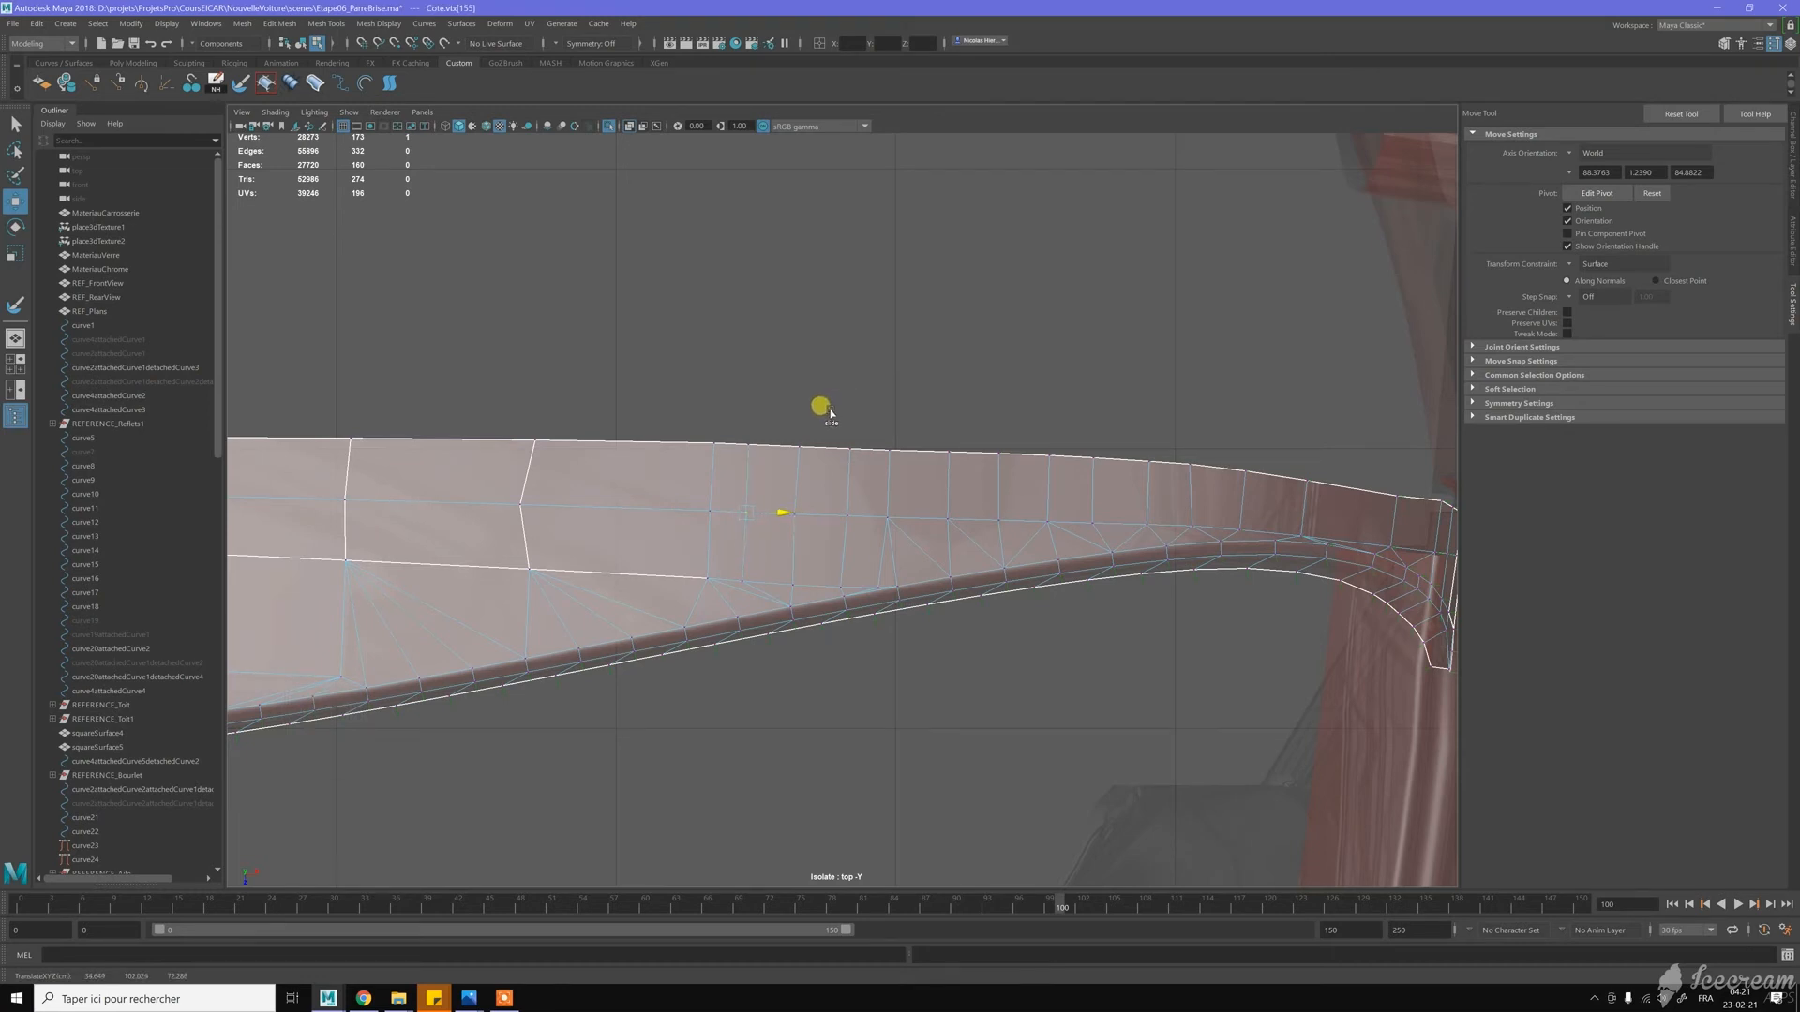
Slide the middle-row vertices between the wide faces lengthwise to straighten the bent cross edges there
{"action": "middle_click_drag", "start_coordinate": [751, 390], "coordinate": [960, 464], "text": "alt"}
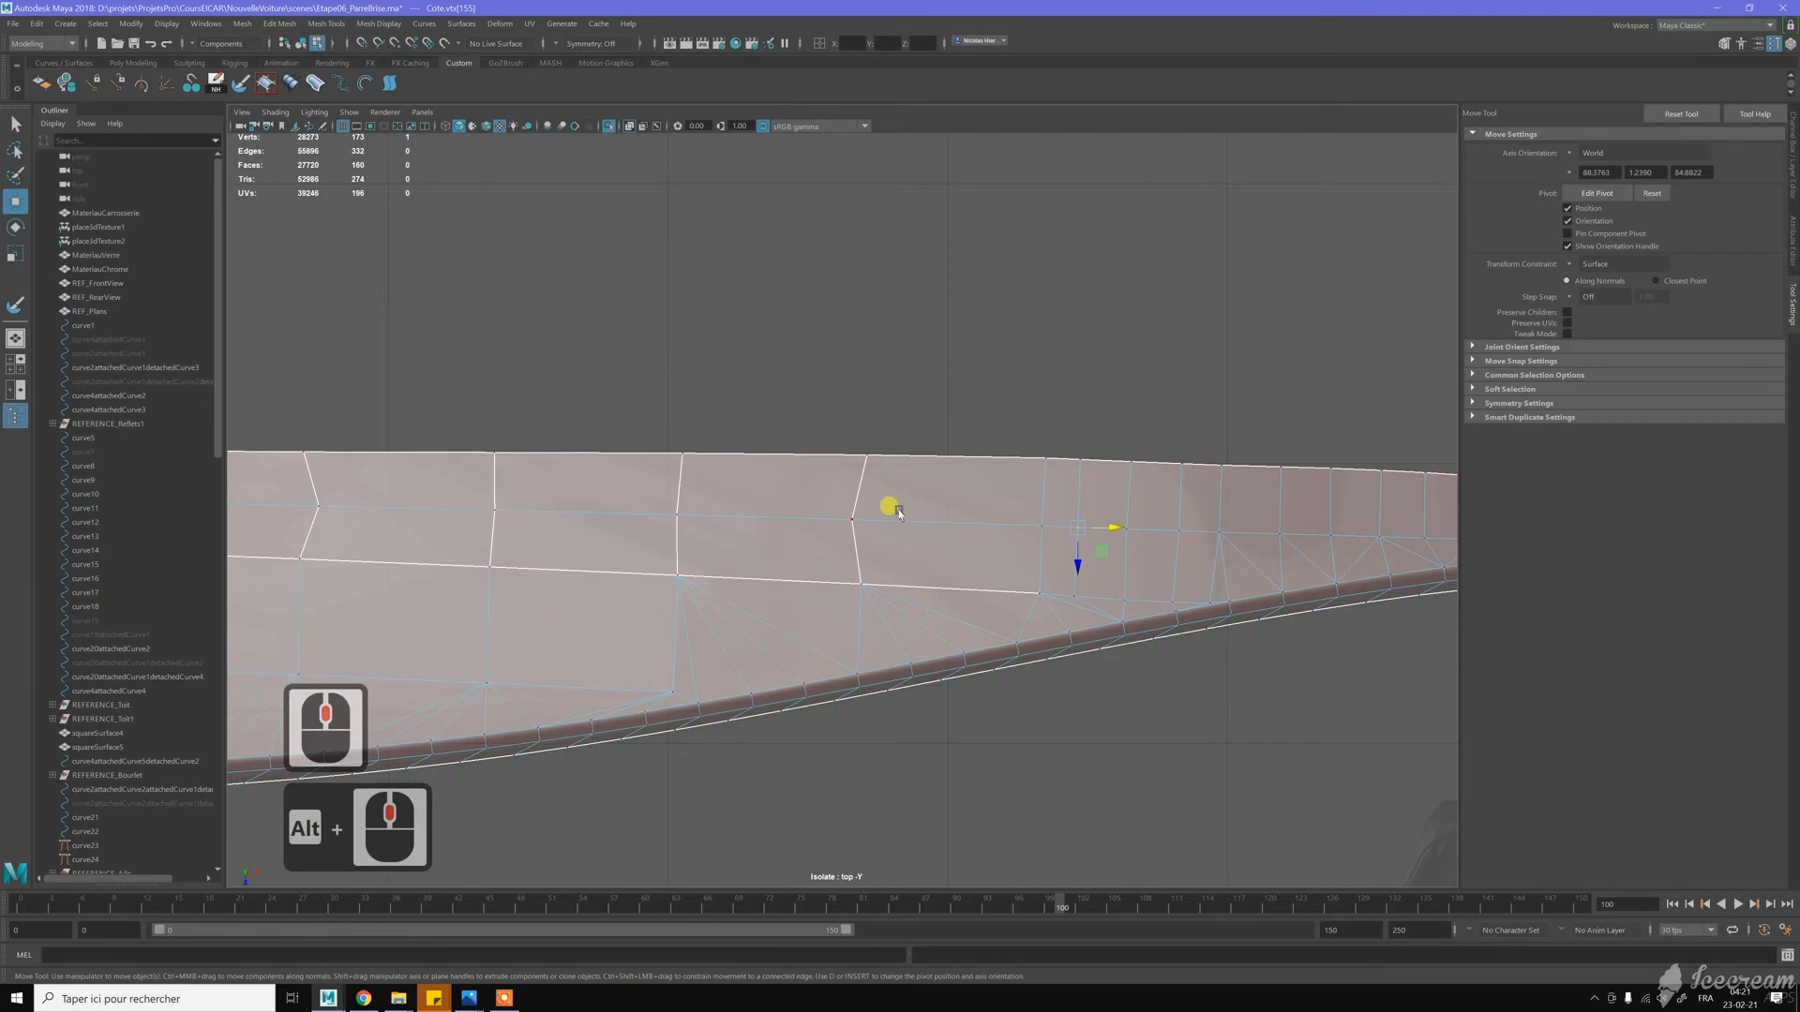
{"action": "left_click", "coordinate": [867, 517]}
{"action": "middle_click_drag", "start_coordinate": [951, 488], "coordinate": [947, 487]}
{"action": "middle_click_drag", "start_coordinate": [686, 435], "coordinate": [1043, 428], "text": "alt"}
{"action": "left_click", "coordinate": [699, 495]}
{"action": "middle_click_drag", "start_coordinate": [887, 391], "coordinate": [865, 395]}
{"action": "middle_click_drag", "start_coordinate": [640, 374], "coordinate": [855, 389], "text": "alt"}
Select the notch vertex at the panel's centre-line end, align its Move pivot to the adjoining row edge, and snap the pivot onto the vertex
{"action": "left_click", "coordinate": [756, 511]}
{"action": "key", "text": "d"}
{"action": "left_click_drag", "start_coordinate": [815, 509], "coordinate": [778, 509]}
{"action": "right_click", "coordinate": [840, 497], "text": "ctrl"}
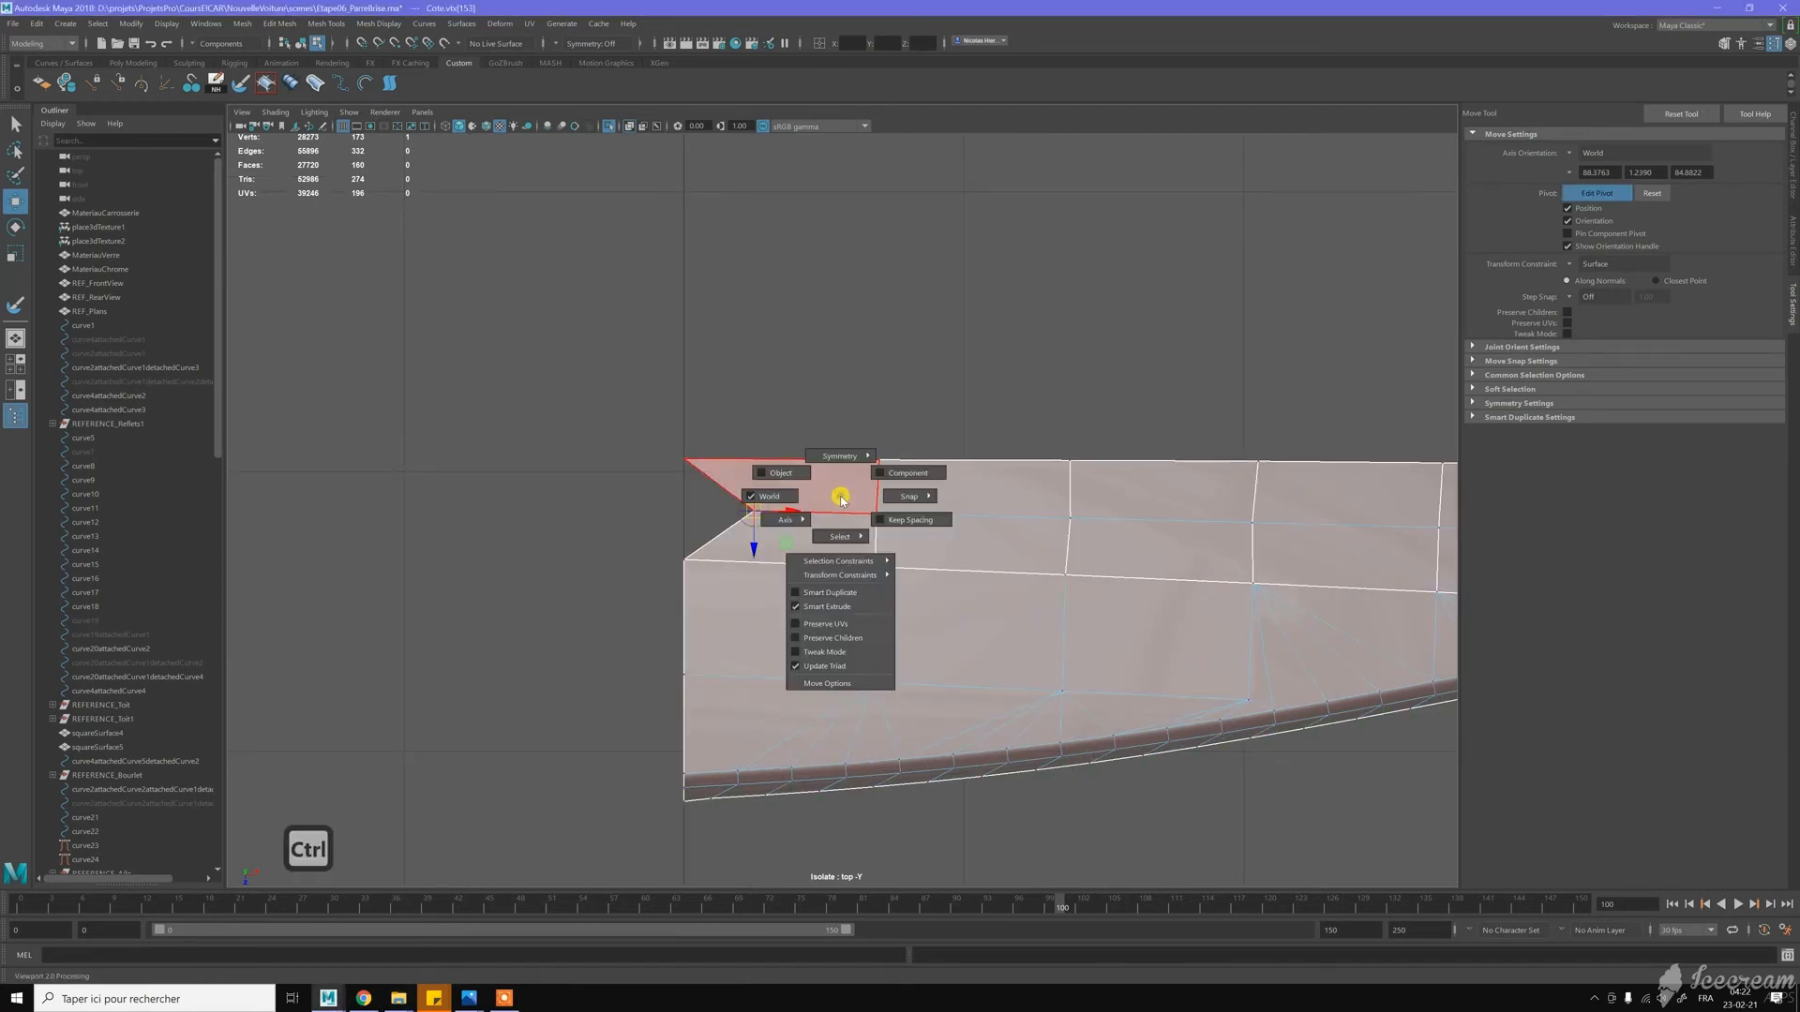
{"action": "left_click", "coordinate": [820, 514]}
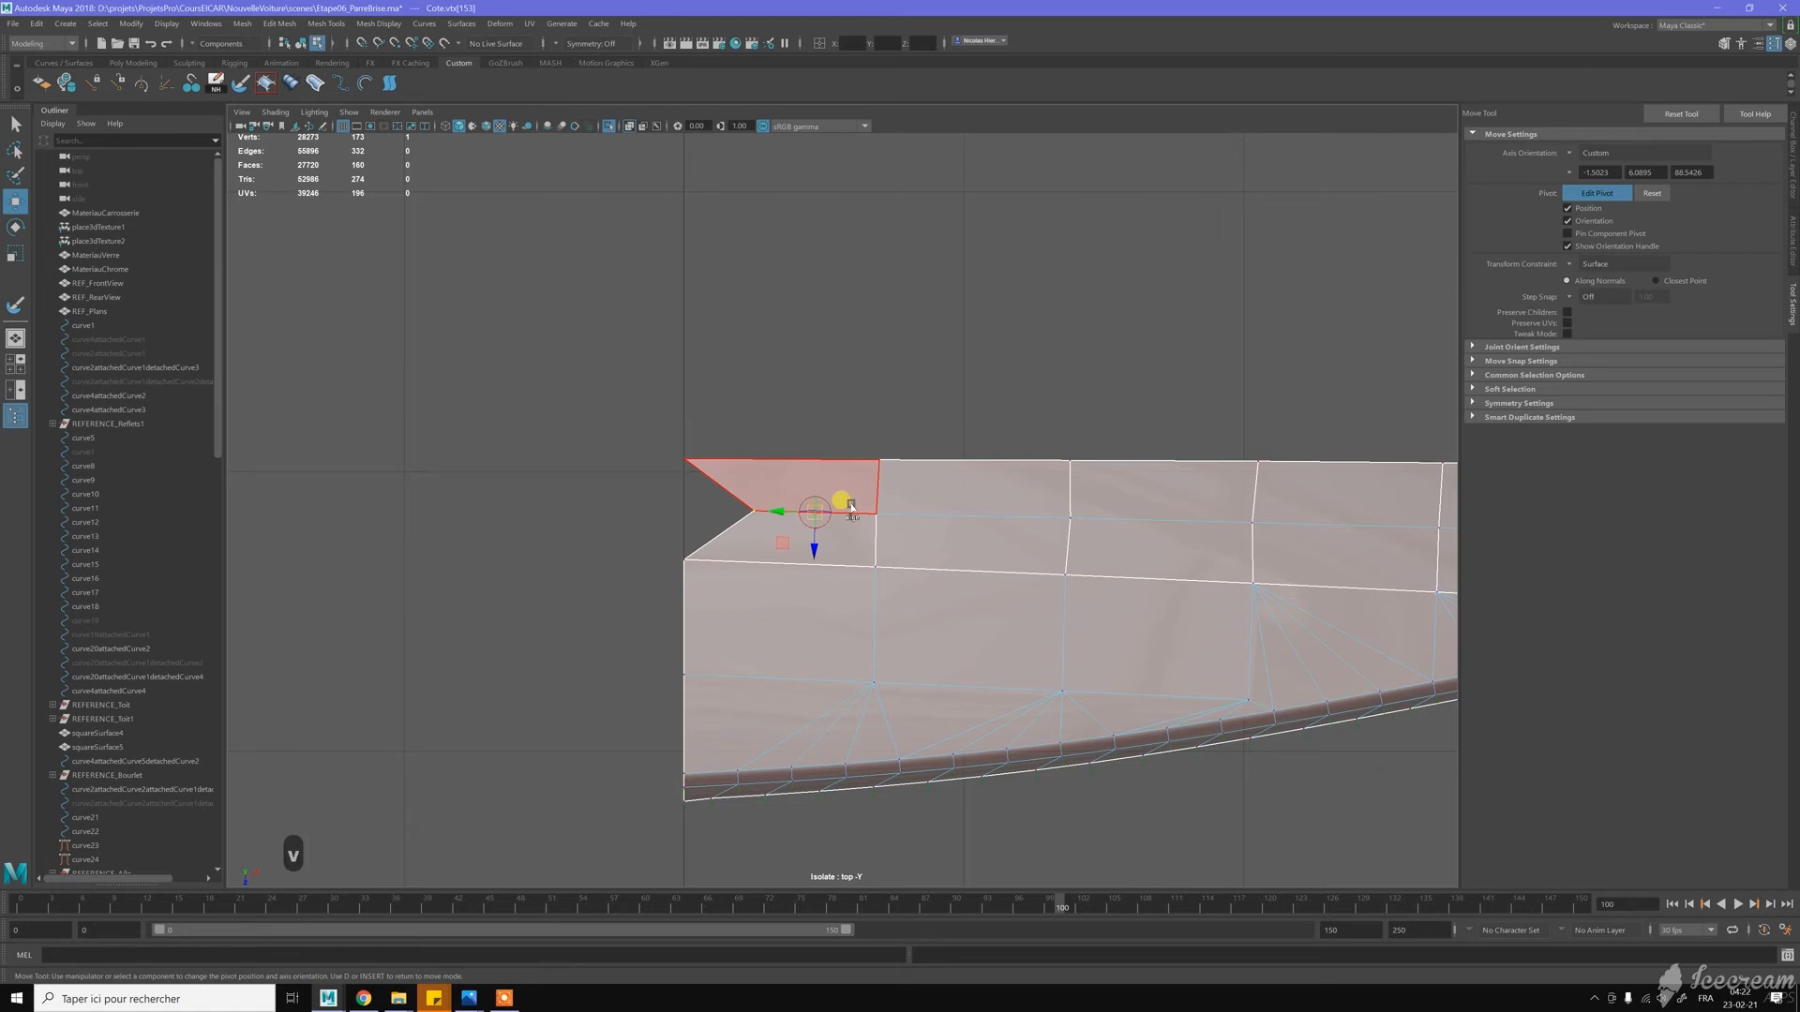
{"action": "key", "text": "v"}
{"action": "left_click_drag", "start_coordinate": [815, 513], "coordinate": [756, 511]}
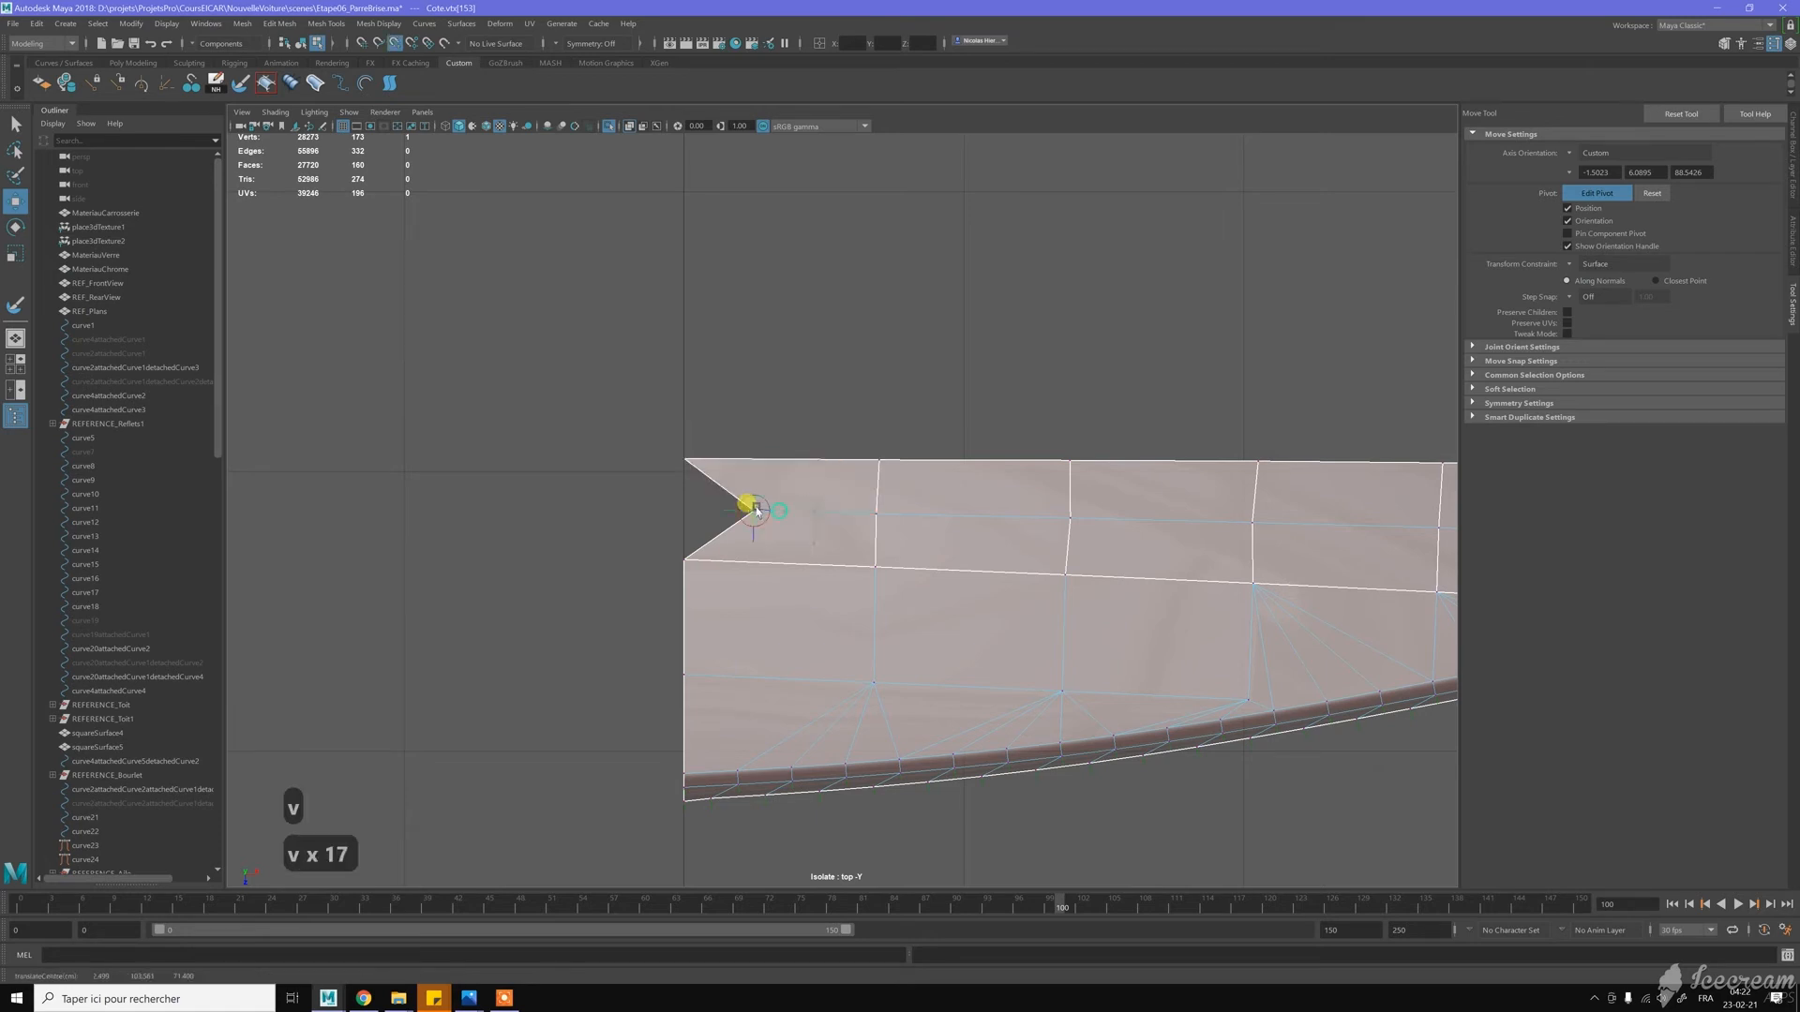
{"action": "left_click", "coordinate": [835, 490]}
{"action": "key", "text": "Insert"}
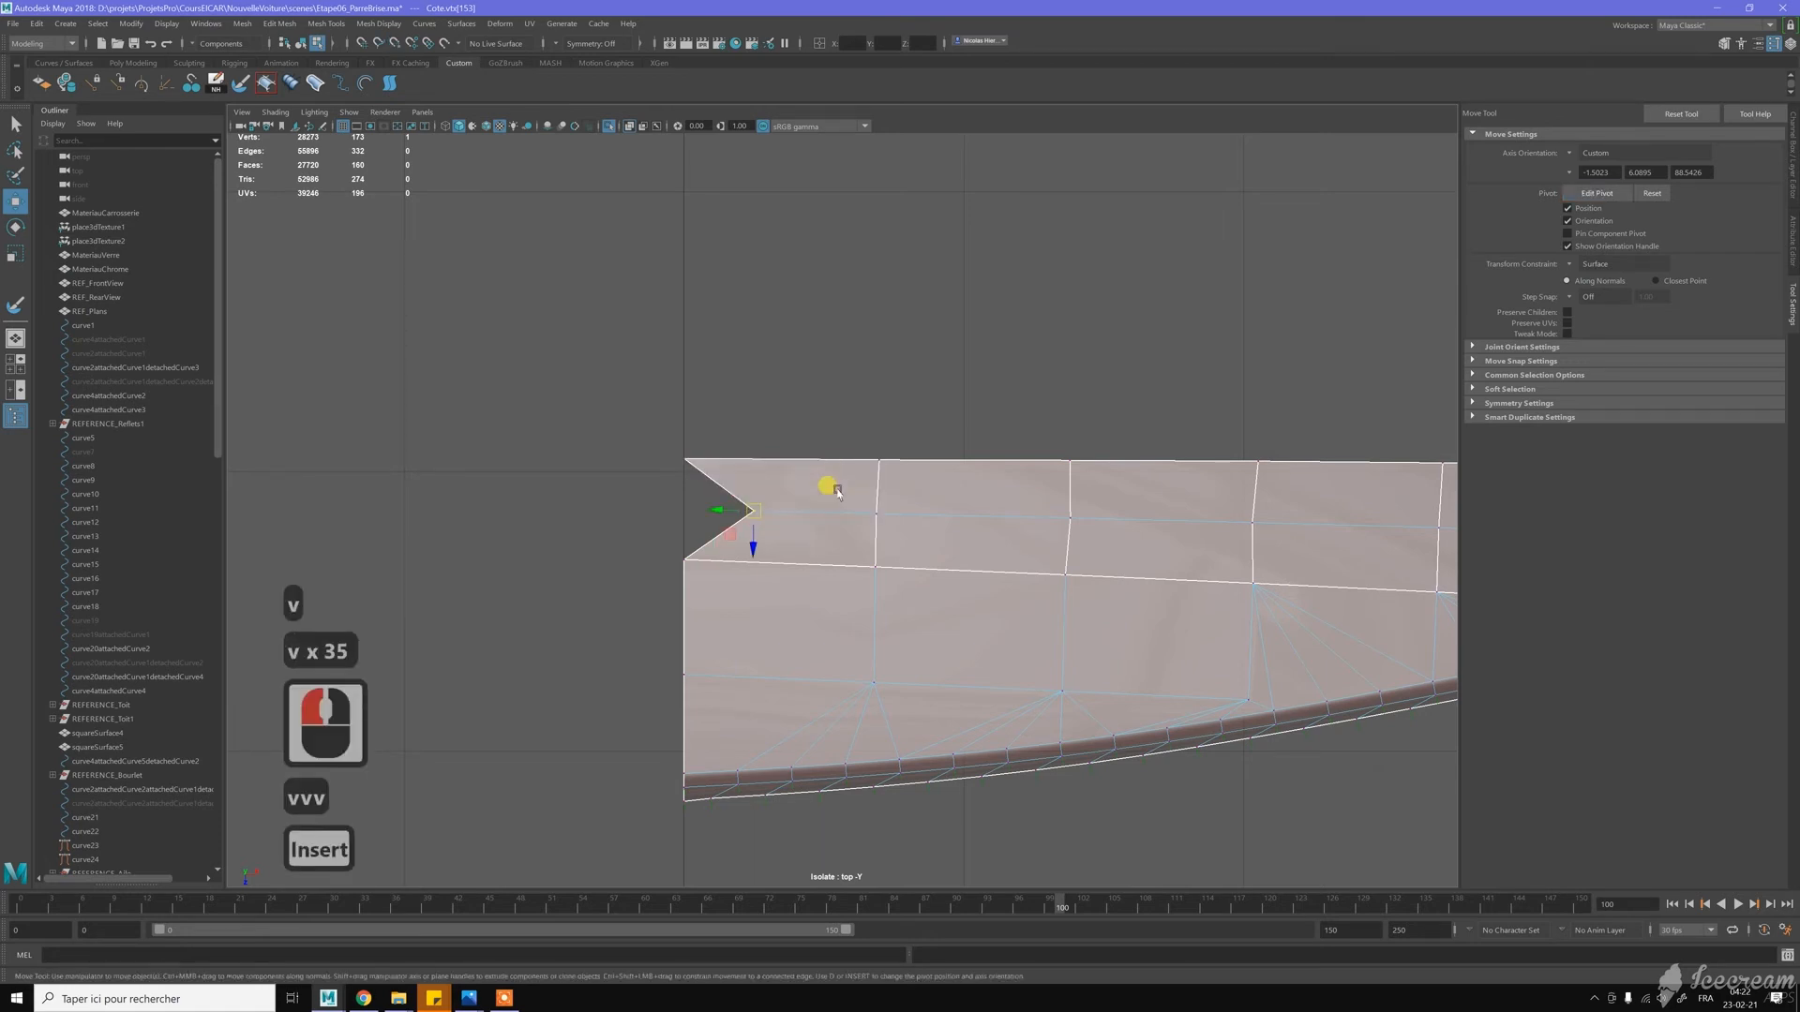
Turn off the transform constraint and move the notch vertex along the row to the centre line, setting its X position to 0
{"action": "right_click", "coordinate": [840, 490], "text": "ctrl+shift"}
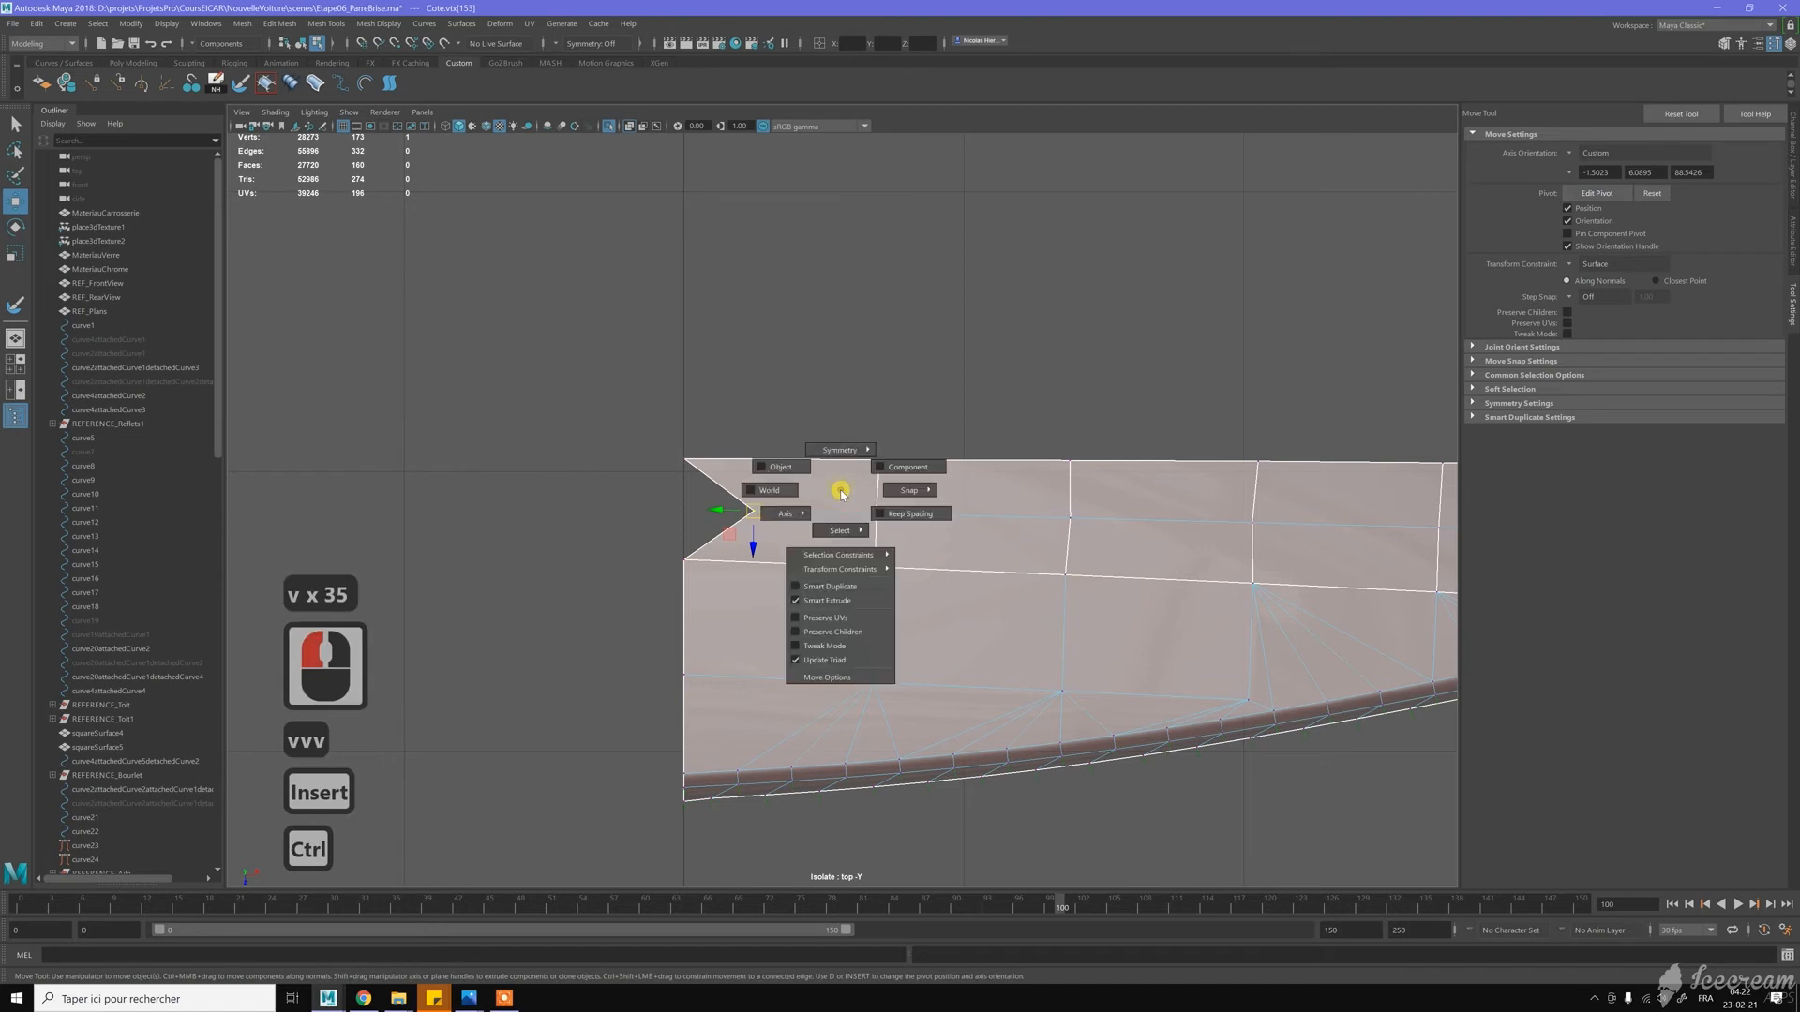
{"action": "mouse_move", "coordinate": [881, 570]}
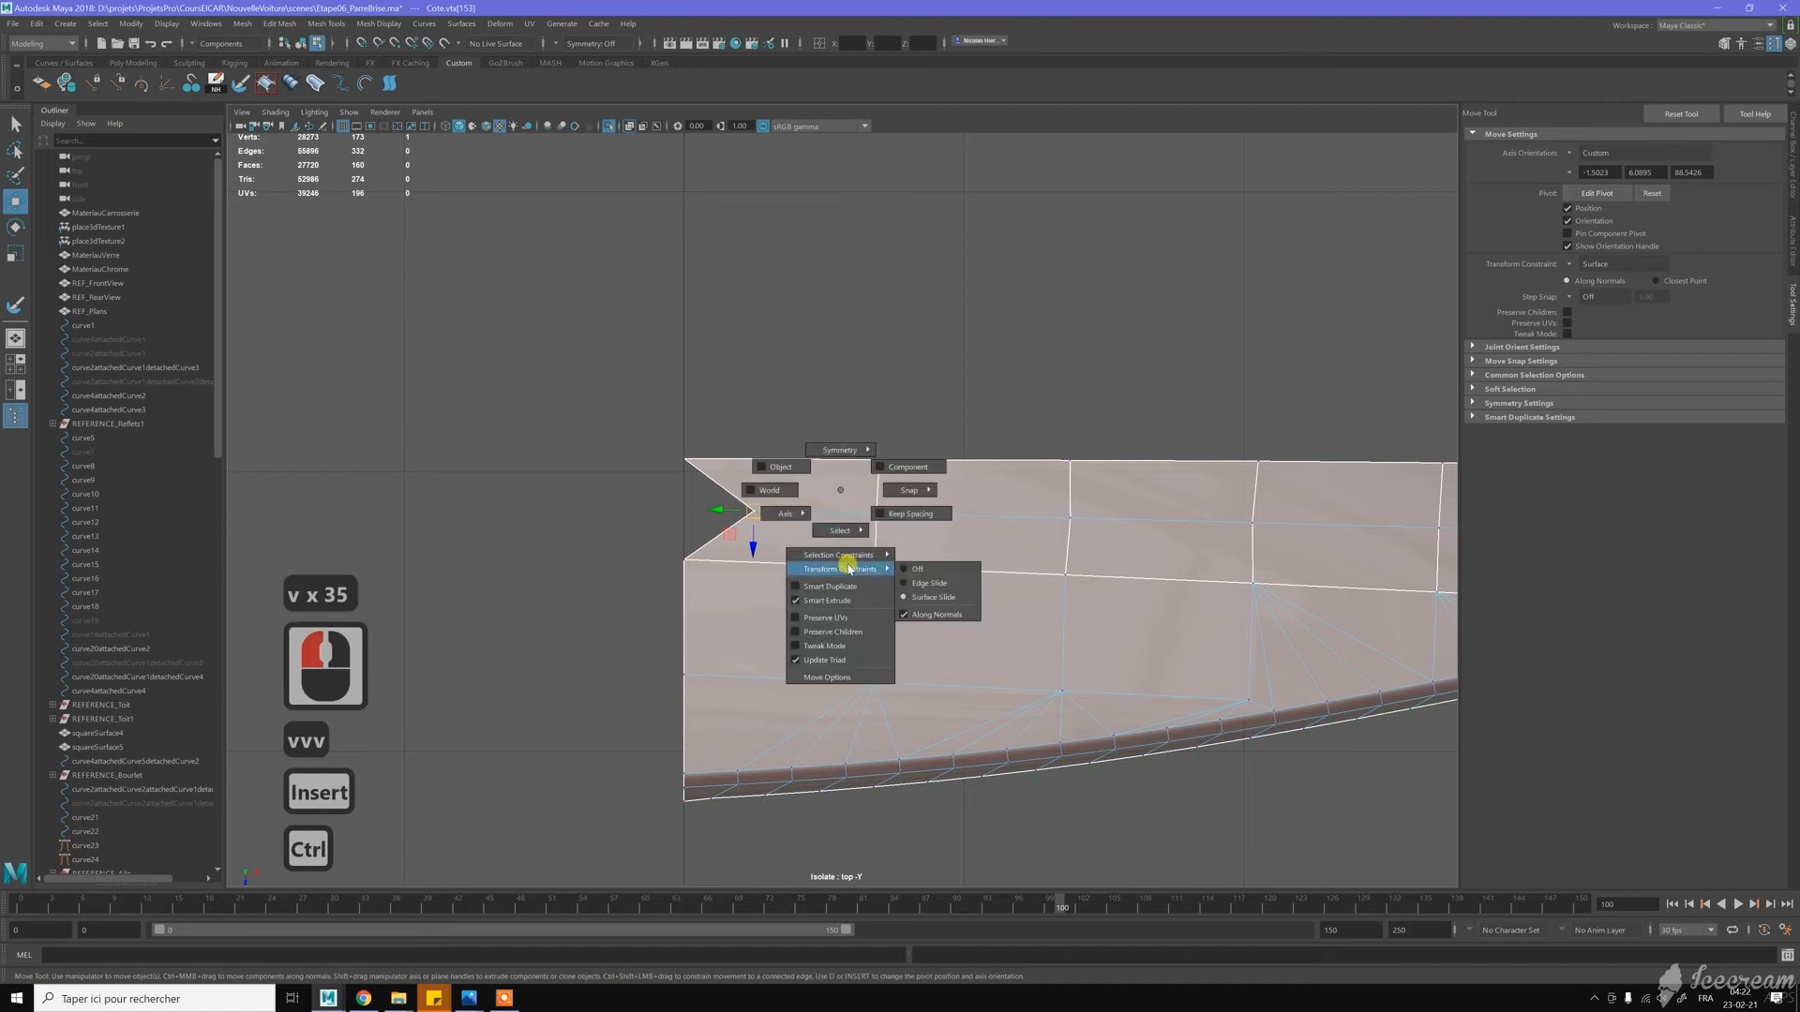
{"action": "left_click", "coordinate": [910, 569]}
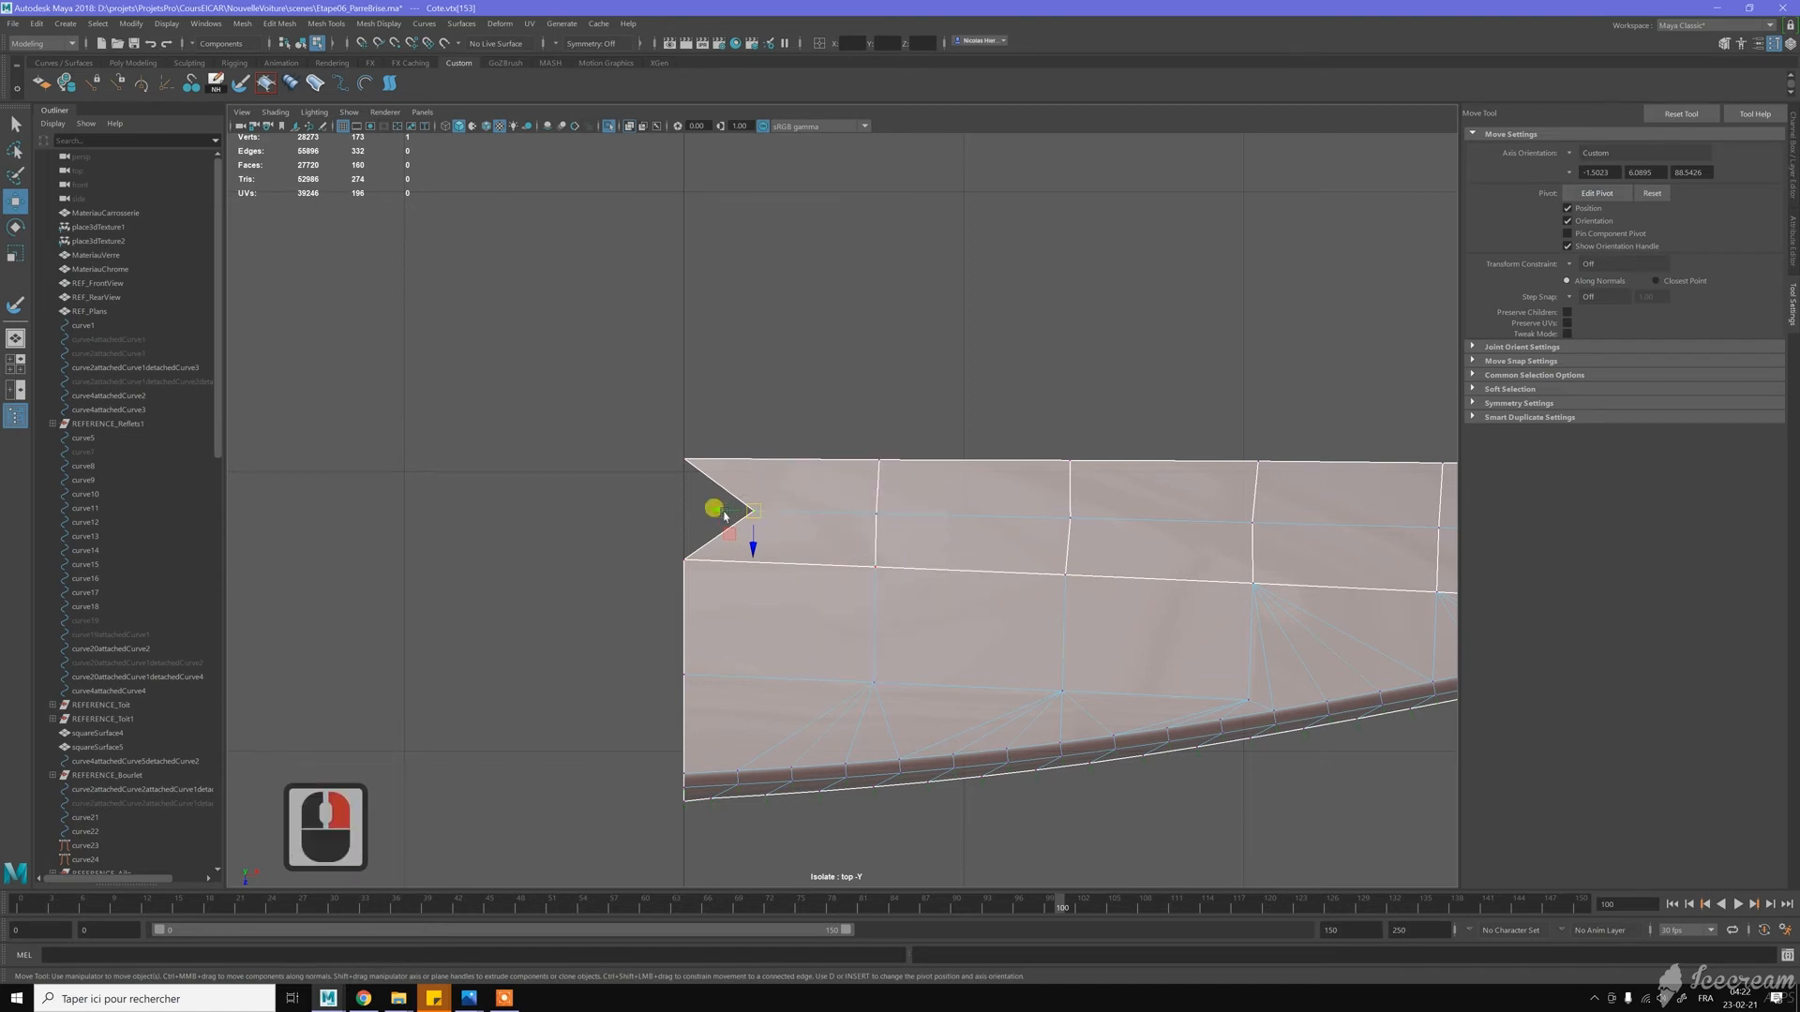
{"action": "left_click_drag", "start_coordinate": [713, 513], "coordinate": [652, 517]}
{"action": "left_click", "coordinate": [855, 40]}
{"action": "type", "text": "0"}
{"action": "key", "text": "Return"}
{"action": "key", "text": "w"}
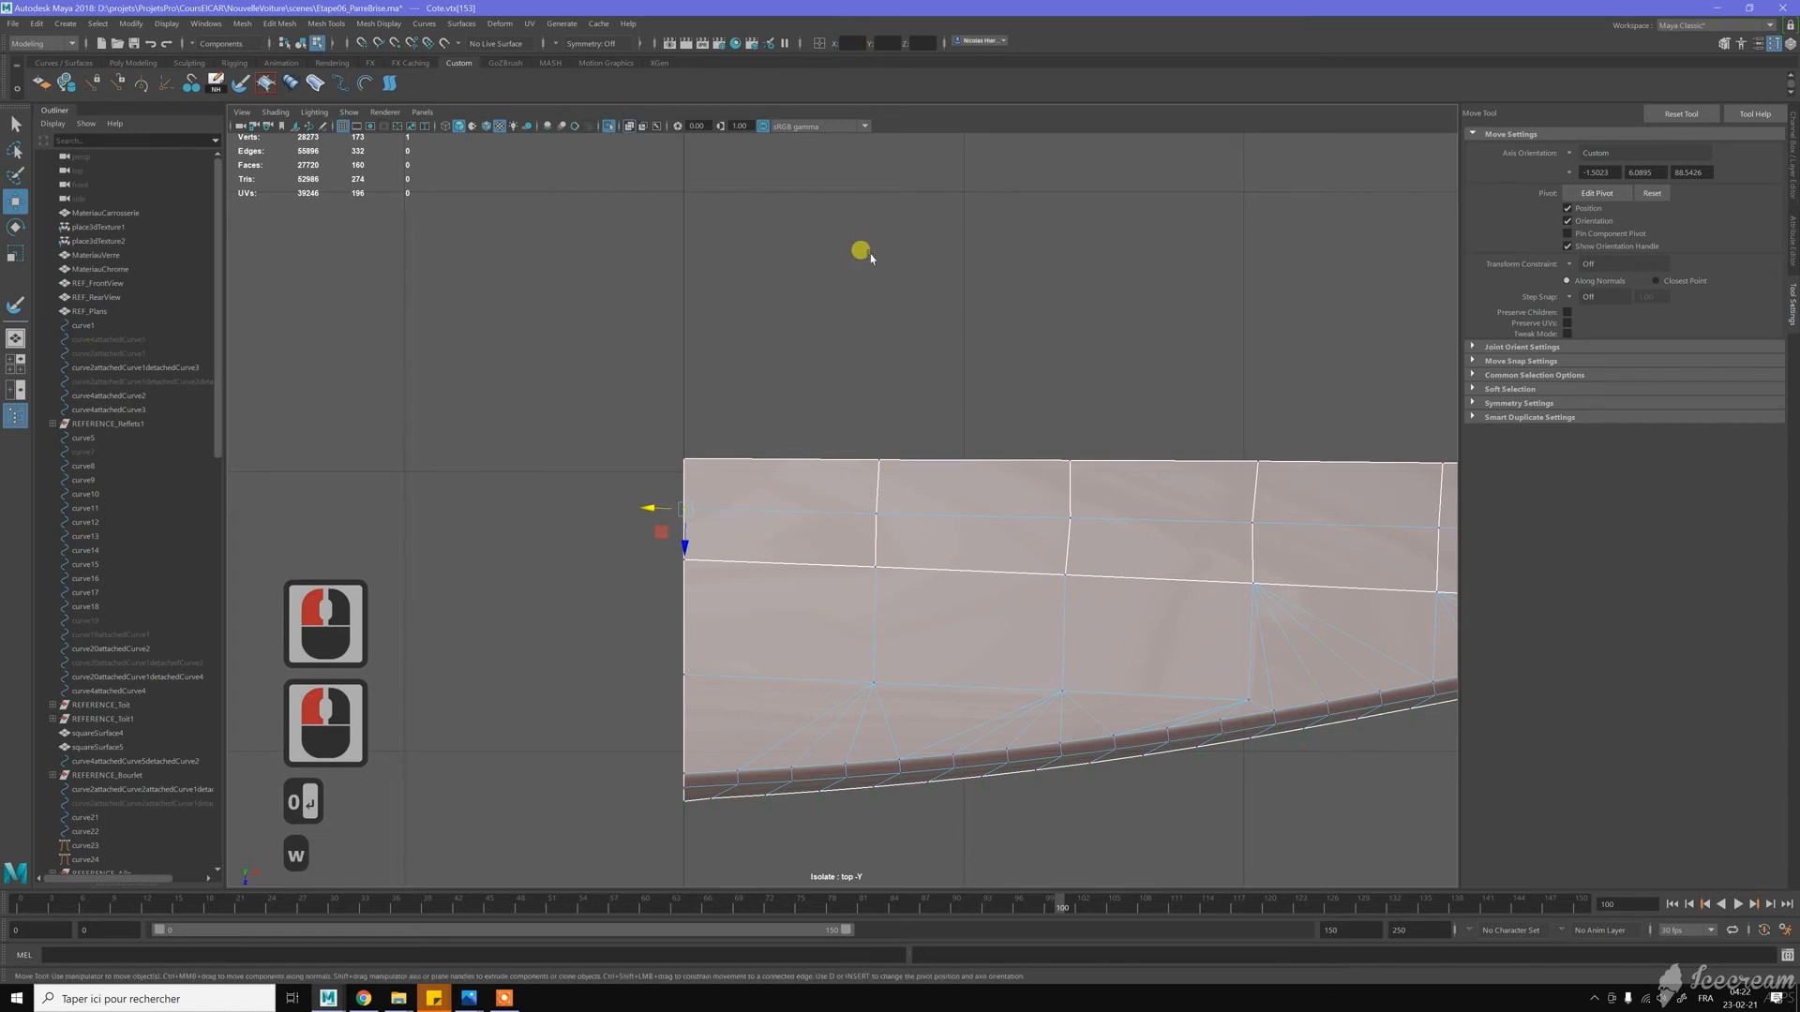
{"action": "scroll", "coordinate": [856, 251], "scroll_direction": "down", "scroll_amount": 11}
{"action": "scroll", "coordinate": [855, 251], "scroll_direction": "down", "scroll_amount": 8}
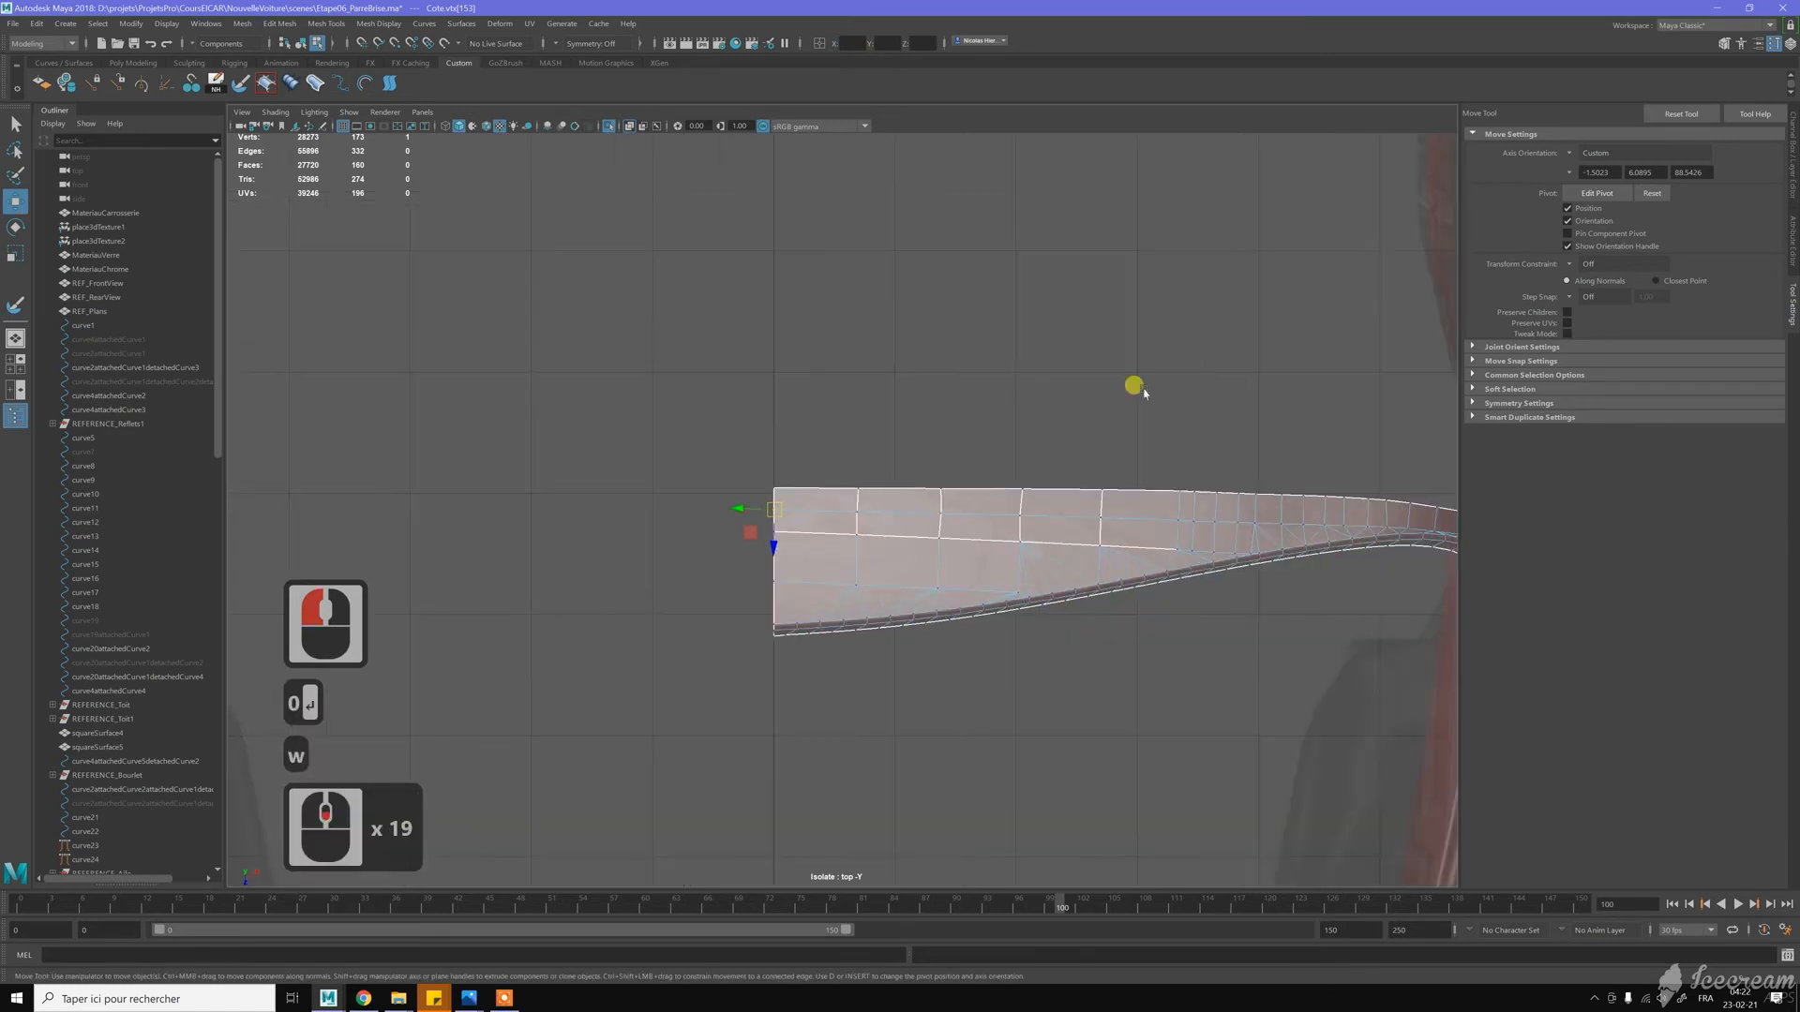
Return the lower panel to object mode, deselect it, turn off isolation and switch to the perspective view
{"action": "key", "text": "w"}
{"action": "right_click_drag", "start_coordinate": [1250, 523], "coordinate": [1301, 500]}
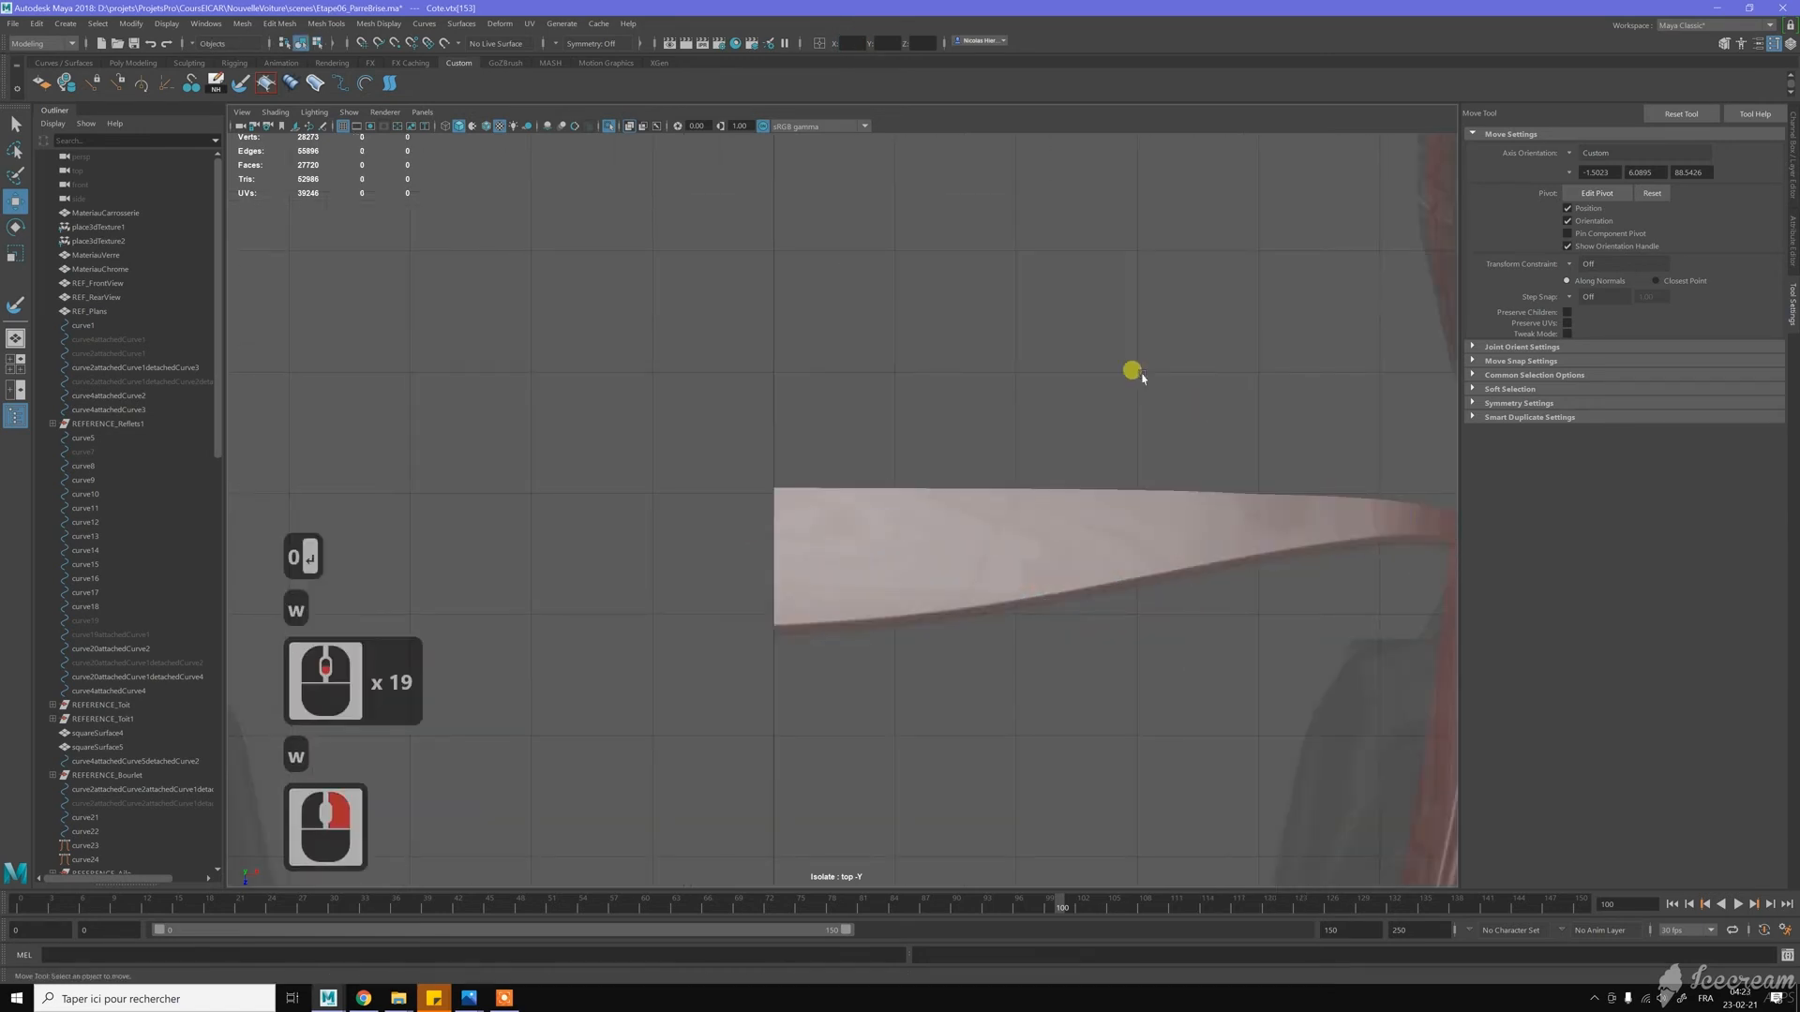
{"action": "left_click", "coordinate": [1141, 369]}
{"action": "left_click", "coordinate": [607, 127]}
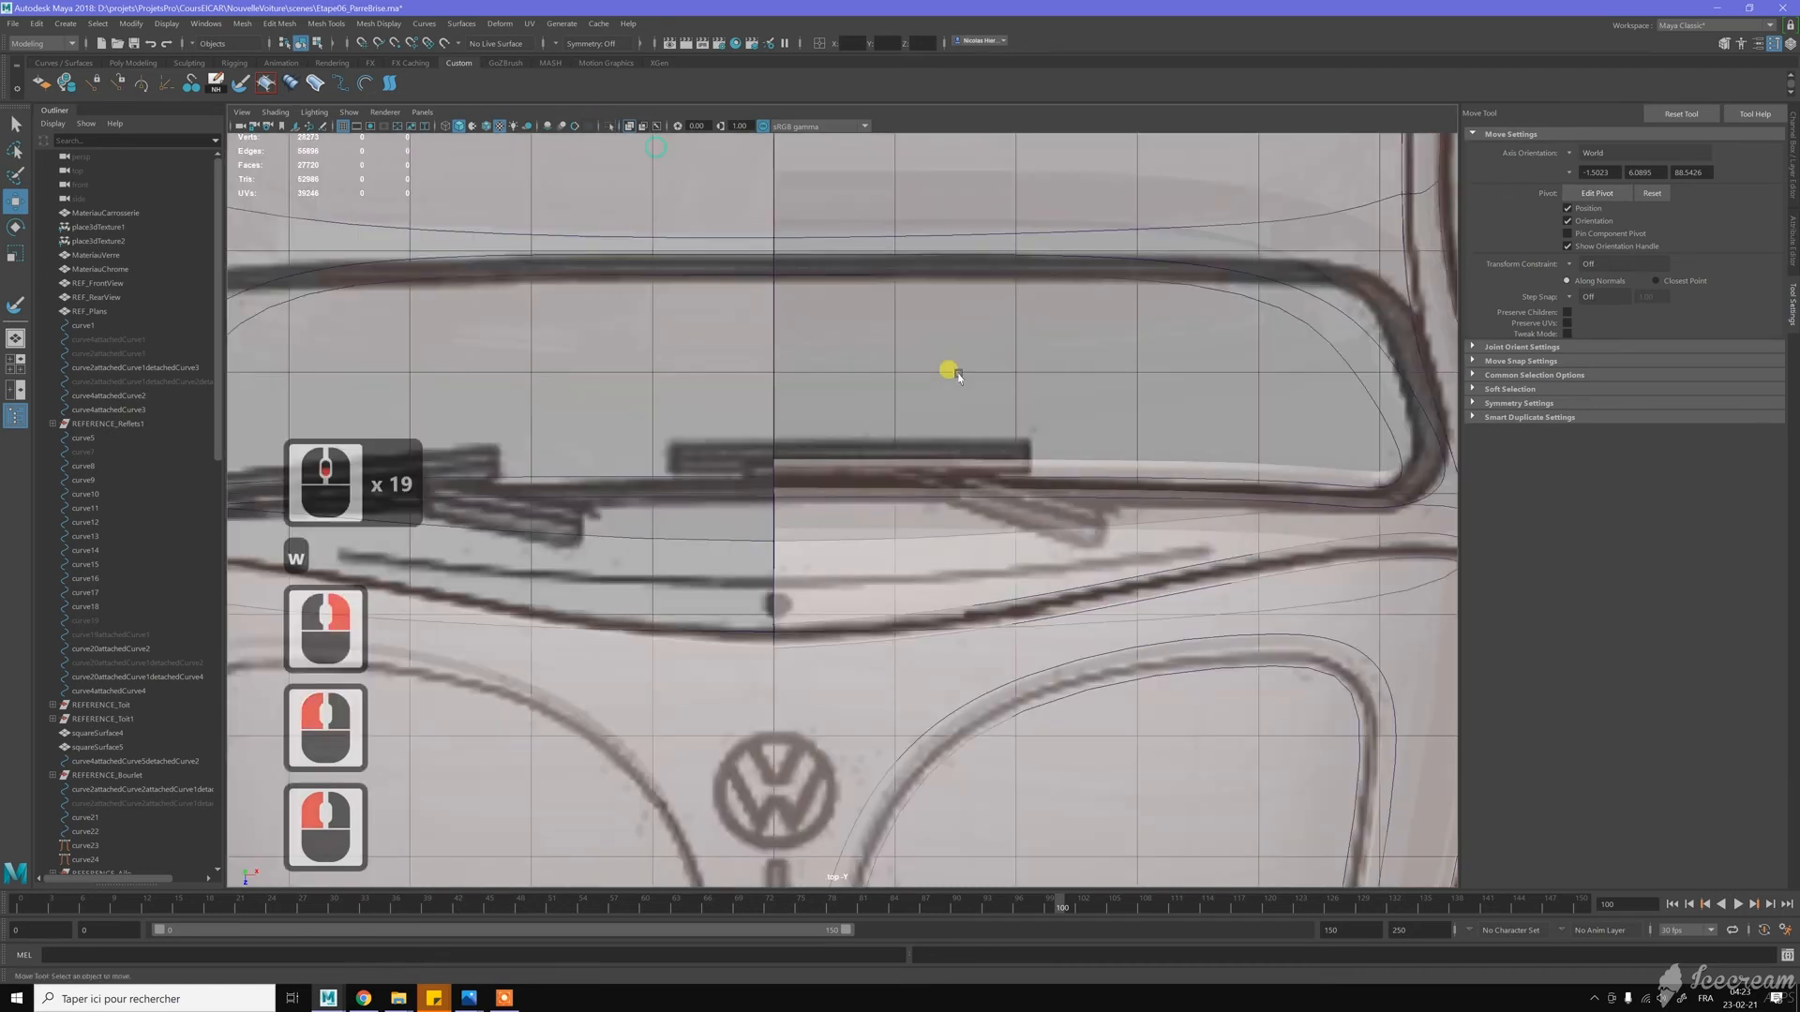
{"action": "scroll", "coordinate": [948, 456], "scroll_direction": "down", "scroll_amount": 18}
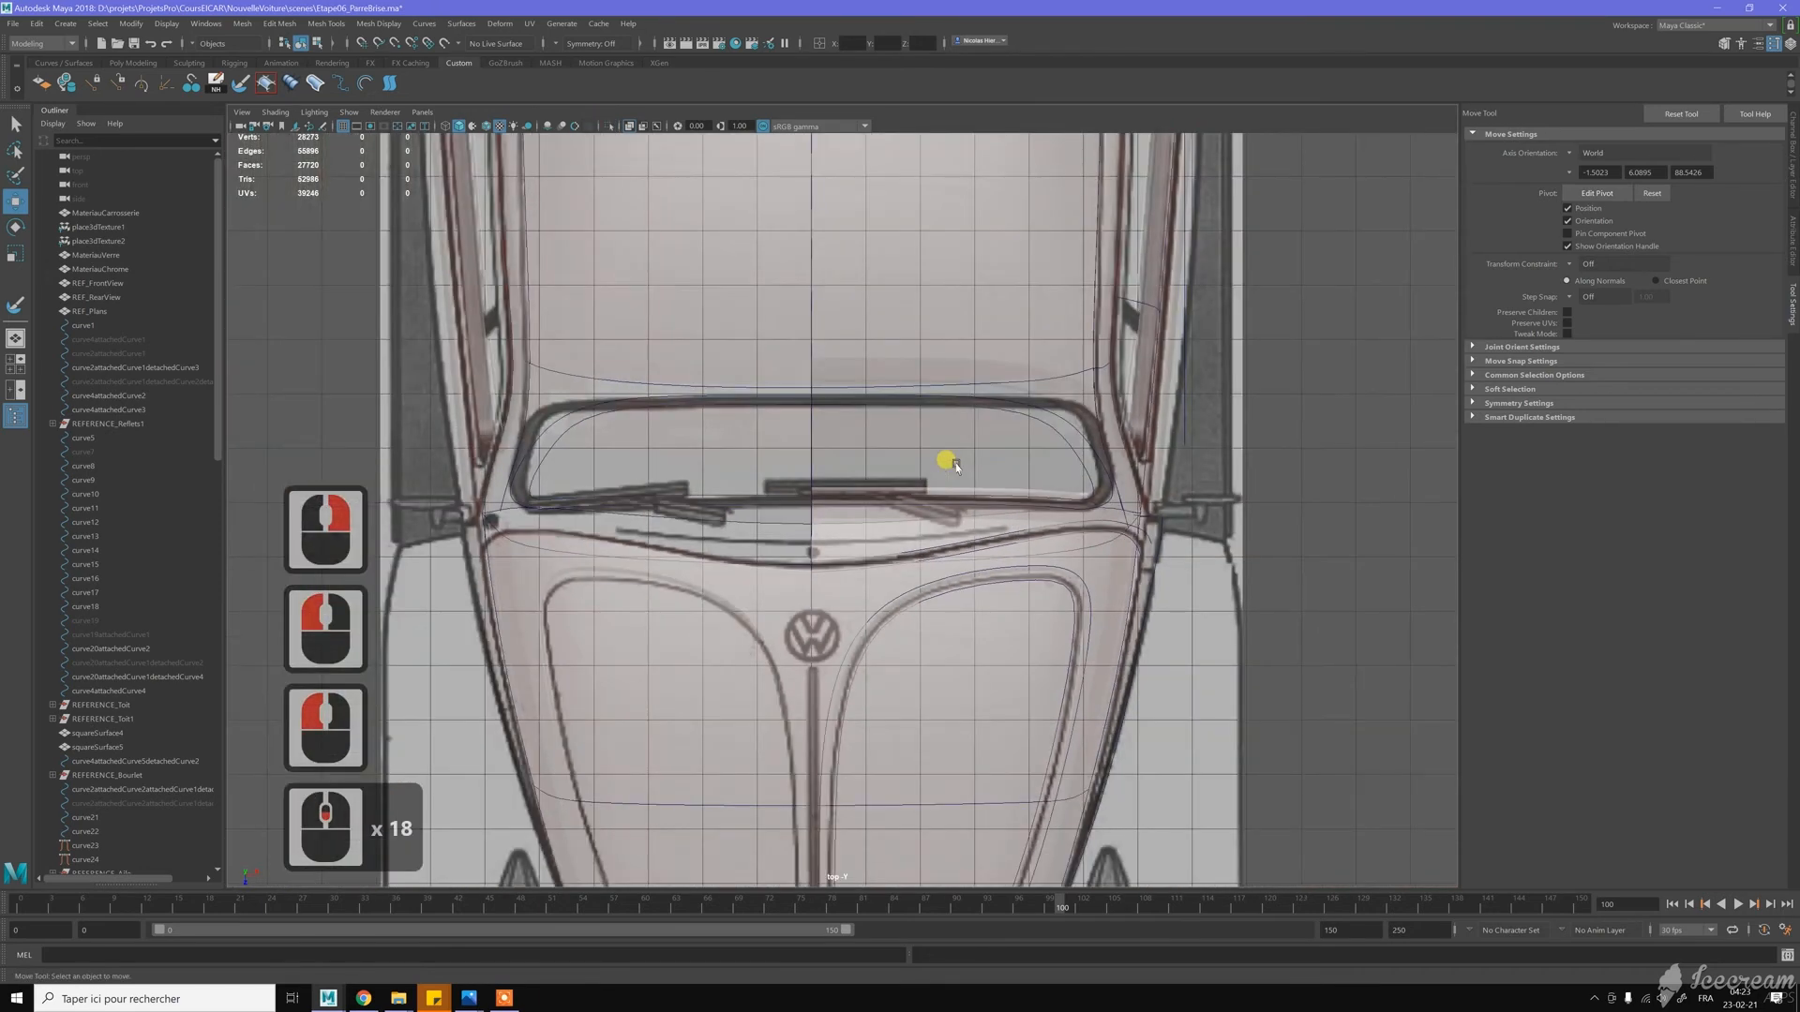
{"action": "key", "text": "space"}
{"action": "key", "text": "space"}
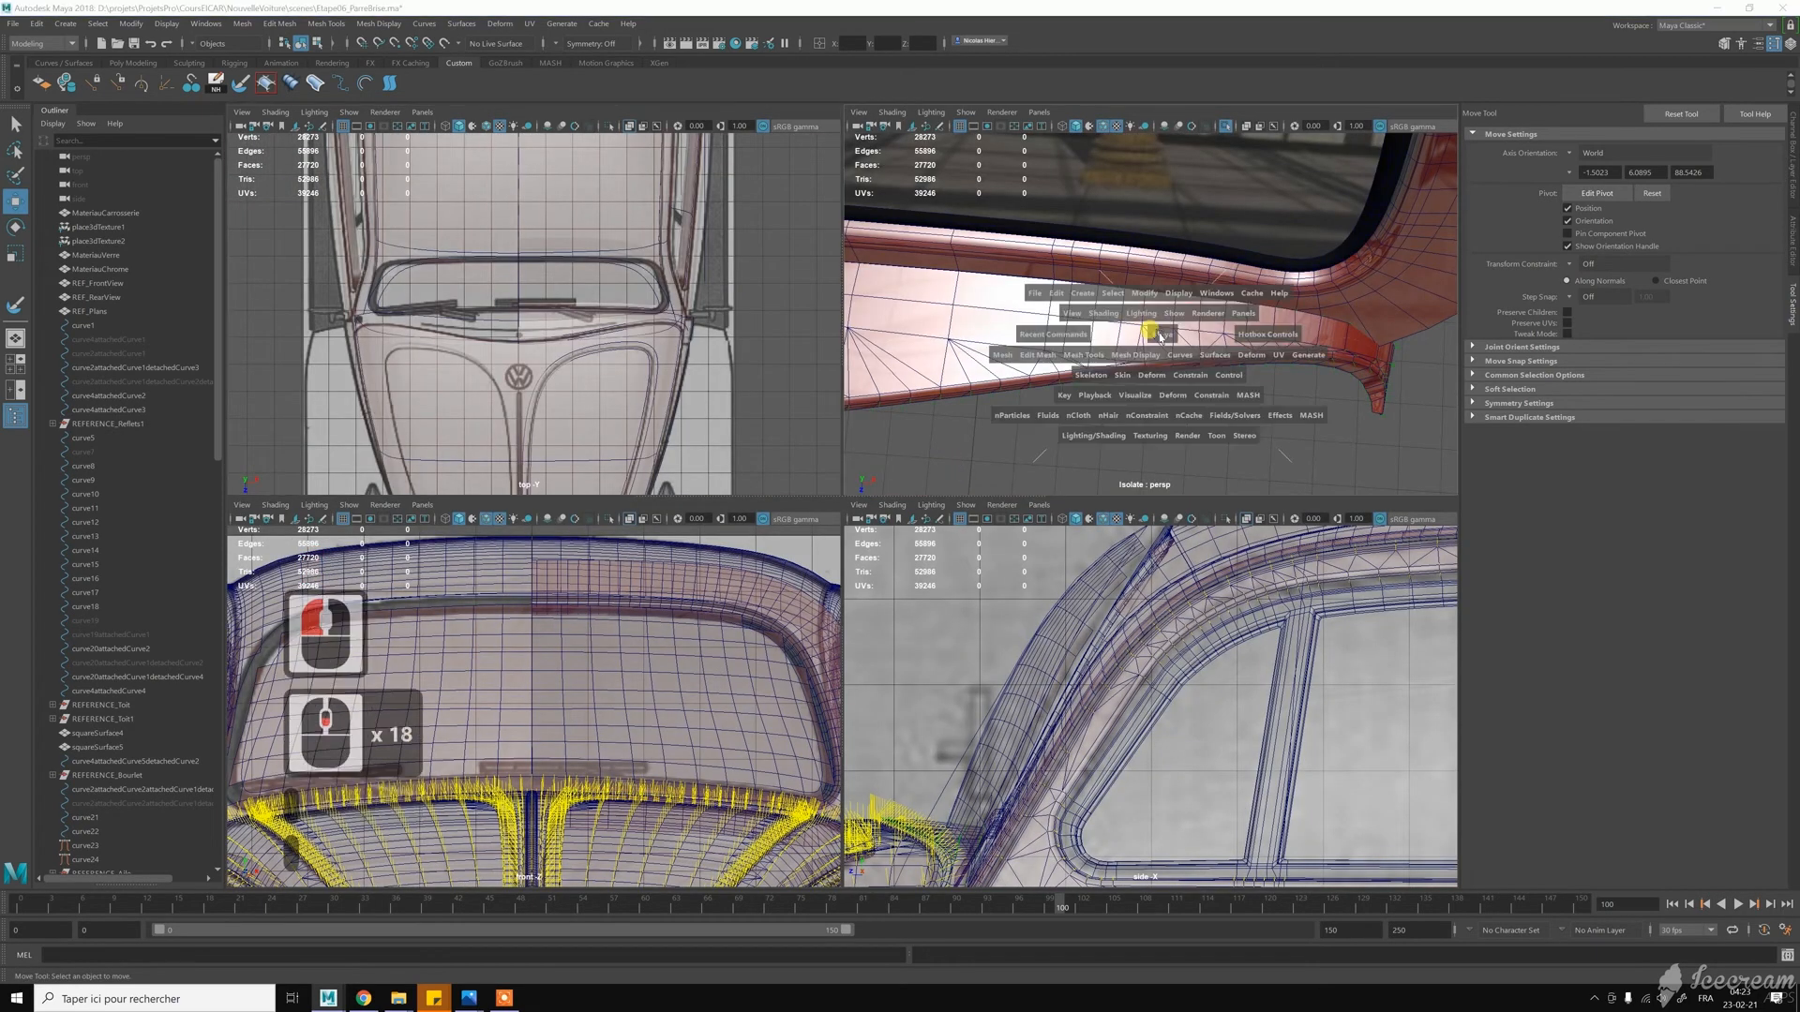
Delete the row of flap faces hanging below the windshield surround, from the centre line to near the lower corner
{"action": "left_click_drag", "start_coordinate": [1117, 375], "coordinate": [1016, 380], "text": "alt"}
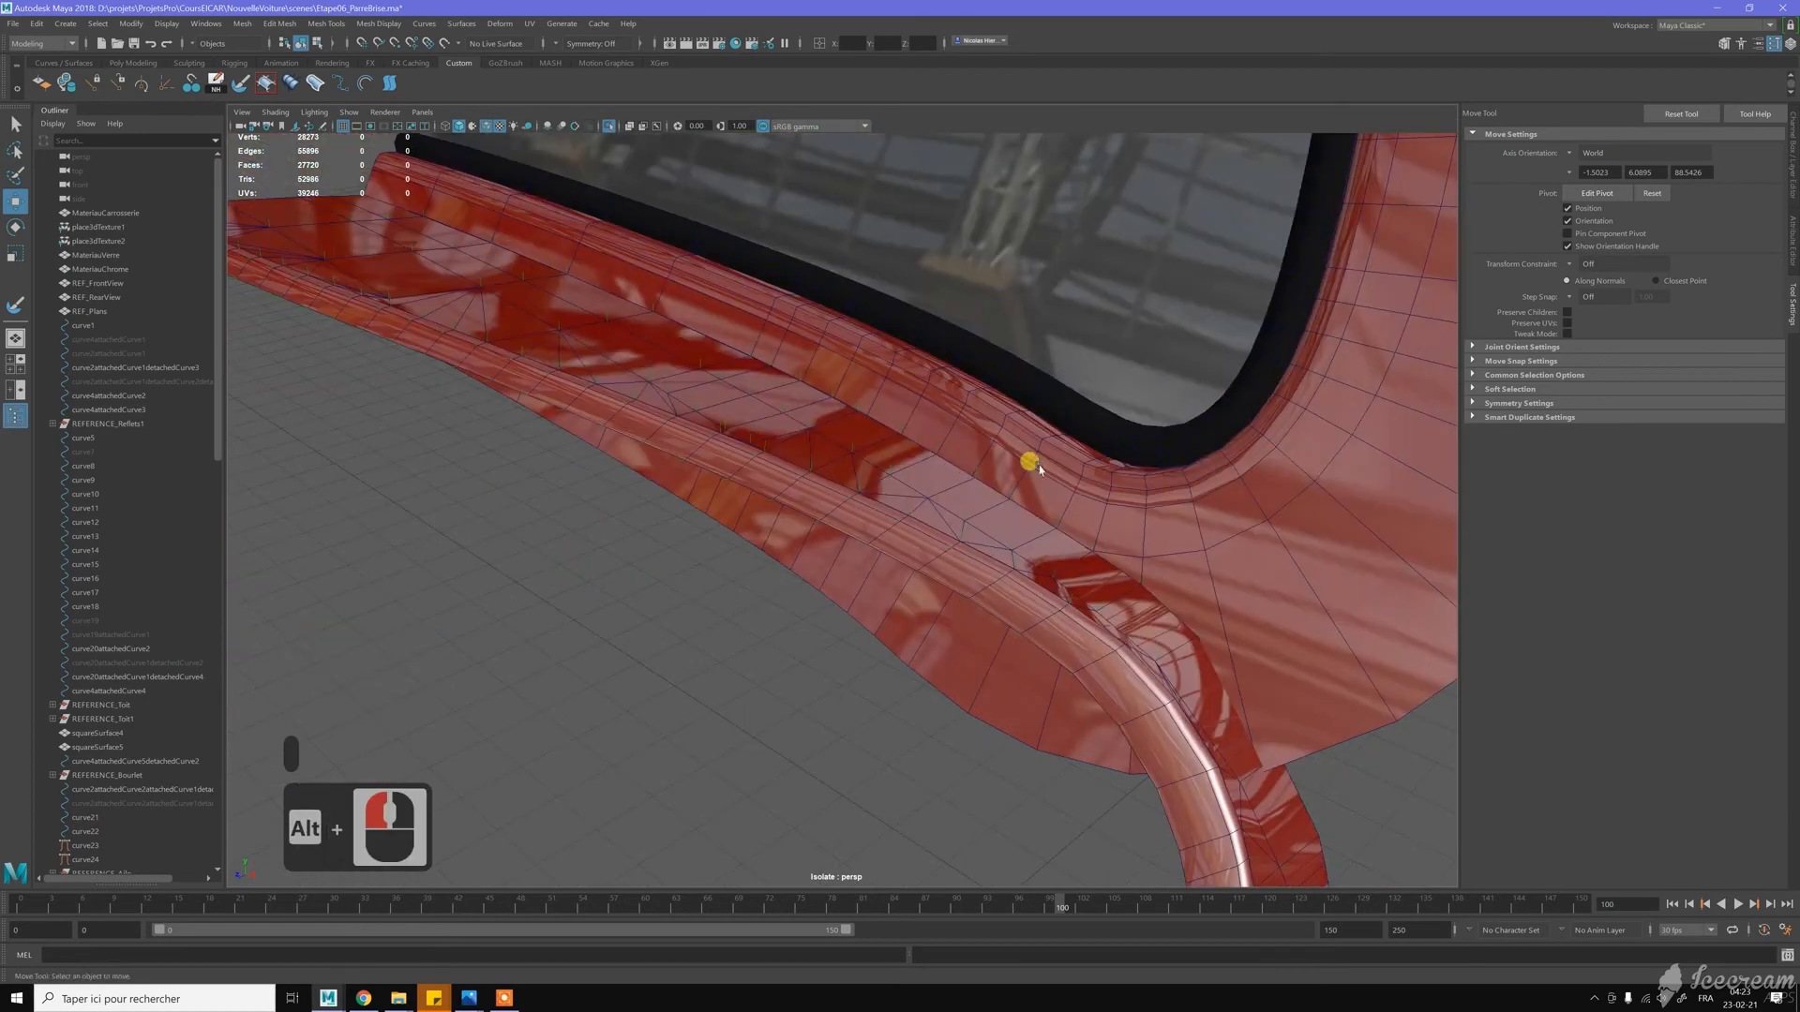
{"action": "left_click_drag", "start_coordinate": [1038, 469], "coordinate": [1077, 470], "text": "alt"}
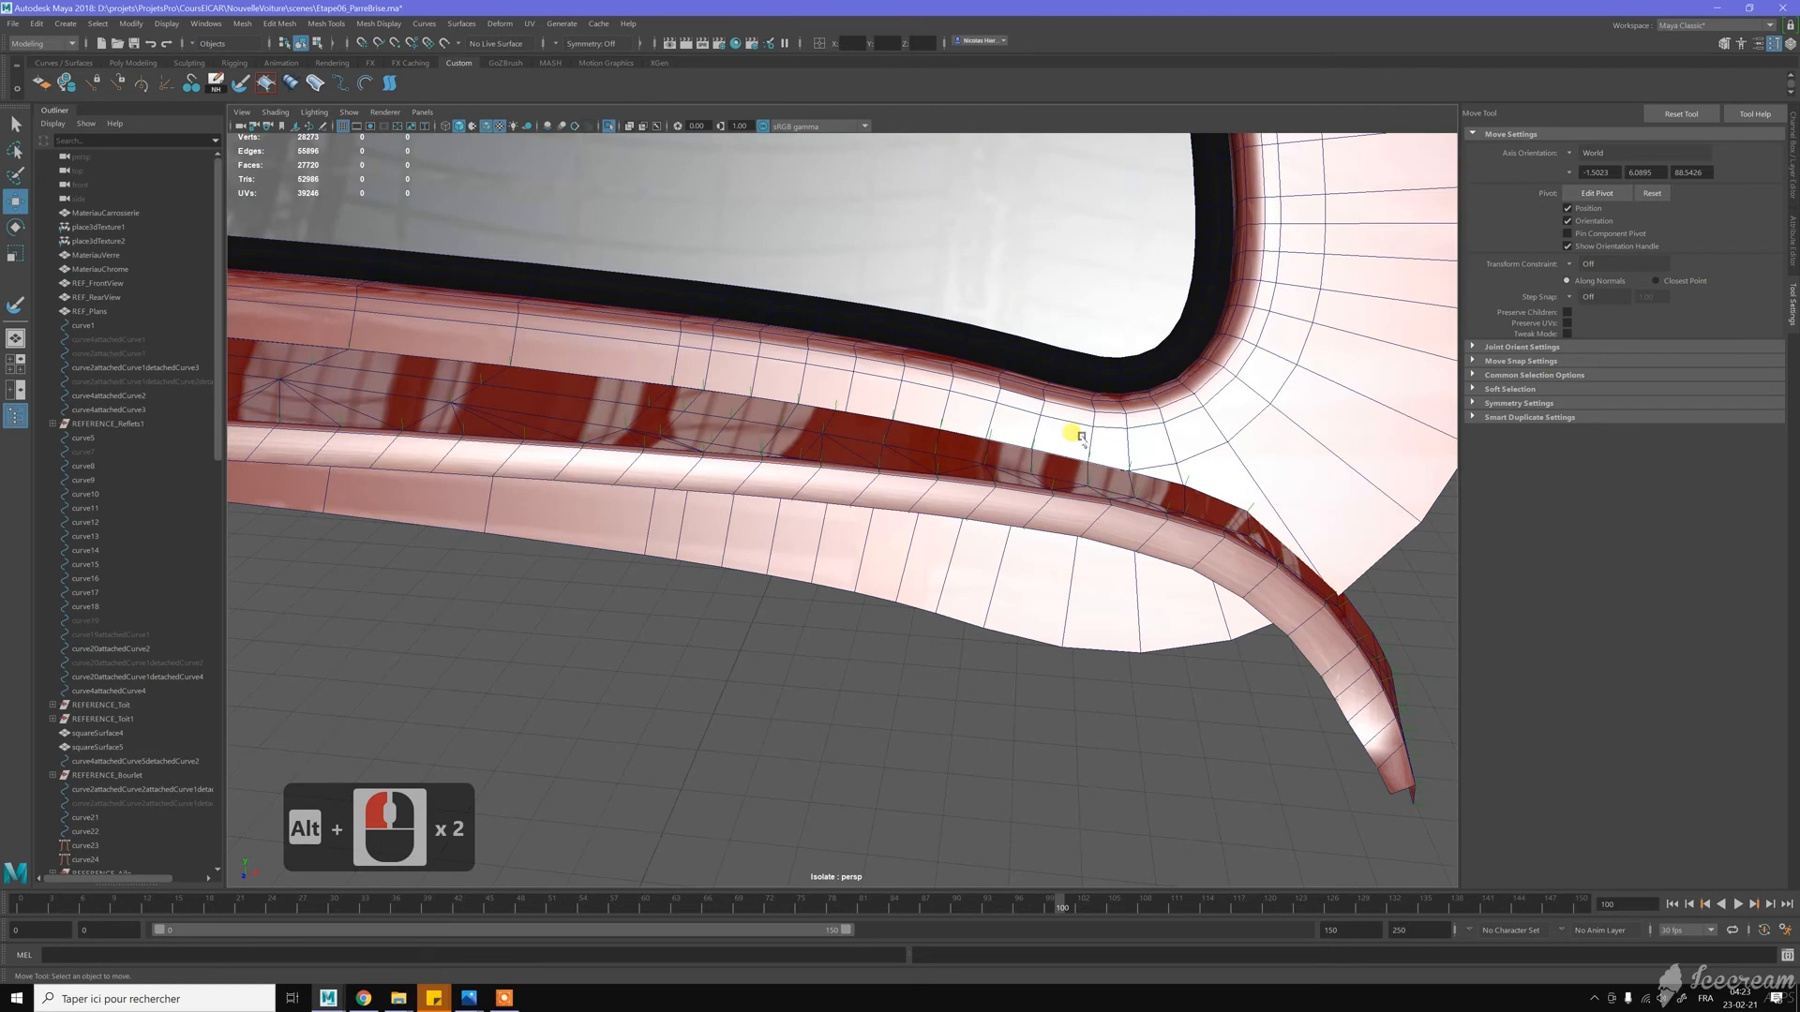
{"action": "middle_click_drag", "start_coordinate": [1116, 520], "coordinate": [1093, 463], "text": "alt"}
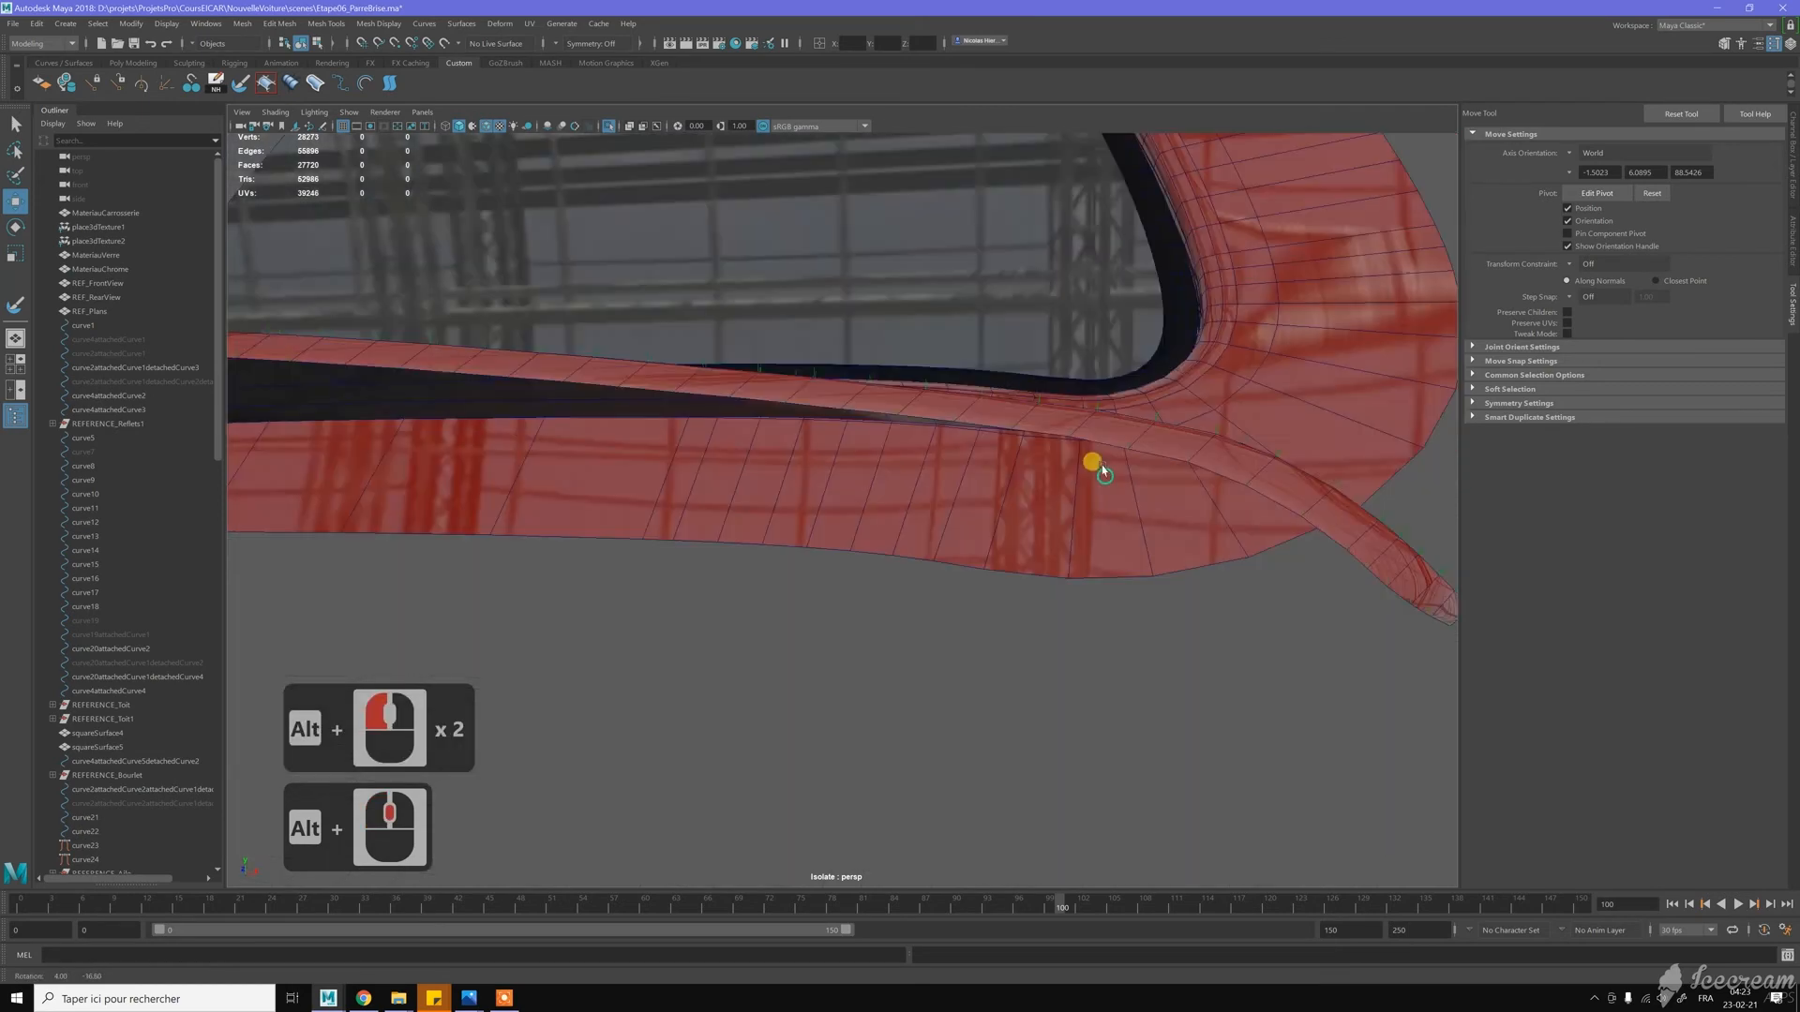
{"action": "left_click_drag", "start_coordinate": [1093, 462], "coordinate": [1053, 481], "text": "alt"}
{"action": "left_click", "coordinate": [1054, 481]}
{"action": "right_click_drag", "start_coordinate": [1056, 482], "coordinate": [1052, 509]}
{"action": "left_click", "coordinate": [1036, 504]}
{"action": "scroll", "coordinate": [727, 507], "scroll_direction": "down", "scroll_amount": 4}
{"action": "middle_click_drag", "start_coordinate": [948, 516], "coordinate": [623, 490], "text": "alt"}
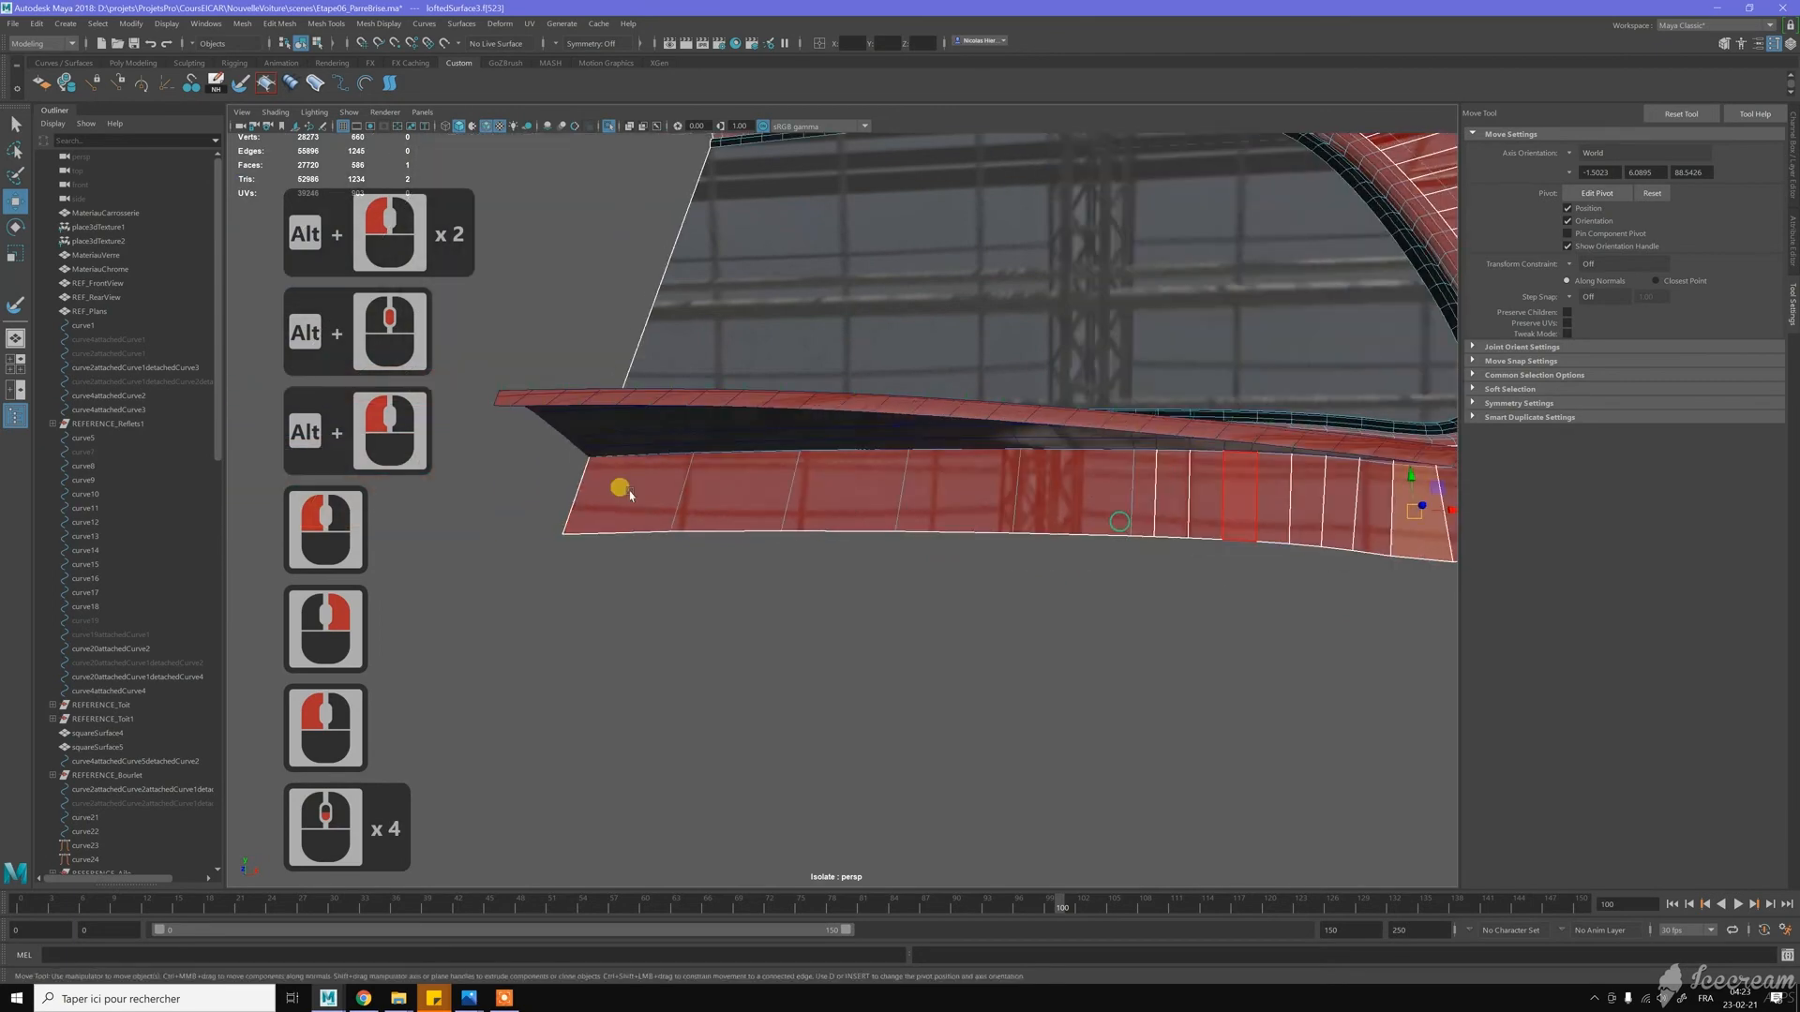
{"action": "double_click", "coordinate": [623, 491], "text": "shift"}
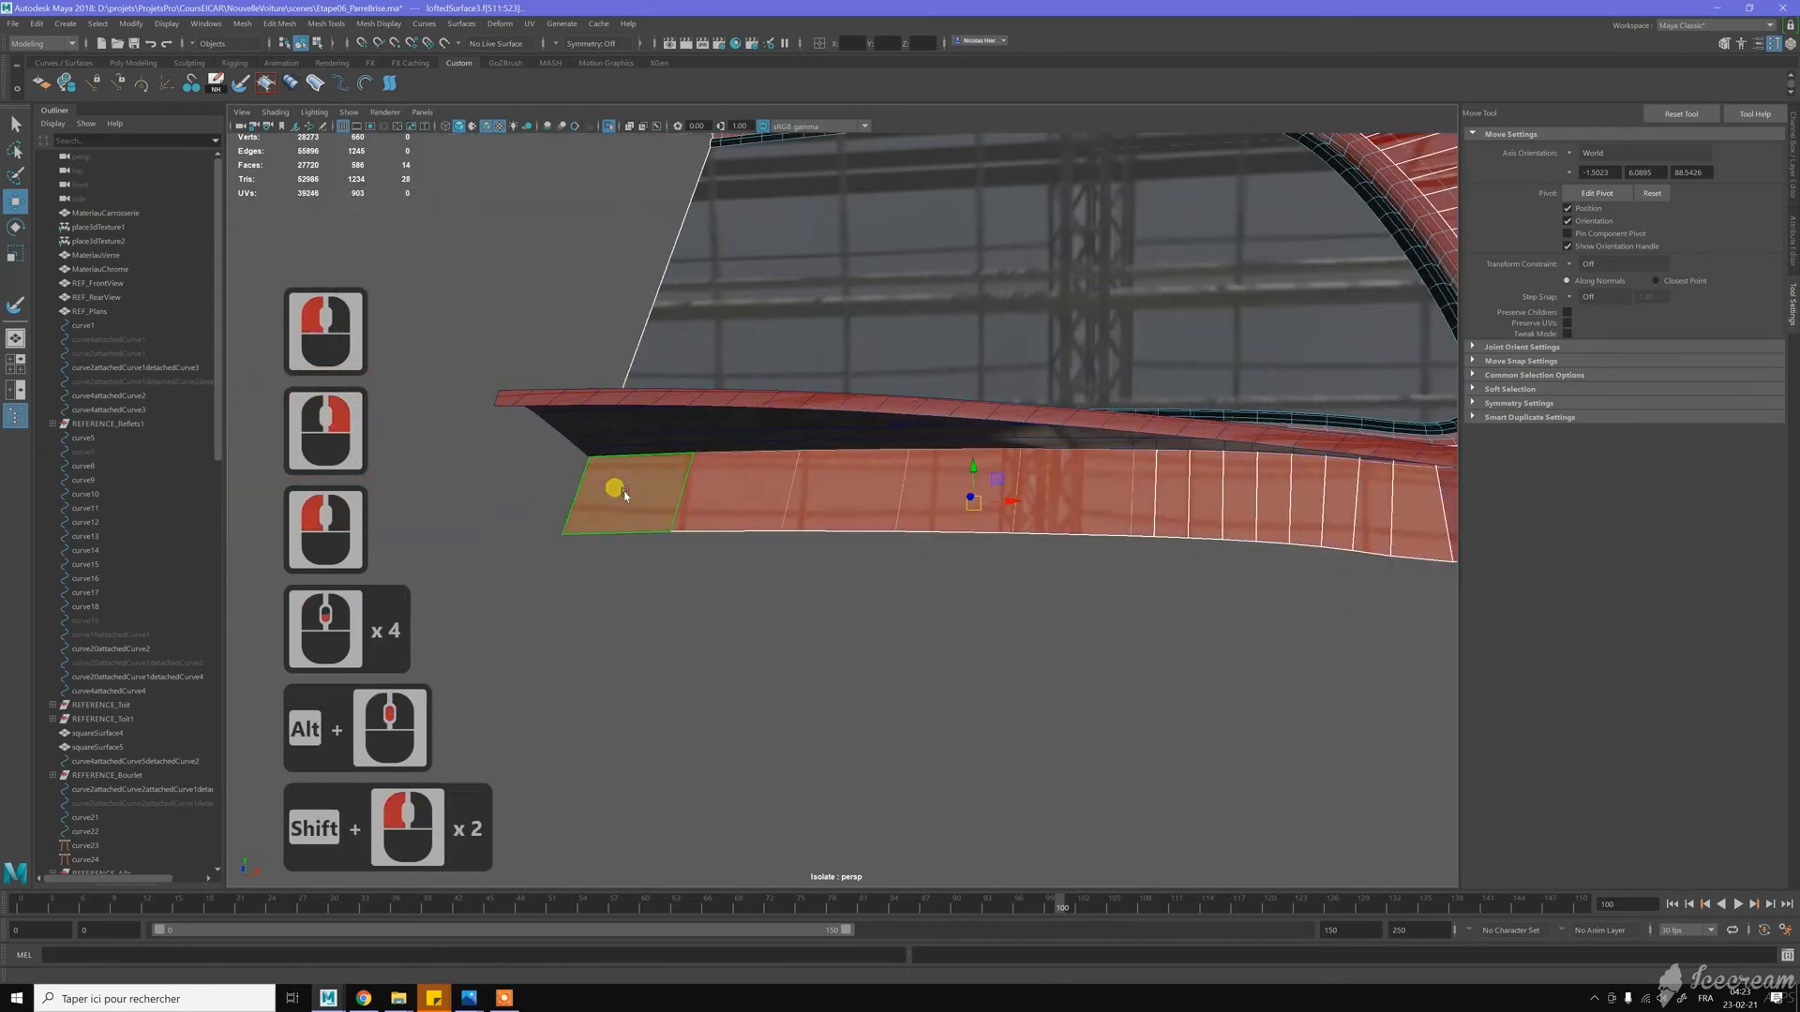
{"action": "key", "text": "Delete"}
Delete the outer row of faces along the surround's lower edge, from the centre line to the corner
{"action": "left_click_drag", "start_coordinate": [803, 434], "coordinate": [743, 328], "text": "alt"}
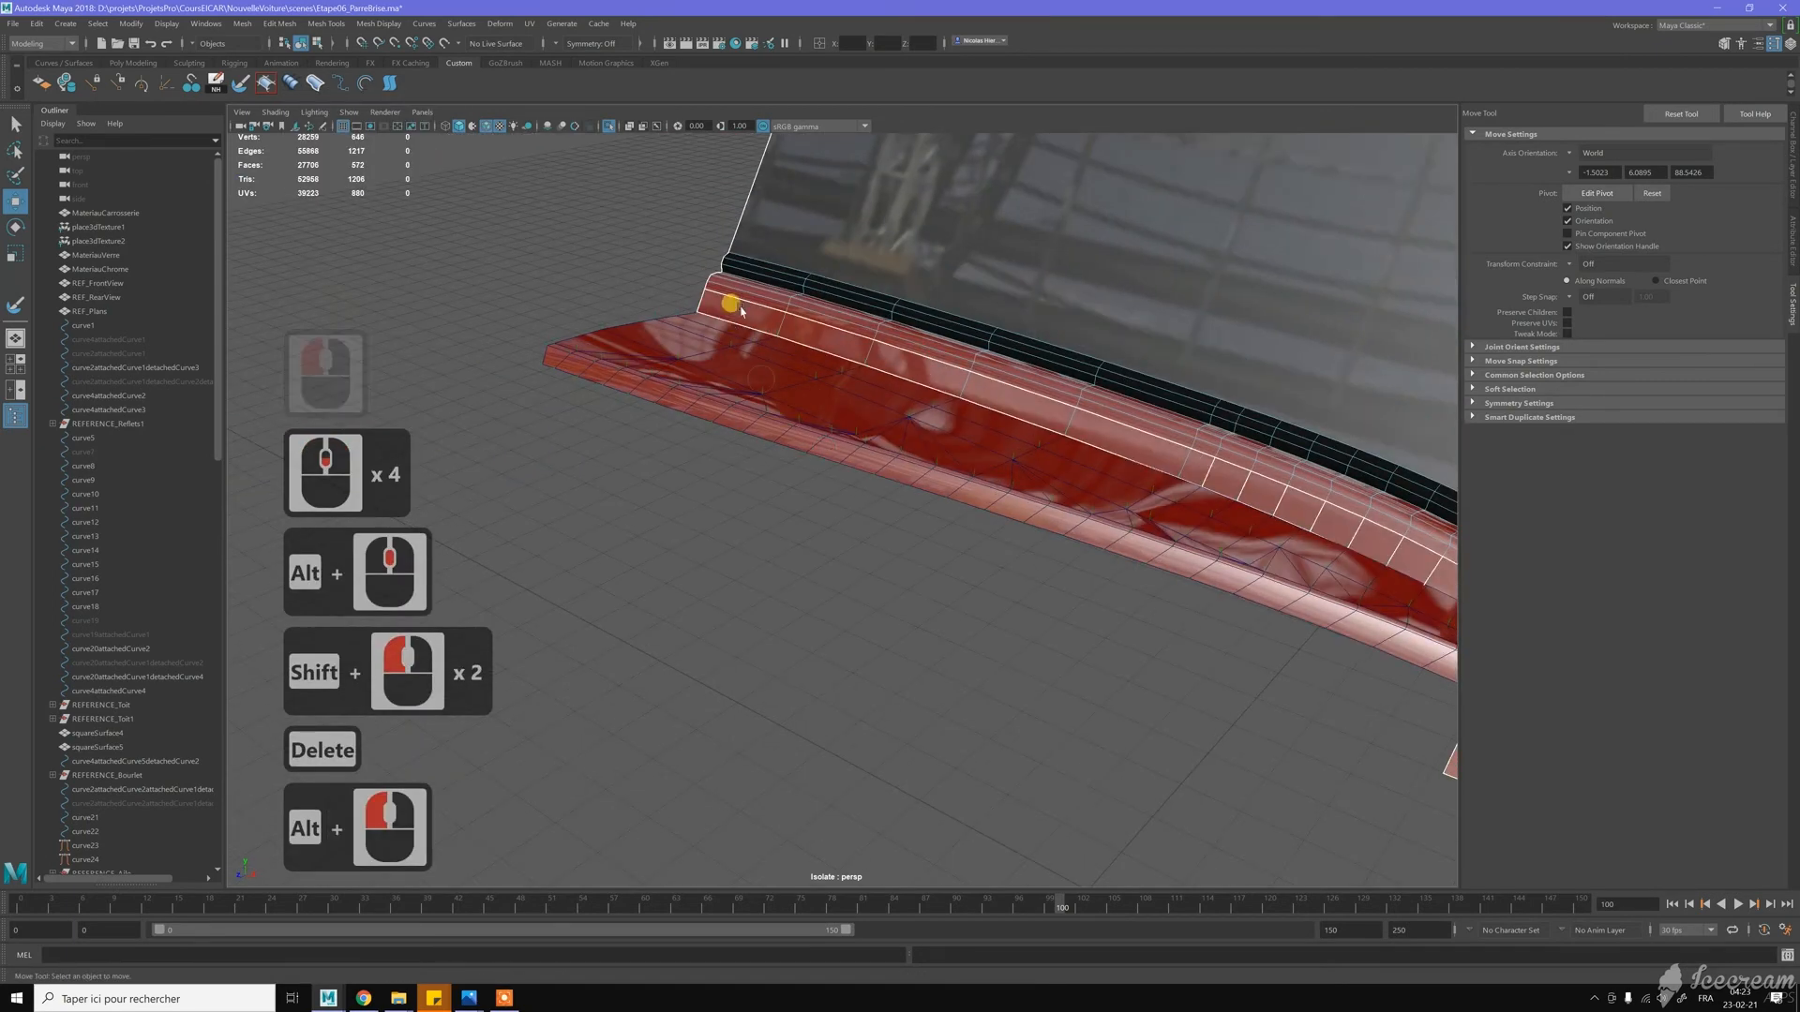
{"action": "left_click", "coordinate": [736, 311]}
{"action": "middle_click_drag", "start_coordinate": [1020, 508], "coordinate": [741, 406], "text": "alt"}
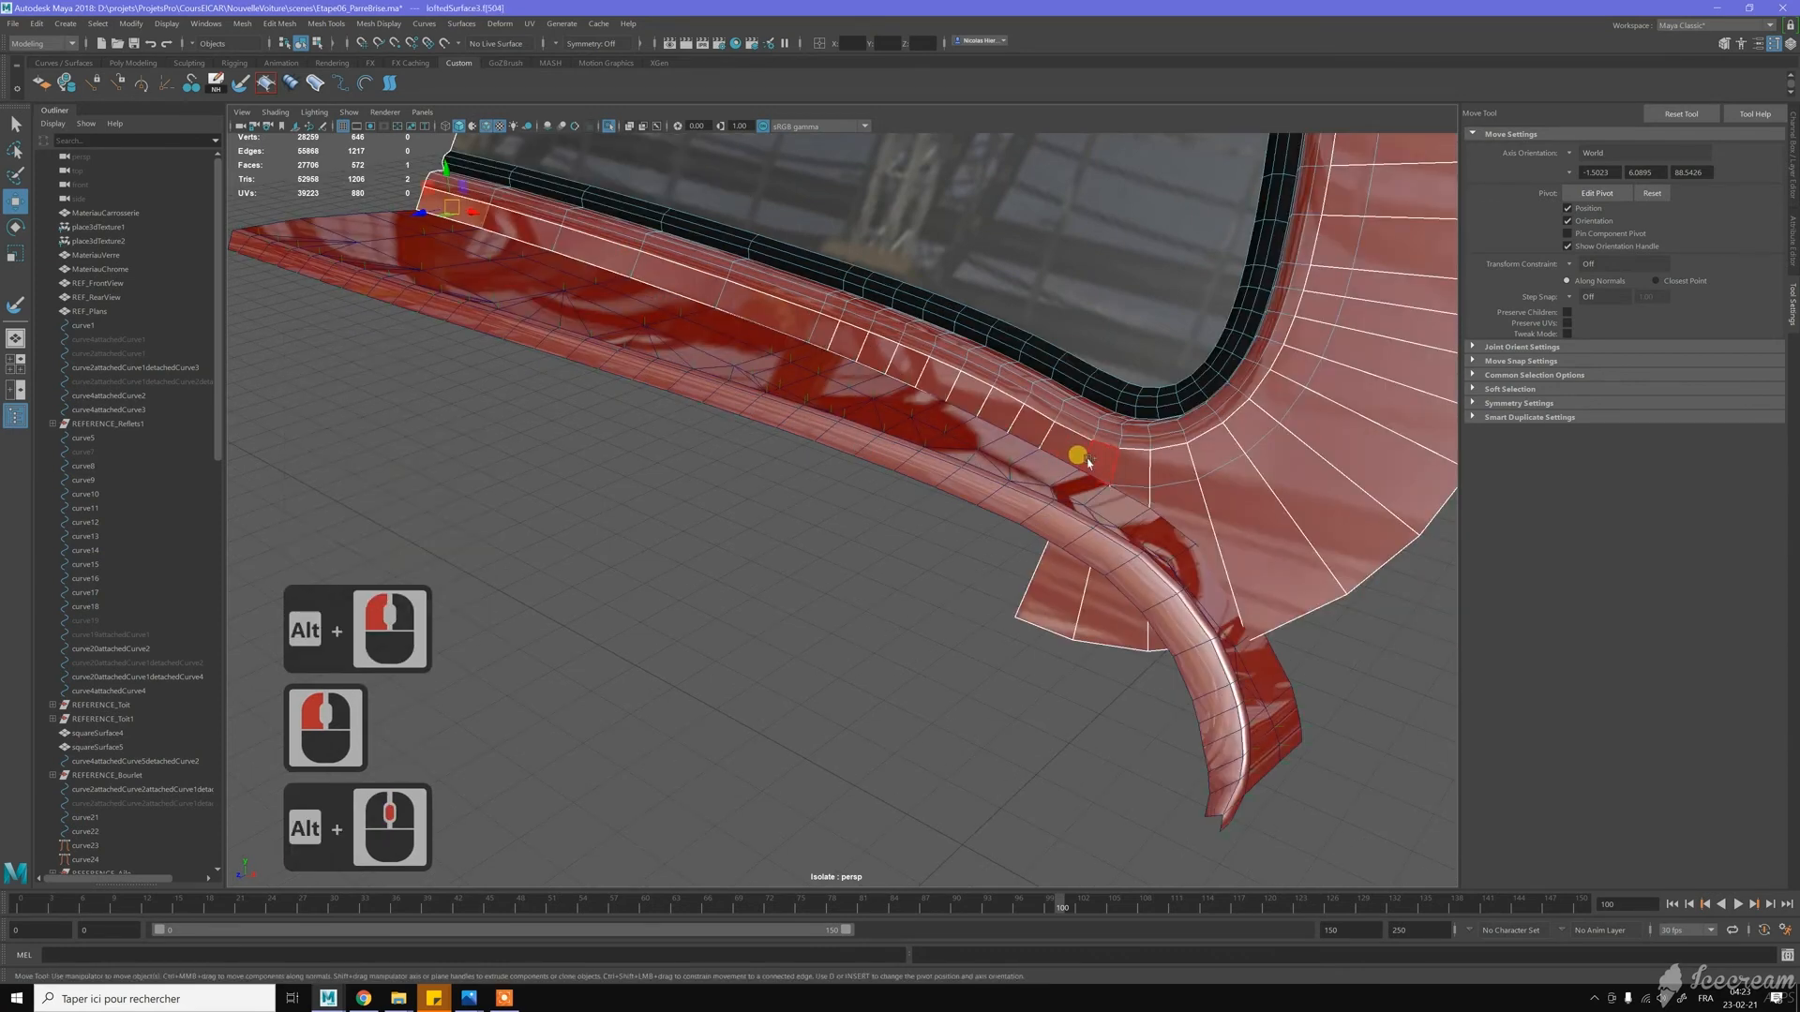
{"action": "double_click", "coordinate": [1088, 459], "text": "shift"}
{"action": "key", "text": "Delete"}
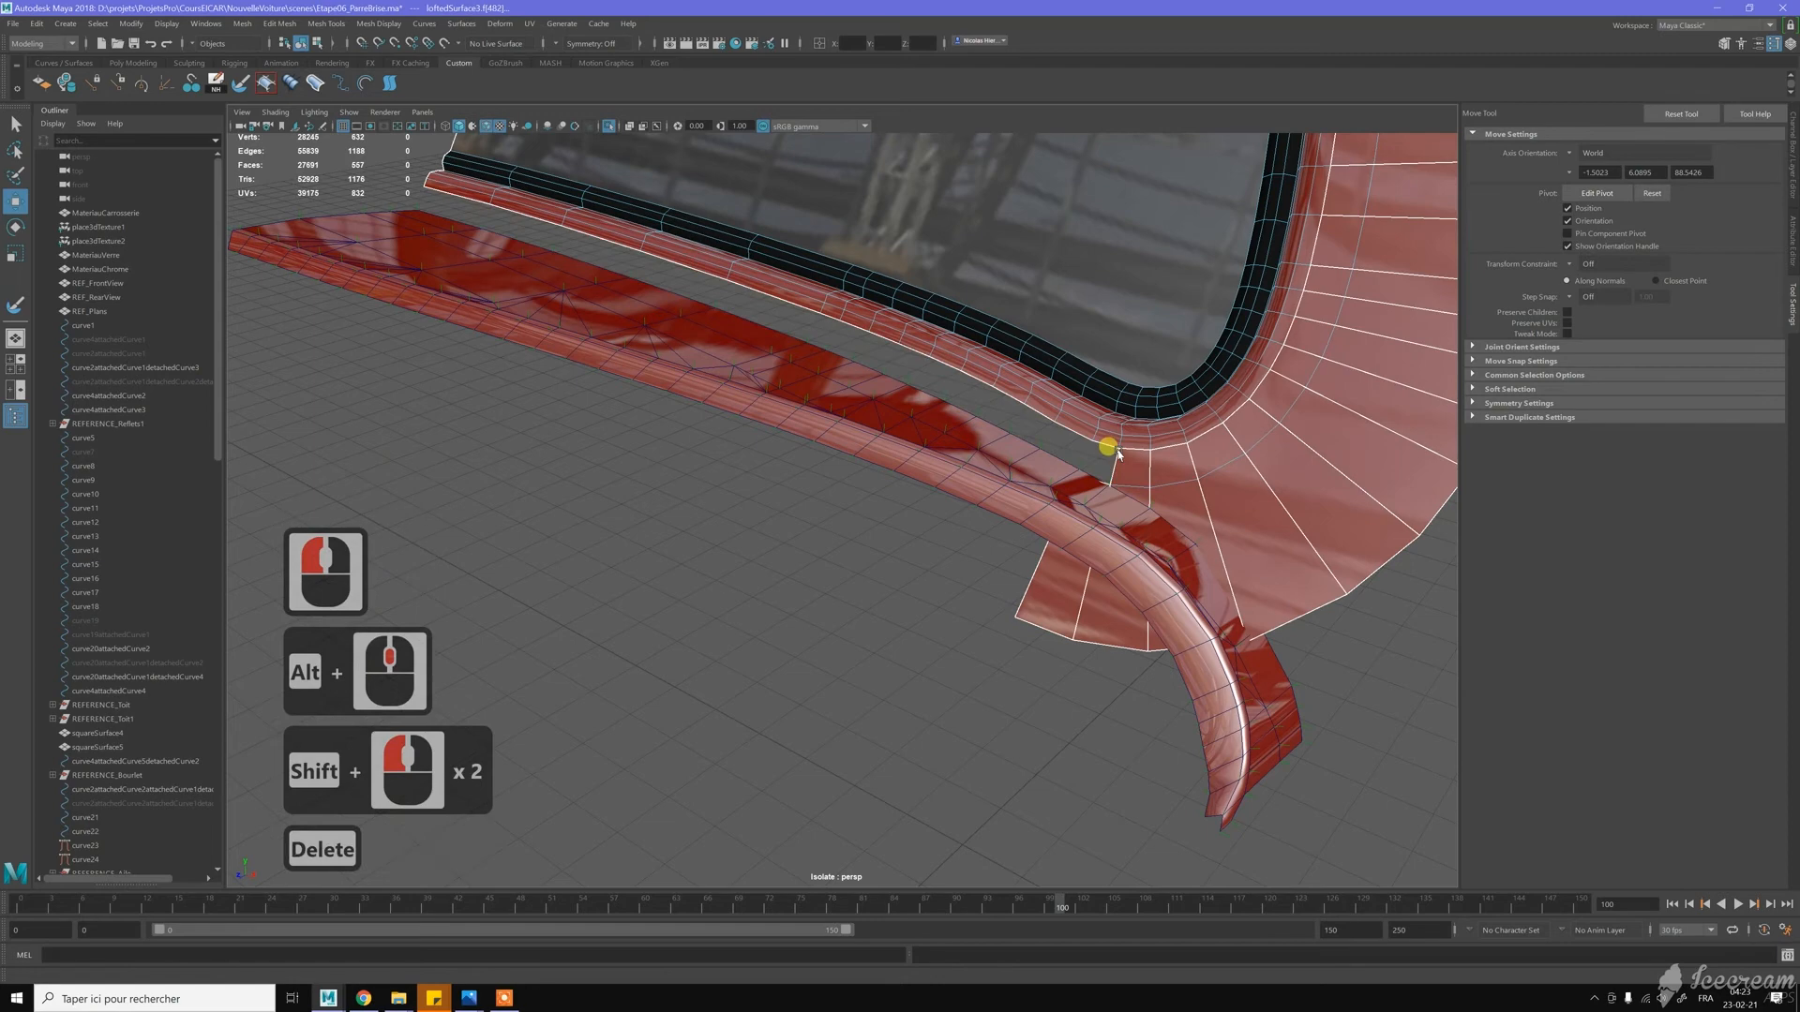
Return the windshield surround to object mode, deselect it and turn off isolation to show the whole car
{"action": "right_click_drag", "start_coordinate": [1077, 434], "coordinate": [1041, 434], "text": "alt"}
{"action": "left_click_drag", "start_coordinate": [1100, 502], "coordinate": [985, 471], "text": "alt"}
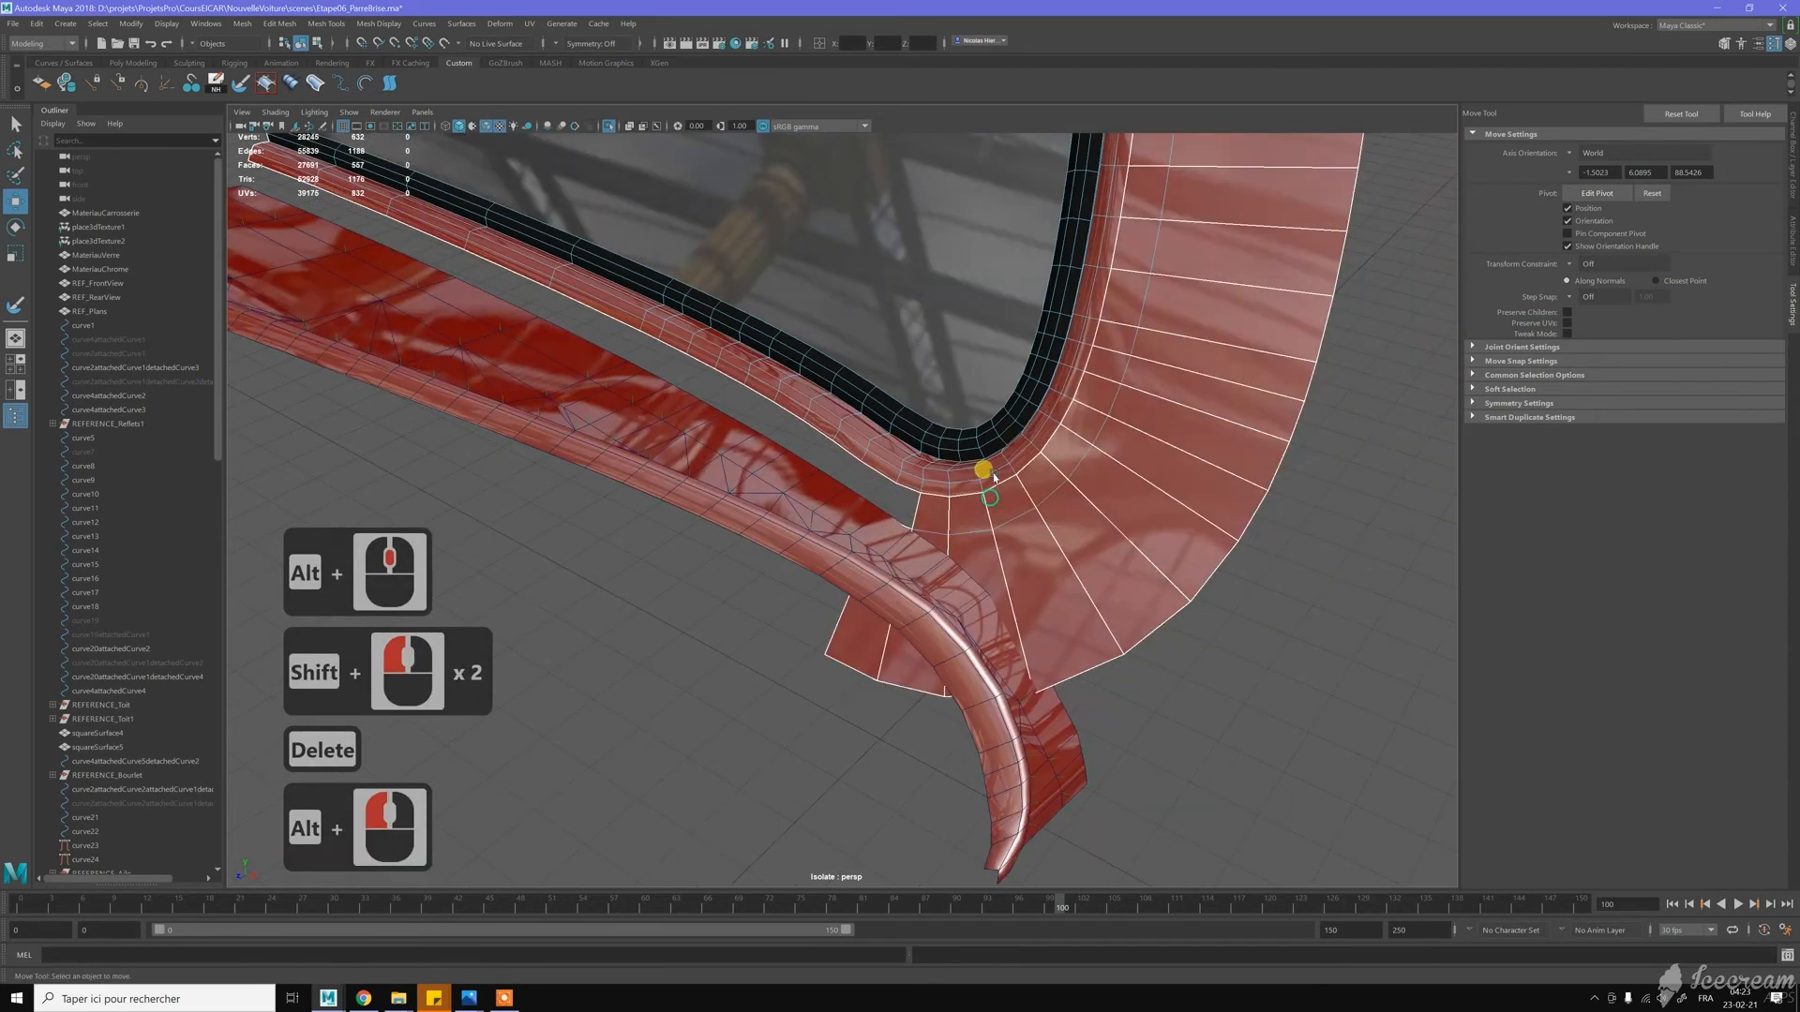
{"action": "middle_click_drag", "start_coordinate": [985, 472], "coordinate": [1027, 512], "text": "alt"}
{"action": "right_click_drag", "start_coordinate": [1027, 512], "coordinate": [1047, 517], "text": "alt"}
{"action": "left_click_drag", "start_coordinate": [1063, 527], "coordinate": [979, 510], "text": "alt"}
{"action": "scroll", "coordinate": [970, 503], "scroll_direction": "down", "scroll_amount": 5}
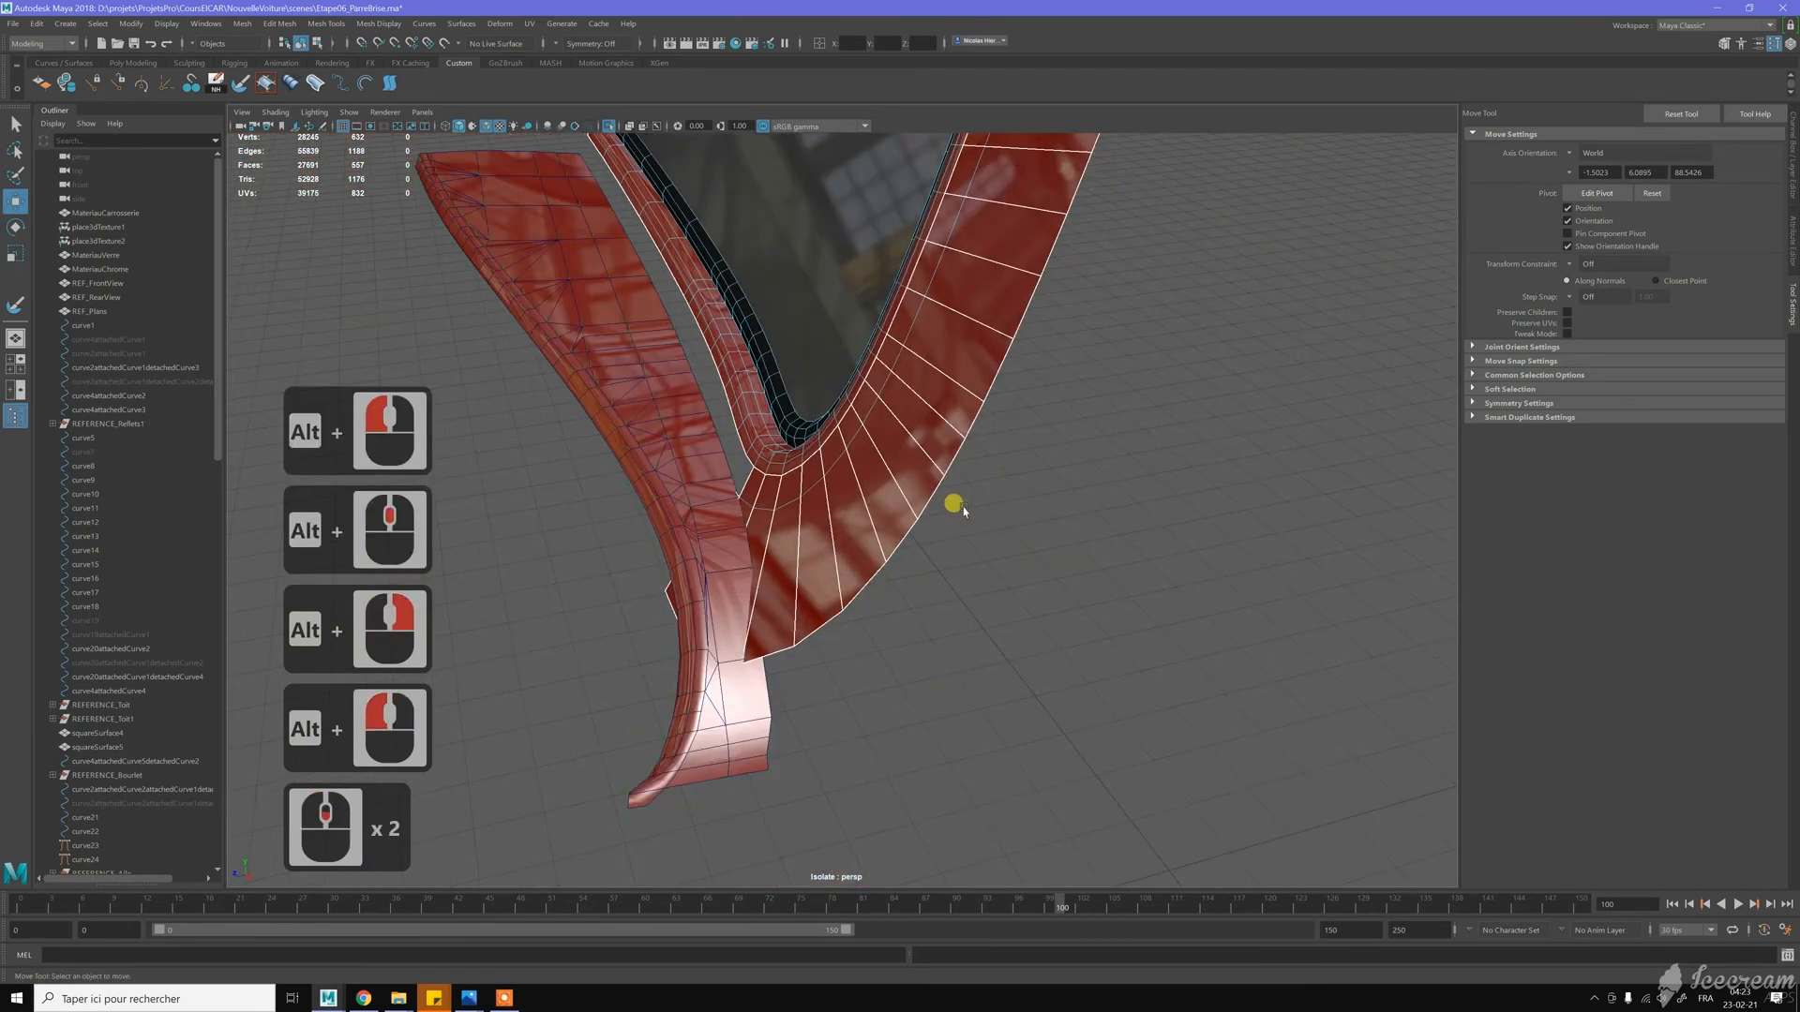
{"action": "left_click_drag", "start_coordinate": [962, 498], "coordinate": [964, 498], "text": "alt"}
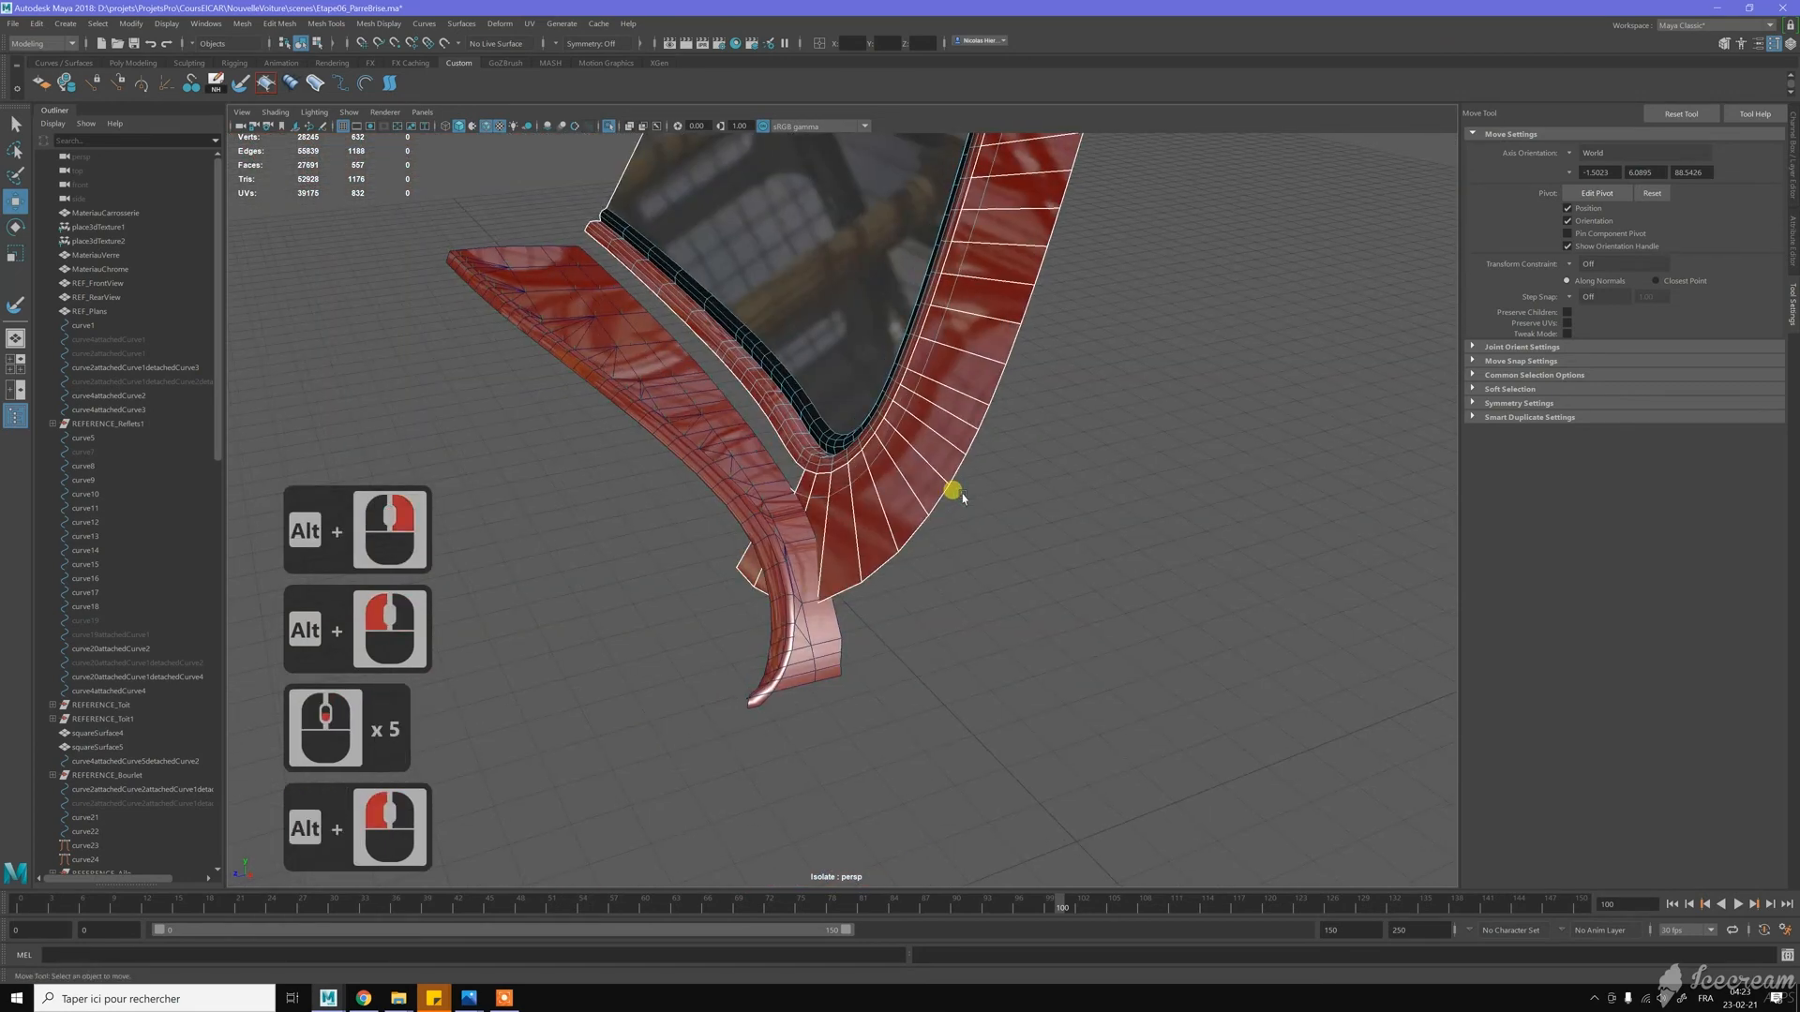
{"action": "key", "text": "w"}
{"action": "right_click_drag", "start_coordinate": [855, 464], "coordinate": [921, 435]}
{"action": "left_click", "coordinate": [1067, 455]}
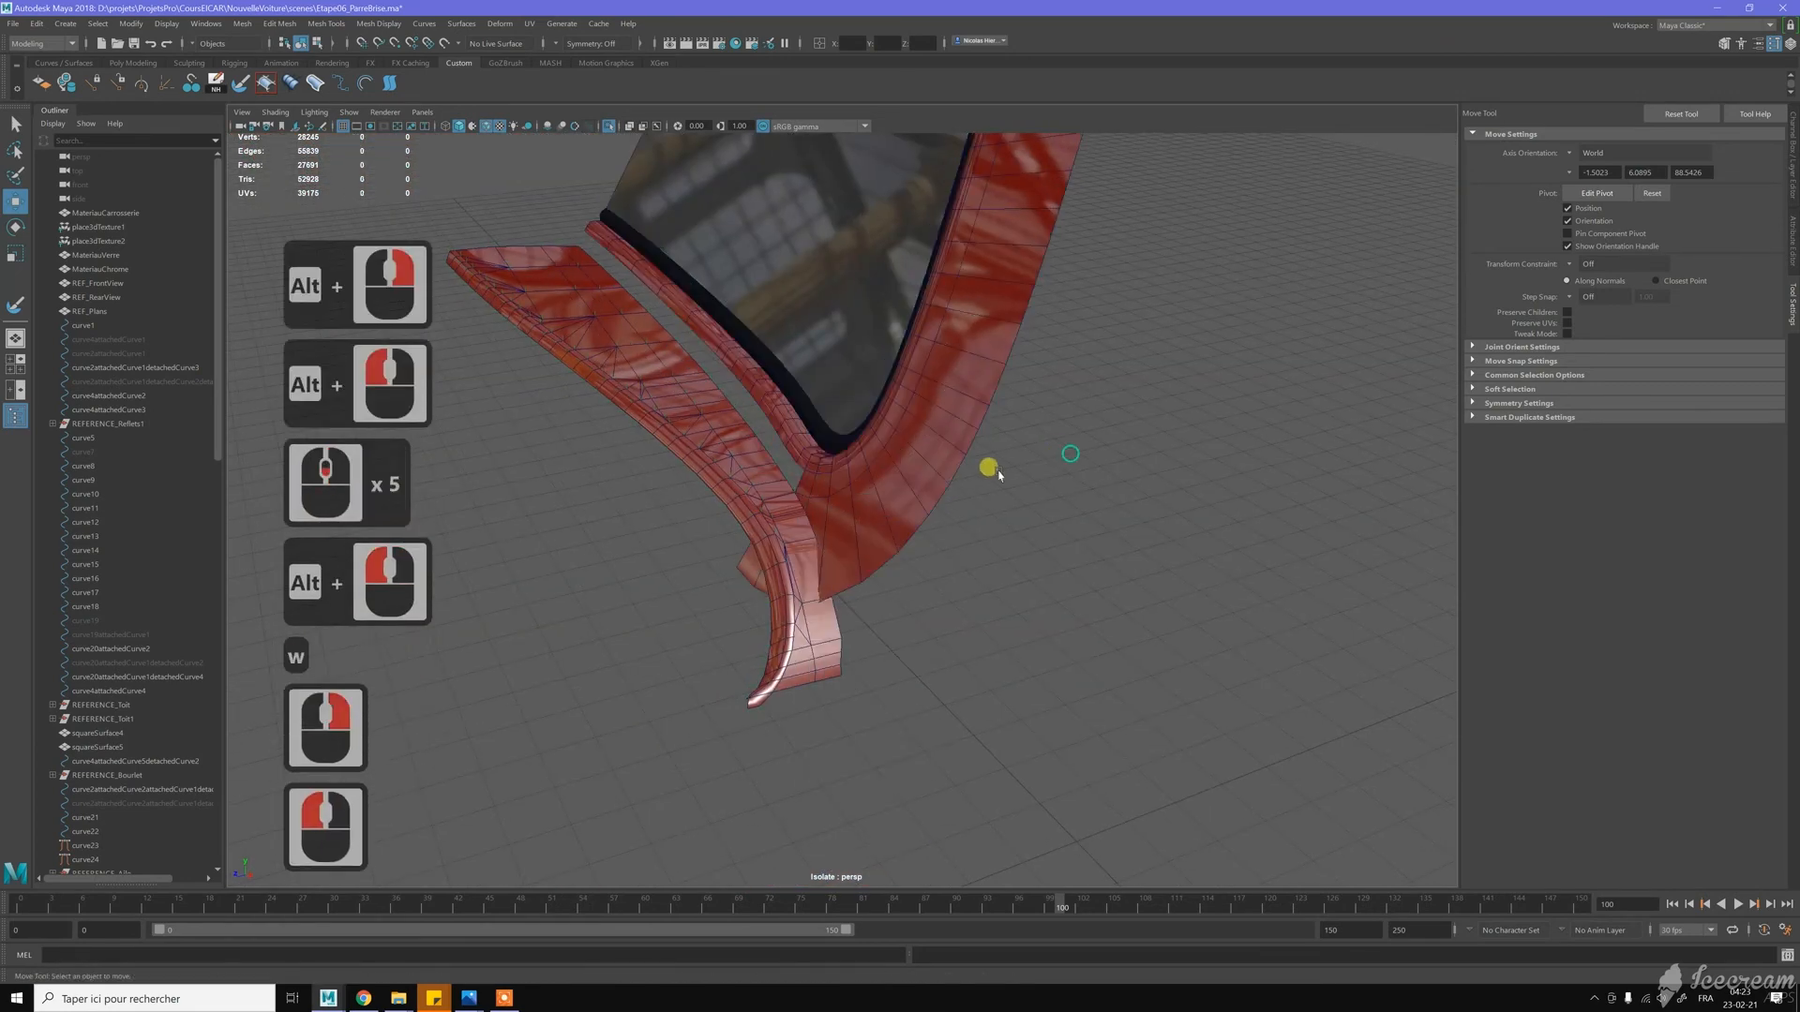
{"action": "left_click", "coordinate": [604, 125]}
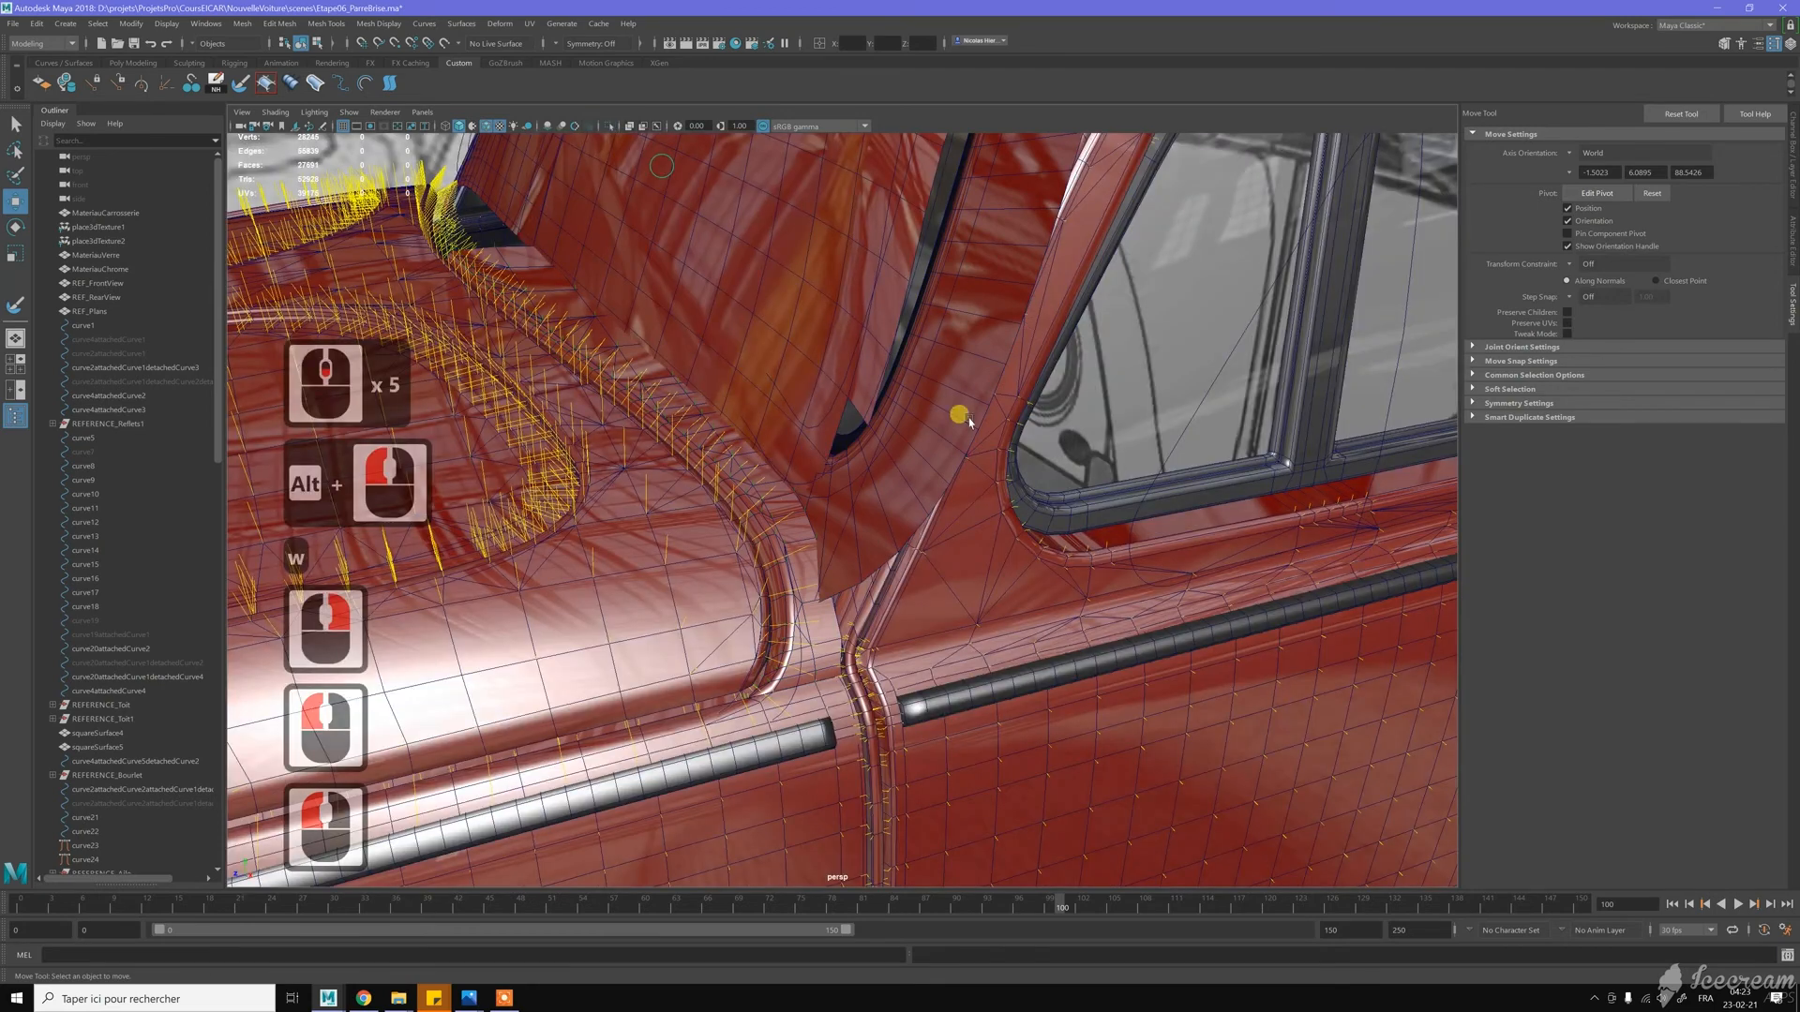
Select and isolate the reference body surface that covers the windshield opening
{"action": "scroll", "coordinate": [980, 398], "scroll_direction": "up", "scroll_amount": 3}
{"action": "middle_click_drag", "start_coordinate": [961, 459], "coordinate": [937, 384], "text": "alt"}
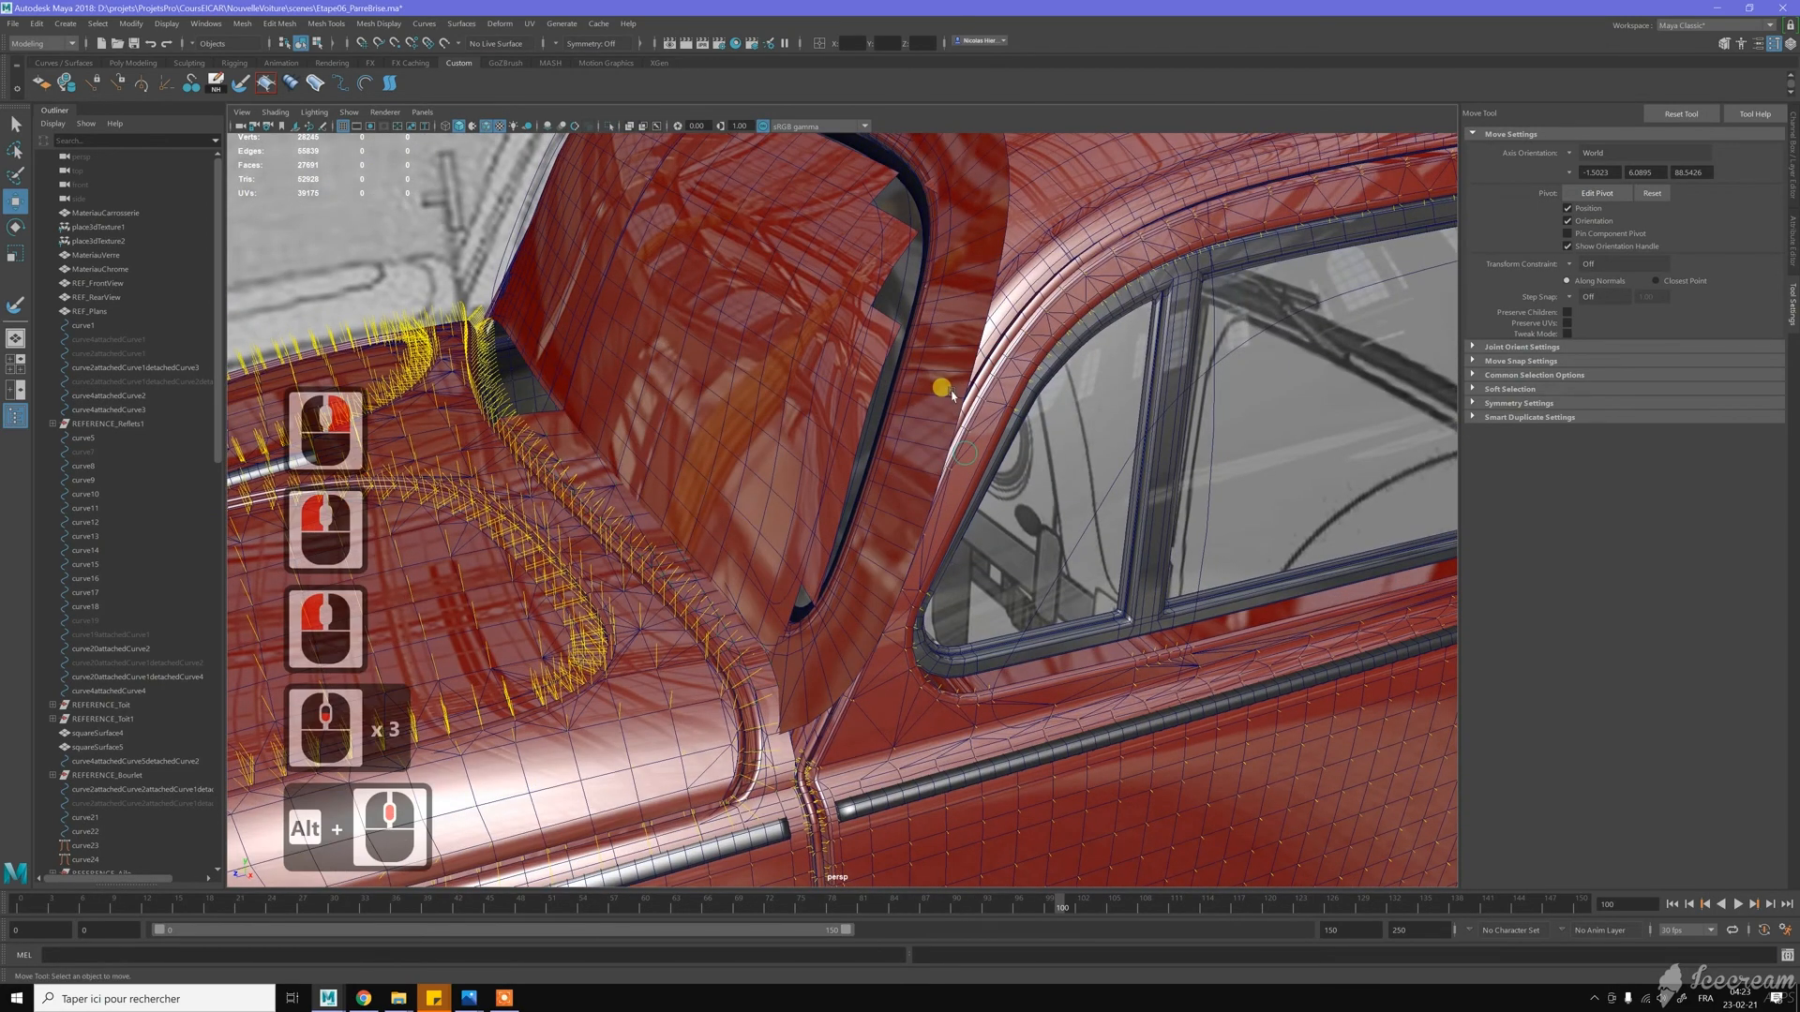
{"action": "right_click_drag", "start_coordinate": [938, 384], "coordinate": [928, 309], "text": "alt"}
{"action": "left_click", "coordinate": [928, 309]}
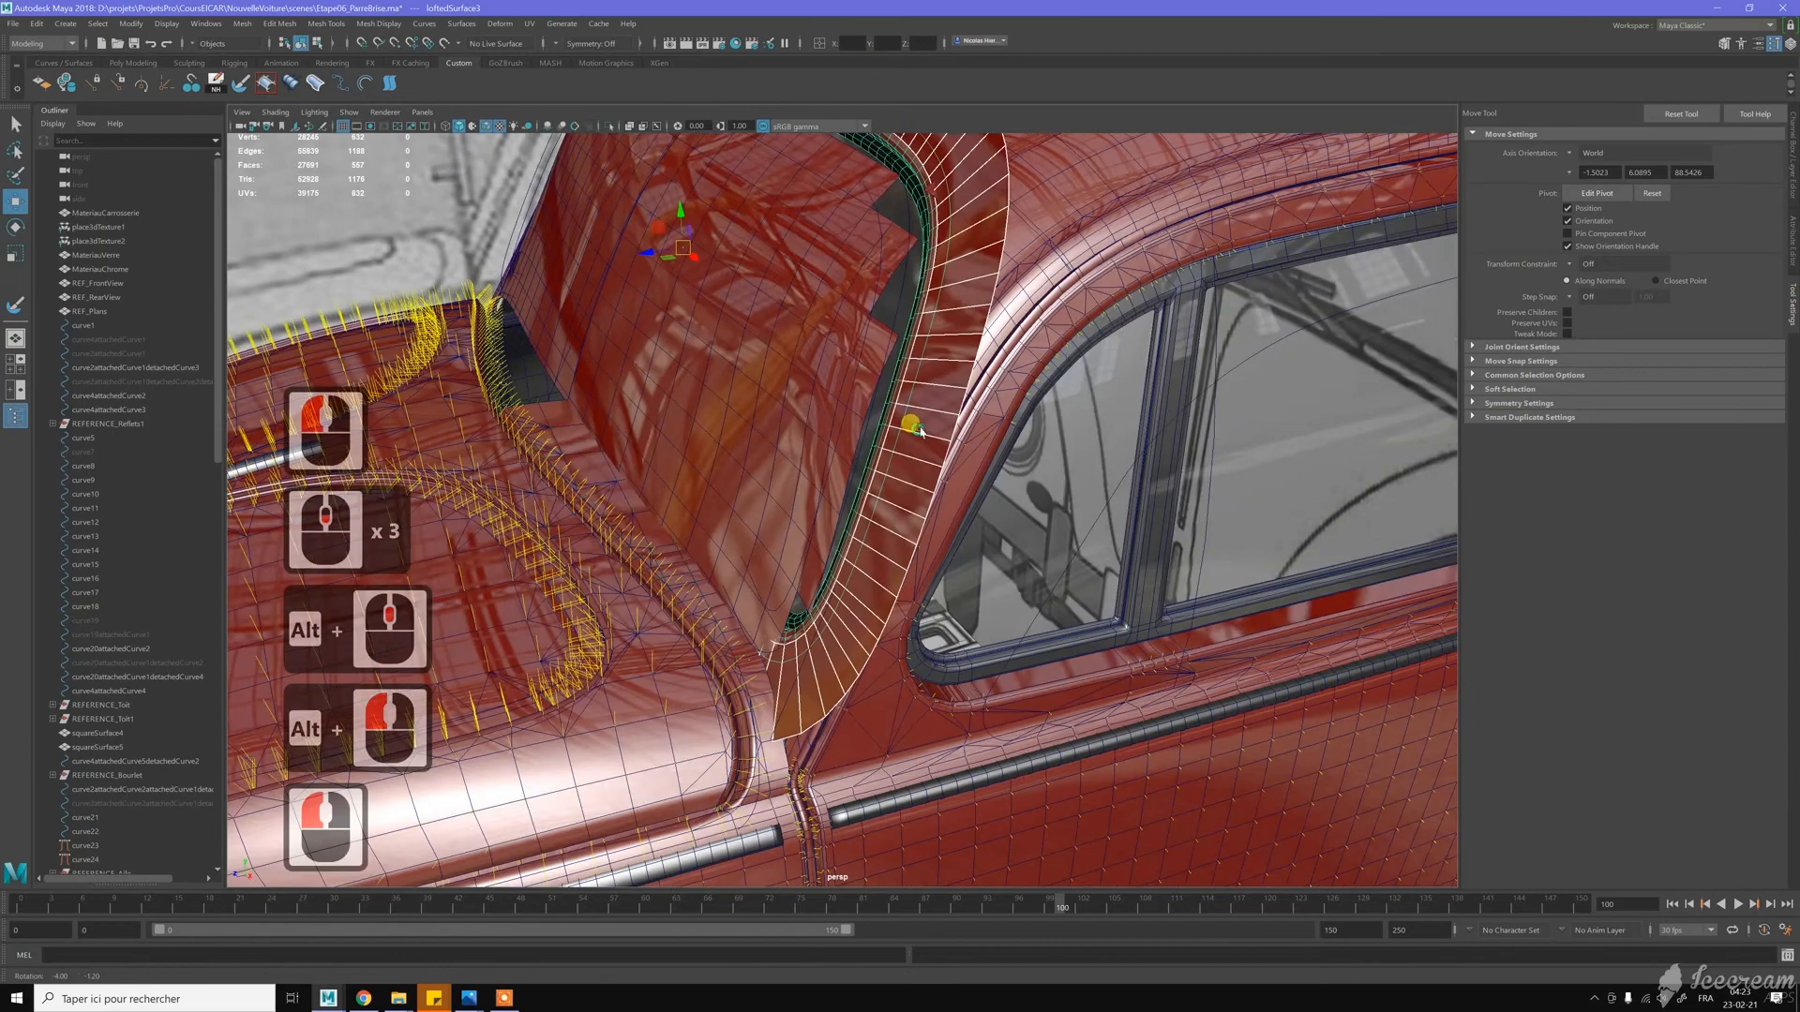
{"action": "left_click_drag", "start_coordinate": [920, 430], "coordinate": [857, 310], "text": "alt"}
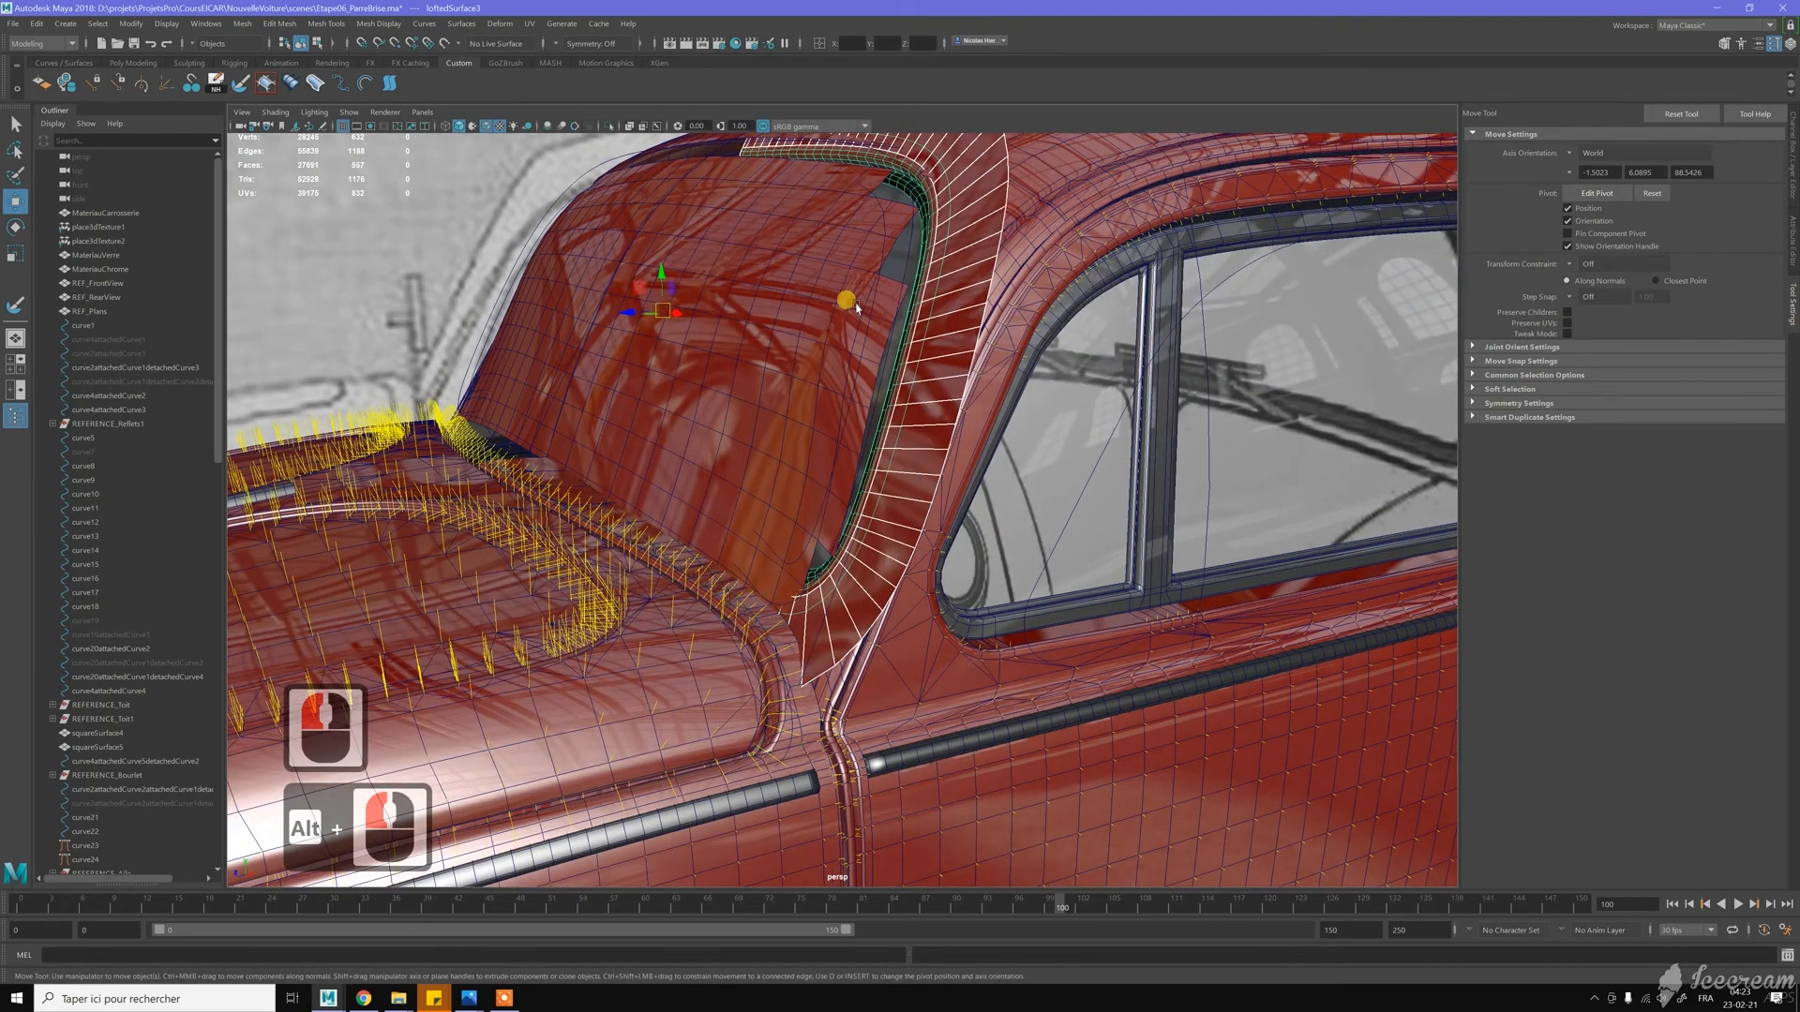
{"action": "middle_click_drag", "start_coordinate": [858, 309], "coordinate": [866, 405], "text": "alt"}
{"action": "left_click_drag", "start_coordinate": [866, 405], "coordinate": [807, 356], "text": "alt"}
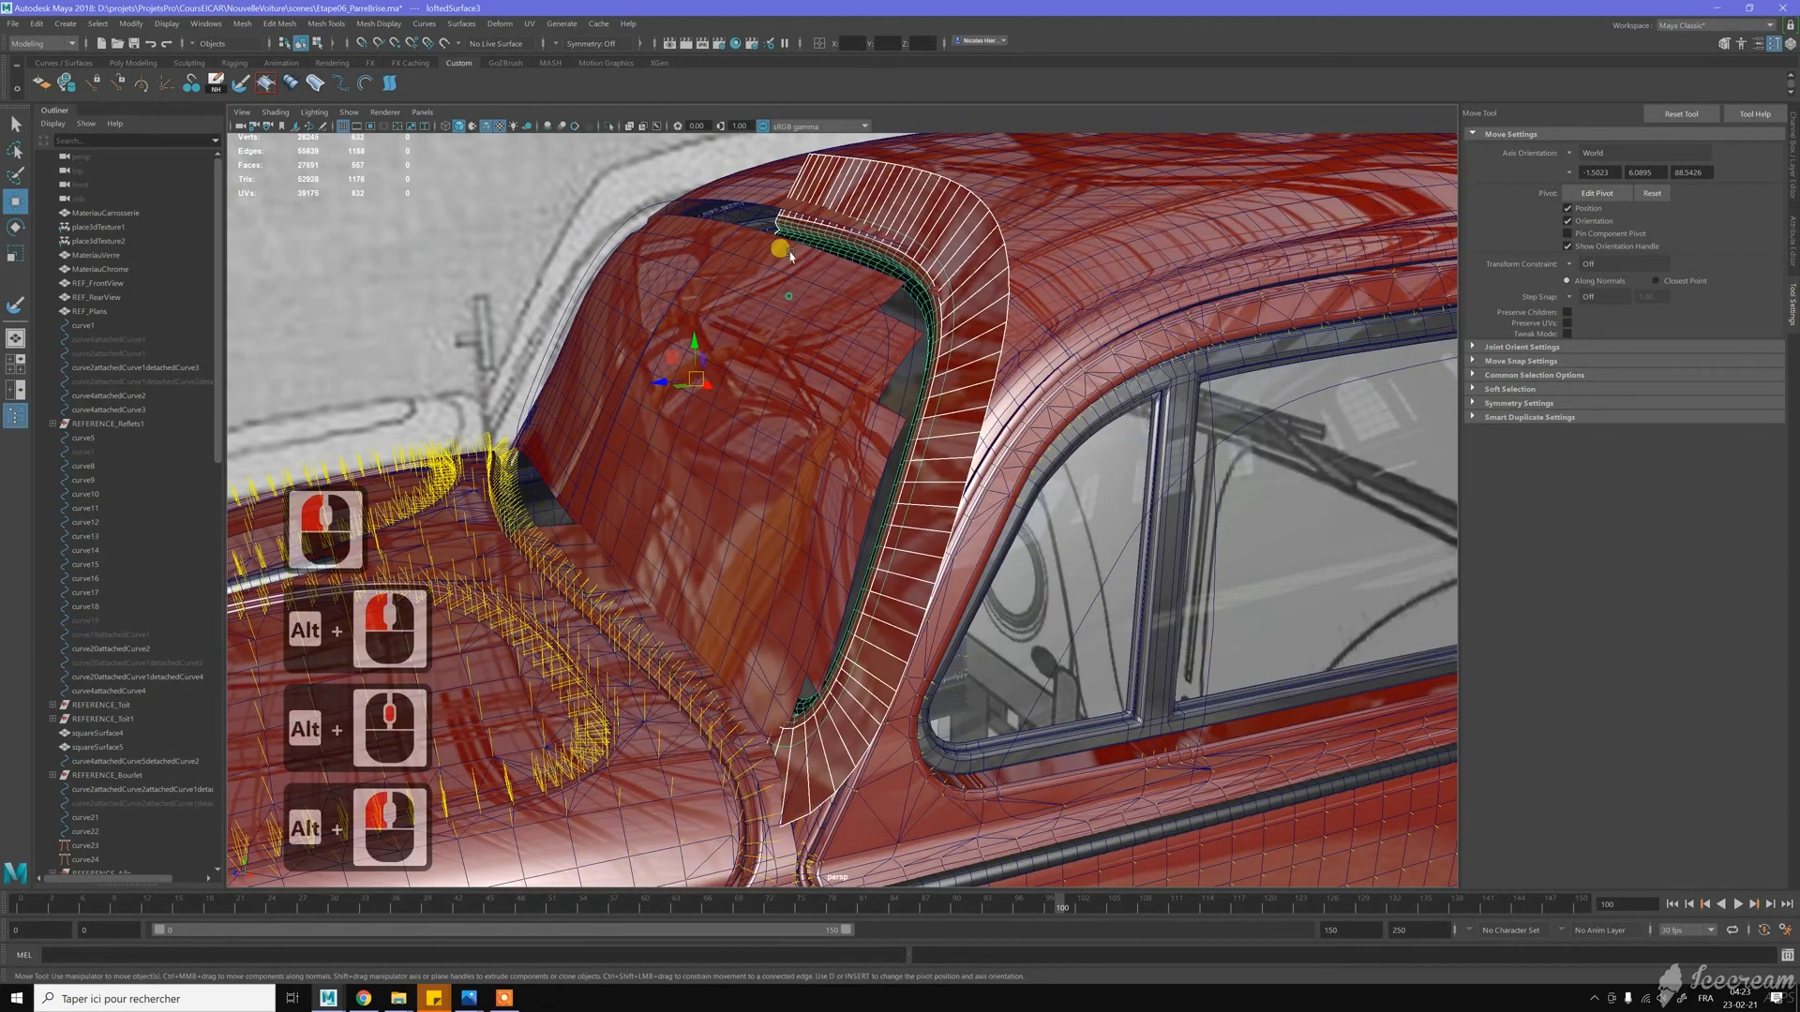
{"action": "left_click", "coordinate": [646, 497]}
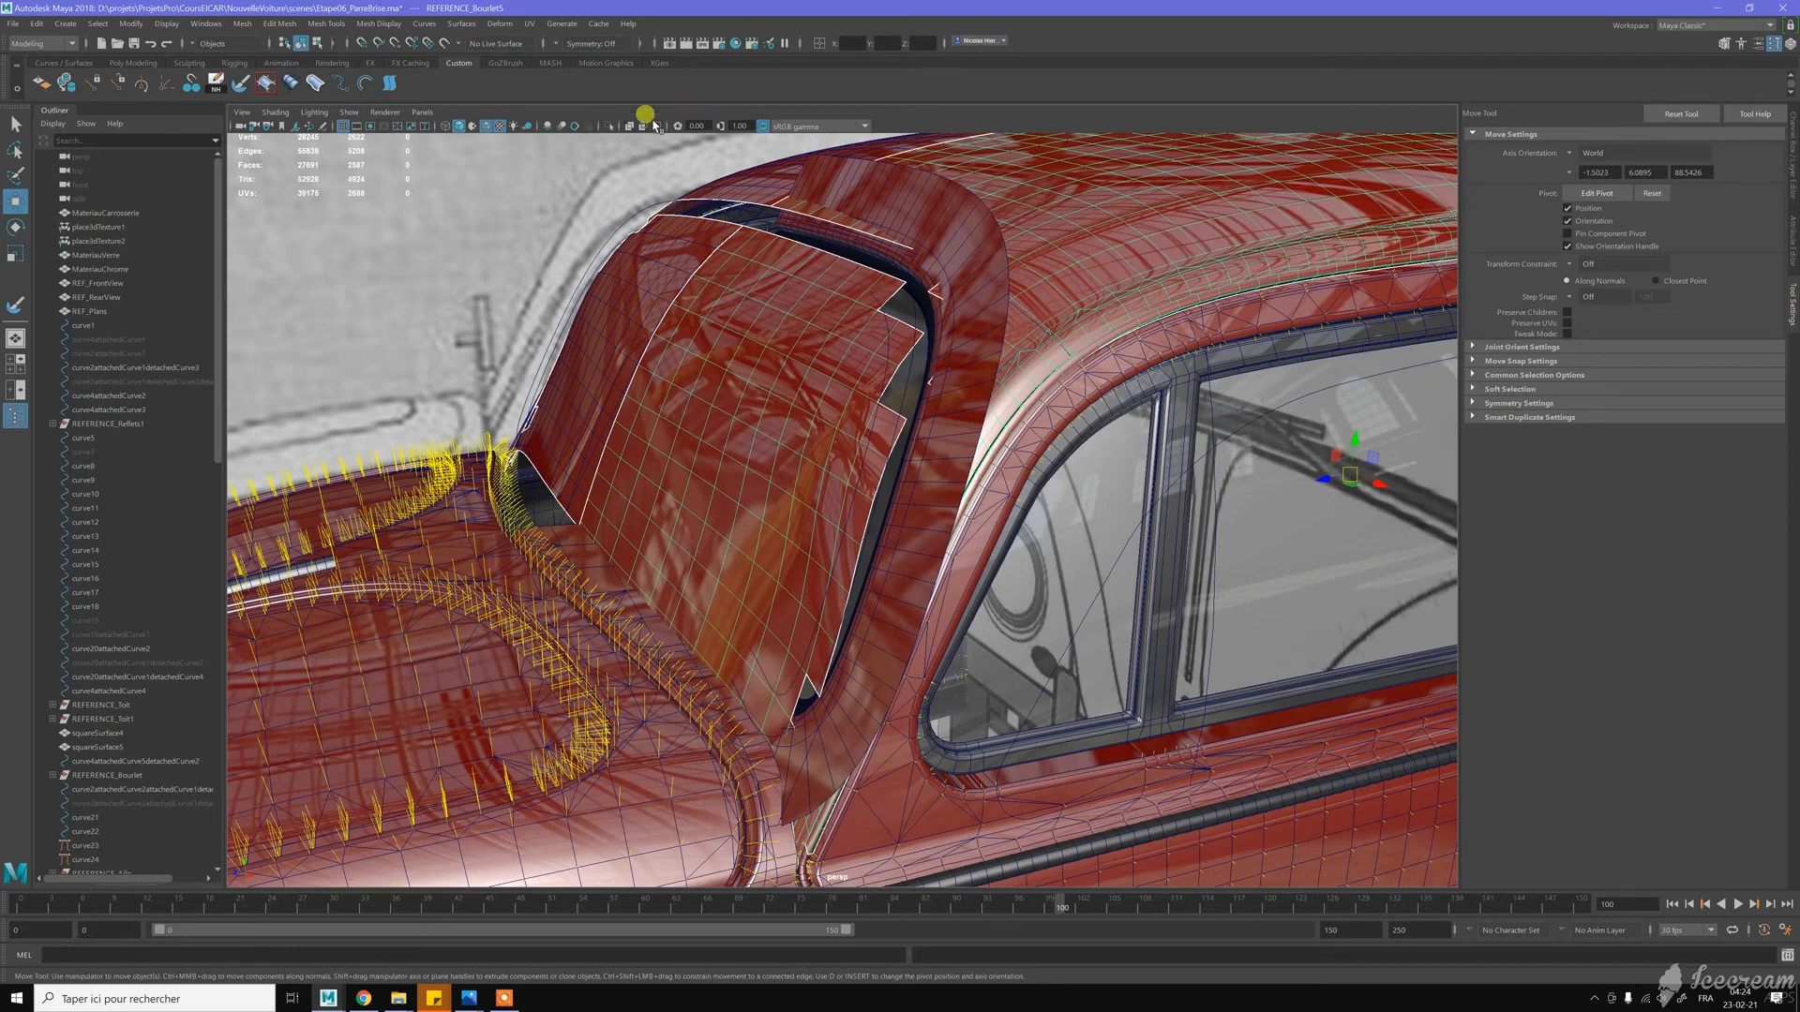
{"action": "left_click", "coordinate": [608, 126]}
Delete the faces bridging the reference surface to its side strip at the lower corner, plus the whole piece covering the windshield
{"action": "left_click_drag", "start_coordinate": [763, 406], "coordinate": [884, 463], "text": "alt"}
{"action": "middle_click_drag", "start_coordinate": [1017, 696], "coordinate": [892, 525], "text": "alt"}
{"action": "right_click_drag", "start_coordinate": [891, 525], "coordinate": [985, 624], "text": "alt"}
{"action": "key", "text": "w"}
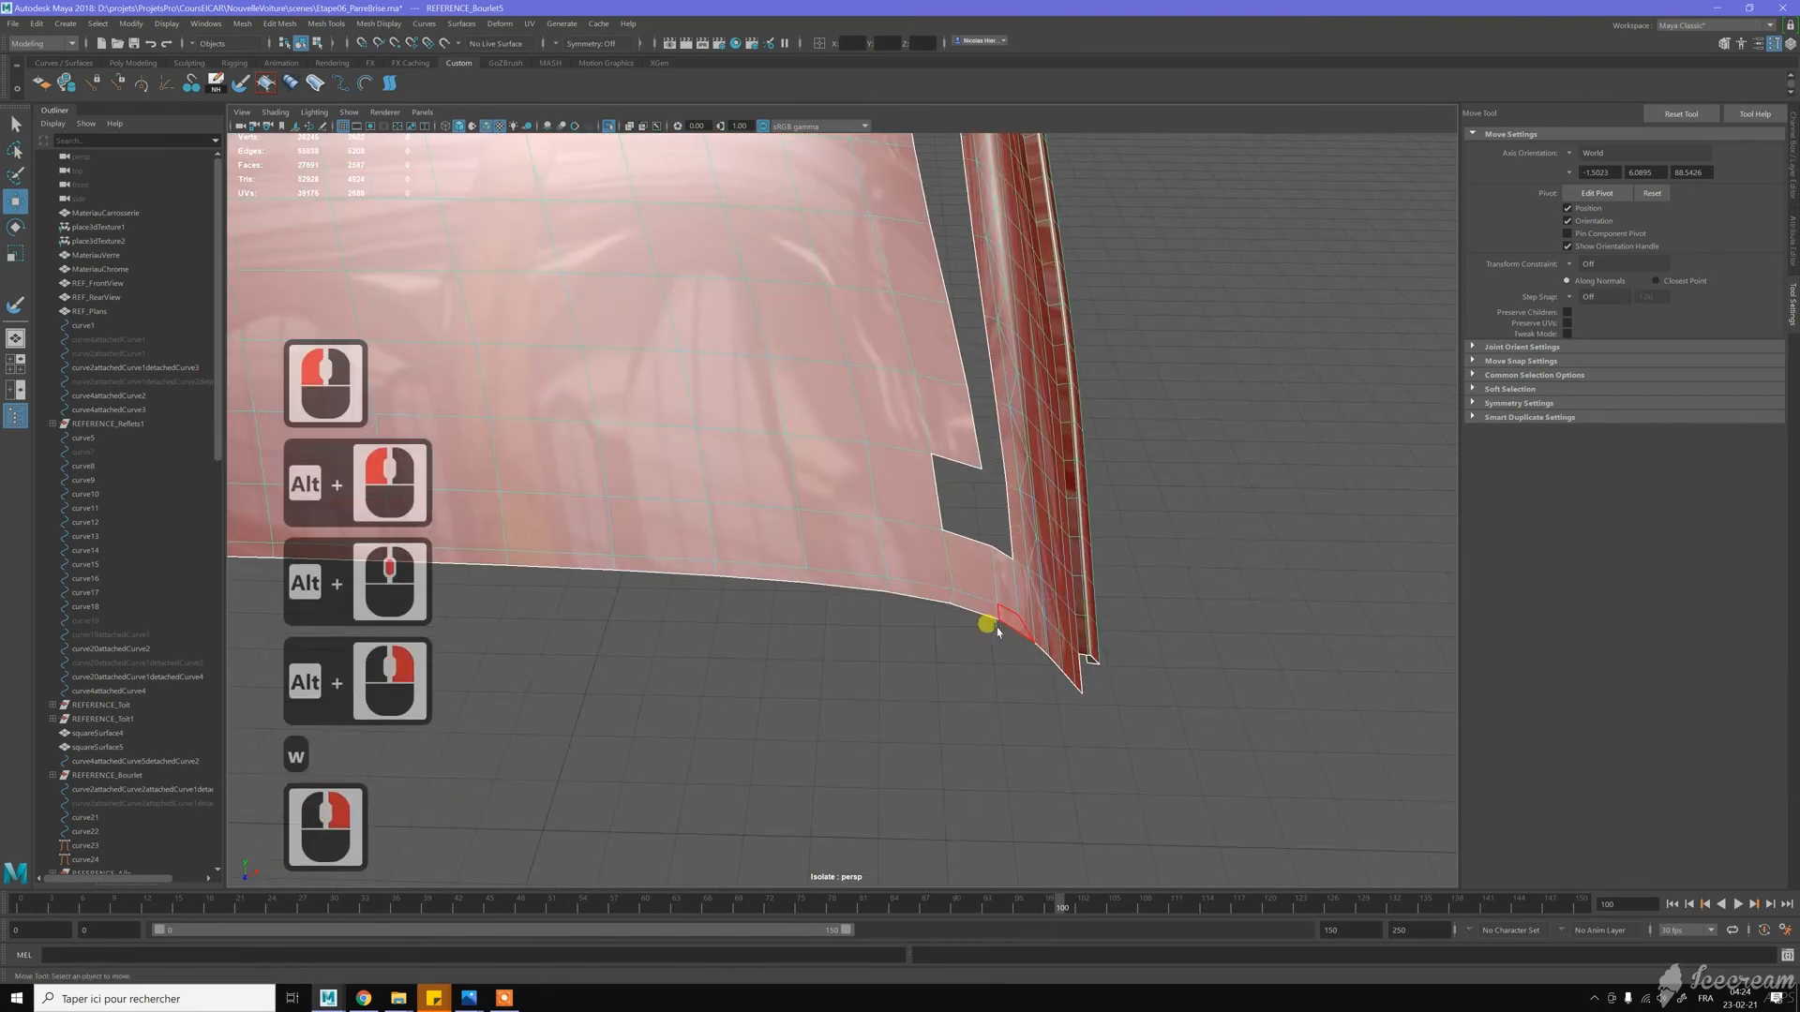
{"action": "left_click", "coordinate": [950, 532]}
{"action": "key", "text": "Delete"}
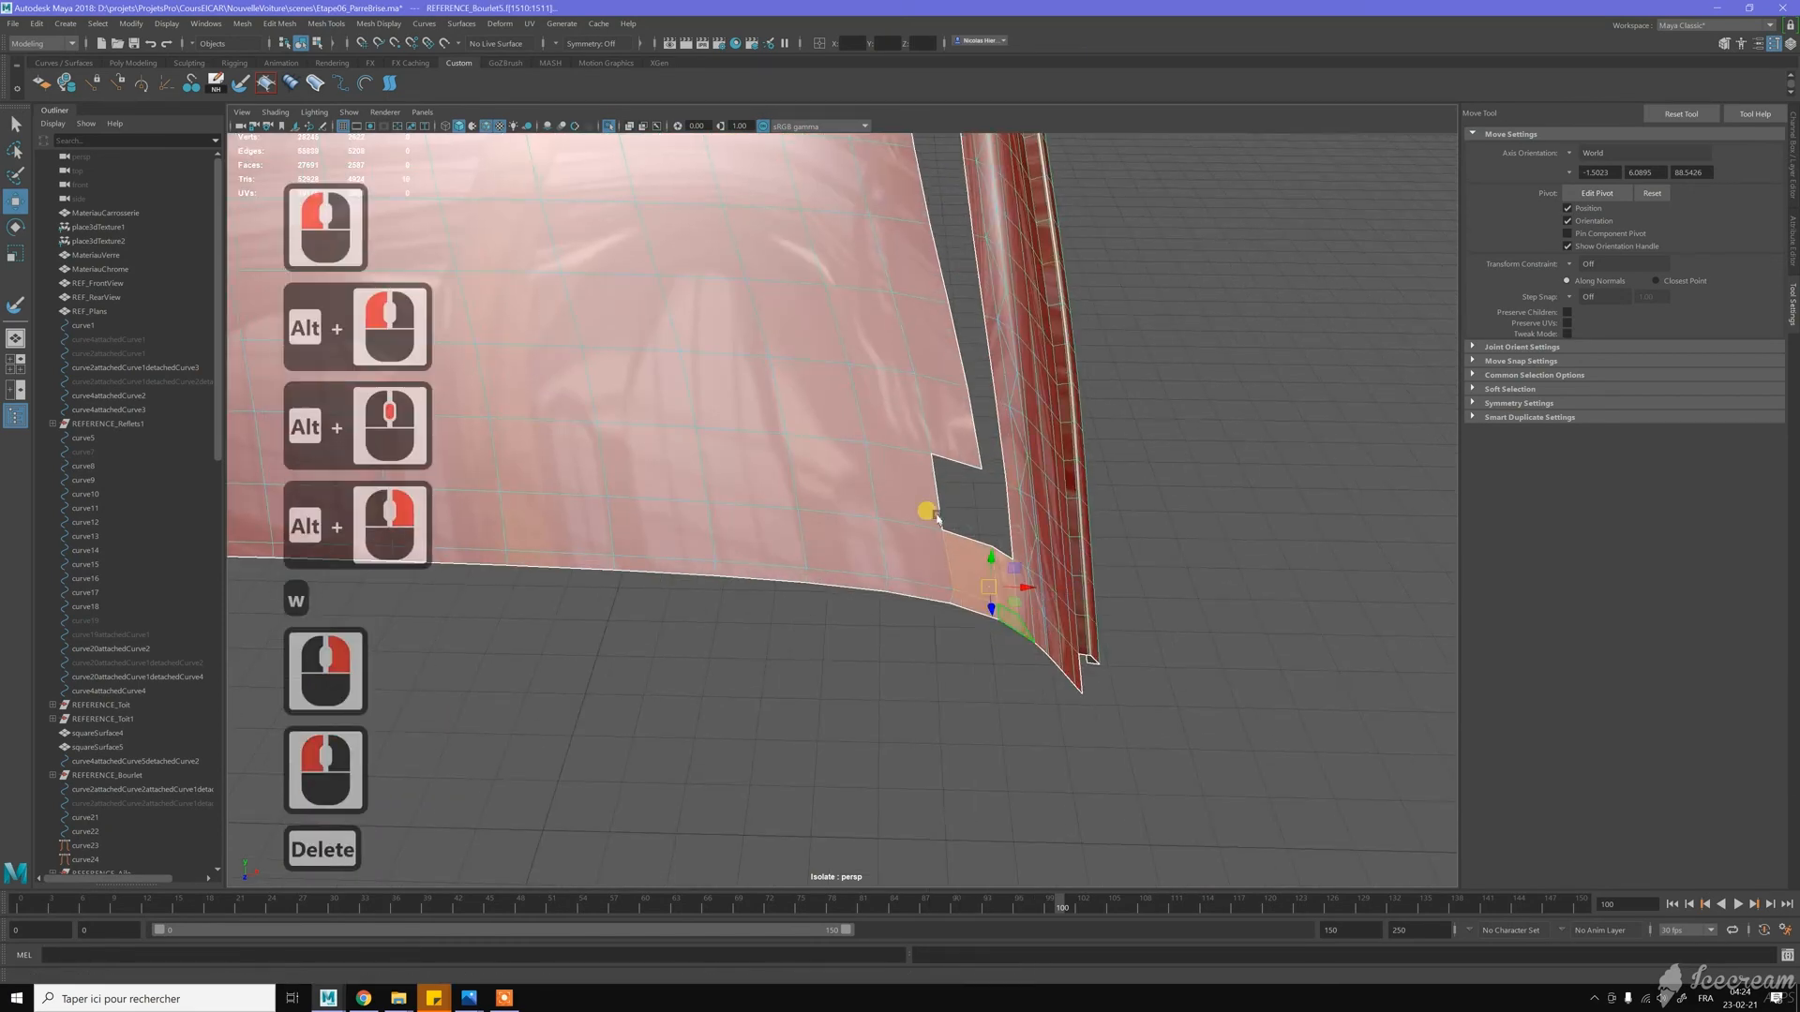
{"action": "double_click", "coordinate": [825, 451]}
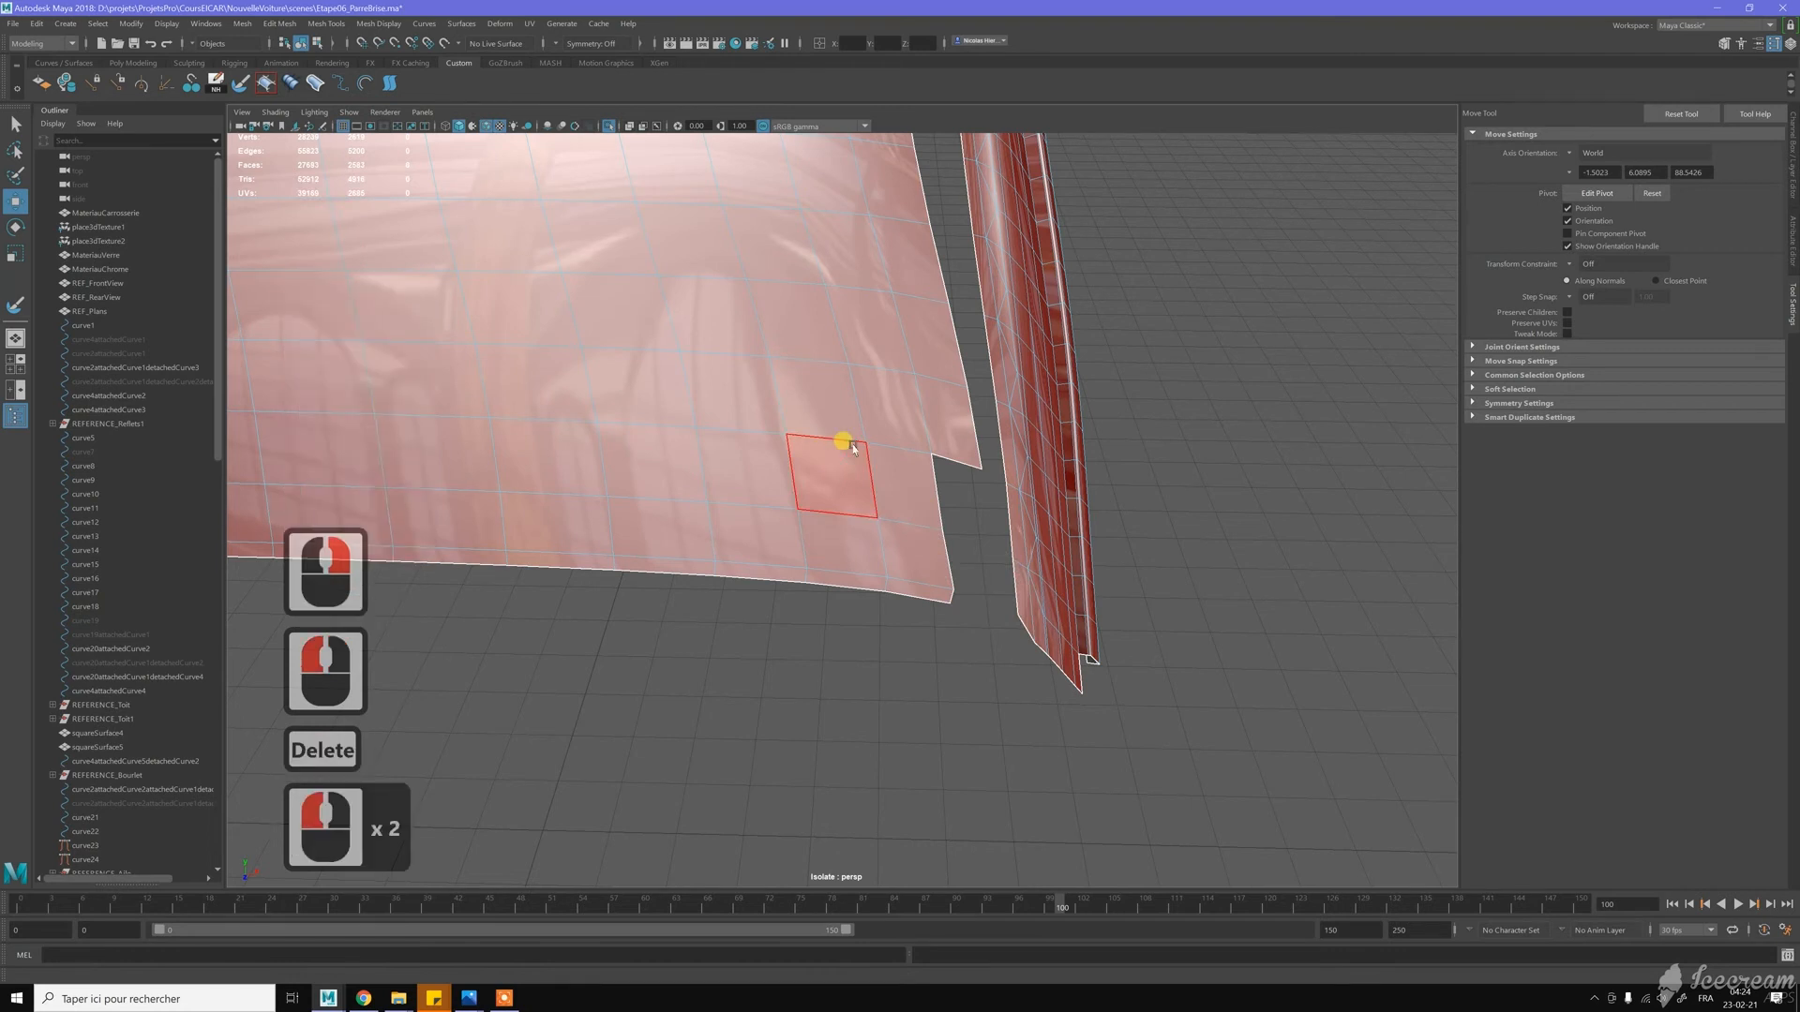
{"action": "key", "text": "Delete"}
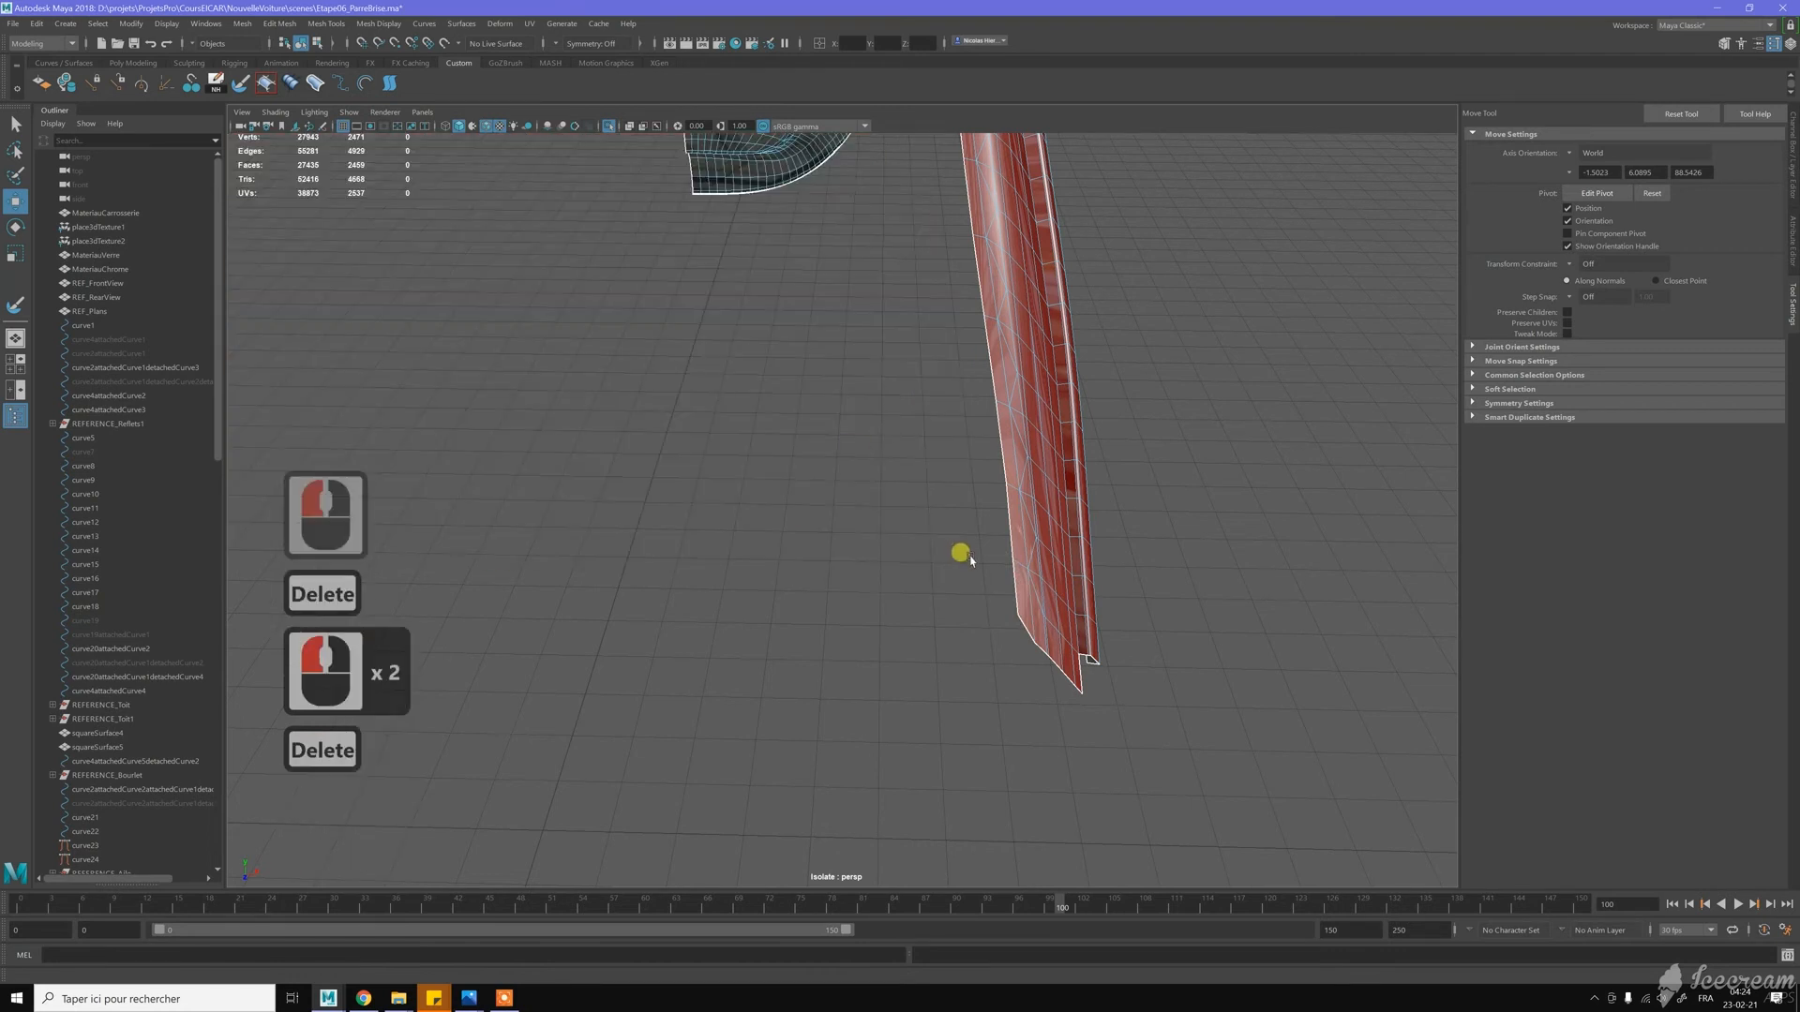
Return the trimmed reference strip to object mode, deselect it and turn off isolation to show the whole car
{"action": "scroll", "coordinate": [938, 525], "scroll_direction": "down", "scroll_amount": 5}
{"action": "left_click_drag", "start_coordinate": [925, 507], "coordinate": [910, 384], "text": "alt"}
{"action": "key", "text": "w"}
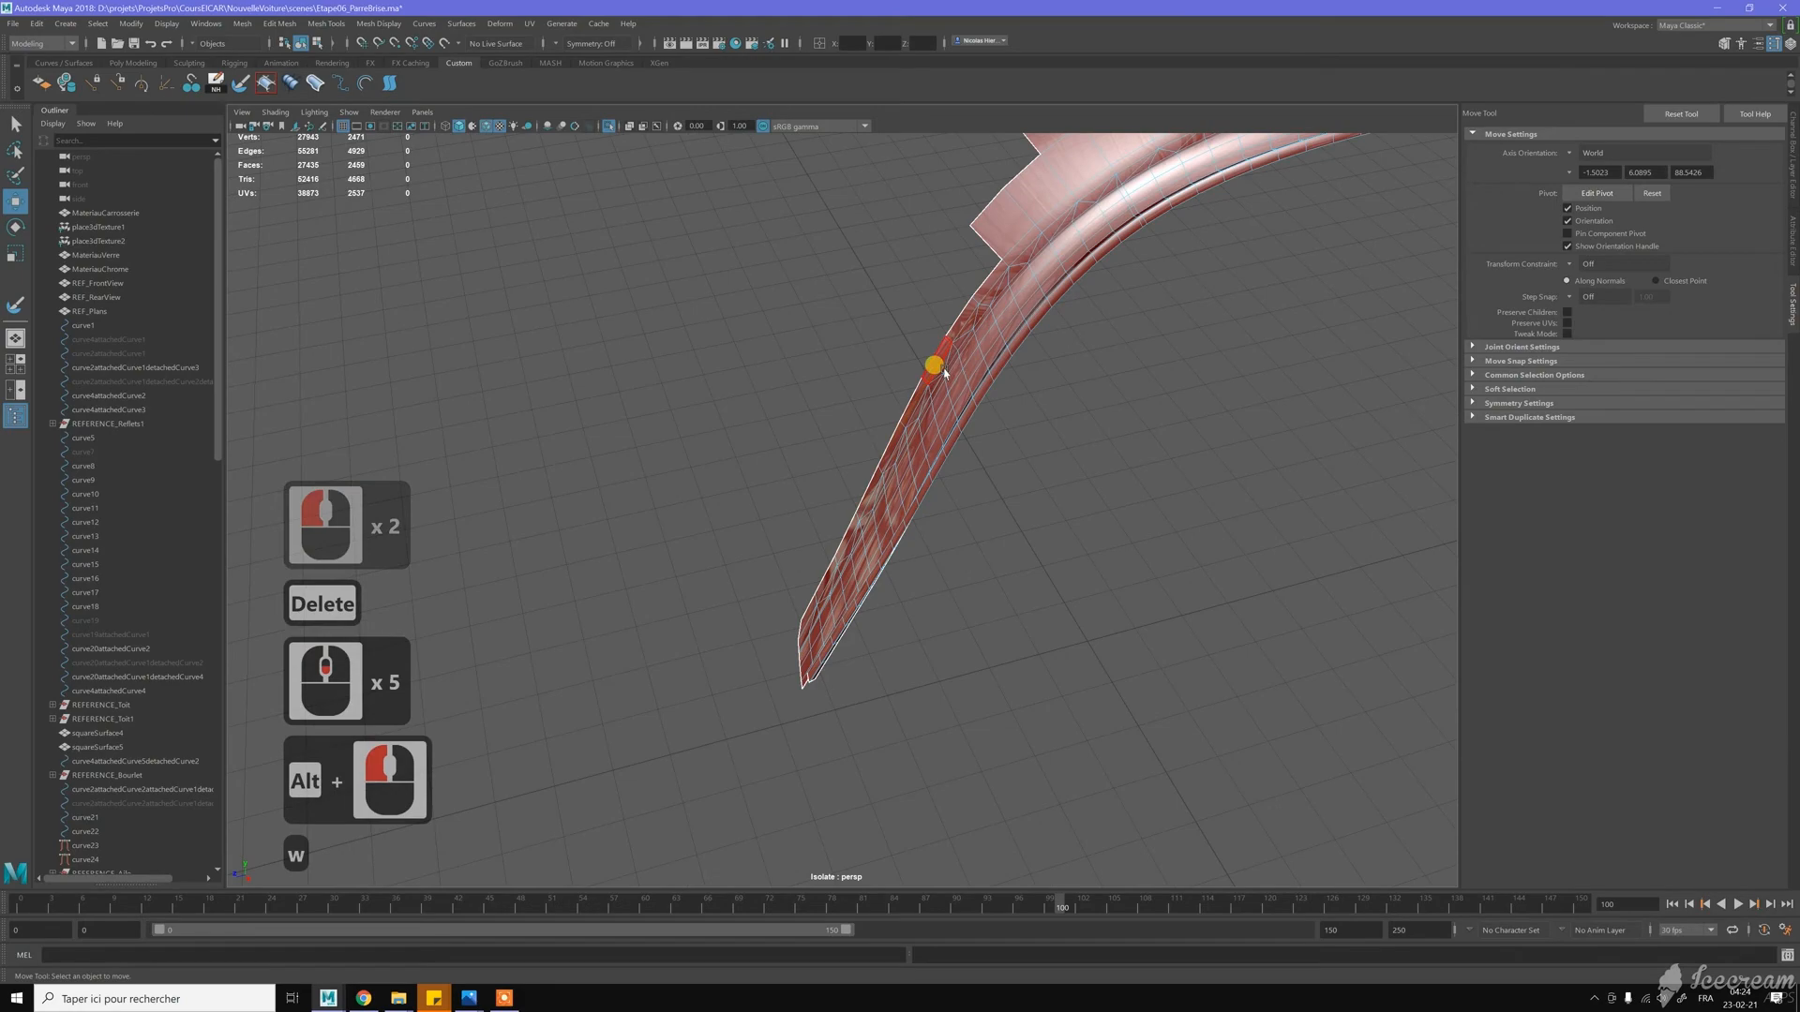
{"action": "right_click", "coordinate": [980, 346]}
{"action": "left_click", "coordinate": [850, 261]}
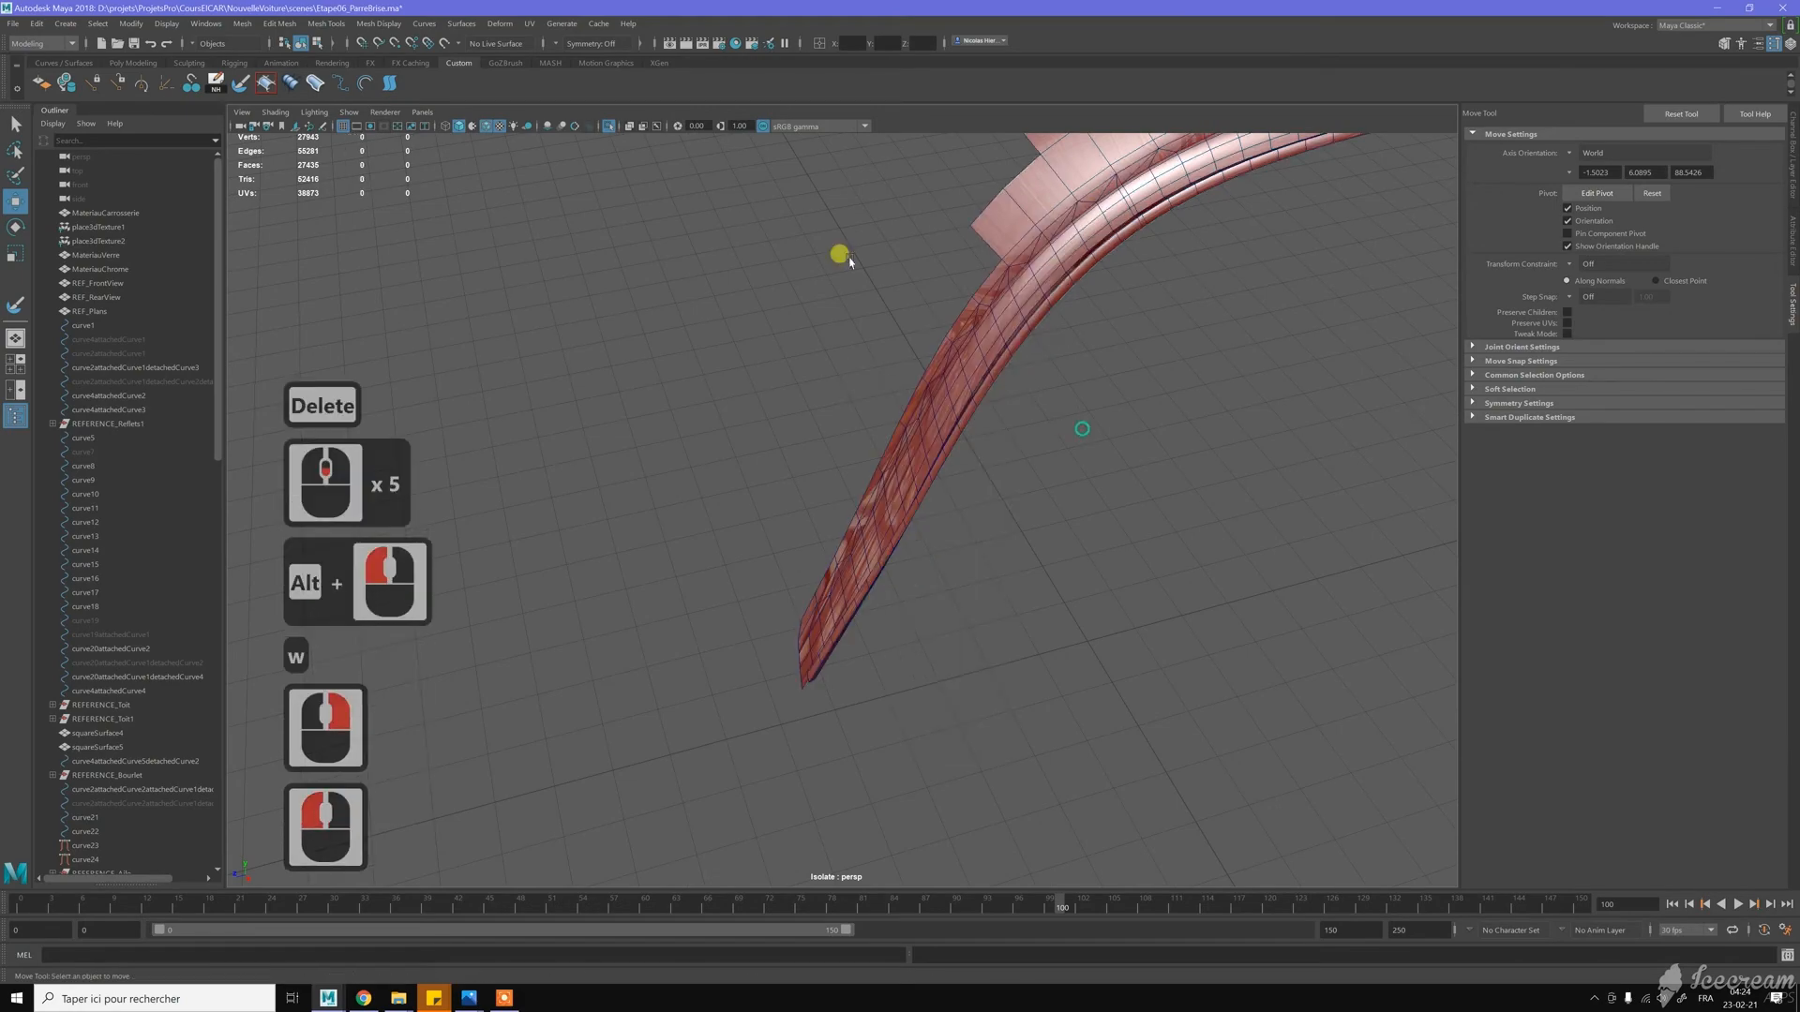
{"action": "left_click", "coordinate": [609, 126]}
Select the windshield surround together with the lower panel and frame them in the view
{"action": "middle_click_drag", "start_coordinate": [867, 484], "coordinate": [830, 627], "text": "alt"}
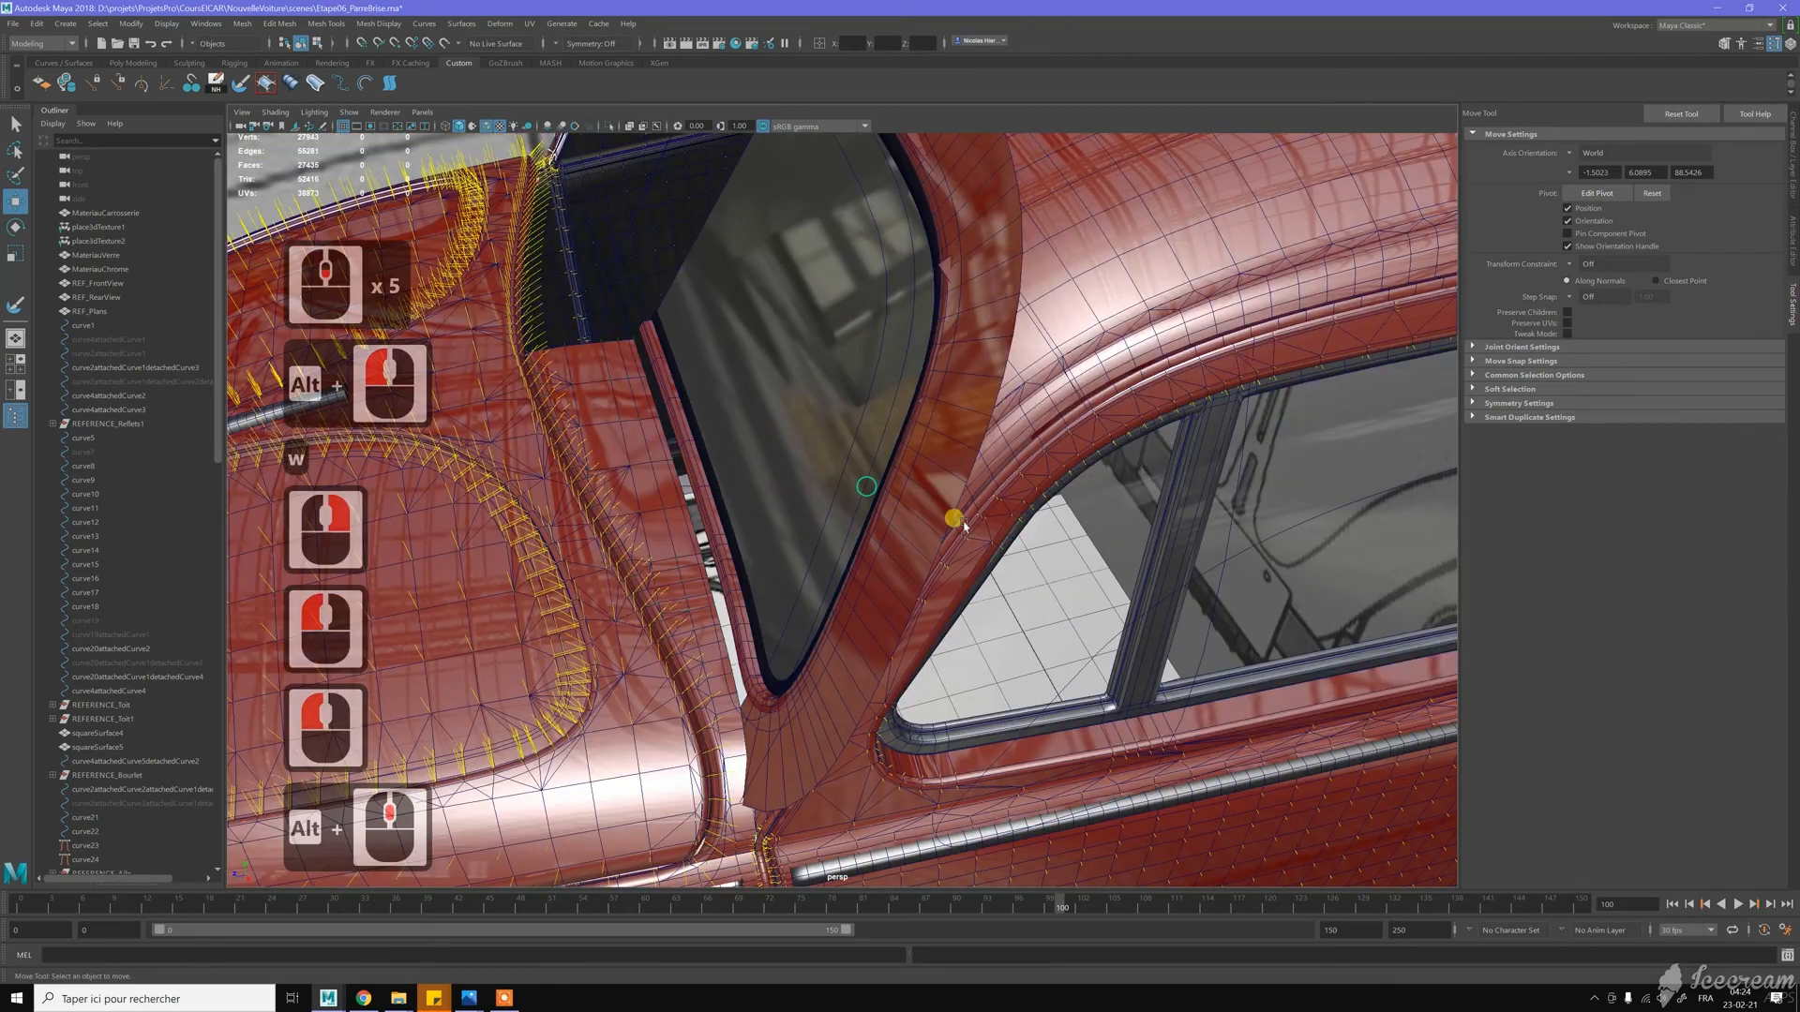
{"action": "right_click_drag", "start_coordinate": [960, 520], "coordinate": [845, 376], "text": "alt"}
{"action": "left_click_drag", "start_coordinate": [829, 386], "coordinate": [717, 441], "text": "alt"}
{"action": "left_click", "coordinate": [714, 443]}
{"action": "left_click", "coordinate": [714, 442], "text": "shift"}
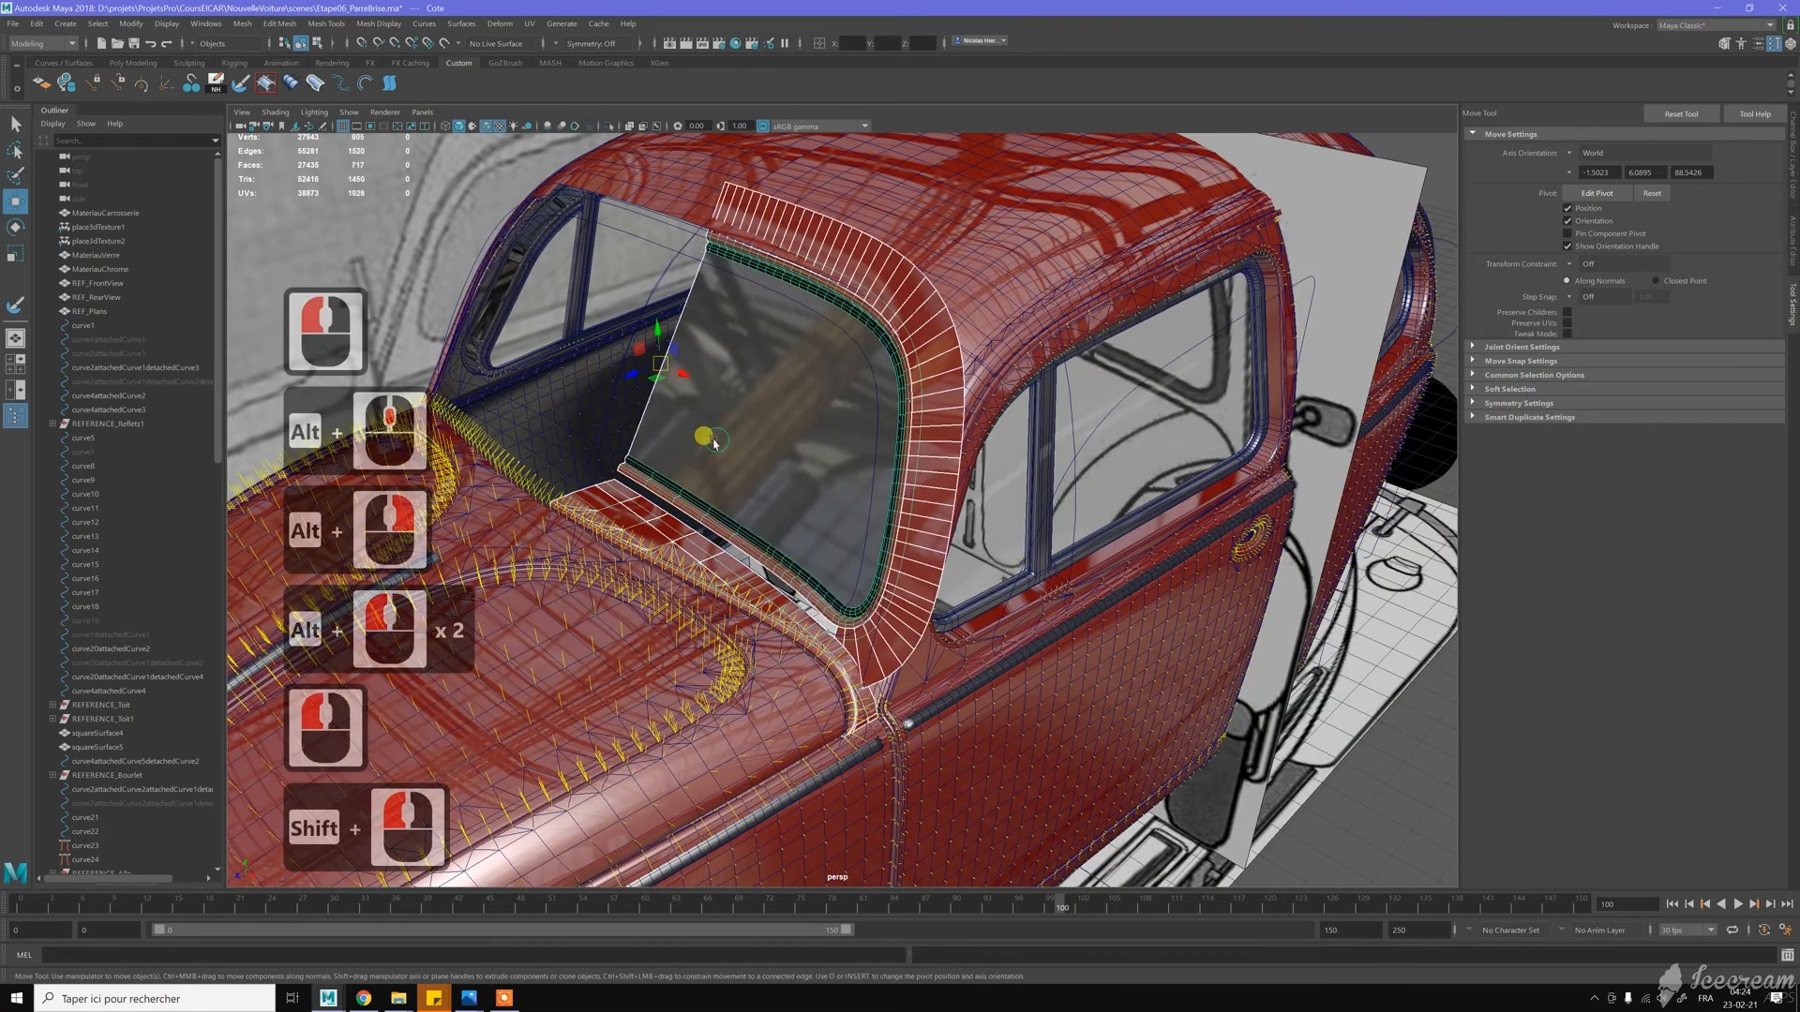
{"action": "key", "text": "f"}
{"action": "left_click_drag", "start_coordinate": [781, 396], "coordinate": [827, 419], "text": "alt"}
{"action": "scroll", "coordinate": [733, 394], "scroll_direction": "down", "scroll_amount": 15}
{"action": "right_click_drag", "start_coordinate": [828, 419], "coordinate": [760, 553], "text": "alt"}
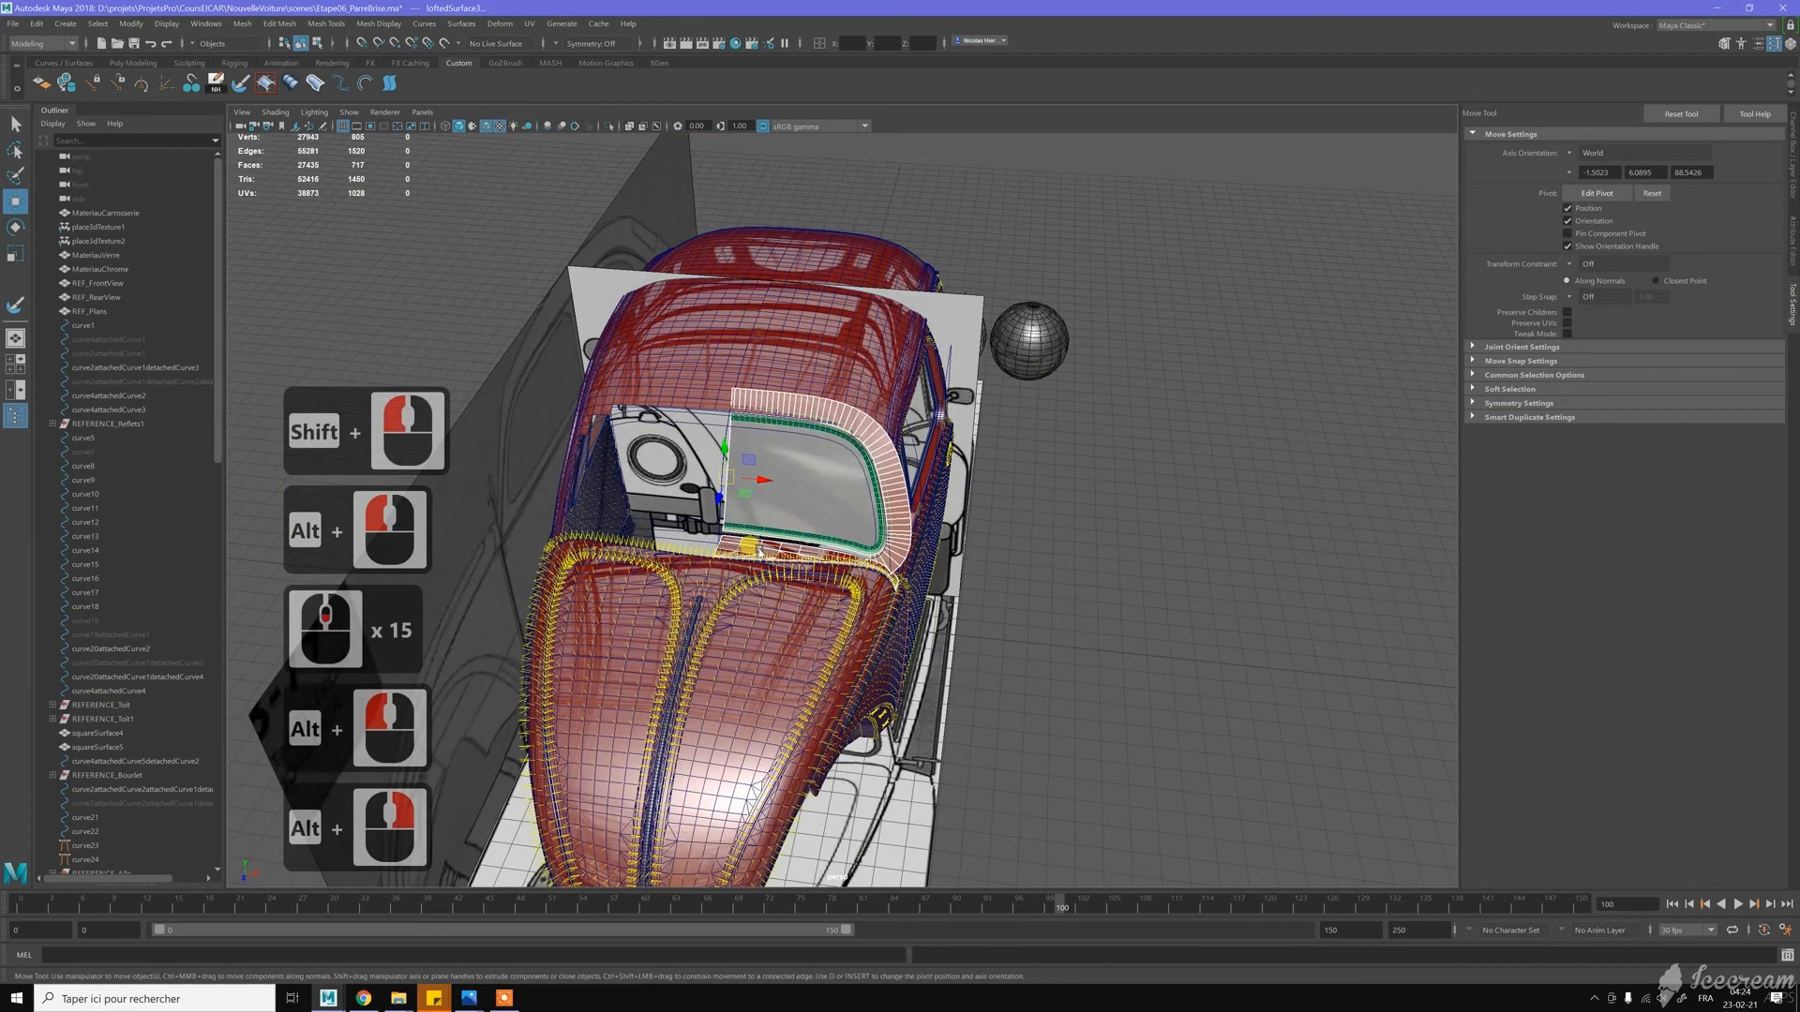
Reselect the windshield surround half together with the matching lower panel
{"action": "left_click", "coordinate": [761, 524]}
{"action": "right_click_drag", "start_coordinate": [783, 472], "coordinate": [788, 455], "text": "alt"}
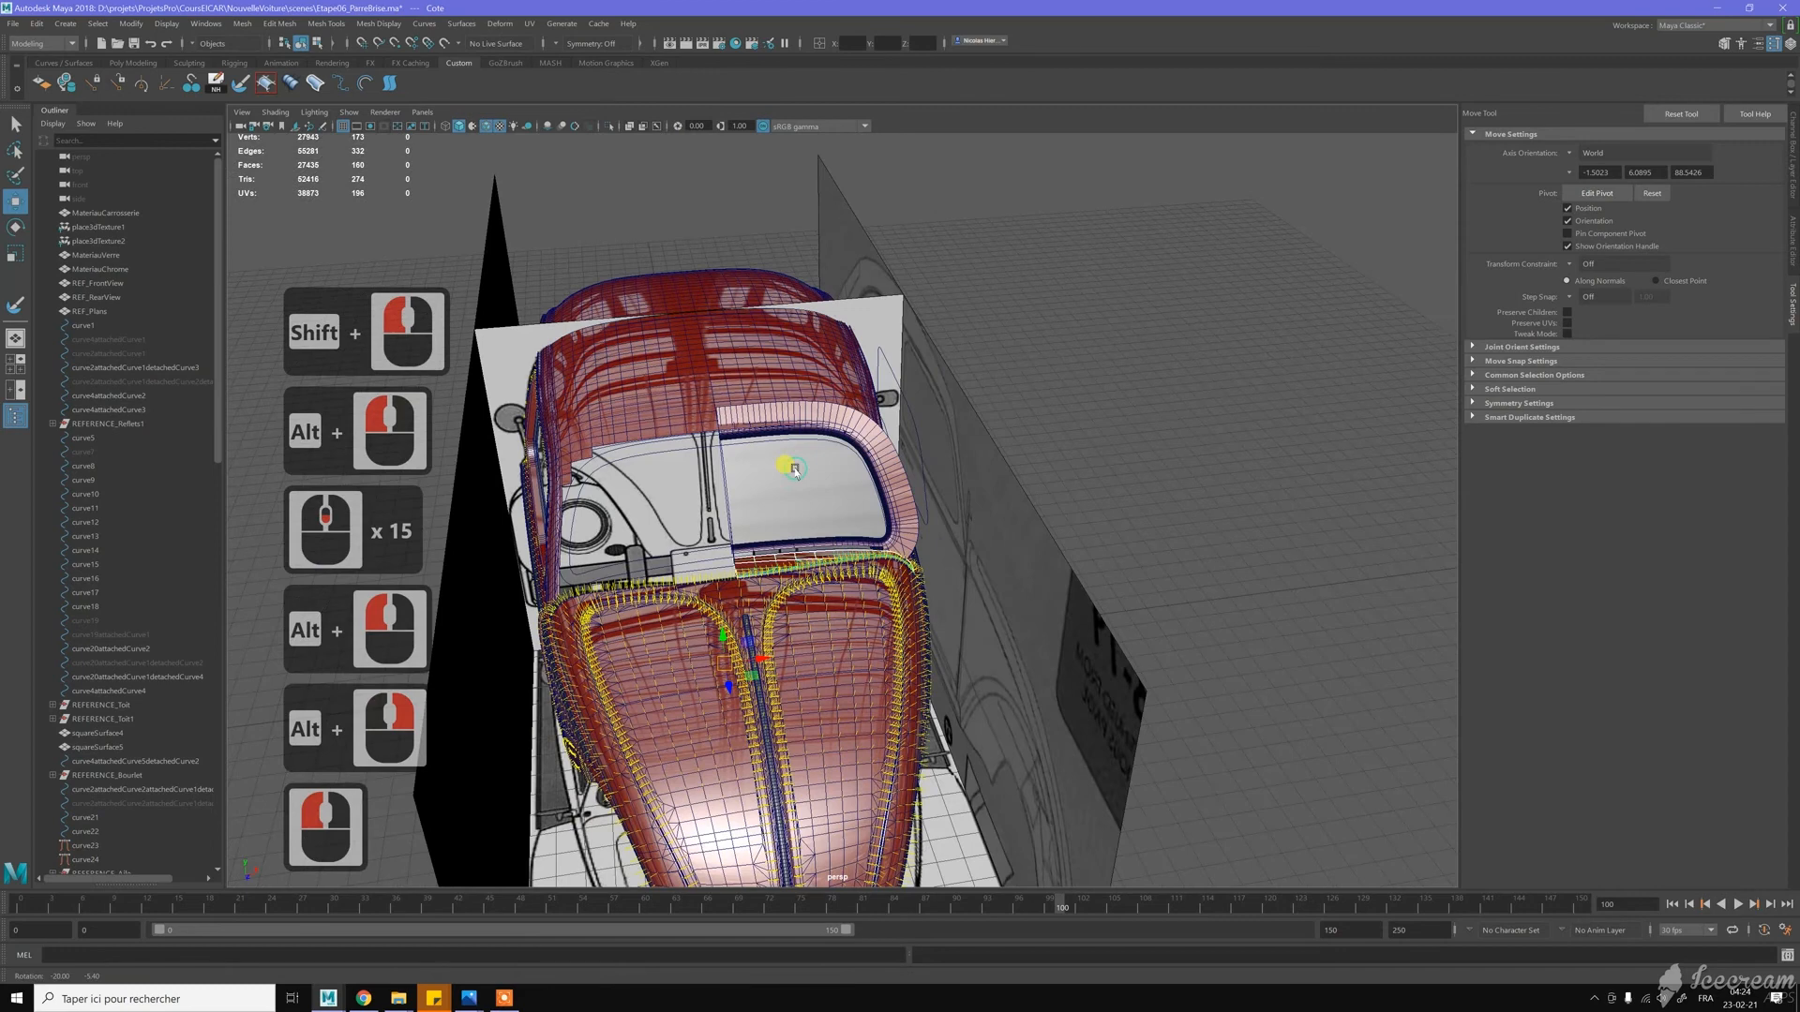
{"action": "left_click", "coordinate": [799, 476]}
{"action": "mouse_move", "coordinate": [809, 481]}
{"action": "left_mouse_down", "text": "alt"}
{"action": "mouse_move", "coordinate": [763, 482]}
{"action": "mouse_move", "coordinate": [811, 484]}
{"action": "left_mouse_up", "text": "alt"}
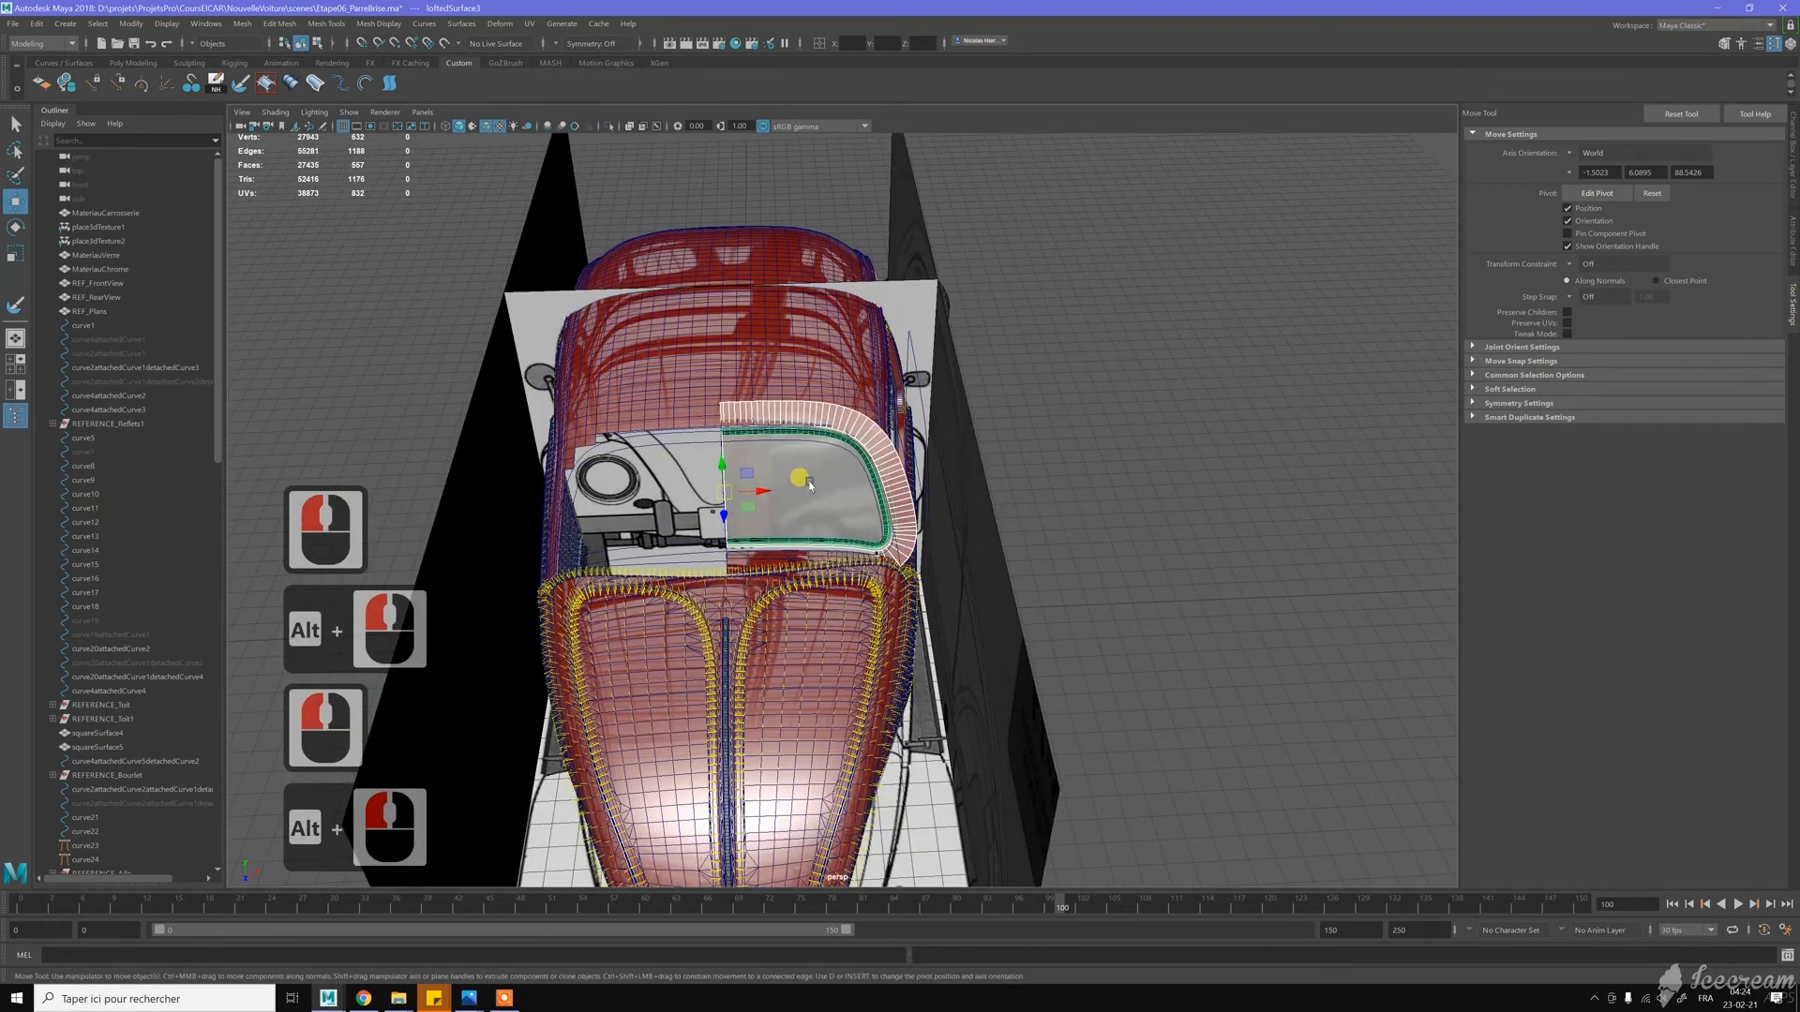
{"action": "left_click", "coordinate": [771, 559], "text": "shift"}
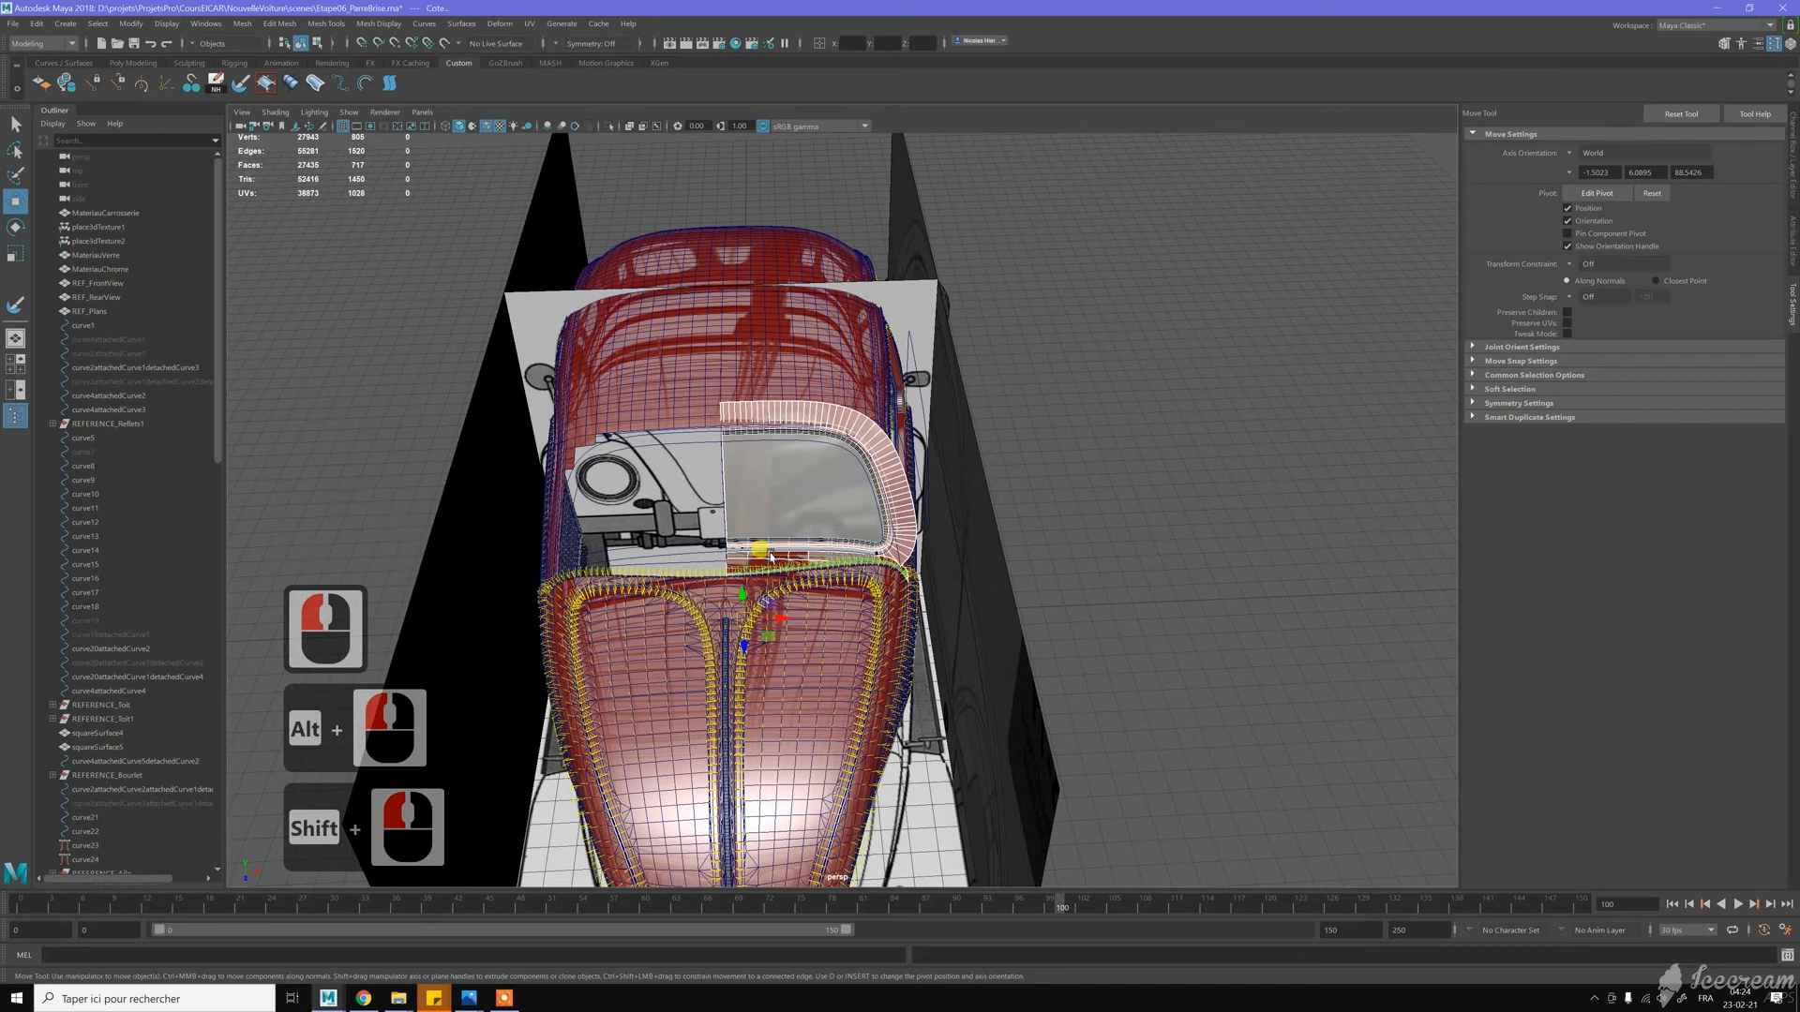
Edit the pivot of the surround and lower panel, entering coordinates 0, 0, 0, and leave pivot editing
{"action": "key", "text": "Insert"}
{"action": "scroll", "coordinate": [881, 433], "scroll_direction": "down", "scroll_amount": 1}
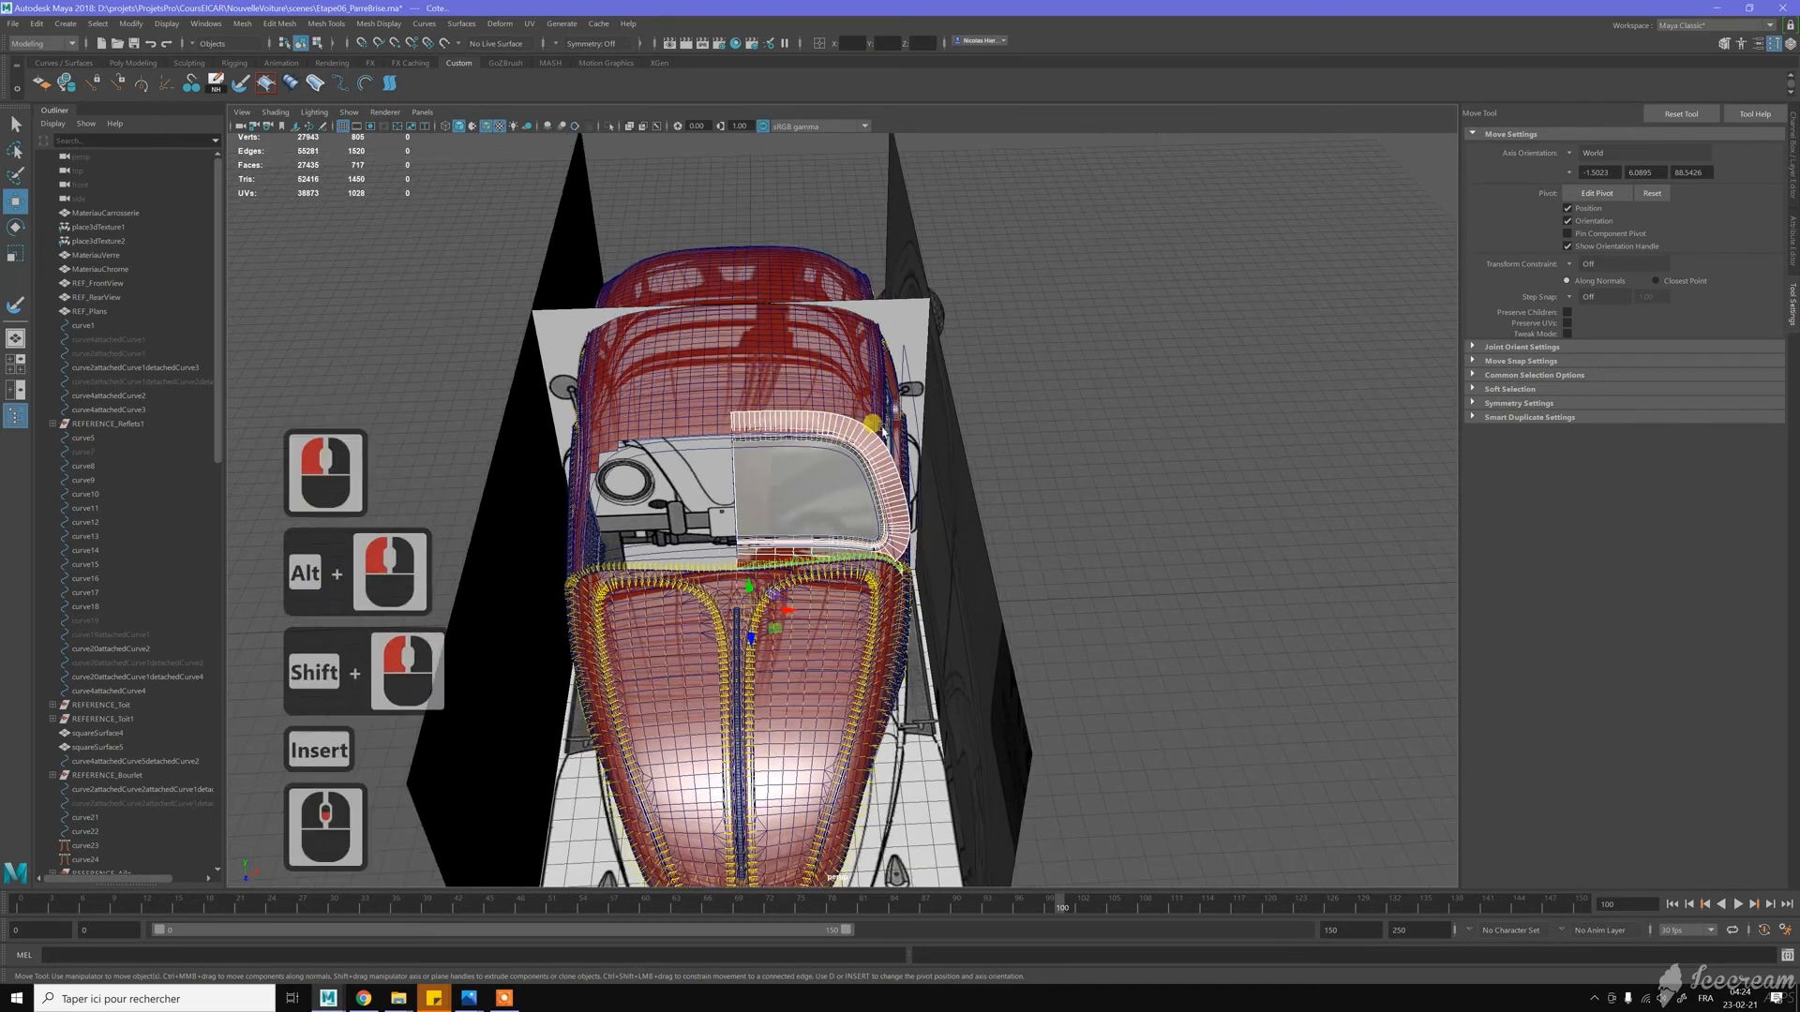
{"action": "key", "text": "Insert"}
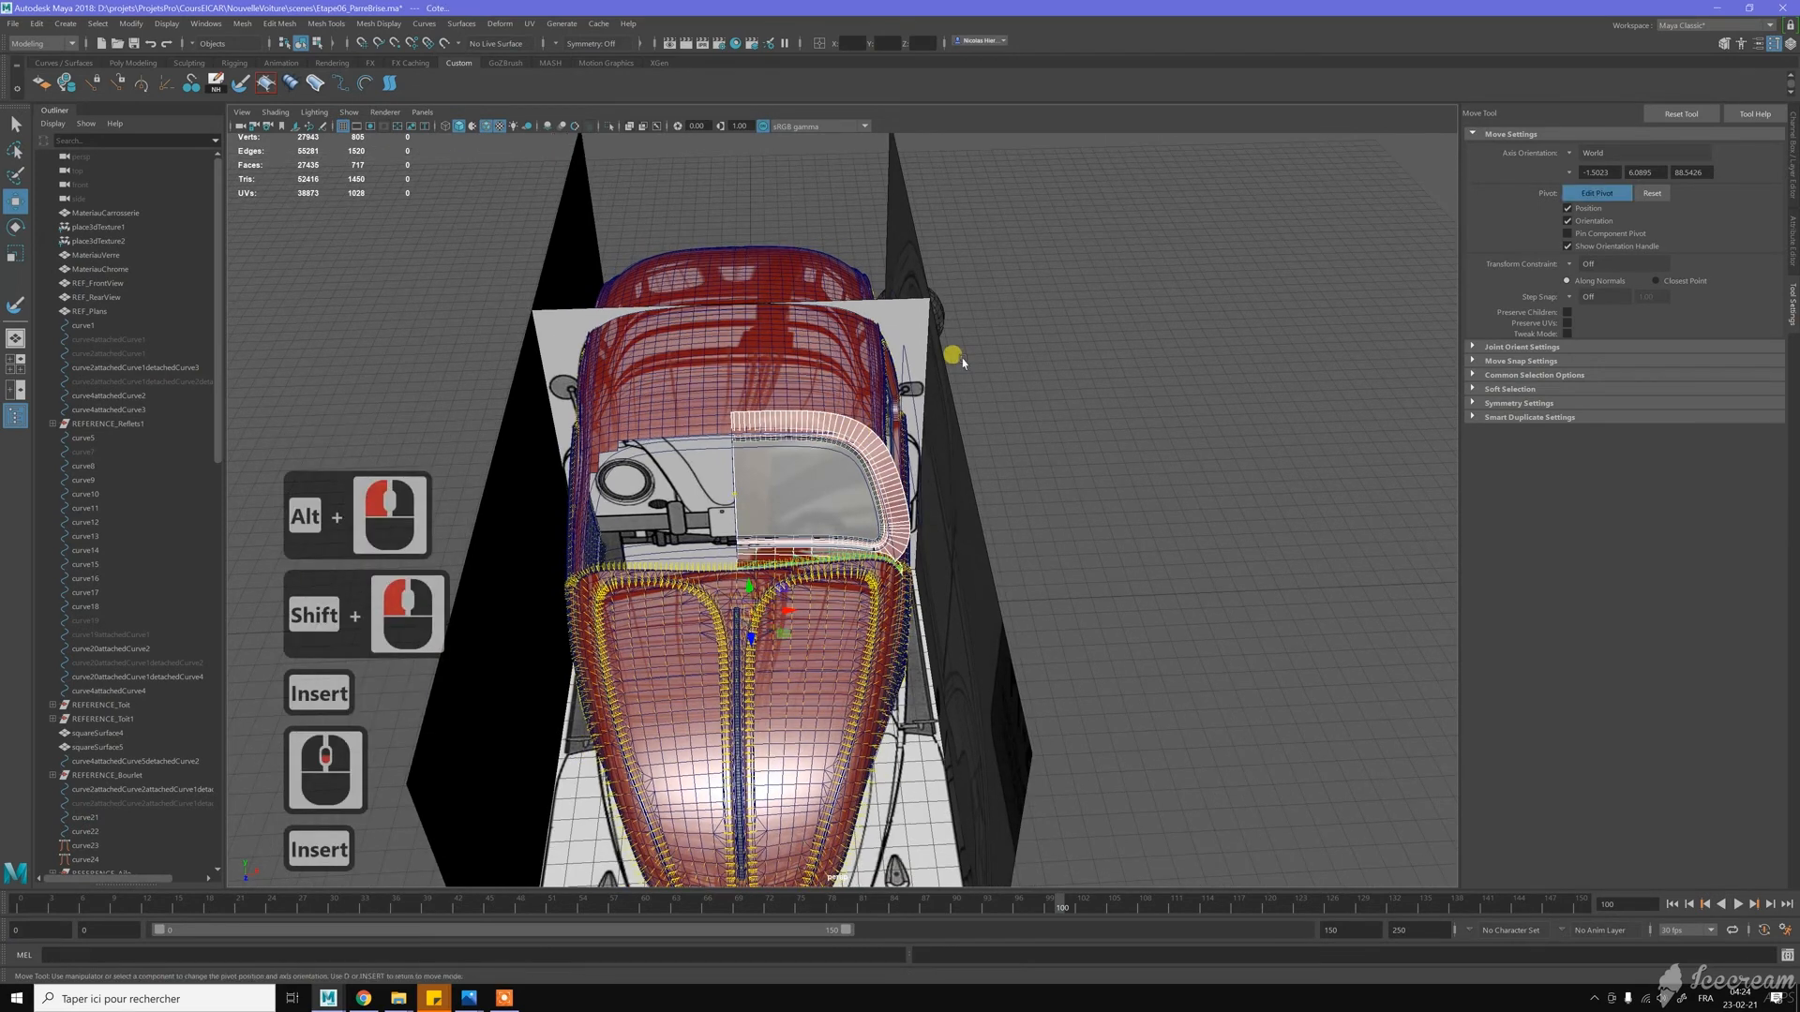
{"action": "left_click", "coordinate": [855, 45]}
{"action": "type", "text": "0"}
{"action": "key", "text": "Tab"}
{"action": "type", "text": "0"}
{"action": "key", "text": "Tab"}
{"action": "type", "text": "0"}
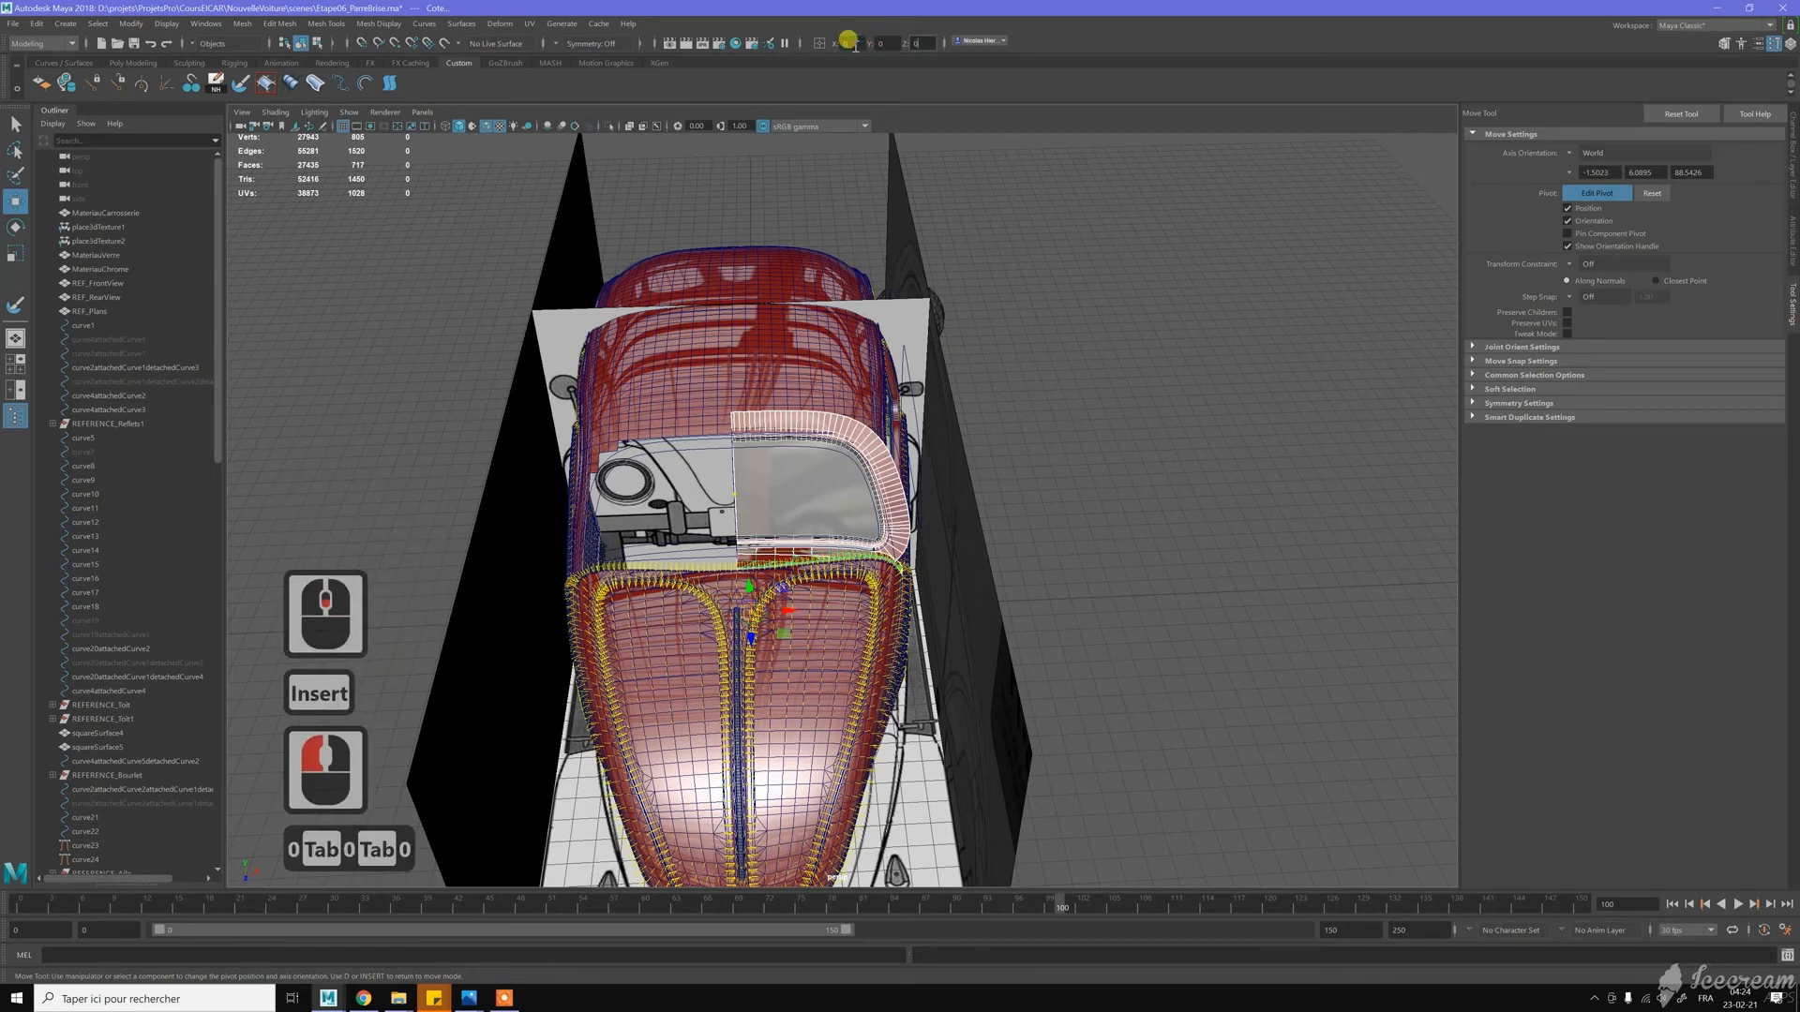
{"action": "key", "text": "Return"}
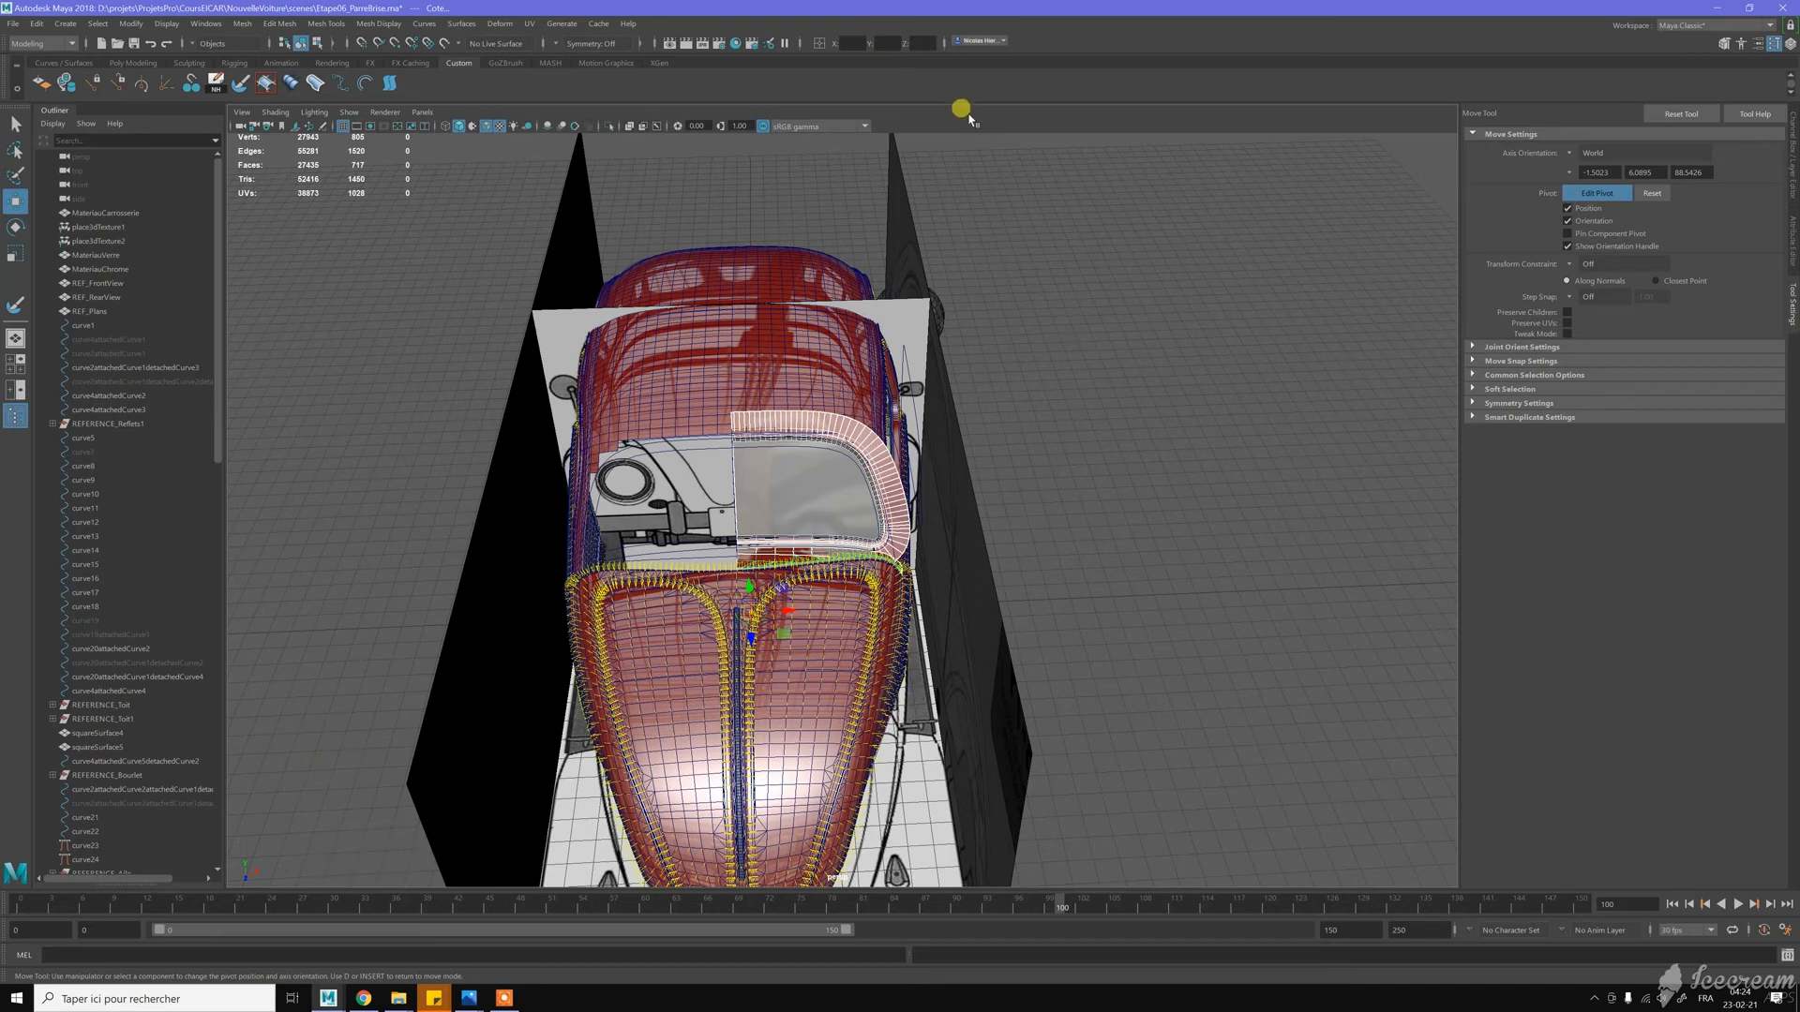
{"action": "left_click", "coordinate": [849, 43]}
{"action": "type", "text": "0"}
{"action": "key", "text": "Tab"}
{"action": "type", "text": "0"}
{"action": "key", "text": "Tab"}
{"action": "type", "text": "0"}
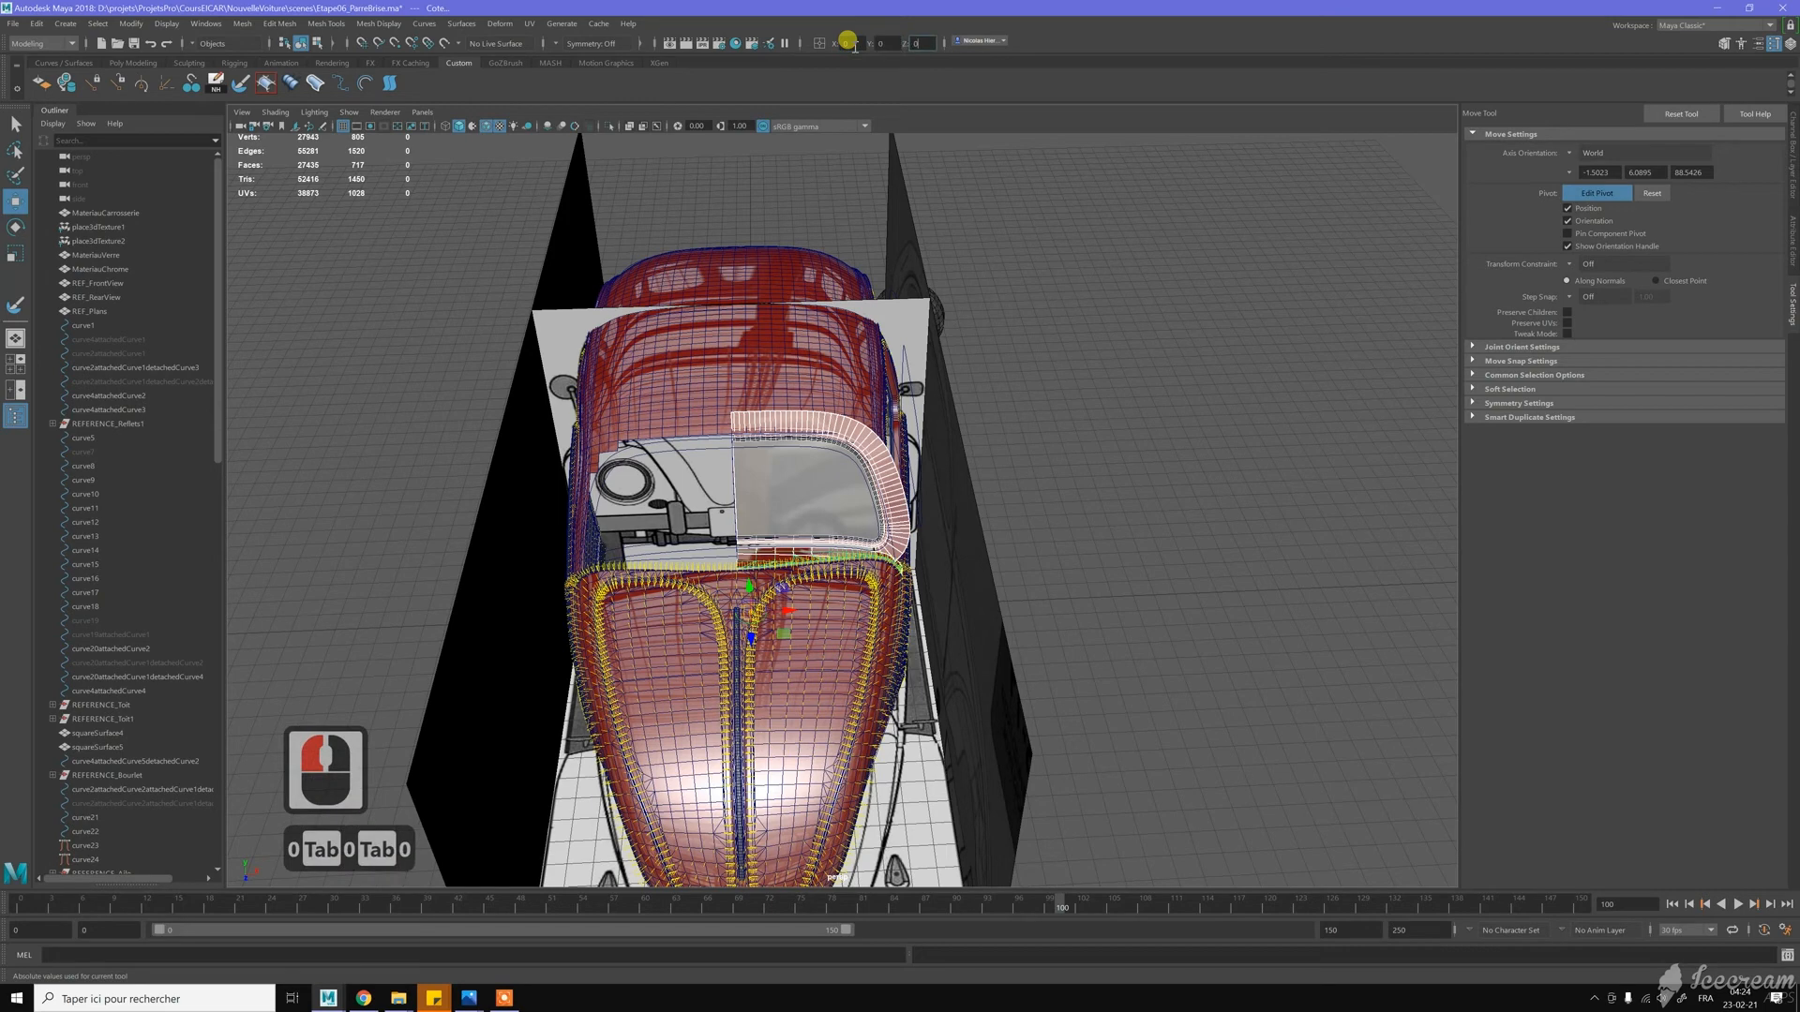
{"action": "key", "text": "Return"}
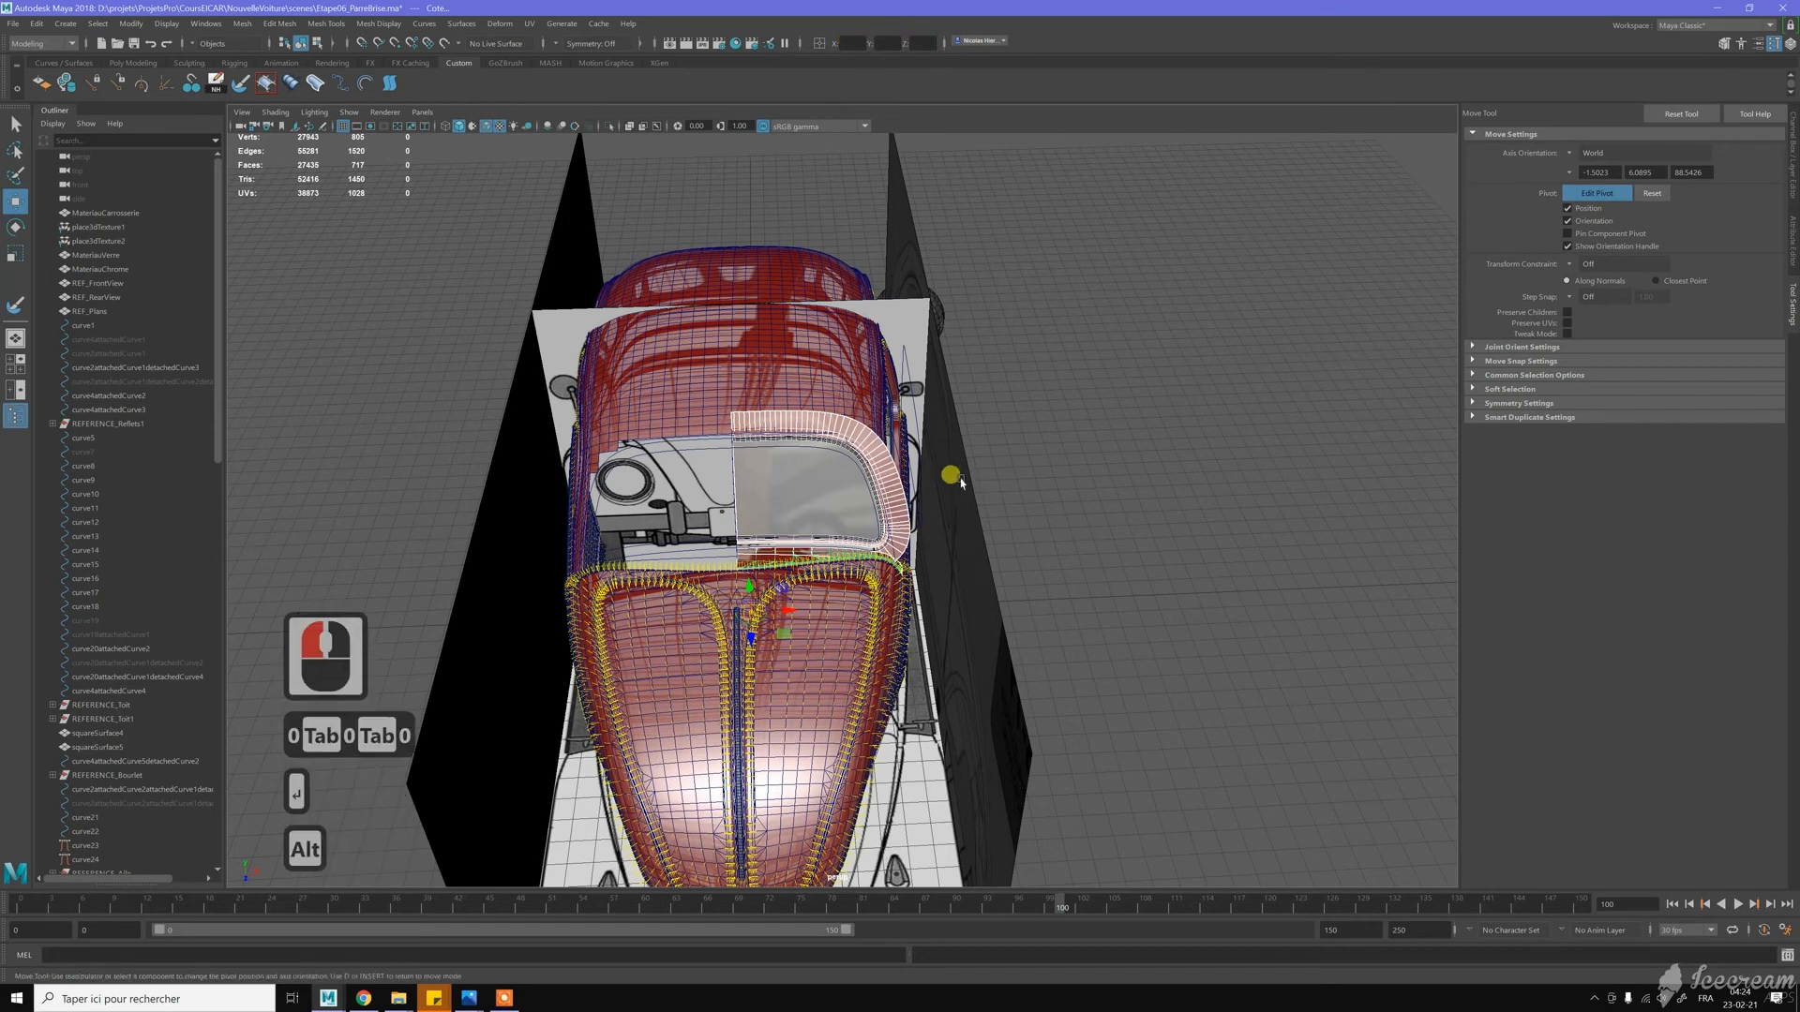
{"action": "left_click_drag", "start_coordinate": [964, 475], "coordinate": [825, 469], "text": "alt"}
{"action": "key", "text": "Insert"}
{"action": "key", "text": "Insert"}
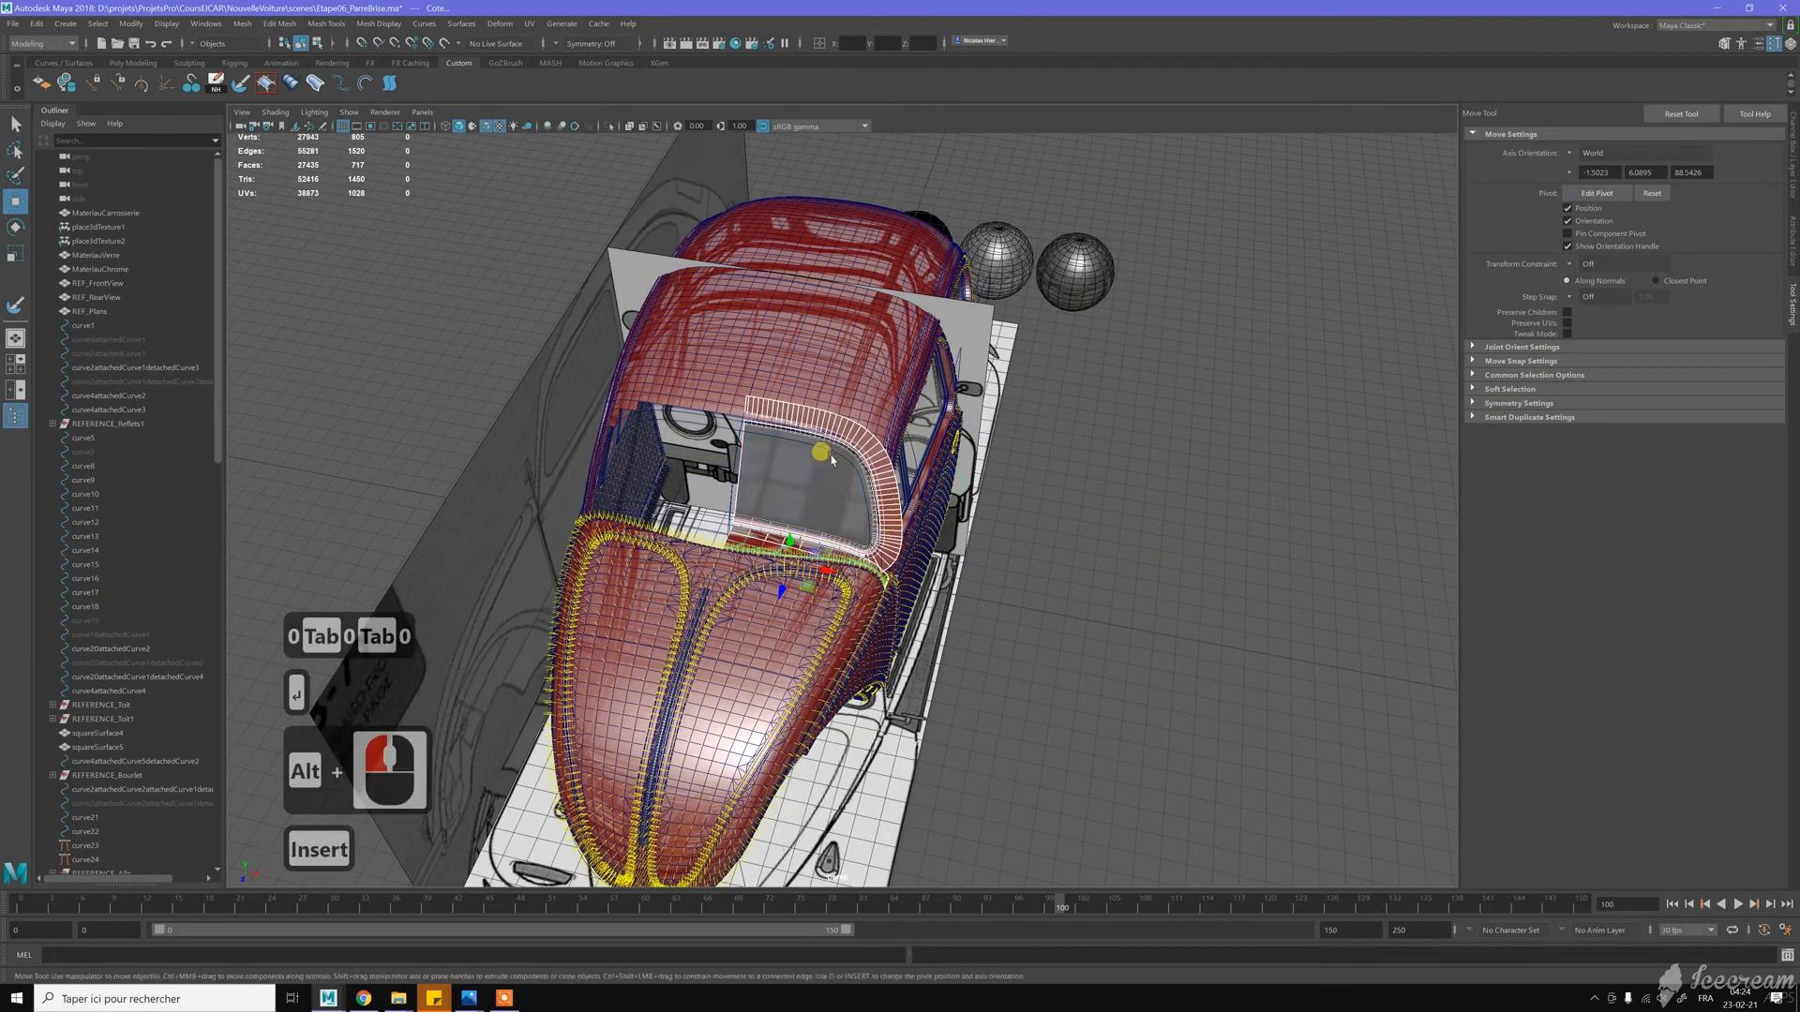
Duplicate the surround and lower panel as mirrored copies across the car's centre line and clear the selection
{"action": "left_click_drag", "start_coordinate": [818, 464], "coordinate": [989, 600], "text": "alt"}
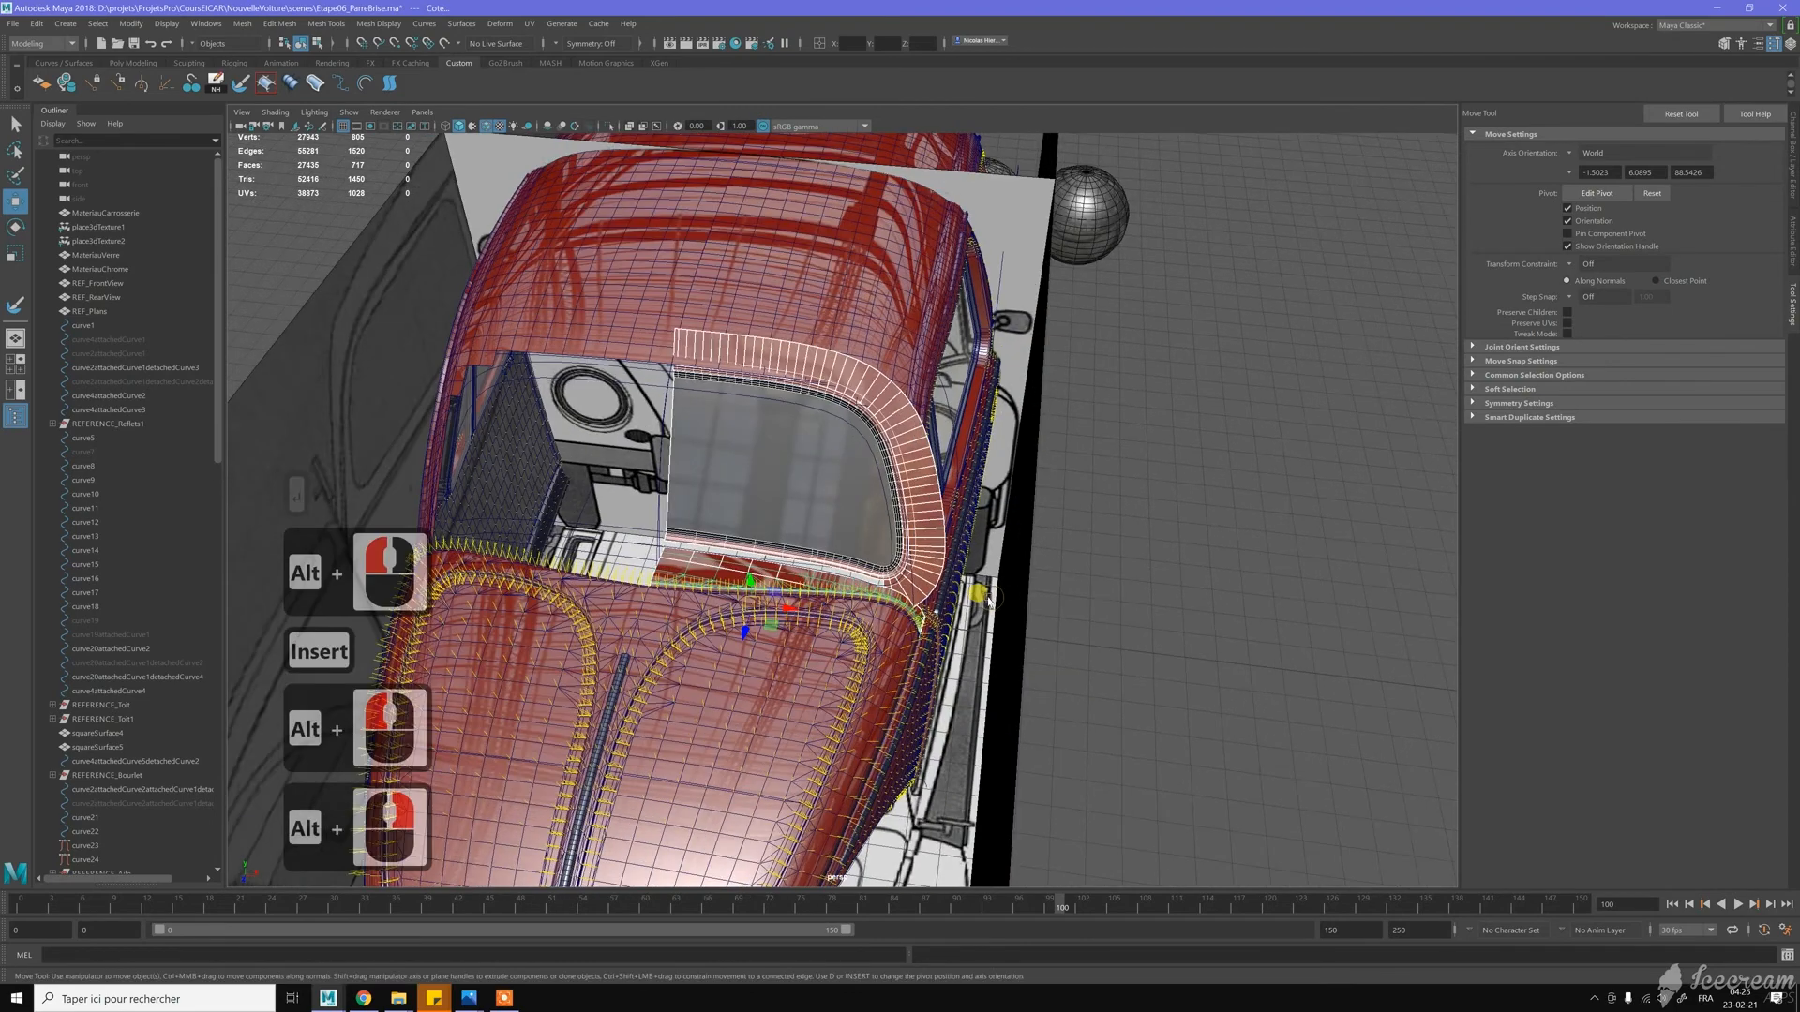
{"action": "key", "text": "ctrl+shift+d"}
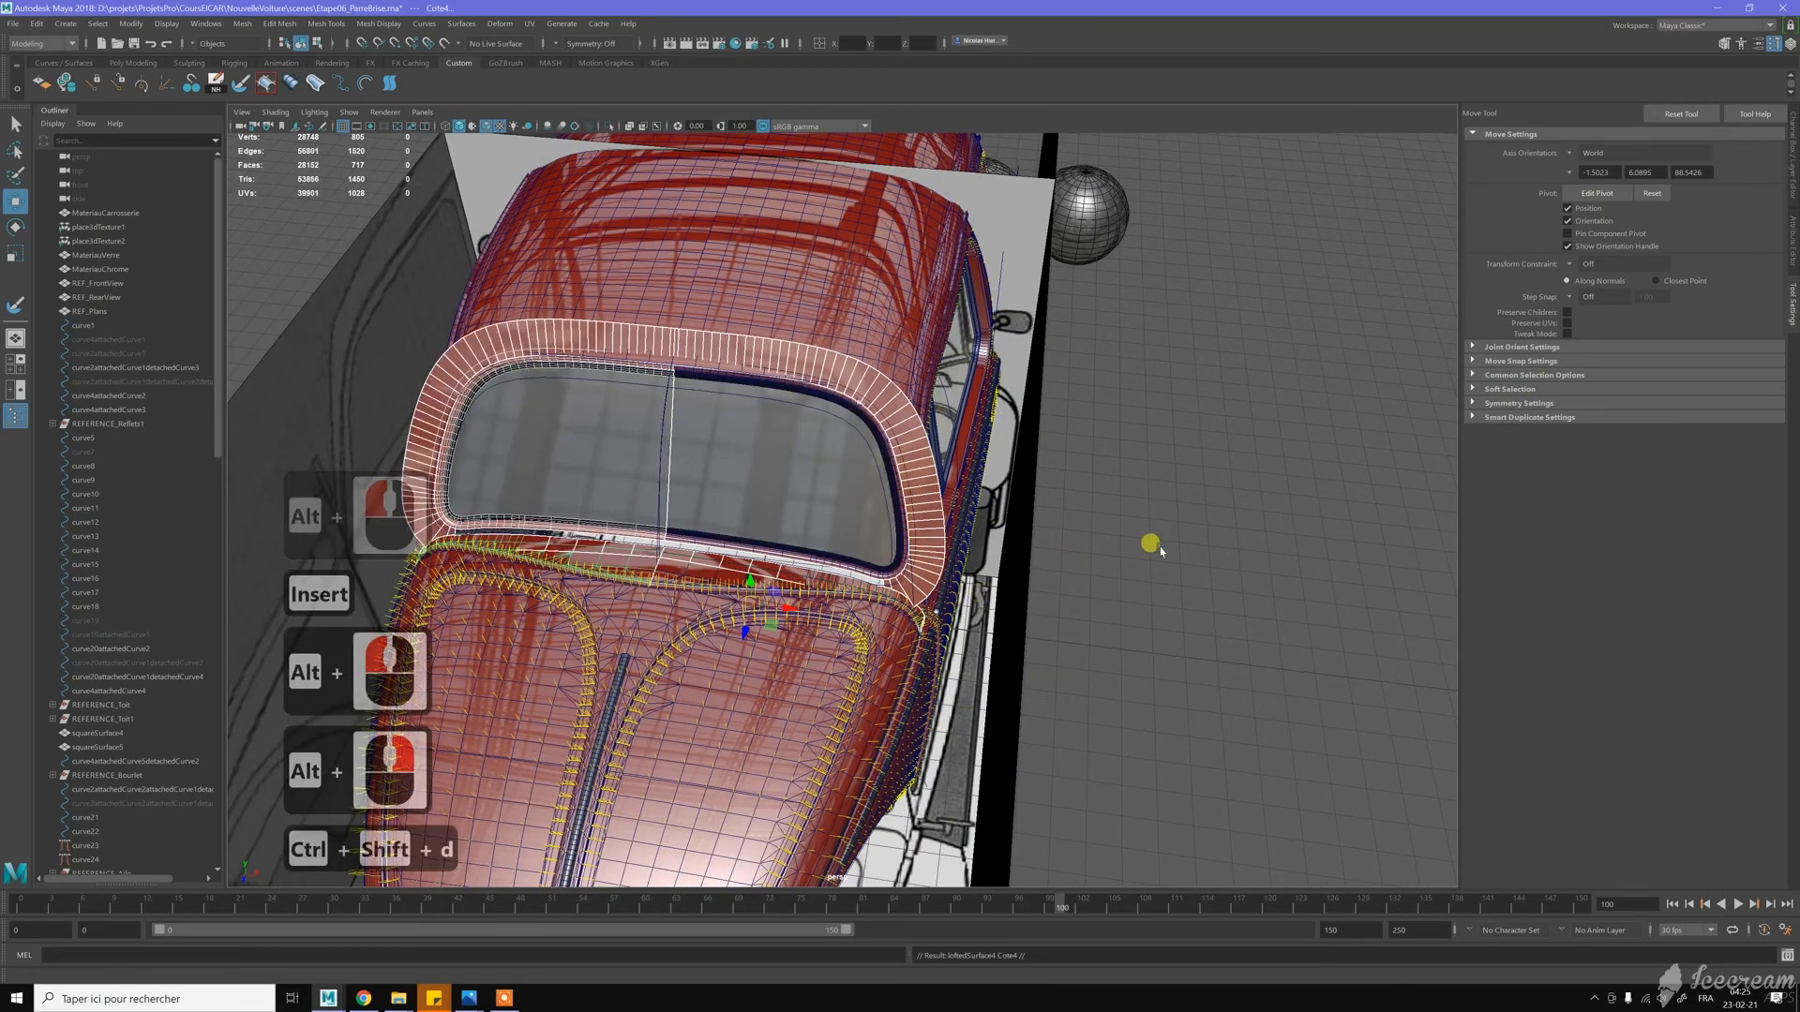
{"action": "left_click", "coordinate": [1158, 546]}
Inspect the mirrored surround from close up and from the side, picking each half in turn to compare them
{"action": "left_click_drag", "start_coordinate": [1125, 554], "coordinate": [1101, 596], "text": "alt"}
{"action": "right_click_drag", "start_coordinate": [1102, 595], "coordinate": [1182, 619], "text": "alt"}
{"action": "middle_click_drag", "start_coordinate": [972, 410], "coordinate": [969, 538], "text": "alt"}
{"action": "scroll", "coordinate": [924, 450], "scroll_direction": "up", "scroll_amount": 3, "text": "alt"}
{"action": "left_click_drag", "start_coordinate": [918, 439], "coordinate": [826, 381], "text": "alt"}
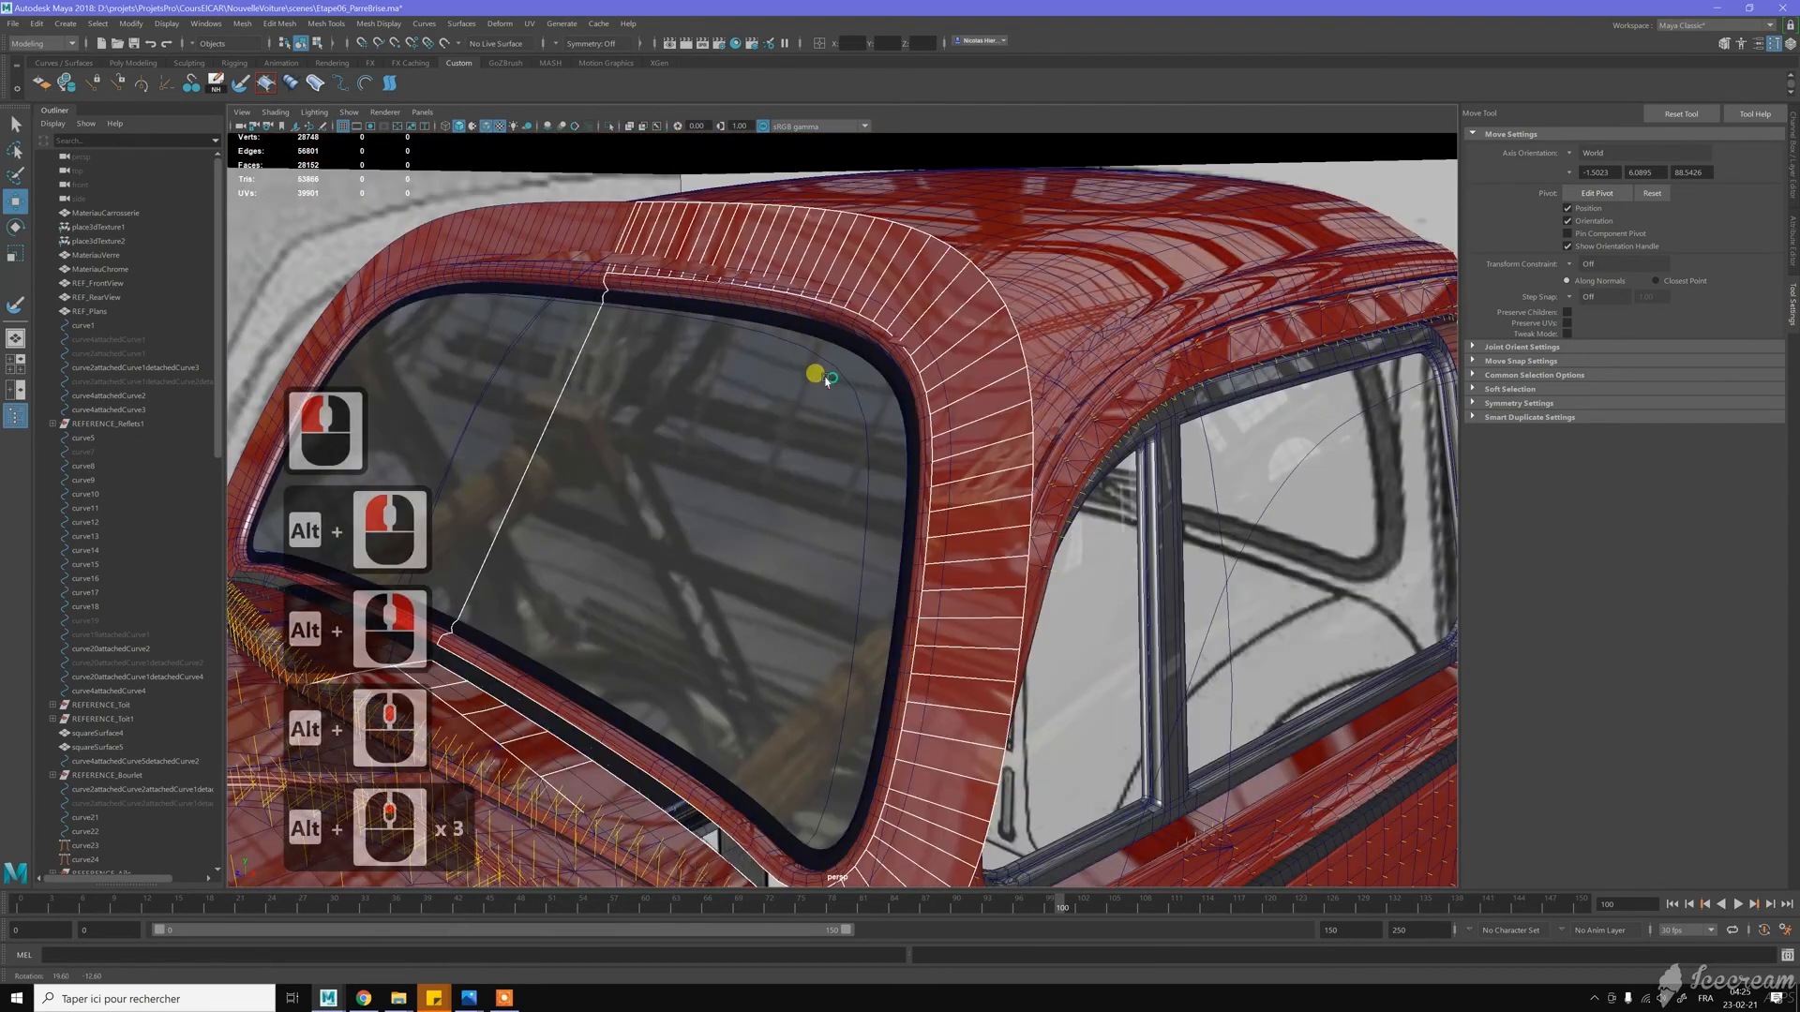
{"action": "left_click", "coordinate": [787, 305]}
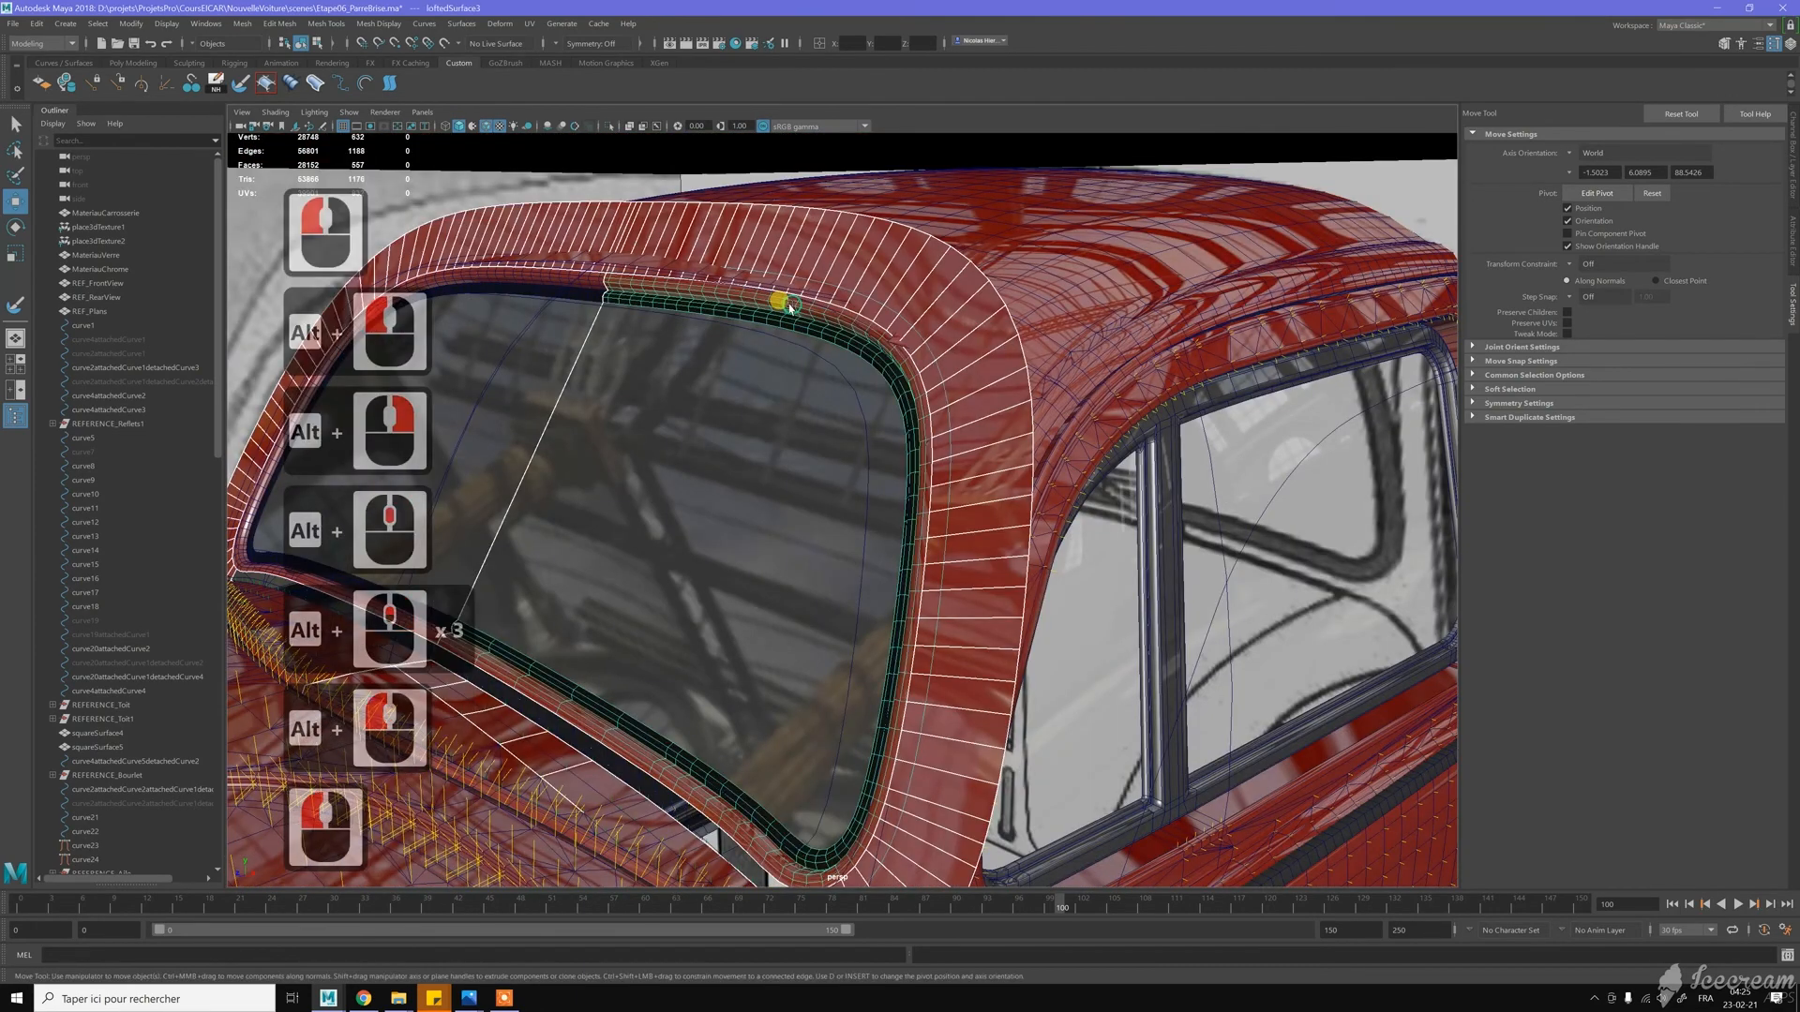
{"action": "left_click", "coordinate": [719, 356]}
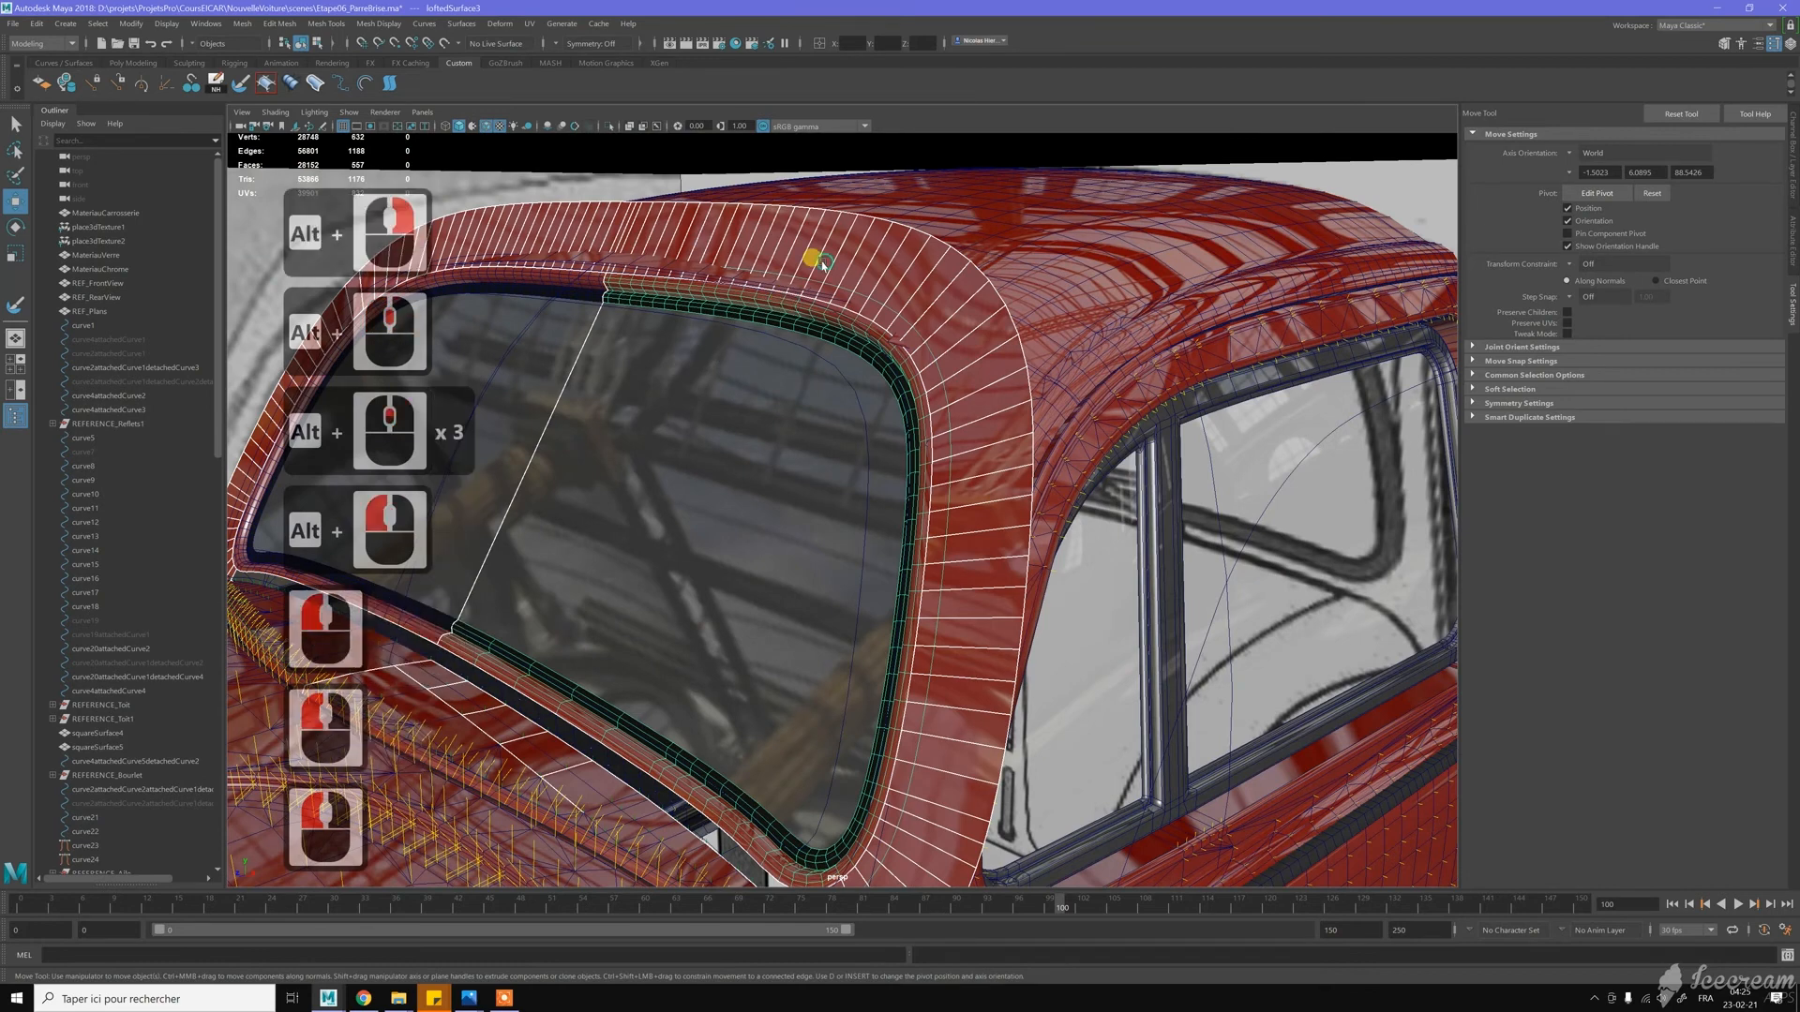
{"action": "left_click", "coordinate": [544, 348]}
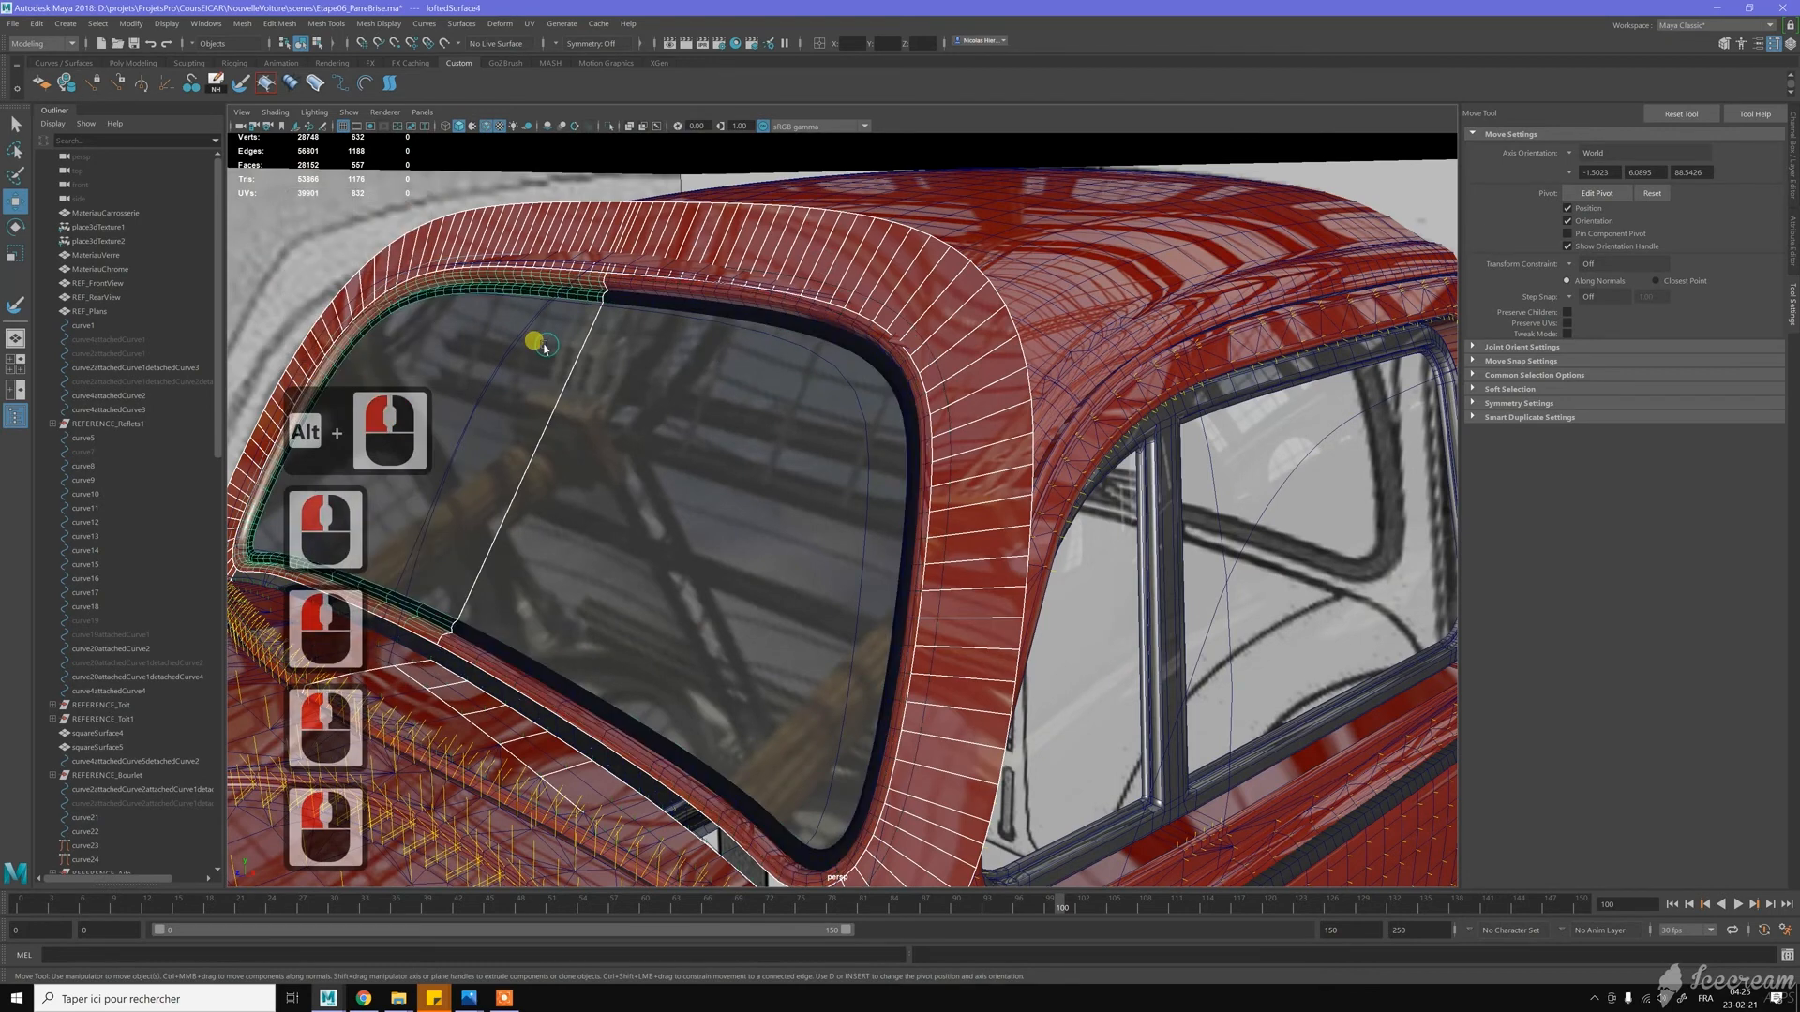
{"action": "left_click", "coordinate": [649, 331]}
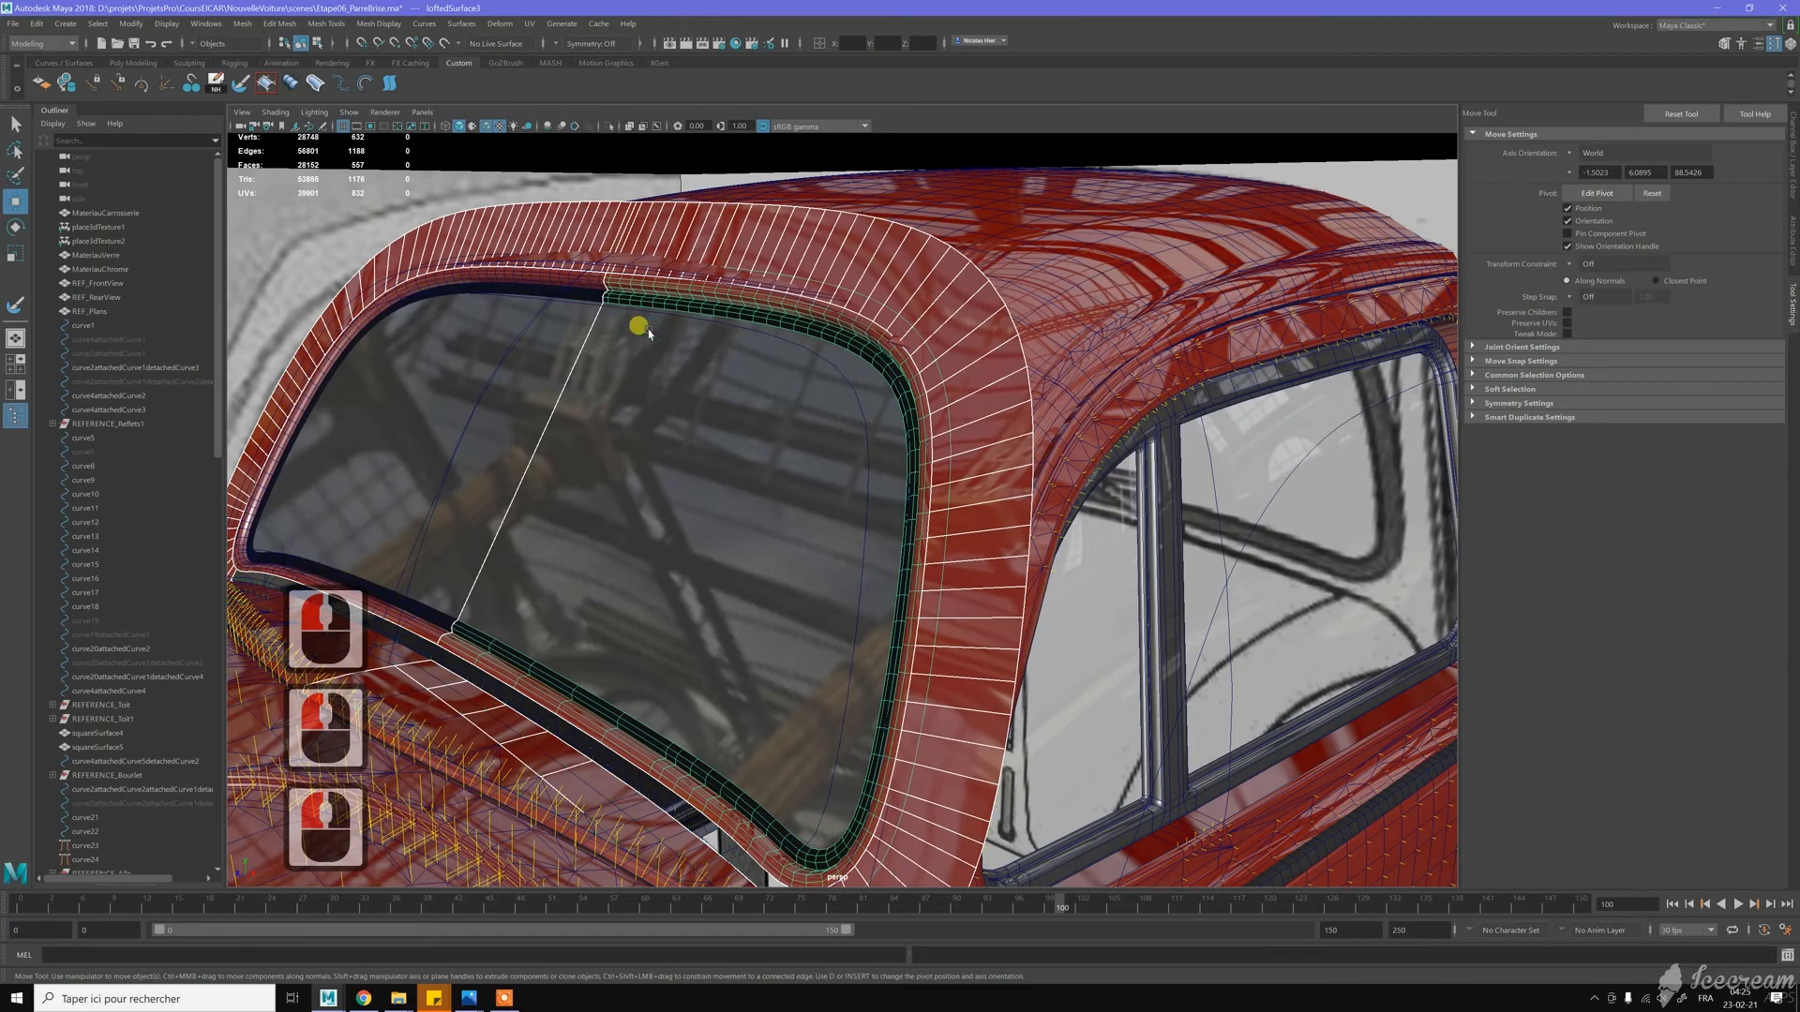
{"action": "left_click_drag", "start_coordinate": [816, 365], "coordinate": [757, 378], "text": "alt"}
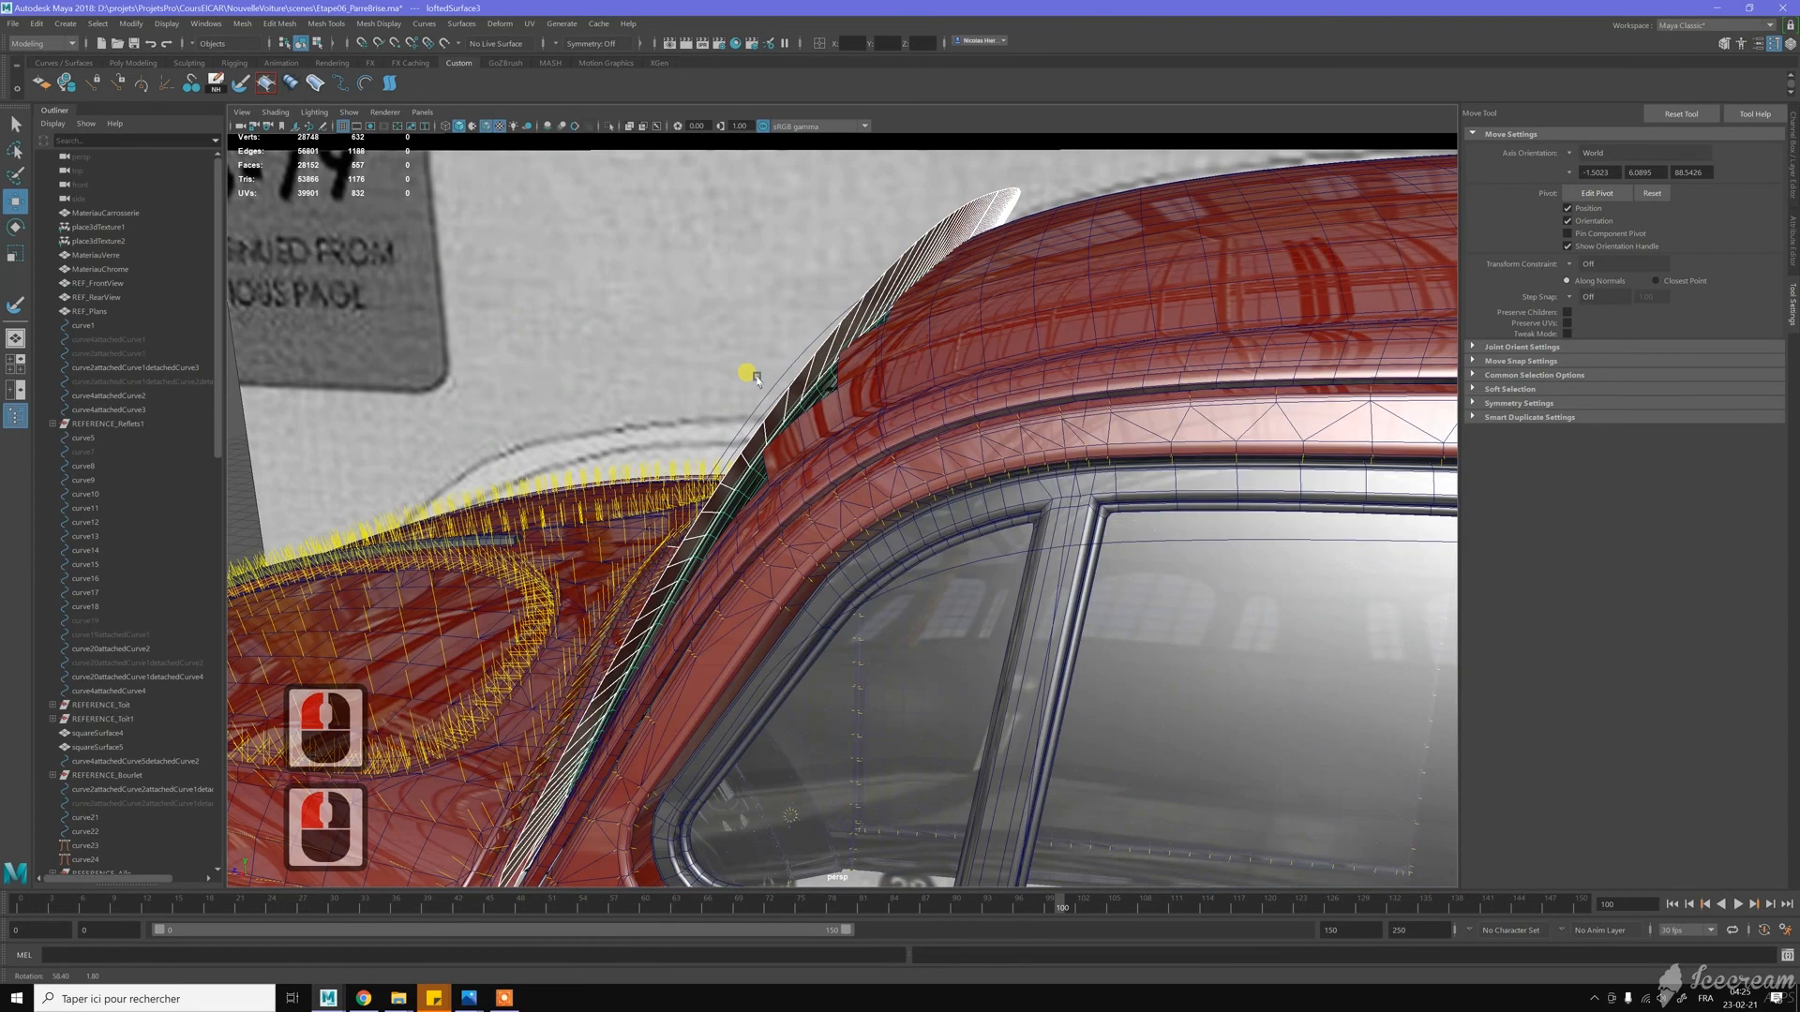
Try deleting the original half of the windshield surround and undo the deletion
{"action": "key", "text": "w"}
{"action": "left_click_drag", "start_coordinate": [644, 297], "coordinate": [1144, 361], "text": "alt"}
{"action": "left_click", "coordinate": [1006, 383]}
{"action": "left_click", "coordinate": [1006, 383]}
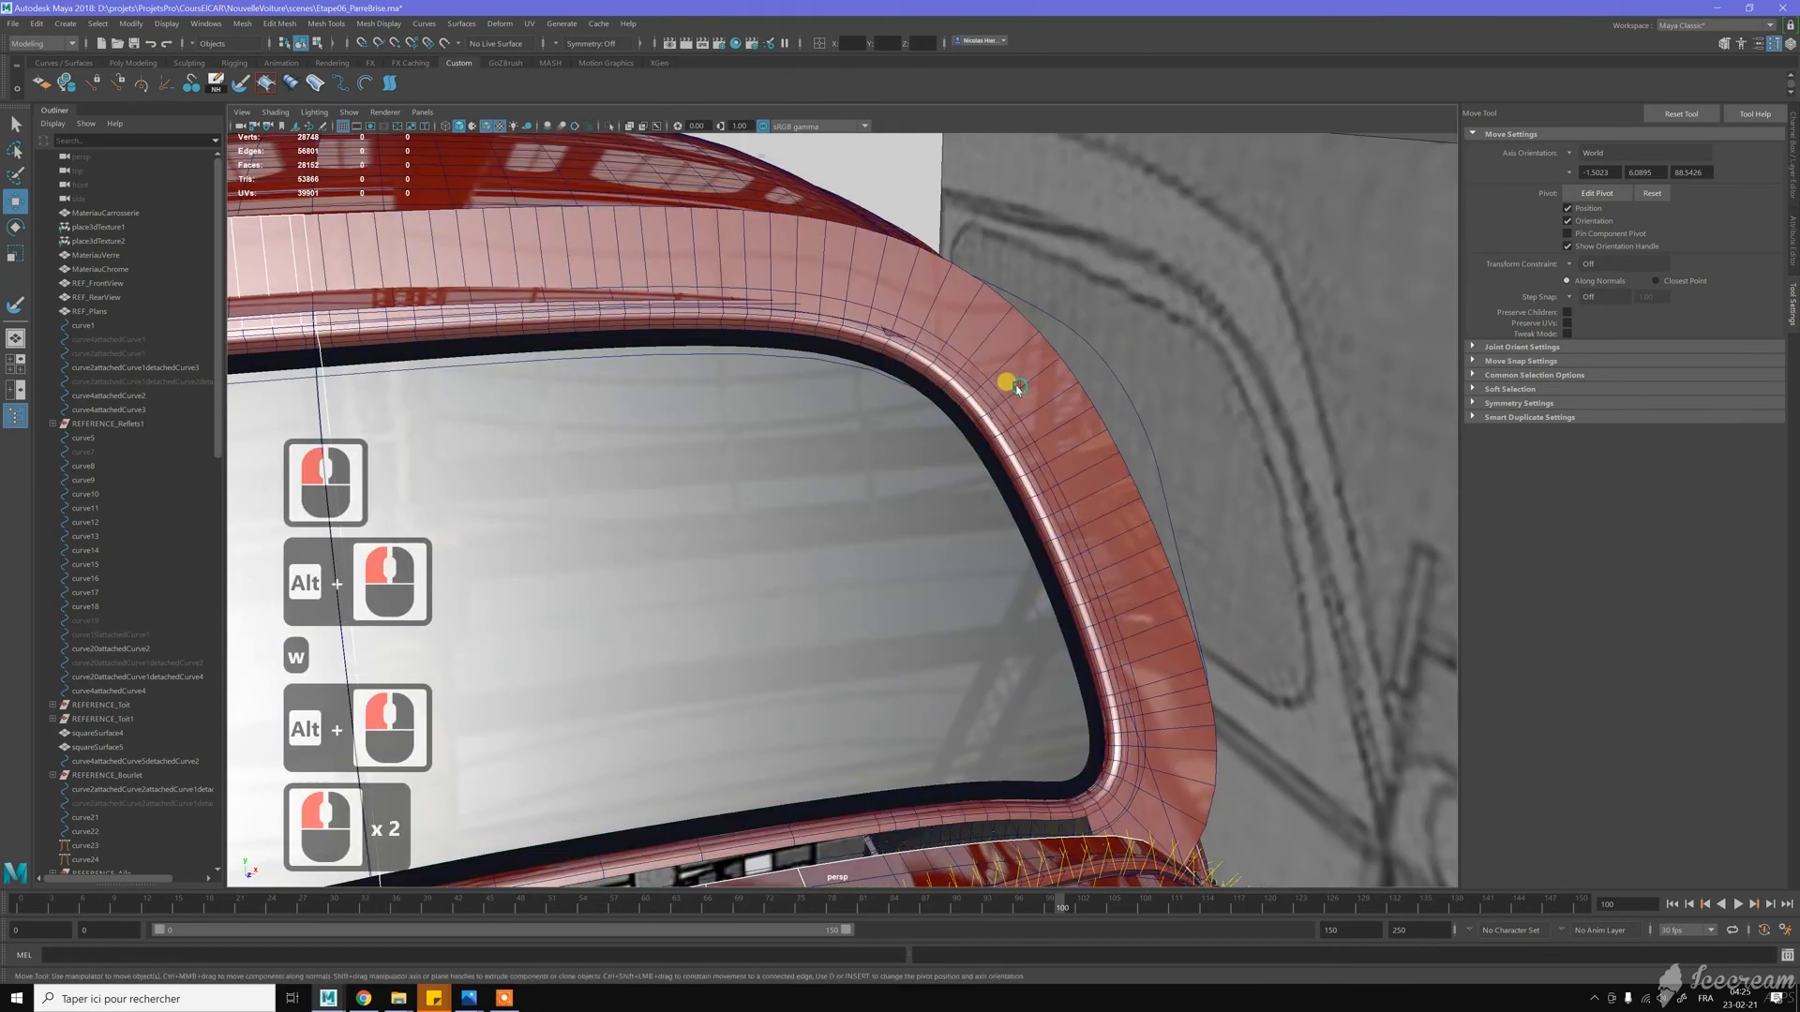
{"action": "key", "text": "Delete"}
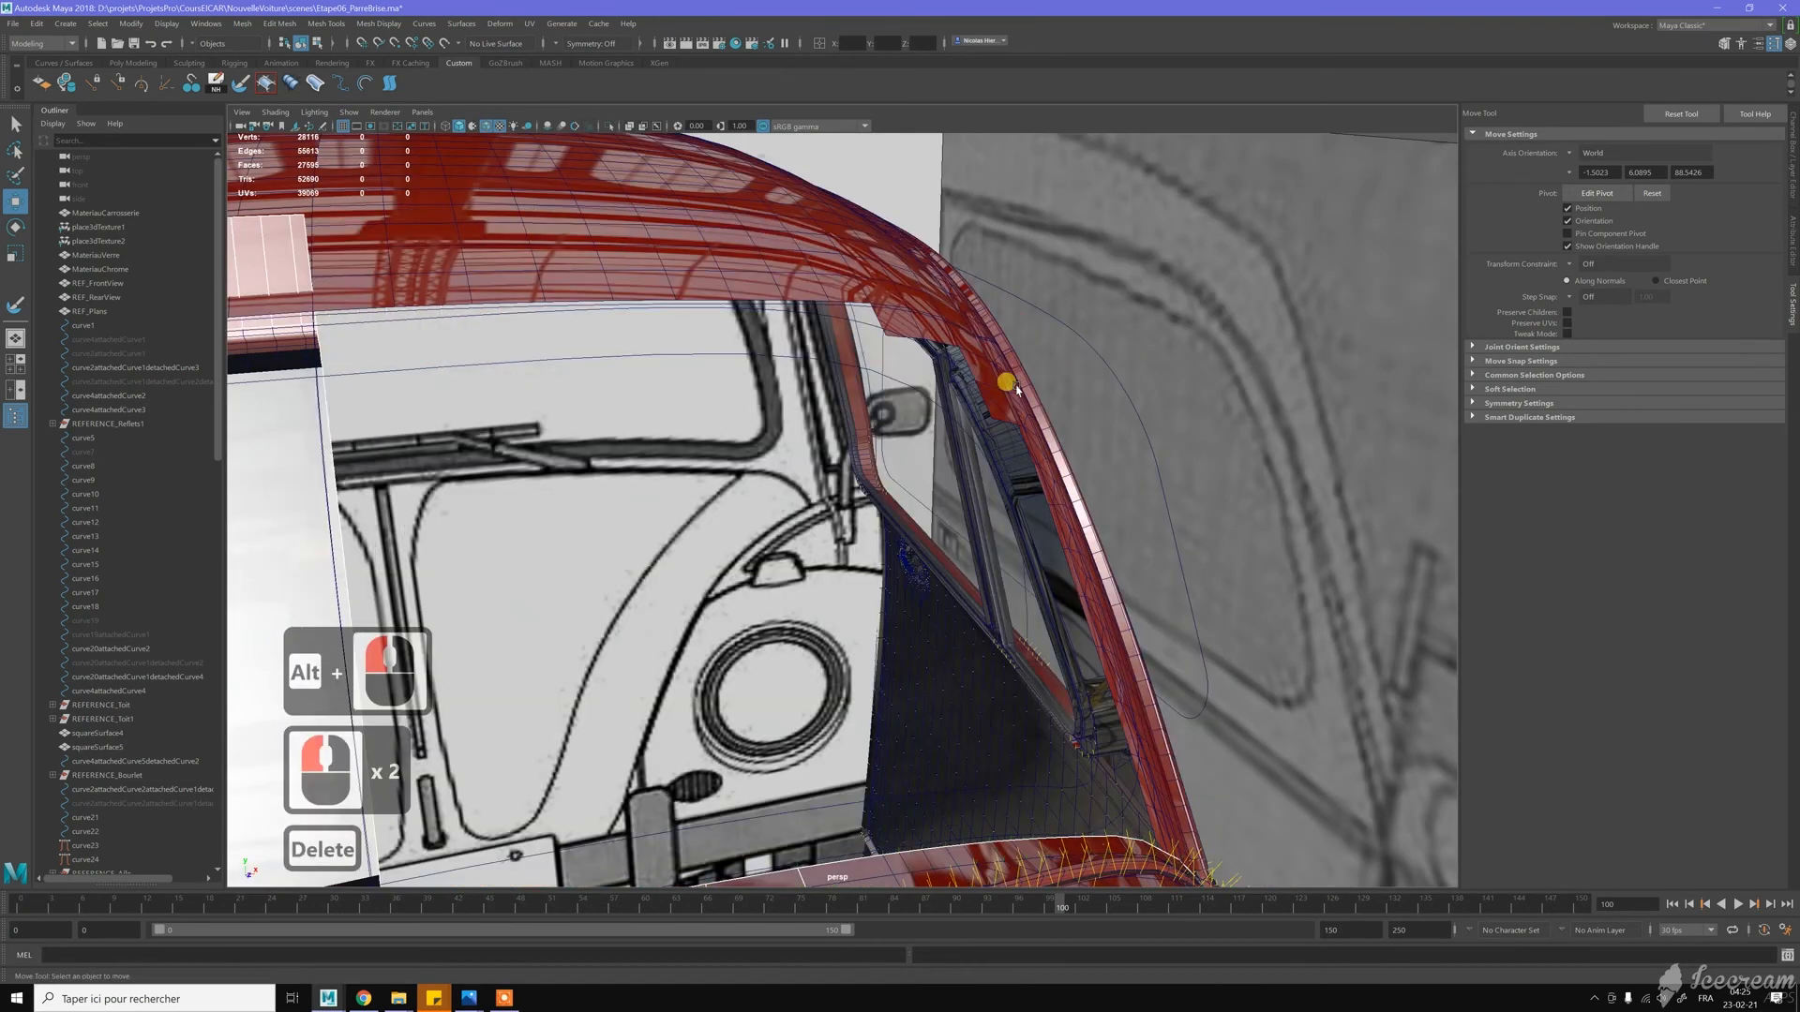
{"action": "key", "text": "z"}
Examine how the surround's outer edge and lower corner meet the bodywork and lower panel, with the original half reselected
{"action": "left_click_drag", "start_coordinate": [891, 337], "coordinate": [825, 328], "text": "alt"}
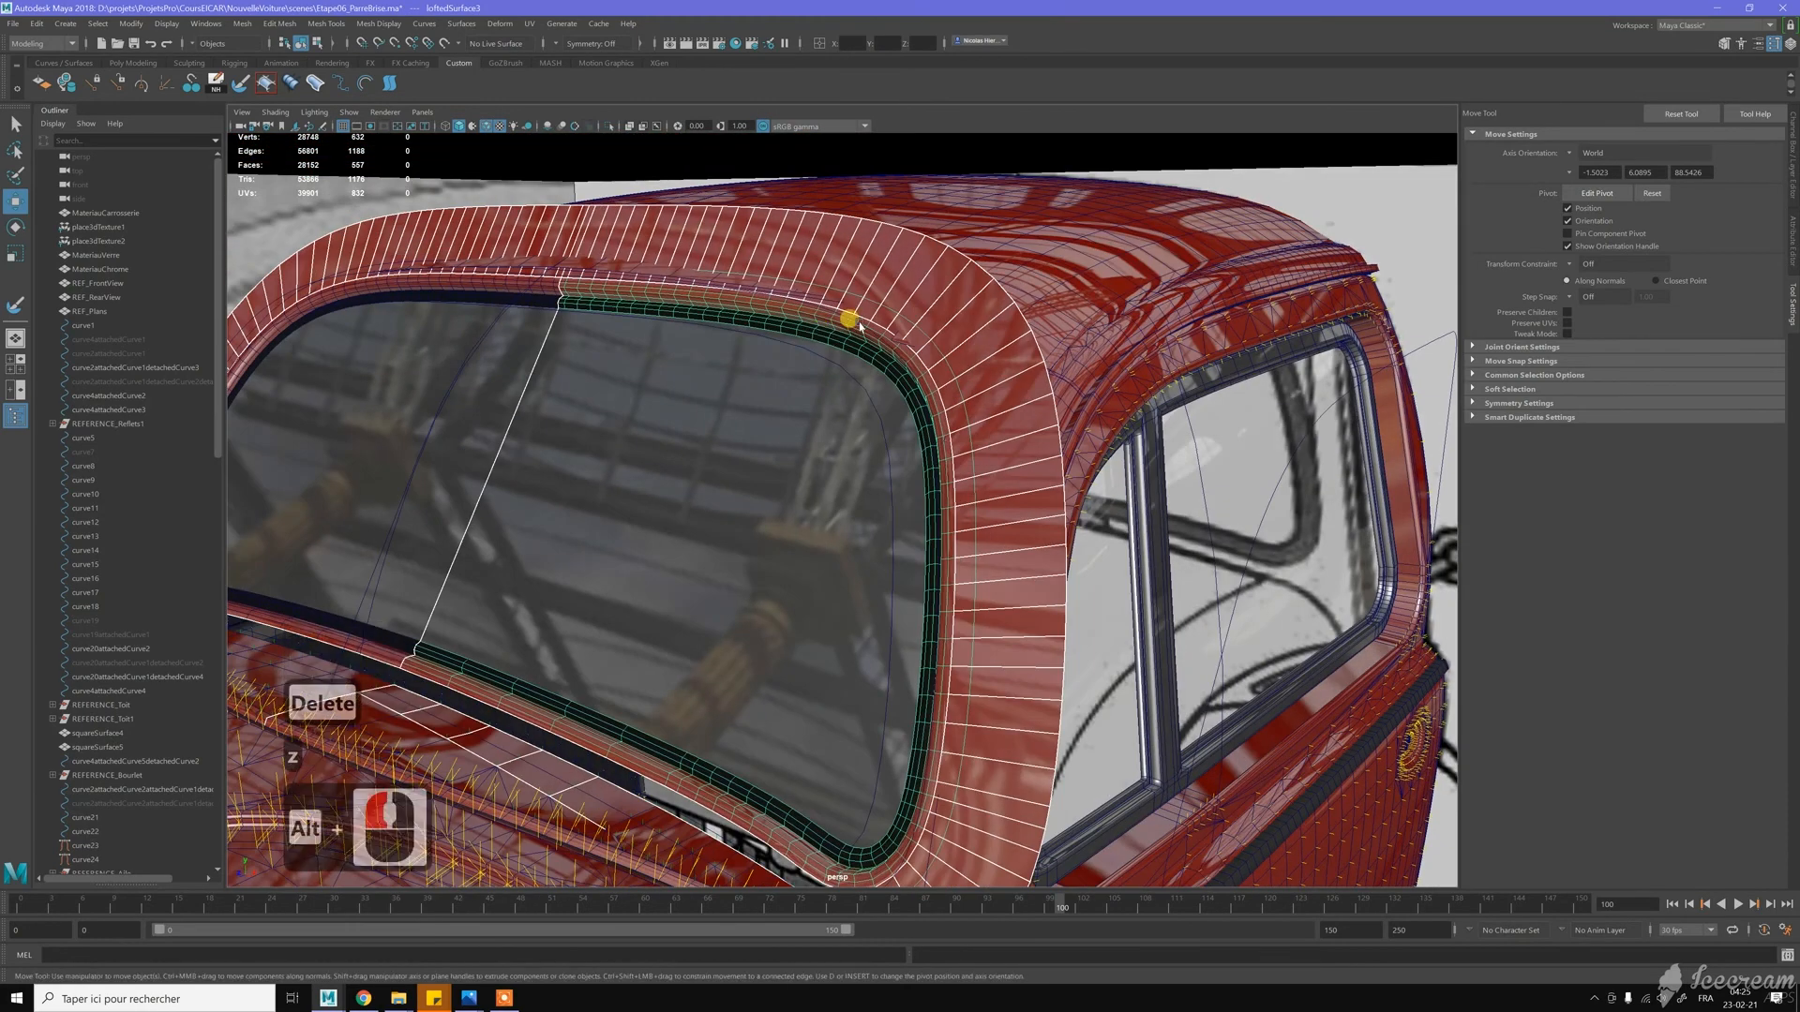
{"action": "scroll", "coordinate": [860, 326], "scroll_direction": "down", "scroll_amount": 2}
{"action": "middle_click_drag", "start_coordinate": [918, 497], "coordinate": [927, 410], "text": "alt"}
{"action": "left_click_drag", "start_coordinate": [947, 420], "coordinate": [891, 433], "text": "alt"}
{"action": "key", "text": "z"}
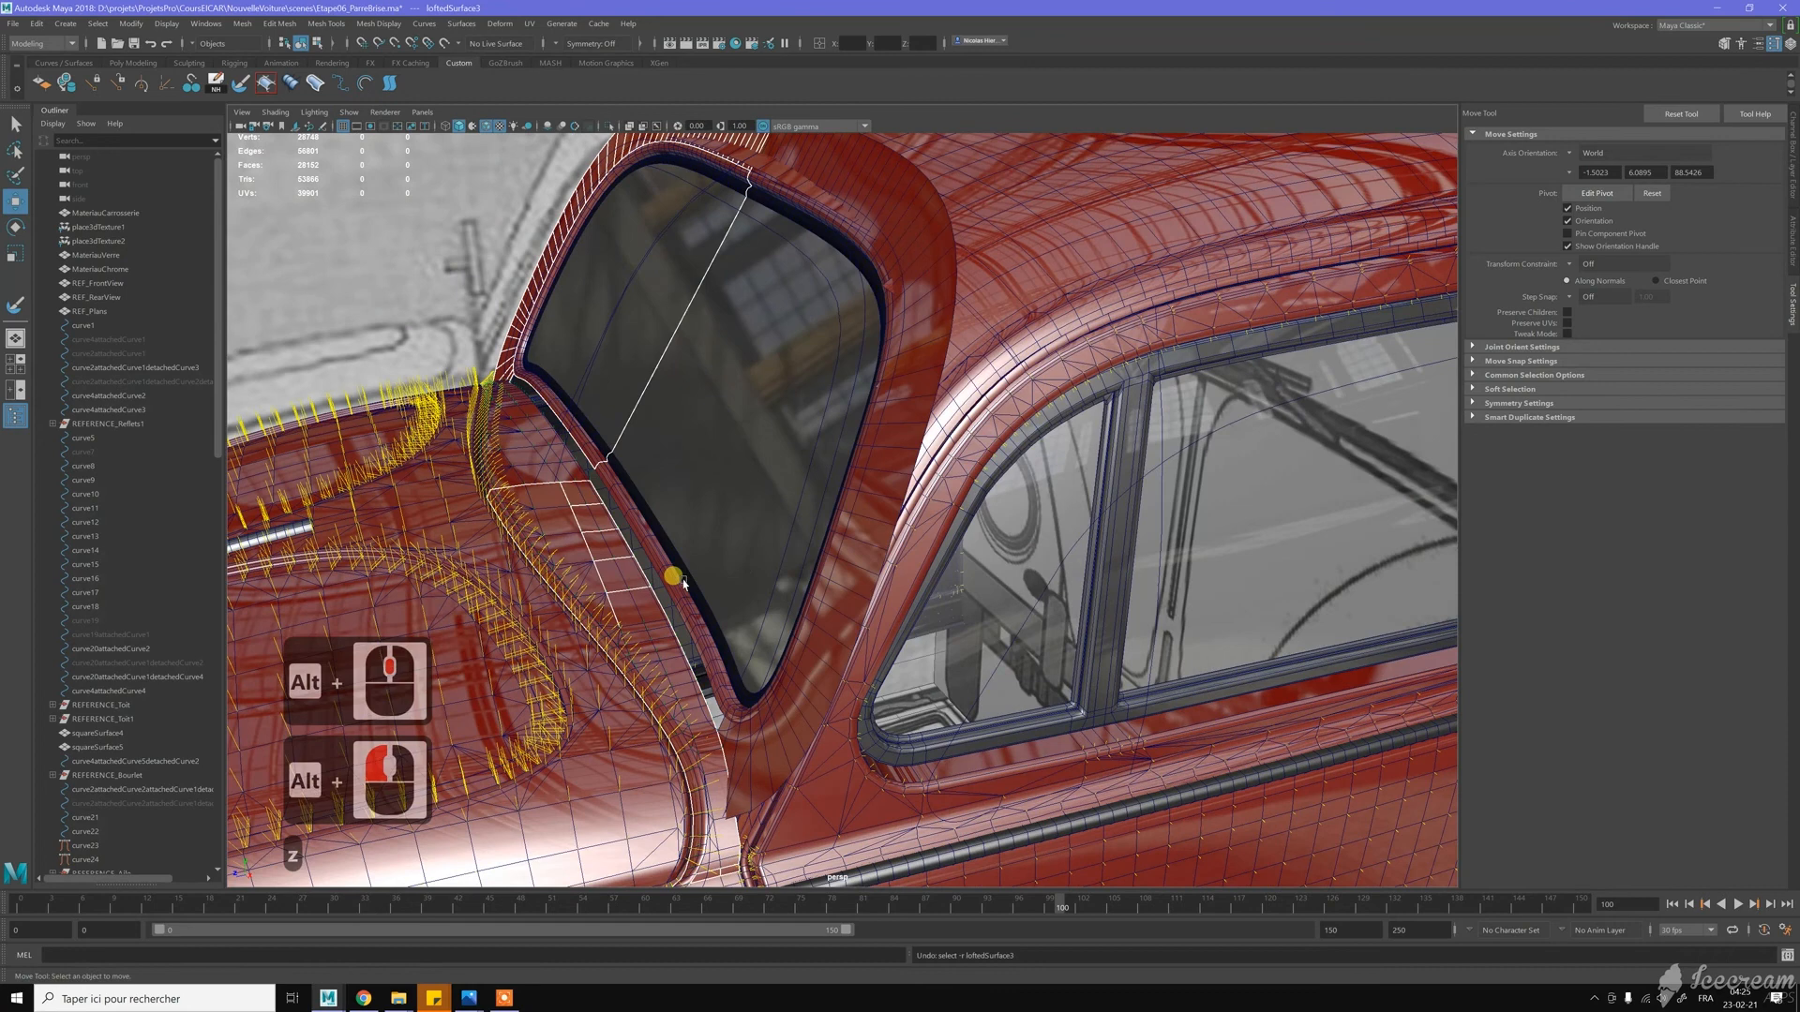
{"action": "left_click", "coordinate": [628, 544]}
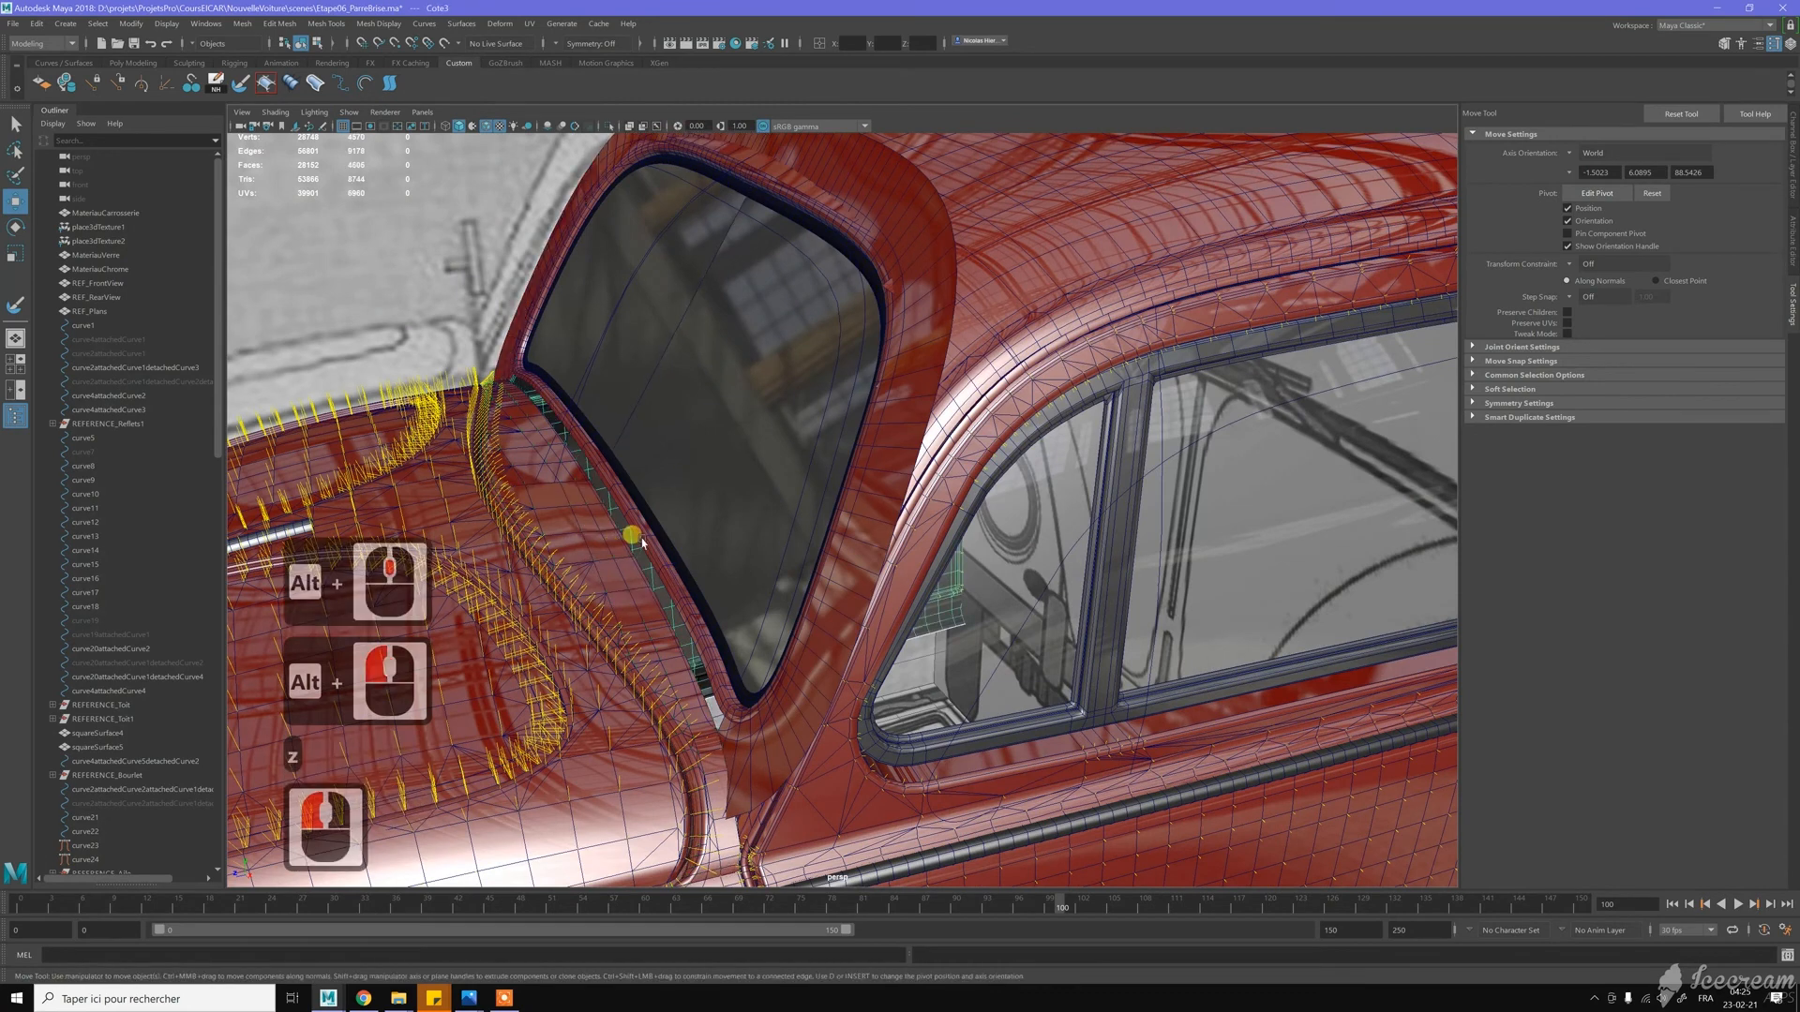
{"action": "left_click", "coordinate": [824, 434]}
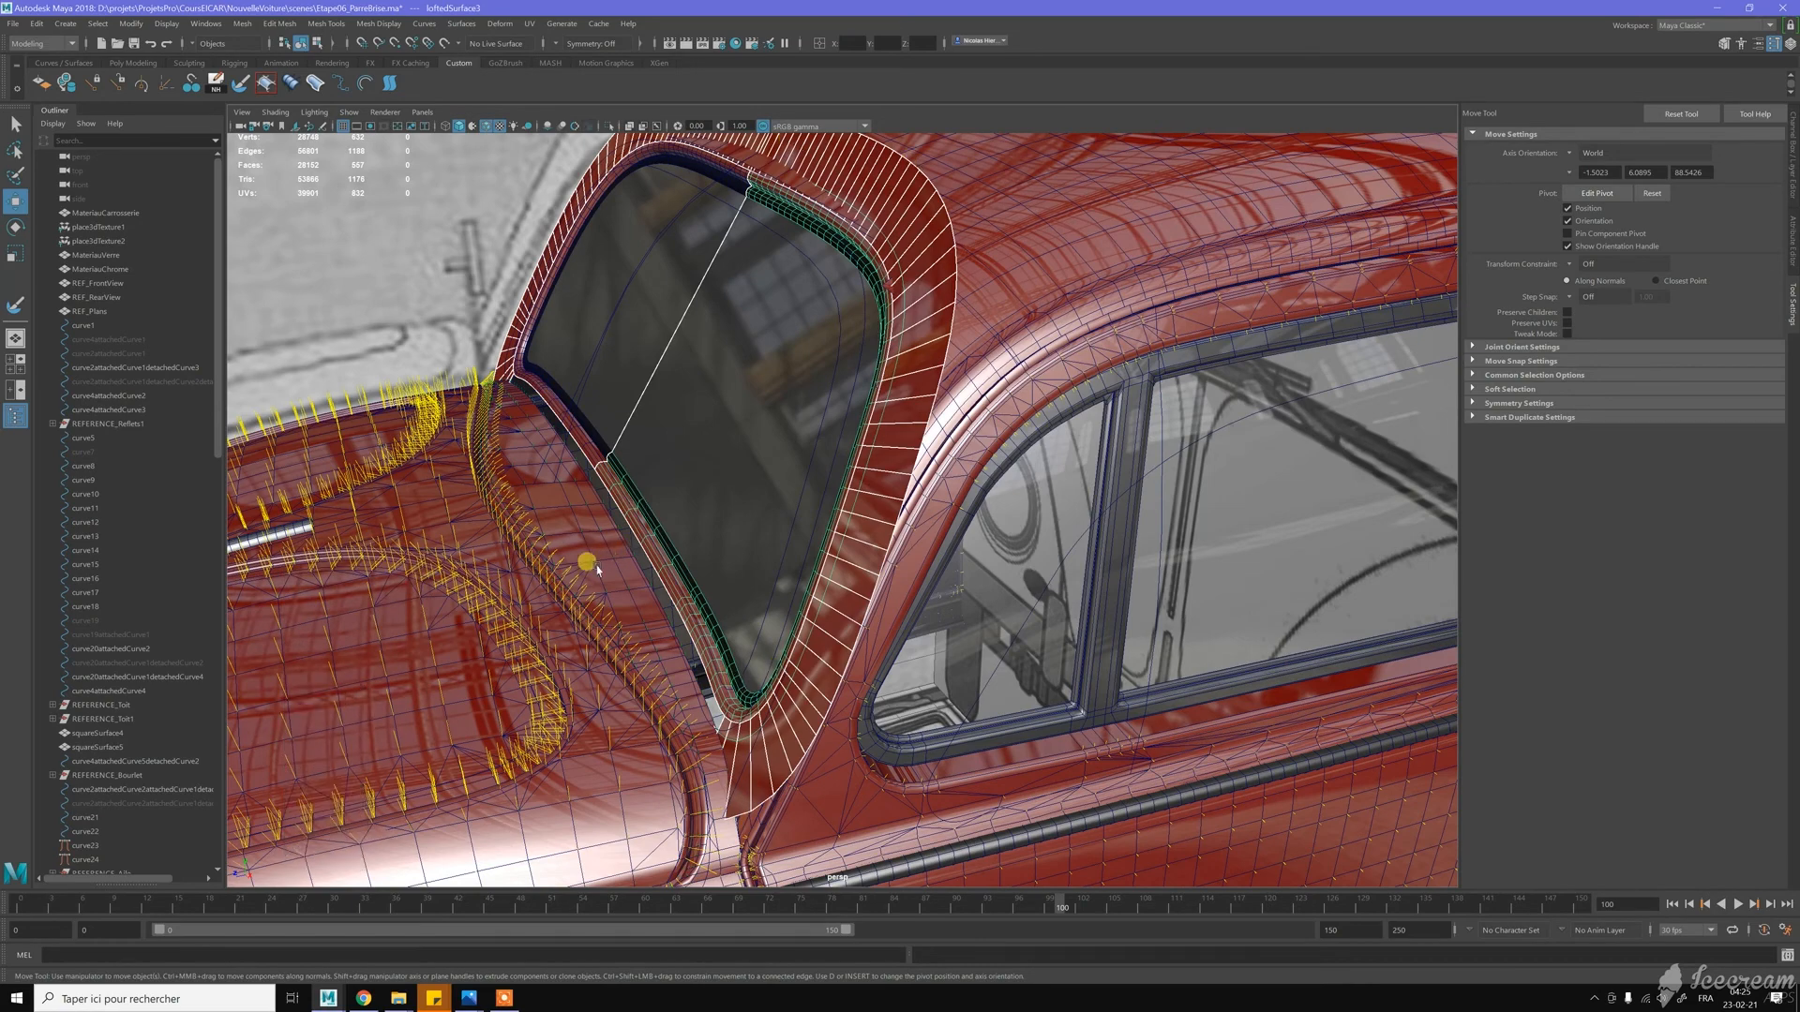
{"action": "left_click_drag", "start_coordinate": [646, 506], "coordinate": [652, 600], "text": "alt"}
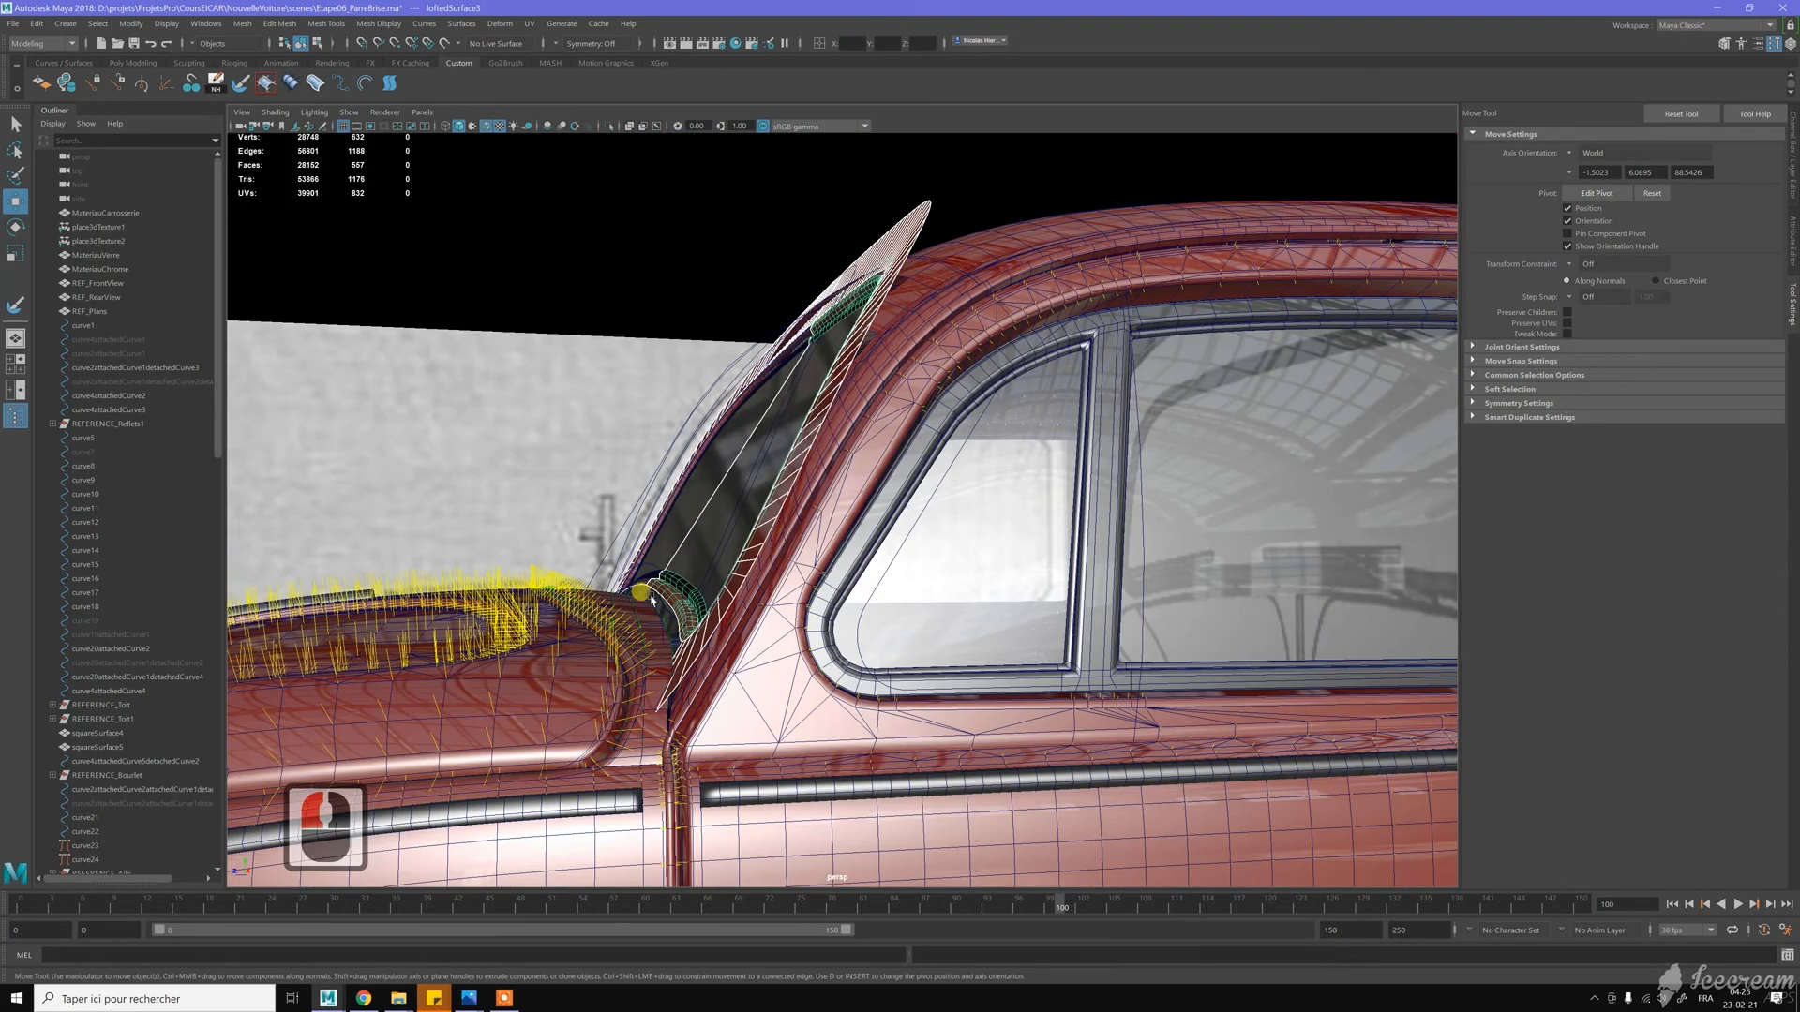
{"action": "left_click", "coordinate": [647, 608], "text": "alt"}
{"action": "left_click_drag", "start_coordinate": [691, 554], "coordinate": [1027, 553], "text": "alt"}
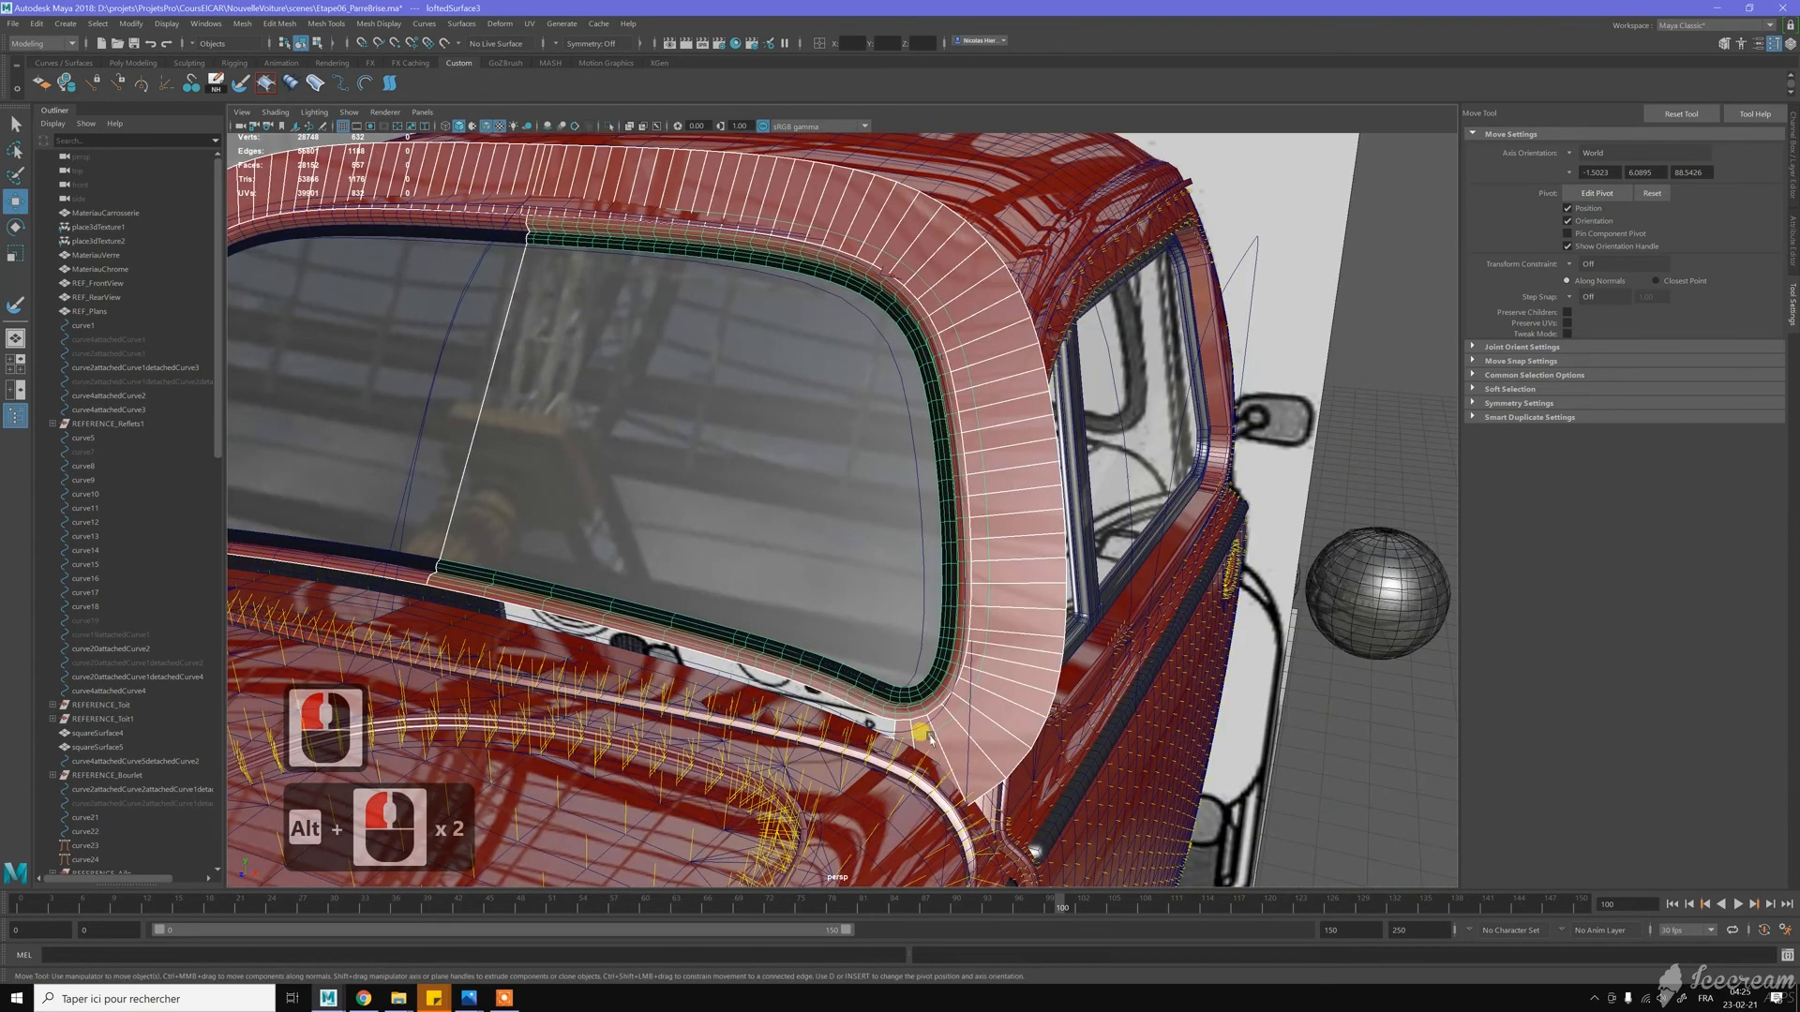
Delete the wide outer strip of faces on the original surround half, from the centre seam to near the lower corner
{"action": "right_click_drag", "start_coordinate": [1045, 619], "coordinate": [1046, 648]}
{"action": "left_click", "coordinate": [534, 167]}
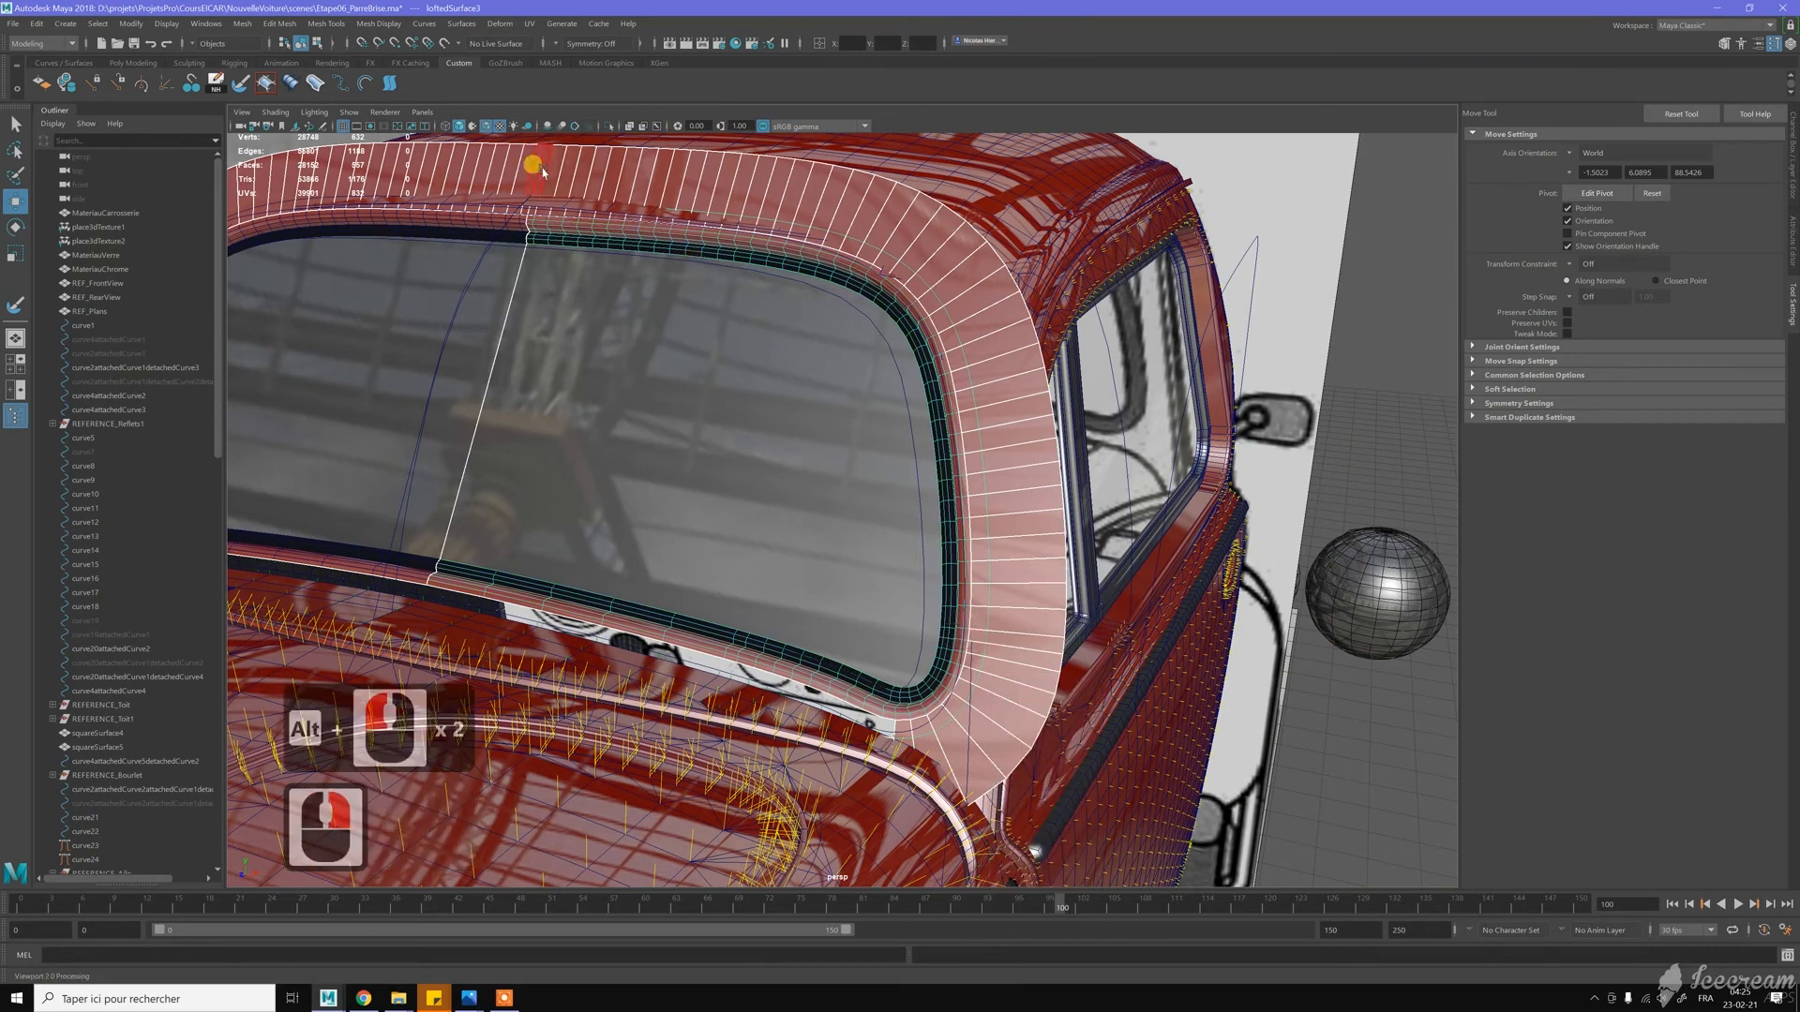
{"action": "left_click", "coordinate": [528, 166]}
{"action": "left_click_drag", "start_coordinate": [994, 447], "coordinate": [930, 423], "text": "alt"}
{"action": "middle_click_drag", "start_coordinate": [930, 425], "coordinate": [925, 493], "text": "alt"}
{"action": "left_click_drag", "start_coordinate": [917, 431], "coordinate": [882, 437], "text": "alt"}
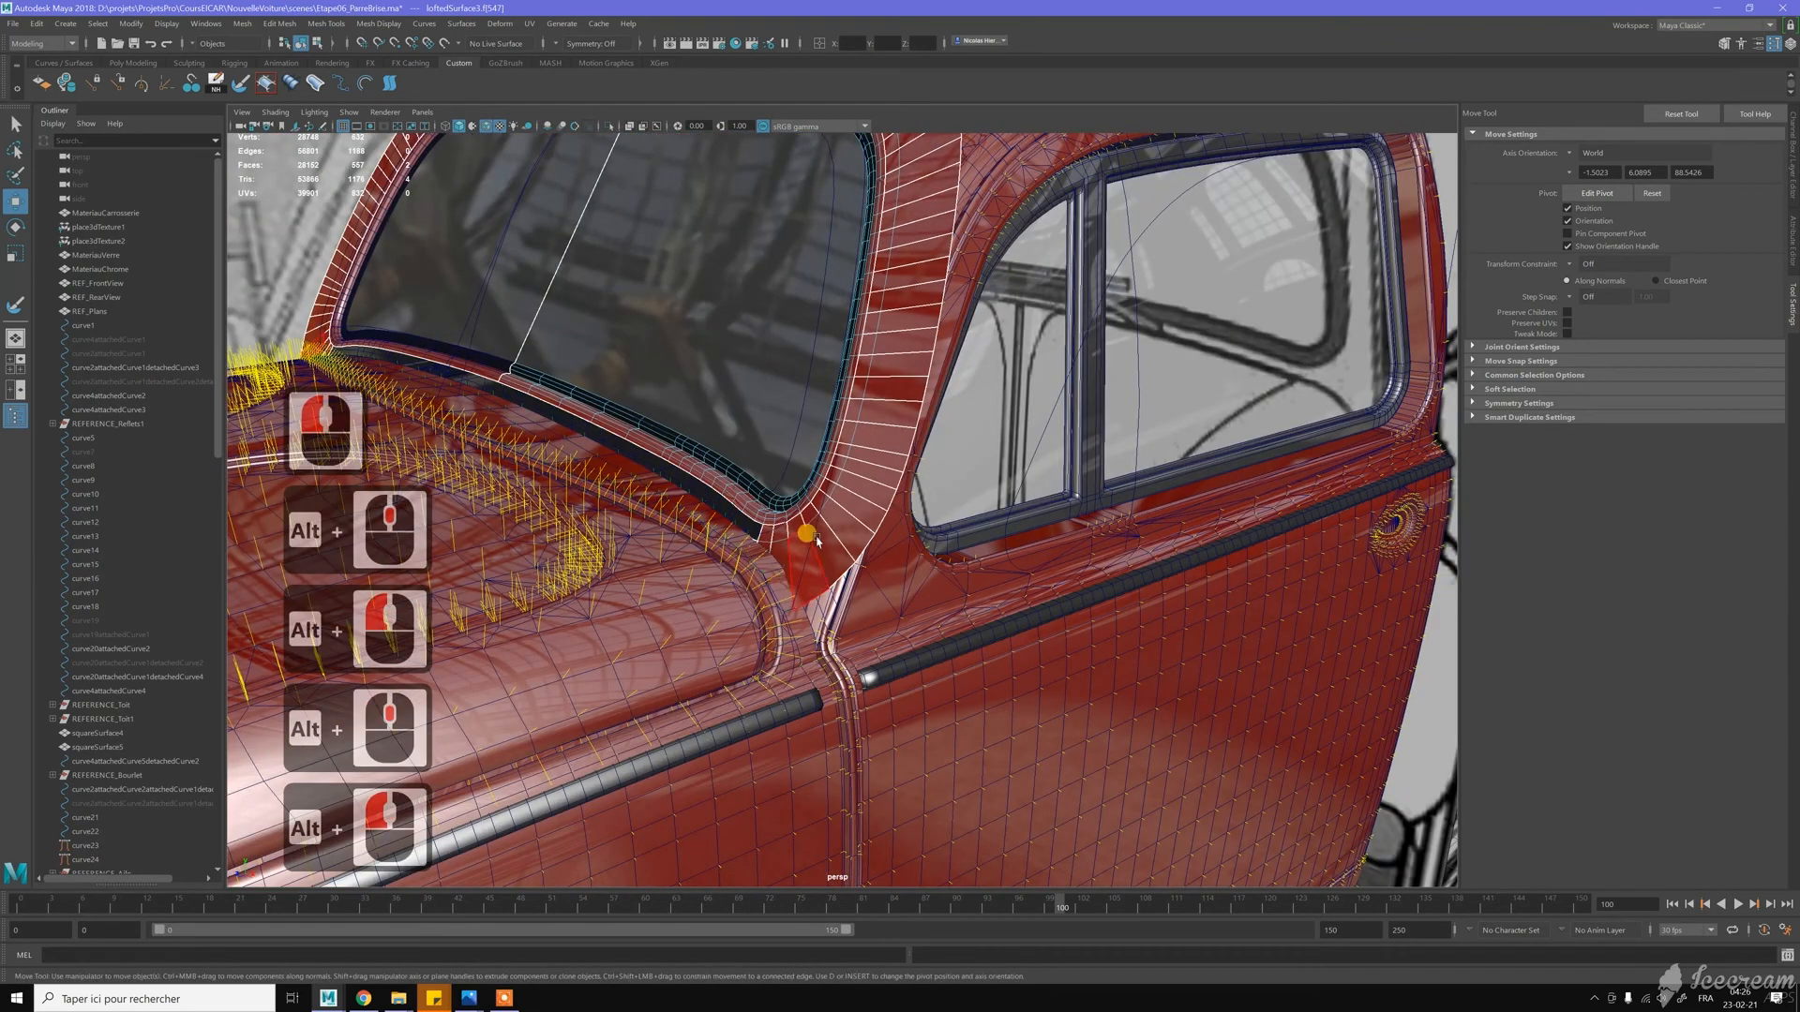
{"action": "left_click", "coordinate": [844, 527], "text": "shift"}
{"action": "double_click", "coordinate": [923, 420], "text": "shift"}
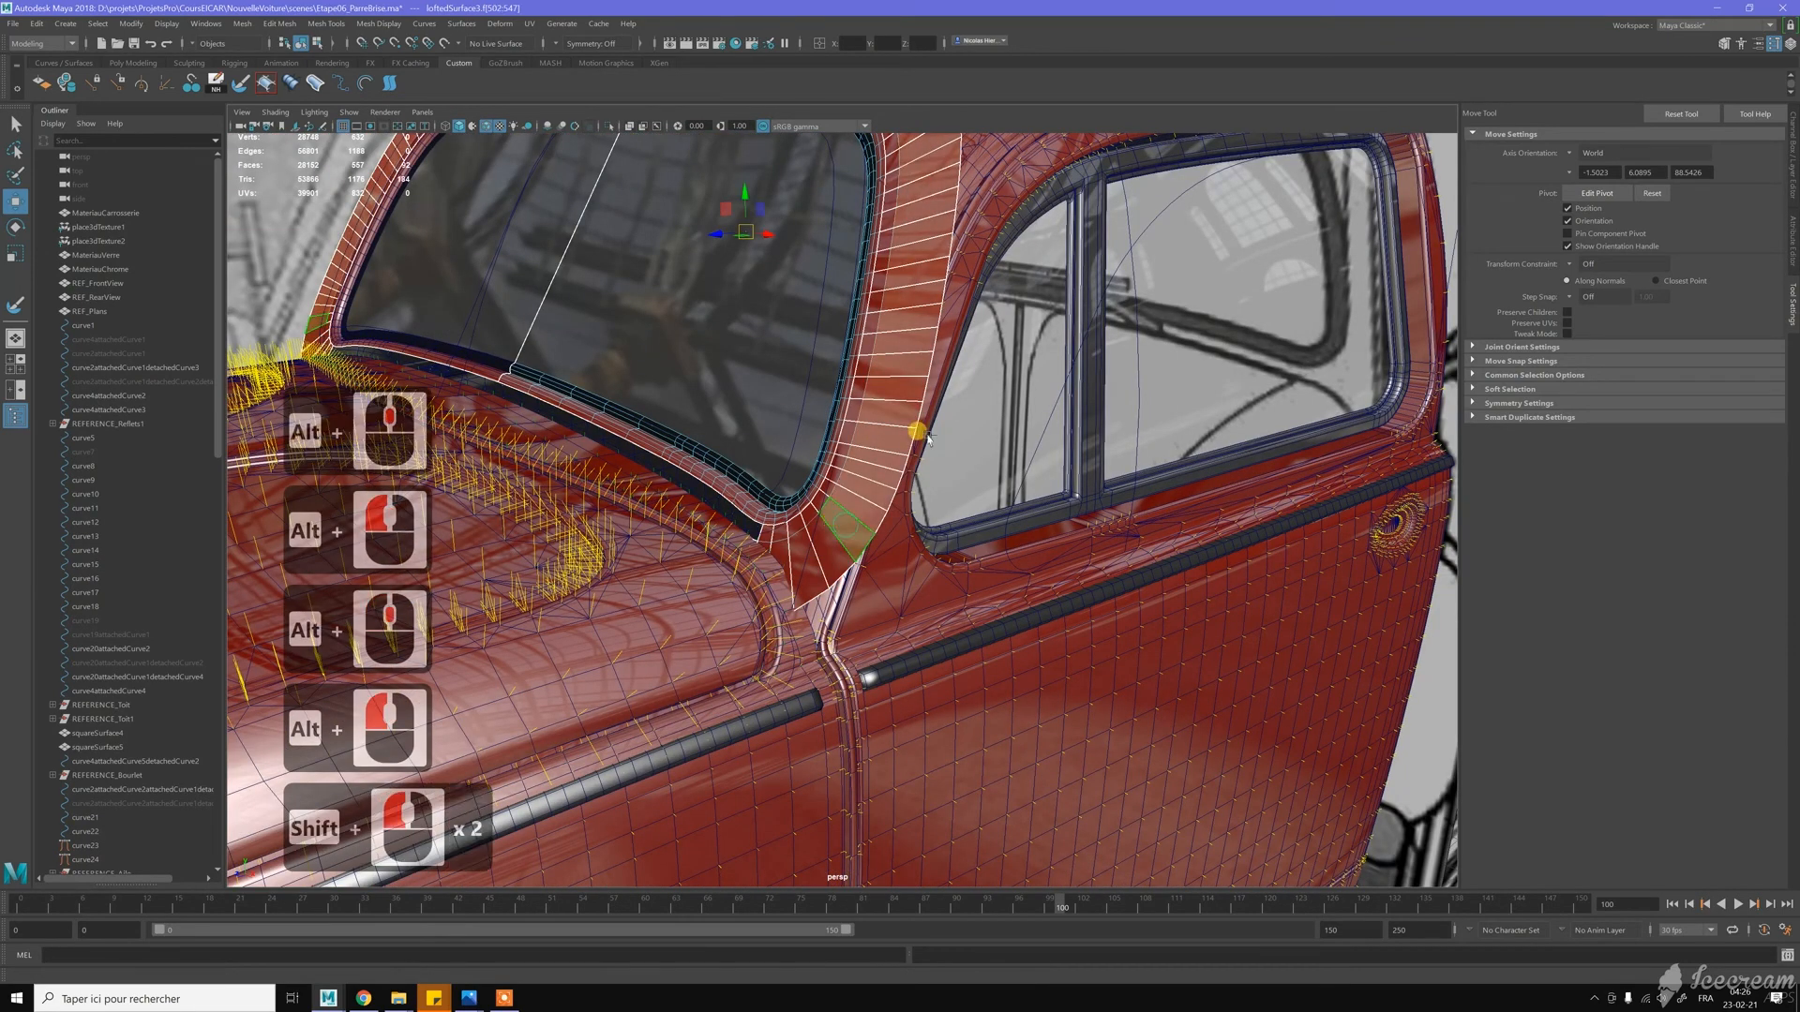
{"action": "key", "text": "Delete"}
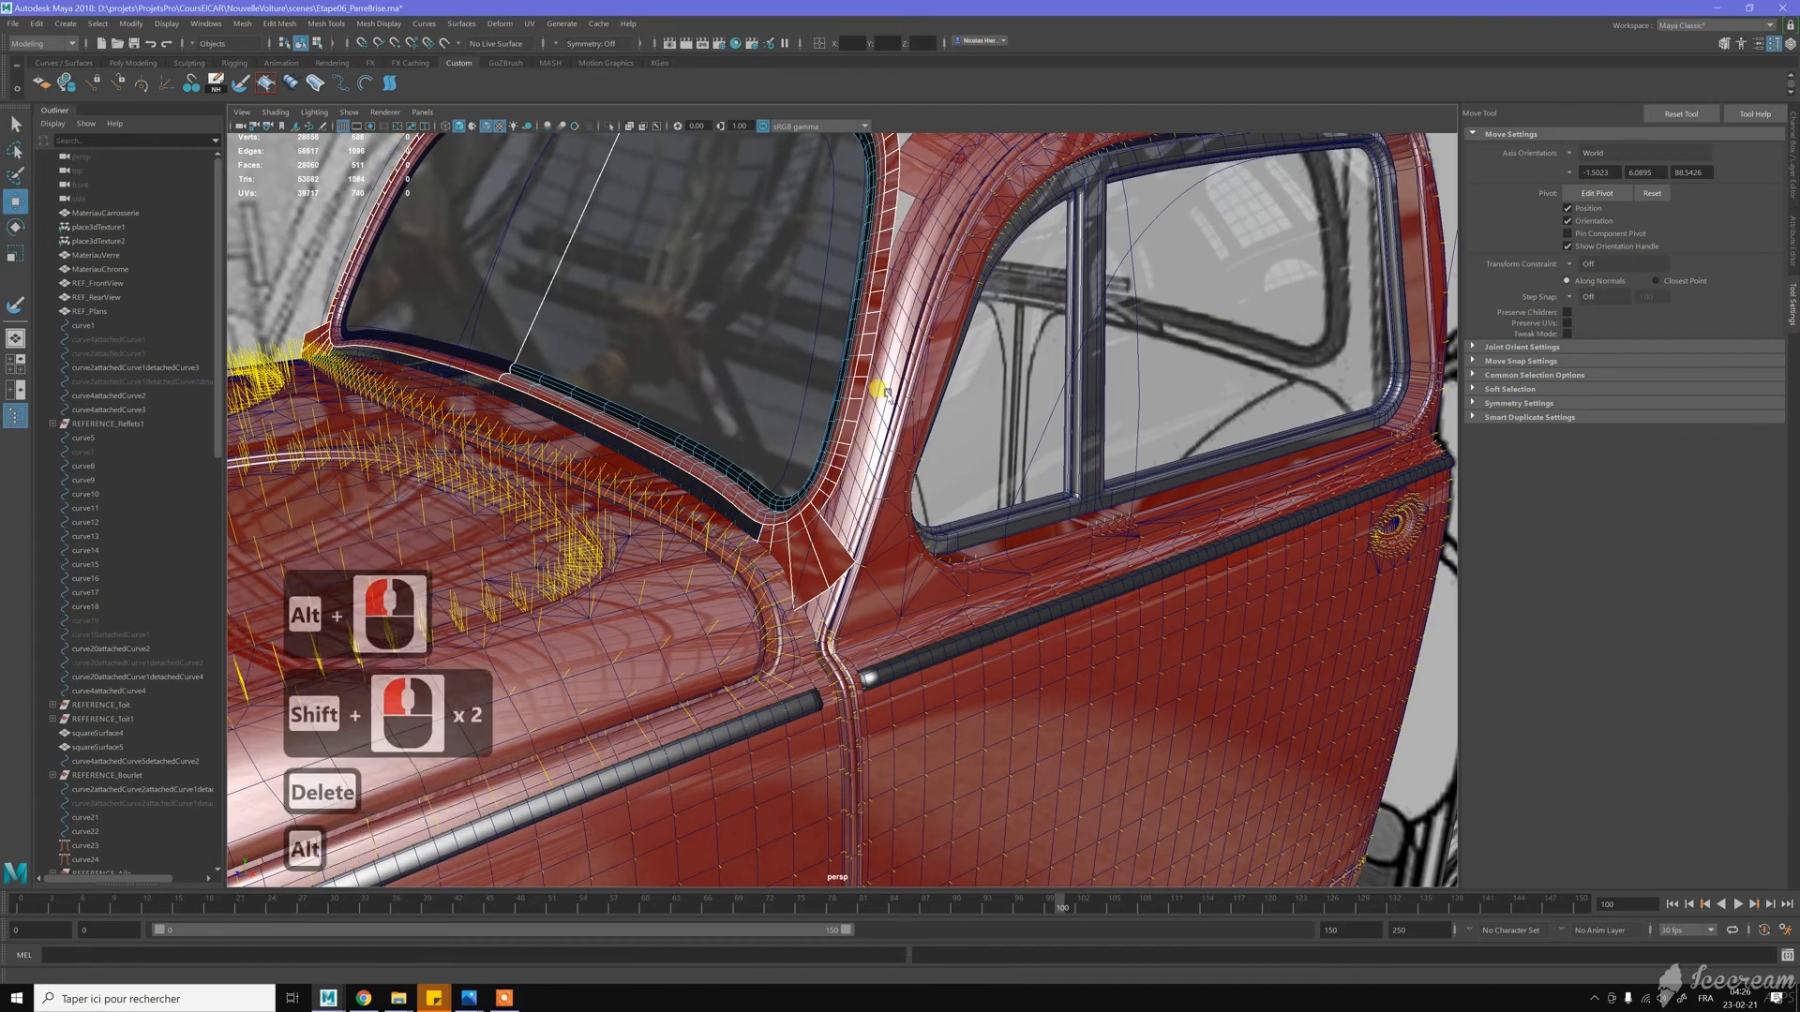
Delete the next inner strip of faces on the same surround half, from the centre seam down to the lower corner
{"action": "middle_click_drag", "start_coordinate": [891, 397], "coordinate": [903, 449], "text": "alt"}
{"action": "left_click_drag", "start_coordinate": [903, 449], "coordinate": [924, 453], "text": "alt"}
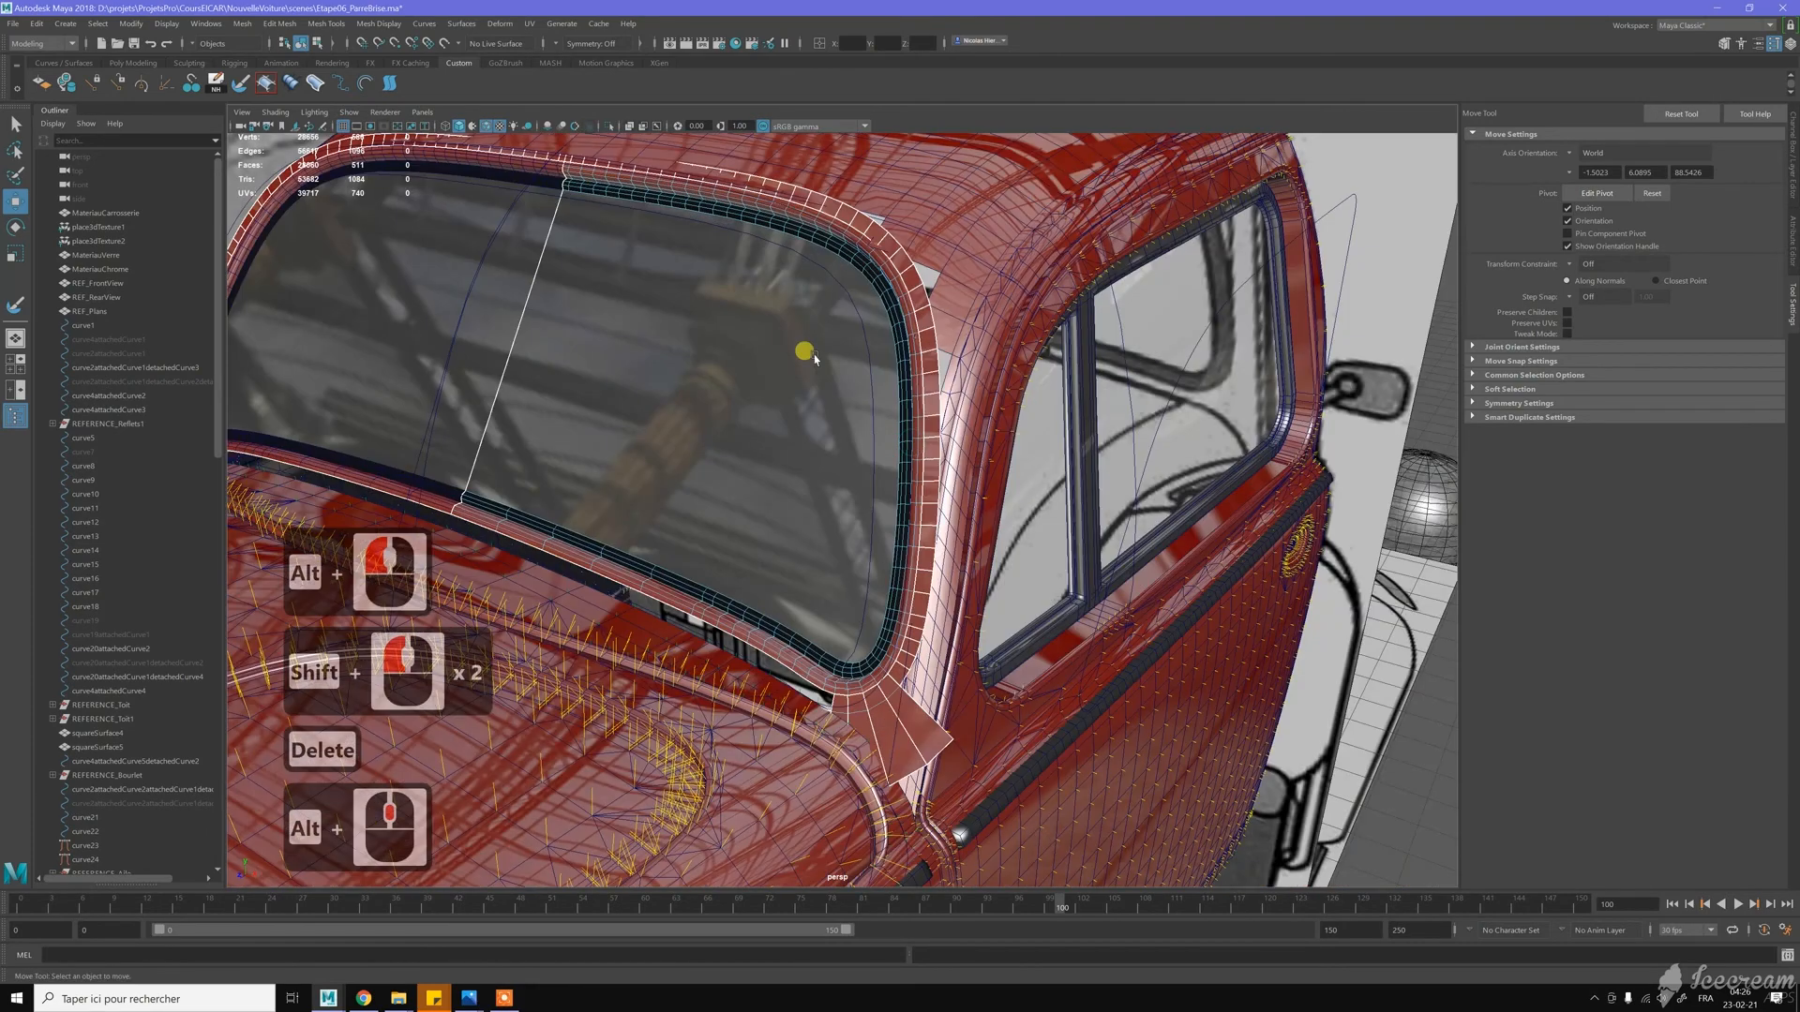
{"action": "left_click", "coordinate": [566, 164]}
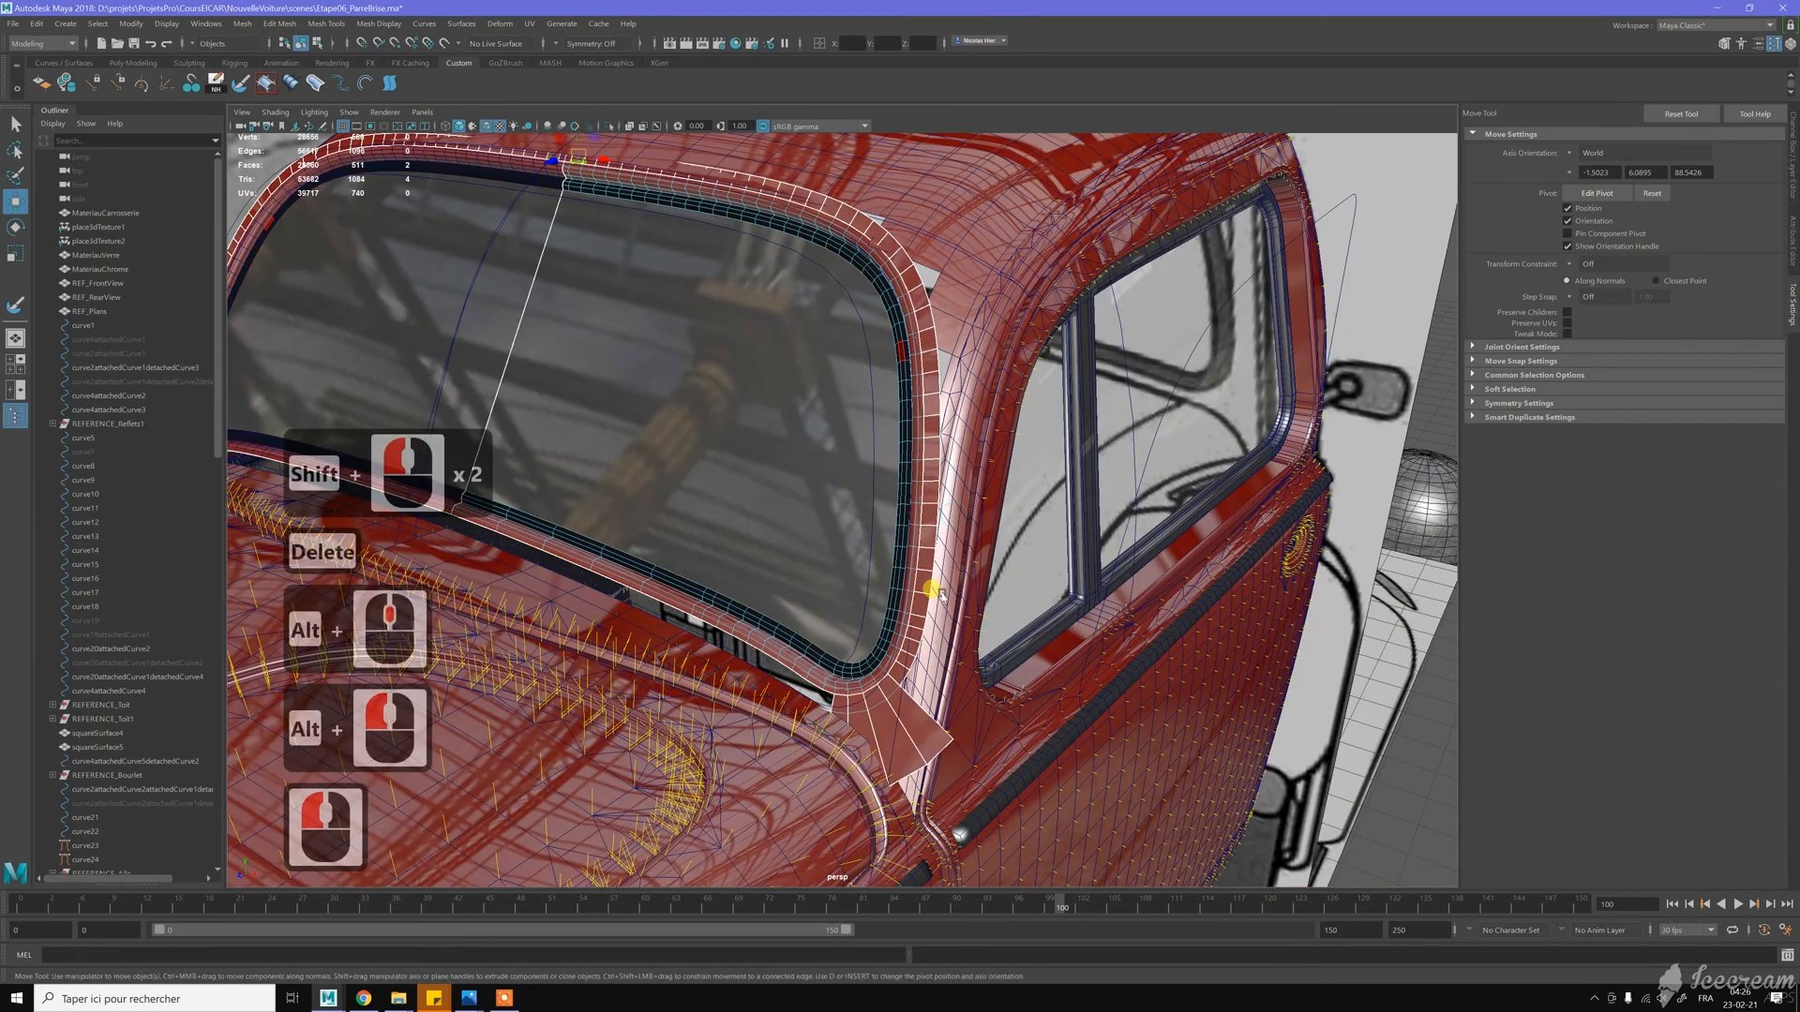
{"action": "double_click", "coordinate": [893, 675], "text": "shift"}
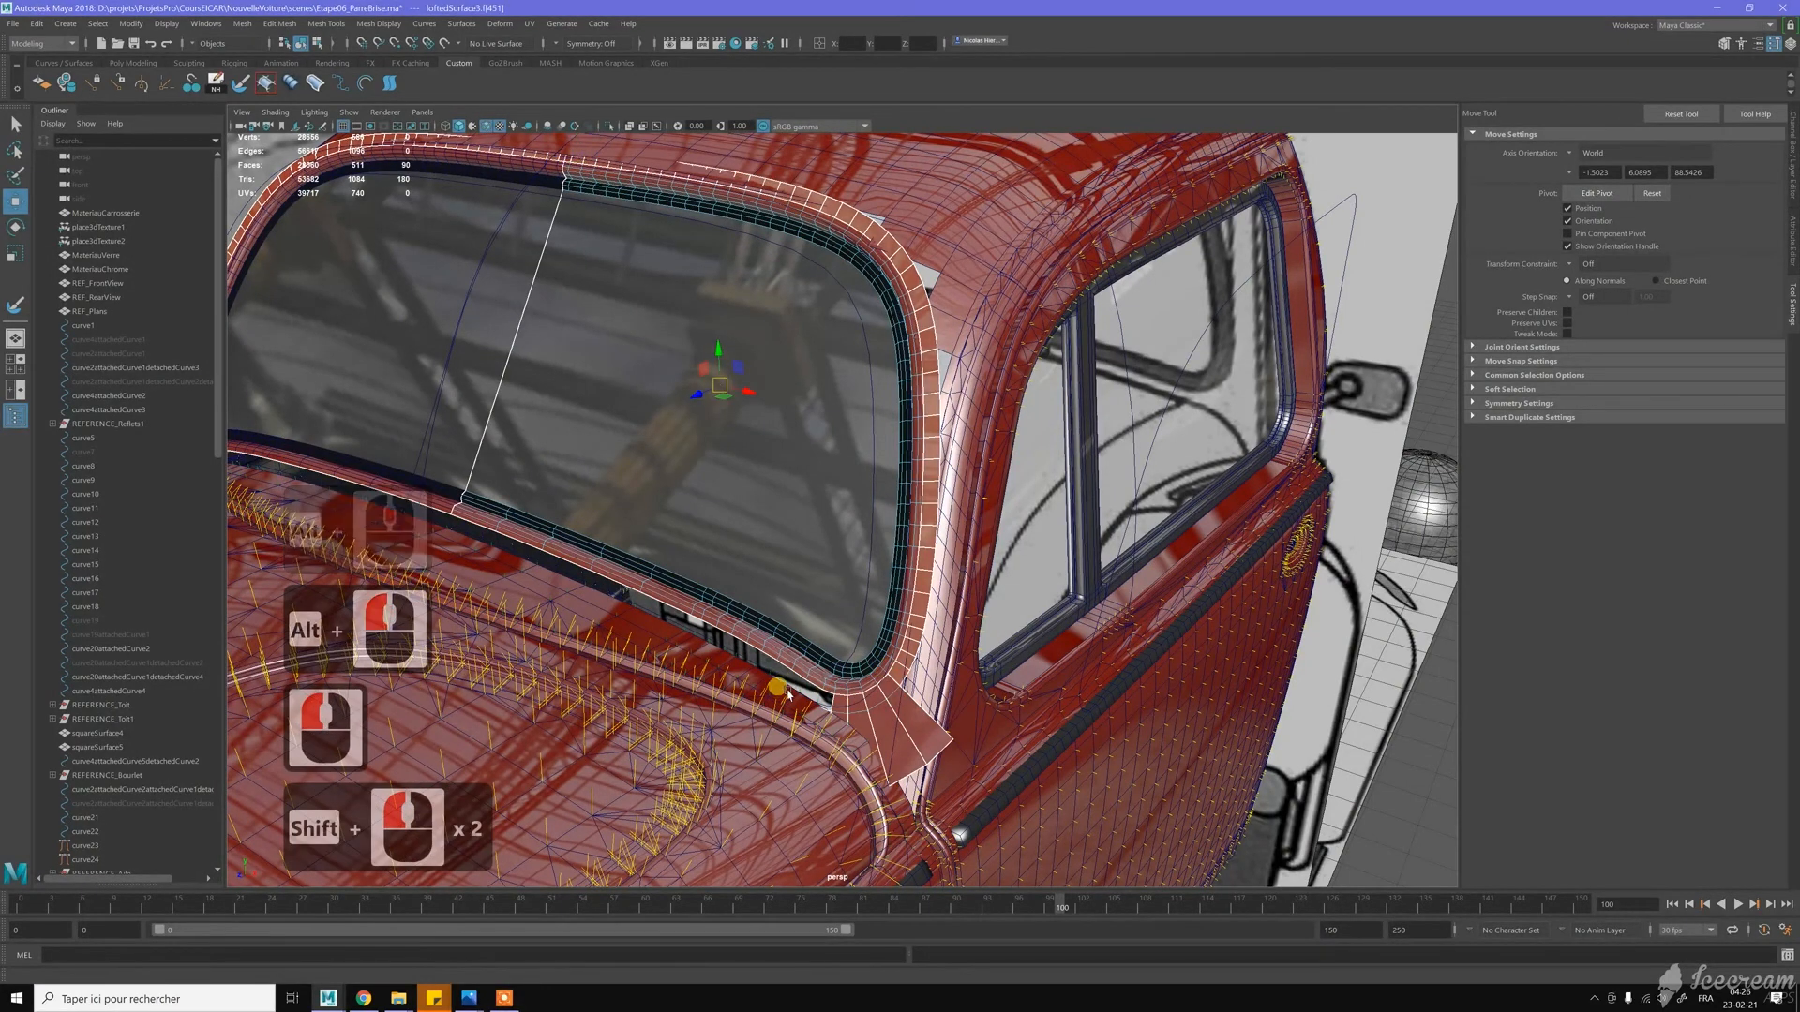
{"action": "key", "text": "Delete"}
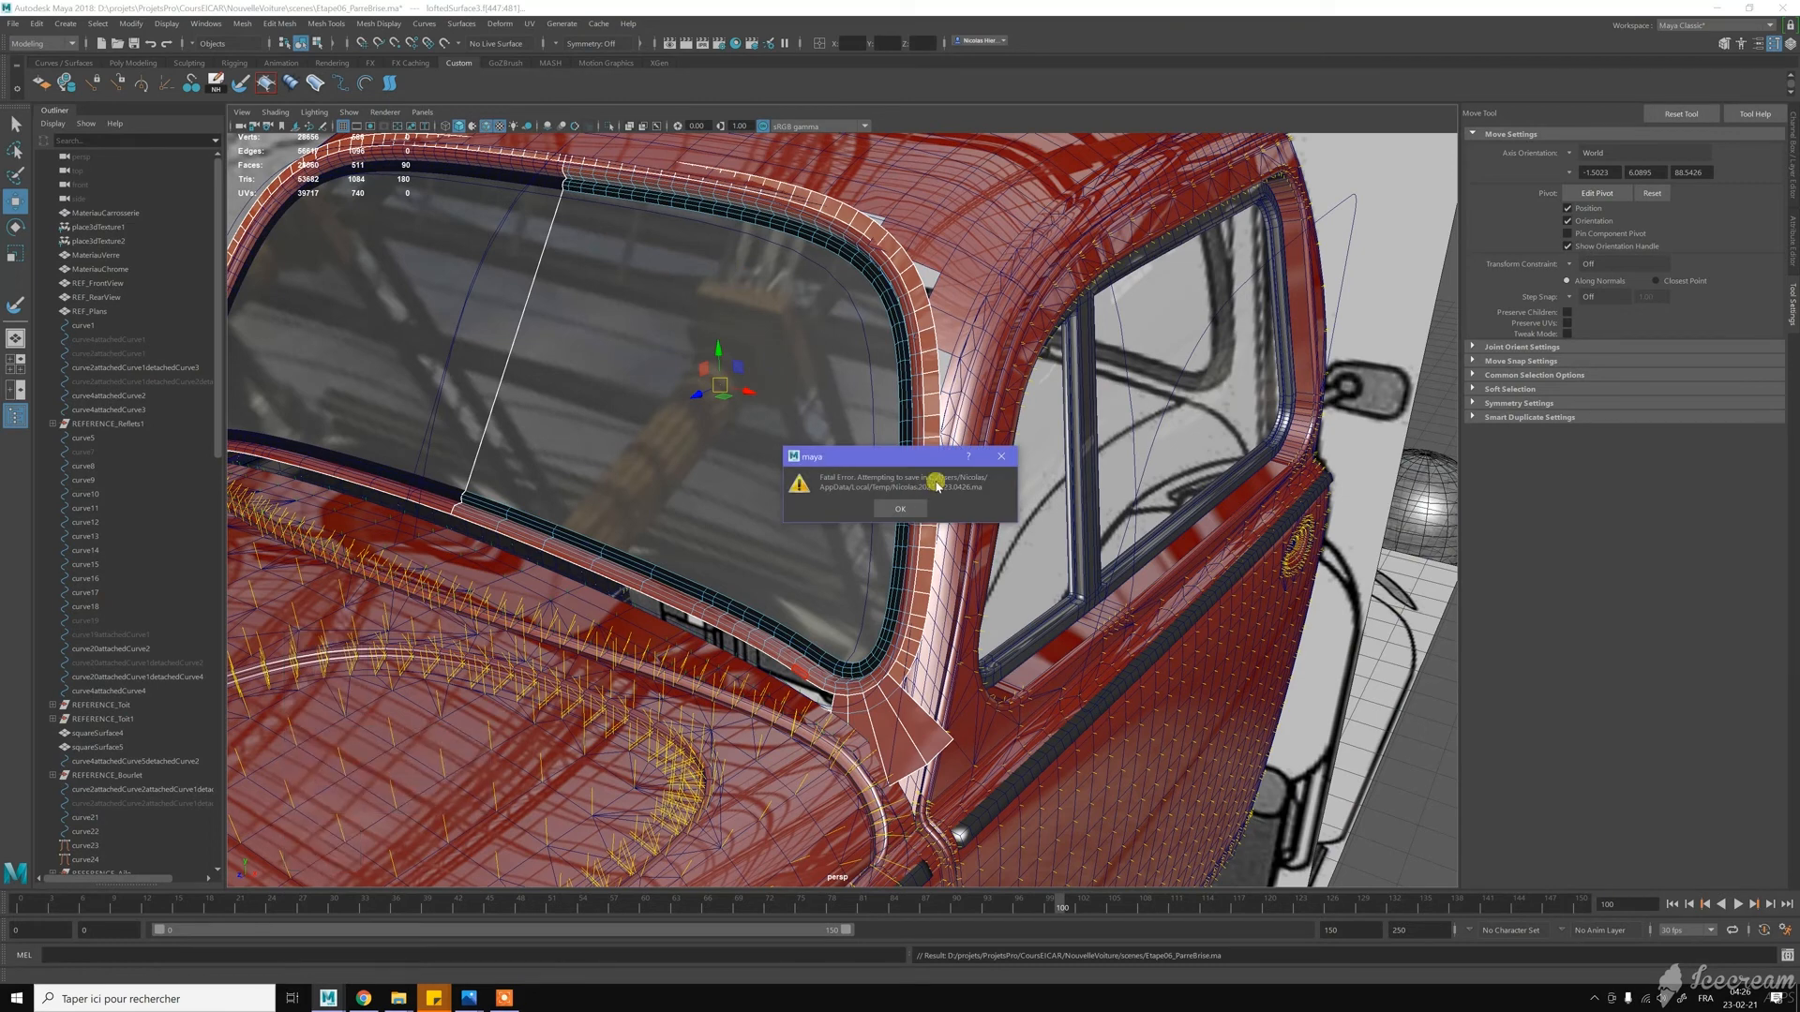
{"action": "key", "text": "F7"}
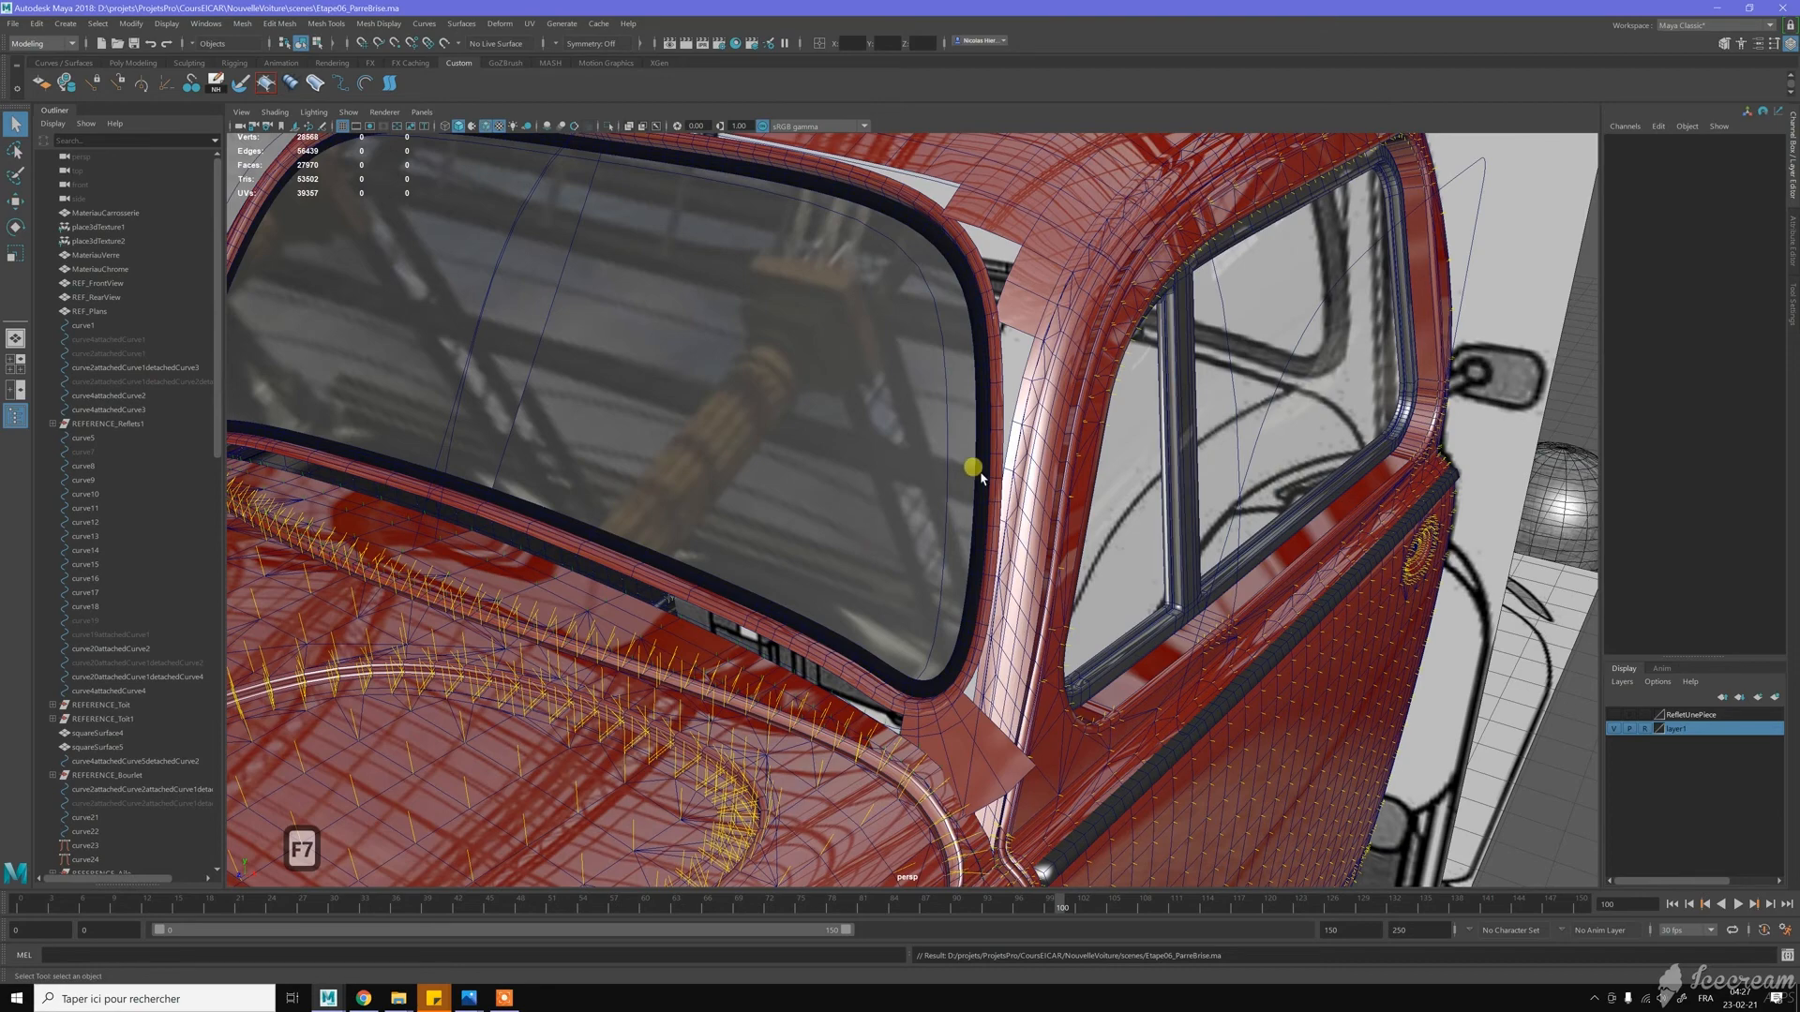
Select the roof bodywork and pick a vertex on its stepped edge beside the upper windshield corner
{"action": "middle_click_drag", "start_coordinate": [992, 430], "coordinate": [964, 507], "text": "alt"}
{"action": "left_click_drag", "start_coordinate": [964, 506], "coordinate": [1064, 424], "text": "alt"}
{"action": "left_click", "coordinate": [1114, 373]}
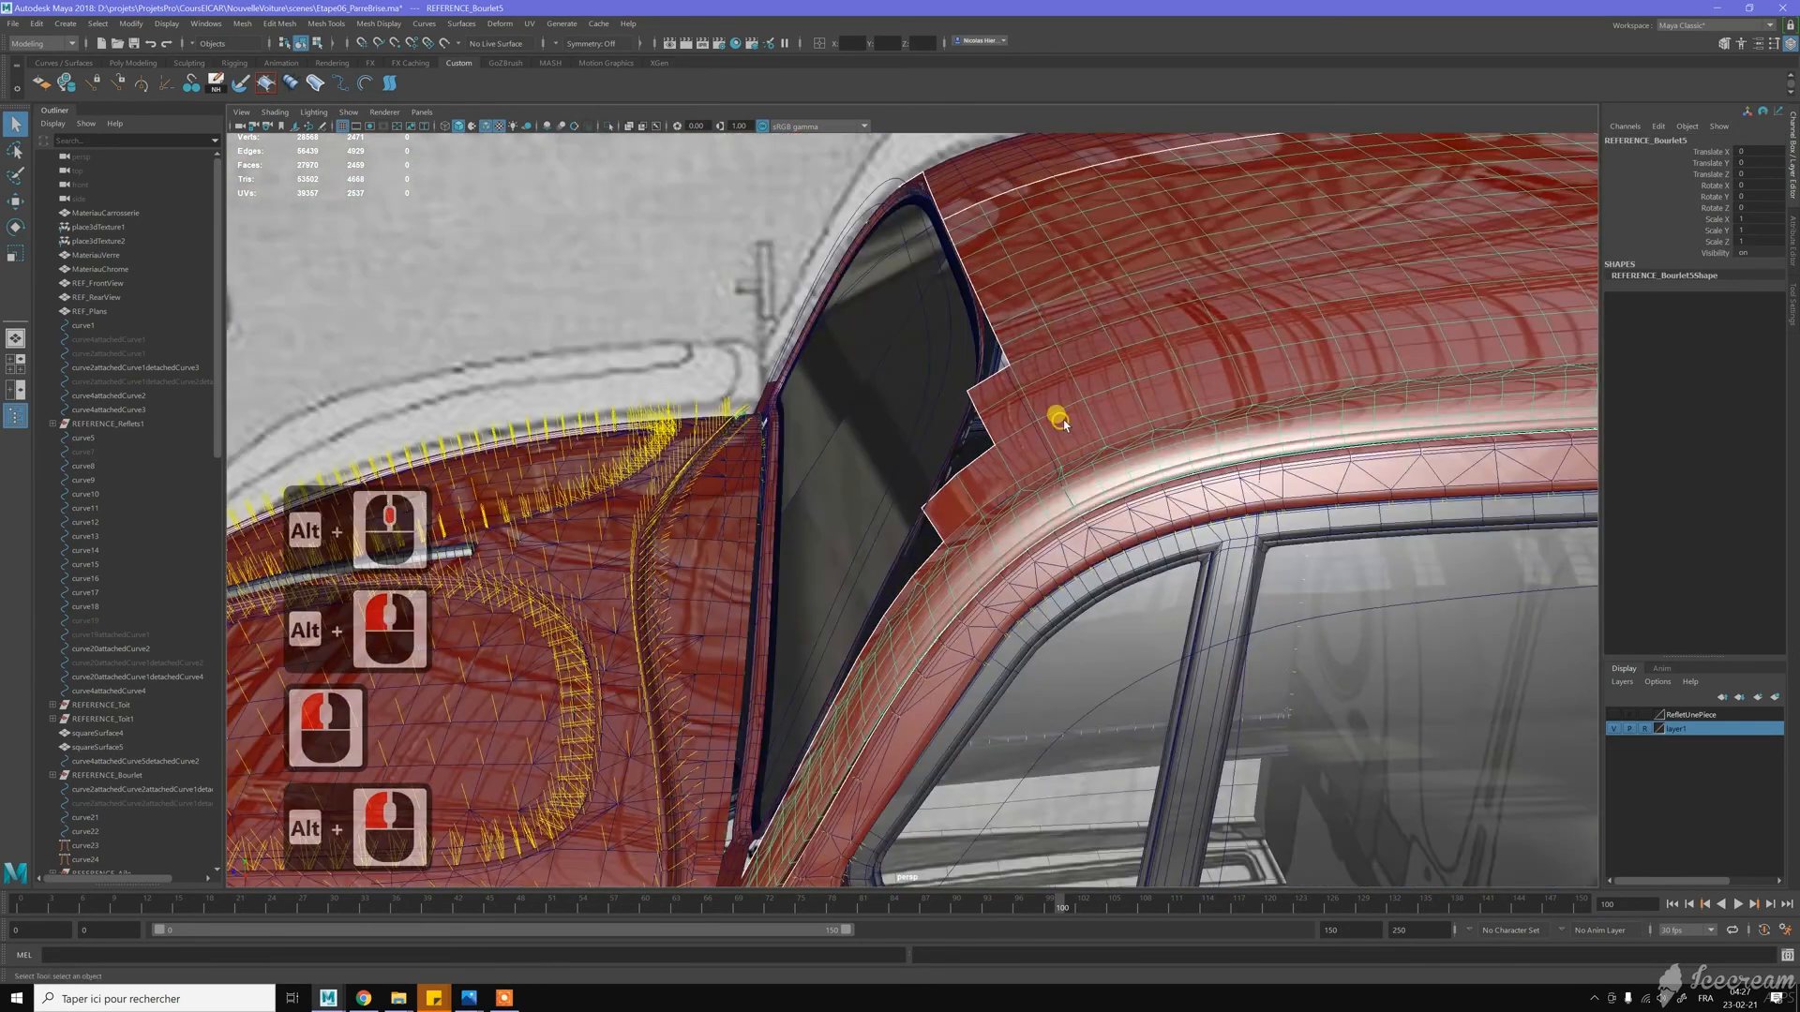
{"action": "right_click_drag", "start_coordinate": [1064, 425], "coordinate": [1032, 392], "text": "alt"}
{"action": "left_click_drag", "start_coordinate": [1033, 392], "coordinate": [1063, 373], "text": "alt"}
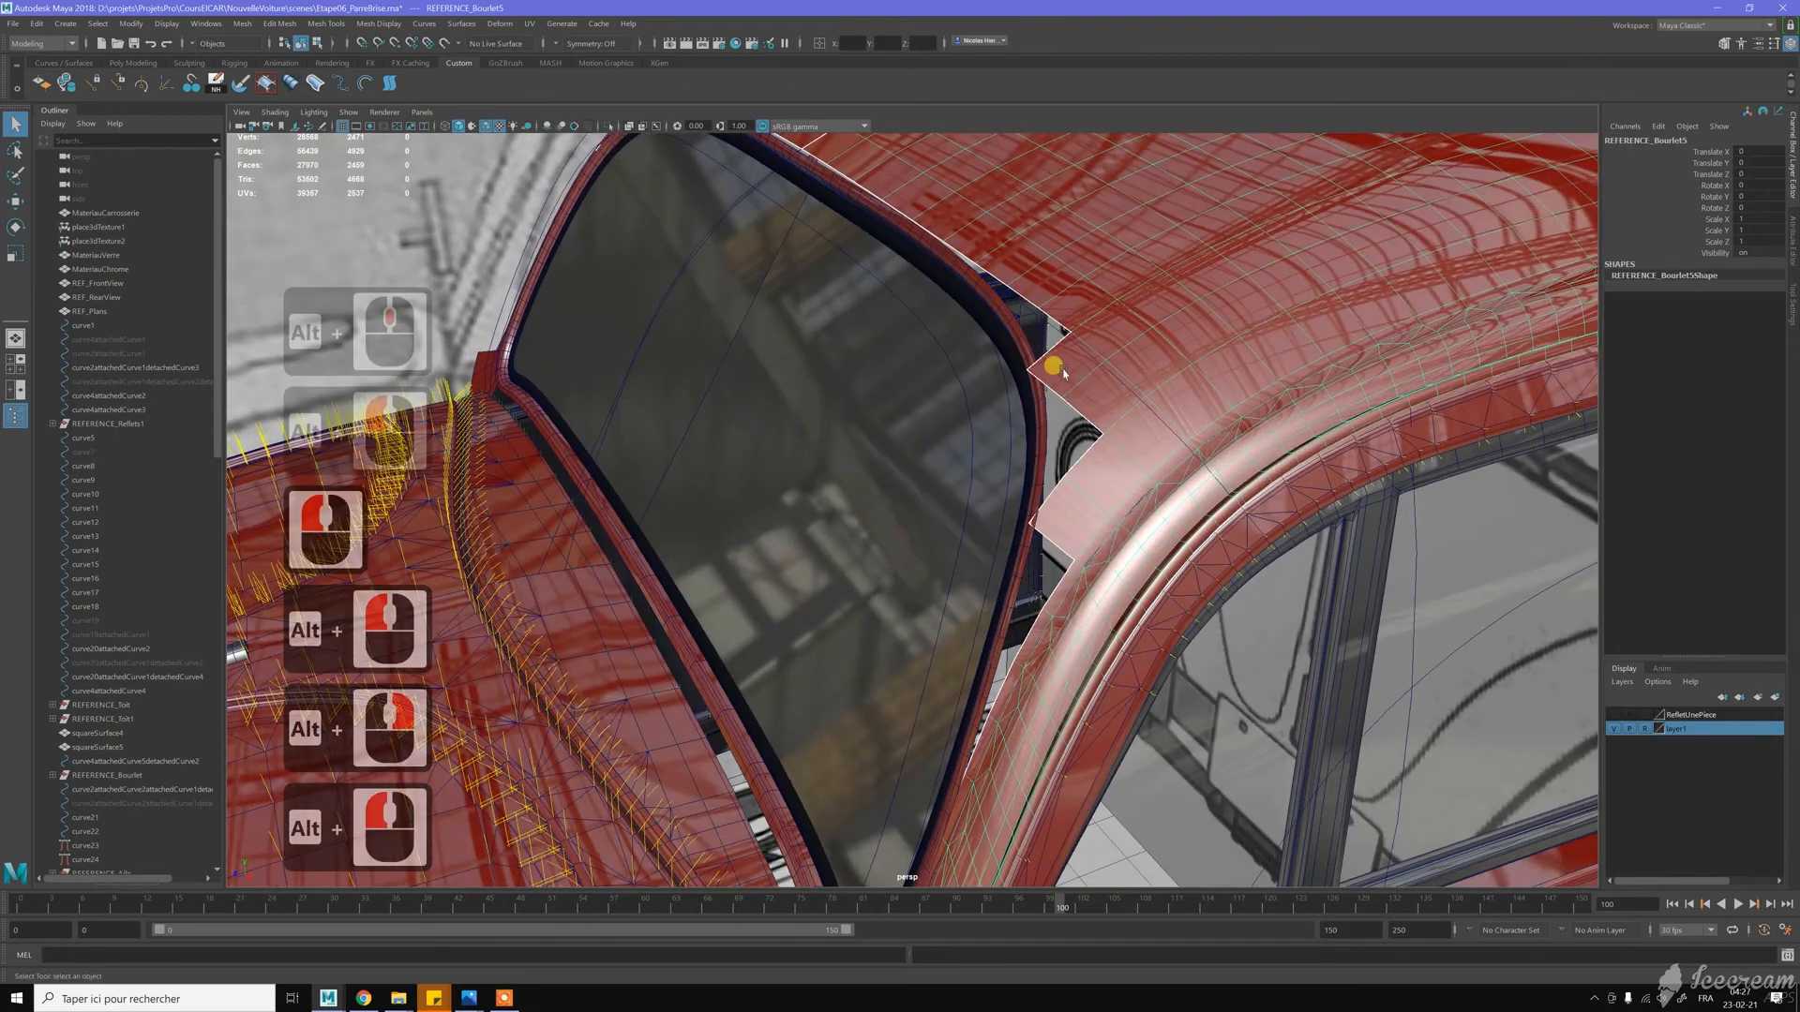
{"action": "key", "text": "w"}
{"action": "right_click_drag", "start_coordinate": [1065, 370], "coordinate": [1030, 365]}
{"action": "left_click", "coordinate": [1026, 374]}
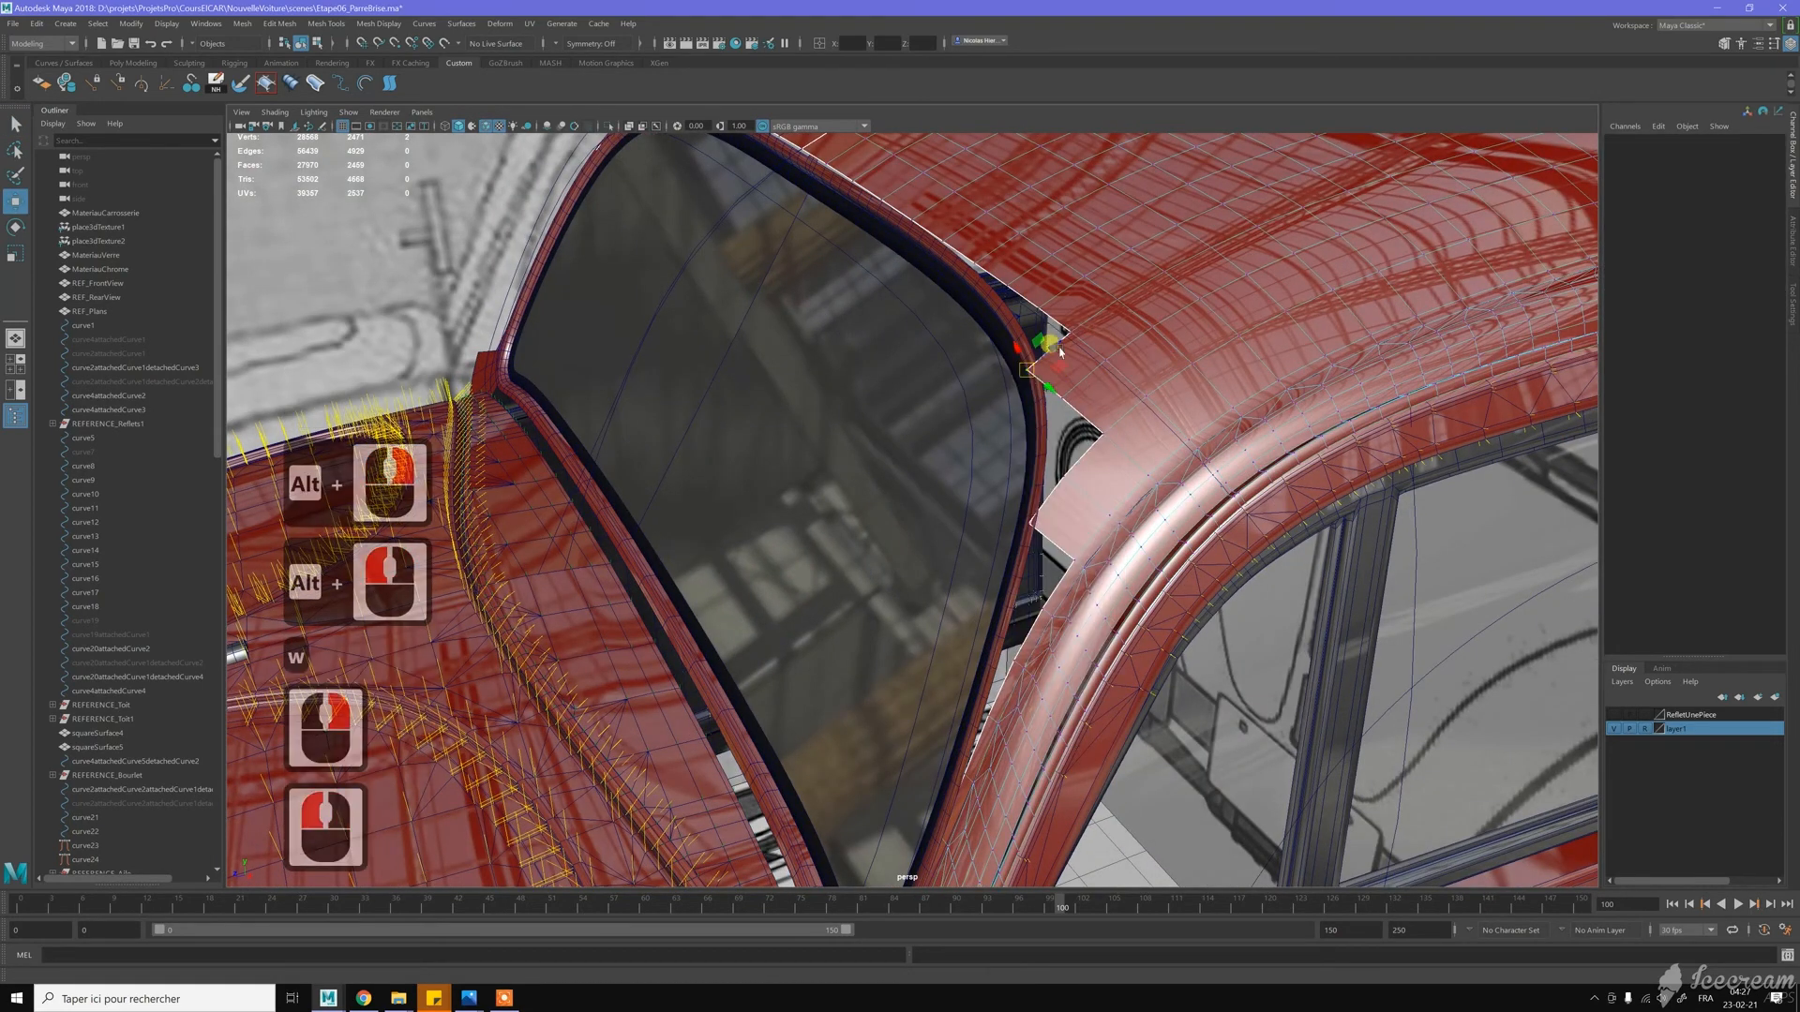
Examine the gap between the windshield surround and the stepped roof and pillar edge, from the roof down to the lower corner
{"action": "left_click_drag", "start_coordinate": [1061, 352], "coordinate": [1145, 454], "text": "alt"}
{"action": "key", "text": "w"}
{"action": "left_click_drag", "start_coordinate": [1133, 356], "coordinate": [1146, 489], "text": "alt"}
{"action": "right_click_drag", "start_coordinate": [1147, 489], "coordinate": [1163, 550], "text": "alt"}
{"action": "left_click_drag", "start_coordinate": [1163, 549], "coordinate": [1085, 483], "text": "alt"}
{"action": "mouse_move", "coordinate": [1104, 523]}
{"action": "left_mouse_down", "text": "alt"}
{"action": "mouse_move", "coordinate": [1100, 506]}
{"action": "mouse_move", "coordinate": [1122, 535]}
{"action": "mouse_move", "coordinate": [1095, 549]}
{"action": "left_mouse_up", "text": "alt"}
{"action": "mouse_move", "coordinate": [1095, 549]}
{"action": "right_mouse_down", "text": "alt"}
{"action": "mouse_move", "coordinate": [1079, 551]}
{"action": "mouse_move", "coordinate": [1125, 530]}
{"action": "mouse_move", "coordinate": [1110, 518]}
{"action": "right_mouse_up", "text": "alt"}
{"action": "left_click_drag", "start_coordinate": [1110, 518], "coordinate": [1085, 553], "text": "alt"}
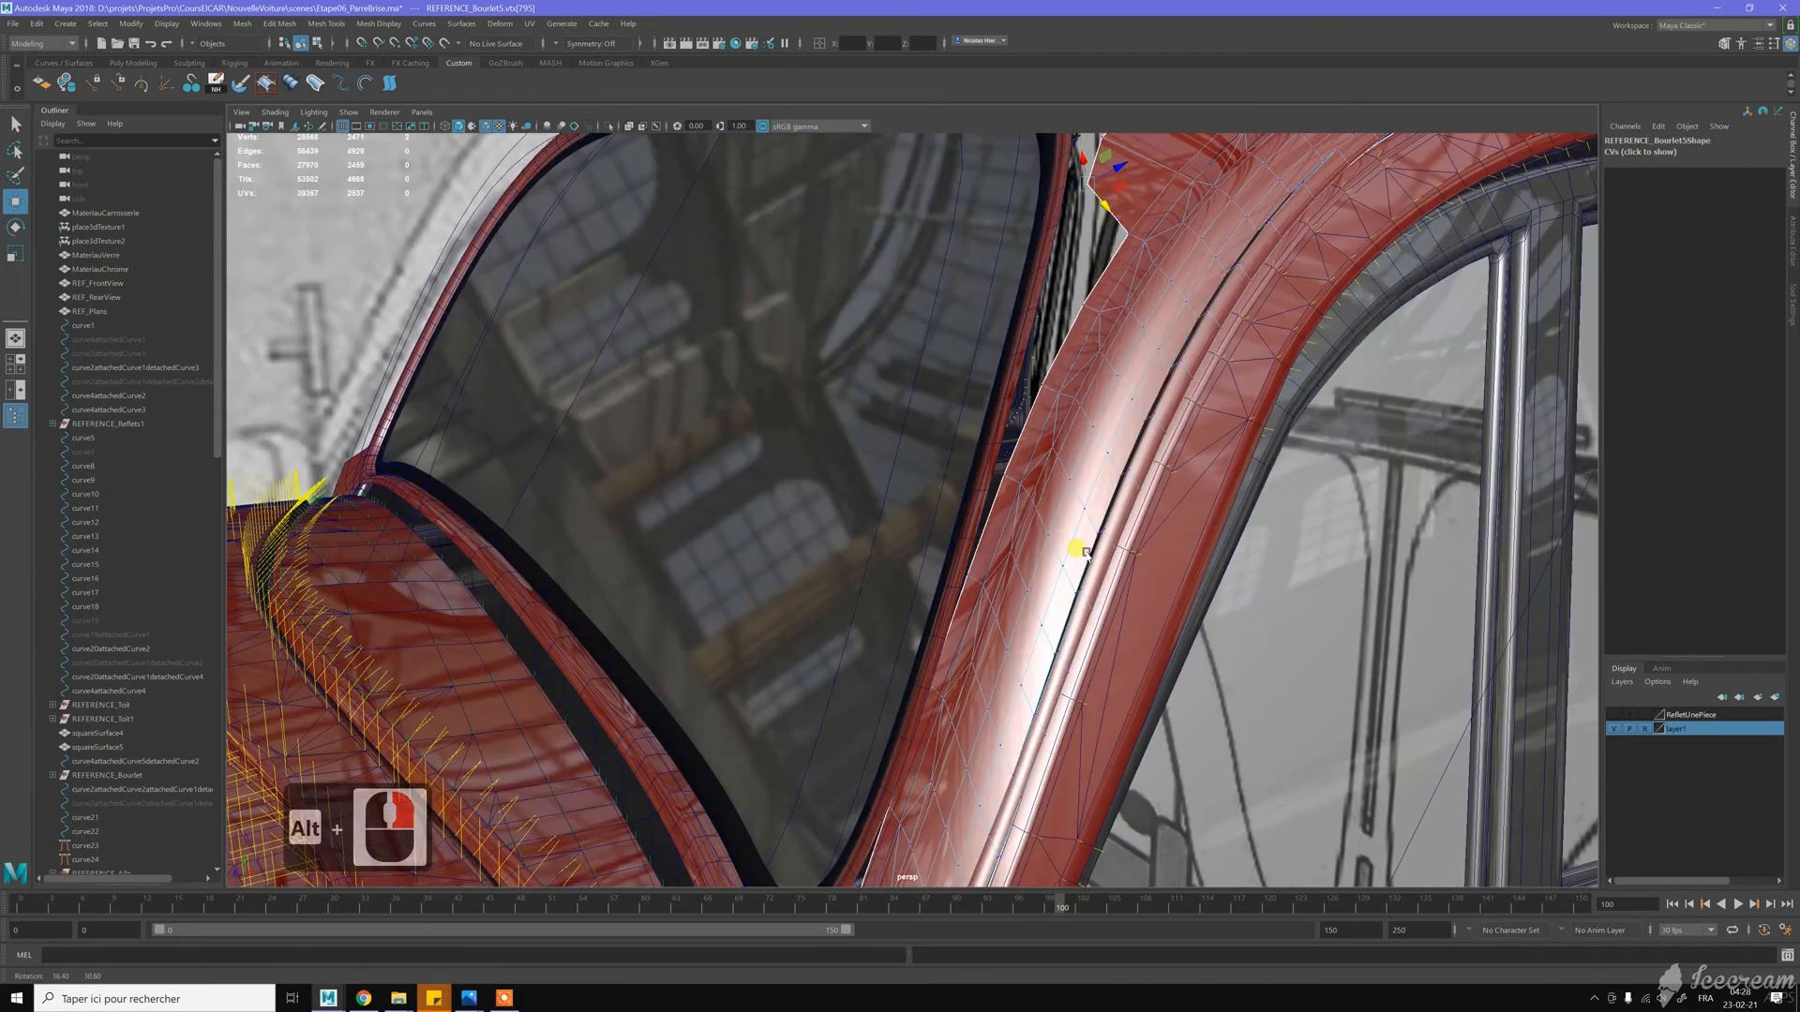
{"action": "scroll", "coordinate": [1085, 553], "scroll_direction": "down", "scroll_amount": 3}
{"action": "middle_click_drag", "start_coordinate": [1078, 583], "coordinate": [953, 464], "text": "alt"}
{"action": "mouse_move", "coordinate": [952, 464]}
{"action": "left_mouse_down", "text": "alt"}
{"action": "mouse_move", "coordinate": [937, 456]}
{"action": "mouse_move", "coordinate": [1156, 467]}
{"action": "mouse_move", "coordinate": [970, 471]}
{"action": "left_mouse_up", "text": "alt"}
{"action": "right_click_drag", "start_coordinate": [970, 470], "coordinate": [928, 567], "text": "alt"}
{"action": "scroll", "coordinate": [928, 566], "scroll_direction": "up", "scroll_amount": 4, "text": "alt"}
{"action": "middle_click_drag", "start_coordinate": [924, 450], "coordinate": [925, 448], "text": "alt"}
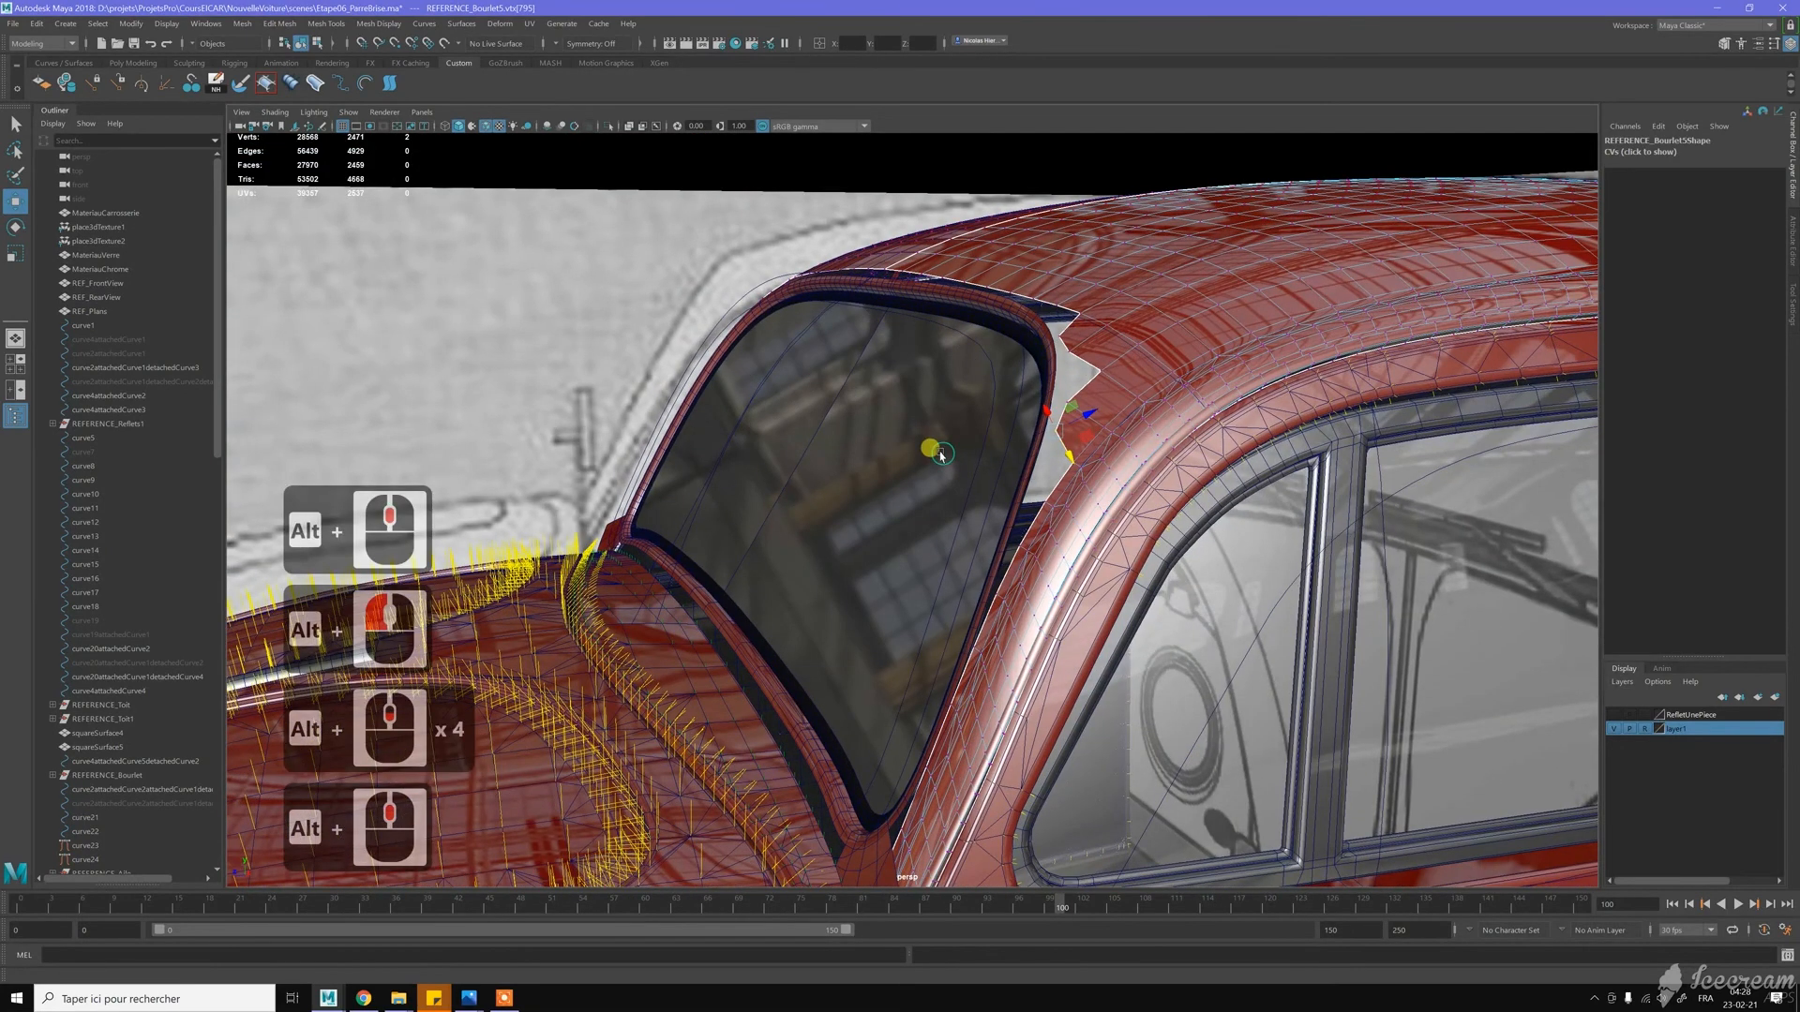
Select all faces of the windshield surround and glass for rotation, and show the four-view layout
{"action": "key", "text": "w"}
{"action": "right_click", "coordinate": [926, 419]}
{"action": "left_click", "coordinate": [920, 426]}
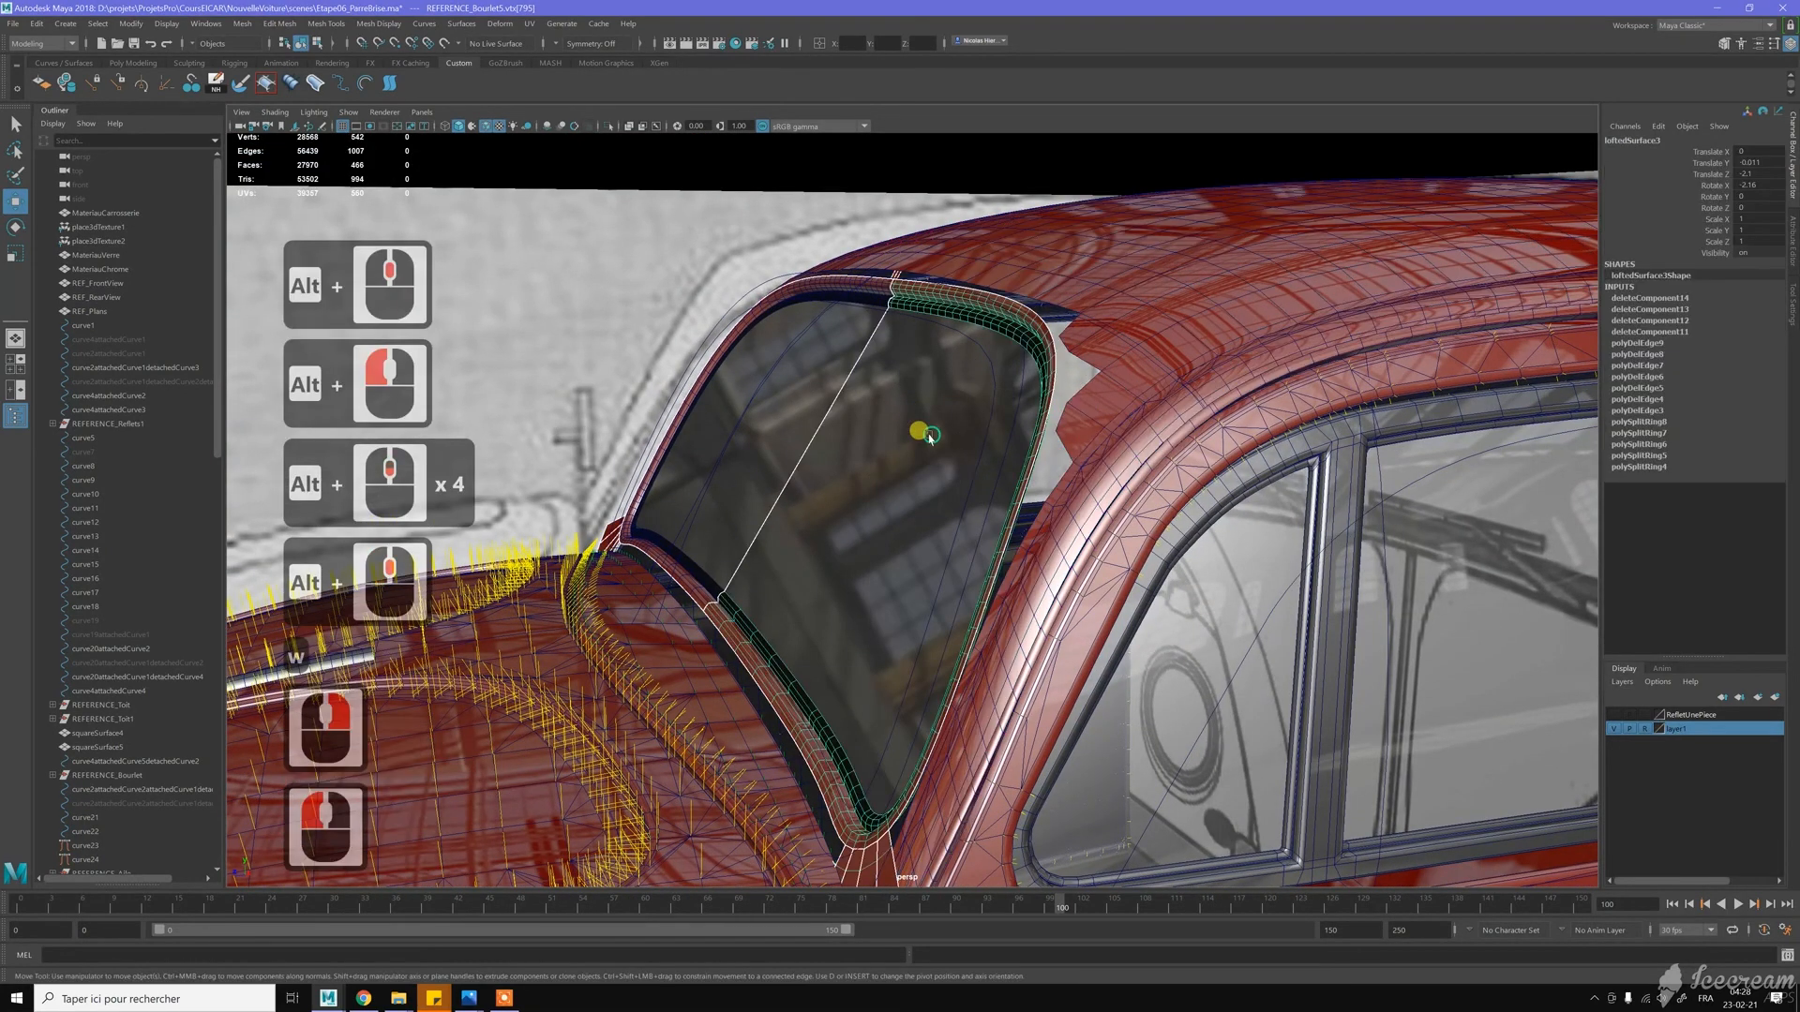
{"action": "right_click_drag", "start_coordinate": [933, 437], "coordinate": [856, 531]}
{"action": "key", "text": "e"}
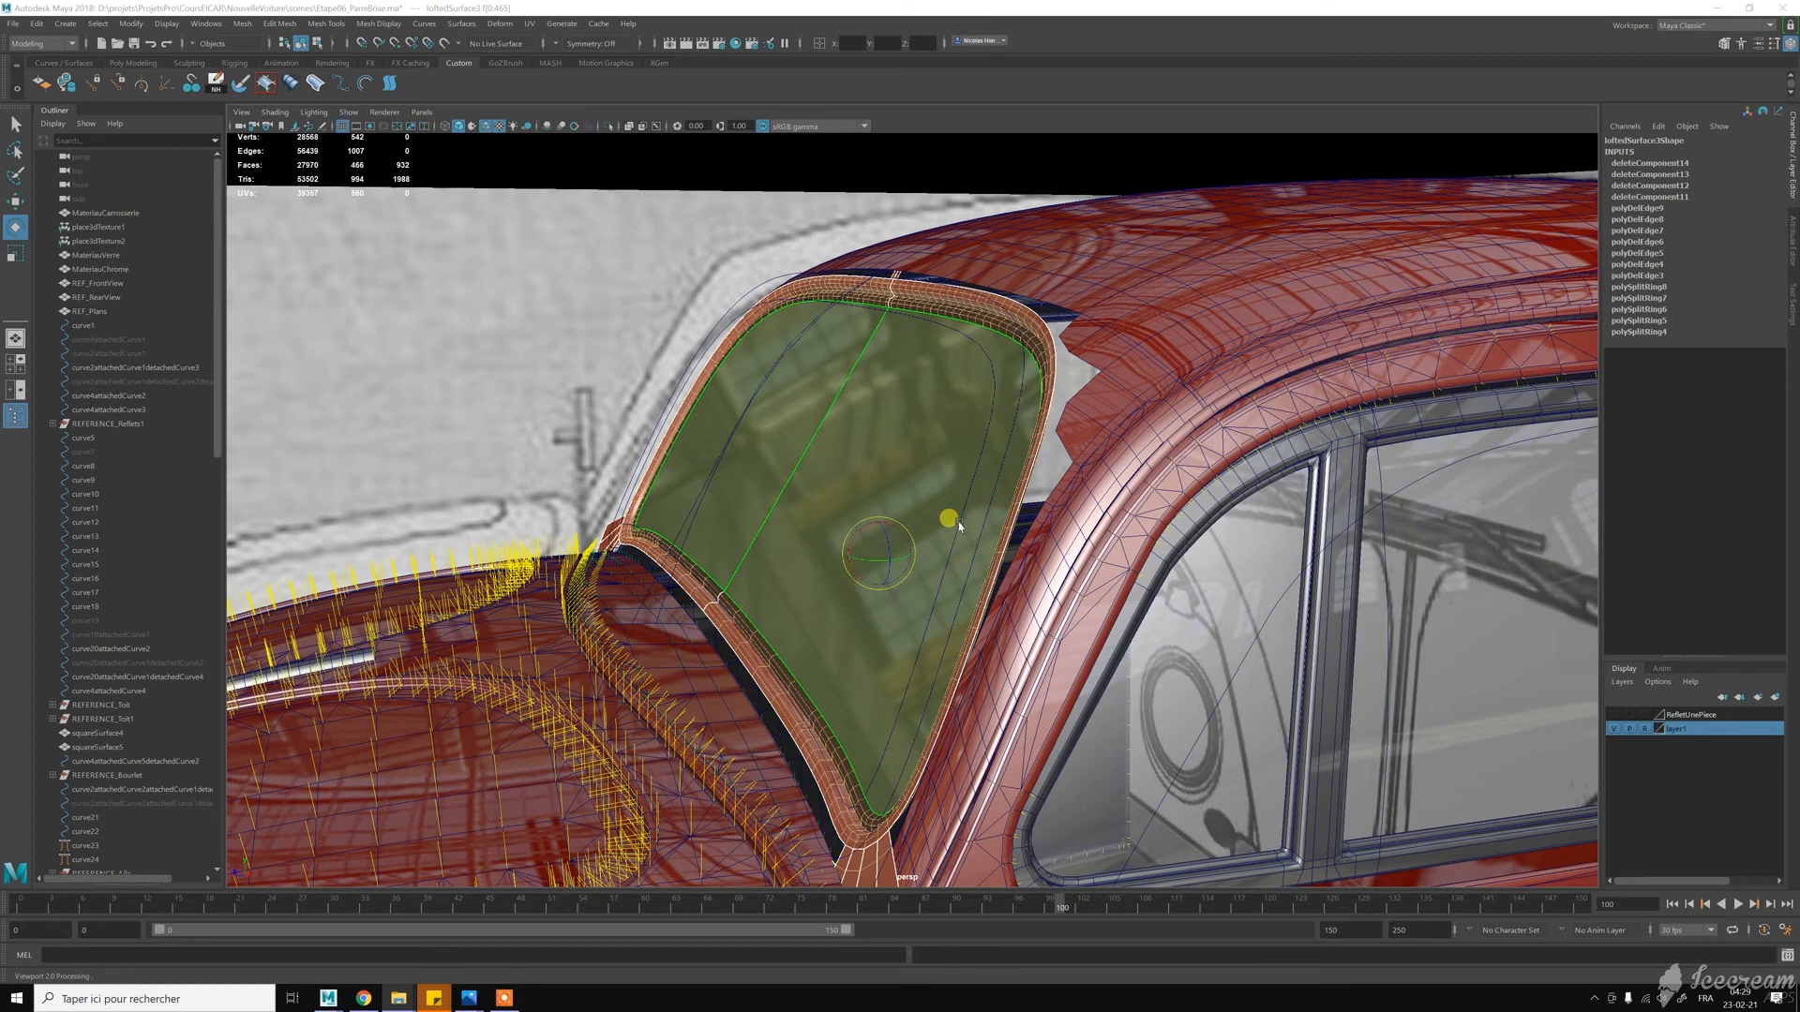
{"action": "scroll", "coordinate": [959, 526], "scroll_direction": "down", "scroll_amount": 1}
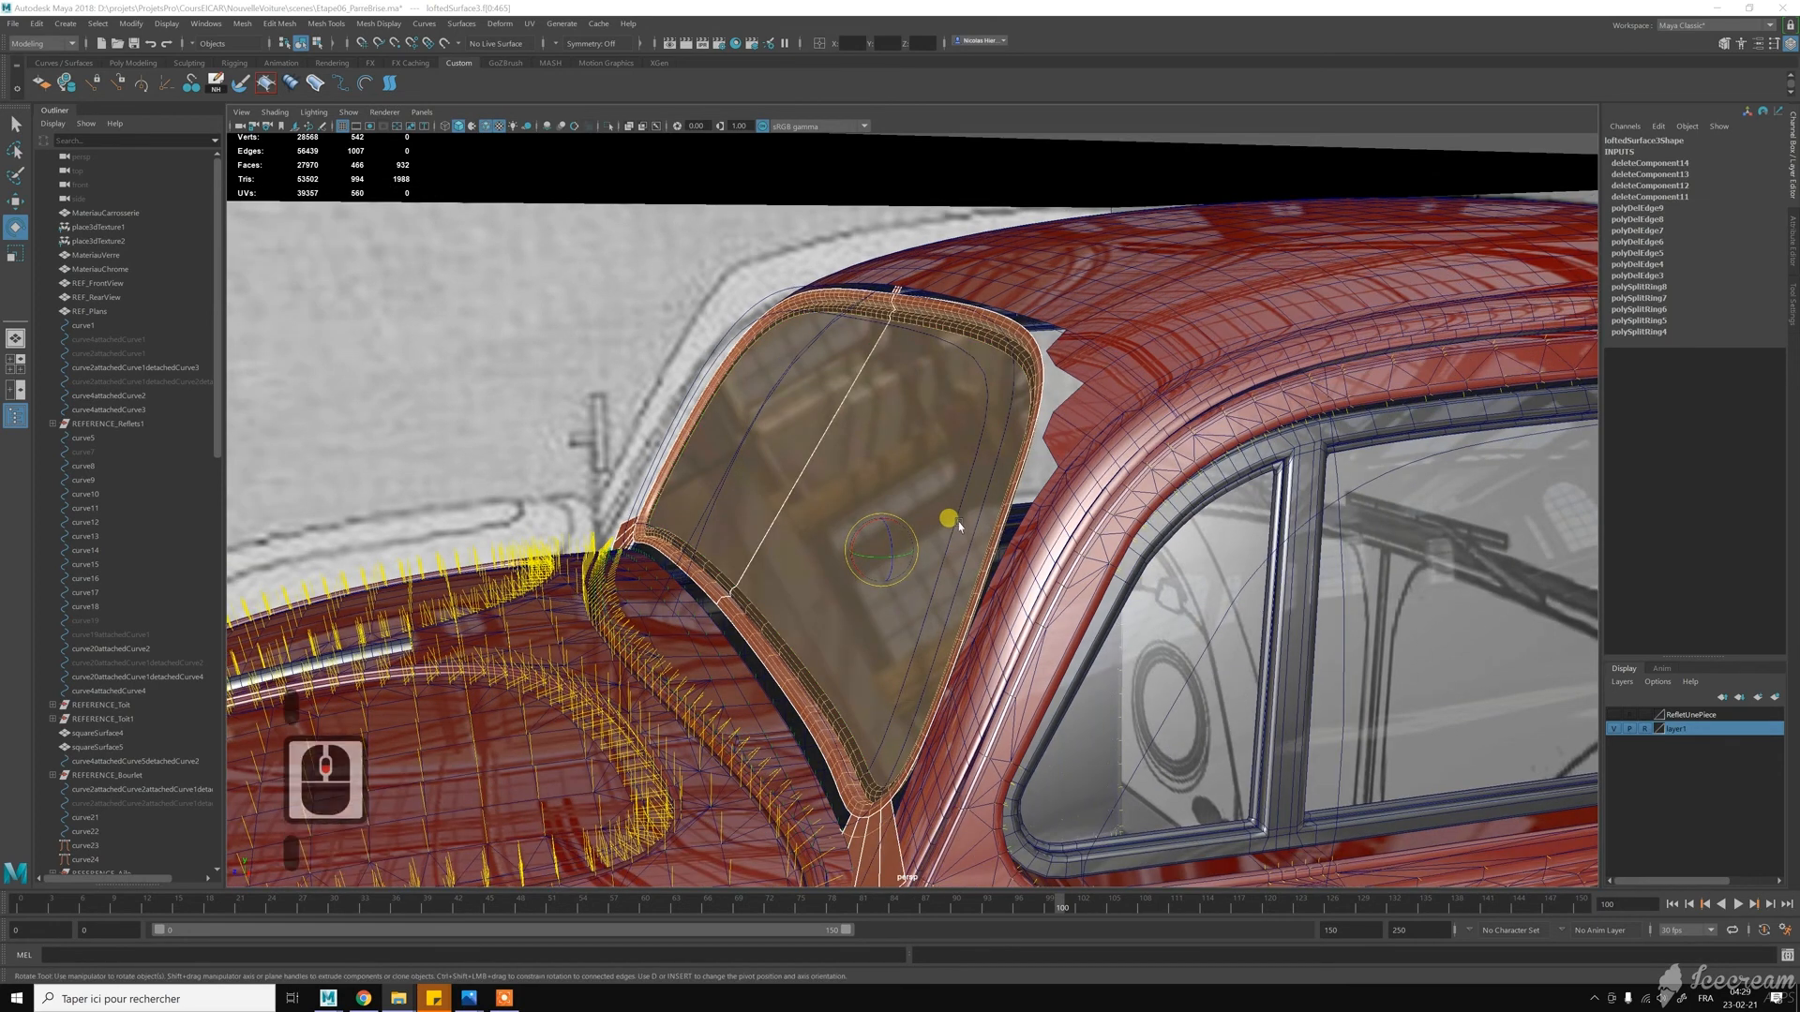
{"action": "scroll", "coordinate": [959, 526], "scroll_direction": "down", "scroll_amount": 3}
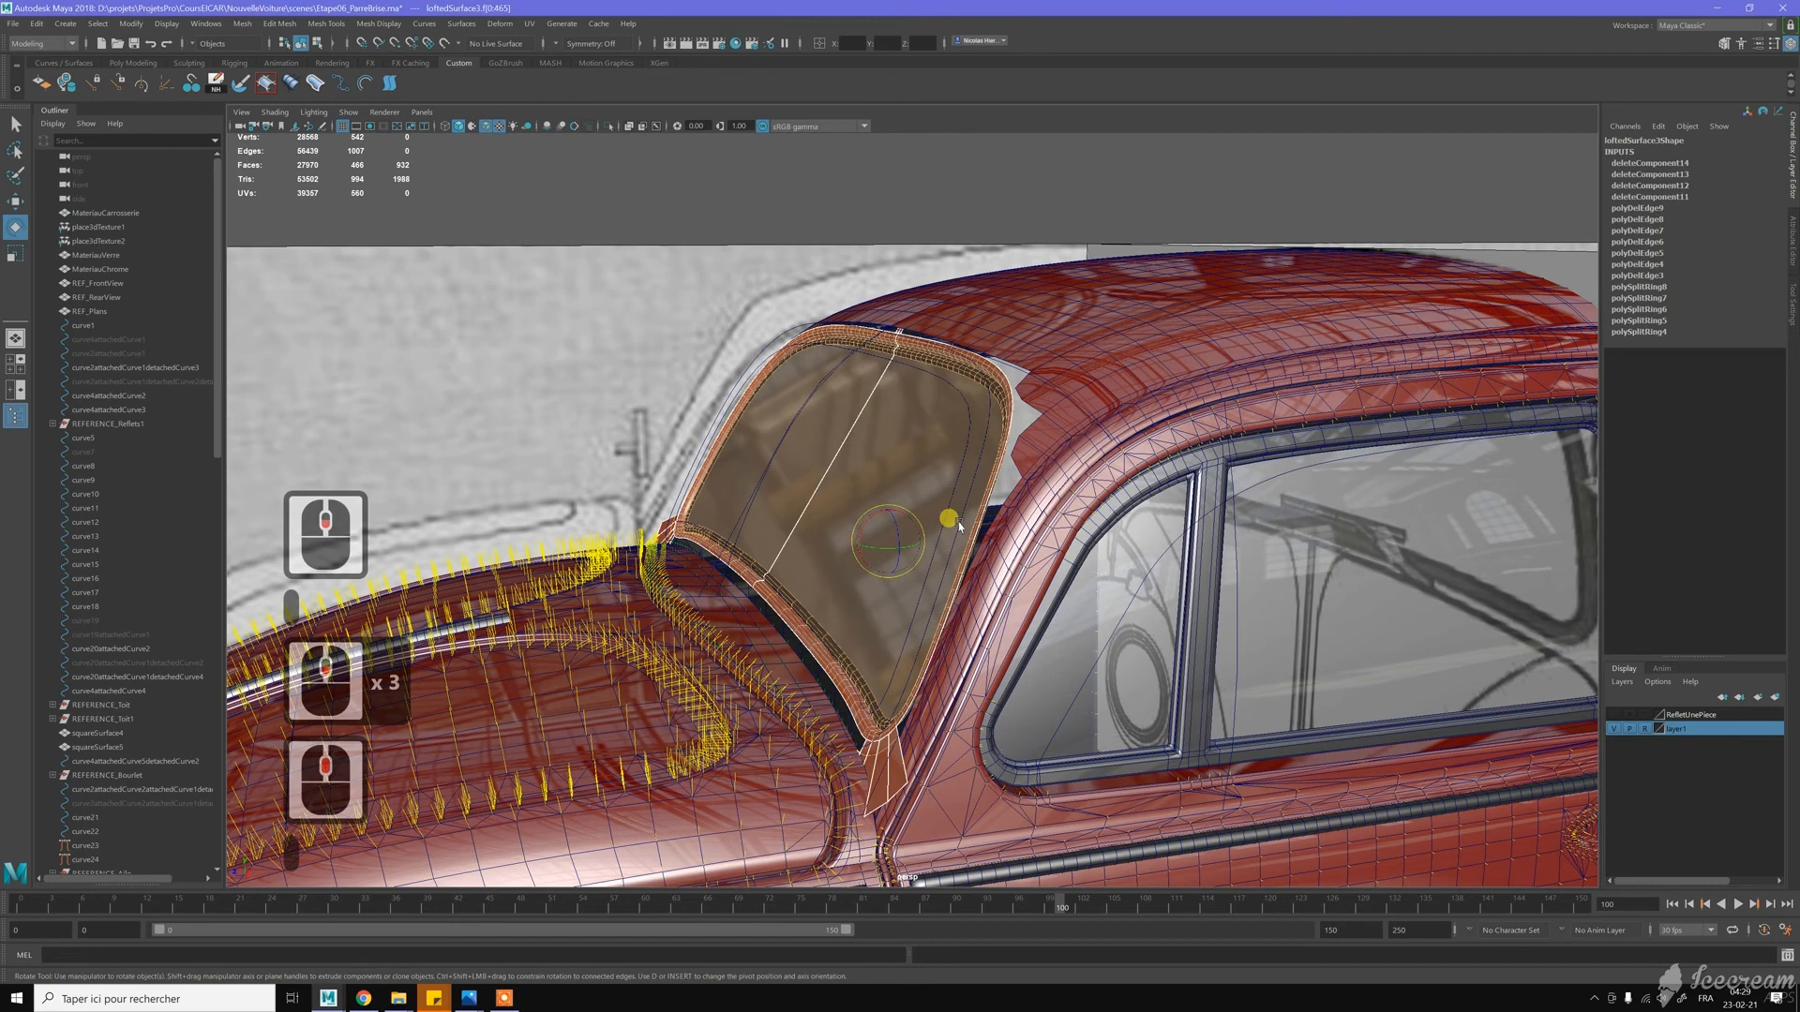
{"action": "scroll", "coordinate": [959, 526], "scroll_direction": "down", "scroll_amount": 2}
{"action": "key", "text": "space"}
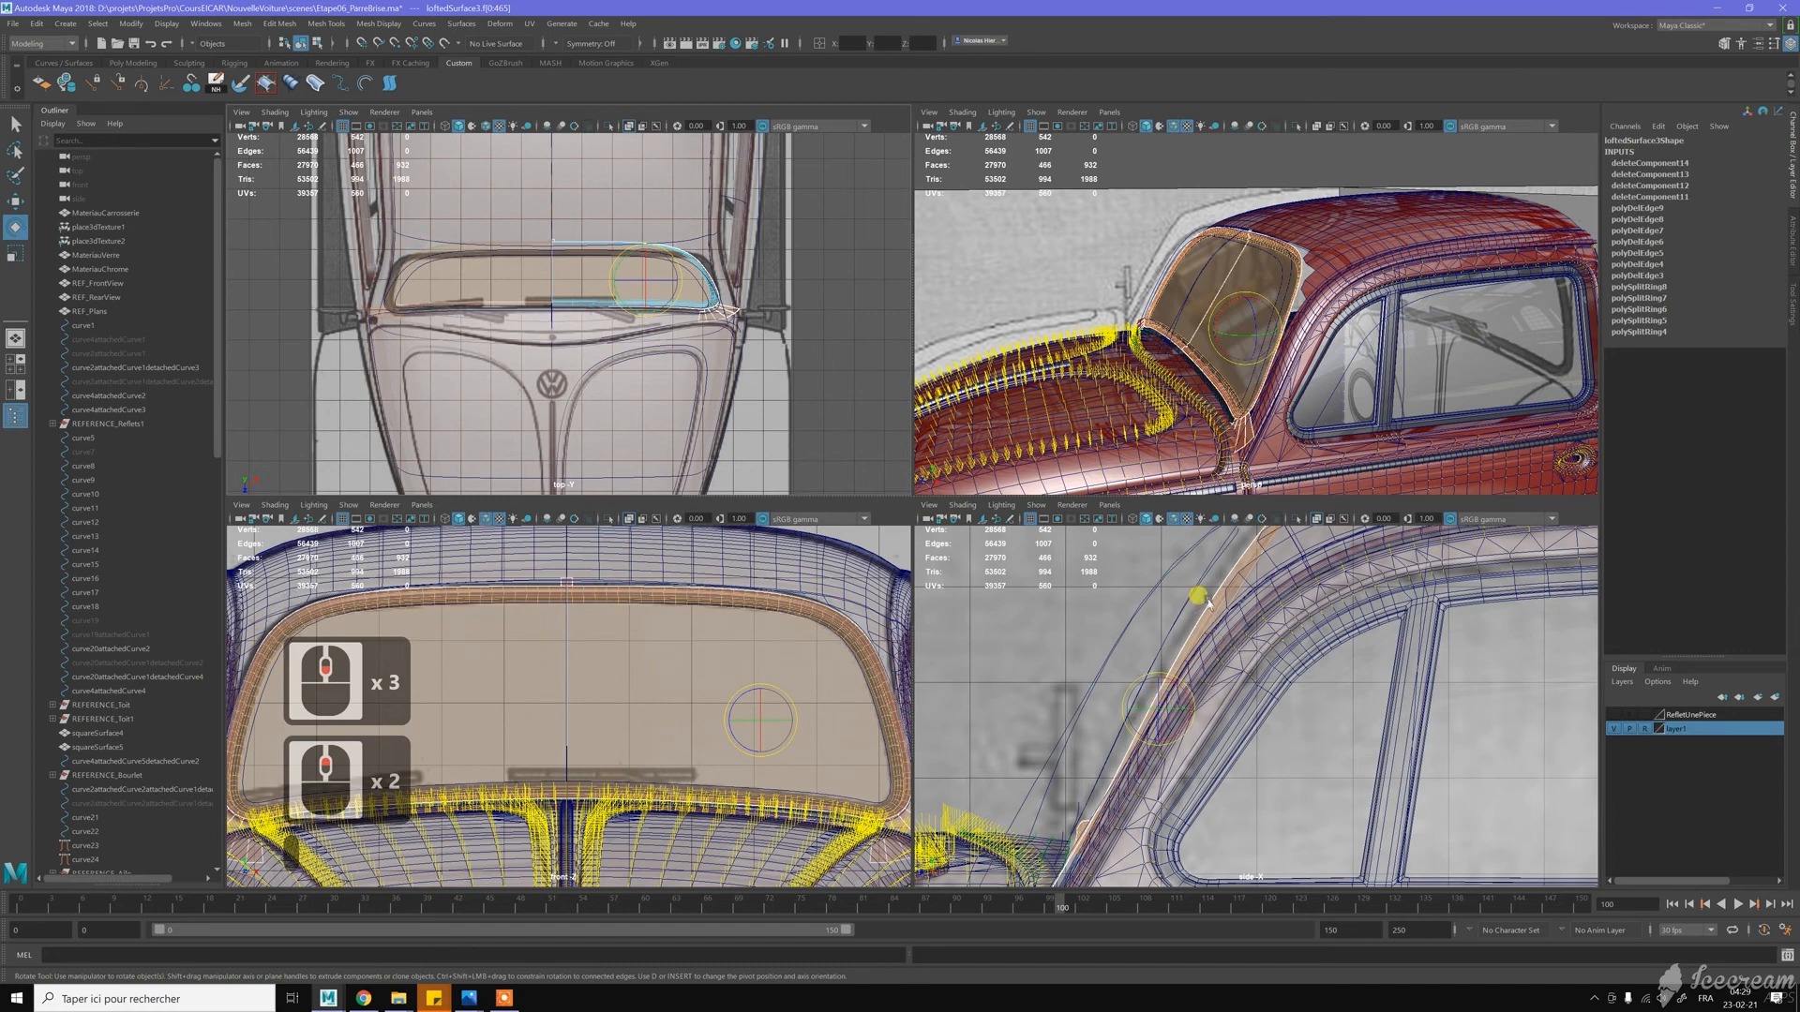
Examine how the windshield's tilt lines up with the roof edge, the front pillar and the lower corner
{"action": "scroll", "coordinate": [1231, 344], "scroll_direction": "up", "scroll_amount": 2}
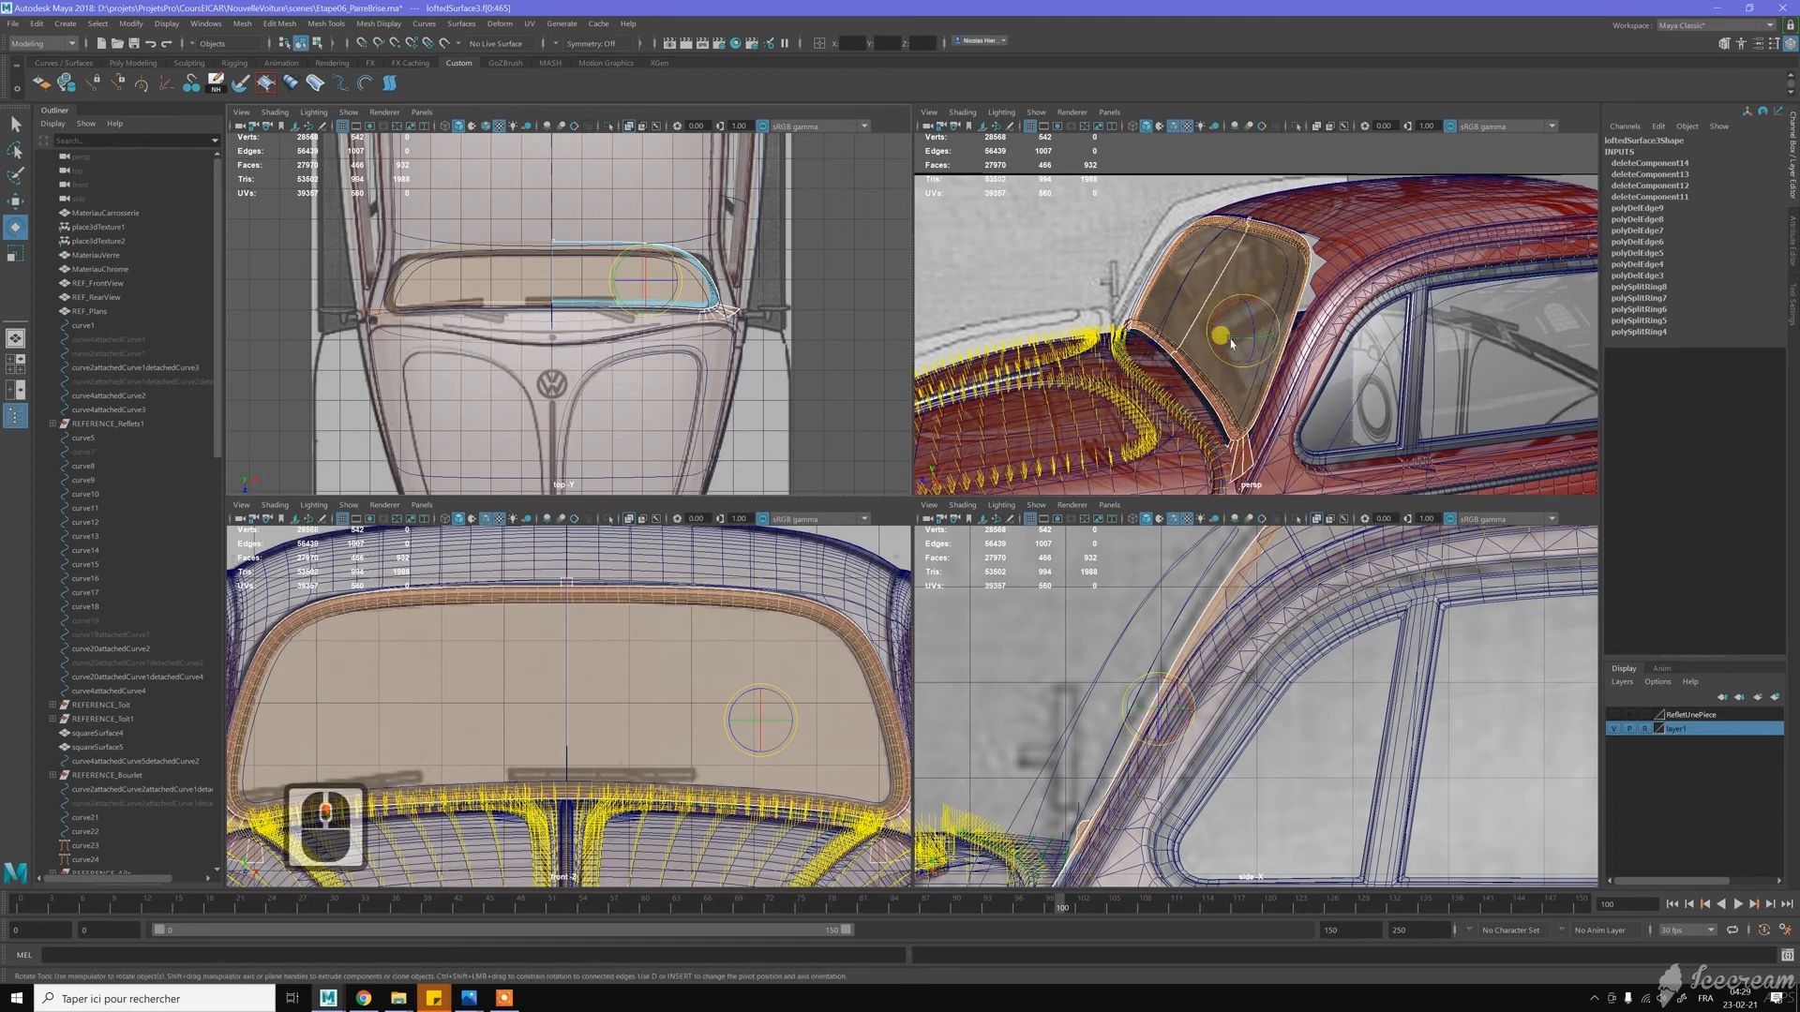
{"action": "scroll", "coordinate": [1231, 344], "scroll_direction": "up", "scroll_amount": 5}
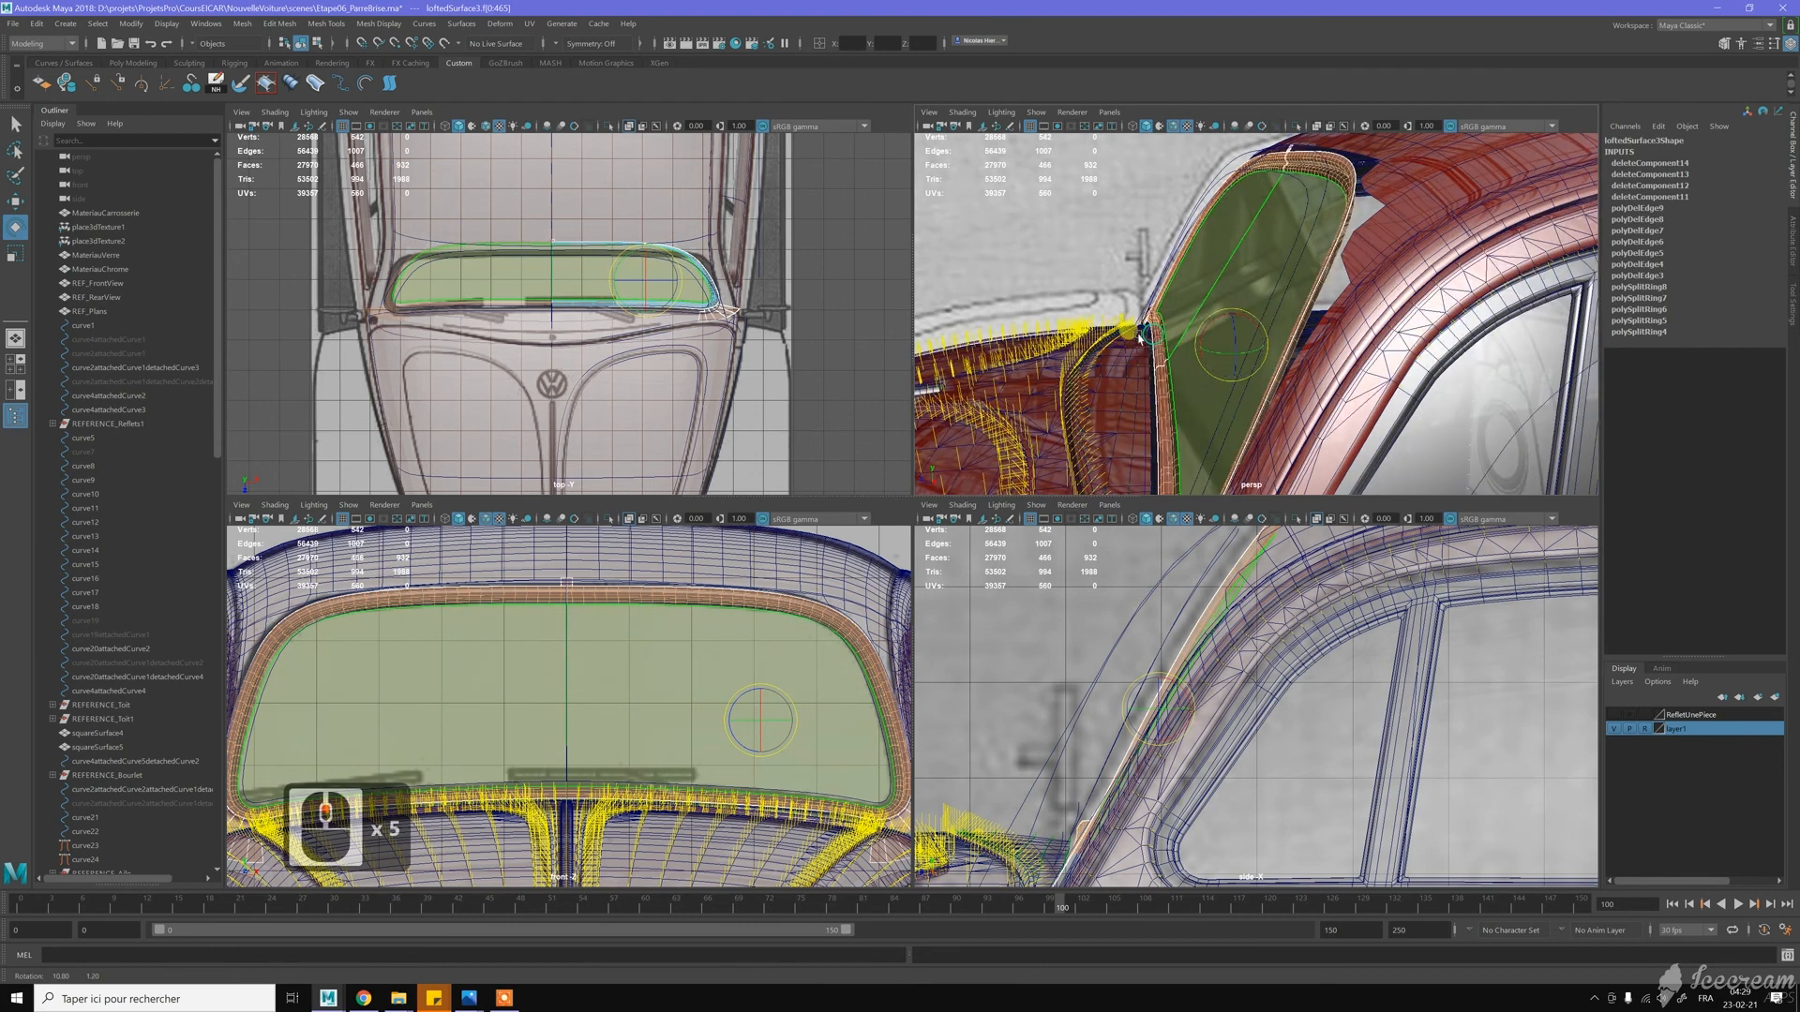
{"action": "left_click_drag", "start_coordinate": [1141, 340], "coordinate": [1098, 330], "text": "alt"}
{"action": "middle_click_drag", "start_coordinate": [1309, 272], "coordinate": [1252, 380], "text": "alt"}
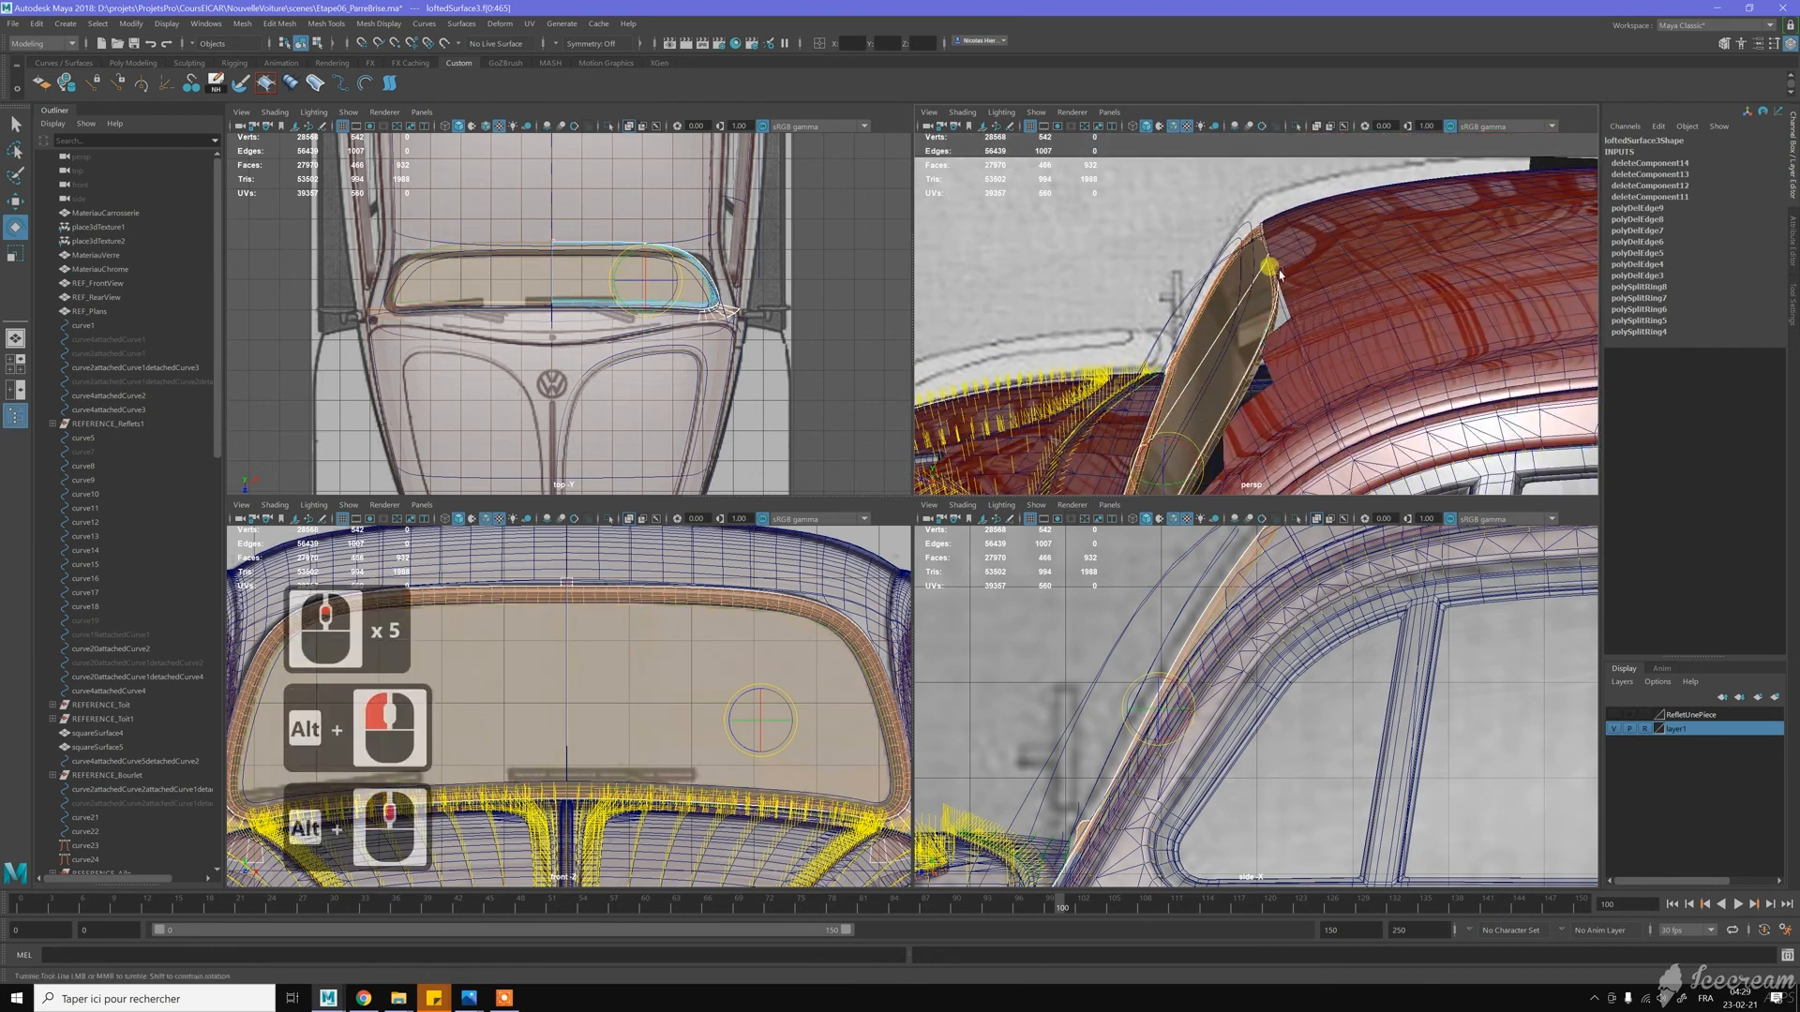
{"action": "left_click_drag", "start_coordinate": [1280, 272], "coordinate": [1266, 286], "text": "alt"}
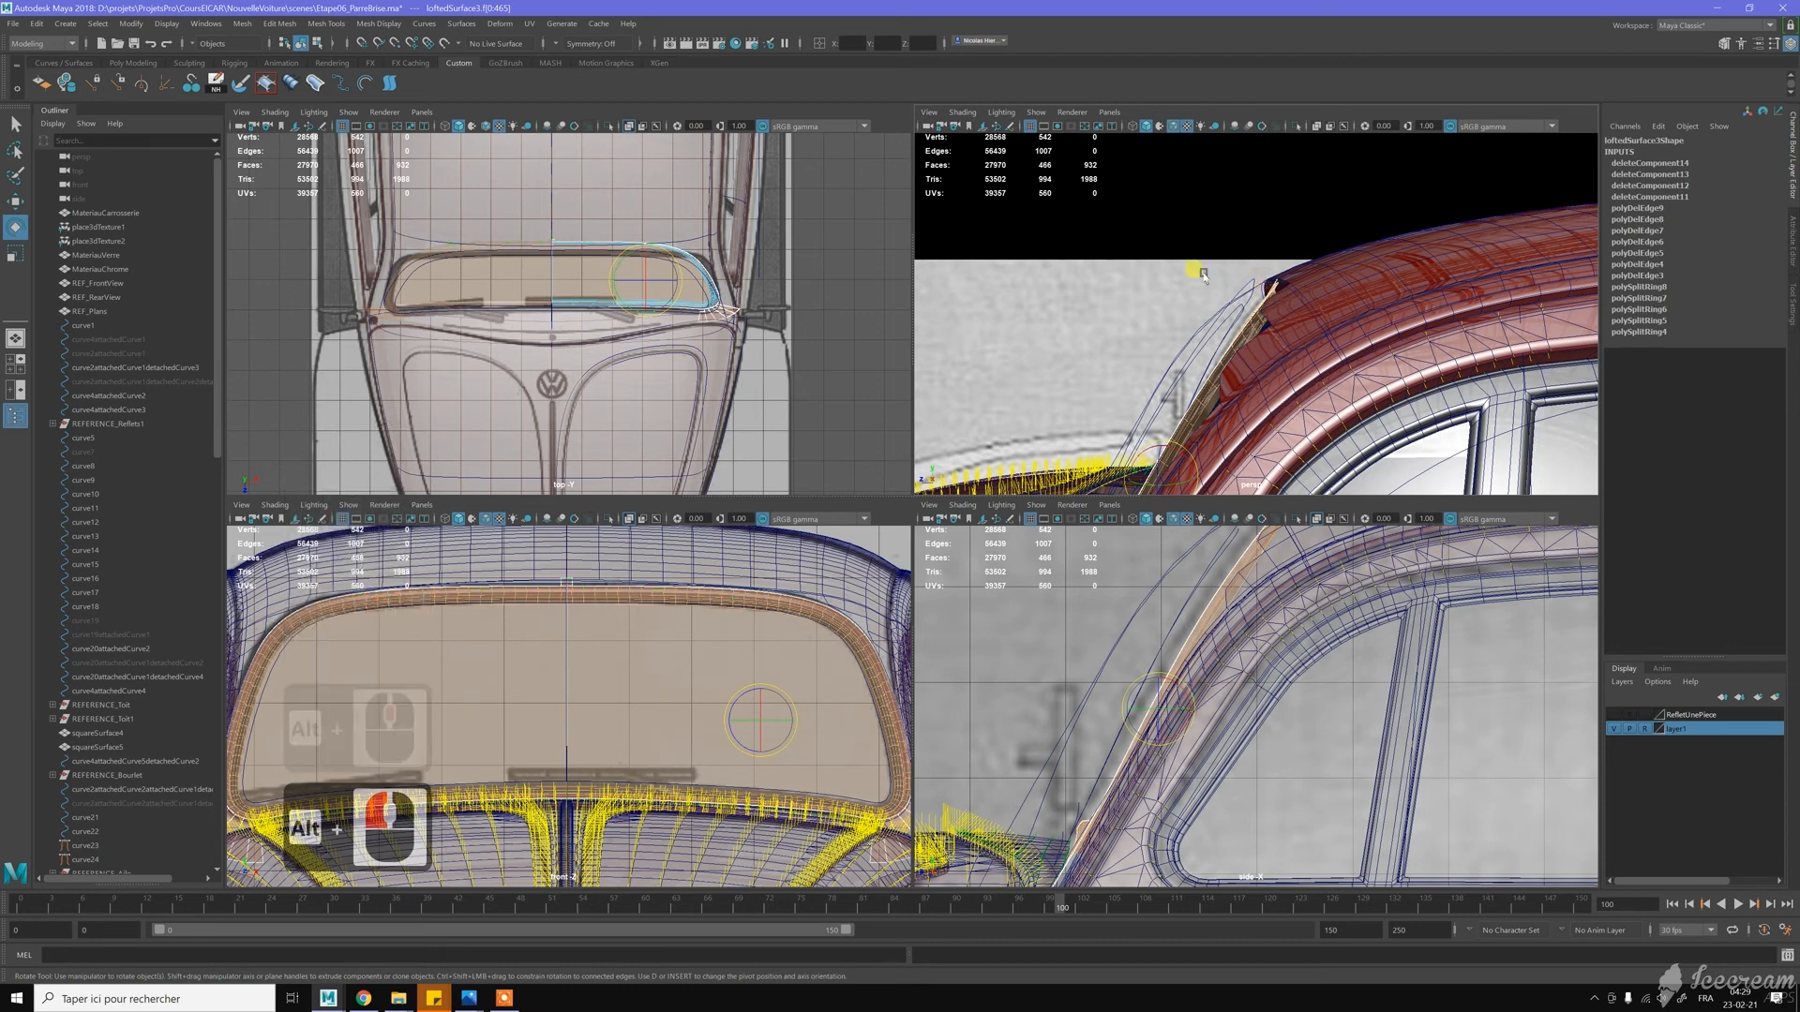
{"action": "left_click_drag", "start_coordinate": [1209, 417], "coordinate": [1301, 305], "text": "alt"}
{"action": "scroll", "coordinate": [1300, 304], "scroll_direction": "up", "scroll_amount": 2, "text": "alt"}
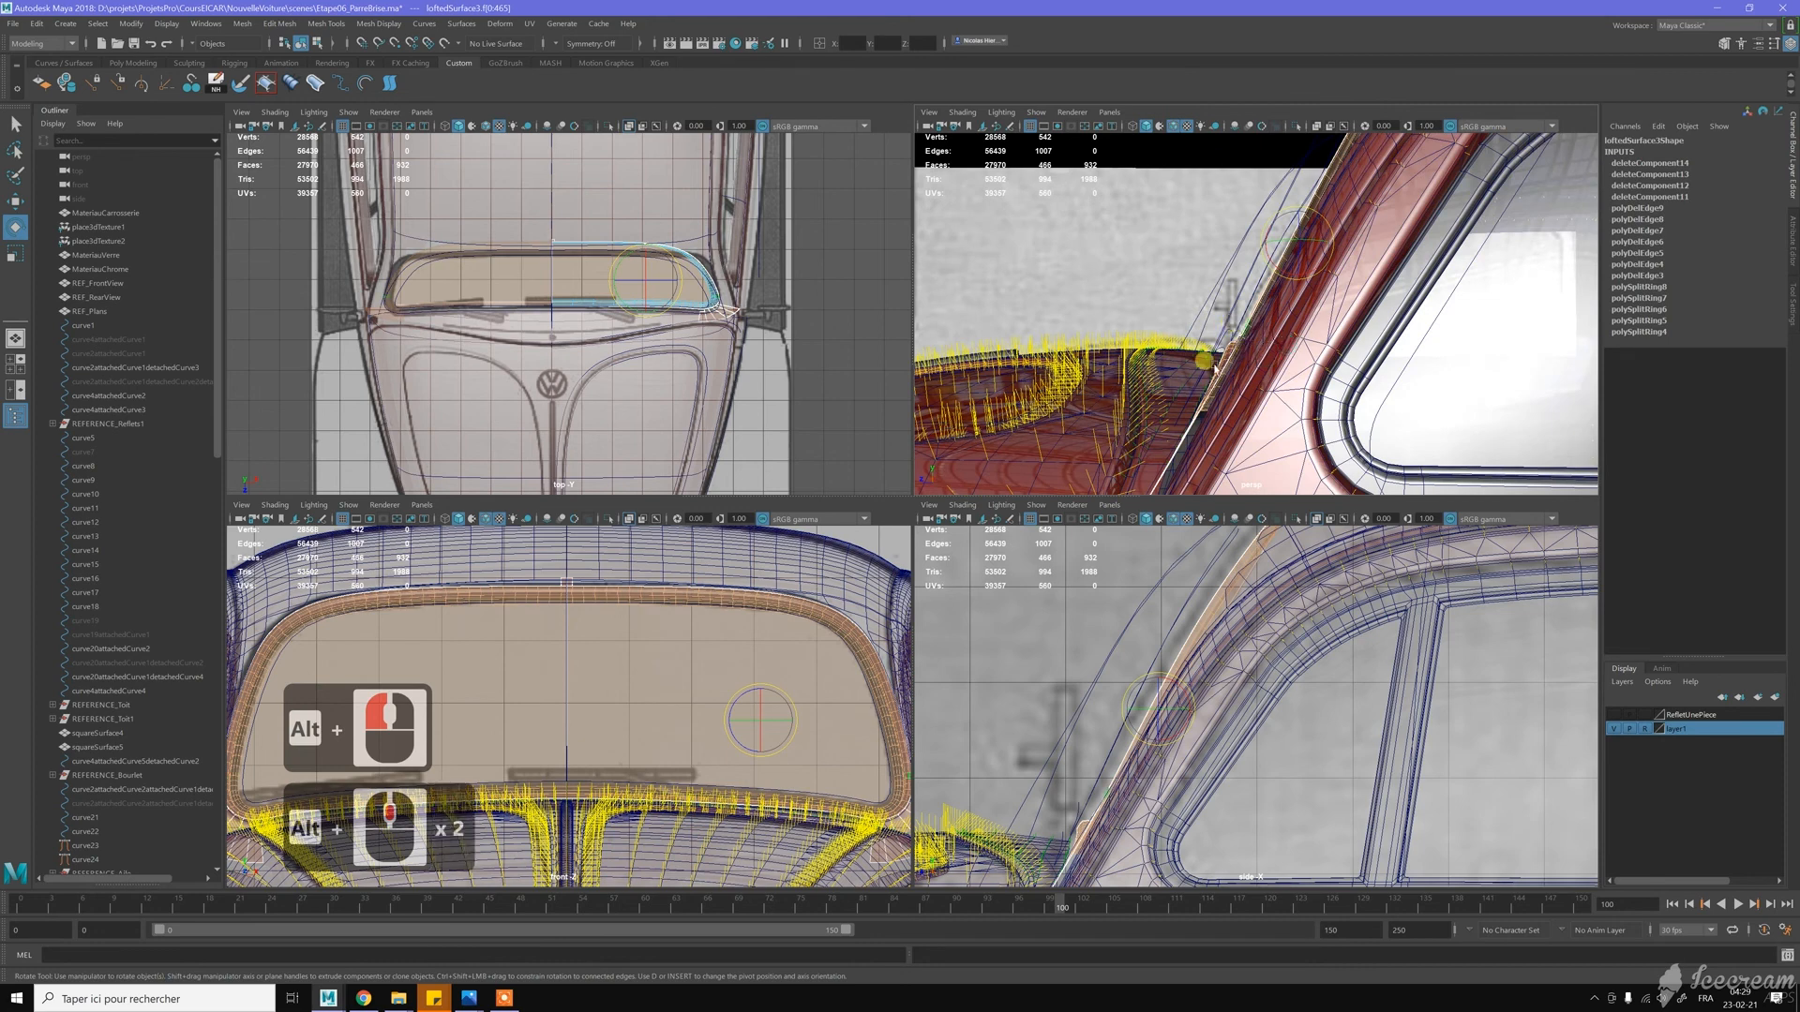
{"action": "left_click_drag", "start_coordinate": [1303, 320], "coordinate": [1243, 421], "text": "alt"}
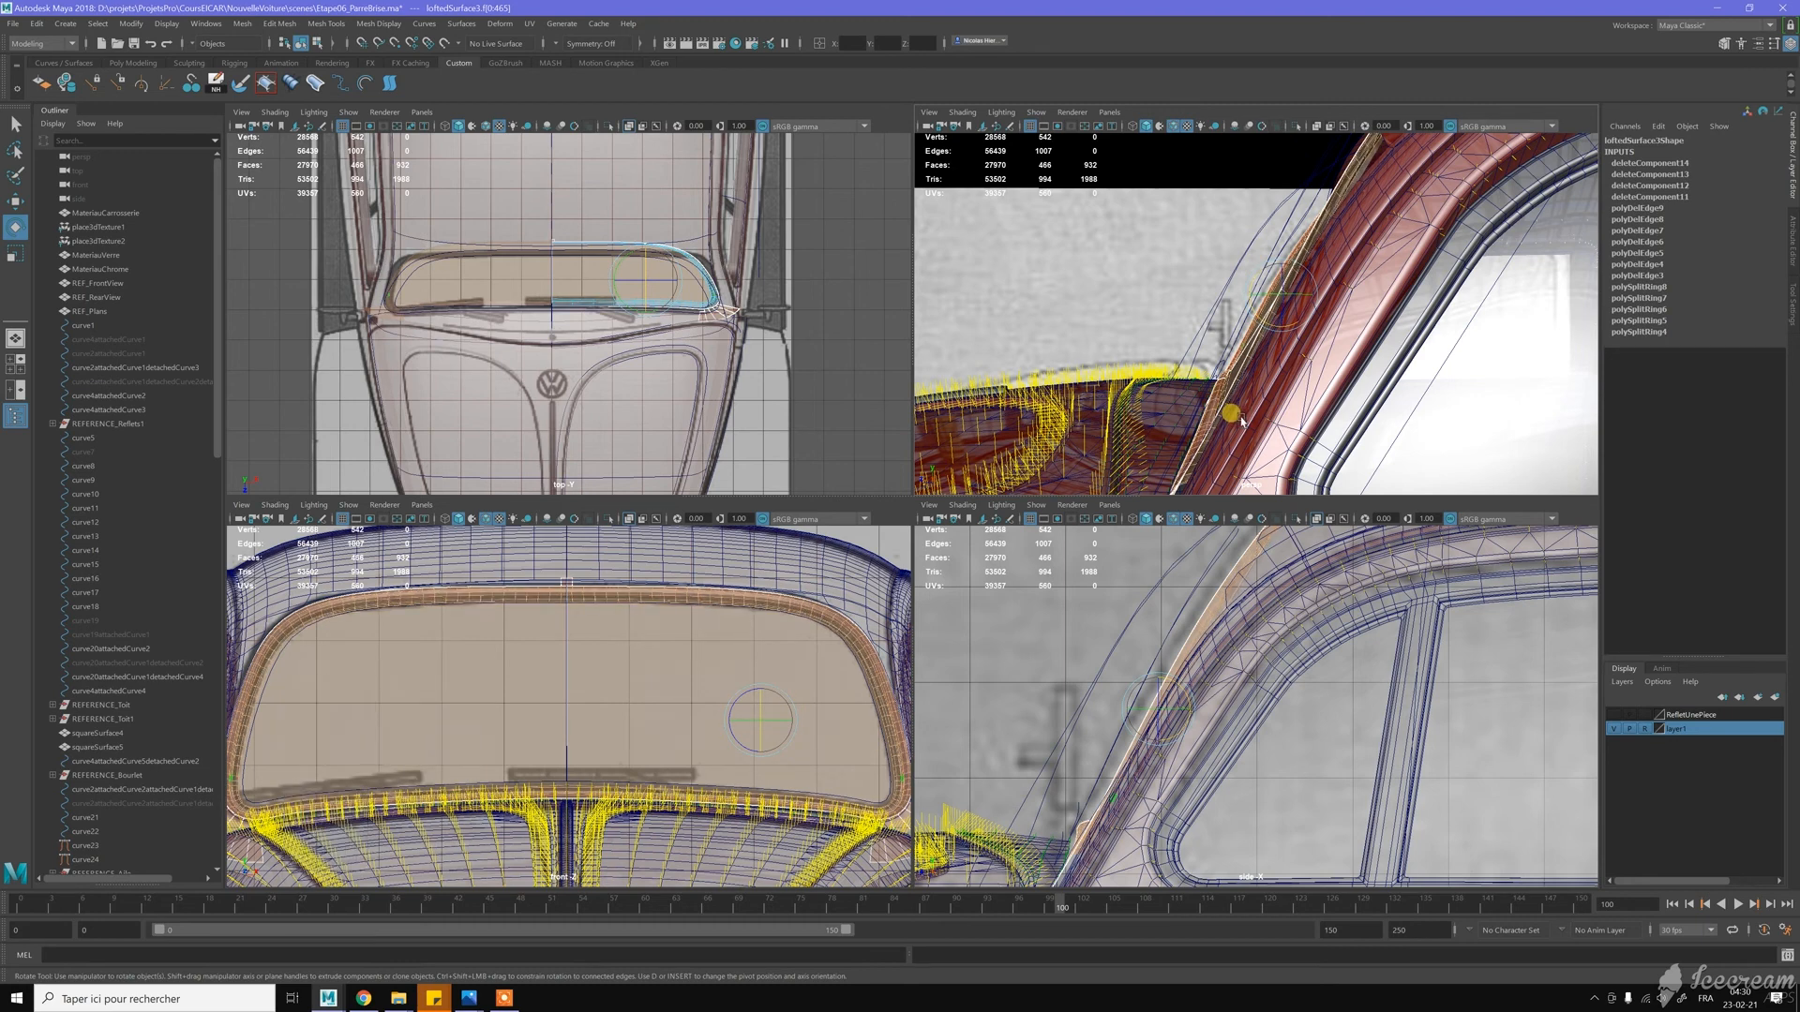
{"action": "left_click_drag", "start_coordinate": [1242, 421], "coordinate": [1170, 351], "text": "alt"}
{"action": "middle_click_drag", "start_coordinate": [1106, 254], "coordinate": [1251, 231], "text": "alt"}
{"action": "right_click_drag", "start_coordinate": [1251, 230], "coordinate": [1643, 585], "text": "alt"}
{"action": "left_click_drag", "start_coordinate": [1335, 356], "coordinate": [1326, 317], "text": "alt"}
{"action": "middle_click_drag", "start_coordinate": [1326, 317], "coordinate": [1326, 326], "text": "alt"}
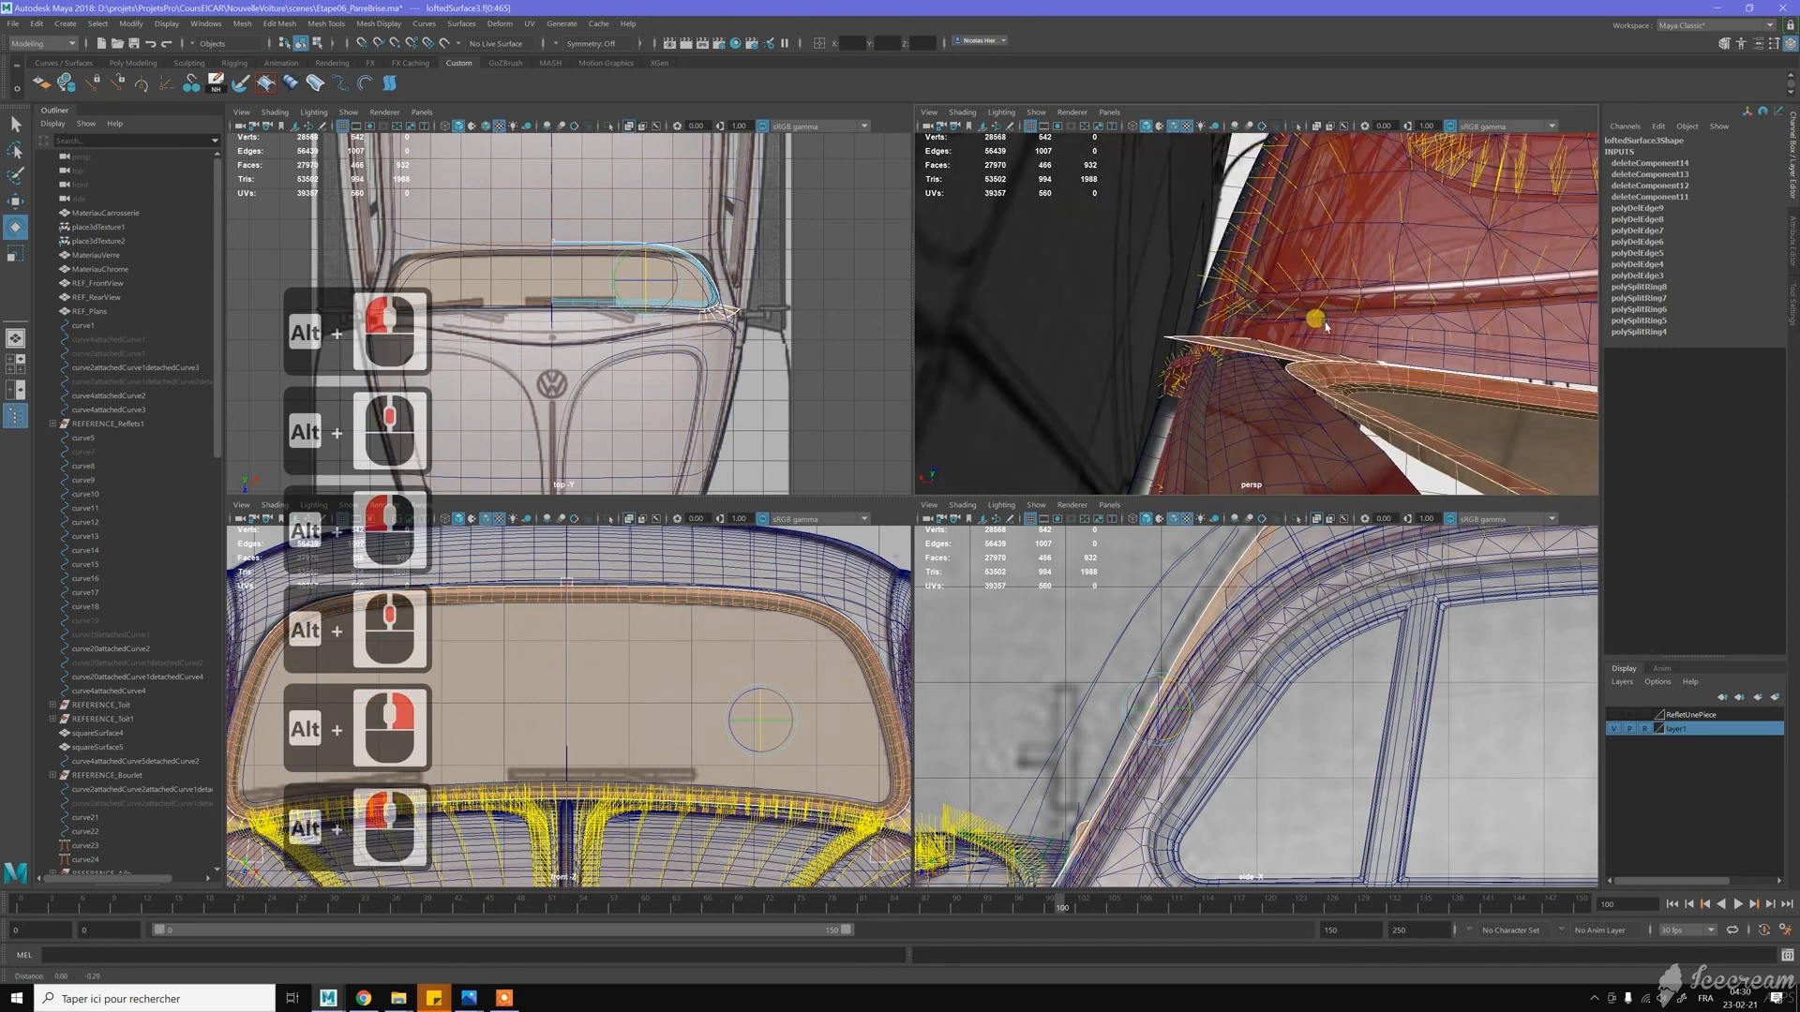
{"action": "left_click_drag", "start_coordinate": [1326, 327], "coordinate": [1298, 211], "text": "alt"}
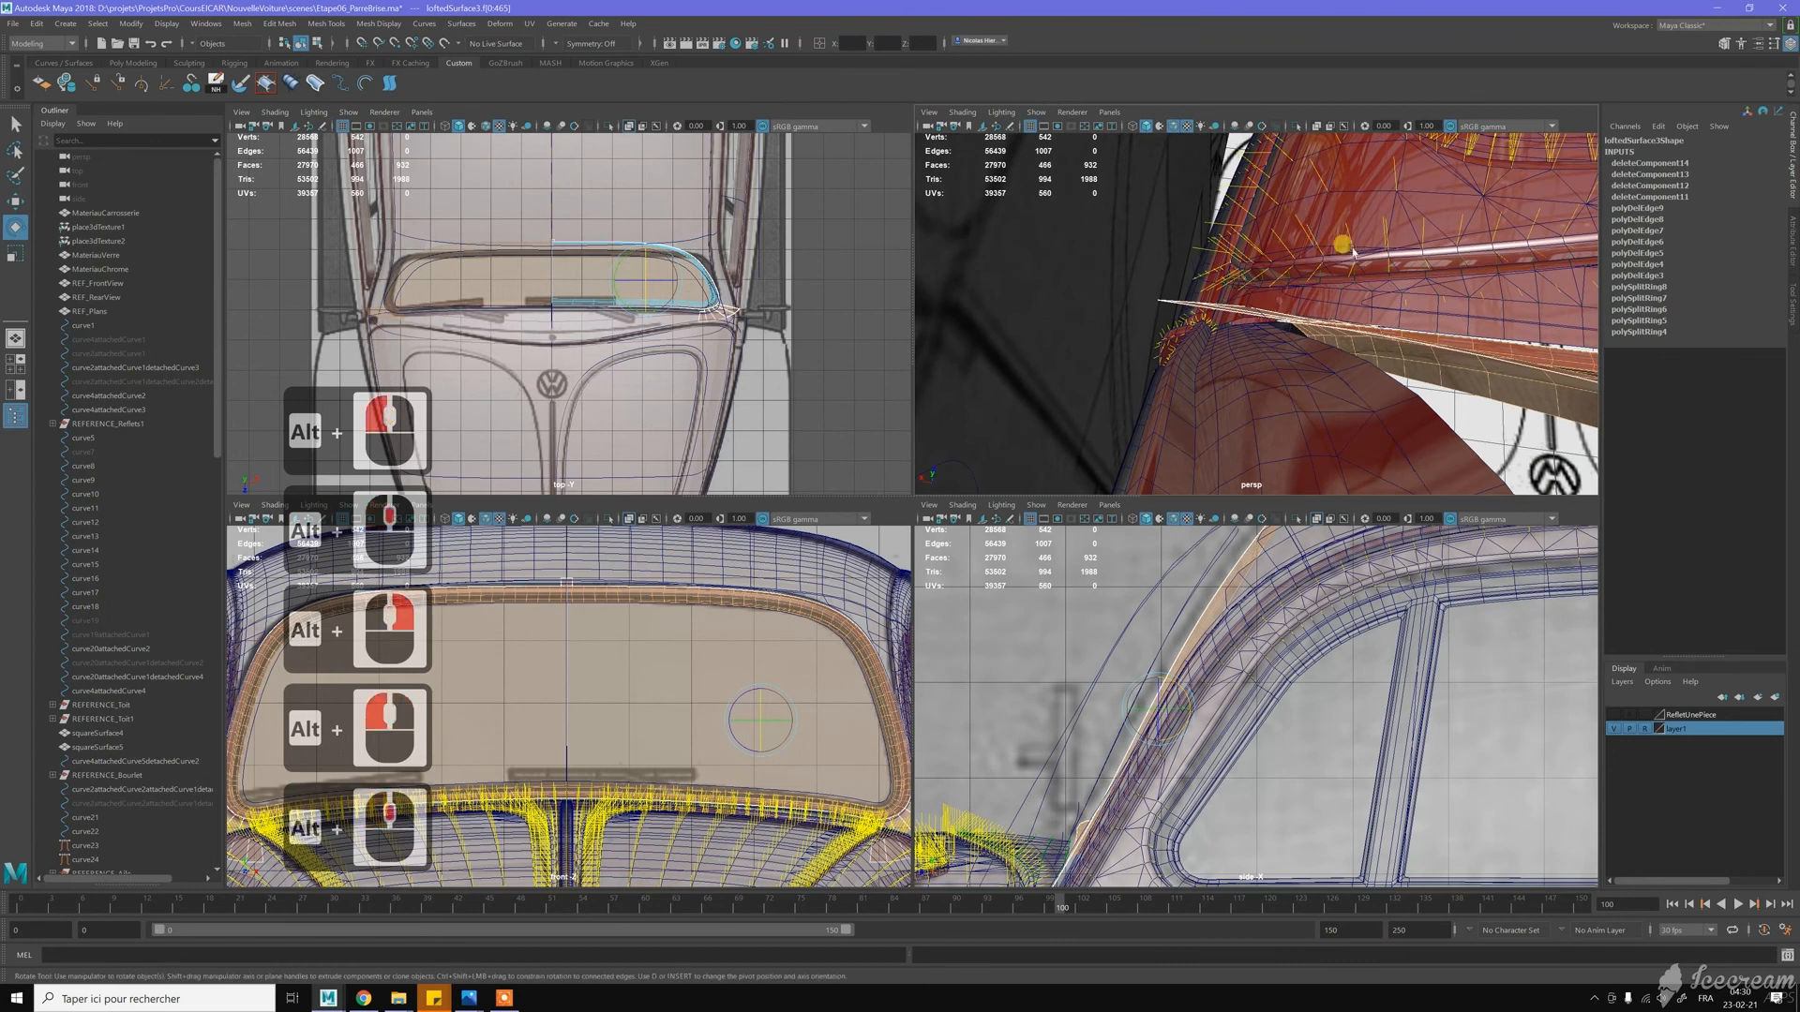
Try a slight rotation of the windshield faces, undo it, and reselect all the faces
{"action": "middle_click_drag", "start_coordinate": [1350, 251], "coordinate": [1346, 255]}
{"action": "key", "text": "ctrl+z"}
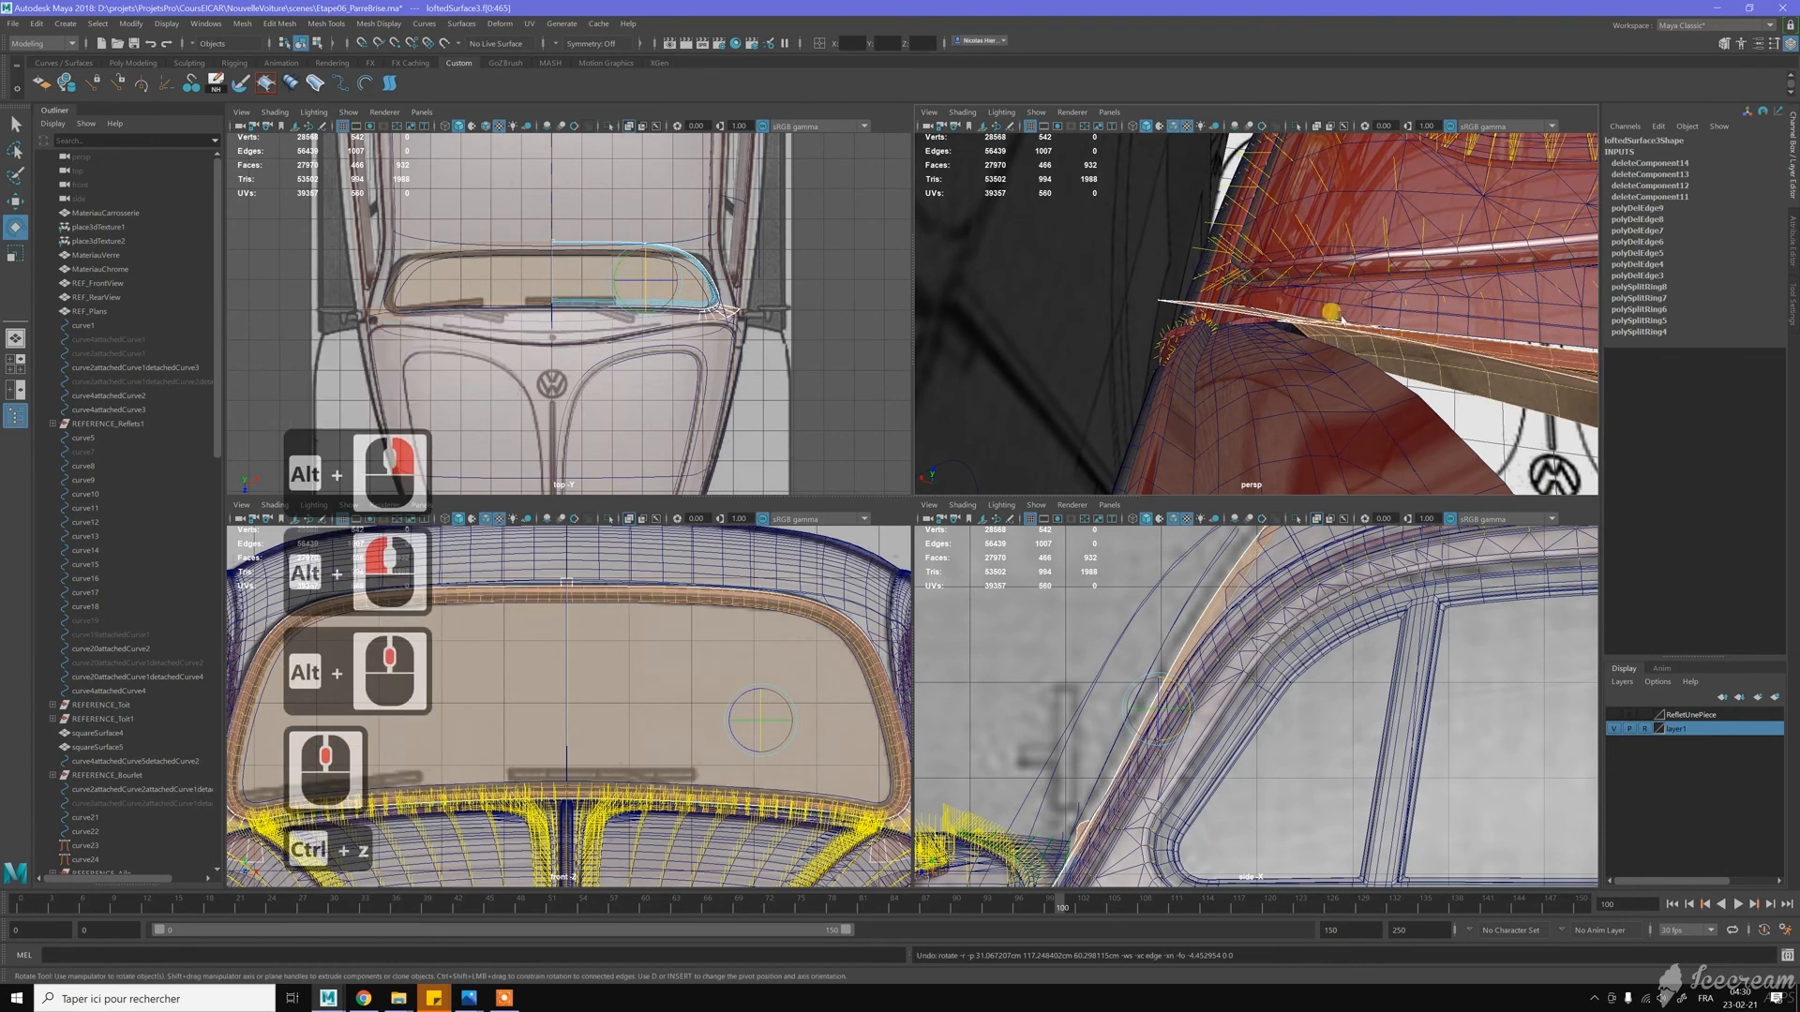
{"action": "key", "text": "z"}
{"action": "key", "text": "z"}
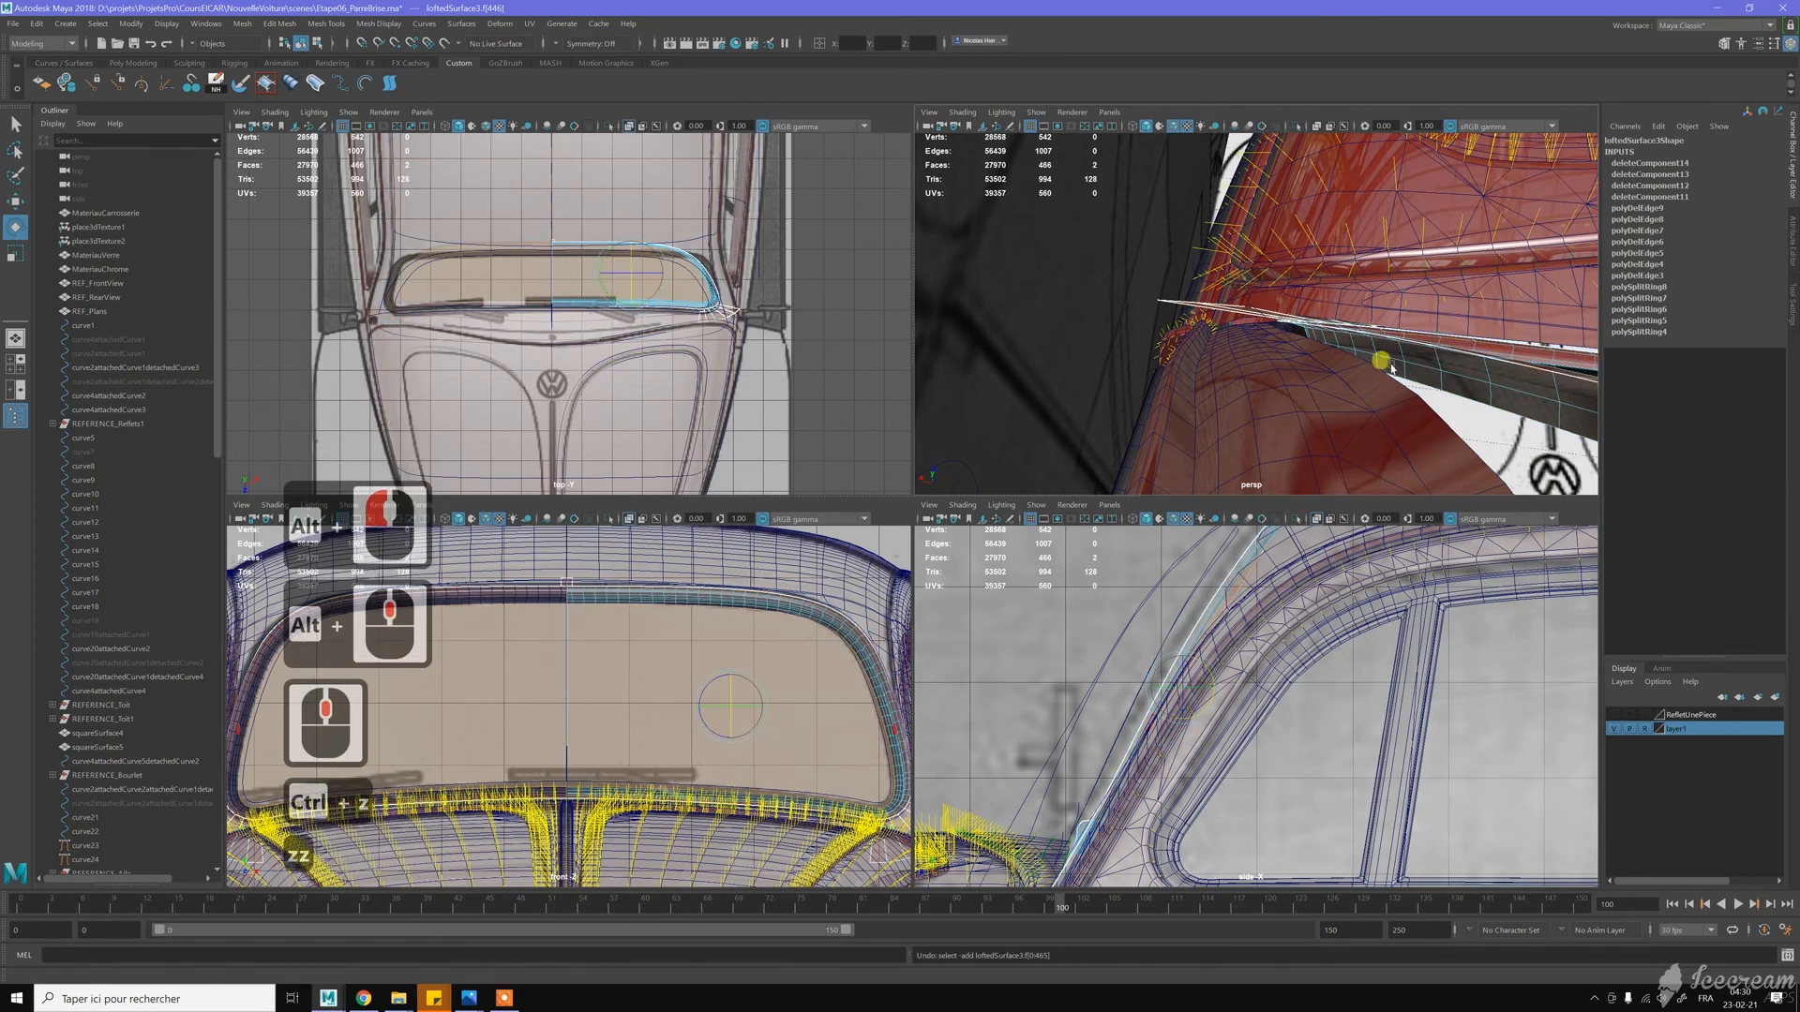
{"action": "double_click", "coordinate": [1411, 351]}
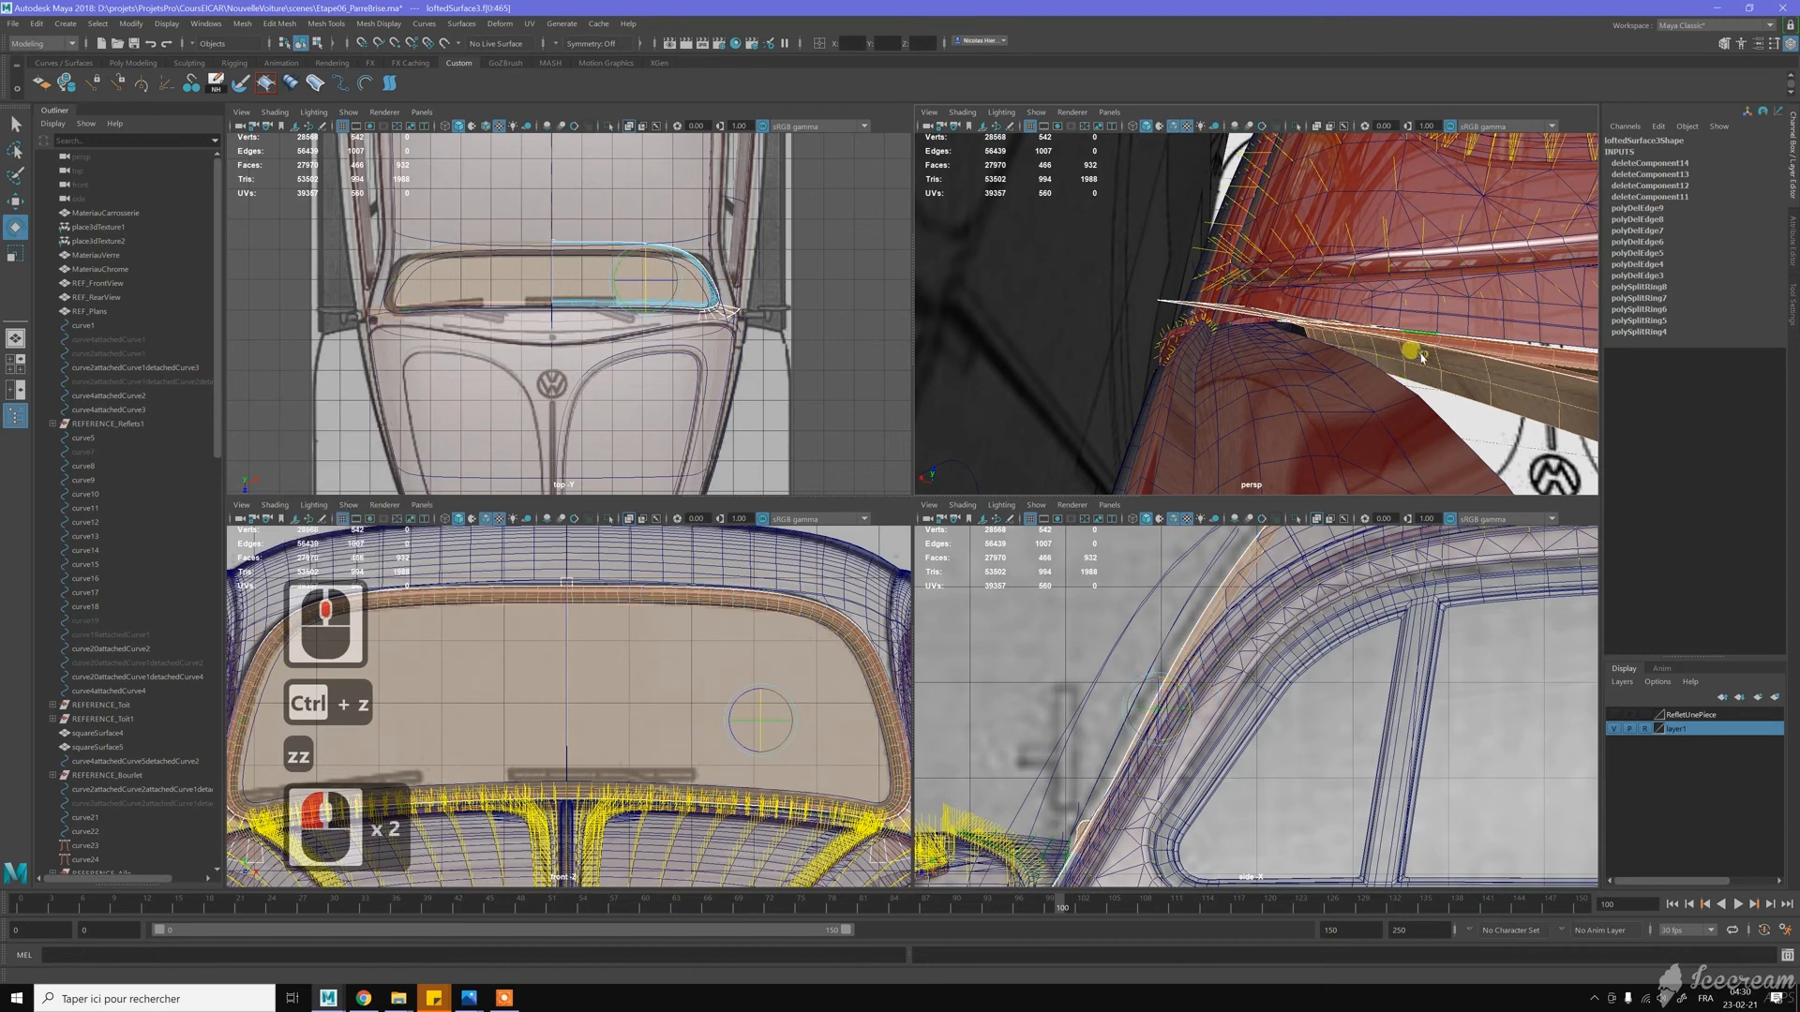
Turn off the transform constraint and rotate the whole windshield slightly
{"action": "right_click", "coordinate": [1424, 355], "text": "ctrl+shift"}
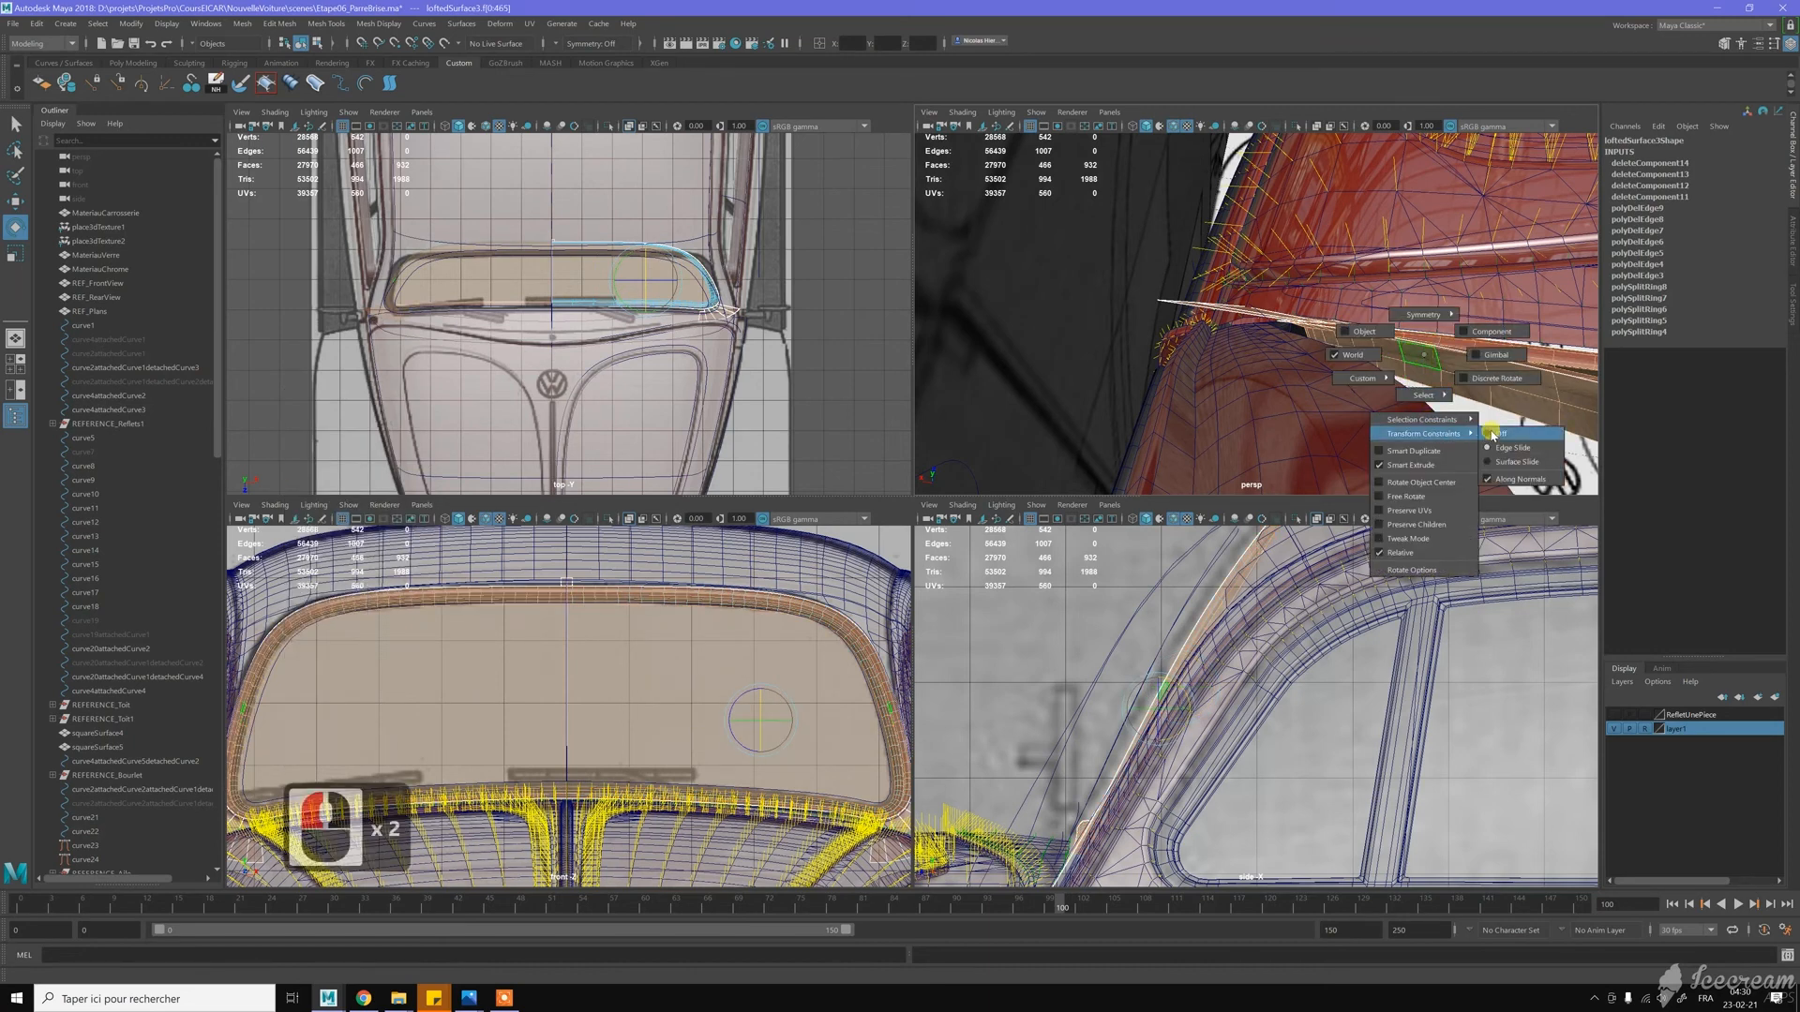
{"action": "left_click", "coordinate": [1493, 434]}
{"action": "left_click_drag", "start_coordinate": [1460, 419], "coordinate": [1460, 420]}
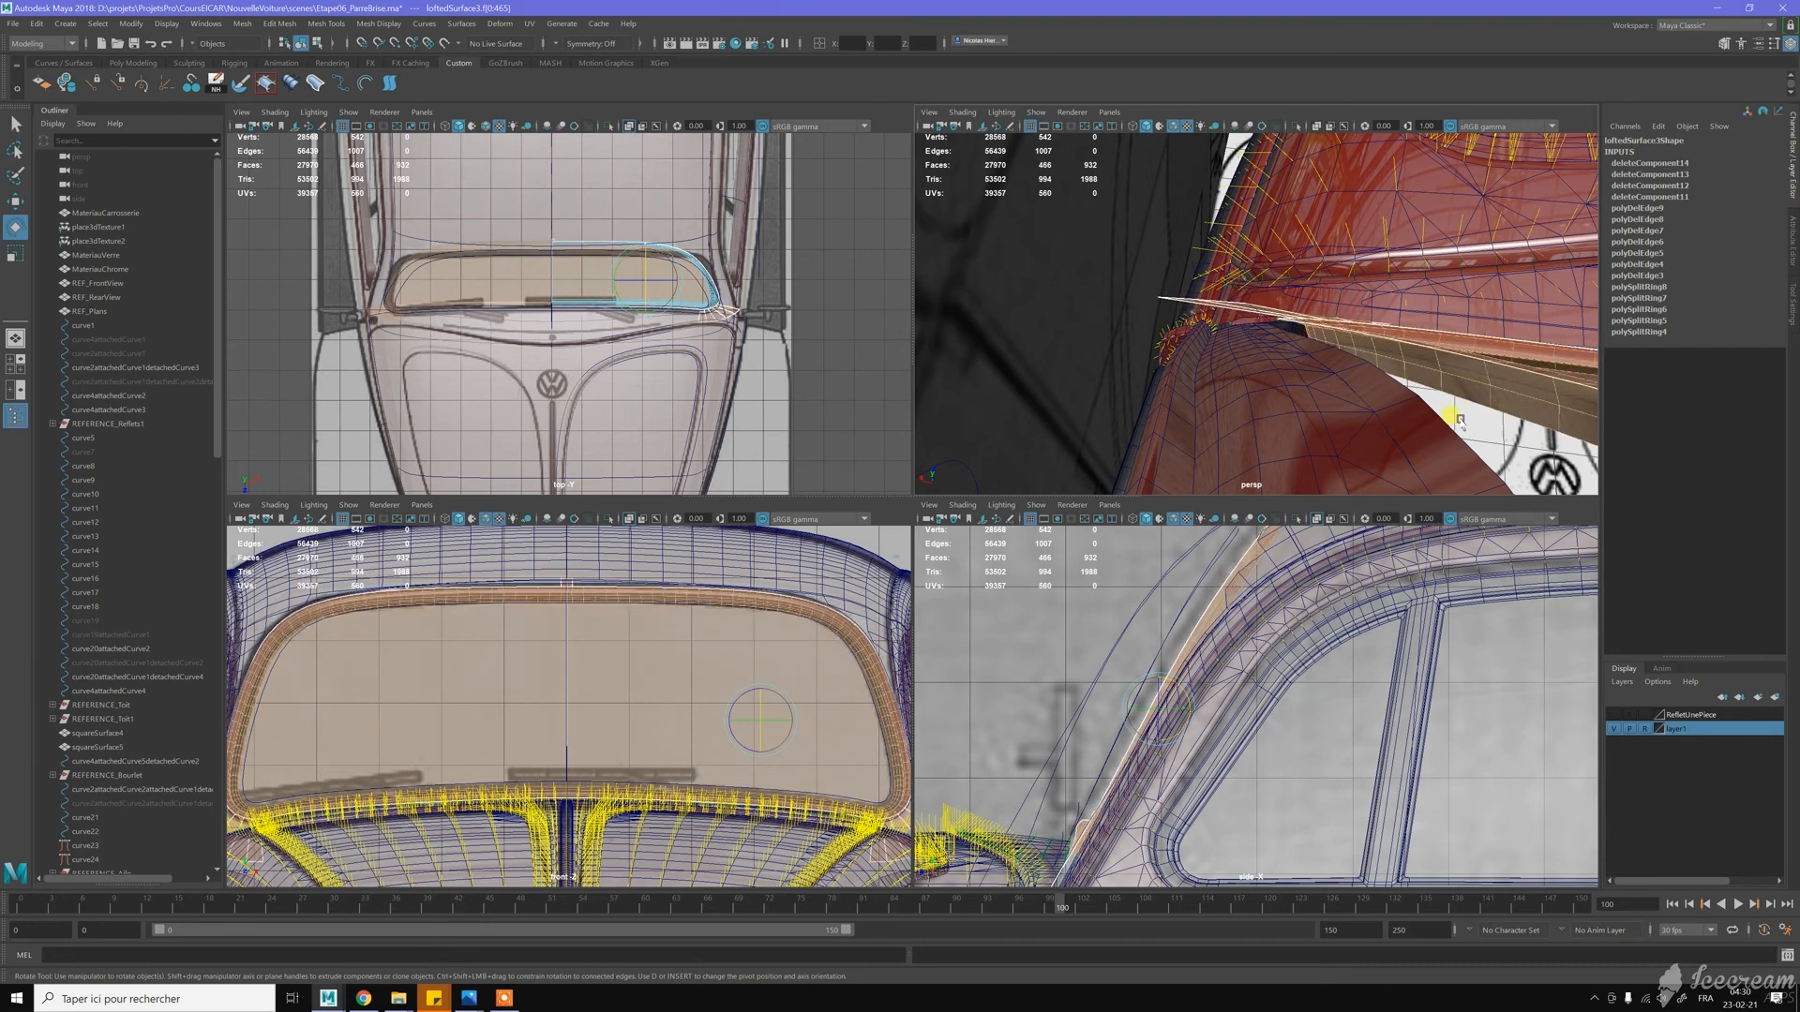
{"action": "middle_click", "coordinate": [1460, 421]}
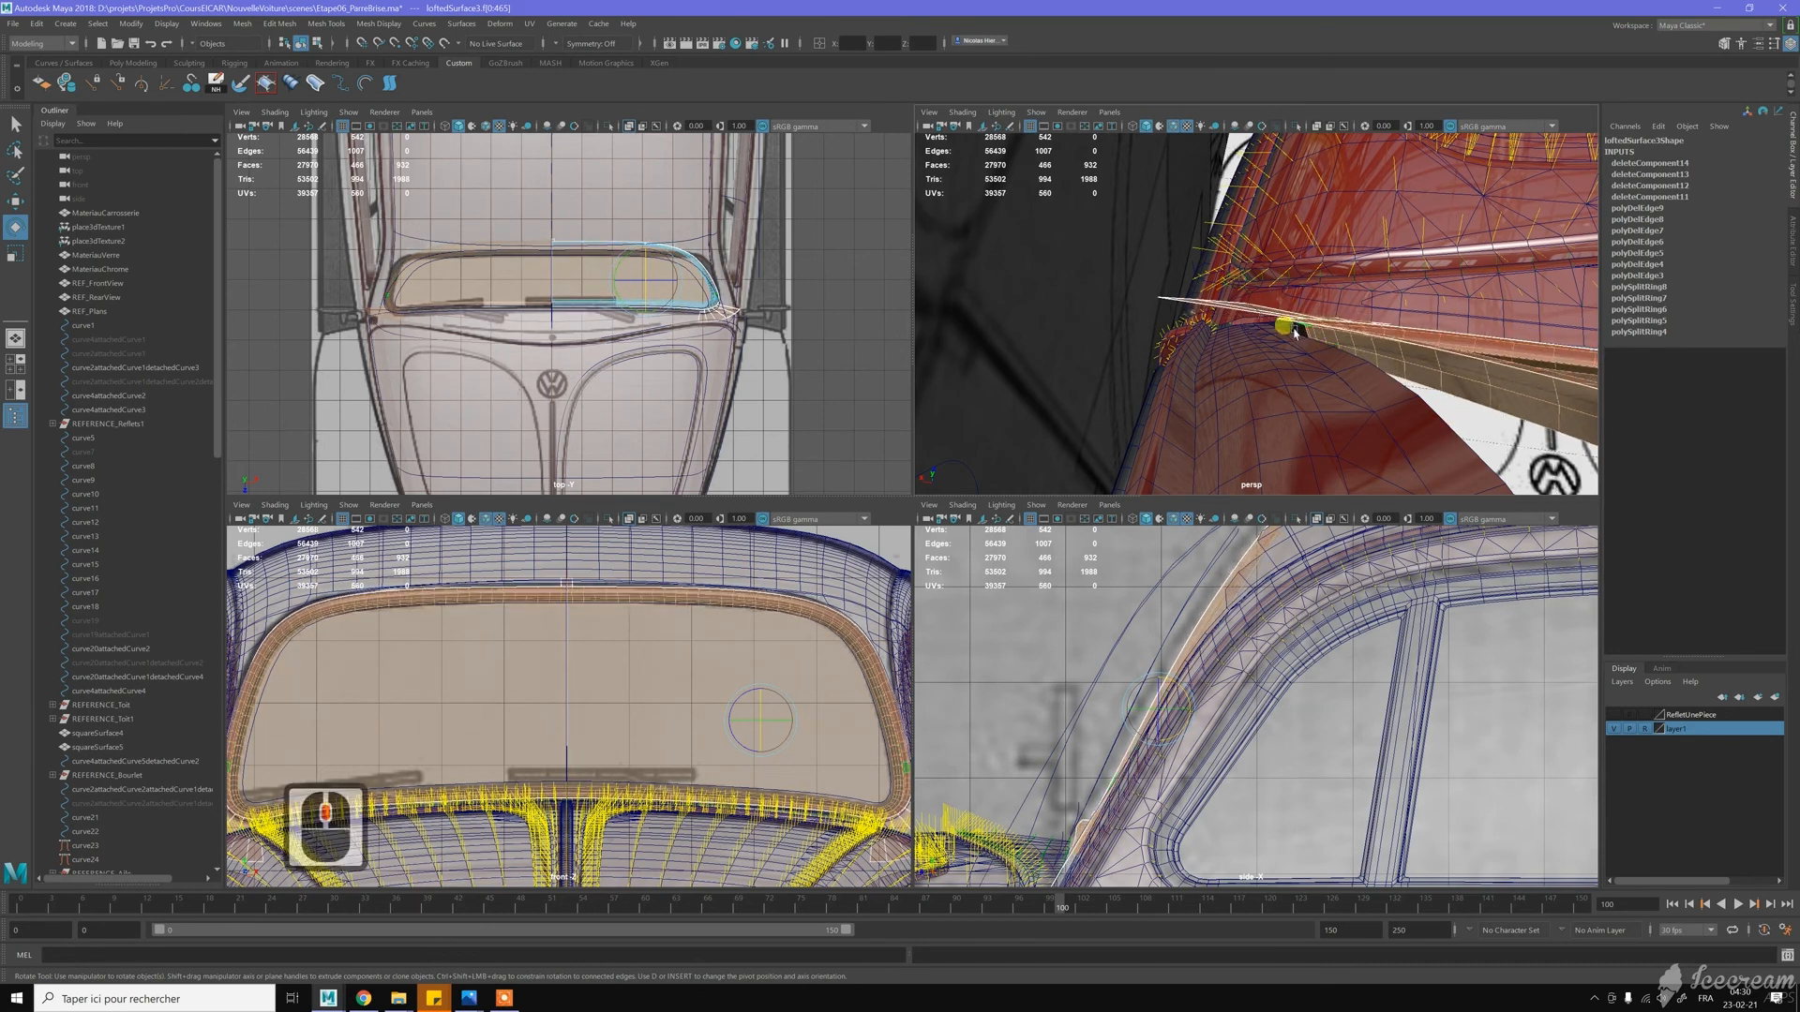
Fine-tune the whole windshield's tilt against the roof edge and front pillar
{"action": "scroll", "coordinate": [1295, 331], "scroll_direction": "up", "scroll_amount": 4}
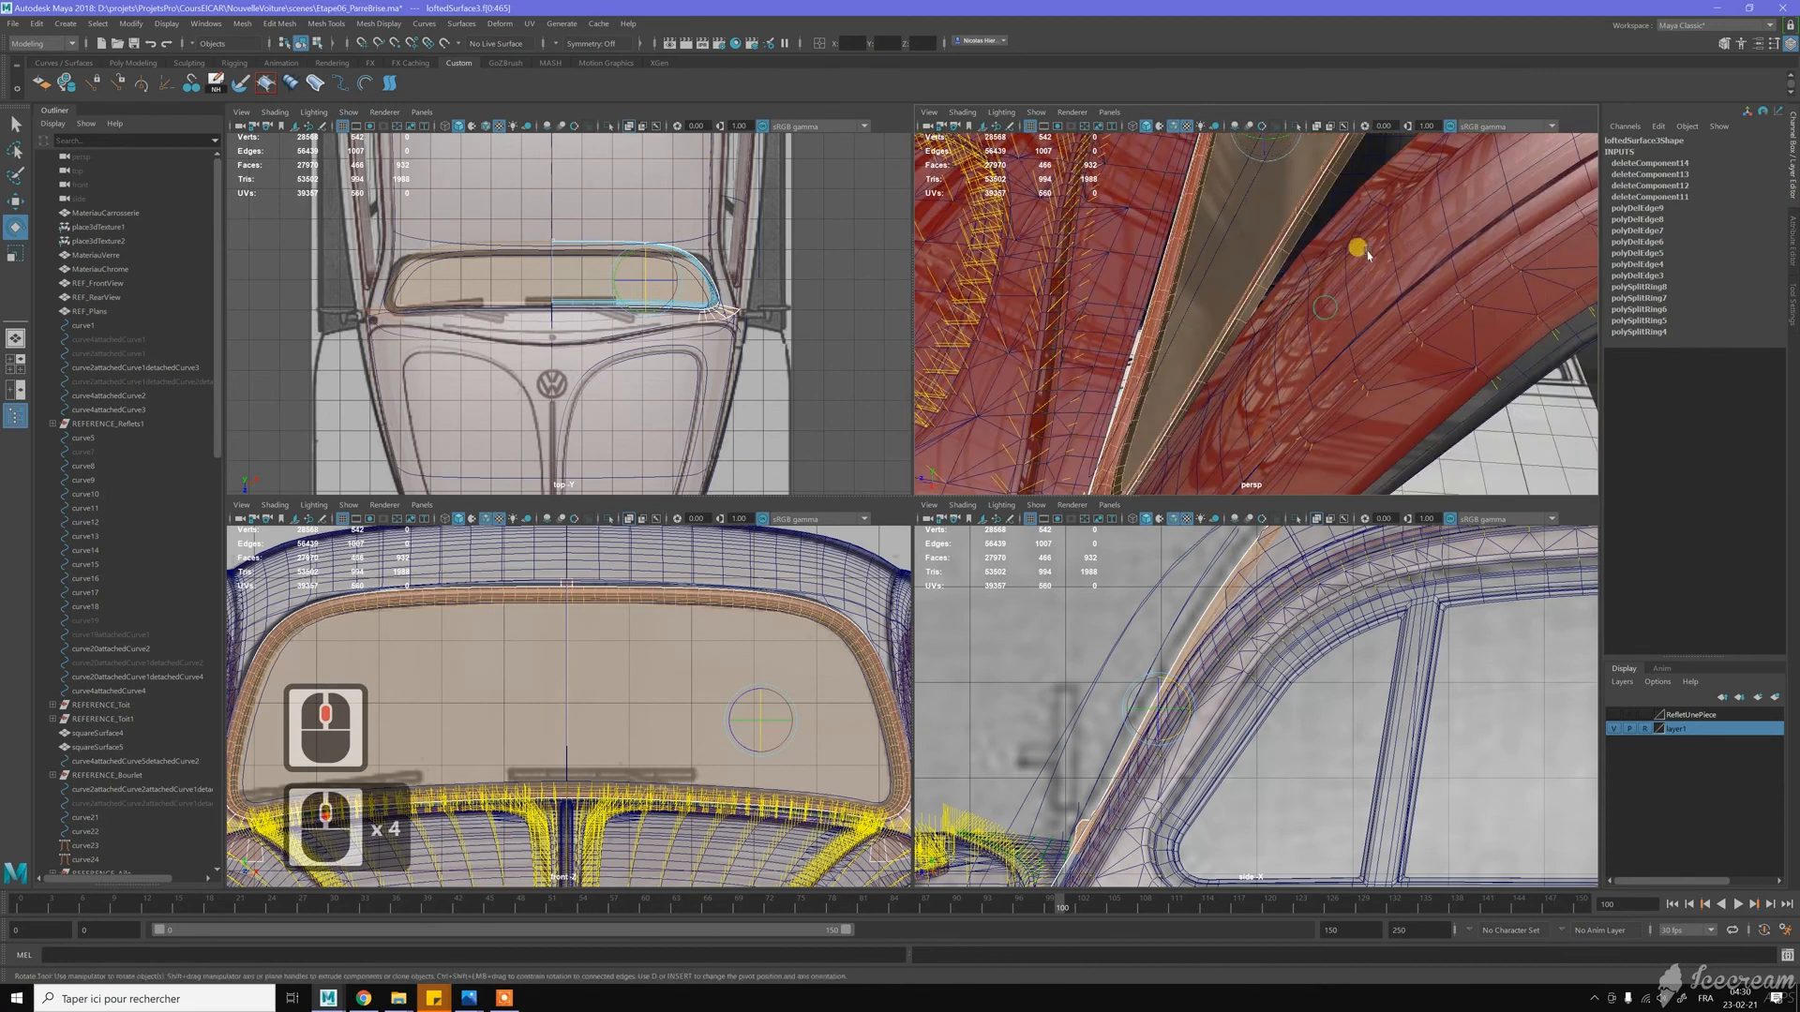
{"action": "right_click_drag", "start_coordinate": [1368, 255], "coordinate": [1331, 281], "text": "alt"}
{"action": "middle_click_drag", "start_coordinate": [1331, 281], "coordinate": [1294, 309], "text": "alt"}
{"action": "left_click_drag", "start_coordinate": [1294, 310], "coordinate": [1275, 337], "text": "alt"}
{"action": "middle_click_drag", "start_coordinate": [1275, 338], "coordinate": [1256, 353], "text": "alt"}
{"action": "left_click_drag", "start_coordinate": [1256, 353], "coordinate": [1271, 309], "text": "alt"}
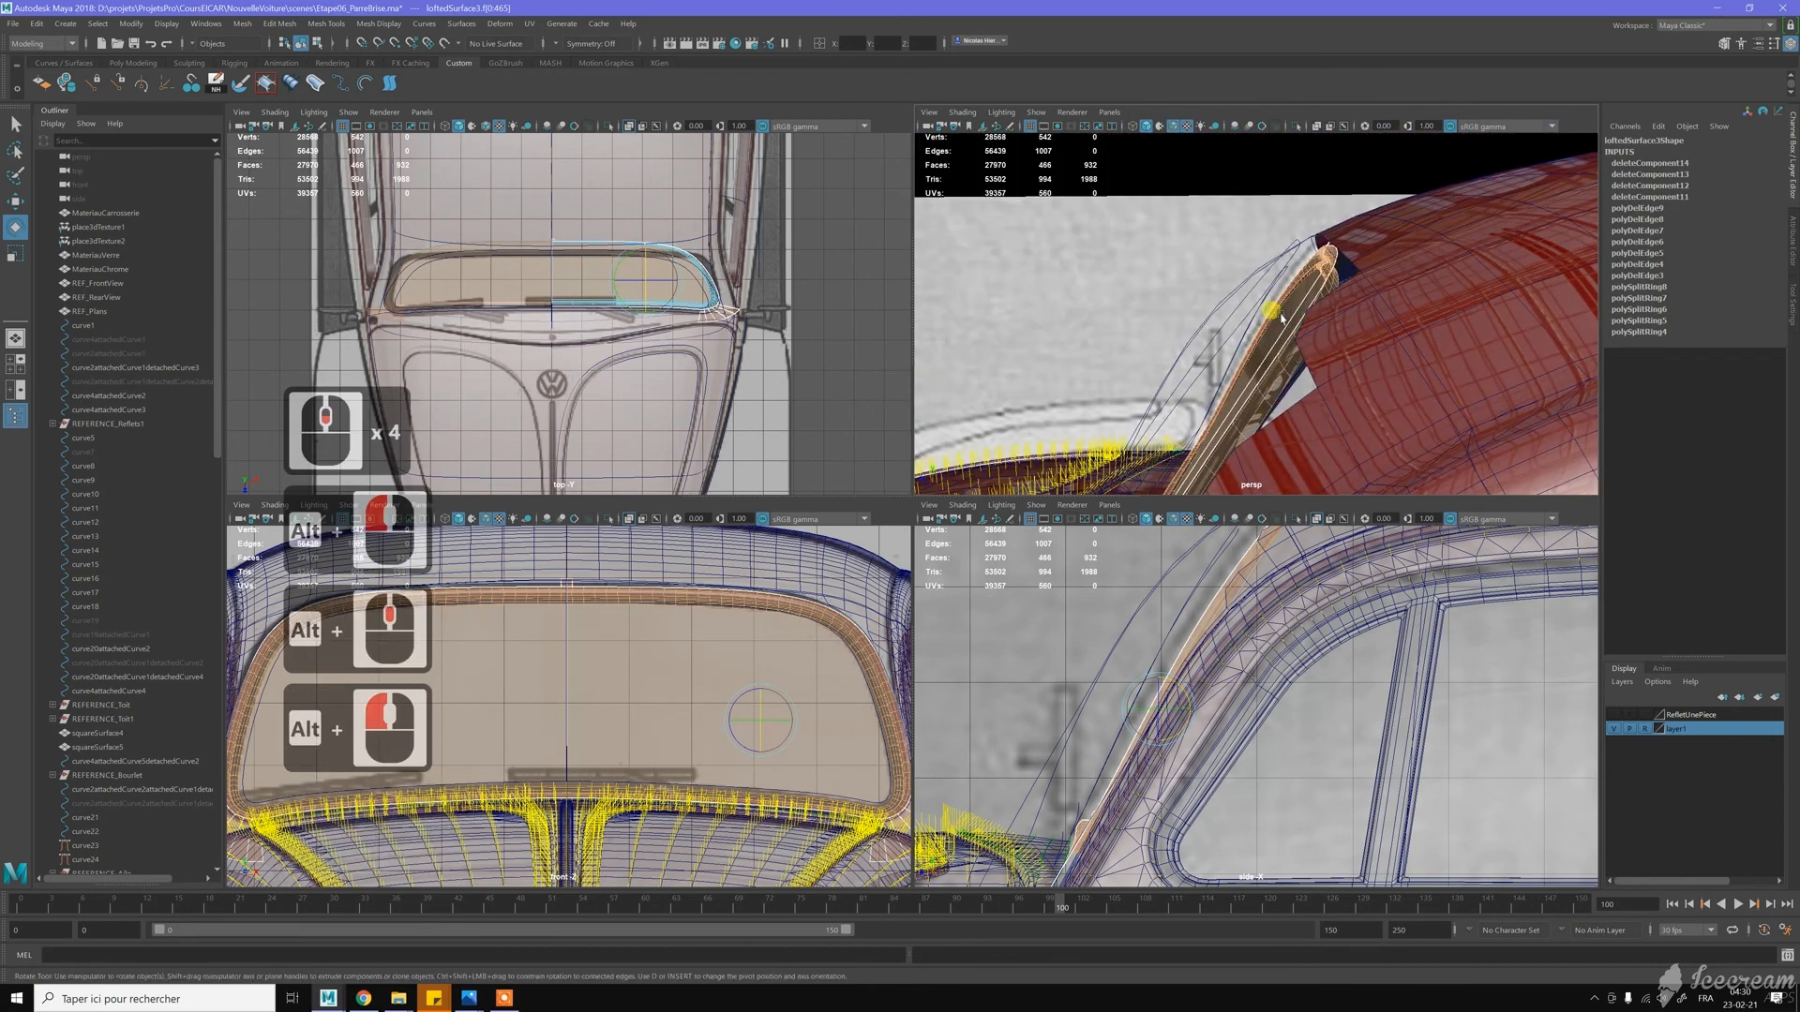
{"action": "left_click", "coordinate": [1281, 317]}
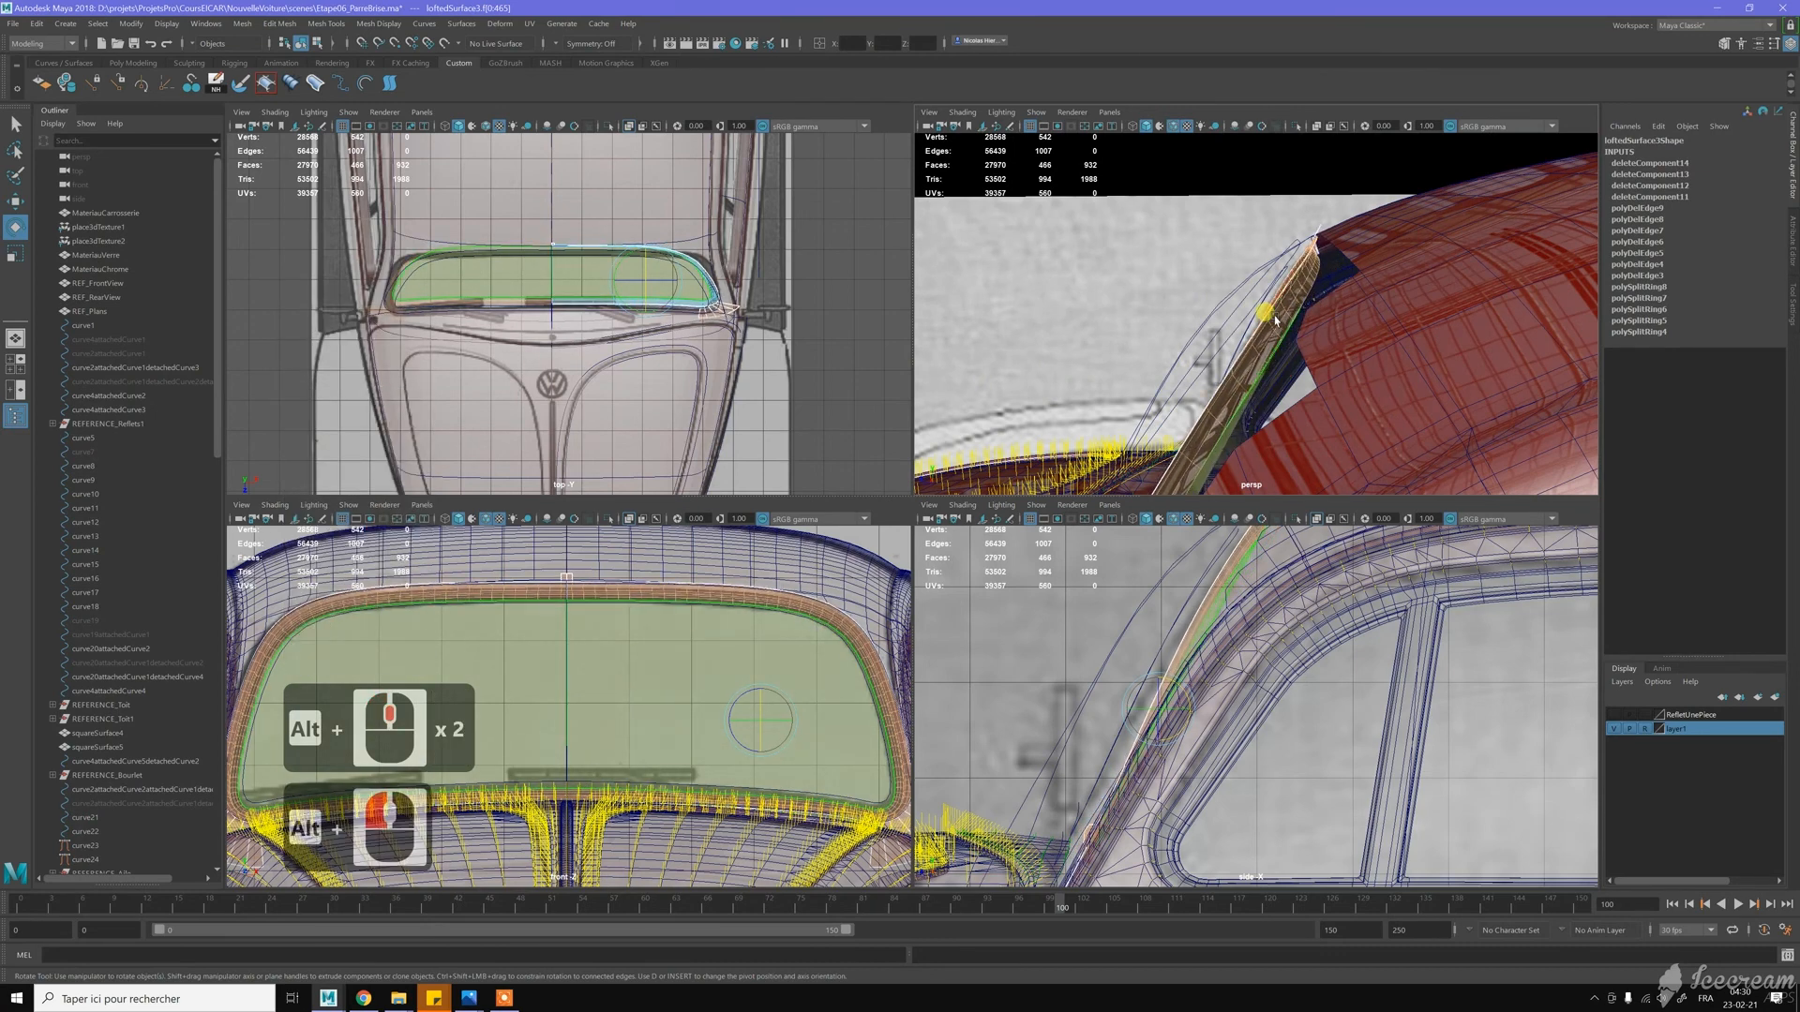
{"action": "middle_click", "coordinate": [1286, 316]}
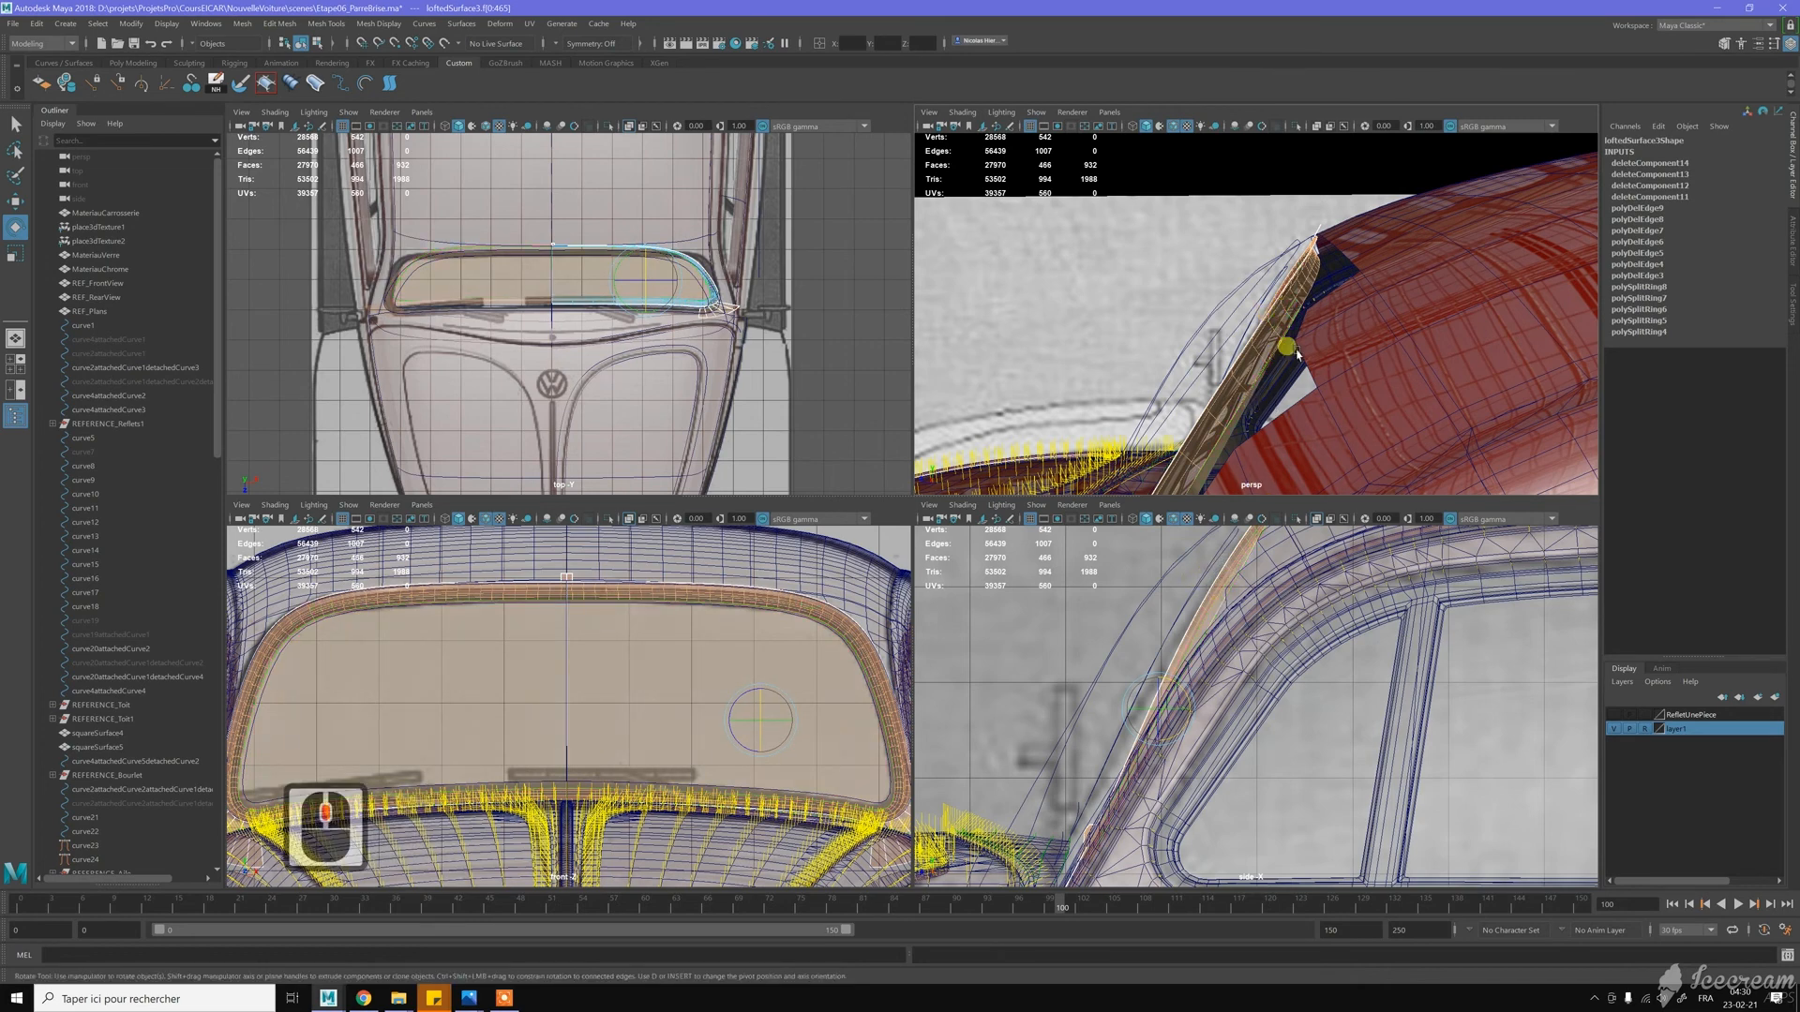
{"action": "middle_click_drag", "start_coordinate": [1300, 351], "coordinate": [1301, 352]}
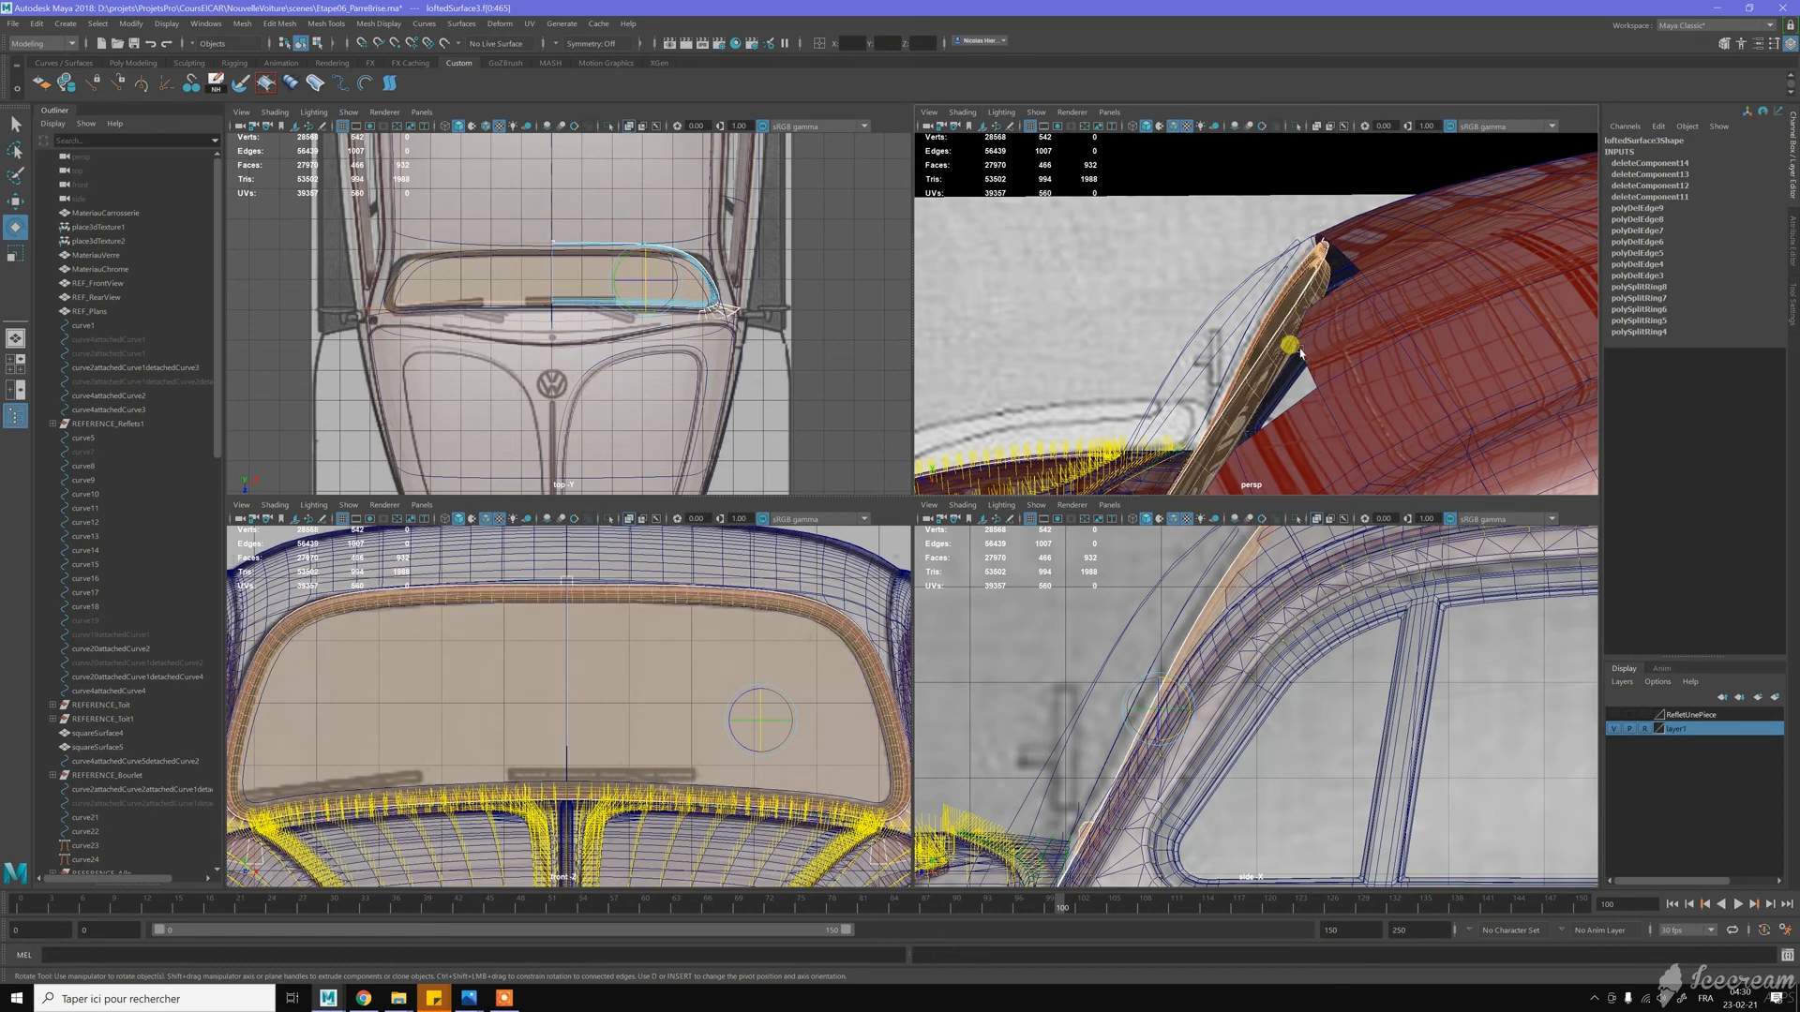
Set the Move tool's axis orientation to World and shift the whole windshield slightly along the car's length
{"action": "scroll", "coordinate": [1260, 355], "scroll_direction": "down", "scroll_amount": 4}
{"action": "middle_click_drag", "start_coordinate": [1224, 356], "coordinate": [1230, 321], "text": "alt"}
{"action": "left_click_drag", "start_coordinate": [1230, 322], "coordinate": [1299, 332], "text": "alt"}
{"action": "mouse_move", "coordinate": [1314, 310]}
{"action": "middle_mouse_down", "text": "alt"}
{"action": "mouse_move", "coordinate": [1322, 253]}
{"action": "mouse_move", "coordinate": [1338, 285]}
{"action": "middle_mouse_up", "text": "alt"}
{"action": "left_click_drag", "start_coordinate": [1339, 285], "coordinate": [1178, 334], "text": "alt"}
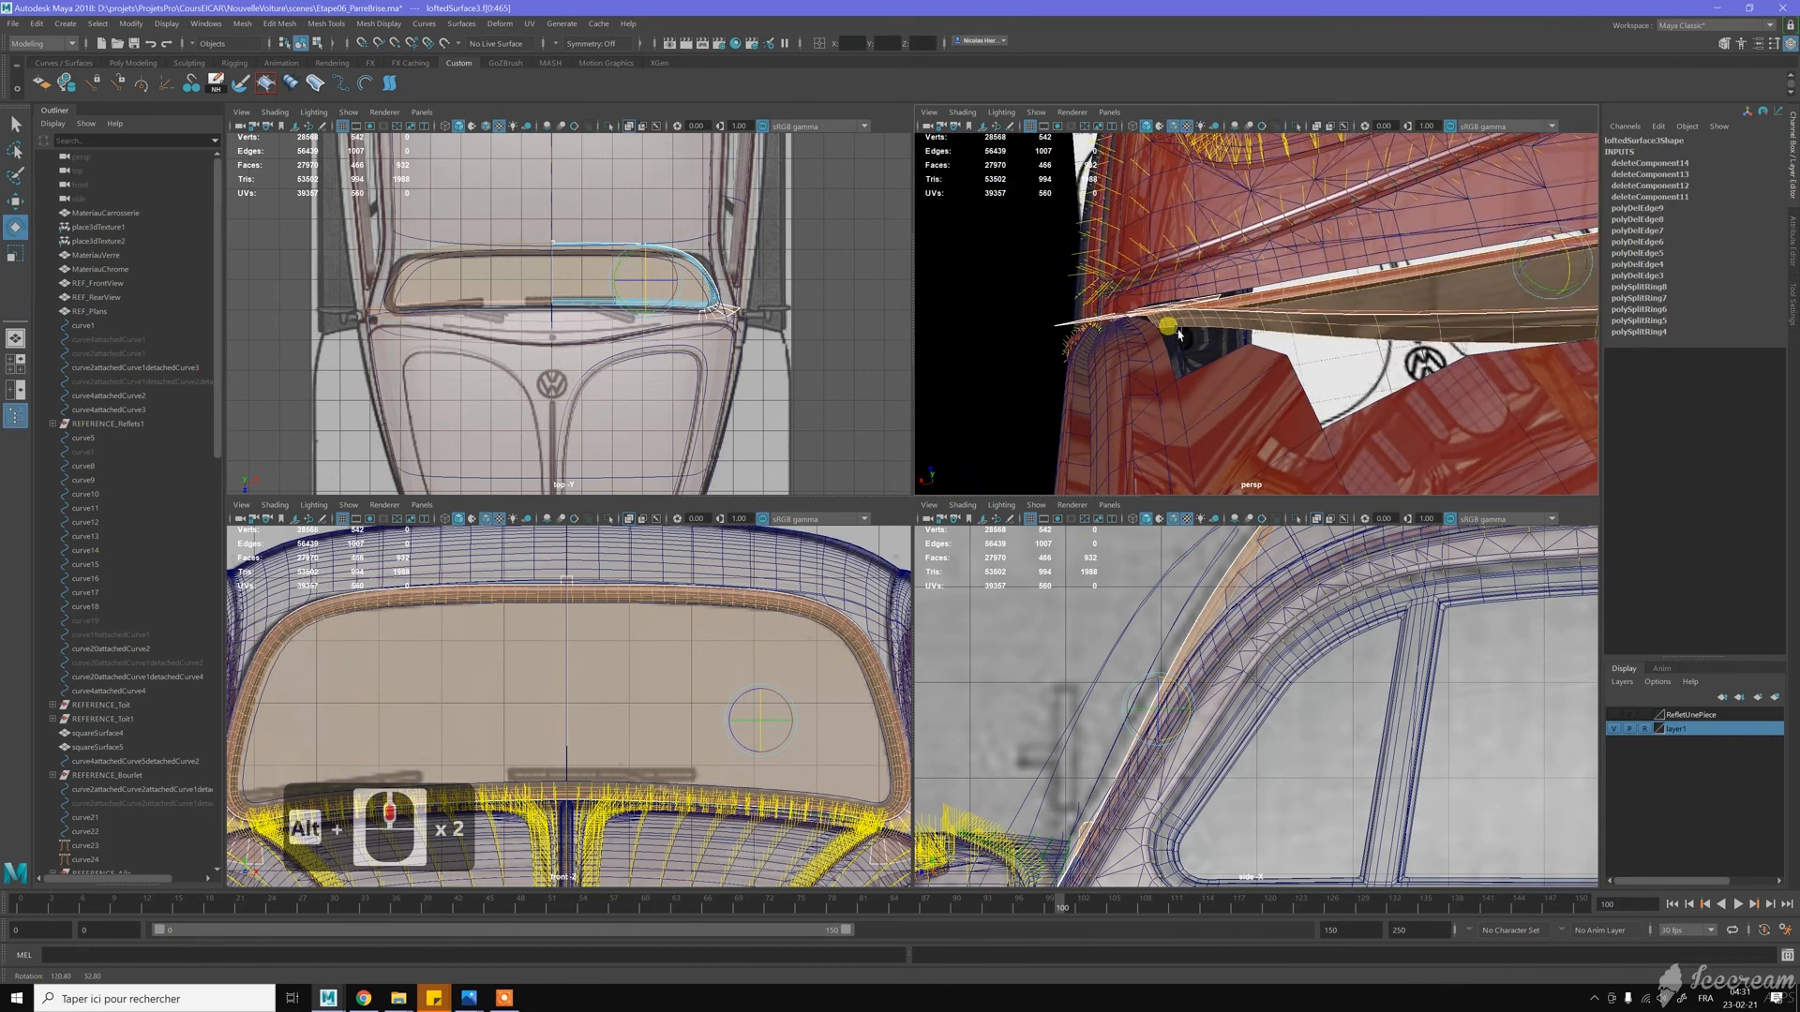
{"action": "key", "text": "w"}
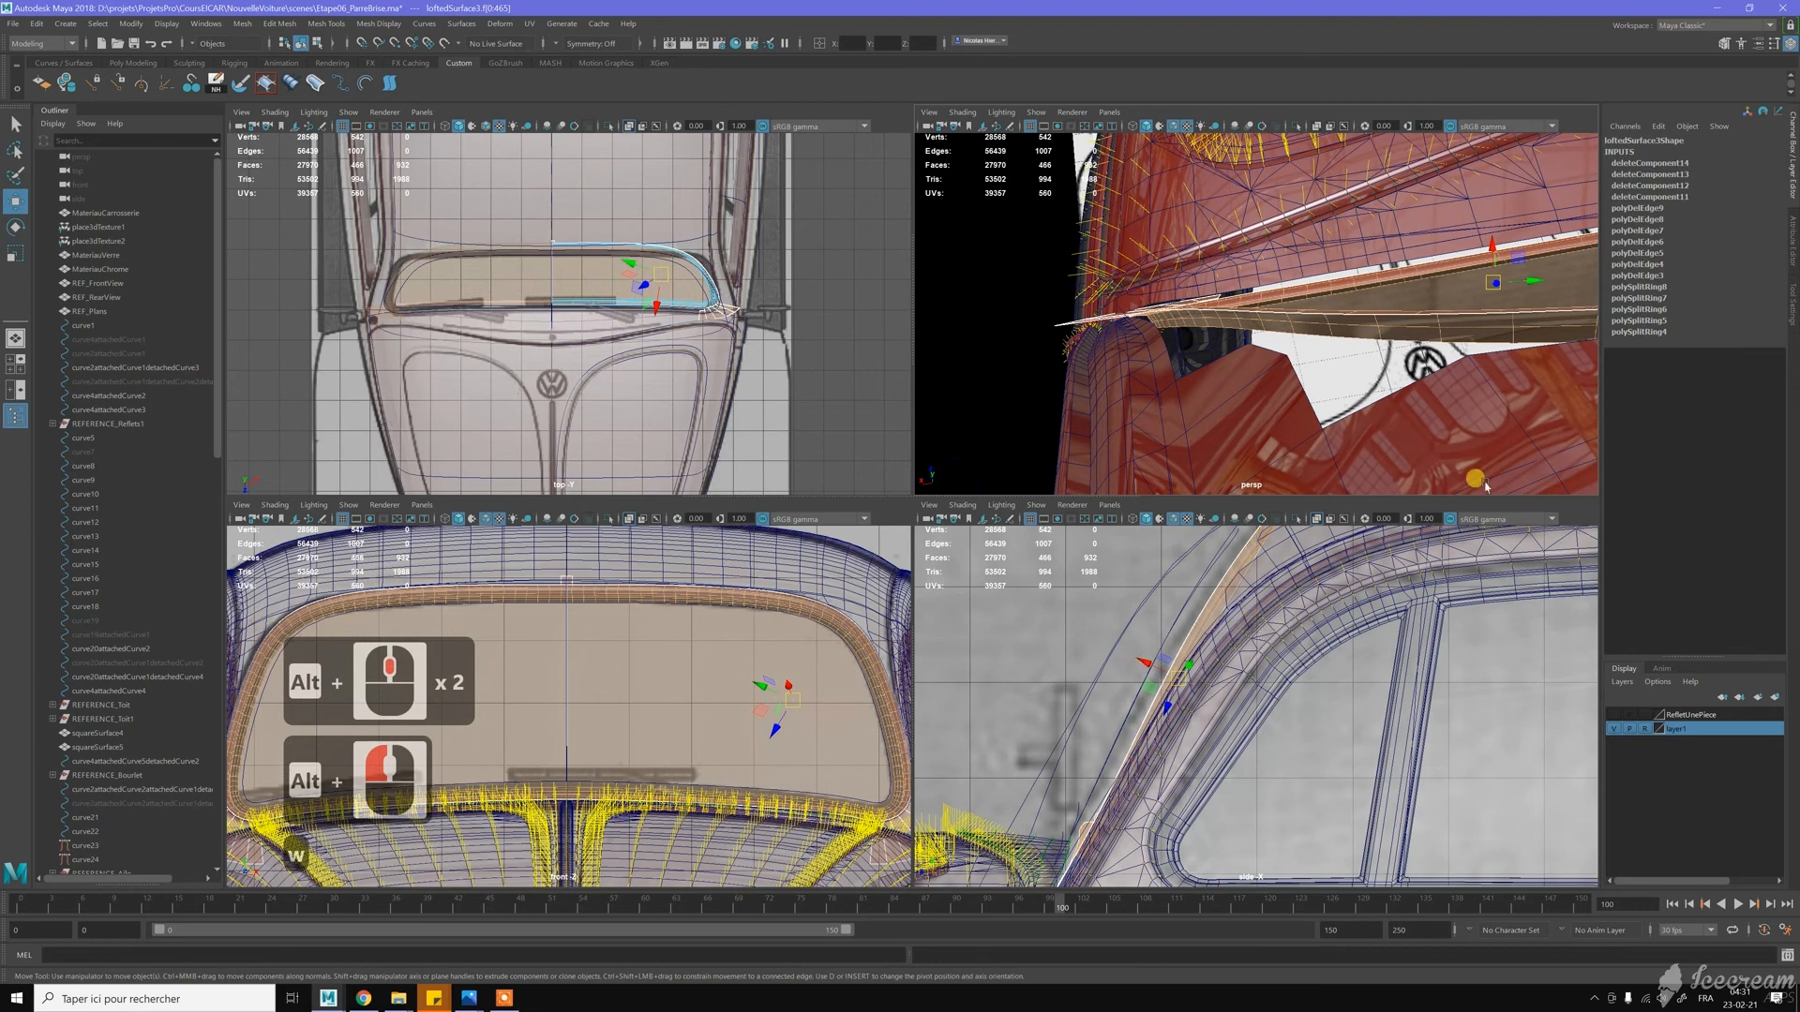
{"action": "left_click", "coordinate": [1793, 304]}
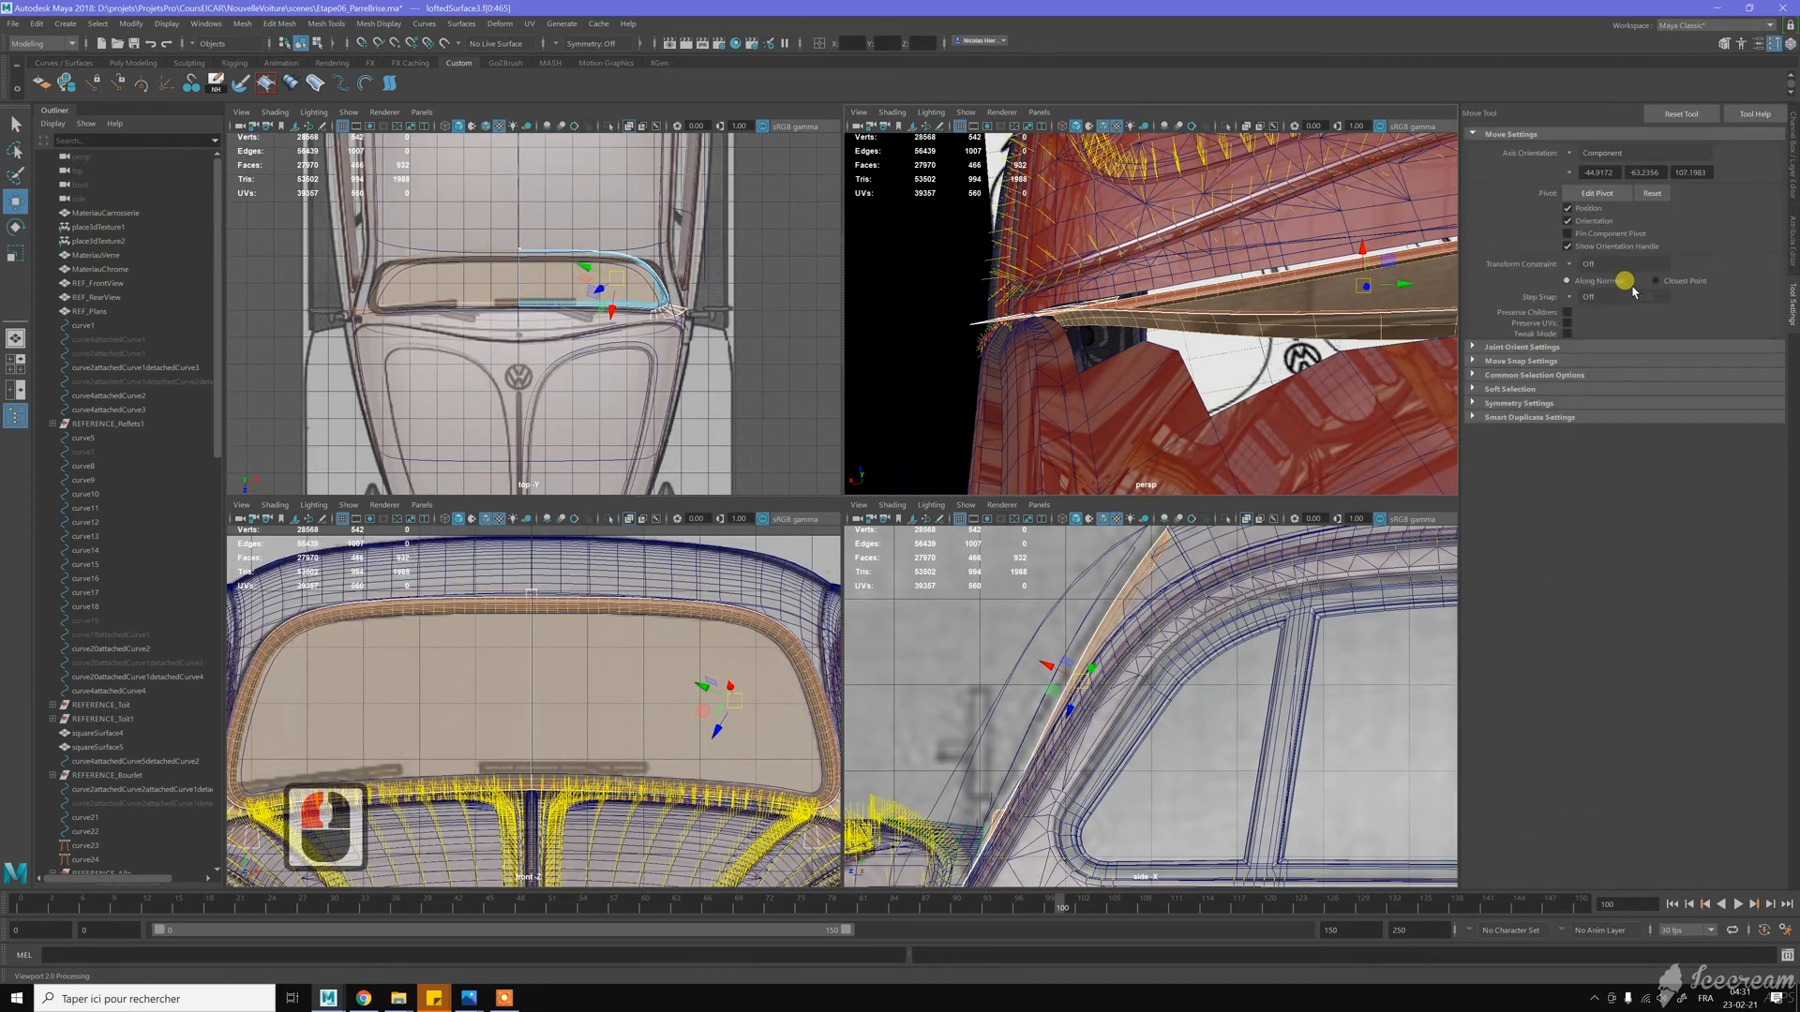
{"action": "left_click", "coordinate": [1580, 156]}
{"action": "left_click", "coordinate": [1584, 161]}
{"action": "left_click", "coordinate": [1583, 156]}
{"action": "left_click", "coordinate": [1597, 174]}
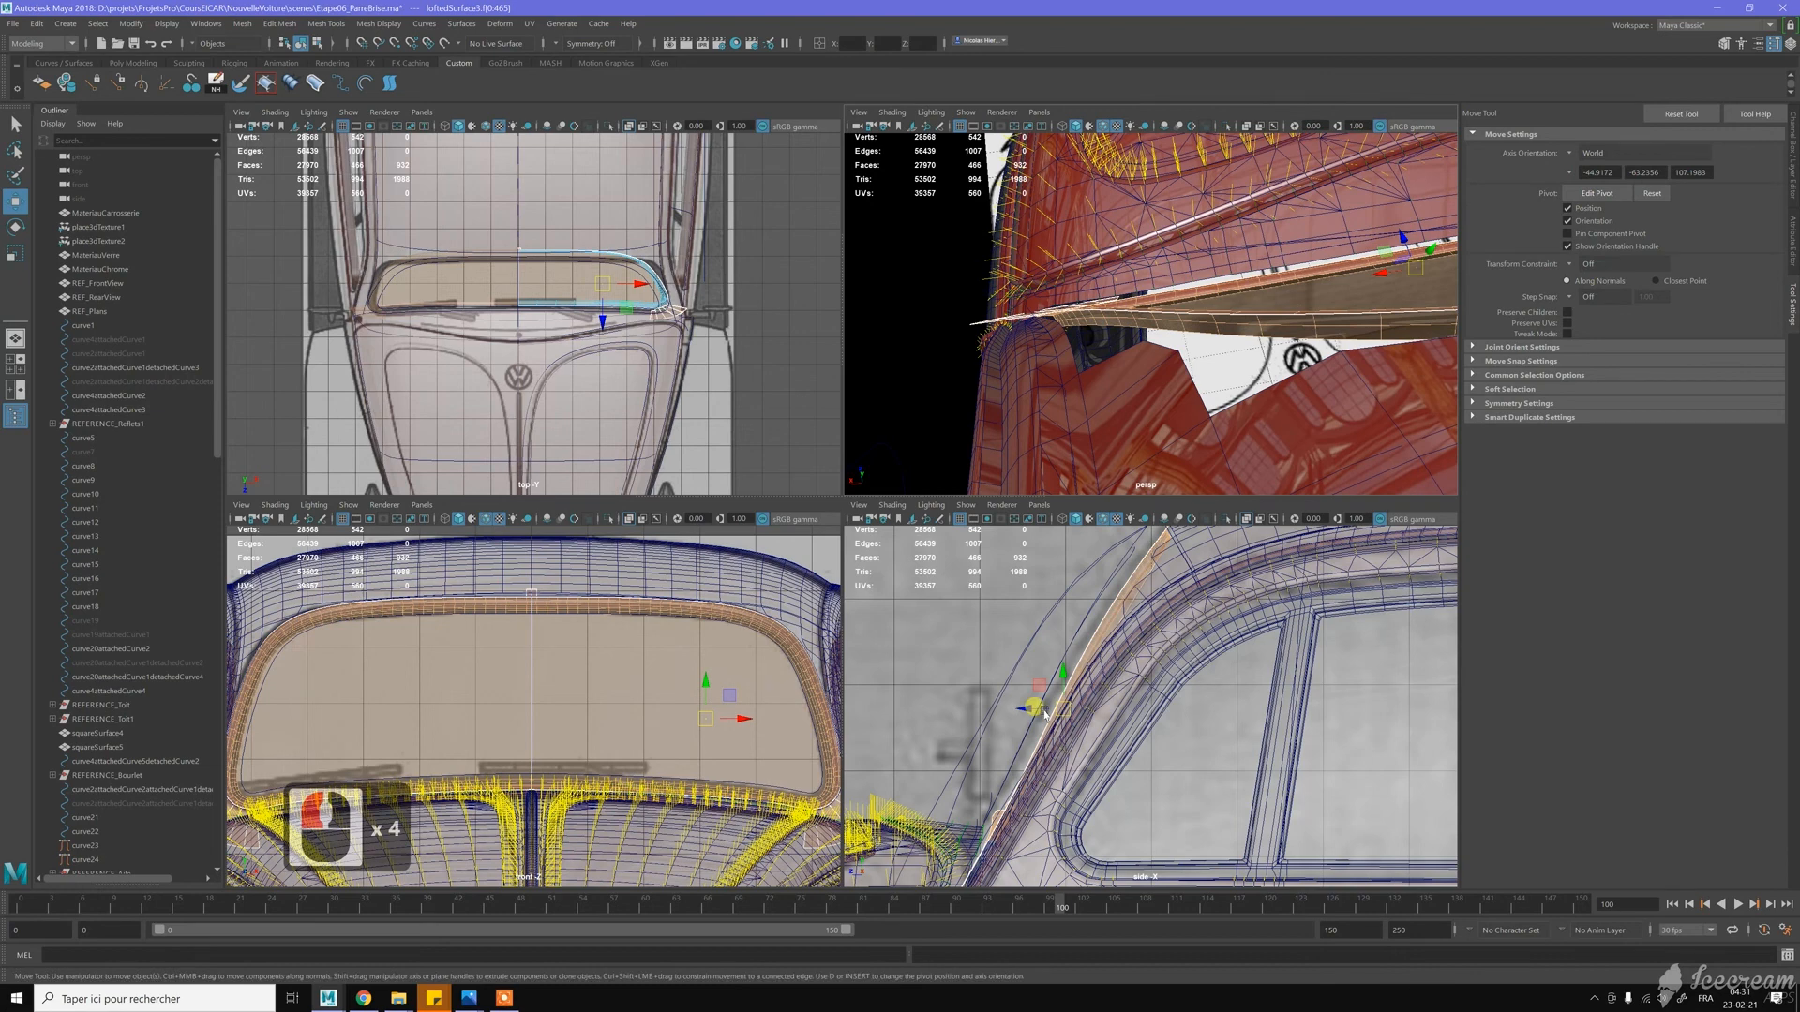
{"action": "left_click_drag", "start_coordinate": [1025, 709], "coordinate": [1027, 710]}
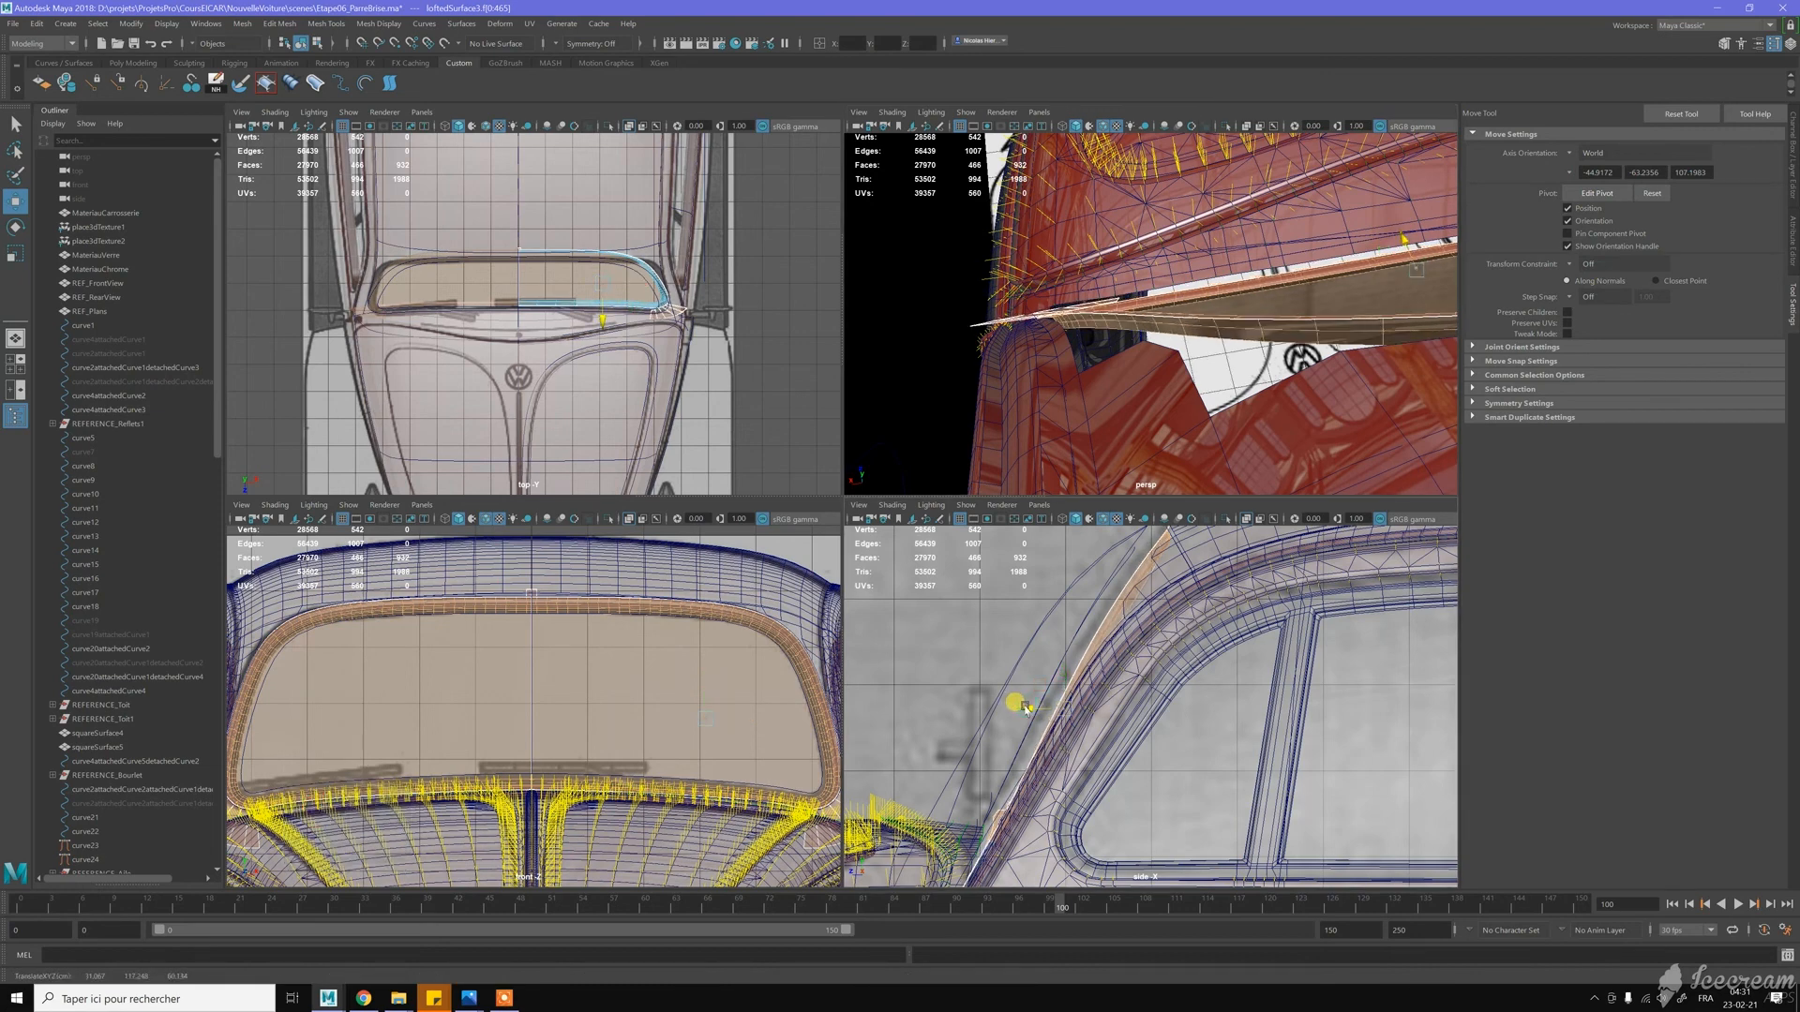
{"action": "left_click_drag", "start_coordinate": [1026, 710], "coordinate": [1025, 709]}
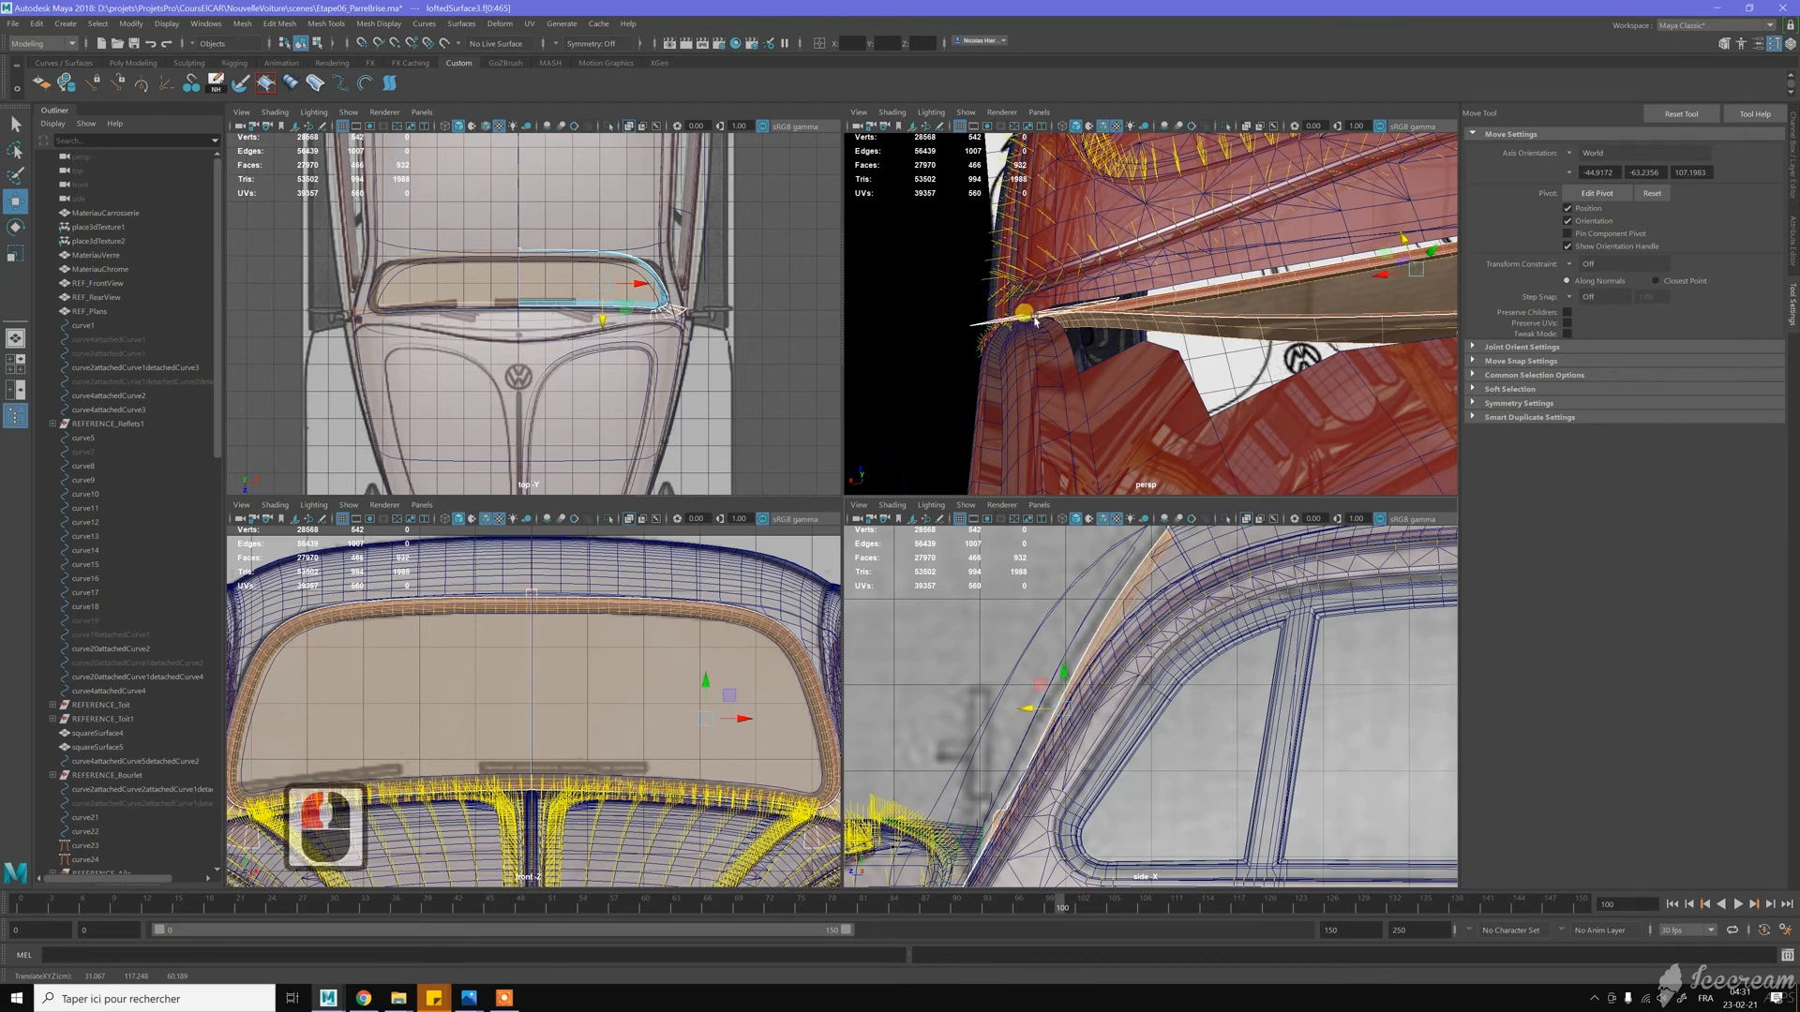
Undo the last windshield shift and examine how the frame fits against the front pillar and roof edge
{"action": "key", "text": "z"}
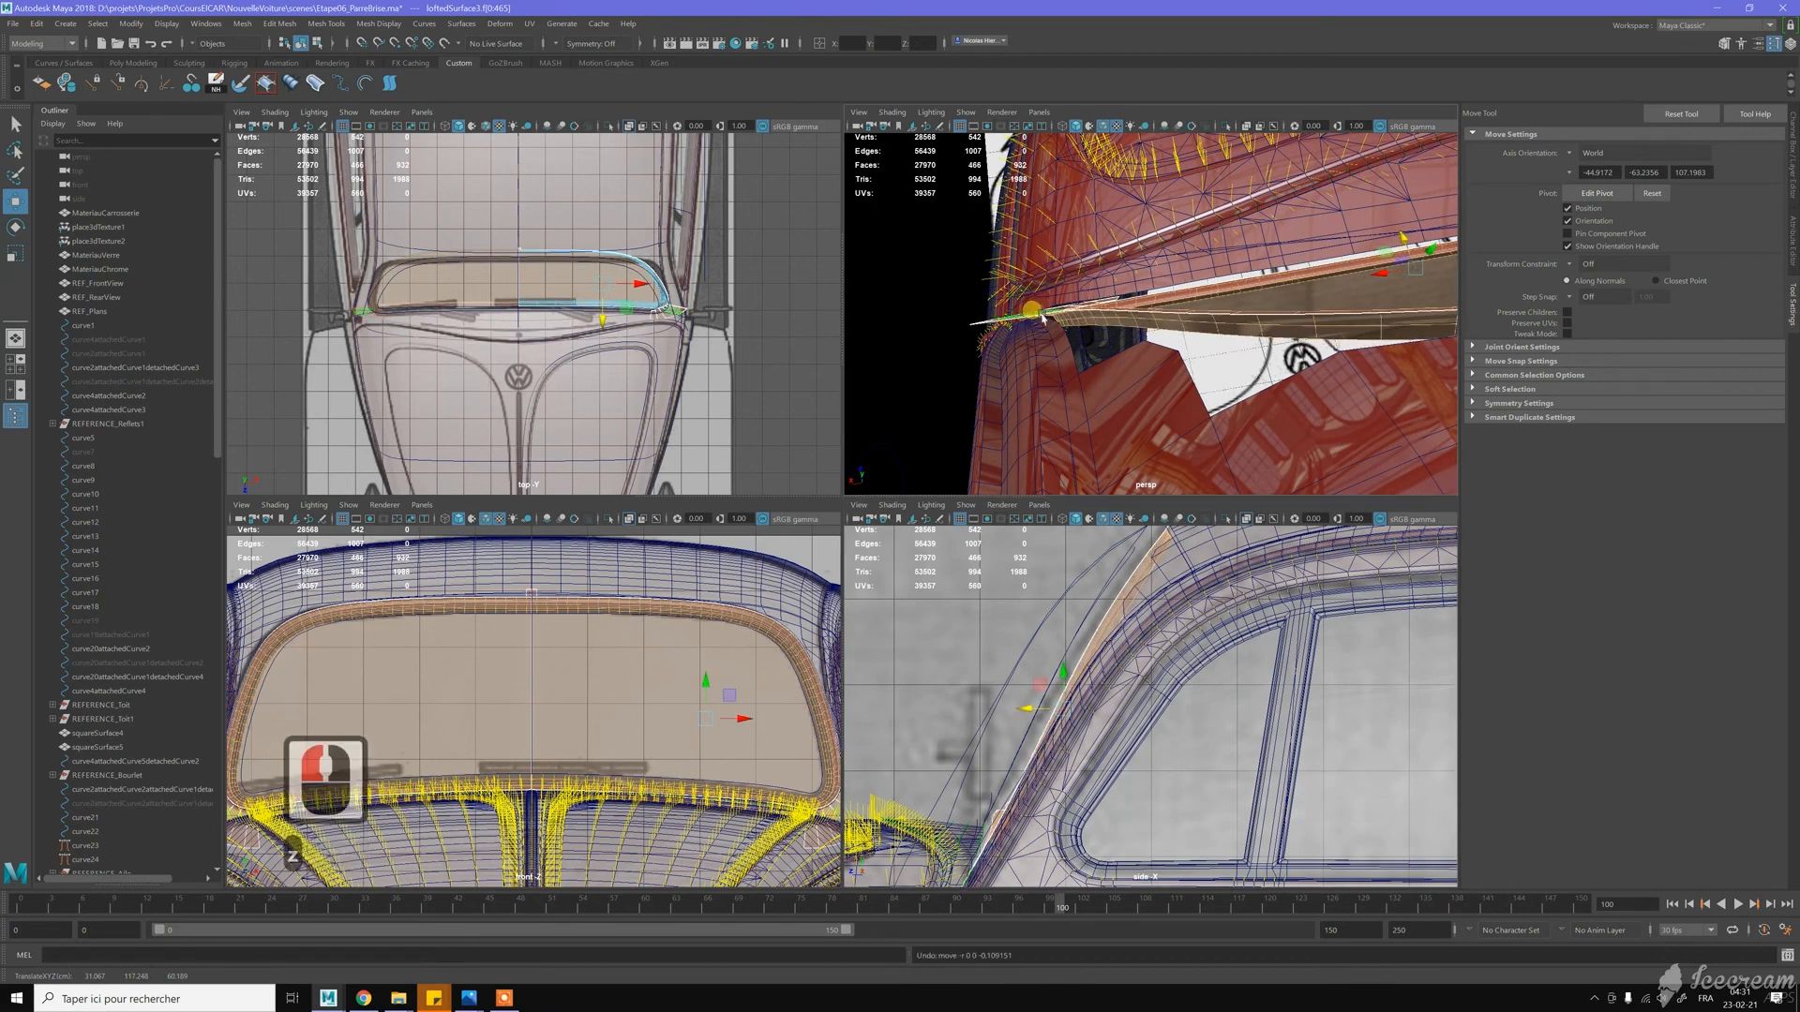
{"action": "left_click_drag", "start_coordinate": [1108, 323], "coordinate": [1236, 269], "text": "alt"}
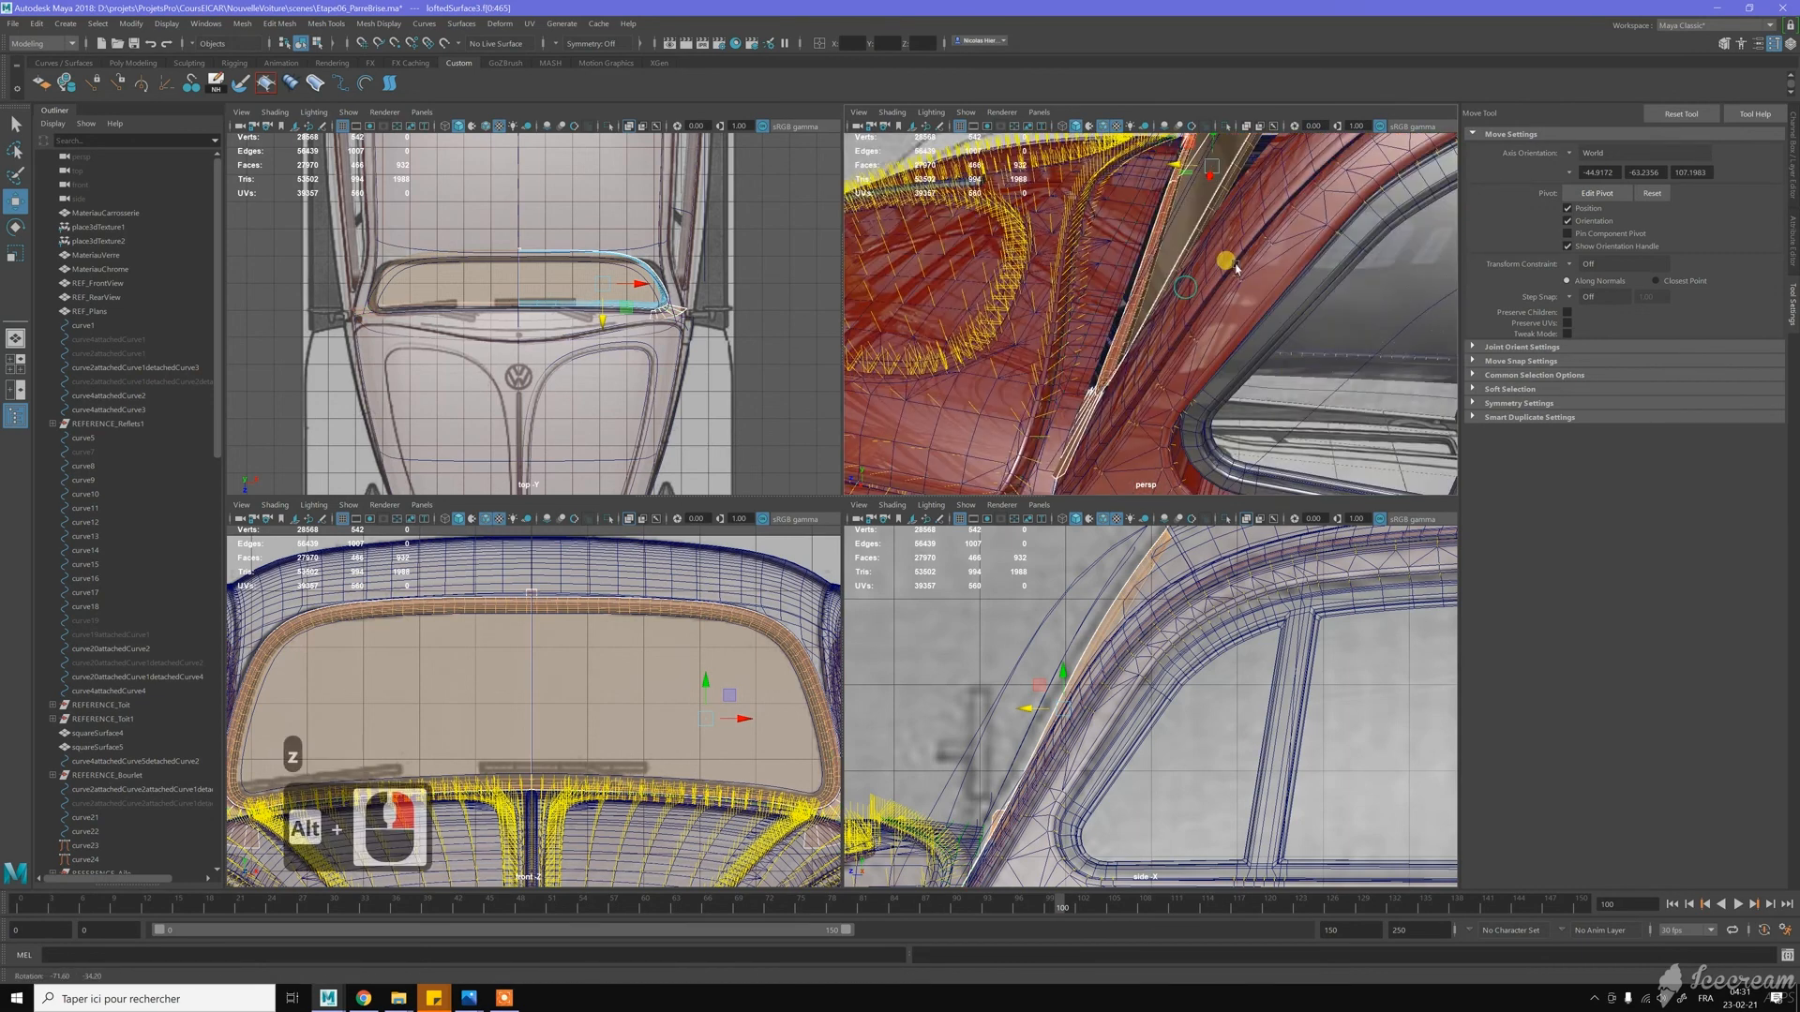
{"action": "middle_click_drag", "start_coordinate": [1235, 269], "coordinate": [1130, 400], "text": "alt"}
{"action": "left_click_drag", "start_coordinate": [1130, 401], "coordinate": [1201, 455], "text": "alt"}
{"action": "middle_click_drag", "start_coordinate": [1158, 239], "coordinate": [1186, 328], "text": "alt"}
{"action": "left_click_drag", "start_coordinate": [1186, 328], "coordinate": [1143, 330], "text": "alt"}
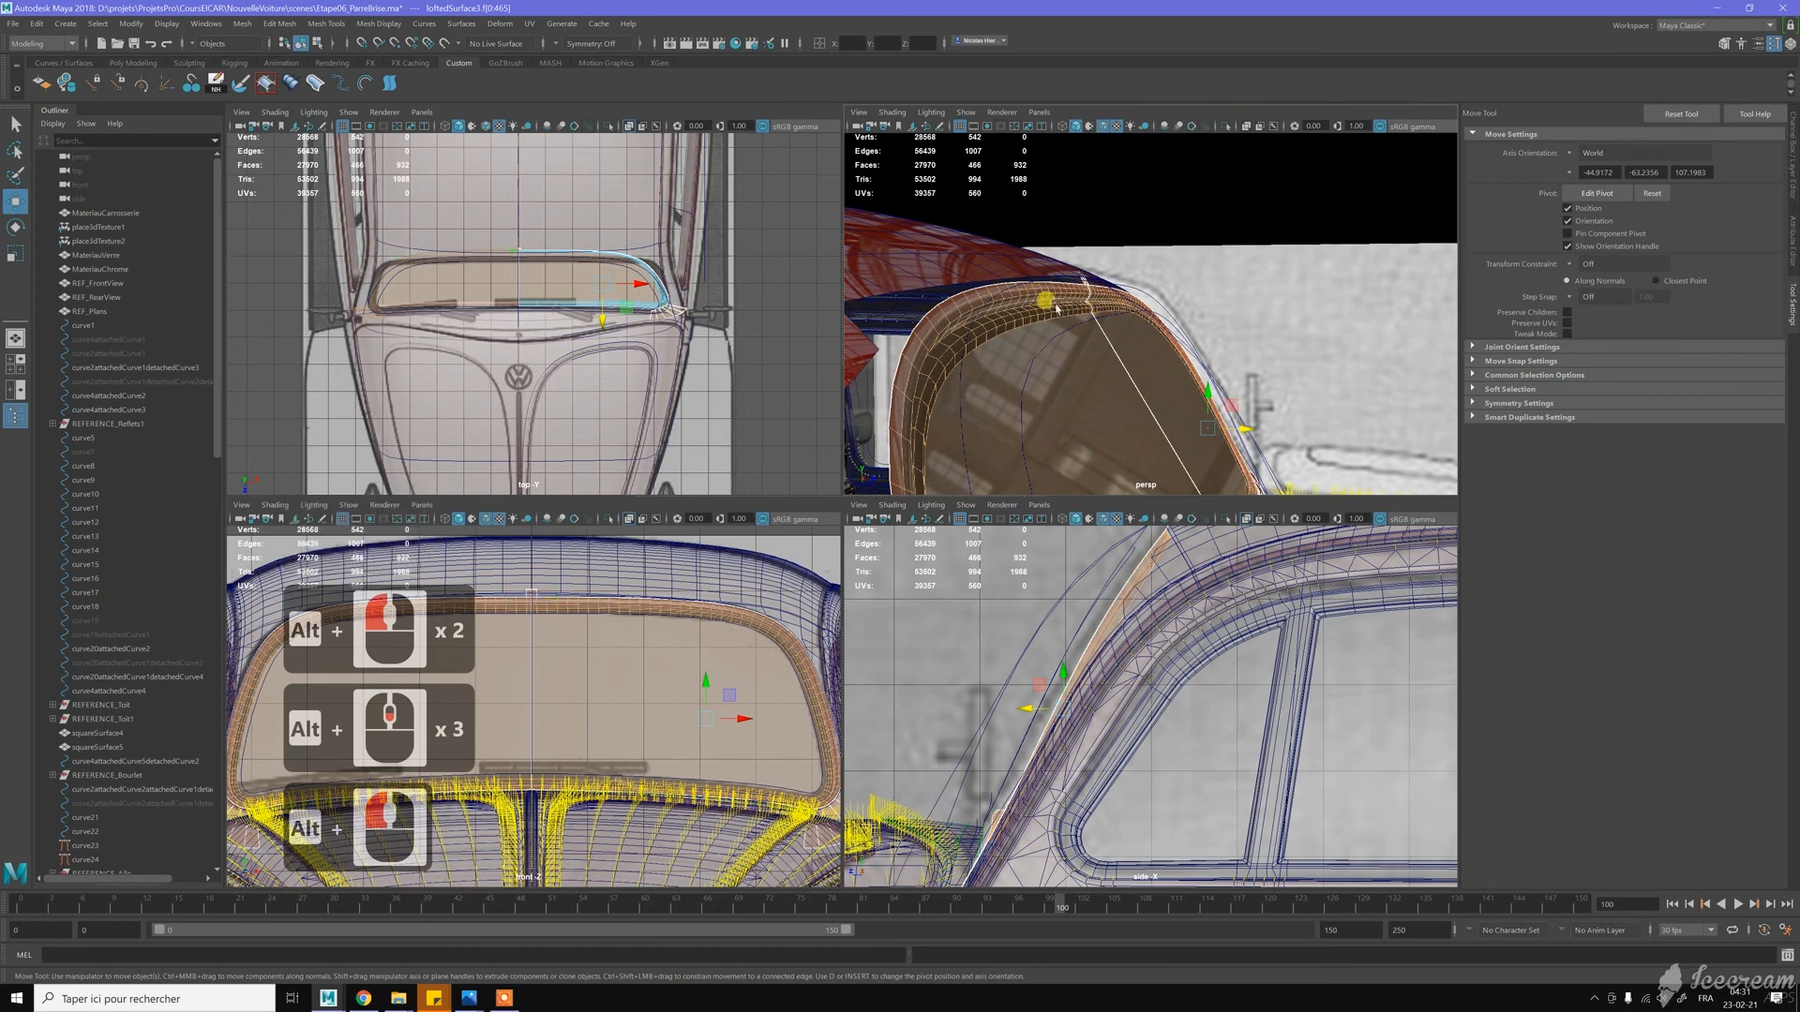
{"action": "middle_click_drag", "start_coordinate": [1120, 309], "coordinate": [1202, 323], "text": "alt"}
{"action": "mouse_move", "coordinate": [1202, 323]}
{"action": "left_mouse_down", "text": "alt"}
{"action": "mouse_move", "coordinate": [1153, 333]}
{"action": "mouse_move", "coordinate": [1137, 317]}
{"action": "mouse_move", "coordinate": [1189, 324]}
{"action": "mouse_move", "coordinate": [1105, 289]}
{"action": "mouse_move", "coordinate": [1209, 315]}
{"action": "left_mouse_up", "text": "alt"}
{"action": "middle_click_drag", "start_coordinate": [1210, 314], "coordinate": [1291, 426], "text": "alt"}
{"action": "right_click_drag", "start_coordinate": [1292, 425], "coordinate": [1280, 427], "text": "alt"}
{"action": "left_click_drag", "start_coordinate": [1281, 426], "coordinate": [1151, 337], "text": "alt"}
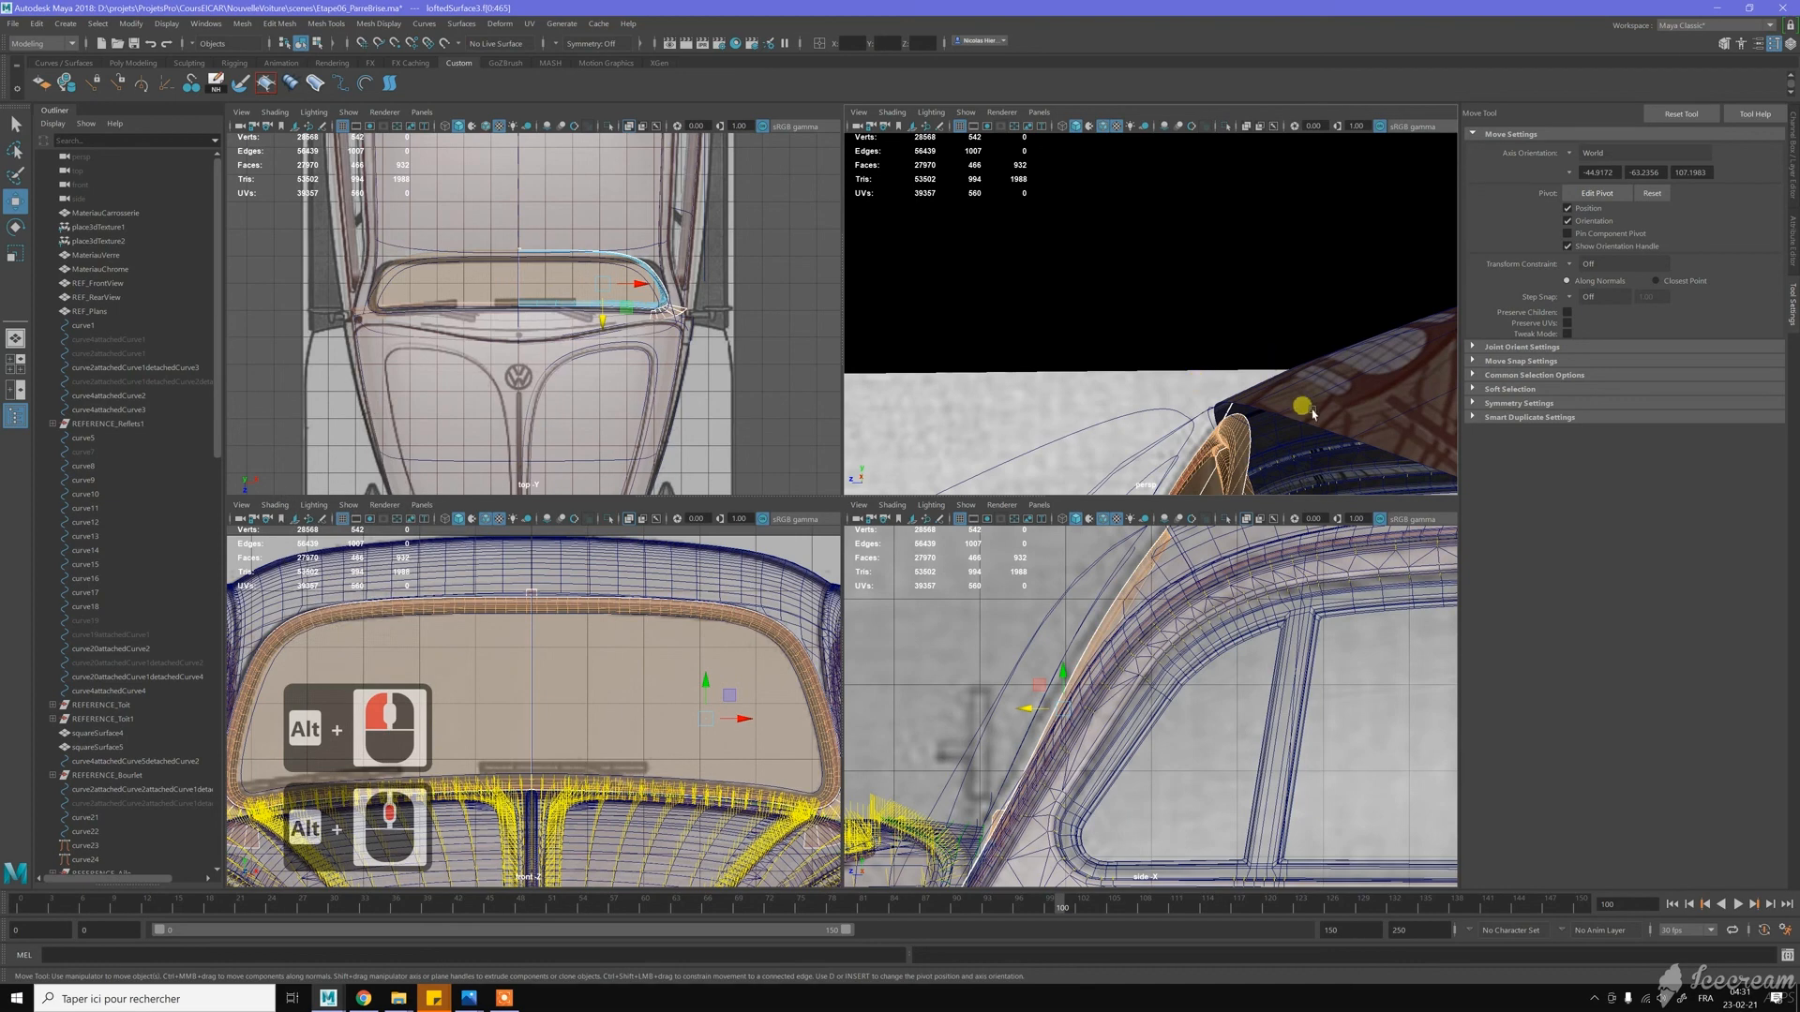
Delete the stray face above the windshield surround at the roof's centre line
{"action": "right_click_drag", "start_coordinate": [1333, 417], "coordinate": [1274, 375], "text": "alt"}
{"action": "left_click_drag", "start_coordinate": [1274, 375], "coordinate": [1317, 378], "text": "alt"}
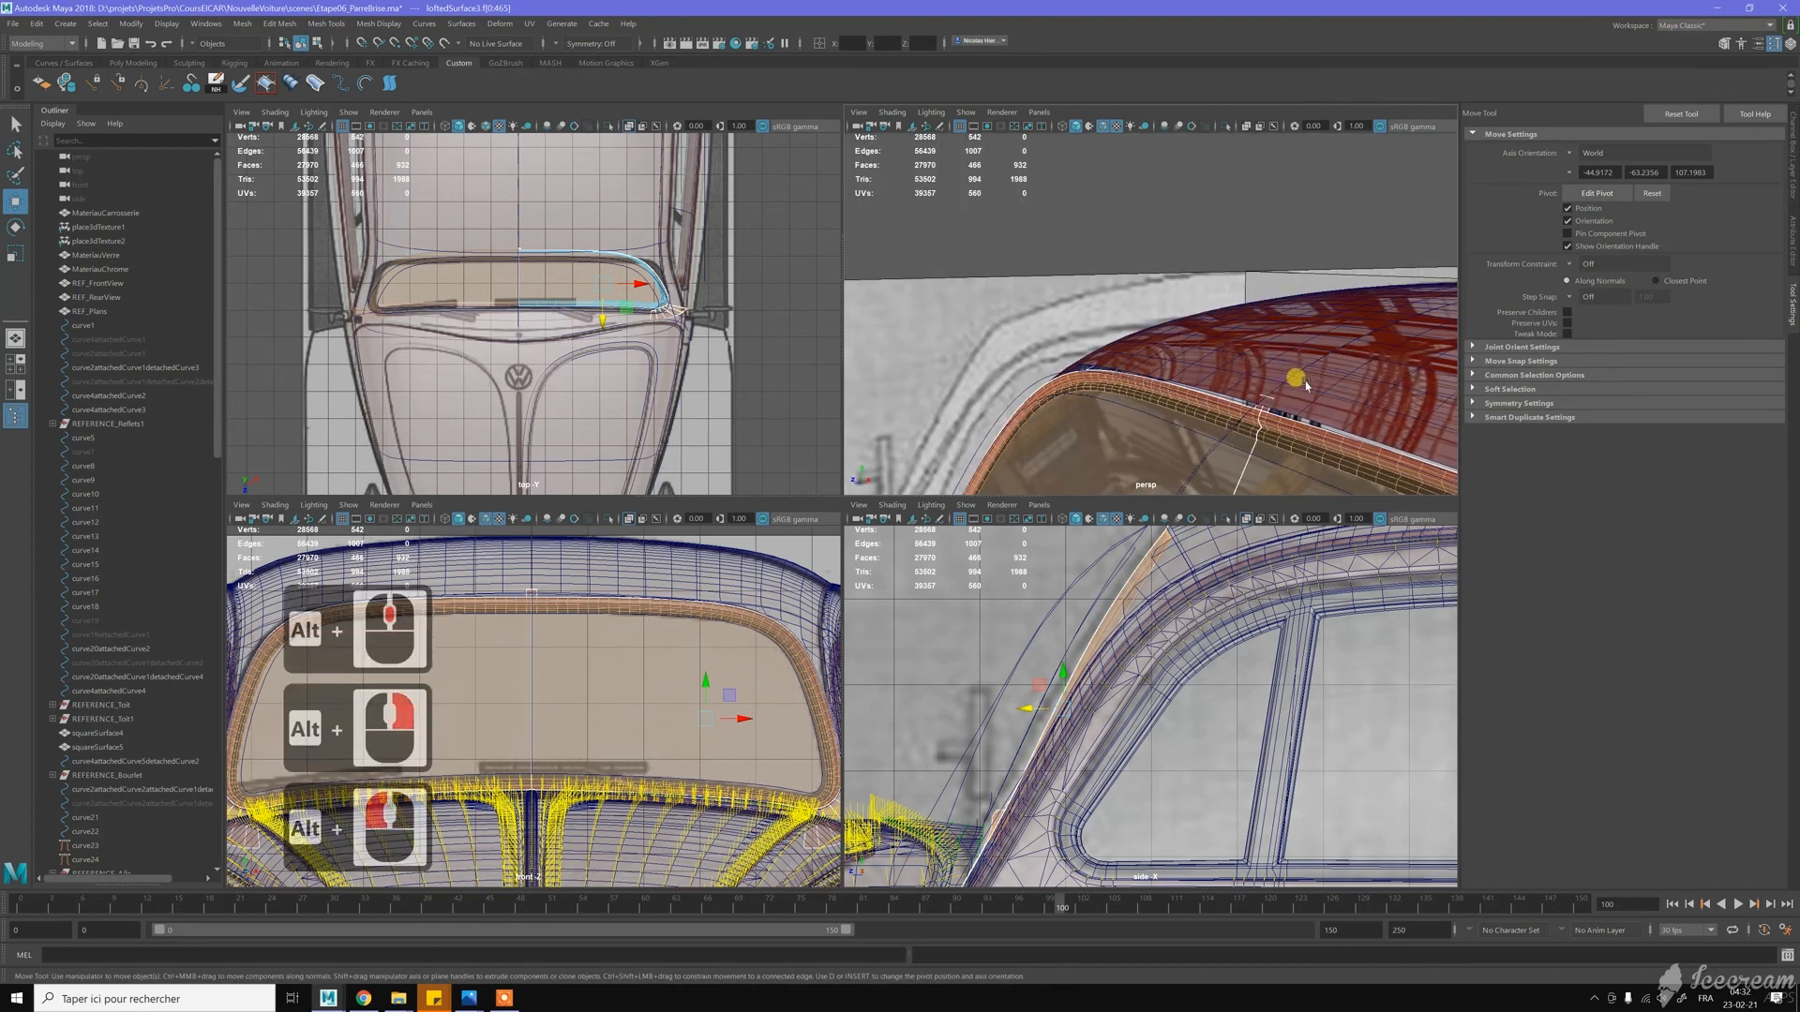
{"action": "mouse_move", "coordinate": [1320, 375]}
{"action": "left_mouse_down", "text": "alt"}
{"action": "mouse_move", "coordinate": [1210, 339]}
{"action": "mouse_move", "coordinate": [1309, 419]}
{"action": "mouse_move", "coordinate": [1309, 394]}
{"action": "left_mouse_up", "text": "alt"}
{"action": "key", "text": "w"}
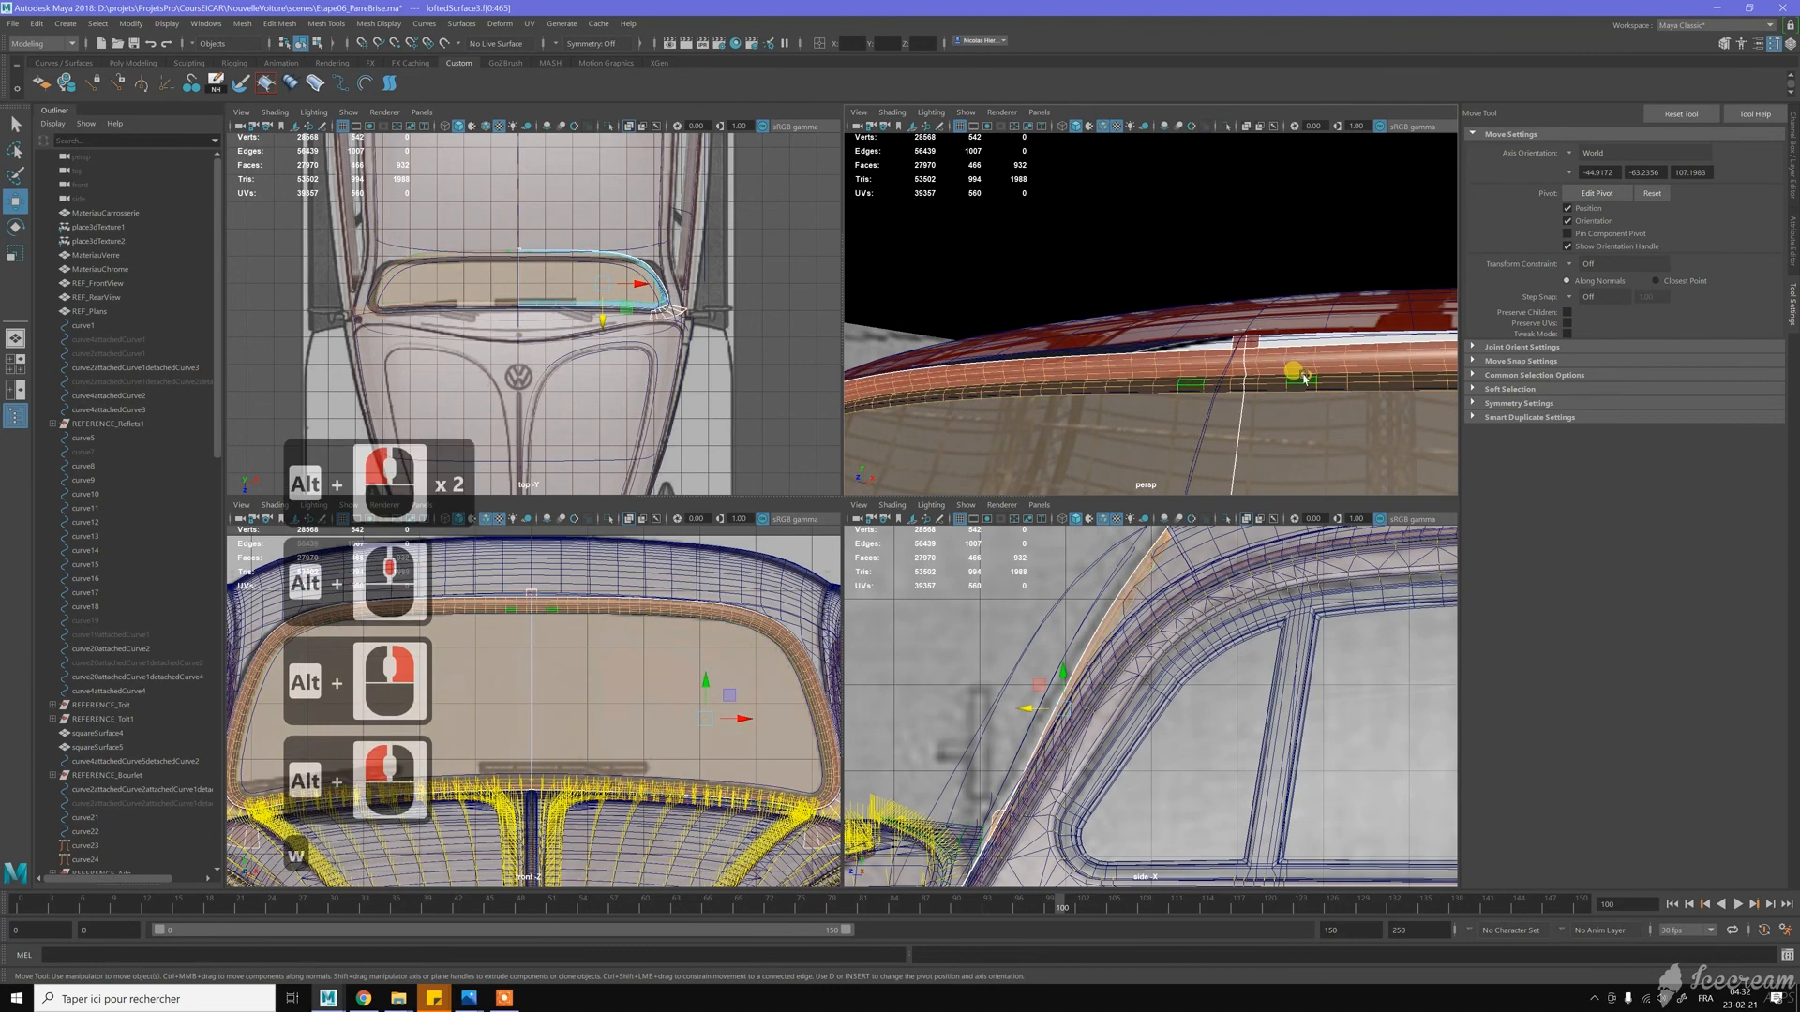
{"action": "right_click", "coordinate": [1344, 363]}
{"action": "right_click_drag", "start_coordinate": [1340, 361], "coordinate": [1301, 398]}
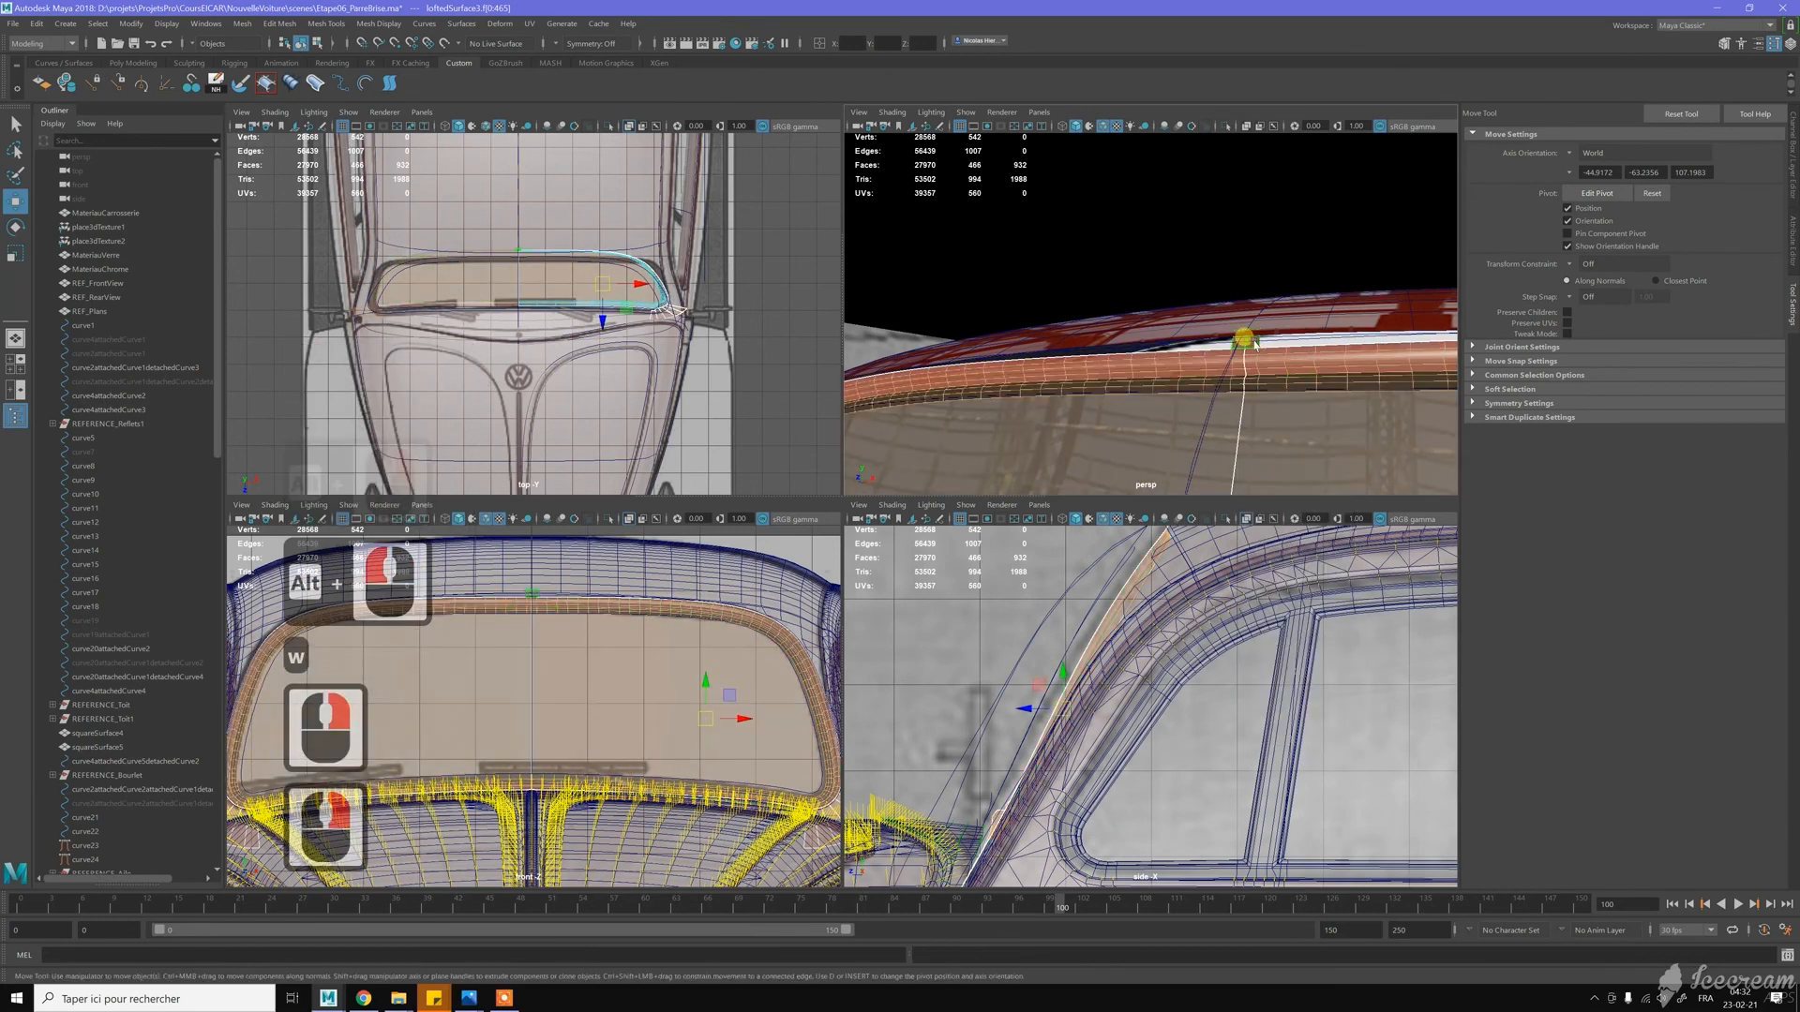
{"action": "left_click", "coordinate": [1281, 339]}
{"action": "key", "text": "Delete"}
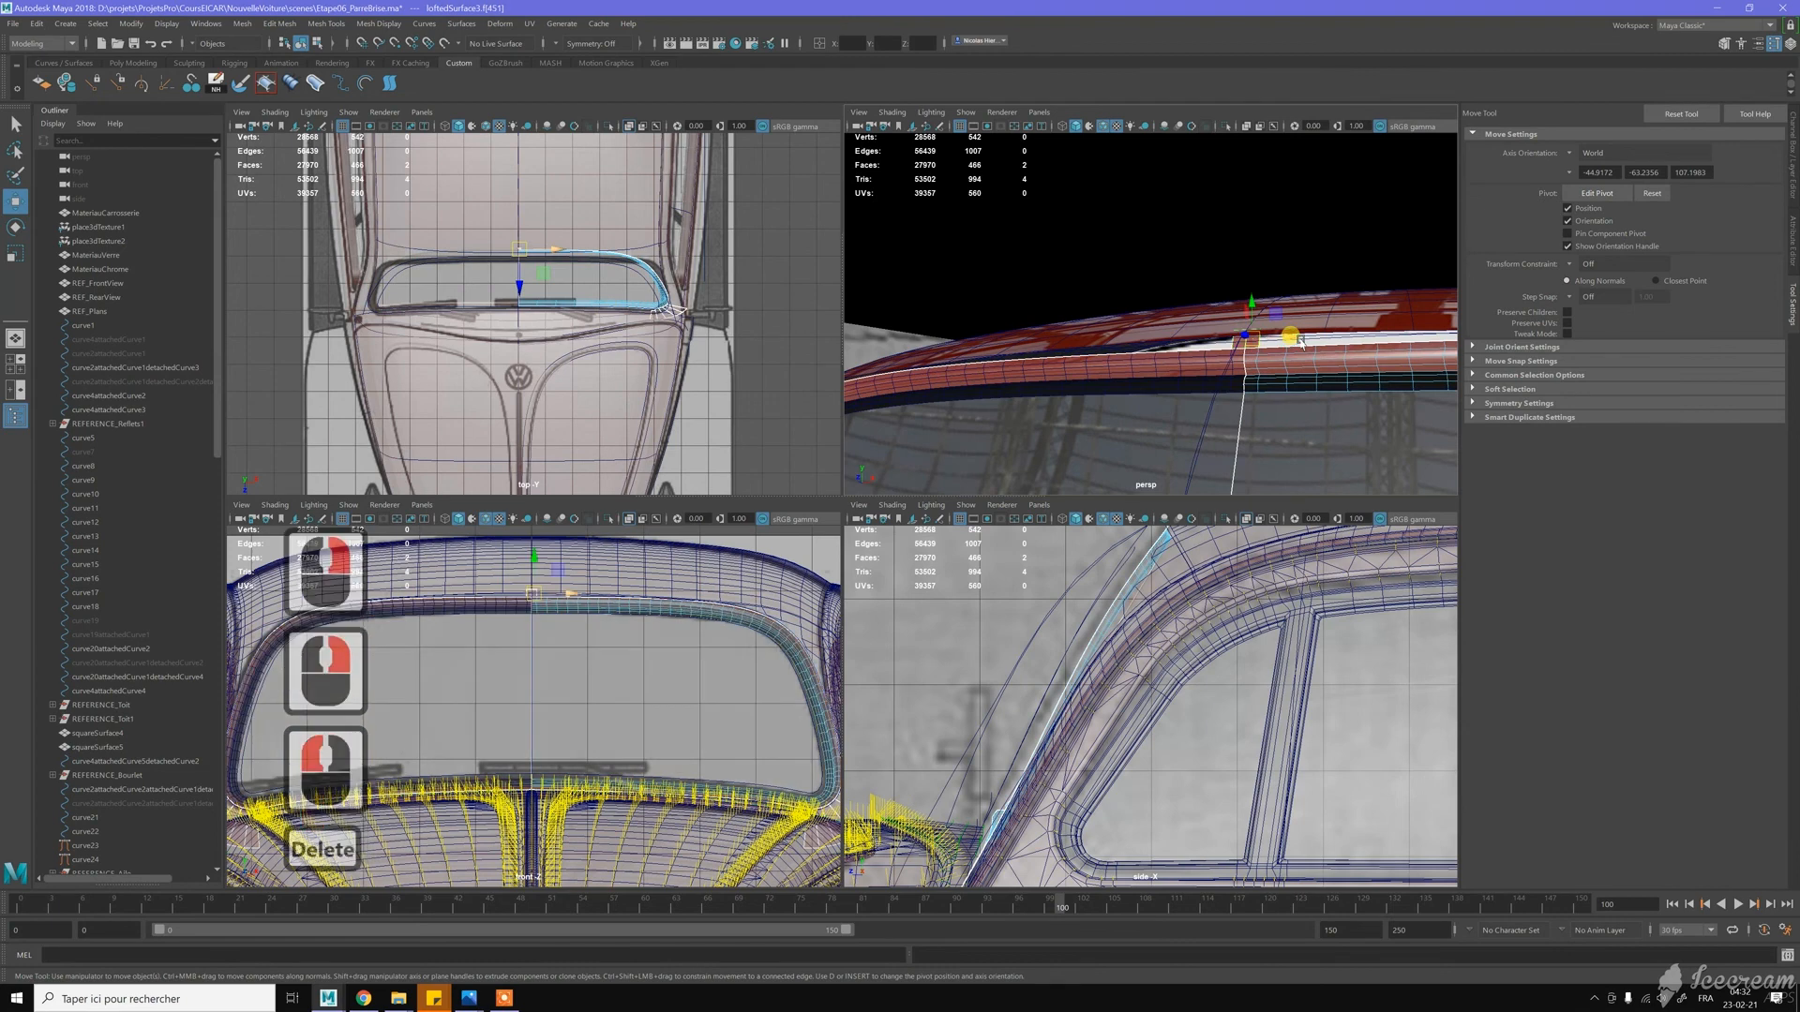
Delete the row of roof faces along the front edge above the windshield, from the centre line toward the corner
{"action": "scroll", "coordinate": [1287, 356], "scroll_direction": "up", "scroll_amount": 1}
{"action": "right_click_drag", "start_coordinate": [1305, 392], "coordinate": [1287, 377], "text": "alt"}
{"action": "left_click_drag", "start_coordinate": [1287, 376], "coordinate": [1294, 350], "text": "alt"}
{"action": "key", "text": "w"}
{"action": "left_click", "coordinate": [1293, 351]}
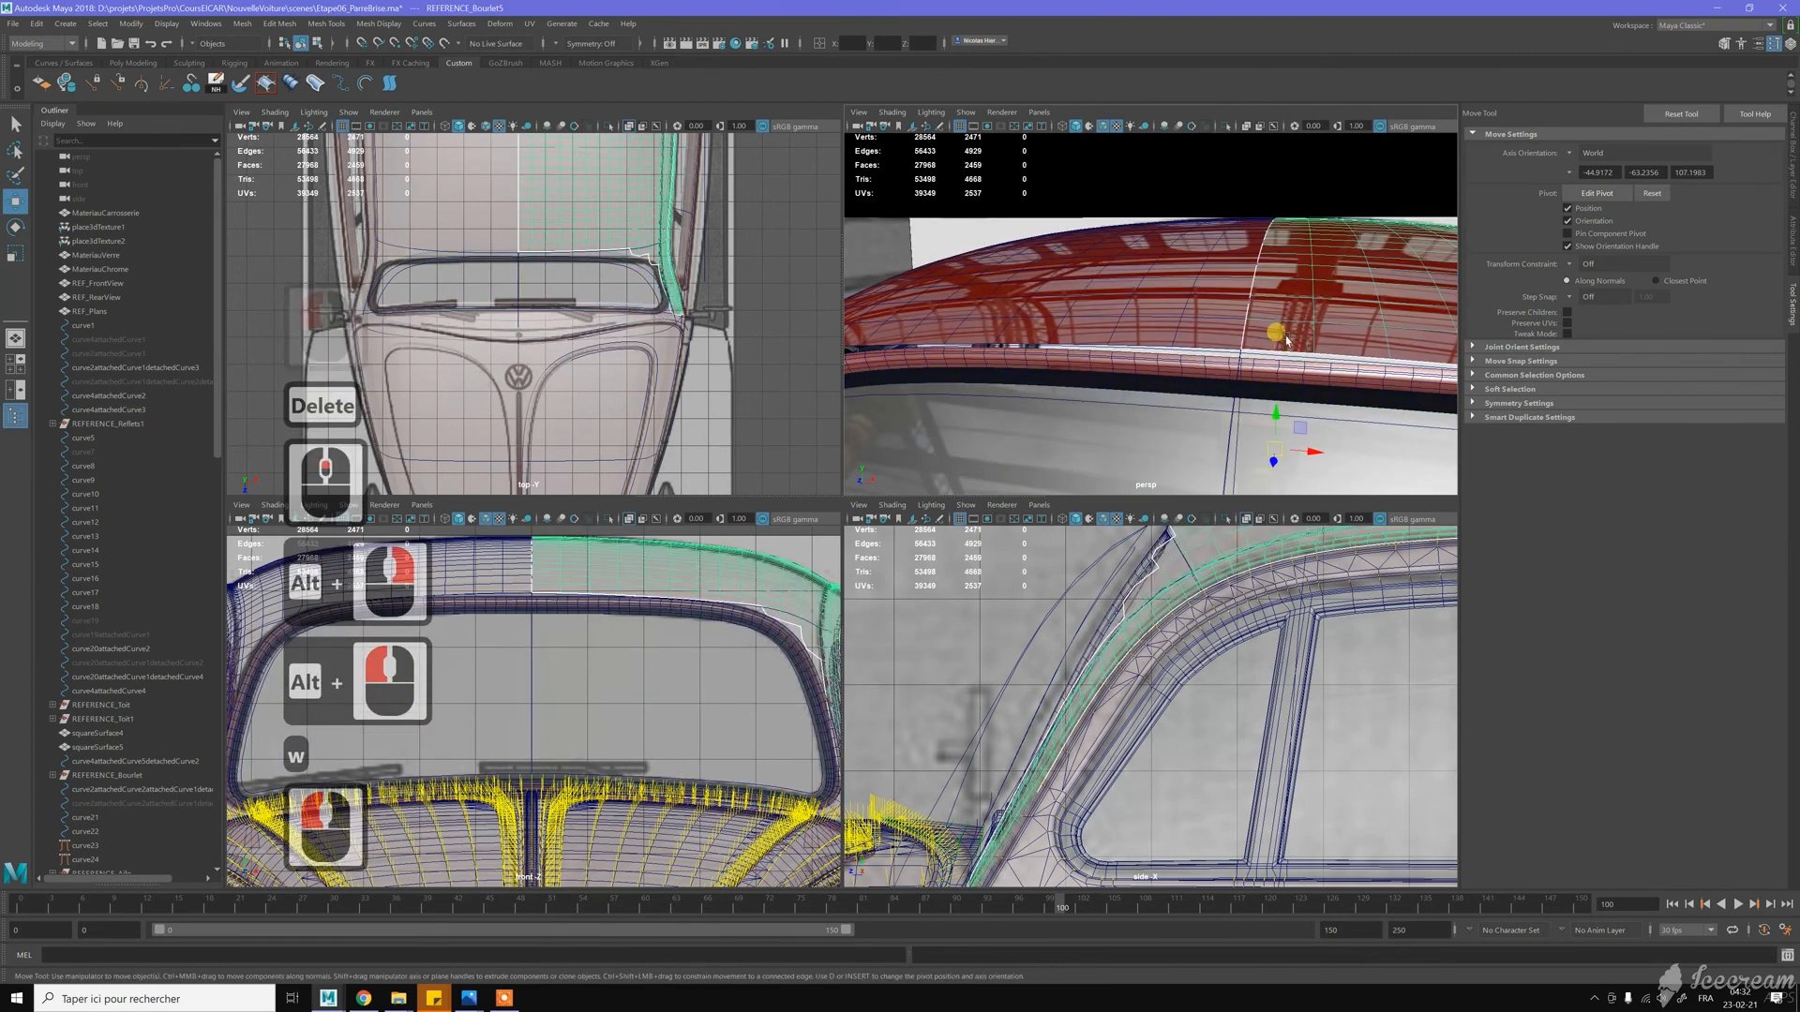
{"action": "right_click_drag", "start_coordinate": [1294, 352], "coordinate": [1291, 337]}
{"action": "left_click", "coordinate": [1290, 337]}
{"action": "scroll", "coordinate": [1350, 361], "scroll_direction": "down", "scroll_amount": 2}
{"action": "left_click_drag", "start_coordinate": [1390, 379], "coordinate": [1151, 379], "text": "alt"}
{"action": "scroll", "coordinate": [1242, 391], "scroll_direction": "down", "scroll_amount": 1, "text": "alt"}
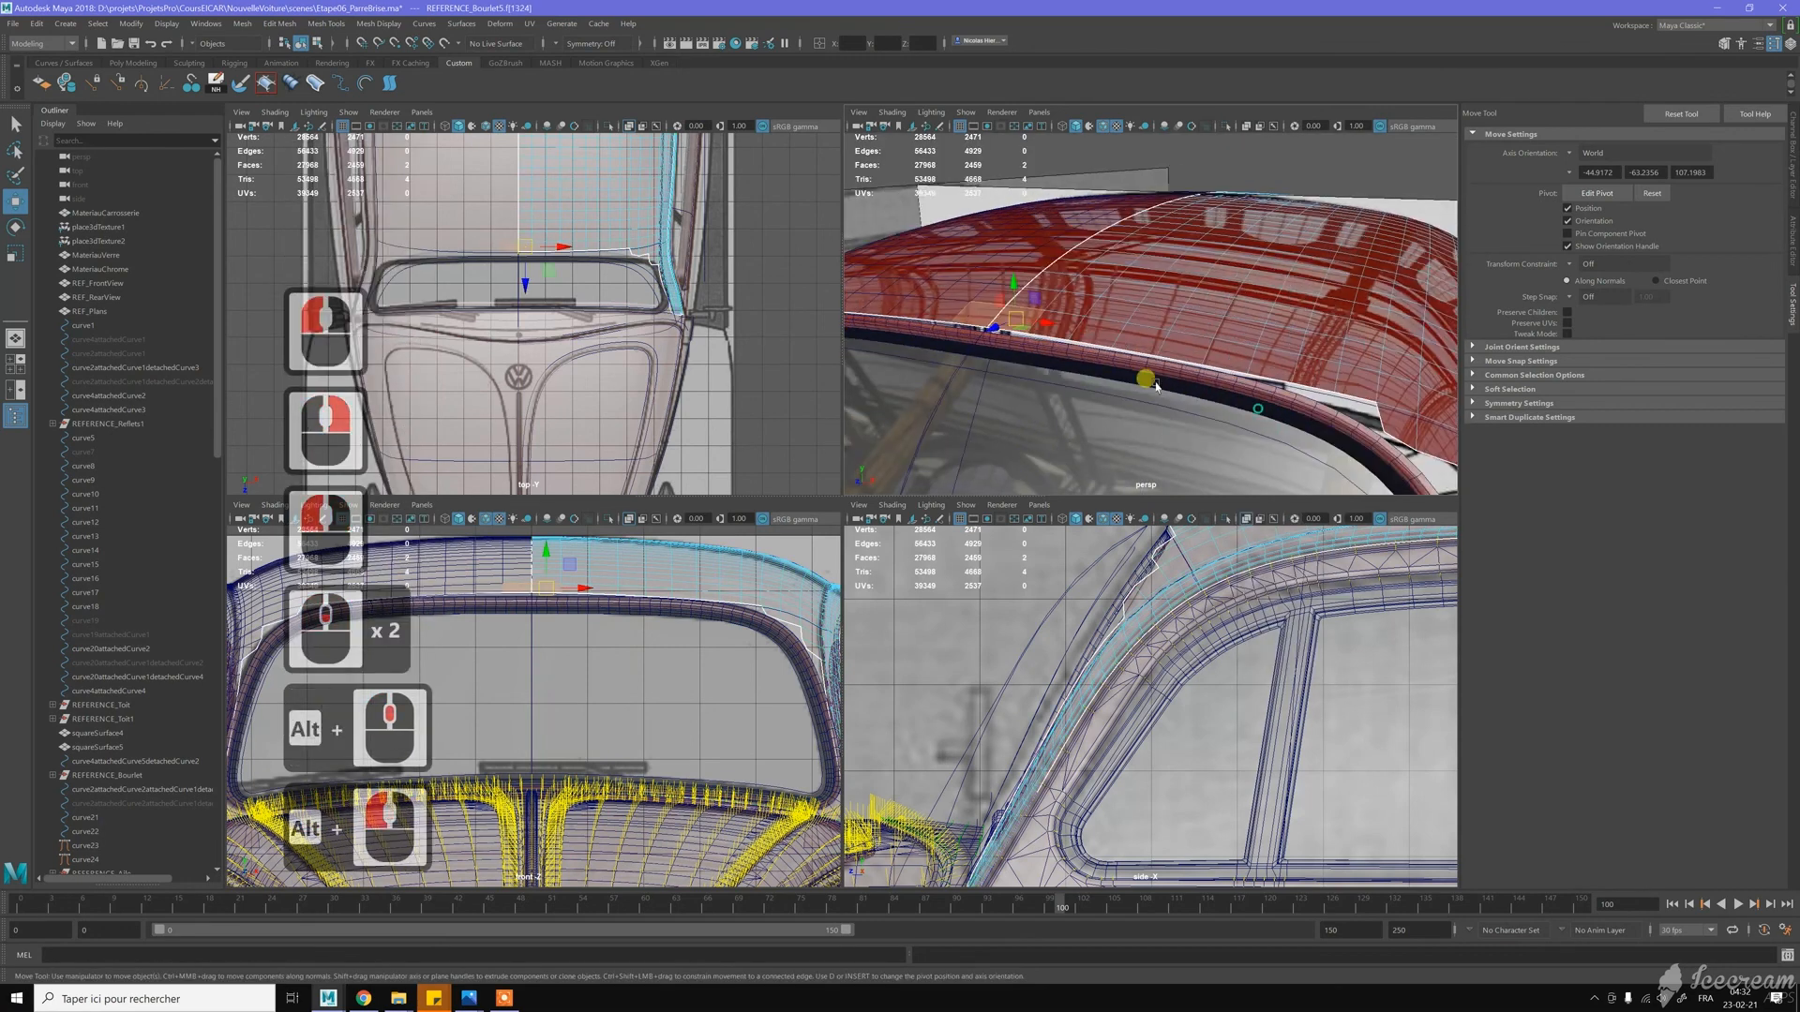
{"action": "middle_click_drag", "start_coordinate": [1151, 378], "coordinate": [1139, 375], "text": "alt"}
{"action": "double_click", "coordinate": [1135, 339], "text": "shift"}
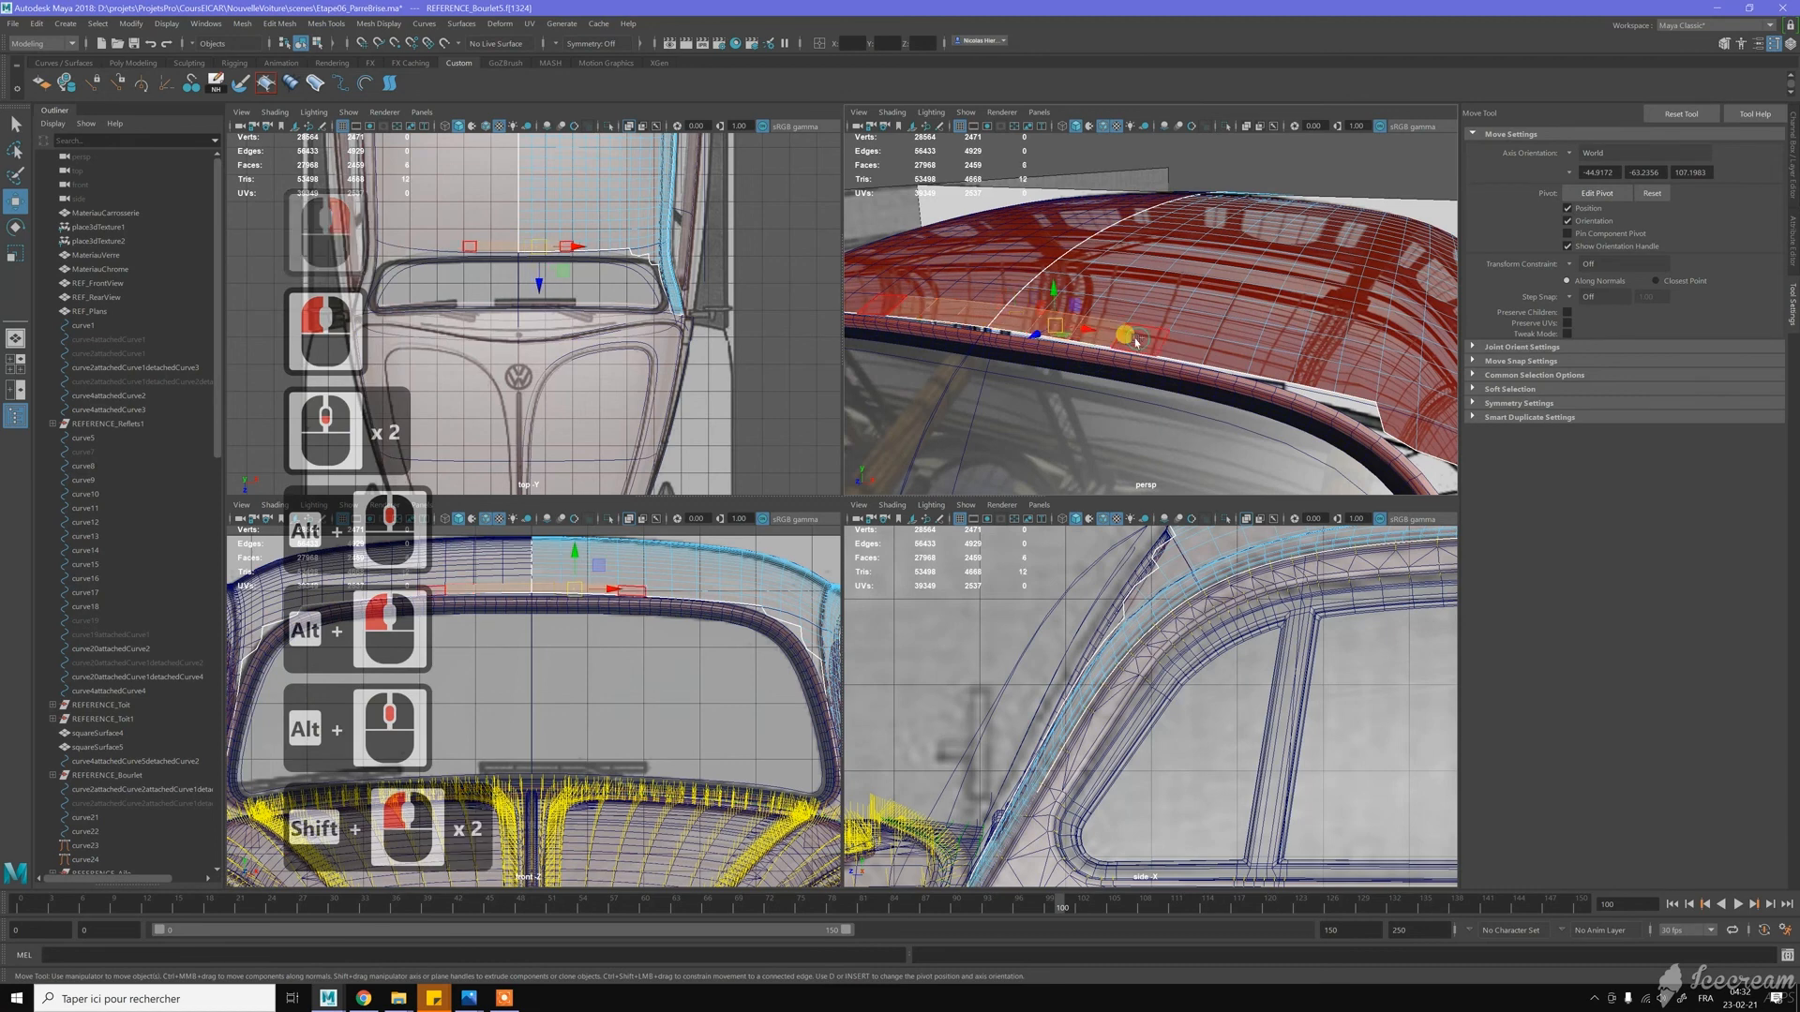
{"action": "left_click", "coordinate": [1141, 341], "text": "shift"}
{"action": "left_click", "coordinate": [1197, 353], "text": "shift"}
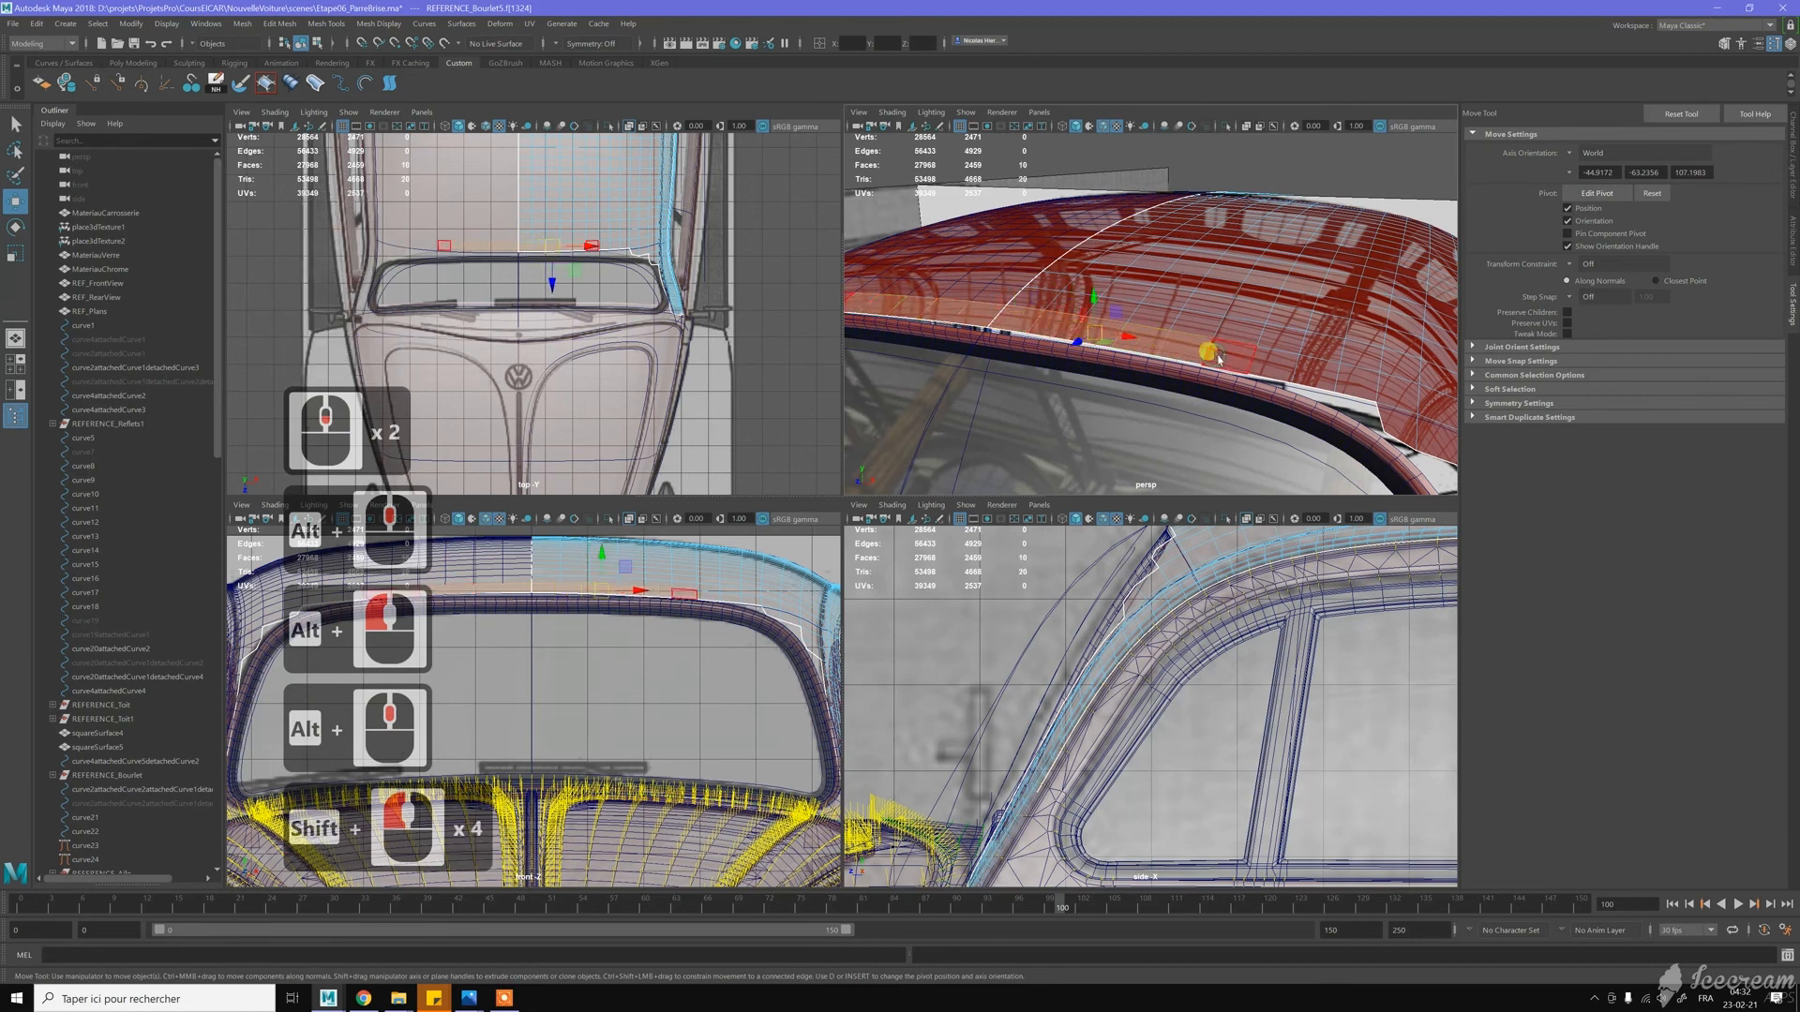
{"action": "left_click", "coordinate": [1230, 358], "text": "shift"}
{"action": "left_click", "coordinate": [1272, 371], "text": "shift"}
{"action": "left_click", "coordinate": [1272, 371], "text": "shift"}
{"action": "left_click_drag", "start_coordinate": [1137, 390], "coordinate": [1071, 392], "text": "alt"}
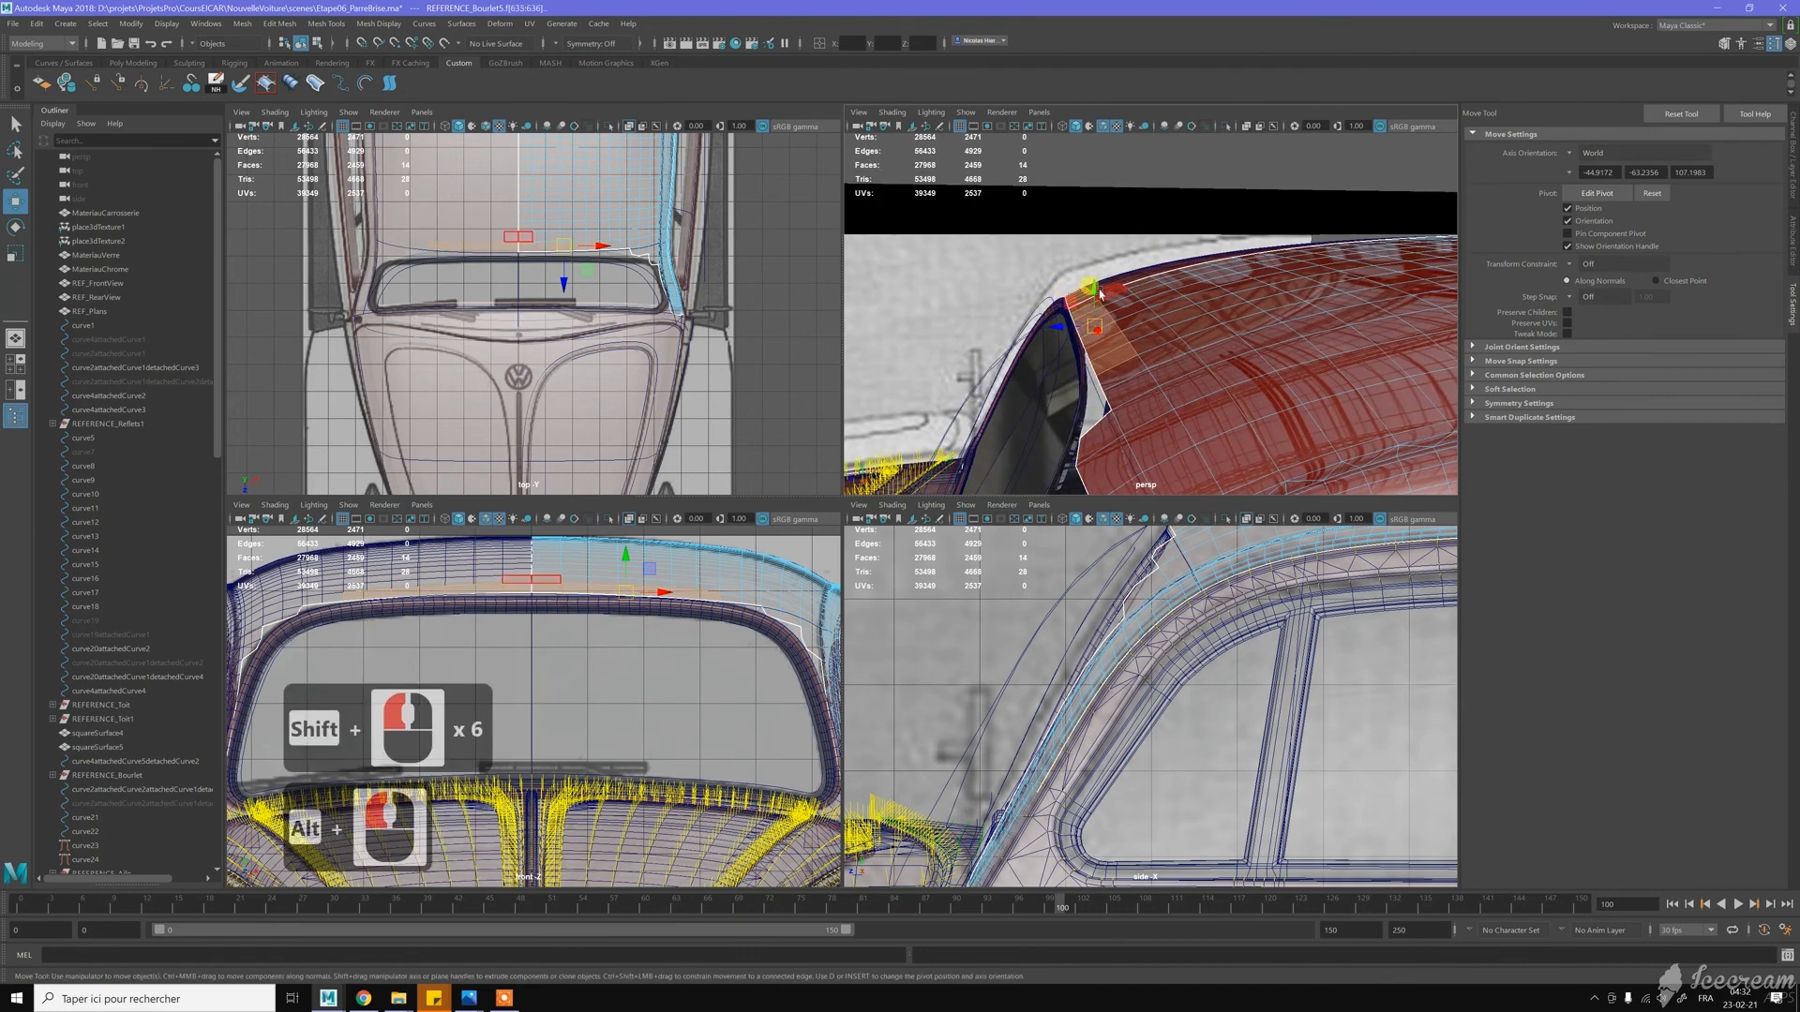
{"action": "key", "text": "Delete"}
Select the roof vertex at the end of the new front-edge cutout and set the transform constraint to Edge
{"action": "left_click_drag", "start_coordinate": [975, 326], "coordinate": [1325, 408], "text": "alt"}
{"action": "middle_click_drag", "start_coordinate": [1344, 409], "coordinate": [1241, 371], "text": "alt"}
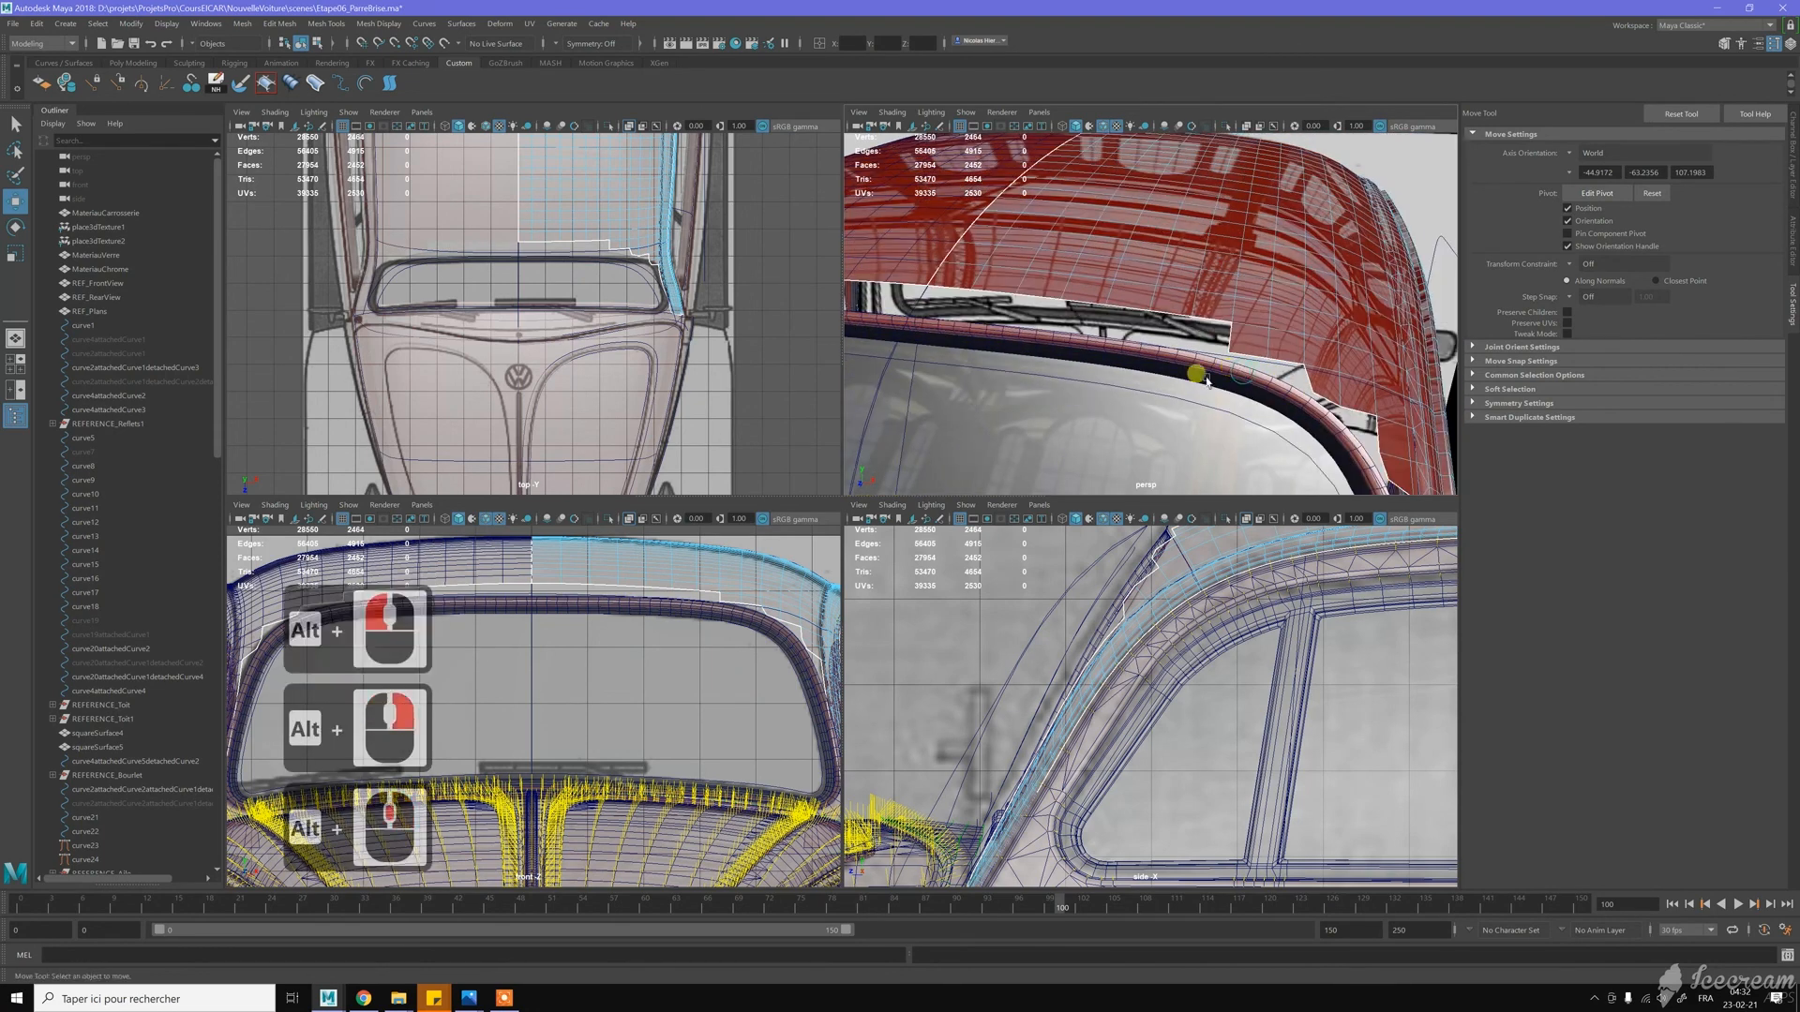
{"action": "left_click_drag", "start_coordinate": [1205, 383], "coordinate": [1207, 375], "text": "alt"}
{"action": "key", "text": "w"}
{"action": "right_click_drag", "start_coordinate": [1218, 367], "coordinate": [1209, 355]}
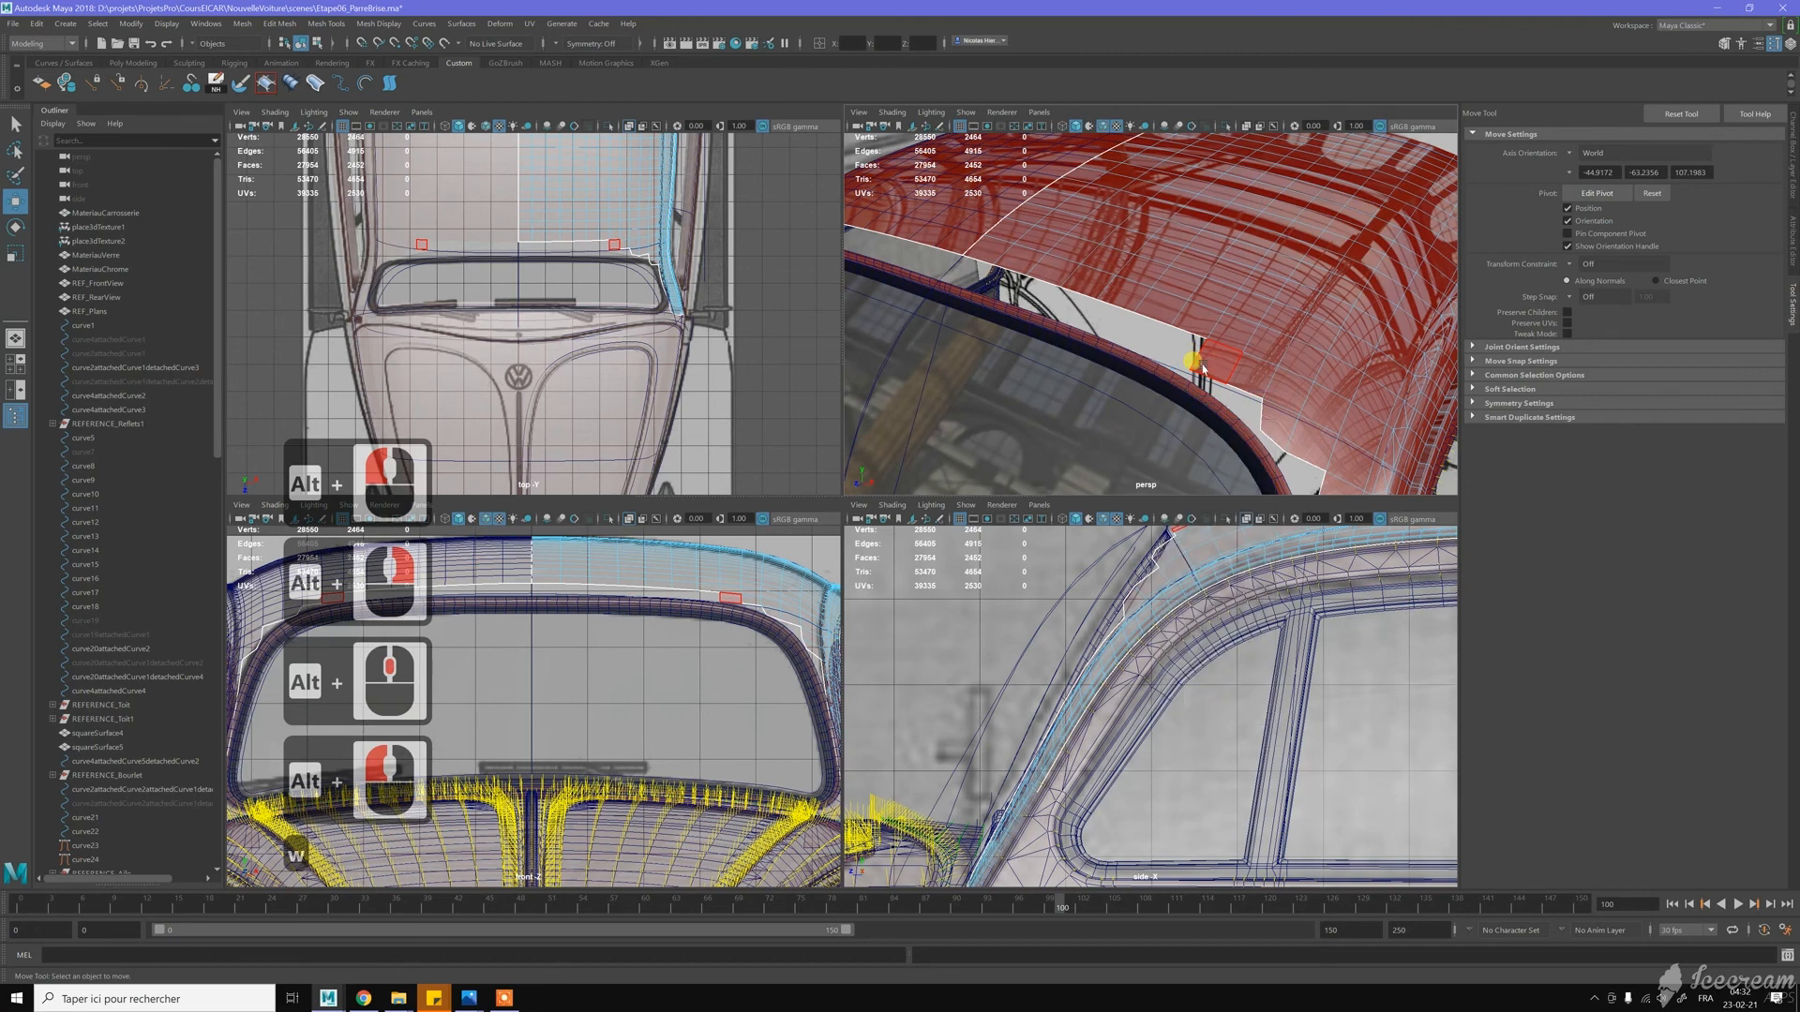
{"action": "left_click", "coordinate": [1207, 349]}
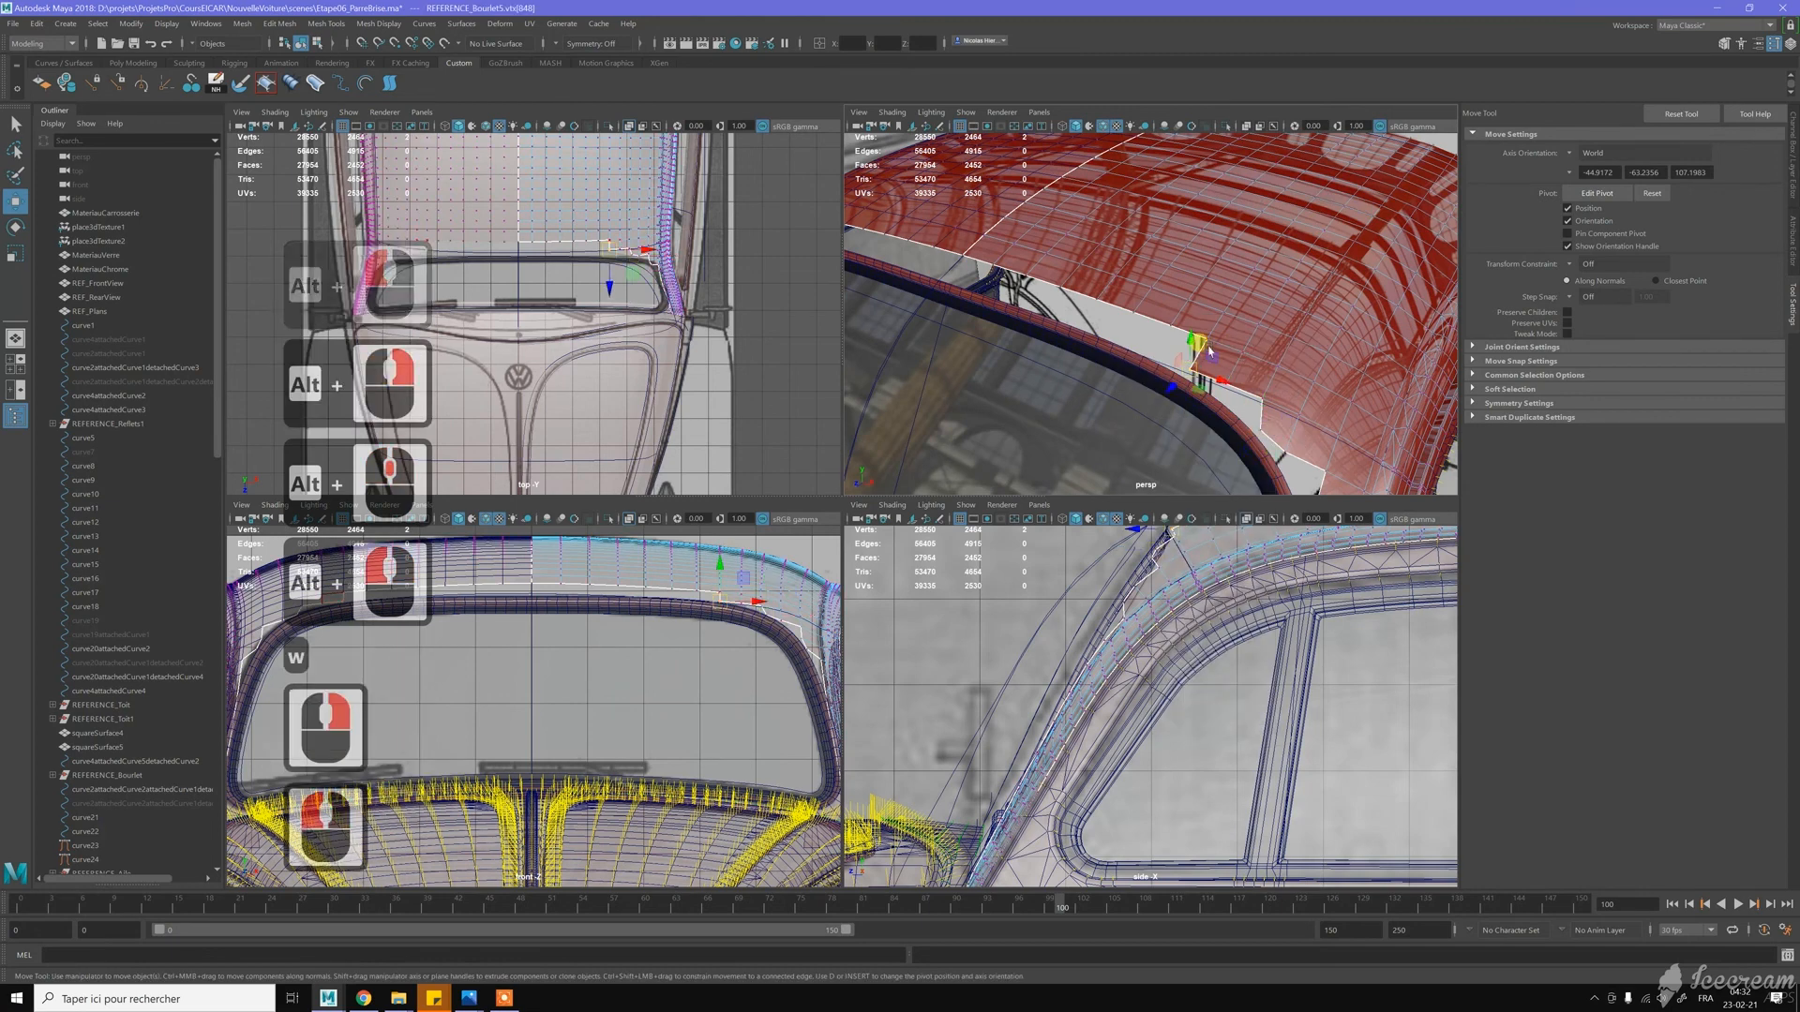
{"action": "key", "text": "w"}
{"action": "left_click_drag", "start_coordinate": [1209, 348], "coordinate": [1289, 440]}
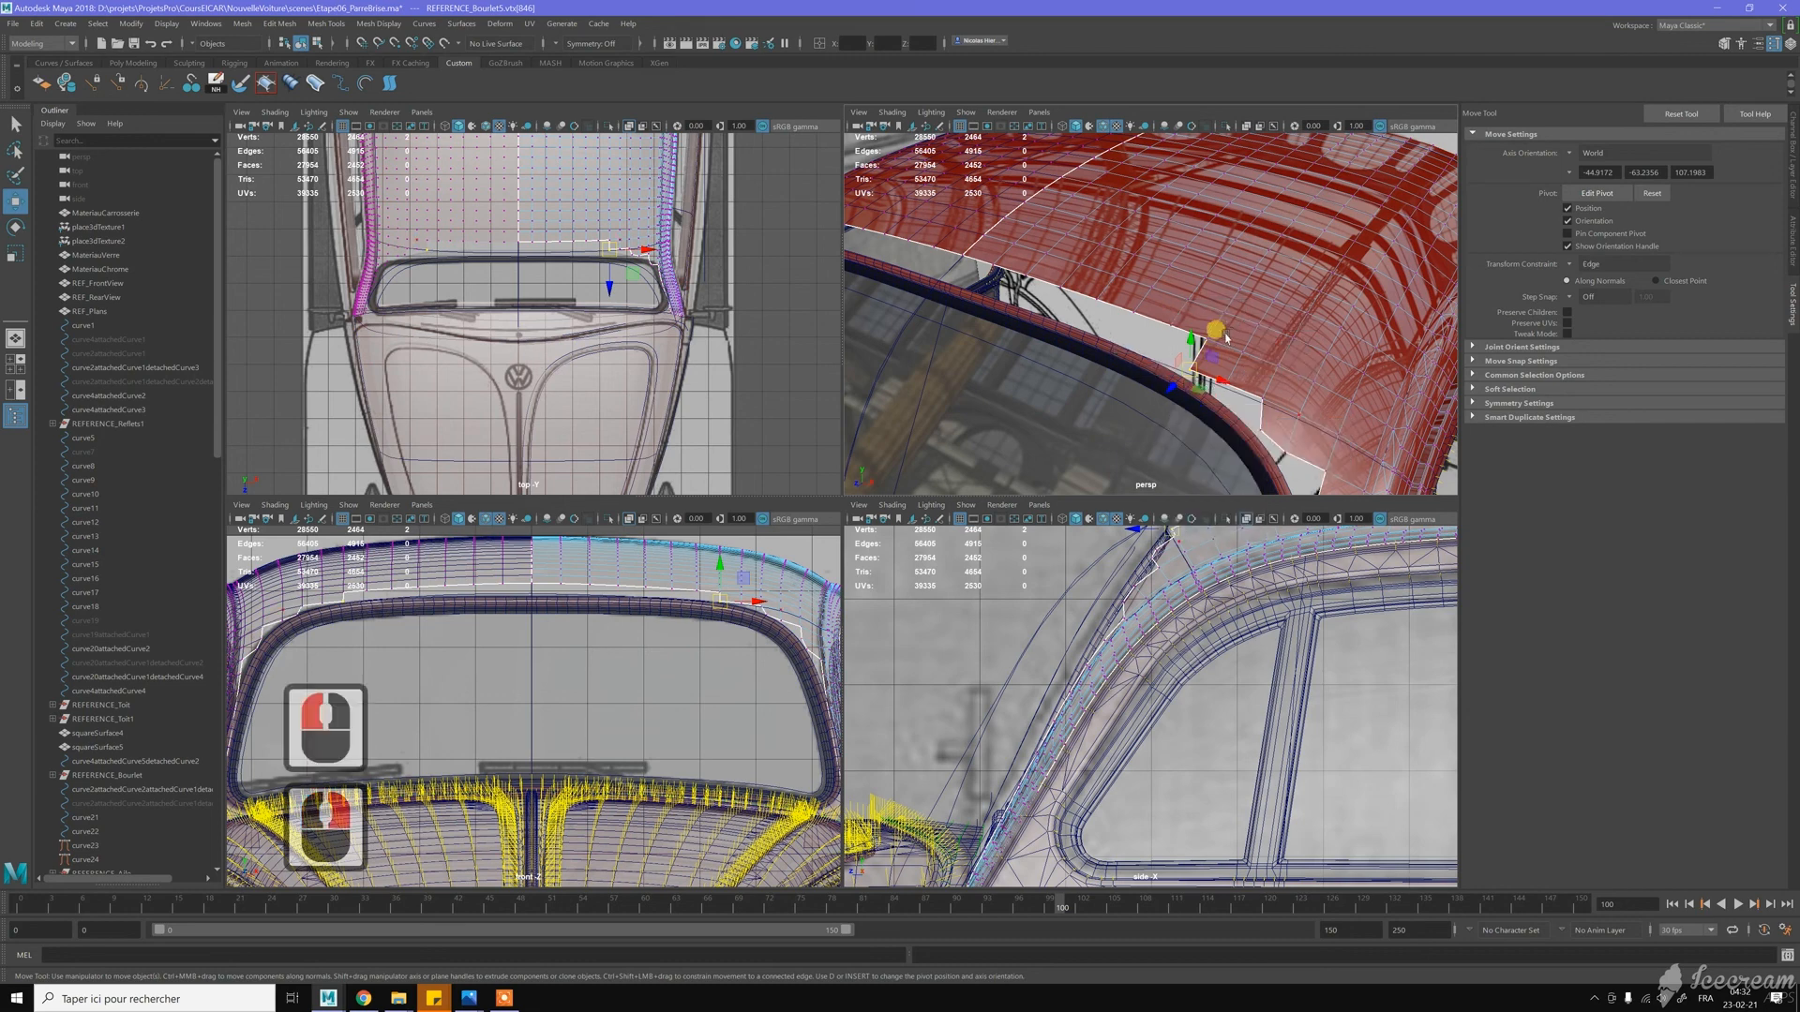
Examine how the front pillar meets the windshield surround down to its lower corner
{"action": "left_click_drag", "start_coordinate": [1240, 318], "coordinate": [1191, 385], "text": "alt"}
{"action": "right_click_drag", "start_coordinate": [1241, 354], "coordinate": [1200, 328], "text": "alt"}
{"action": "left_click_drag", "start_coordinate": [1202, 356], "coordinate": [1248, 333], "text": "alt"}
{"action": "middle_click_drag", "start_coordinate": [1284, 460], "coordinate": [1256, 320], "text": "alt"}
{"action": "left_click_drag", "start_coordinate": [1221, 314], "coordinate": [1205, 299], "text": "alt"}
{"action": "middle_click_drag", "start_coordinate": [1206, 321], "coordinate": [1204, 313], "text": "alt"}
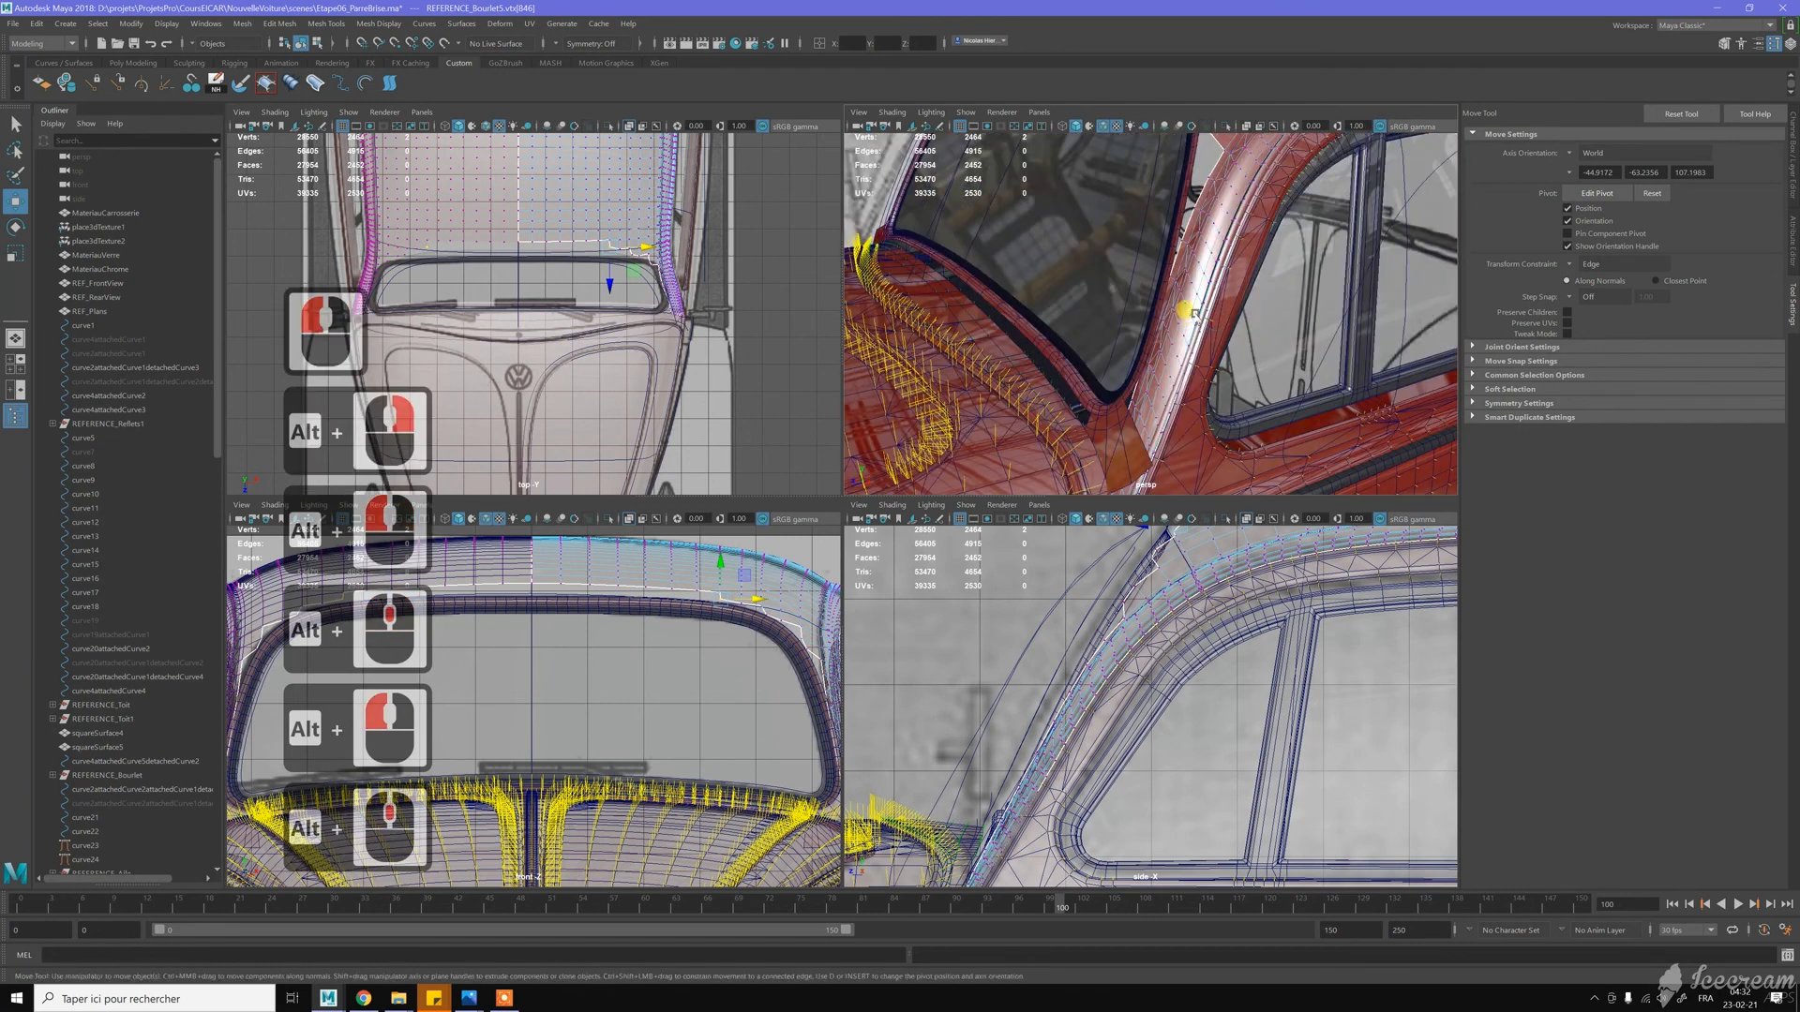
{"action": "left_click_drag", "start_coordinate": [1203, 313], "coordinate": [1235, 410], "text": "alt"}
{"action": "right_click_drag", "start_coordinate": [1211, 333], "coordinate": [1228, 350], "text": "alt"}
{"action": "left_click_drag", "start_coordinate": [1228, 344], "coordinate": [1190, 290], "text": "alt"}
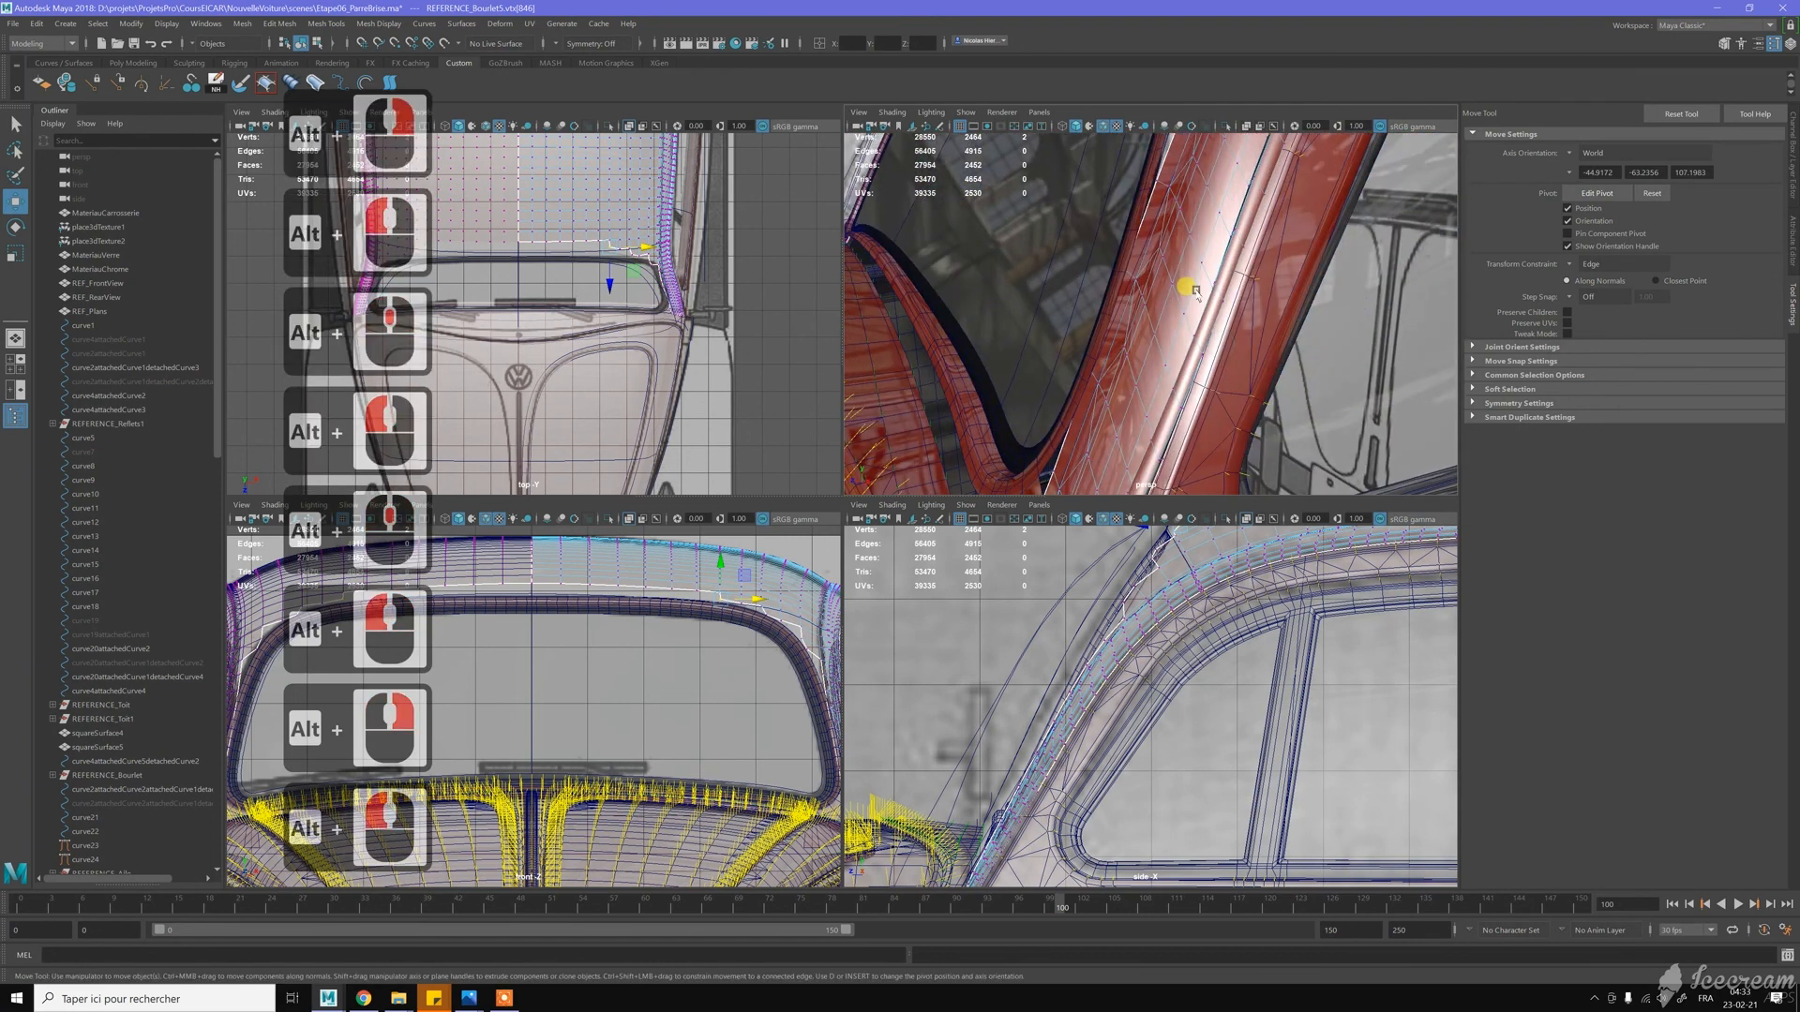
Isolate the windshield surround, the roof with its pillar and the lower panel in the perspective view, and enlarge that view
{"action": "key", "text": "w"}
{"action": "right_click_drag", "start_coordinate": [1161, 247], "coordinate": [1205, 229]}
{"action": "left_click", "coordinate": [1080, 234]}
{"action": "left_click", "coordinate": [1125, 291], "text": "shift"}
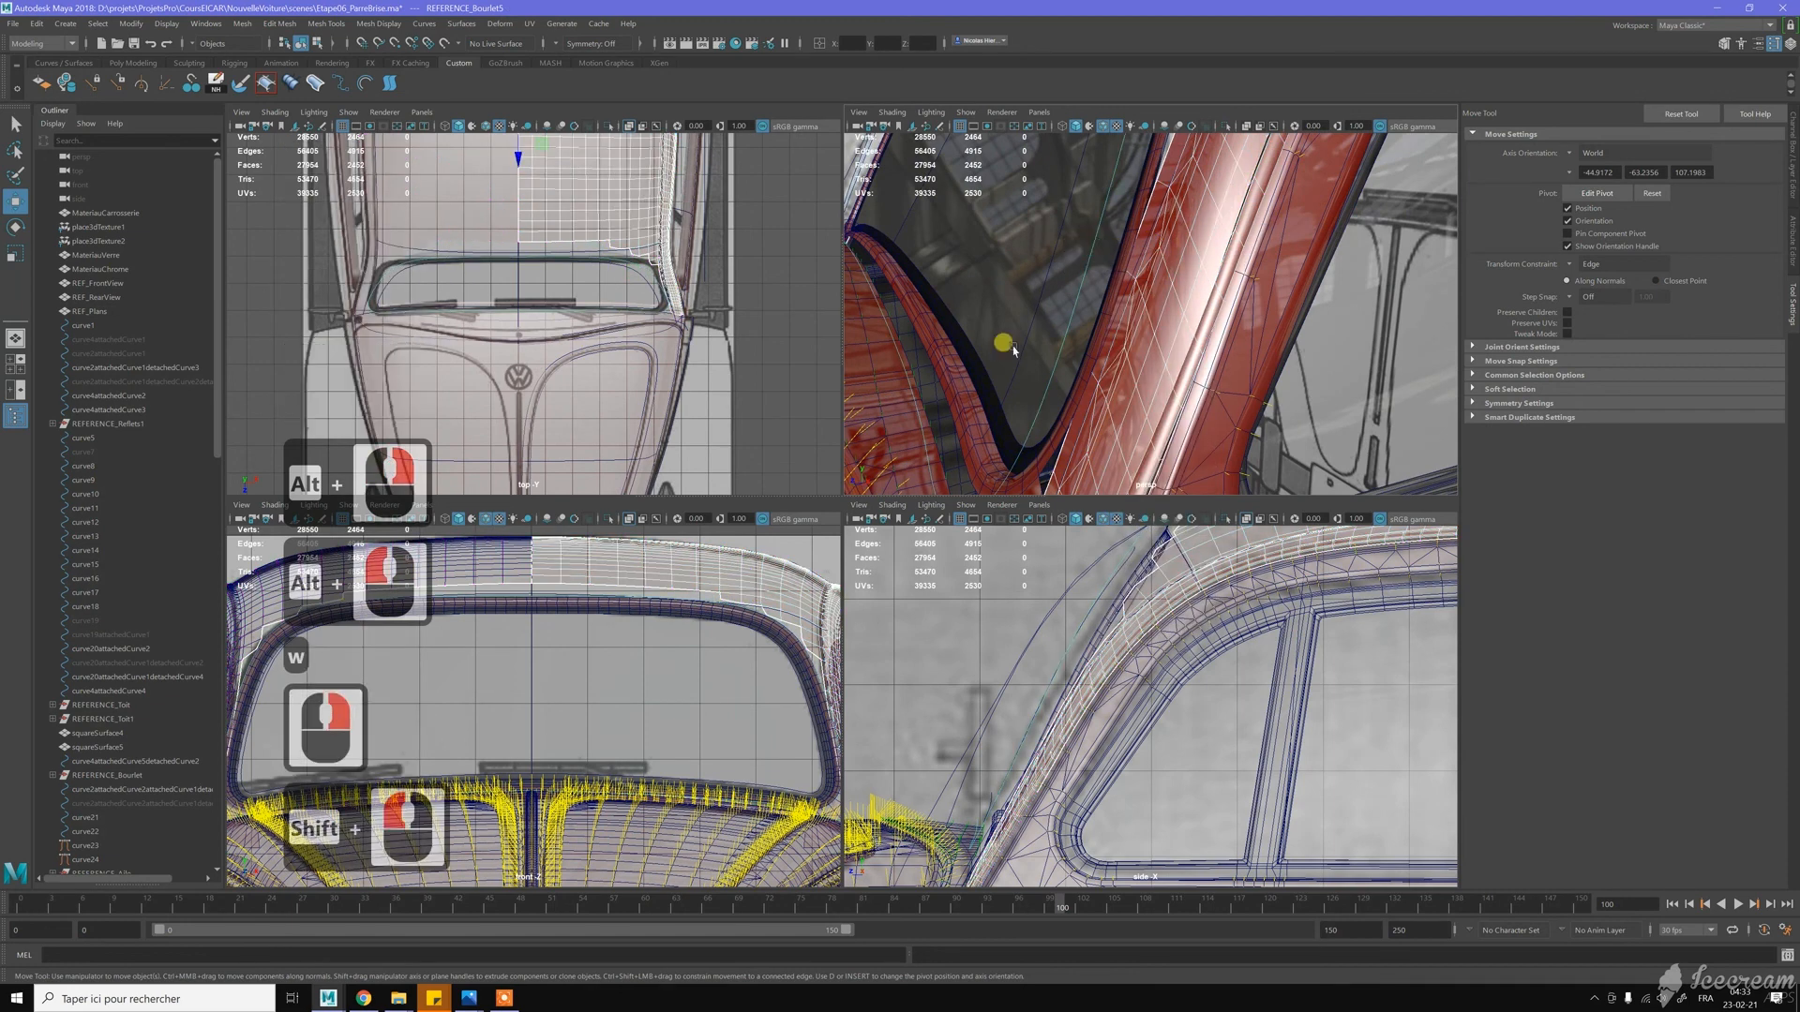
{"action": "left_click", "coordinate": [1116, 290]}
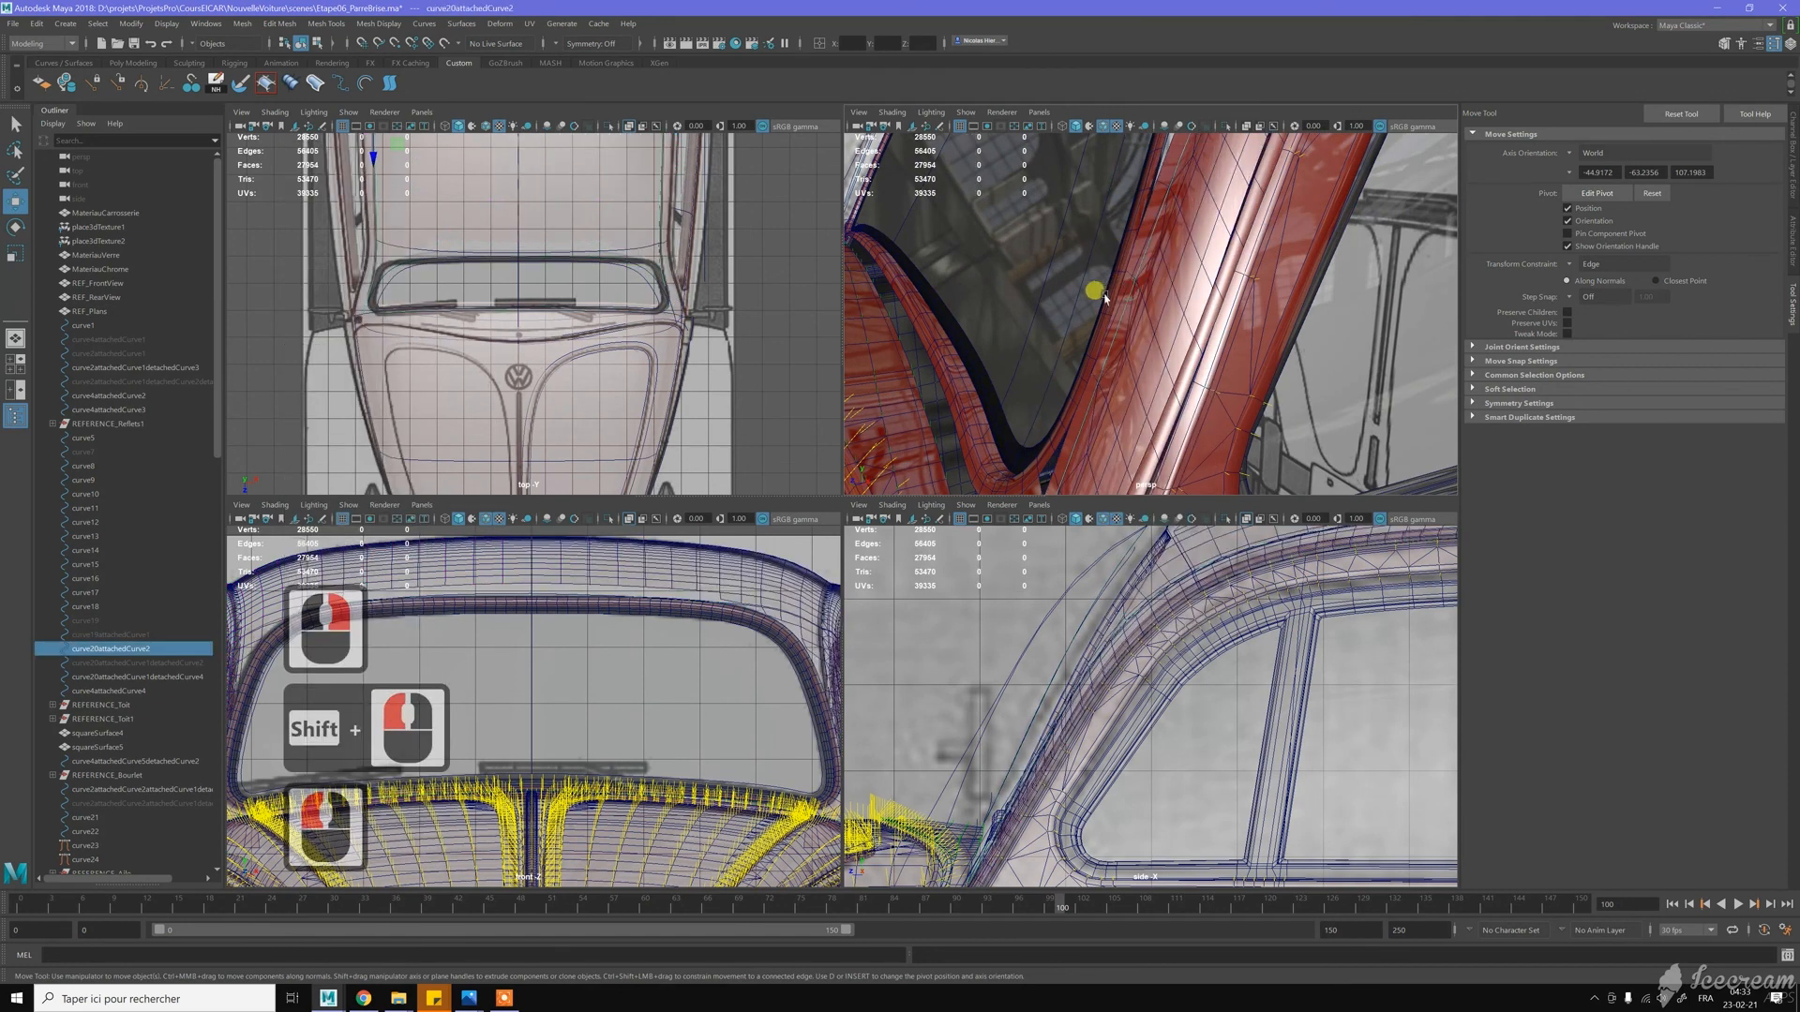
{"action": "left_click", "coordinate": [1113, 285]}
{"action": "scroll", "coordinate": [1185, 232], "scroll_direction": "down", "scroll_amount": 3}
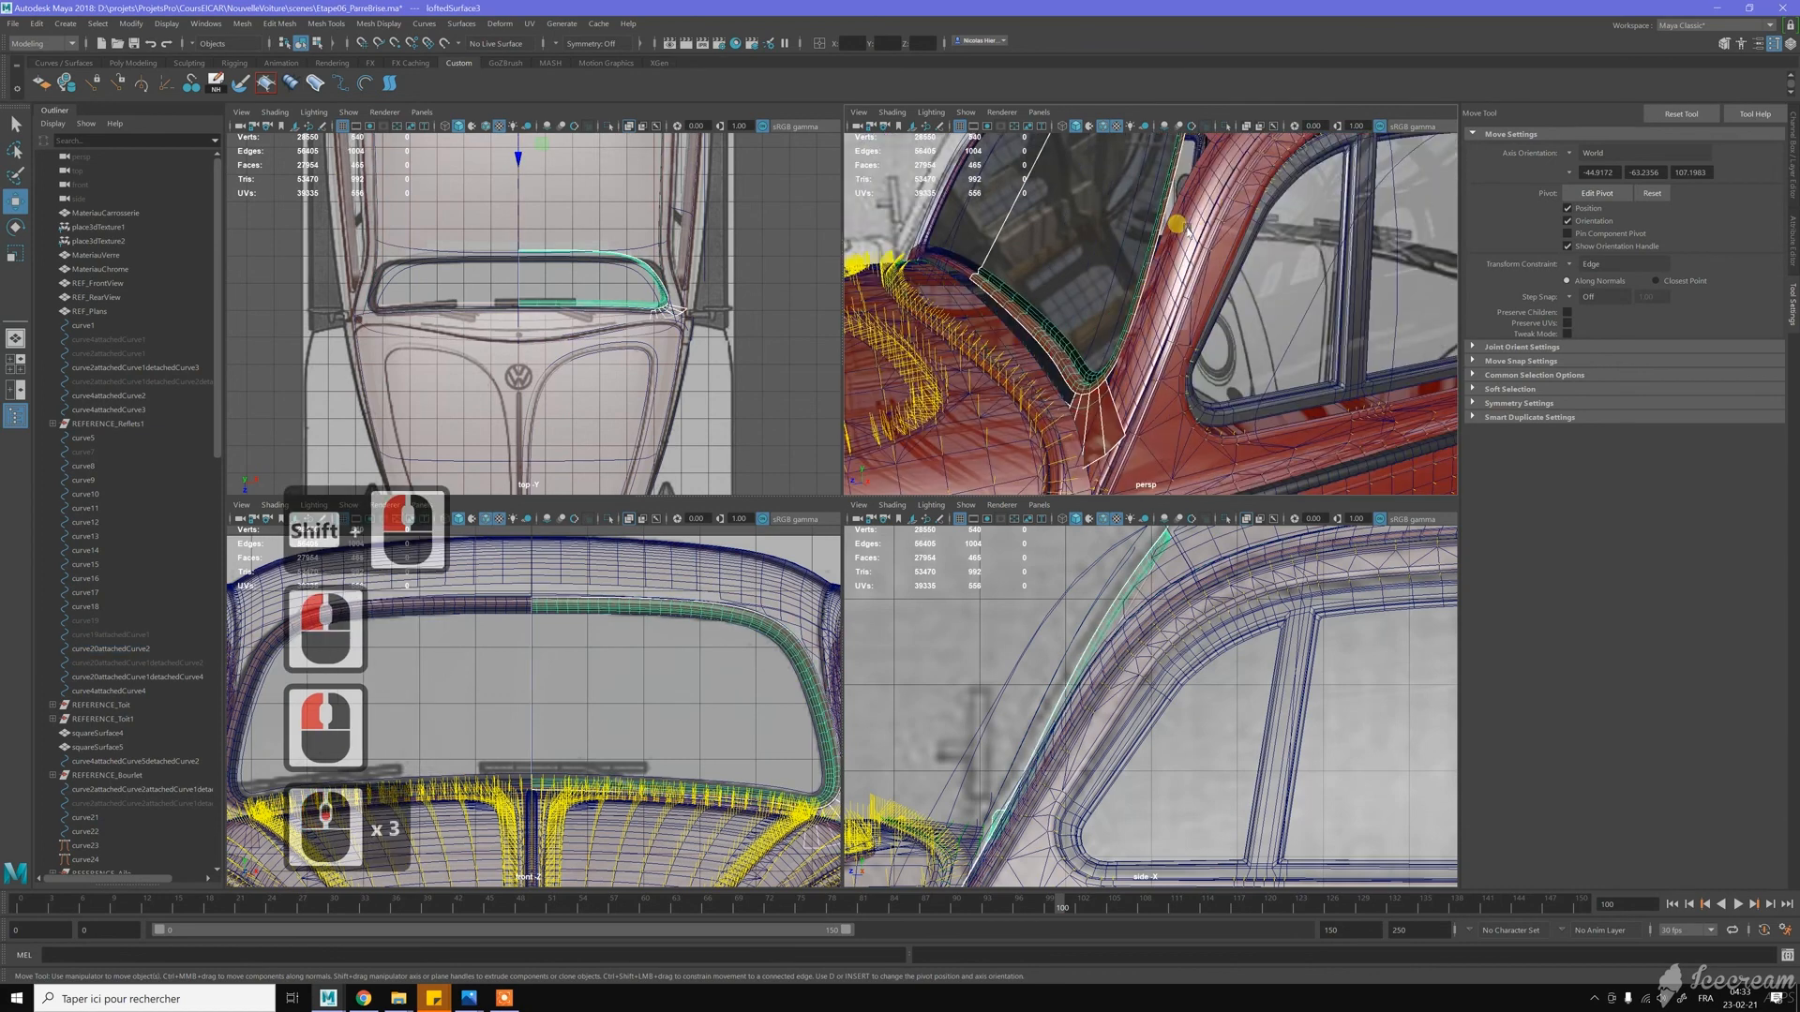
{"action": "left_click", "coordinate": [1191, 204], "text": "shift"}
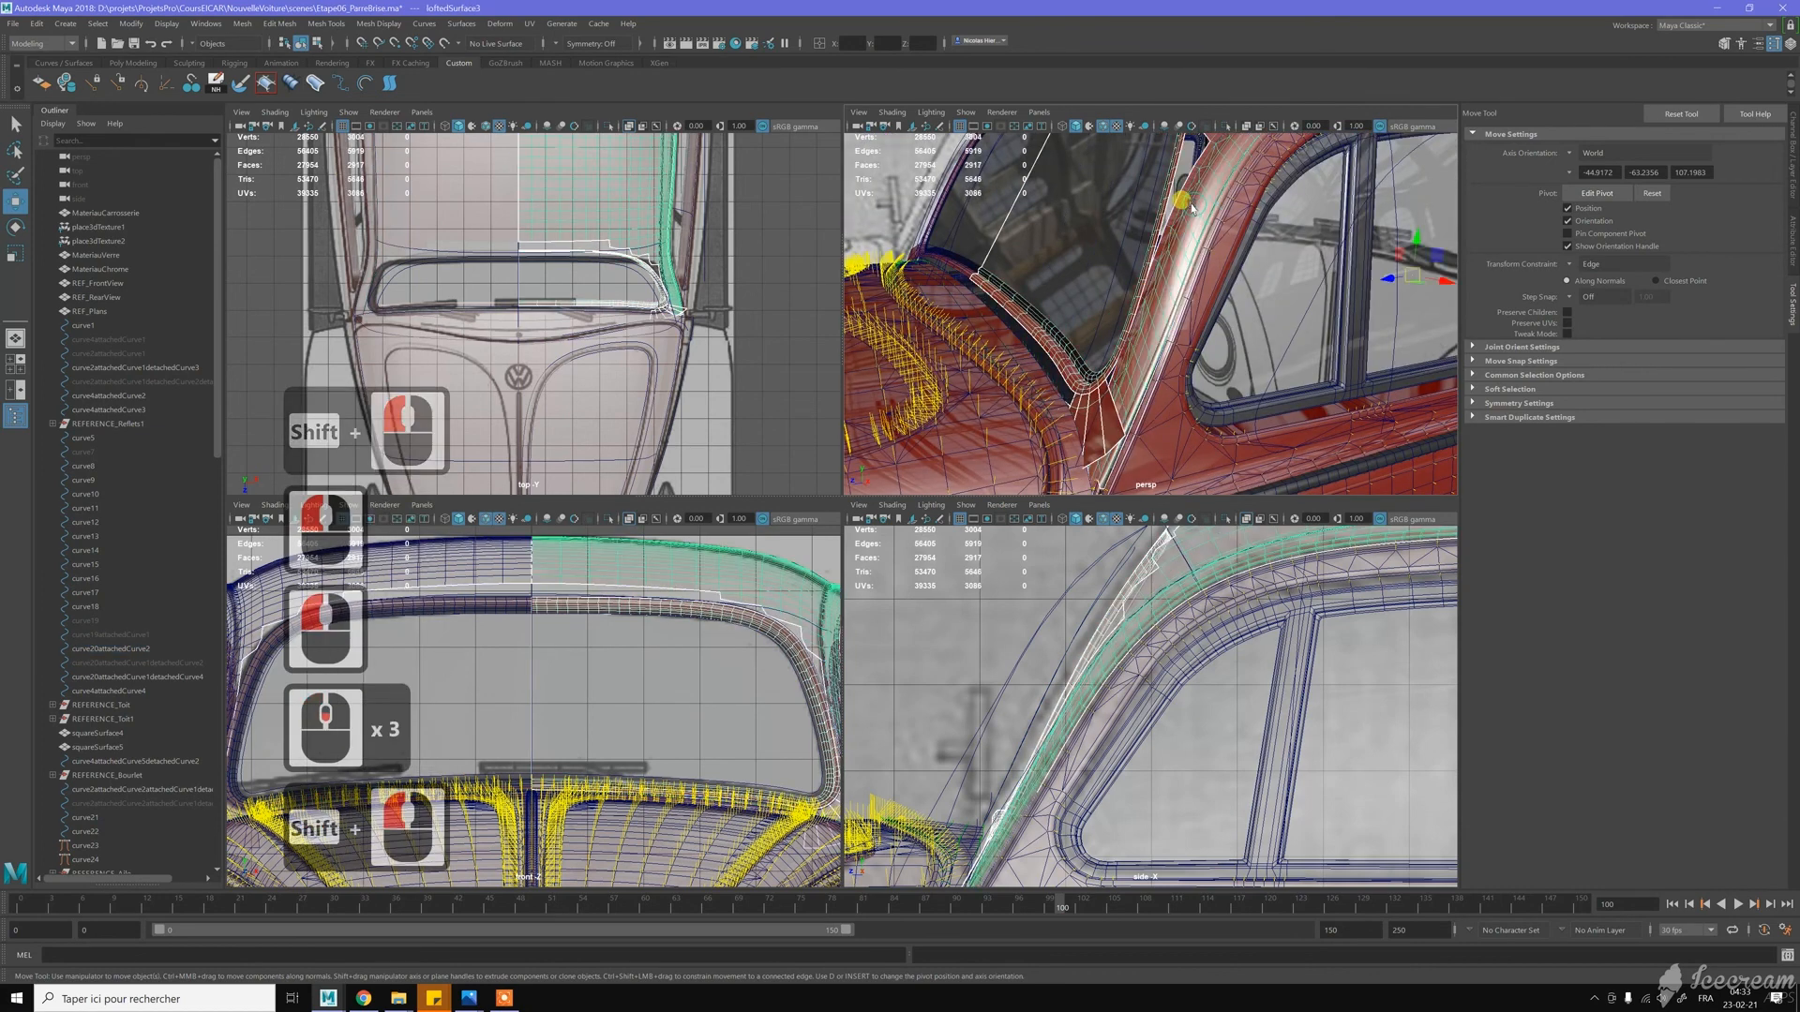
{"action": "left_click", "coordinate": [1025, 367], "text": "shift"}
{"action": "left_click", "coordinate": [1172, 148]}
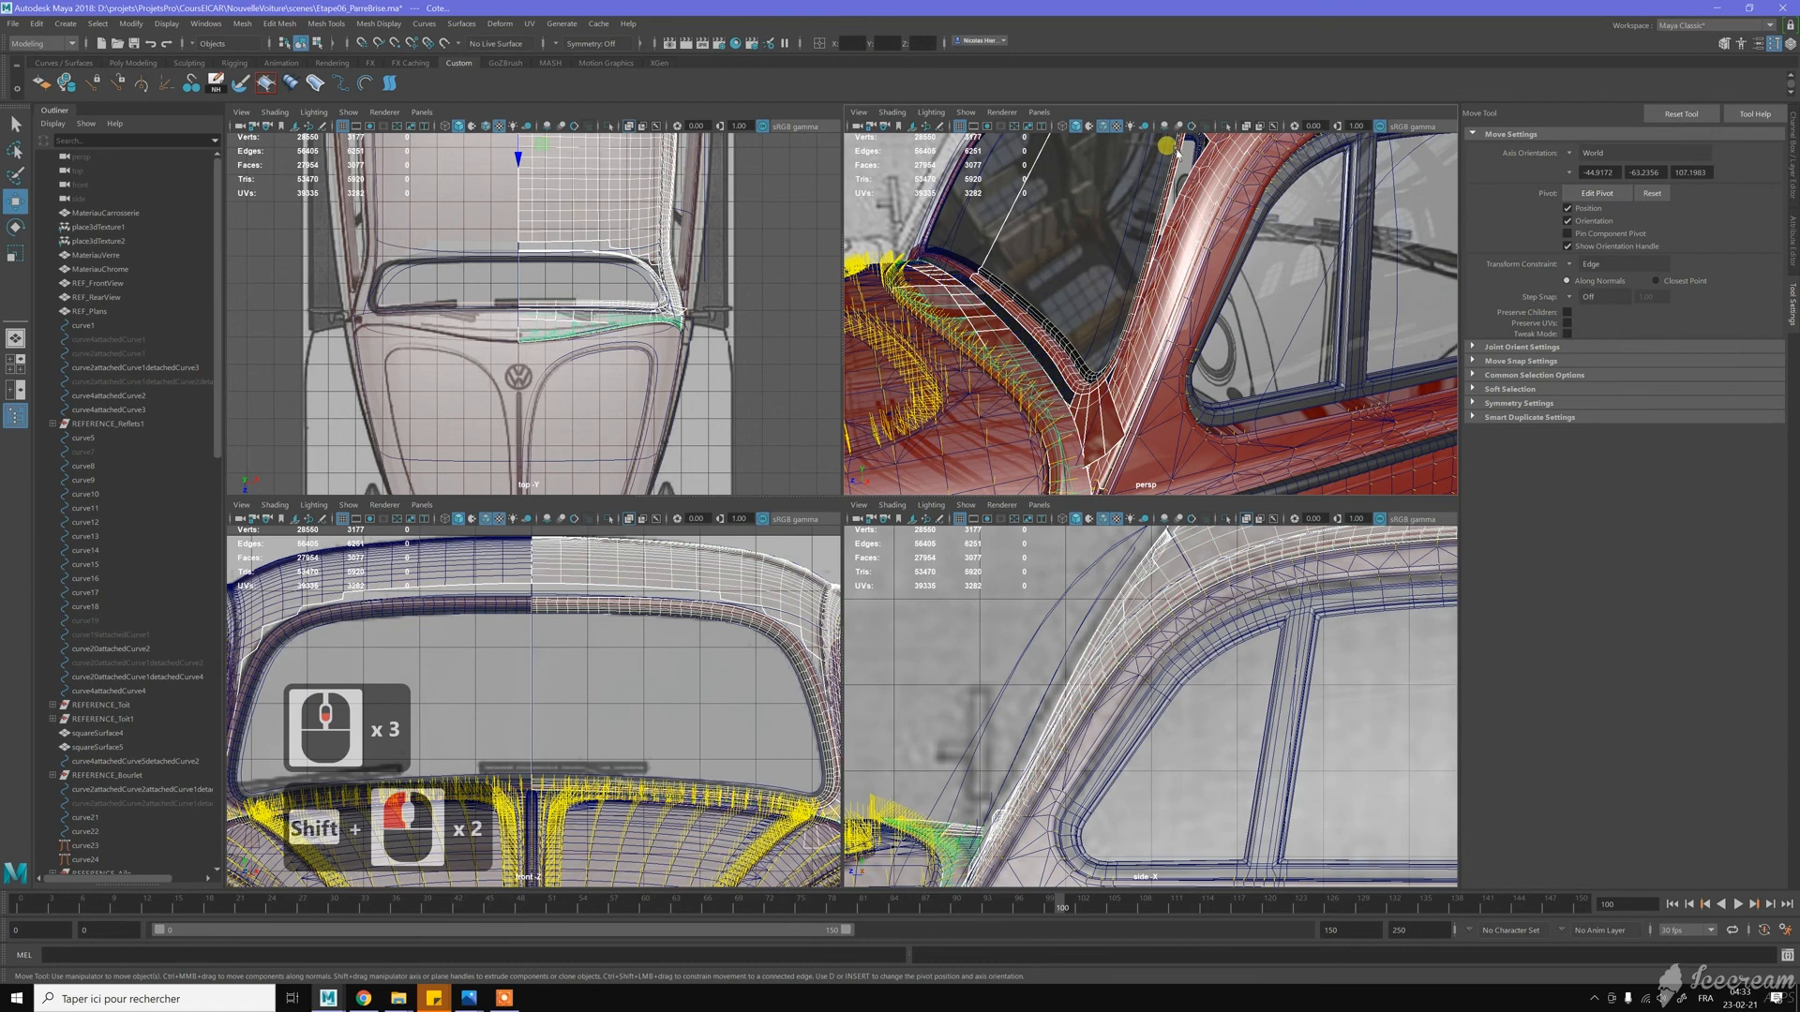
{"action": "left_click", "coordinate": [1223, 126]}
{"action": "key", "text": "space"}
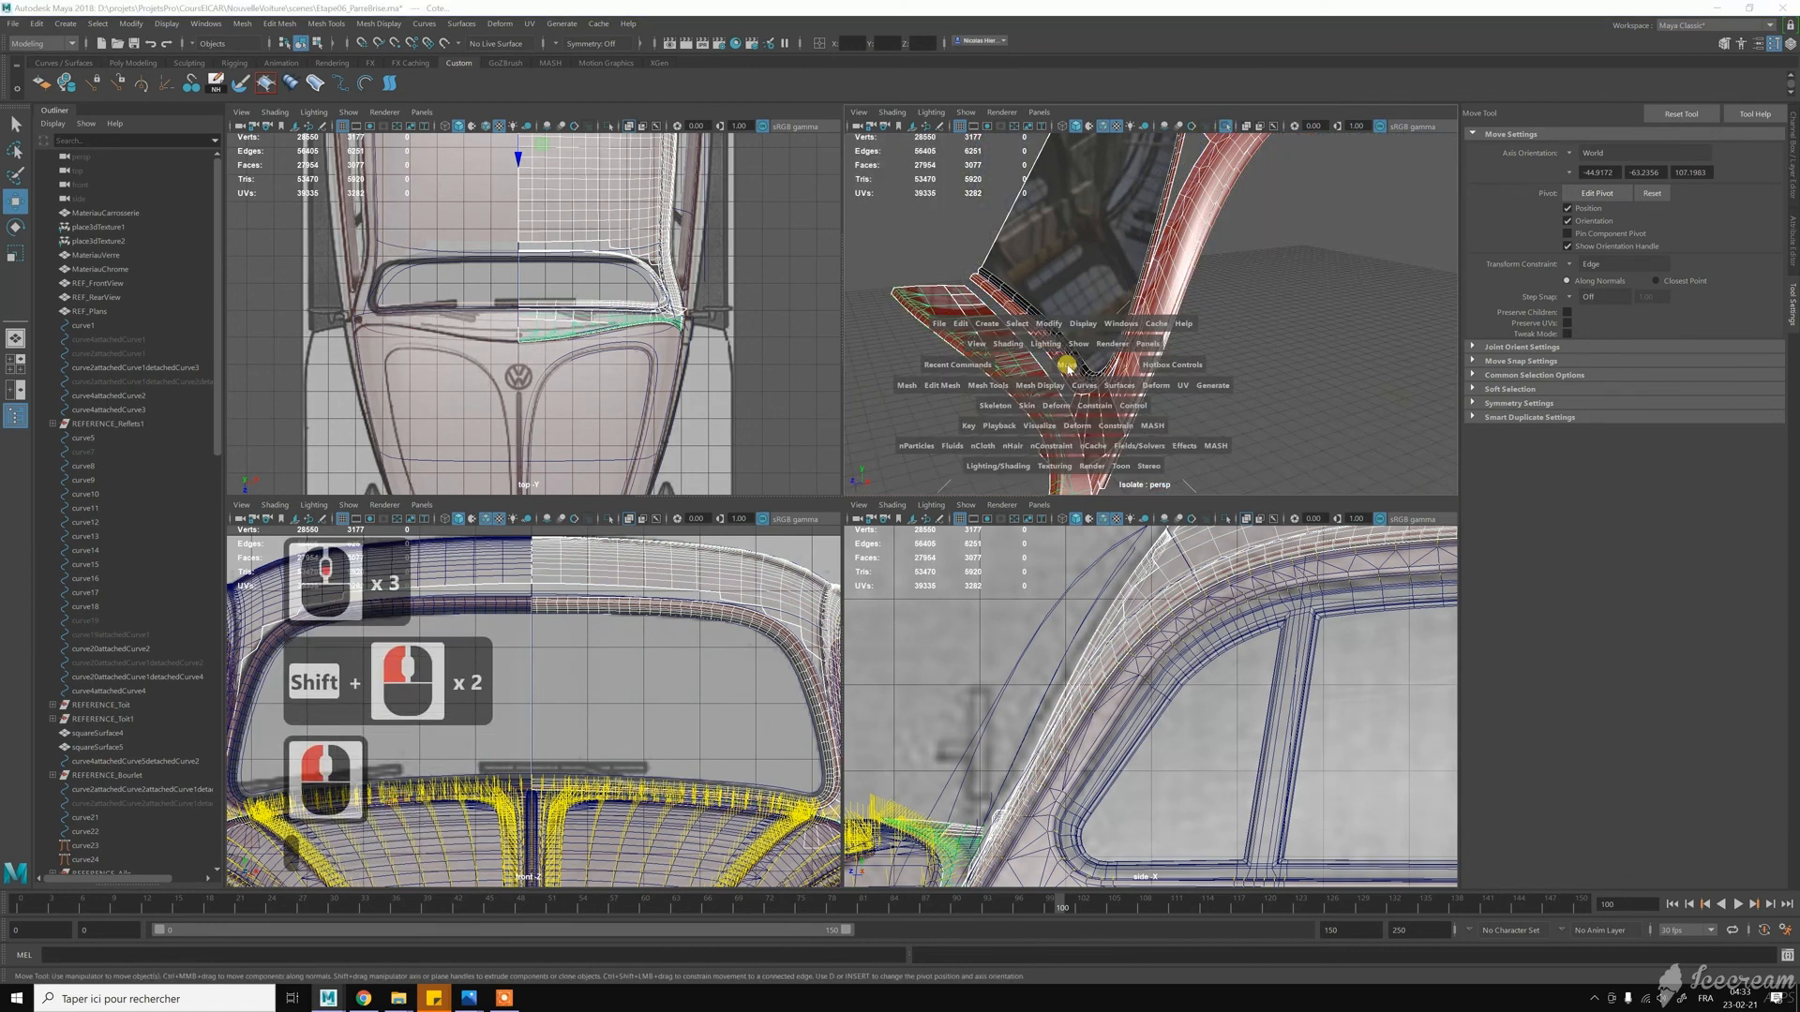
Examine the gaps and overlaps between the isolated windshield surround, pillar, roof corner and lower panel
{"action": "left_click_drag", "start_coordinate": [1023, 427], "coordinate": [1056, 447], "text": "alt"}
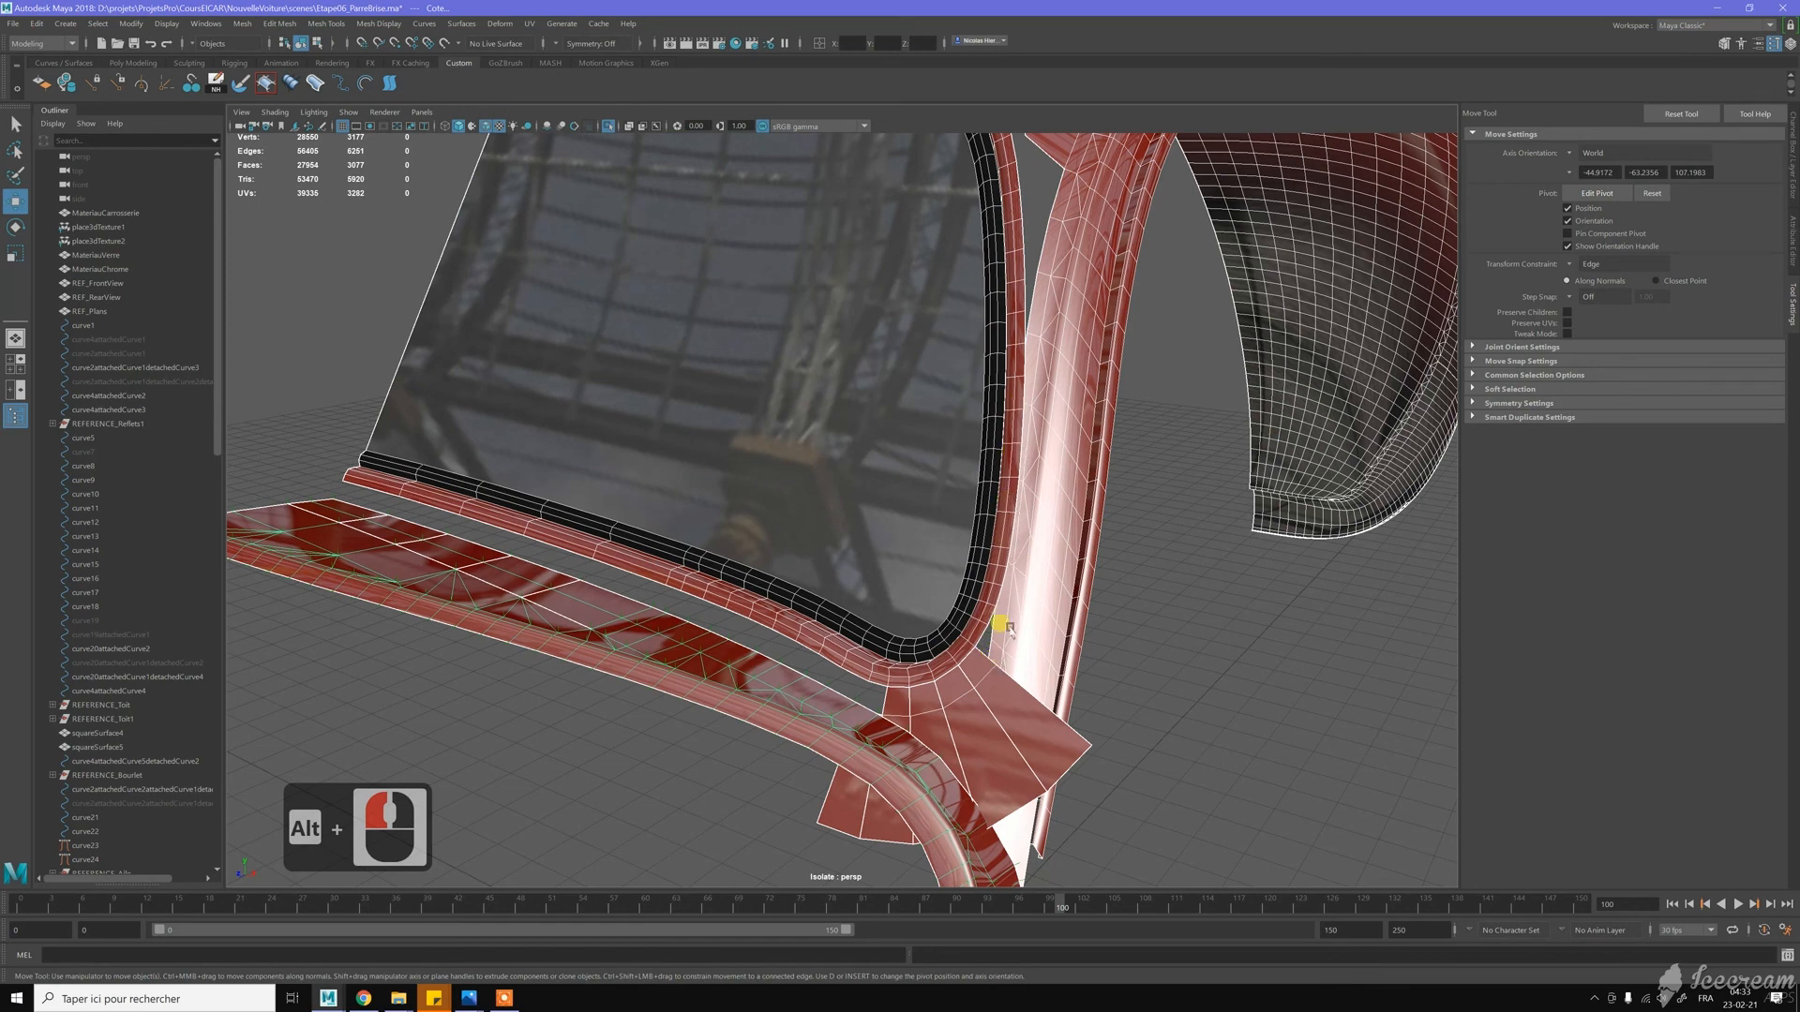
{"action": "left_click_drag", "start_coordinate": [1010, 630], "coordinate": [960, 446], "text": "alt"}
{"action": "middle_click_drag", "start_coordinate": [960, 447], "coordinate": [988, 504], "text": "alt"}
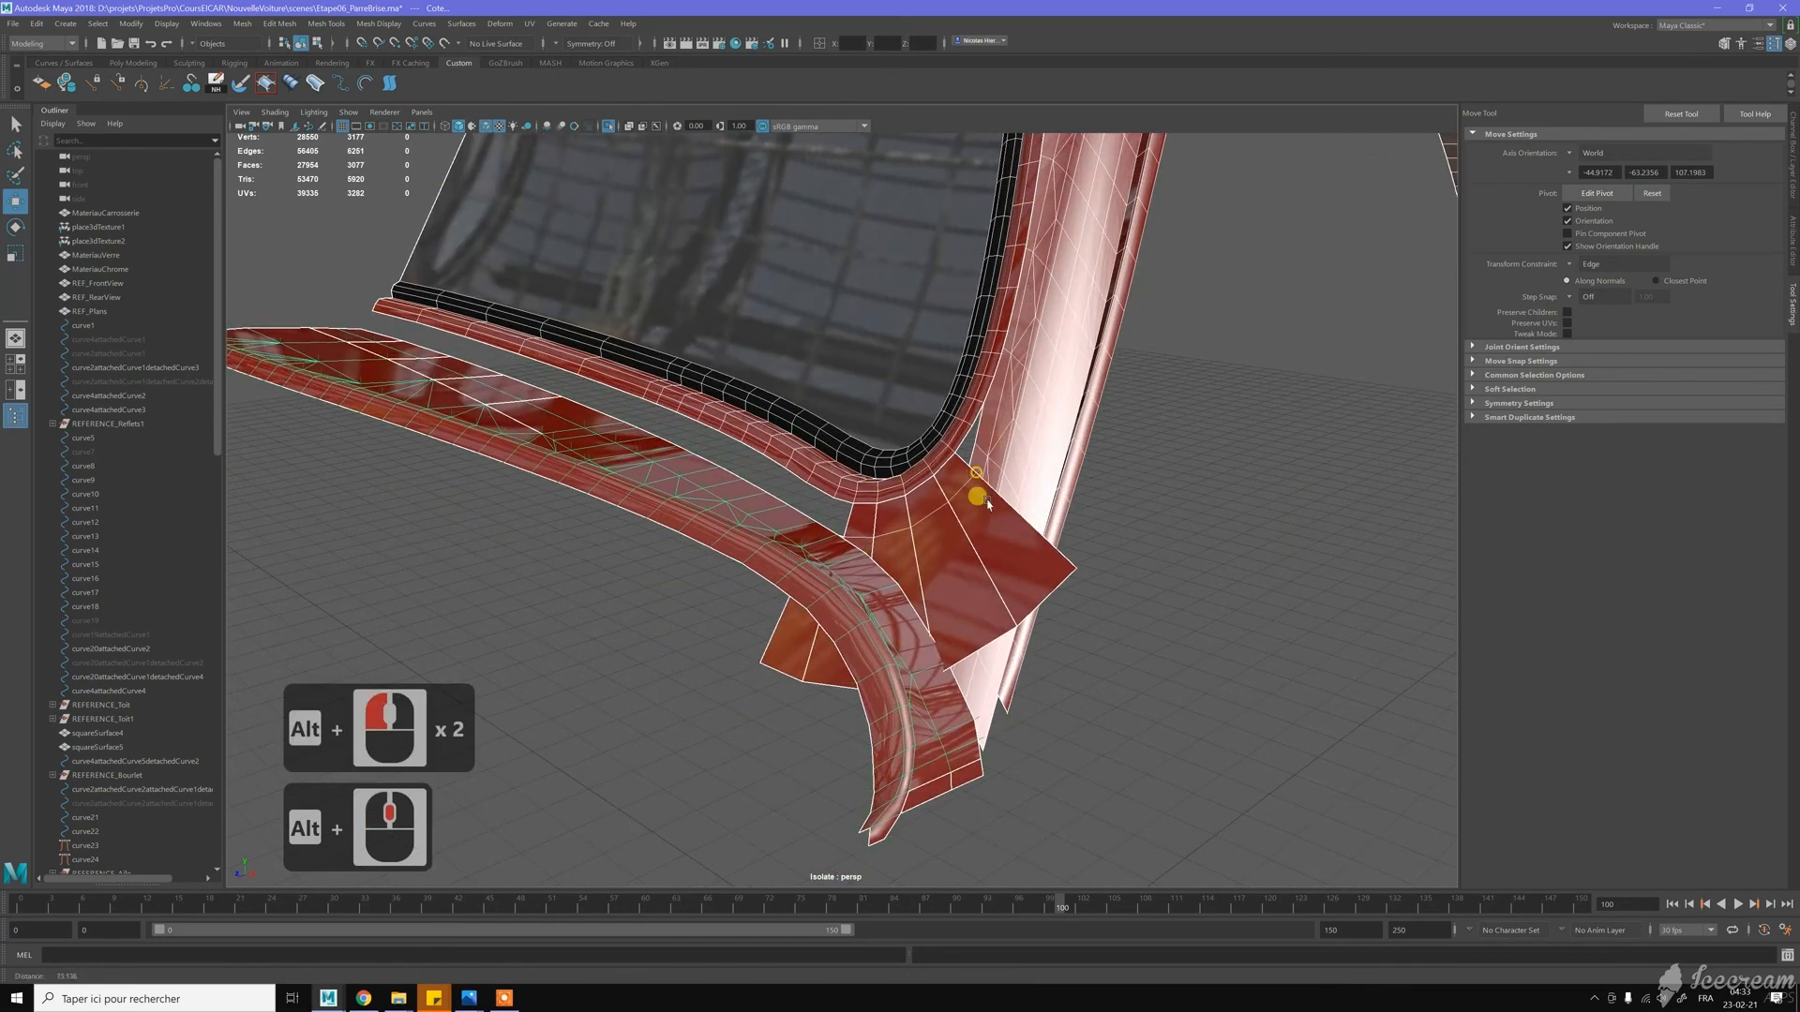
{"action": "right_click_drag", "start_coordinate": [989, 505], "coordinate": [991, 422], "text": "alt"}
{"action": "middle_click_drag", "start_coordinate": [1023, 331], "coordinate": [1006, 354], "text": "alt"}
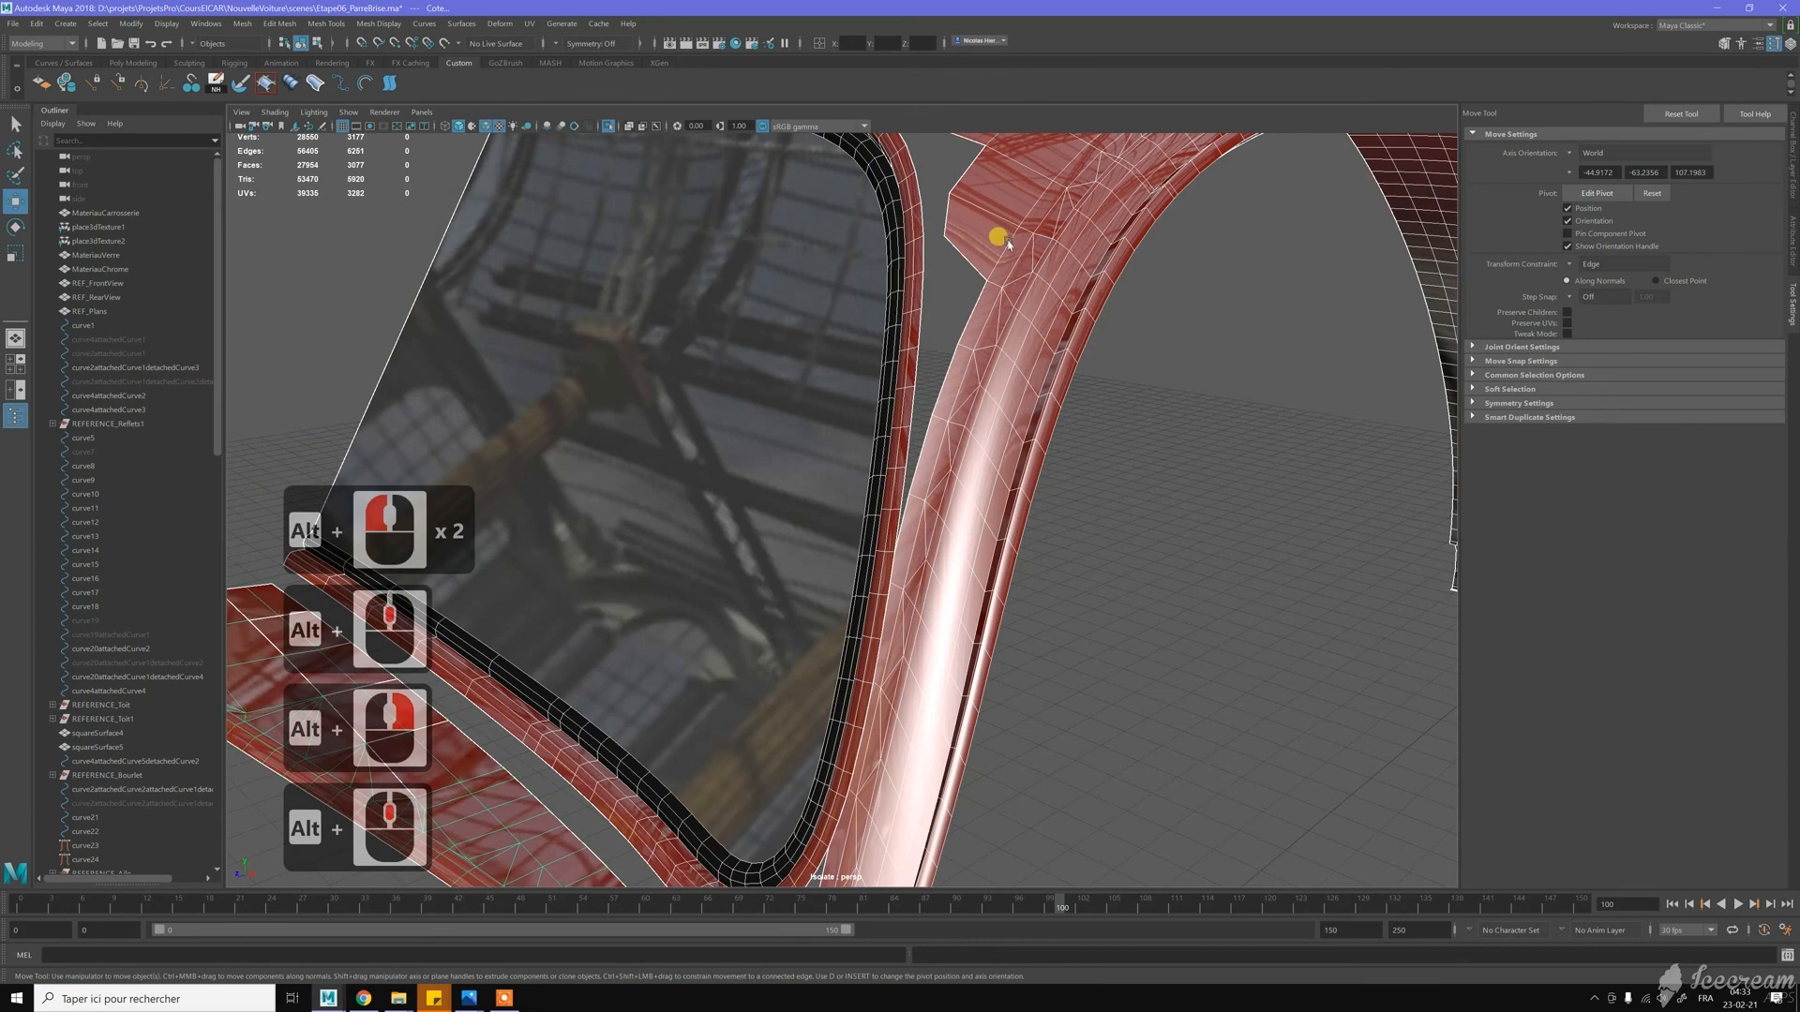
{"action": "left_click_drag", "start_coordinate": [1032, 247], "coordinate": [1106, 292], "text": "alt"}
{"action": "middle_click_drag", "start_coordinate": [1106, 291], "coordinate": [1078, 352], "text": "alt"}
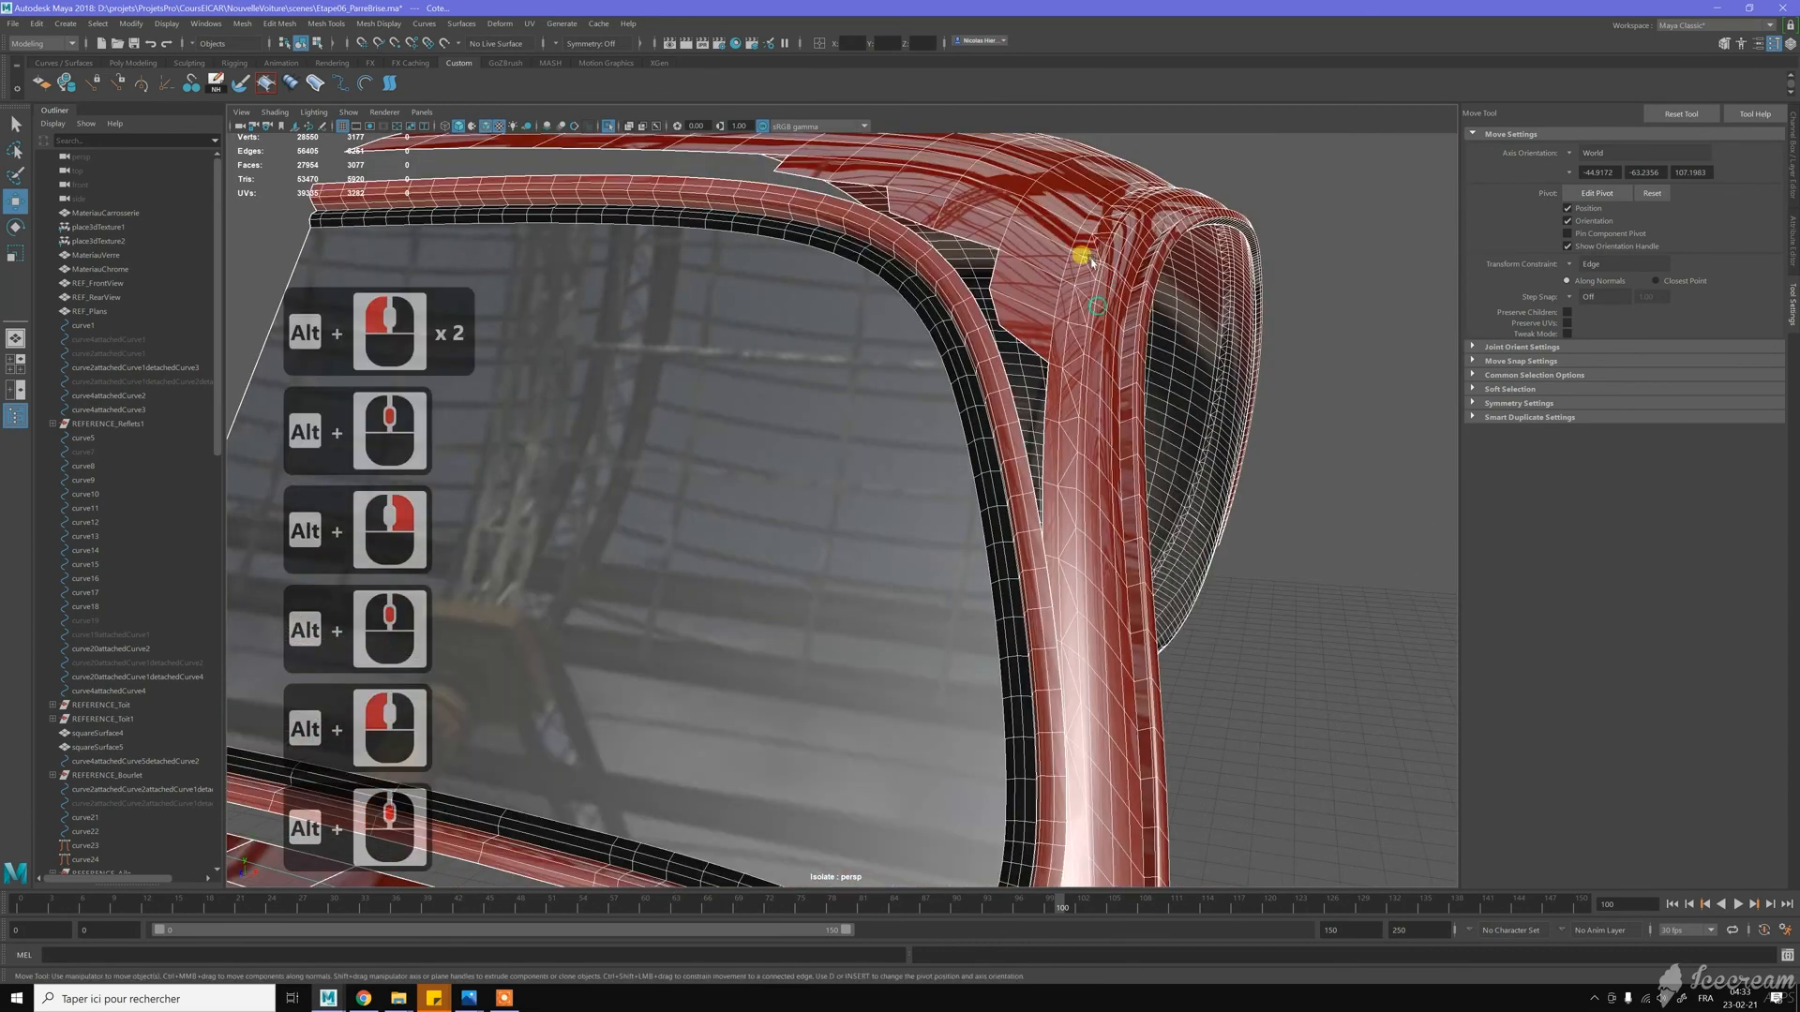
{"action": "left_click_drag", "start_coordinate": [1090, 263], "coordinate": [1109, 261], "text": "alt"}
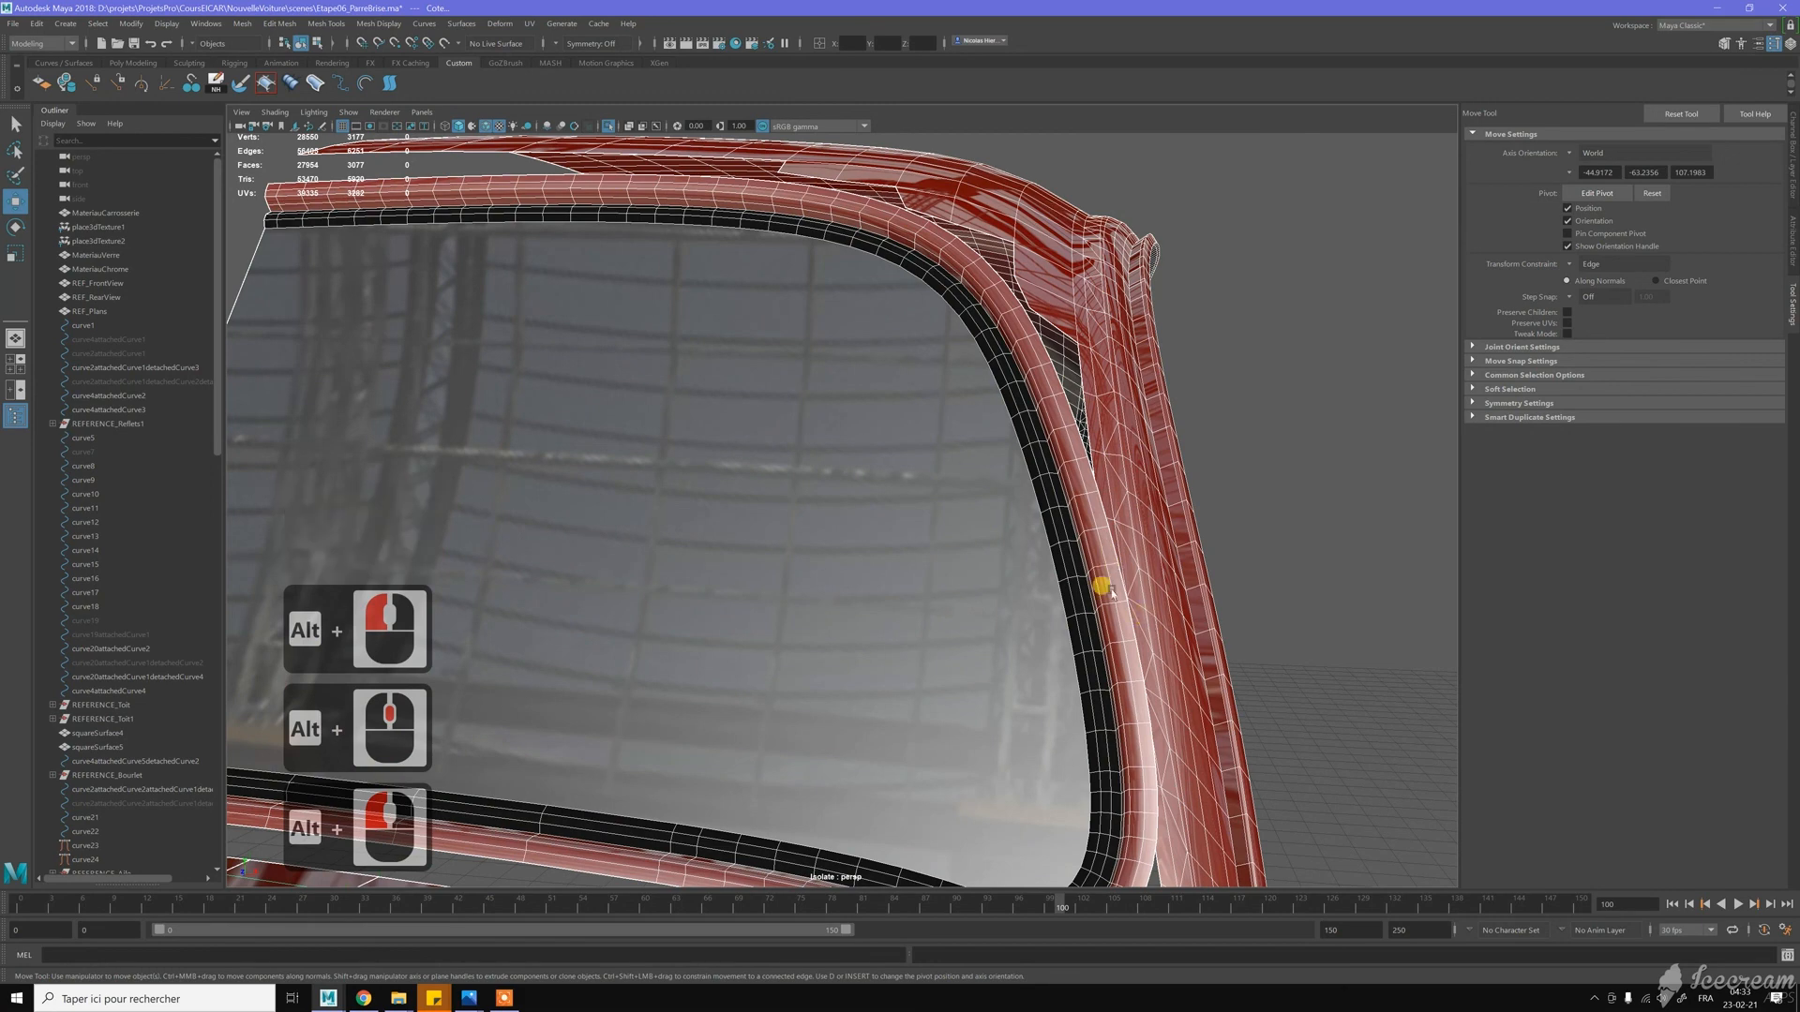
{"action": "left_click_drag", "start_coordinate": [1100, 587], "coordinate": [997, 504], "text": "alt"}
{"action": "middle_click_drag", "start_coordinate": [997, 504], "coordinate": [1044, 439], "text": "alt"}
{"action": "left_click_drag", "start_coordinate": [1044, 439], "coordinate": [1016, 349], "text": "alt"}
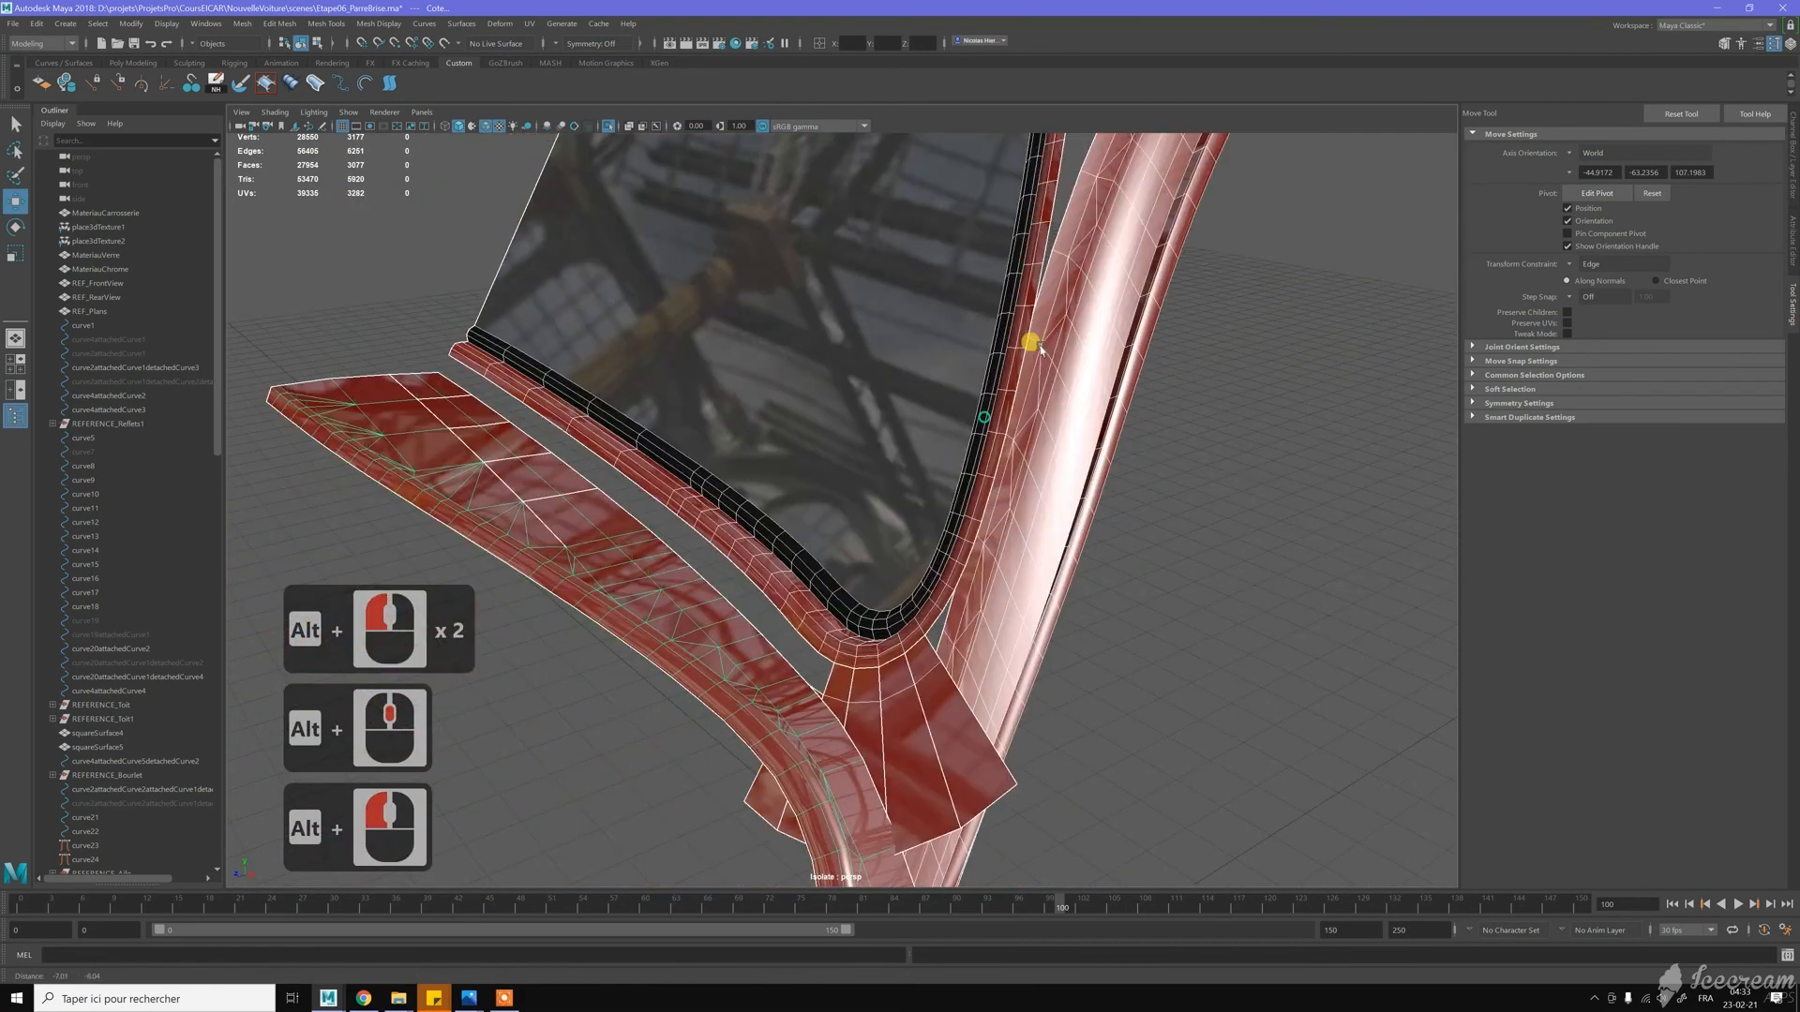
Delete a strip of faces along the pillar's inner edge where it runs beside the windshield surround
{"action": "middle_click_drag", "start_coordinate": [1016, 350], "coordinate": [1037, 346], "text": "alt"}
{"action": "right_click_drag", "start_coordinate": [1037, 346], "coordinate": [1073, 385], "text": "alt"}
{"action": "key", "text": "w"}
{"action": "right_click_drag", "start_coordinate": [1085, 303], "coordinate": [1084, 342]}
{"action": "left_click_drag", "start_coordinate": [1076, 314], "coordinate": [1037, 553]}
{"action": "key", "text": "Delete"}
{"action": "scroll", "coordinate": [1115, 417], "scroll_direction": "down", "scroll_amount": 2}
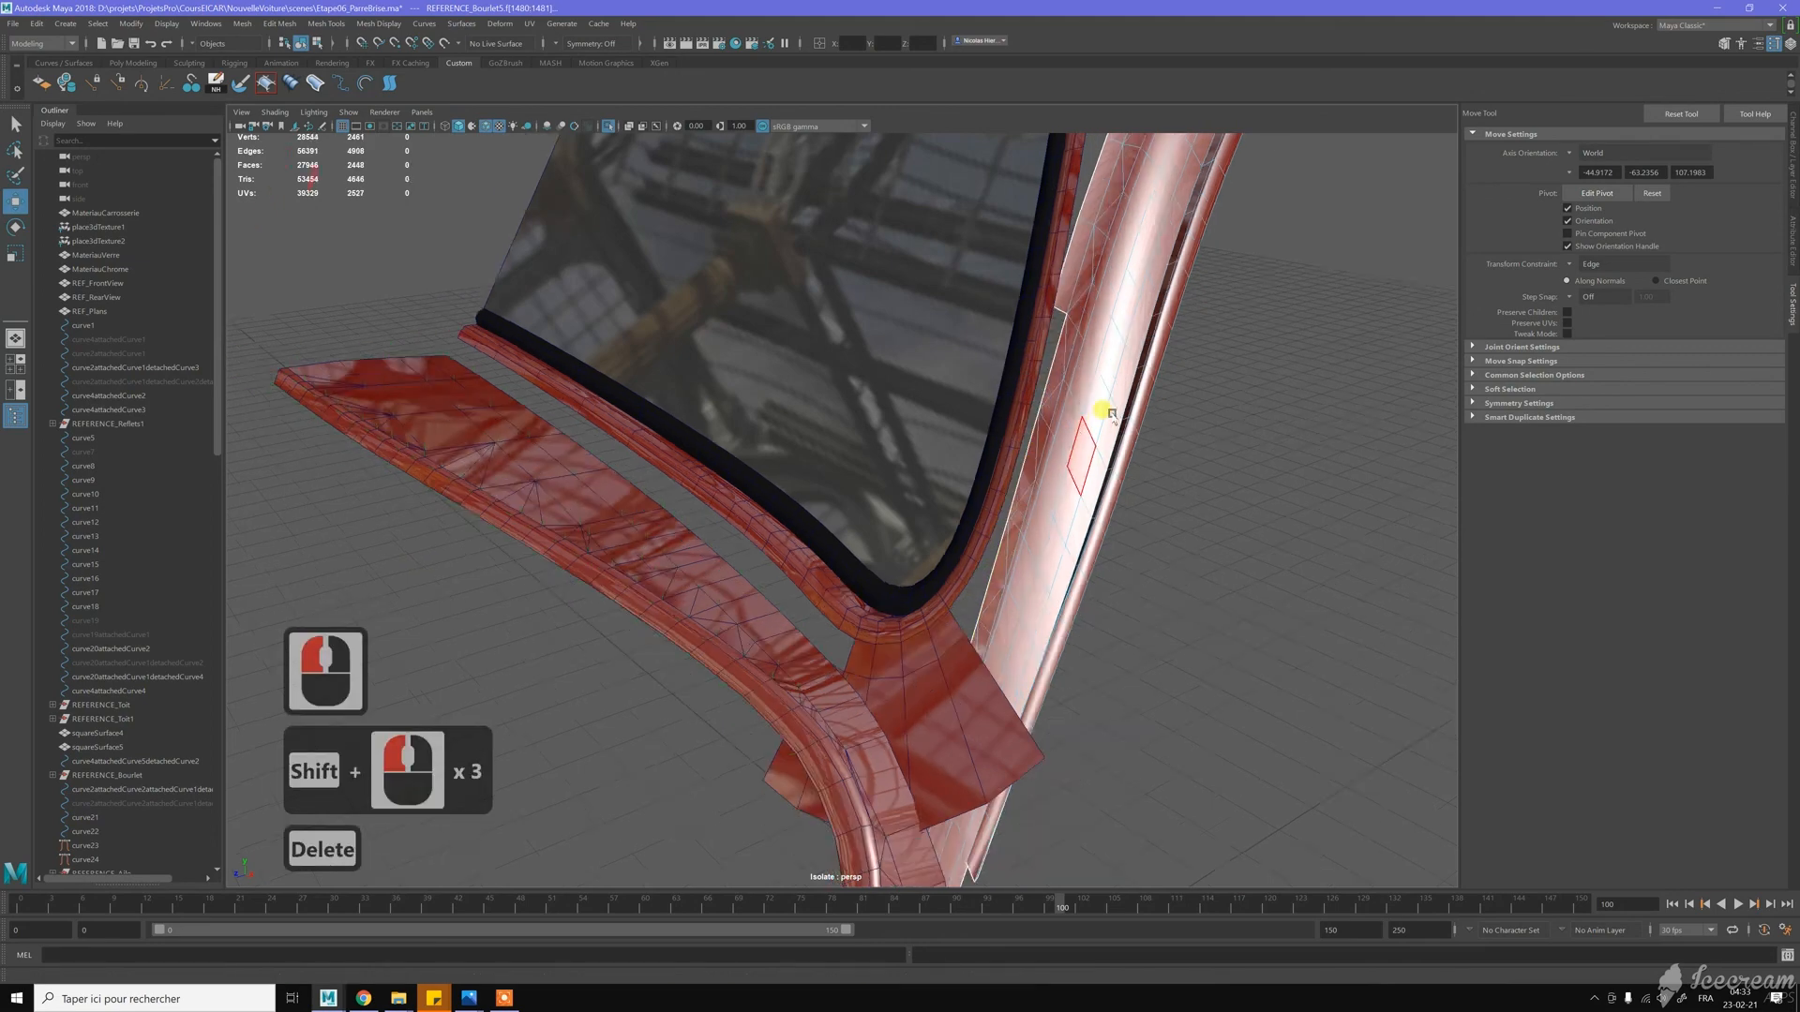
Delete three more single faces along the pillar's windshield-side edge, including one near its foot seen from inside
{"action": "left_click_drag", "start_coordinate": [1035, 341], "coordinate": [1114, 321], "text": "alt"}
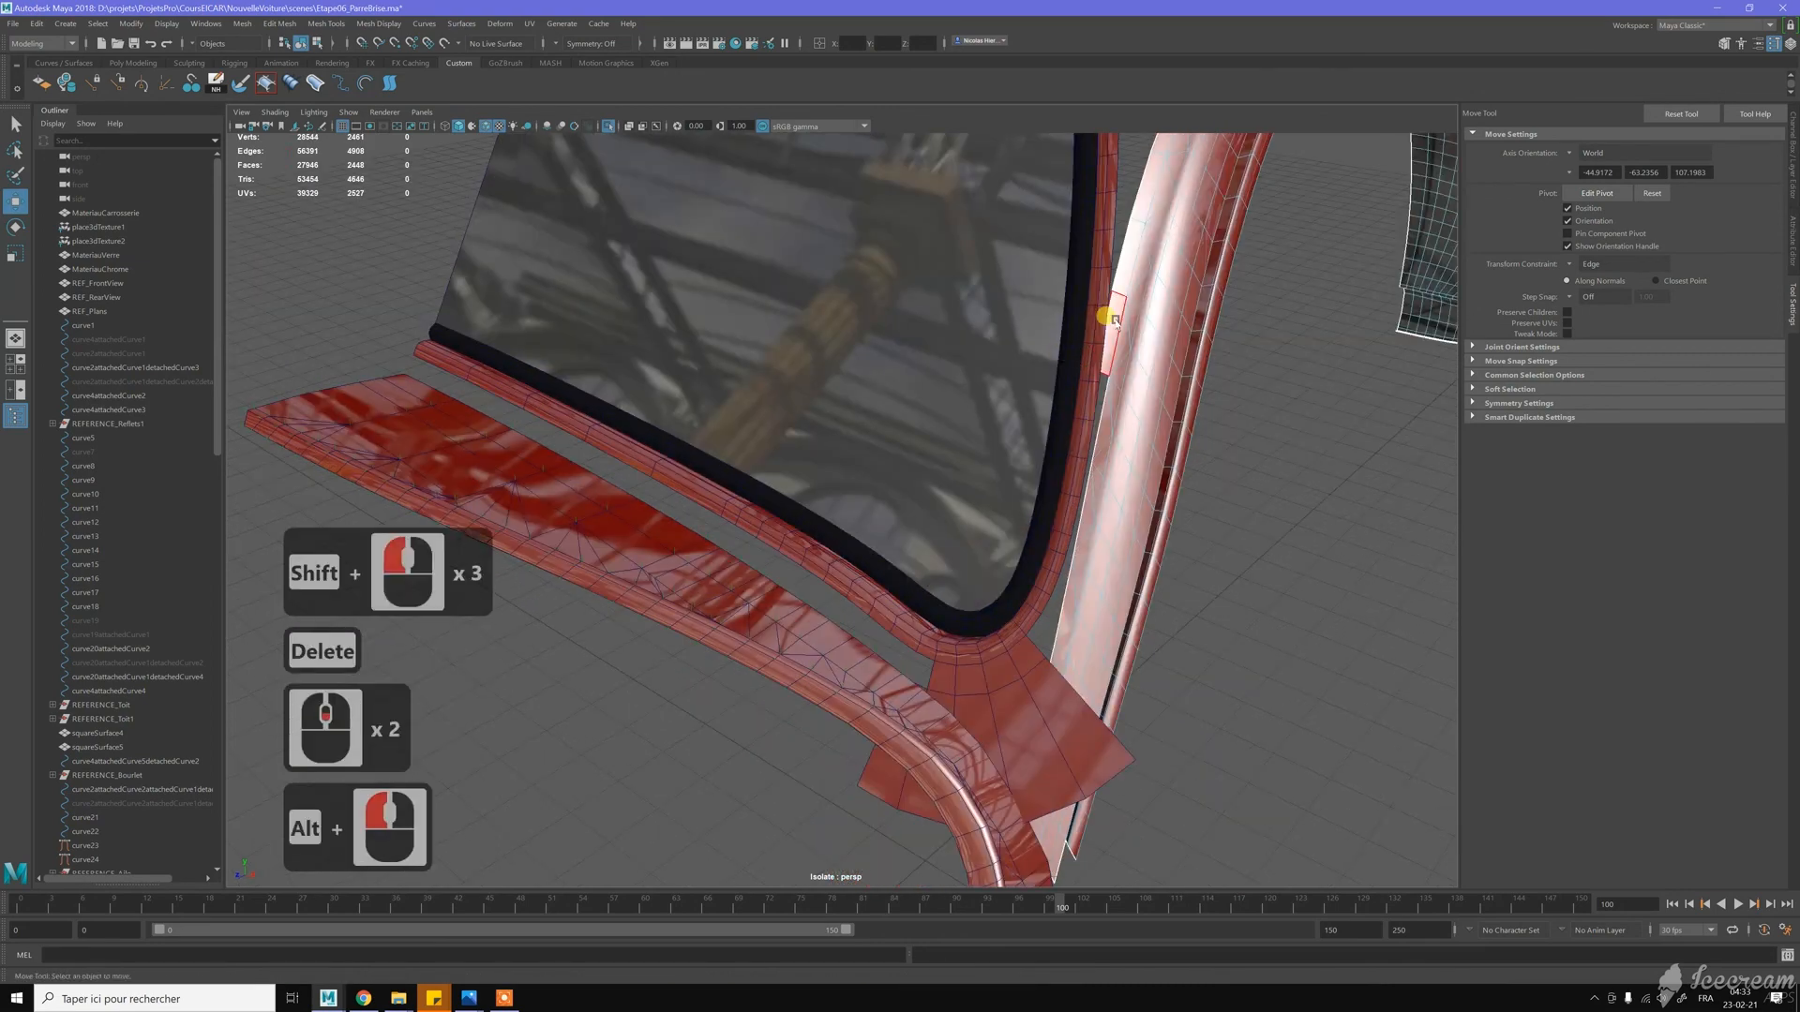
{"action": "left_click", "coordinate": [1115, 310]}
{"action": "key", "text": "Delete"}
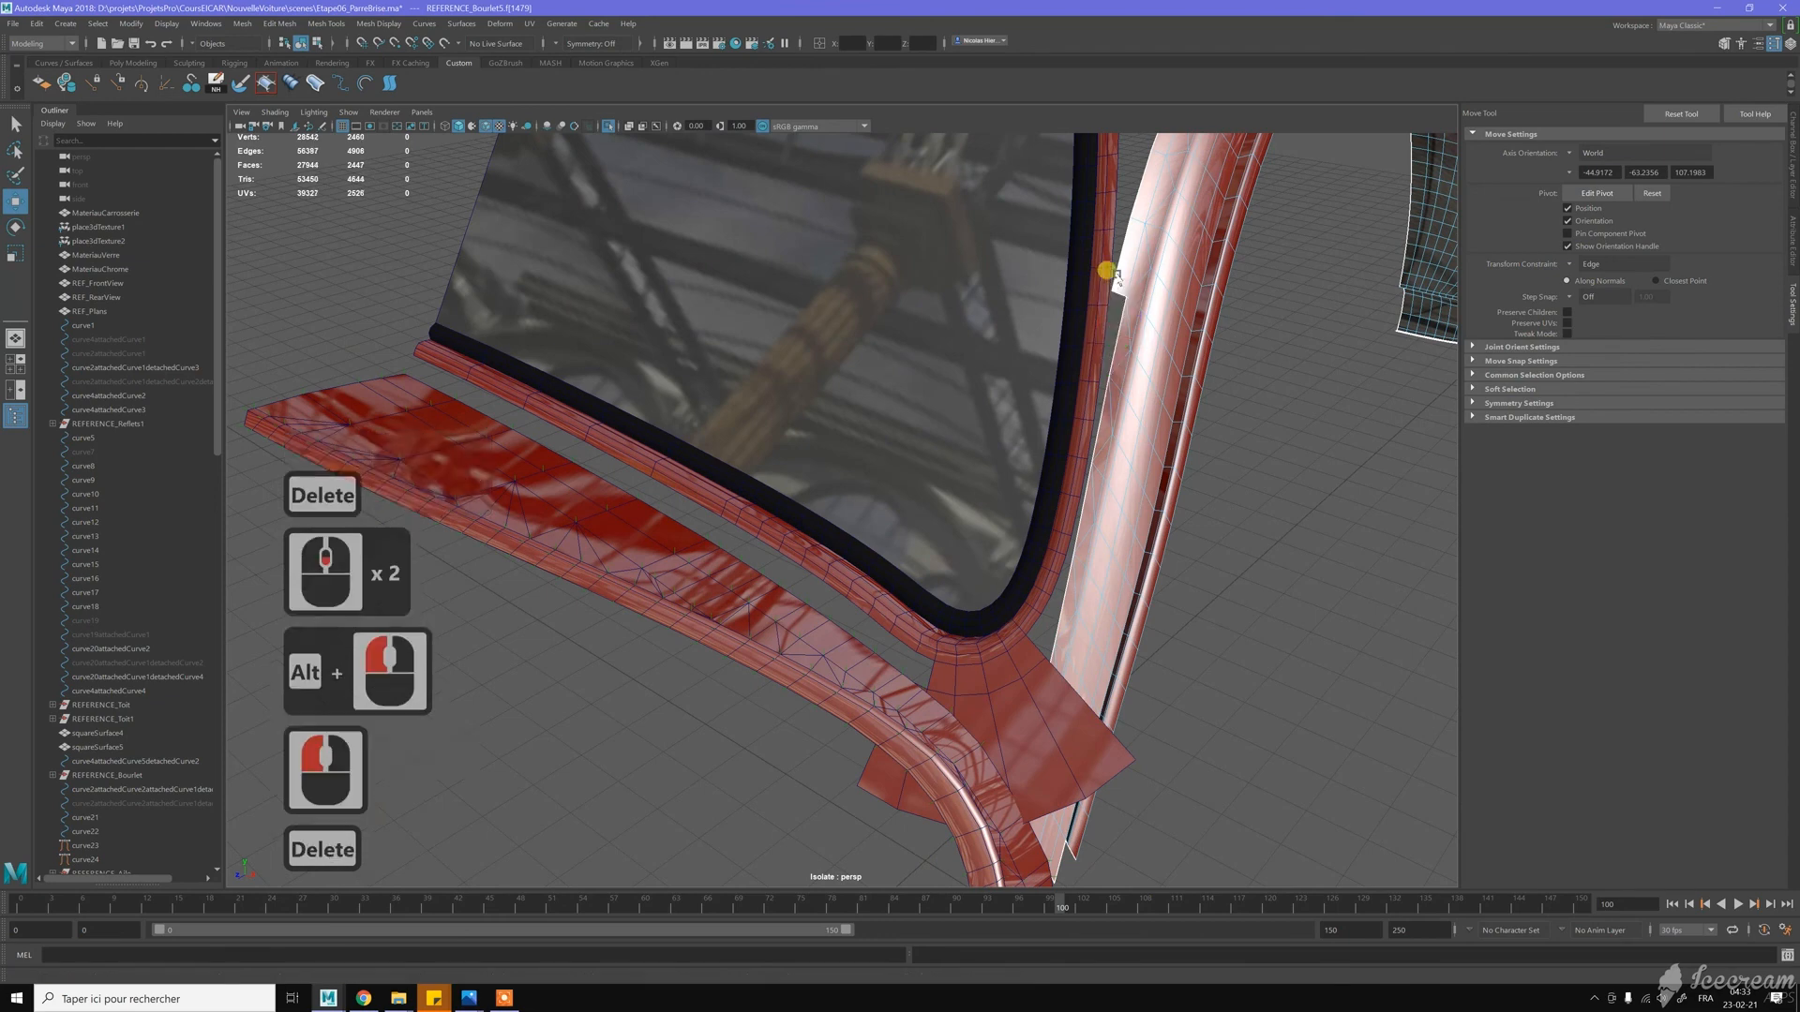
{"action": "left_click", "coordinate": [1107, 405]}
{"action": "key", "text": "Delete"}
{"action": "left_click_drag", "start_coordinate": [1106, 405], "coordinate": [816, 425], "text": "alt"}
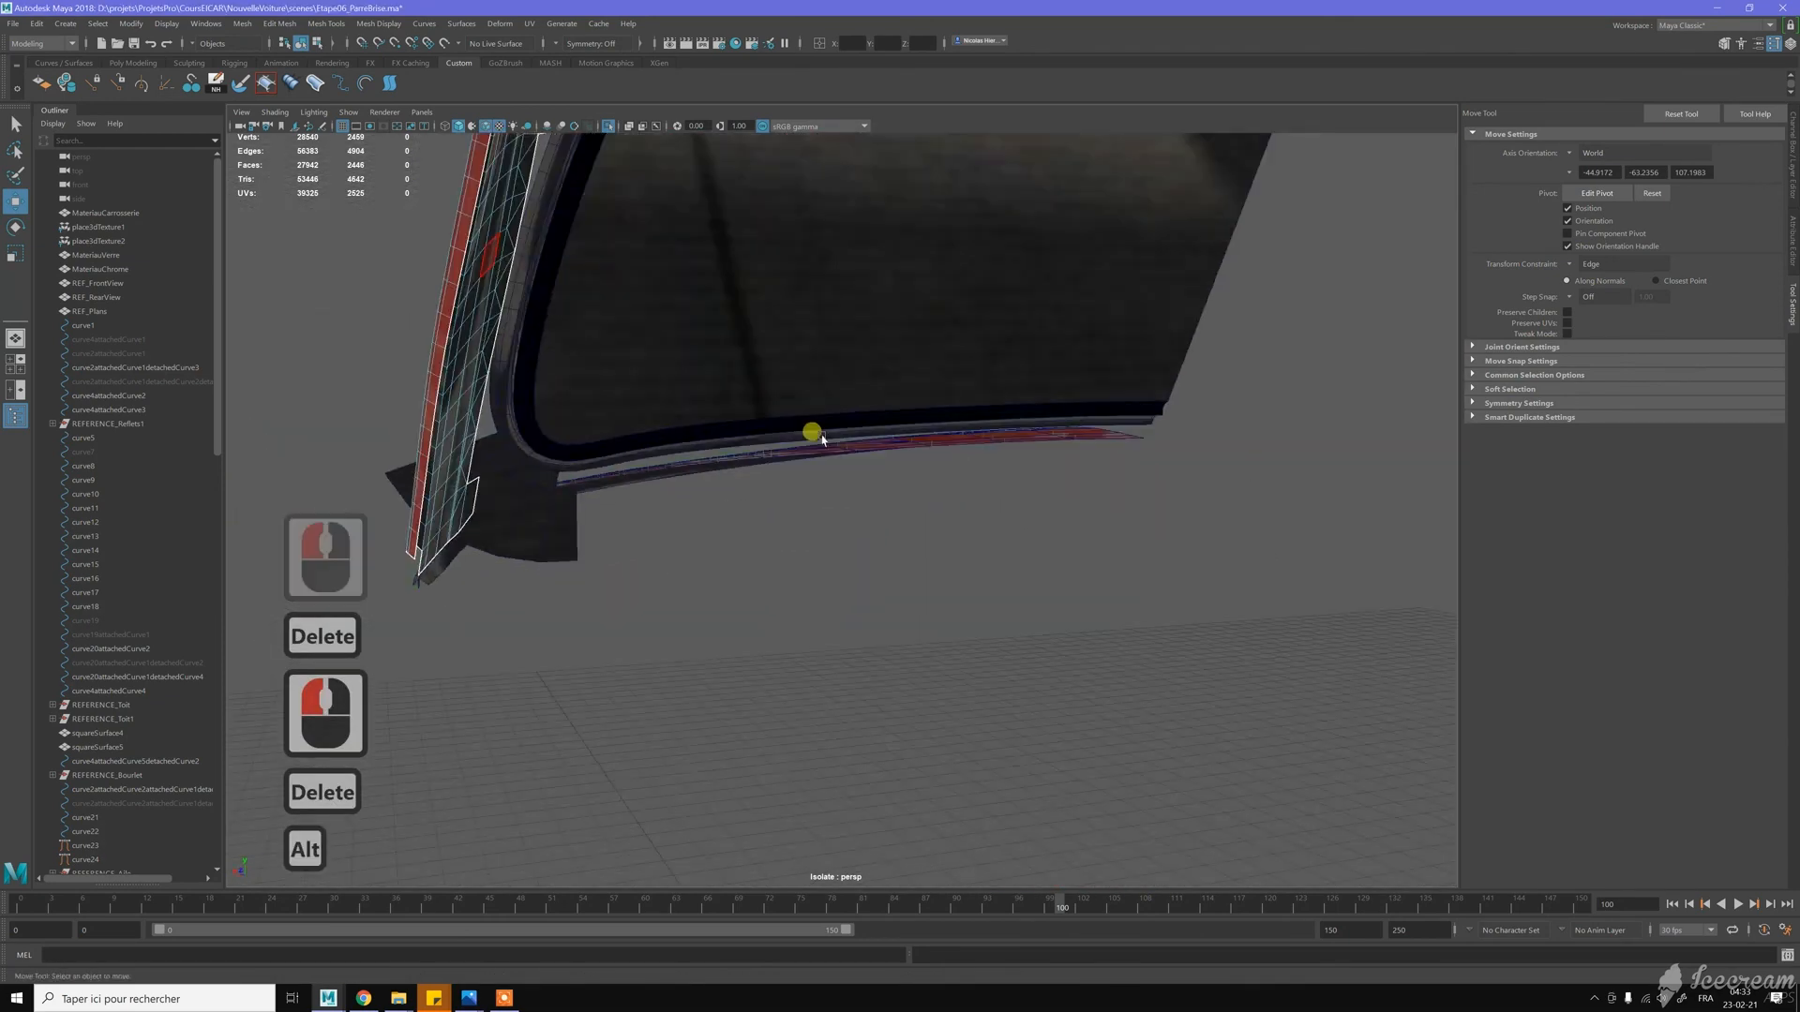
{"action": "left_click", "coordinate": [533, 480]}
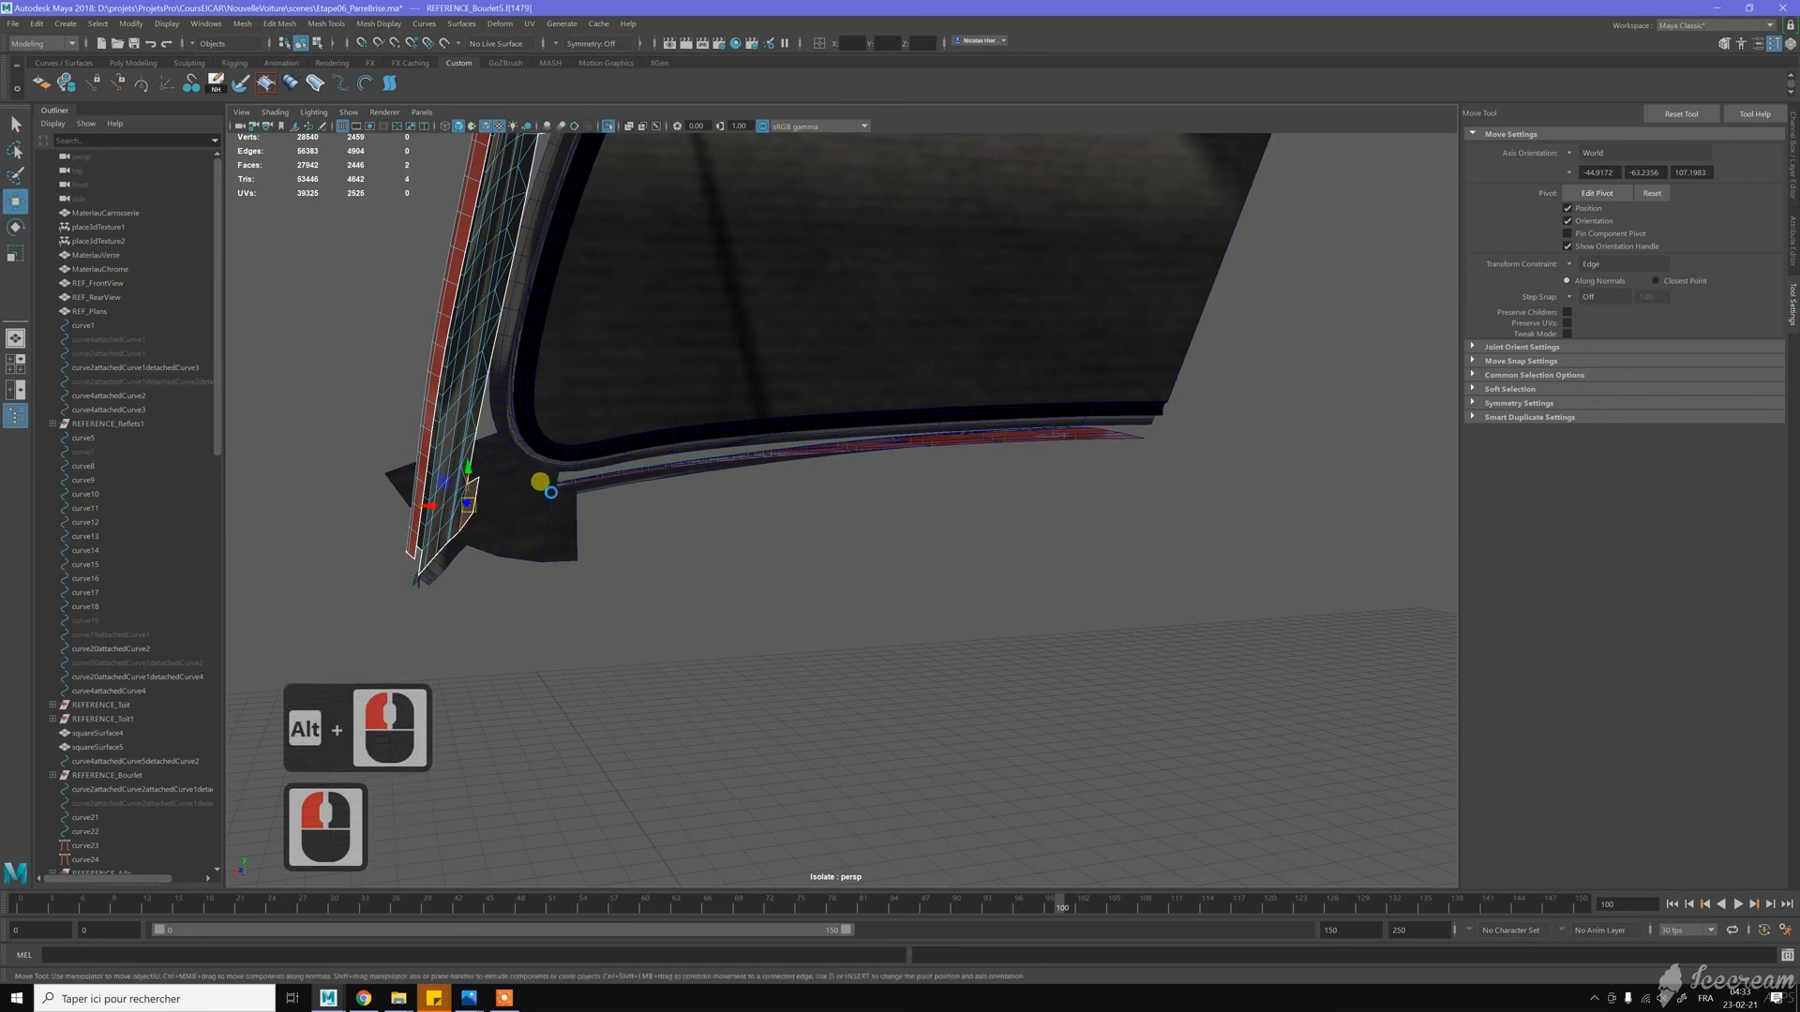
{"action": "key", "text": "Delete"}
{"action": "left_click_drag", "start_coordinate": [799, 525], "coordinate": [1008, 448], "text": "alt"}
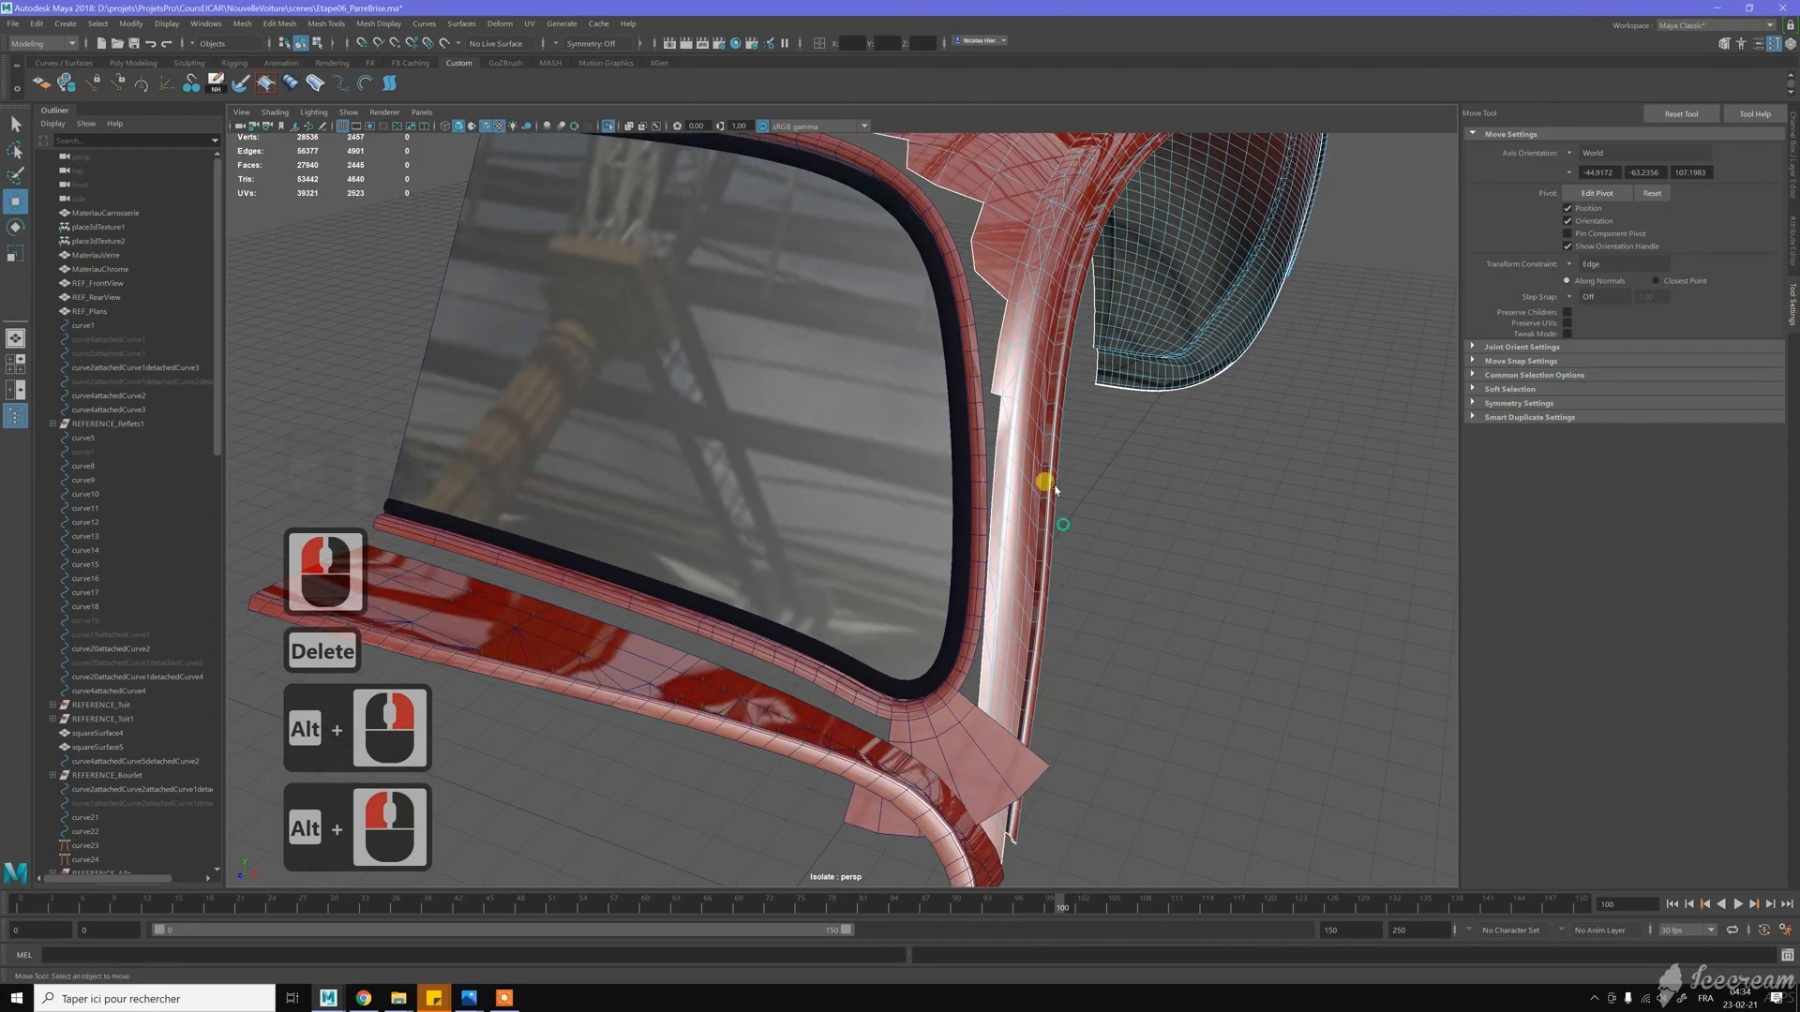